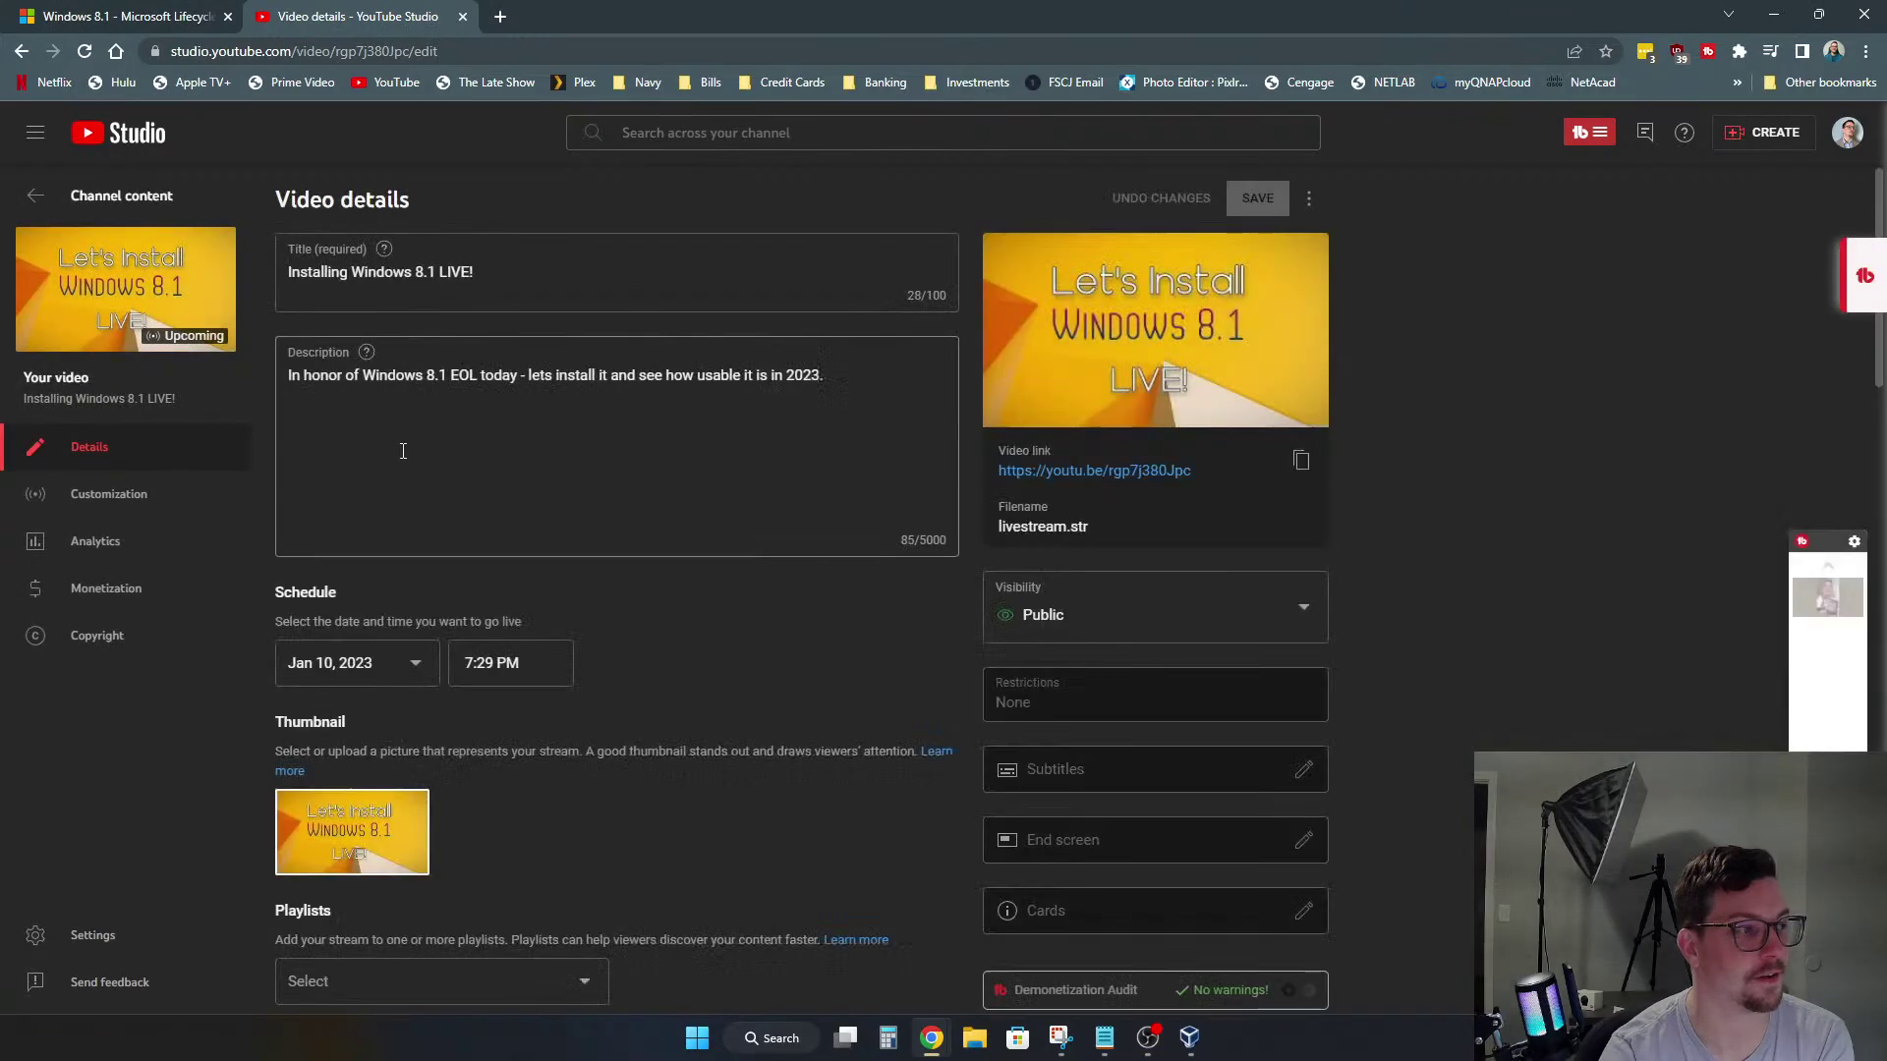
Open the live stream's watch page, then close it and the Video details tab.
{"action": "left_click", "coordinate": [1106, 471]}
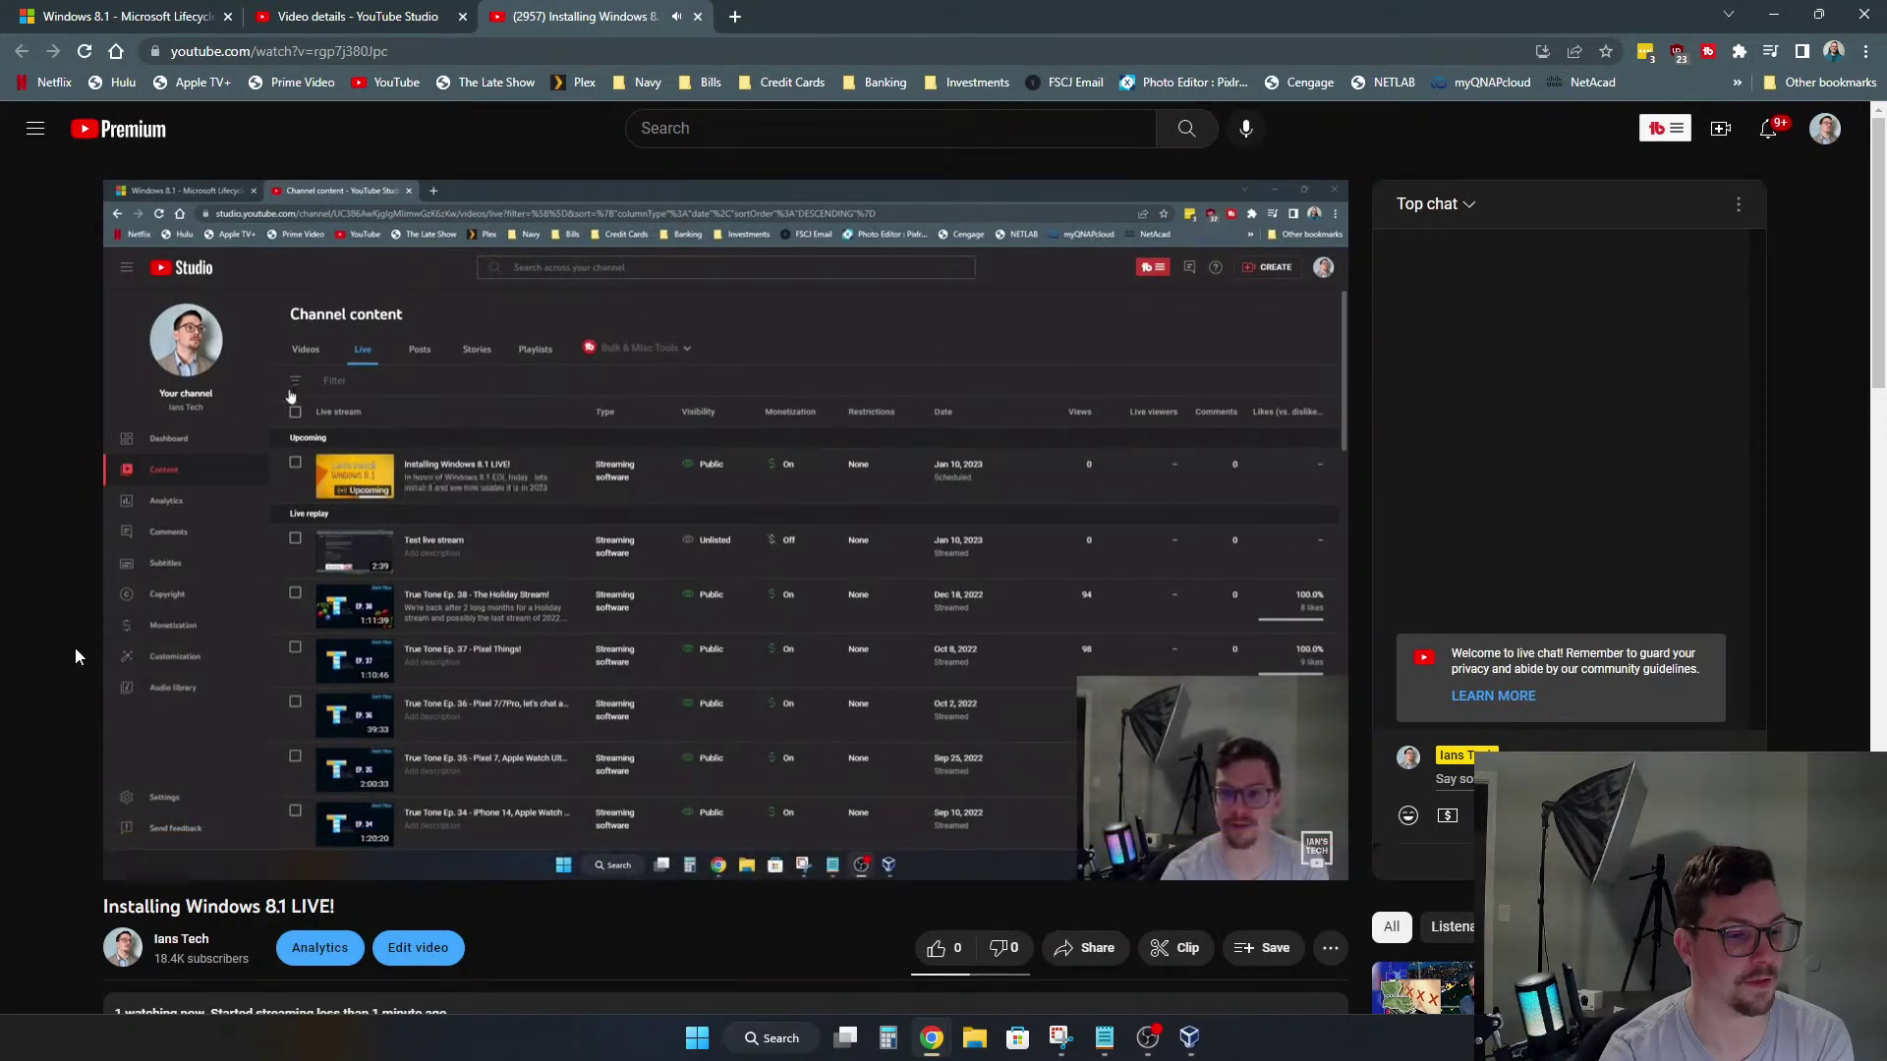
{"action": "left_click", "coordinate": [695, 16]}
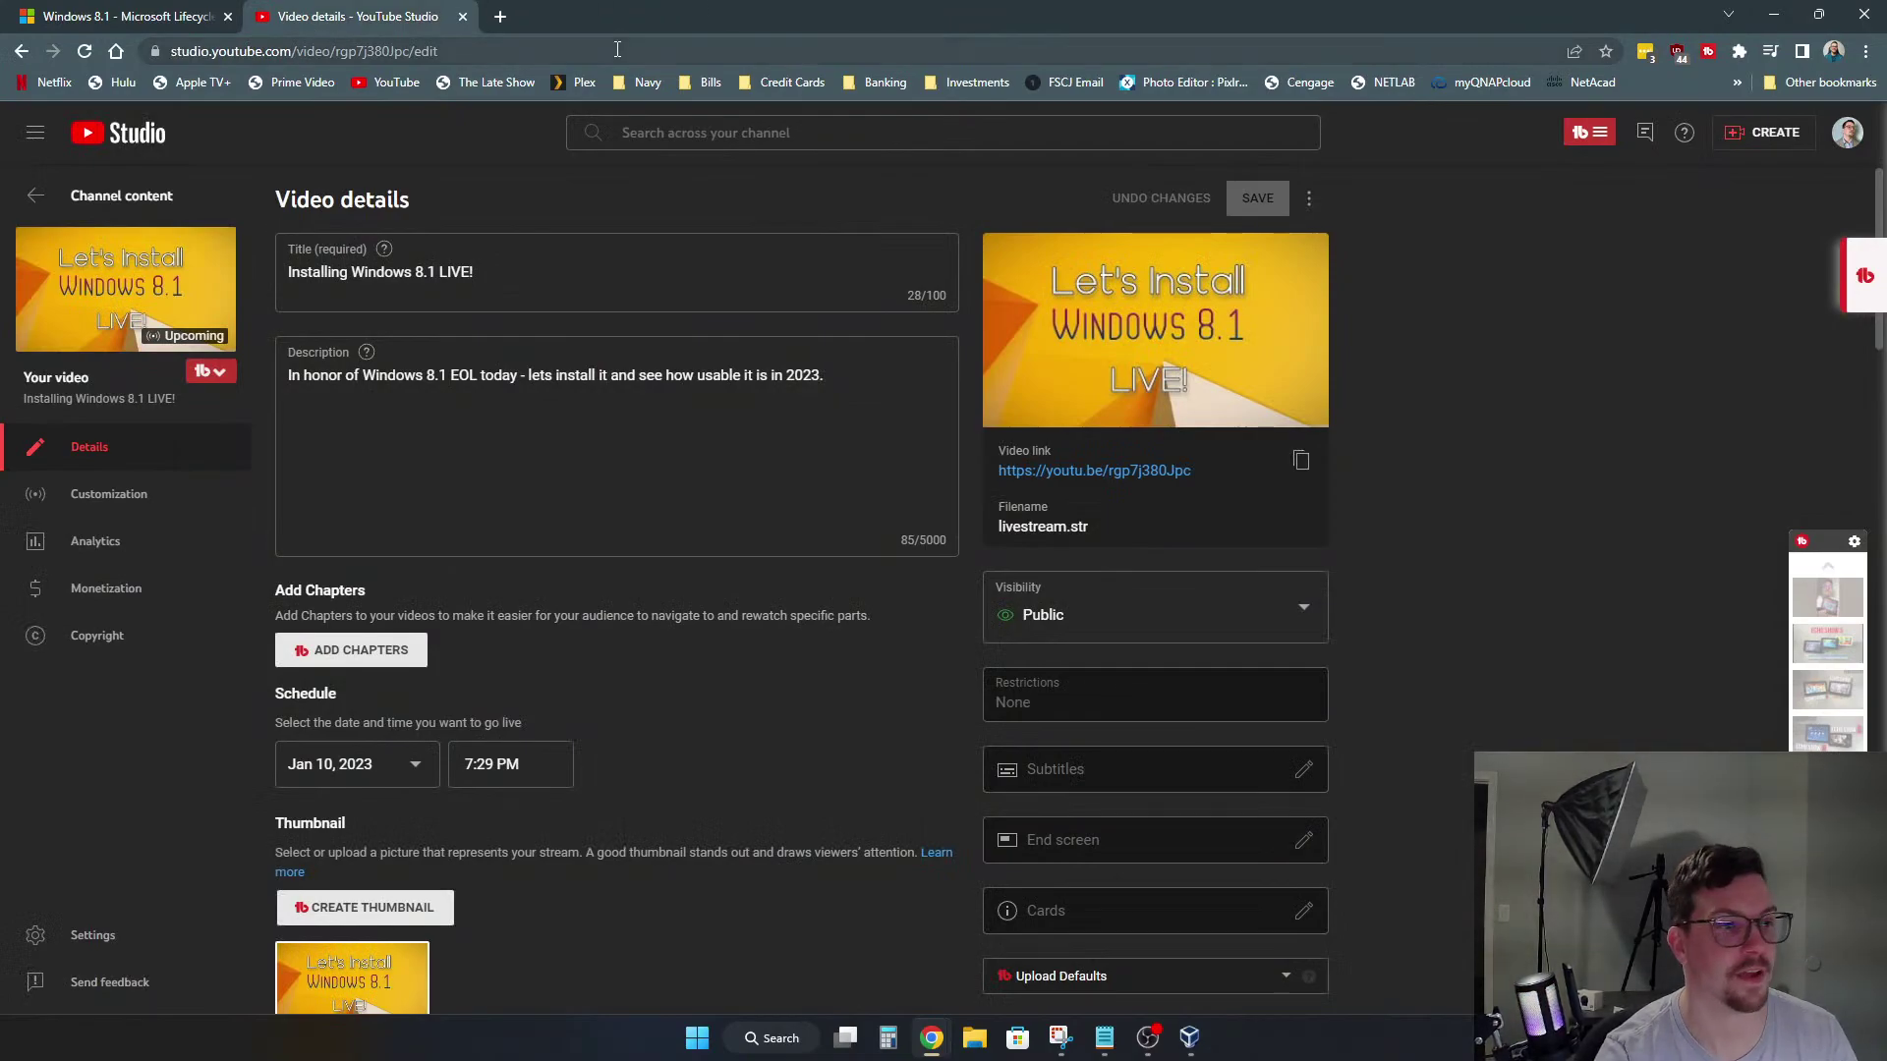
{"action": "left_click", "coordinate": [463, 15]}
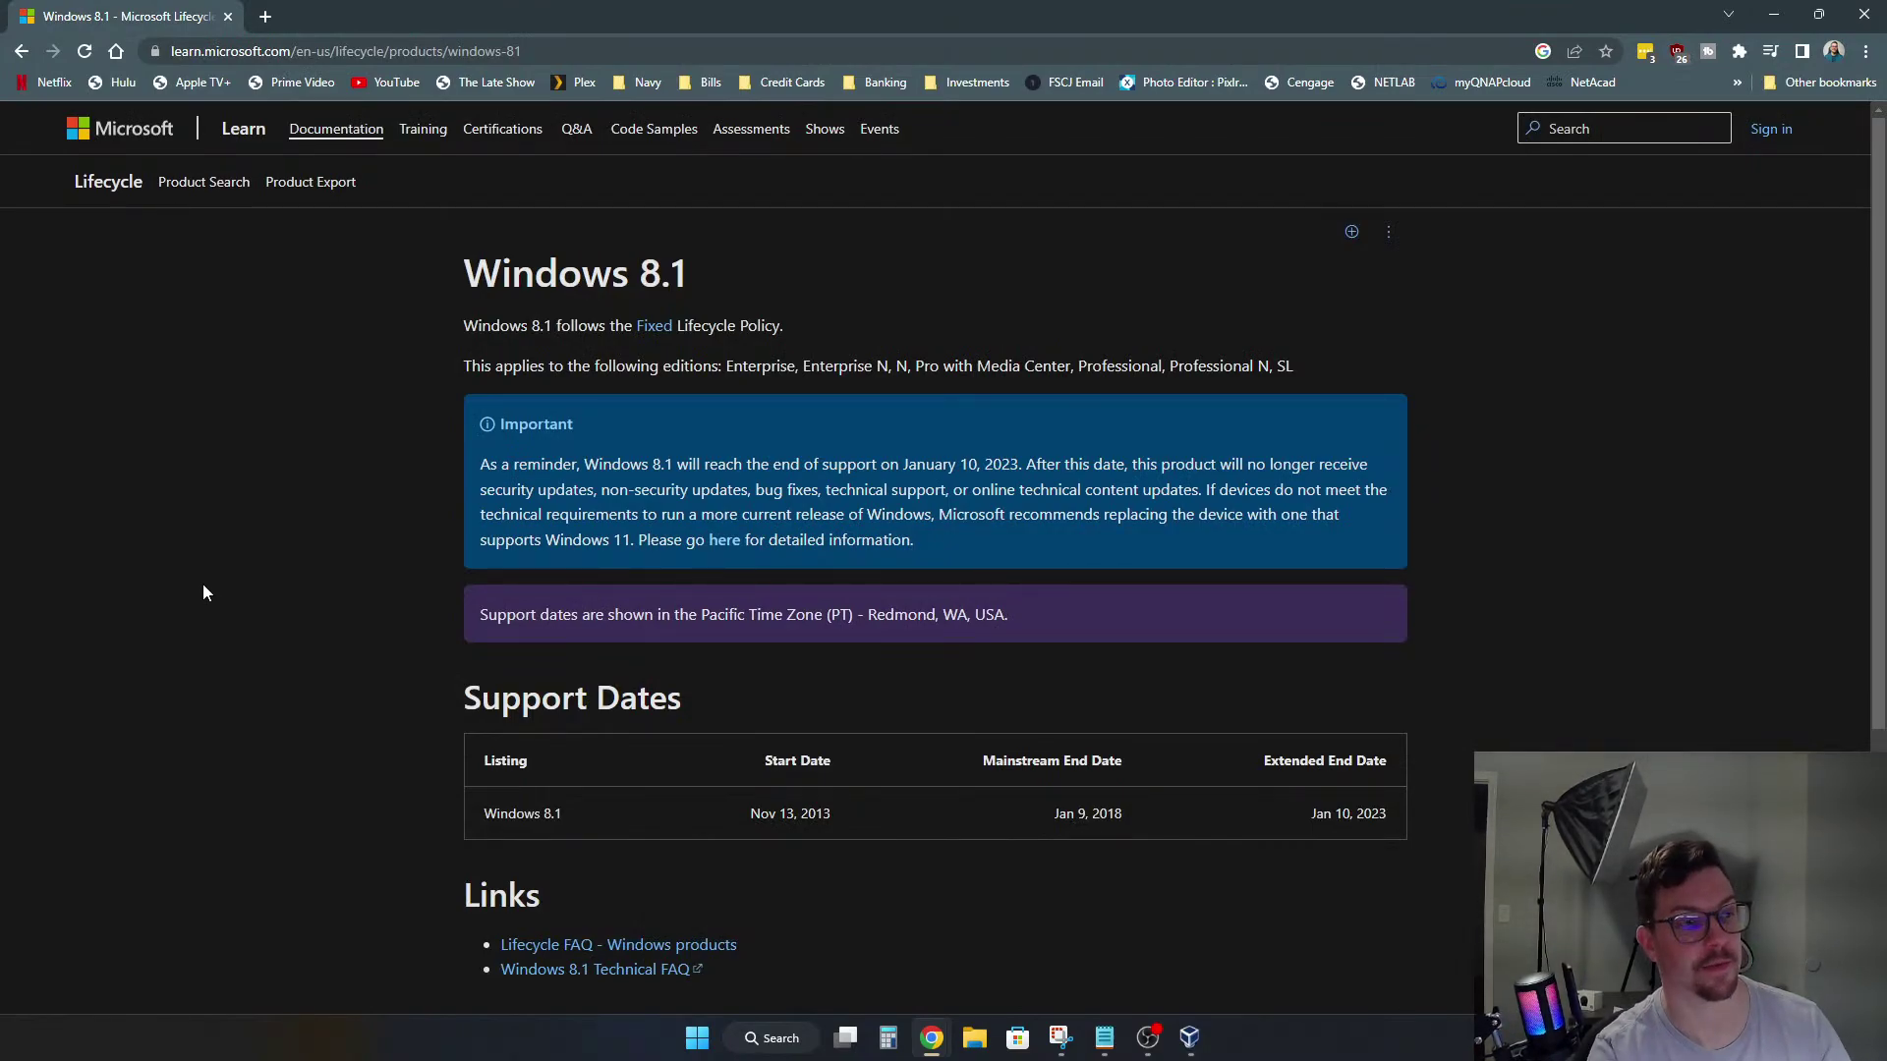
{"action": "left_click", "coordinate": [265, 16]}
{"action": "middle_click", "coordinate": [357, 16]}
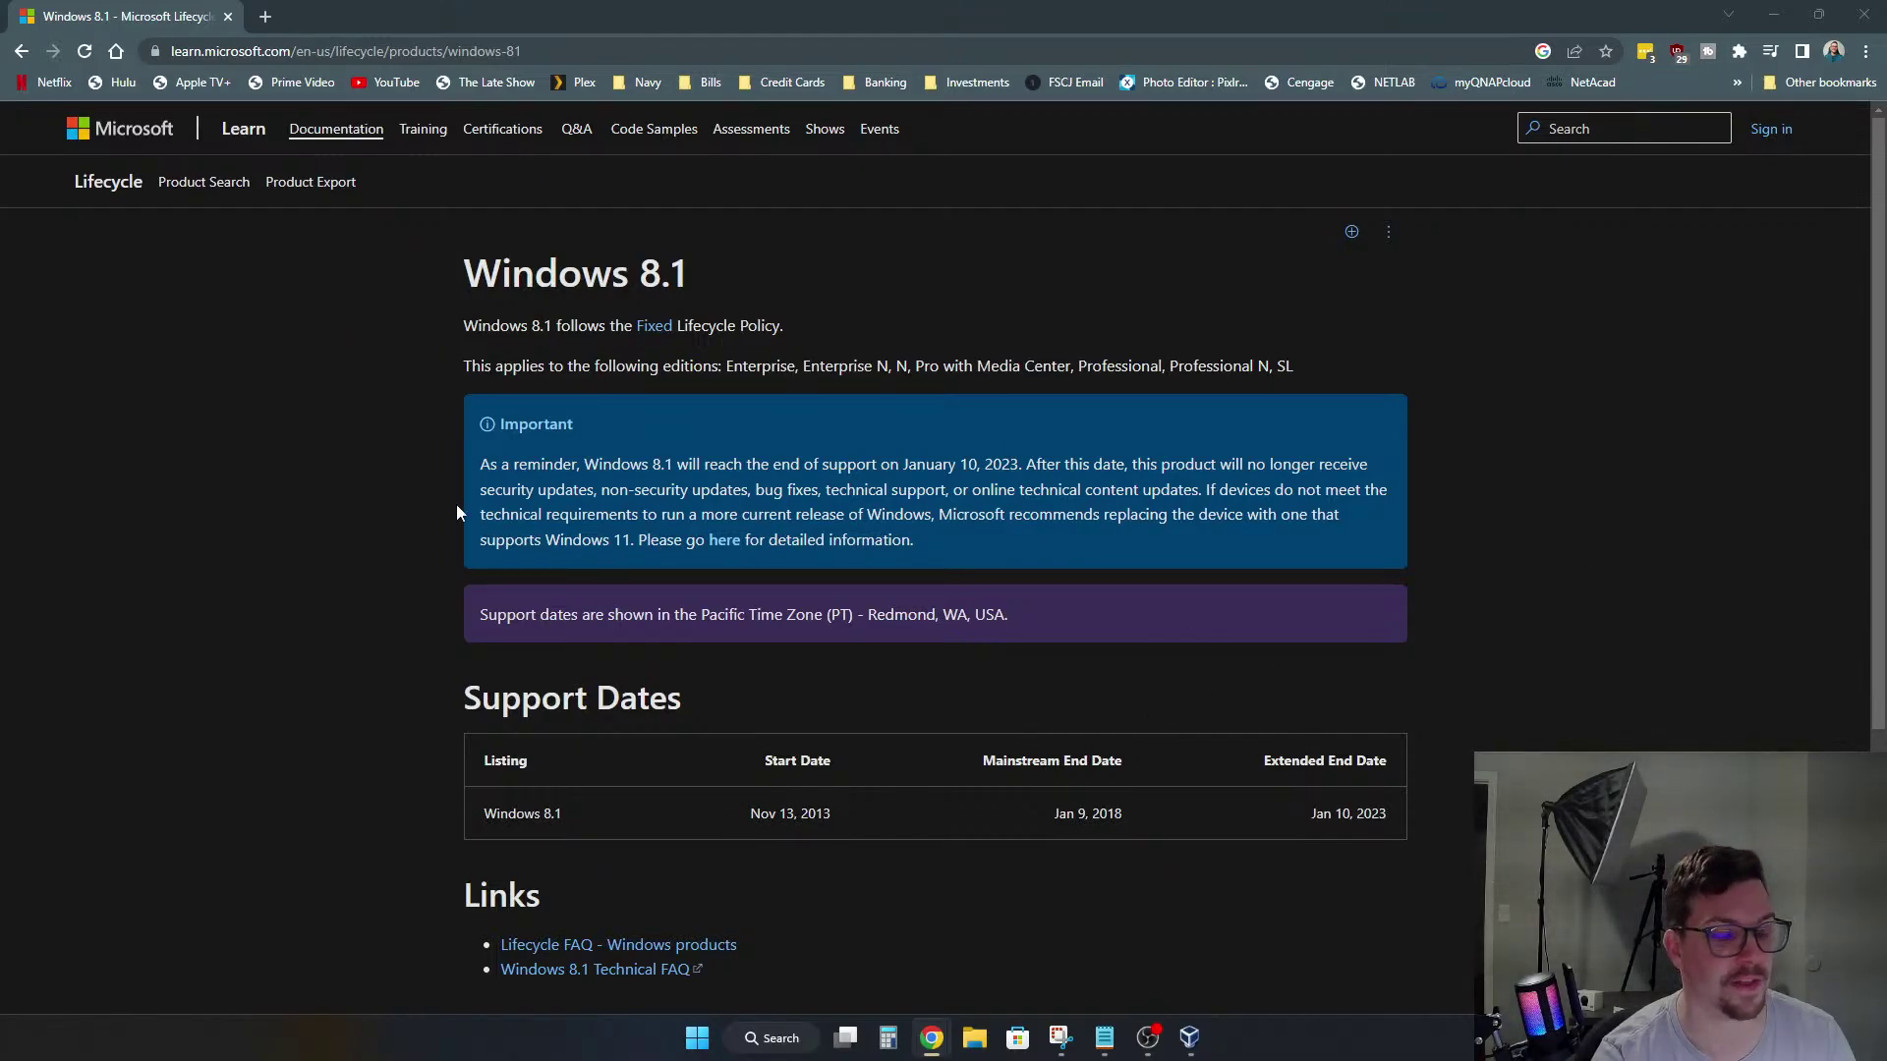
Highlight the Jan 10, 2023 end-of-support and Nov 13, 2013 start dates, then minimize Chrome.
{"action": "left_click_drag", "start_coordinate": [763, 466], "coordinate": [1025, 465]}
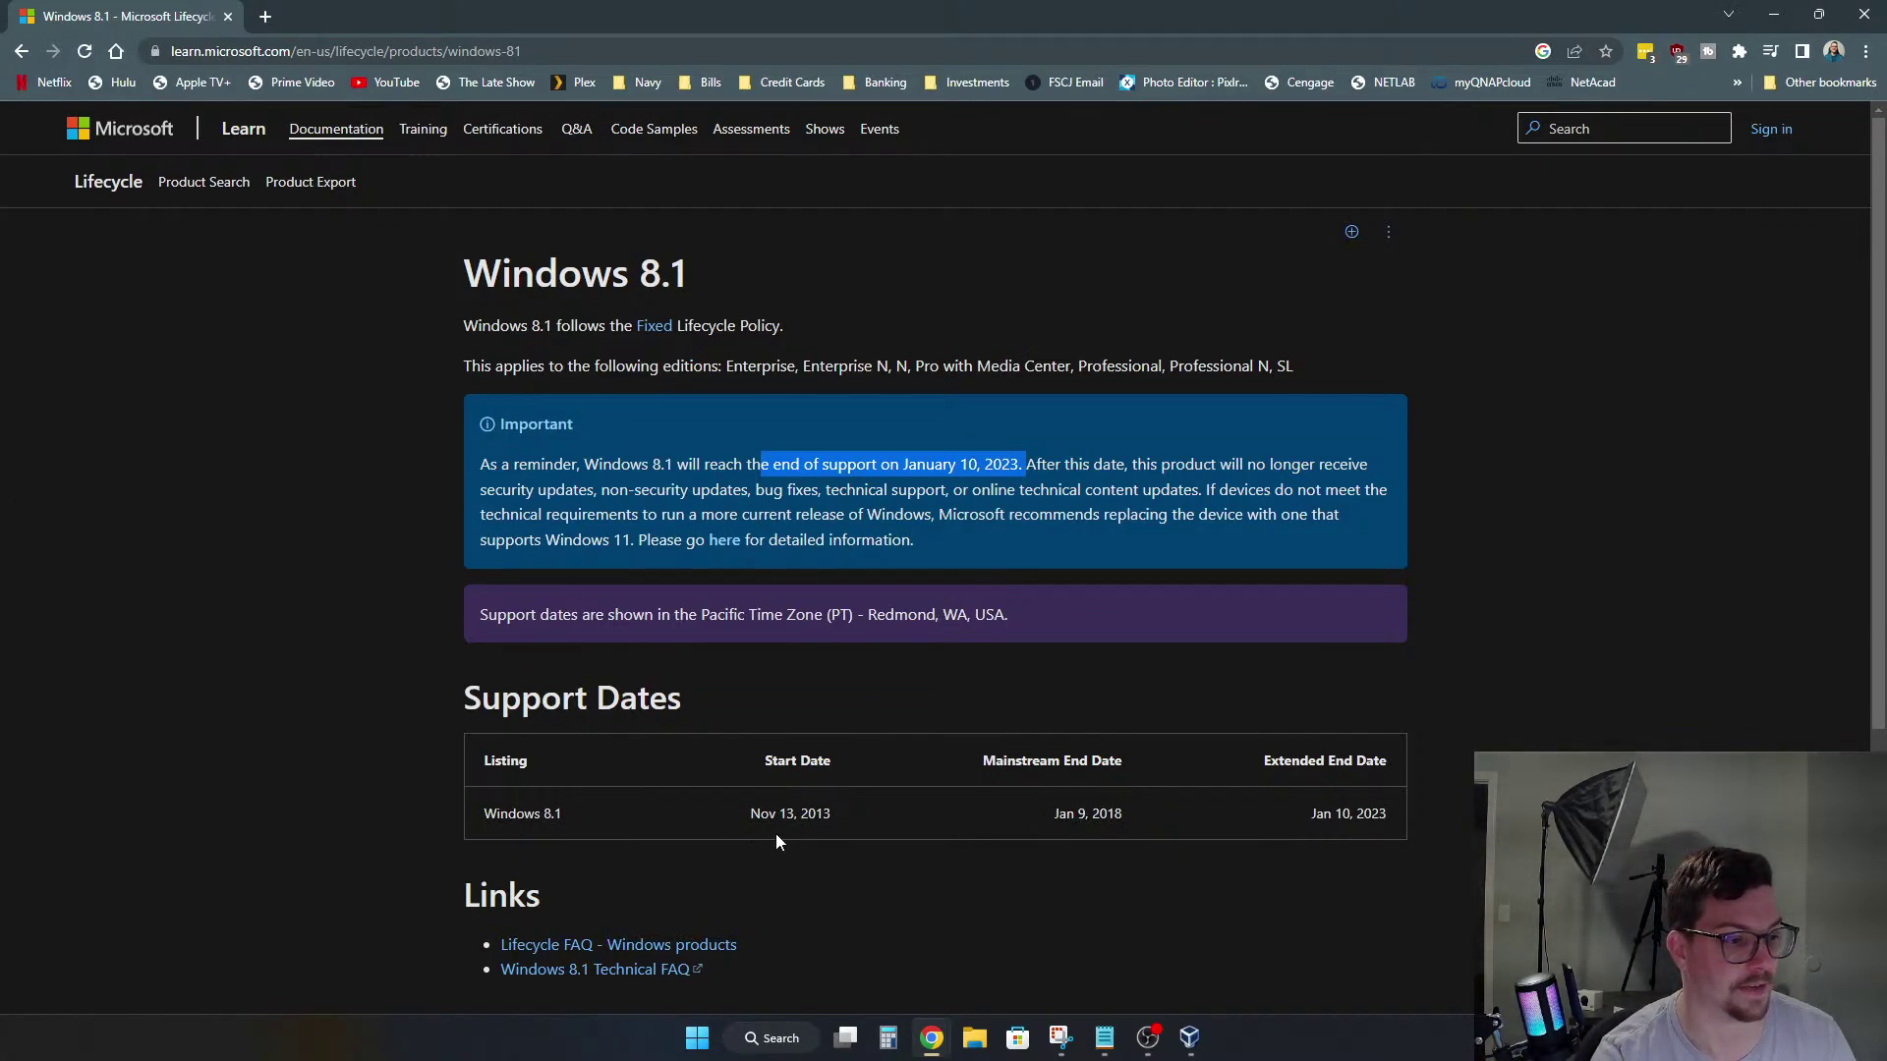
{"action": "left_click_drag", "start_coordinate": [753, 816], "coordinate": [852, 823]}
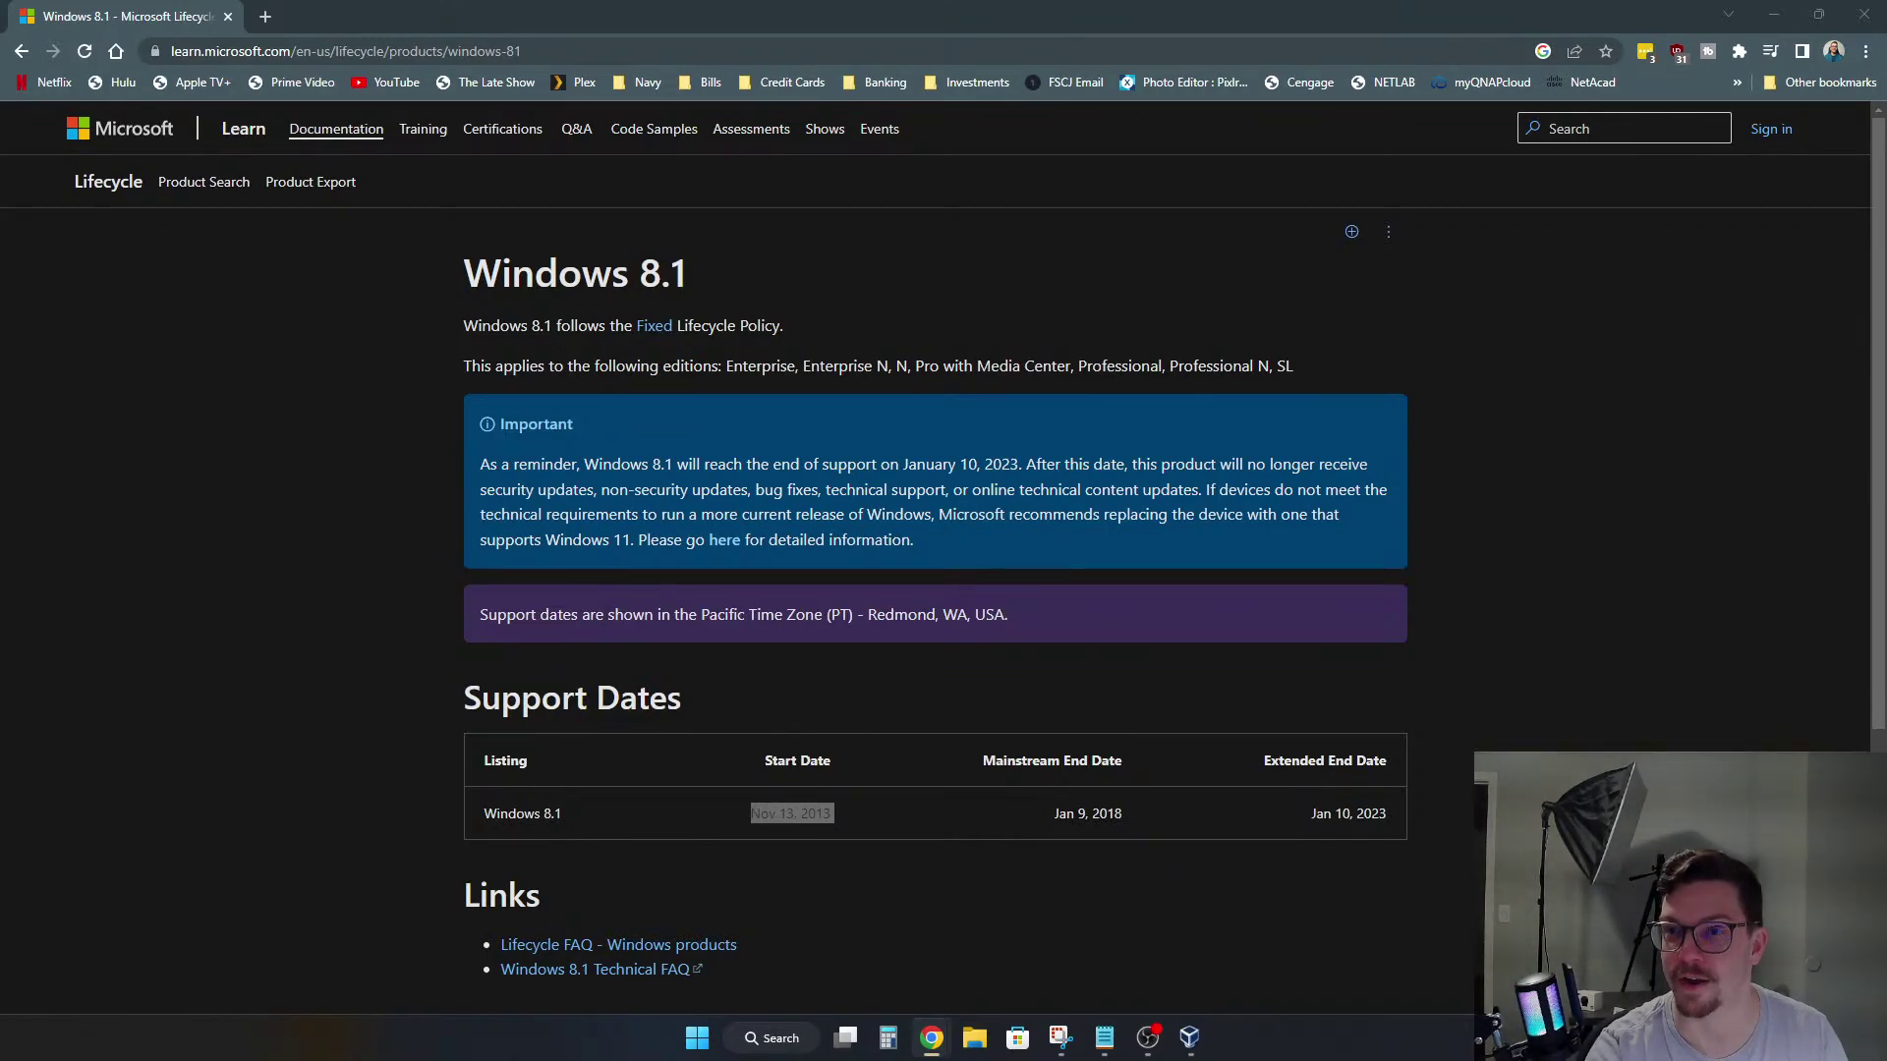
{"action": "key", "text": "alt+Tab"}
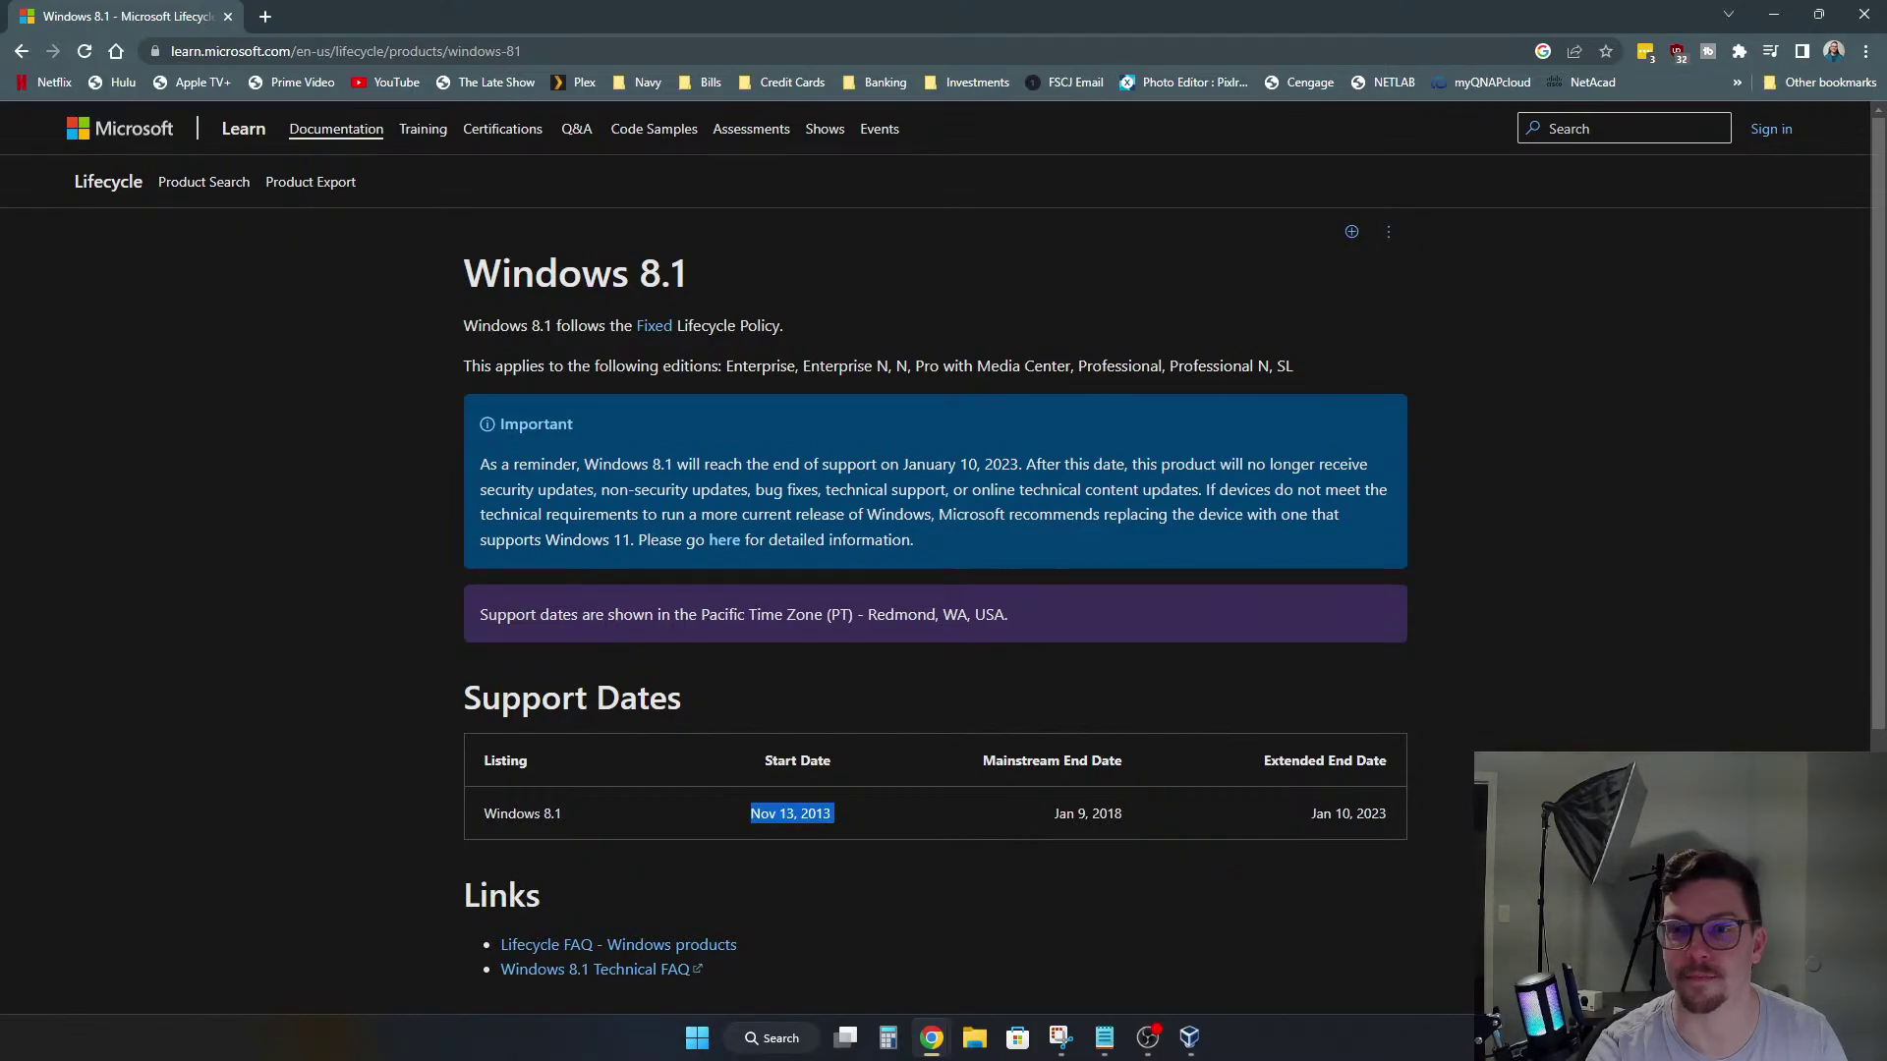
{"action": "left_click", "coordinate": [1774, 13]}
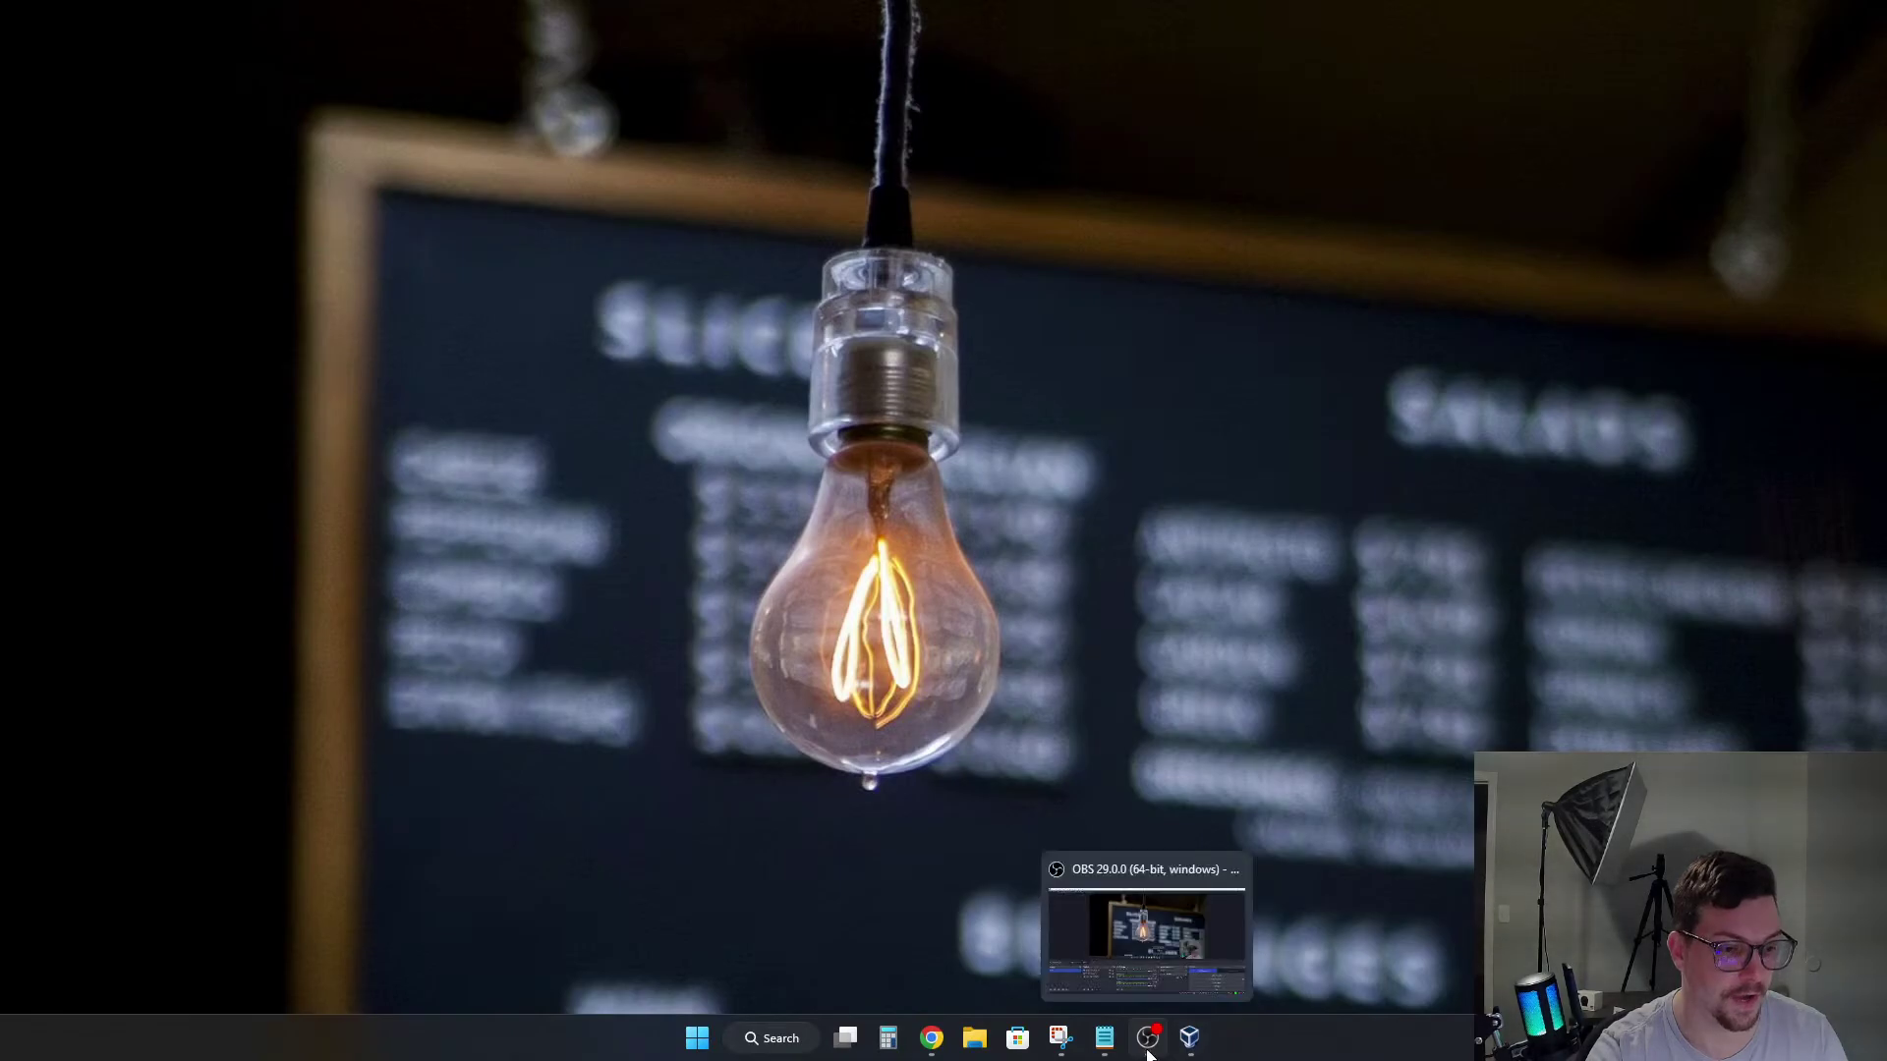
Bring up VirtualBox Manager from the taskbar and move the Chrome window to the other screen.
{"action": "left_click", "coordinate": [1190, 1032]}
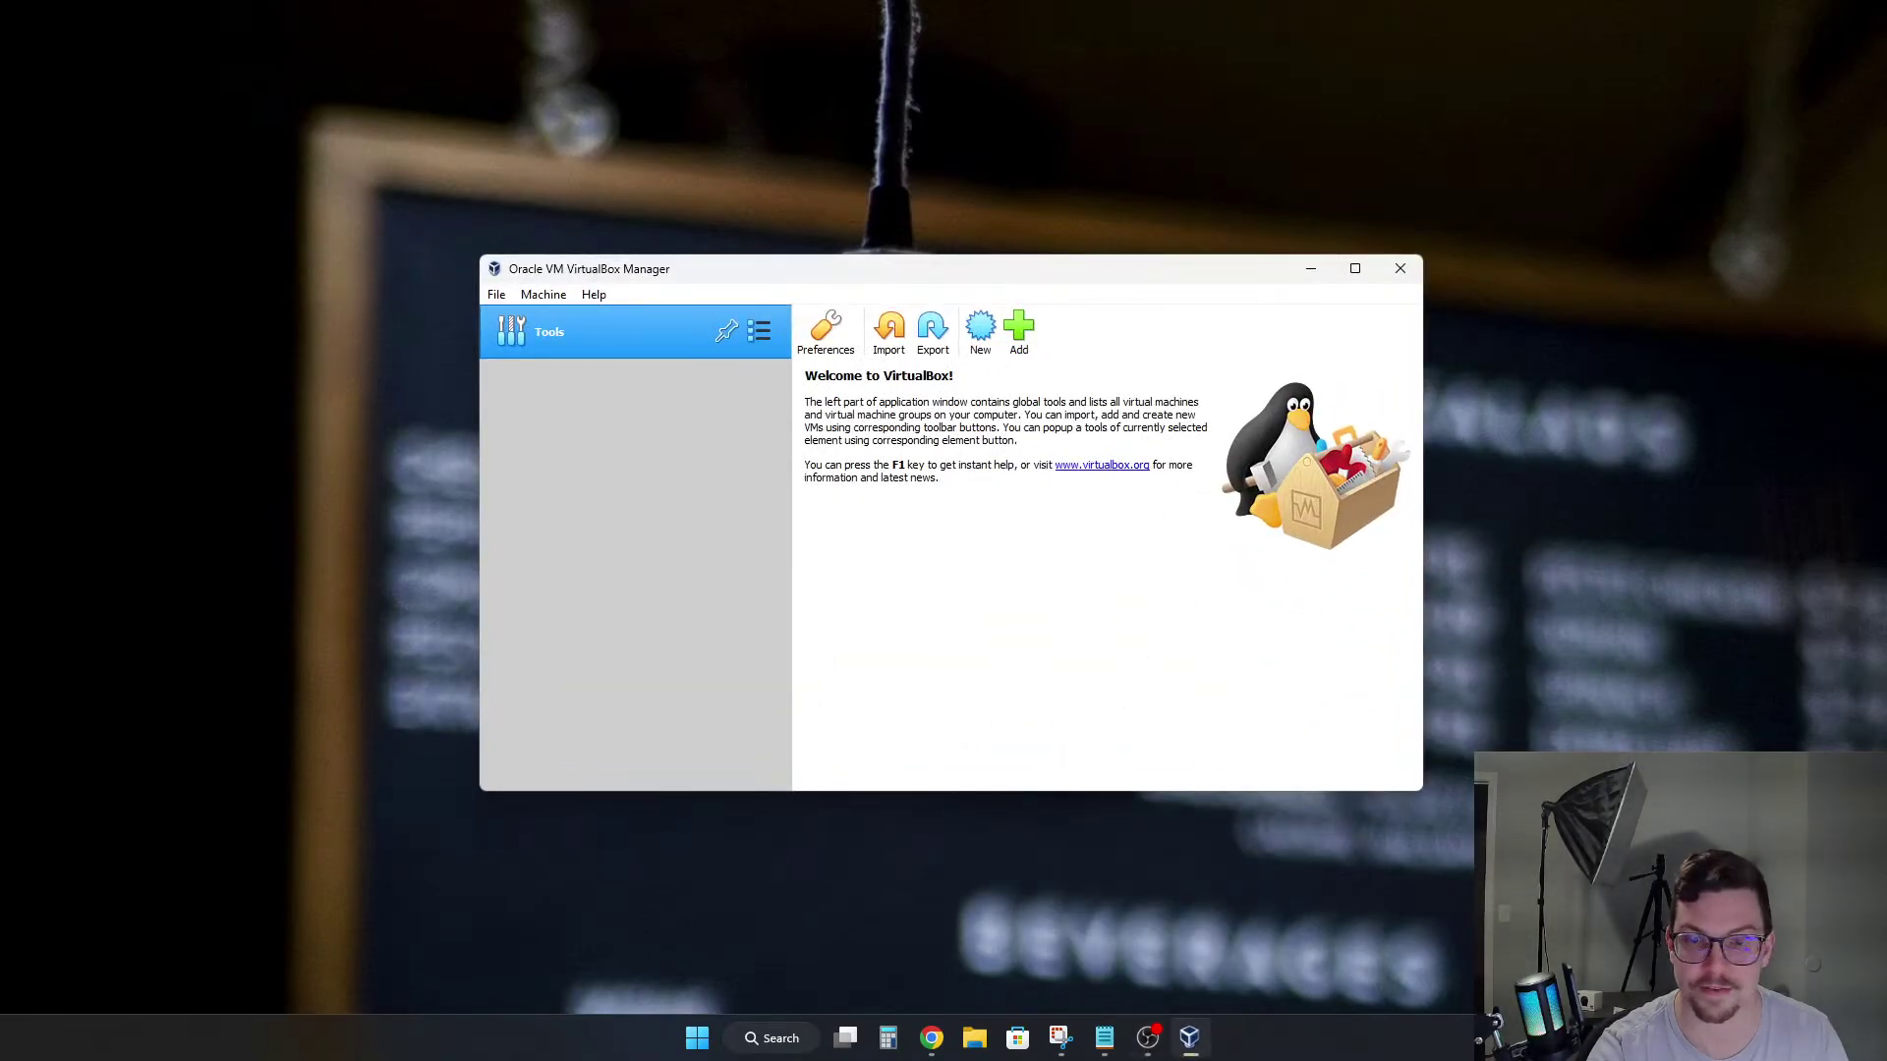
{"action": "left_click", "coordinate": [931, 1038]}
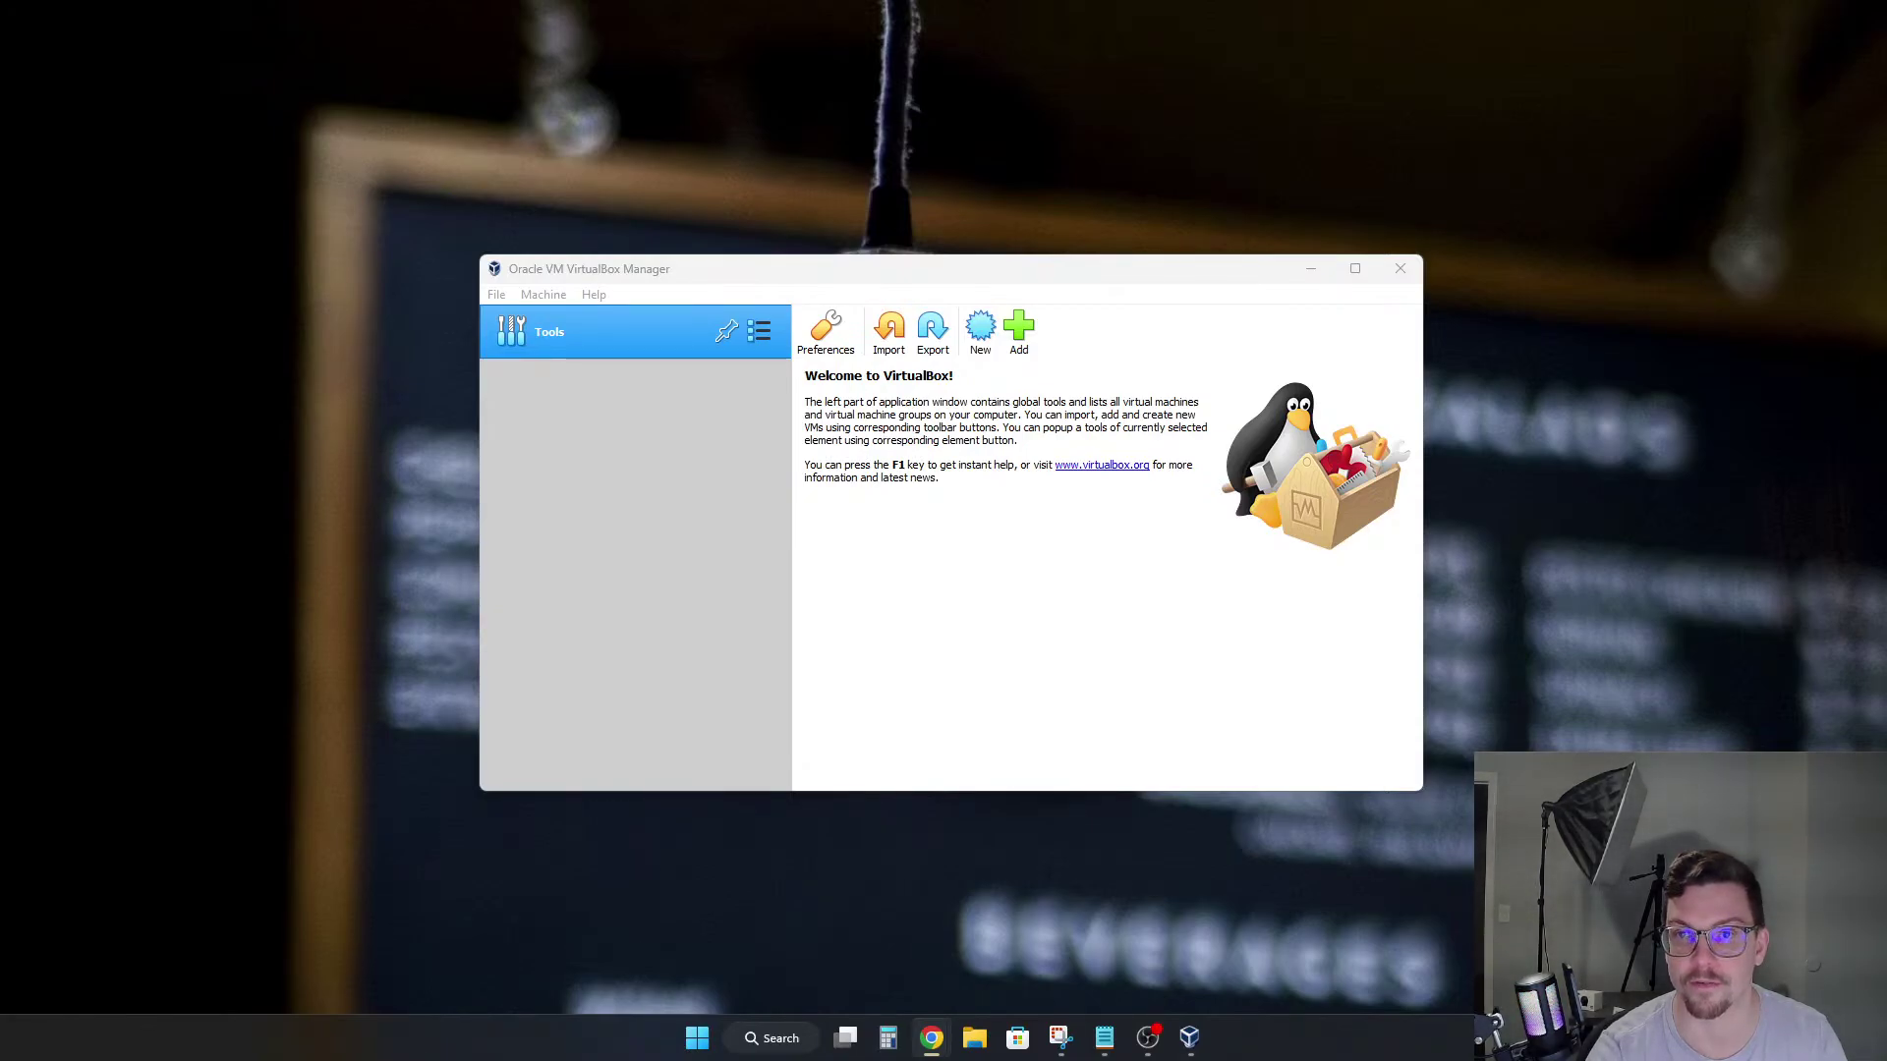
{"action": "left_click_drag", "start_coordinate": [1886, 245], "coordinate": [1886, 15]}
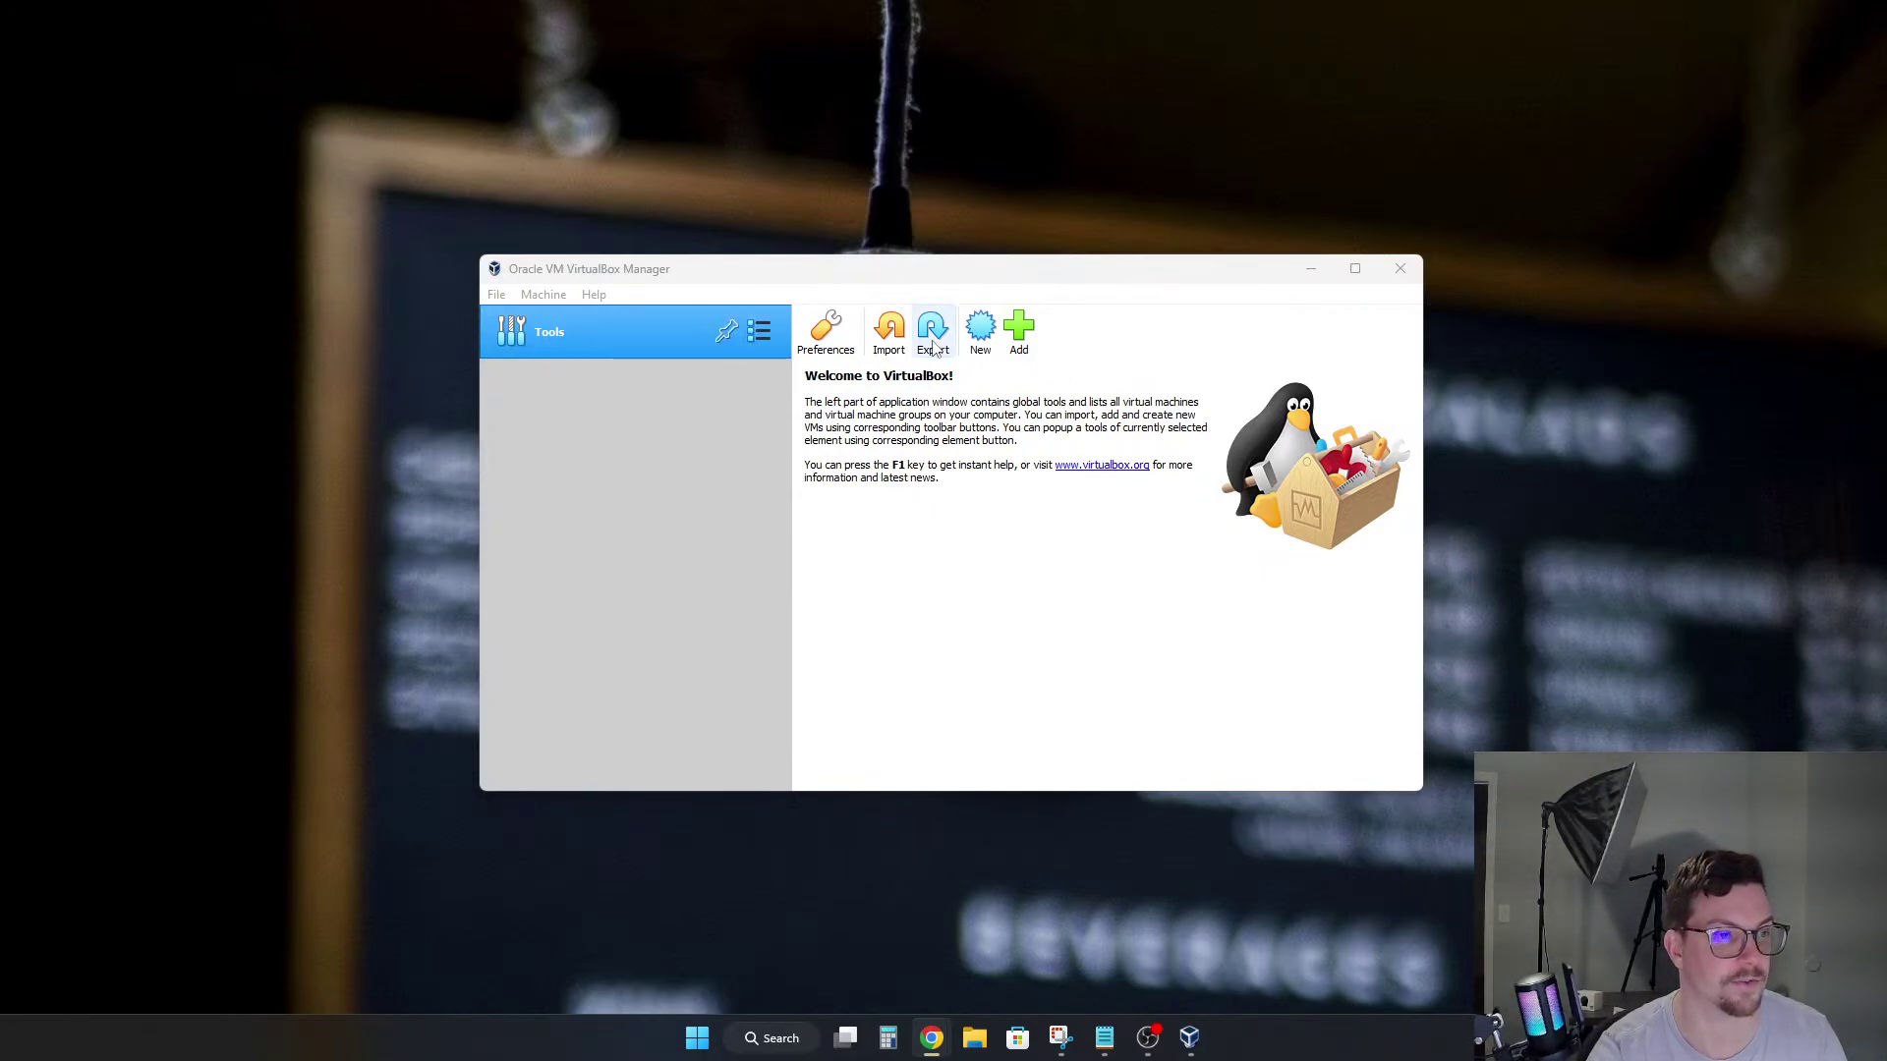
Create a new VM named 'Windows 8.1' with 4096 MB memory and a new virtual hard disk.
{"action": "left_click", "coordinate": [979, 332]}
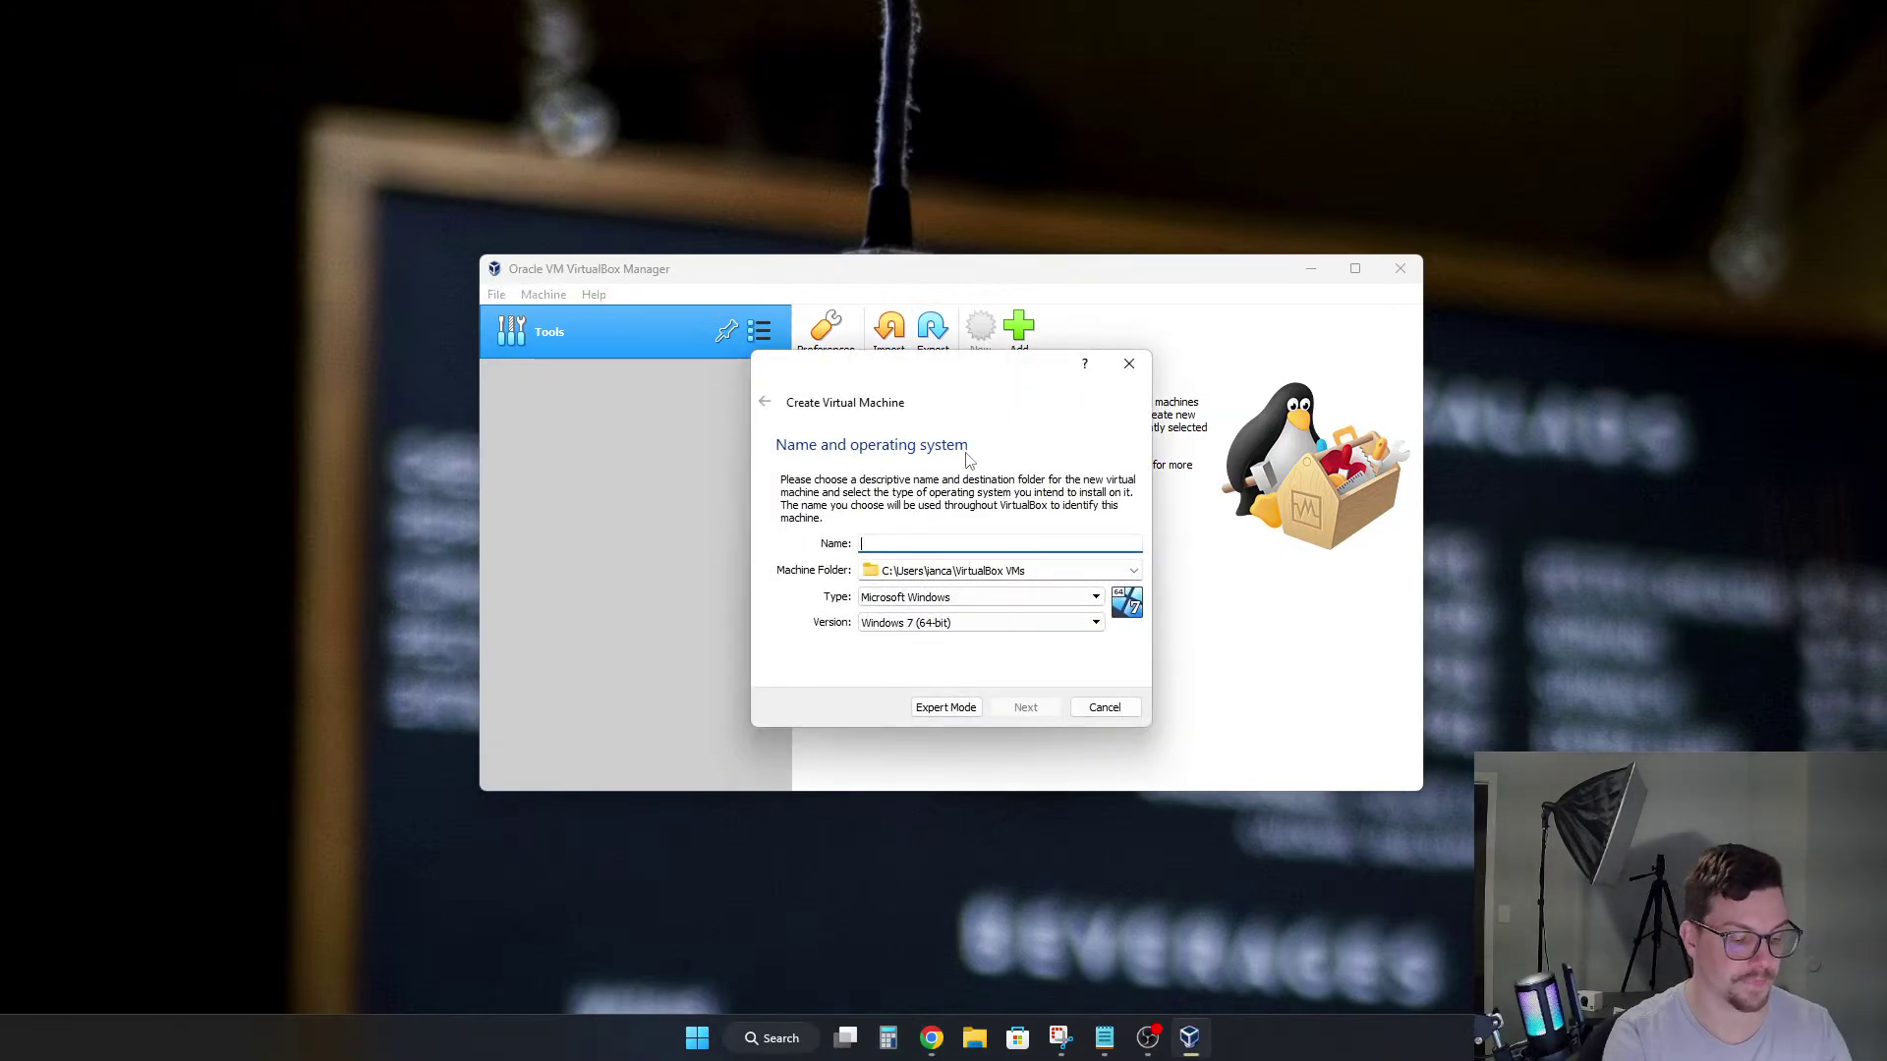
{"action": "type", "text": "Windows 8"}
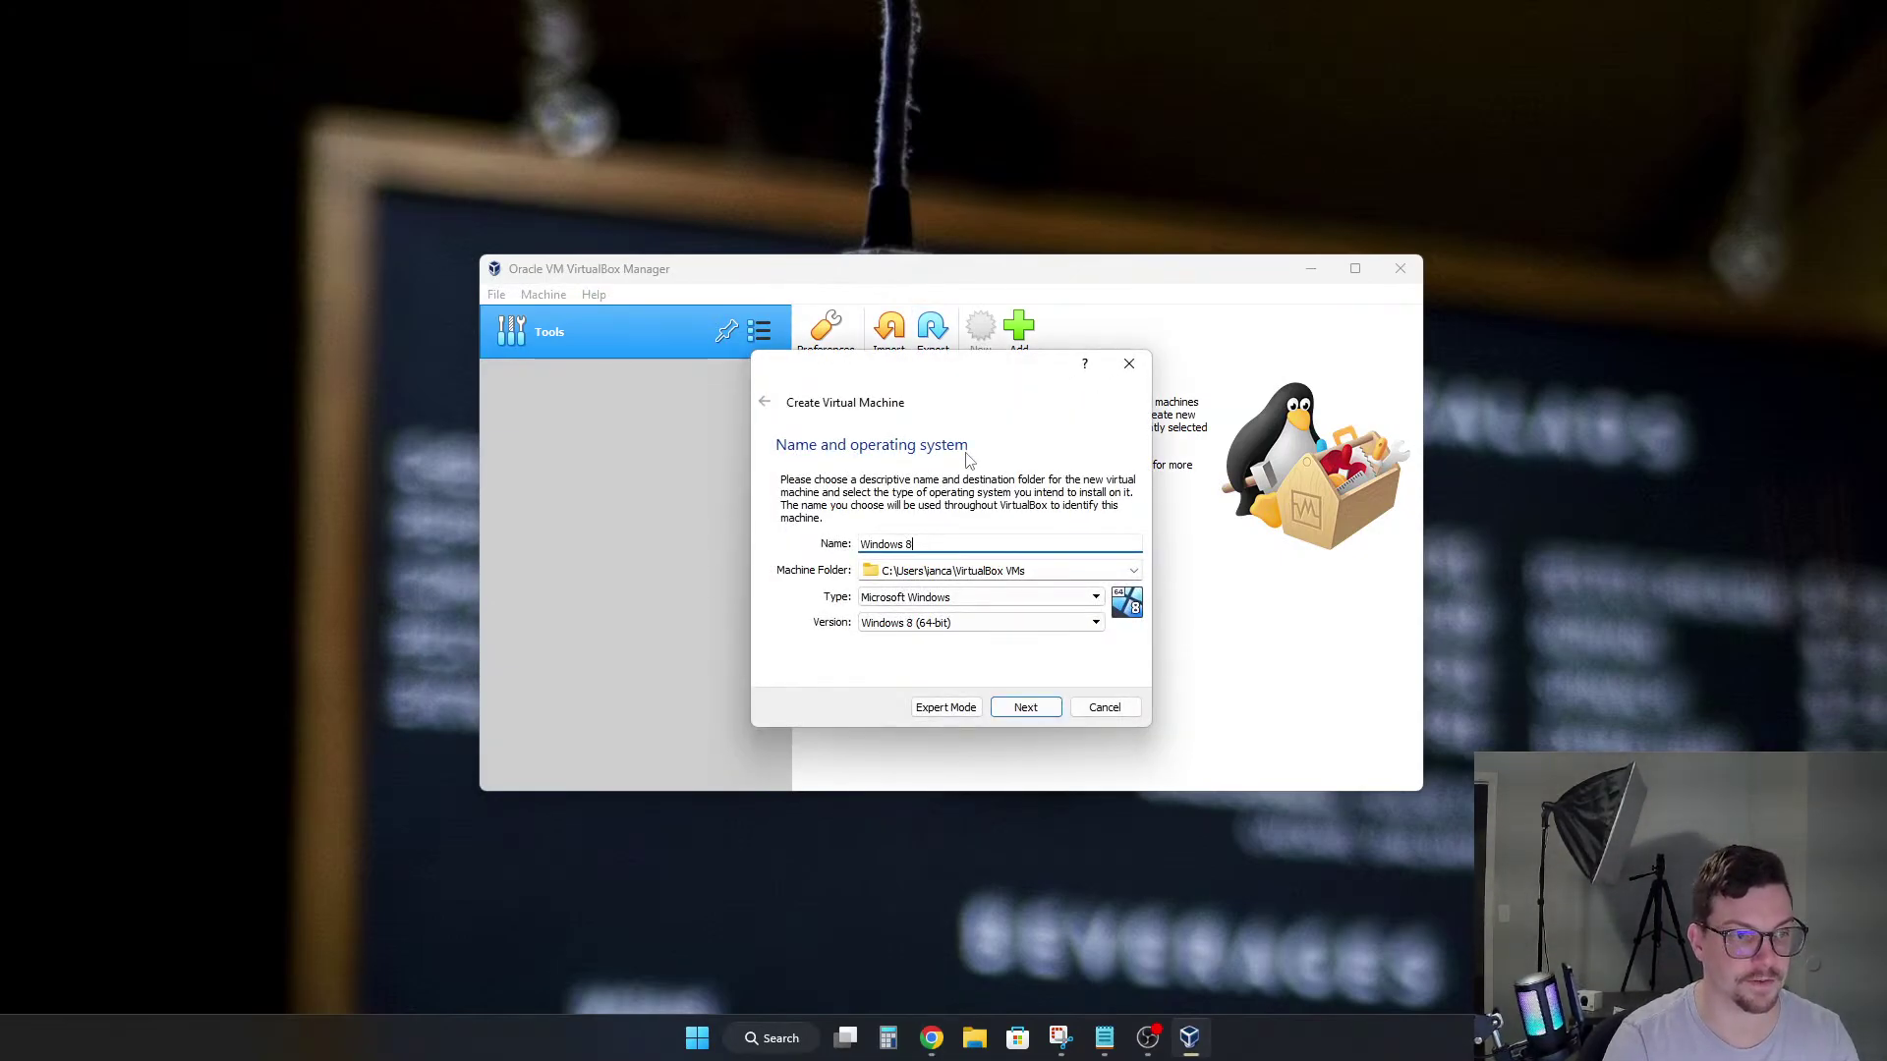
{"action": "type", "text": ".1"}
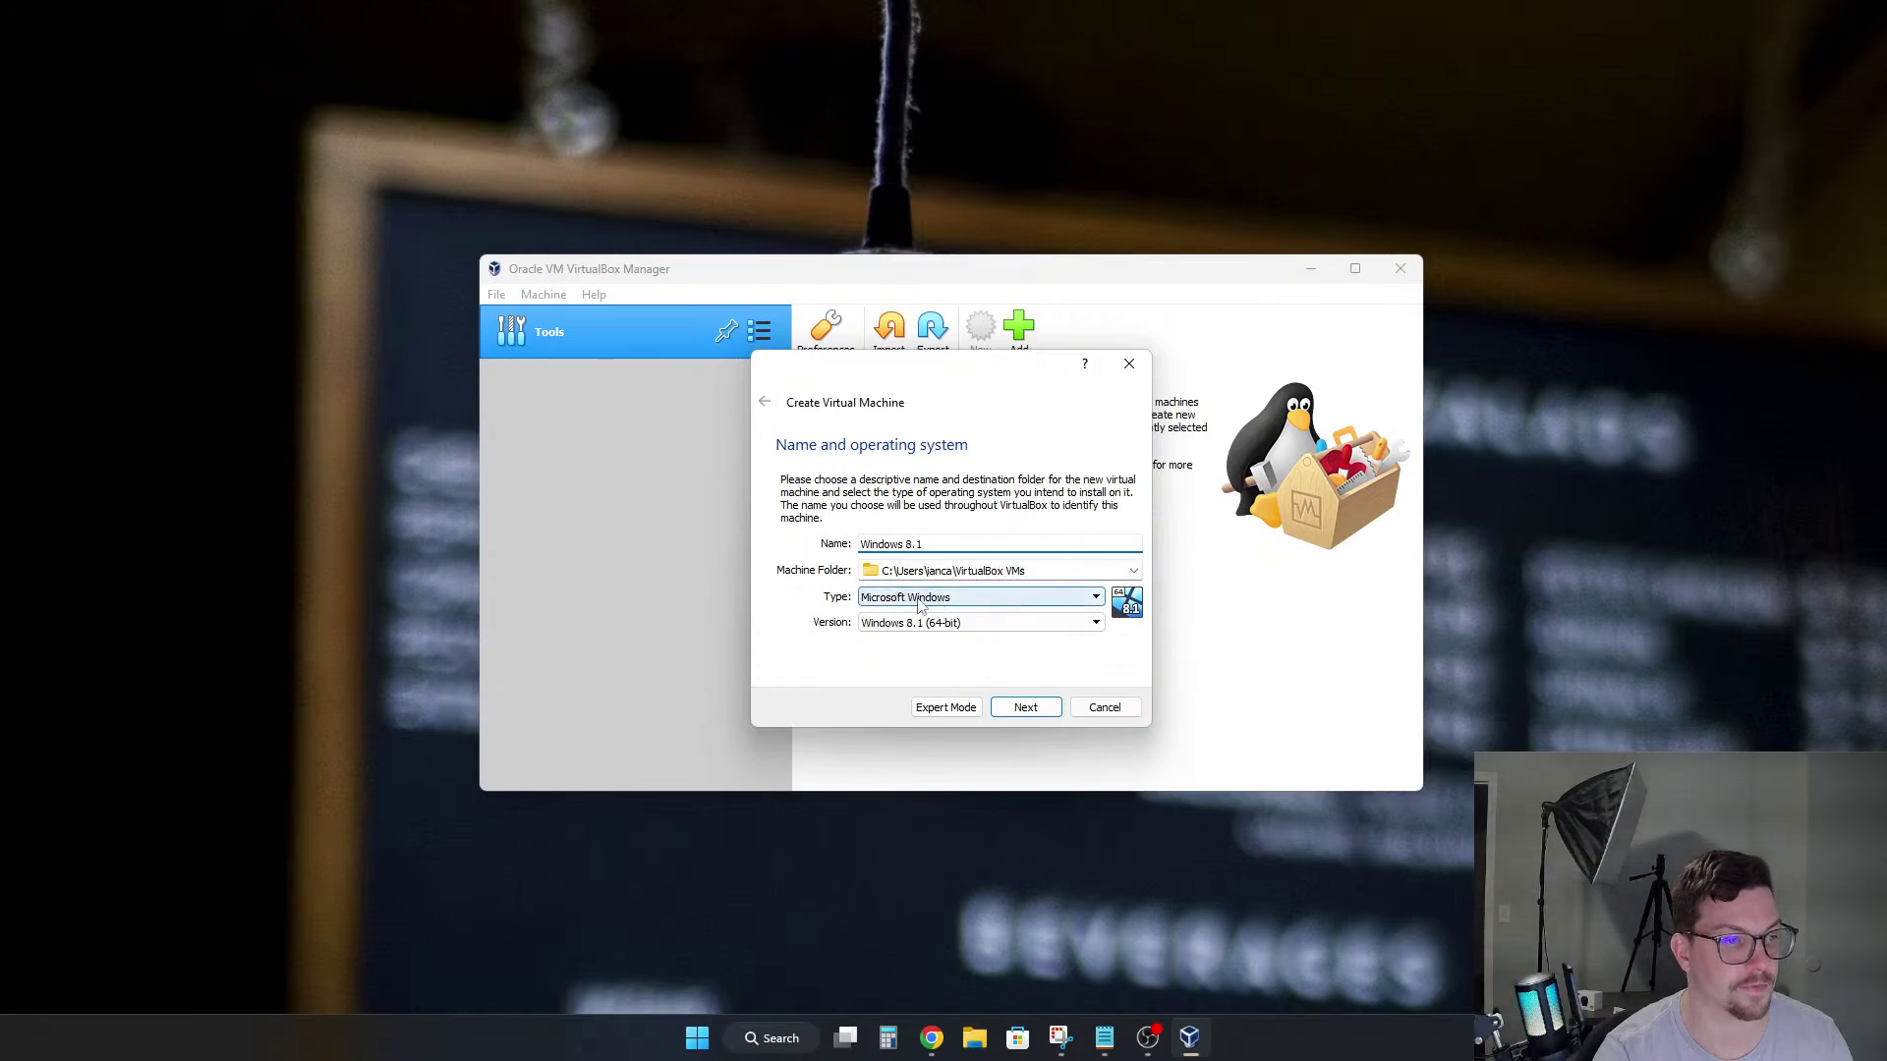
{"action": "left_click", "coordinate": [1025, 708]}
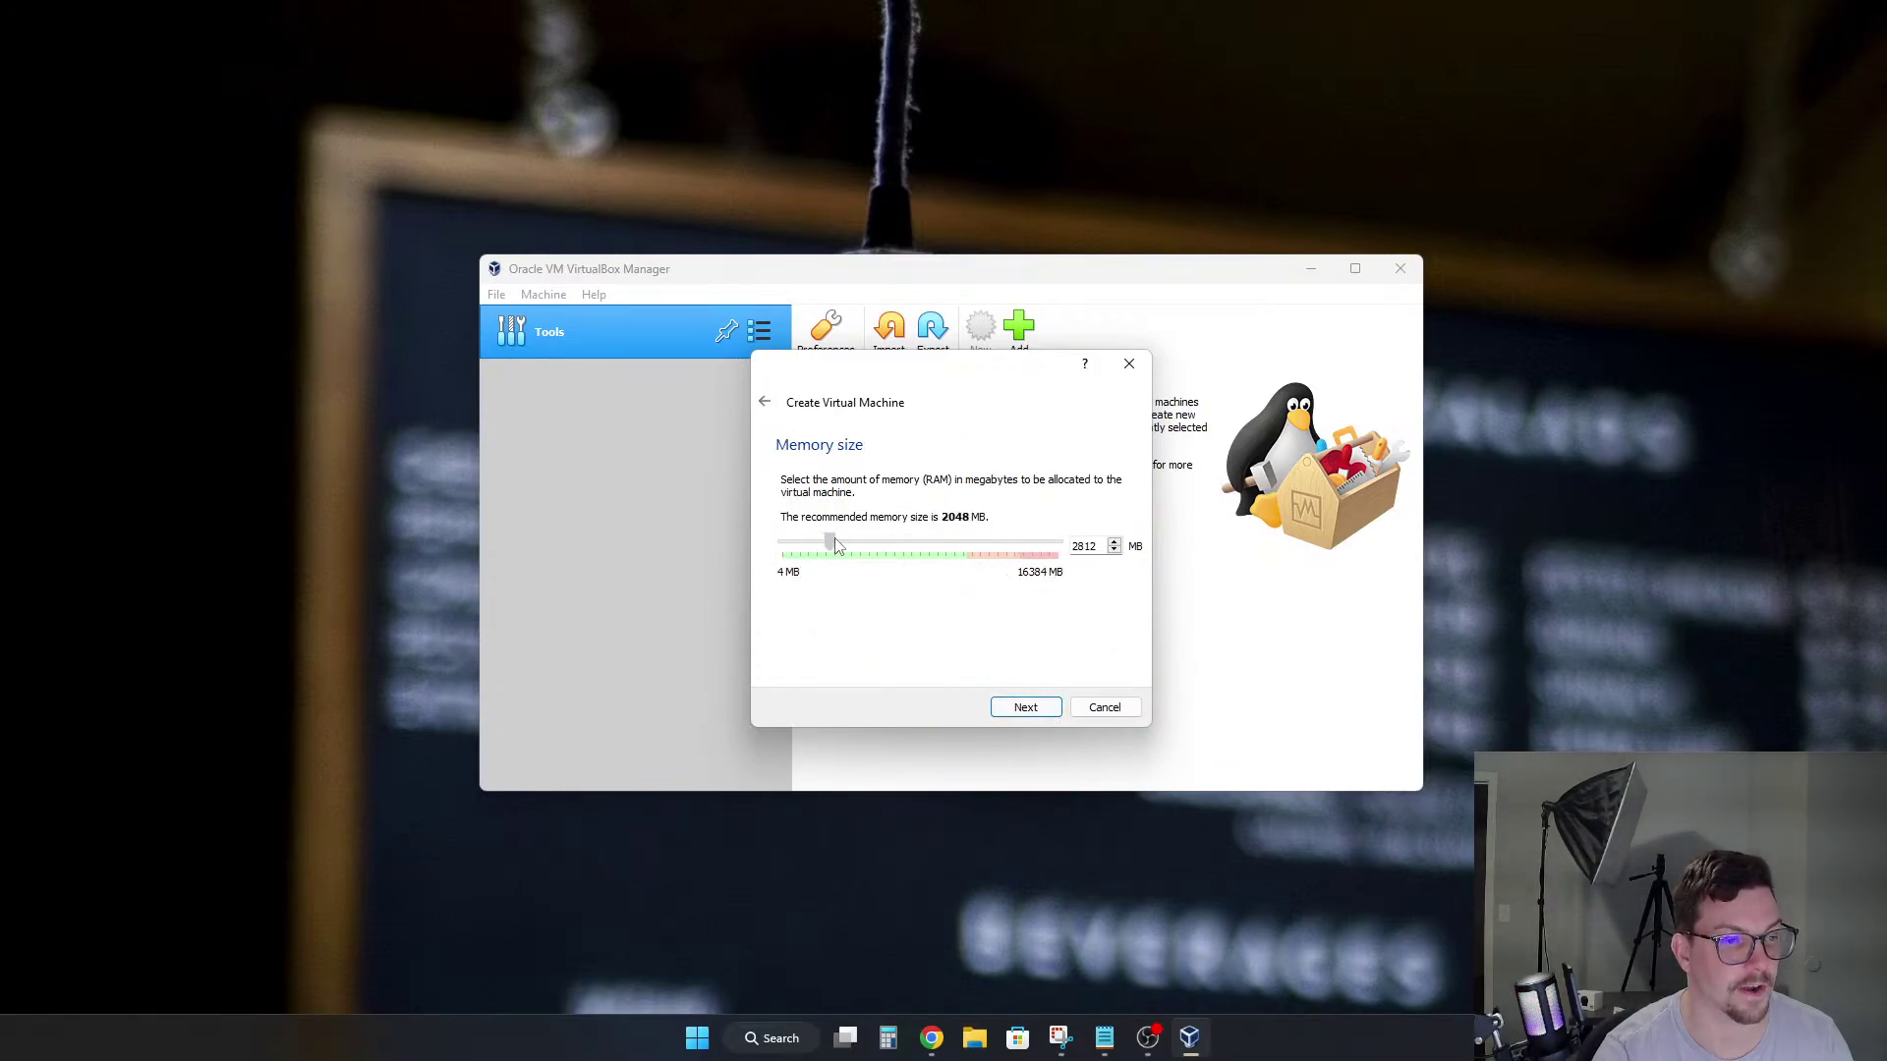
{"action": "left_click_drag", "start_coordinate": [864, 538], "coordinate": [853, 542]}
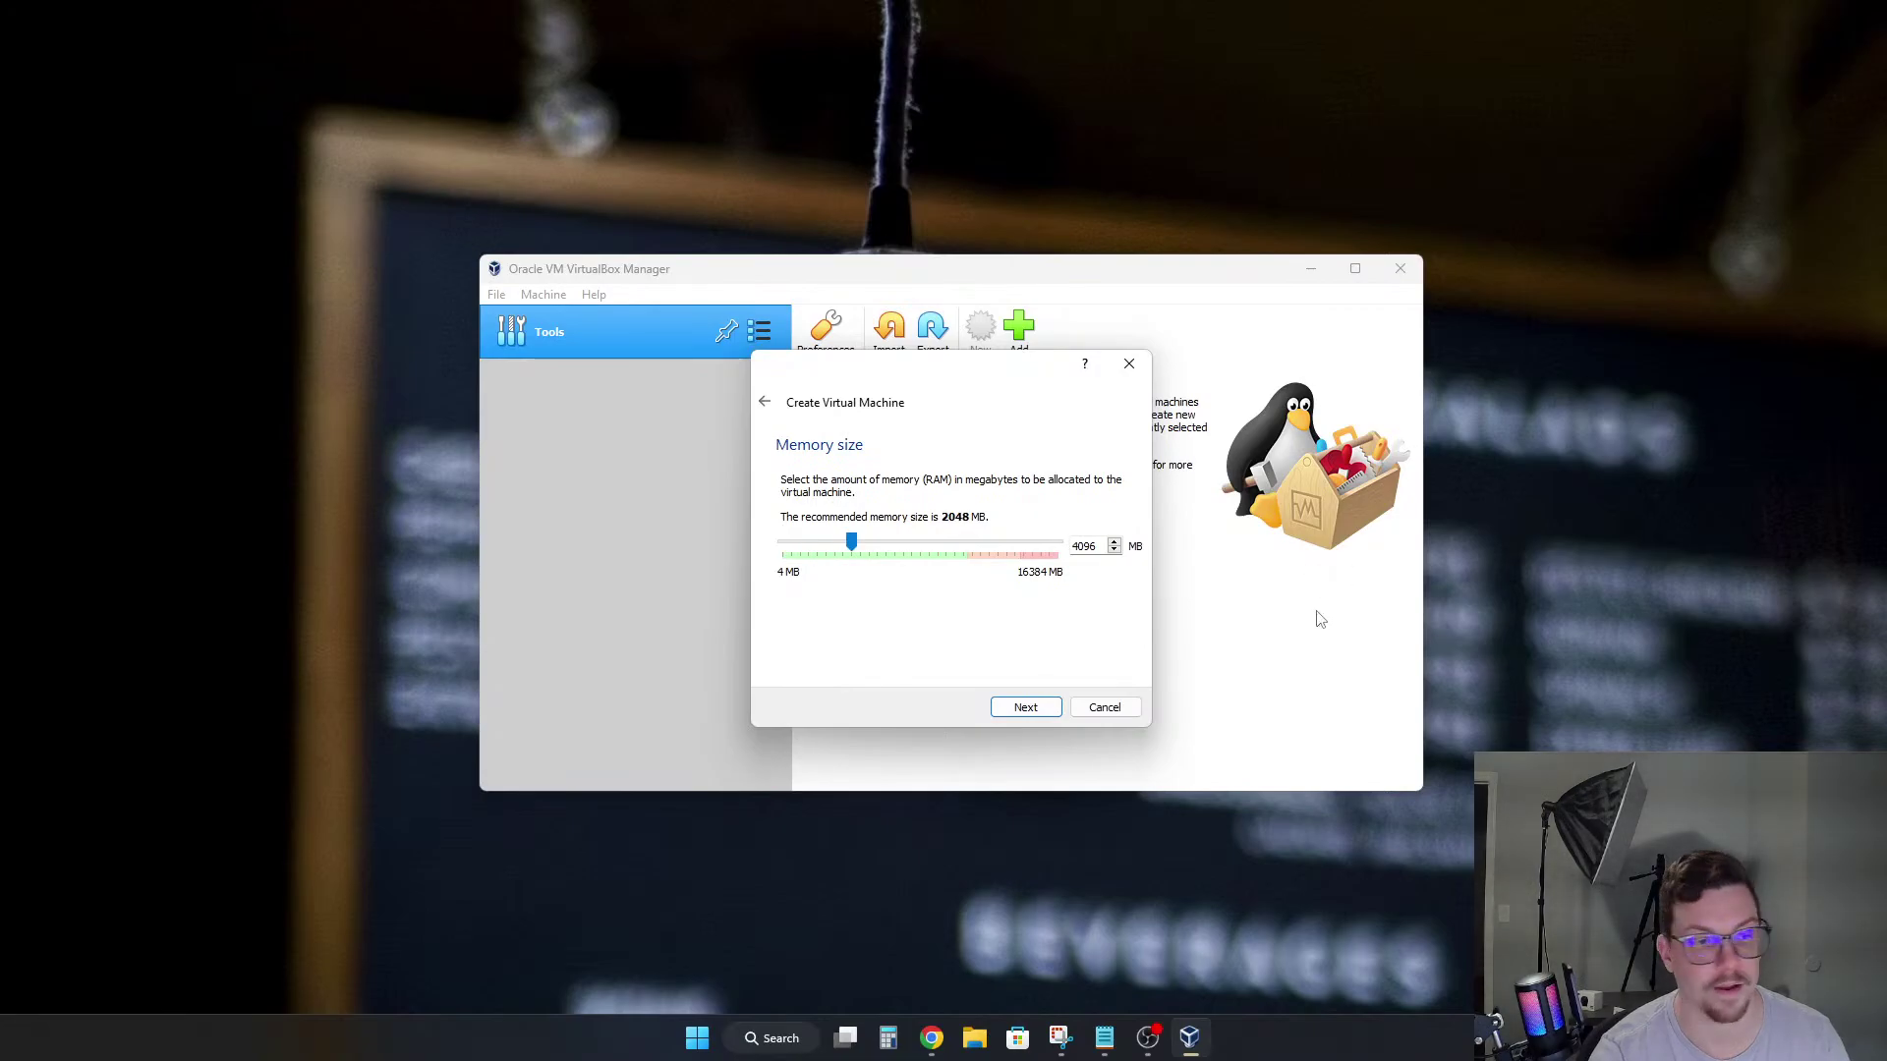
{"action": "left_click", "coordinate": [1012, 709]}
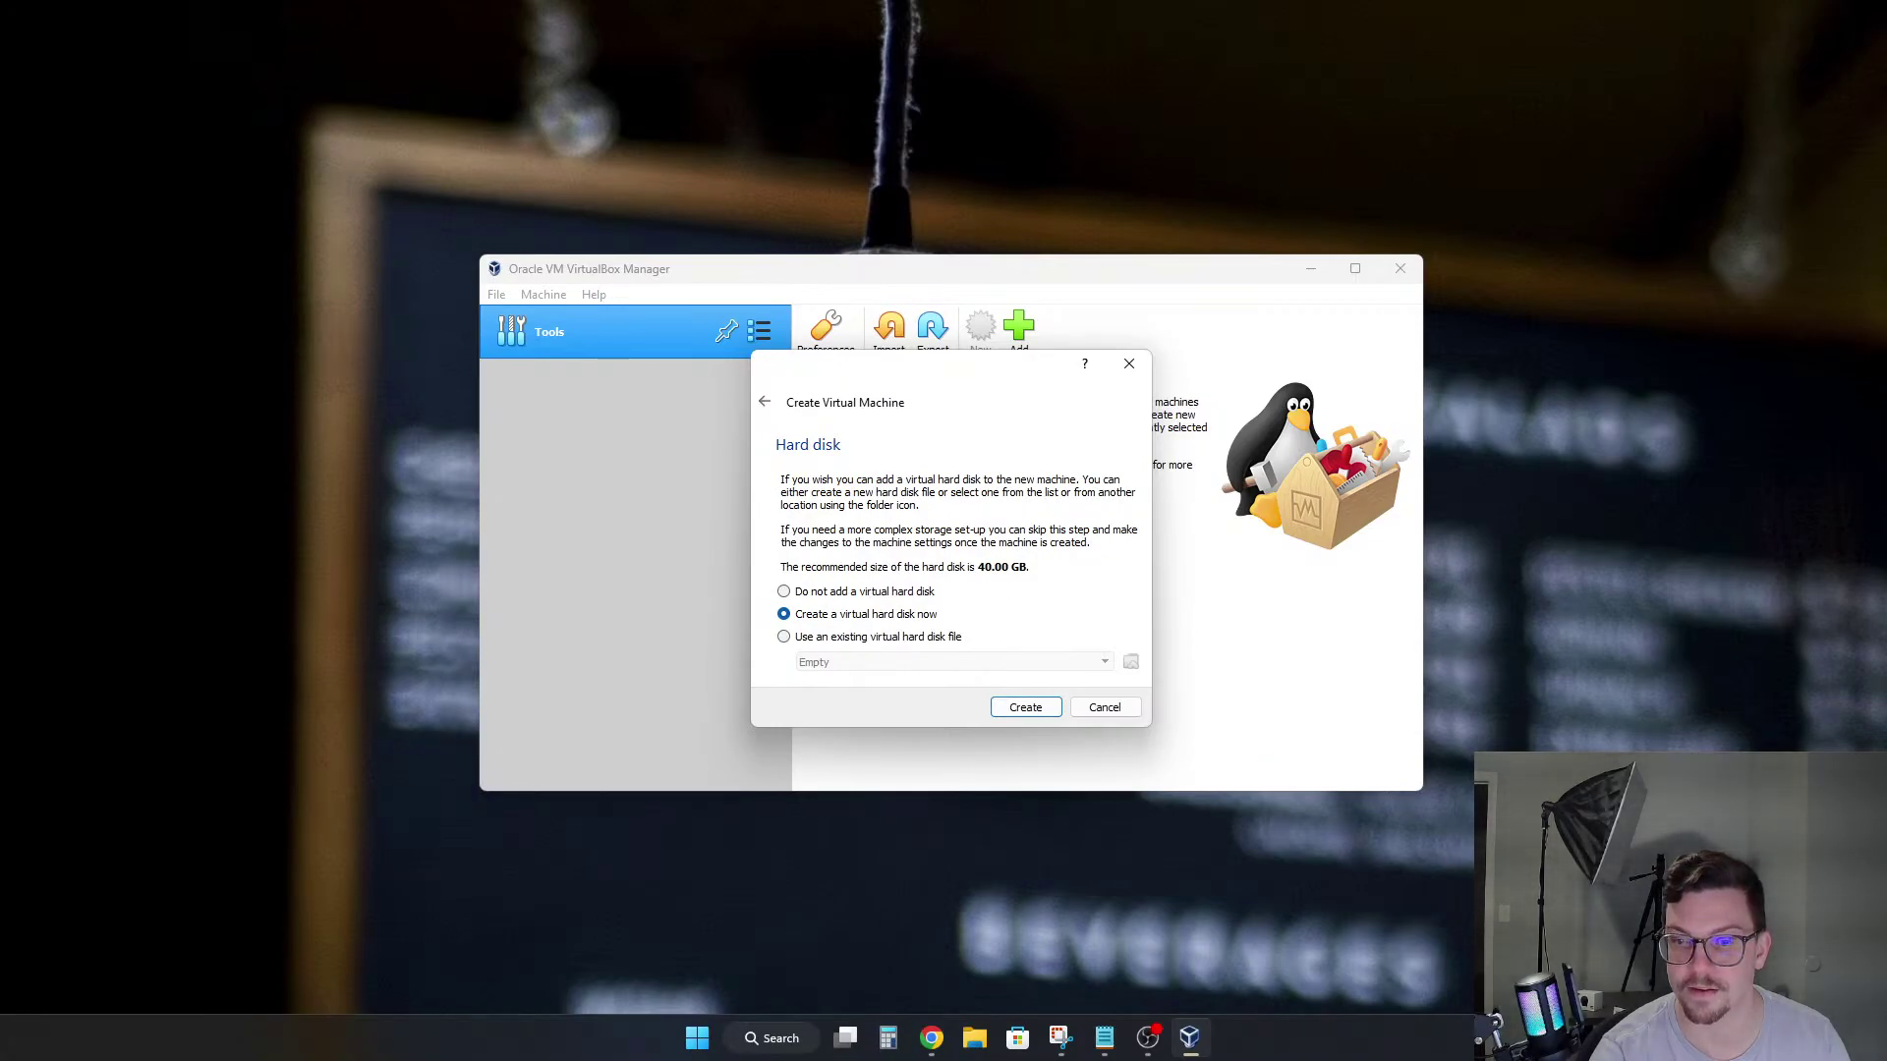
{"action": "left_click", "coordinate": [1034, 707]}
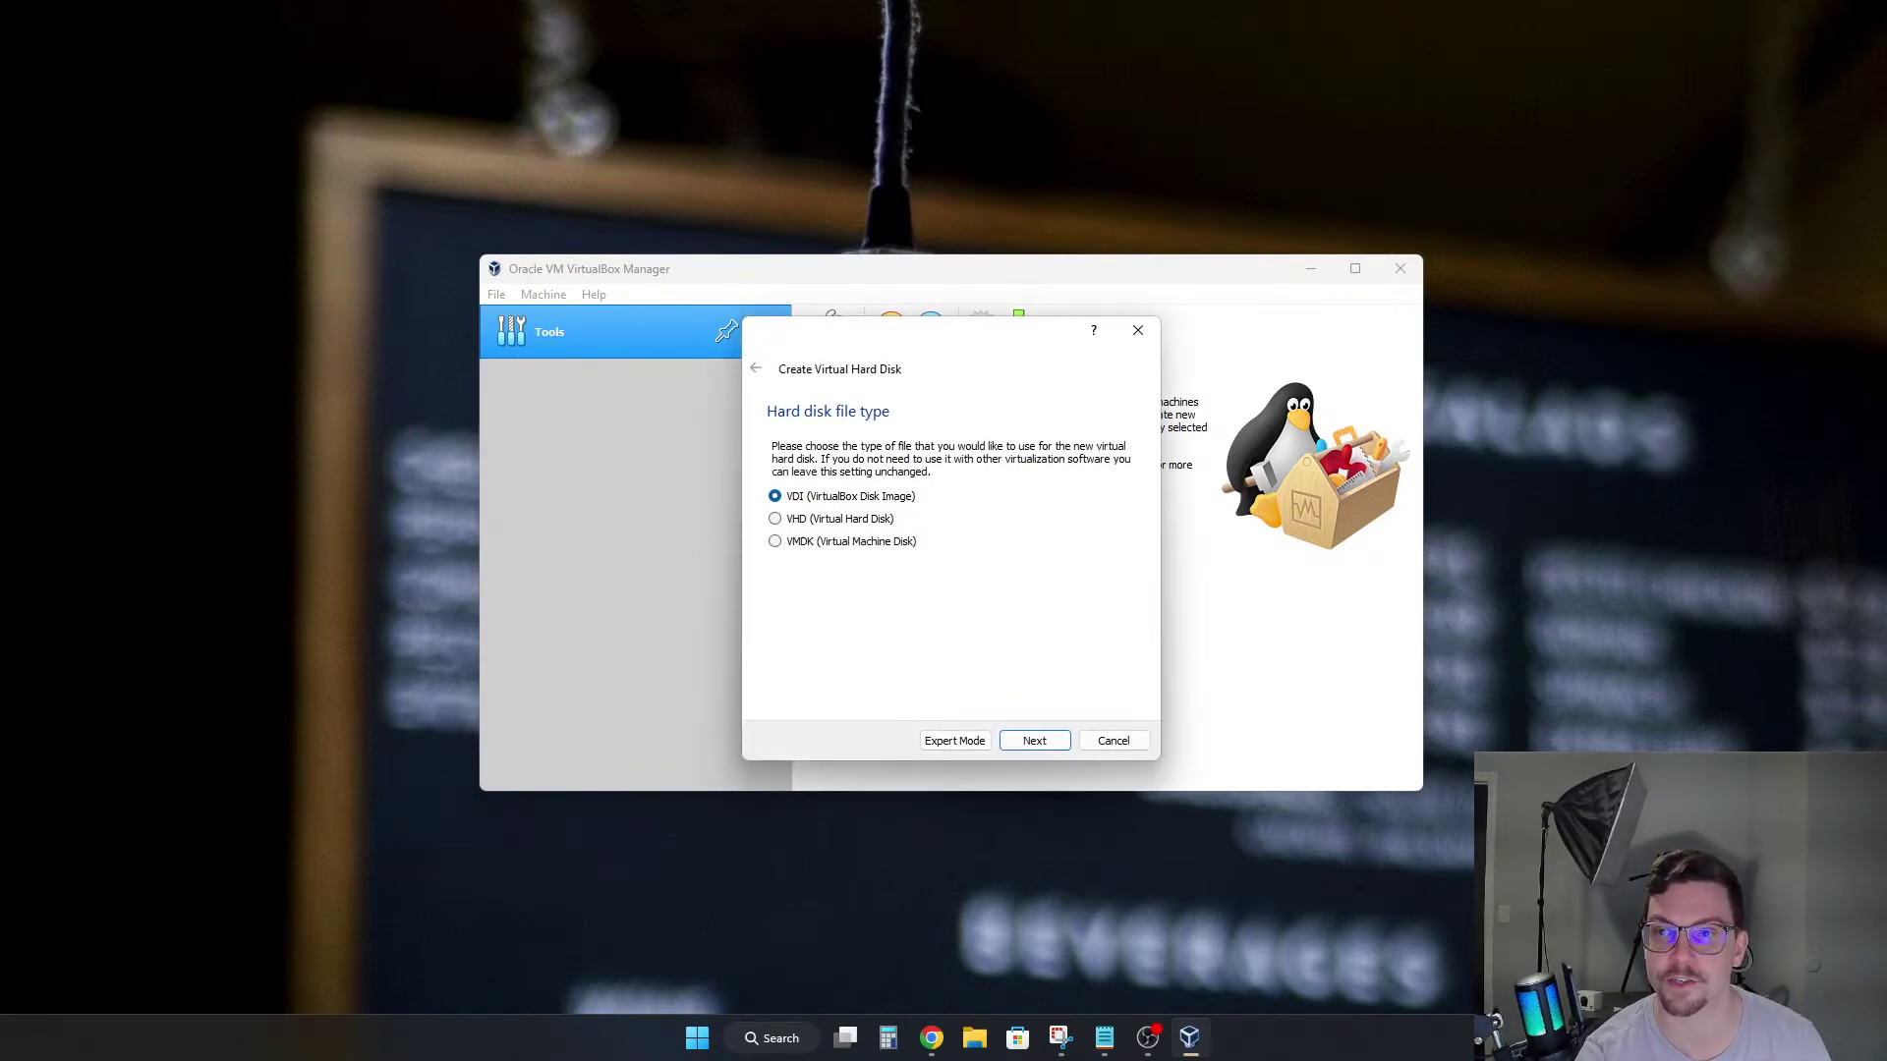
Keep the VDI format, choose a fixed-size disk, and continue to the location and size page.
{"action": "key", "text": "alt+Tab"}
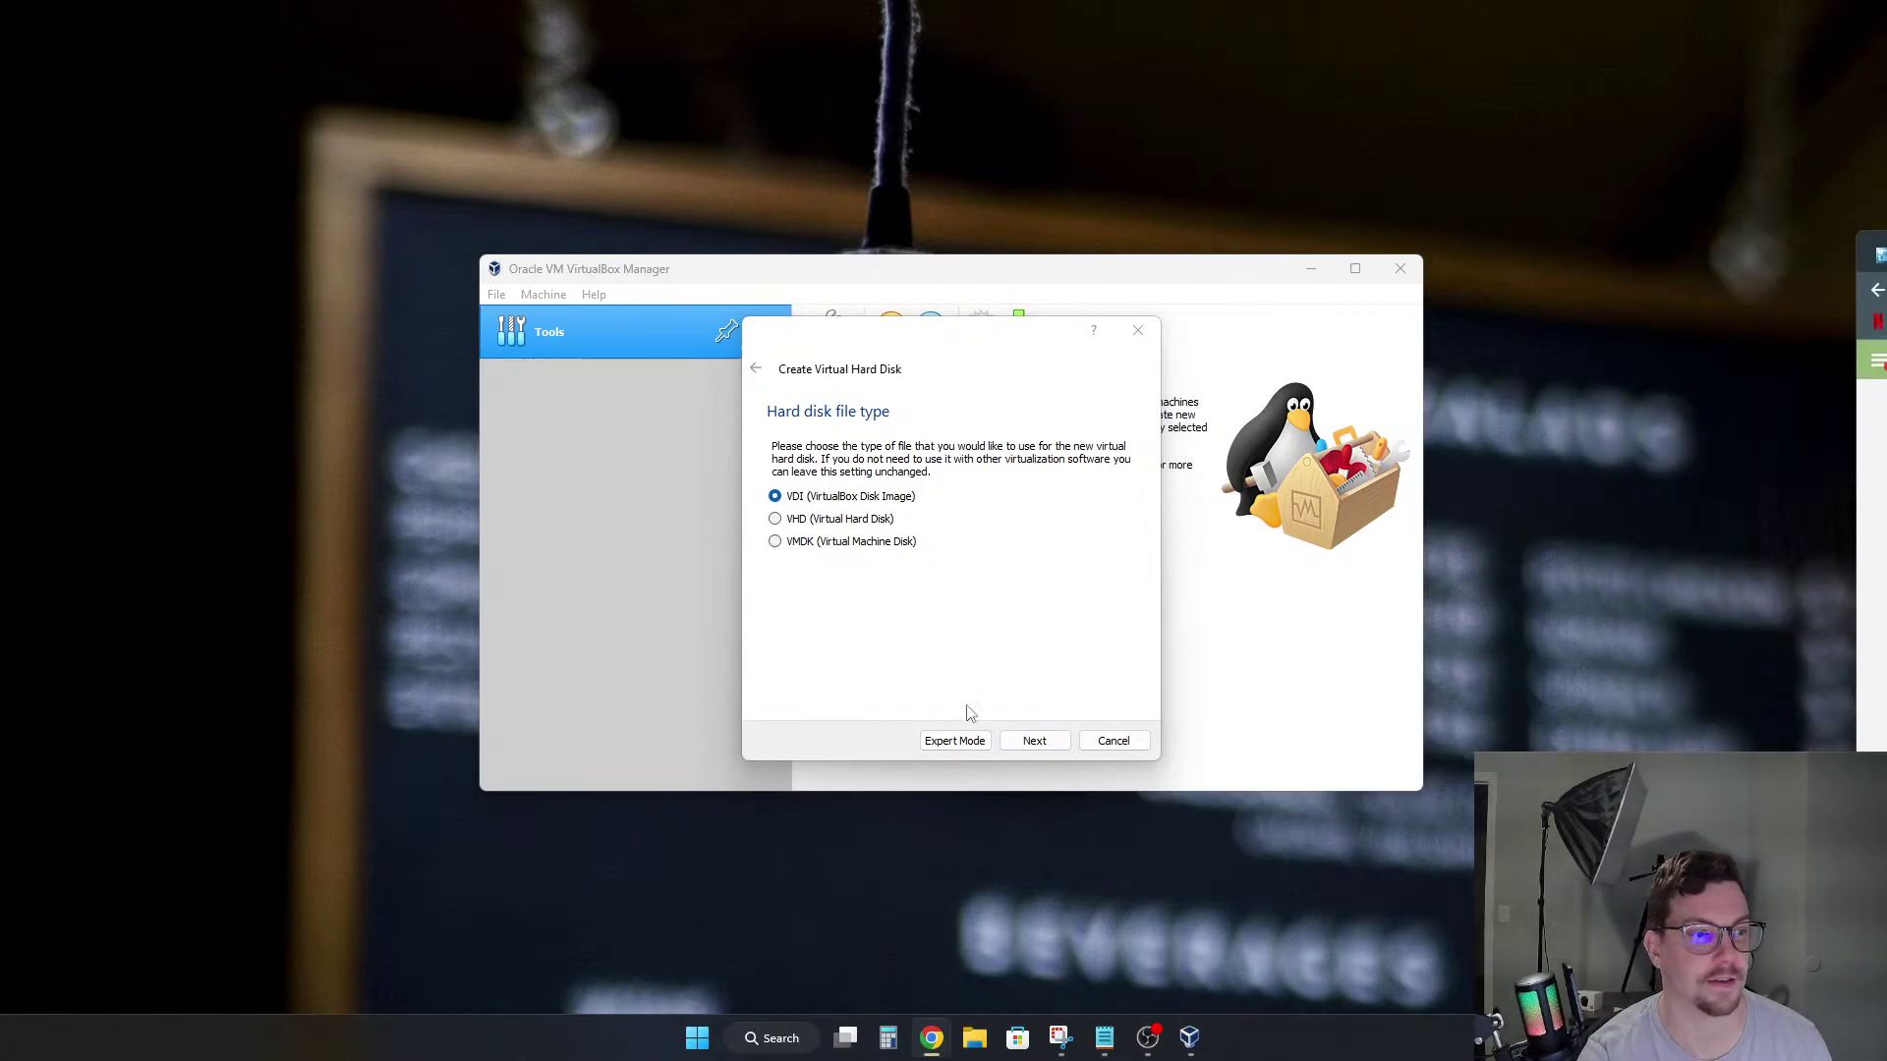
{"action": "left_click", "coordinate": [1035, 741]}
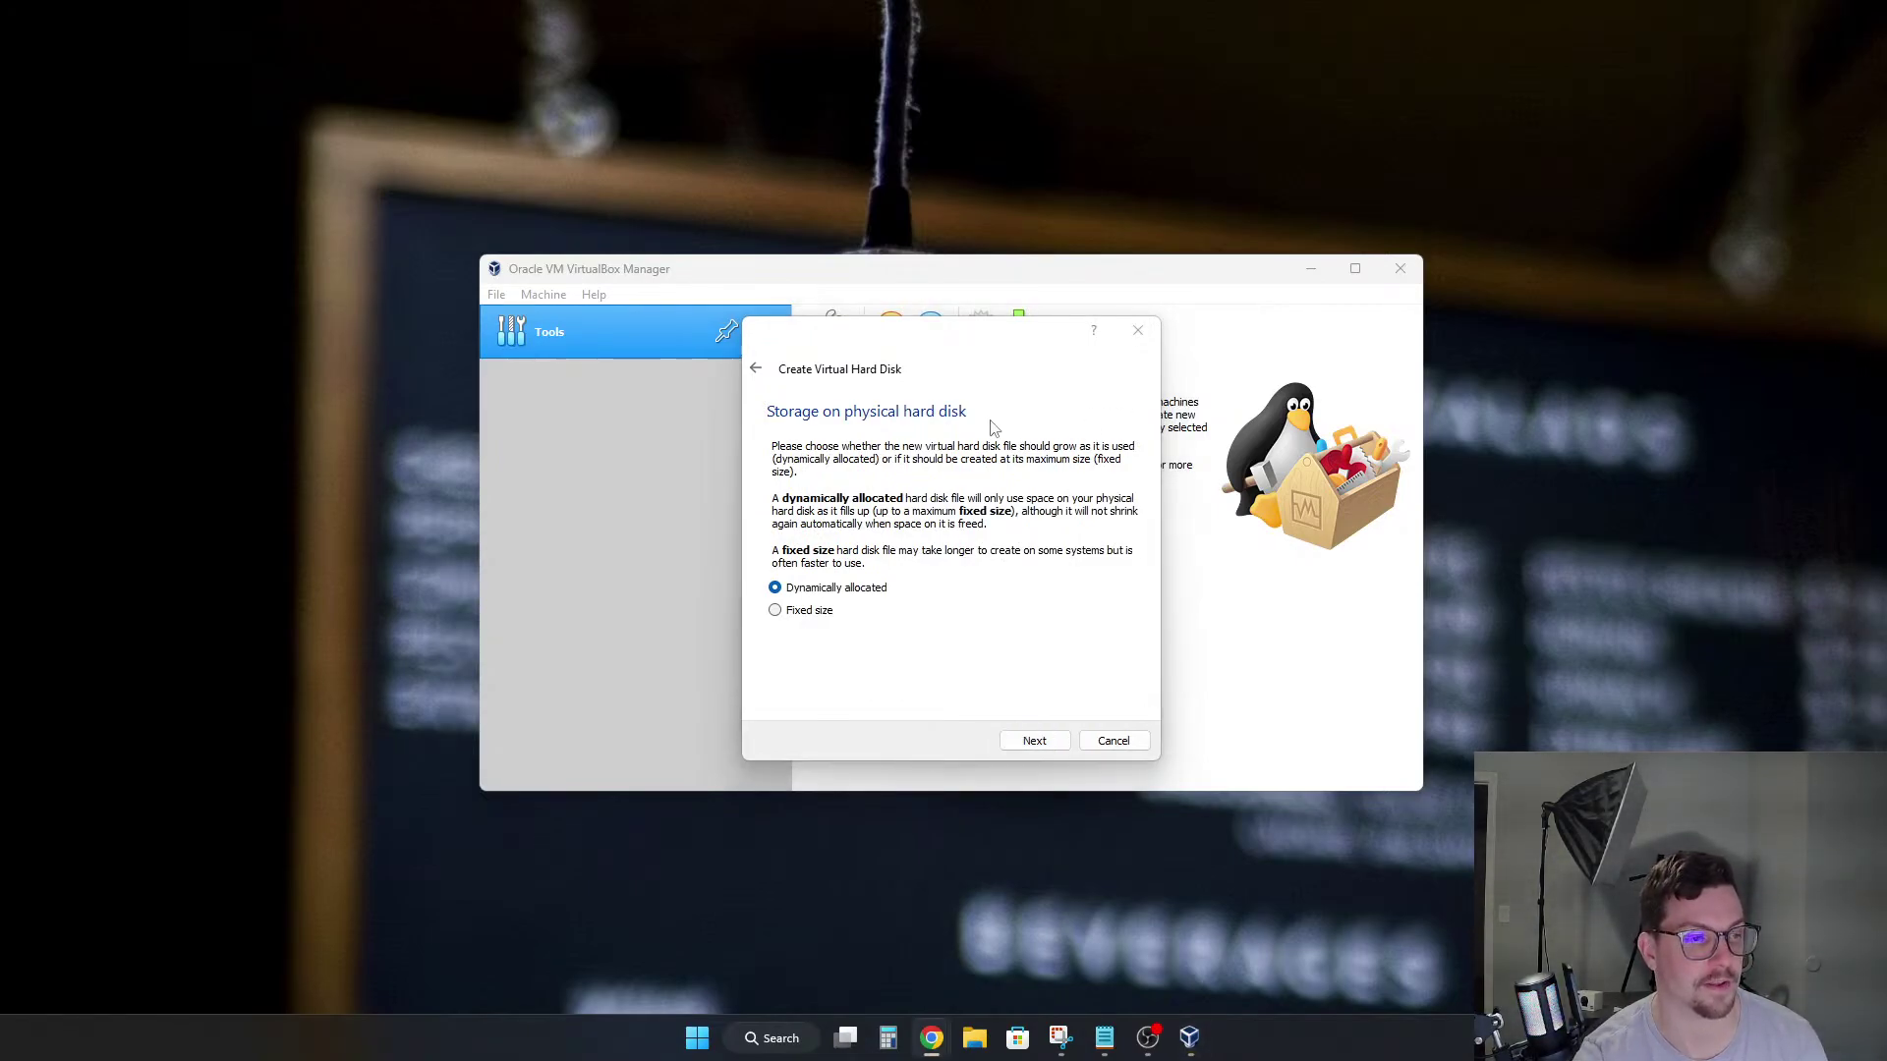
{"action": "left_click", "coordinate": [794, 613]}
{"action": "left_click", "coordinate": [1034, 741]}
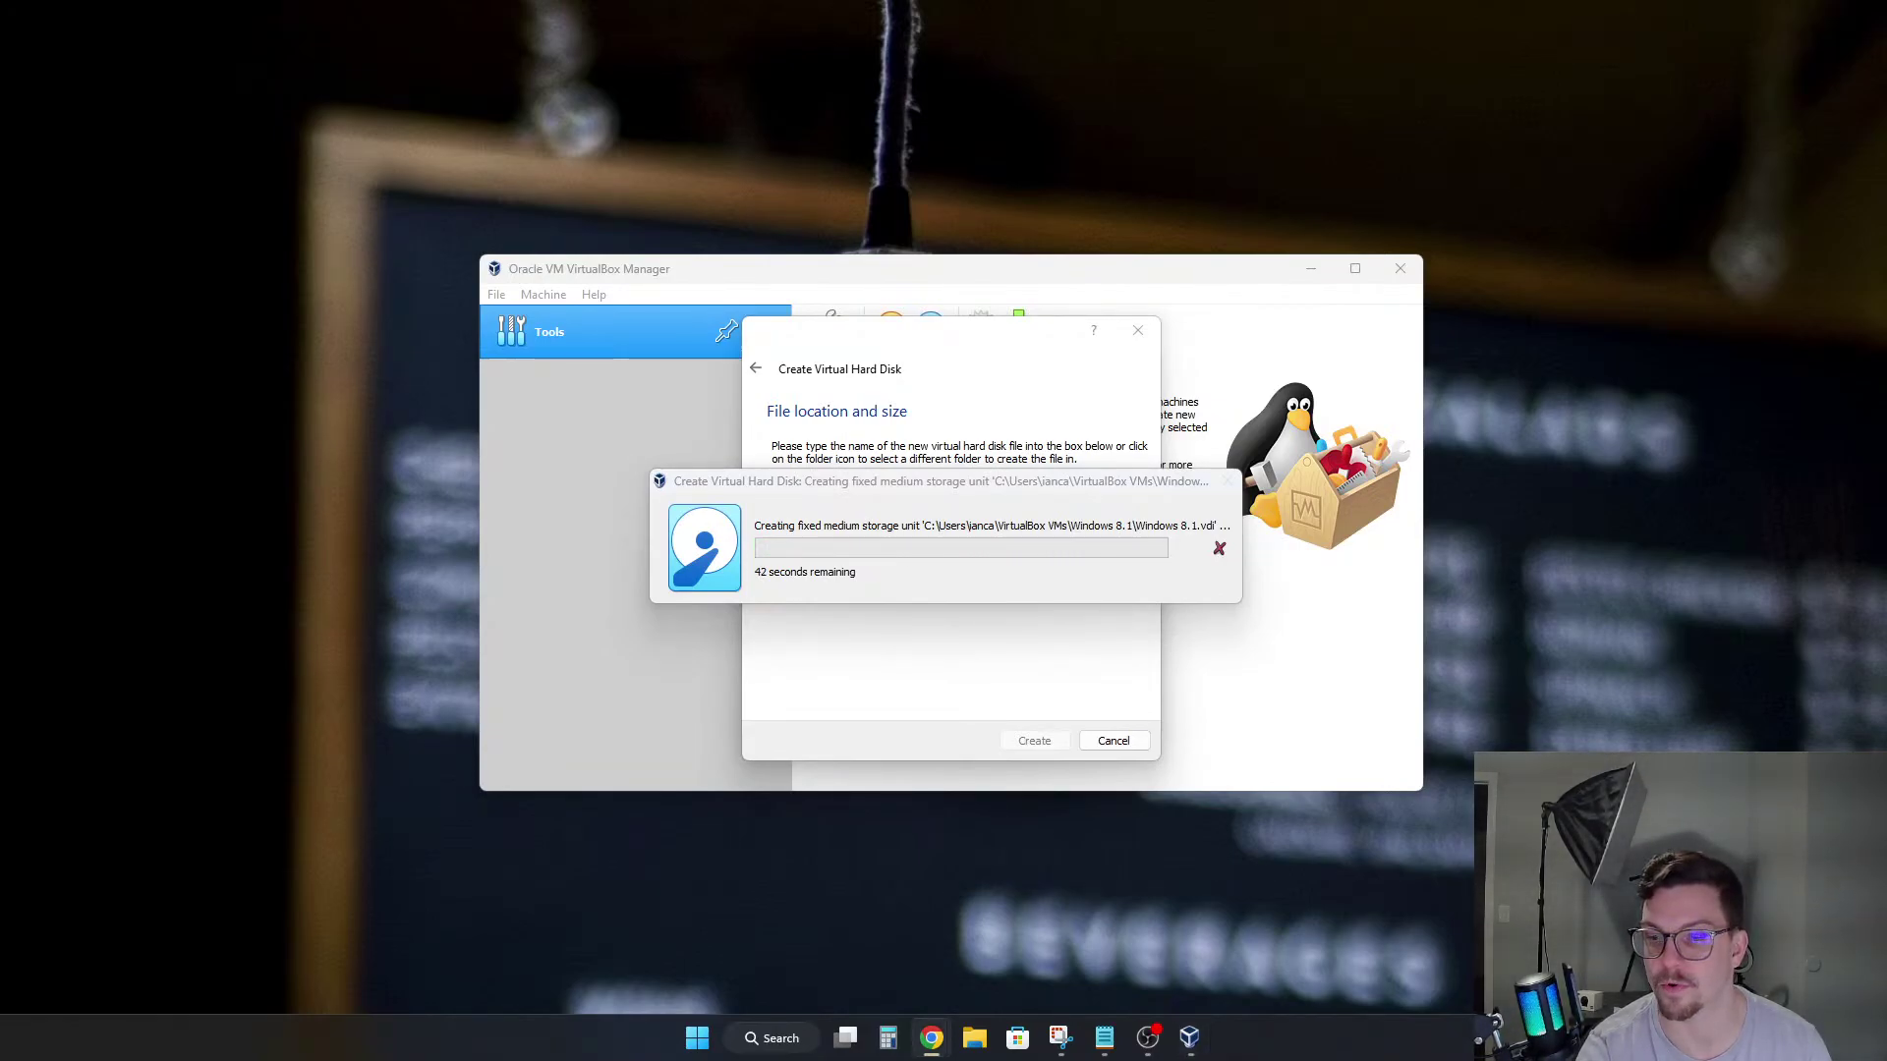
Wait for the 40 GB fixed-size Windows 8.1.vdi disk creation to finish.
{"action": "mouse_move", "coordinate": [931, 1038]}
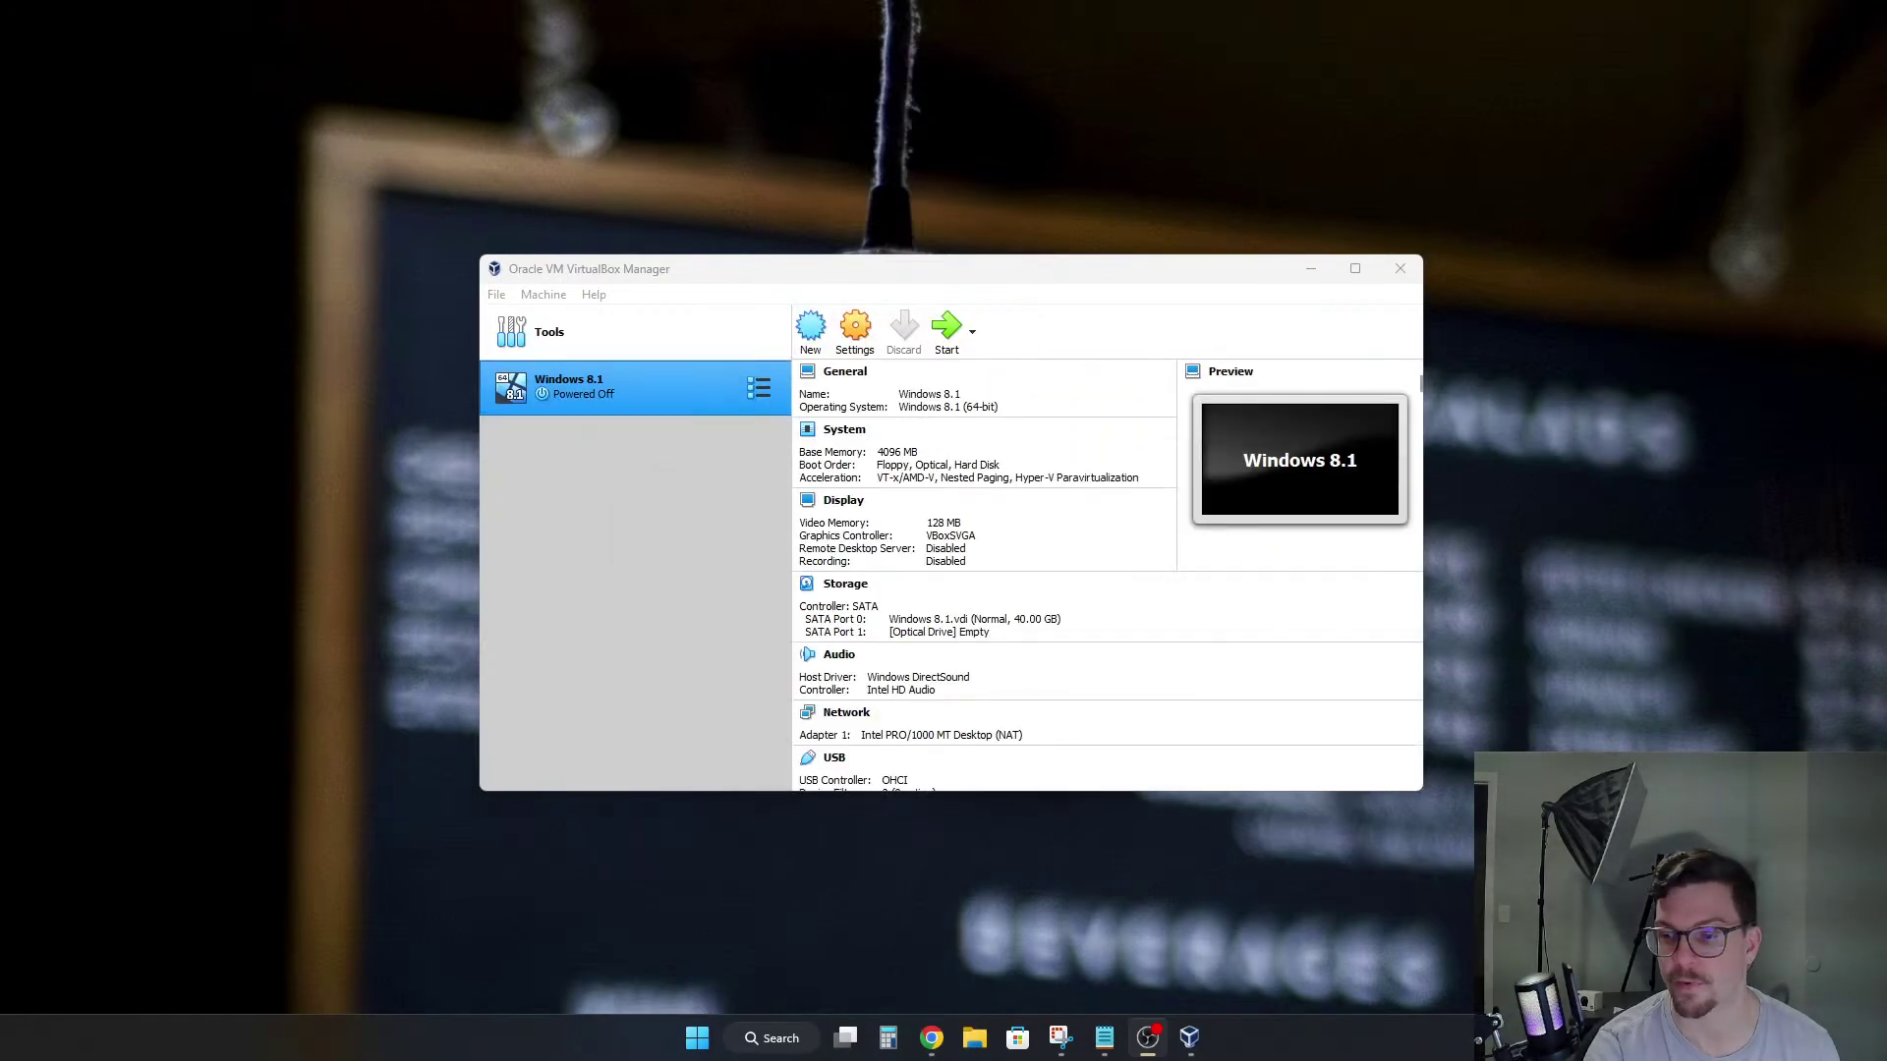
Launch the Windows 8.1 virtual machine with a normal start.
{"action": "mouse_move", "coordinate": [928, 1043]}
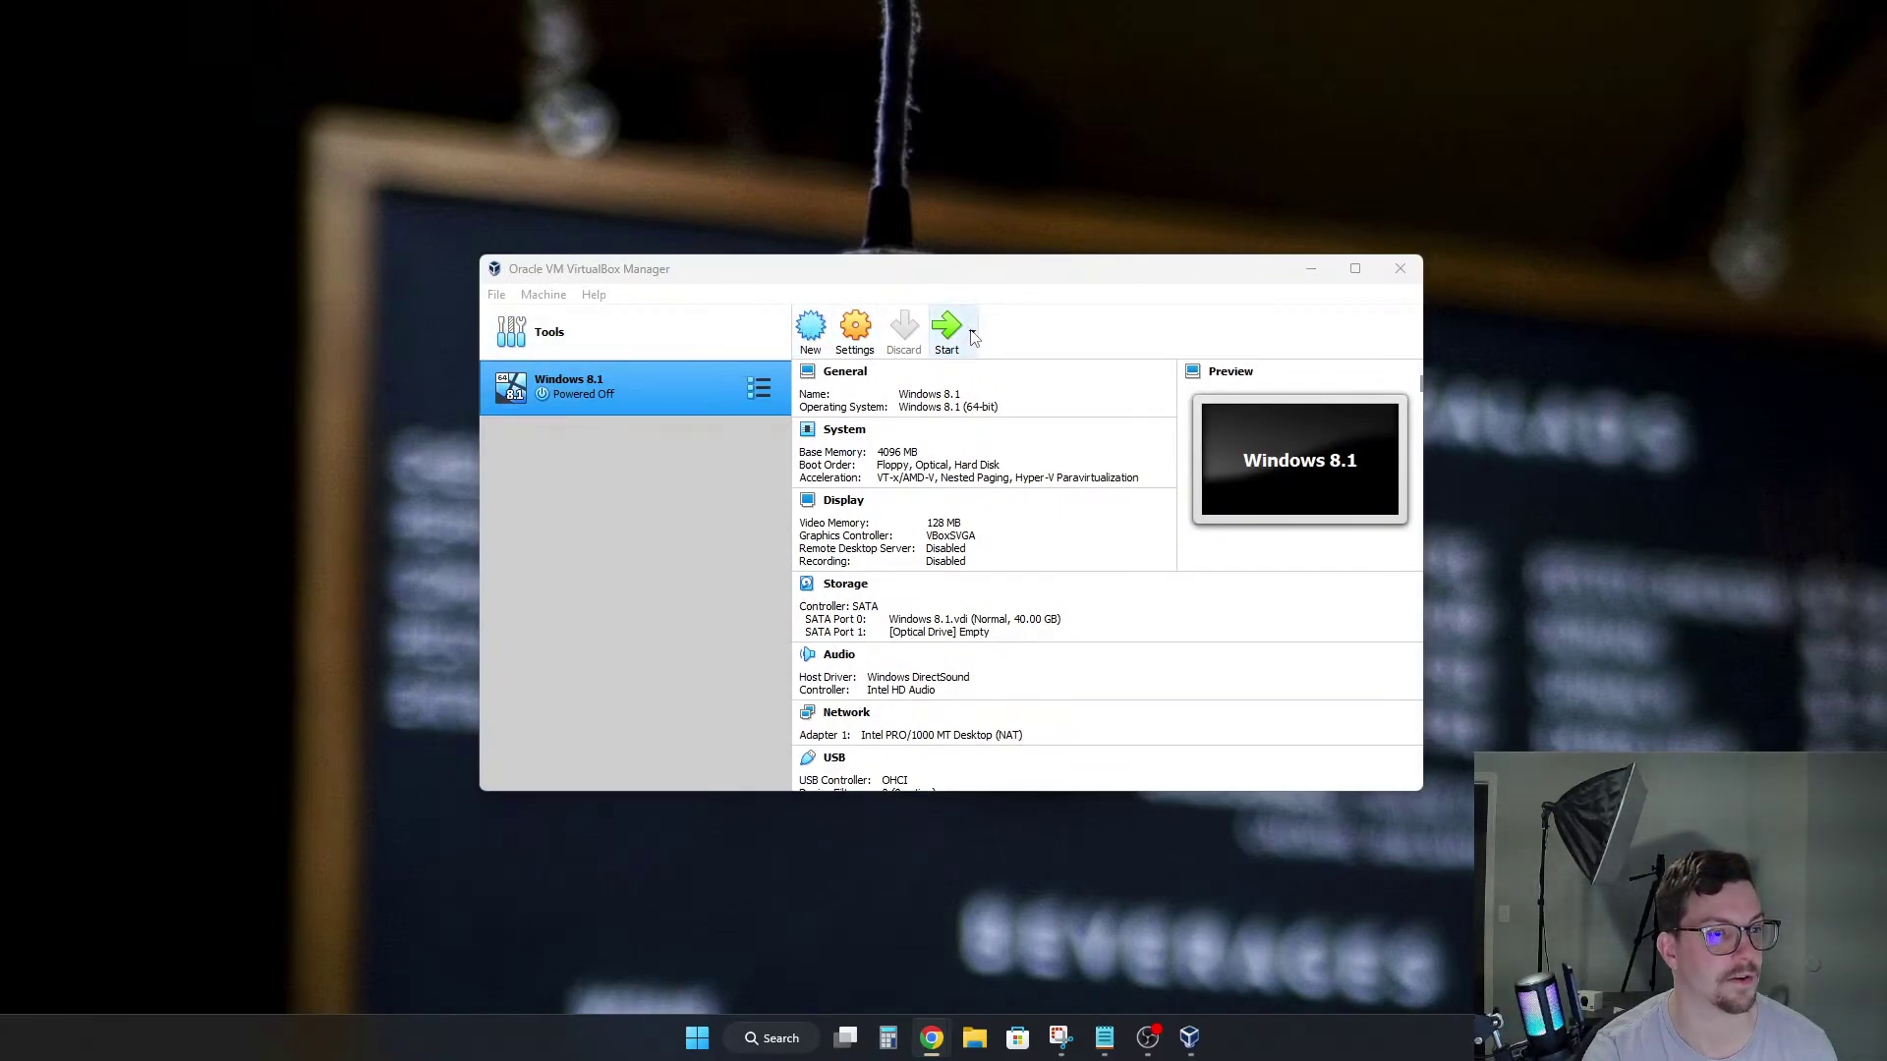
{"action": "left_click", "coordinate": [972, 332]}
{"action": "left_click", "coordinate": [1051, 329]}
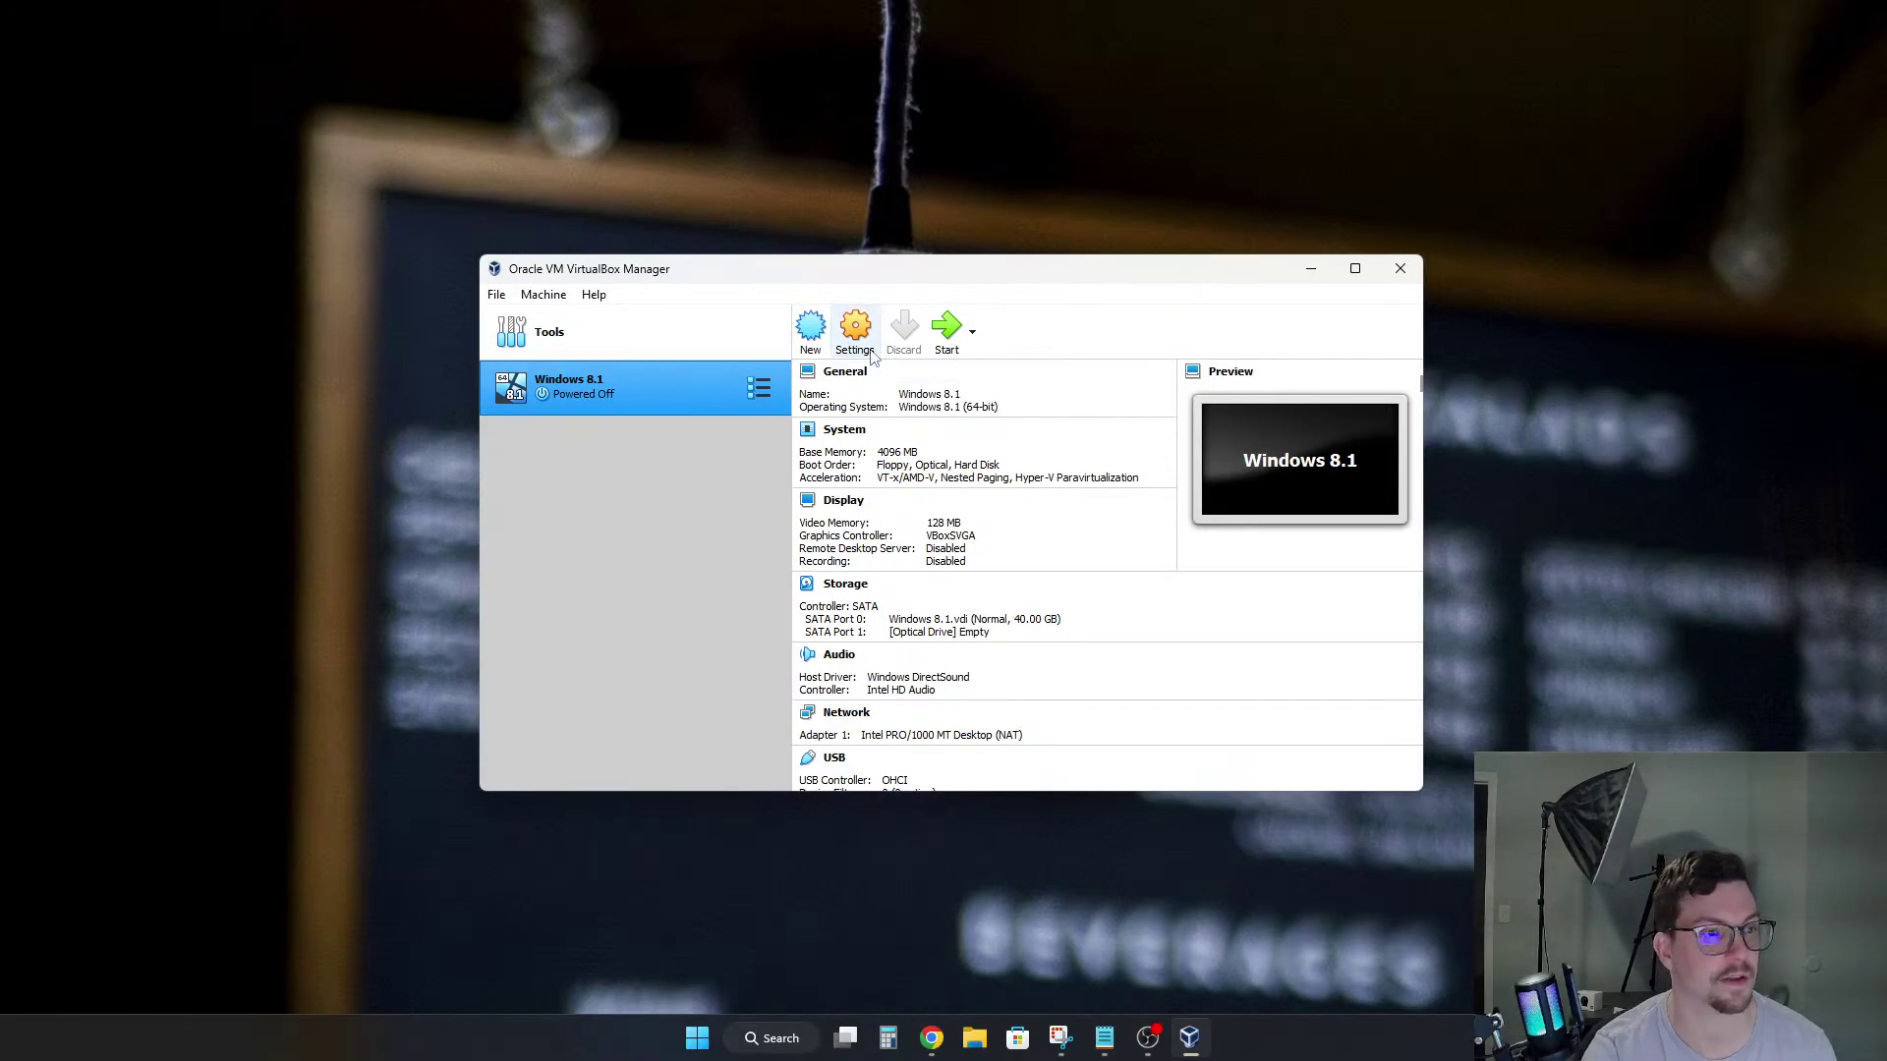
{"action": "left_click", "coordinate": [946, 328]}
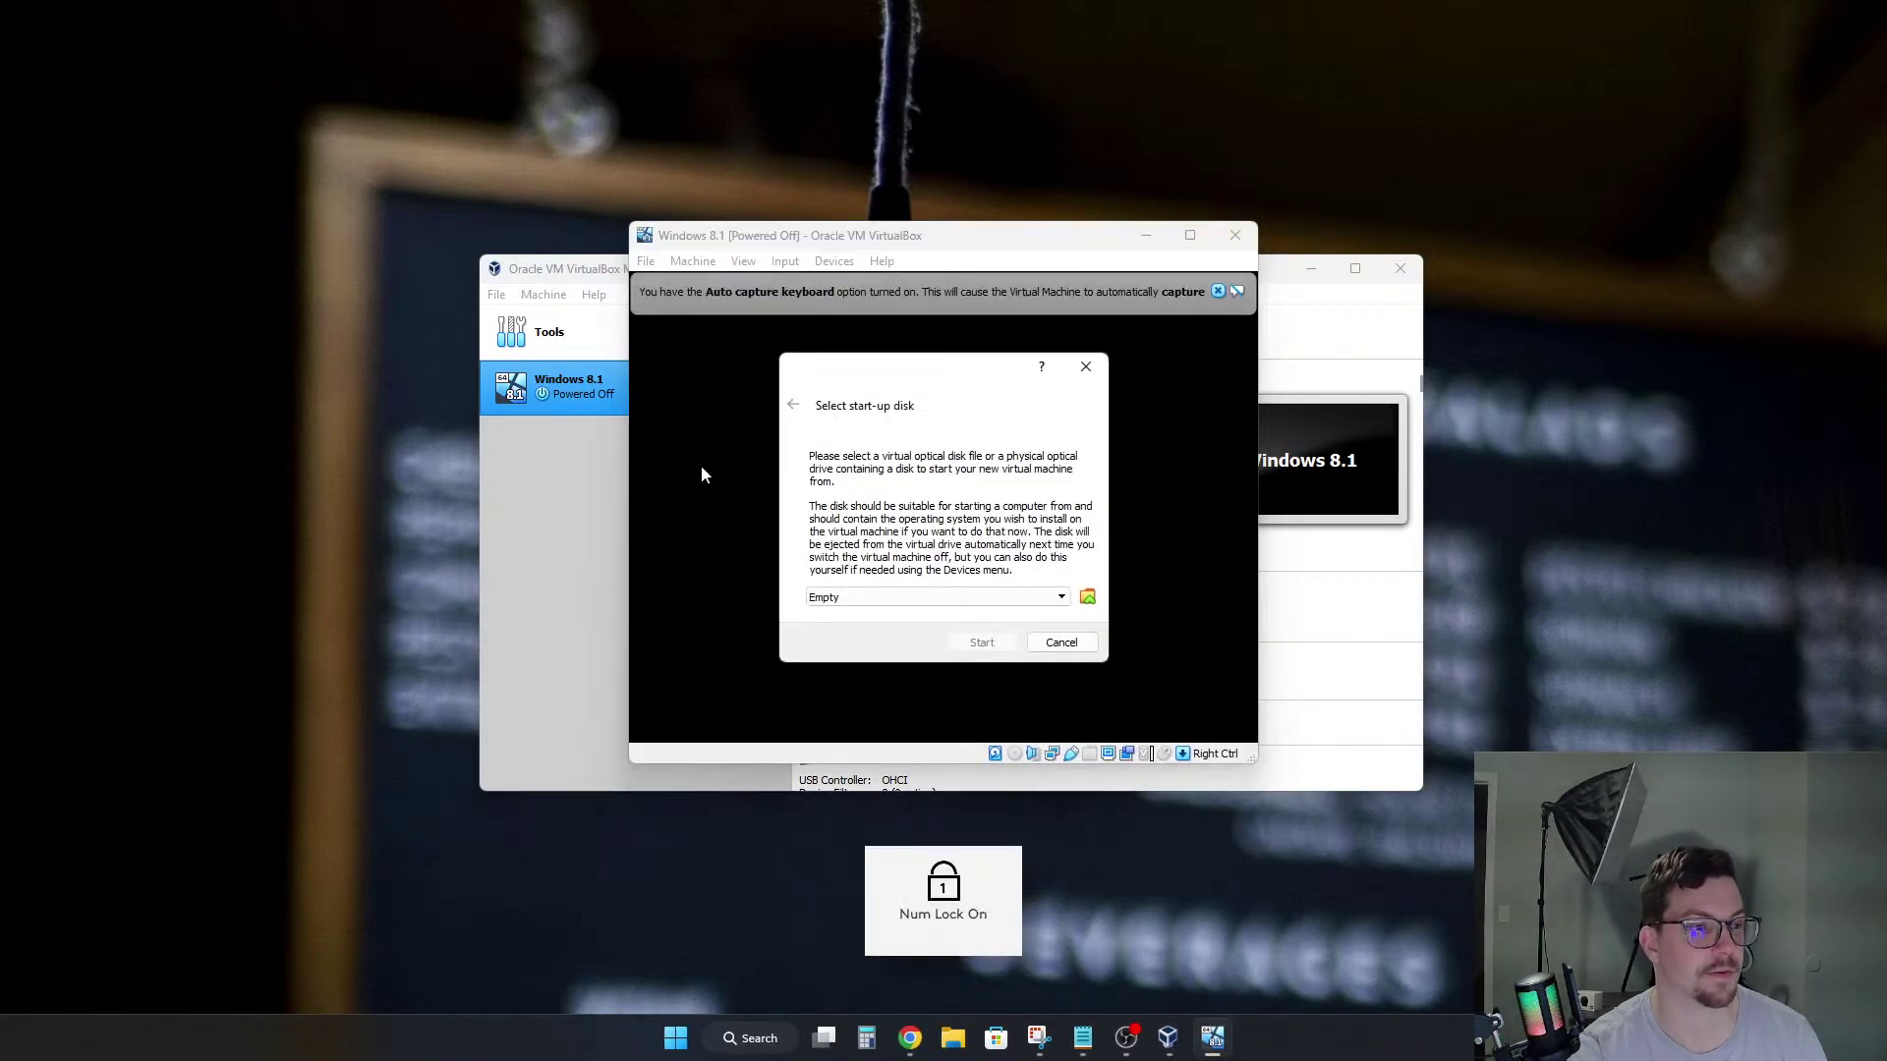
Open the Optical Disk Selector from the start-up disk folder icon.
{"action": "left_click", "coordinate": [1087, 596]}
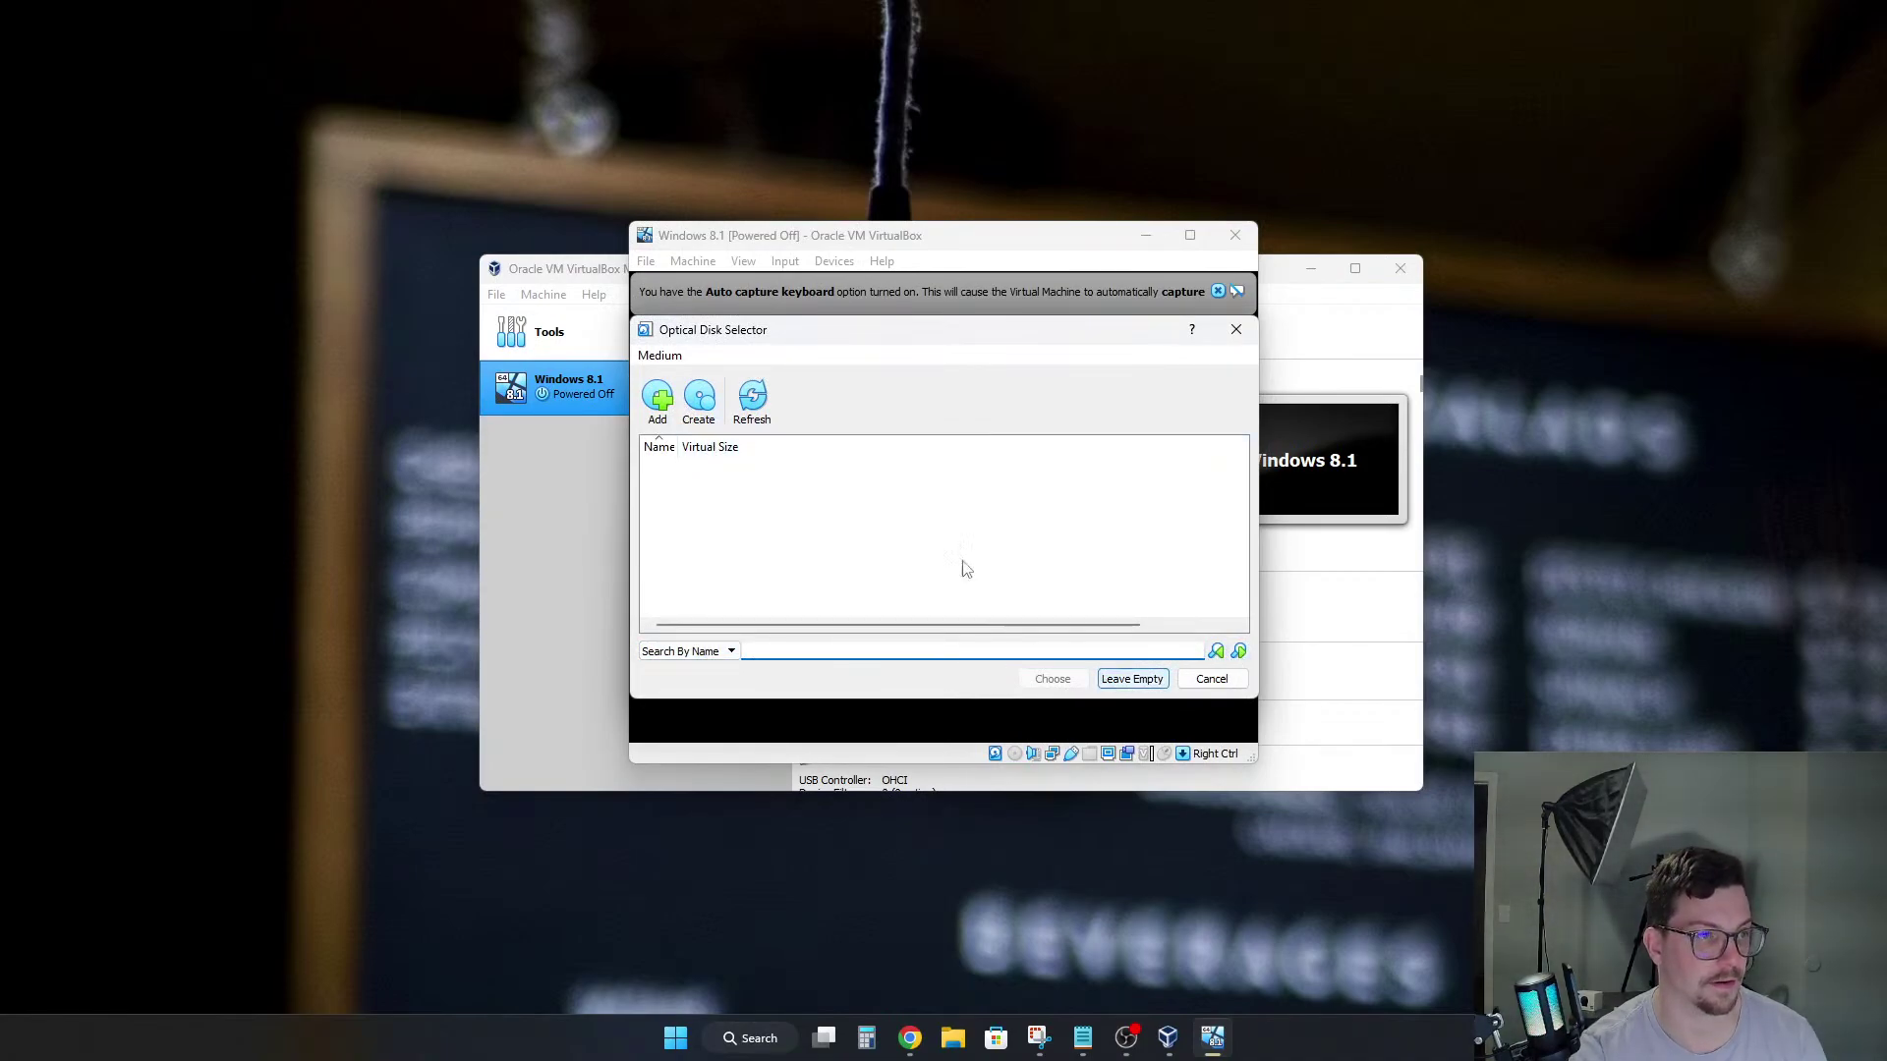
Add Win8.1_English_x64.iso from Downloads and choose it as the start-up disk.
{"action": "left_click", "coordinate": [659, 414]}
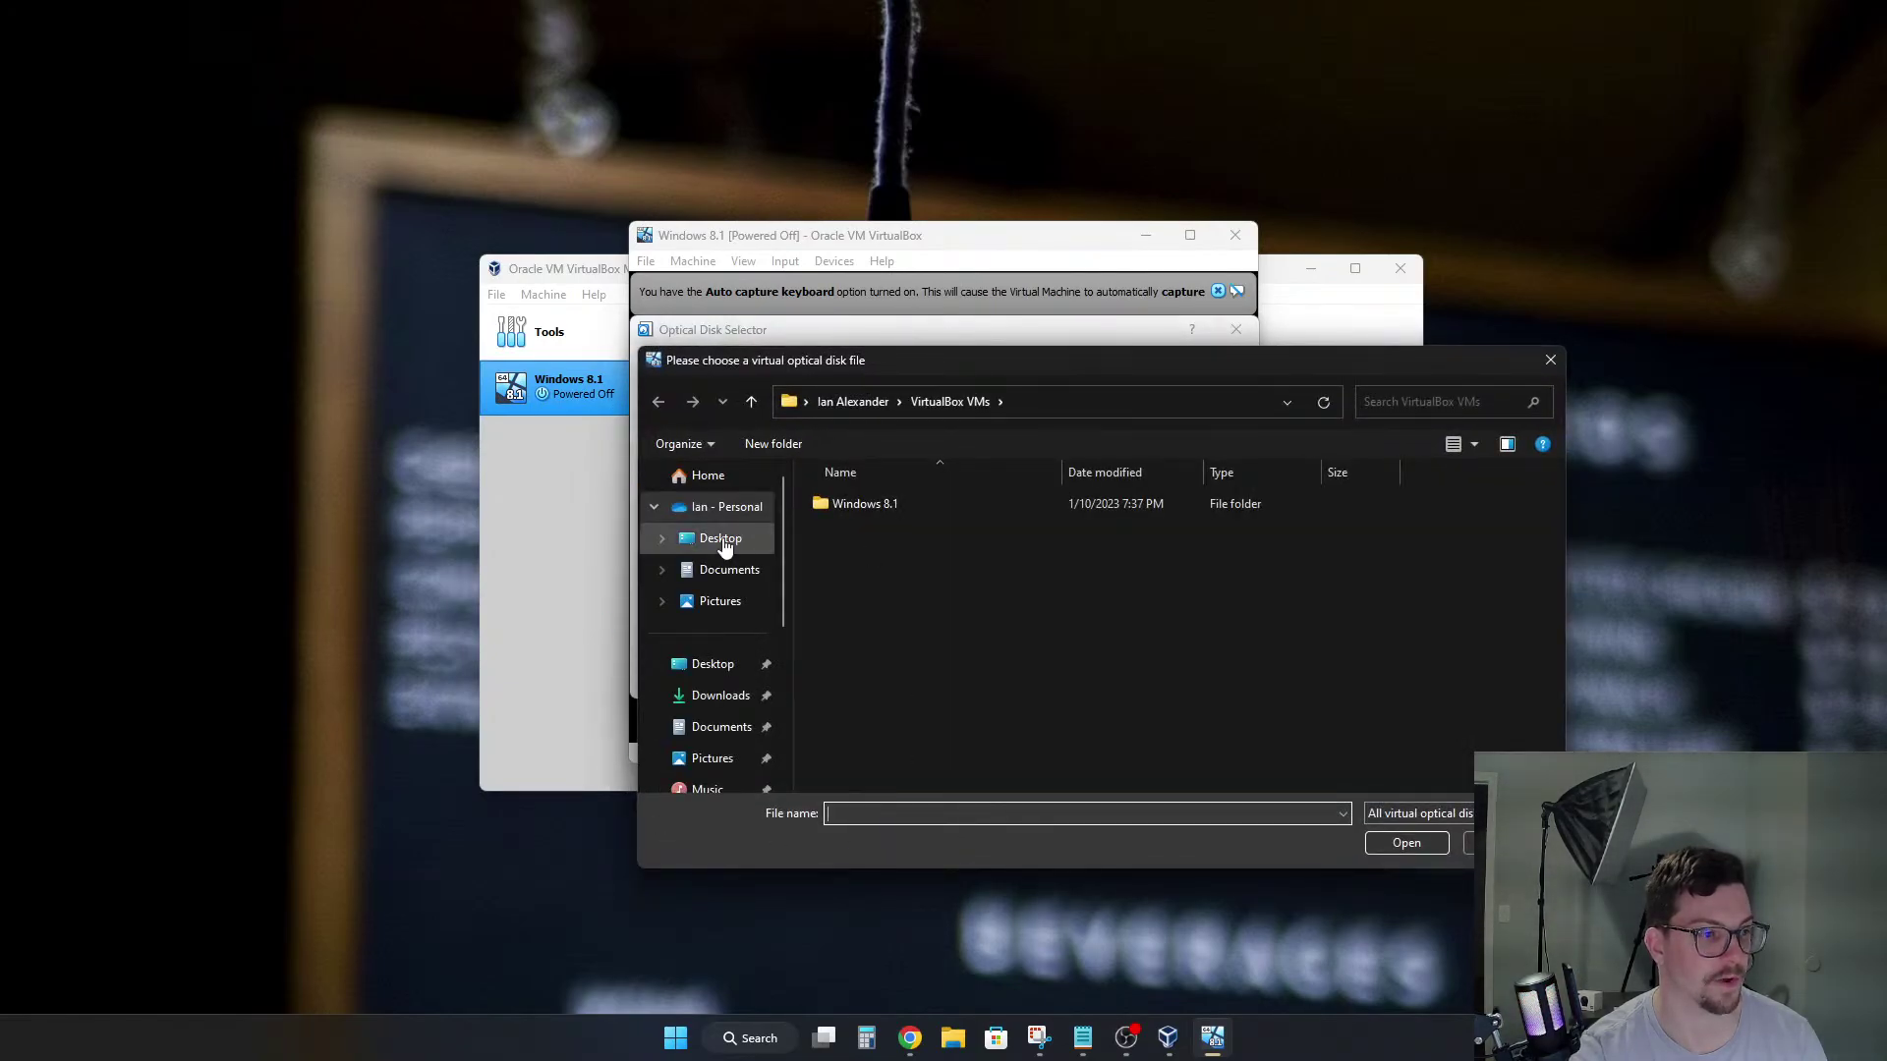
{"action": "left_click", "coordinate": [720, 695]}
{"action": "left_click", "coordinate": [865, 537]}
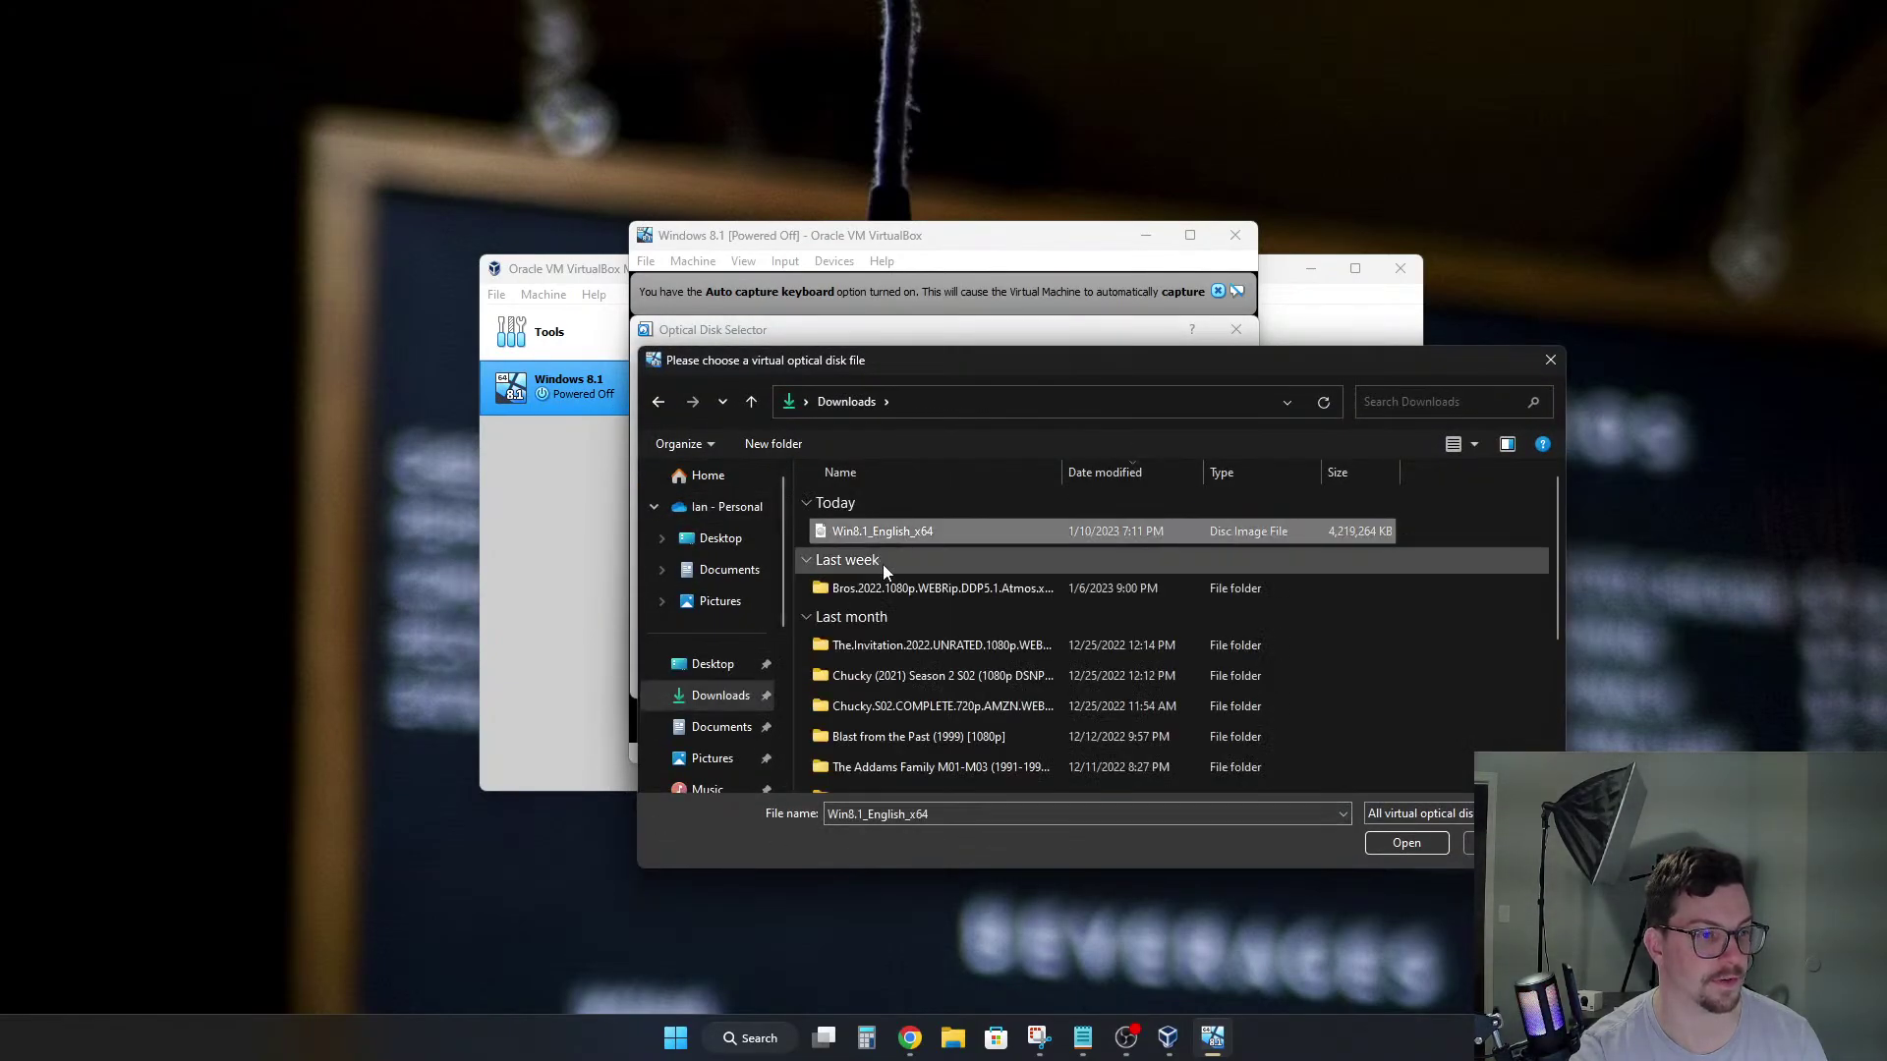
{"action": "left_click", "coordinate": [1430, 841]}
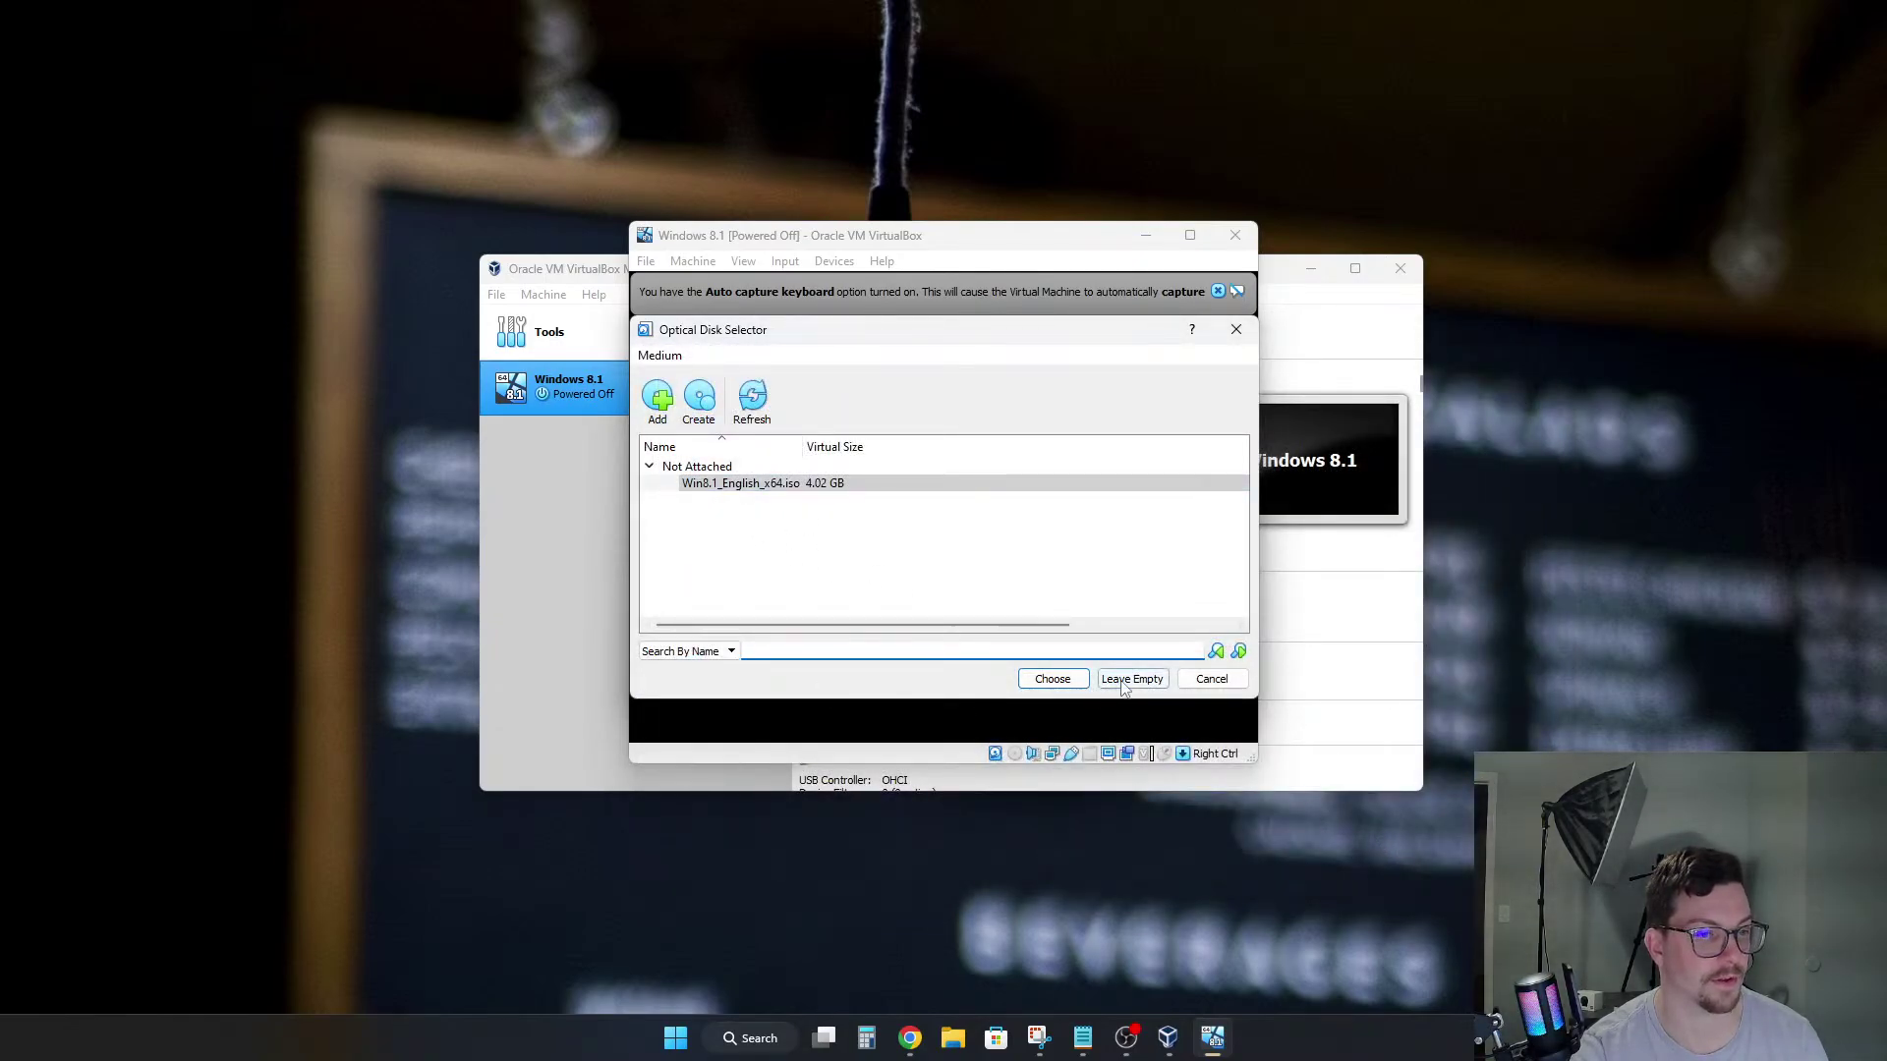
{"action": "left_click", "coordinate": [1052, 679]}
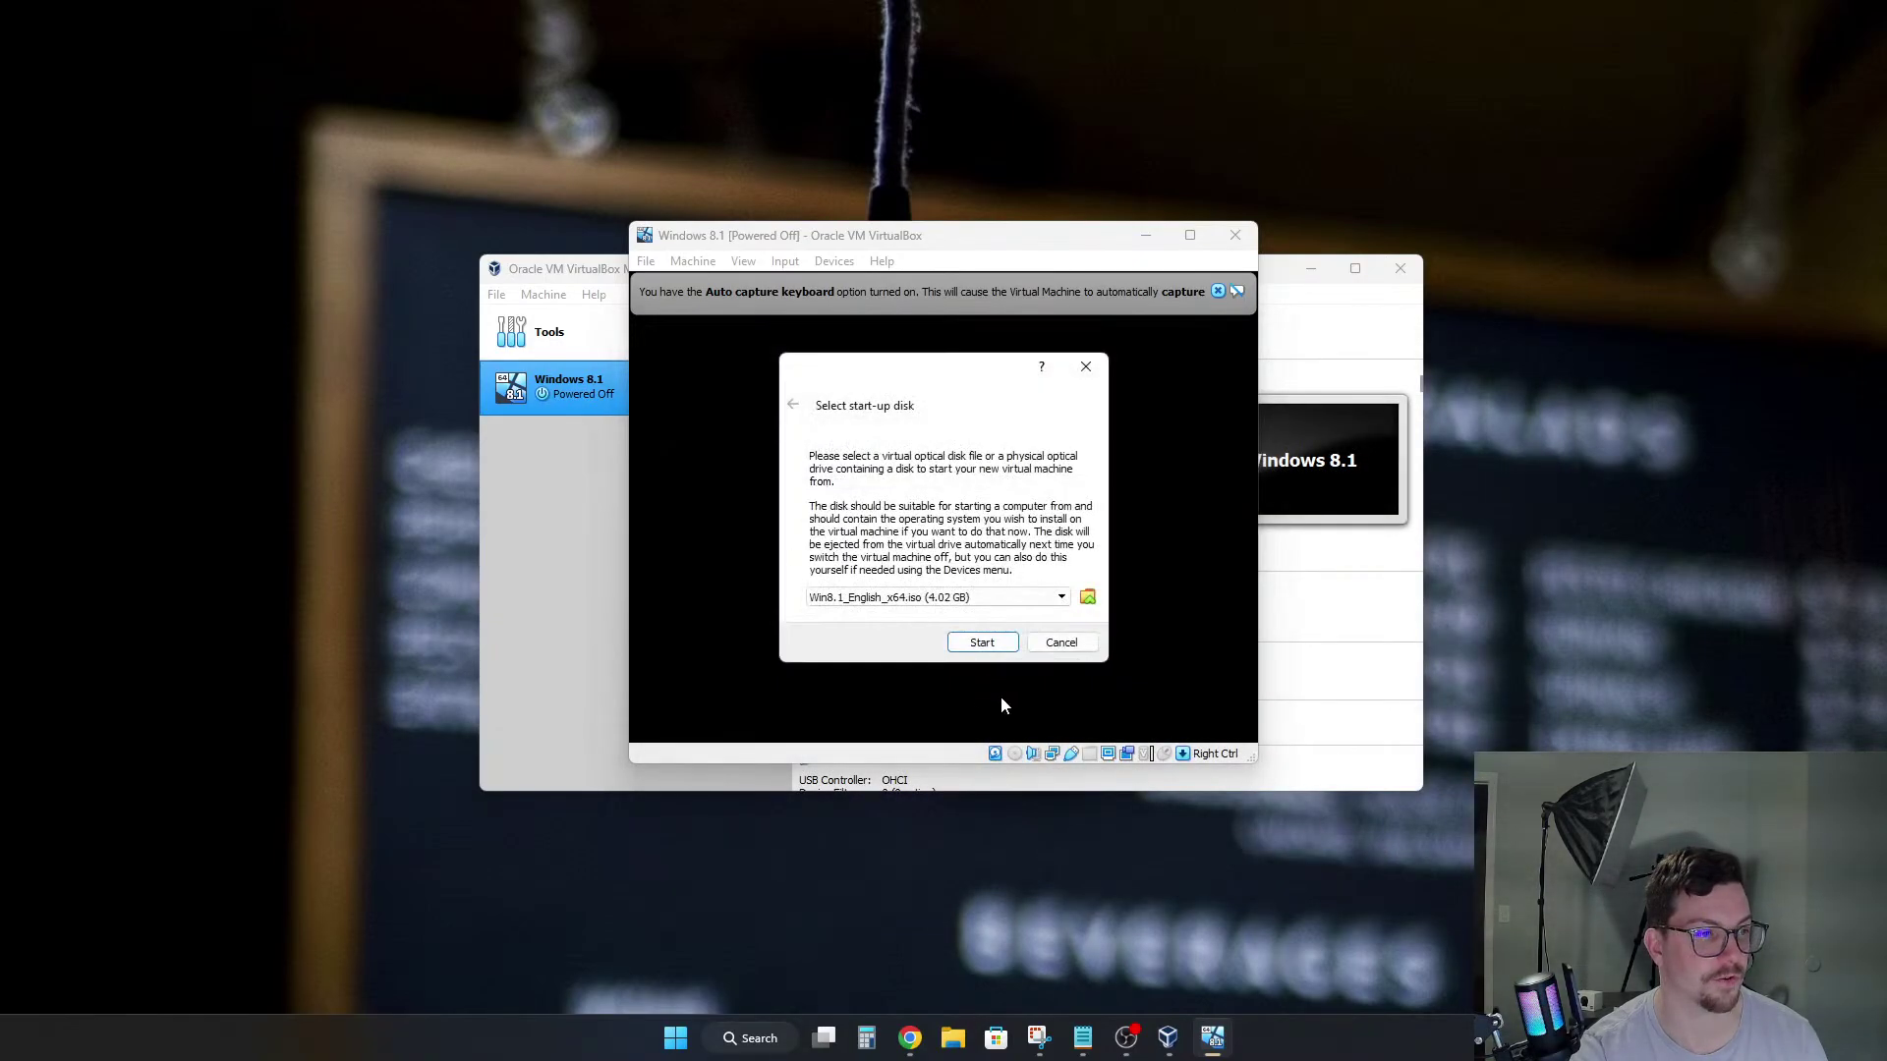
Boot the VM from the Windows 8.1 ISO and move its window higher on screen.
{"action": "left_click", "coordinate": [982, 642]}
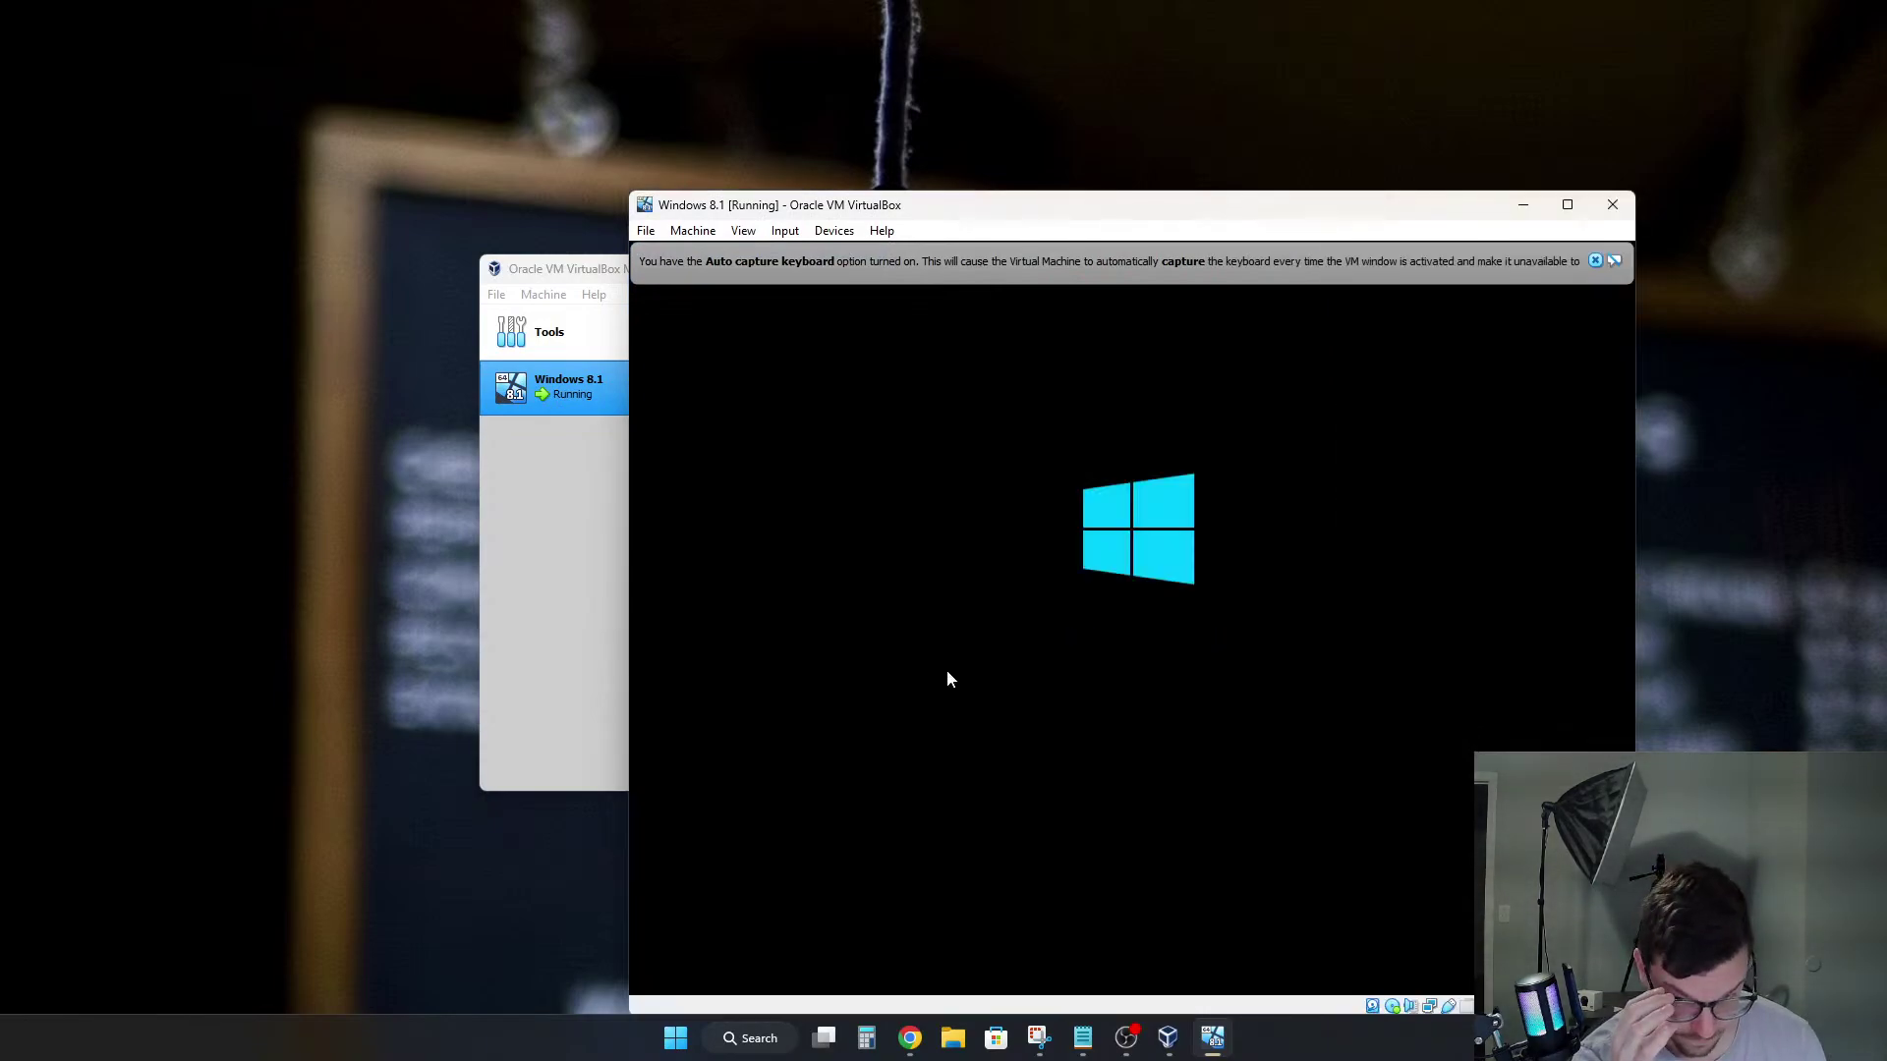
{"action": "left_click_drag", "start_coordinate": [1184, 207], "coordinate": [1033, 86]}
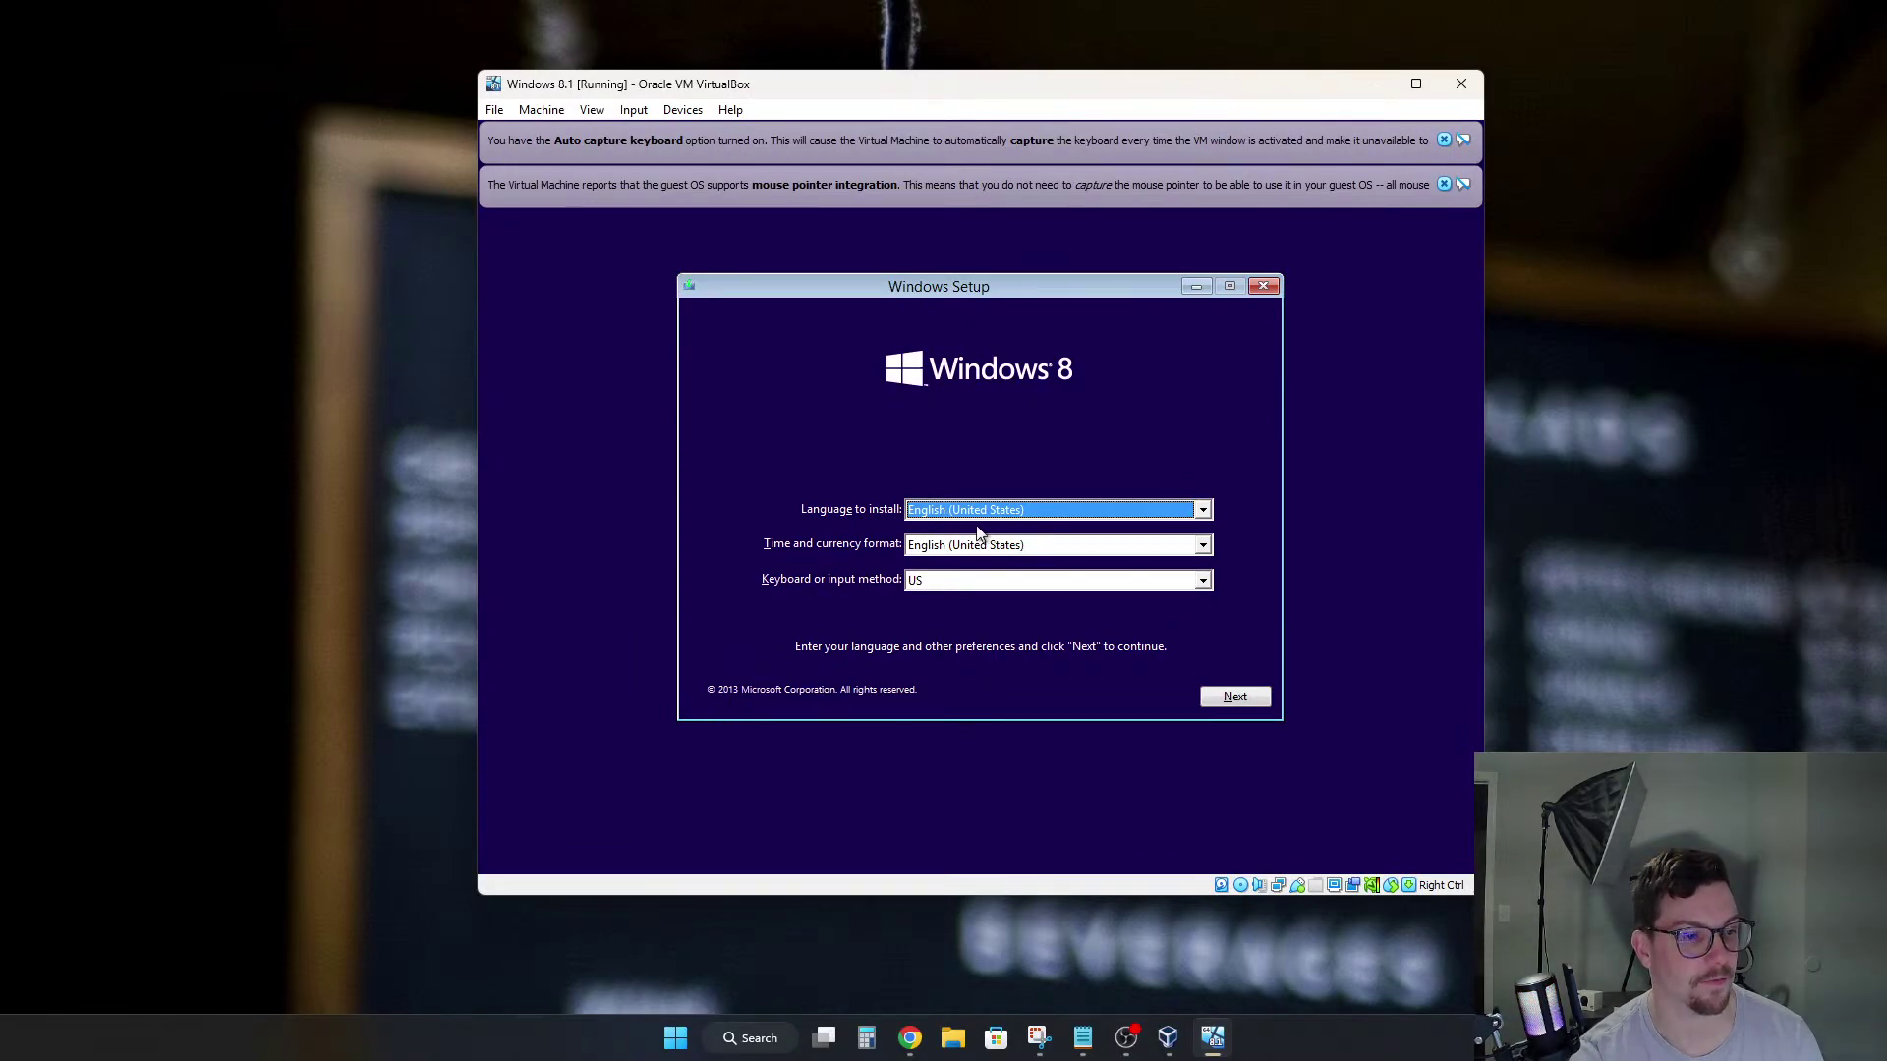
Accept the English (United States) language settings and start the Windows installation.
{"action": "left_click", "coordinate": [1246, 698]}
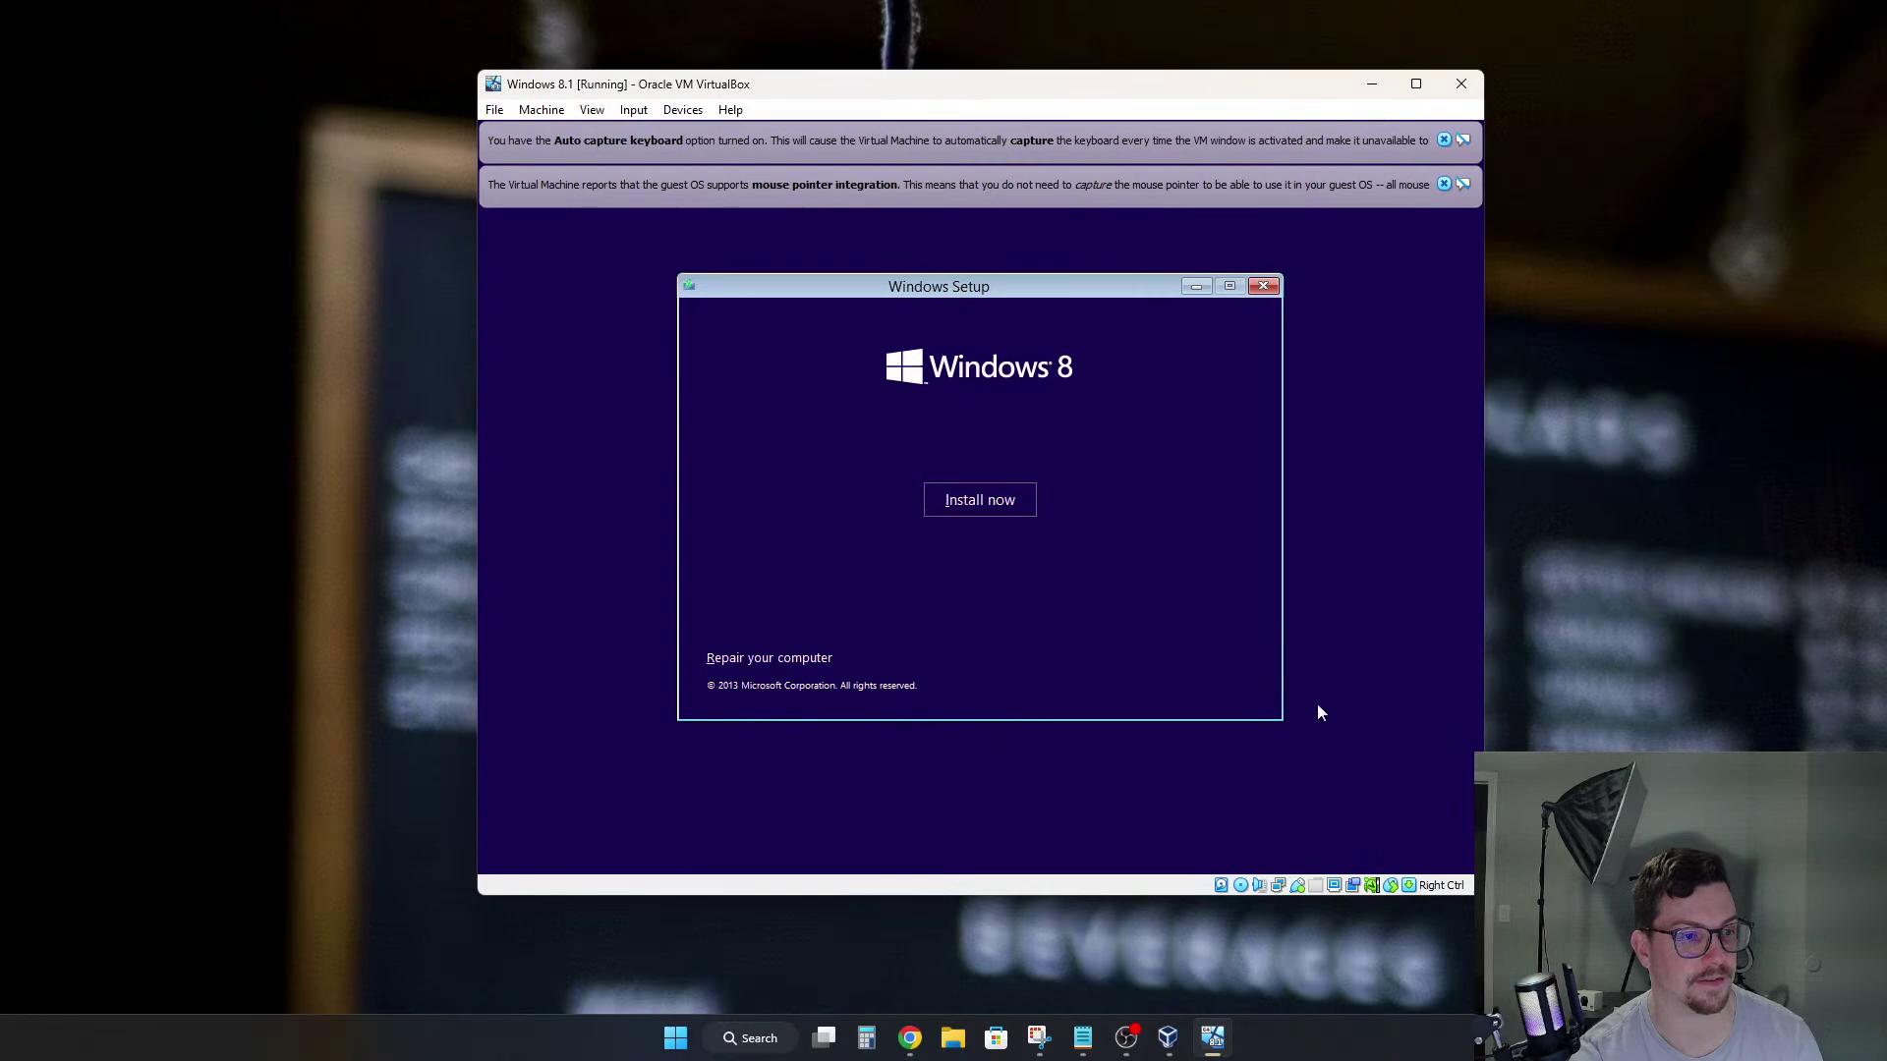
{"action": "left_click", "coordinate": [968, 498]}
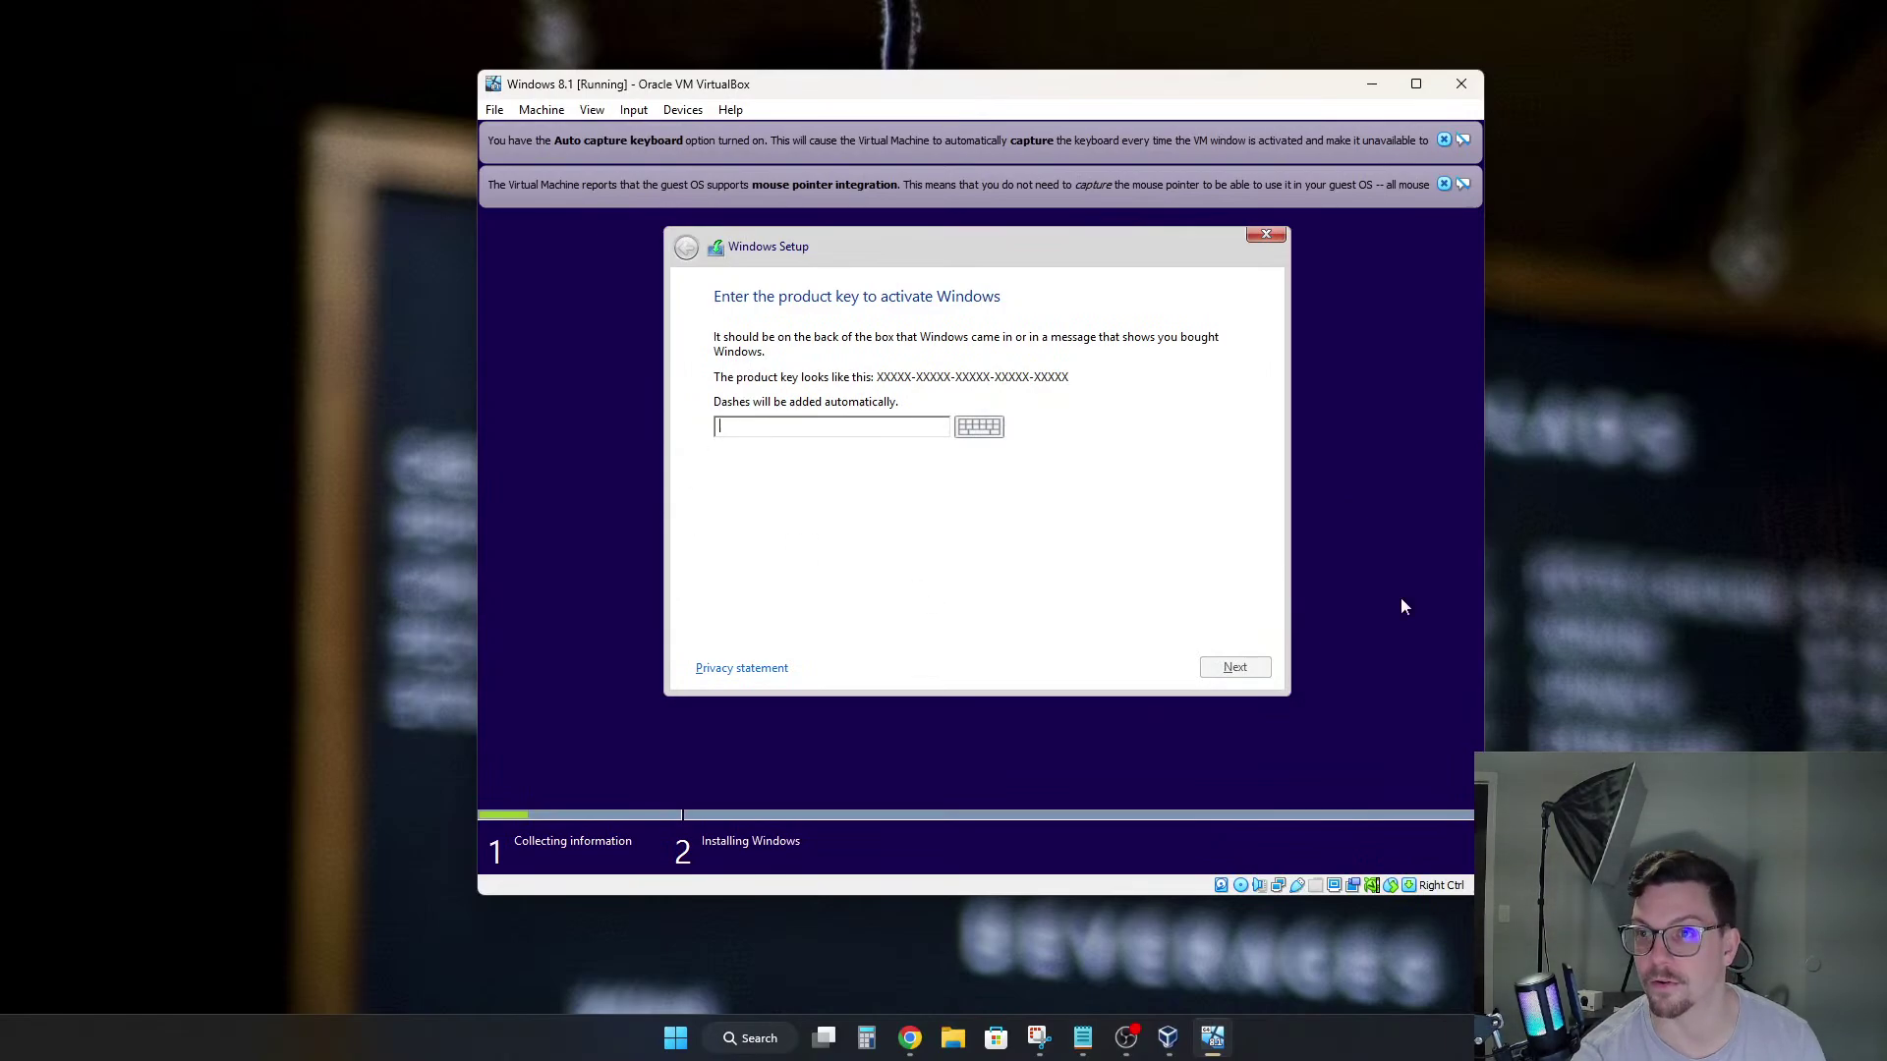
Release the keyboard from the VM and try pasting into the product key box.
{"action": "key", "text": "alt+Tab"}
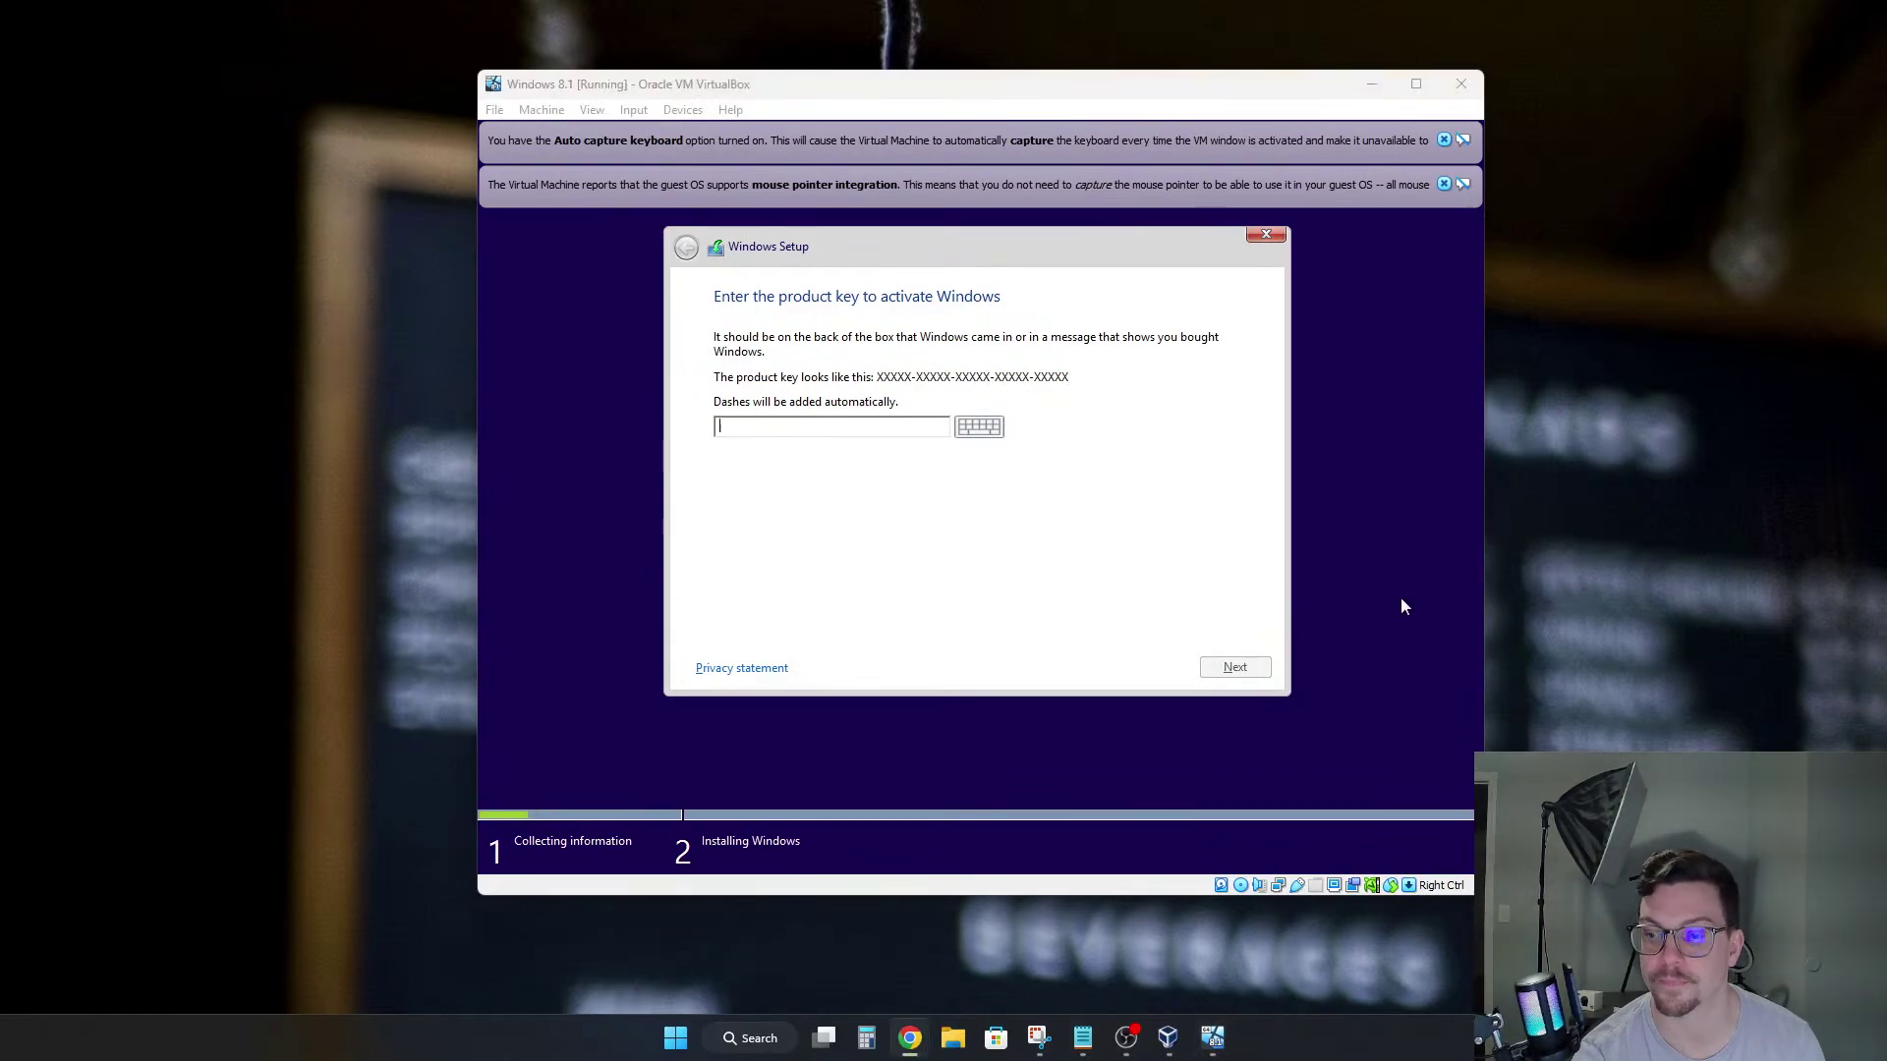
{"action": "mouse_move", "coordinate": [909, 1036]}
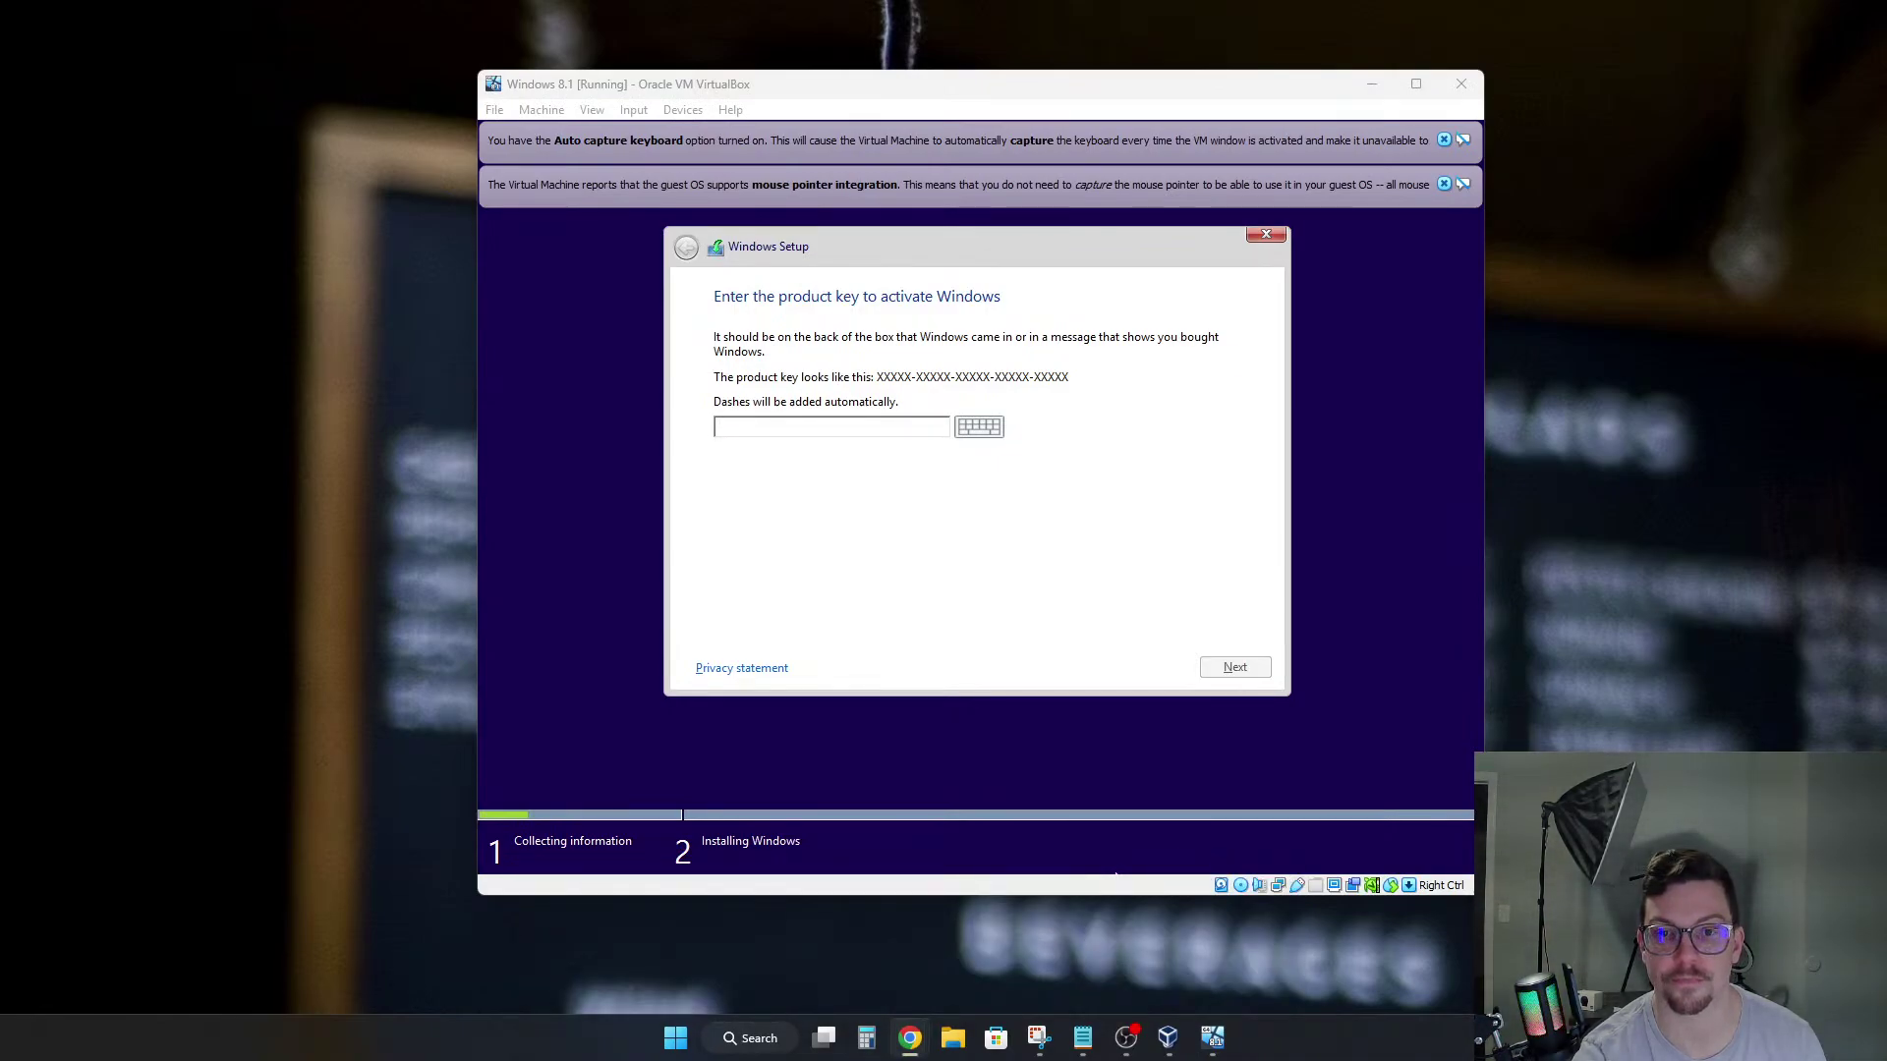
{"action": "right_click", "coordinate": [788, 431]}
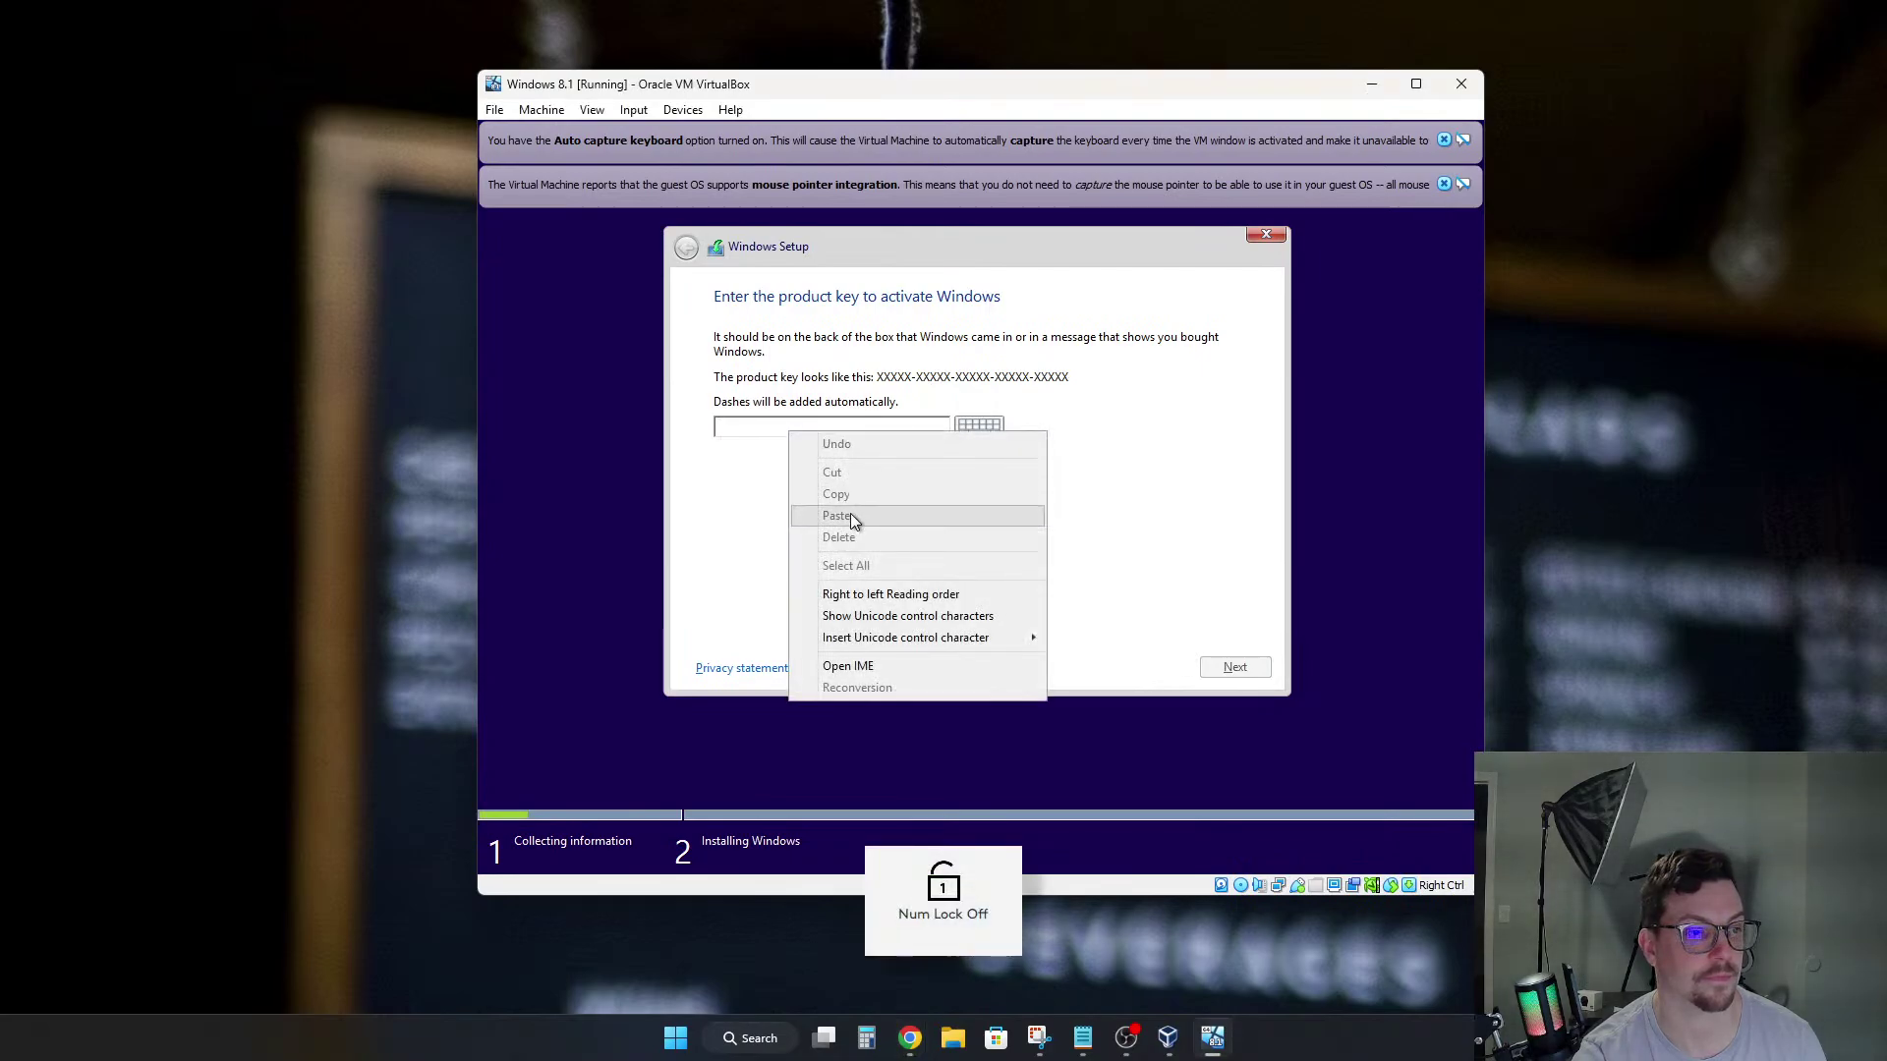
{"action": "left_click", "coordinate": [762, 425]}
{"action": "right_click", "coordinate": [759, 422]}
{"action": "left_click", "coordinate": [744, 431]}
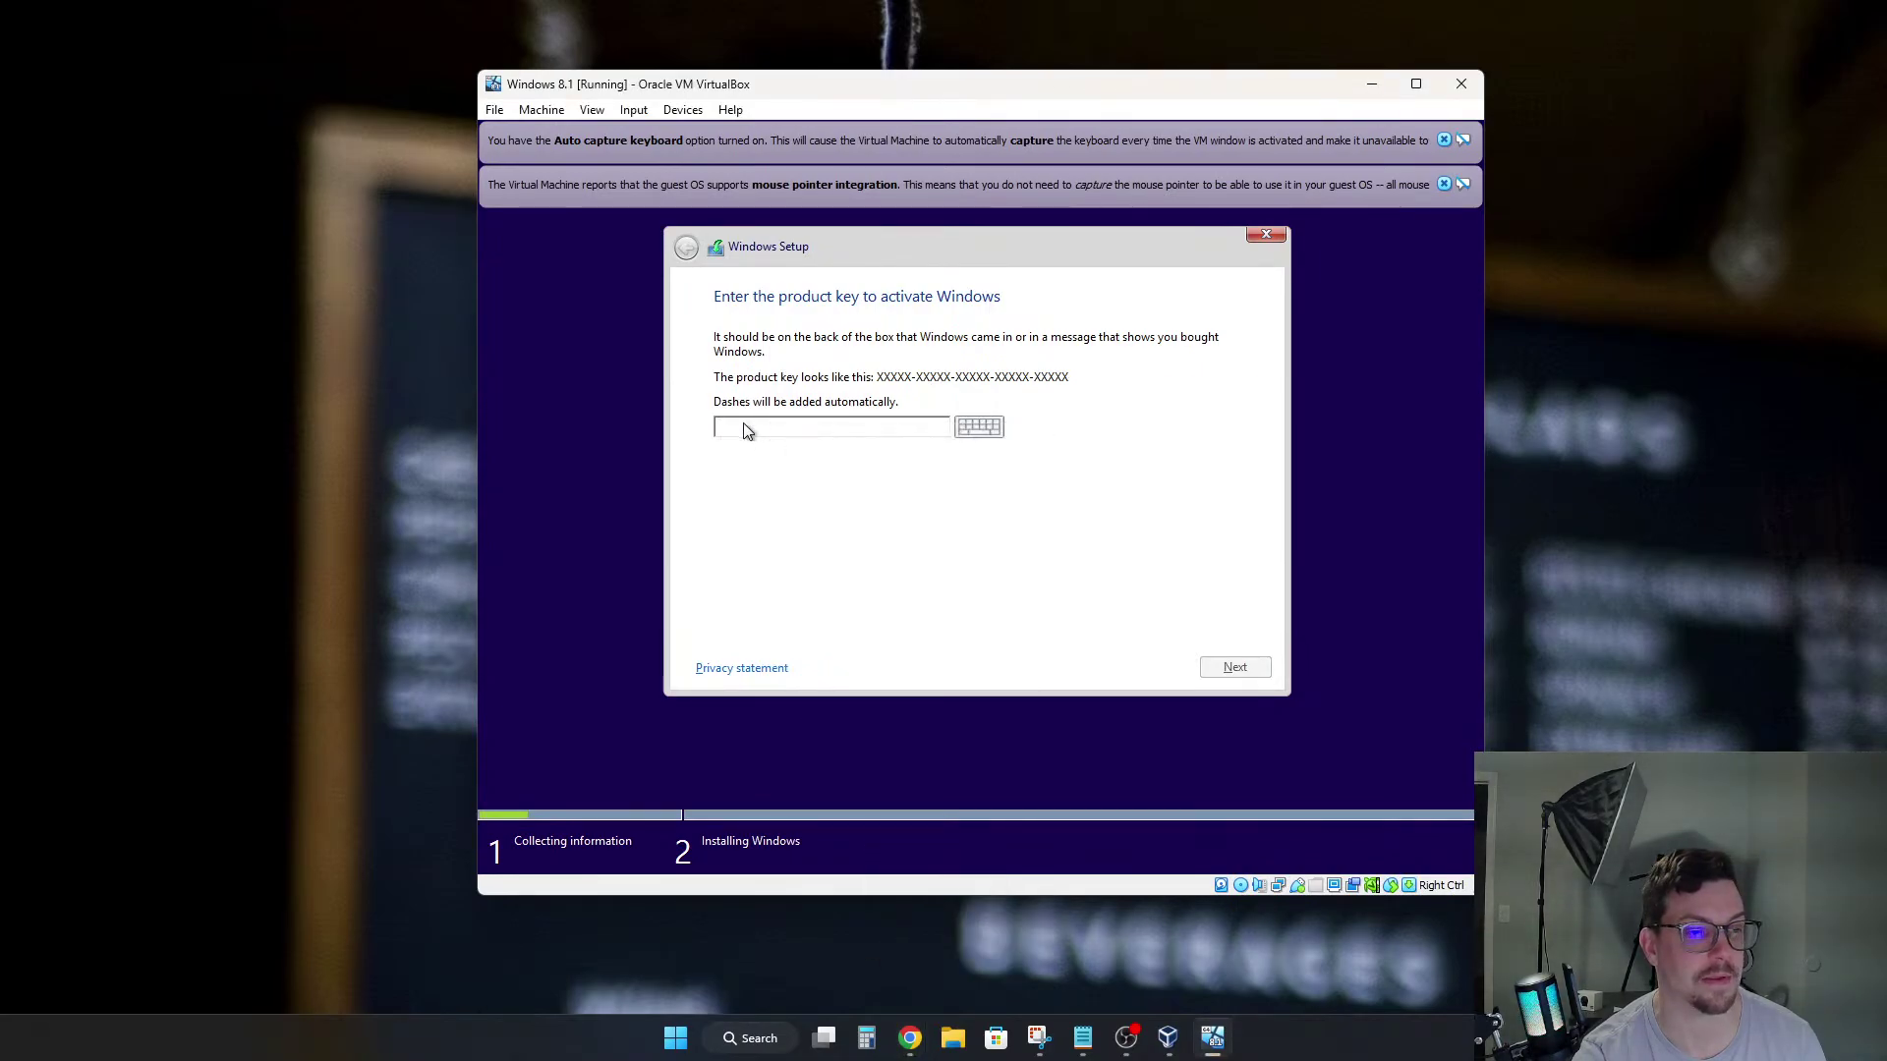
Give keyboard and mouse focus back to the VM's Setup window.
{"action": "key", "text": "alt+Tab"}
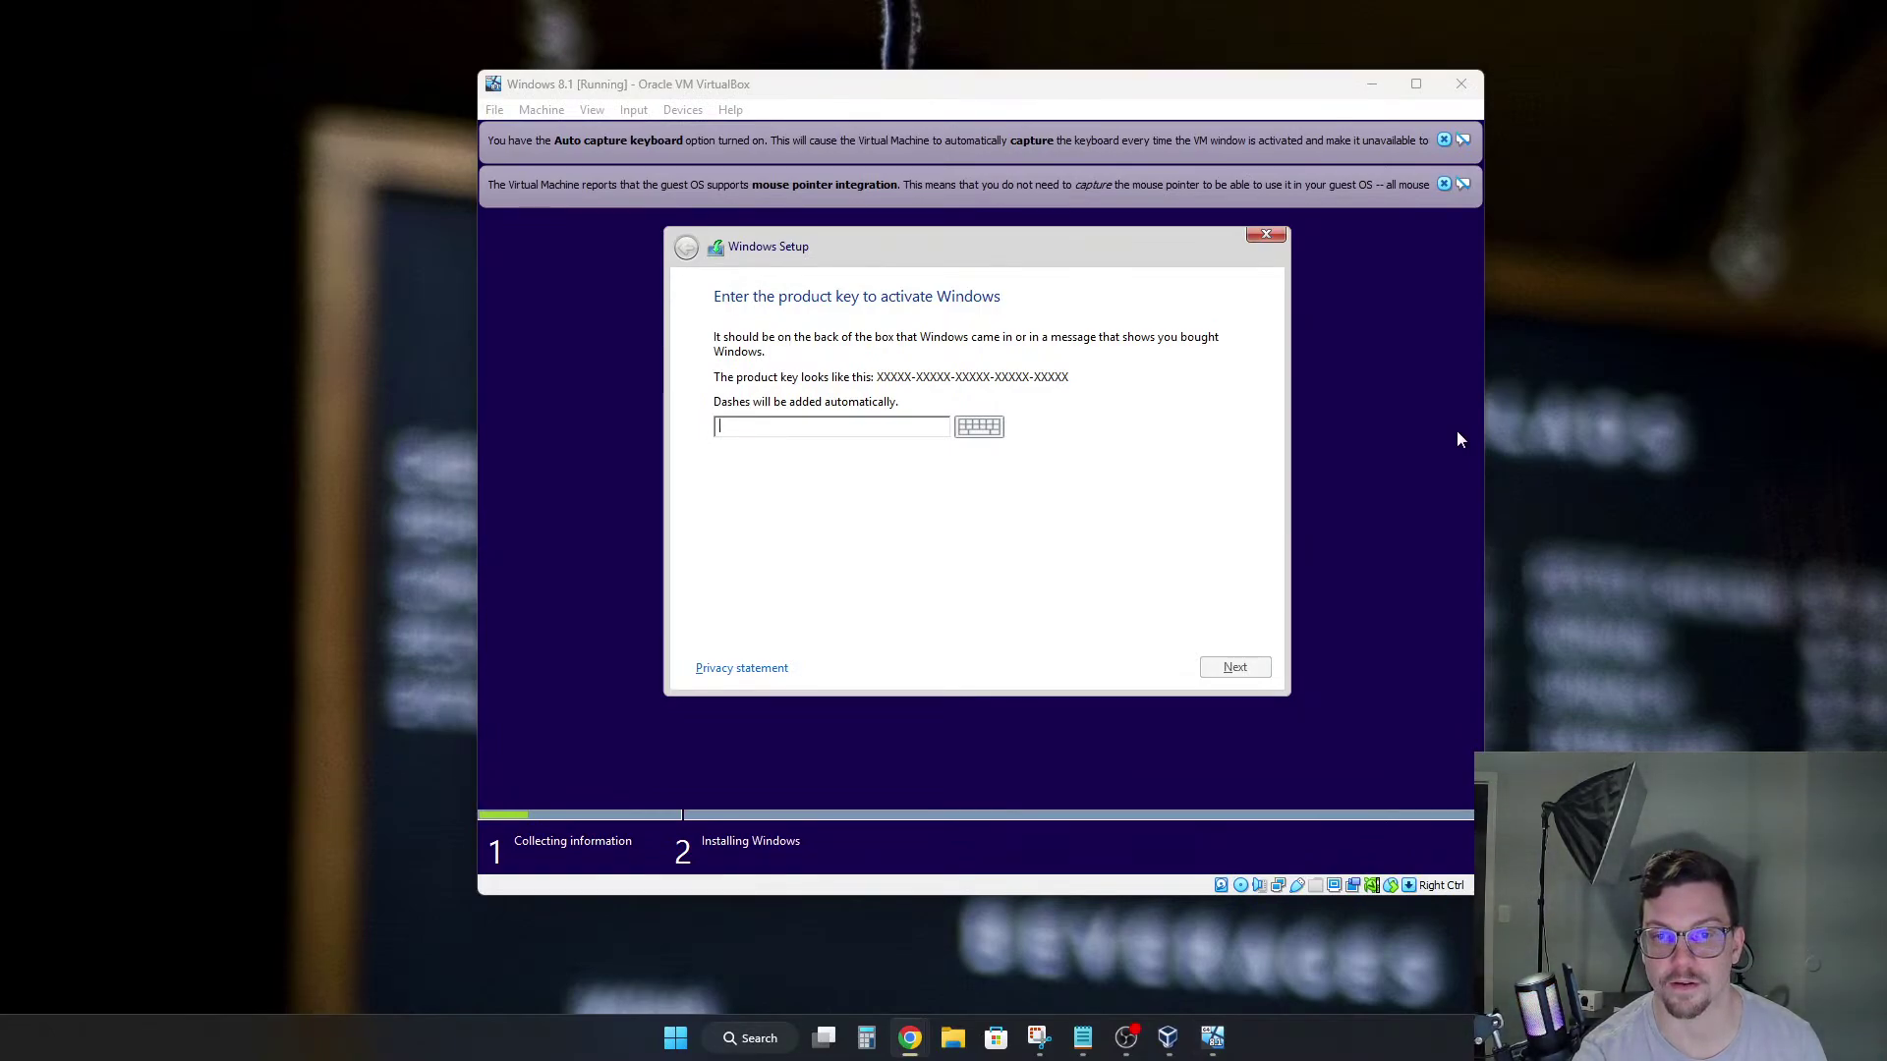
{"action": "left_click", "coordinate": [824, 428]}
{"action": "key", "text": "Num_Lock"}
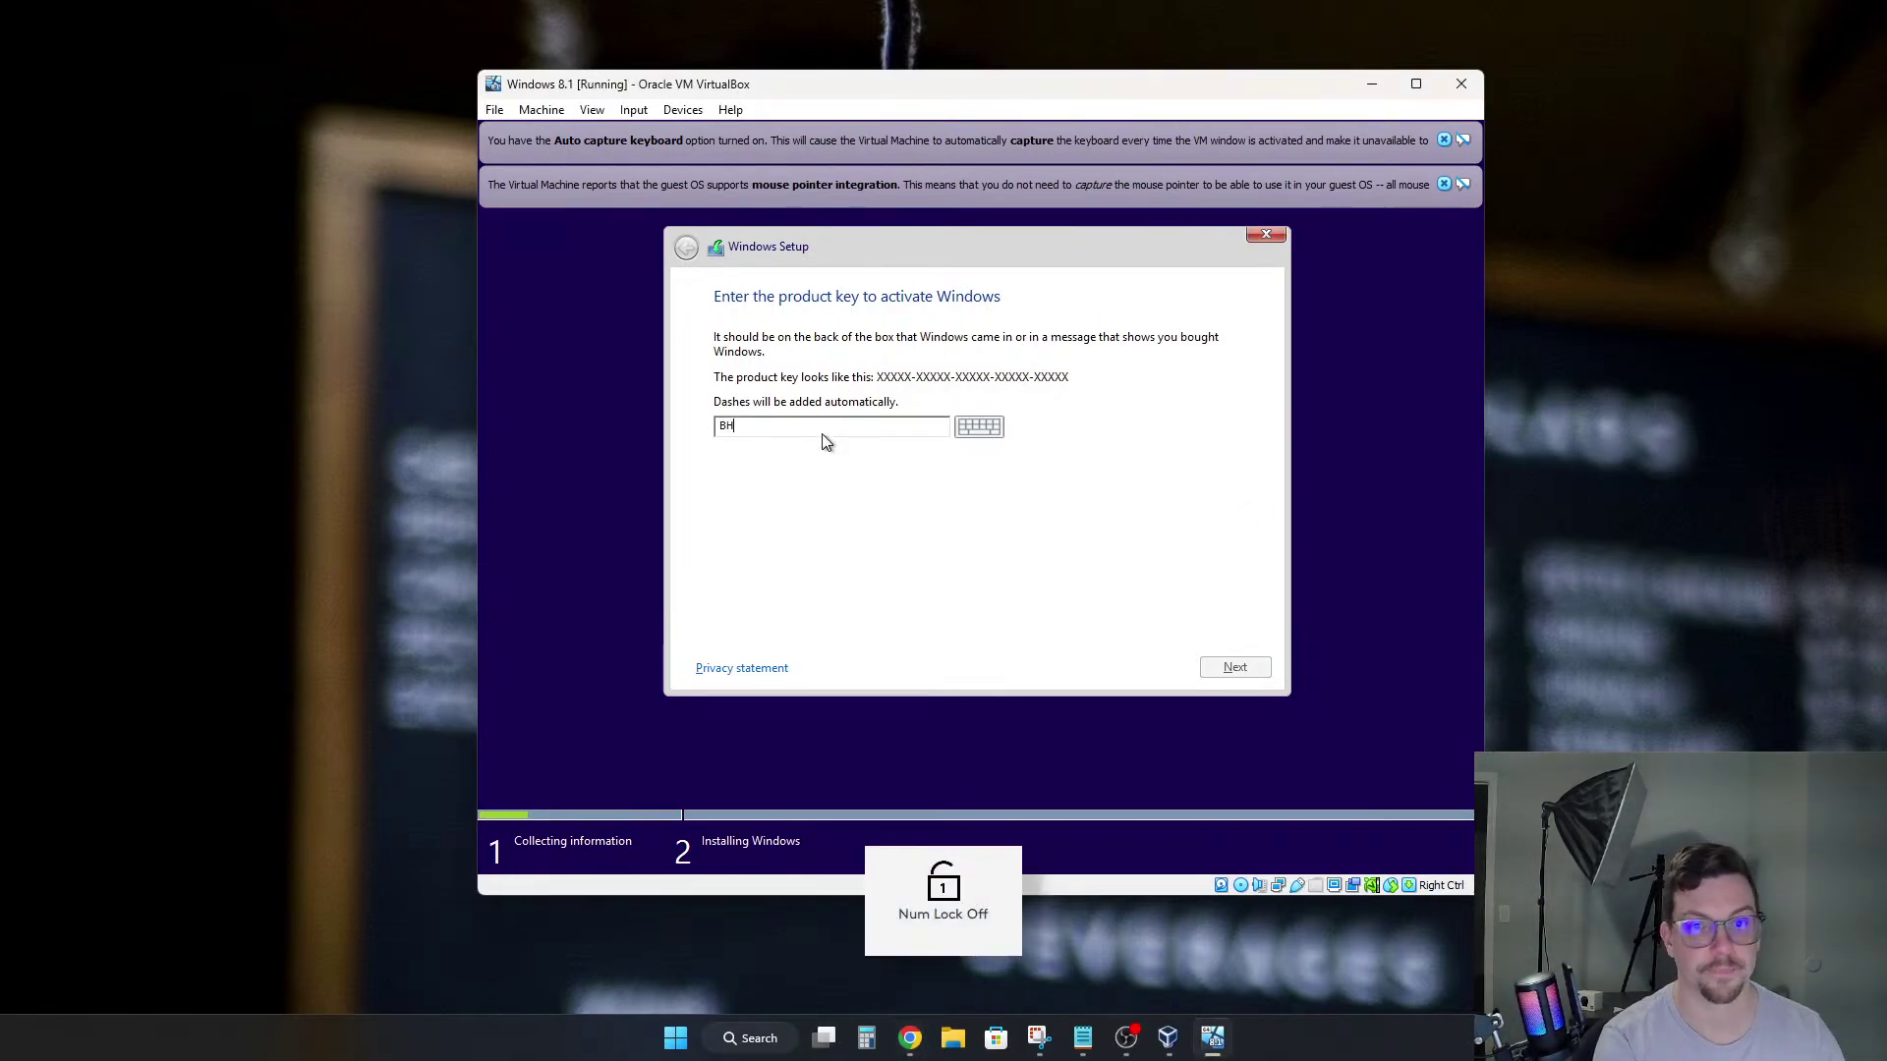
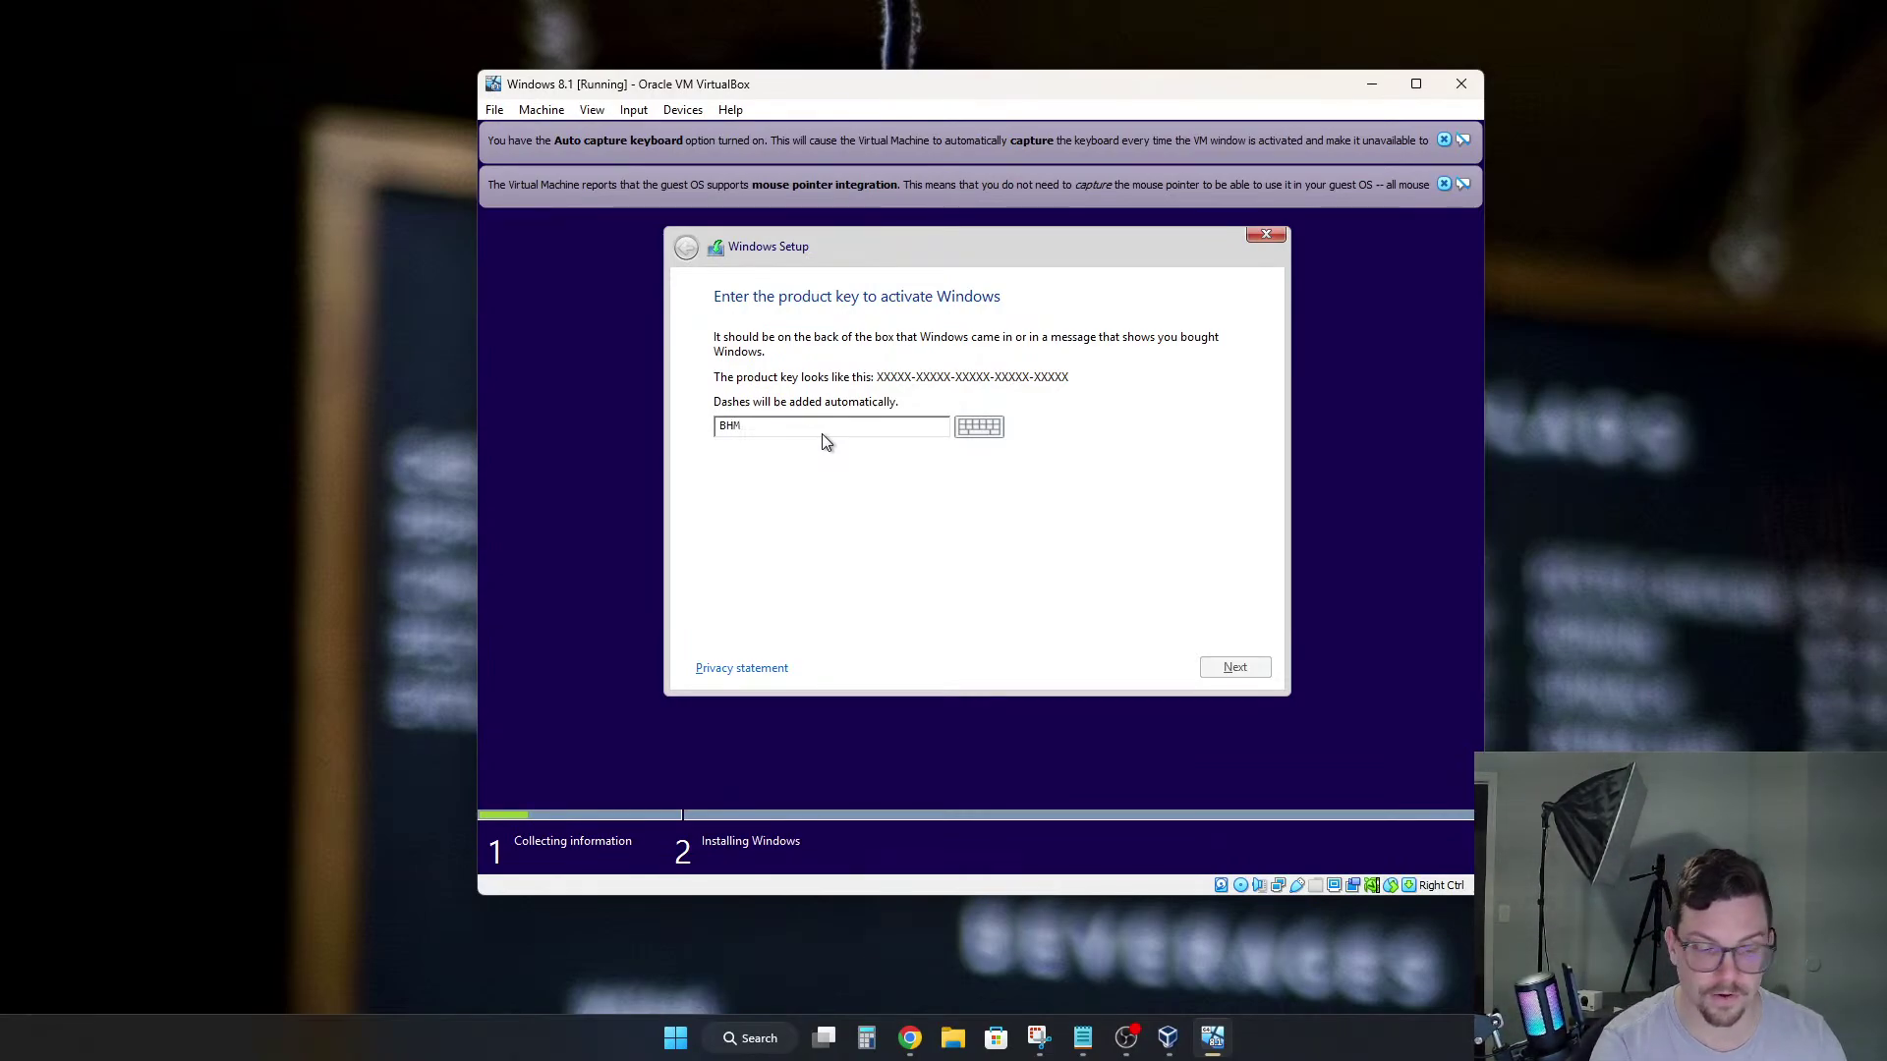
Type the Windows product key, correct a typo, and submit it.
{"action": "key", "text": "Num_Lock"}
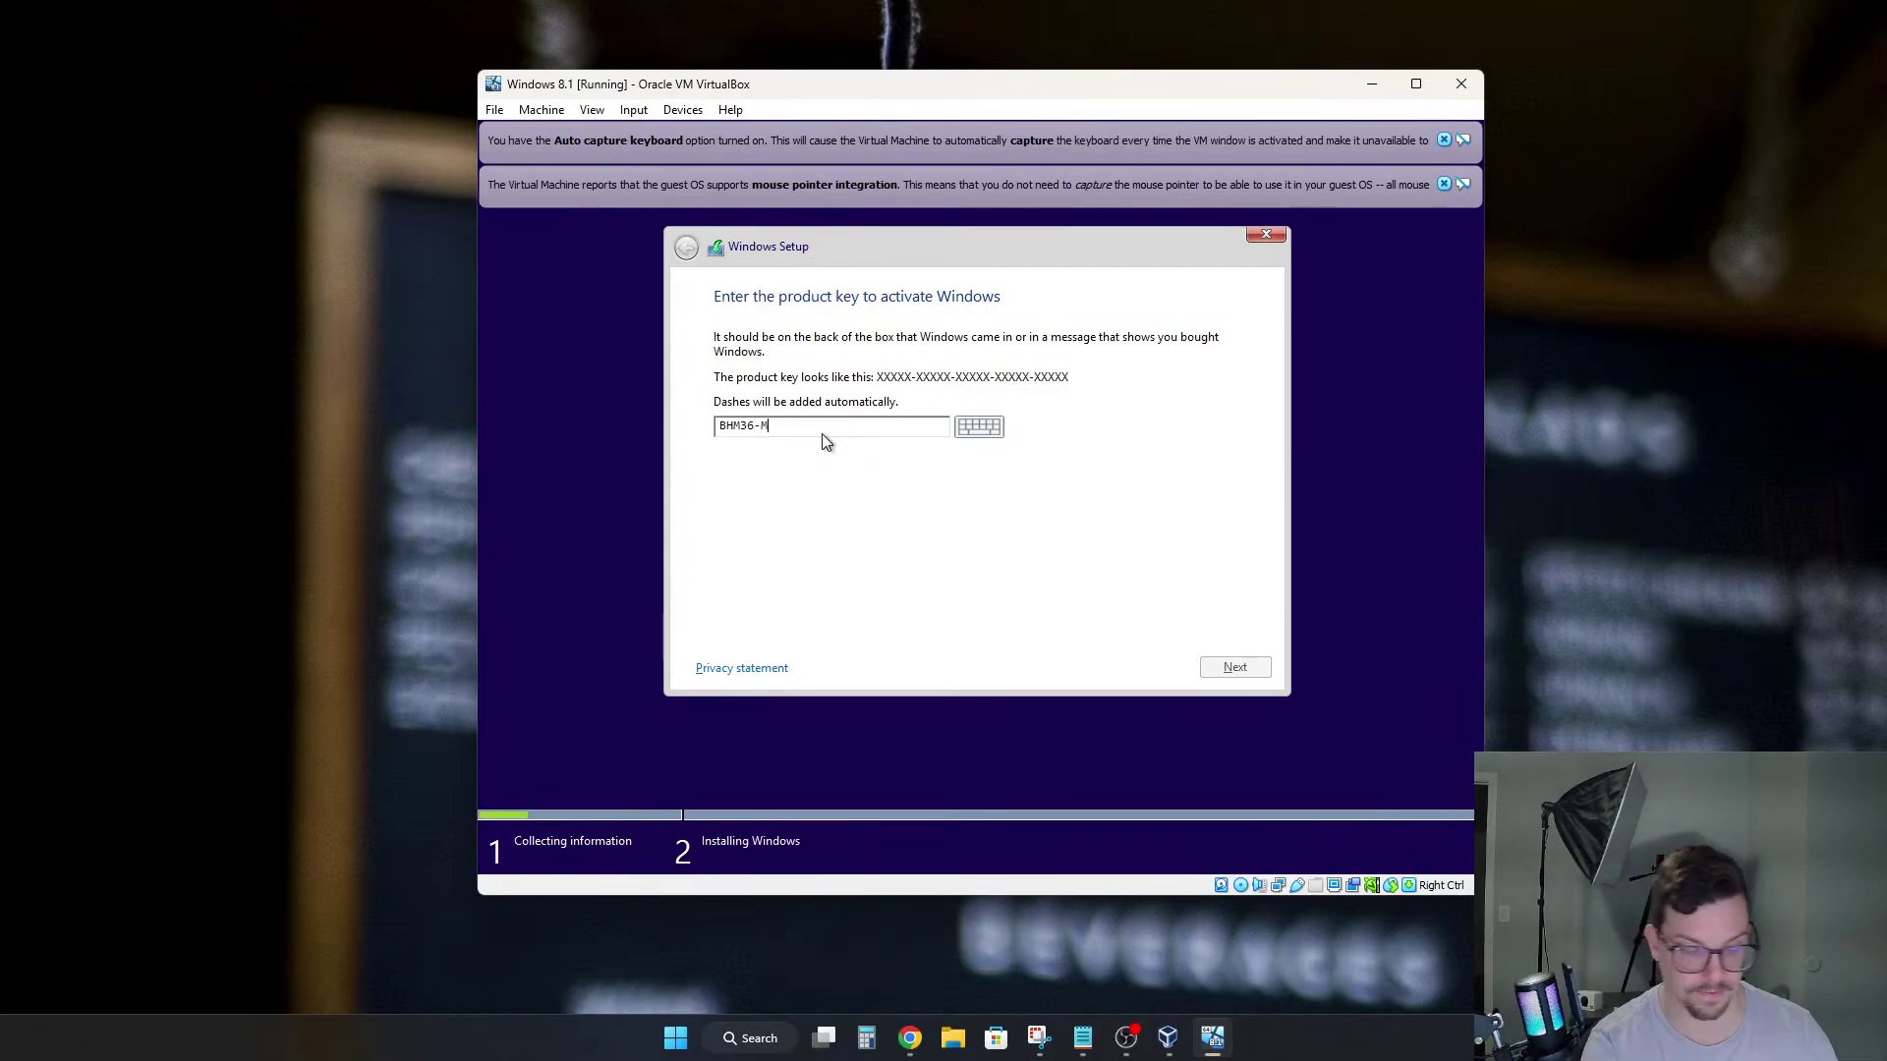
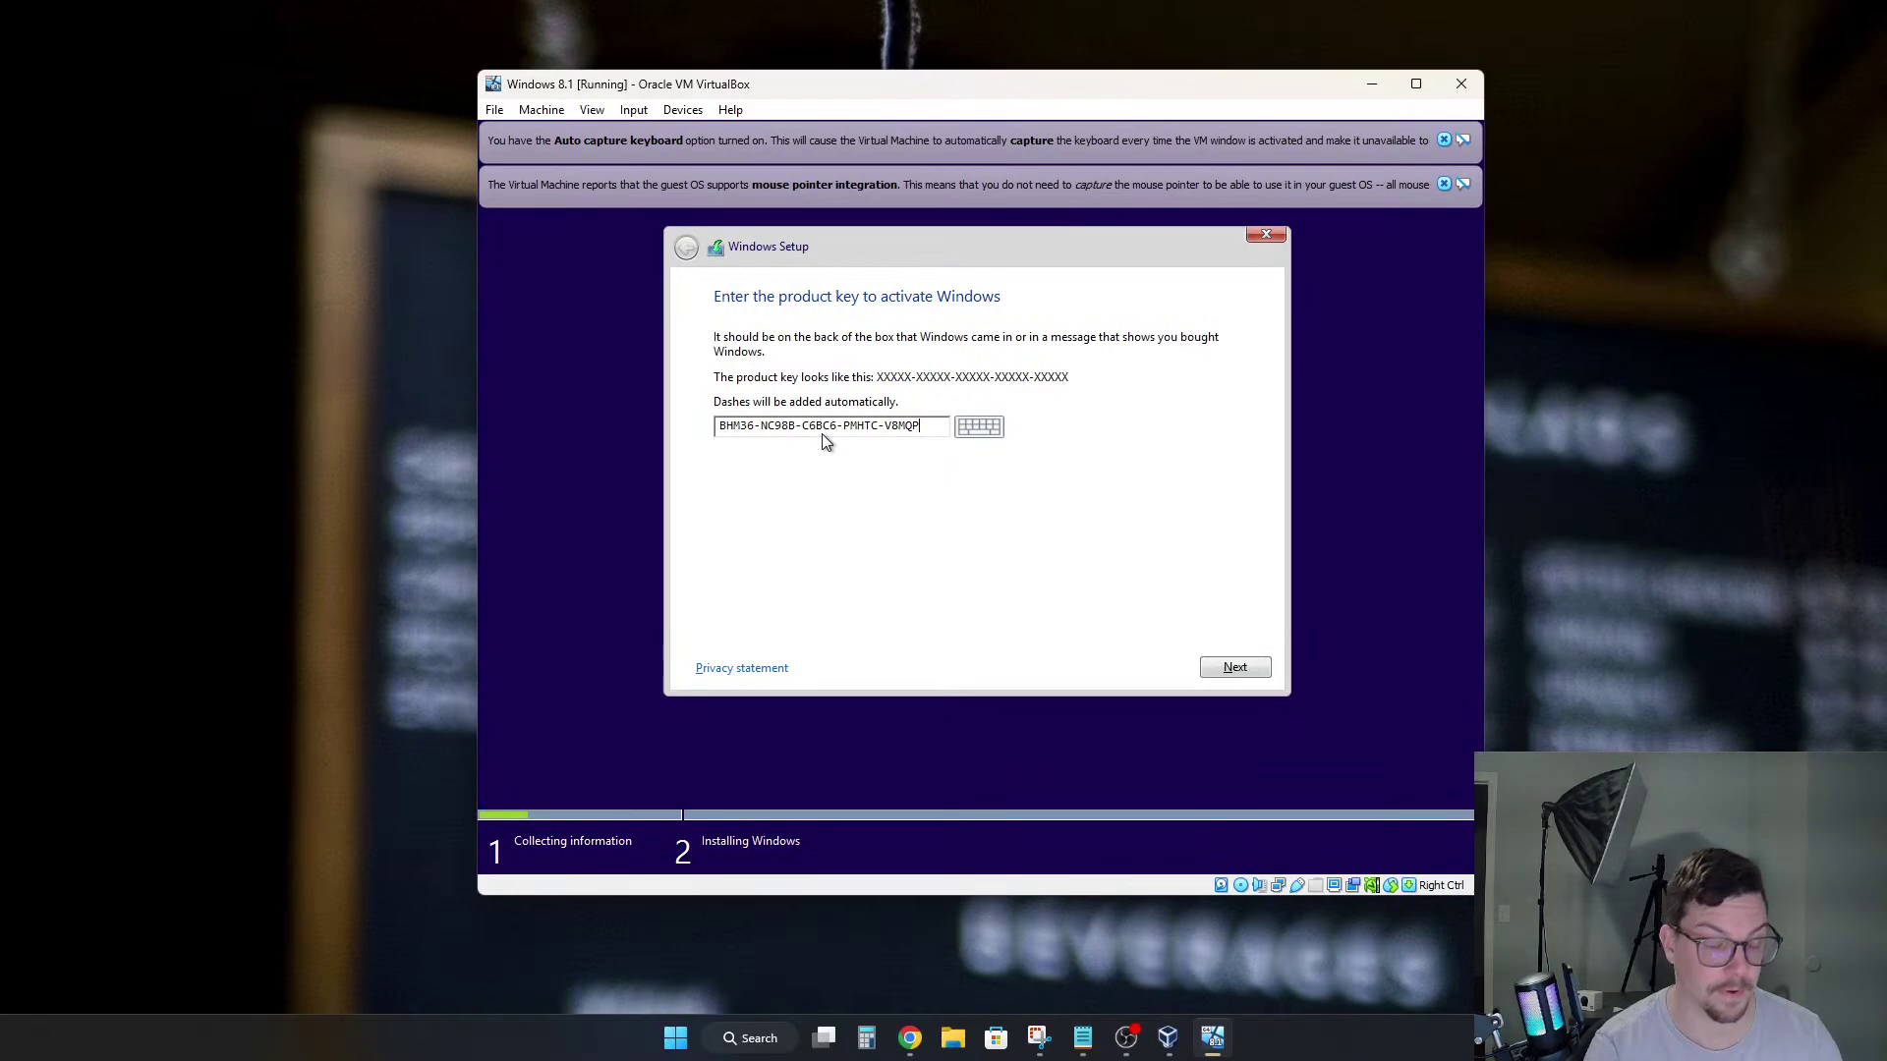
{"action": "left_click", "coordinate": [1226, 665]}
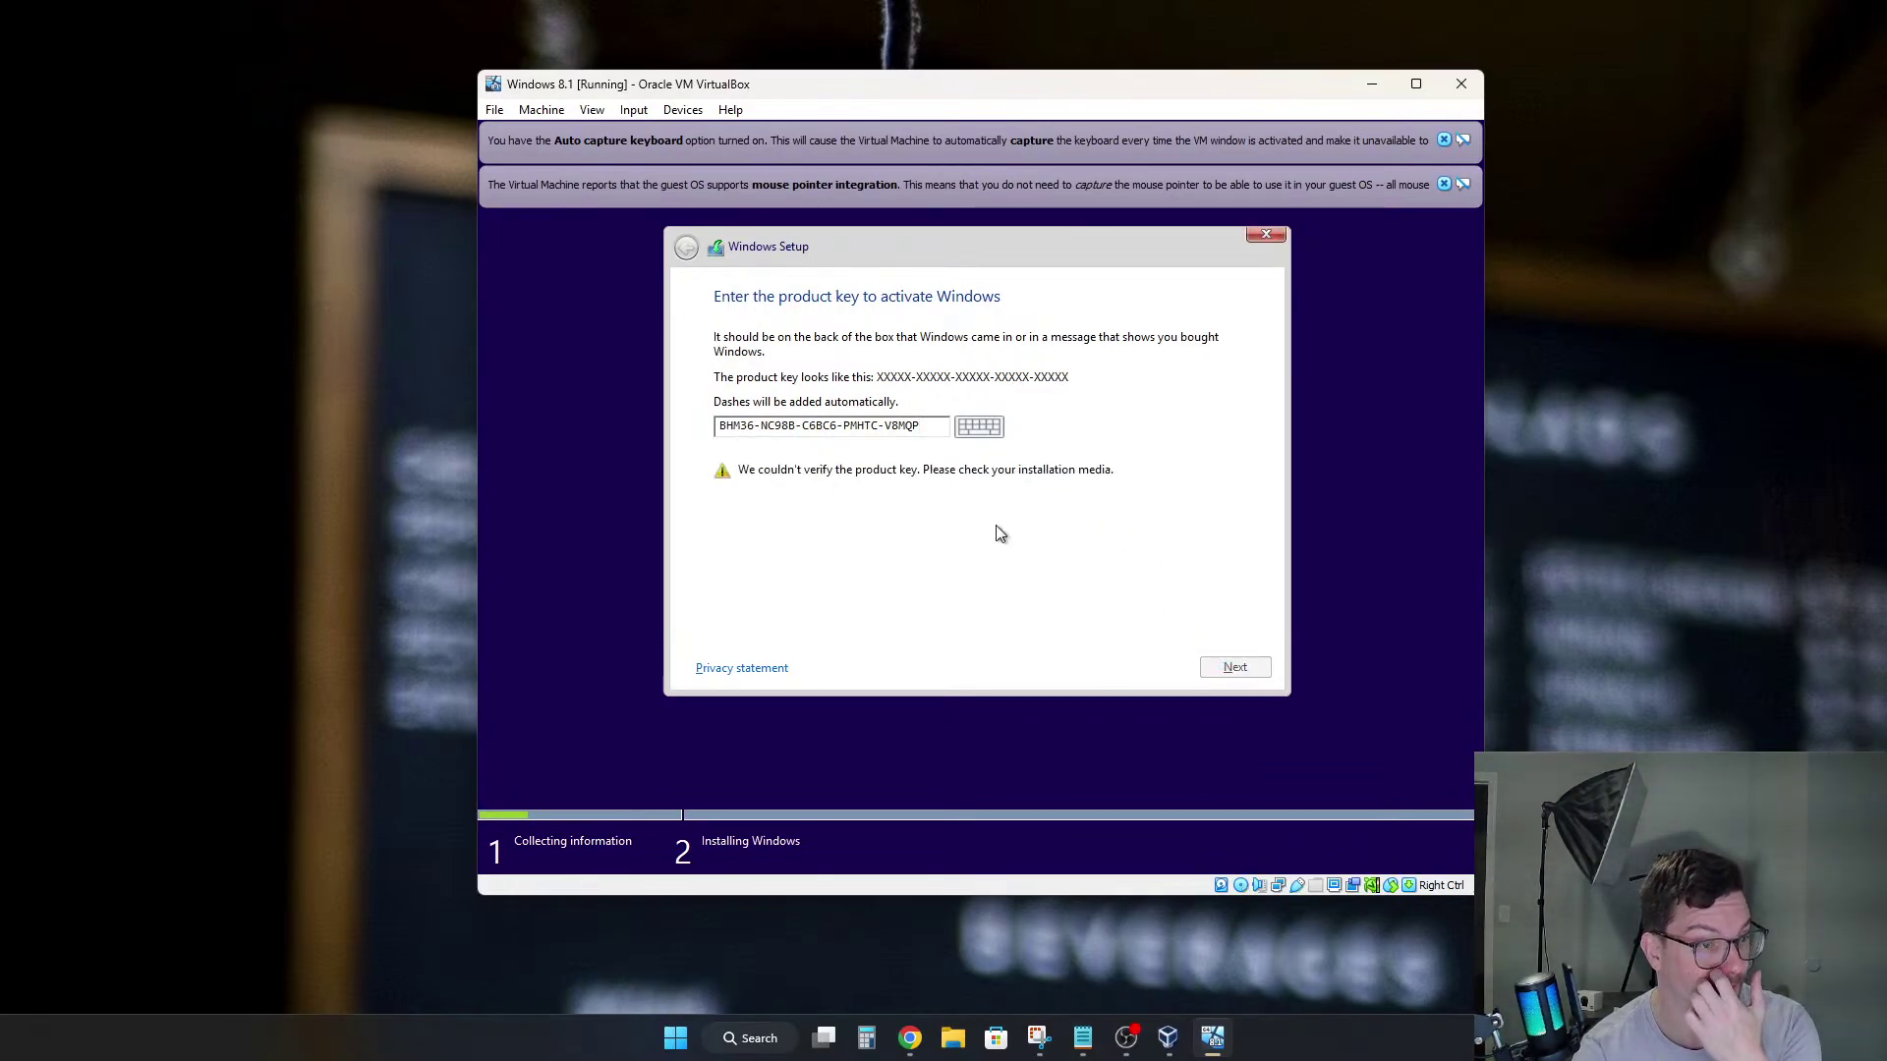
Select and delete the rejected product key, leaving the field focused and empty.
{"action": "double_click", "coordinate": [919, 429]}
{"action": "key", "text": "BackSpace"}
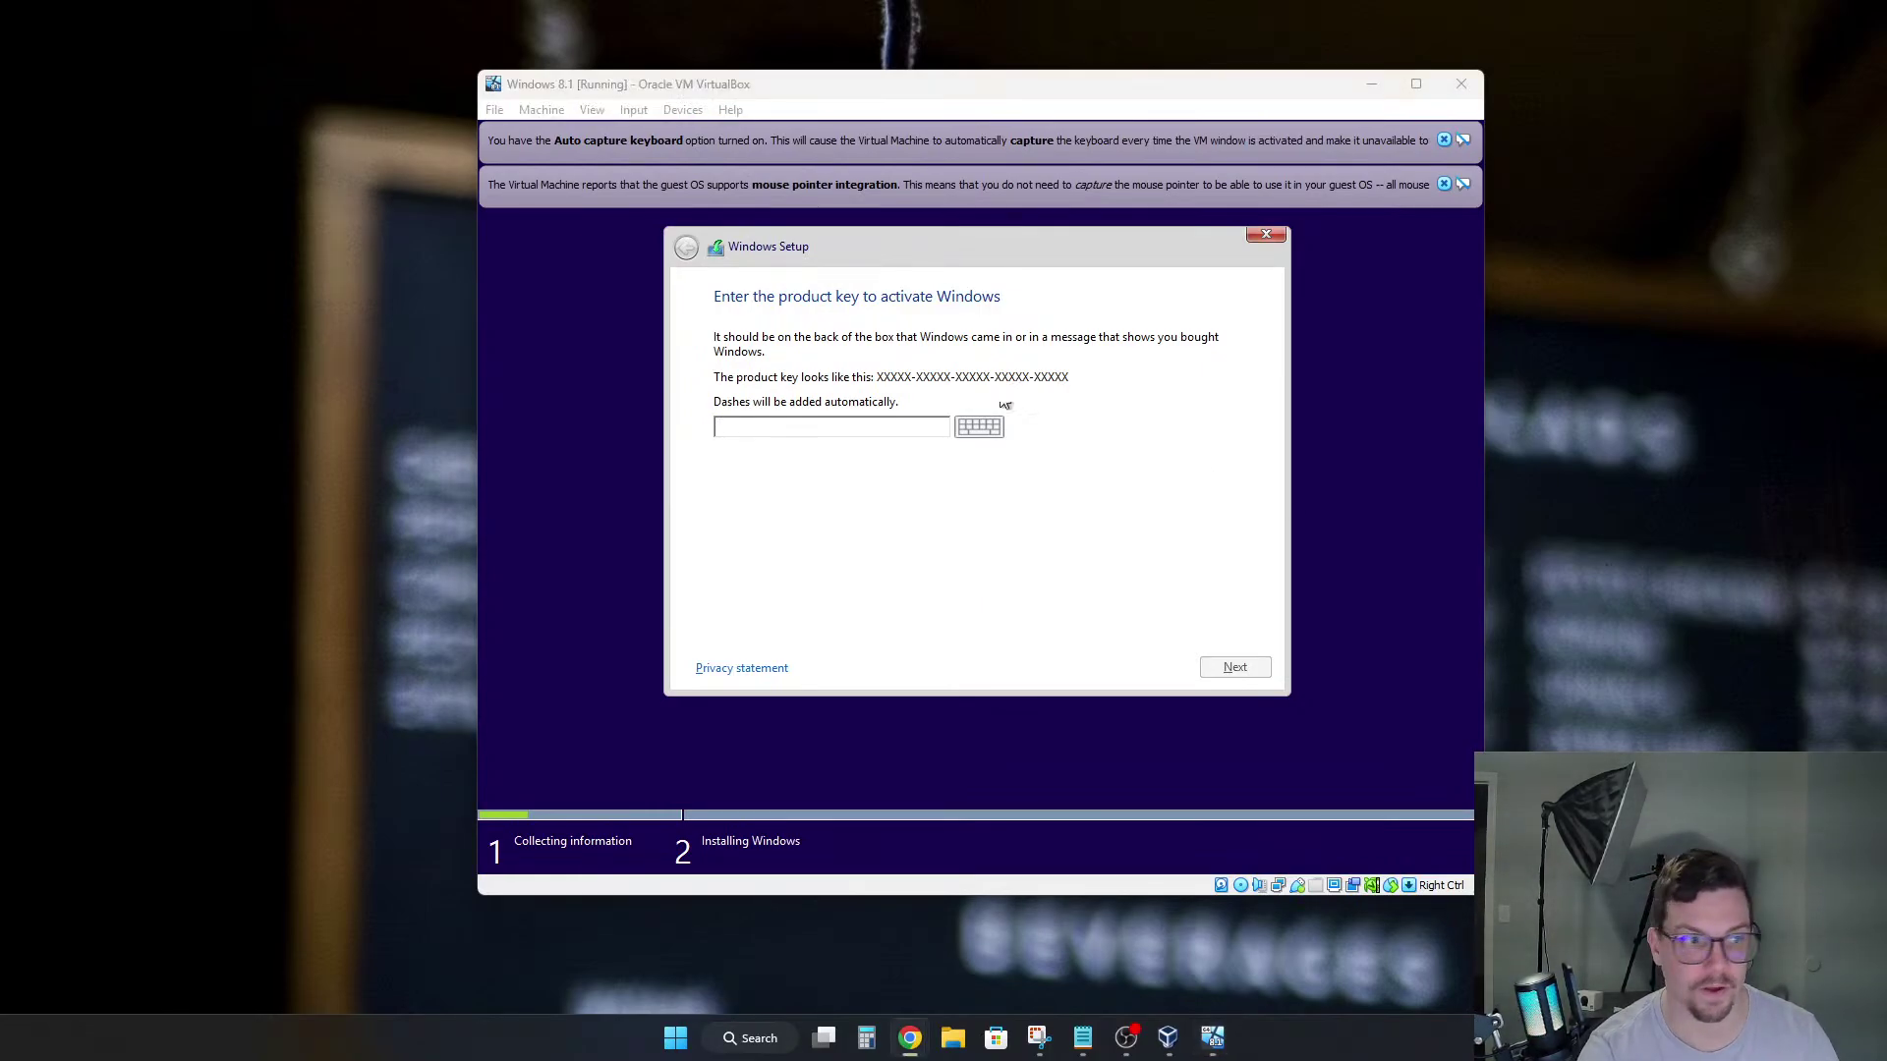
{"action": "left_click", "coordinate": [734, 428]}
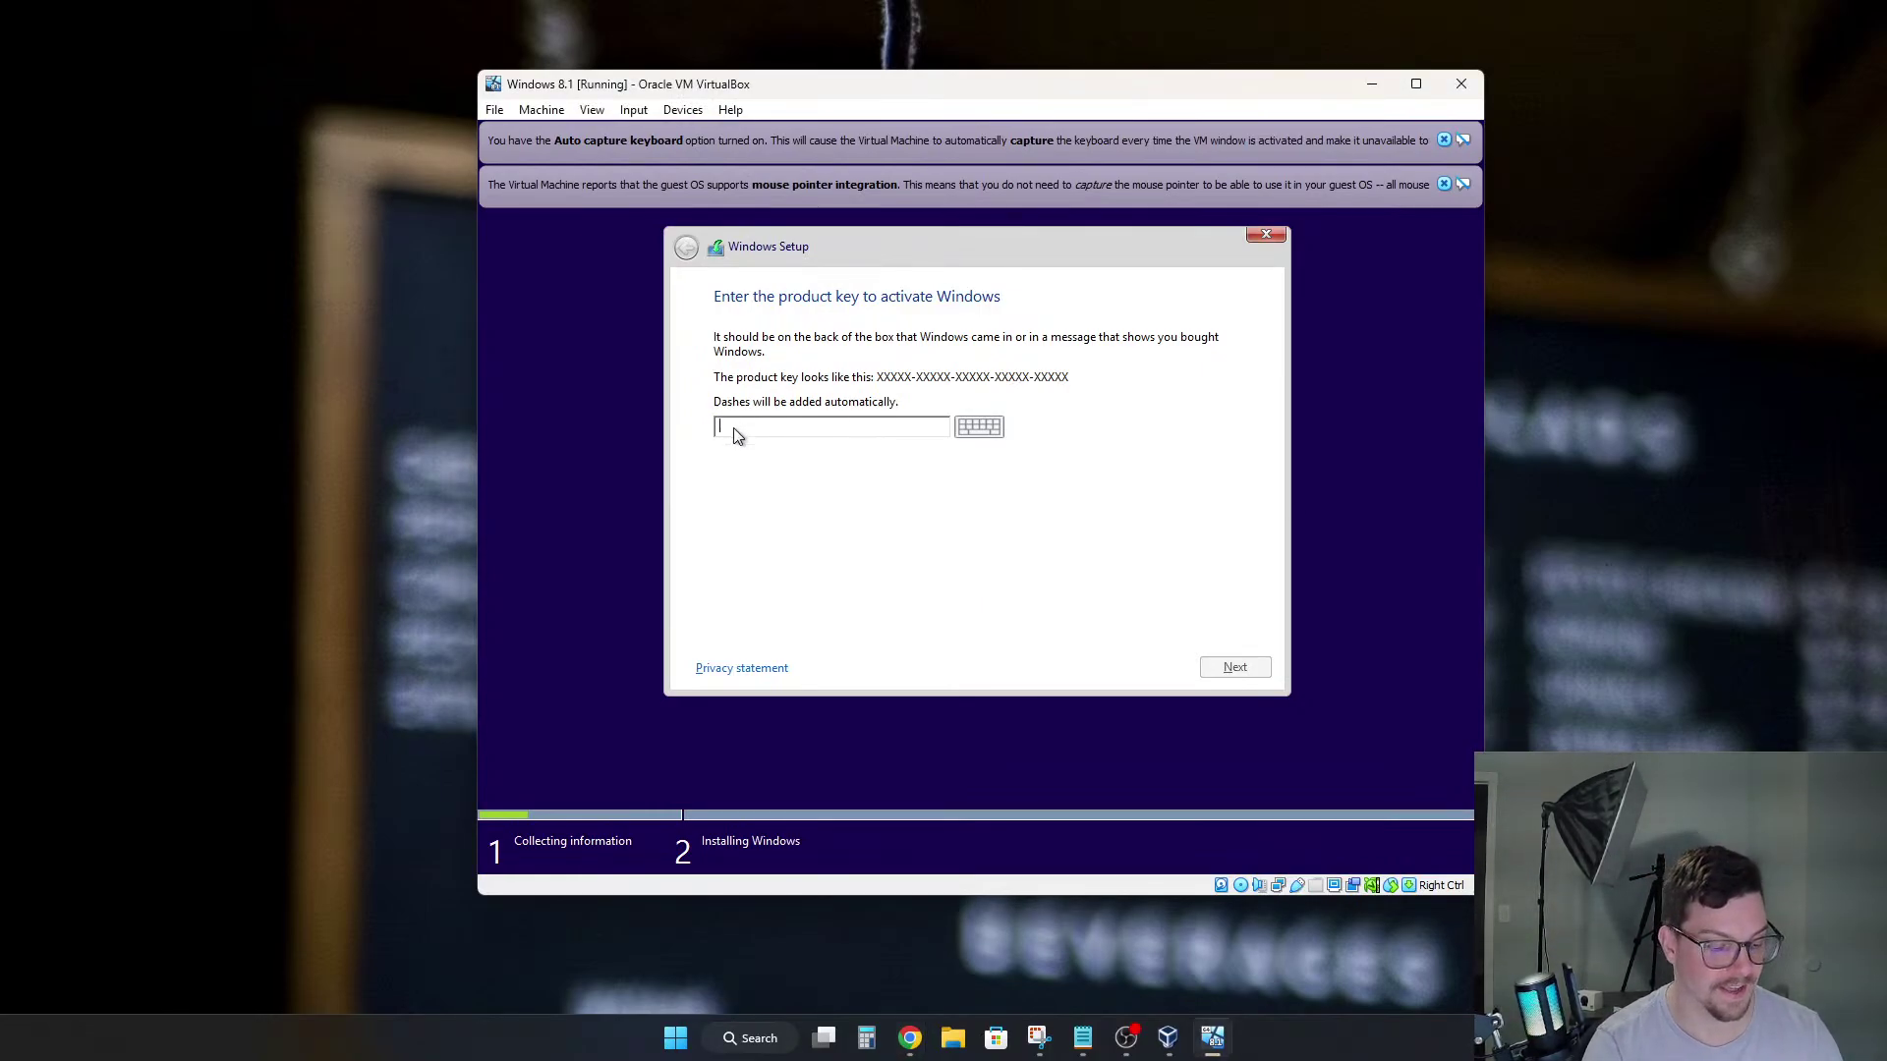
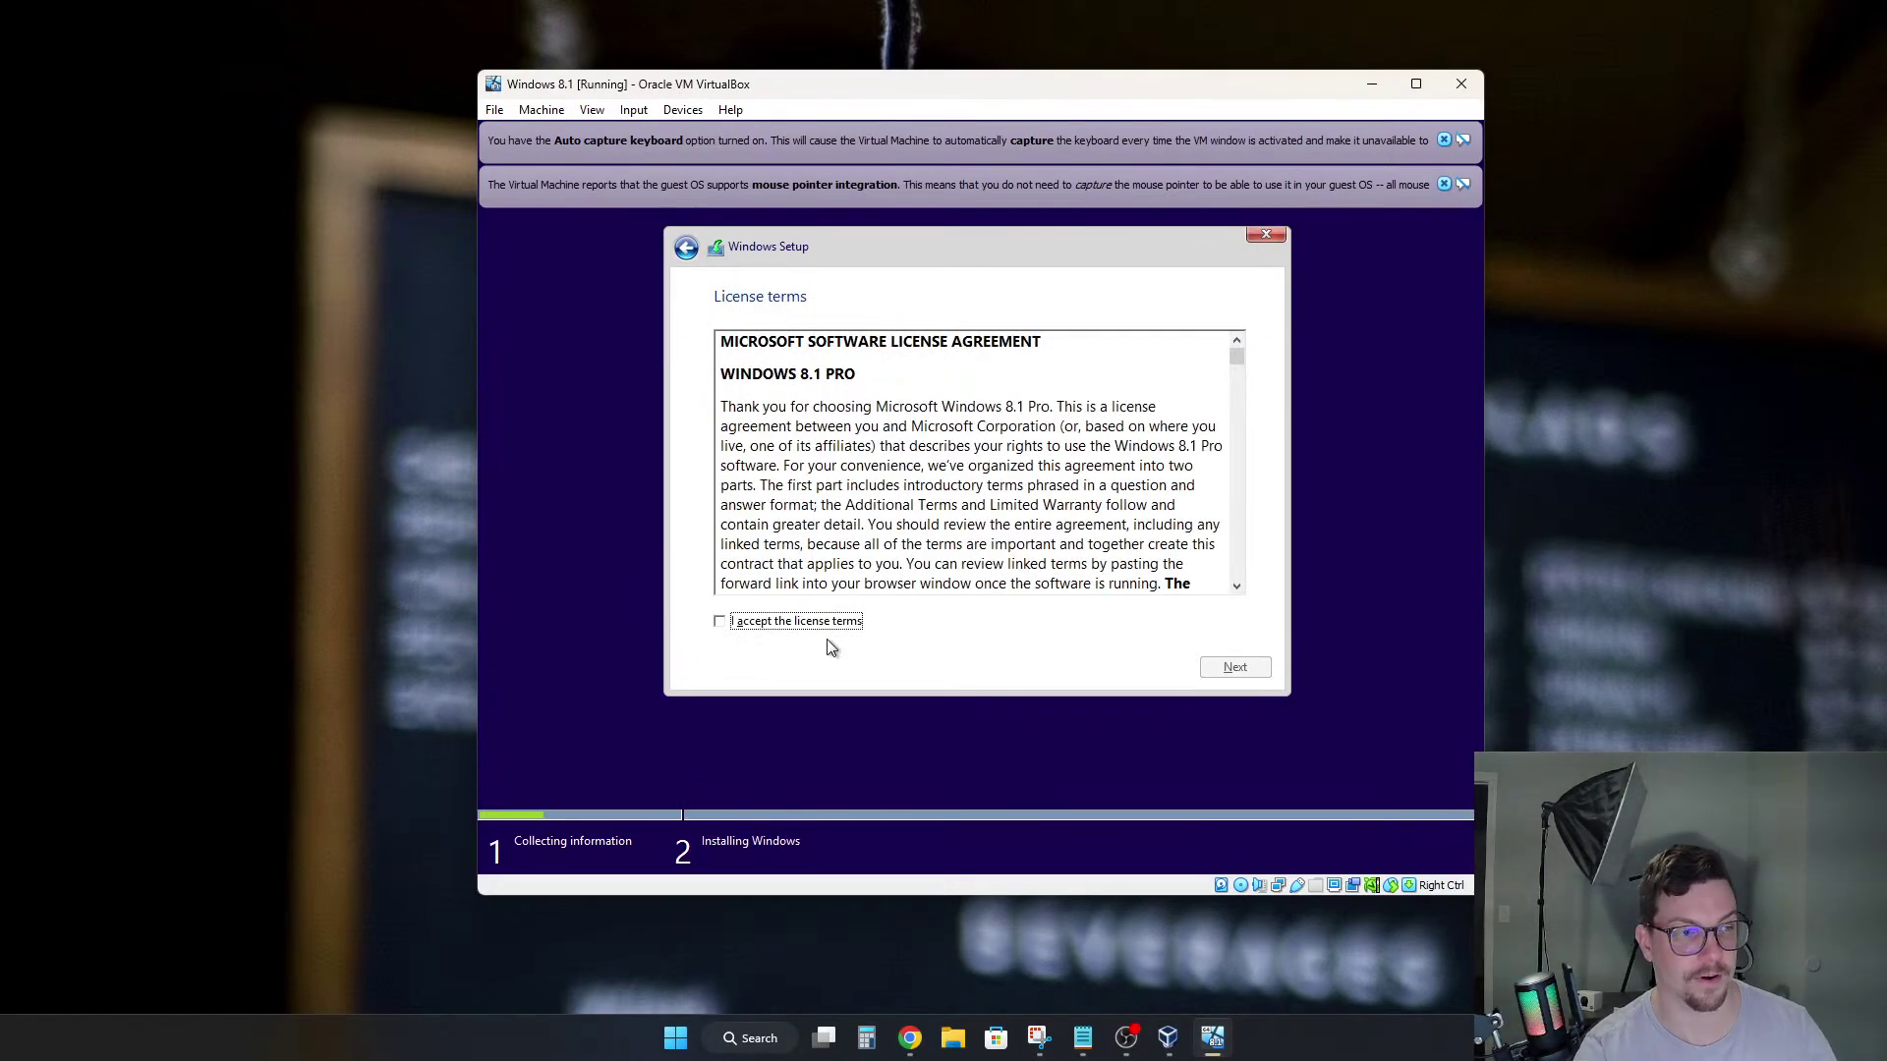
Accept the Windows 8.1 Pro license terms.
{"action": "left_click", "coordinate": [807, 622]}
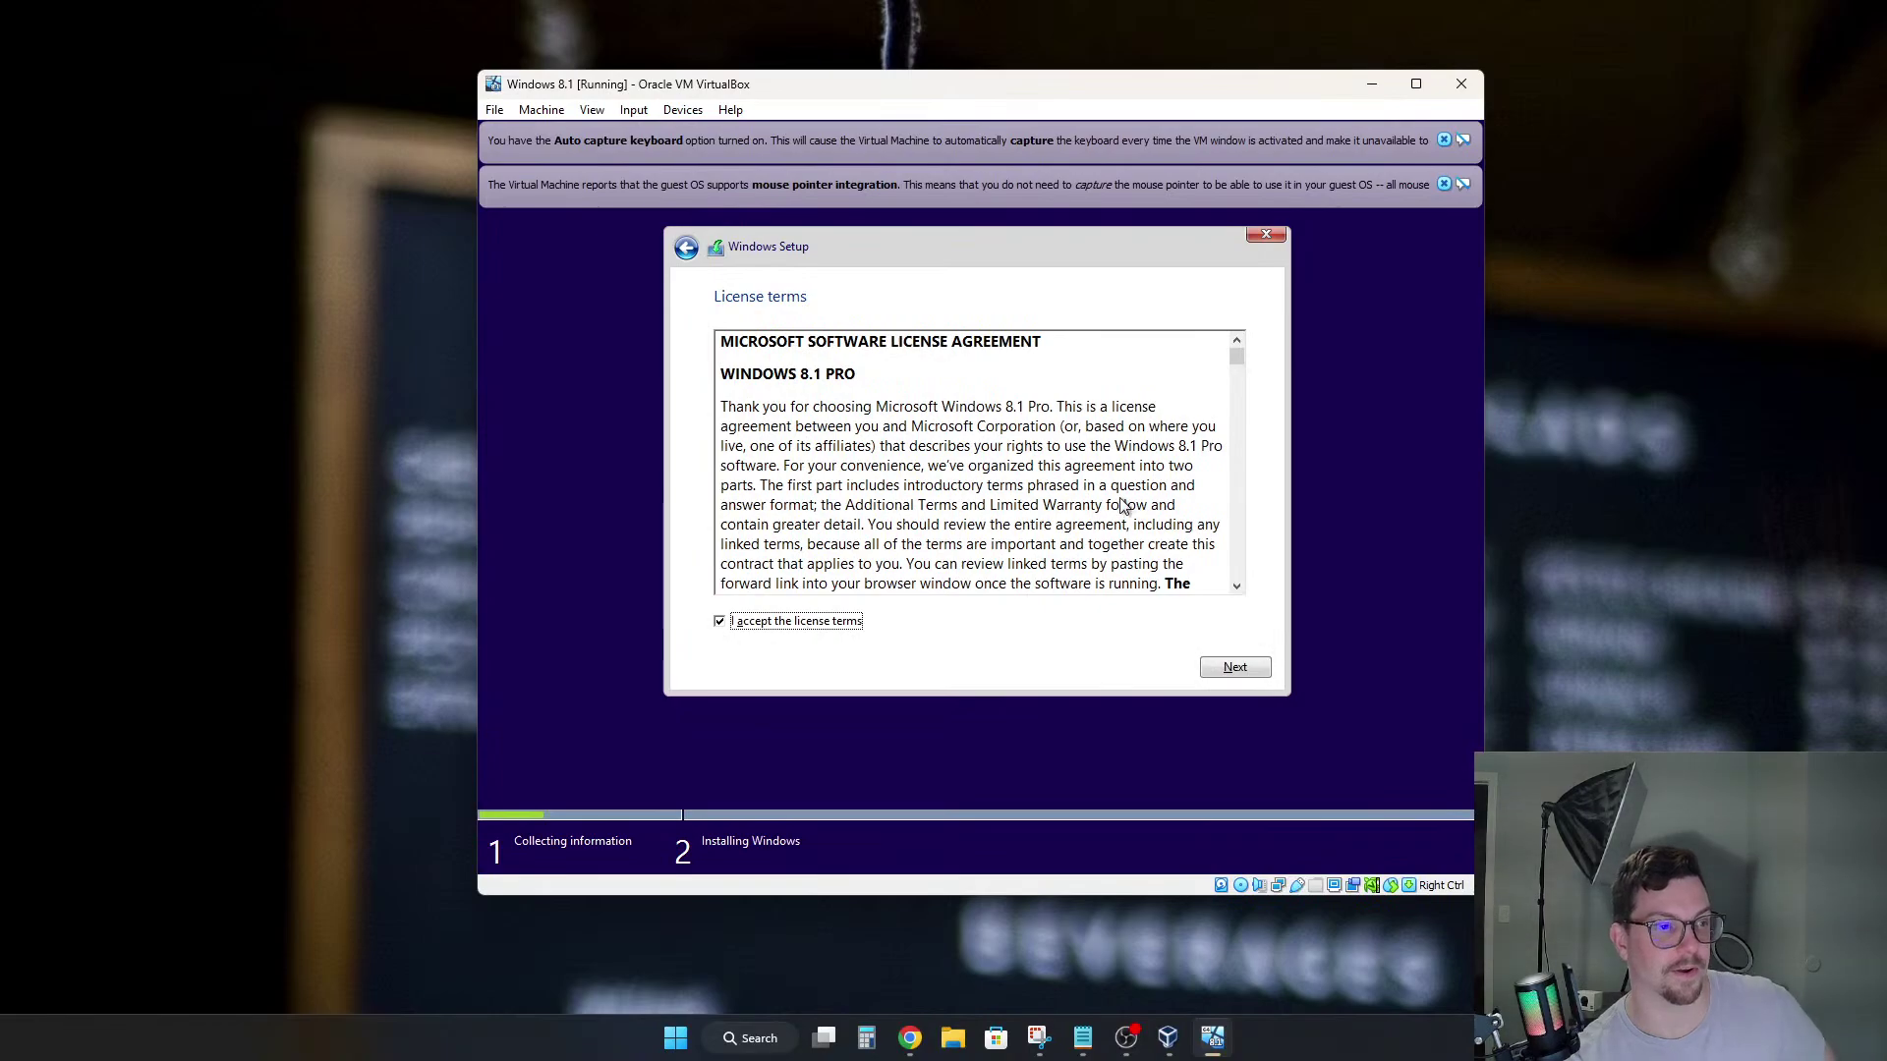
{"action": "left_click_drag", "start_coordinate": [1239, 358], "coordinate": [1254, 580]}
{"action": "left_click", "coordinate": [1253, 672]}
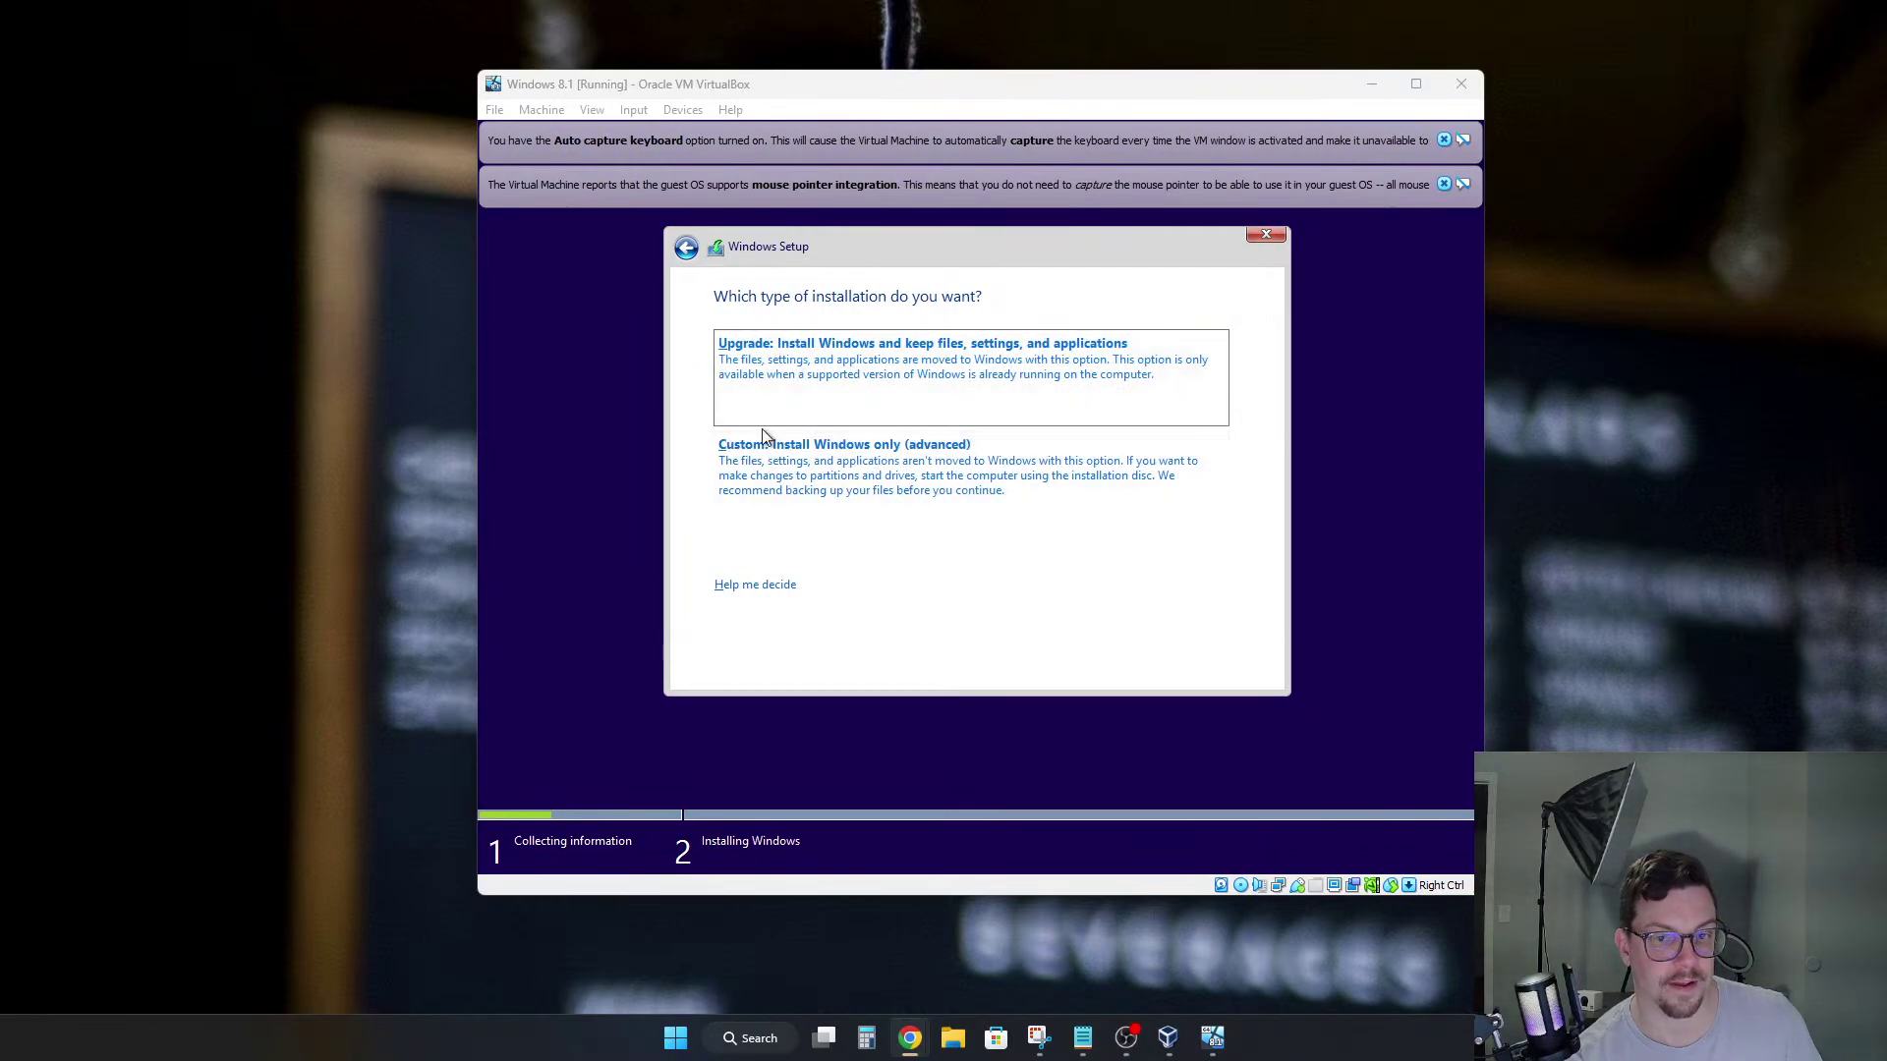
Choose a Custom install and create a 40960 MB partition, then install on Partition 2.
{"action": "left_click", "coordinate": [836, 452]}
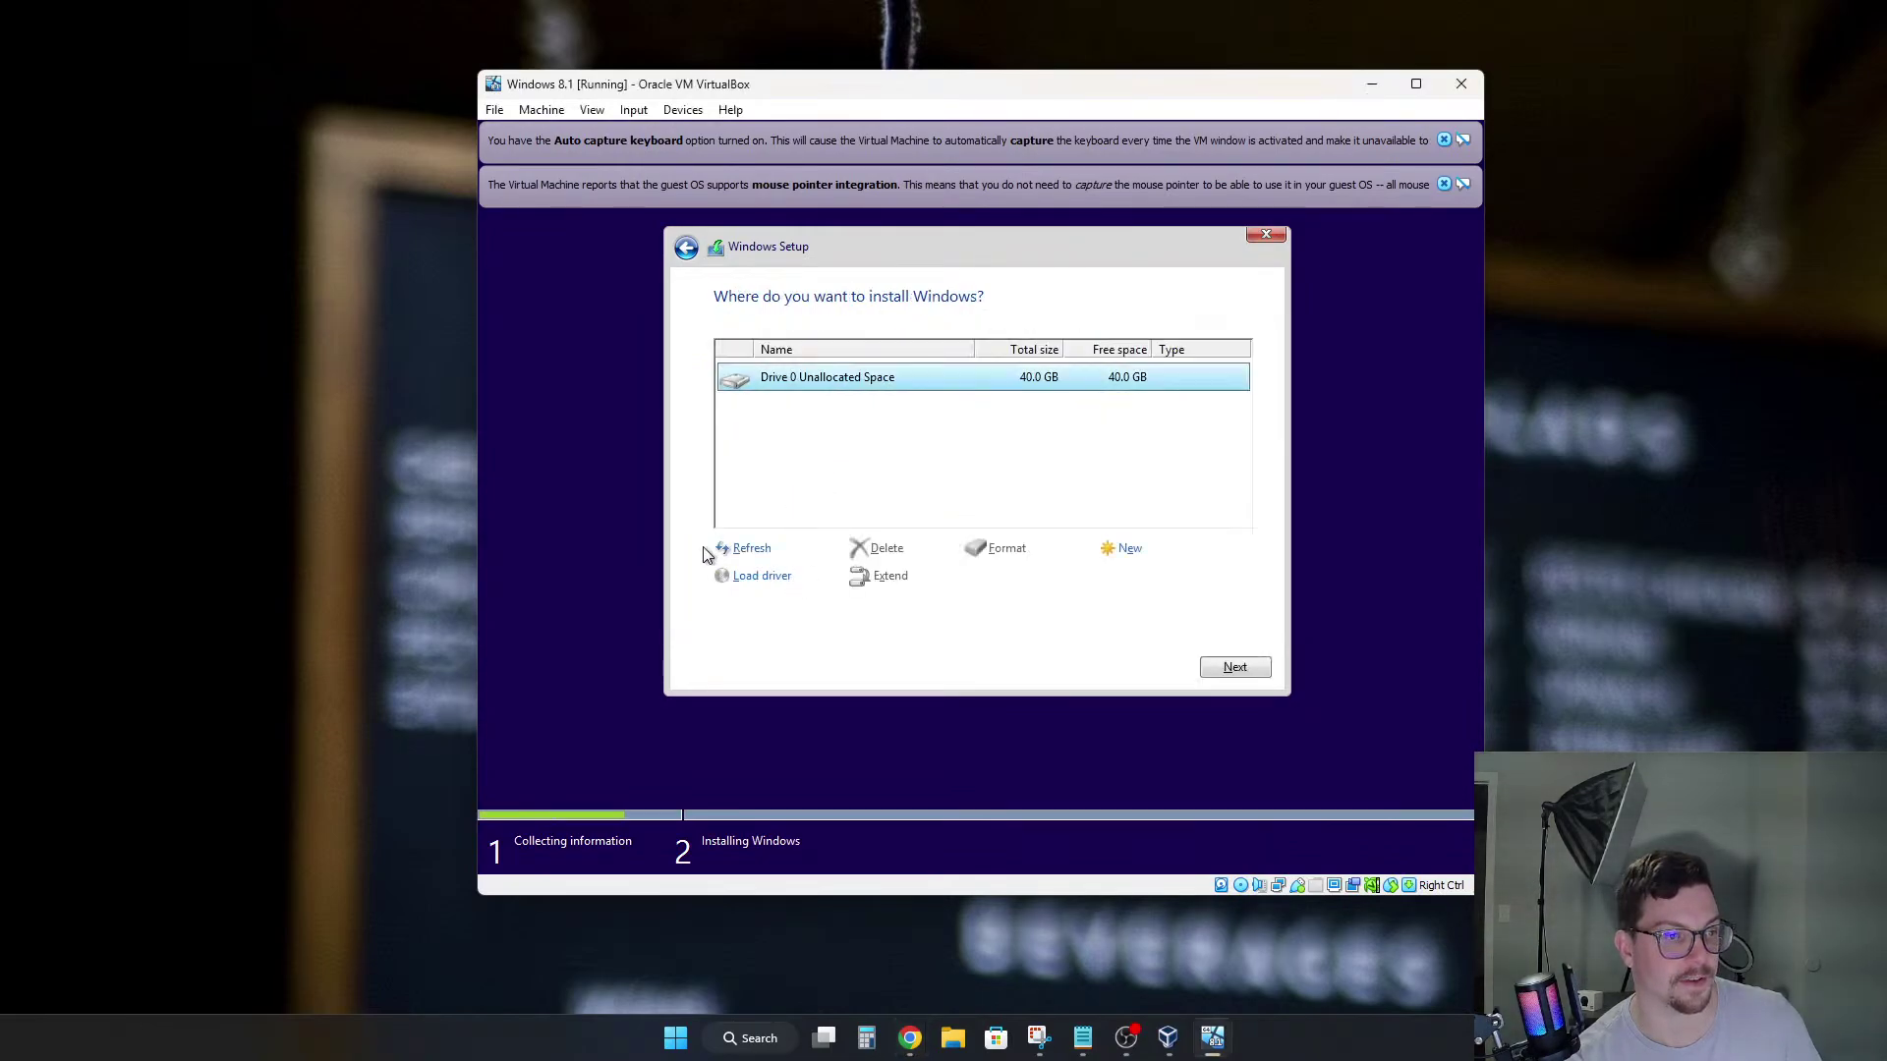
{"action": "left_click", "coordinate": [1132, 552]}
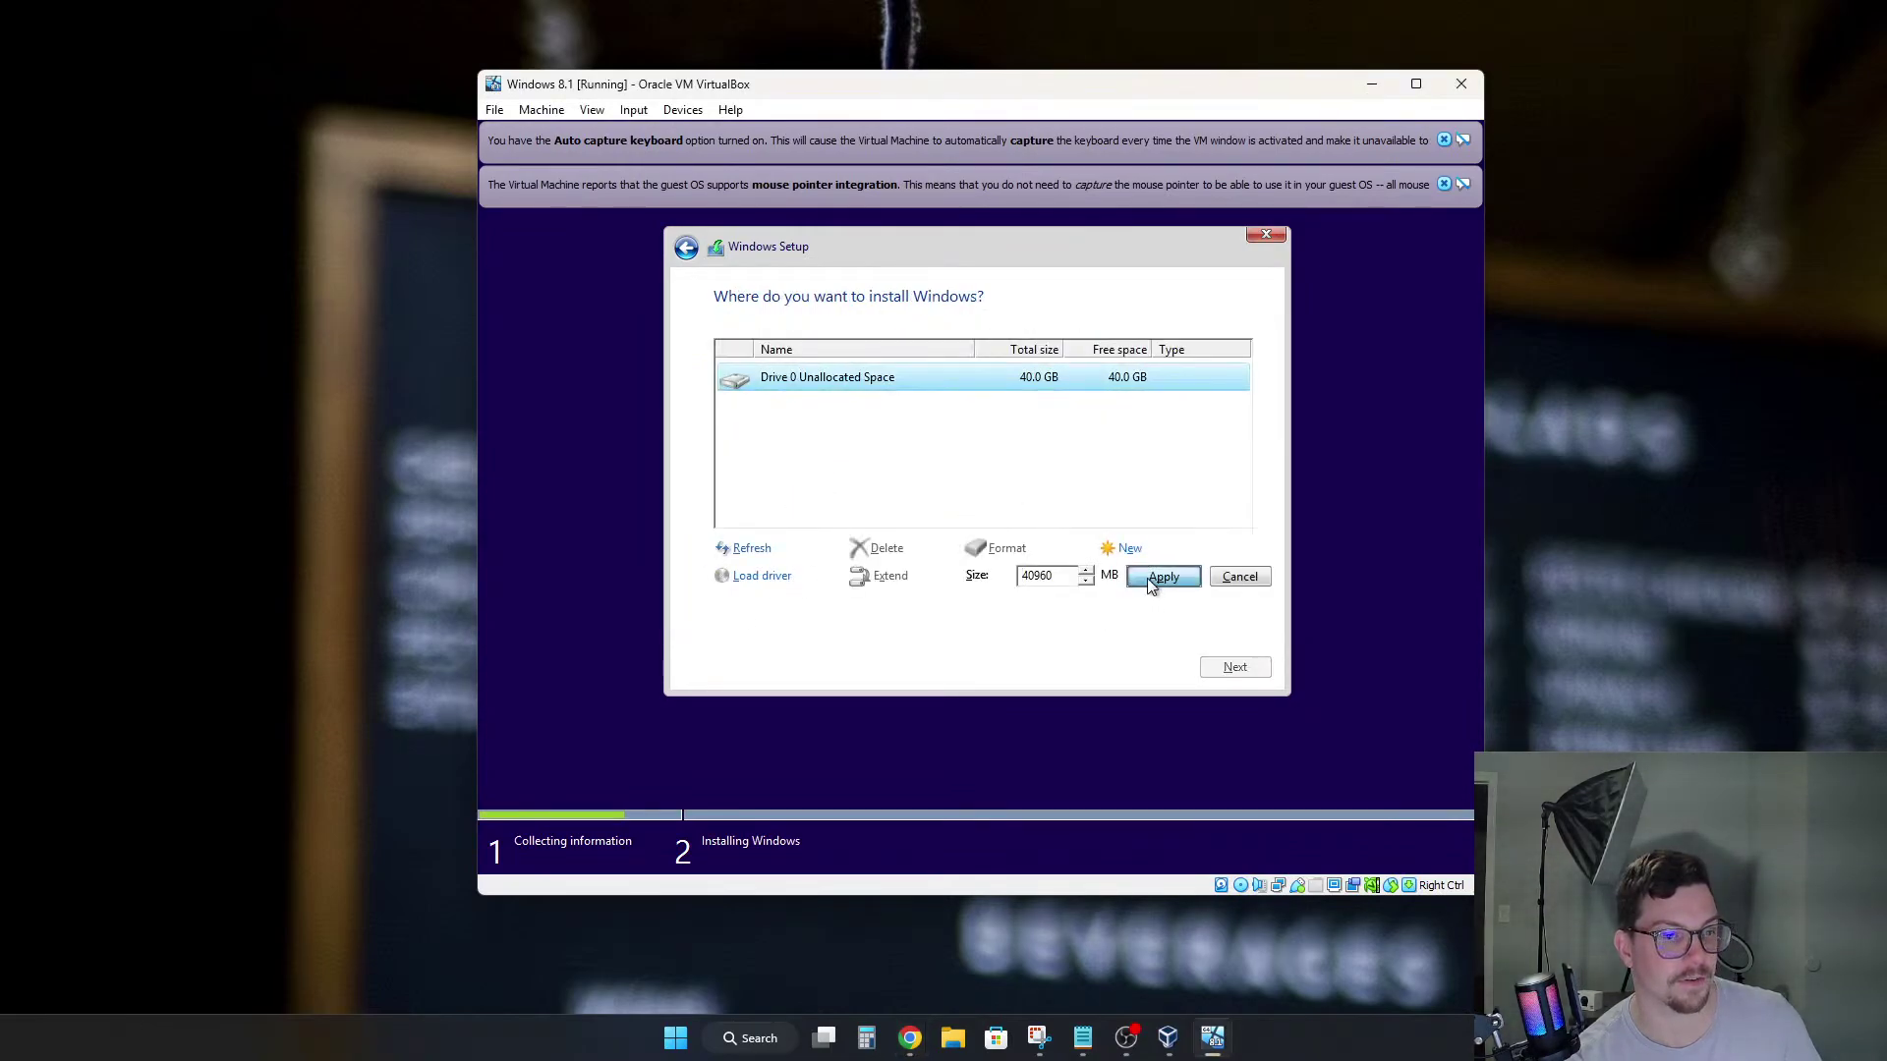
{"action": "left_click", "coordinate": [1162, 577]}
{"action": "left_click", "coordinate": [1121, 580]}
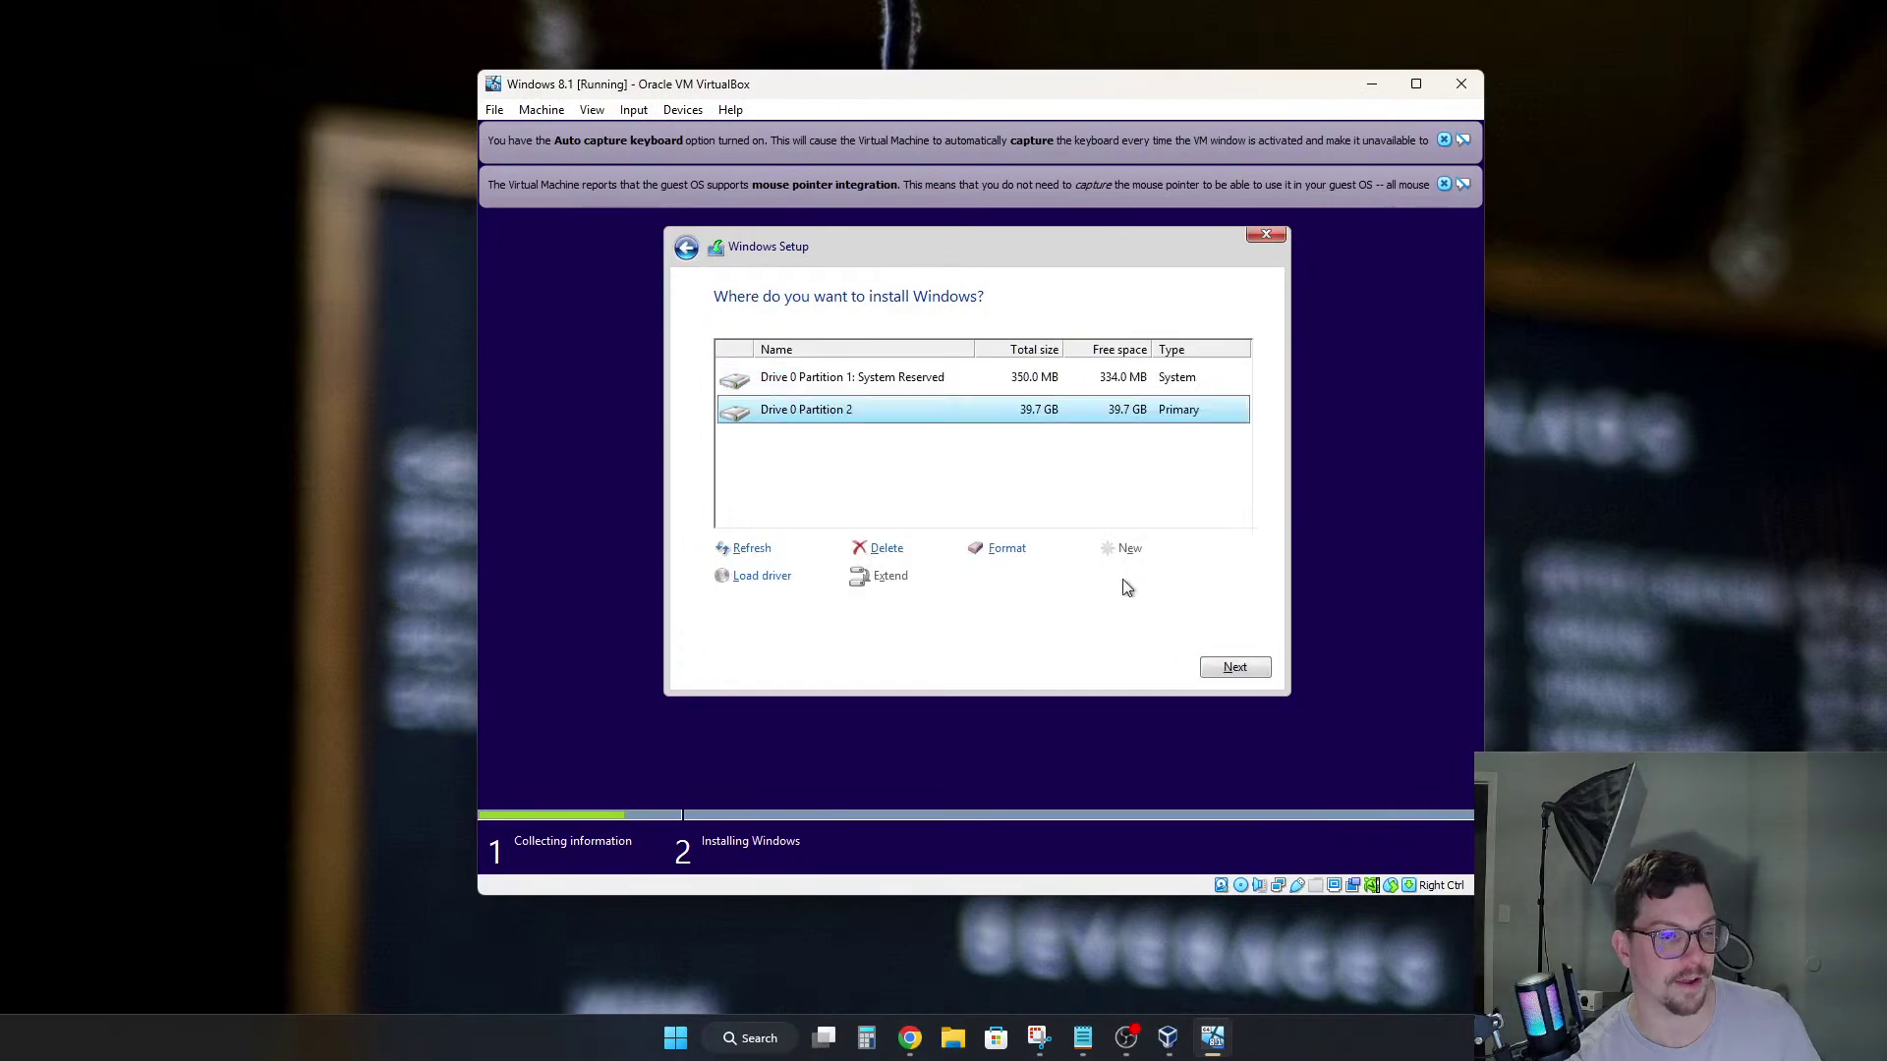
{"action": "left_click", "coordinate": [1232, 670]}
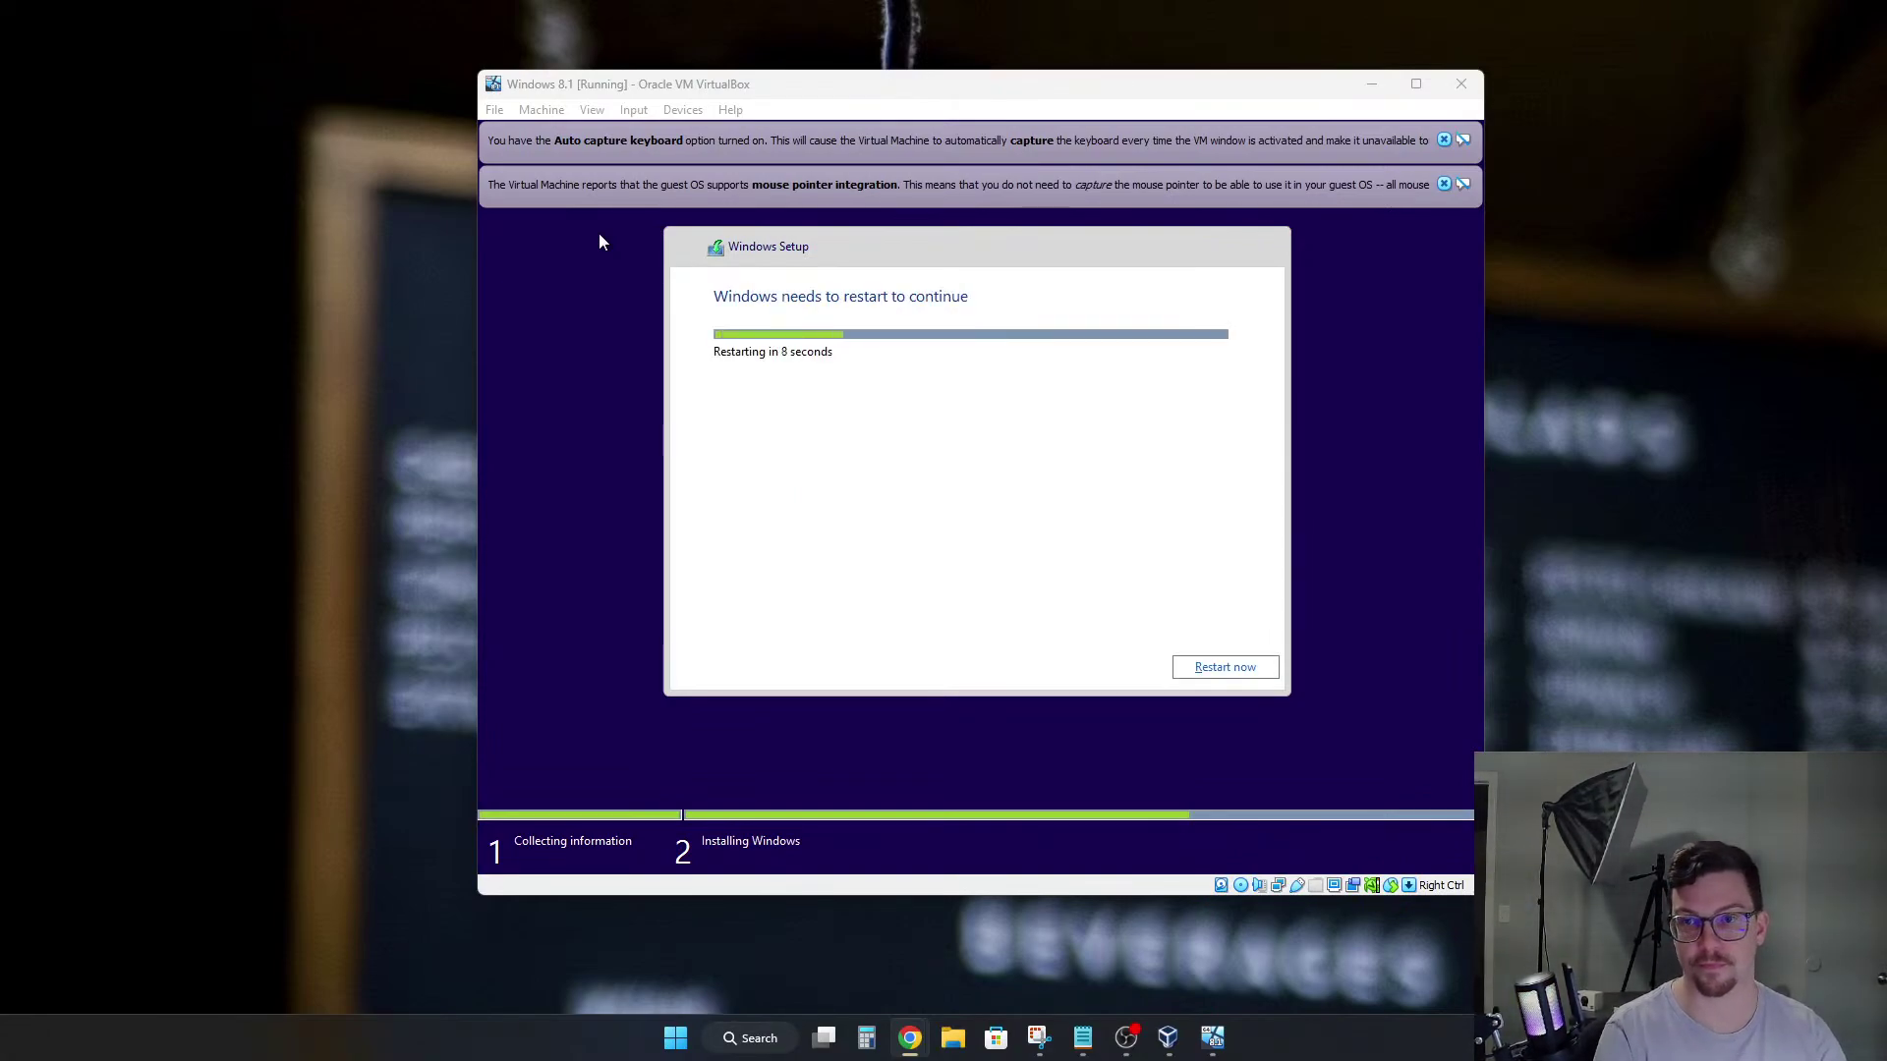
Restart the virtual machine once Windows finishes installing its files.
{"action": "left_click", "coordinate": [1240, 668]}
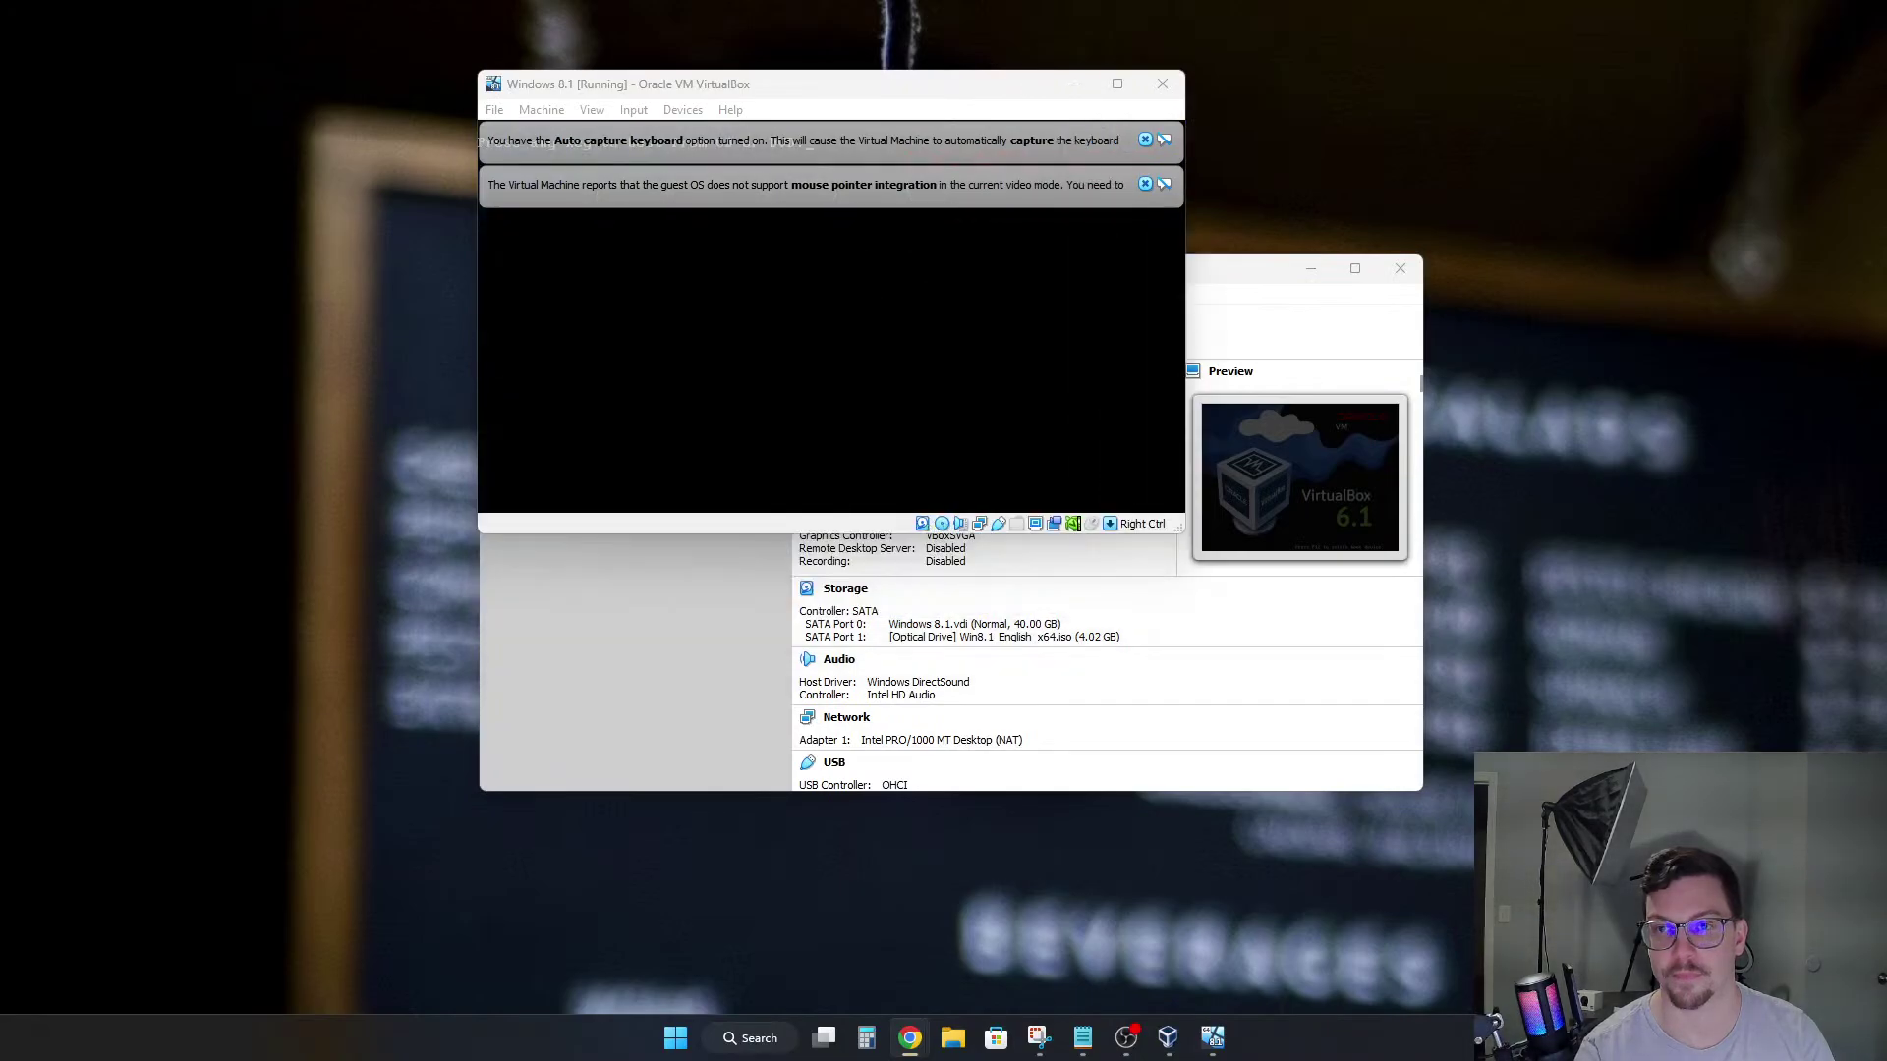
{"action": "left_click_drag", "start_coordinate": [1886, 491], "coordinate": [982, 1]}
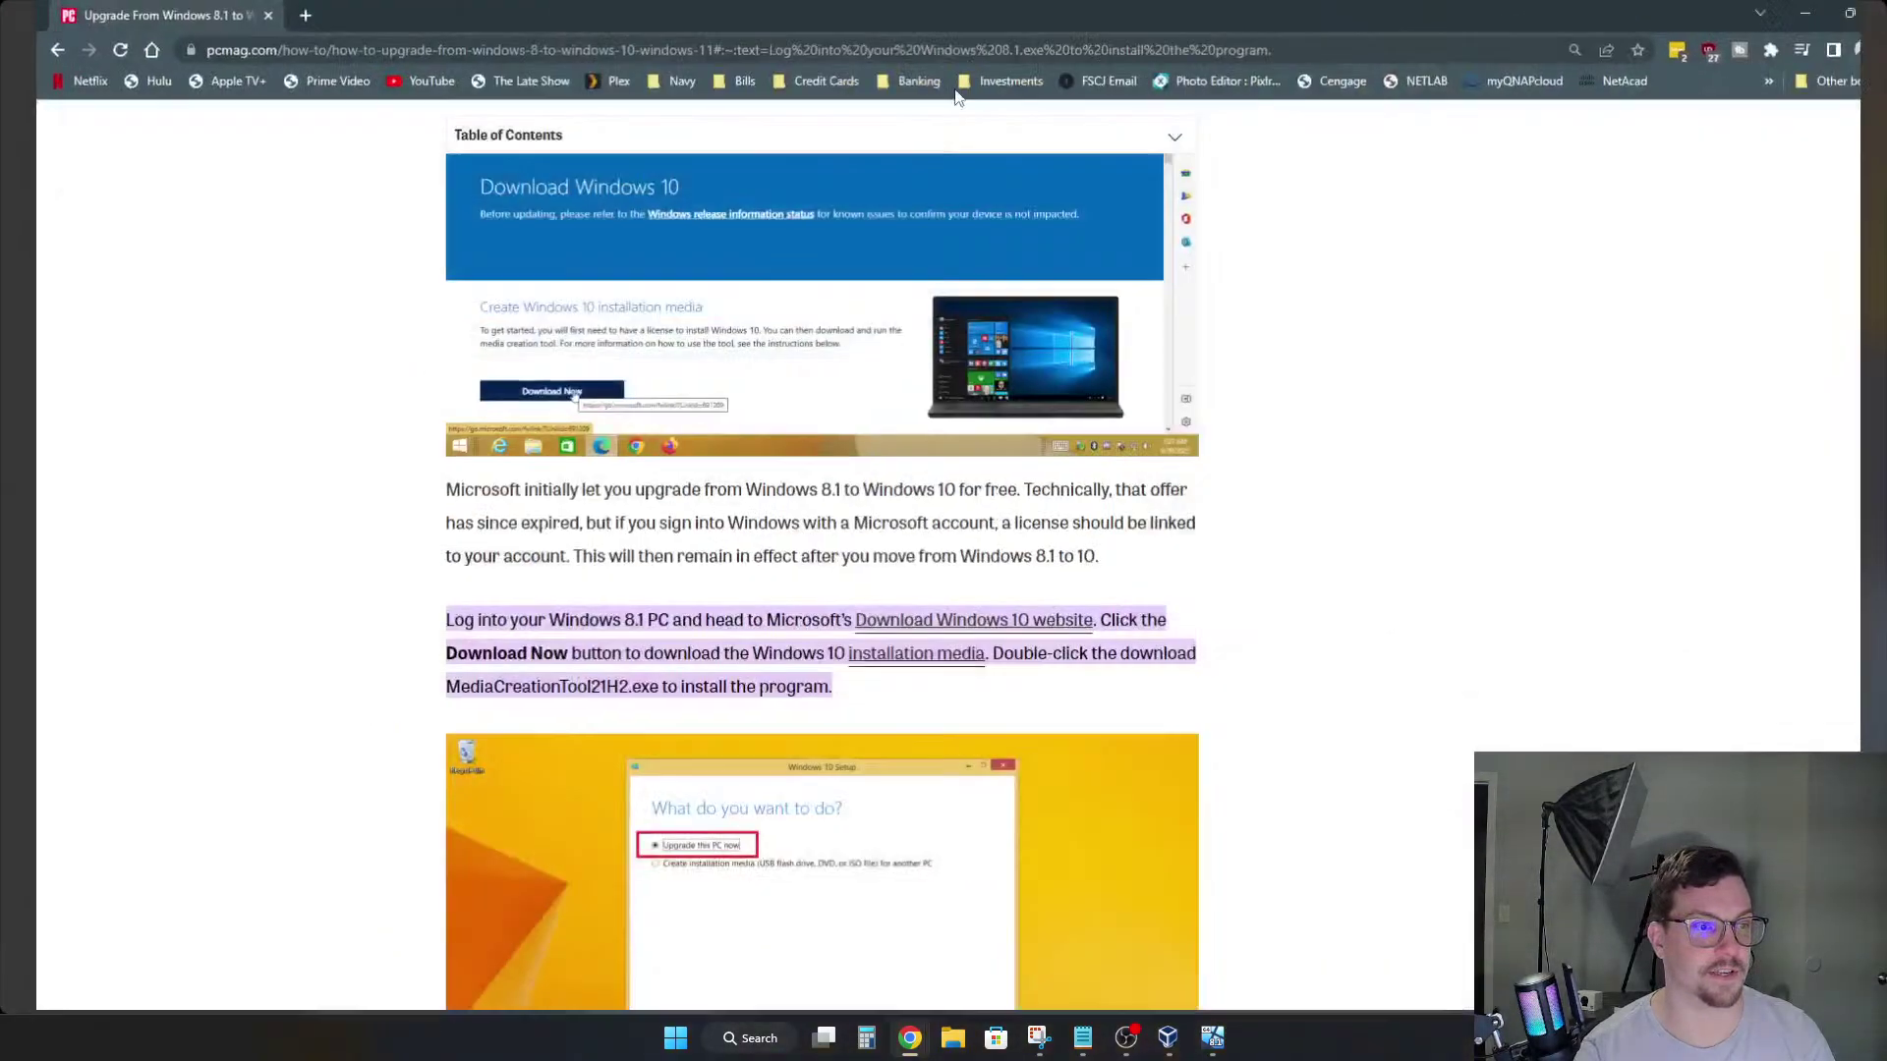
Check on the restarting Windows 8.1 VM, then return to the PCMag upgrade article.
{"action": "scroll", "coordinate": [1531, 573], "scroll_direction": "up", "scroll_amount": 4}
{"action": "scroll", "coordinate": [1535, 580], "scroll_direction": "up", "scroll_amount": 4}
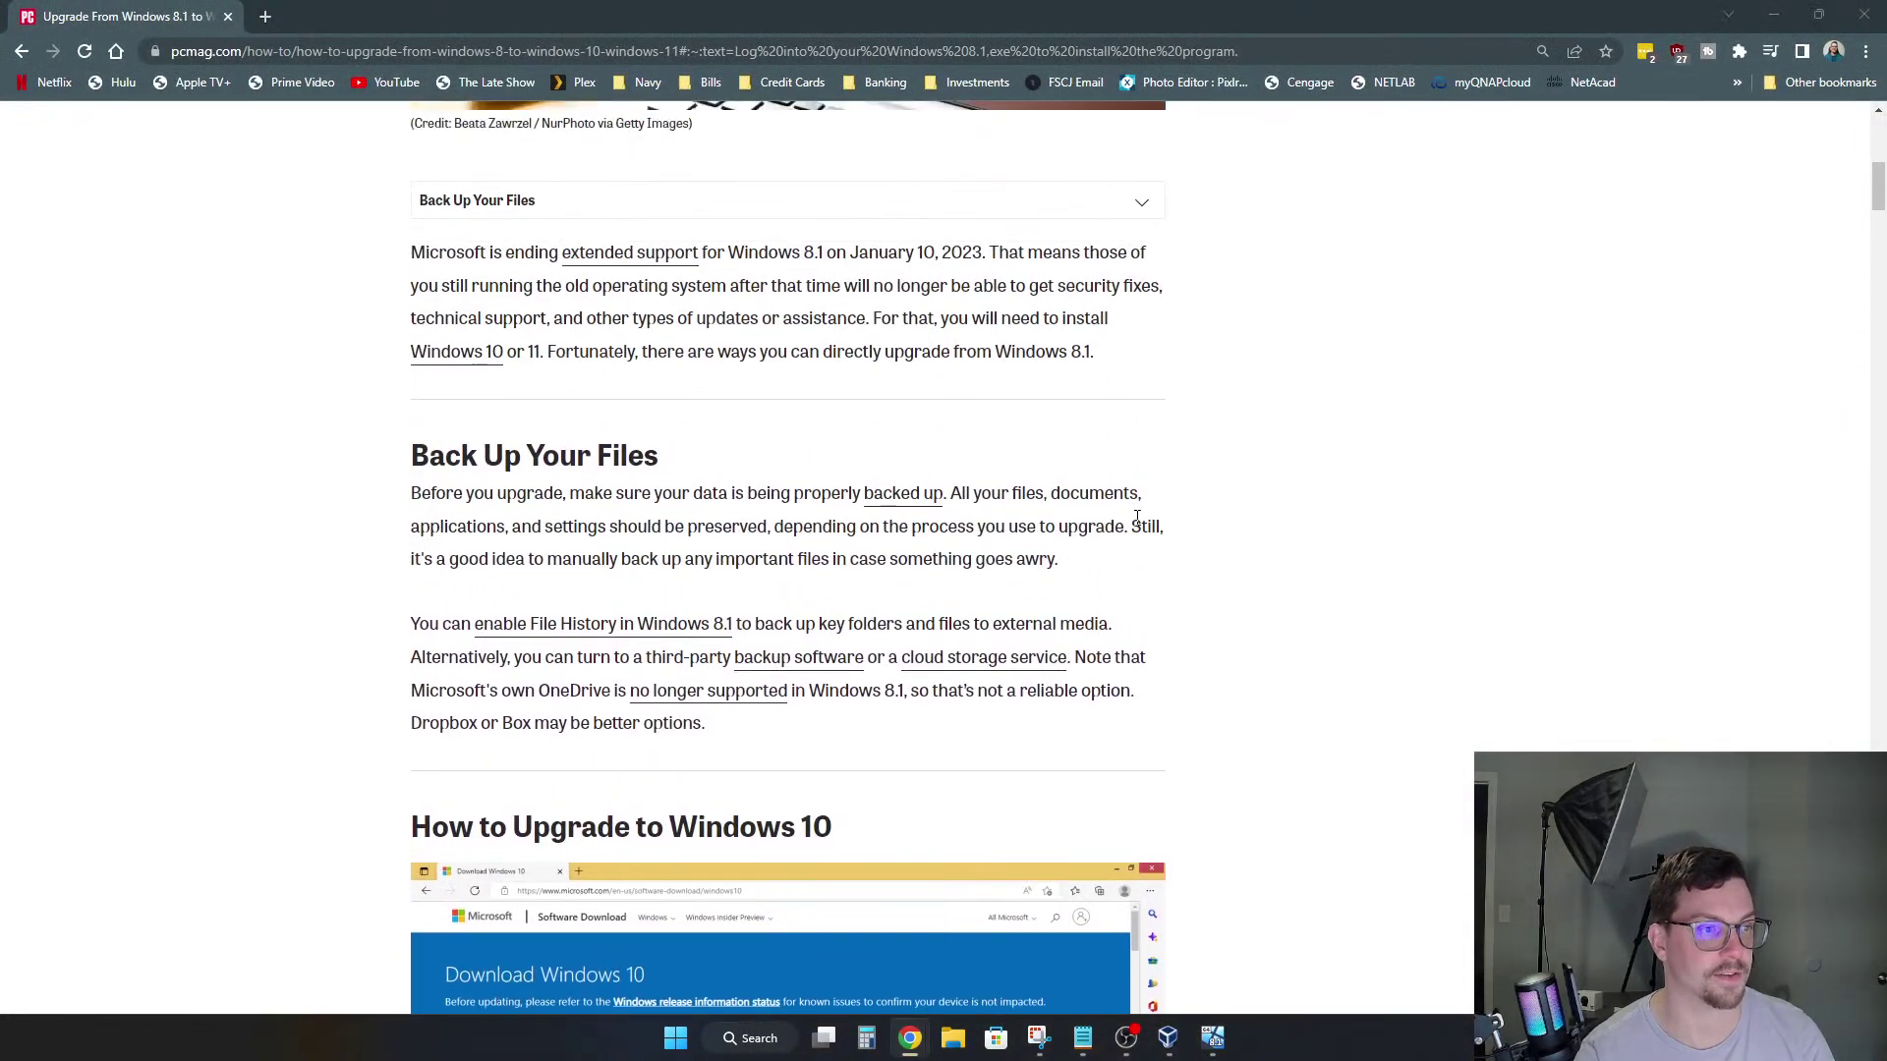
{"action": "left_click", "coordinate": [1214, 1044]}
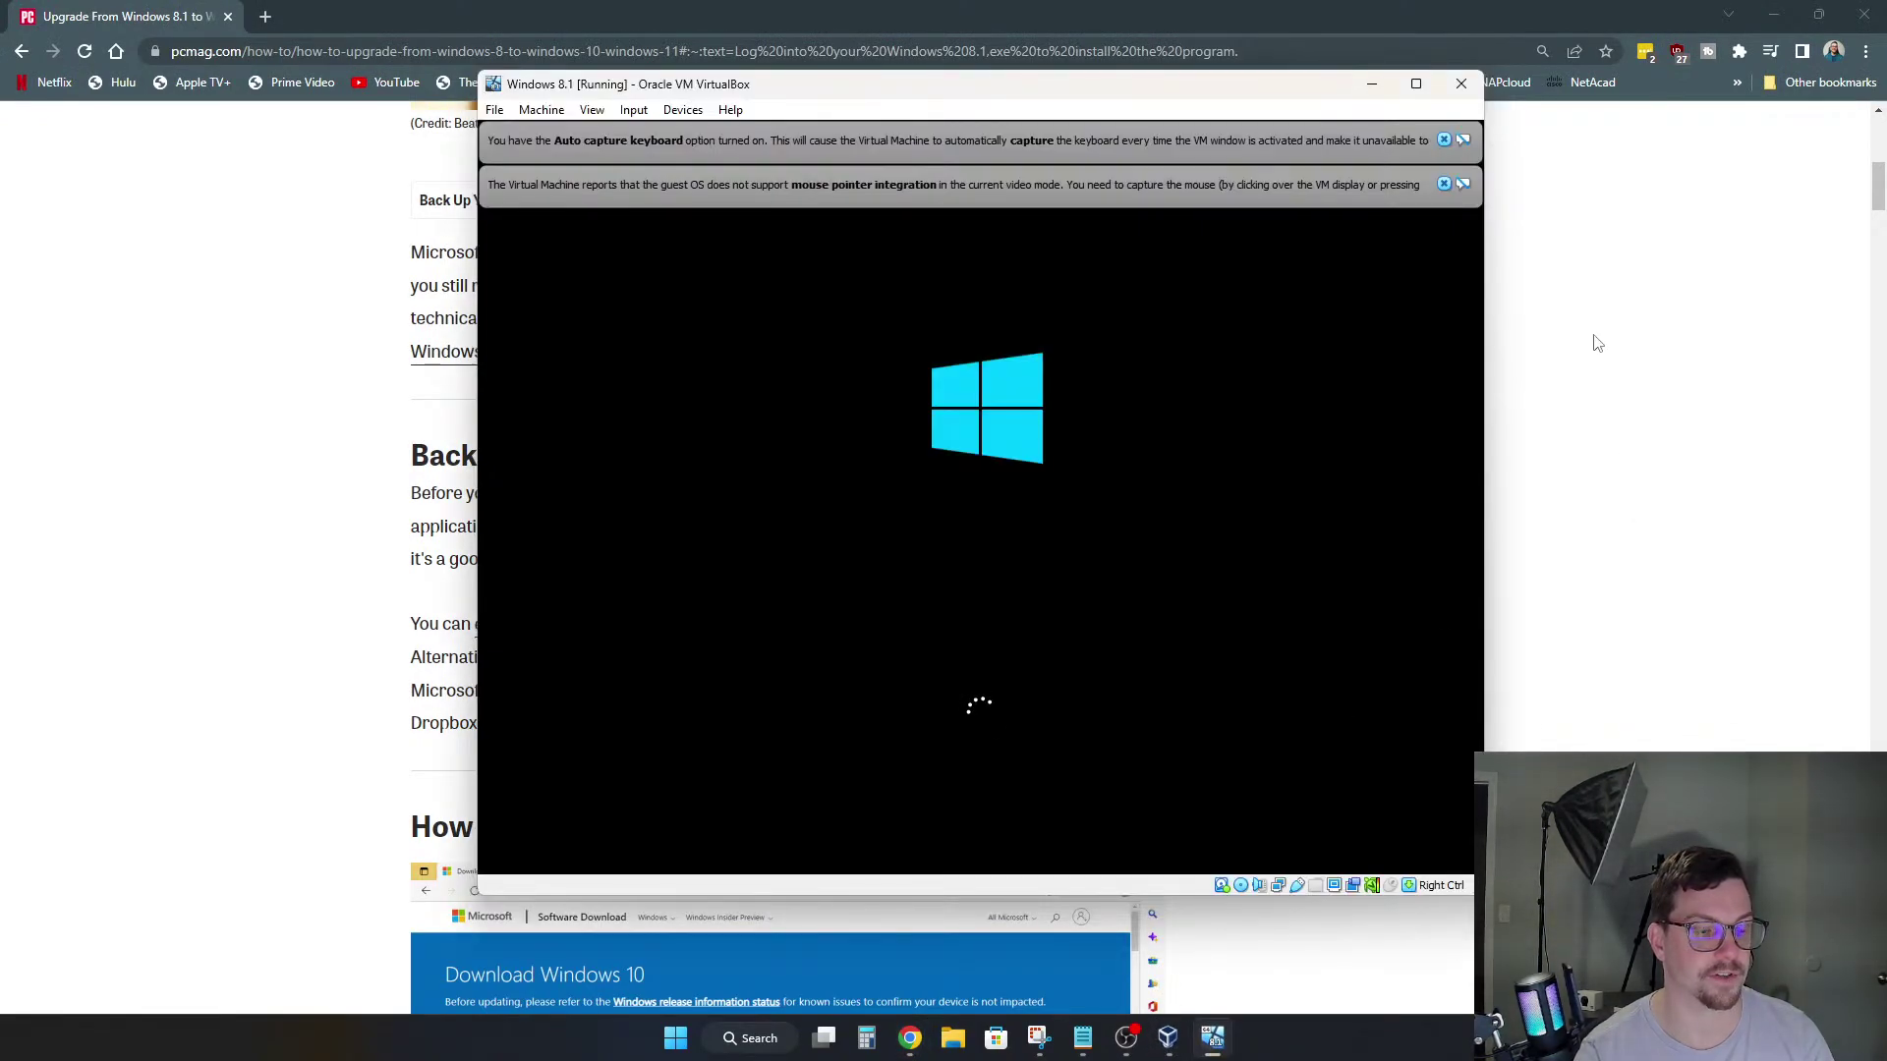
{"action": "left_click", "coordinate": [1588, 363]}
{"action": "scroll", "coordinate": [762, 481], "scroll_direction": "up", "scroll_amount": 9}
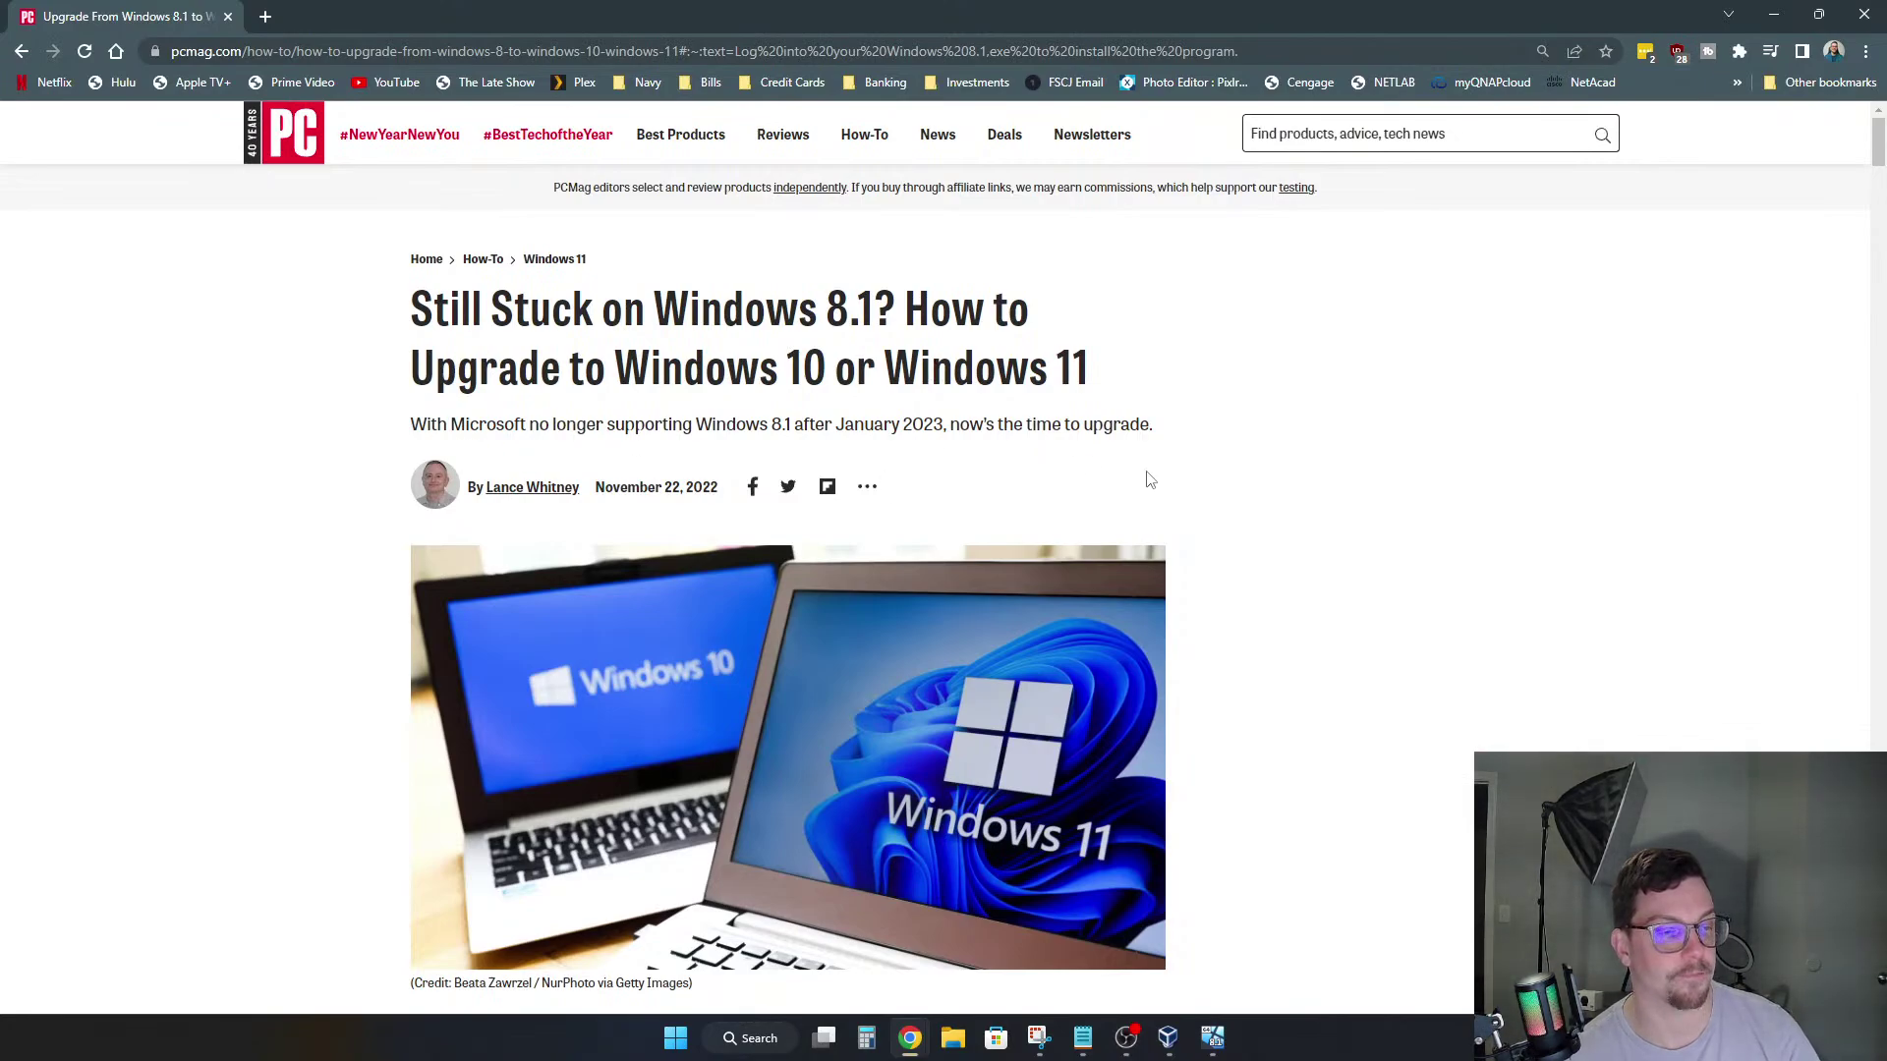
Read the PCMag article down to the Settings > Update & Security paragraph.
{"action": "scroll", "coordinate": [1277, 491], "scroll_direction": "down", "scroll_amount": 8}
{"action": "scroll", "coordinate": [1265, 538], "scroll_direction": "down", "scroll_amount": 7}
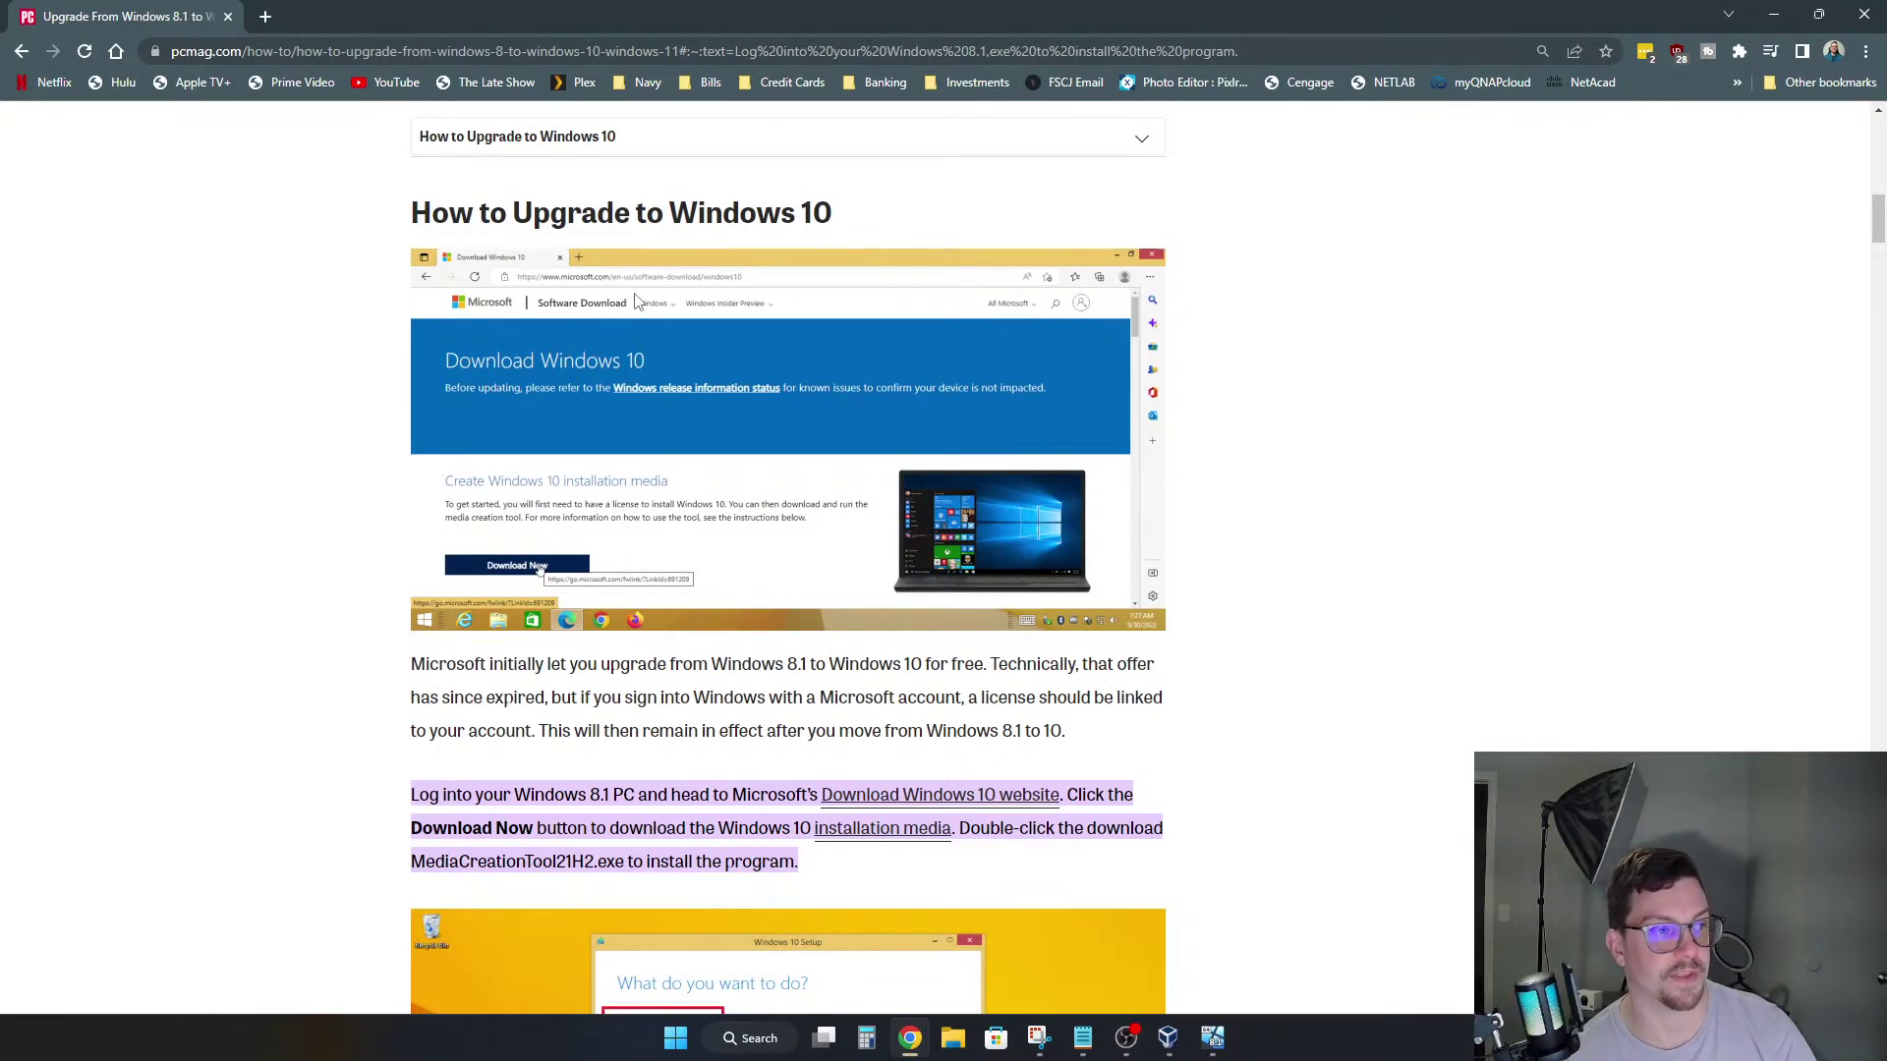
{"action": "scroll", "coordinate": [637, 421], "scroll_direction": "down", "scroll_amount": 2}
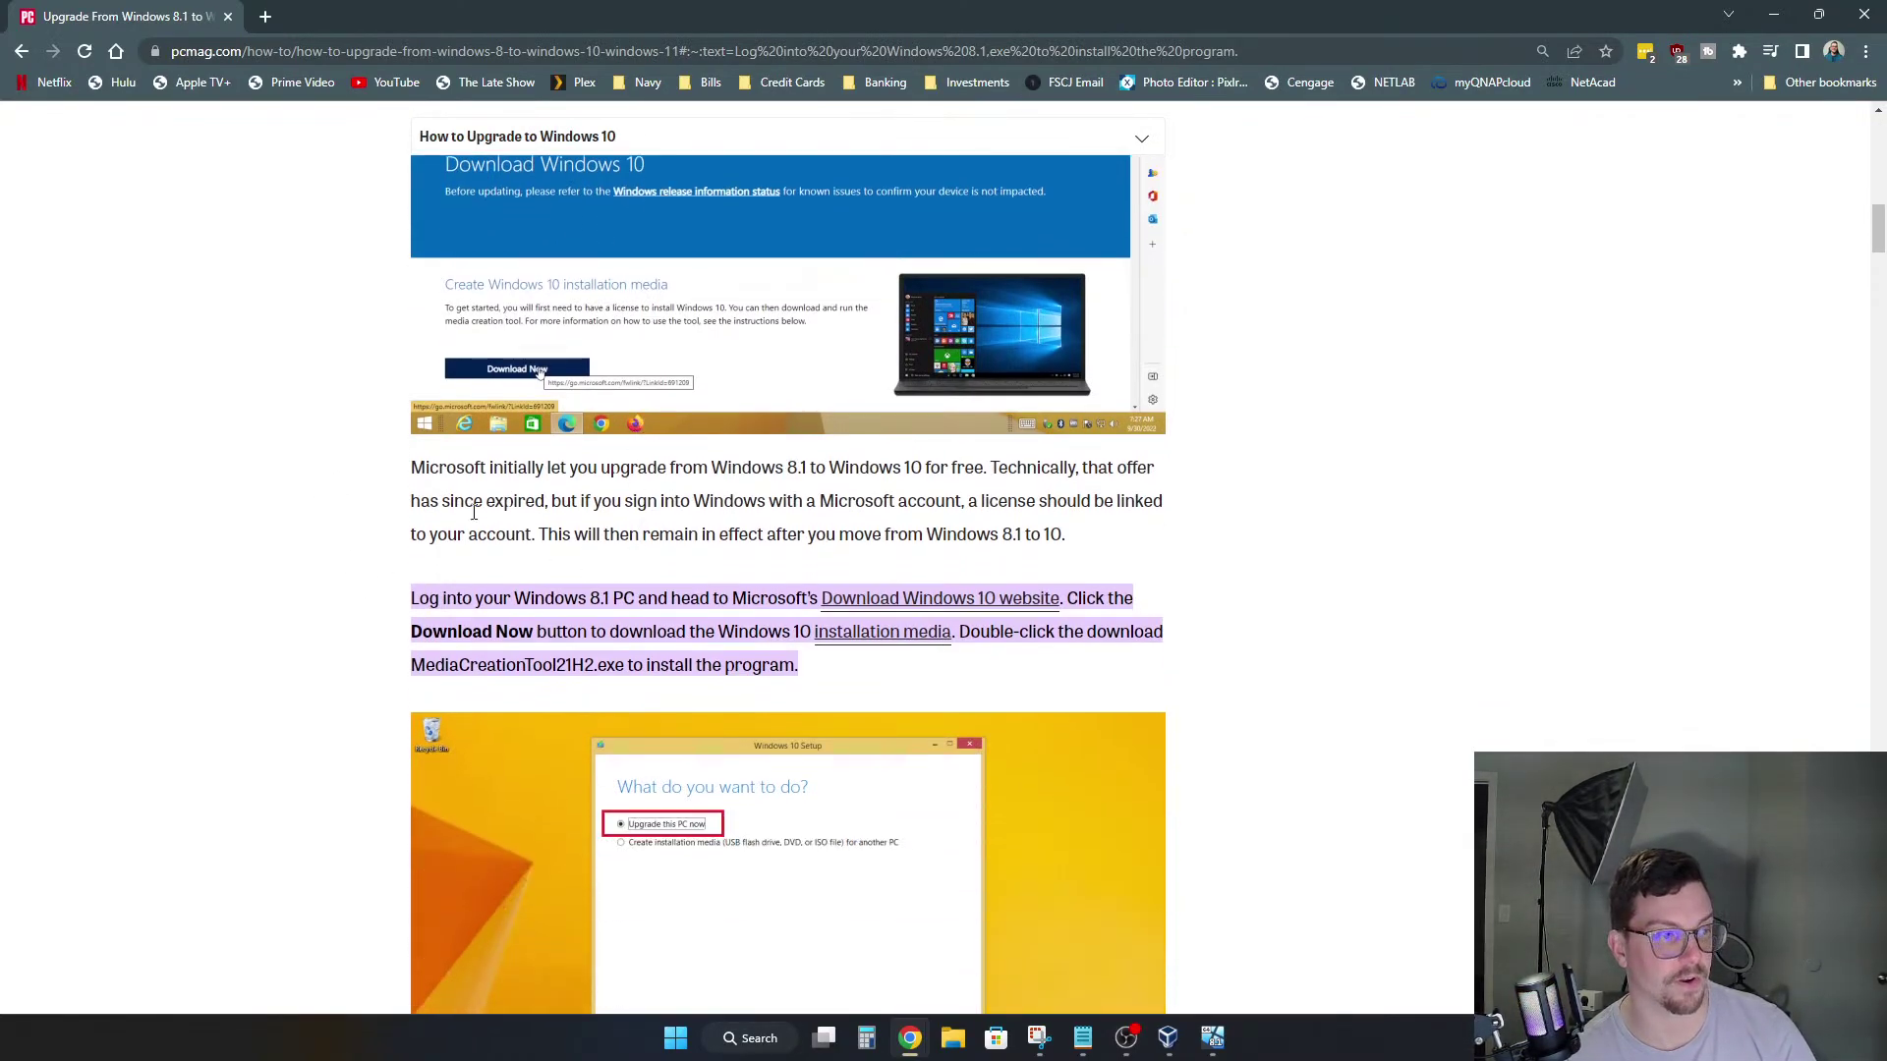
{"action": "scroll", "coordinate": [636, 423], "scroll_direction": "down", "scroll_amount": 2}
{"action": "scroll", "coordinate": [711, 709], "scroll_direction": "down", "scroll_amount": 2}
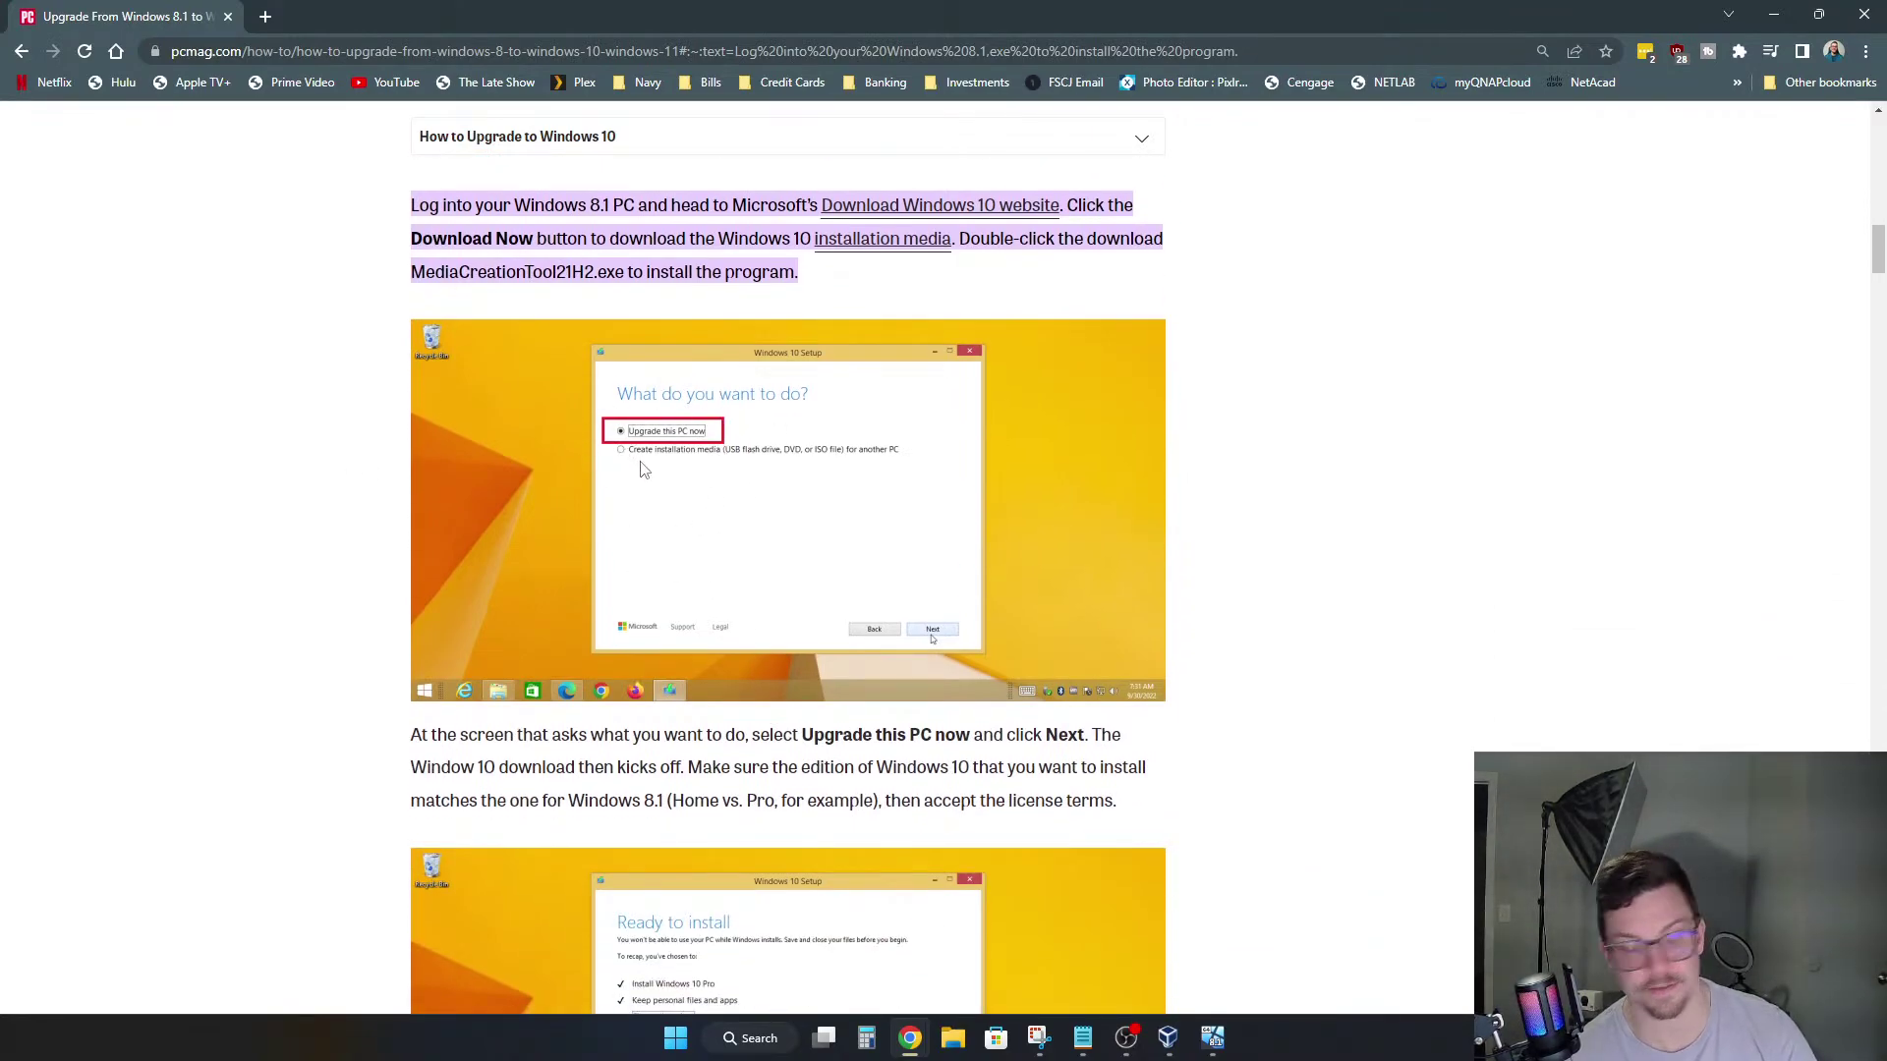
{"action": "scroll", "coordinate": [840, 511], "scroll_direction": "down", "scroll_amount": 3}
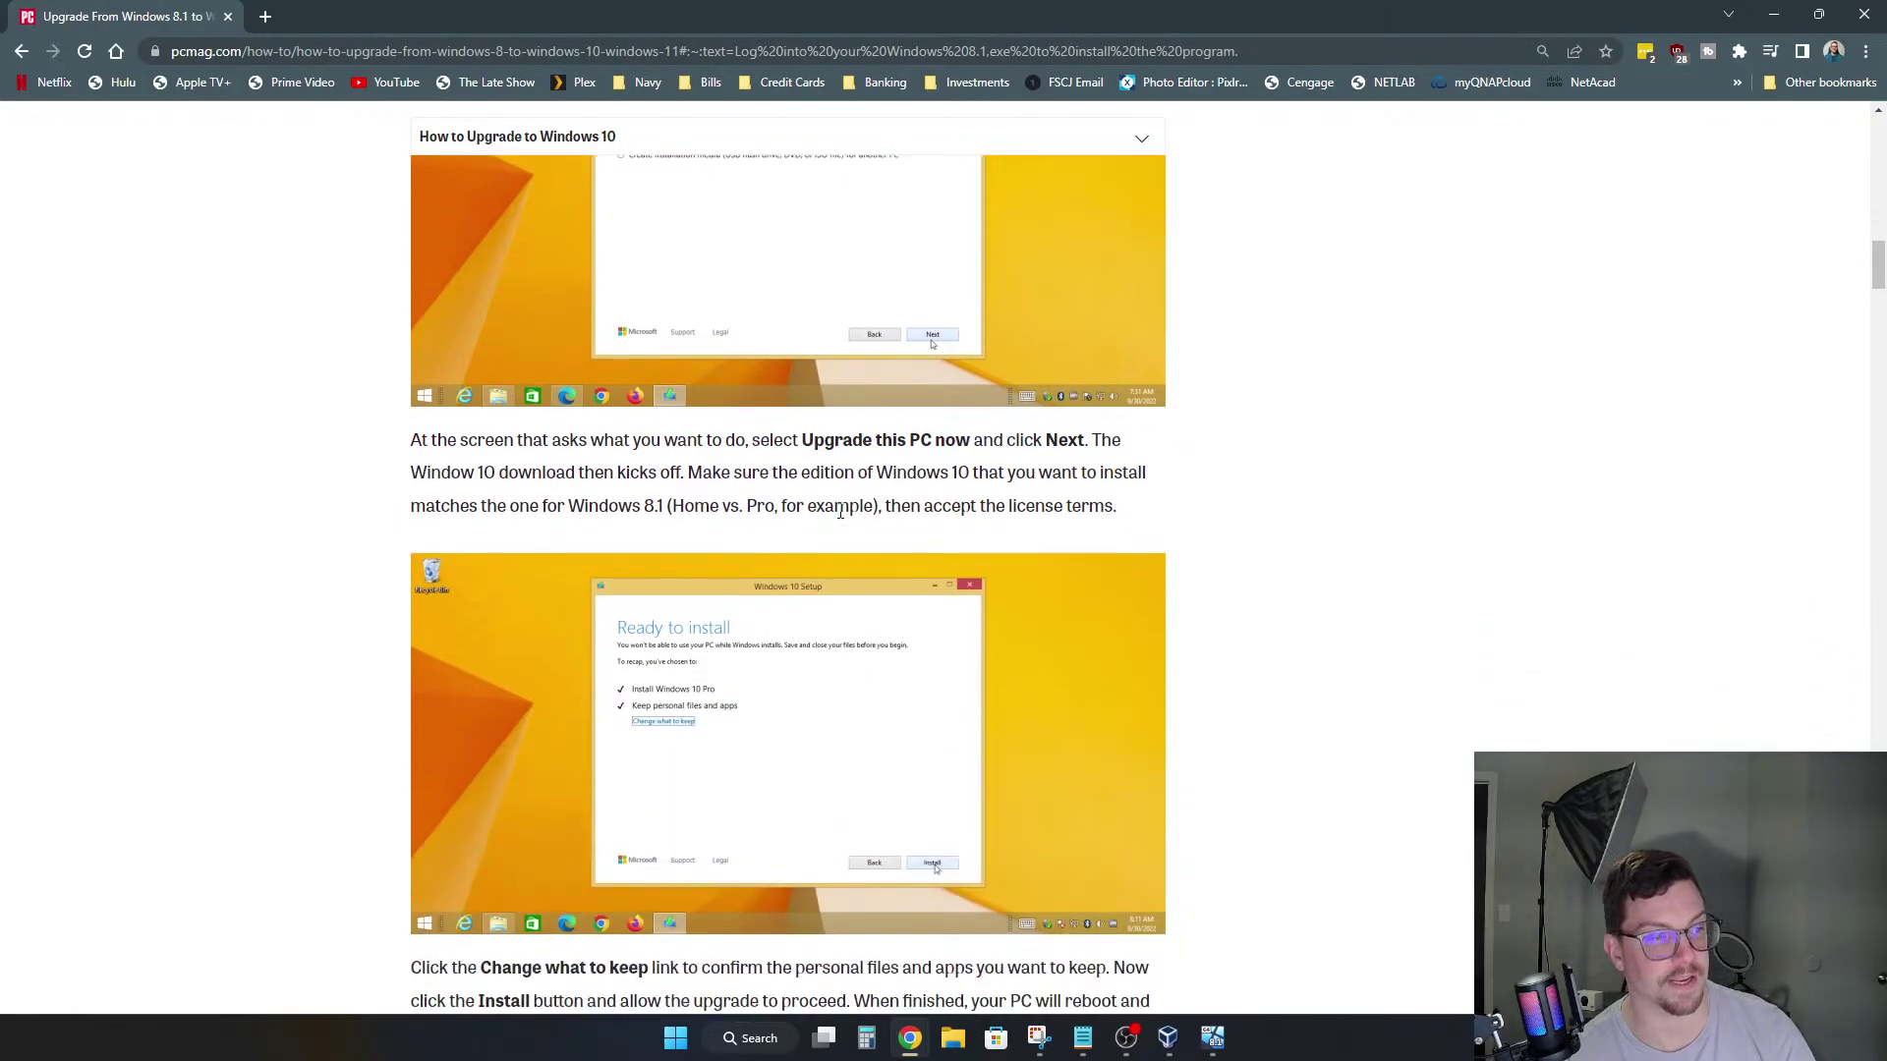
{"action": "scroll", "coordinate": [840, 513], "scroll_direction": "down", "scroll_amount": 4}
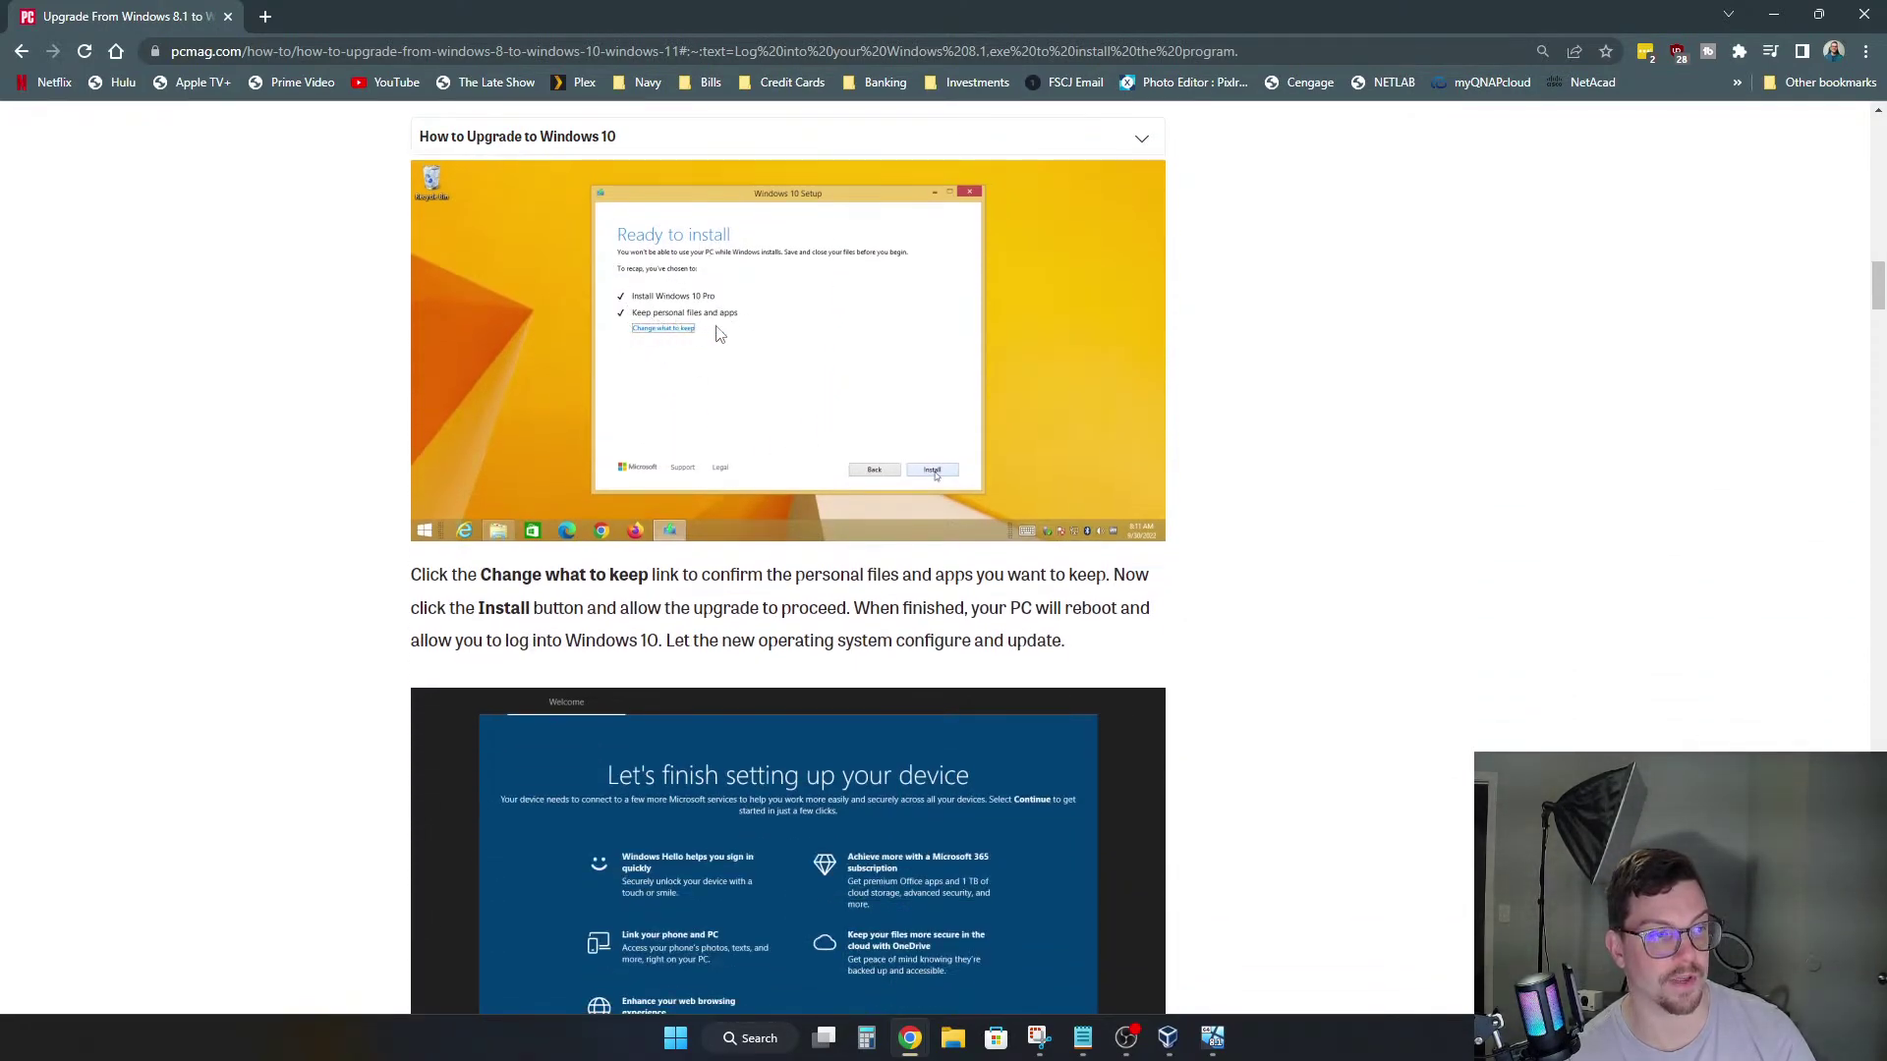
{"action": "scroll", "coordinate": [693, 369], "scroll_direction": "down", "scroll_amount": 3}
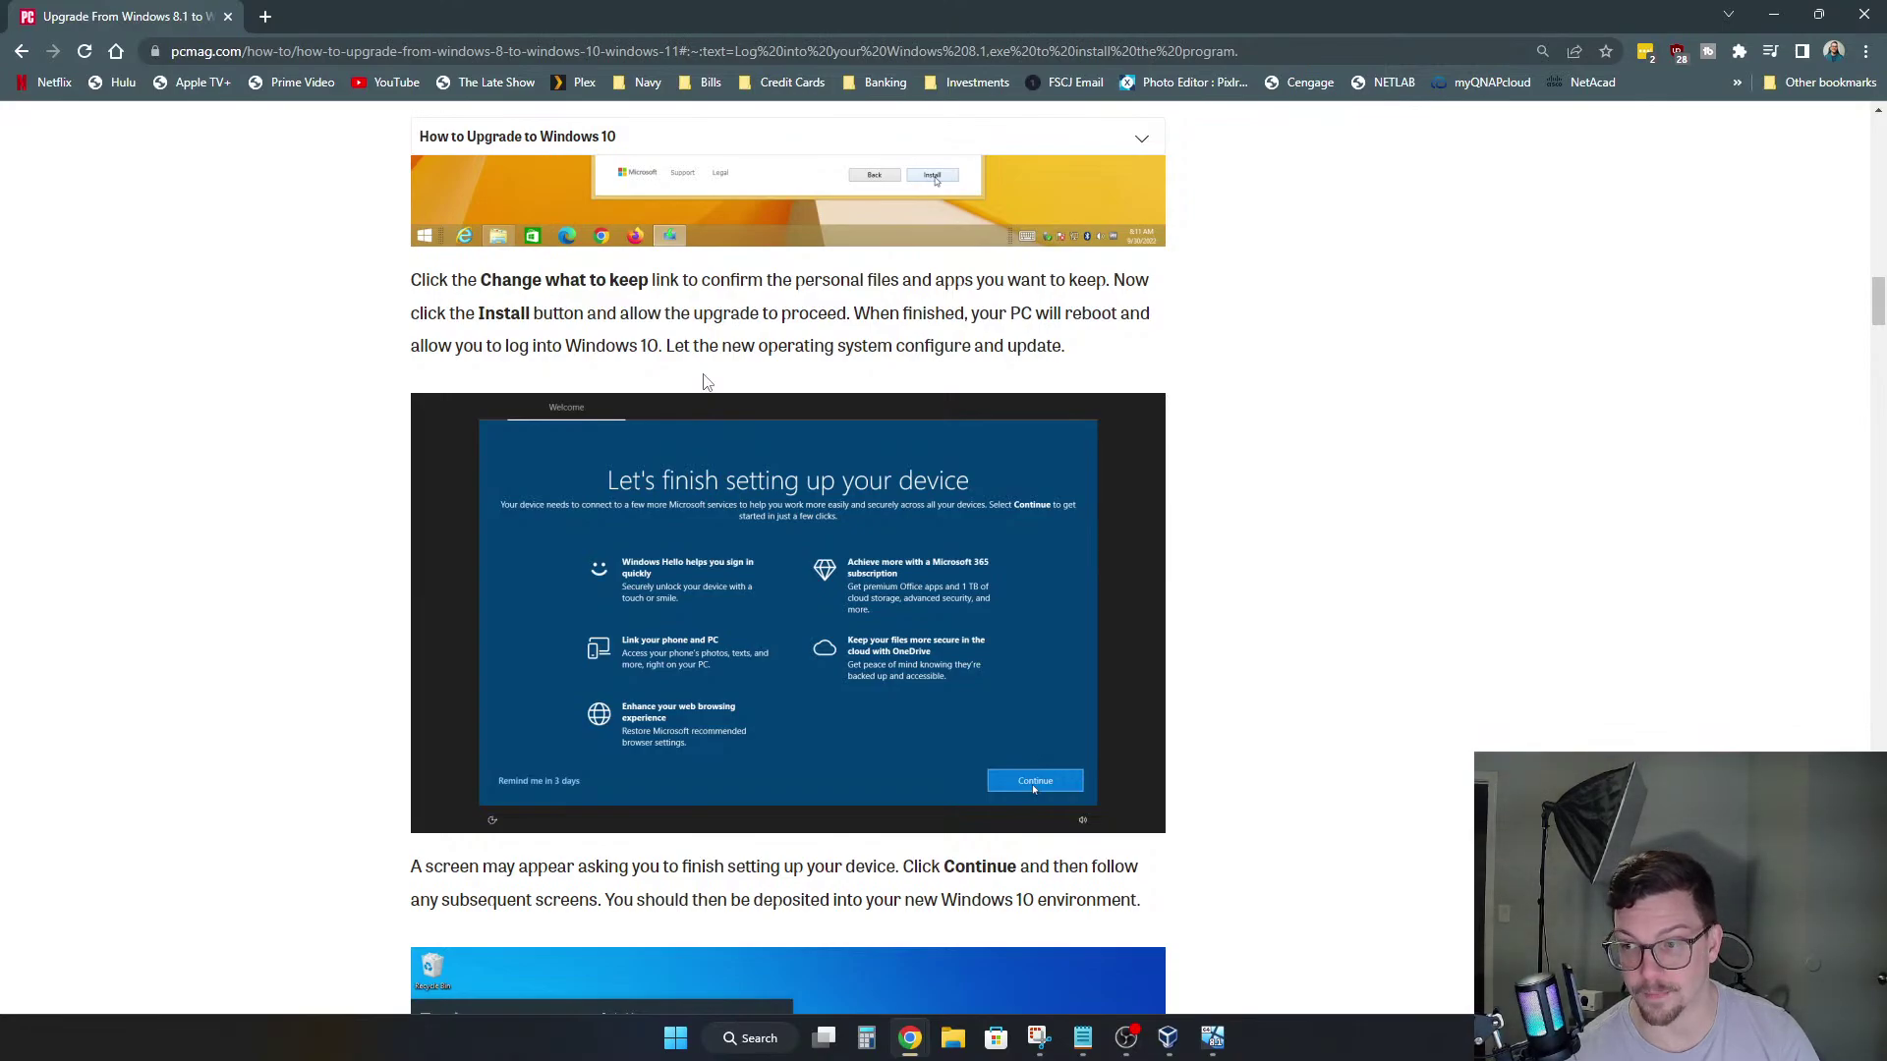
{"action": "scroll", "coordinate": [704, 381], "scroll_direction": "down", "scroll_amount": 4}
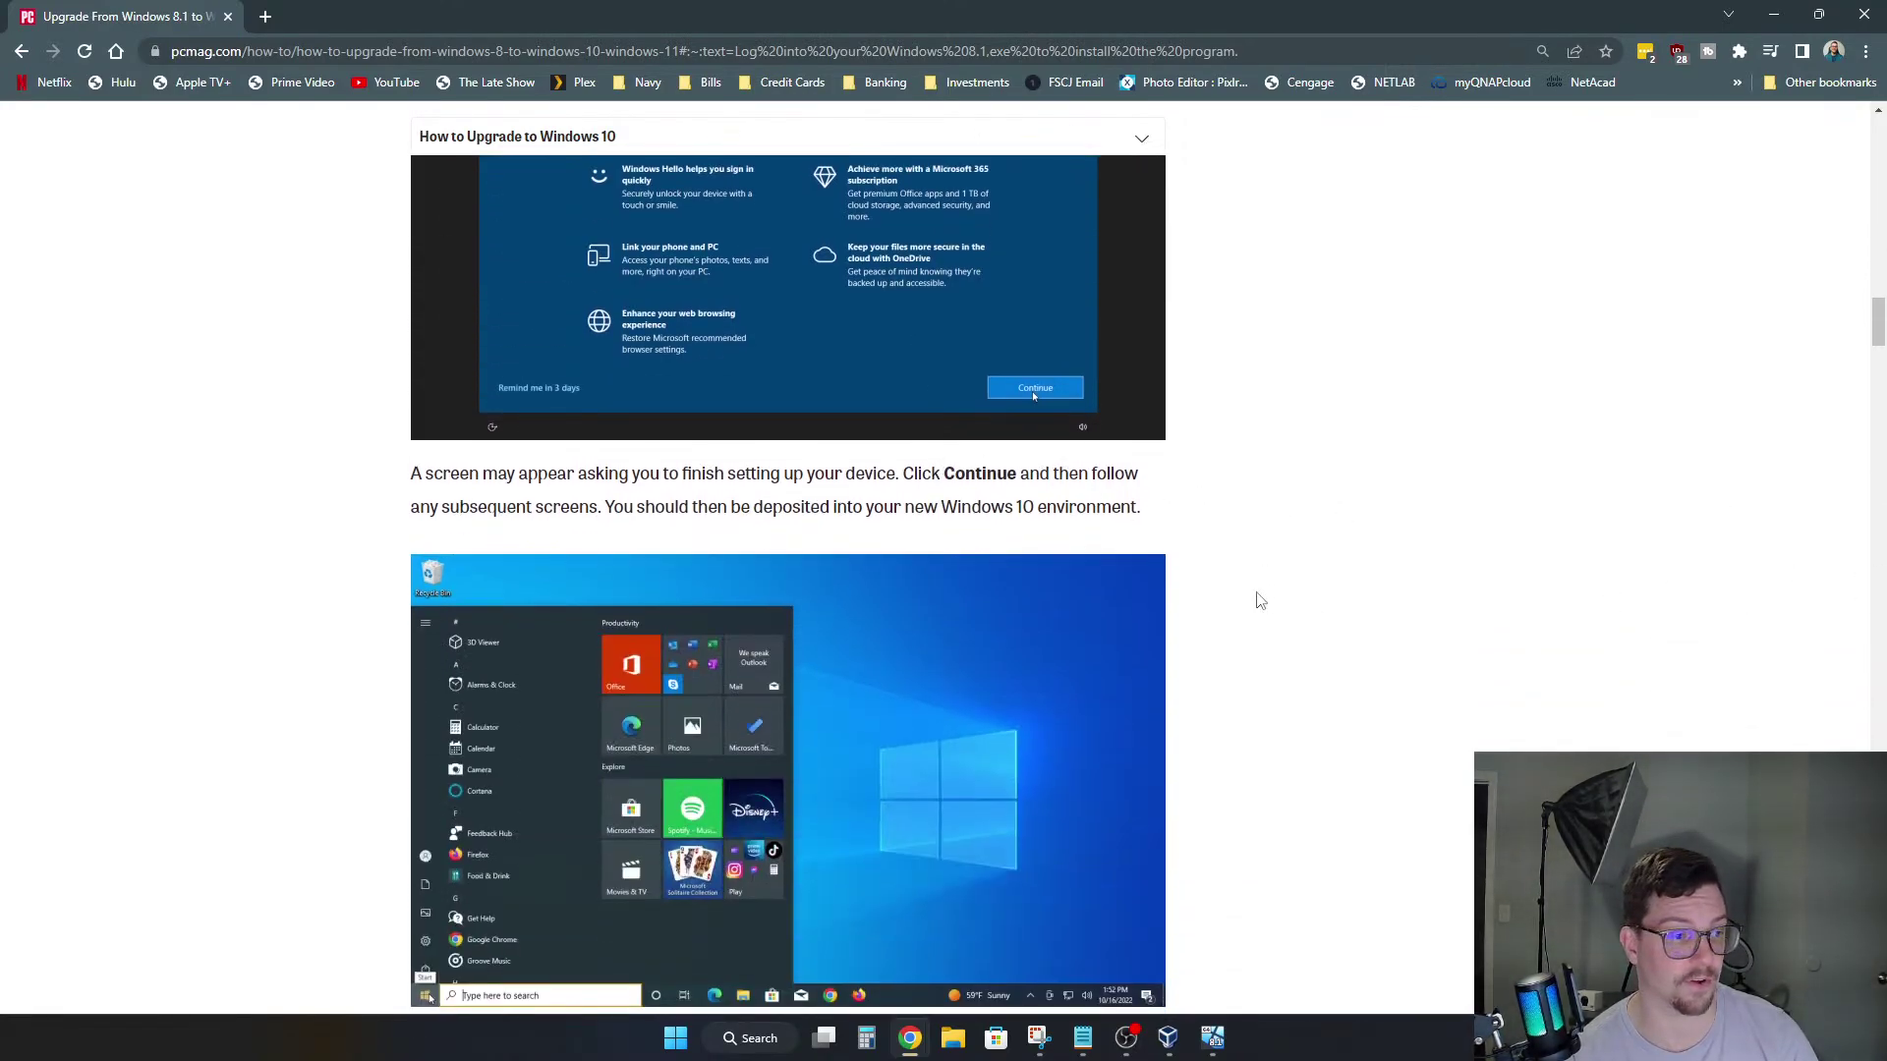
{"action": "scroll", "coordinate": [1255, 598], "scroll_direction": "down", "scroll_amount": 3}
Read through the PCMag article's ISO and Mount steps.
{"action": "scroll", "coordinate": [483, 695], "scroll_direction": "down", "scroll_amount": 6}
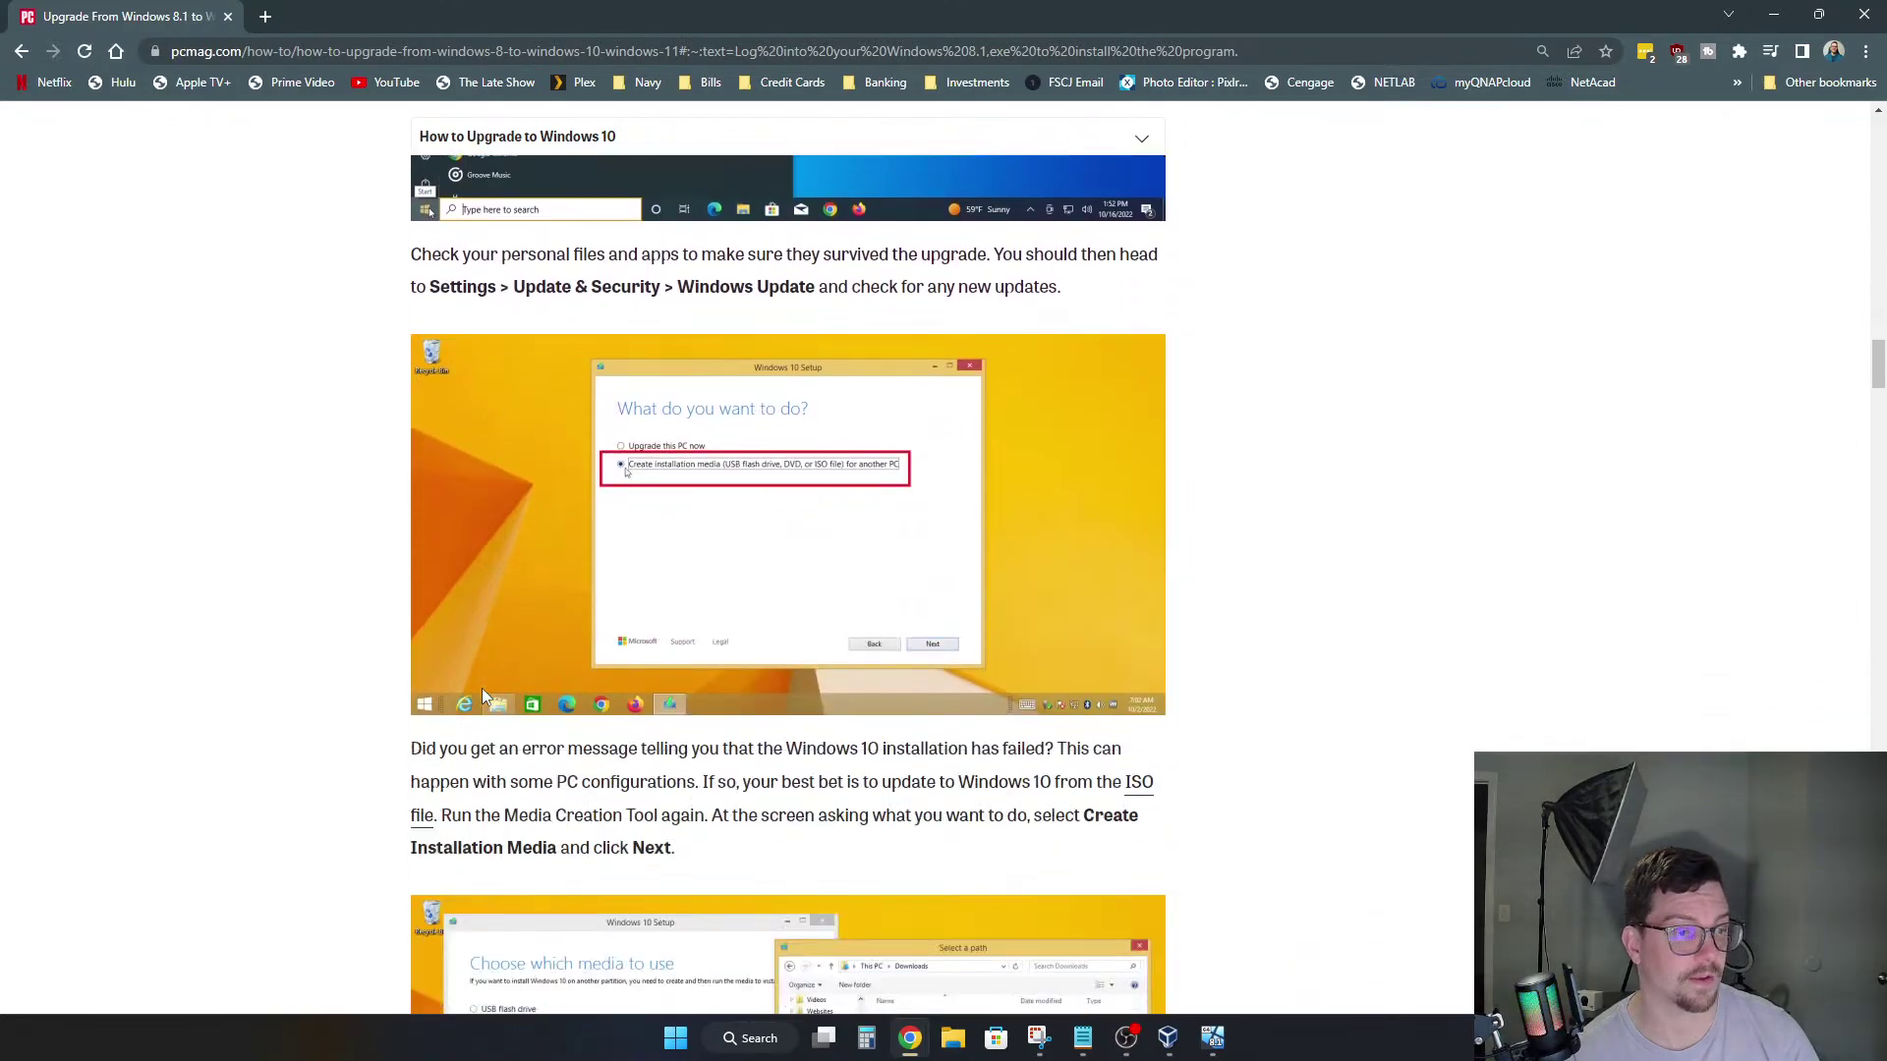
{"action": "scroll", "coordinate": [482, 695], "scroll_direction": "up", "scroll_amount": 3}
{"action": "scroll", "coordinate": [482, 697], "scroll_direction": "down", "scroll_amount": 9}
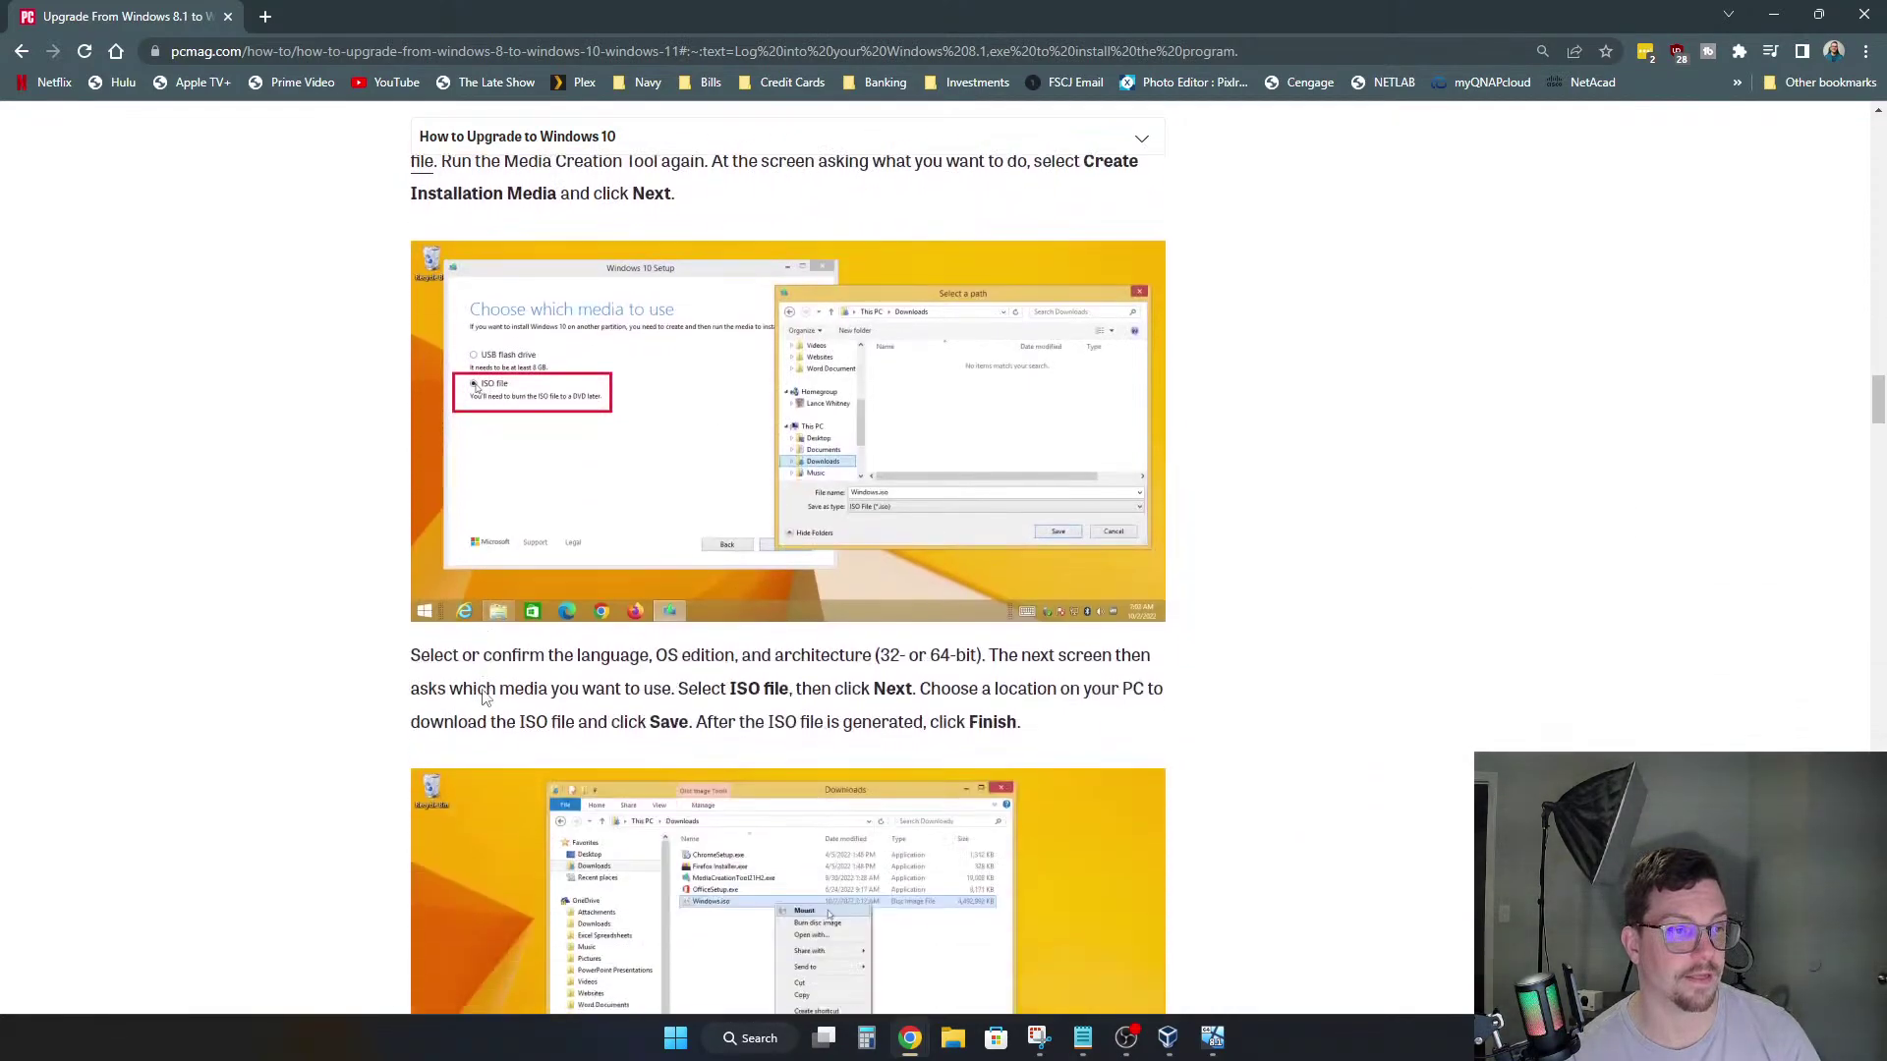
{"action": "scroll", "coordinate": [483, 689], "scroll_direction": "down", "scroll_amount": 3}
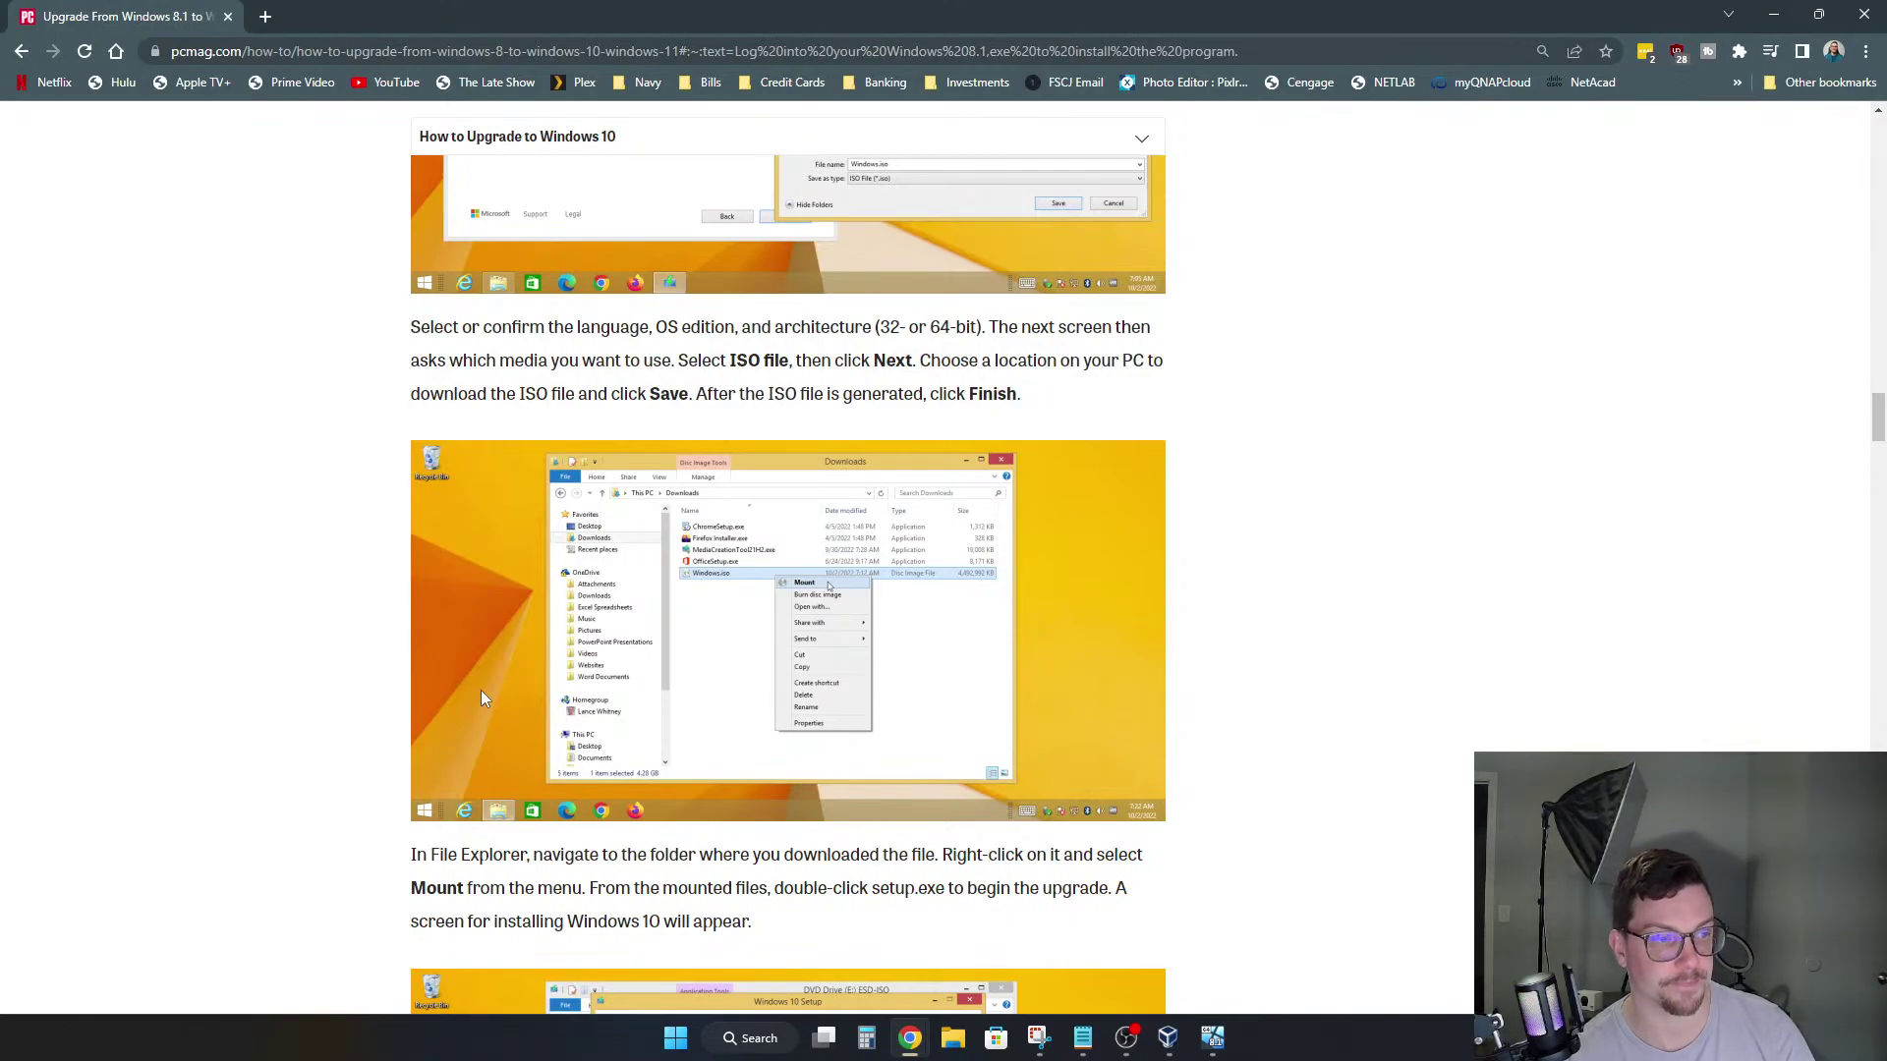
{"action": "scroll", "coordinate": [481, 696], "scroll_direction": "down", "scroll_amount": 4}
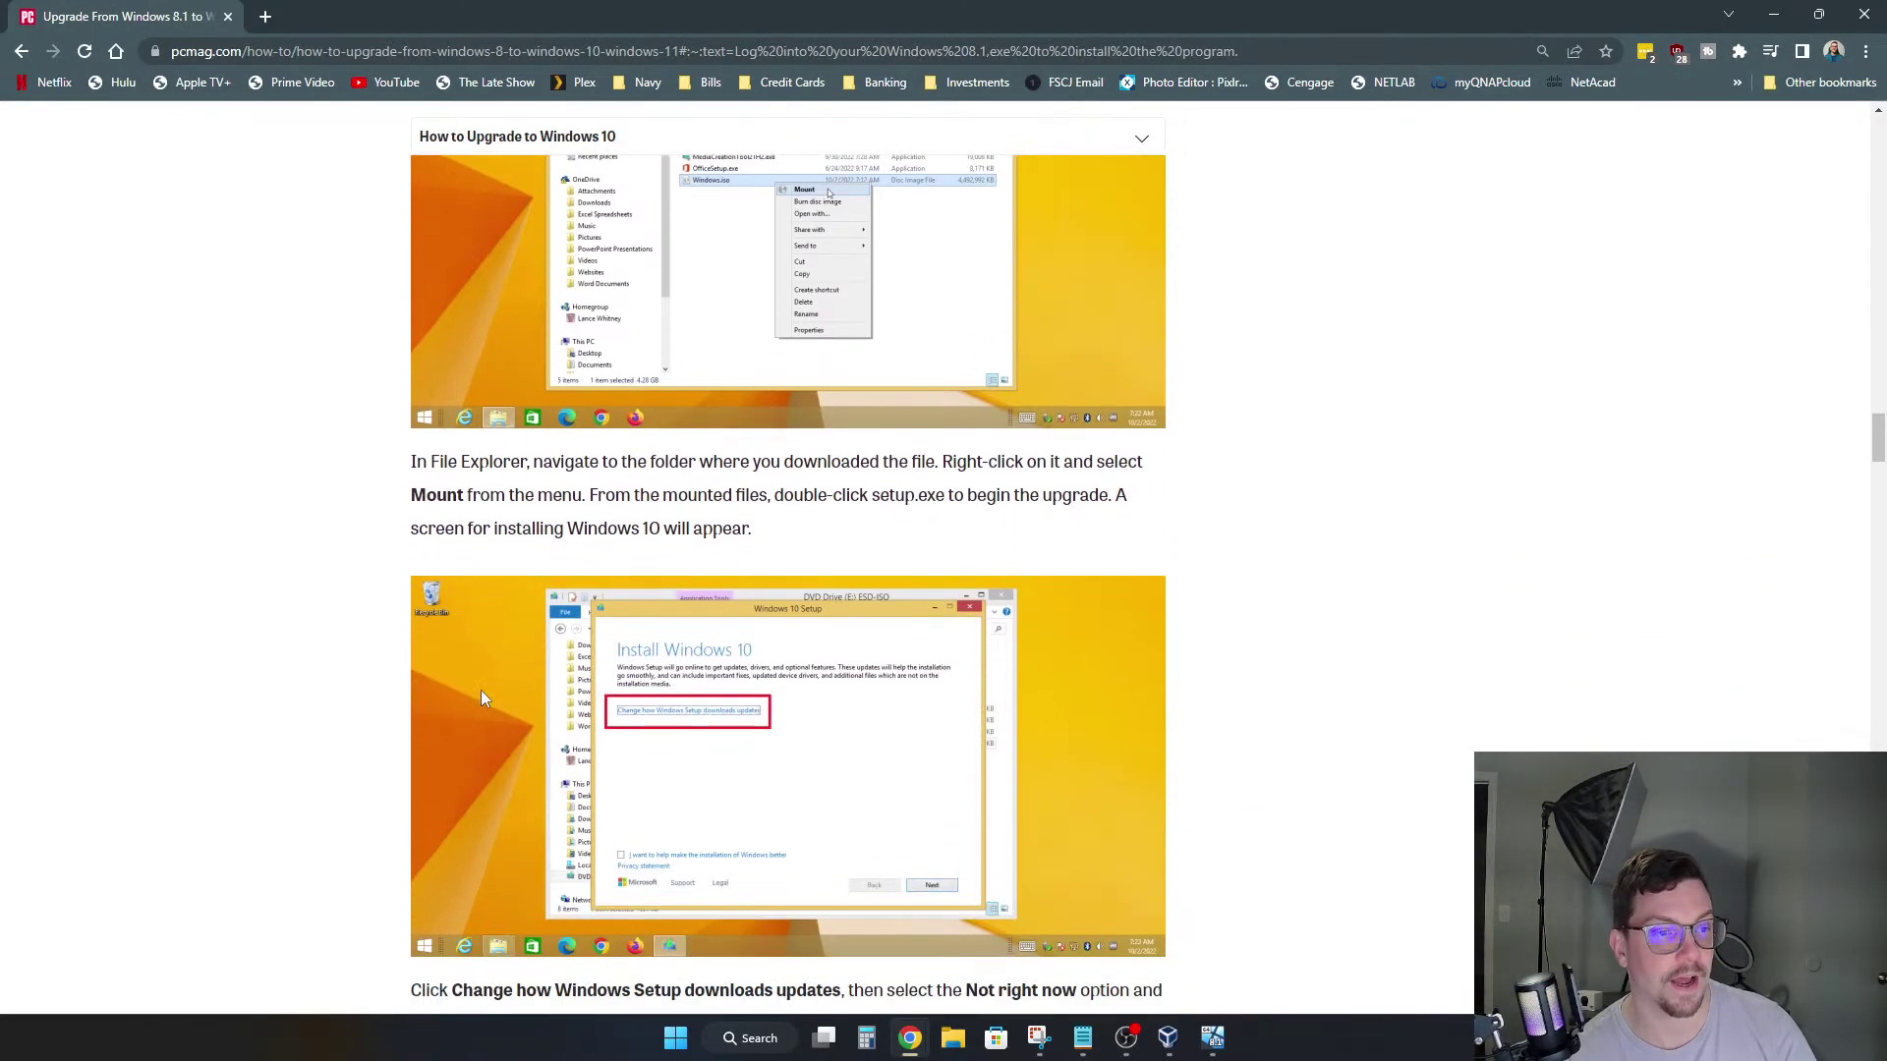
{"action": "scroll", "coordinate": [480, 698], "scroll_direction": "down", "scroll_amount": 8}
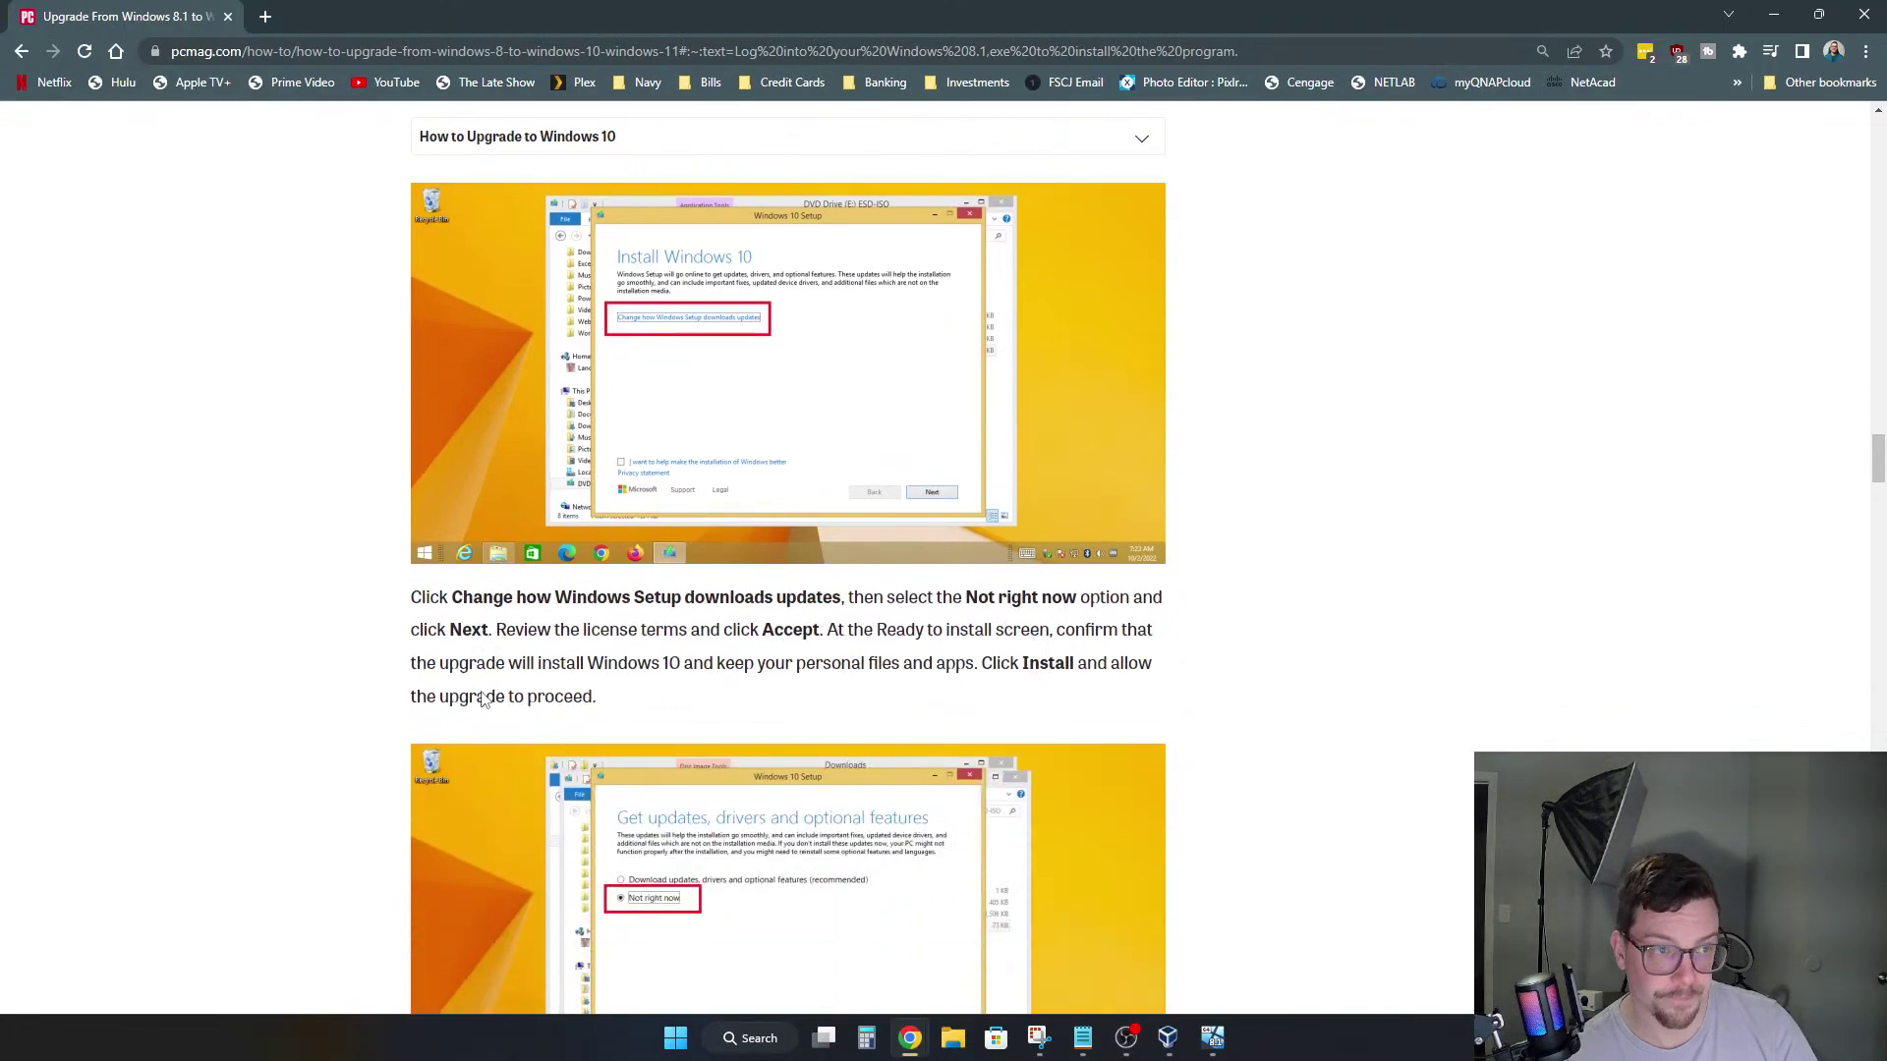
{"action": "scroll", "coordinate": [481, 698], "scroll_direction": "down", "scroll_amount": 1}
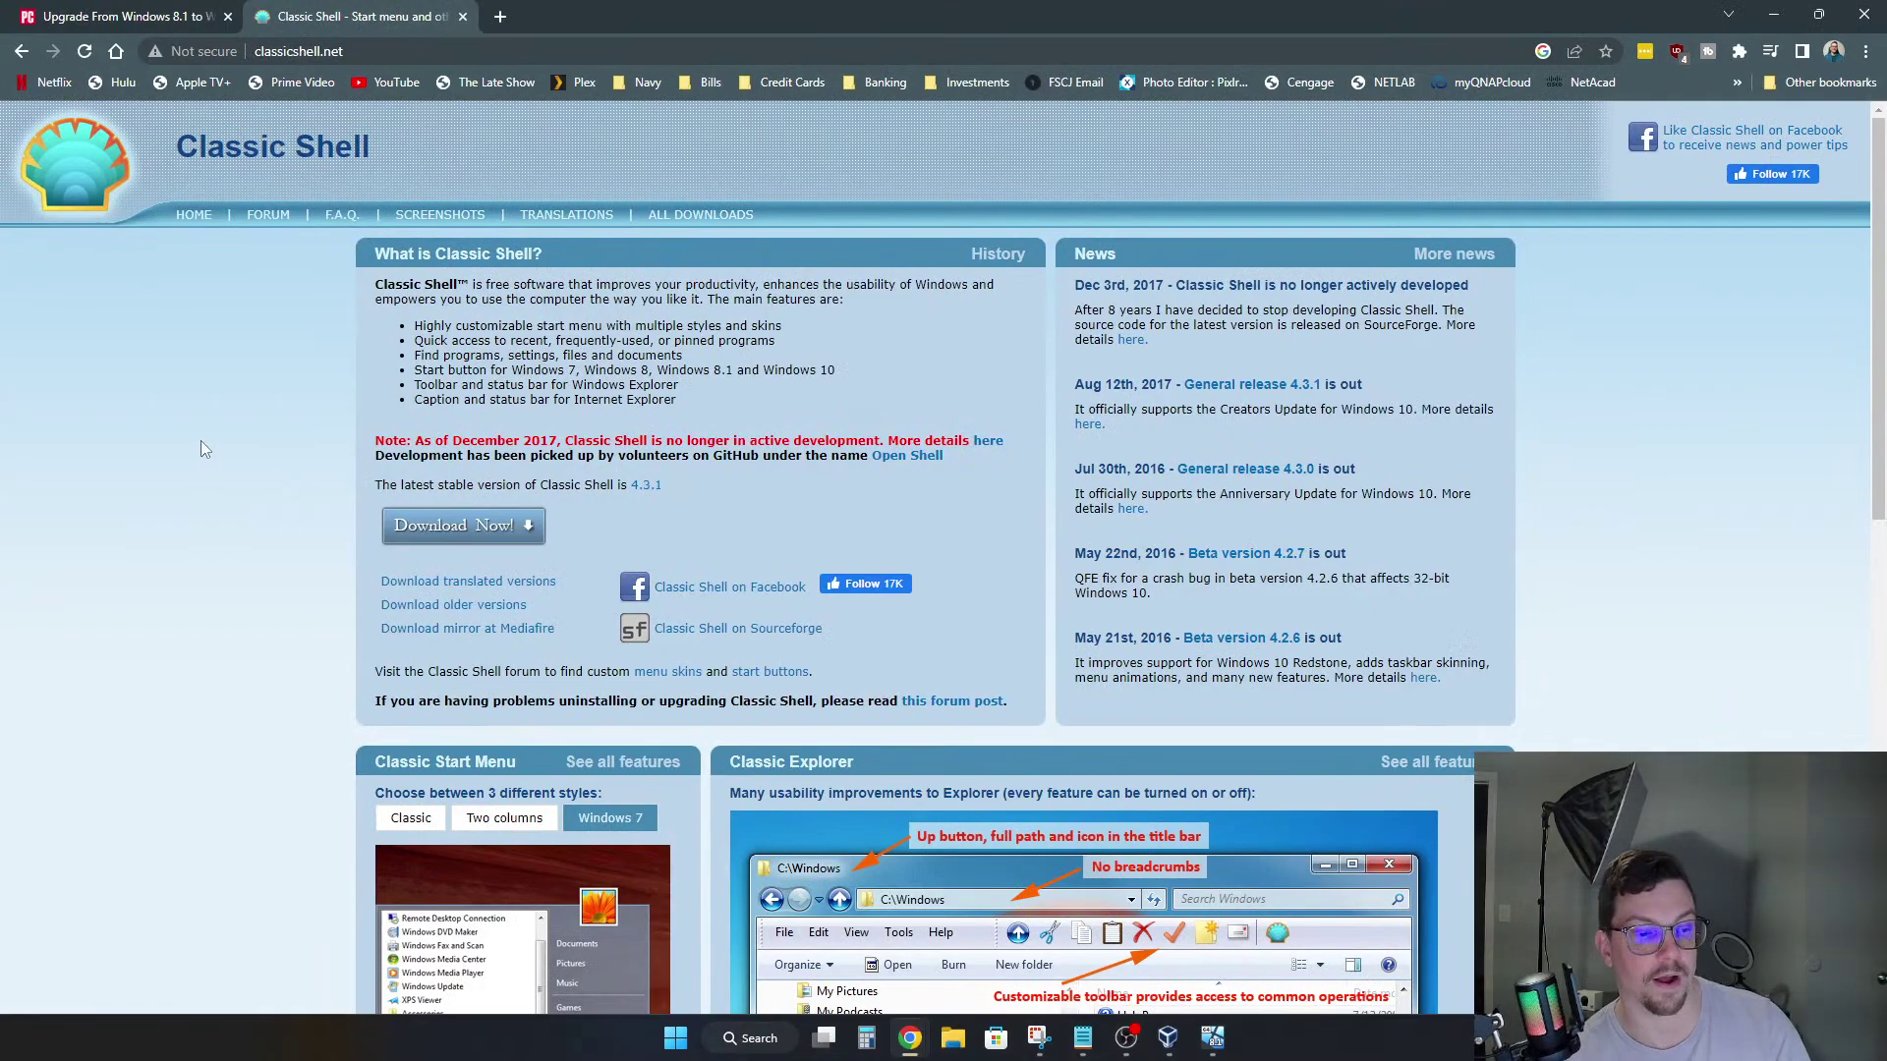
Scroll the Classic Shell page, then go back to PCMag's How to Upgrade to Windows 11 section.
{"action": "scroll", "coordinate": [126, 369], "scroll_direction": "down", "scroll_amount": 1}
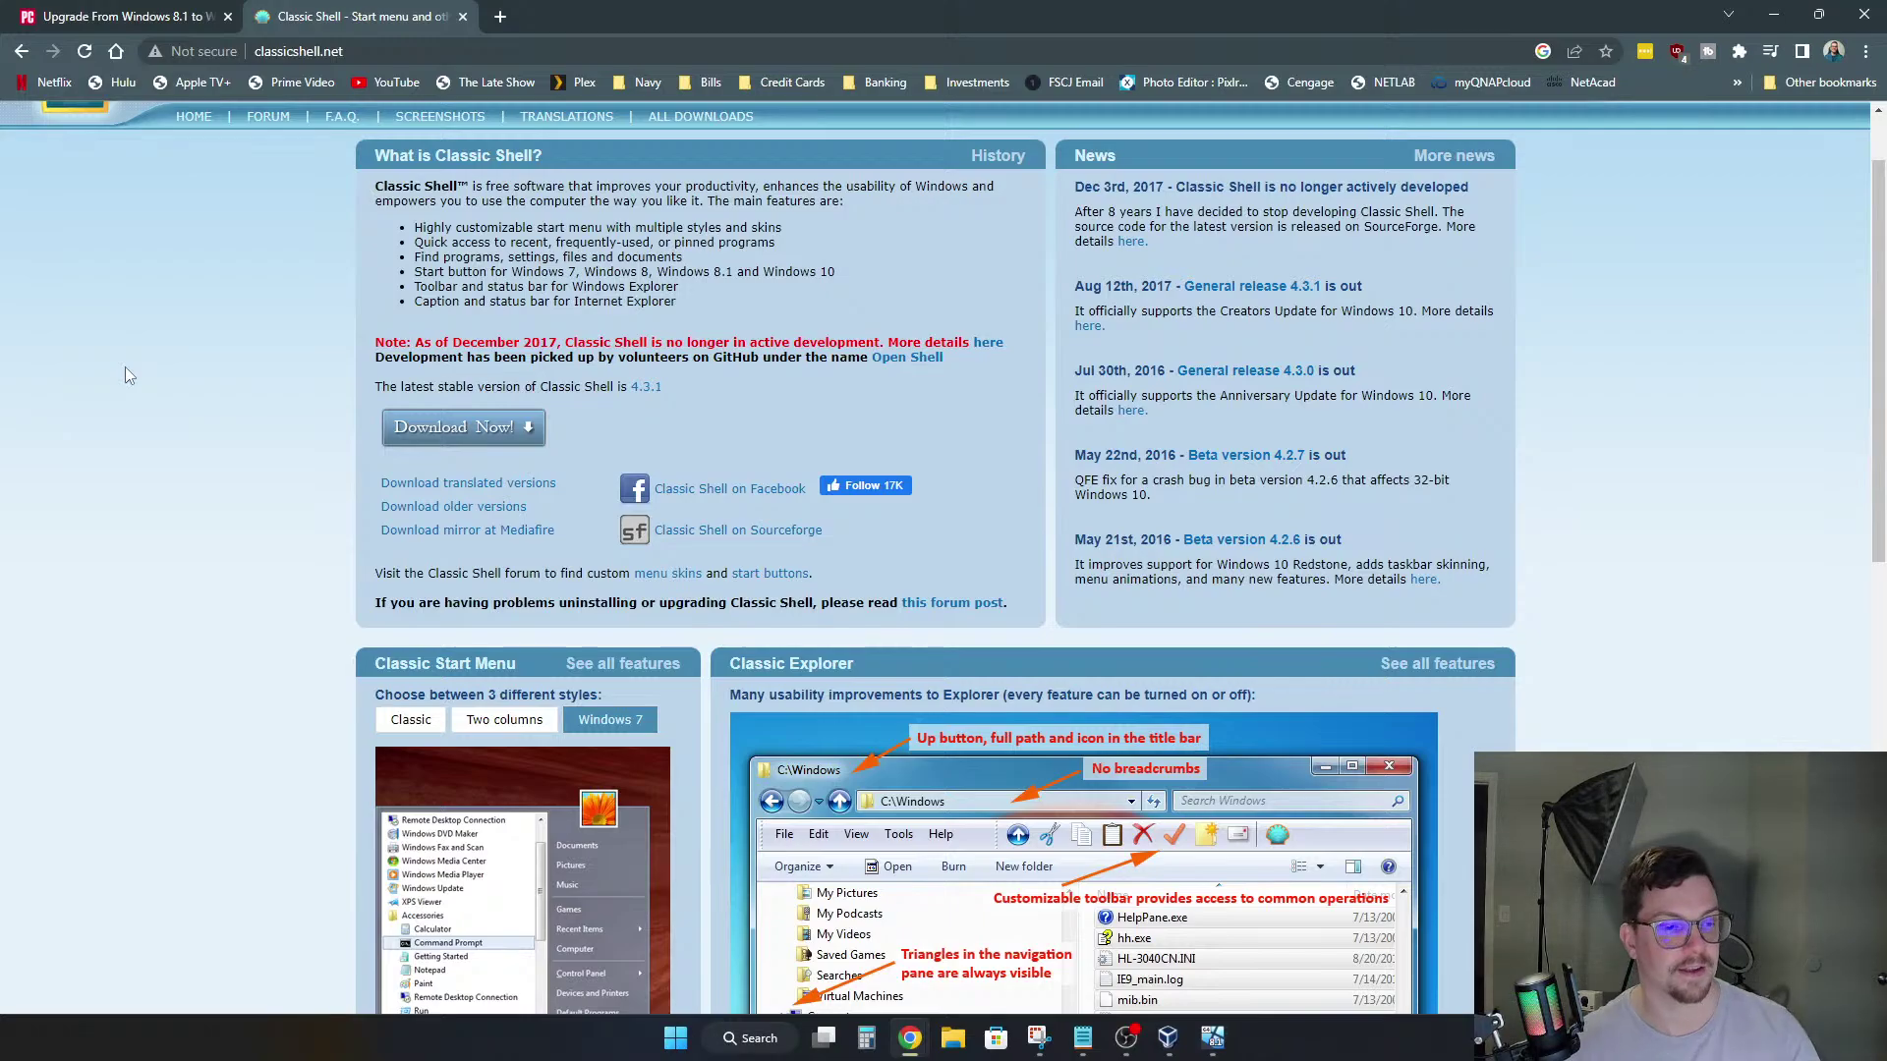
{"action": "scroll", "coordinate": [356, 632], "scroll_direction": "down", "scroll_amount": 5}
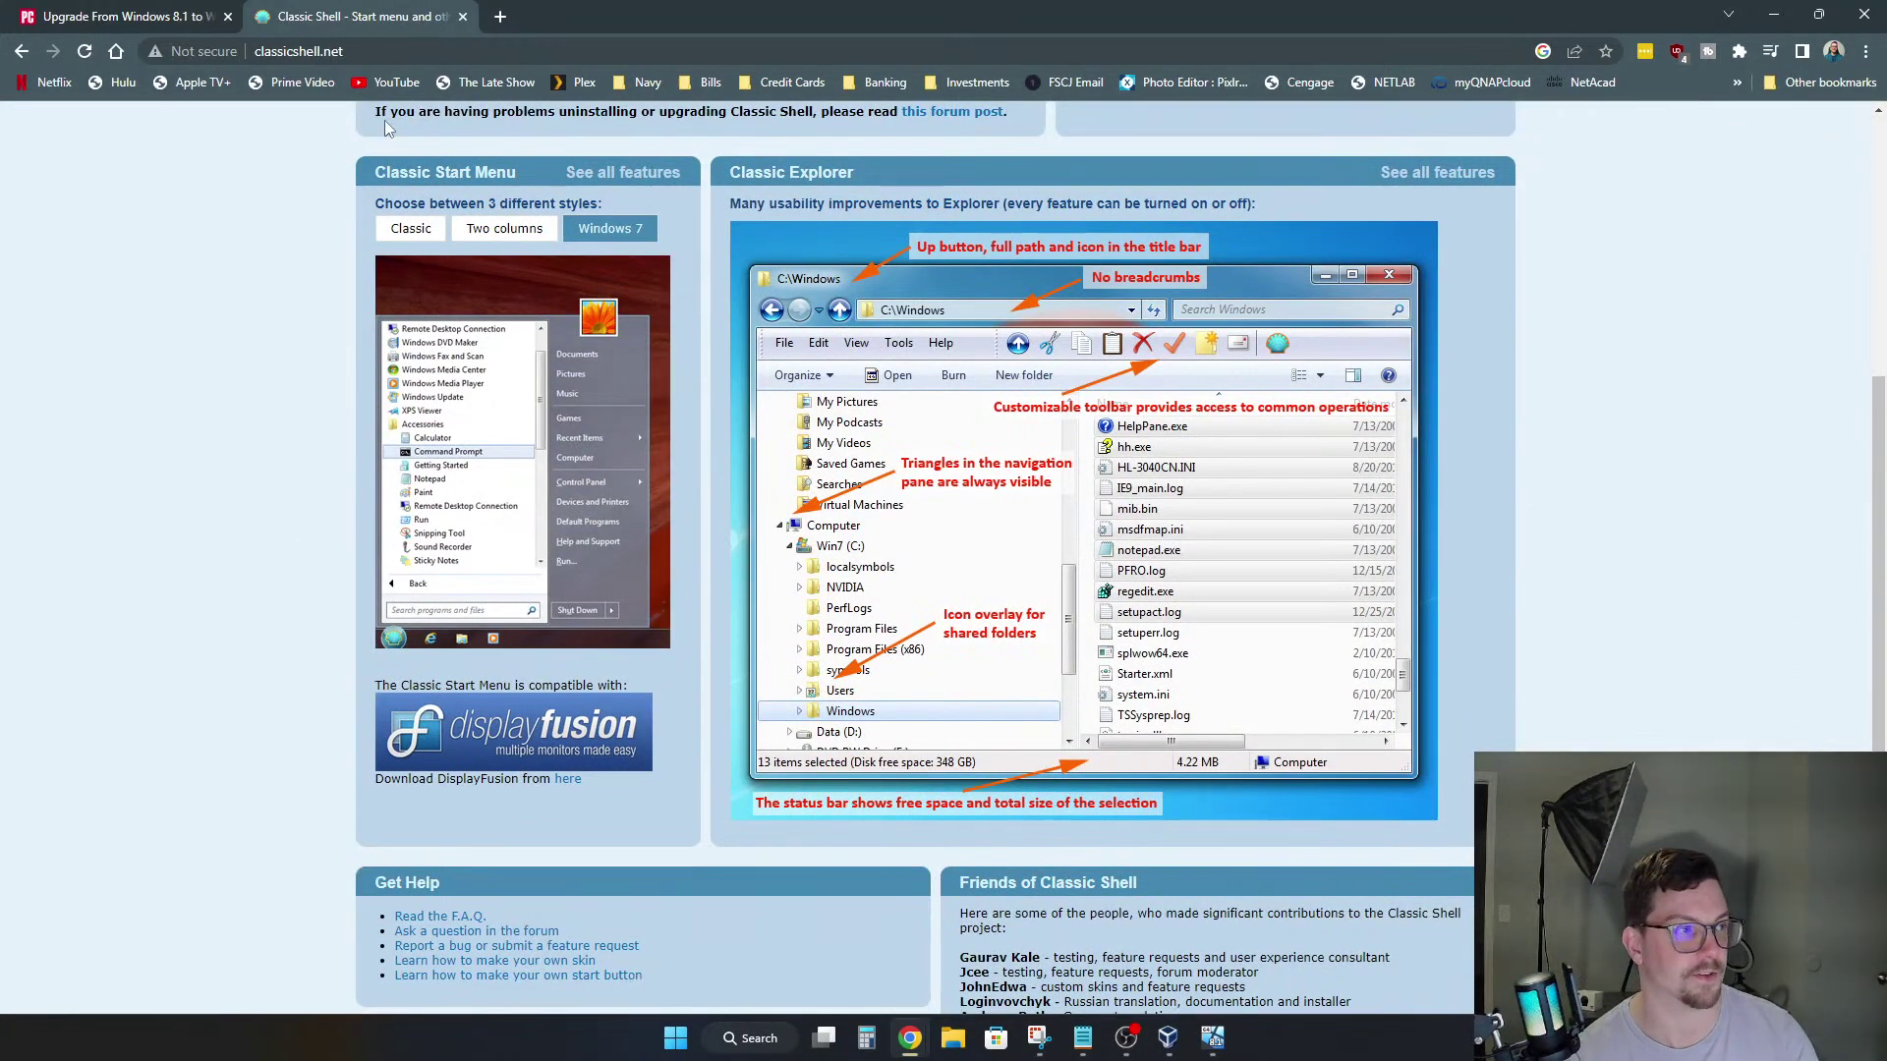
{"action": "left_click", "coordinate": [108, 16]}
{"action": "scroll", "coordinate": [1137, 481], "scroll_direction": "down", "scroll_amount": 2}
{"action": "scroll", "coordinate": [1141, 464], "scroll_direction": "down", "scroll_amount": 3}
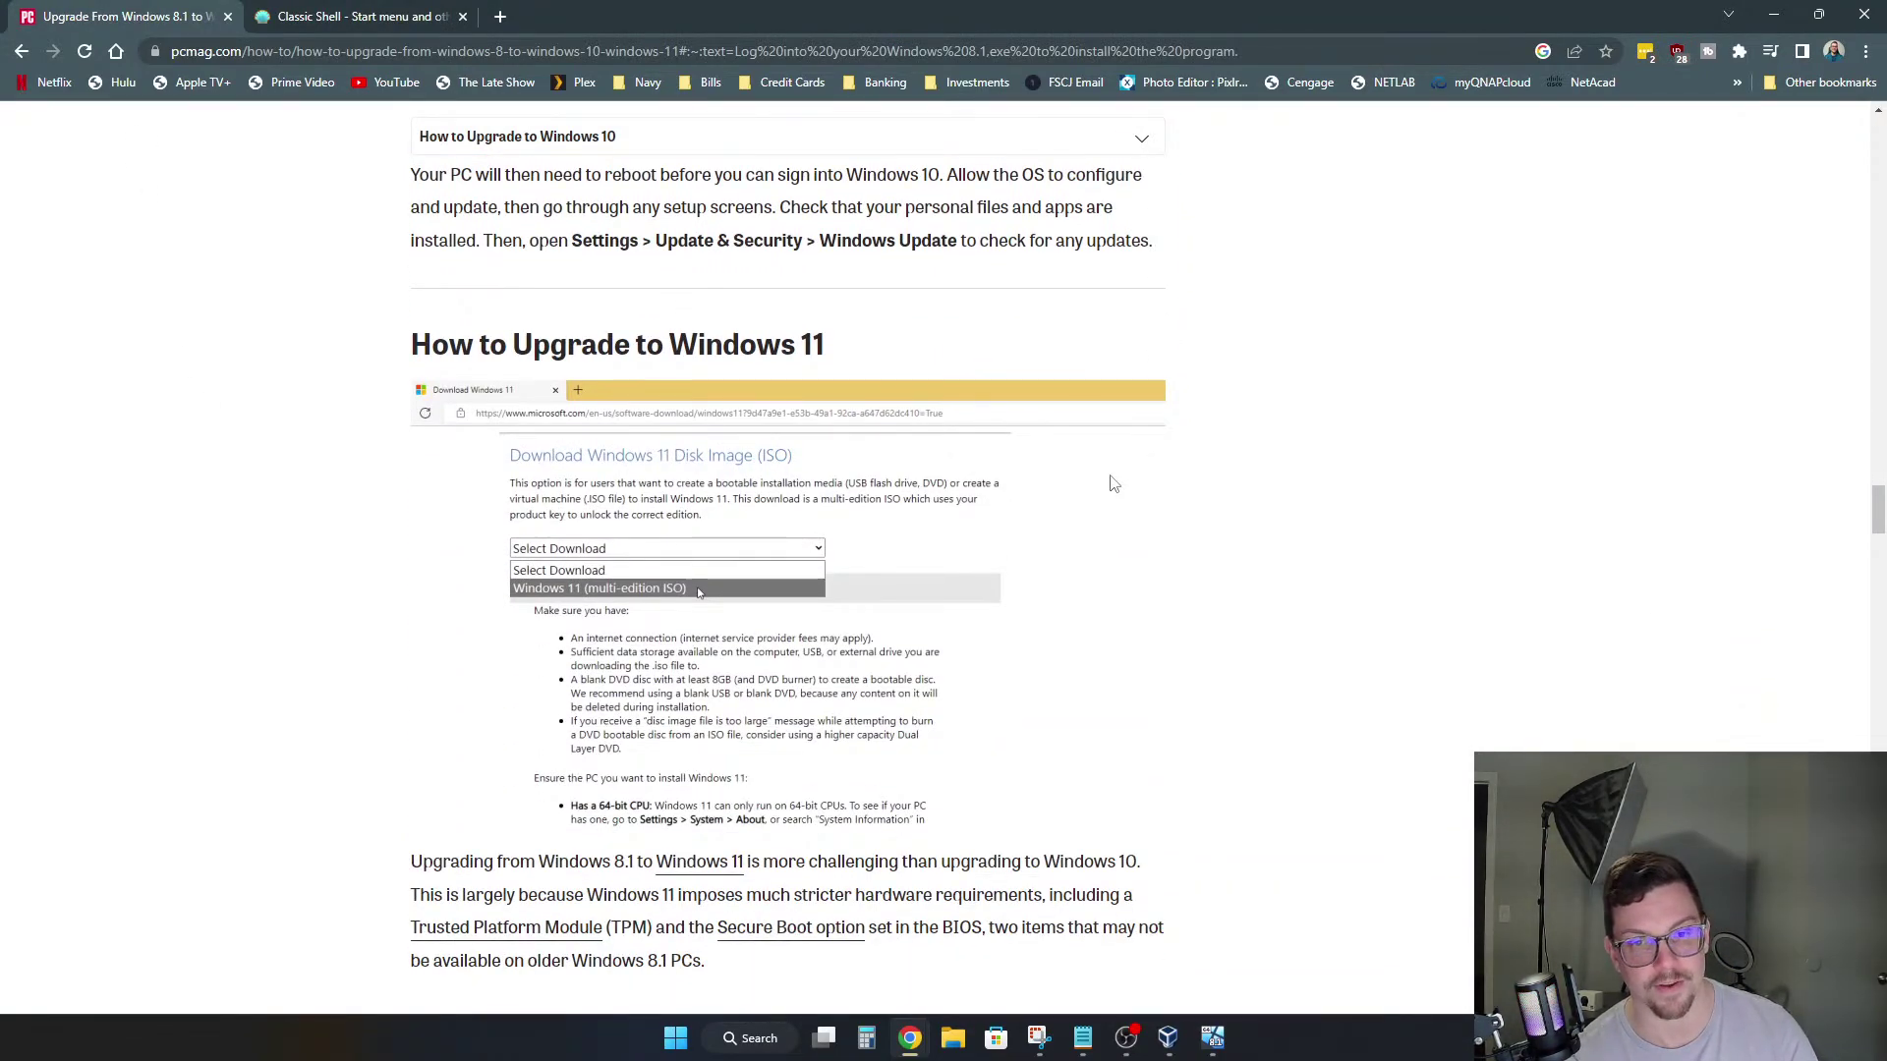
Scroll the PCMag article back to the 'Let's finish setting up' image and minimize Chrome.
{"action": "scroll", "coordinate": [1113, 484], "scroll_direction": "down", "scroll_amount": 4}
{"action": "scroll", "coordinate": [732, 325], "scroll_direction": "up", "scroll_amount": 8}
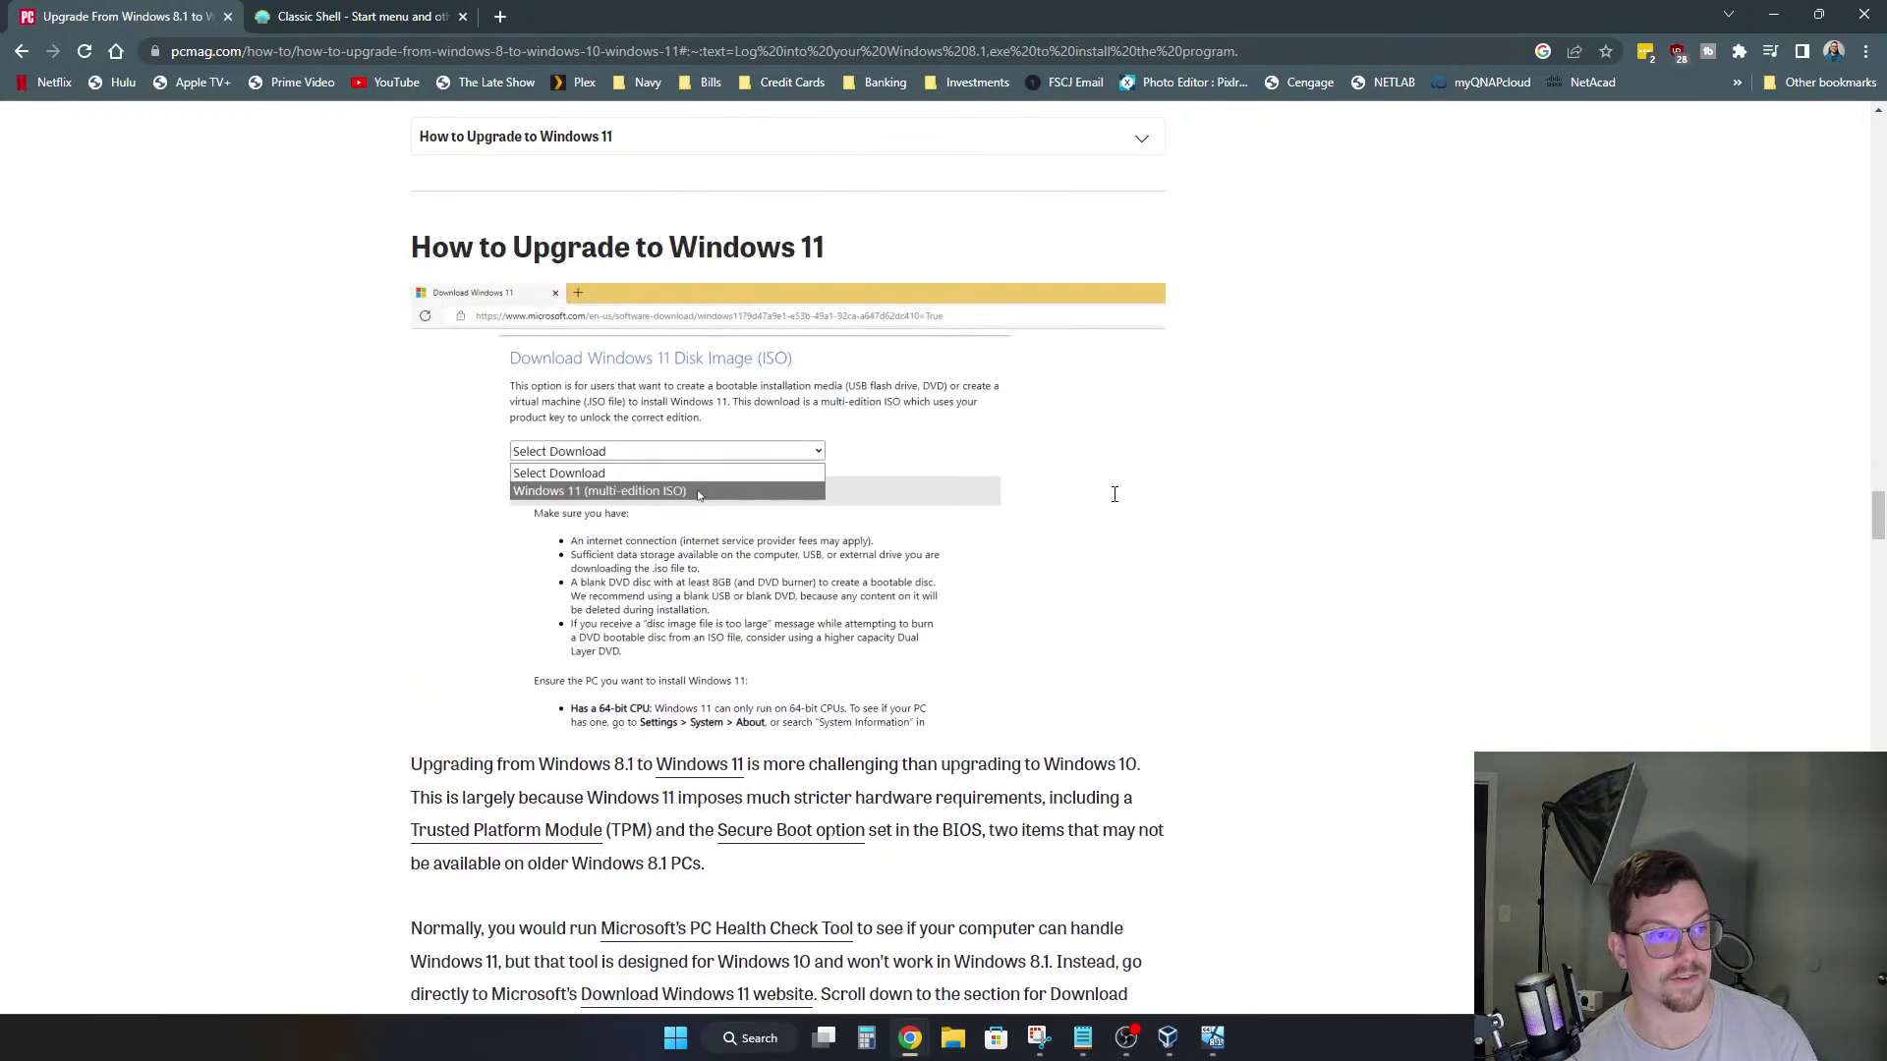
{"action": "scroll", "coordinate": [688, 491], "scroll_direction": "down", "scroll_amount": 6}
{"action": "scroll", "coordinate": [630, 651], "scroll_direction": "up", "scroll_amount": 15}
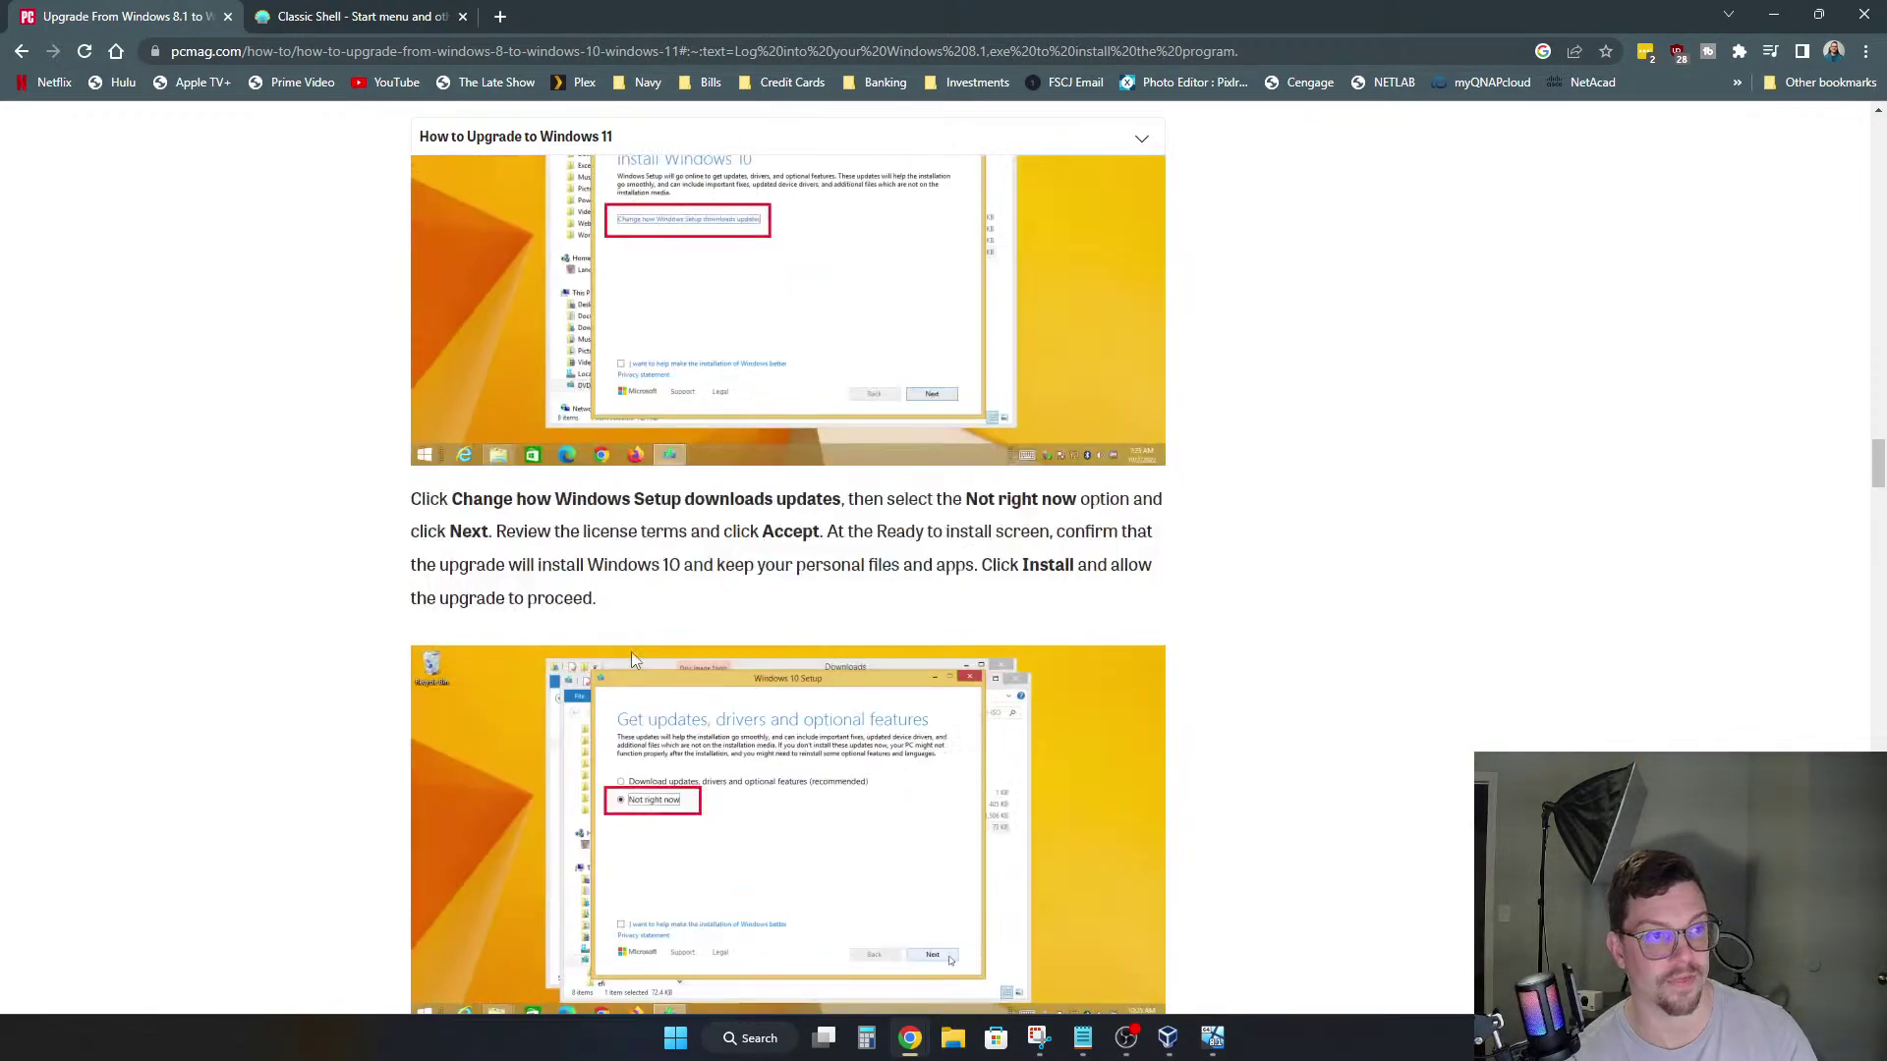
{"action": "scroll", "coordinate": [630, 664], "scroll_direction": "up", "scroll_amount": 10}
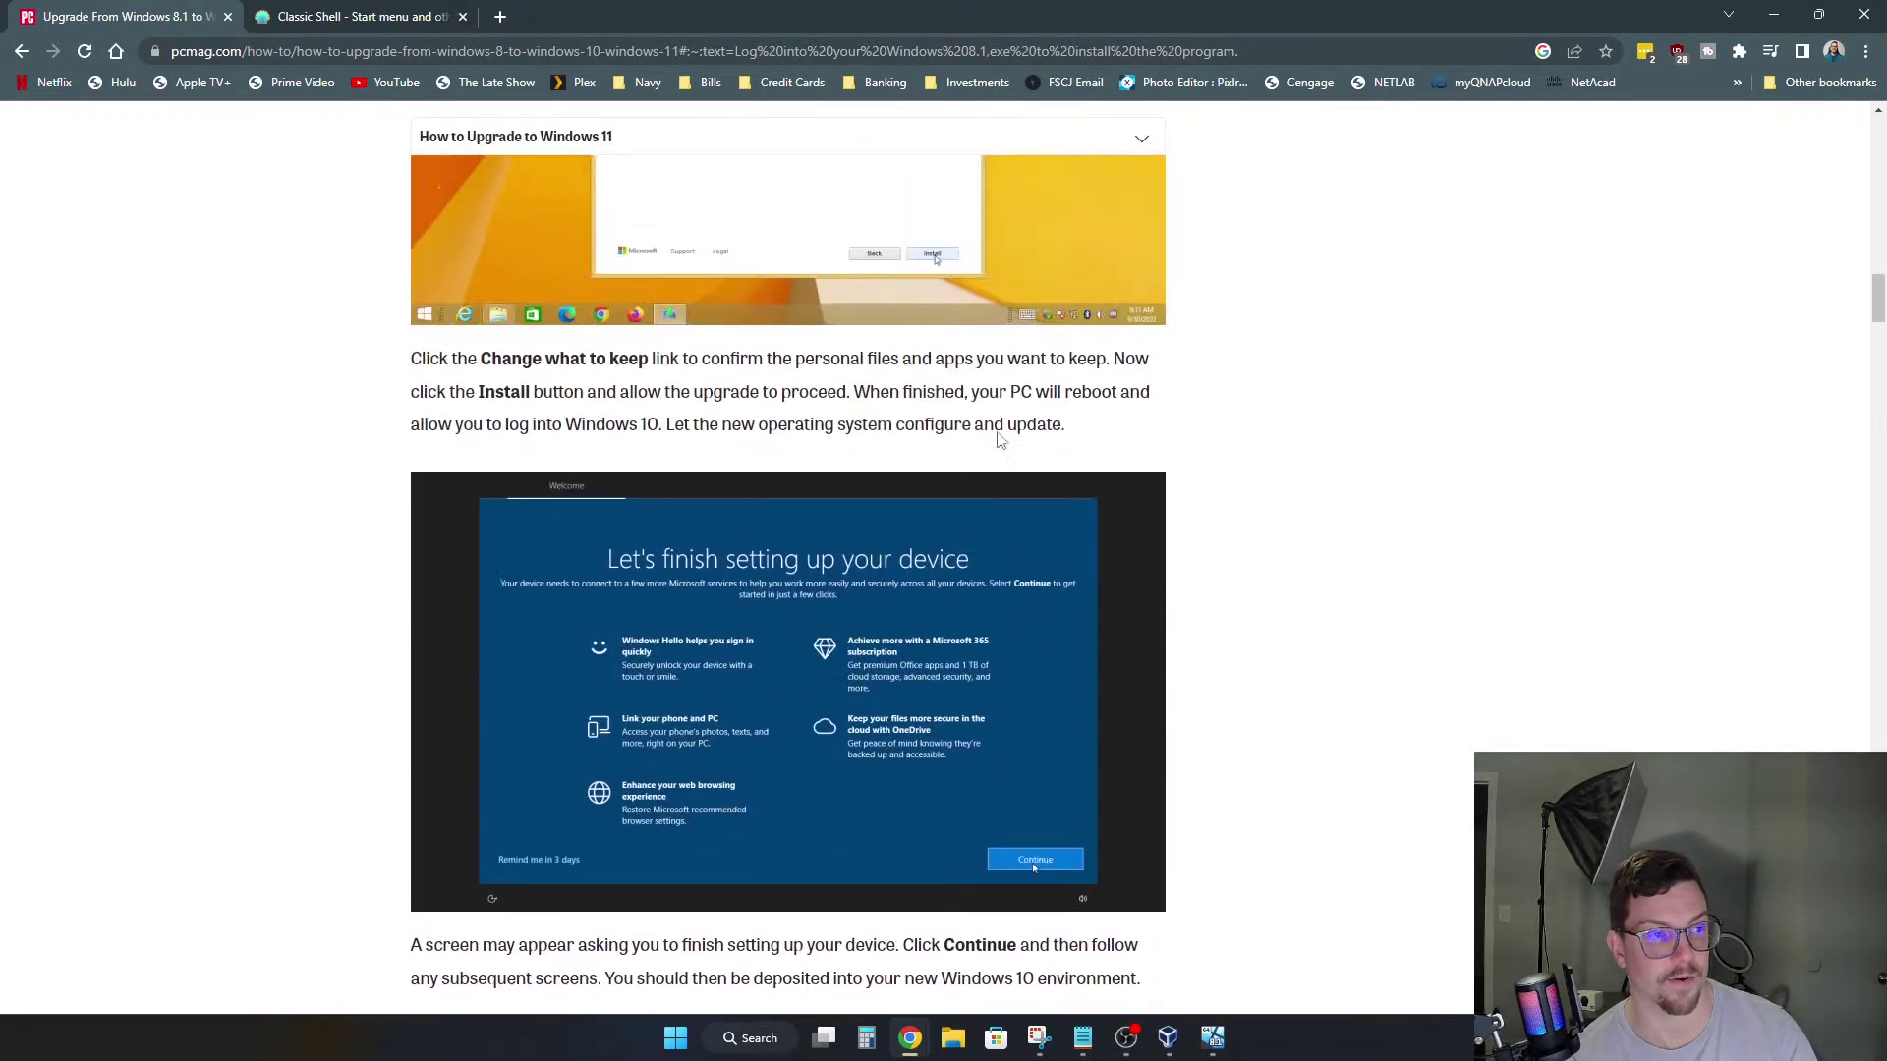
{"action": "left_click", "coordinate": [1774, 14]}
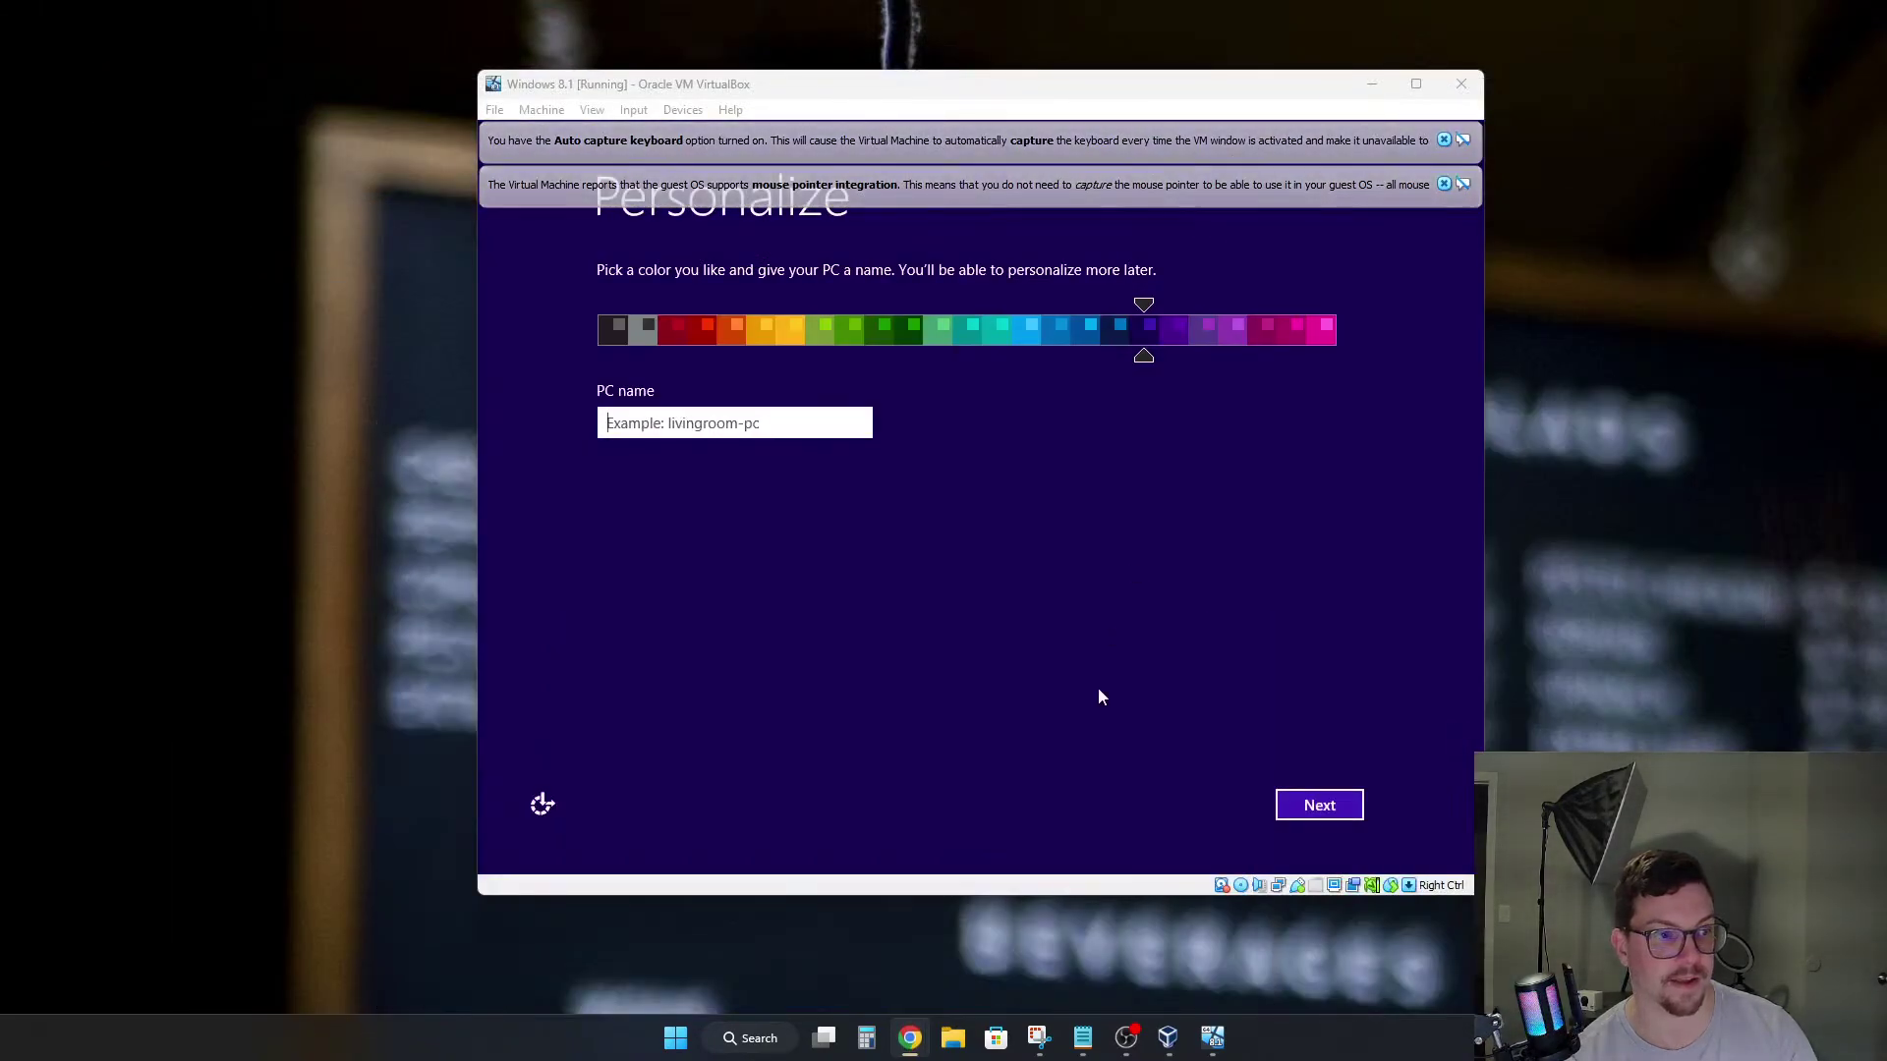
Dismiss both VirtualBox notice bars and pick a blue Windows setup colour.
{"action": "left_click", "coordinate": [1444, 184]}
{"action": "left_click", "coordinate": [1443, 140]}
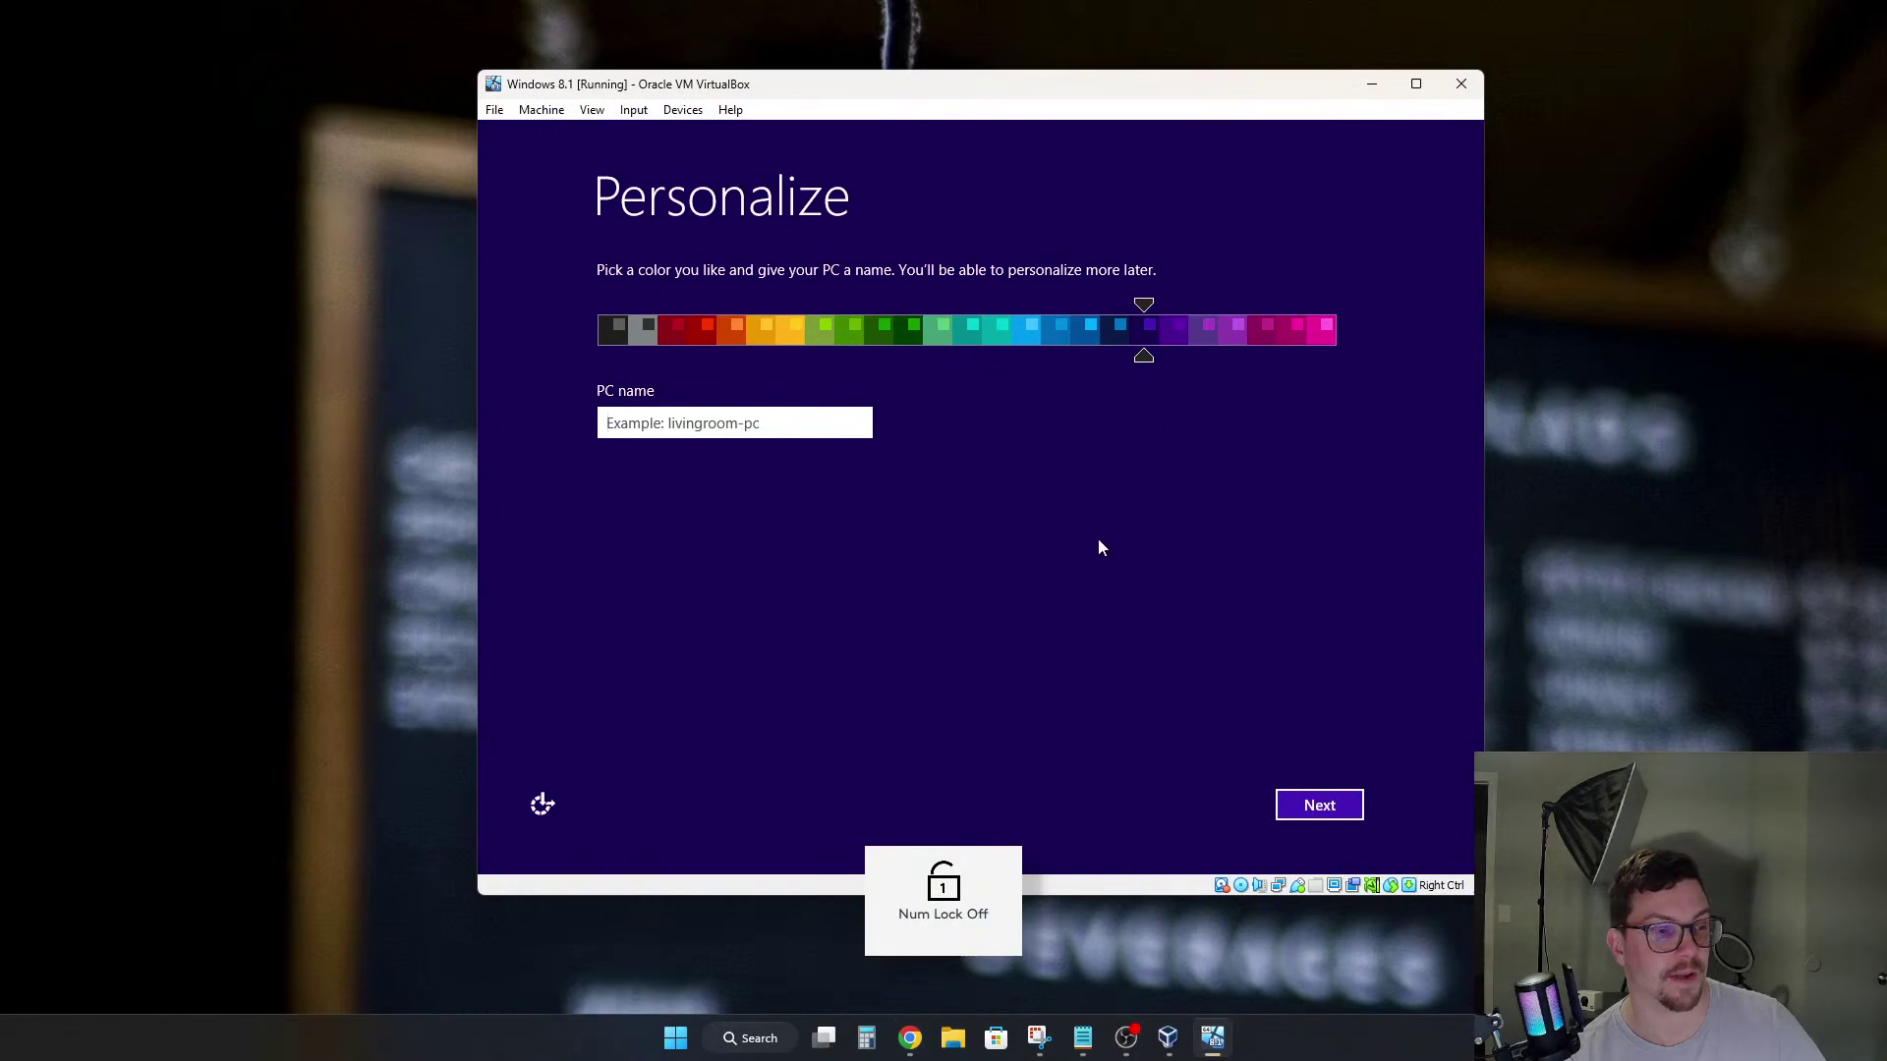
{"action": "left_click", "coordinate": [636, 324]}
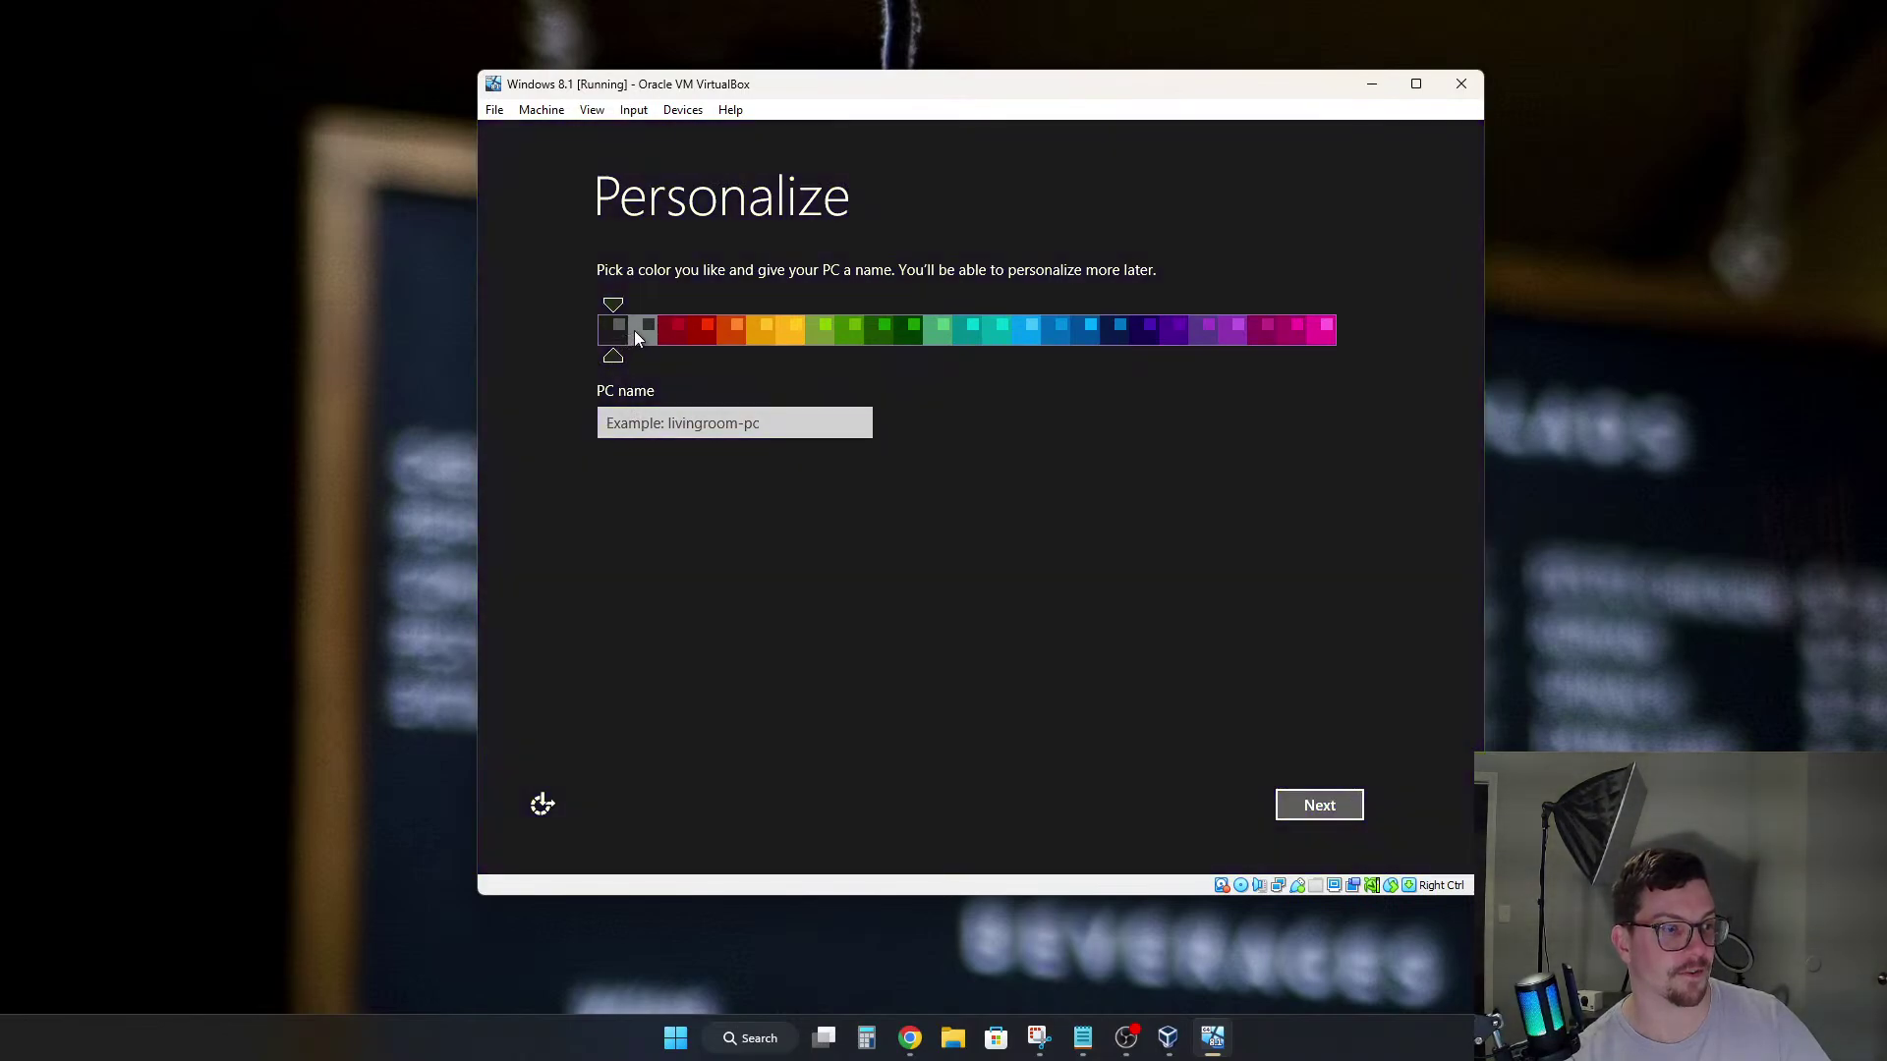
{"action": "left_click_drag", "start_coordinate": [633, 330], "coordinate": [1052, 333]}
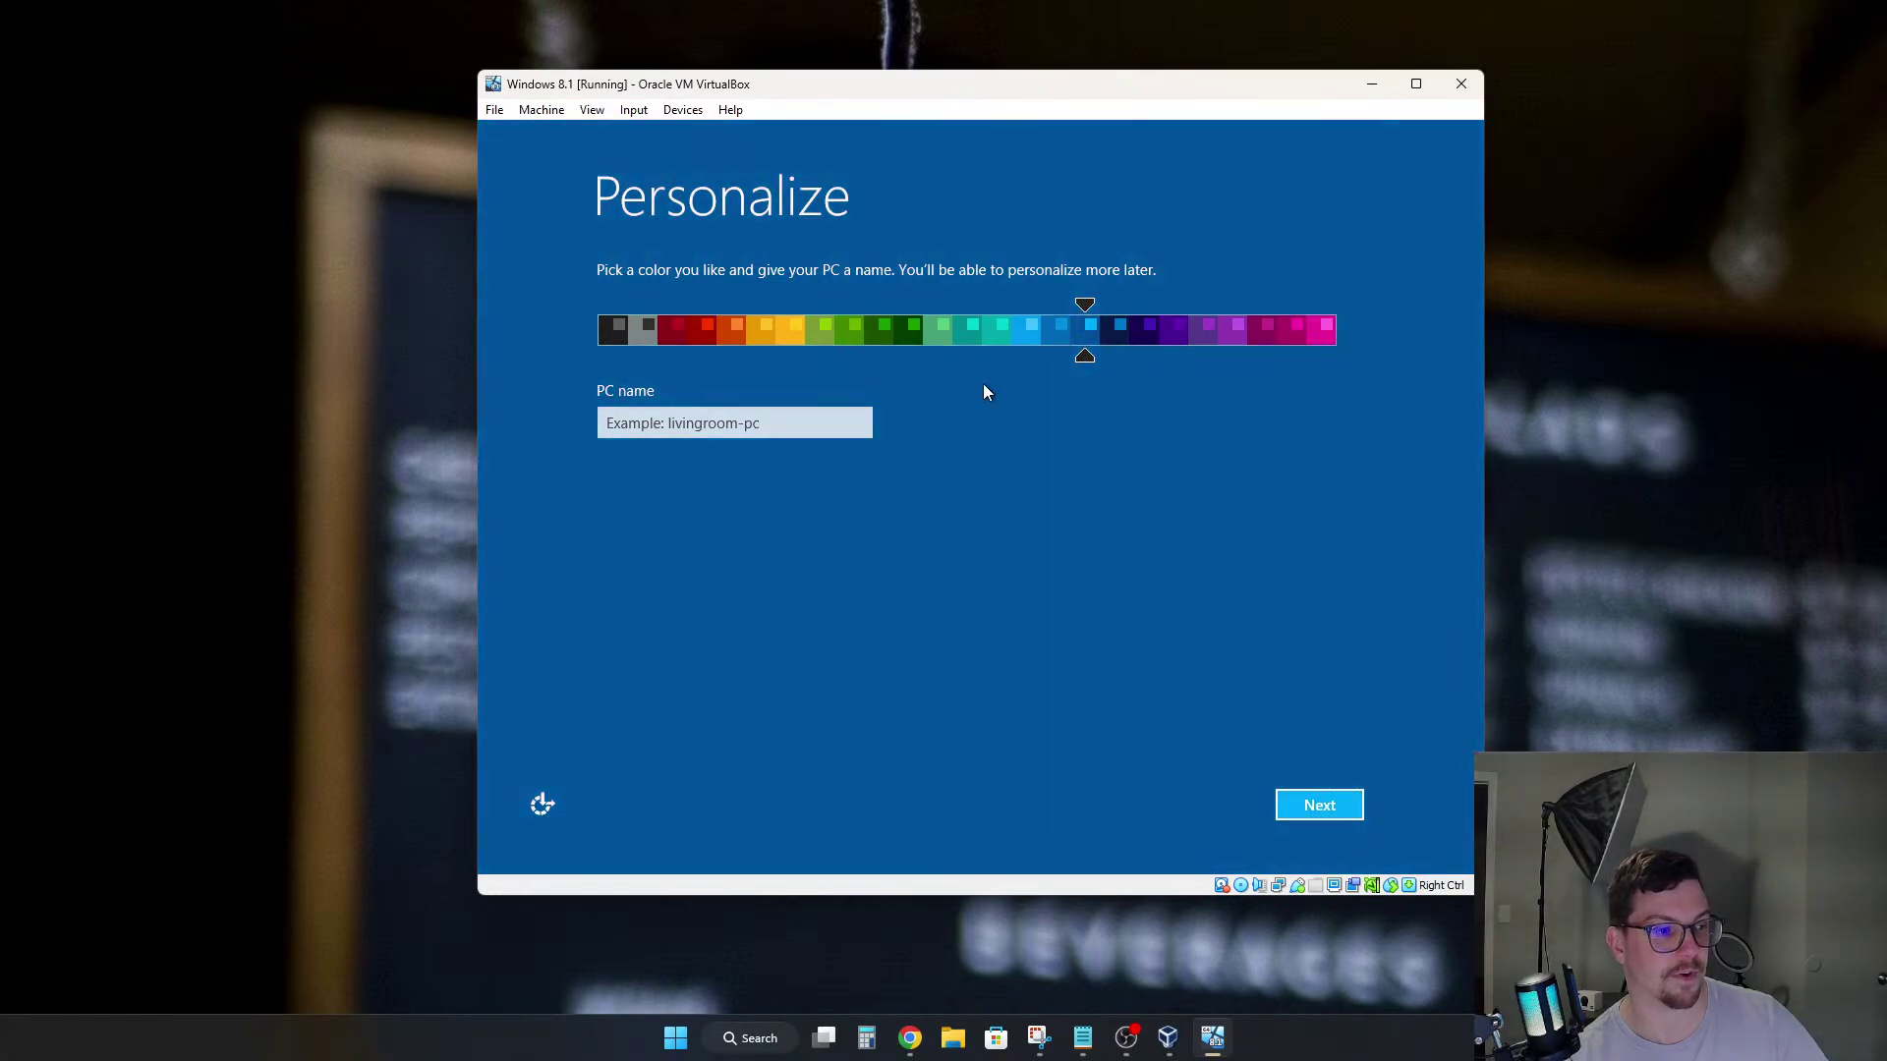
Enter the PC name and continue to the Express settings page.
{"action": "left_click", "coordinate": [718, 418]}
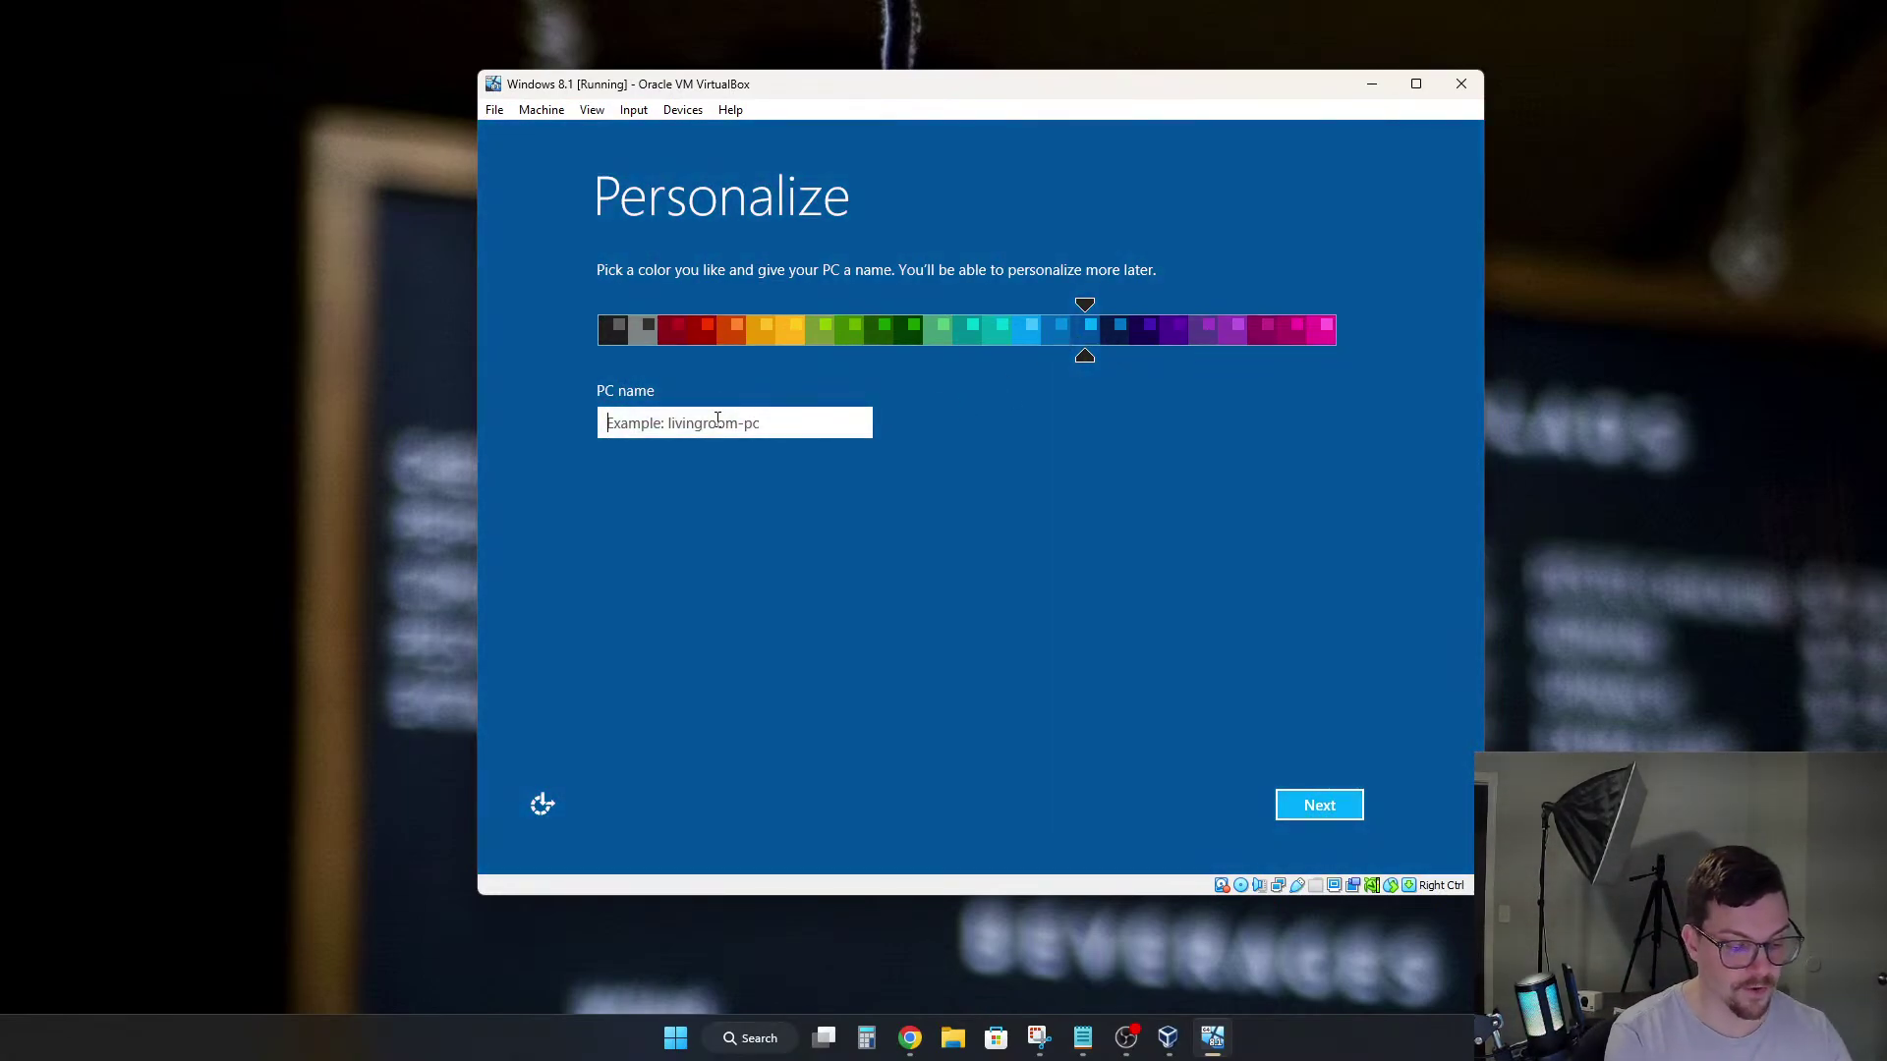
{"action": "type", "text": "Ian"}
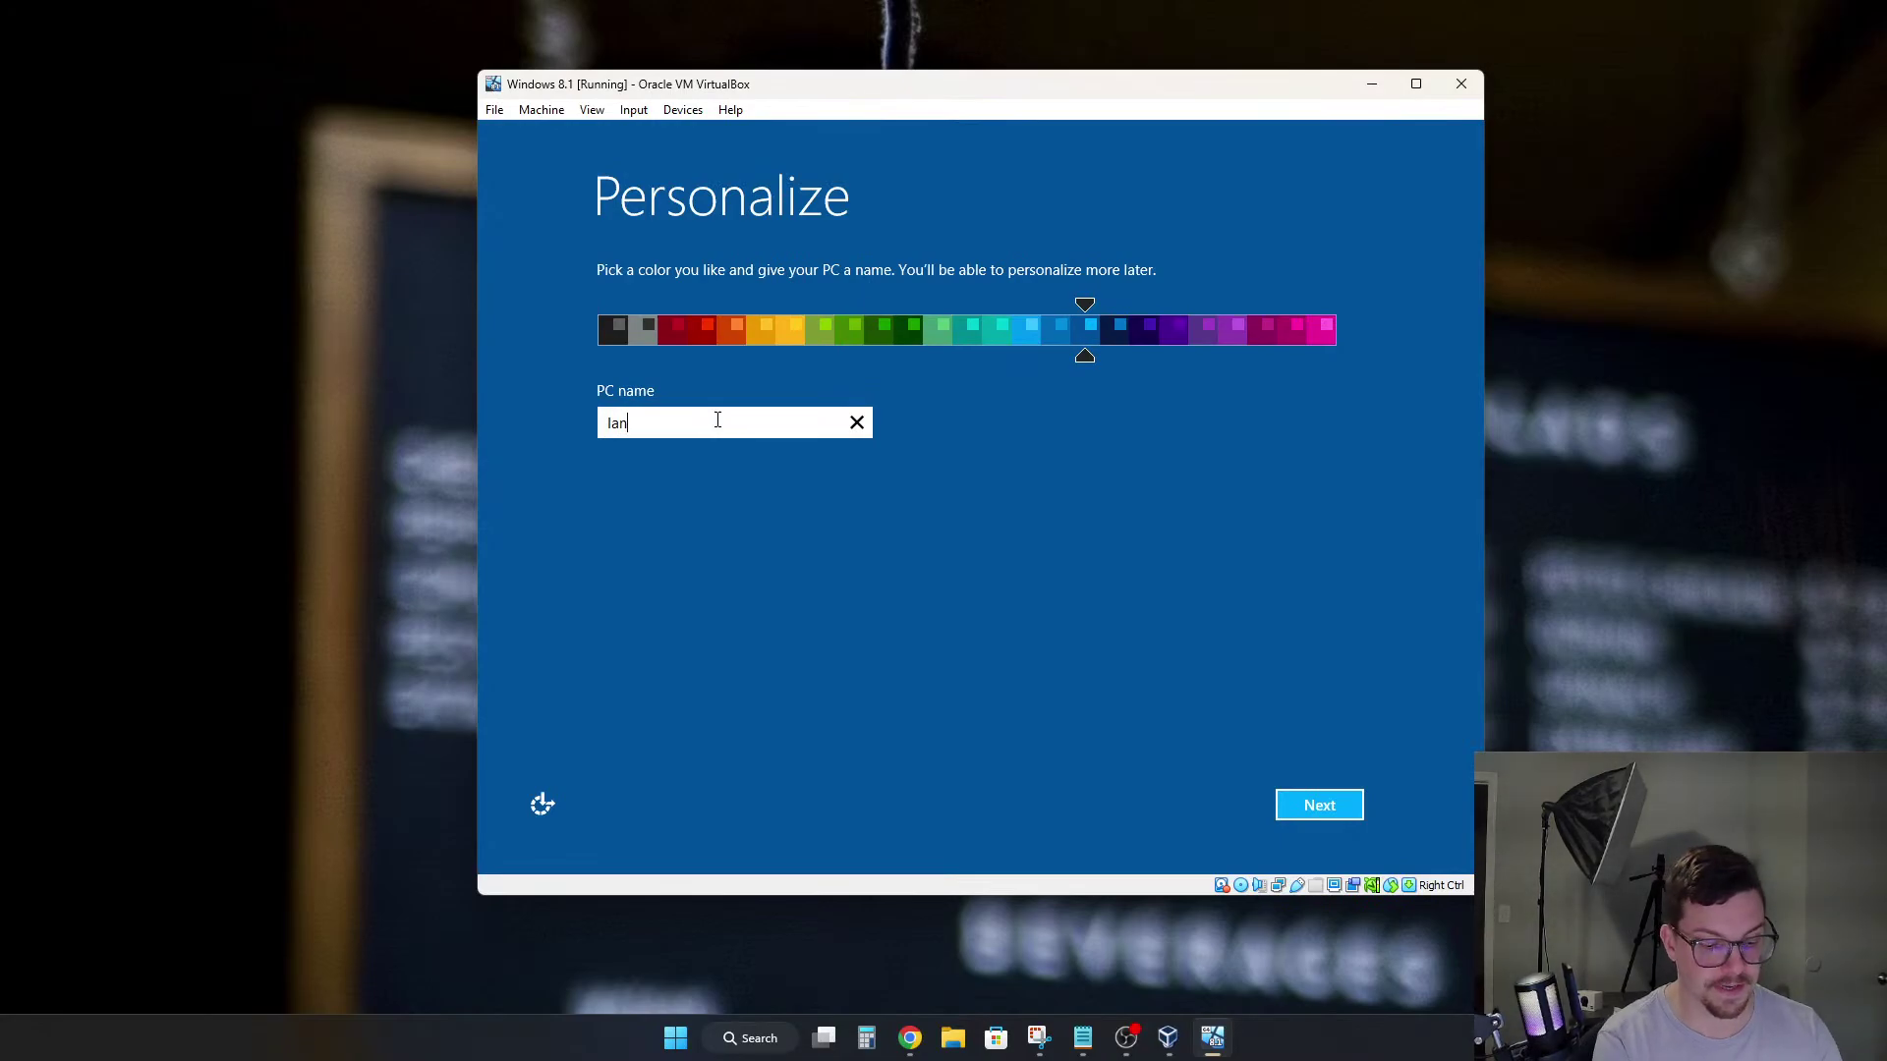
{"action": "type", "text": "-PC"}
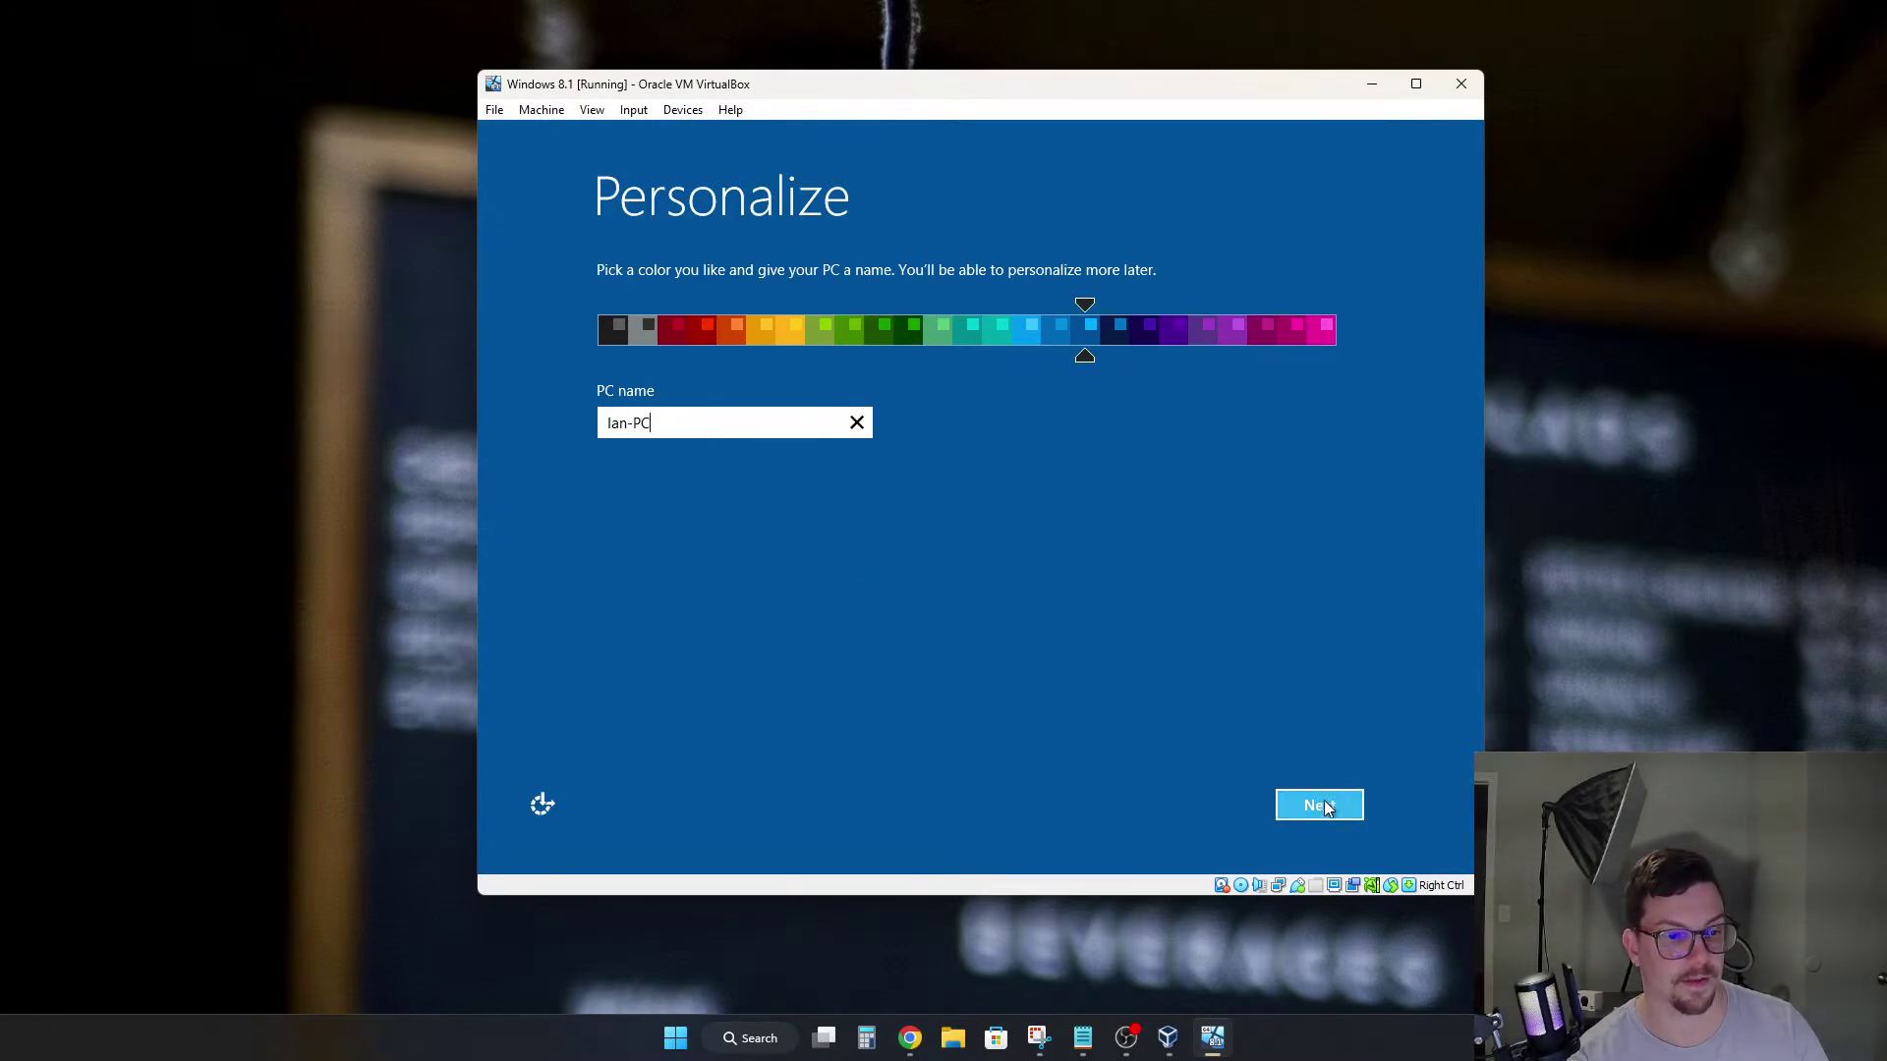
{"action": "left_click", "coordinate": [1326, 808]}
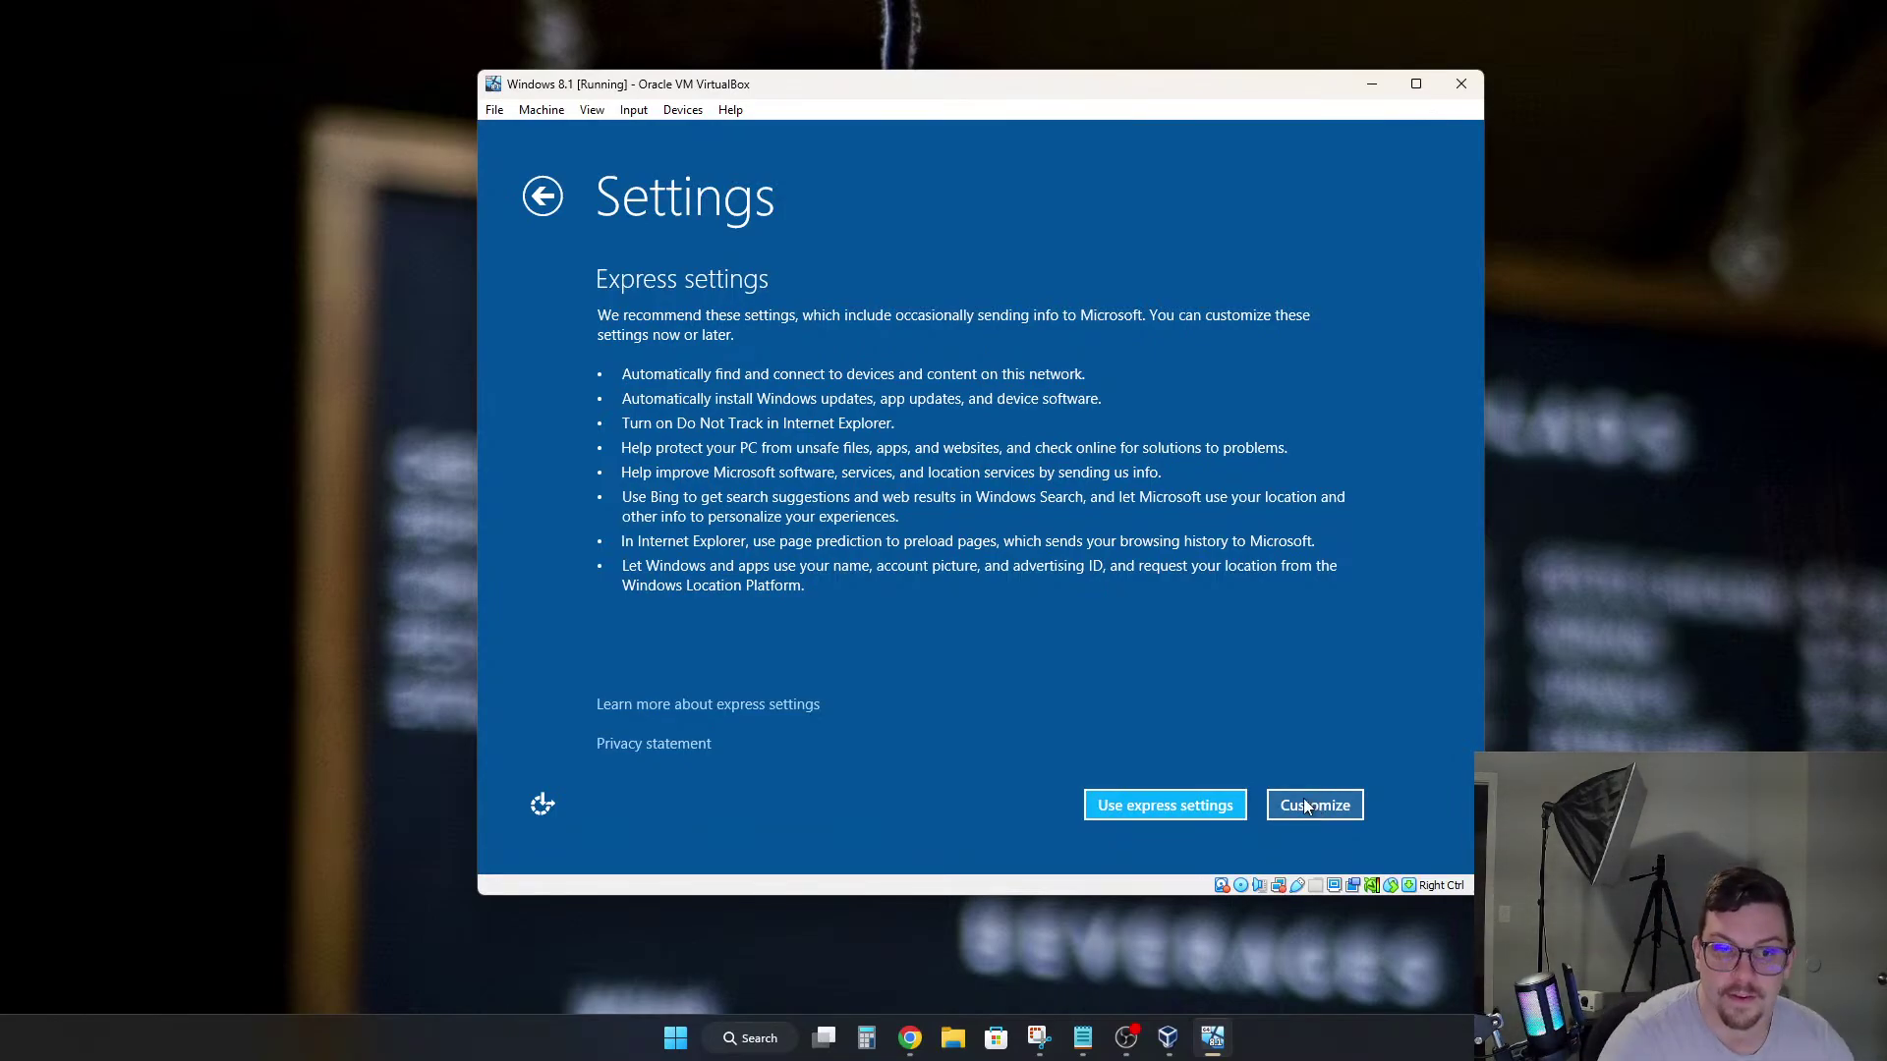
Glance at Chrome and back, then choose Customize instead of Express settings.
{"action": "key", "text": "alt+Tab"}
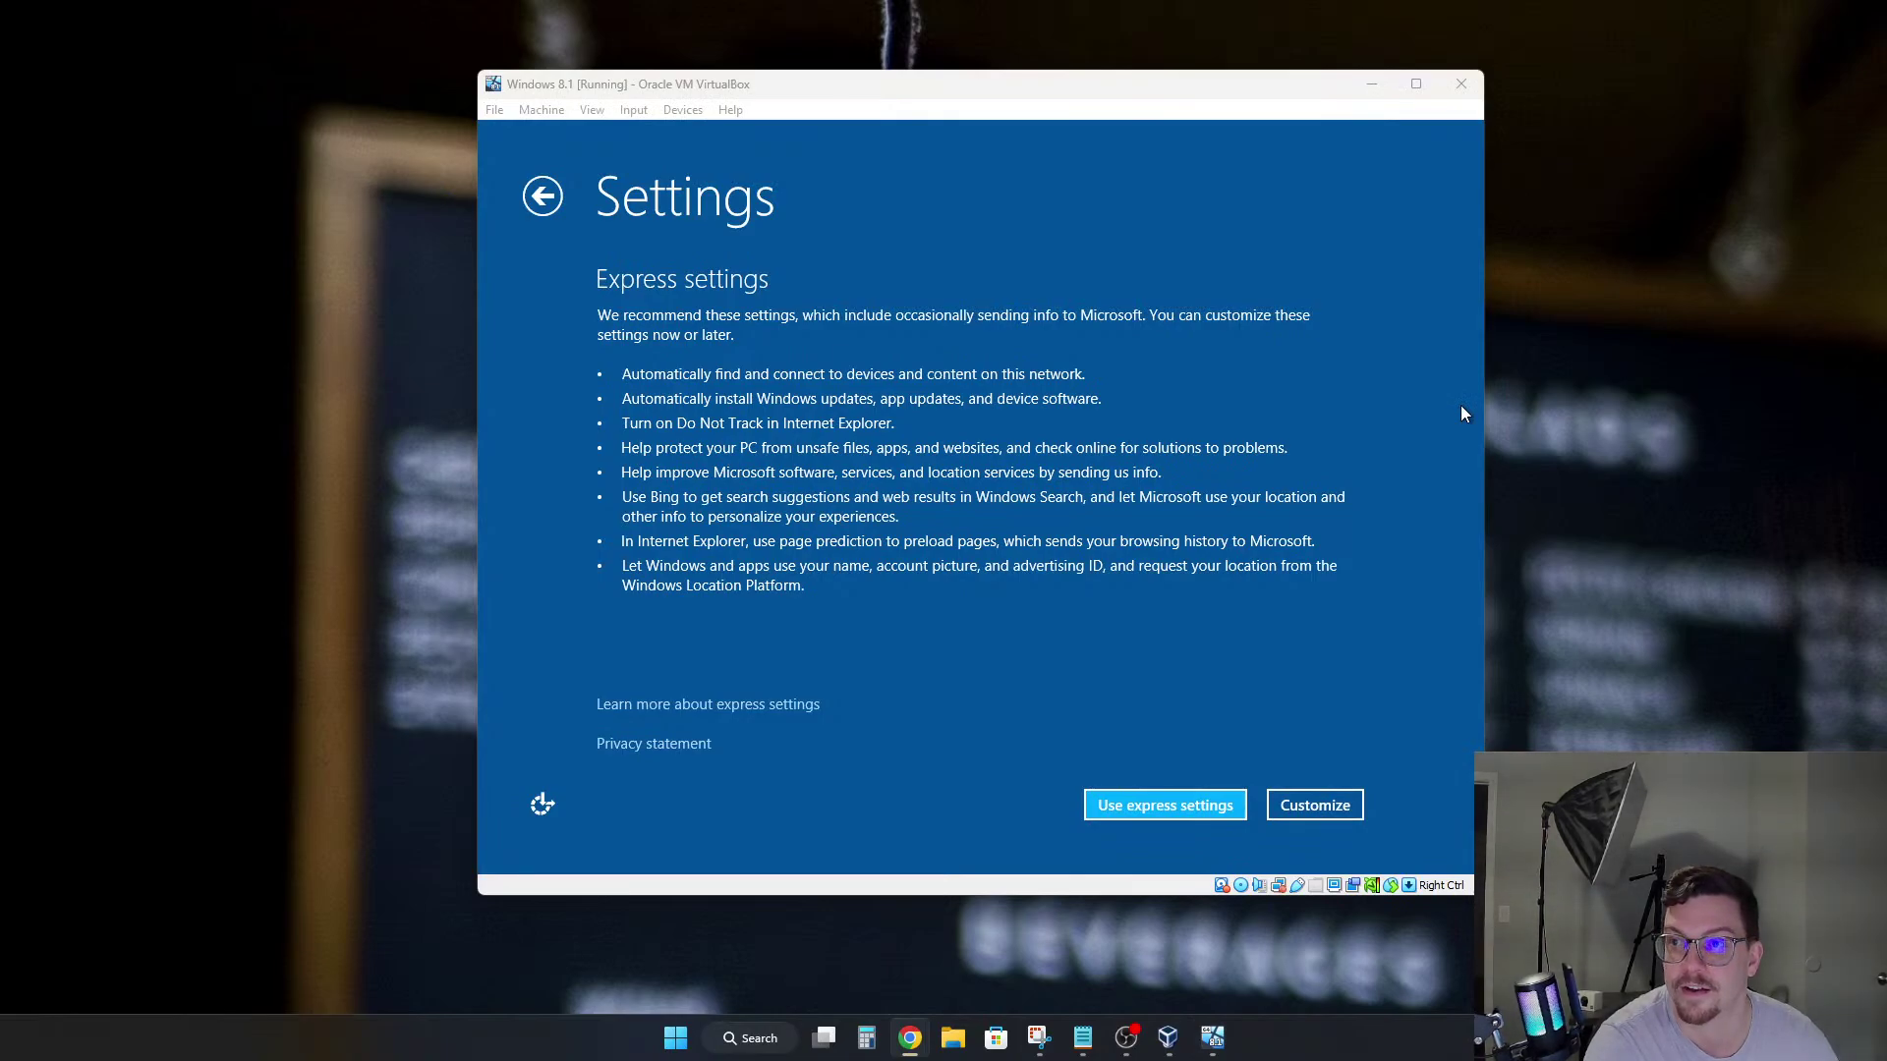
{"action": "key", "text": "alt+Tab"}
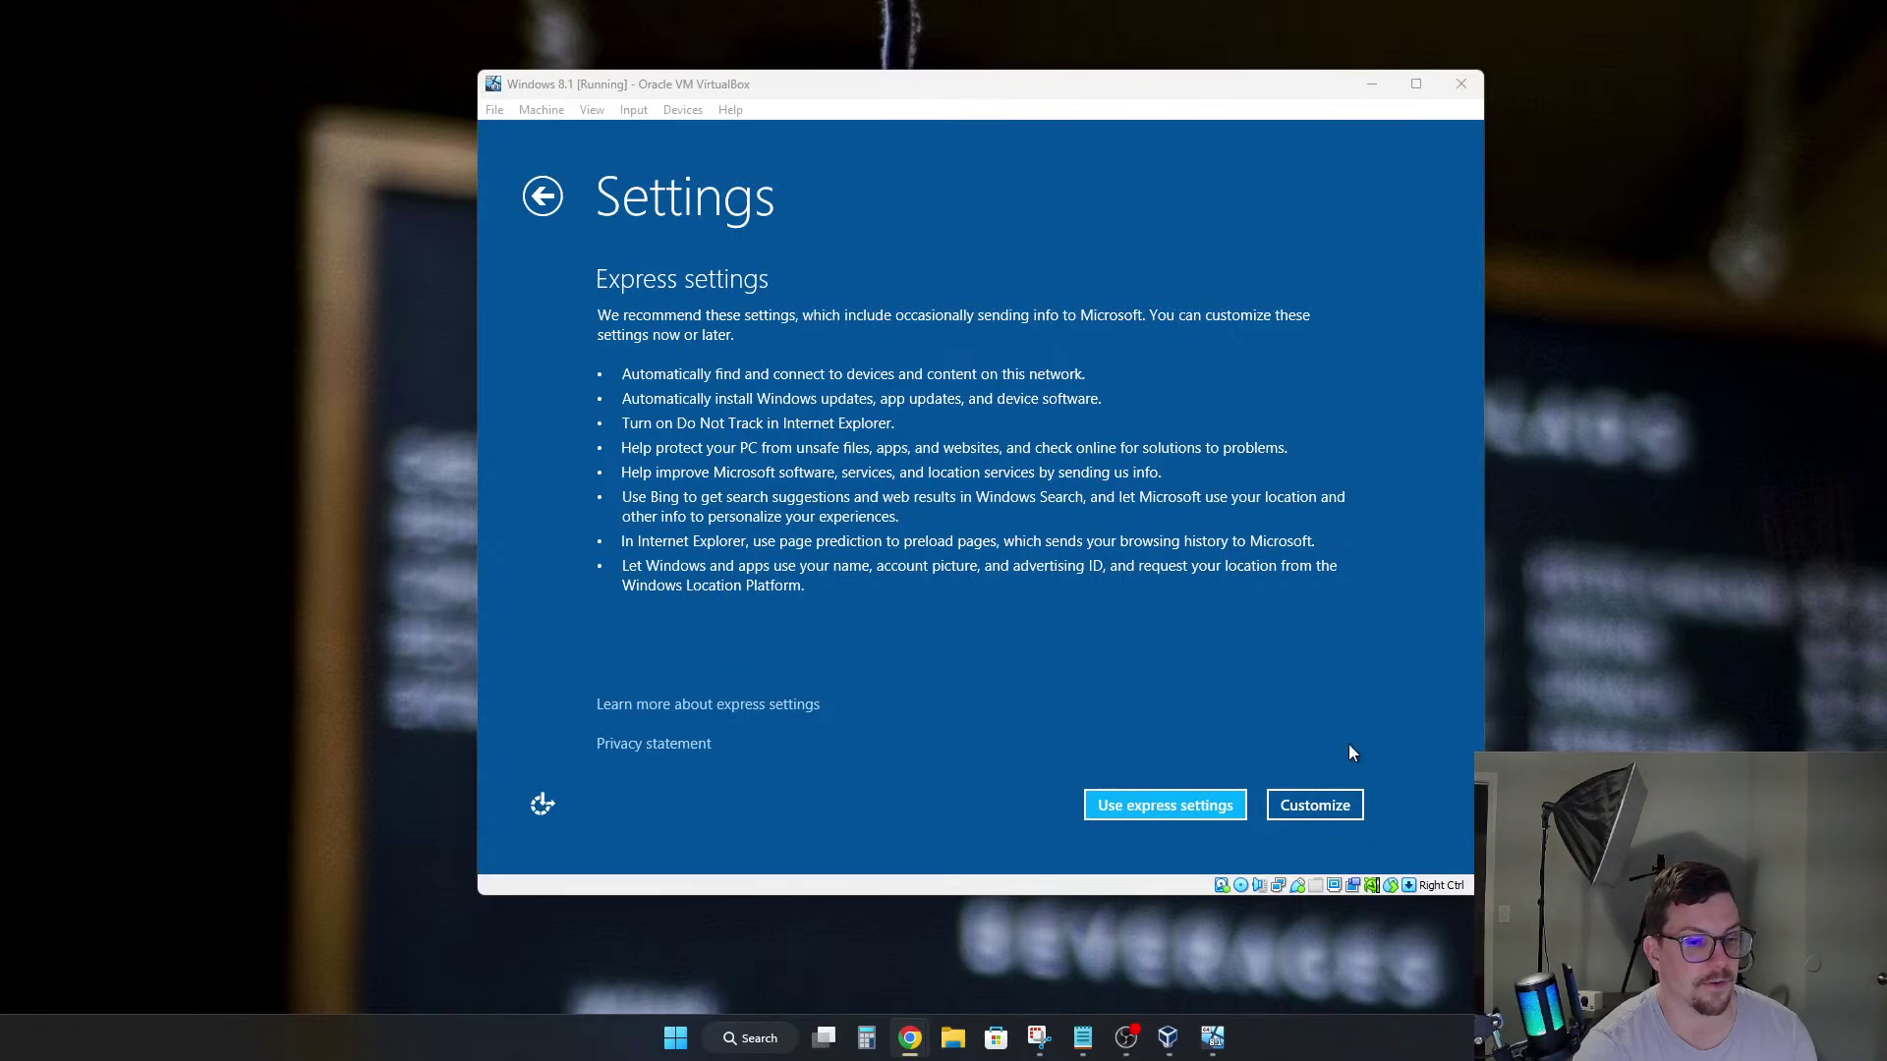
{"action": "left_click", "coordinate": [1331, 810]}
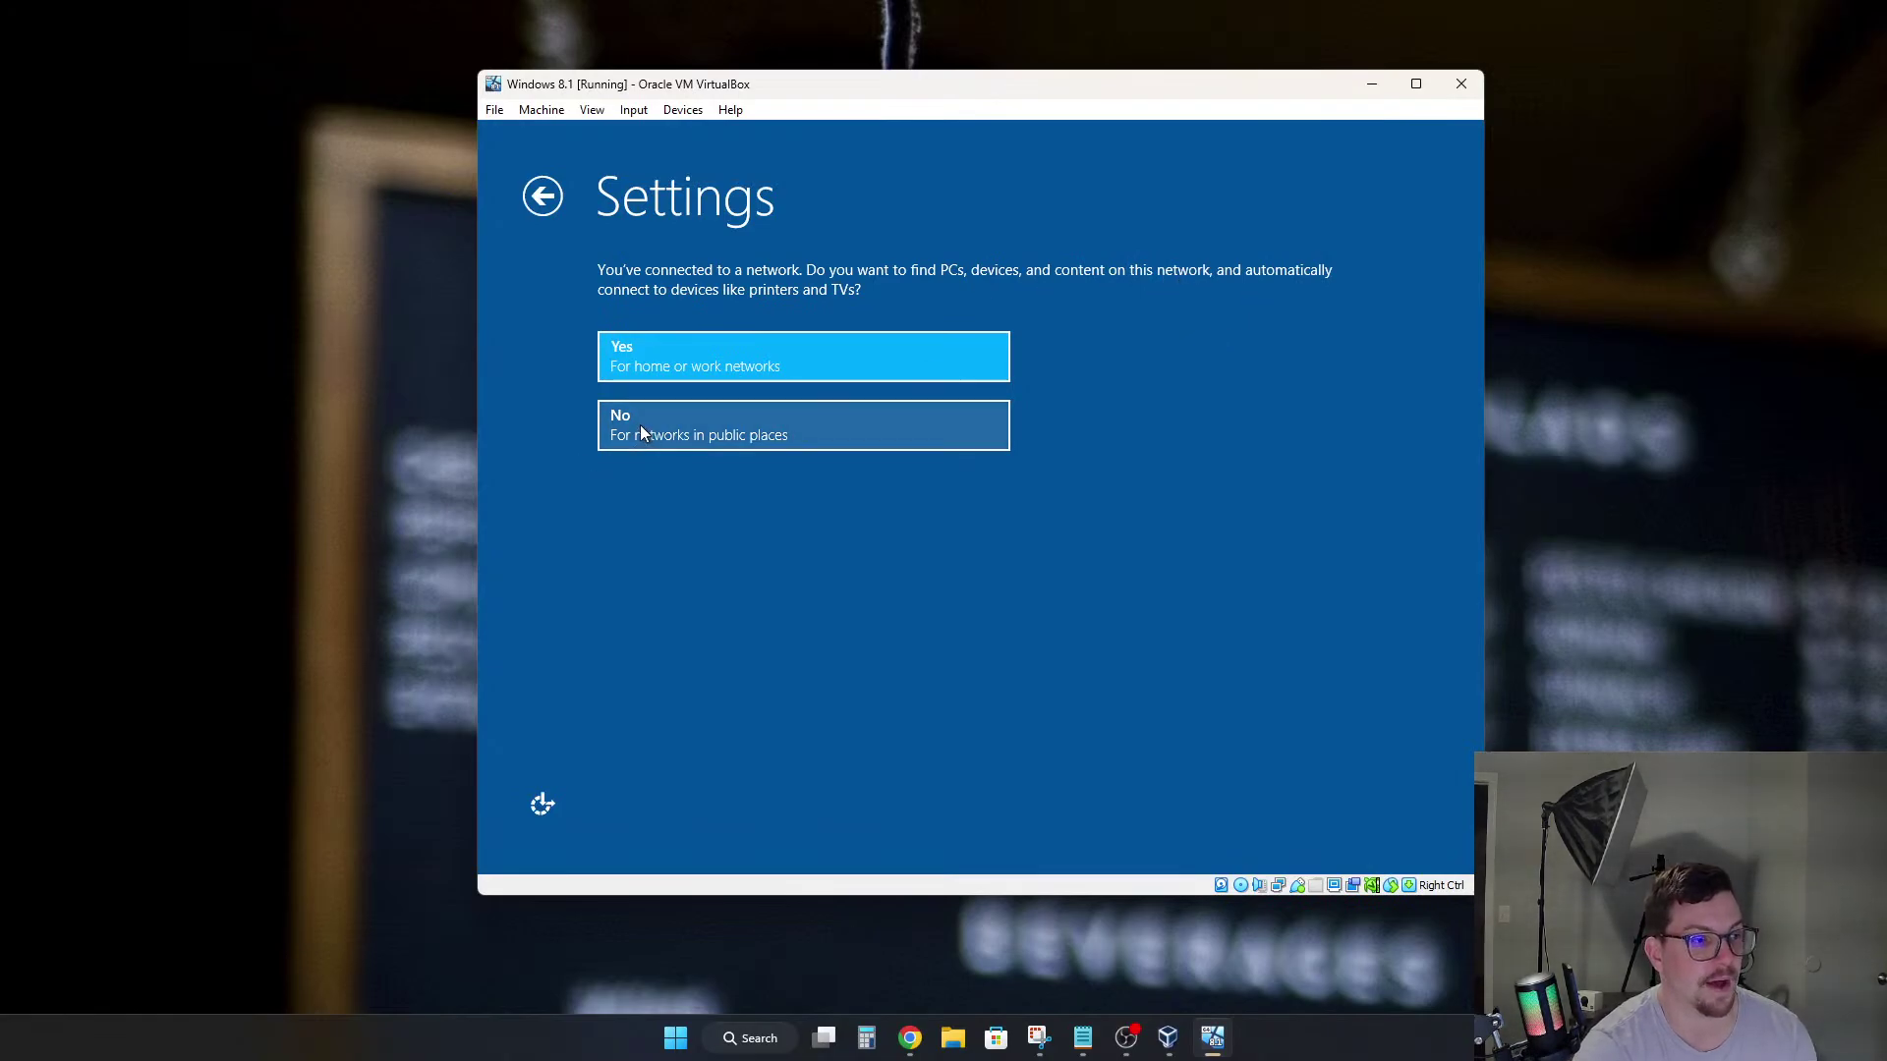
Turn on network sharing and keep recommended updates and automatic driver downloads.
{"action": "left_click", "coordinate": [697, 357]}
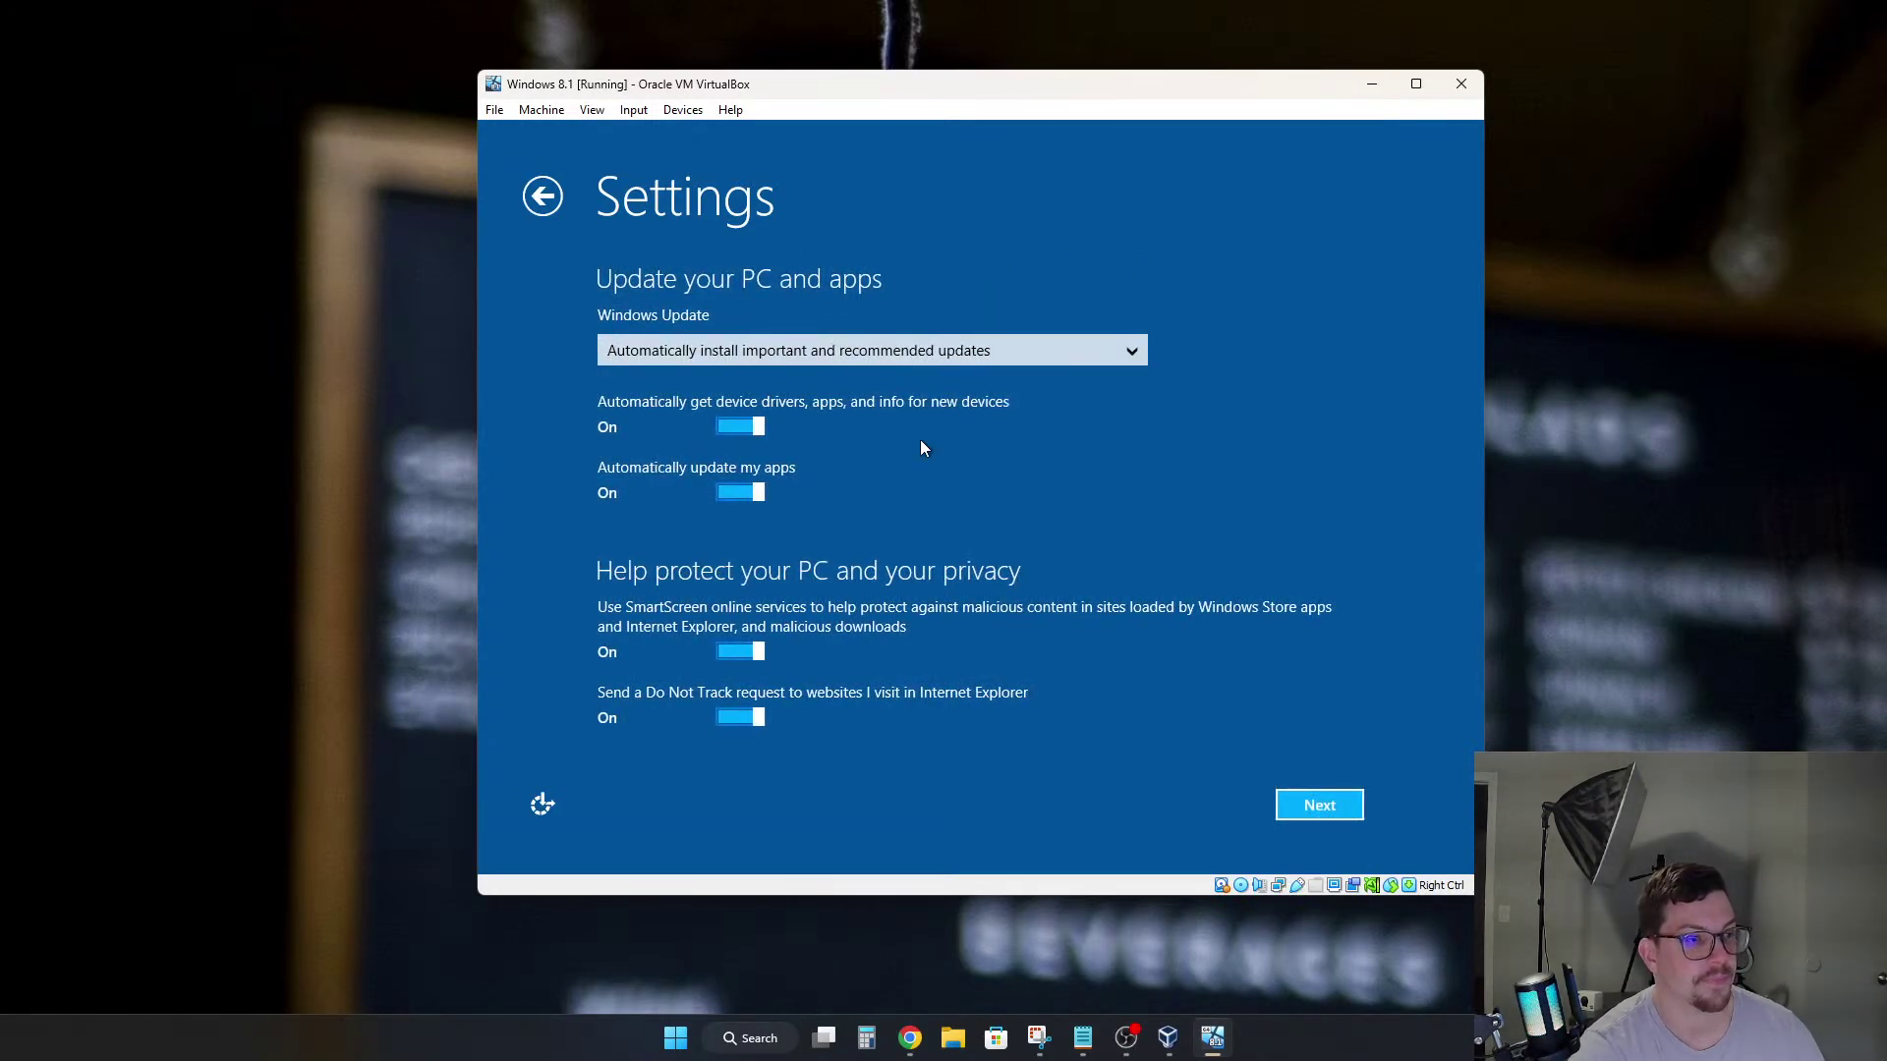
{"action": "left_click", "coordinate": [788, 352]}
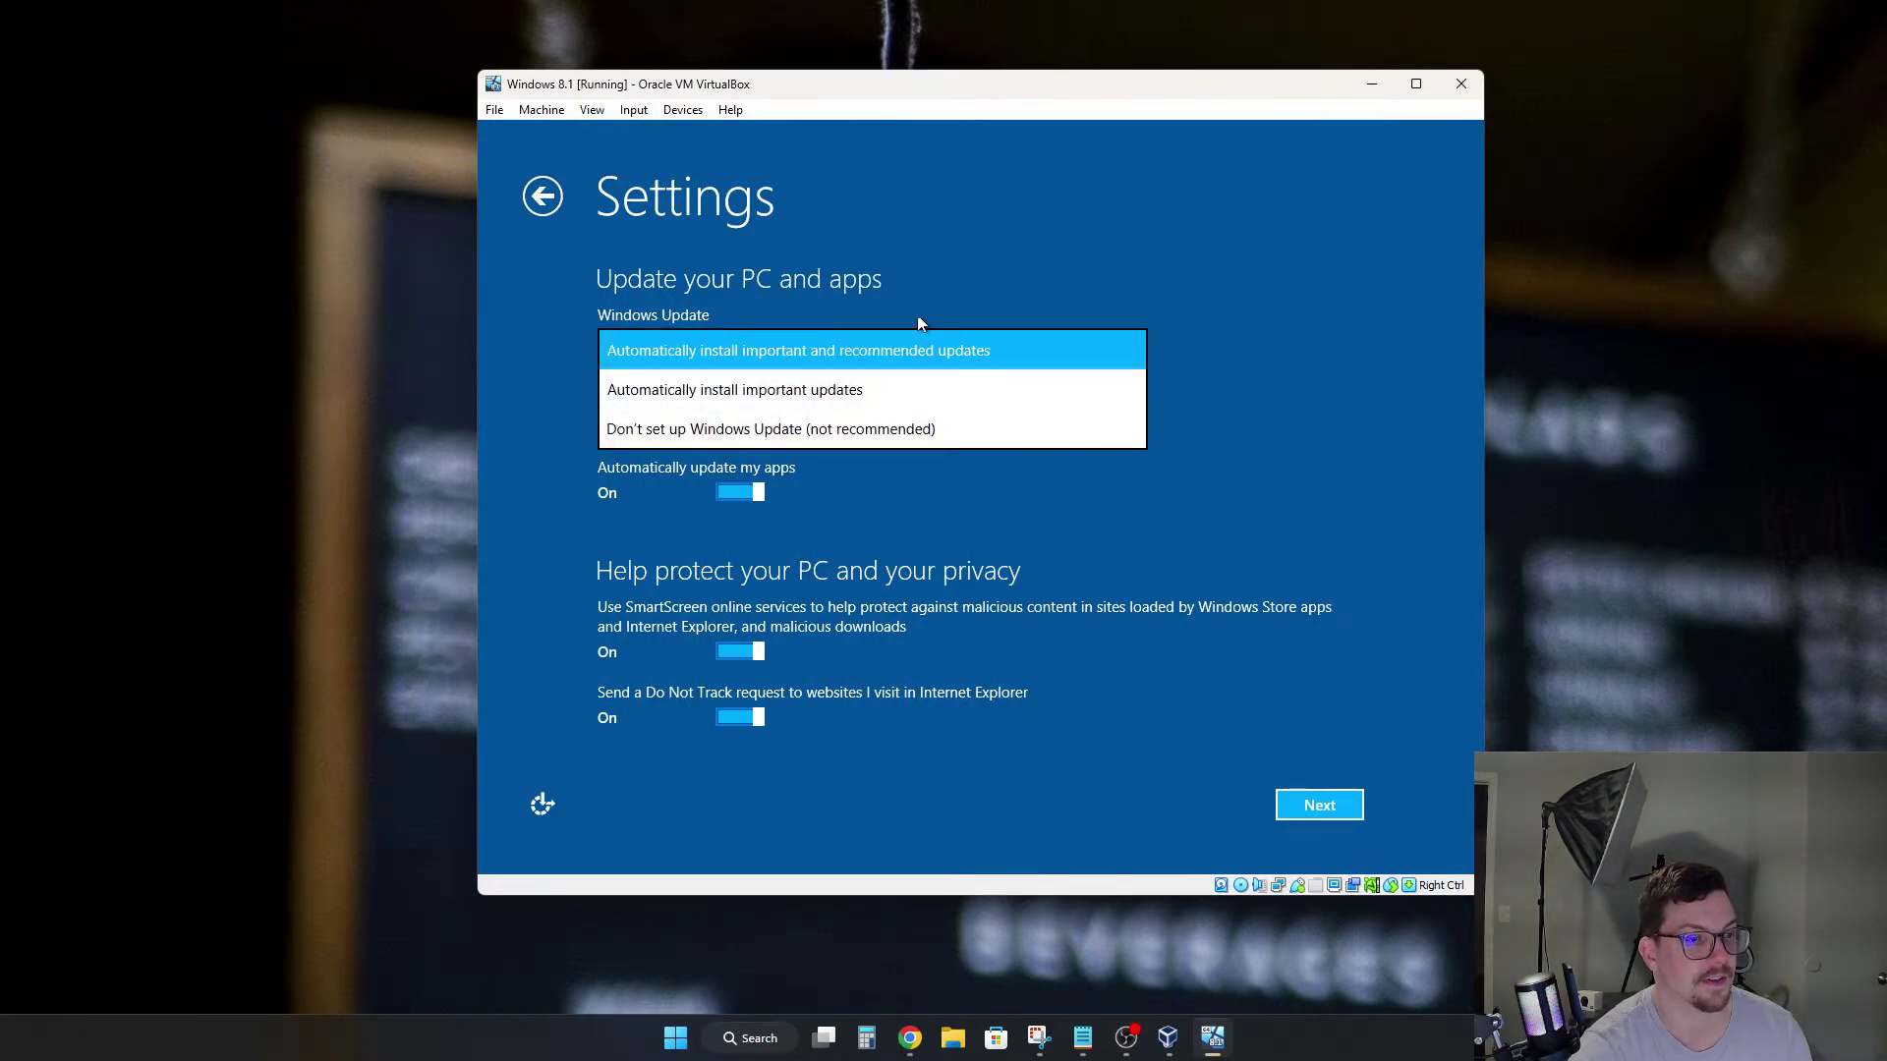
{"action": "left_click", "coordinate": [1026, 340]}
{"action": "left_click", "coordinate": [783, 358]}
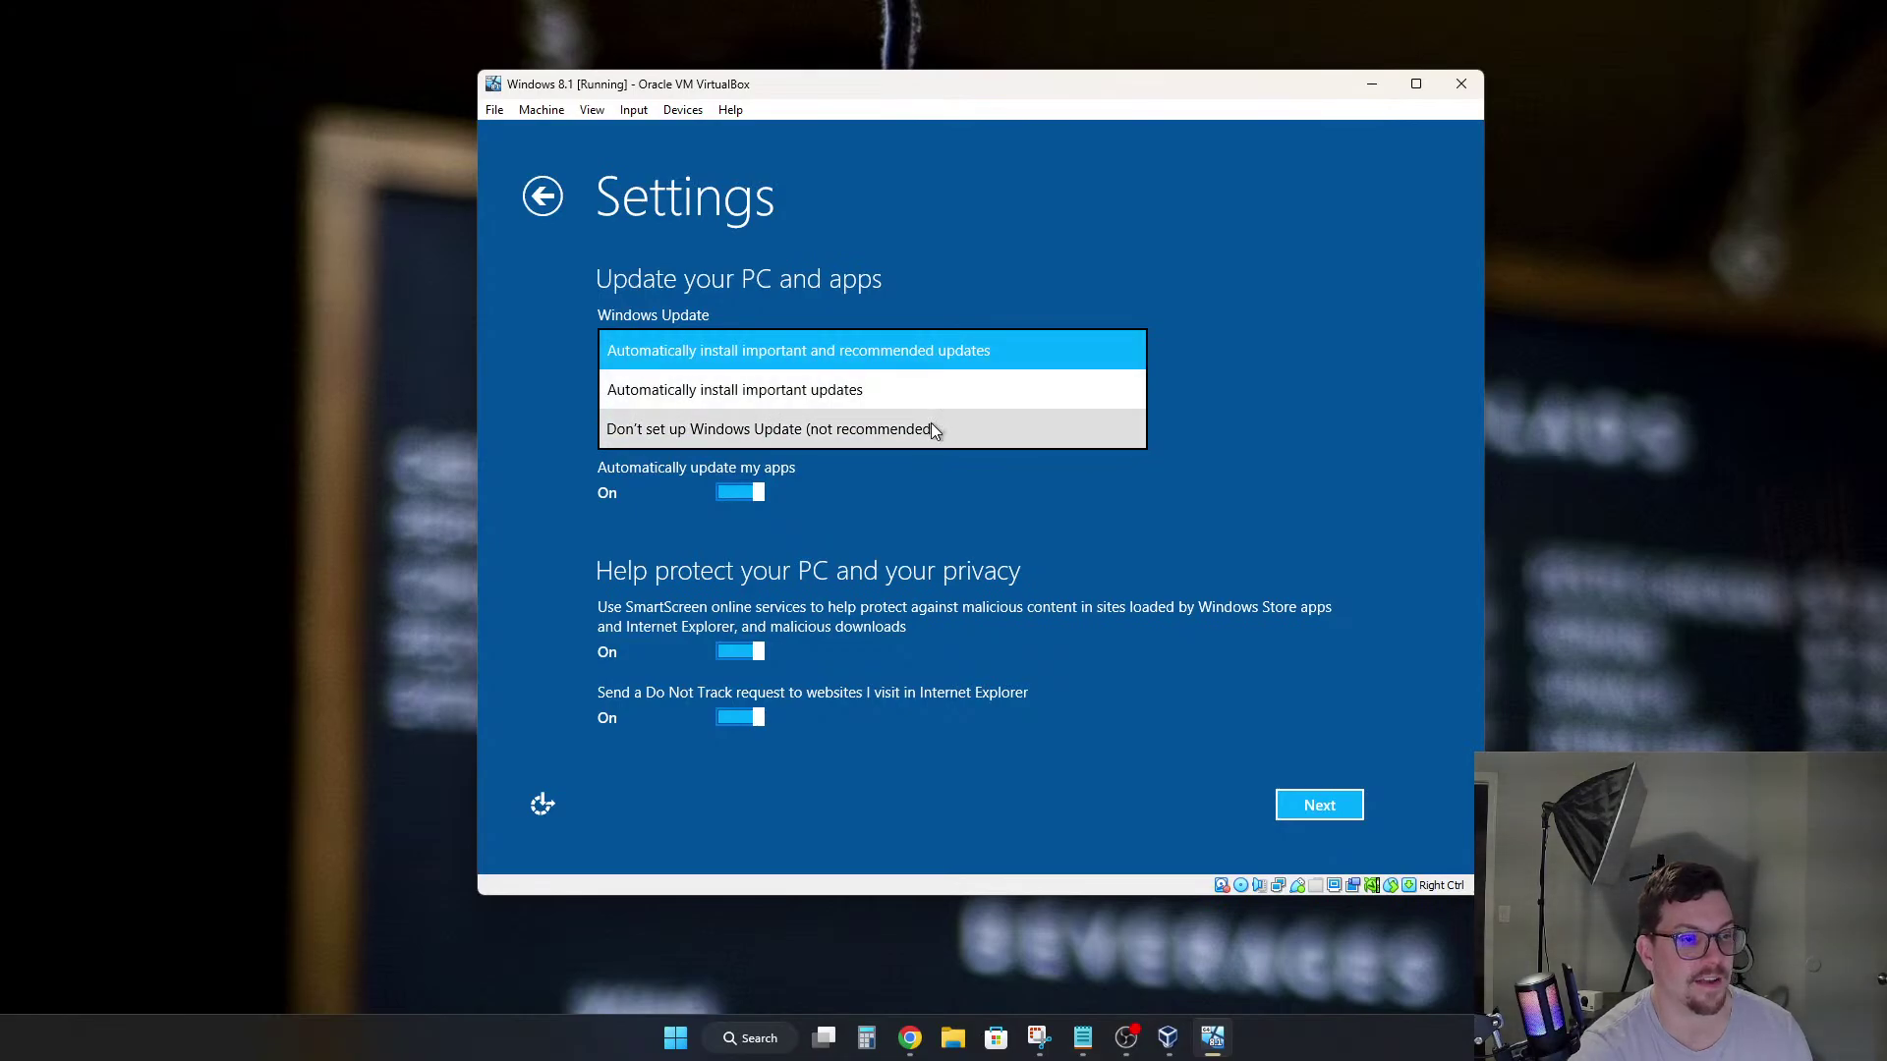
{"action": "left_click", "coordinate": [1069, 358]}
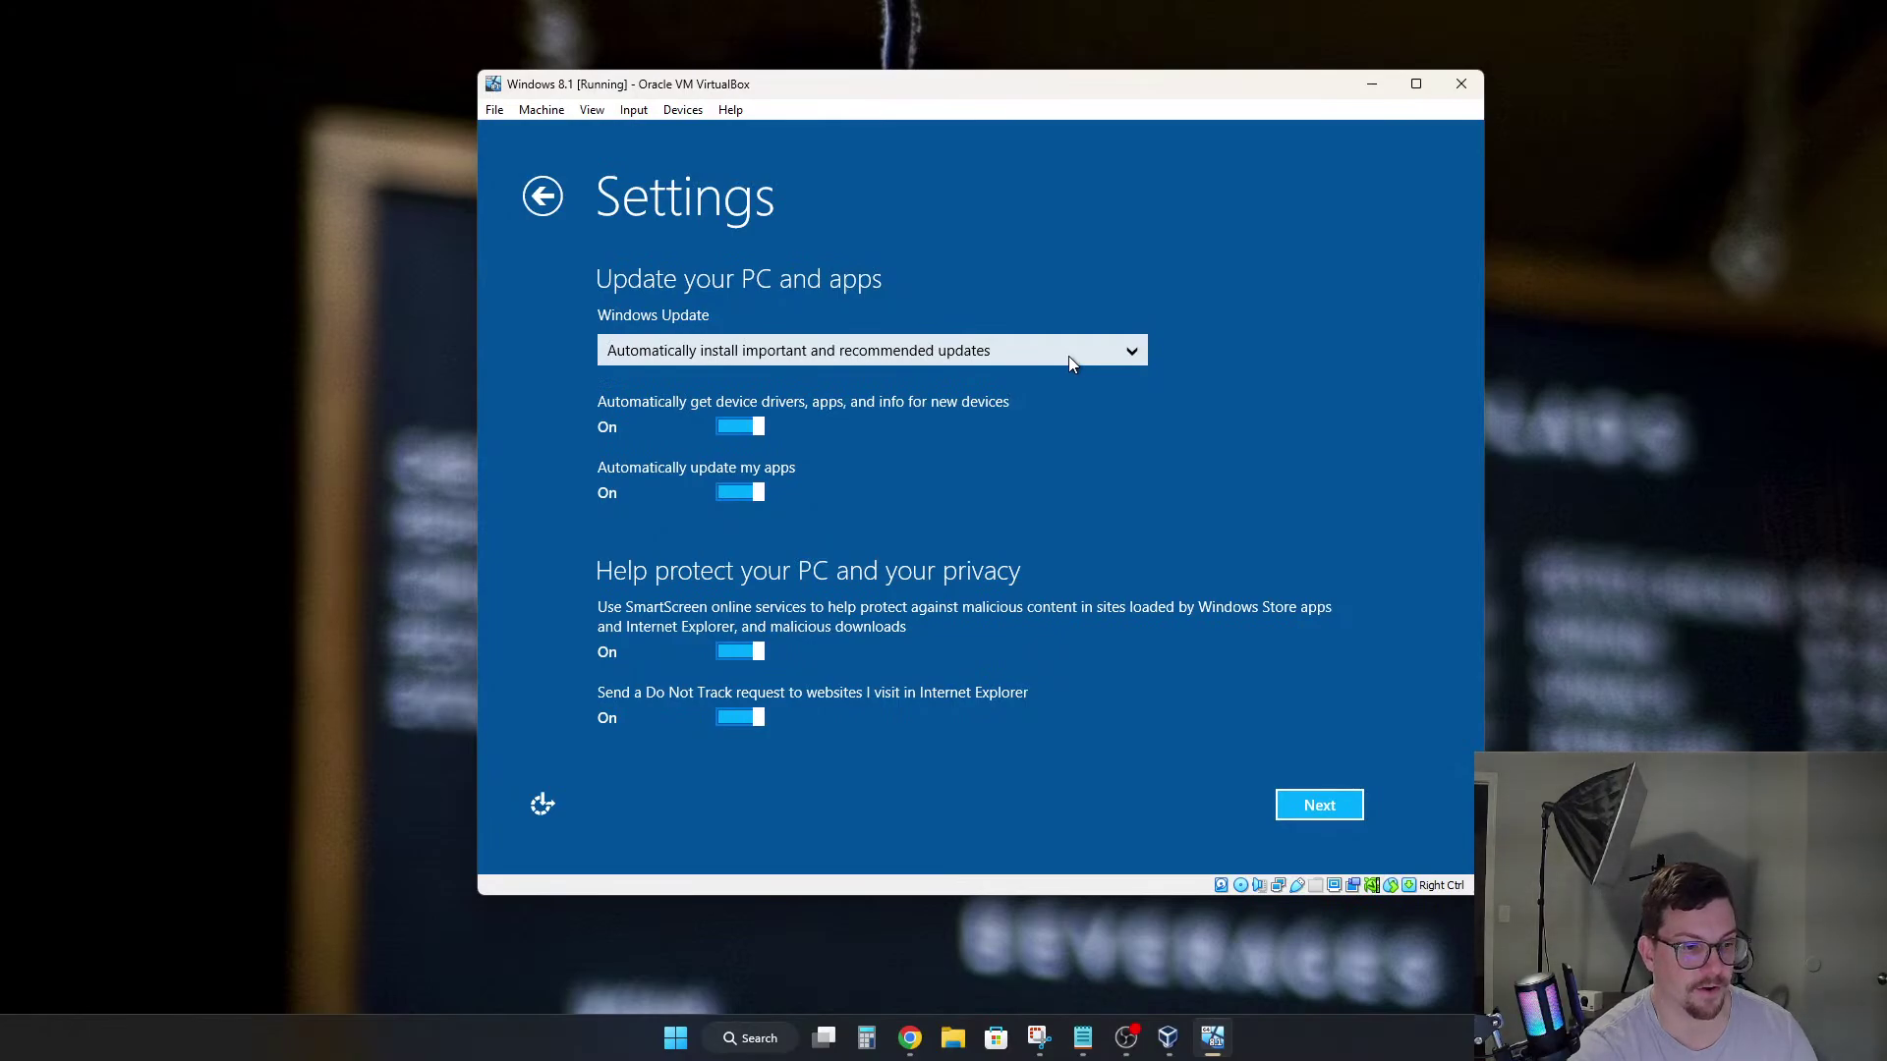
{"action": "left_click", "coordinate": [739, 428]}
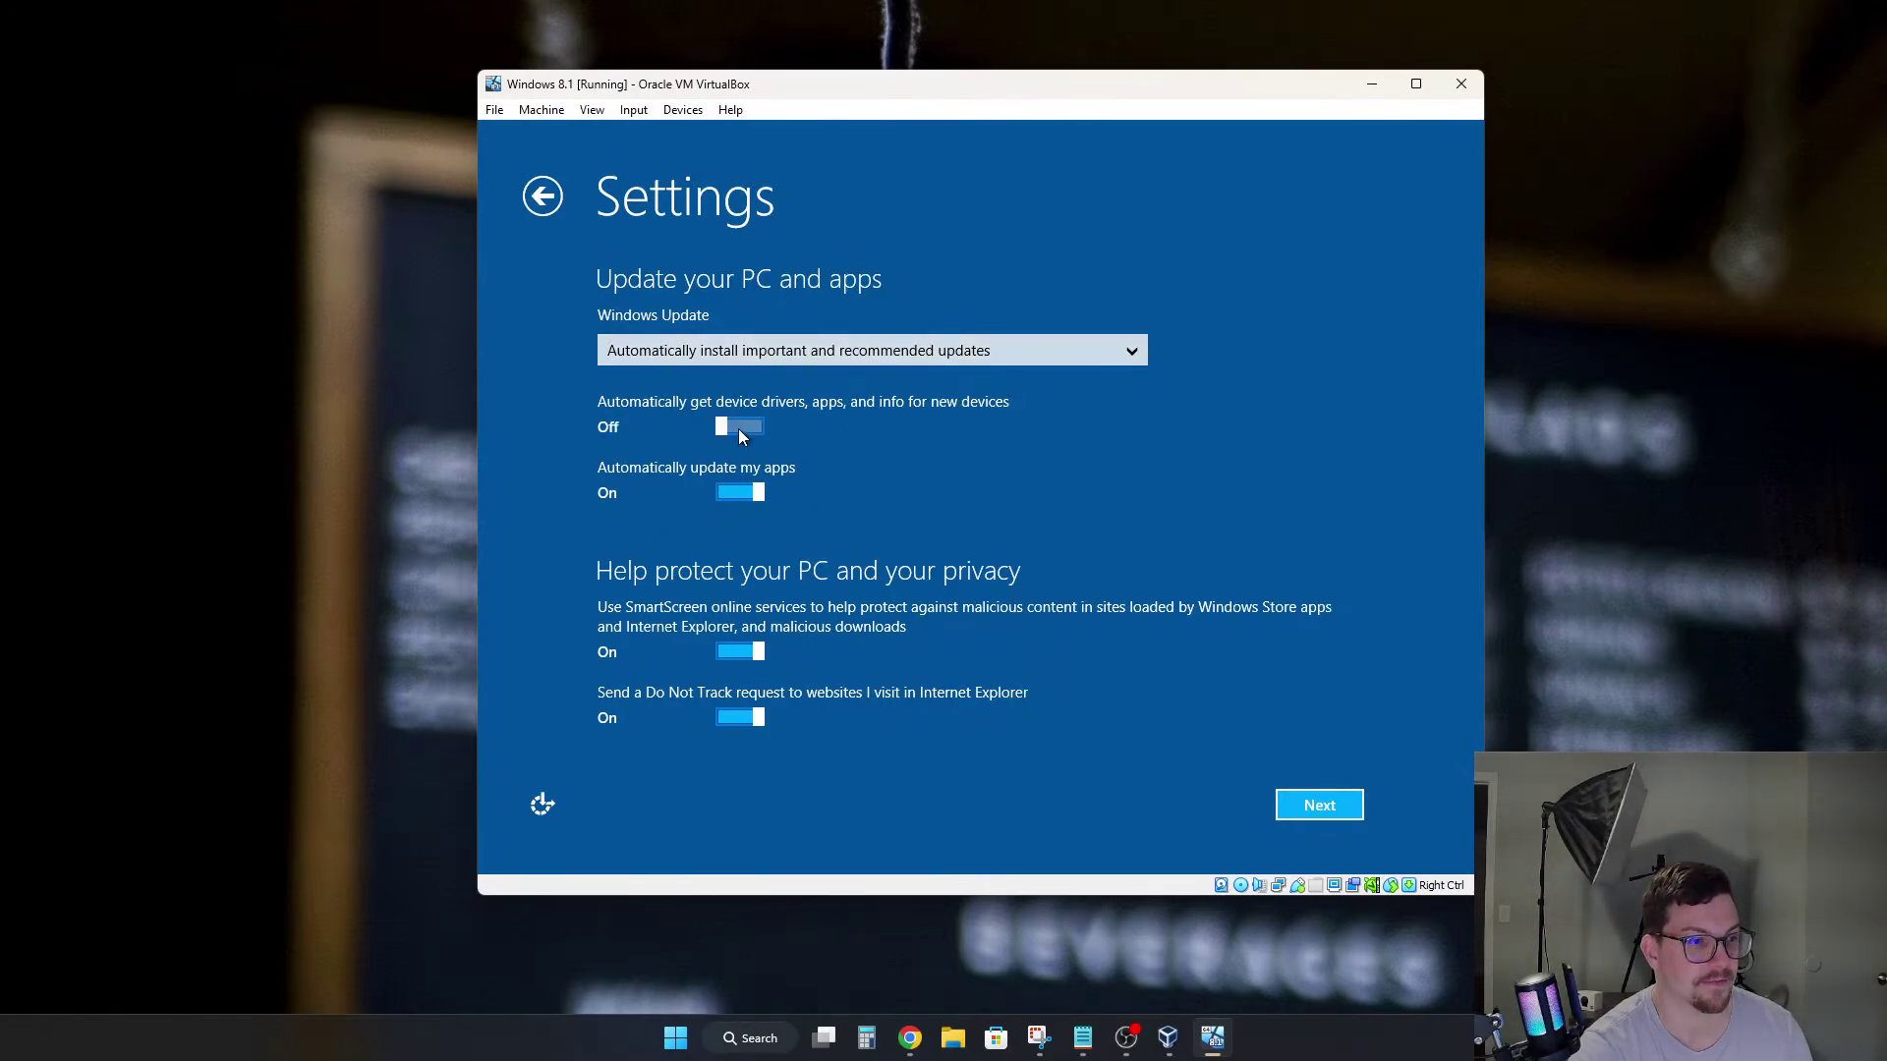
{"action": "left_click", "coordinate": [739, 429]}
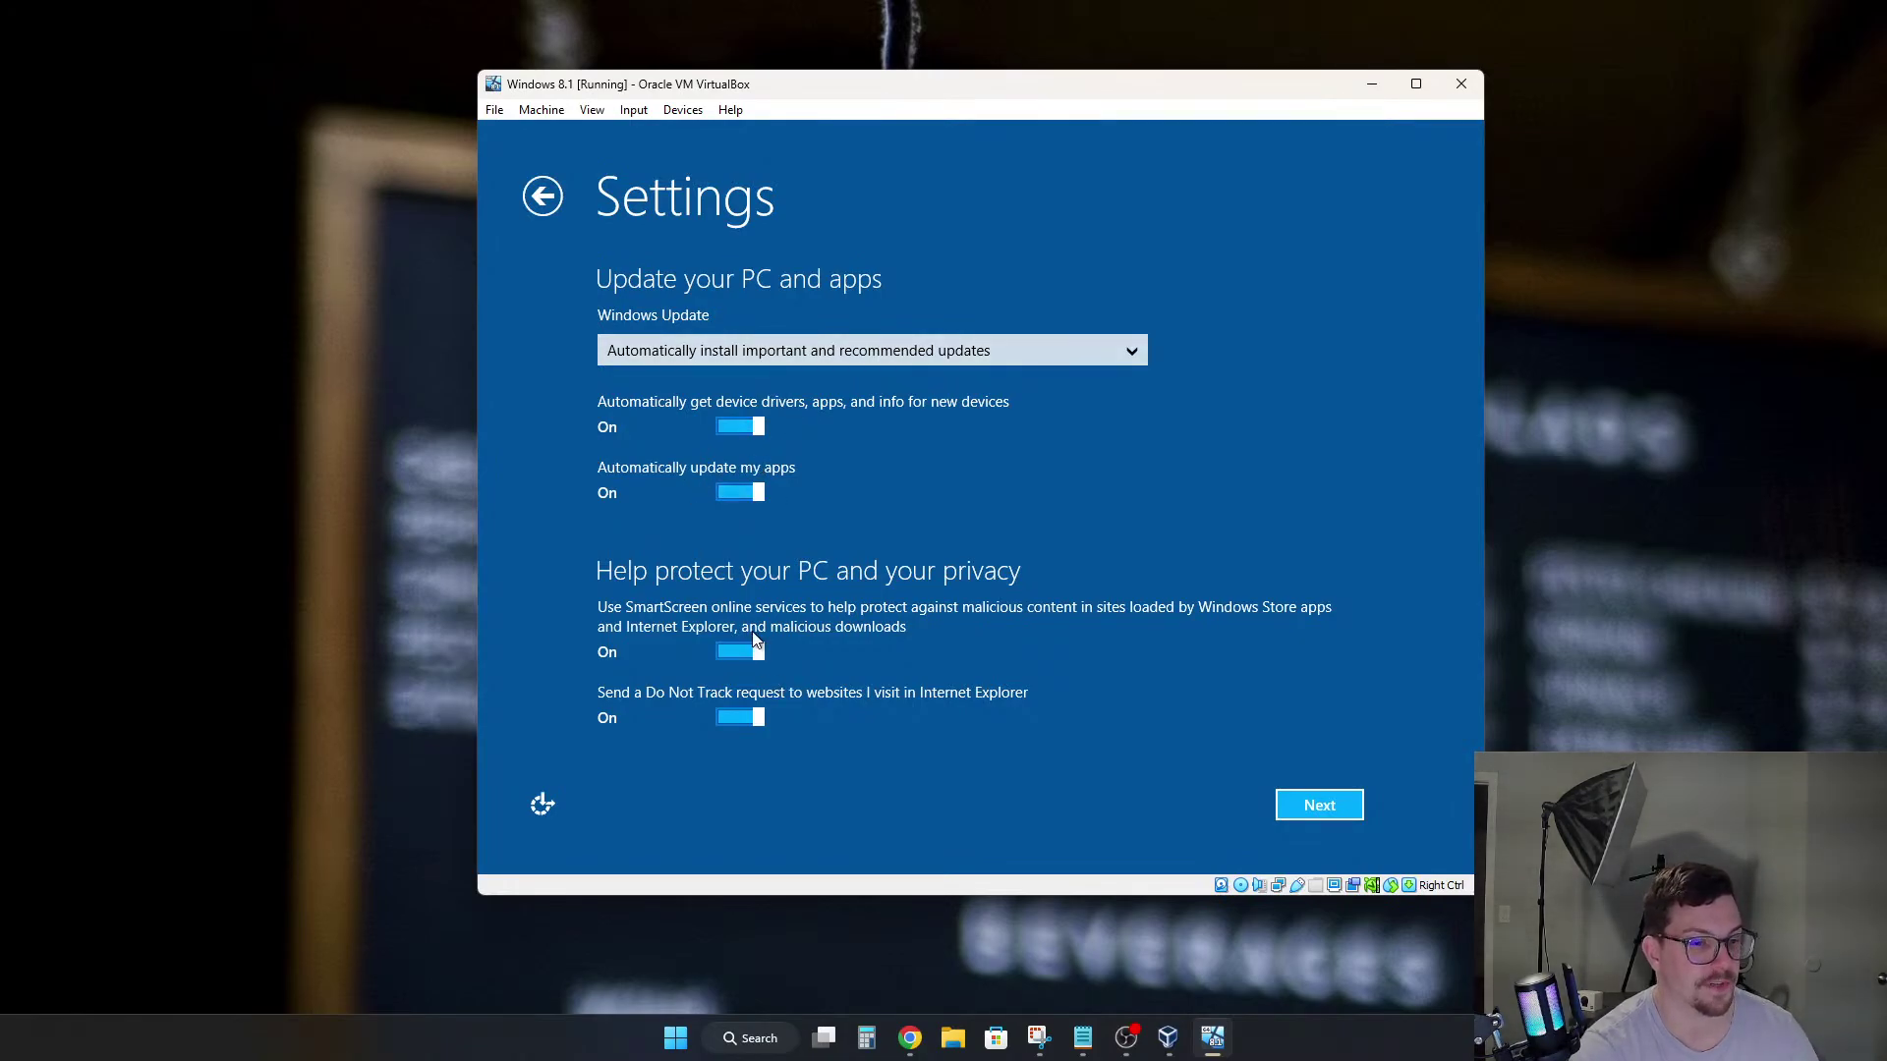
Accept the default update, privacy, error reporting and sharing settings to reach sign-in.
{"action": "left_click", "coordinate": [1299, 806]}
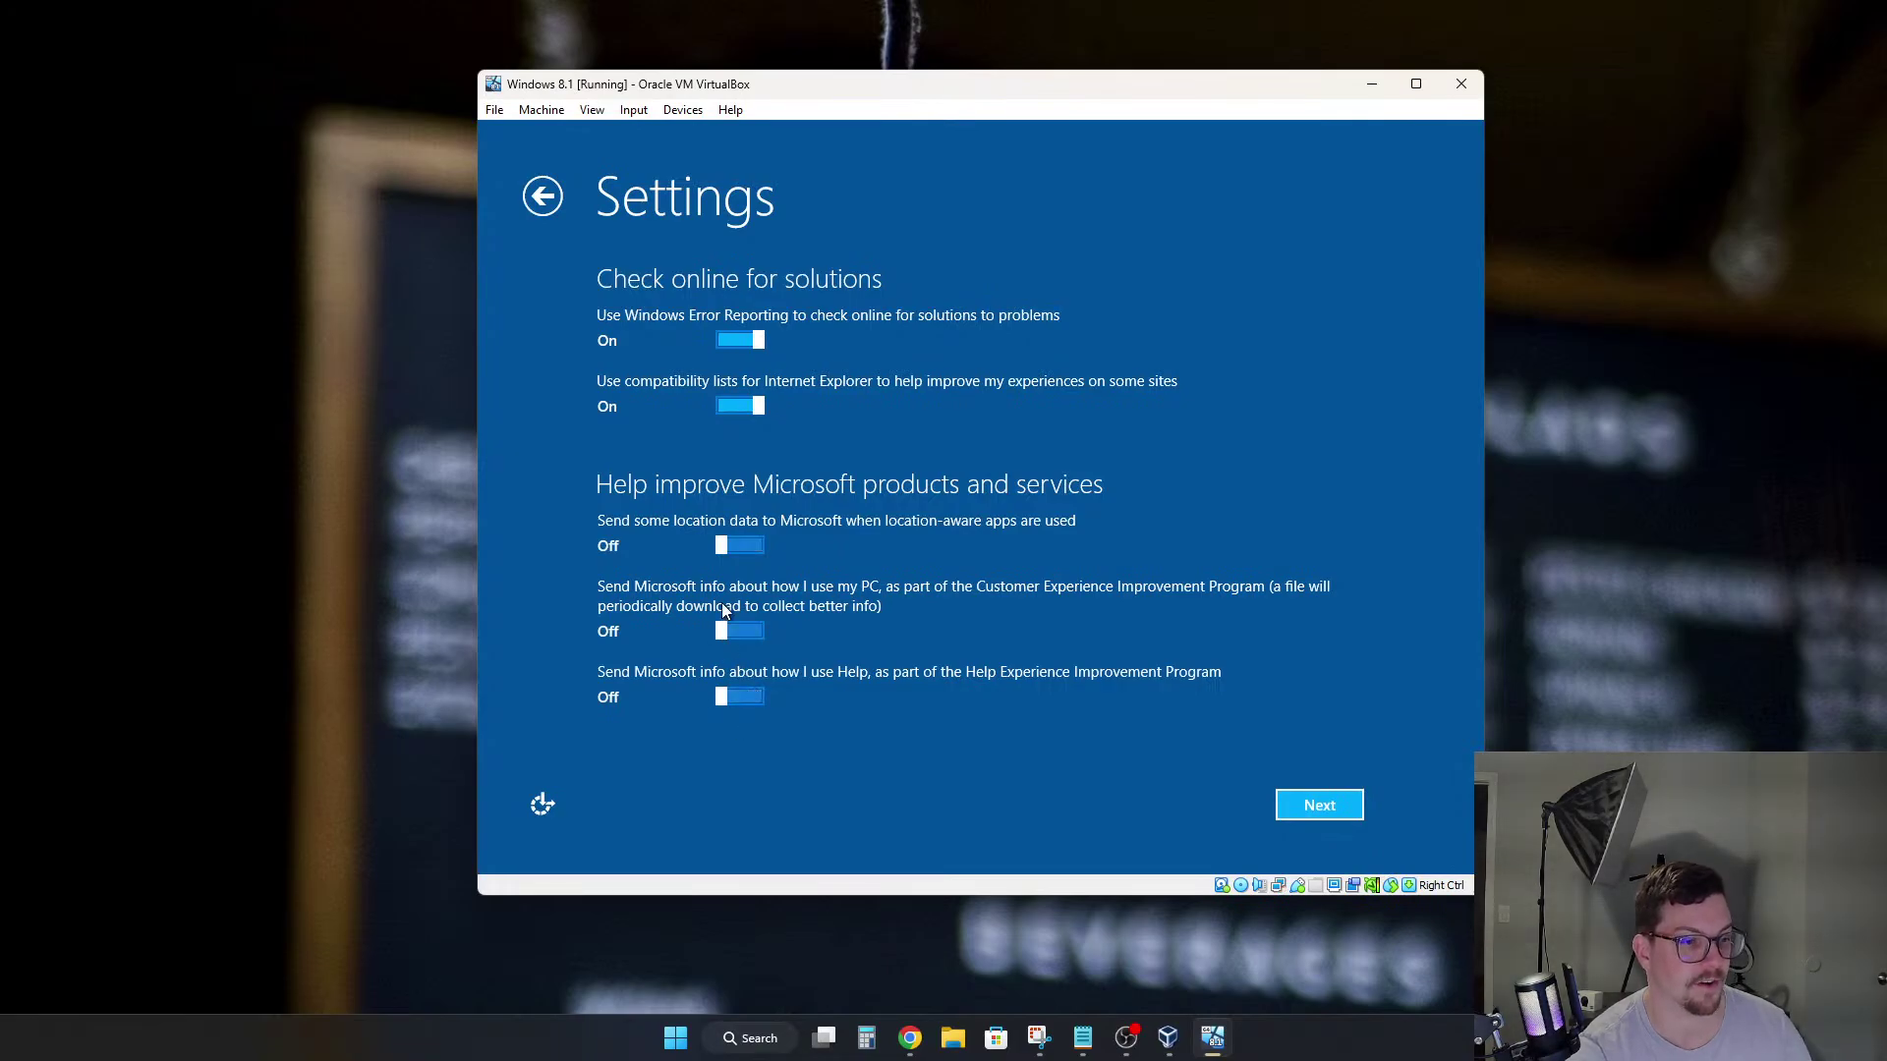
{"action": "left_click", "coordinate": [1287, 802]}
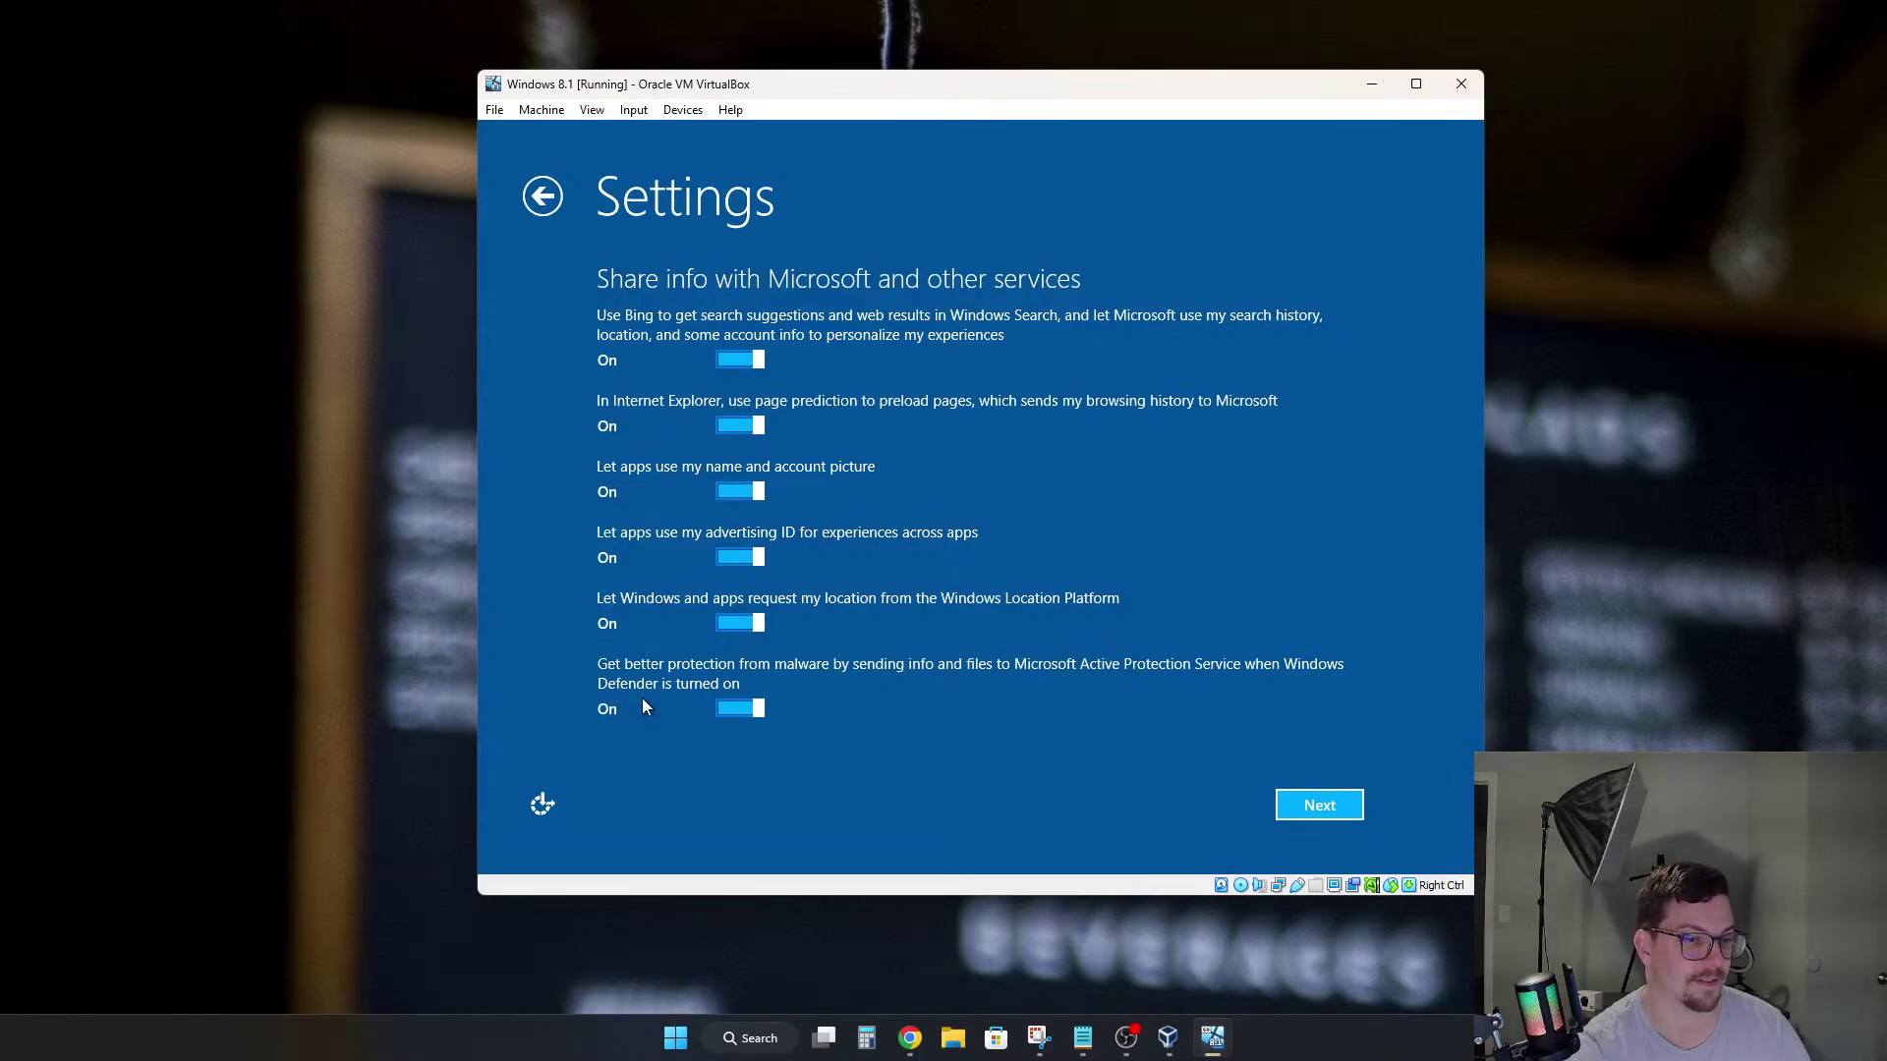
{"action": "left_click", "coordinate": [1317, 804]}
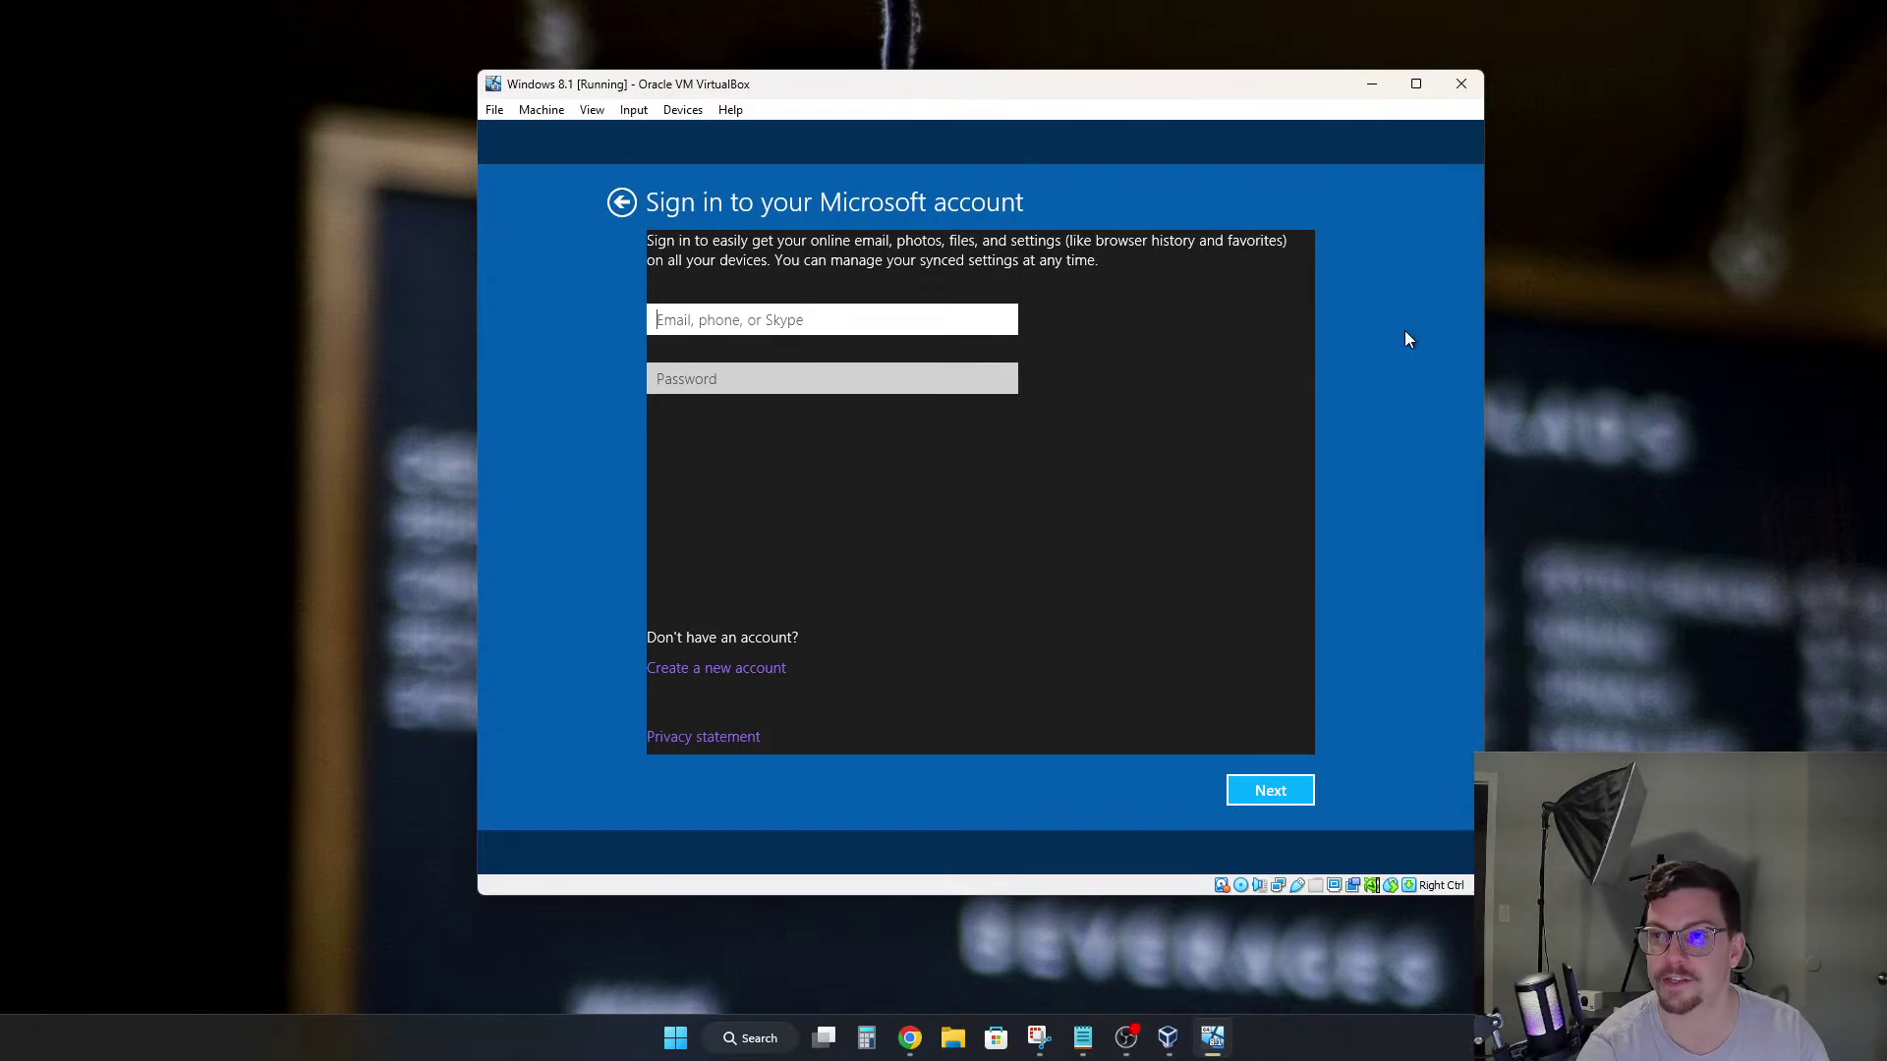
Release the VM keyboard and drag Chrome's intowindows article over VirtualBox.
{"action": "key", "text": "alt+Tab"}
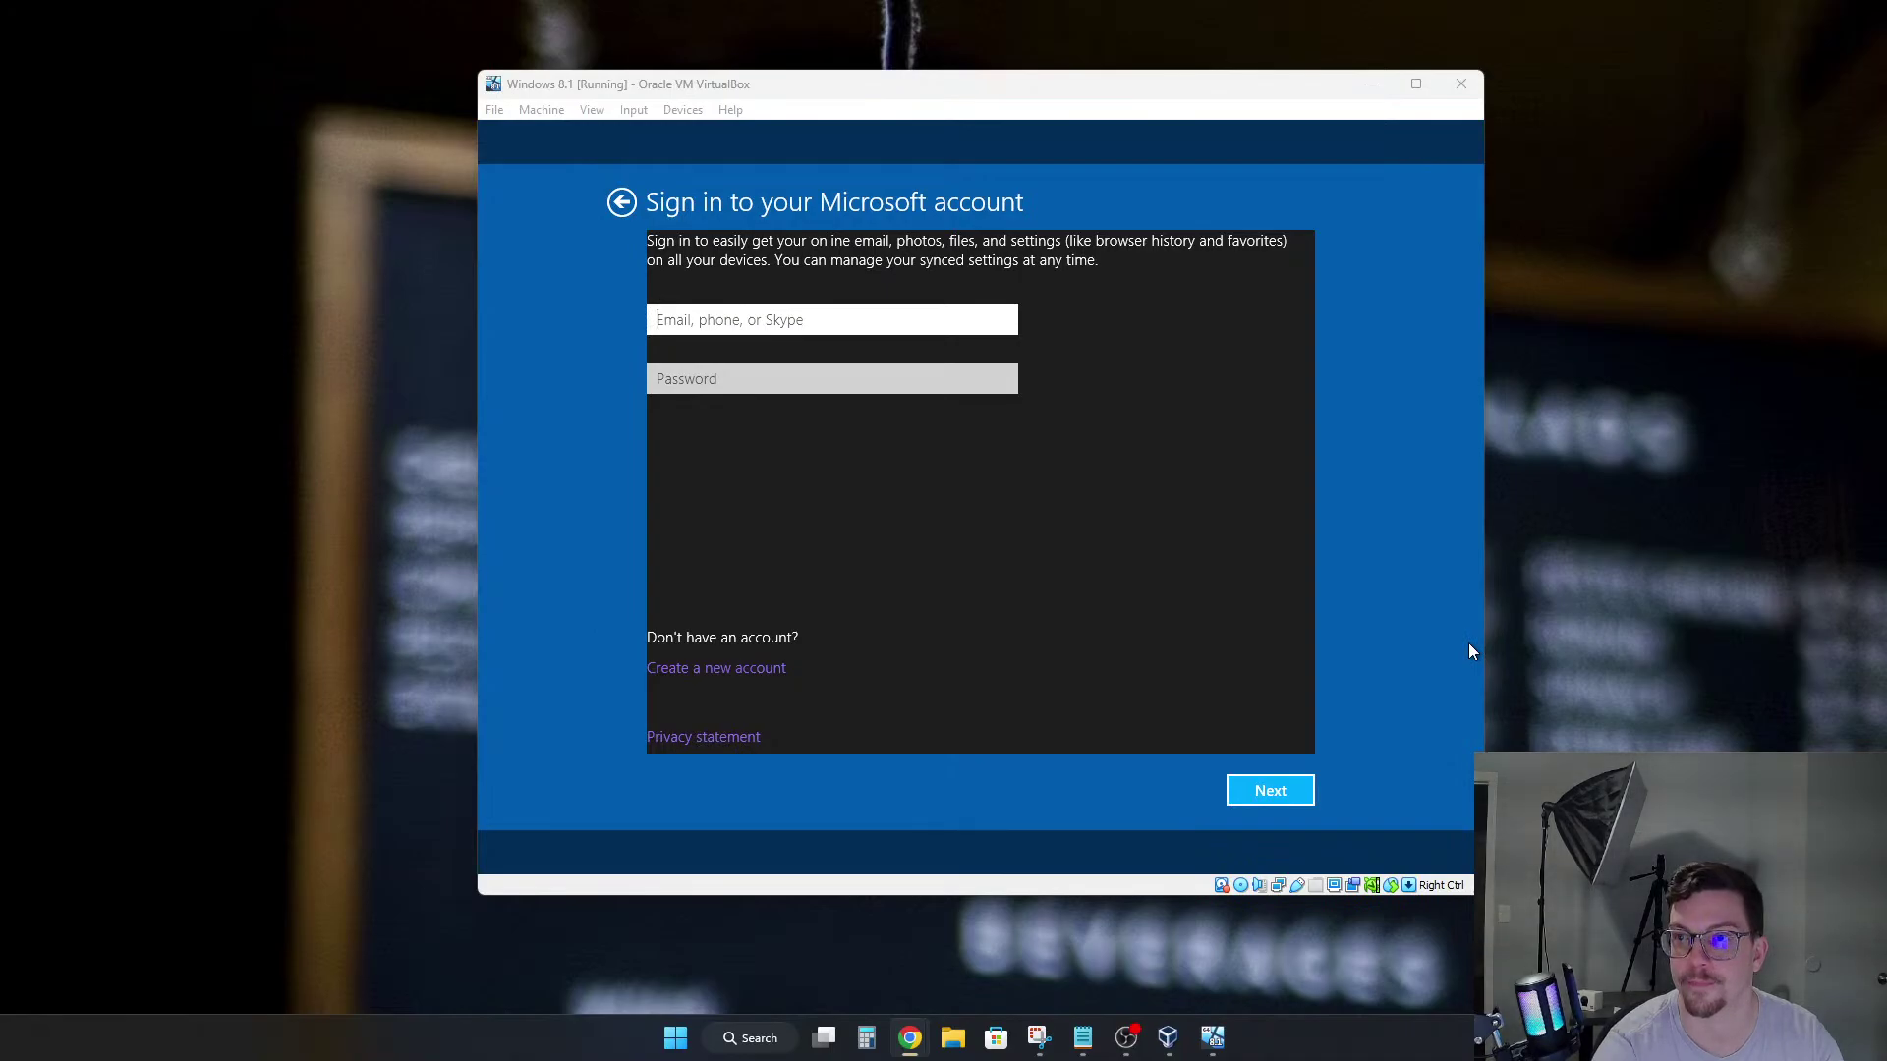
{"action": "left_click_drag", "start_coordinate": [1886, 491], "coordinate": [968, 0]}
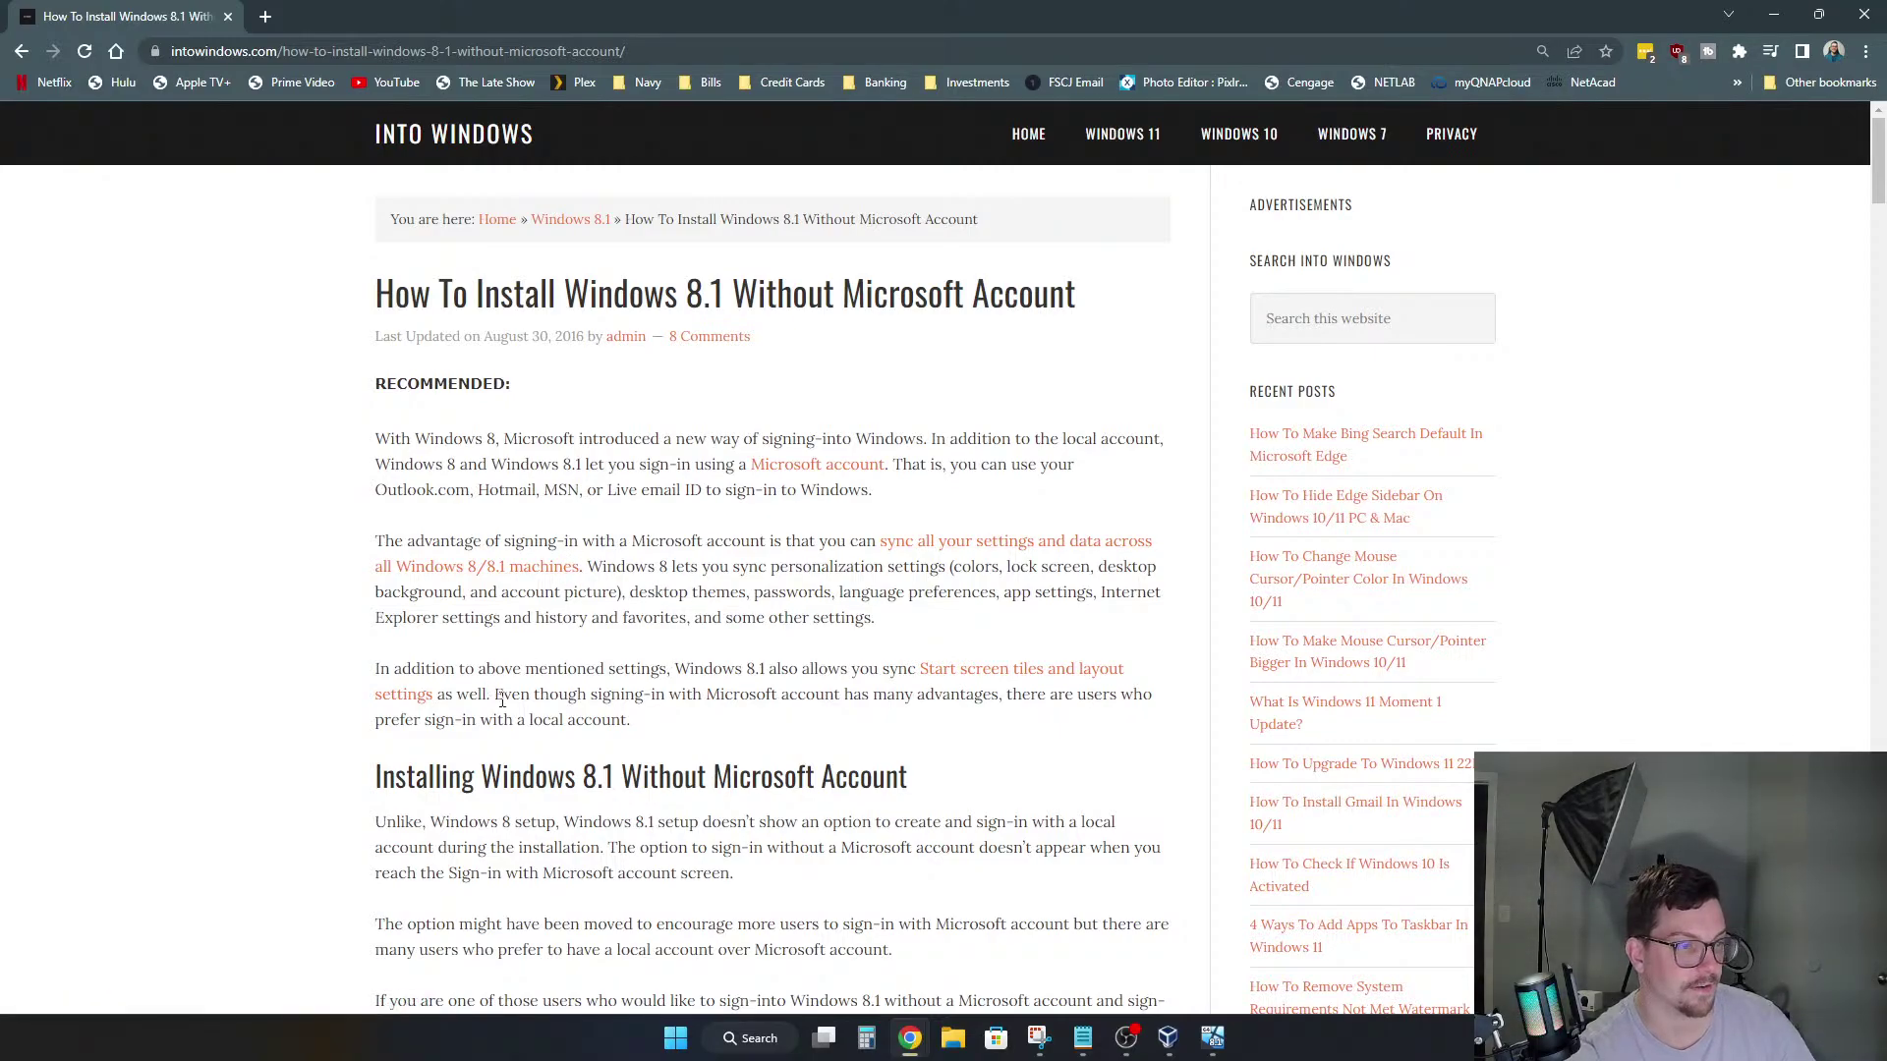
Read Steps 2 and 3 of the intowindows article, then return to the VM and choose Create a new account.
{"action": "scroll", "coordinate": [495, 690], "scroll_direction": "down", "scroll_amount": 3}
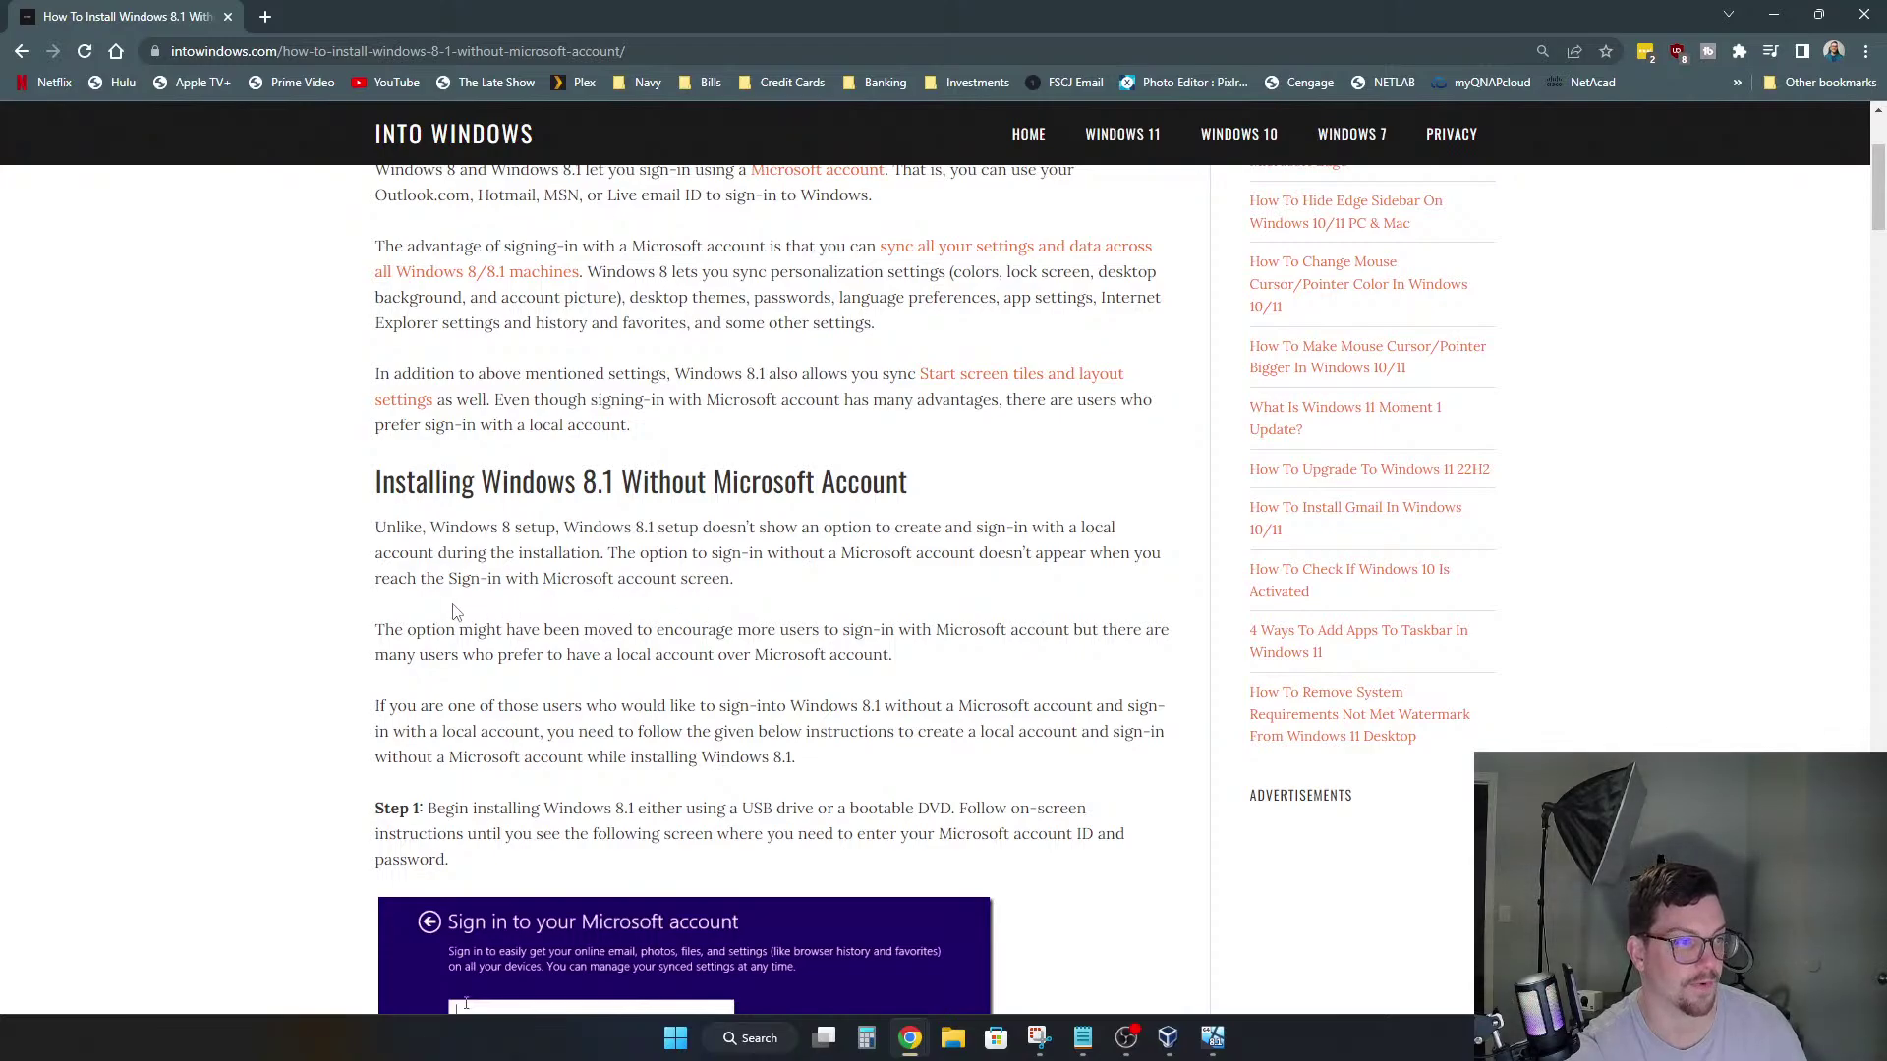
{"action": "scroll", "coordinate": [594, 610], "scroll_direction": "down", "scroll_amount": 2}
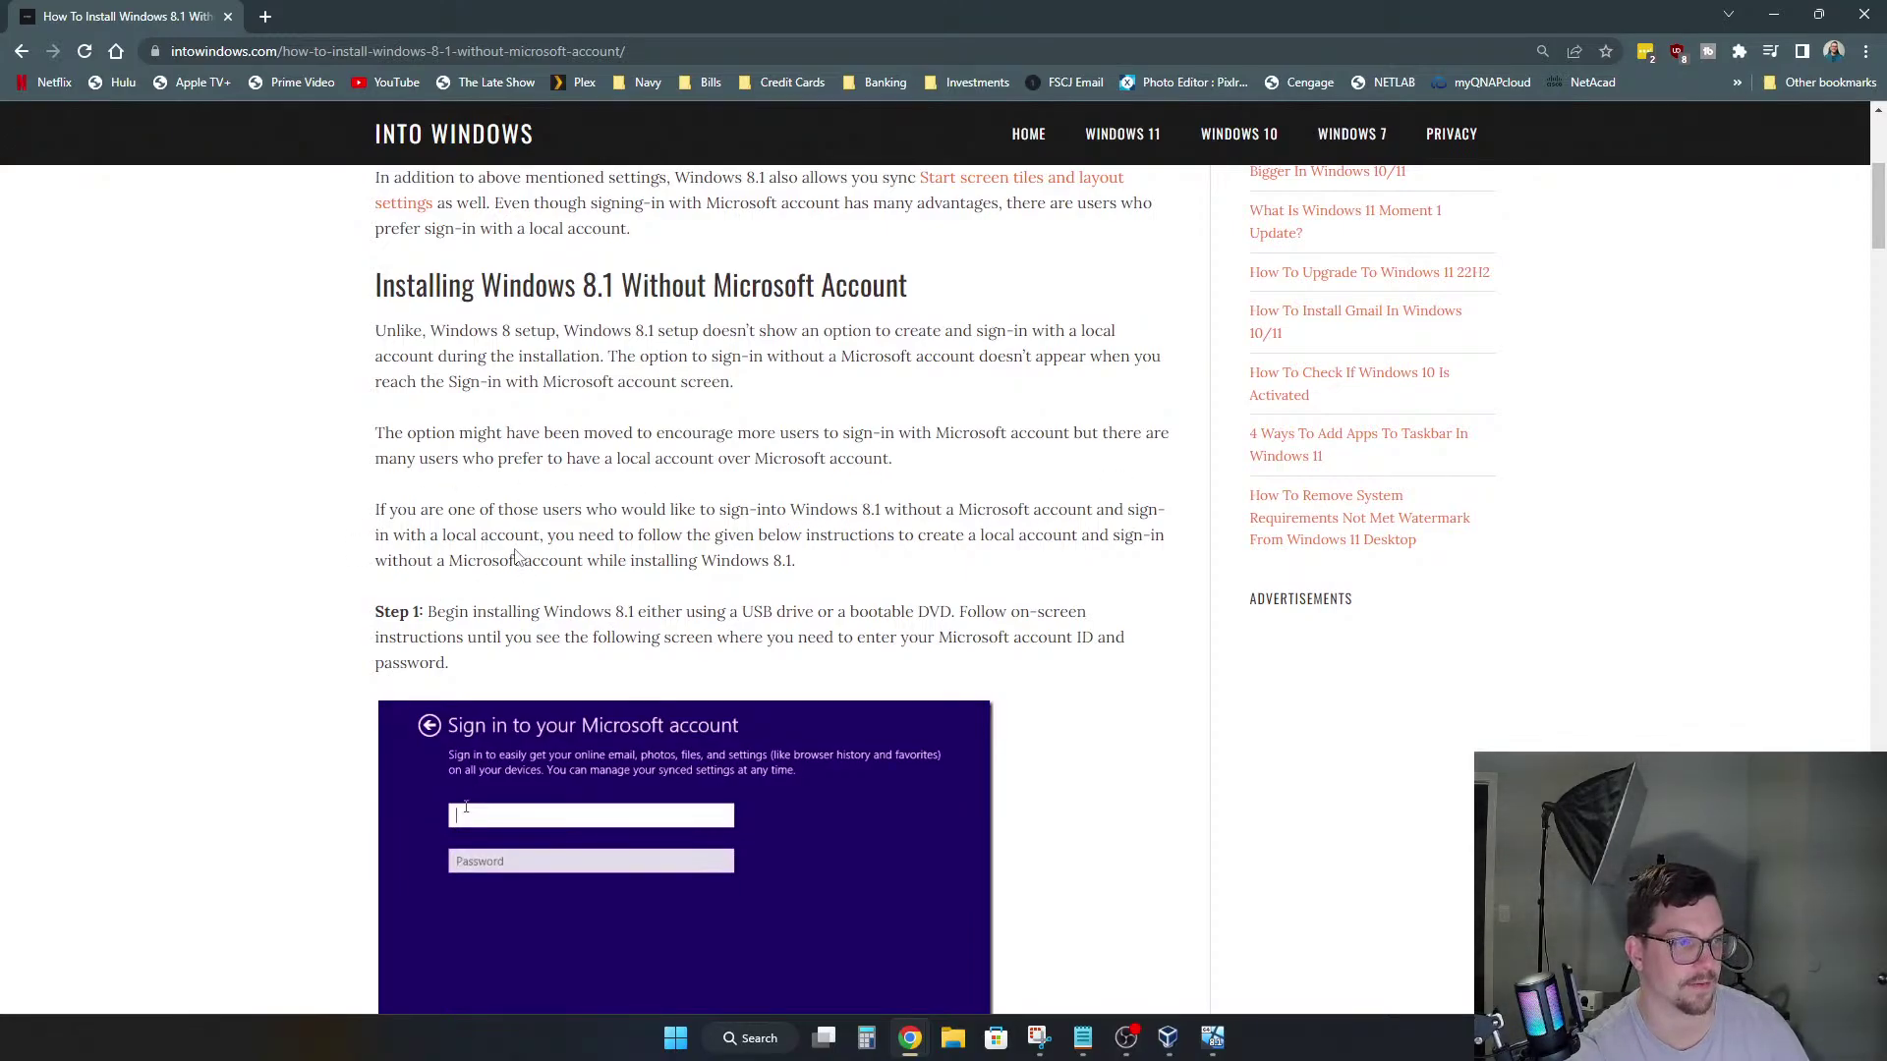
{"action": "scroll", "coordinate": [865, 560], "scroll_direction": "down", "scroll_amount": 2}
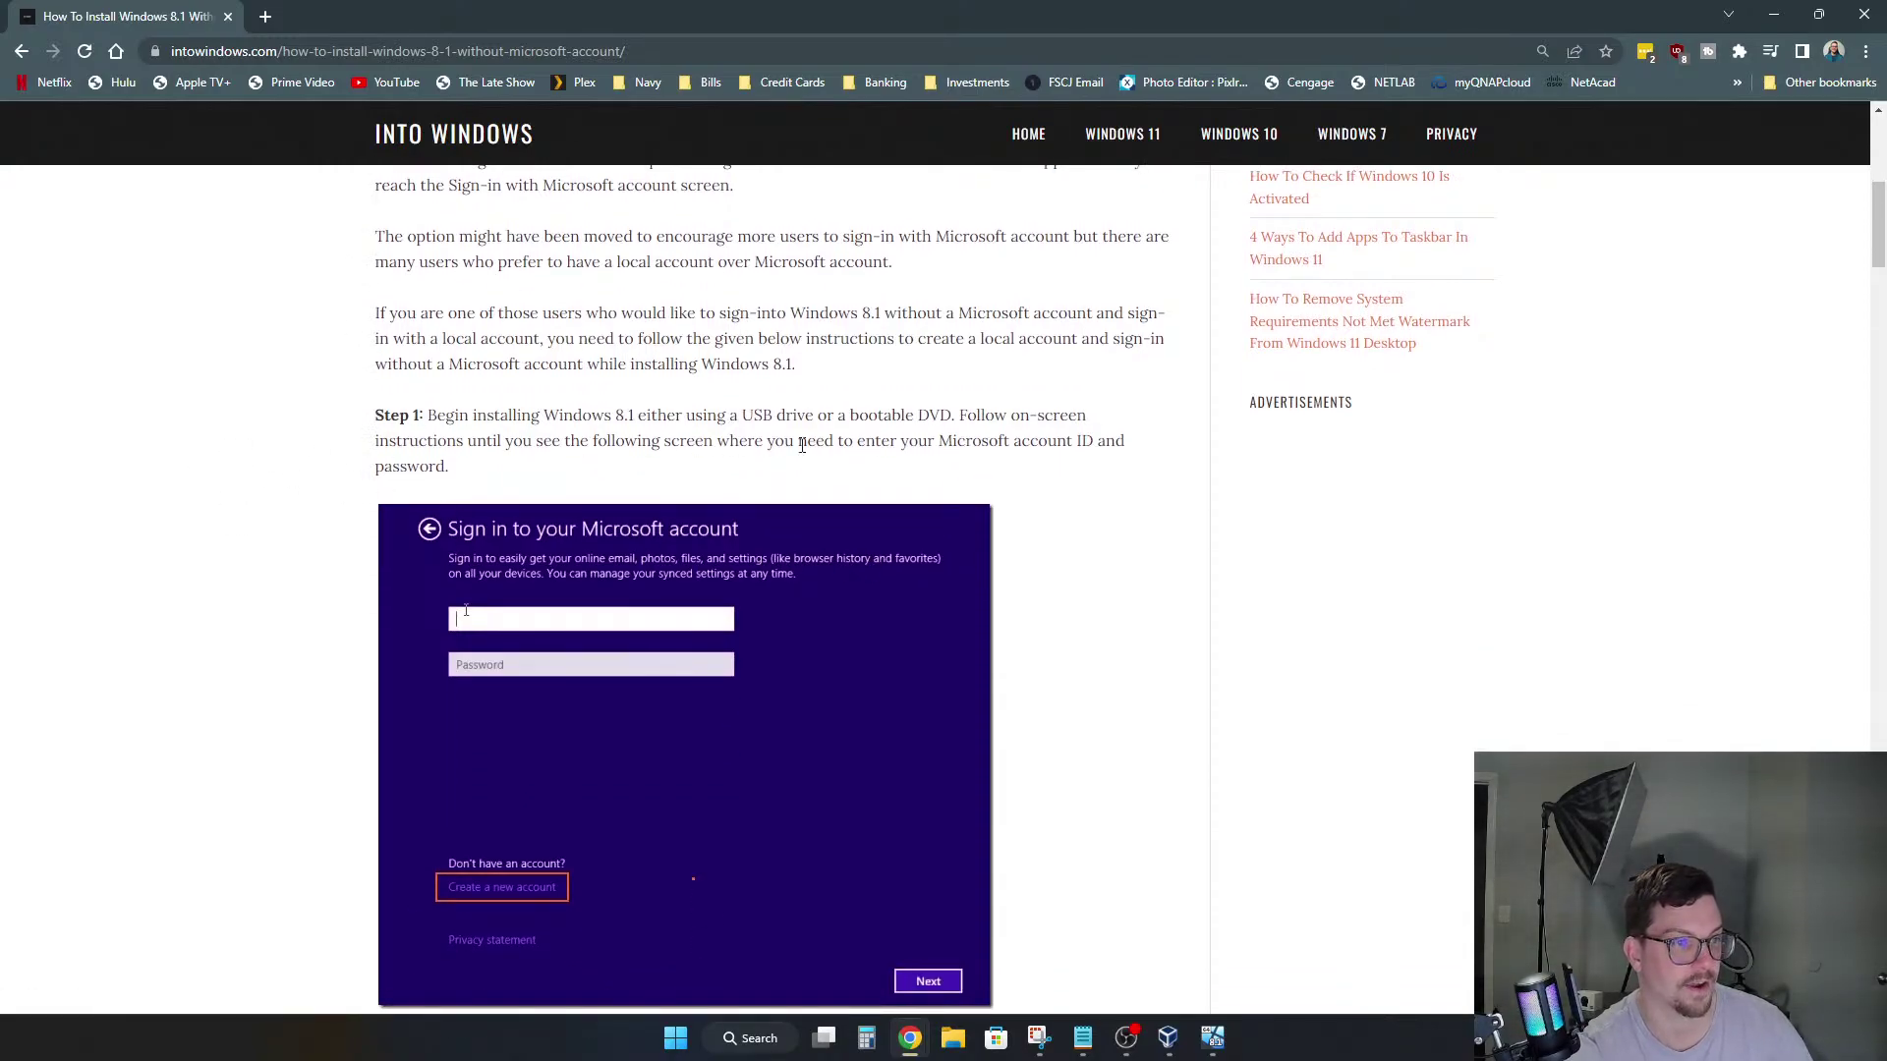
{"action": "scroll", "coordinate": [425, 777], "scroll_direction": "down", "scroll_amount": 5}
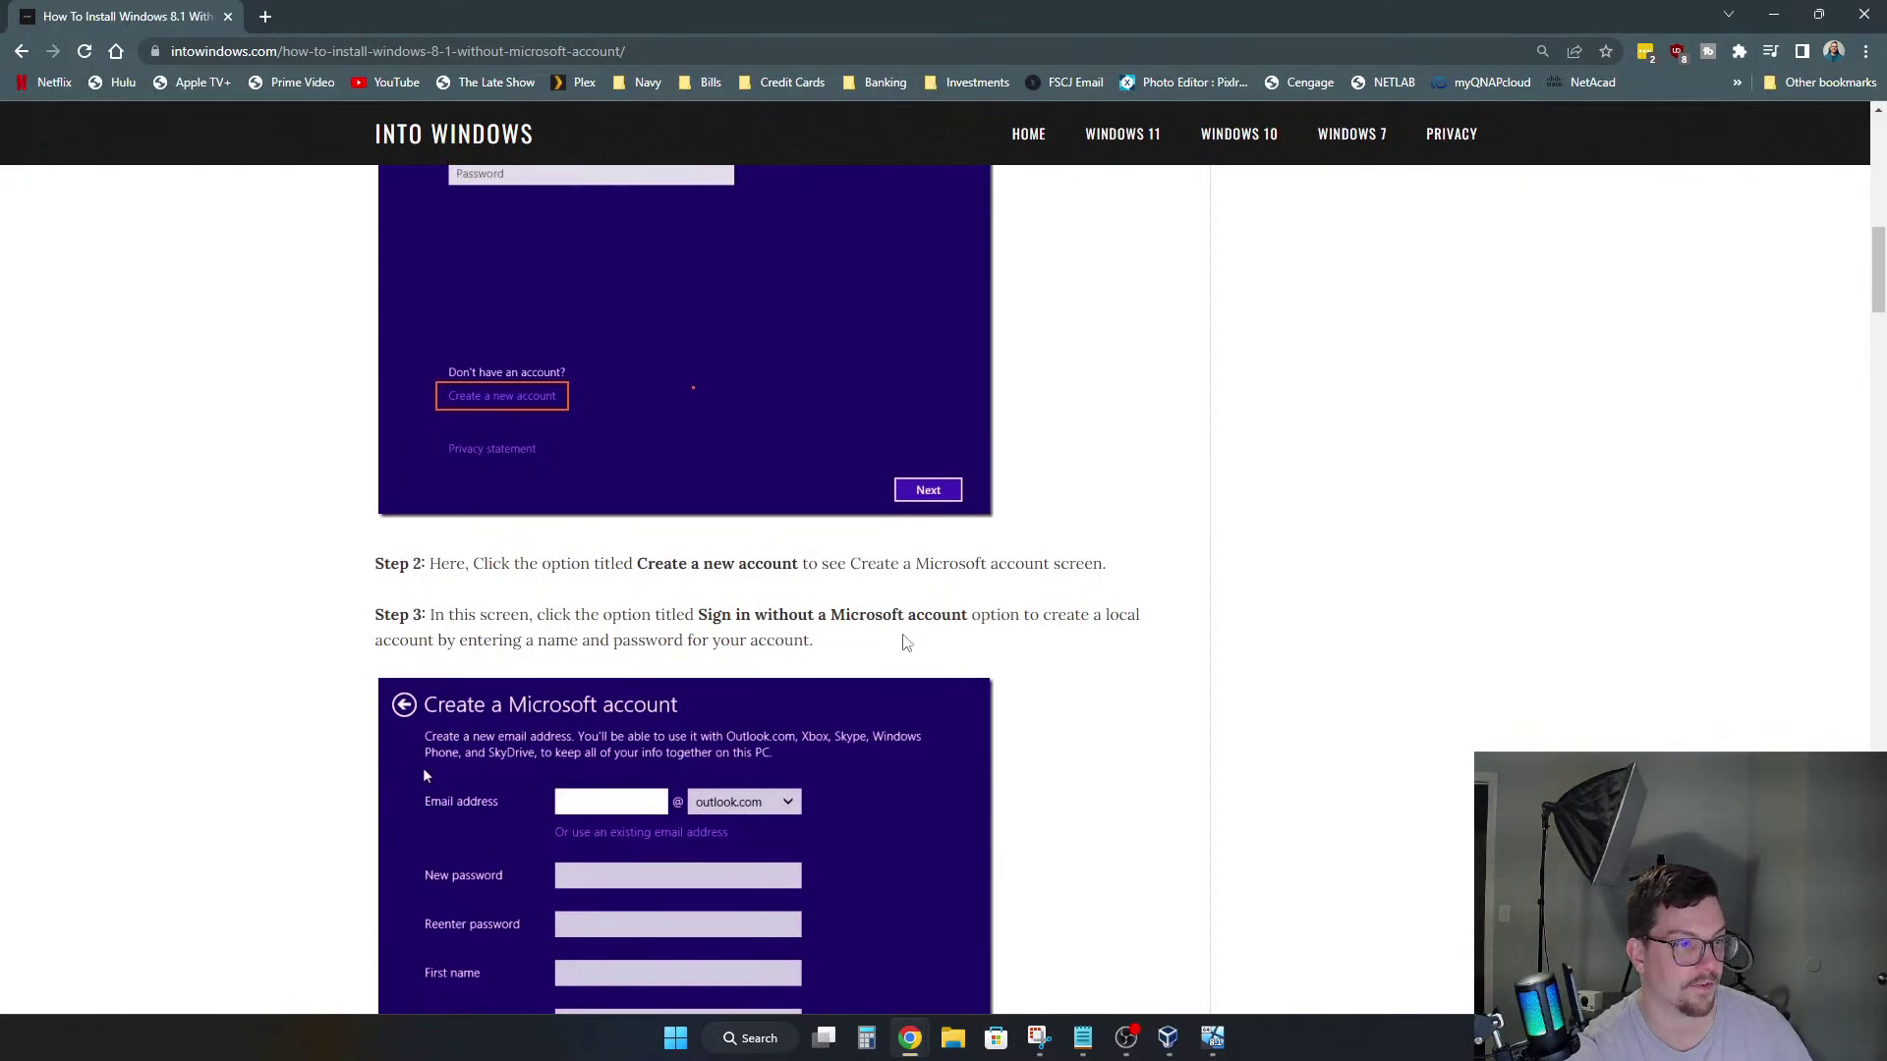
{"action": "scroll", "coordinate": [1051, 737], "scroll_direction": "down", "scroll_amount": 3}
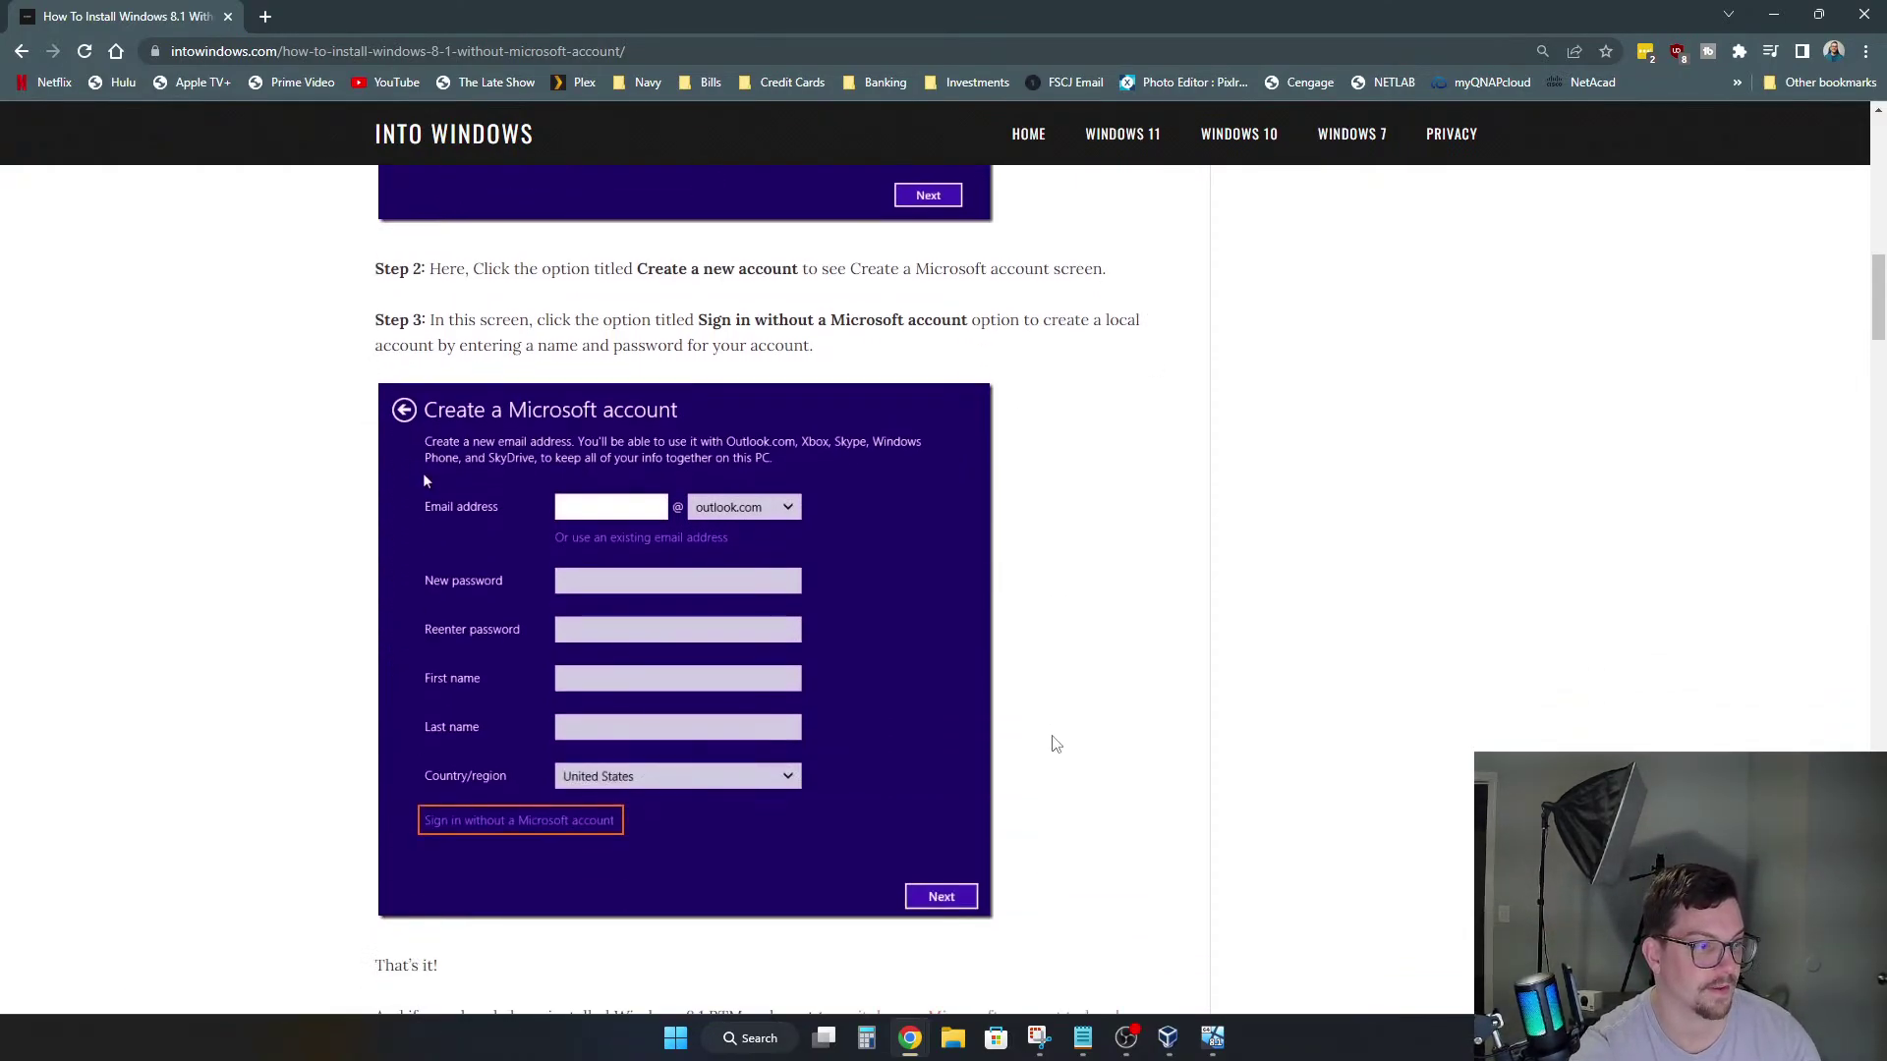
{"action": "scroll", "coordinate": [1054, 744], "scroll_direction": "down", "scroll_amount": 1}
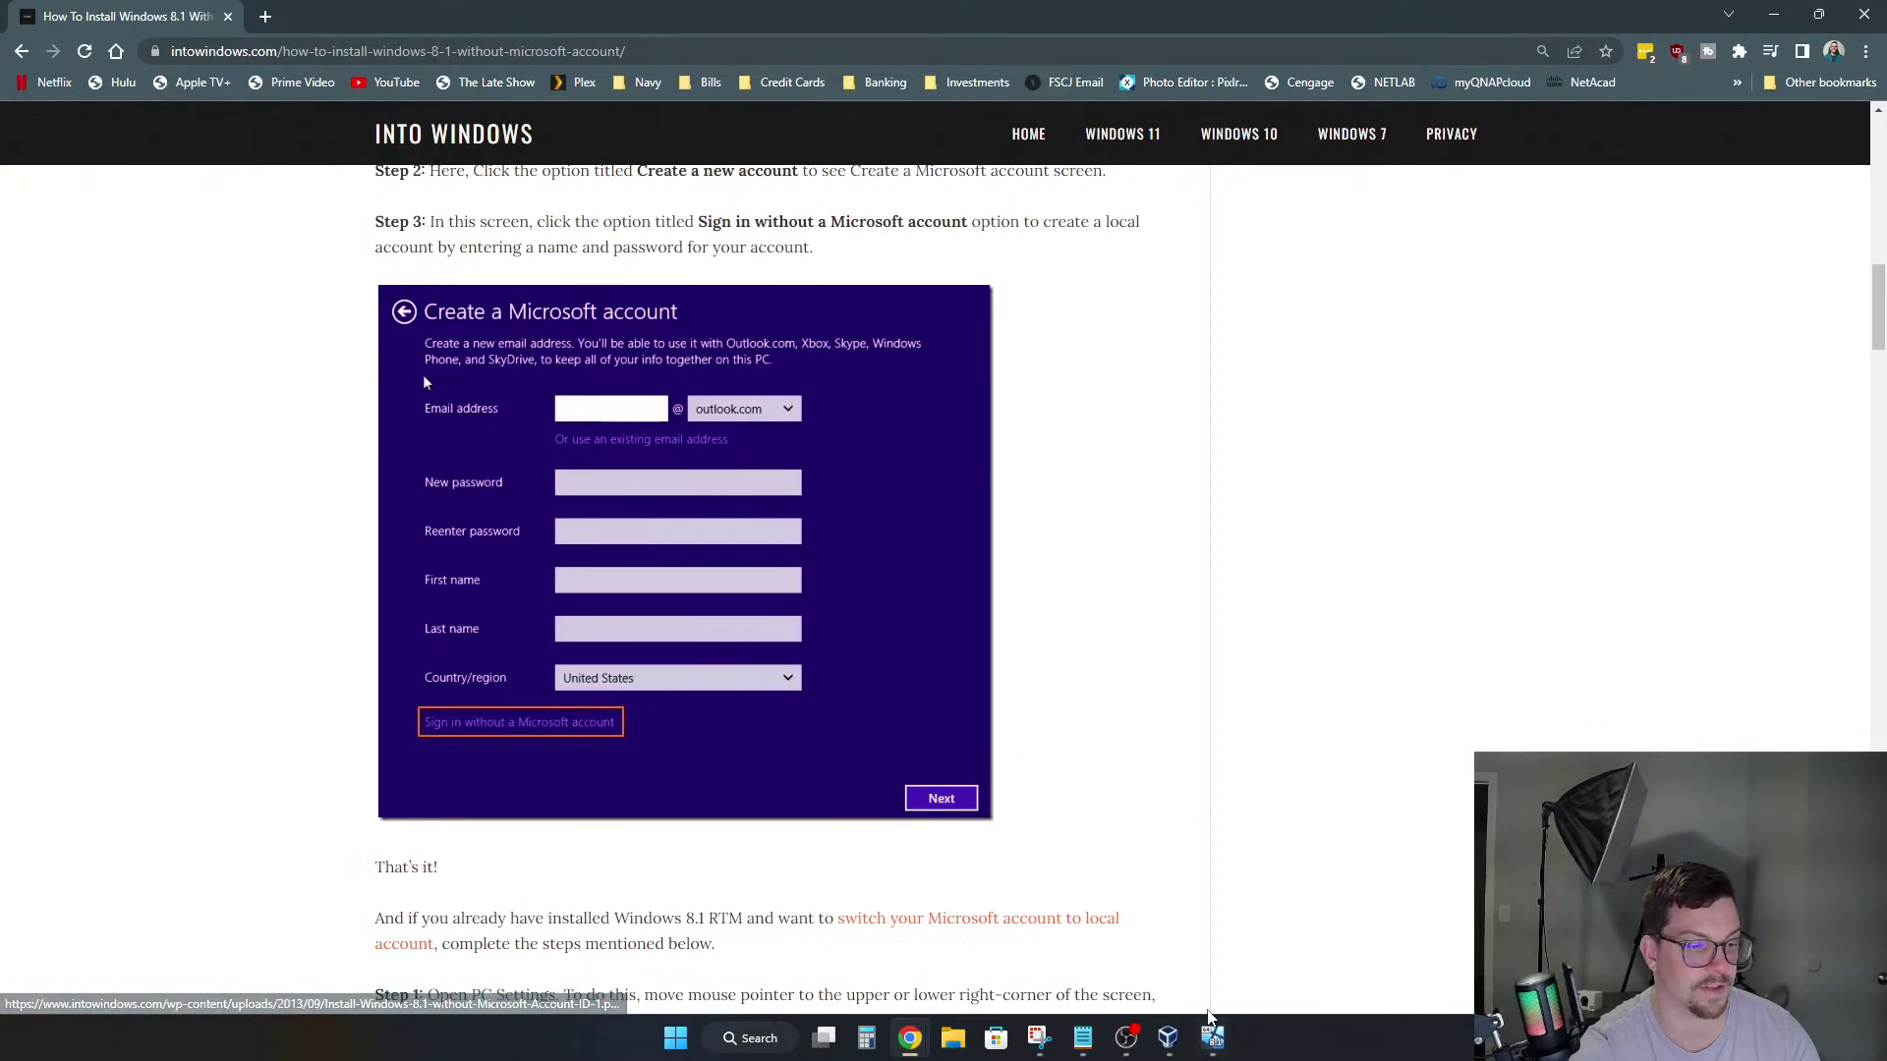
{"action": "left_click", "coordinate": [1211, 1037]}
{"action": "left_click", "coordinate": [740, 668]}
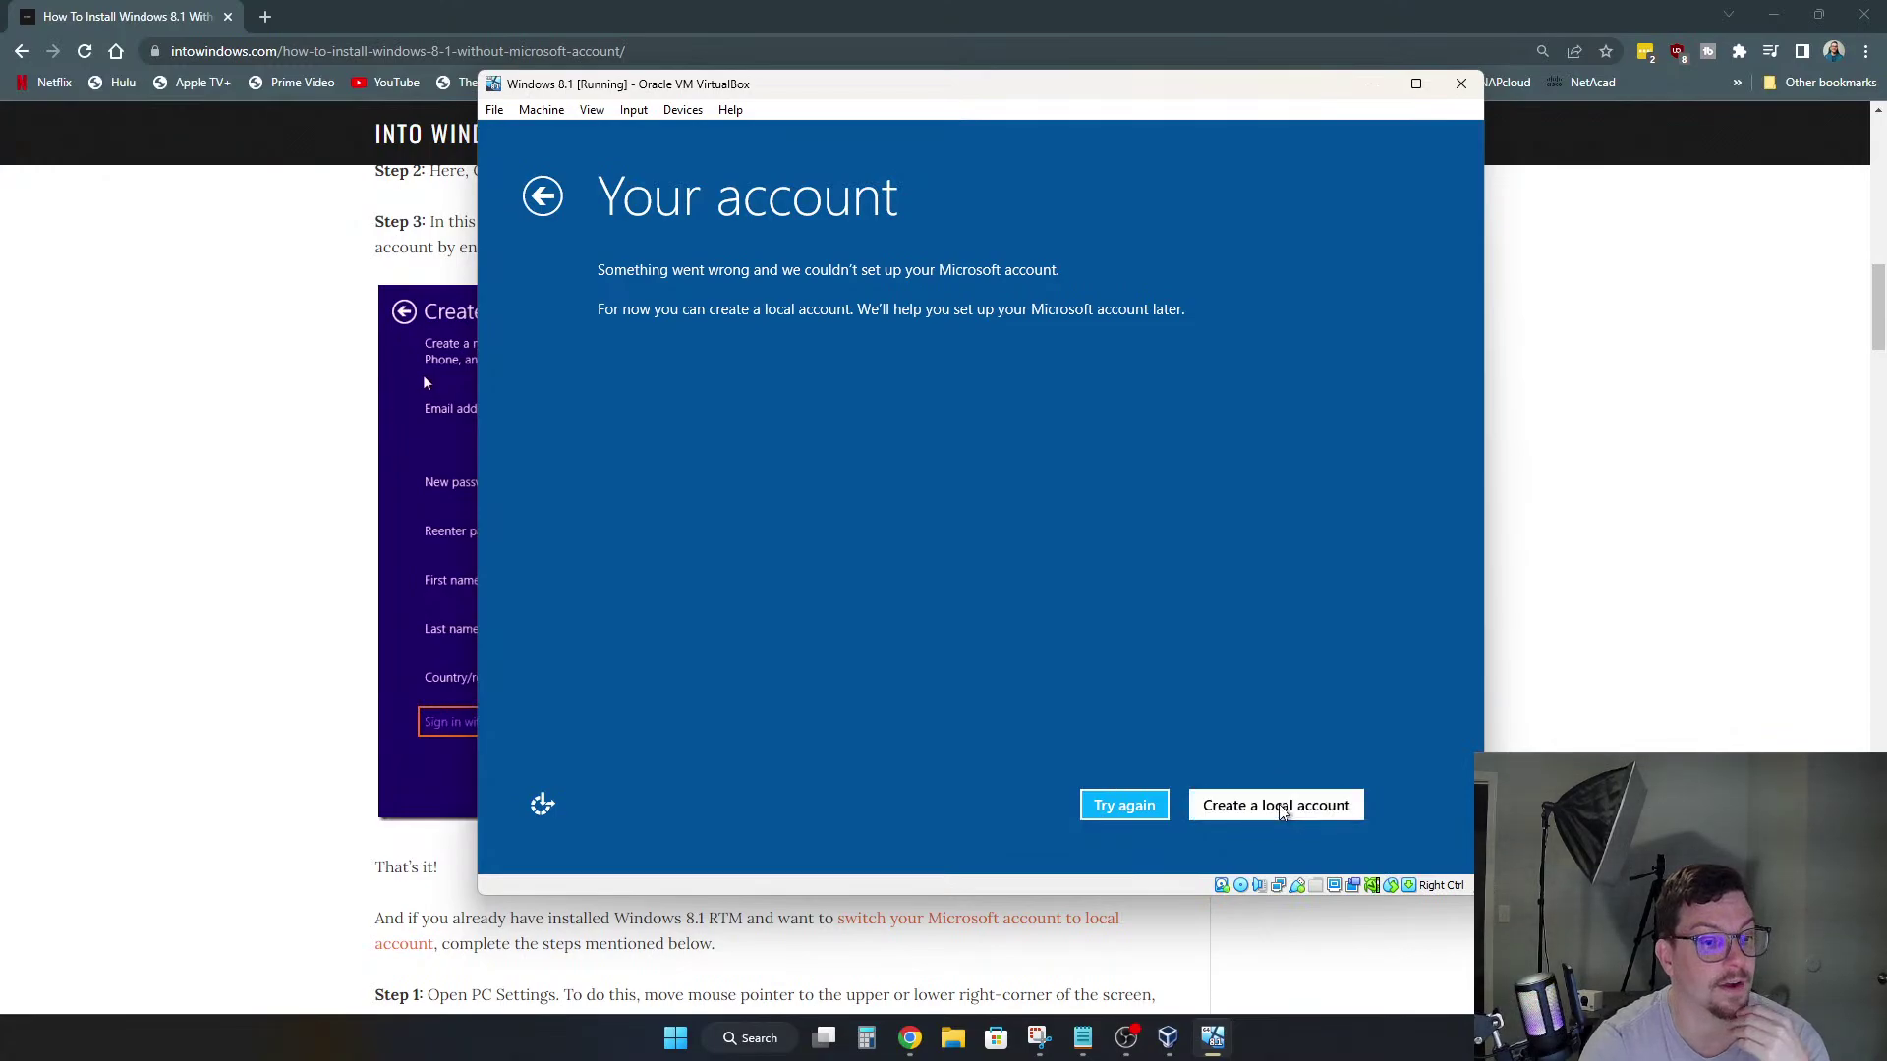
Create a local account with a user name, then close Chrome and maximize the VM window.
{"action": "left_click", "coordinate": [1276, 804]}
{"action": "type", "text": "Ian"}
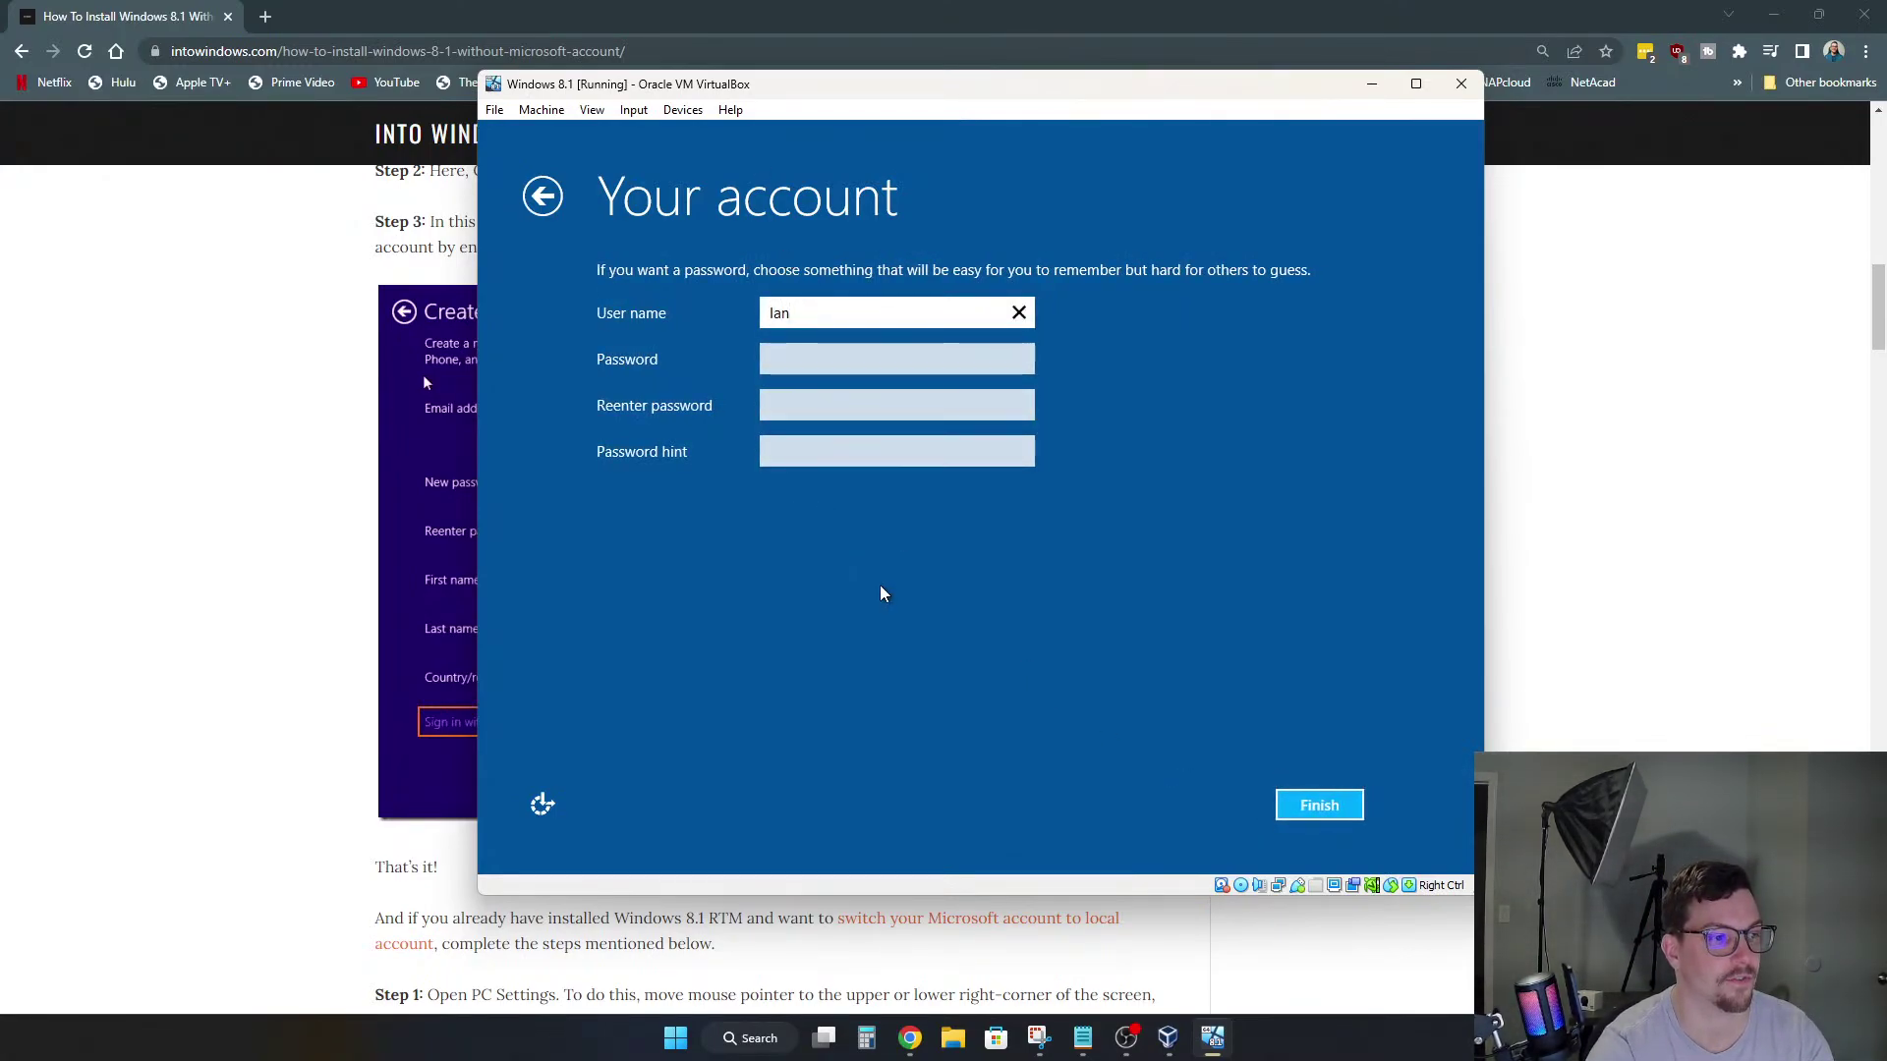
{"action": "left_click", "coordinate": [1334, 804]}
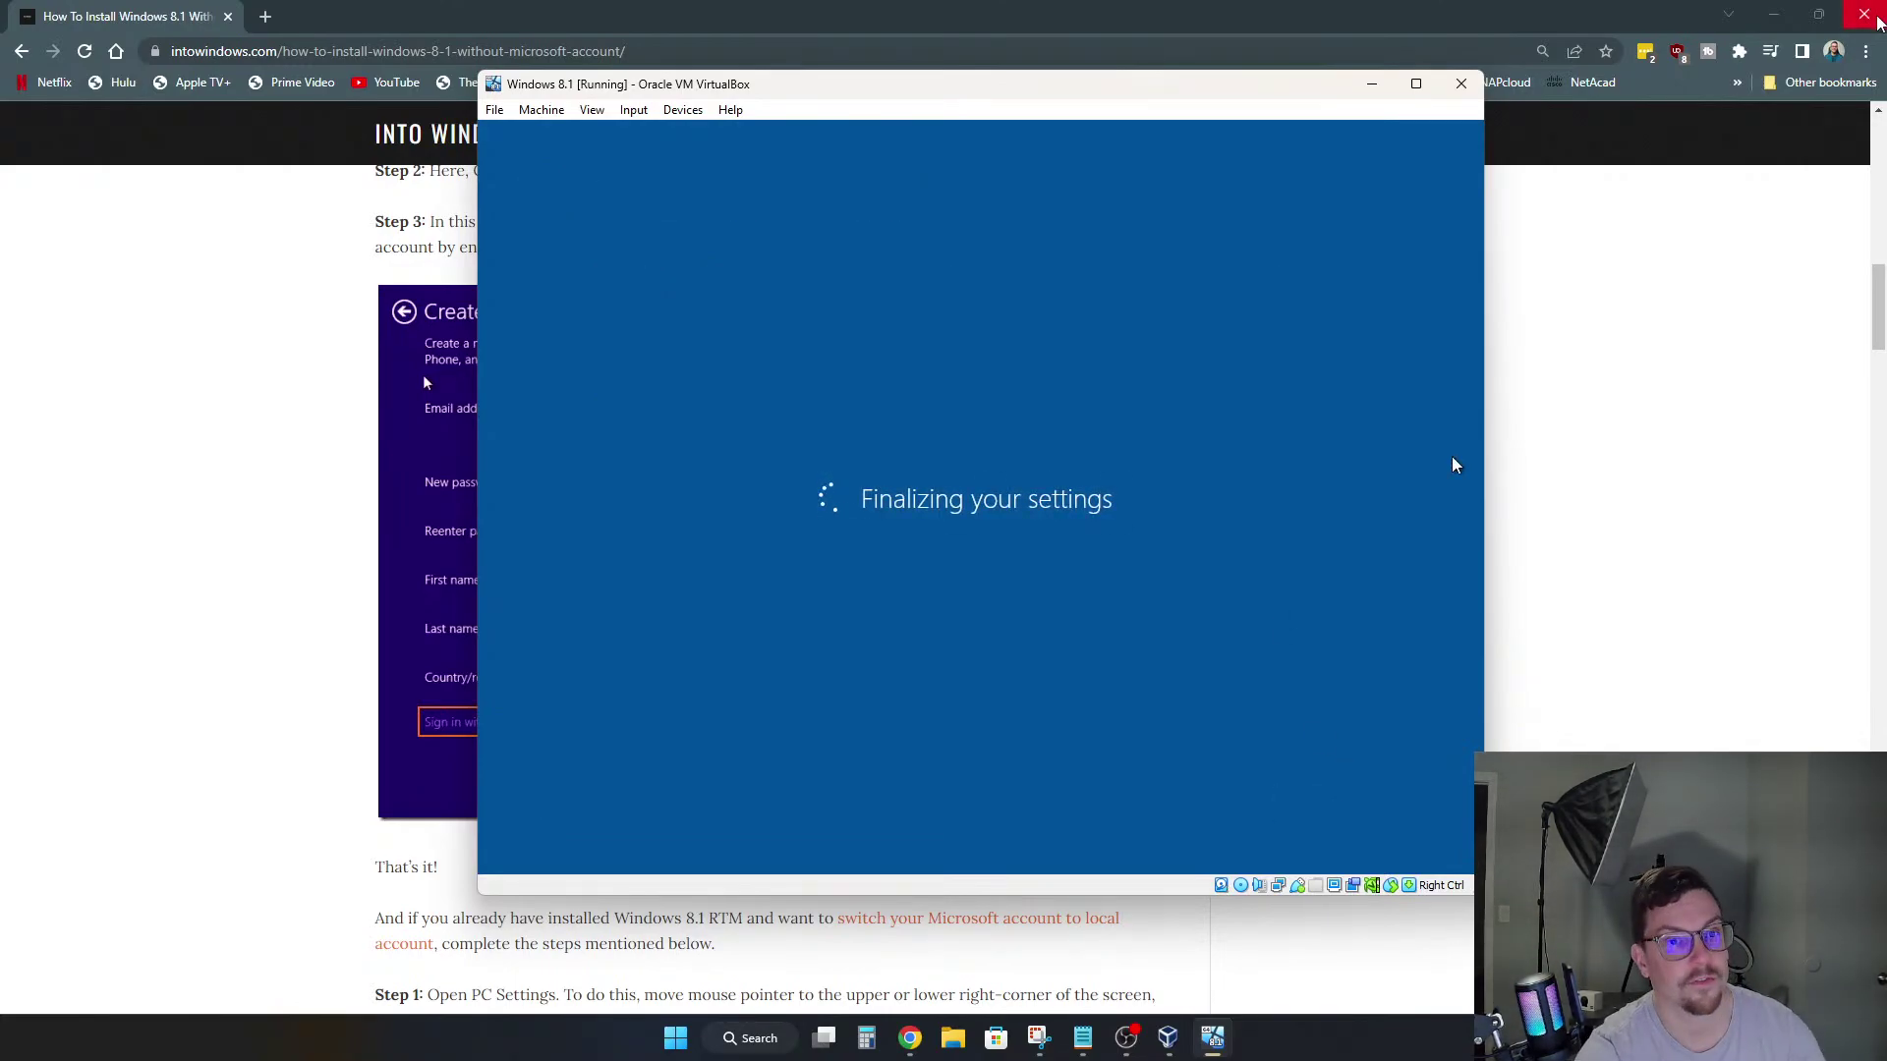
{"action": "left_click", "coordinate": [1870, 14]}
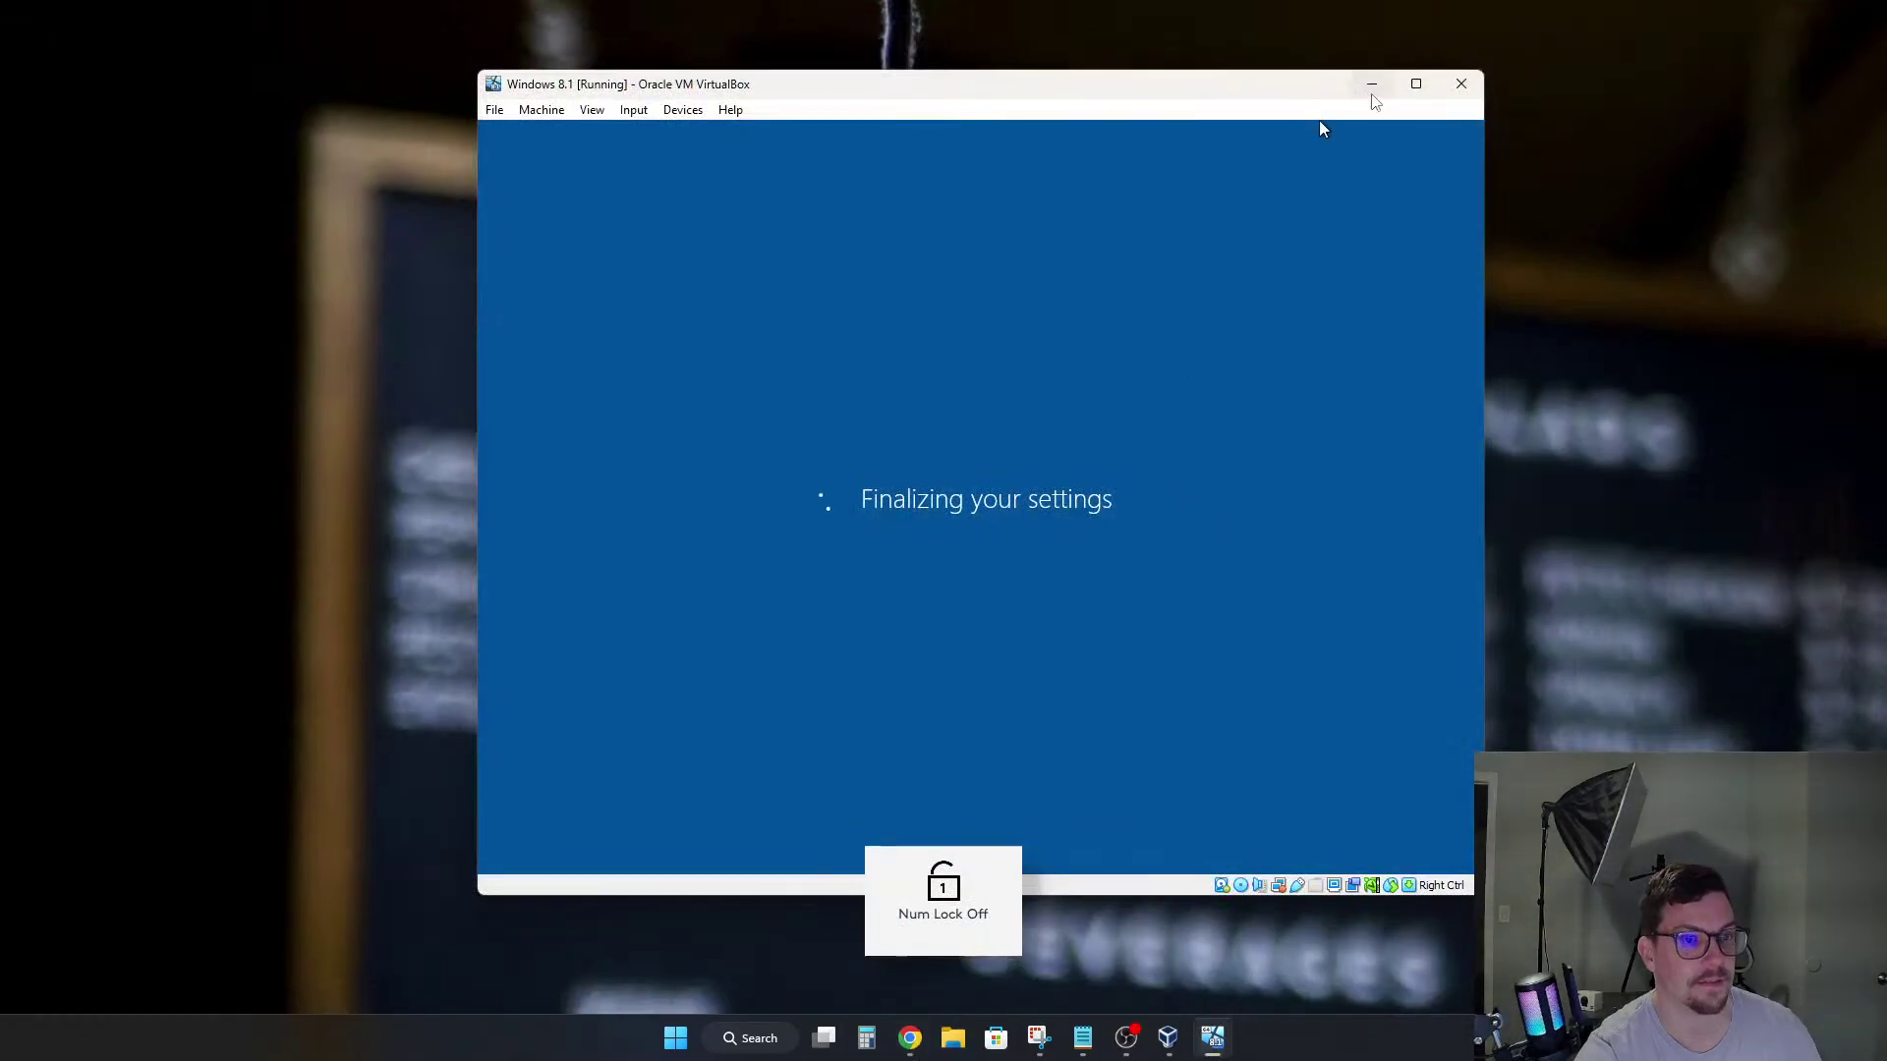
{"action": "left_click", "coordinate": [1416, 83]}
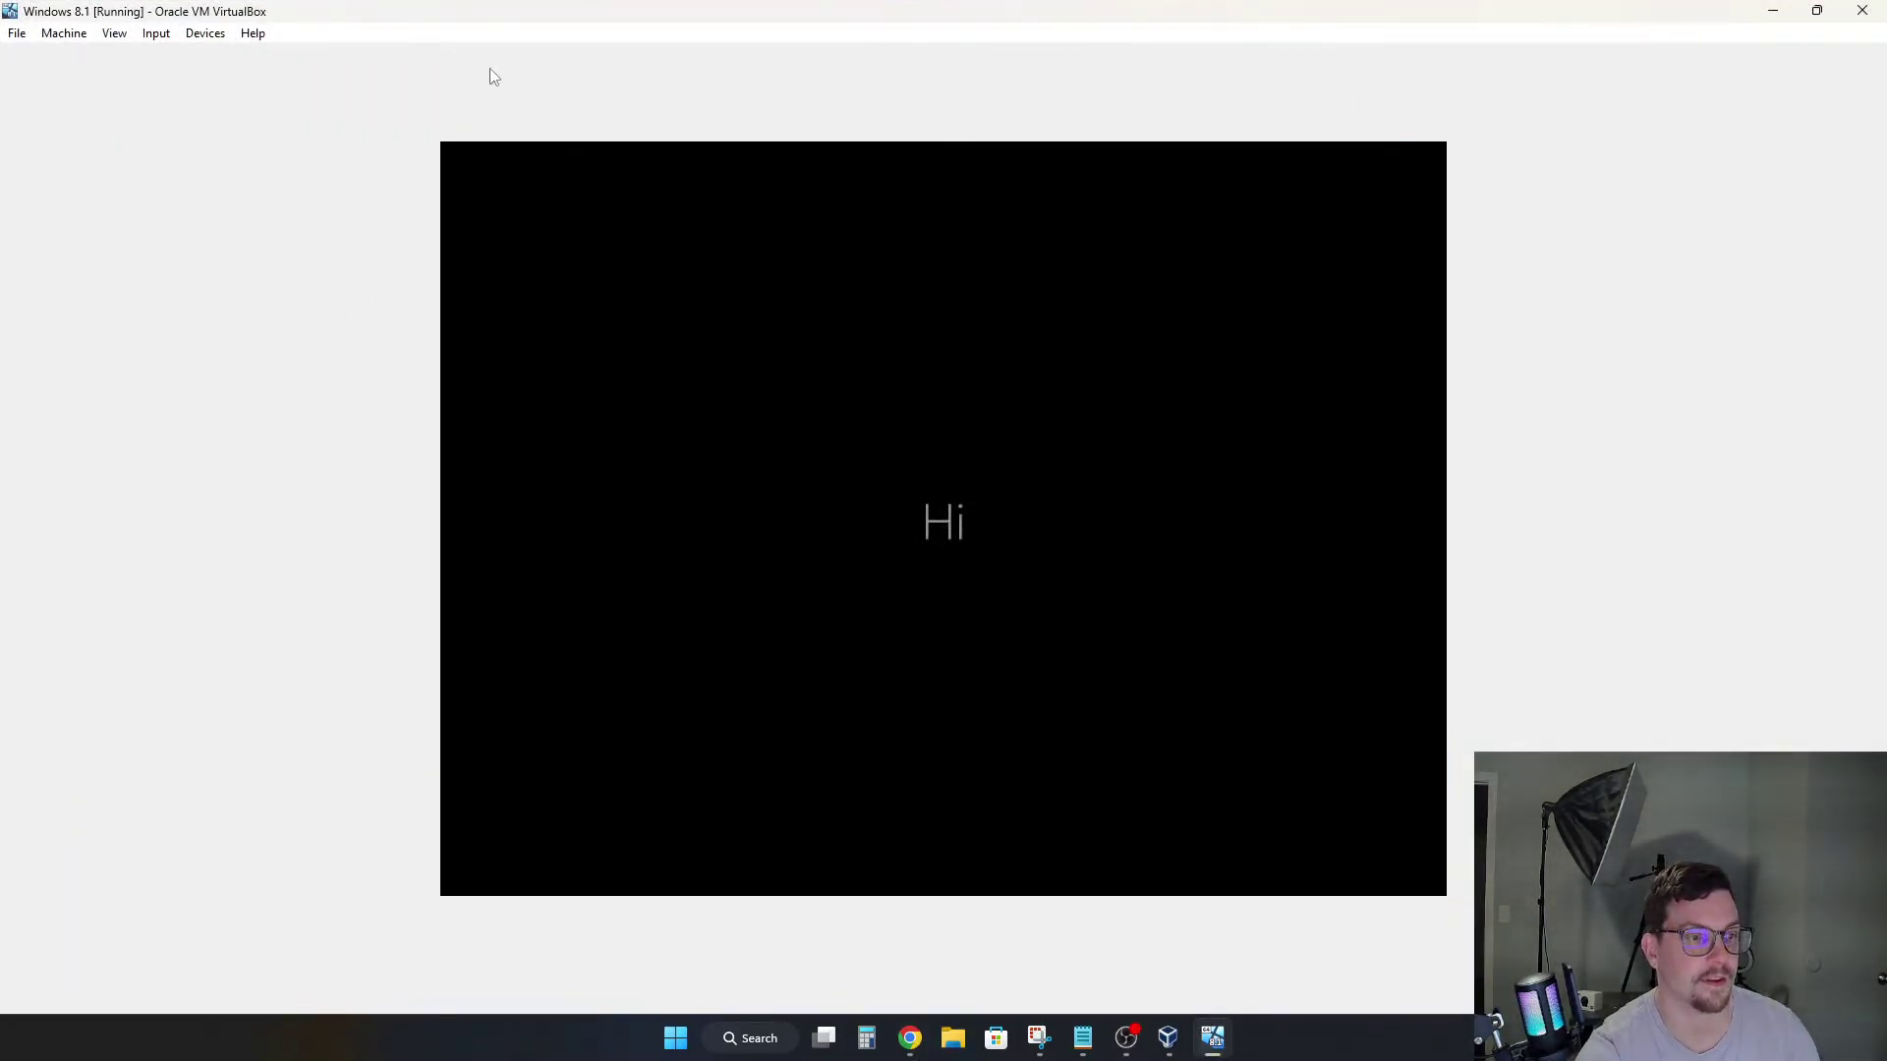
Restore the VM window to normal size while Windows finalizes setup.
{"action": "double_click", "coordinate": [724, 12]}
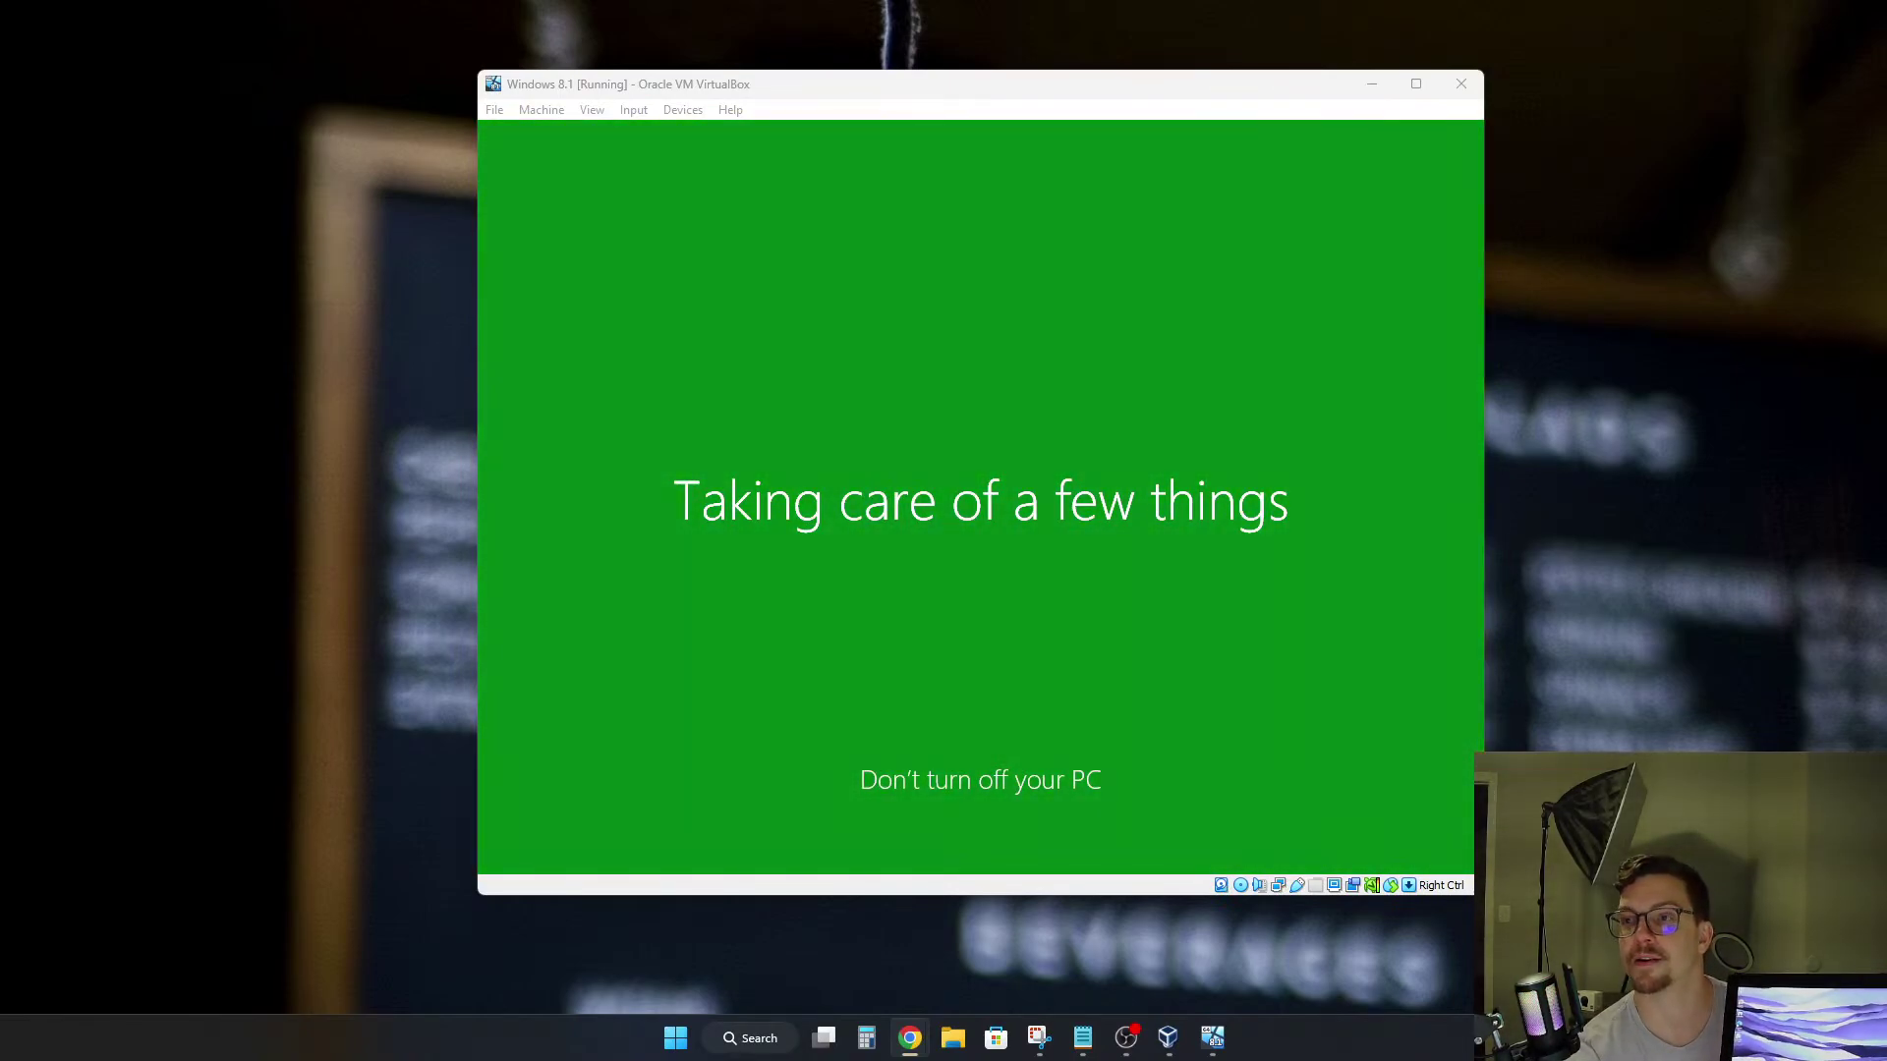
Focus the VM window and wait for Windows 8.1 to reach its desktop.
{"action": "key", "text": "alt+Tab"}
{"action": "key", "text": "alt+Tab"}
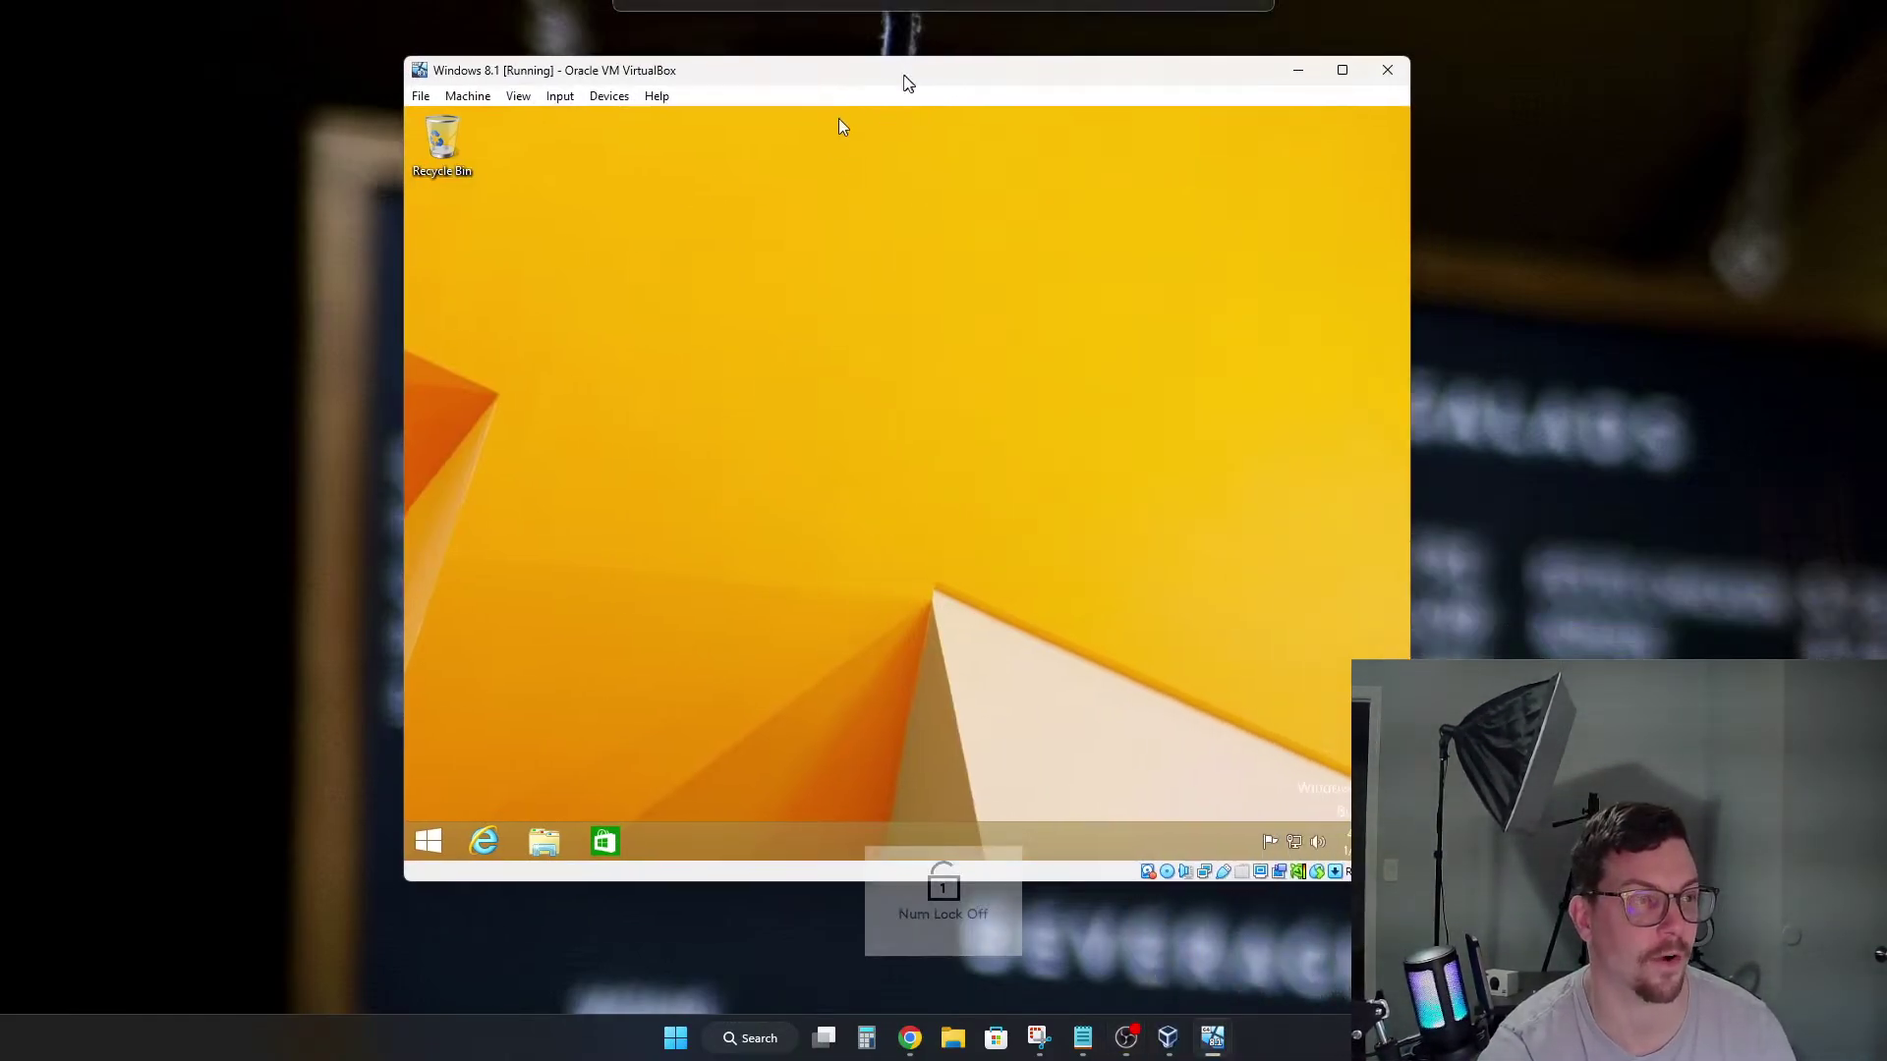
{"action": "left_click_drag", "start_coordinate": [977, 93], "coordinate": [901, 78]}
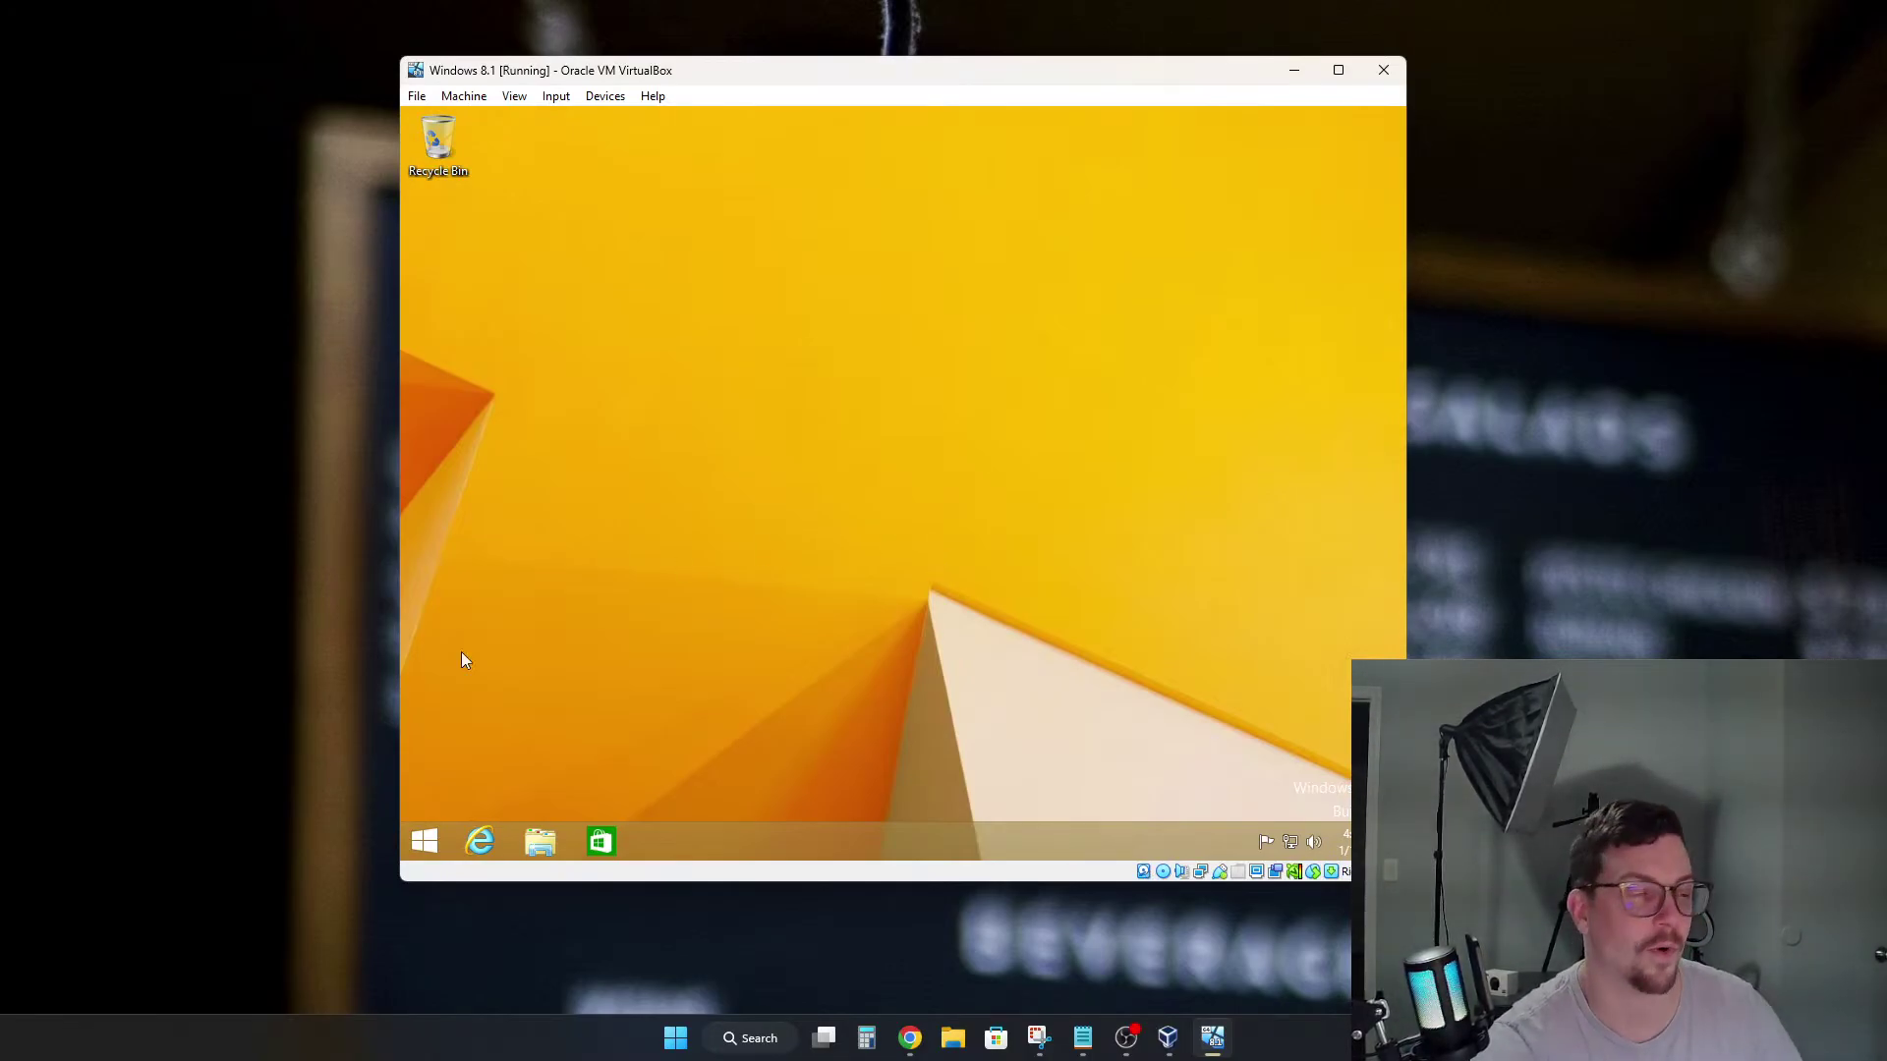
{"action": "right_click", "coordinate": [910, 1038]}
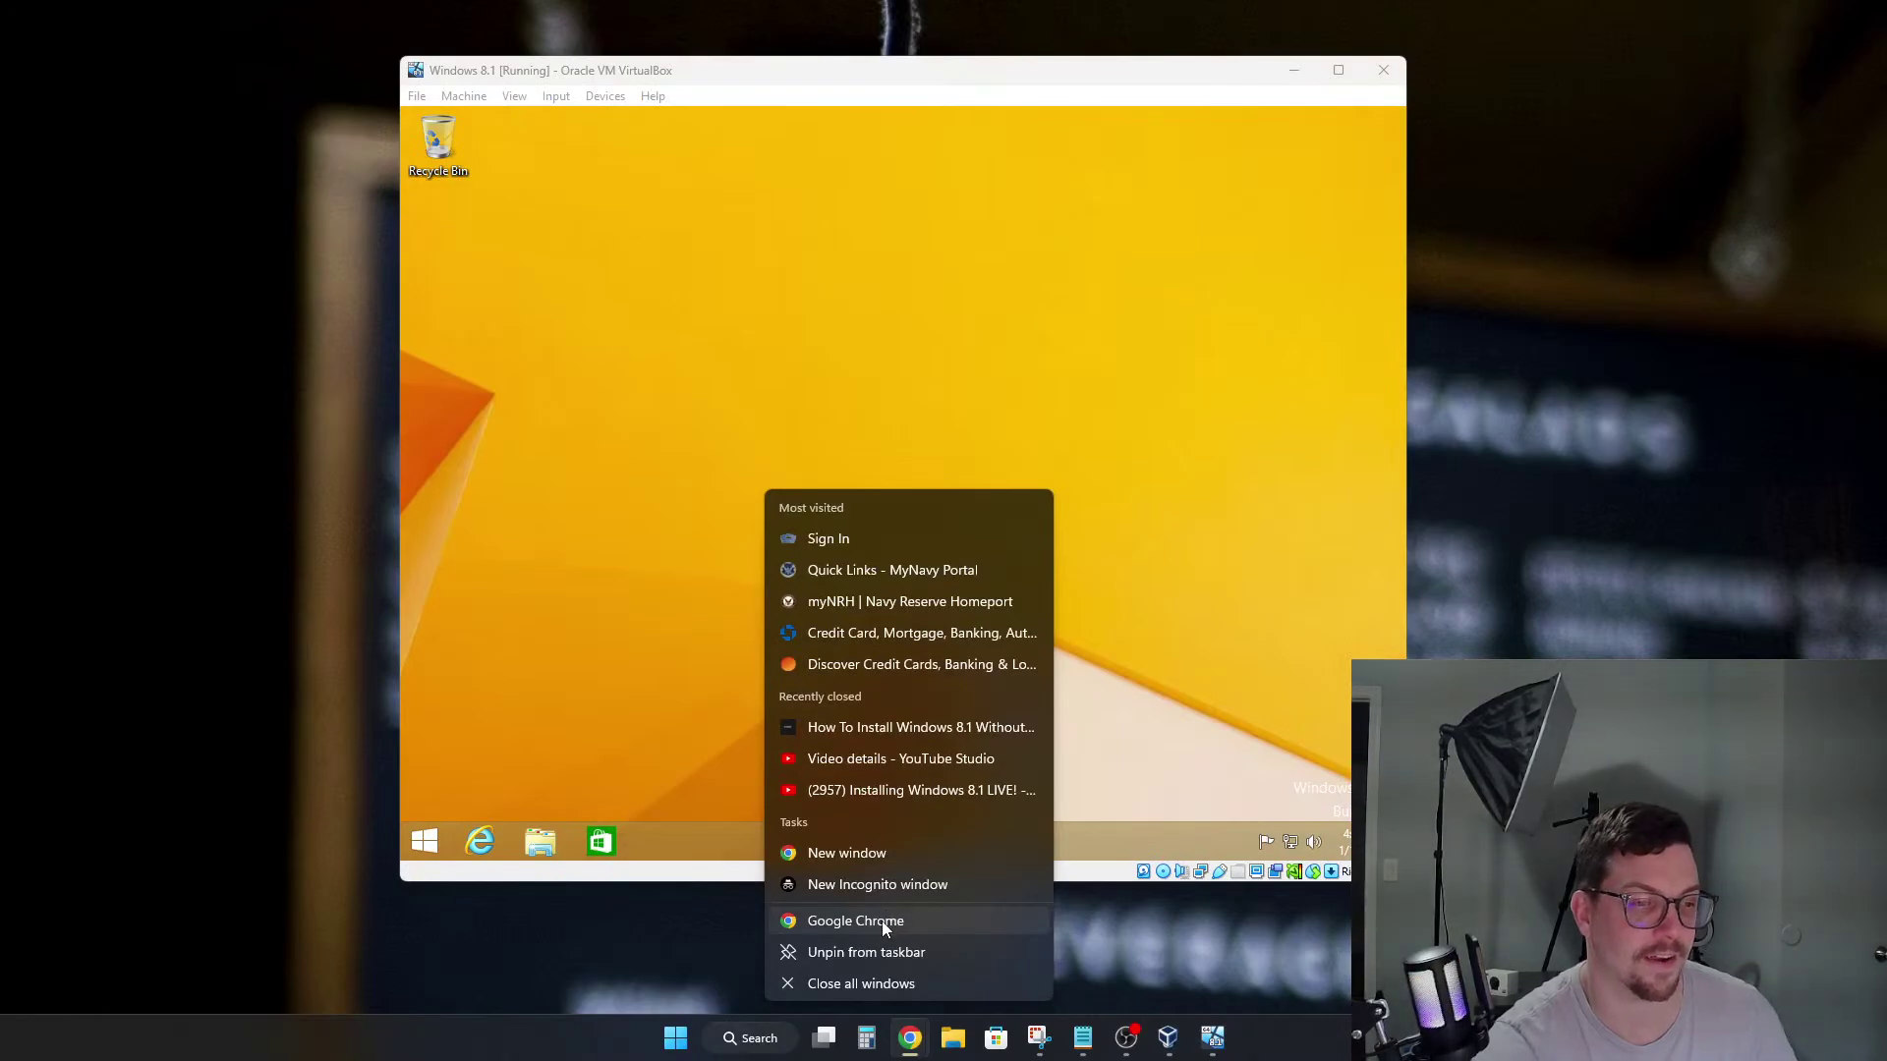
{"action": "left_click", "coordinate": [668, 305]}
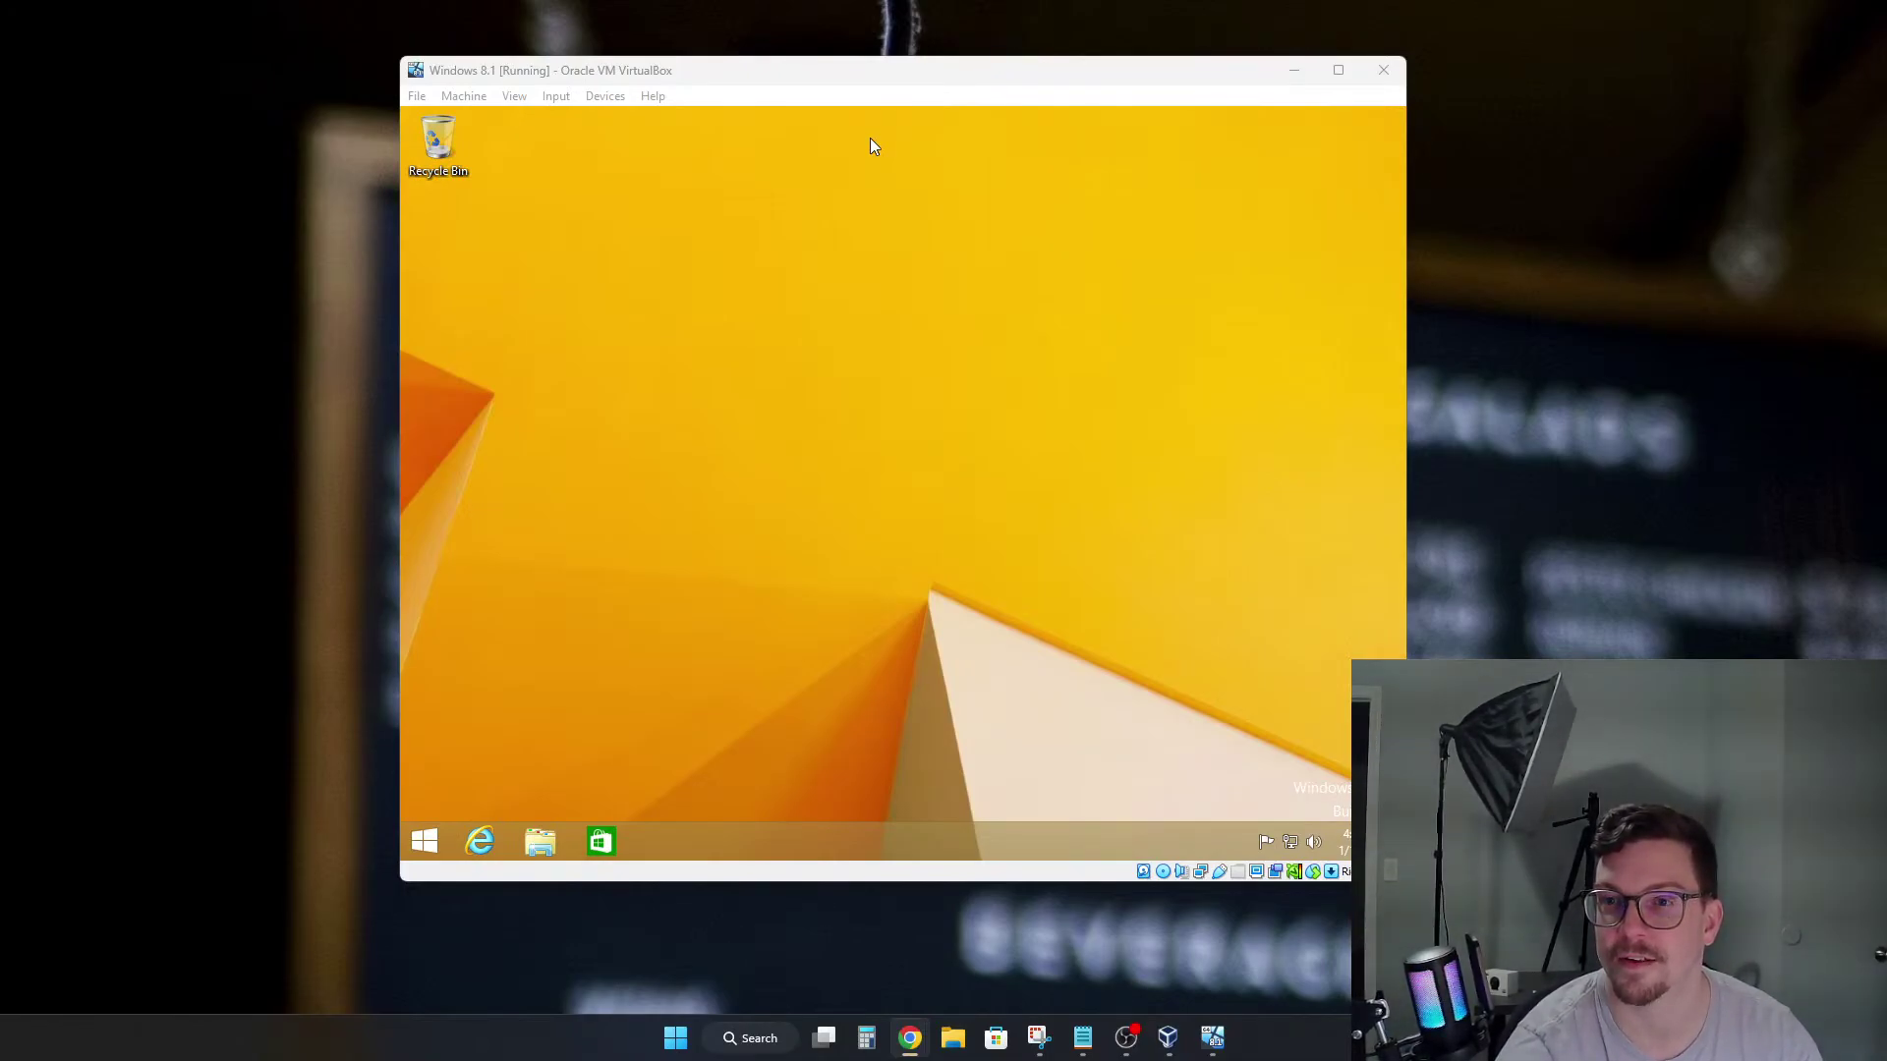
Bring Chrome's Surface Go 2 image results over the VM and open the Engadget review.
{"action": "left_click_drag", "start_coordinate": [1886, 89], "coordinate": [1079, 65]}
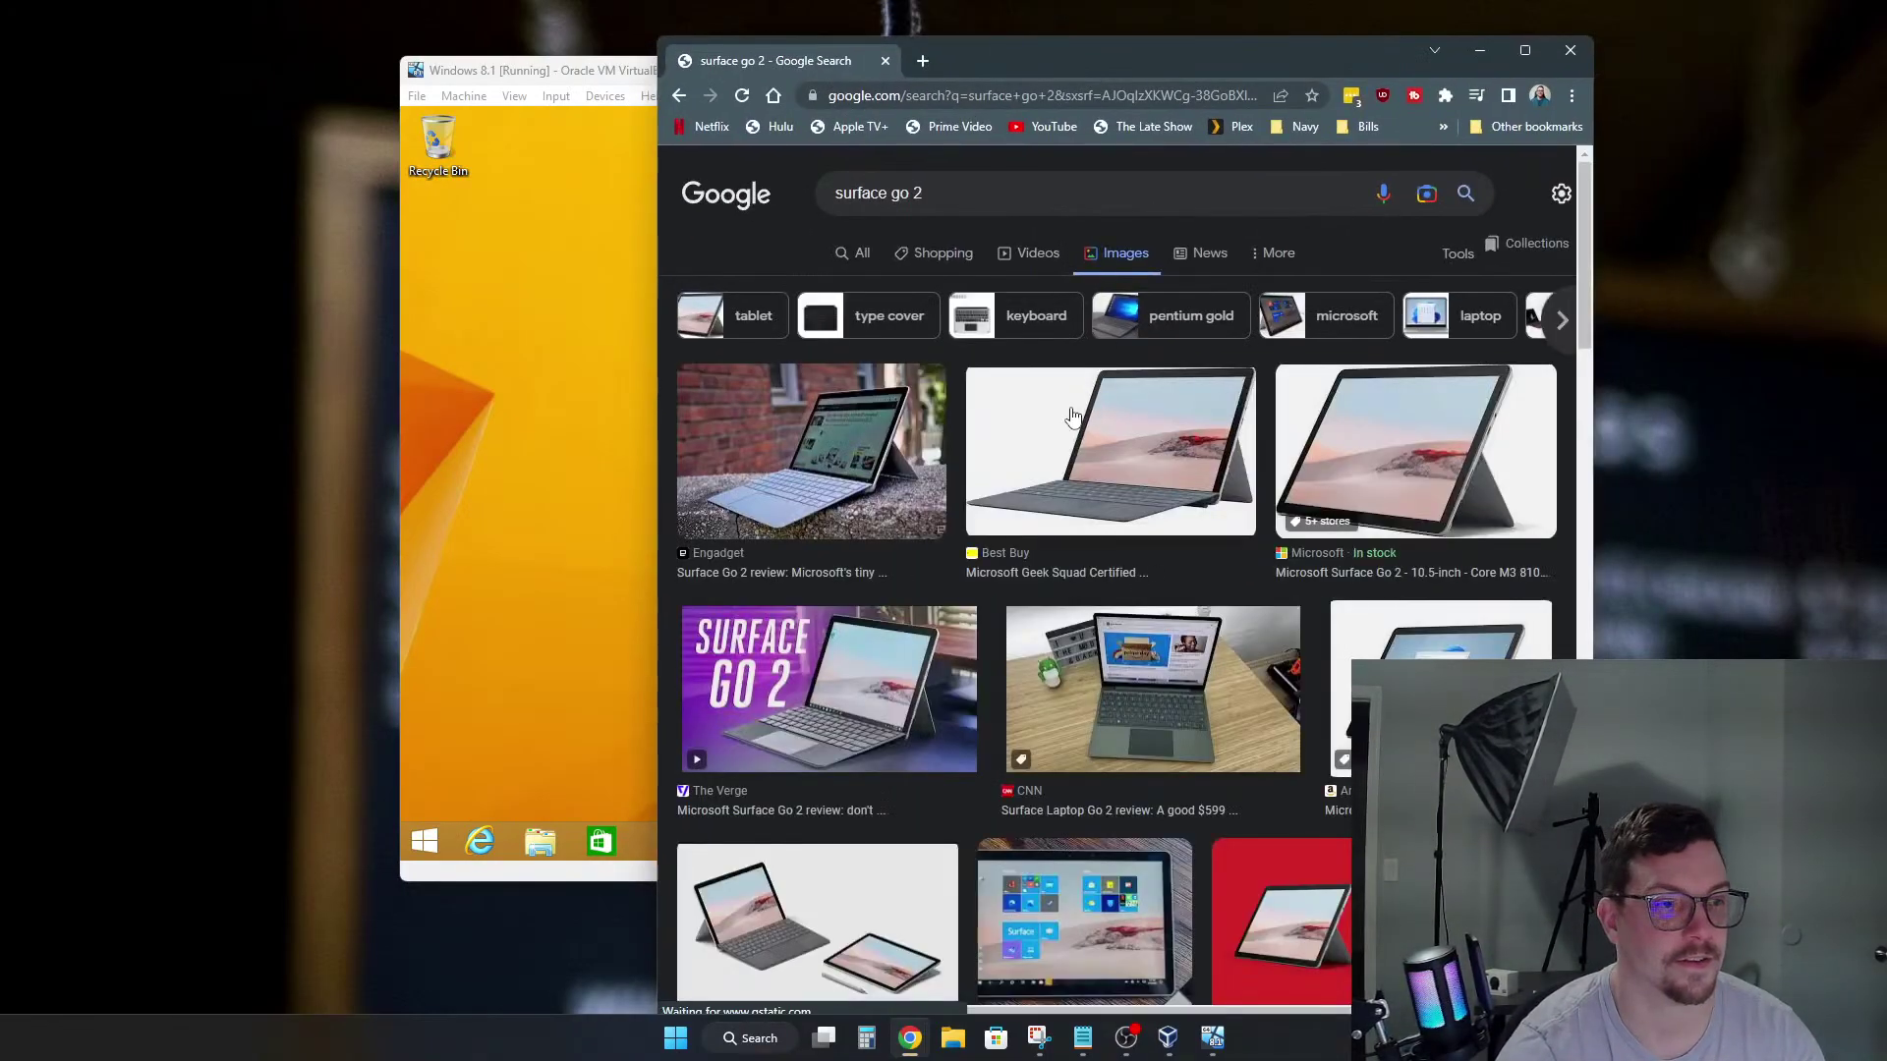
{"action": "left_click", "coordinate": [825, 490]}
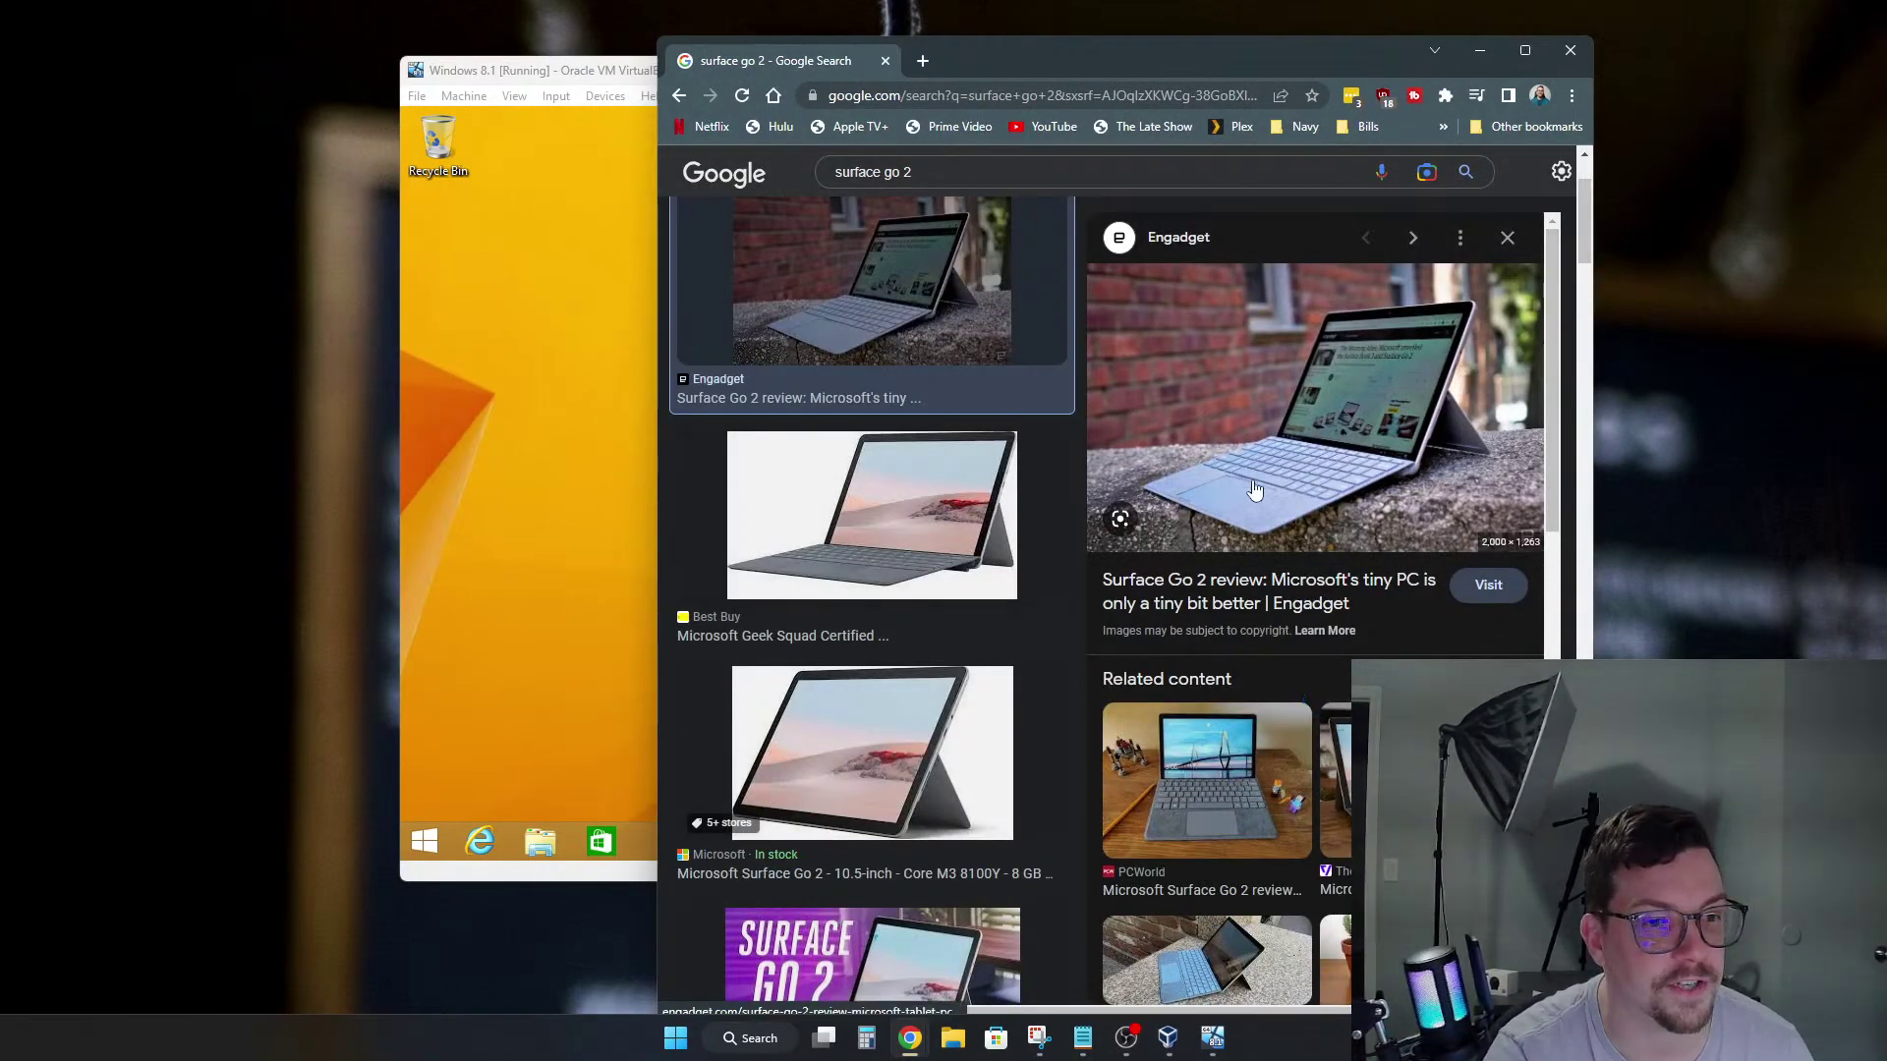
{"action": "left_click", "coordinate": [1476, 587]}
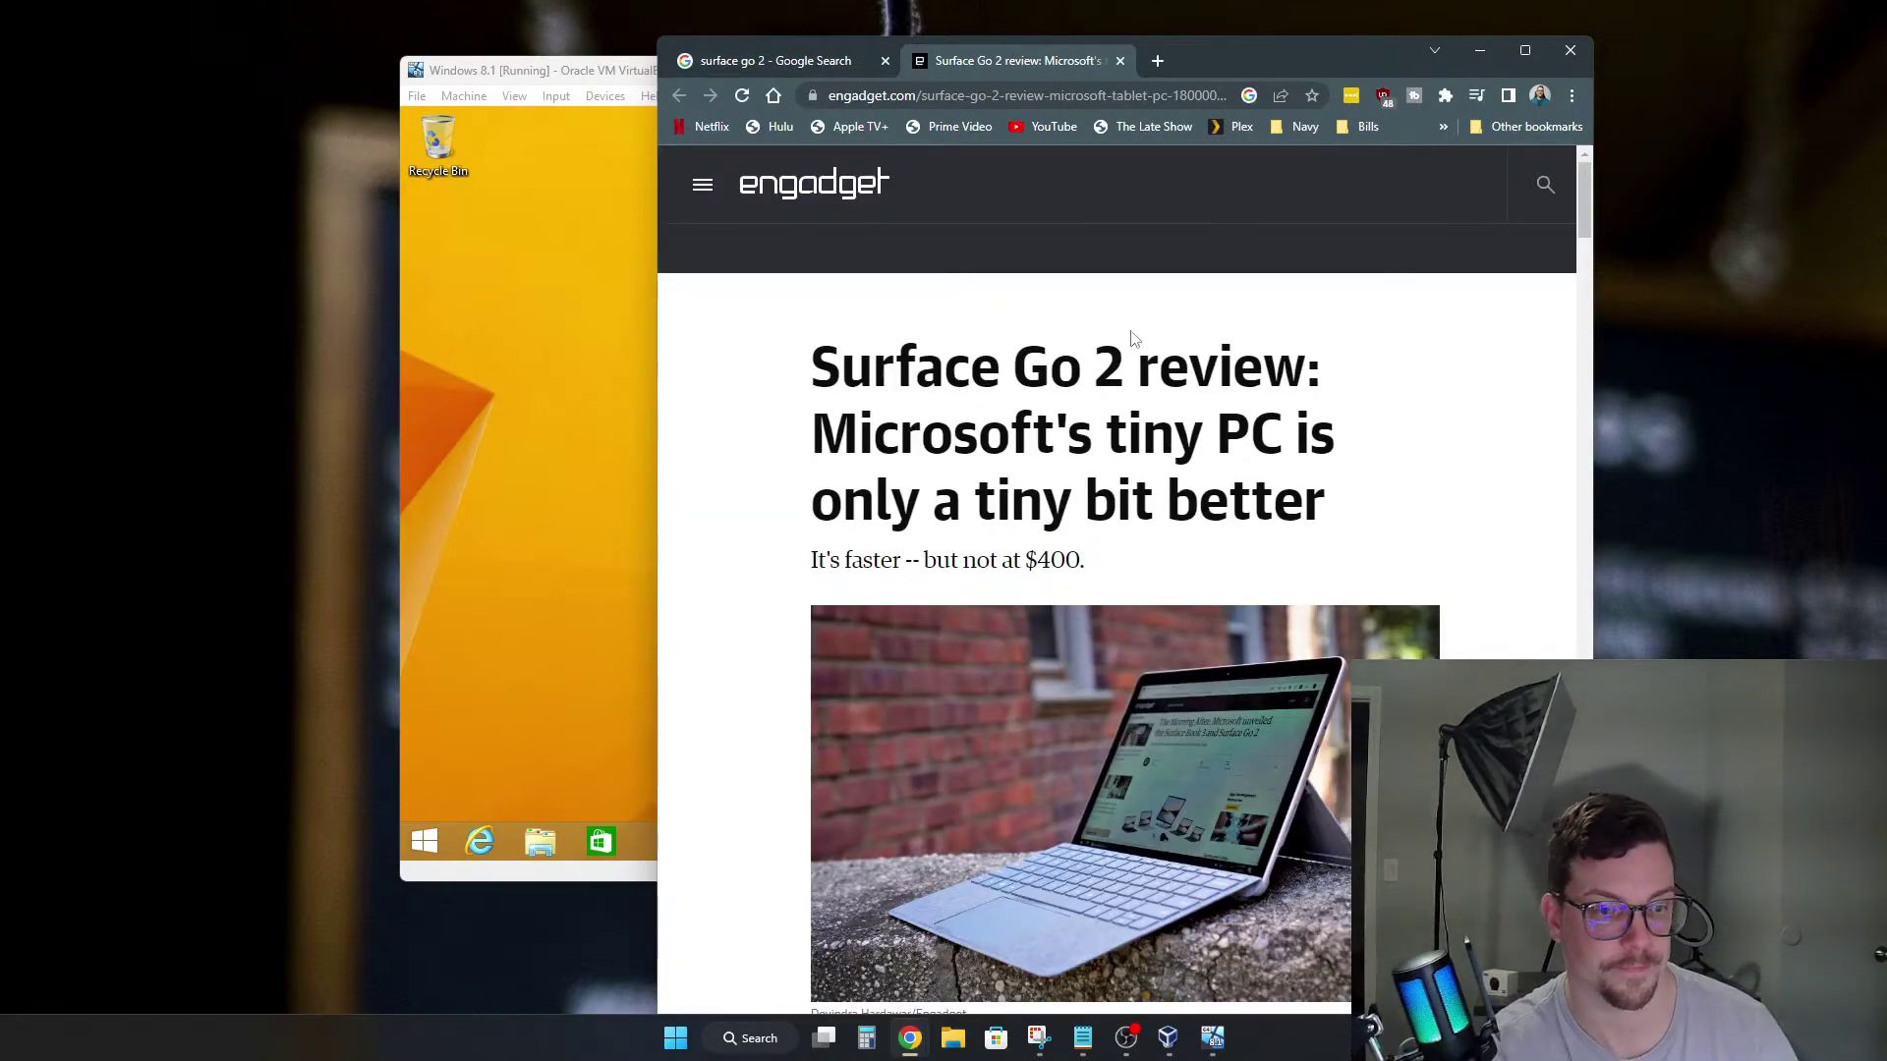
Scroll through Engadget's Surface Go 2 review, then close Chrome.
{"action": "scroll", "coordinate": [1157, 588], "scroll_direction": "down", "scroll_amount": 9}
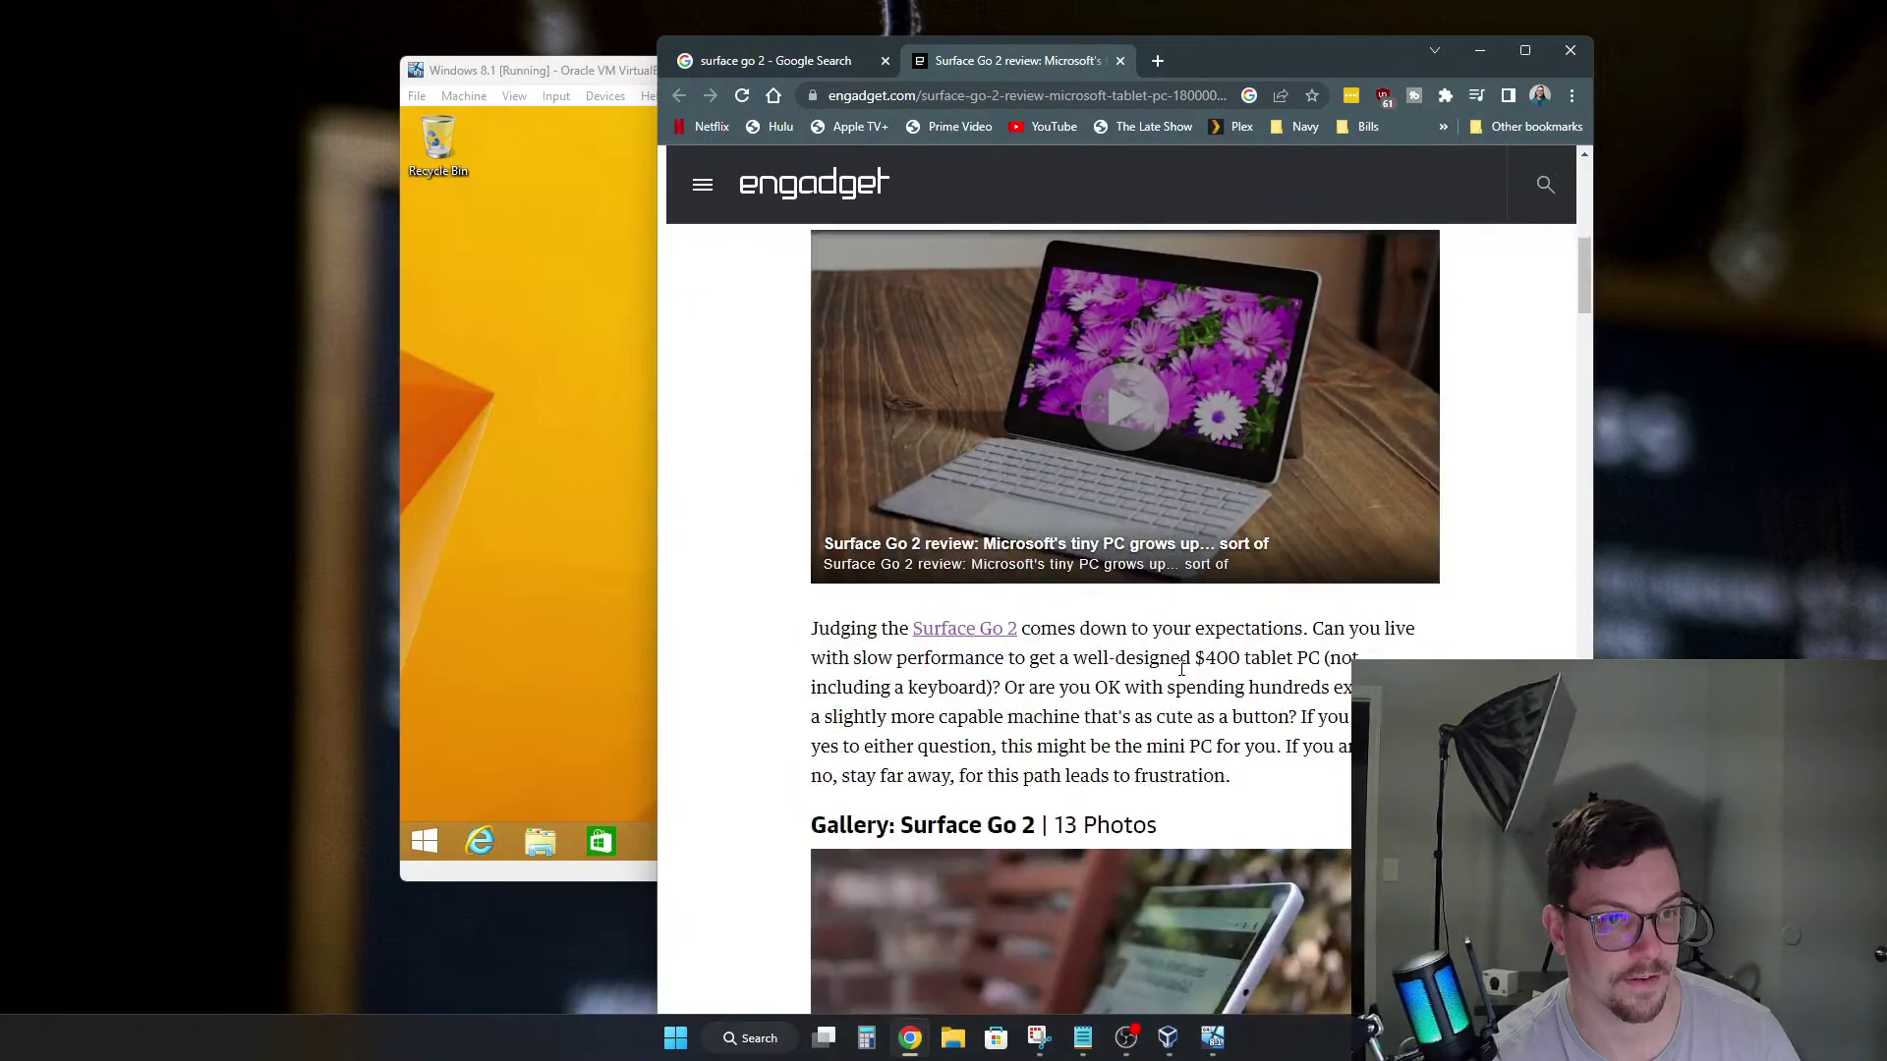
{"action": "scroll", "coordinate": [1182, 668], "scroll_direction": "down", "scroll_amount": 4}
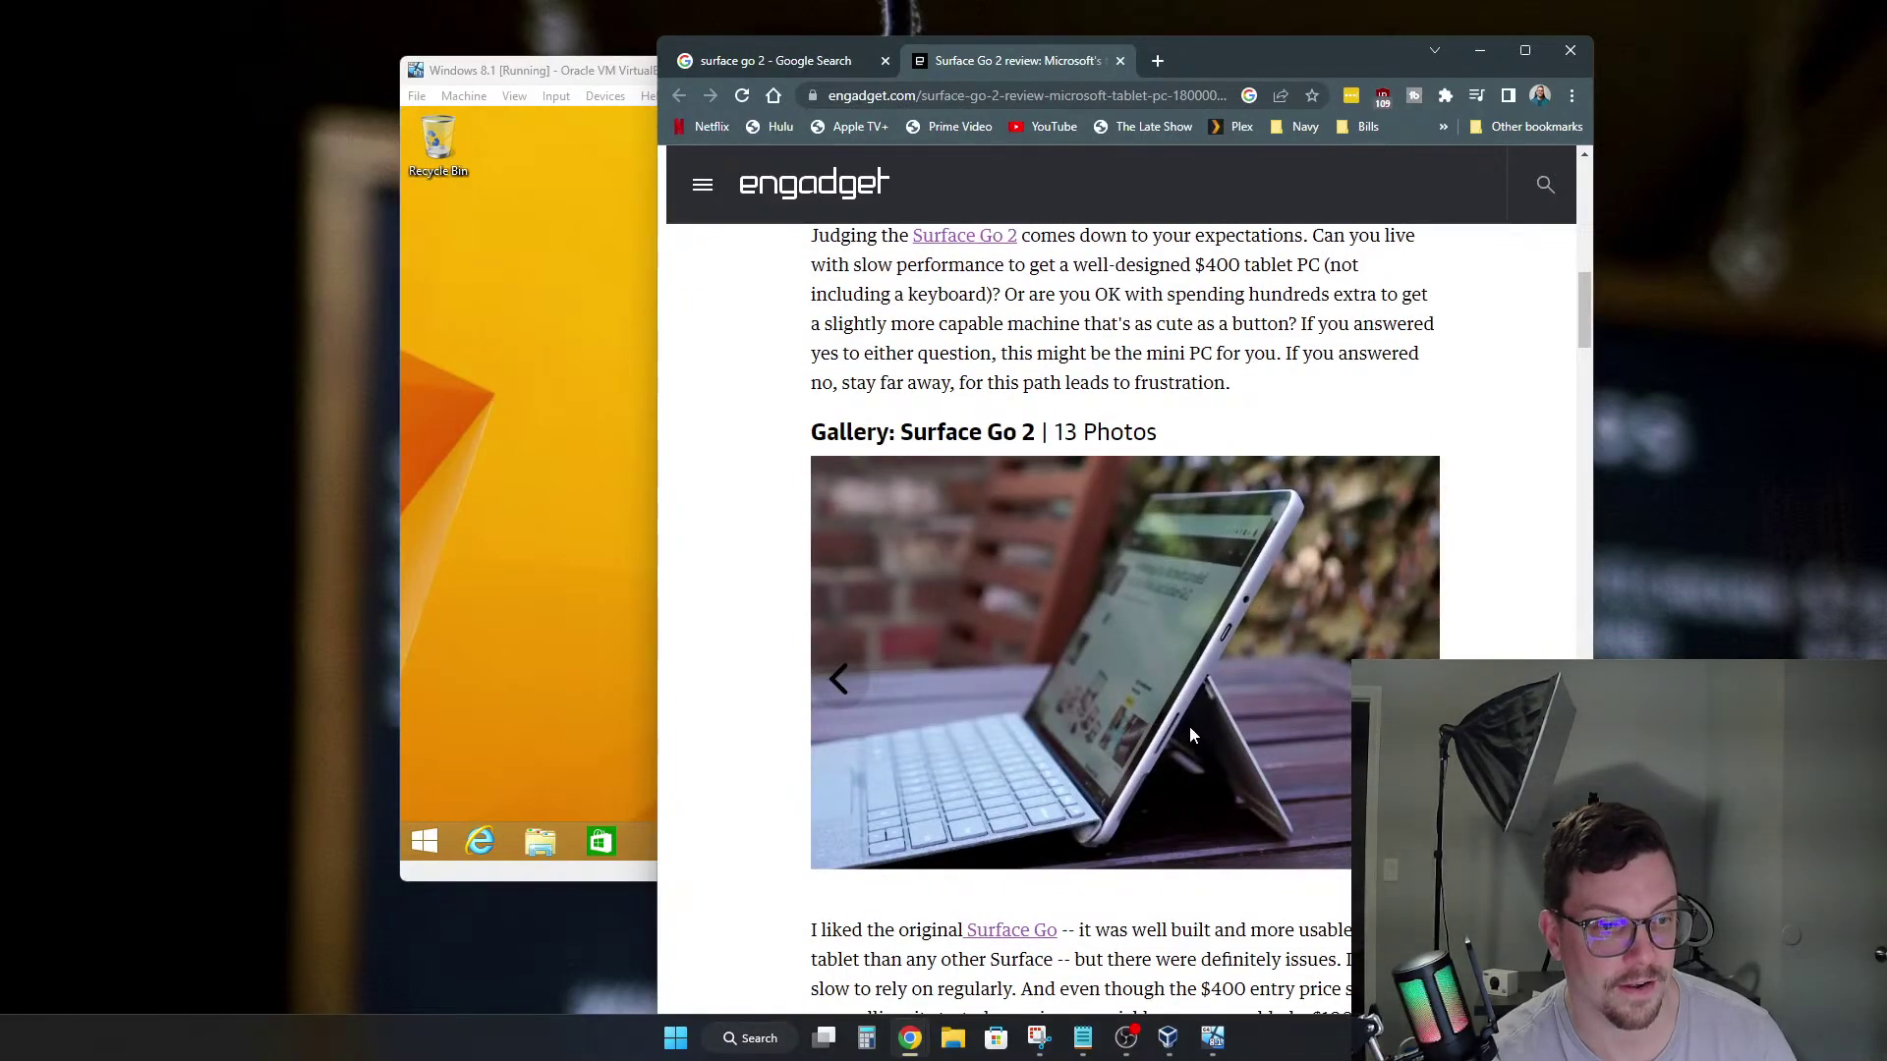
{"action": "scroll", "coordinate": [1189, 732], "scroll_direction": "down", "scroll_amount": 7}
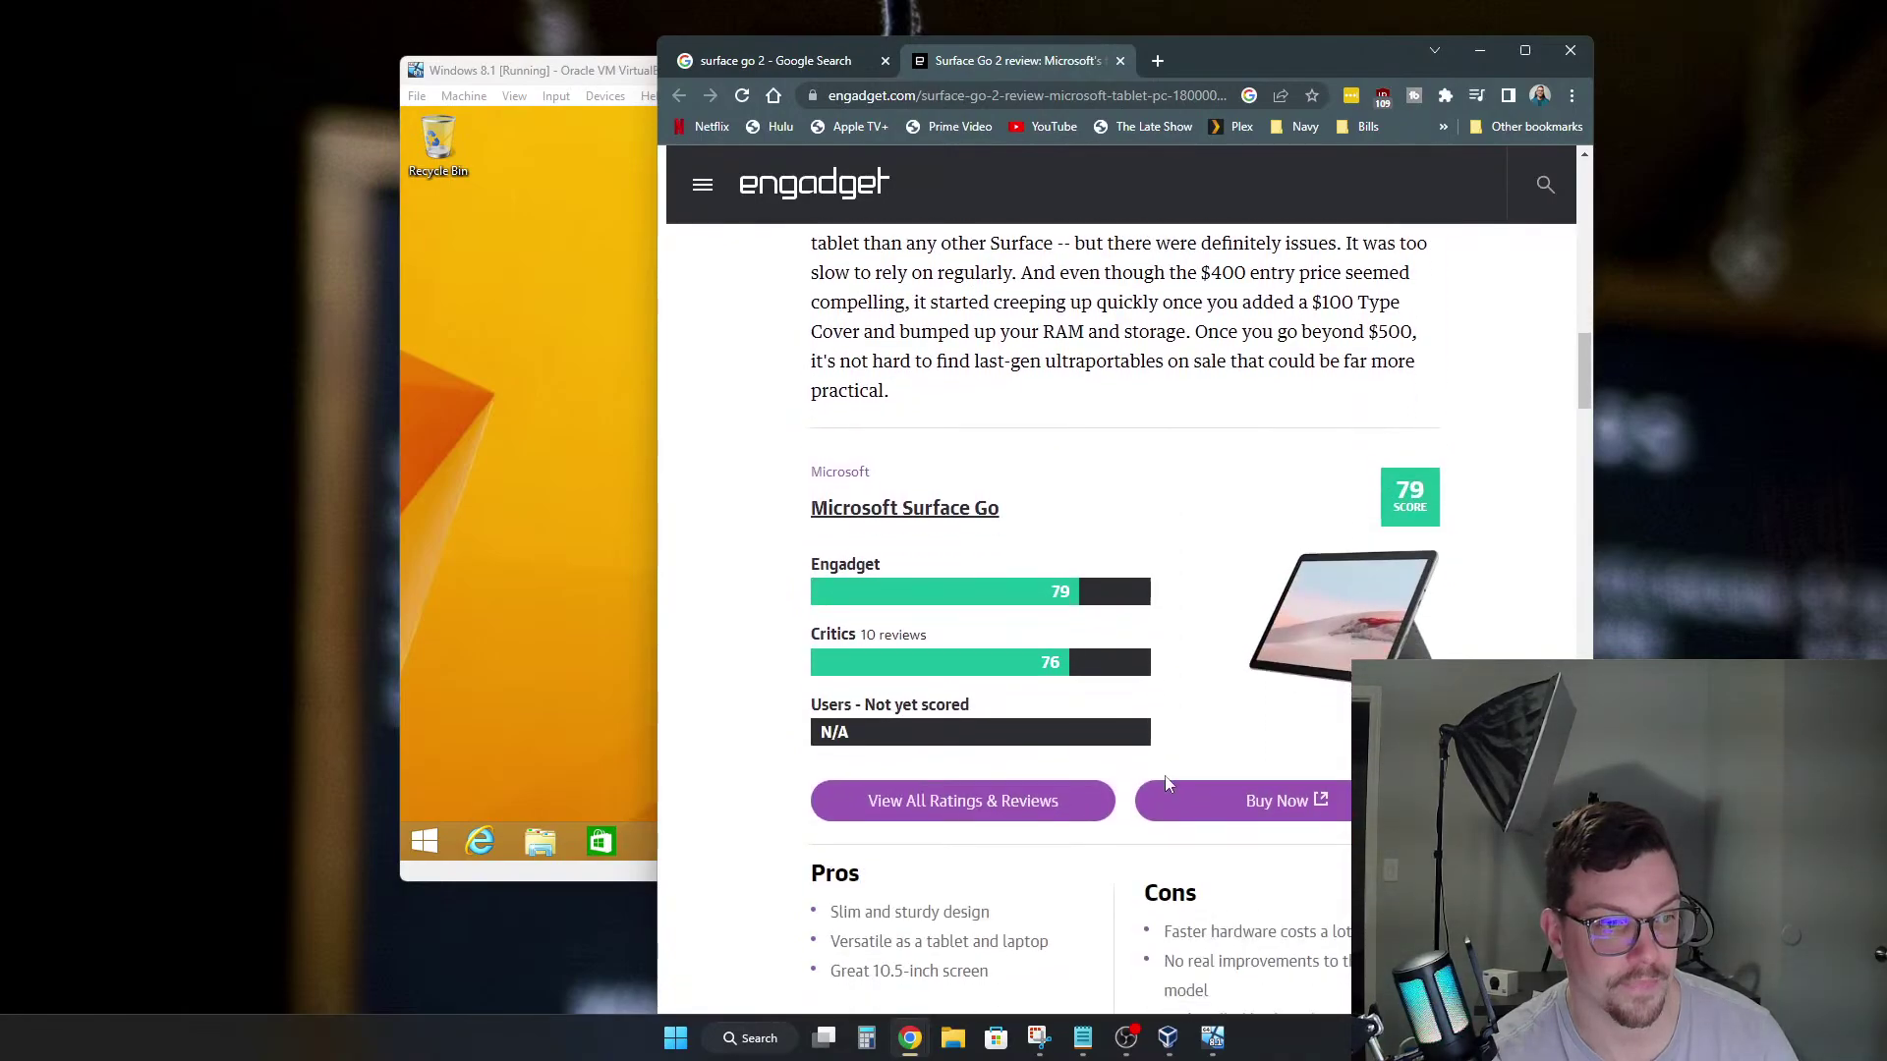
{"action": "scroll", "coordinate": [1166, 782], "scroll_direction": "down", "scroll_amount": 20}
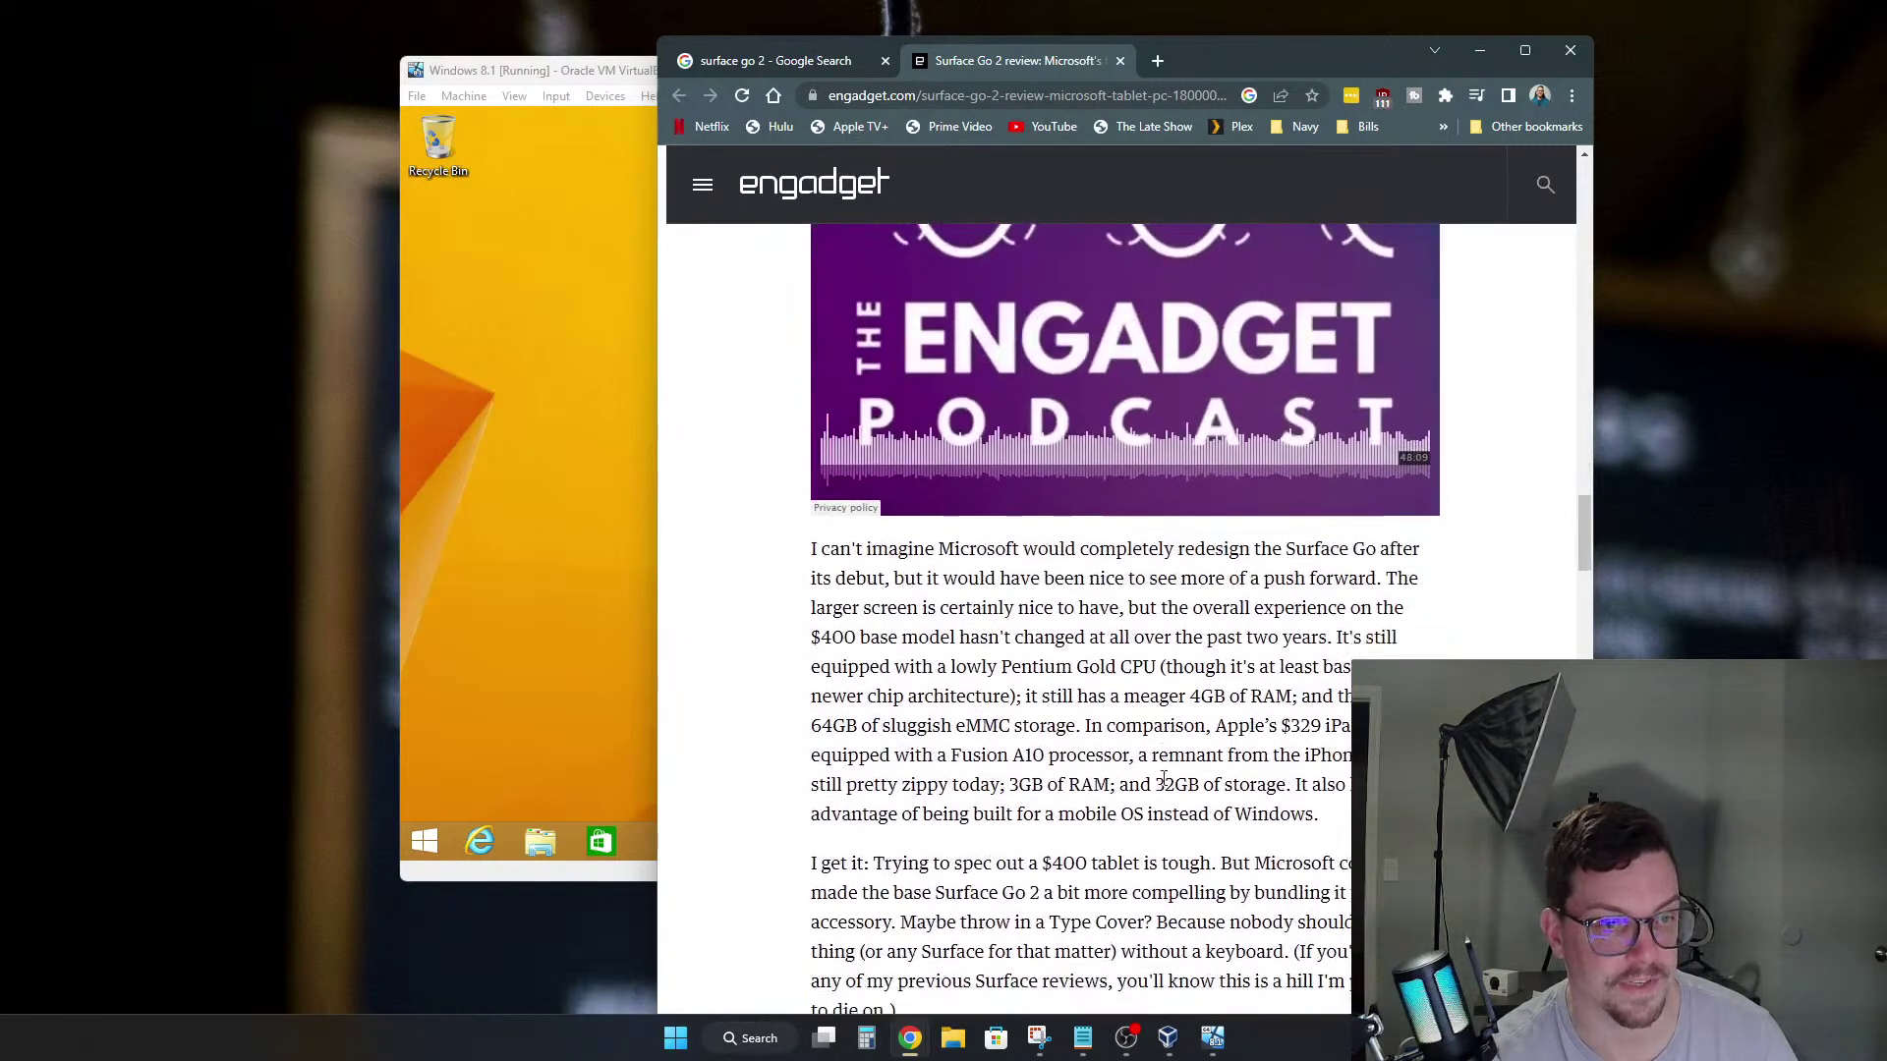
{"action": "scroll", "coordinate": [1163, 782], "scroll_direction": "down", "scroll_amount": 10}
{"action": "scroll", "coordinate": [1164, 784], "scroll_direction": "up", "scroll_amount": 15}
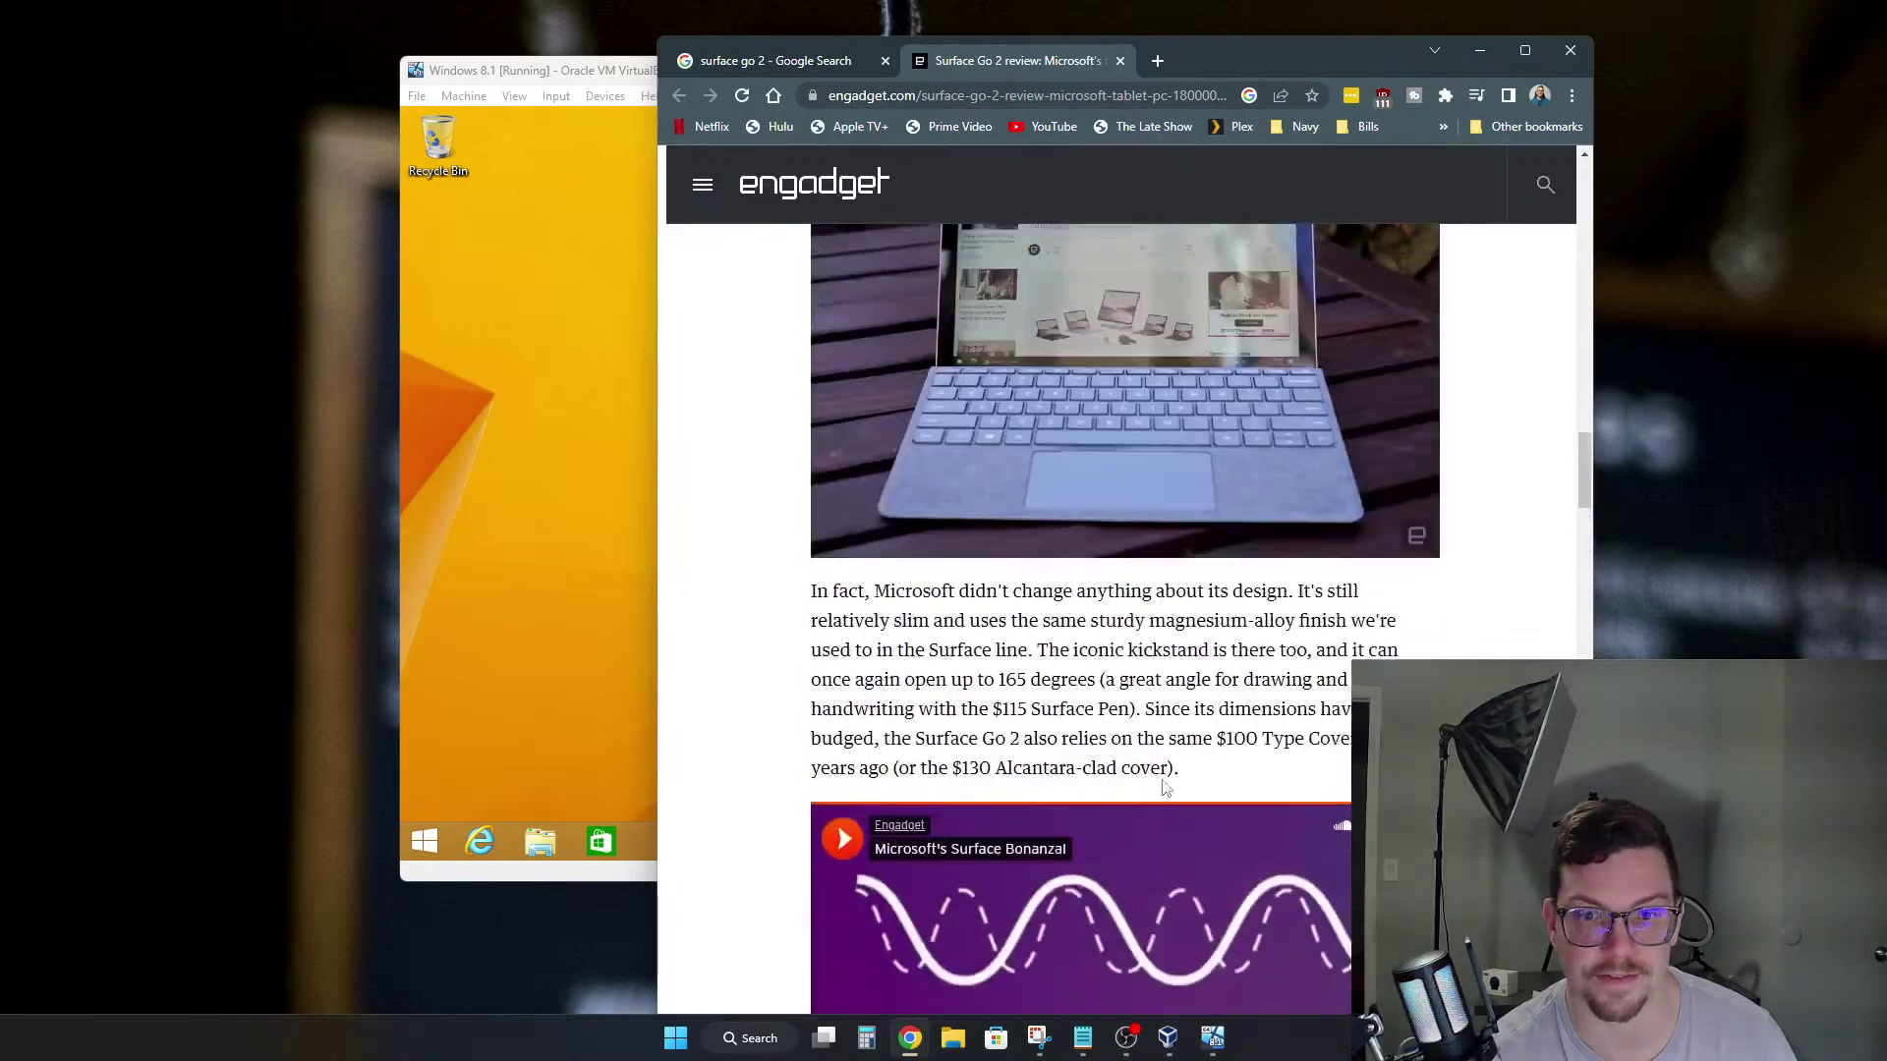
{"action": "scroll", "coordinate": [1165, 786], "scroll_direction": "up", "scroll_amount": 15}
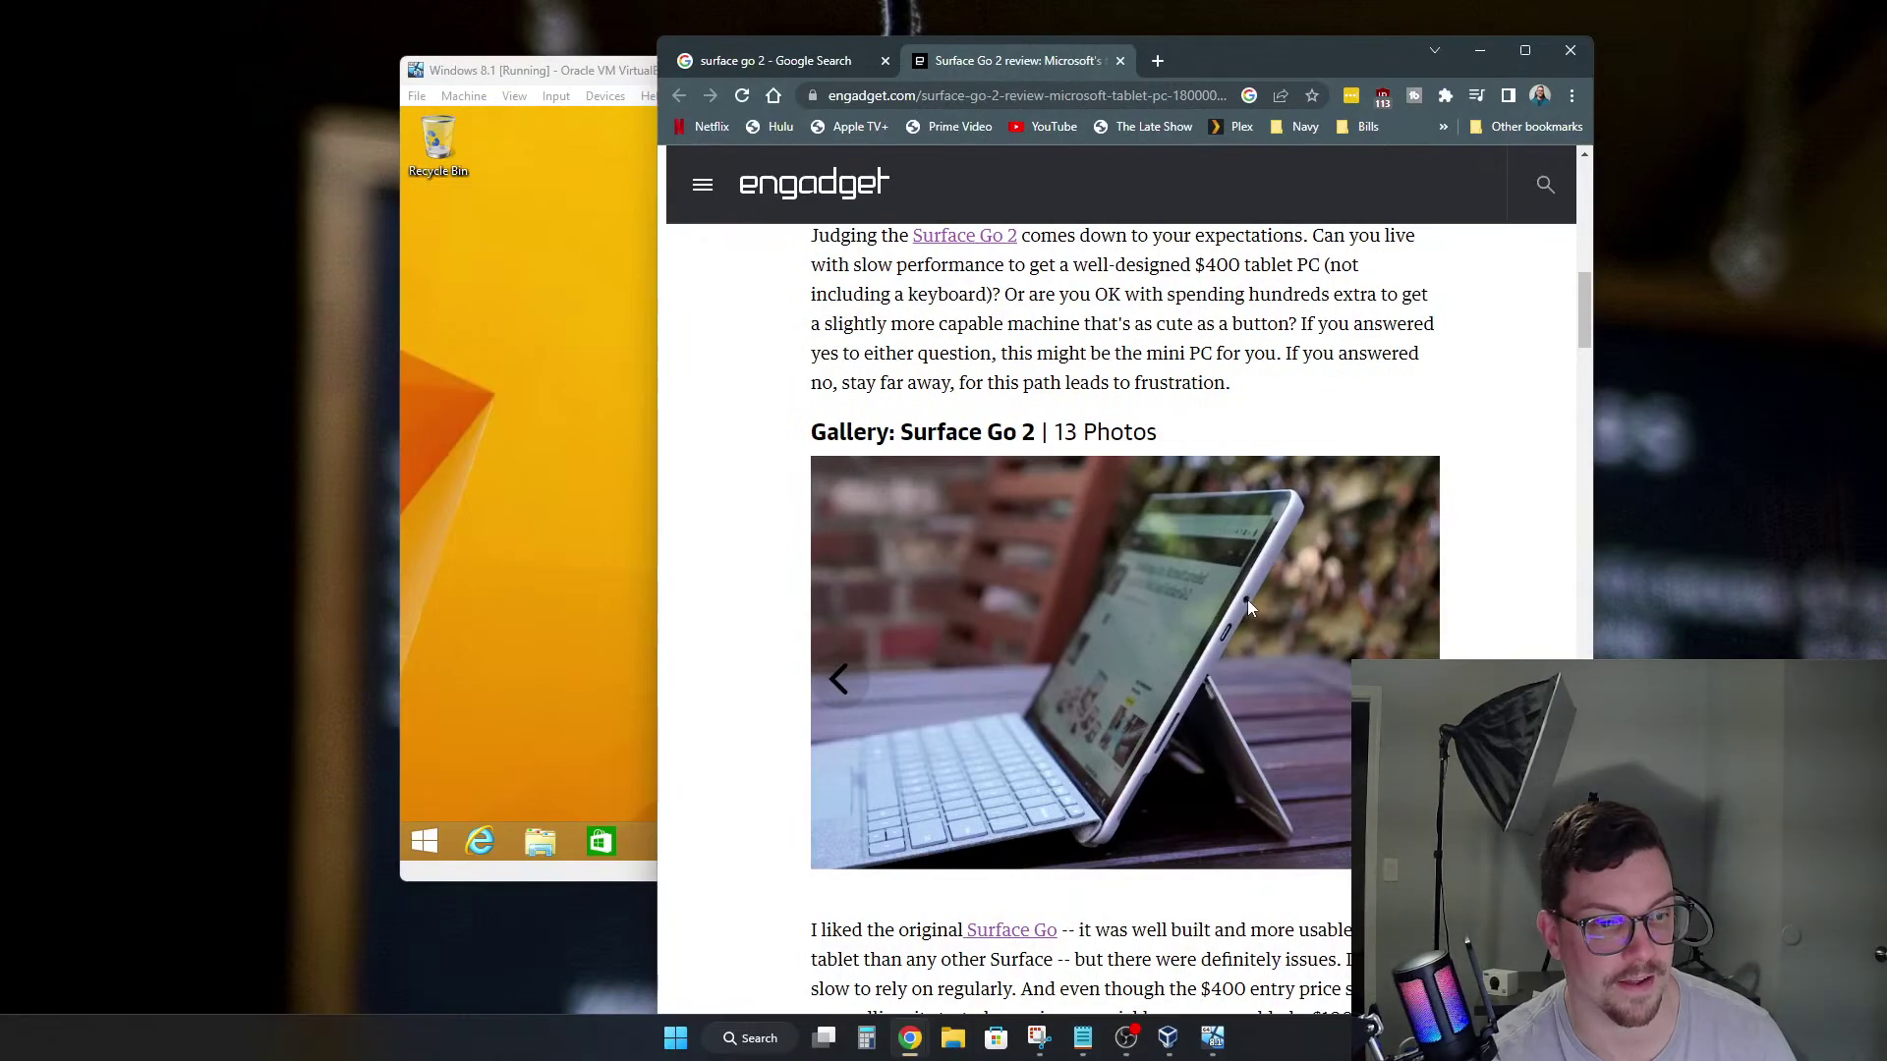
{"action": "scroll", "coordinate": [1252, 627], "scroll_direction": "down", "scroll_amount": 9}
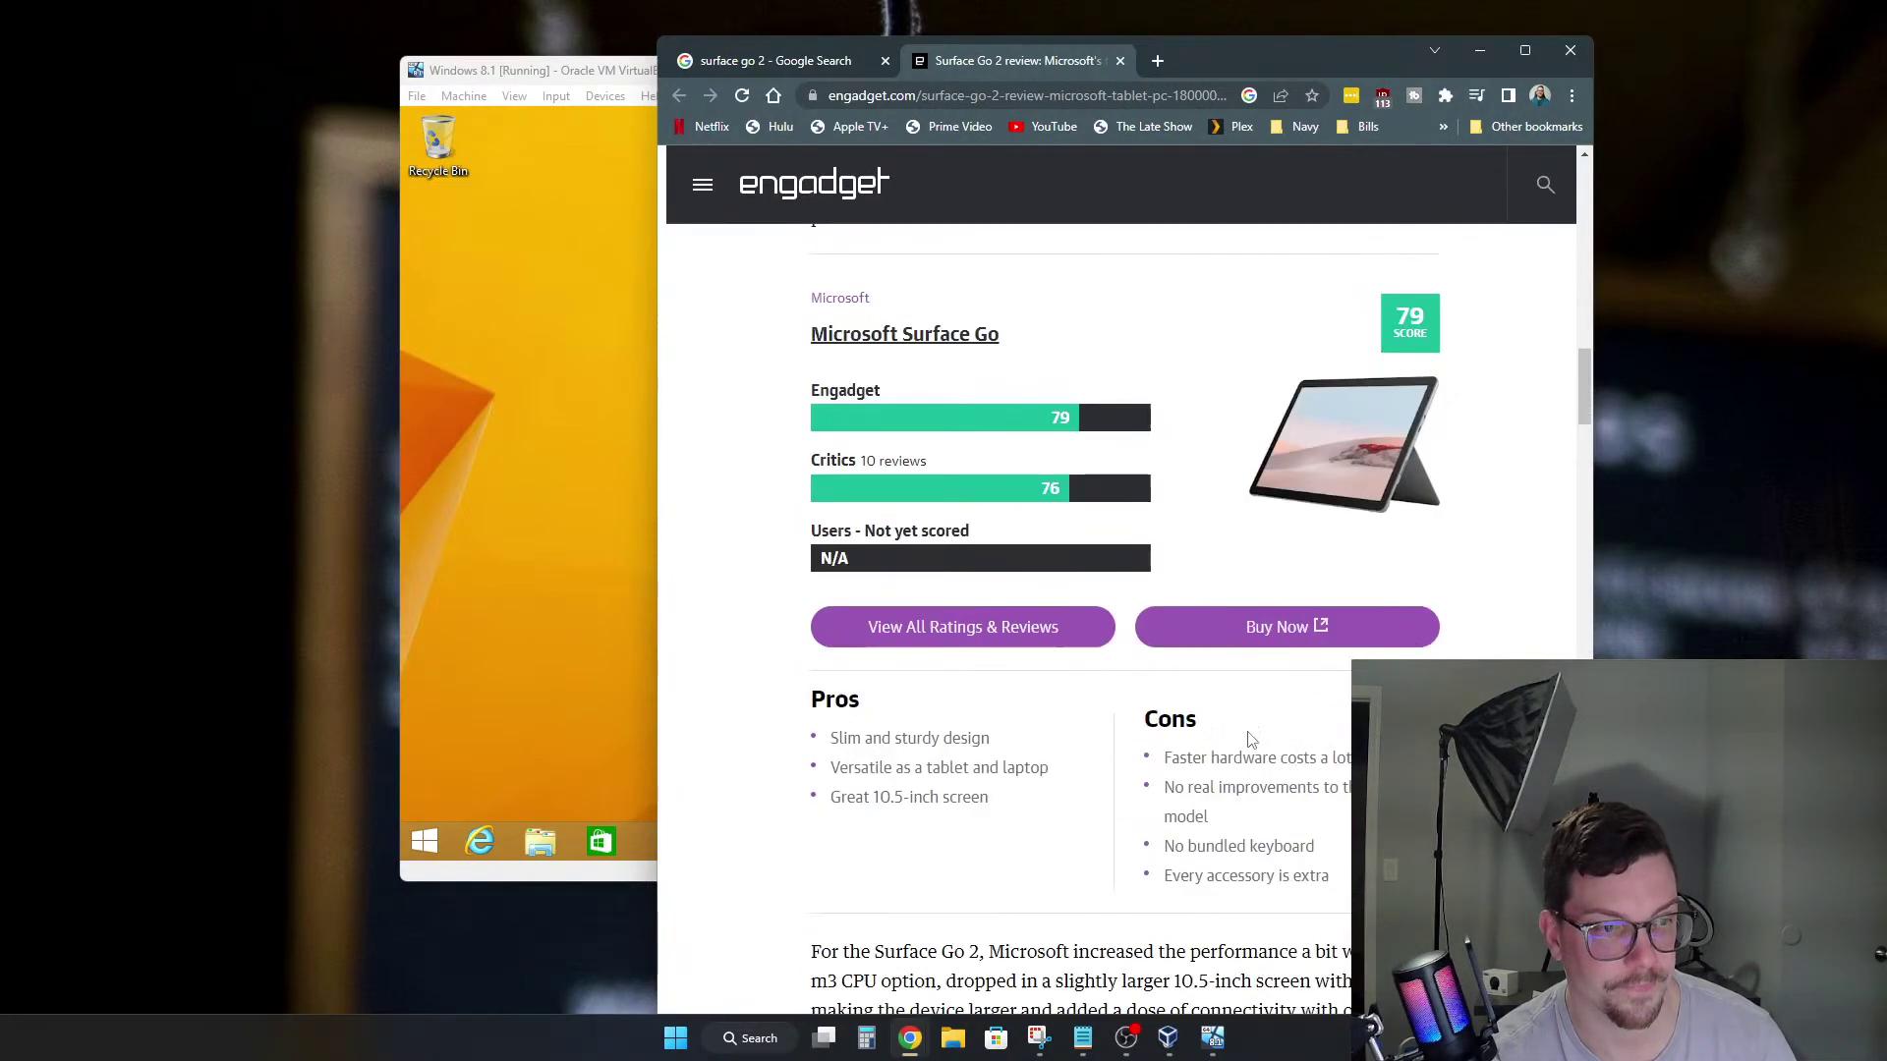
{"action": "scroll", "coordinate": [1251, 738], "scroll_direction": "down", "scroll_amount": 15}
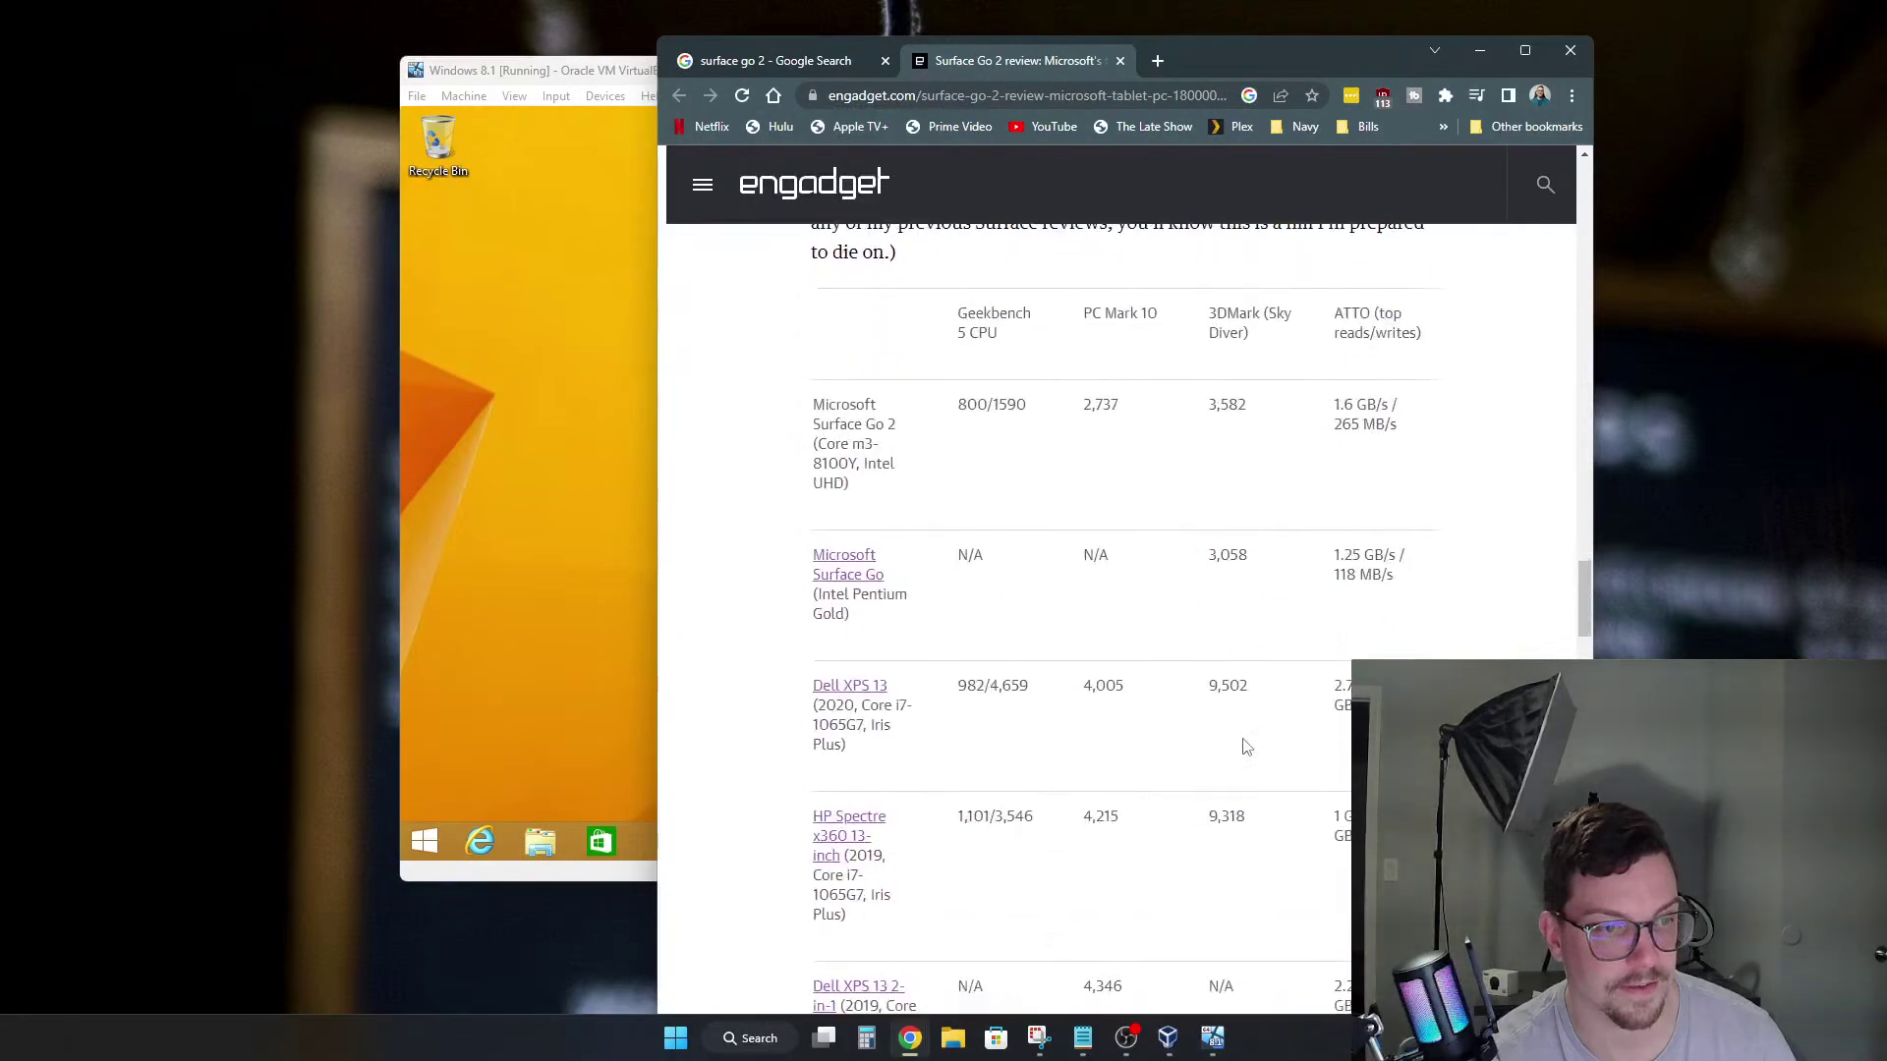
{"action": "scroll", "coordinate": [1245, 747], "scroll_direction": "down", "scroll_amount": 15}
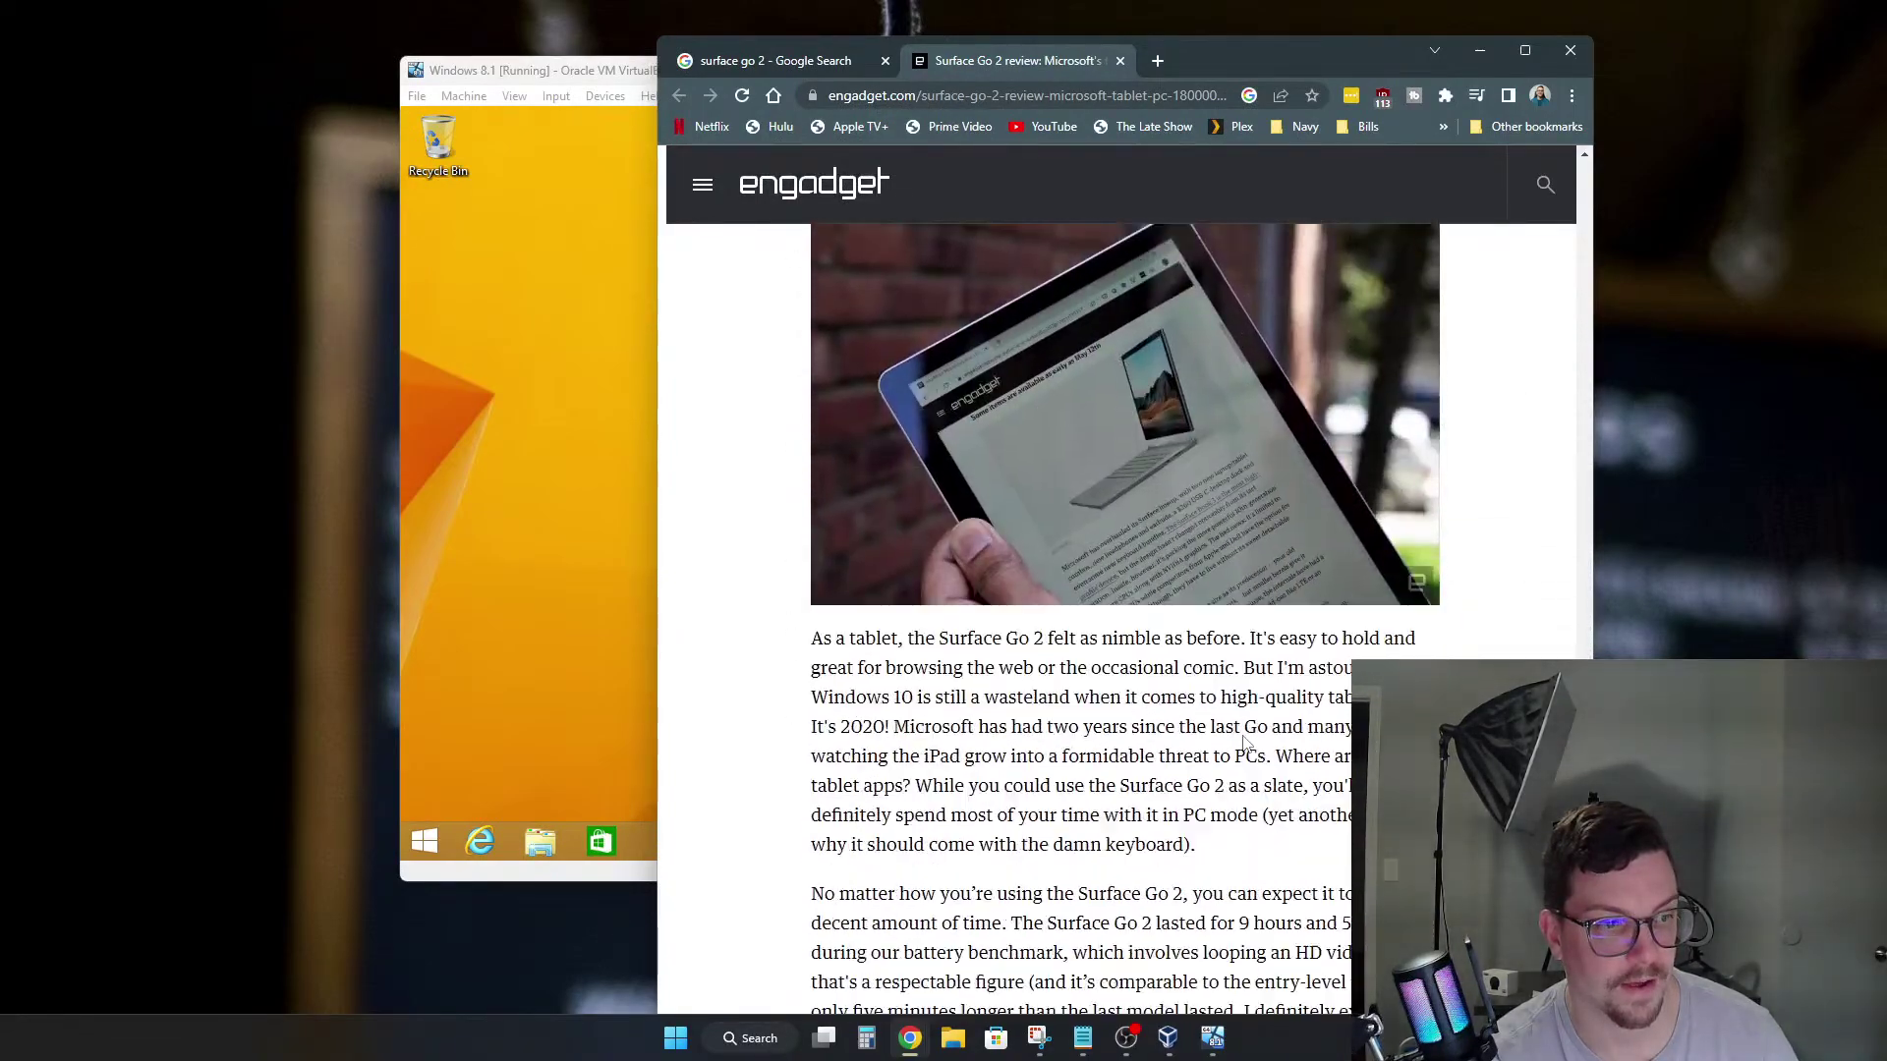
{"action": "scroll", "coordinate": [1244, 742], "scroll_direction": "down", "scroll_amount": 6}
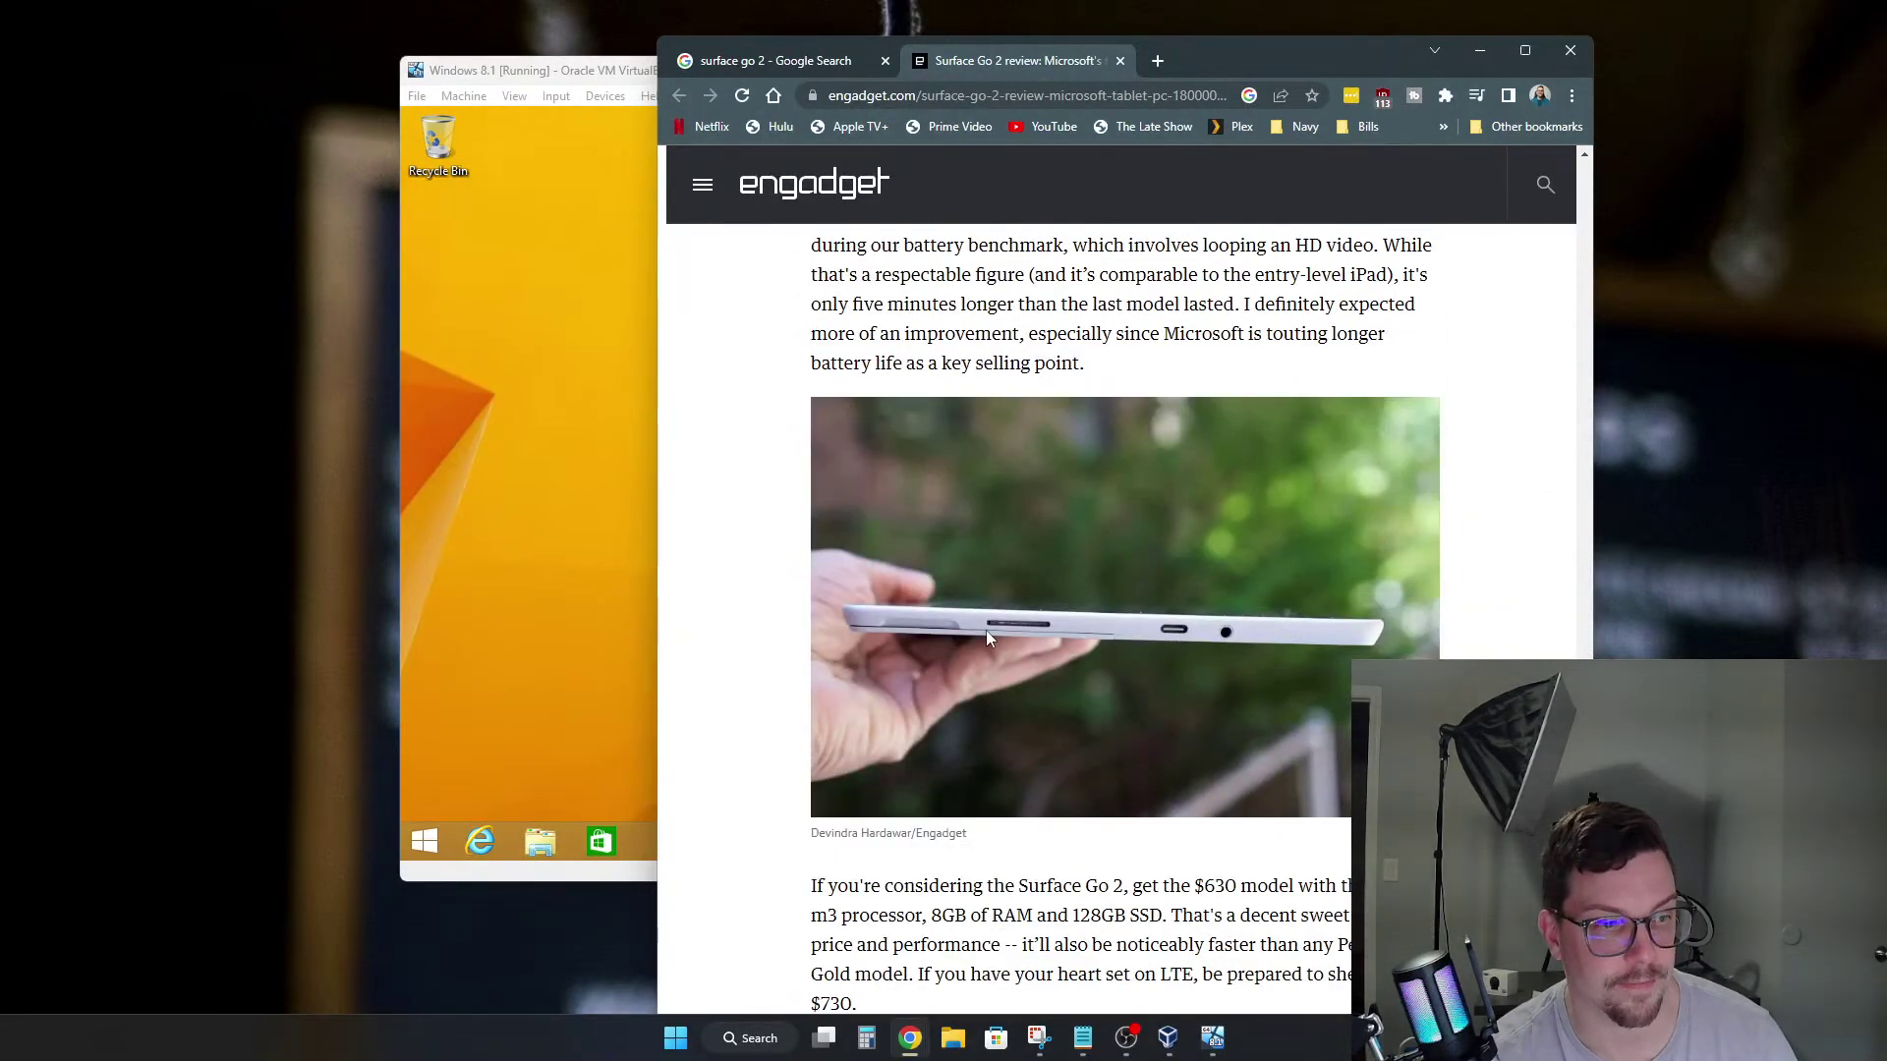
{"action": "scroll", "coordinate": [1130, 644], "scroll_direction": "down", "scroll_amount": 8}
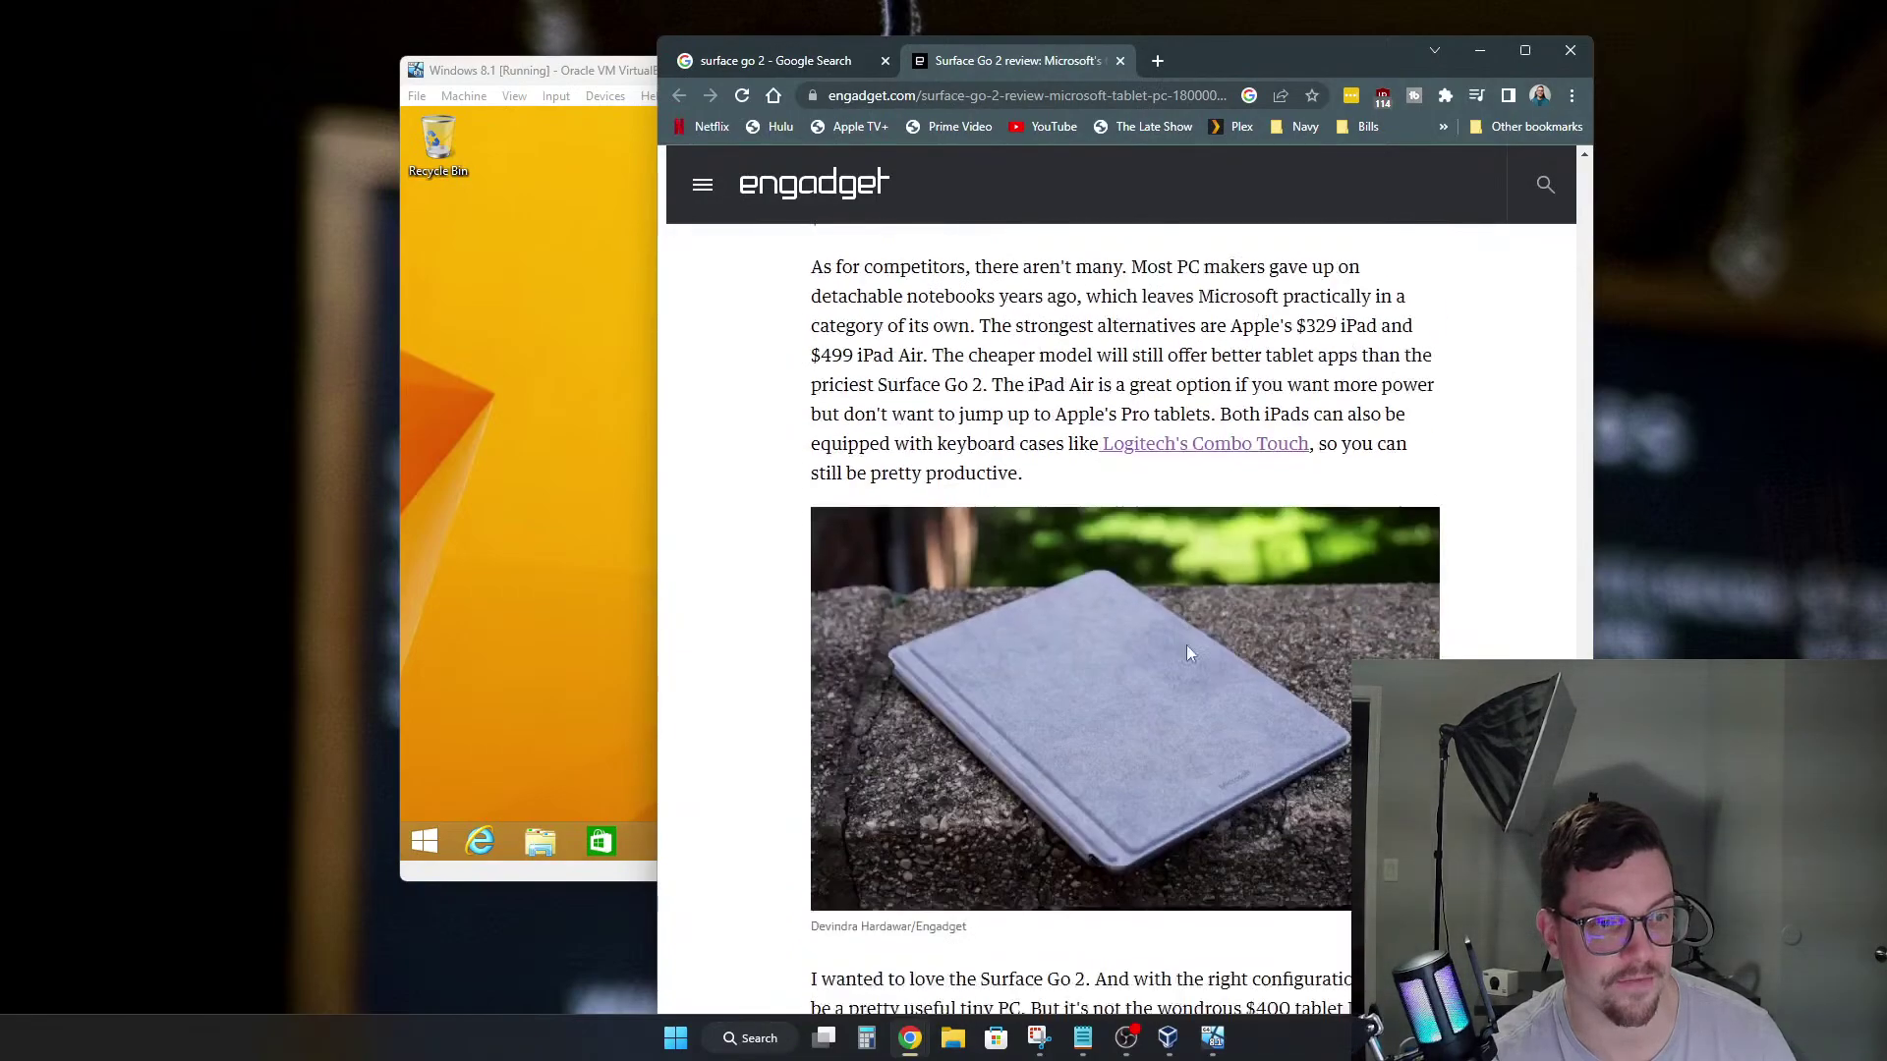
{"action": "scroll", "coordinate": [1189, 653], "scroll_direction": "down", "scroll_amount": 4}
{"action": "scroll", "coordinate": [1187, 655], "scroll_direction": "down", "scroll_amount": 7}
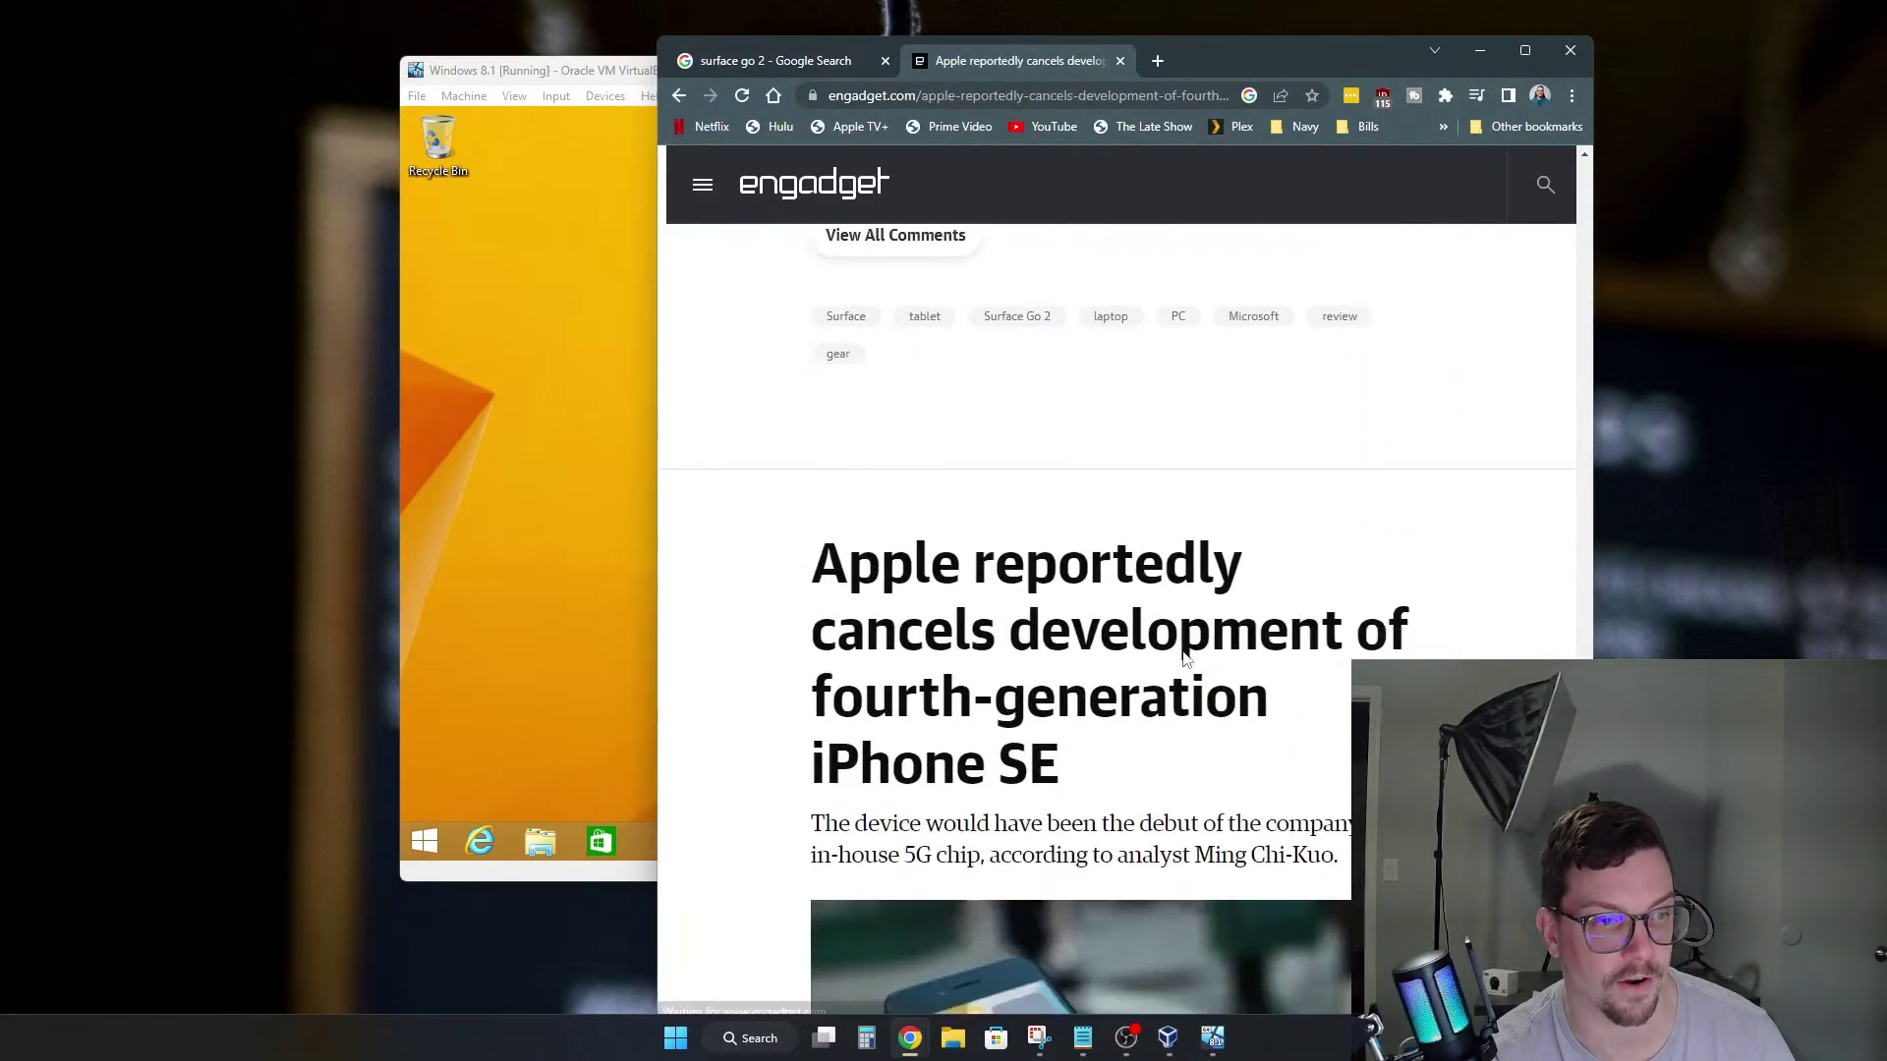
{"action": "scroll", "coordinate": [1186, 656], "scroll_direction": "down", "scroll_amount": 3}
{"action": "scroll", "coordinate": [1181, 652], "scroll_direction": "up", "scroll_amount": 16}
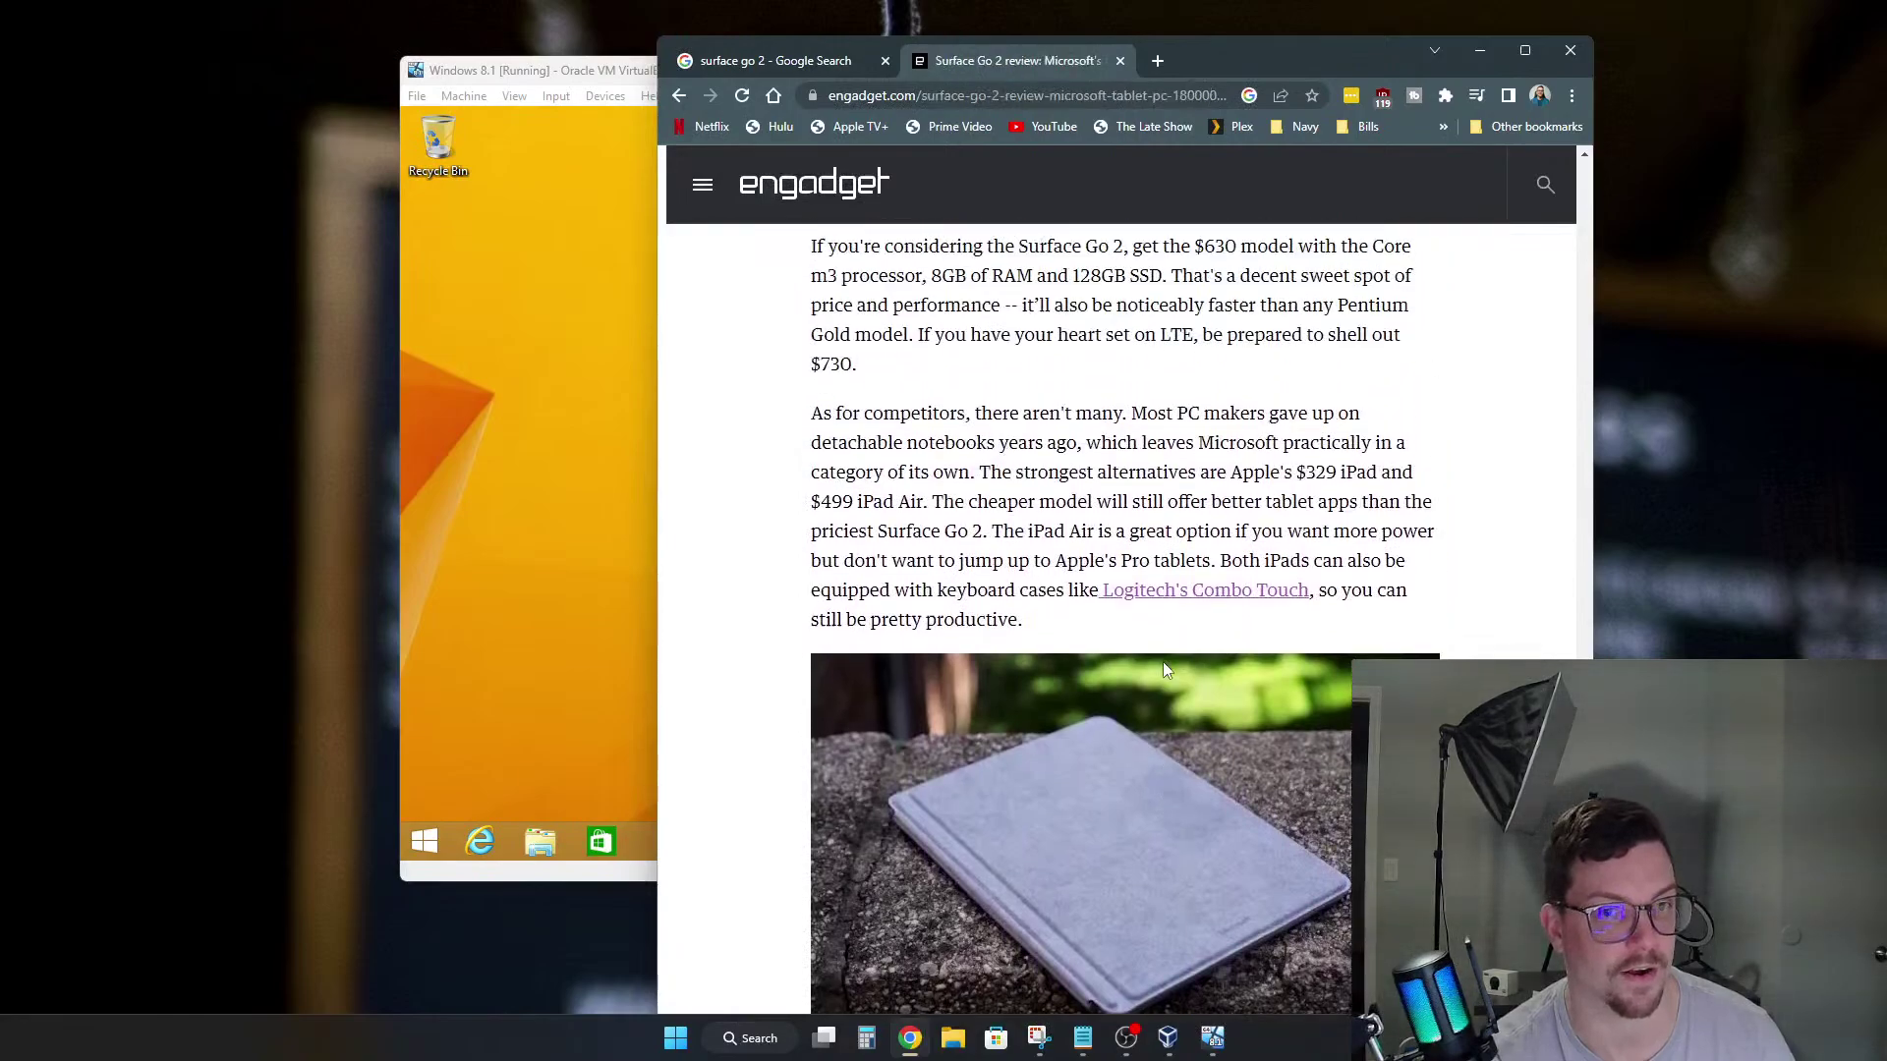
{"action": "scroll", "coordinate": [1164, 662], "scroll_direction": "up", "scroll_amount": 3}
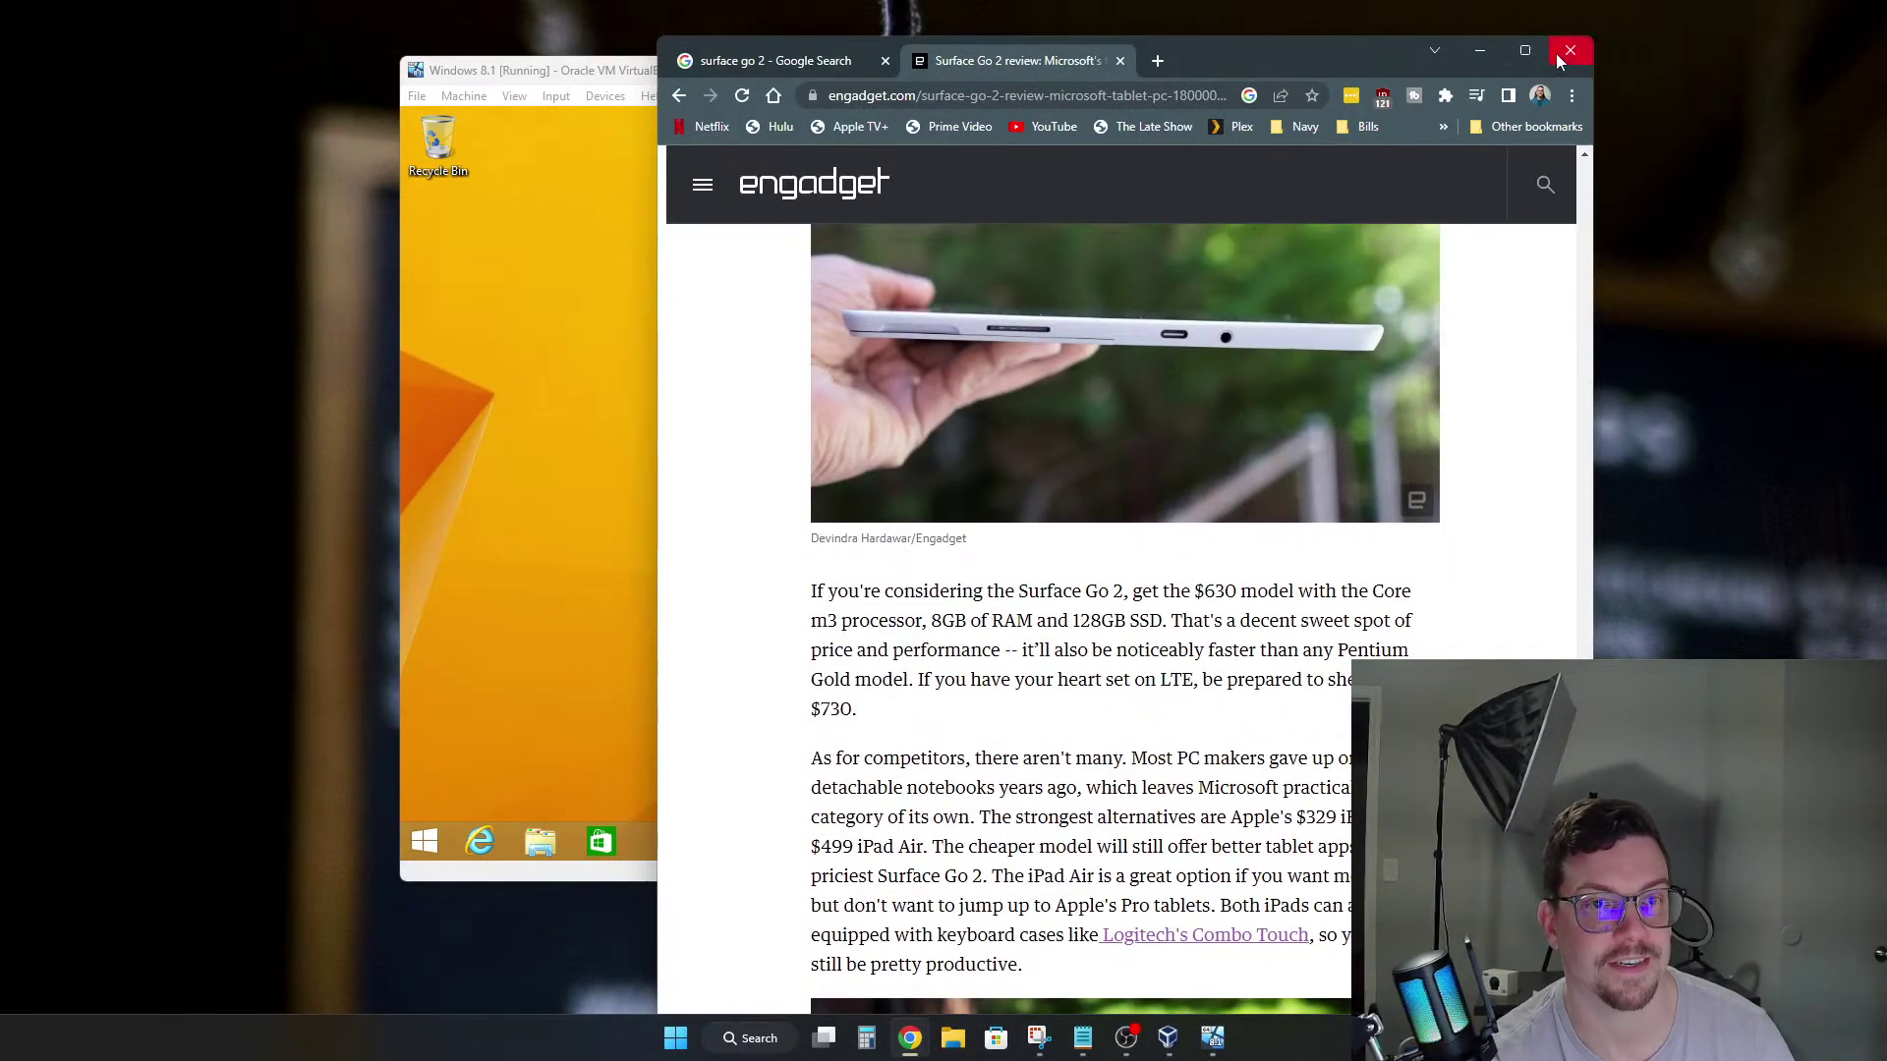
{"action": "left_click", "coordinate": [1557, 57]}
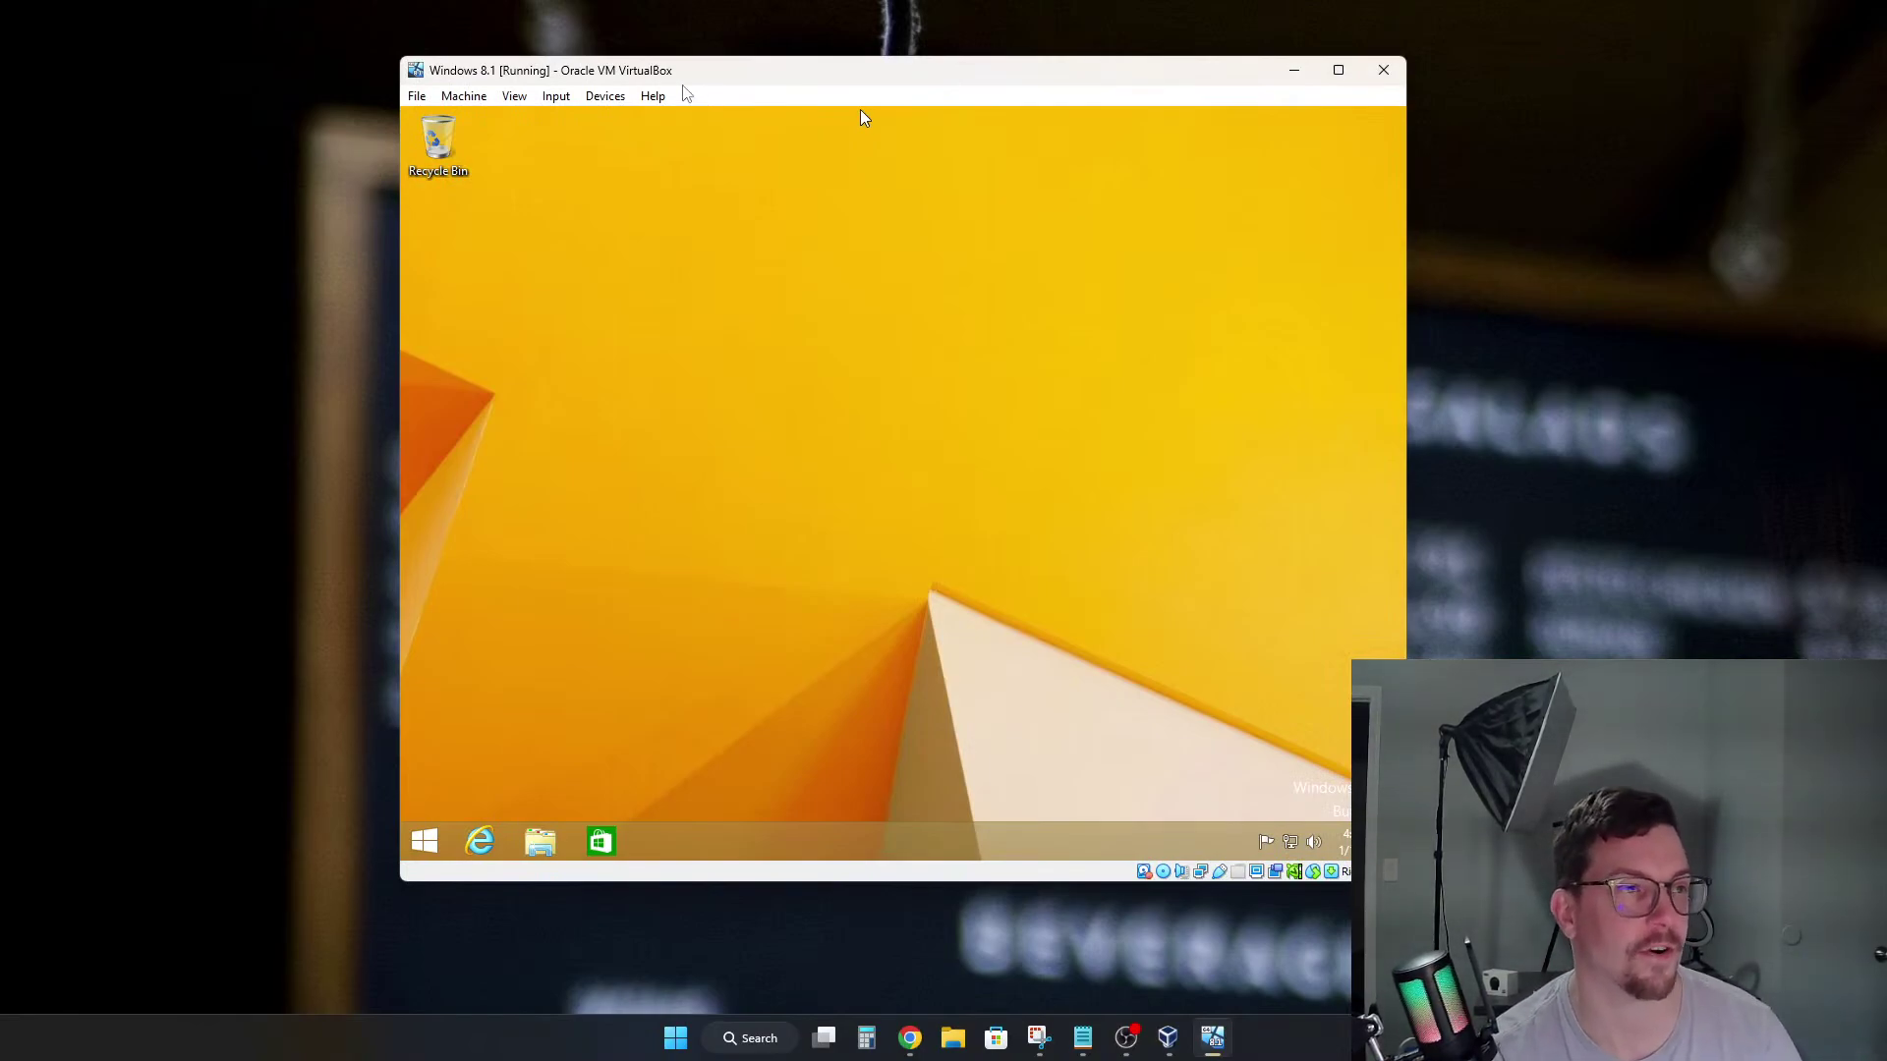
{"action": "left_click", "coordinate": [604, 97]}
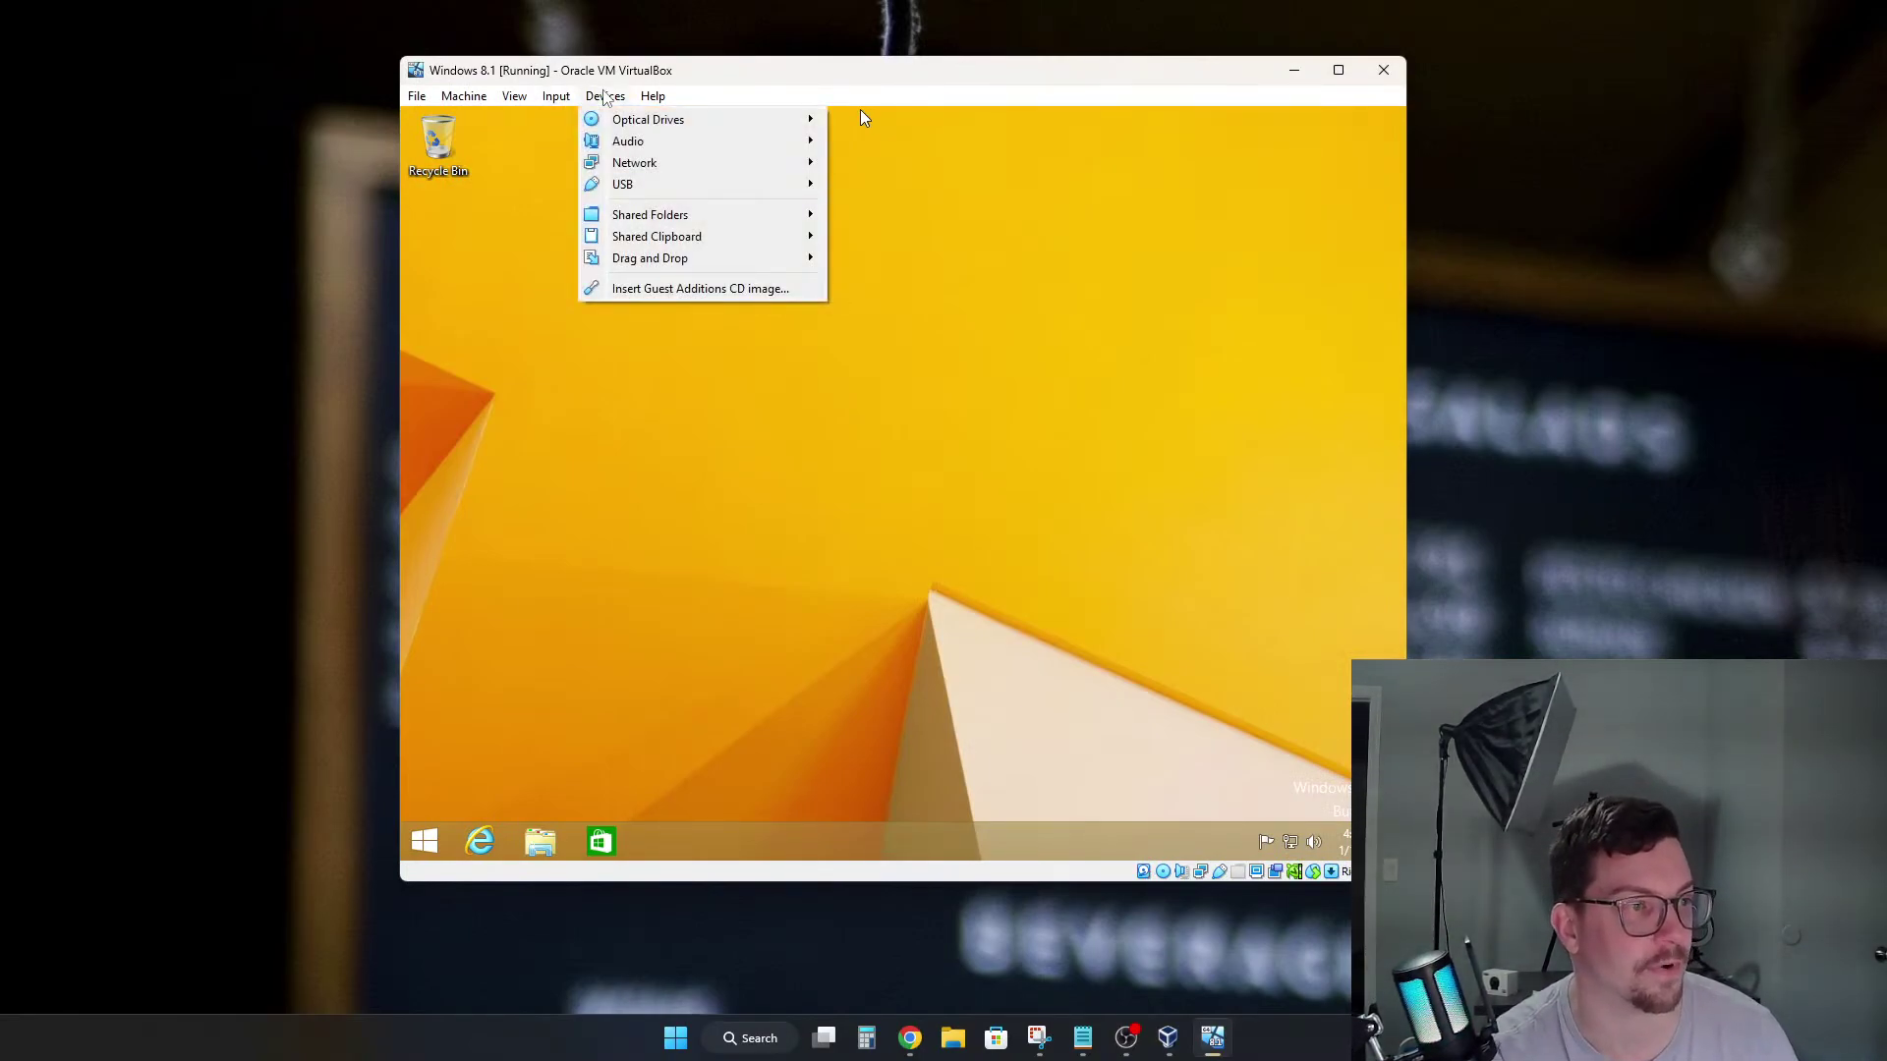
{"action": "left_click", "coordinate": [676, 289]}
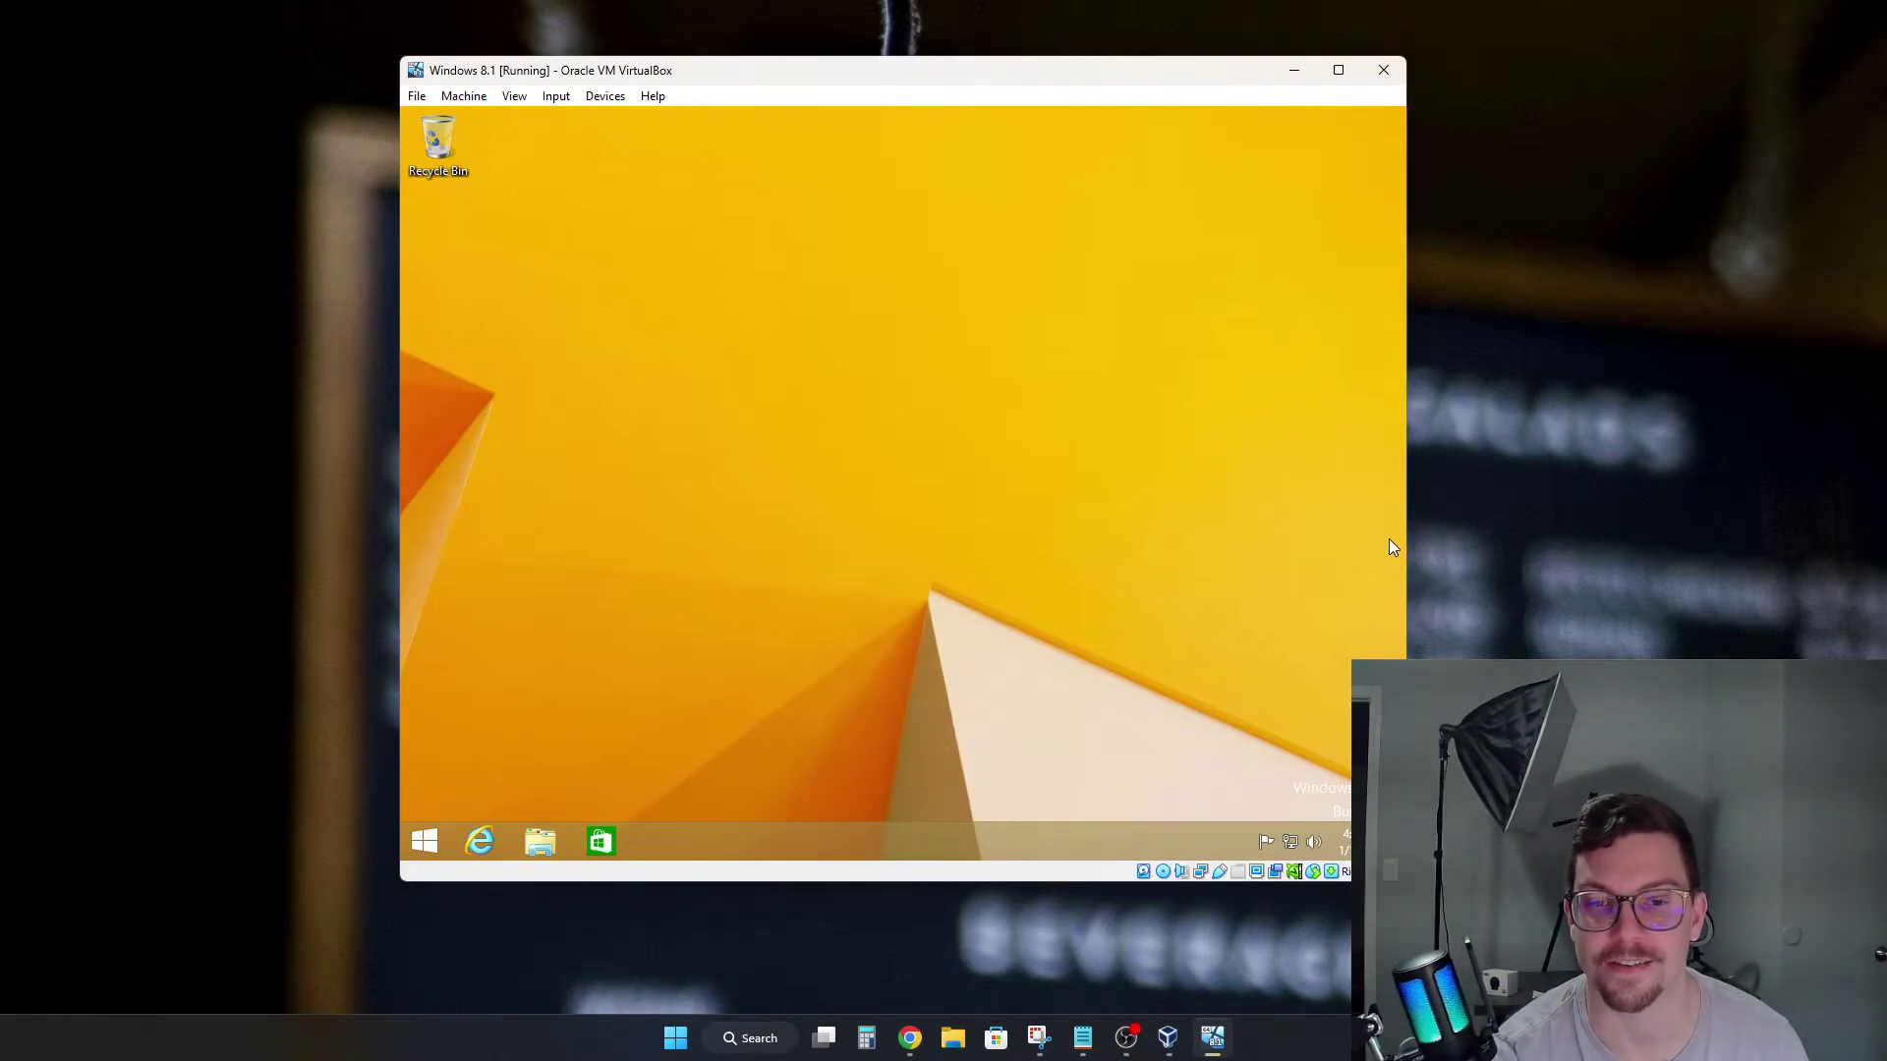
{"action": "key", "text": "alt+Tab"}
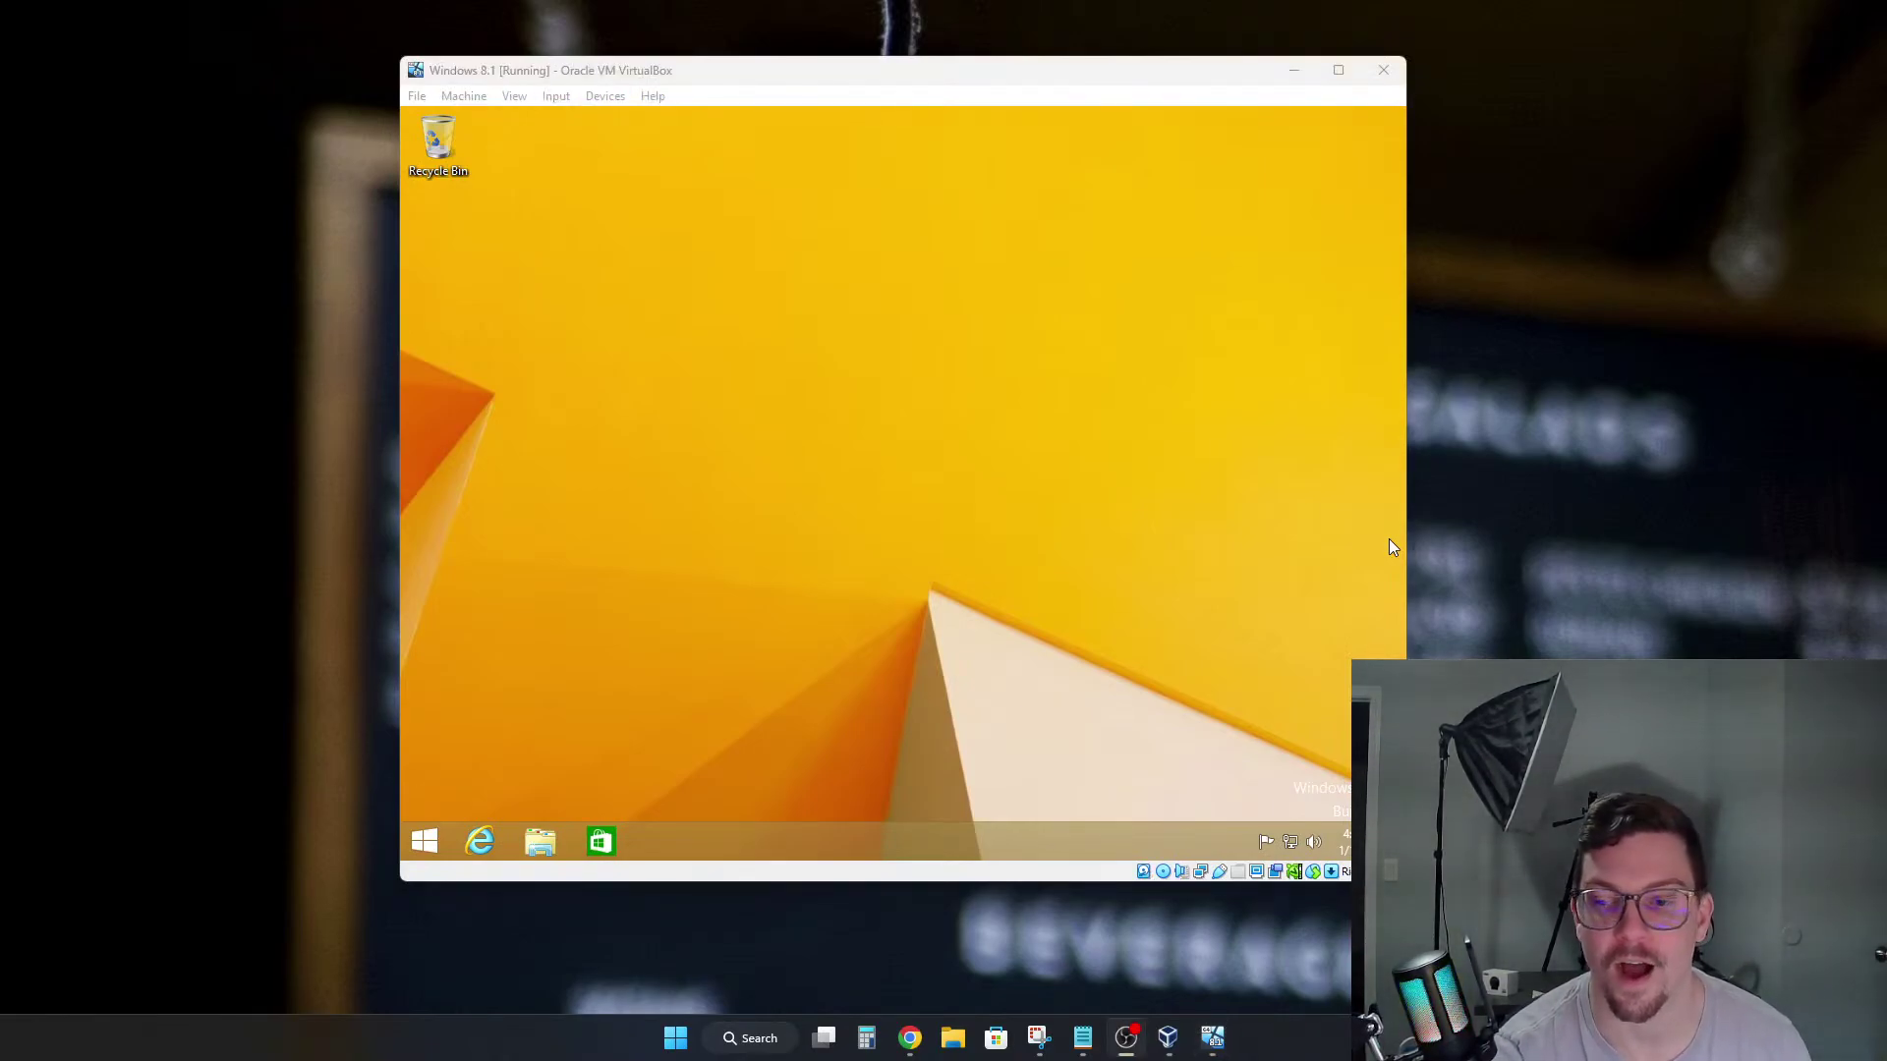
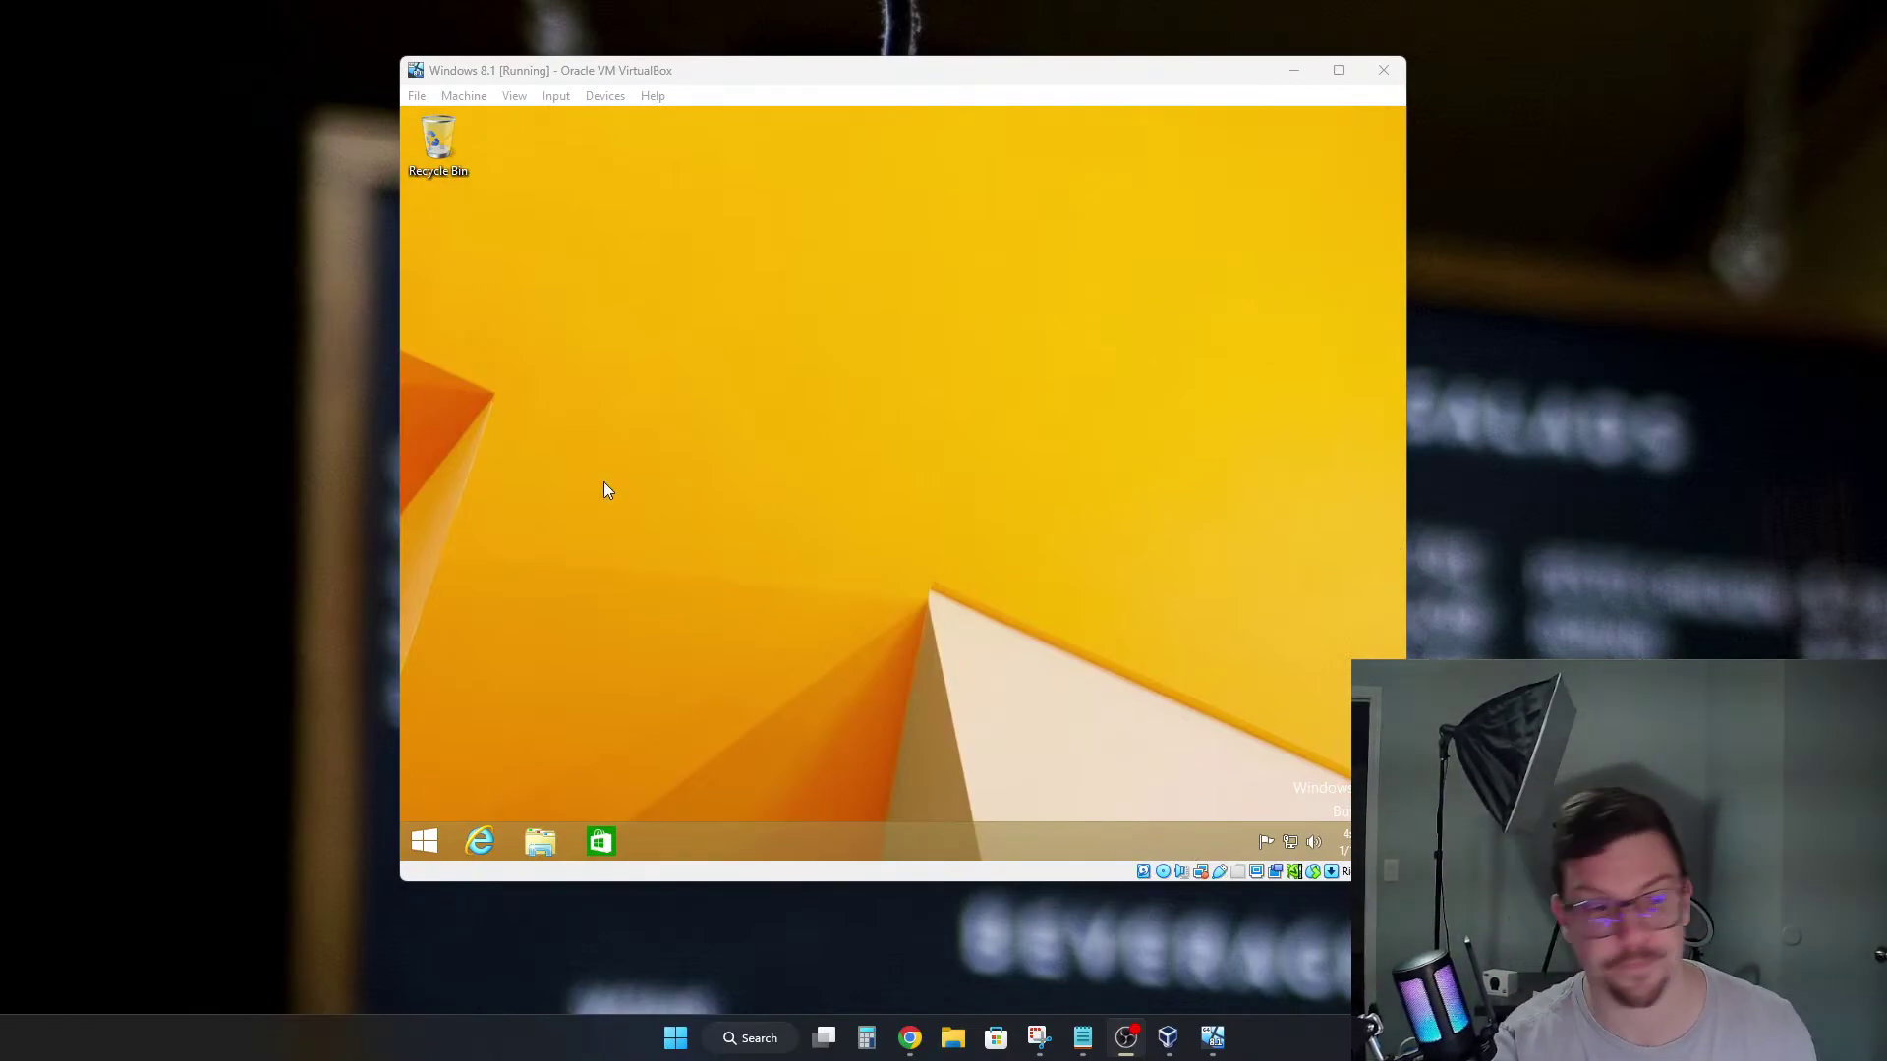
Open the VirtualBox Guest Additions CD drive's contents from File Explorer in the guest.
{"action": "left_click", "coordinate": [861, 575]}
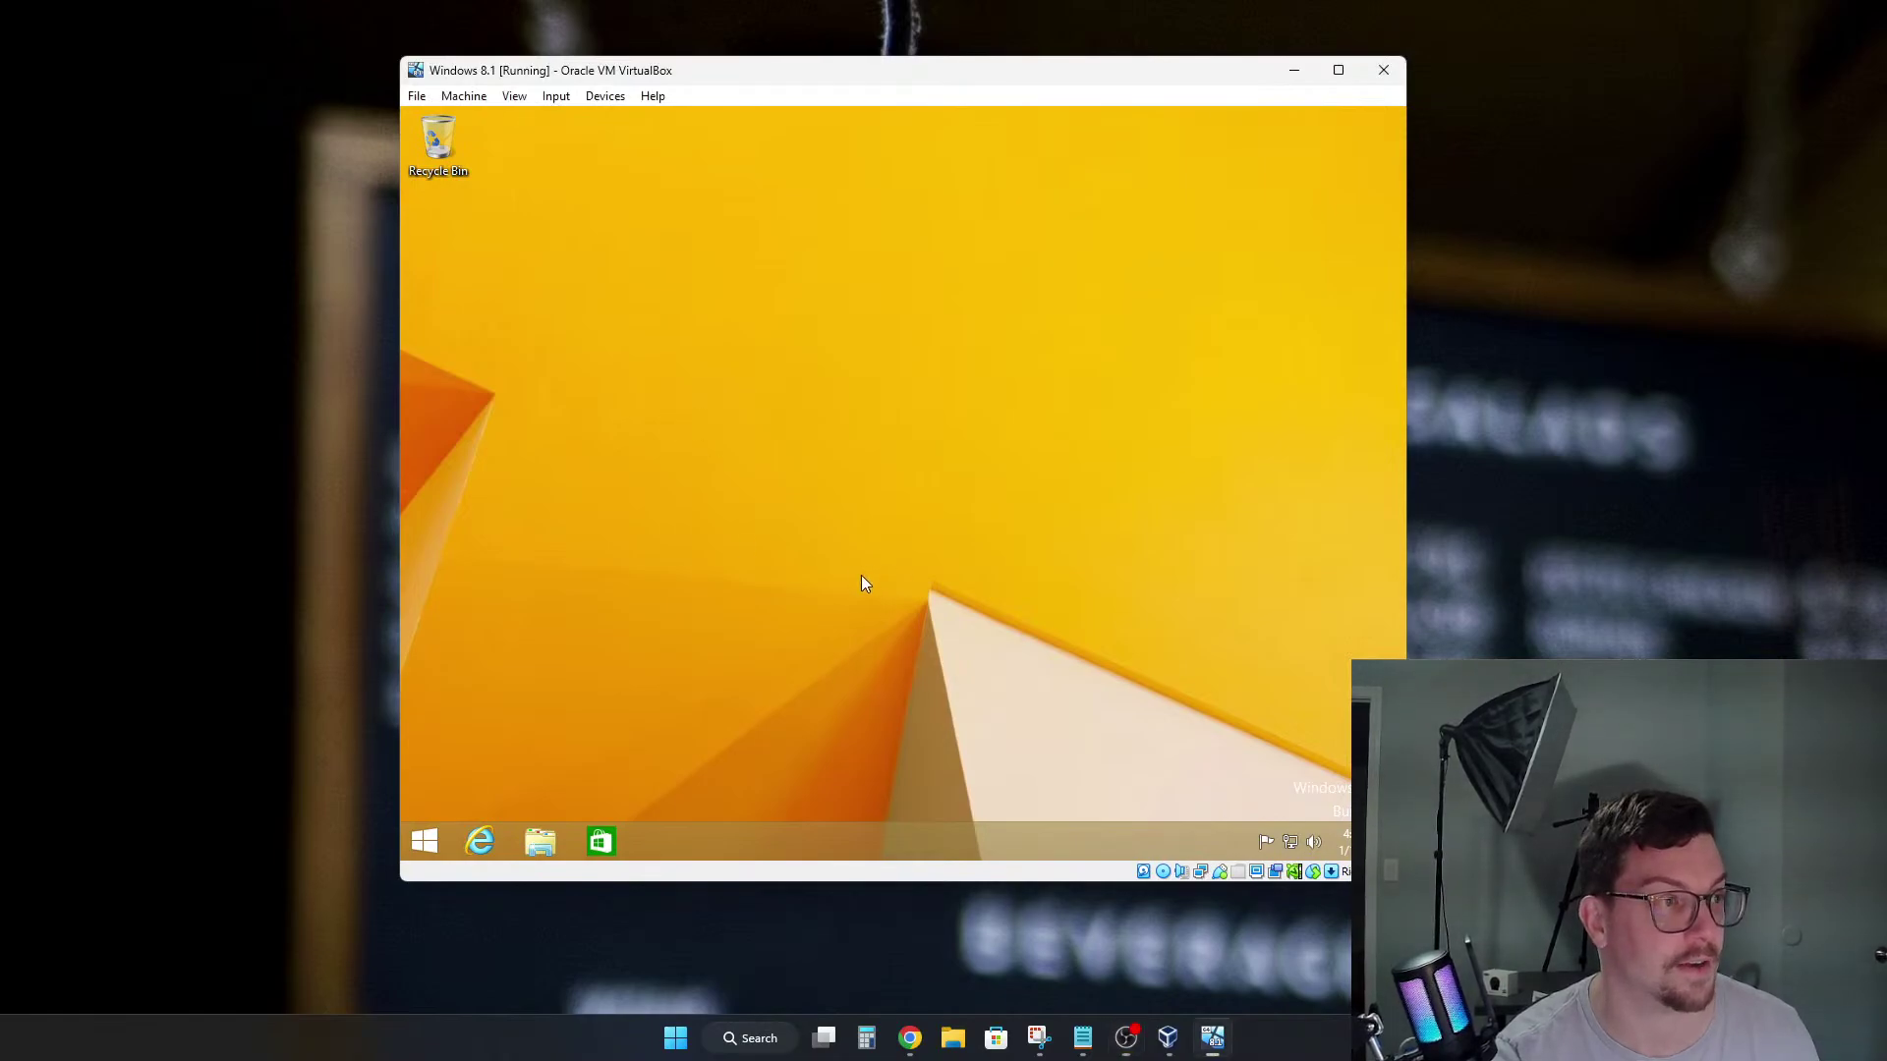
{"action": "left_click", "coordinate": [538, 847]}
{"action": "left_click", "coordinate": [1074, 533]}
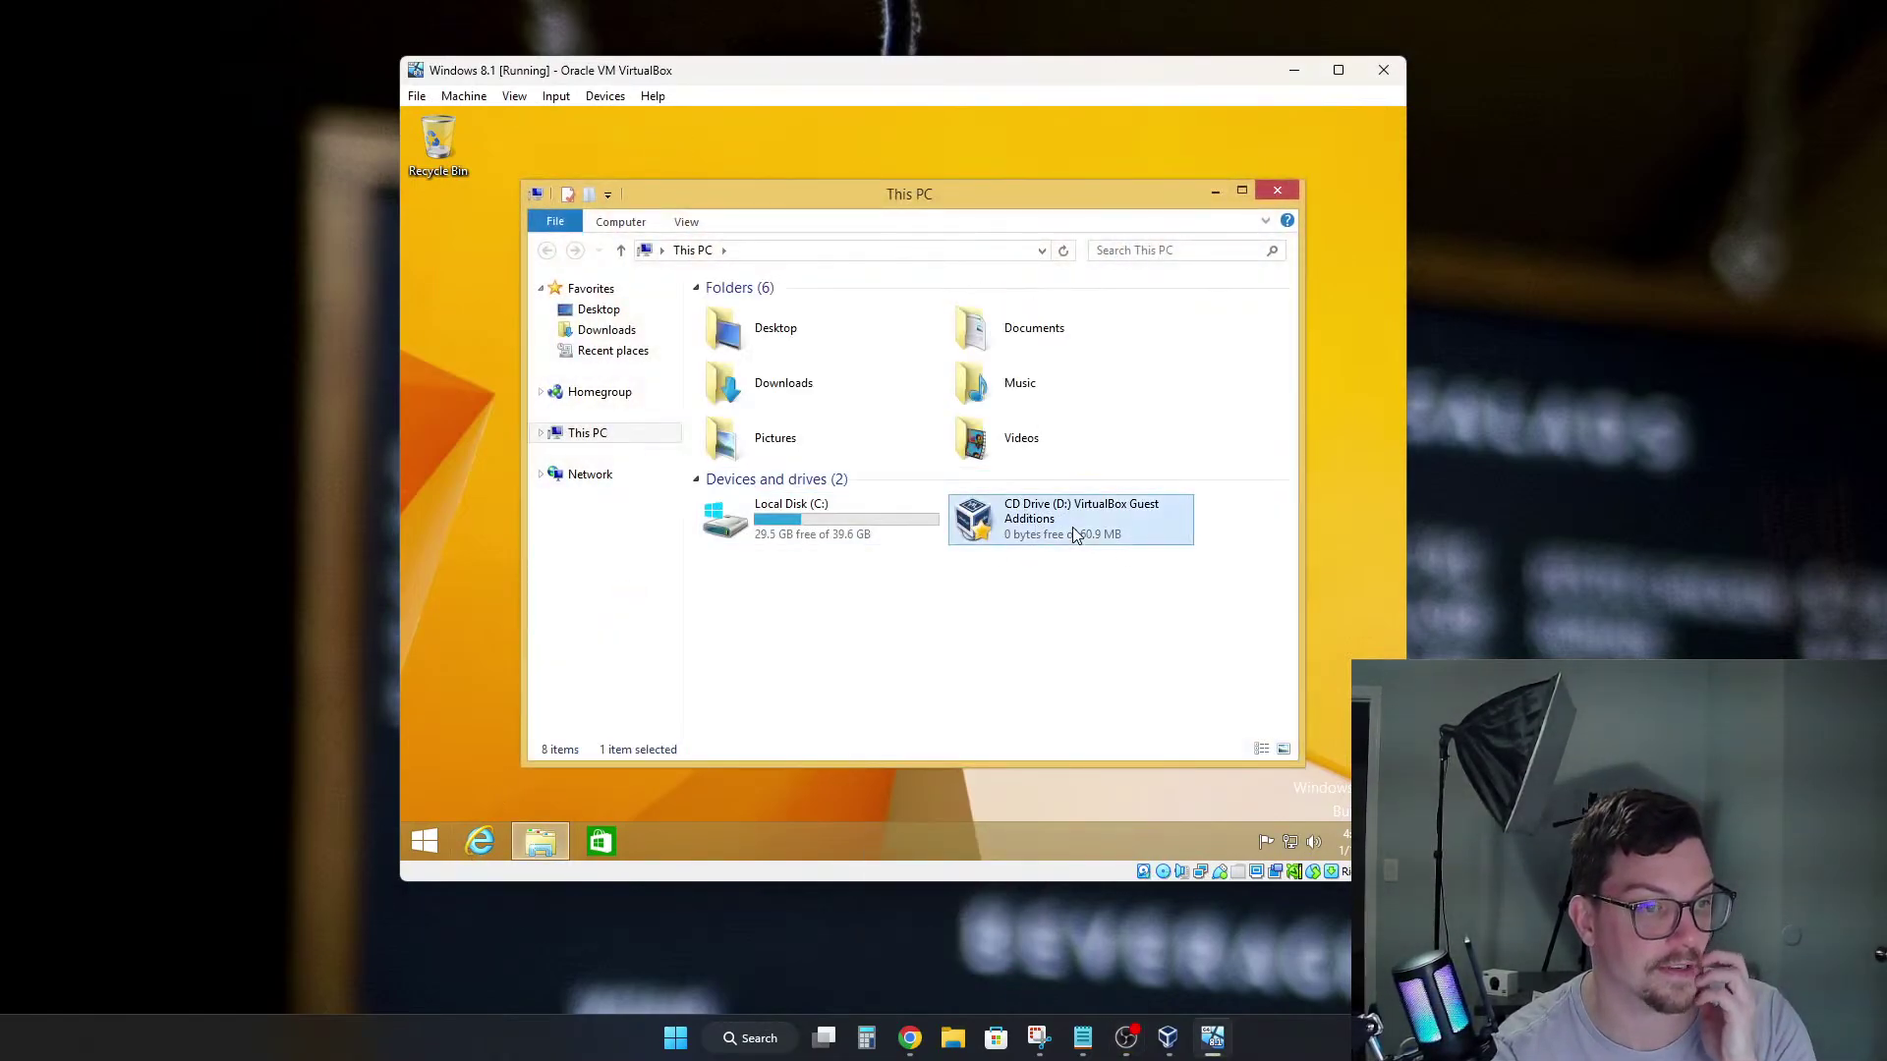
{"action": "right_click", "coordinate": [1071, 514]}
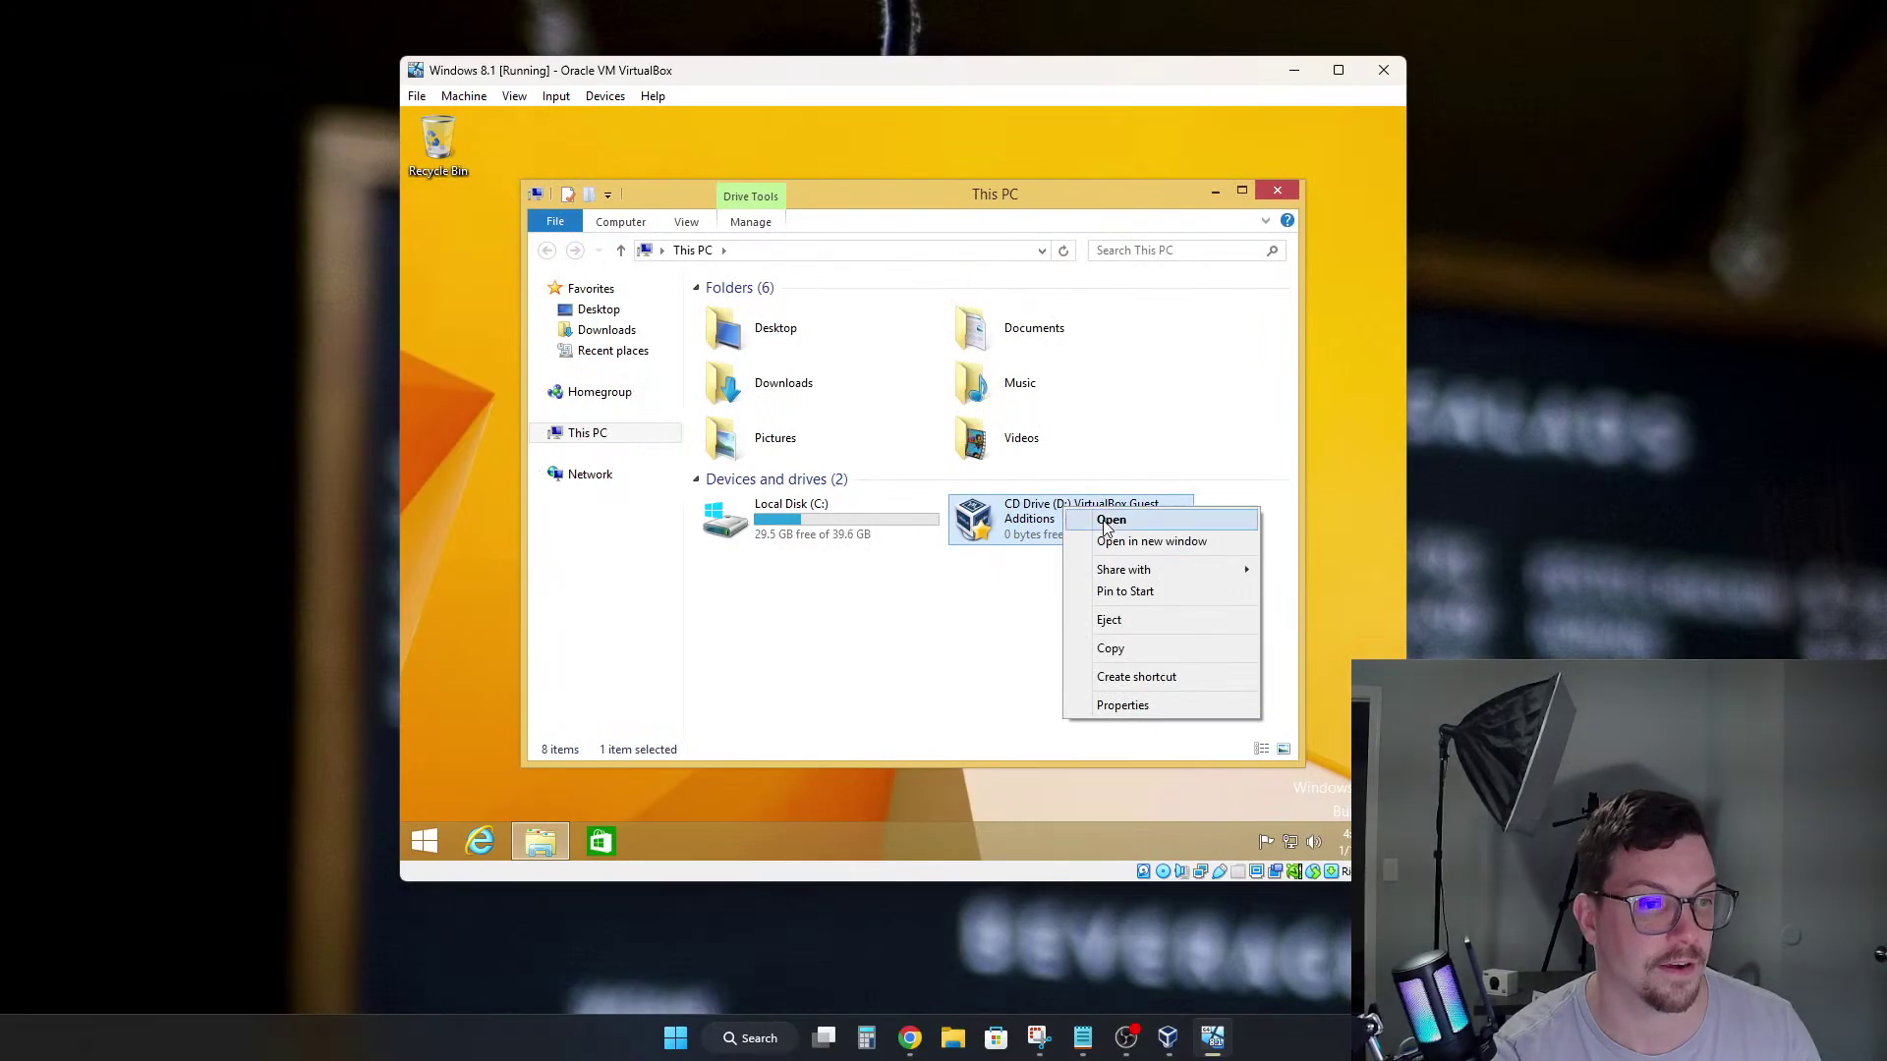
{"action": "left_click", "coordinate": [1106, 519]}
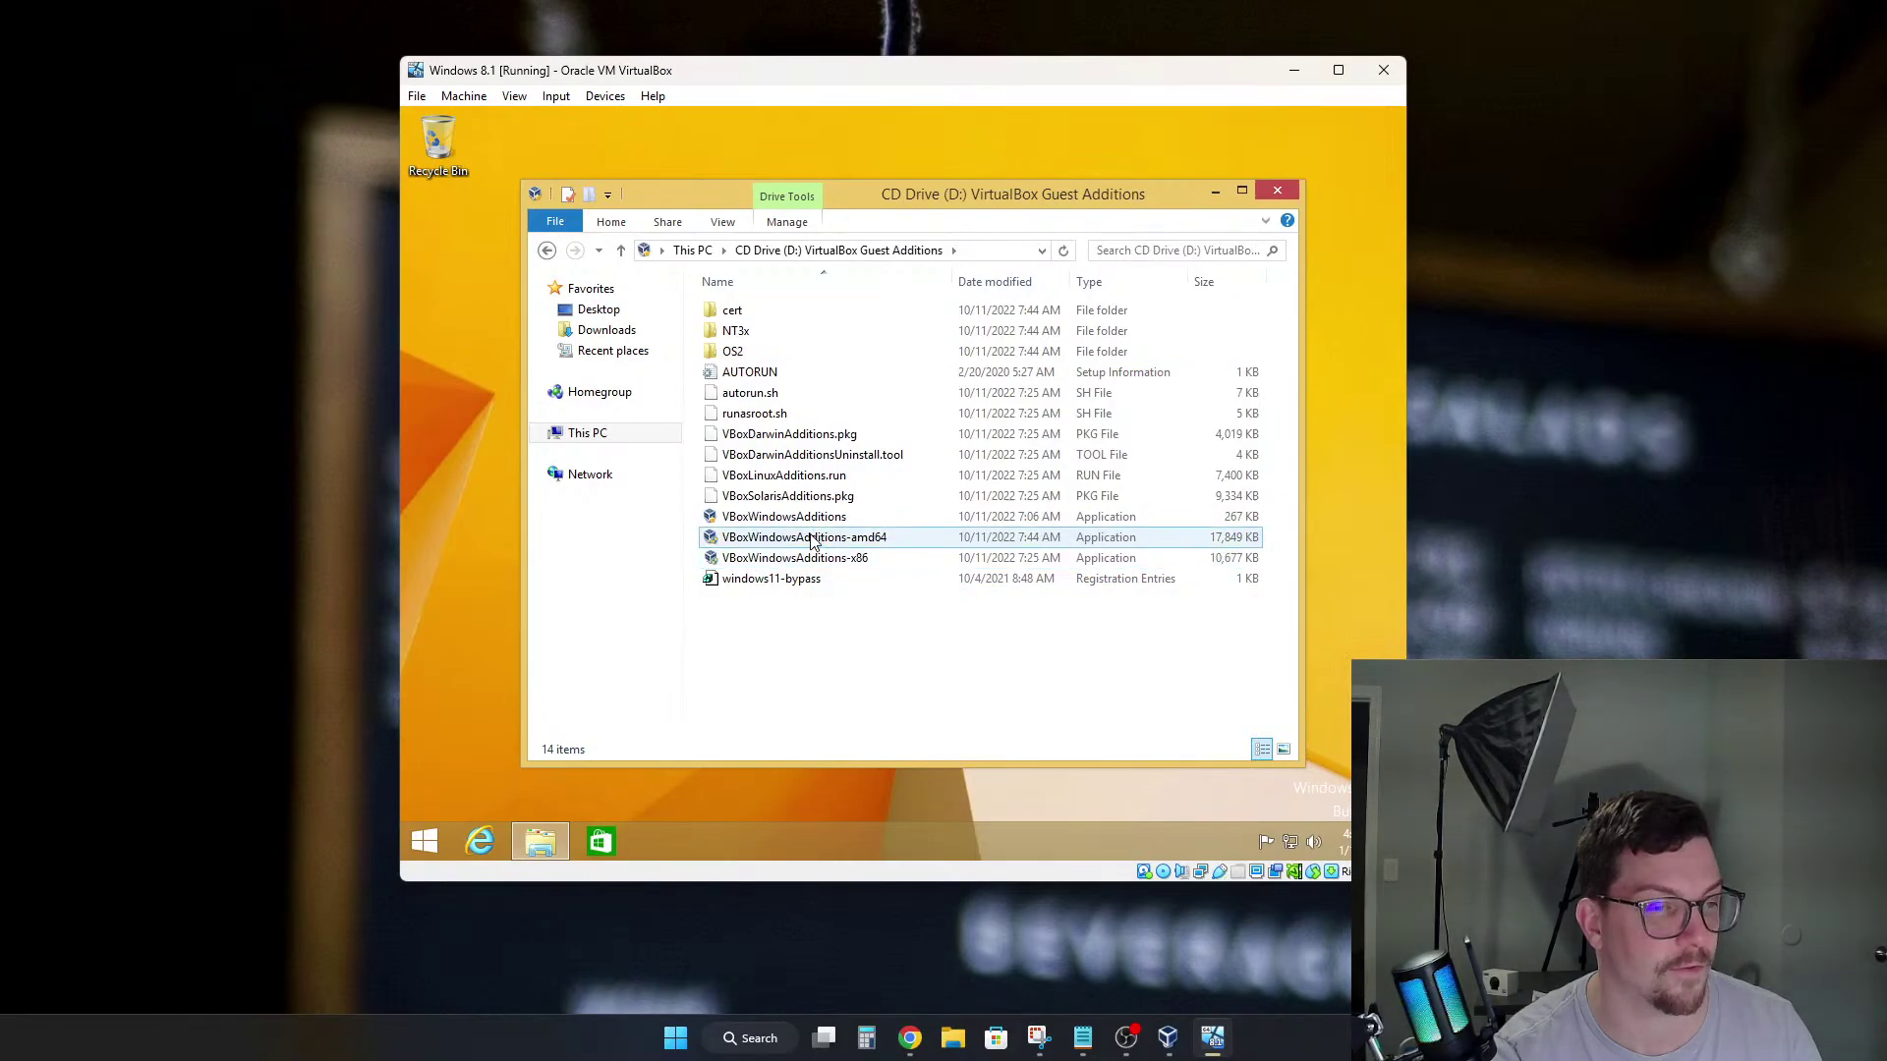
Run VBoxWindowsAdditions-amd64 with default location, trust the Oracle driver, and finish with a reboot.
{"action": "double_click", "coordinate": [811, 540]}
{"action": "left_click", "coordinate": [985, 513]}
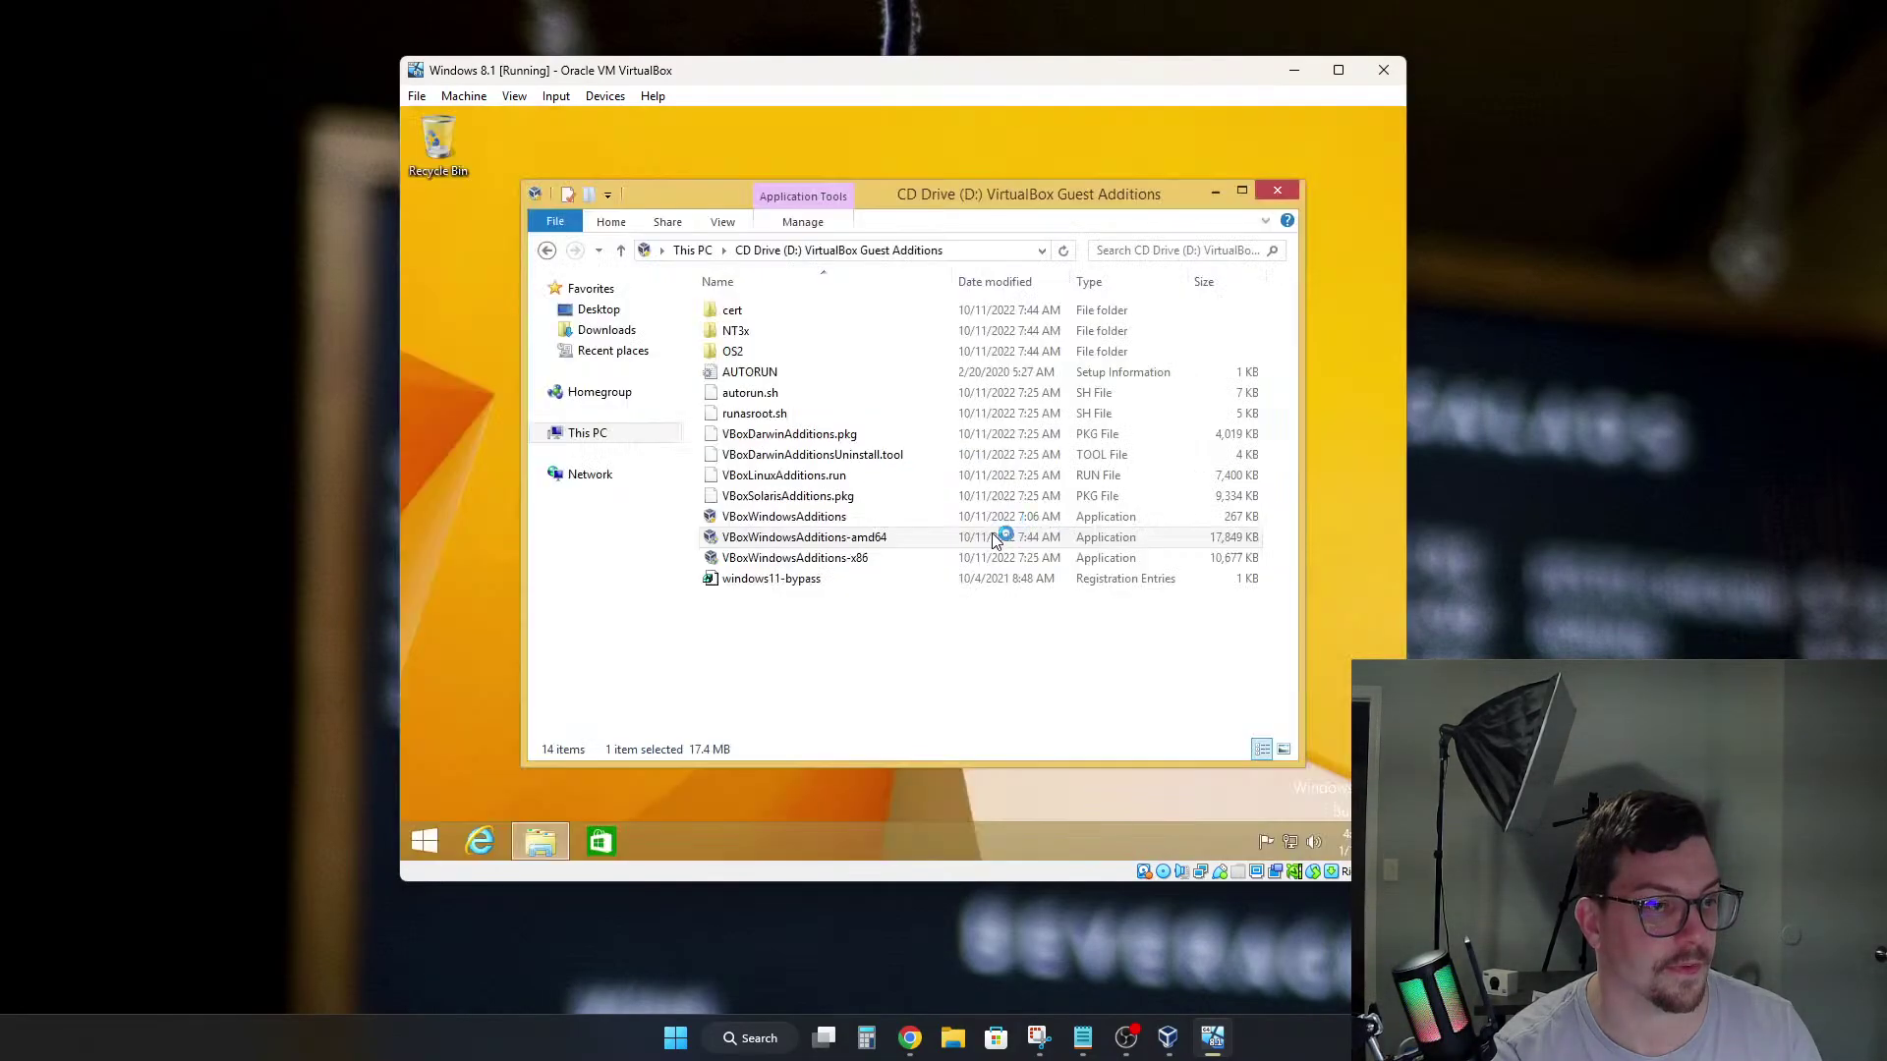
{"action": "left_click", "coordinate": [1027, 632]}
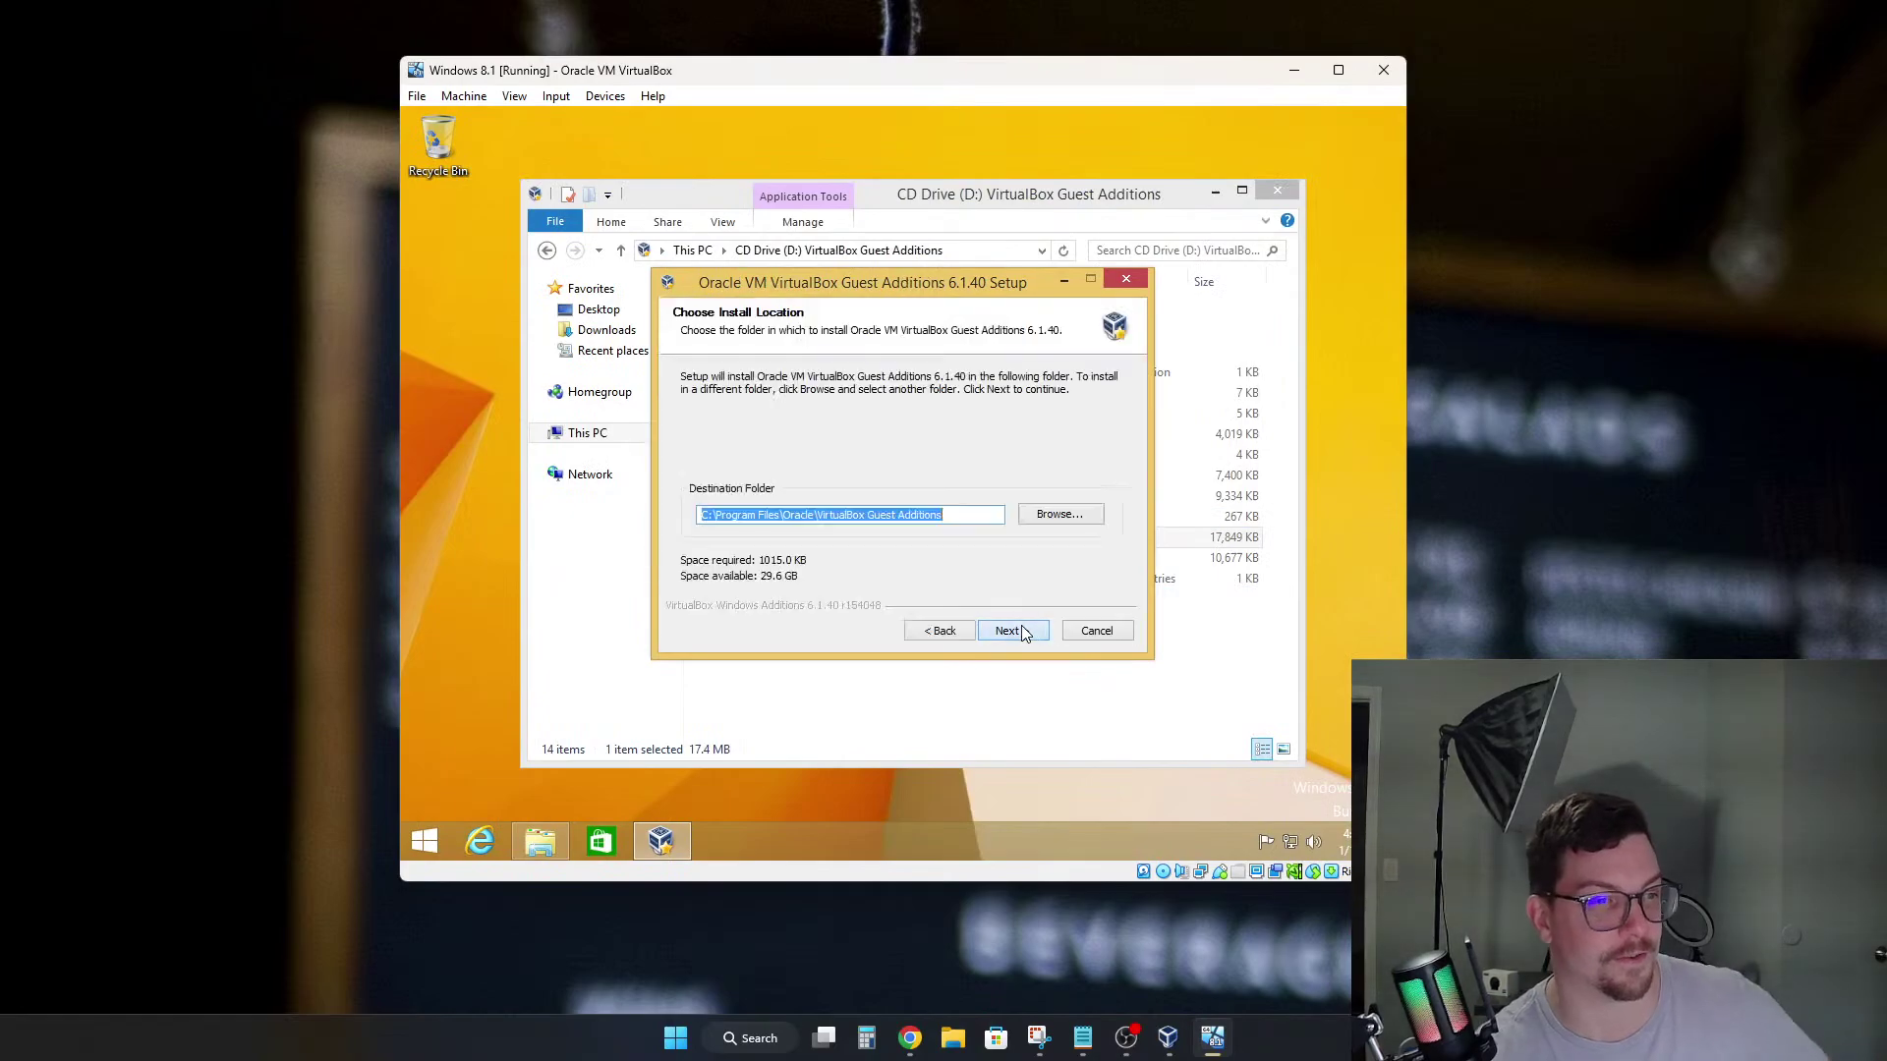
{"action": "left_click", "coordinate": [1012, 631]}
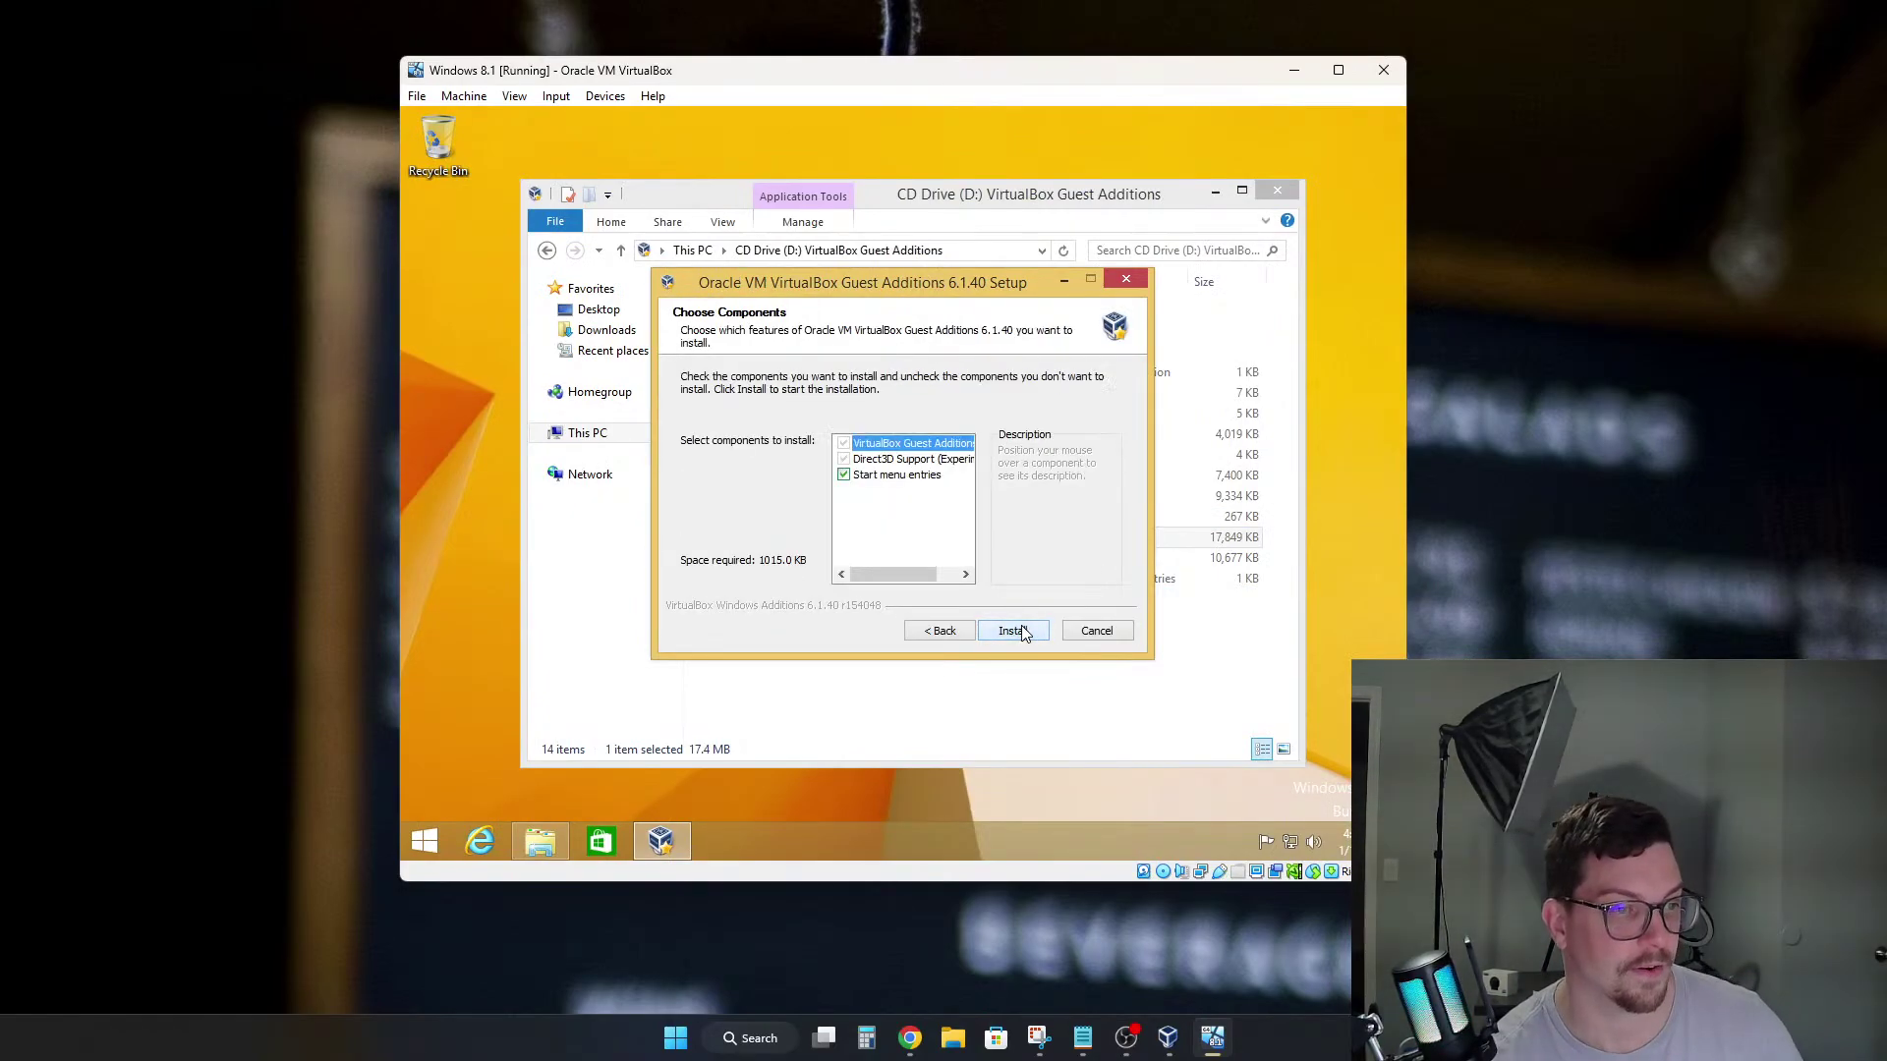
{"action": "left_click", "coordinate": [1012, 631]}
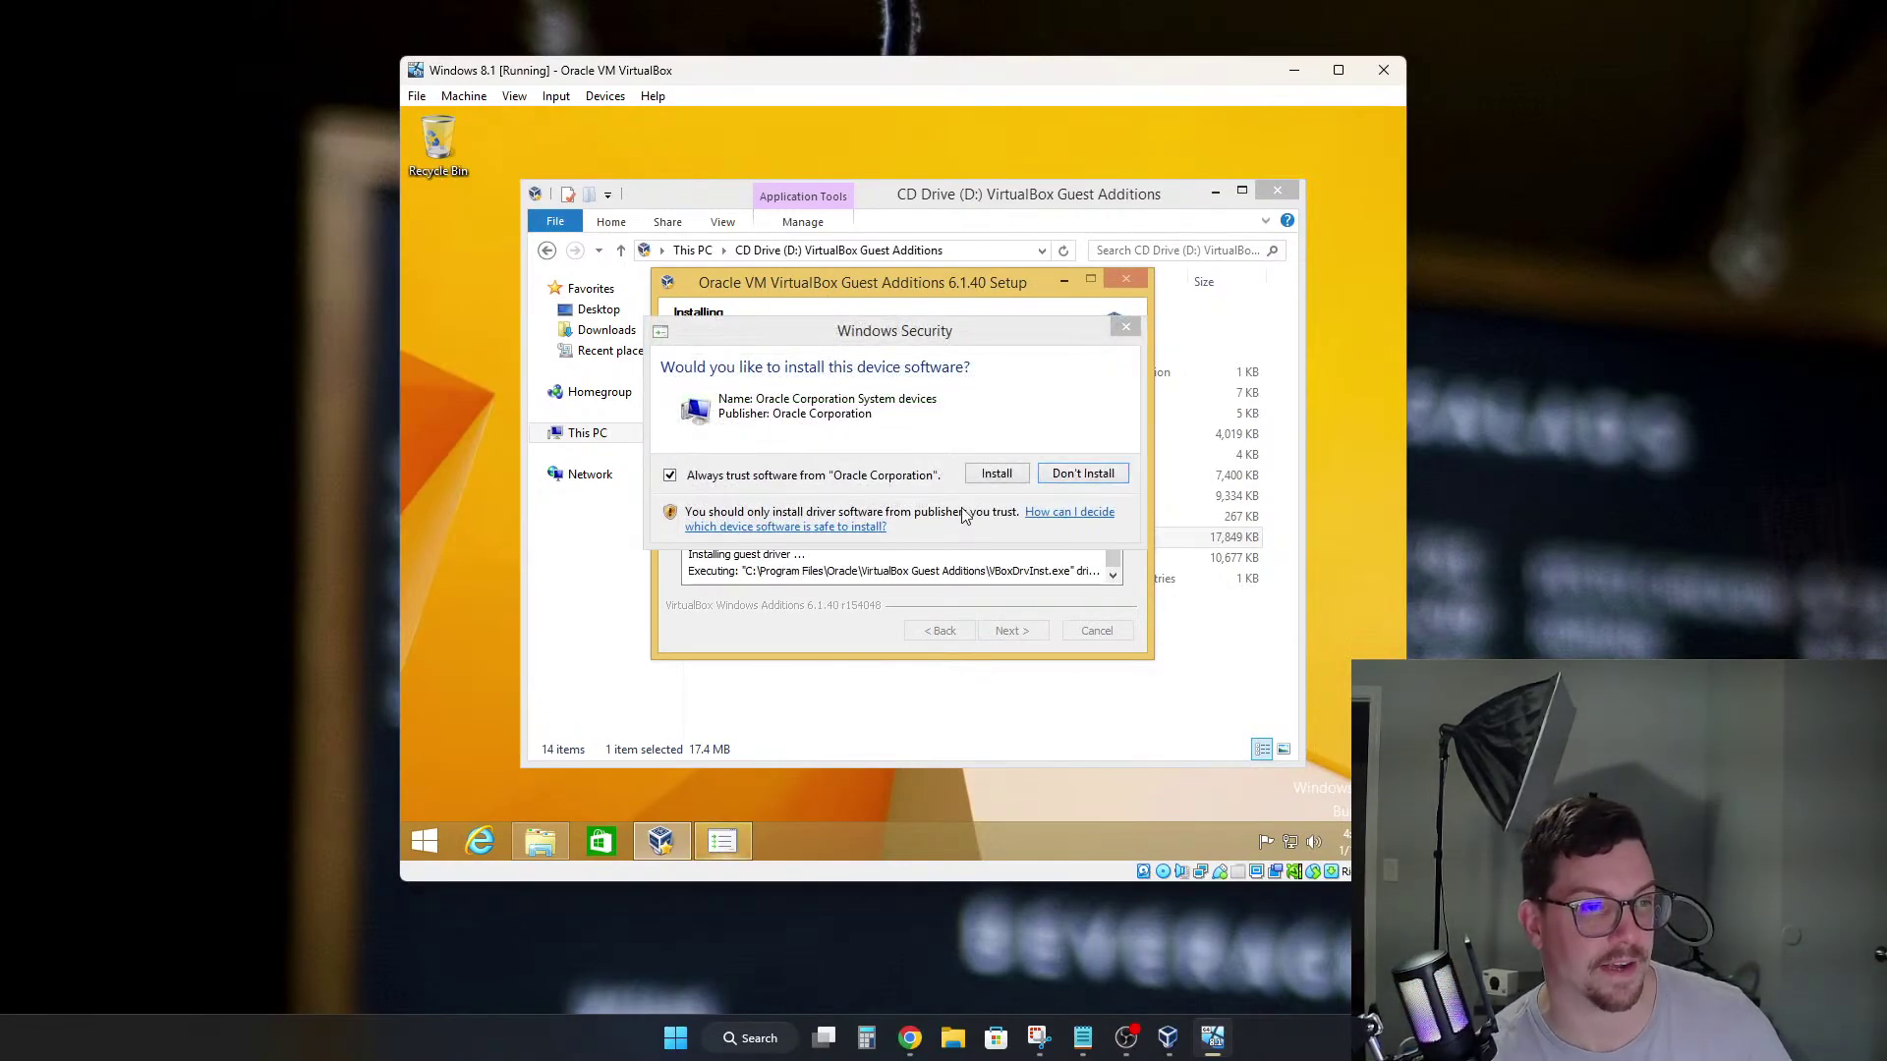
{"action": "left_click", "coordinate": [995, 474]}
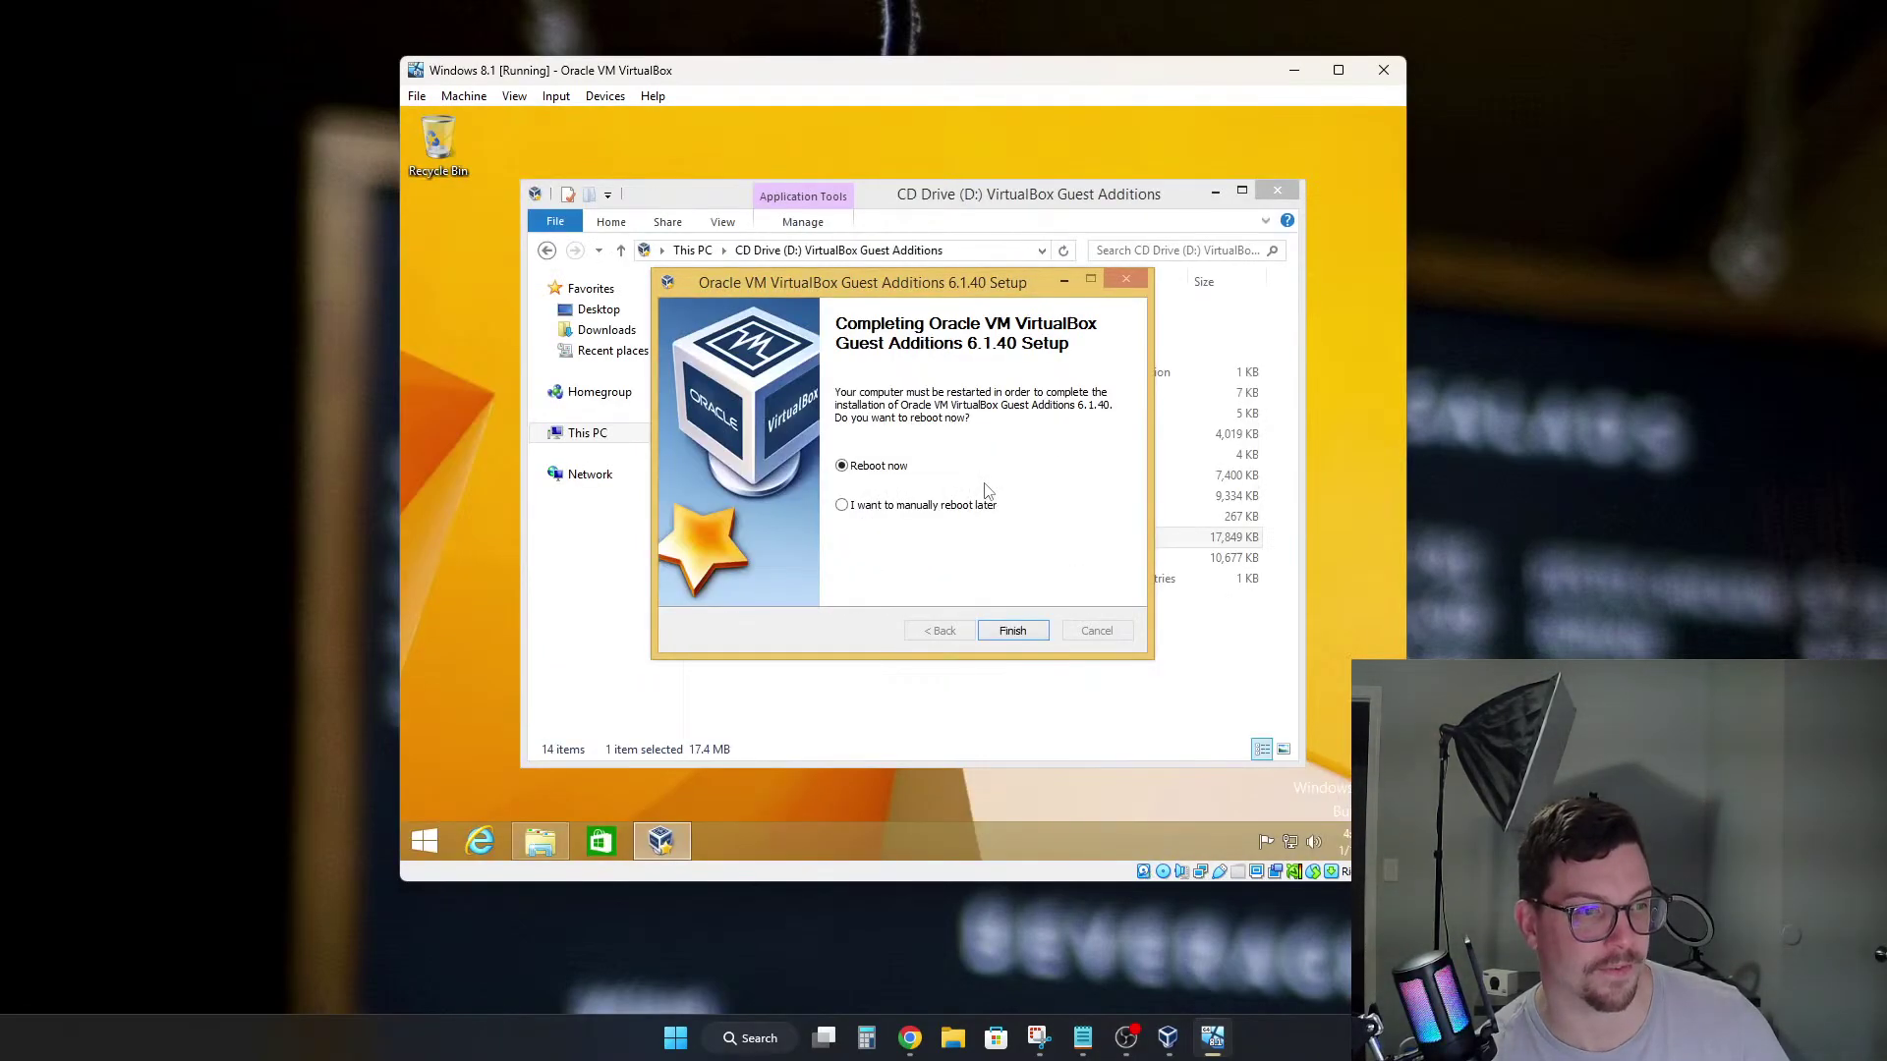
{"action": "left_click", "coordinate": [1010, 632]}
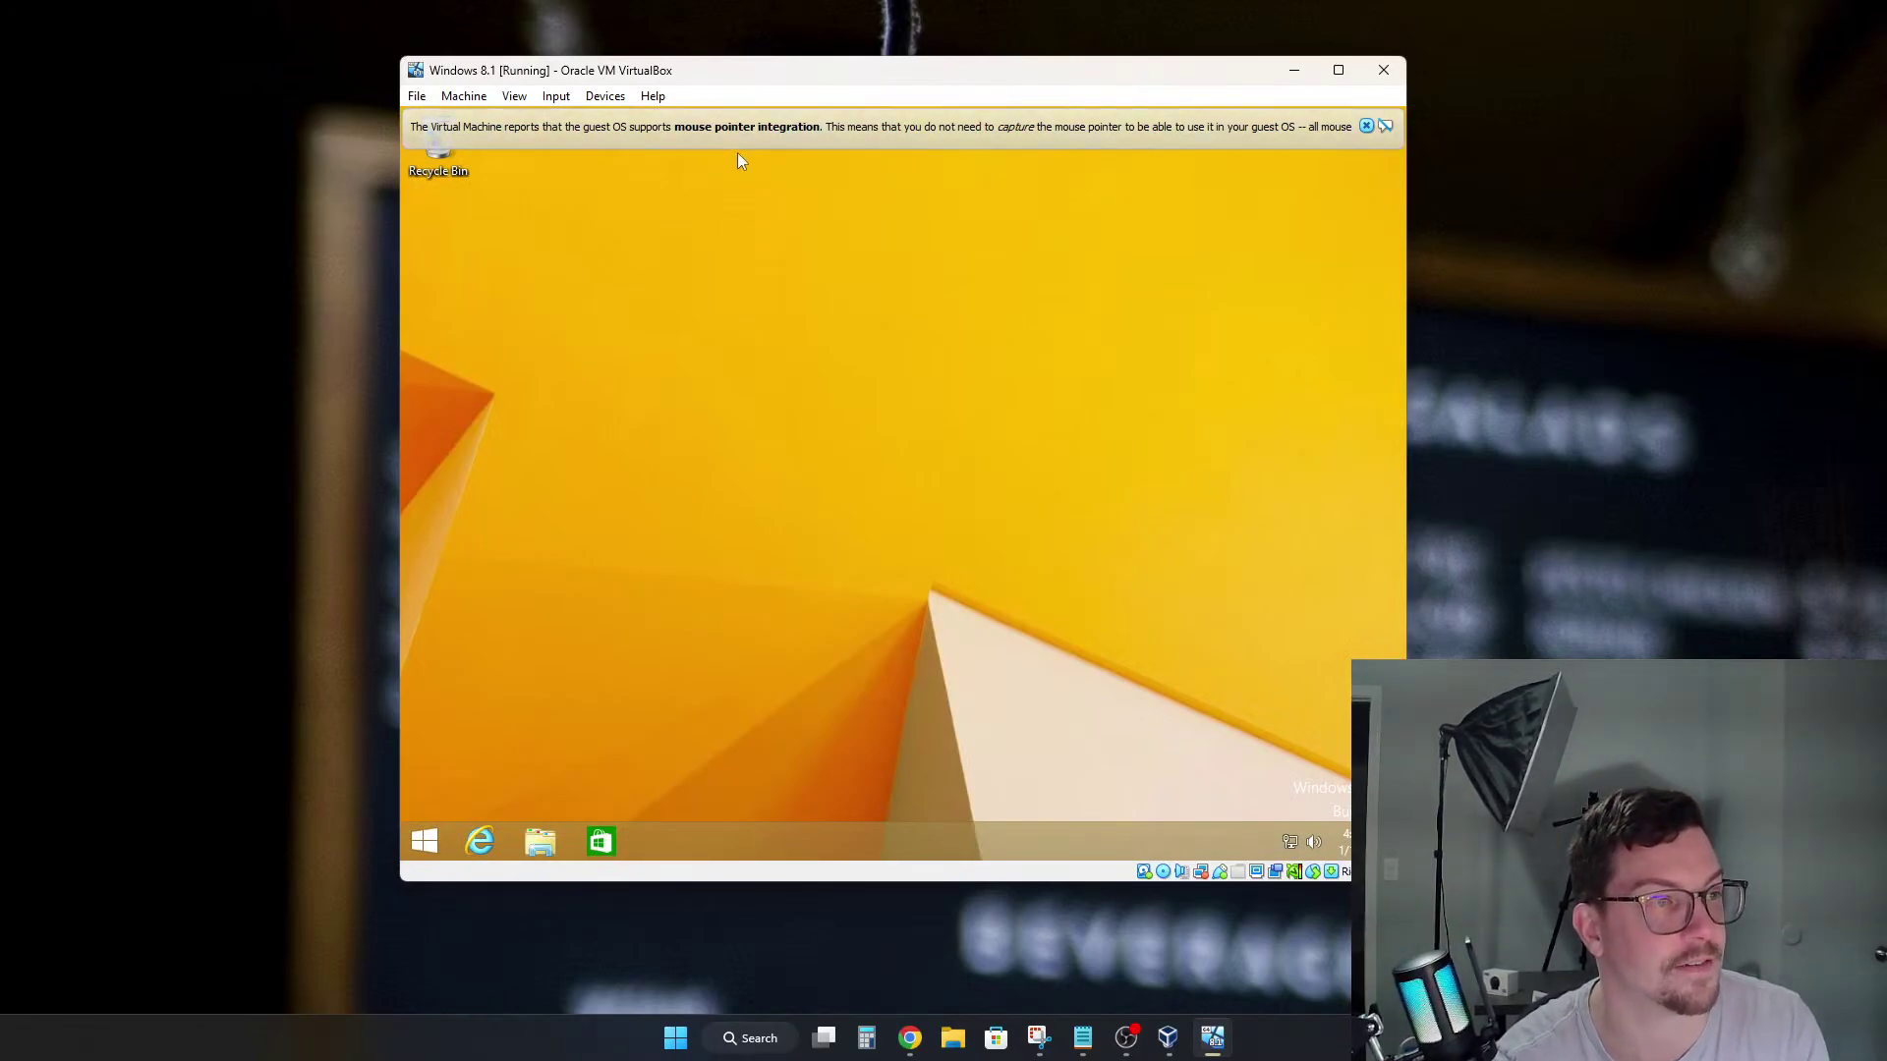
Dismiss the mouse integration notice and drag the VM window's edges until it nearly fills the screen.
{"action": "left_click", "coordinate": [1367, 126]}
{"action": "left_click", "coordinate": [1338, 70]}
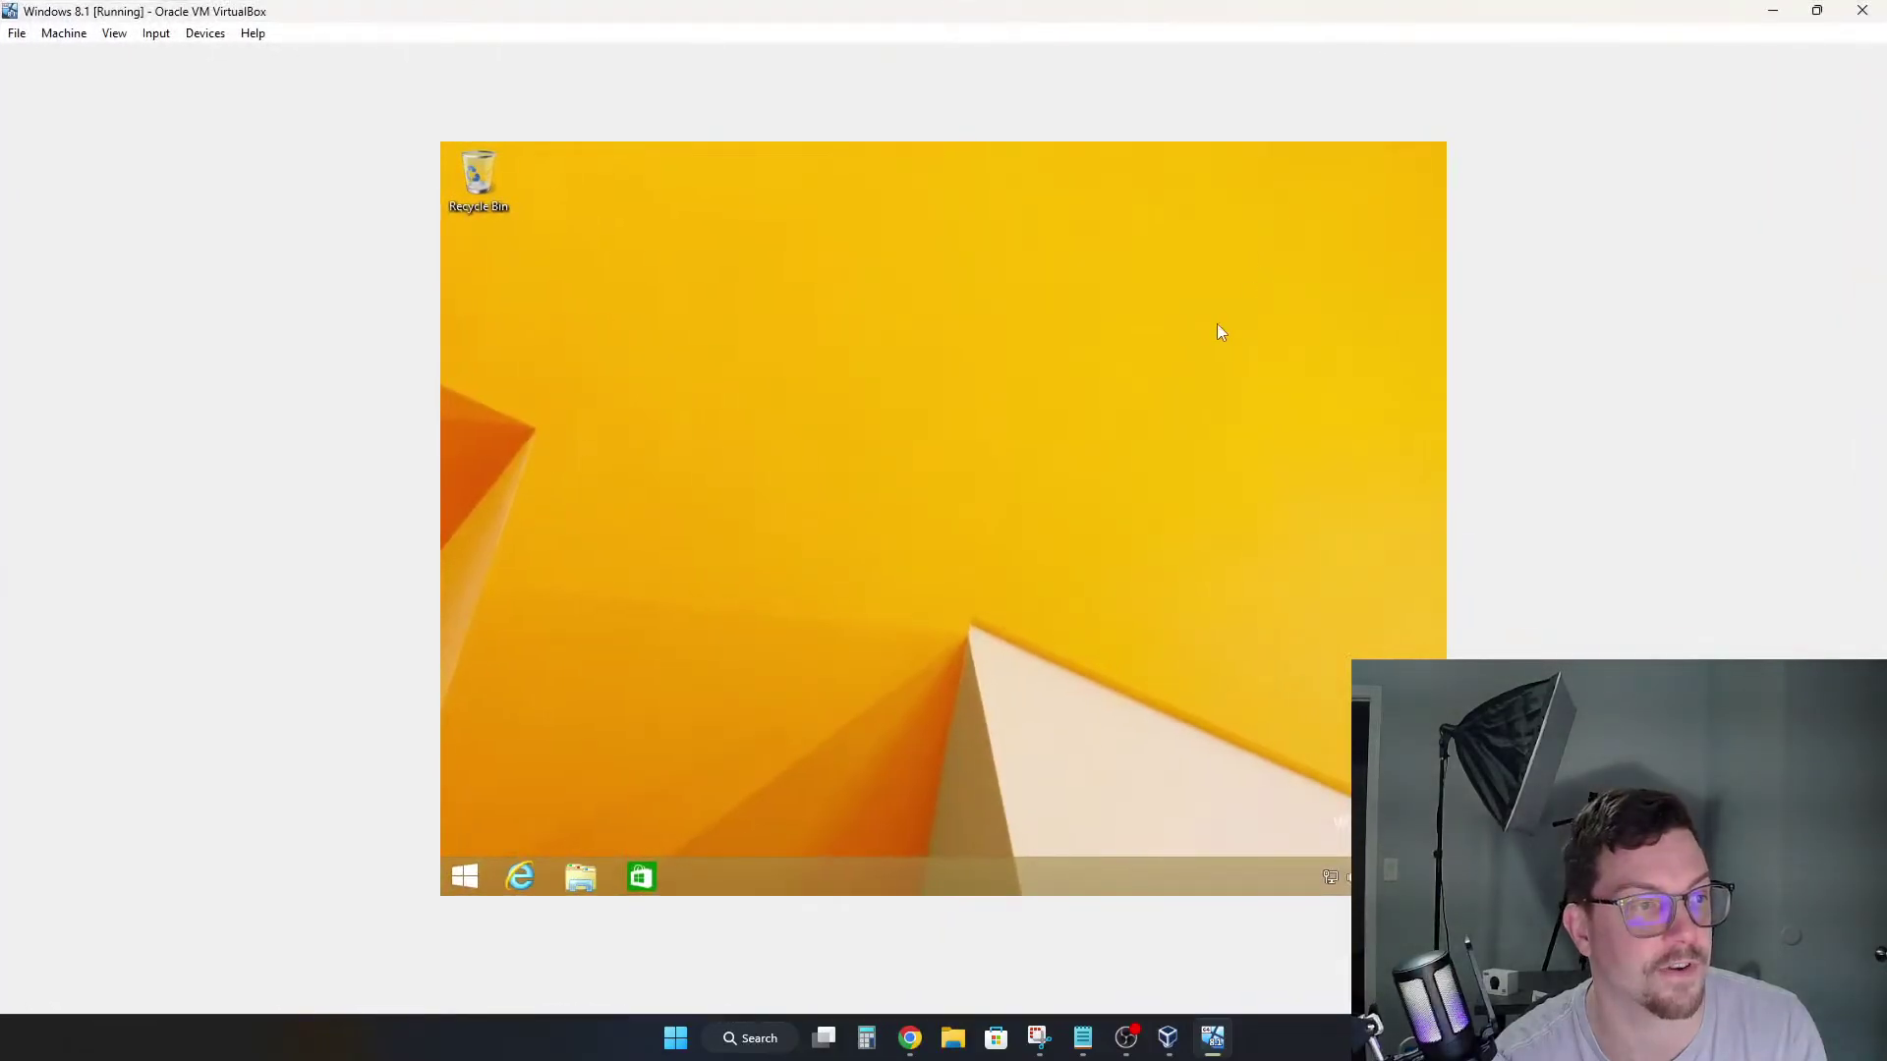
{"action": "double_click", "coordinate": [963, 8]}
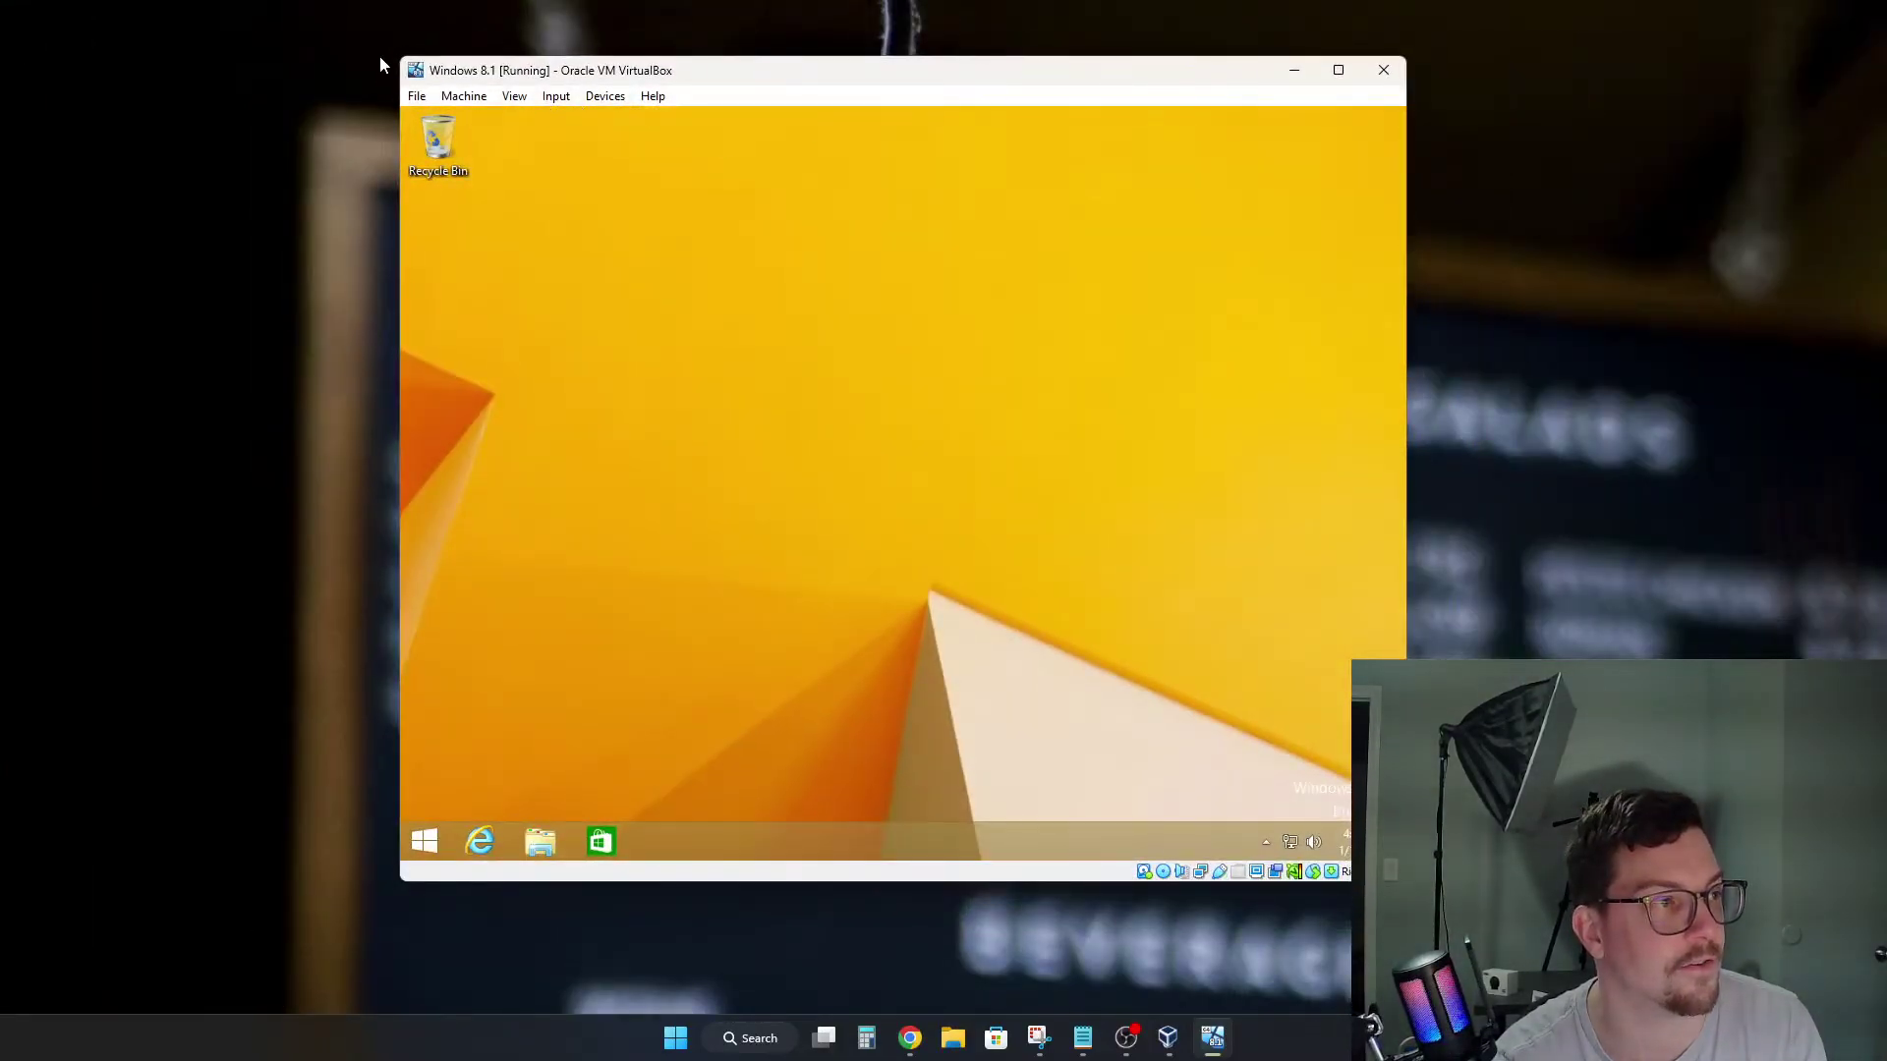
{"action": "left_click_drag", "start_coordinate": [382, 64], "coordinate": [316, 24]}
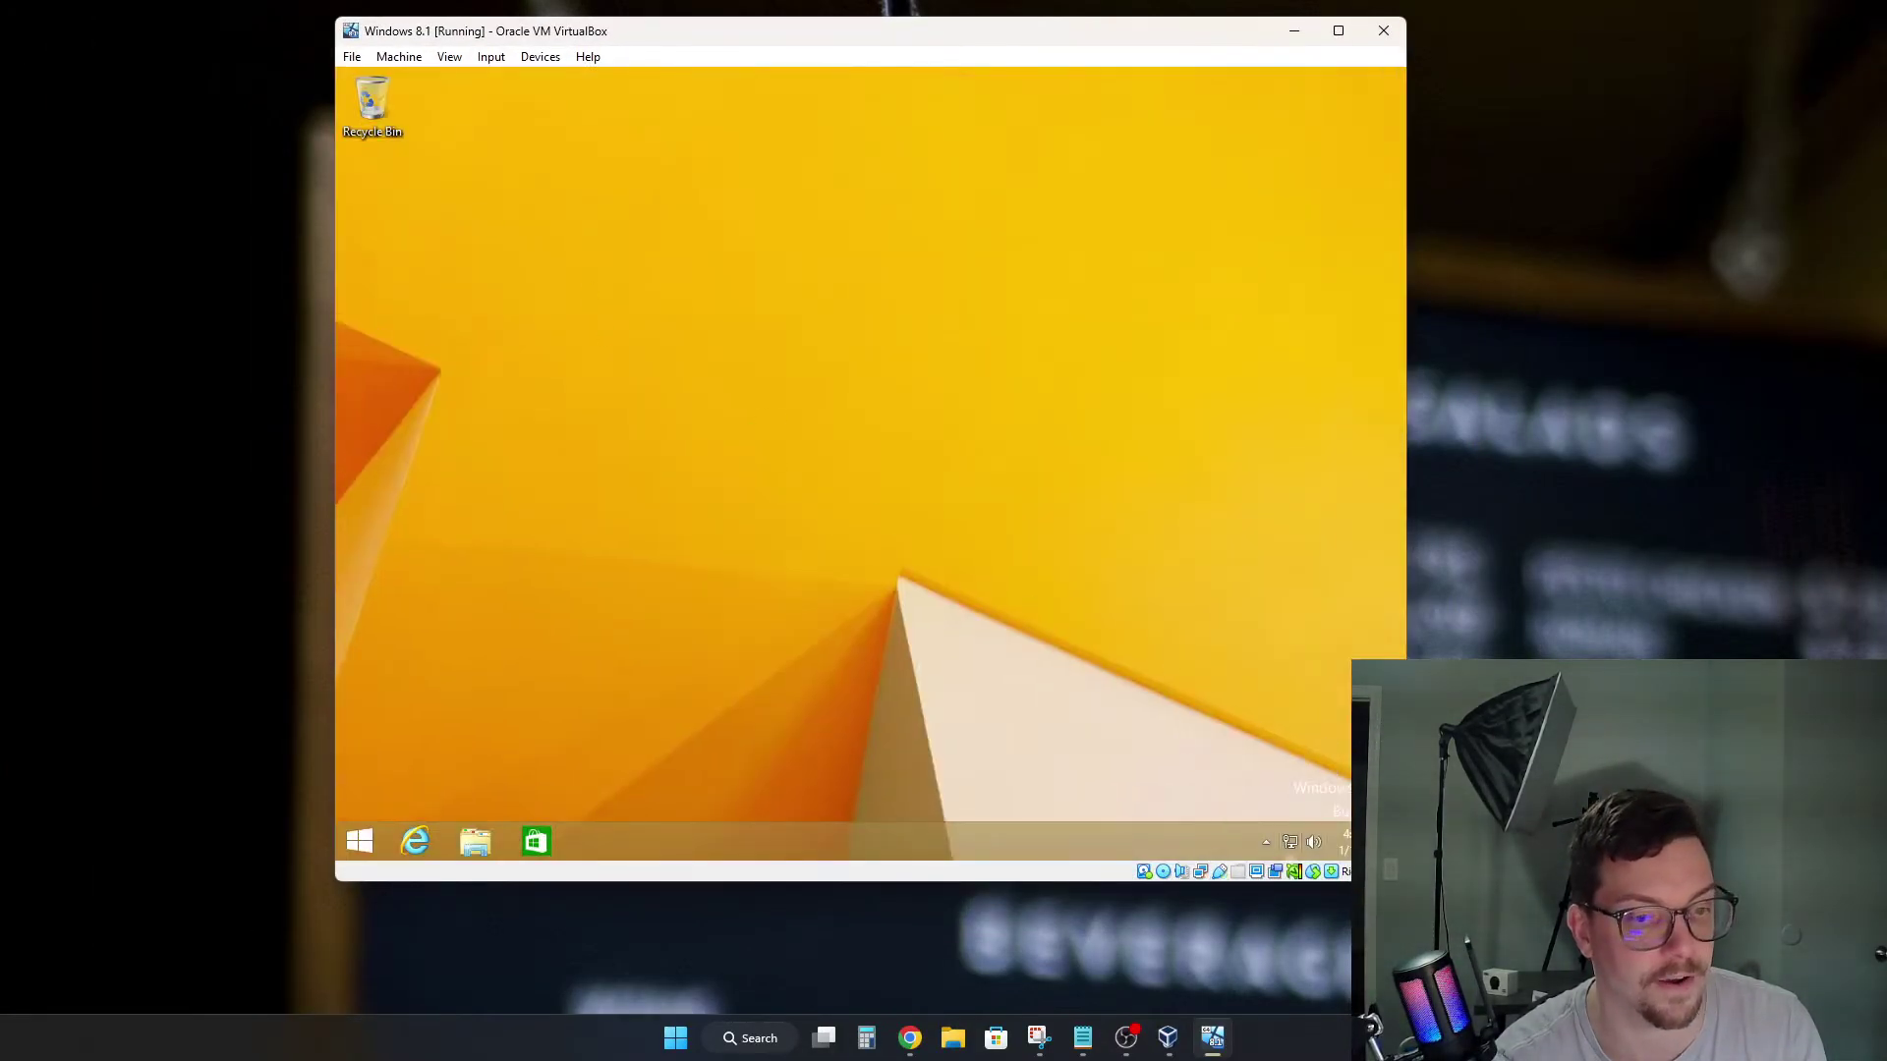
{"action": "left_click_drag", "start_coordinate": [1406, 881], "coordinate": [1667, 950]}
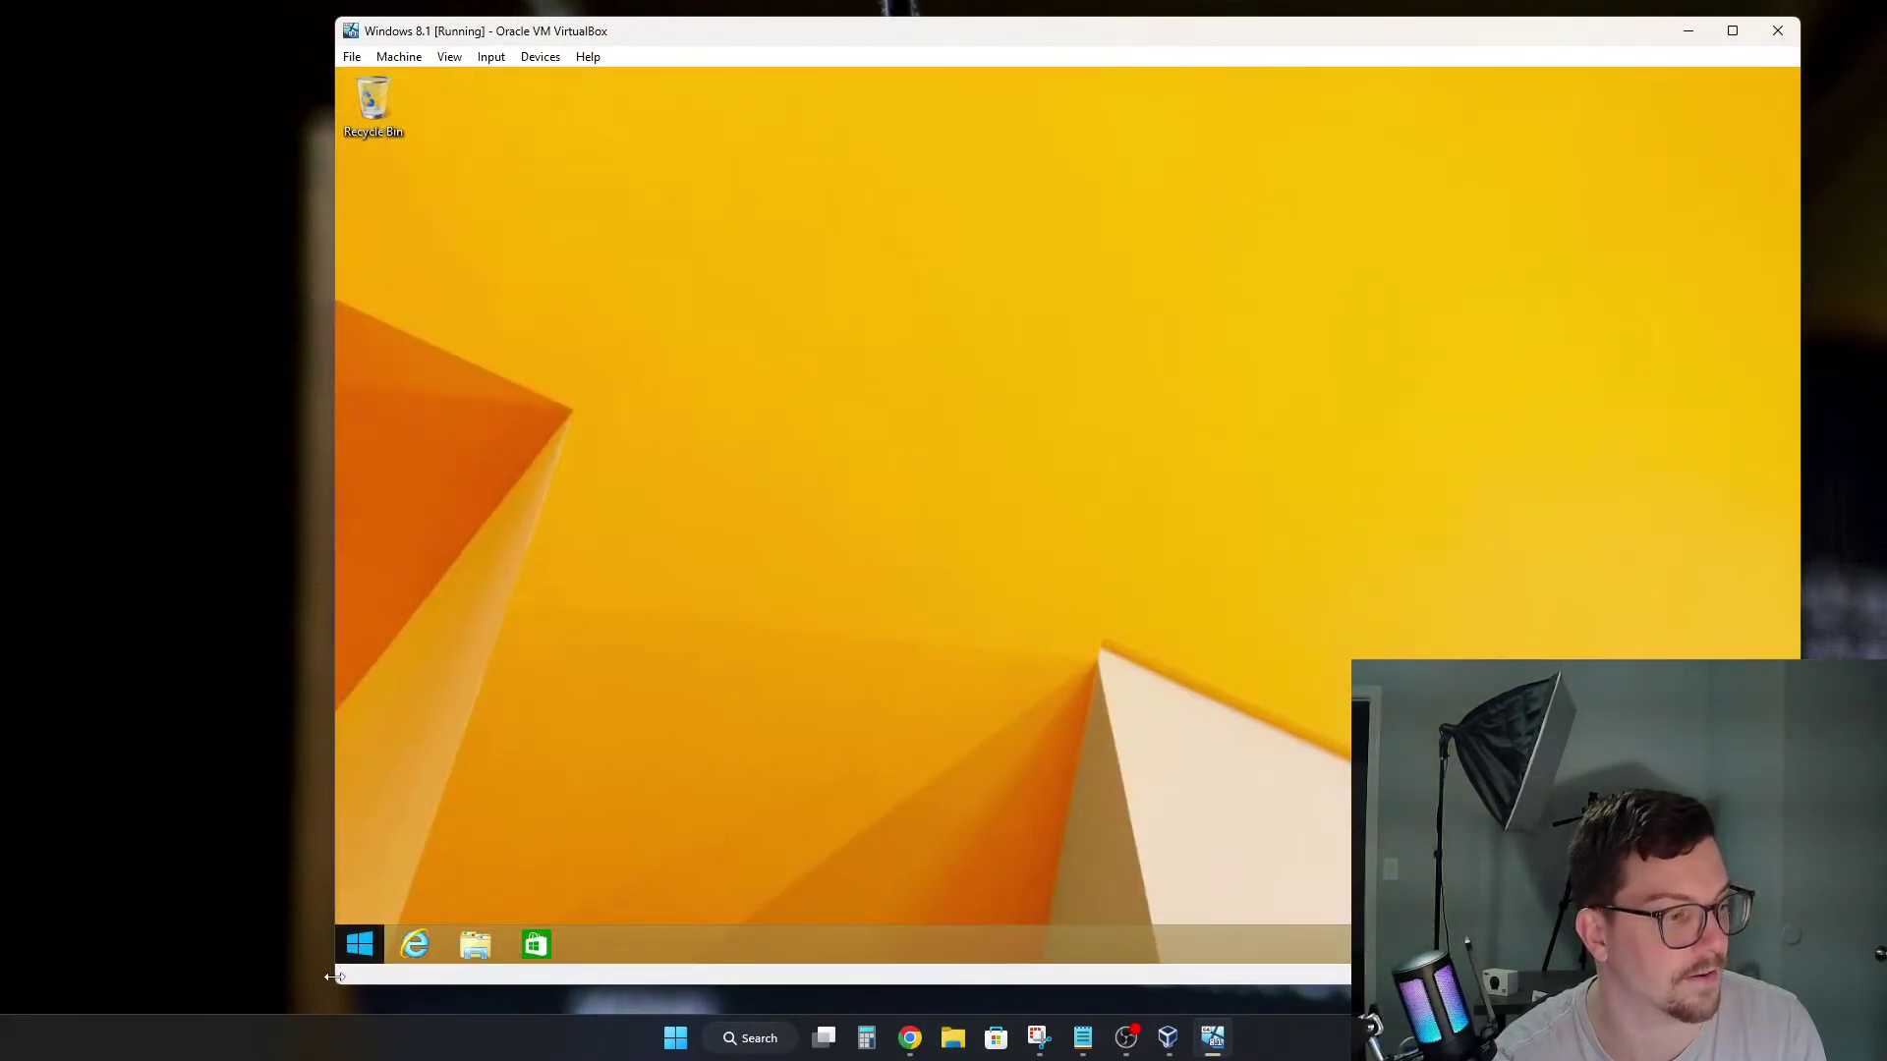
{"action": "left_click_drag", "start_coordinate": [336, 976], "coordinate": [16, 1012]}
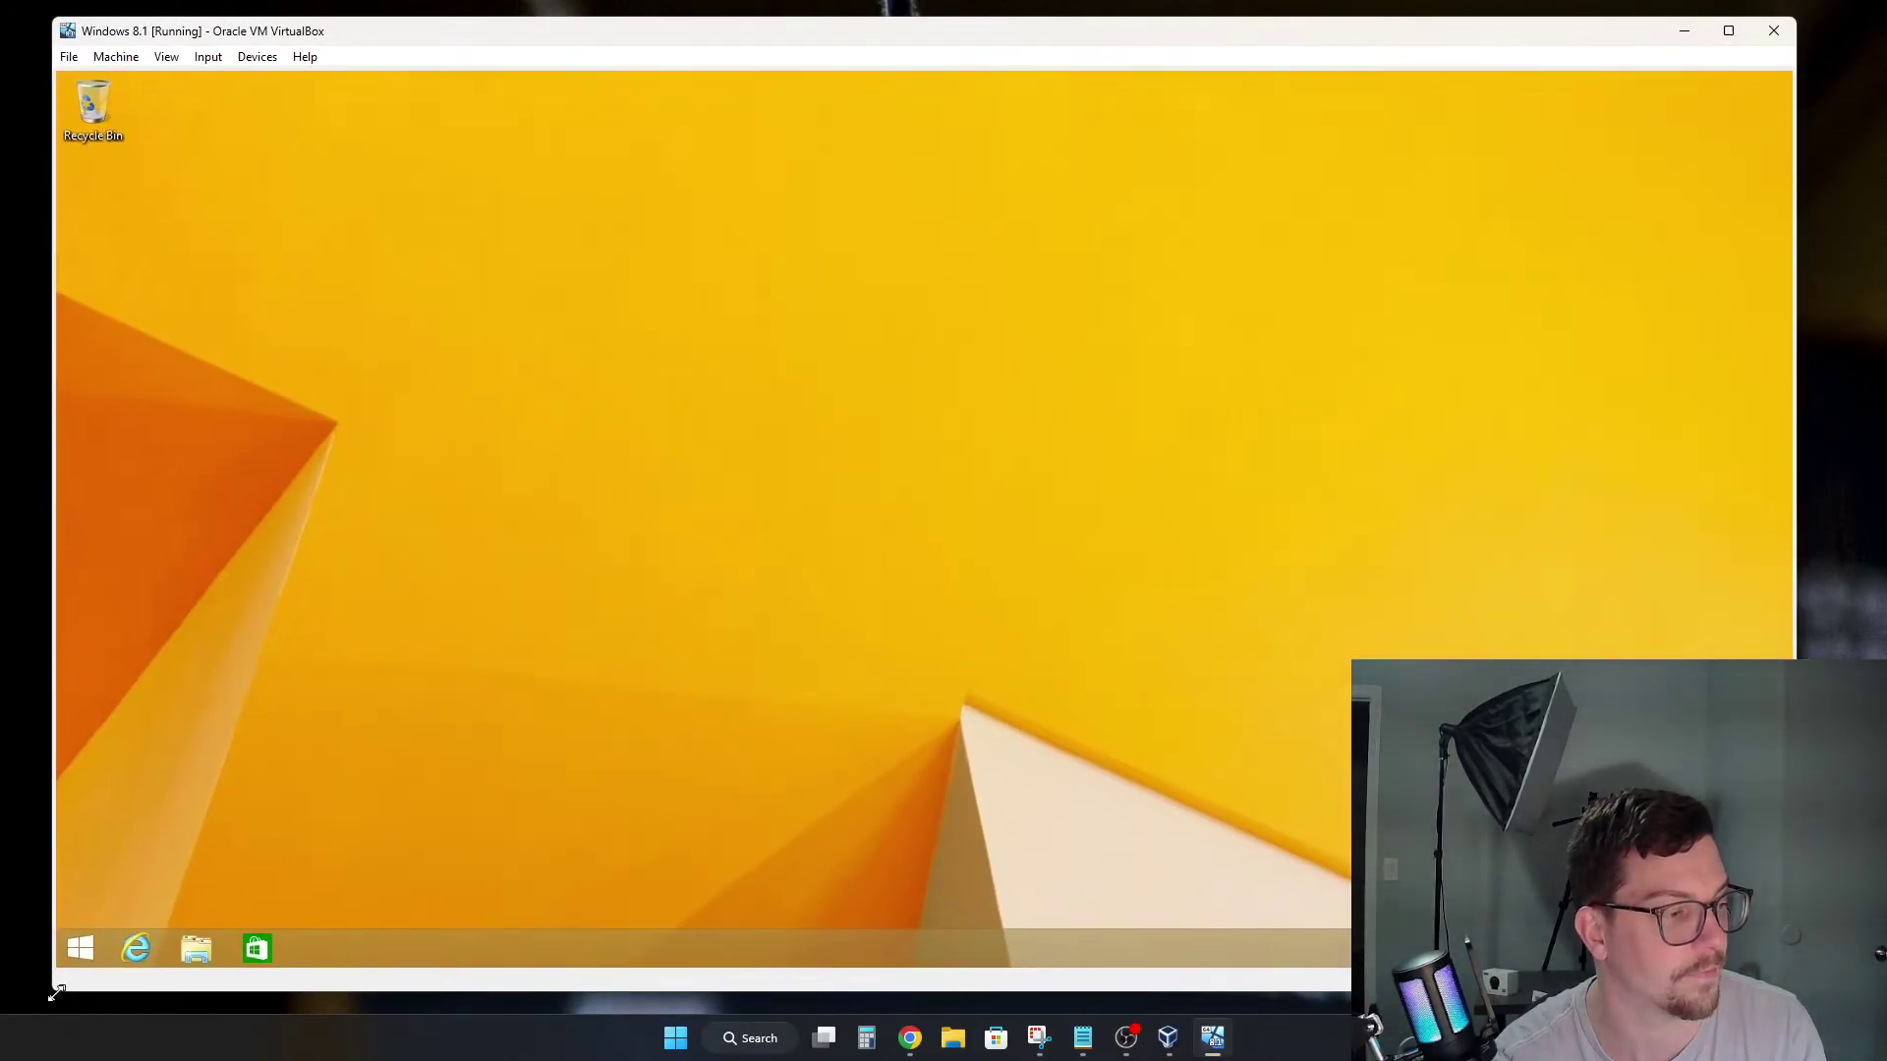
{"action": "left_click_drag", "start_coordinate": [47, 984], "coordinate": [17, 1012]}
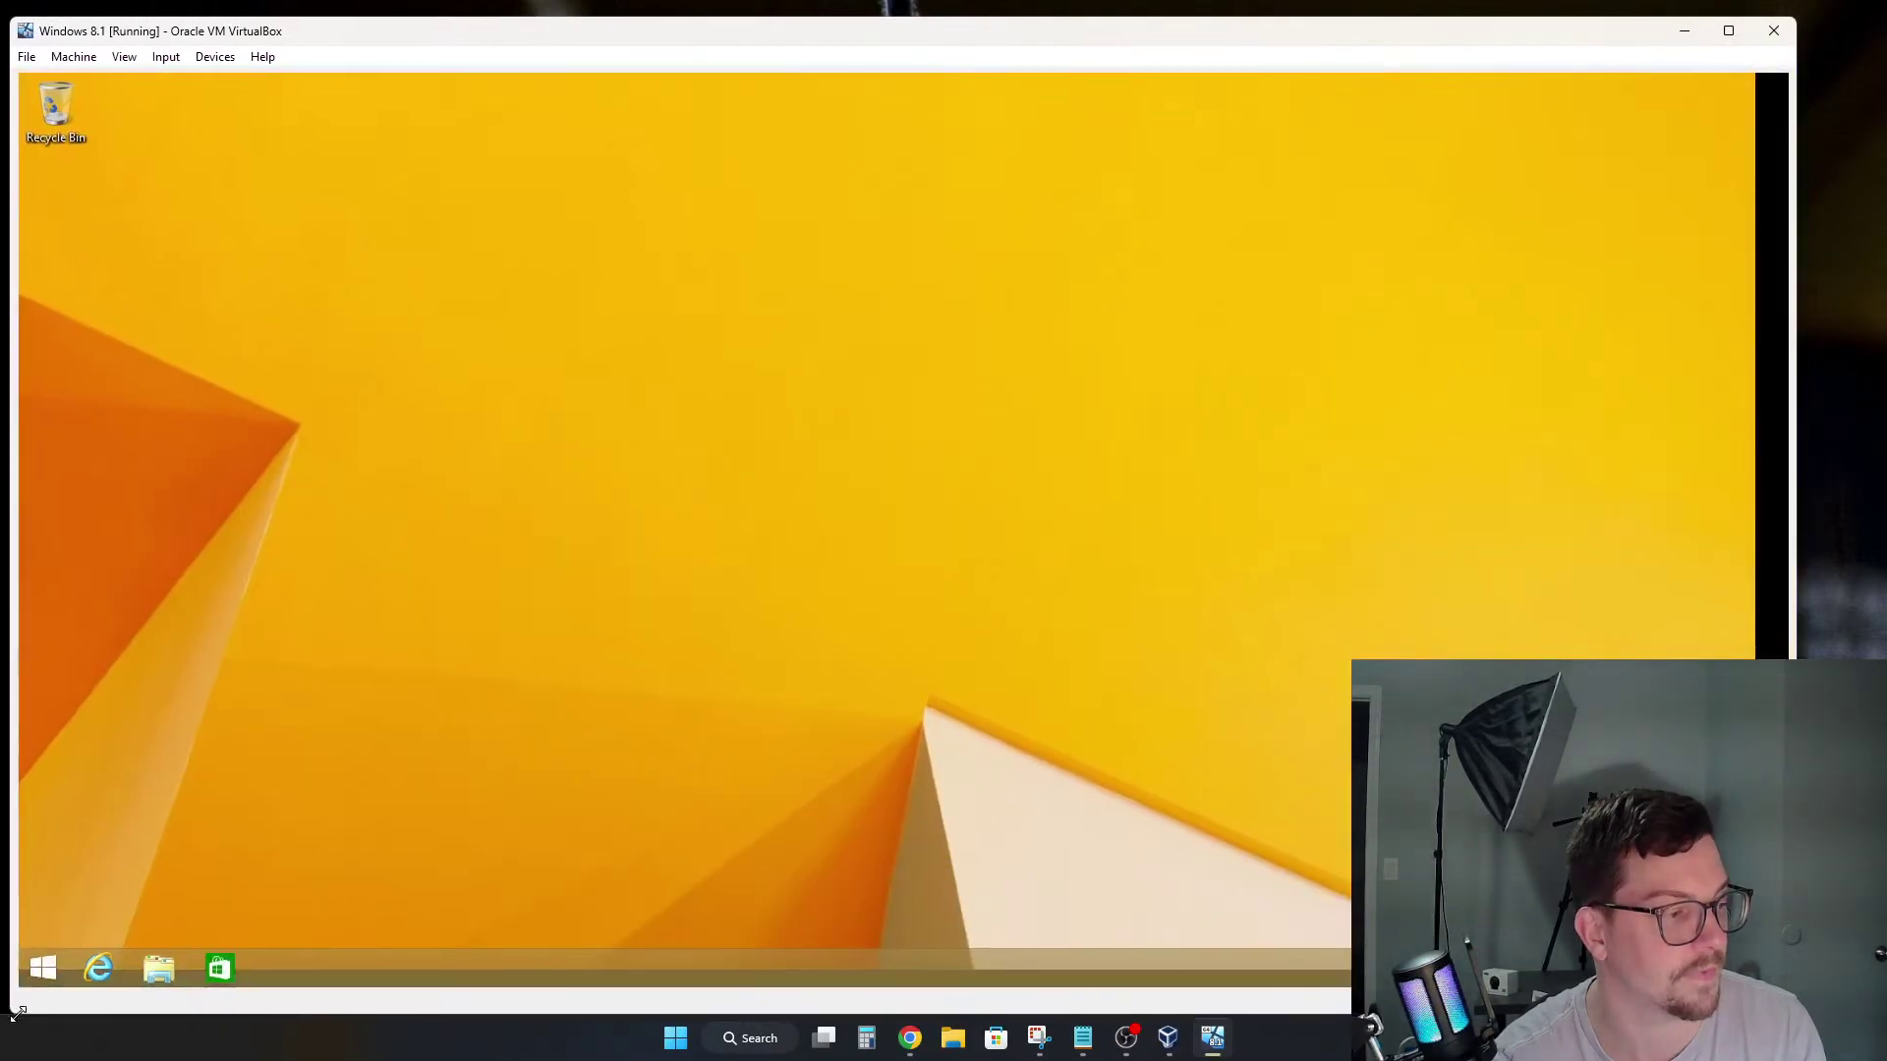
{"action": "left_click_drag", "start_coordinate": [1796, 1012], "coordinate": [1885, 1014]}
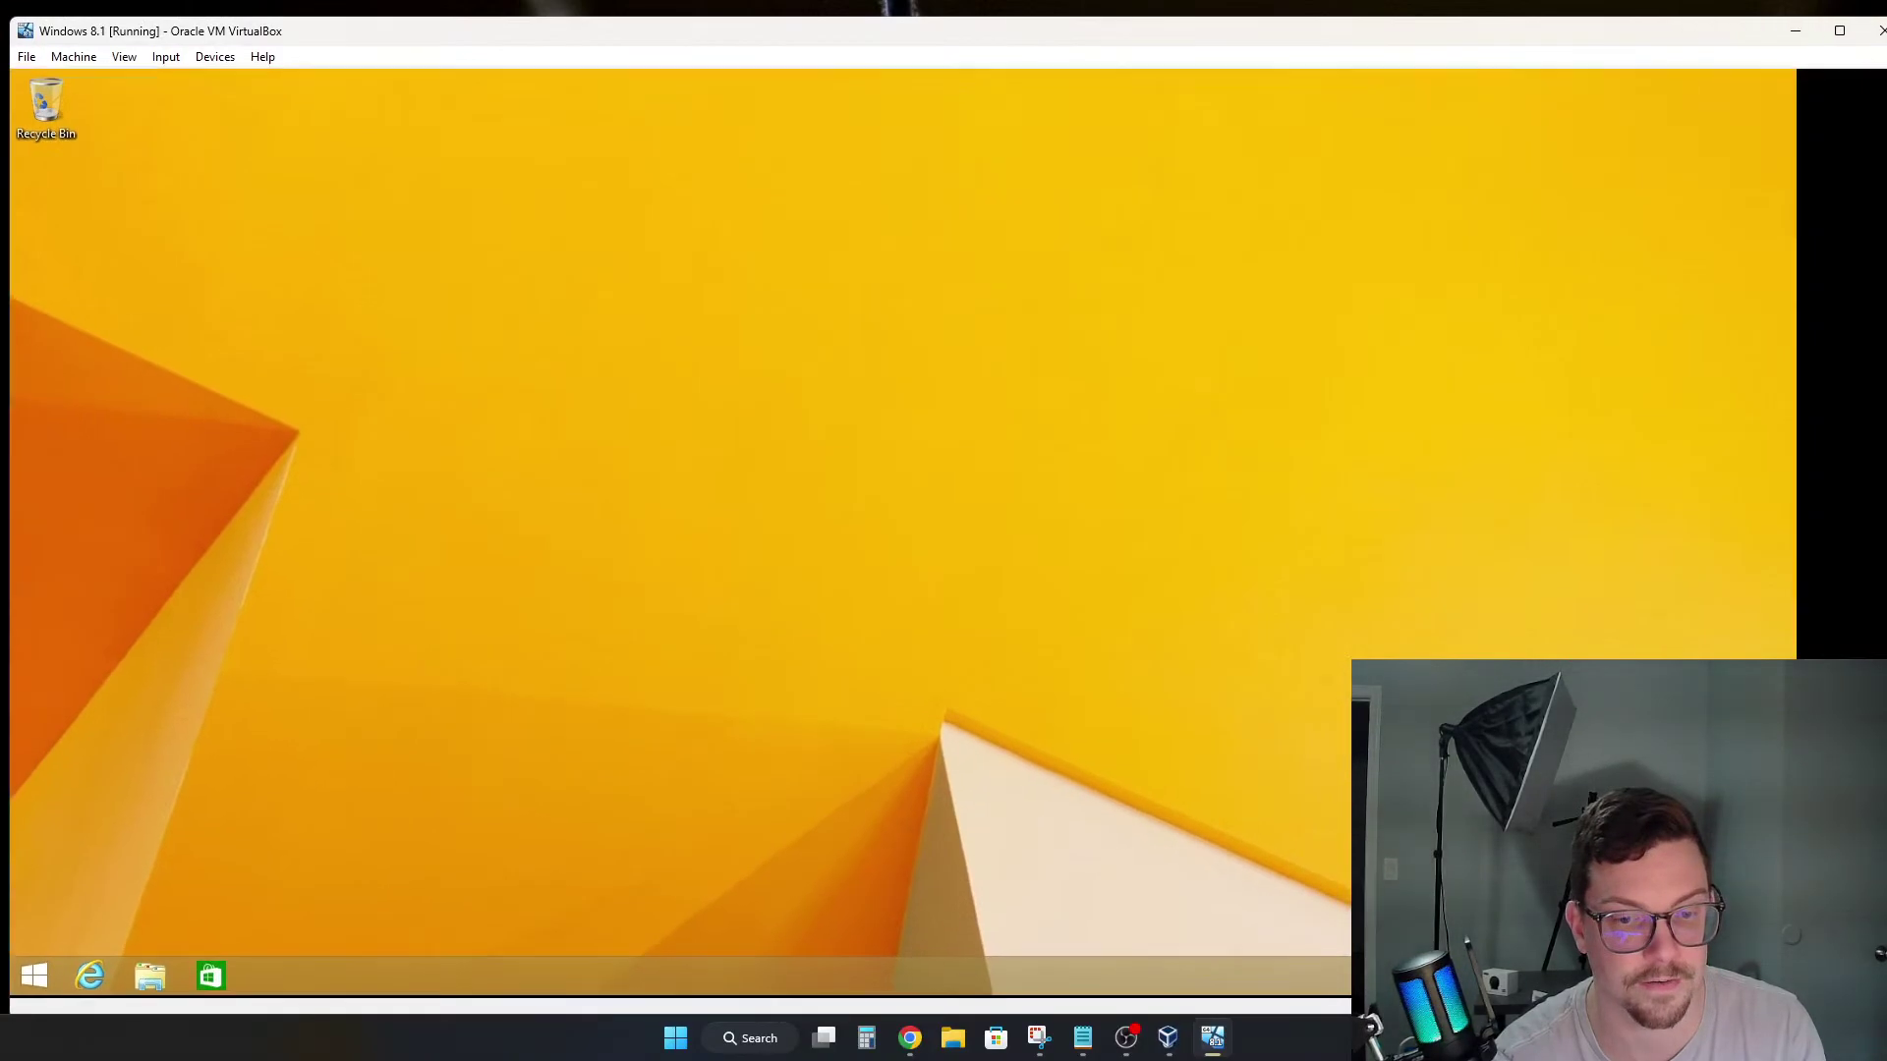
{"action": "left_click_drag", "start_coordinate": [1886, 17], "coordinate": [1880, 13]}
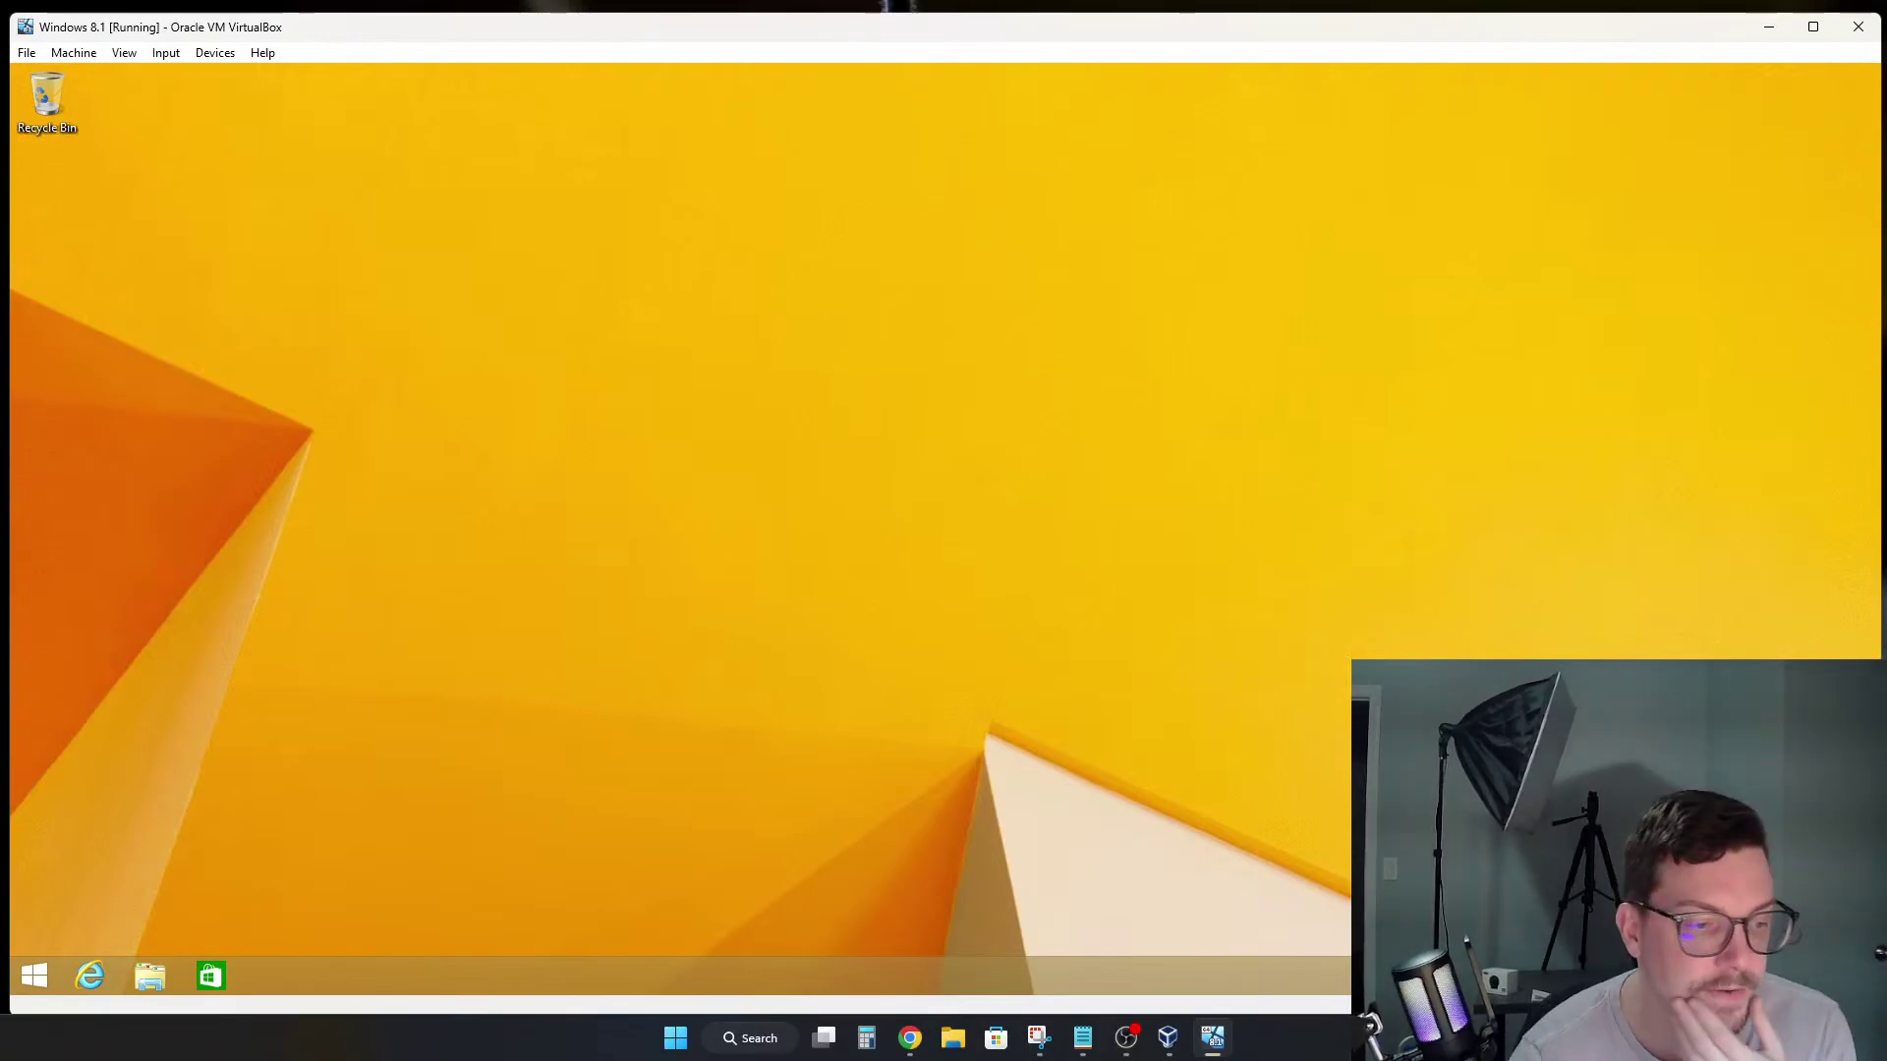
Search Google in Chrome for 'windows 8.1 system requirements'.
{"action": "mouse_move", "coordinate": [910, 1038]}
{"action": "left_click", "coordinate": [1184, 879]}
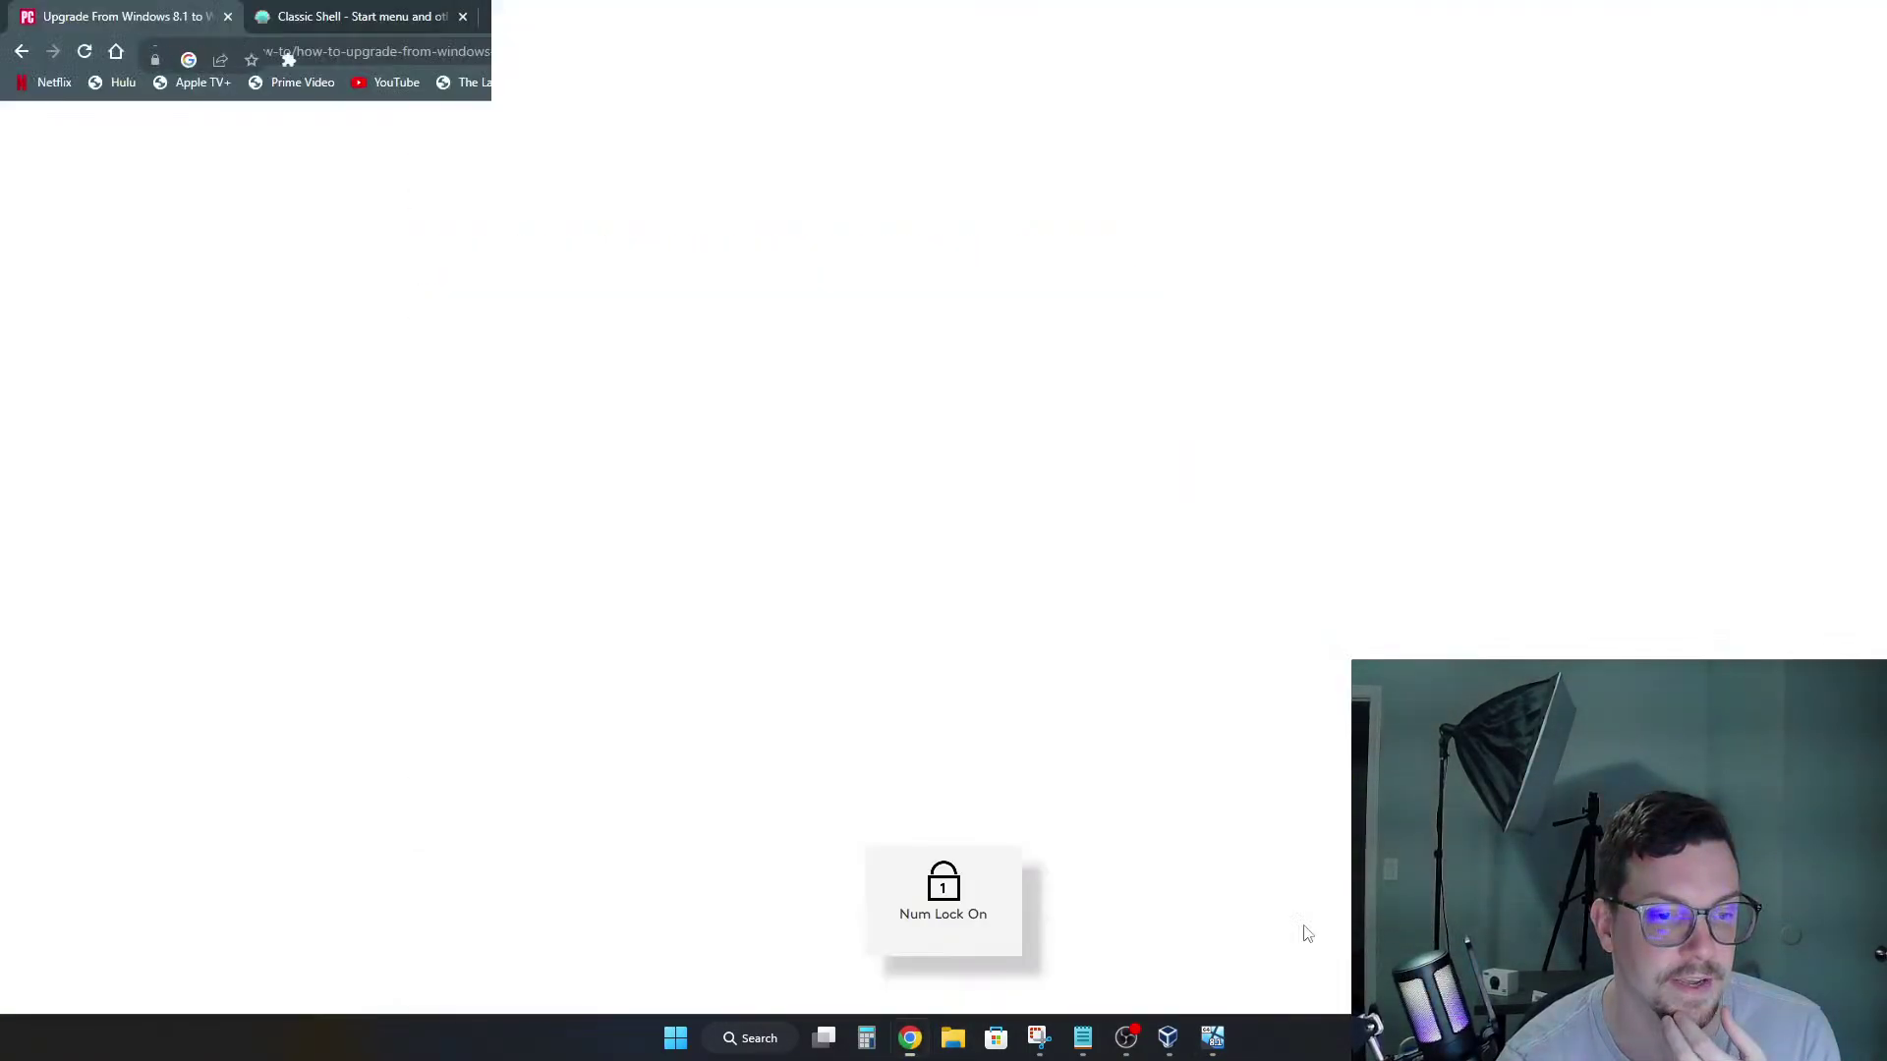
{"action": "left_click", "coordinate": [1043, 56]}
{"action": "type", "text": "w"}
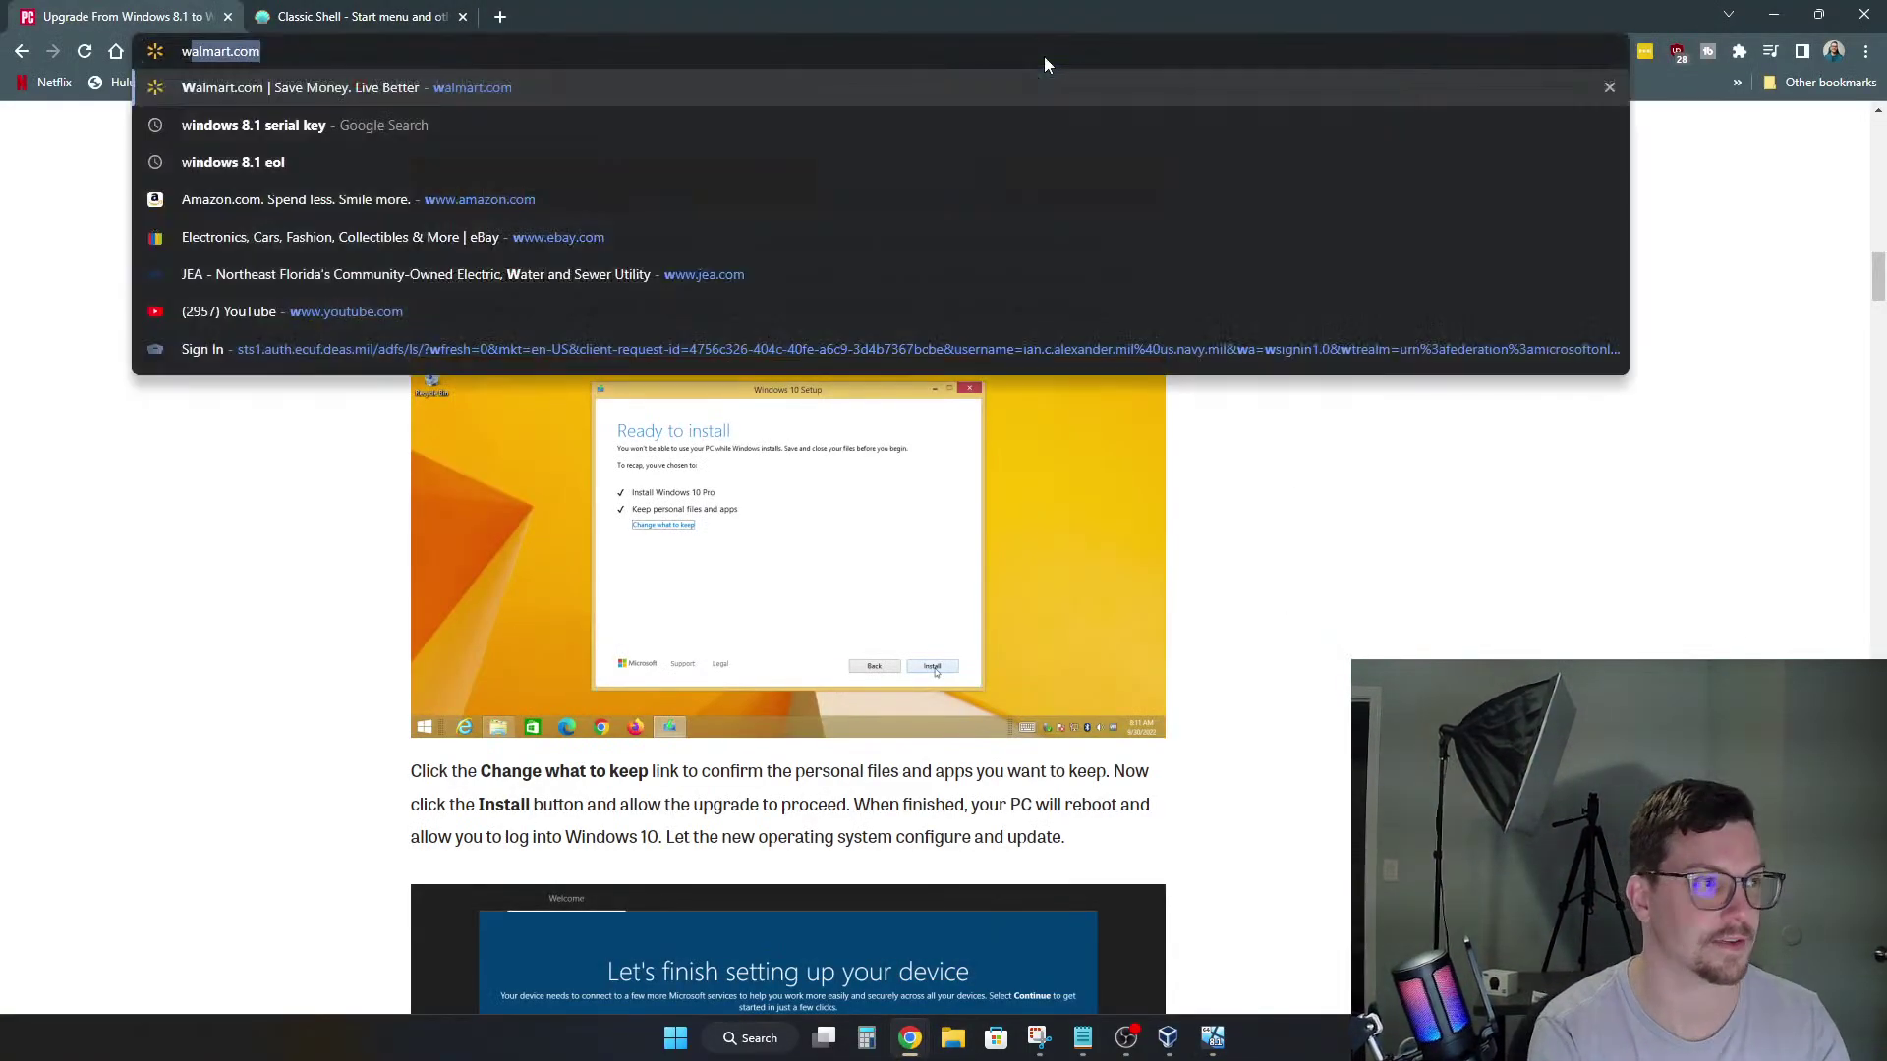
{"action": "type", "text": "indows 8"}
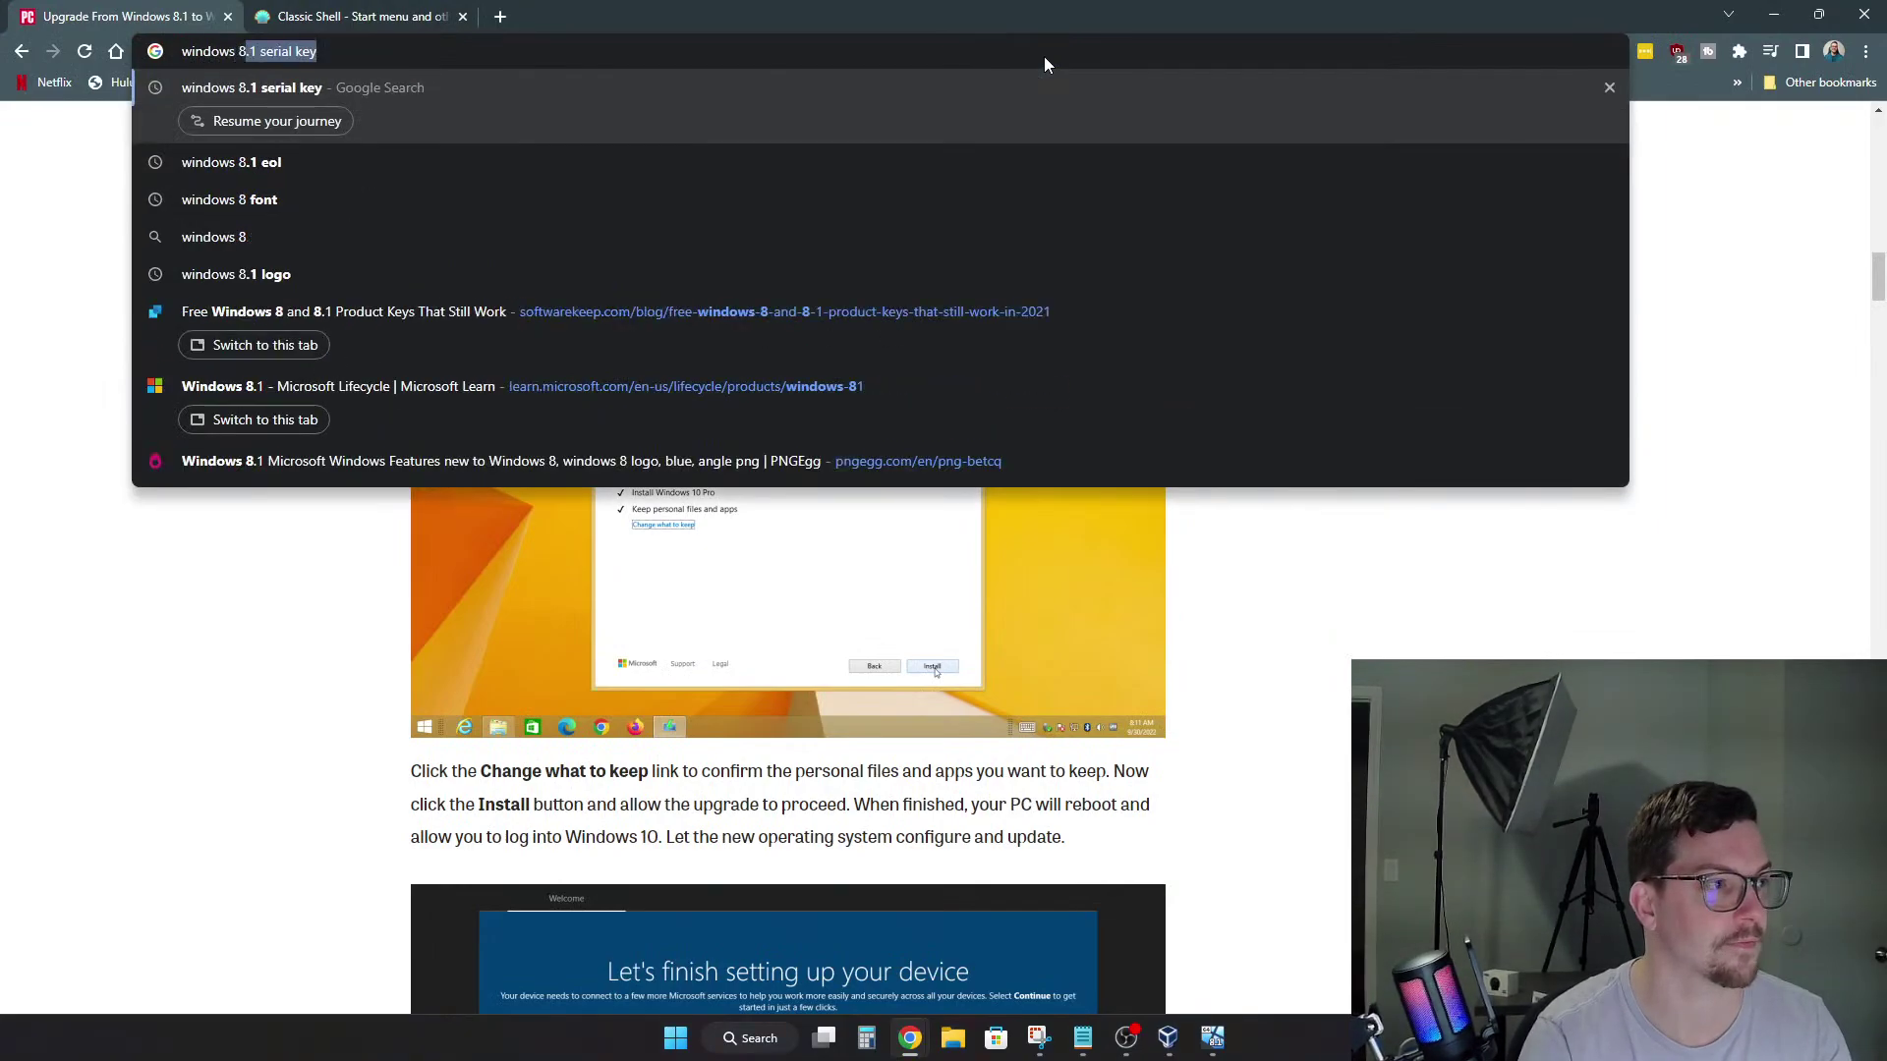
{"action": "type", "text": ".1 system"}
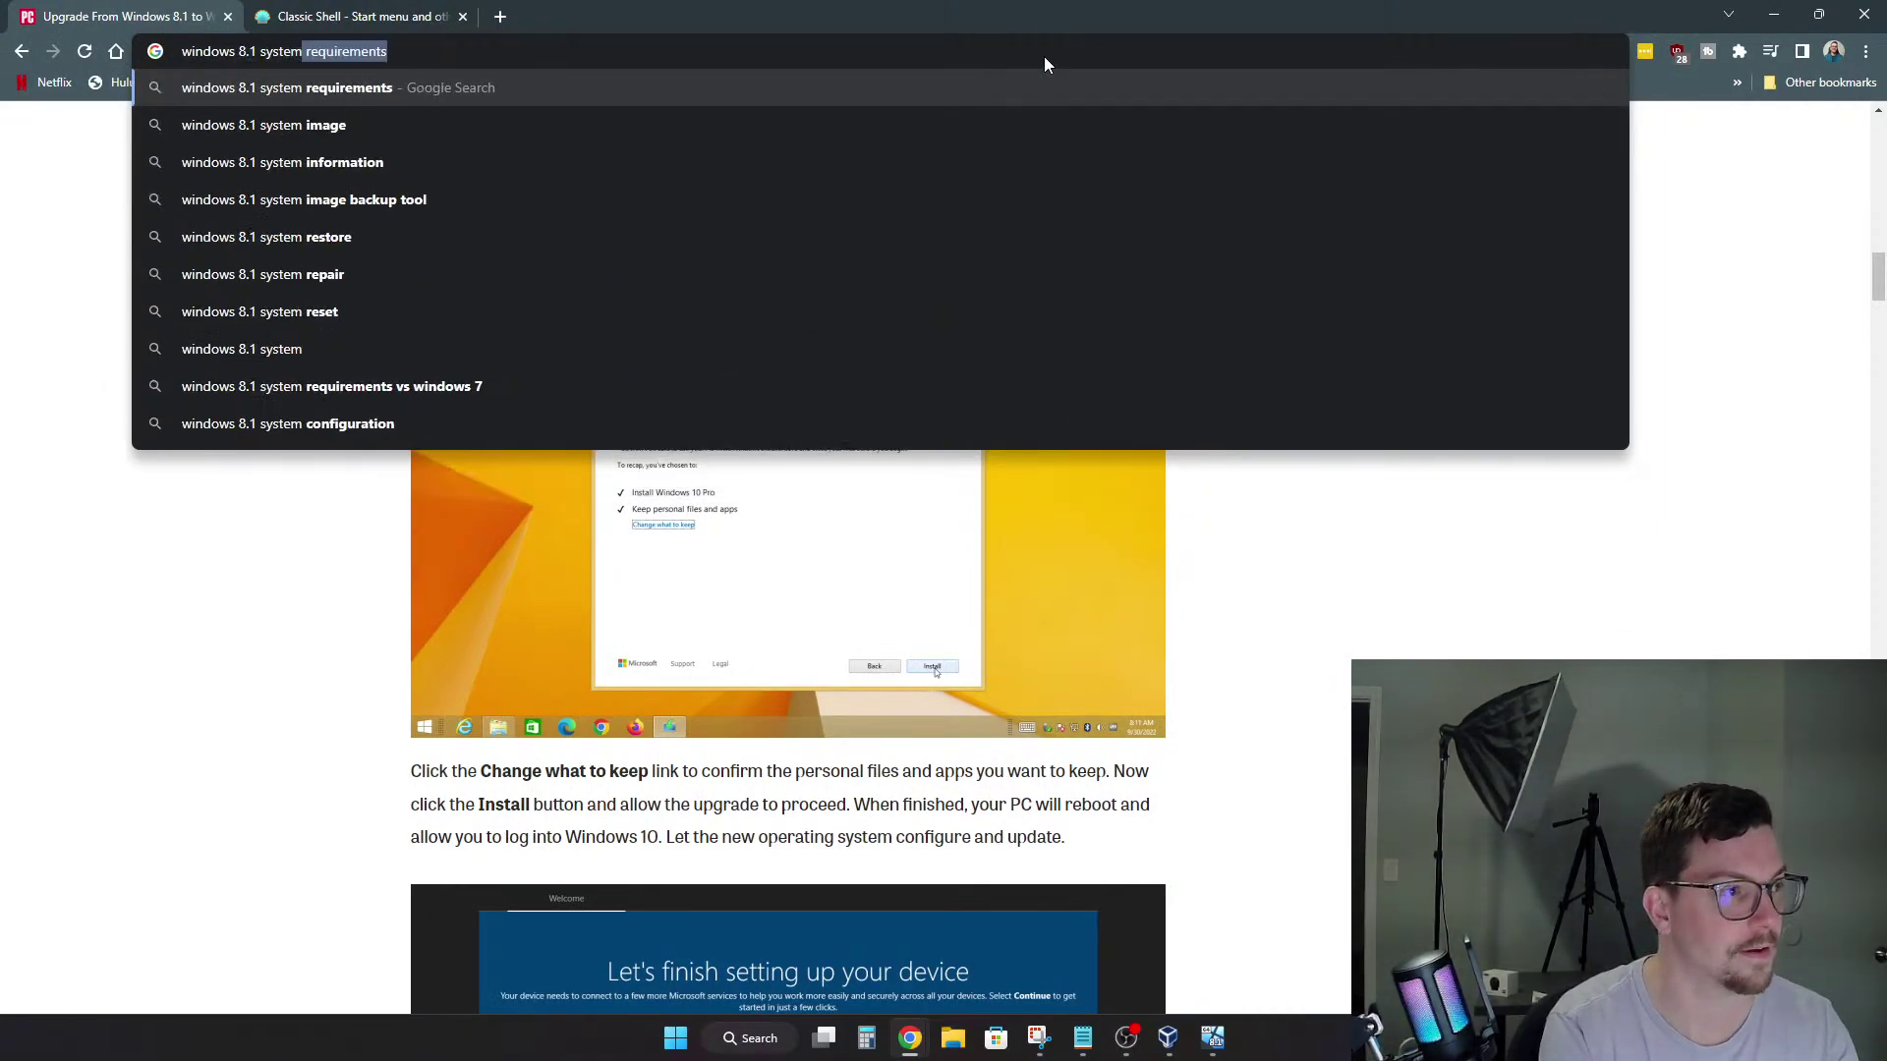
{"action": "key", "text": "Return"}
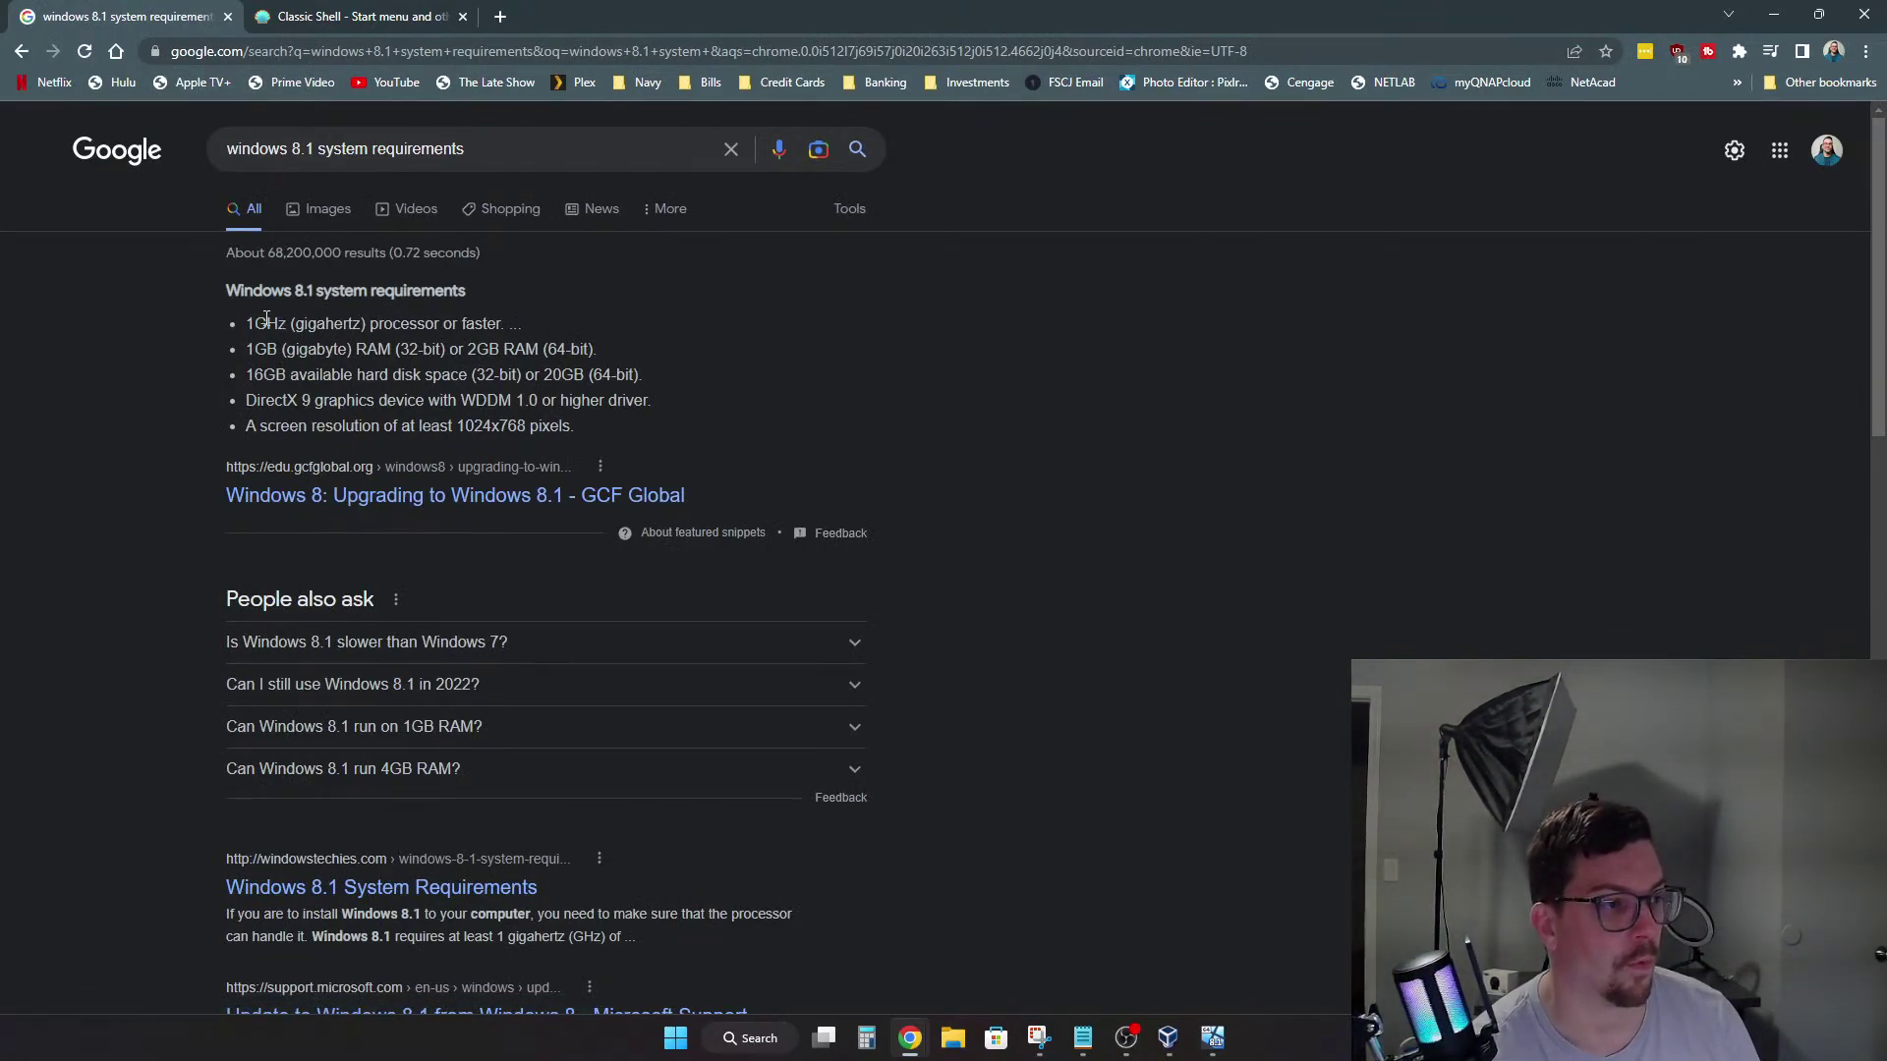
Highlight the 2GB RAM (64-bit) and 20GB disk space requirements, then return to the VM.
{"action": "left_click_drag", "start_coordinate": [254, 350], "coordinate": [584, 351]}
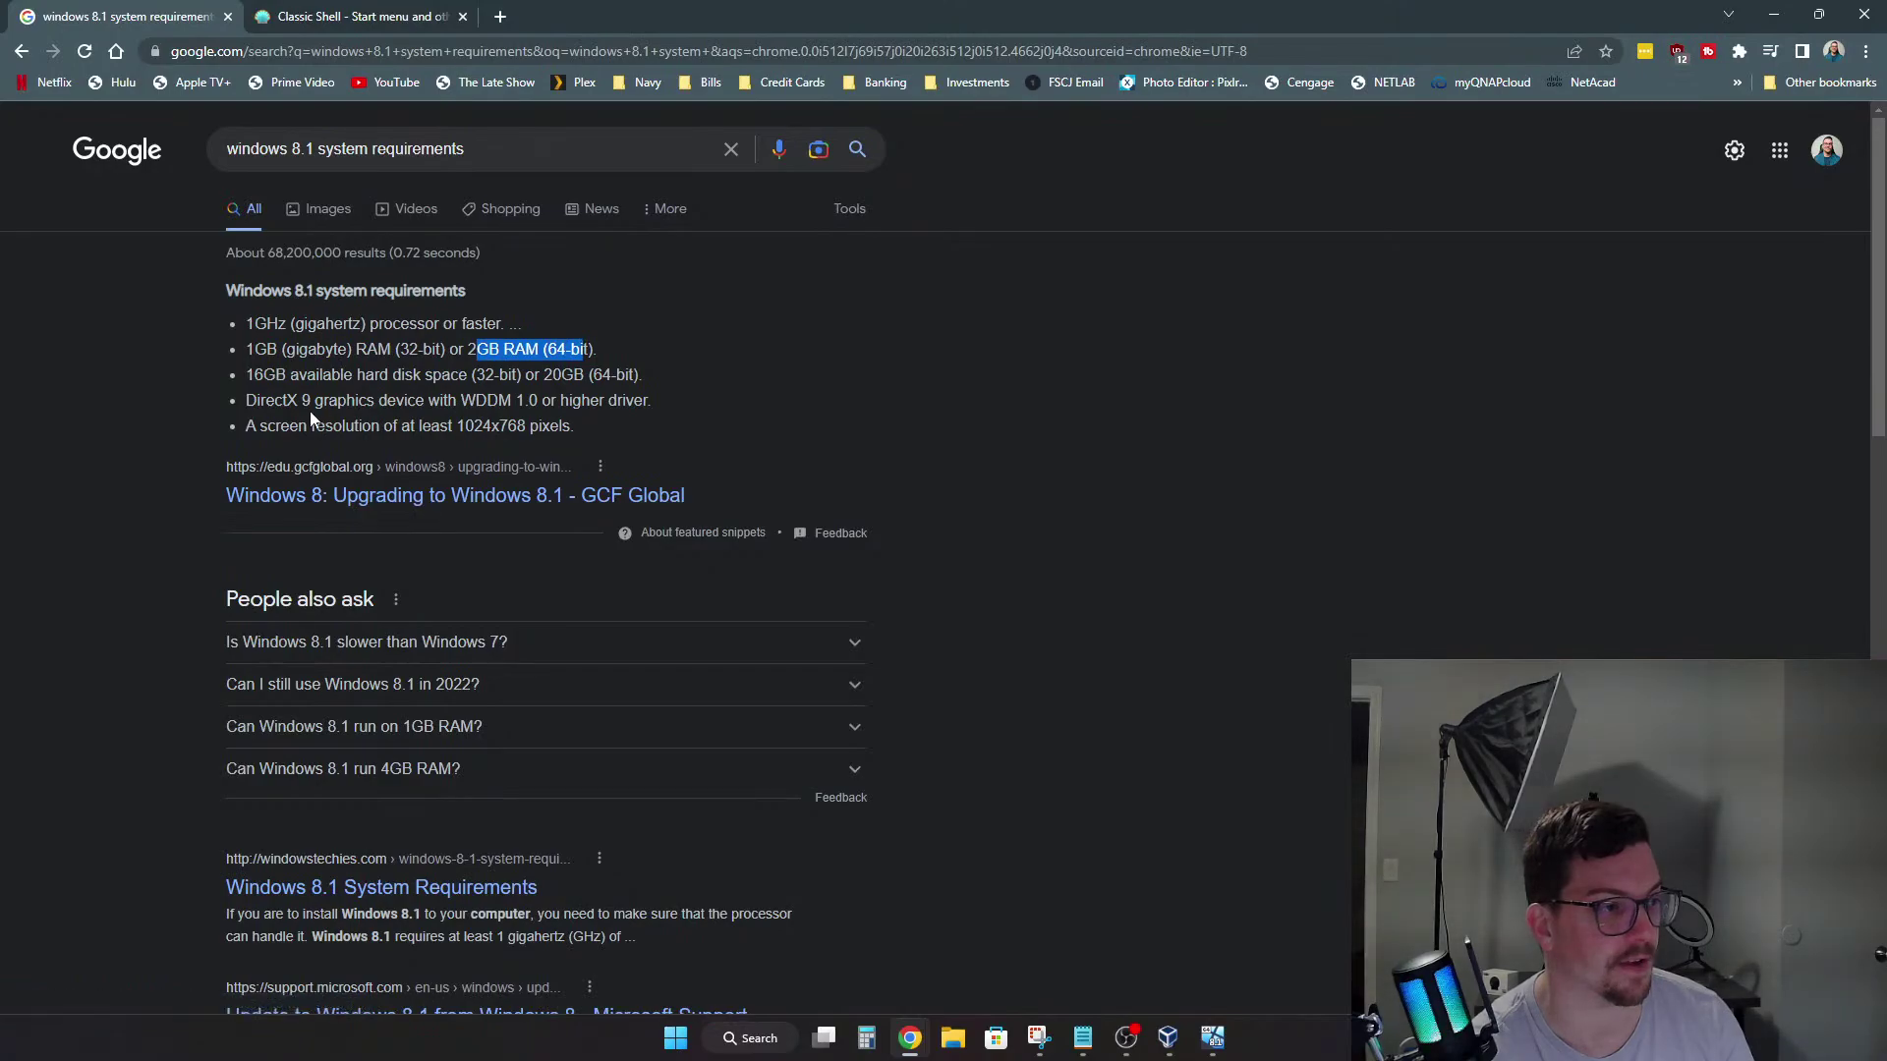
{"action": "left_click_drag", "start_coordinate": [264, 376], "coordinate": [396, 382]}
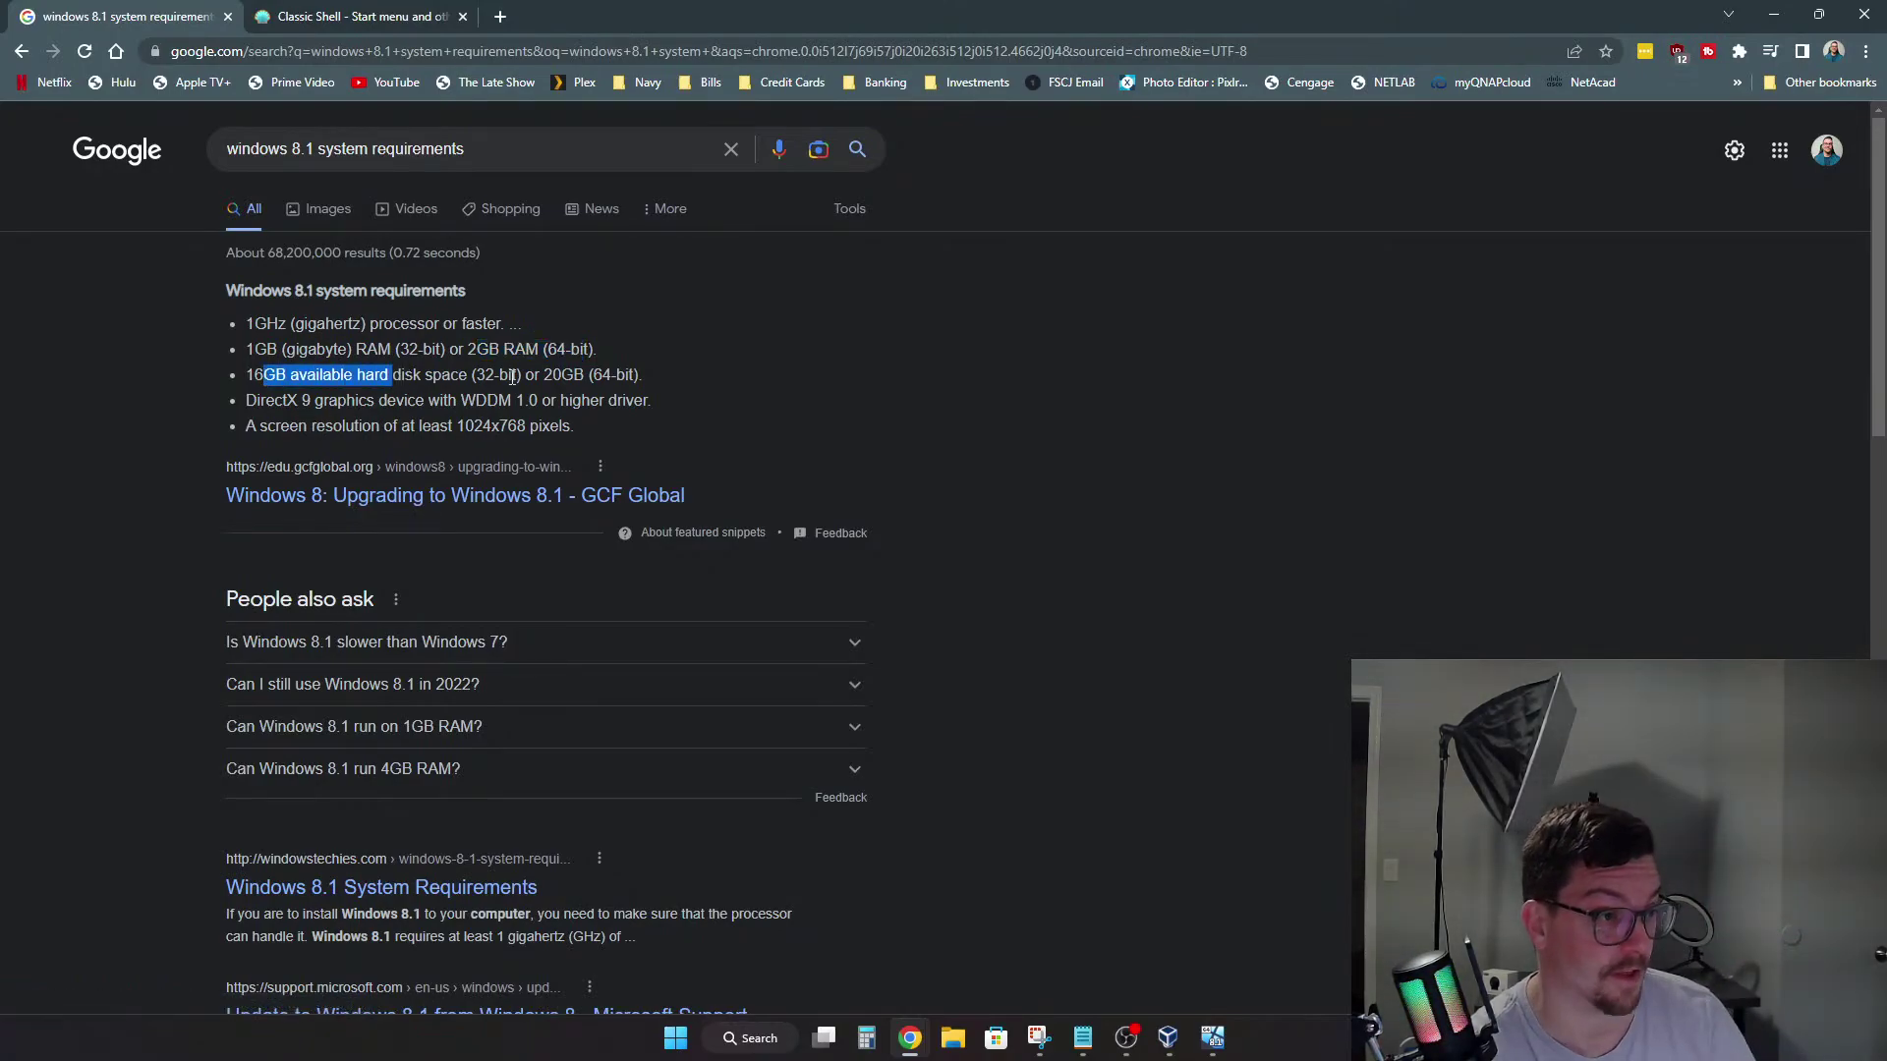
{"action": "left_click", "coordinate": [1215, 1038]}
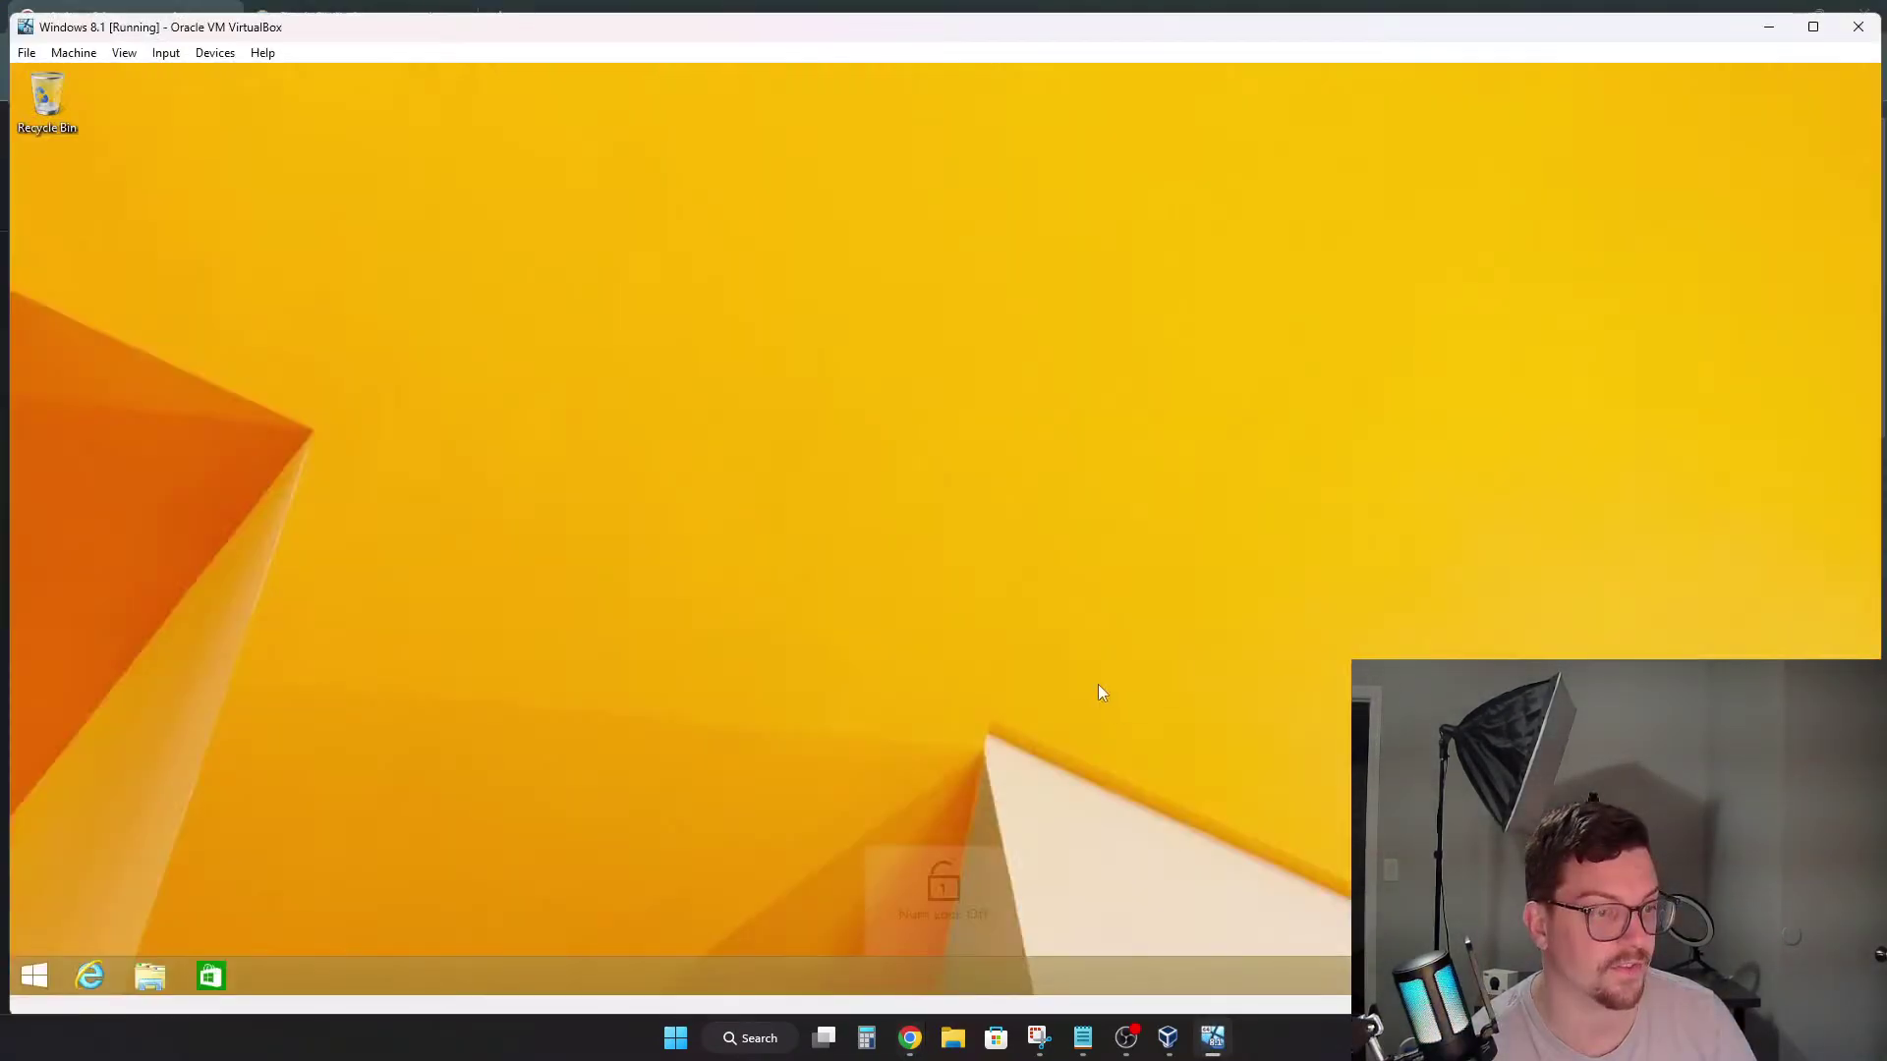
Open and close This PC, dismiss the desktop context menu, and go to the Start screen.
{"action": "left_click", "coordinate": [153, 970]}
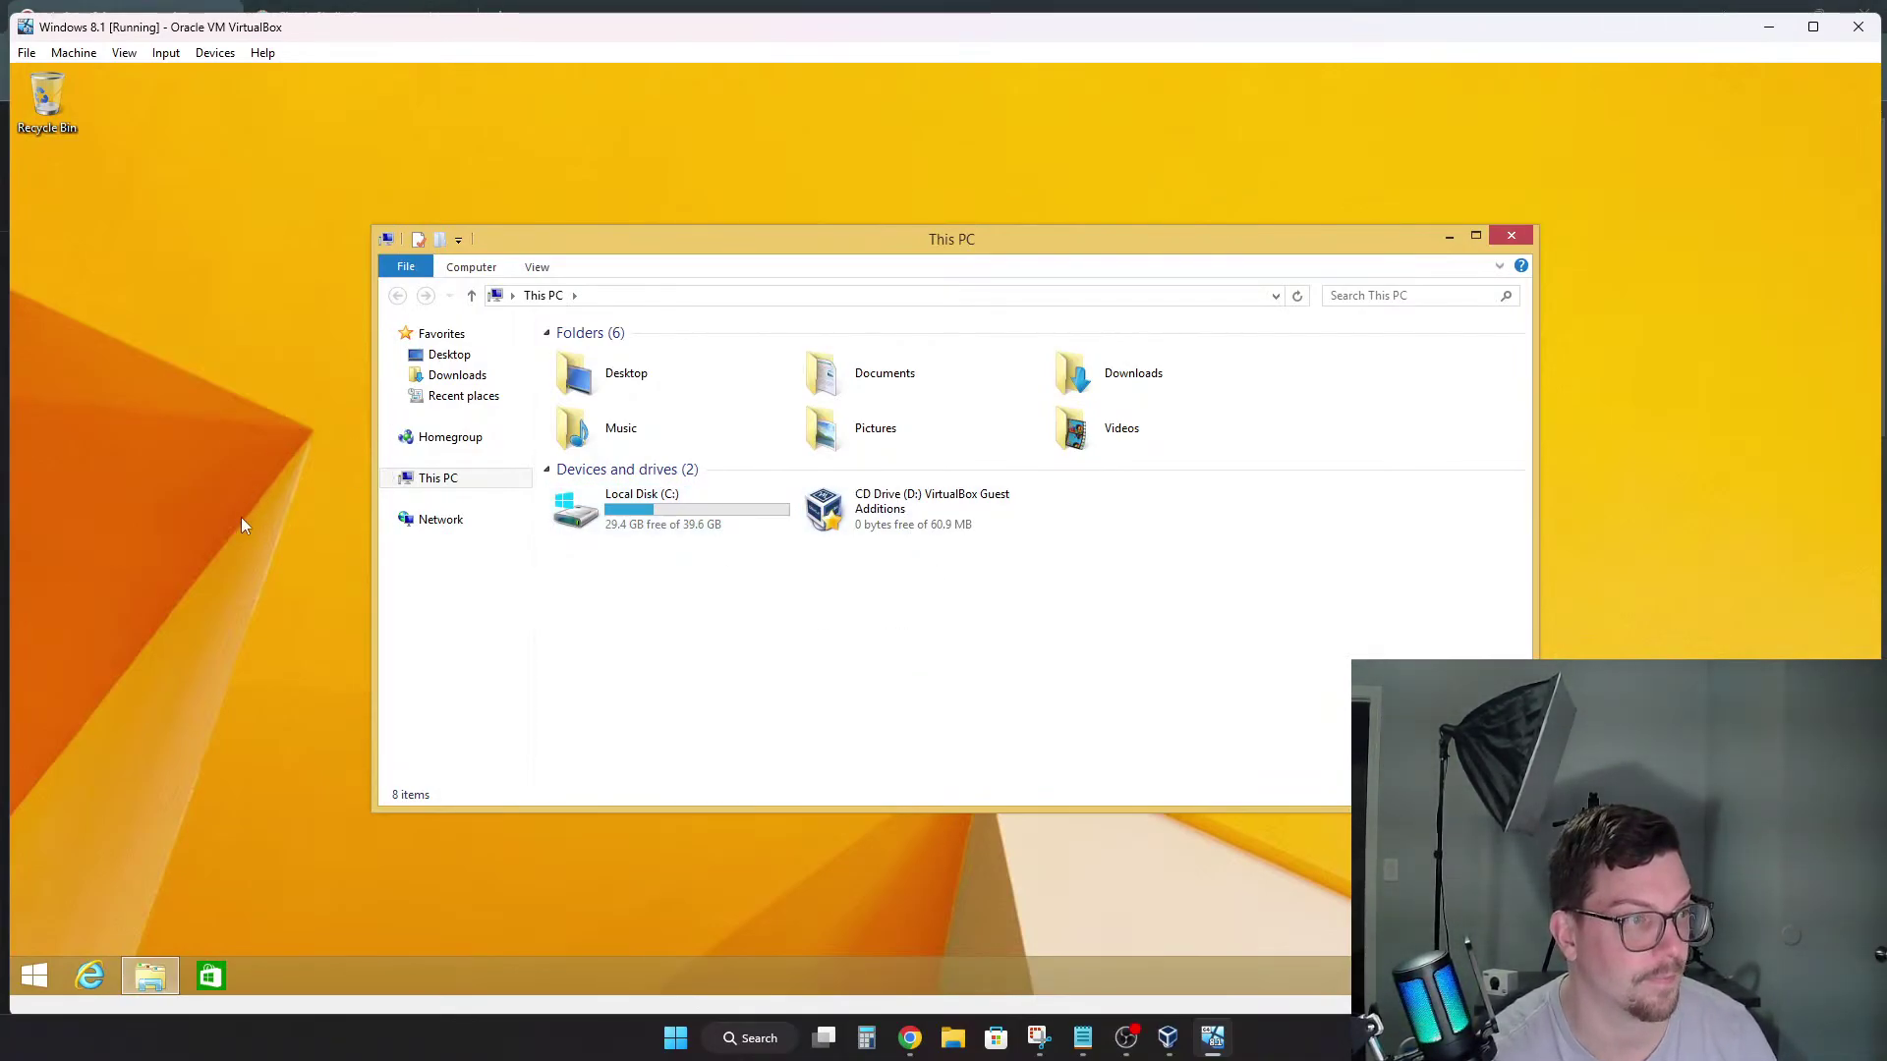
{"action": "left_click", "coordinate": [1513, 236]}
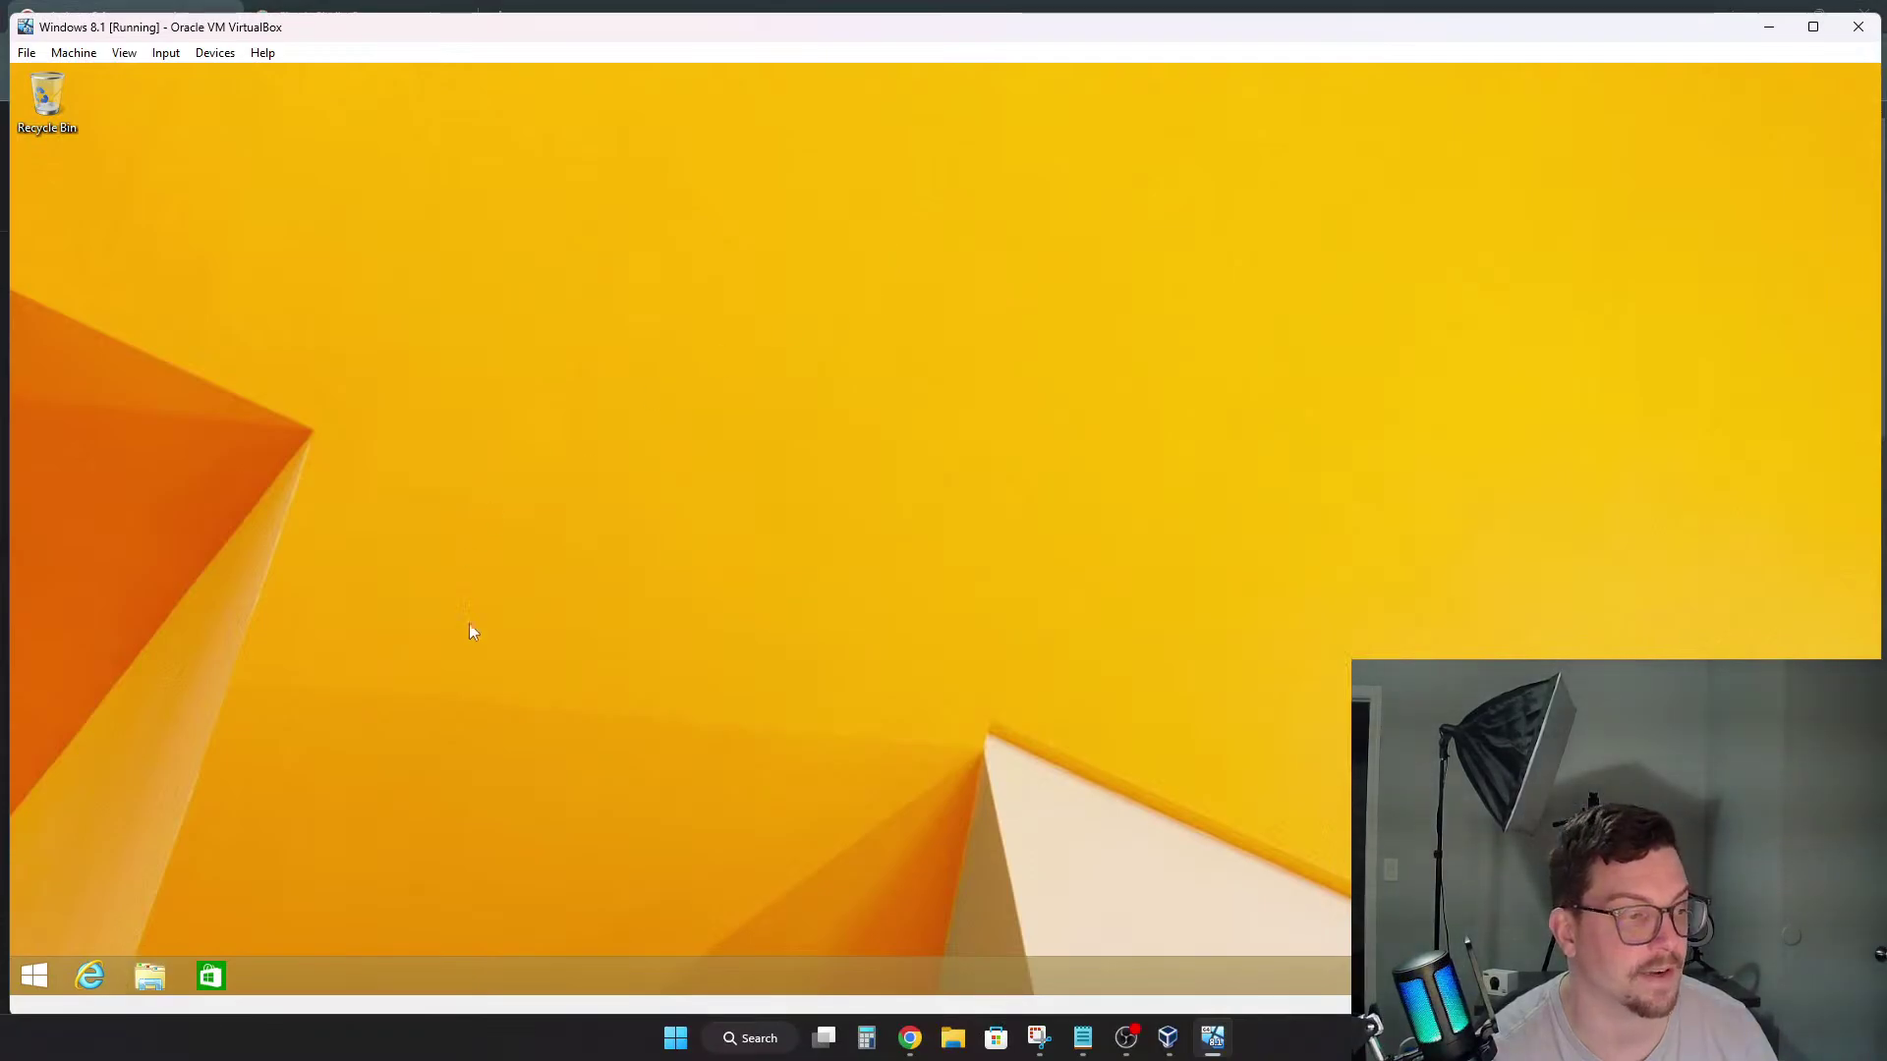
{"action": "right_click", "coordinate": [612, 542]}
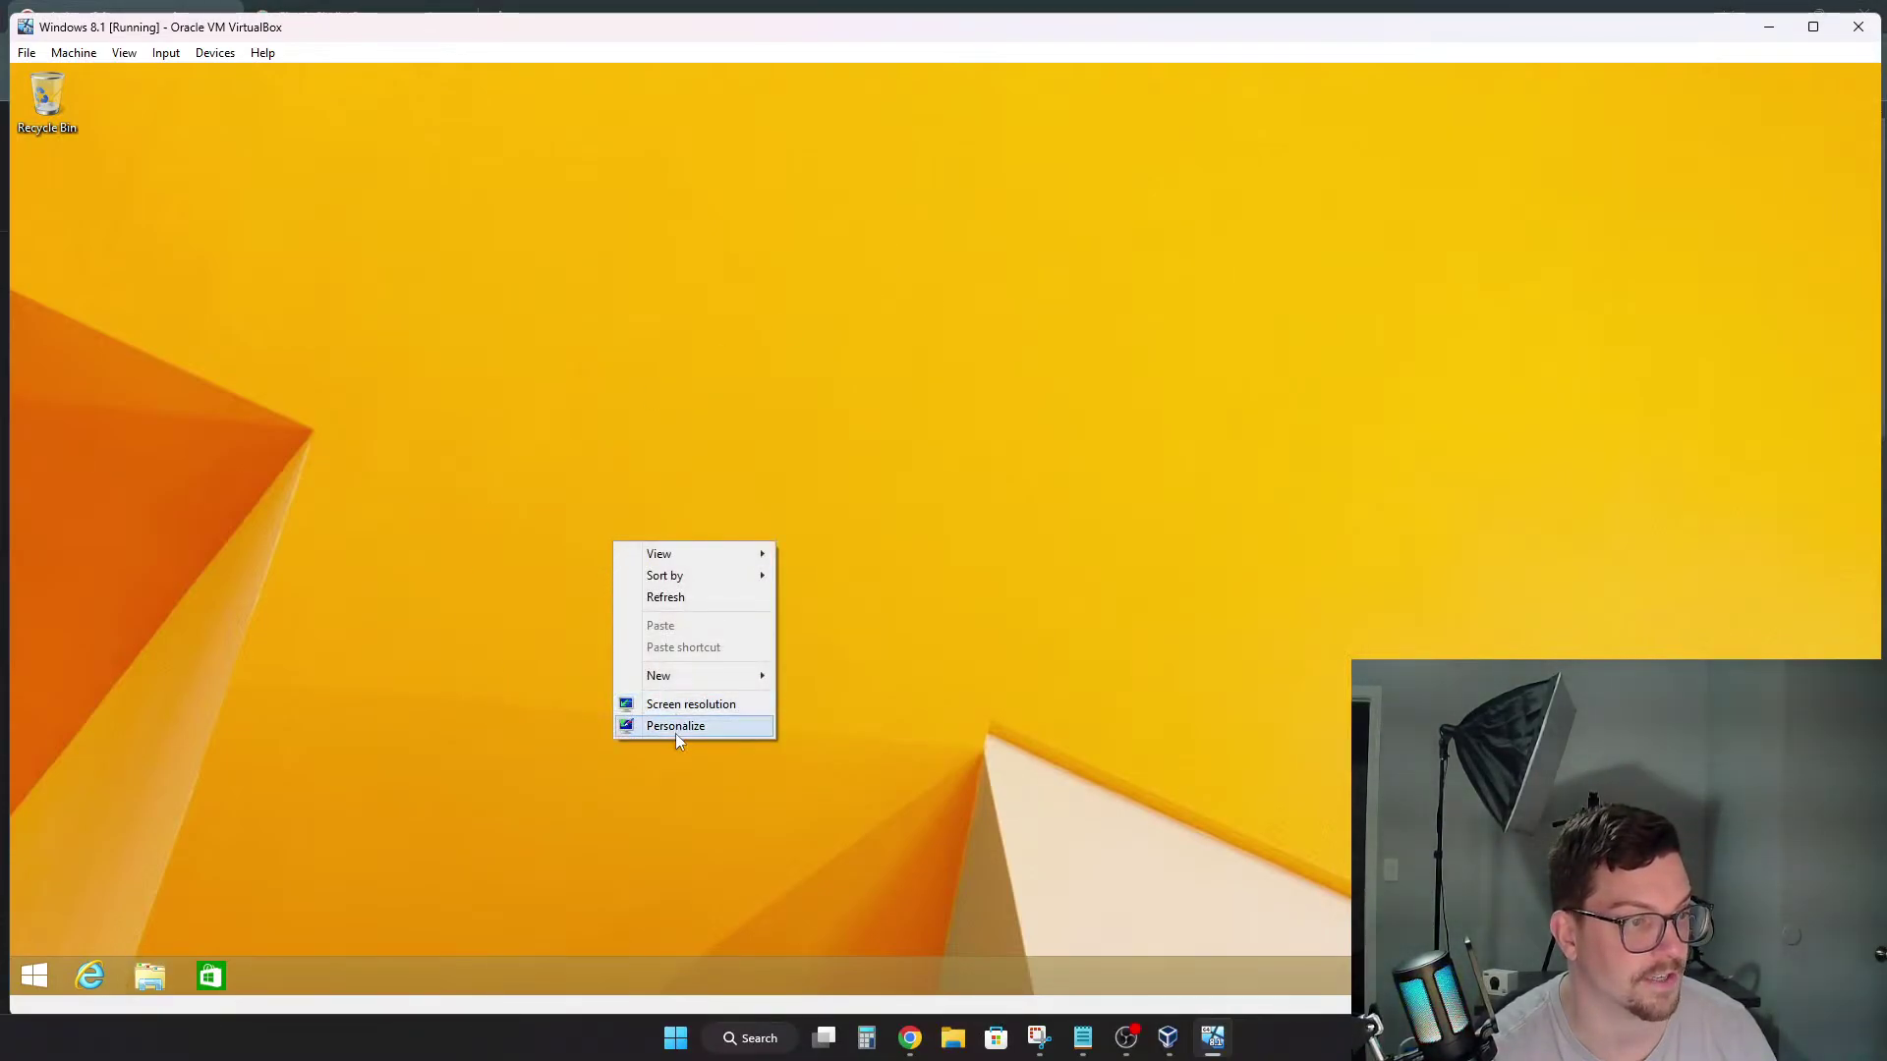
{"action": "left_click", "coordinate": [421, 687]}
{"action": "left_click", "coordinate": [35, 976]}
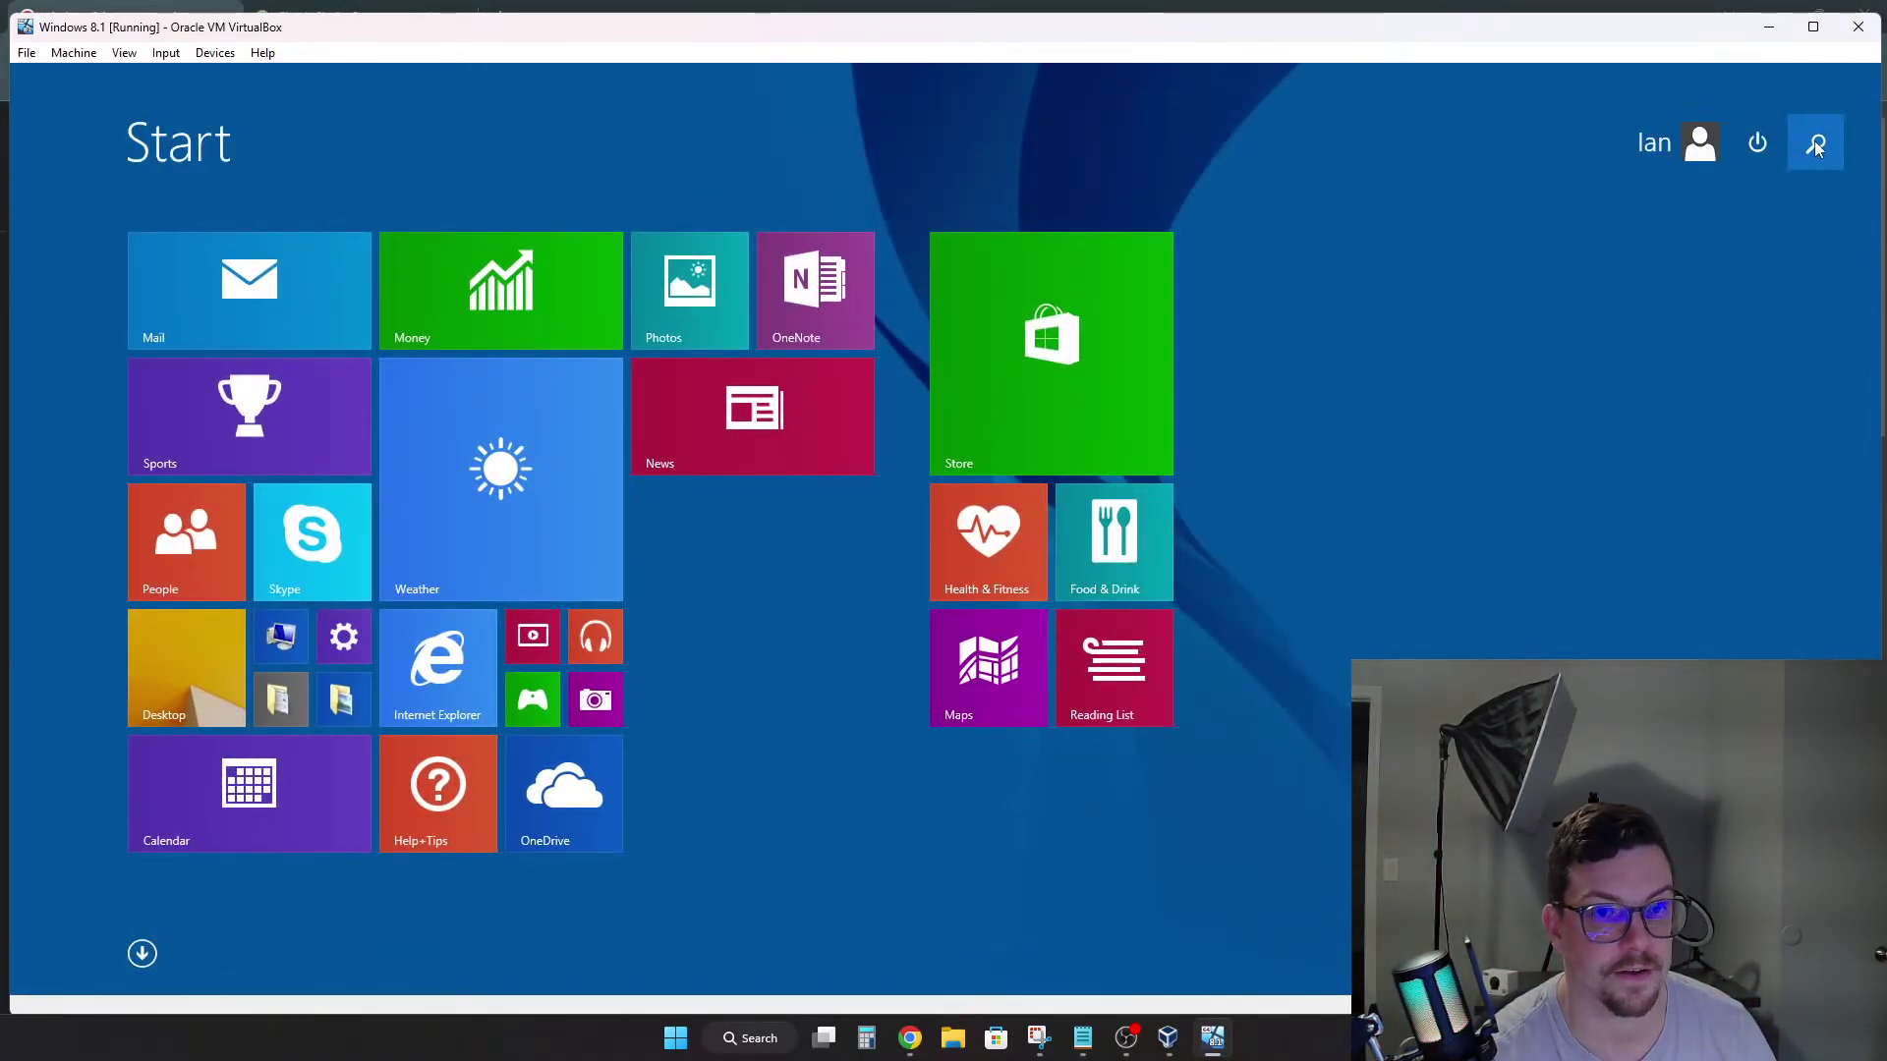
Open PC settings on Personalize, briefly check the host Chrome window, and return to Start.
{"action": "left_click", "coordinate": [337, 637]}
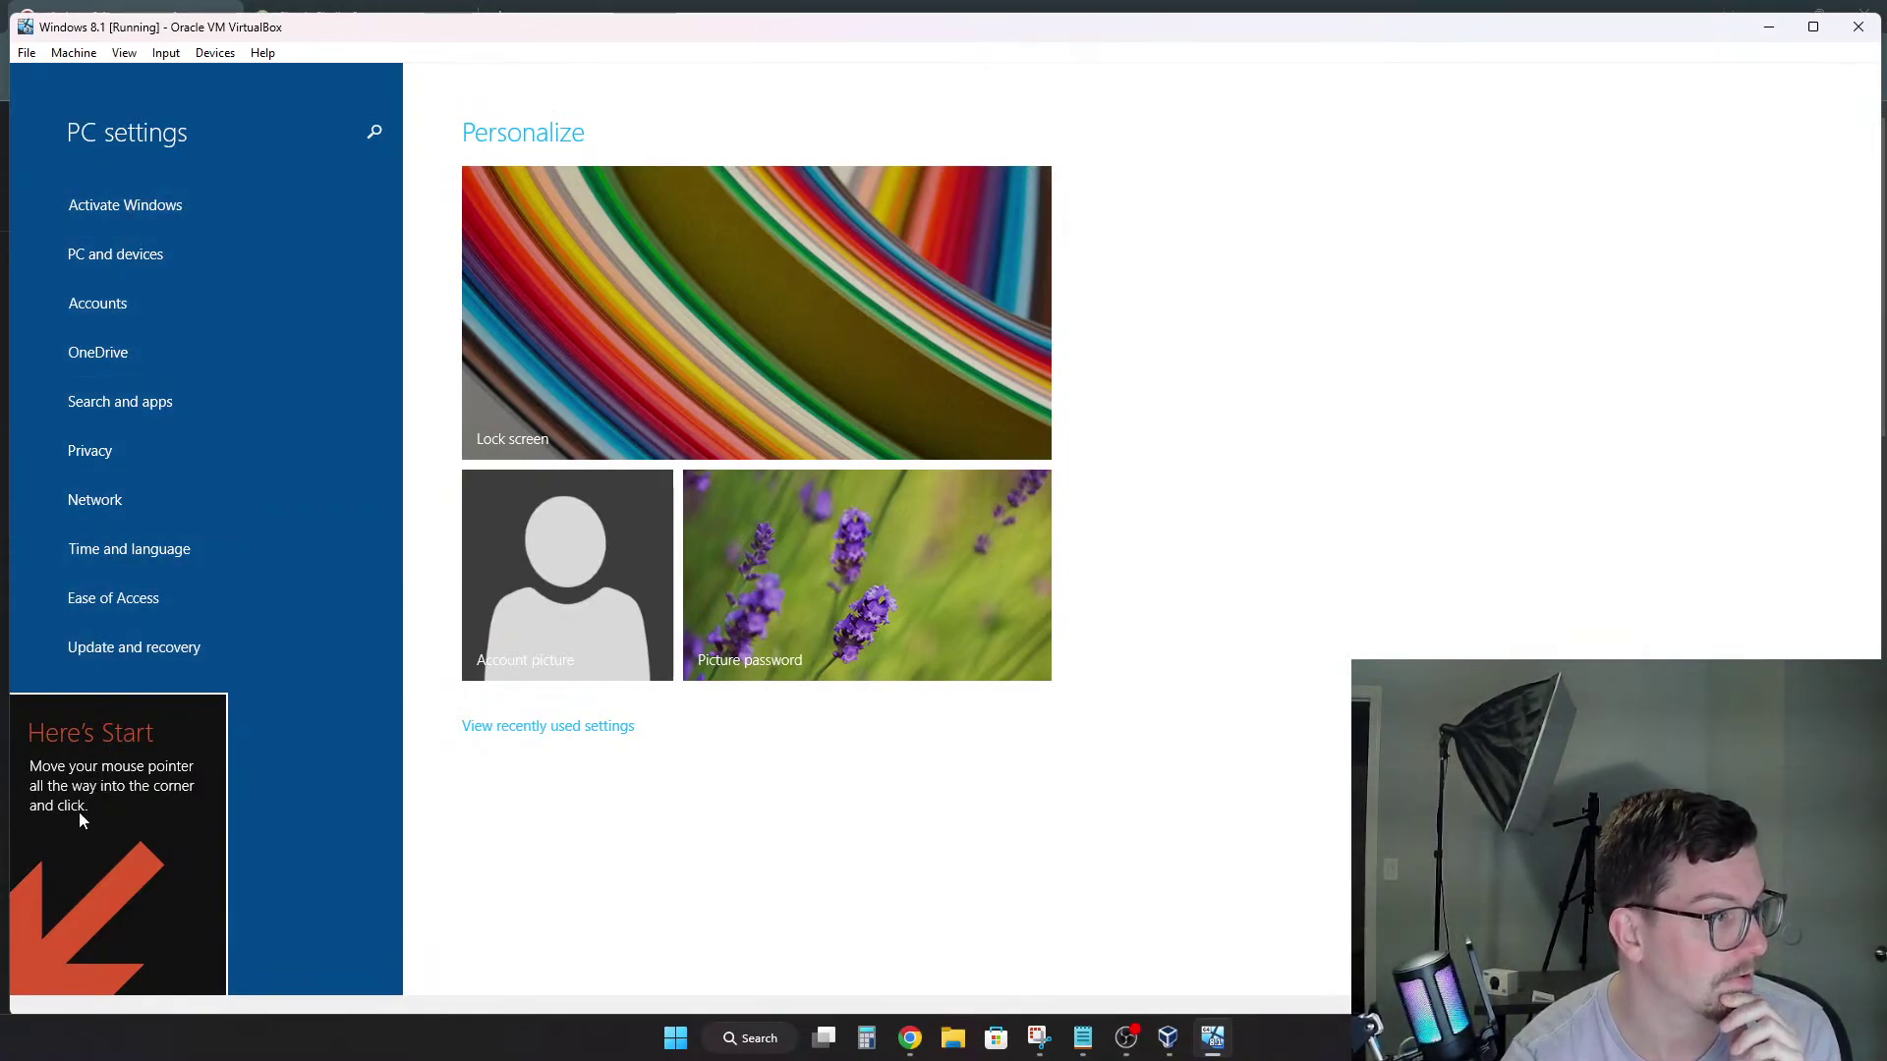
{"action": "left_click", "coordinate": [5, 993]}
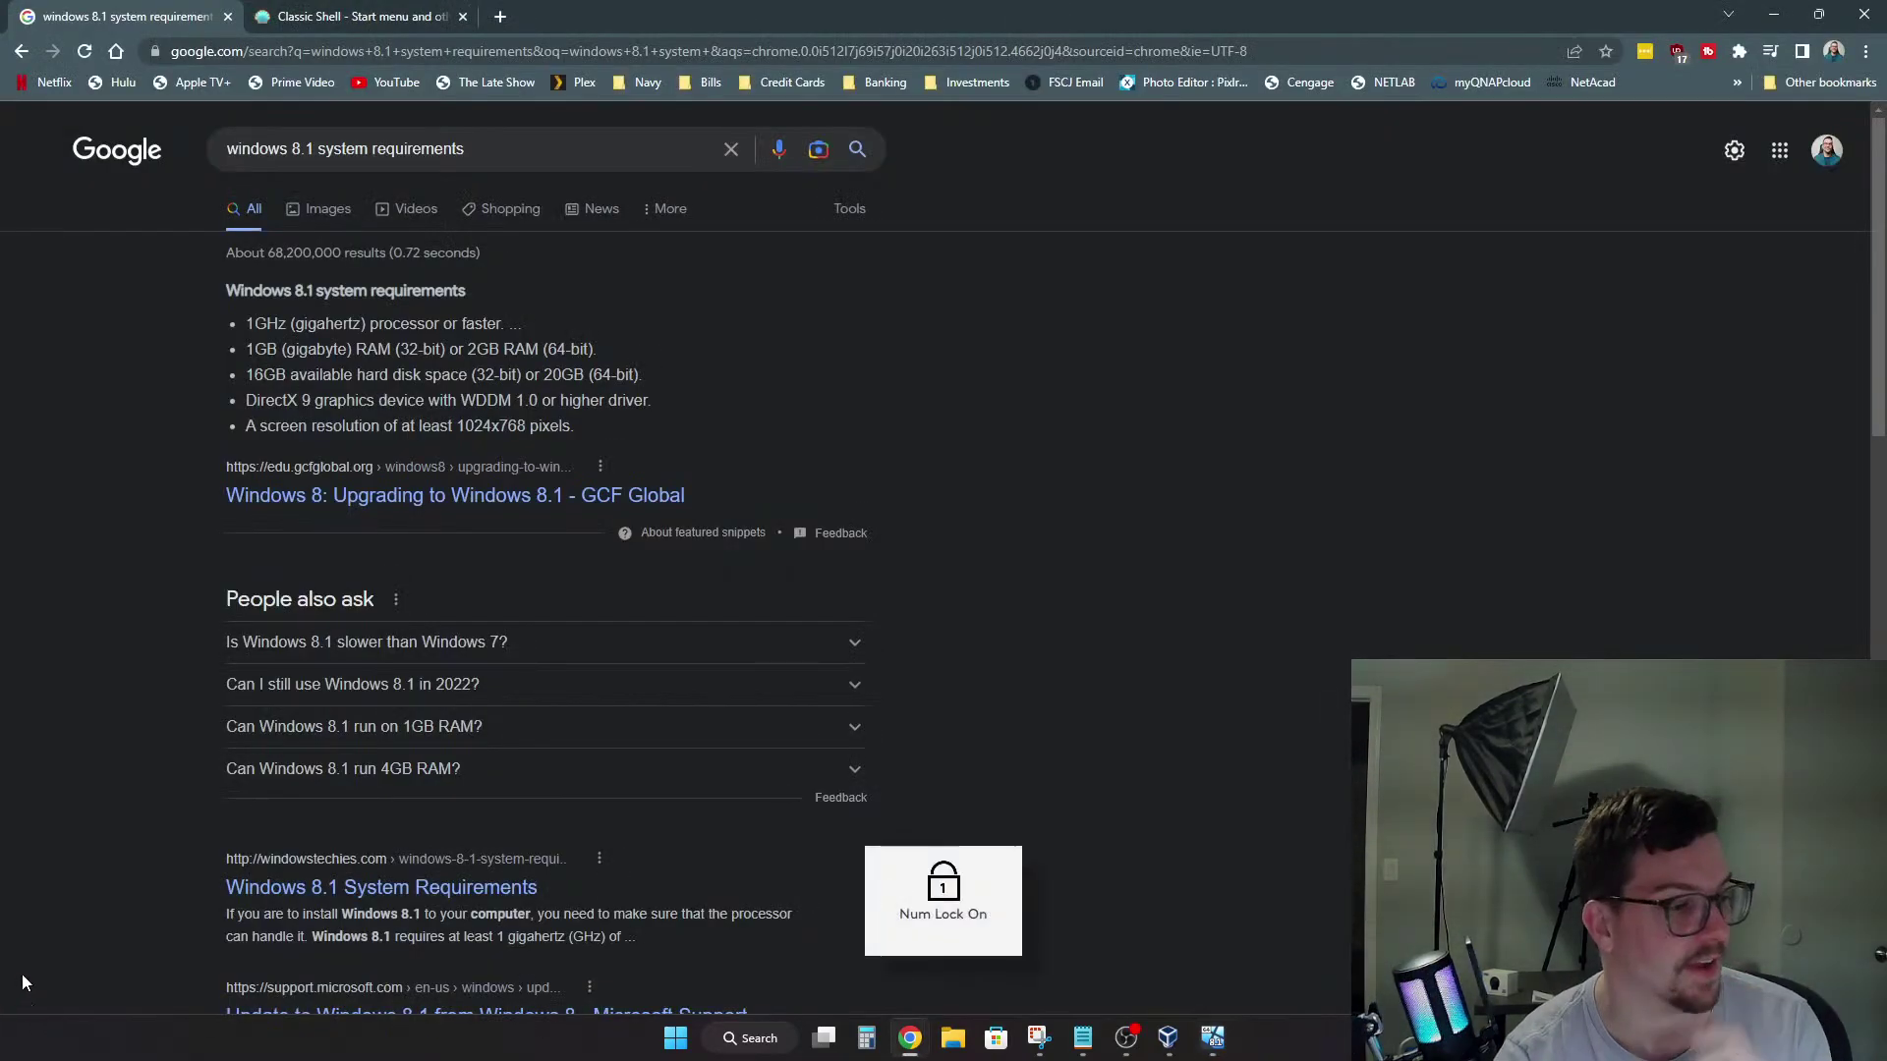
{"action": "left_click", "coordinate": [1215, 1040]}
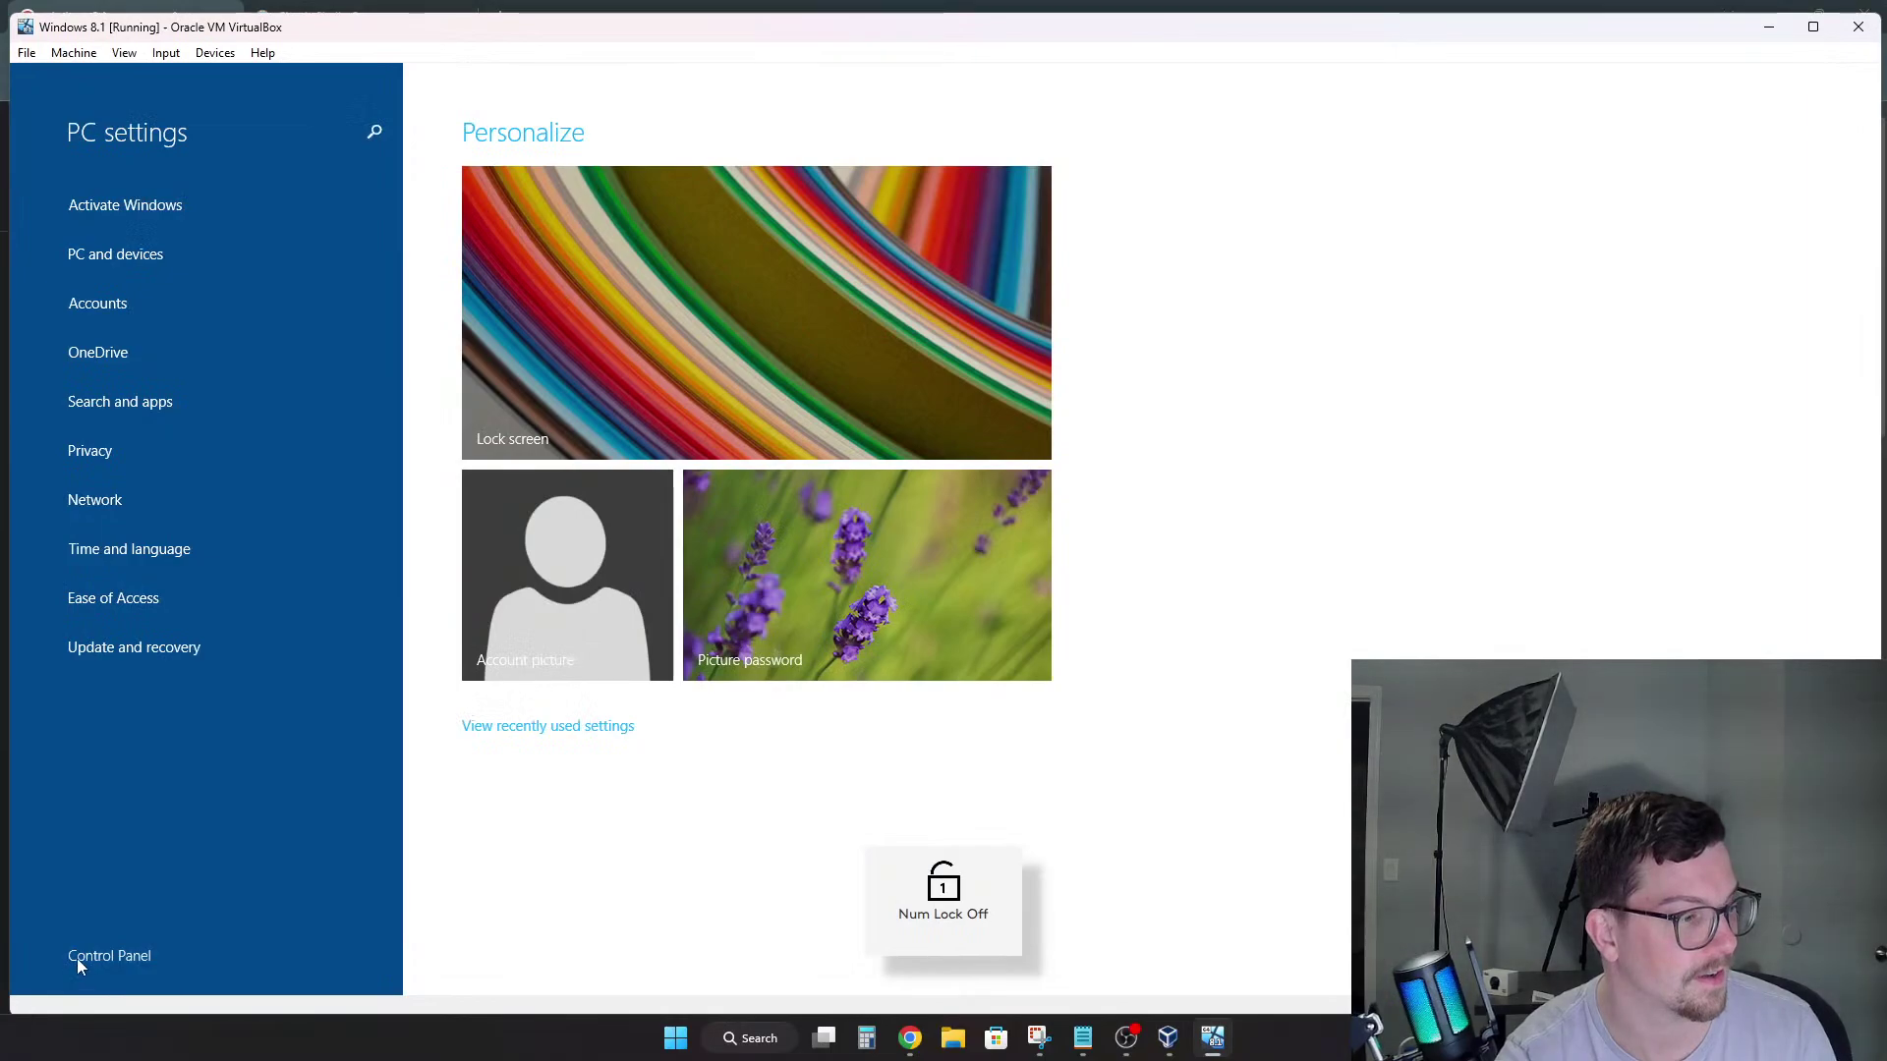
{"action": "left_click", "coordinate": [32, 975]}
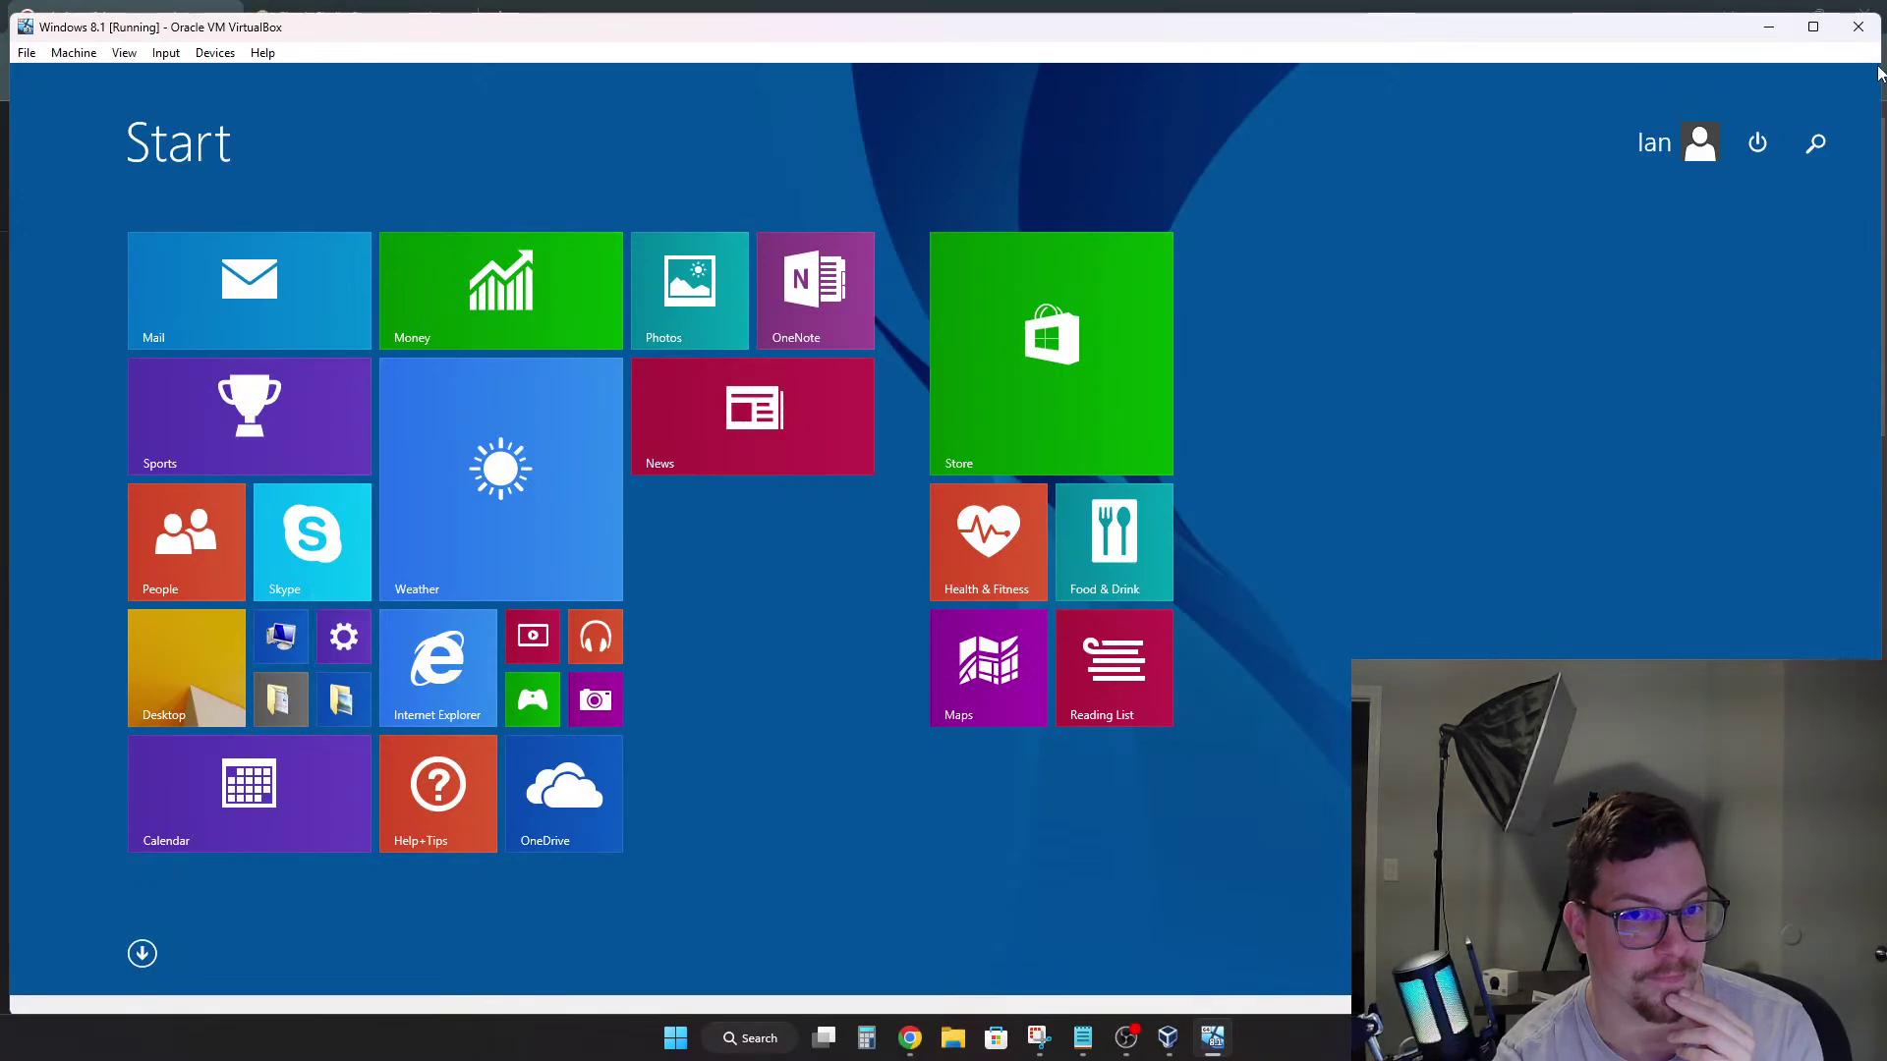
Open full PC settings from the Settings charm and view Activate Windows.
{"action": "mouse_move", "coordinate": [1875, 69]}
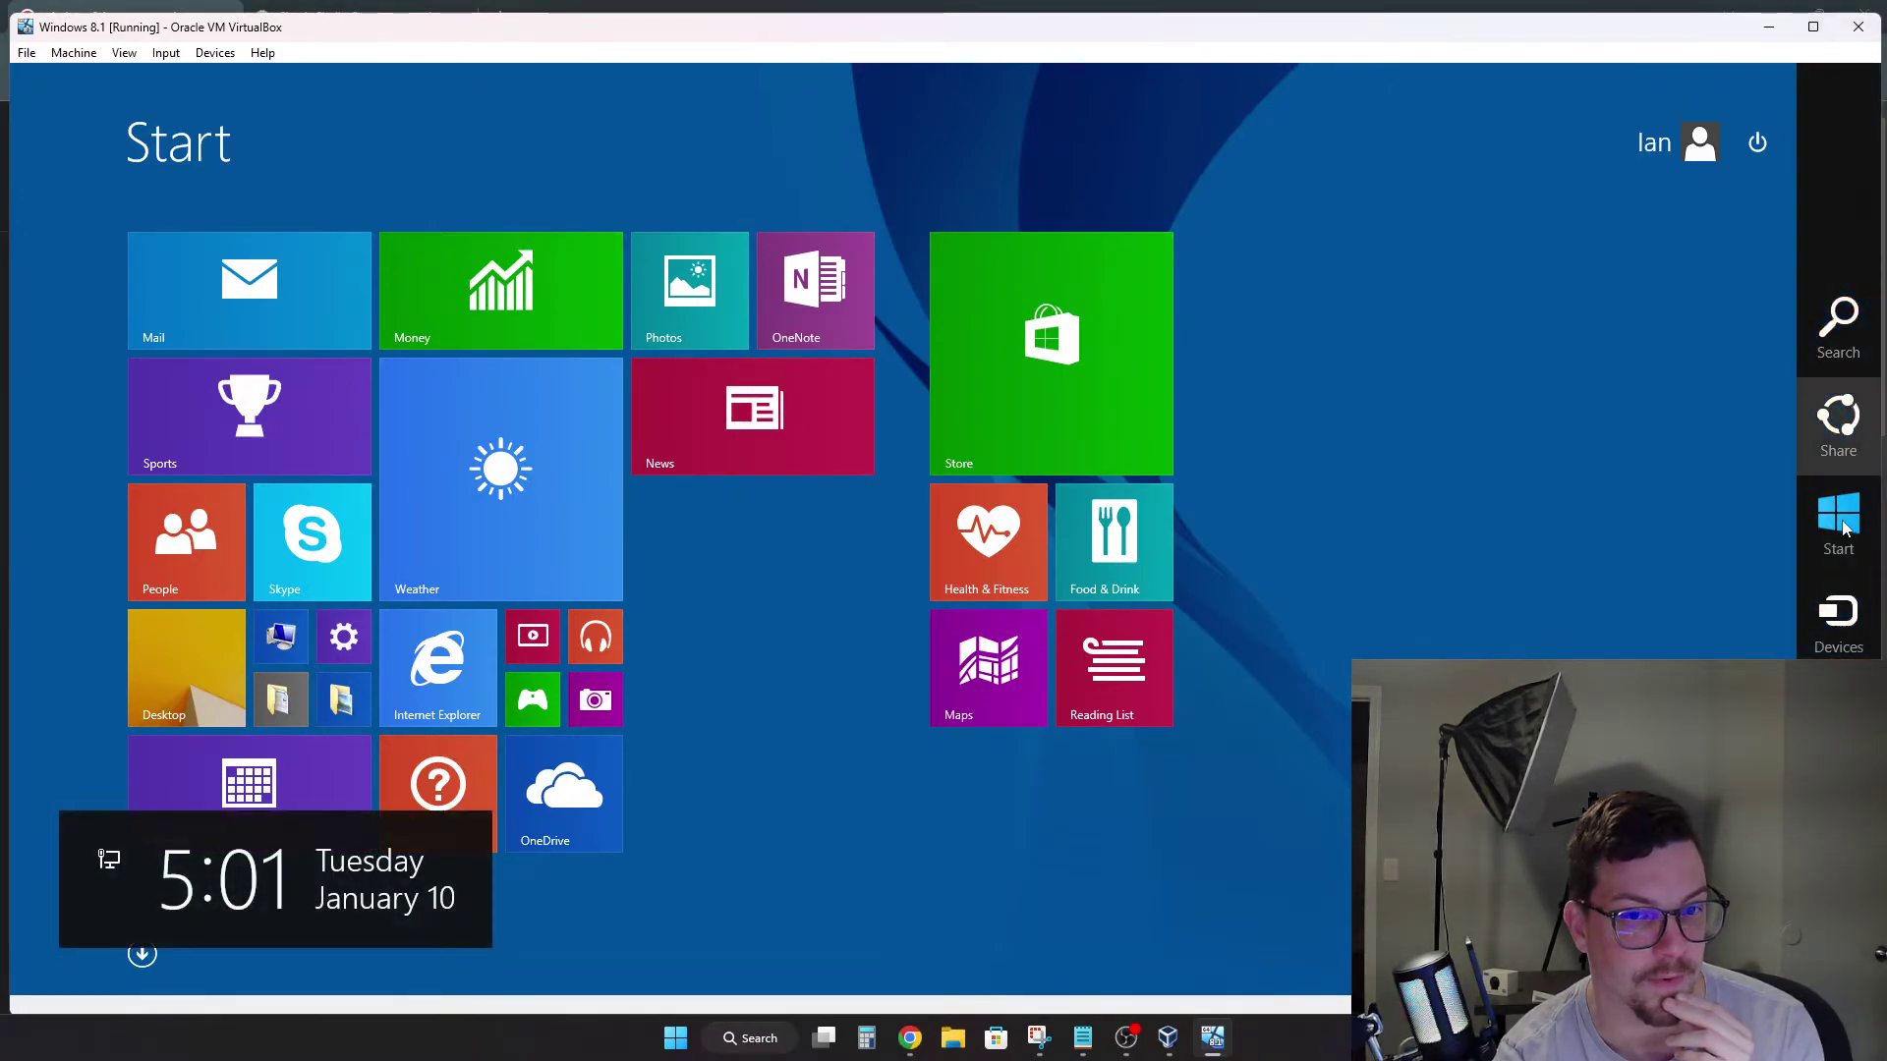
{"action": "left_click", "coordinate": [1837, 707]}
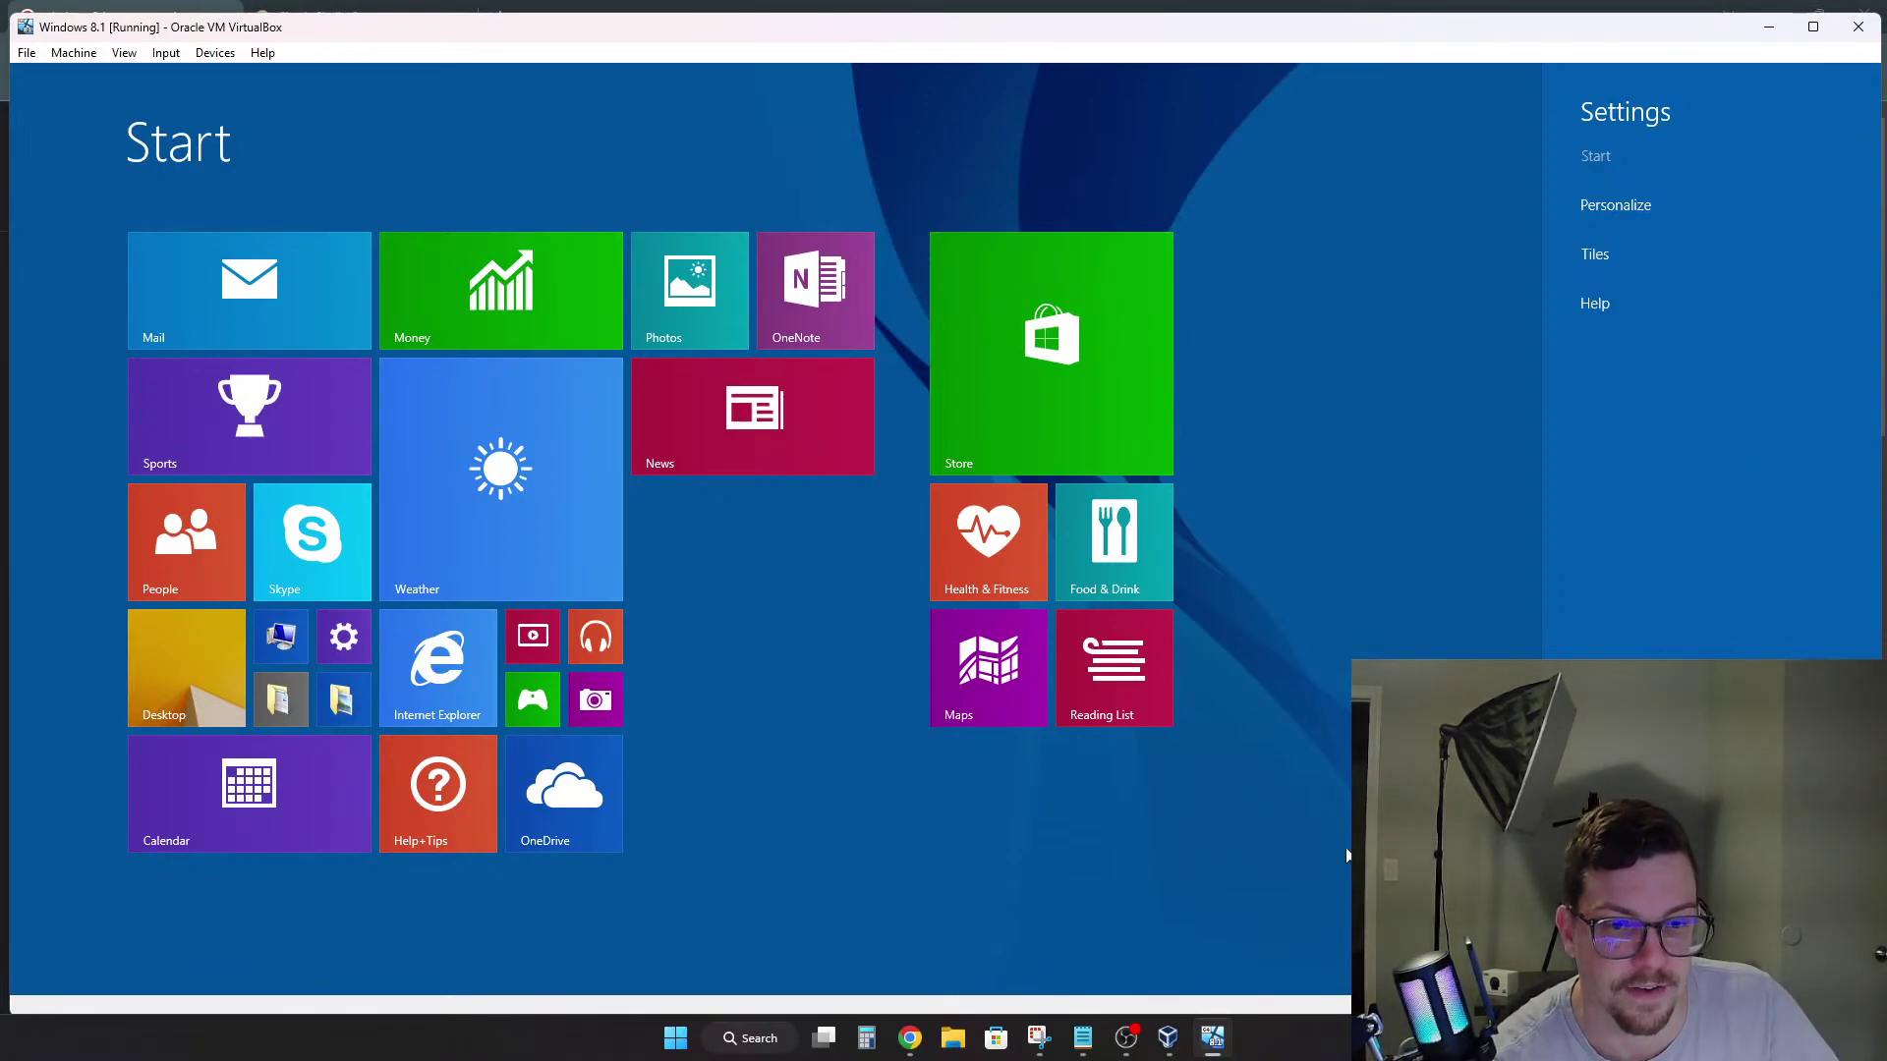
{"action": "left_click", "coordinate": [1639, 967]}
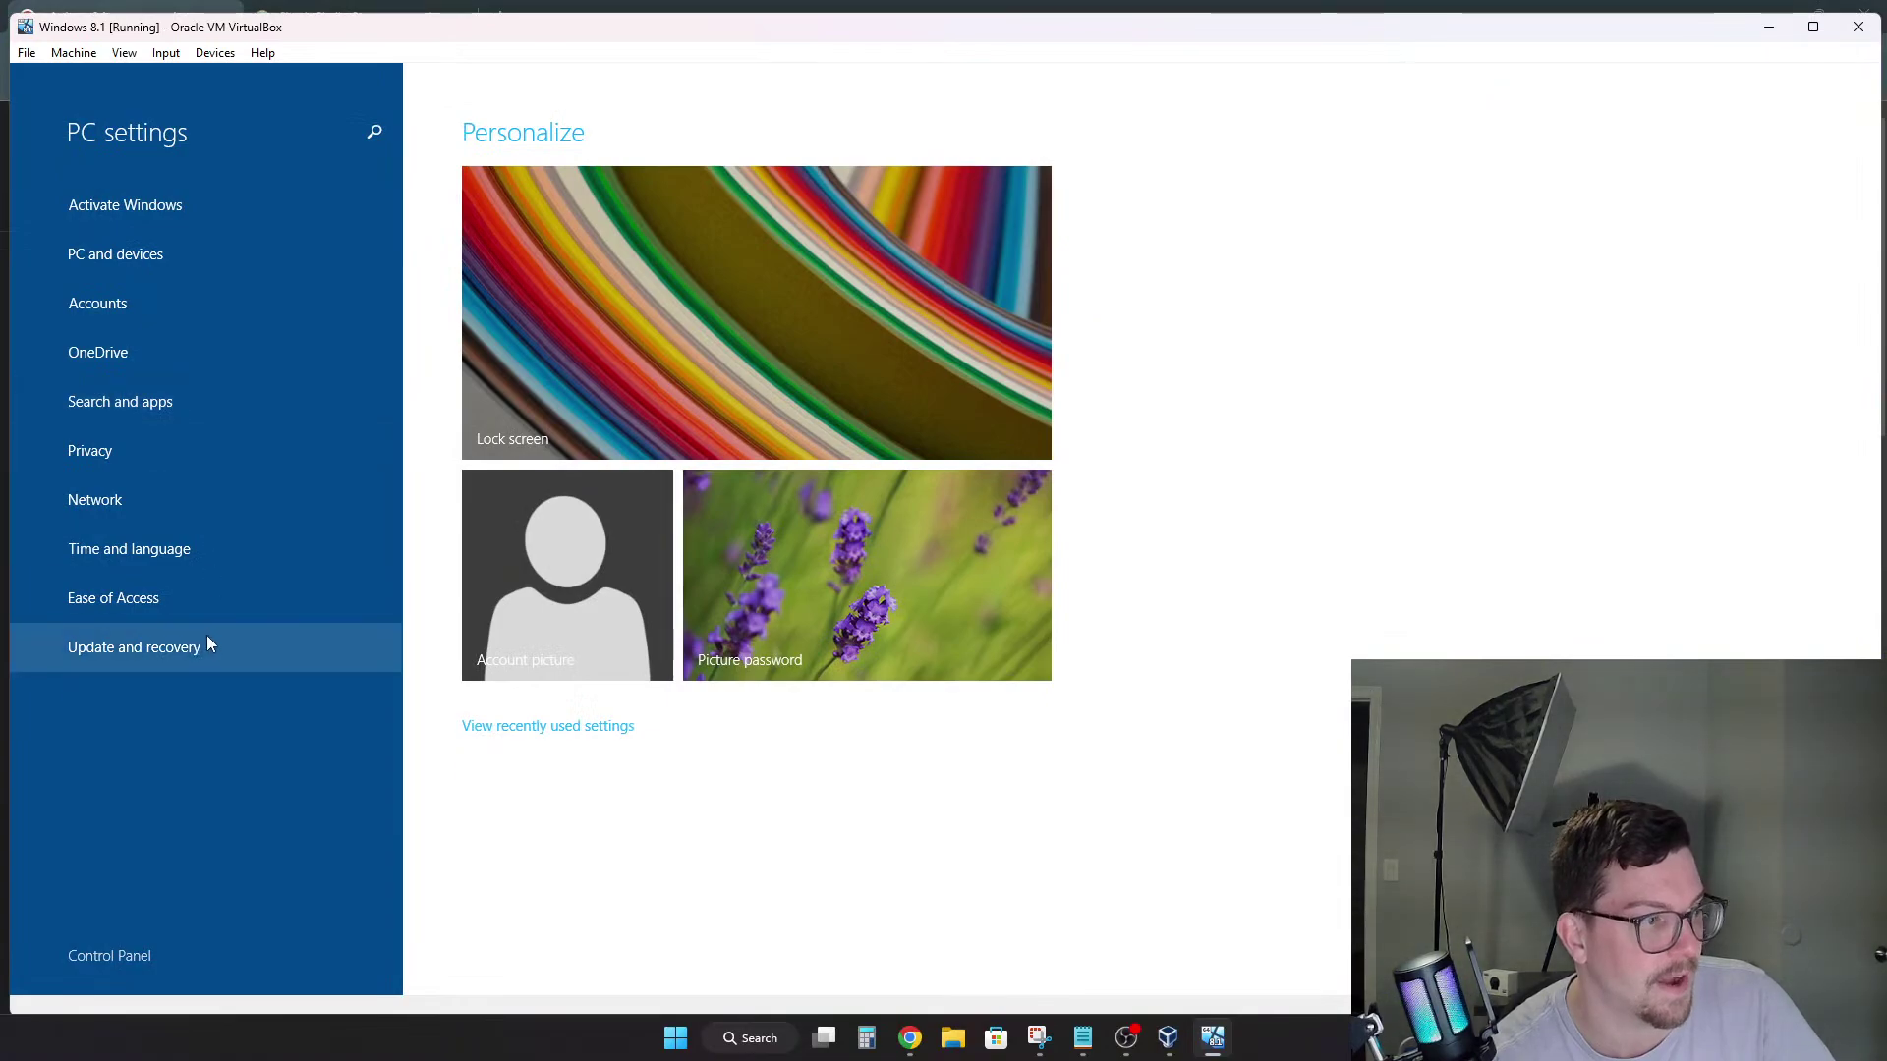
{"action": "left_click", "coordinate": [144, 204]}
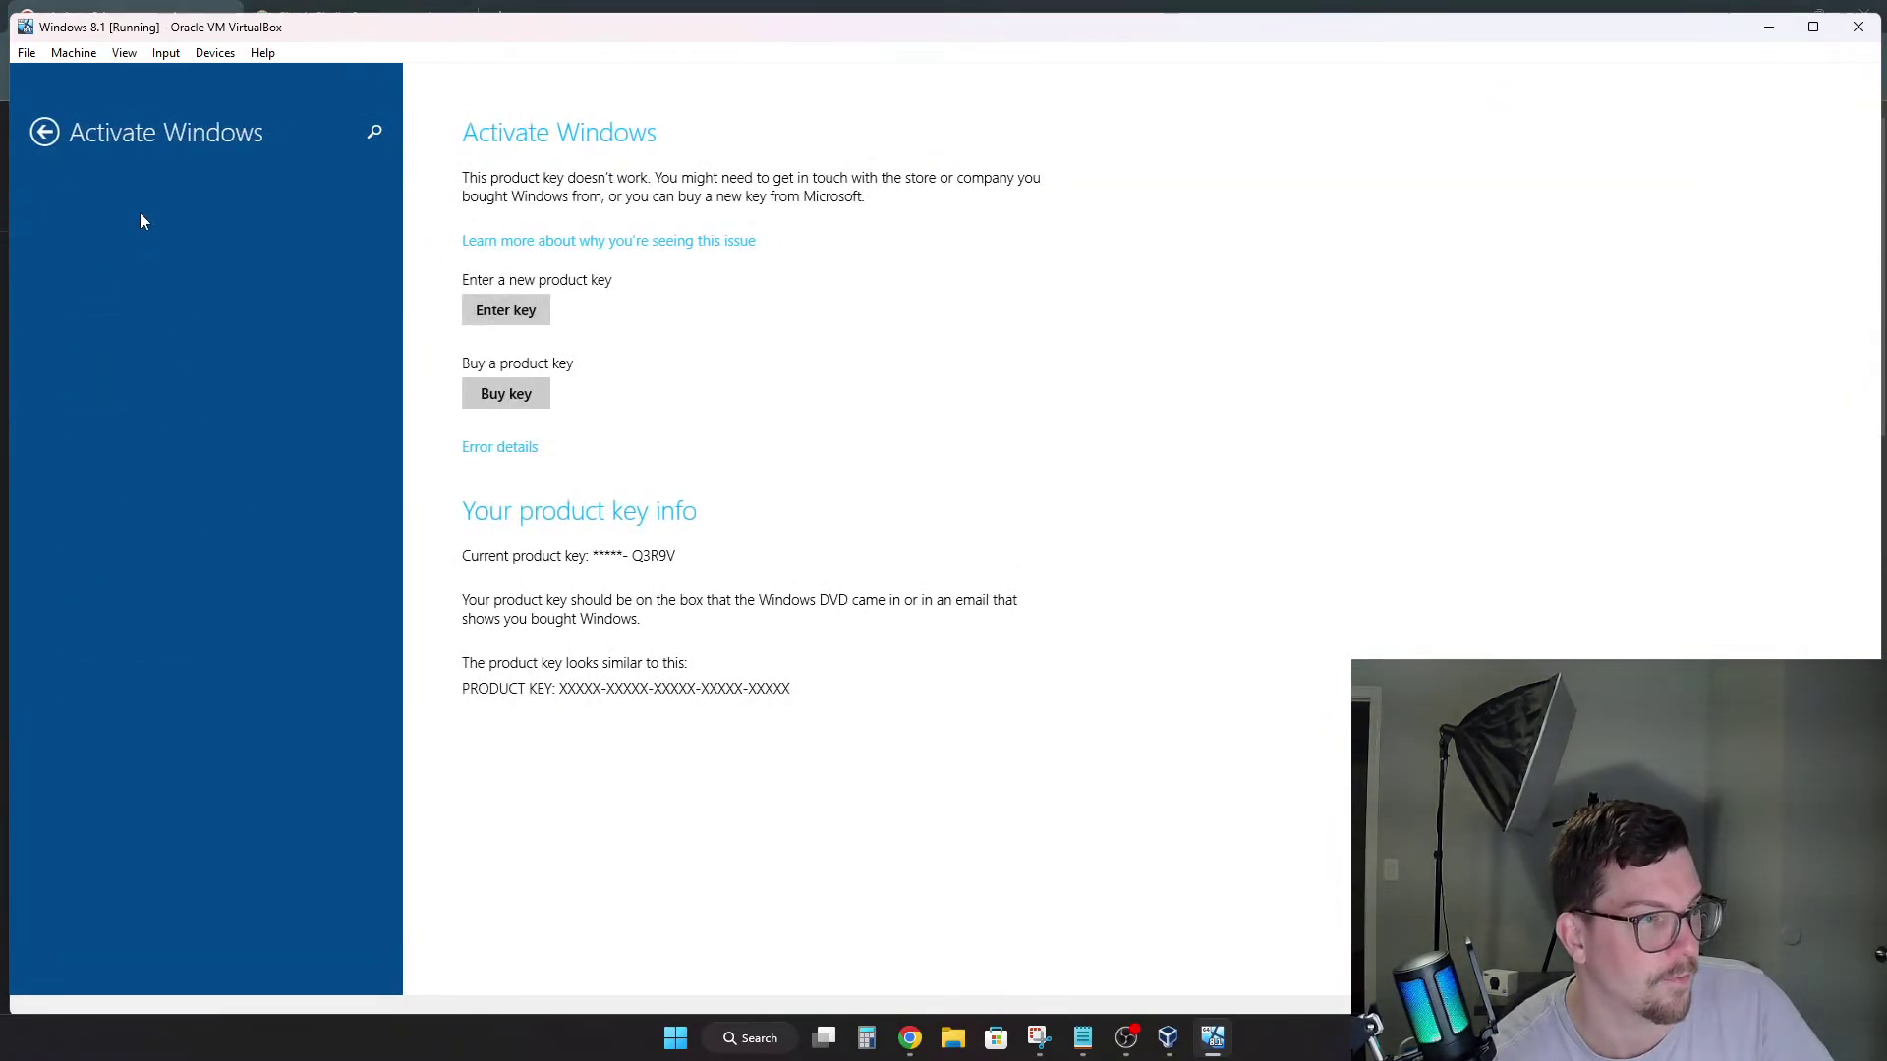
Glance at PC and devices, reopen Activate Windows, and follow its 'Learn more' activation help link.
{"action": "left_click", "coordinate": [47, 135]}
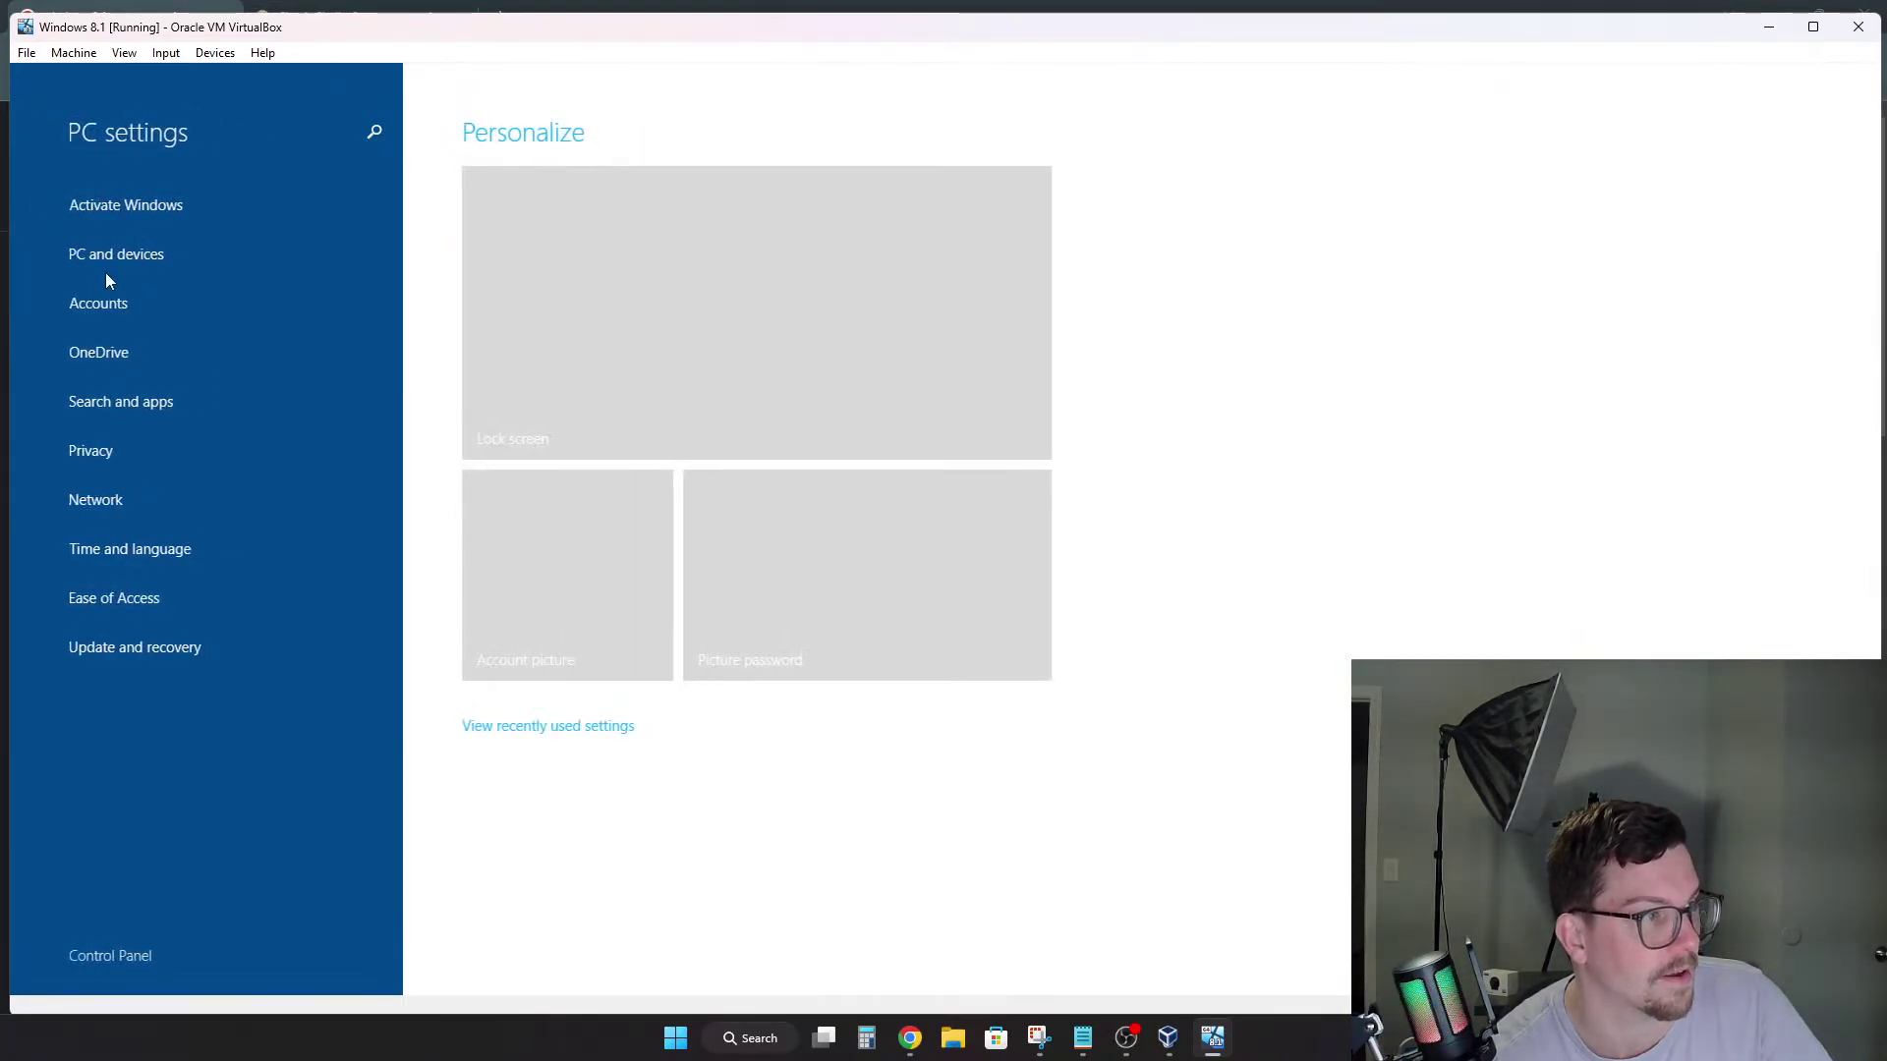
{"action": "left_click", "coordinate": [106, 255]}
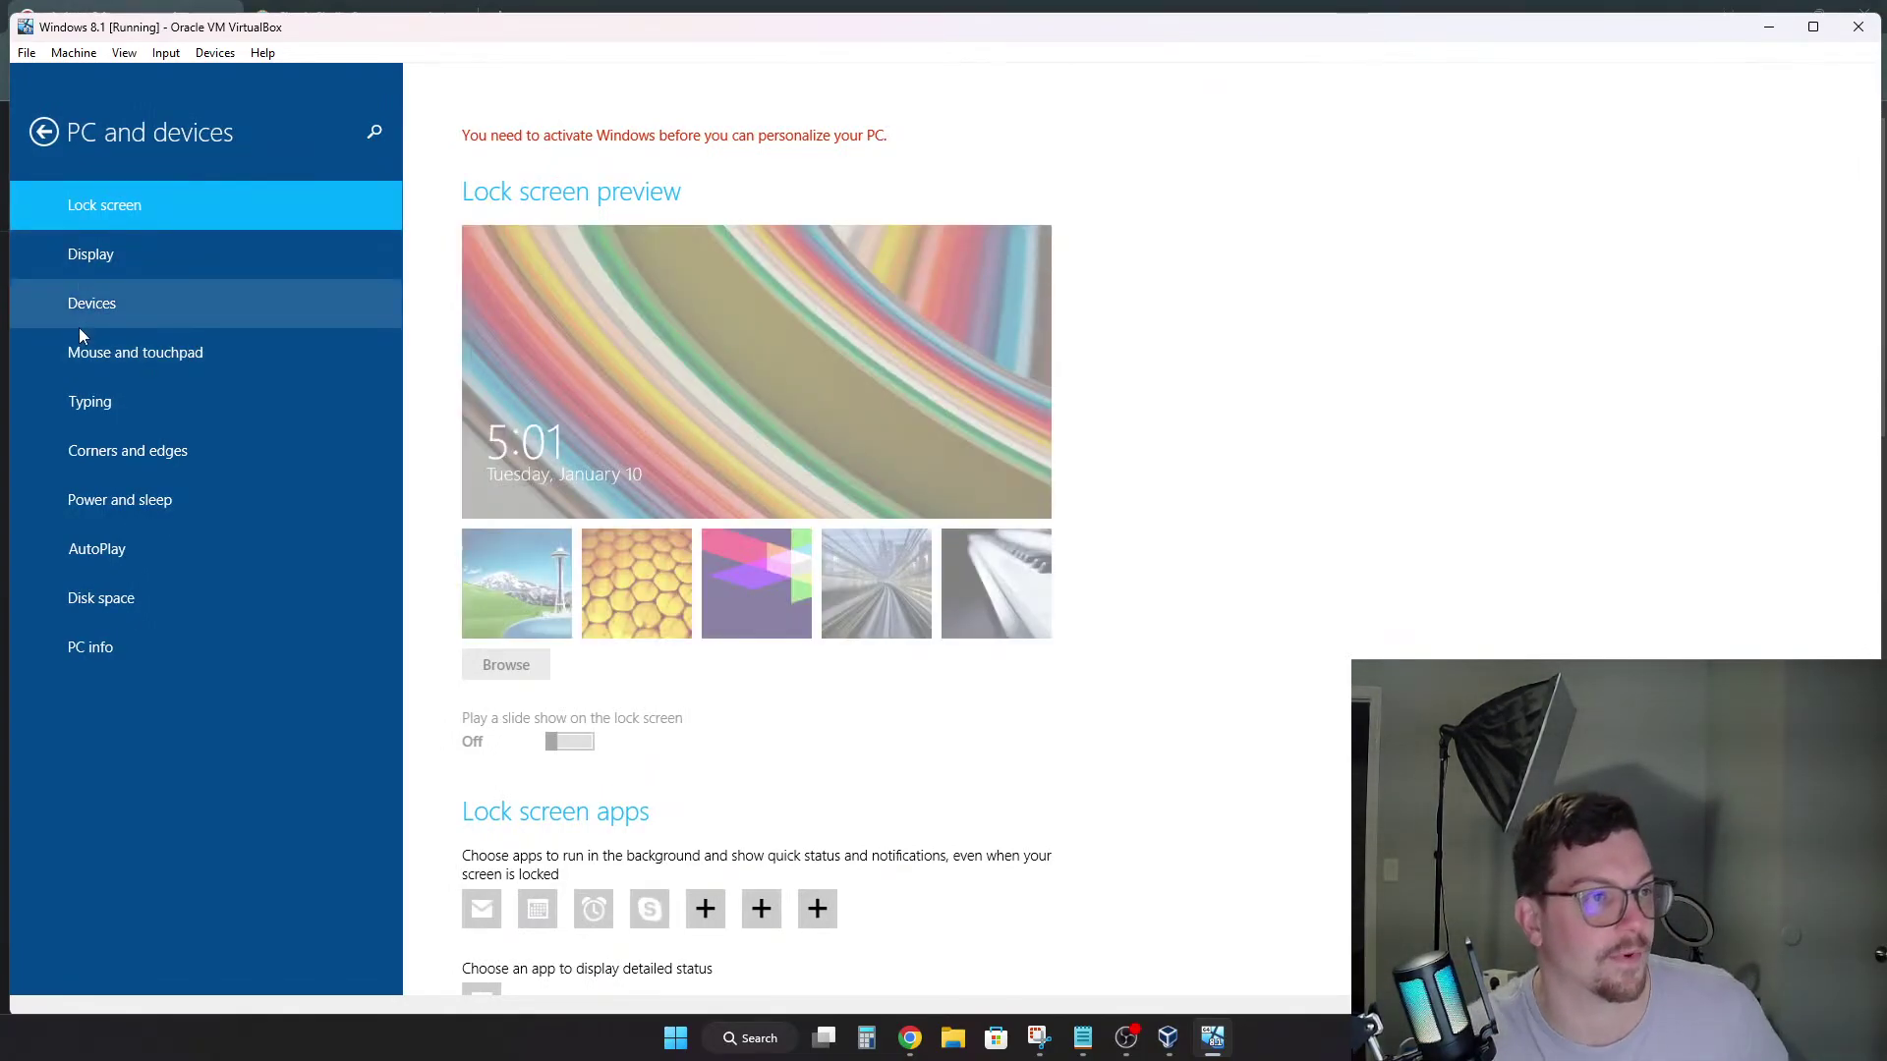
{"action": "left_click", "coordinate": [42, 135]}
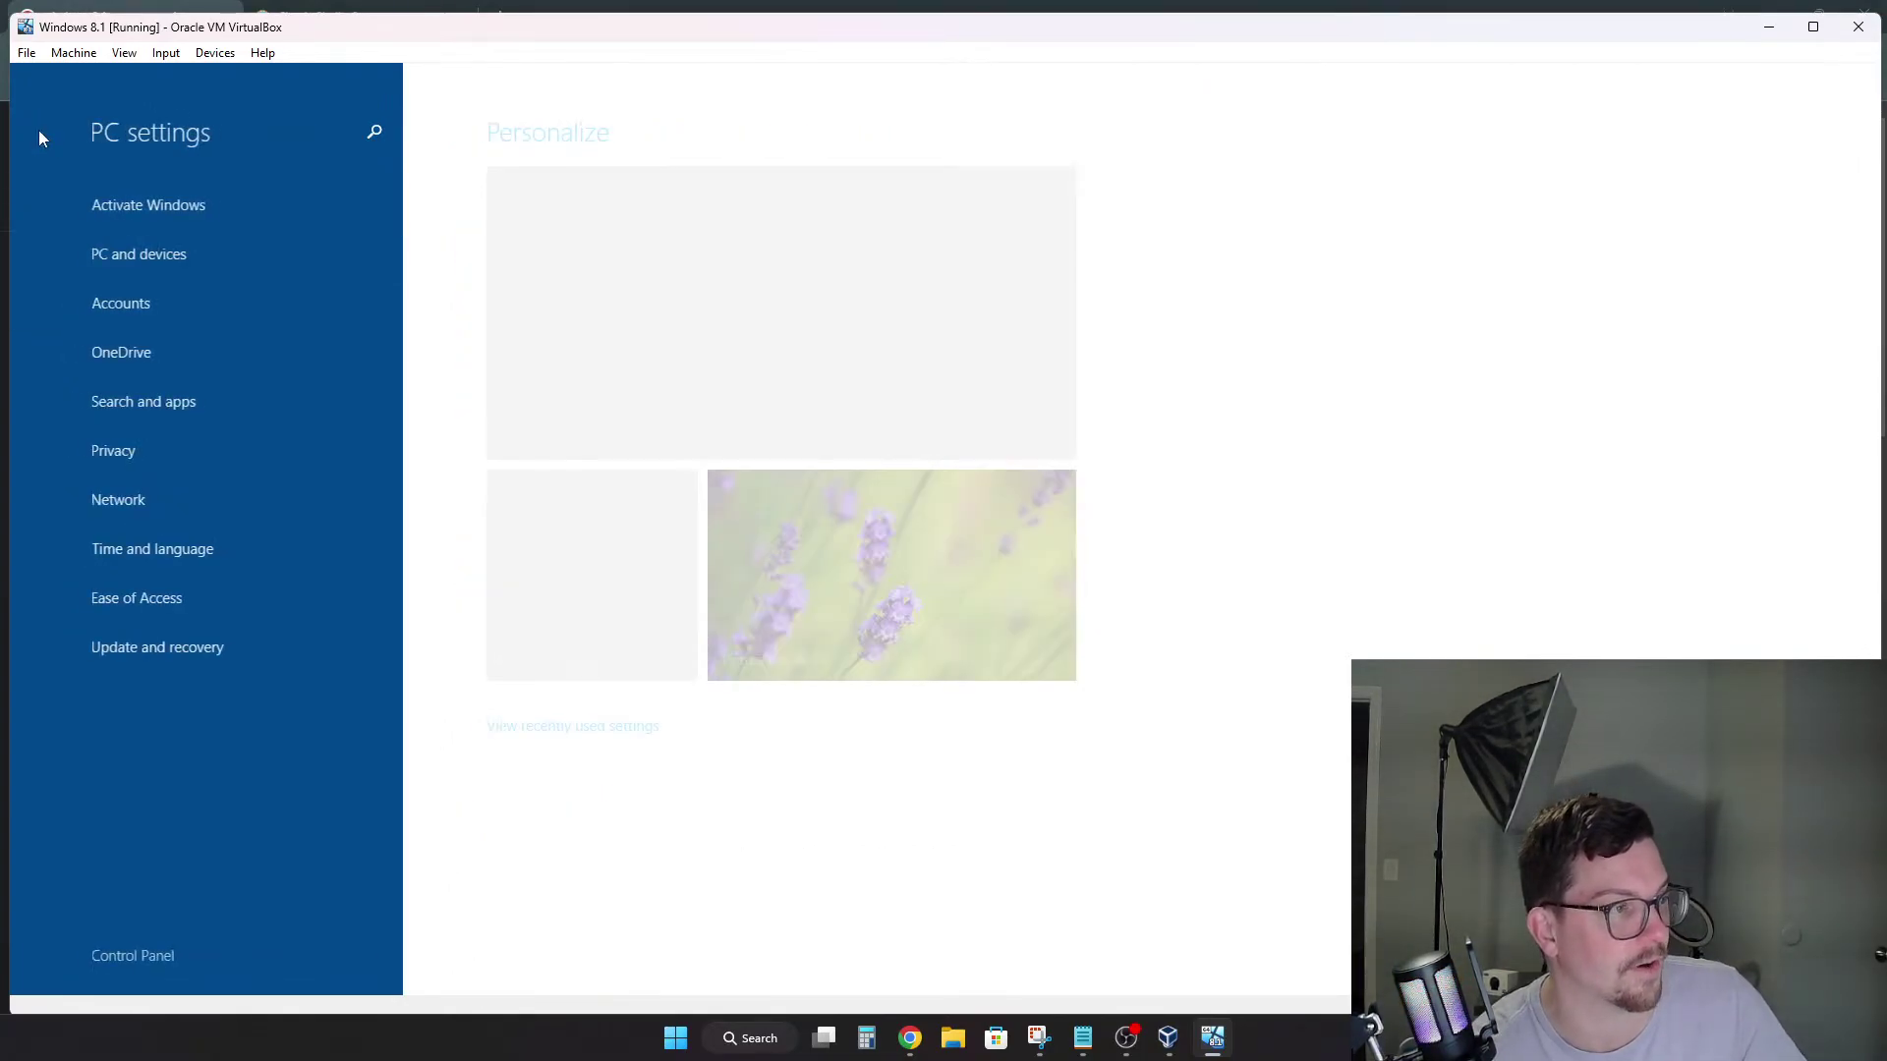
{"action": "left_click", "coordinate": [115, 210]}
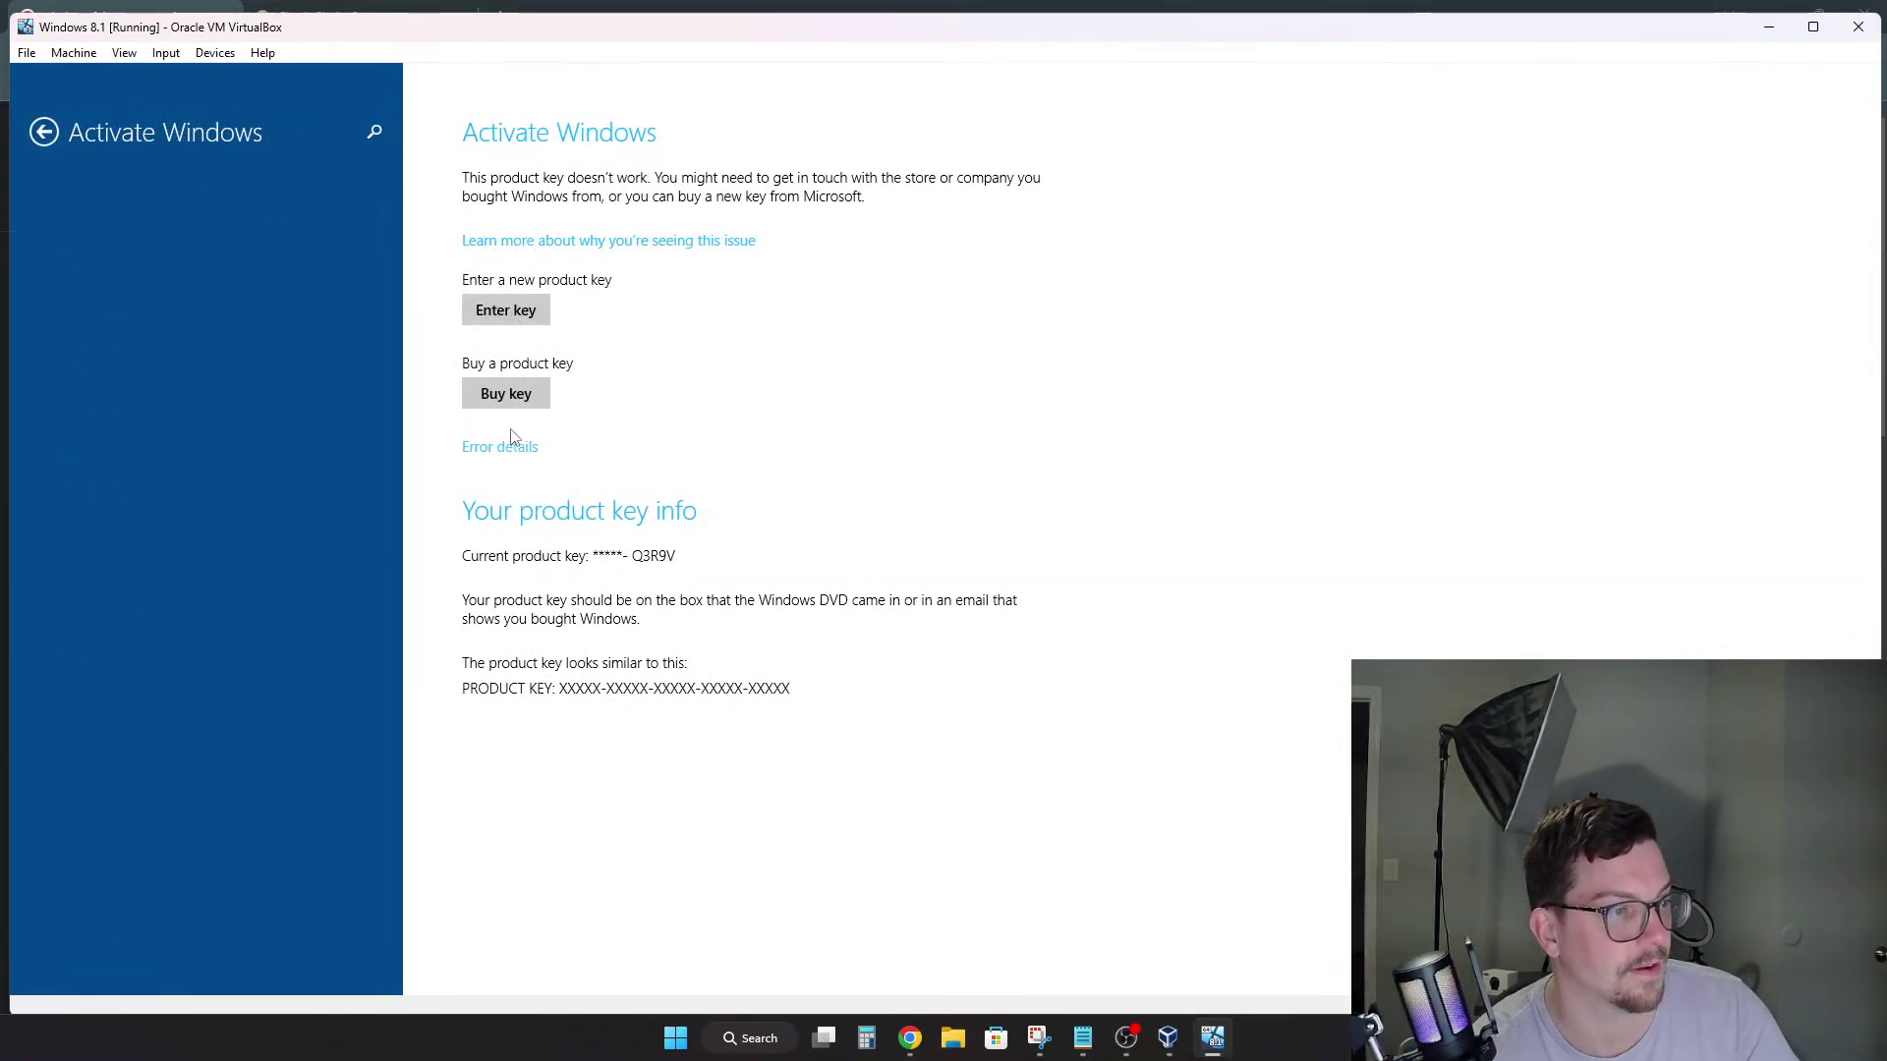
{"action": "left_click", "coordinate": [523, 242]}
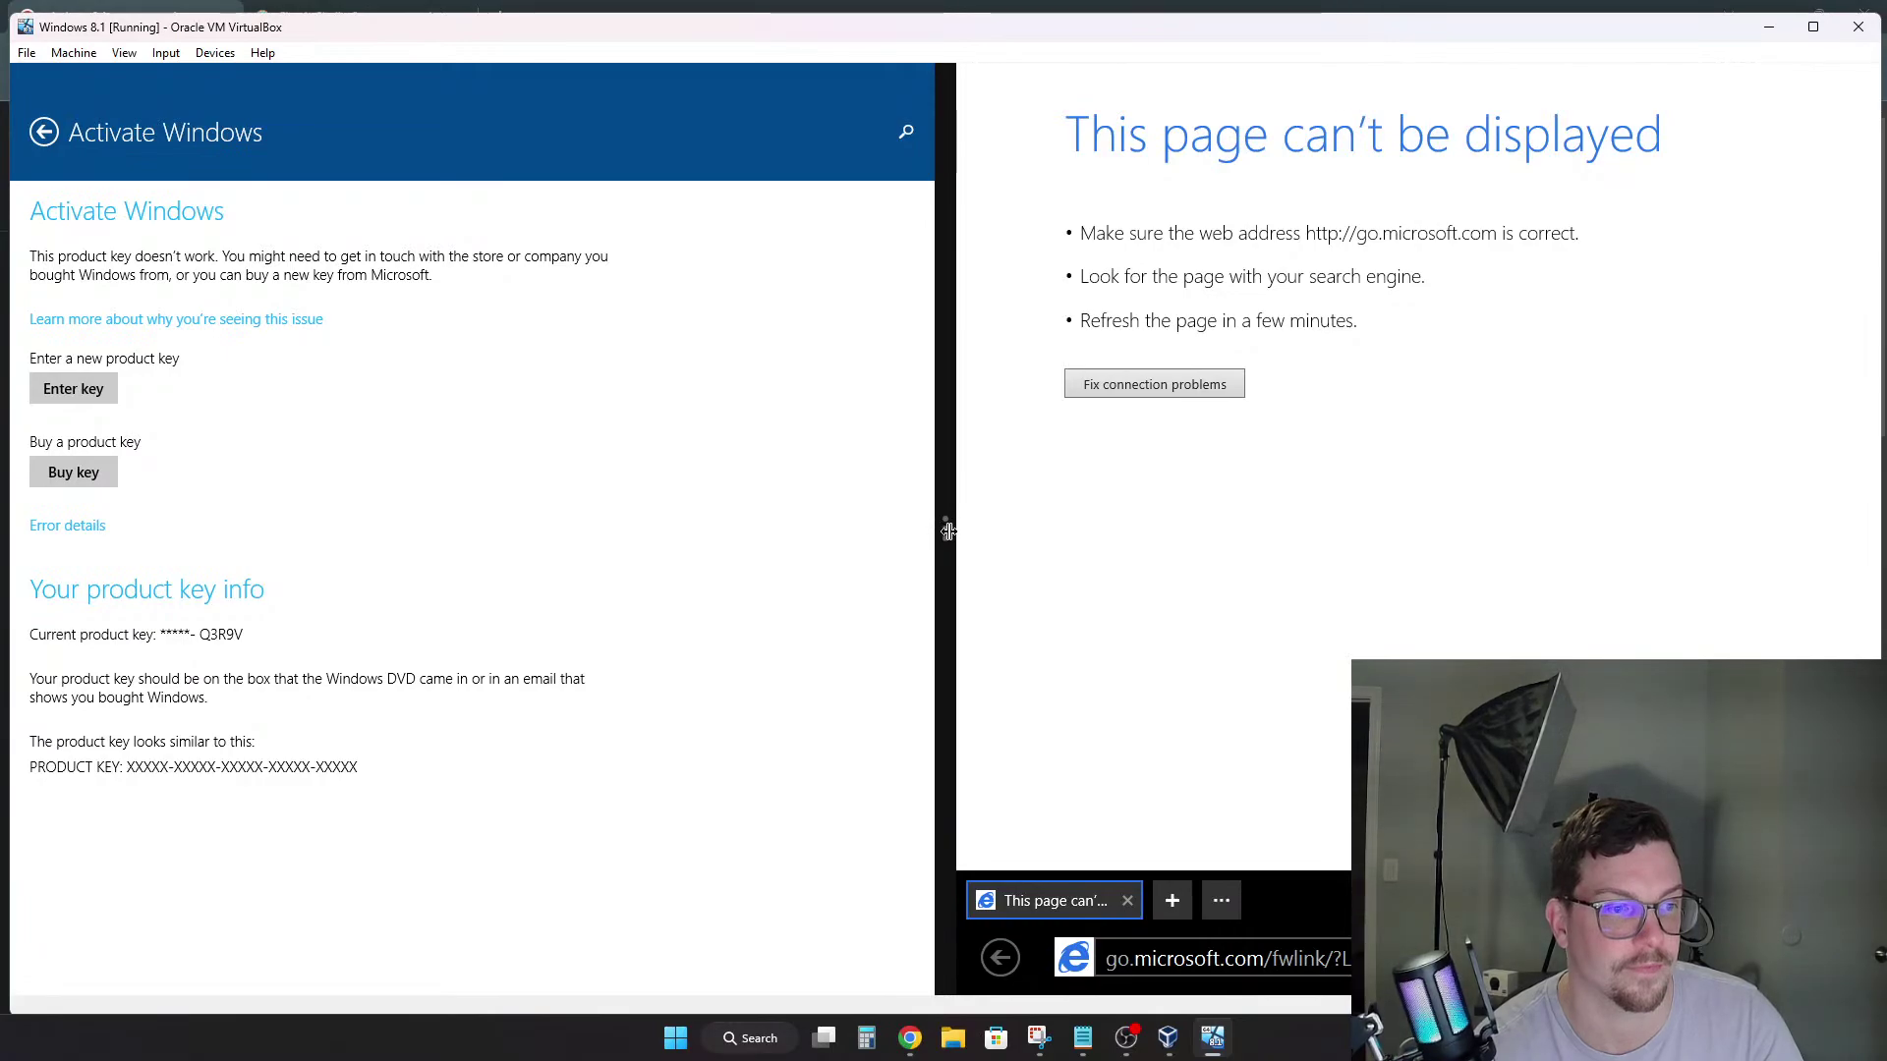
Check PC info and Disk space (29.4 GB free of 39.6 GB), then back out to PC settings home.
{"action": "mouse_move", "coordinate": [944, 530]}
{"action": "left_mouse_down"}
{"action": "mouse_move", "coordinate": [774, 525]}
{"action": "mouse_move", "coordinate": [943, 526]}
{"action": "left_mouse_up"}
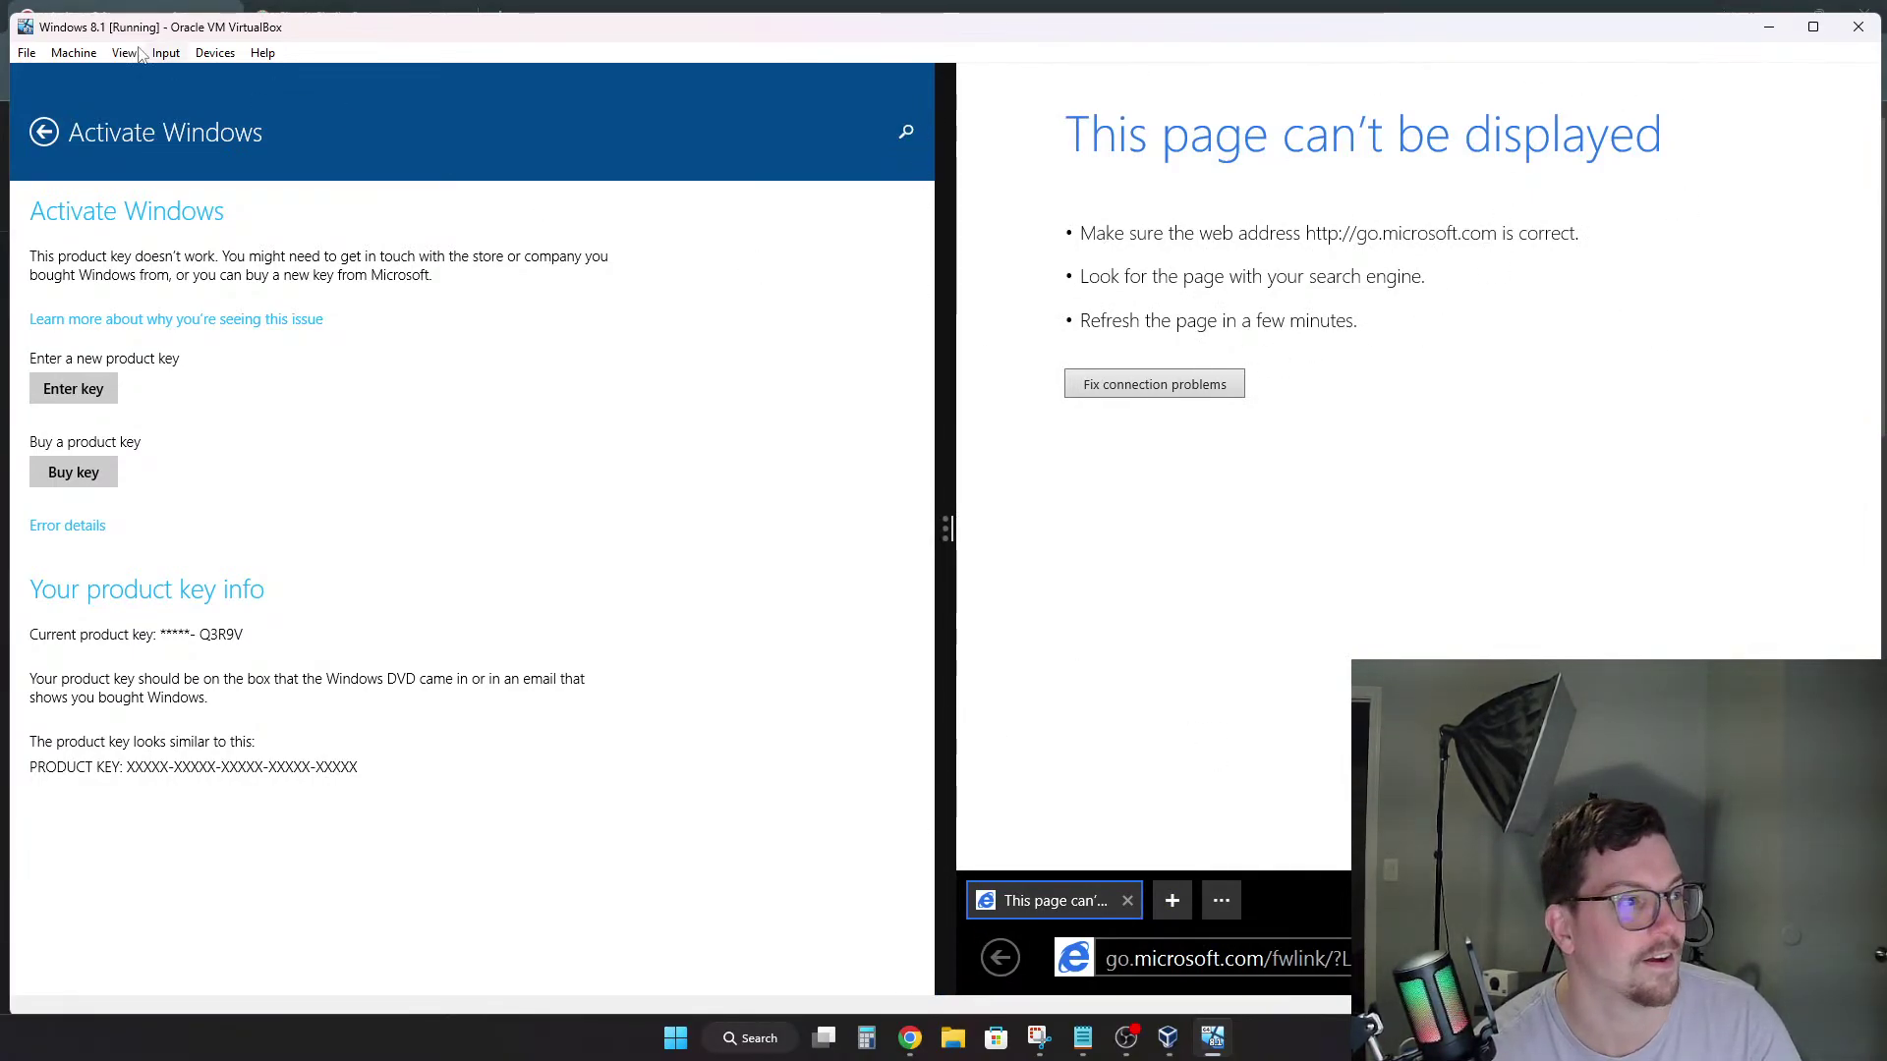
{"action": "left_click", "coordinate": [43, 131]}
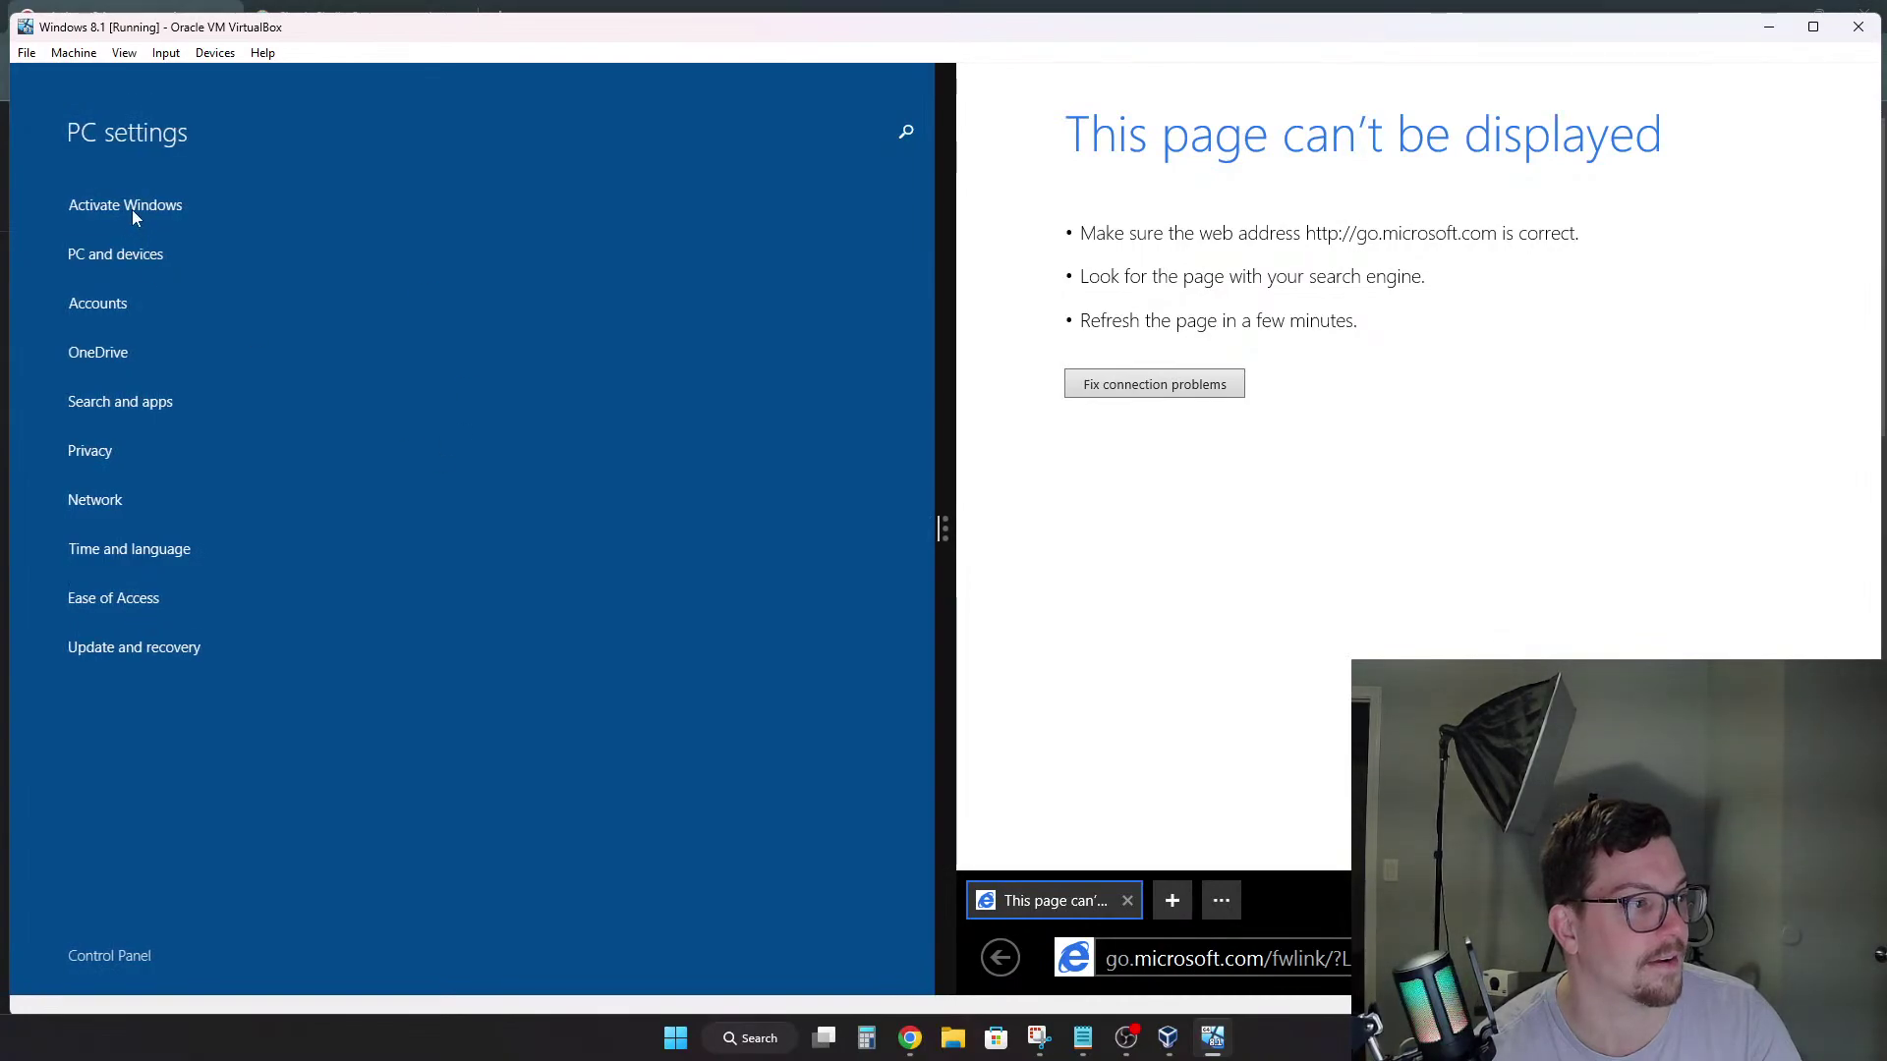
{"action": "left_click", "coordinate": [116, 258]}
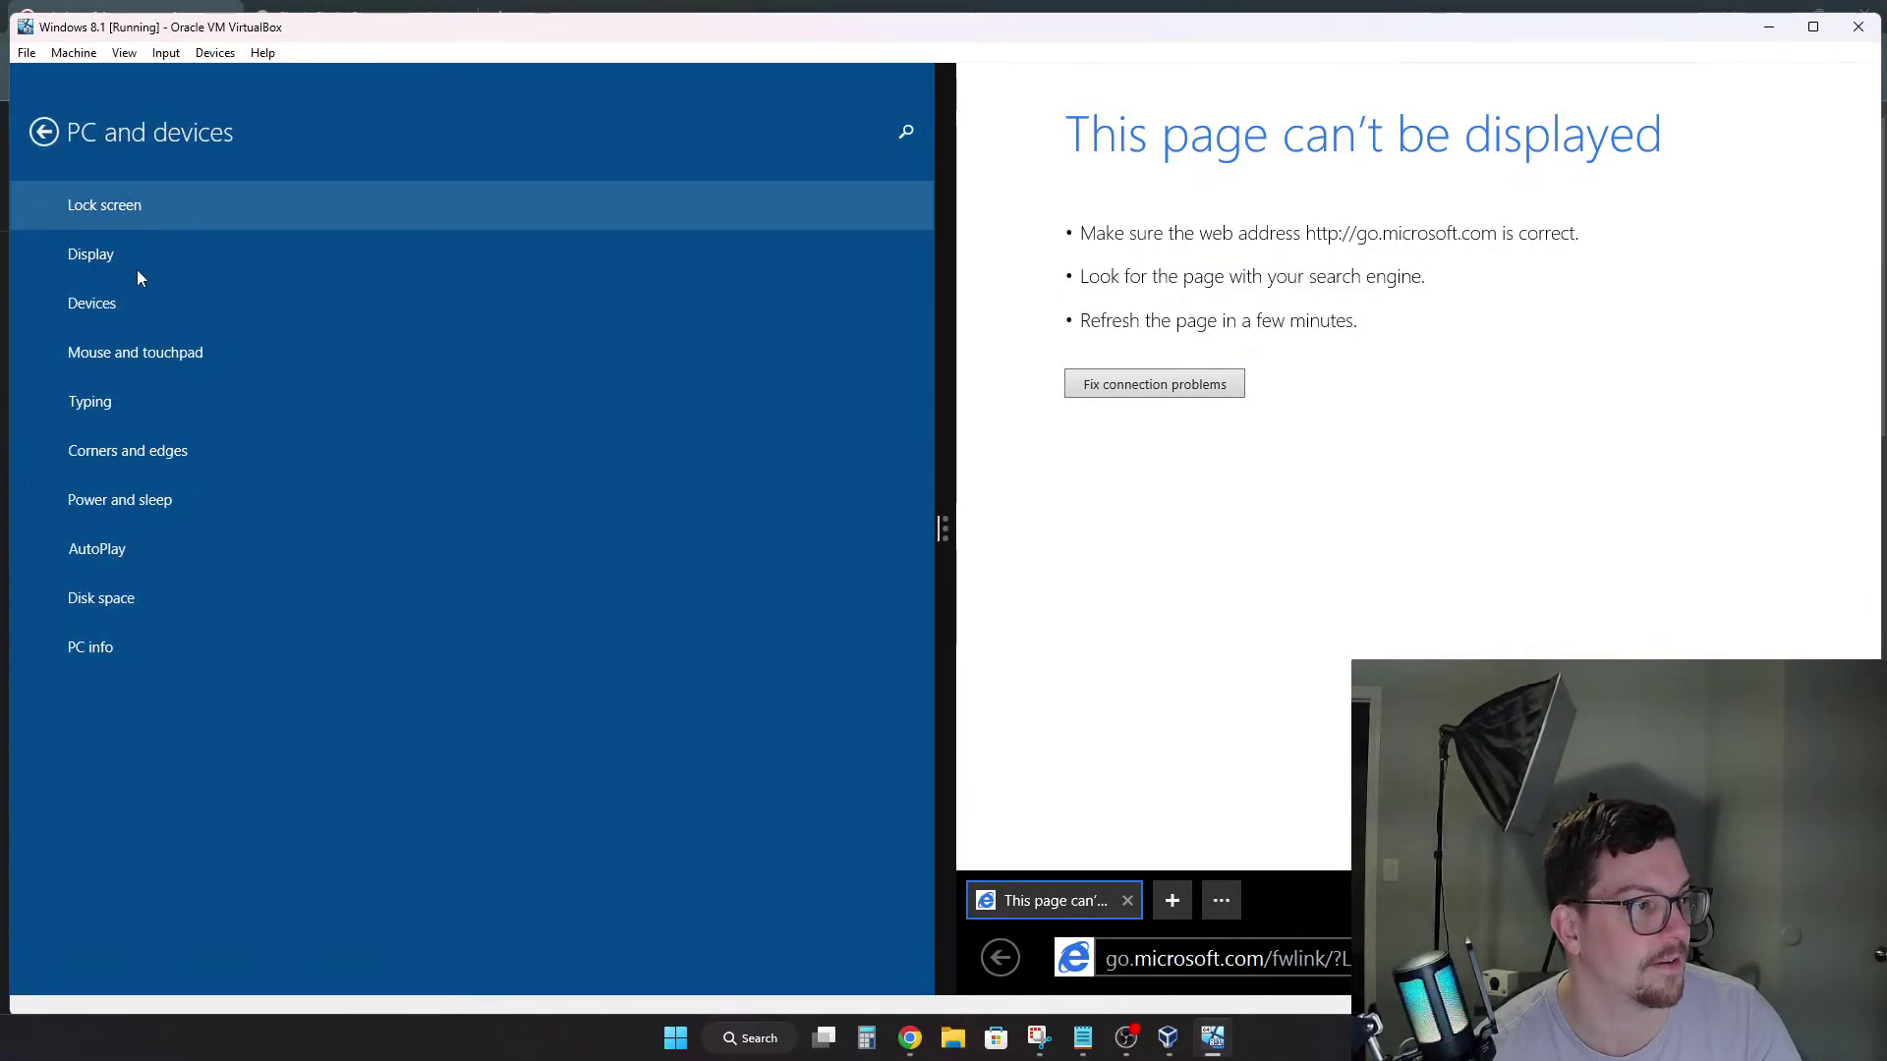
{"action": "left_click", "coordinate": [83, 653]}
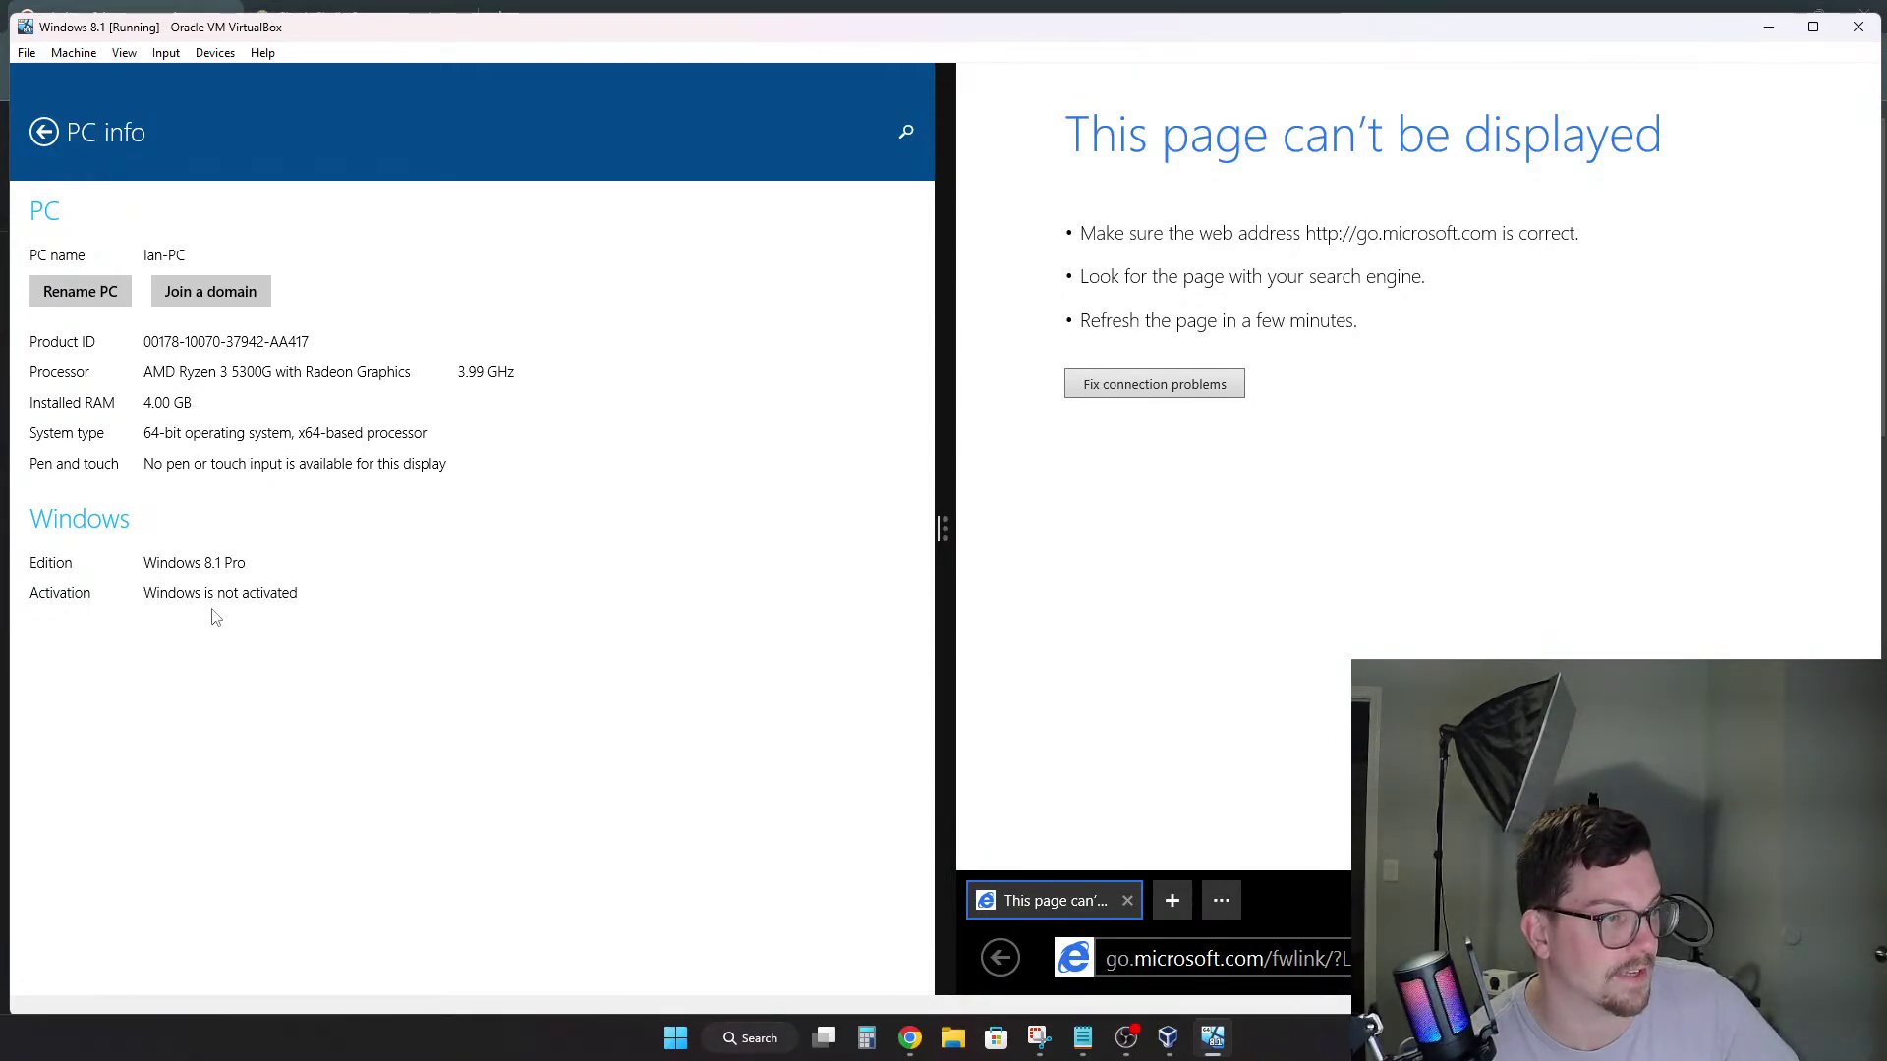
{"action": "left_click", "coordinate": [49, 137]}
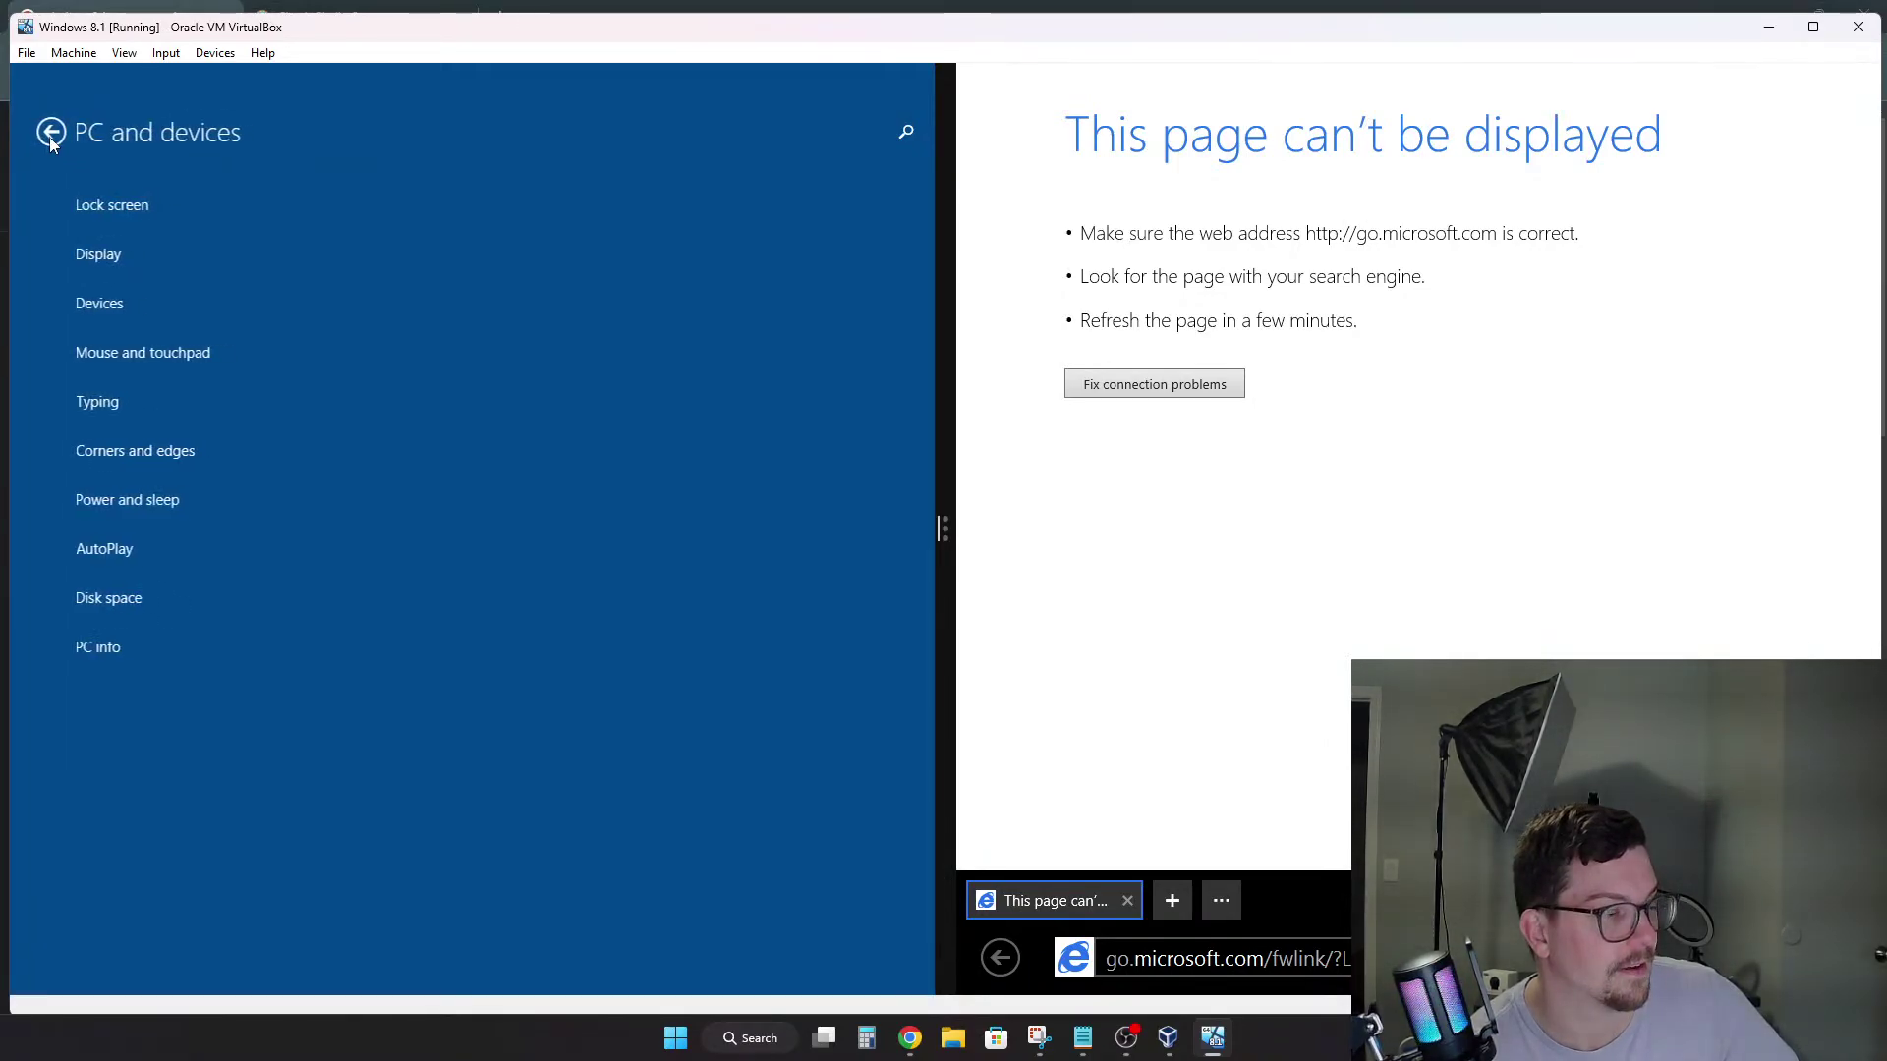
{"action": "left_click", "coordinate": [105, 593]}
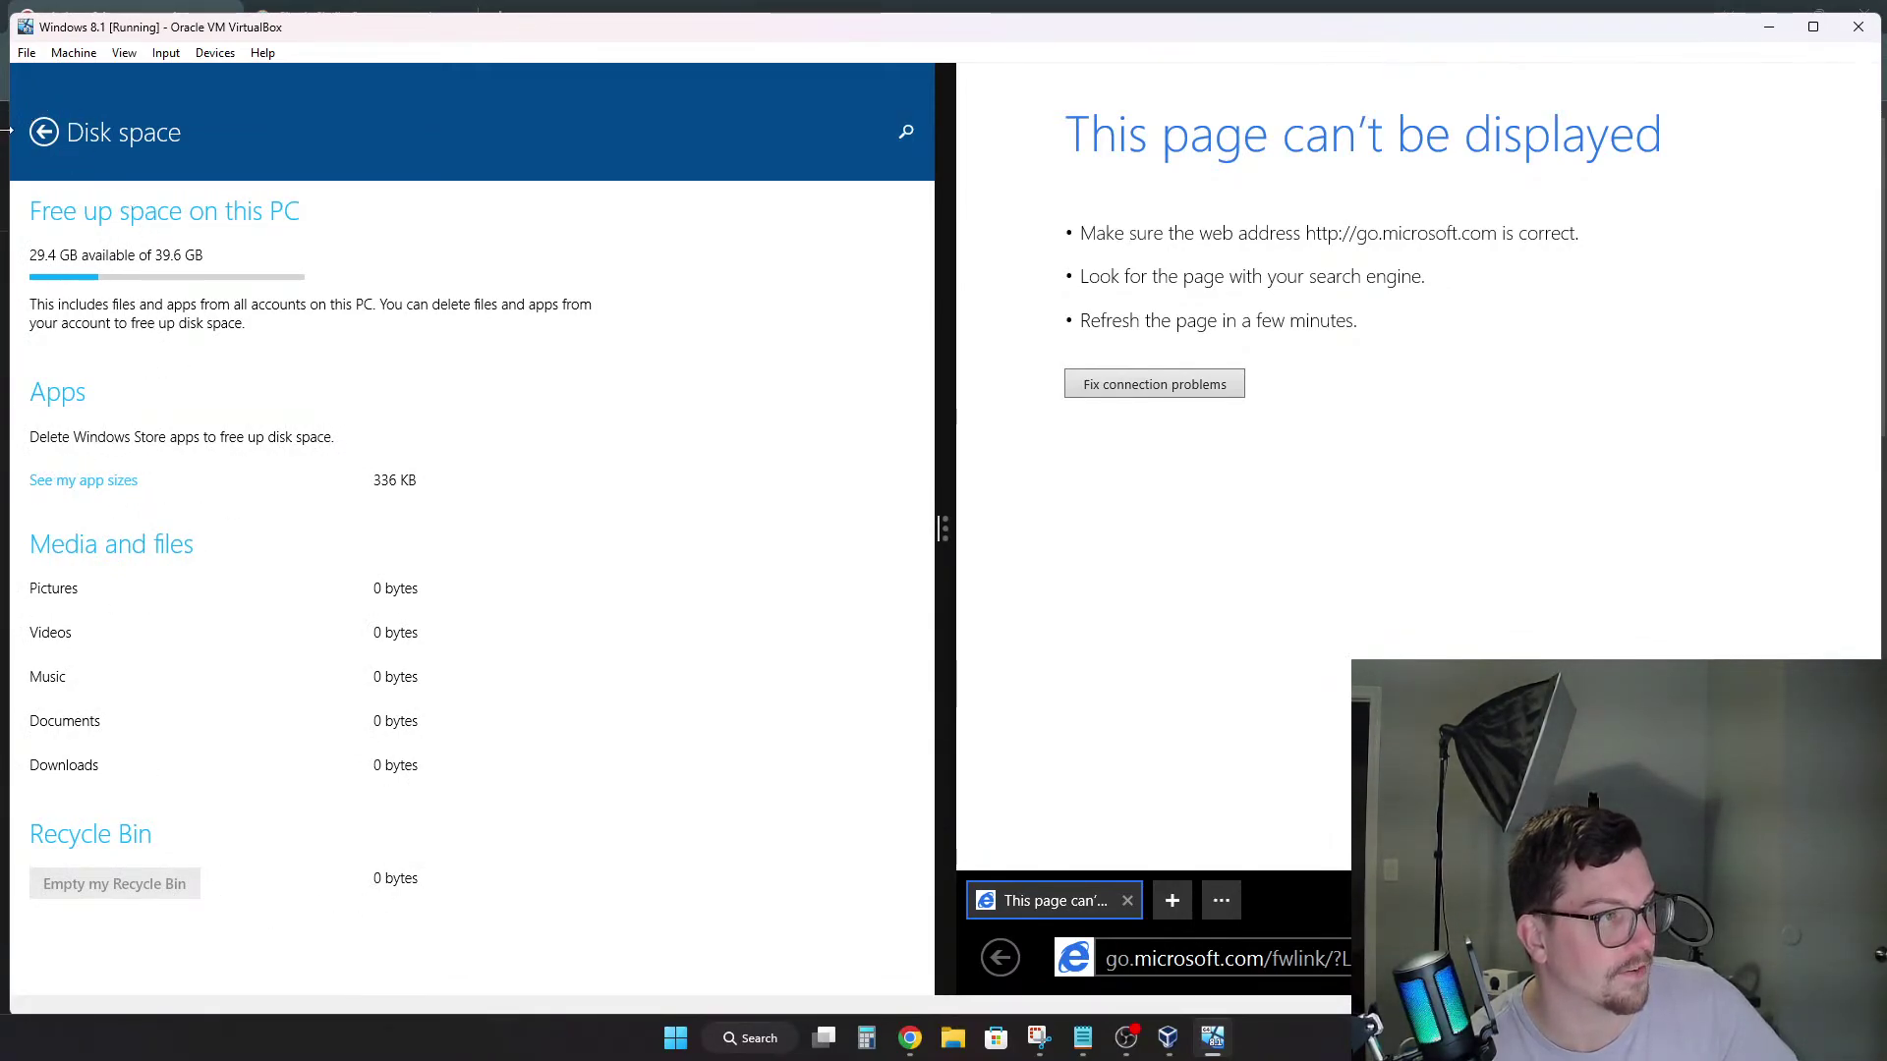
{"action": "left_click", "coordinate": [43, 133]}
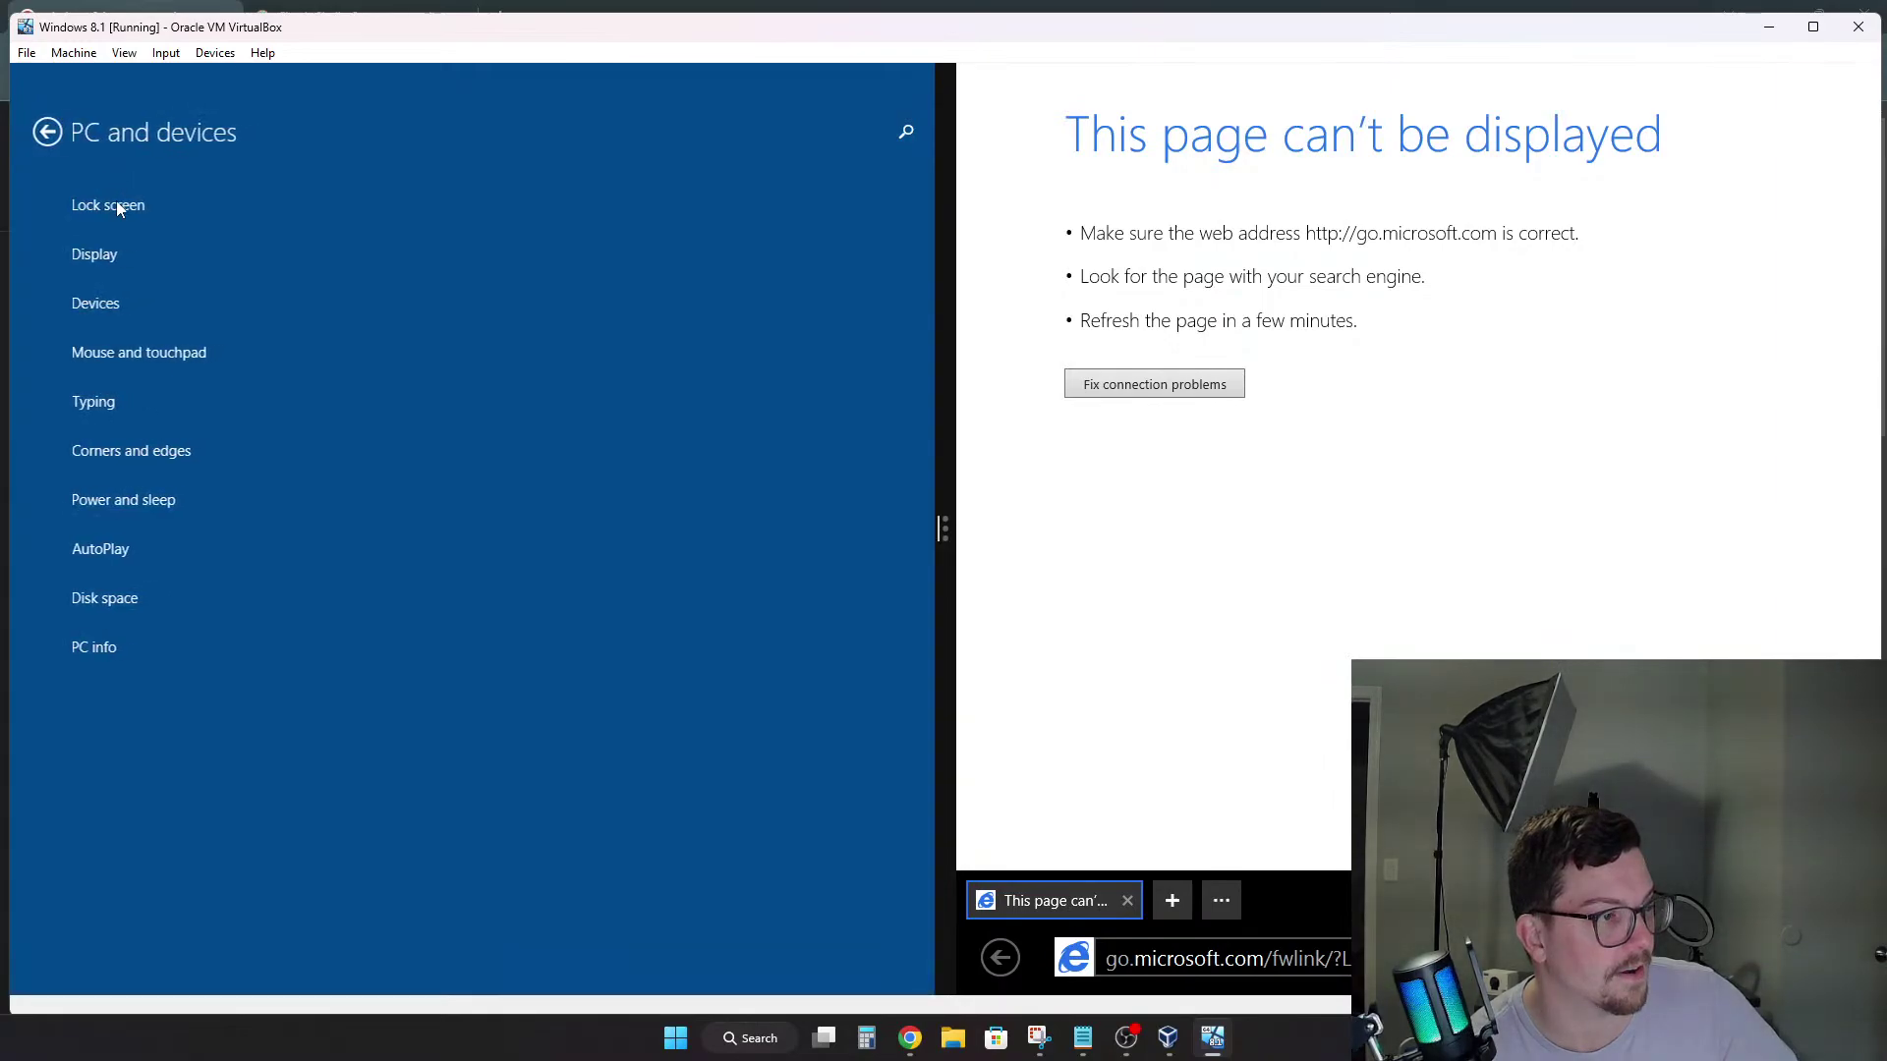
{"action": "left_click", "coordinate": [45, 133]}
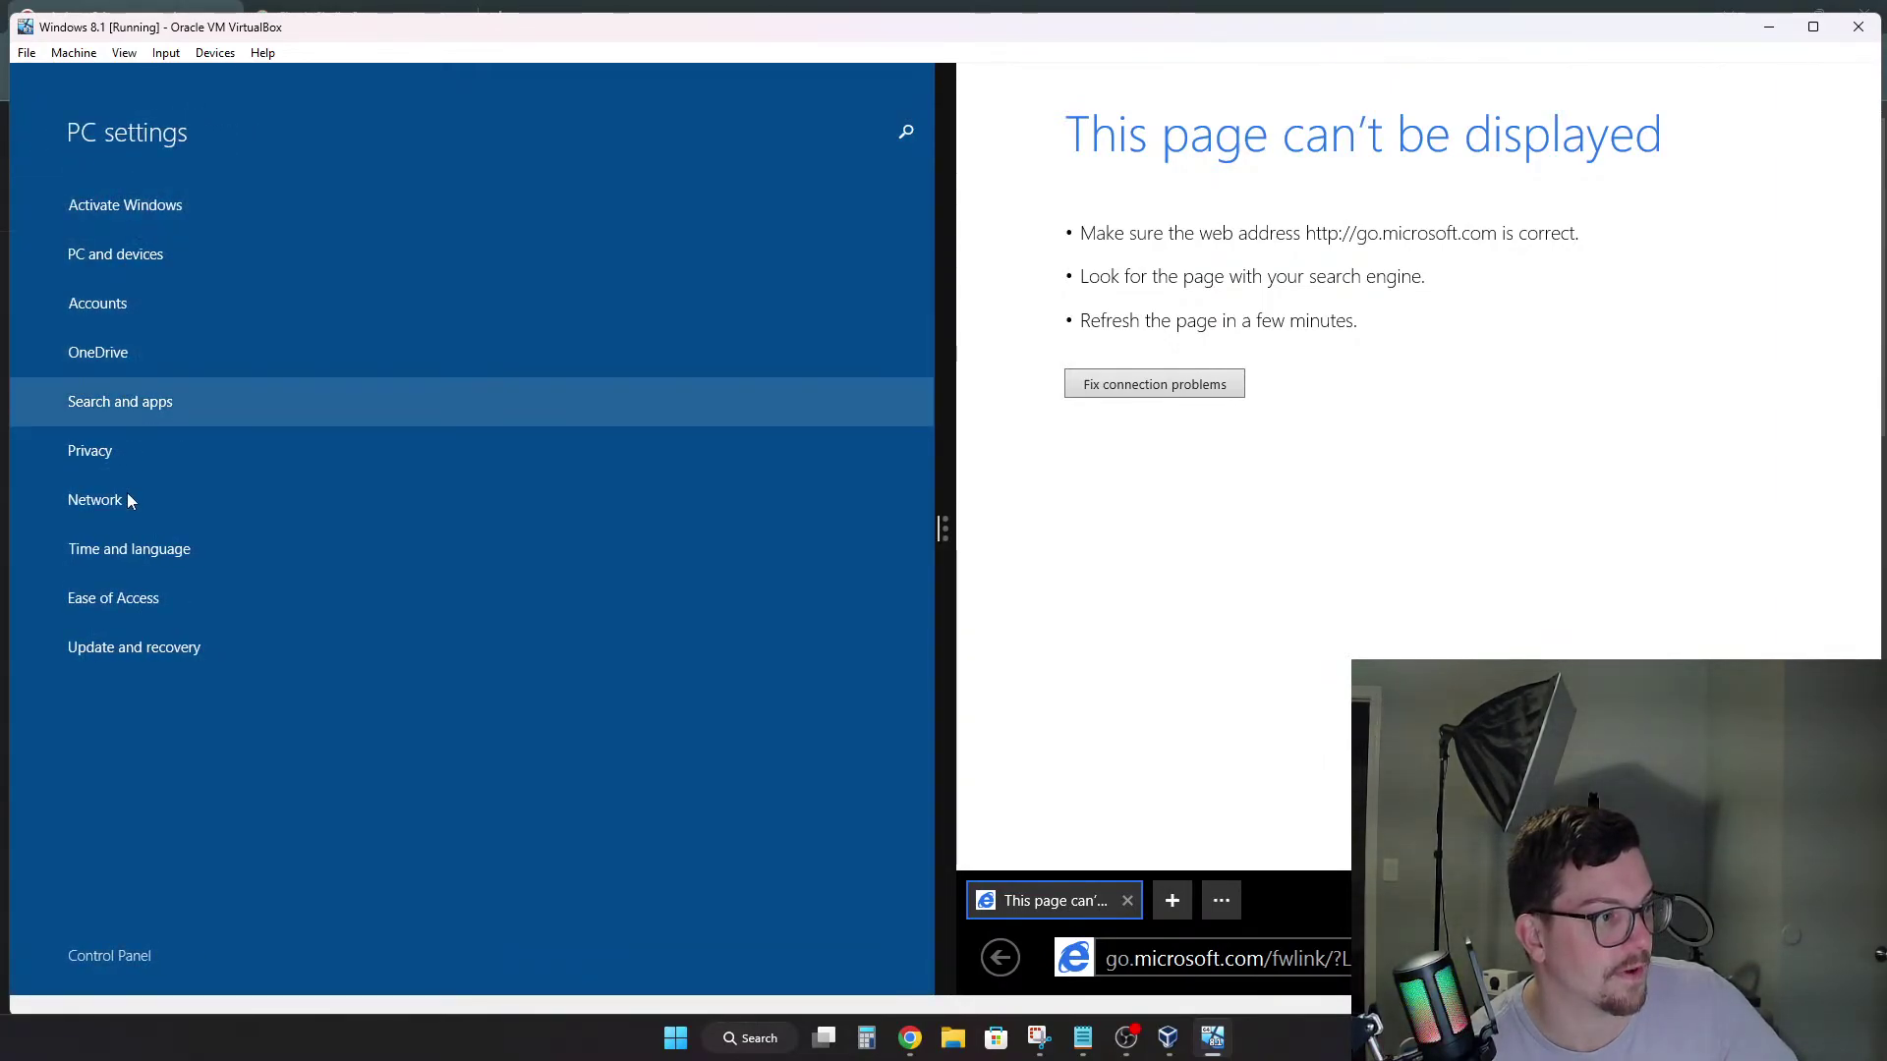
Run Check now in Update and recovery's Windows Update page.
{"action": "left_click", "coordinate": [117, 649]}
{"action": "left_click", "coordinate": [163, 216]}
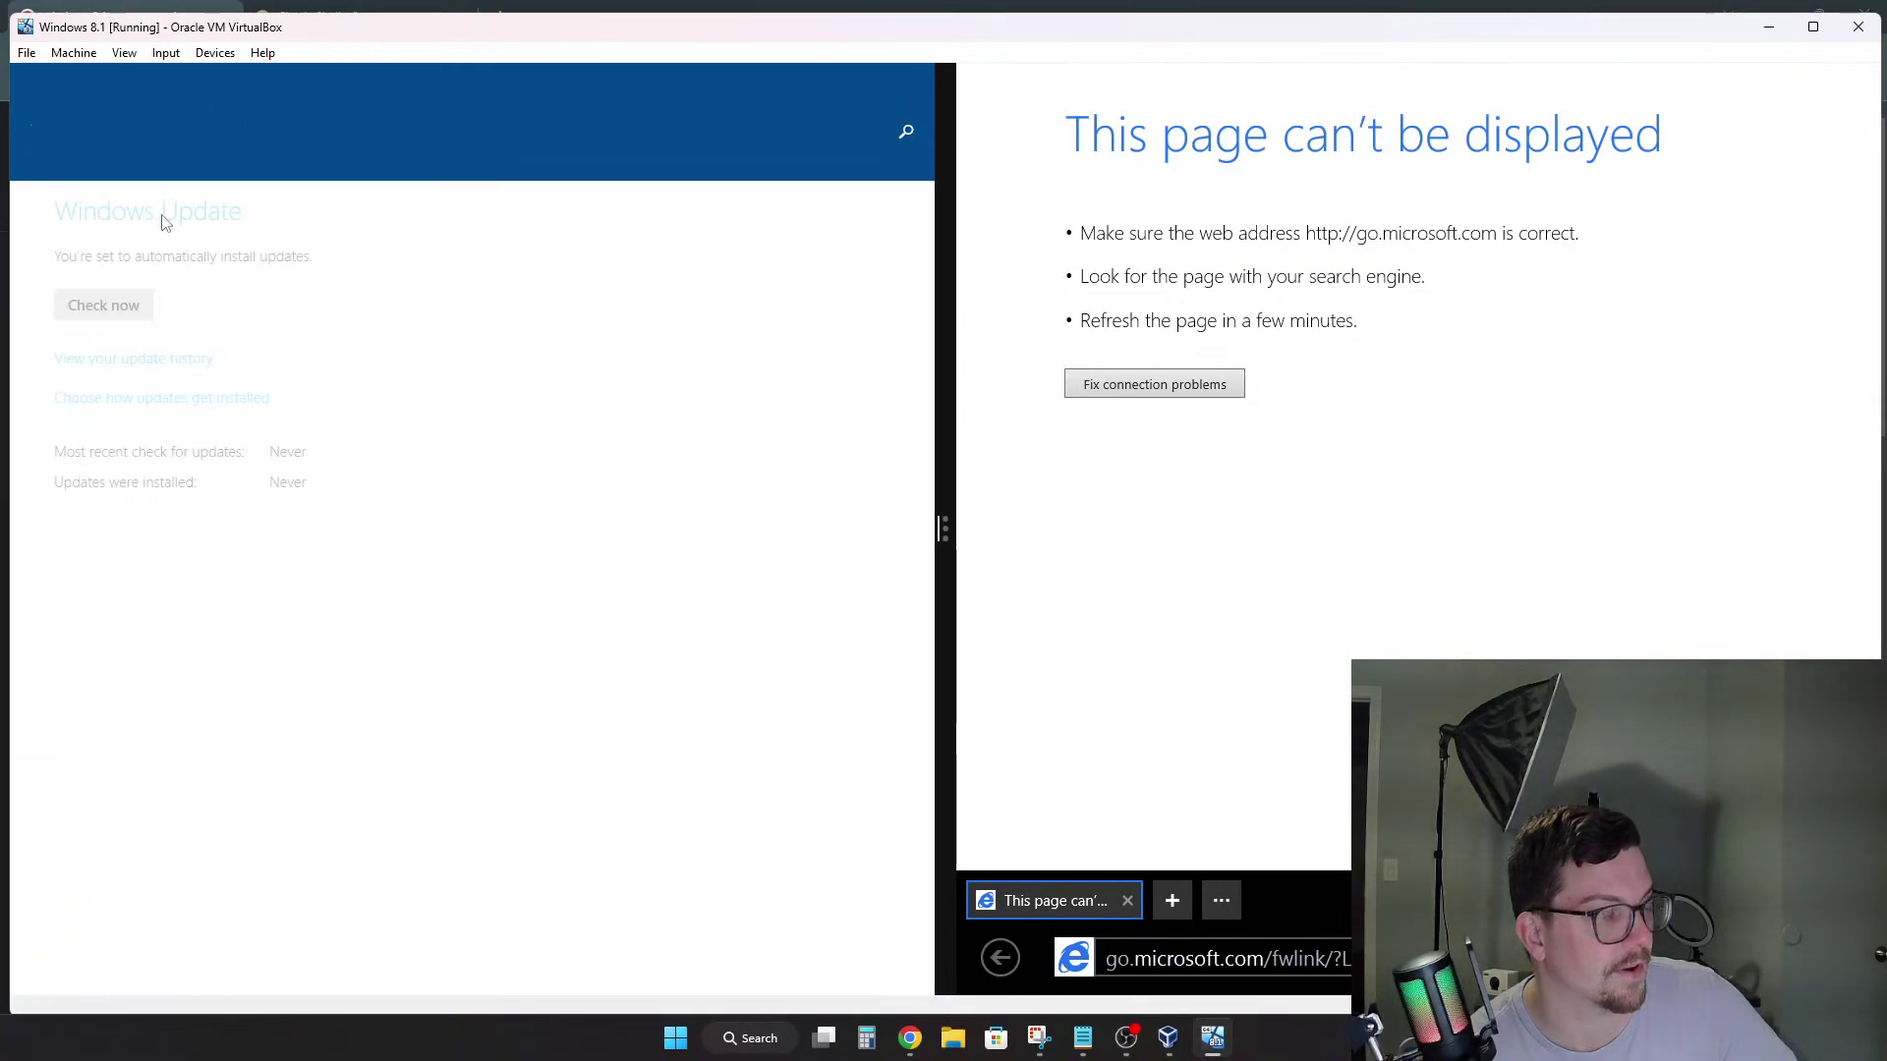
{"action": "left_click", "coordinate": [75, 299]}
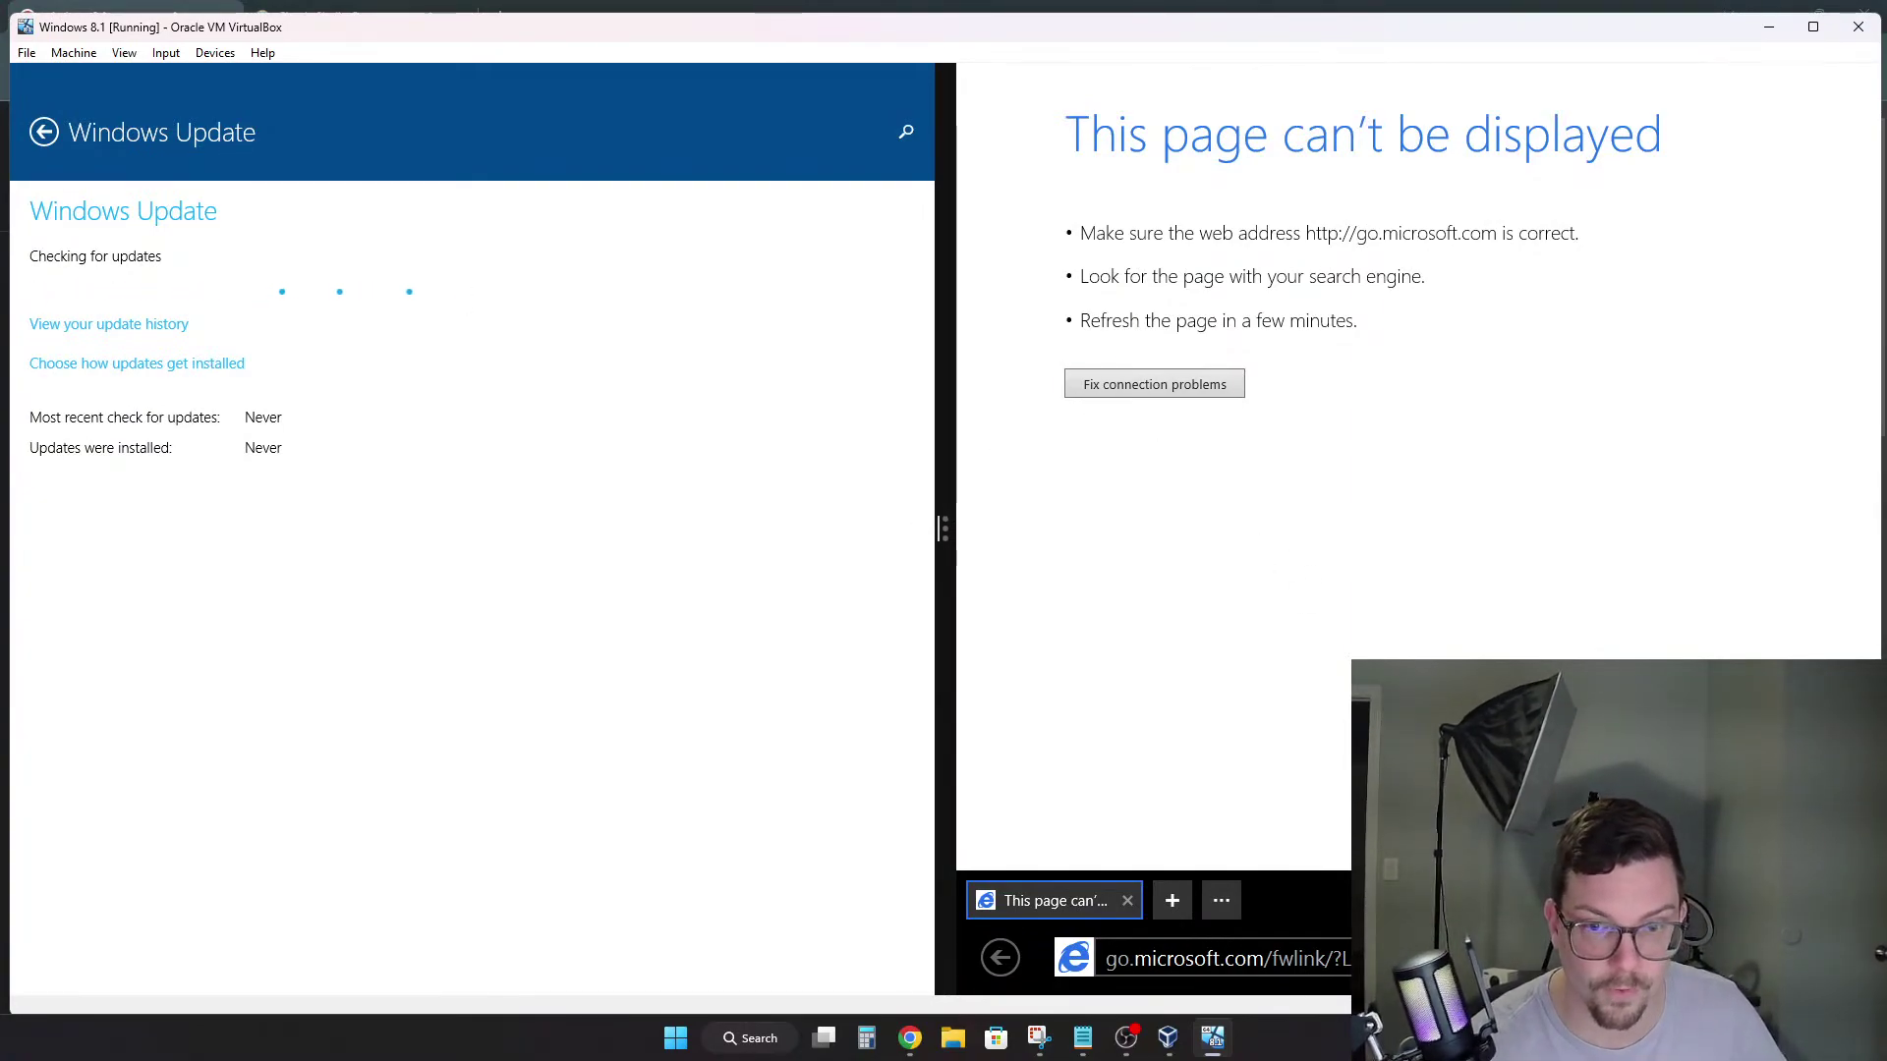
{"action": "mouse_move", "coordinate": [912, 1047]}
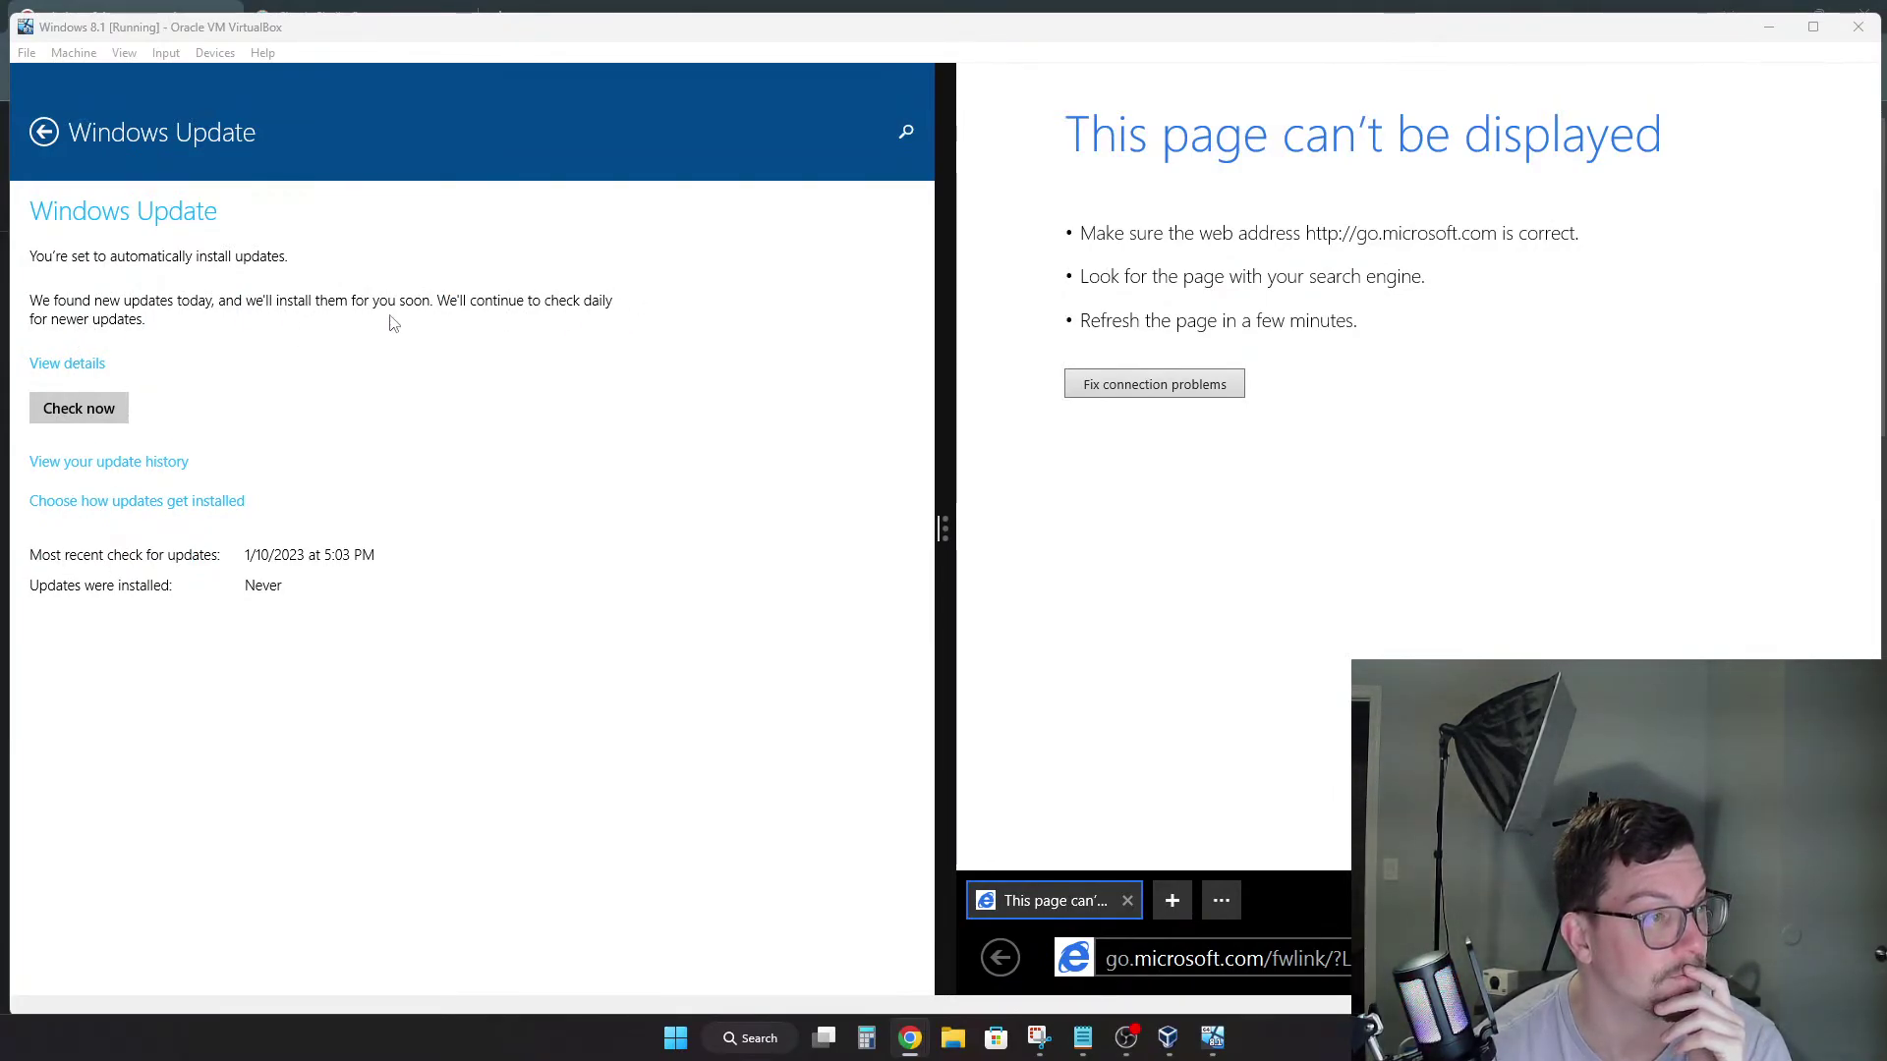
View details of the found updates and scroll the important ones totalling 1,310.2–1,569.8 MB.
{"action": "left_click", "coordinate": [83, 366]}
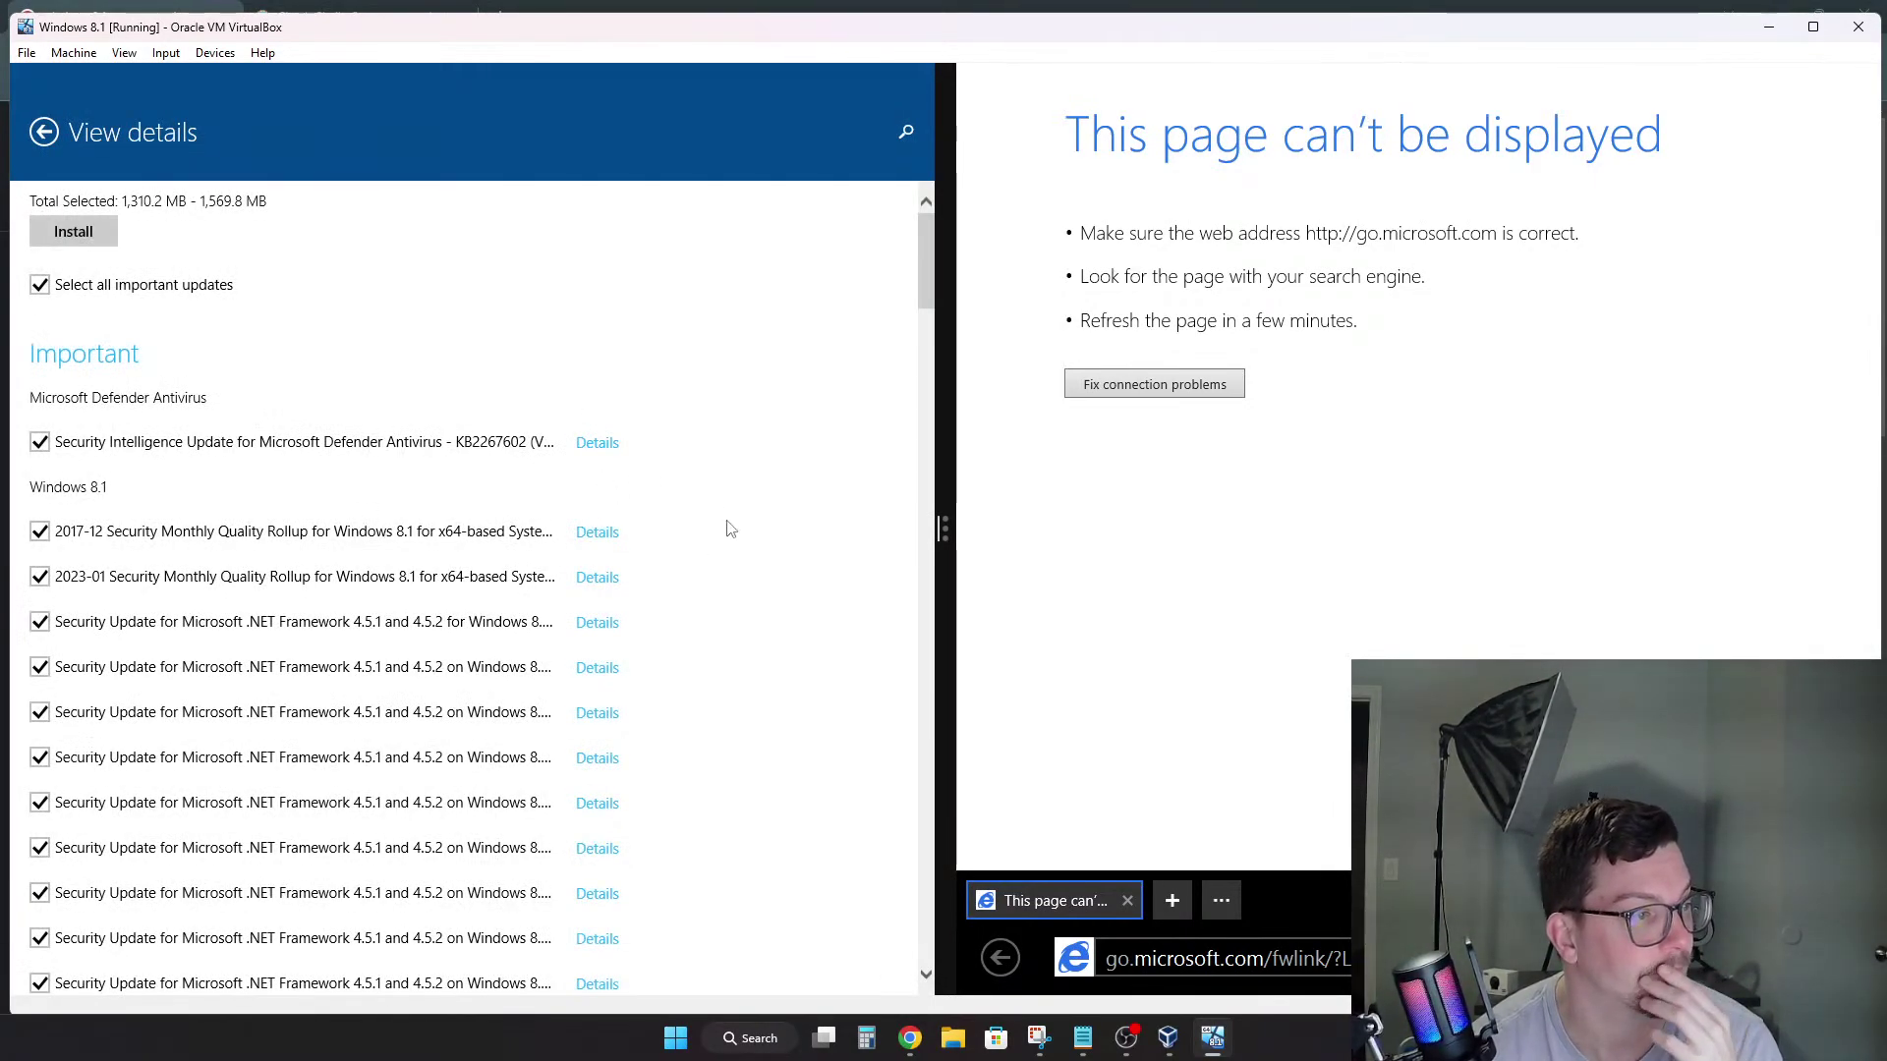
{"action": "scroll", "coordinate": [730, 530], "scroll_direction": "down", "scroll_amount": 3}
{"action": "scroll", "coordinate": [730, 519], "scroll_direction": "down", "scroll_amount": 20}
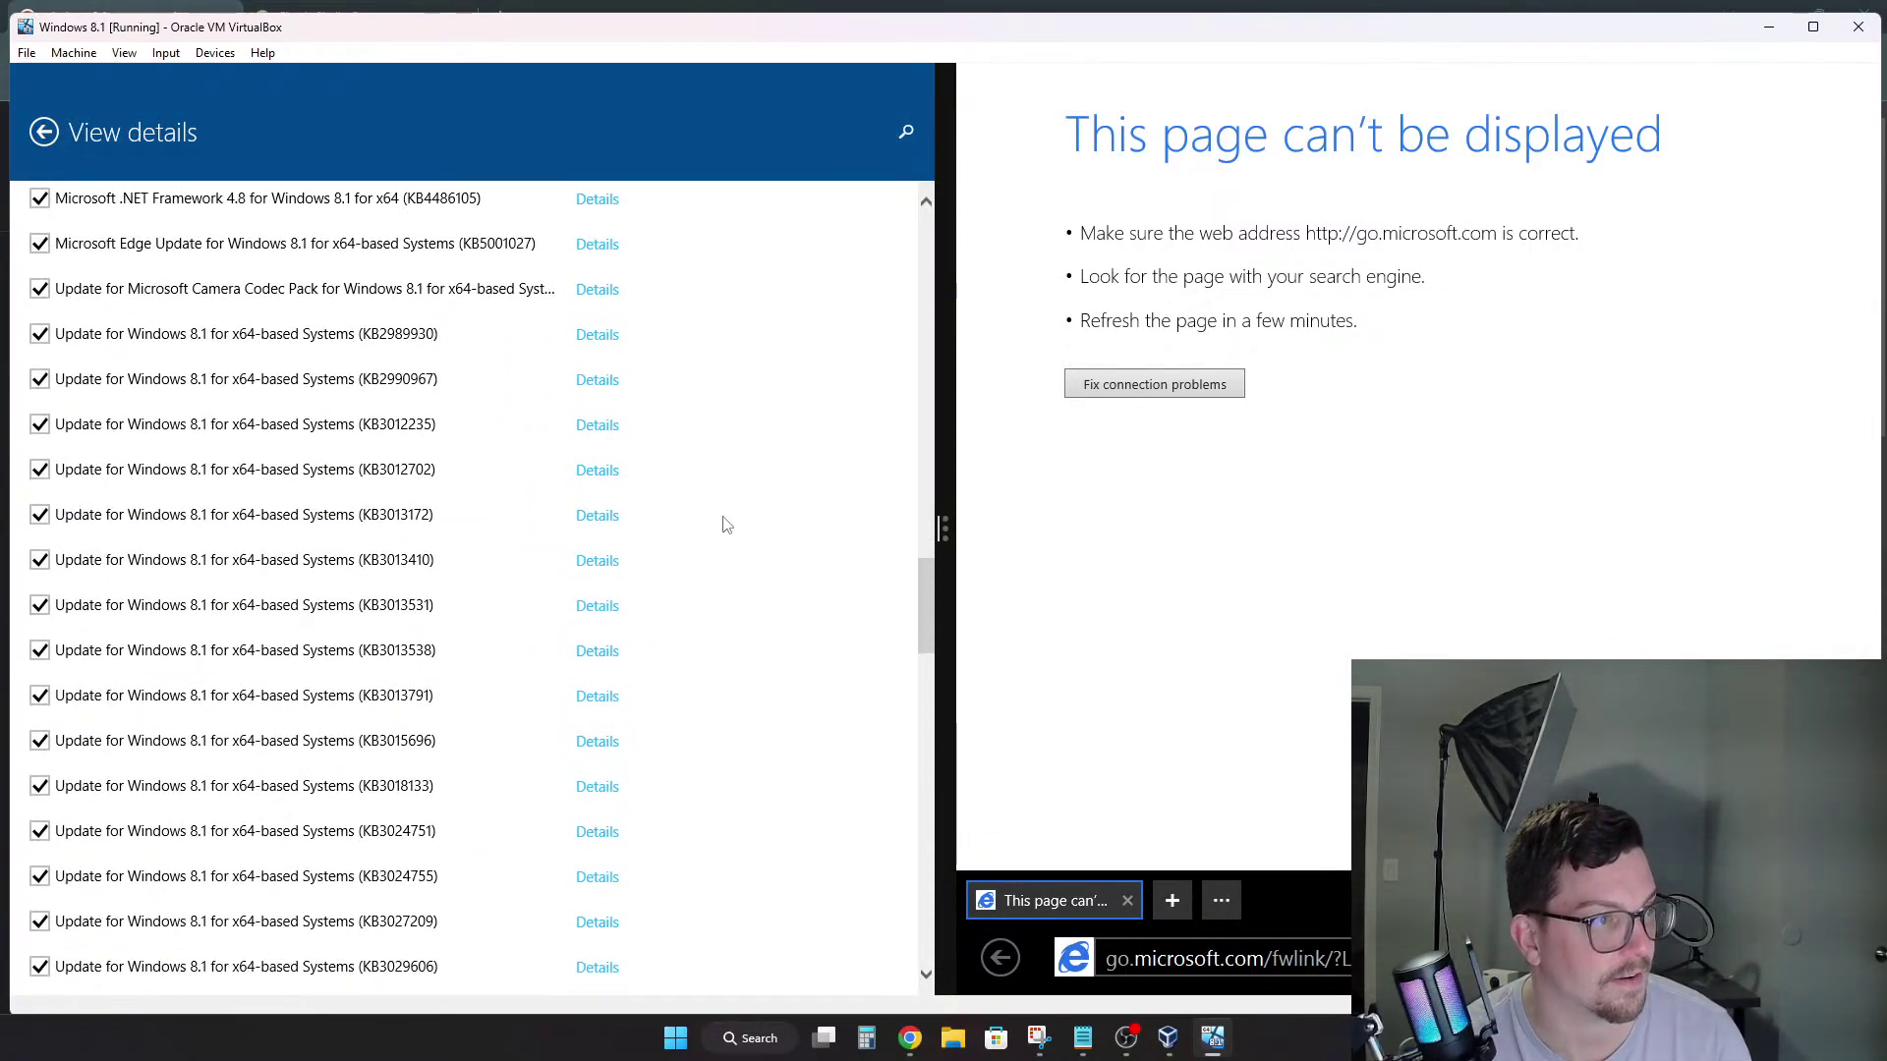
{"action": "scroll", "coordinate": [726, 525], "scroll_direction": "down", "scroll_amount": 15}
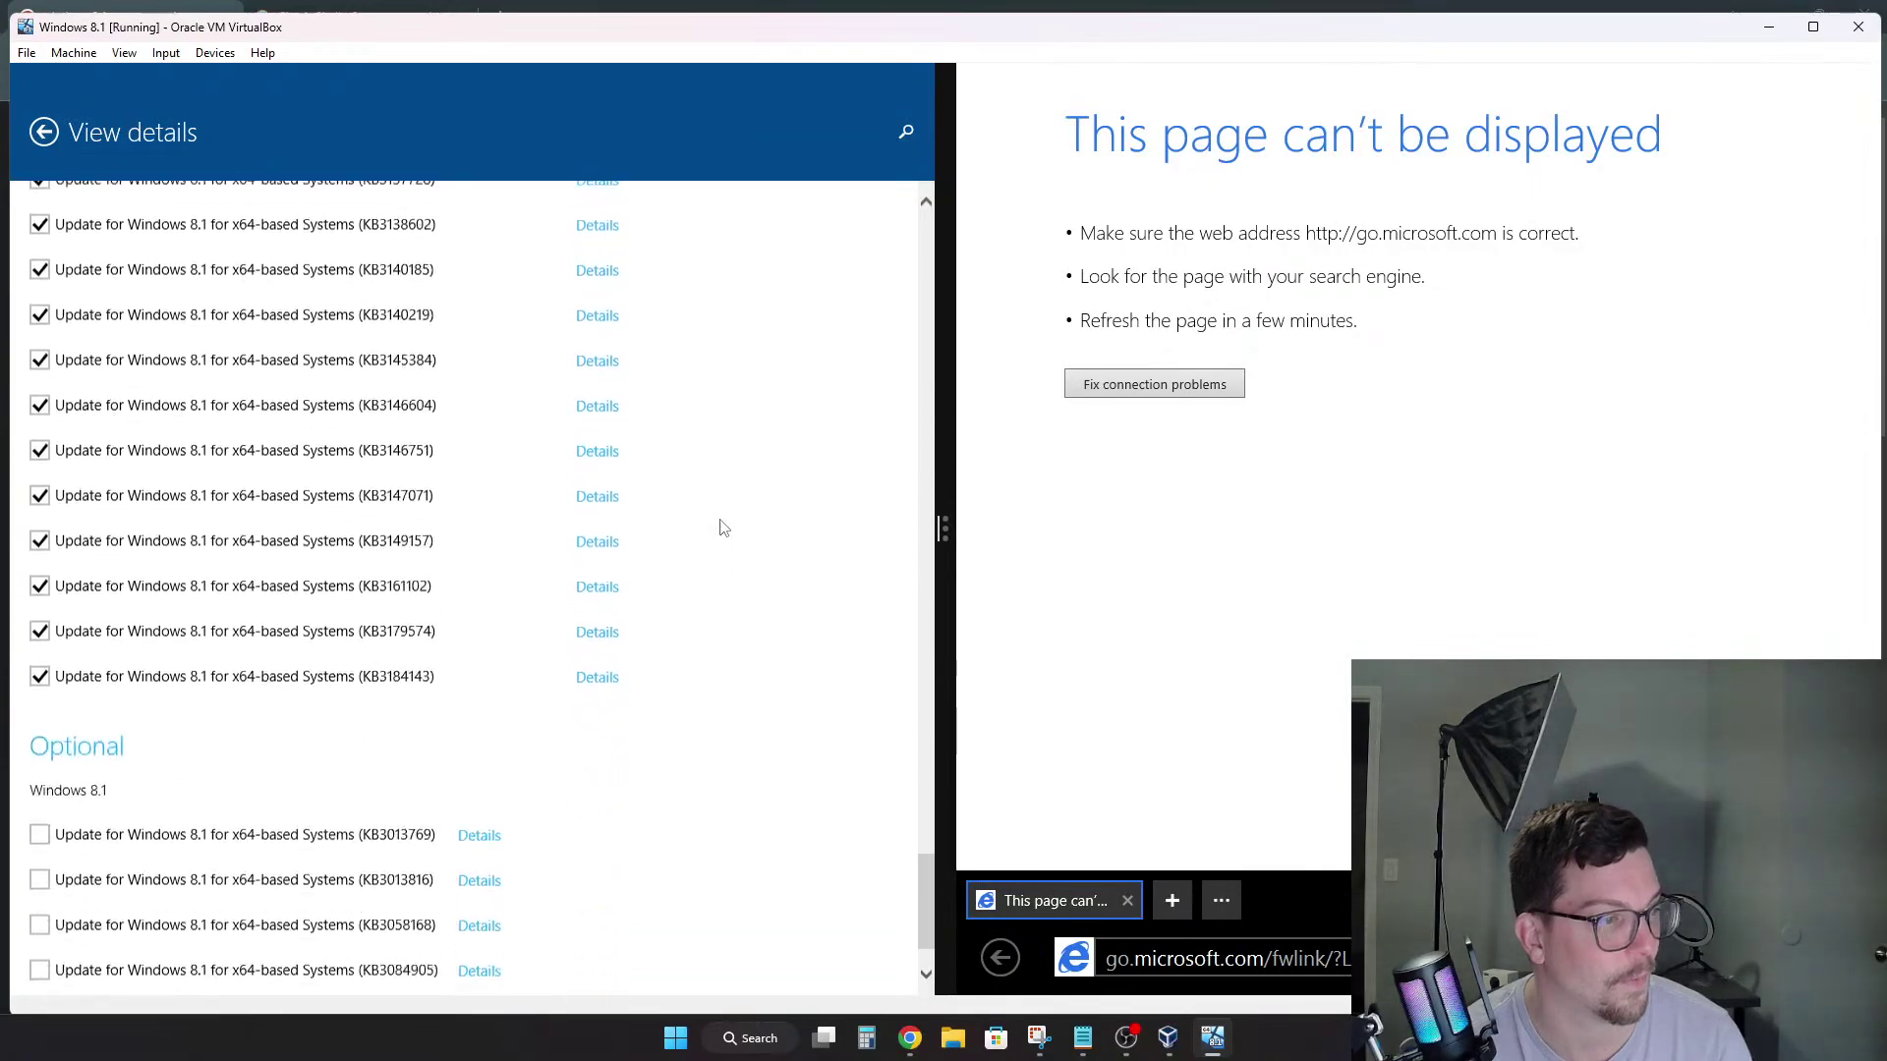
{"action": "scroll", "coordinate": [723, 529], "scroll_direction": "down", "scroll_amount": 1}
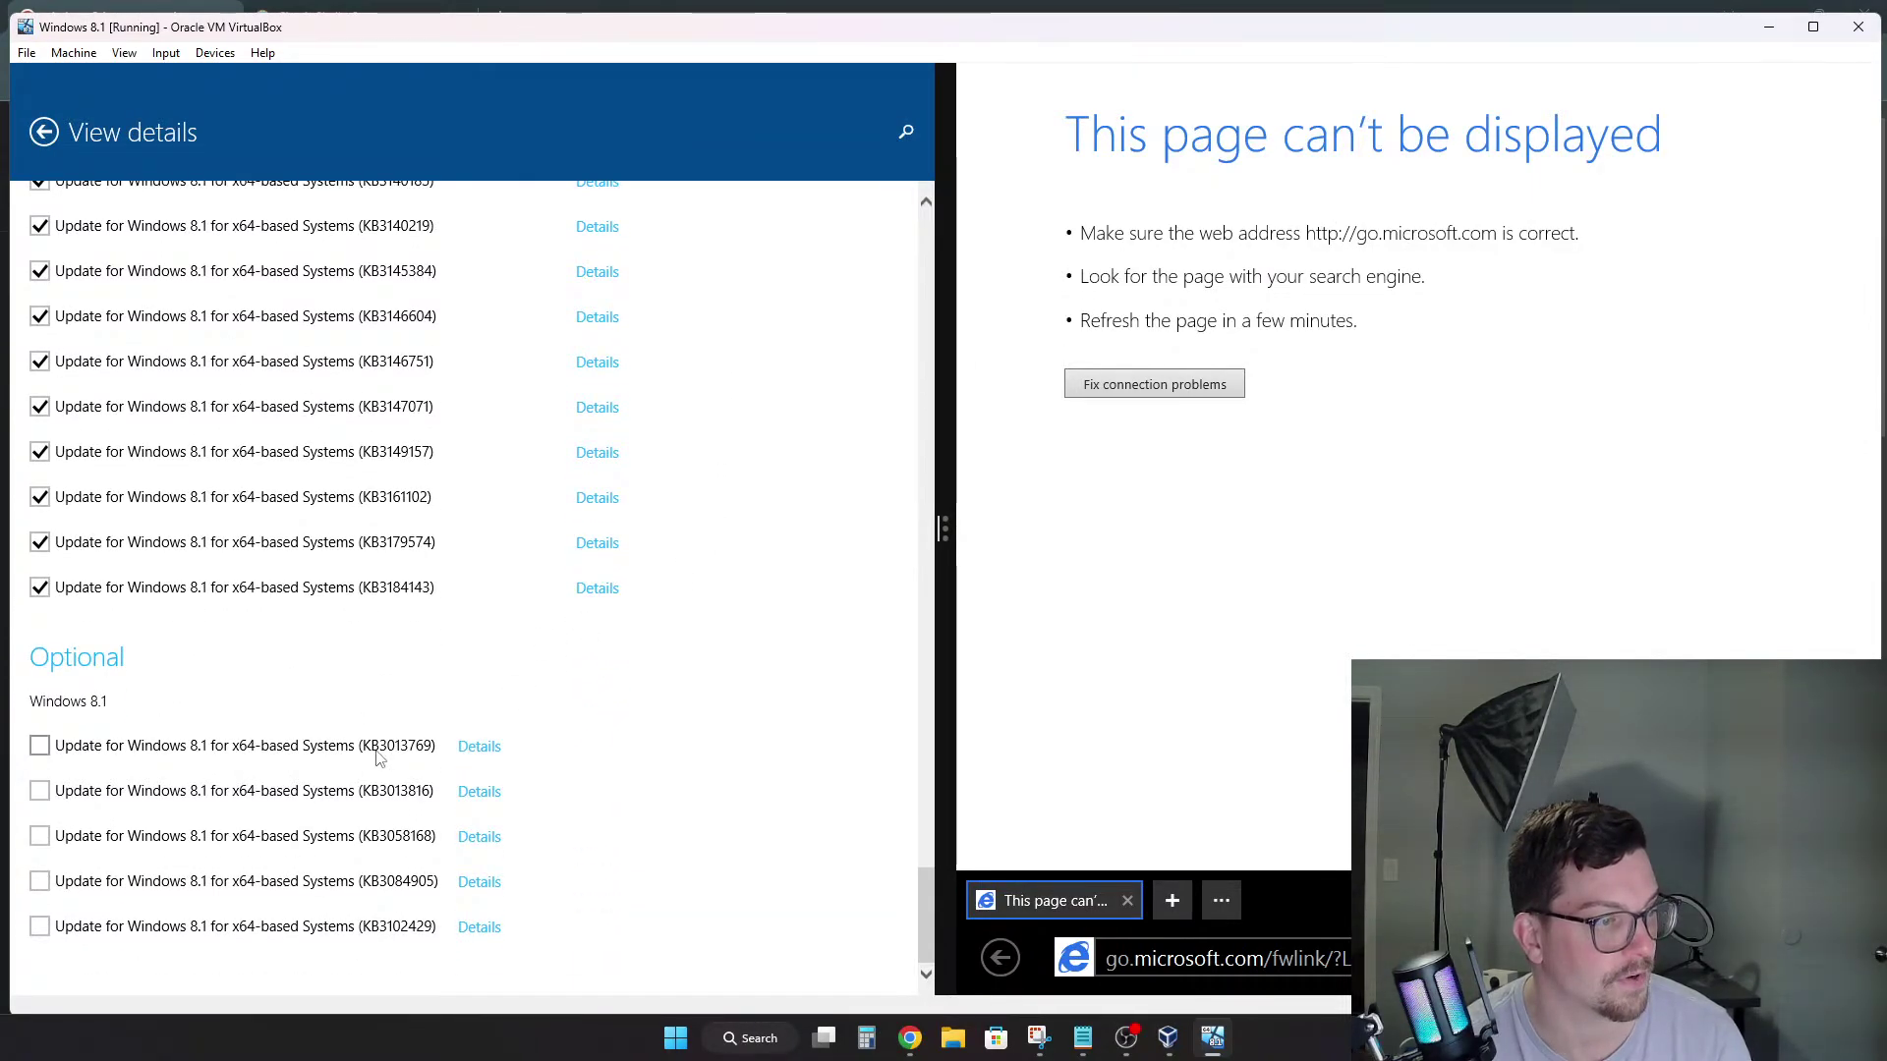
{"action": "scroll", "coordinate": [720, 682], "scroll_direction": "up", "scroll_amount": 8}
{"action": "scroll", "coordinate": [724, 685], "scroll_direction": "up", "scroll_amount": 20}
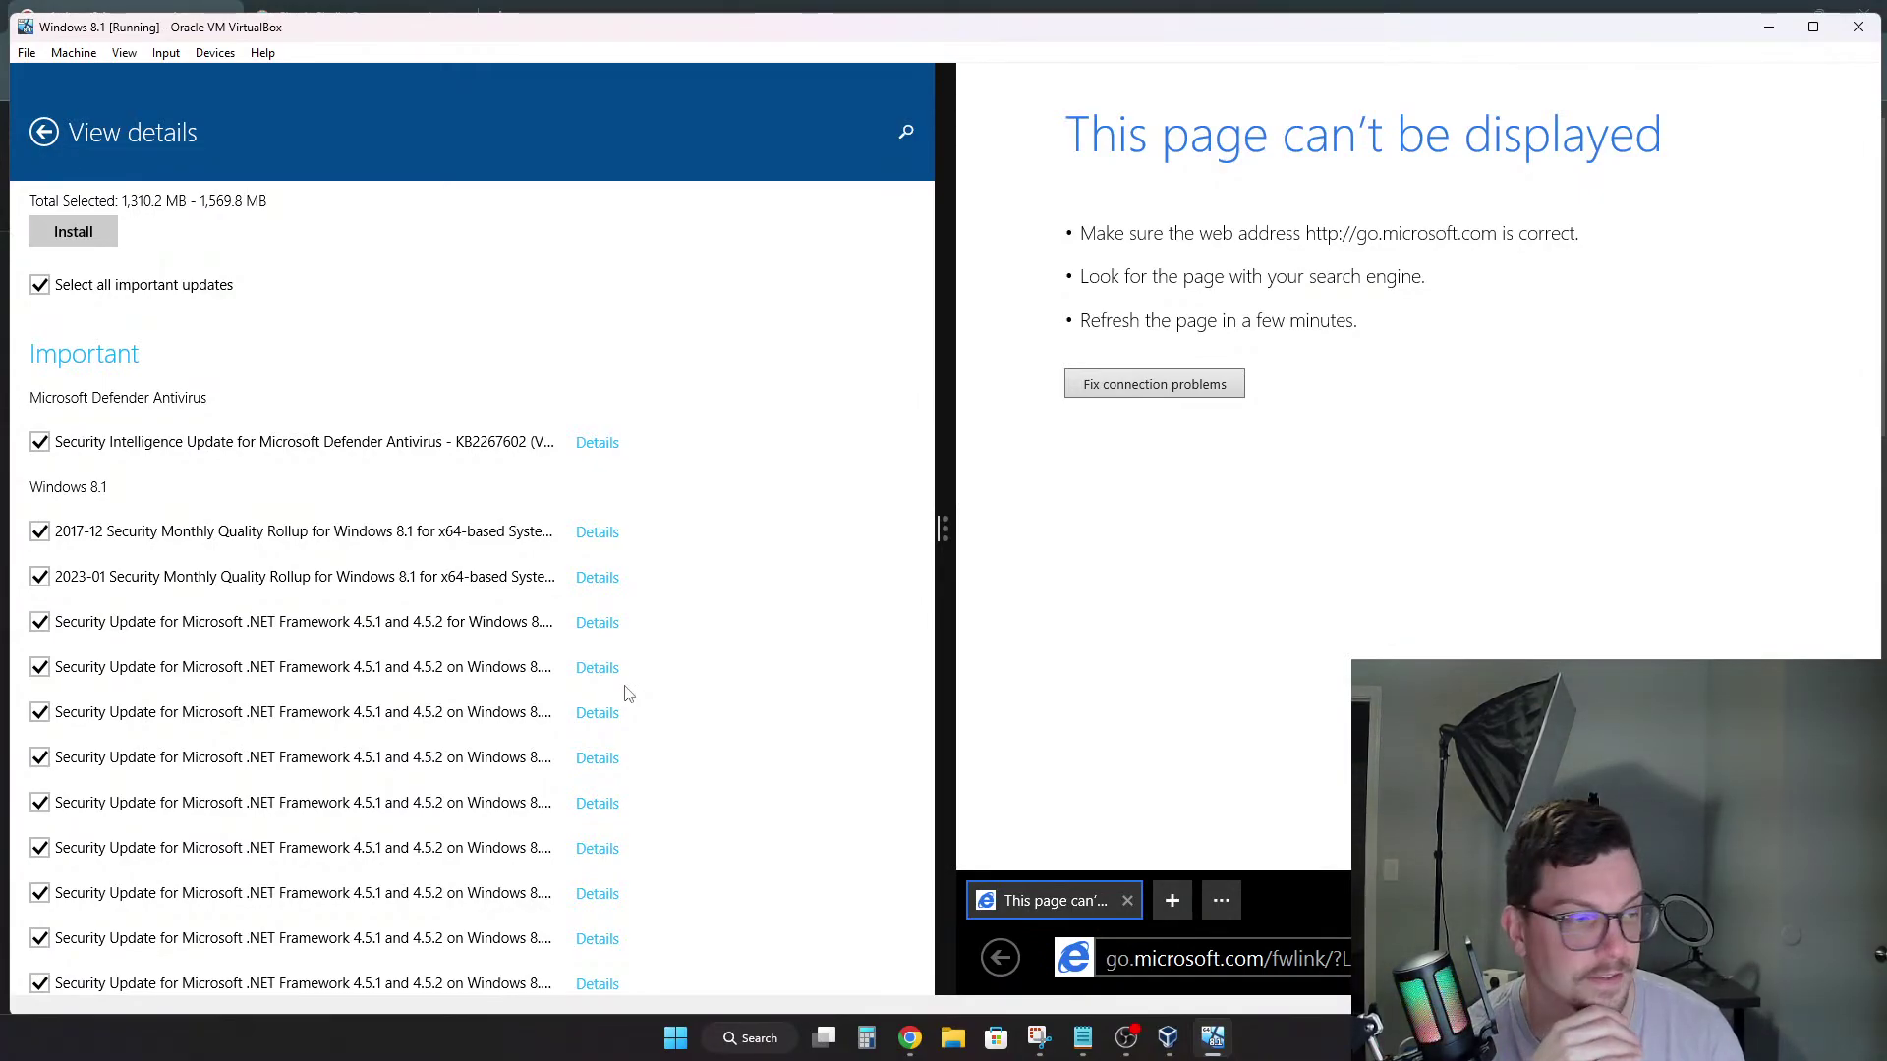
{"action": "scroll", "coordinate": [652, 536], "scroll_direction": "down", "scroll_amount": 3}
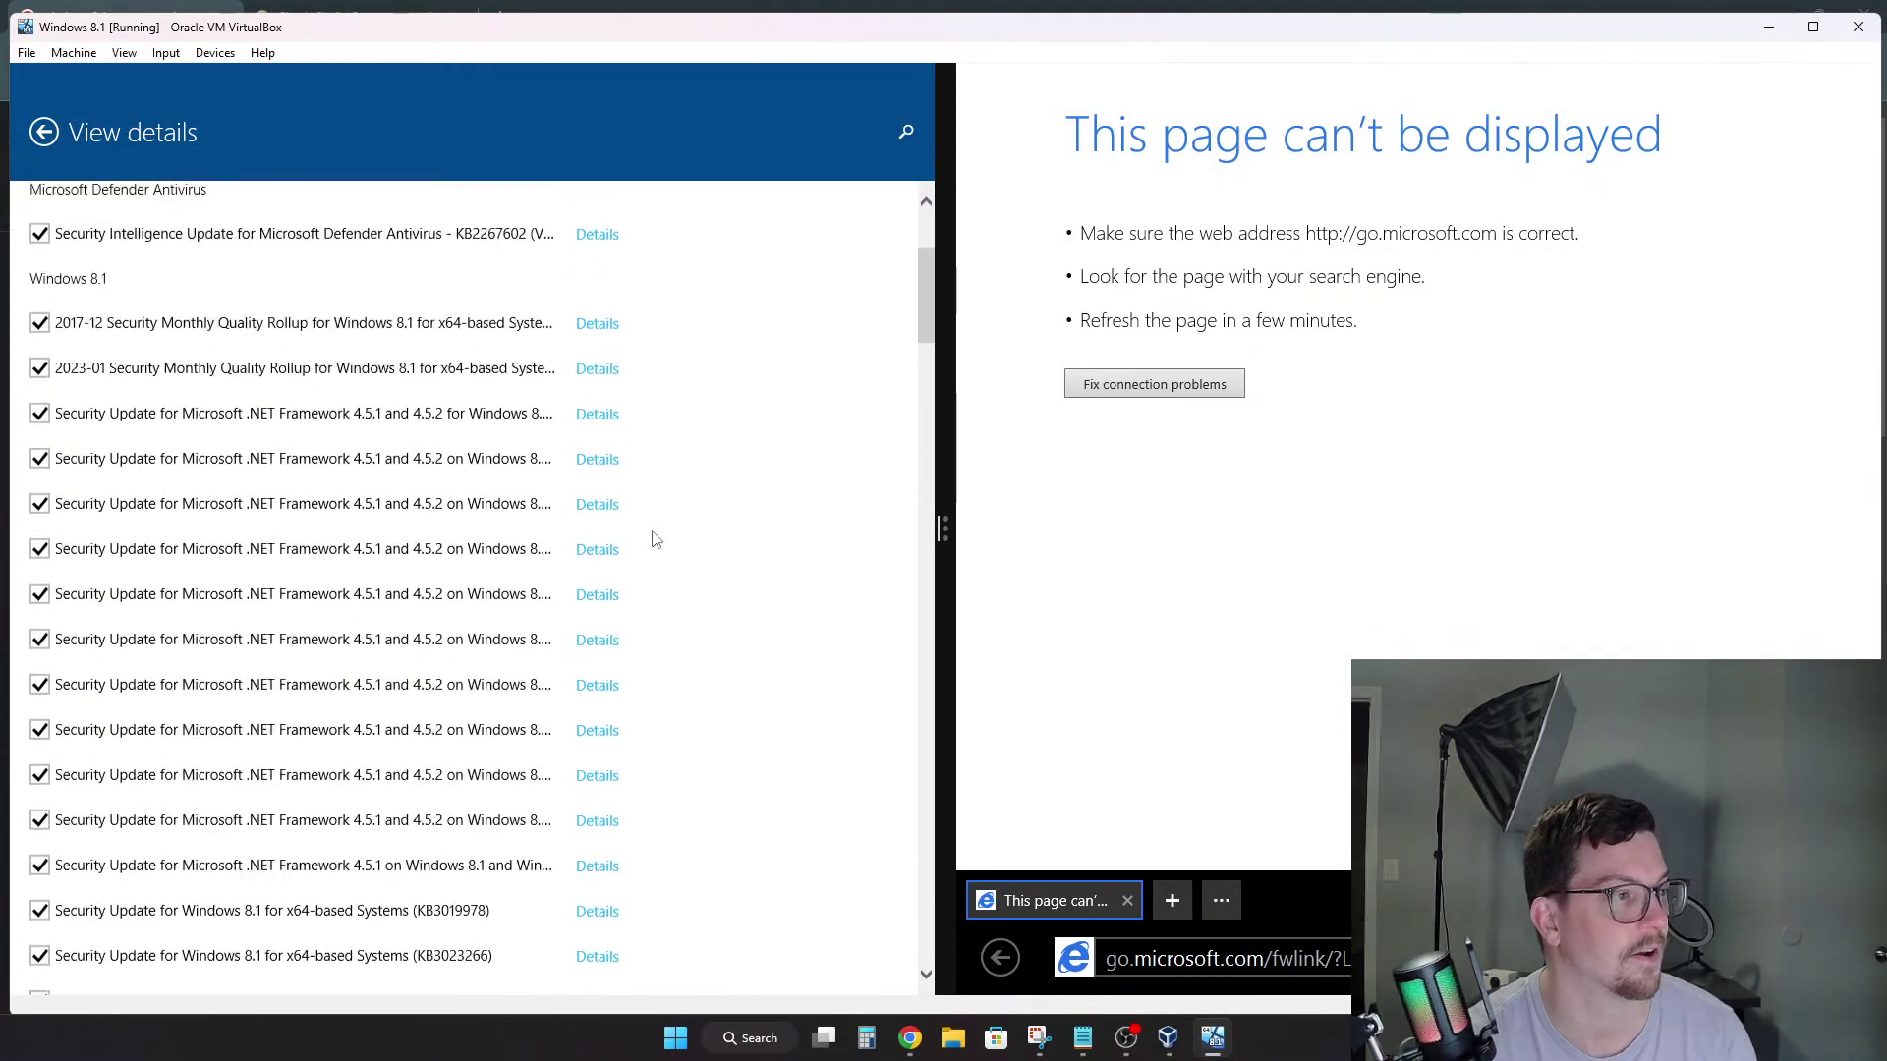
{"action": "scroll", "coordinate": [656, 538], "scroll_direction": "up", "scroll_amount": 3}
{"action": "scroll", "coordinate": [652, 526], "scroll_direction": "down", "scroll_amount": 3}
{"action": "scroll", "coordinate": [652, 526], "scroll_direction": "up", "scroll_amount": 3}
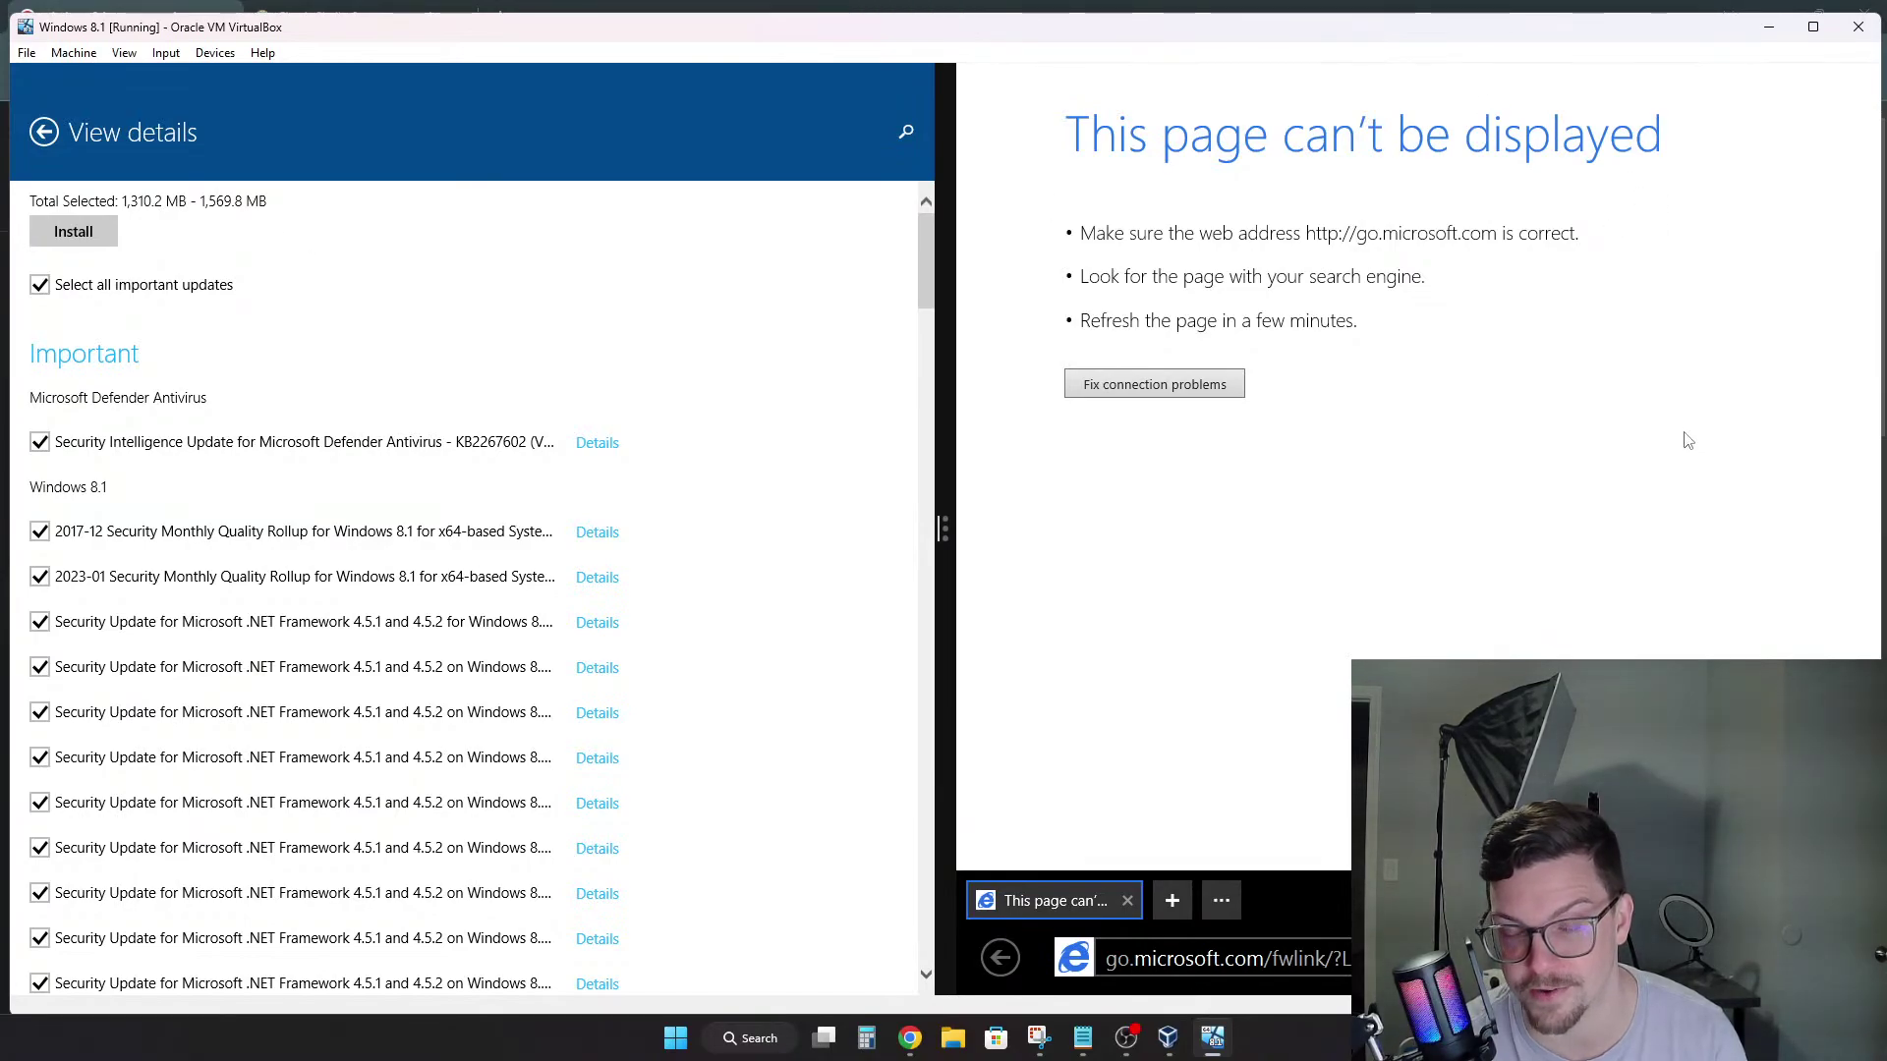
{"action": "mouse_move", "coordinate": [765, 66]}
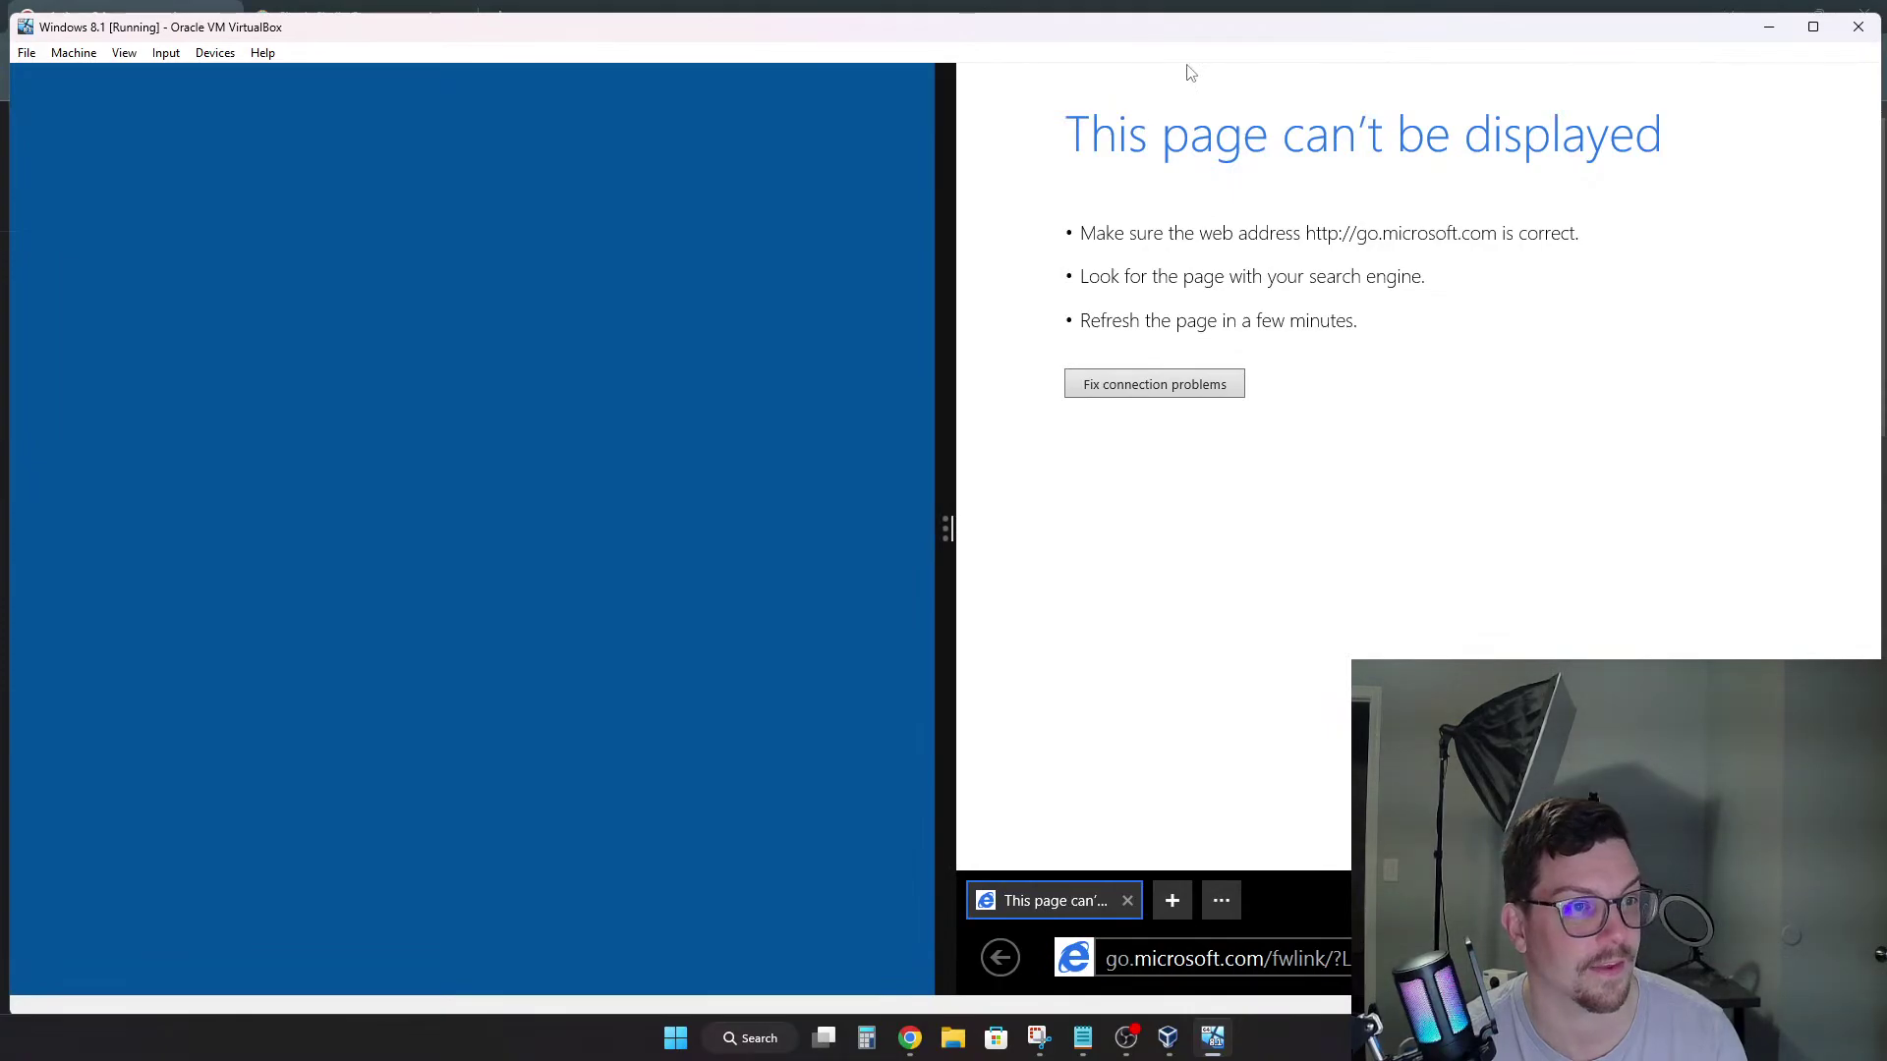
Close the full-screen Internet Explorer app and turn Num Lock off.
{"action": "mouse_move", "coordinate": [1531, 63]}
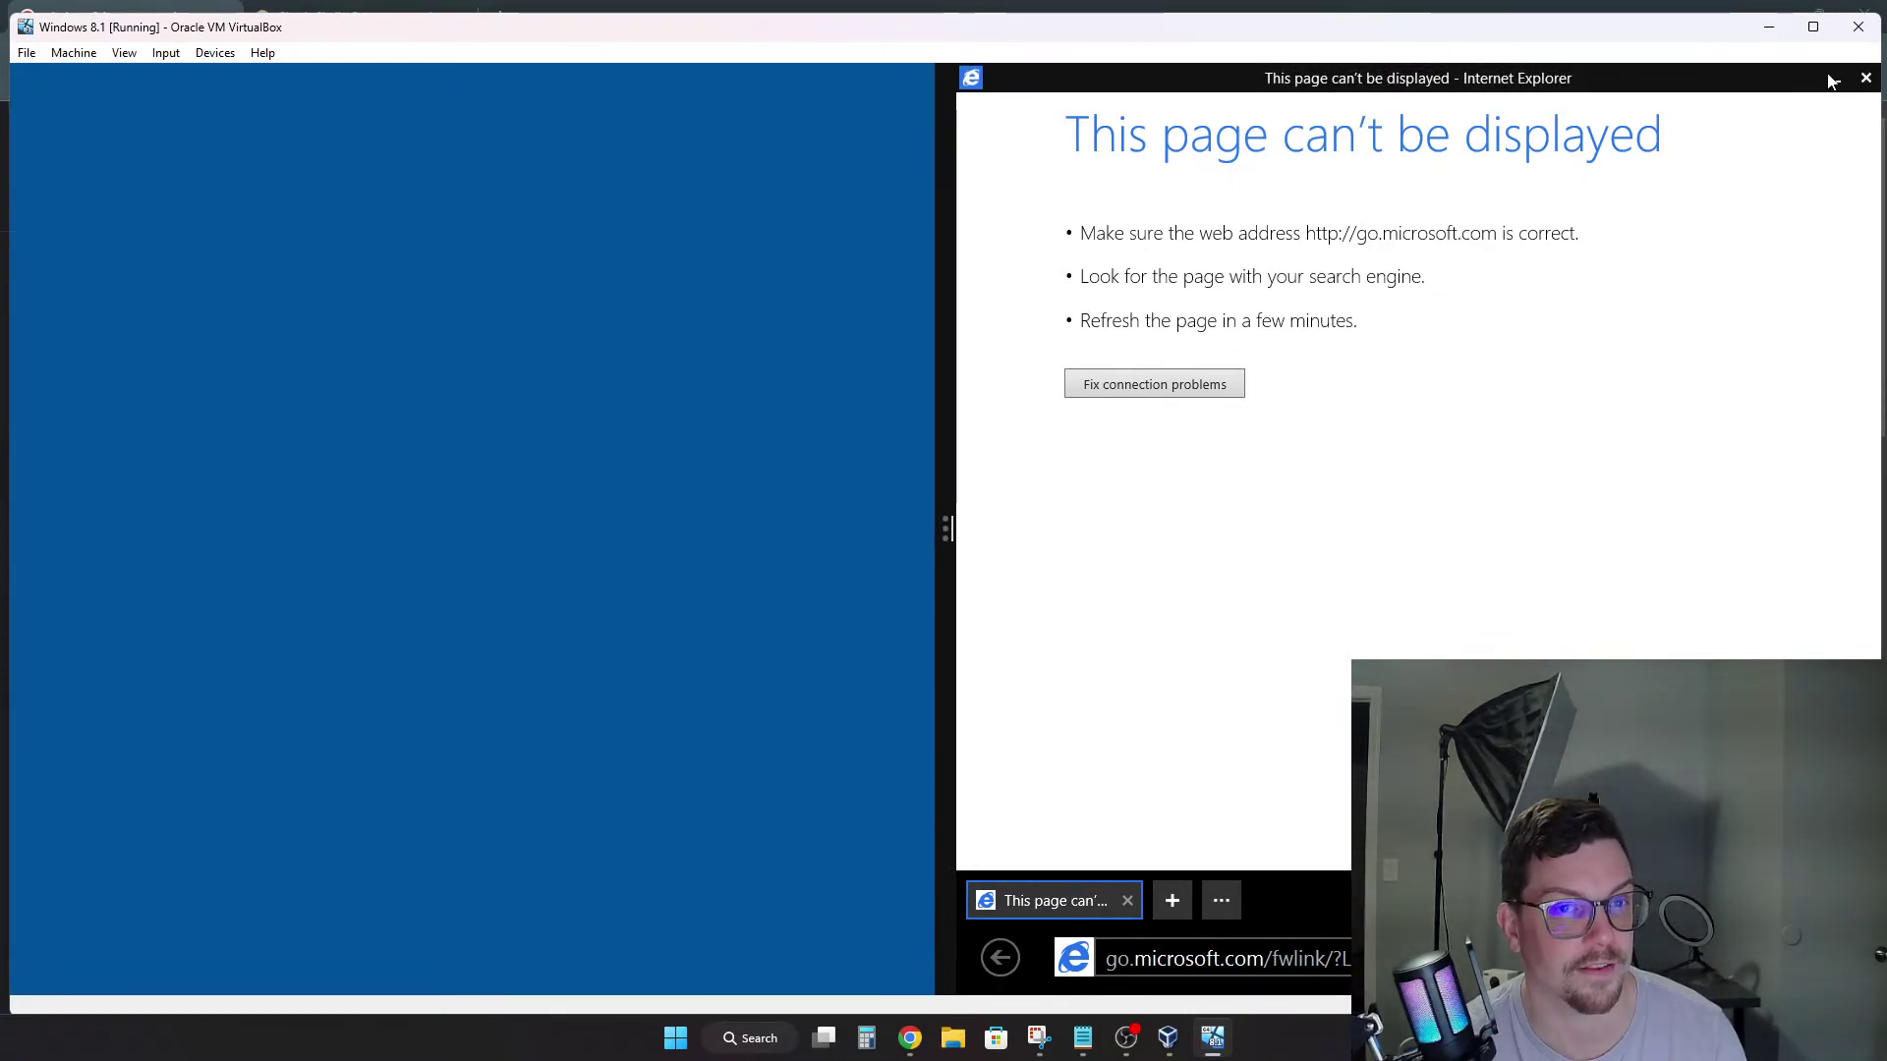
{"action": "left_click", "coordinate": [1865, 76]}
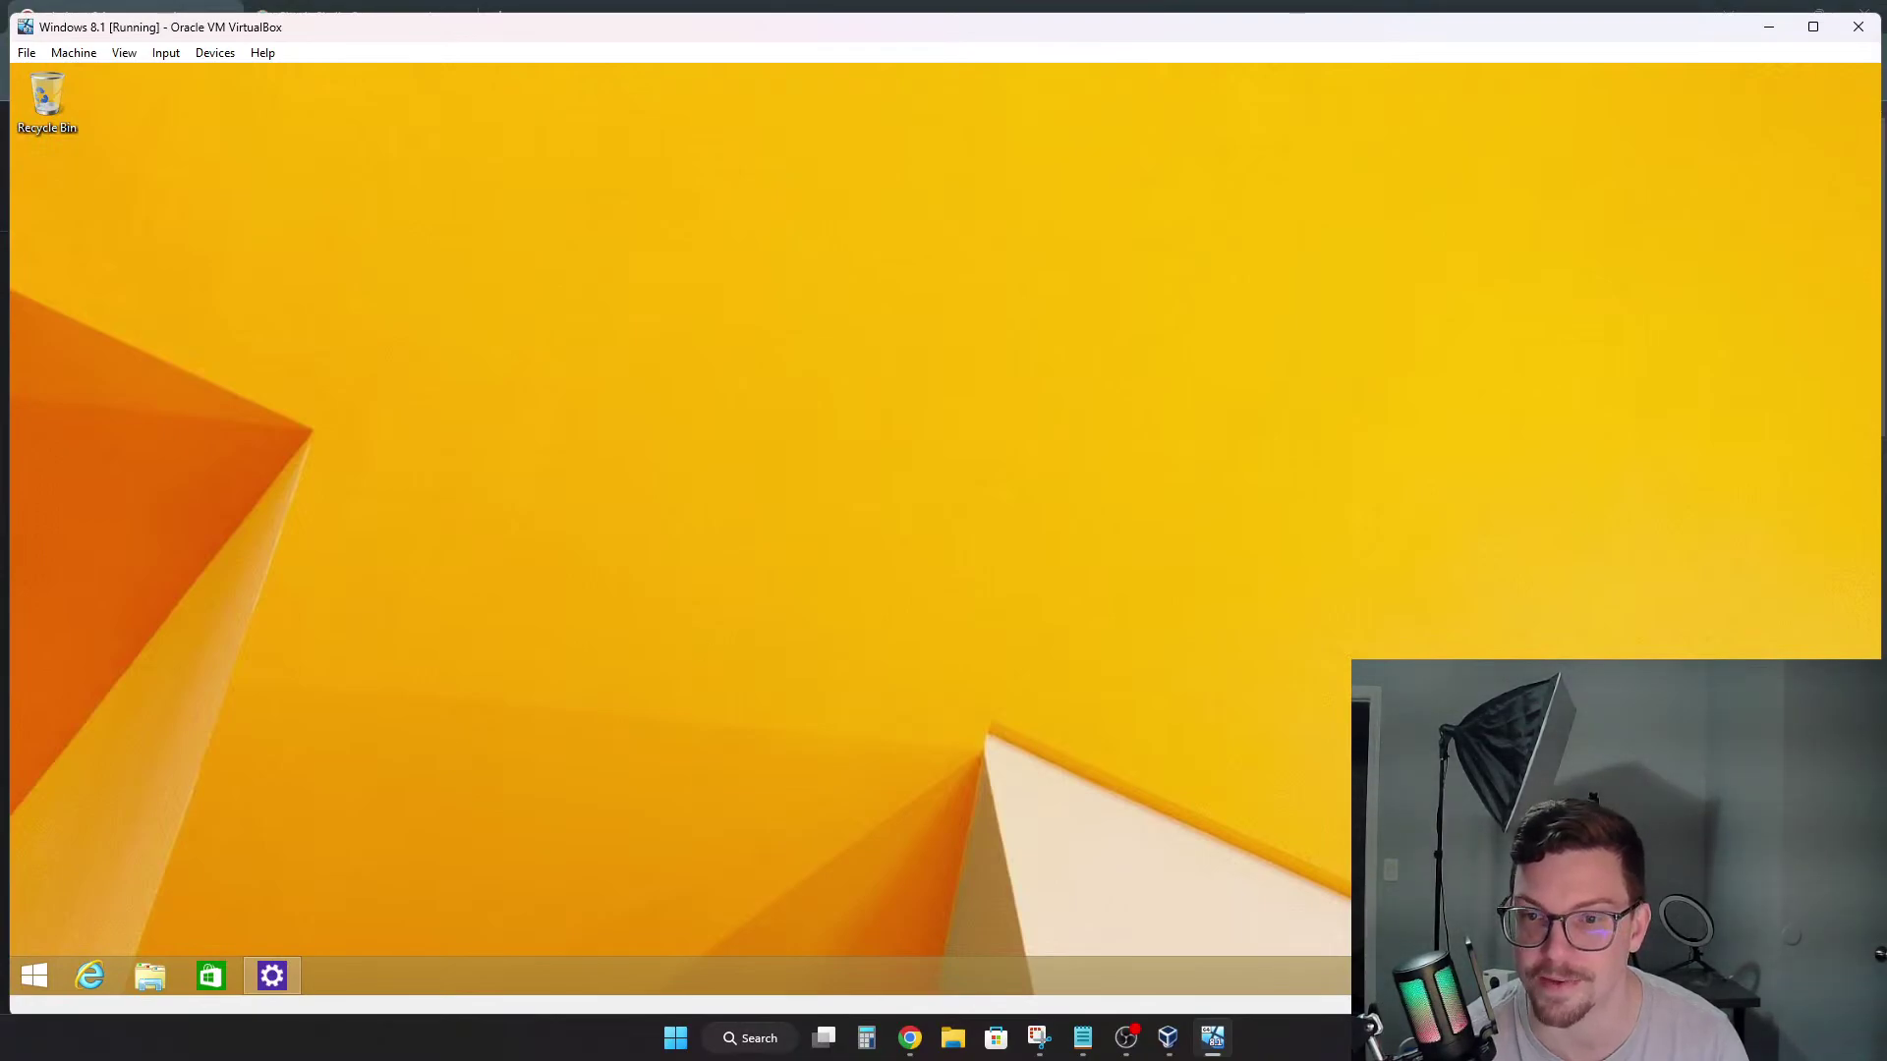
{"action": "key", "text": "Num_Lock"}
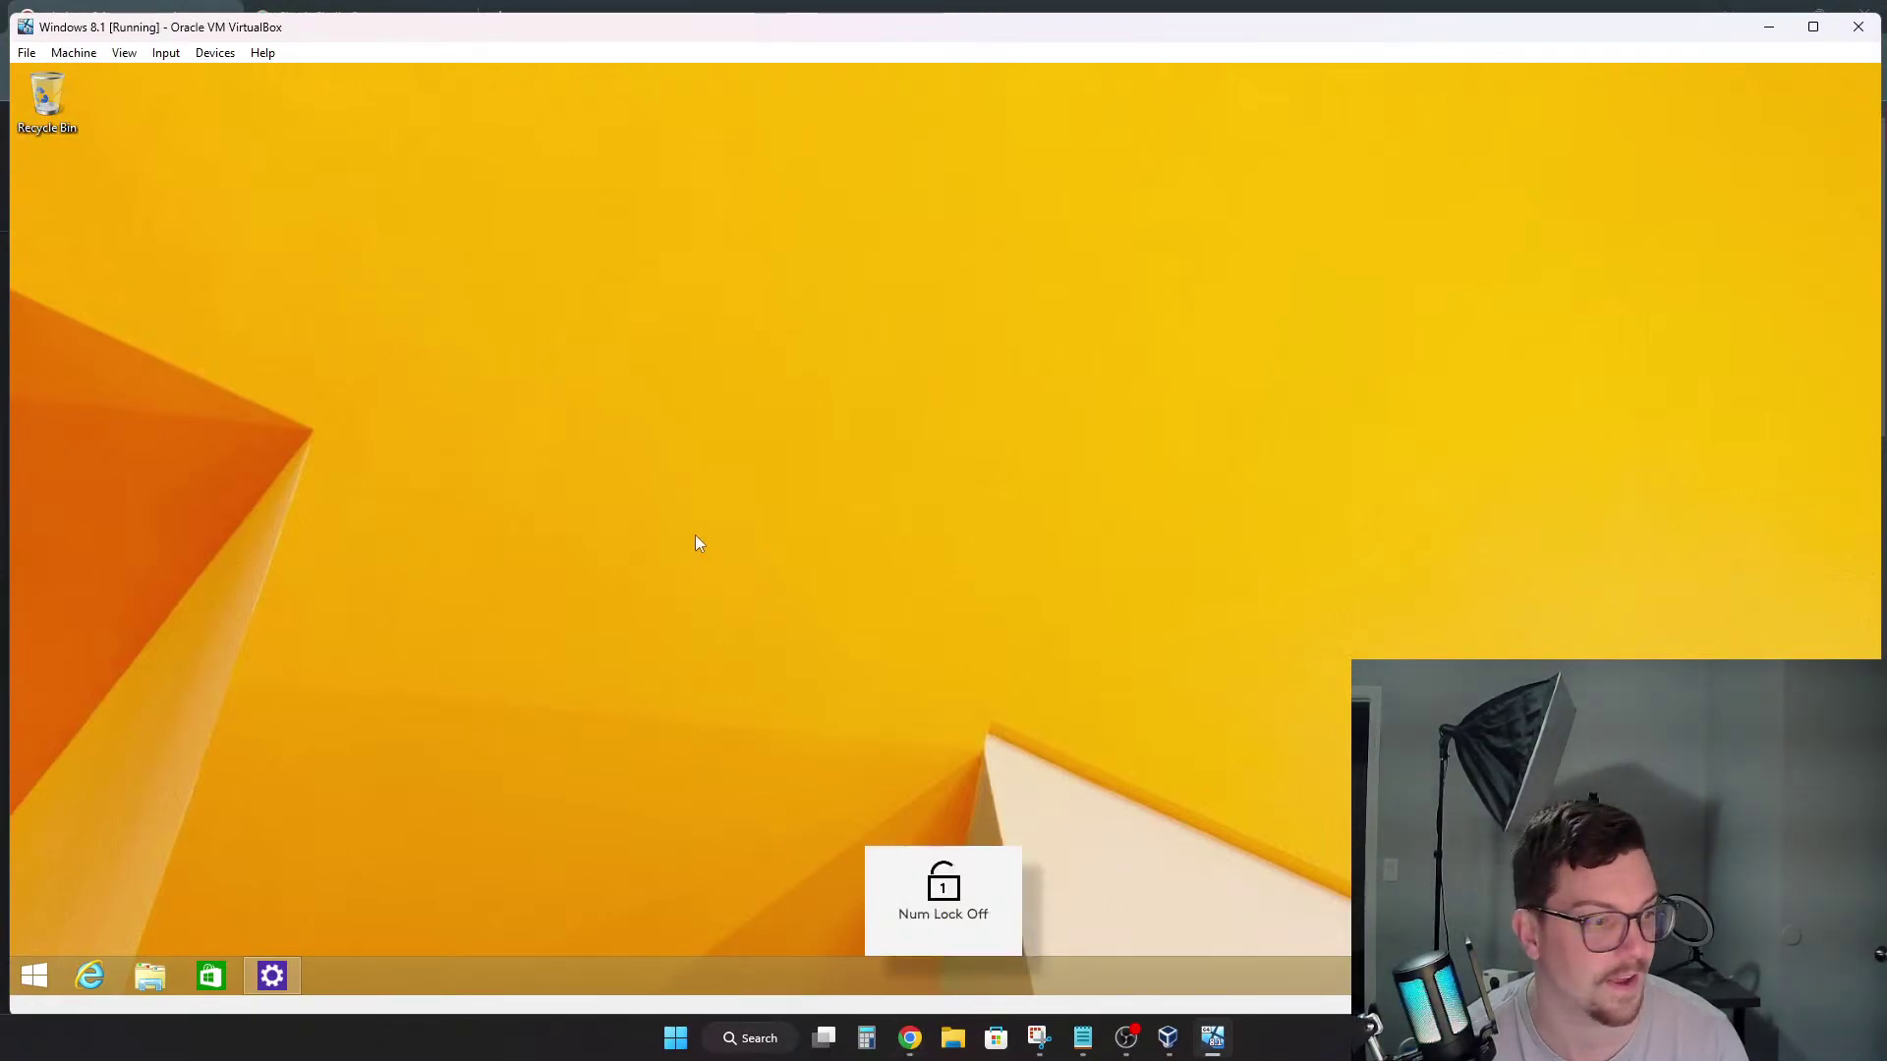
Launch desktop Internet Explorer maximized, scroll MSN, and accept 'Switch now' for the Edge download page.
{"action": "left_click", "coordinate": [89, 975]}
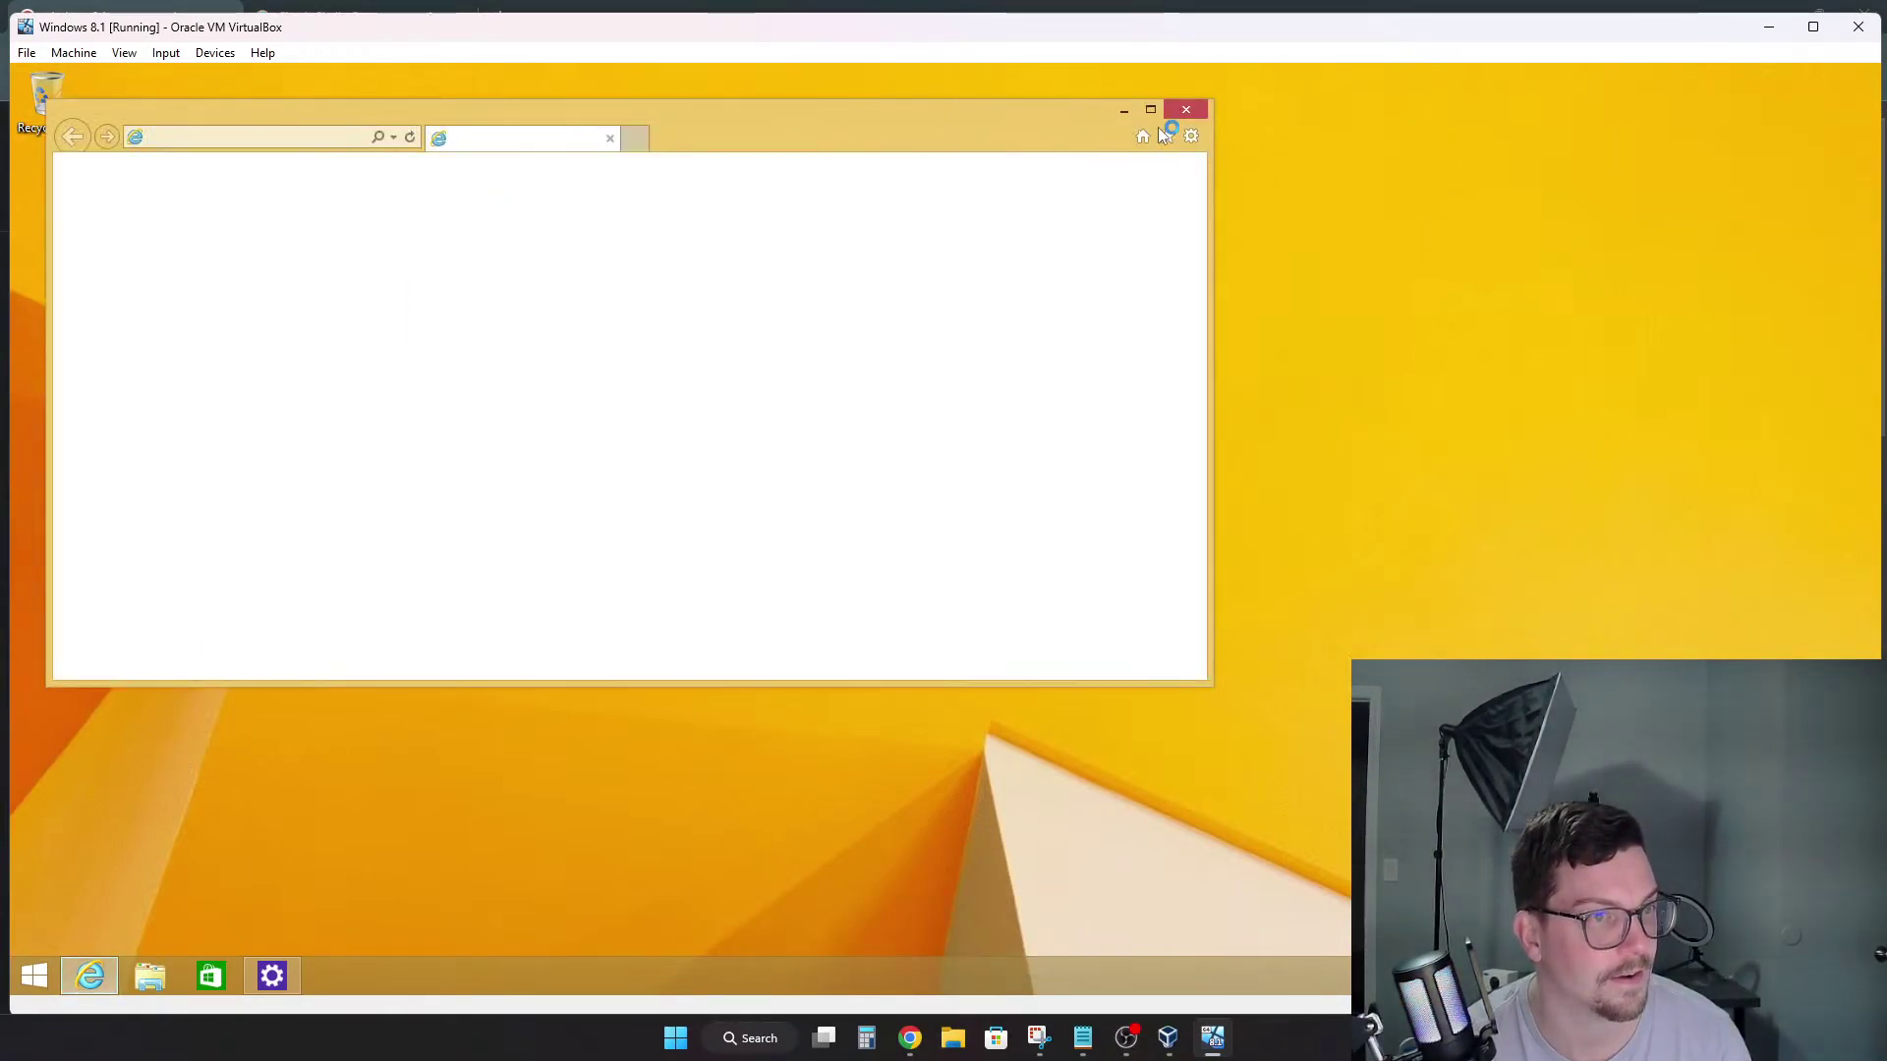
{"action": "left_click", "coordinate": [1152, 110]}
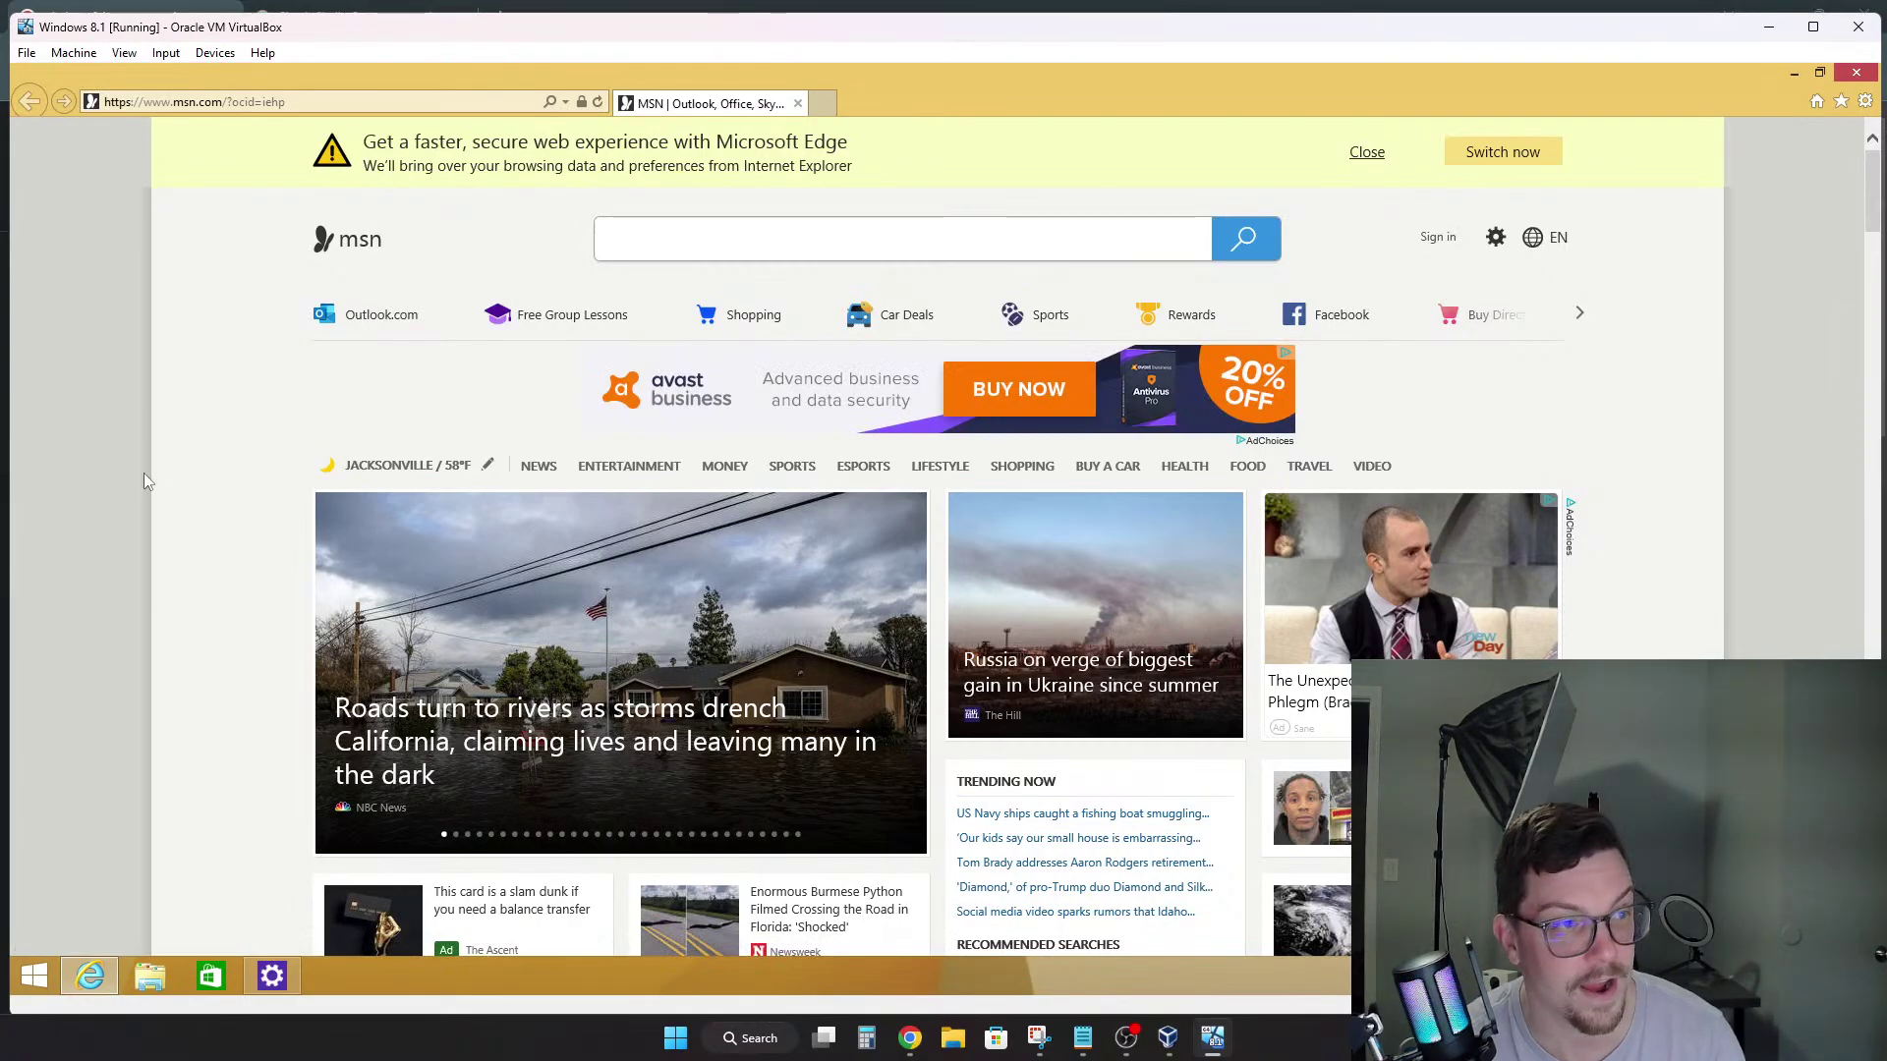
{"action": "scroll", "coordinate": [236, 568], "scroll_direction": "down", "scroll_amount": 15}
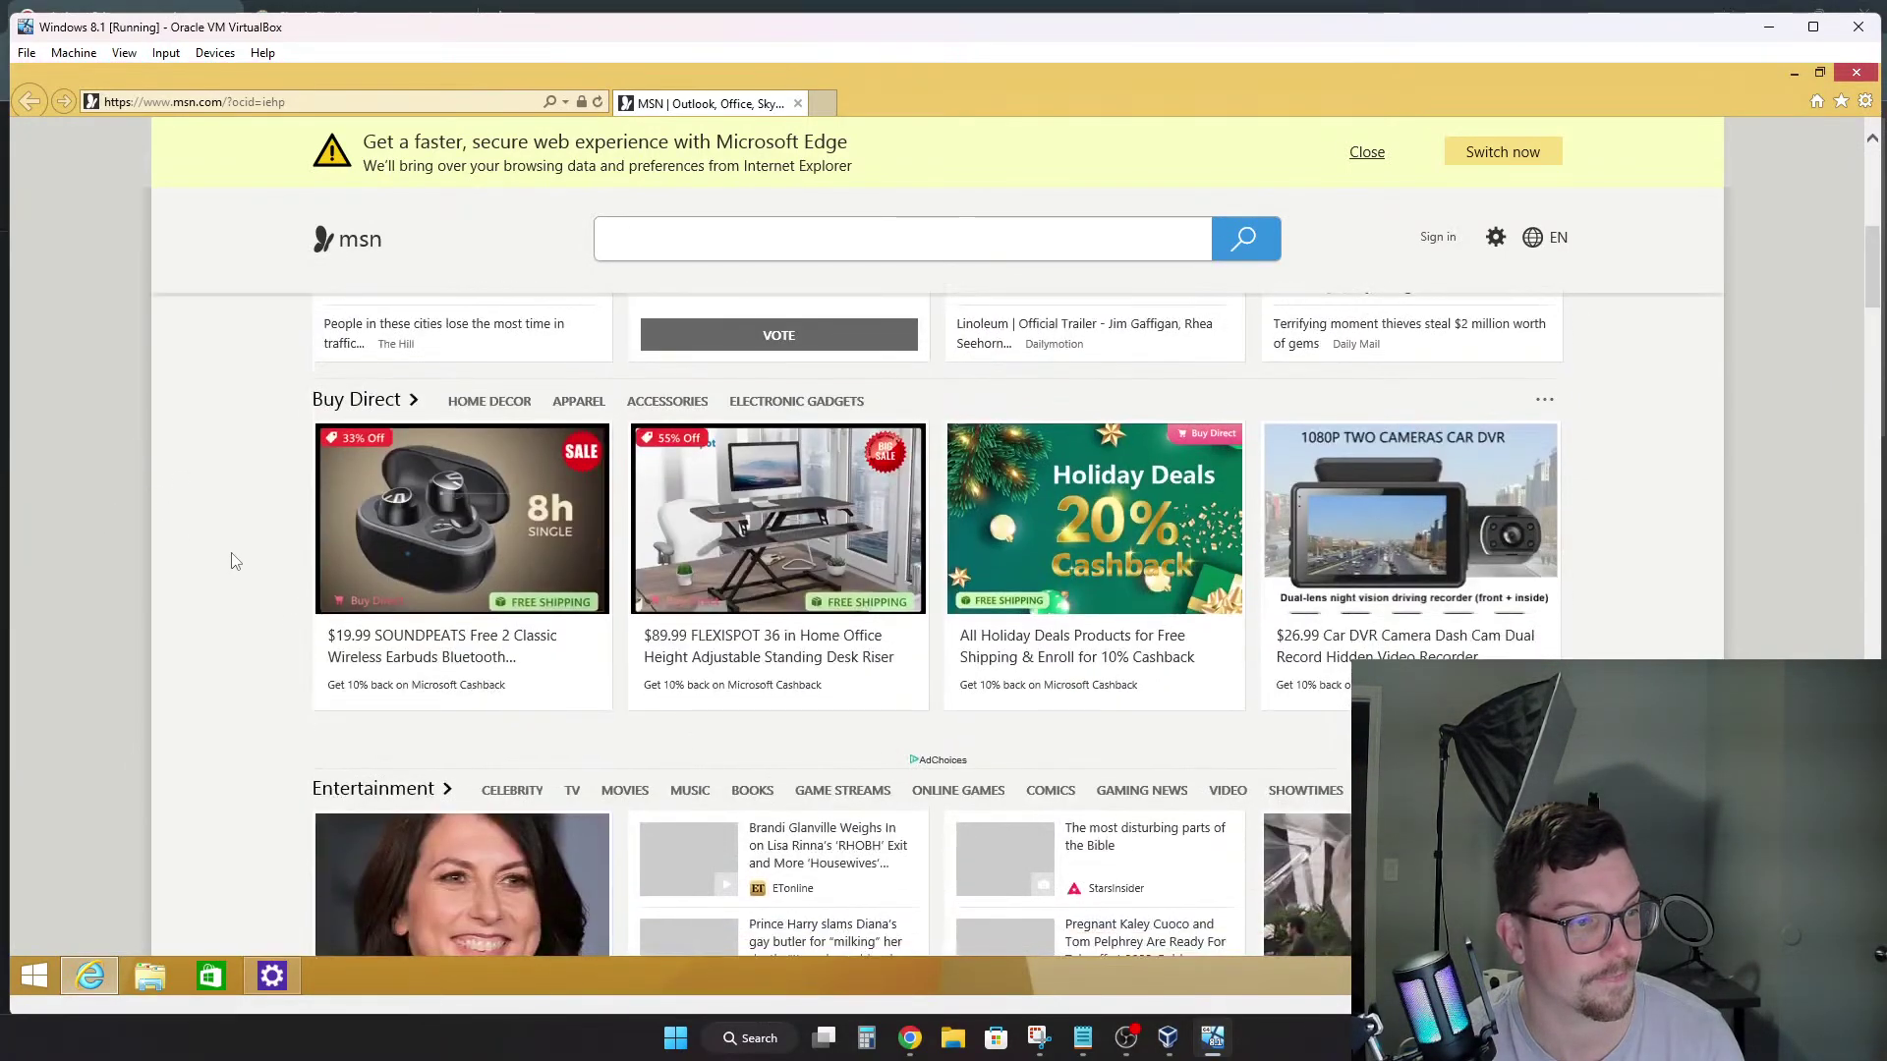
{"action": "scroll", "coordinate": [236, 552], "scroll_direction": "down", "scroll_amount": 20}
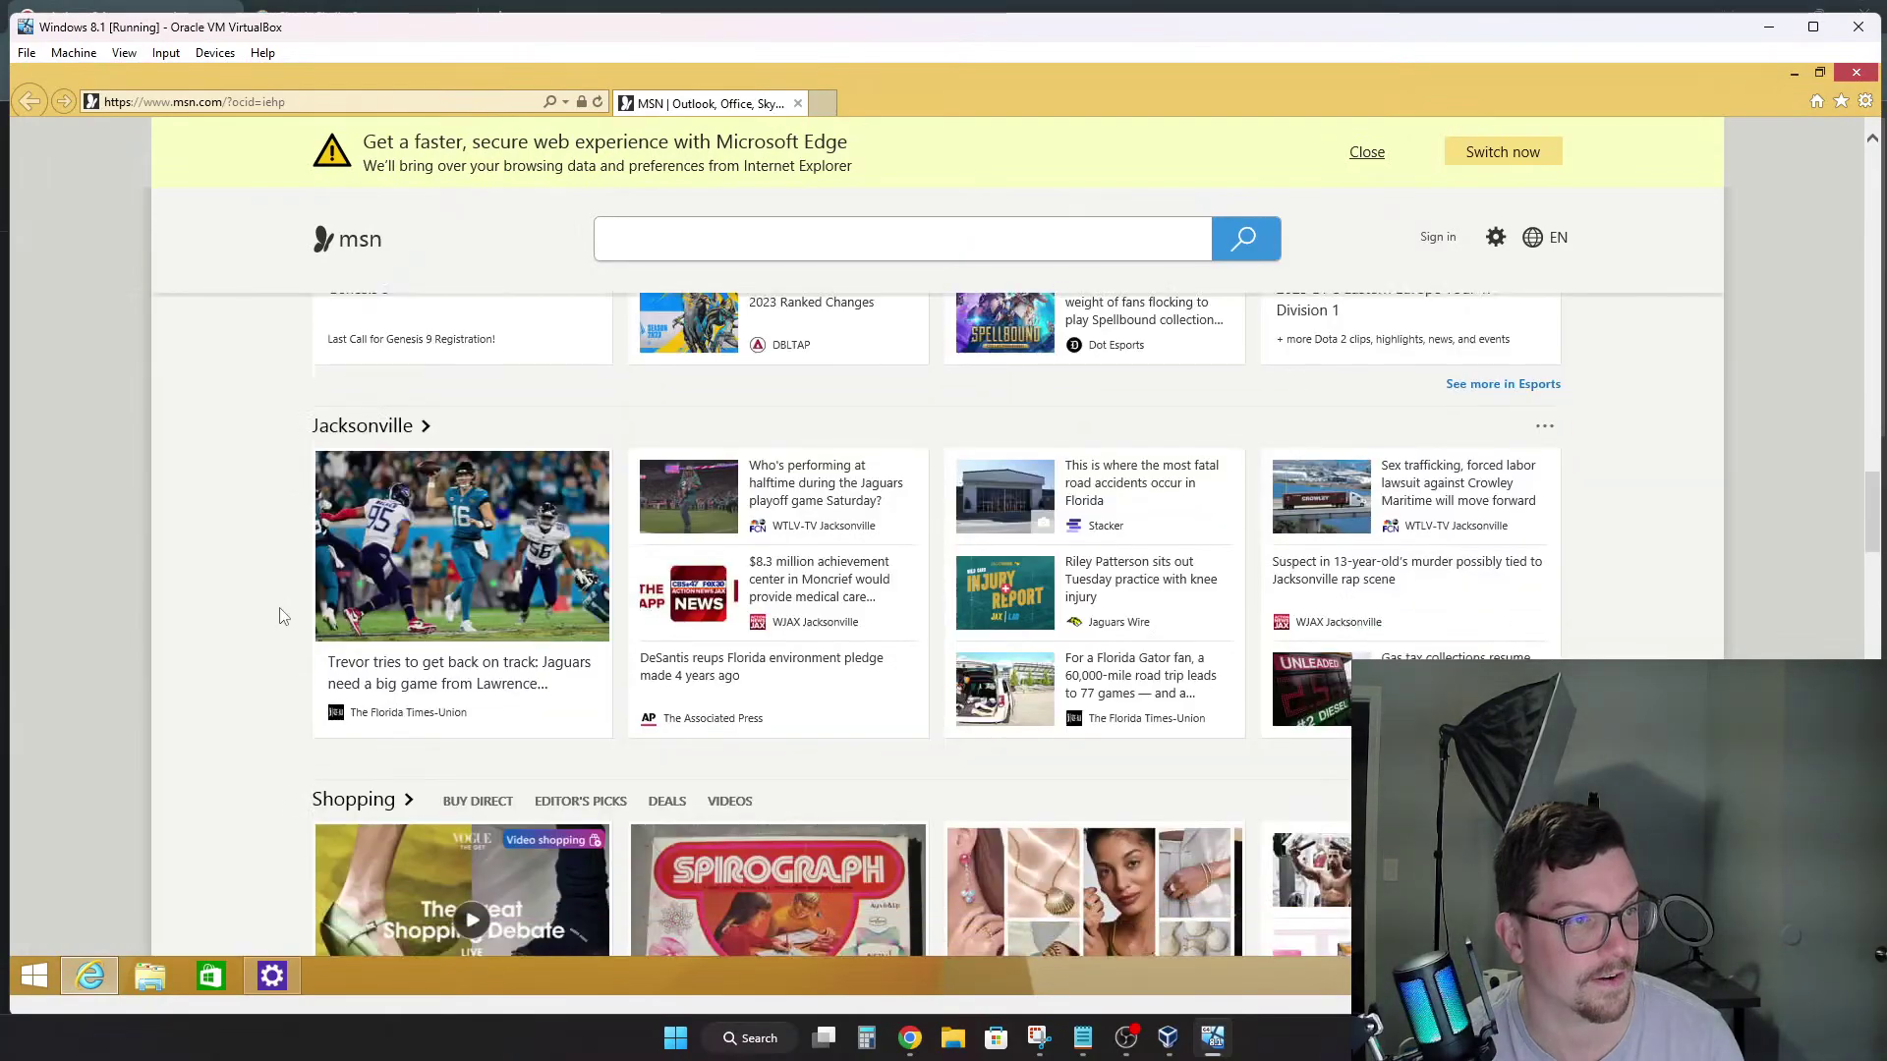
{"action": "scroll", "coordinate": [279, 615], "scroll_direction": "up", "scroll_amount": 20}
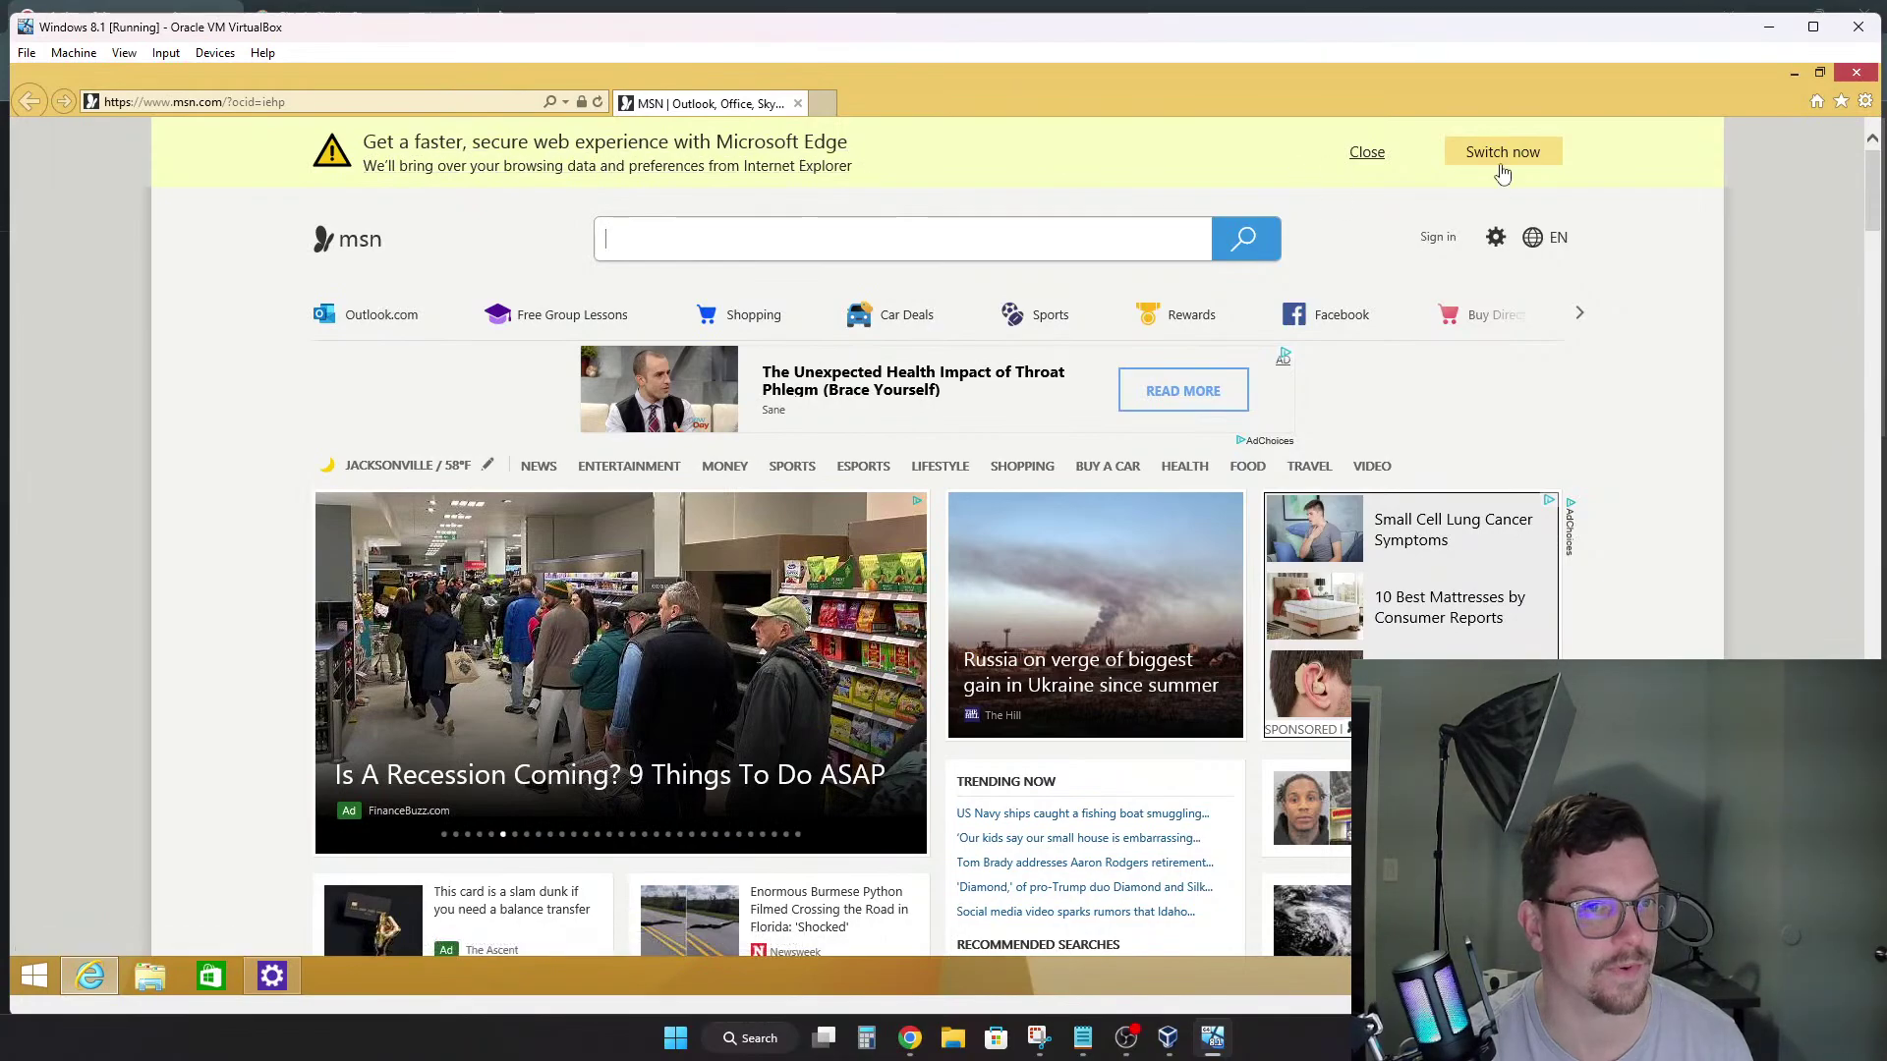
{"action": "left_click", "coordinate": [1501, 154]}
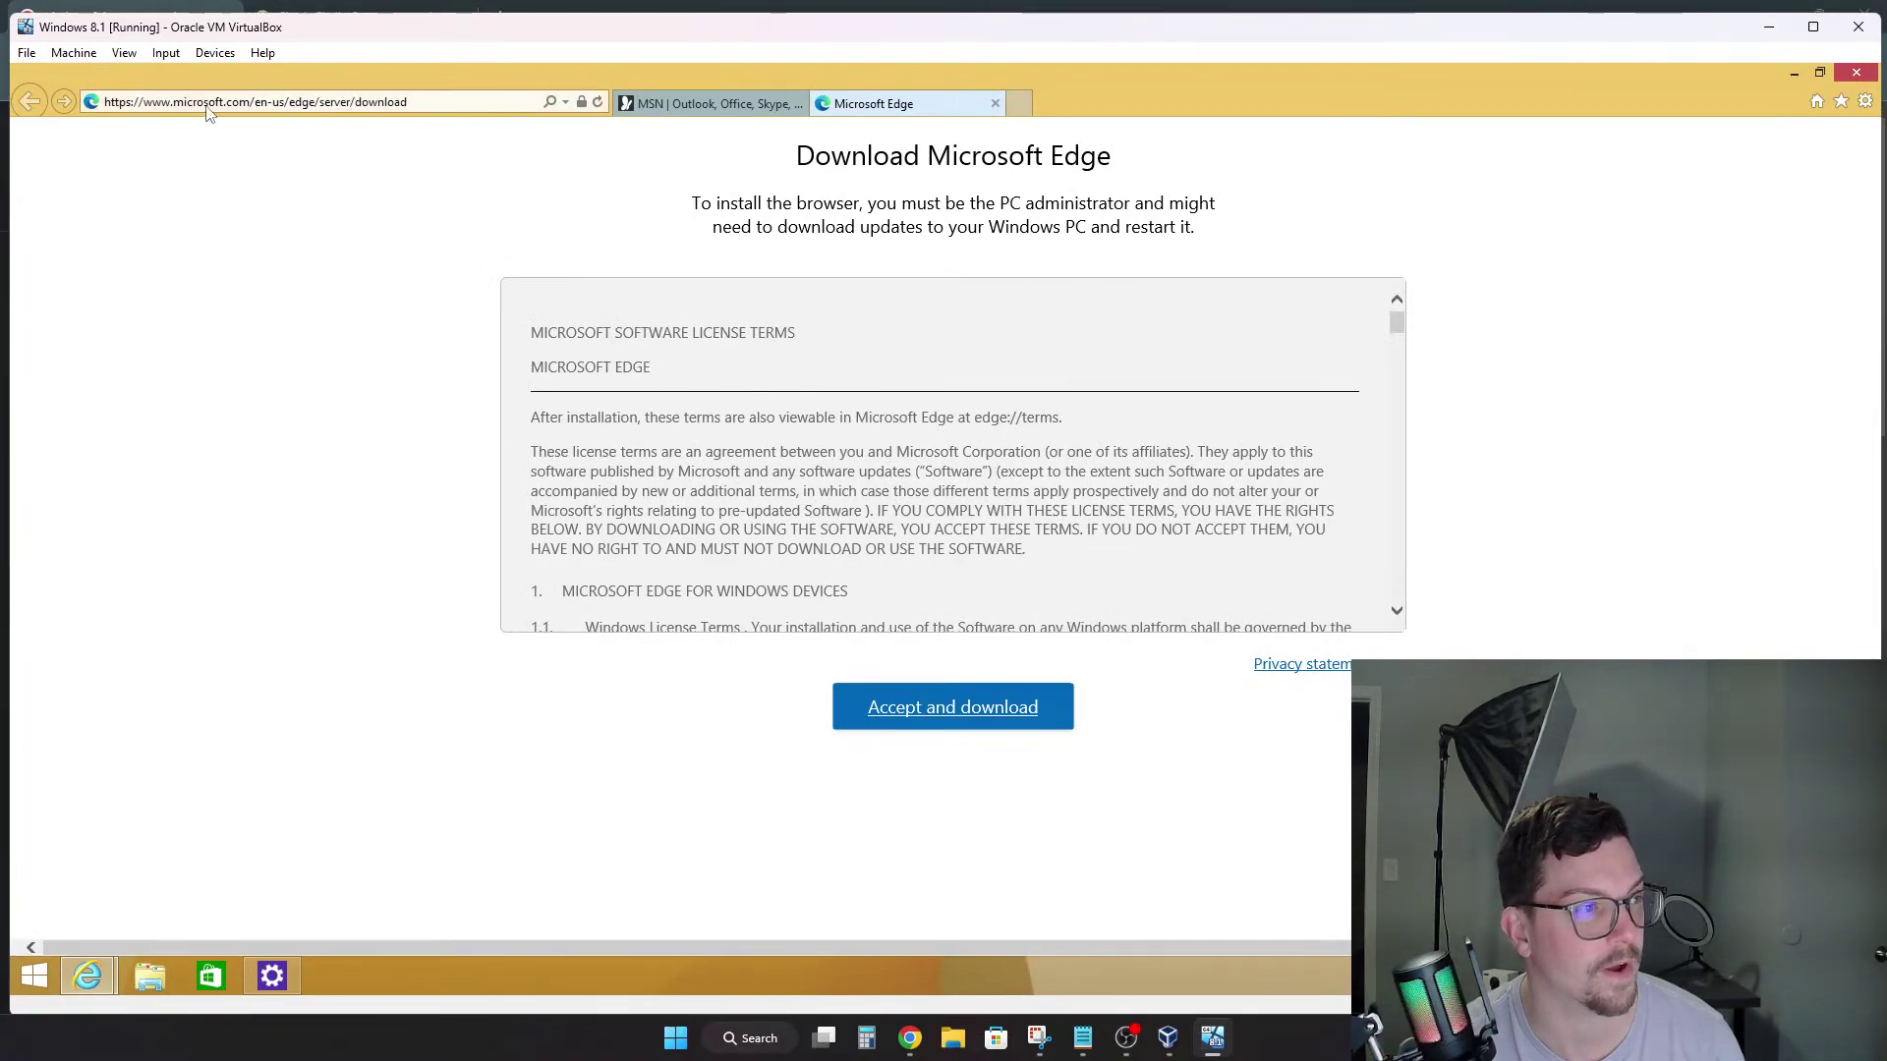
Scroll the Edge license terms, then switch Internet Explorer back to the MSN tab.
{"action": "left_click_drag", "start_coordinate": [1397, 320], "coordinate": [1429, 288]}
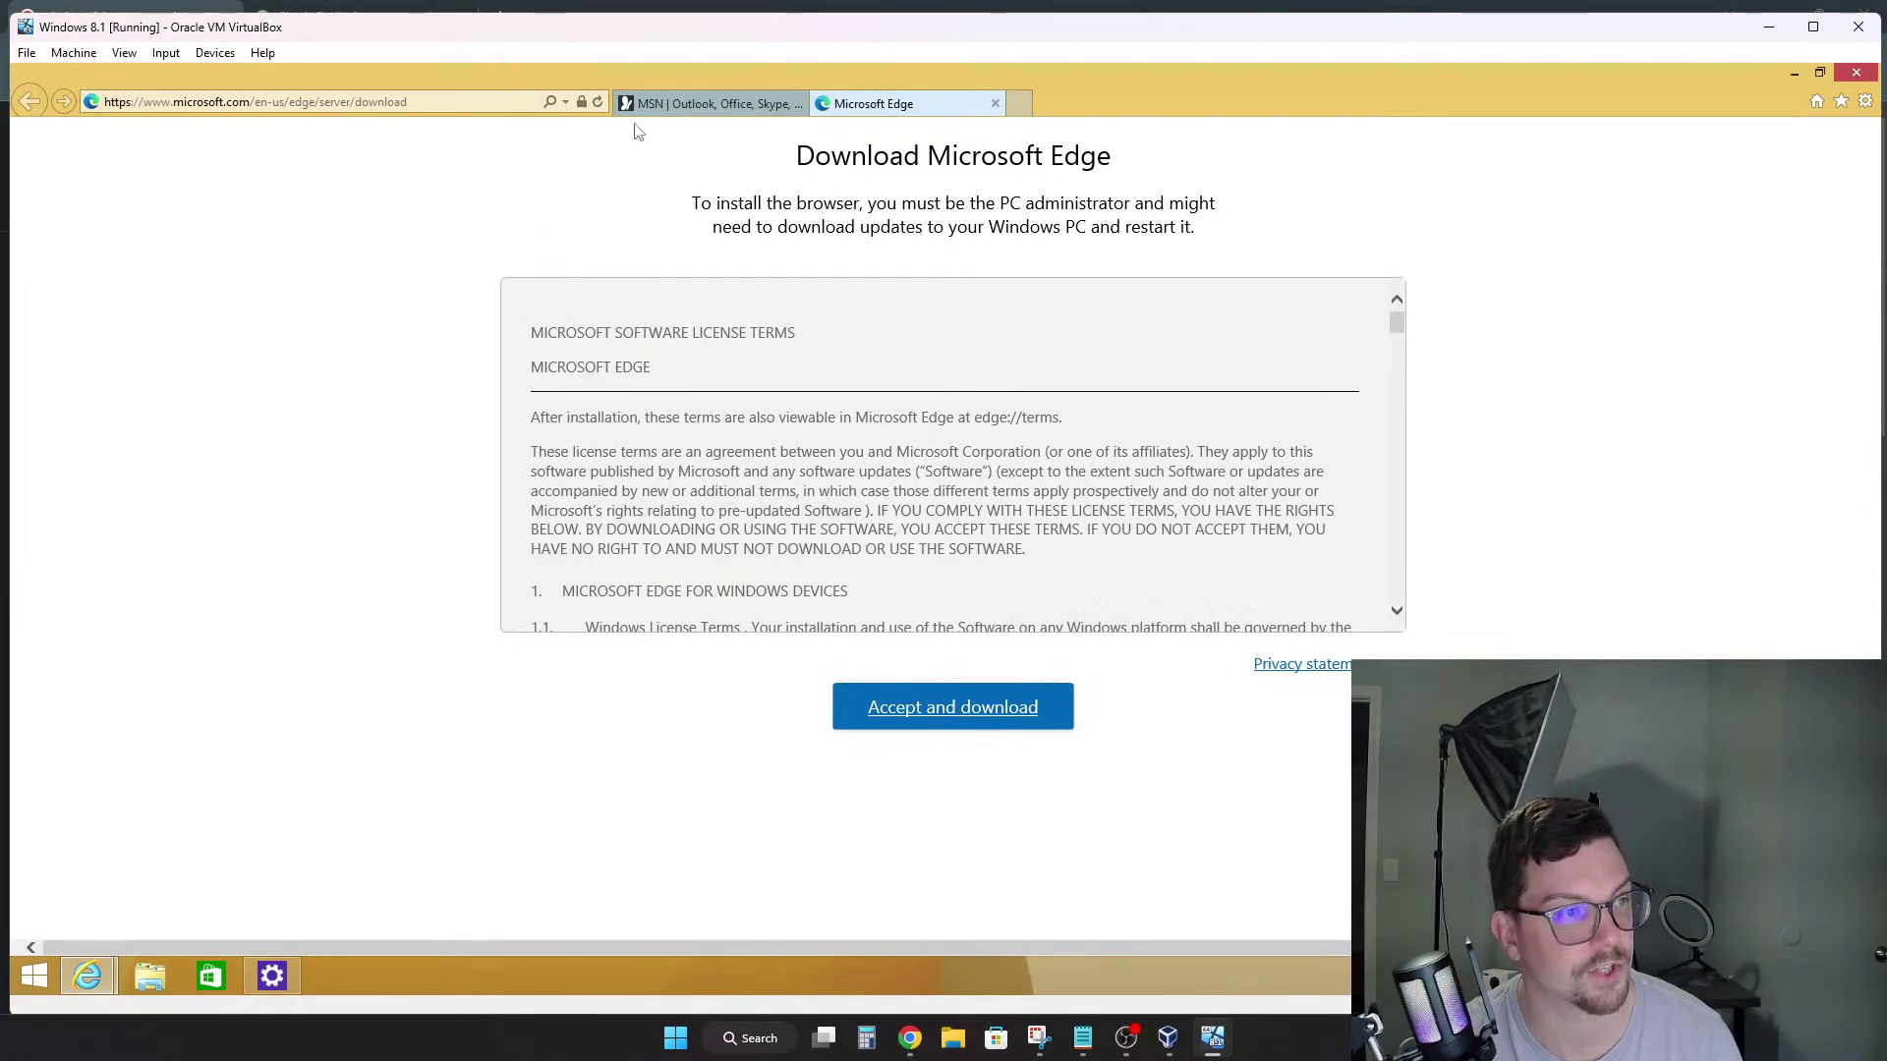
{"action": "left_click", "coordinate": [657, 104]}
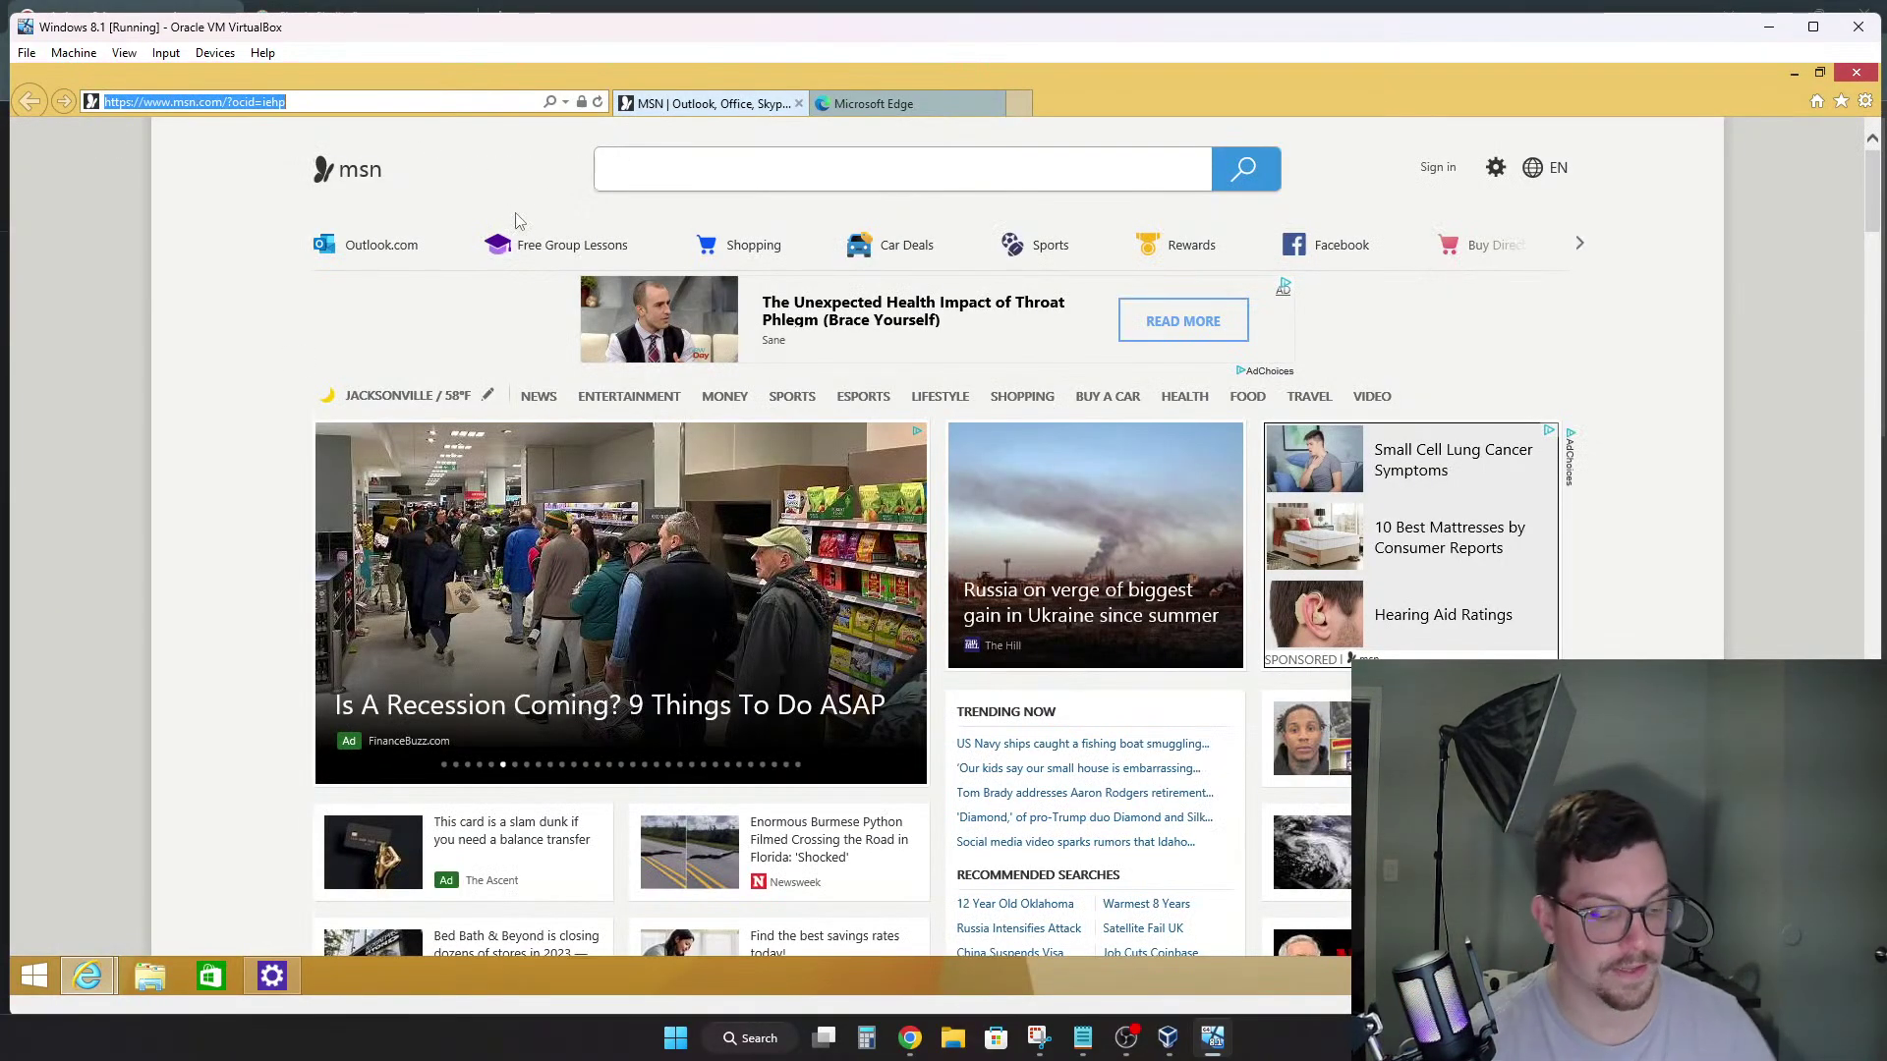
Load youtube.com, reaching its 'Please update your browser' page, and select the page address.
{"action": "type", "text": "youtu"}
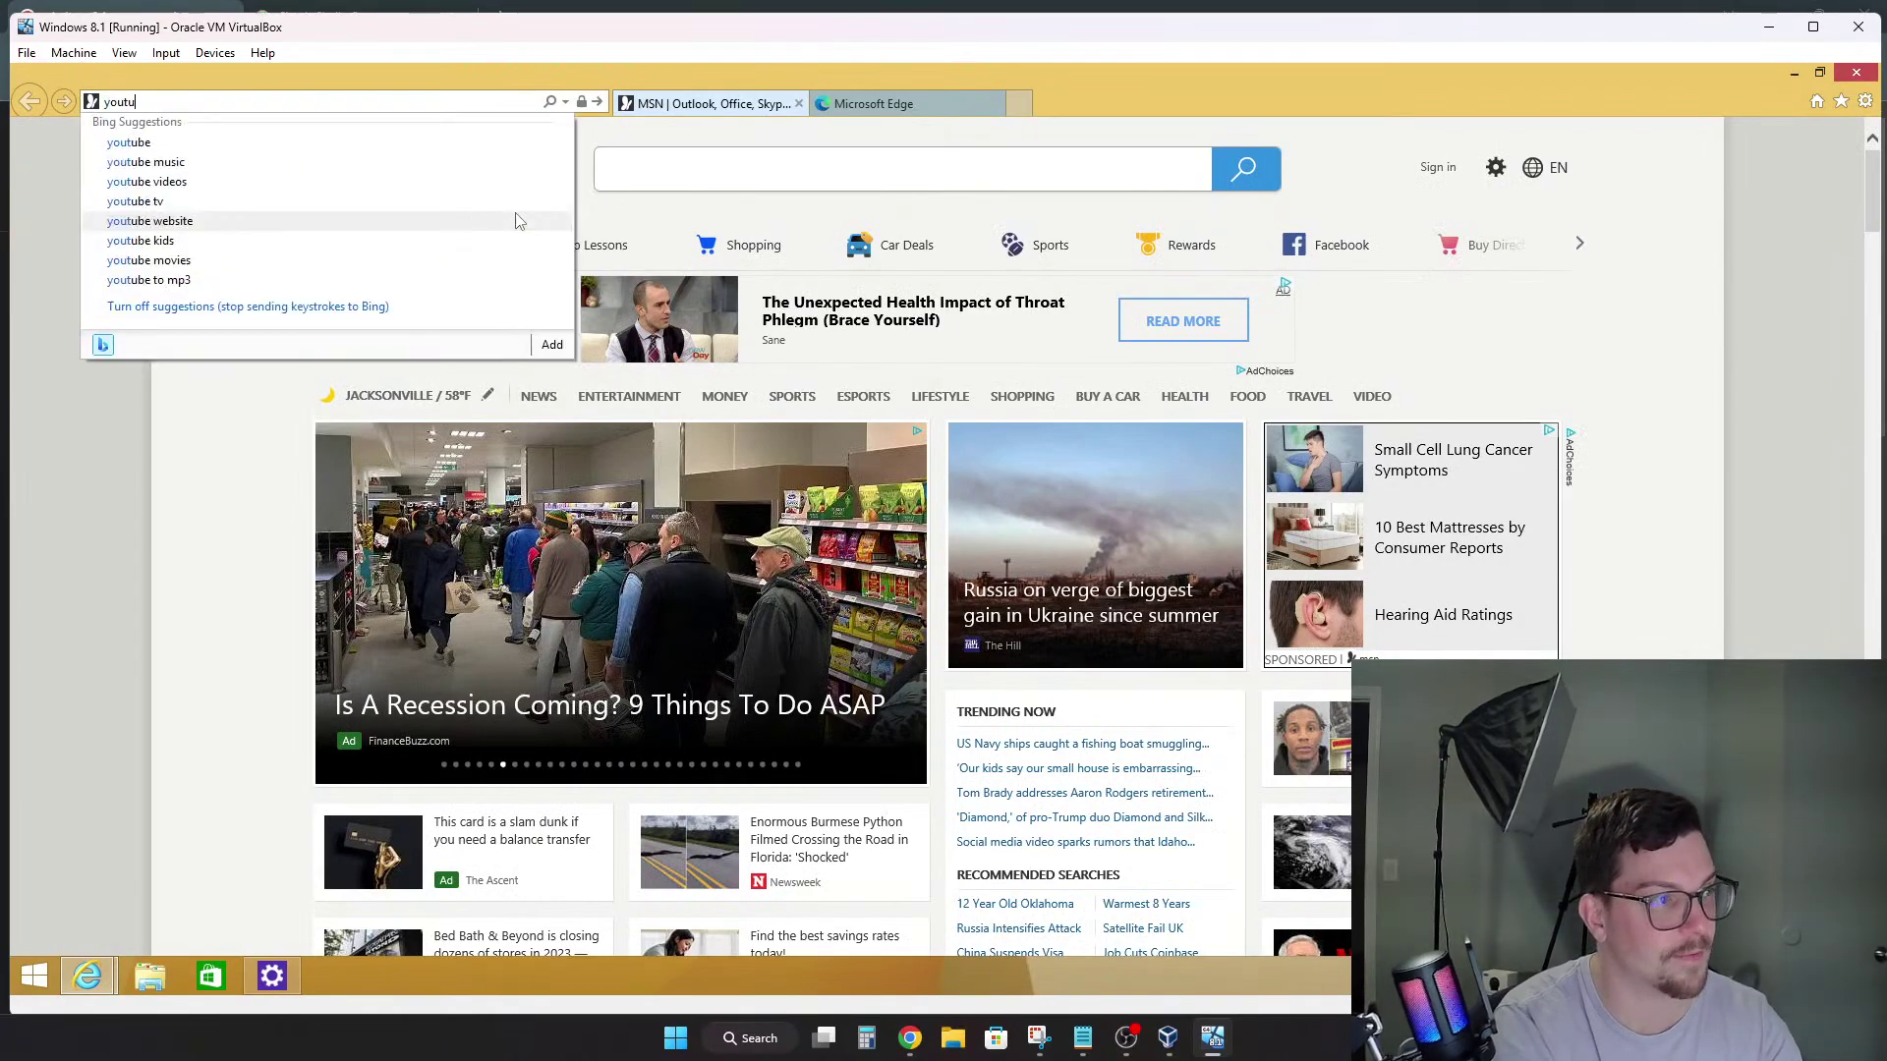
{"action": "type", "text": "be.com"}
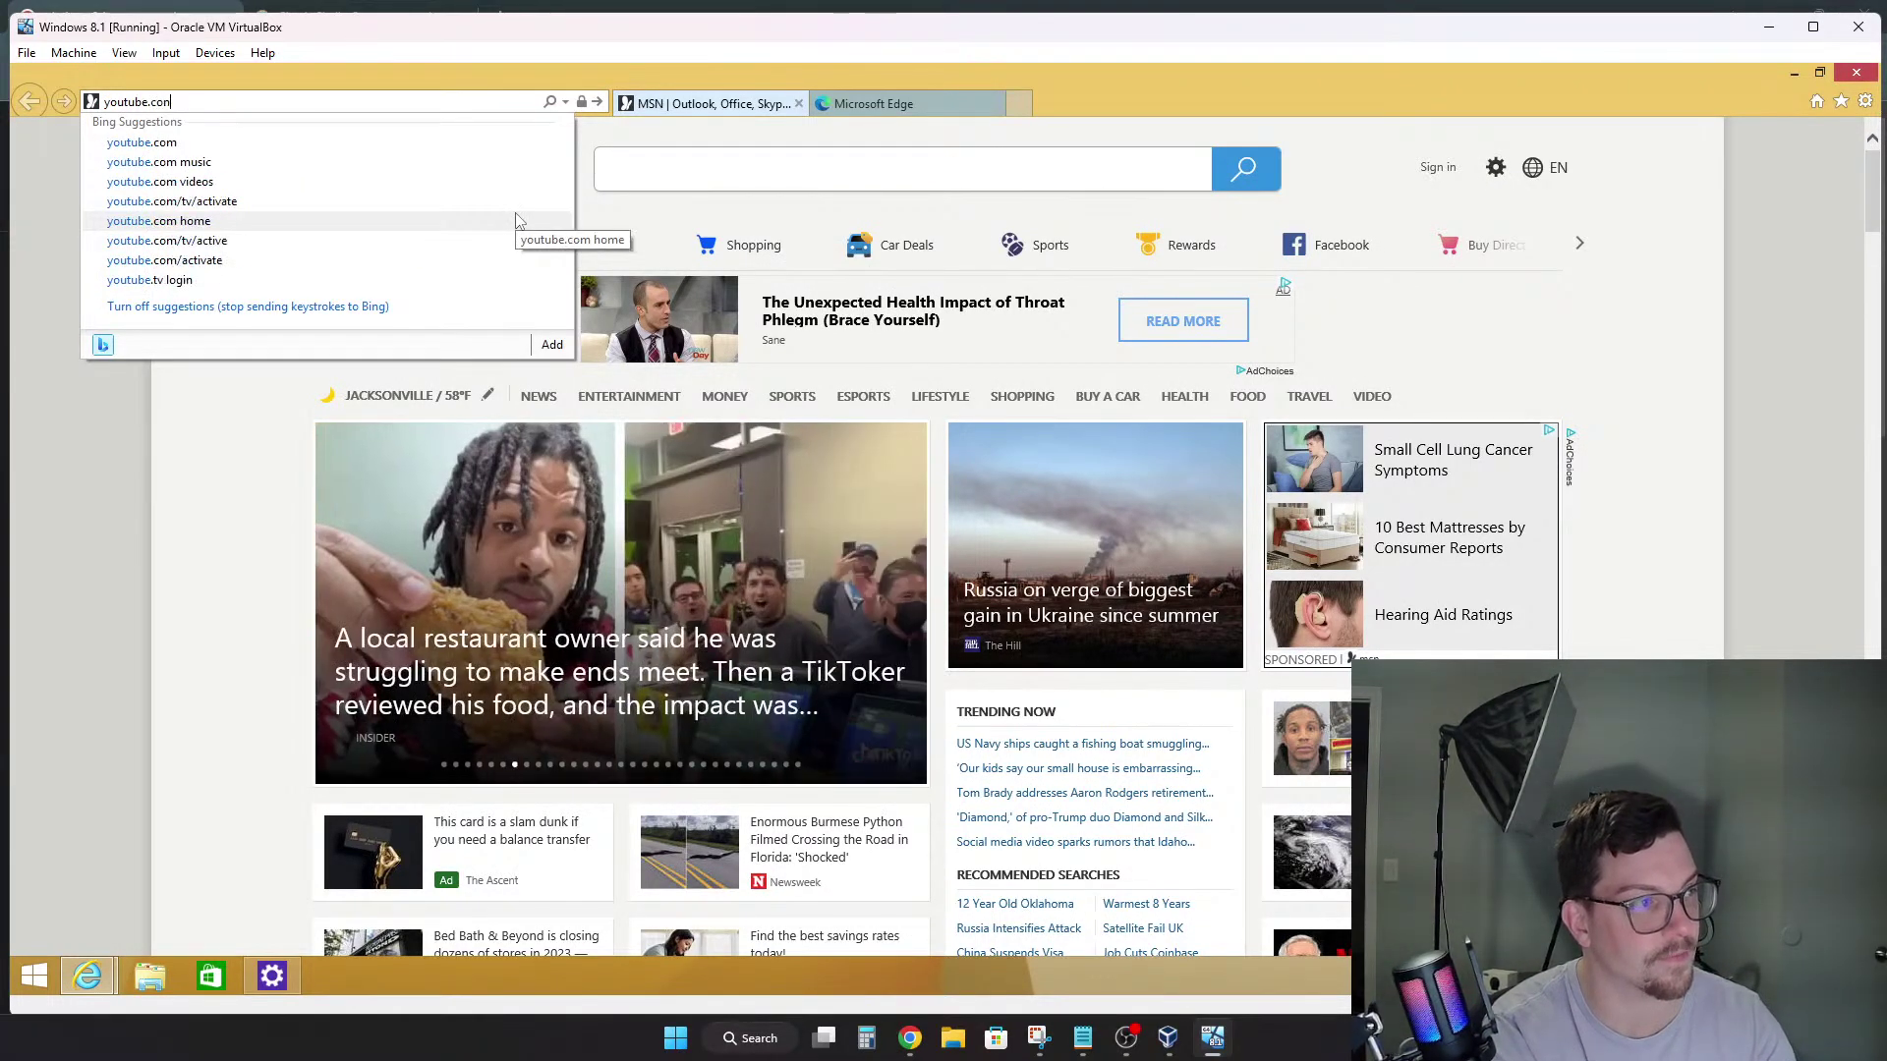
{"action": "key", "text": "Return"}
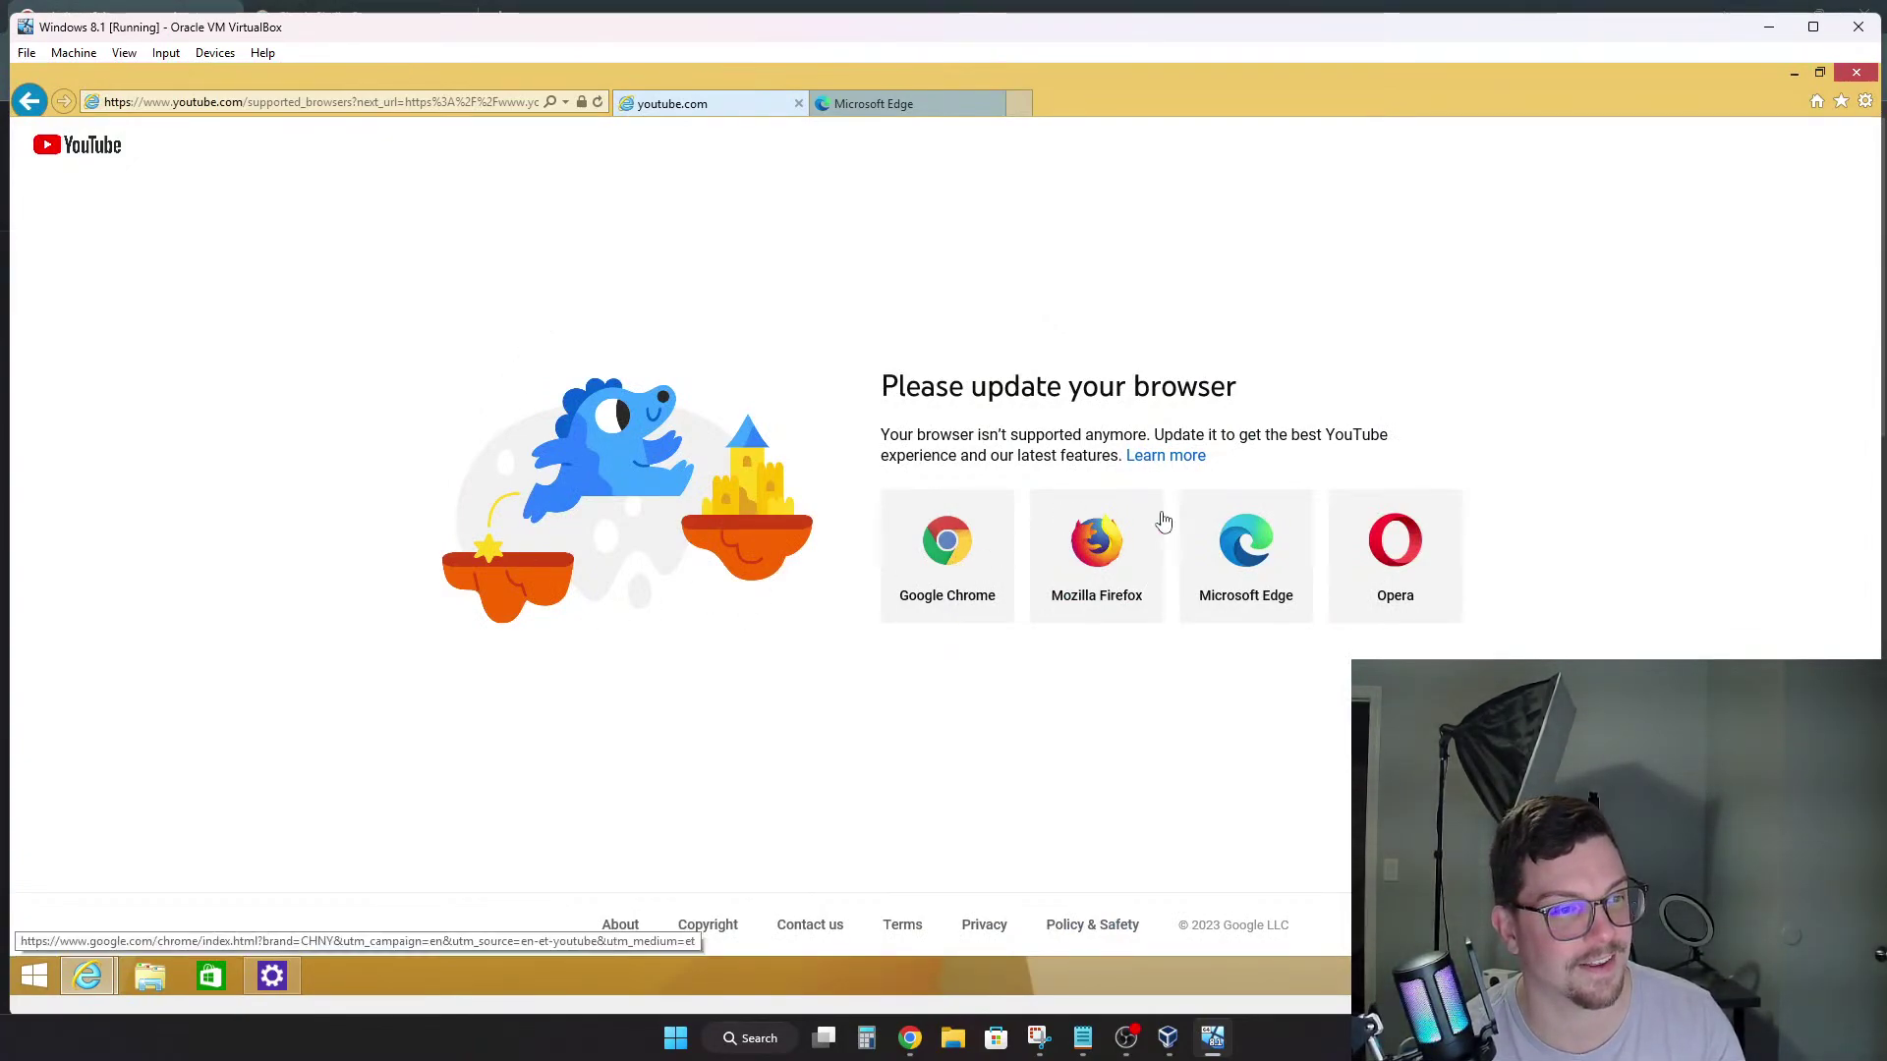
{"action": "left_click", "coordinate": [295, 101]}
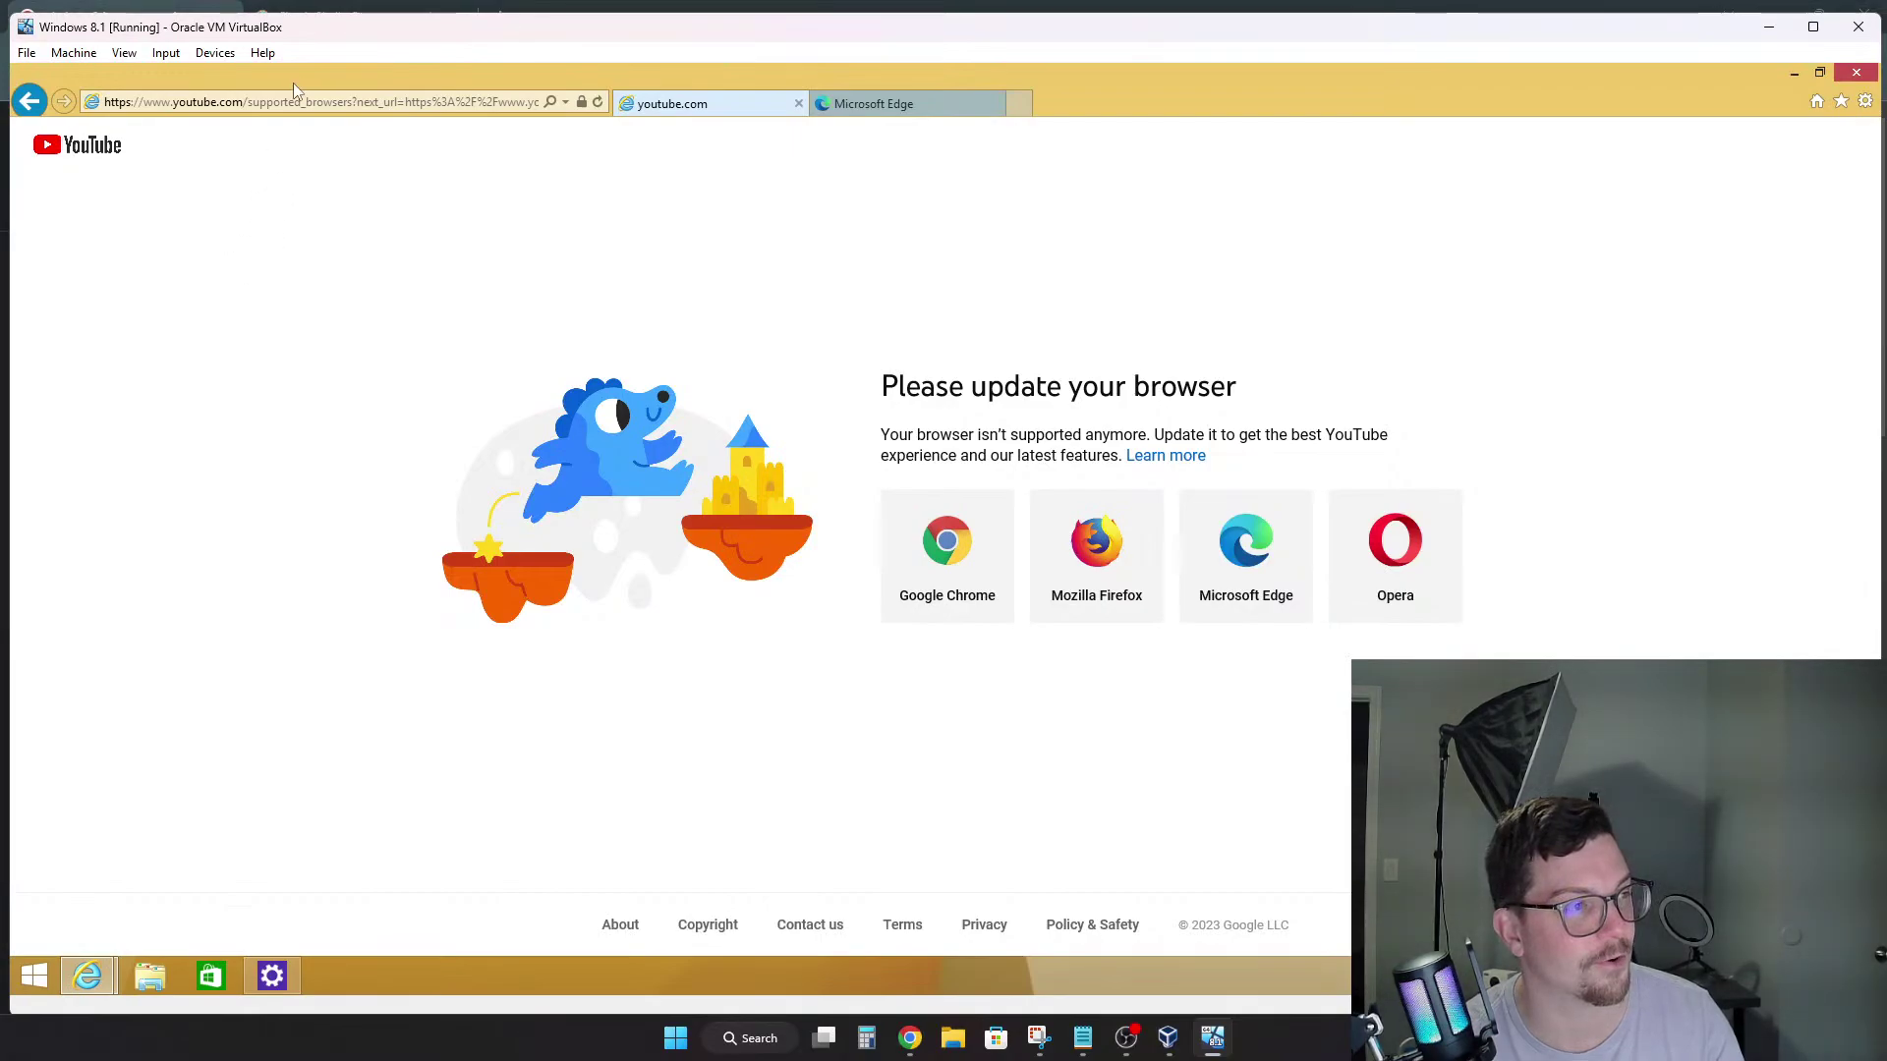
{"action": "left_click", "coordinate": [295, 101]}
{"action": "left_click", "coordinate": [352, 102]}
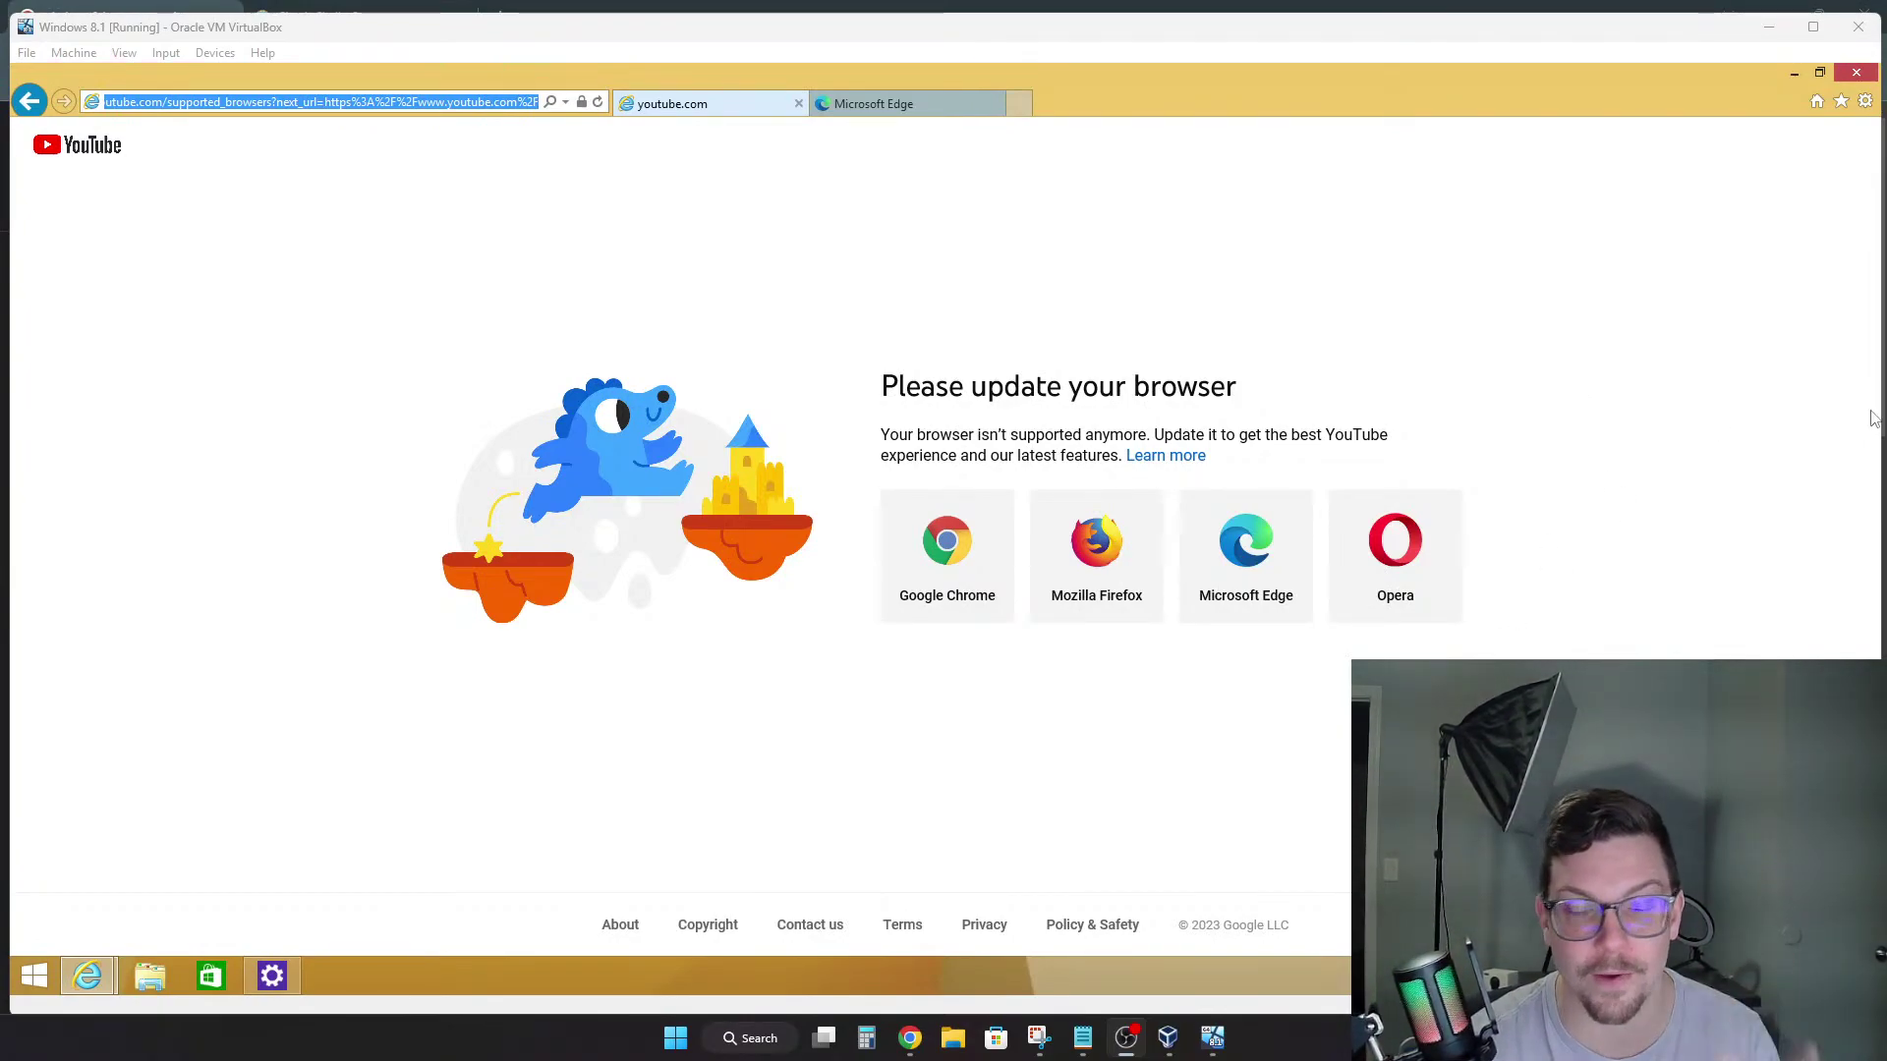
Open the Google Chrome download page from YouTube's browser list, then bring the host's Chrome window forward.
{"action": "left_click", "coordinate": [944, 555]}
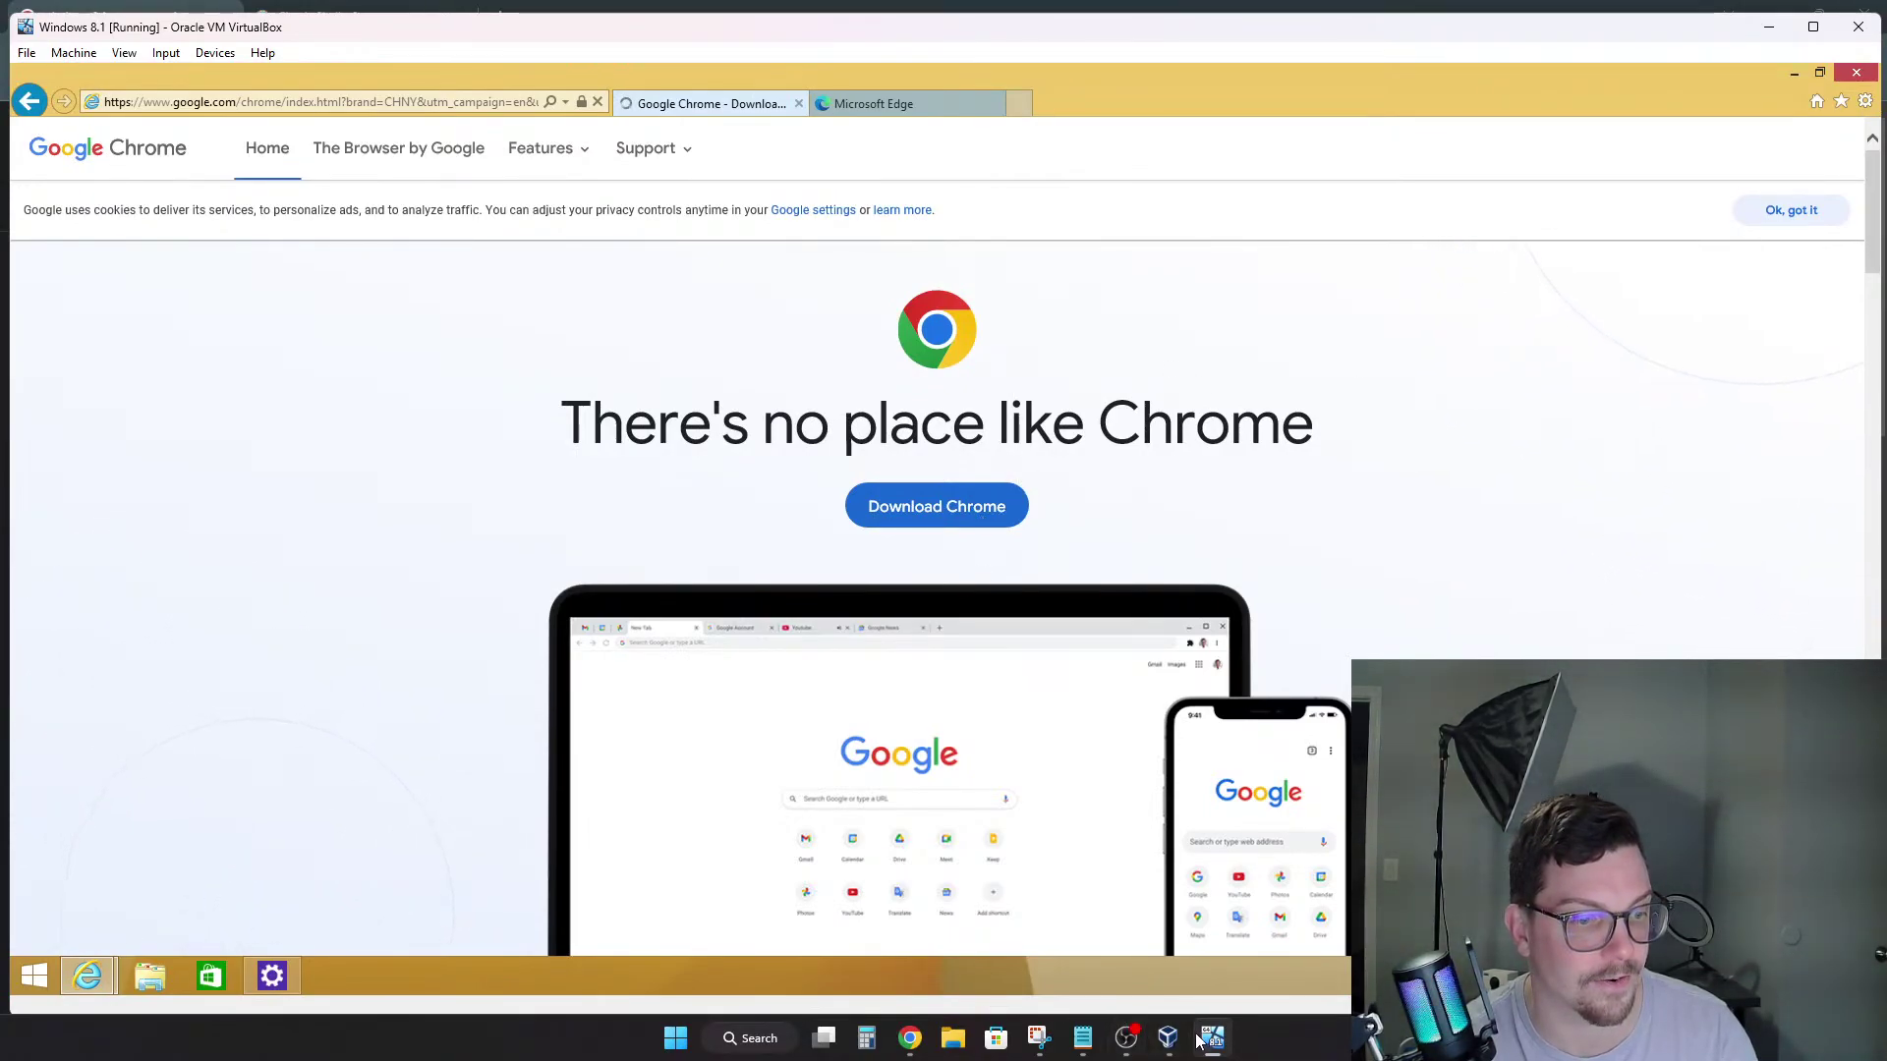
{"action": "mouse_move", "coordinate": [1213, 1037]}
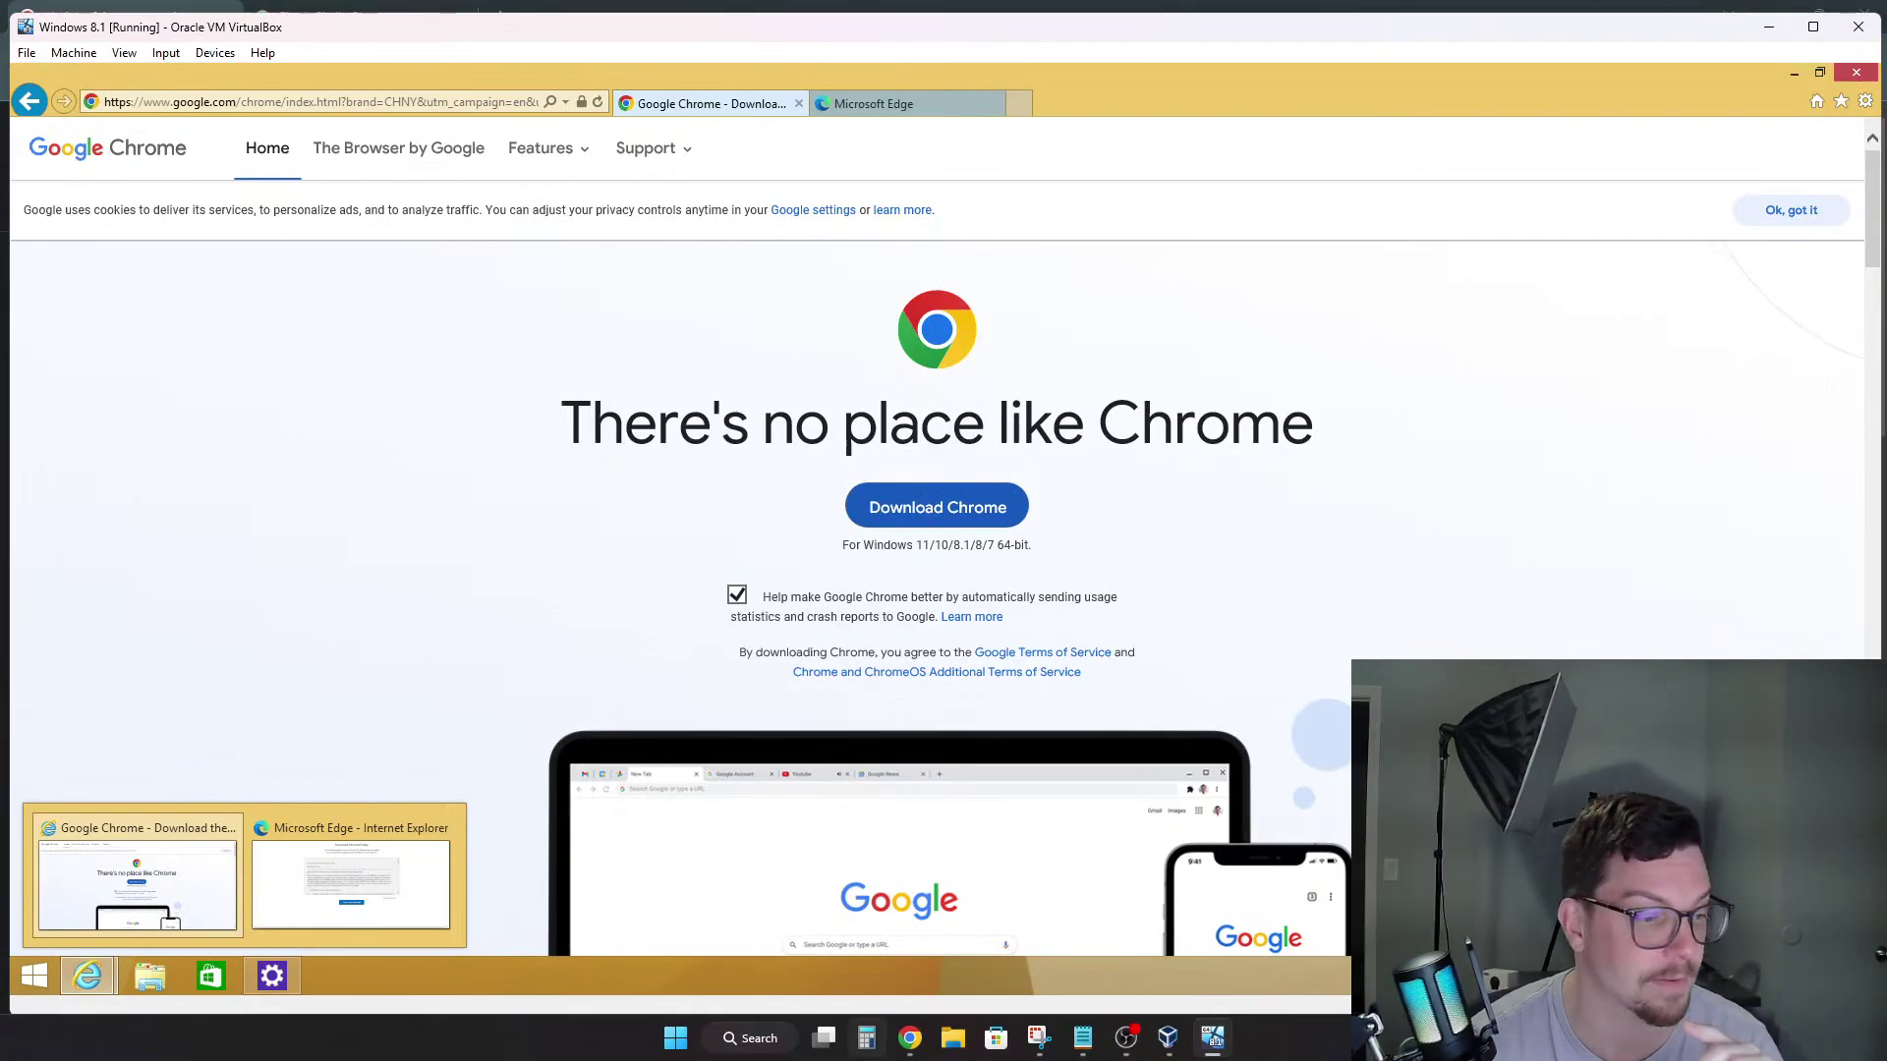
Check the host Chrome's version (108.0.5359.125) on About Google Chrome, then minimize Chrome.
{"action": "mouse_move", "coordinate": [910, 1037]}
{"action": "left_click", "coordinate": [1234, 963]}
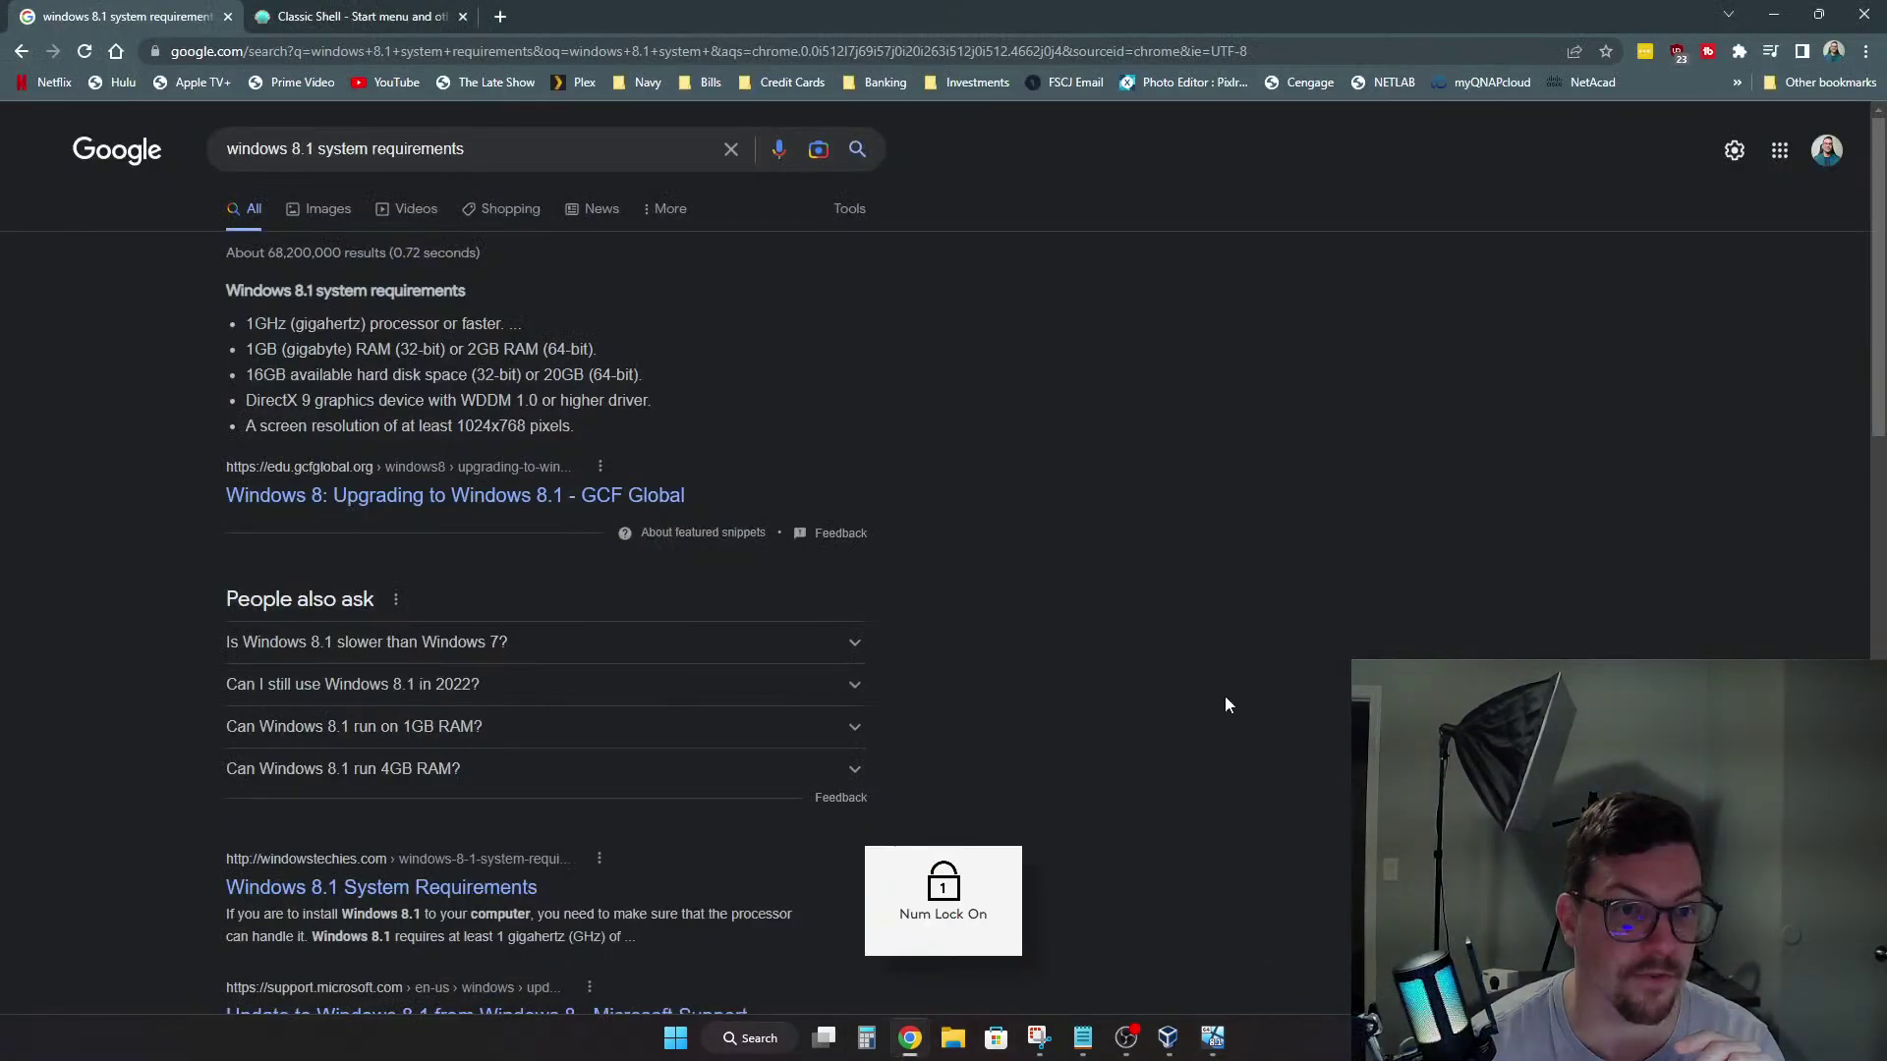
{"action": "left_click", "coordinate": [1865, 51]}
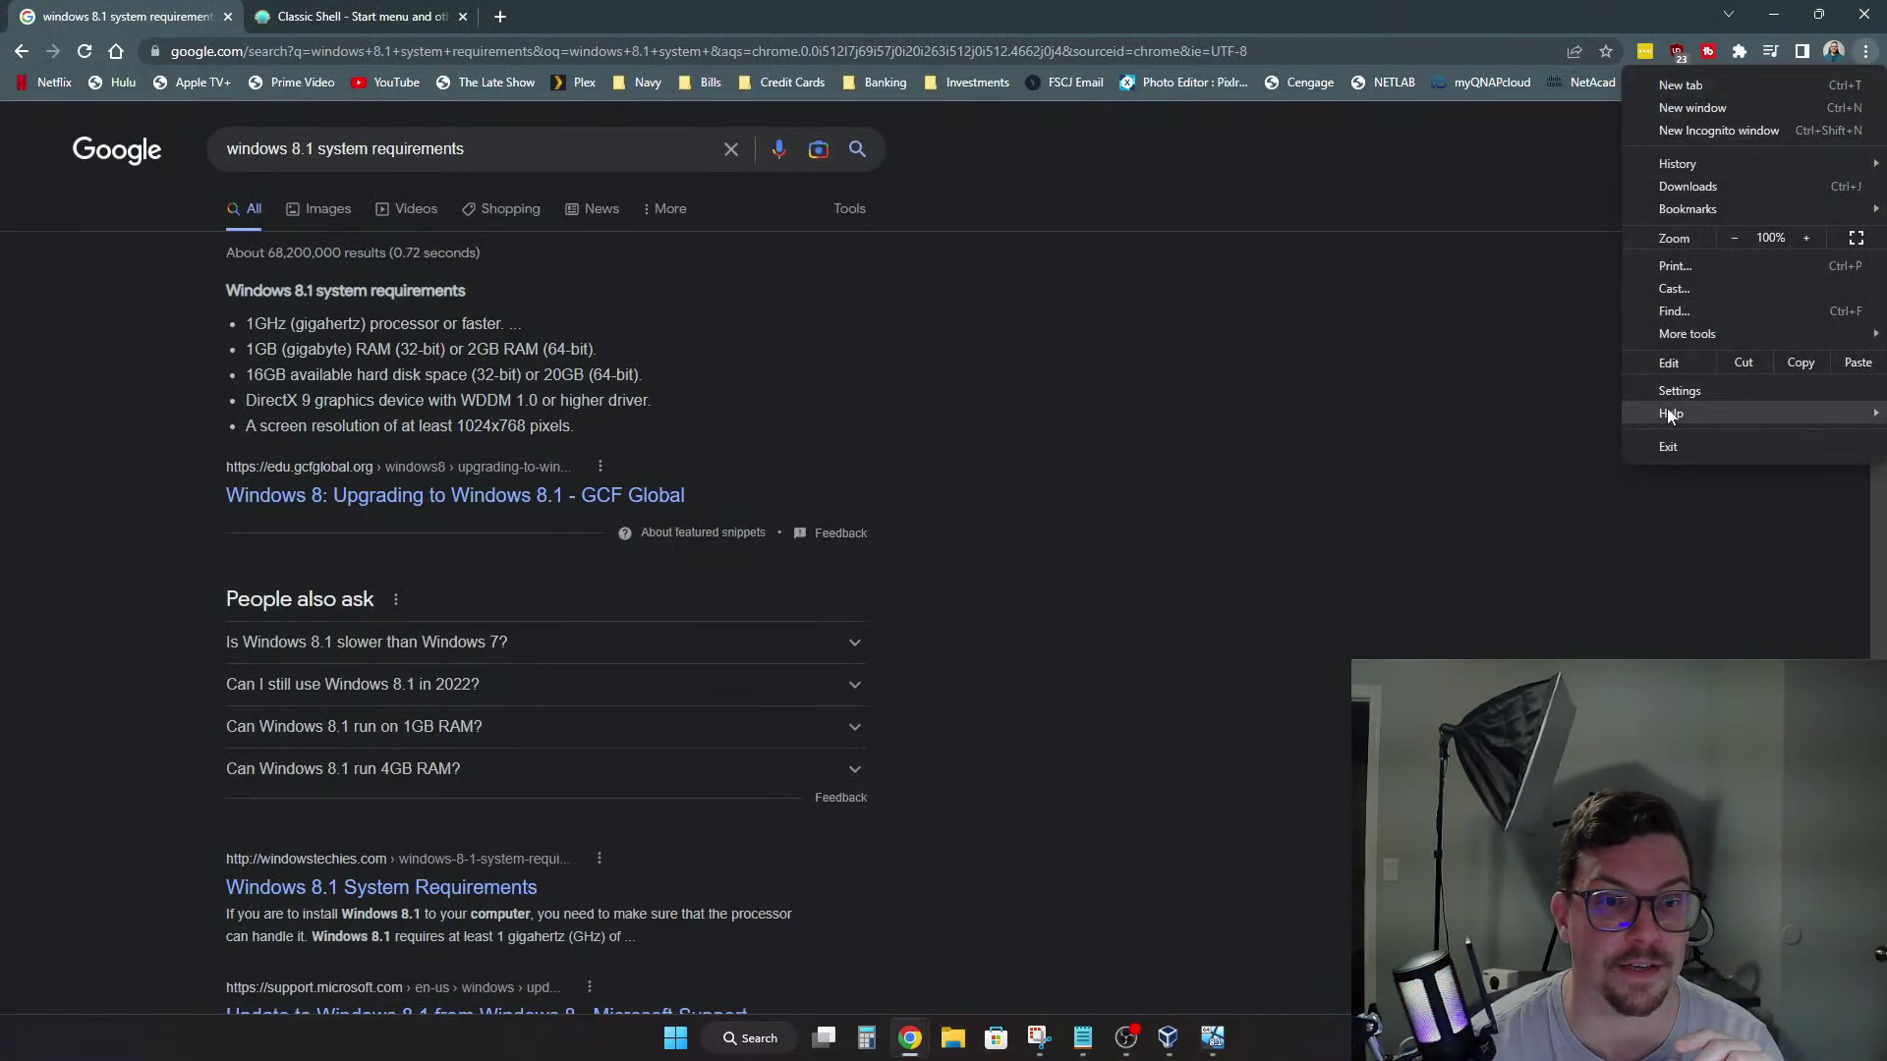
{"action": "mouse_move", "coordinate": [1670, 415]}
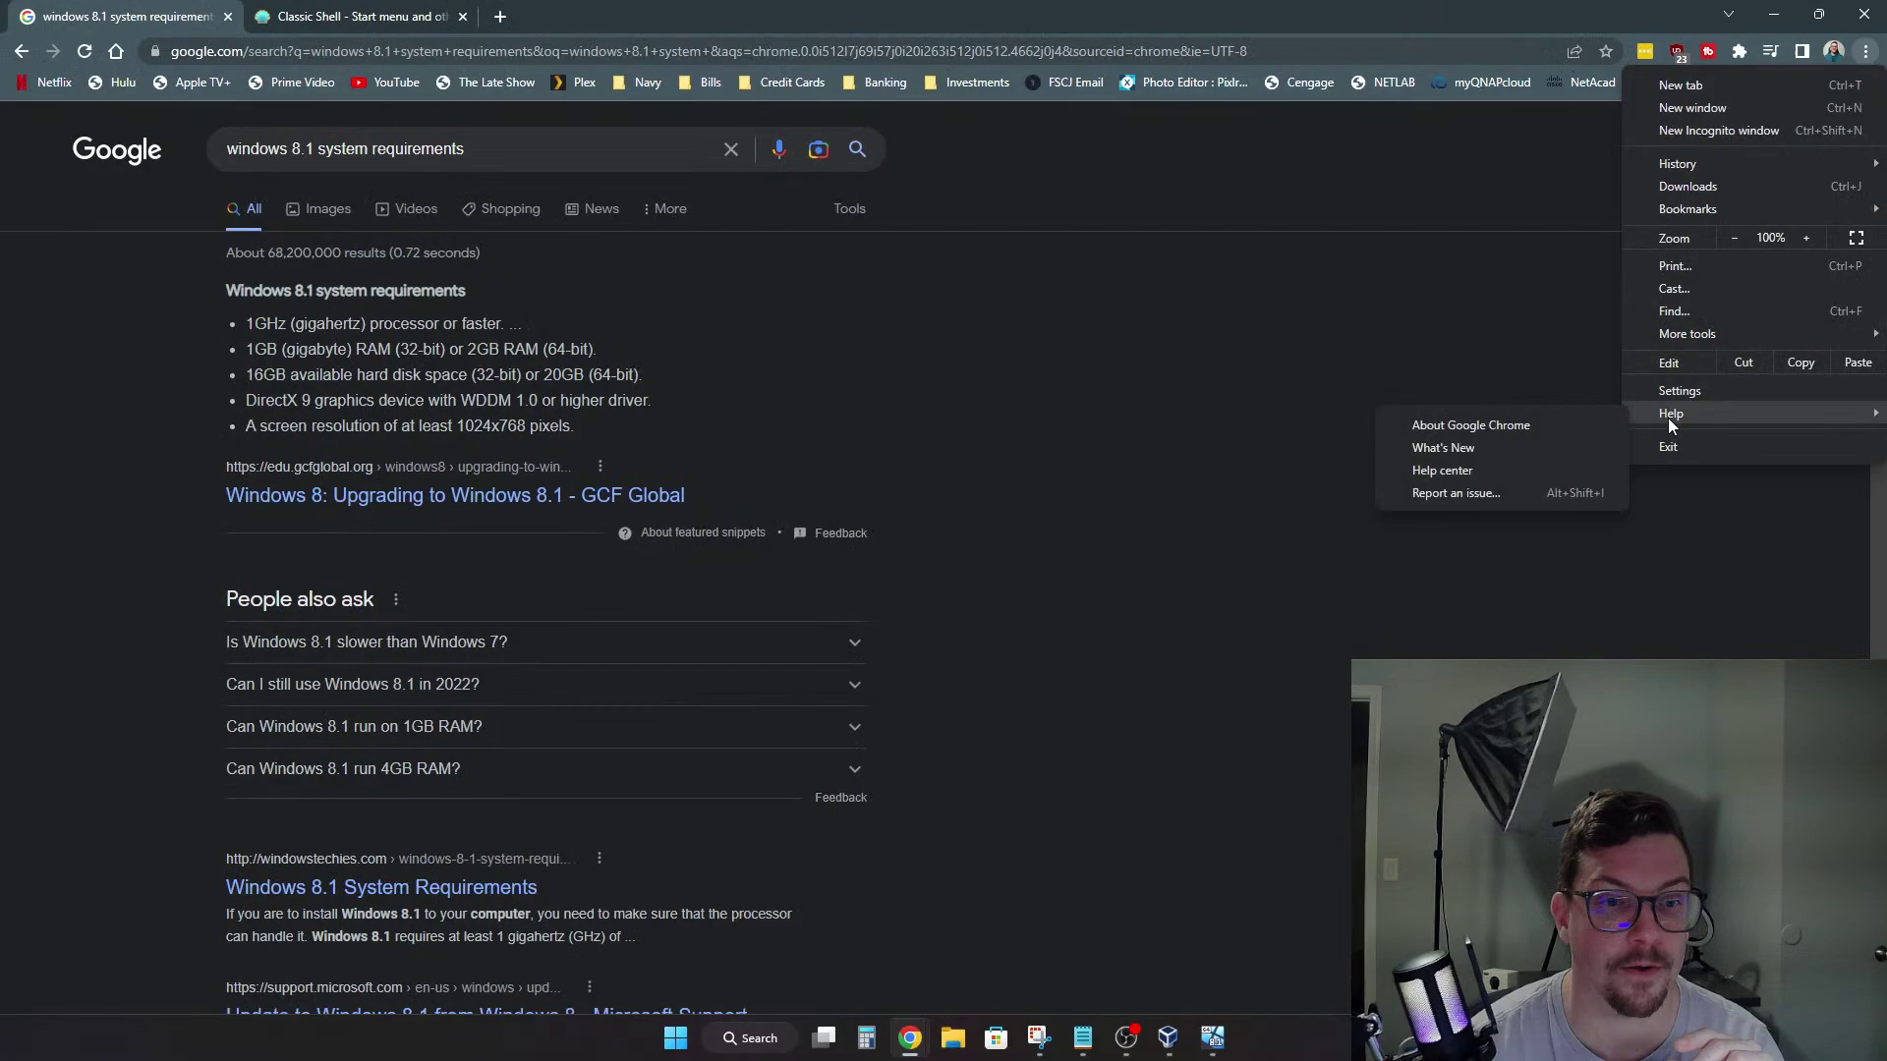
{"action": "left_click", "coordinate": [1453, 429]}
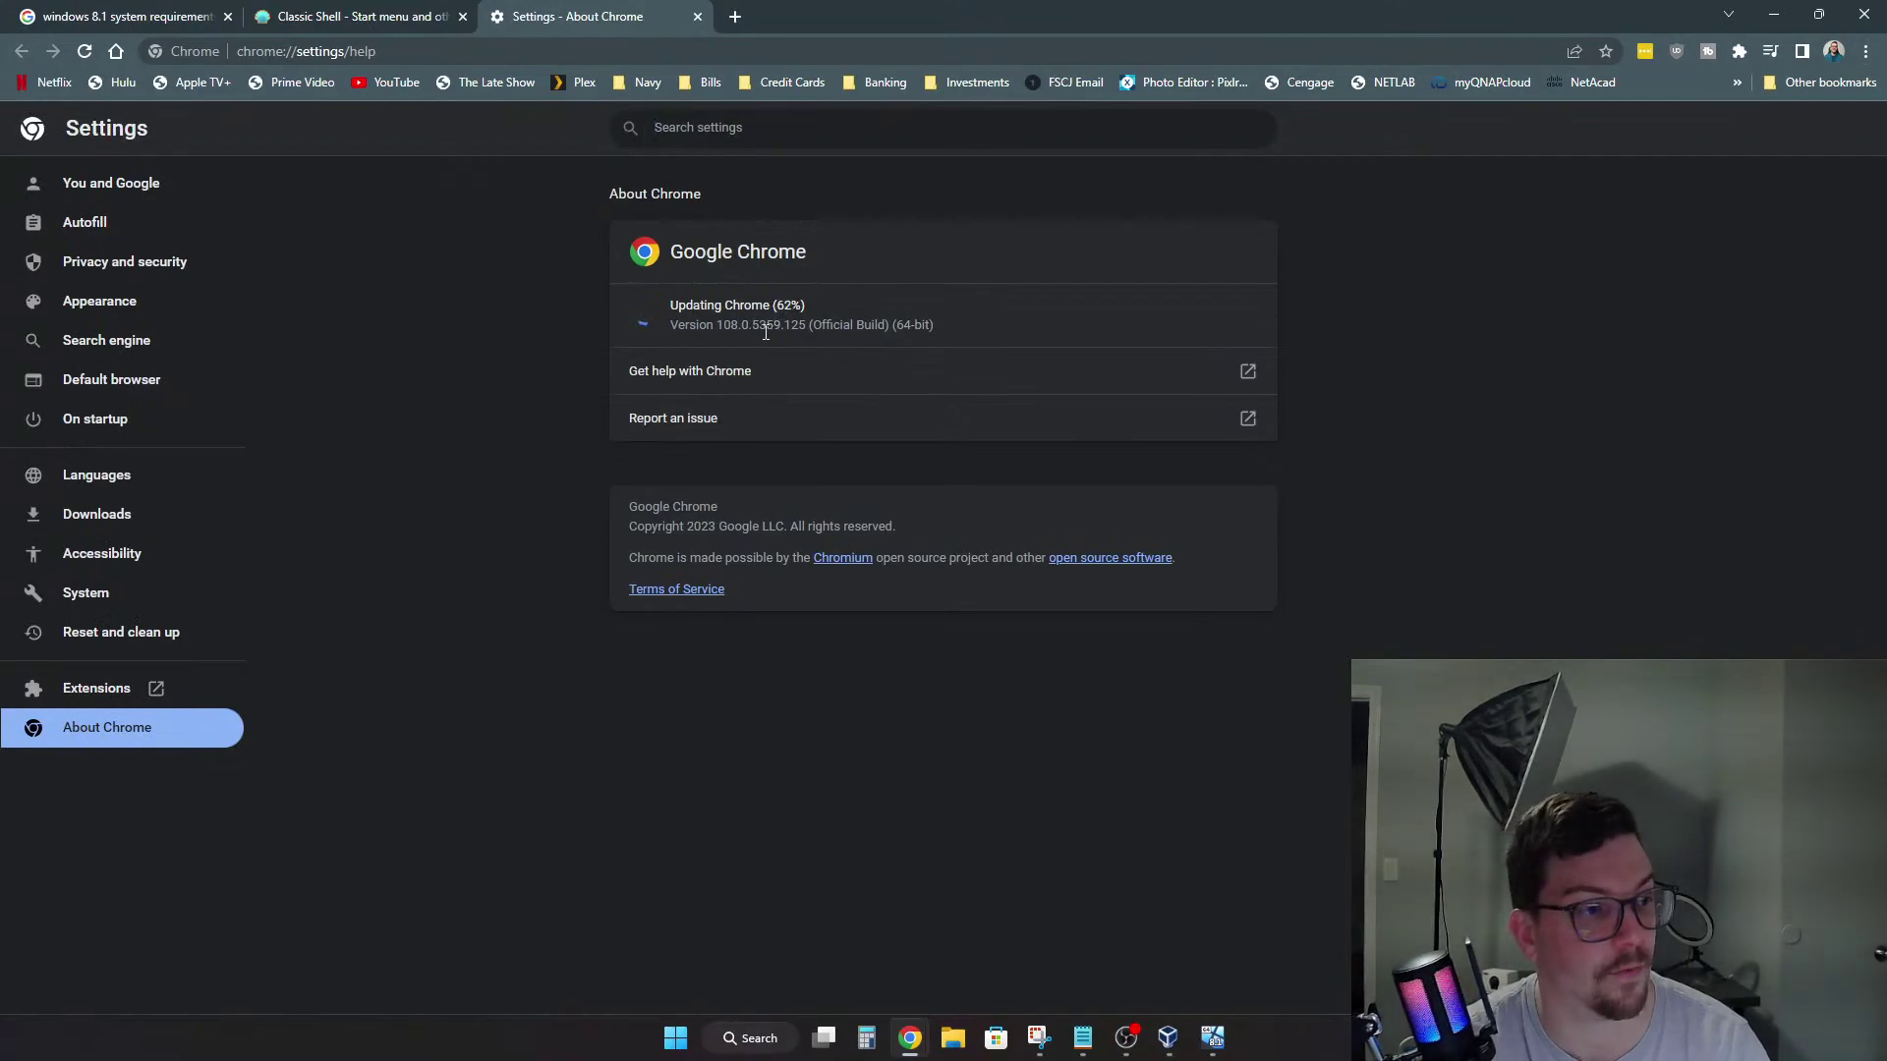
{"action": "left_click_drag", "start_coordinate": [760, 325], "coordinate": [716, 327]}
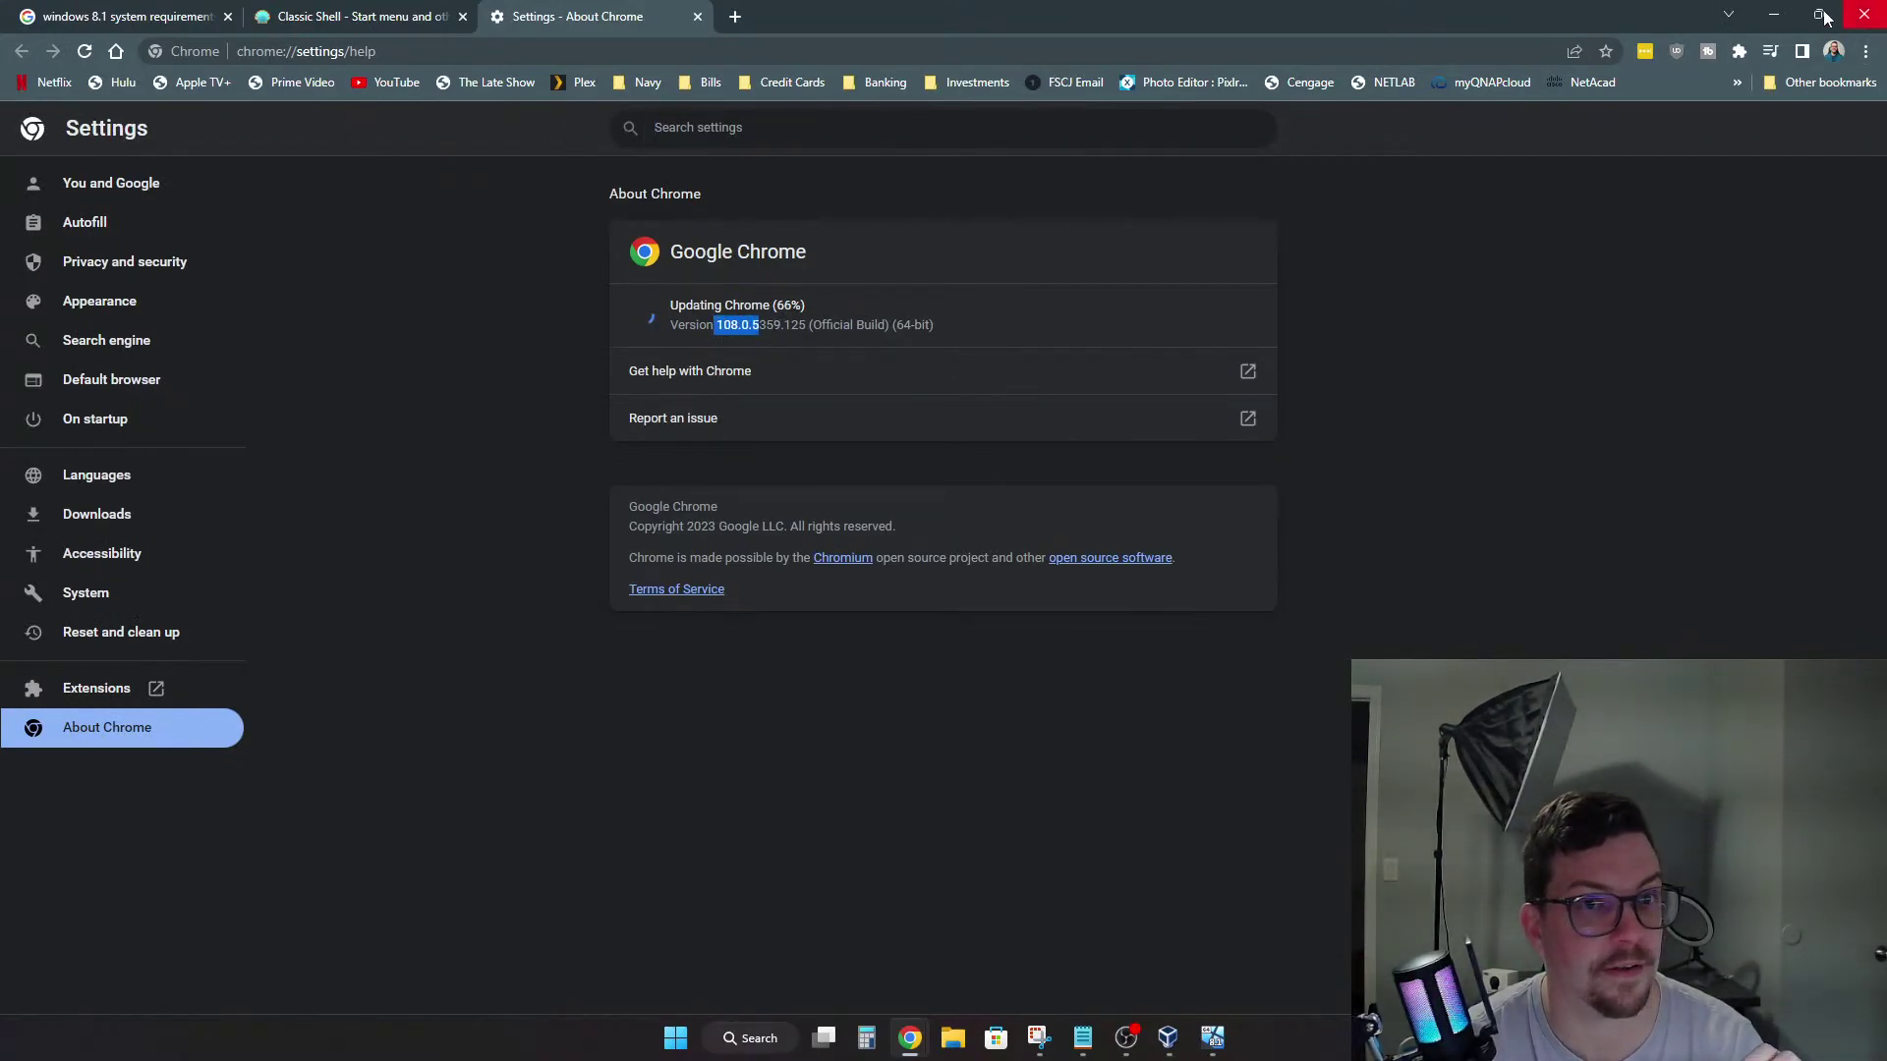
{"action": "left_click", "coordinate": [1774, 15]}
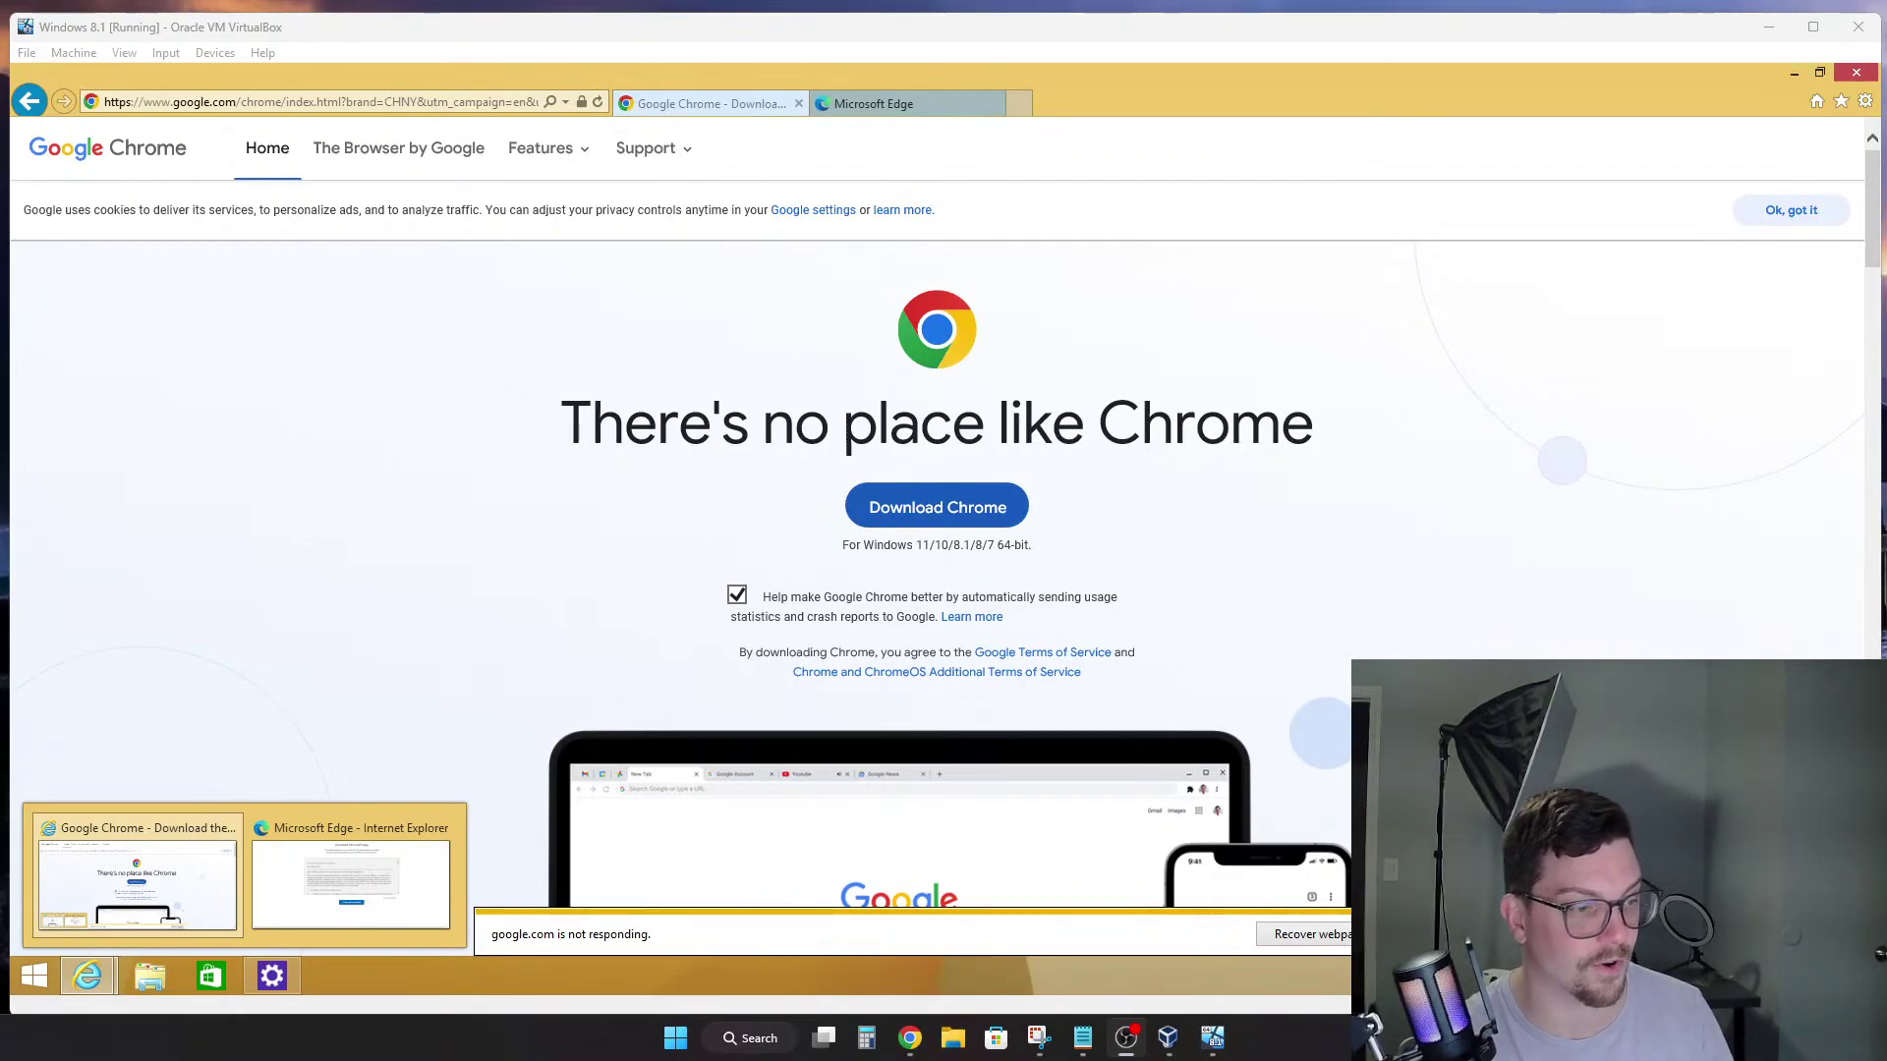
Close the stalled 'Waiting for google.com' tab, leaving the Download Microsoft Edge page.
{"action": "left_click", "coordinate": [1270, 941]}
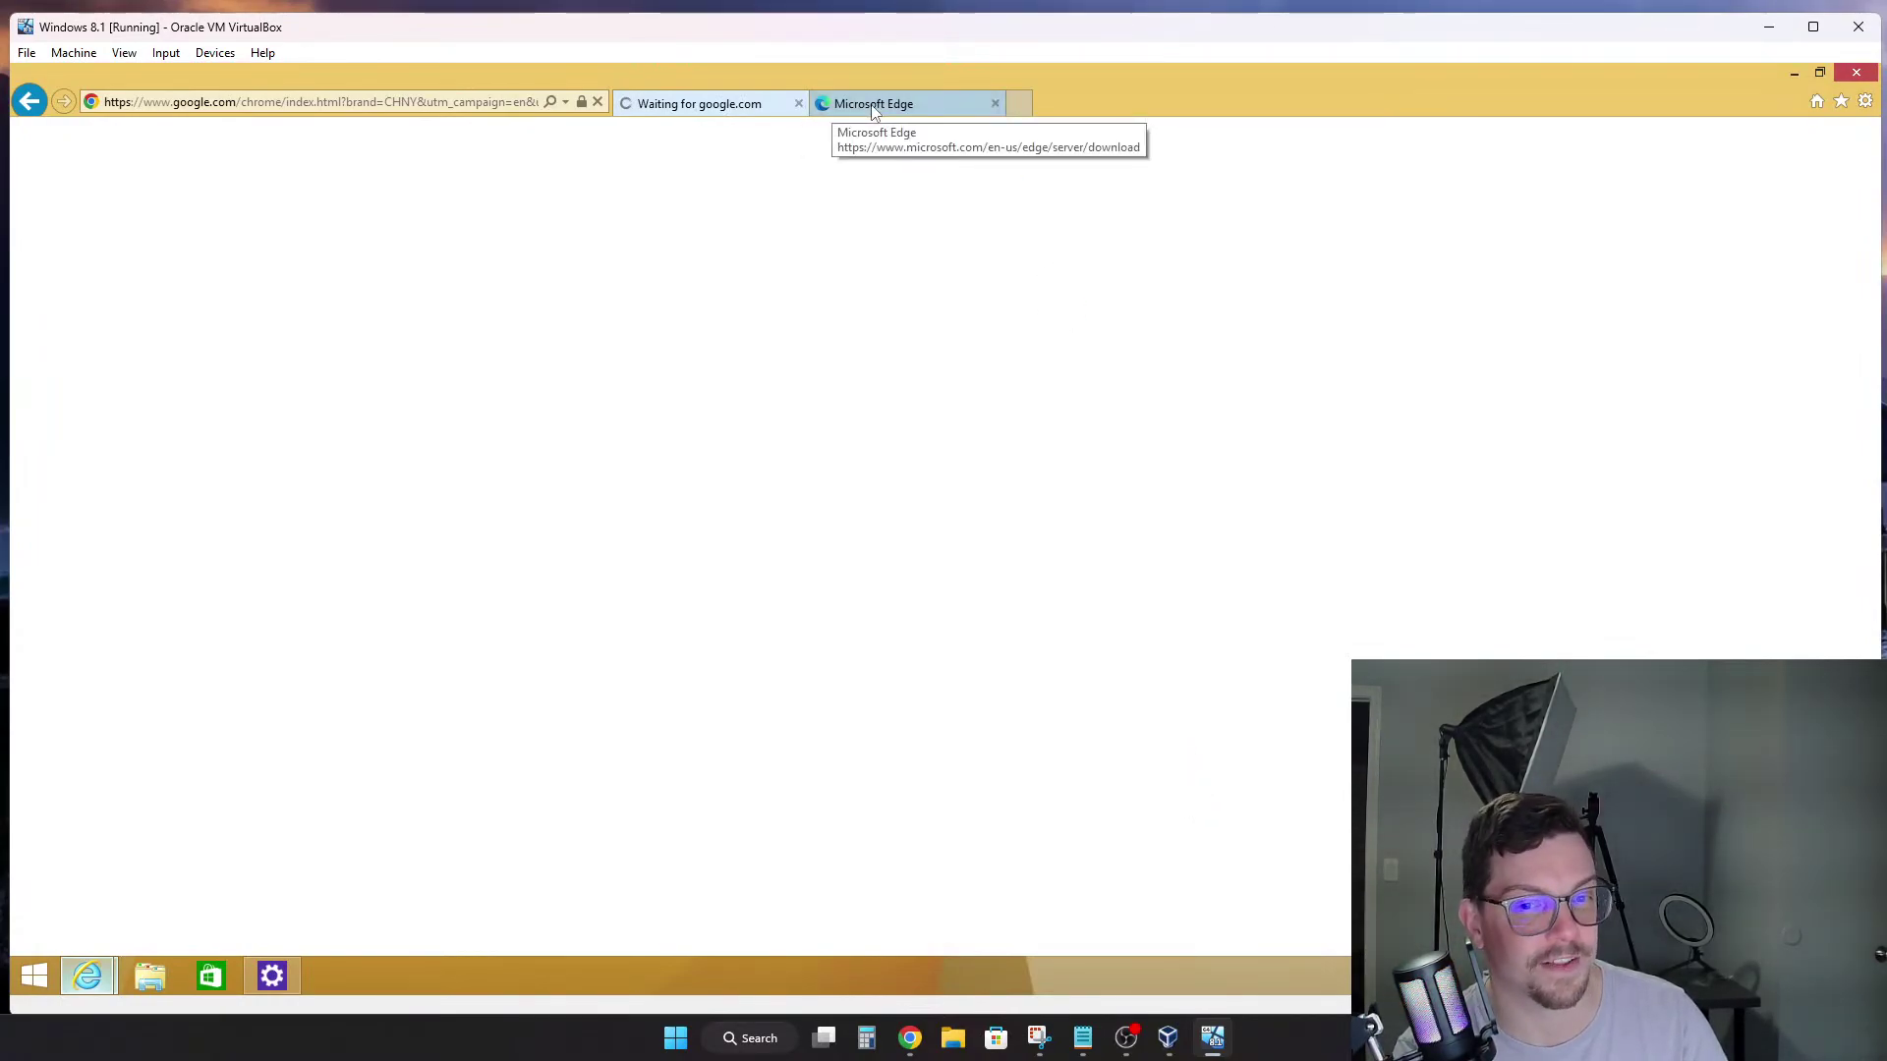
{"action": "left_click", "coordinate": [798, 103]}
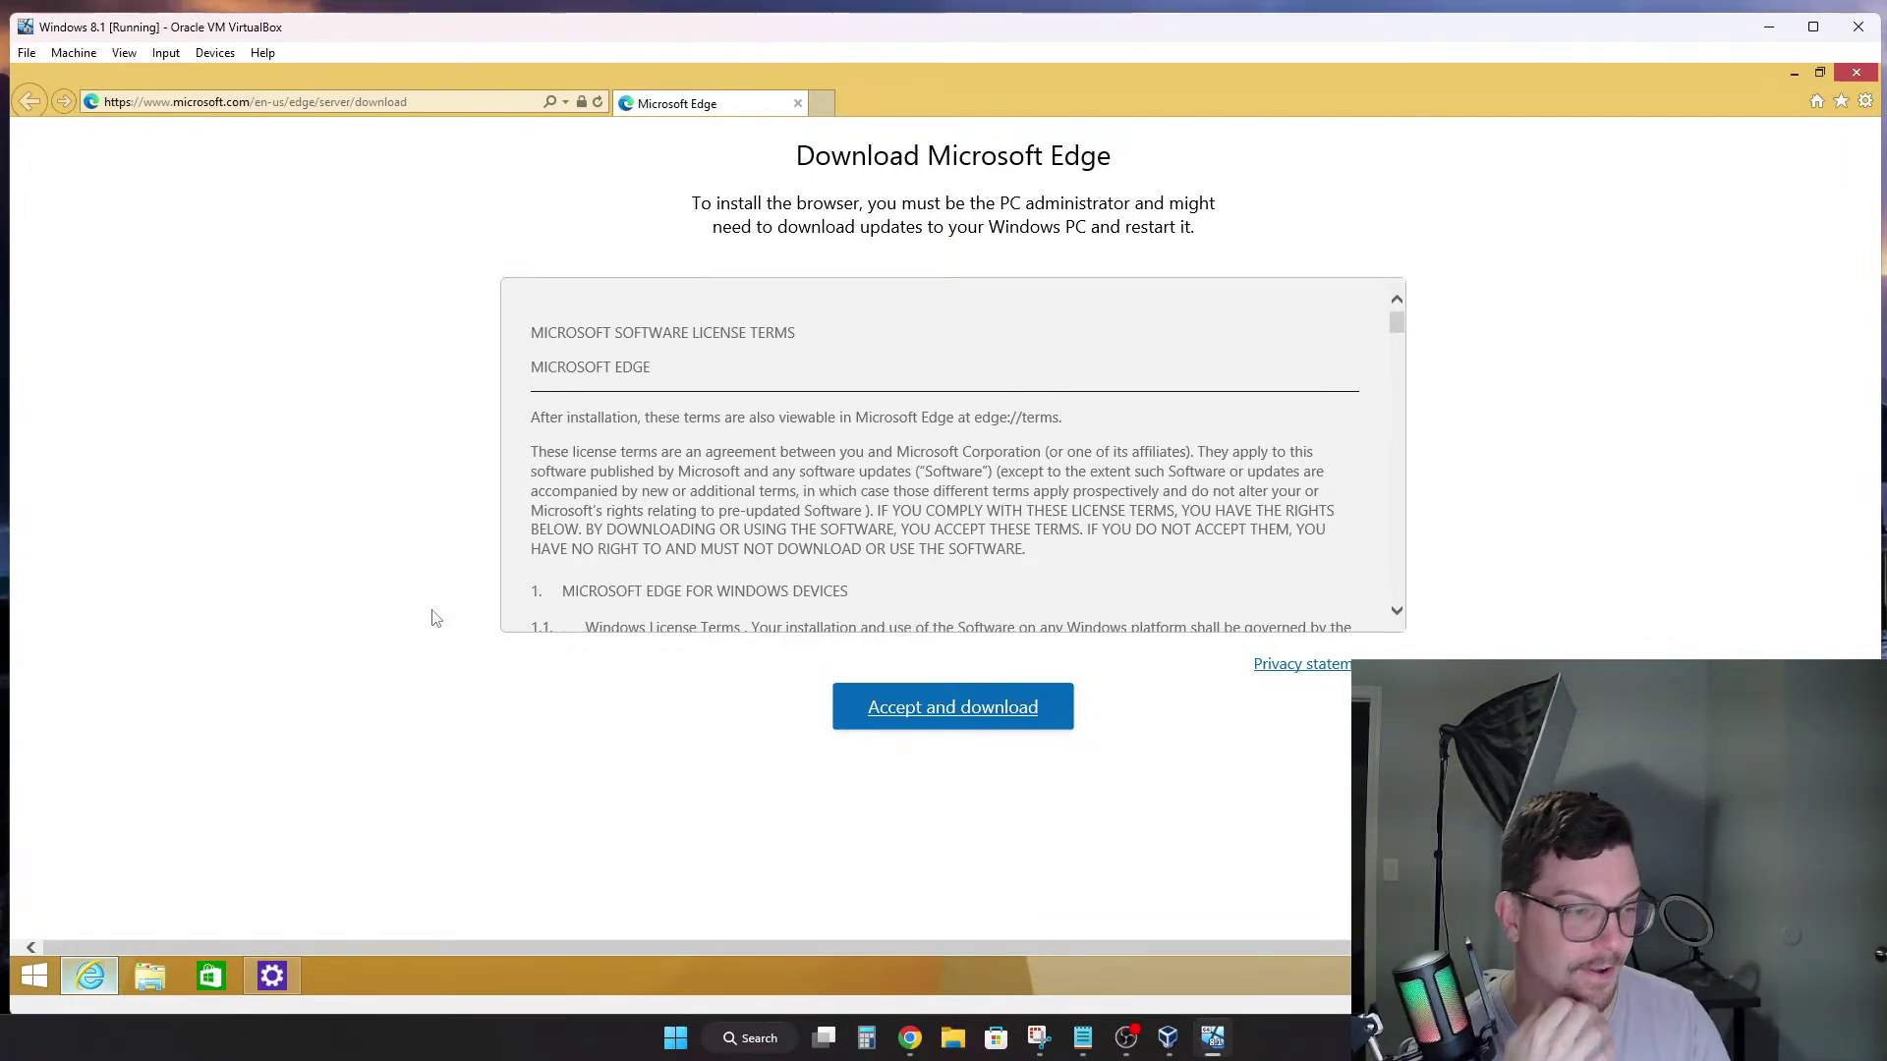
Accept and run the Microsoft Edge setup, approve User Account Control, and bring up pending updates.
{"action": "scroll", "coordinate": [973, 510], "scroll_direction": "down", "scroll_amount": 10}
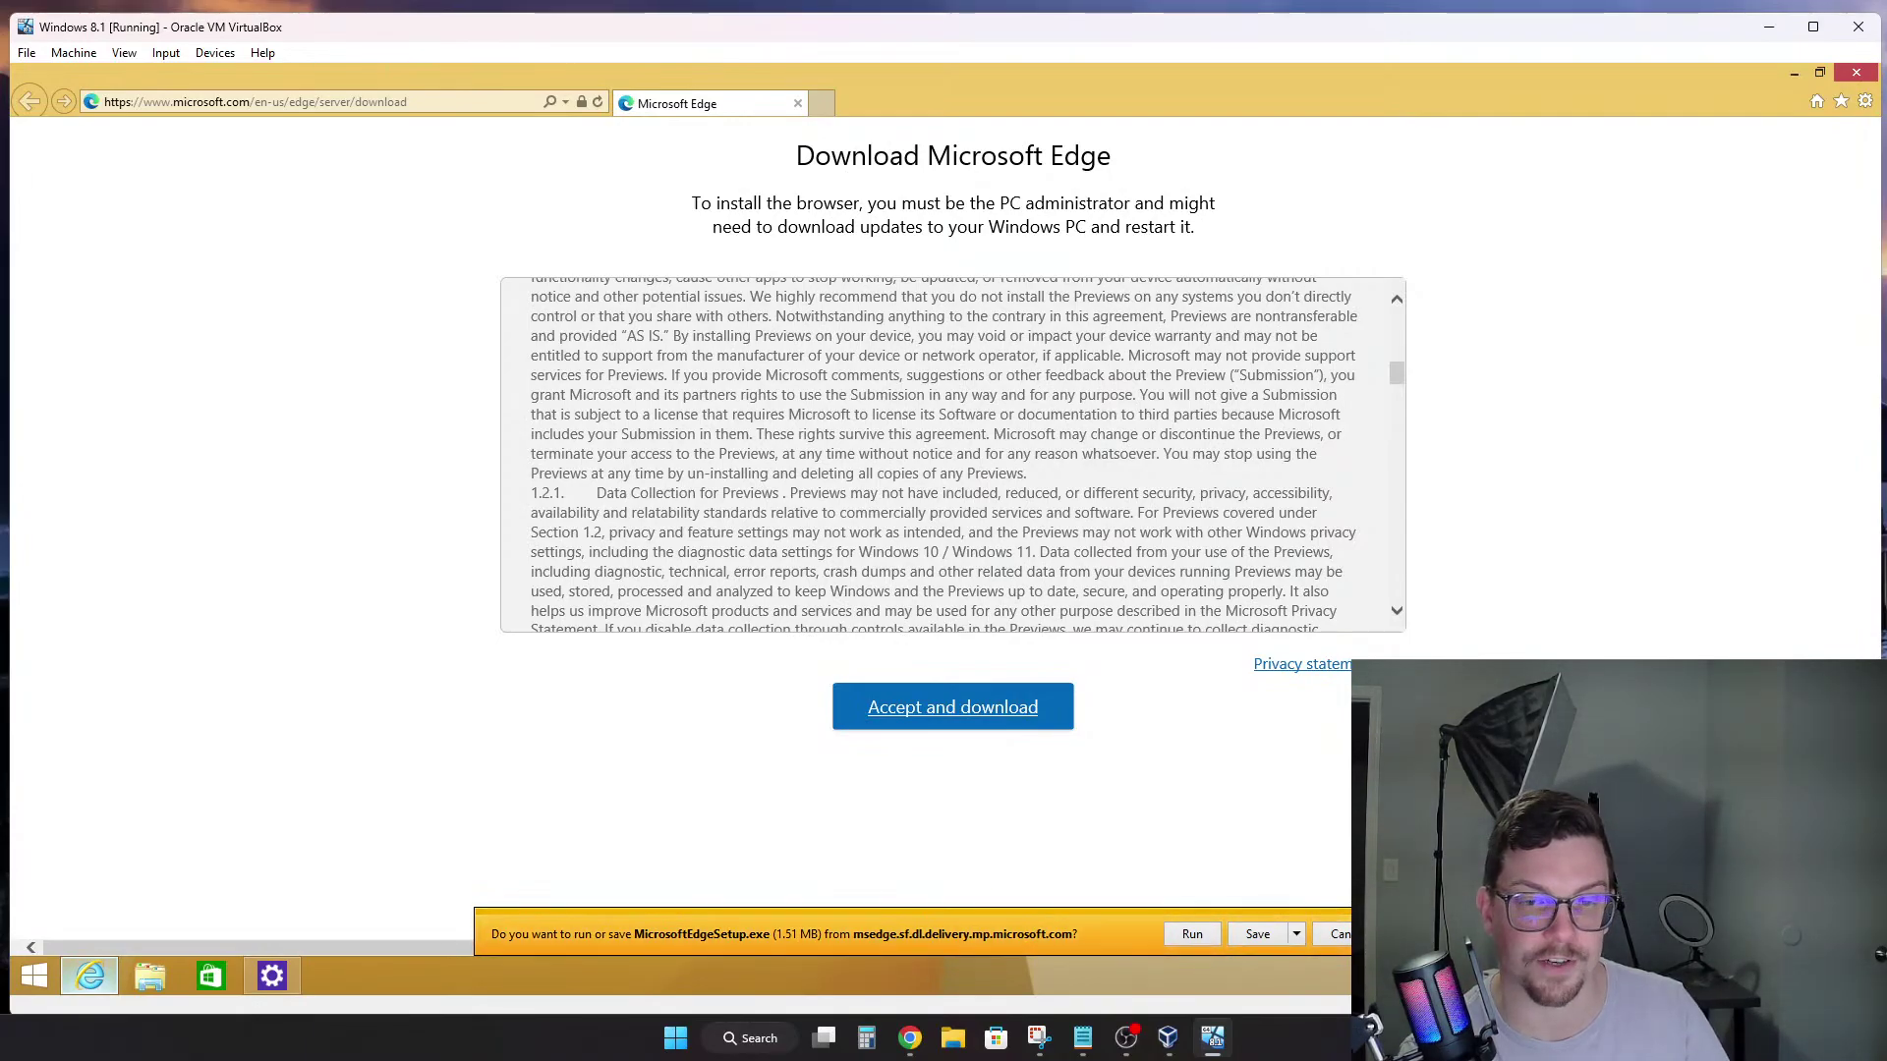
{"action": "left_click", "coordinate": [1197, 935]}
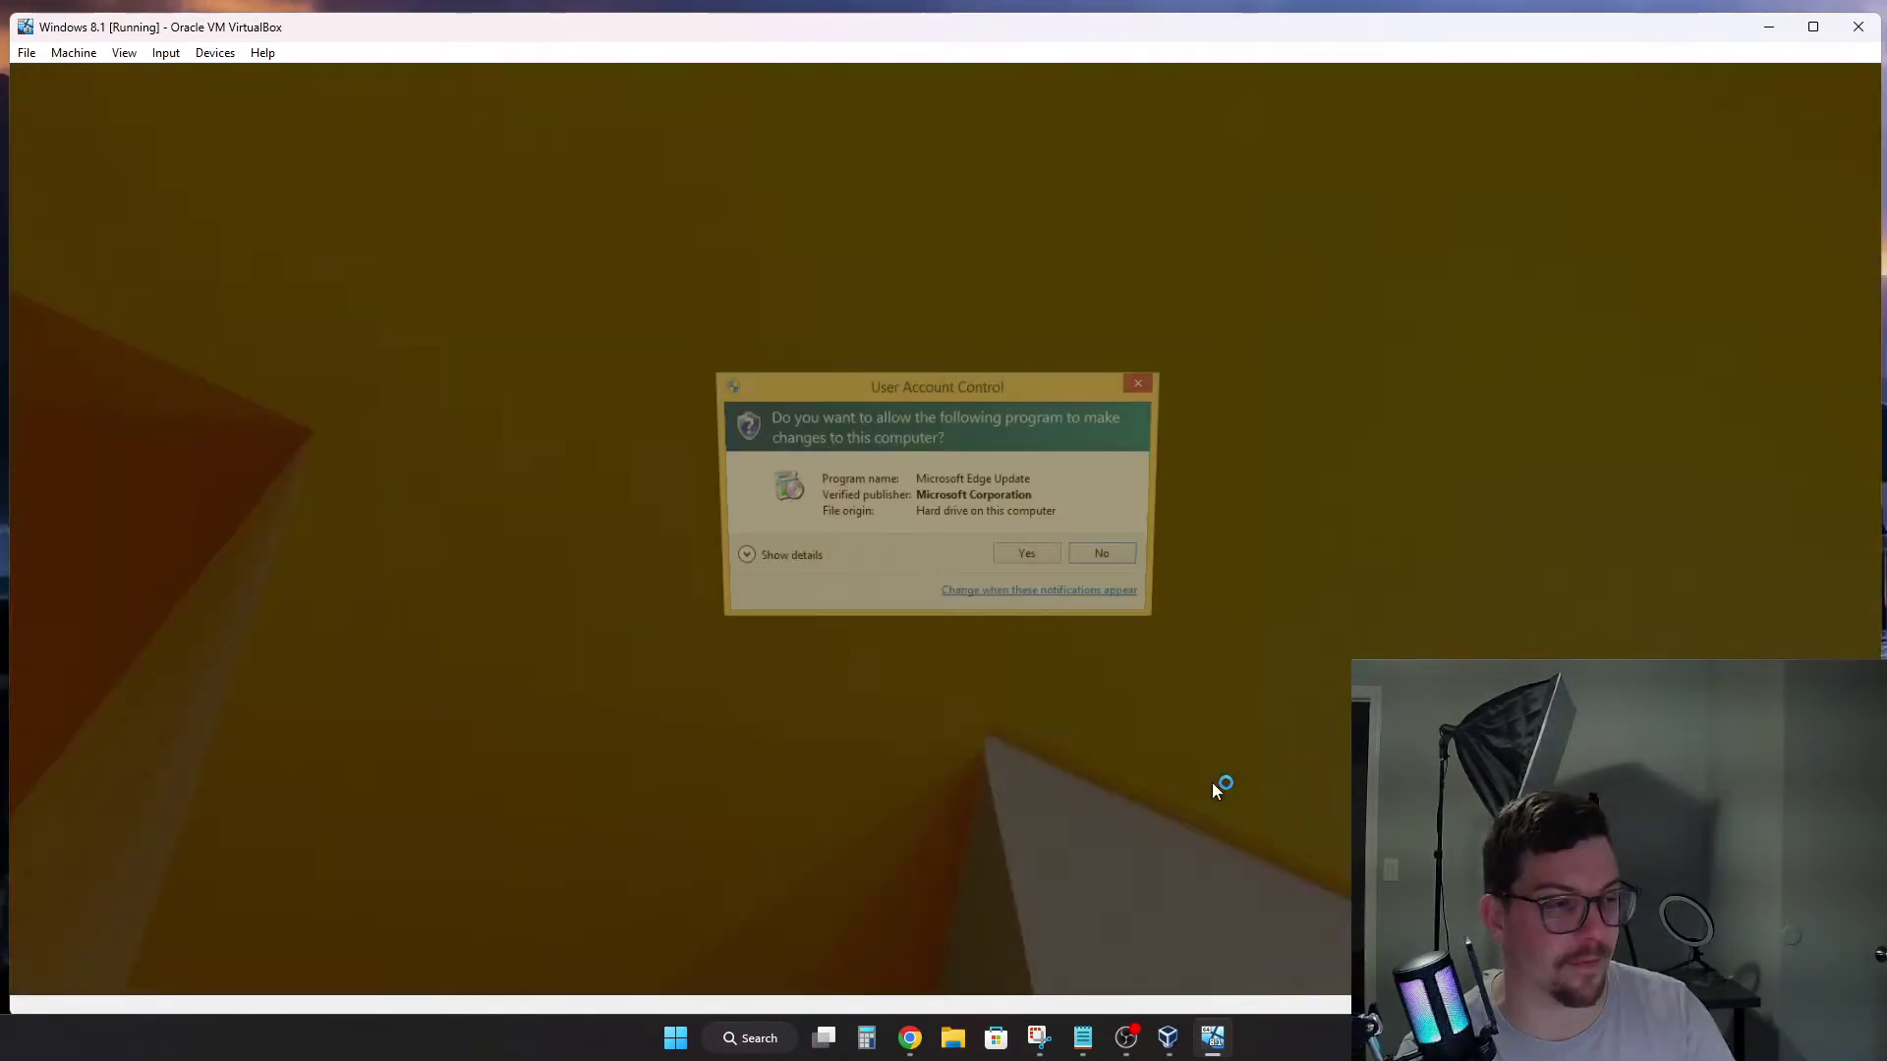
{"action": "left_click", "coordinate": [1034, 560]}
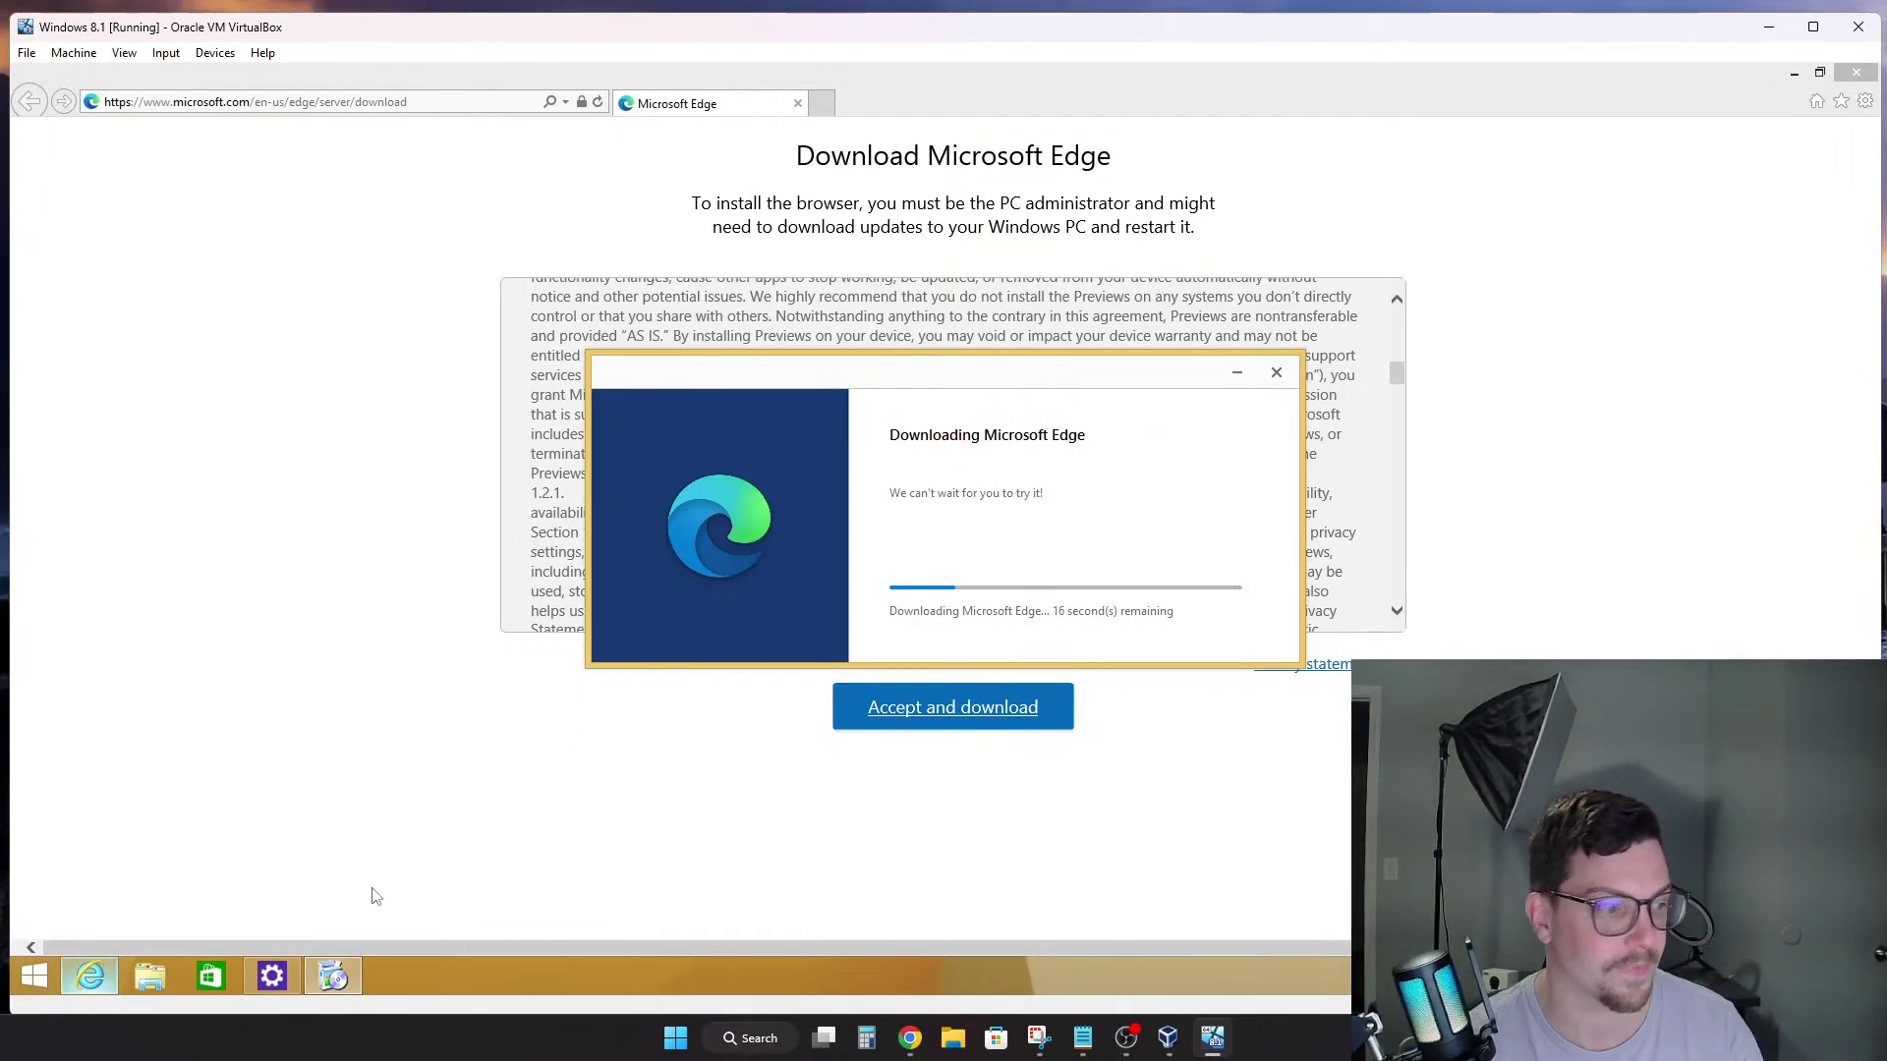
{"action": "left_click", "coordinate": [283, 977]}
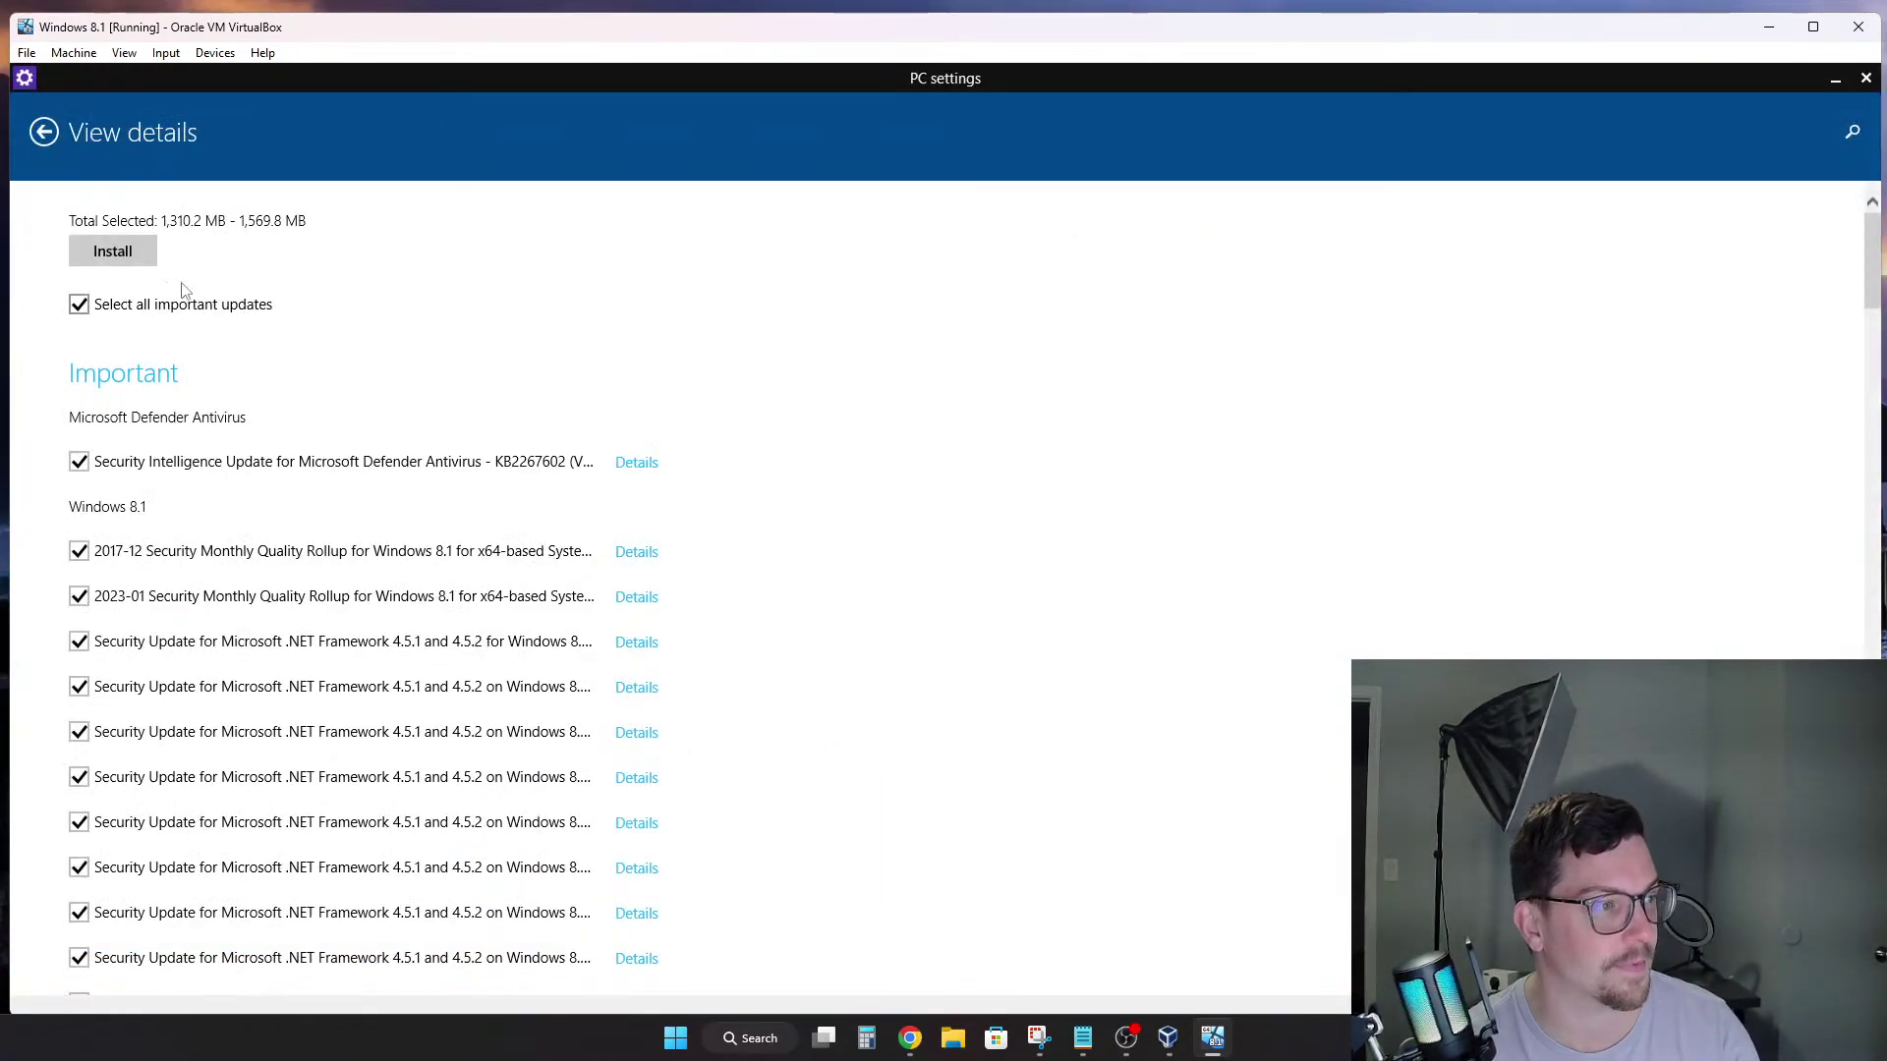
Start installing the selected important updates and minimize the PC settings app.
{"action": "left_click", "coordinate": [135, 261]}
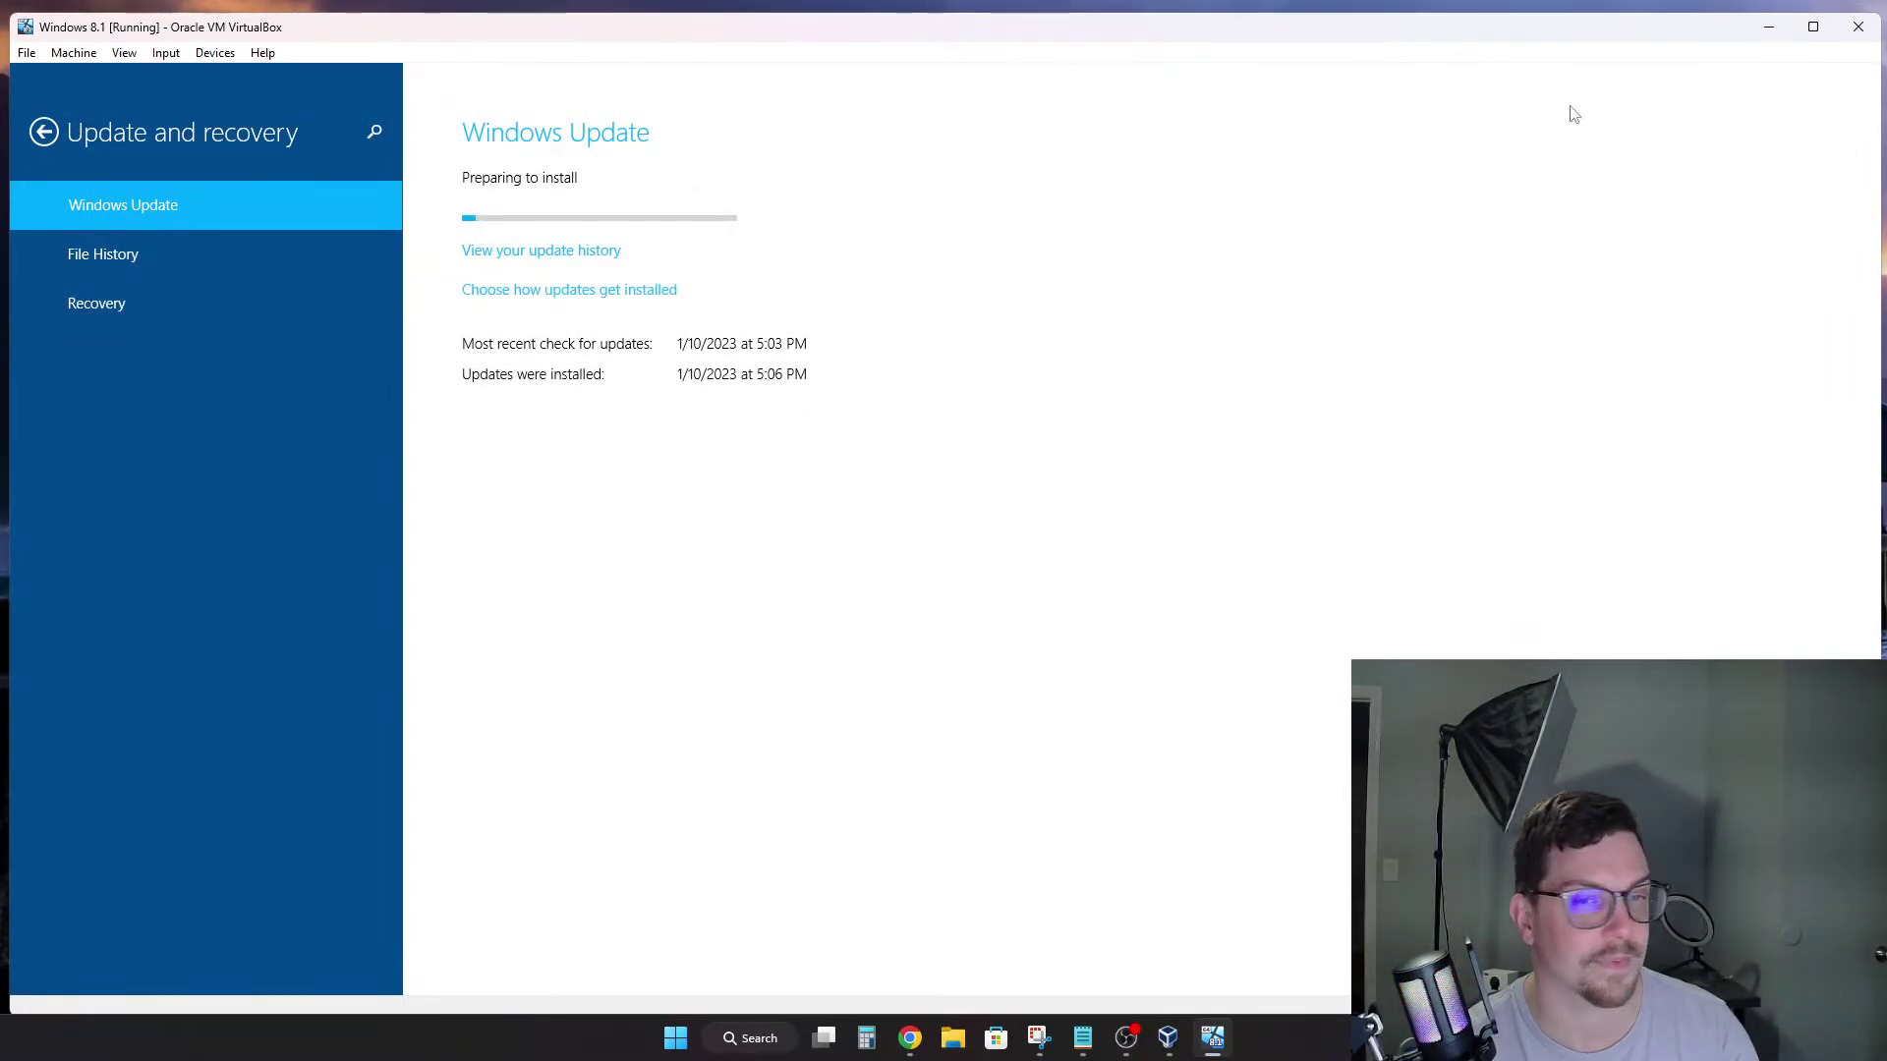
{"action": "mouse_move", "coordinate": [1752, 71]}
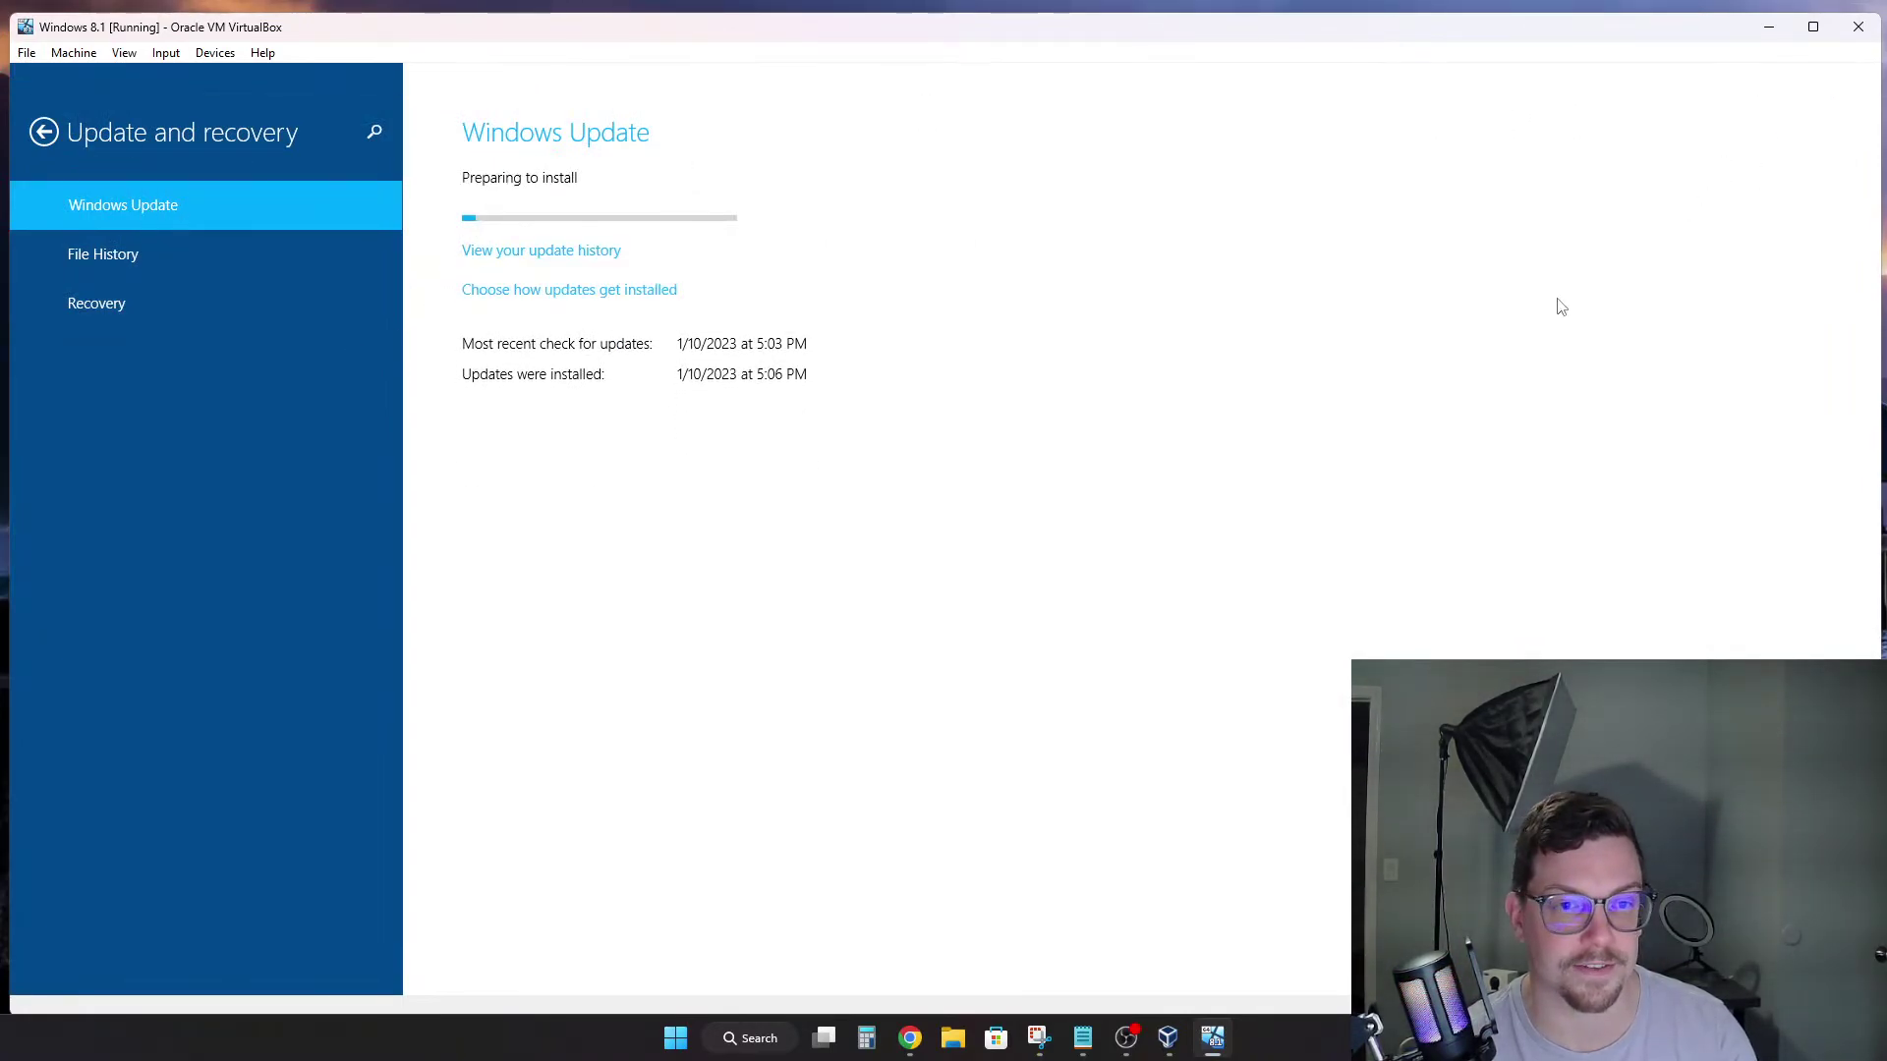
{"action": "left_click", "coordinate": [1833, 86]}
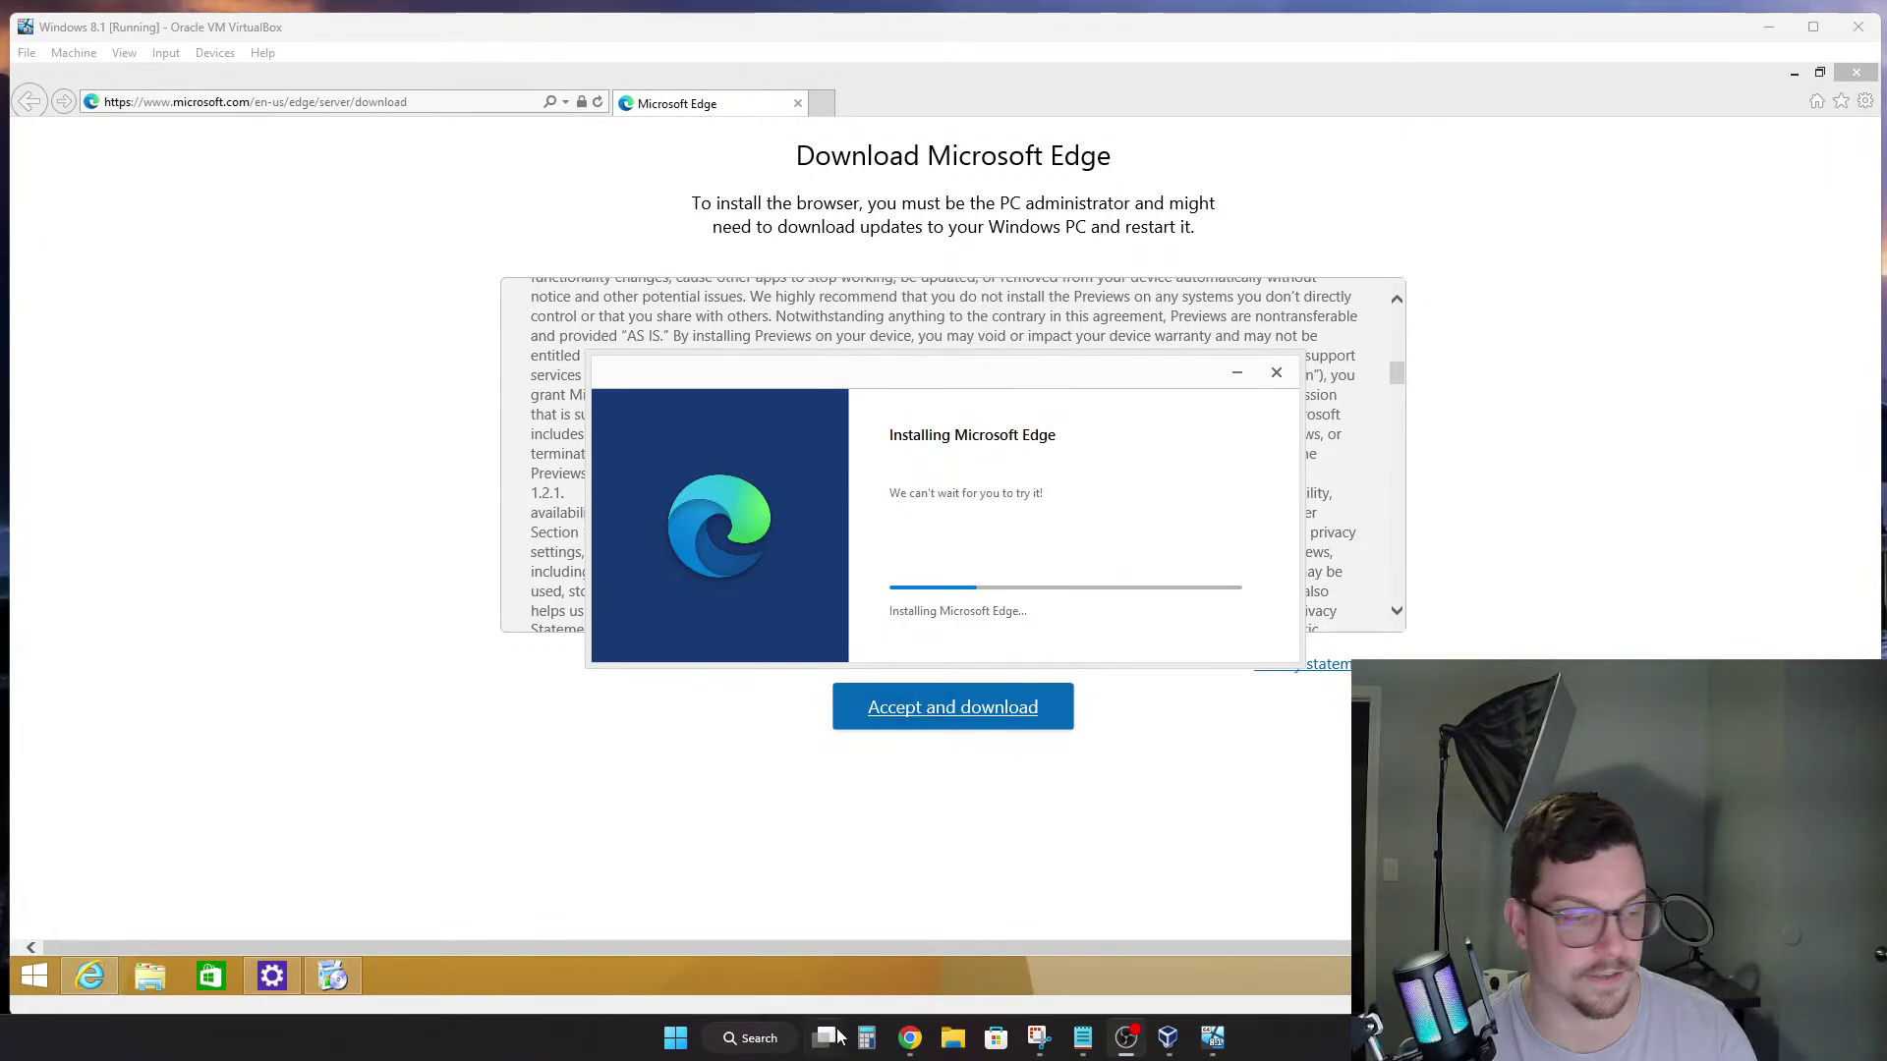
Bring the host Chrome forward and search Google for 'ASUS E410'.
{"action": "mouse_move", "coordinate": [910, 1038]}
{"action": "left_click", "coordinate": [1230, 975]}
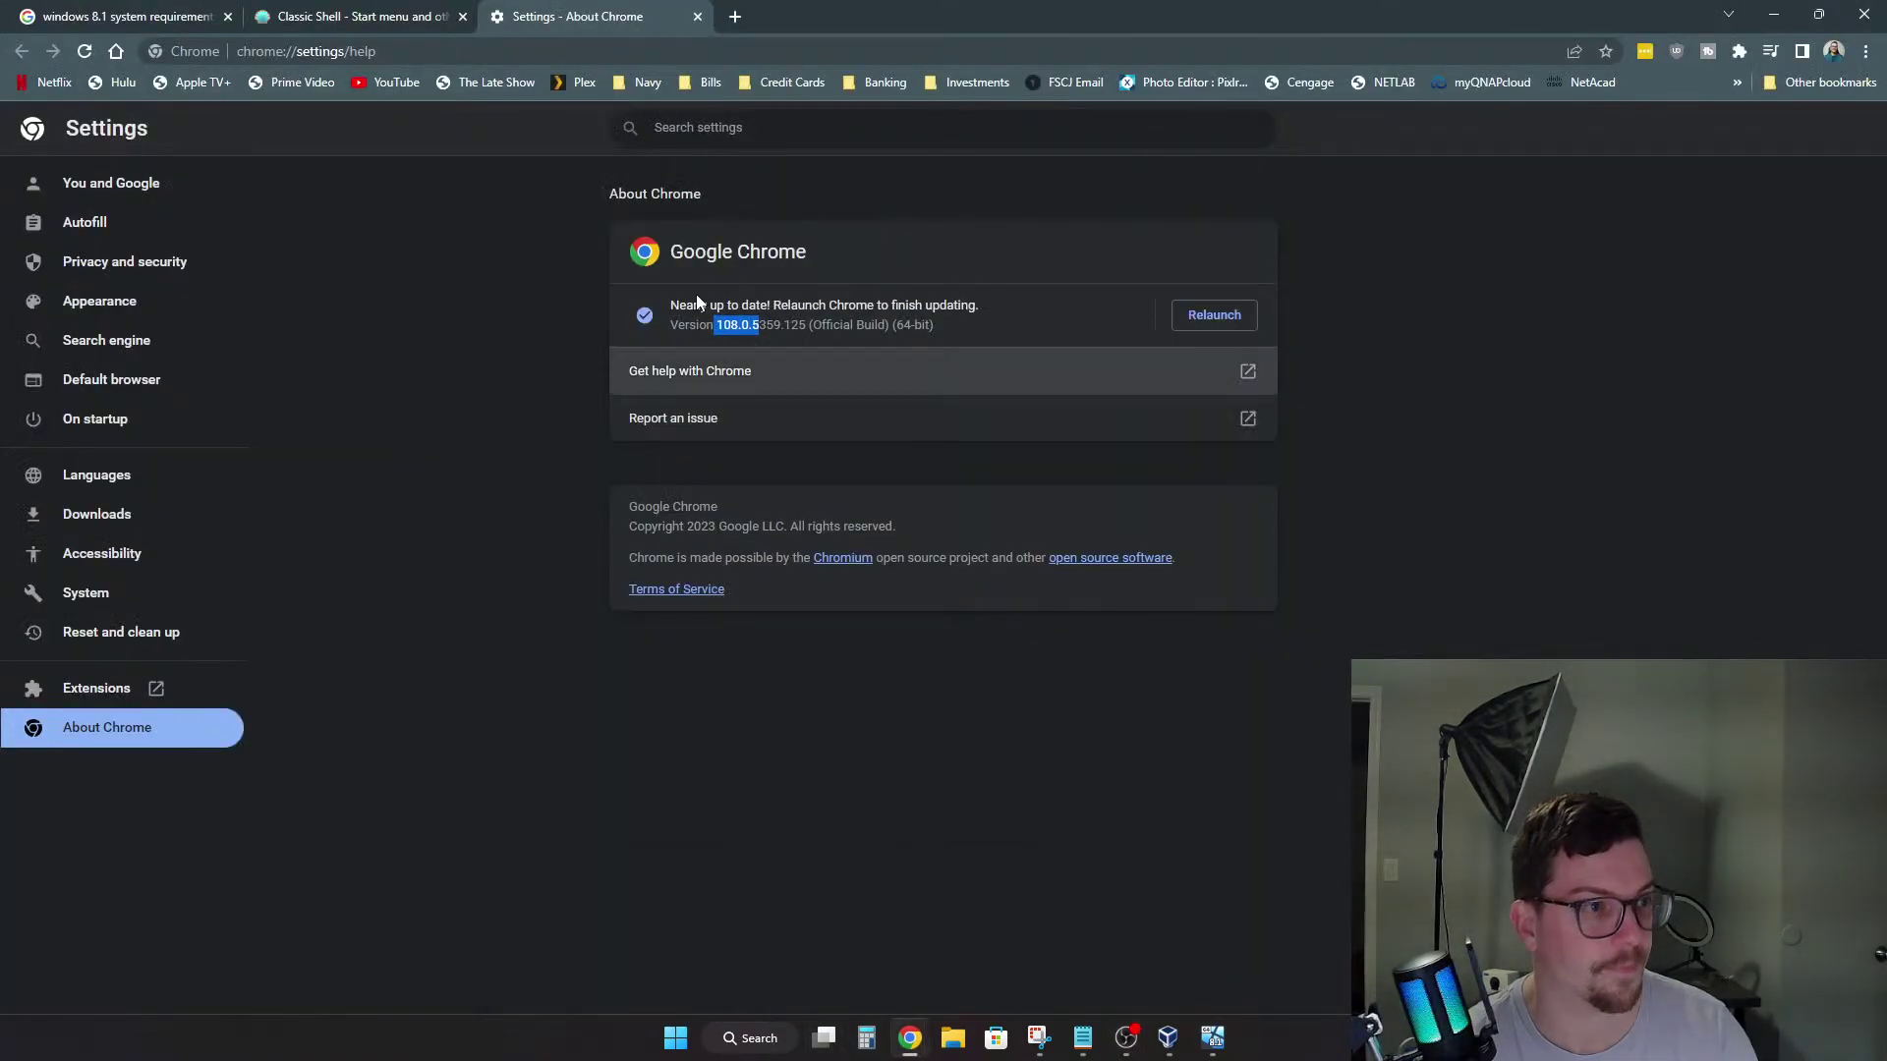
{"action": "left_click", "coordinate": [650, 51]}
{"action": "type", "text": "ASUS E410"}
{"action": "key", "text": "Return"}
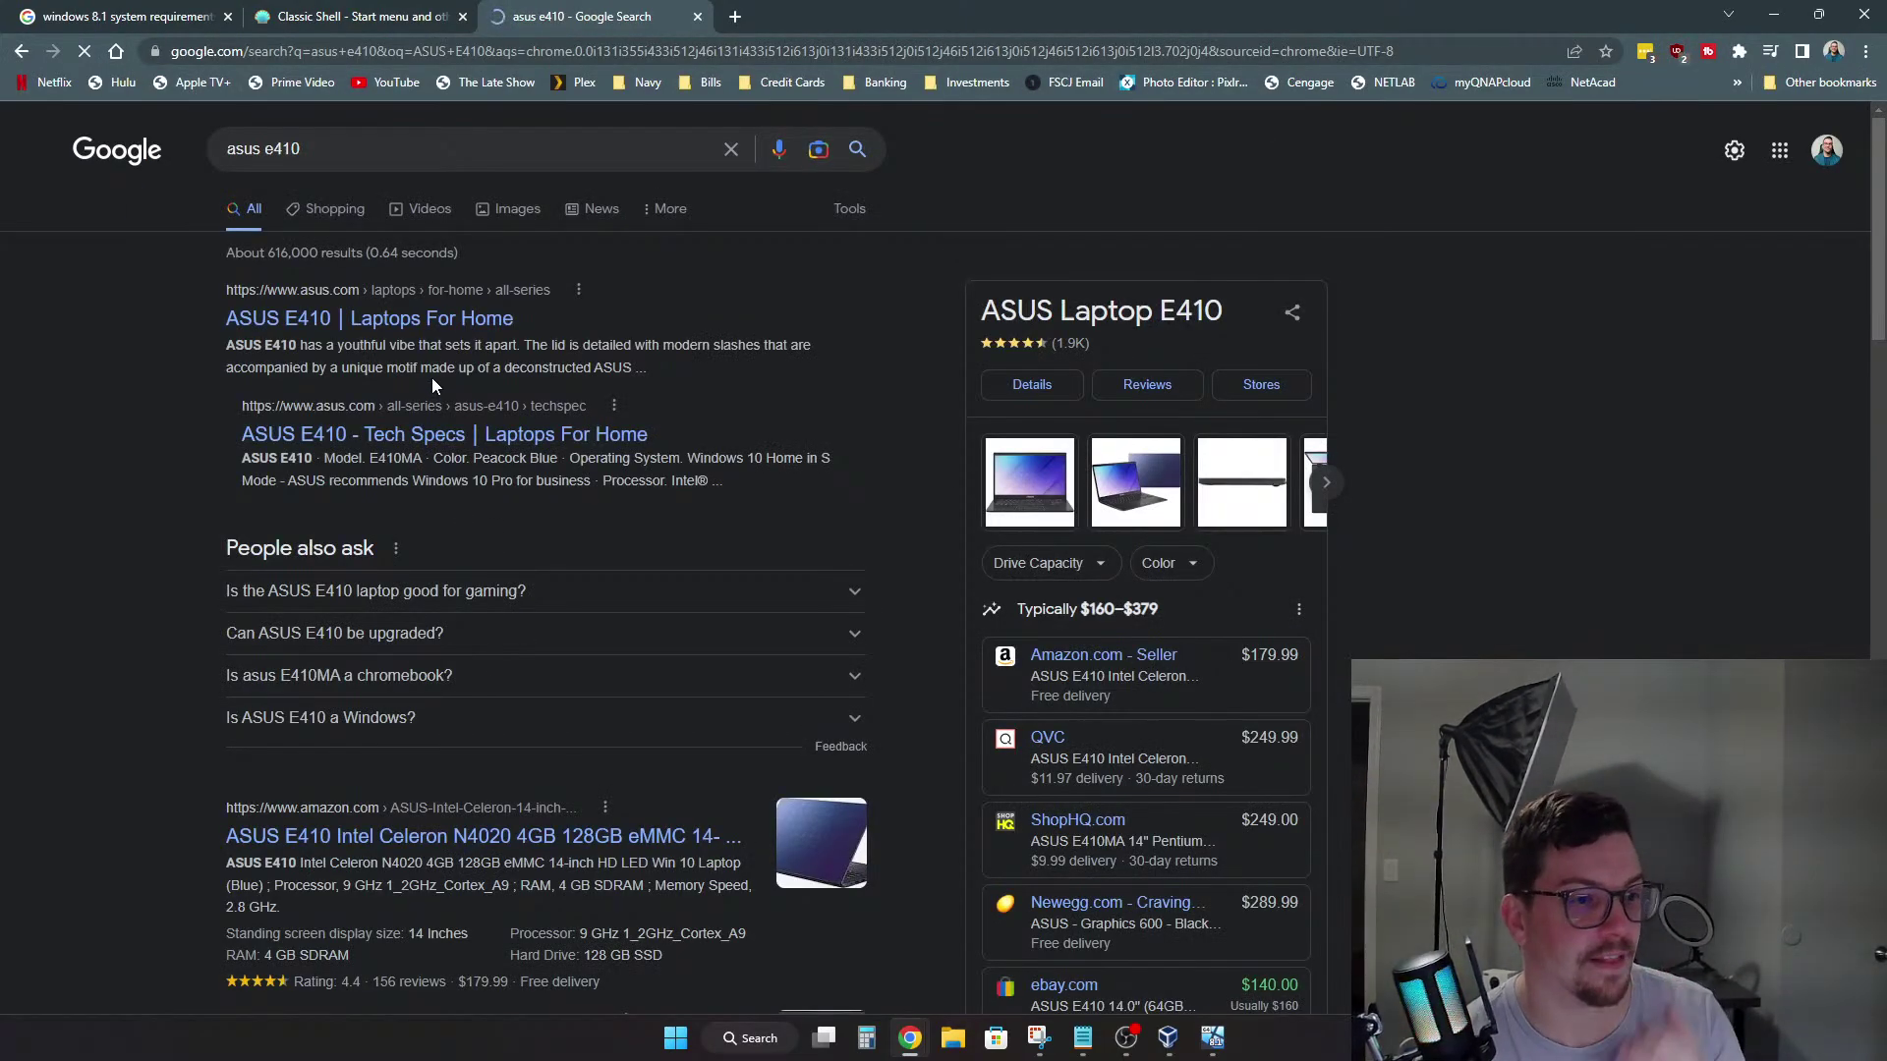
Refine to 'ASUS E410 specs', open the asus.com Tech Specs result and accept cookies.
{"action": "left_click", "coordinate": [433, 149]}
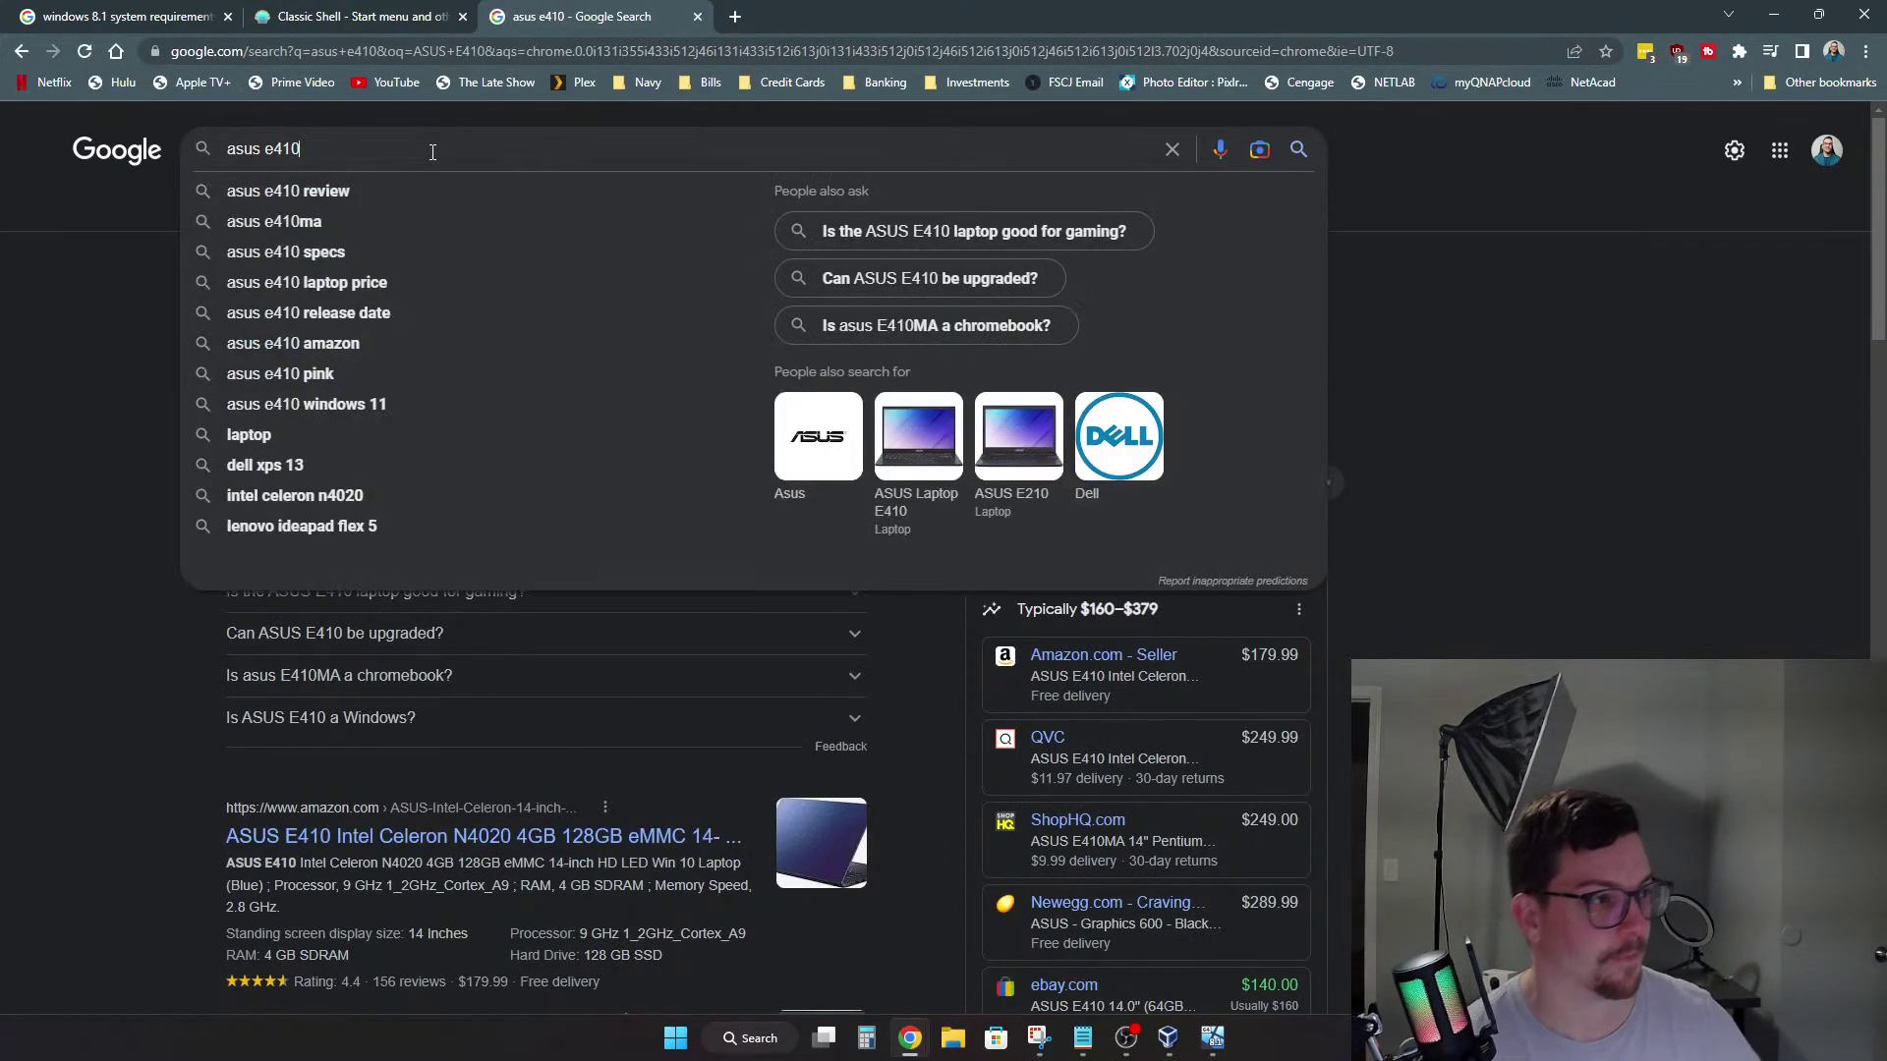
{"action": "type", "text": "s"}
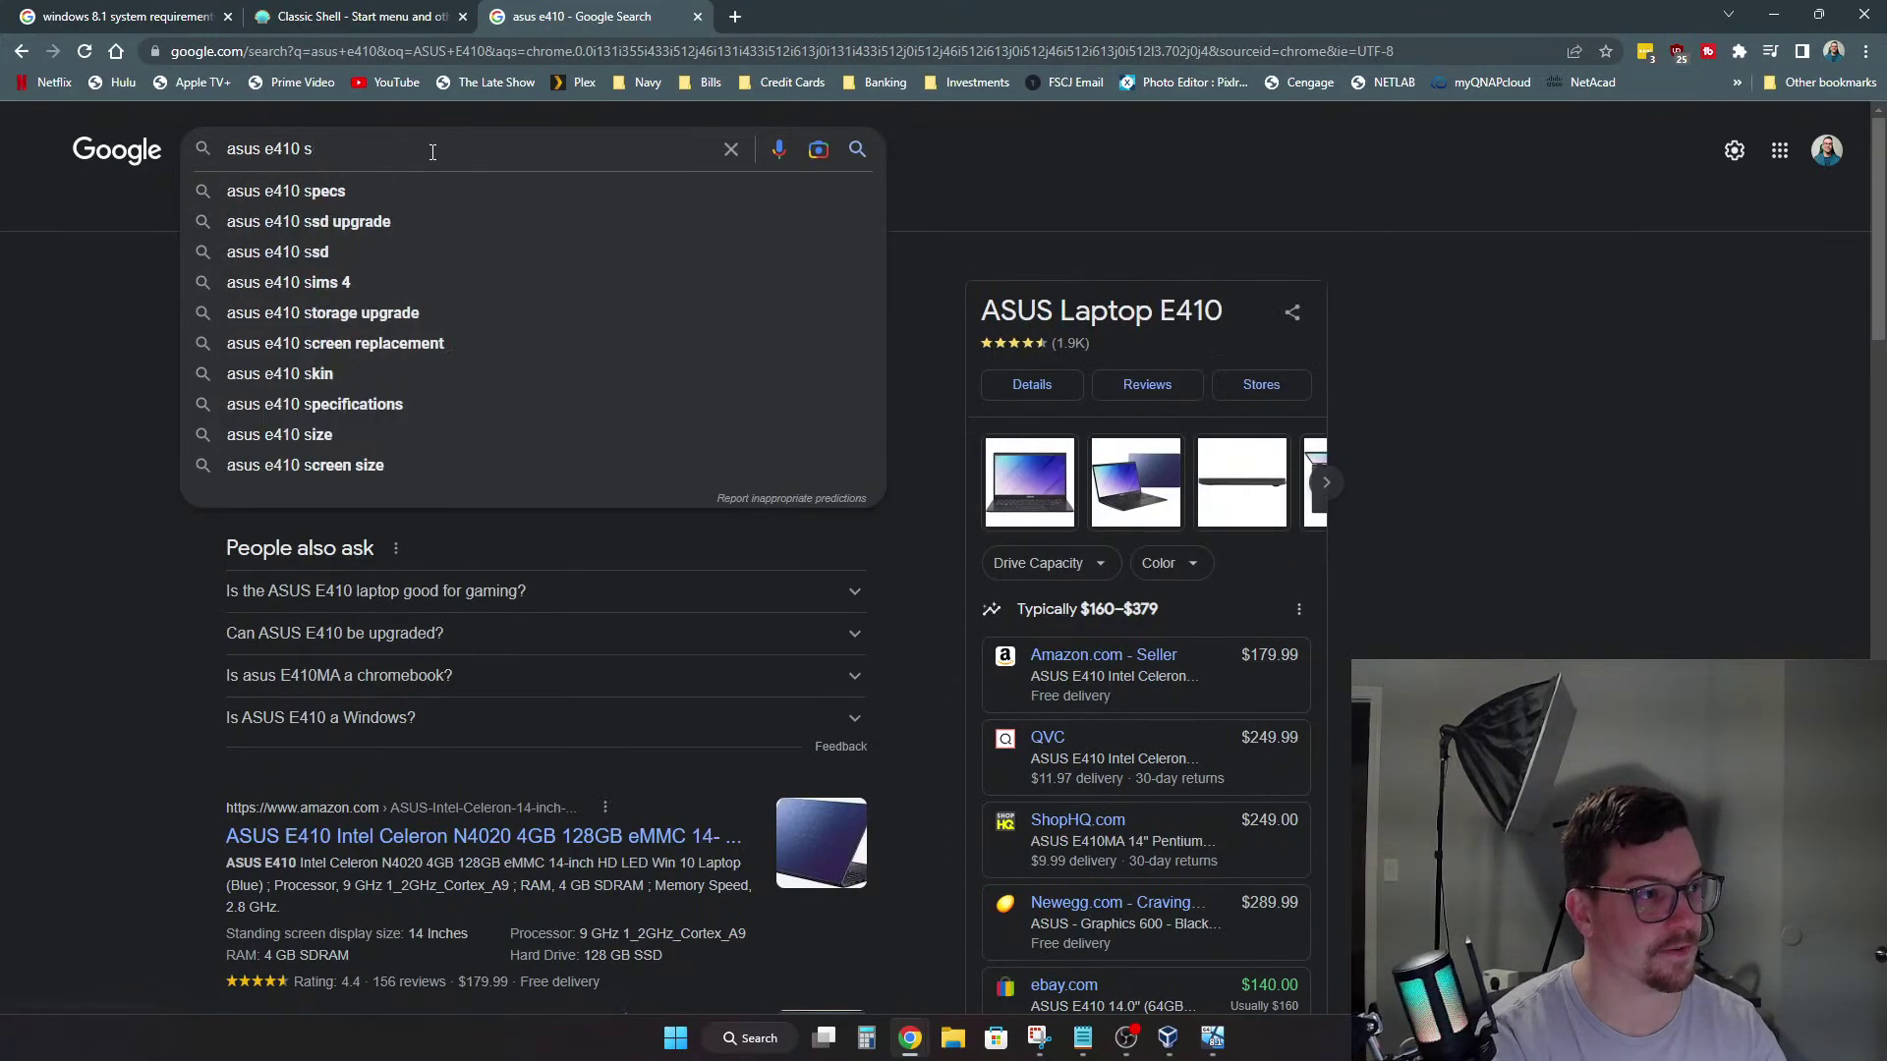
{"action": "type", "text": "pecs"}
{"action": "key", "text": "Return"}
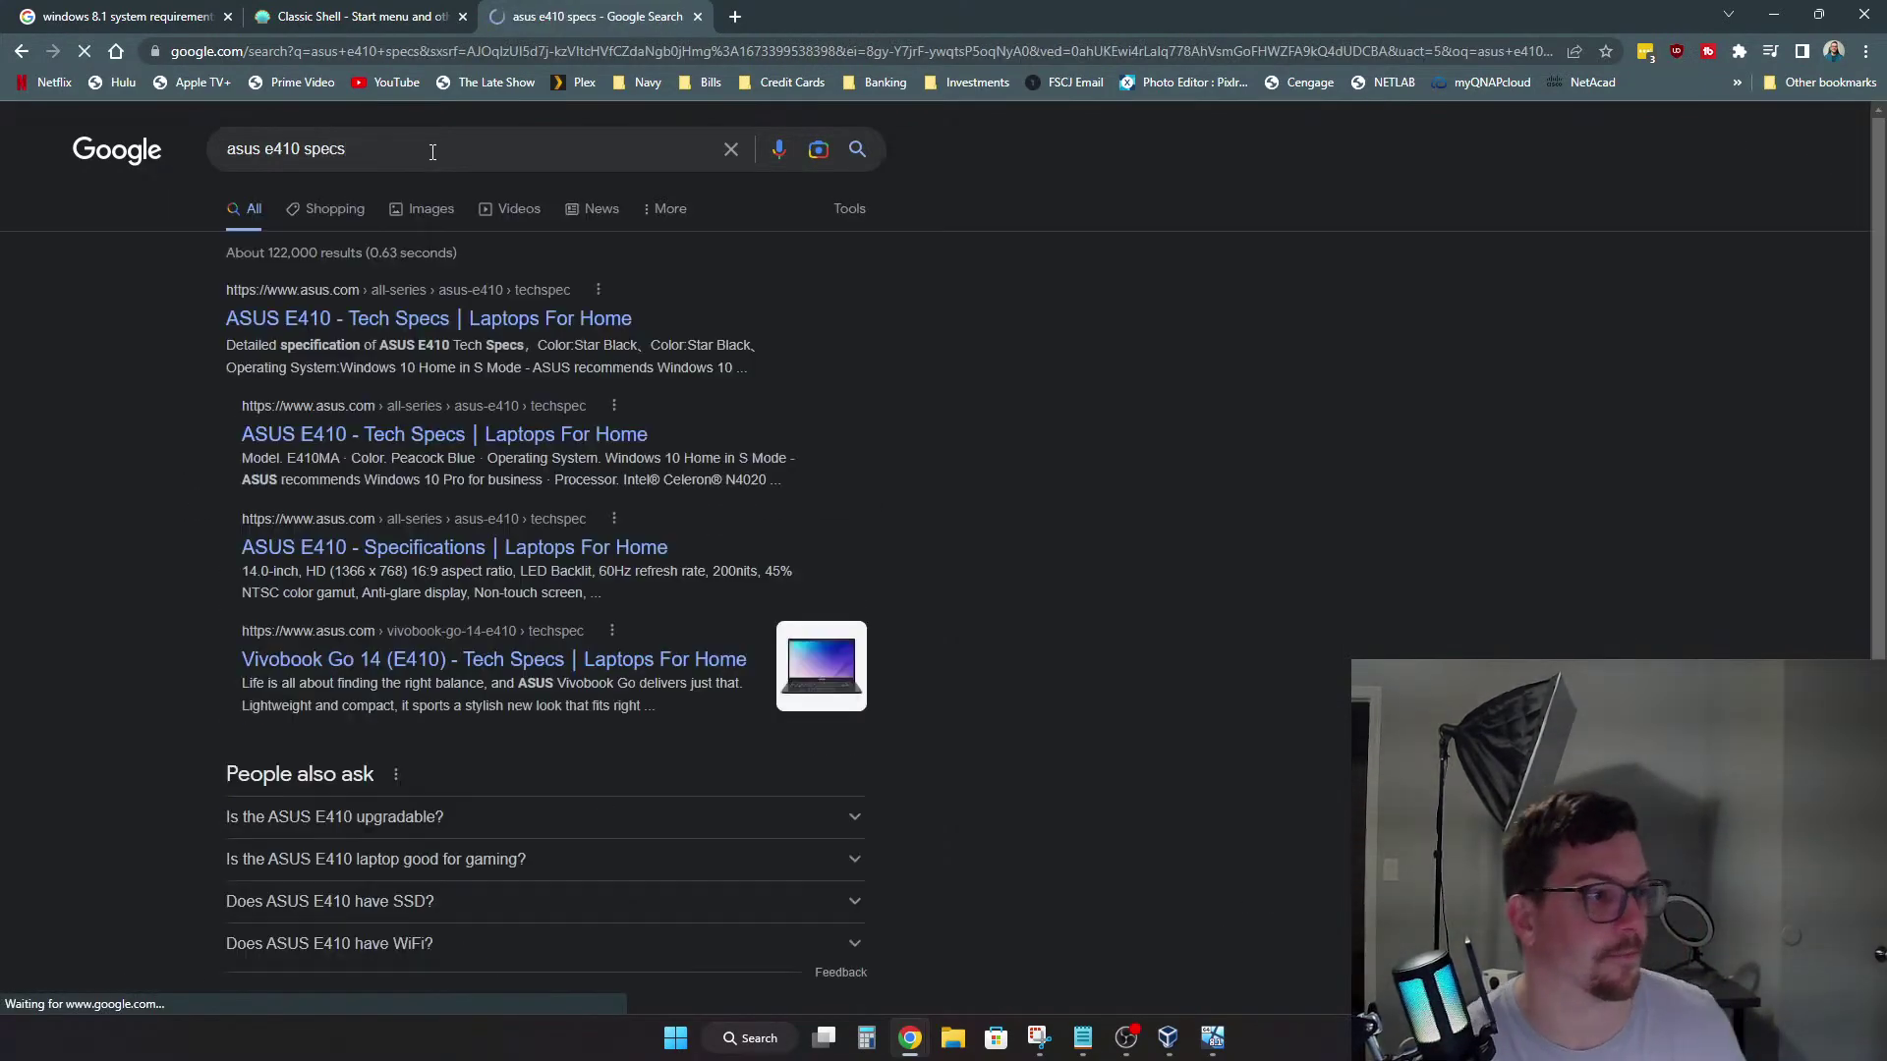
{"action": "left_click", "coordinate": [437, 323]}
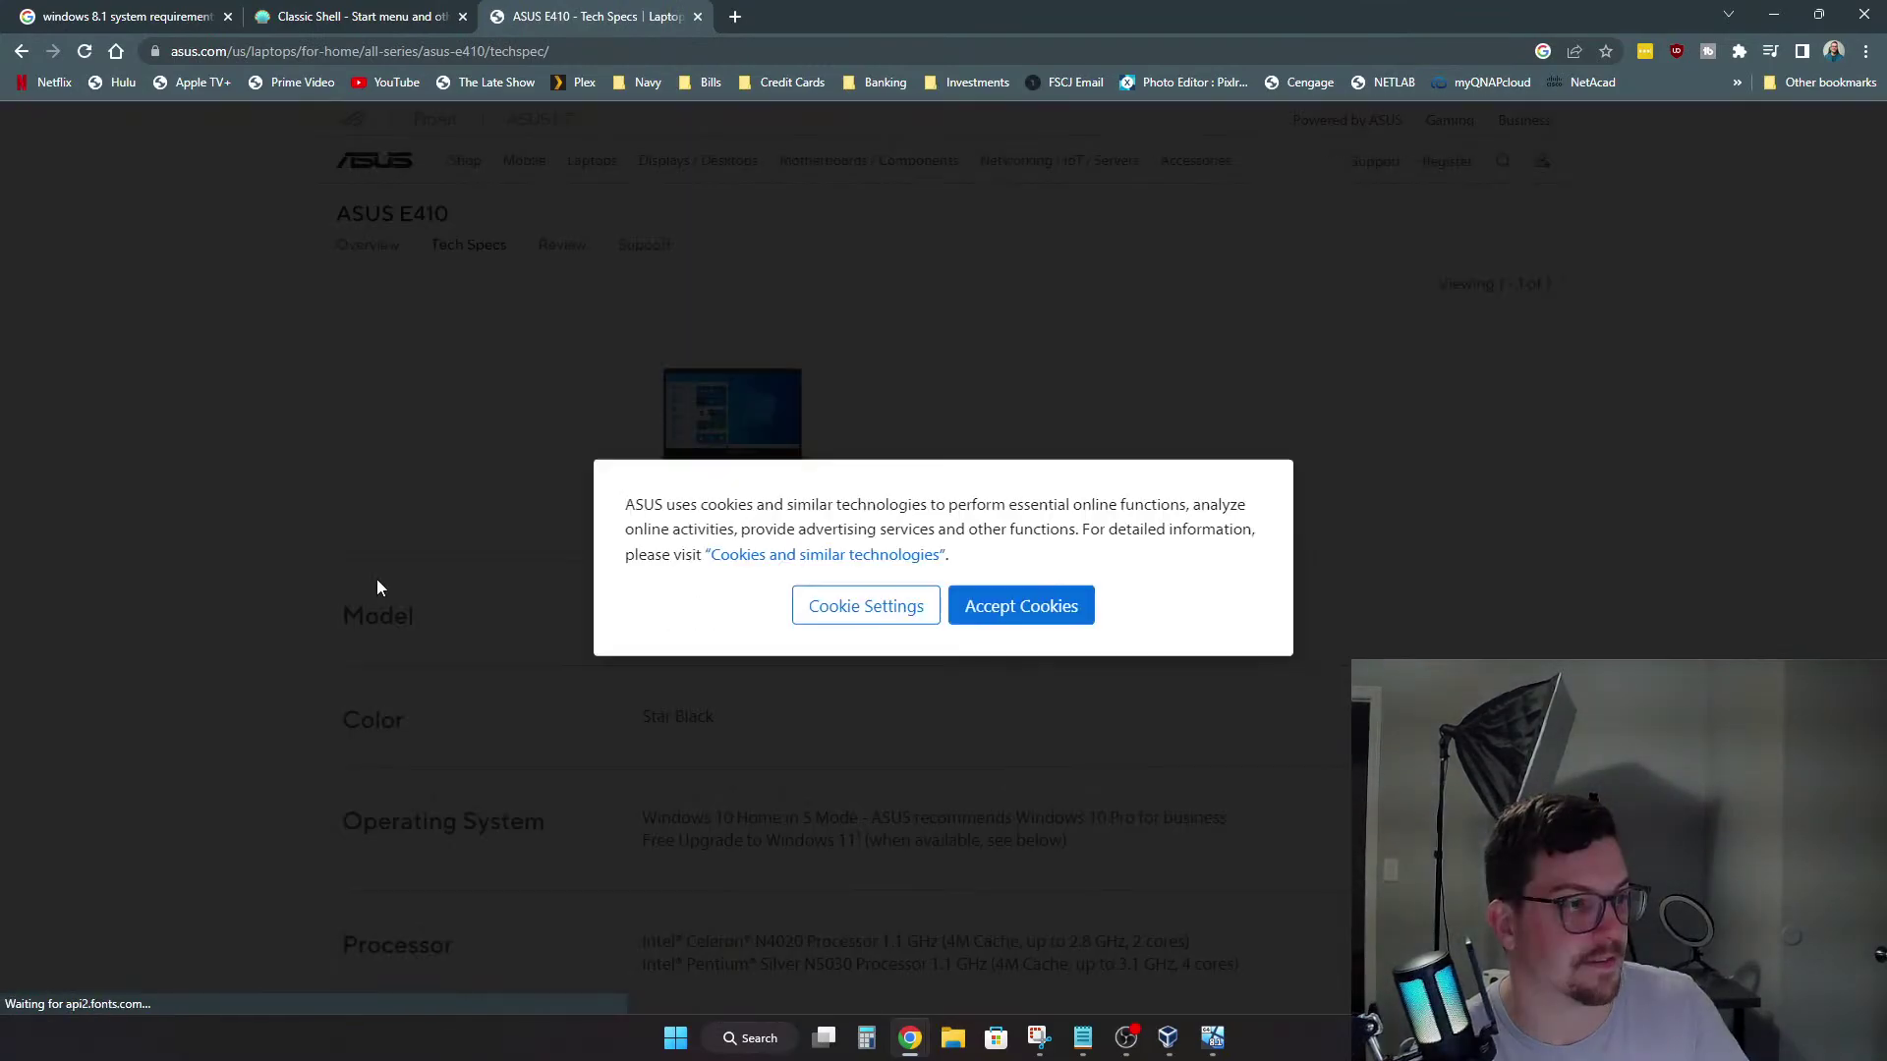
{"action": "left_click", "coordinate": [1087, 615]}
Highlight the Windows 10 Pro, Windows 11 upgrade and Pentium Silver N5030 spec lines.
{"action": "scroll", "coordinate": [1002, 706], "scroll_direction": "down", "scroll_amount": 3}
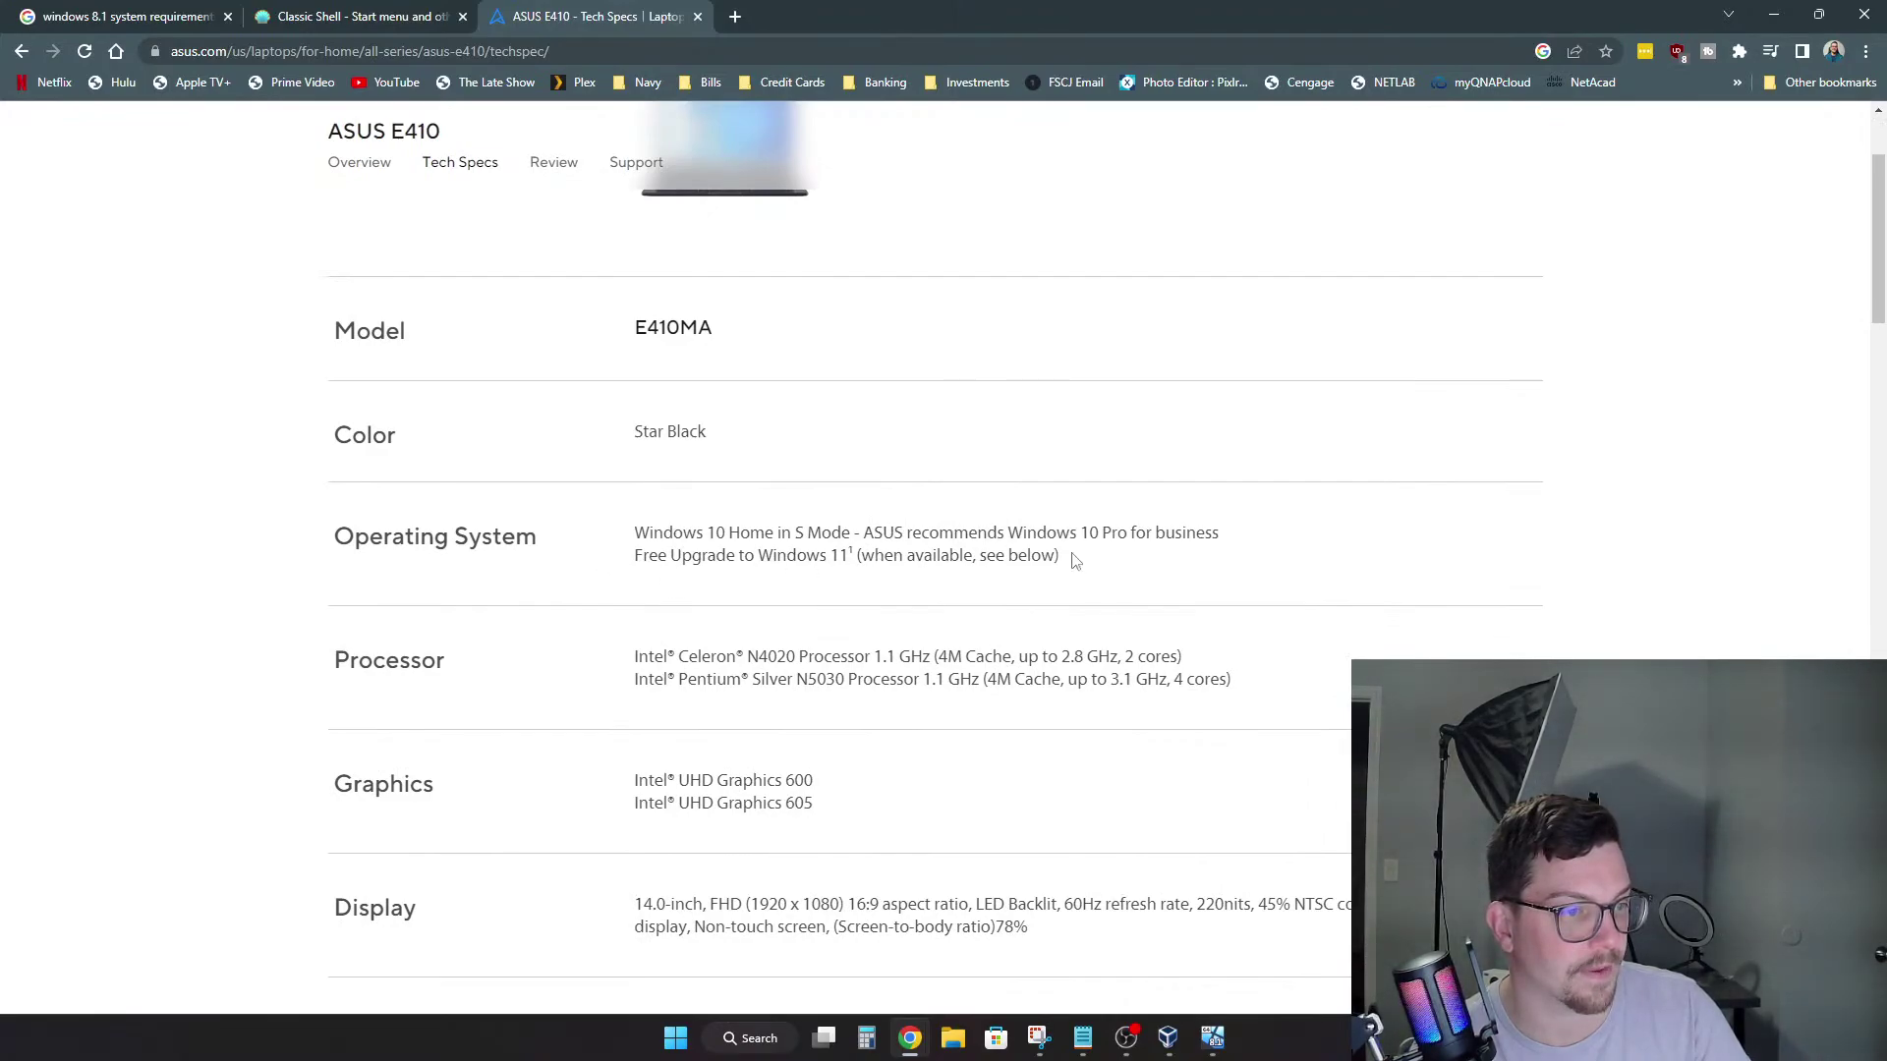
{"action": "left_click_drag", "start_coordinate": [1009, 533], "coordinate": [1234, 552]}
{"action": "left_click", "coordinate": [847, 577]}
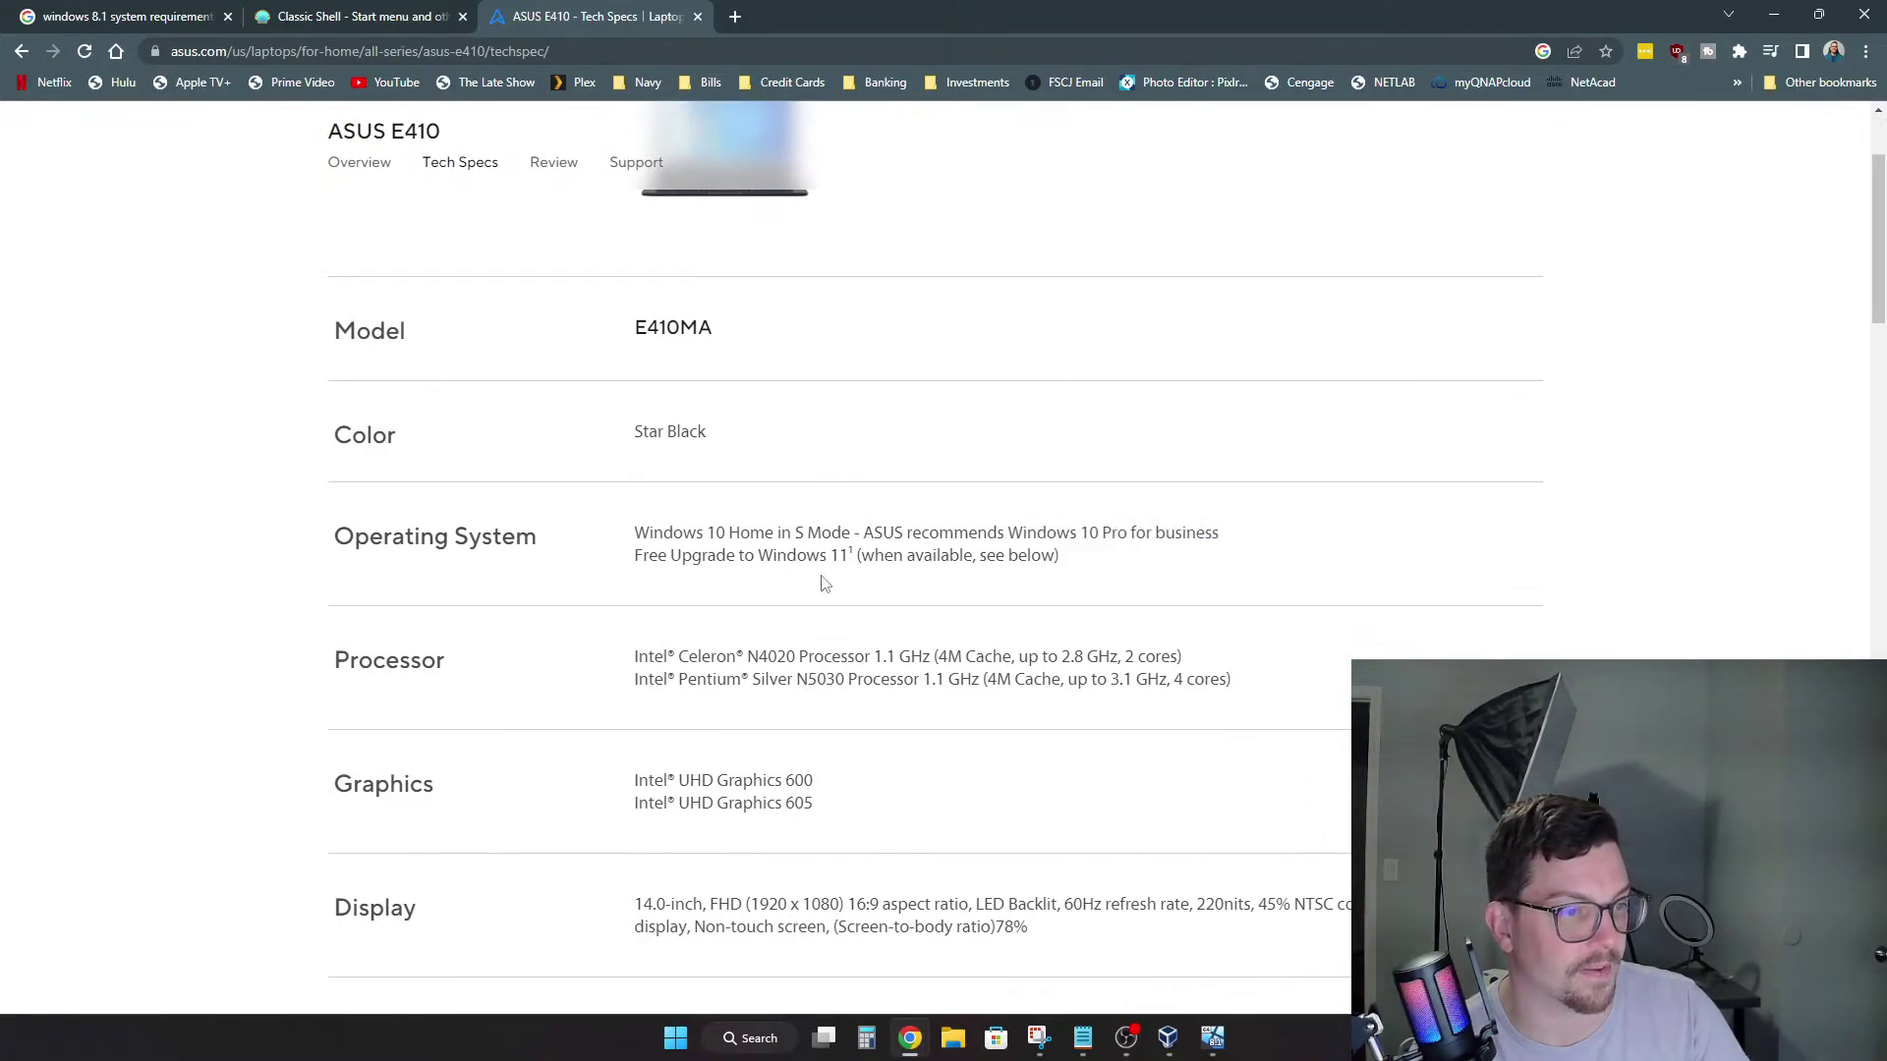
{"action": "left_click_drag", "start_coordinate": [725, 572], "coordinate": [826, 544]}
{"action": "scroll", "coordinate": [826, 550], "scroll_direction": "down", "scroll_amount": 1}
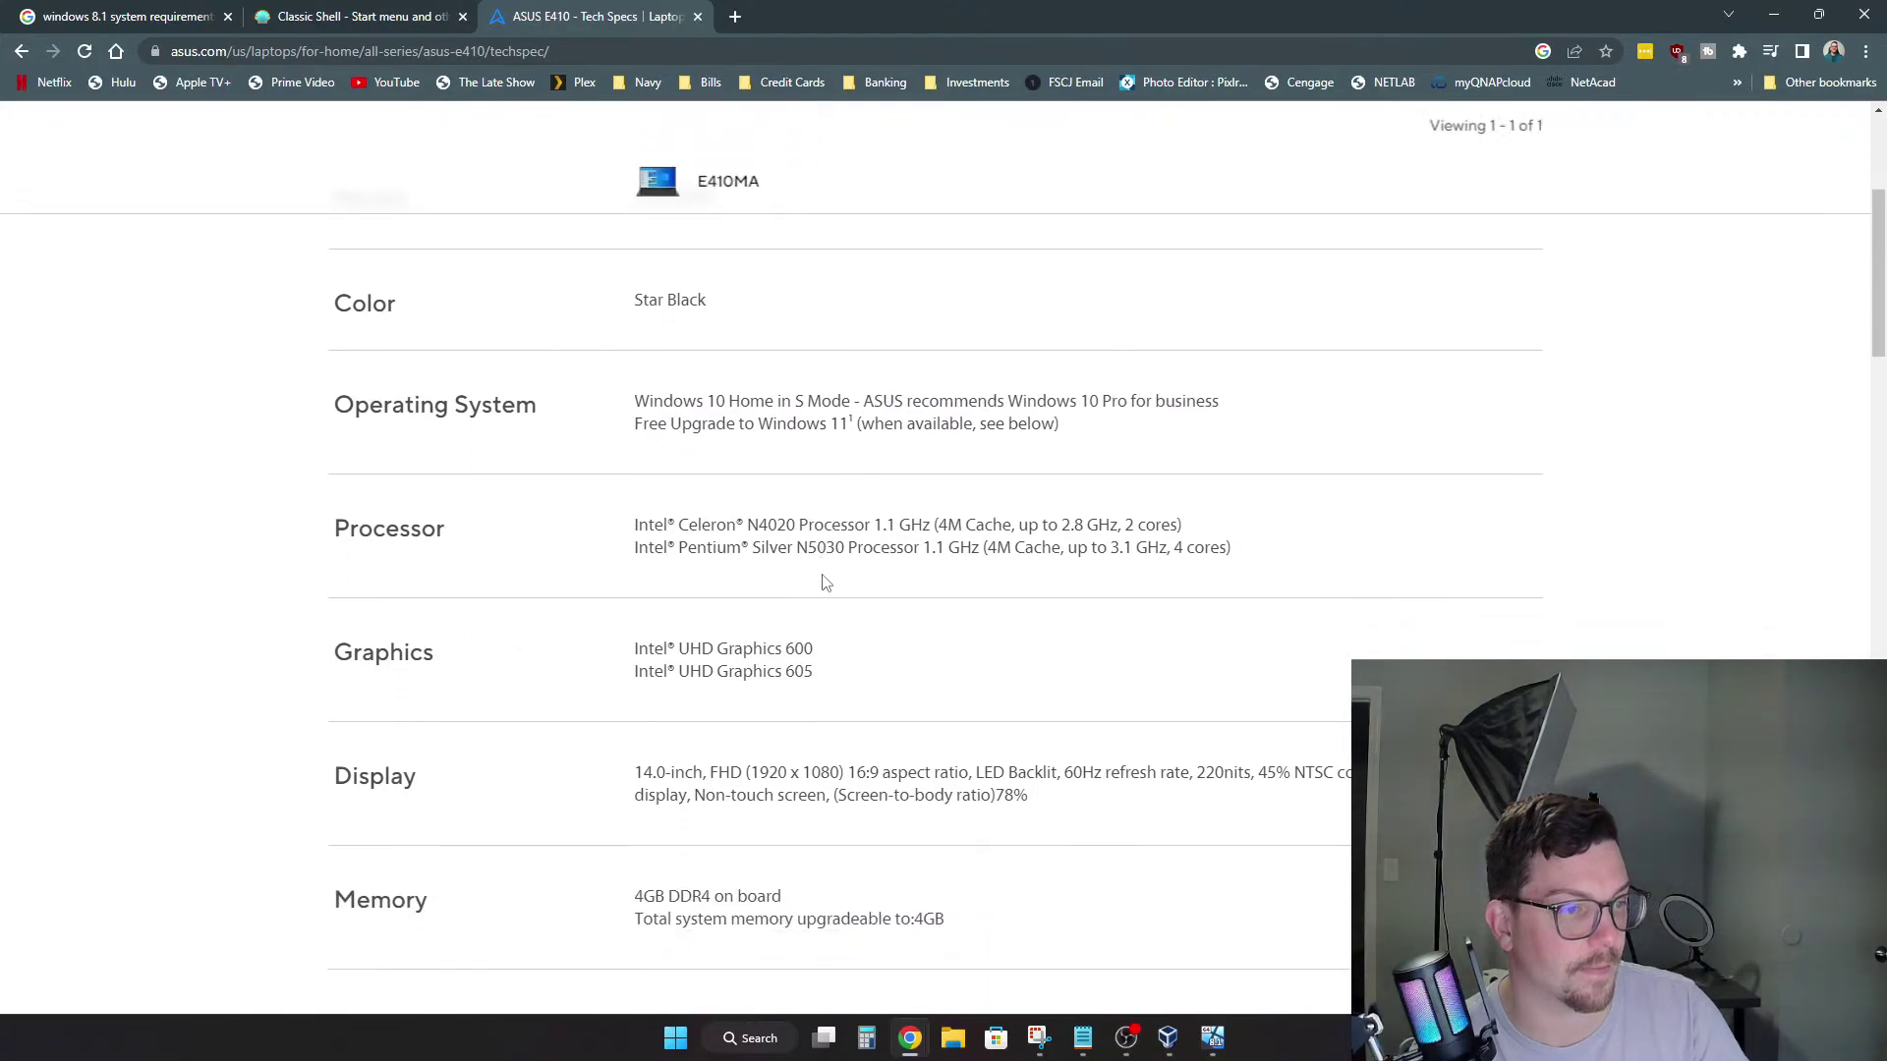
{"action": "left_click_drag", "start_coordinate": [635, 525], "coordinate": [913, 524]}
{"action": "left_click_drag", "start_coordinate": [751, 547], "coordinate": [882, 550]}
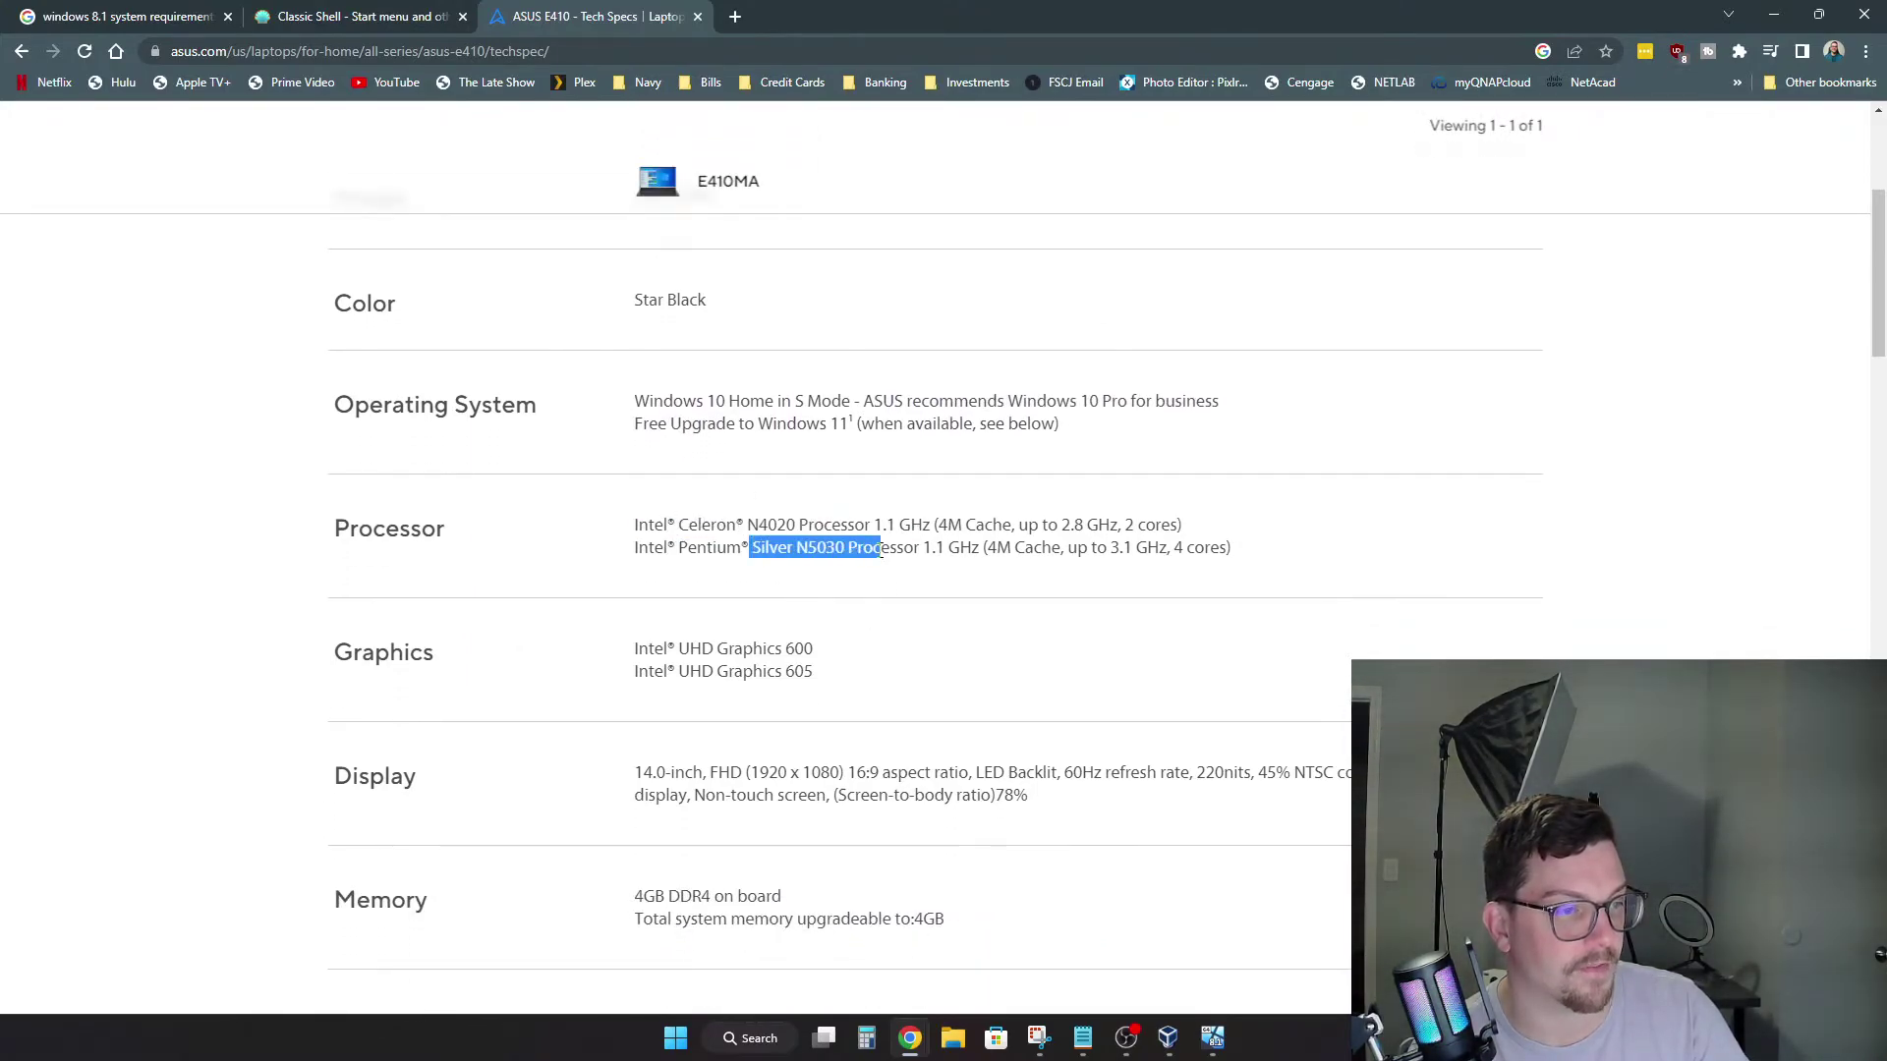
Highlight the 1920 x 1080 display size and brightness specs while reading further down.
{"action": "scroll", "coordinate": [841, 630], "scroll_direction": "down", "scroll_amount": 1}
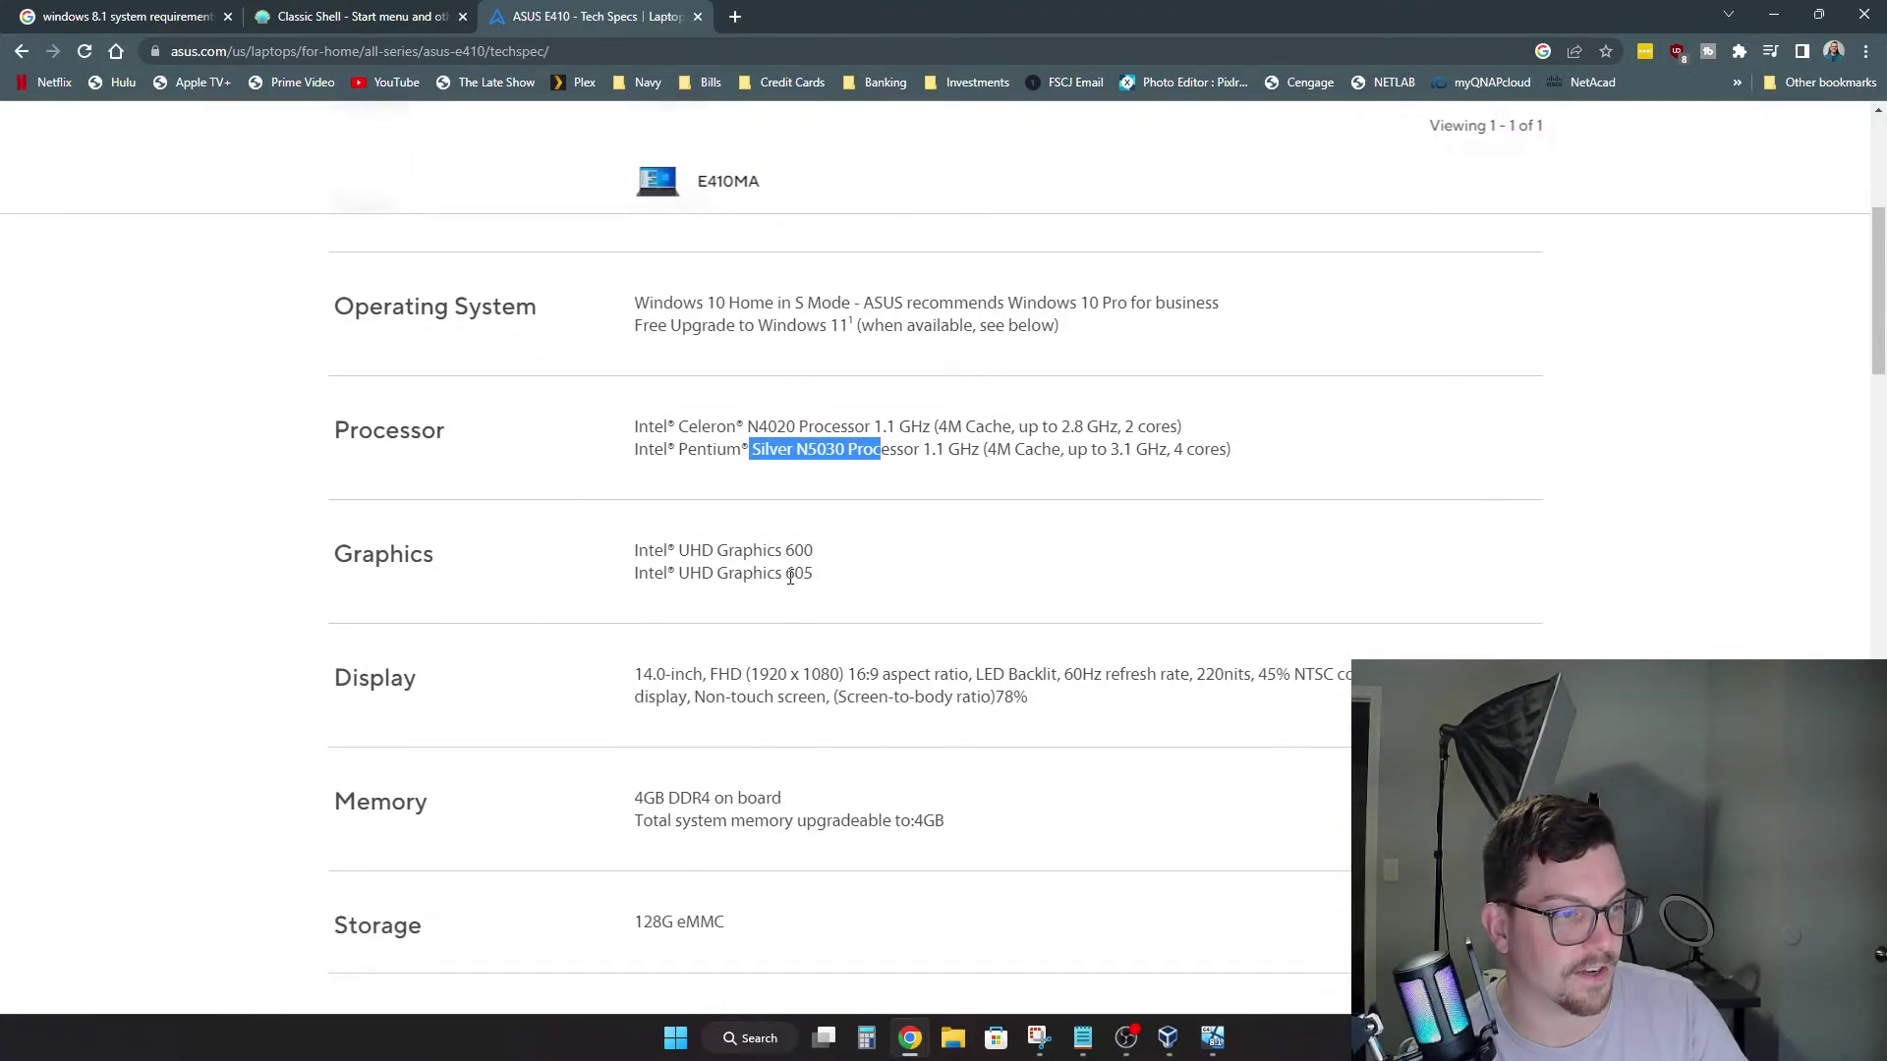
{"action": "left_click_drag", "start_coordinate": [648, 674], "coordinate": [854, 678]}
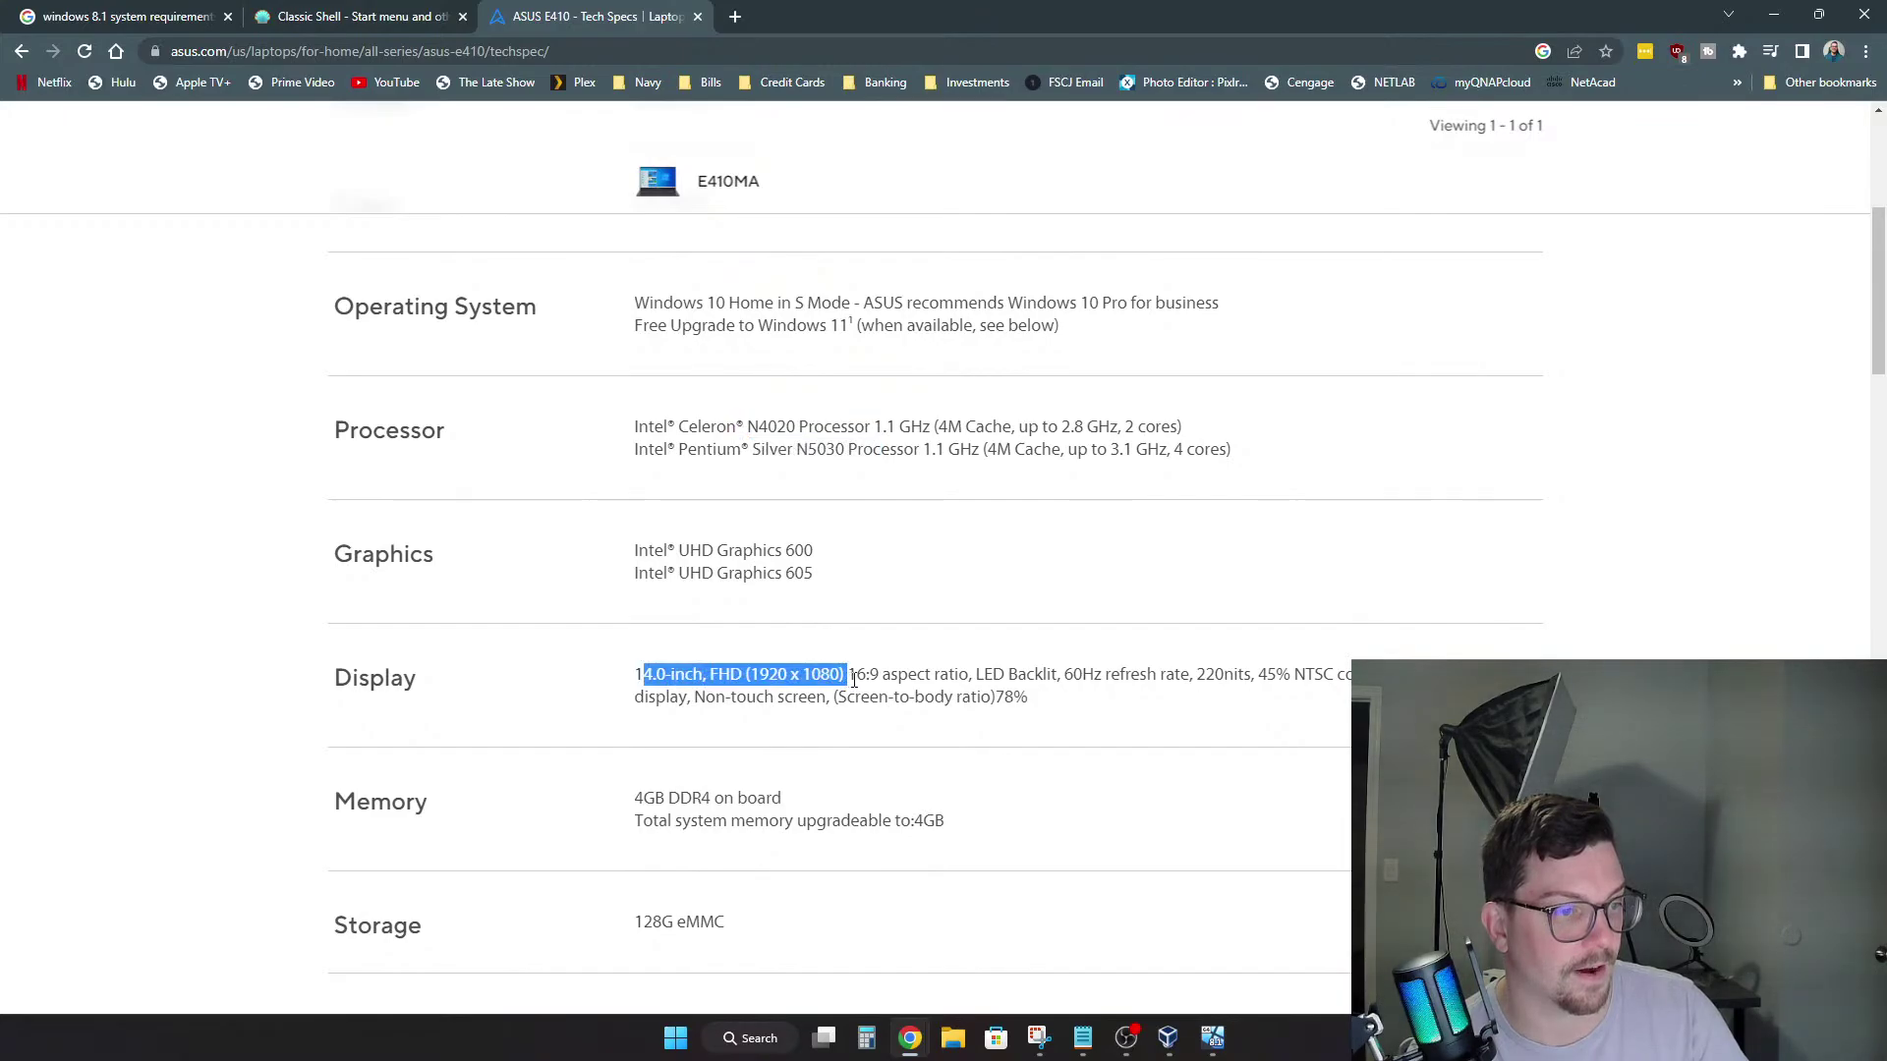
{"action": "scroll", "coordinate": [853, 678], "scroll_direction": "down", "scroll_amount": 1}
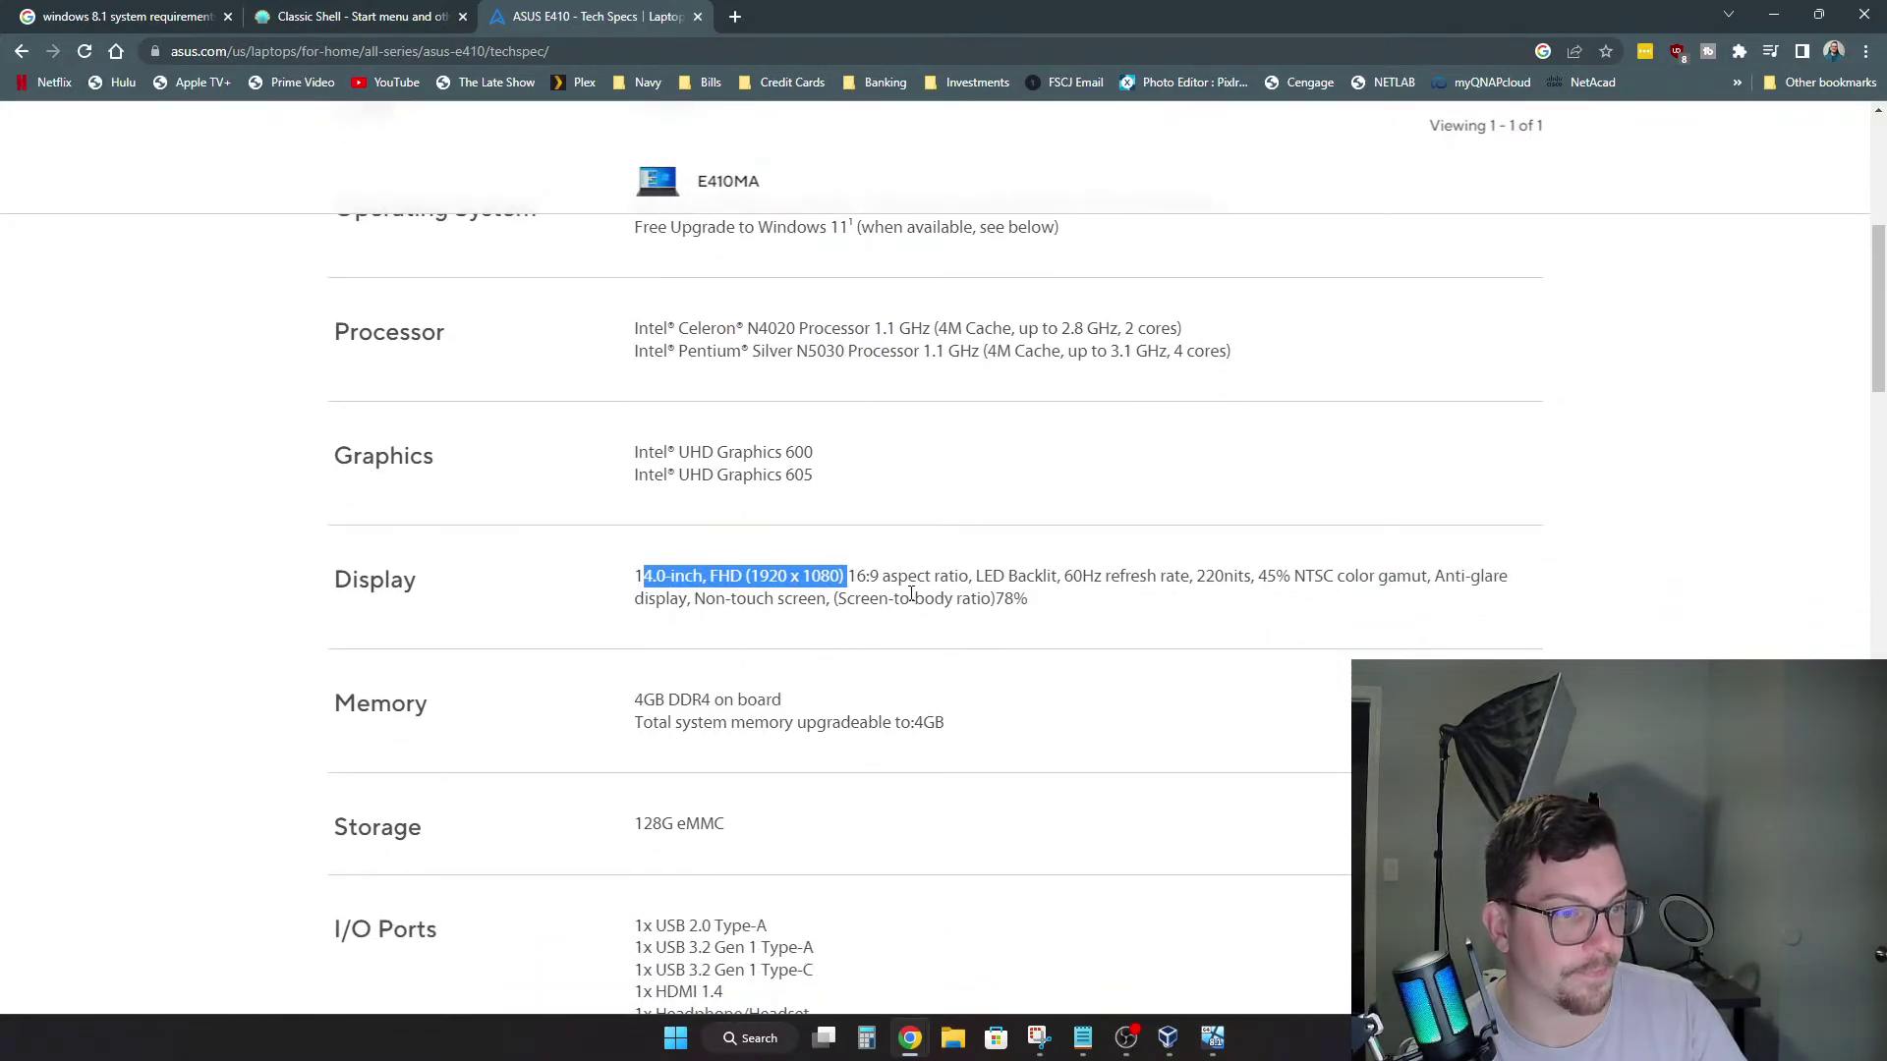
{"action": "left_click_drag", "start_coordinate": [1208, 580], "coordinate": [1277, 580]}
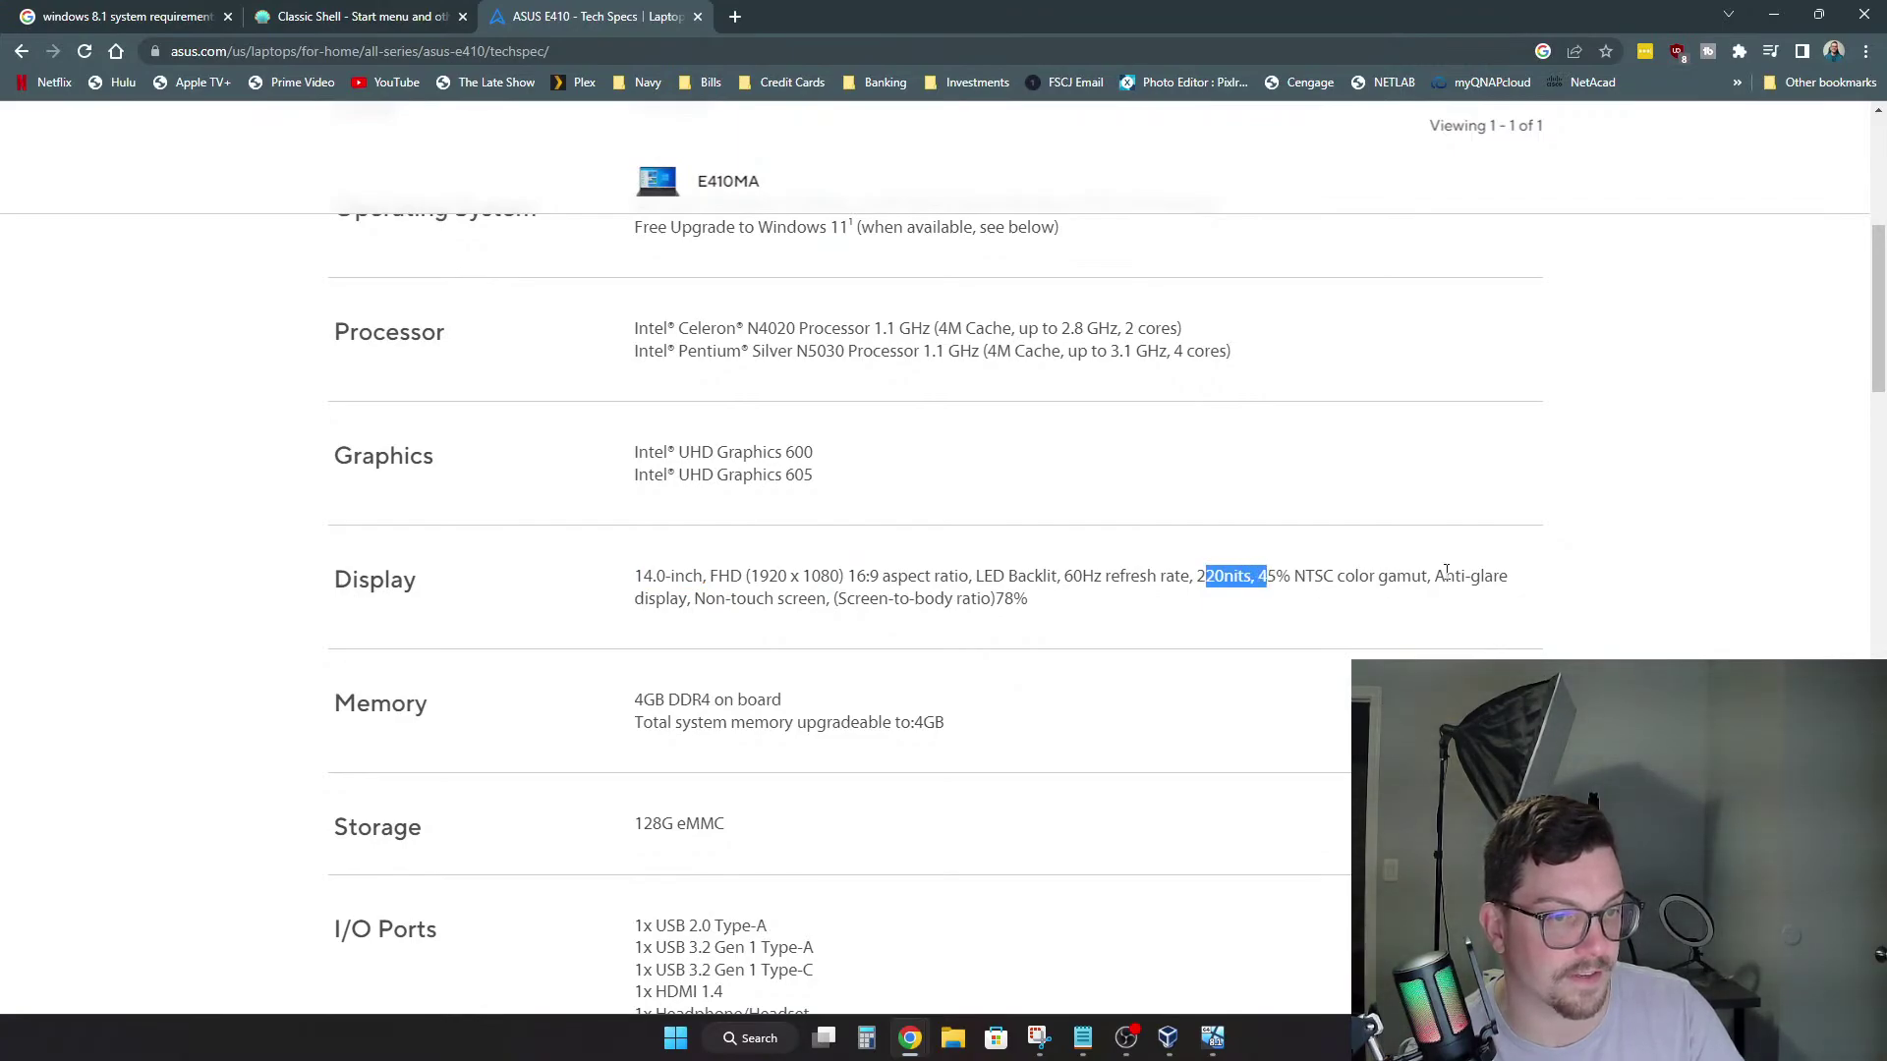
{"action": "scroll", "coordinate": [792, 632], "scroll_direction": "down", "scroll_amount": 1}
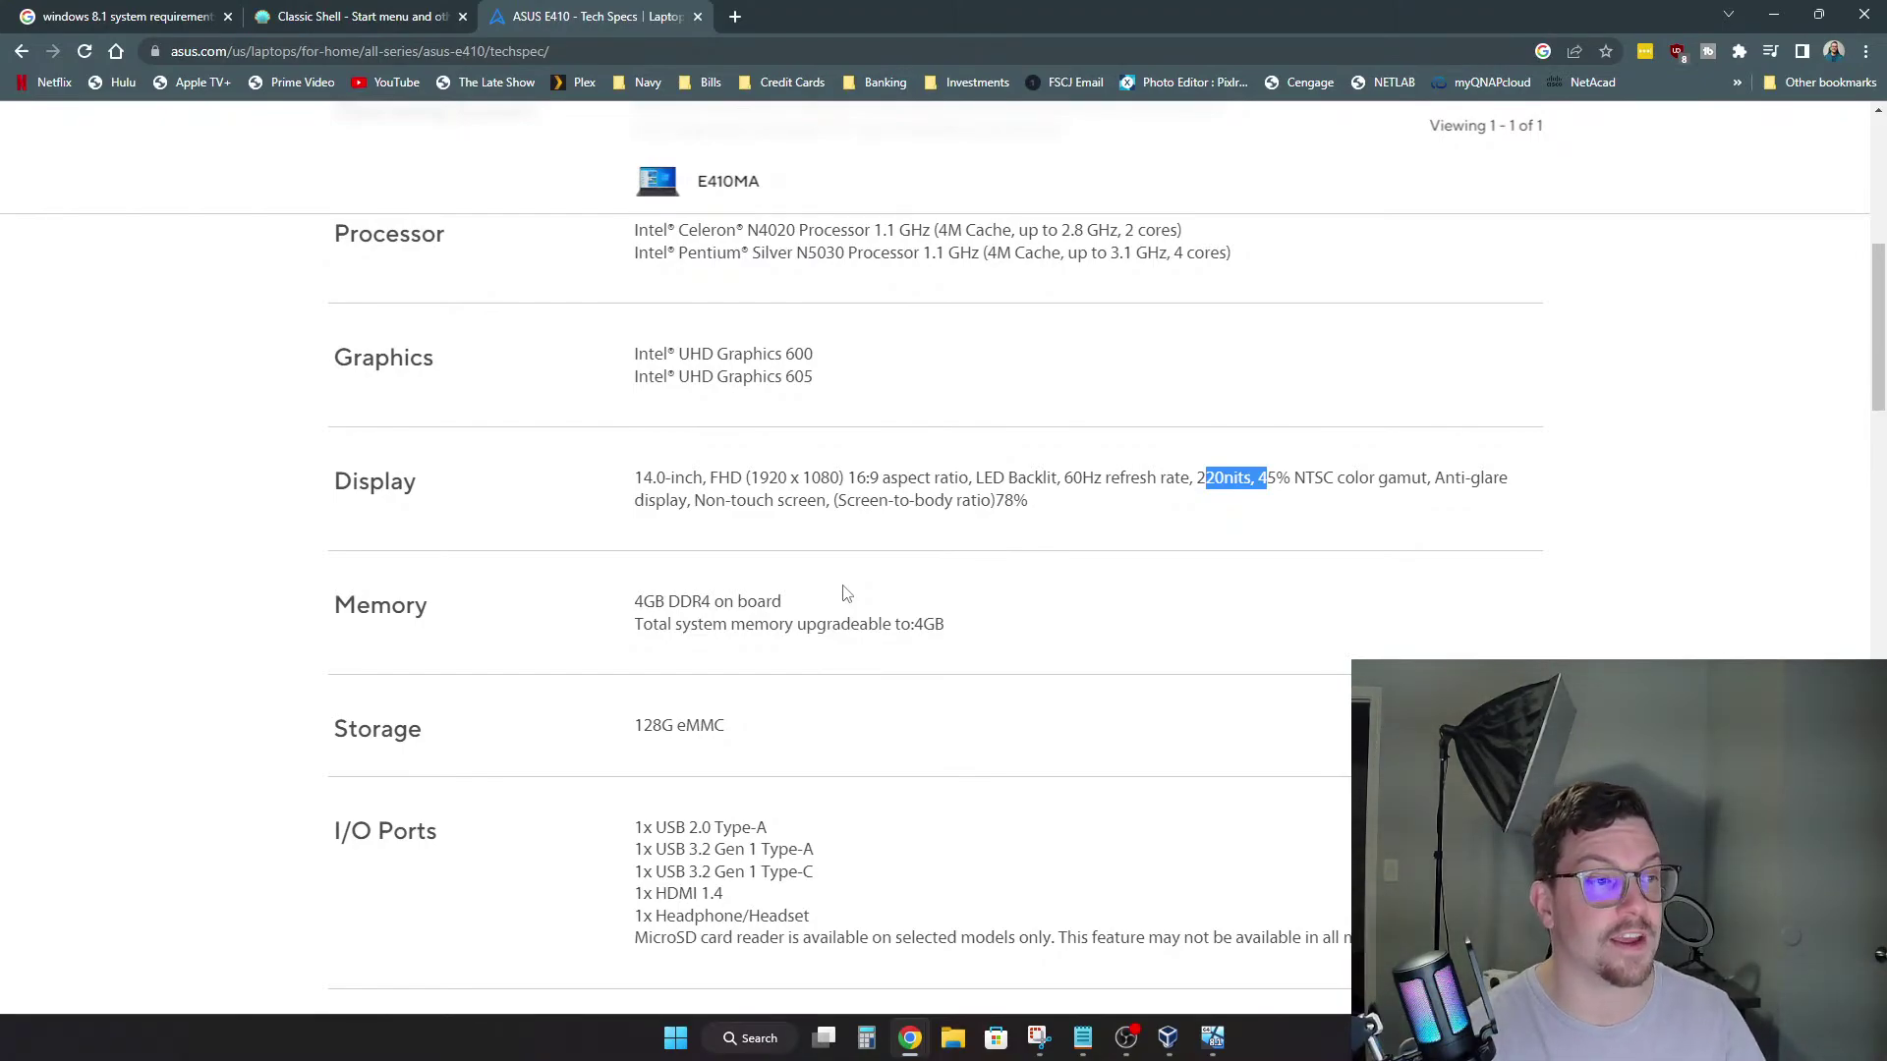
{"action": "scroll", "coordinate": [645, 577], "scroll_direction": "up", "scroll_amount": 7}
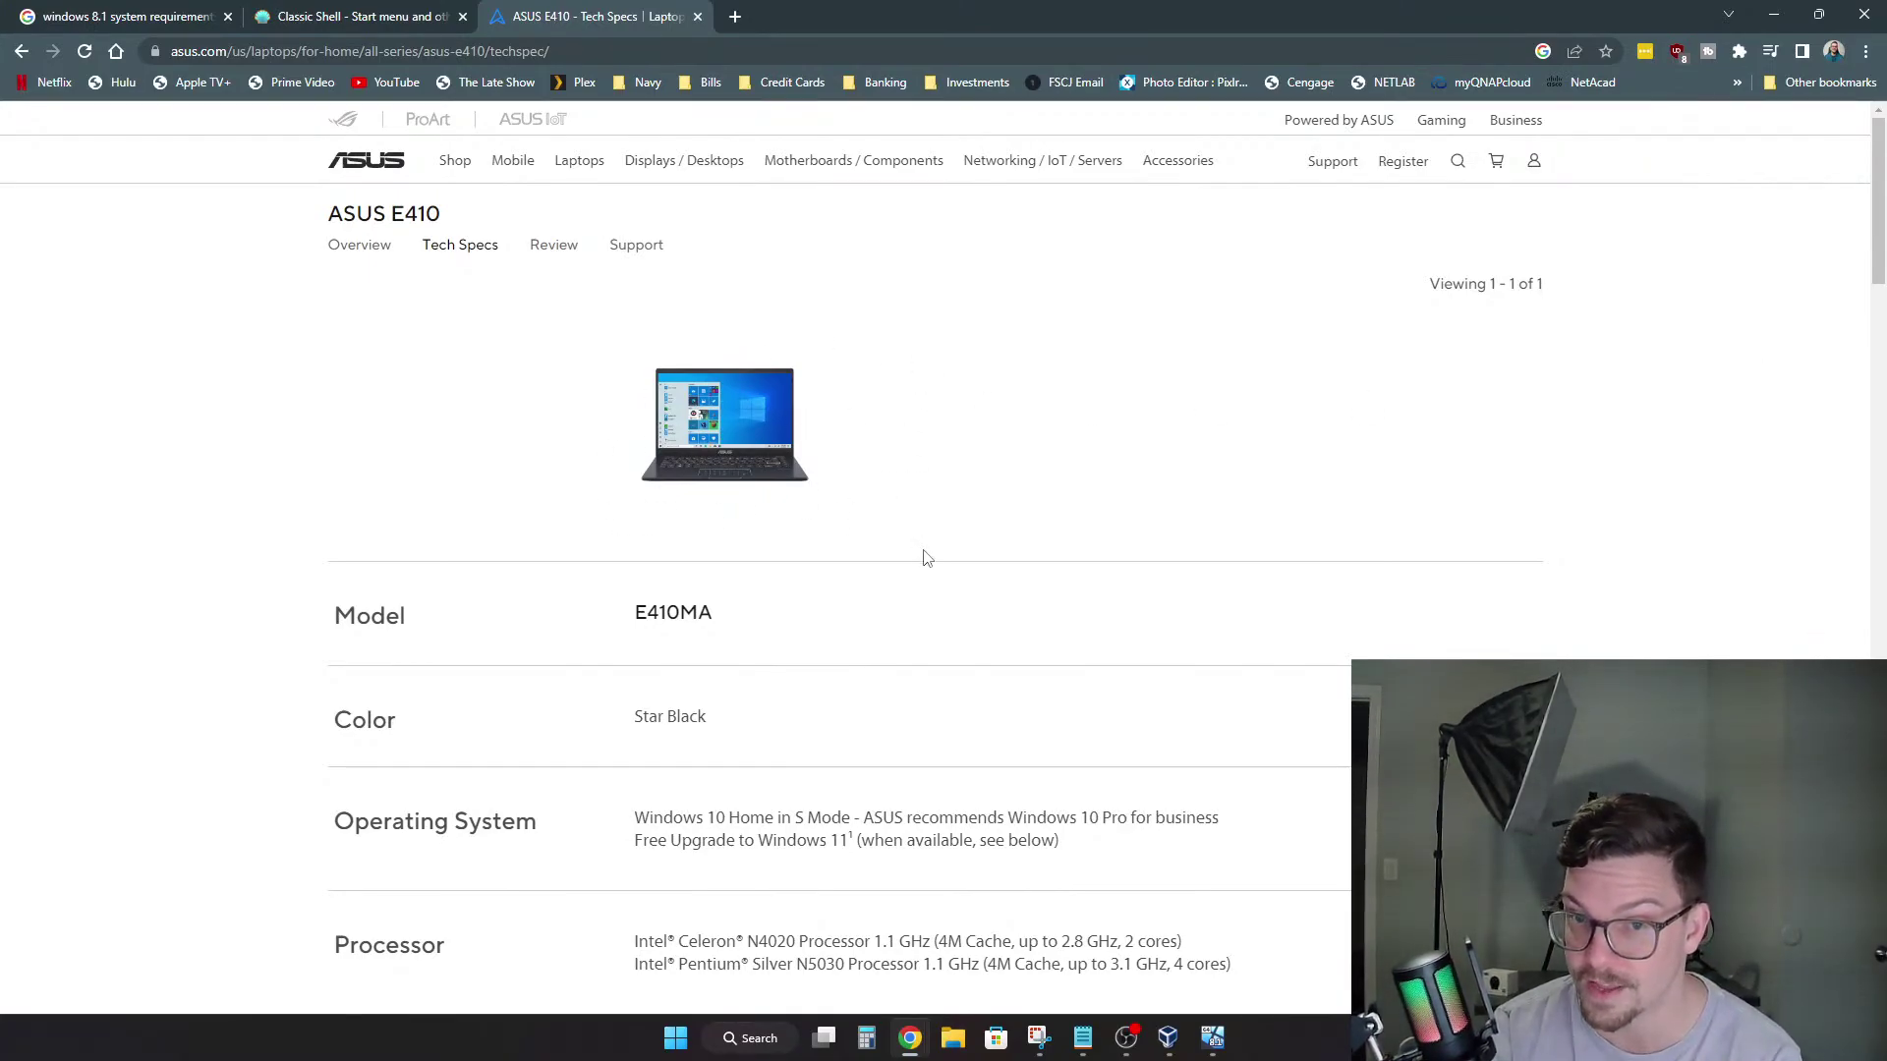
{"action": "scroll", "coordinate": [1012, 610], "scroll_direction": "down", "scroll_amount": 5}
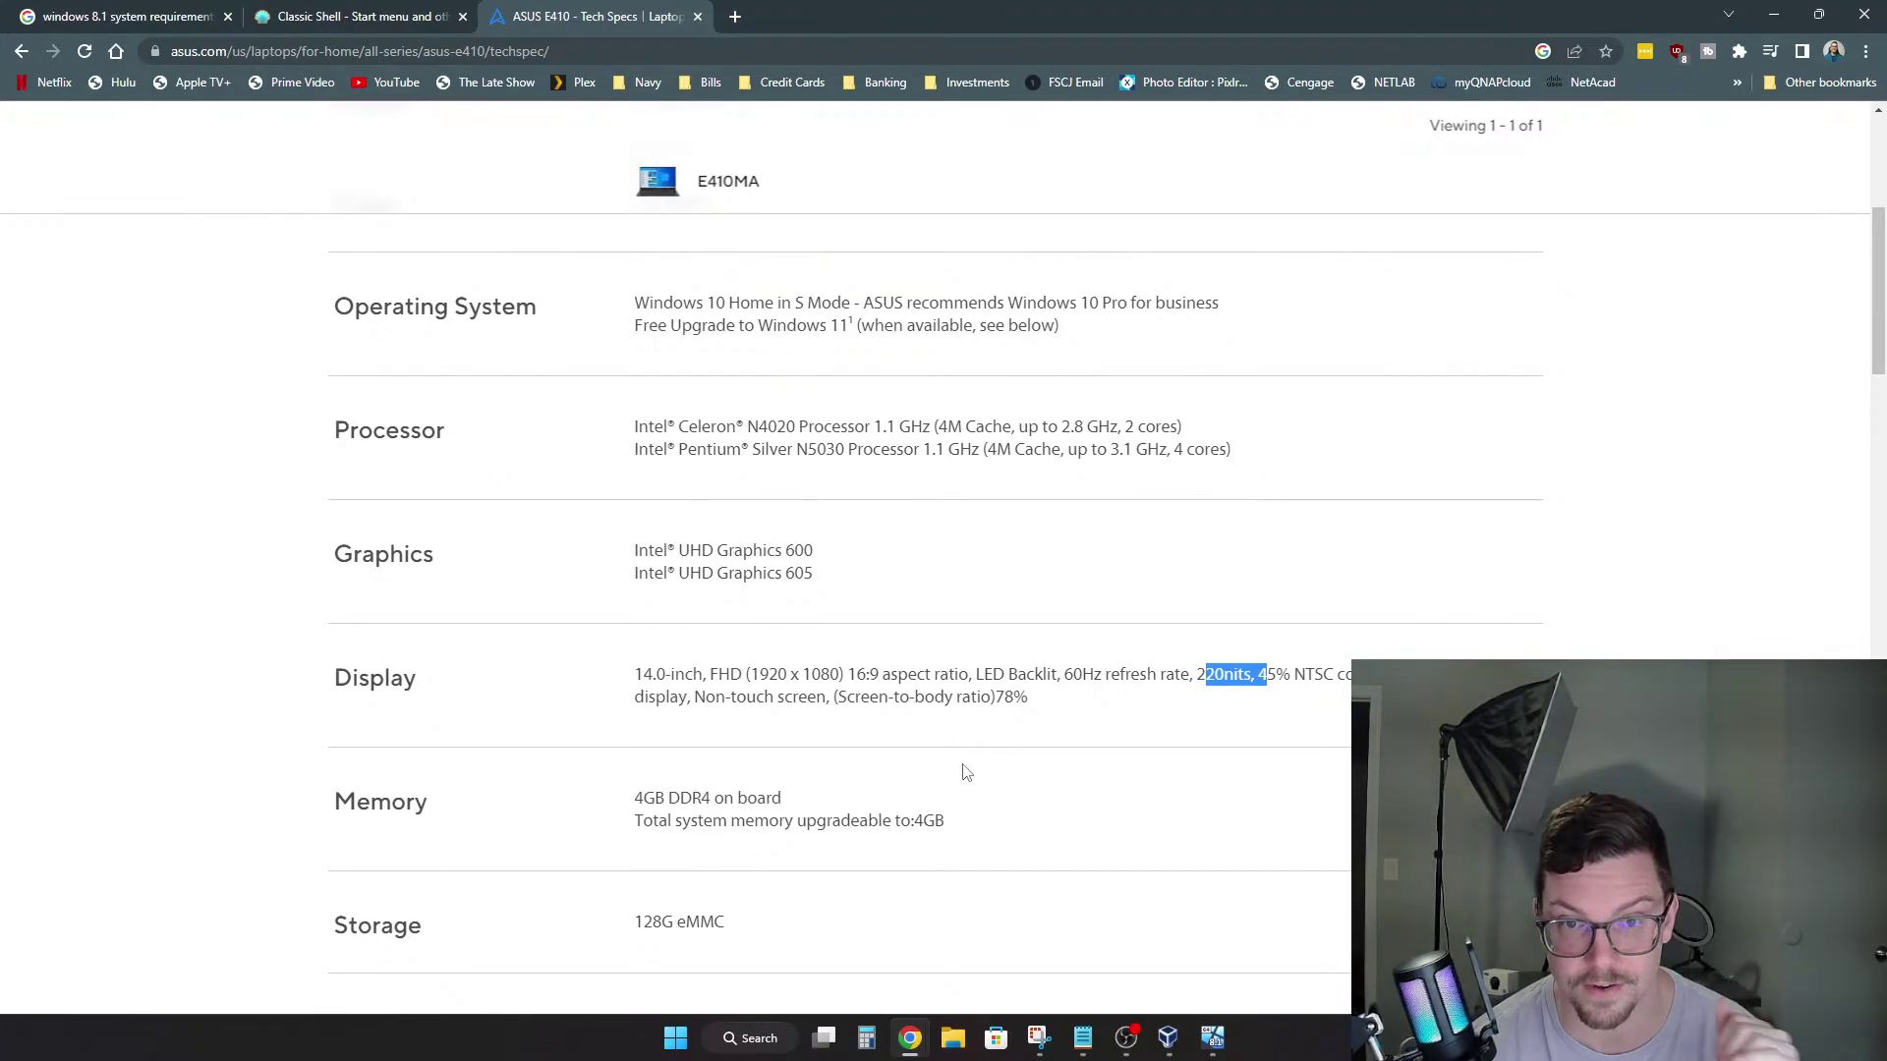
{"action": "scroll", "coordinate": [1015, 581], "scroll_direction": "up", "scroll_amount": 5}
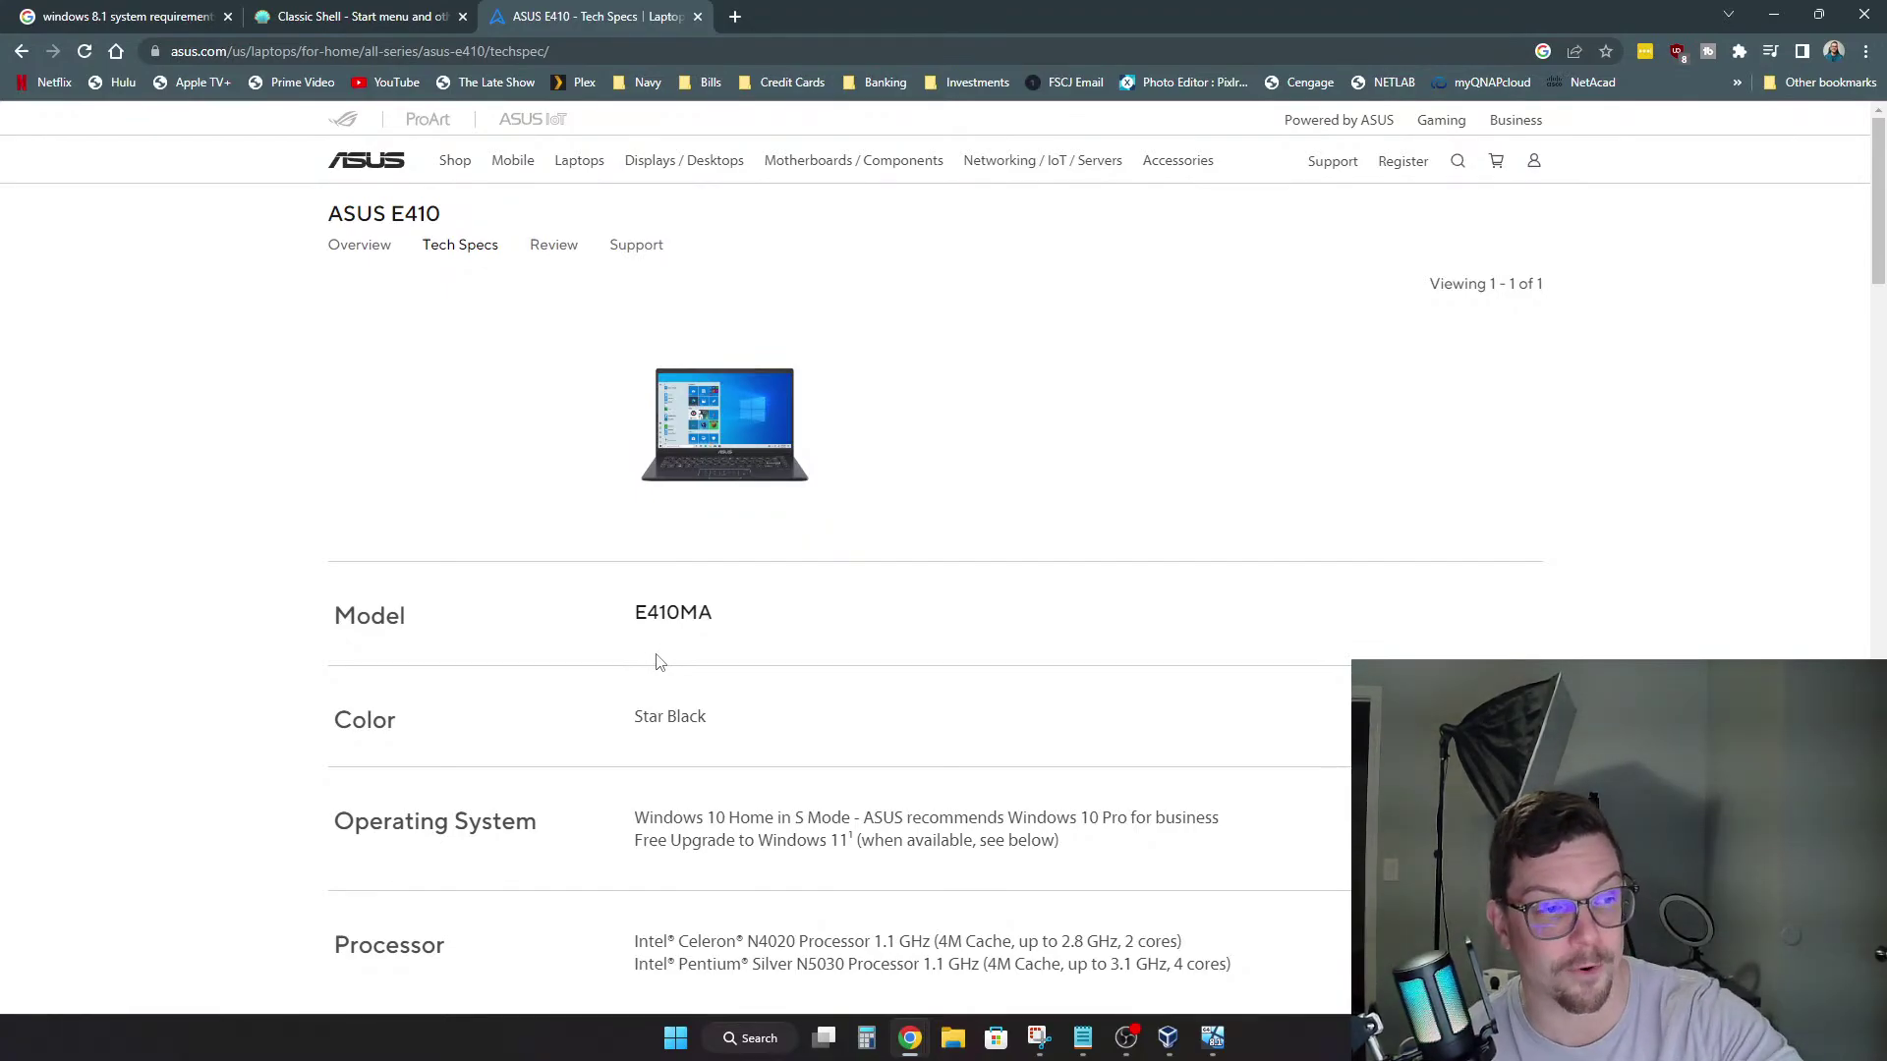
{"action": "scroll", "coordinate": [659, 661], "scroll_direction": "down", "scroll_amount": 3}
{"action": "scroll", "coordinate": [661, 640], "scroll_direction": "down", "scroll_amount": 5}
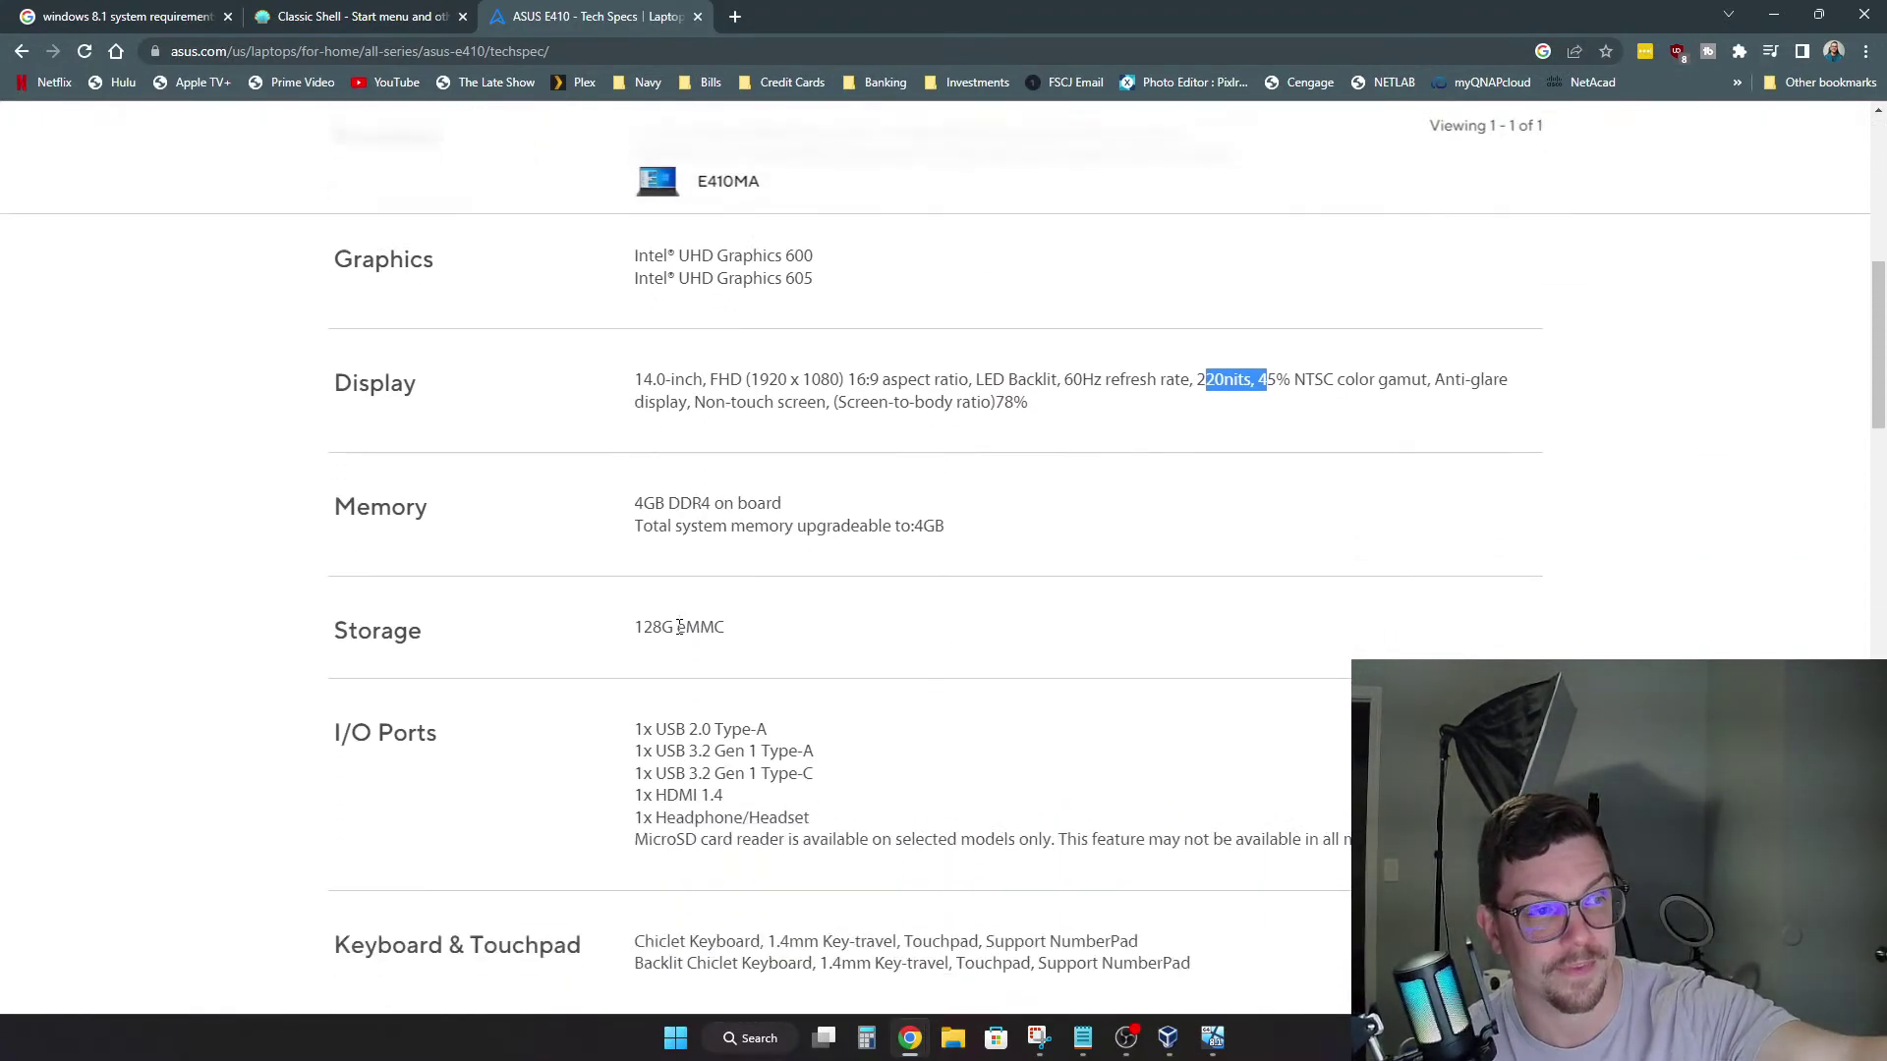
{"action": "scroll", "coordinate": [679, 629], "scroll_direction": "up", "scroll_amount": 5}
{"action": "scroll", "coordinate": [679, 633], "scroll_direction": "down", "scroll_amount": 1}
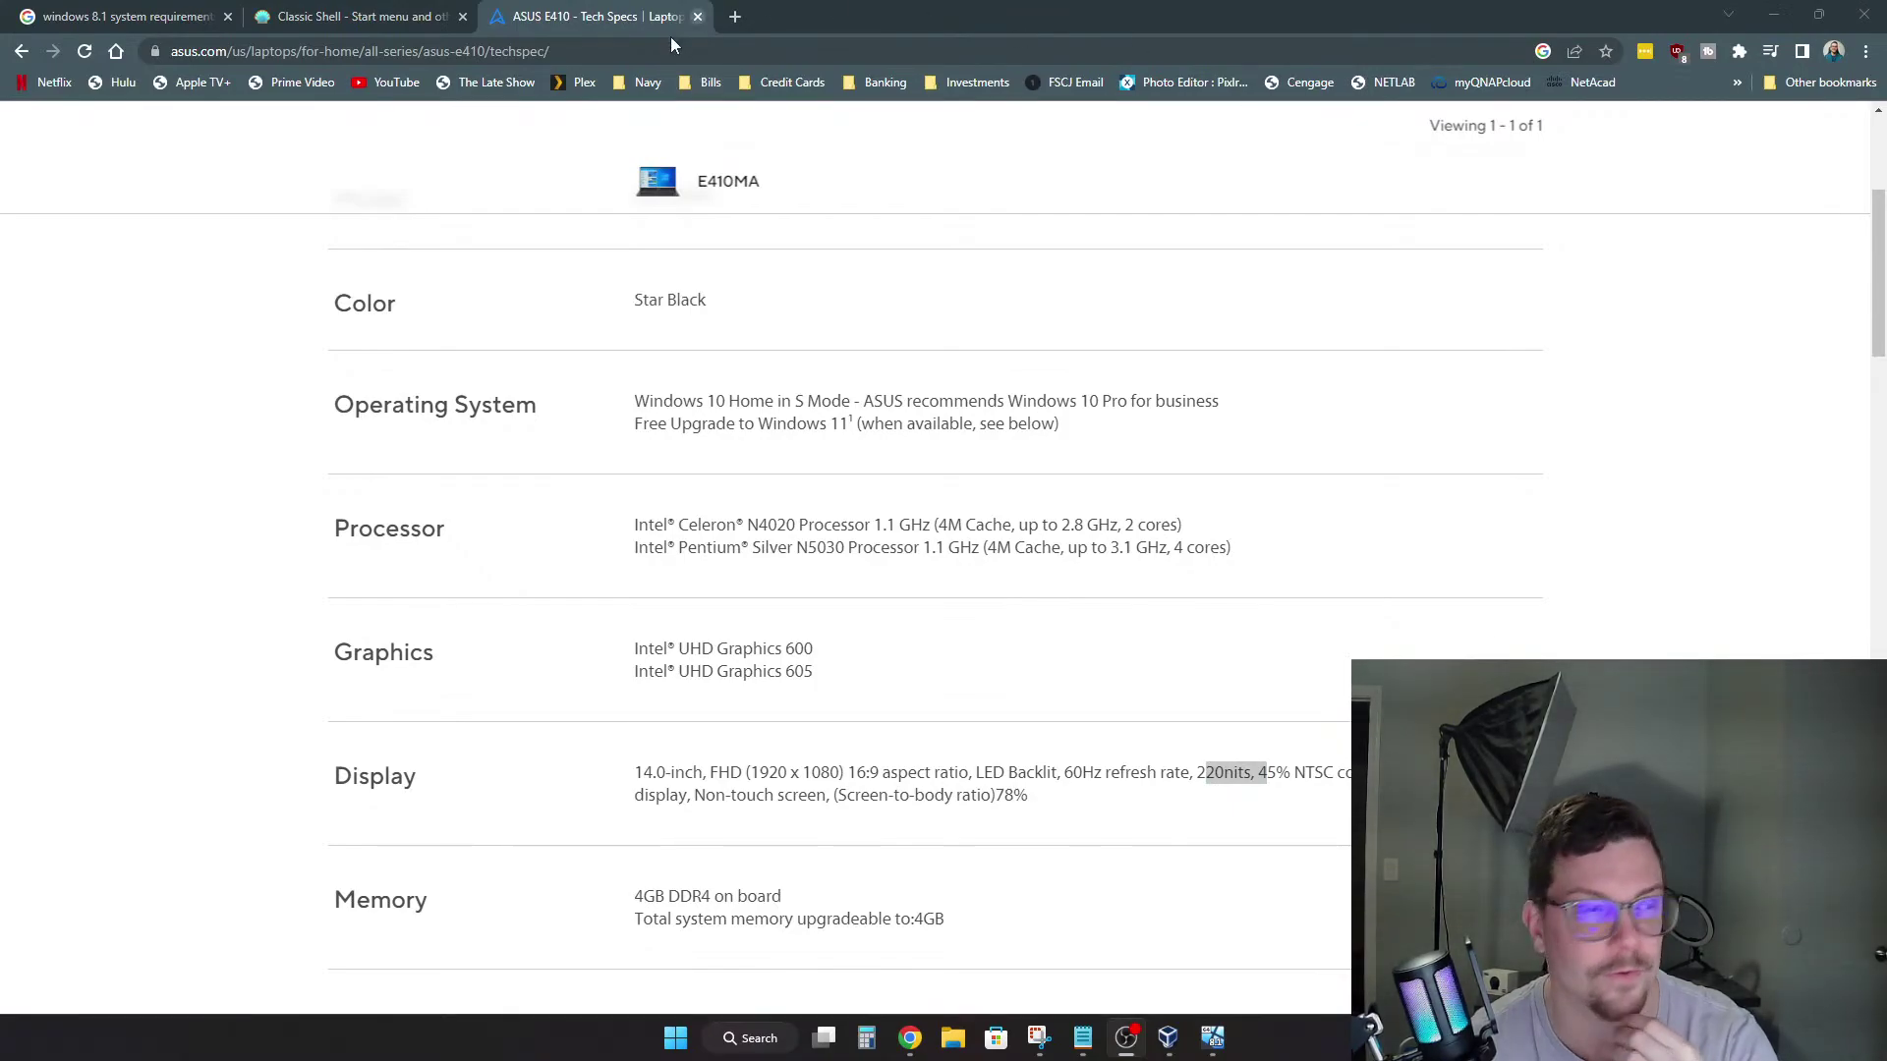
Search Google for 'dell Optiplex 330', then refine it to 'dell Optiplex 330 specs'.
{"action": "left_click", "coordinate": [737, 45]}
{"action": "key", "text": "BackSpace"}
{"action": "type", "text": "dell Optiplex 330"}
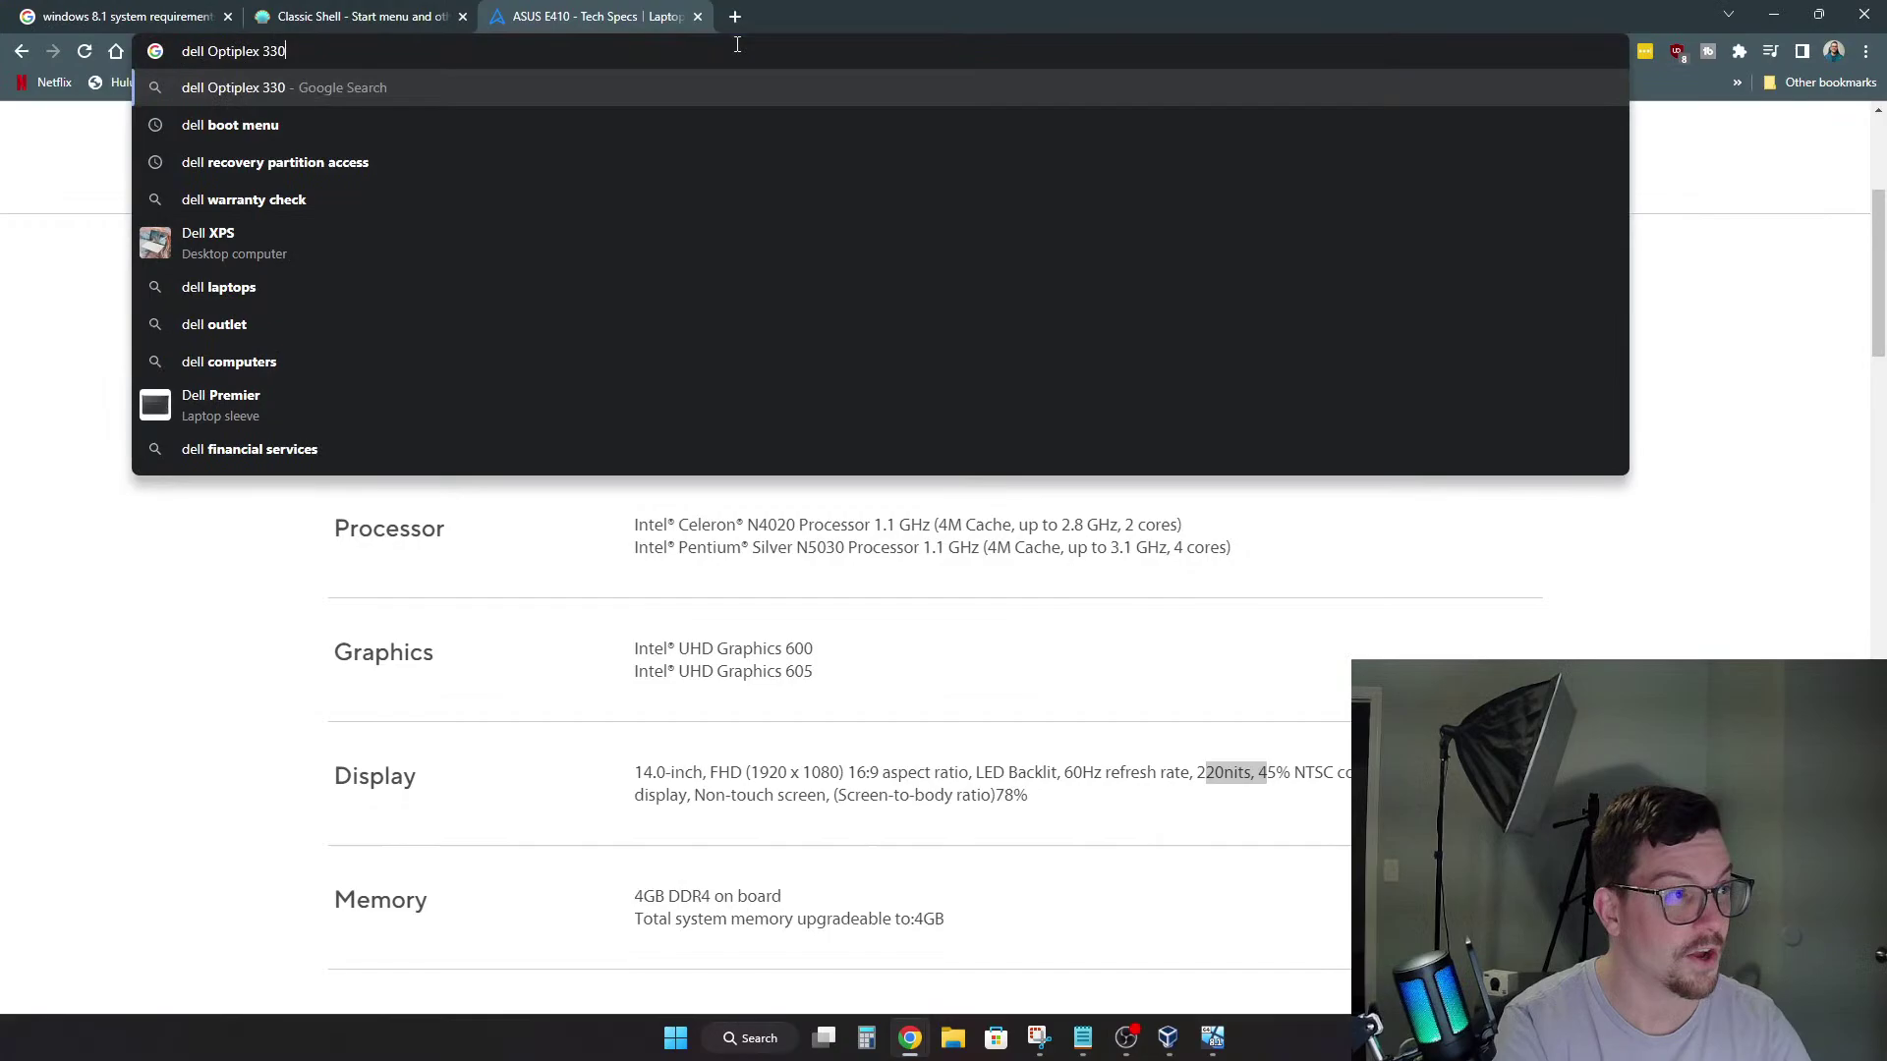
{"action": "key", "text": "Return"}
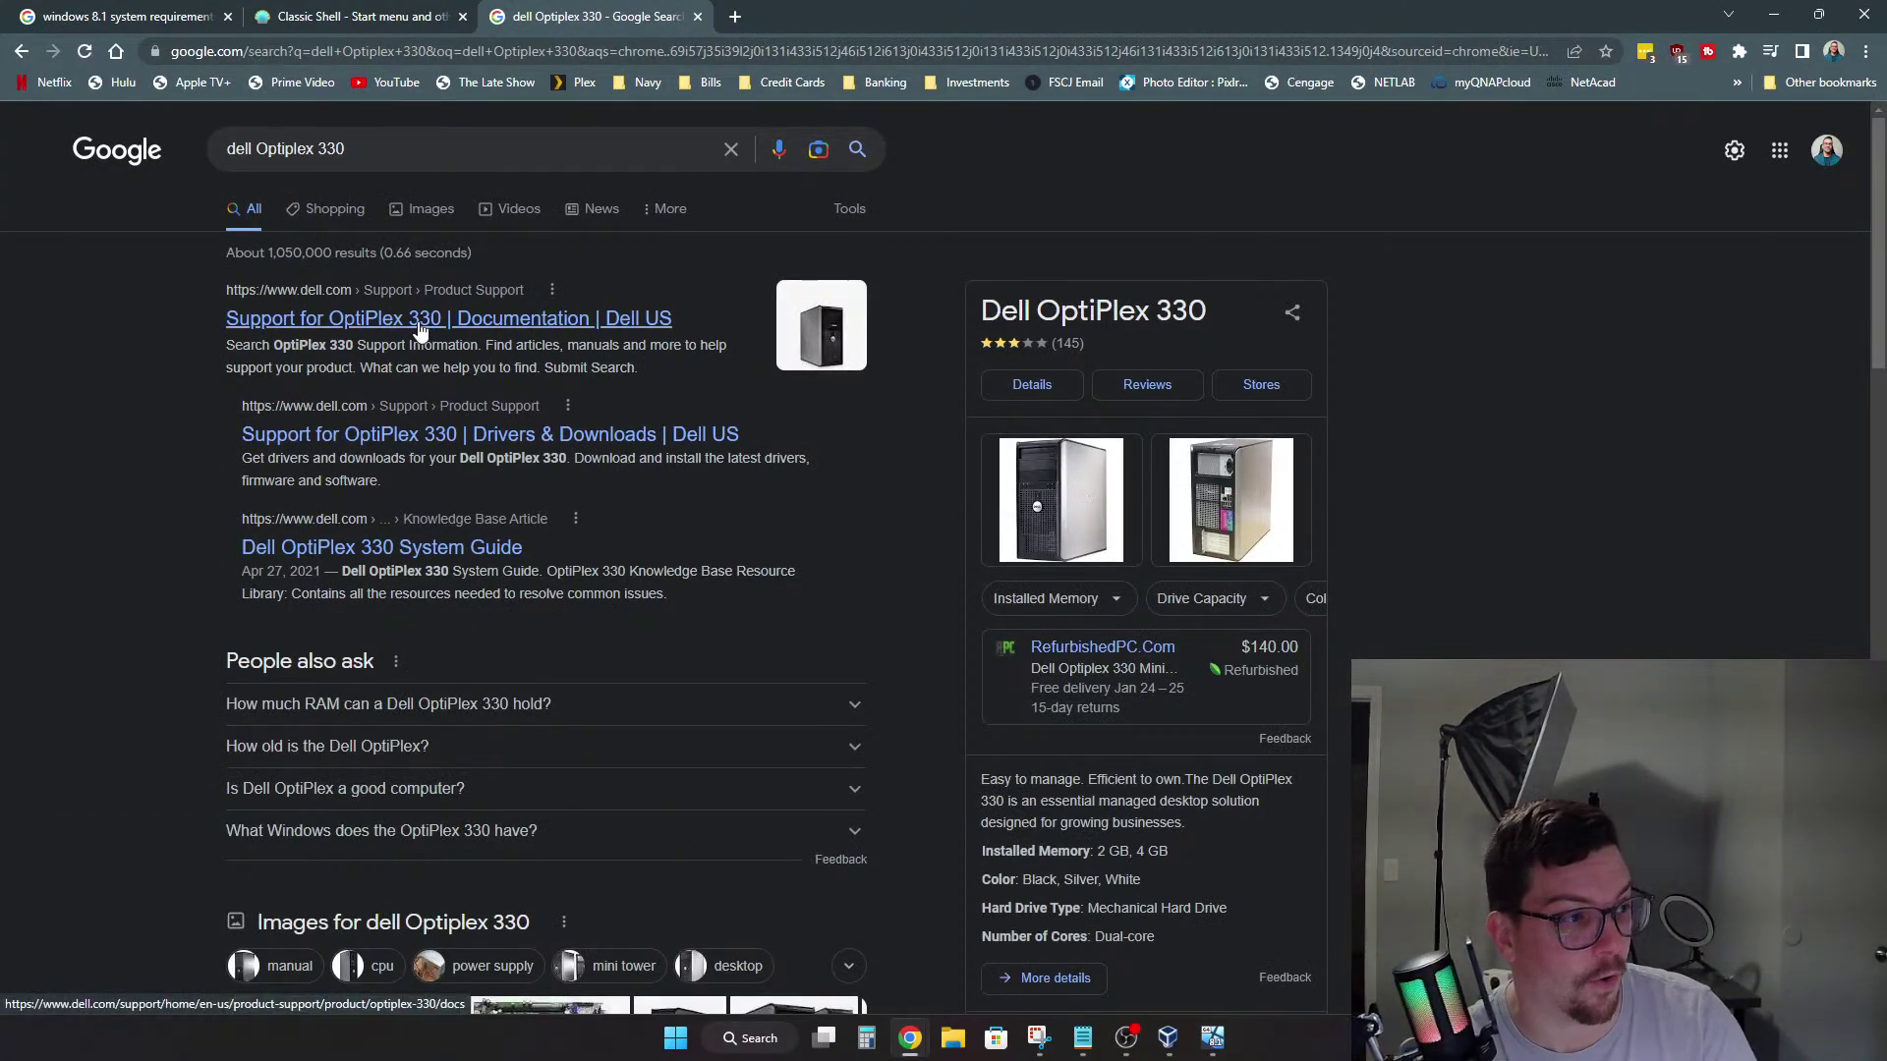
{"action": "left_click", "coordinate": [457, 161]}
{"action": "type", "text": "spe"}
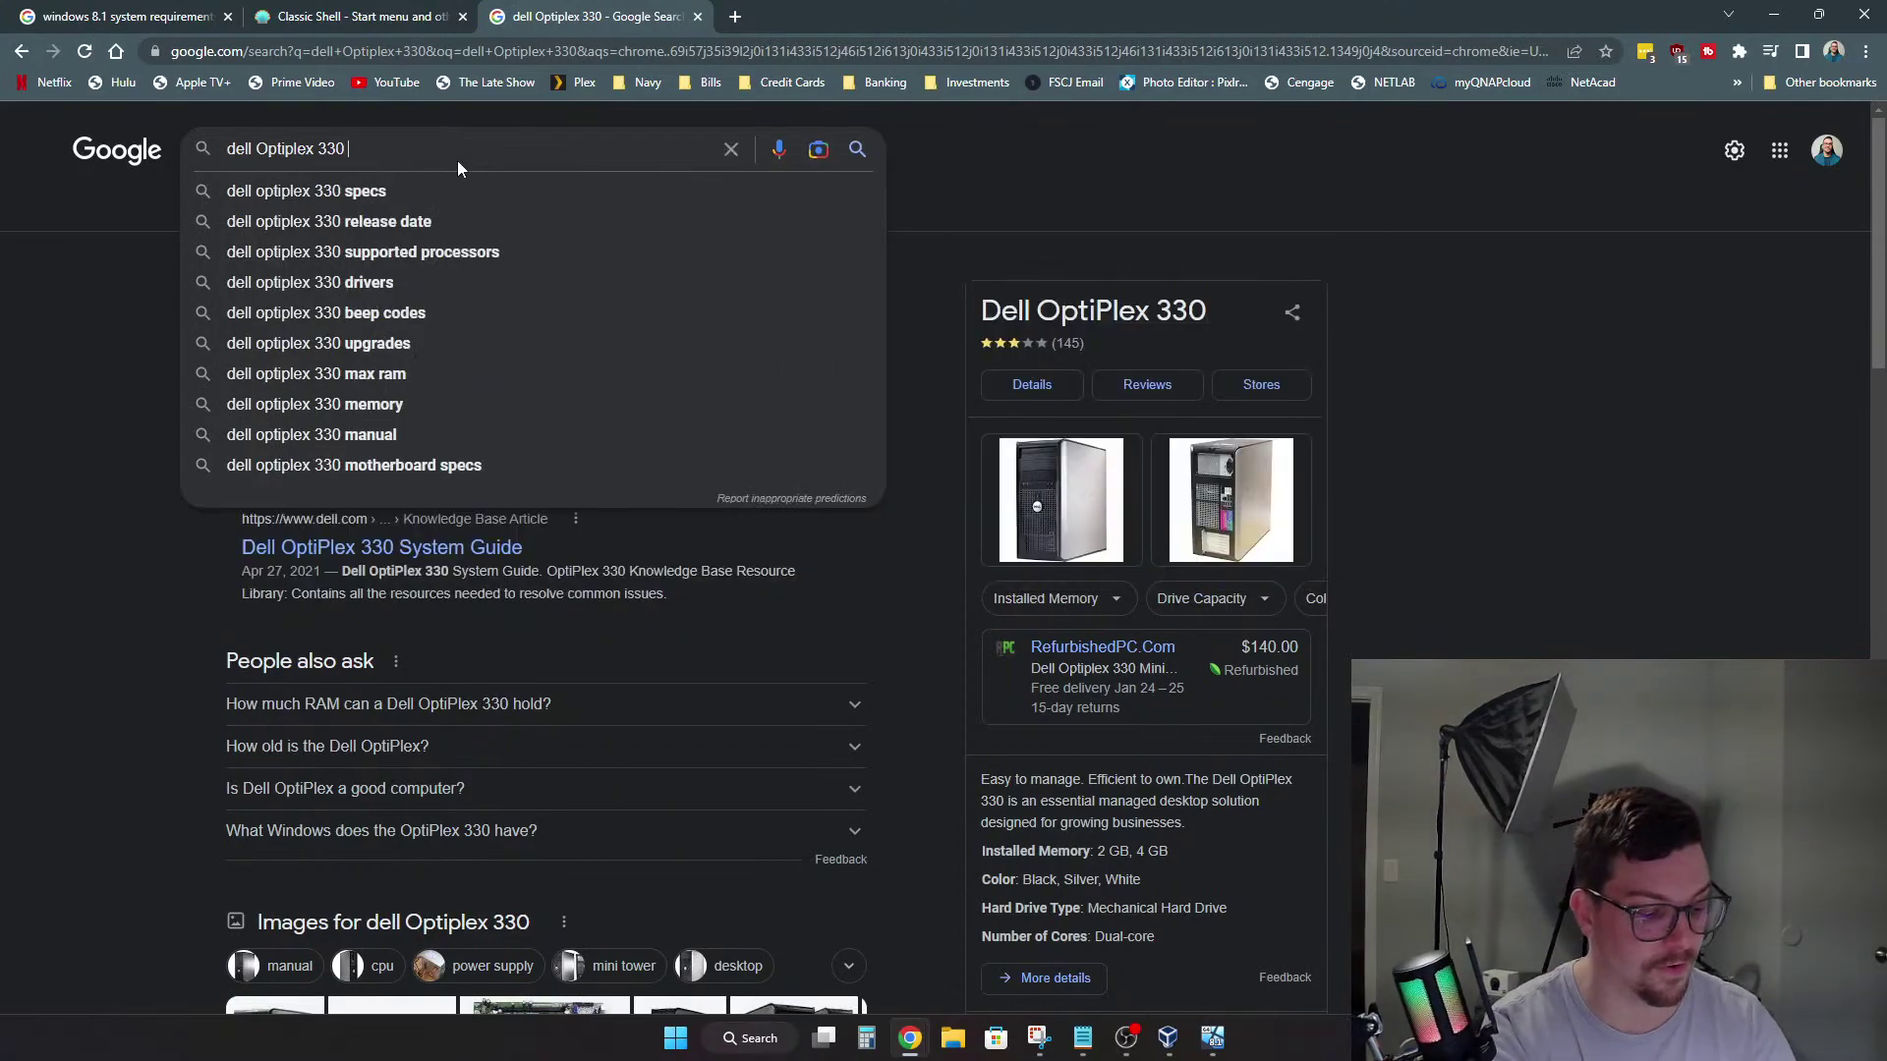
{"action": "type", "text": "cs"}
{"action": "key", "text": "Return"}
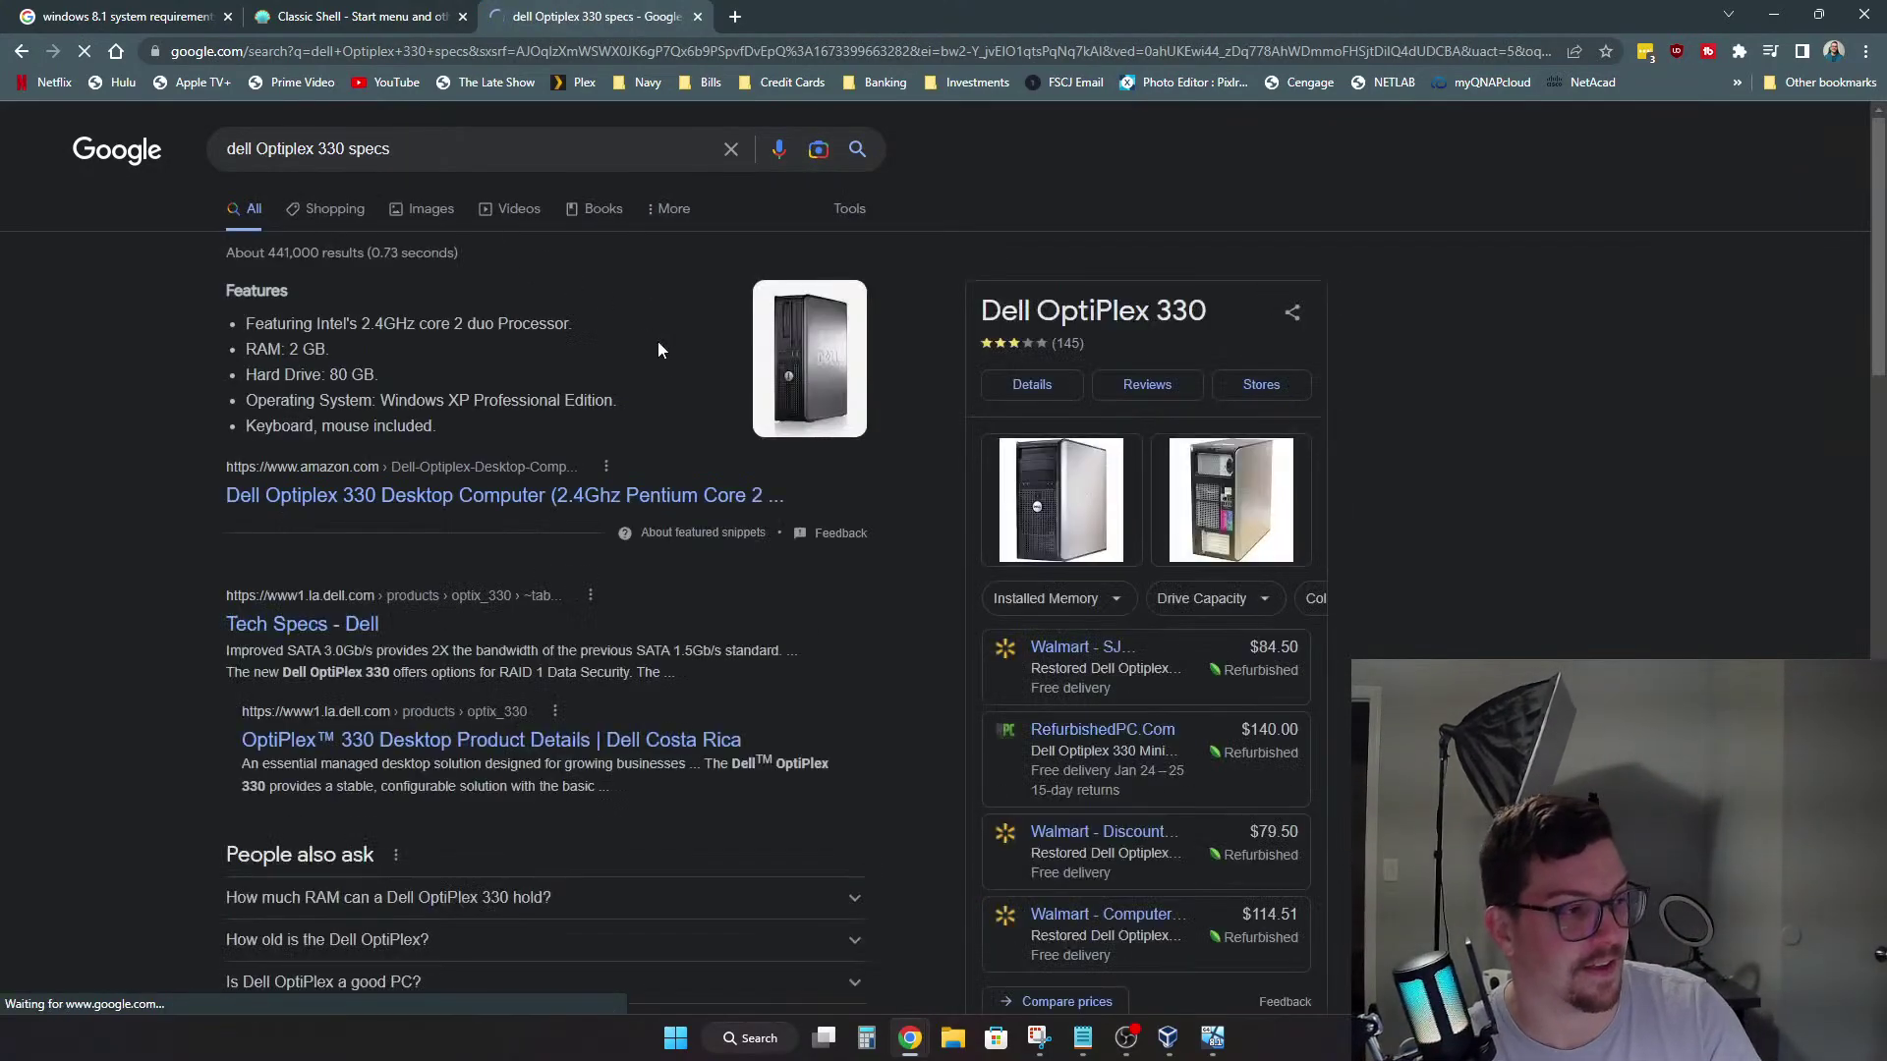
Look over the Amazon Optiplex 330 listing, then return to the specs search results.
{"action": "left_click", "coordinate": [398, 503]}
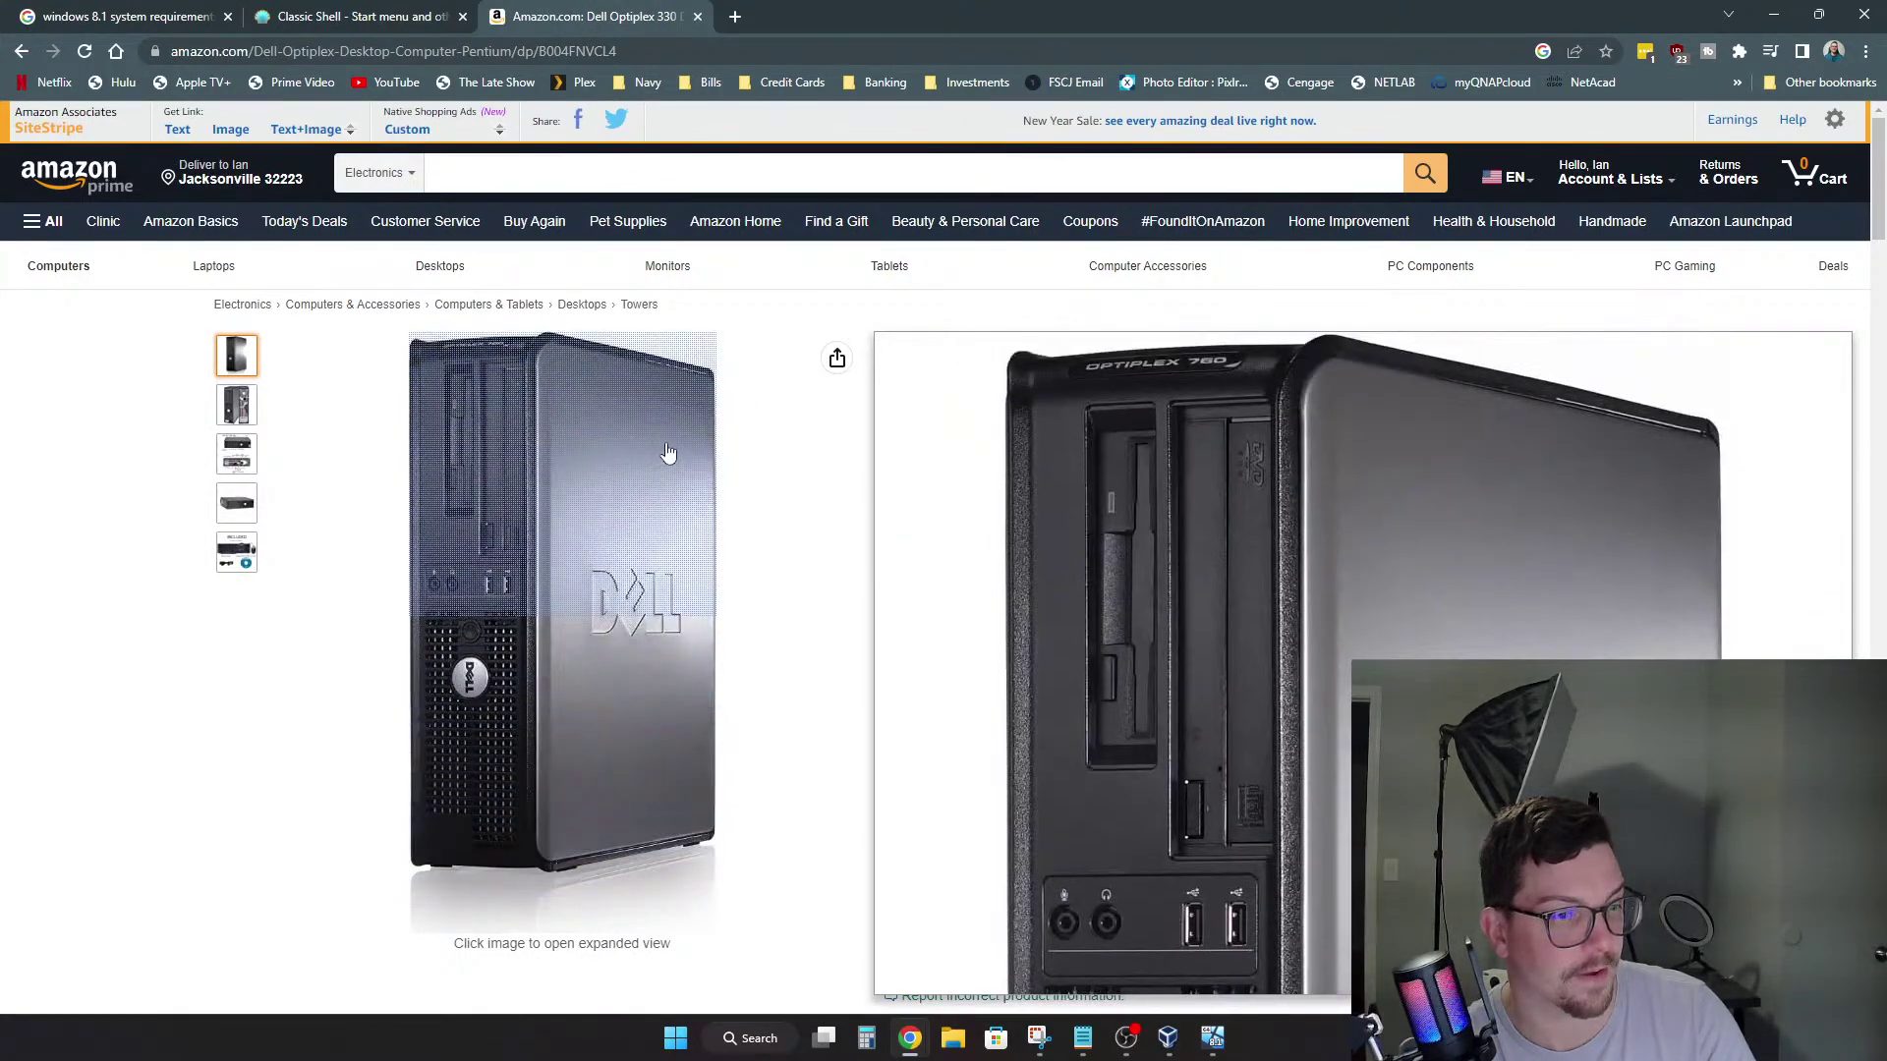
{"action": "mouse_move", "coordinate": [244, 452]}
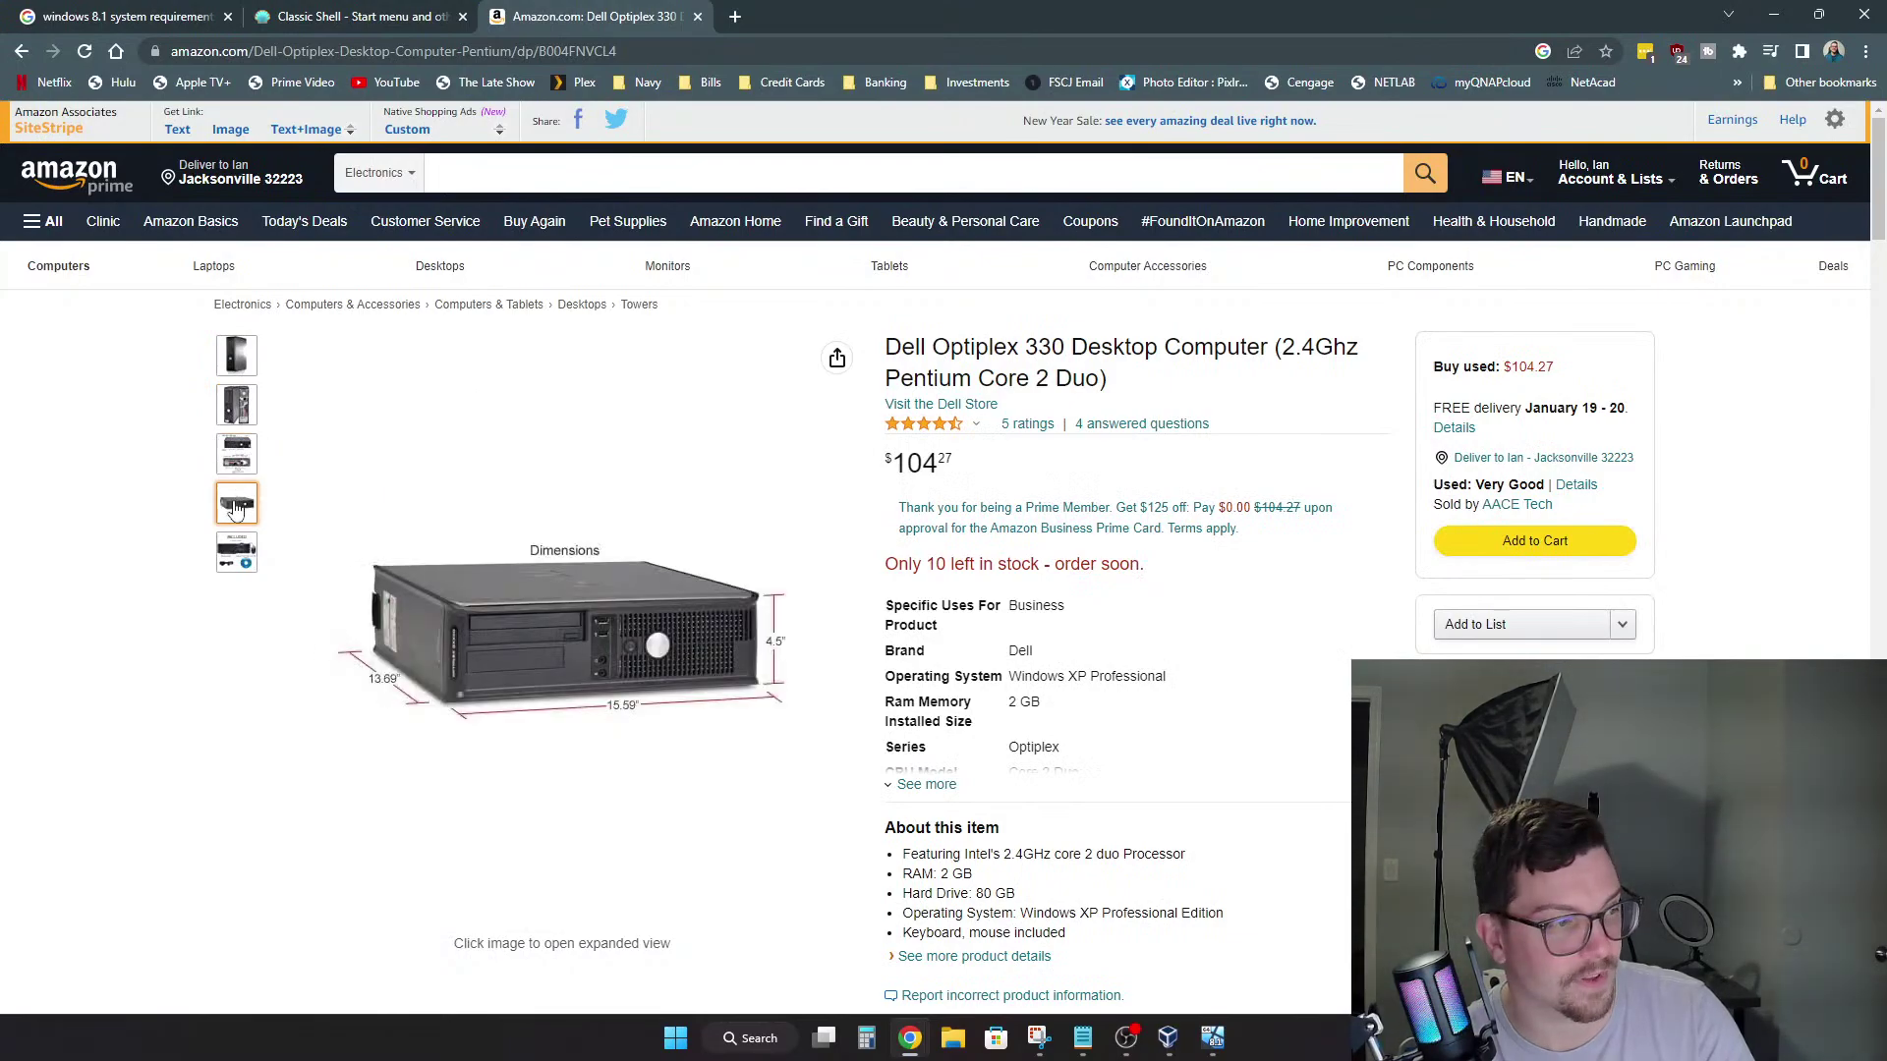
{"action": "mouse_move", "coordinate": [236, 541]}
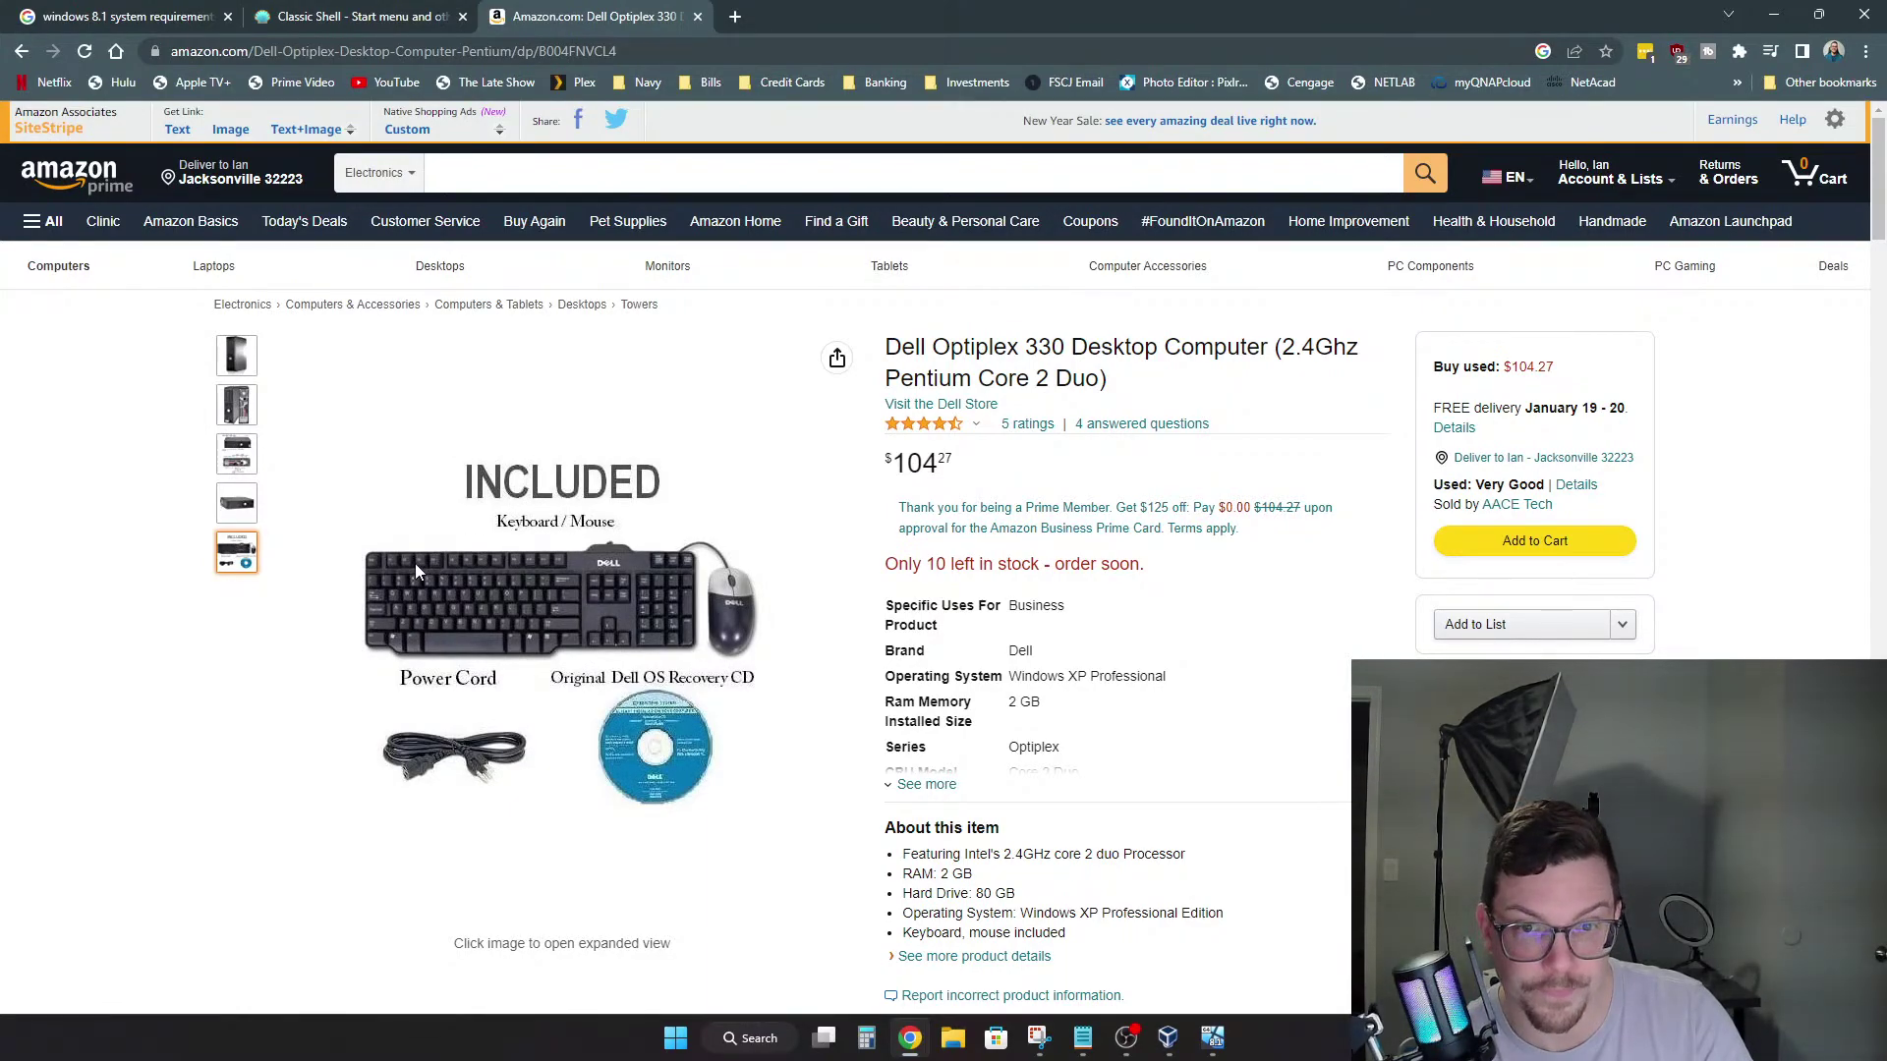
{"action": "left_click", "coordinate": [20, 51]}
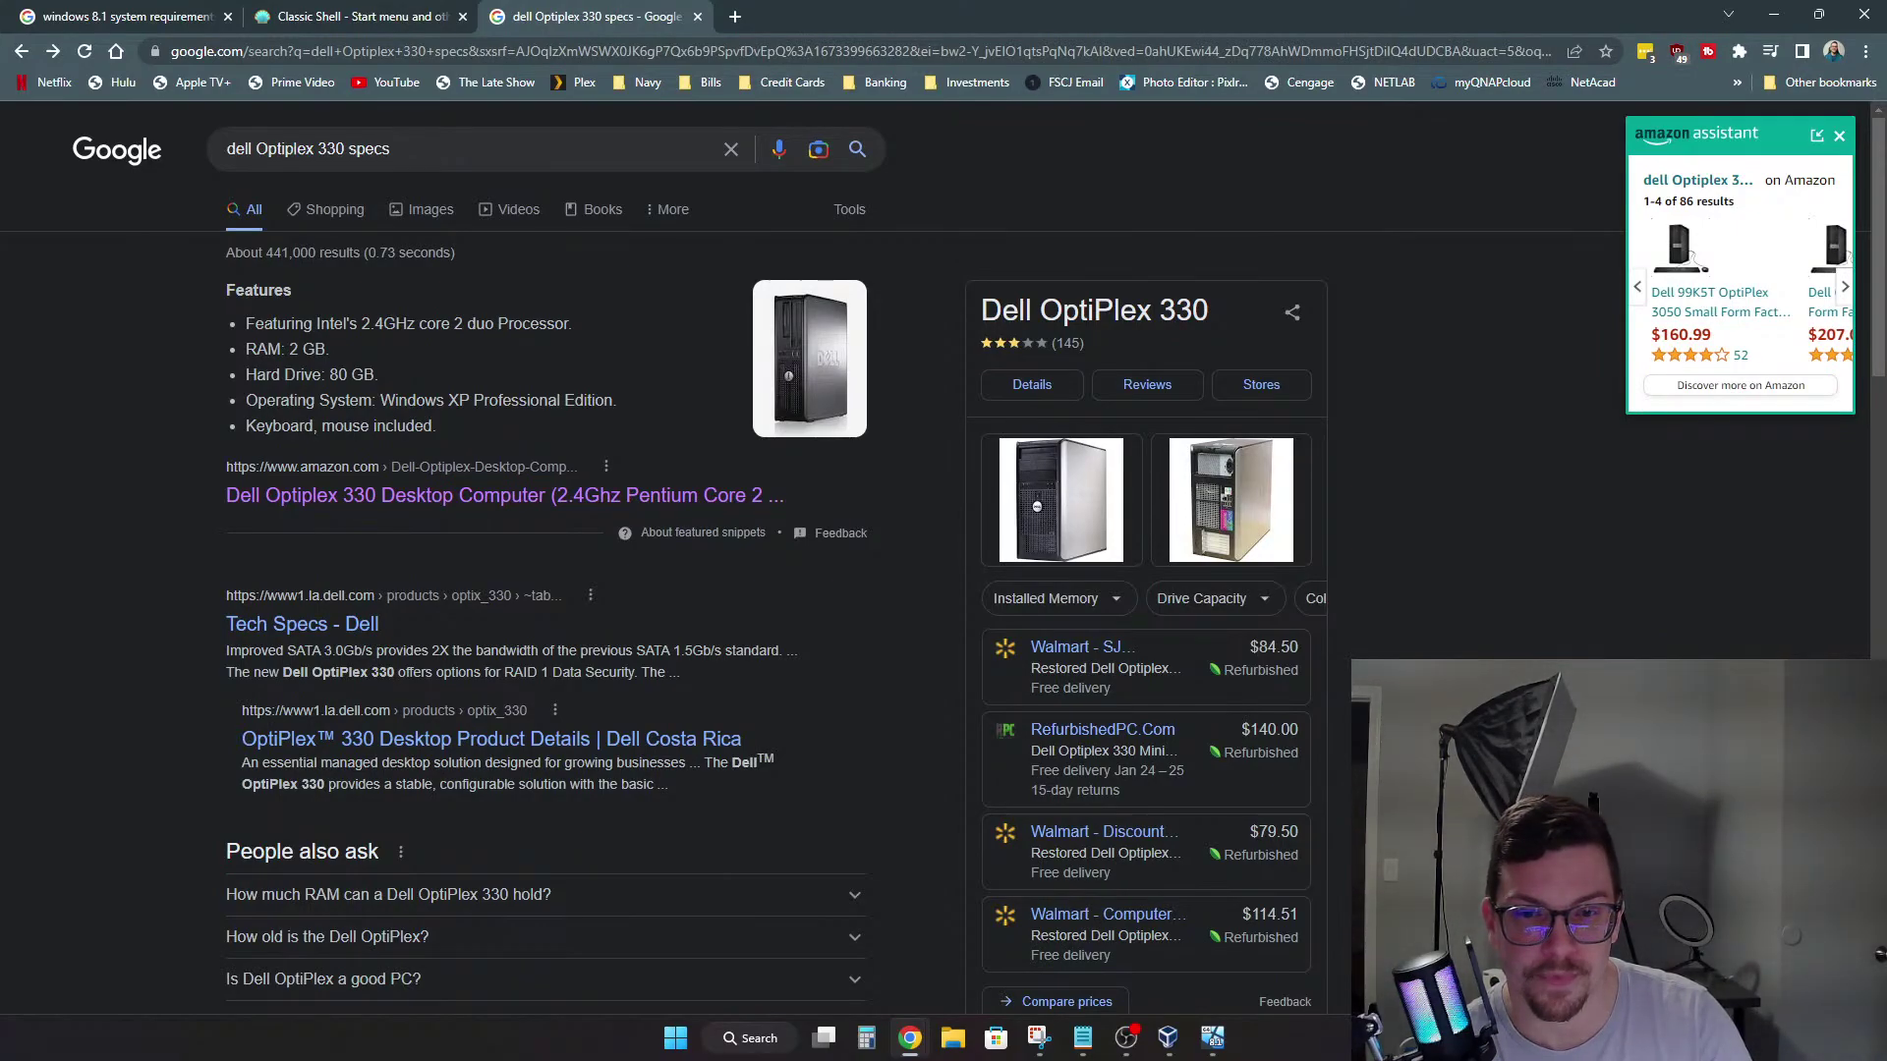
{"action": "key", "text": "alt+Tab"}
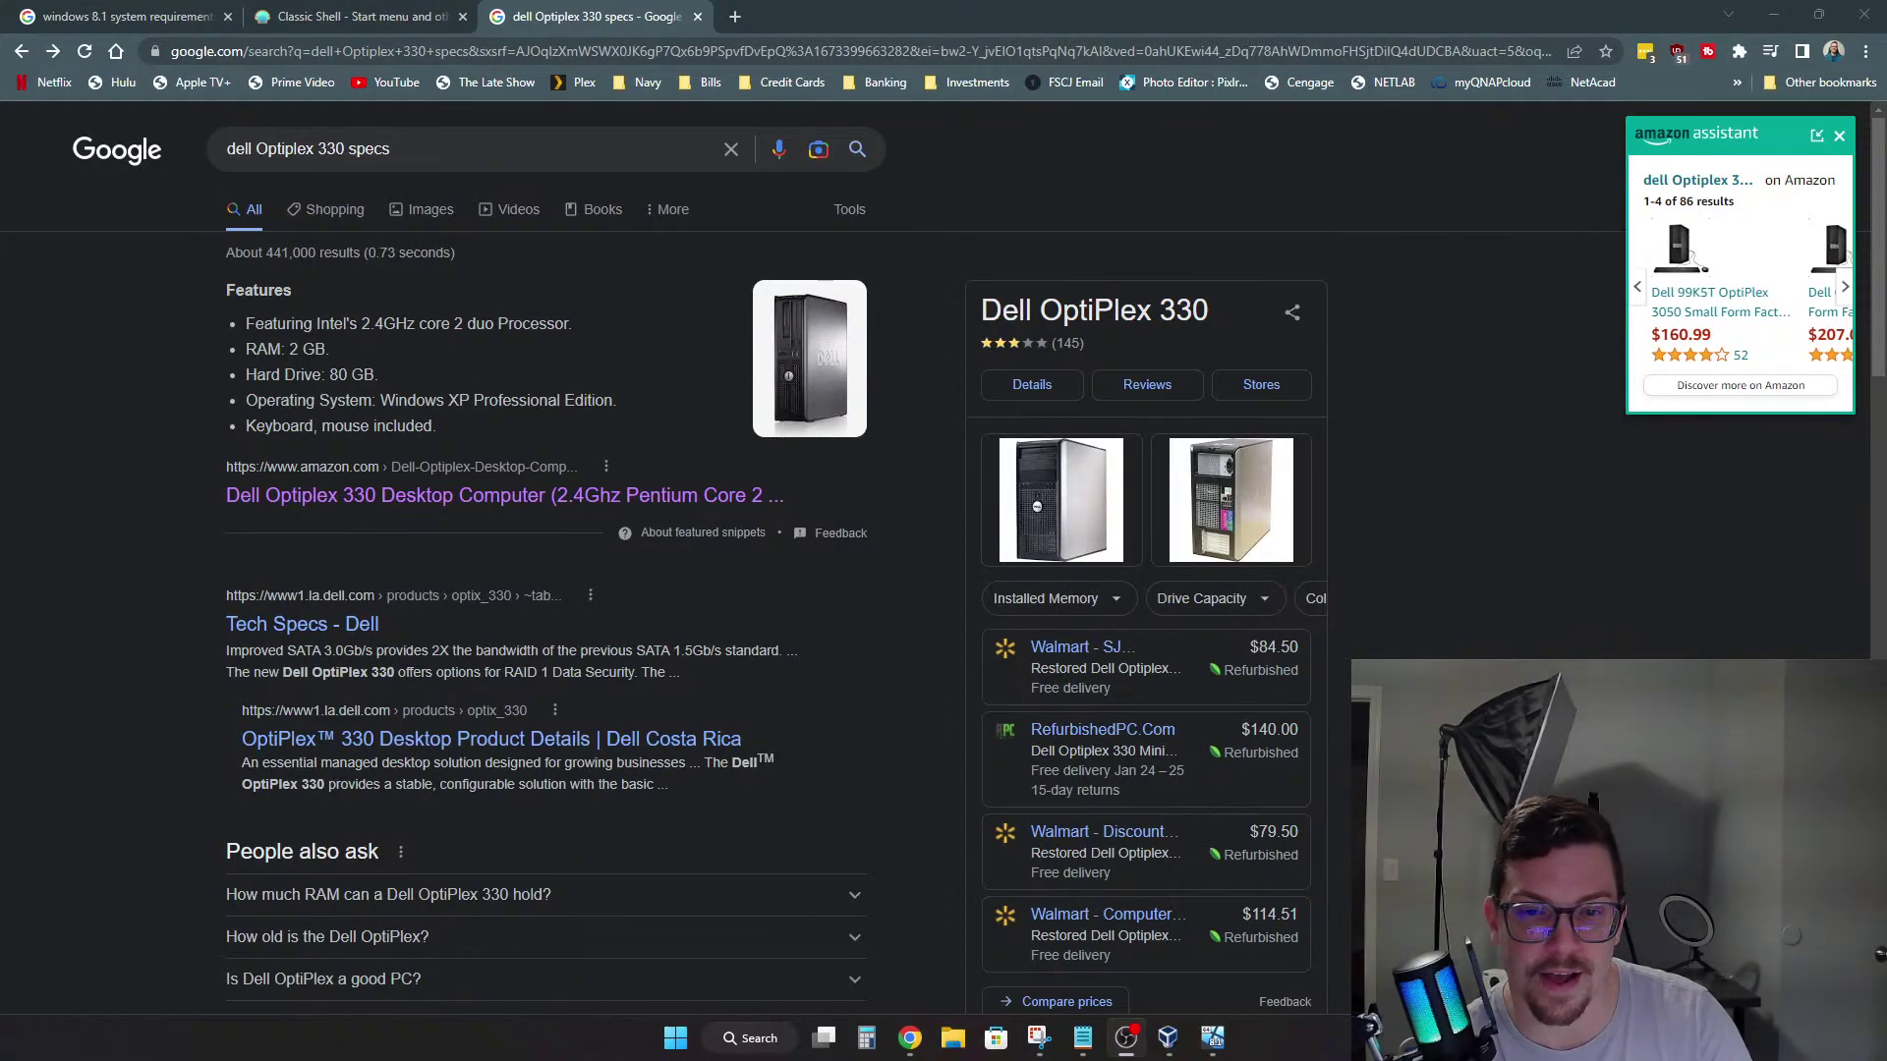
{"action": "left_click", "coordinate": [578, 49]}
Search 'escargot msn', open escargot.chat and read down to its Client Support table.
{"action": "type", "text": "escargot msn"}
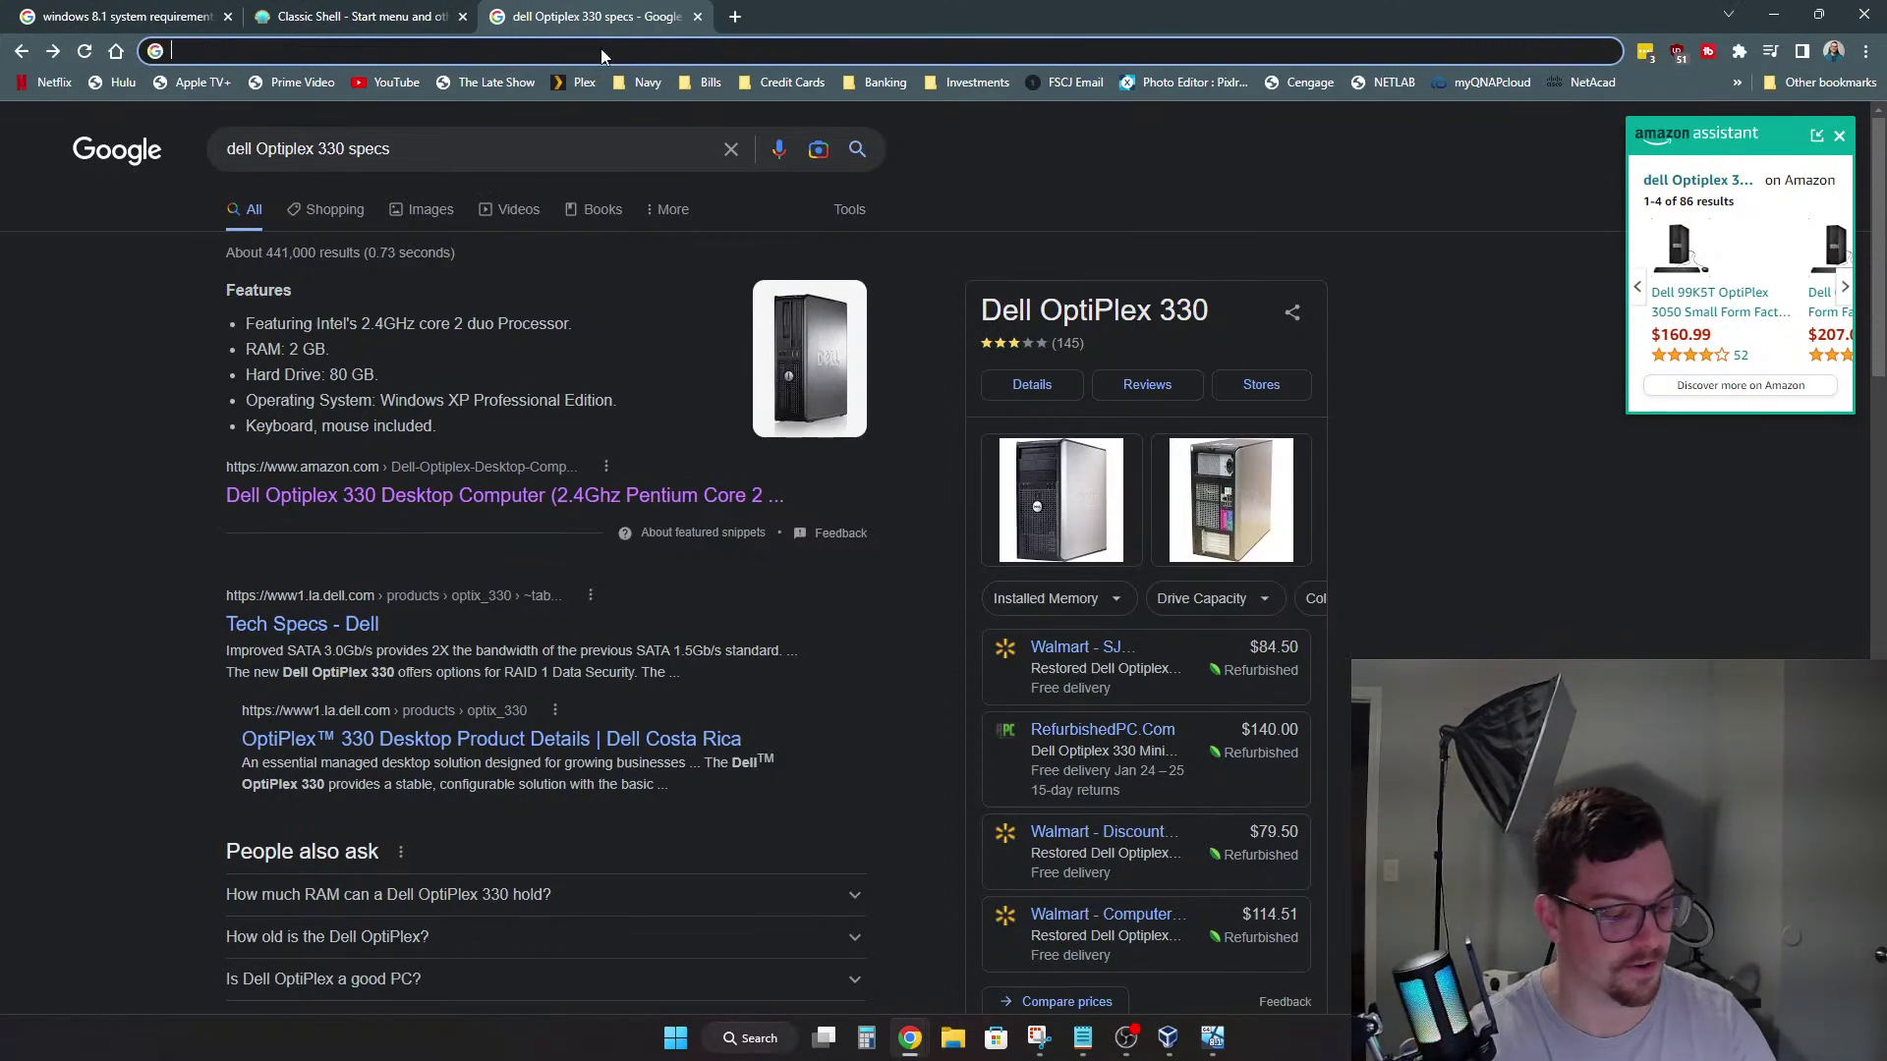
{"action": "key", "text": "Return"}
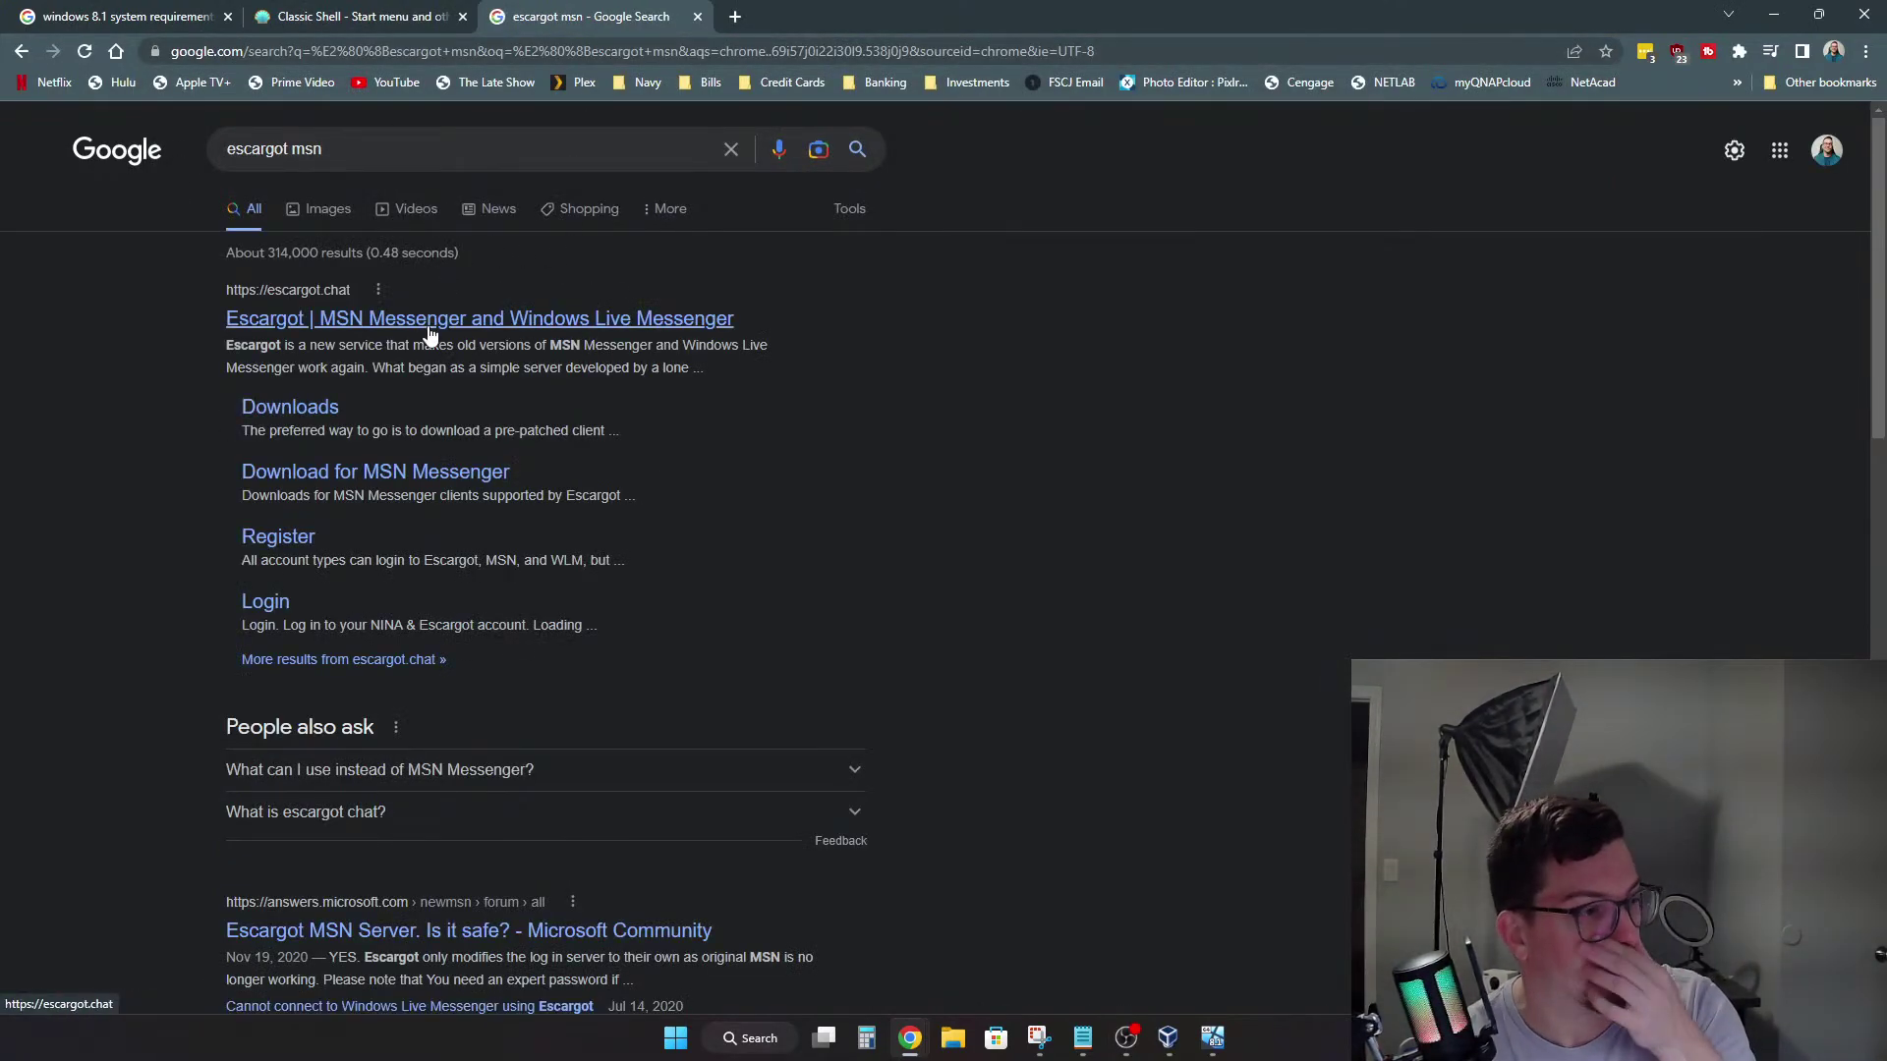
{"action": "left_click", "coordinate": [429, 331]}
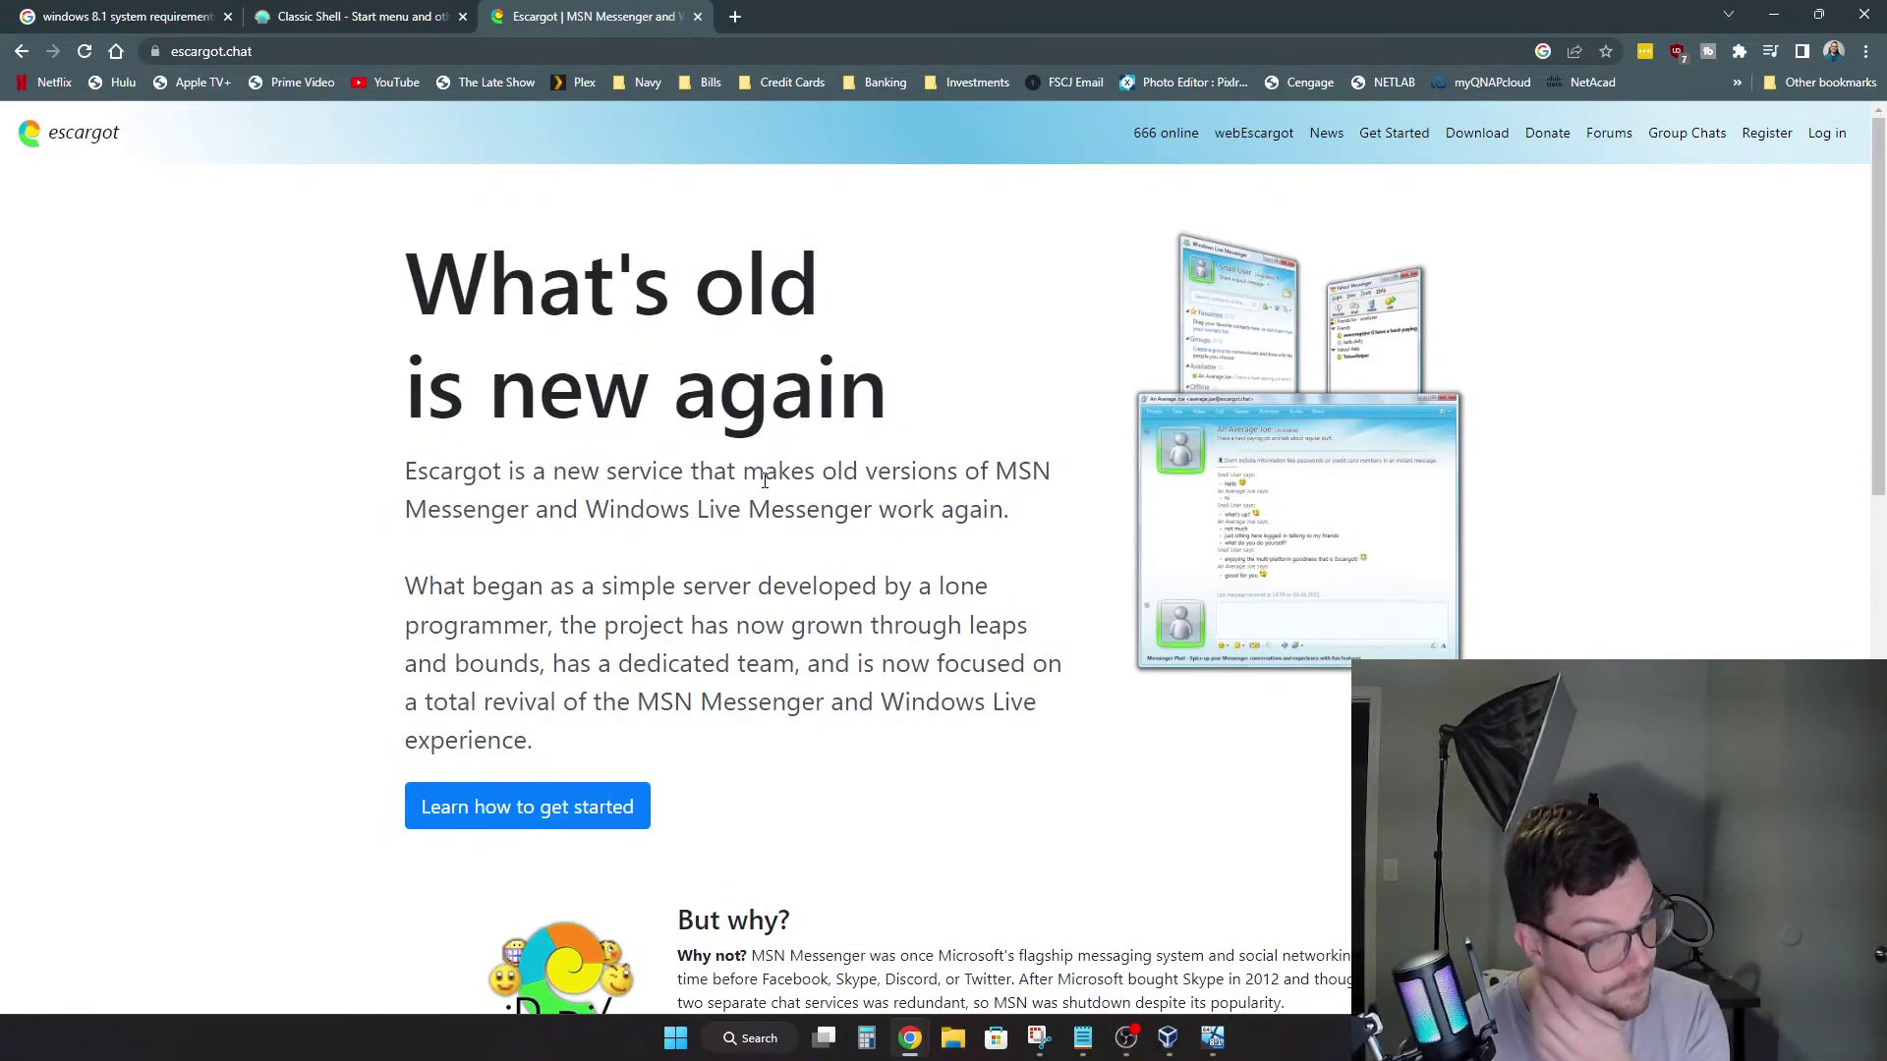
{"action": "scroll", "coordinate": [764, 480], "scroll_direction": "down", "scroll_amount": 7}
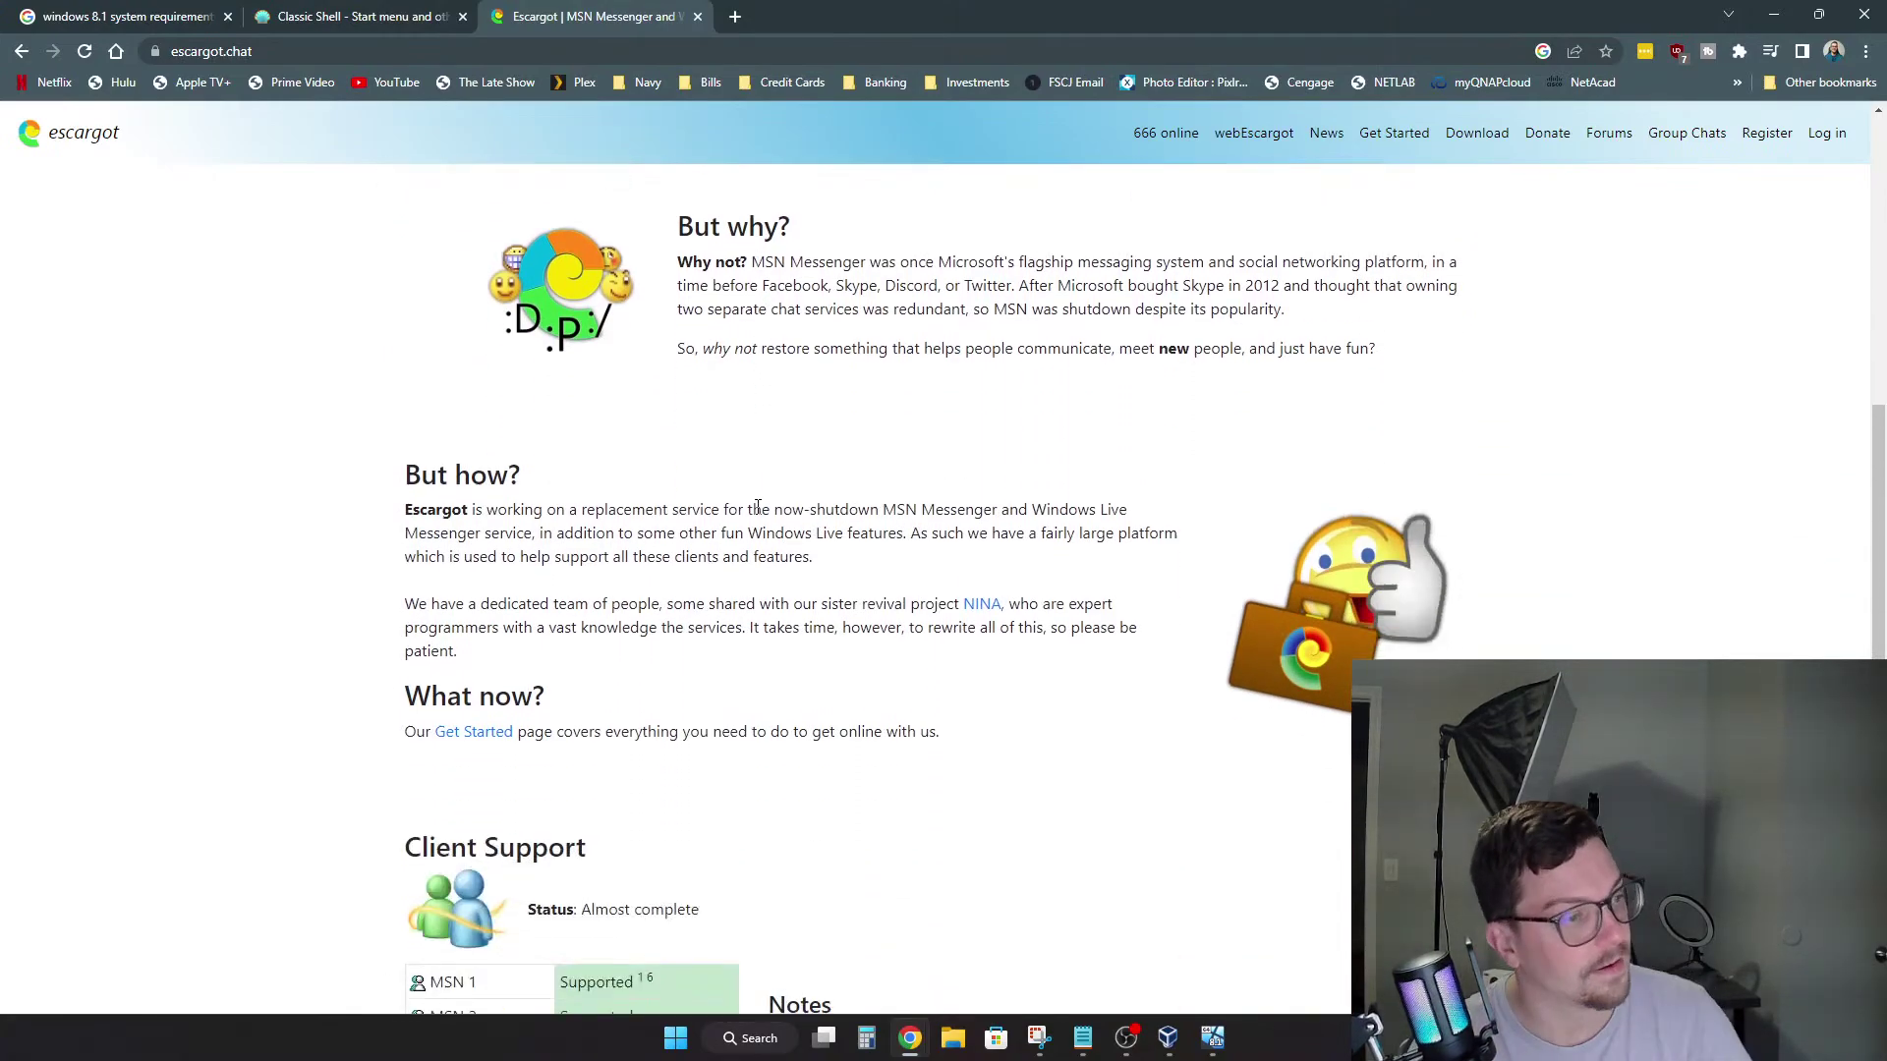
{"action": "scroll", "coordinate": [758, 506], "scroll_direction": "down", "scroll_amount": 2}
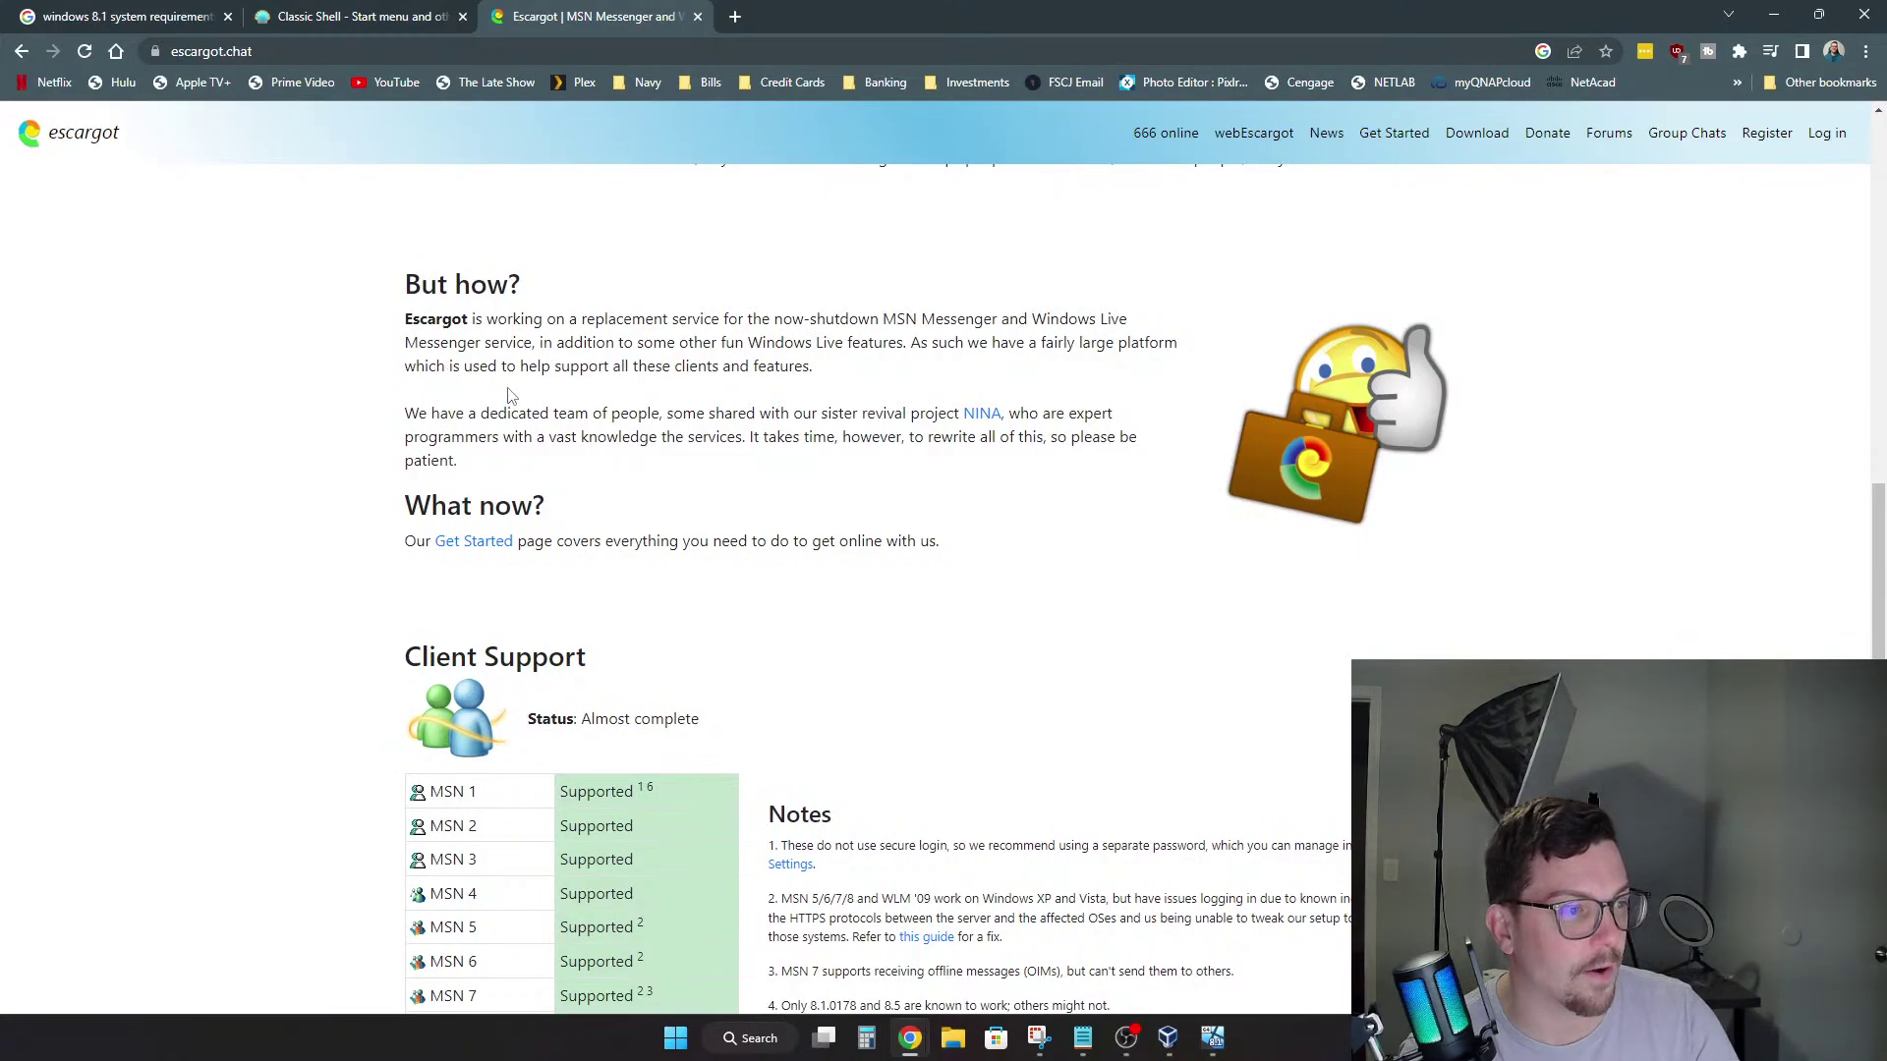
{"action": "scroll", "coordinate": [530, 390], "scroll_direction": "down", "scroll_amount": 2}
{"action": "scroll", "coordinate": [749, 389], "scroll_direction": "down", "scroll_amount": 2}
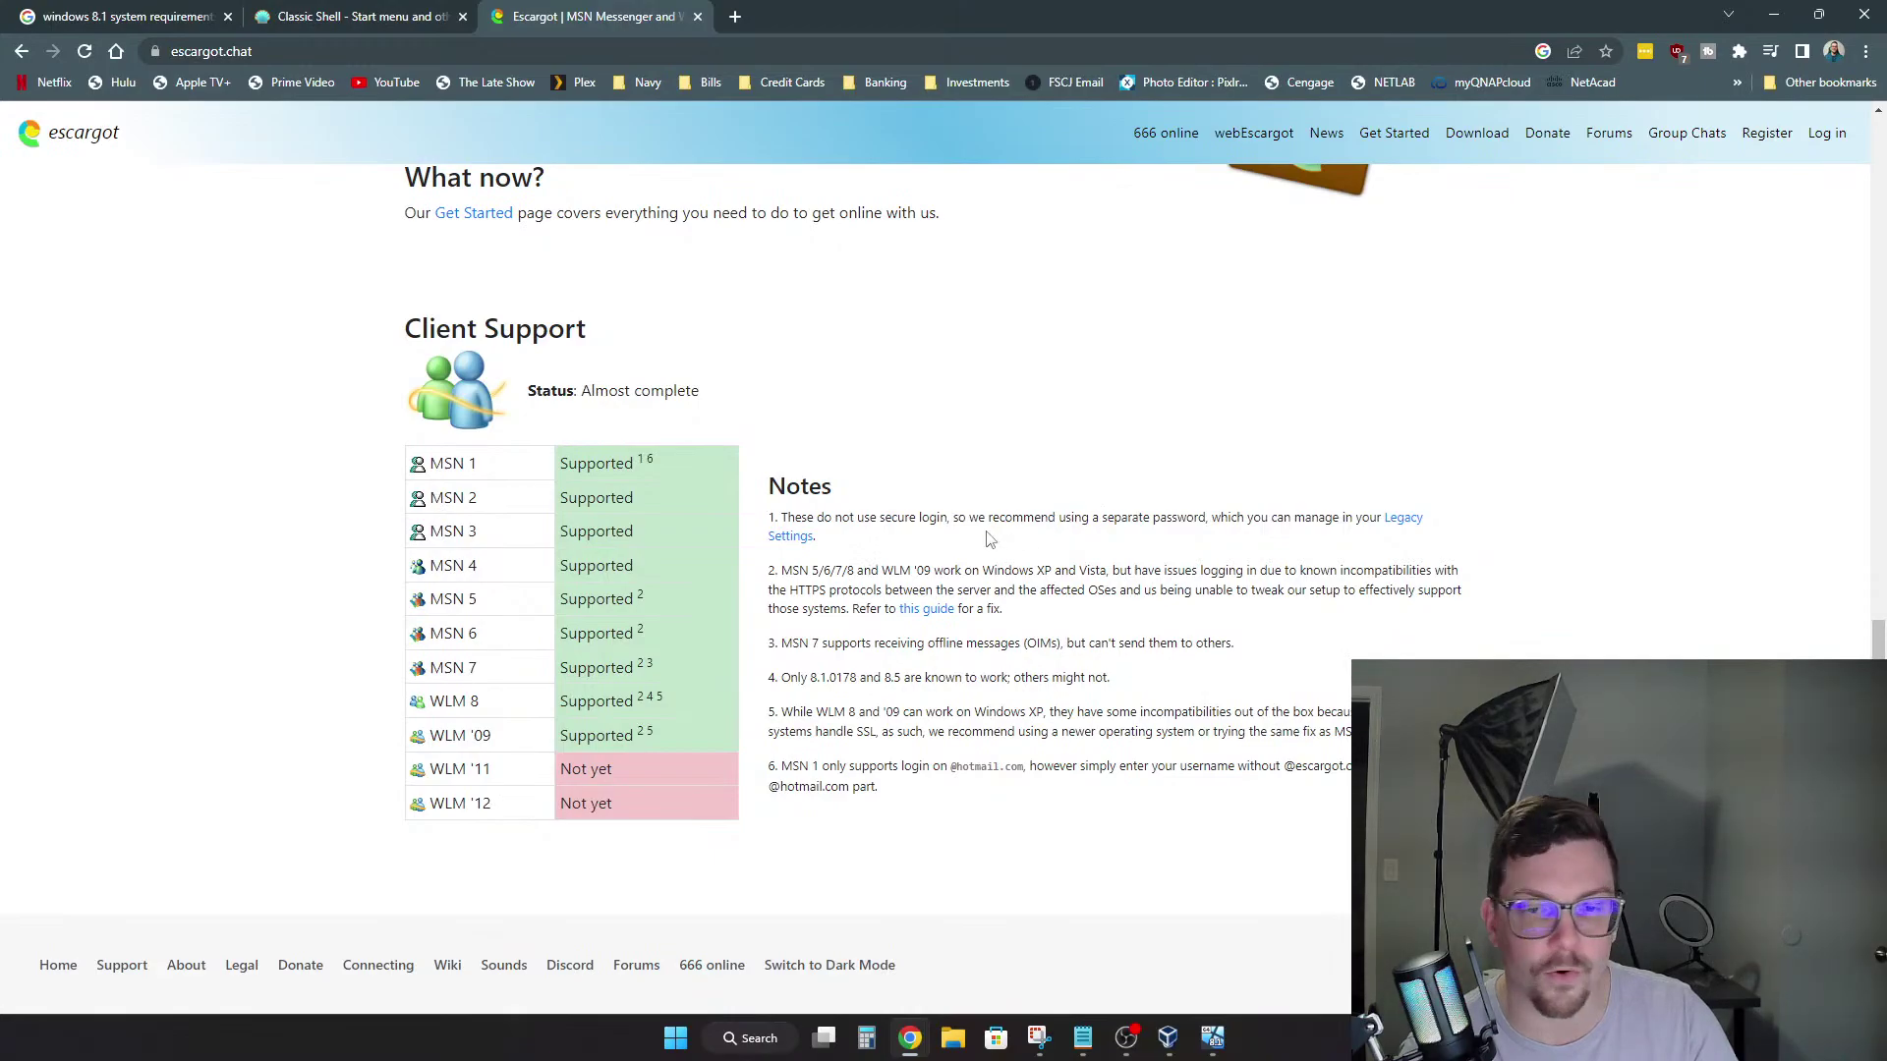
{"action": "scroll", "coordinate": [990, 540], "scroll_direction": "up", "scroll_amount": 4}
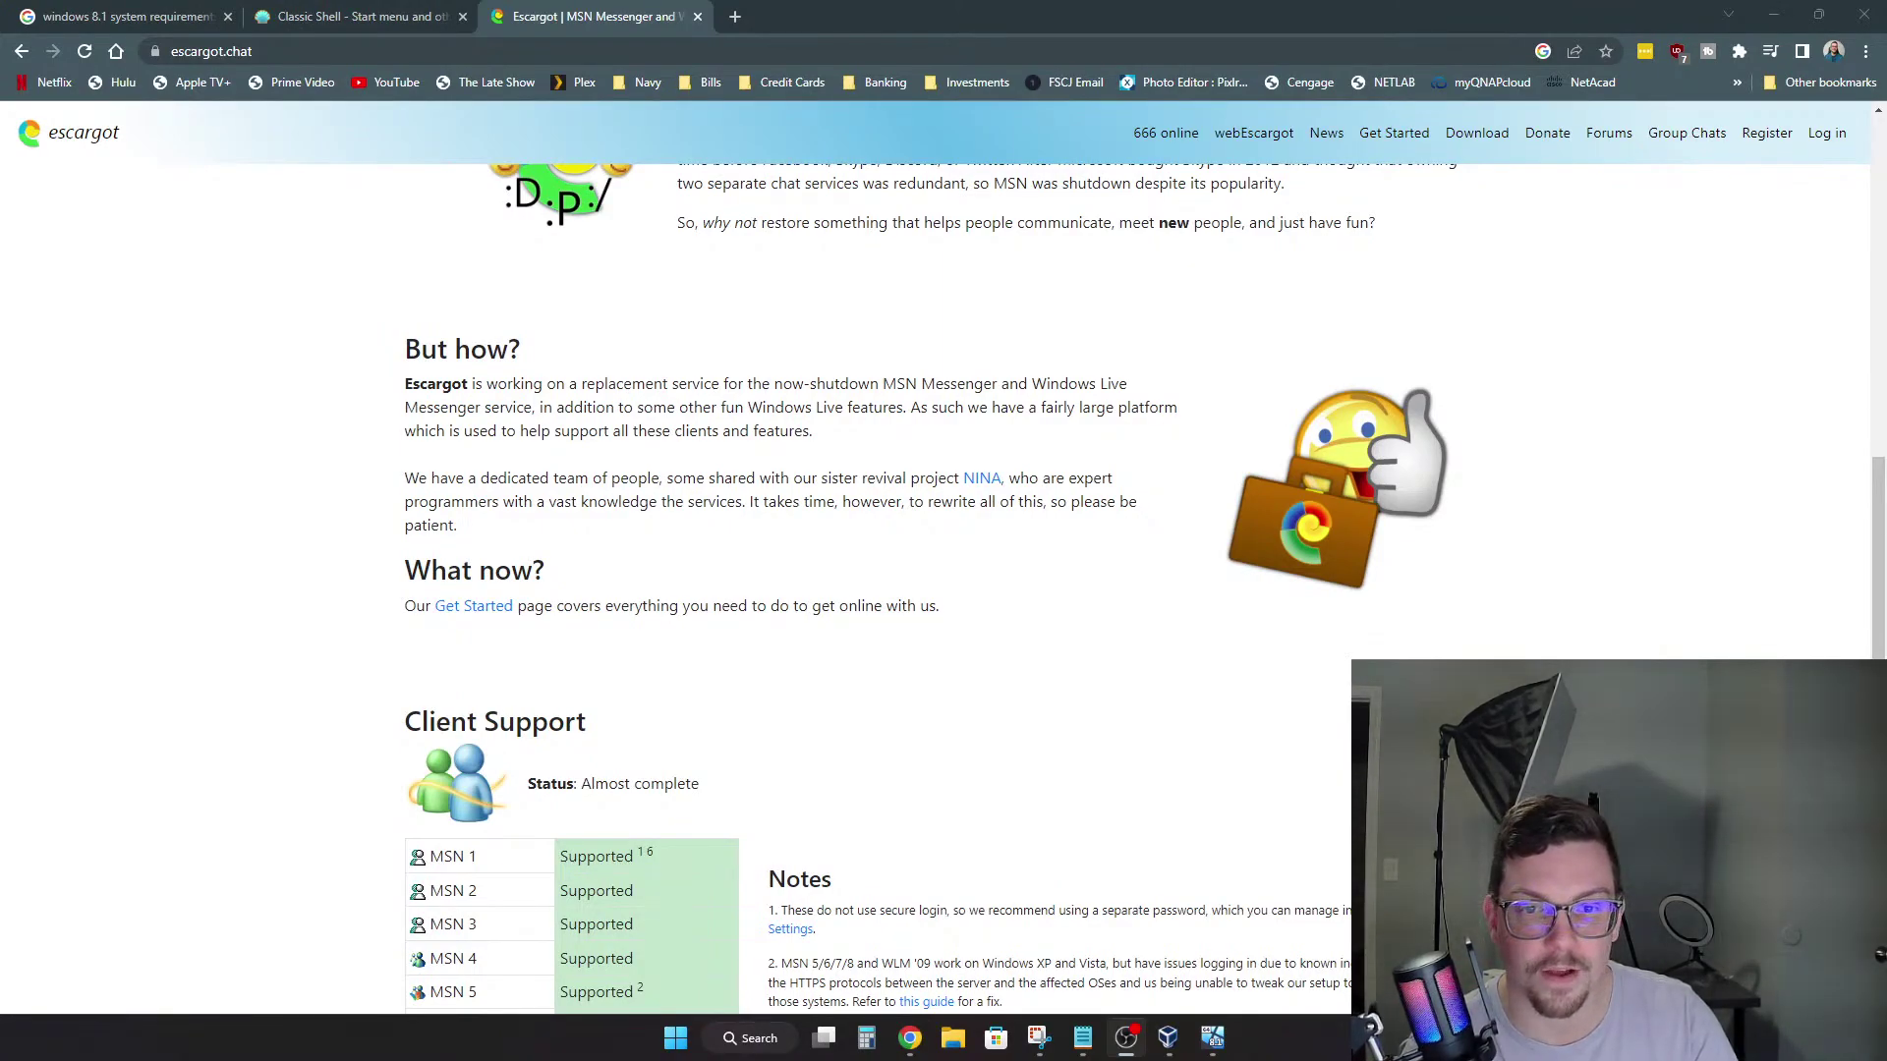
{"action": "scroll", "coordinate": [580, 624], "scroll_direction": "down", "scroll_amount": 5}
Finish Edge's welcome setup in the VM without importing browsing data.
{"action": "left_click", "coordinate": [1212, 1037]}
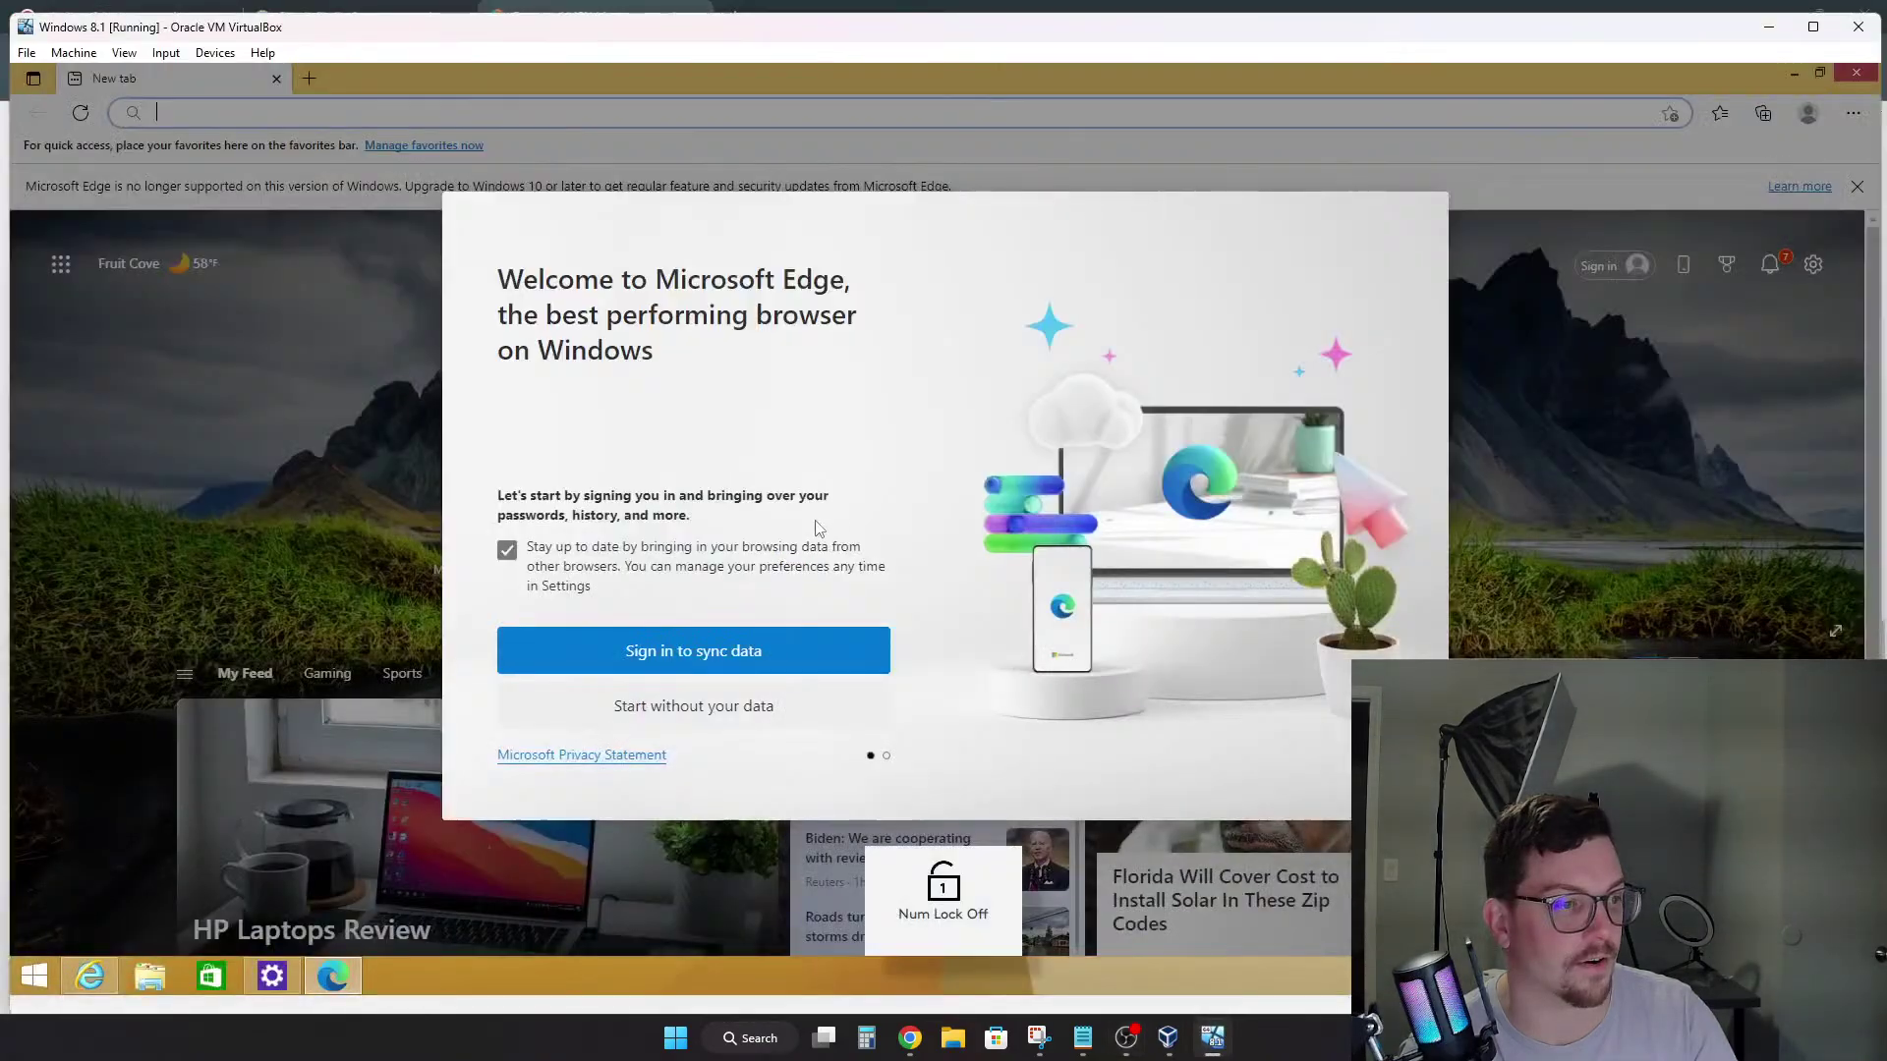
{"action": "left_click", "coordinate": [678, 707]}
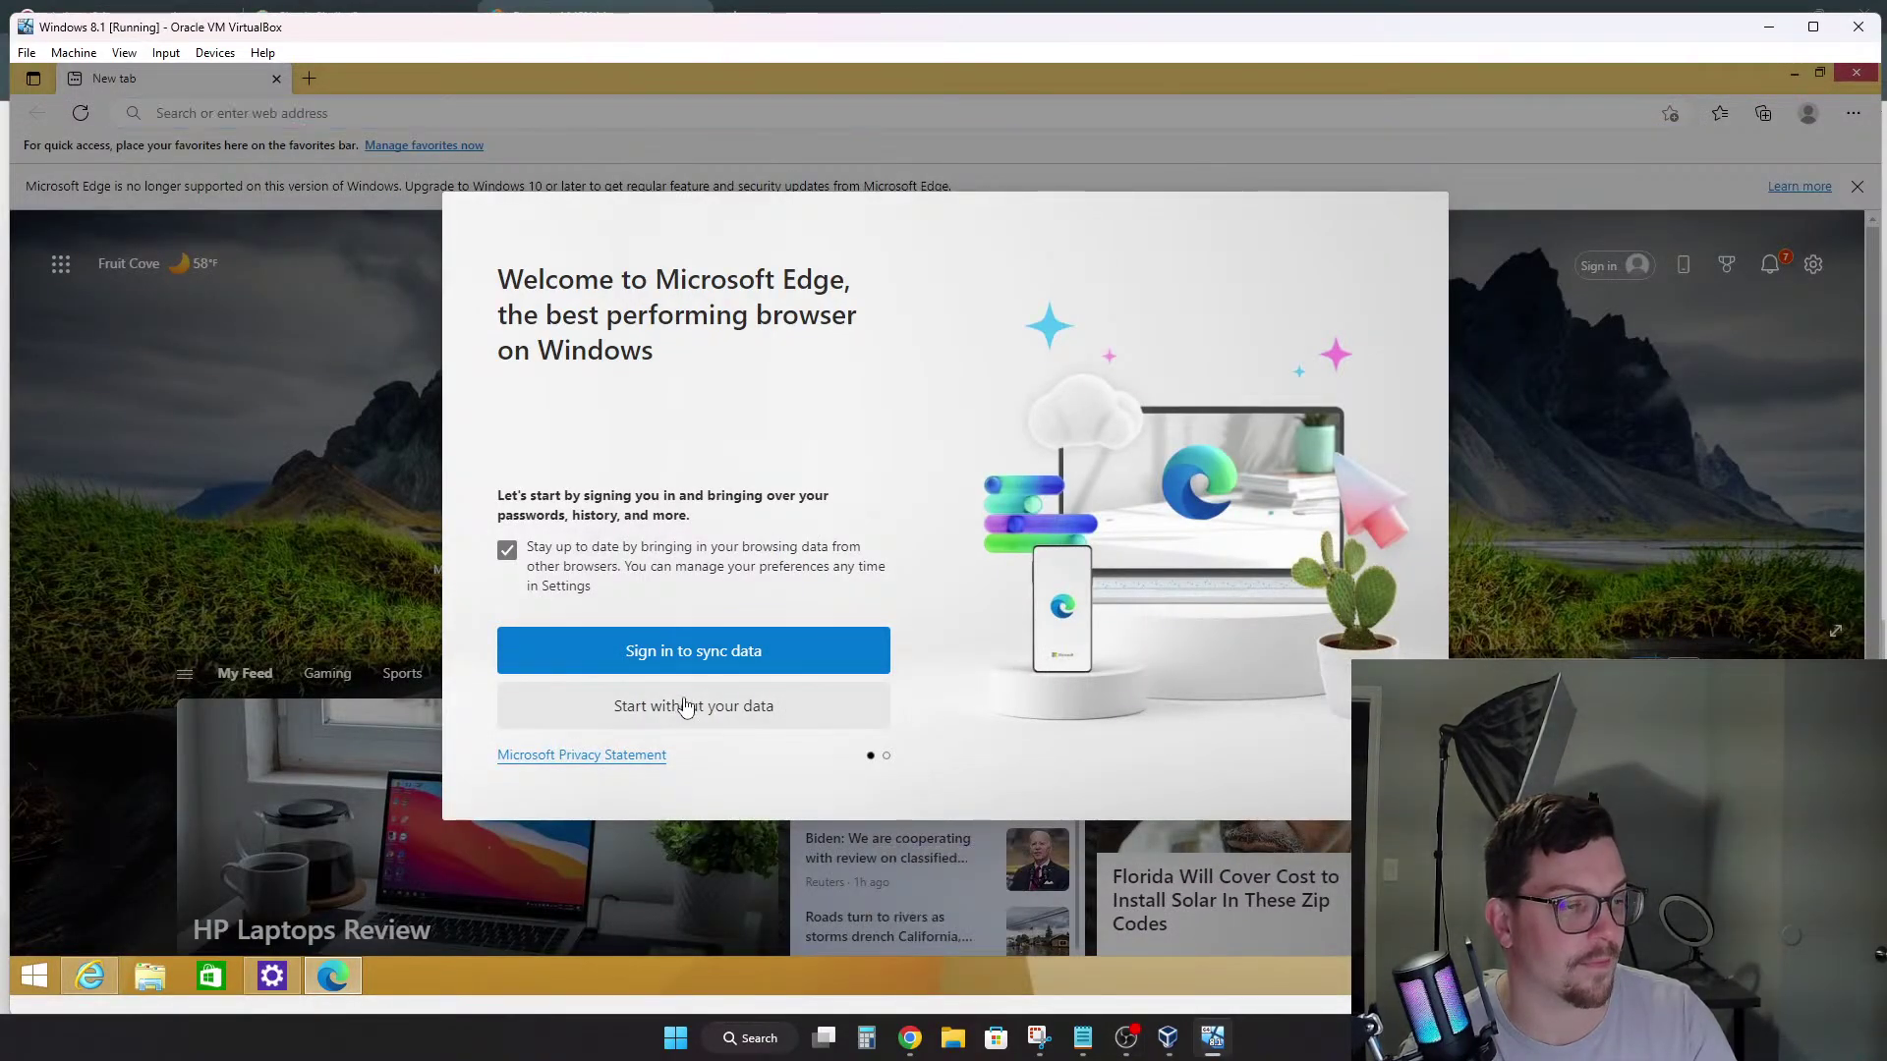
{"action": "left_click", "coordinate": [617, 705]}
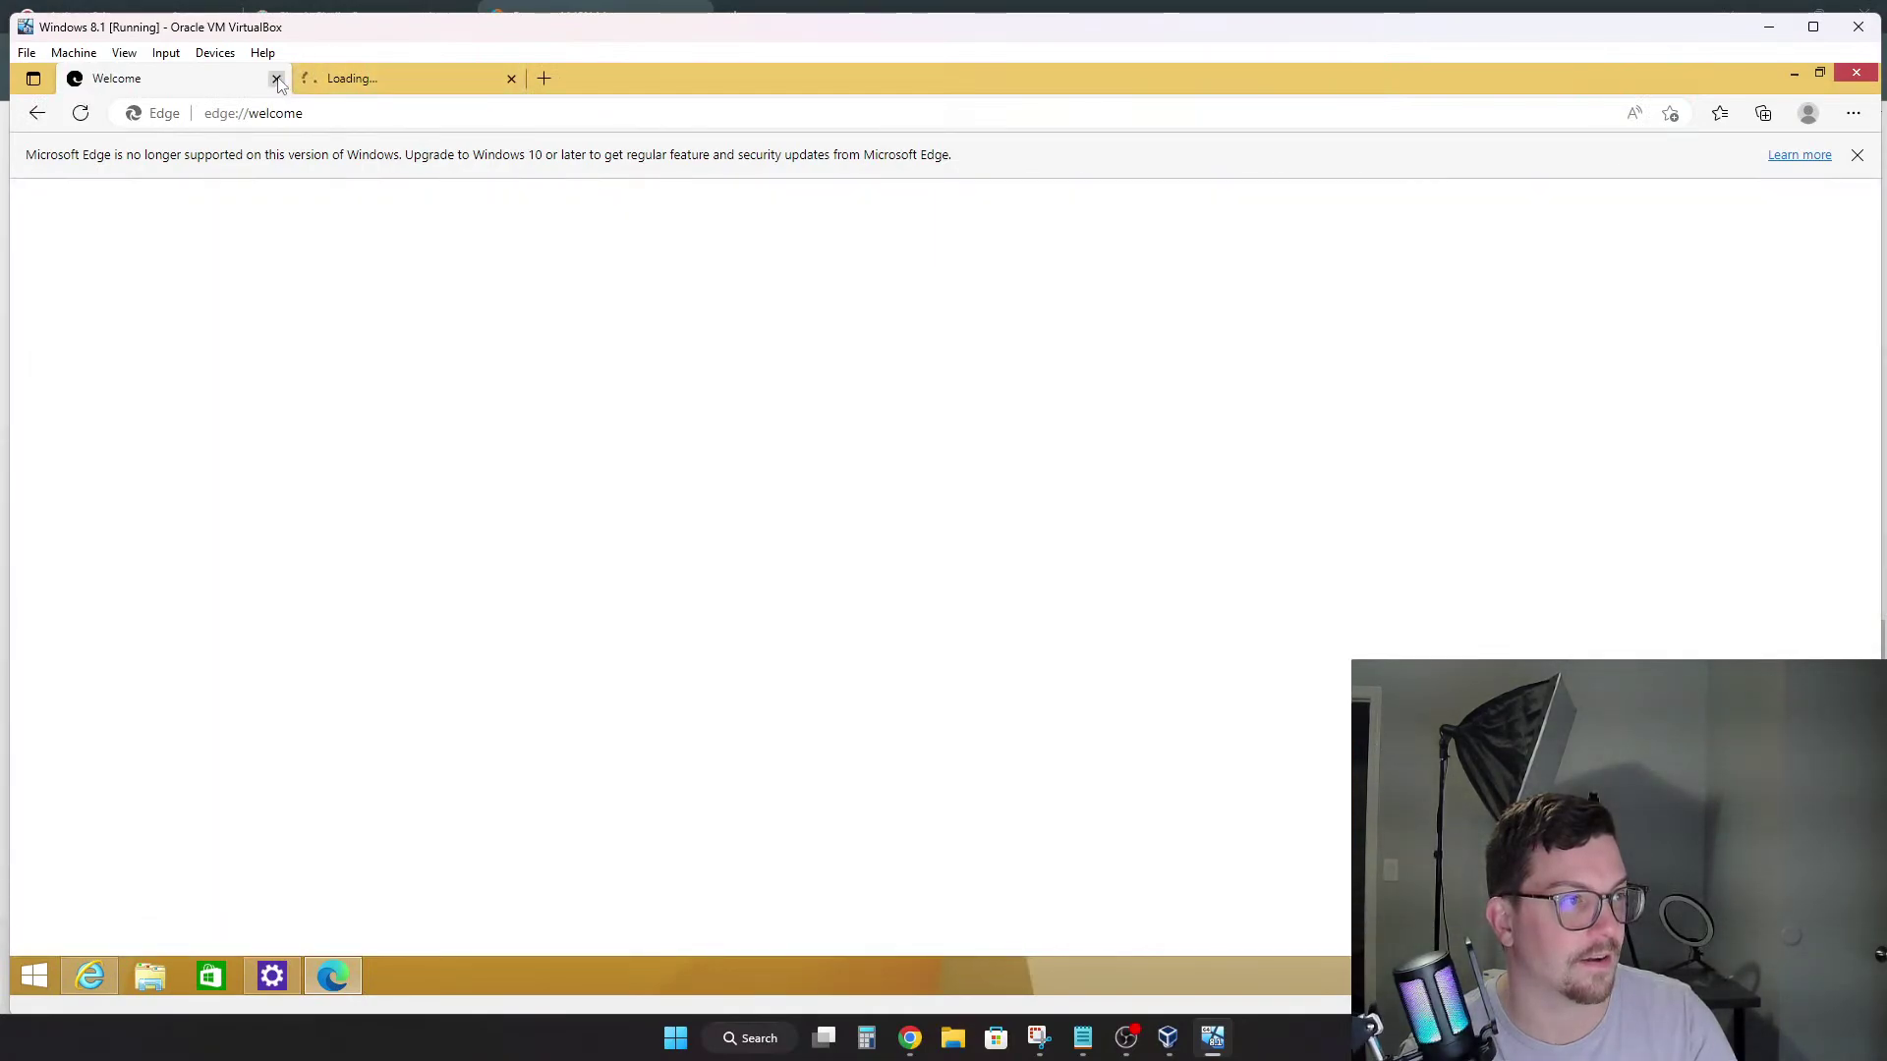
Open About Microsoft Edge and highlight version 108.0.1462.76 and the unsupported-Windows warning.
{"action": "left_click", "coordinate": [1852, 114]}
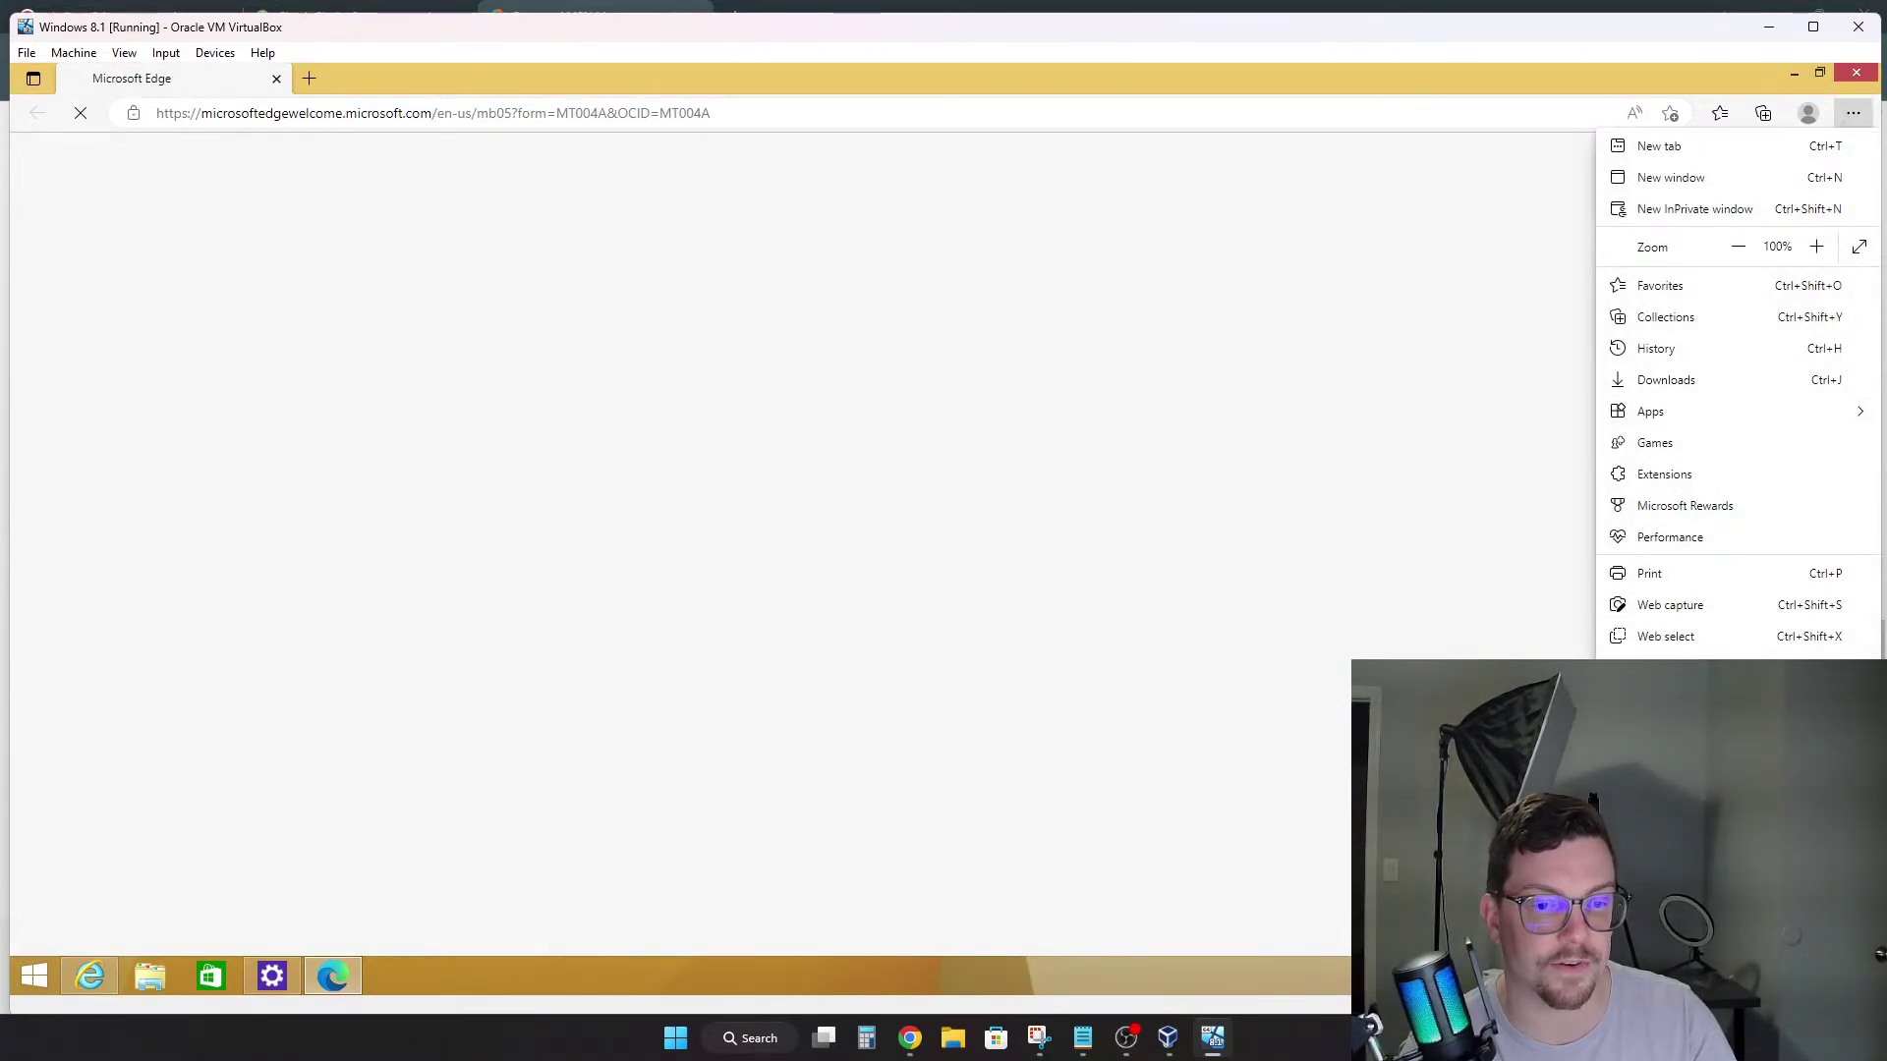
{"action": "mouse_move", "coordinate": [1681, 799]}
{"action": "left_click", "coordinate": [1425, 939]}
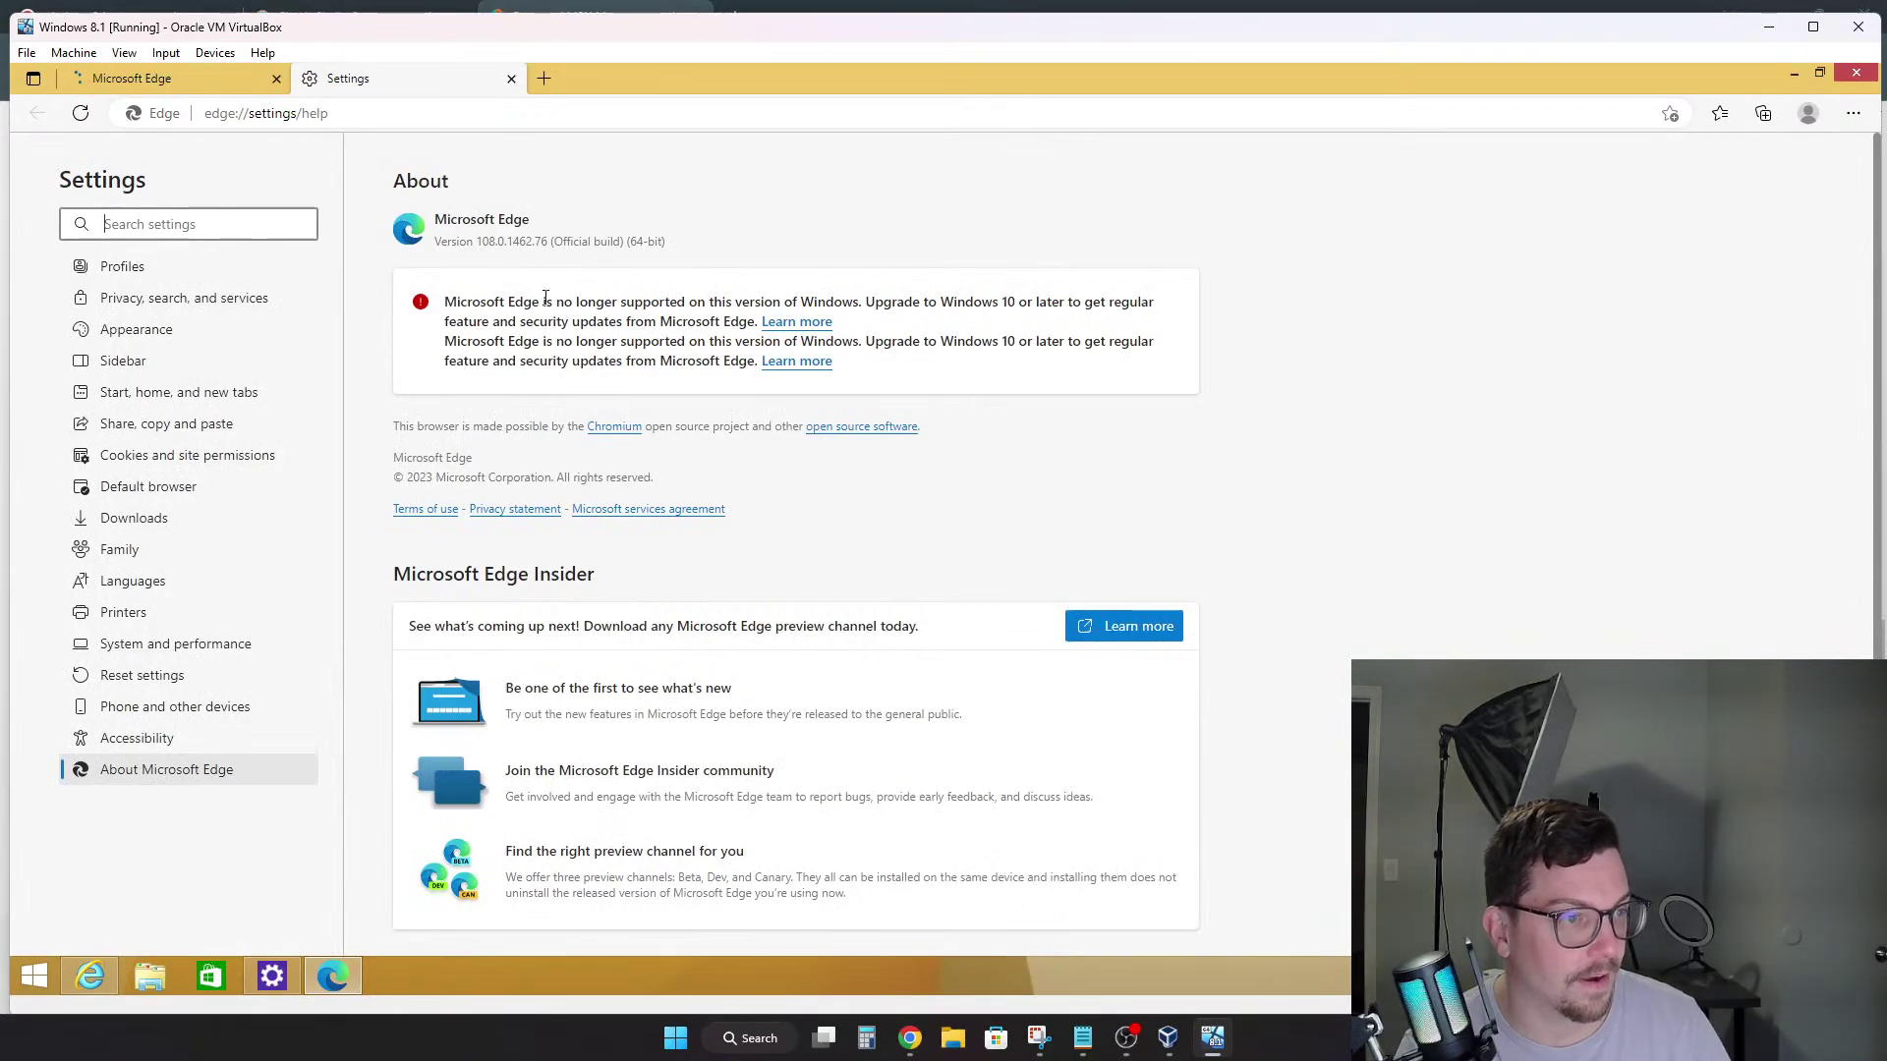
{"action": "left_click_drag", "start_coordinate": [476, 242], "coordinate": [664, 244]}
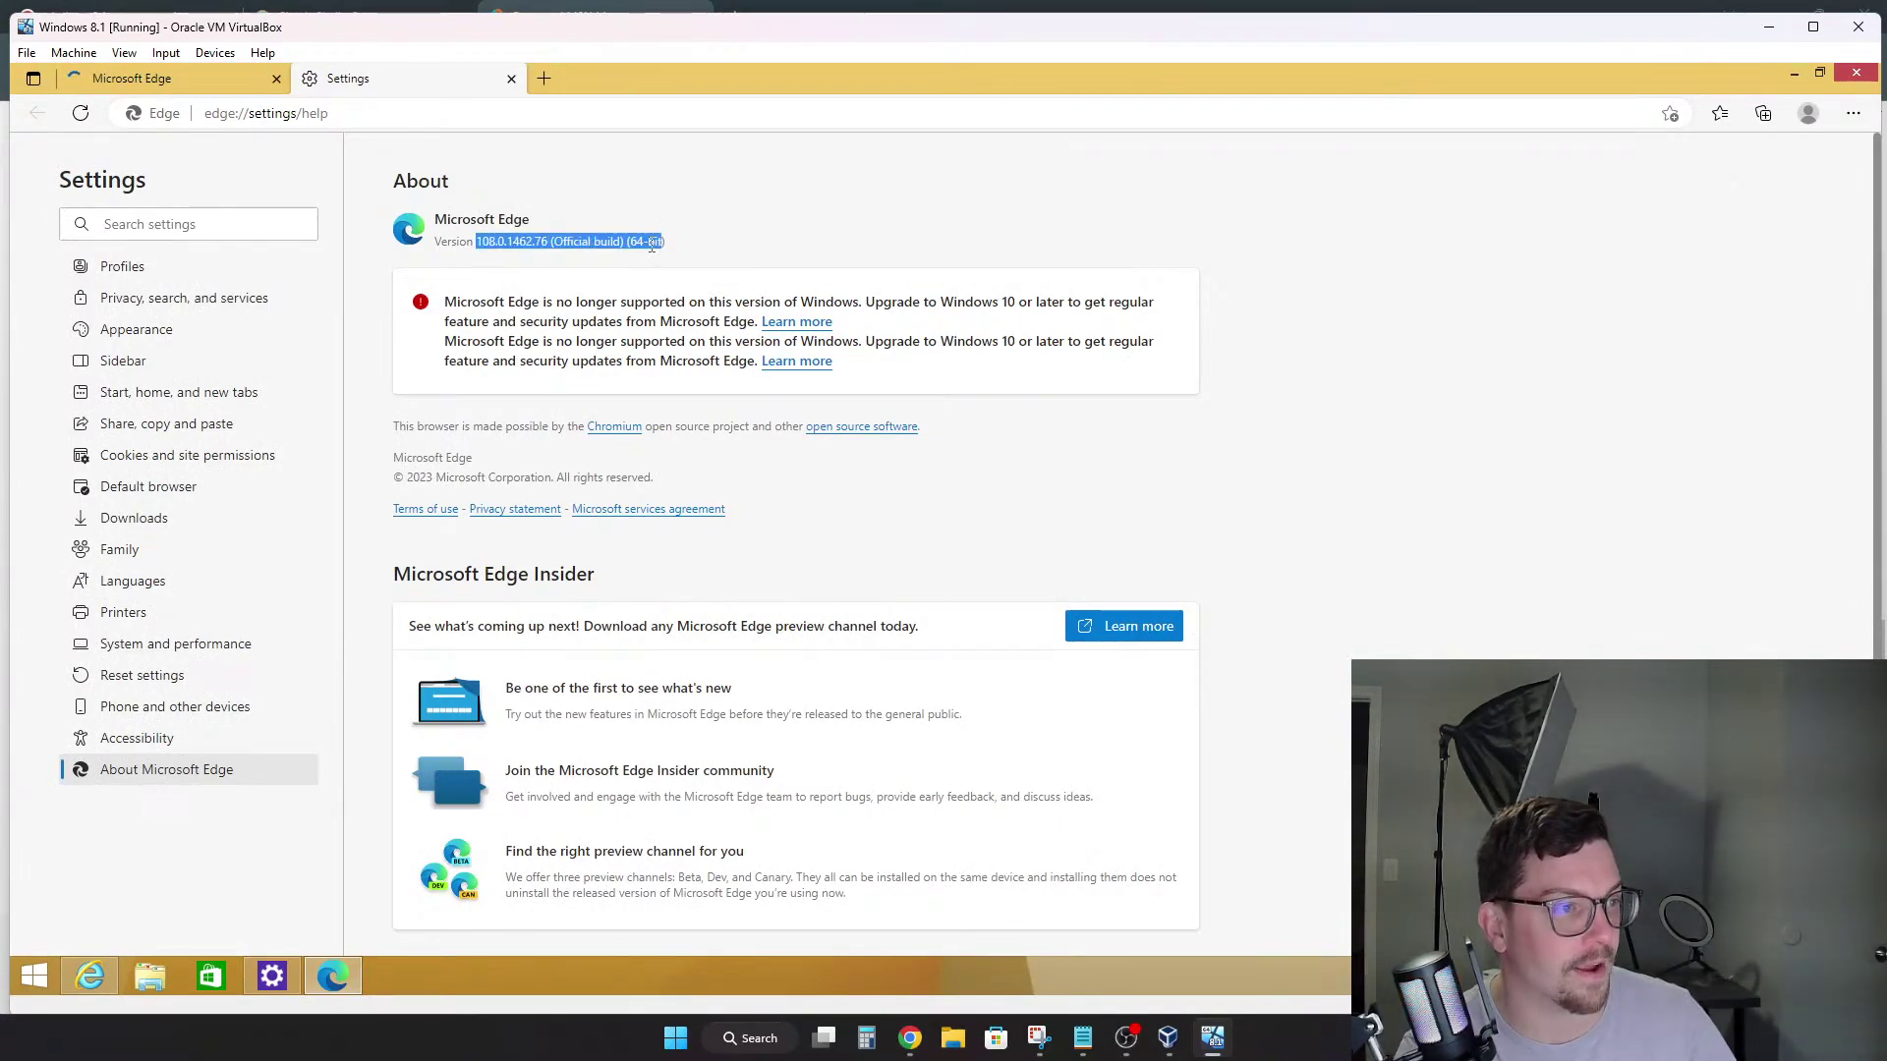
{"action": "left_click", "coordinate": [610, 329]}
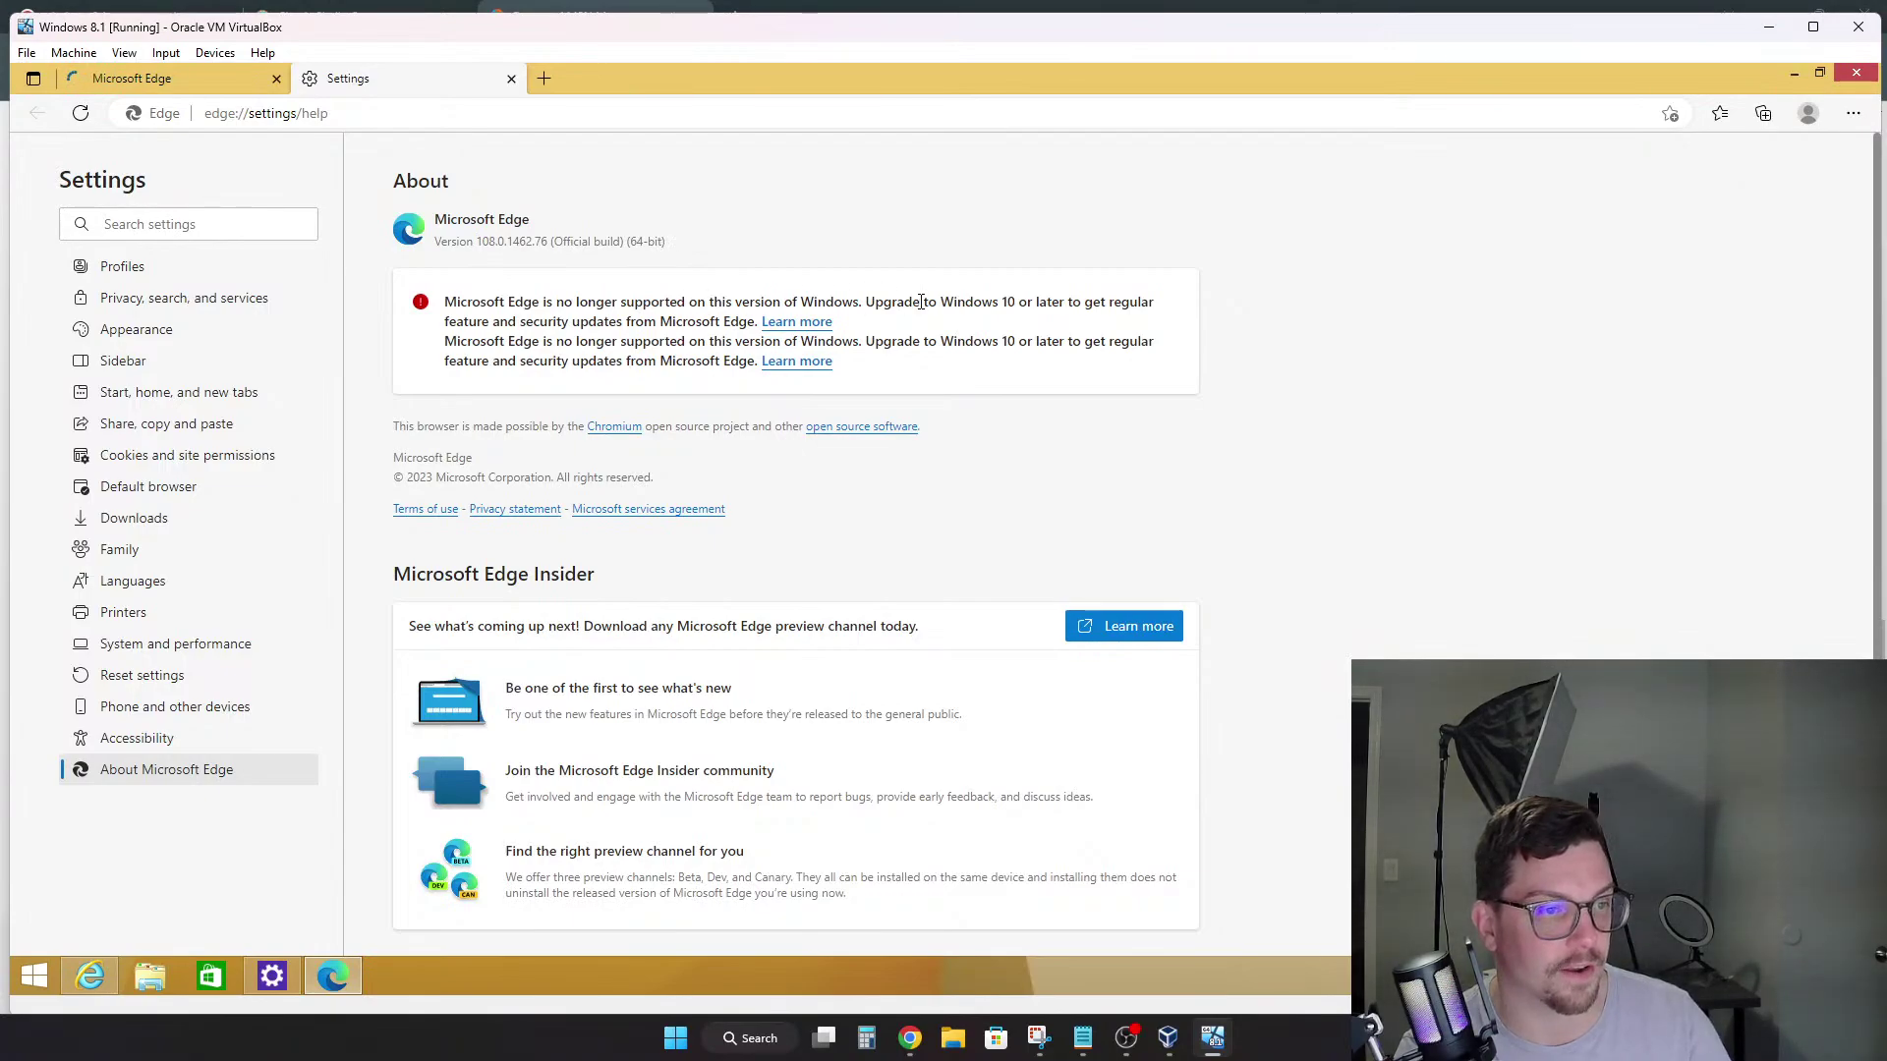
{"action": "left_click_drag", "start_coordinate": [897, 299], "coordinate": [1081, 303]}
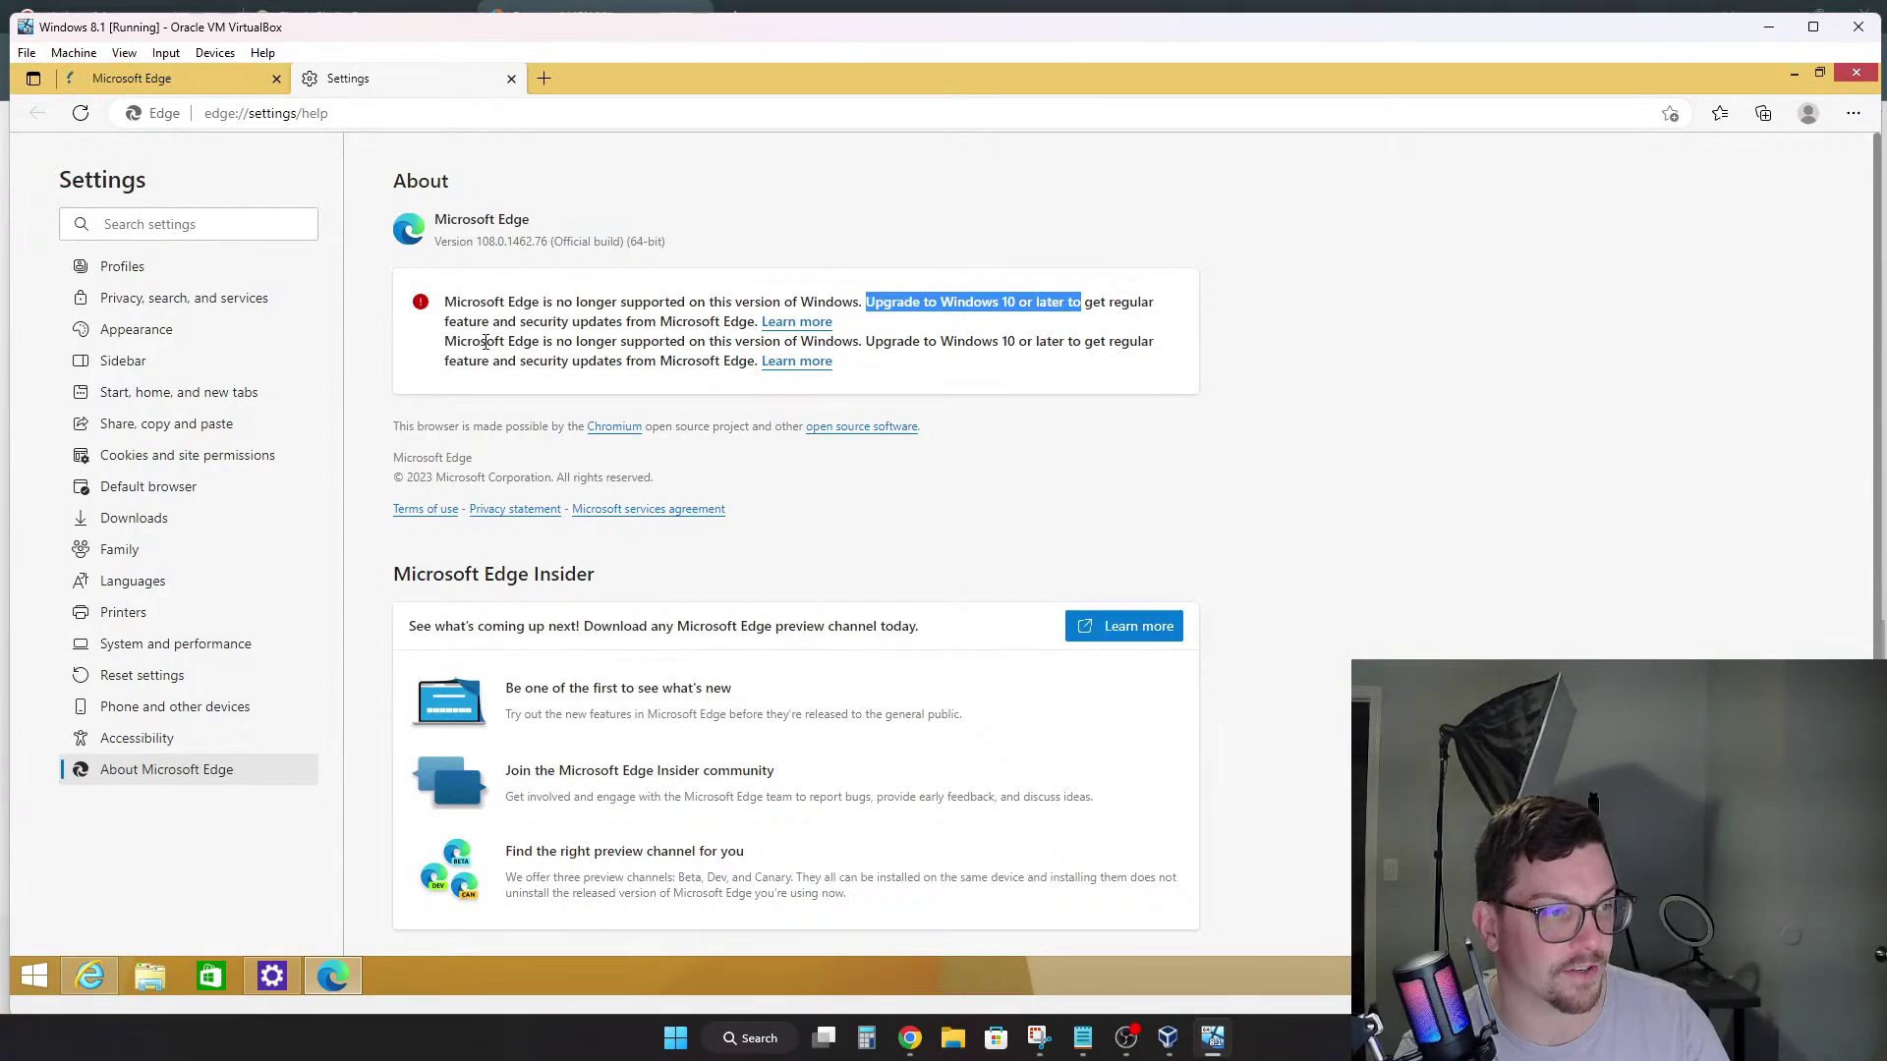
{"action": "left_click_drag", "start_coordinate": [454, 346], "coordinate": [427, 306]}
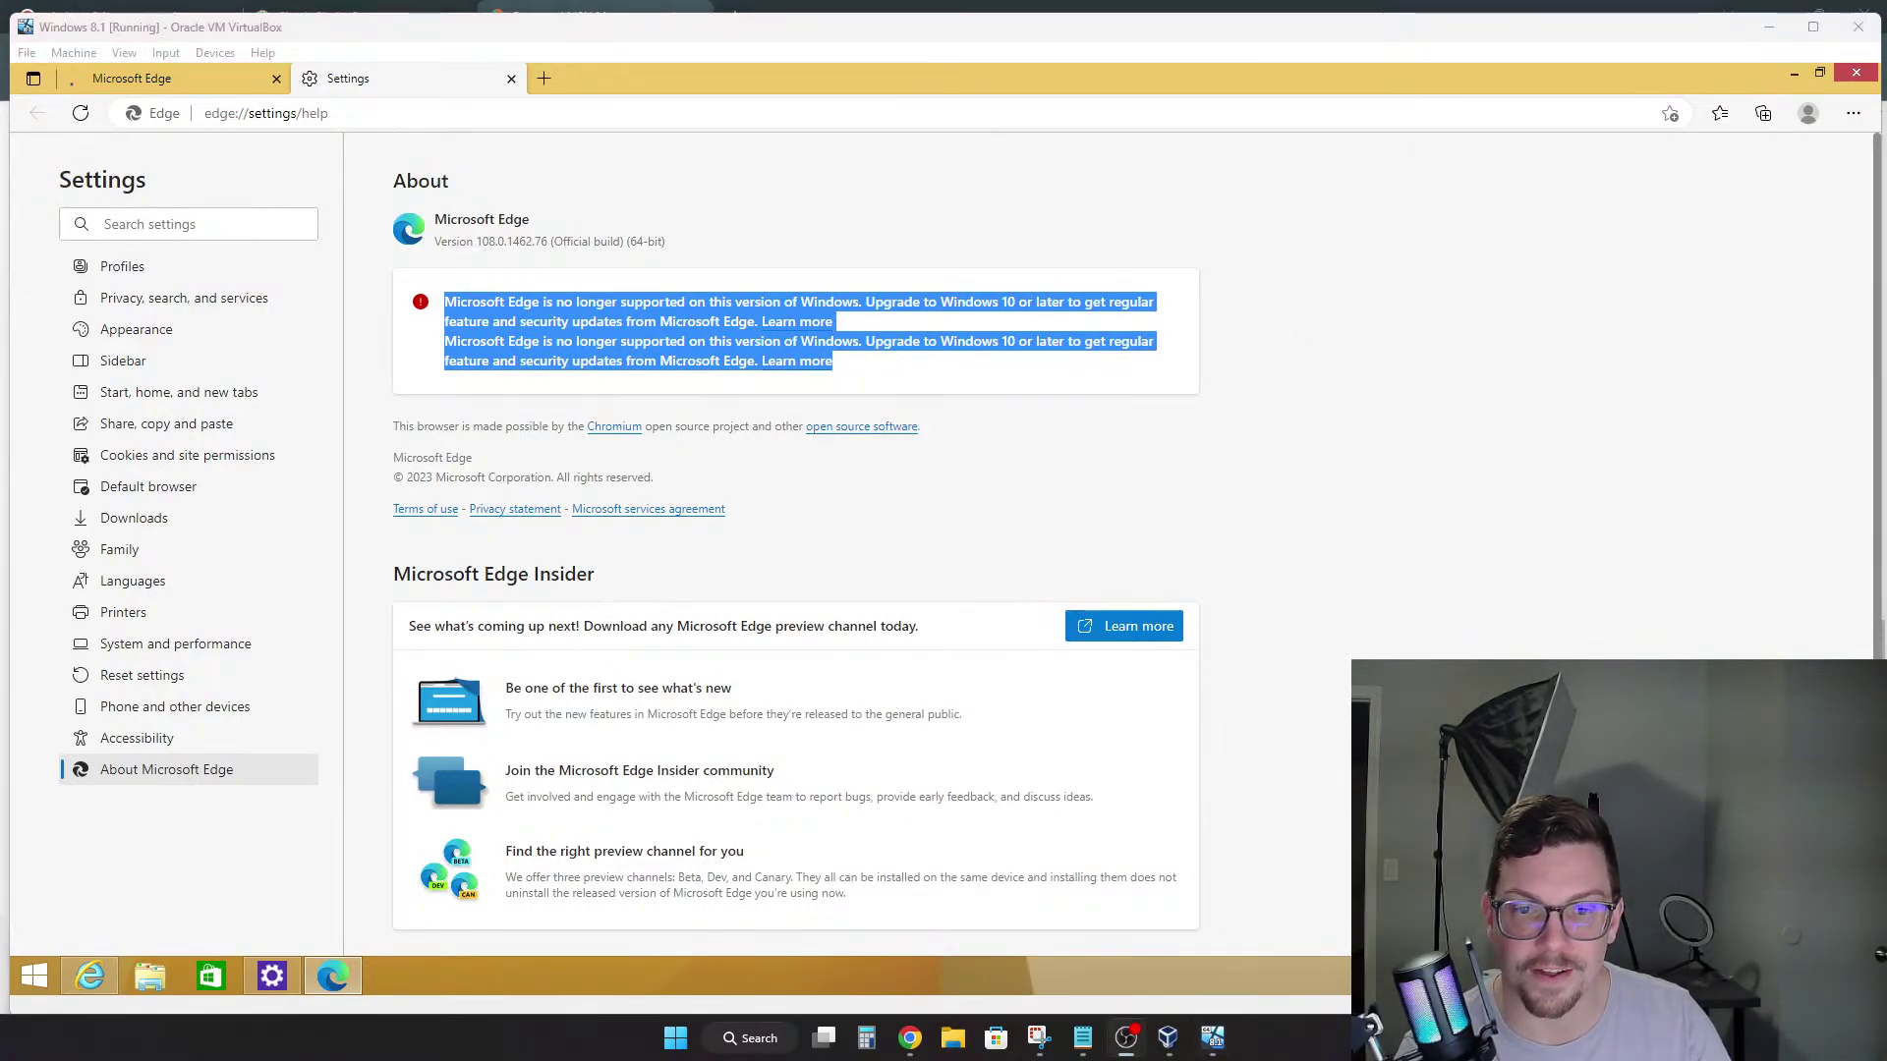
{"action": "left_click", "coordinate": [963, 391]}
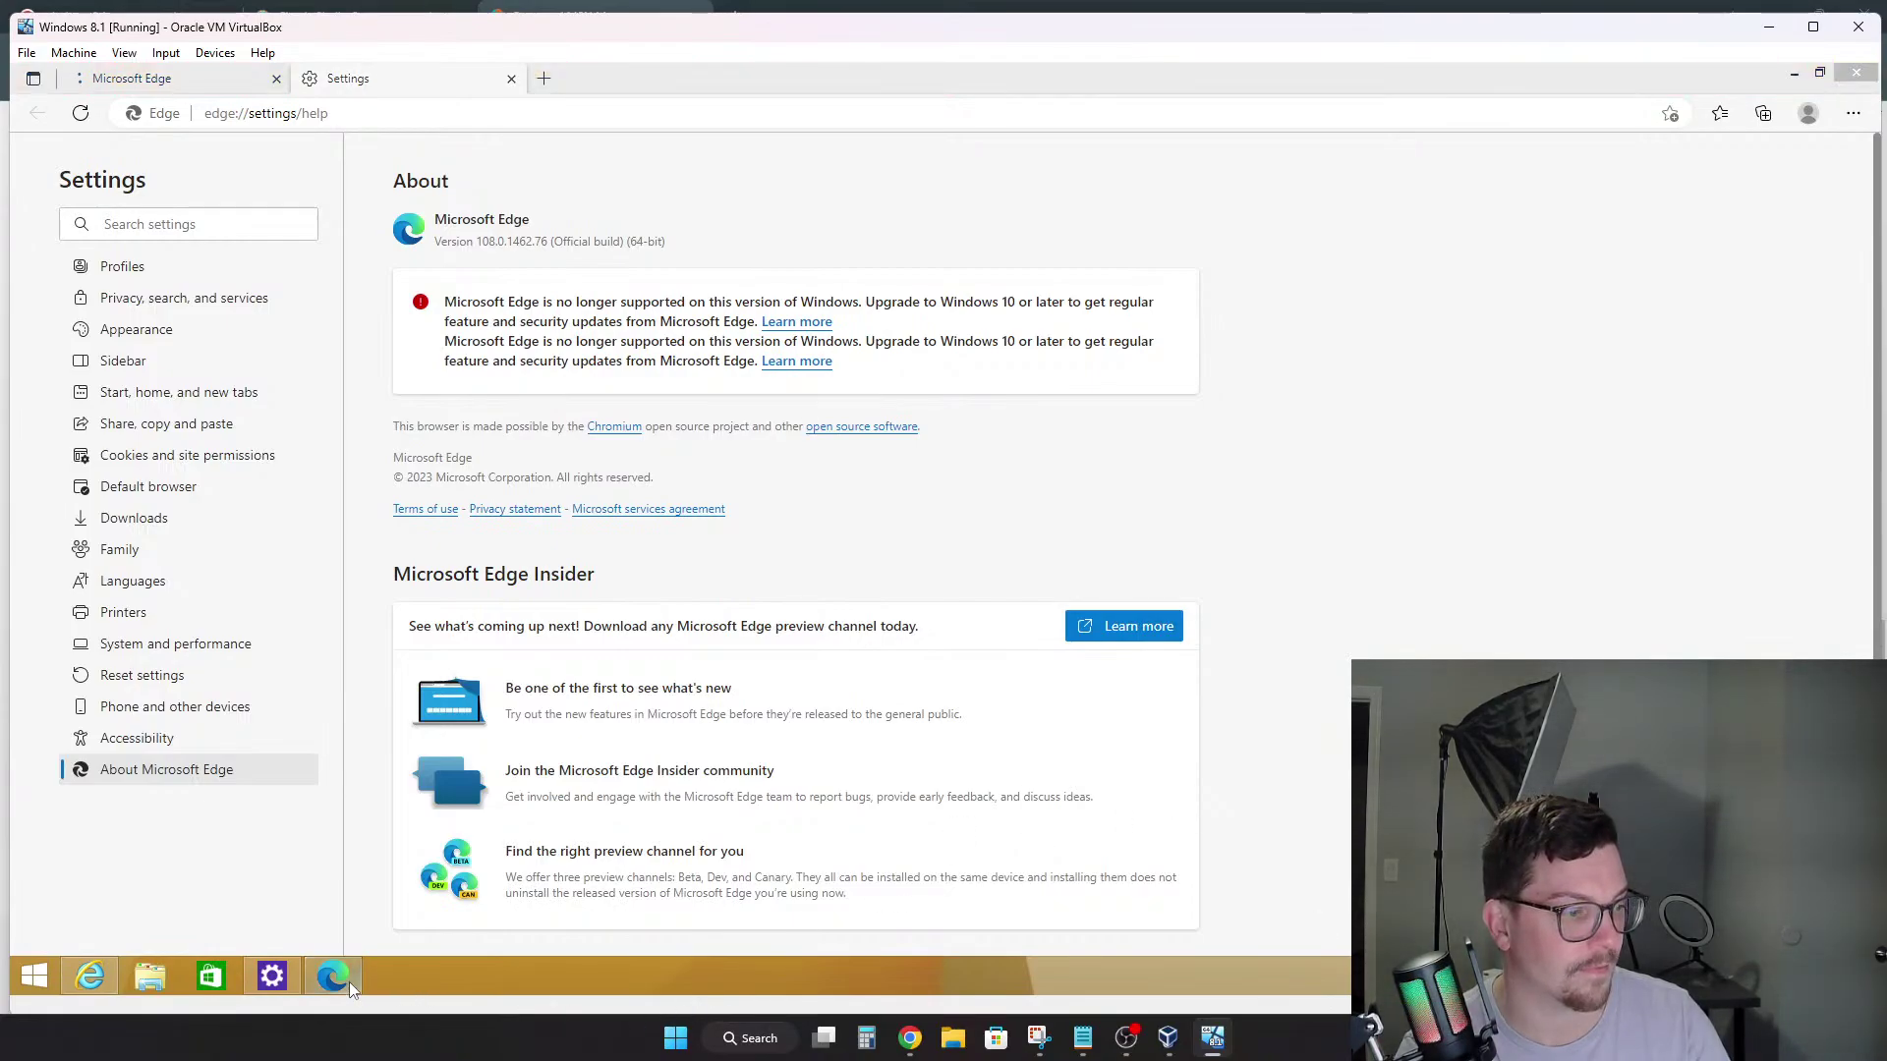
Glance at Windows Update, then return to Edge and close the Microsoft Edge welcome tab.
{"action": "left_click", "coordinate": [284, 976]}
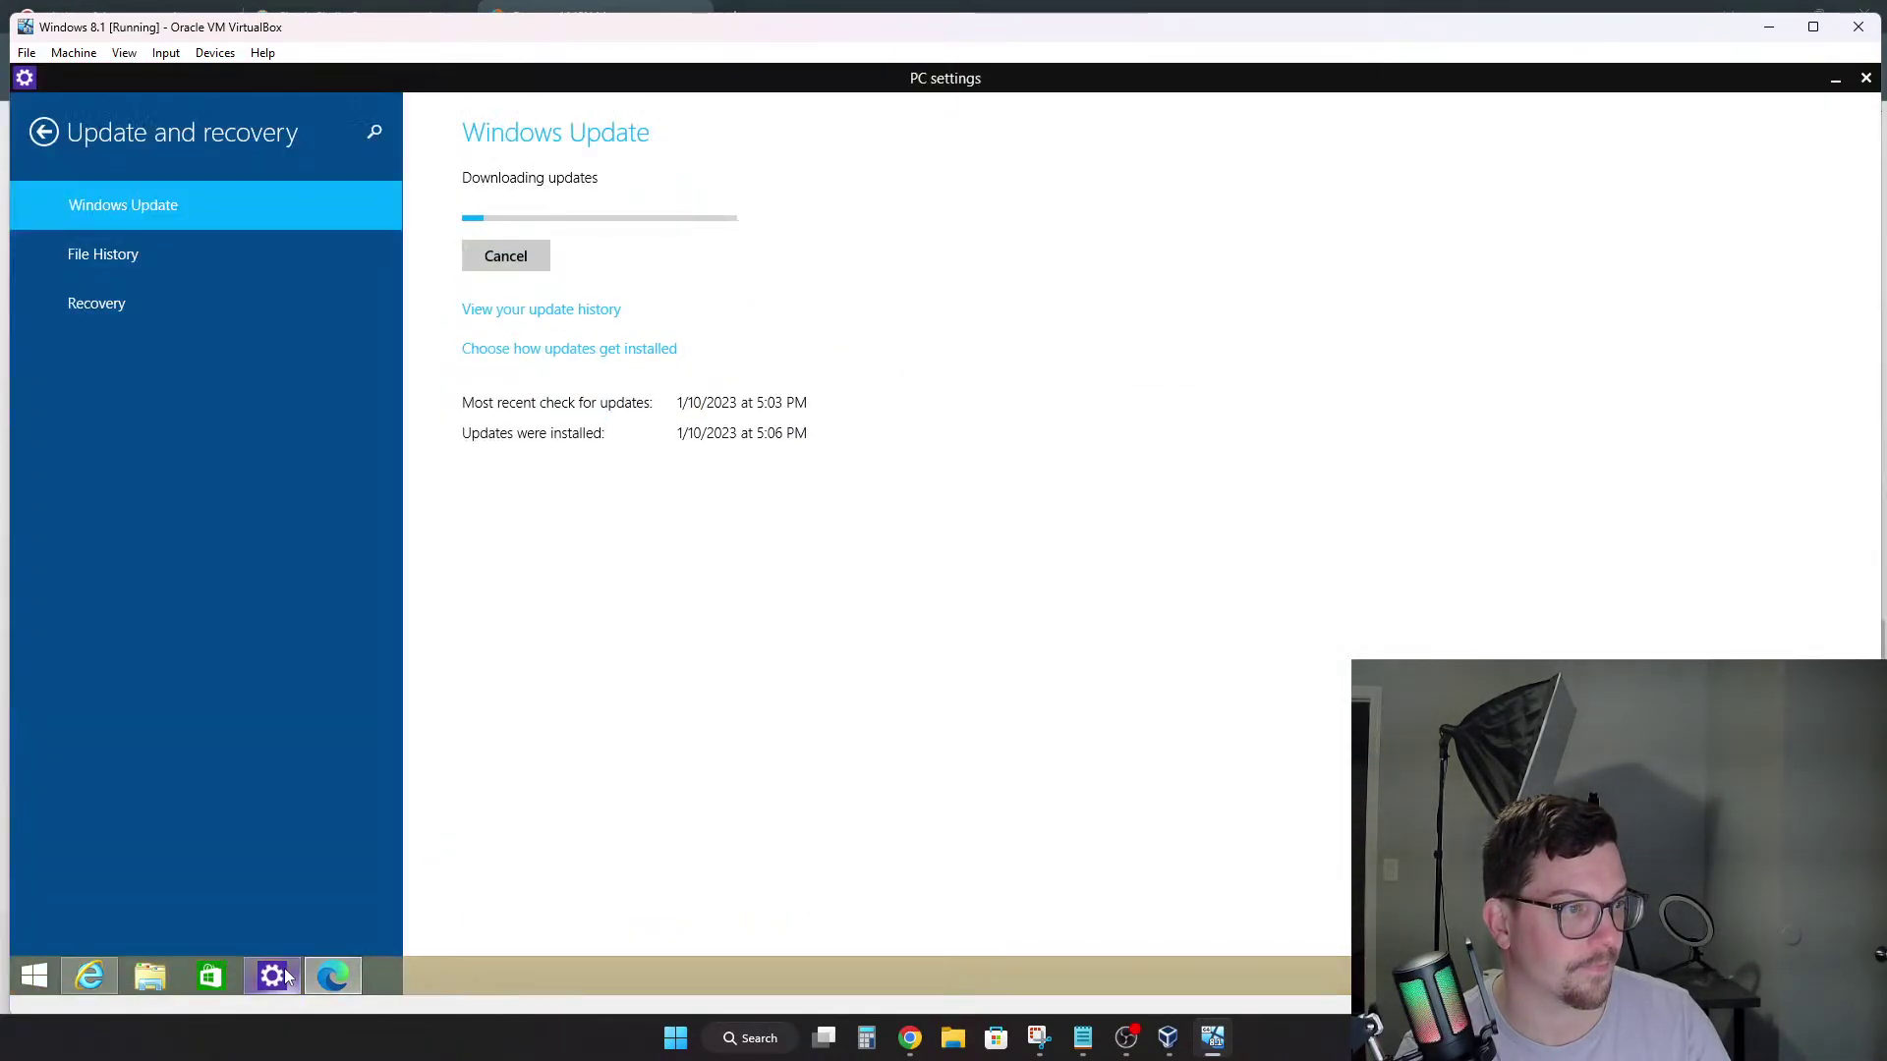
{"action": "left_click", "coordinate": [332, 976]}
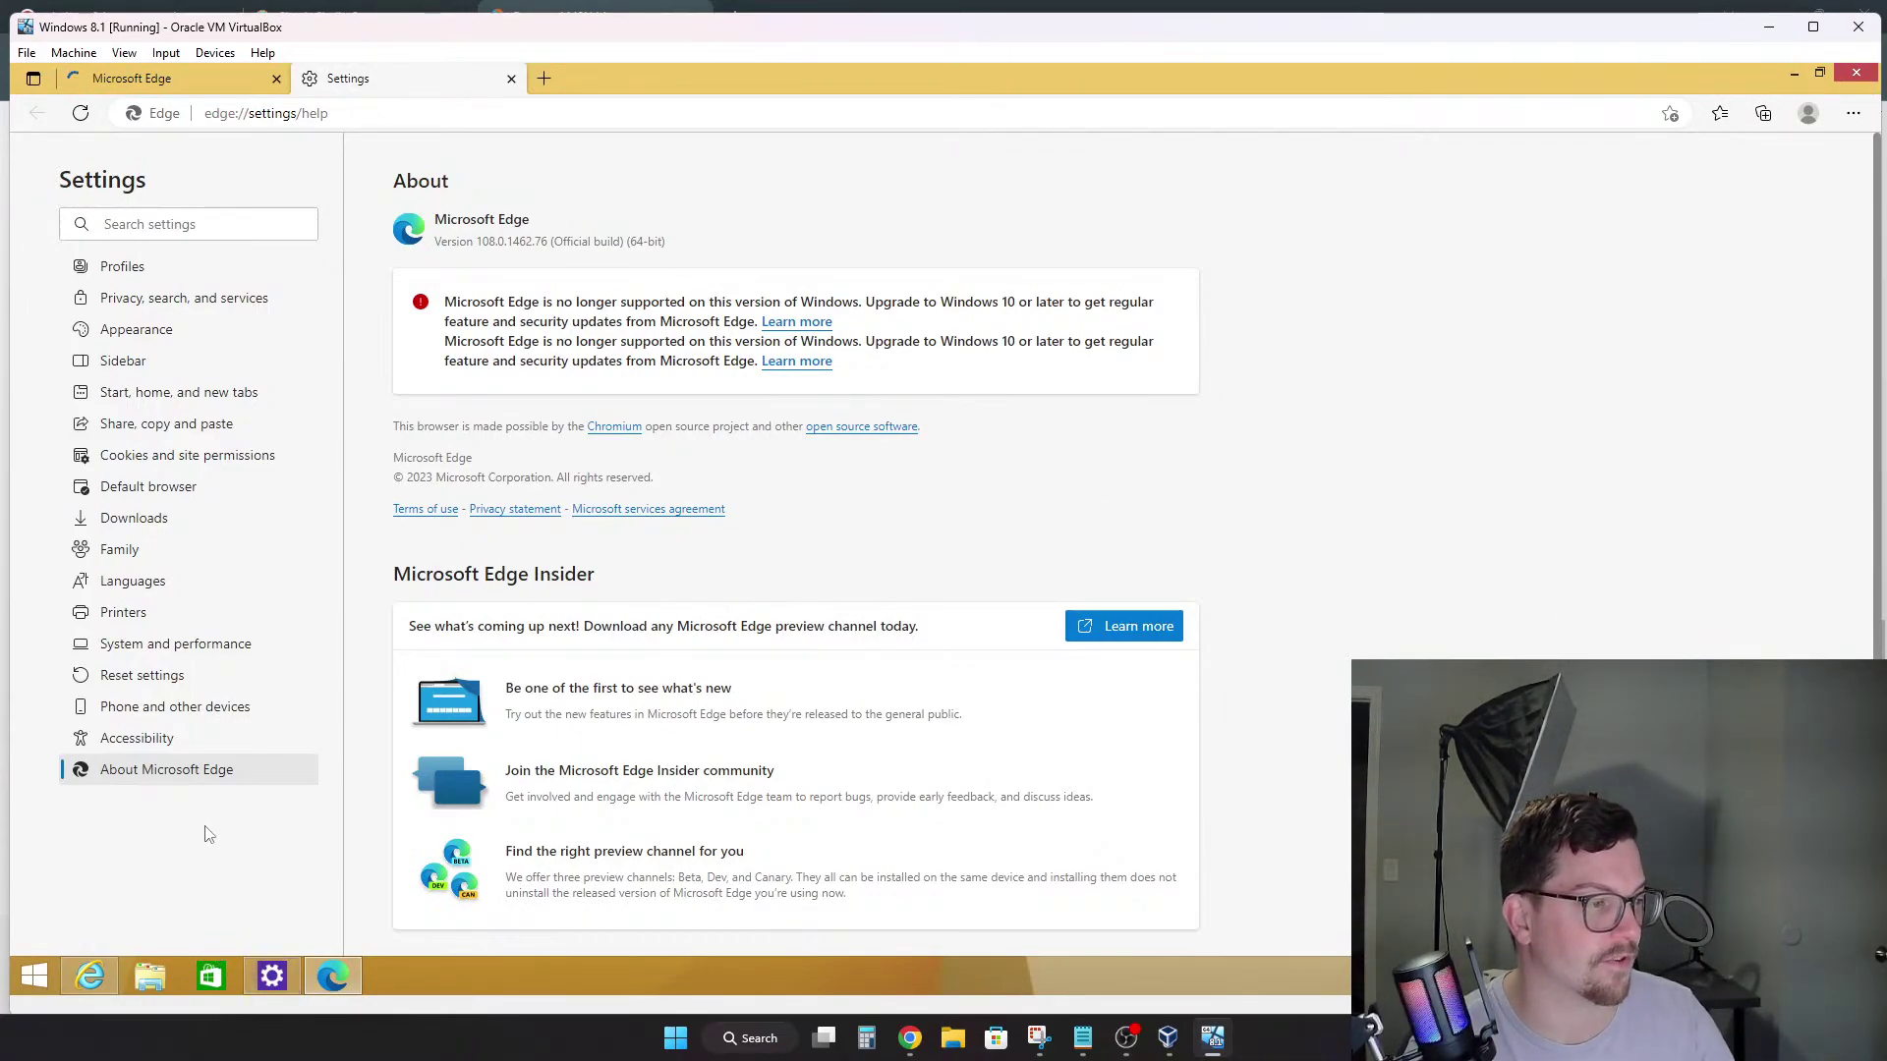
{"action": "left_click", "coordinate": [155, 81]}
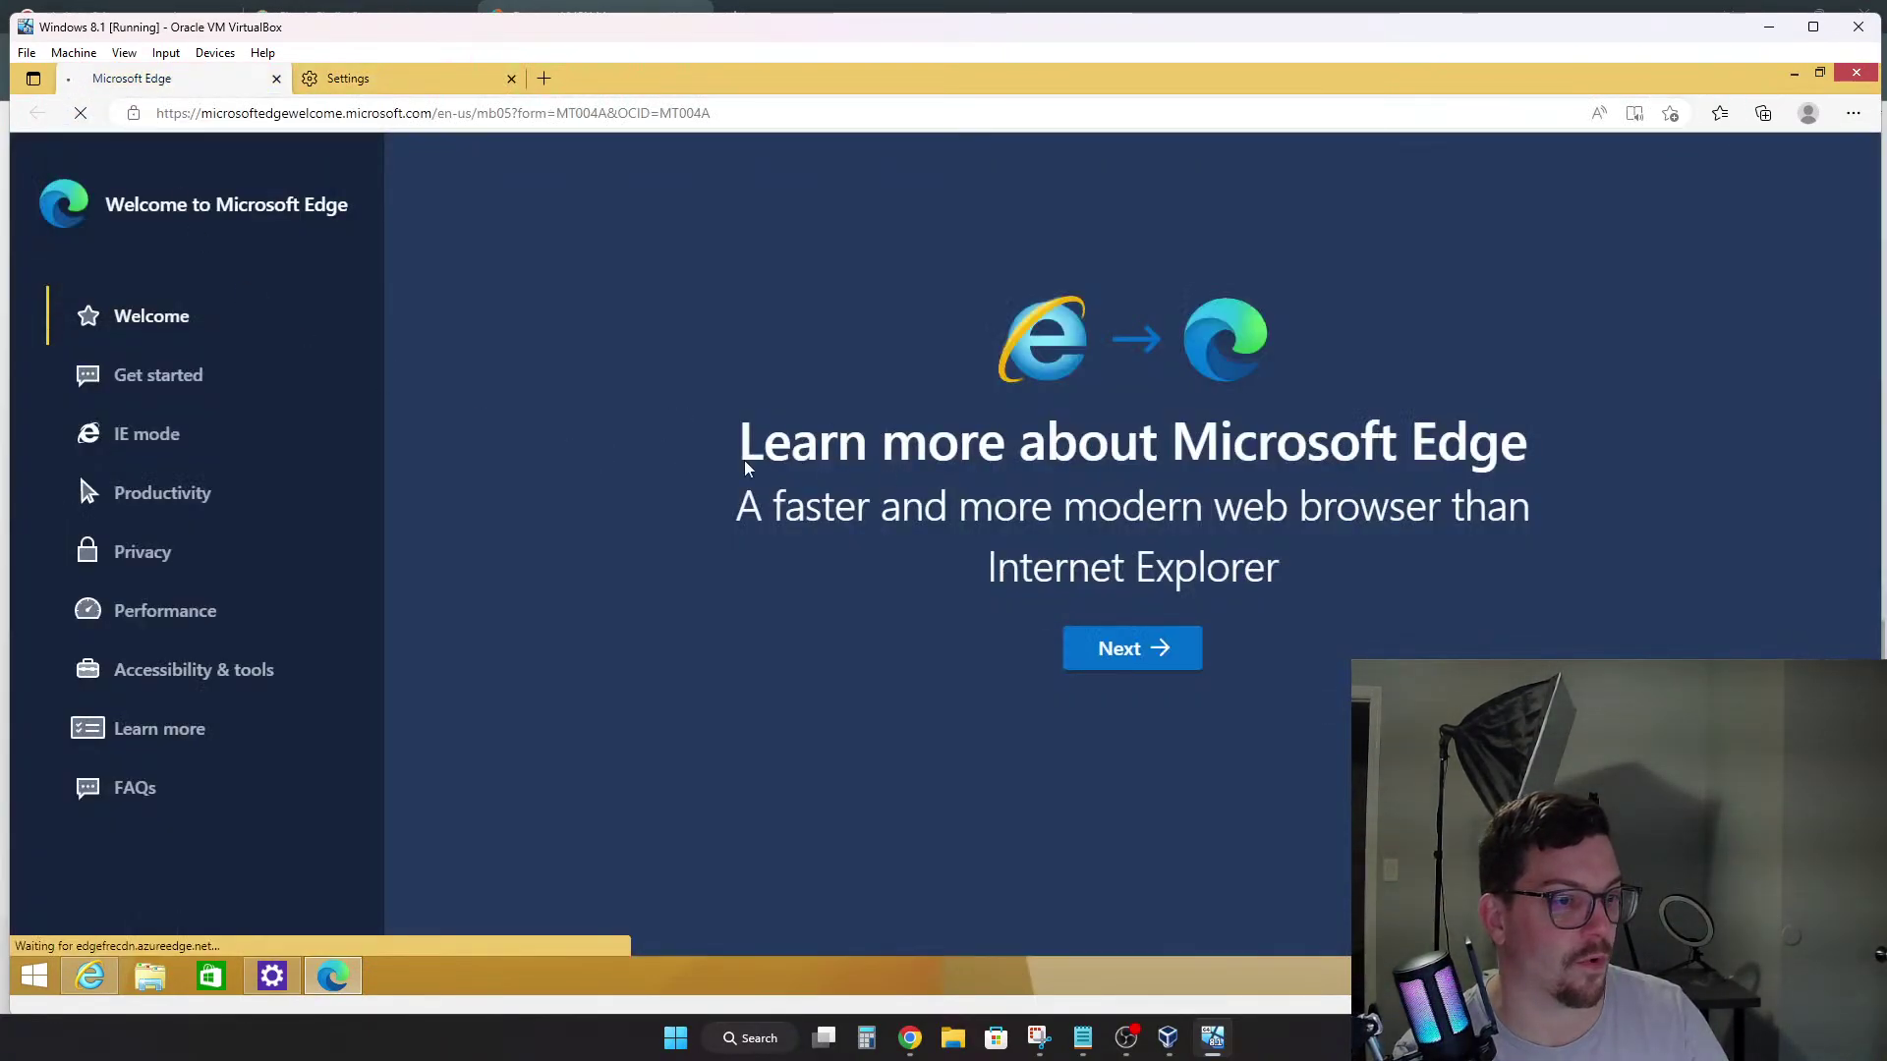
{"action": "left_click", "coordinate": [276, 78]}
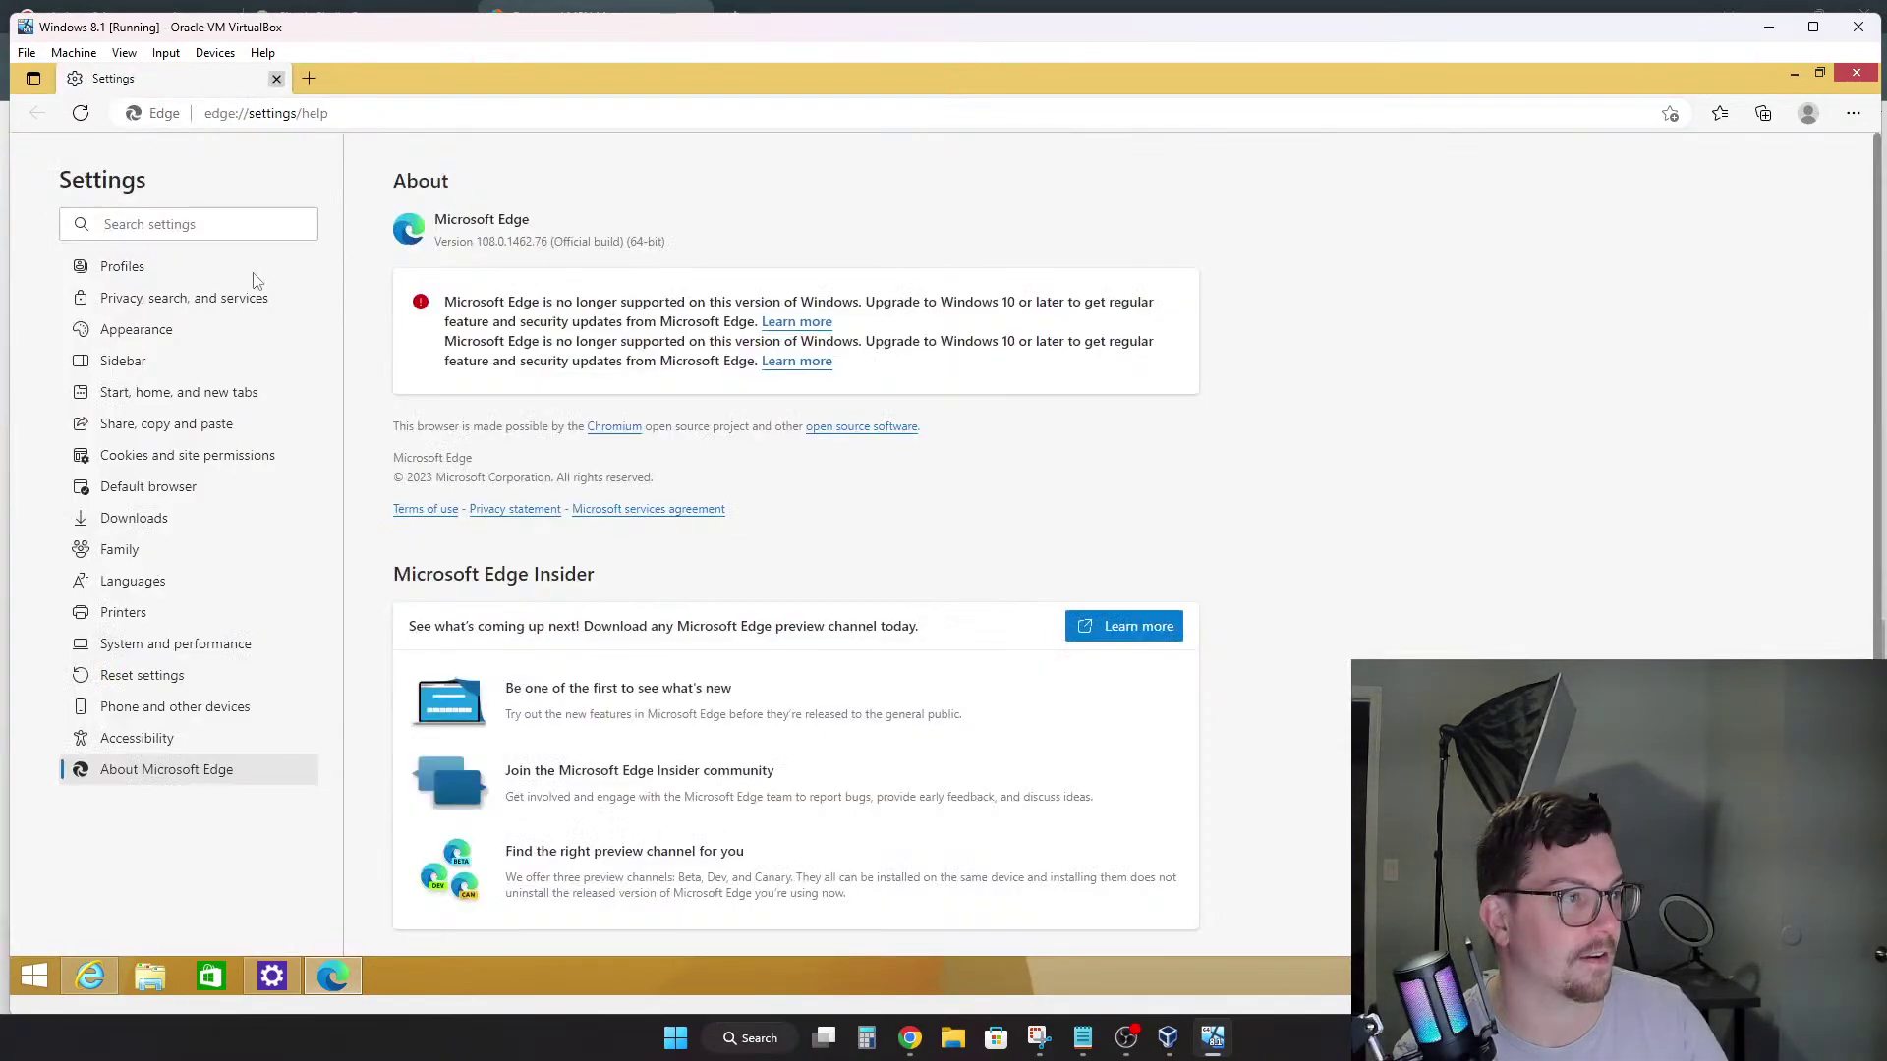
Load chrome.google.com in a new Edge tab inside the VM.
{"action": "left_click", "coordinate": [310, 80]}
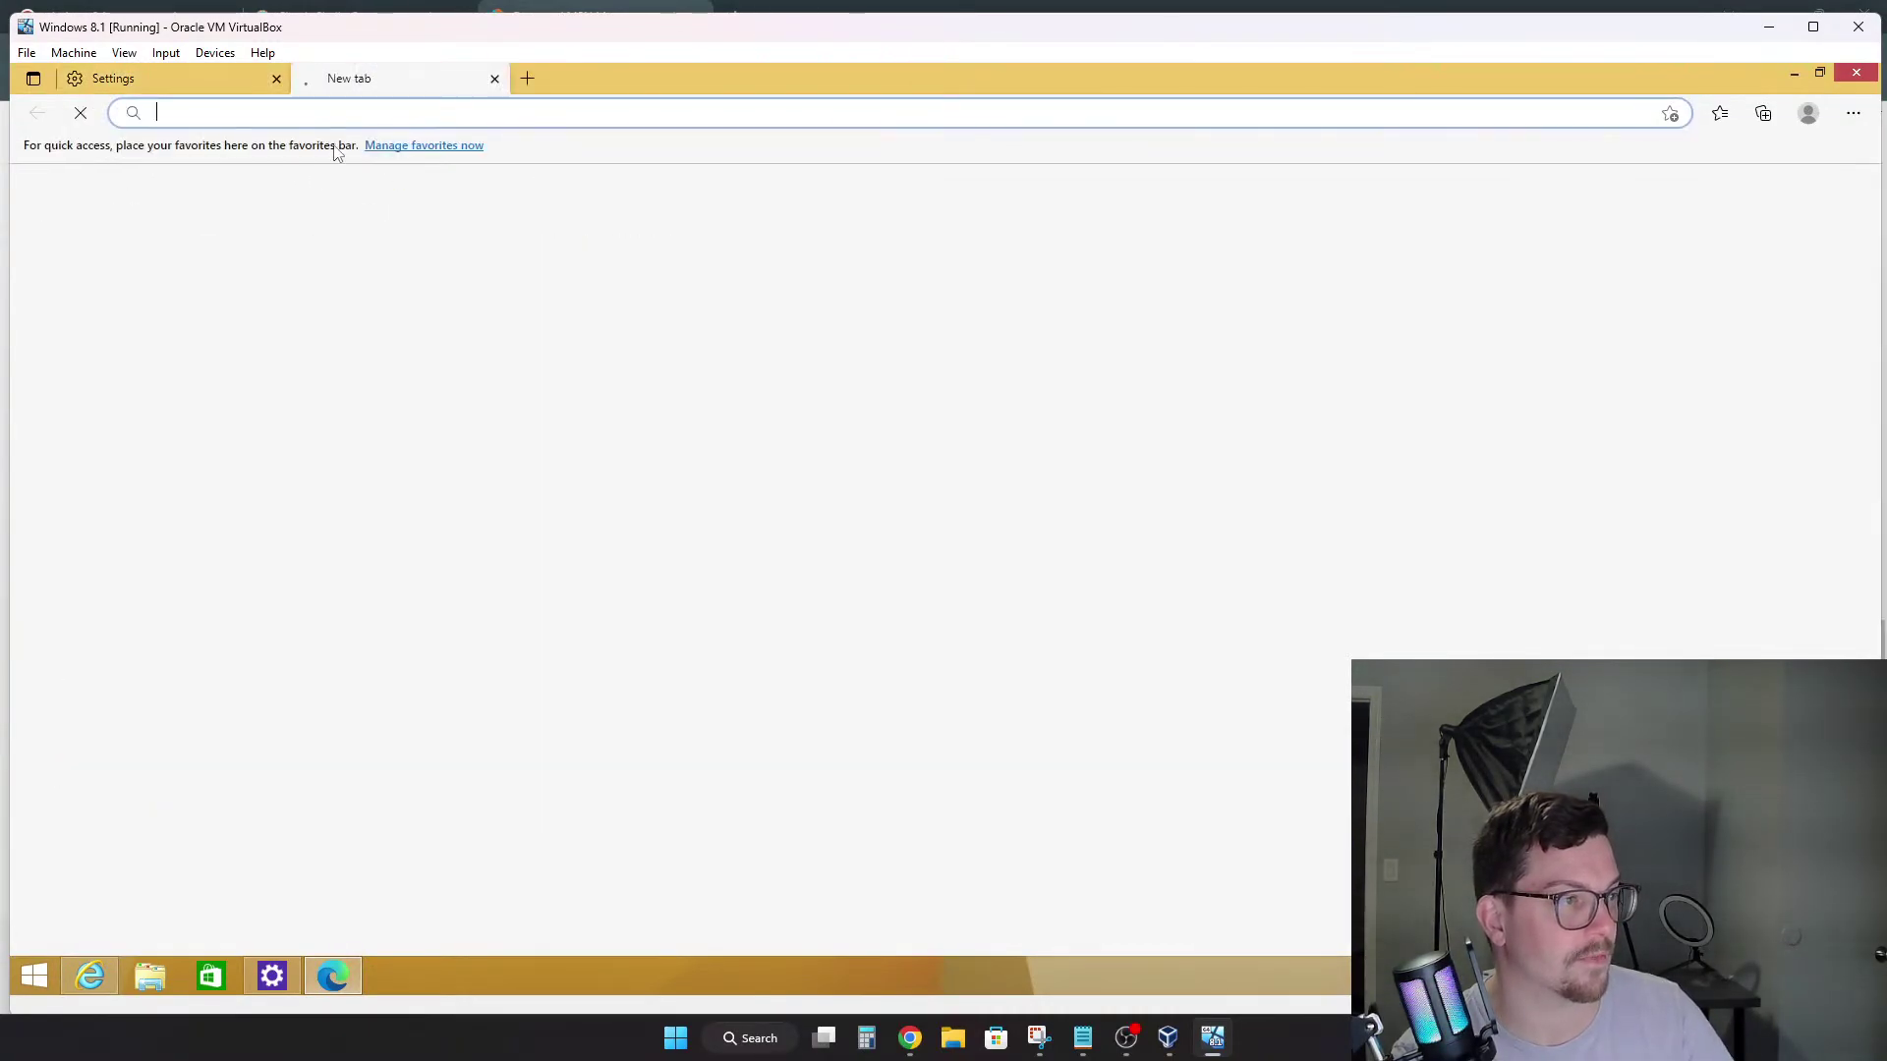
{"action": "type", "text": "chrome.google.com"}
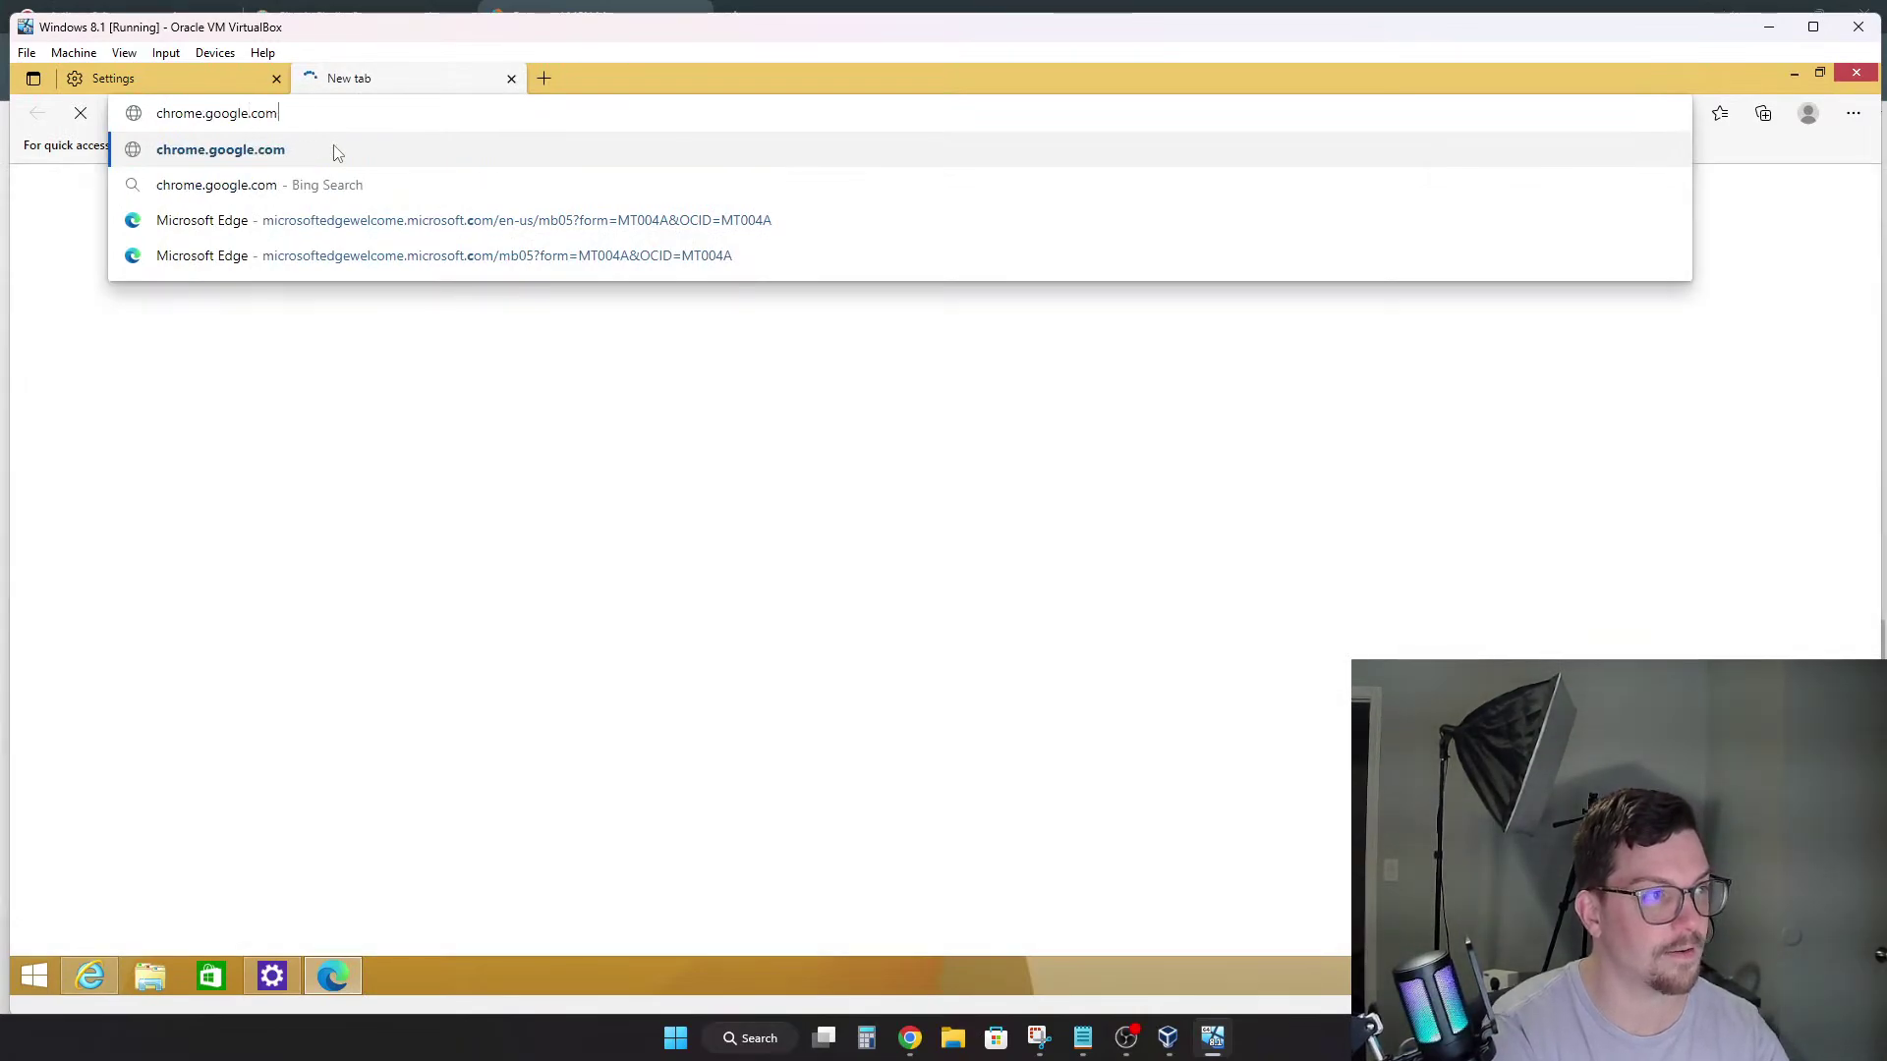
{"action": "key", "text": "Return"}
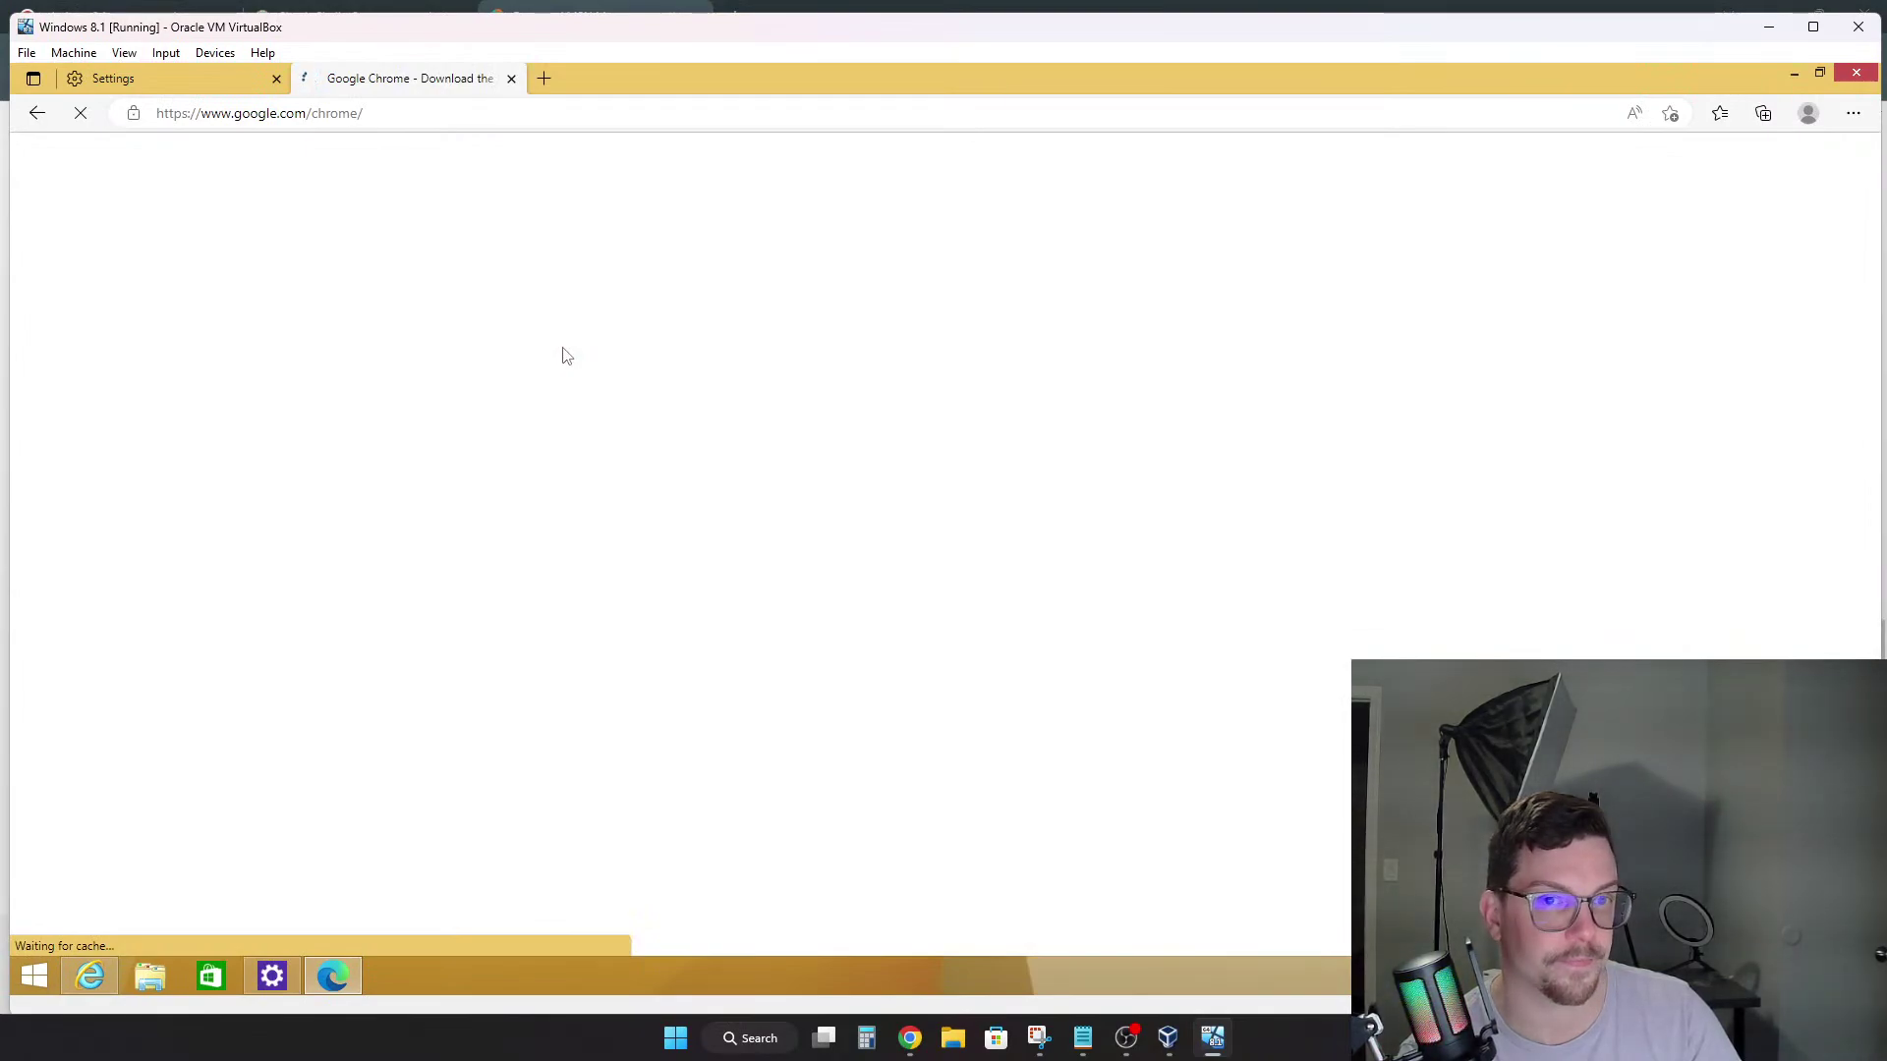
{"action": "left_click", "coordinate": [40, 985]}
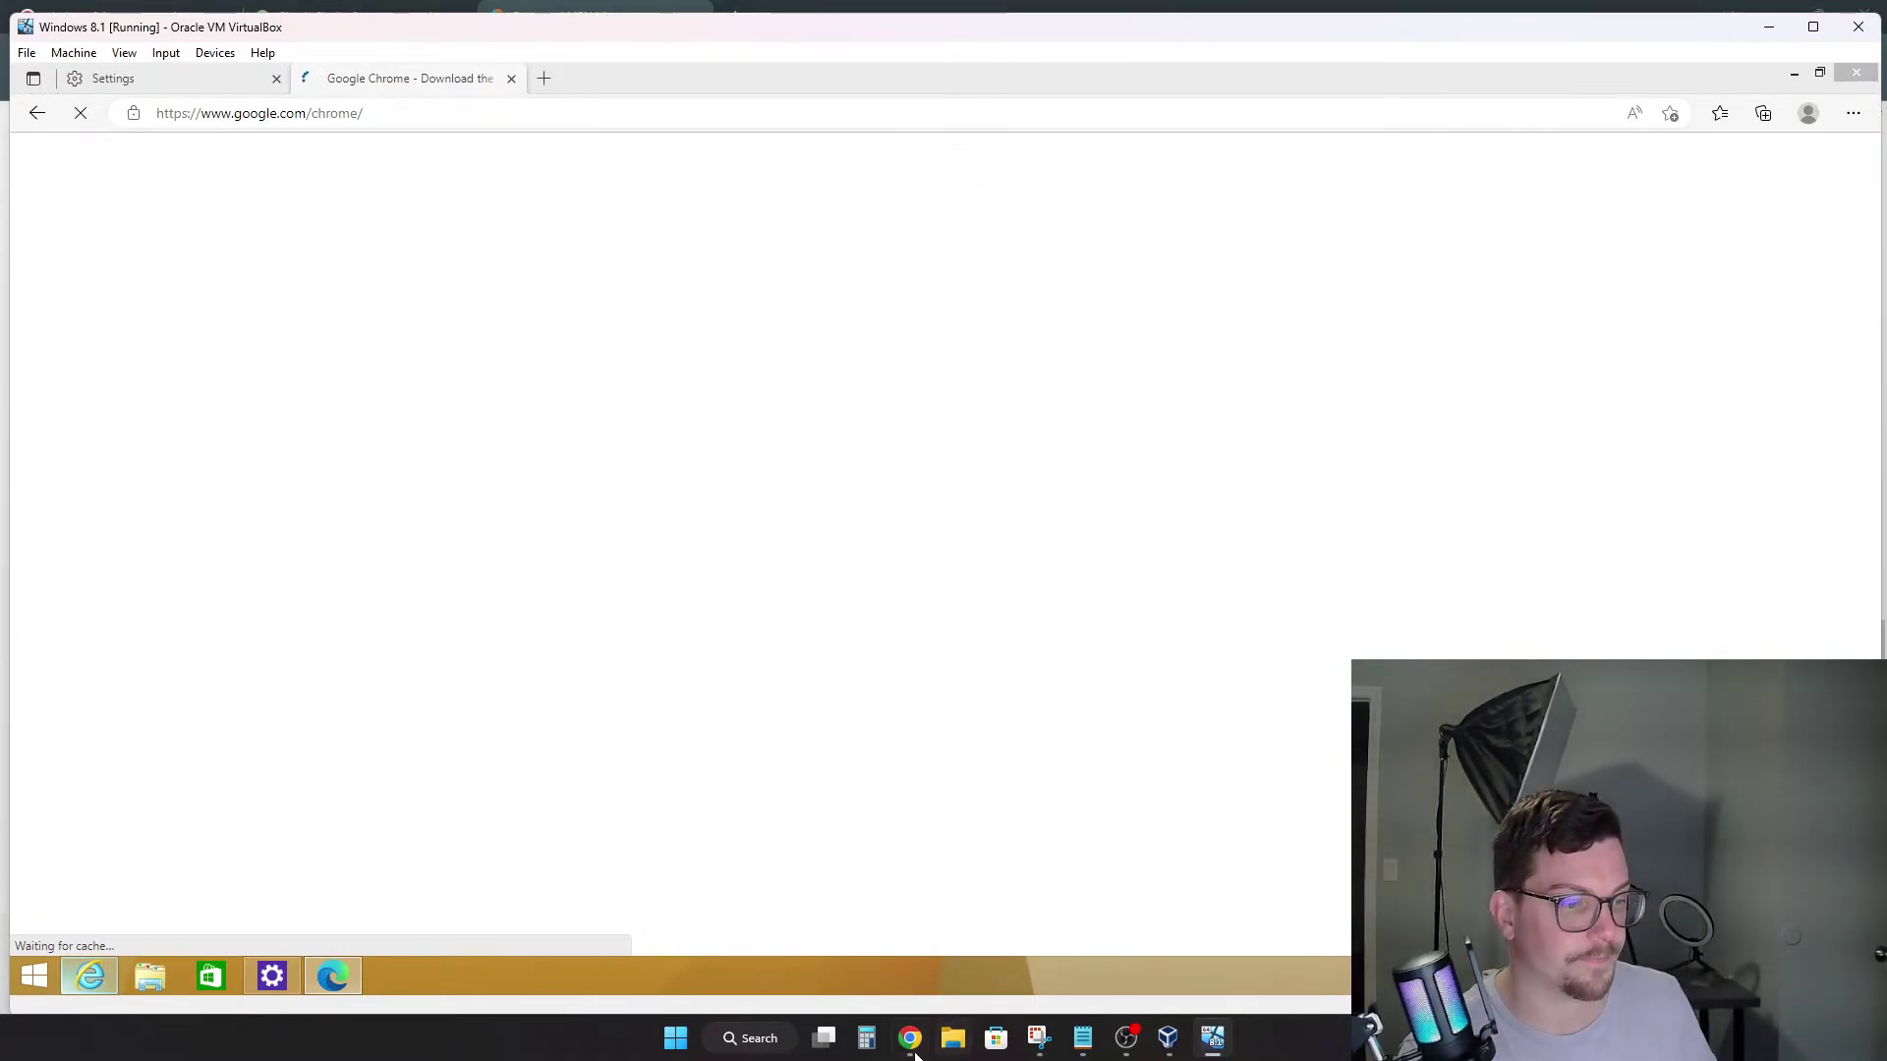
{"action": "mouse_move", "coordinate": [910, 1038]}
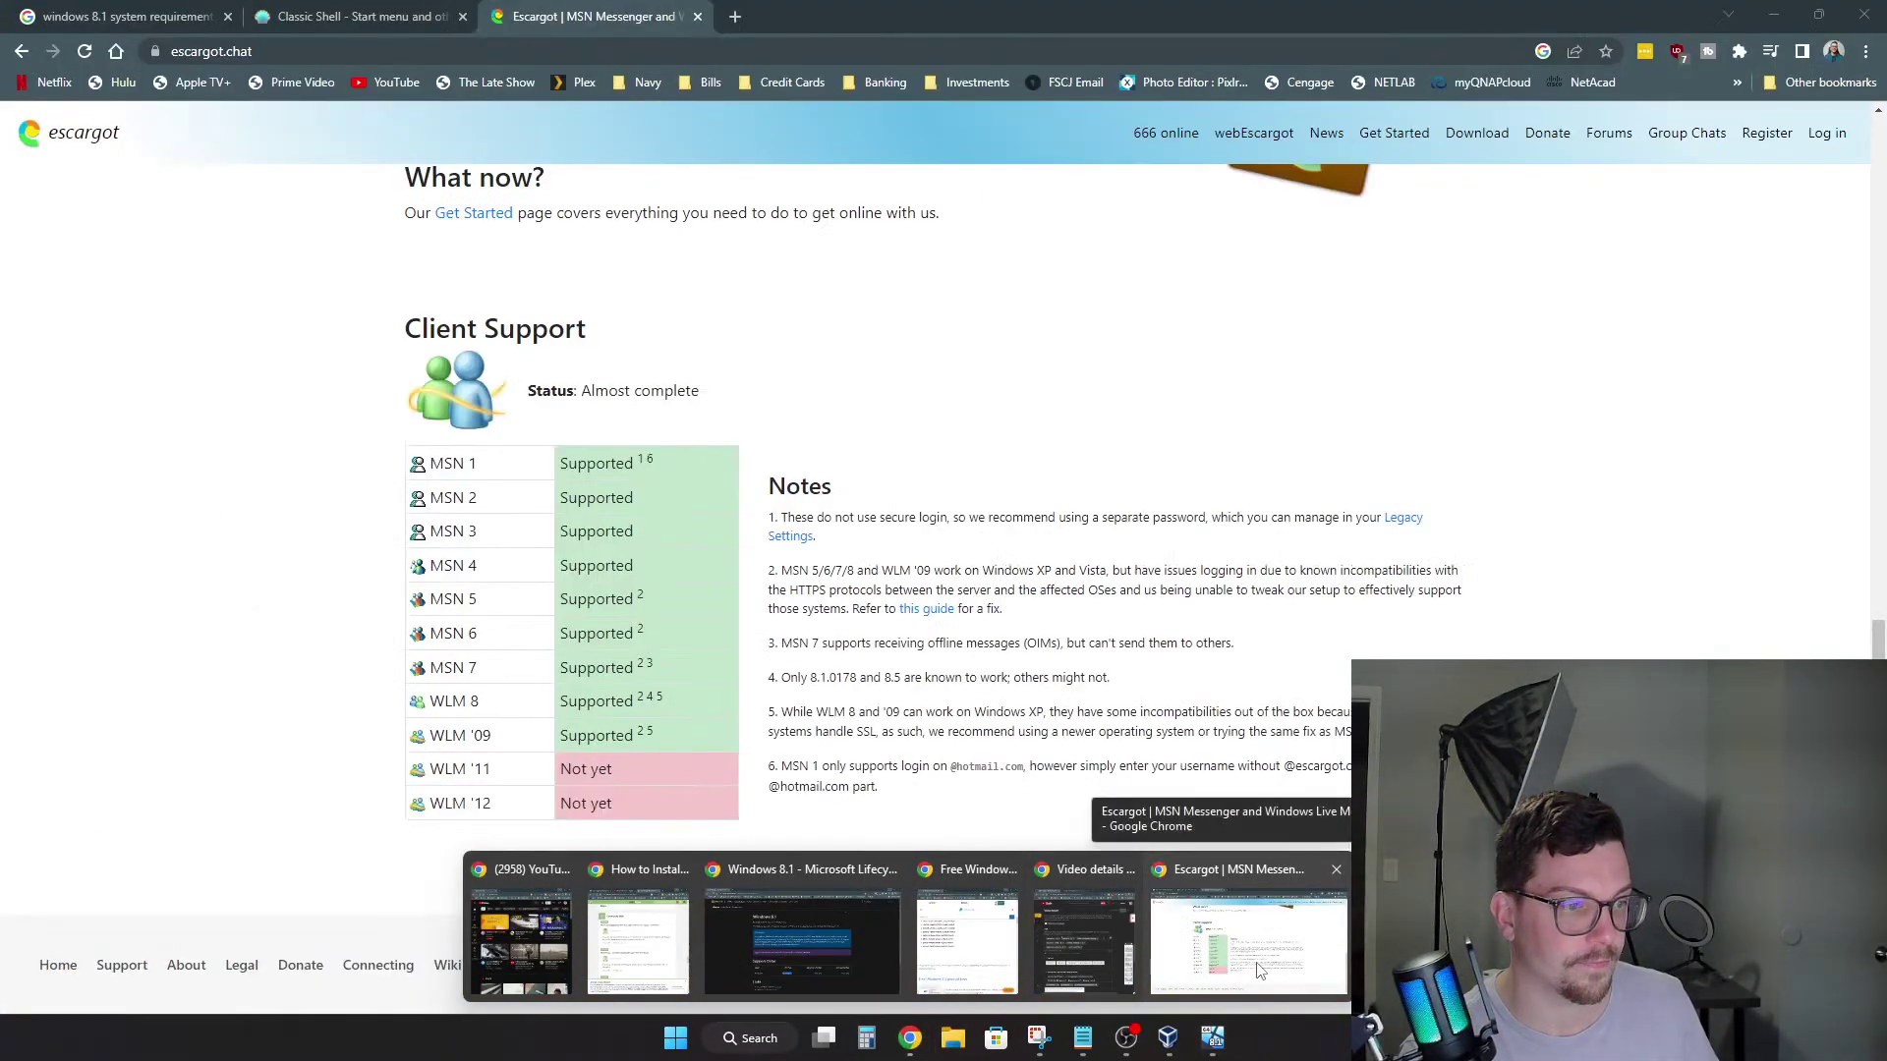
Restore the host's Escargot Chrome window and drag it aside to uncover the VM.
{"action": "left_click", "coordinate": [1229, 941]}
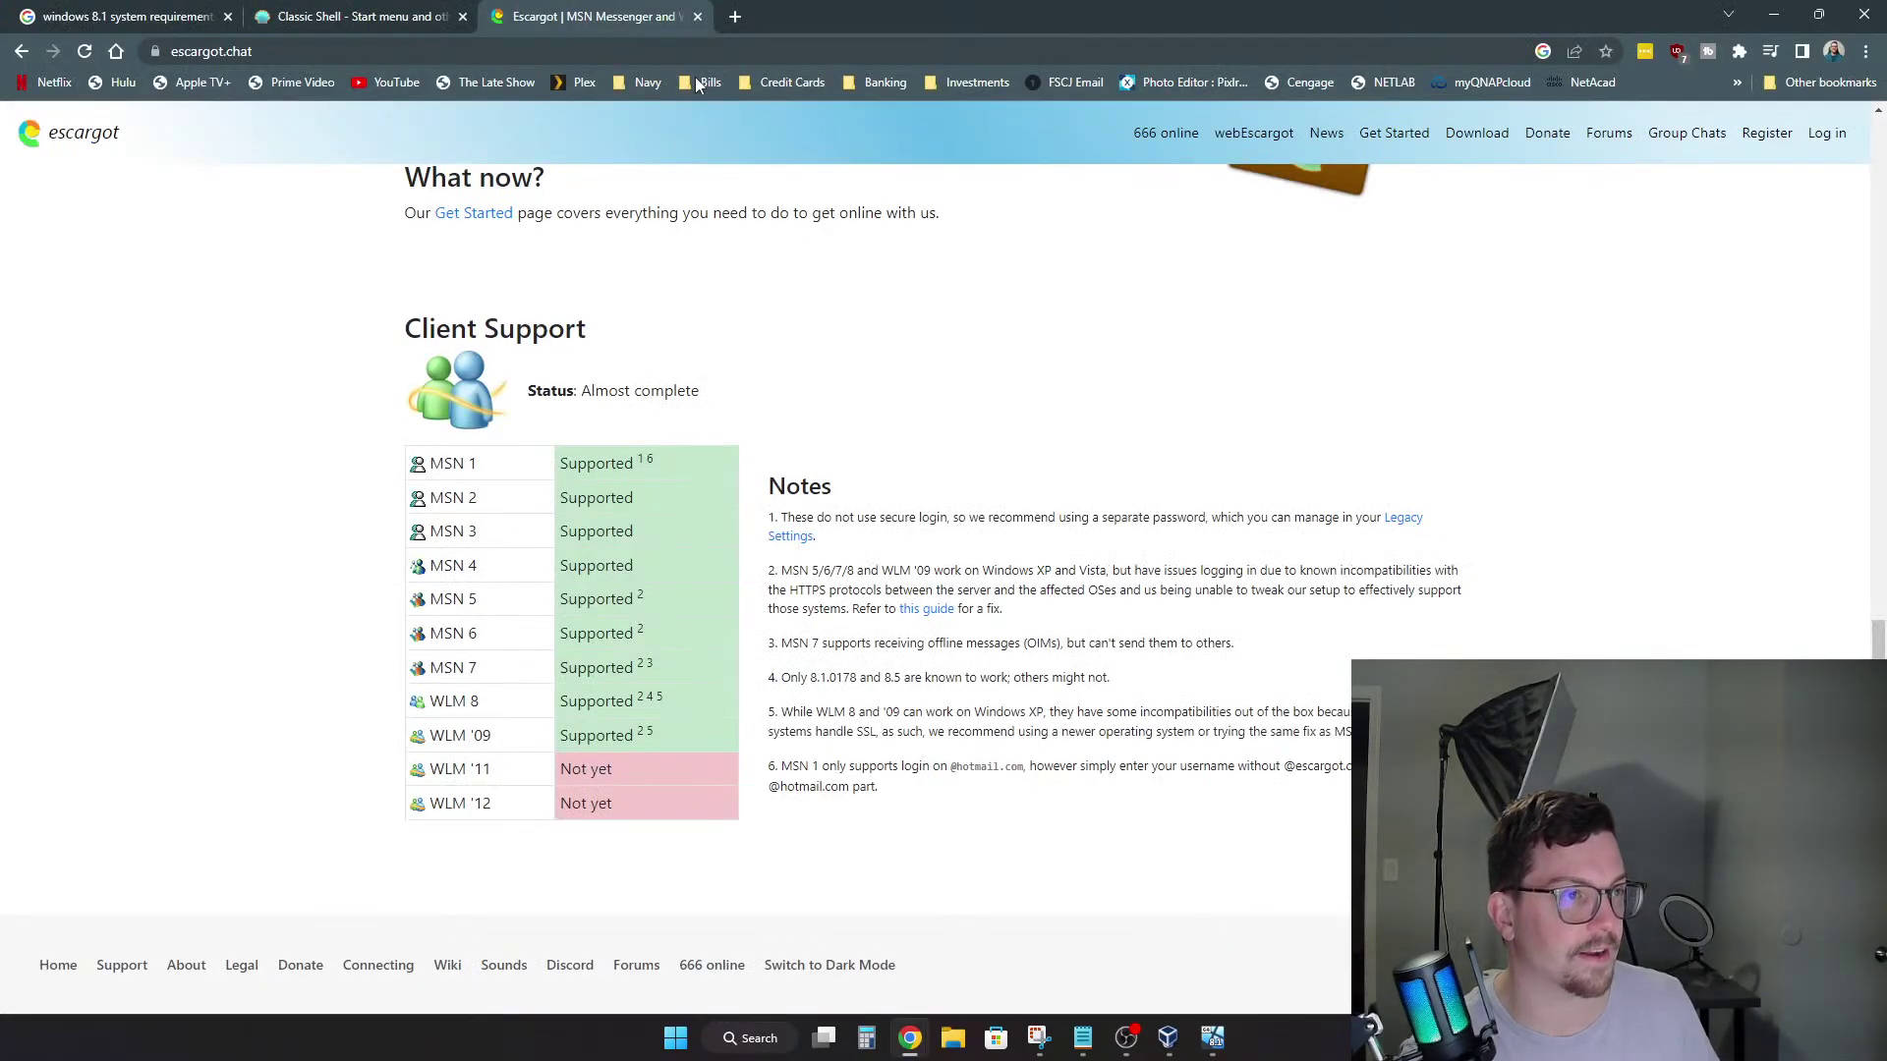
{"action": "double_click", "coordinate": [918, 10]}
{"action": "left_click_drag", "start_coordinate": [918, 25], "coordinate": [1885, 339]}
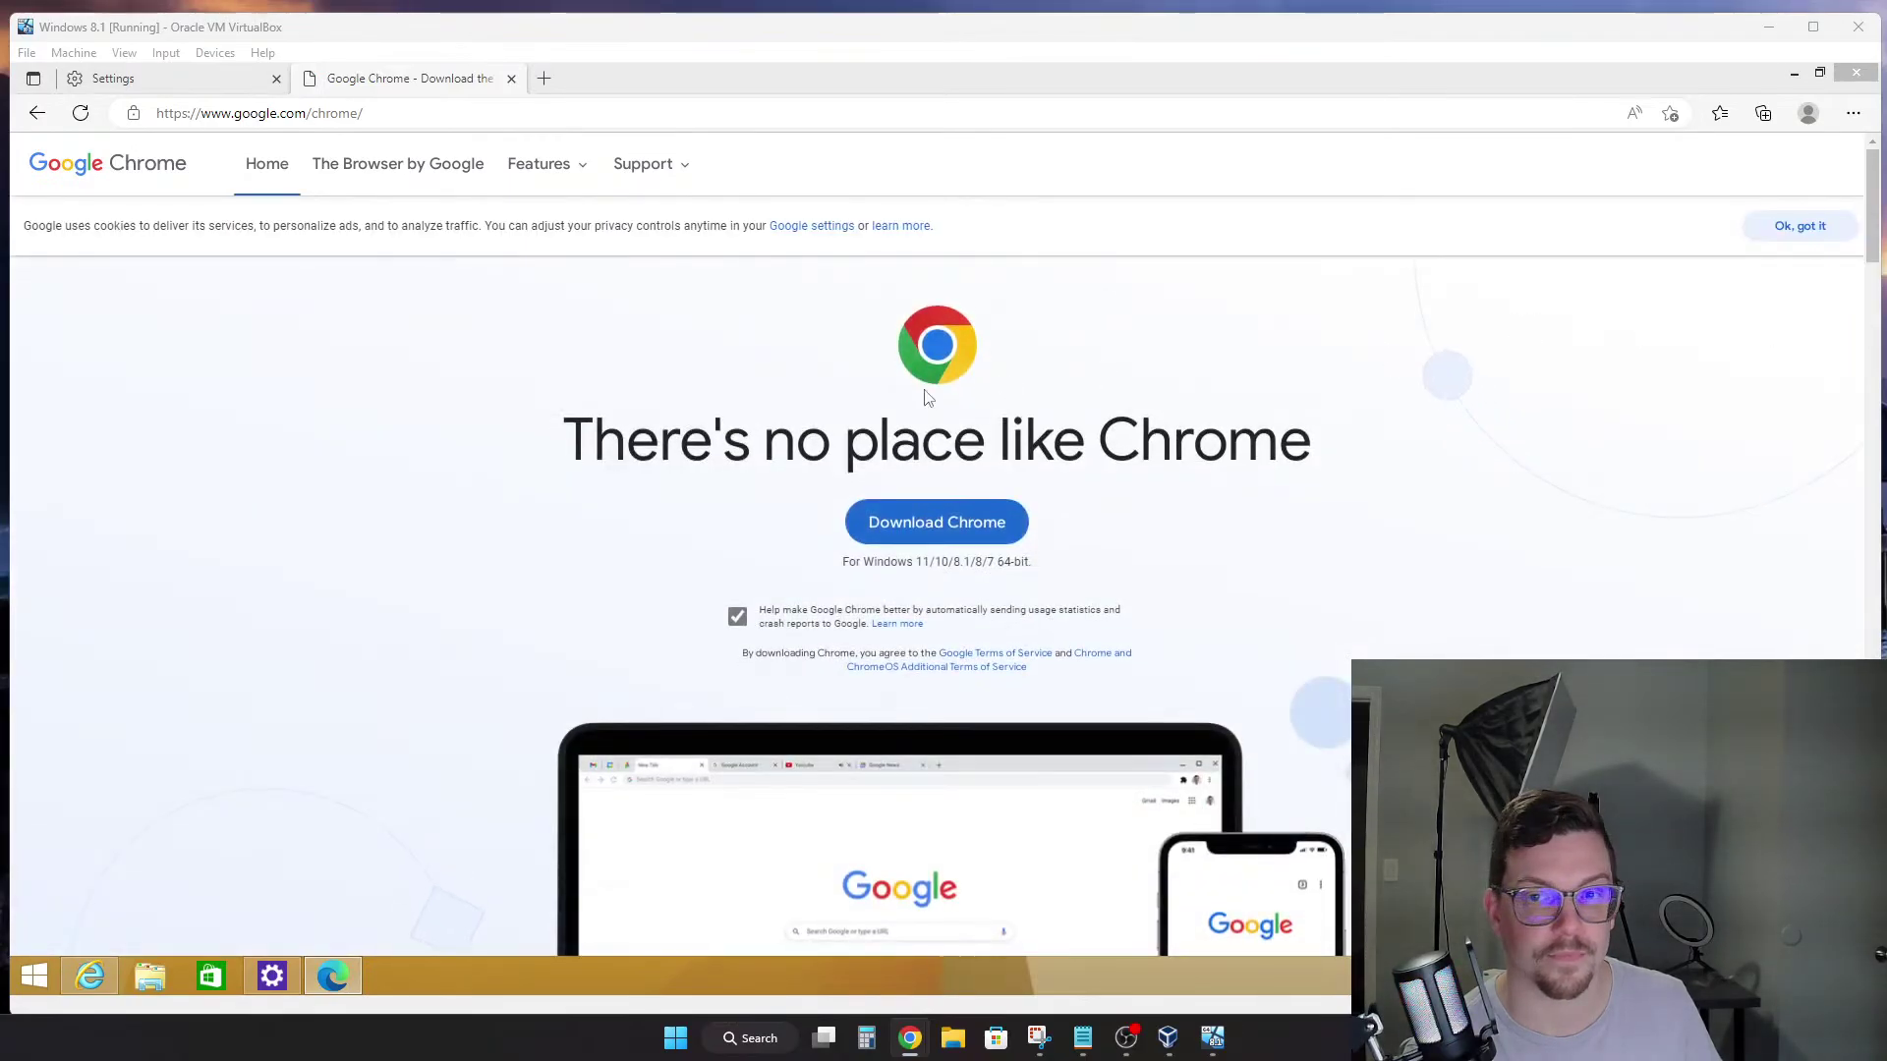
Start the Chrome download from the google.com/chrome page in the VM's Edge.
{"action": "left_click", "coordinate": [963, 531]}
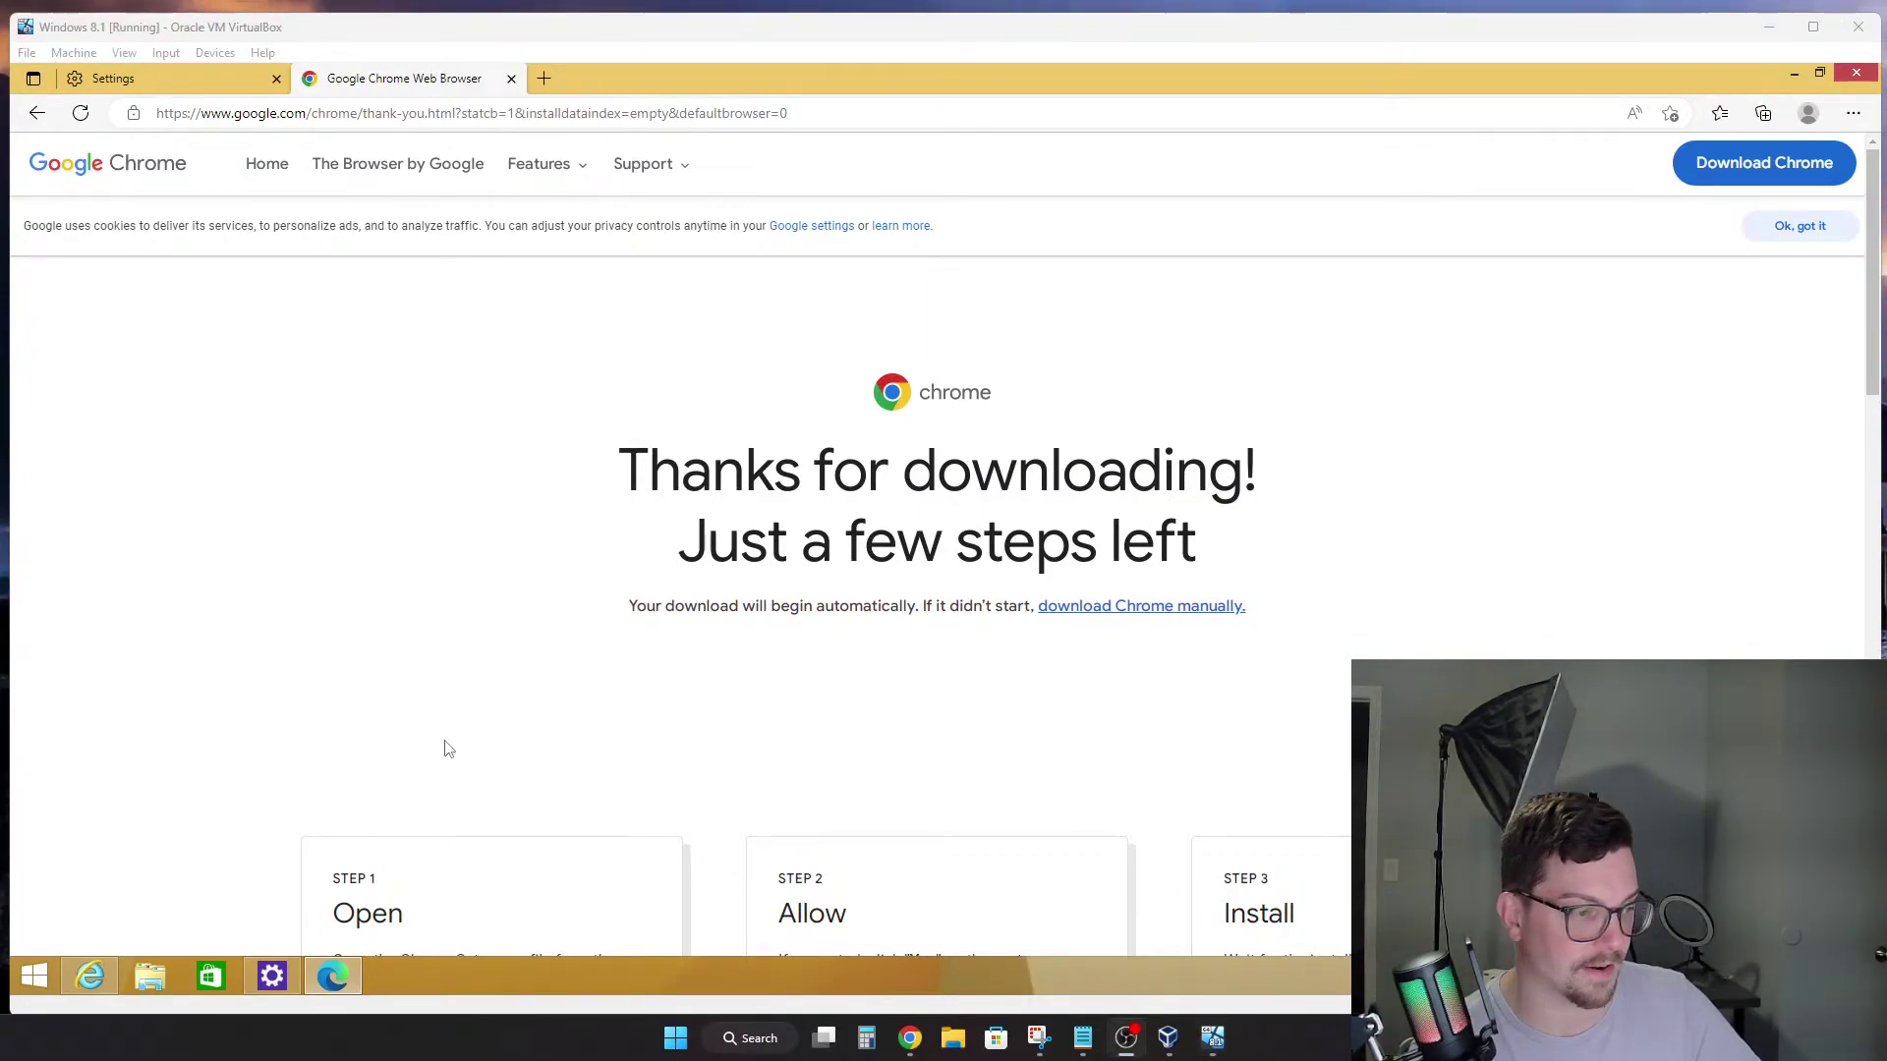
{"action": "mouse_move", "coordinate": [910, 1037]}
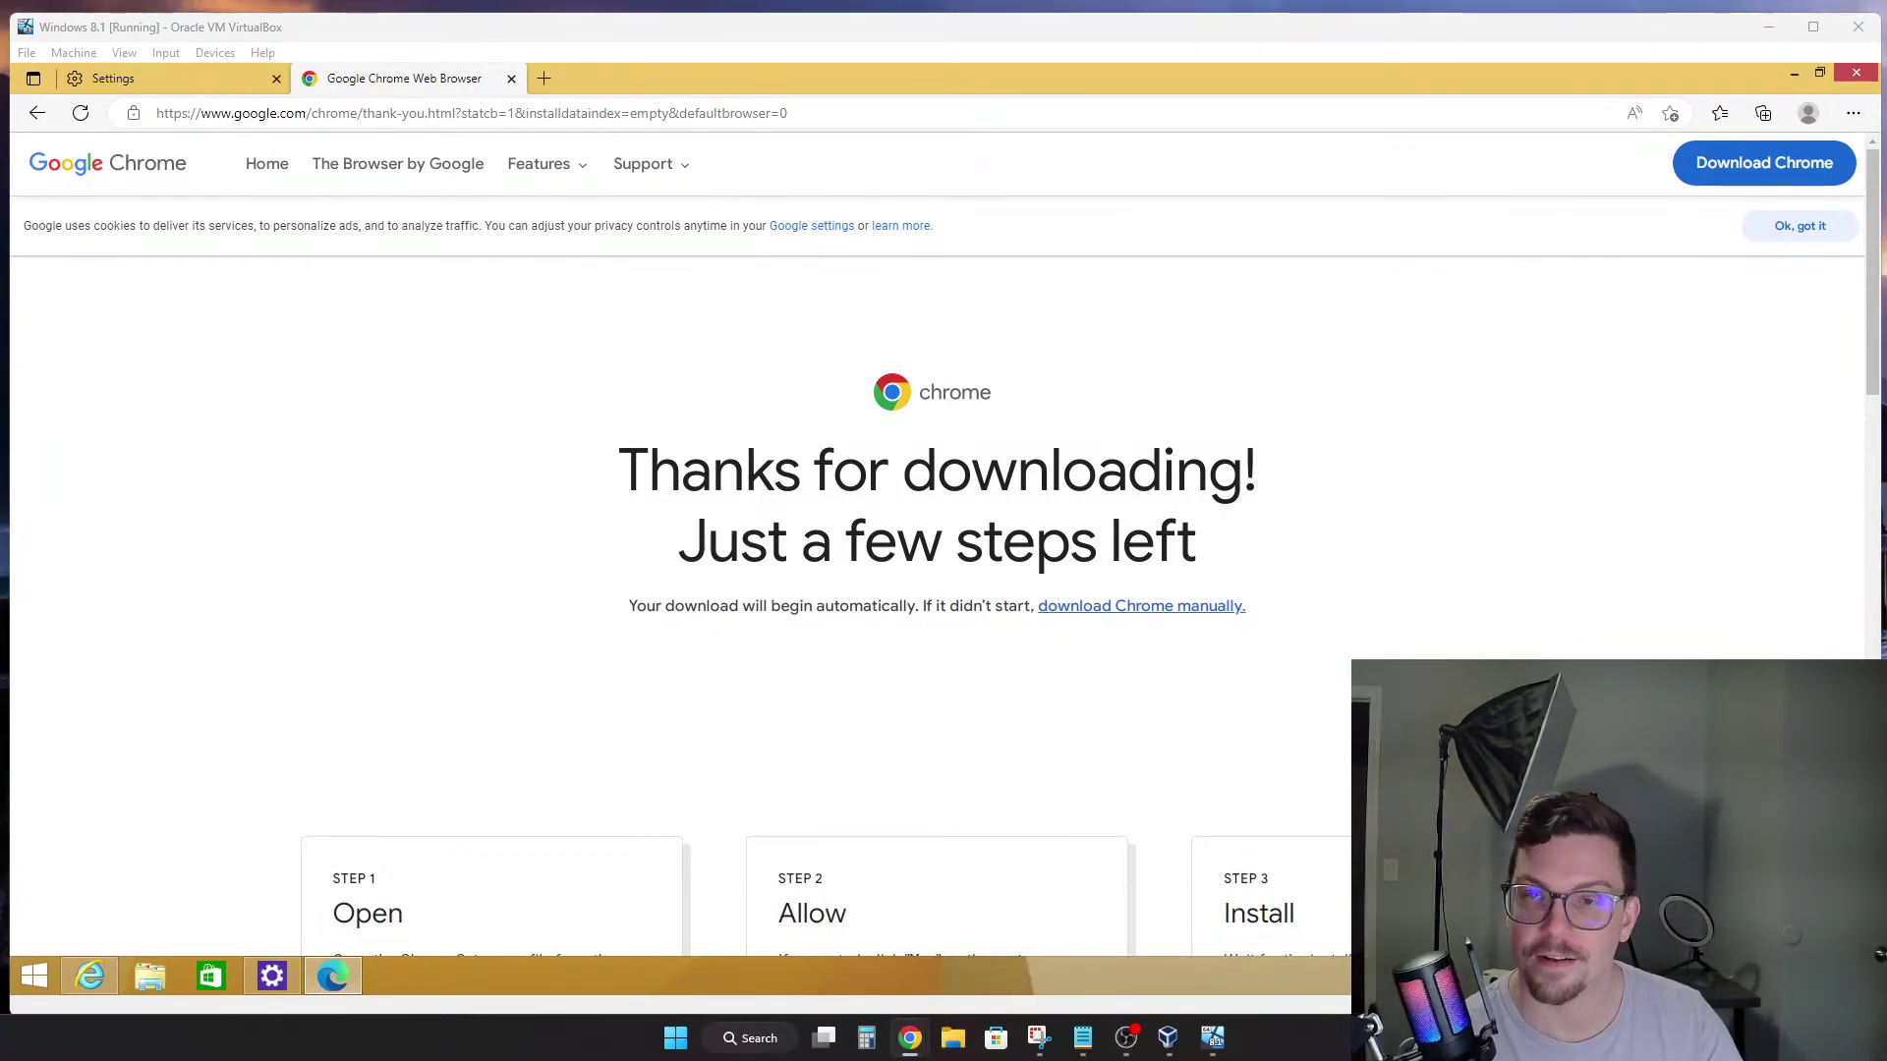
Browse the bluestacks.com home page in host Chrome, dismissing the game ad.
{"action": "left_click_drag", "start_coordinate": [1886, 256], "coordinate": [1001, 78]}
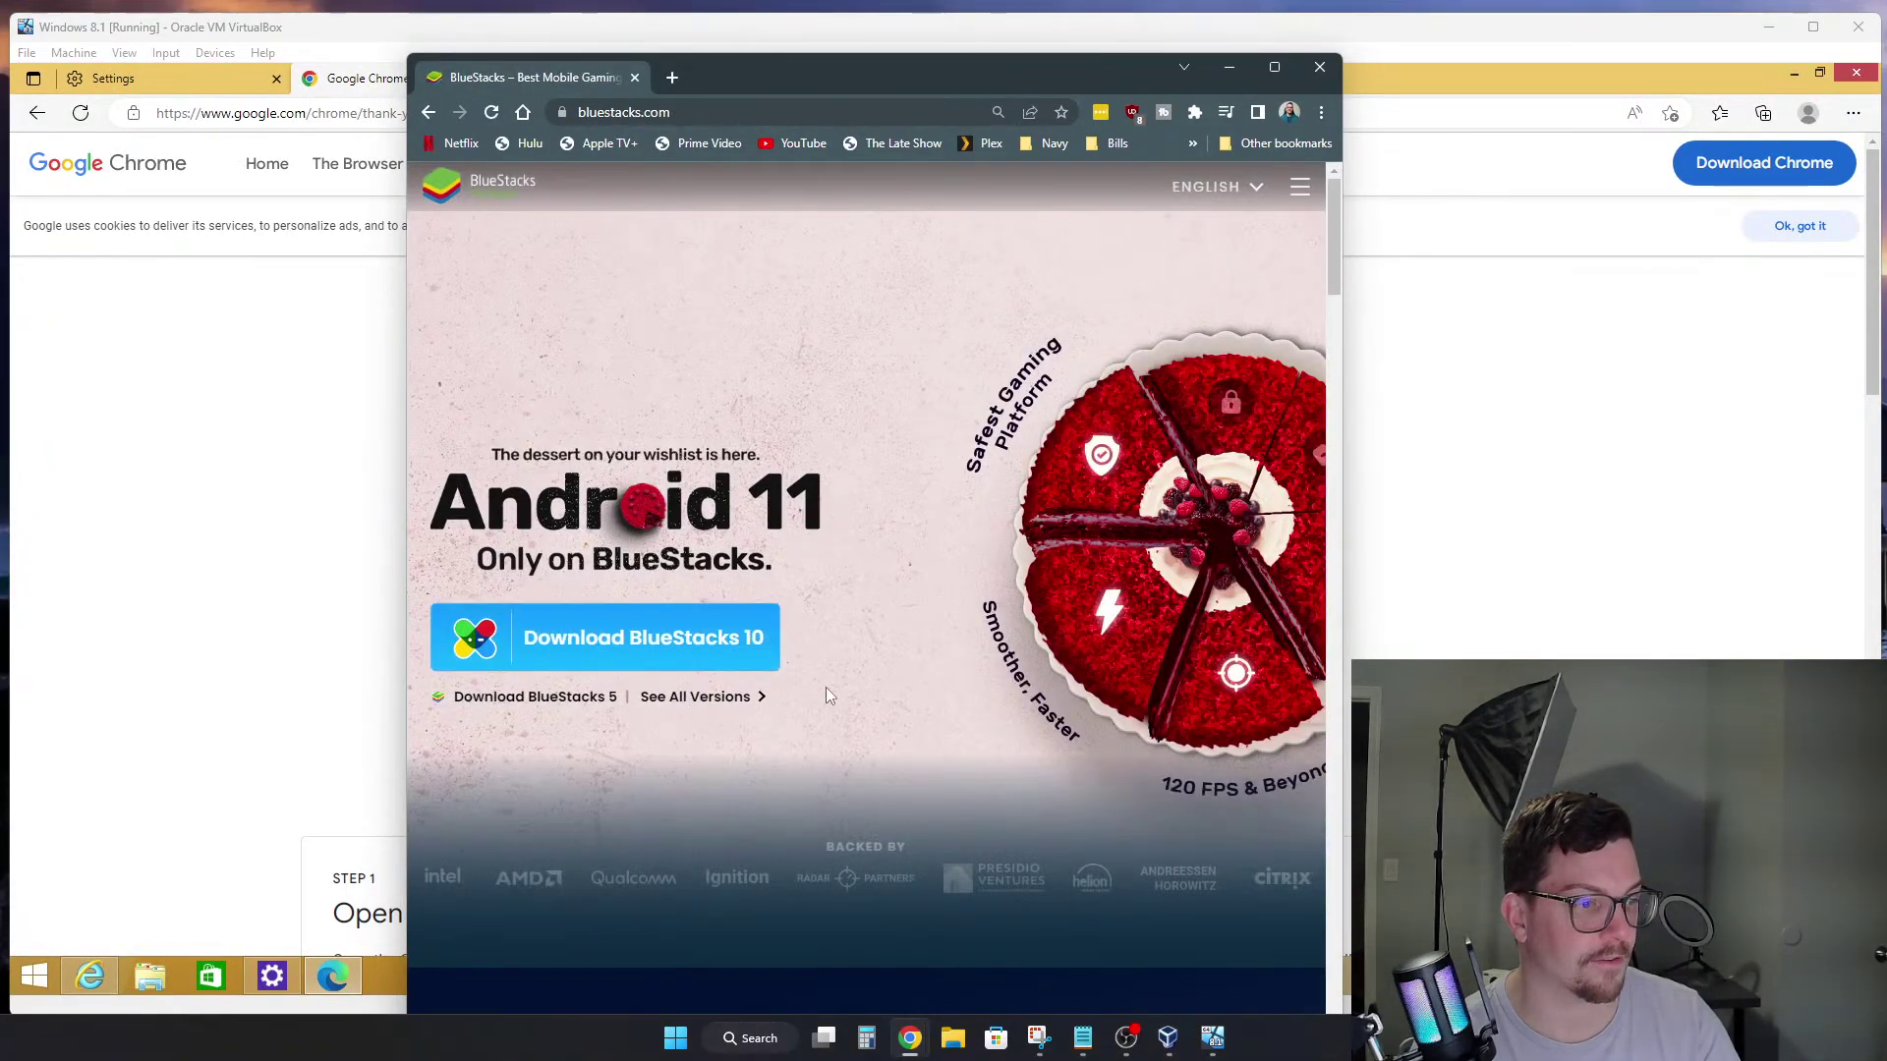
{"action": "scroll", "coordinate": [833, 682], "scroll_direction": "down", "scroll_amount": 3}
{"action": "scroll", "coordinate": [840, 674], "scroll_direction": "down", "scroll_amount": 5}
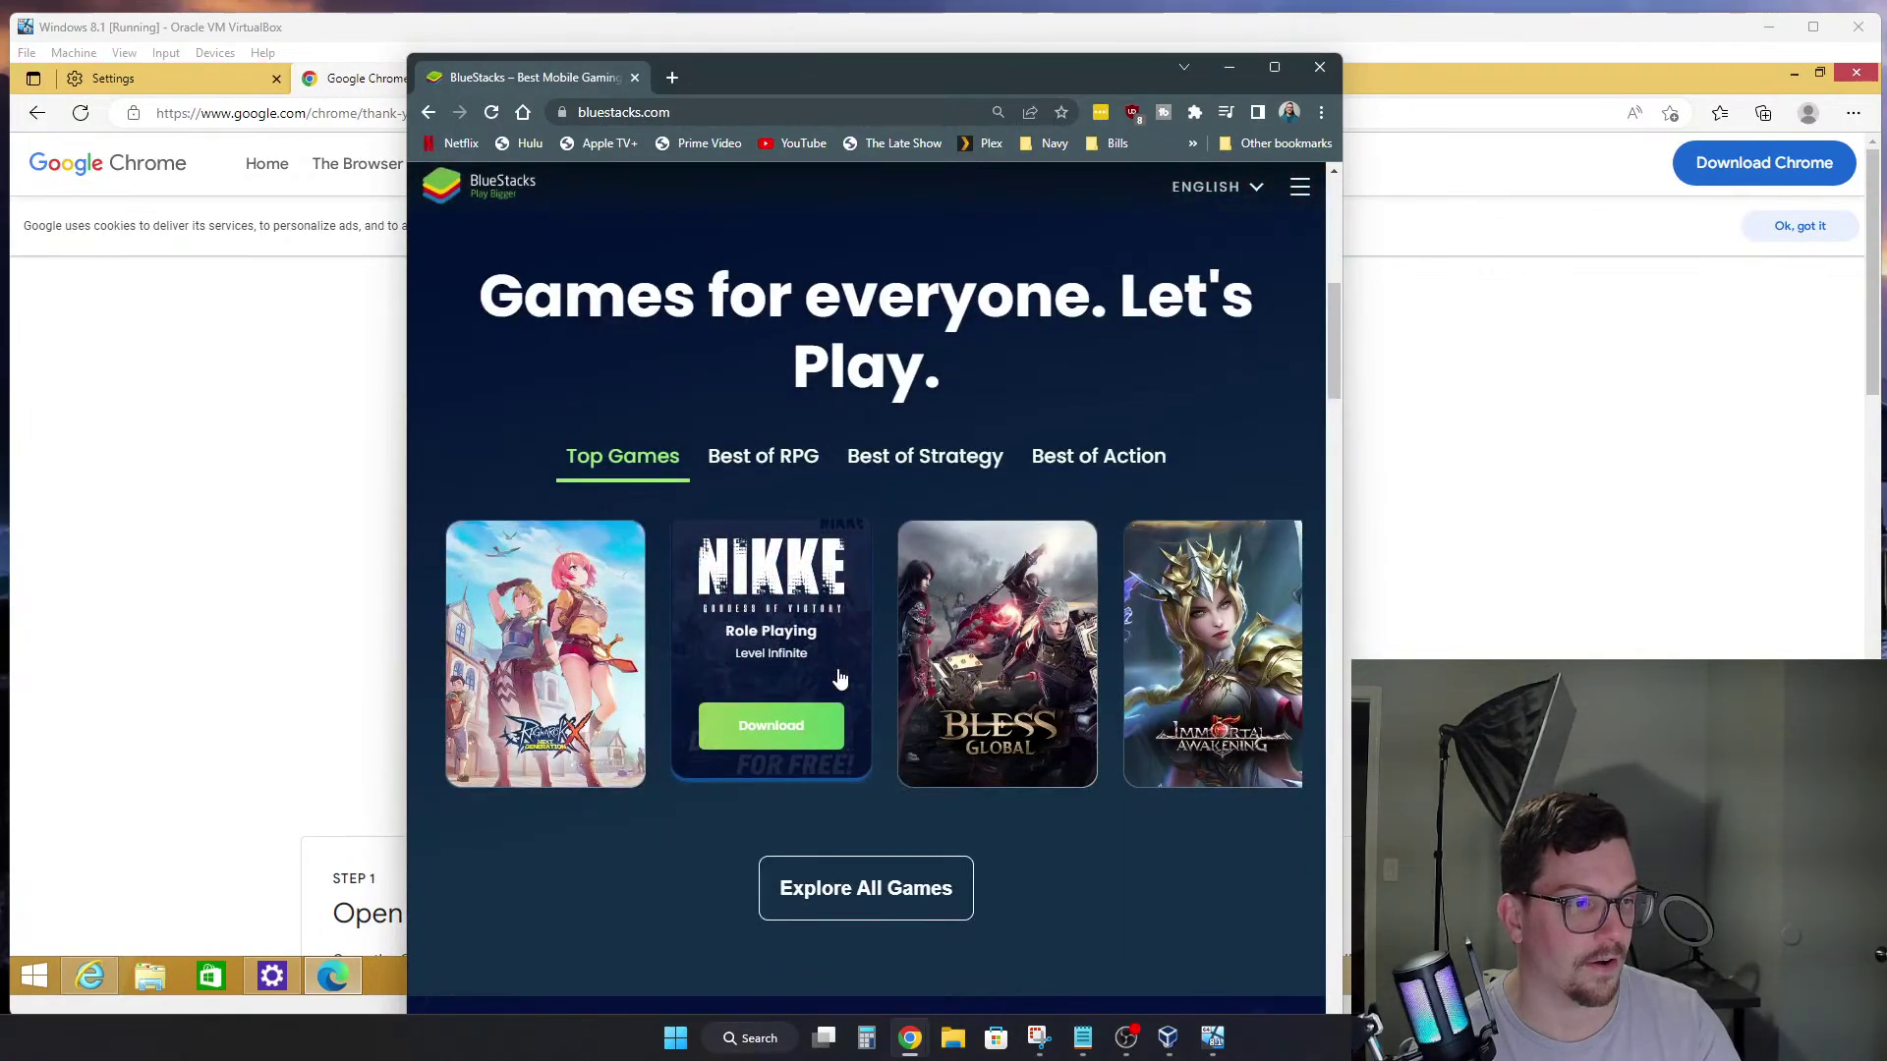
{"action": "scroll", "coordinate": [861, 641], "scroll_direction": "down", "scroll_amount": 10}
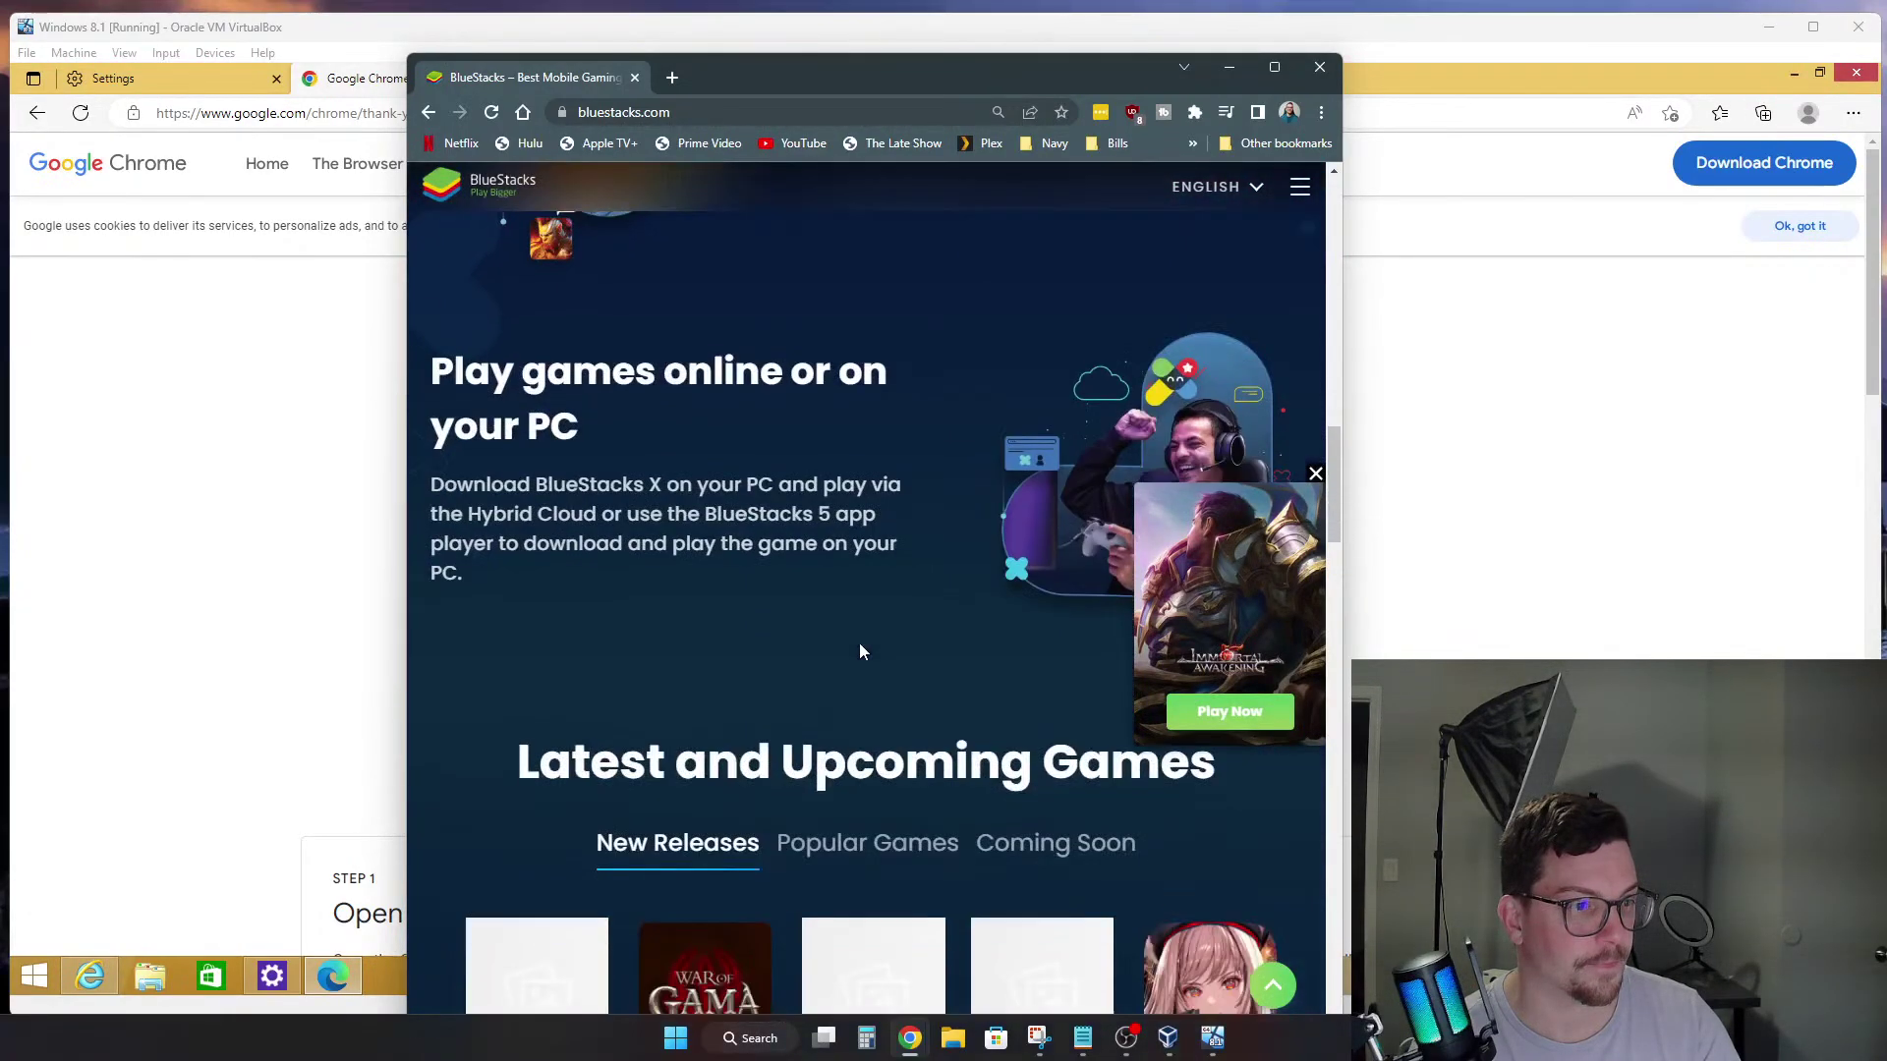
{"action": "scroll", "coordinate": [859, 652], "scroll_direction": "down", "scroll_amount": 6}
{"action": "left_click", "coordinate": [1313, 475]}
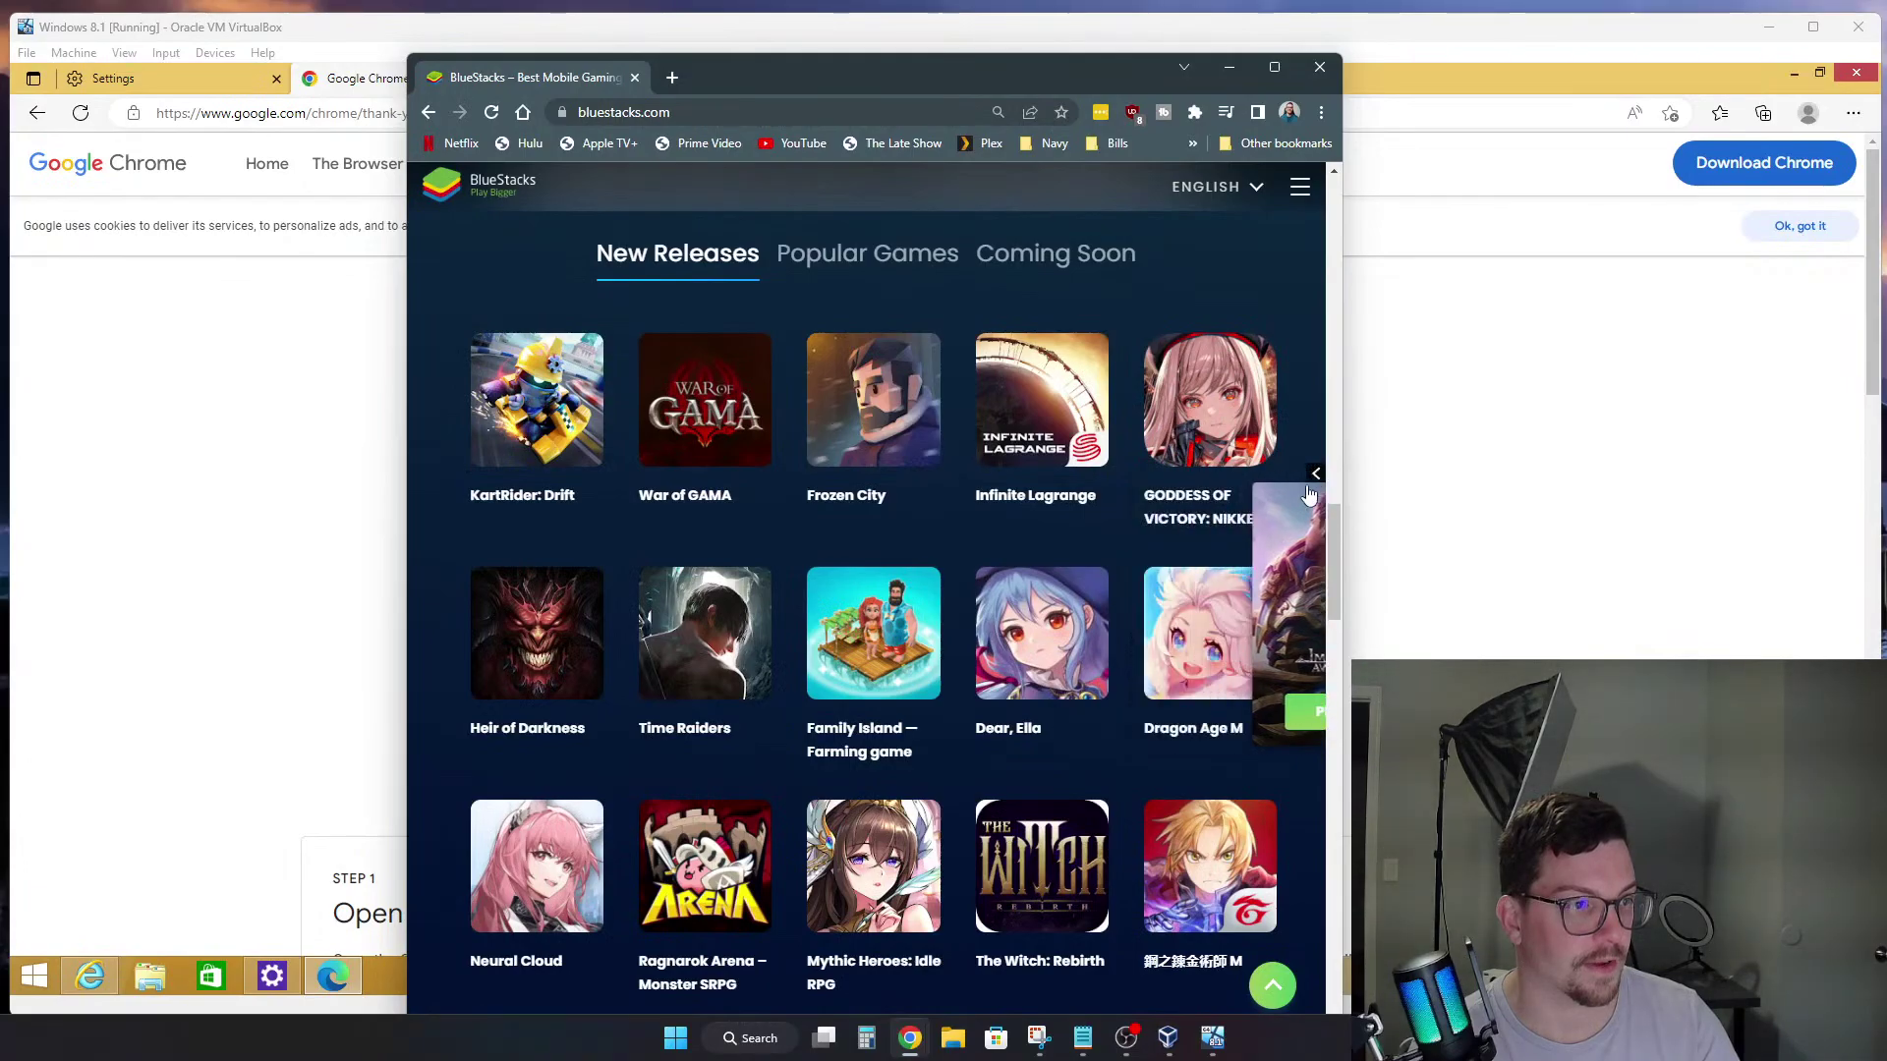
{"action": "scroll", "coordinate": [1247, 511], "scroll_direction": "down", "scroll_amount": 20}
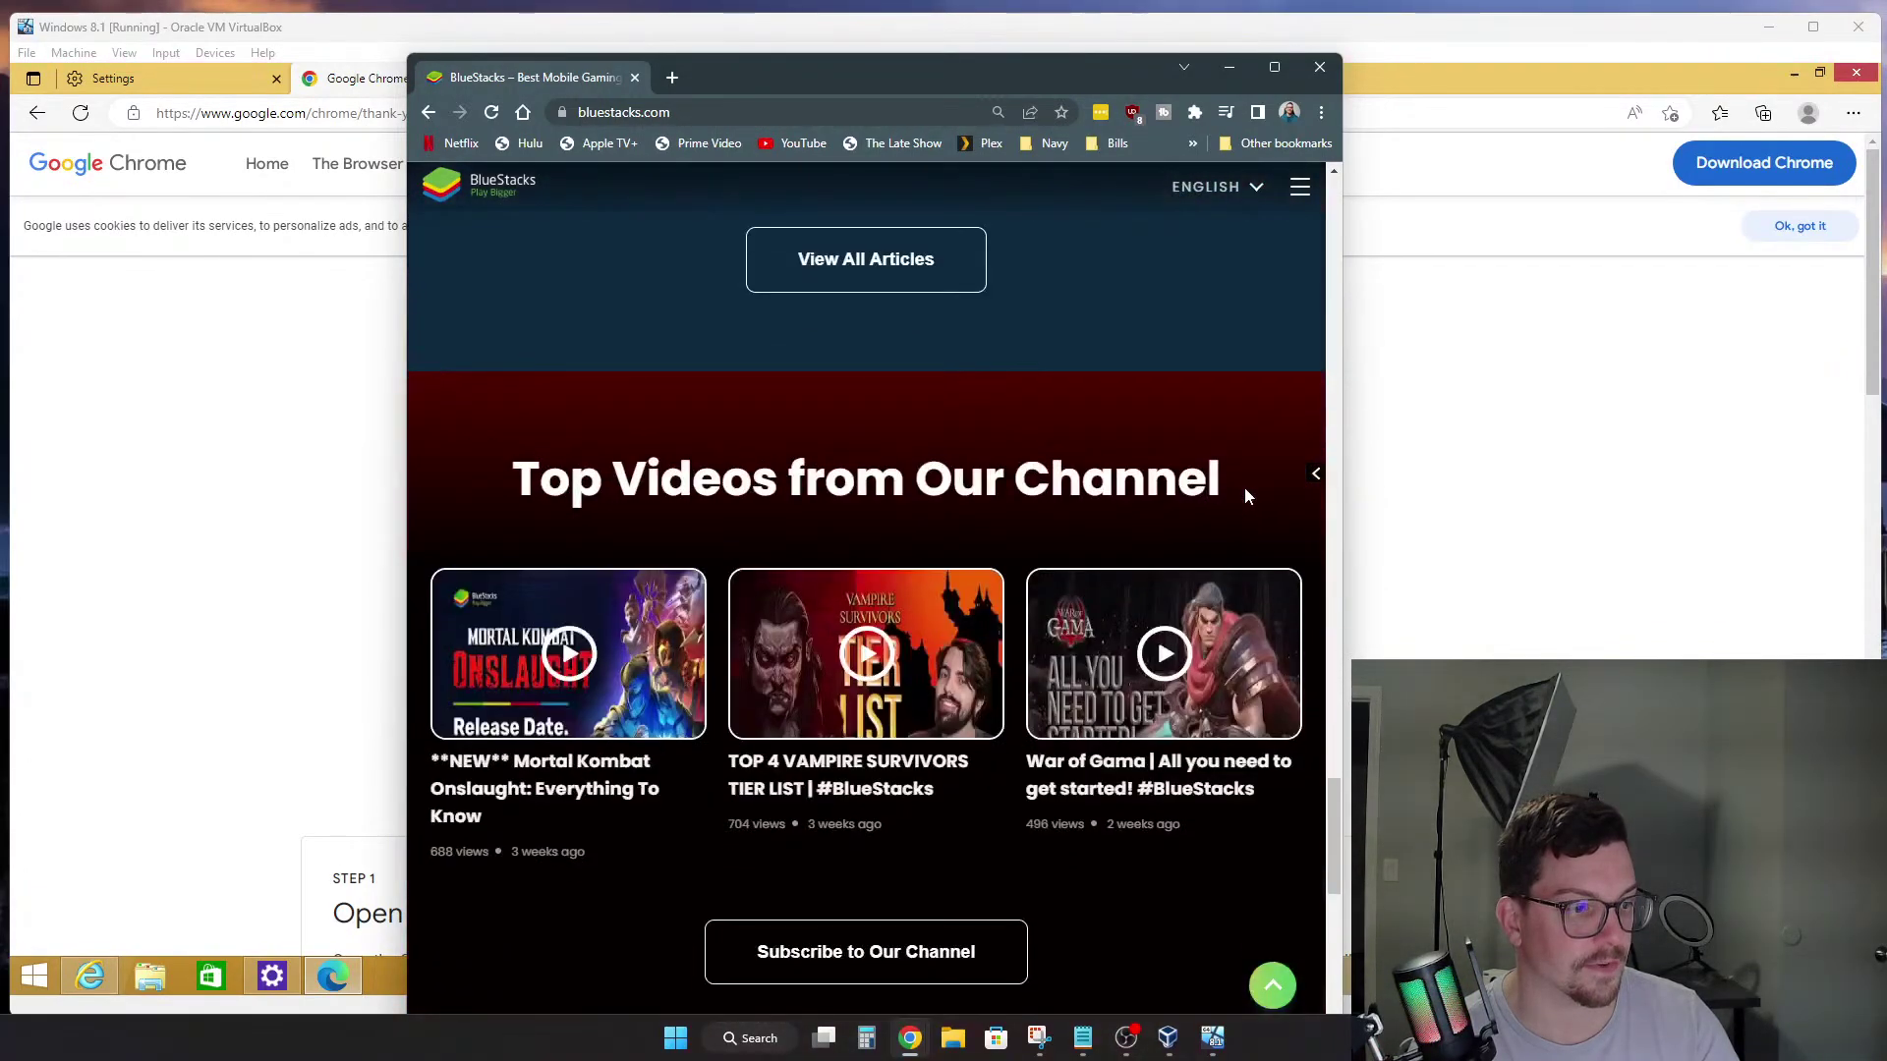
{"action": "scroll", "coordinate": [1244, 487], "scroll_direction": "down", "scroll_amount": 11}
{"action": "scroll", "coordinate": [845, 536], "scroll_direction": "up", "scroll_amount": 7}
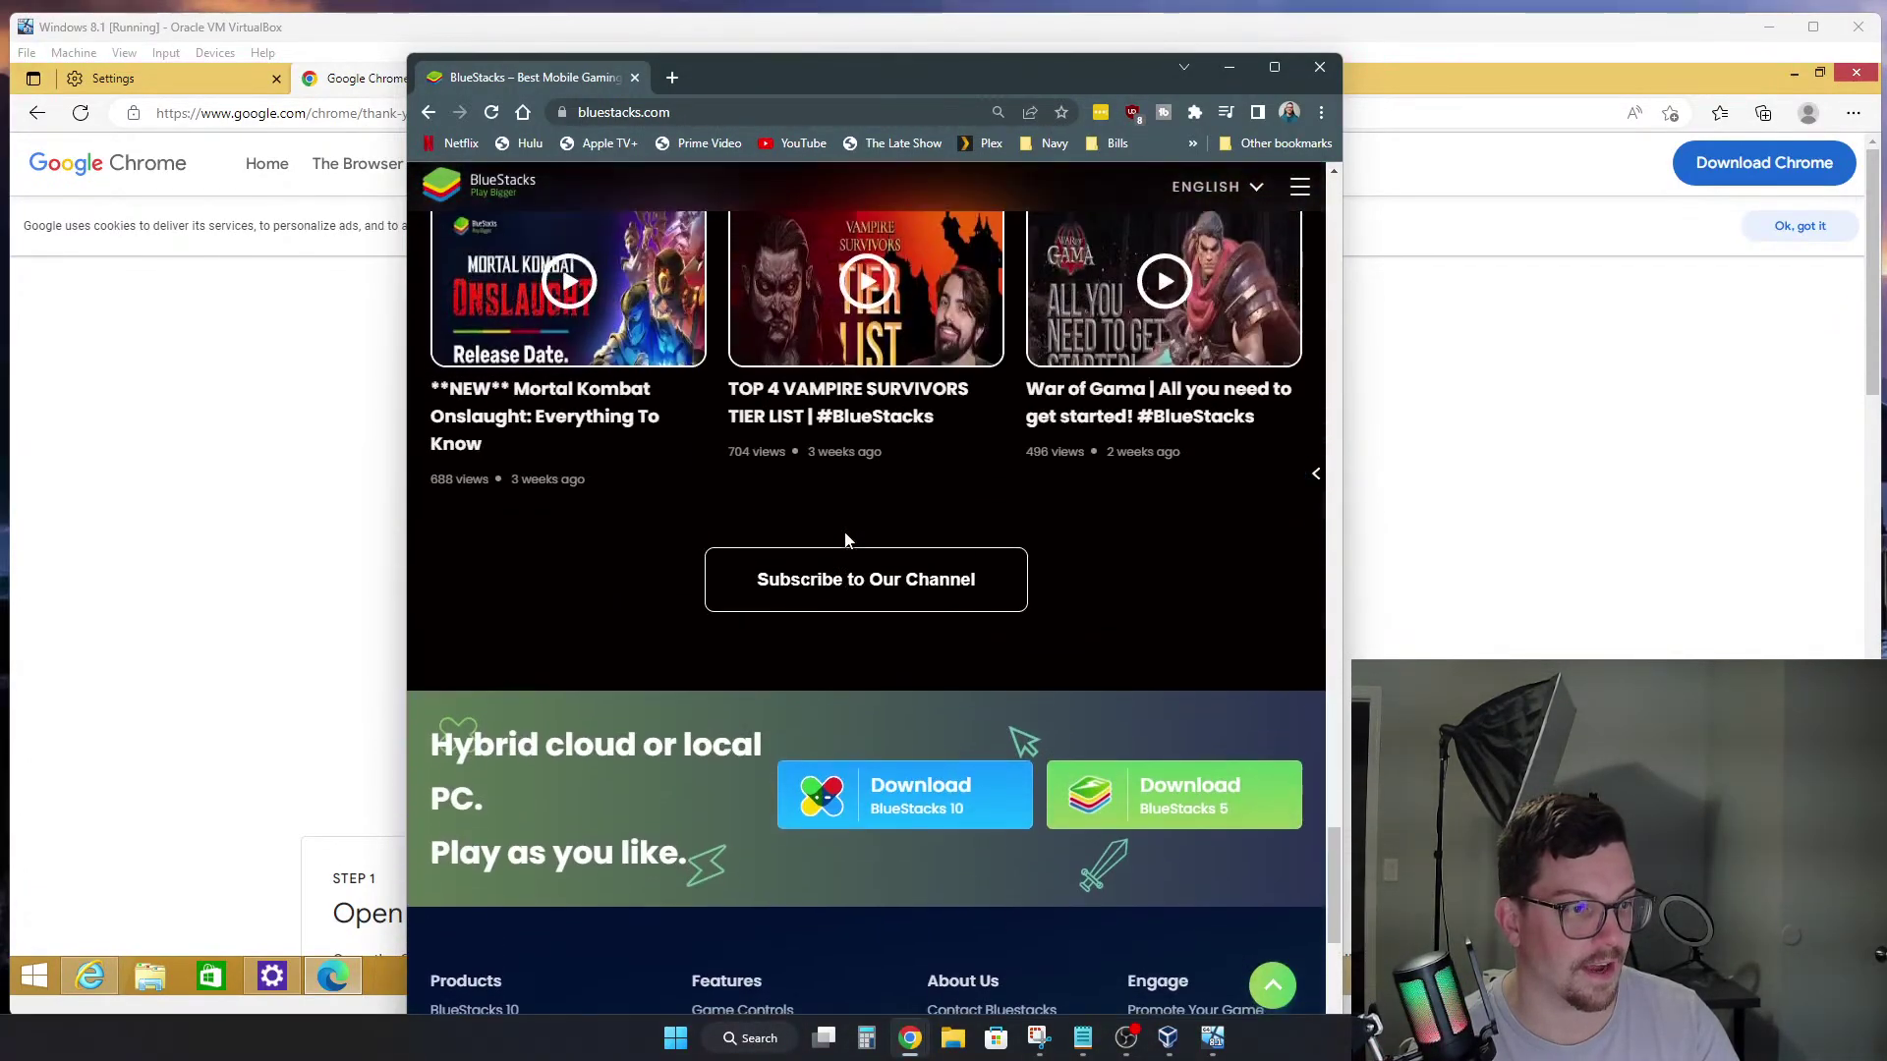
{"action": "scroll", "coordinate": [845, 539], "scroll_direction": "up", "scroll_amount": 20}
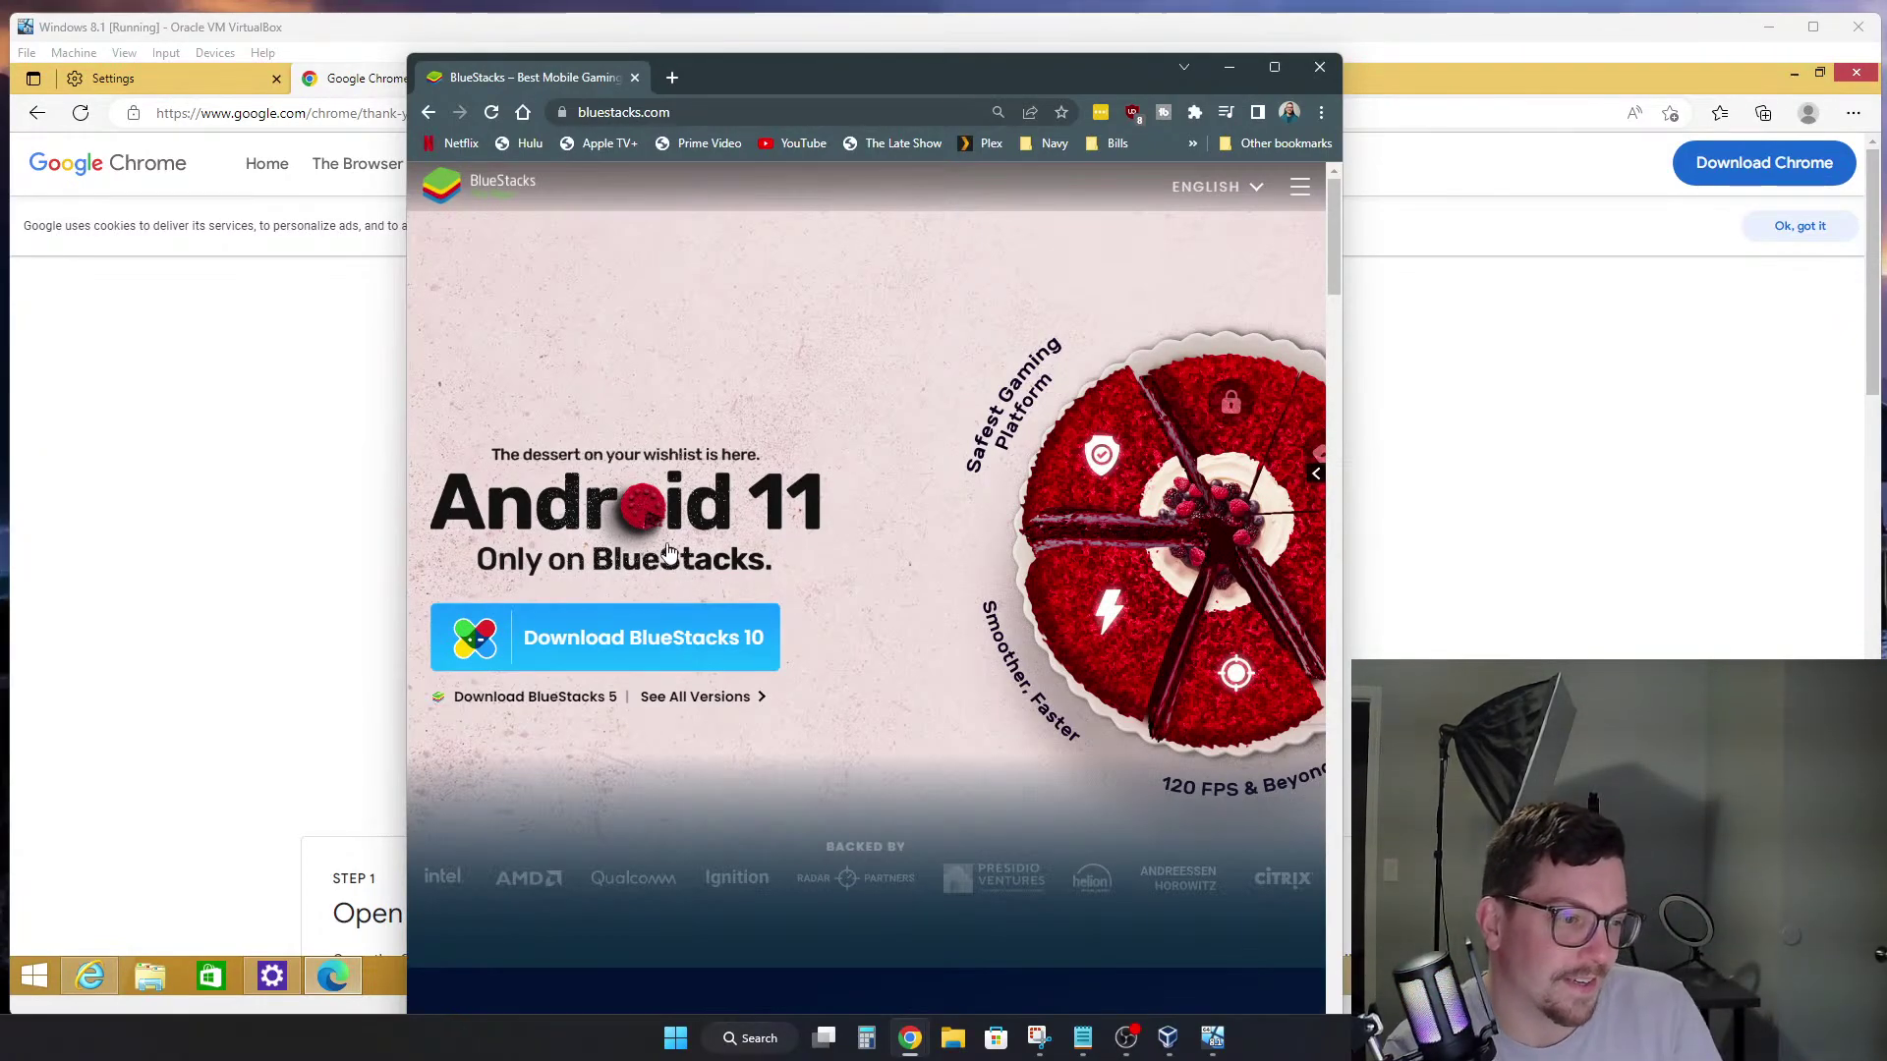
{"action": "scroll", "coordinate": [669, 554], "scroll_direction": "down", "scroll_amount": 2}
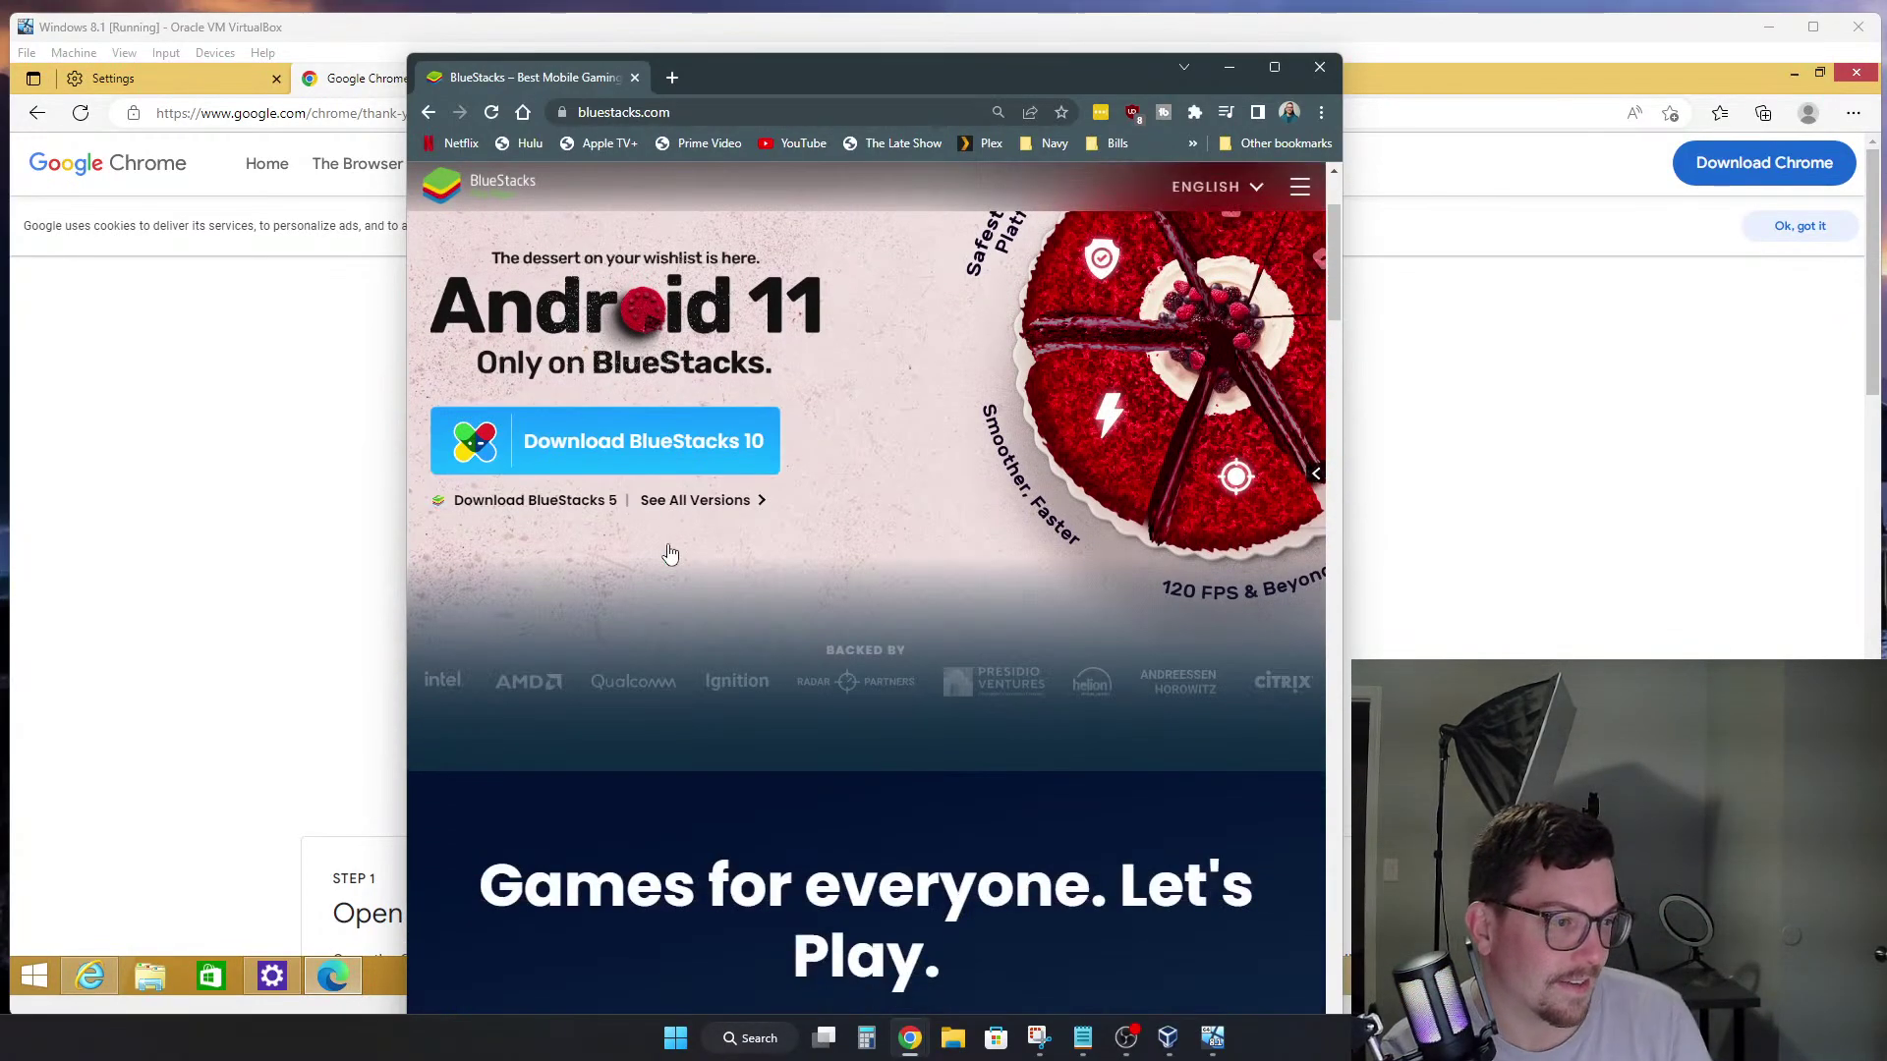
Open 'See All Versions' and scroll through the BlueStacks 5 and 4 version list.
{"action": "left_click", "coordinate": [720, 505]}
{"action": "scroll", "coordinate": [675, 529], "scroll_direction": "down", "scroll_amount": 6}
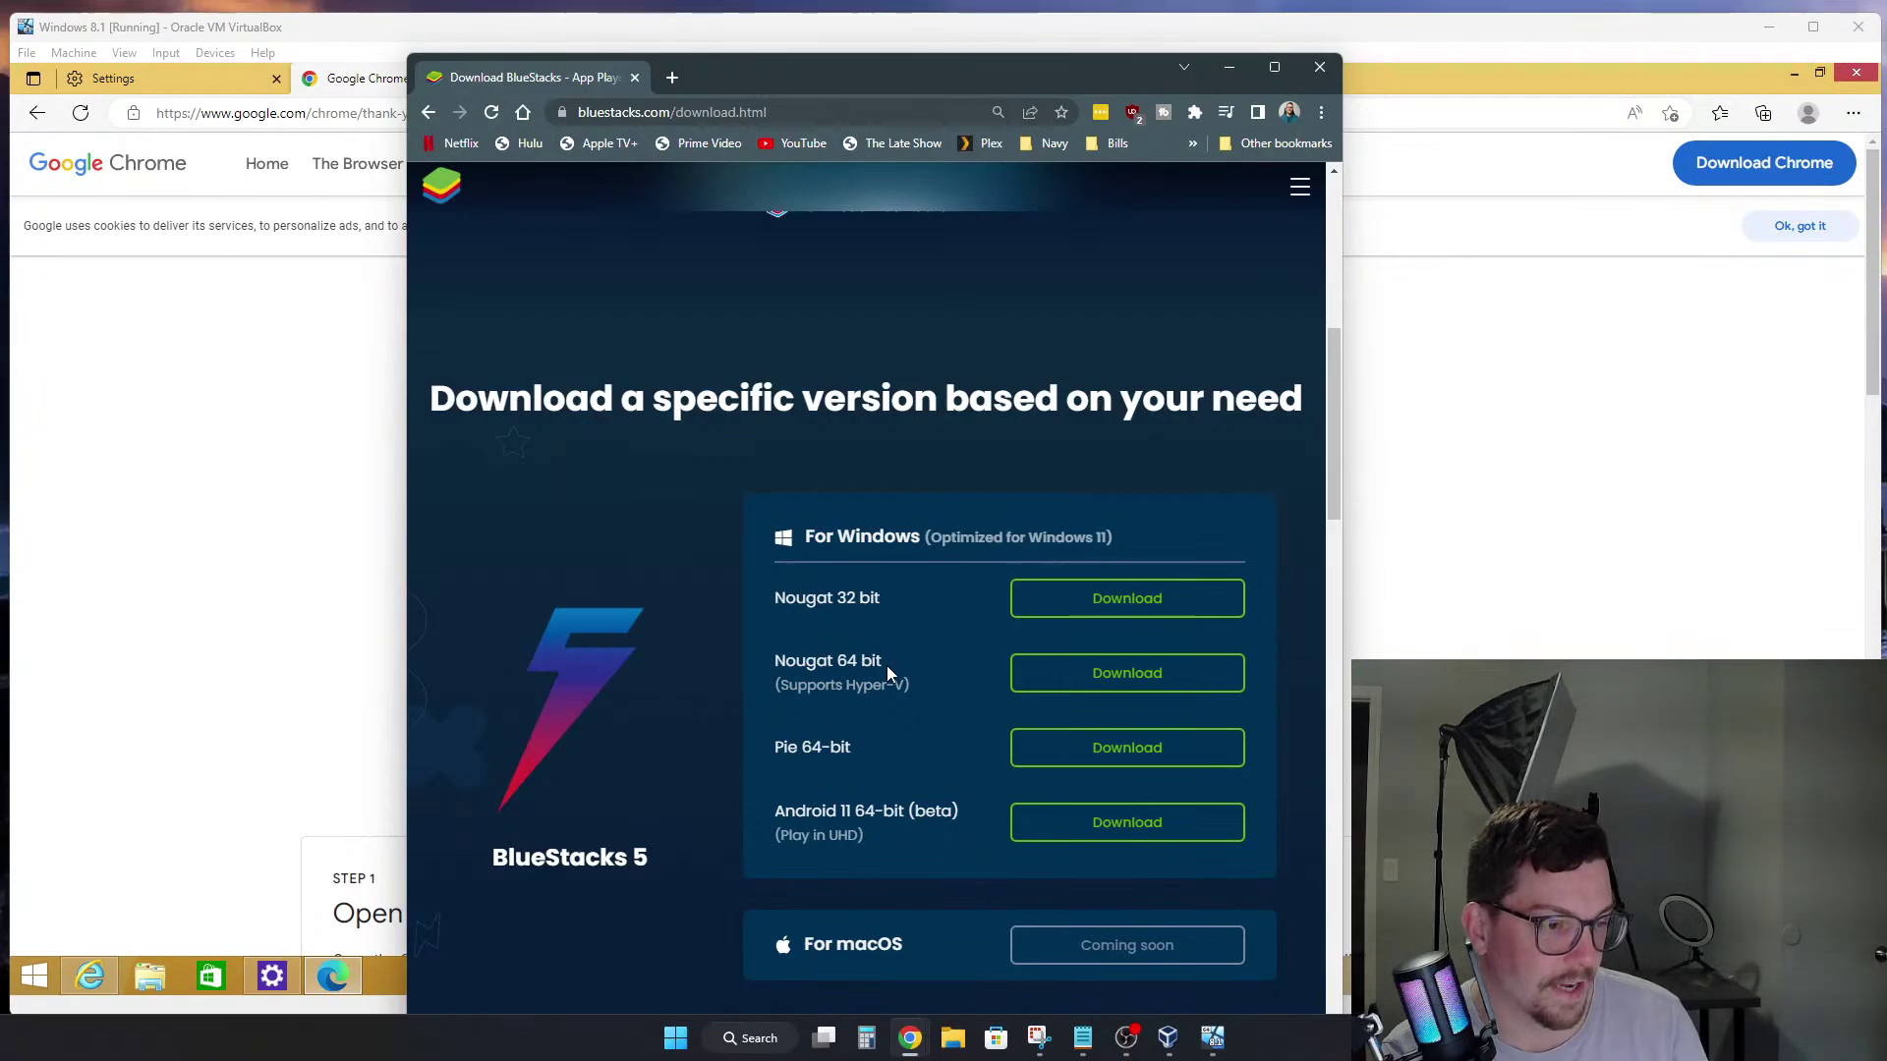
{"action": "scroll", "coordinate": [886, 664], "scroll_direction": "down", "scroll_amount": 2}
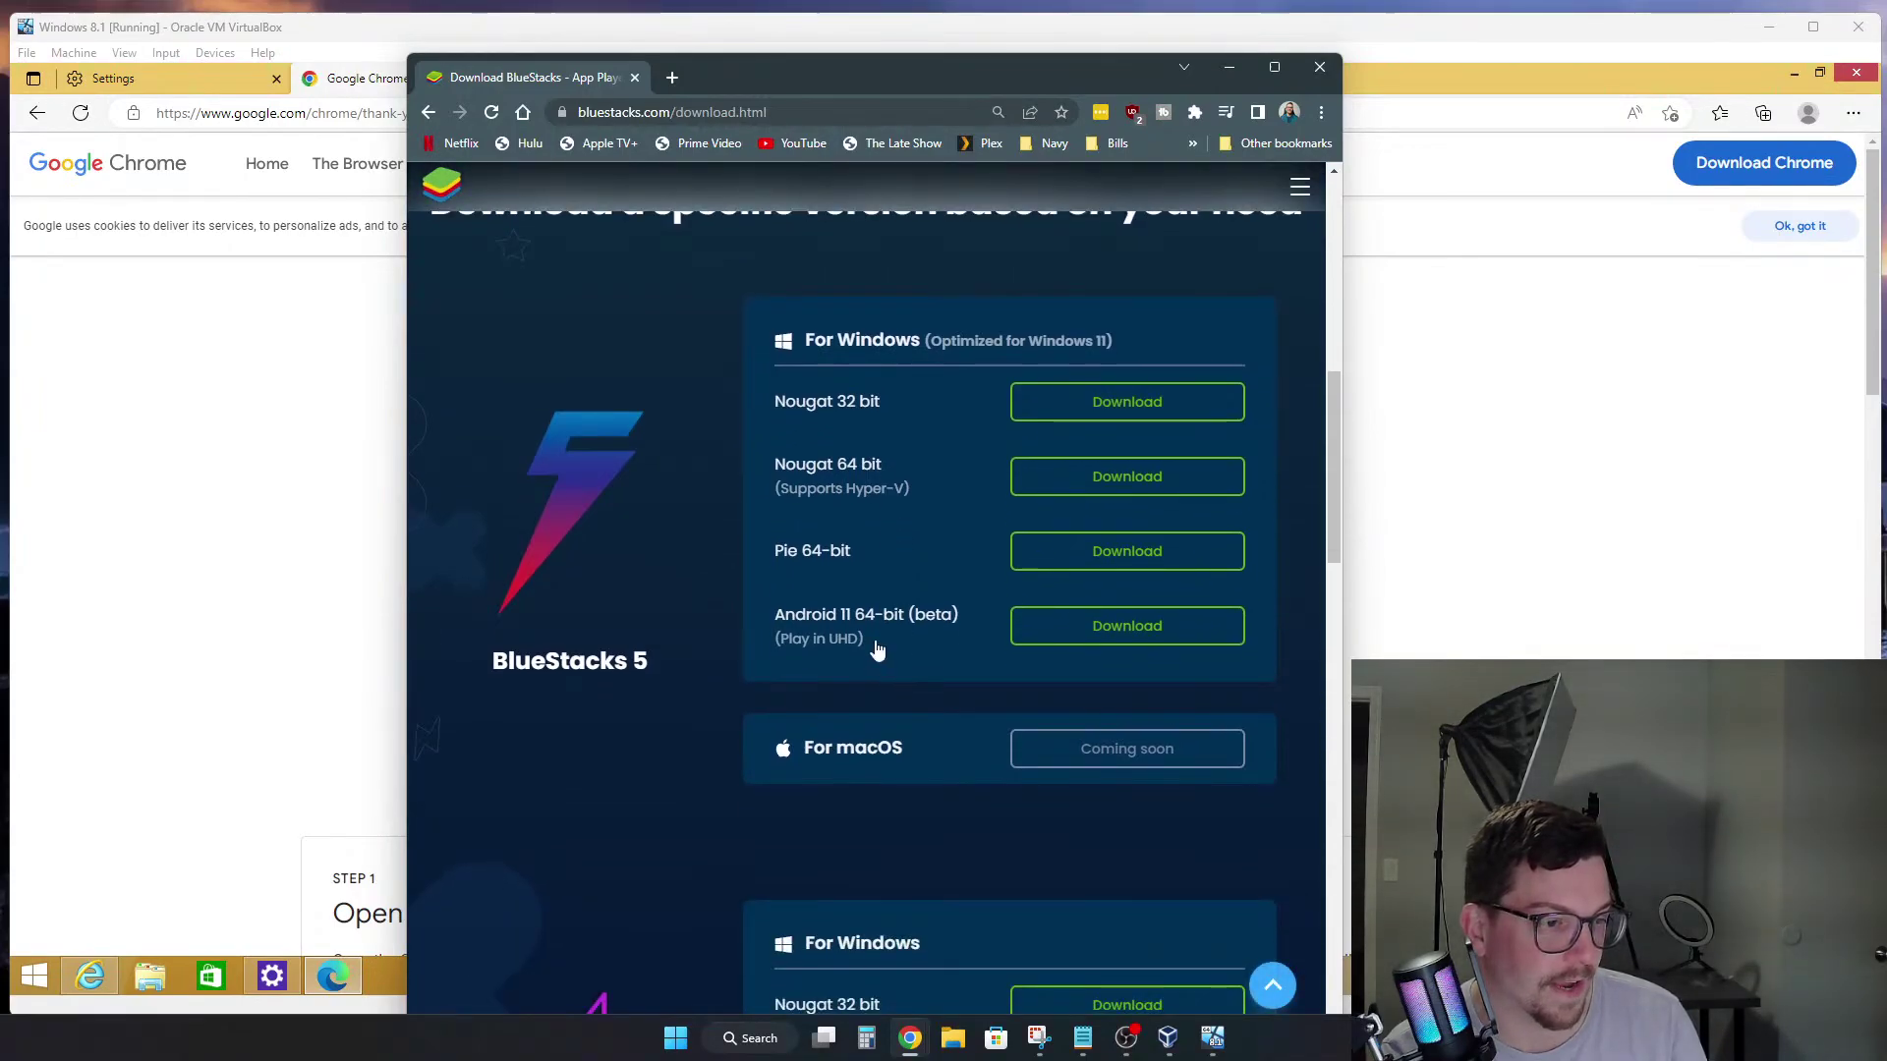
{"action": "scroll", "coordinate": [877, 649], "scroll_direction": "down", "scroll_amount": 3}
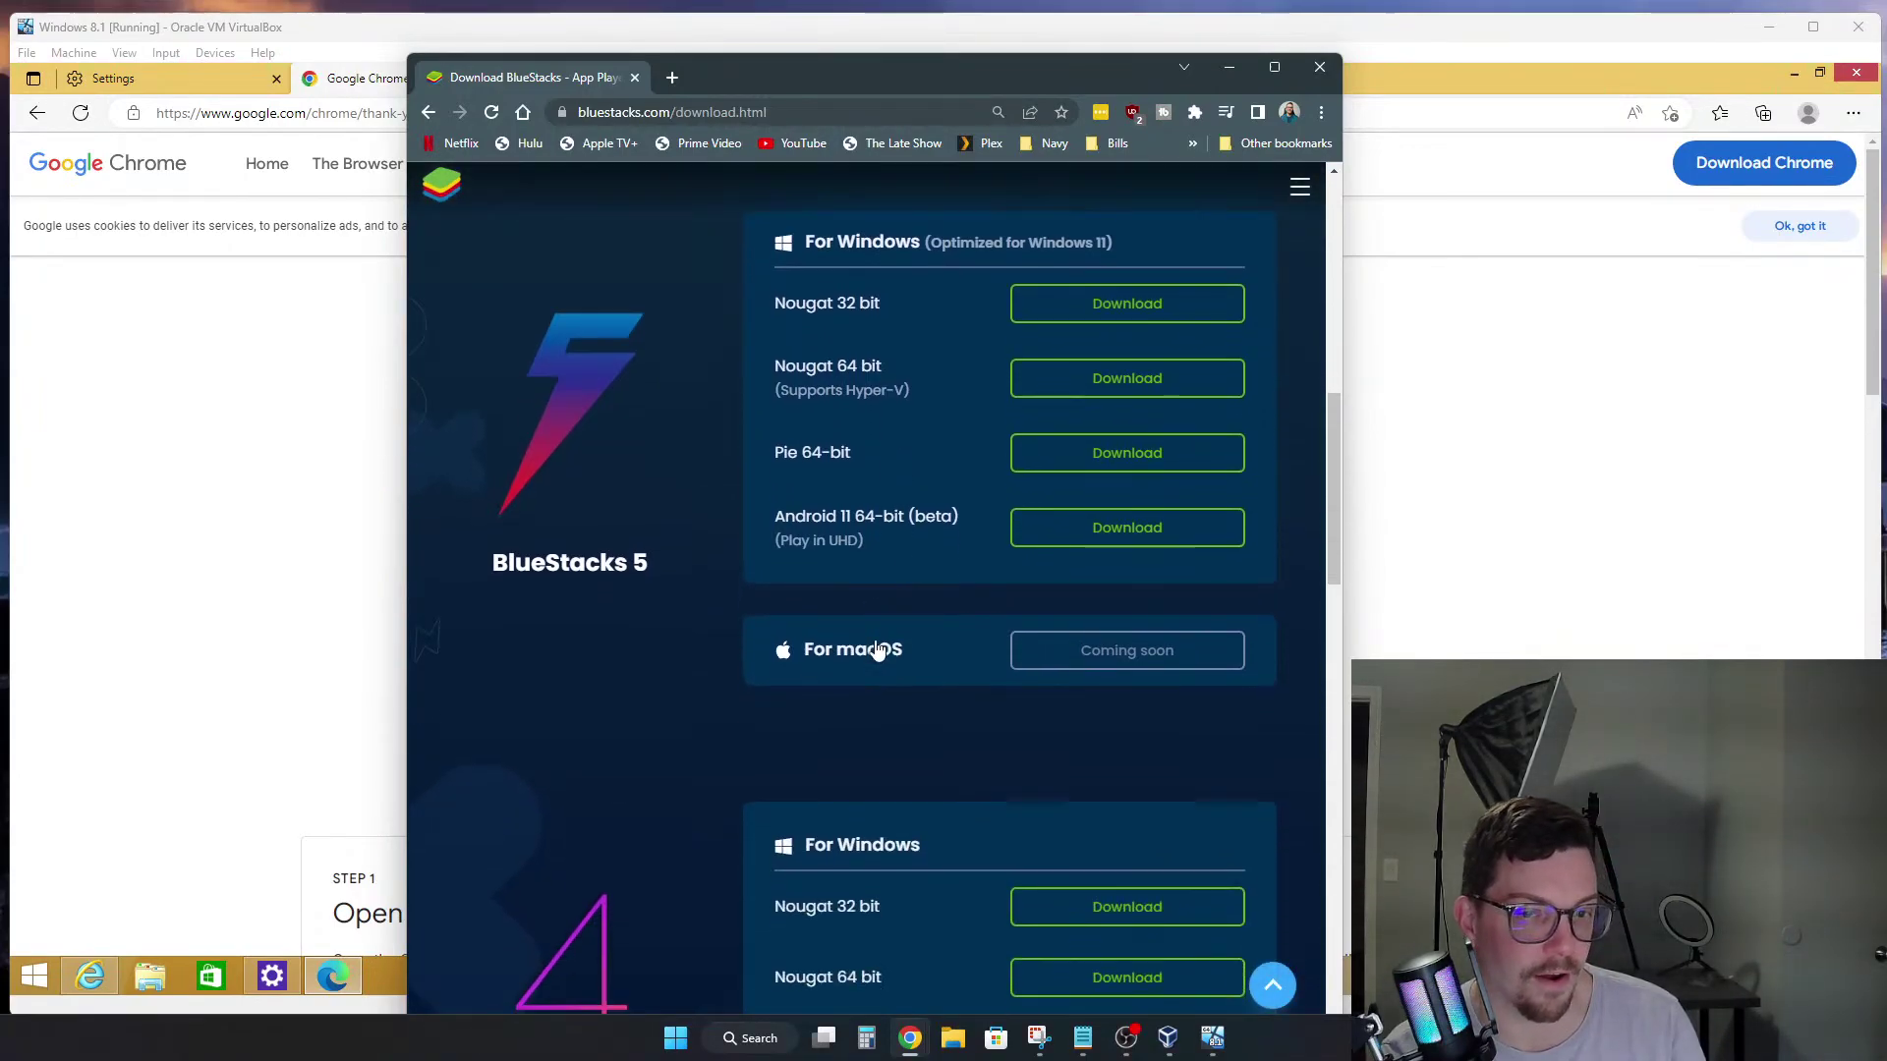
{"action": "scroll", "coordinate": [877, 641], "scroll_direction": "down", "scroll_amount": 4}
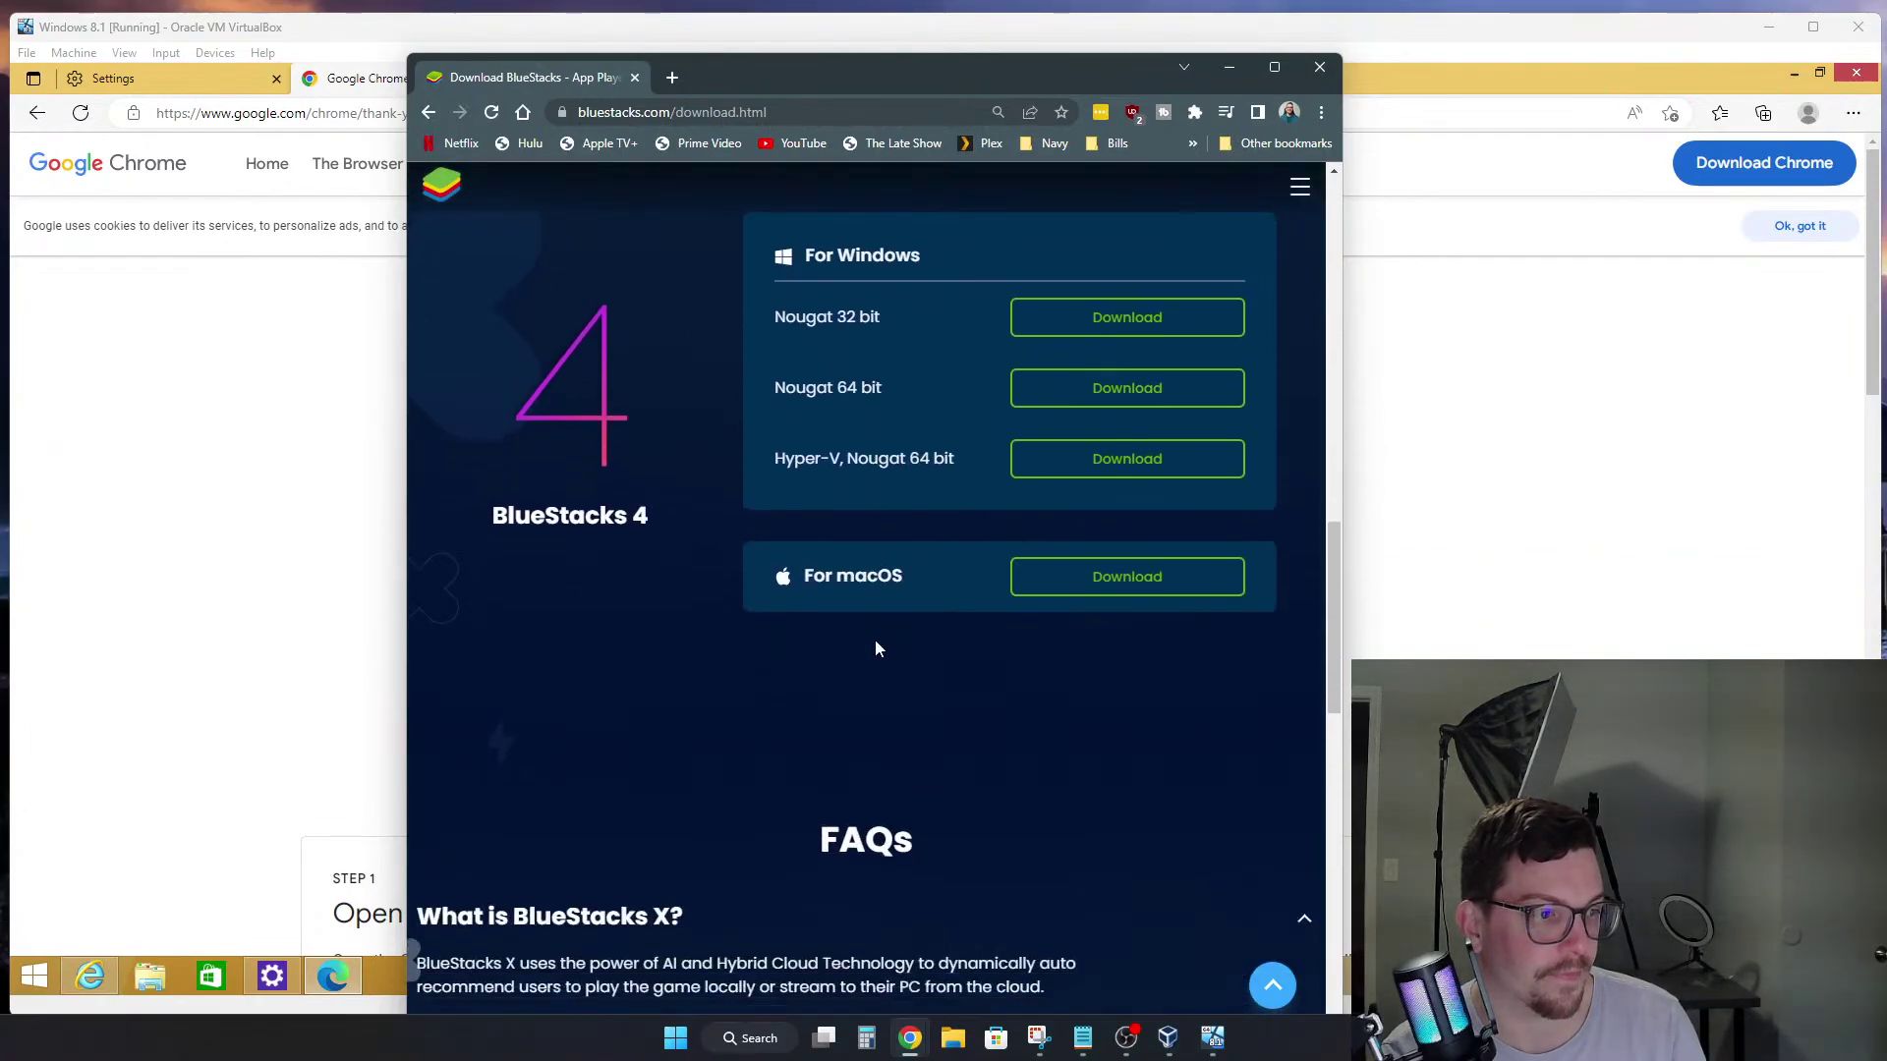
{"action": "scroll", "coordinate": [875, 649], "scroll_direction": "up", "scroll_amount": 15}
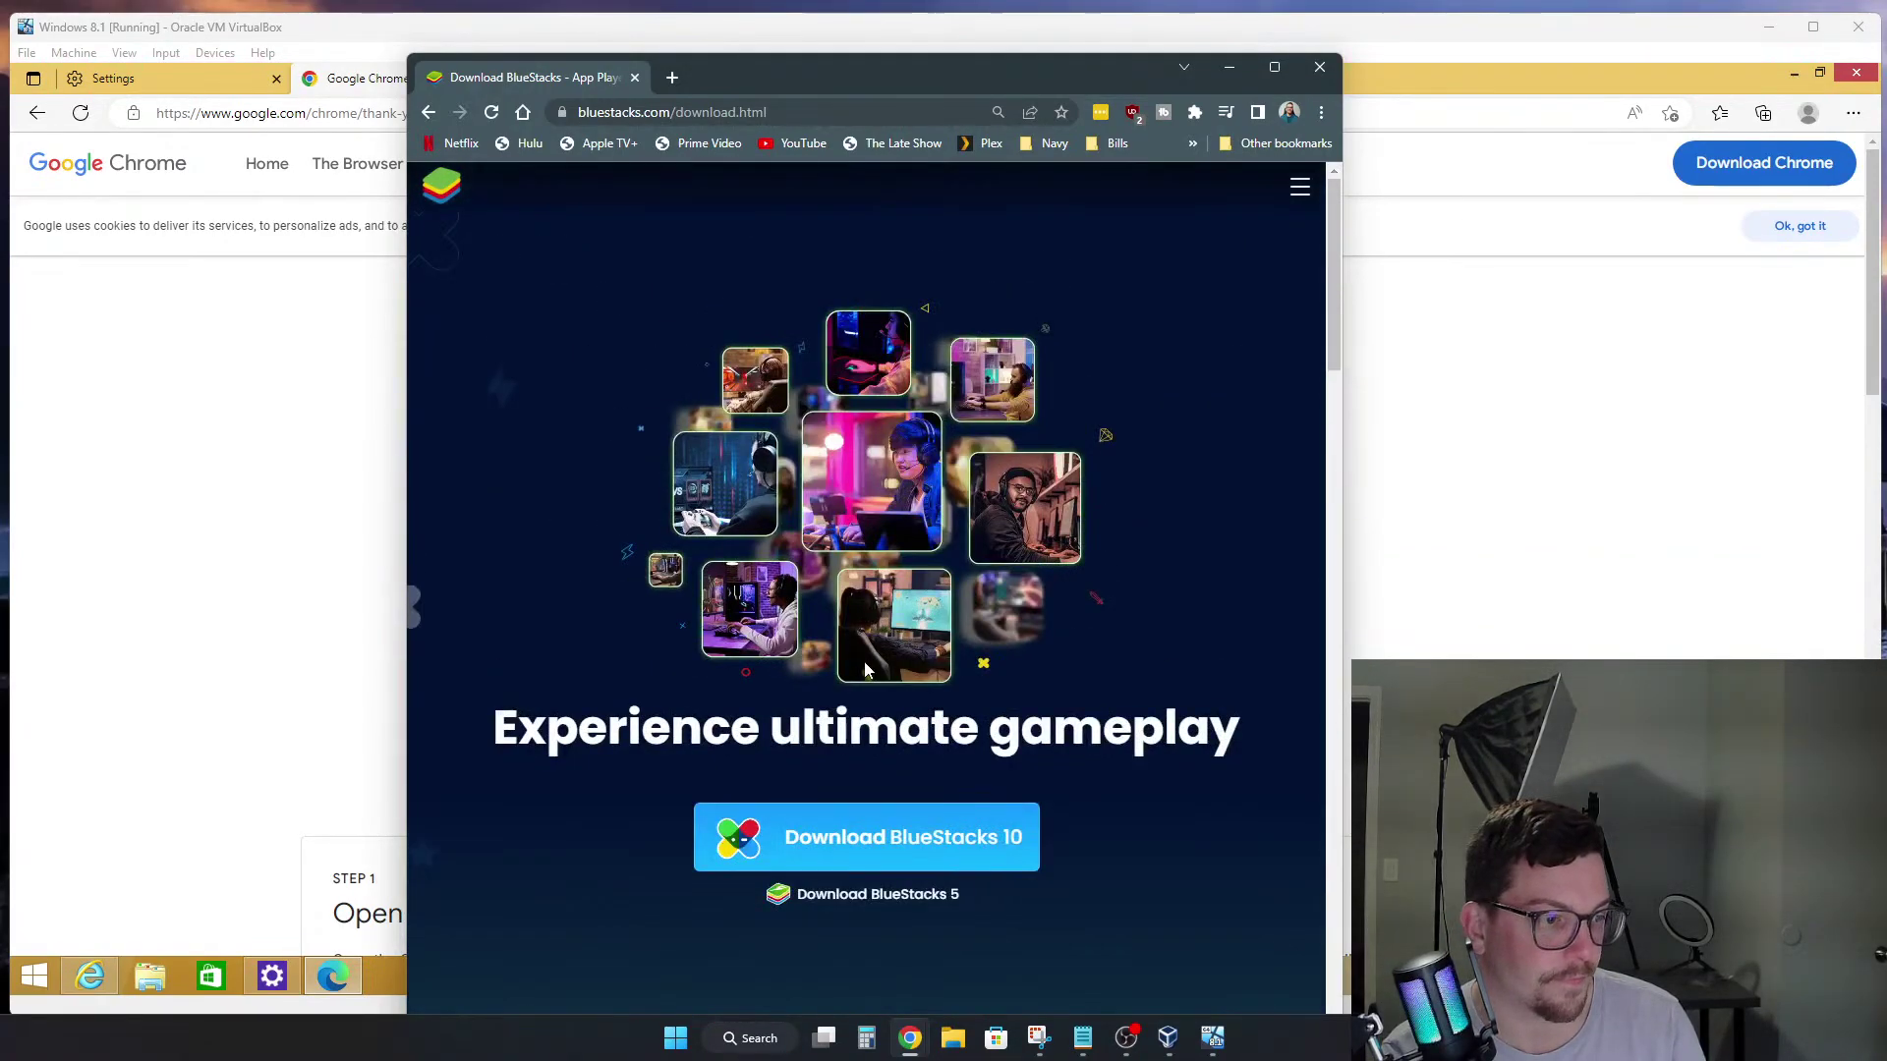
{"action": "scroll", "coordinate": [863, 663], "scroll_direction": "down", "scroll_amount": 6}
Minimize host Chrome and check the downloads list in the VM's Edge.
{"action": "left_click", "coordinate": [1228, 67]}
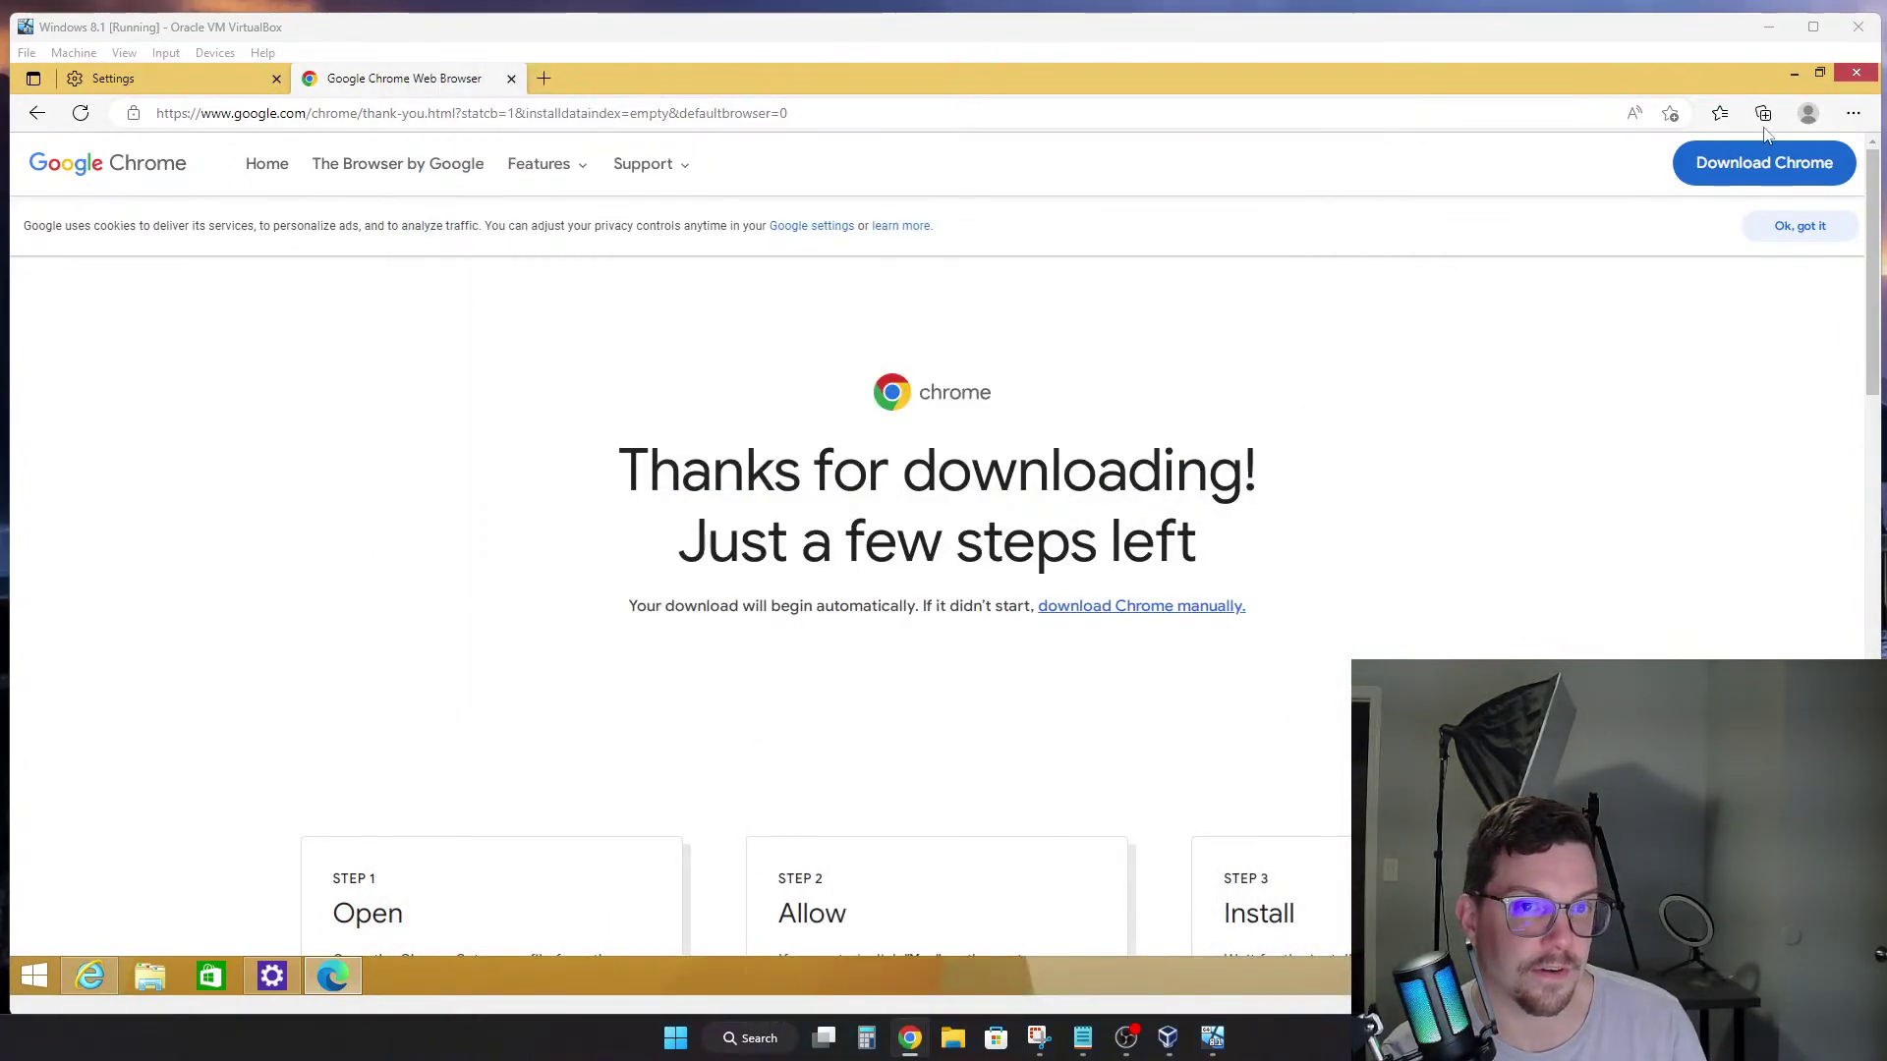
{"action": "left_click", "coordinate": [1853, 113]}
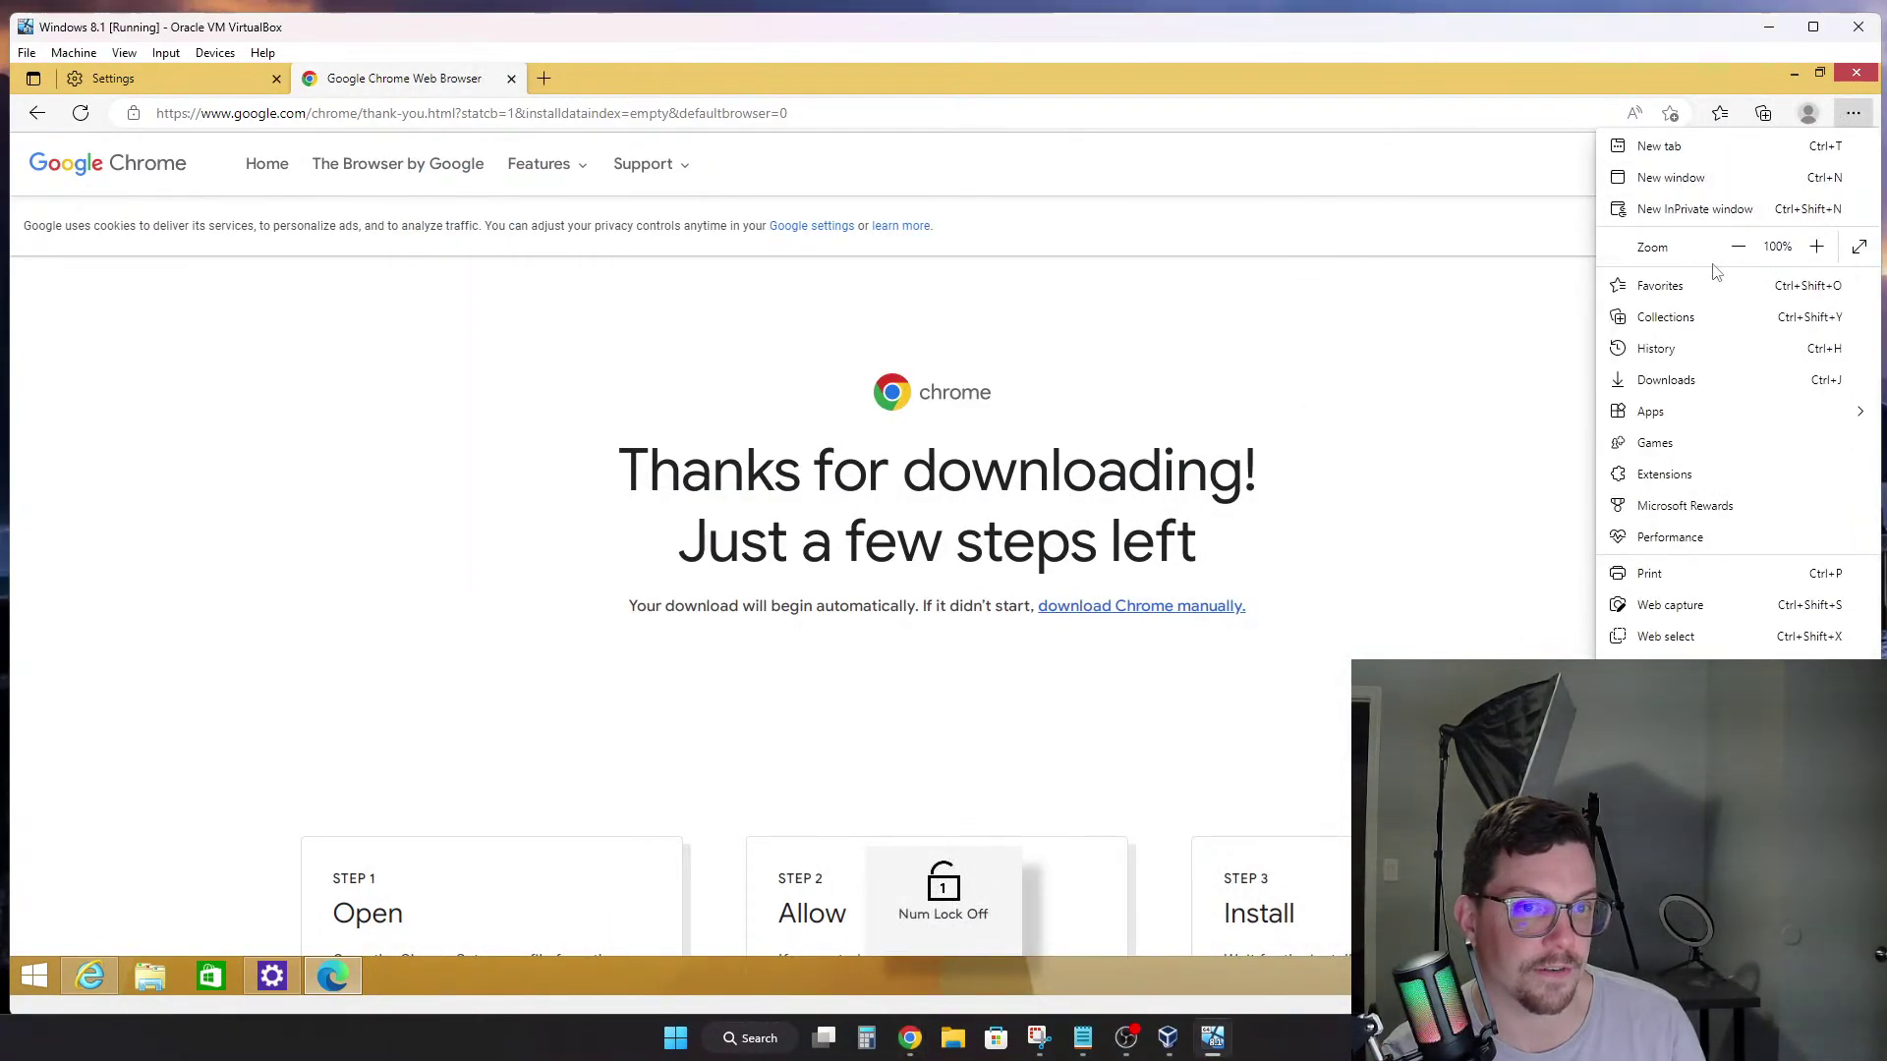
{"action": "left_click", "coordinate": [1665, 380]}
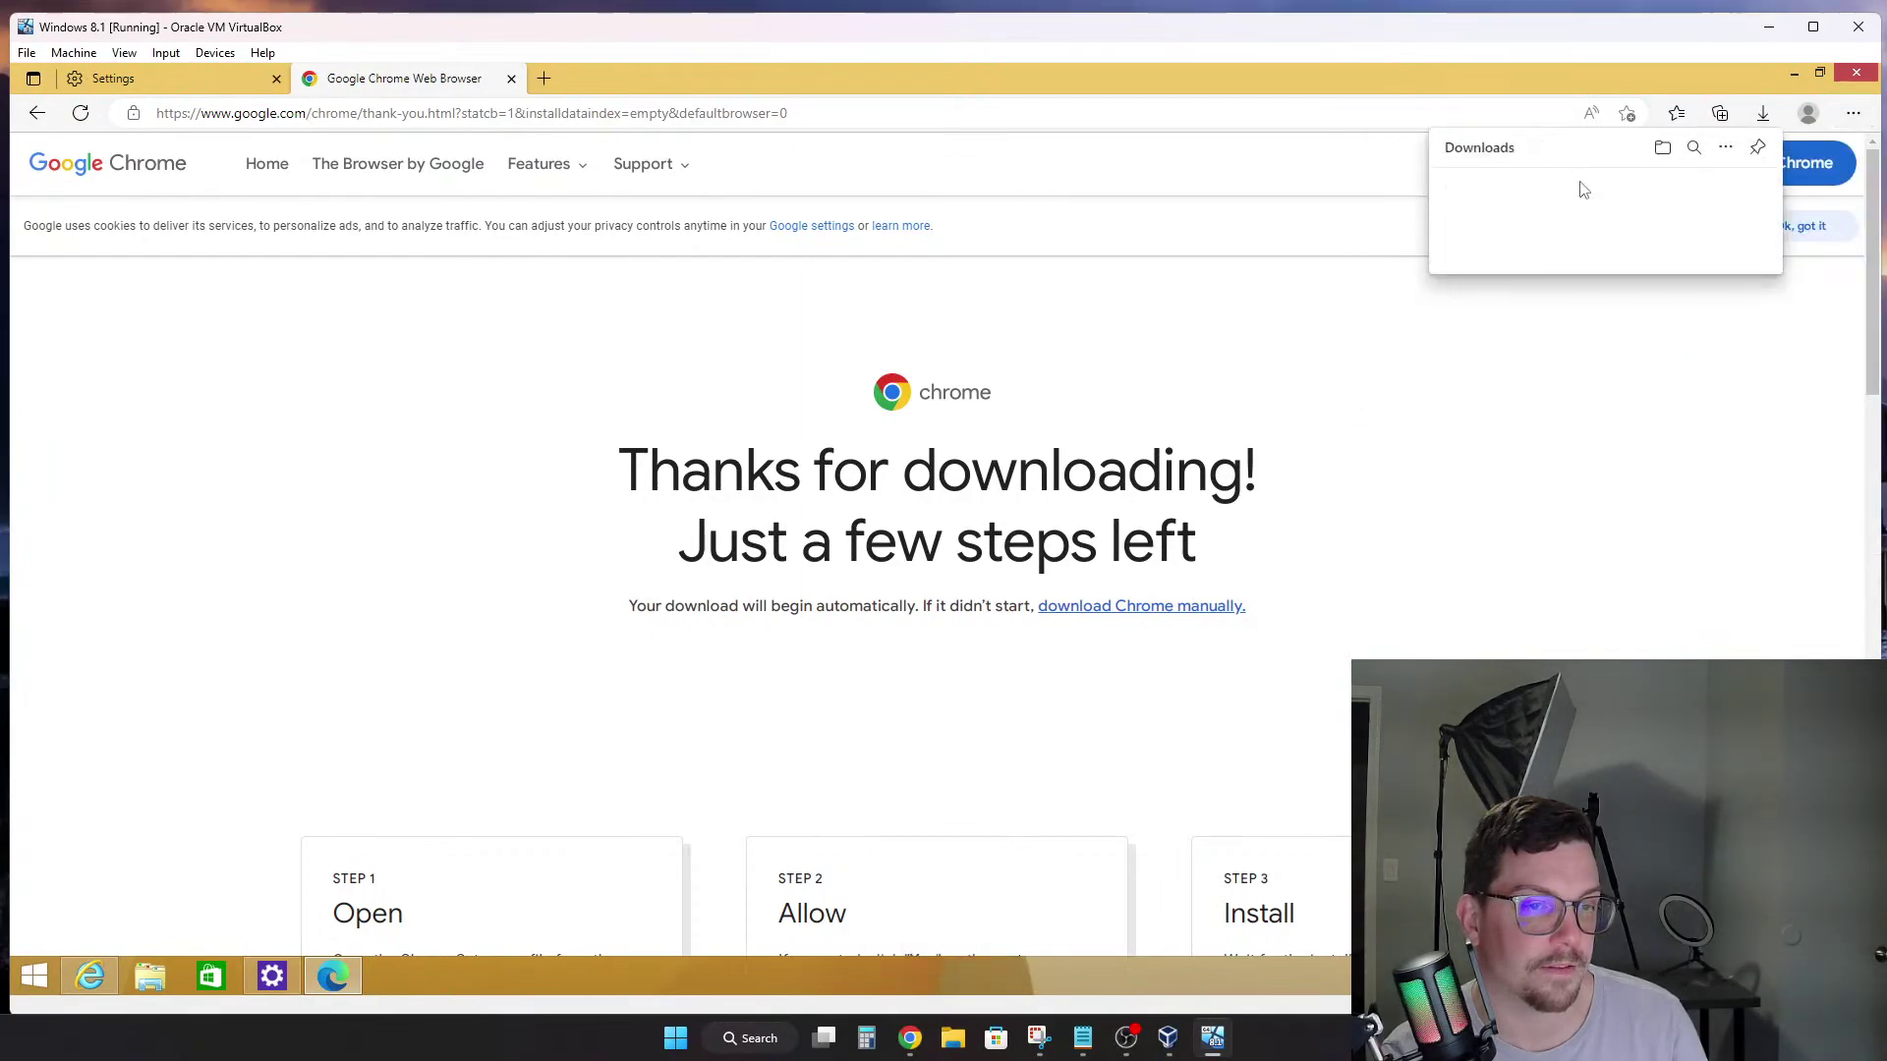
{"action": "left_click", "coordinate": [1548, 351]}
Download Chrome manually, approve Google Update Setup at the UAC prompt, and show Start.
{"action": "left_click", "coordinate": [1170, 606]}
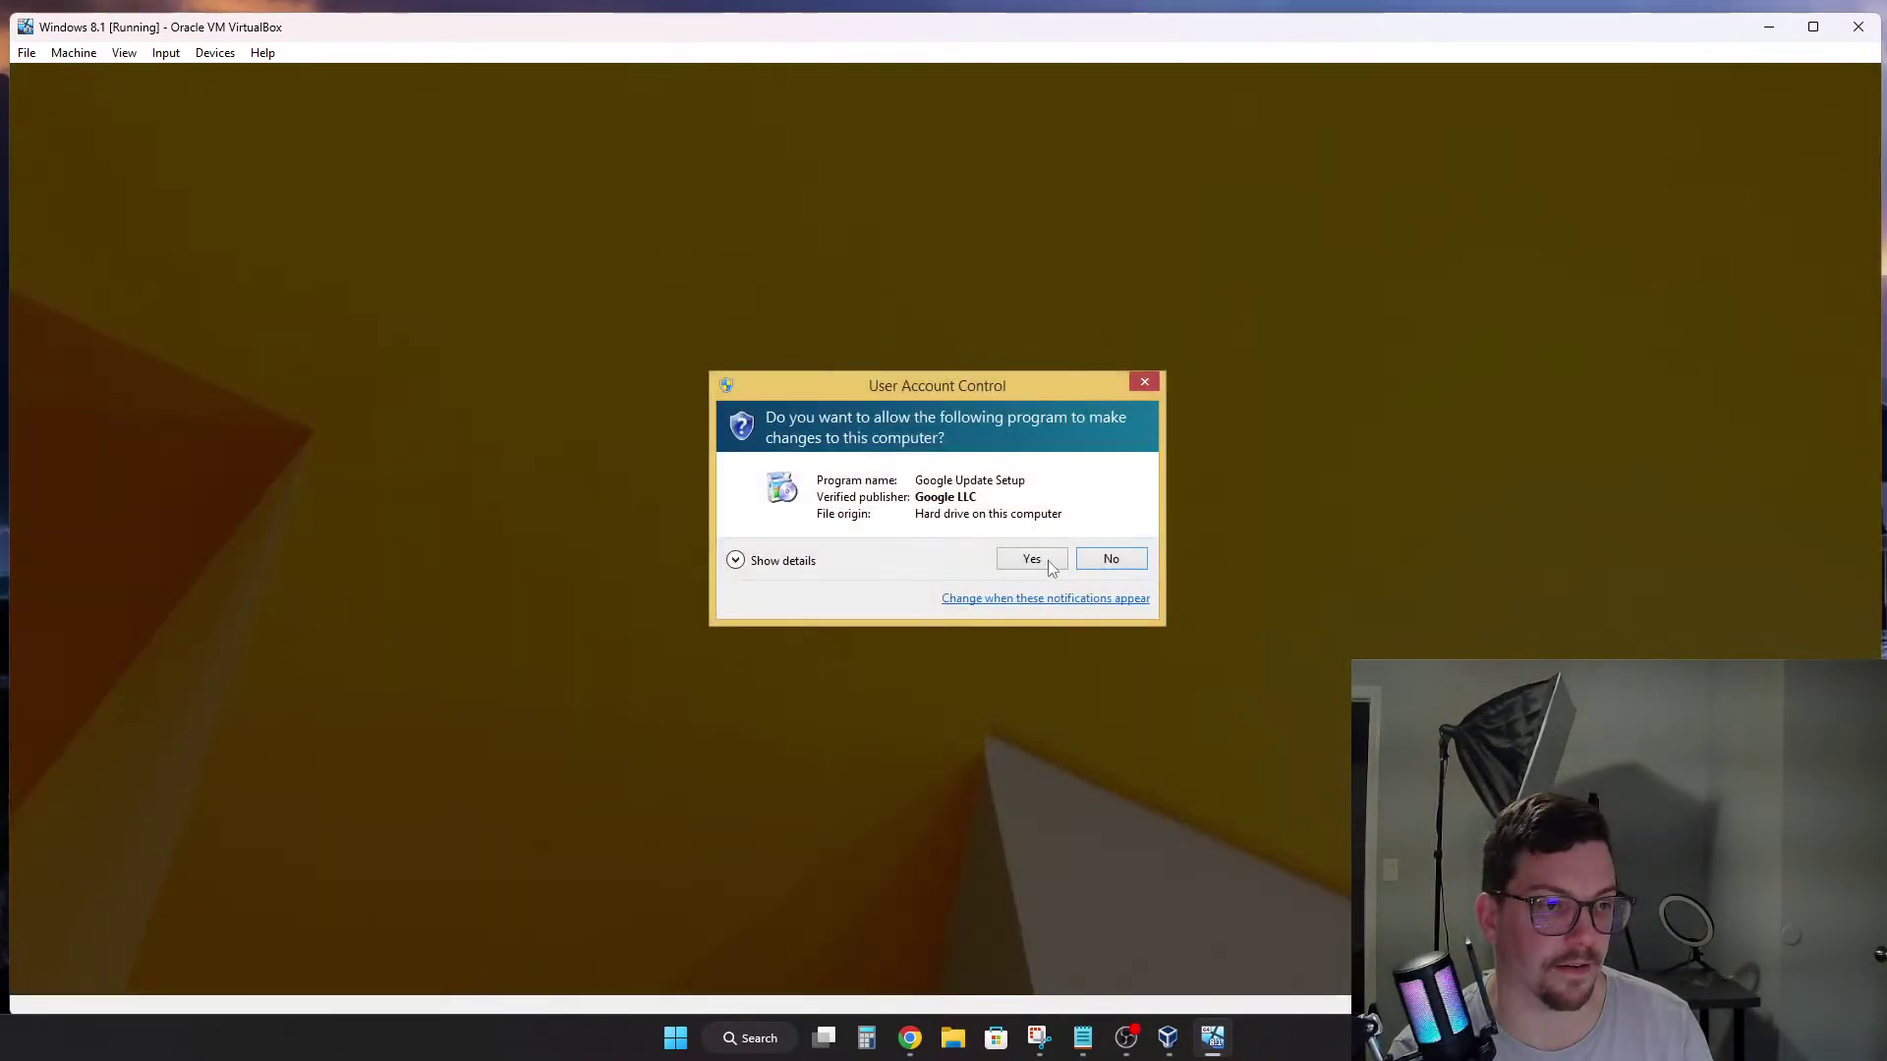
{"action": "left_click", "coordinate": [1019, 557]}
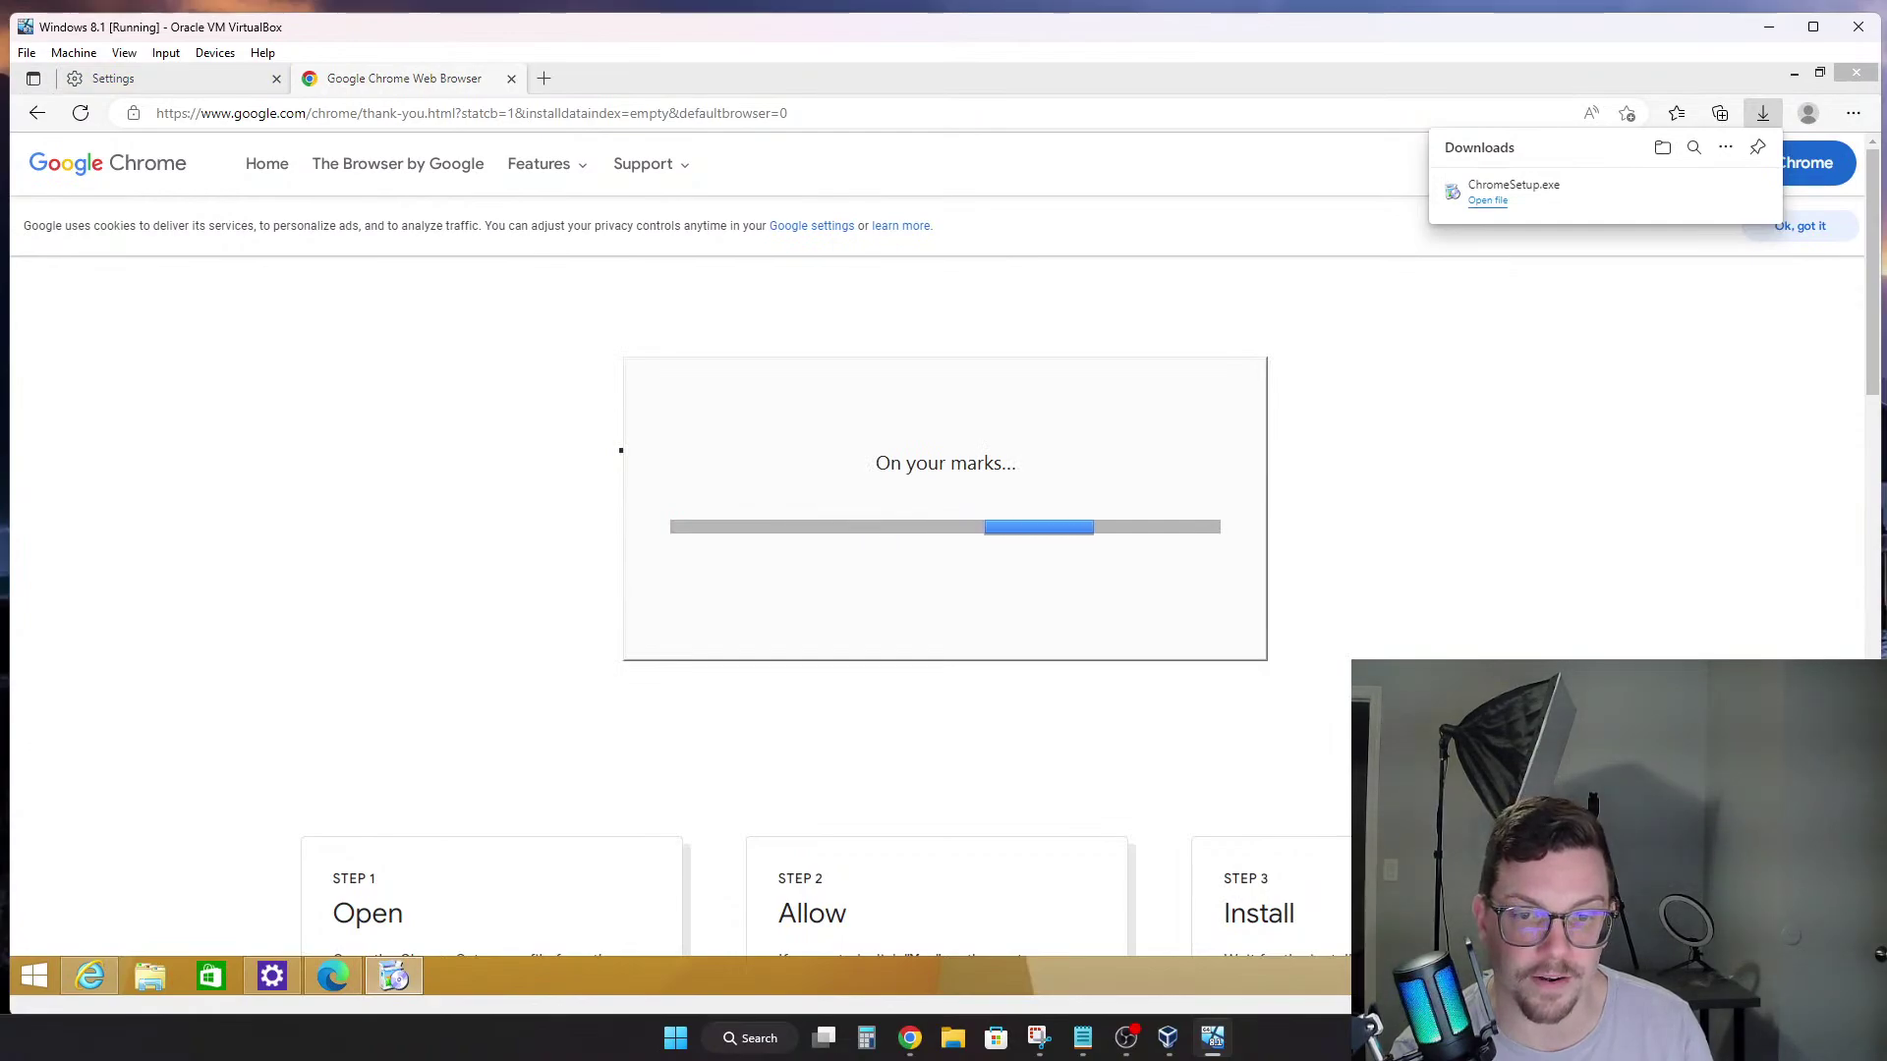
{"action": "left_click", "coordinate": [953, 505]}
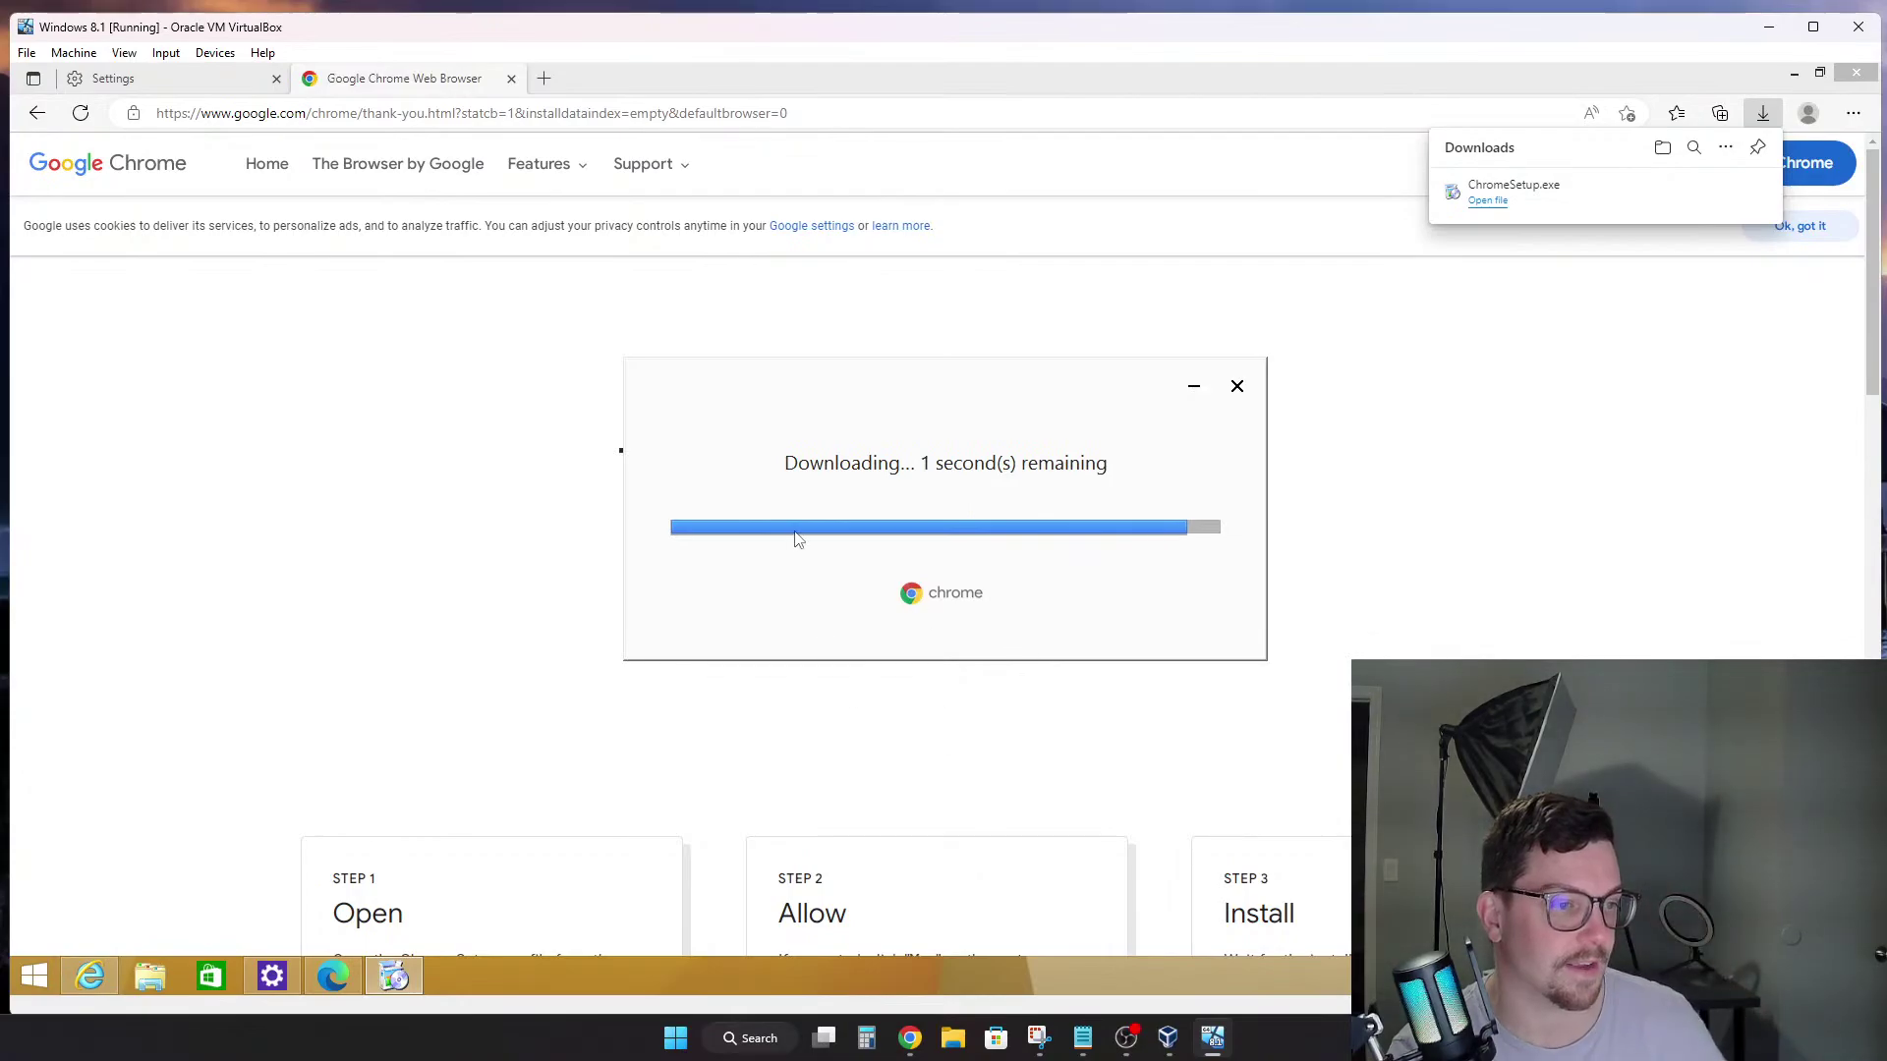
{"action": "left_click", "coordinate": [34, 974]}
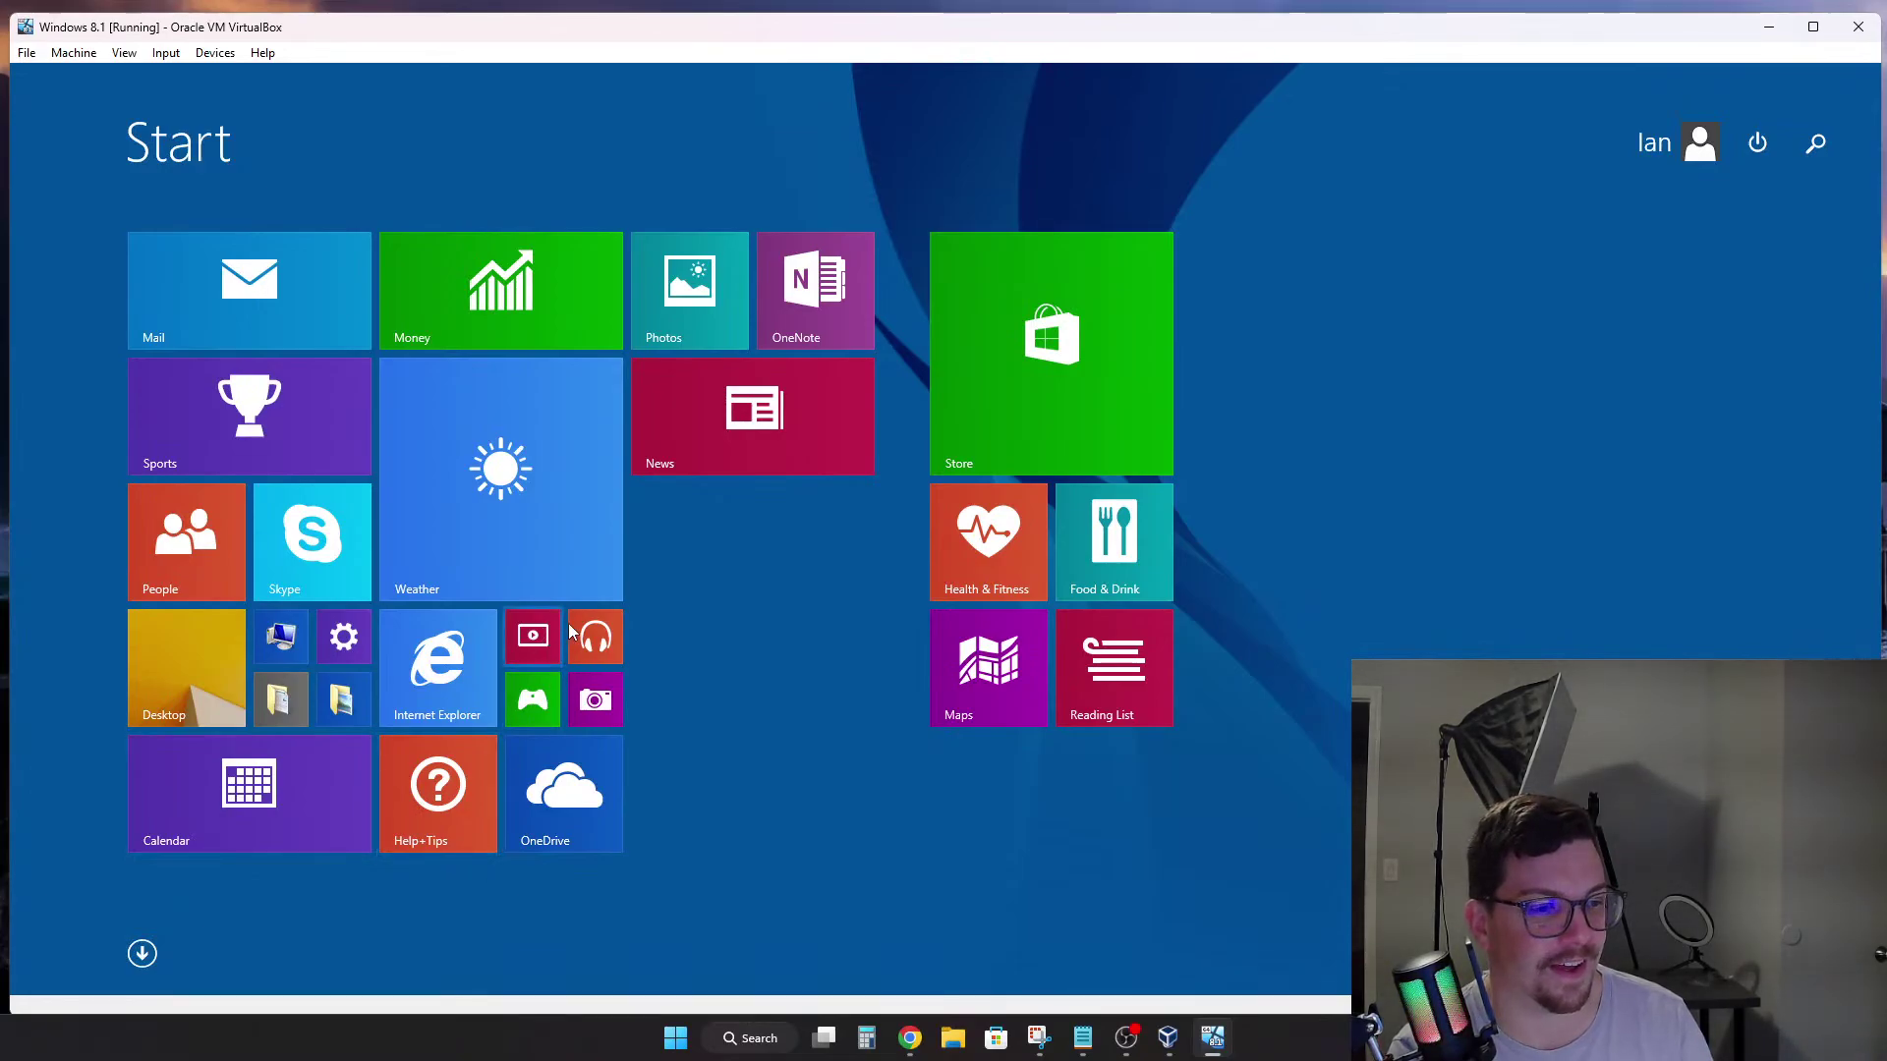
Resize the Weather tile to Wide, Medium, then back to Large, and launch Weather.
{"action": "right_click", "coordinate": [580, 445]}
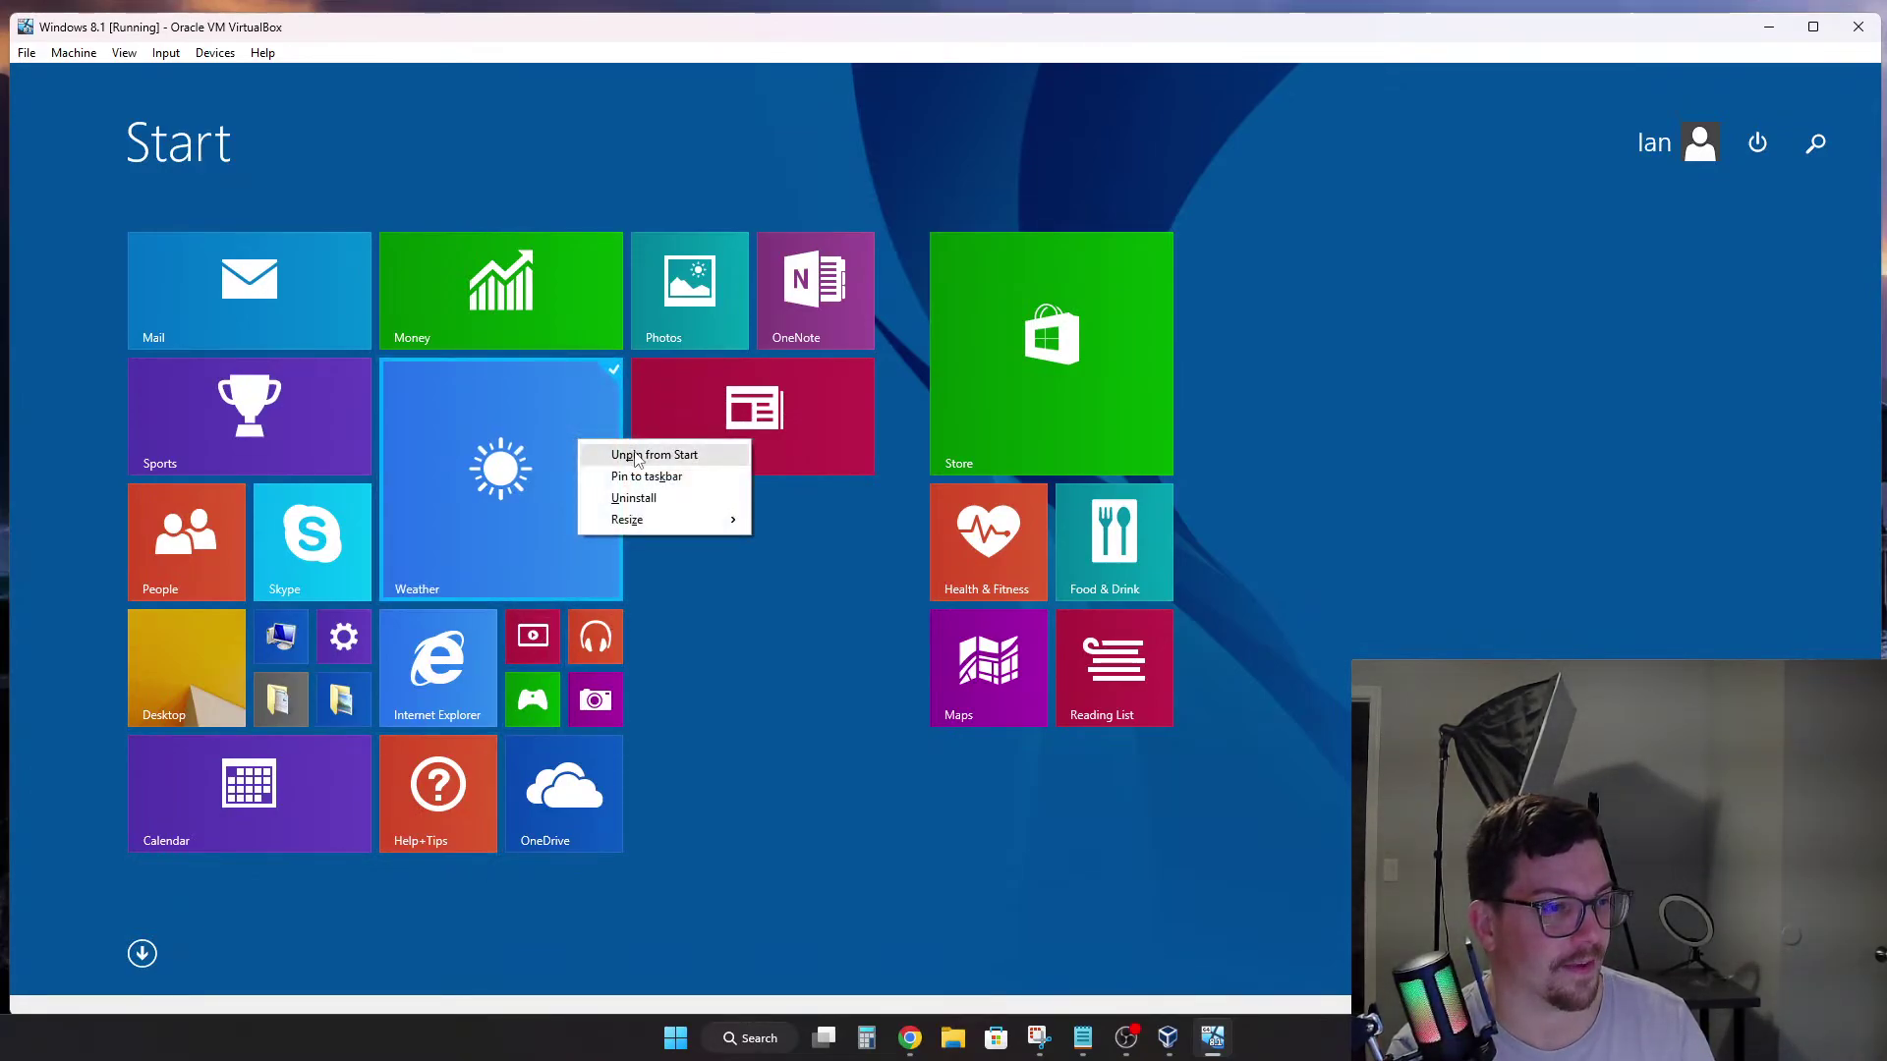
{"action": "mouse_move", "coordinate": [656, 528]}
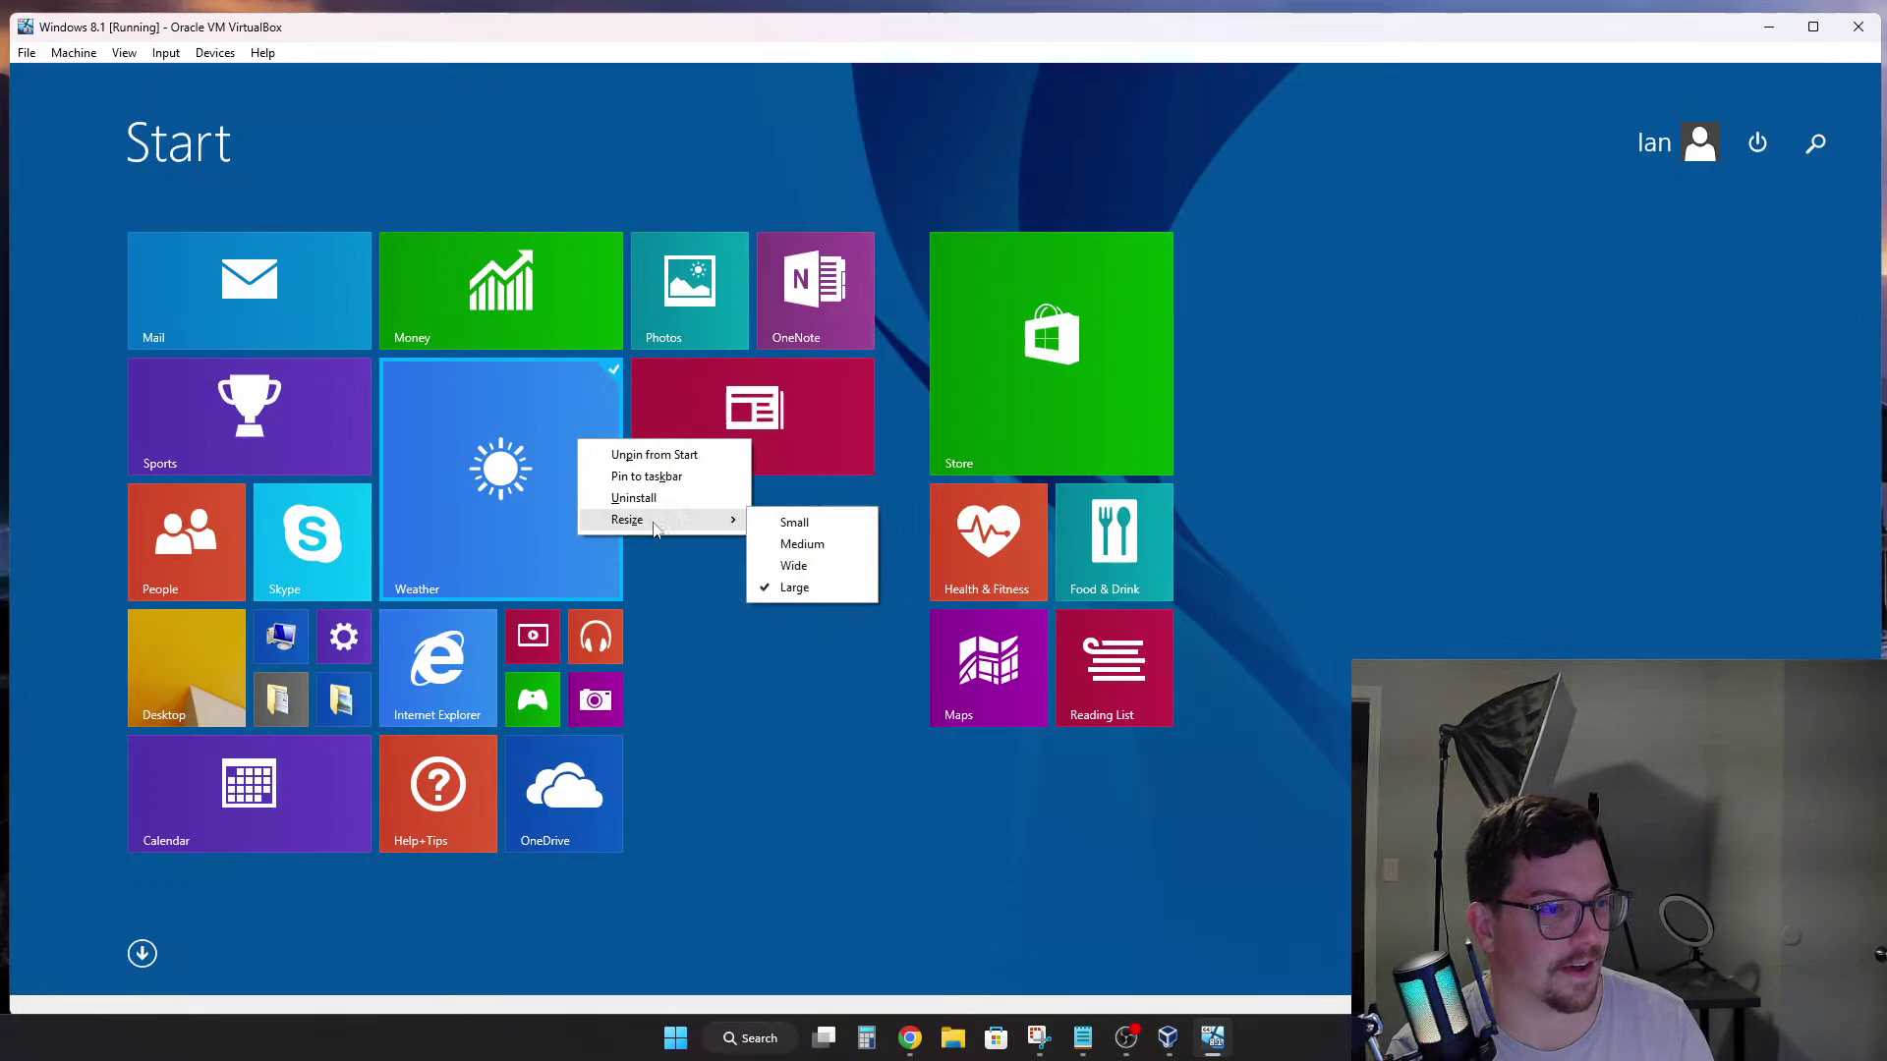
{"action": "left_click", "coordinate": [794, 566]}
{"action": "right_click", "coordinate": [547, 411]}
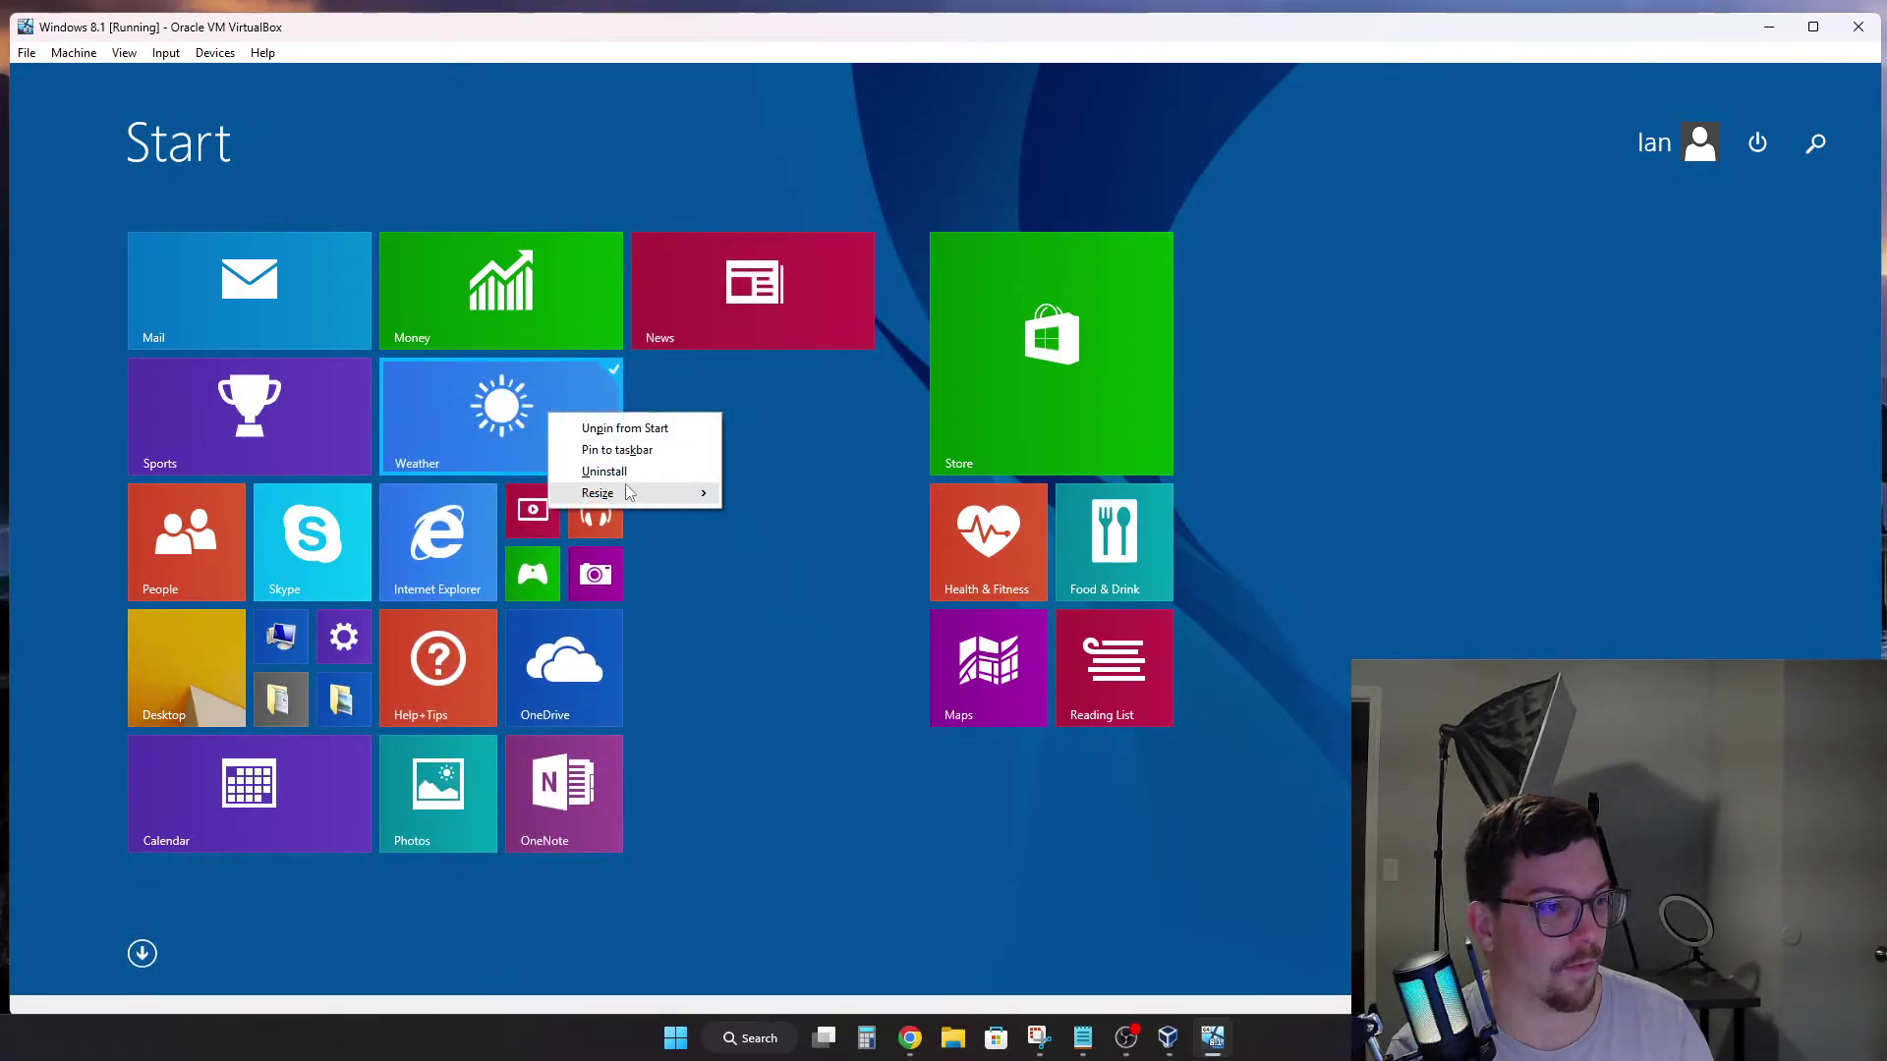
{"action": "mouse_move", "coordinate": [648, 493]}
{"action": "left_click", "coordinate": [762, 511]}
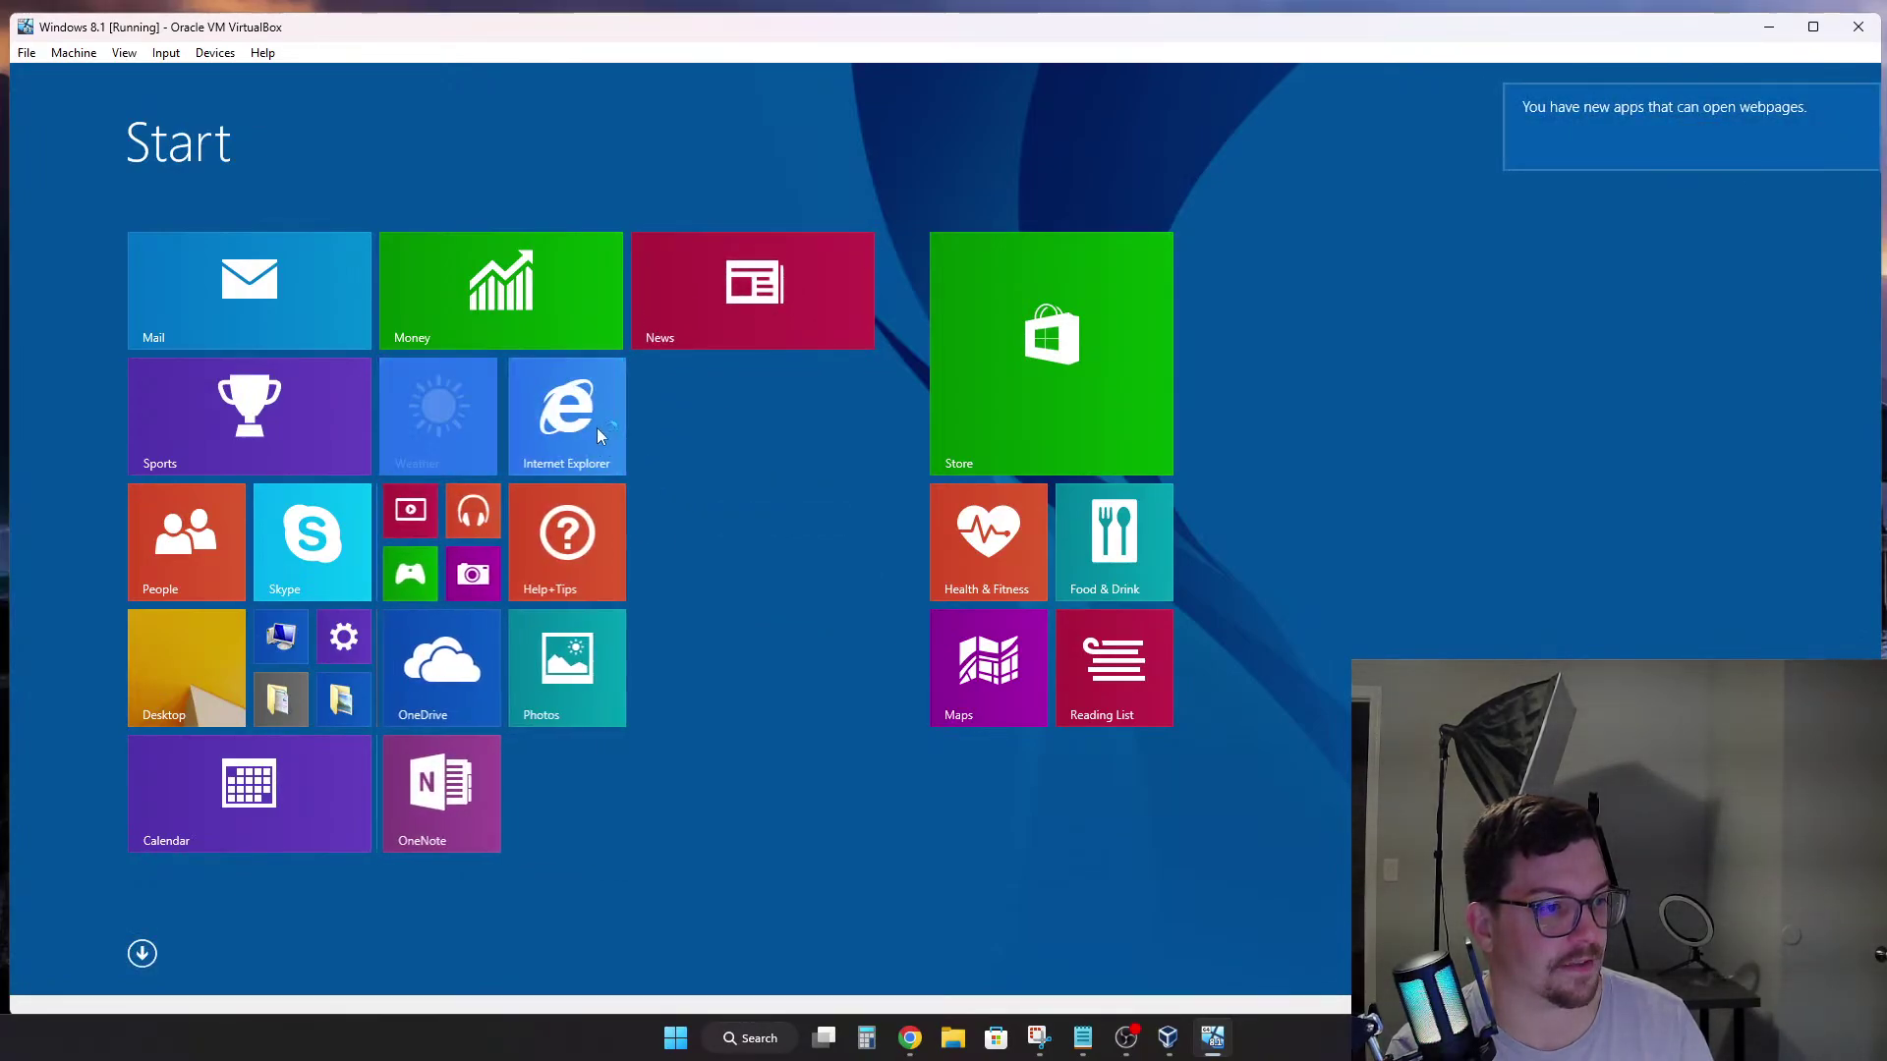
{"action": "right_click", "coordinate": [440, 416]}
{"action": "mouse_move", "coordinate": [547, 496]}
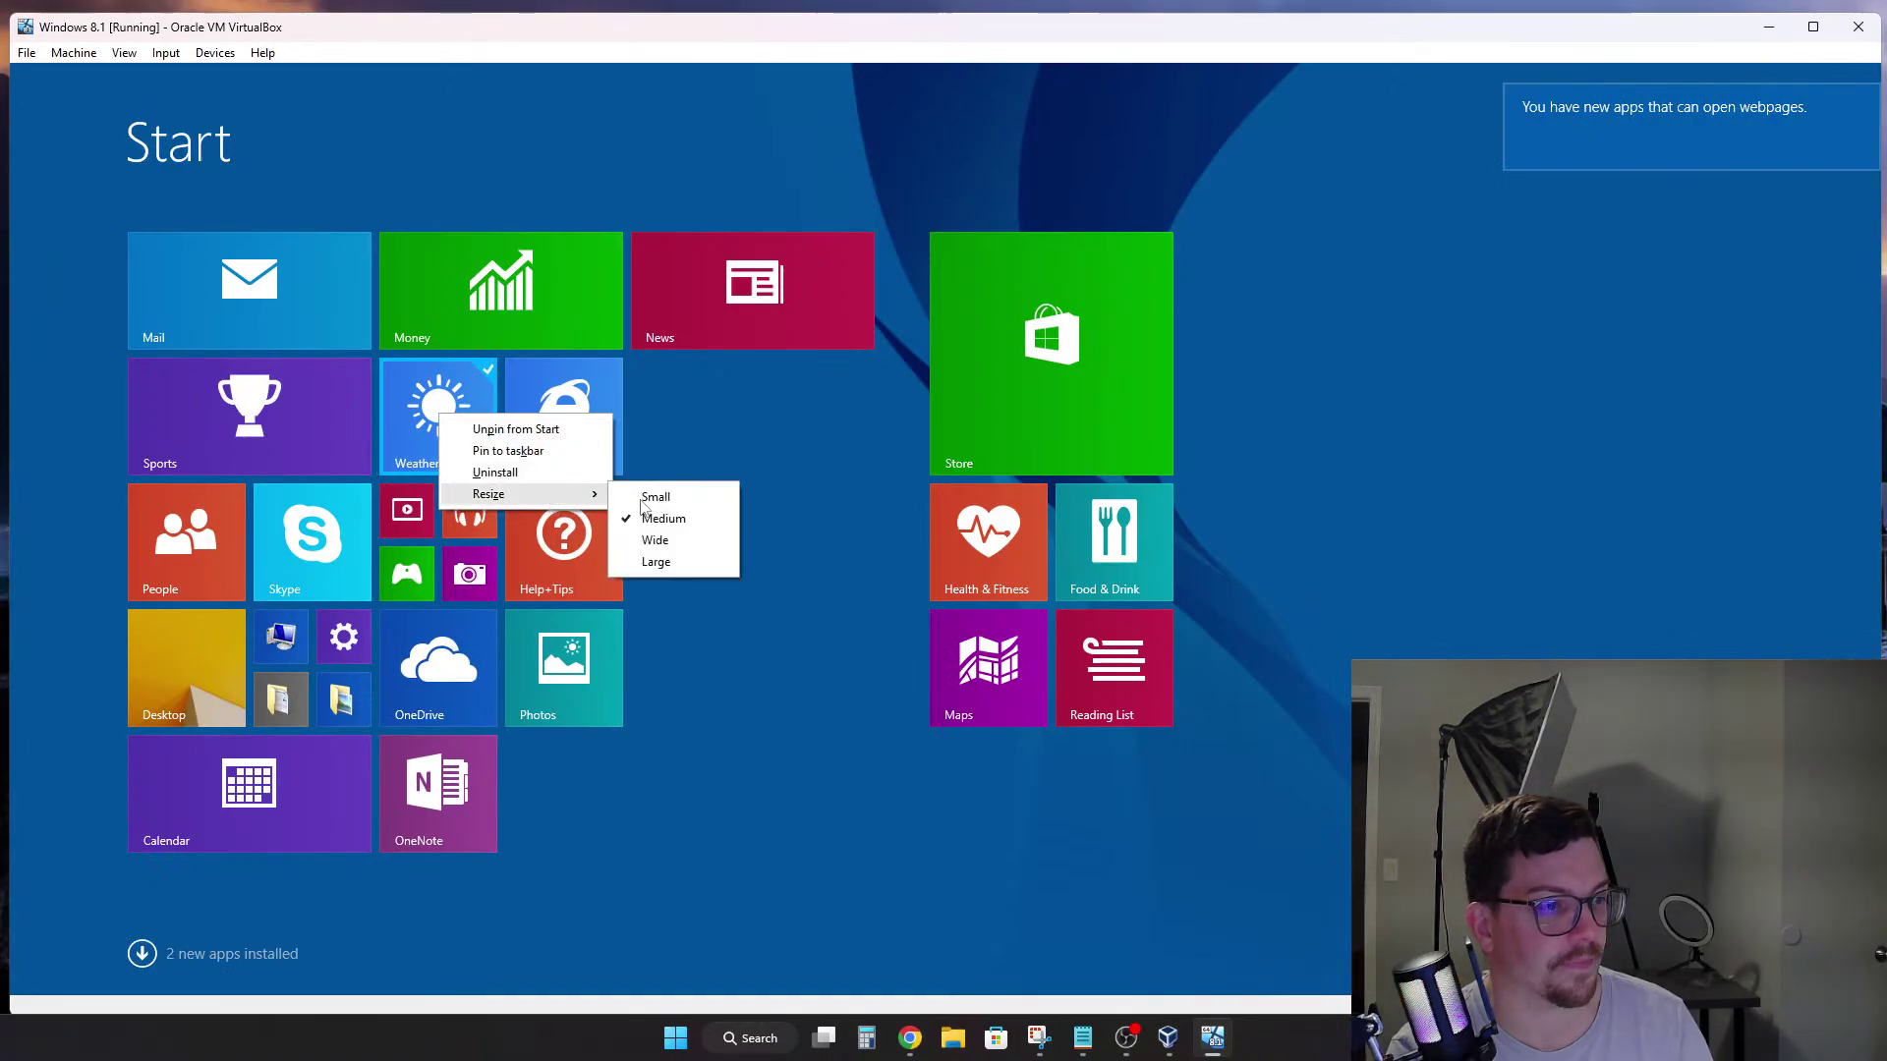
{"action": "left_click", "coordinate": [654, 567]}
{"action": "left_click", "coordinate": [493, 430]}
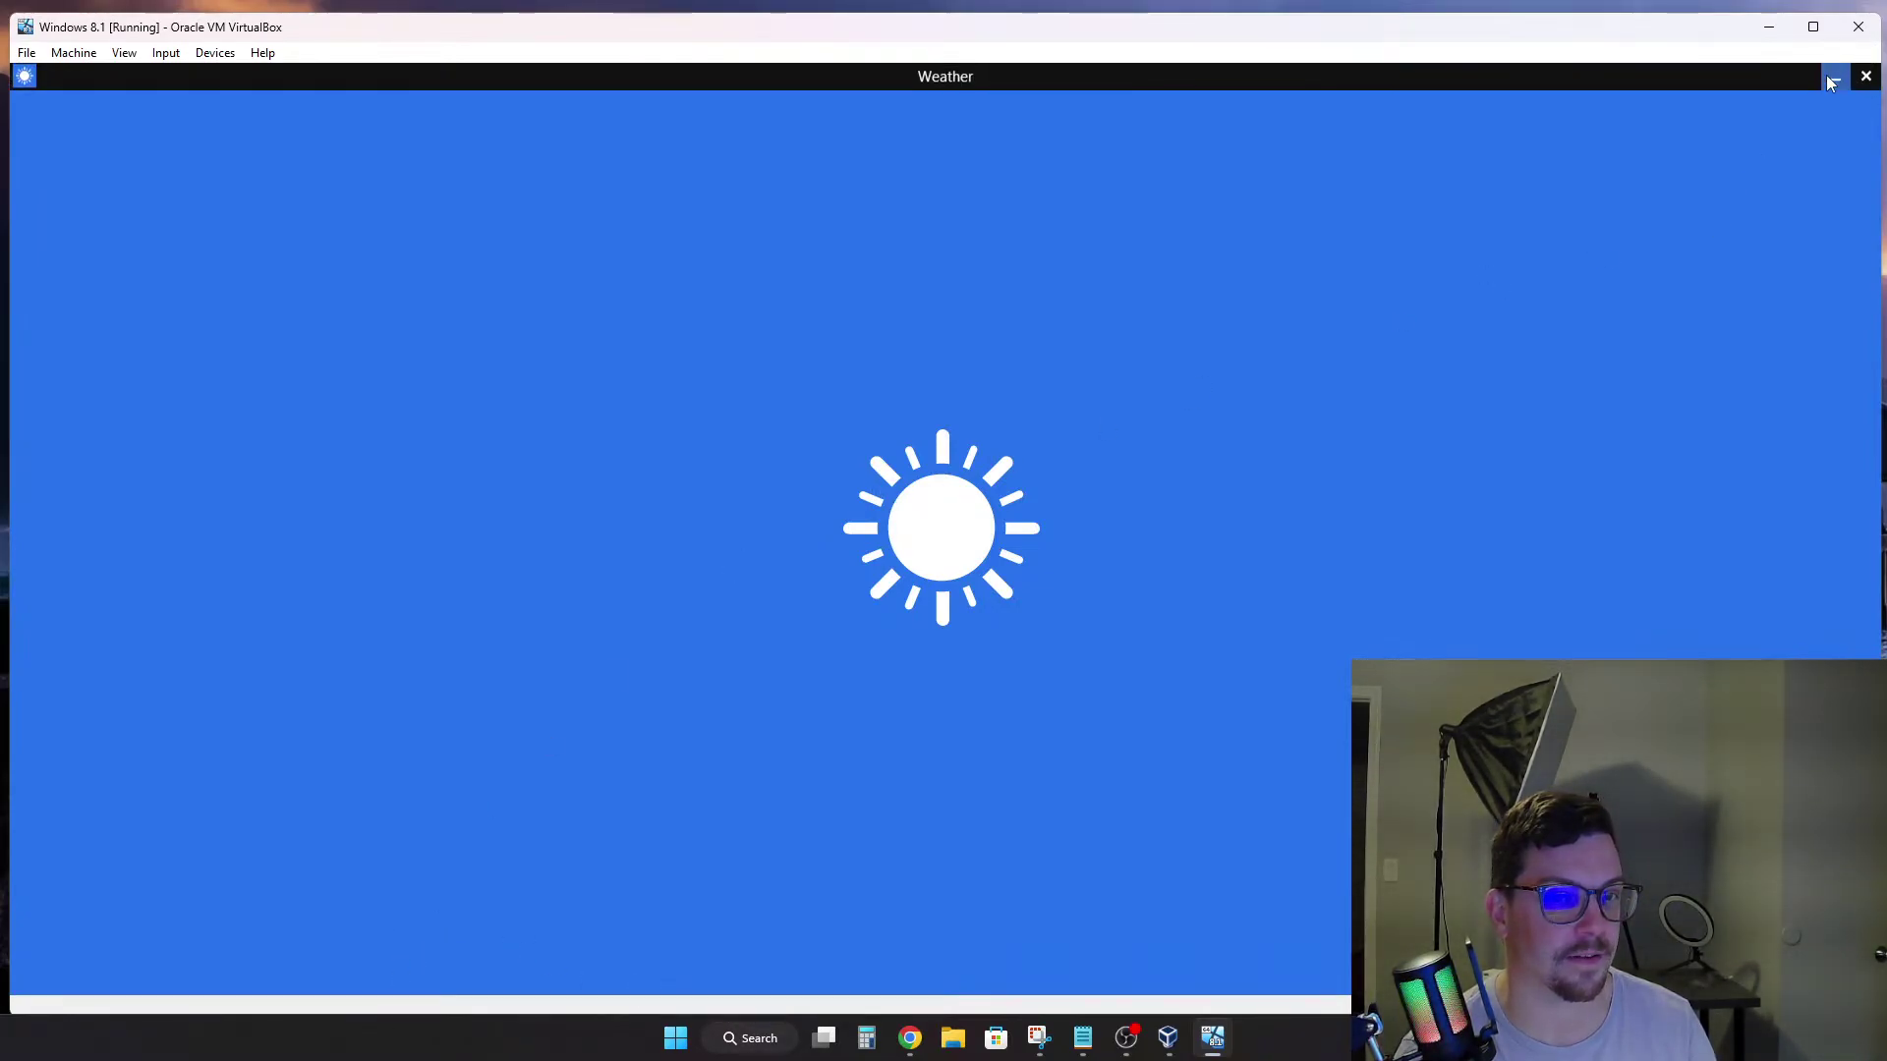
Minimize Weather, launch the newly installed Chrome and open its About page.
{"action": "left_click", "coordinate": [1814, 83]}
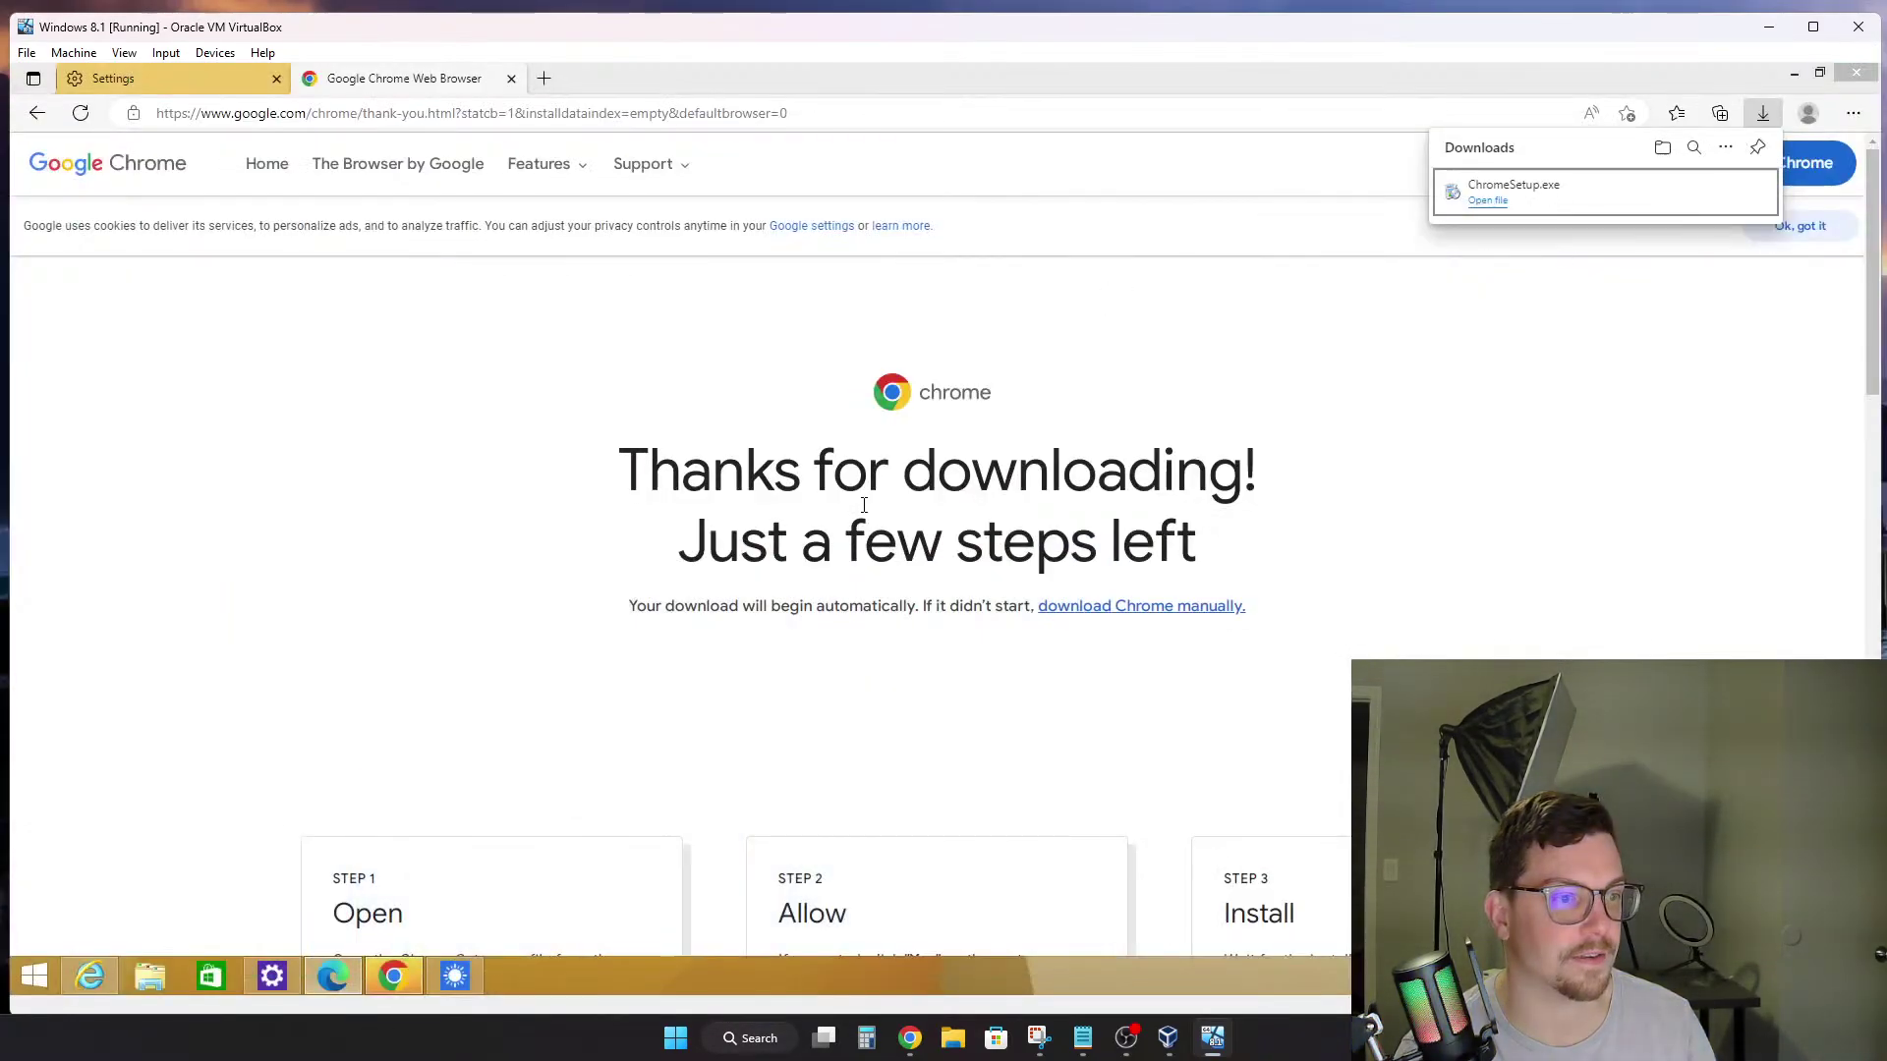
{"action": "left_click", "coordinate": [393, 976]}
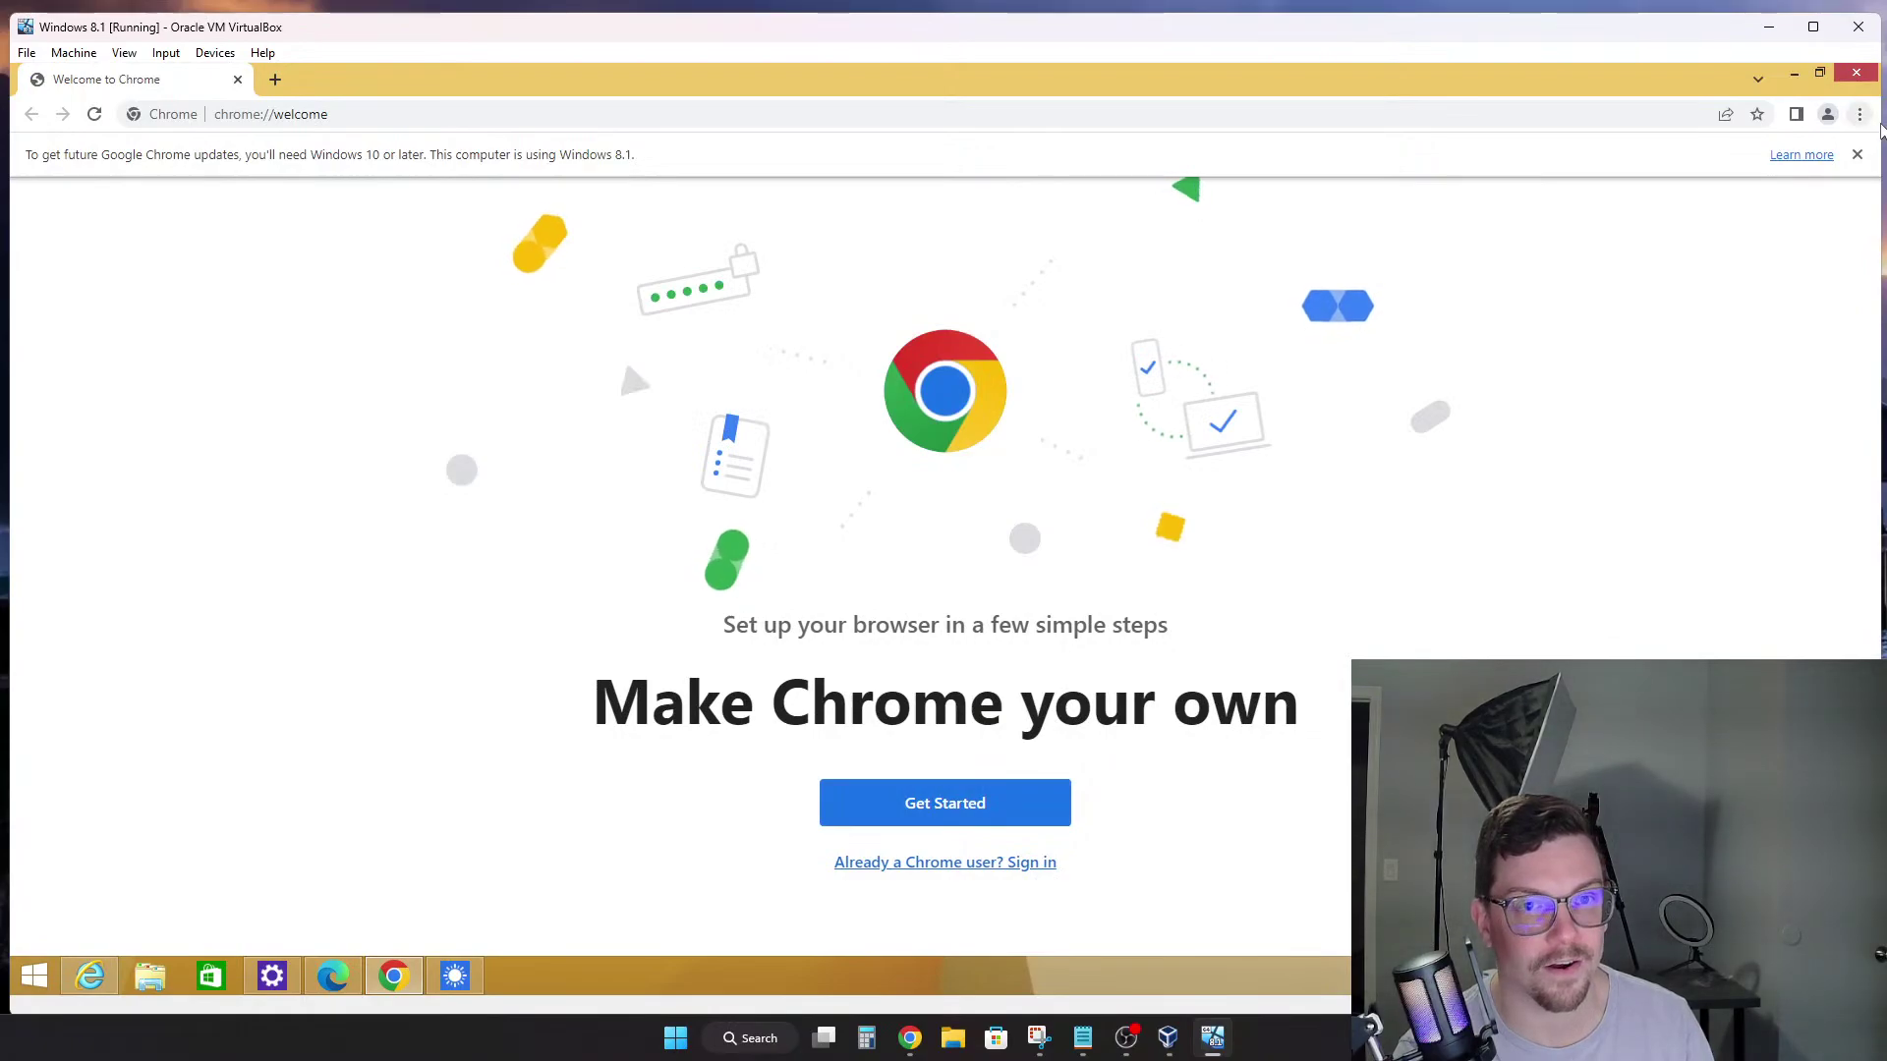
{"action": "left_click", "coordinate": [1859, 114]}
{"action": "mouse_move", "coordinate": [1651, 472]}
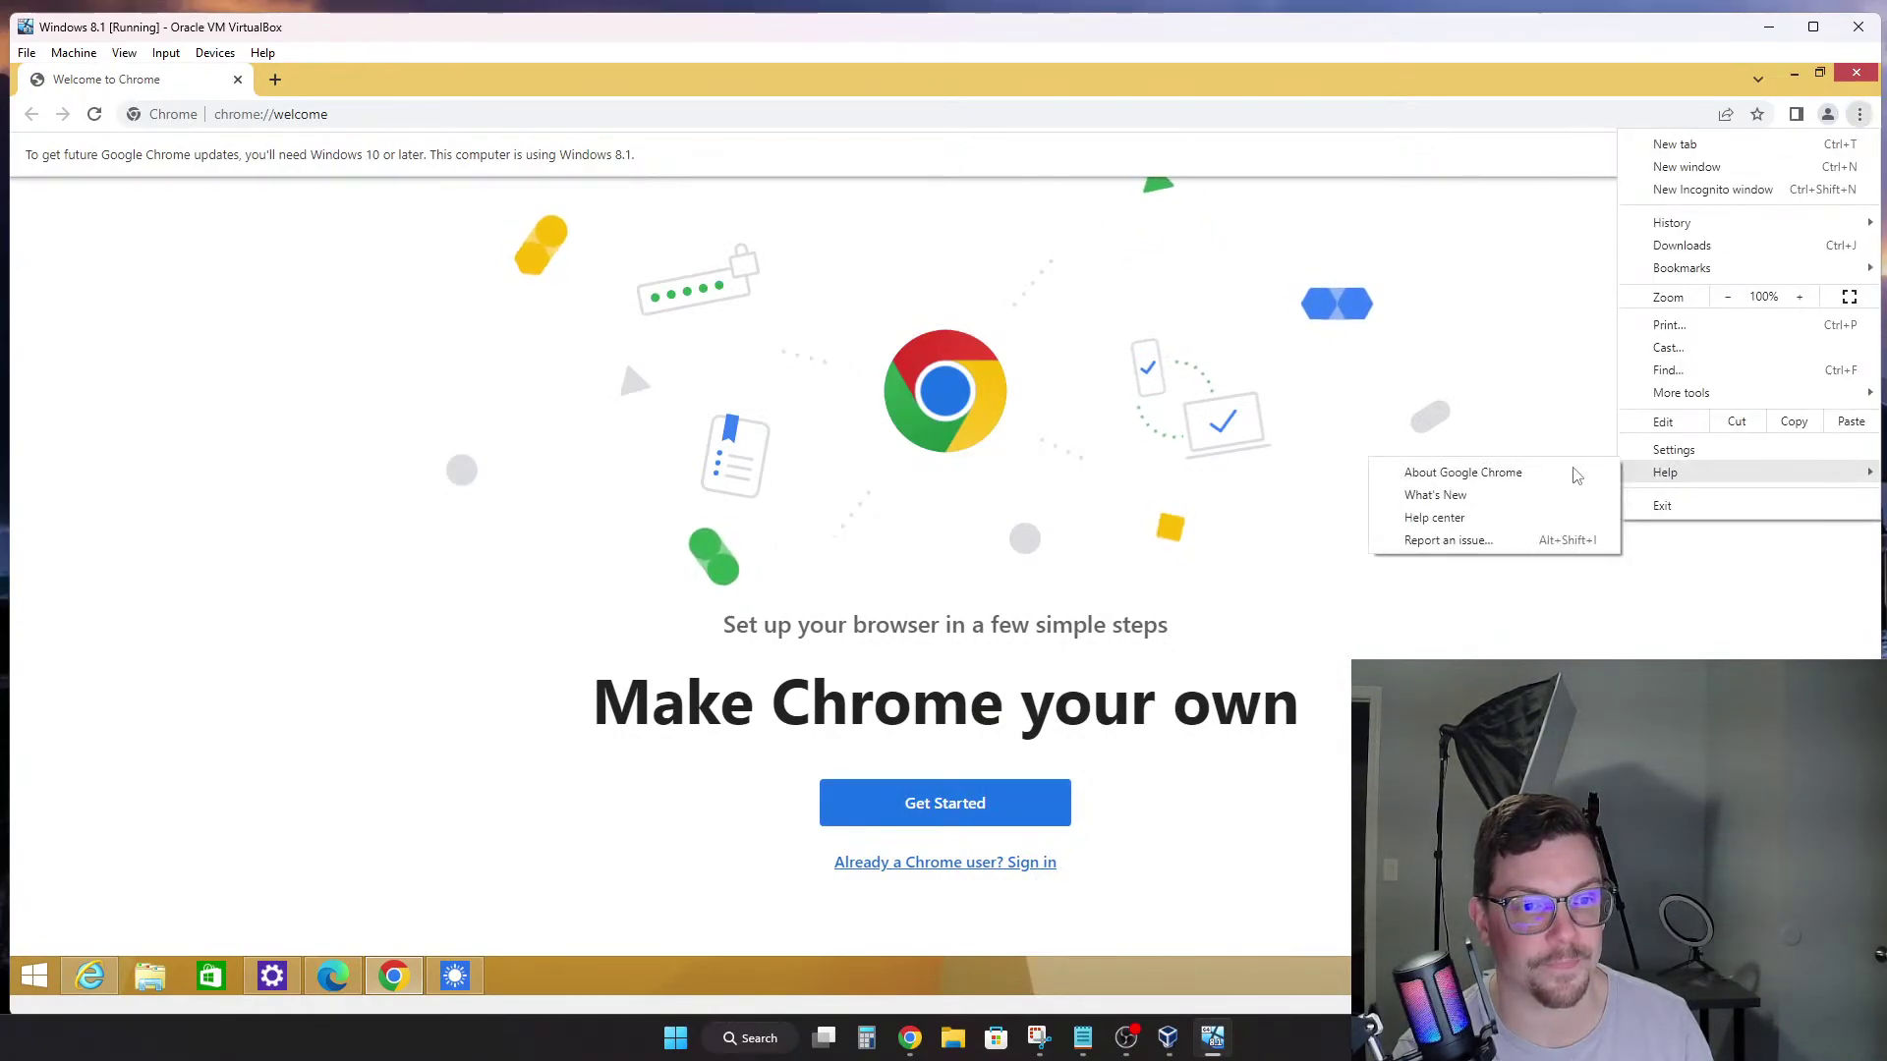
{"action": "left_click", "coordinate": [1494, 475]}
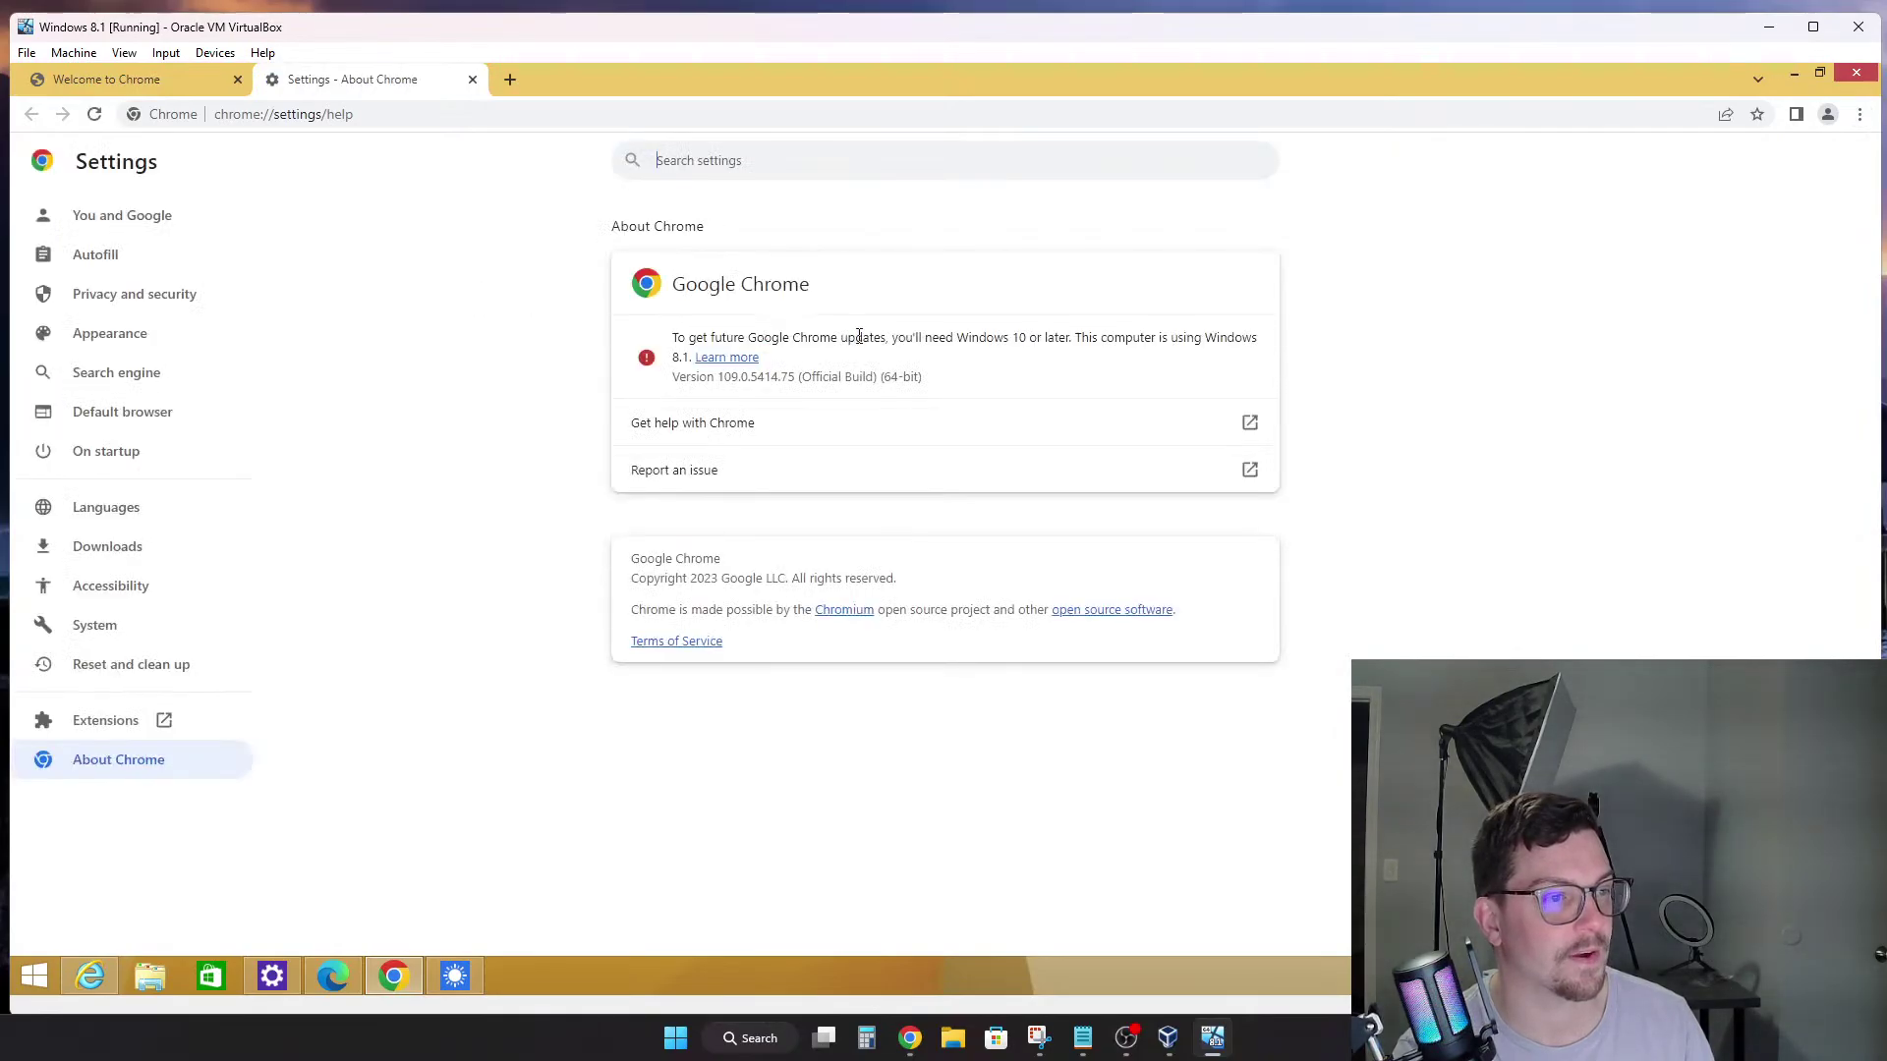
Highlight Chrome version 109.0.5414.75 and switch between the Welcome and About tabs.
{"action": "left_click_drag", "start_coordinate": [697, 334], "coordinate": [1120, 370]}
{"action": "left_click", "coordinate": [863, 375]}
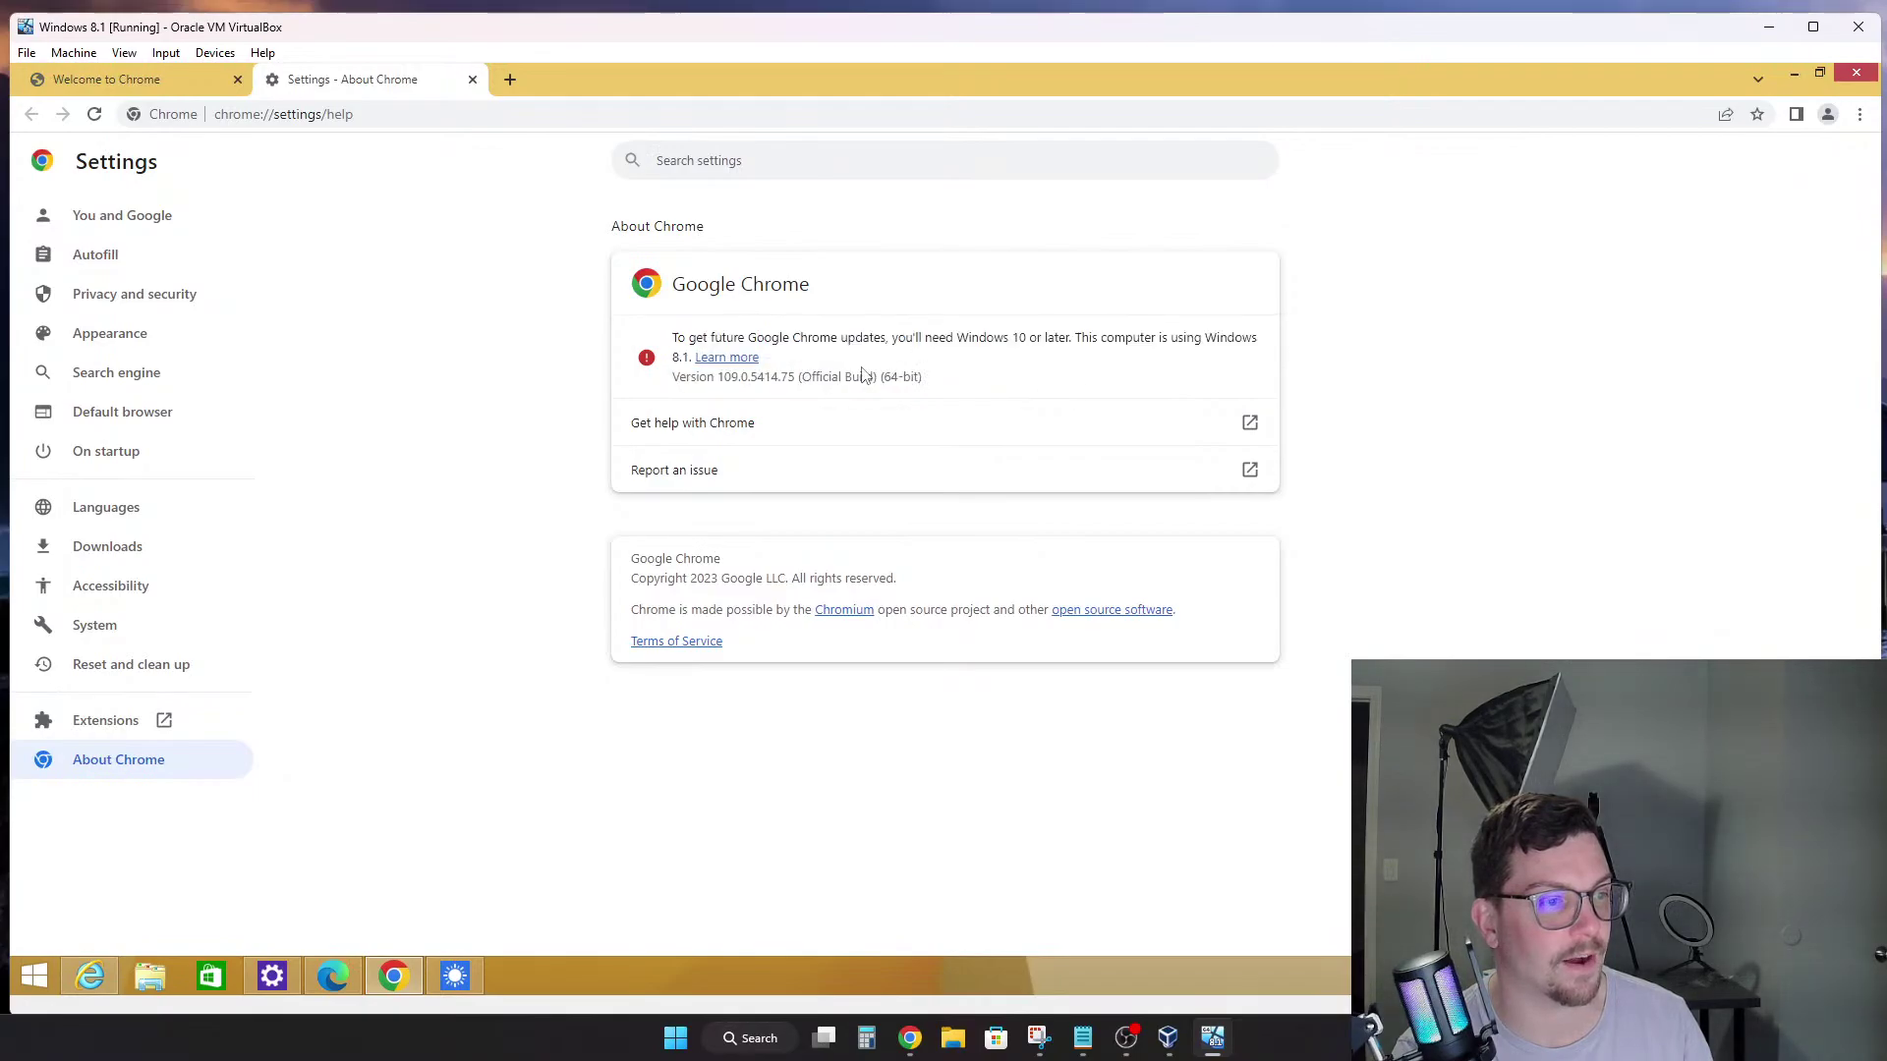
{"action": "left_click_drag", "start_coordinate": [720, 380], "coordinate": [916, 384]}
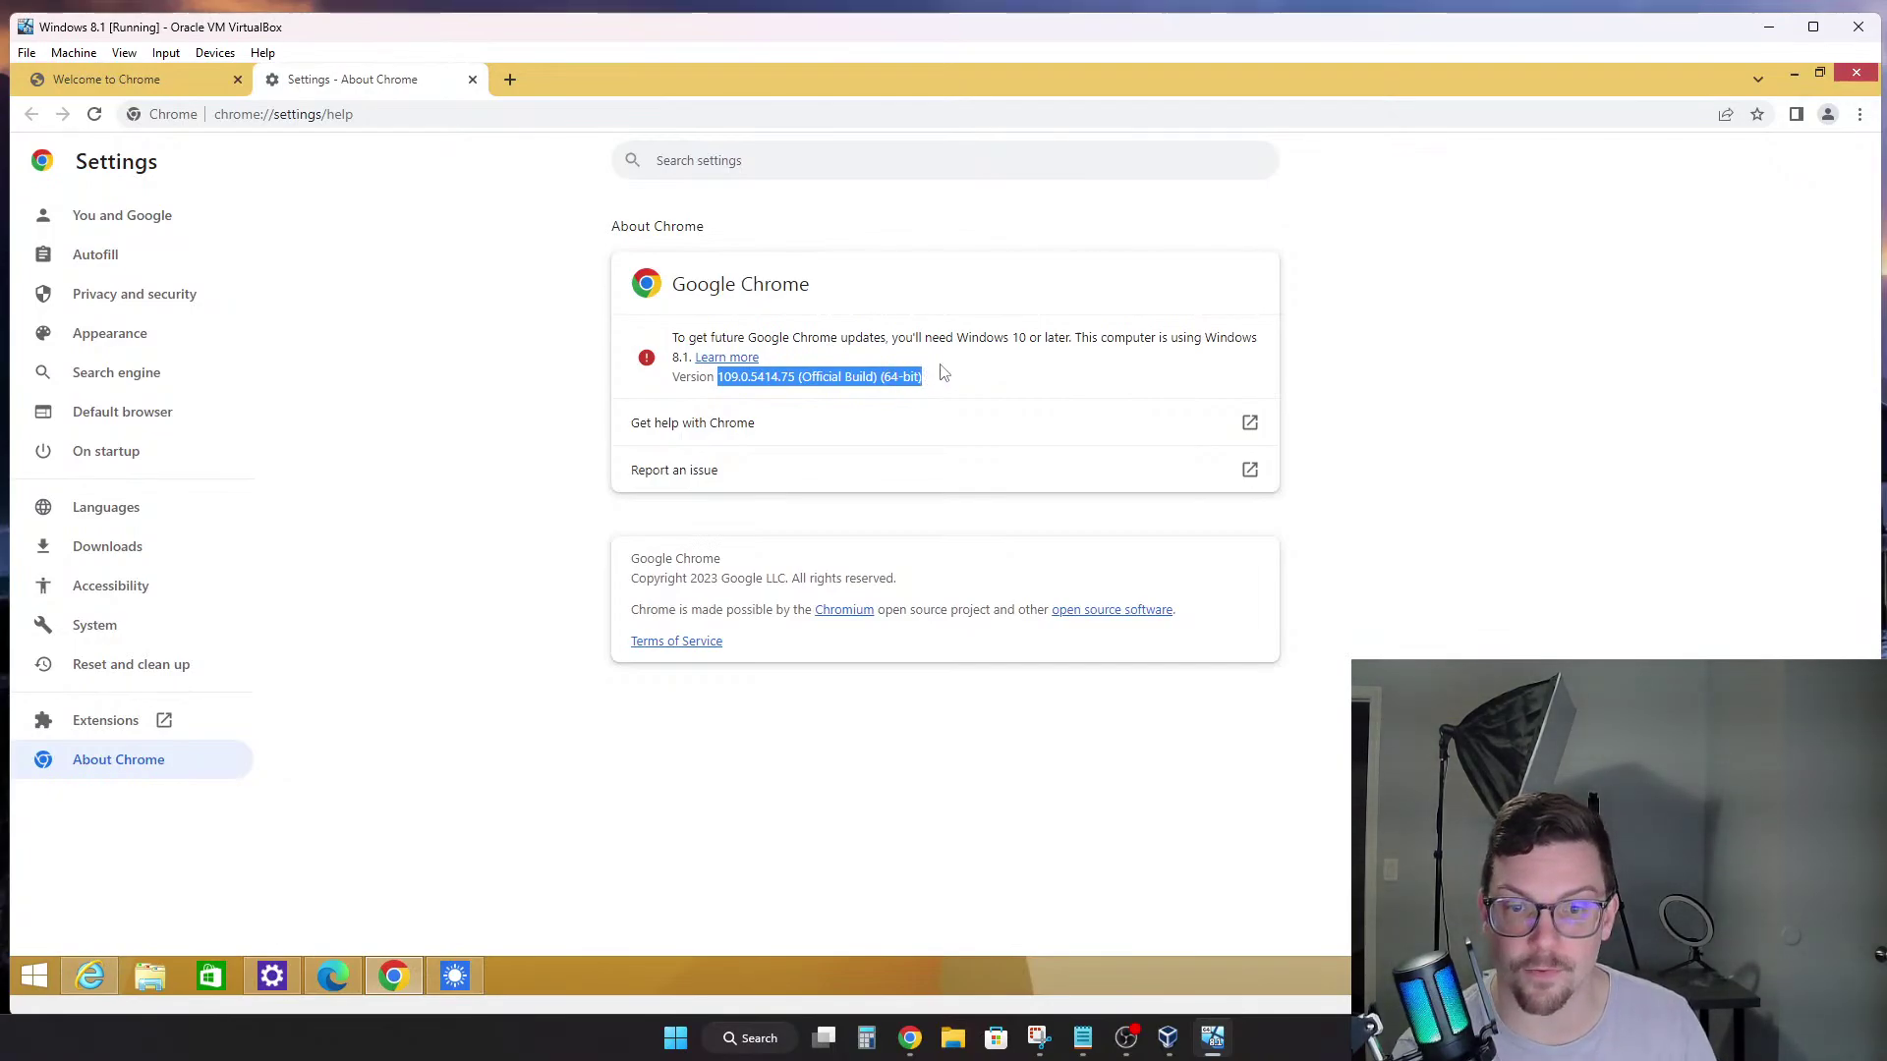
{"action": "left_click", "coordinate": [812, 376]}
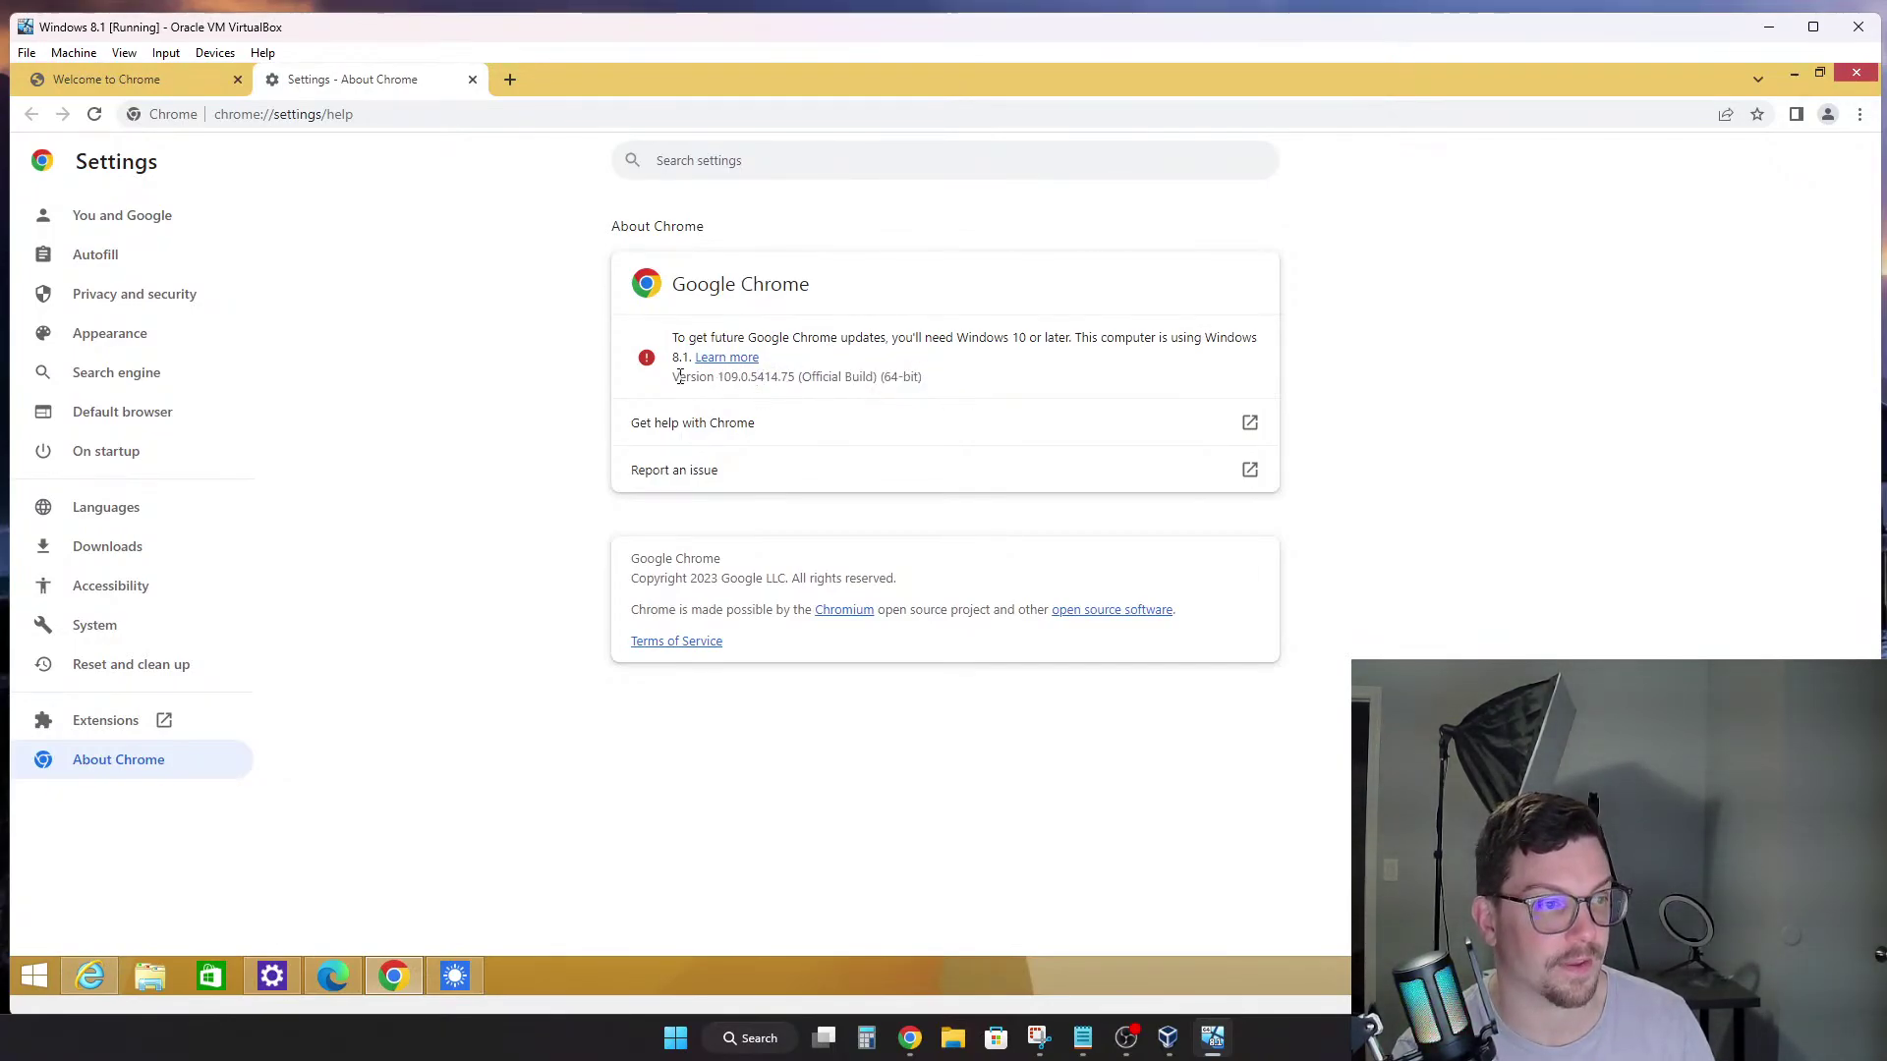
{"action": "left_click_drag", "start_coordinate": [673, 383], "coordinate": [783, 383]}
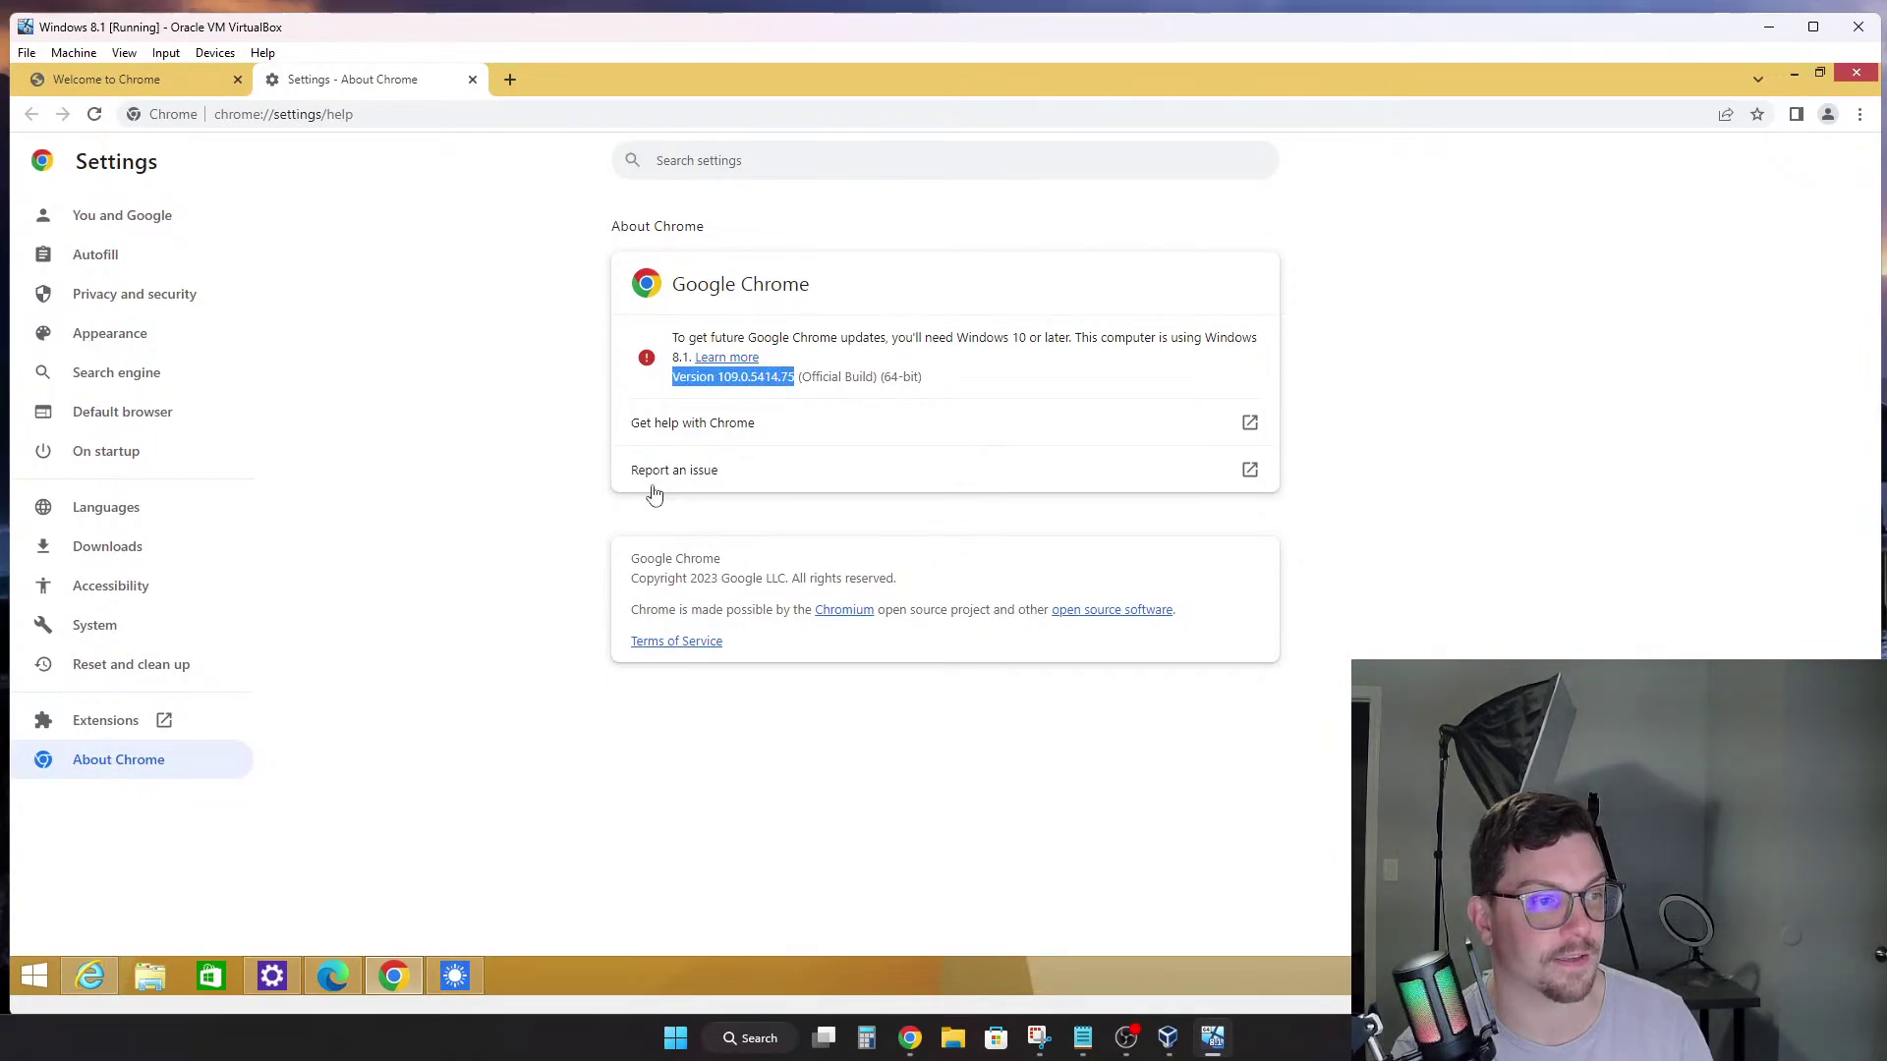
{"action": "double_click", "coordinate": [422, 468]}
{"action": "double_click", "coordinate": [451, 405]}
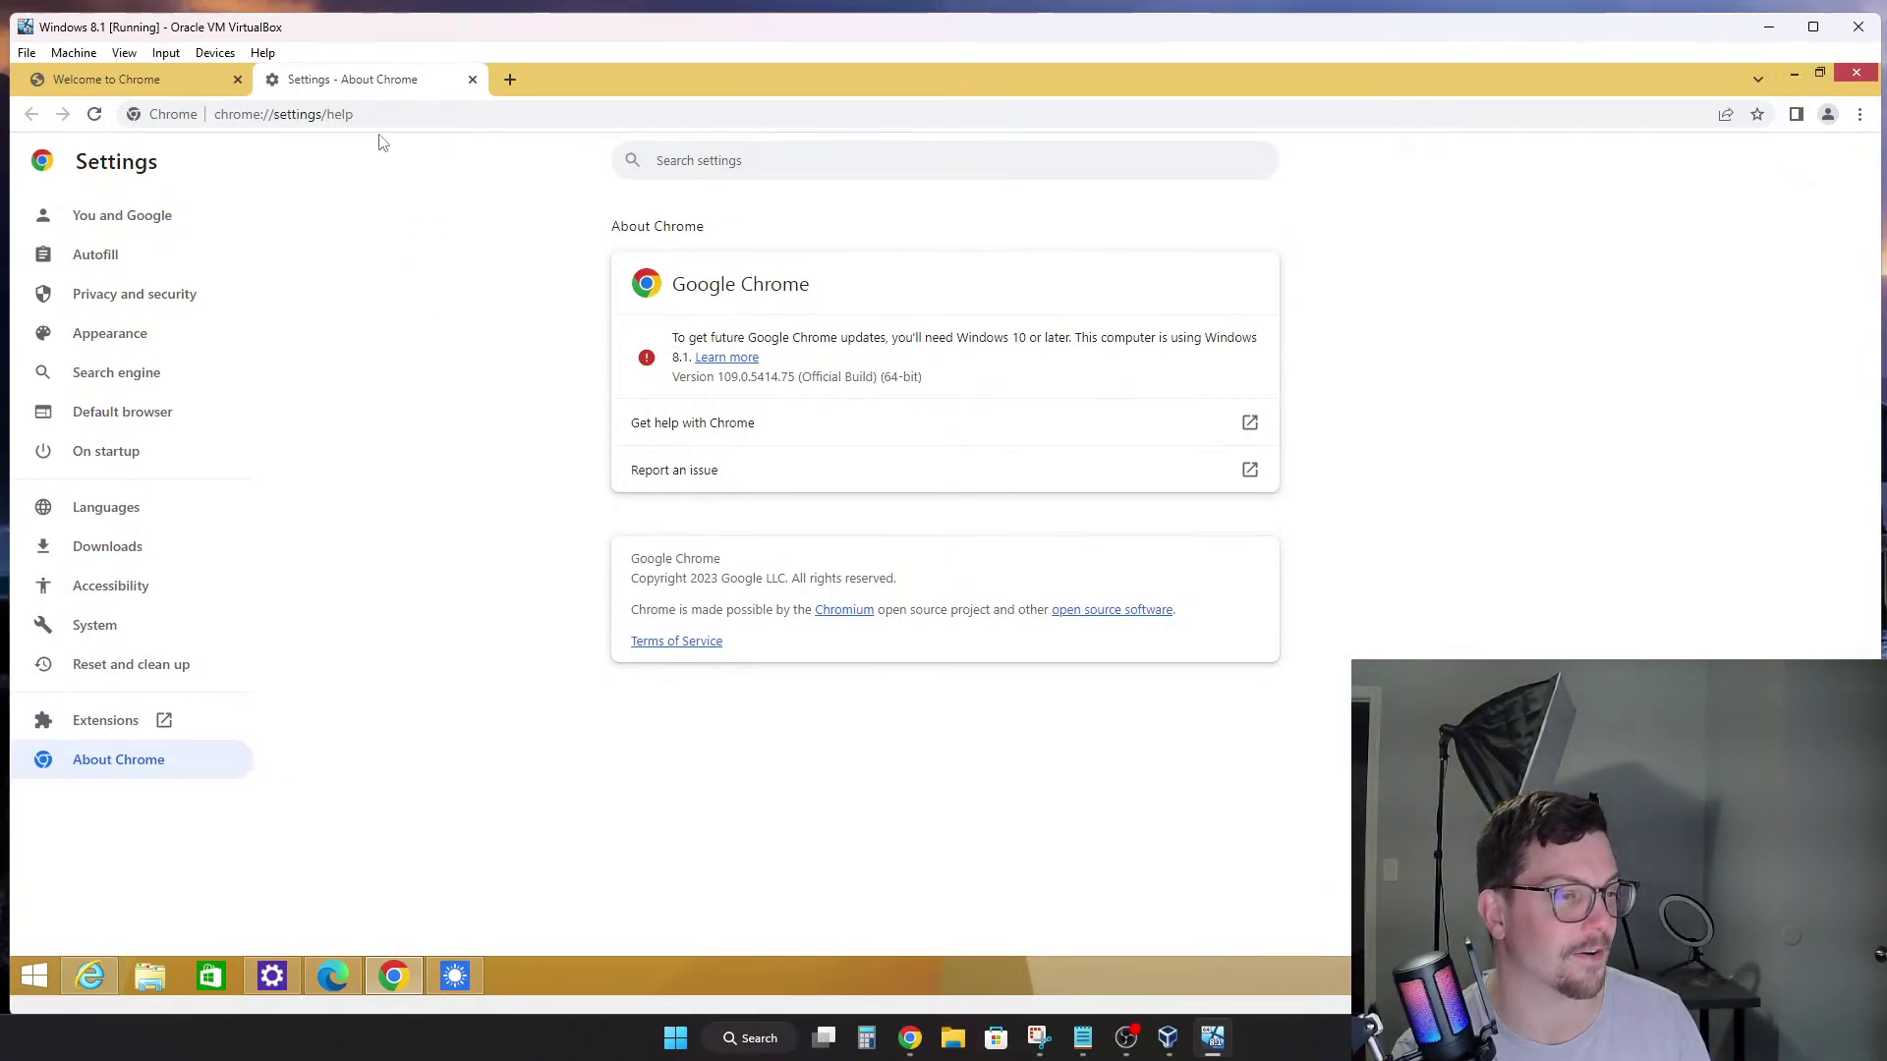
{"action": "left_click_drag", "start_coordinate": [920, 378], "coordinate": [678, 376]}
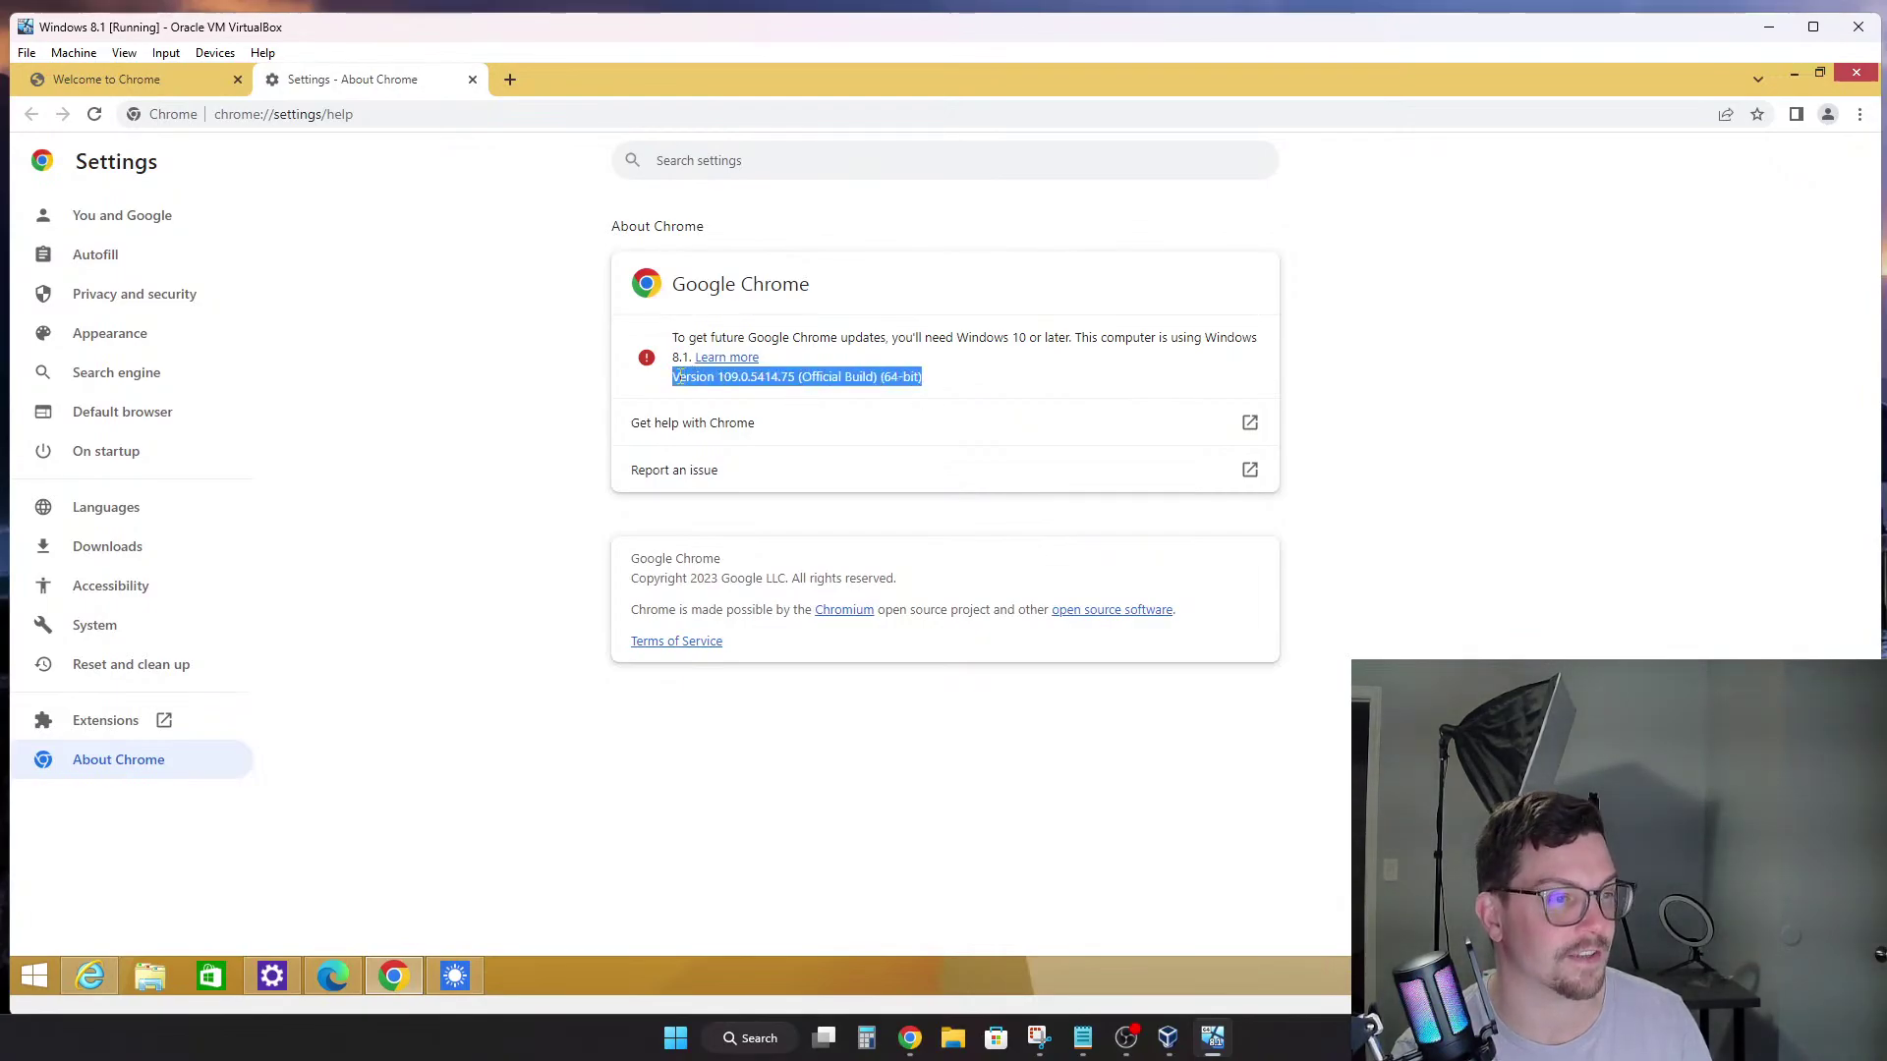
{"action": "left_click", "coordinate": [439, 266]}
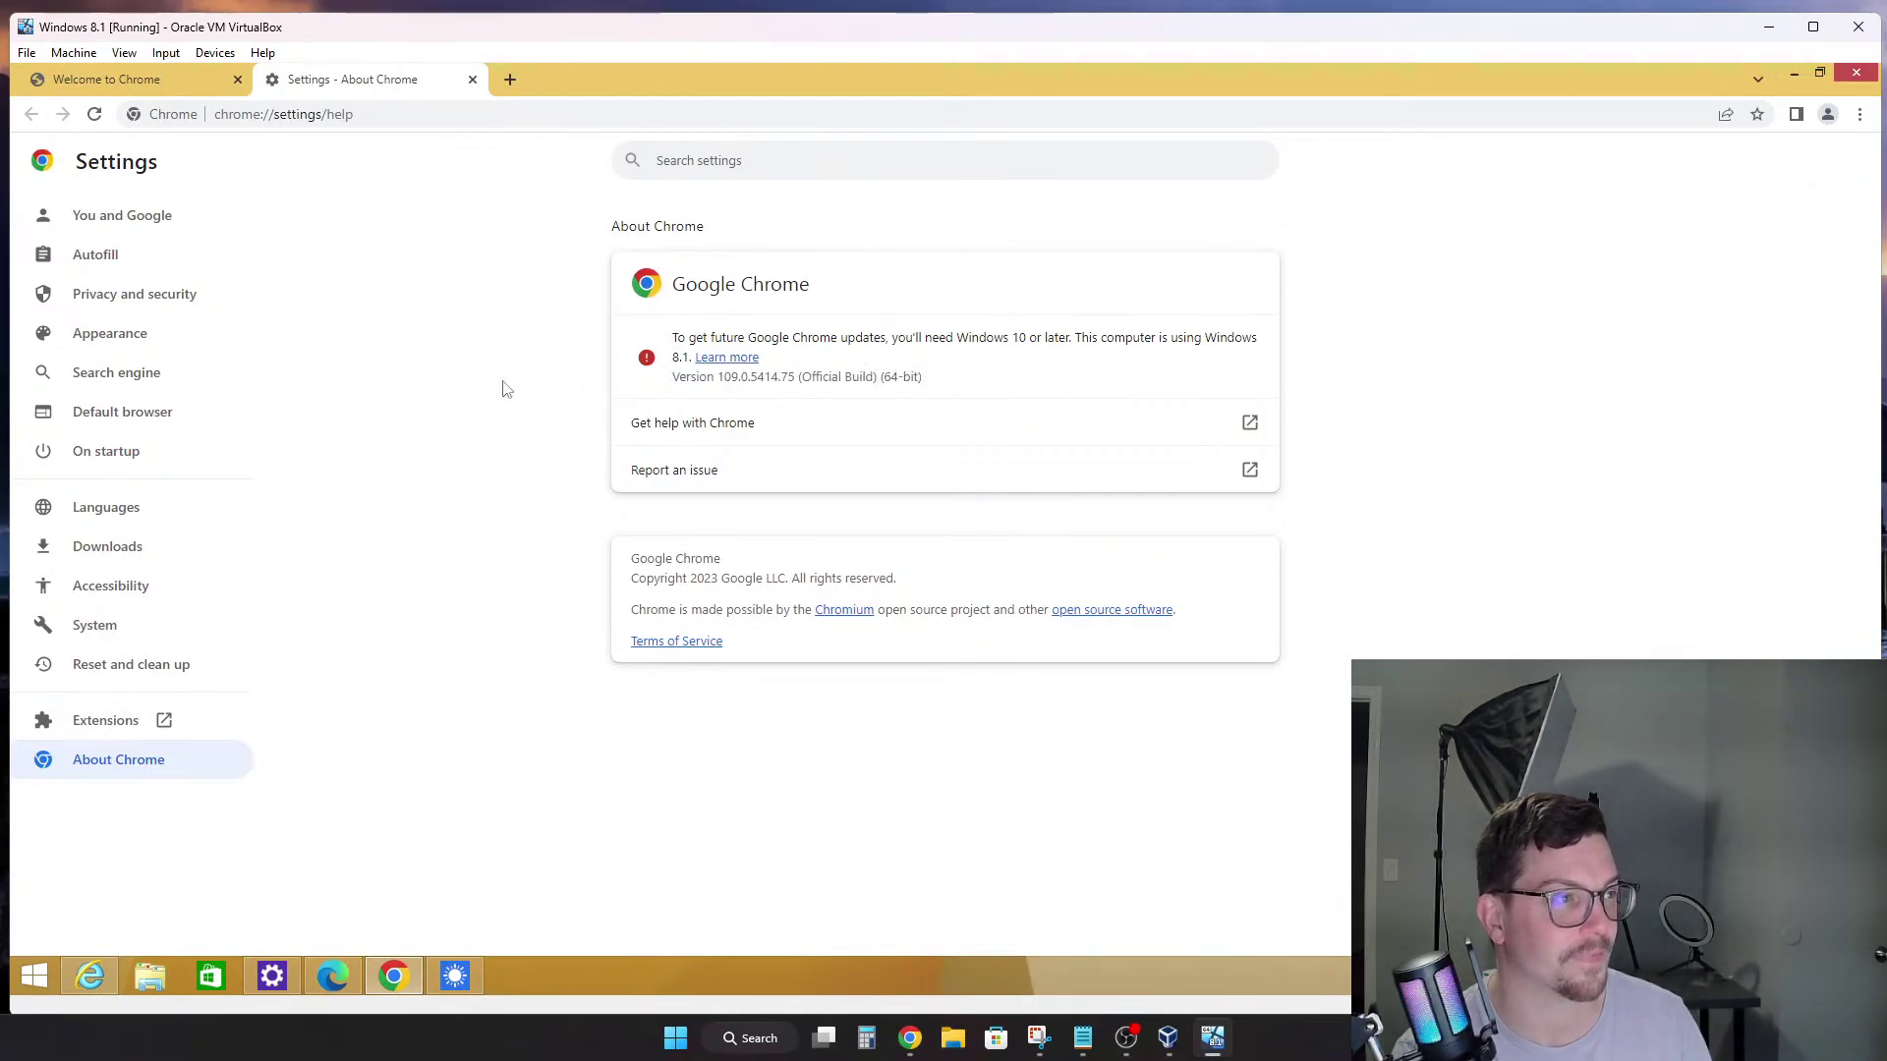
{"action": "left_click", "coordinate": [186, 85]}
{"action": "left_click", "coordinate": [334, 79]}
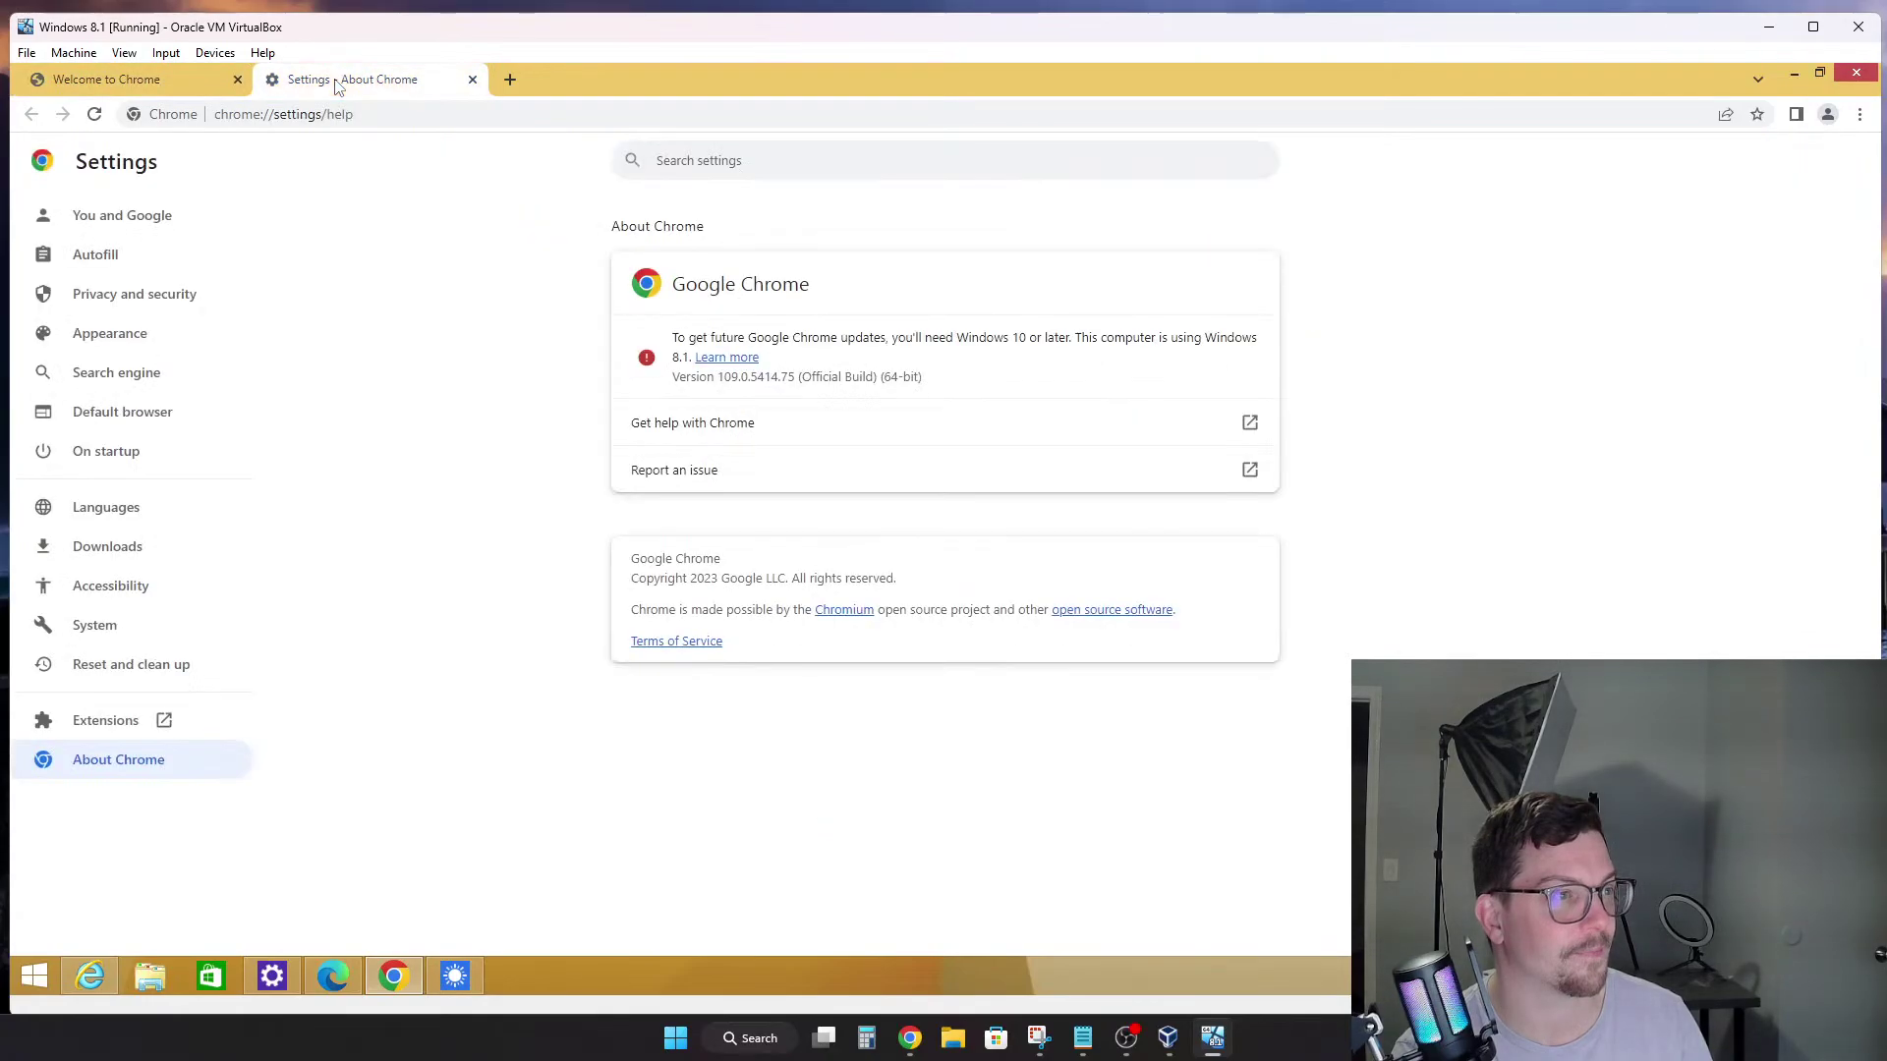
{"action": "left_click", "coordinate": [182, 82]}
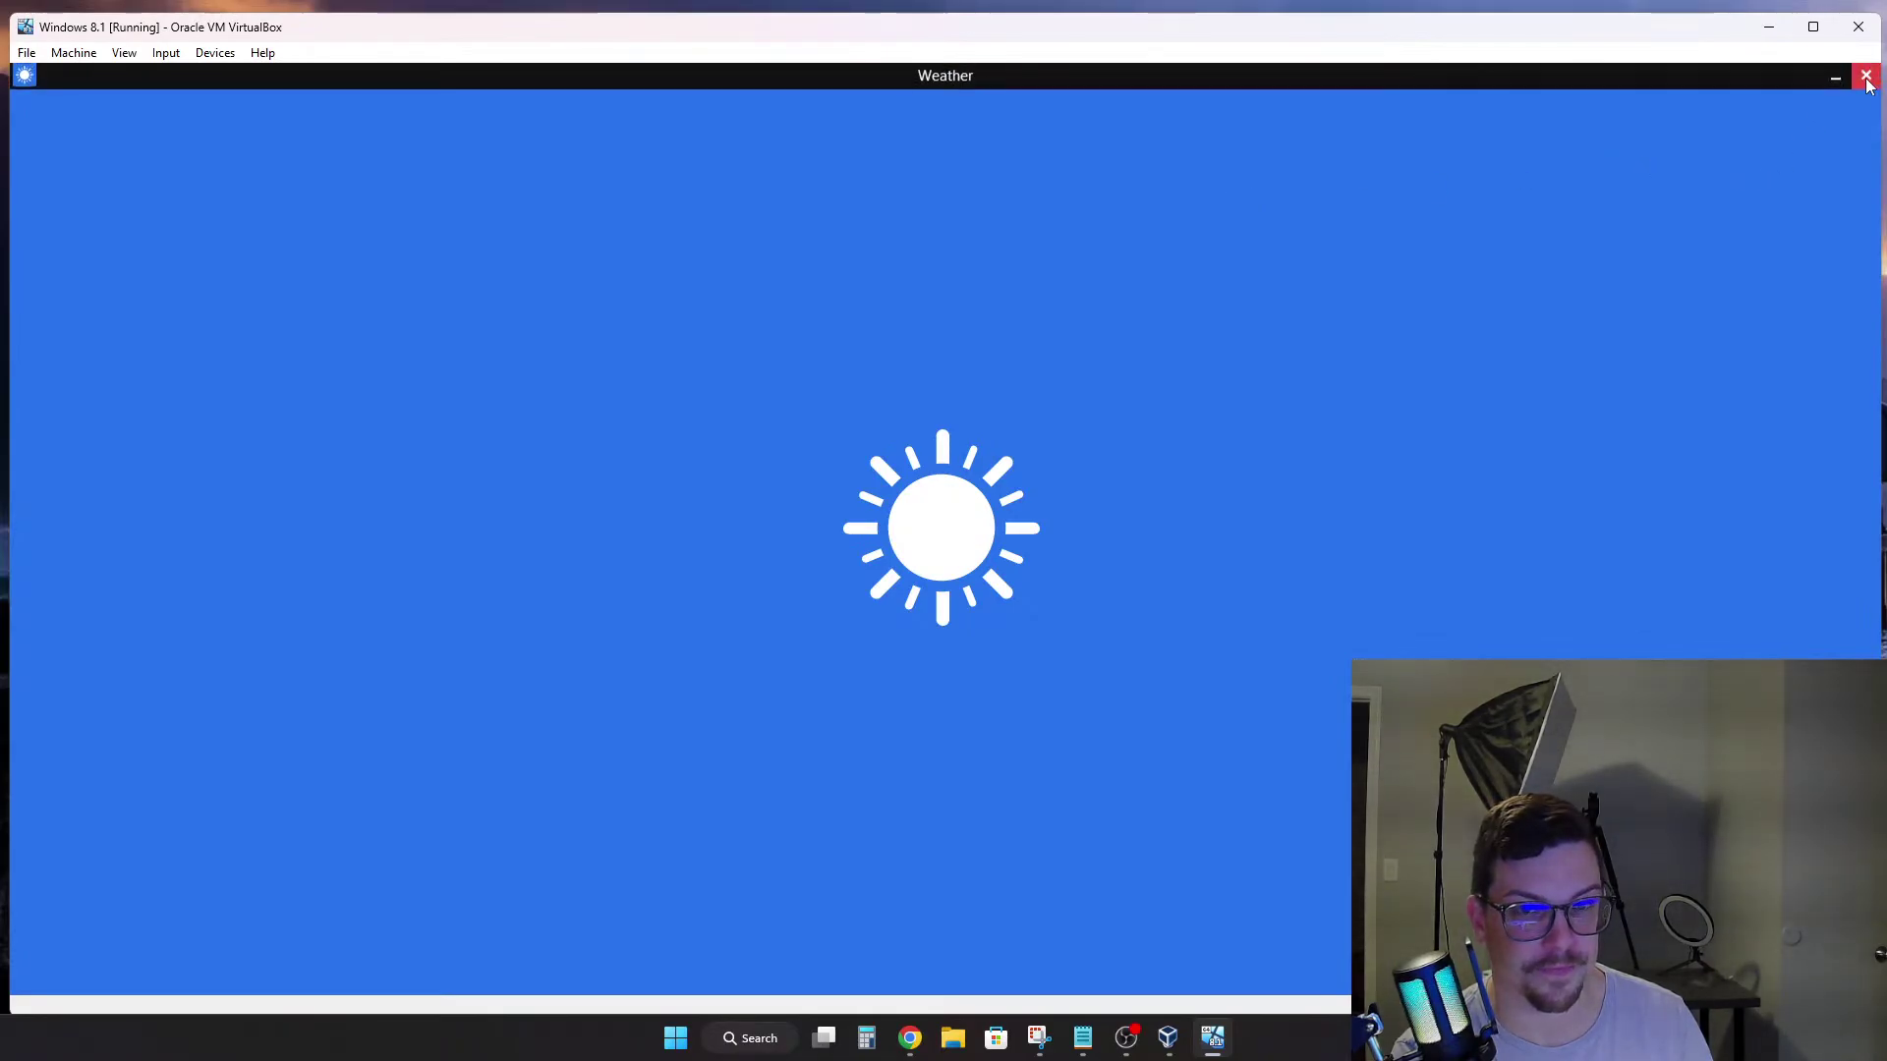
Close Weather, try the Sports app, close it after it fails, and launch the Store.
{"action": "left_click", "coordinate": [1865, 77]}
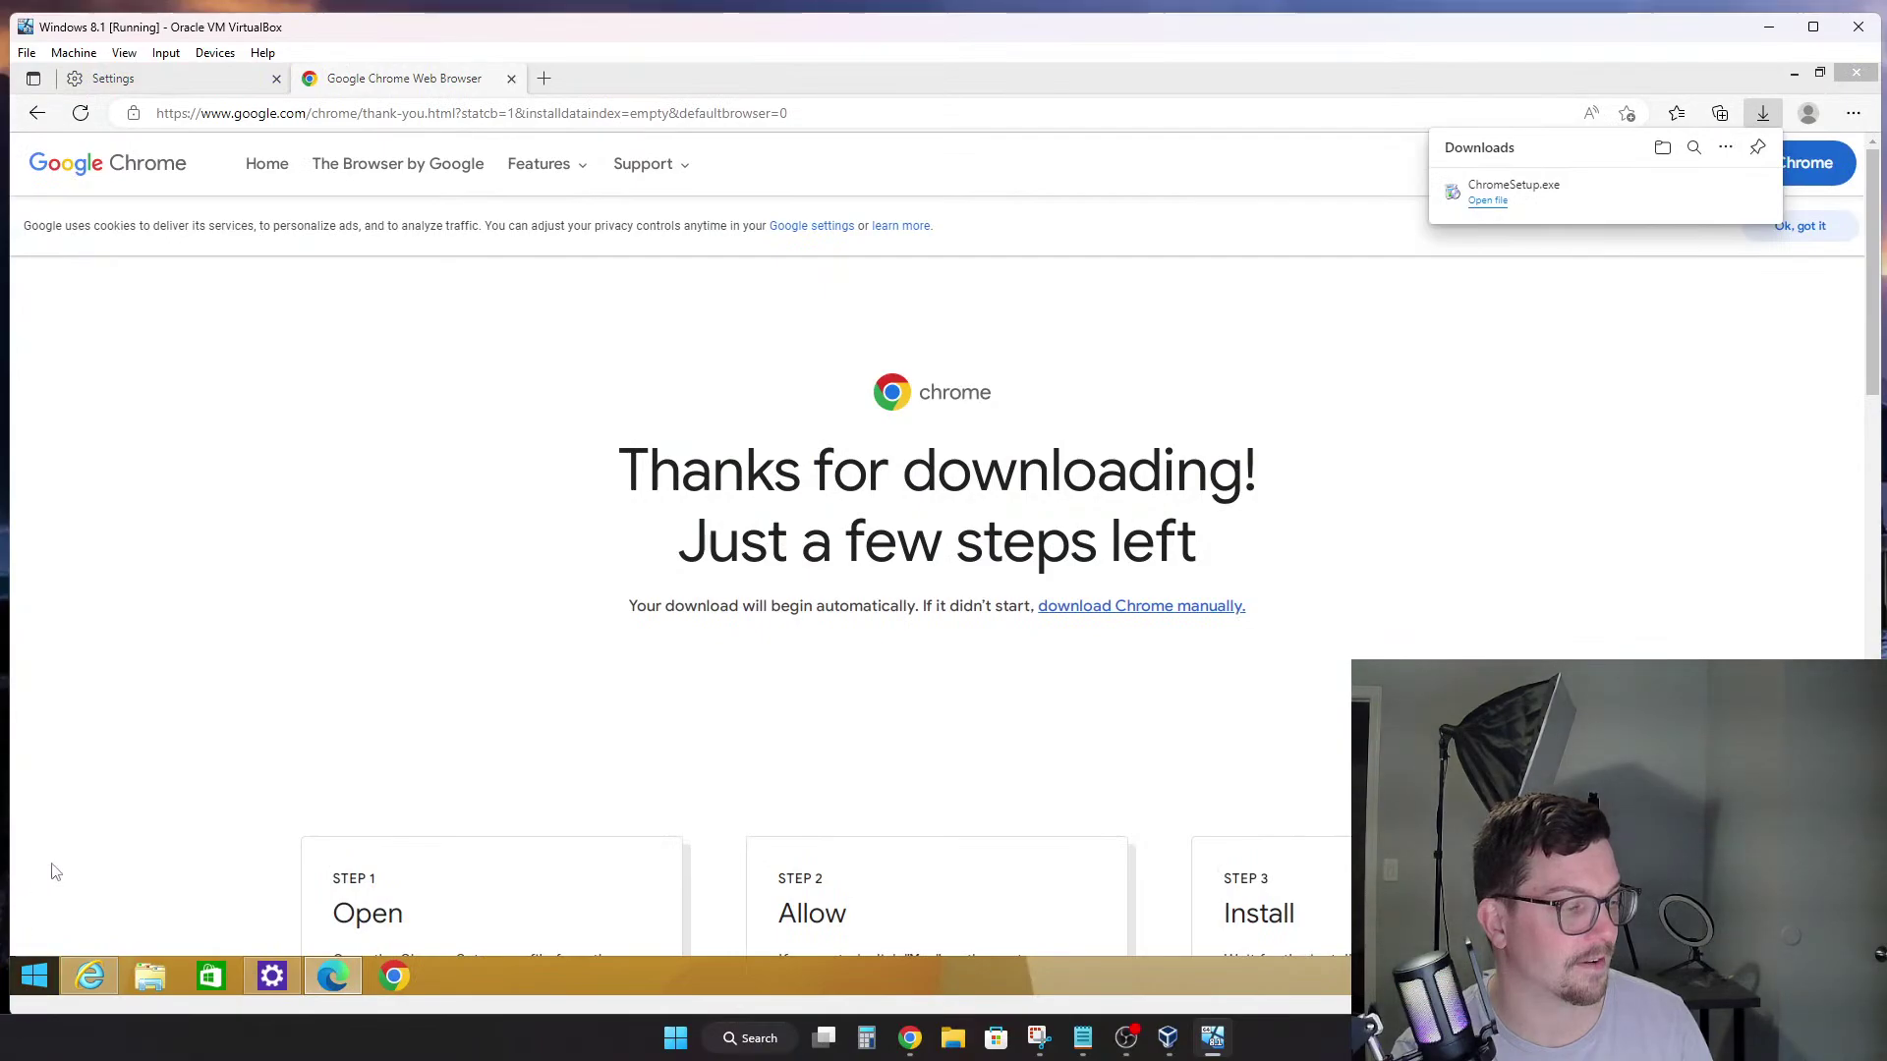
{"action": "left_click", "coordinate": [38, 967]}
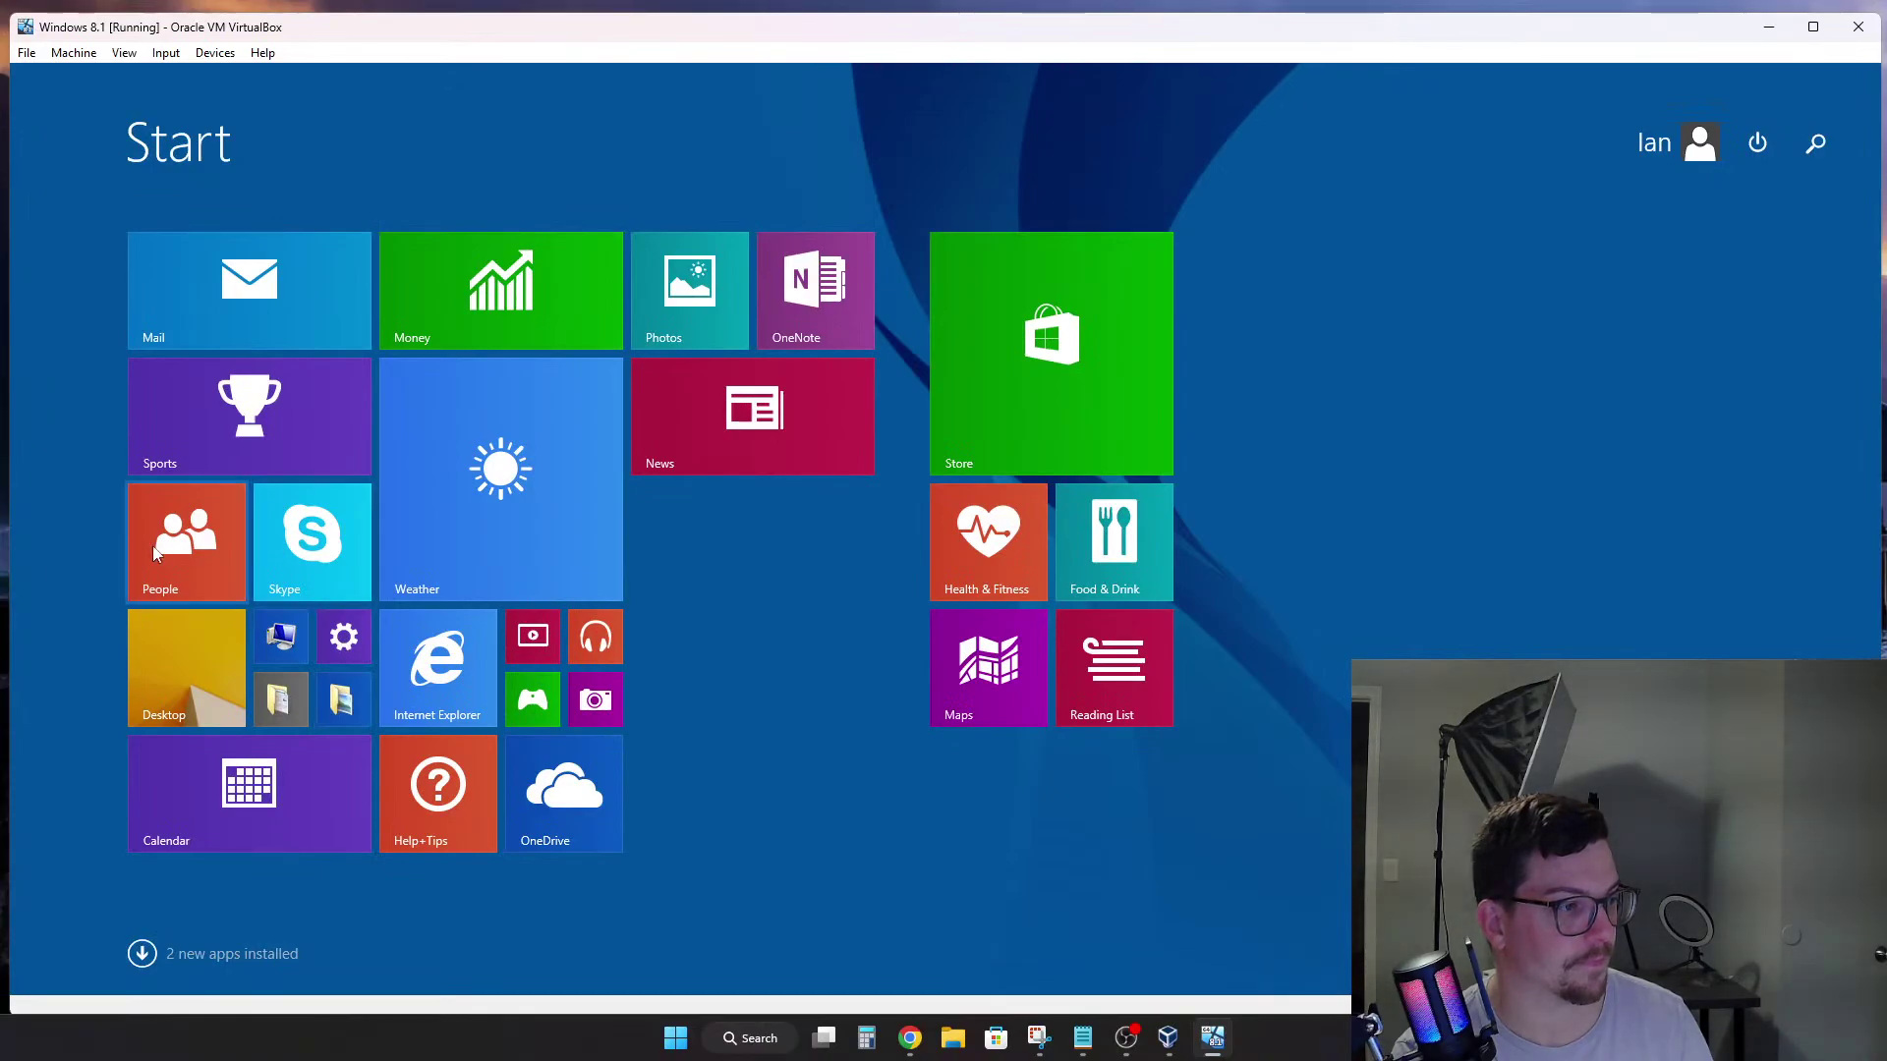
{"action": "left_click", "coordinate": [208, 429]}
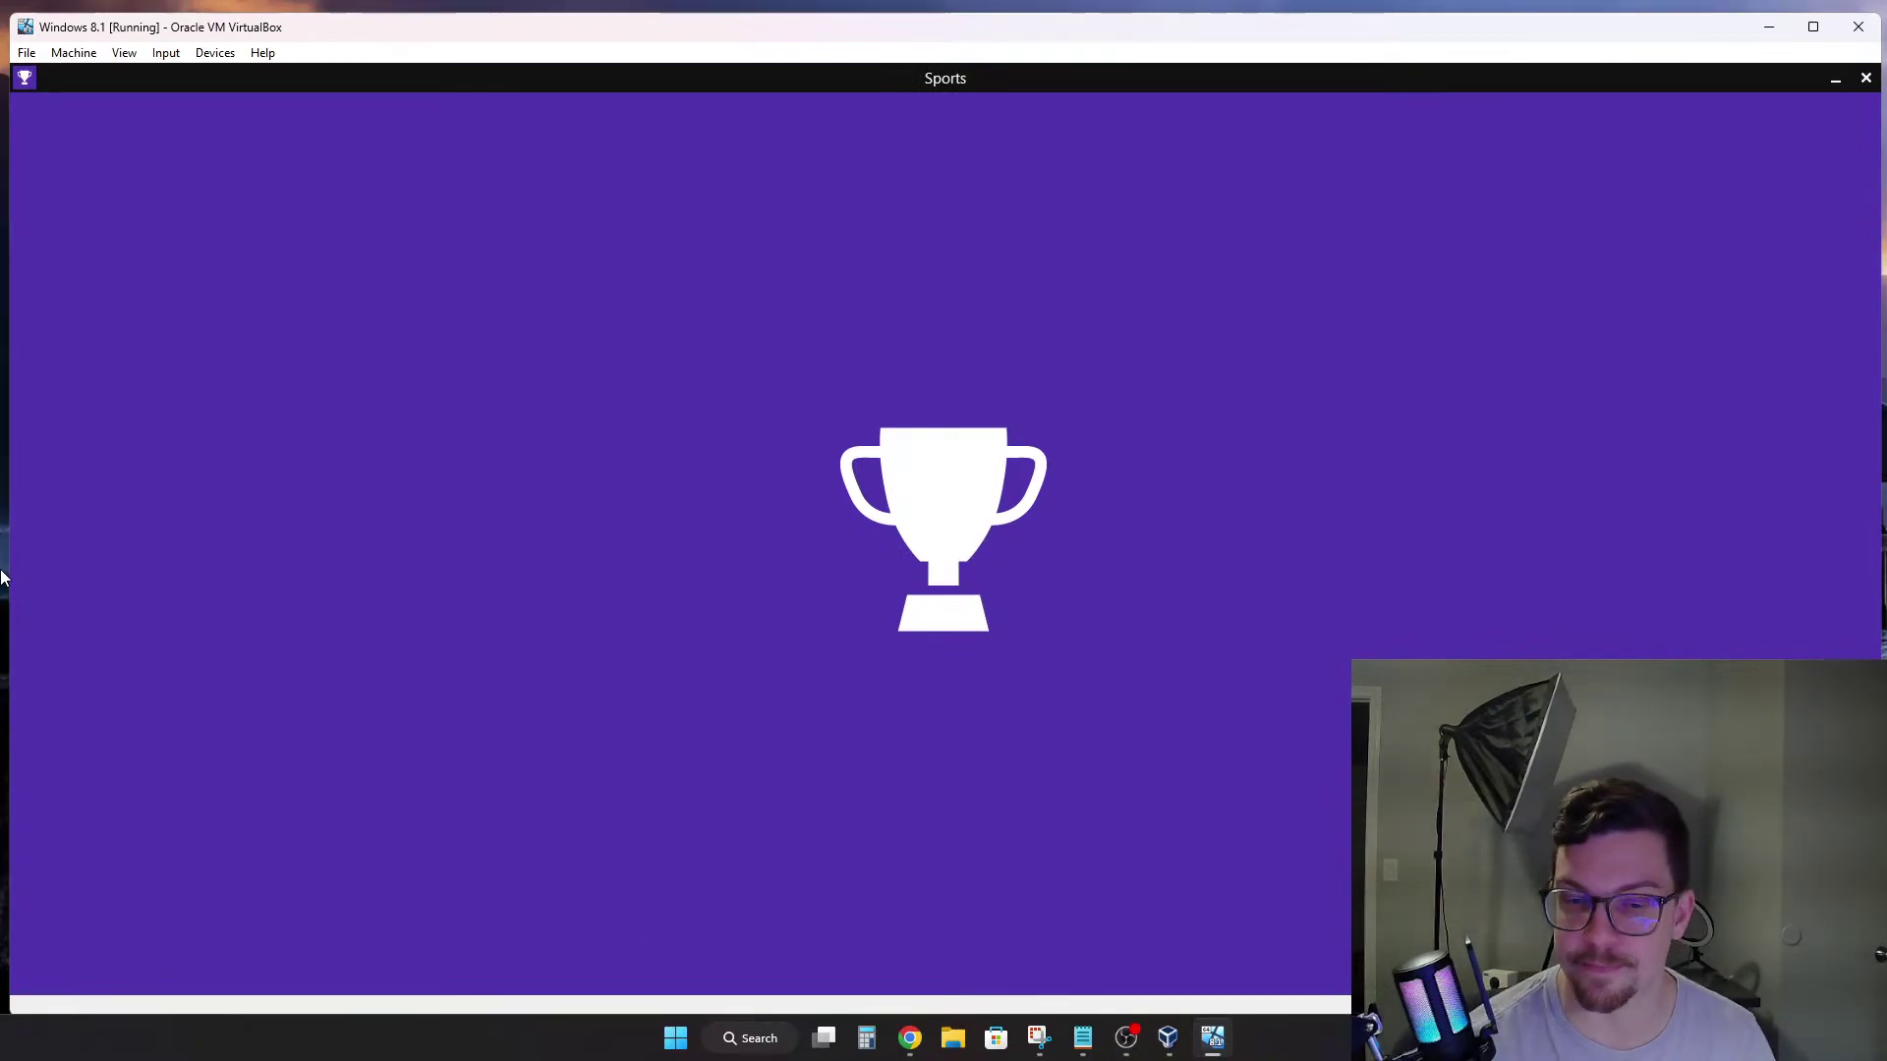
{"action": "mouse_move", "coordinate": [912, 1035]}
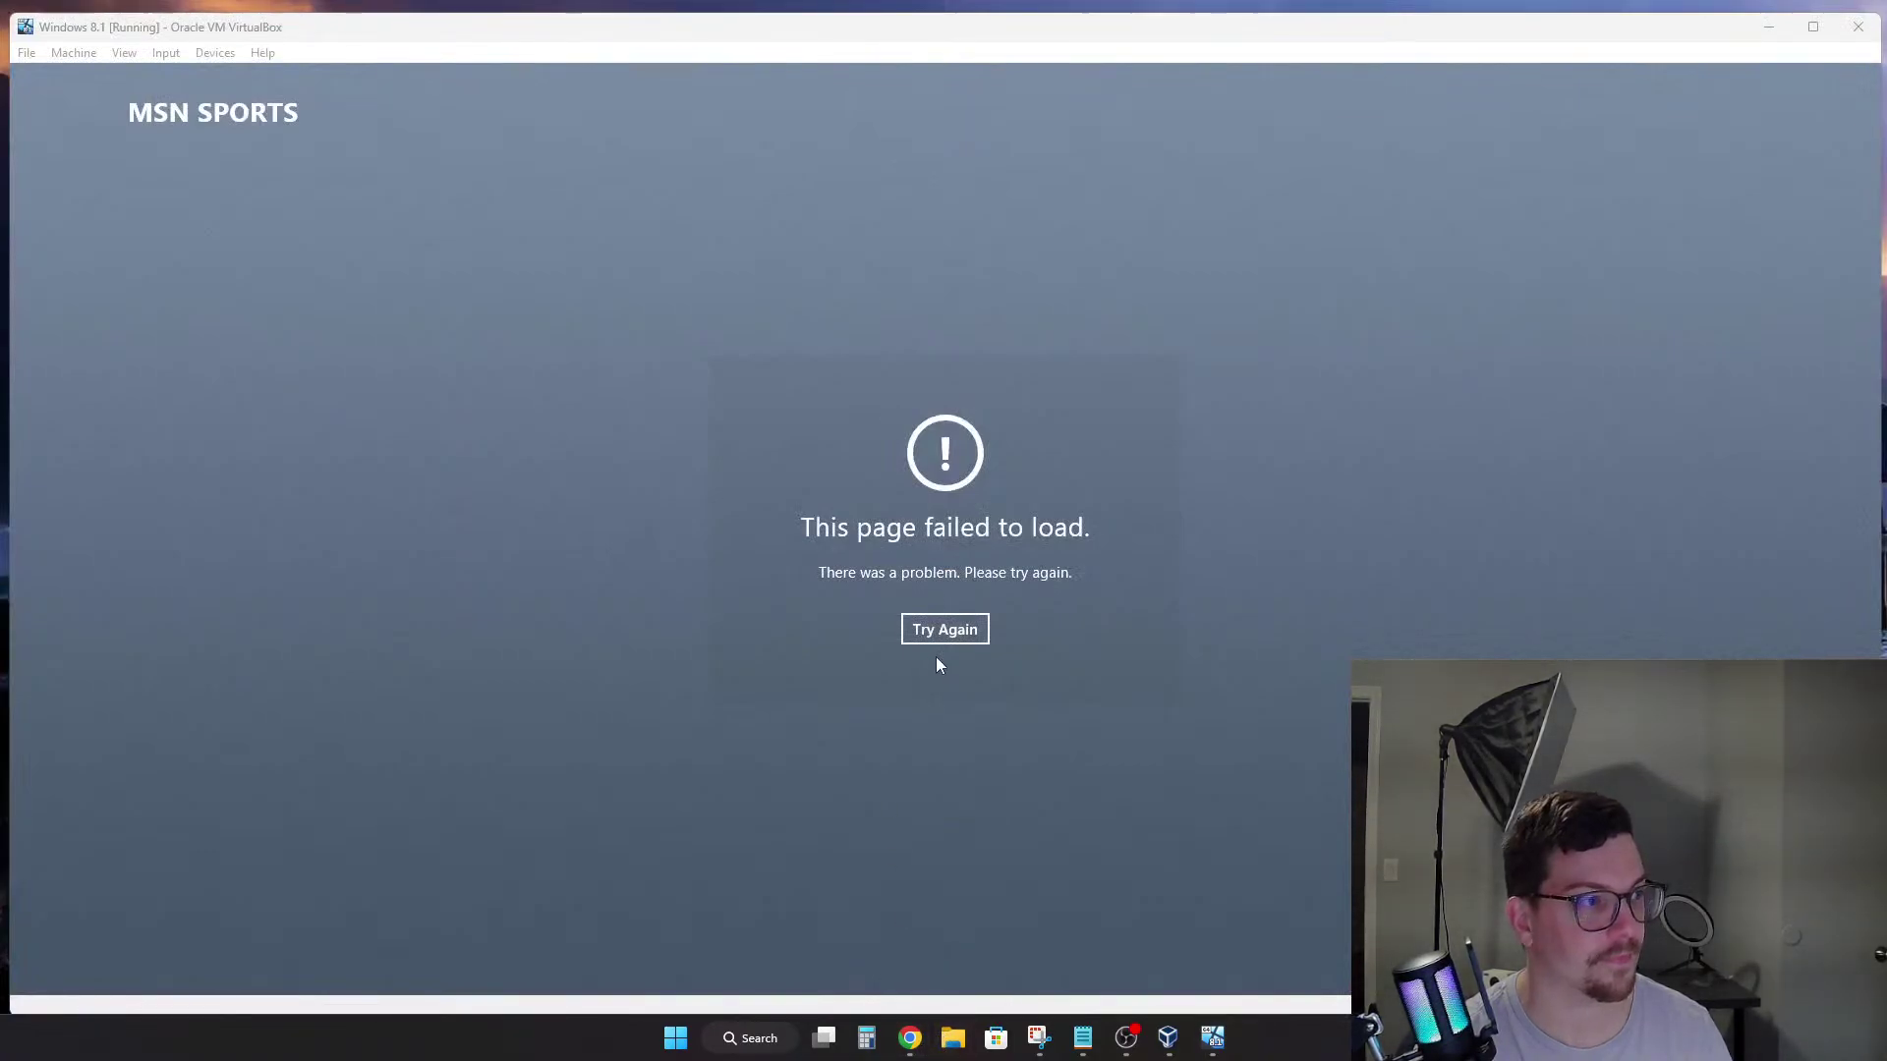
{"action": "left_click", "coordinate": [942, 630]}
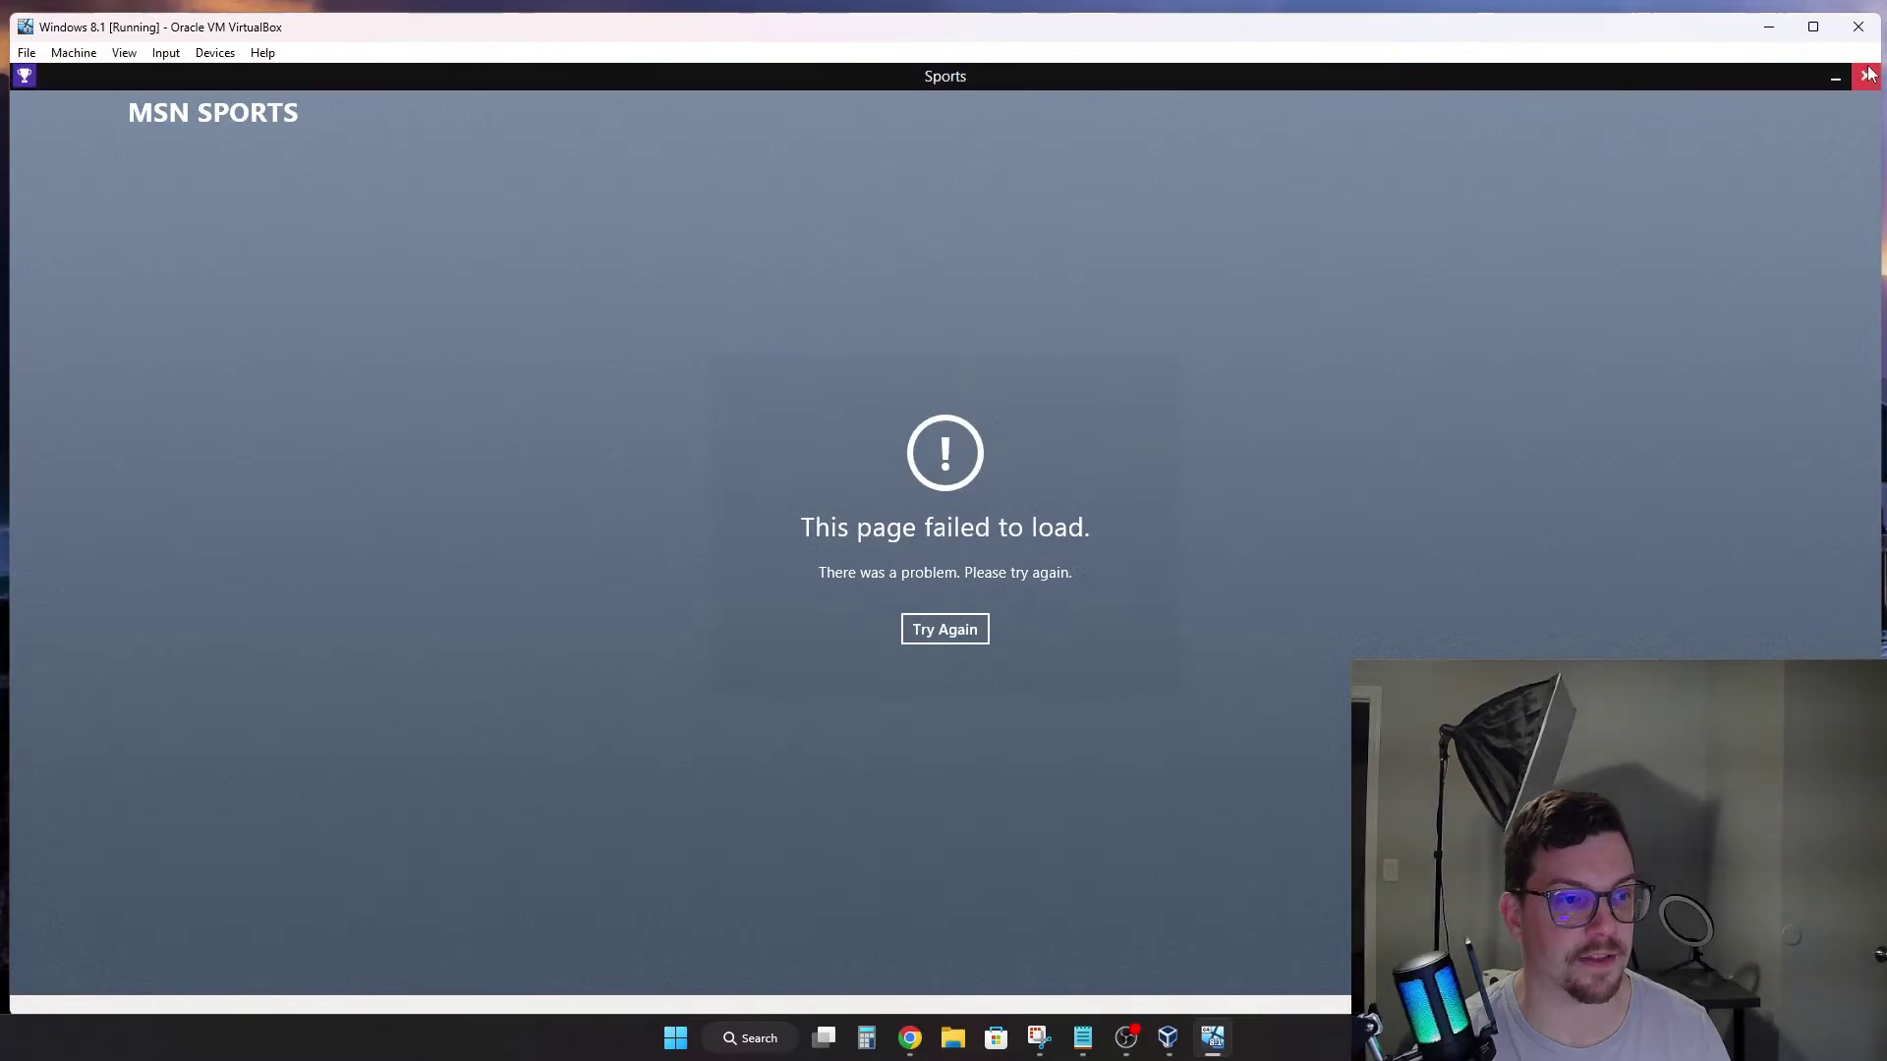
{"action": "left_click", "coordinate": [1867, 78]}
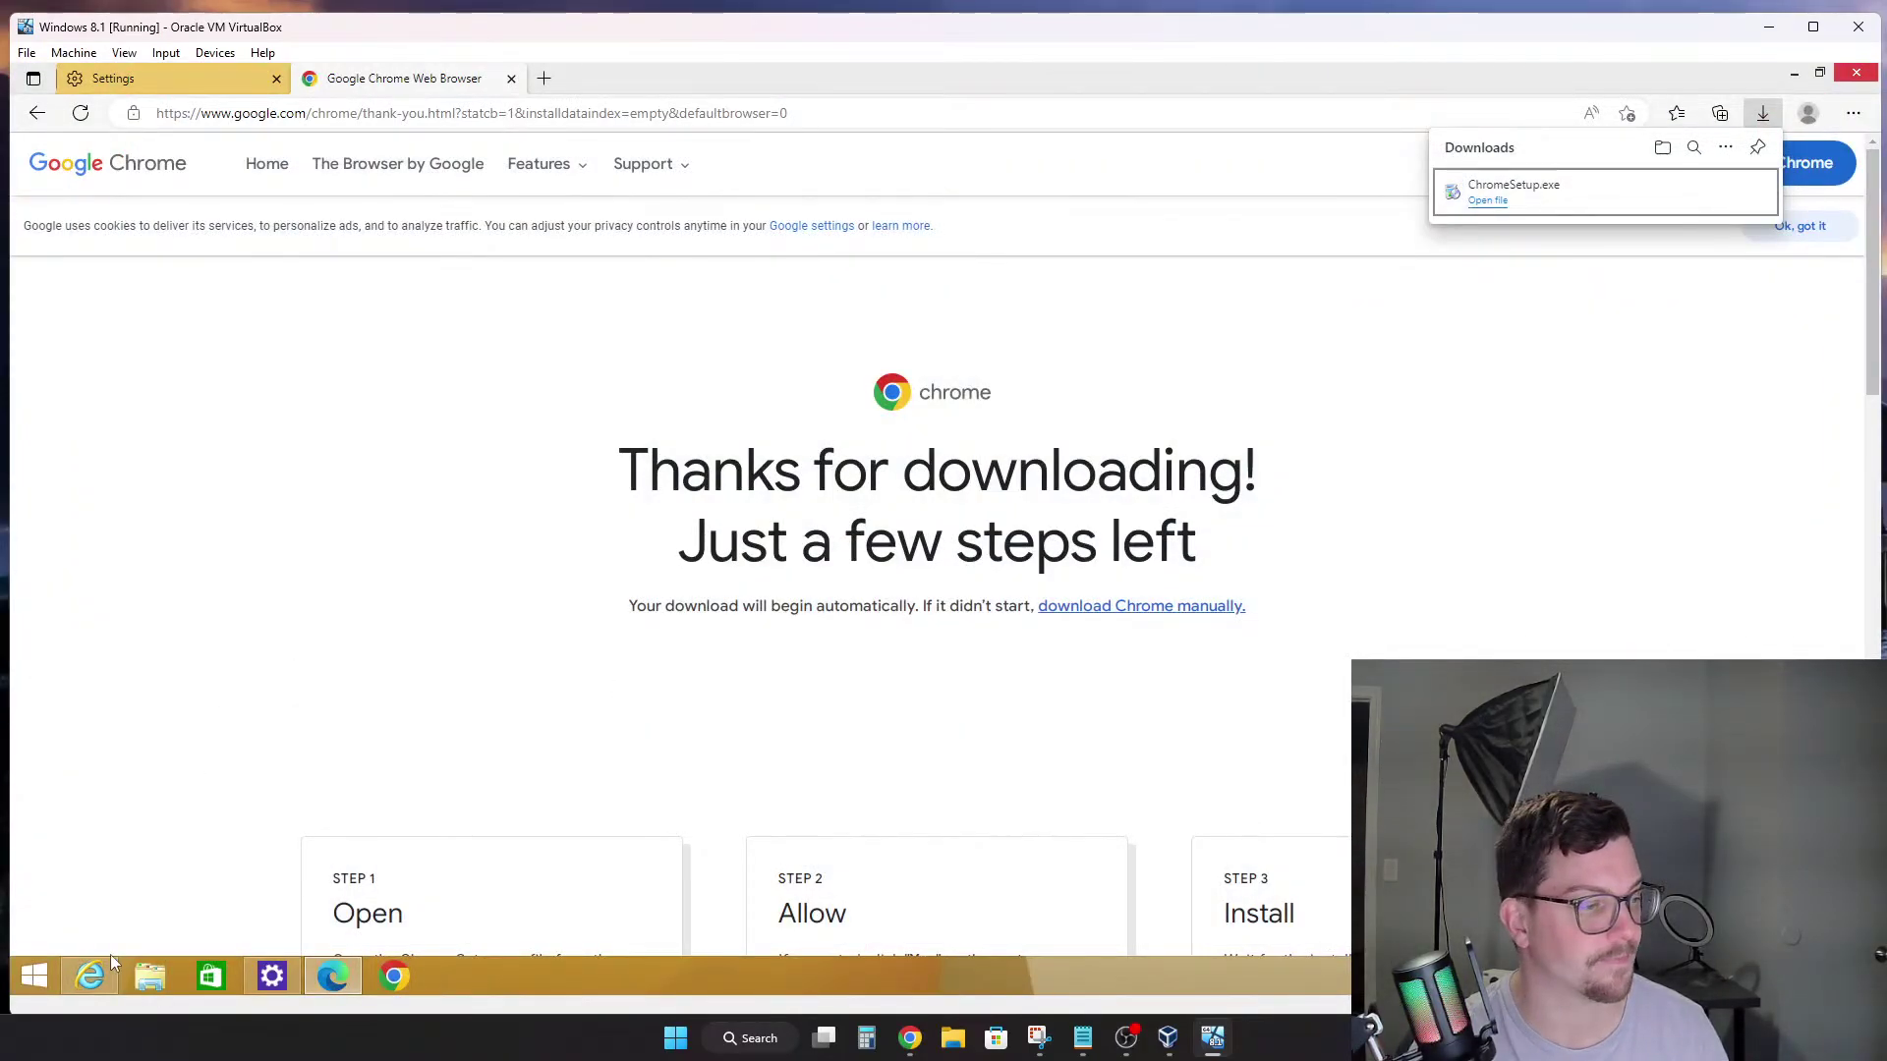
{"action": "left_click", "coordinate": [199, 976]}
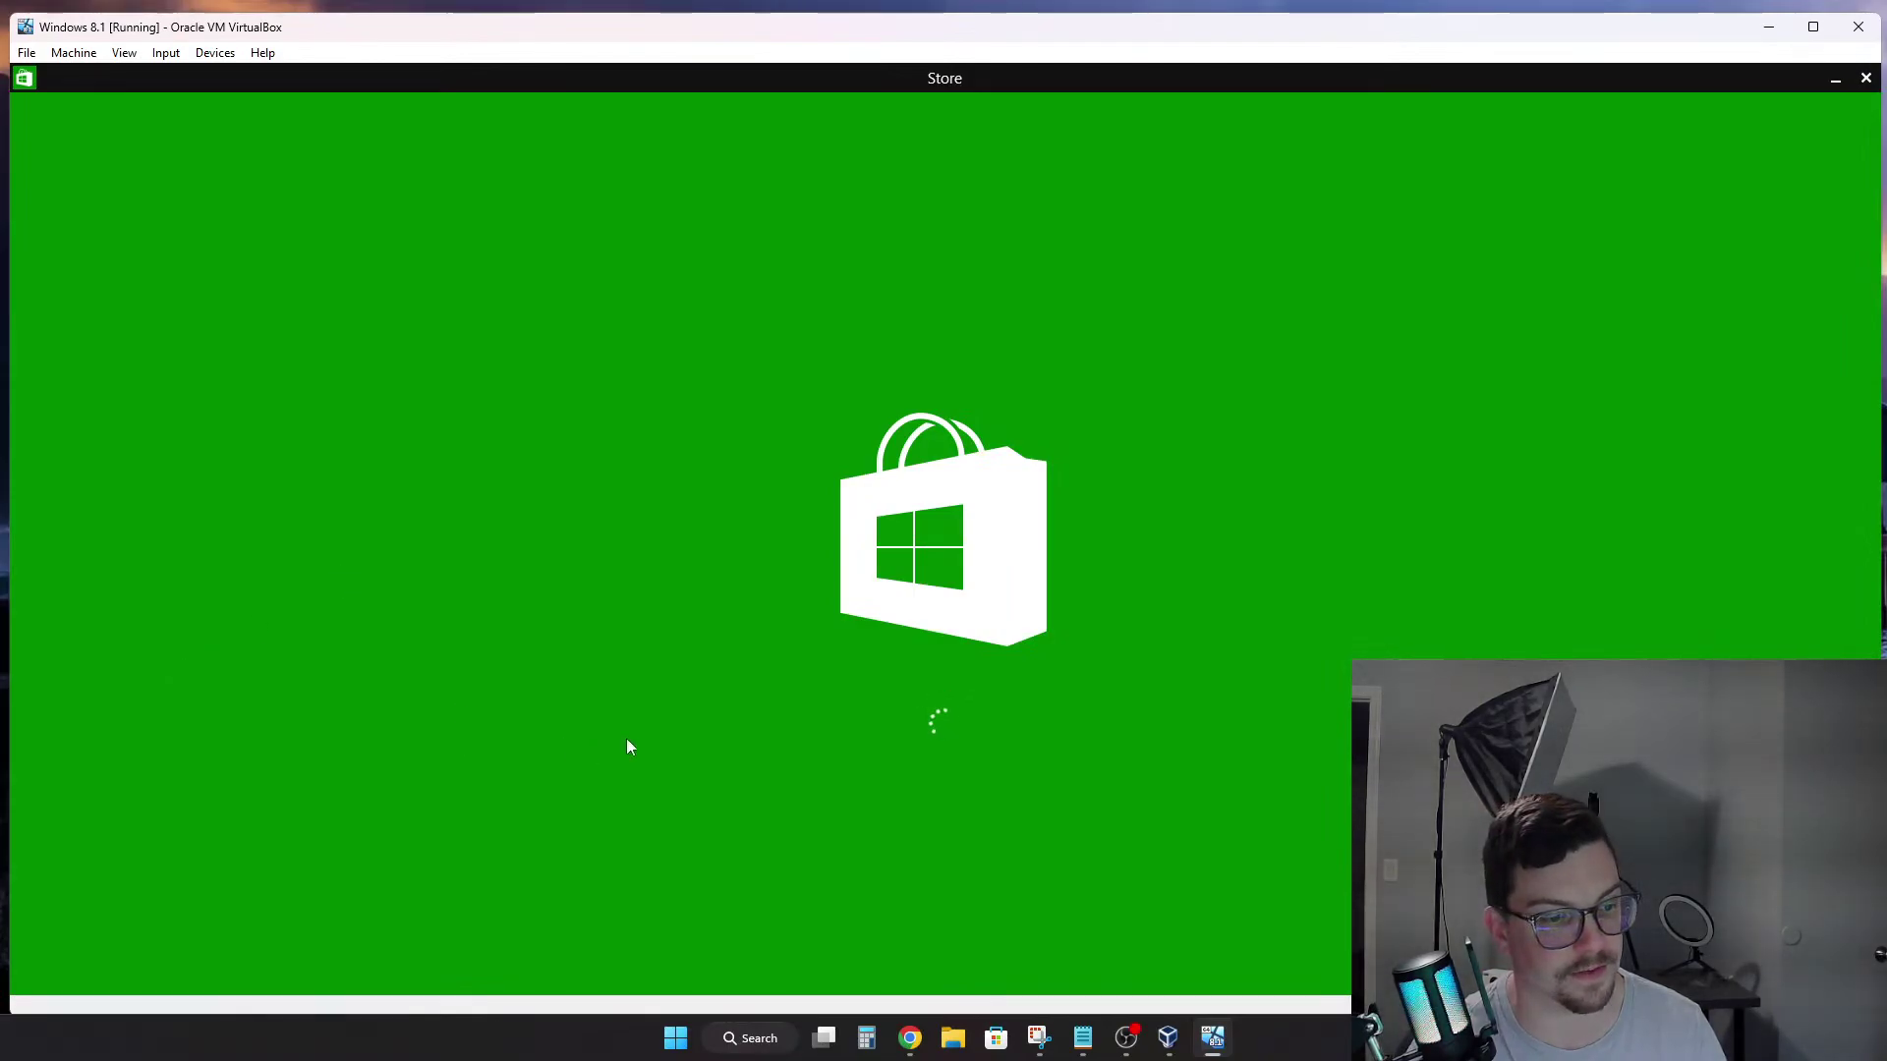
Launch the Windows 8.1 Store from the guest taskbar and refocus the VM window.
{"action": "left_click", "coordinate": [910, 1037]}
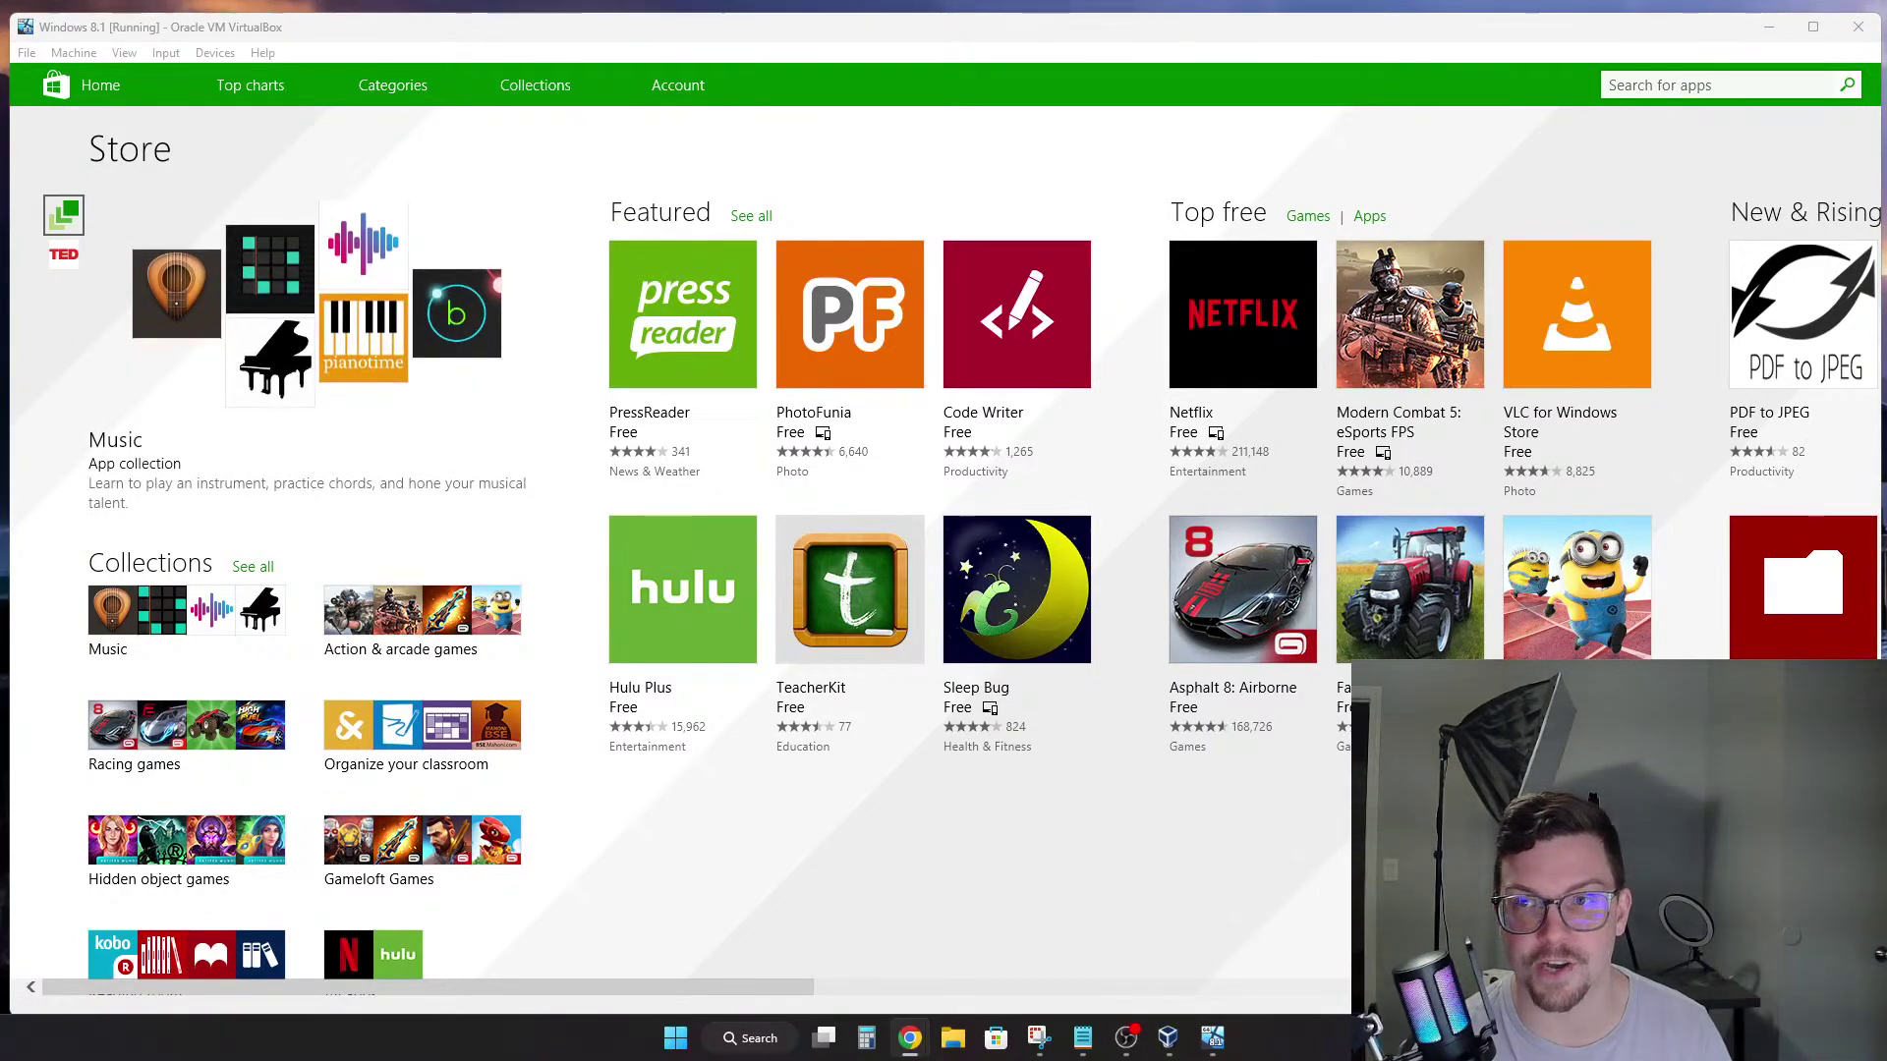
{"action": "key", "text": "alt+Tab"}
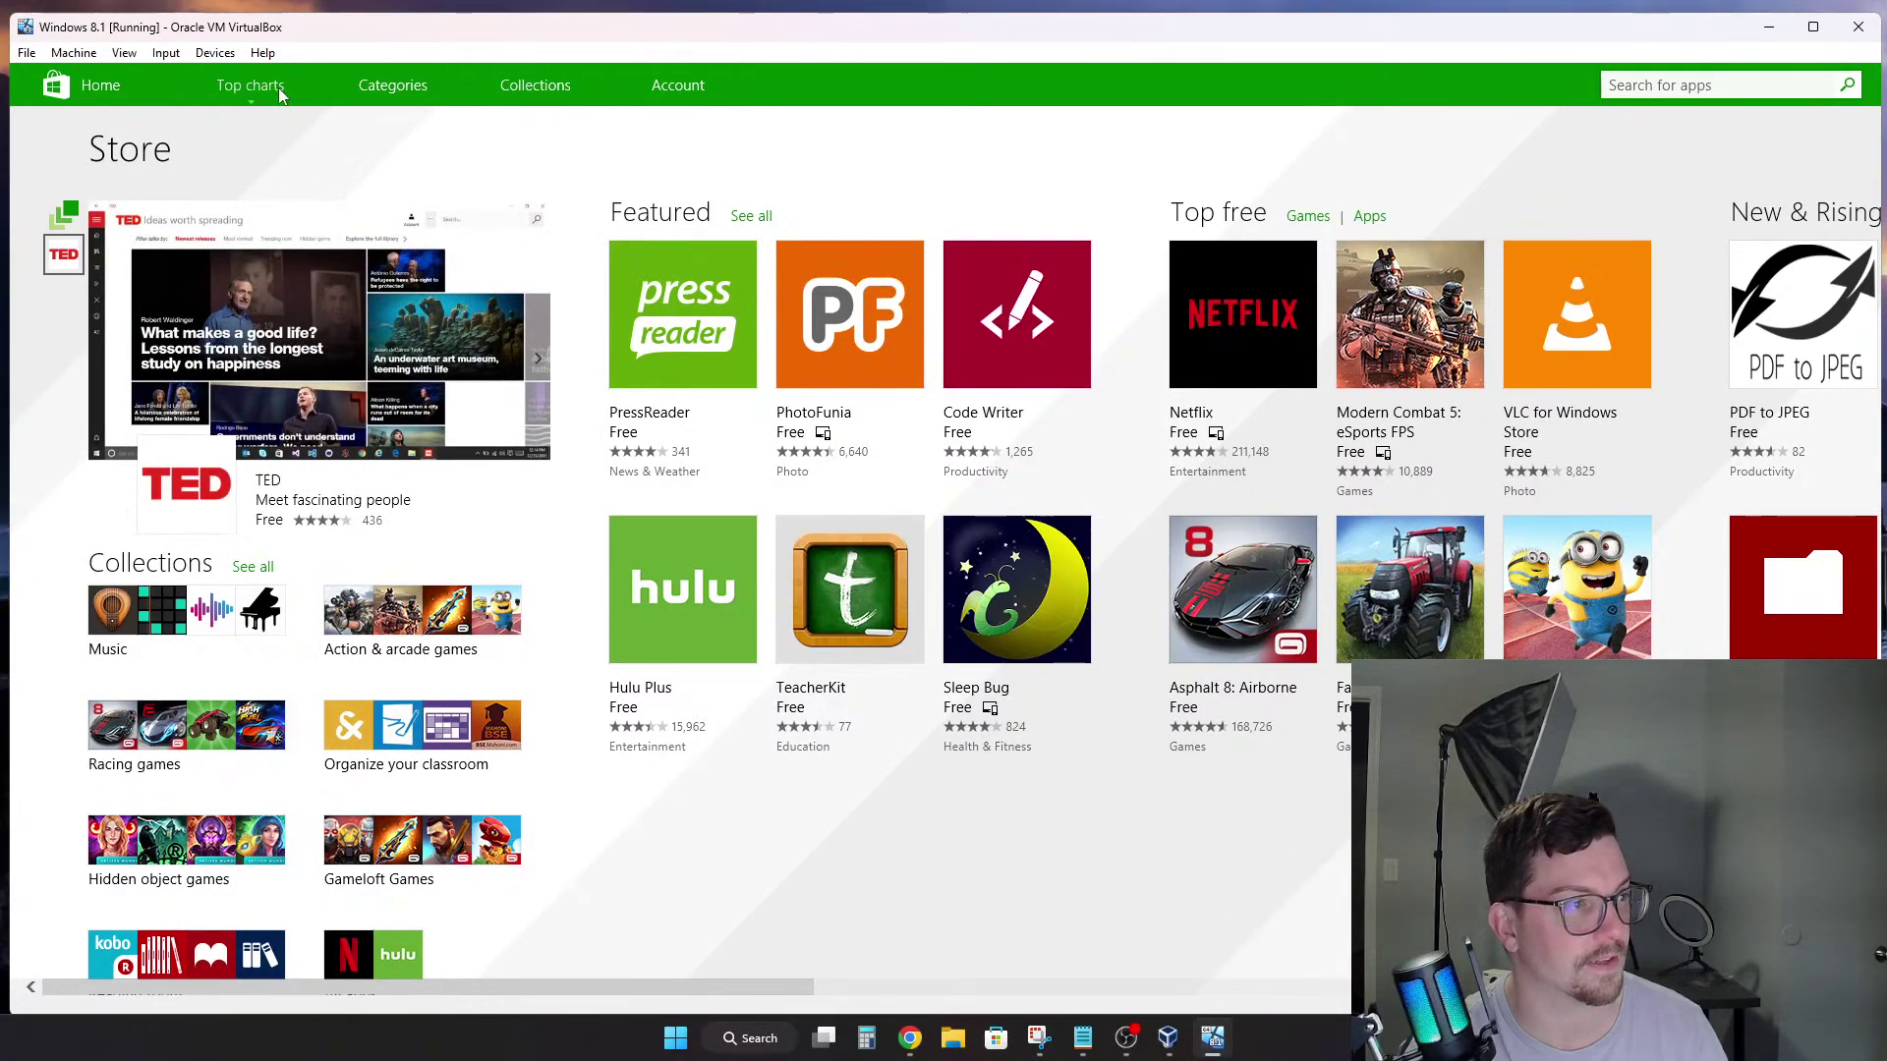
View the Top free in Games chart, then switch to the Top free apps chart.
{"action": "mouse_move", "coordinate": [264, 103]}
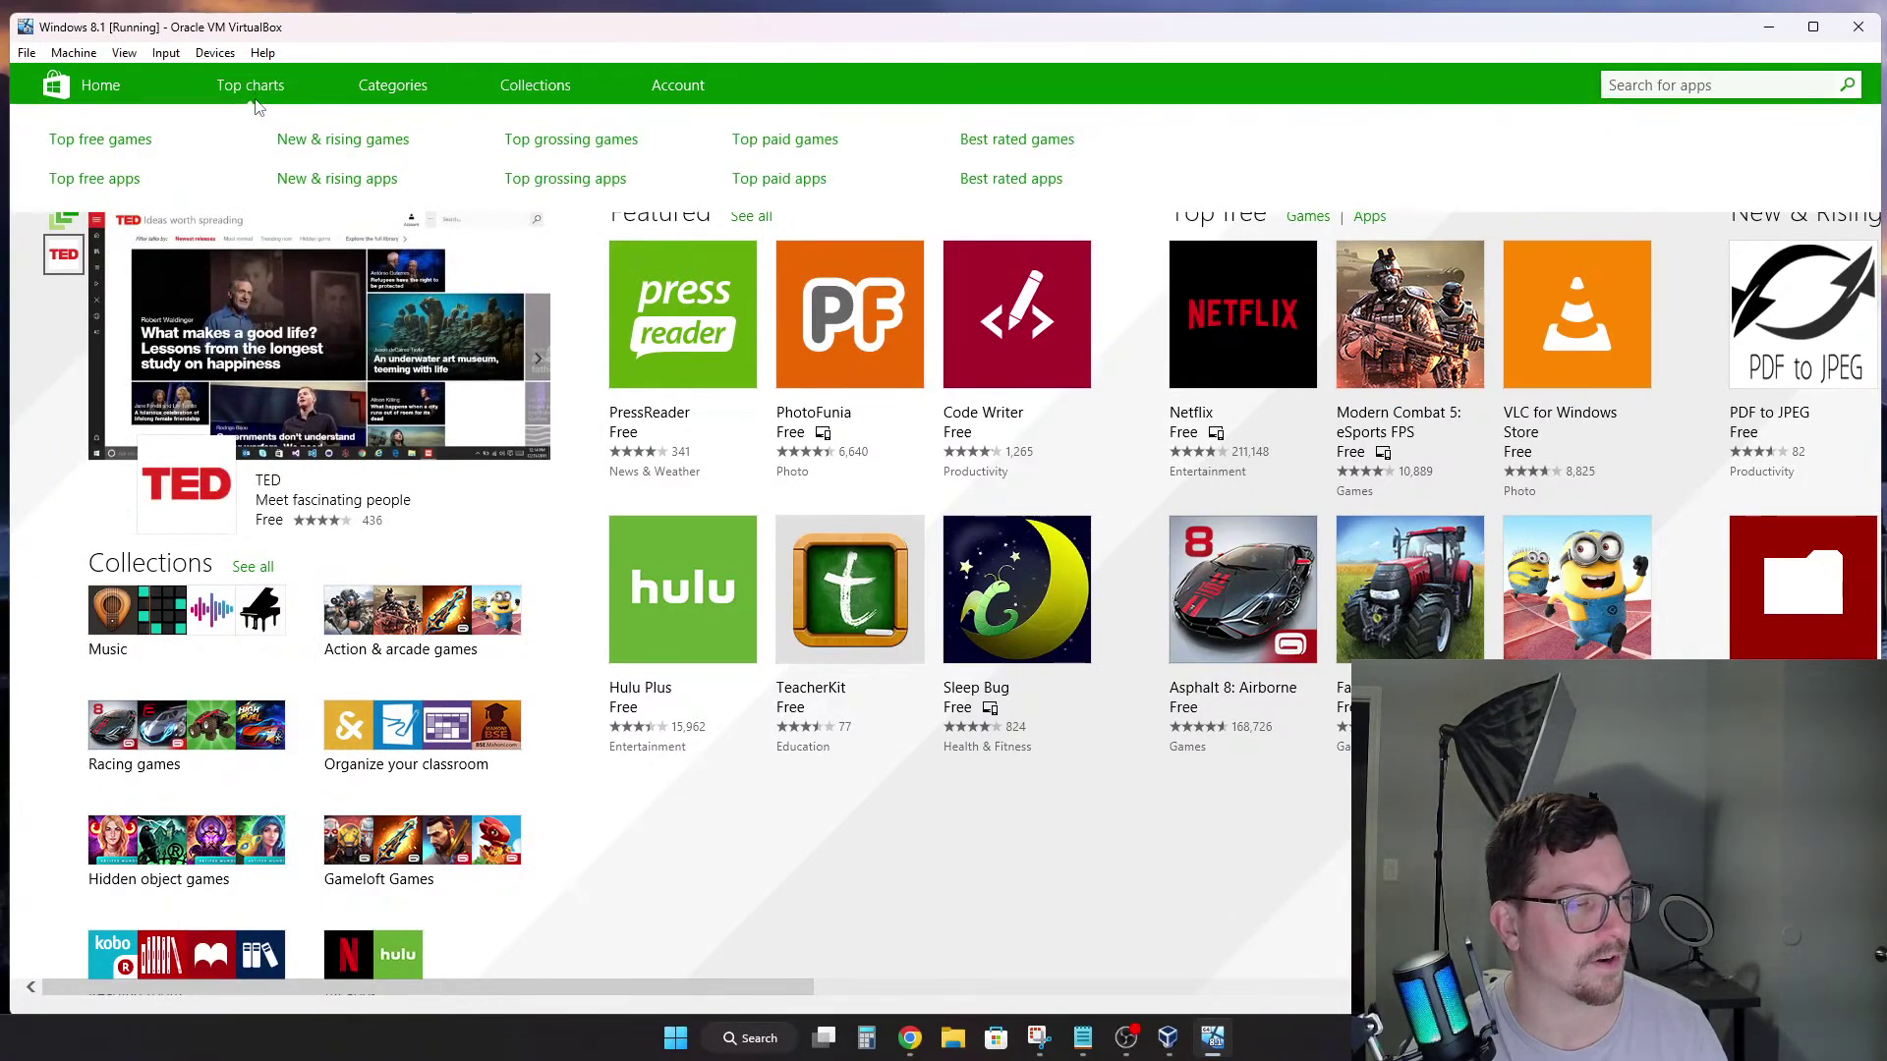
{"action": "left_click", "coordinate": [128, 150]}
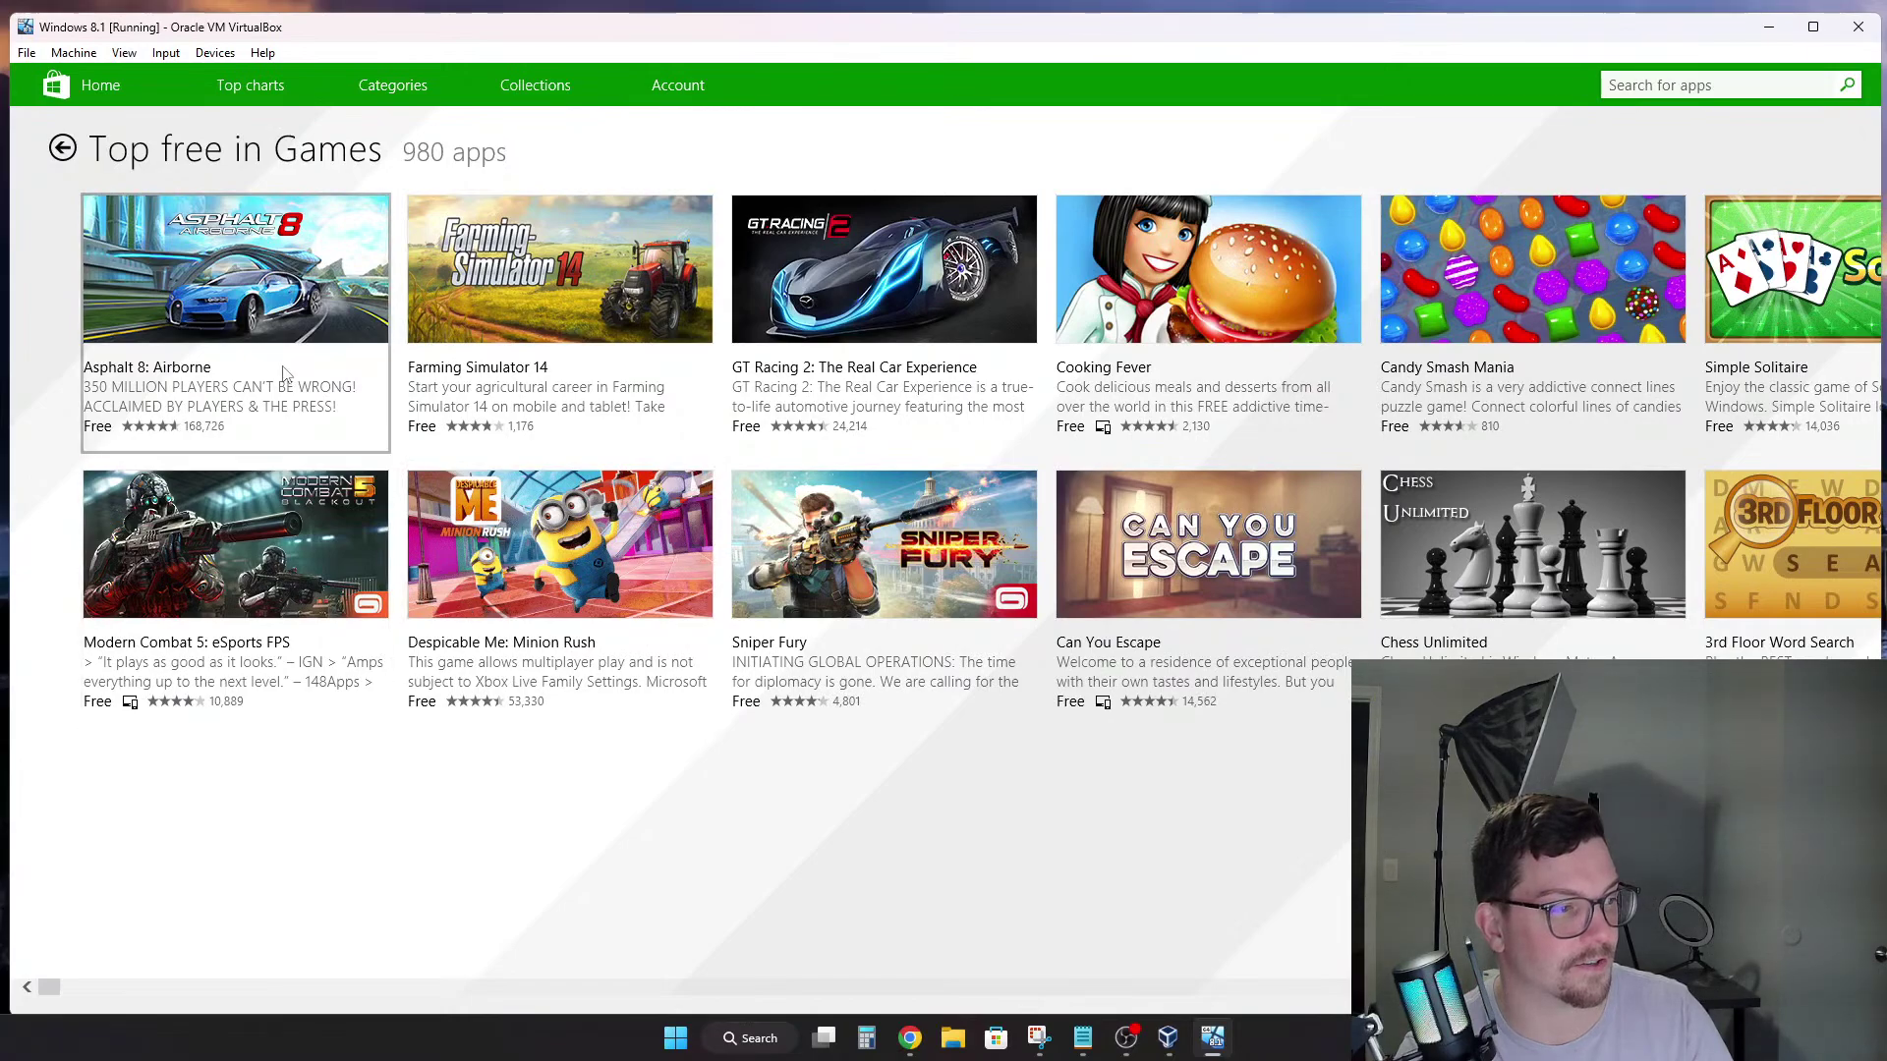
{"action": "left_click", "coordinate": [281, 91]}
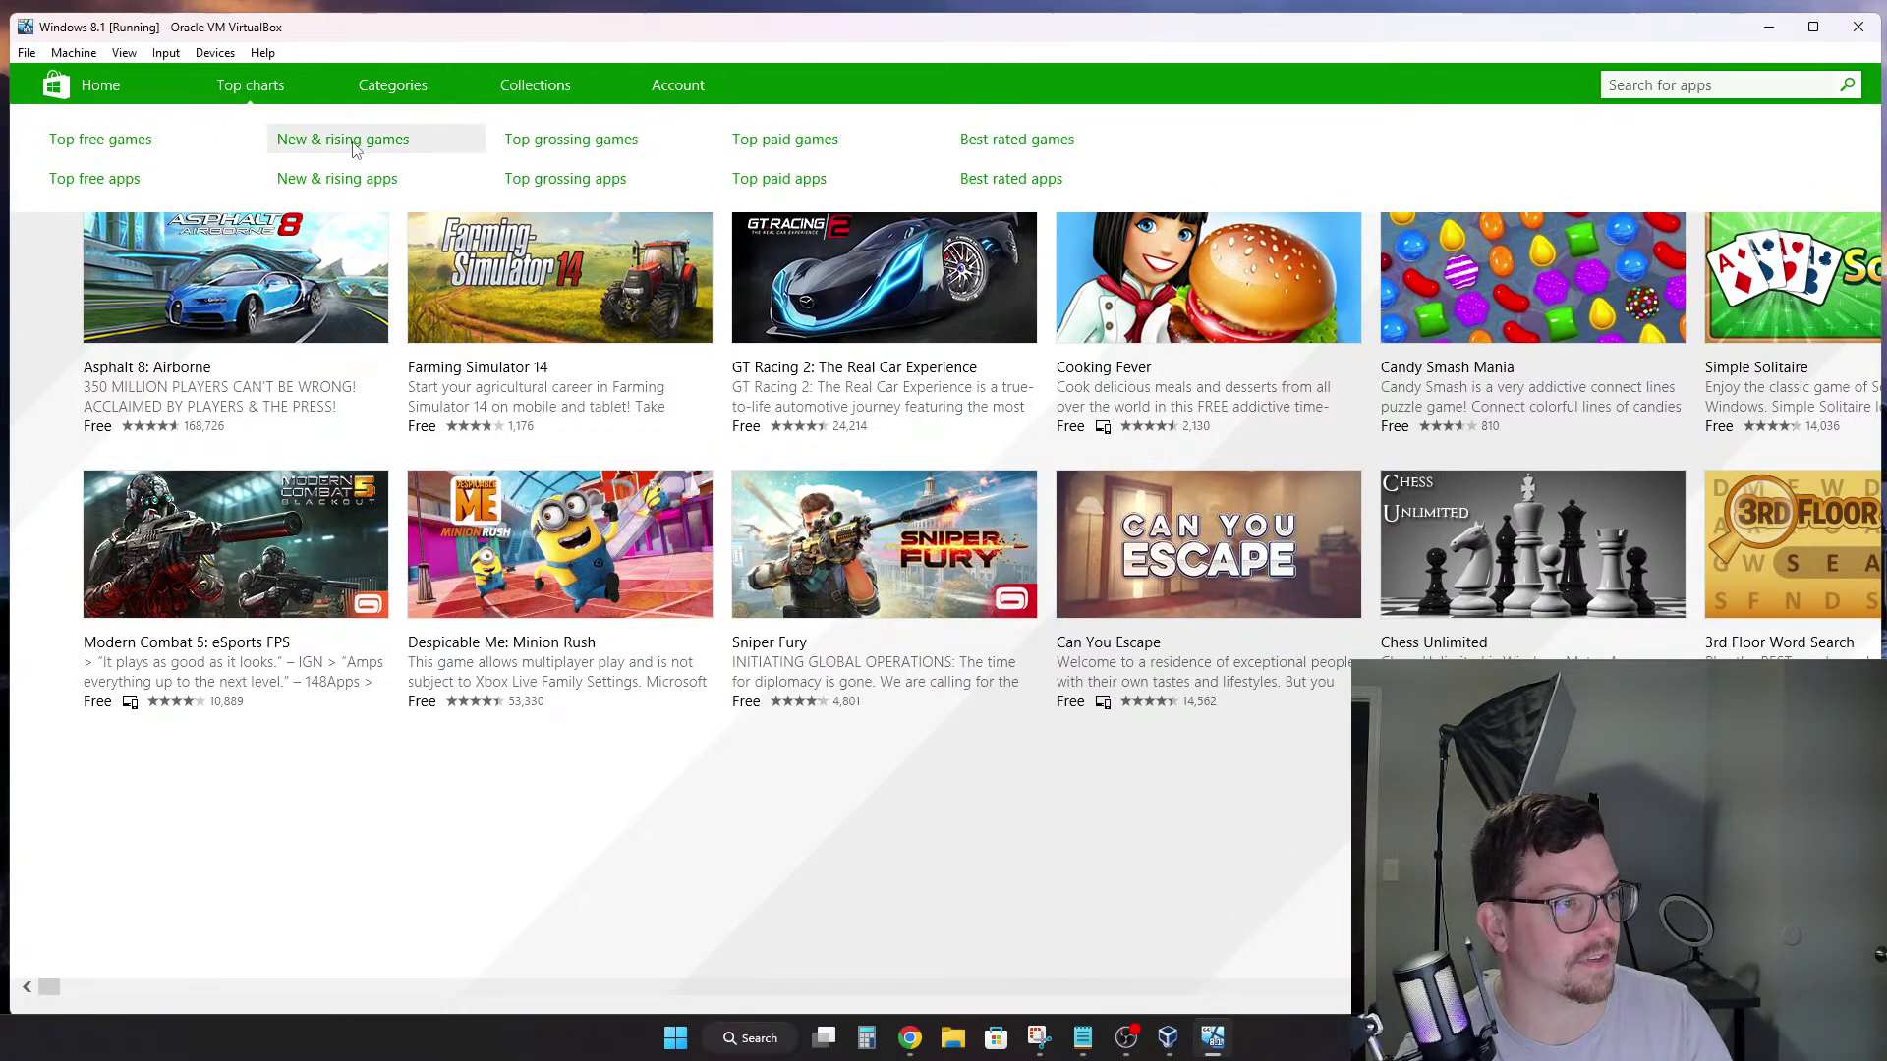
{"action": "left_click", "coordinate": [134, 181]}
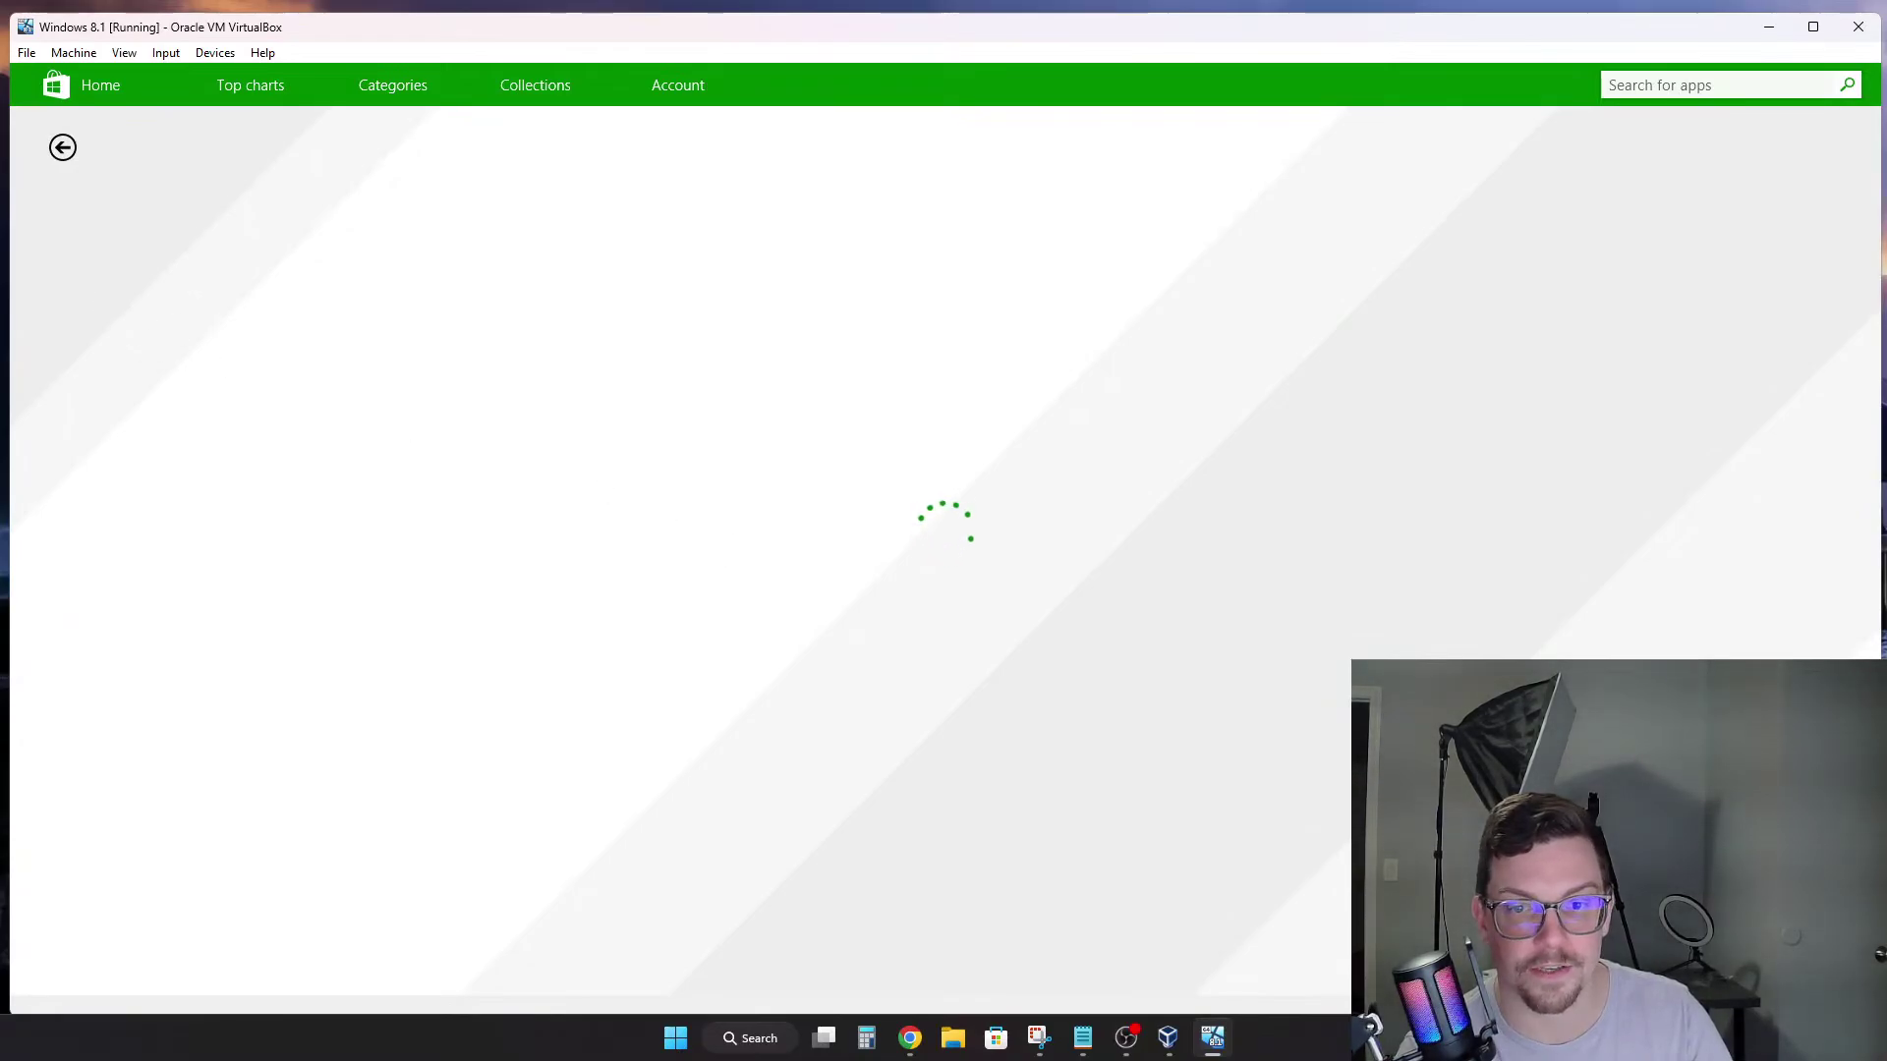
{"action": "key", "text": "alt+Tab"}
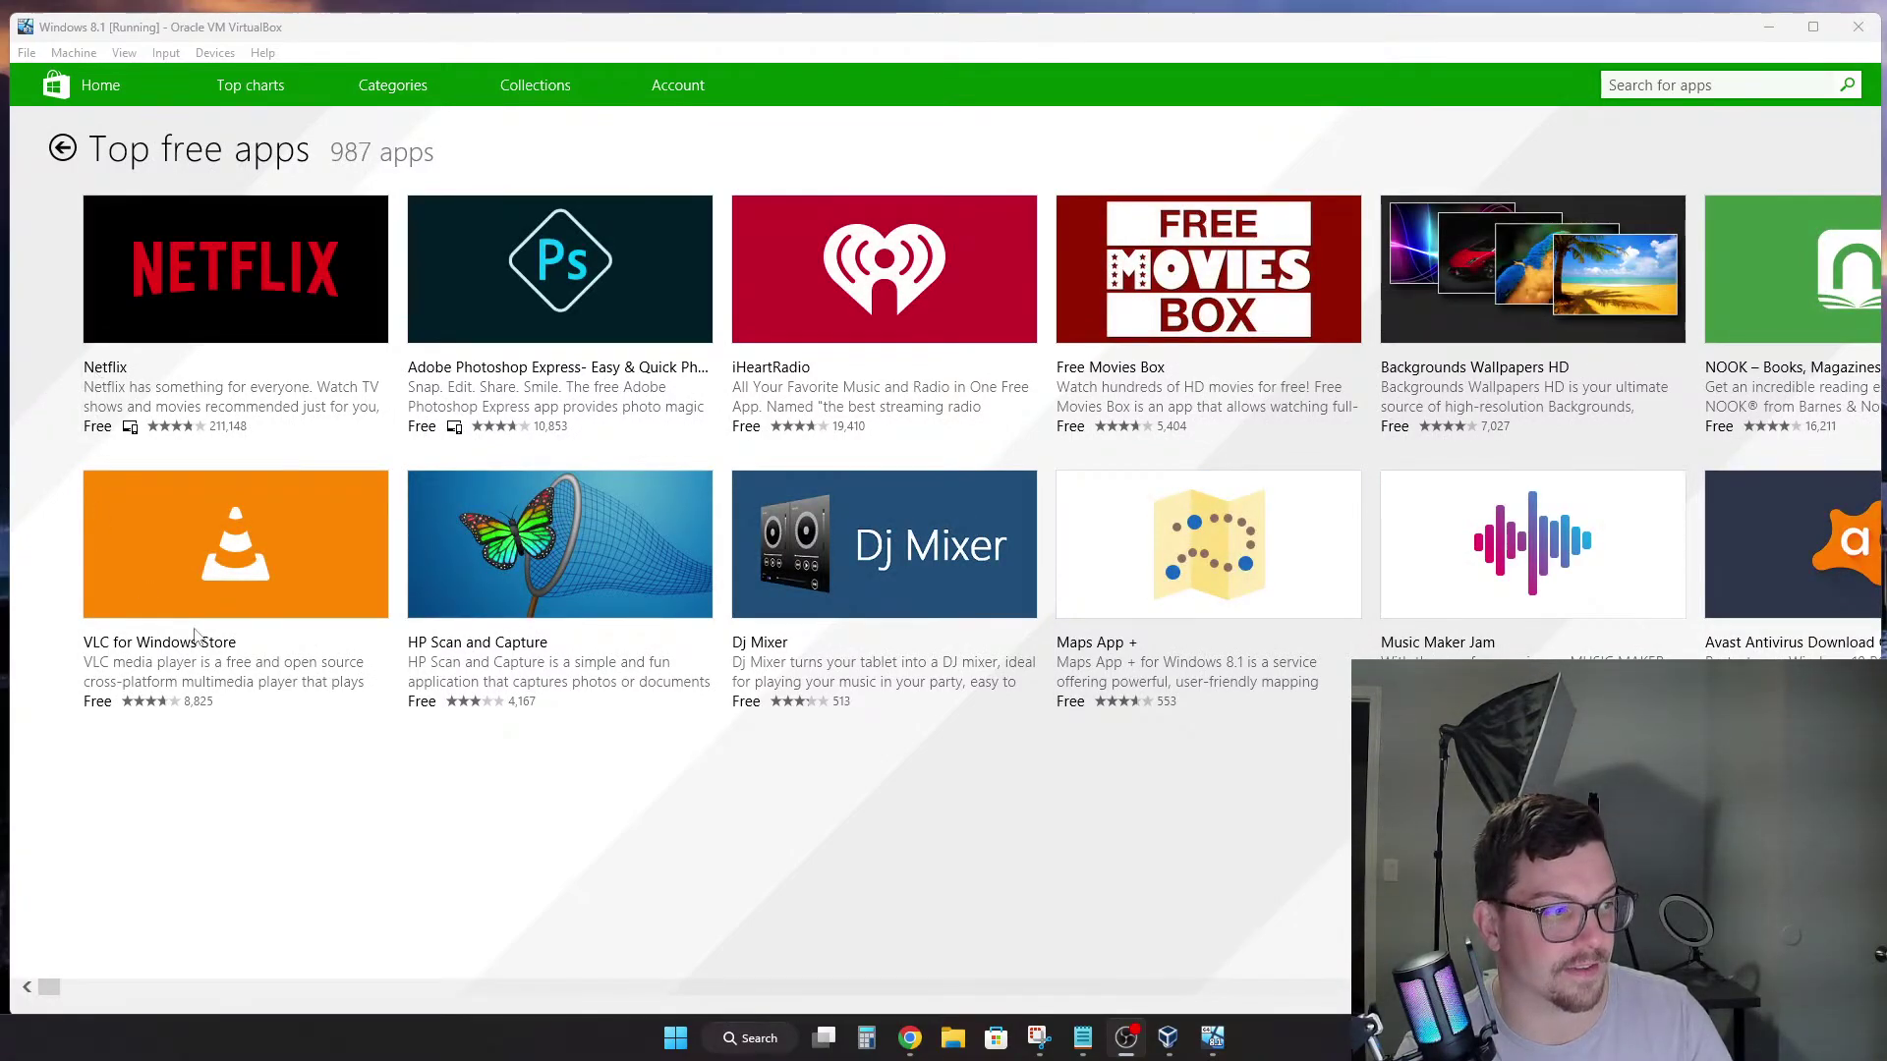
{"action": "scroll", "coordinate": [879, 713], "scroll_direction": "down", "scroll_amount": 5}
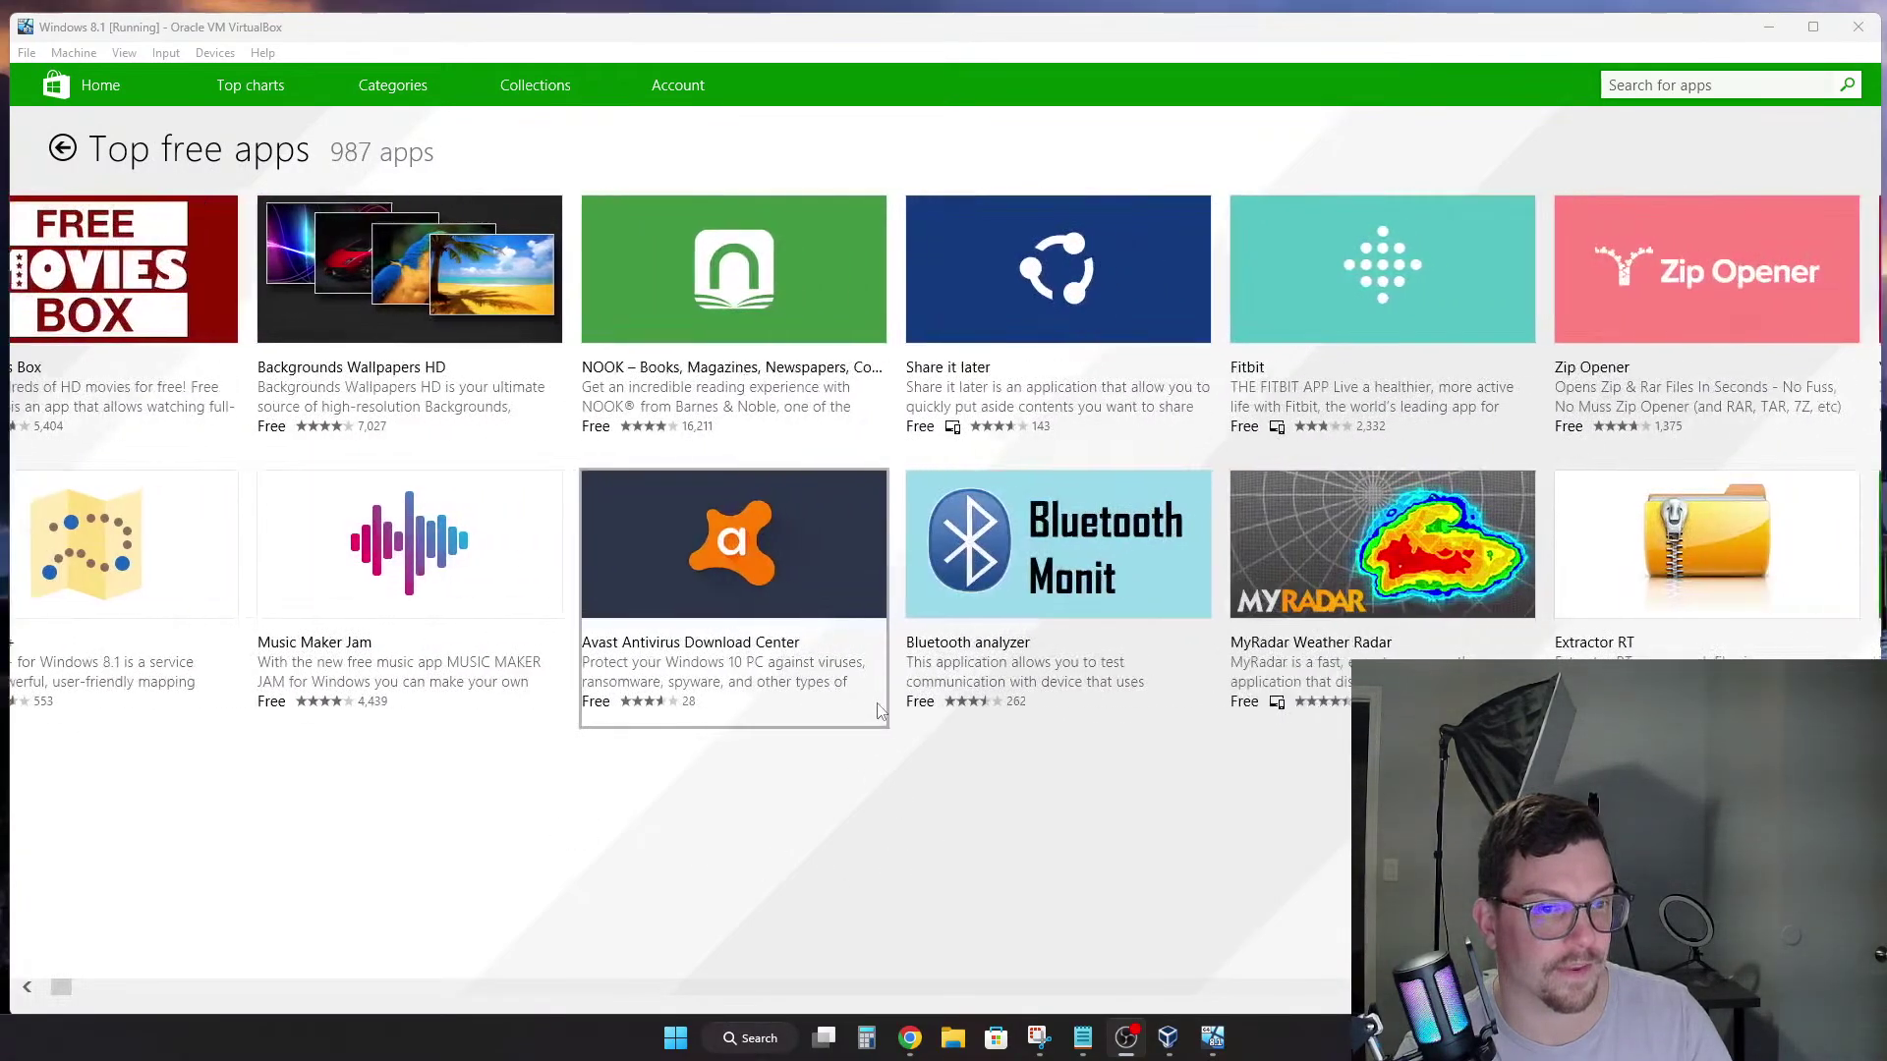
{"action": "scroll", "coordinate": [882, 709], "scroll_direction": "down", "scroll_amount": 4}
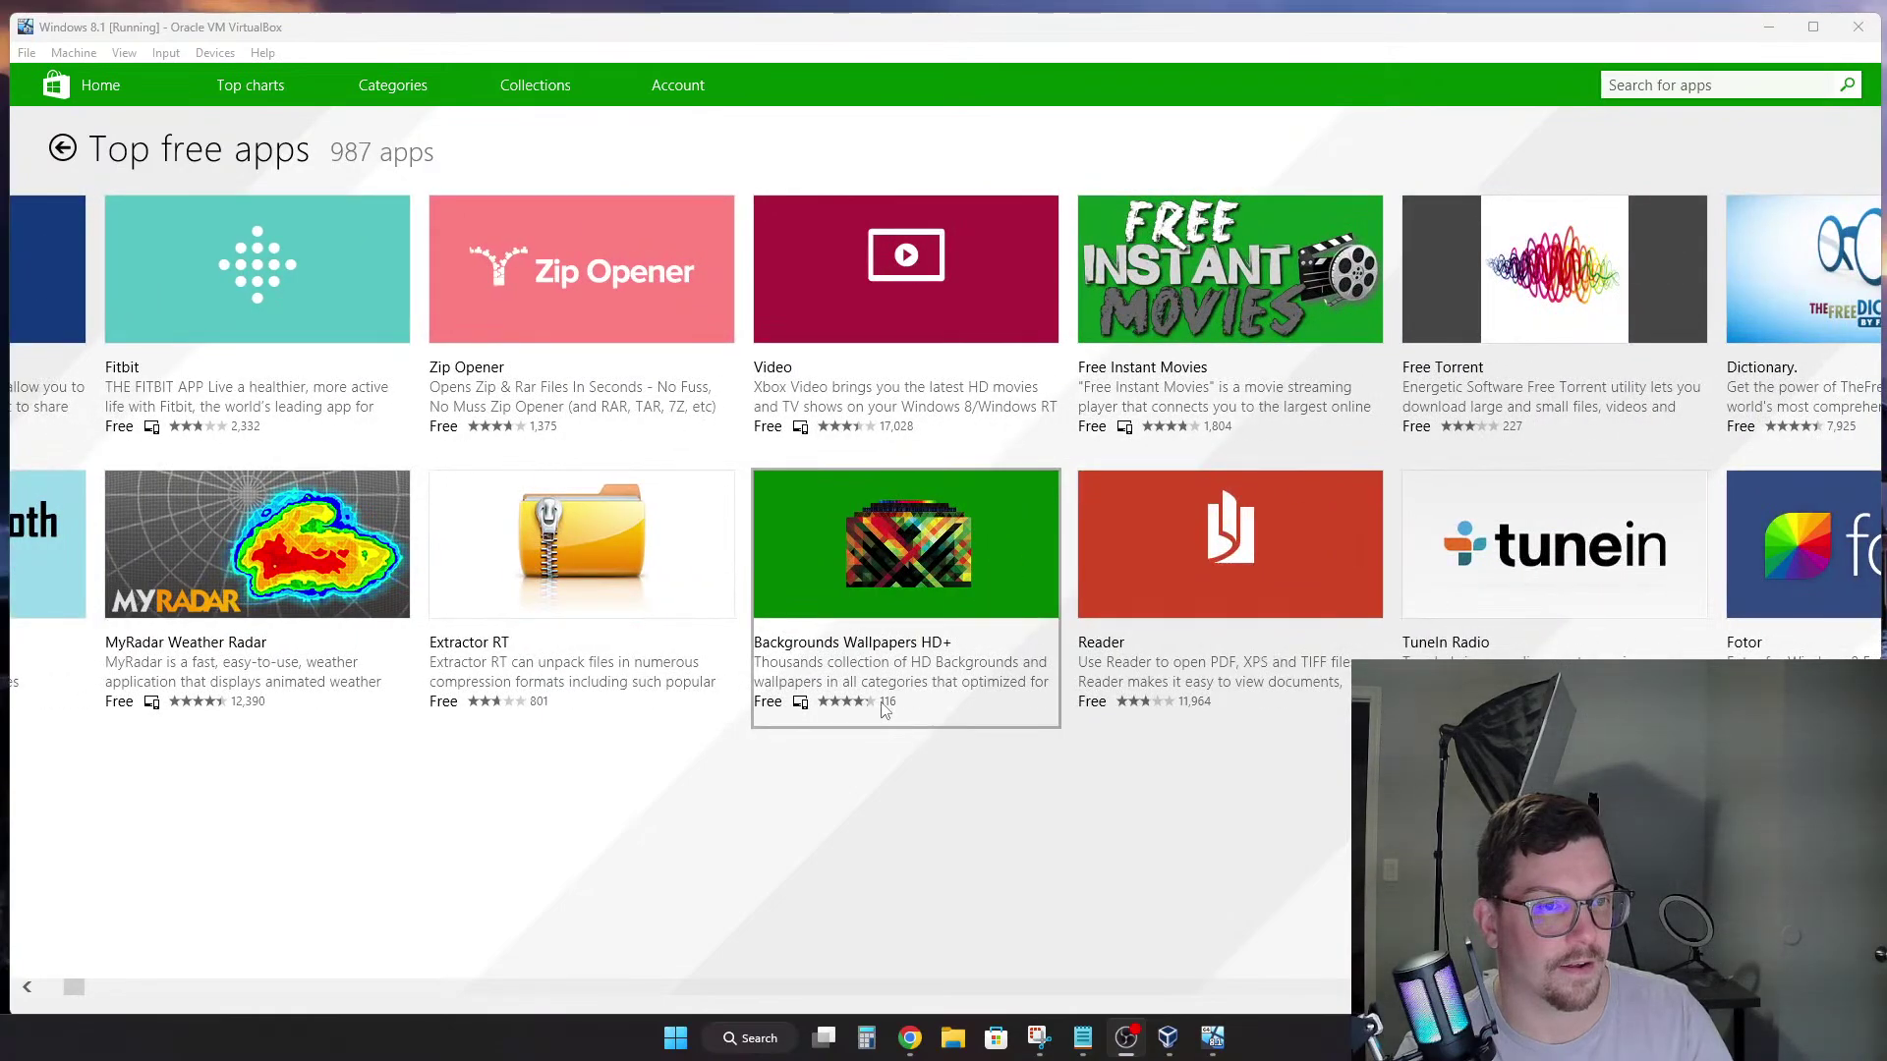
{"action": "scroll", "coordinate": [881, 706], "scroll_direction": "down", "scroll_amount": 2}
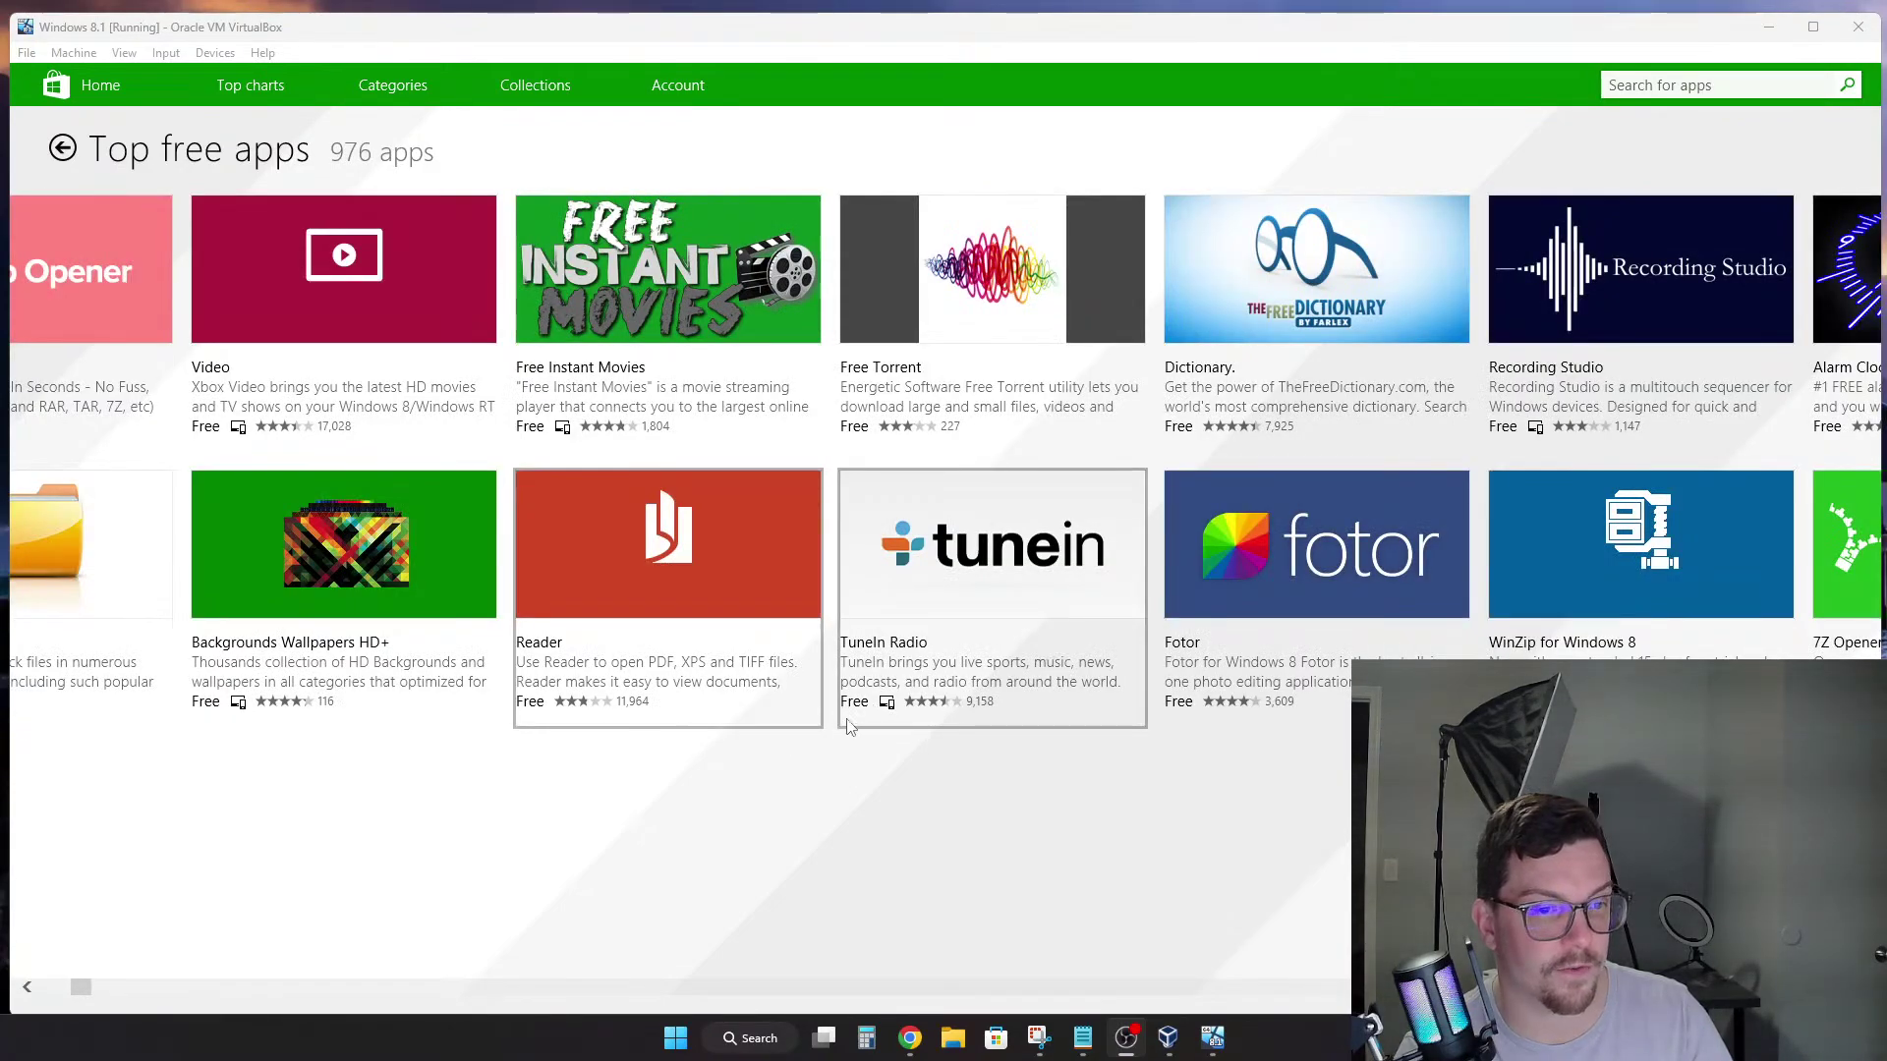
{"action": "scroll", "coordinate": [849, 718], "scroll_direction": "down", "scroll_amount": 5}
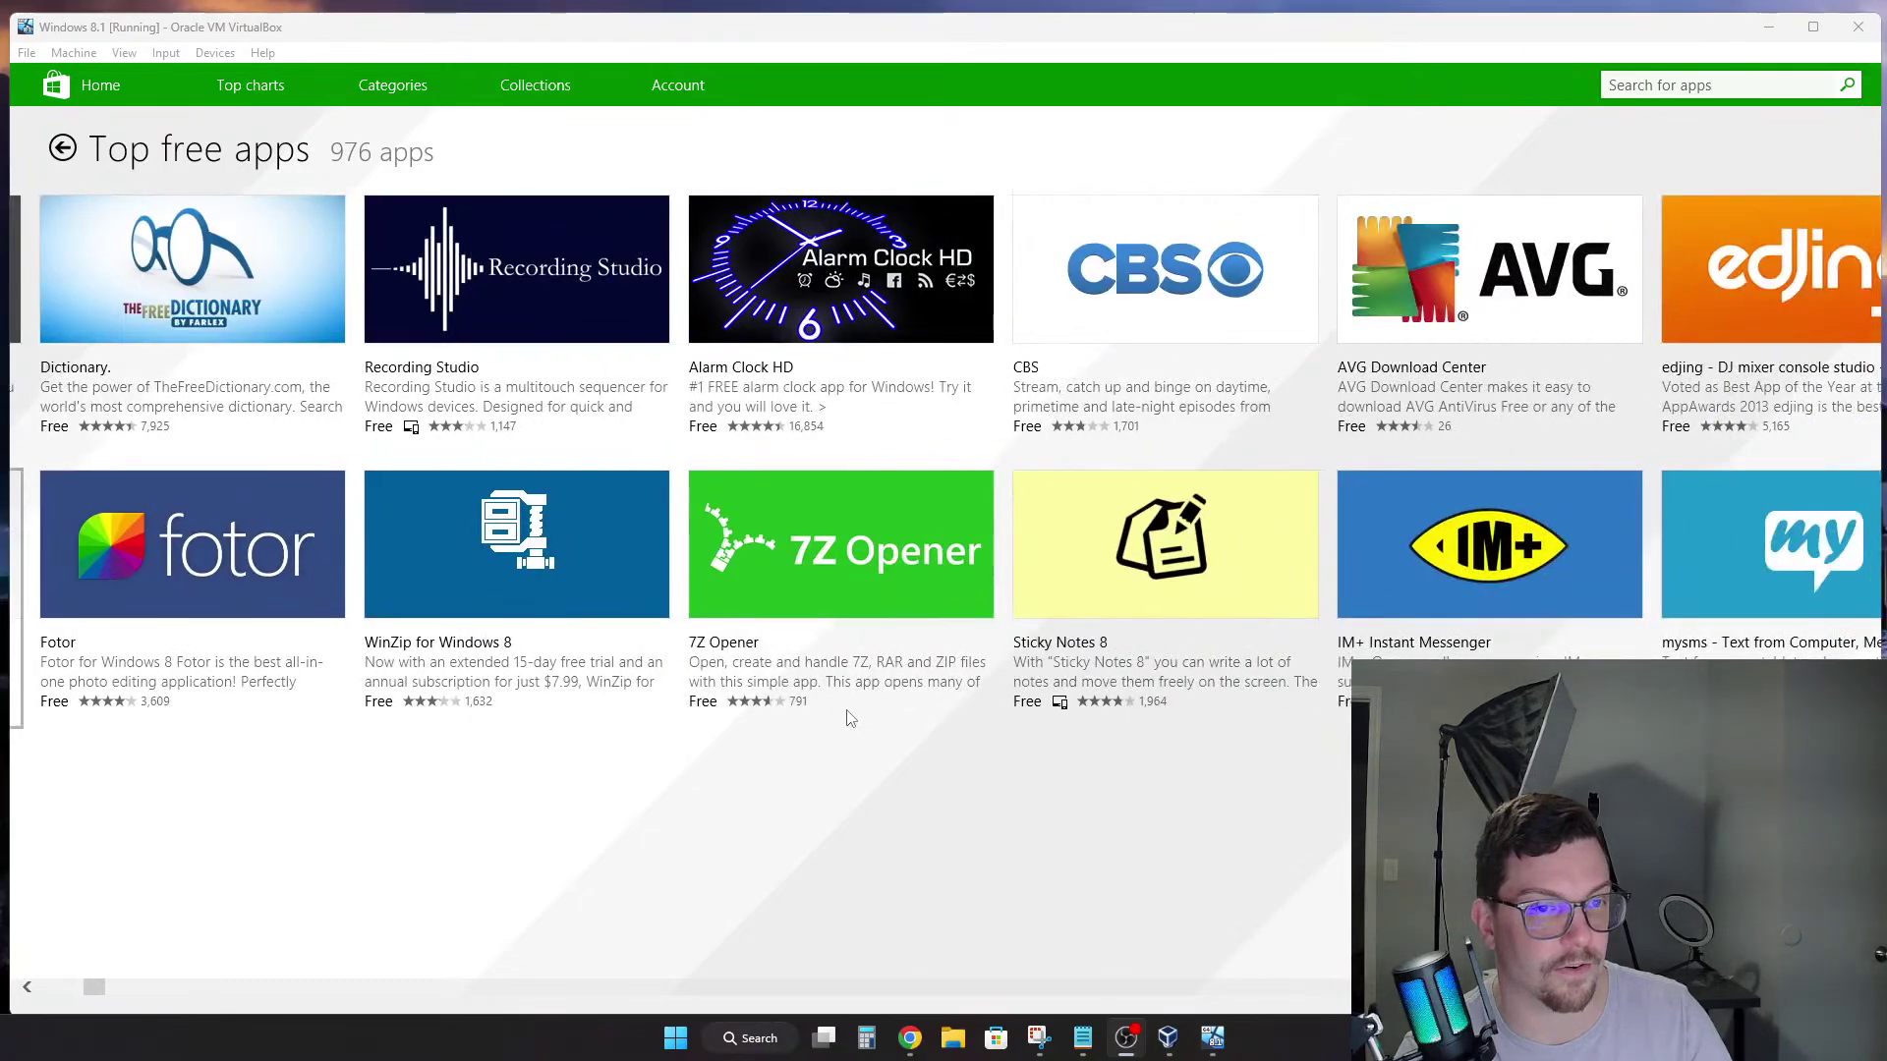
{"action": "scroll", "coordinate": [849, 719], "scroll_direction": "down", "scroll_amount": 1}
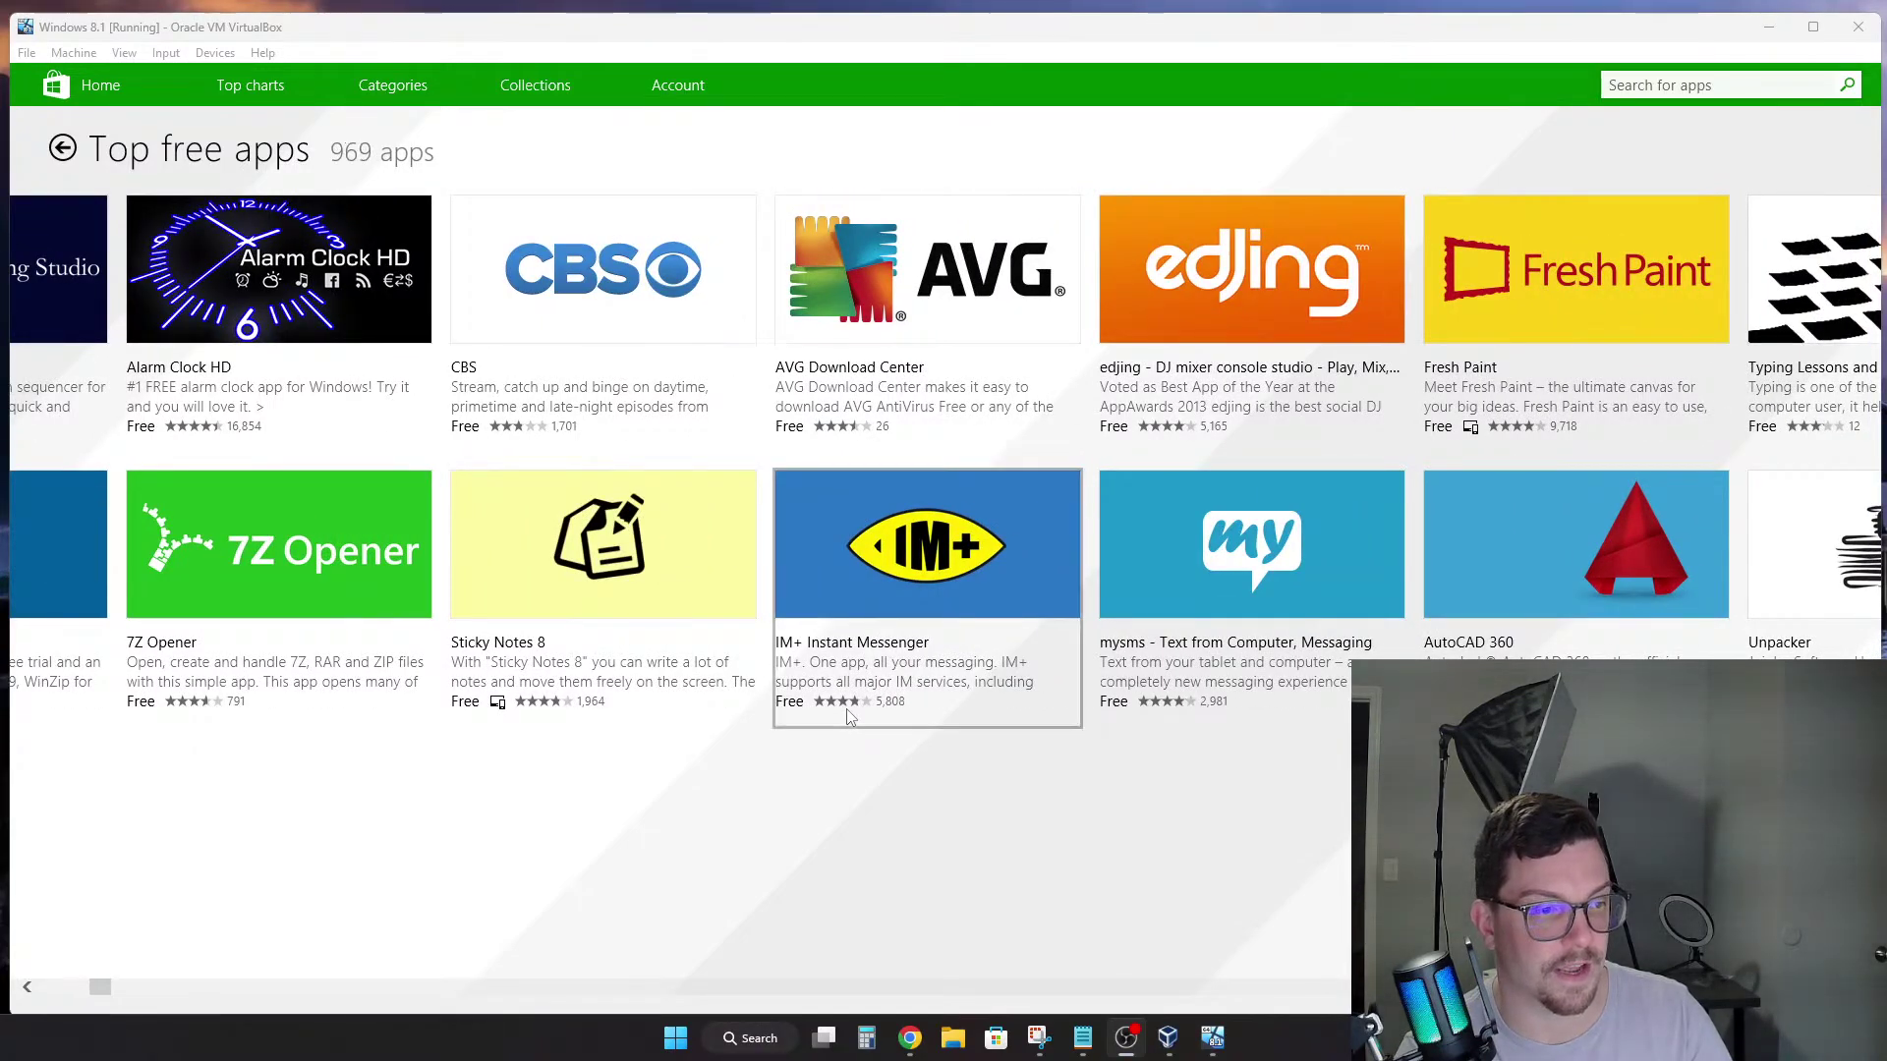
{"action": "scroll", "coordinate": [849, 715], "scroll_direction": "down", "scroll_amount": 3}
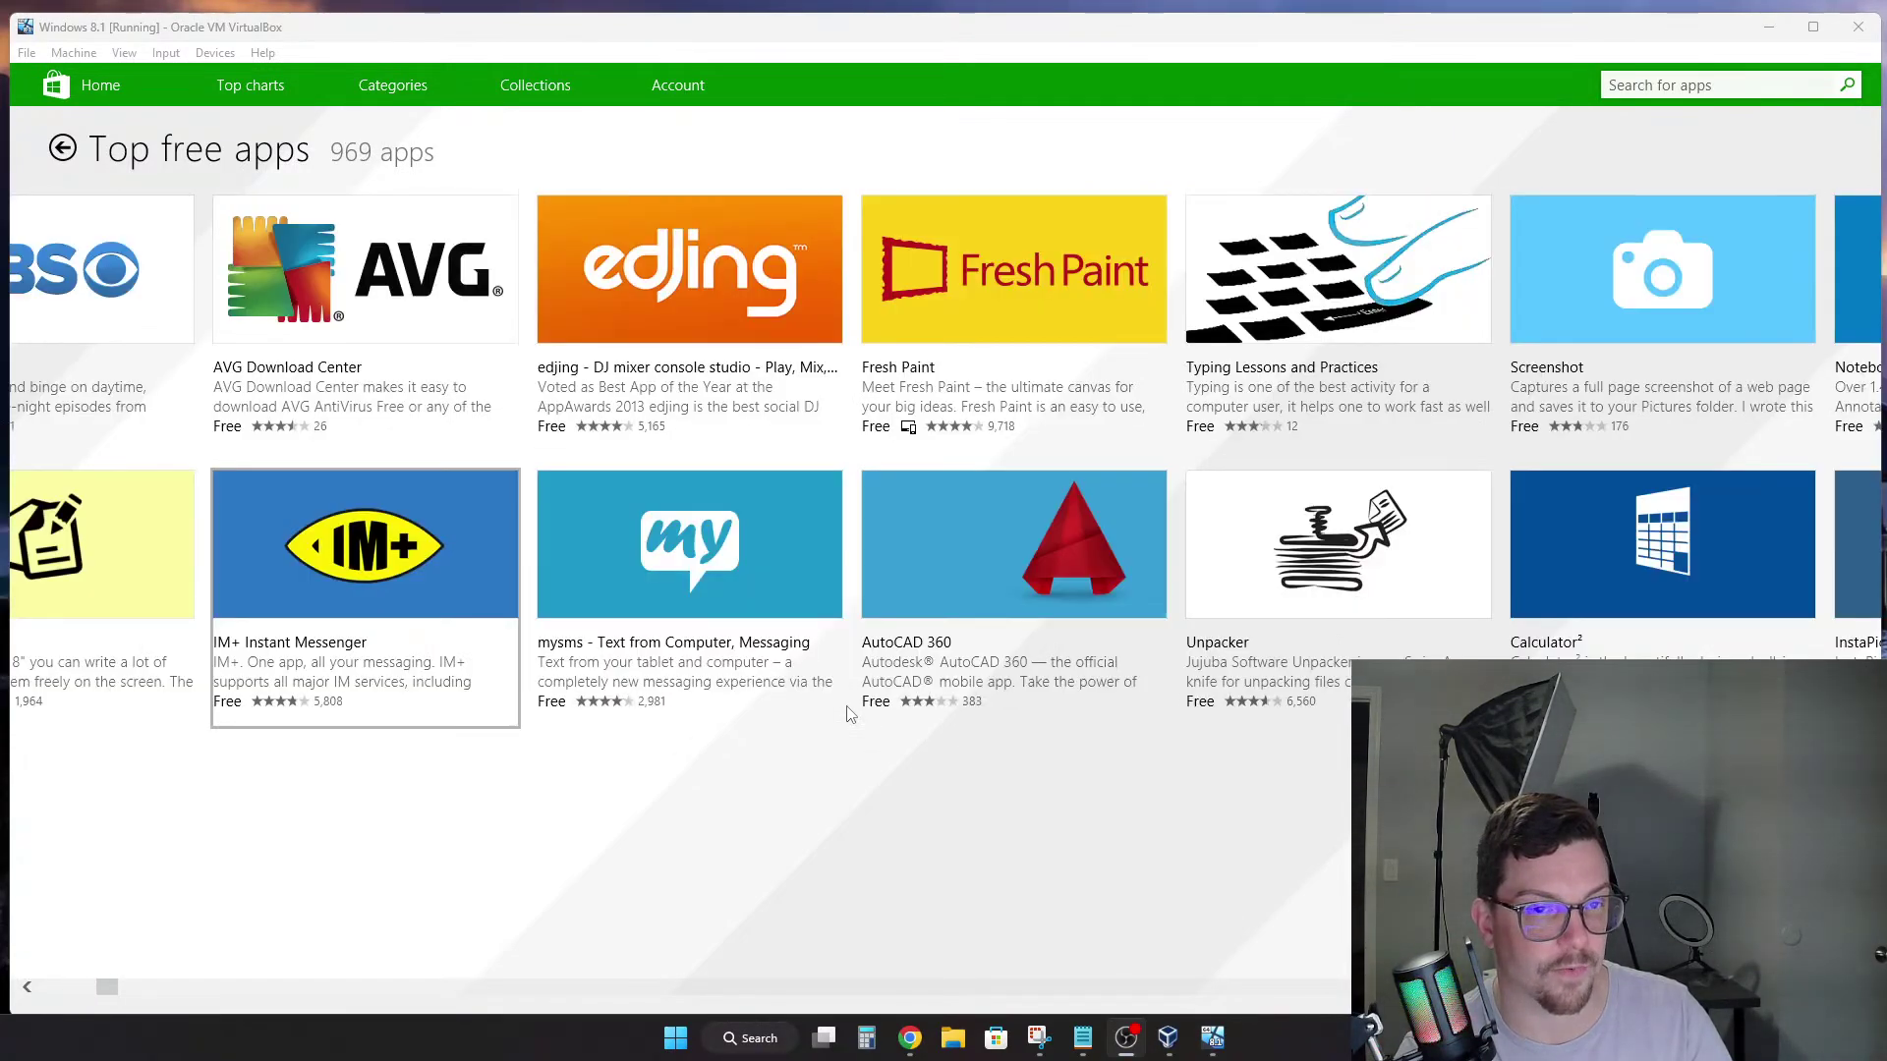
{"action": "scroll", "coordinate": [849, 715], "scroll_direction": "down", "scroll_amount": 2}
{"action": "scroll", "coordinate": [851, 715], "scroll_direction": "down", "scroll_amount": 5}
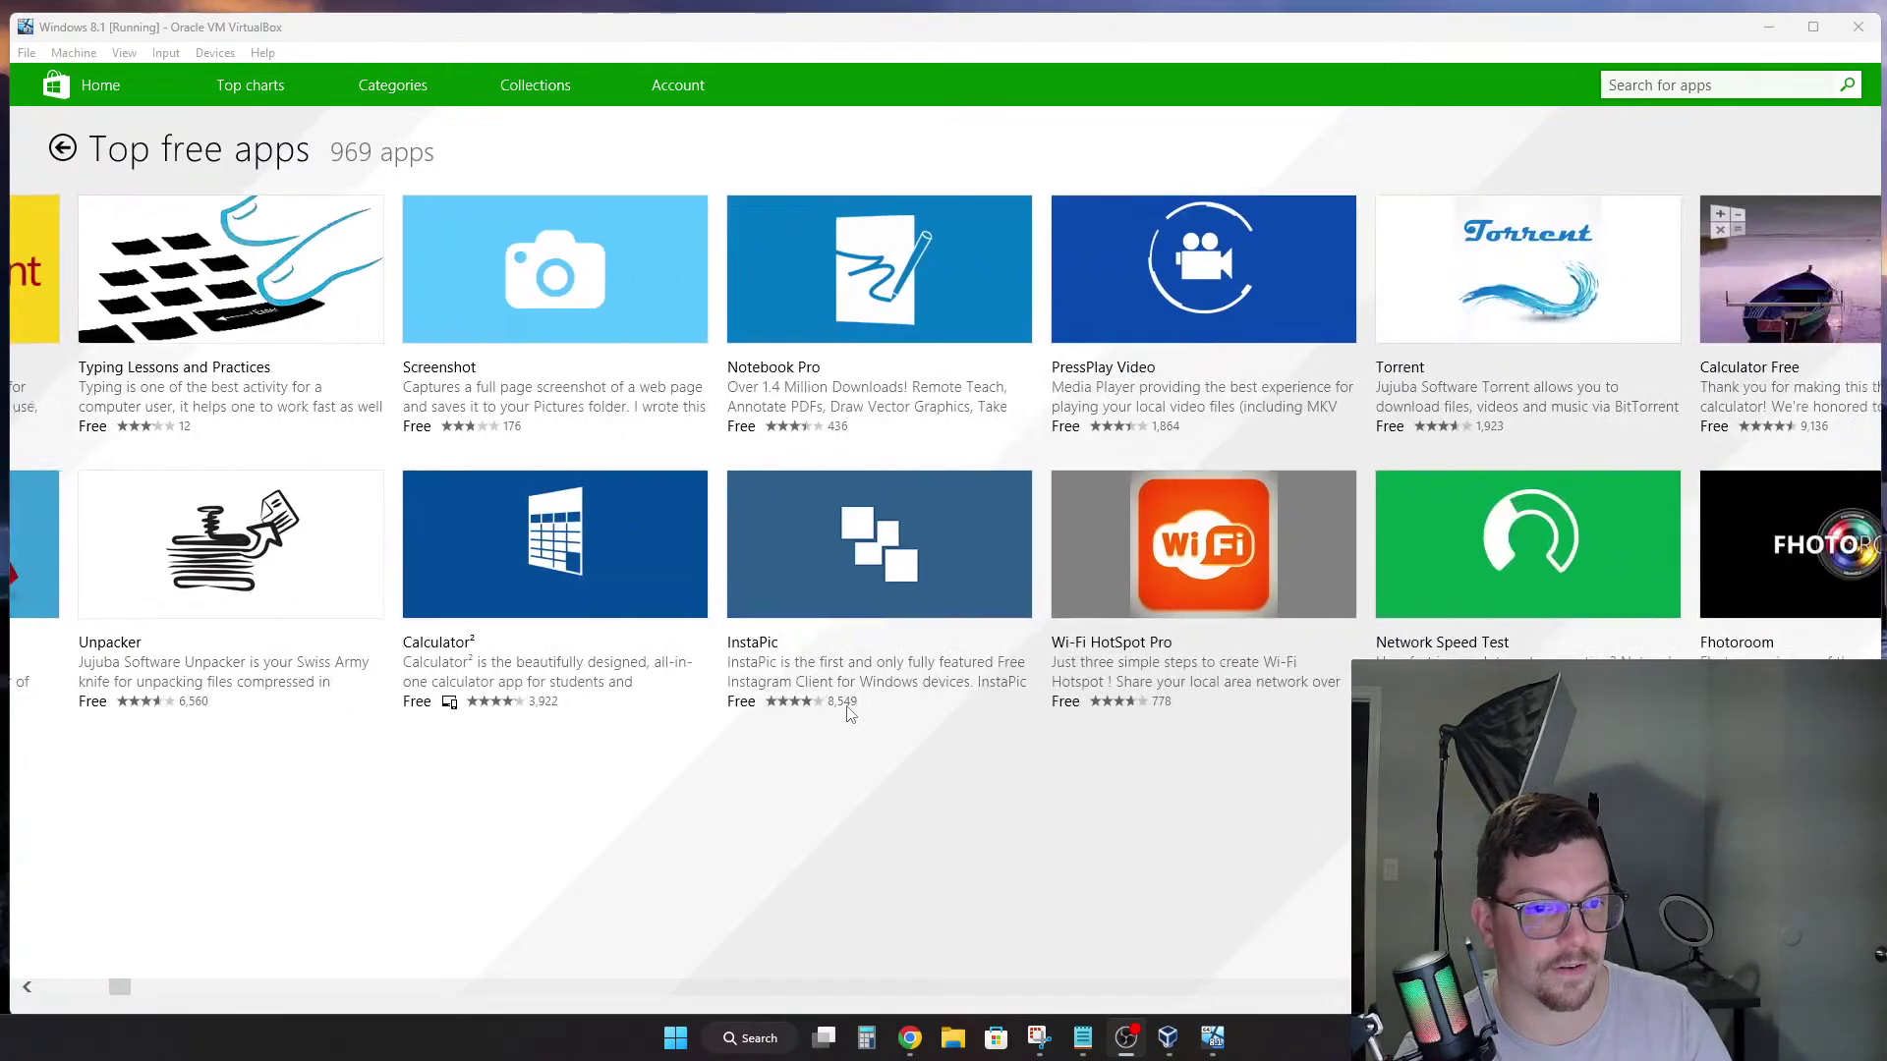
{"action": "scroll", "coordinate": [851, 714], "scroll_direction": "down", "scroll_amount": 2}
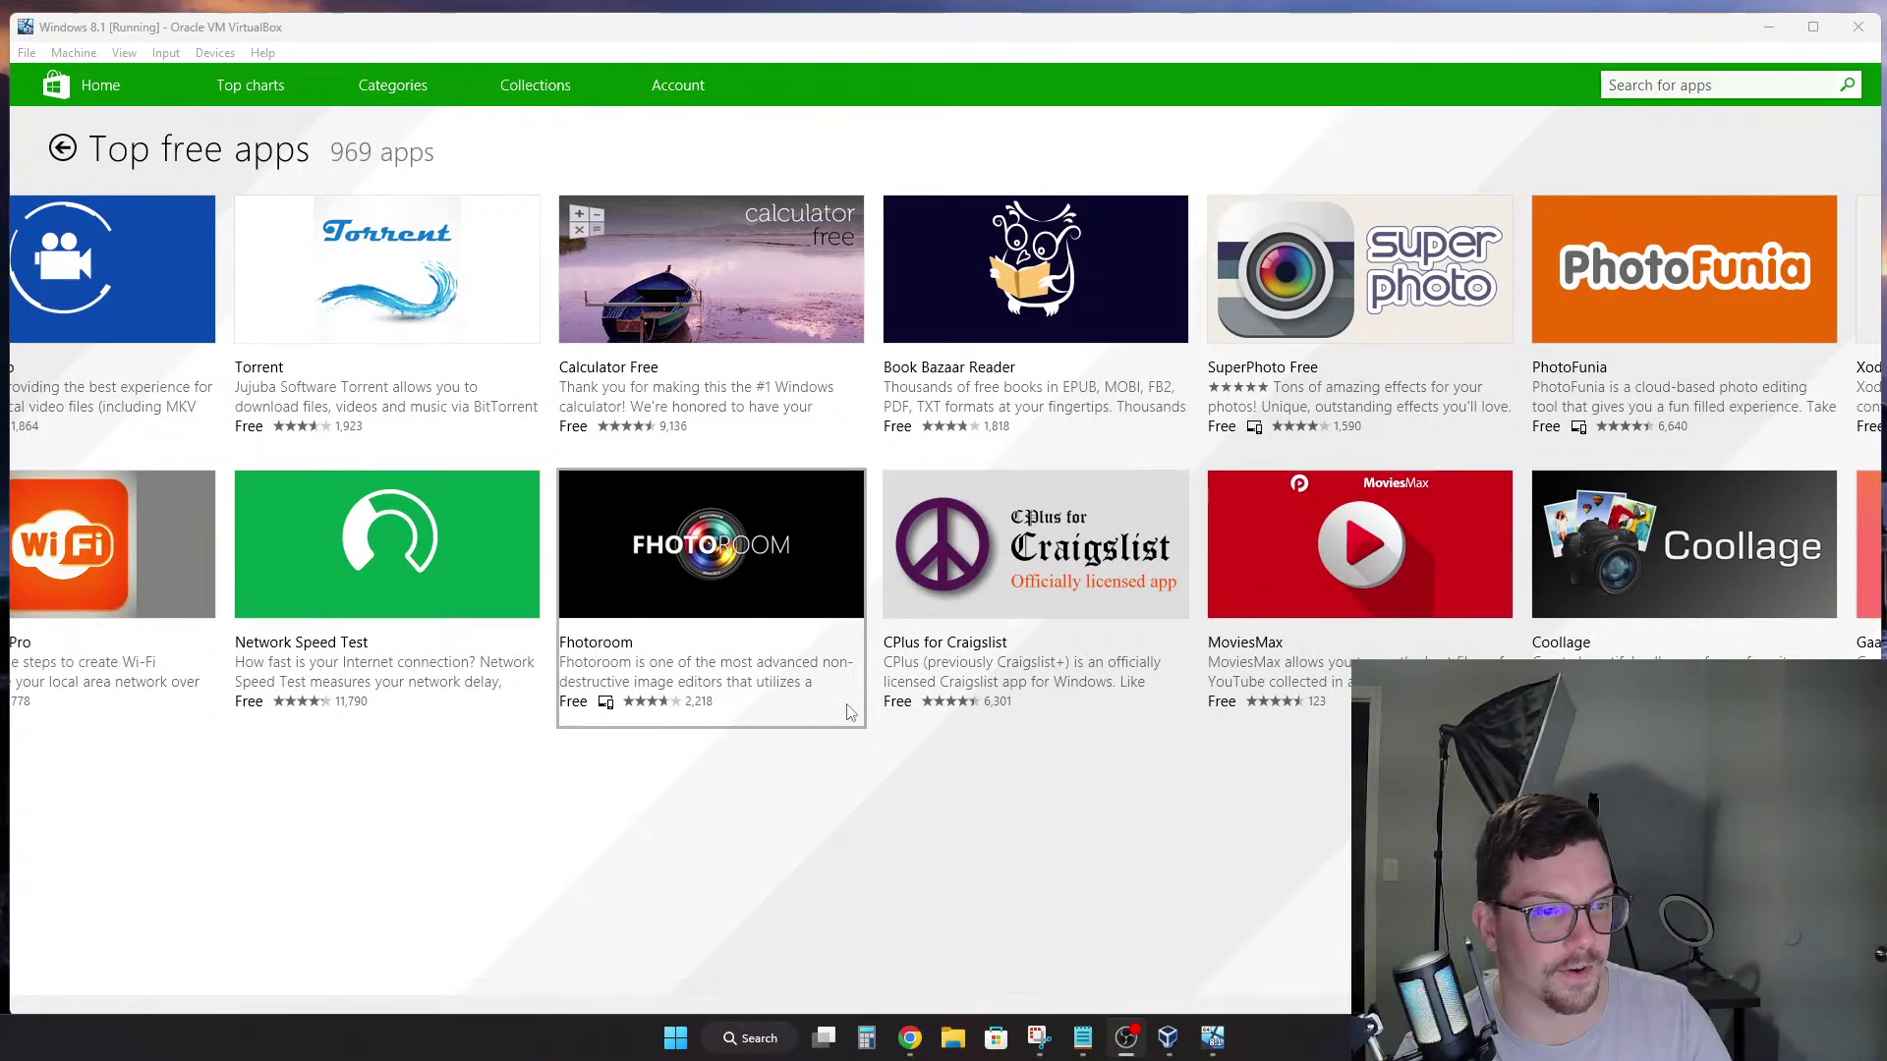
{"action": "scroll", "coordinate": [851, 715], "scroll_direction": "down", "scroll_amount": 2}
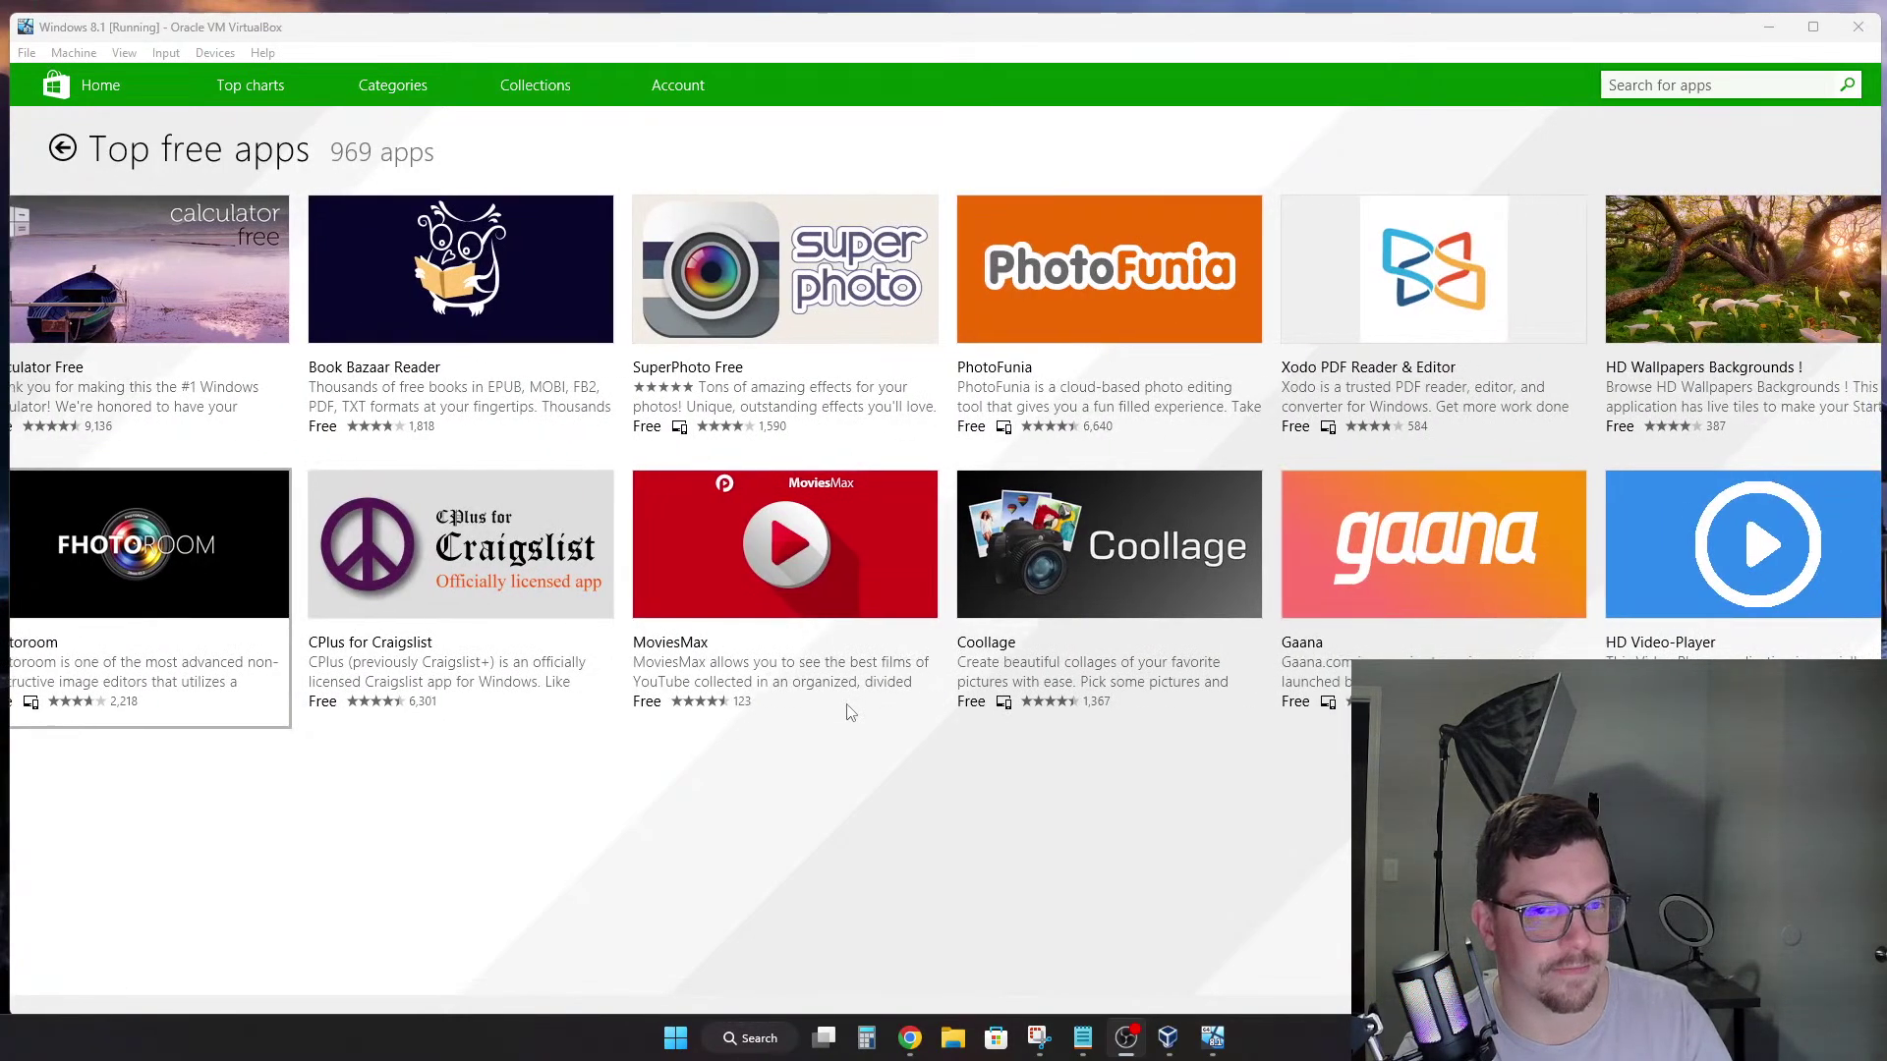
{"action": "scroll", "coordinate": [851, 714], "scroll_direction": "down", "scroll_amount": 3}
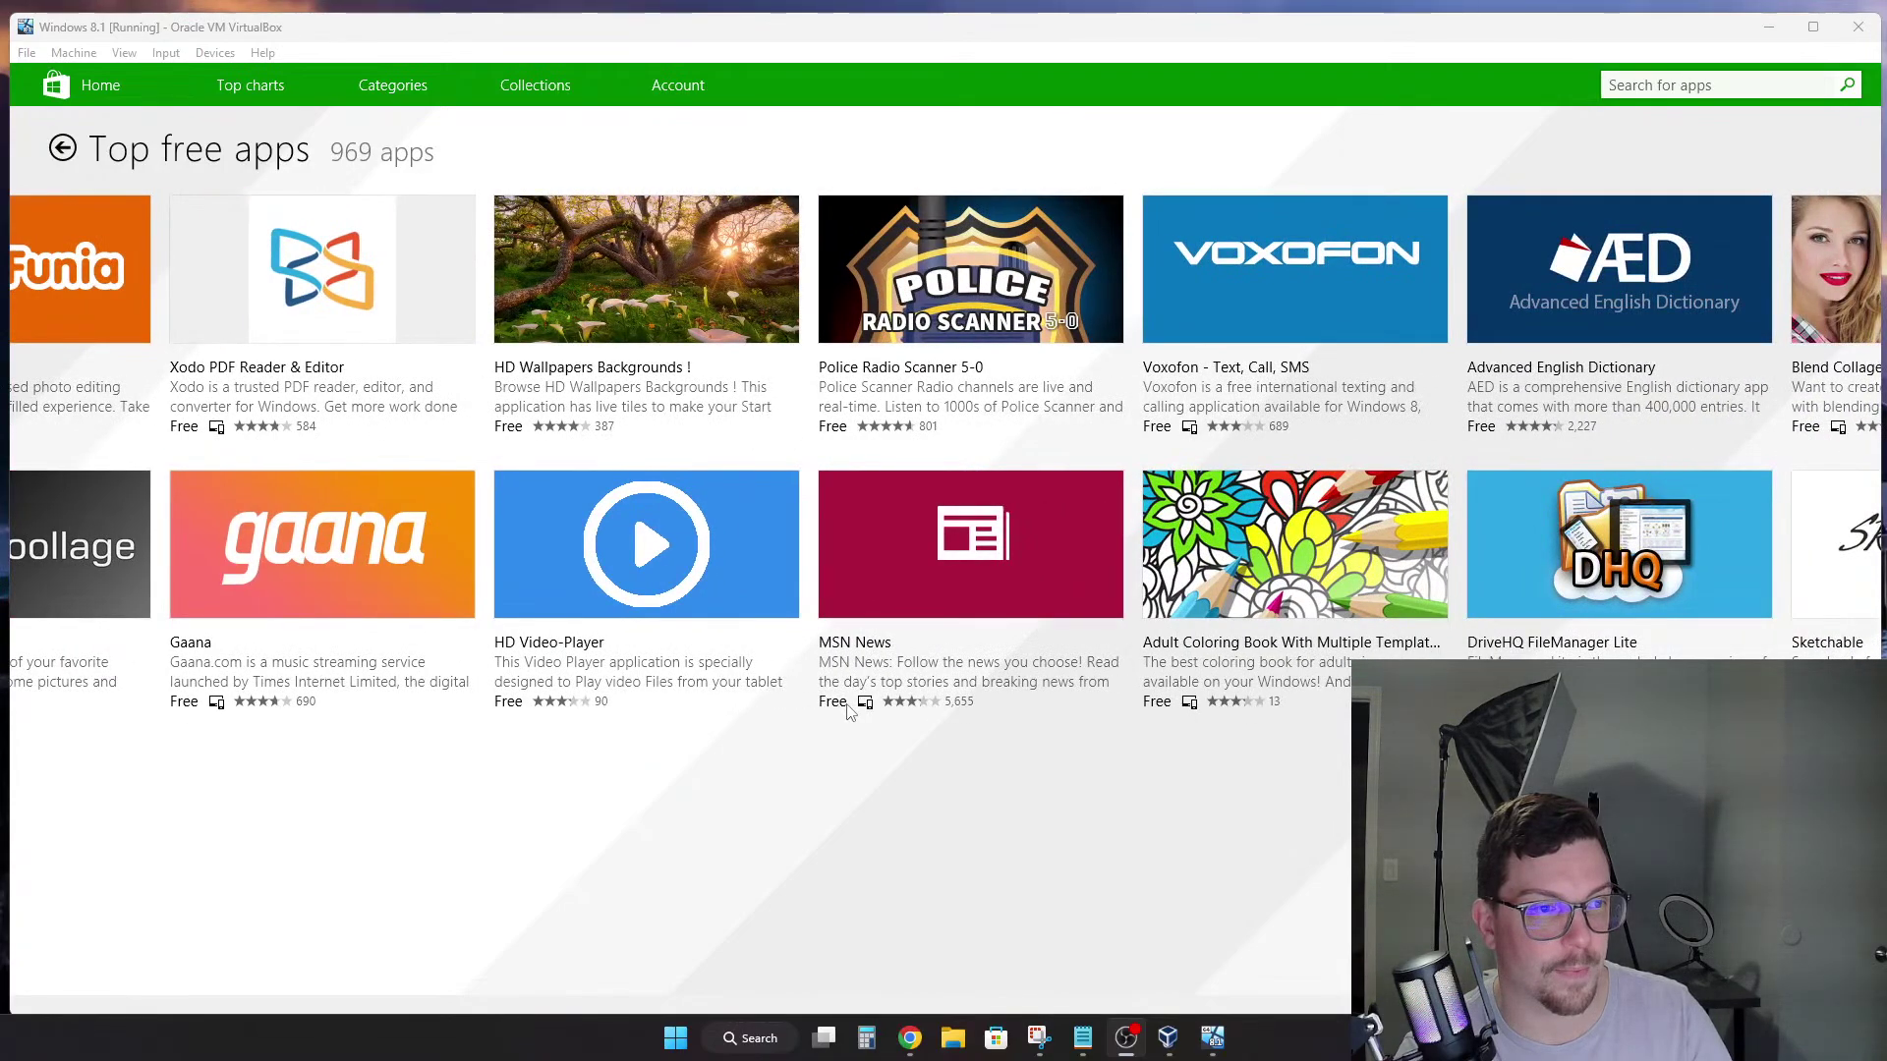
{"action": "scroll", "coordinate": [851, 714], "scroll_direction": "down", "scroll_amount": 2}
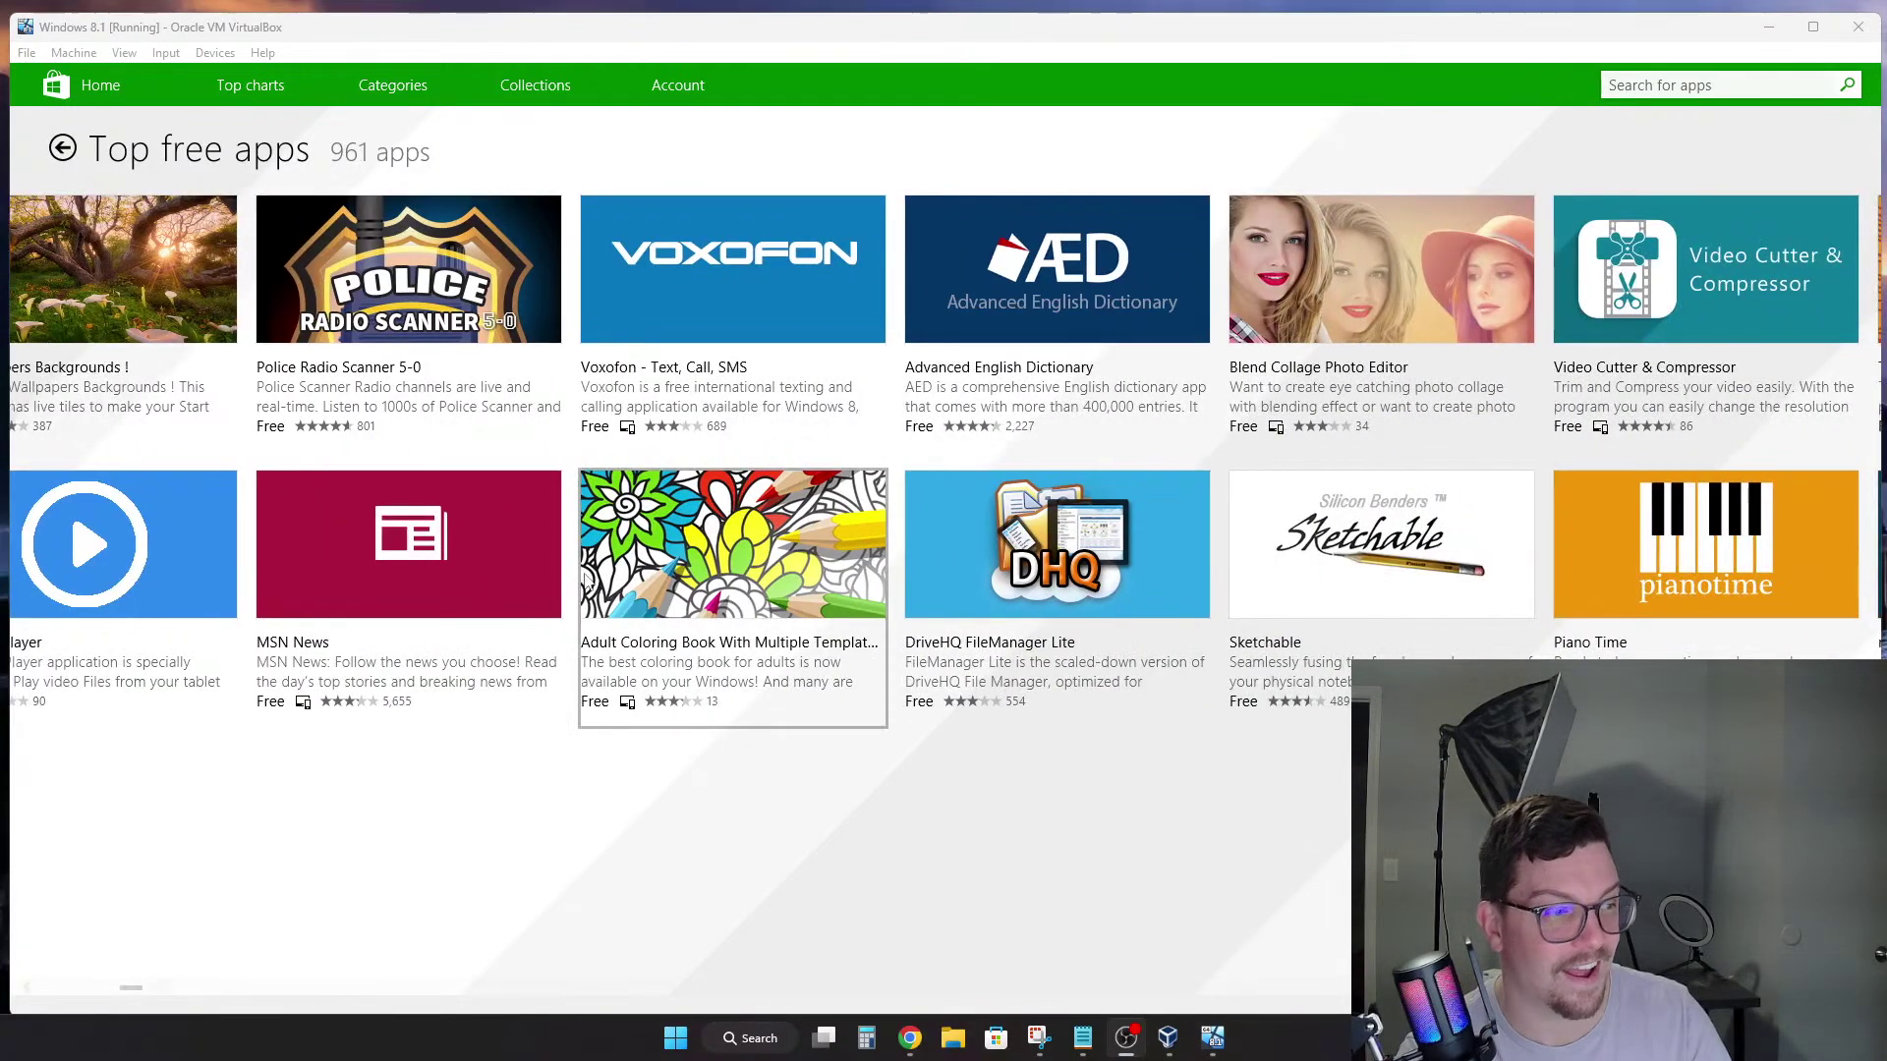
{"action": "scroll", "coordinate": [573, 680], "scroll_direction": "down", "scroll_amount": 5}
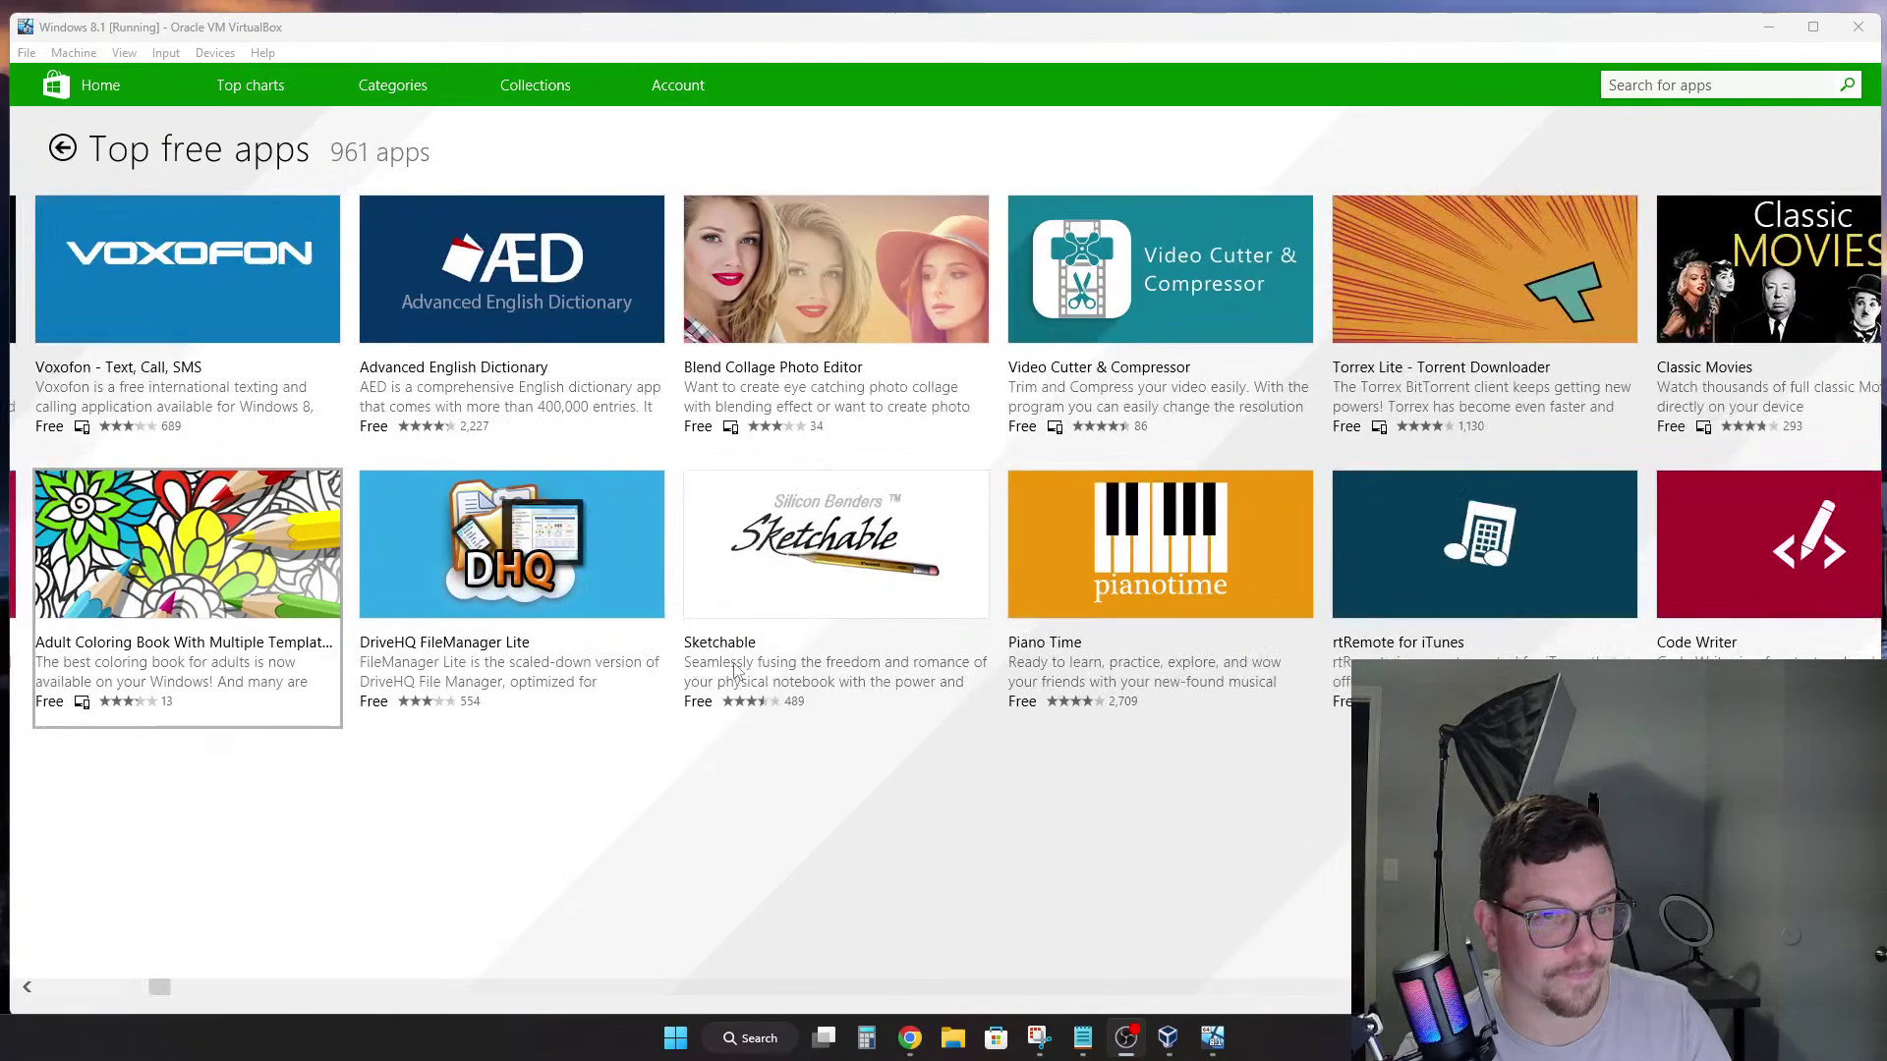
{"action": "scroll", "coordinate": [737, 671], "scroll_direction": "down", "scroll_amount": 2}
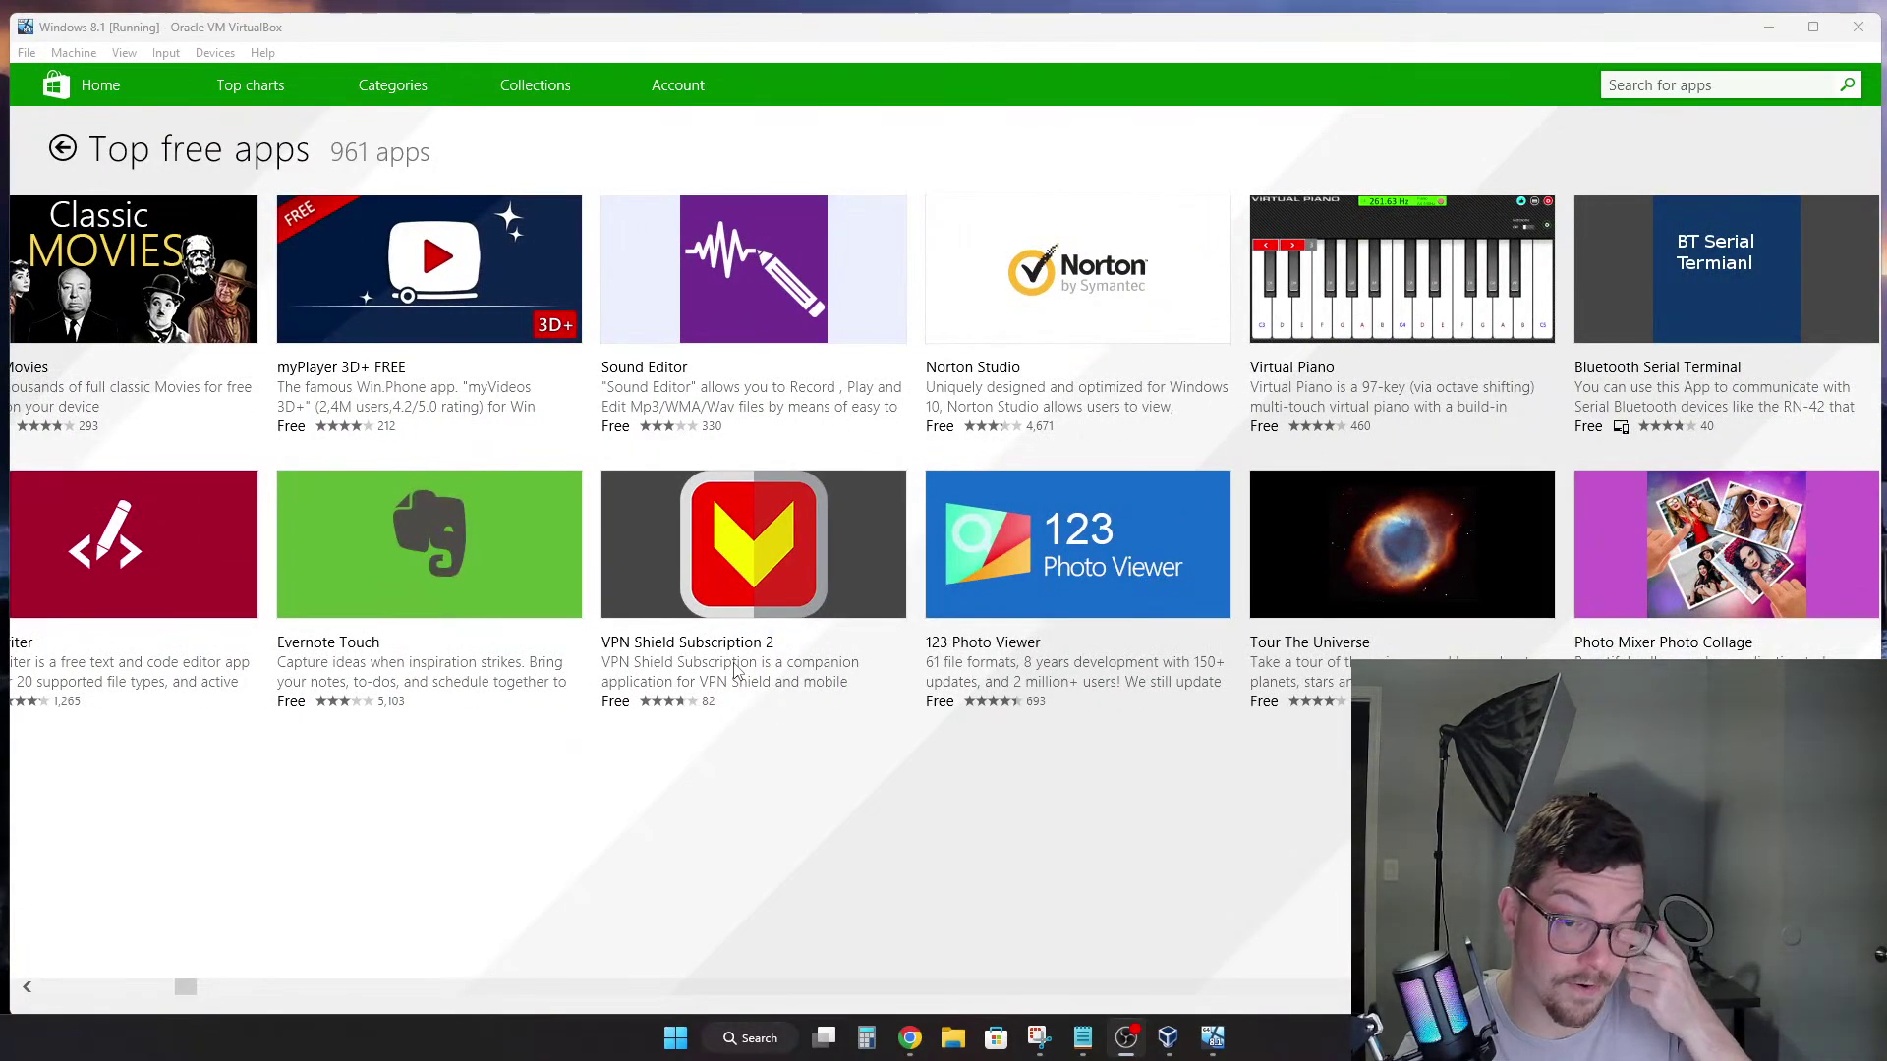
{"action": "scroll", "coordinate": [737, 671], "scroll_direction": "down", "scroll_amount": 5}
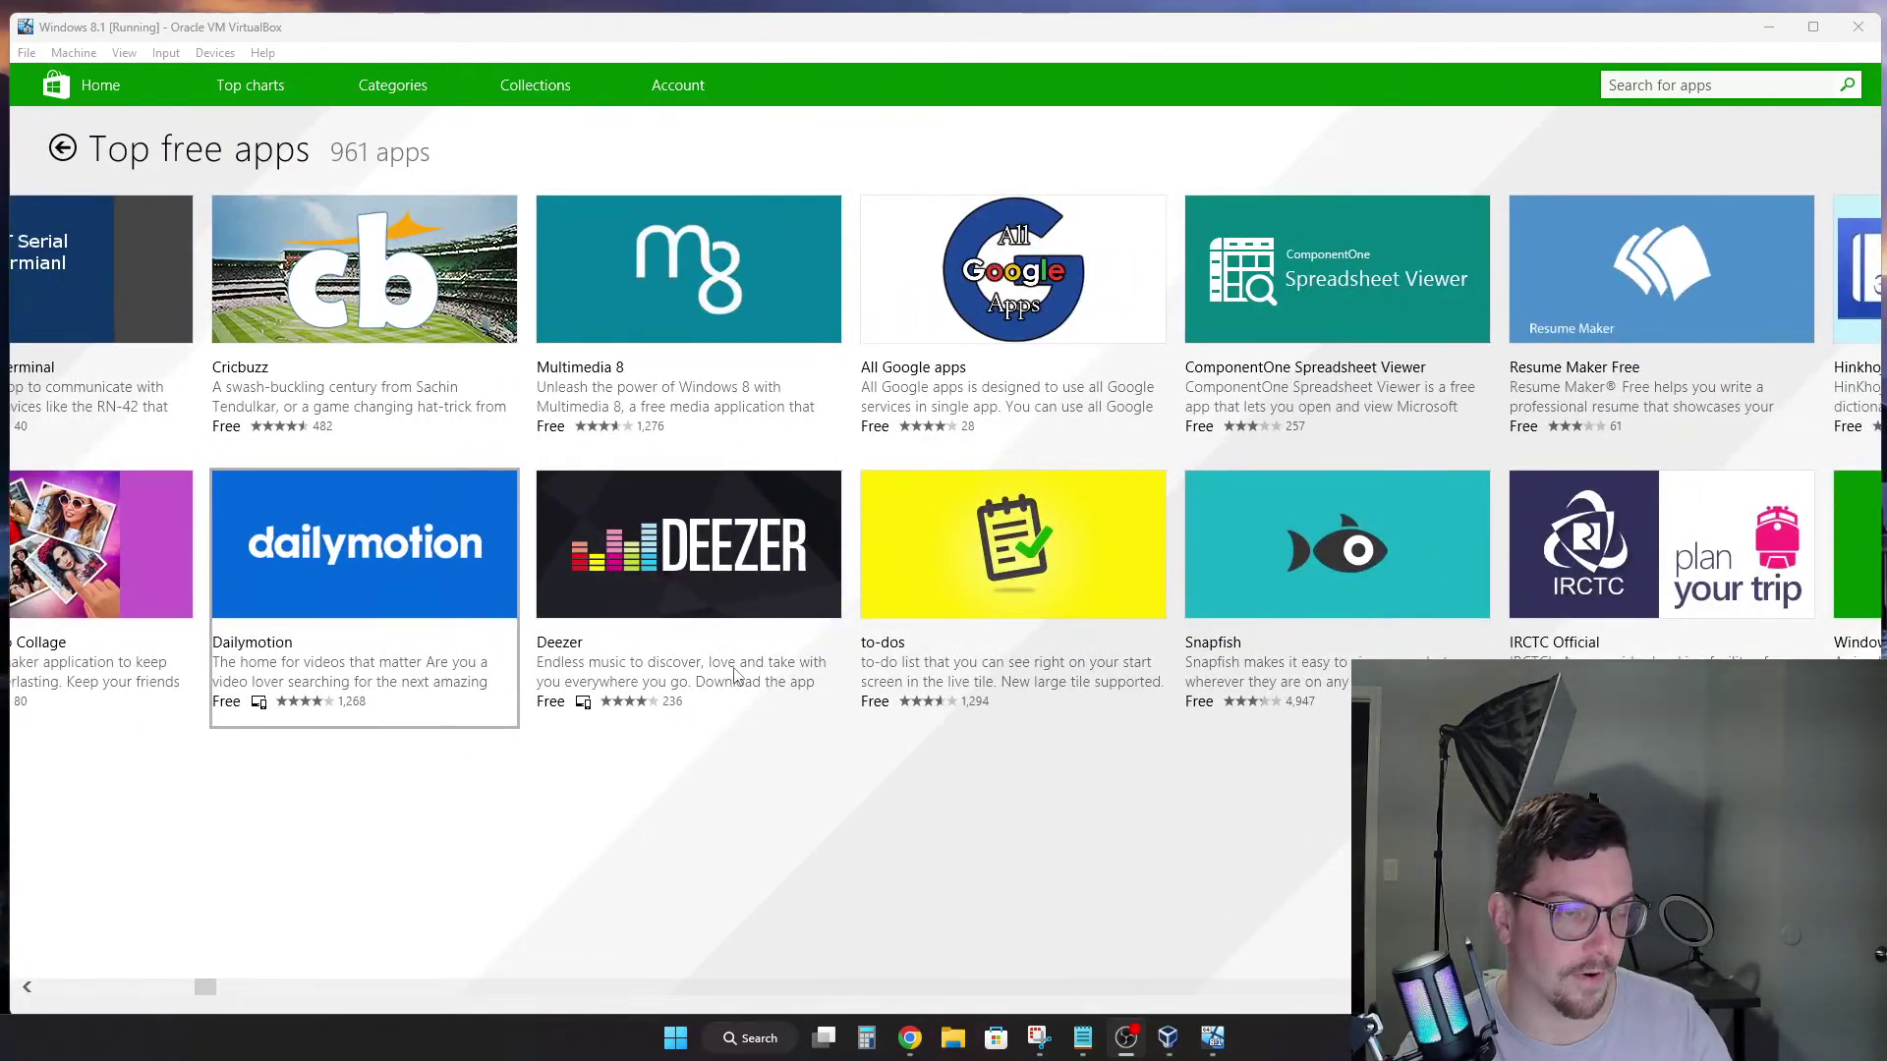
{"action": "scroll", "coordinate": [626, 570], "scroll_direction": "up", "scroll_amount": 20}
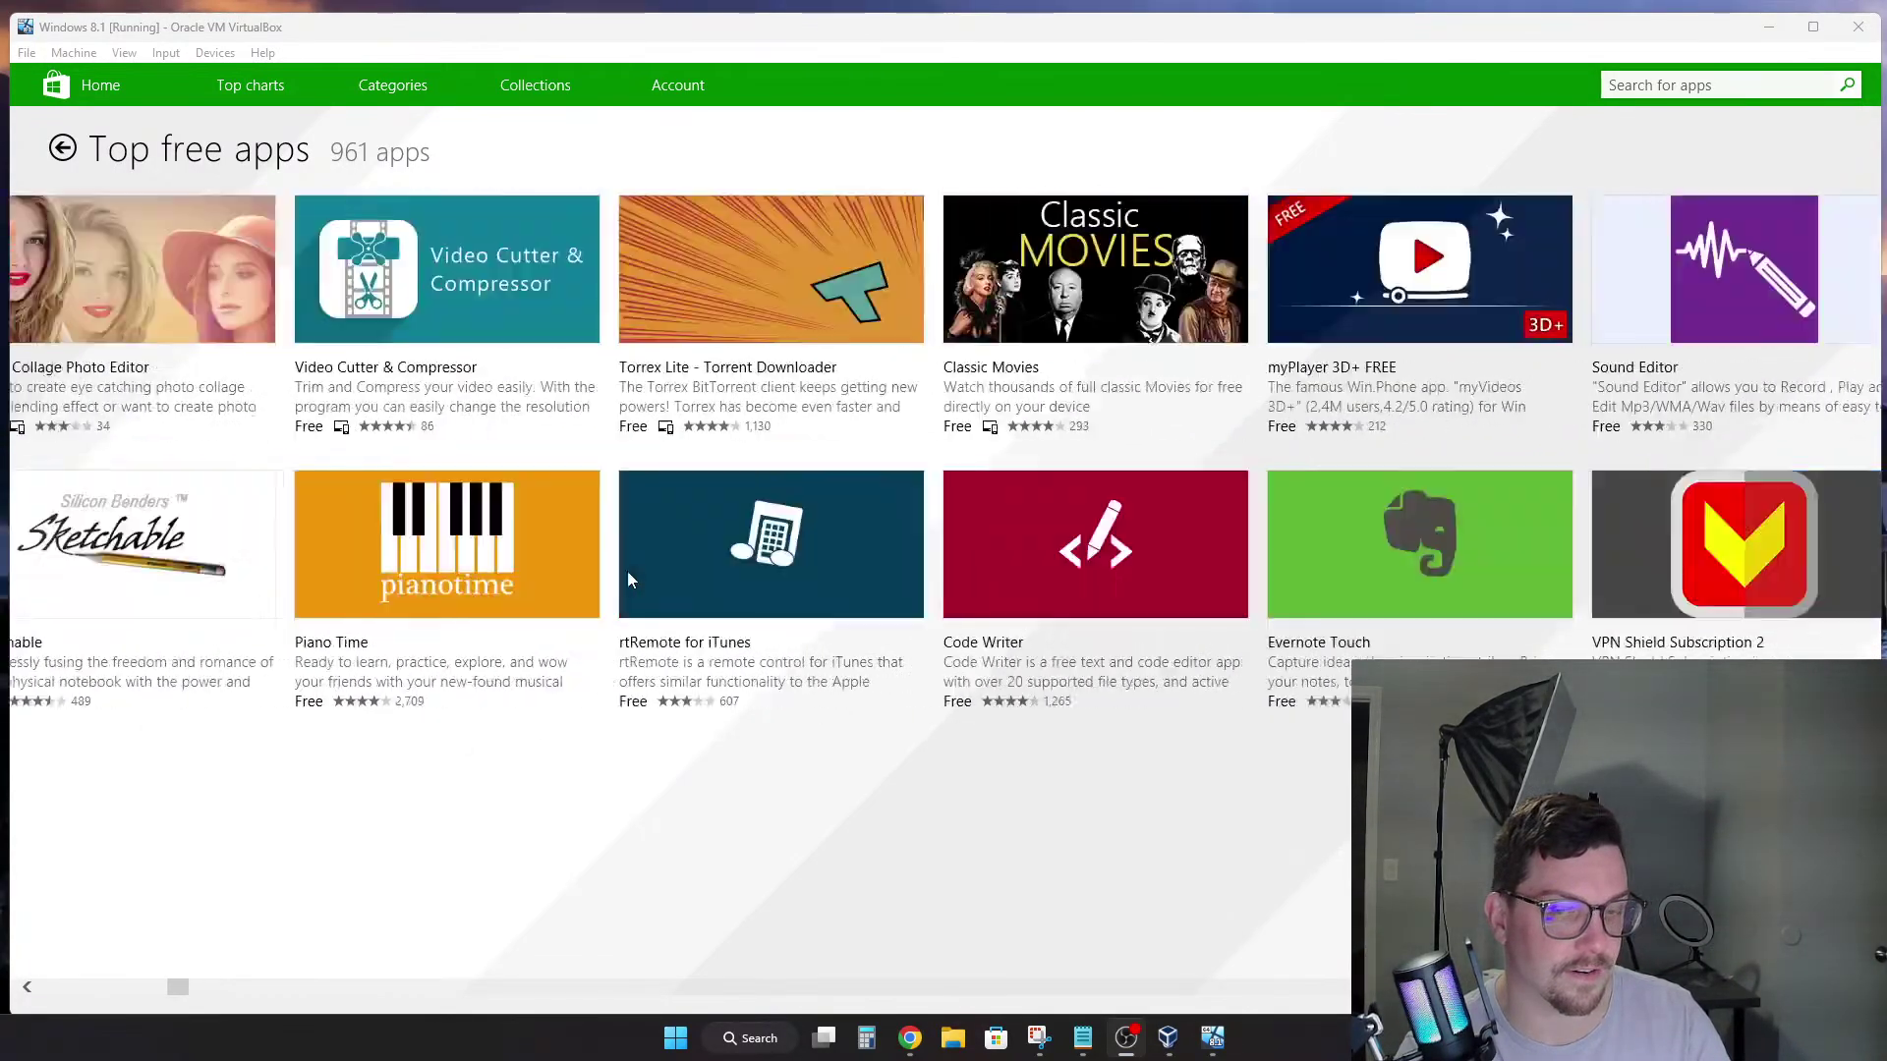
{"action": "scroll", "coordinate": [627, 570], "scroll_direction": "up", "scroll_amount": 1}
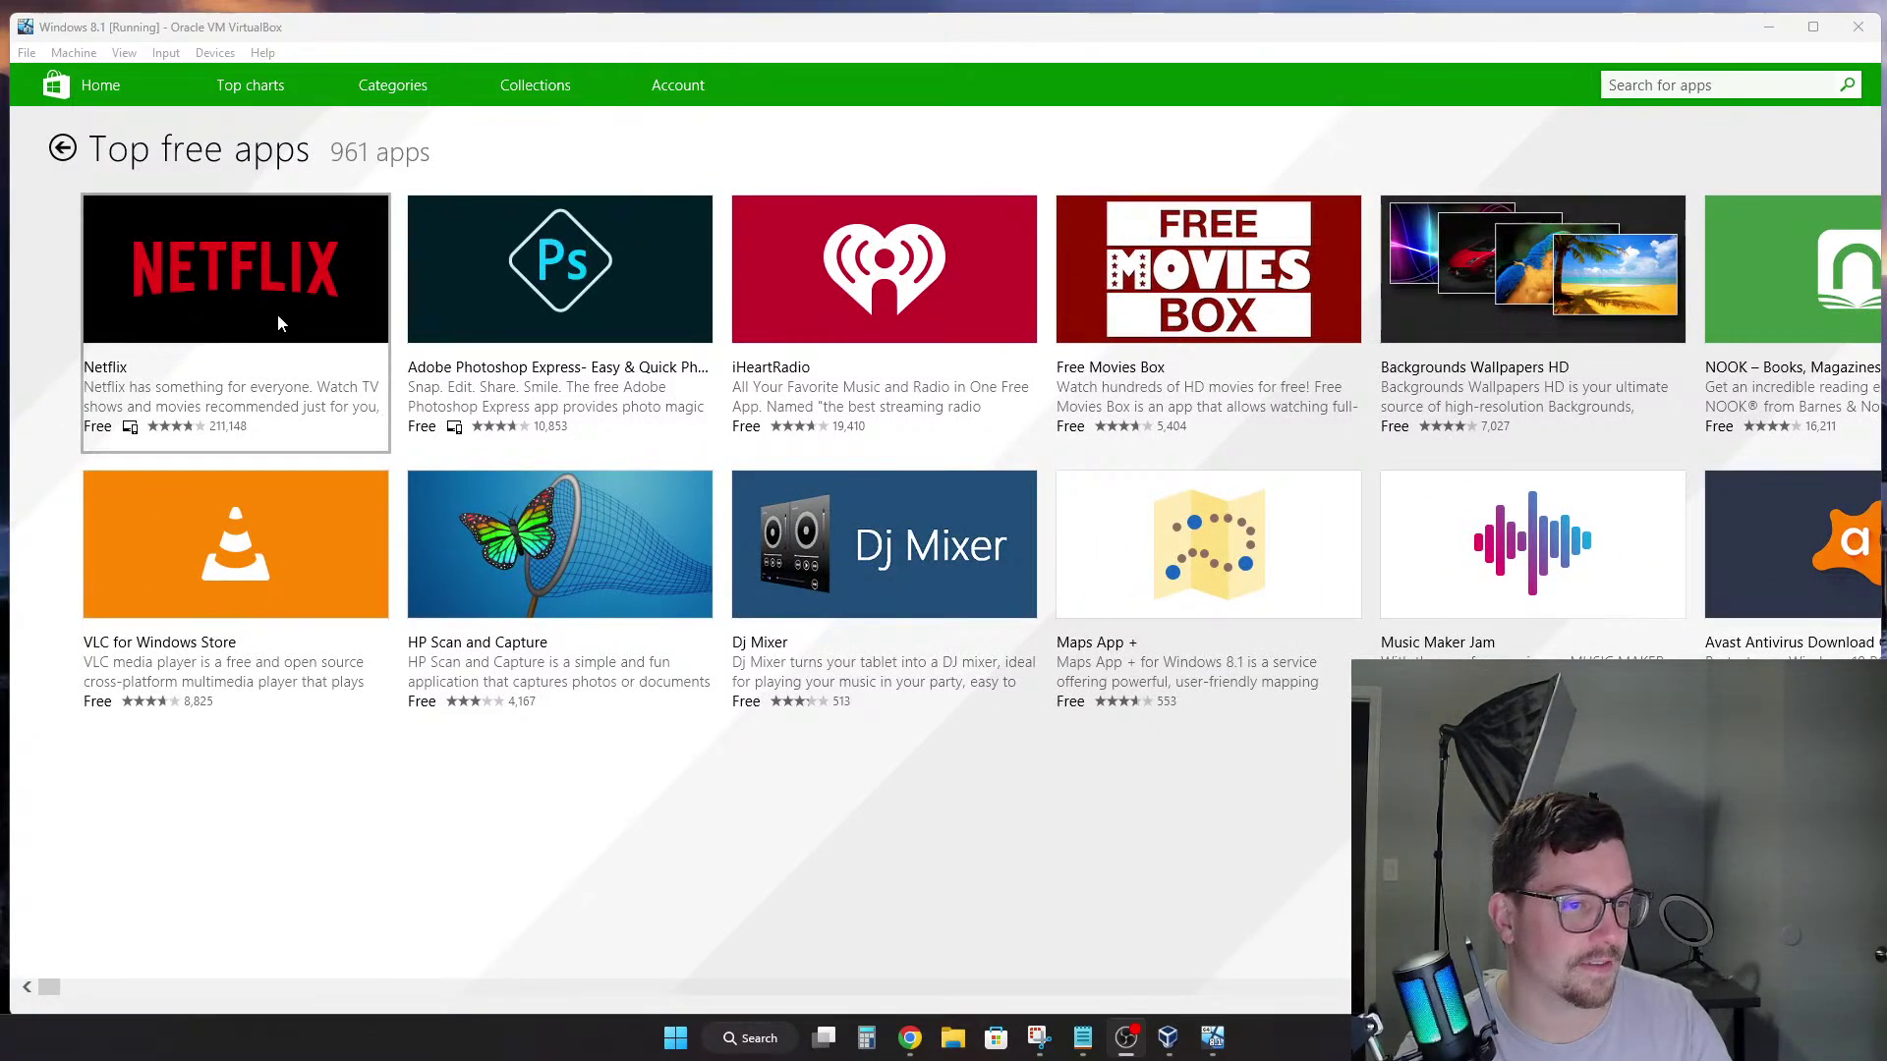
{"action": "scroll", "coordinate": [704, 310], "scroll_direction": "down", "scroll_amount": 3}
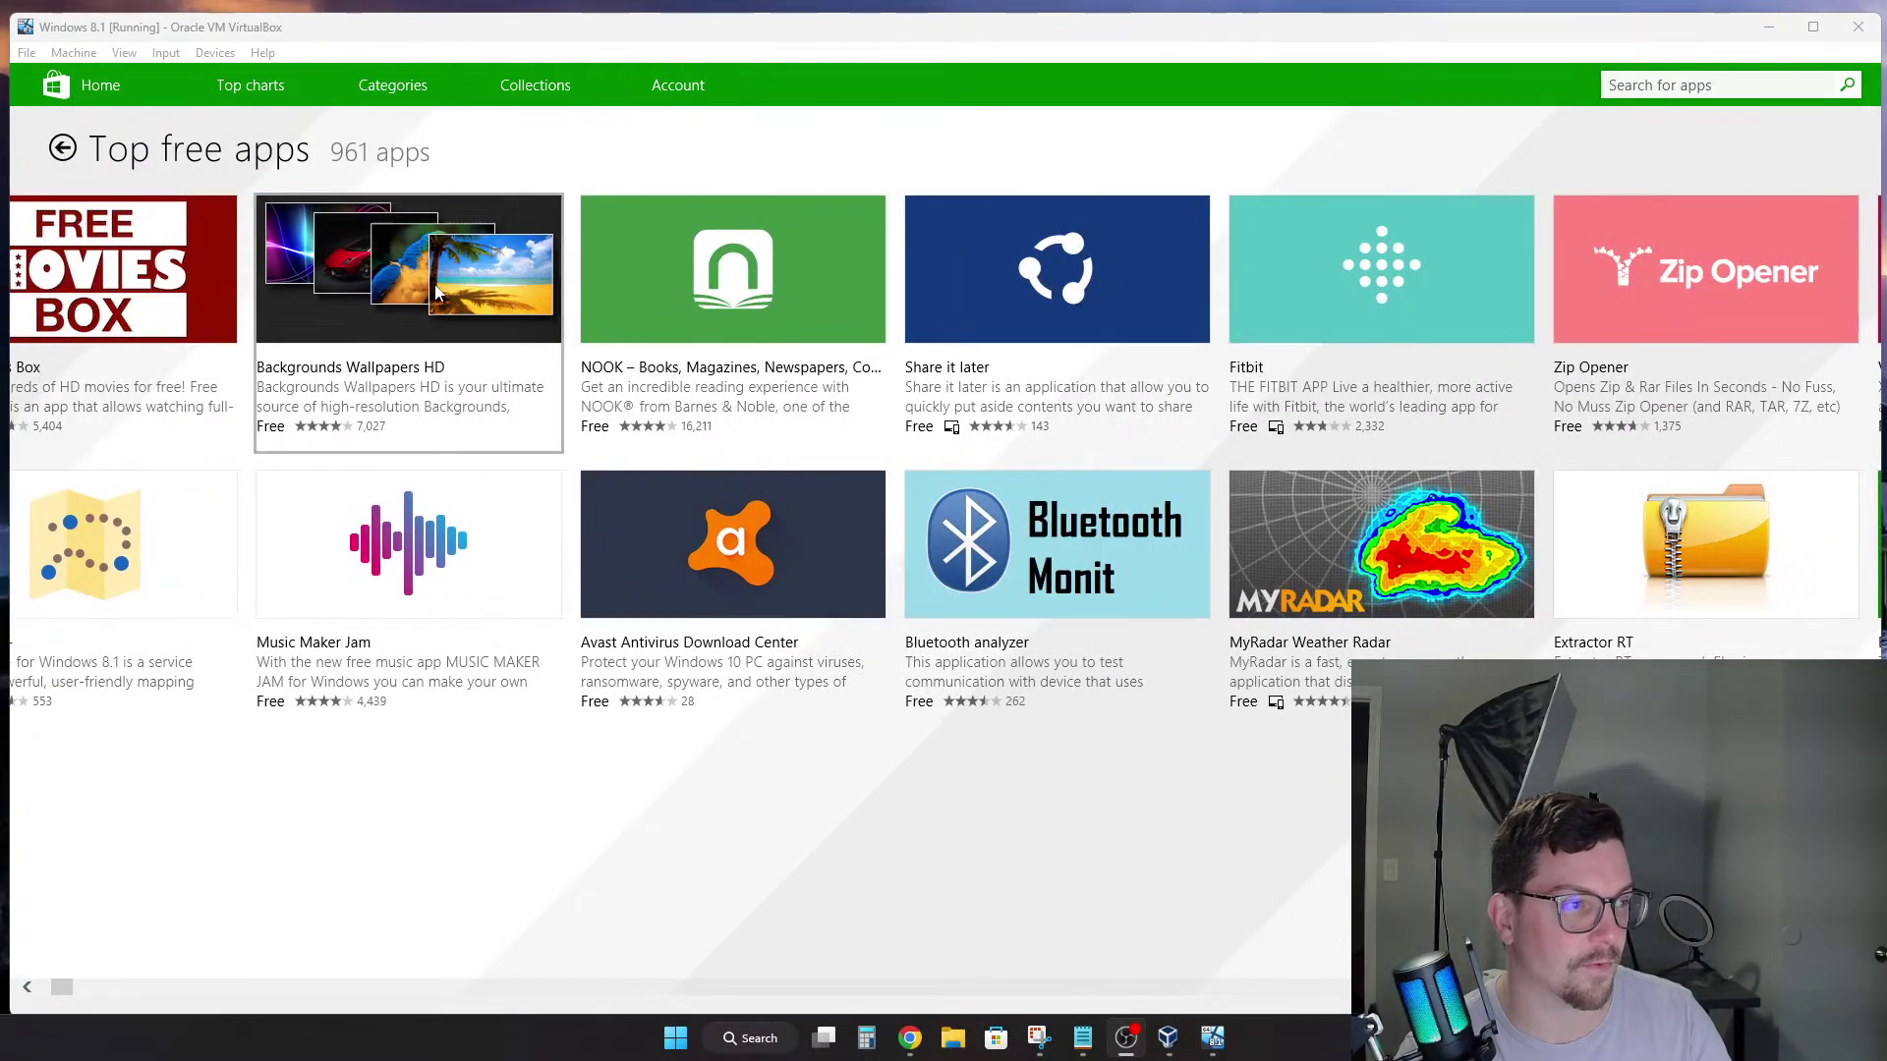
Open Backgrounds Wallpapers HD and view its Wallpaper of the Day and Weekly Wallpaper Contest screenshots.
{"action": "left_click", "coordinate": [399, 302]}
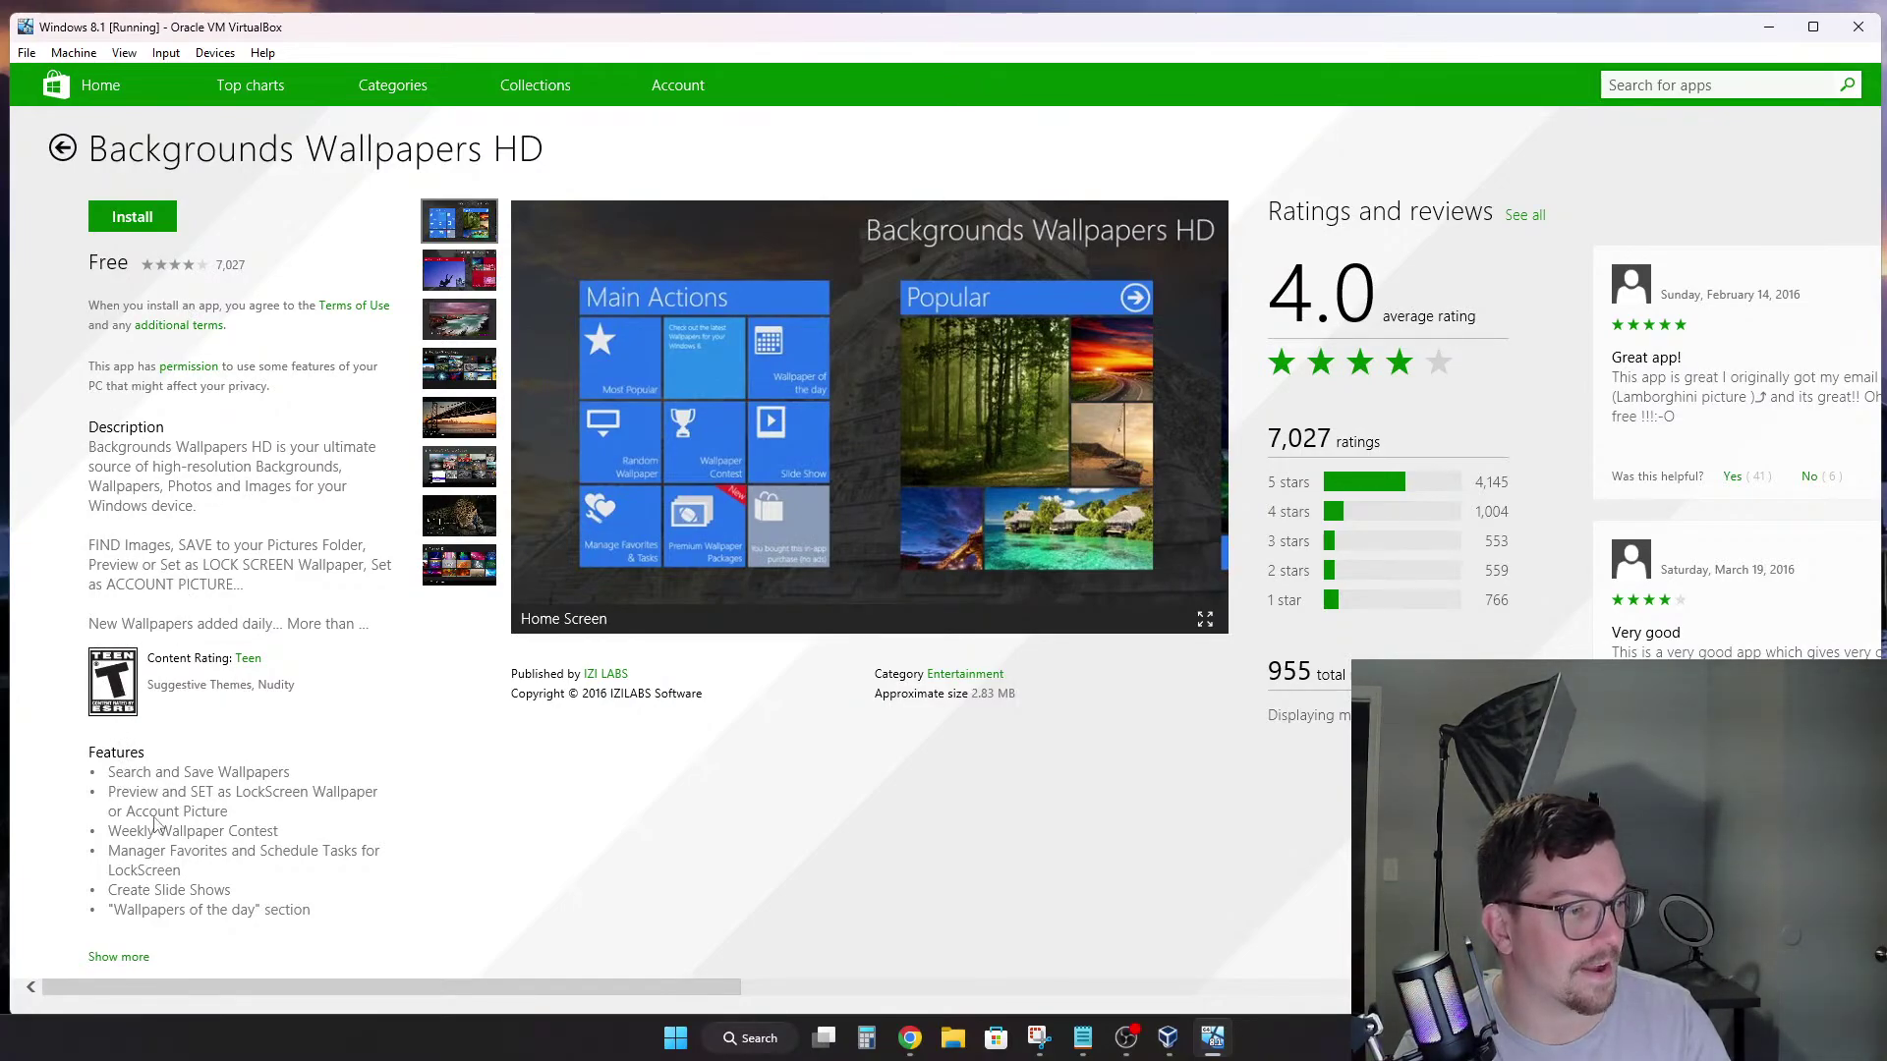
{"action": "left_click", "coordinate": [452, 264]}
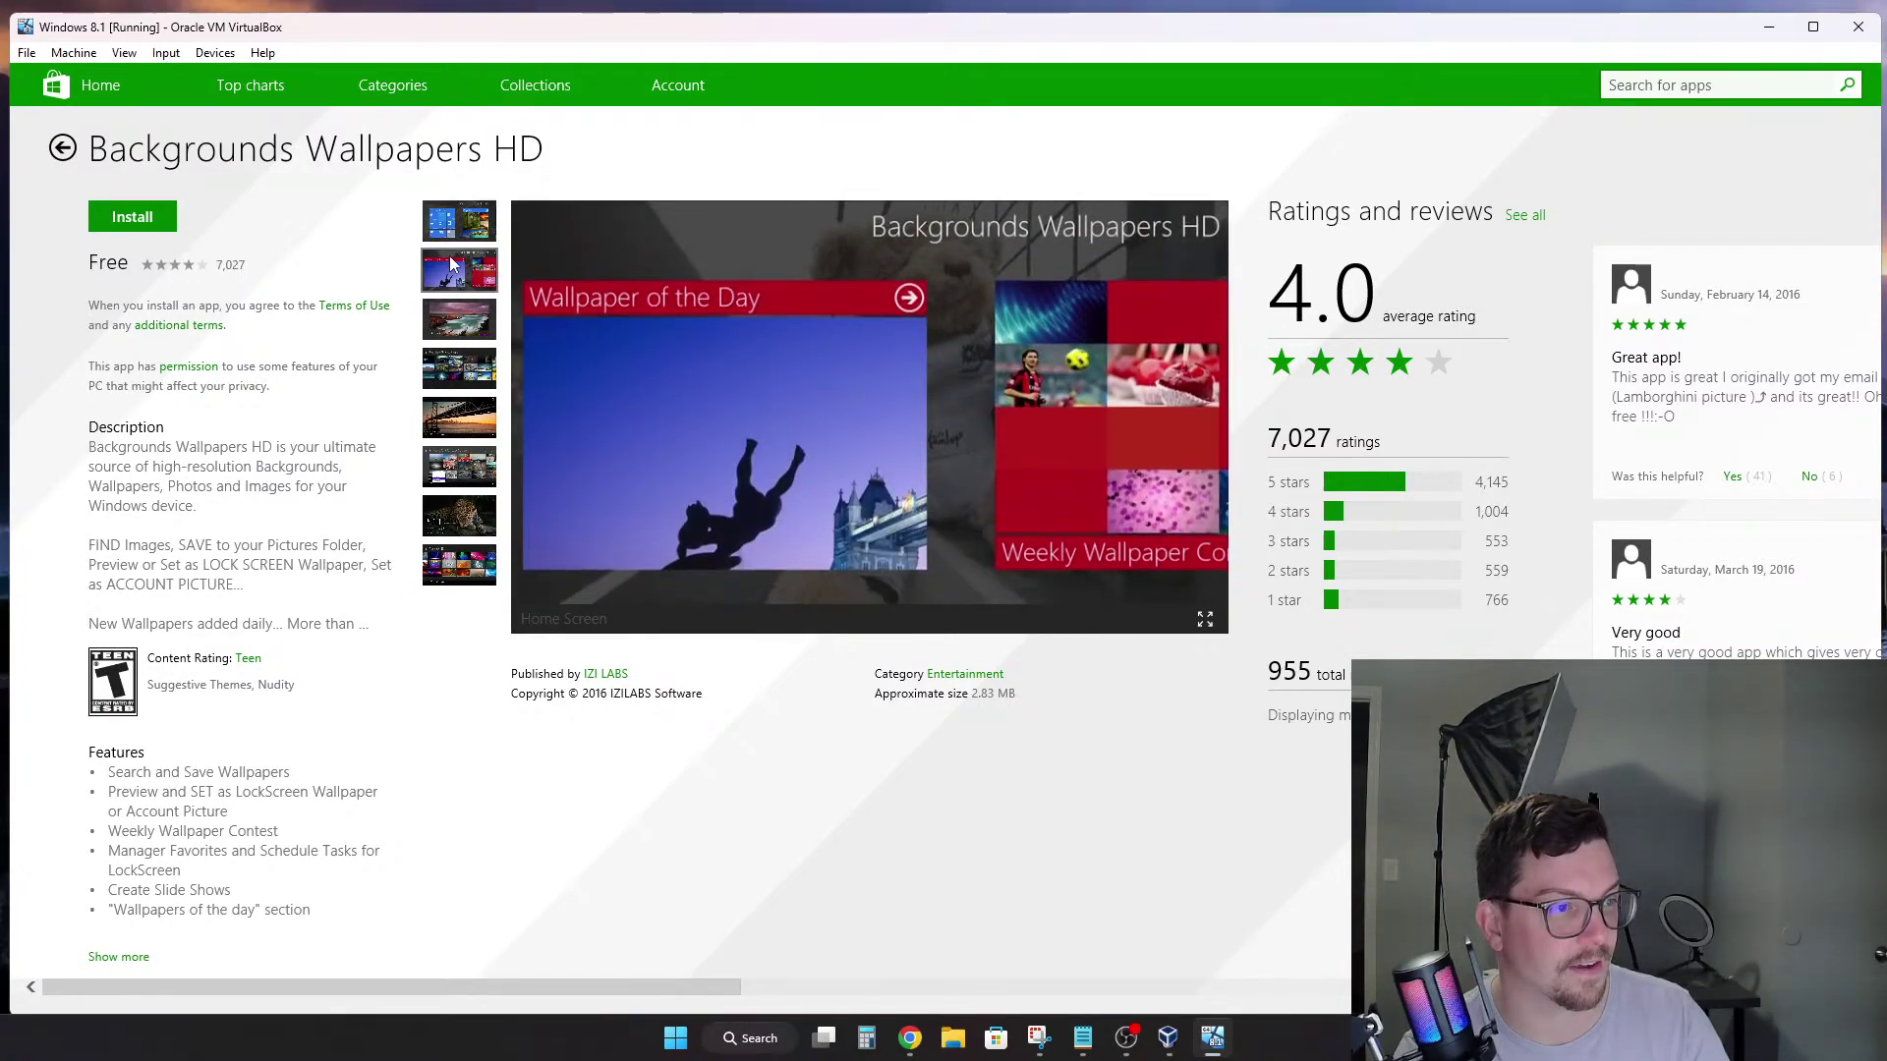
{"action": "left_click", "coordinate": [452, 324]}
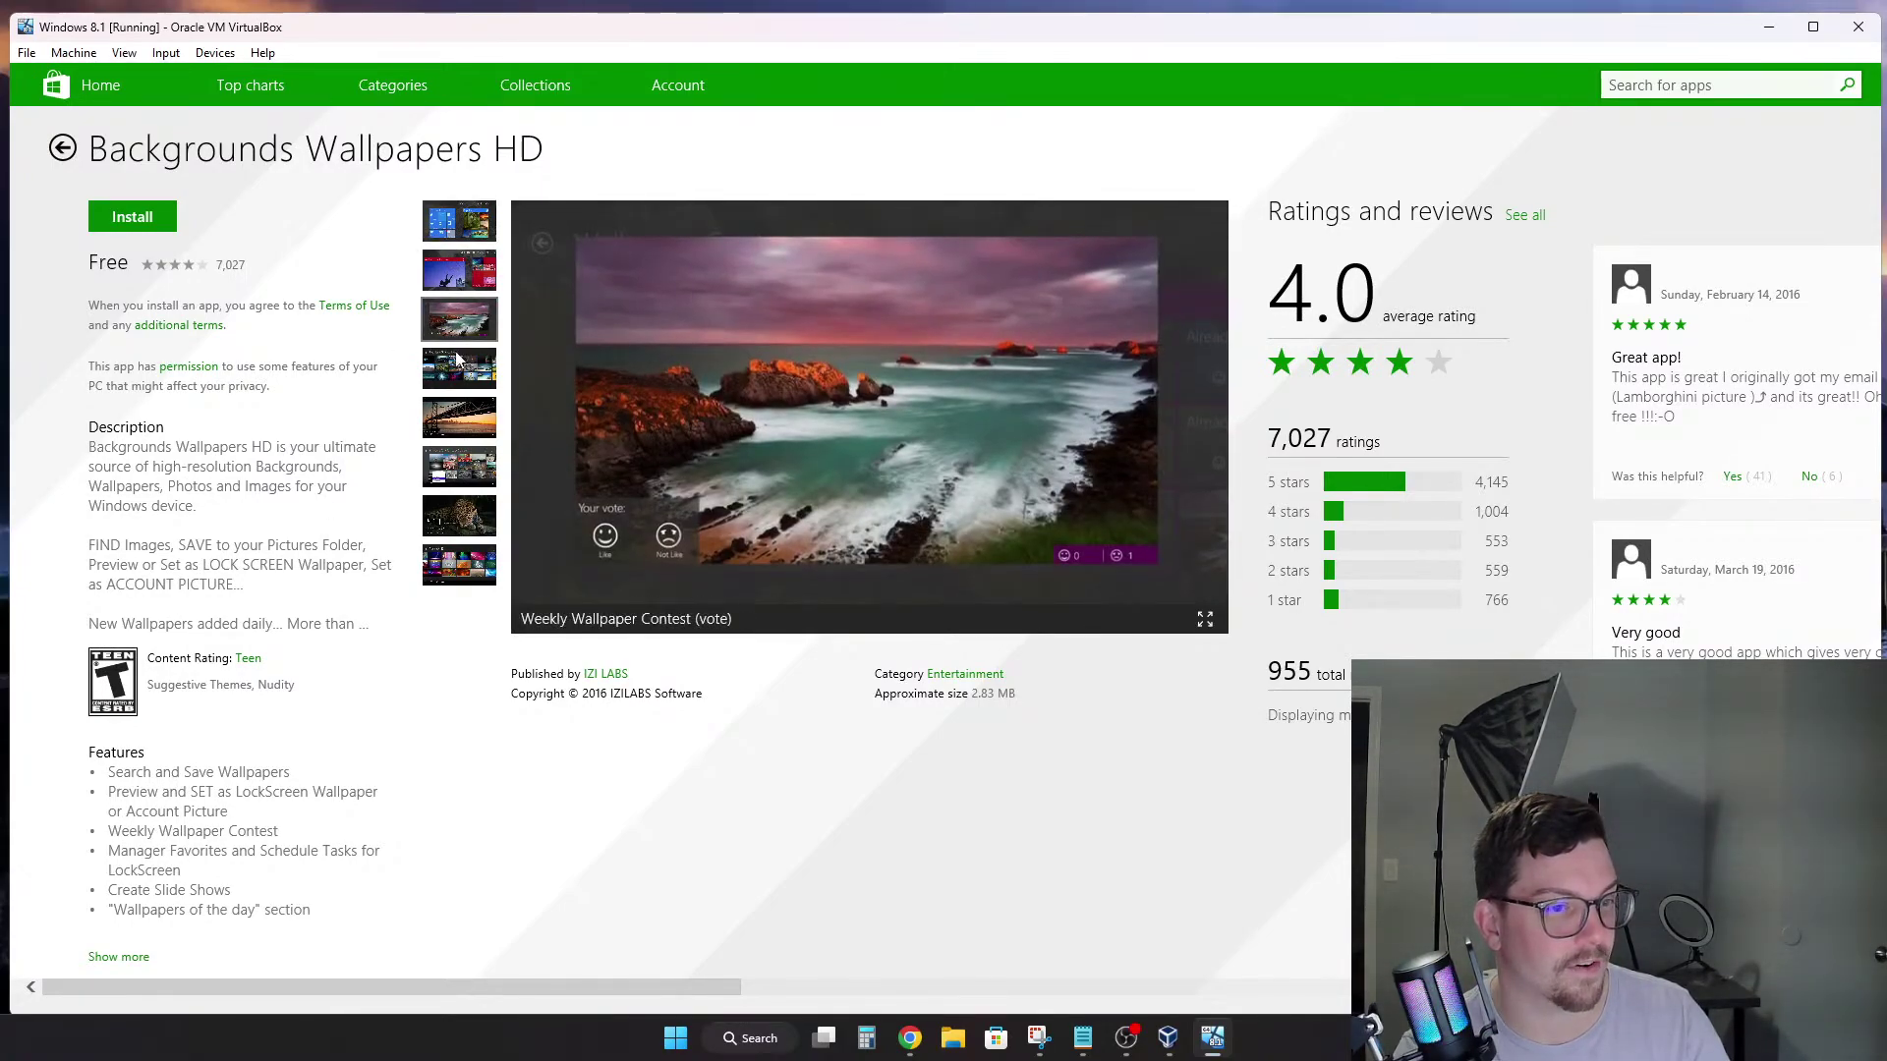
{"action": "scroll", "coordinate": [1444, 443], "scroll_direction": "down", "scroll_amount": 5}
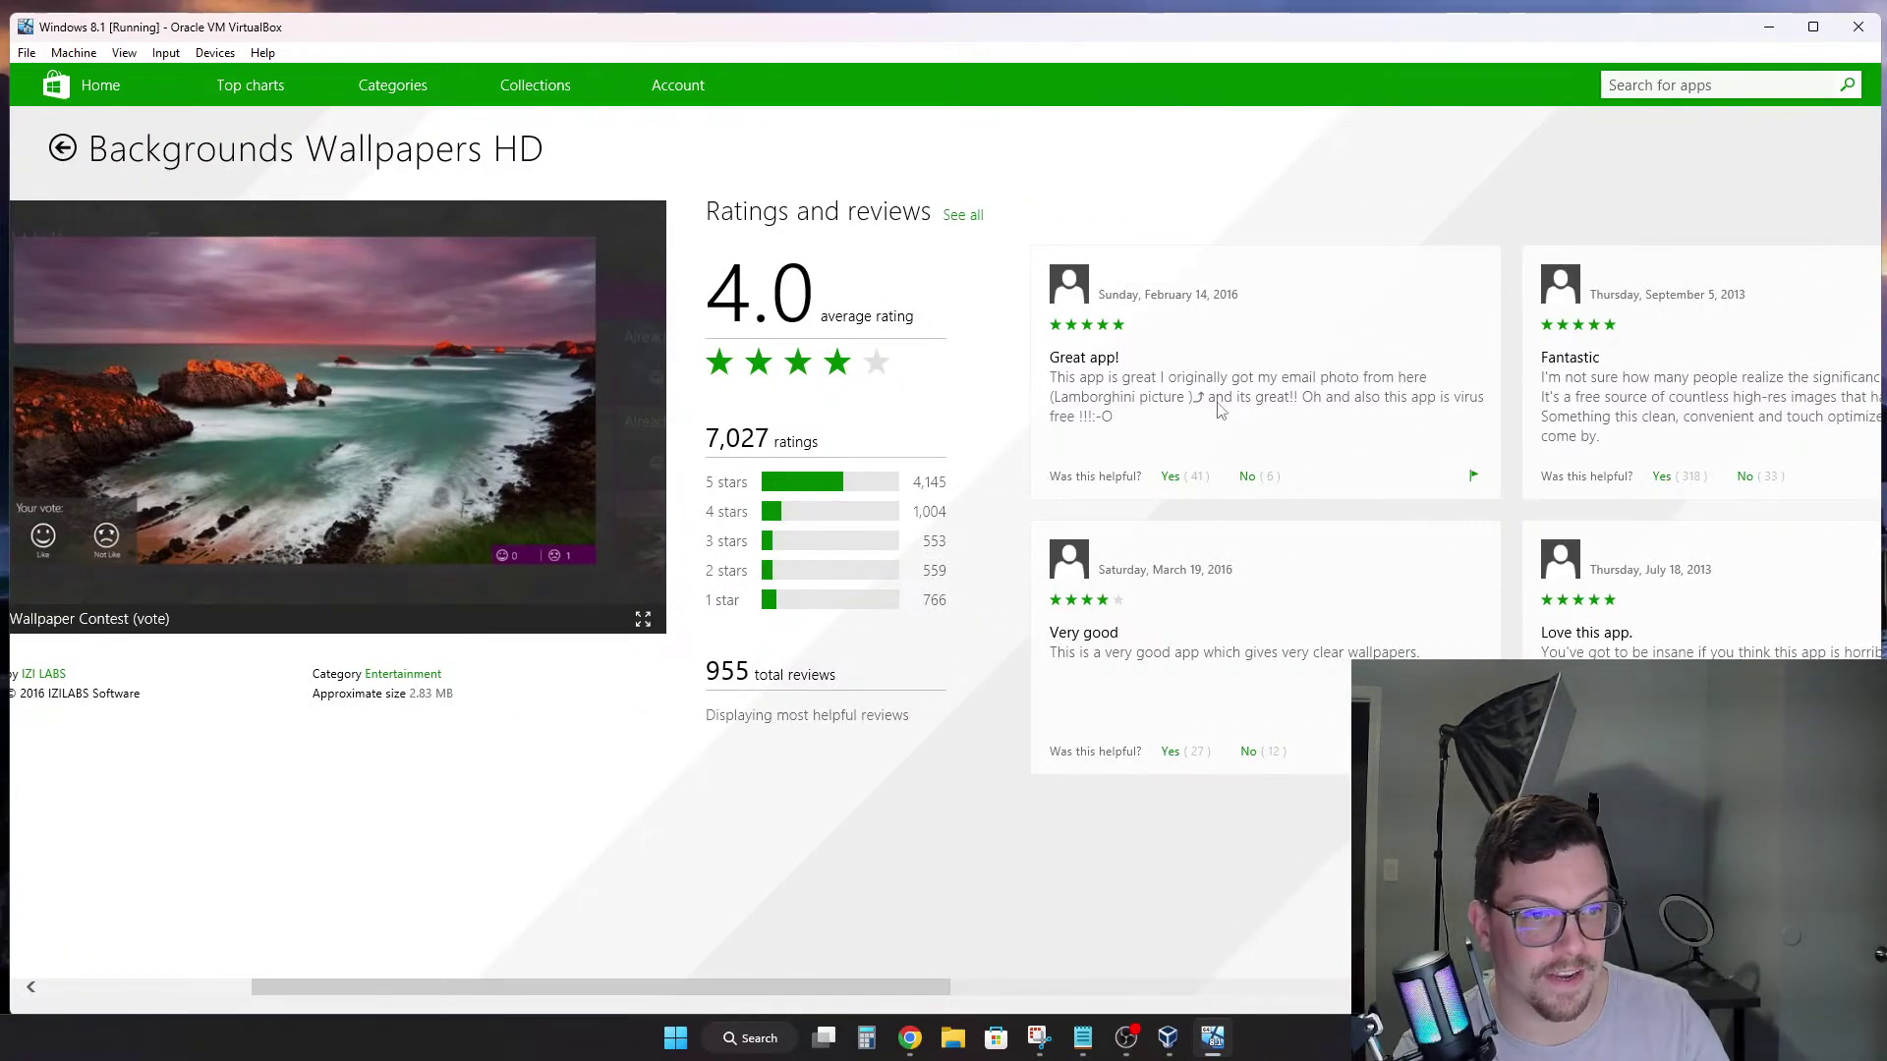
{"action": "scroll", "coordinate": [1219, 418], "scroll_direction": "down", "scroll_amount": 15}
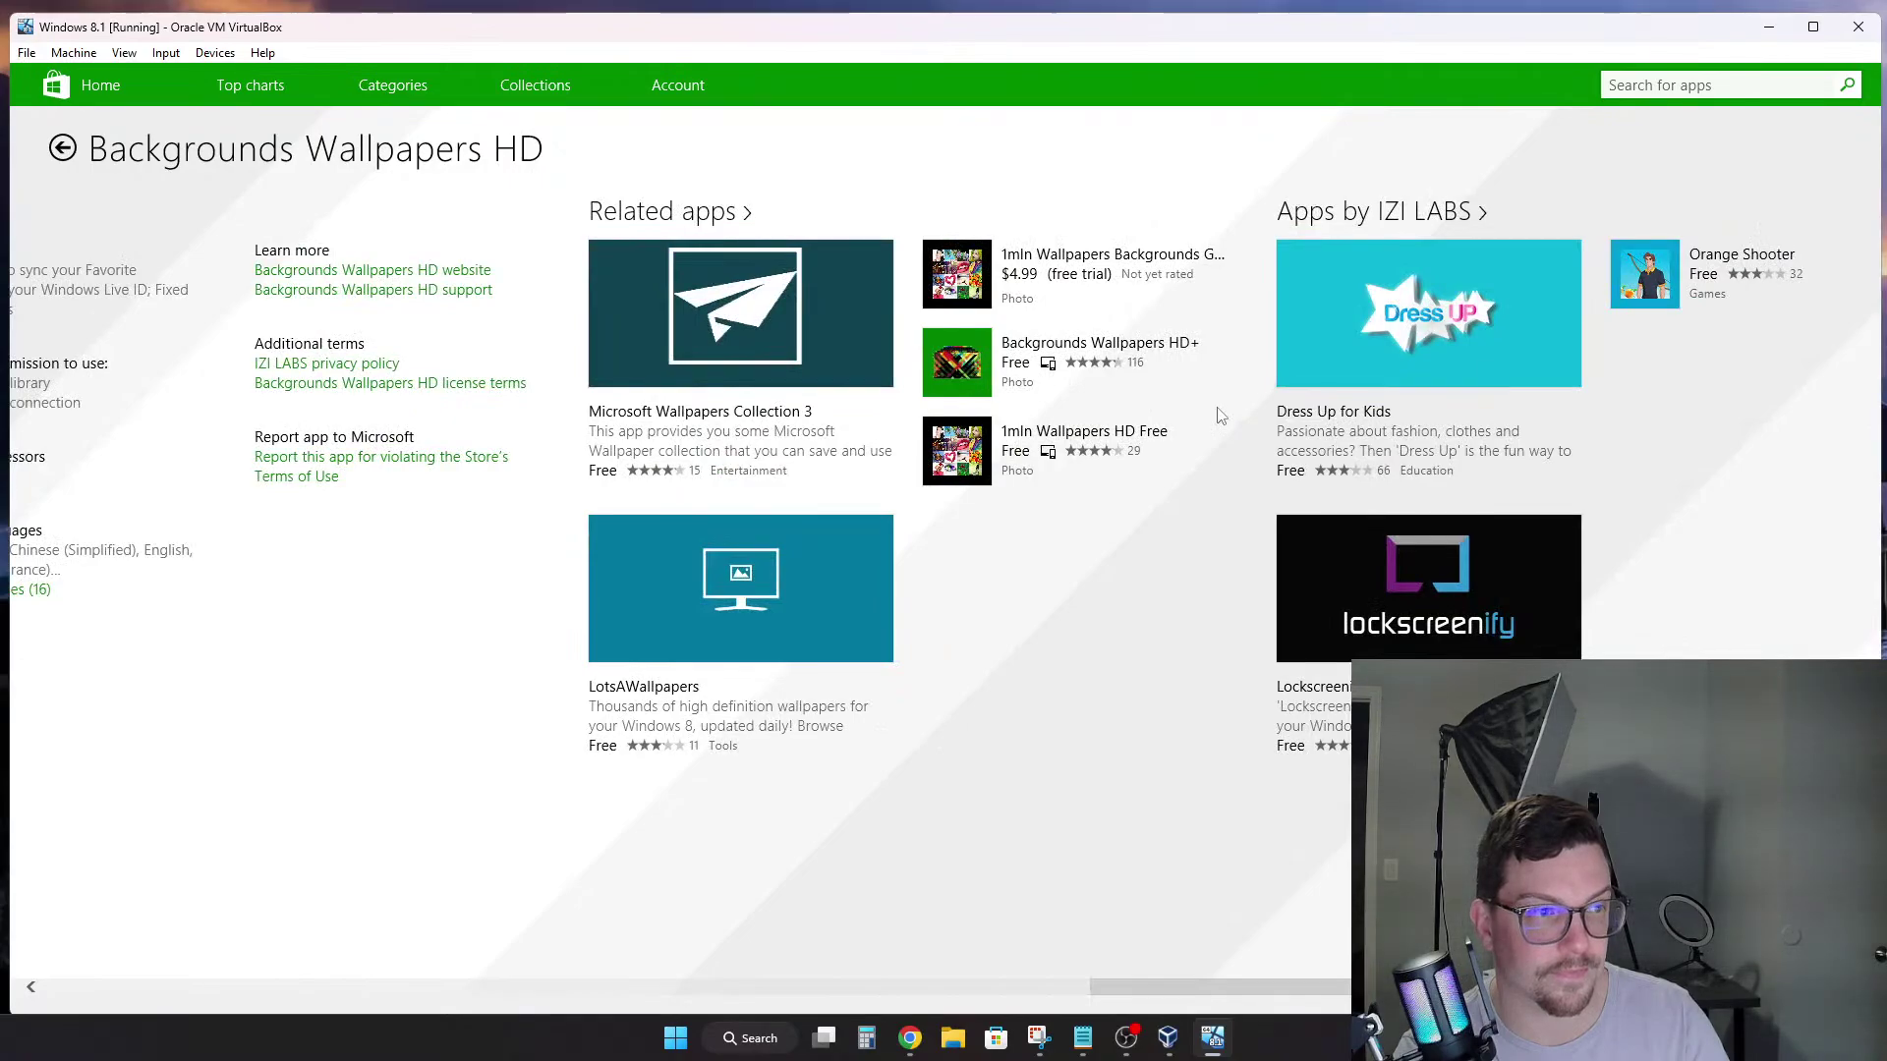
{"action": "scroll", "coordinate": [1220, 418], "scroll_direction": "up", "scroll_amount": 10}
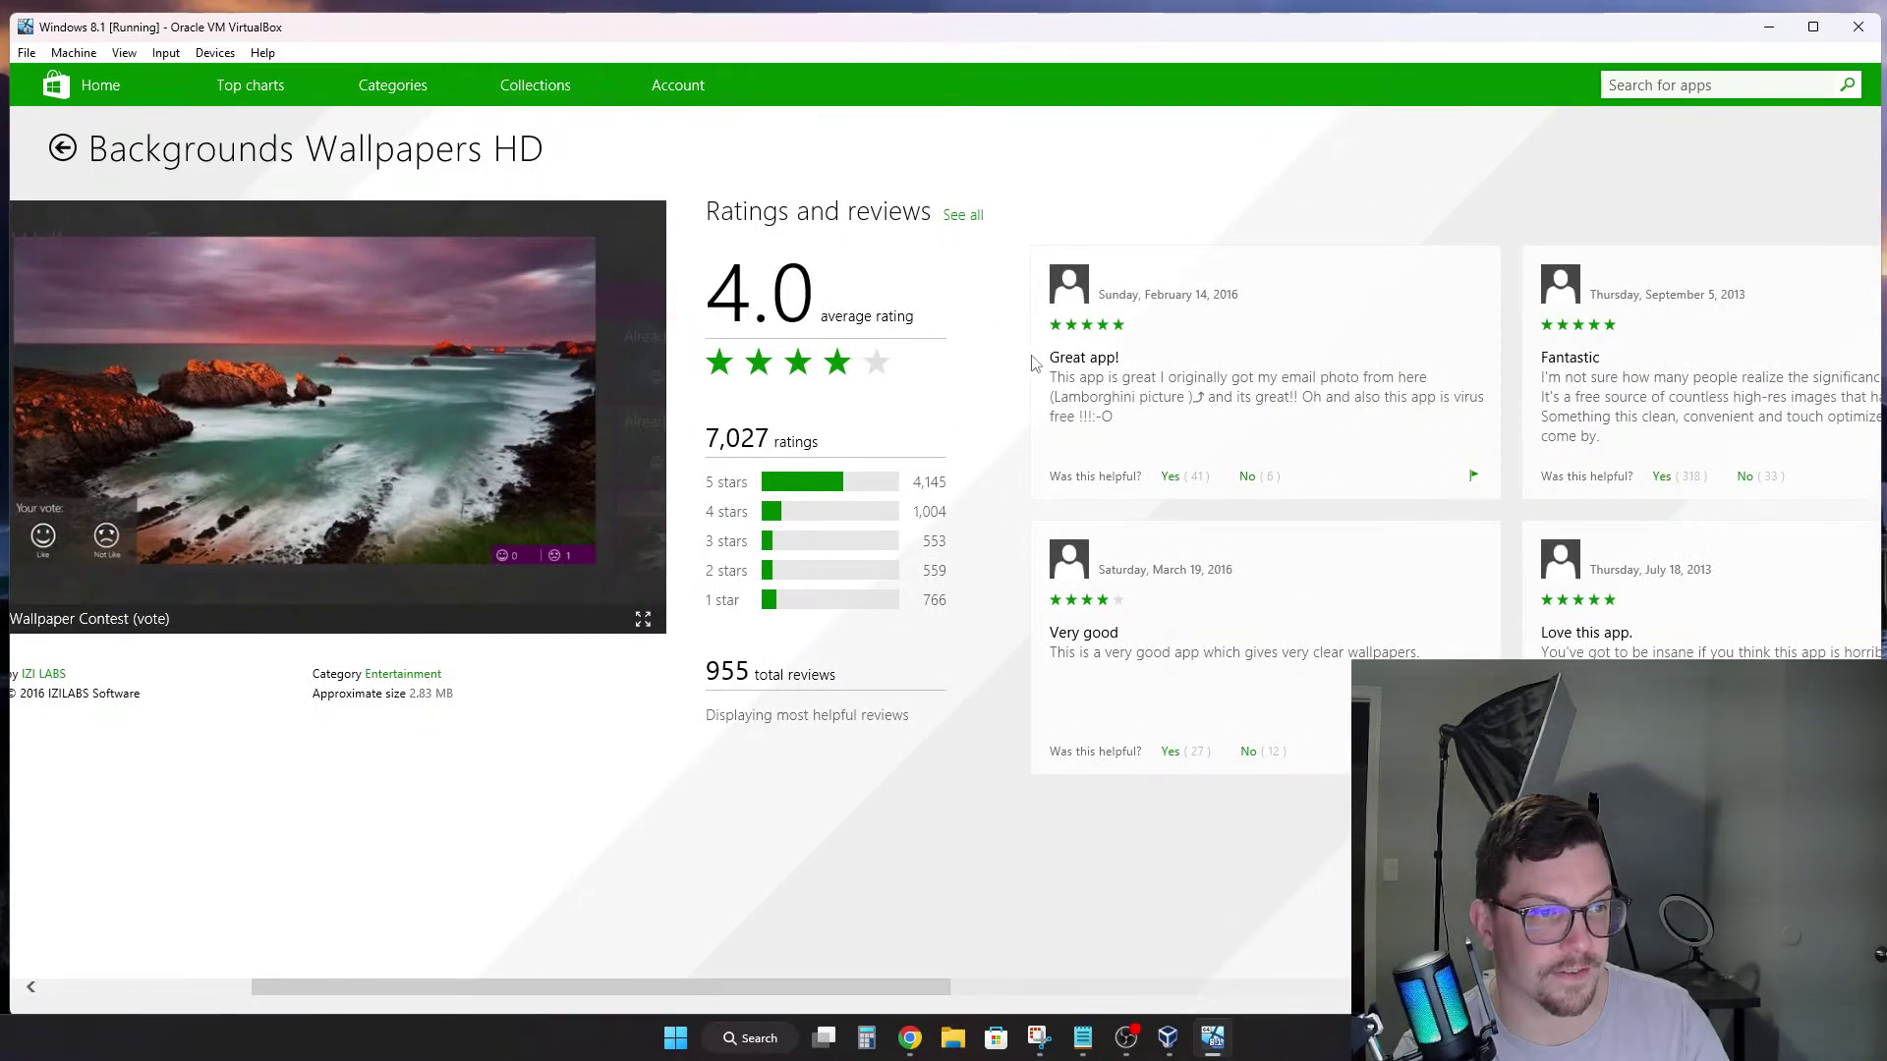
Show all 955 Backgrounds Wallpapers HD reviews and scroll through them.
{"action": "left_click", "coordinate": [970, 215]}
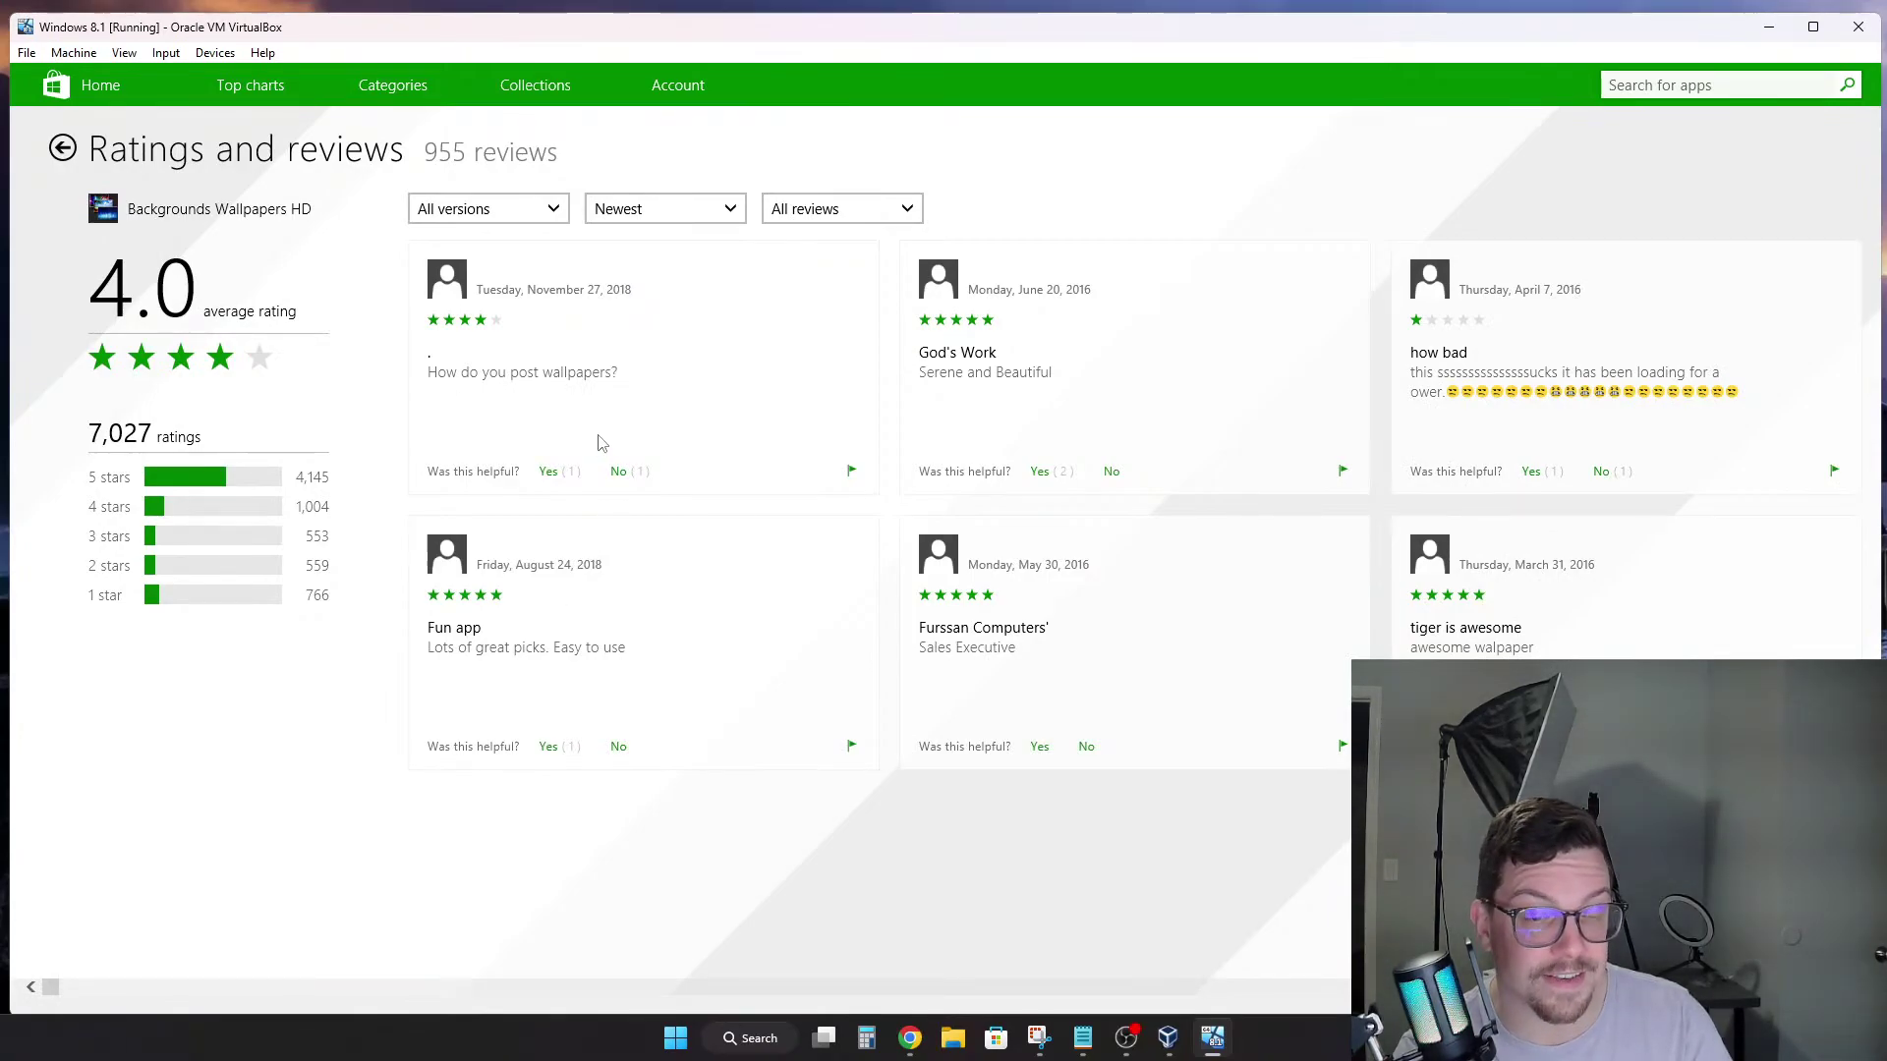
{"action": "scroll", "coordinate": [609, 542], "scroll_direction": "down", "scroll_amount": 8}
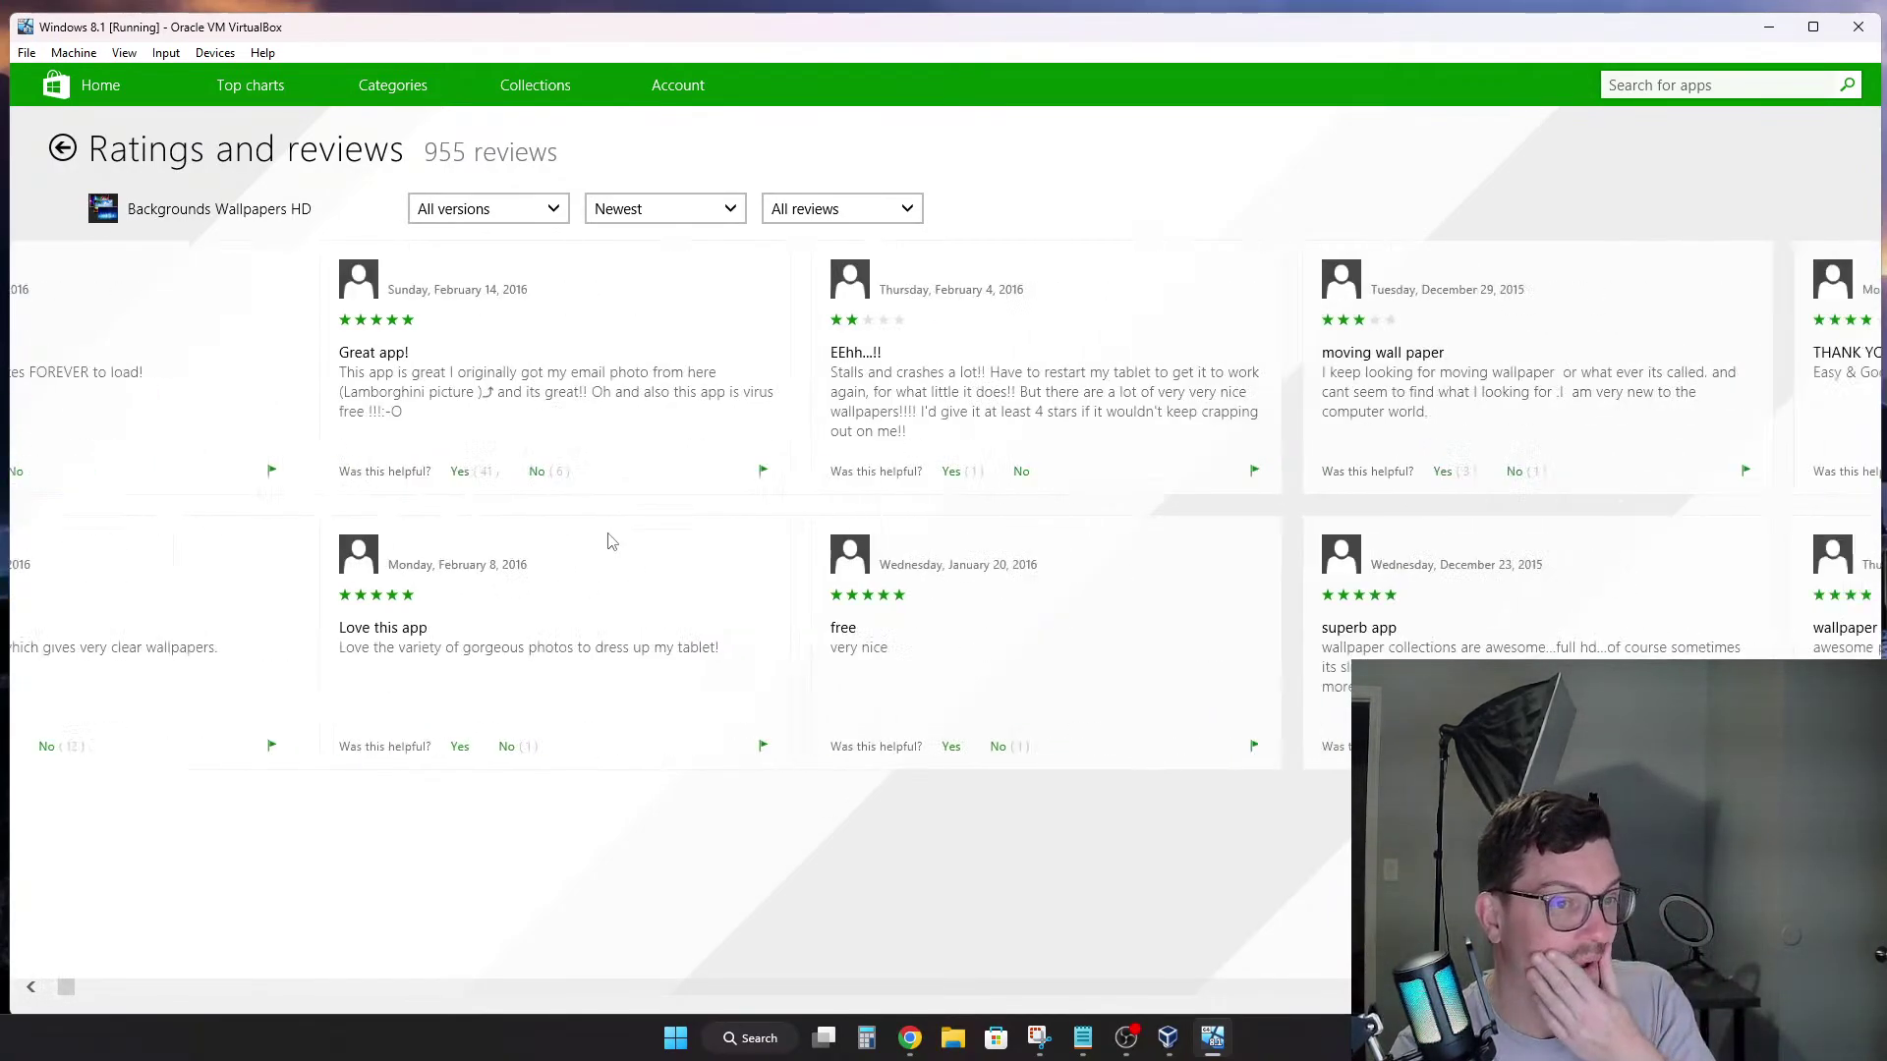
{"action": "scroll", "coordinate": [609, 547], "scroll_direction": "down", "scroll_amount": 10}
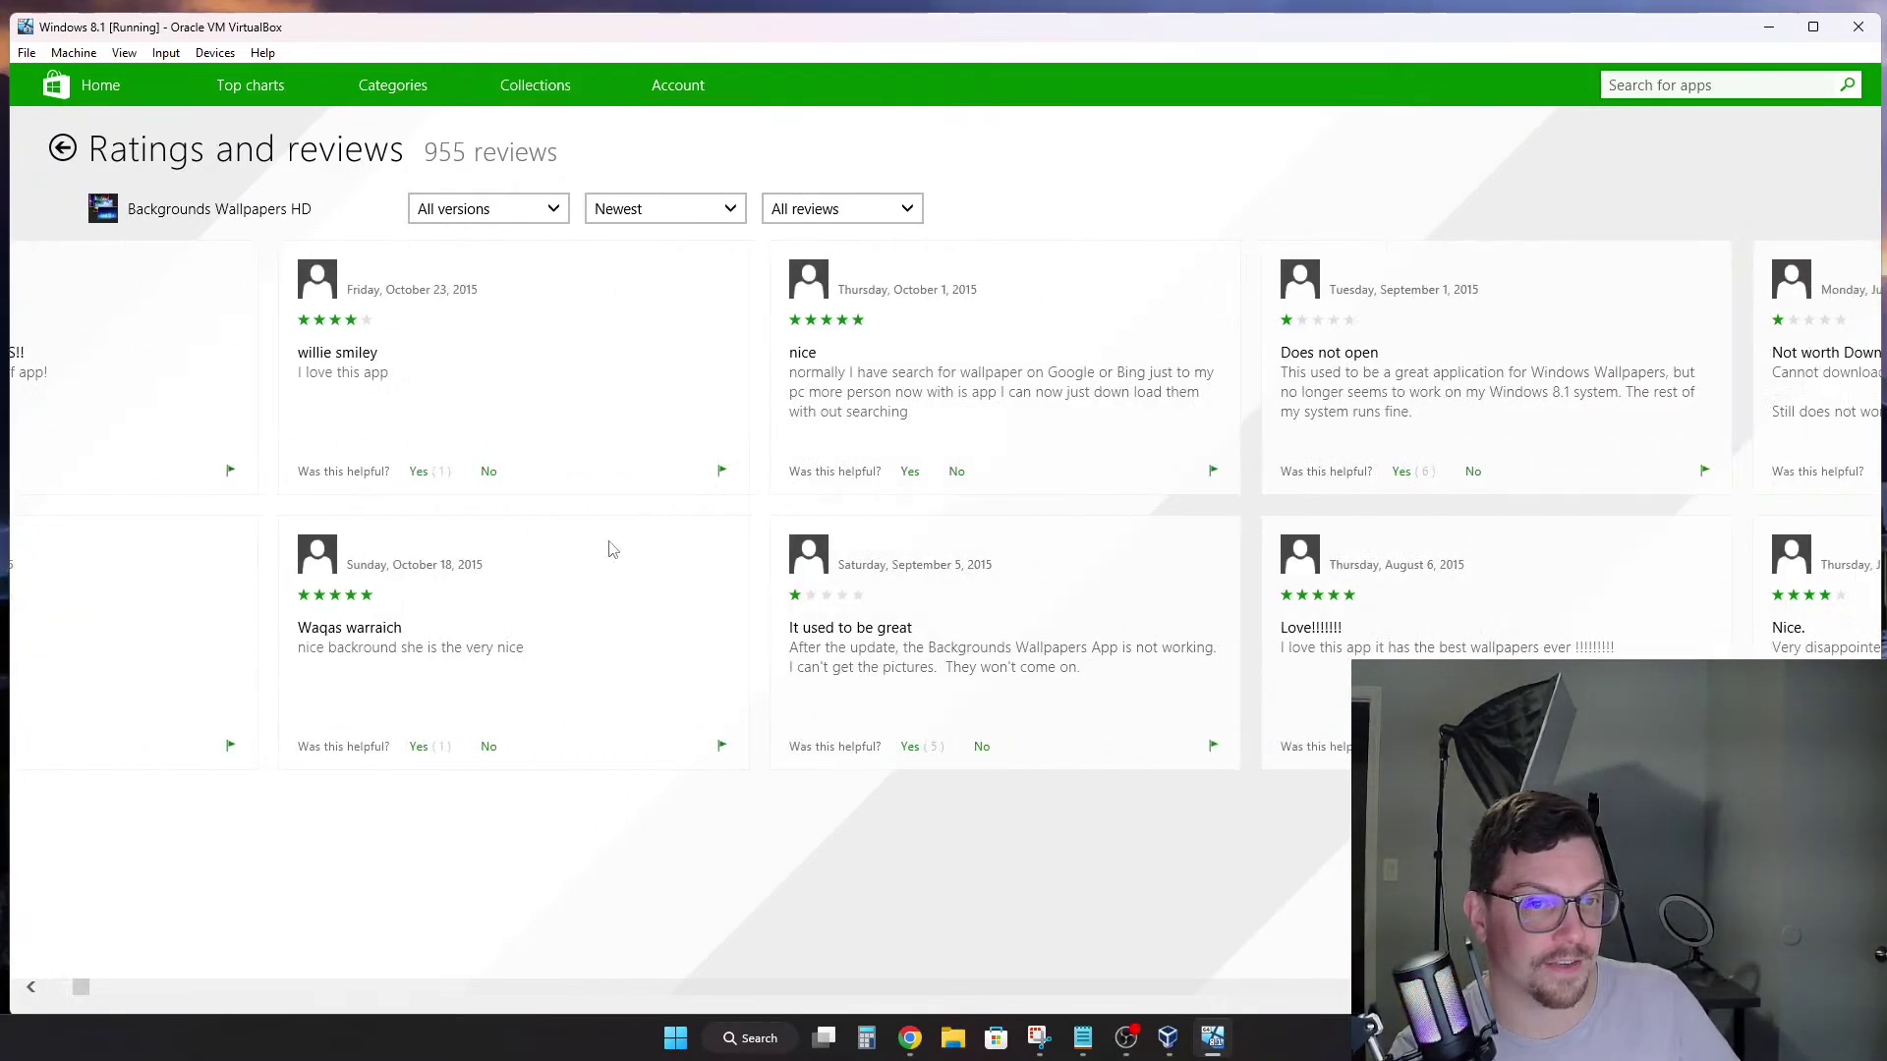
{"action": "scroll", "coordinate": [610, 547], "scroll_direction": "up", "scroll_amount": 15}
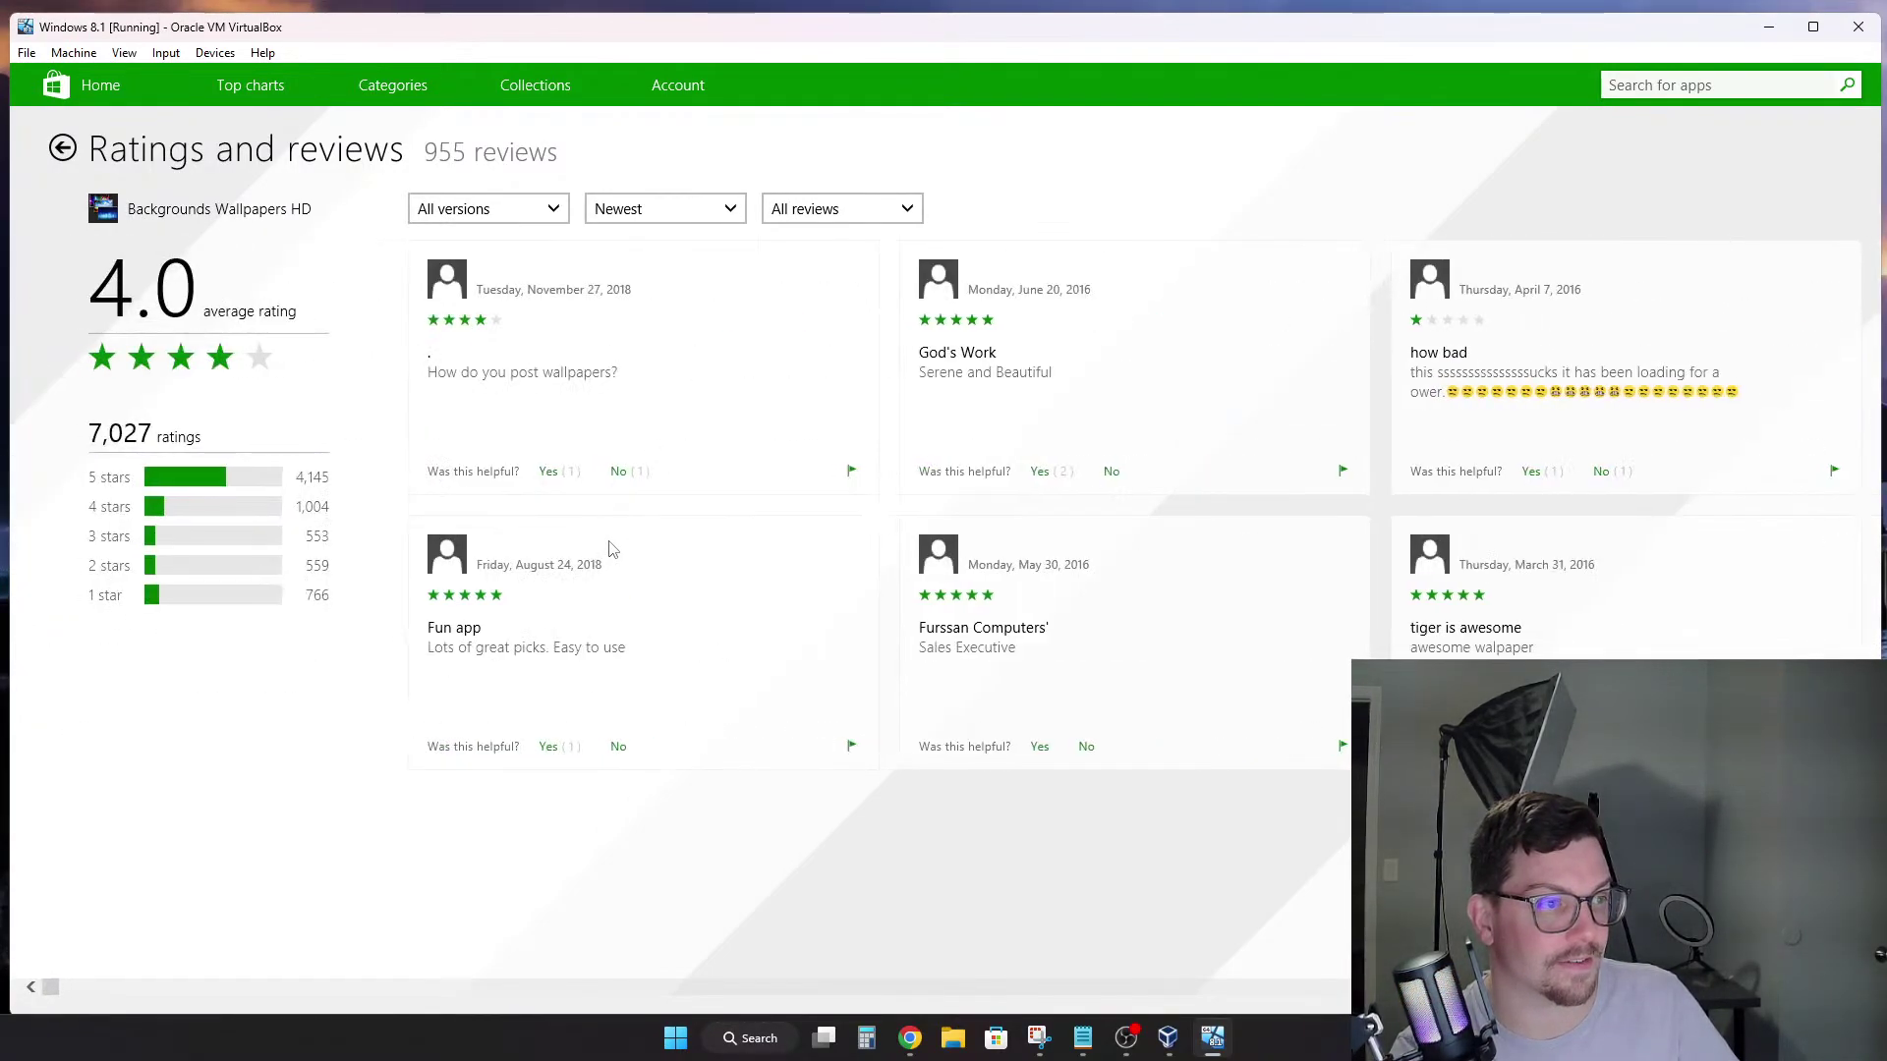
Sort the reviews oldest first, restore newest first, and return to the app page.
{"action": "left_click", "coordinate": [645, 214]}
{"action": "left_click", "coordinate": [648, 246]}
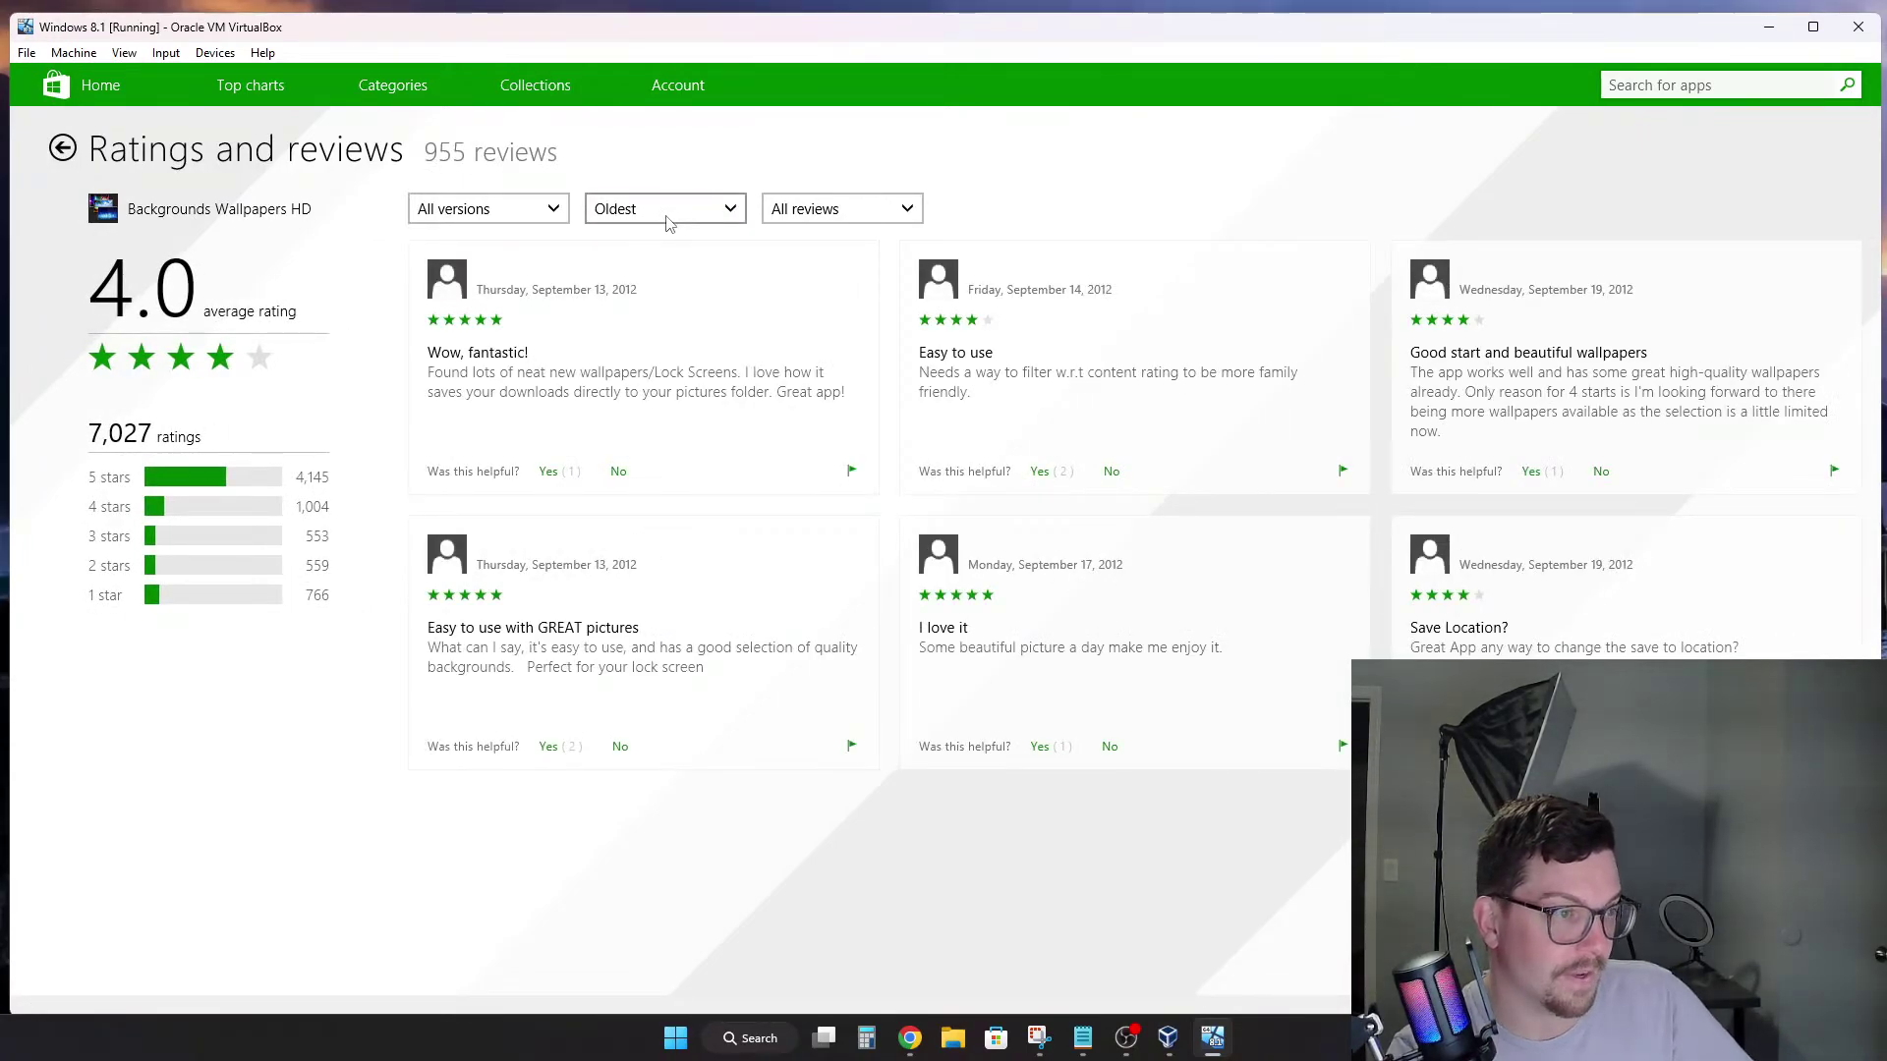
{"action": "left_click", "coordinate": [667, 216]}
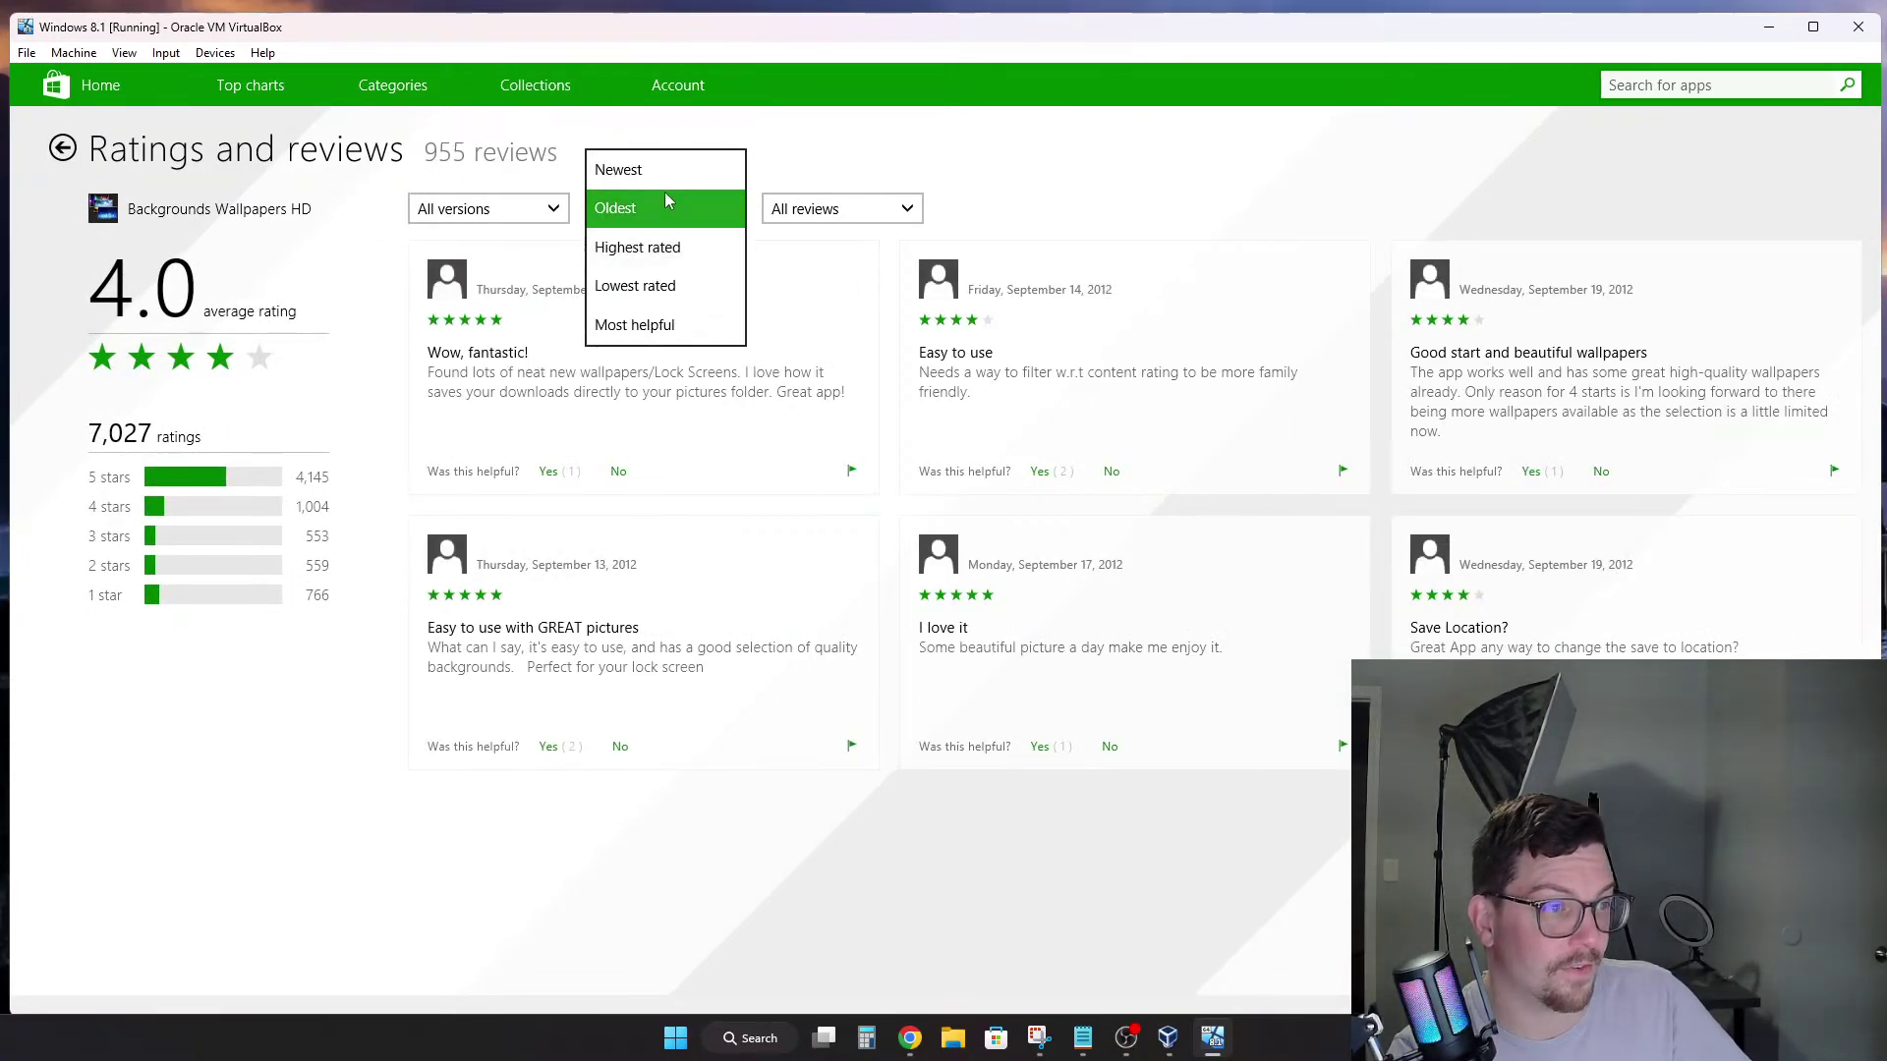
{"action": "left_click", "coordinate": [665, 192]}
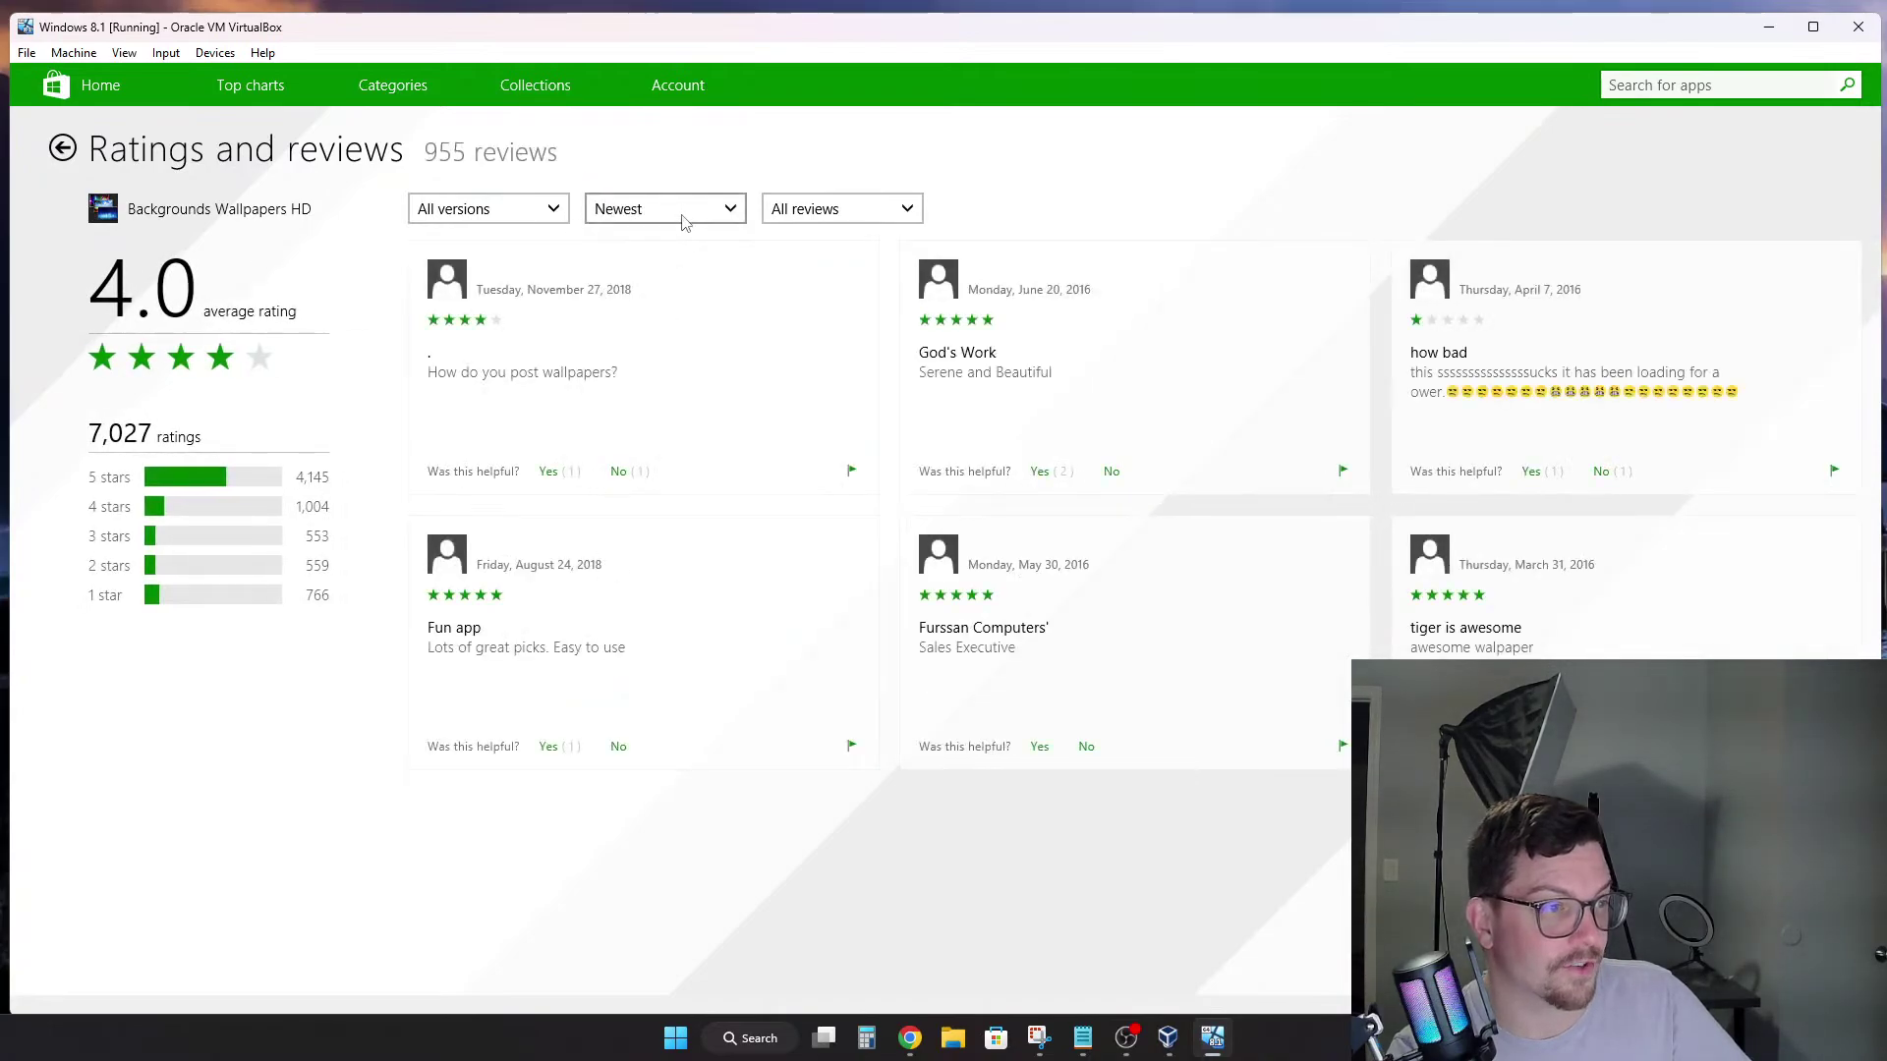
{"action": "left_click", "coordinate": [69, 147]}
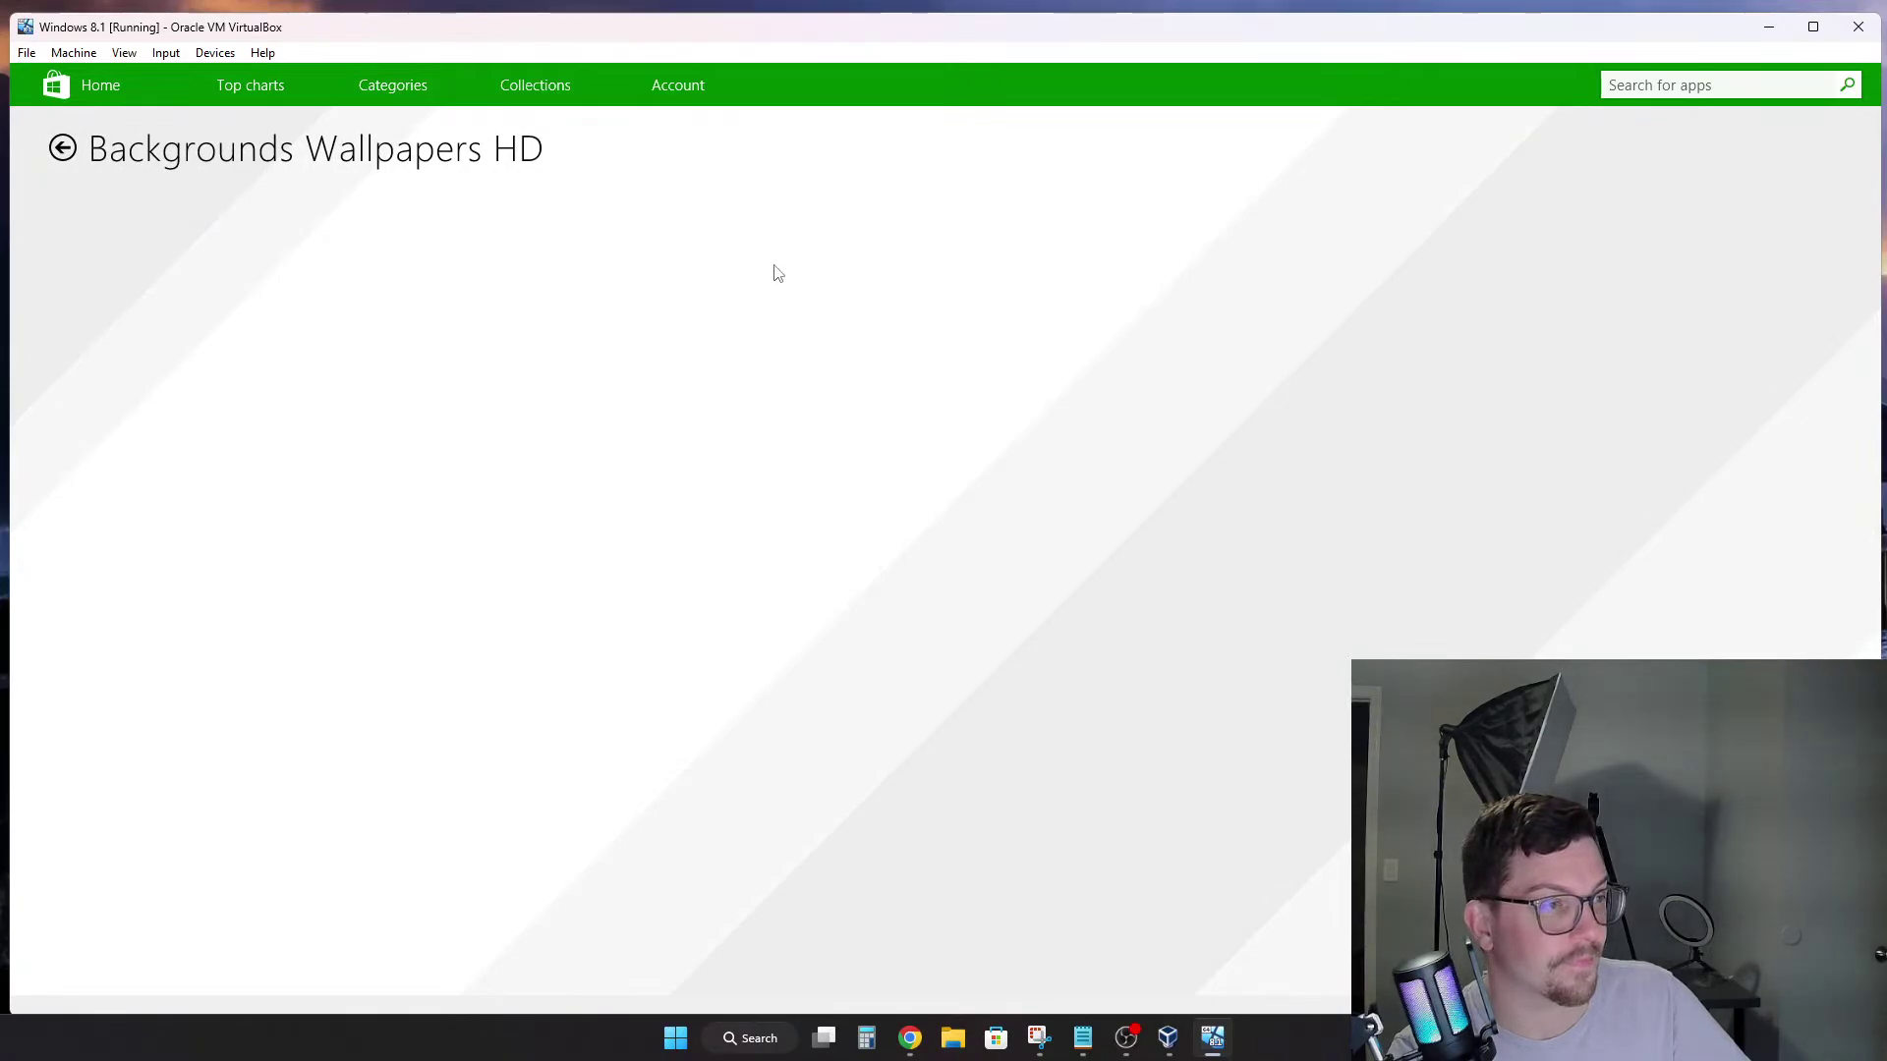
Start installing Backgrounds Wallpapers HD from its app page.
{"action": "scroll", "coordinate": [941, 460], "scroll_direction": "up", "scroll_amount": 4}
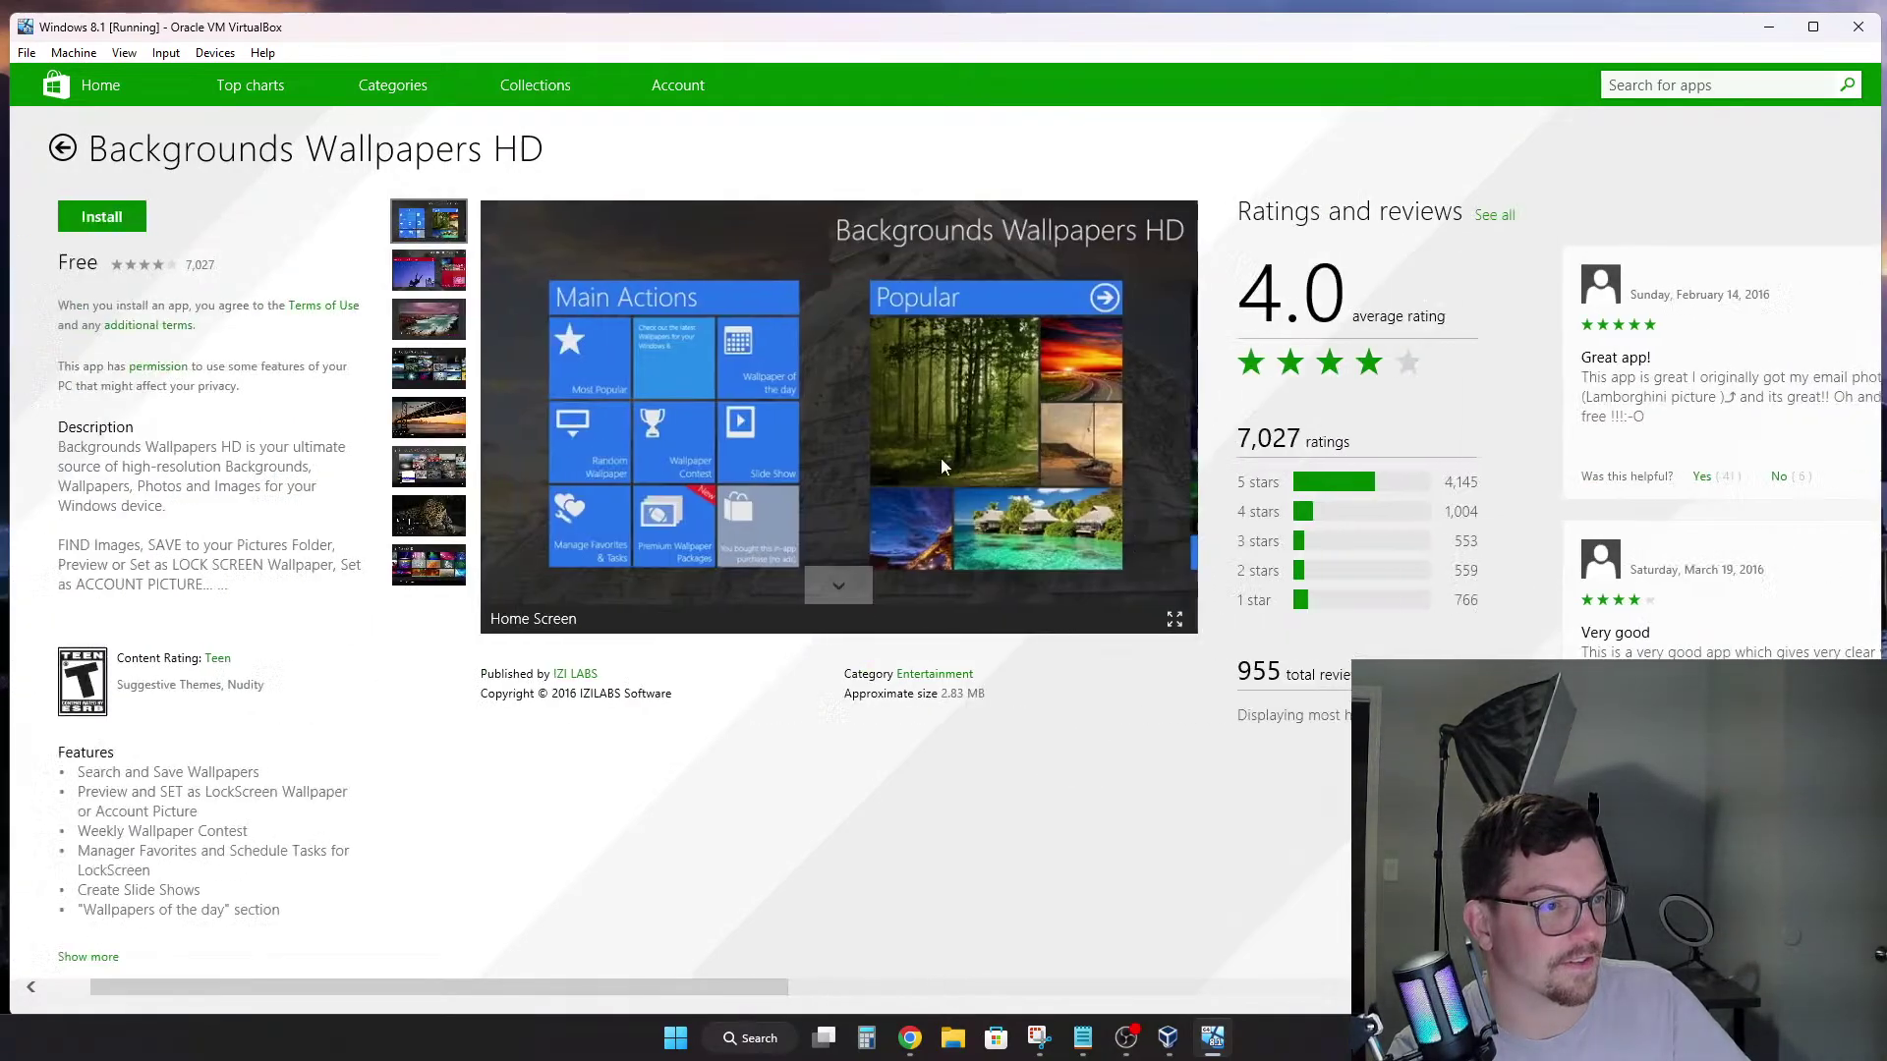
{"action": "left_click", "coordinate": [131, 216]}
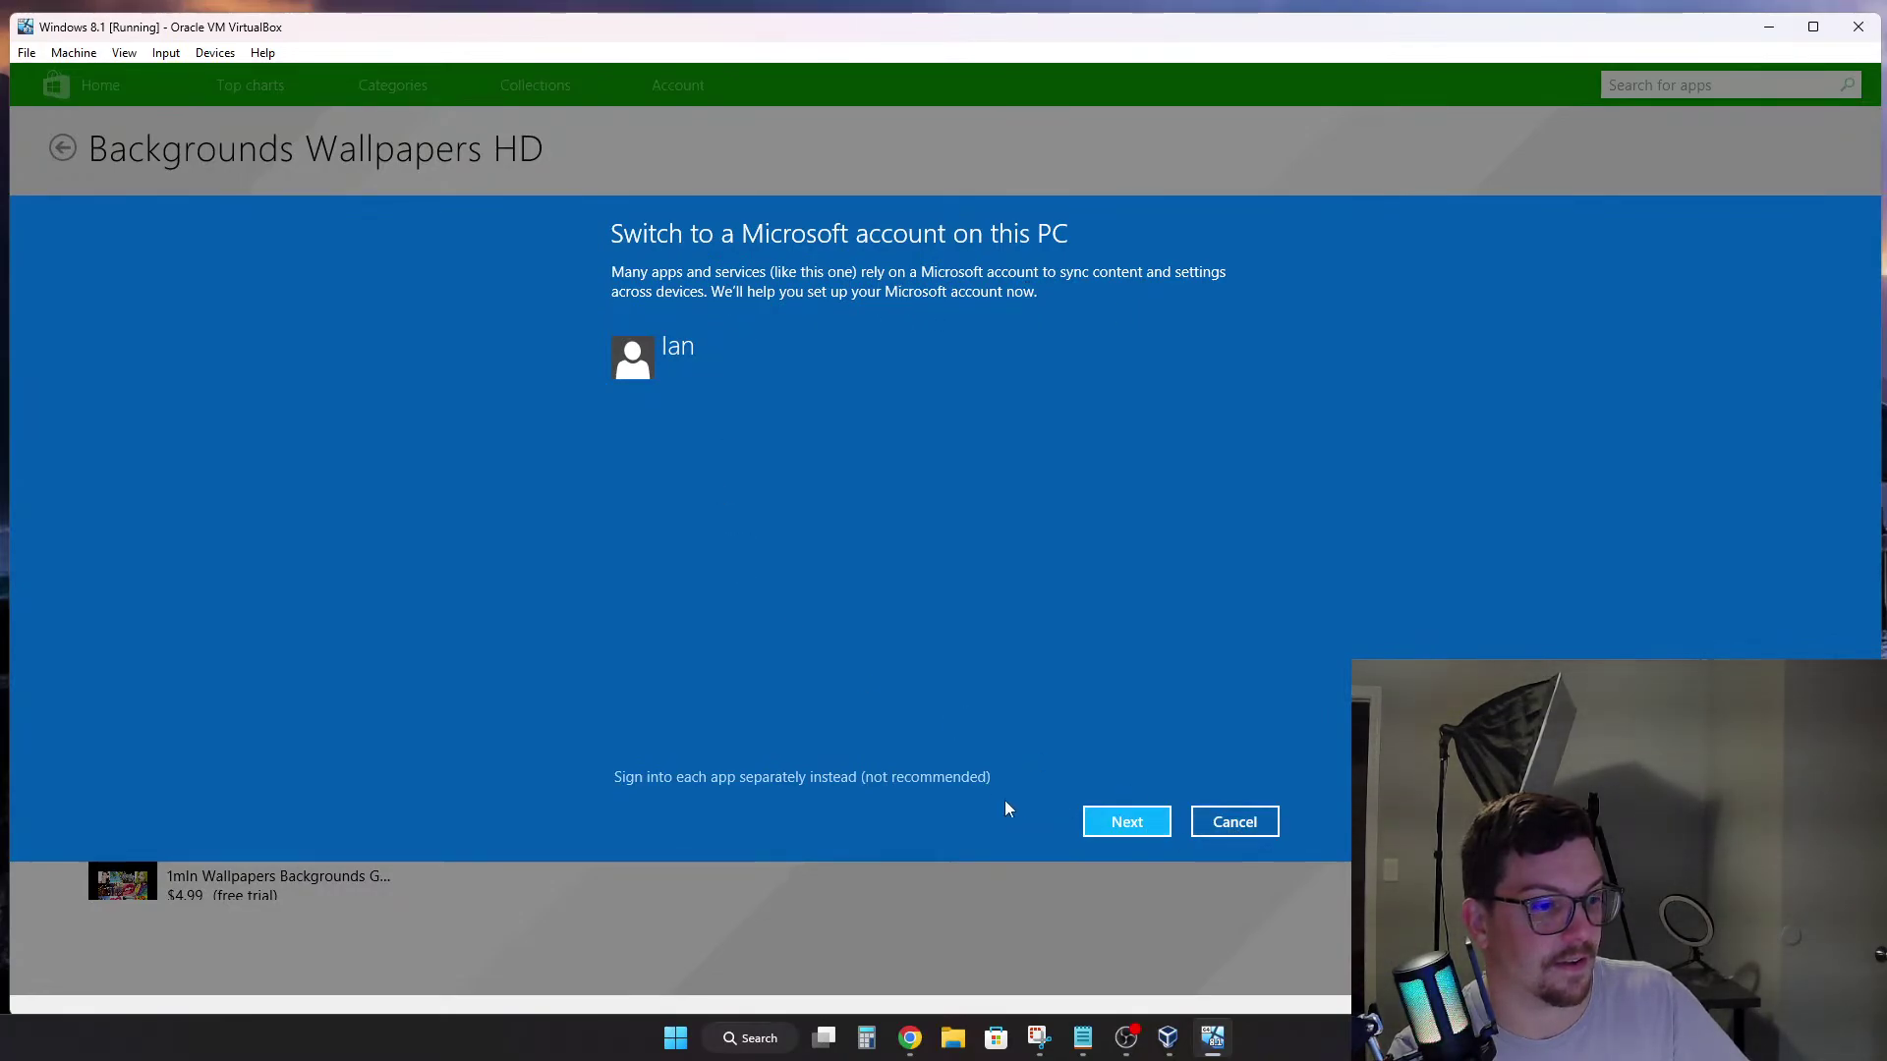
Proceed to Microsoft account sign-in, cancel it, and go back to Top free apps.
{"action": "left_click", "coordinate": [1127, 821]}
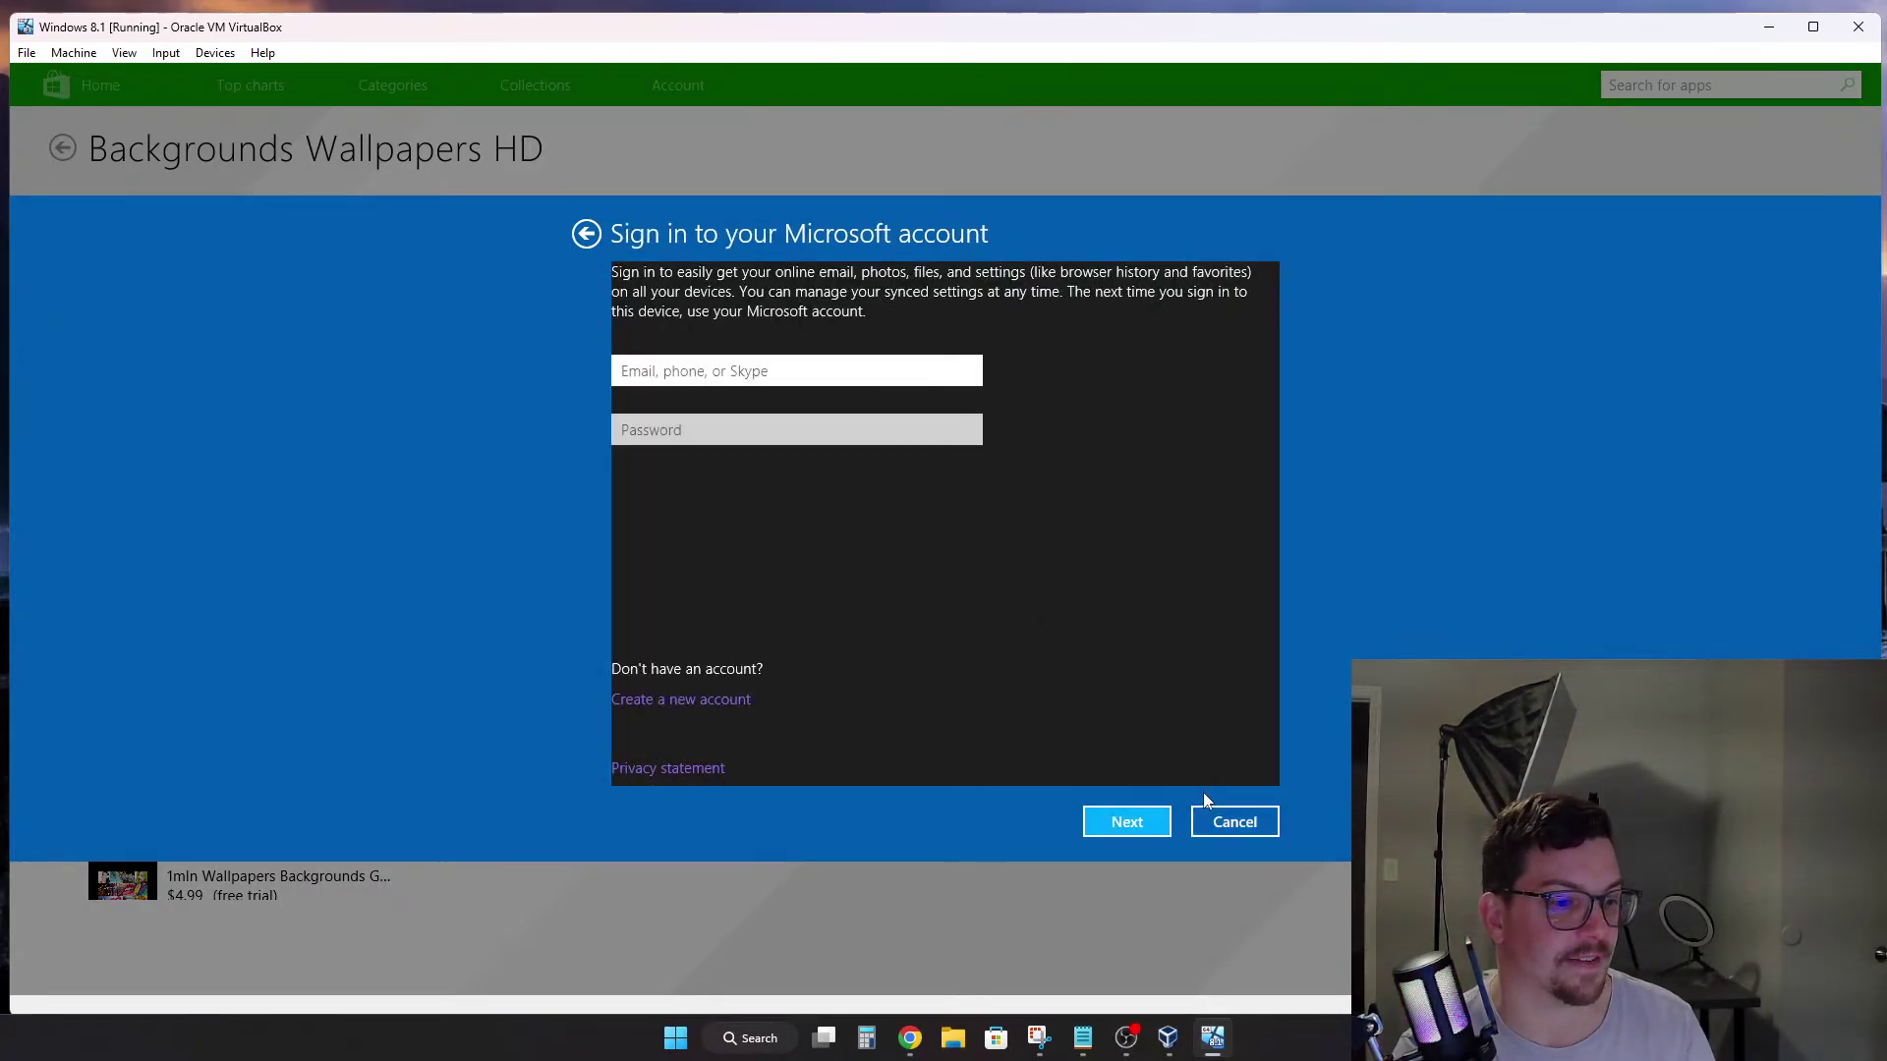
{"action": "left_click", "coordinate": [1228, 823]}
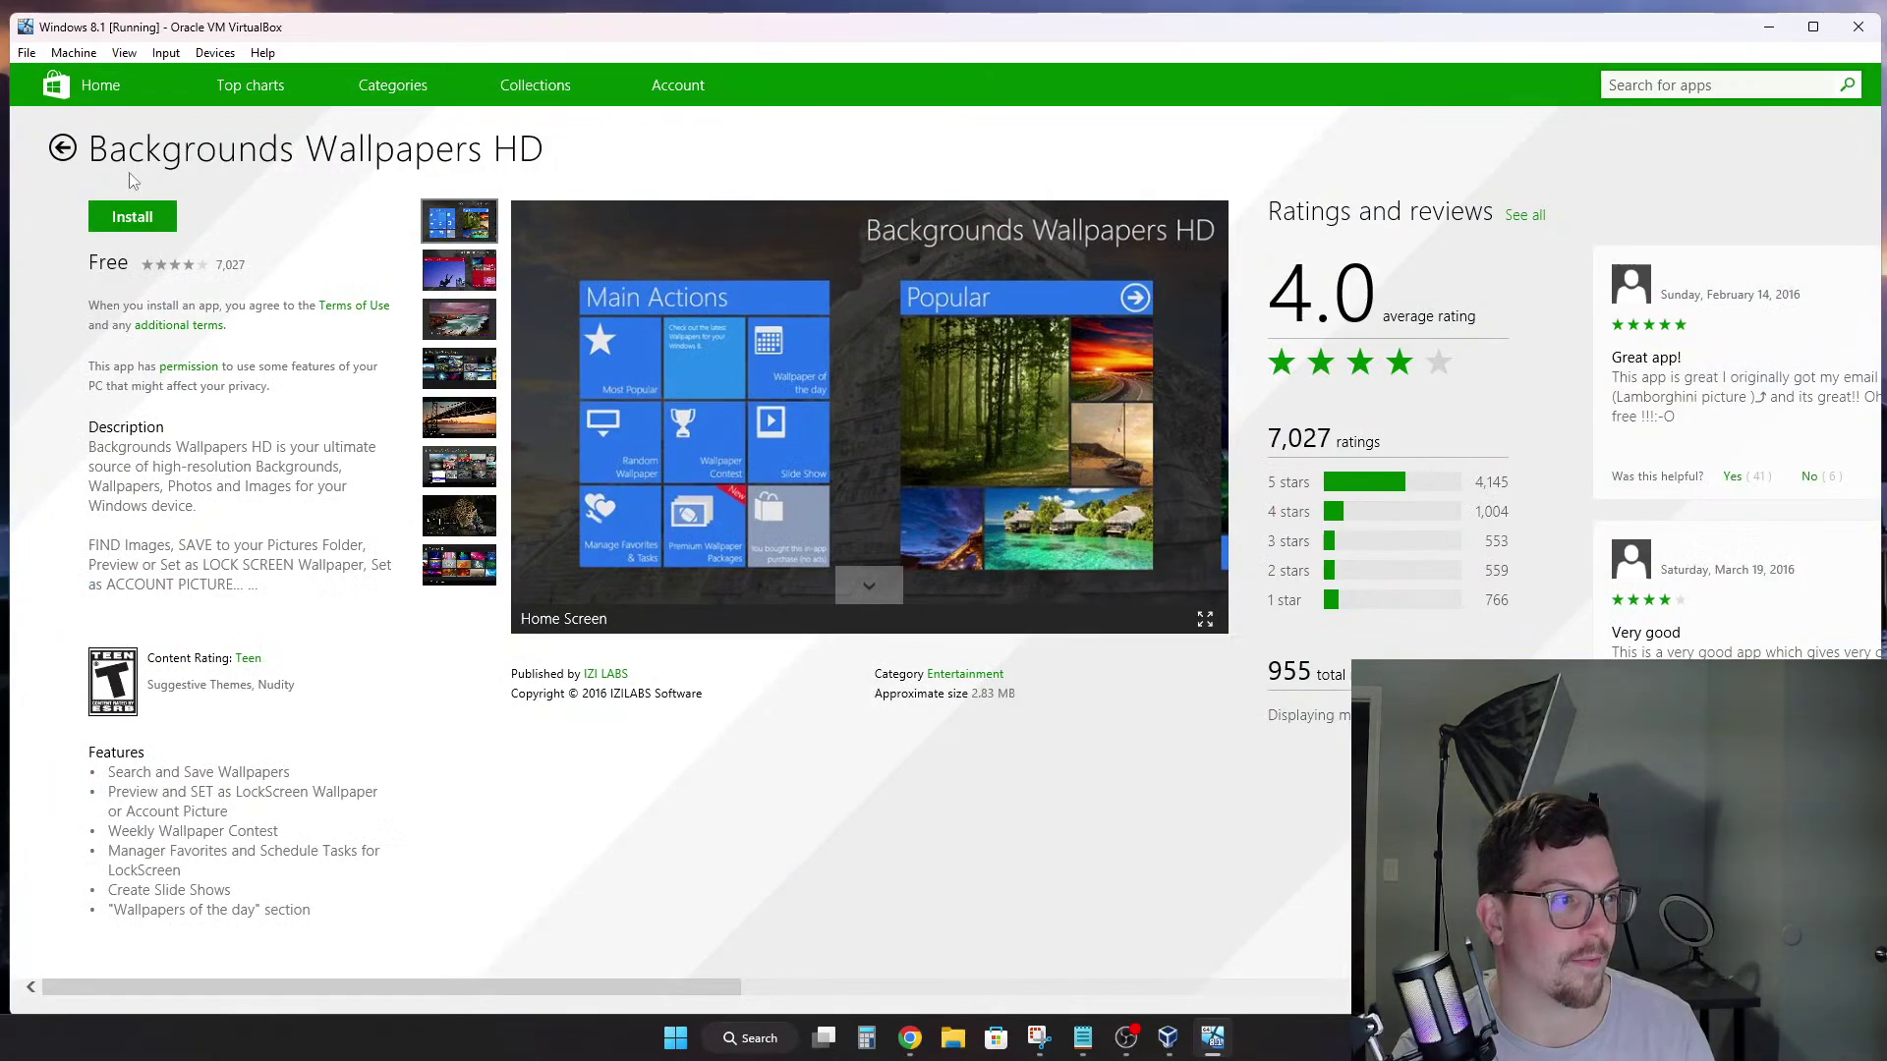
{"action": "left_click", "coordinate": [63, 149]}
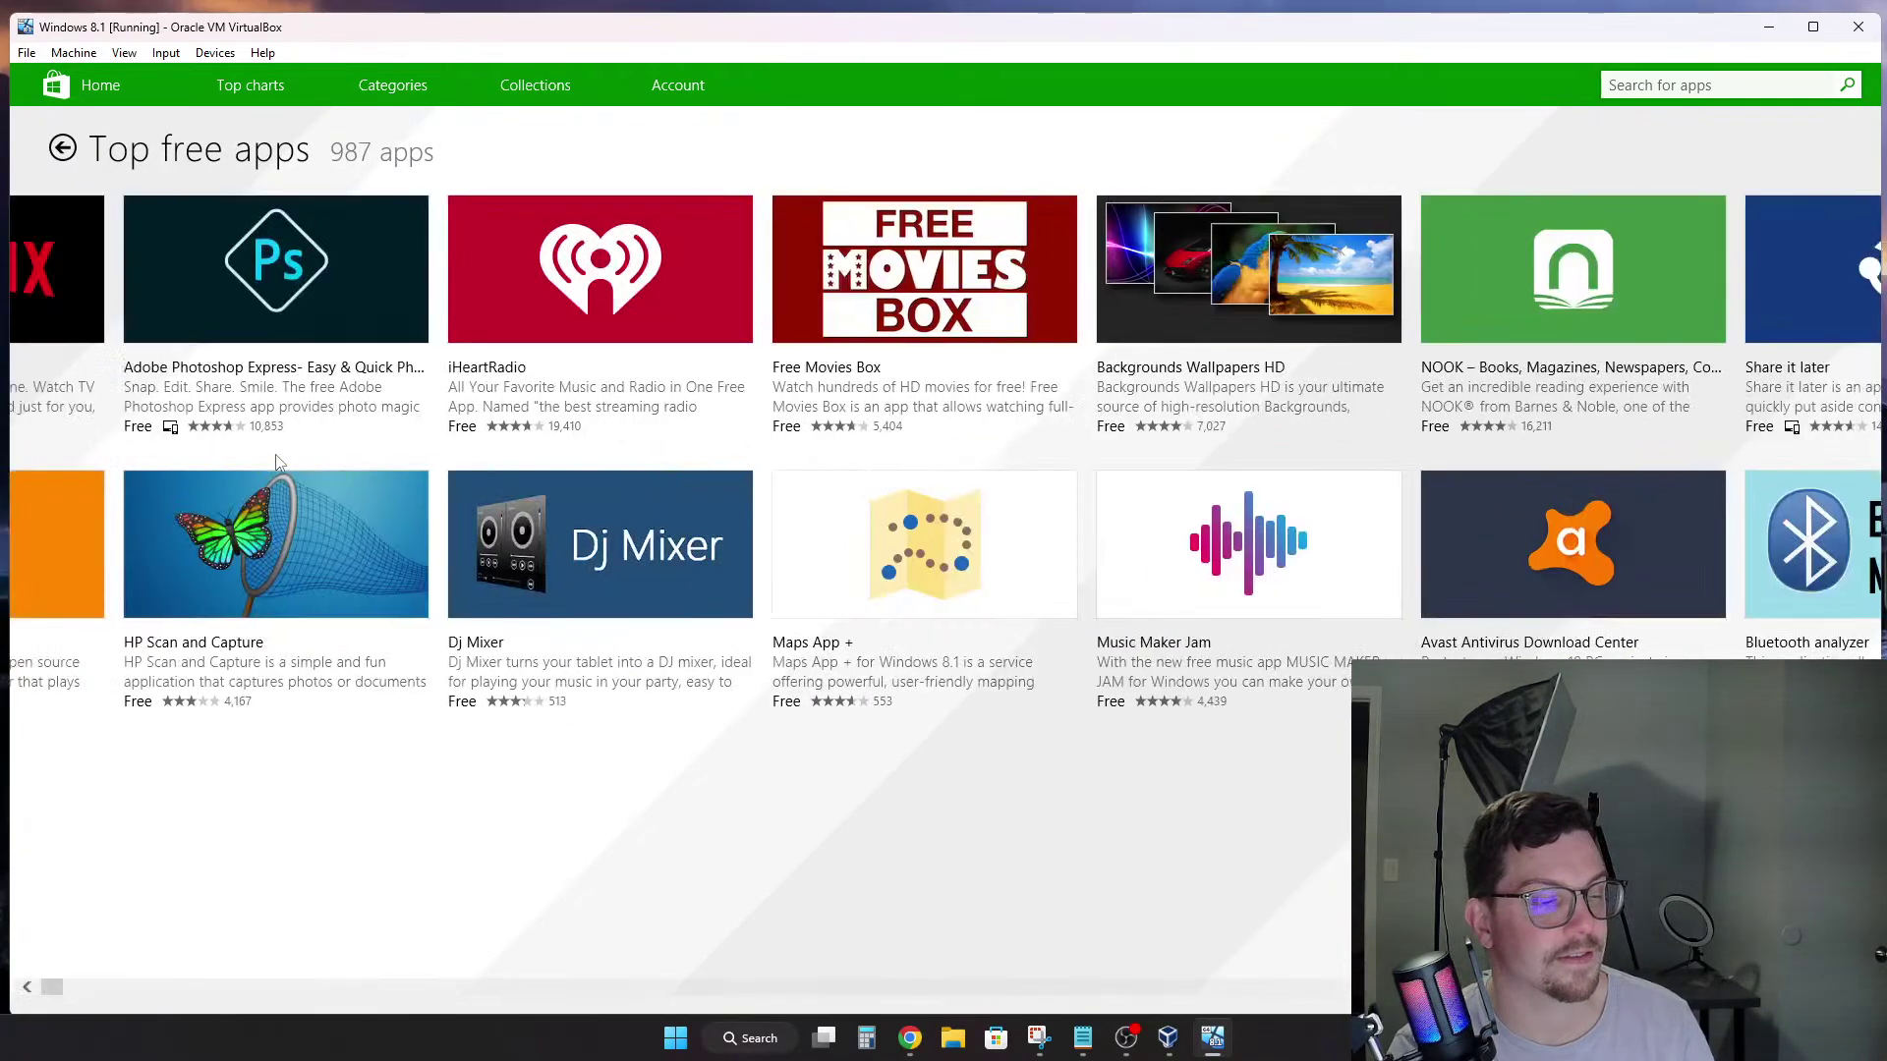
Launch the host's Microsoft Store, shrink it over the VM, and open the Netflix page.
{"action": "left_click", "coordinate": [996, 1037]}
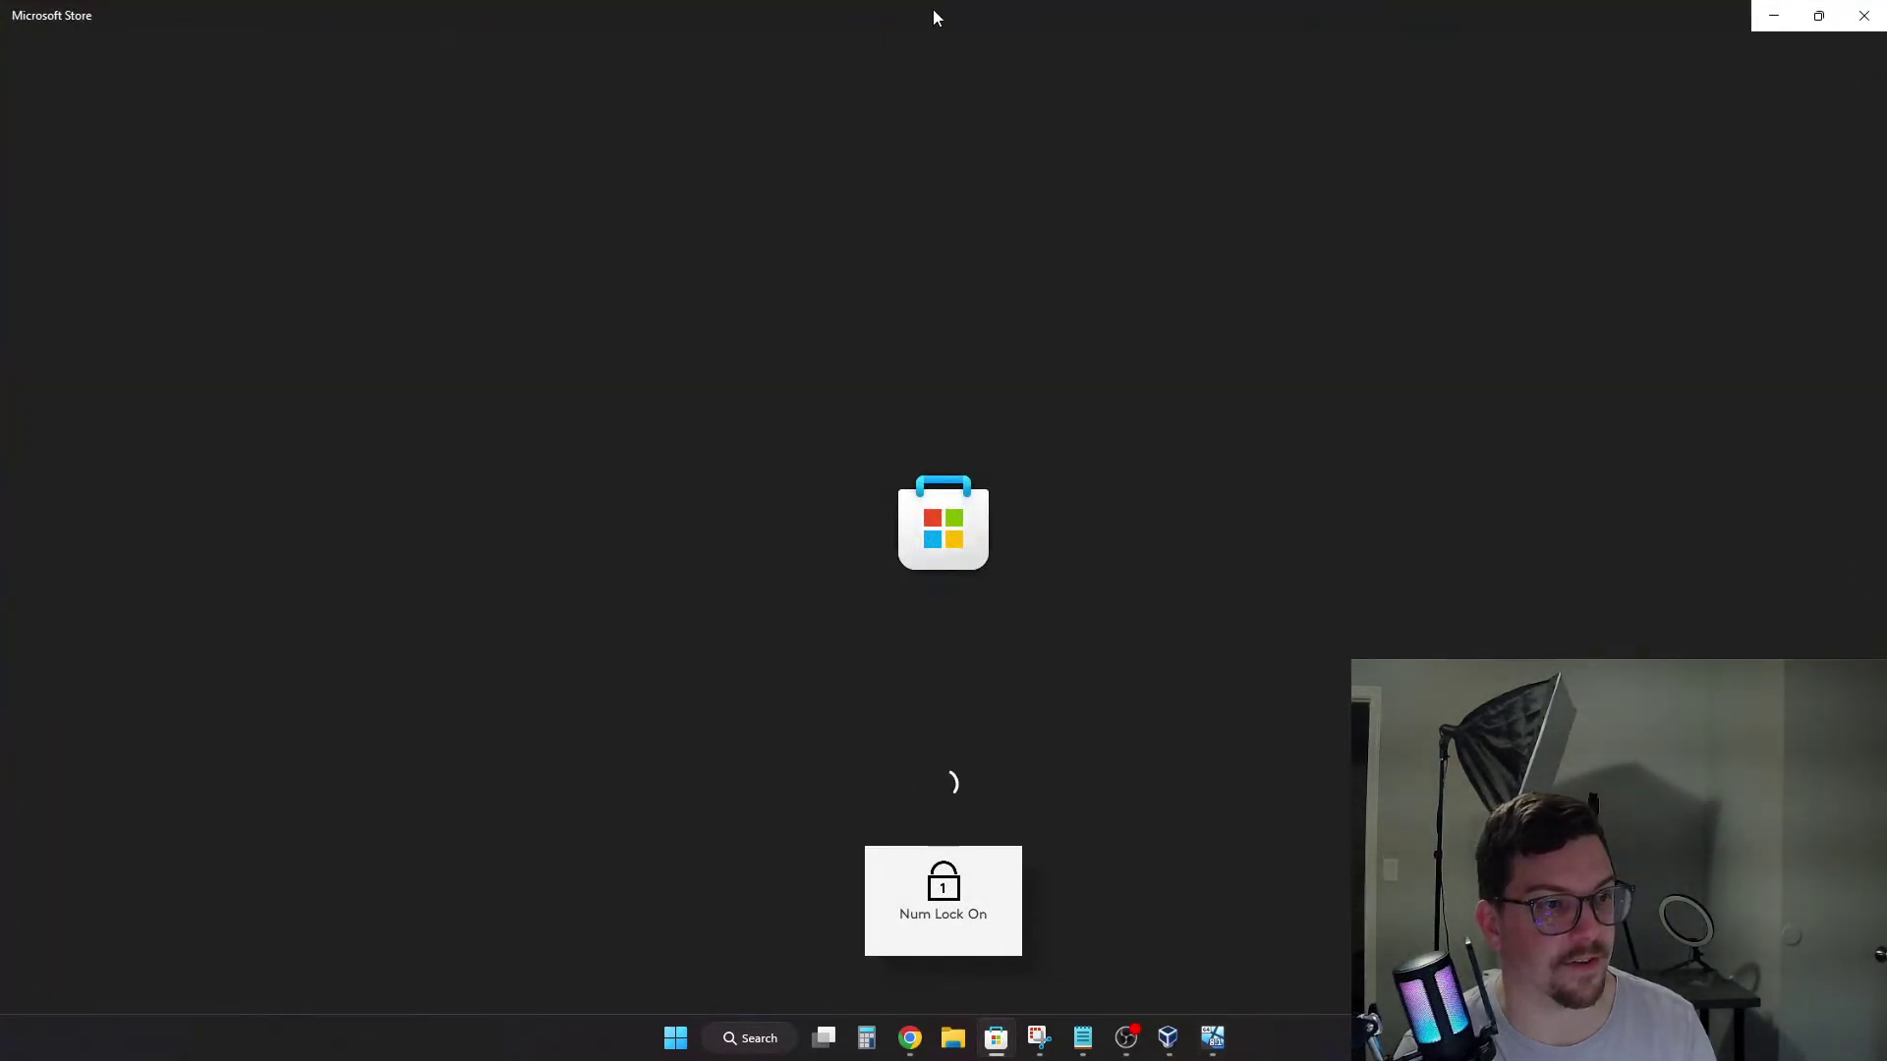
{"action": "left_click_drag", "start_coordinate": [934, 9], "coordinate": [1122, 69]}
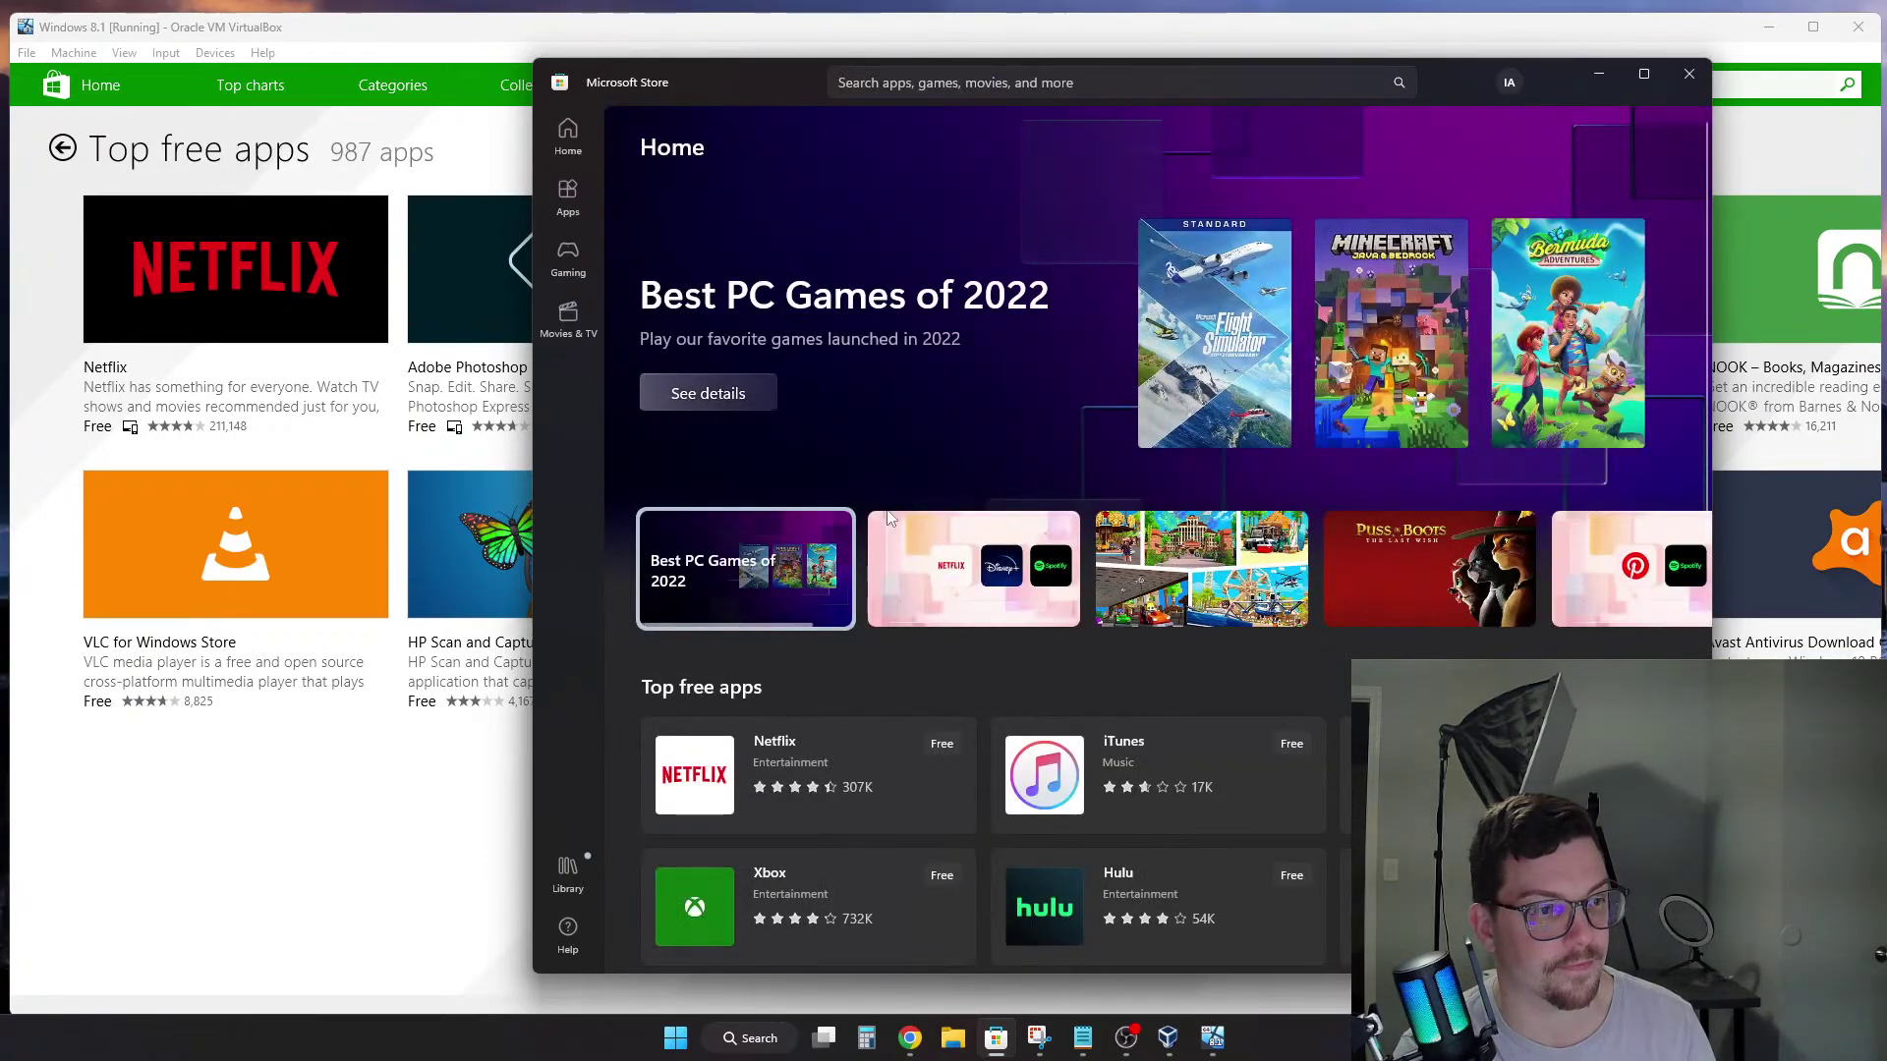
{"action": "scroll", "coordinate": [936, 732], "scroll_direction": "down", "scroll_amount": 2}
{"action": "scroll", "coordinate": [935, 728], "scroll_direction": "down", "scroll_amount": 3}
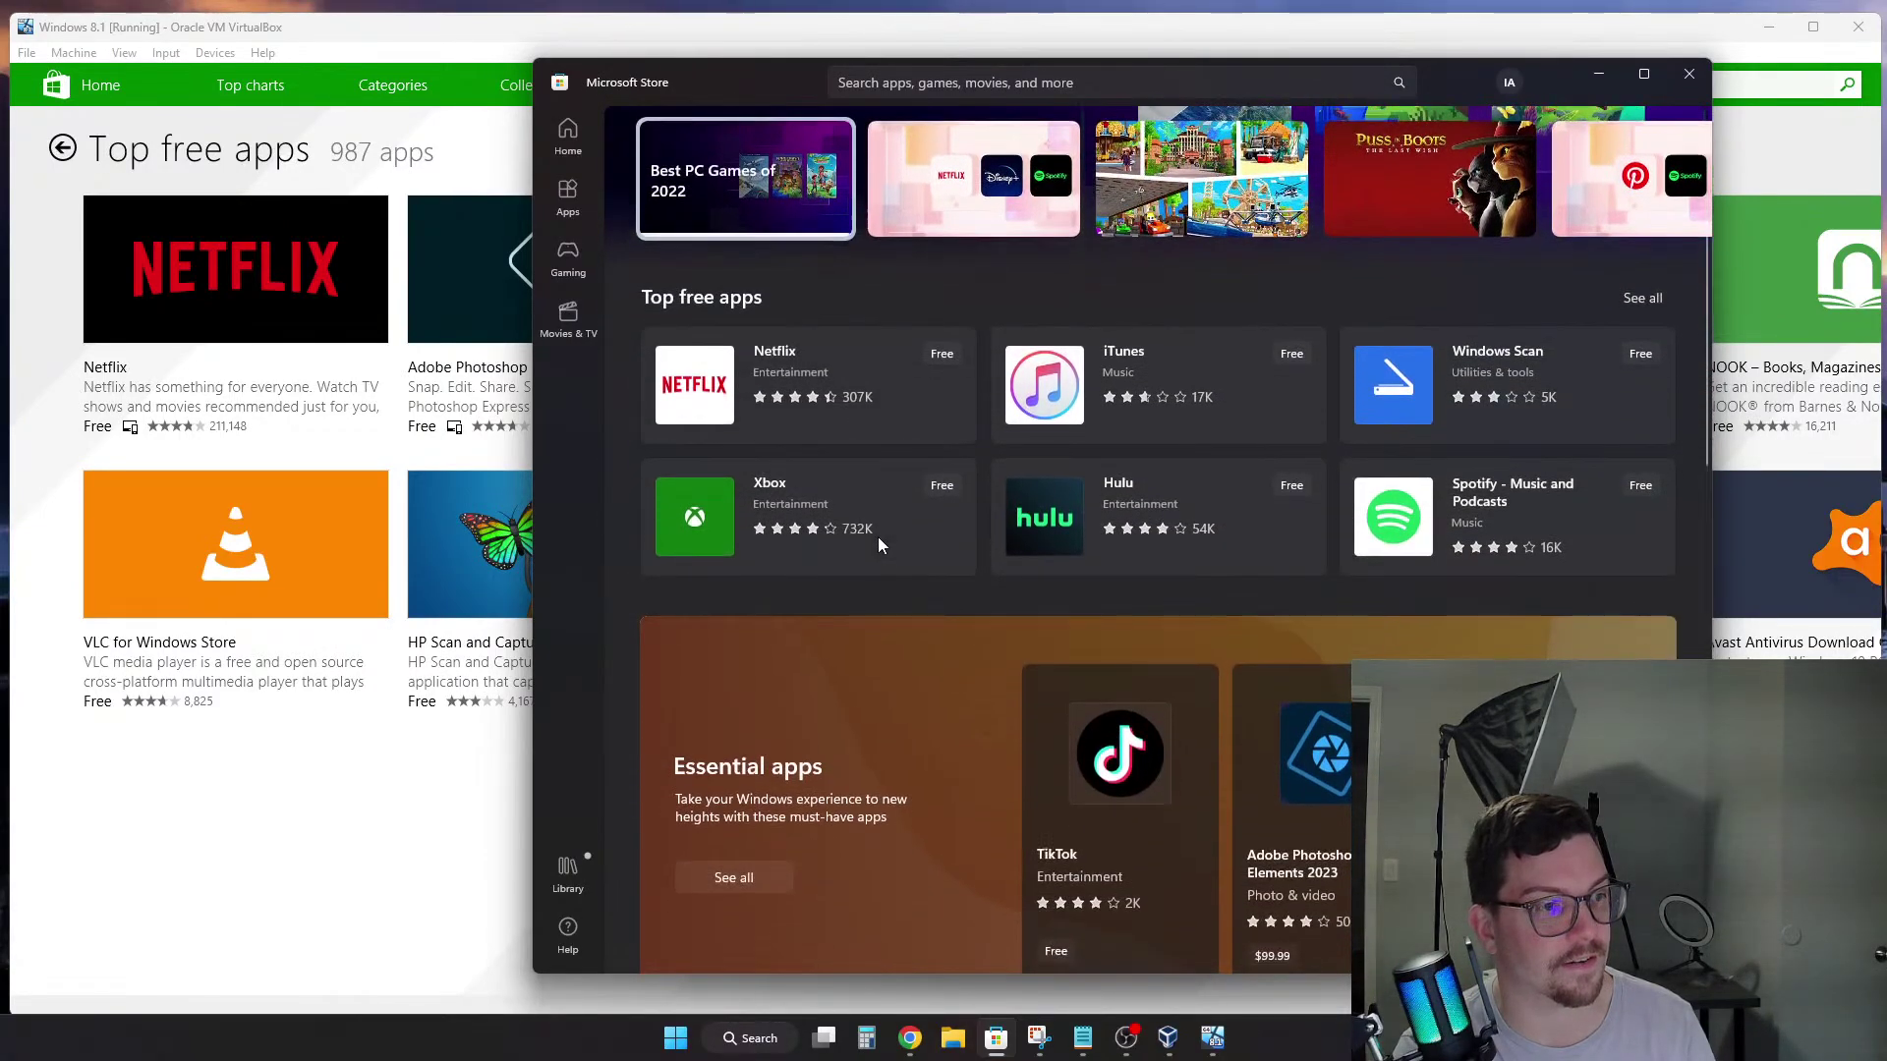
{"action": "left_click", "coordinate": [829, 393]}
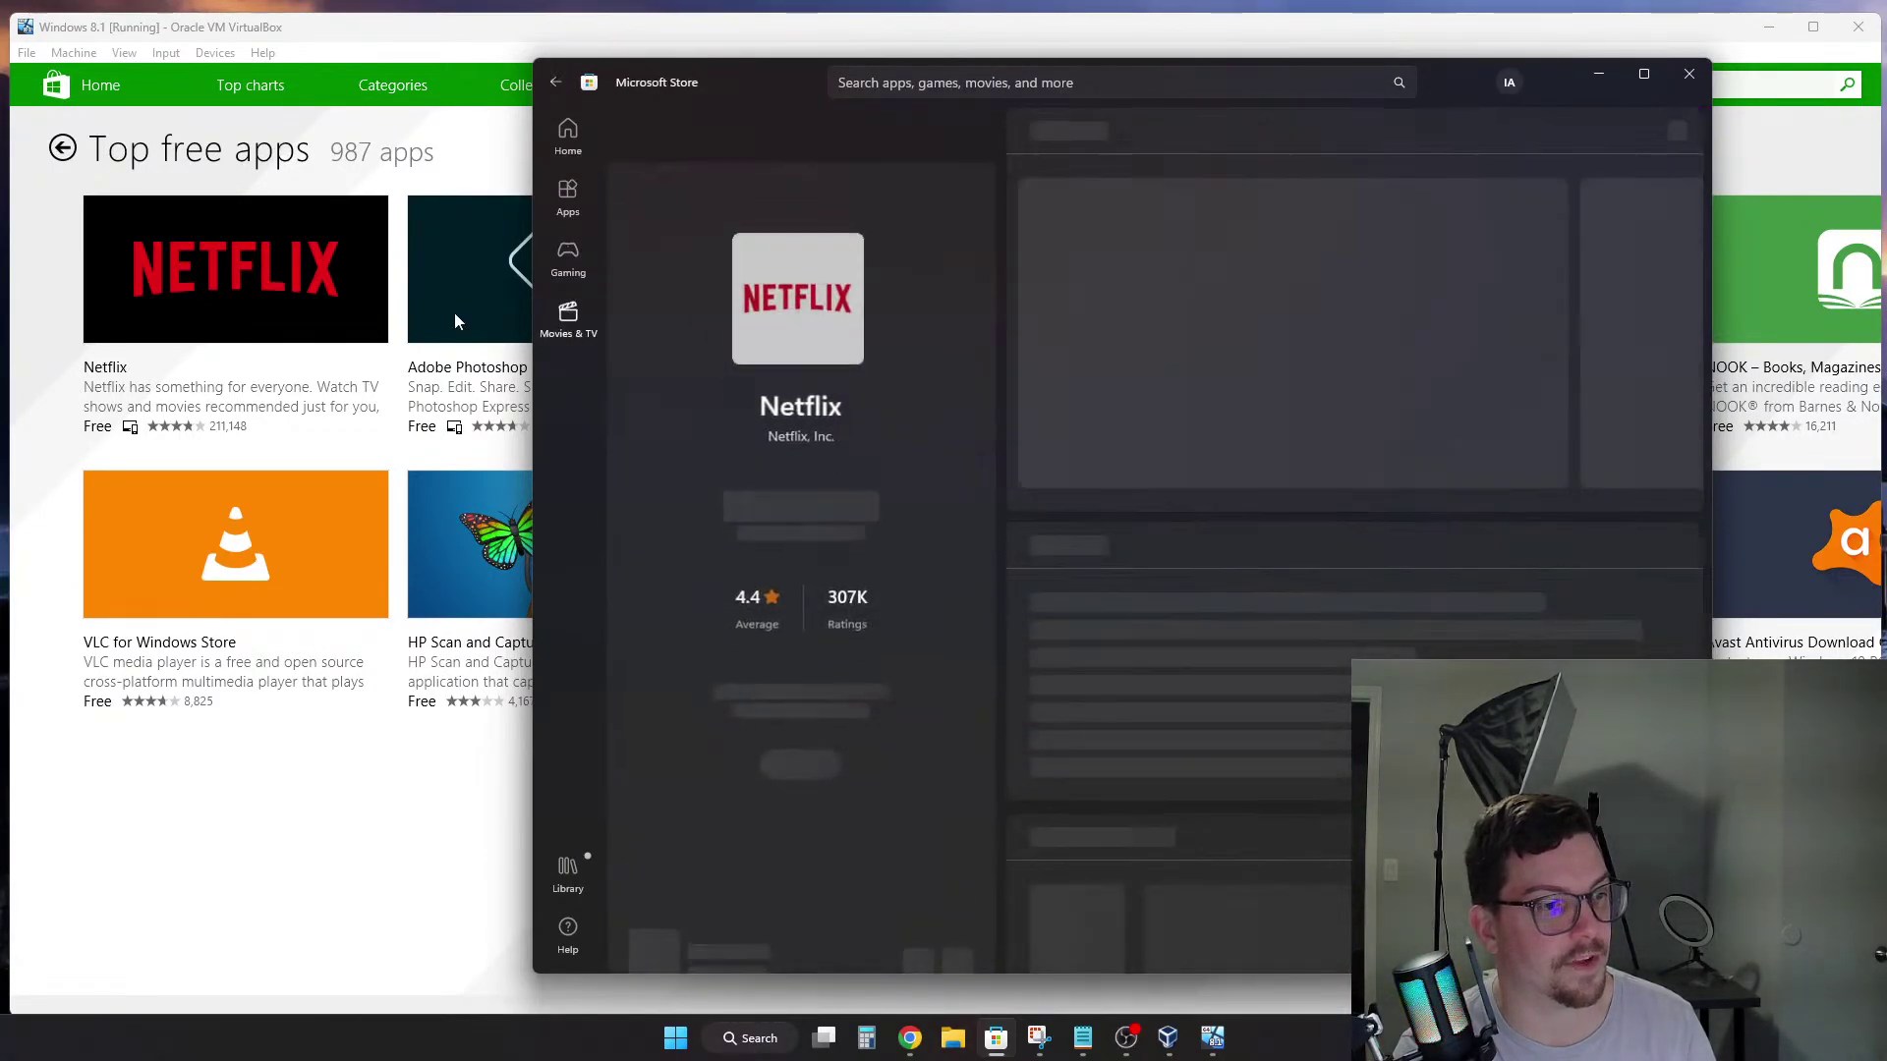
Open Netflix in the VM's Store and view the Exclusives, Save Your Data, No Ads, No Commitments screenshots.
{"action": "left_click", "coordinate": [239, 281]}
{"action": "mouse_move", "coordinate": [995, 1049]}
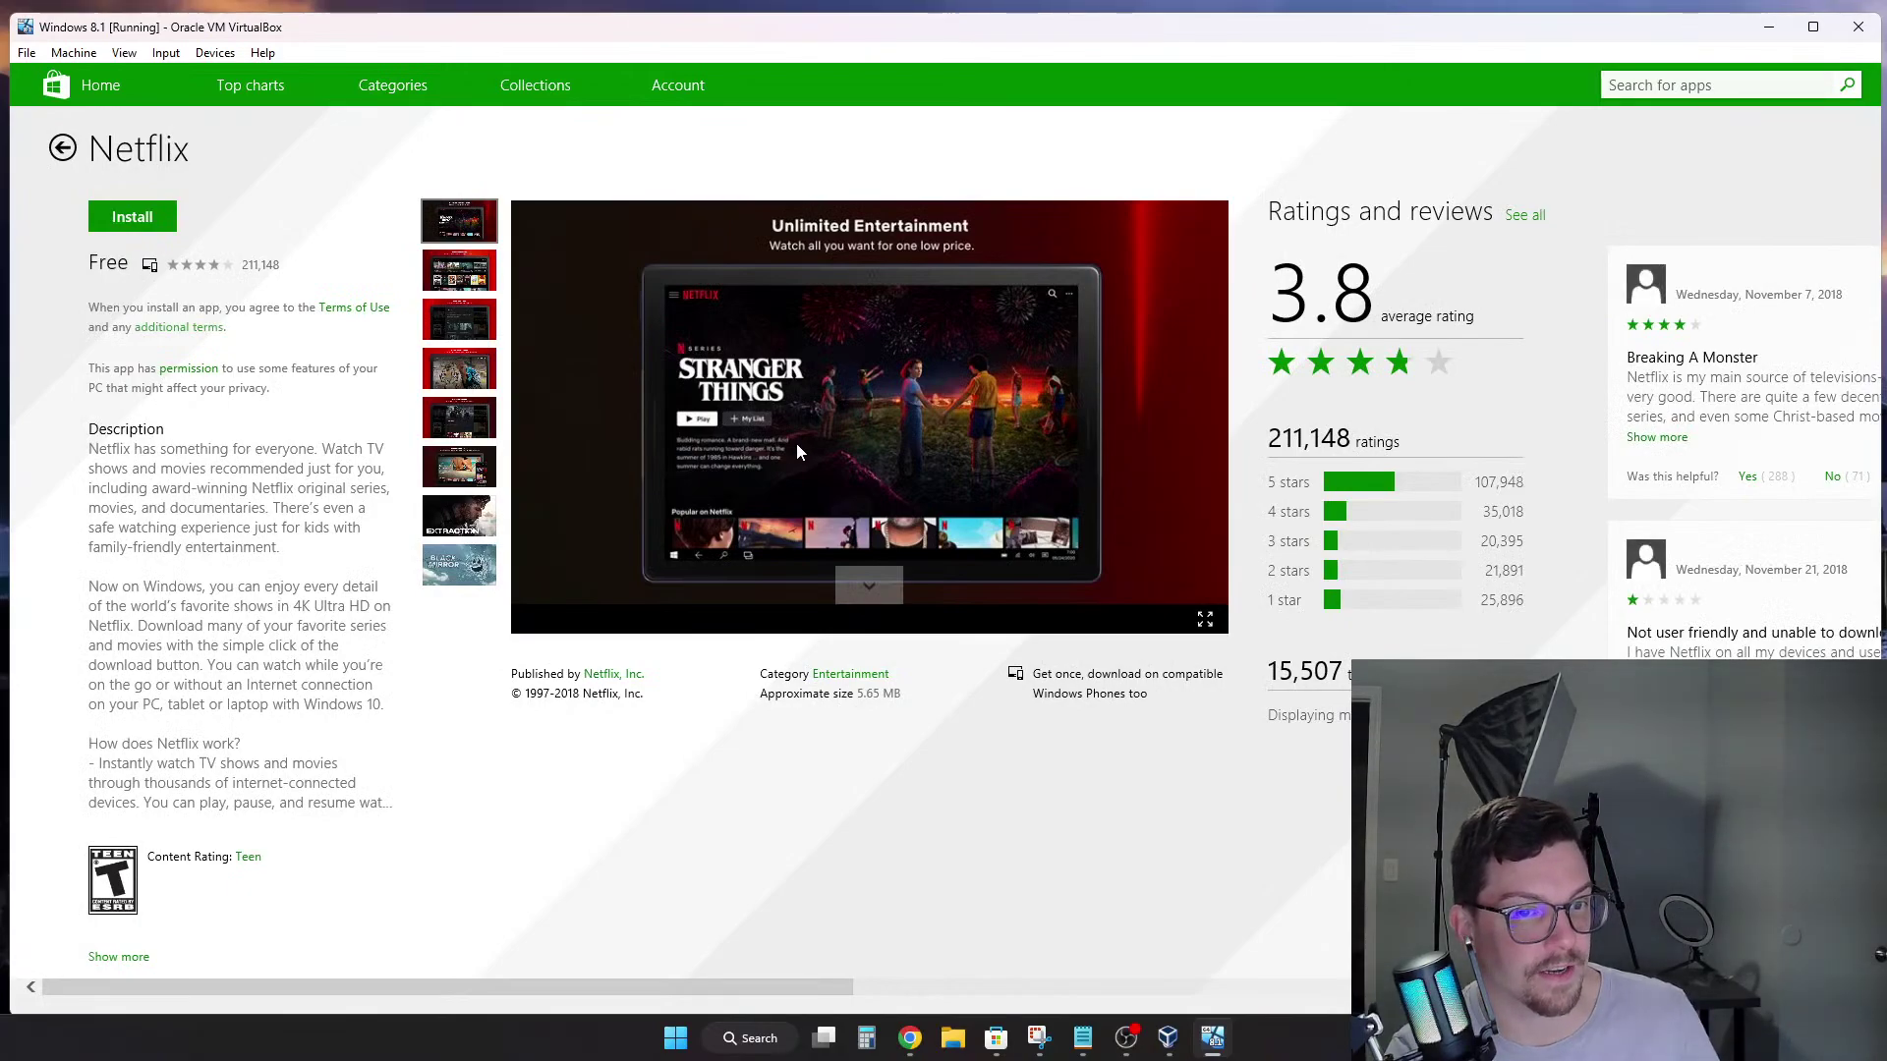
{"action": "left_click", "coordinate": [476, 324]}
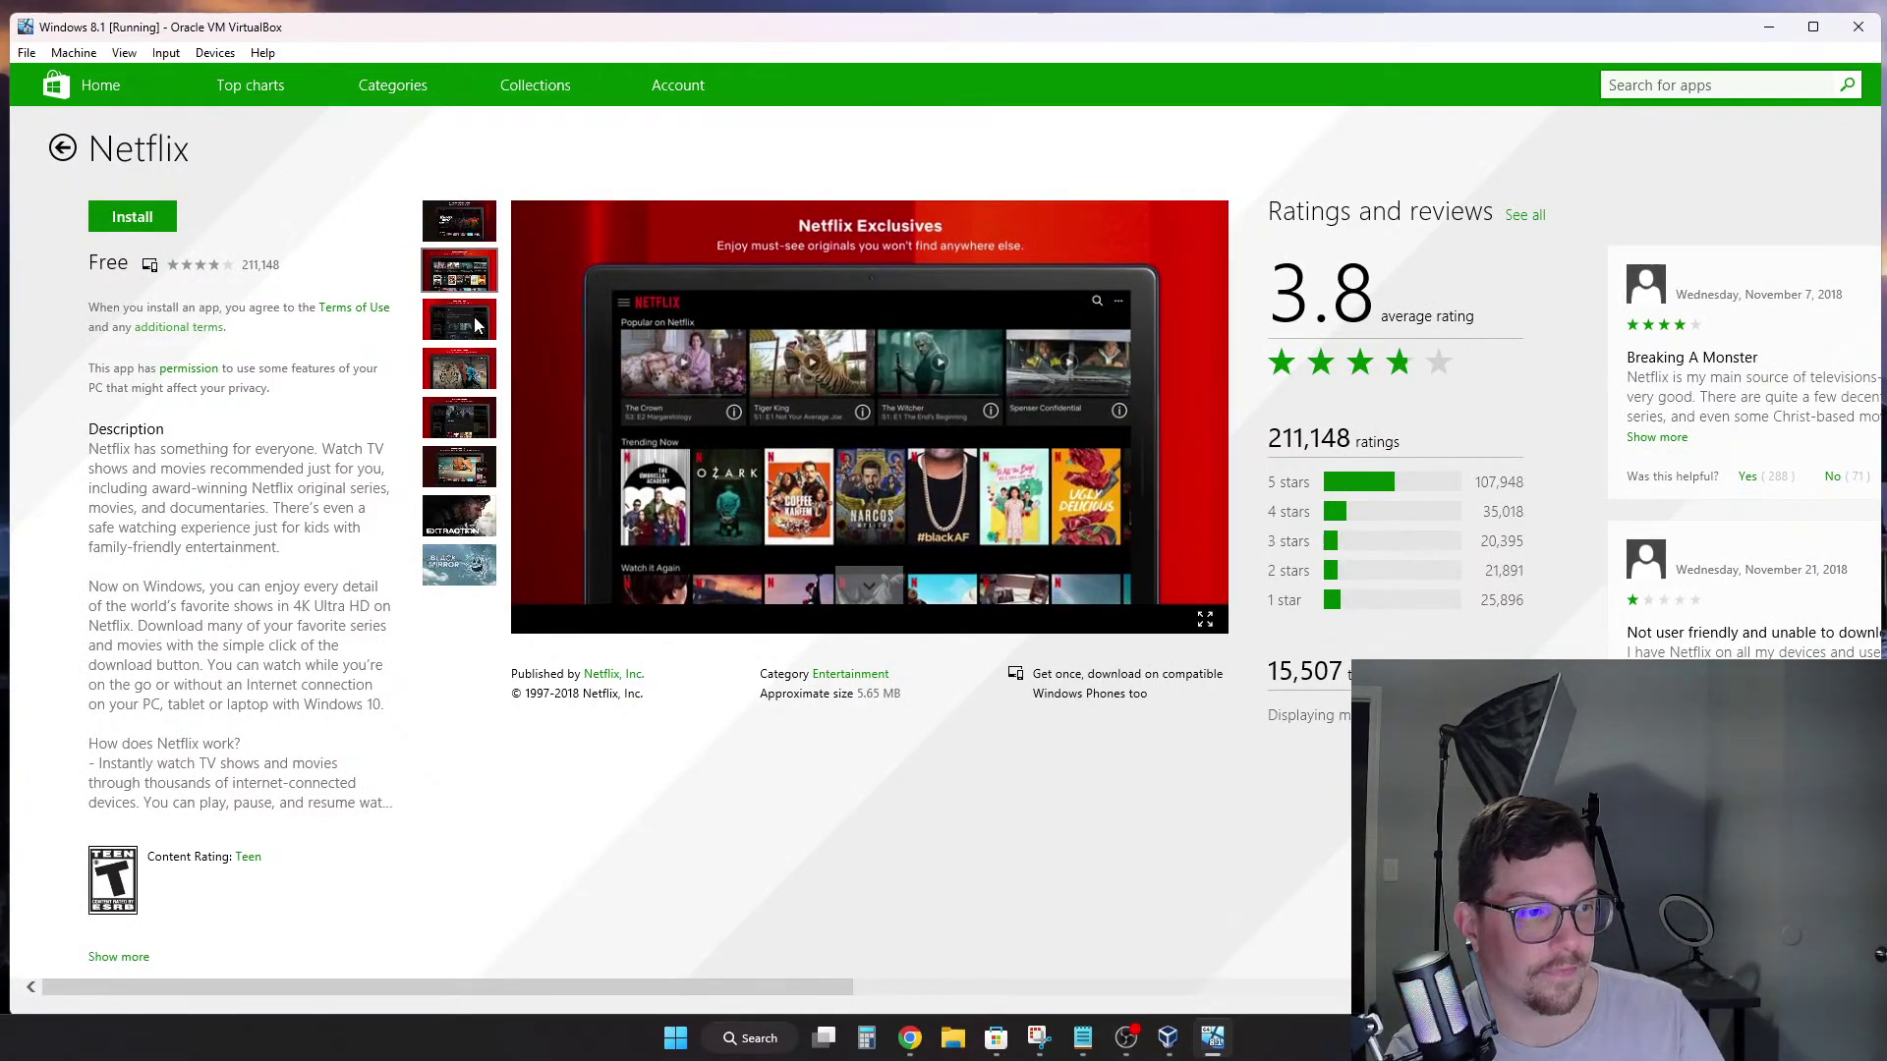
{"action": "left_click", "coordinate": [475, 324]}
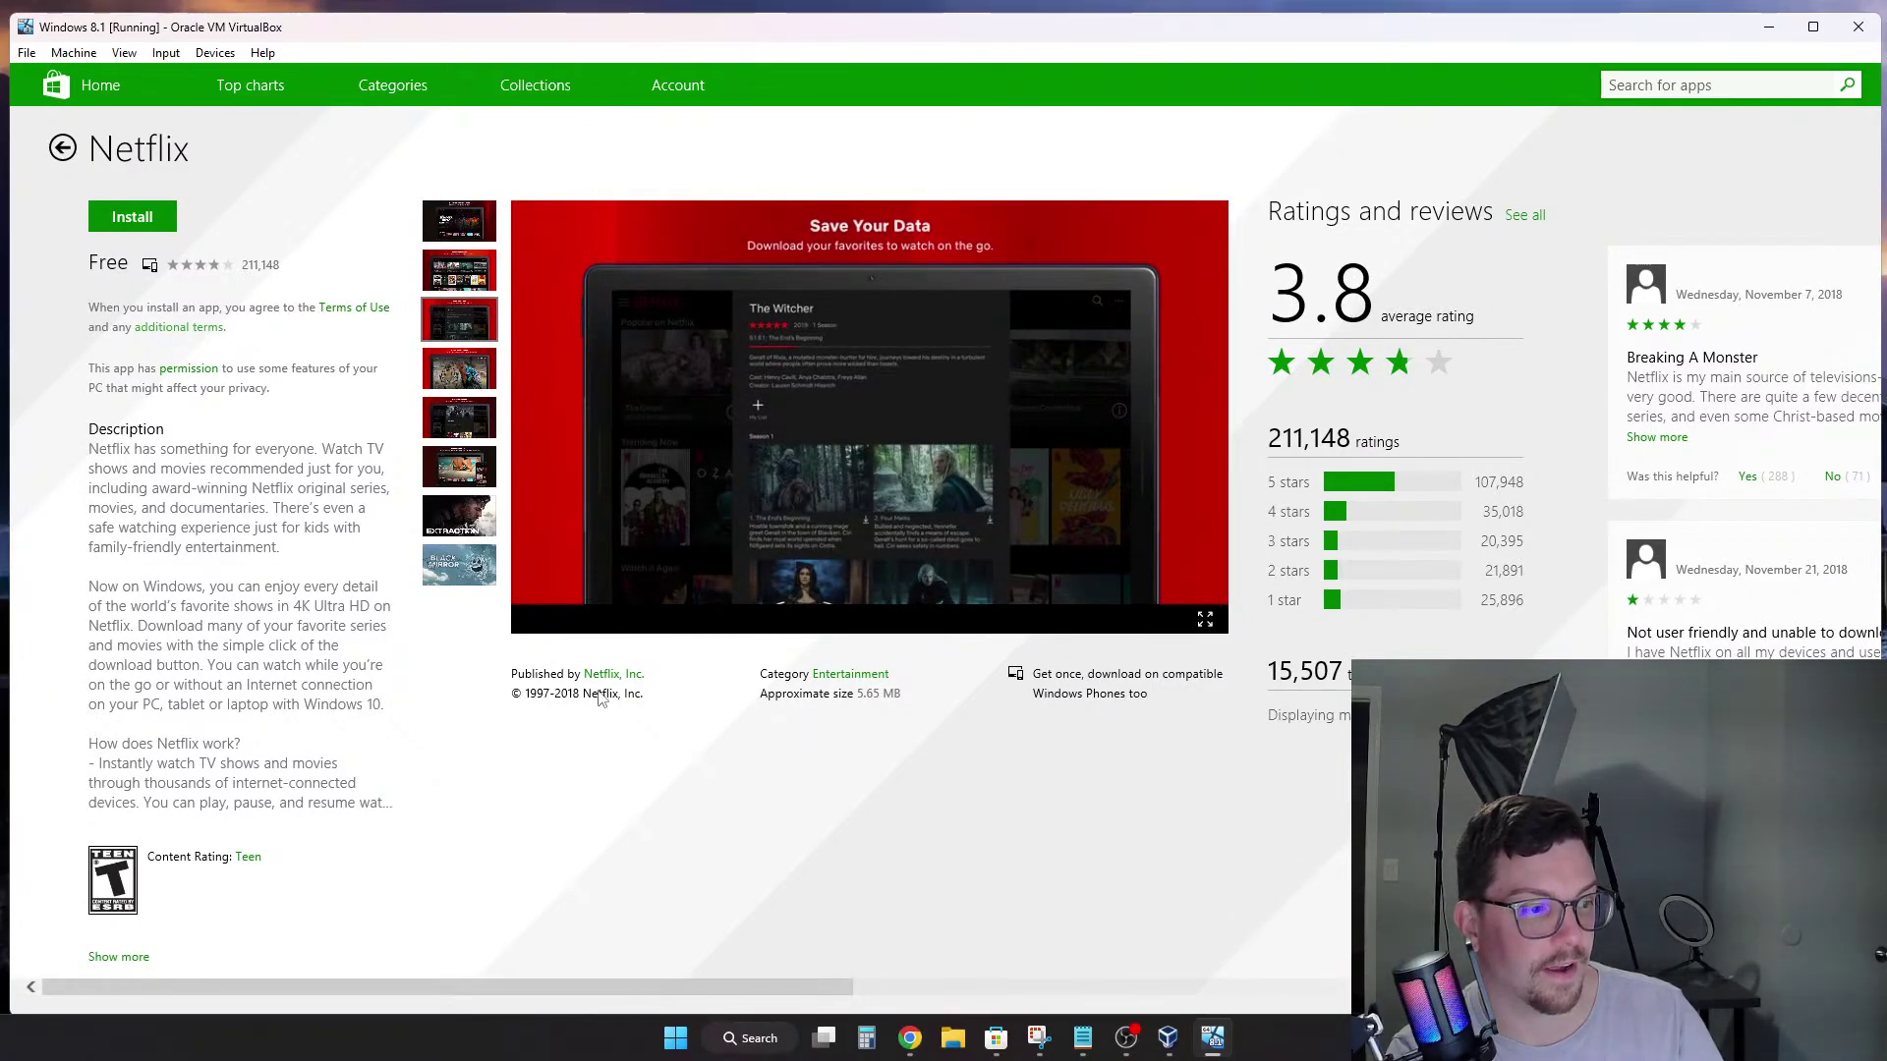
{"action": "left_click", "coordinate": [455, 374]}
{"action": "left_click", "coordinate": [455, 432]}
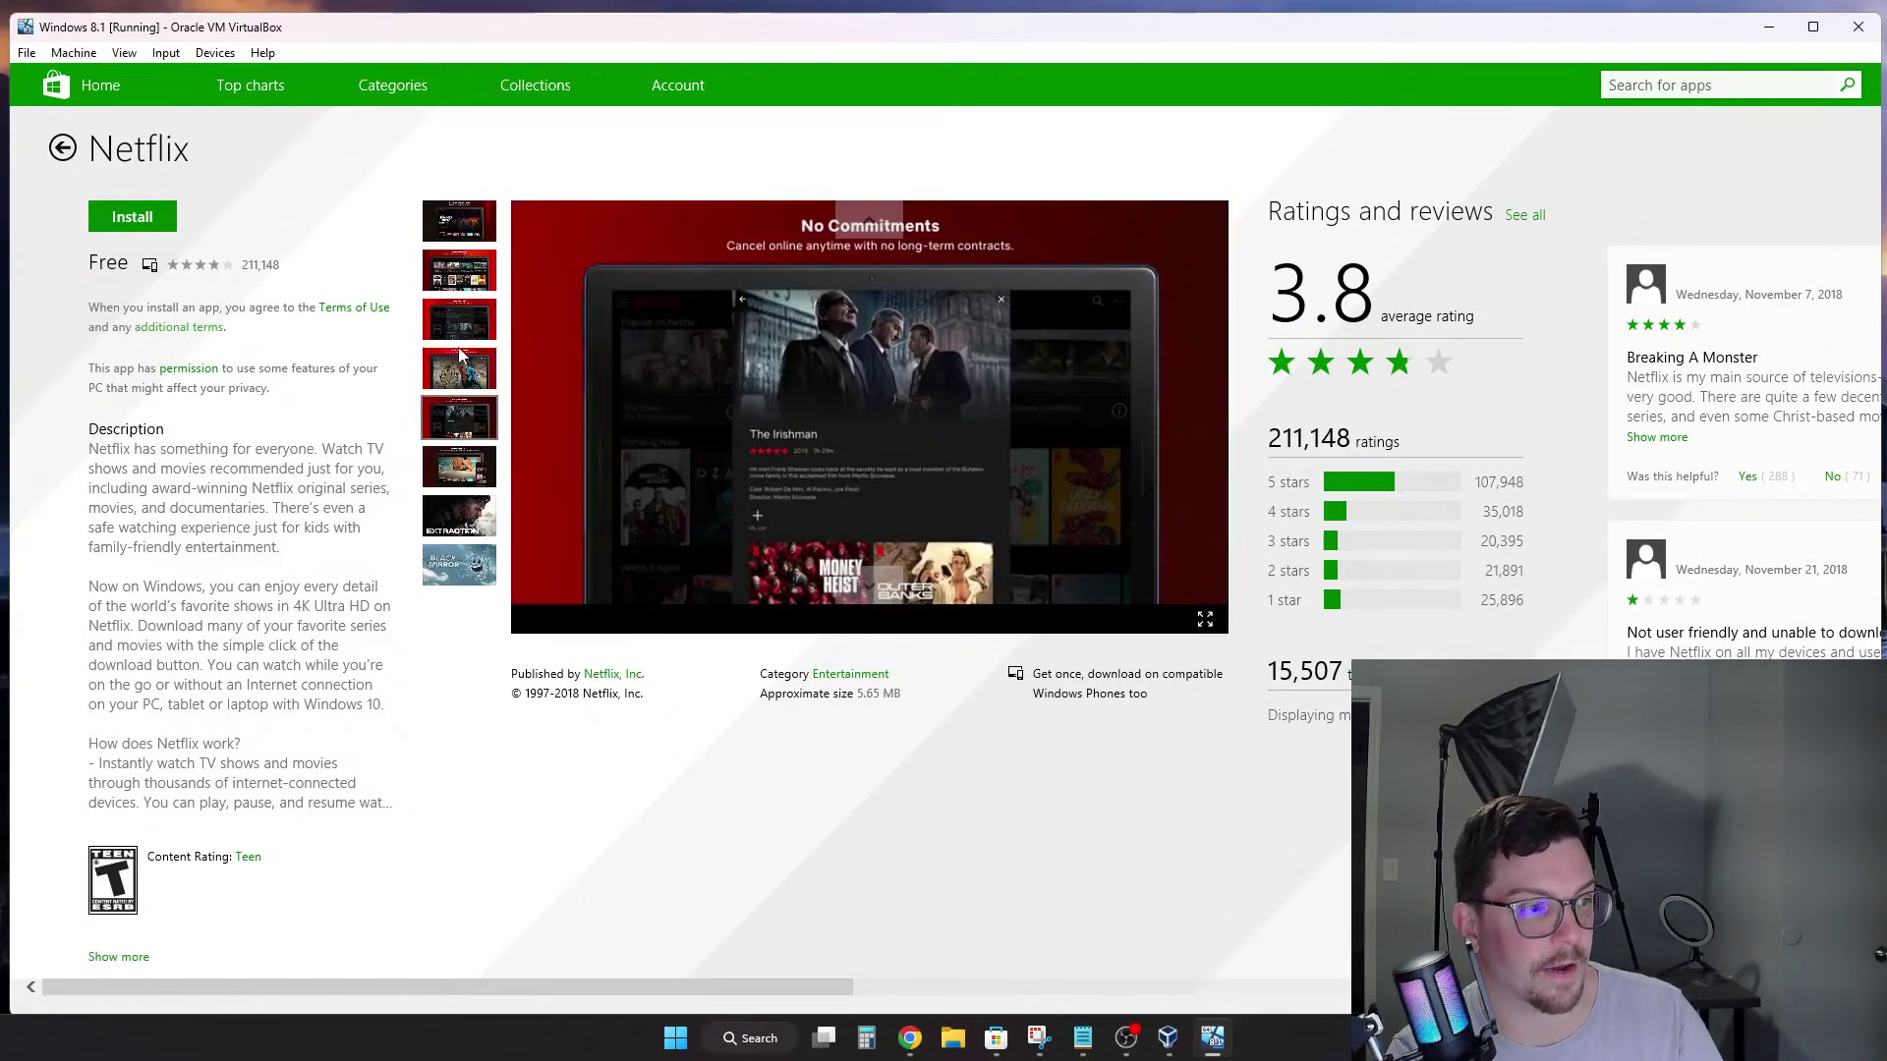
{"action": "left_click", "coordinate": [452, 381]}
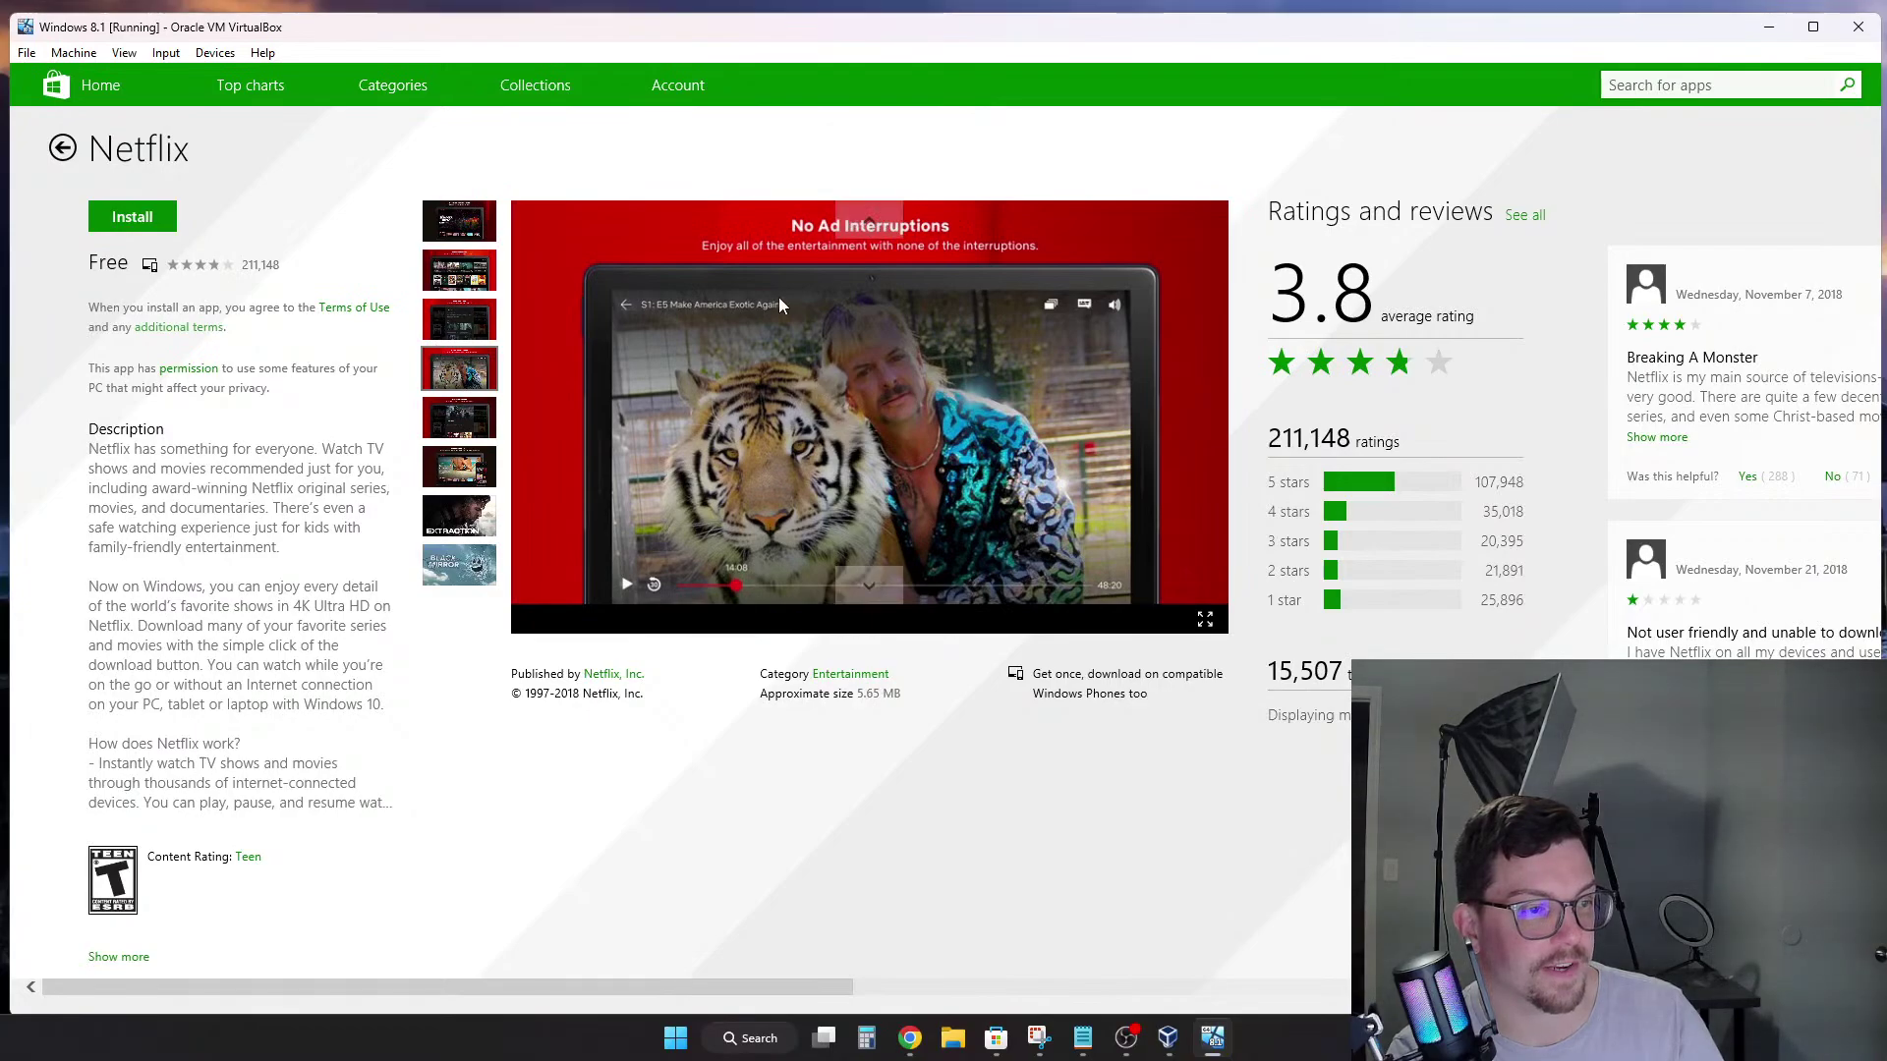
View Watch On Any Device, Extraction and Black Mirror, return to the first screenshot, then switch to the host's Store.
{"action": "left_click", "coordinate": [486, 470]}
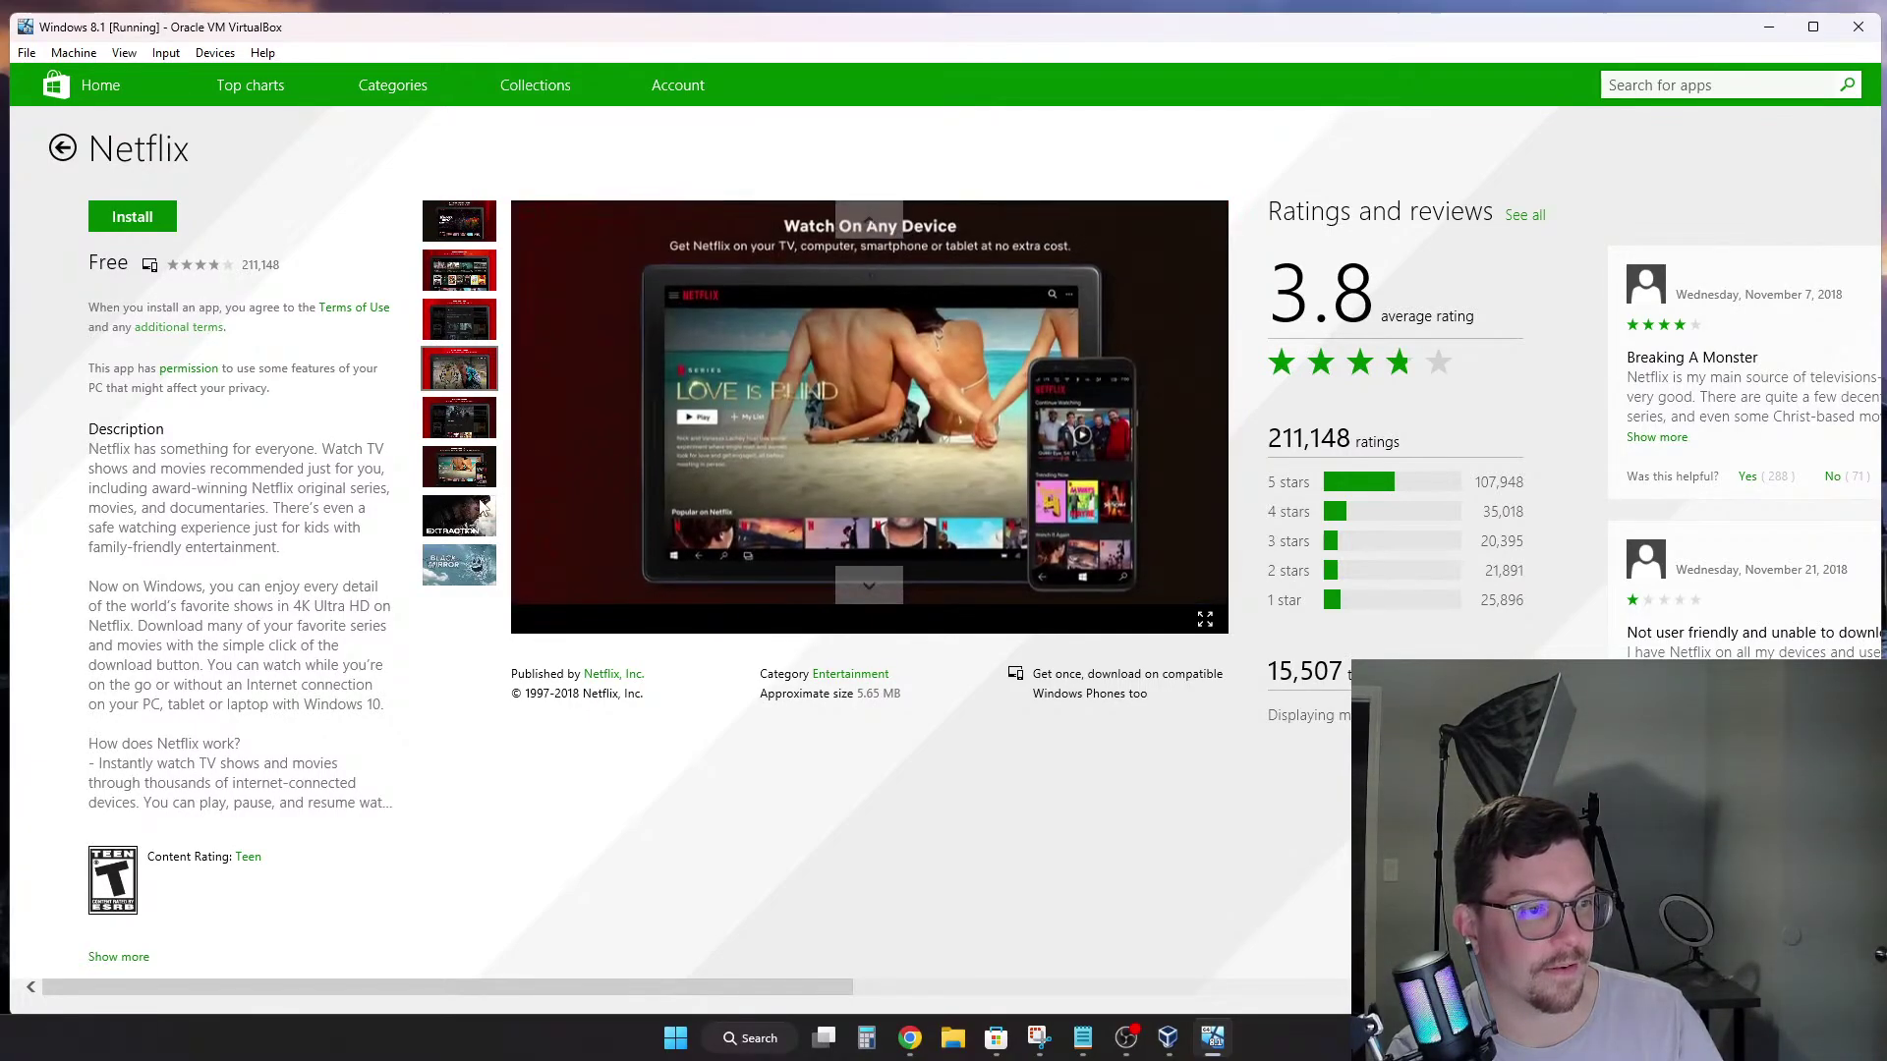
{"action": "left_click", "coordinate": [479, 516]}
{"action": "left_click", "coordinate": [441, 580]}
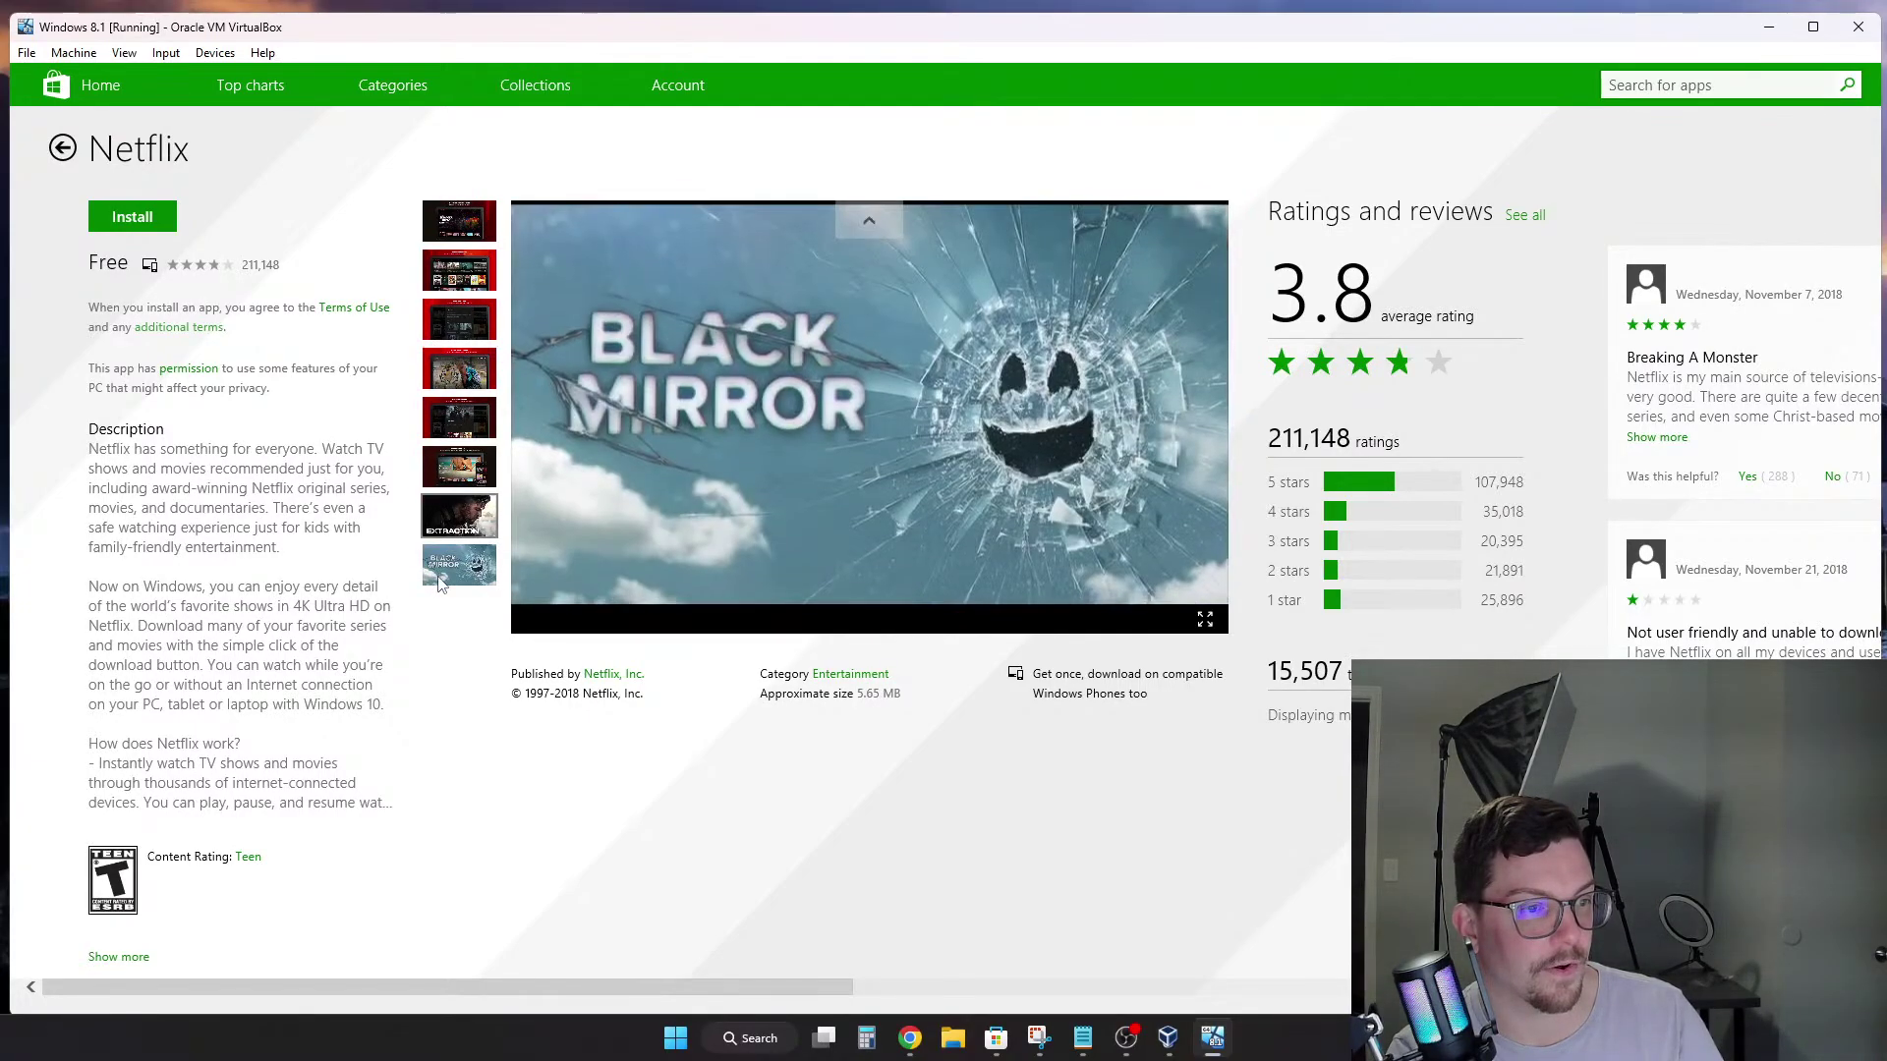
{"action": "scroll", "coordinate": [445, 489], "scroll_direction": "down", "scroll_amount": 5}
{"action": "scroll", "coordinate": [445, 489], "scroll_direction": "up", "scroll_amount": 4}
{"action": "scroll", "coordinate": [445, 489], "scroll_direction": "up", "scroll_amount": 1}
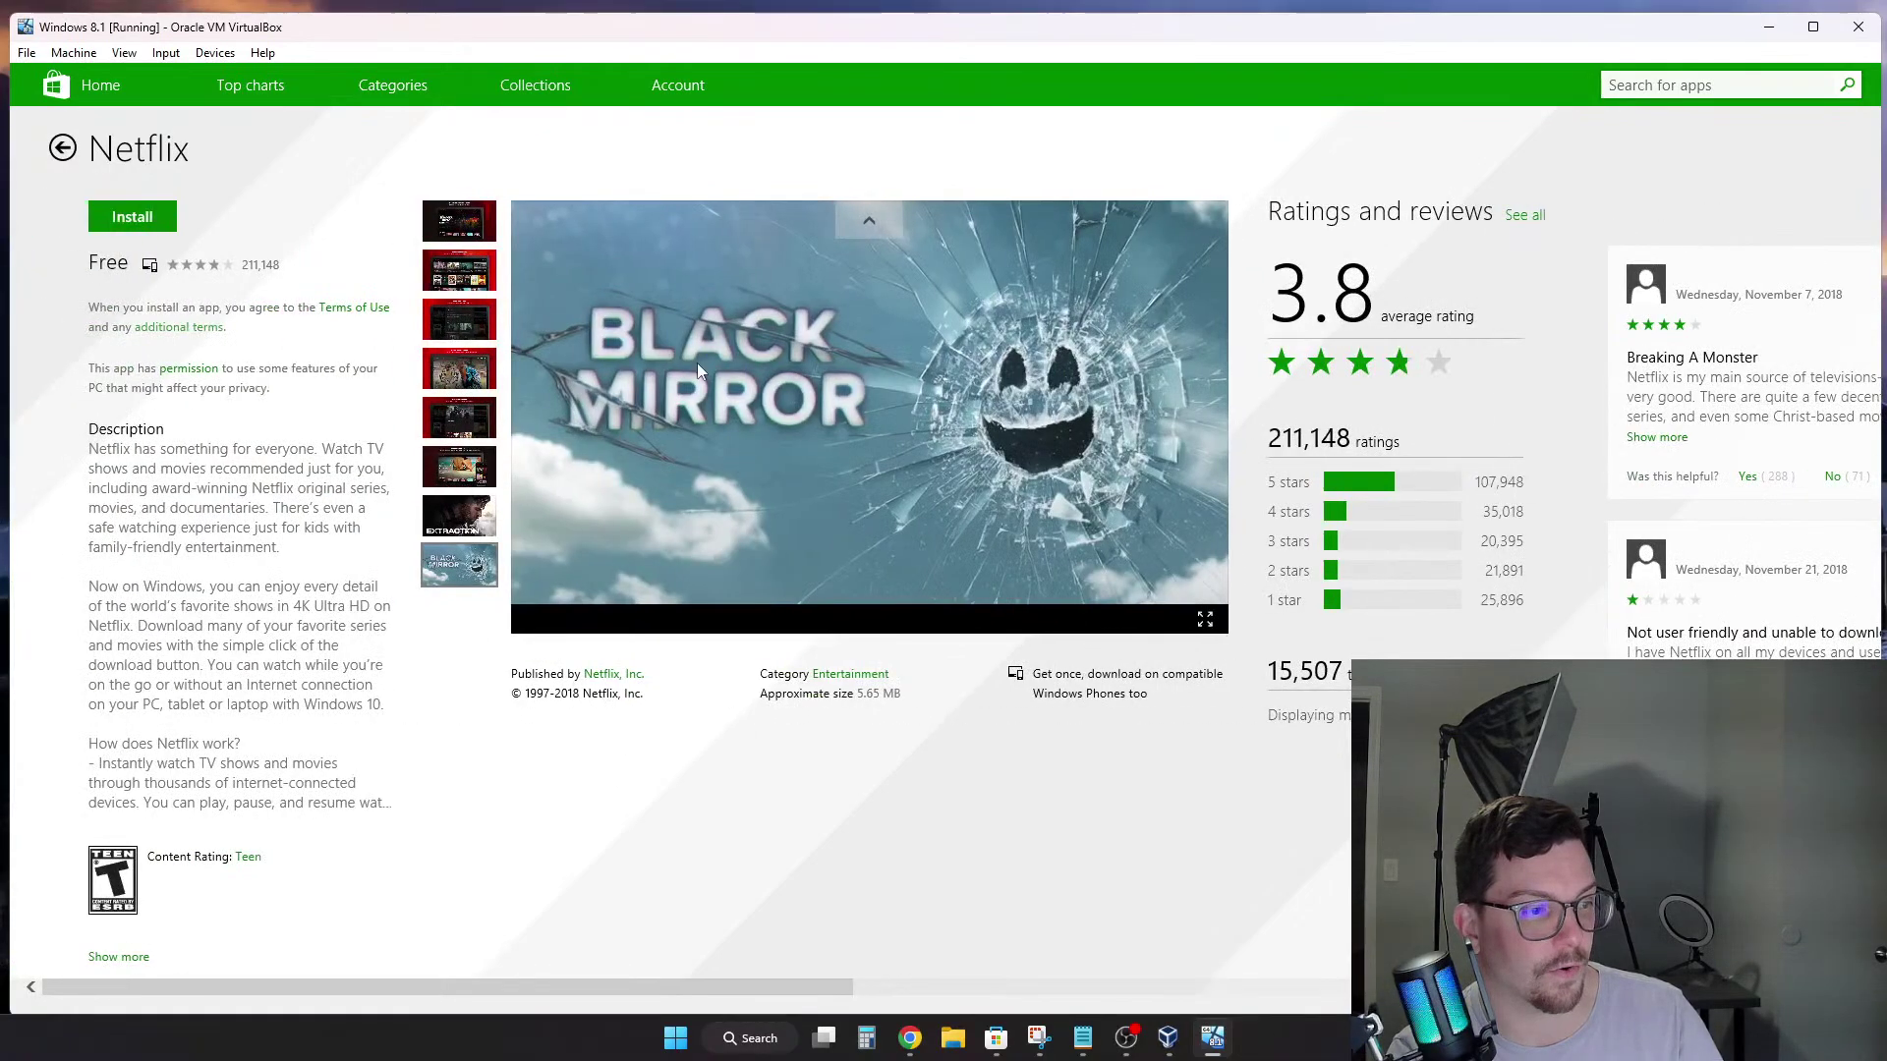
{"action": "left_click", "coordinate": [486, 236]}
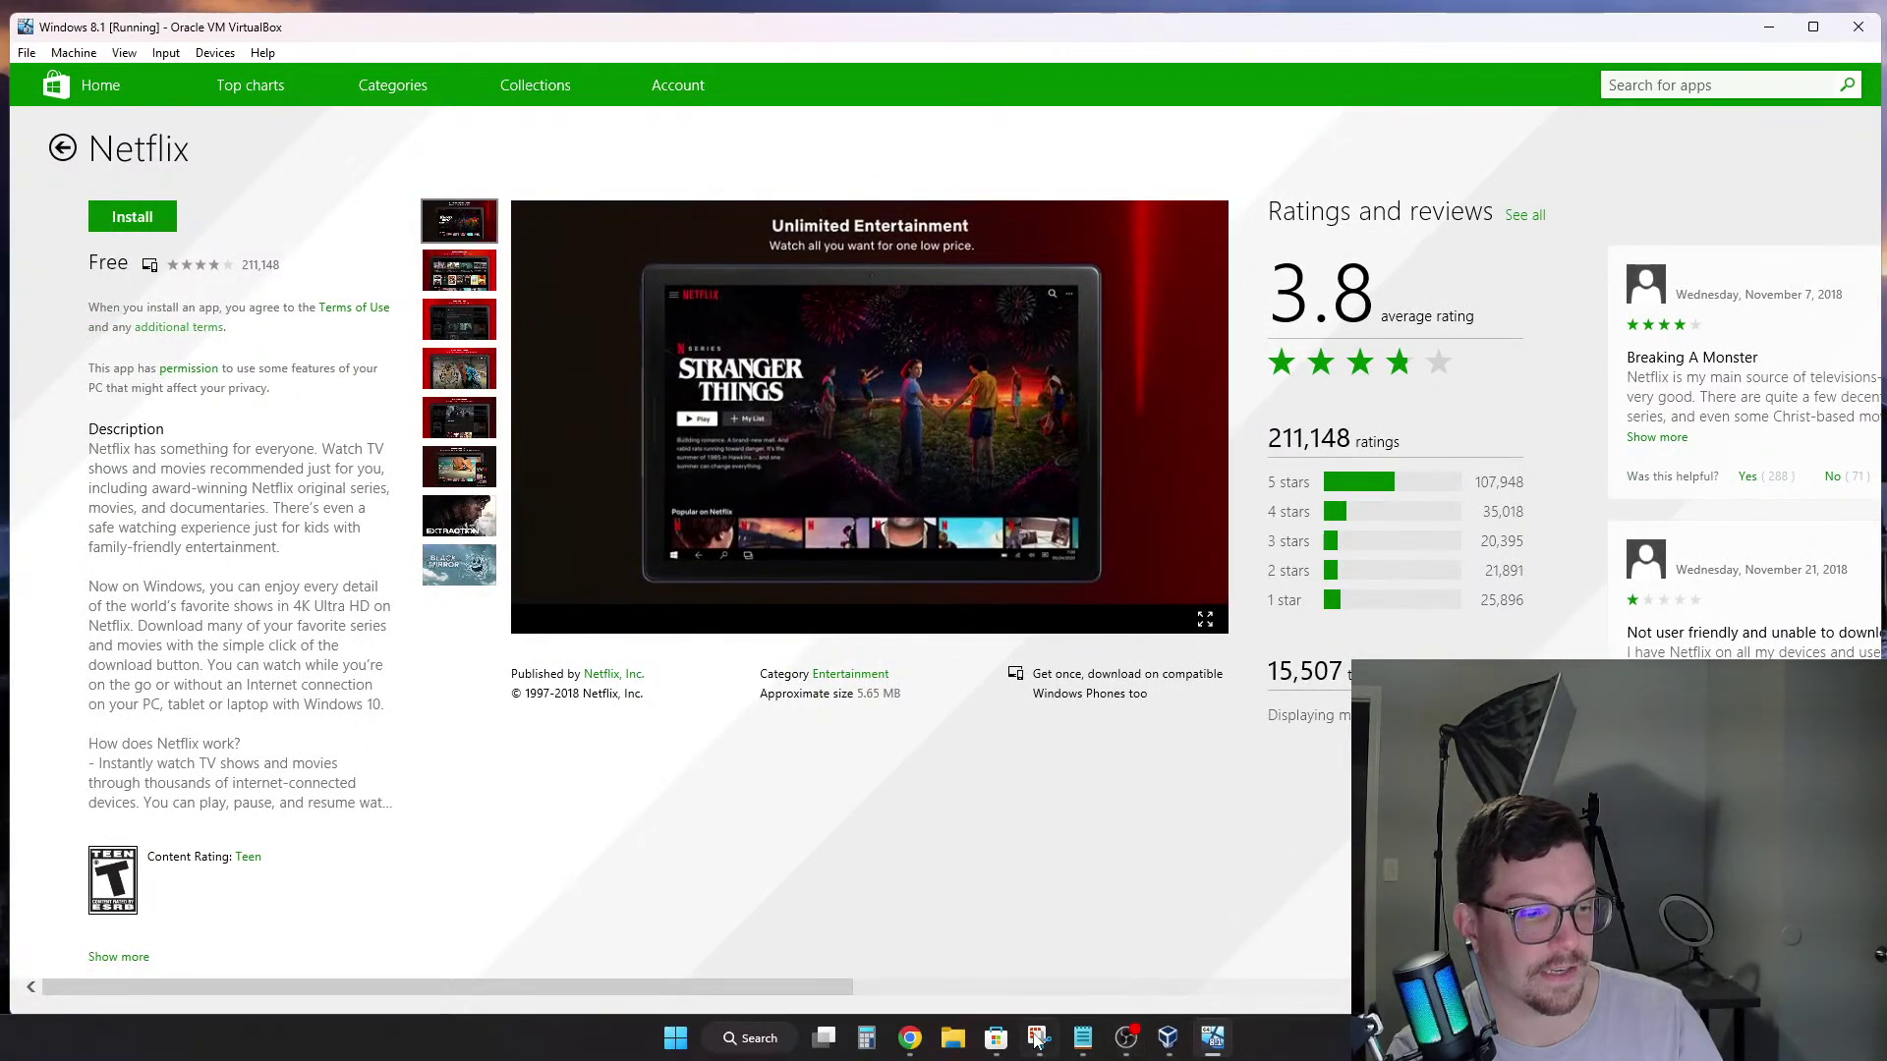
{"action": "left_click", "coordinate": [996, 1039]}
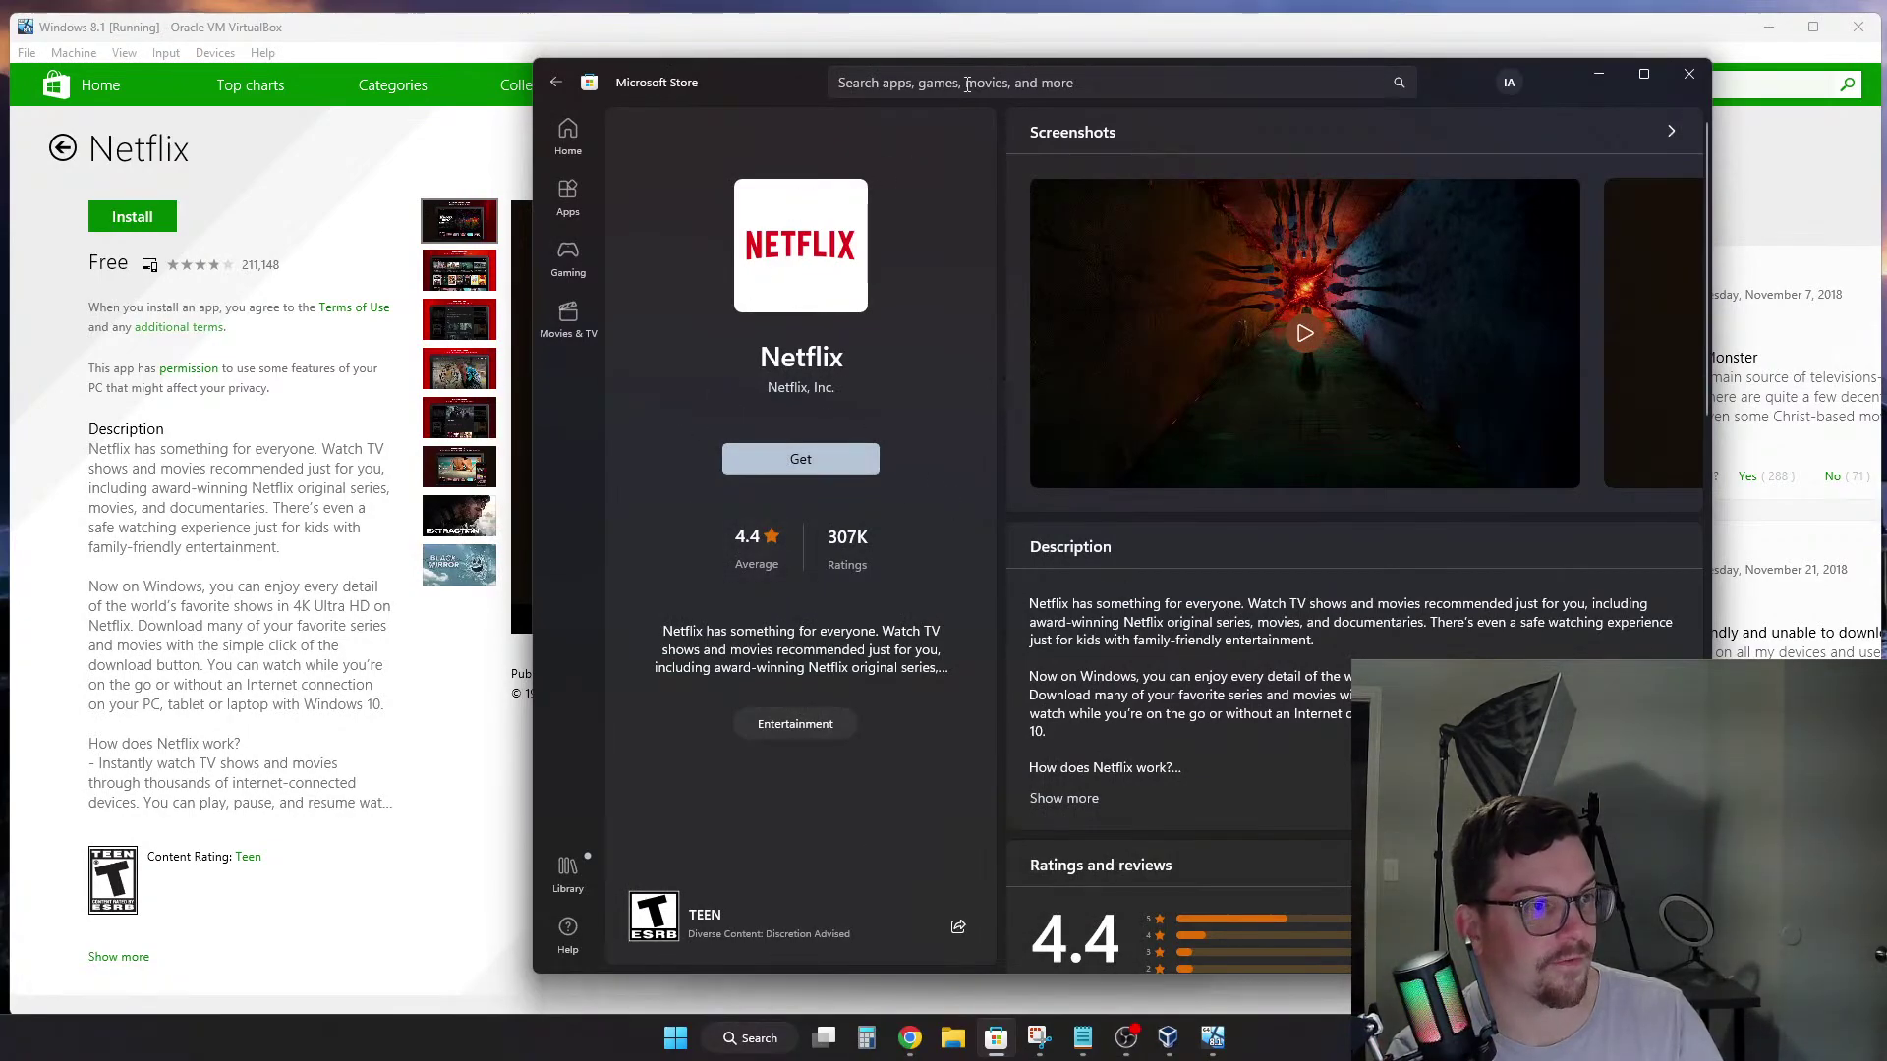
Move the Store window left and view Netflix screenshots up to 5 of 9 full-size.
{"action": "left_click_drag", "start_coordinate": [792, 84], "coordinate": [651, 69]}
{"action": "scroll", "coordinate": [1089, 383], "scroll_direction": "down", "scroll_amount": 3}
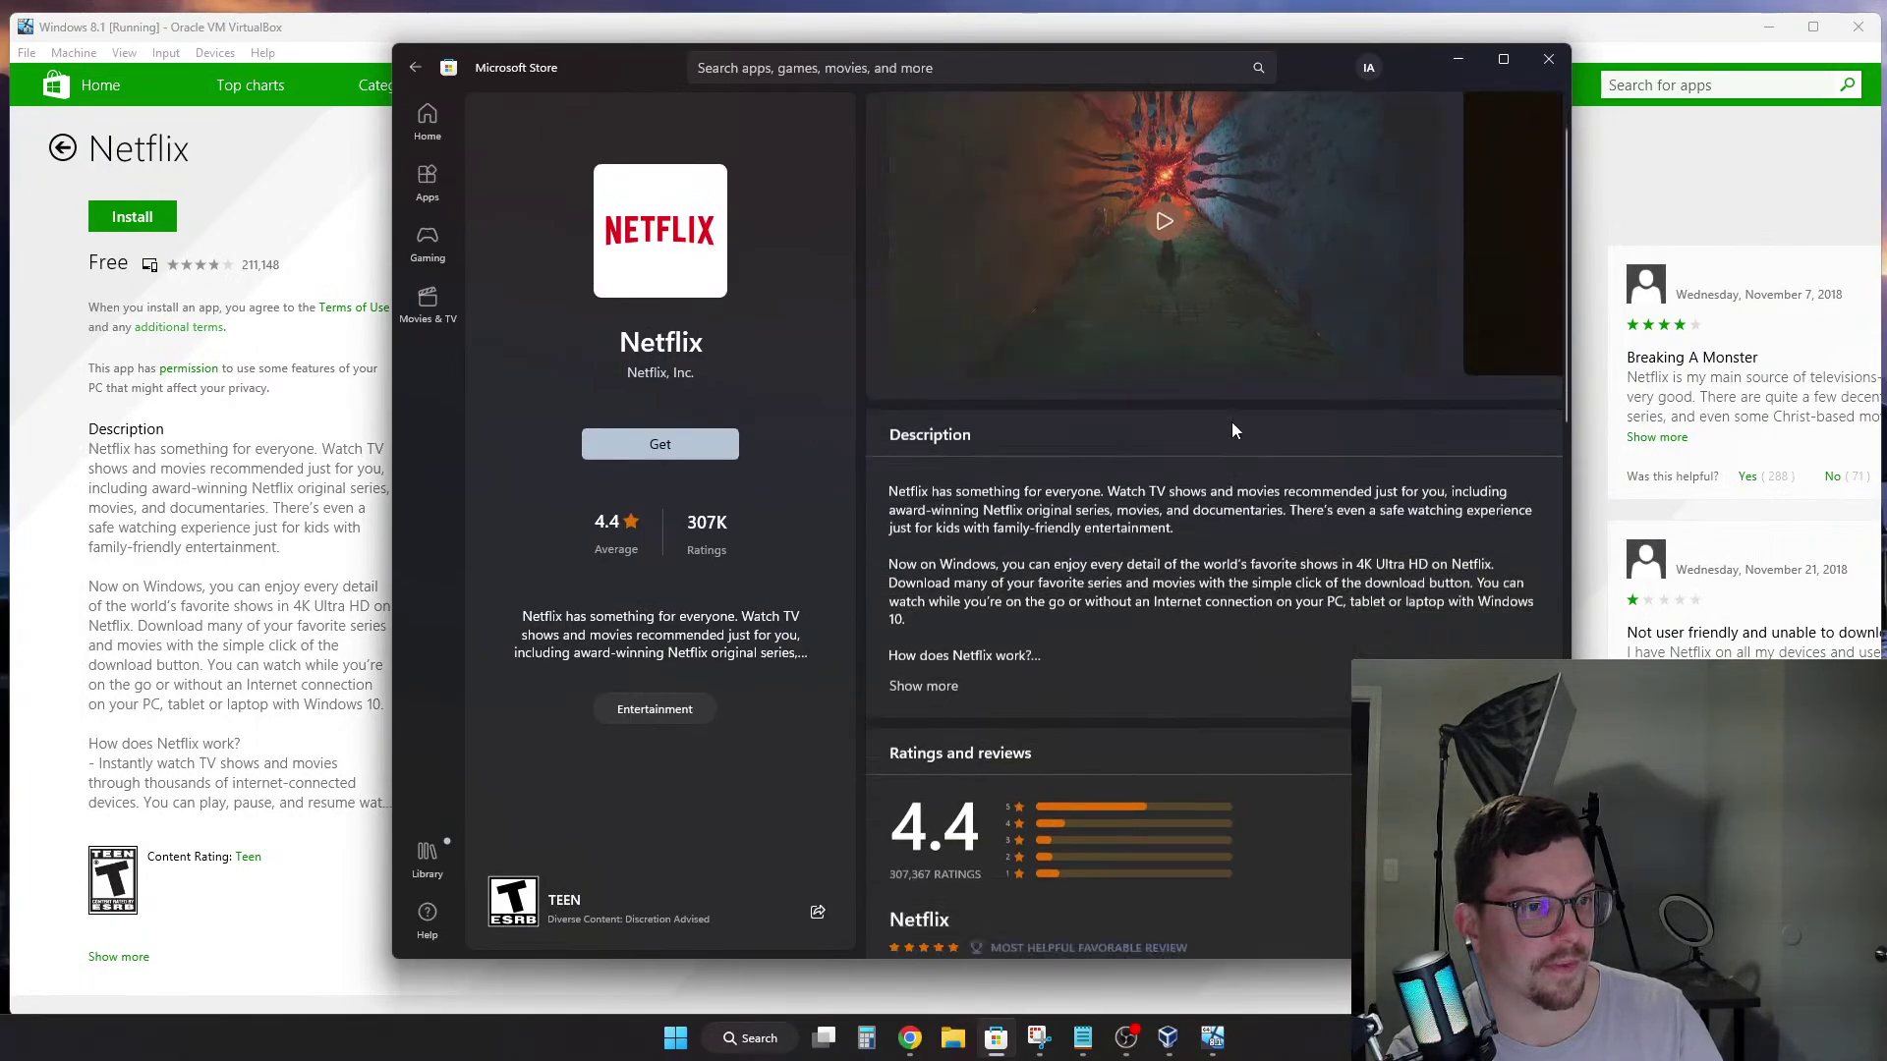
{"action": "scroll", "coordinate": [1228, 442], "scroll_direction": "up", "scroll_amount": 3}
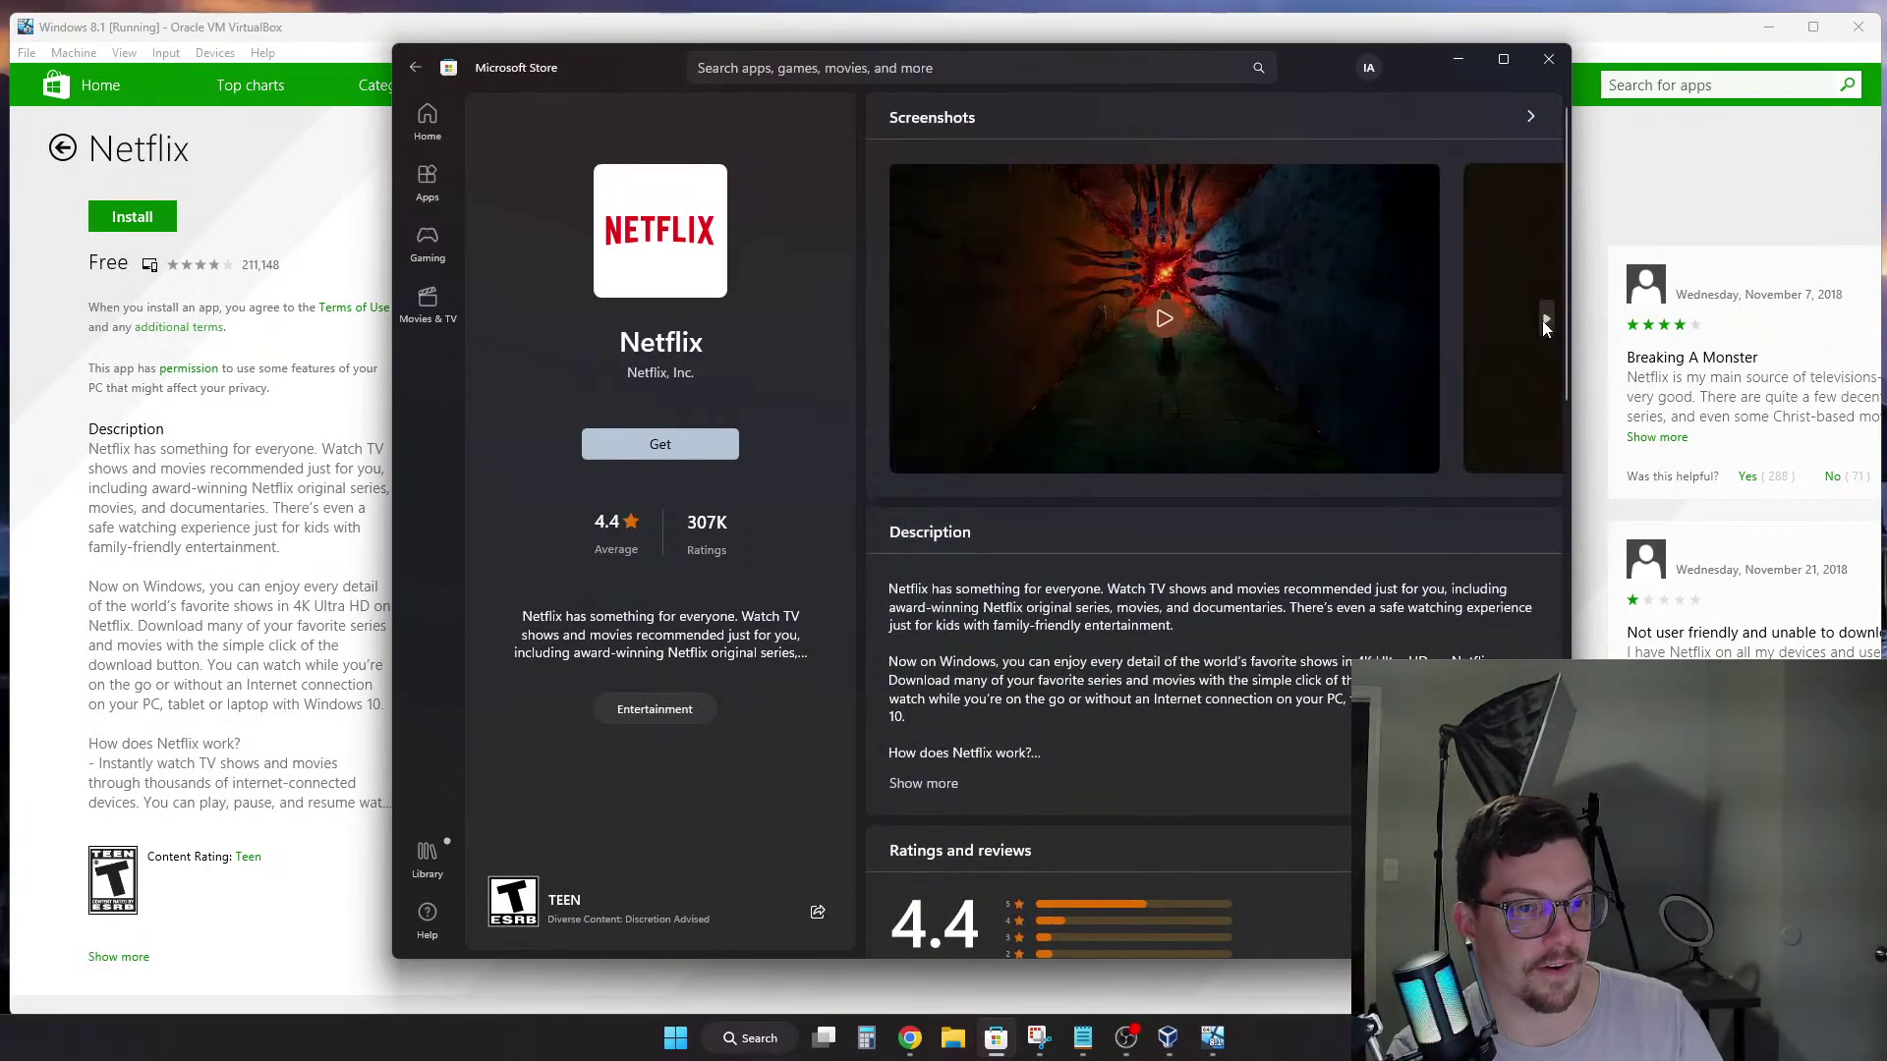
{"action": "left_click", "coordinate": [1300, 315]}
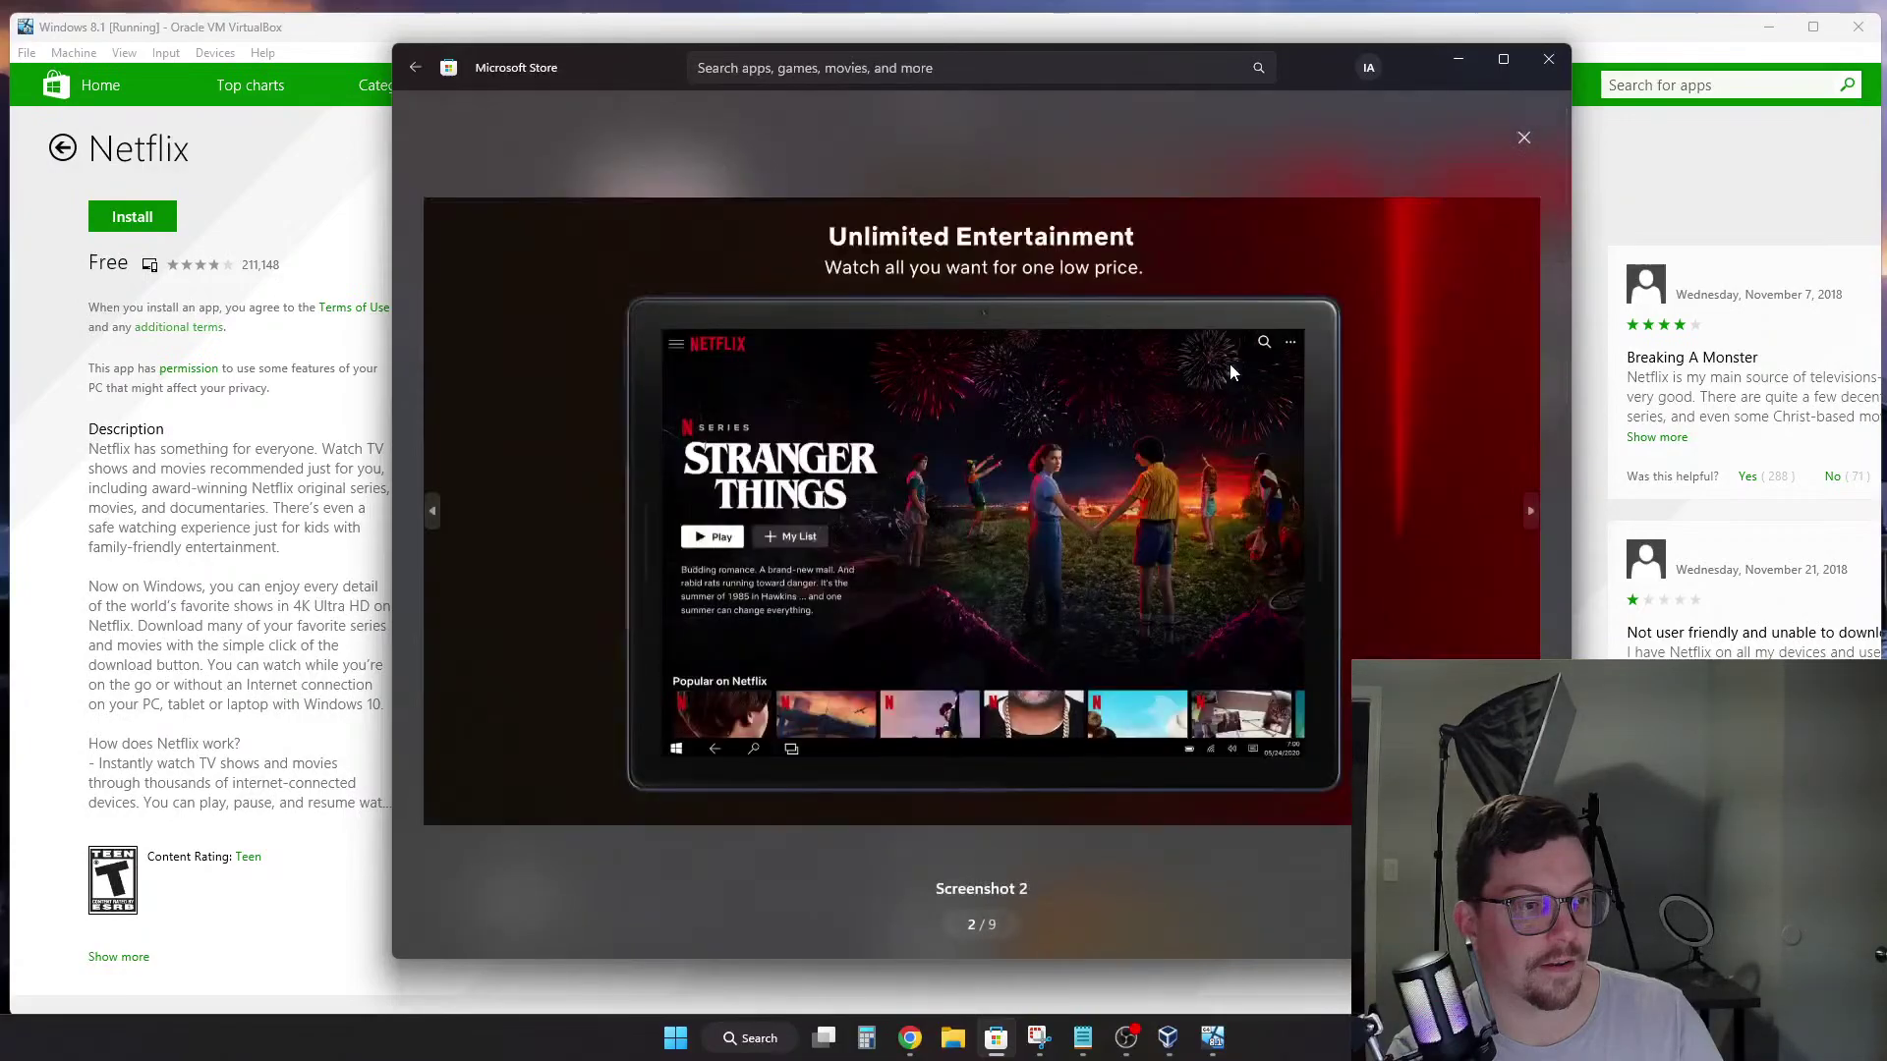
{"action": "left_click", "coordinate": [1530, 510]}
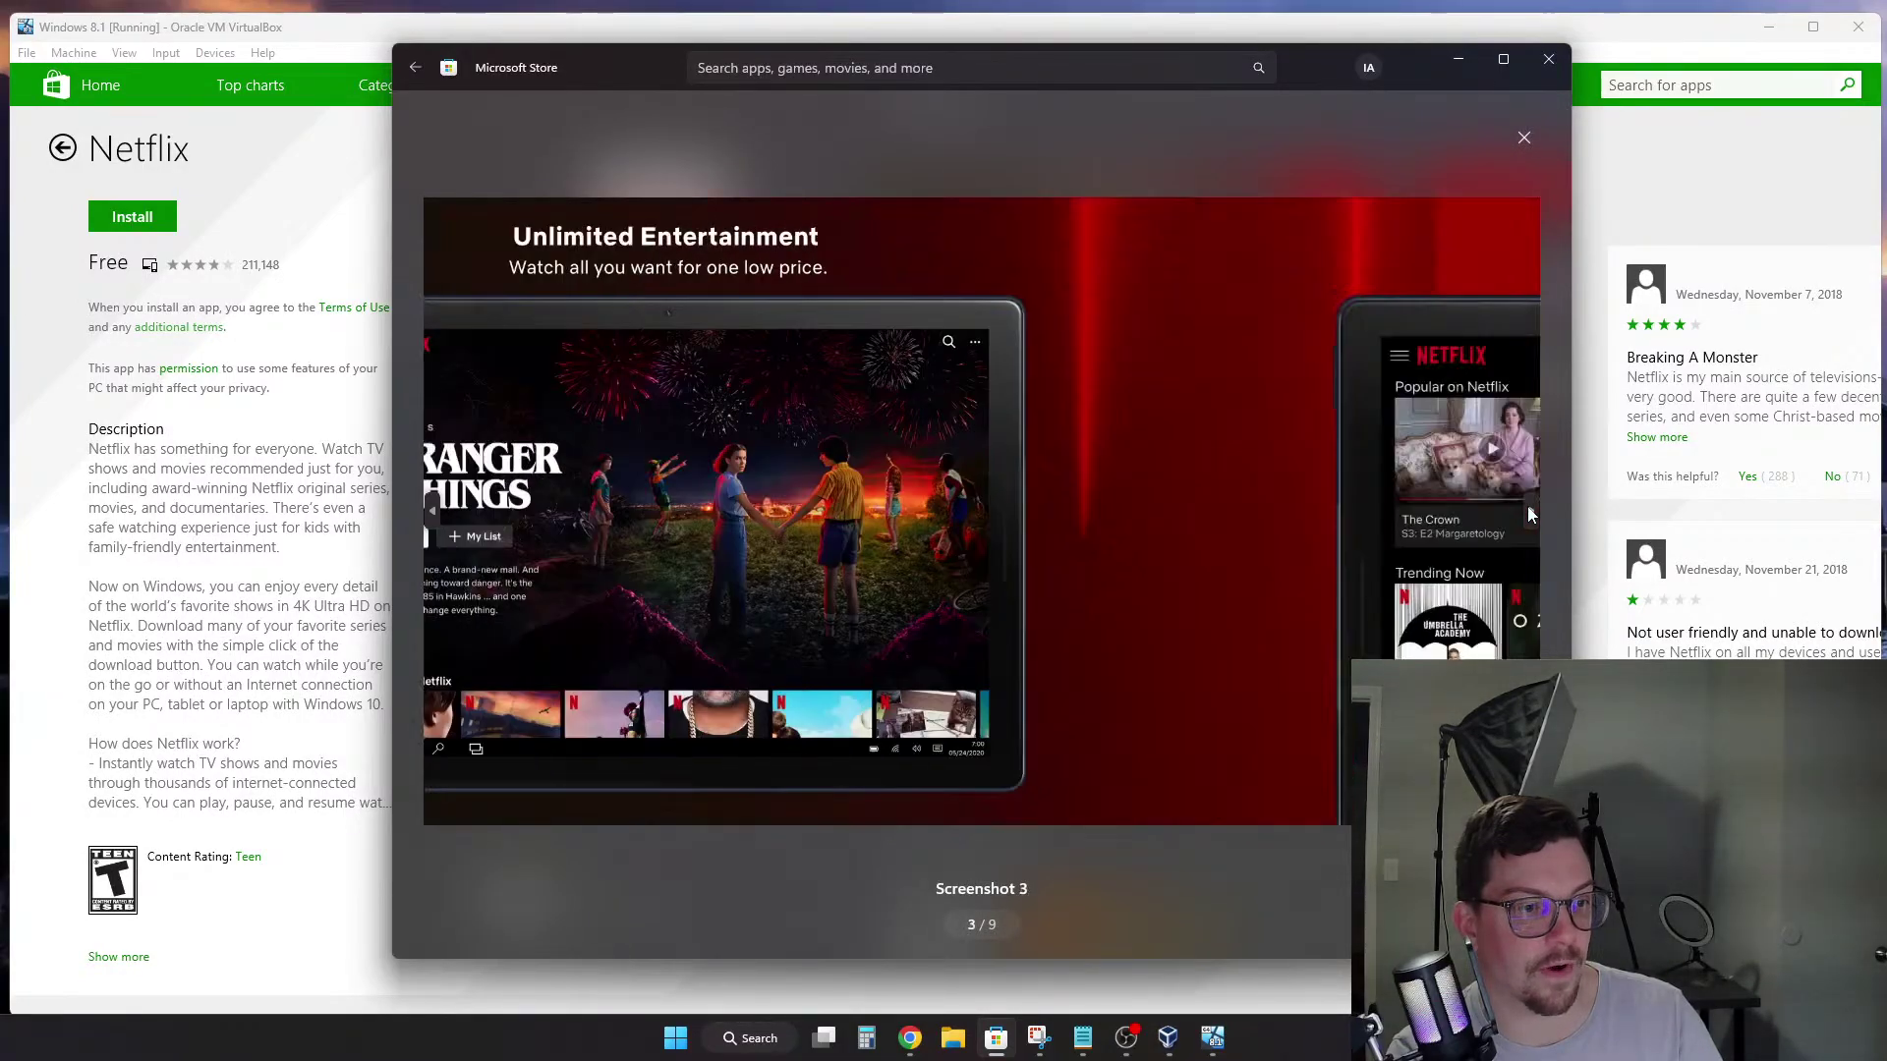
{"action": "left_click", "coordinate": [1530, 511]}
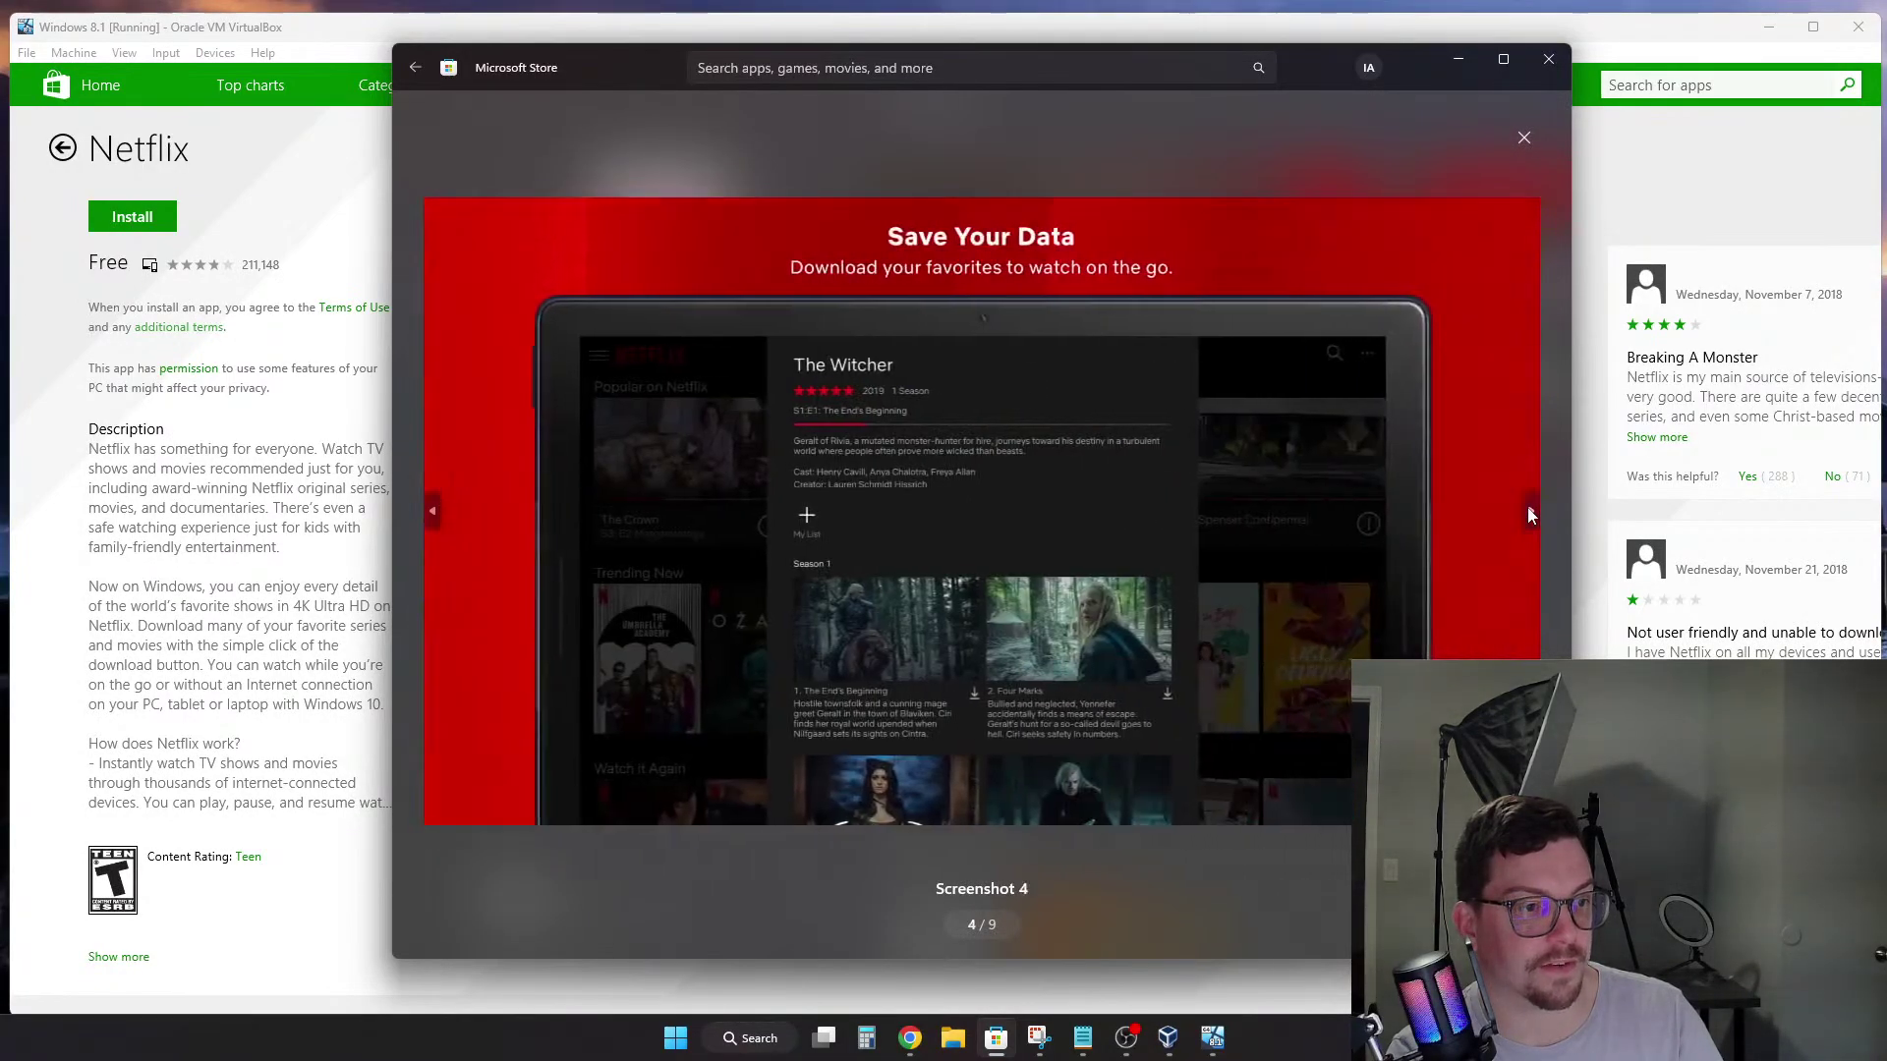
{"action": "left_click", "coordinate": [1530, 511]}
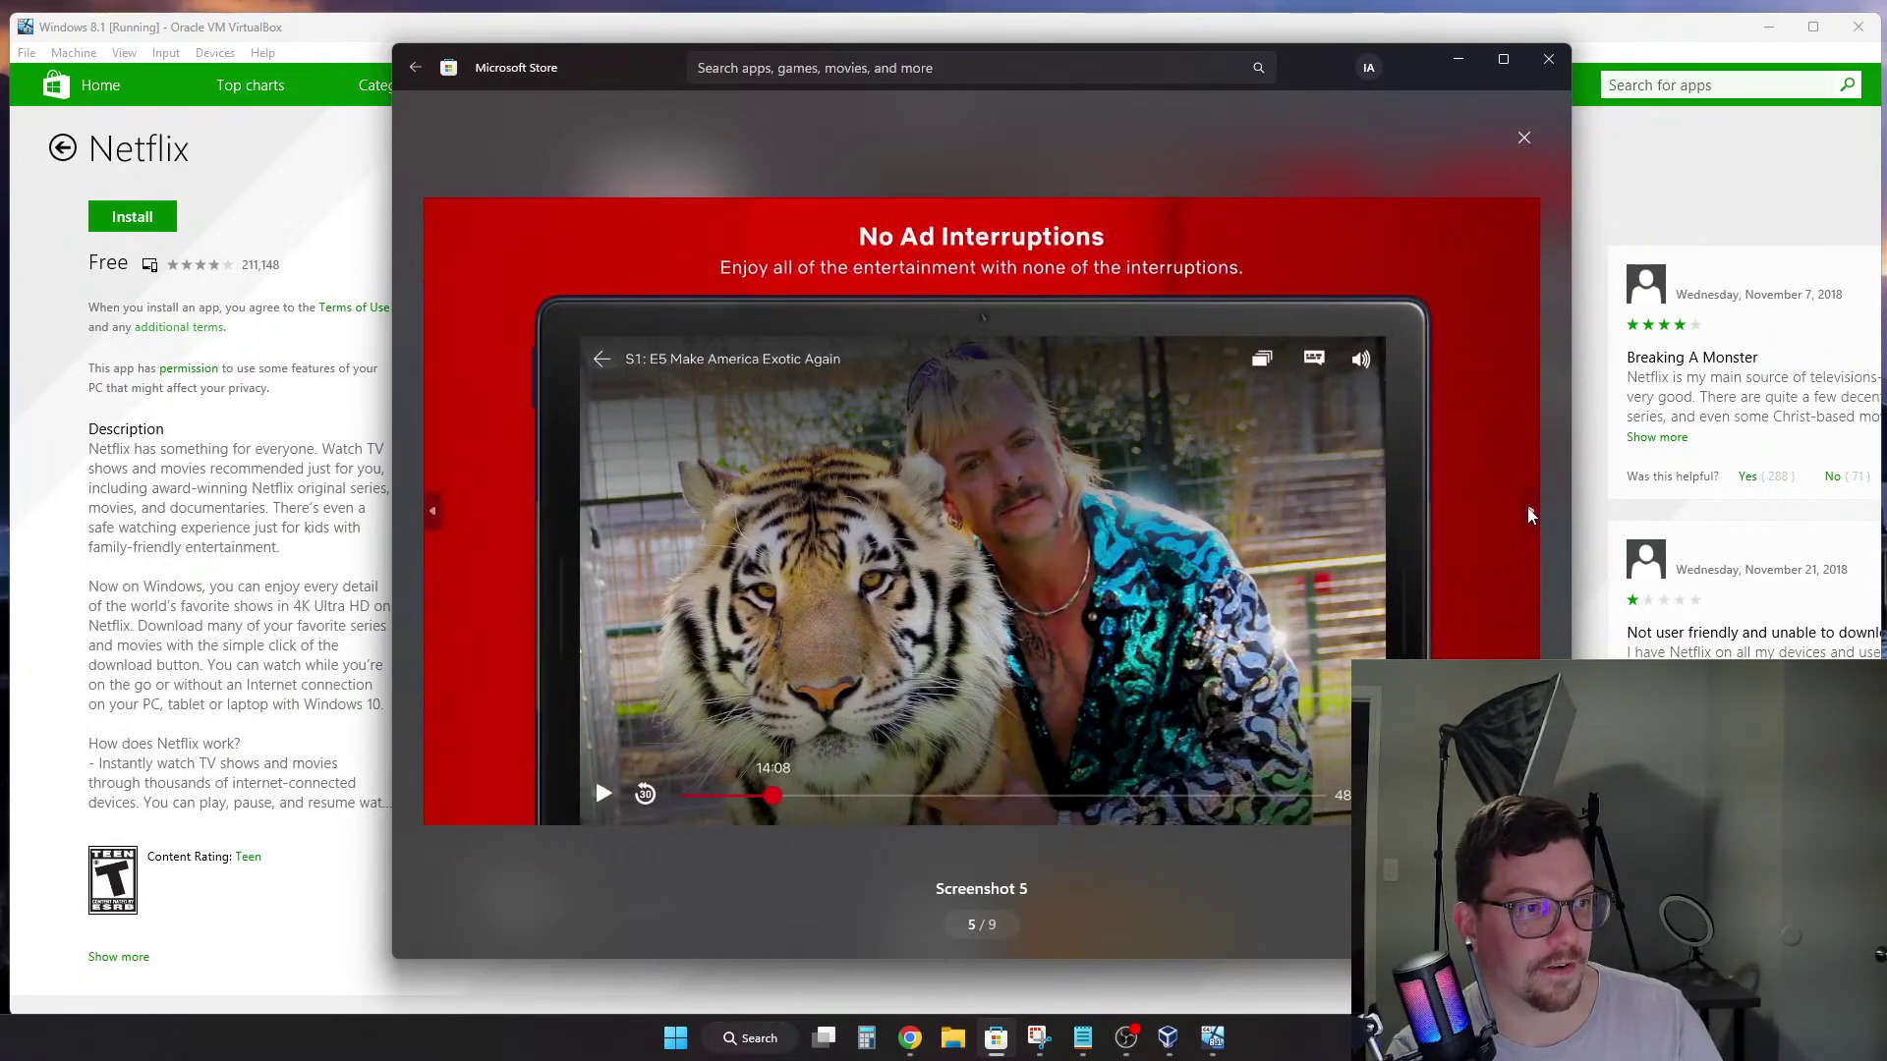
Compare against the VM's Netflix gallery, then advance to the last Black Mirror screenshot.
{"action": "left_click_drag", "start_coordinate": [618, 65], "coordinate": [1401, 178]}
{"action": "left_click", "coordinate": [571, 375]}
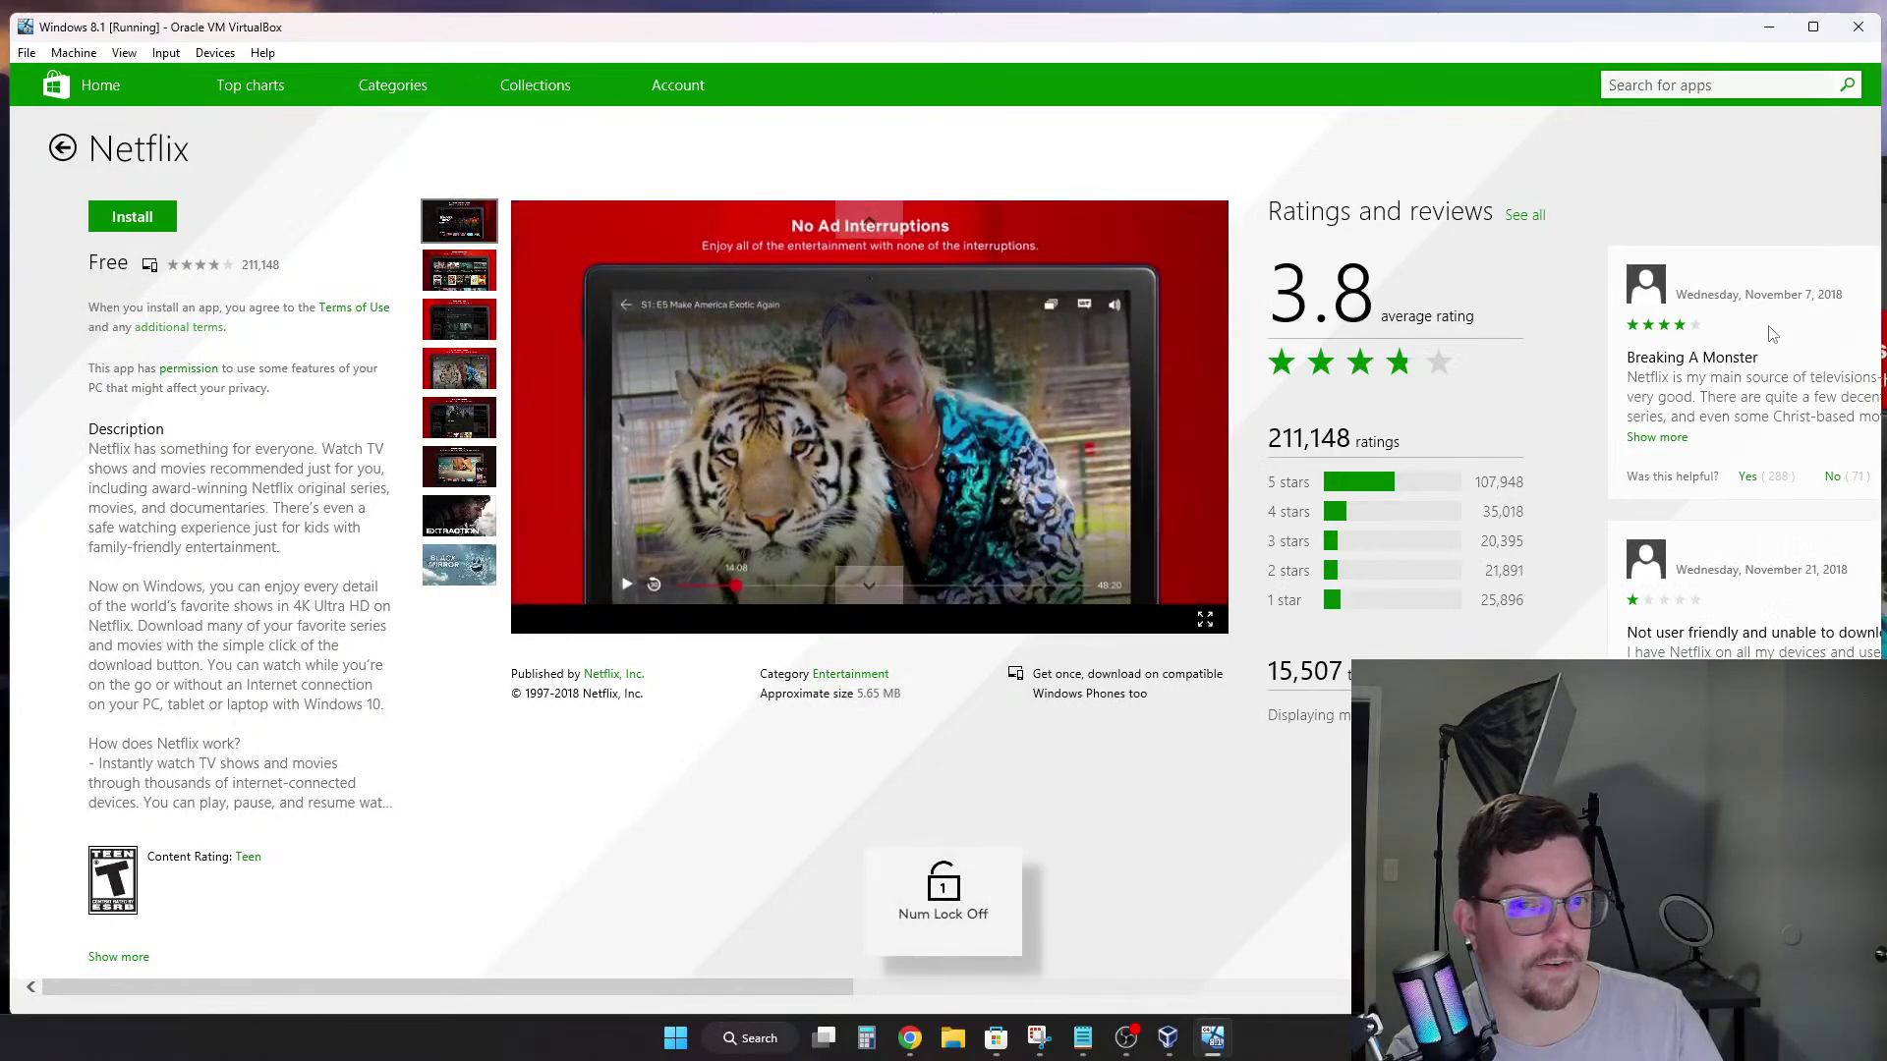
{"action": "left_click_drag", "start_coordinate": [1884, 188], "coordinate": [1492, 143]}
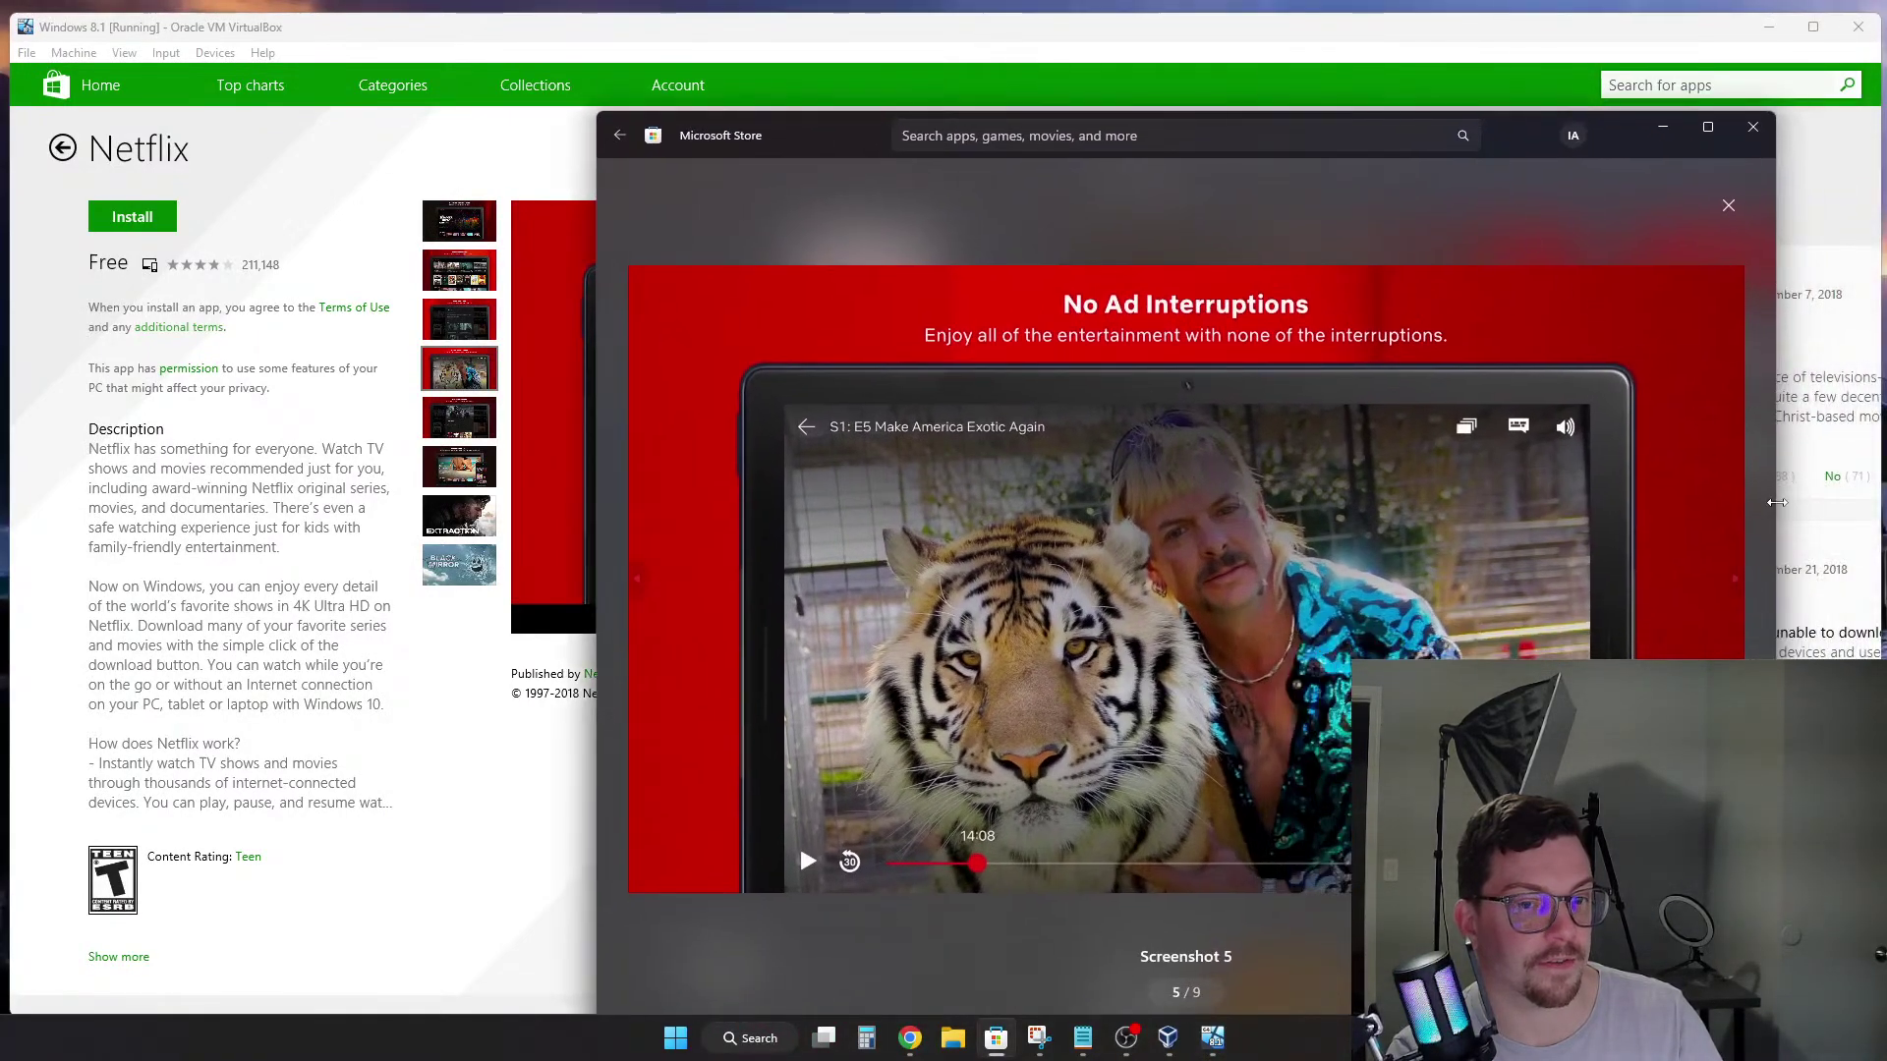
{"action": "left_click", "coordinate": [1736, 576]}
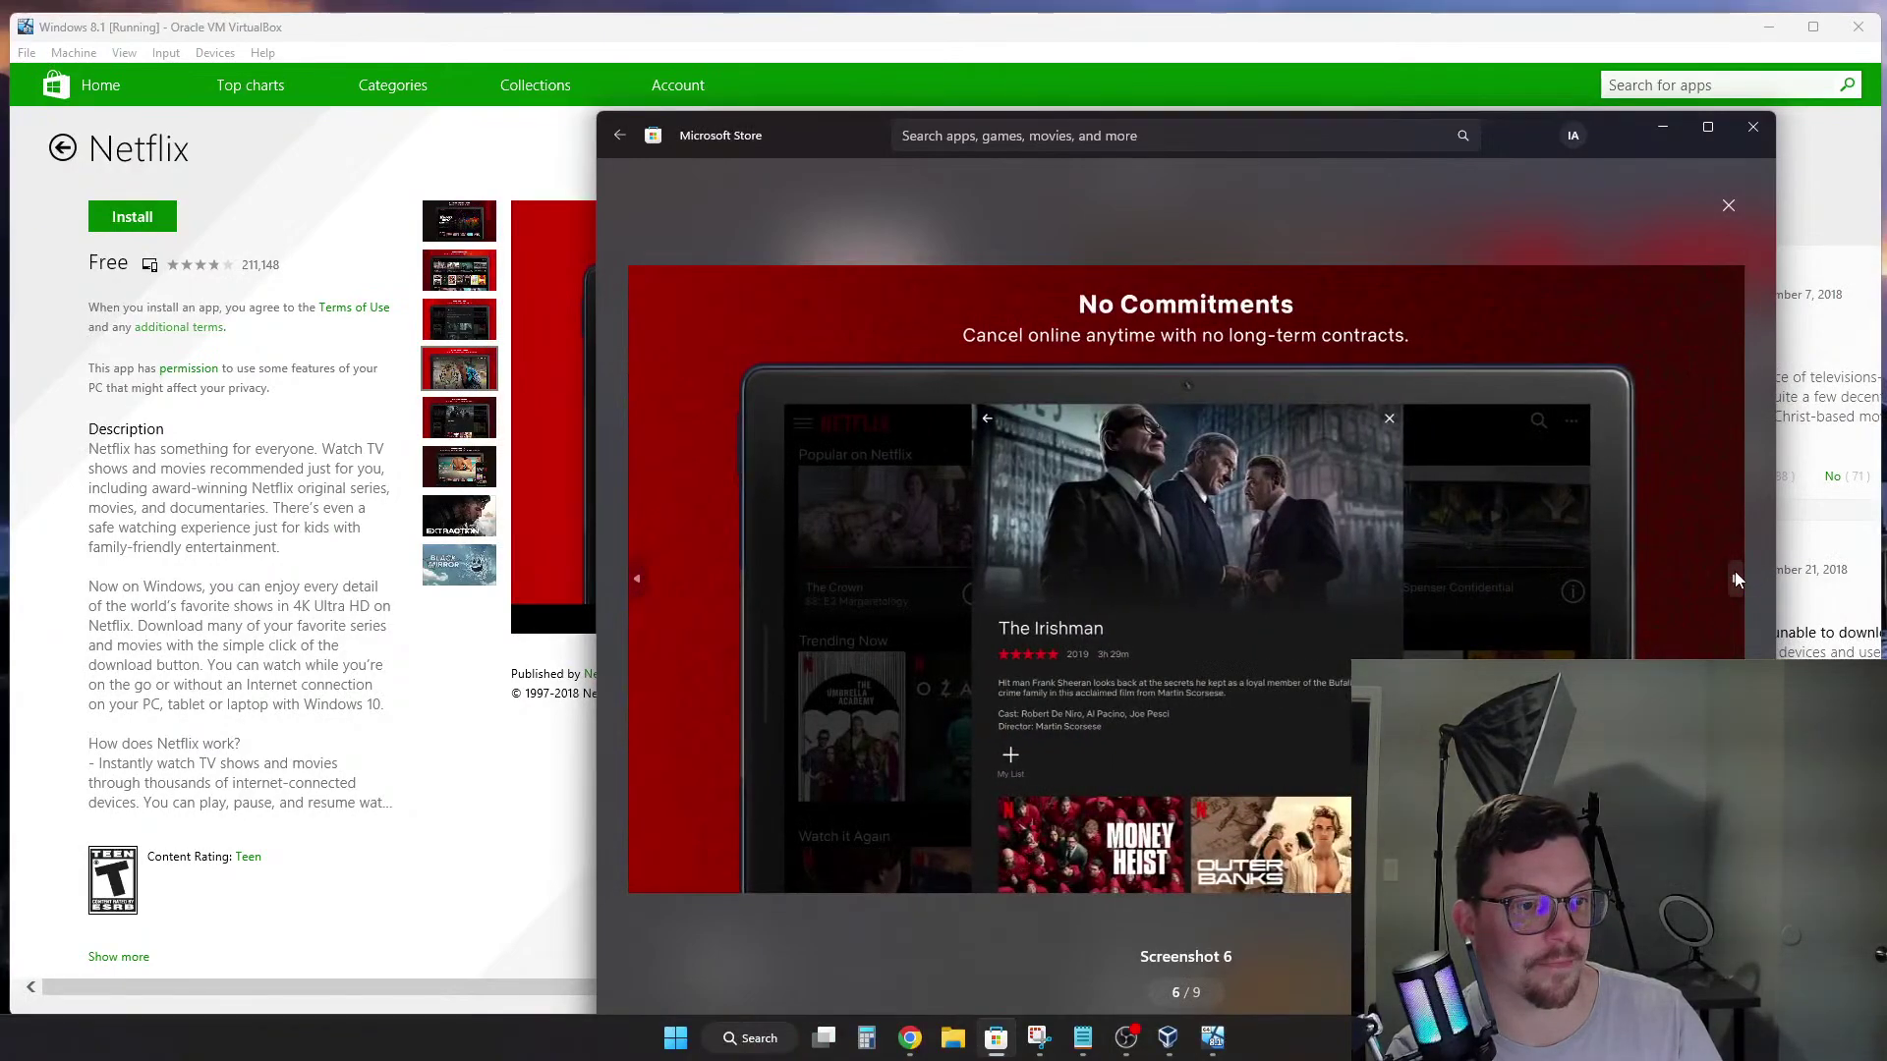
{"action": "left_click", "coordinate": [1735, 576]}
{"action": "left_click", "coordinate": [1735, 576]}
{"action": "left_click", "coordinate": [1736, 576]}
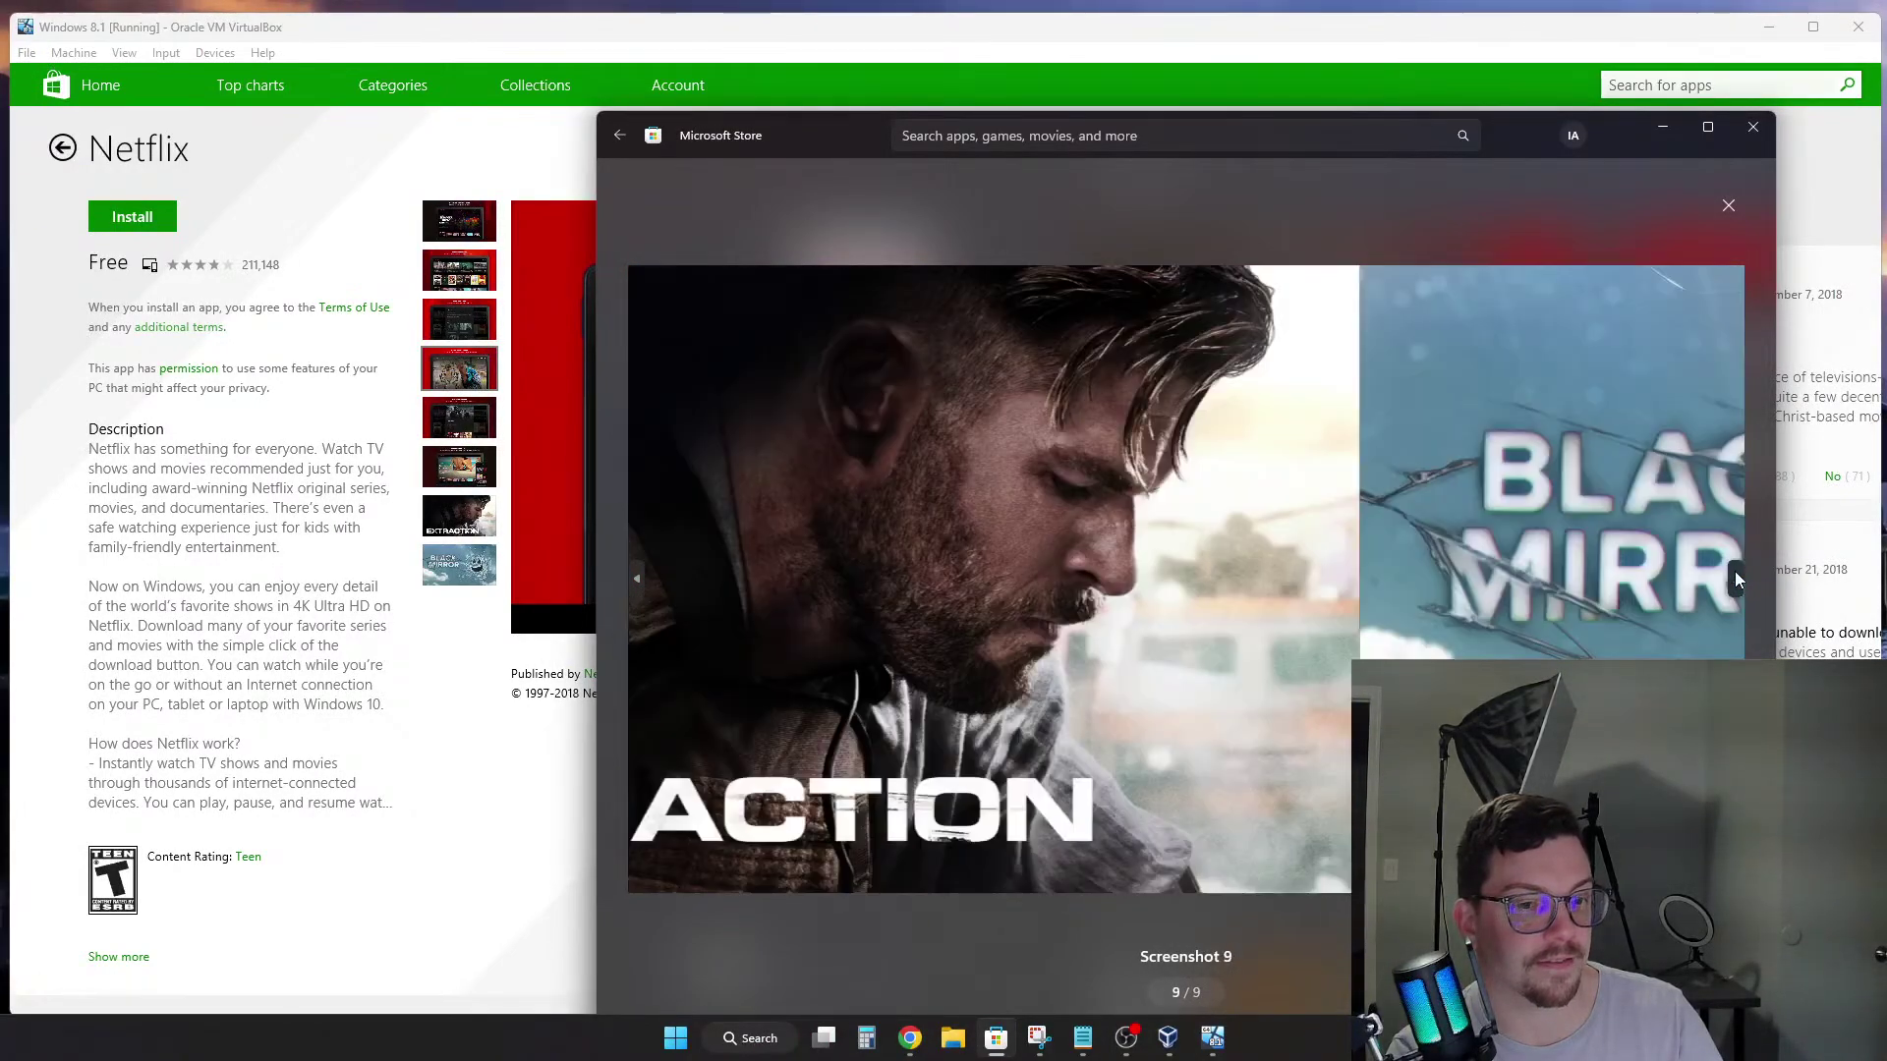
Close the screenshot viewer and scroll through the Netflix page details.
{"action": "left_click", "coordinate": [1728, 206]}
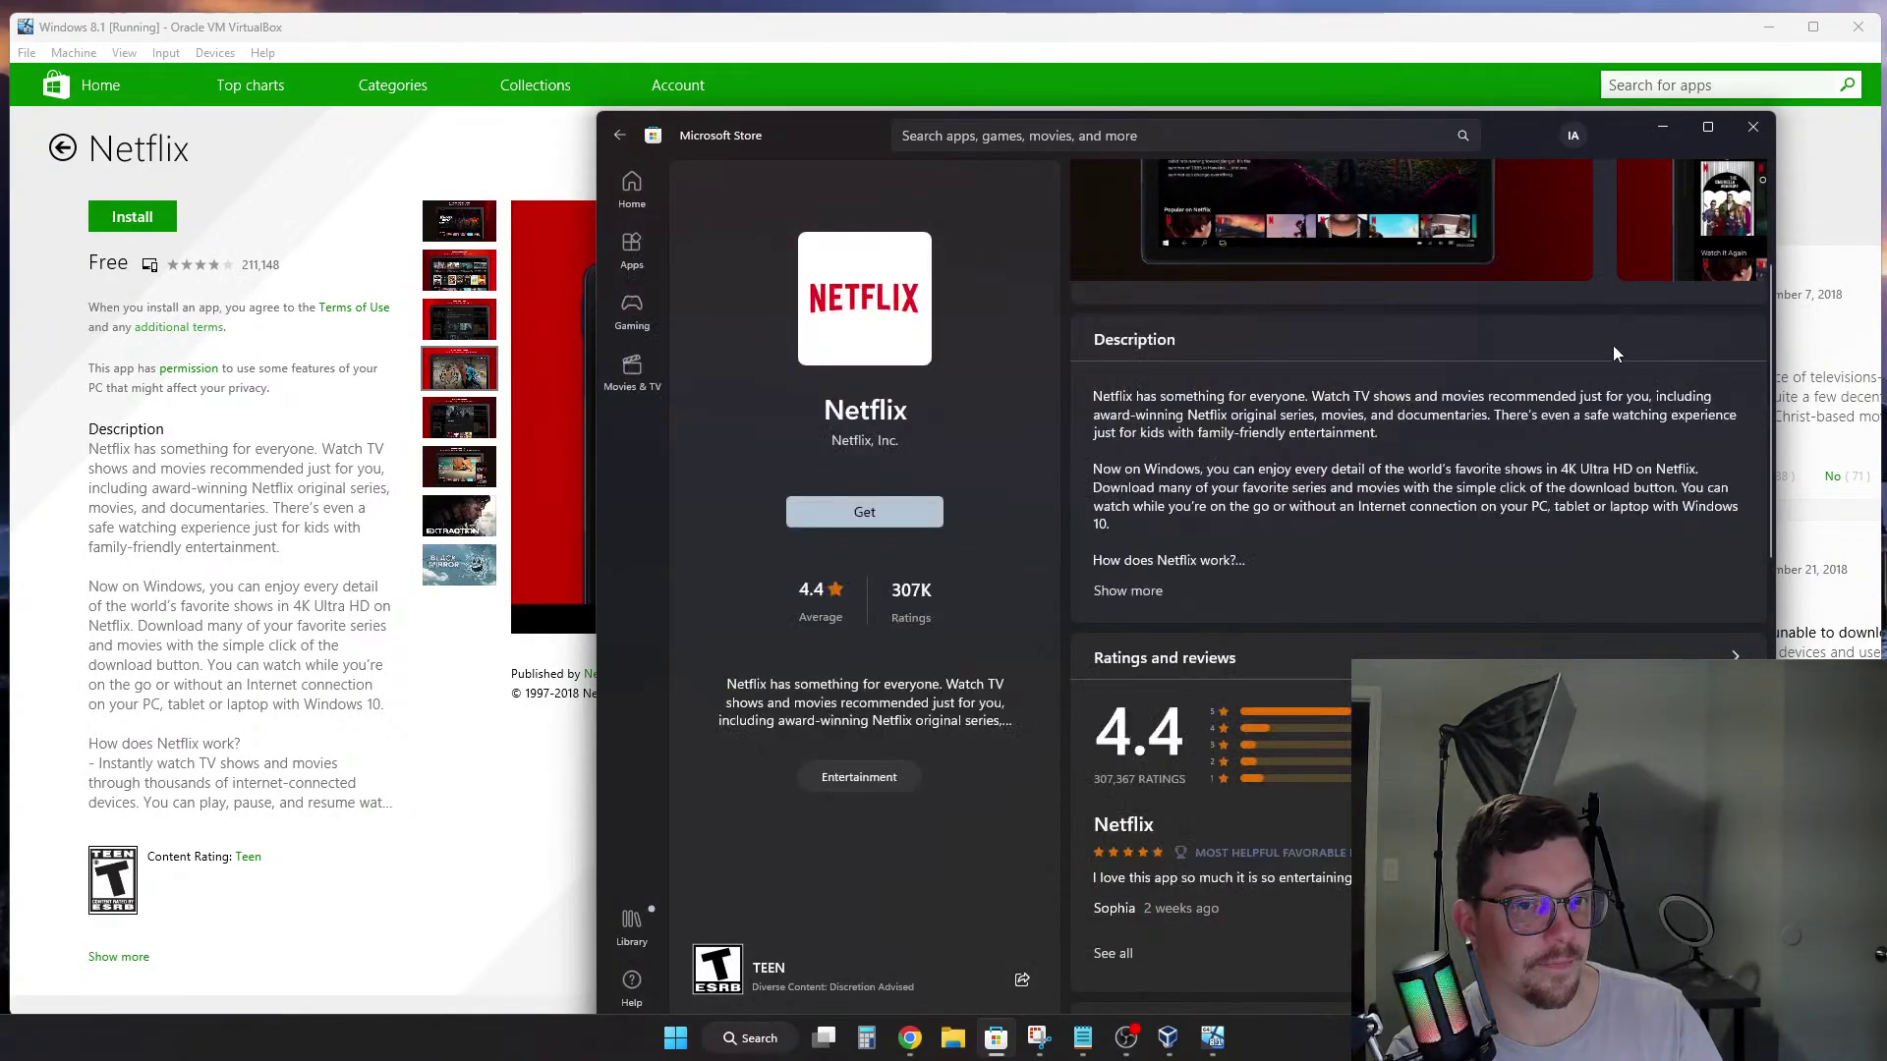
{"action": "scroll", "coordinate": [1435, 621], "scroll_direction": "down", "scroll_amount": 3}
{"action": "scroll", "coordinate": [1435, 623], "scroll_direction": "down", "scroll_amount": 3}
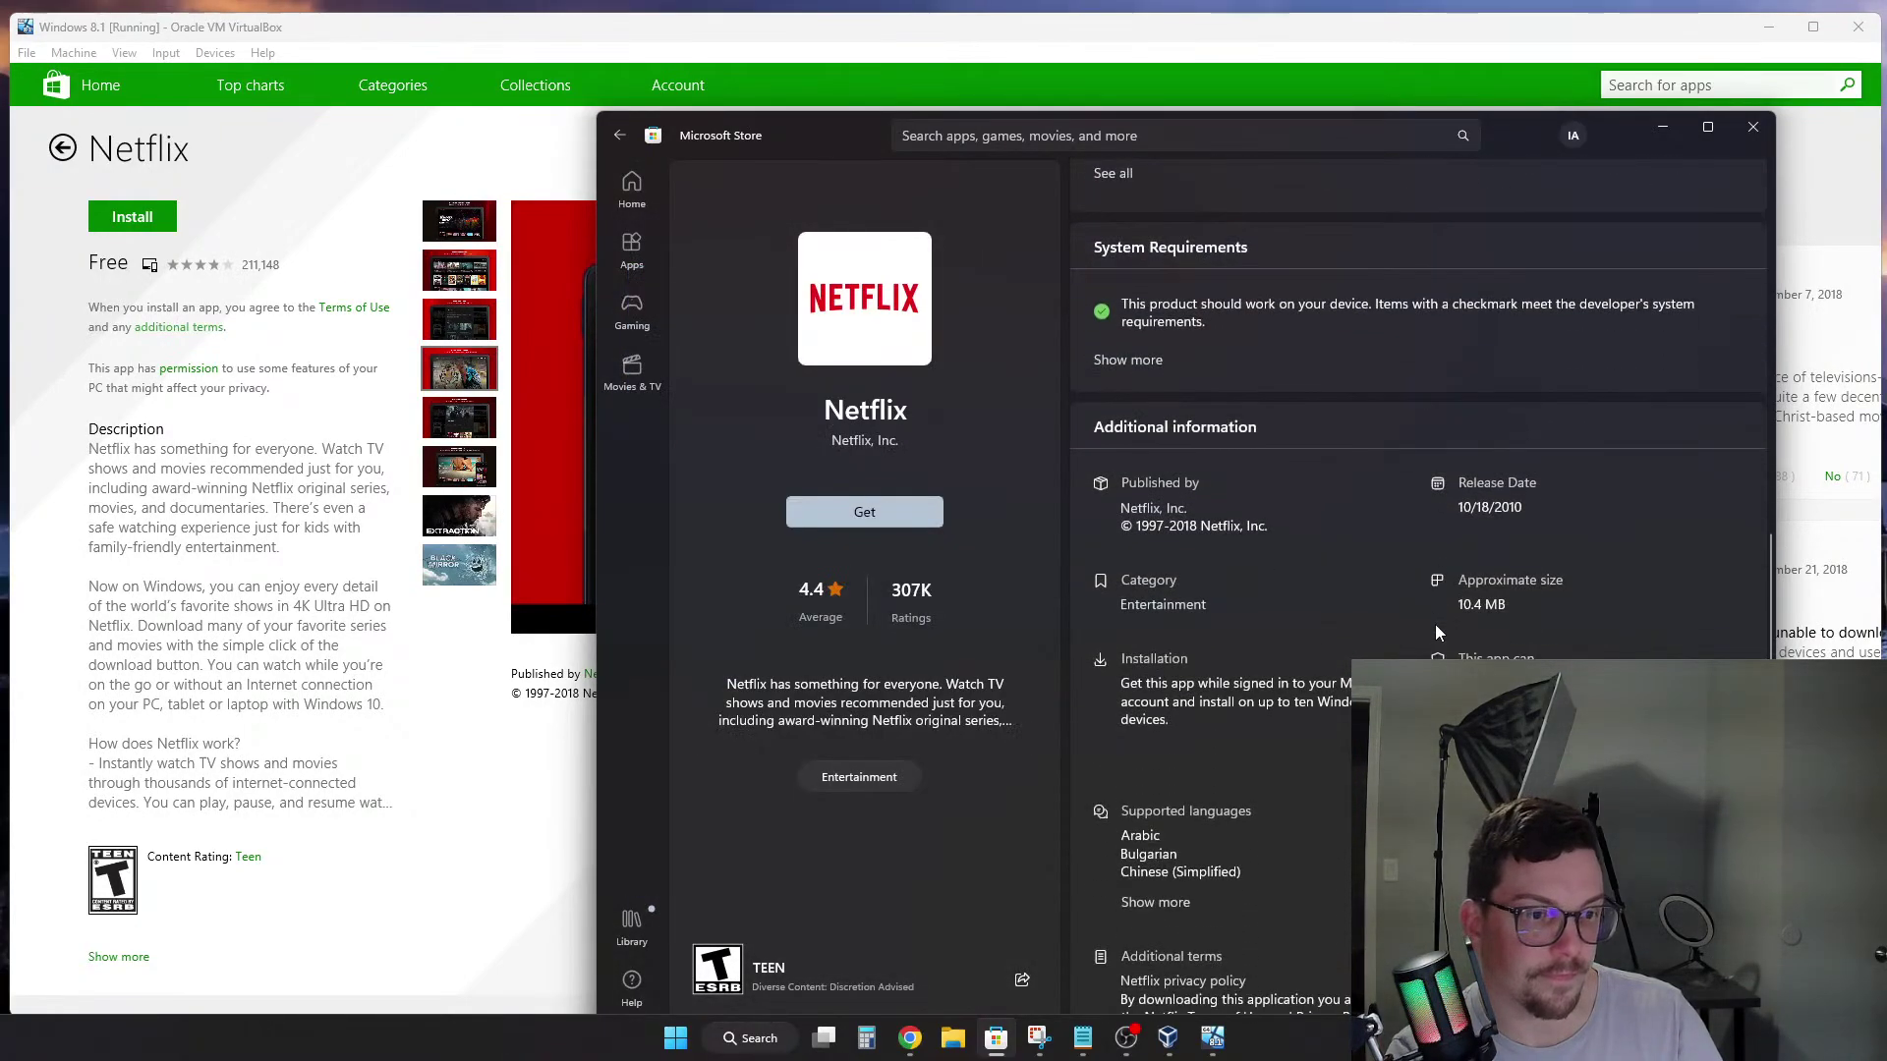
{"action": "scroll", "coordinate": [1295, 688], "scroll_direction": "down", "scroll_amount": 5}
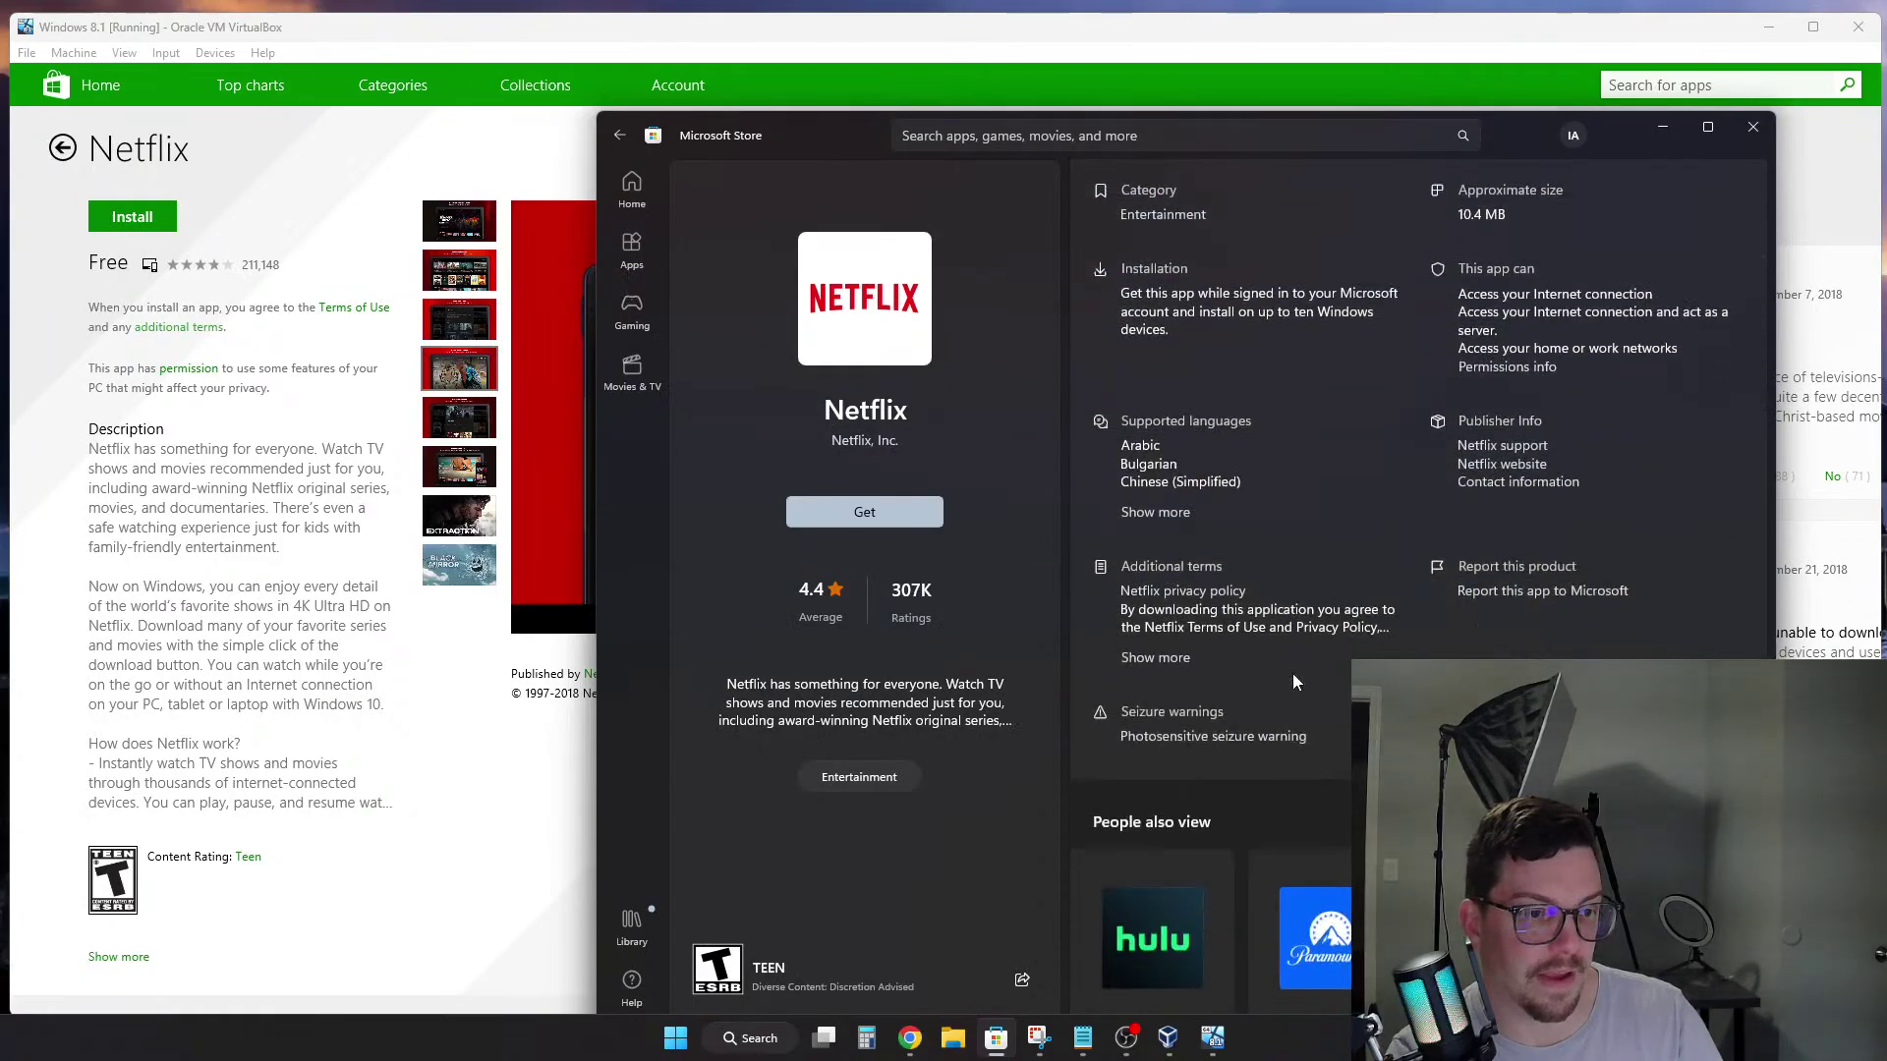
{"action": "scroll", "coordinate": [1305, 667], "scroll_direction": "up", "scroll_amount": 7}
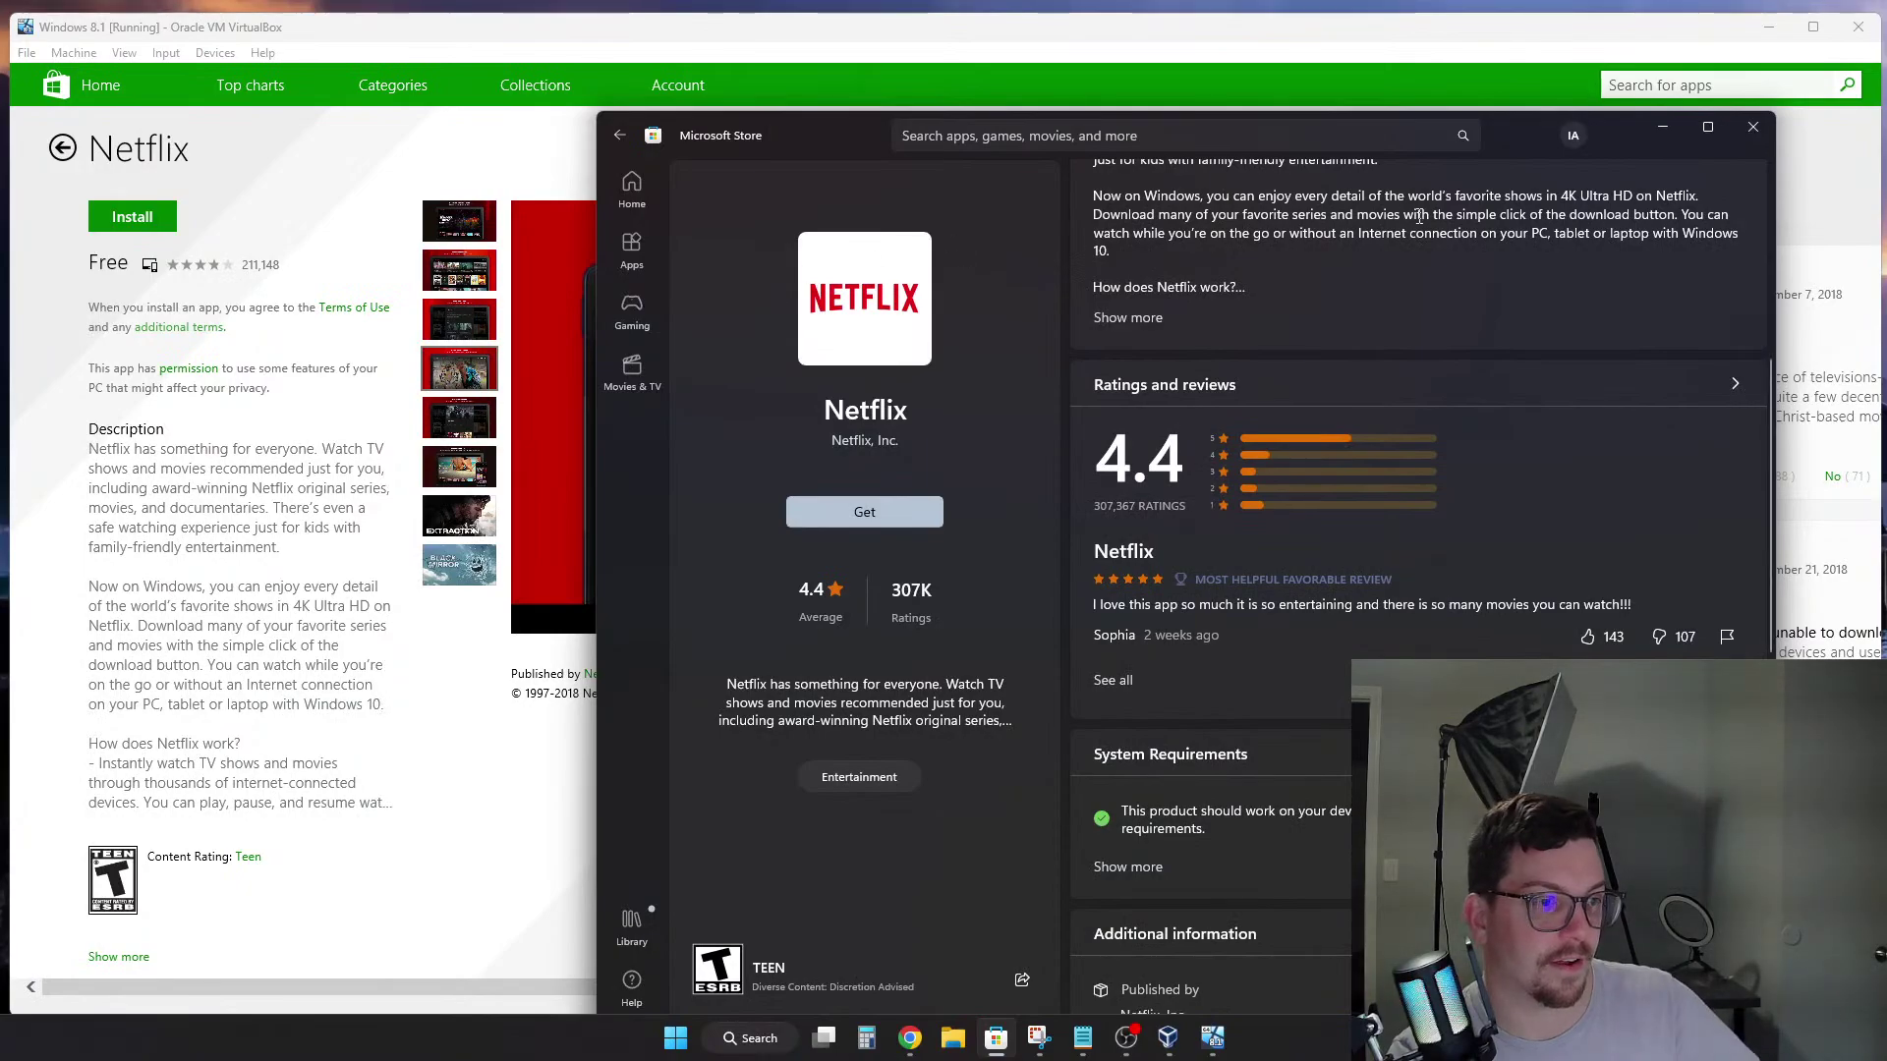
Close the host's Microsoft Store, go back to Top free apps, and close the VM's Store.
{"action": "left_click", "coordinate": [1753, 128]}
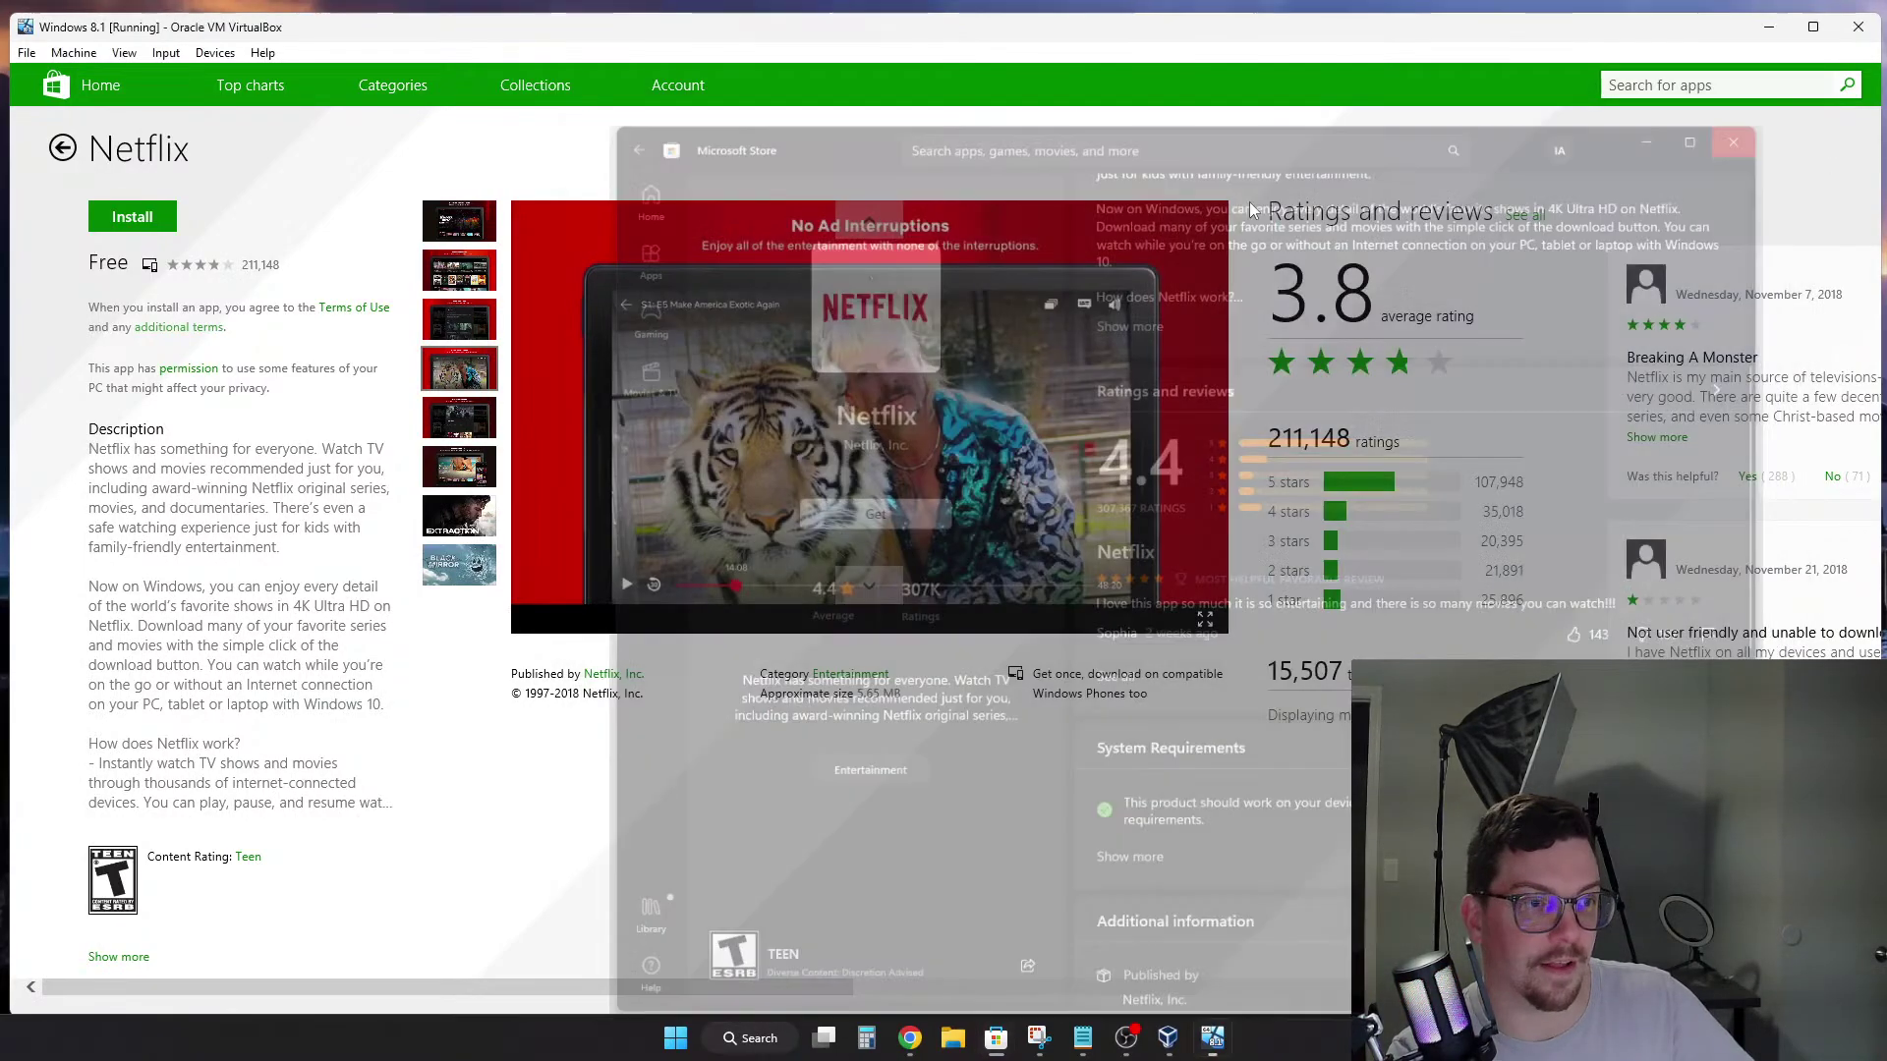
{"action": "left_click", "coordinate": [62, 147]}
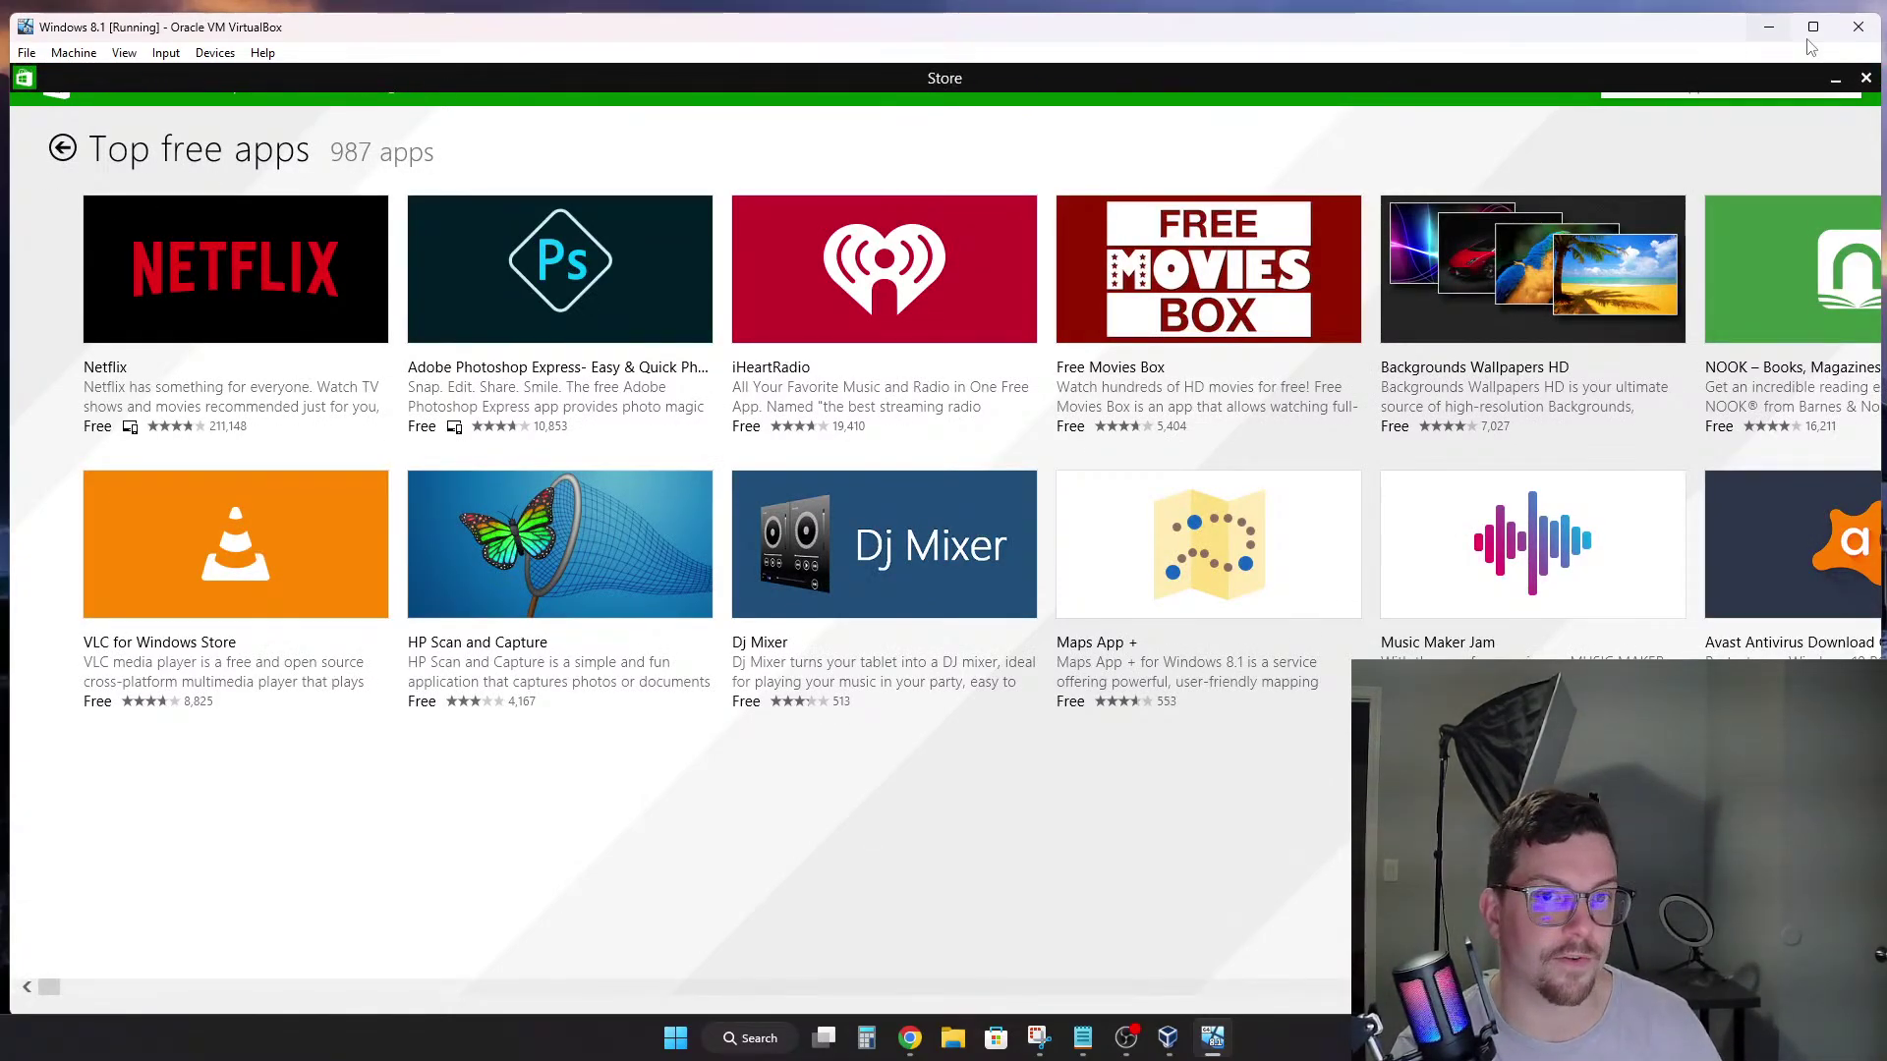
{"action": "left_click", "coordinate": [1866, 79]}
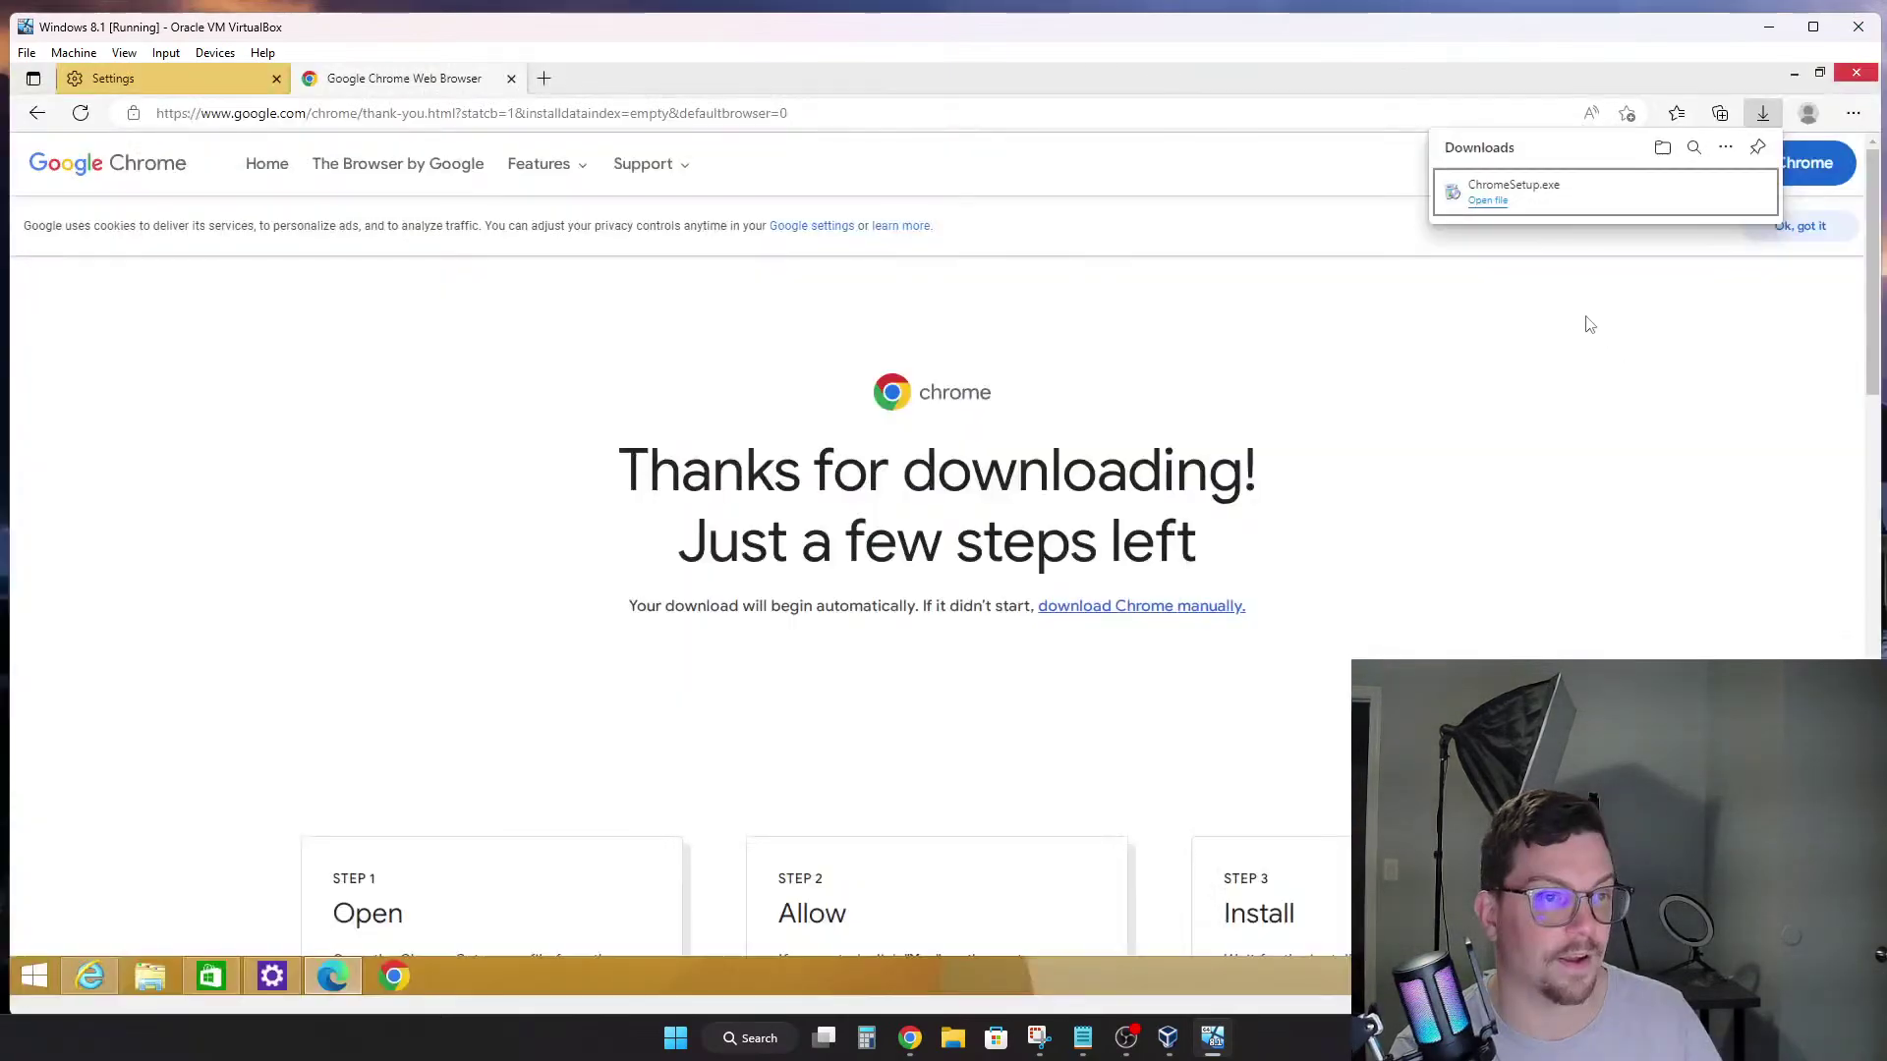
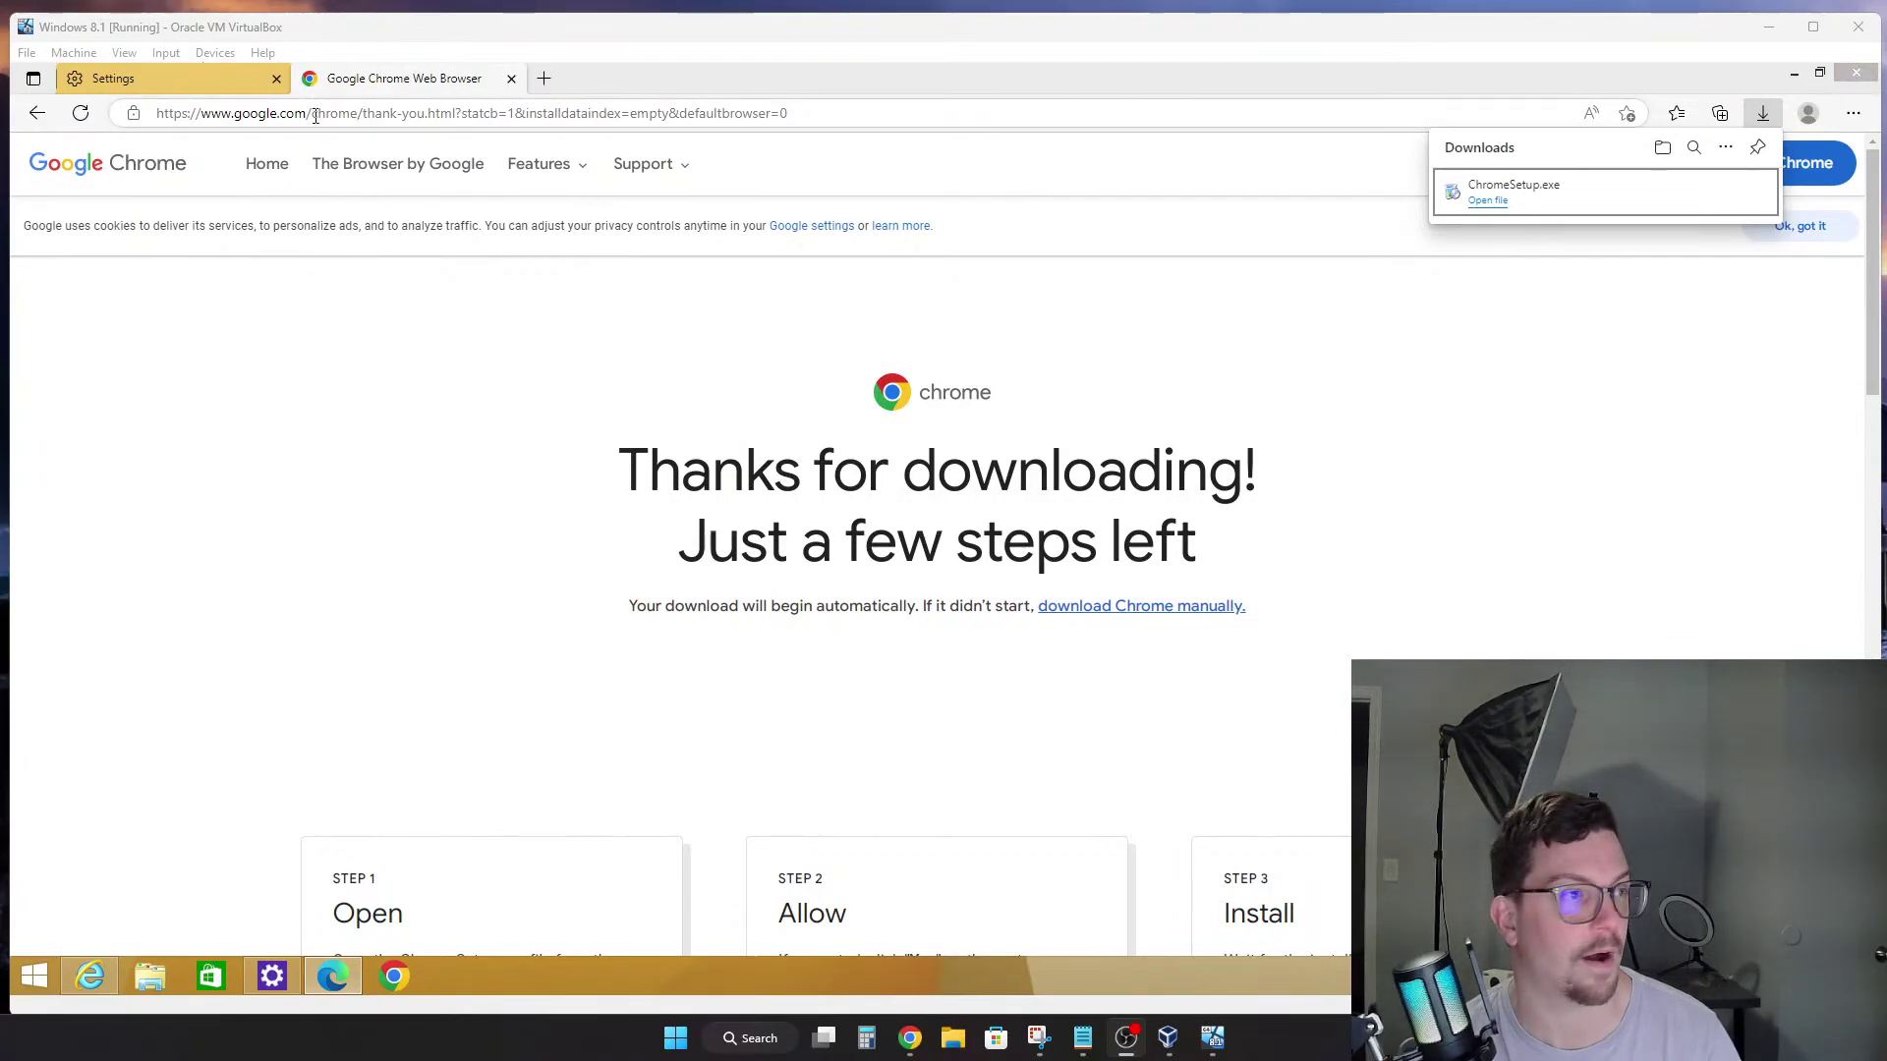
Search Bing for 'escargot msn' in the VM's Edge and open the Escargot MSN Messenger result.
{"action": "left_click", "coordinate": [432, 115]}
{"action": "key", "text": "BackSpace"}
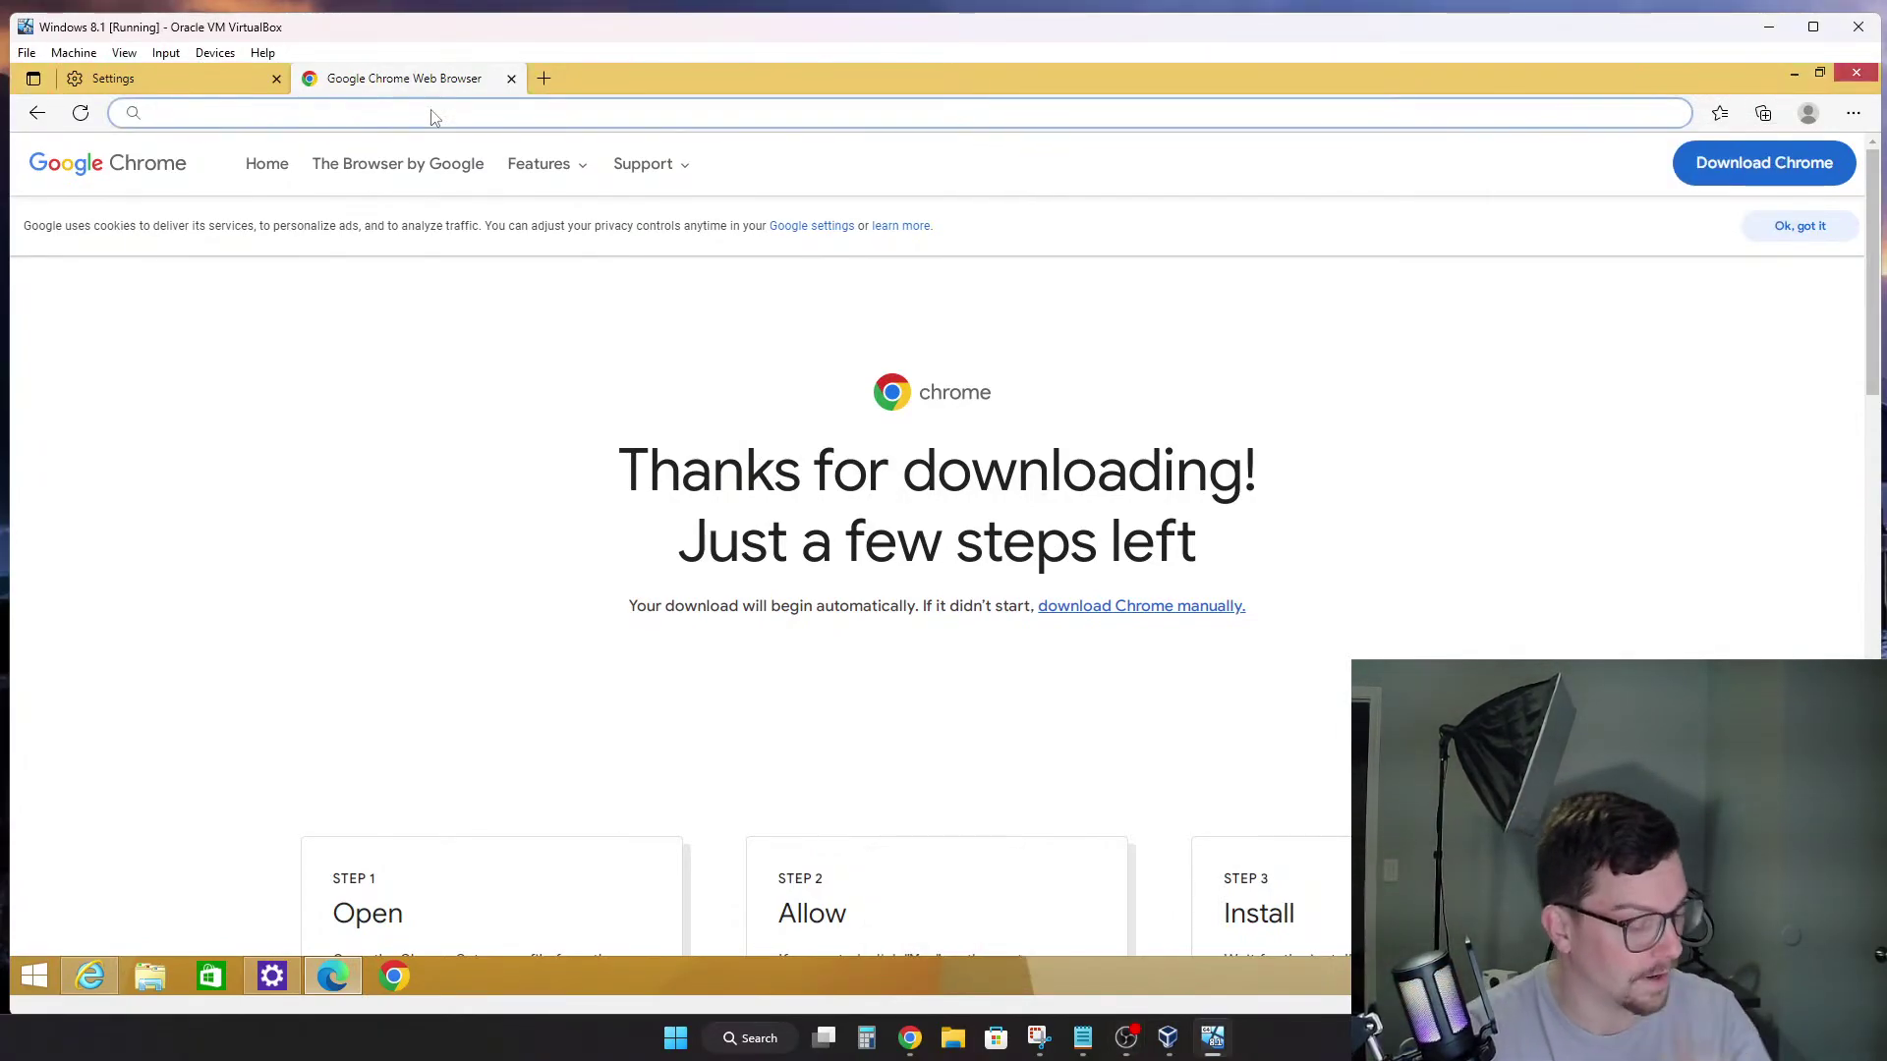
{"action": "type", "text": "escargot "}
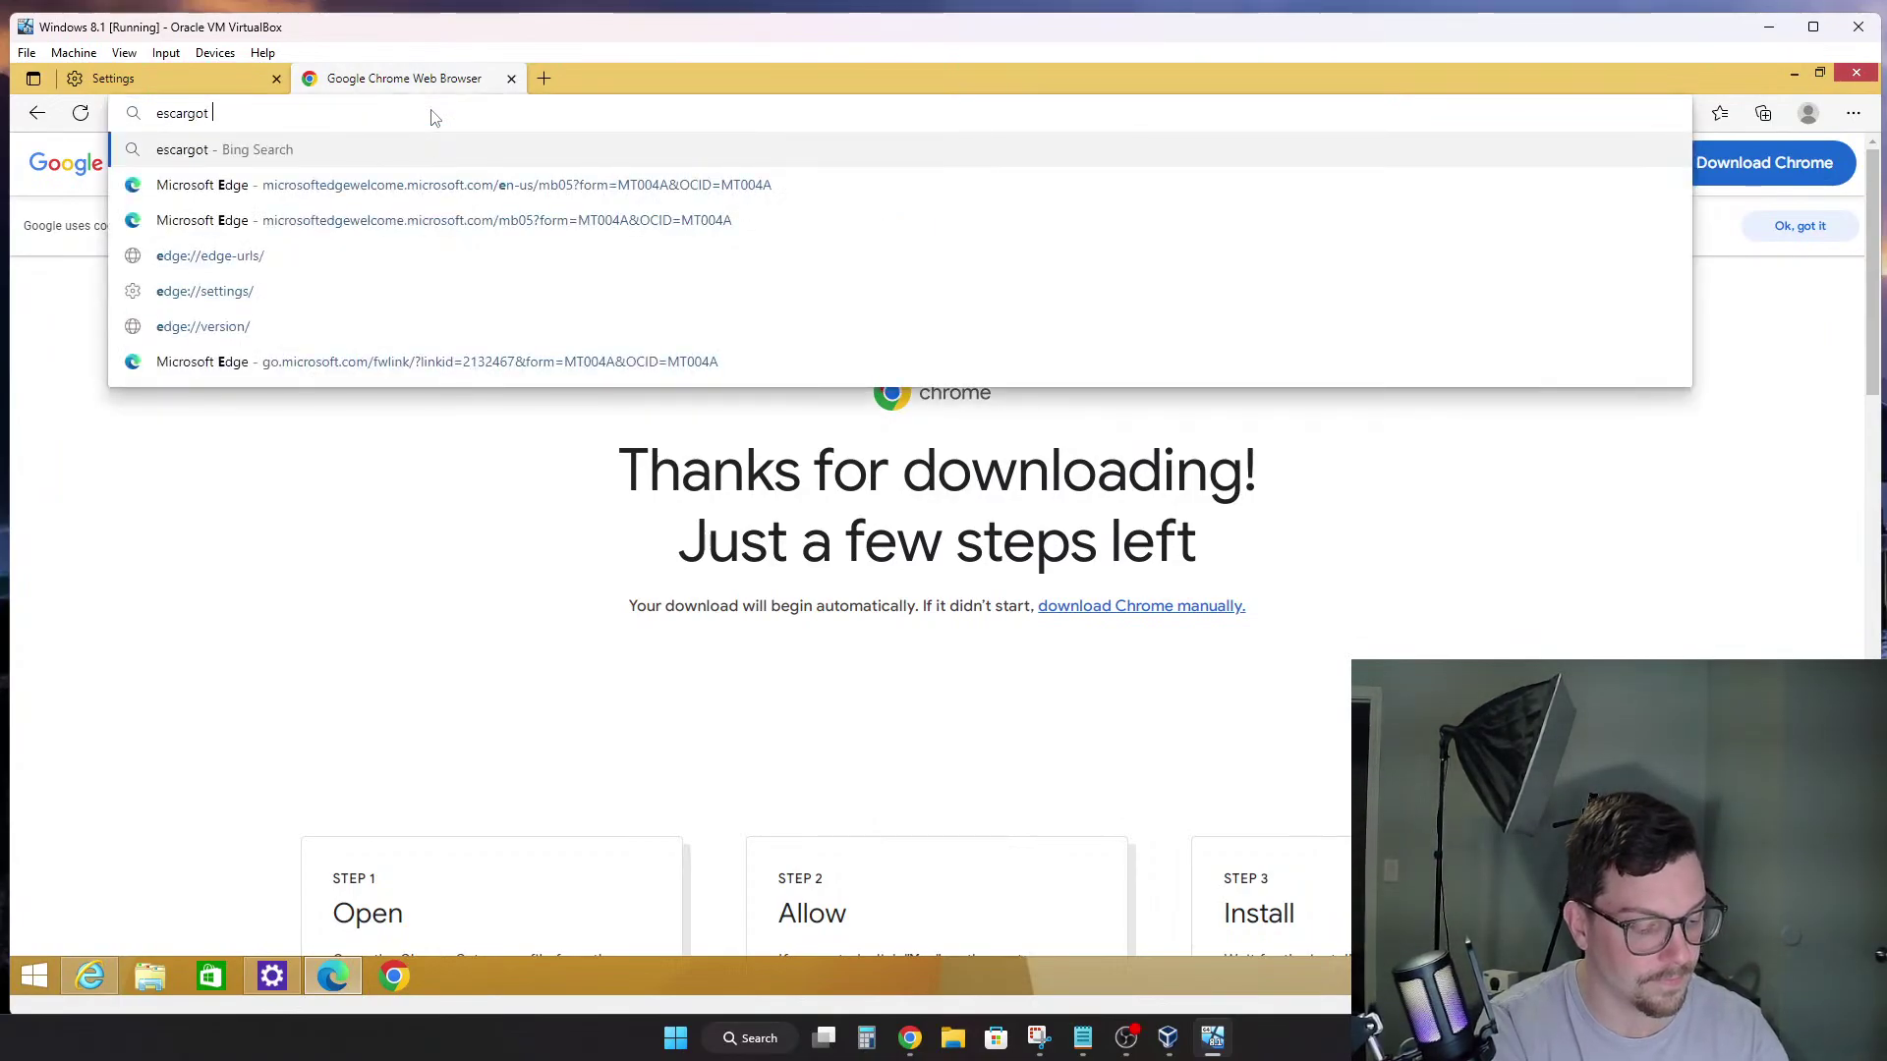
{"action": "type", "text": "msn"}
{"action": "key", "text": "Return"}
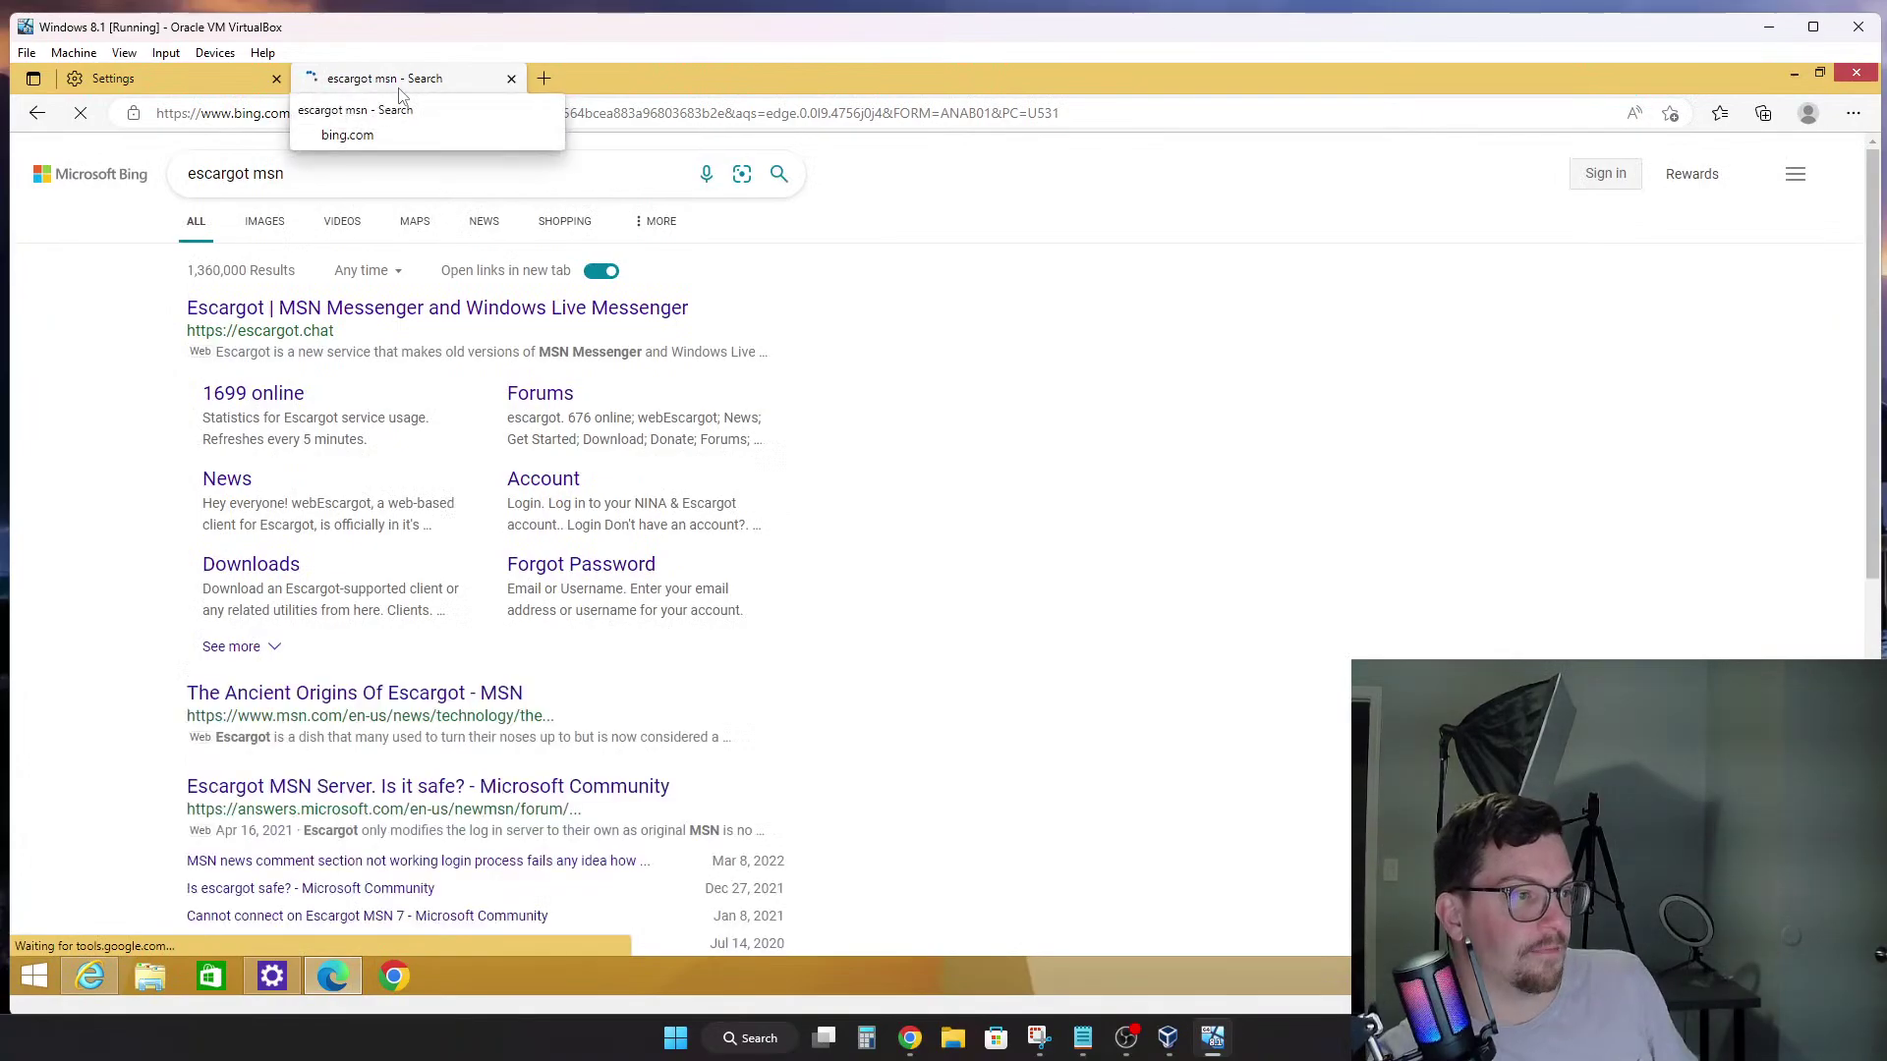
{"action": "left_click", "coordinate": [349, 307]}
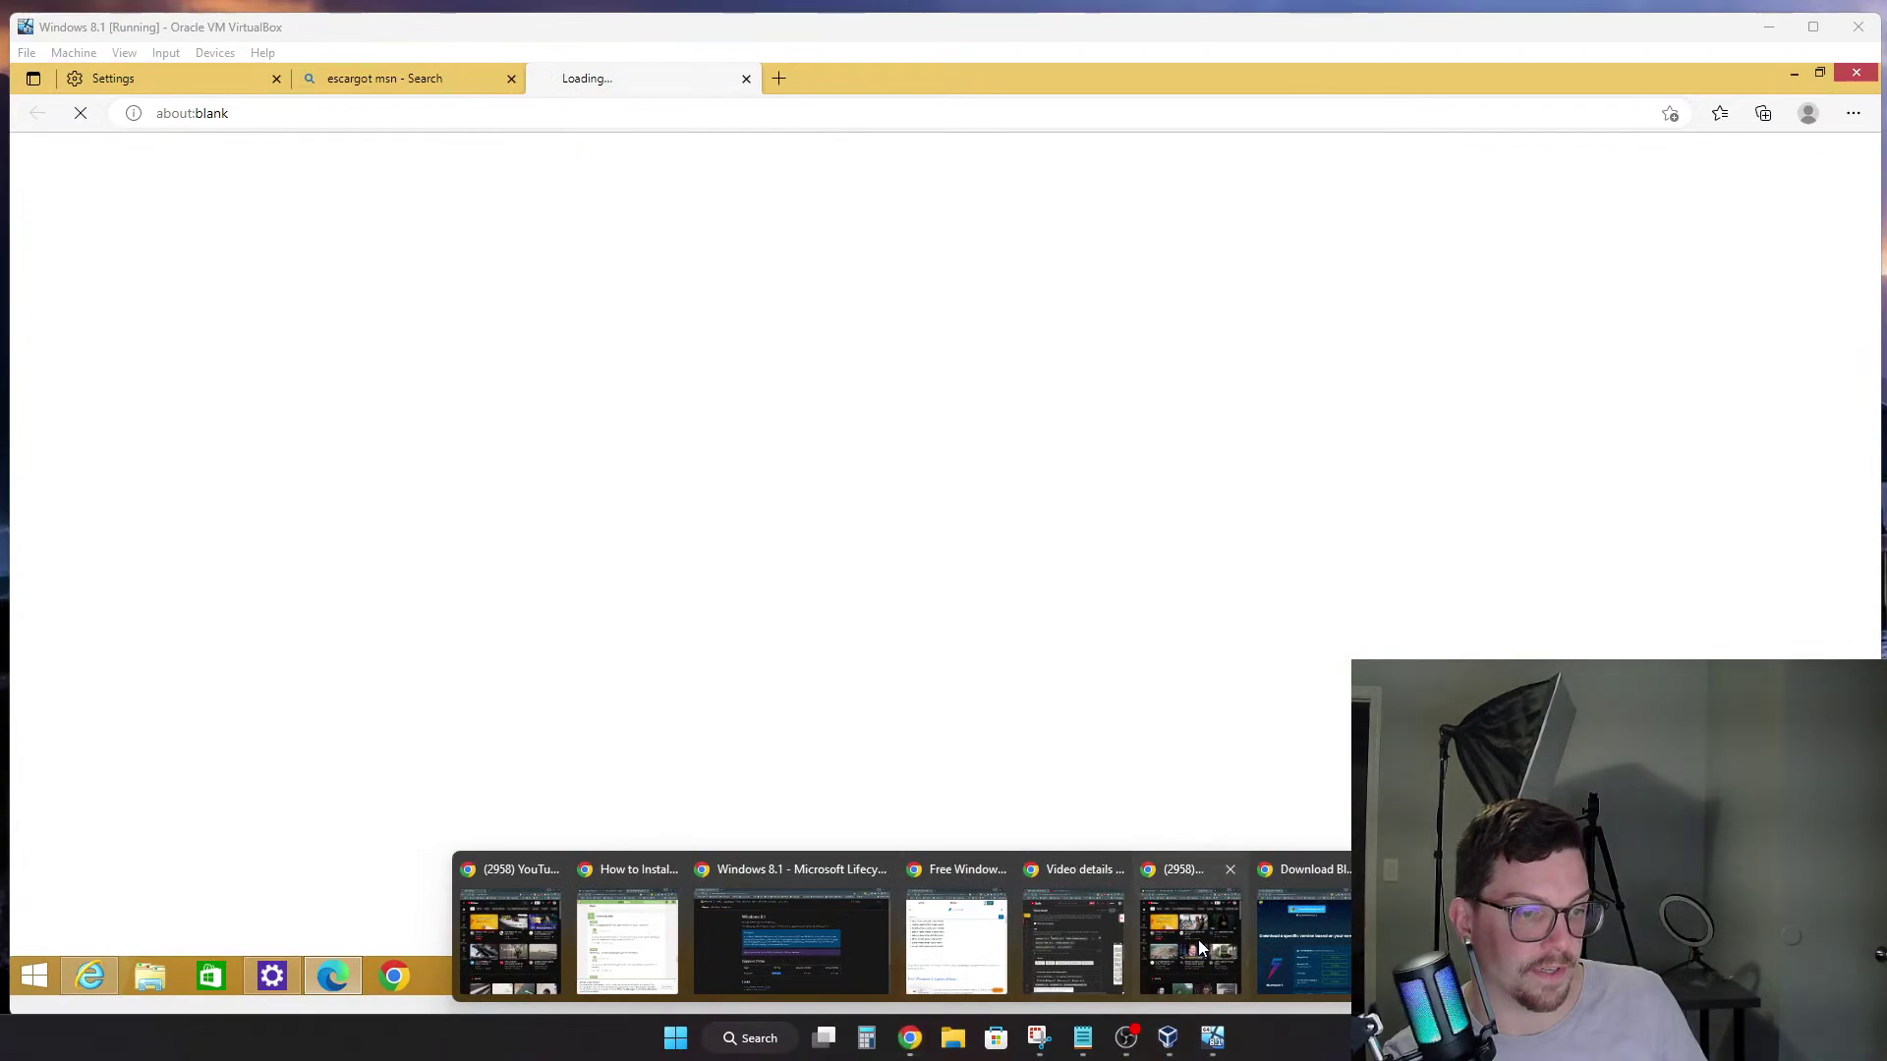
Glance at the host's Chrome window, then choose Wait so the unresponsive escargot.chat page keeps loading.
{"action": "left_click", "coordinate": [1204, 940]}
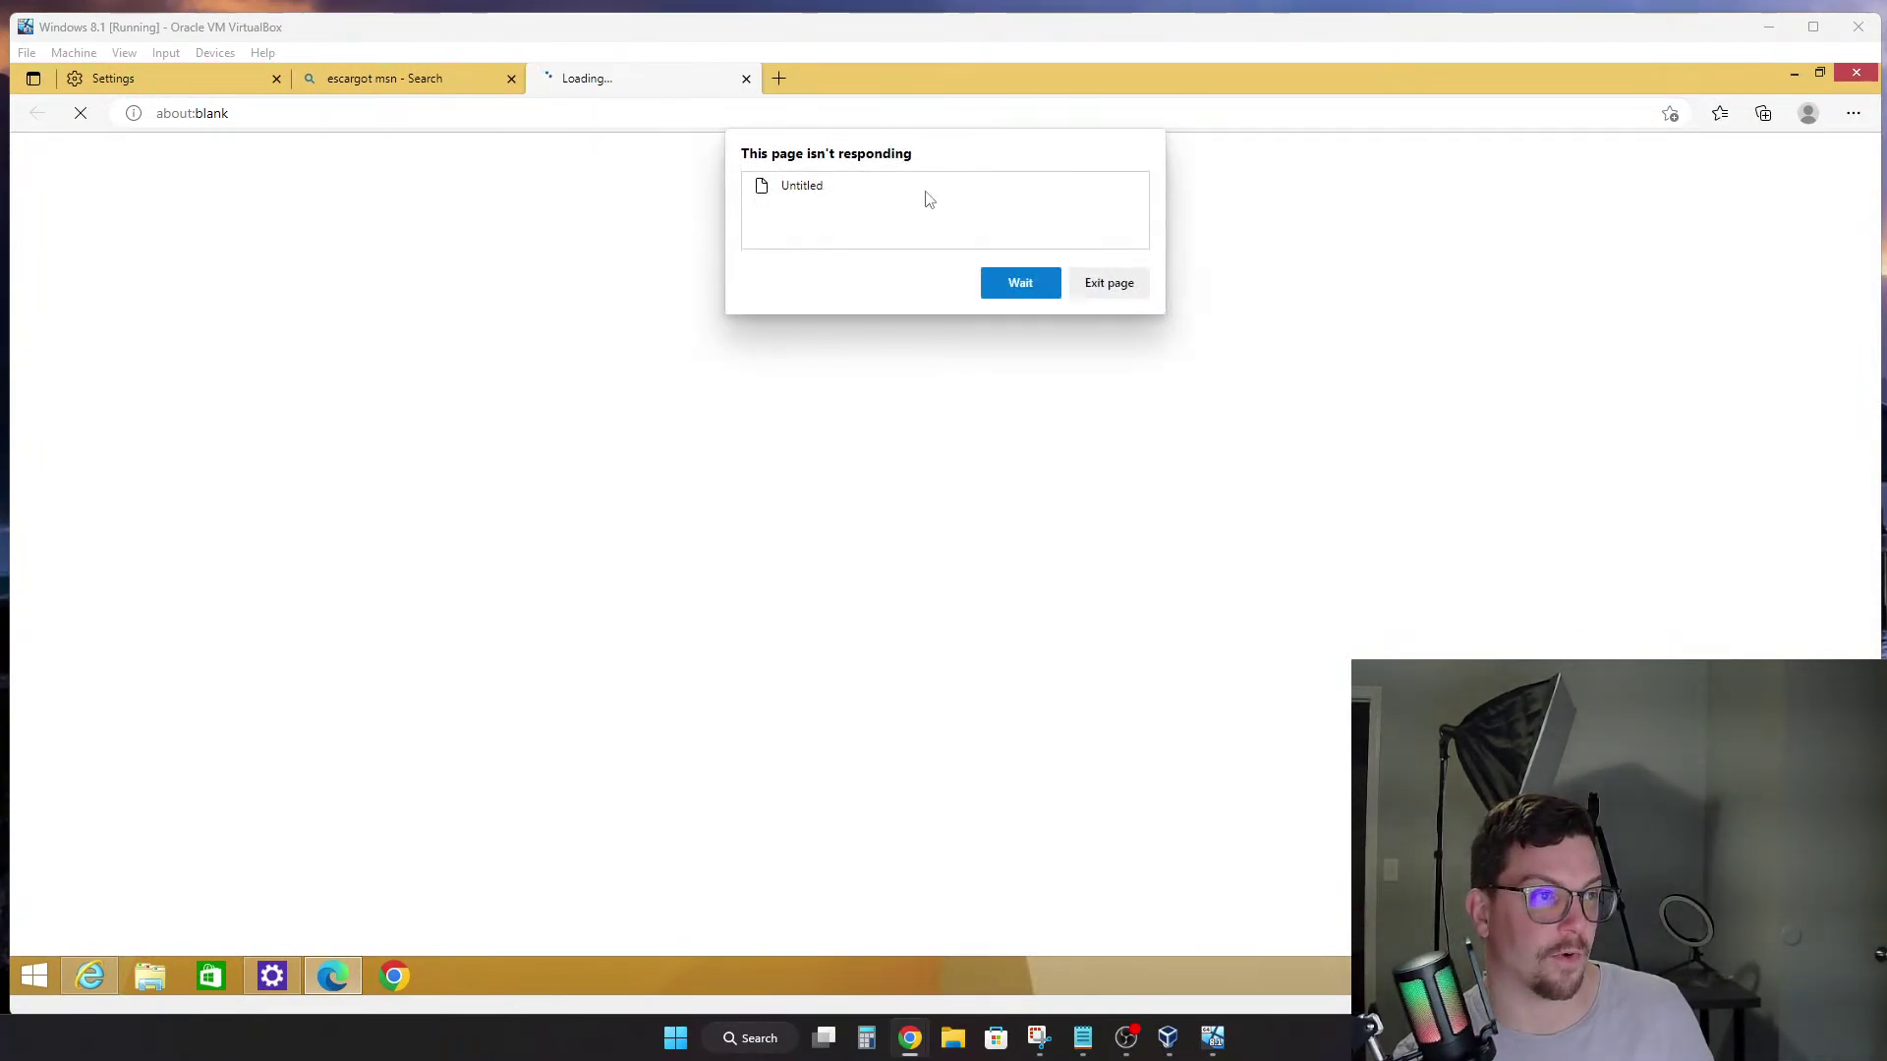
{"action": "left_click", "coordinate": [1017, 285]}
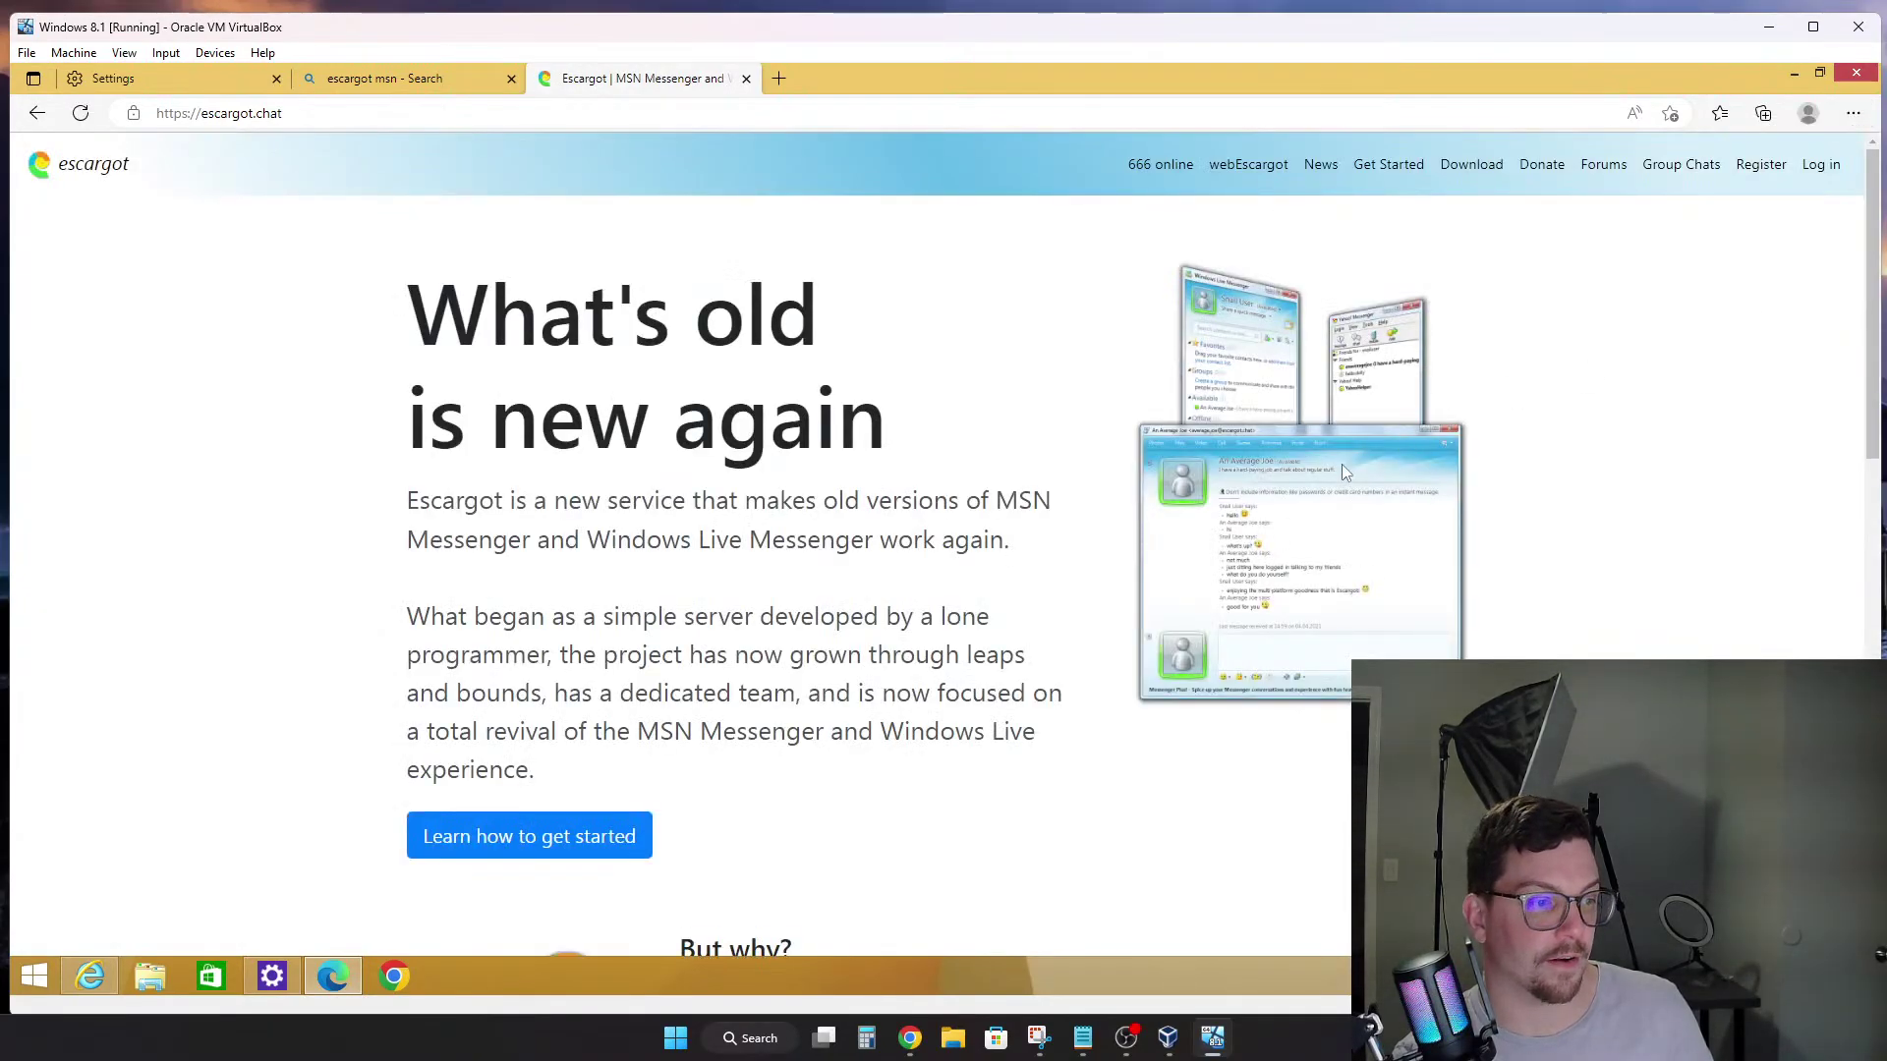
Scroll the Escargot home page and open the 'Learn how to get started' guide.
{"action": "scroll", "coordinate": [1341, 464], "scroll_direction": "down", "scroll_amount": 7}
{"action": "scroll", "coordinate": [610, 507], "scroll_direction": "up", "scroll_amount": 6}
{"action": "scroll", "coordinate": [610, 507], "scroll_direction": "up", "scroll_amount": 2}
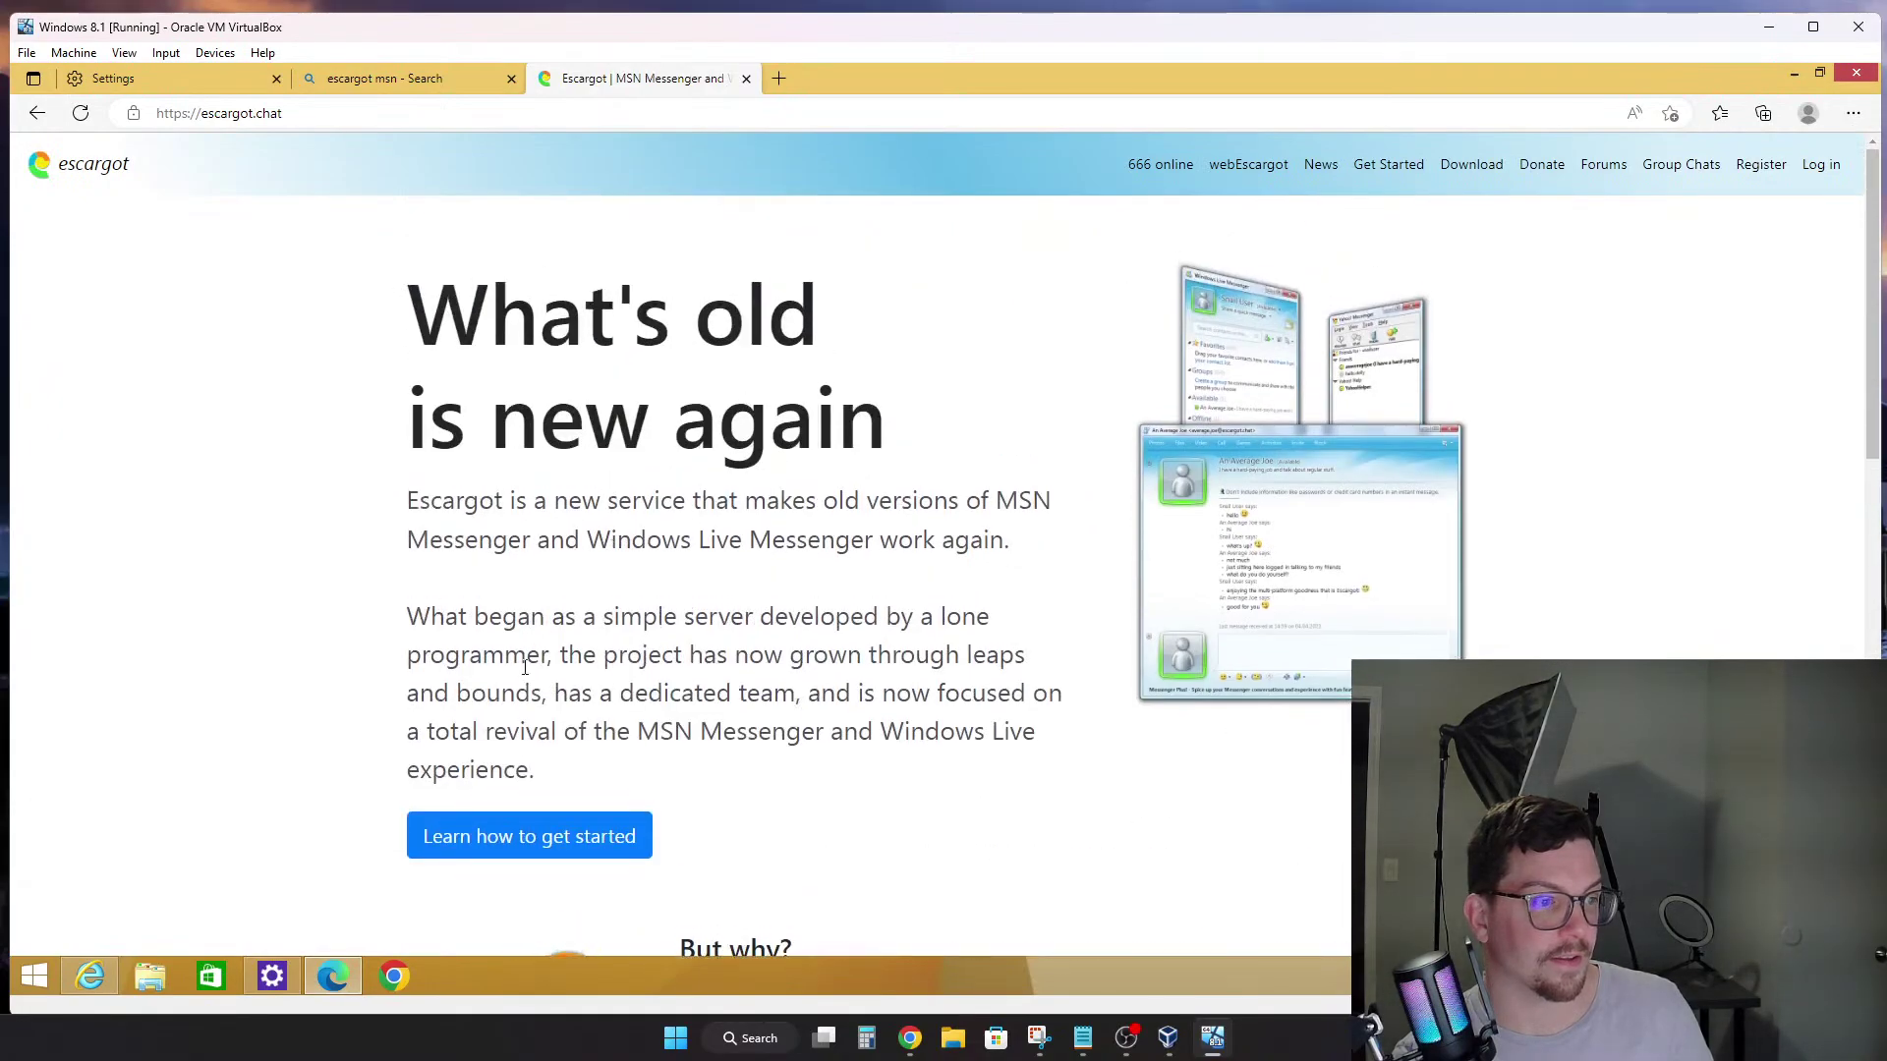
{"action": "left_click", "coordinate": [513, 829]}
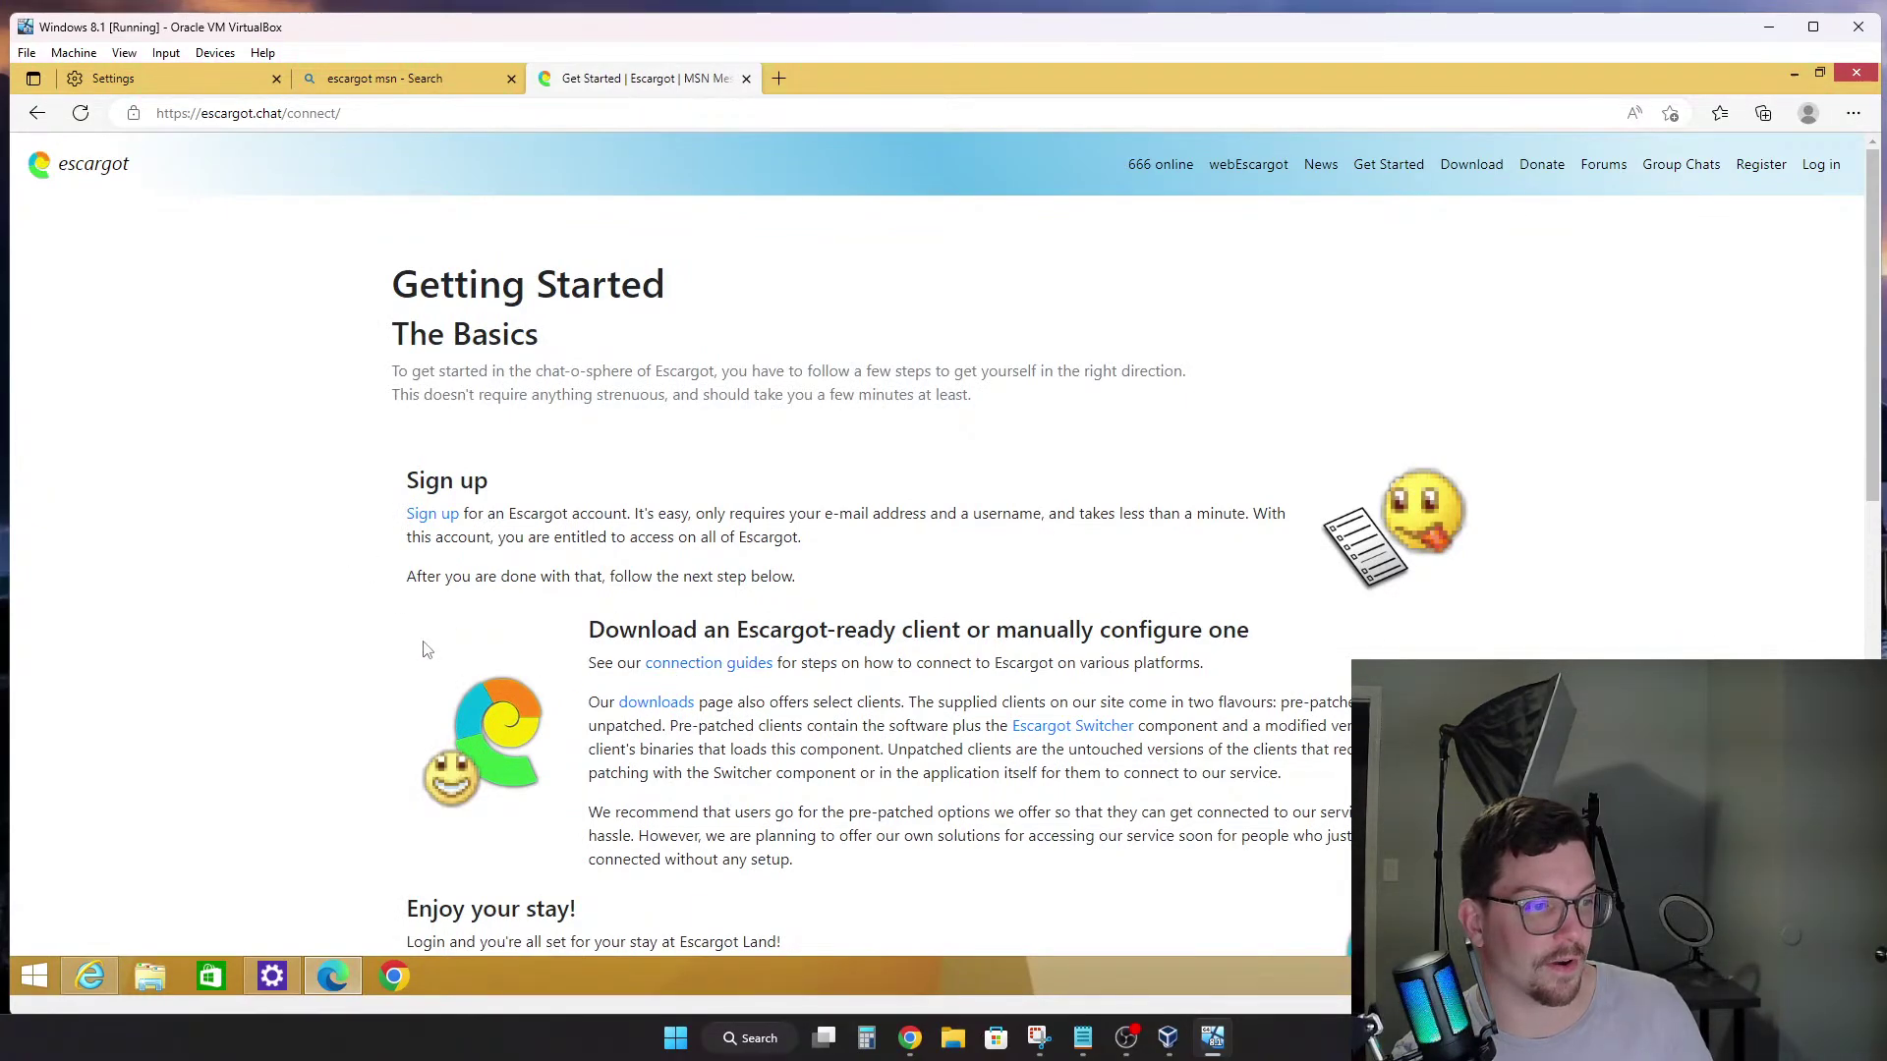
Open the downloads link, go back to Getting Started, then open downloads again.
{"action": "scroll", "coordinate": [423, 648], "scroll_direction": "down", "scroll_amount": 2}
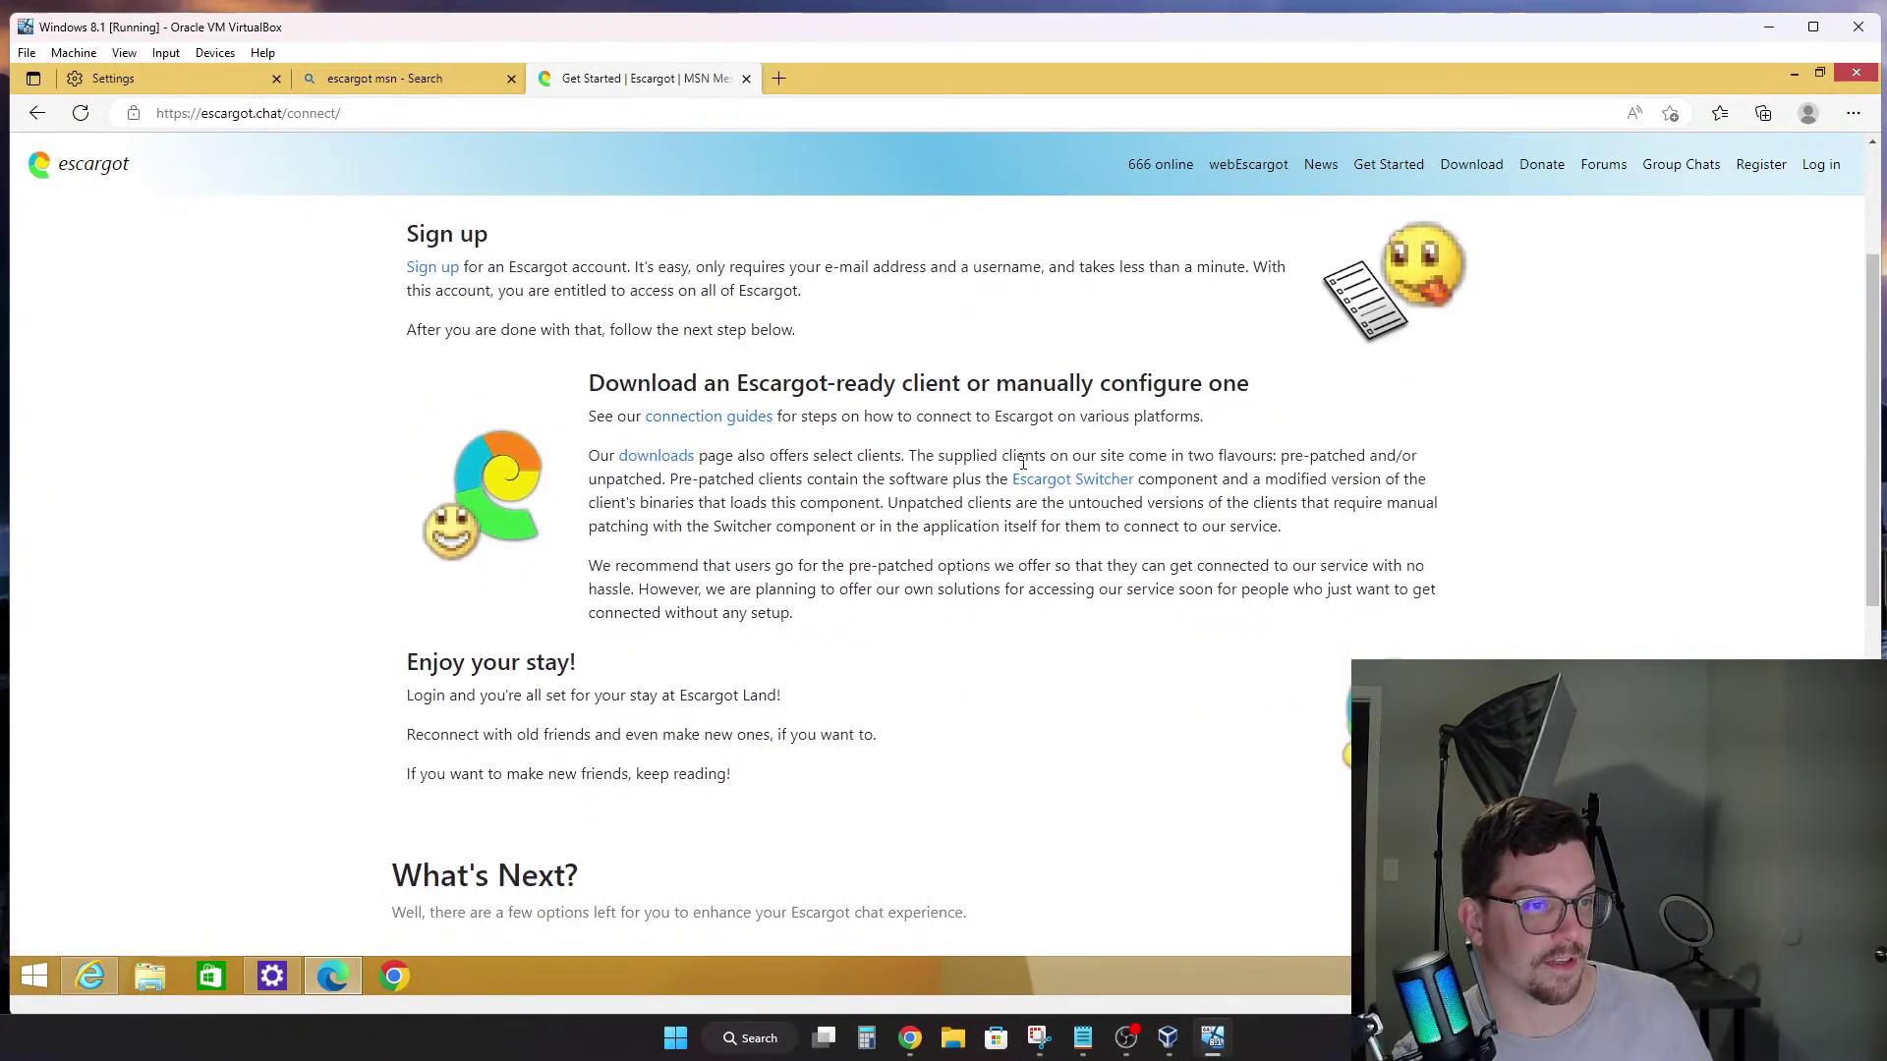
{"action": "scroll", "coordinate": [1192, 527], "scroll_direction": "down", "scroll_amount": 2}
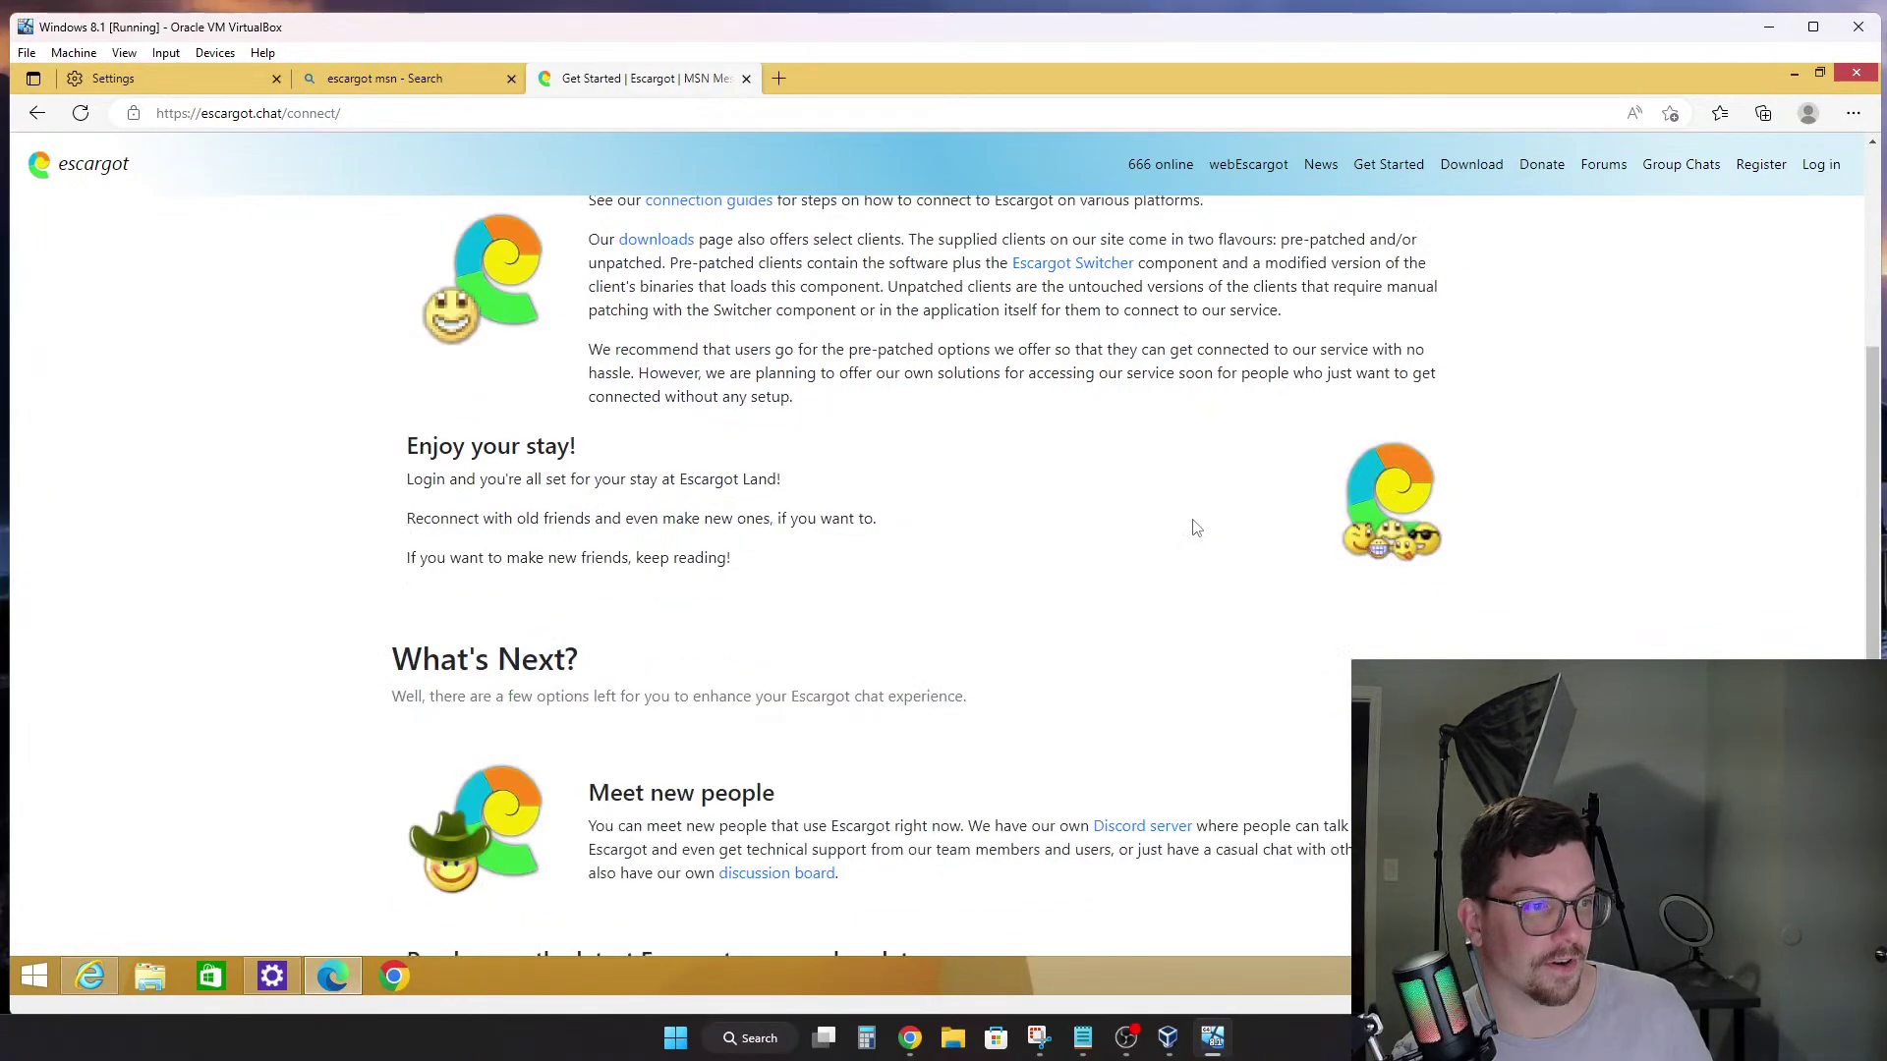
{"action": "scroll", "coordinate": [1195, 518], "scroll_direction": "up", "scroll_amount": 4}
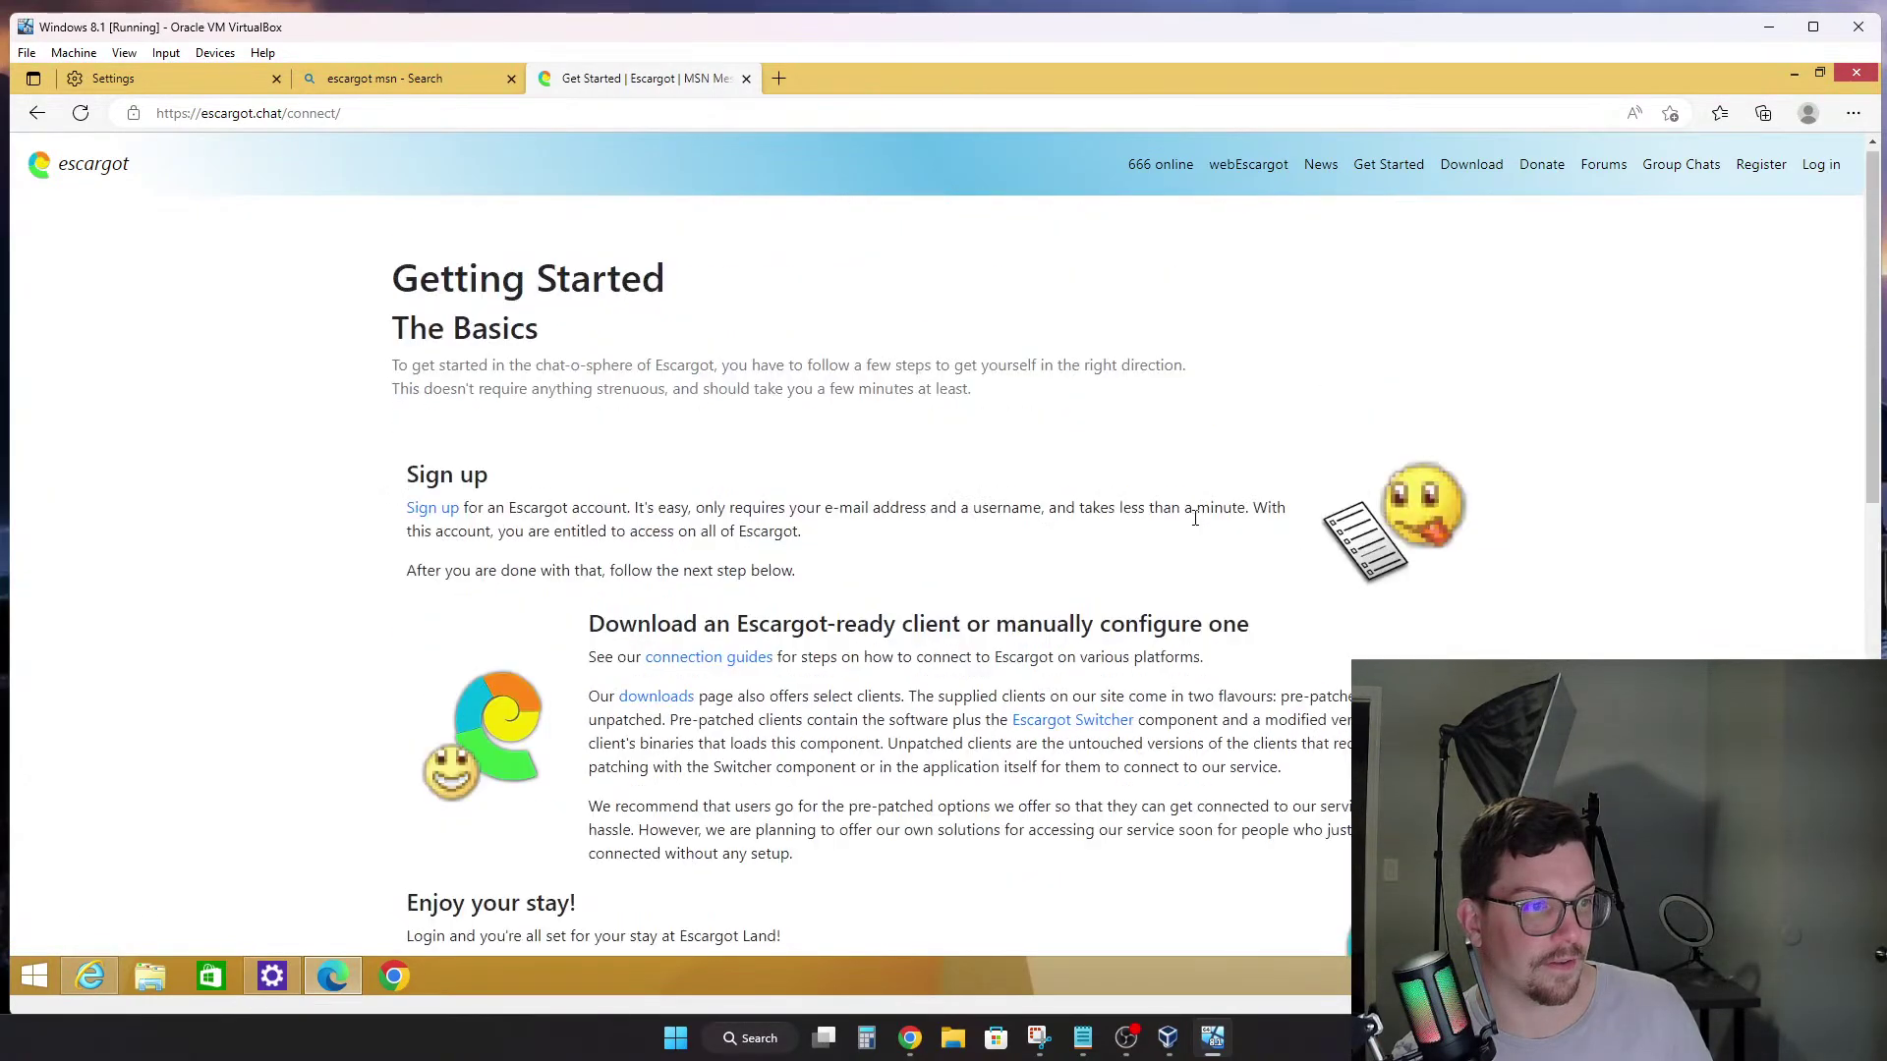
{"action": "left_click", "coordinate": [657, 700]}
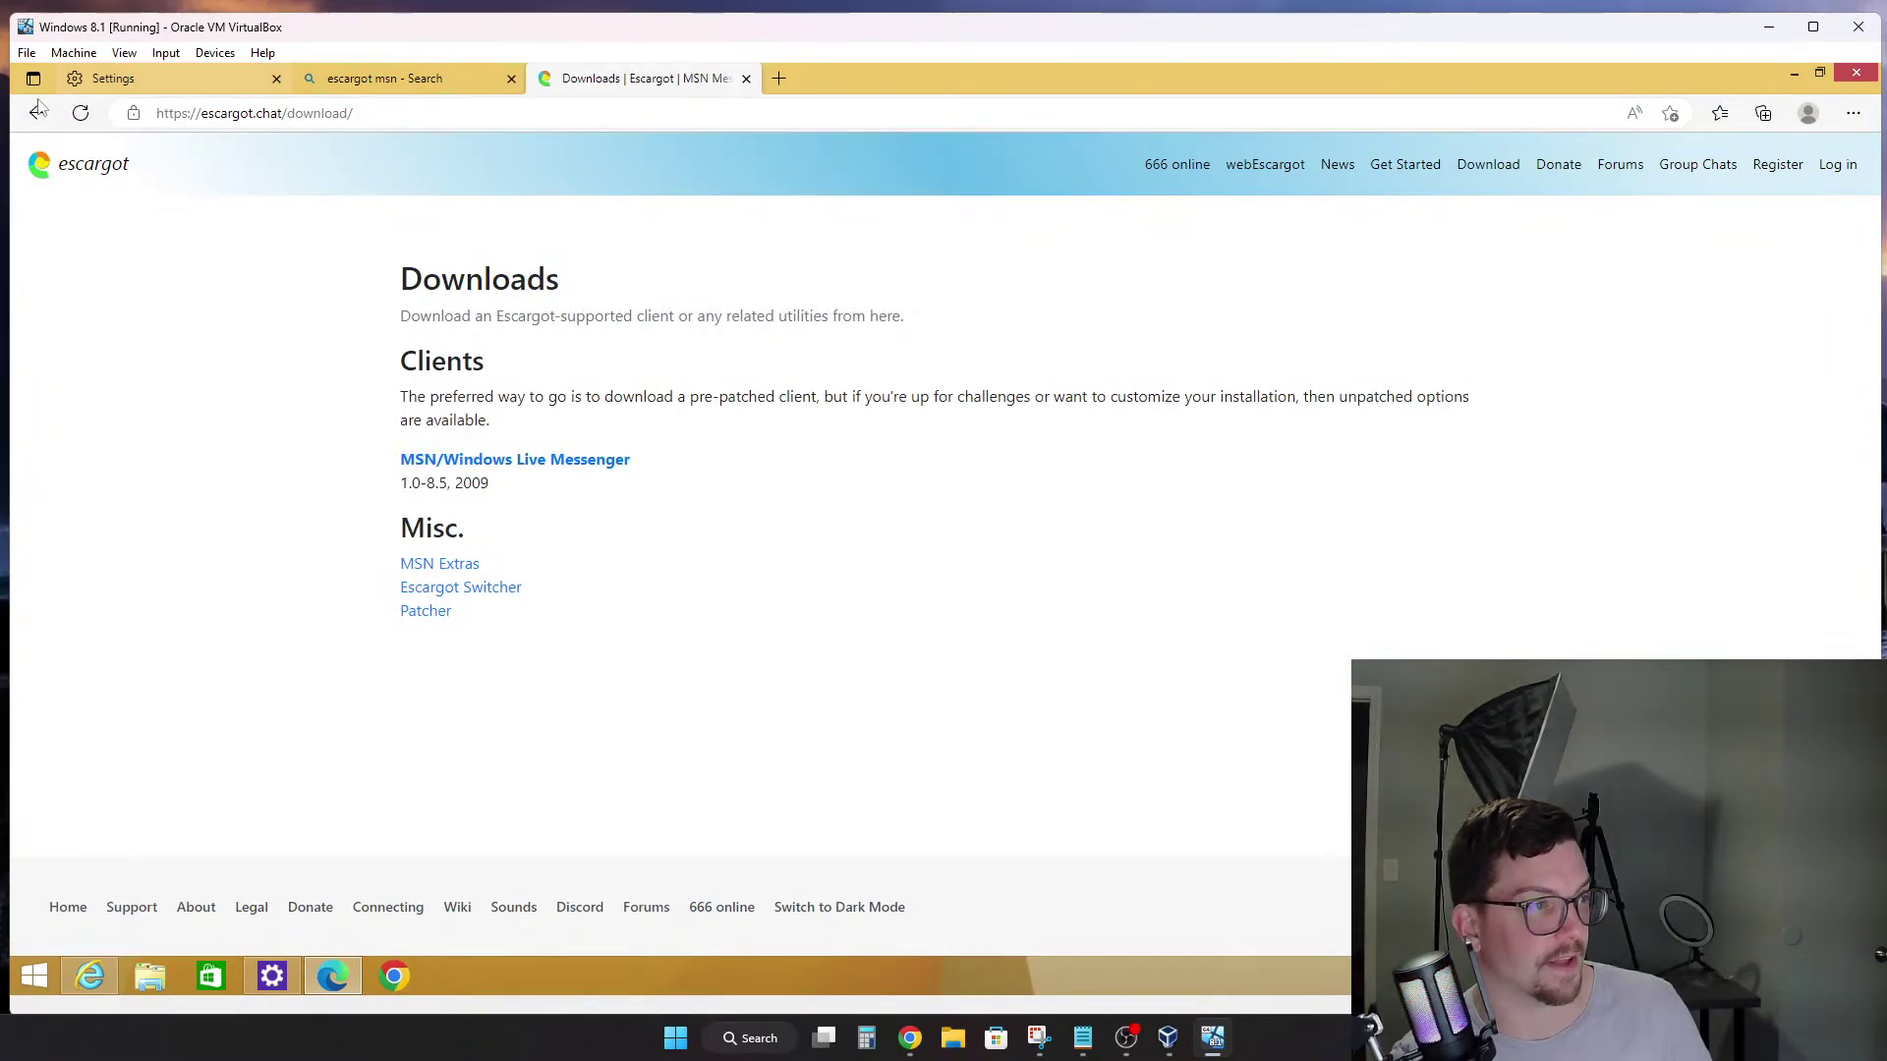
{"action": "key", "text": "alt+Left"}
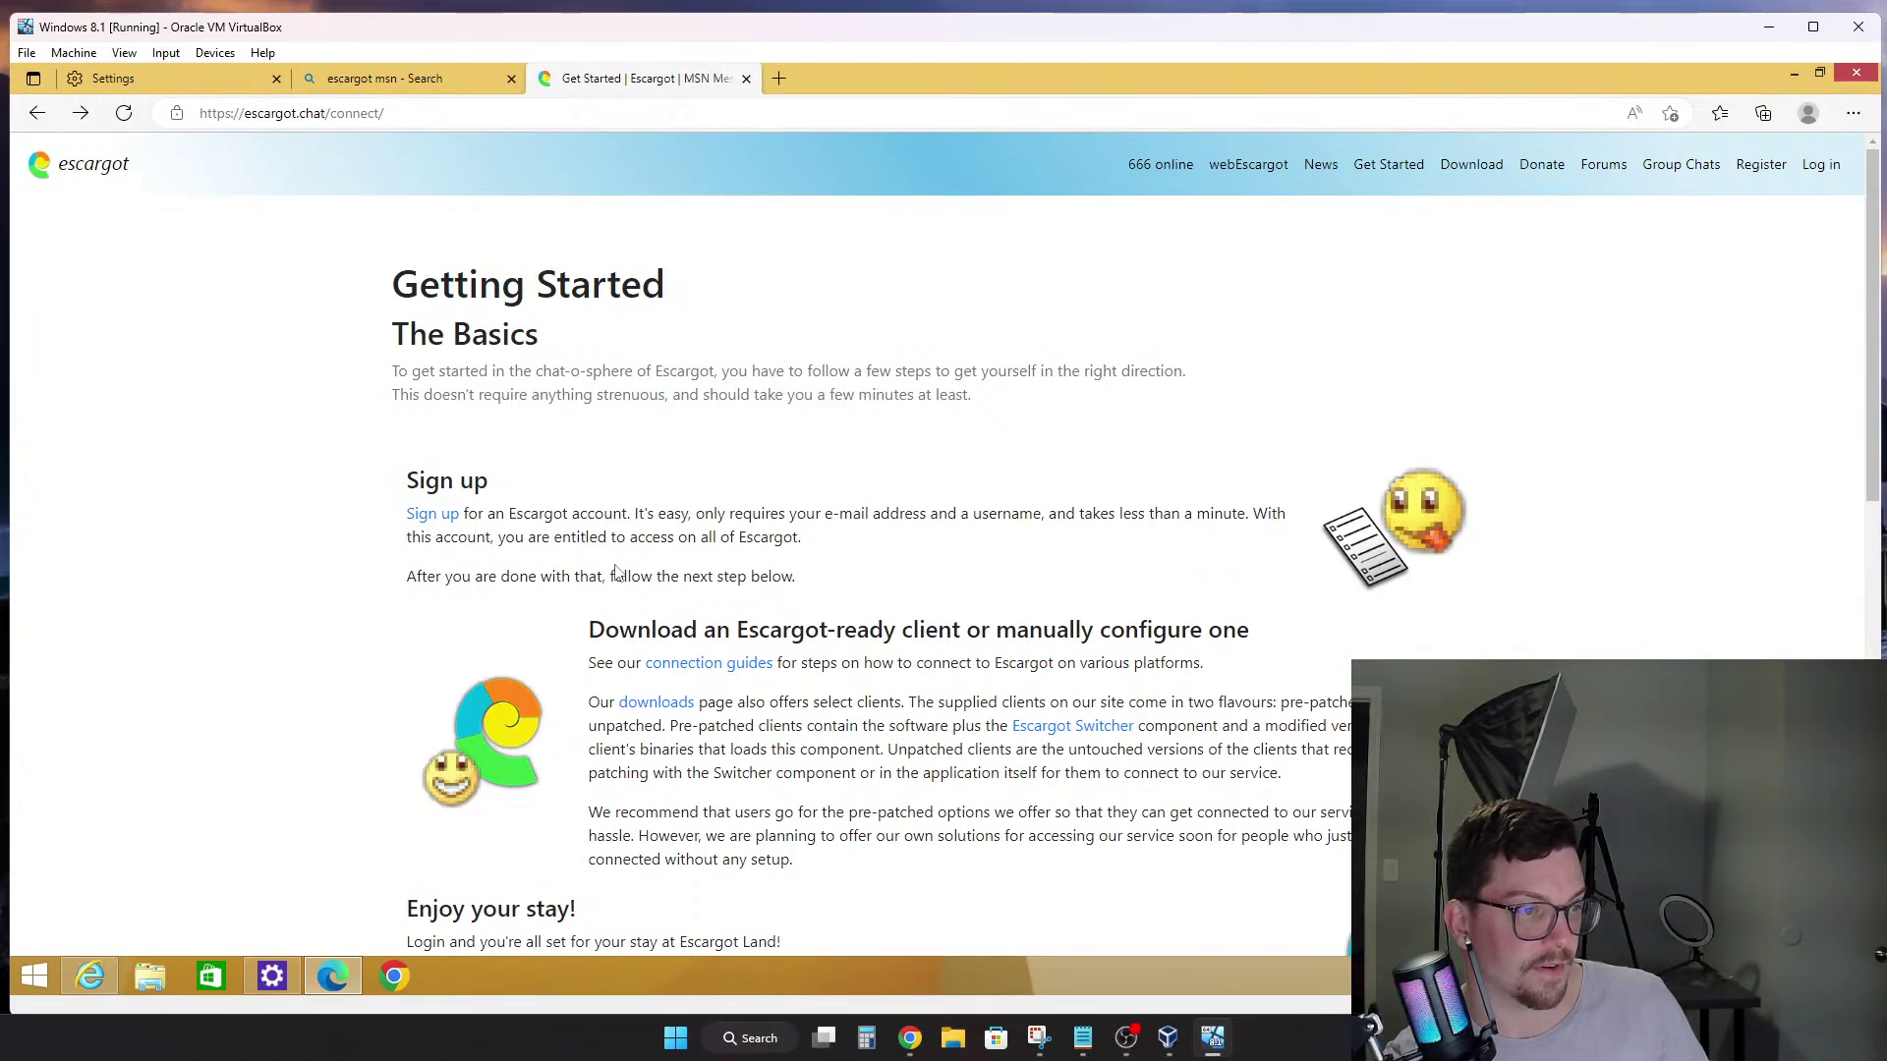
{"action": "left_click", "coordinate": [661, 703]}
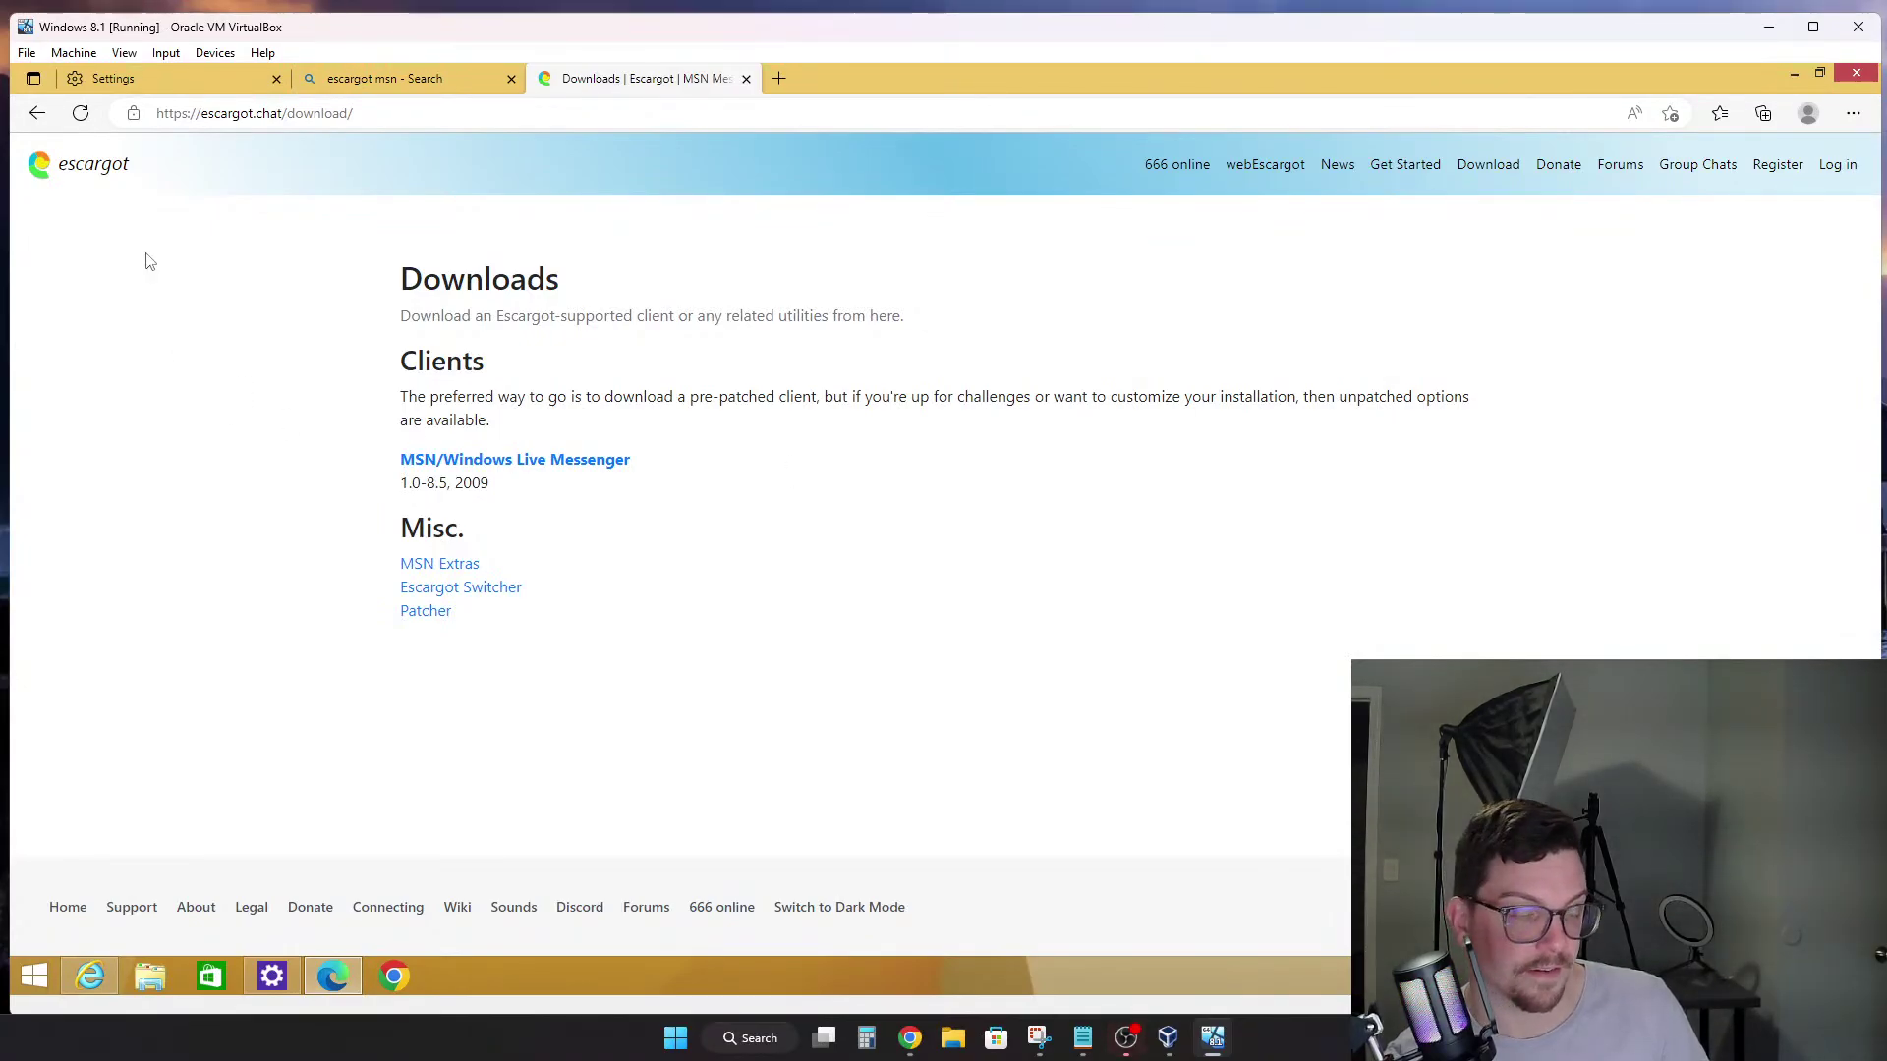
Download the patched English 2009 MSN/Windows Live Messenger client.
{"action": "left_click", "coordinate": [489, 460]}
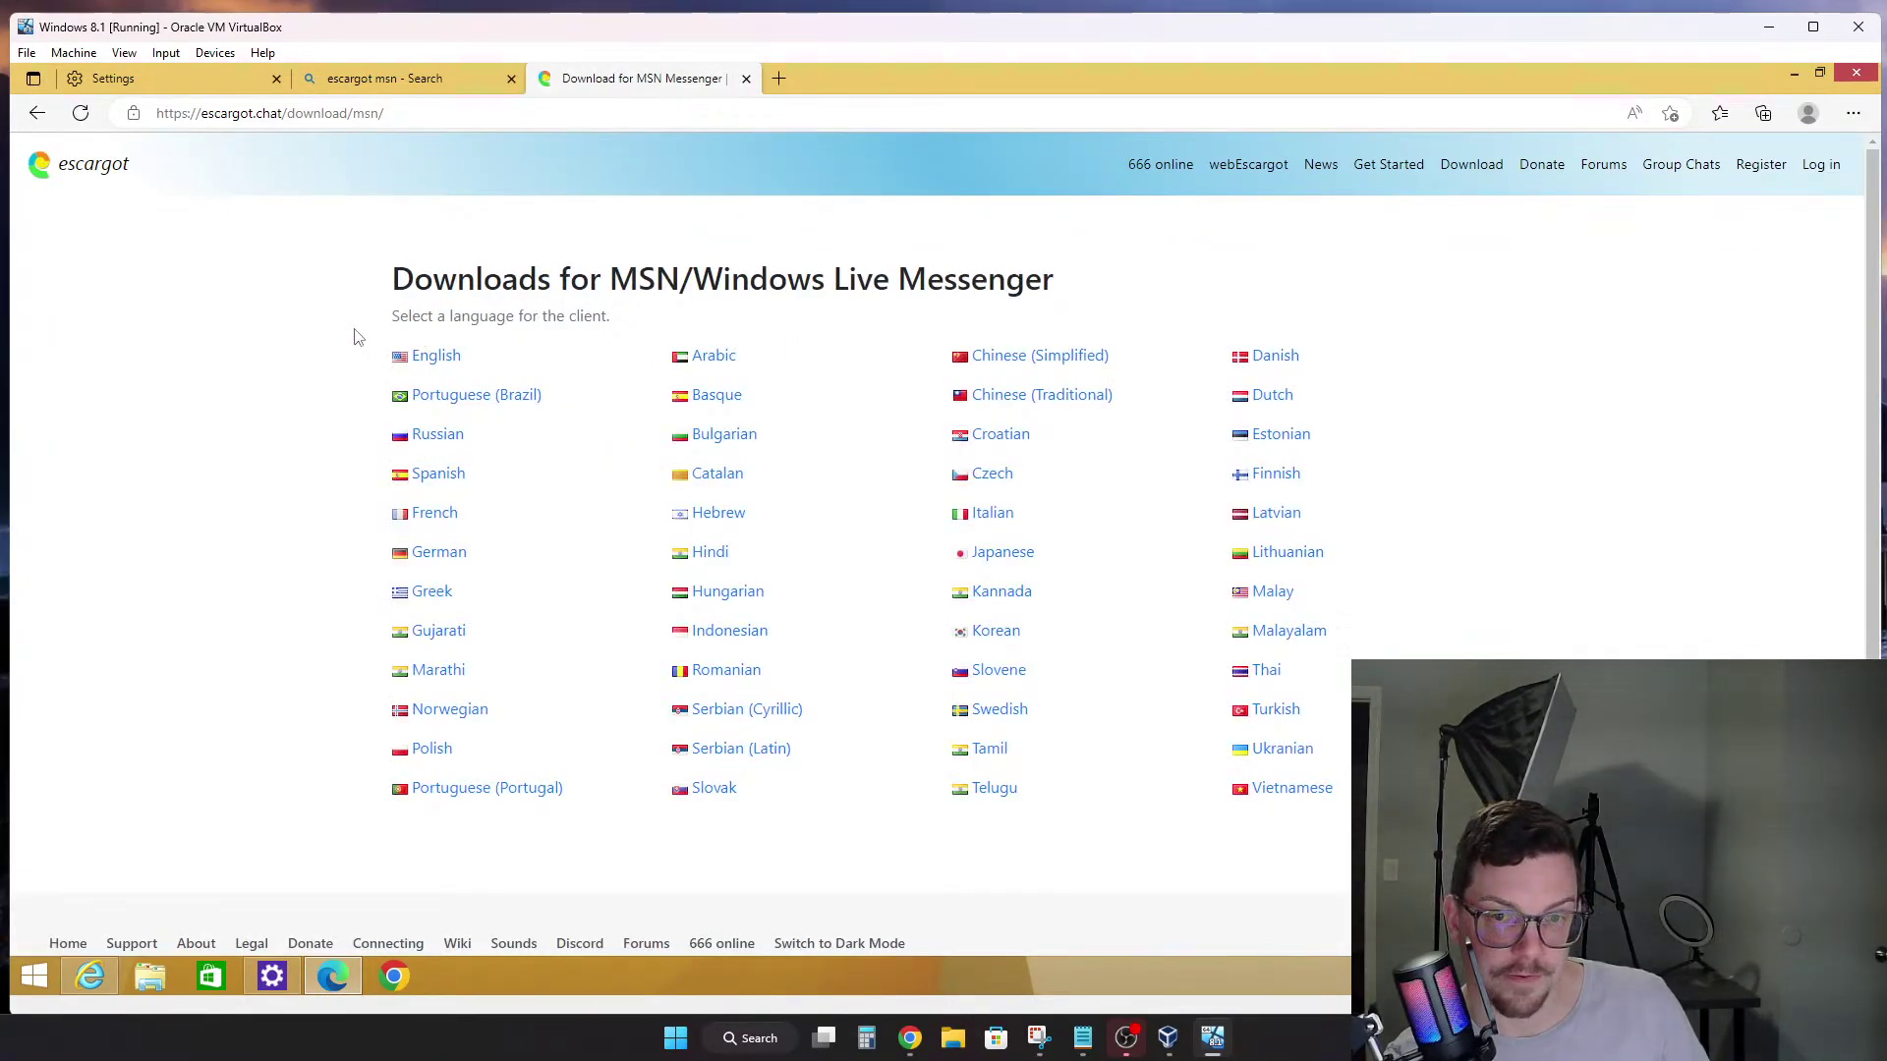
{"action": "left_click", "coordinate": [438, 355]}
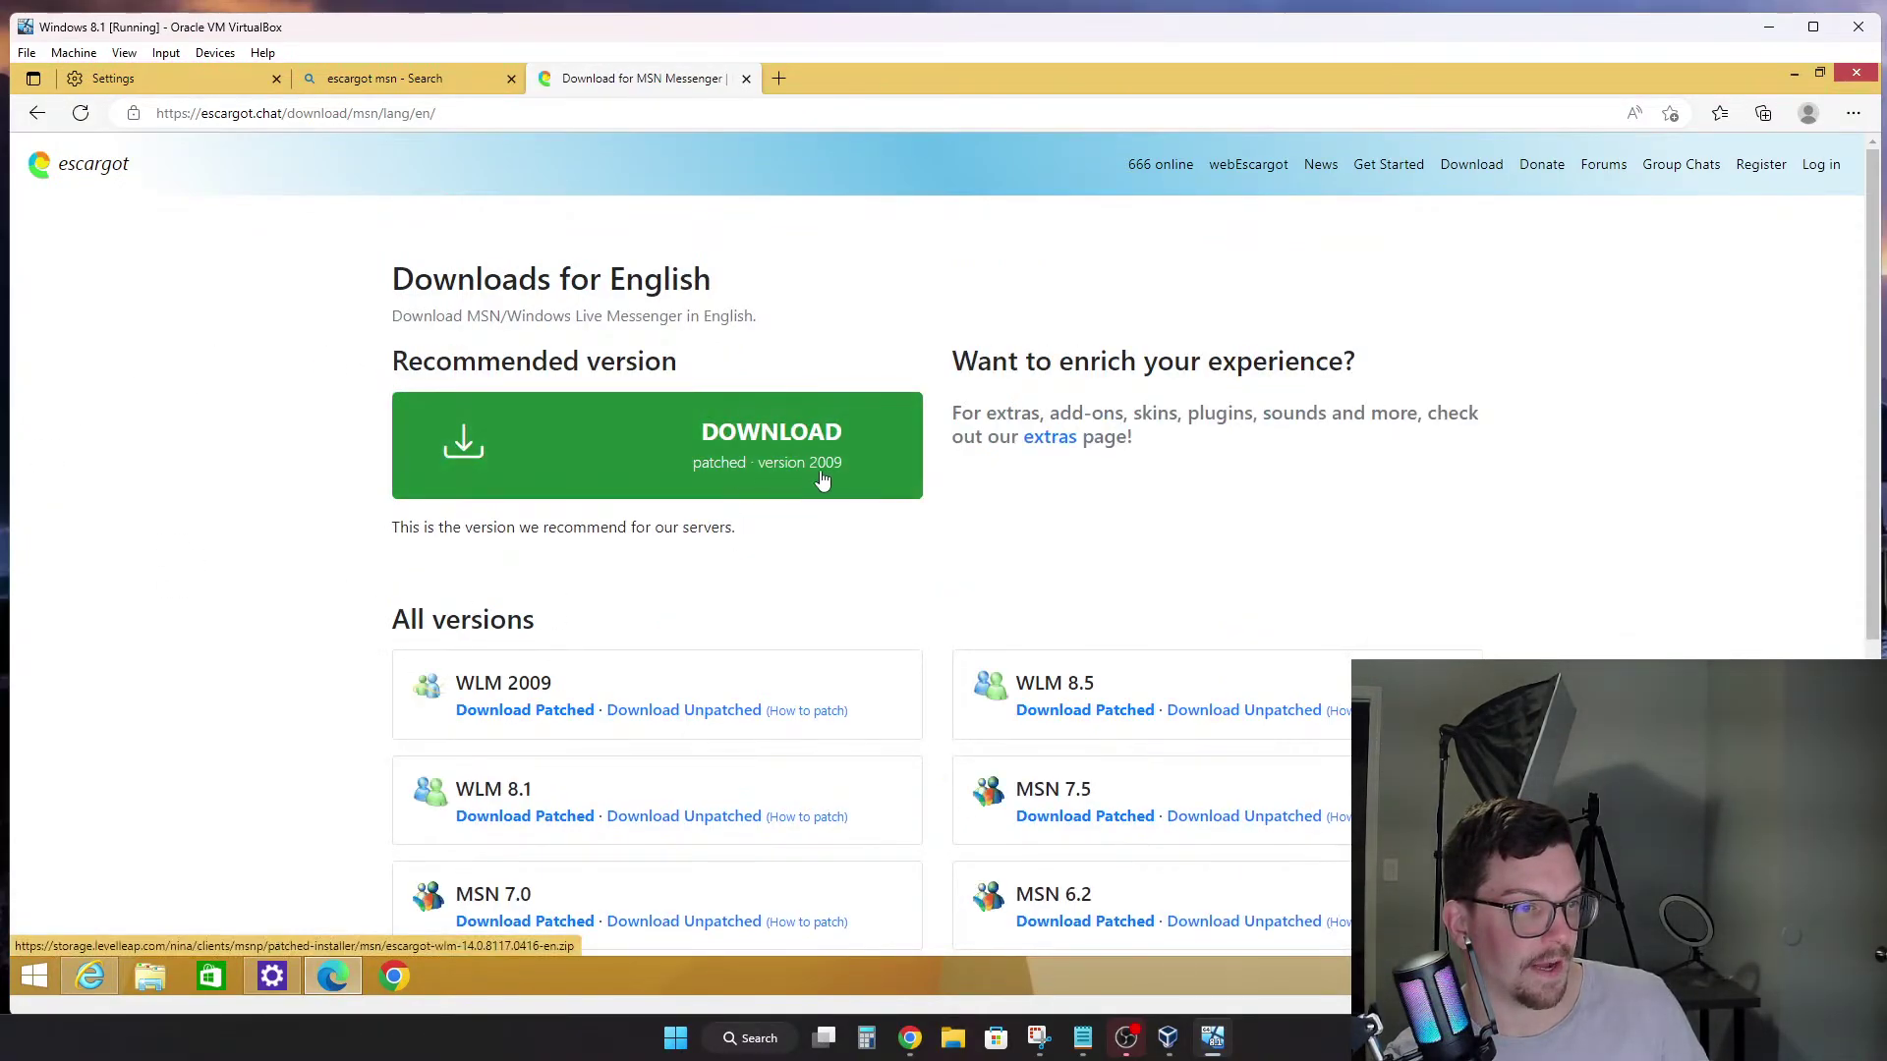
{"action": "left_click", "coordinate": [701, 442]}
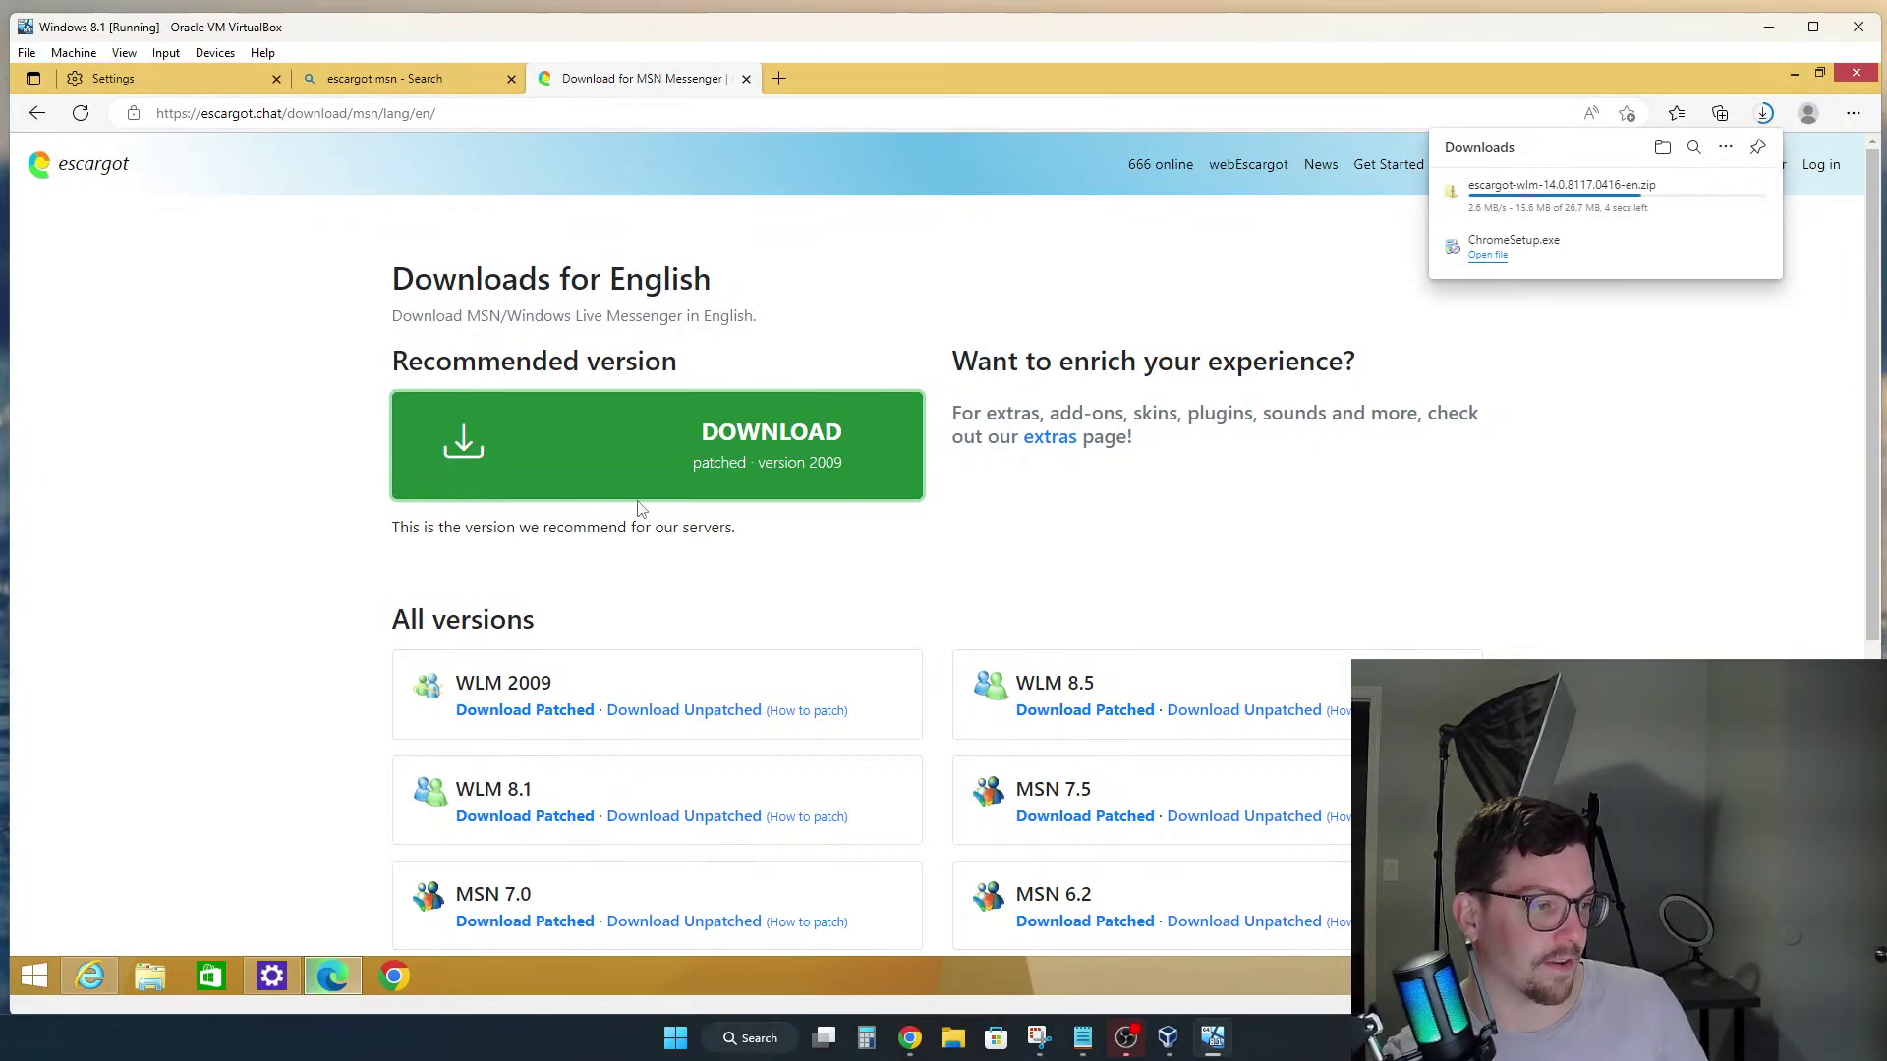
Browse the All versions list, highlighting the WLM 8.1 and MSN 1.0 headings.
{"action": "scroll", "coordinate": [610, 511], "scroll_direction": "down", "scroll_amount": 5}
{"action": "scroll", "coordinate": [518, 327], "scroll_direction": "up", "scroll_amount": 3}
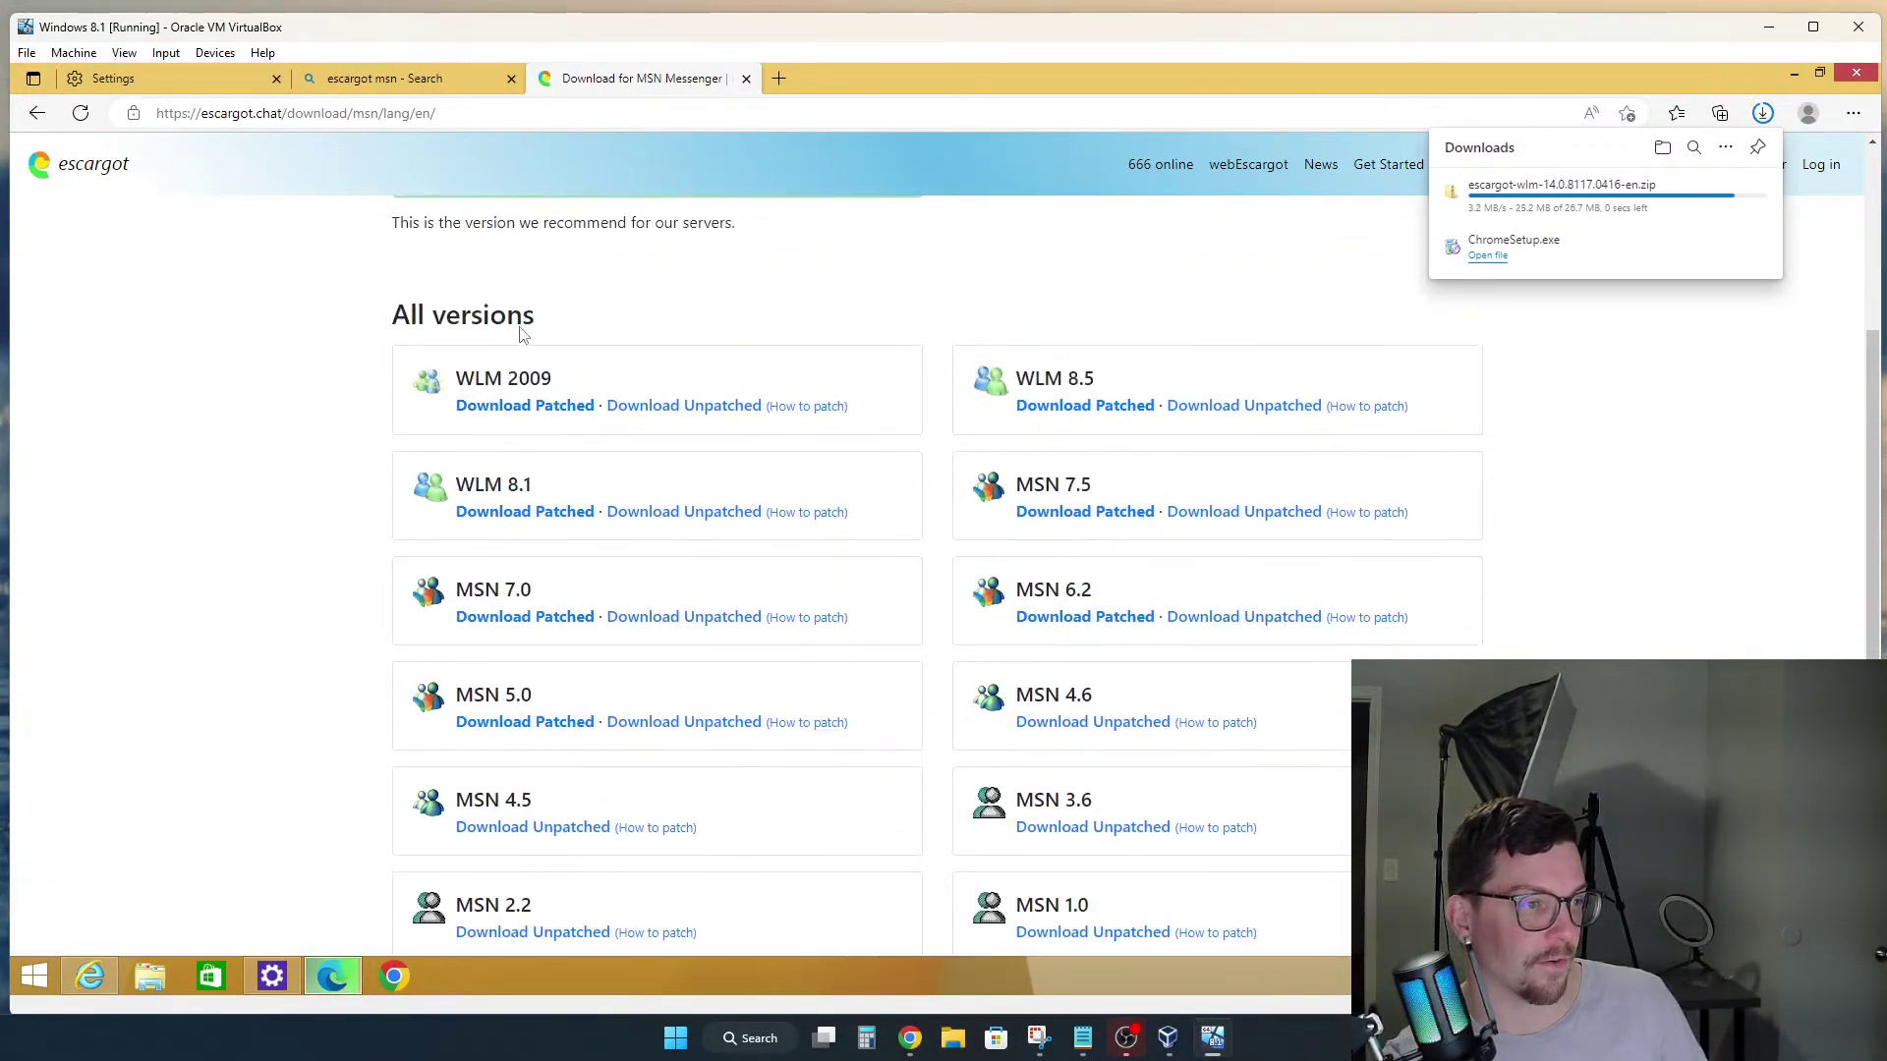
{"action": "triple_click", "coordinate": [552, 542]}
{"action": "left_click_drag", "start_coordinate": [428, 538], "coordinate": [423, 559]}
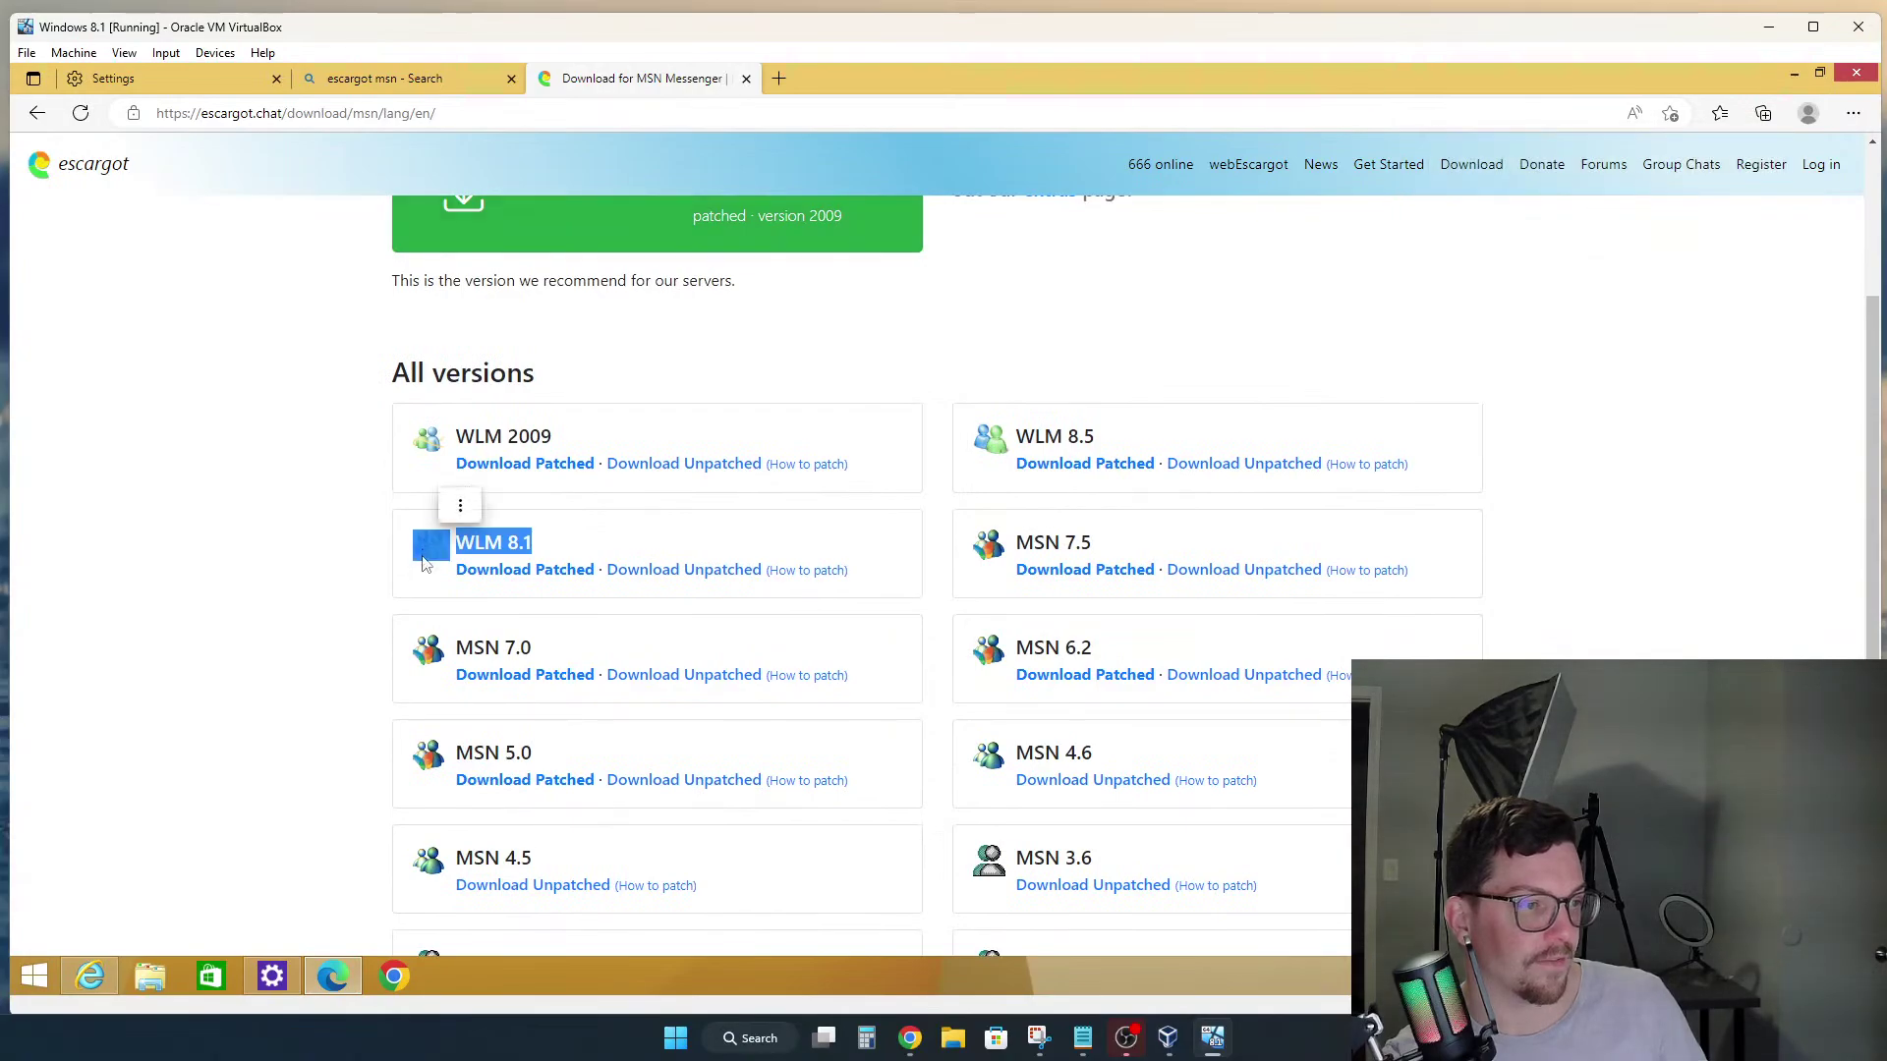
{"action": "left_click", "coordinate": [507, 541]}
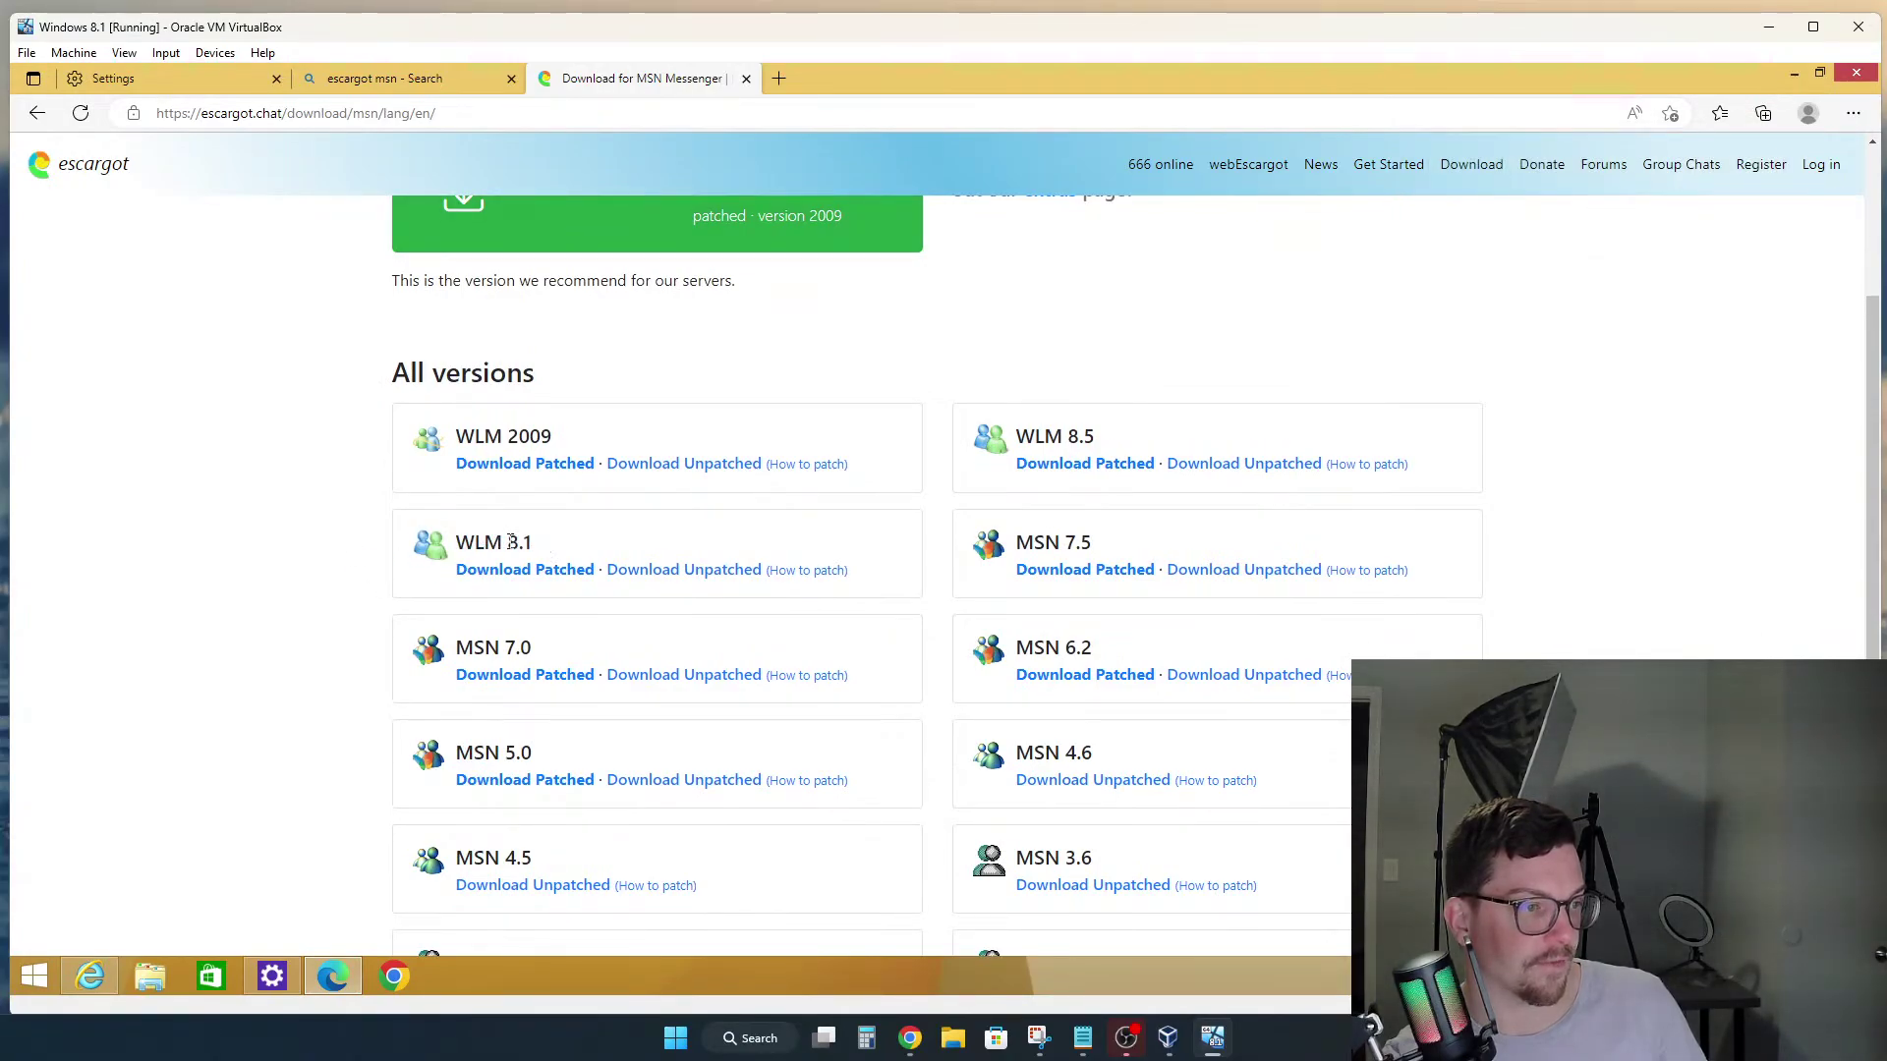
{"action": "double_click", "coordinate": [511, 542]}
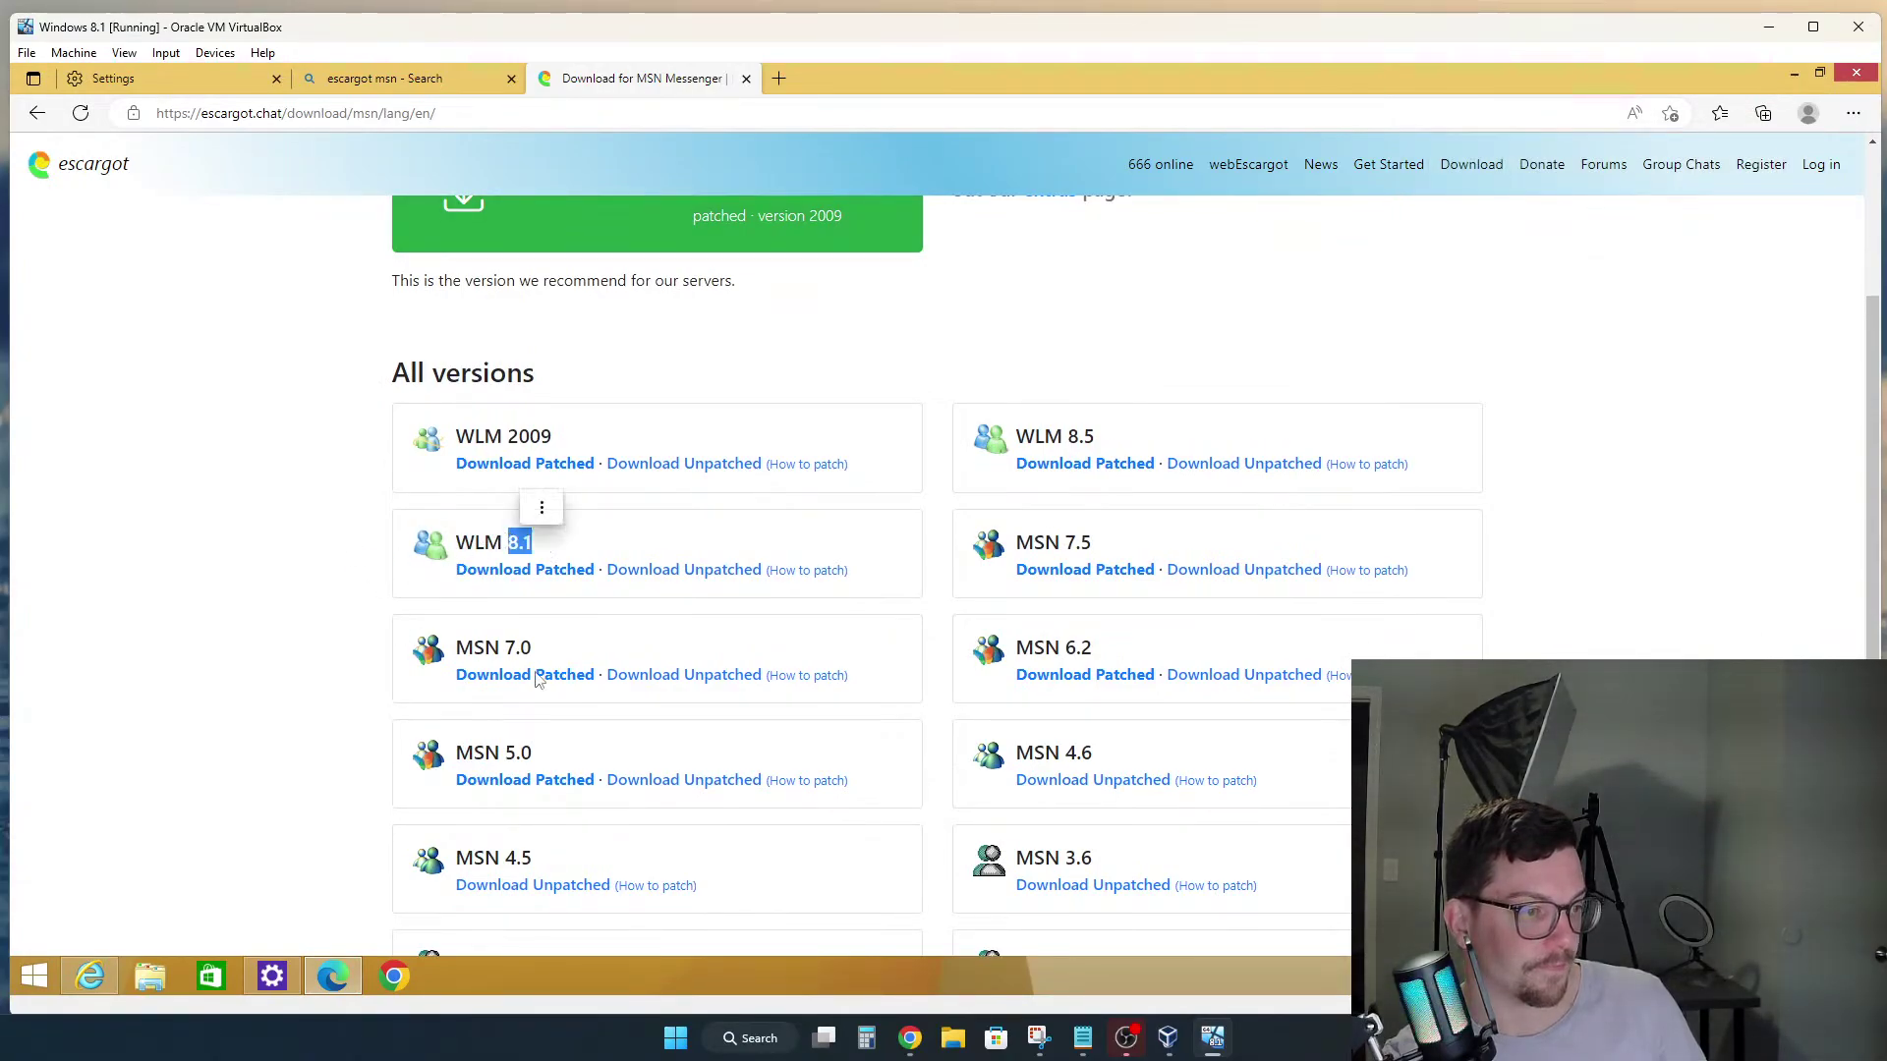
{"action": "scroll", "coordinate": [1098, 733], "scroll_direction": "down", "scroll_amount": 3}
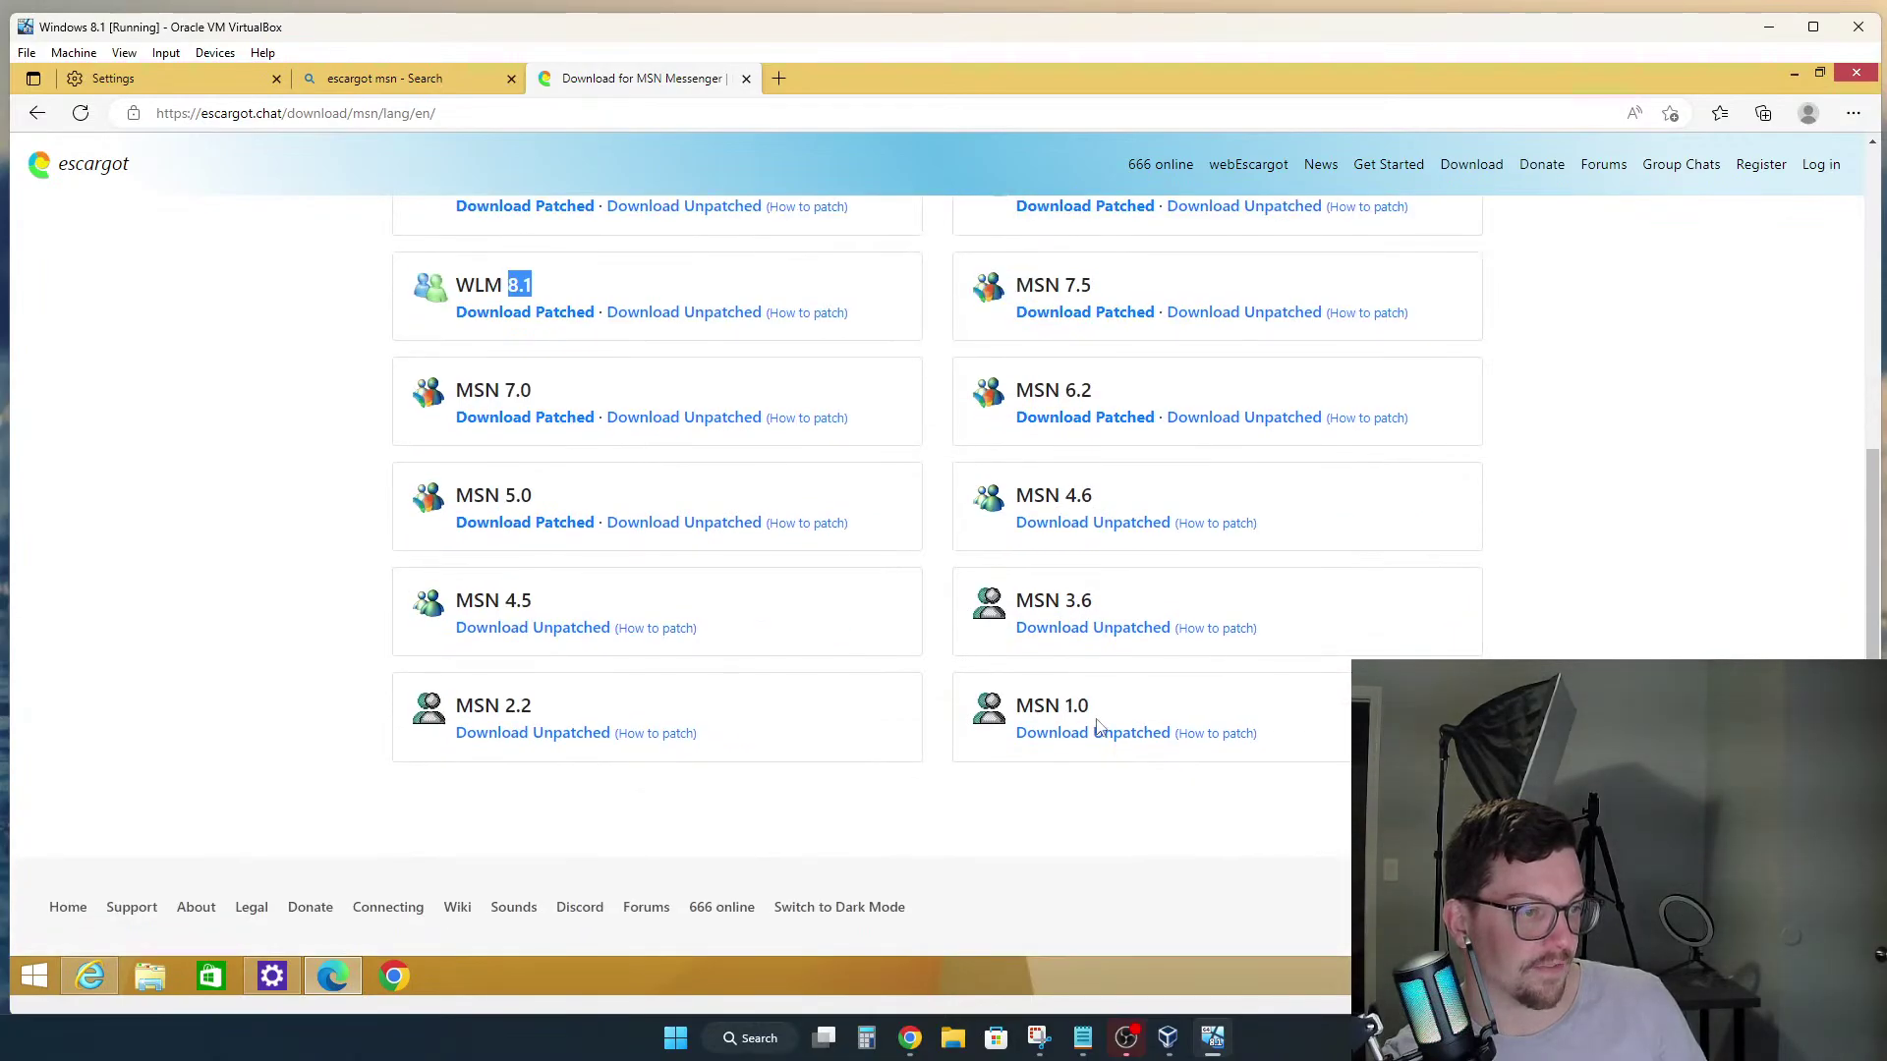
{"action": "scroll", "coordinate": [1098, 727], "scroll_direction": "up", "scroll_amount": 2}
{"action": "scroll", "coordinate": [1081, 741], "scroll_direction": "down", "scroll_amount": 2}
{"action": "left_click", "coordinate": [1049, 714]}
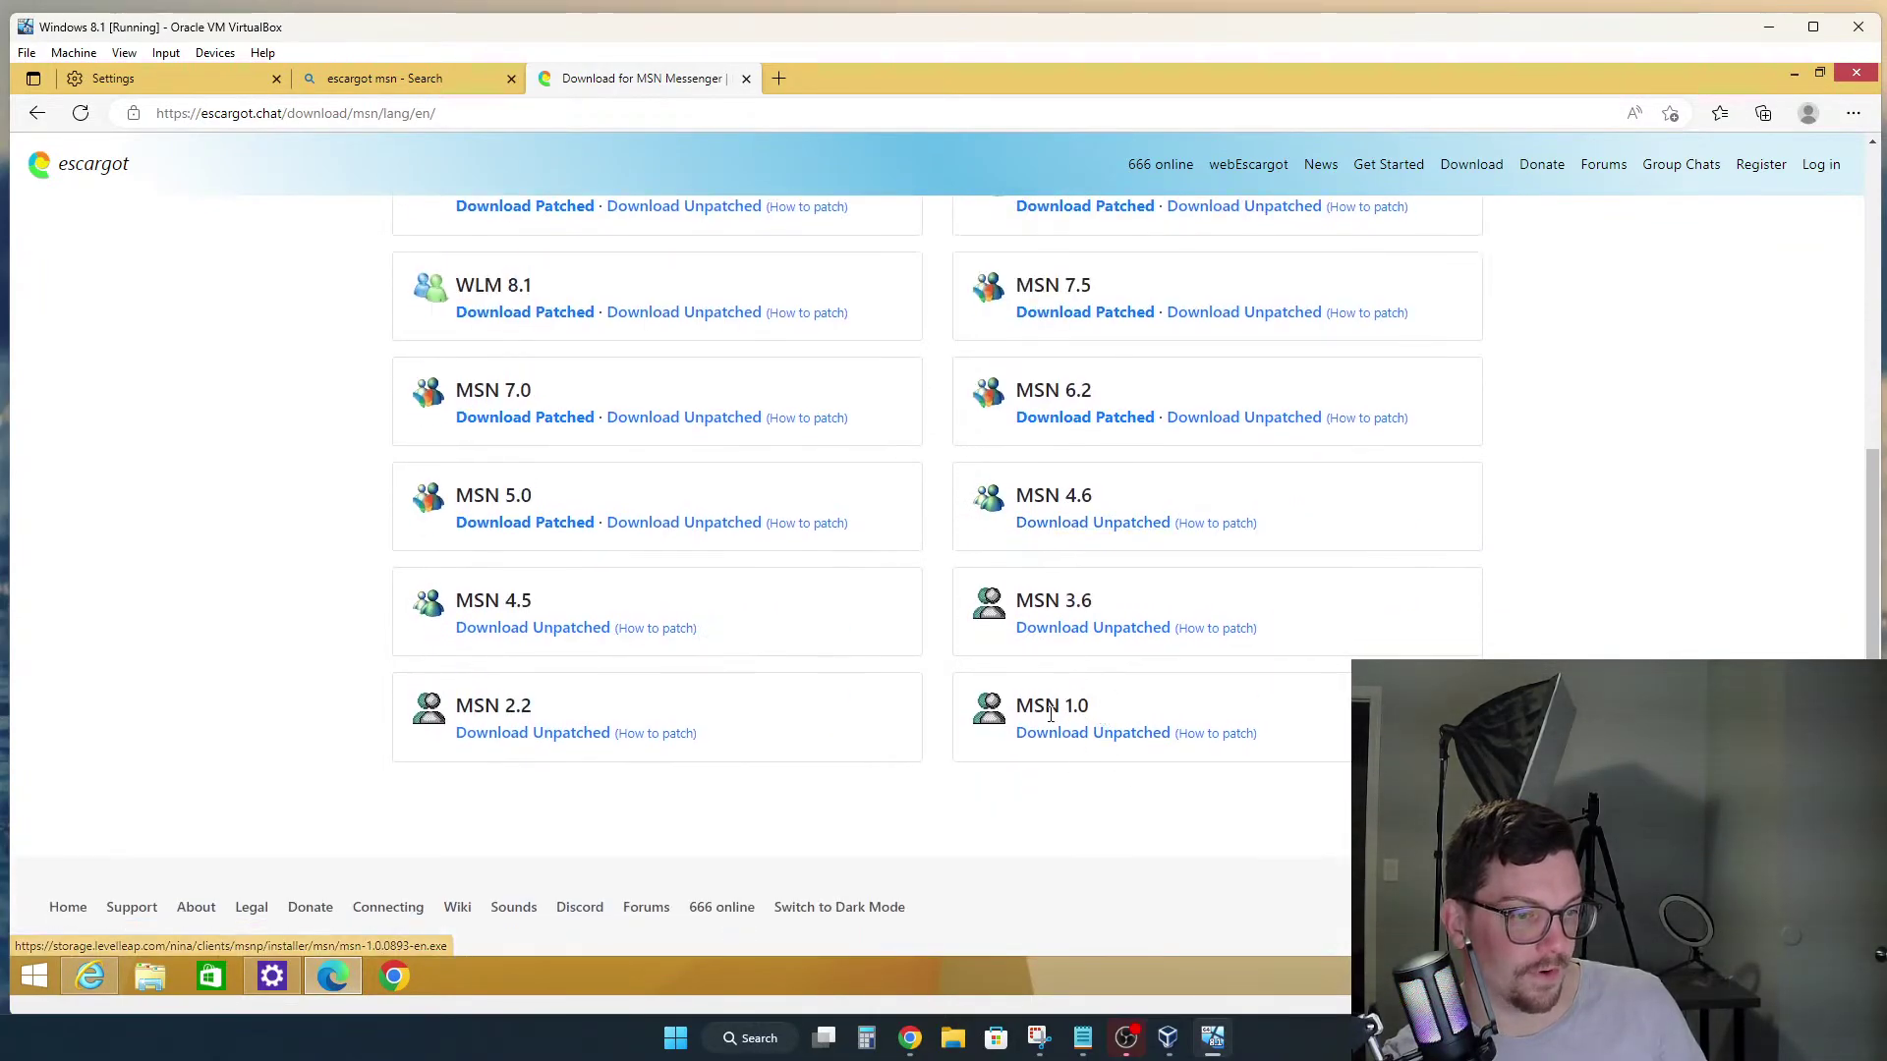
{"action": "triple_click", "coordinate": [1049, 714]}
{"action": "left_click", "coordinate": [1187, 709]}
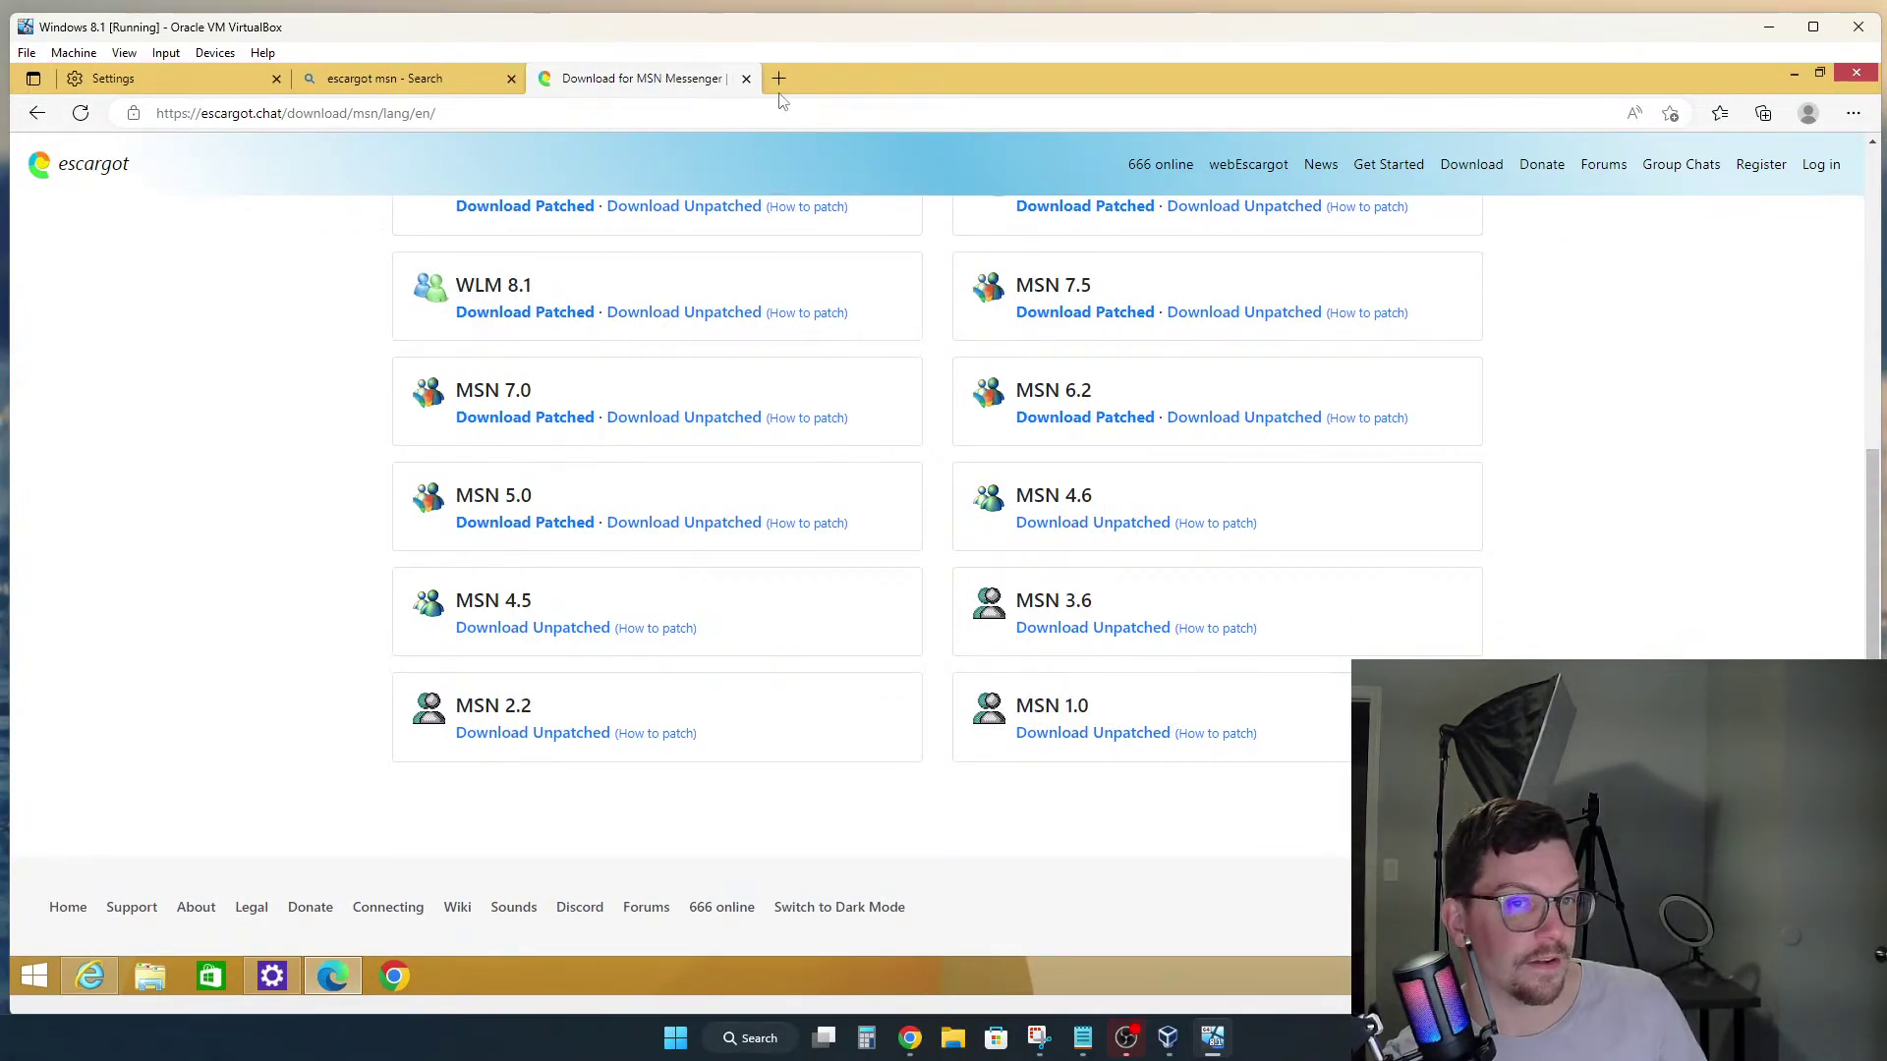
Open the downloaded escargot-wlm-14.0.8117.0416-en zip and try running its installer from inside the zip.
{"action": "left_click", "coordinate": [1853, 113]}
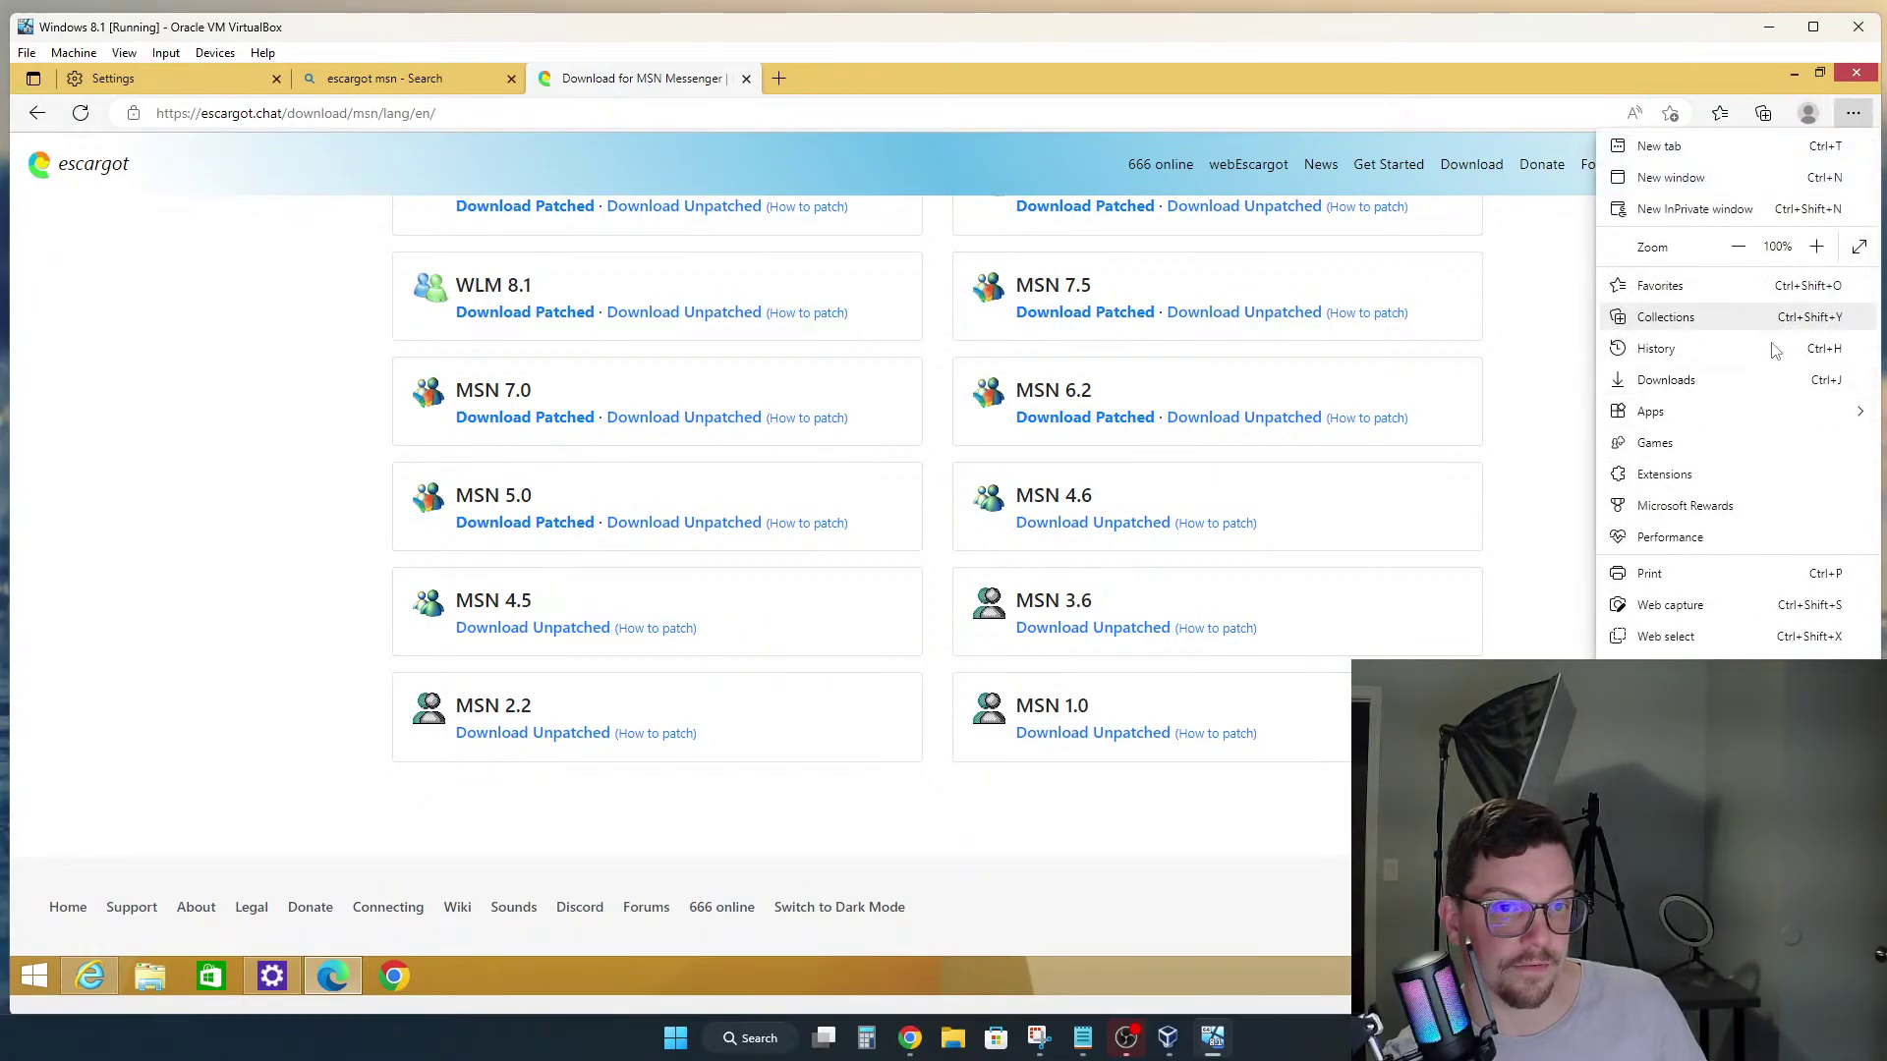
{"action": "left_click", "coordinate": [1733, 383]}
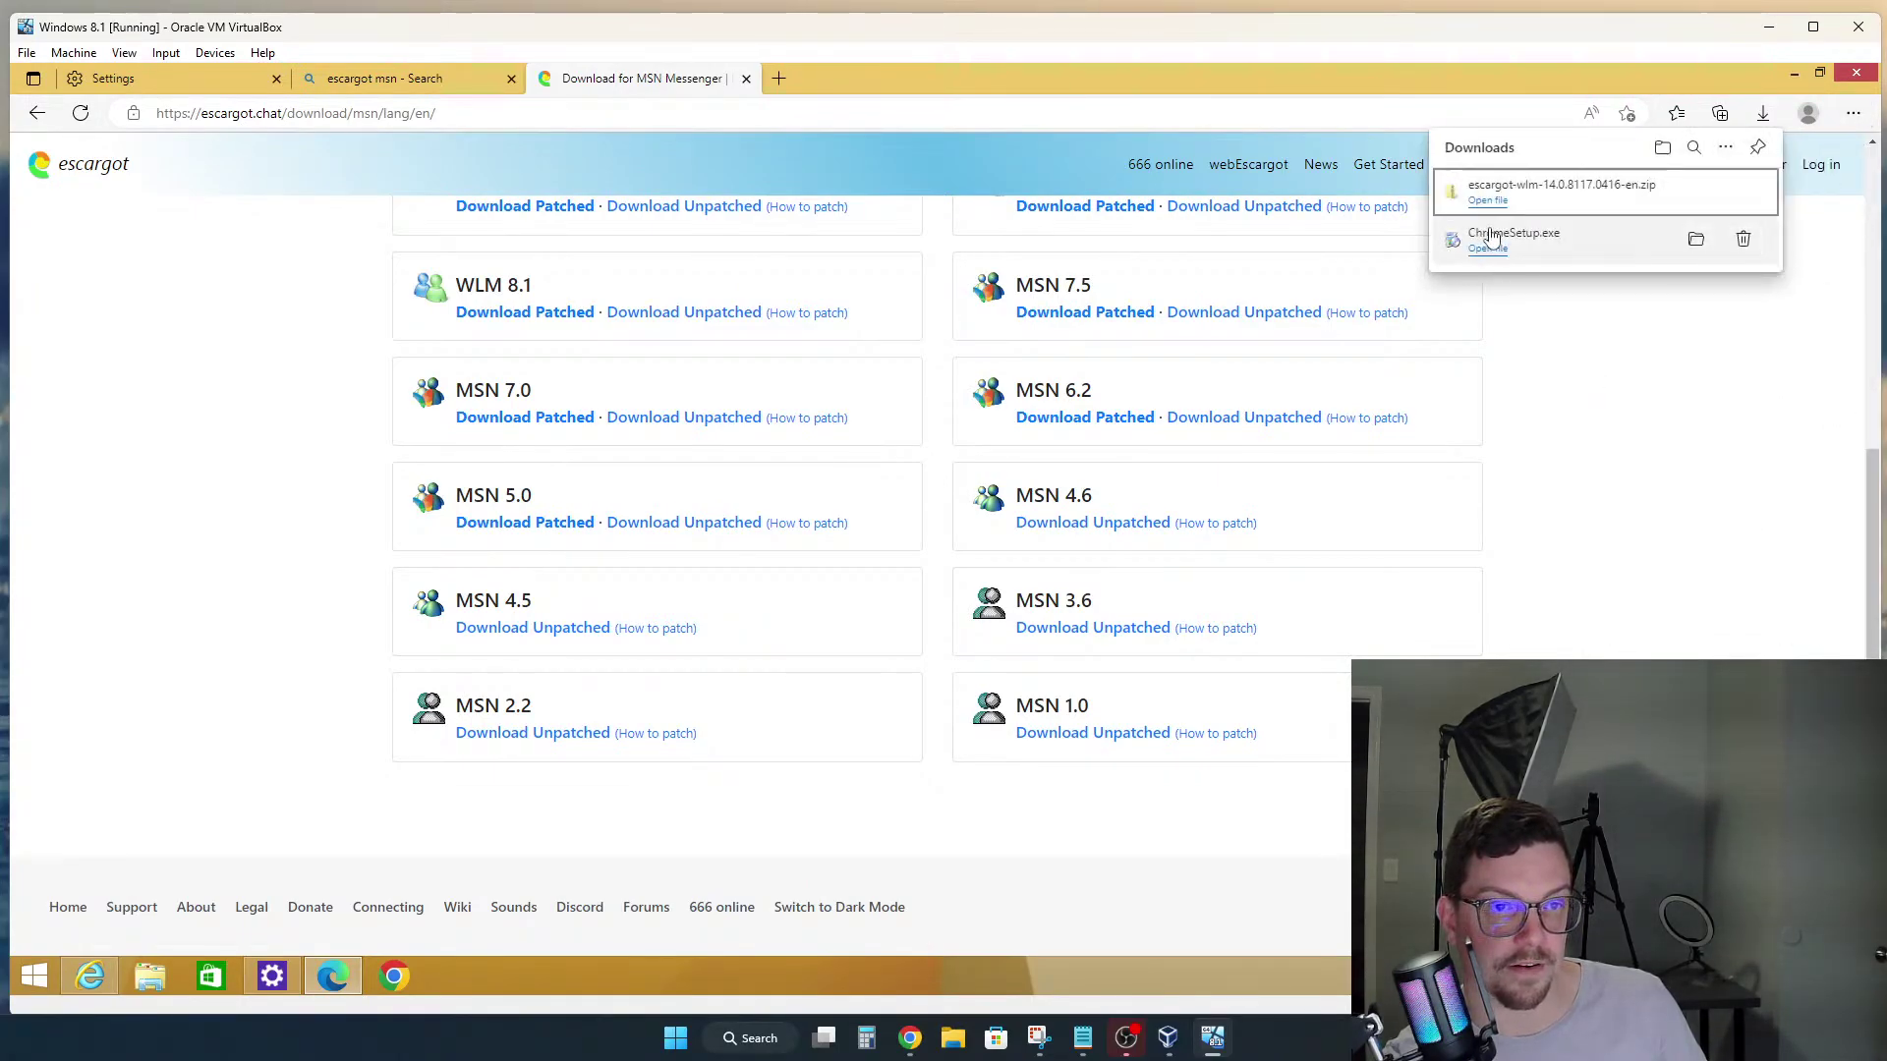
{"action": "left_click", "coordinate": [1488, 200]}
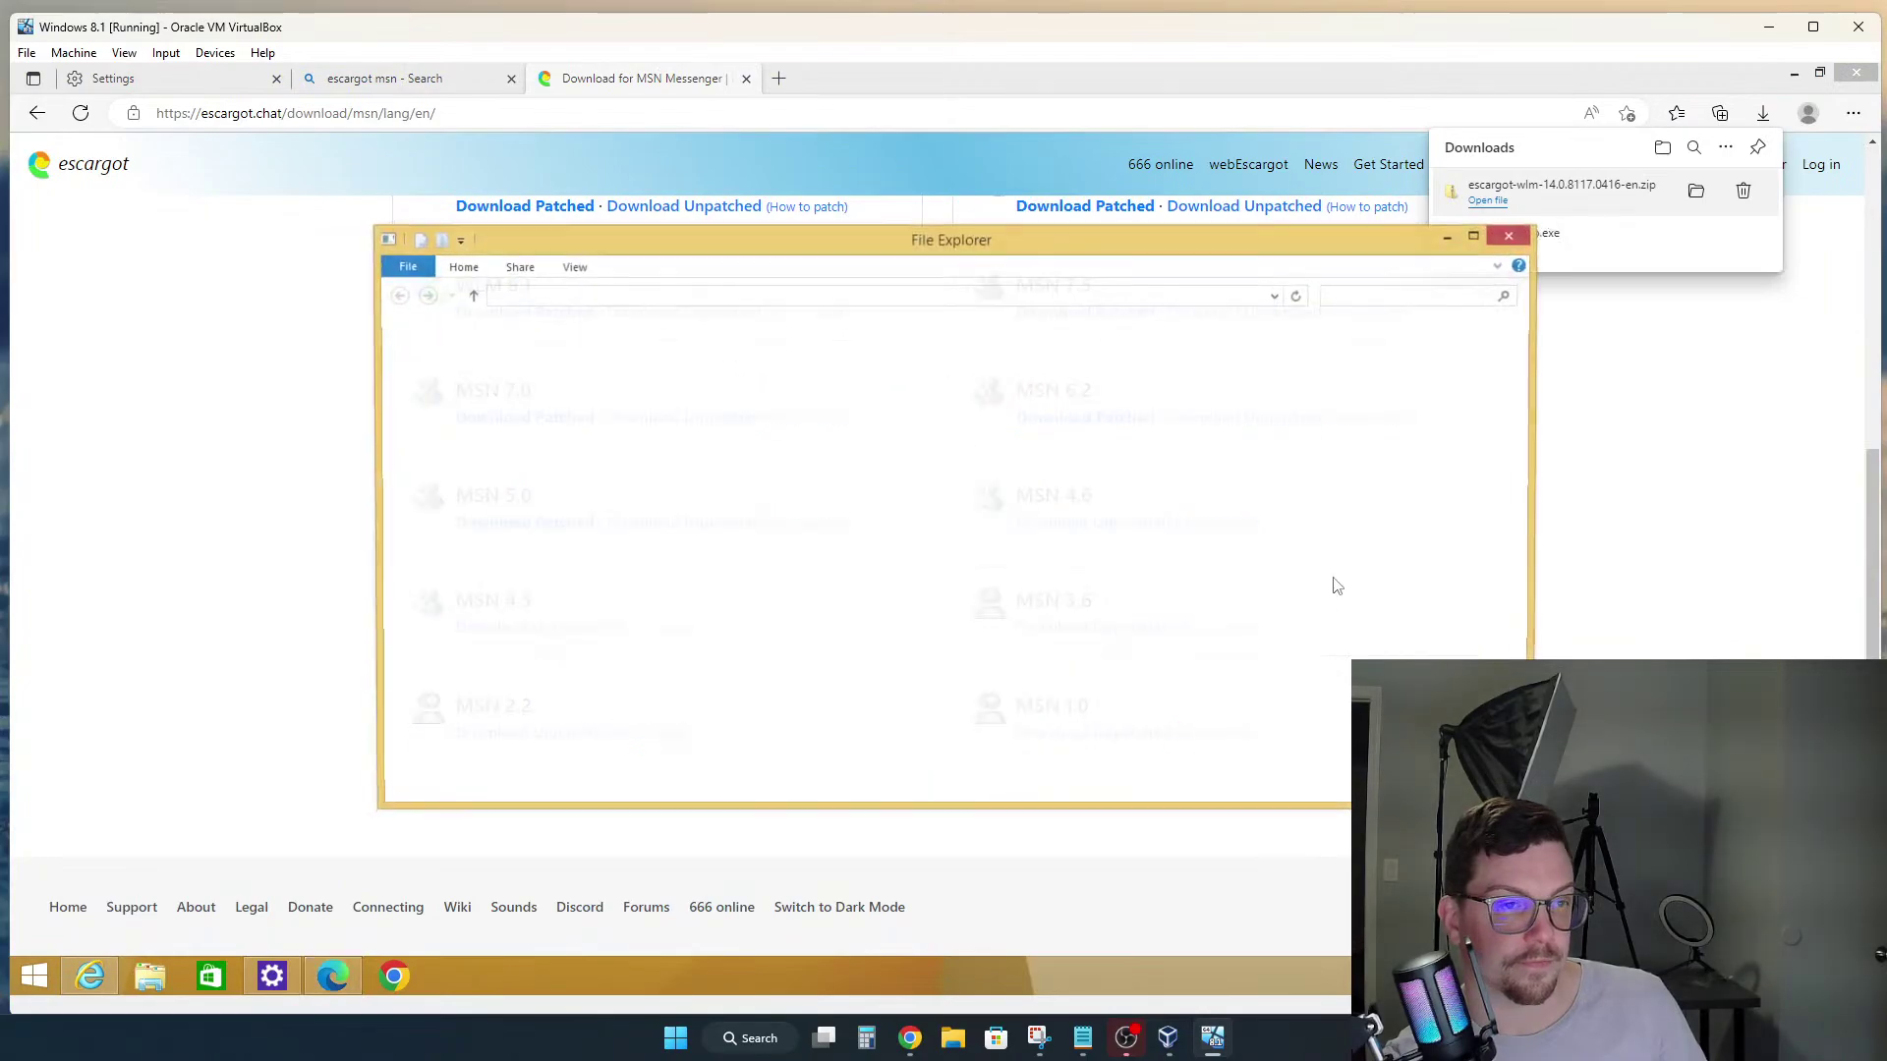
{"action": "left_click", "coordinate": [657, 358]}
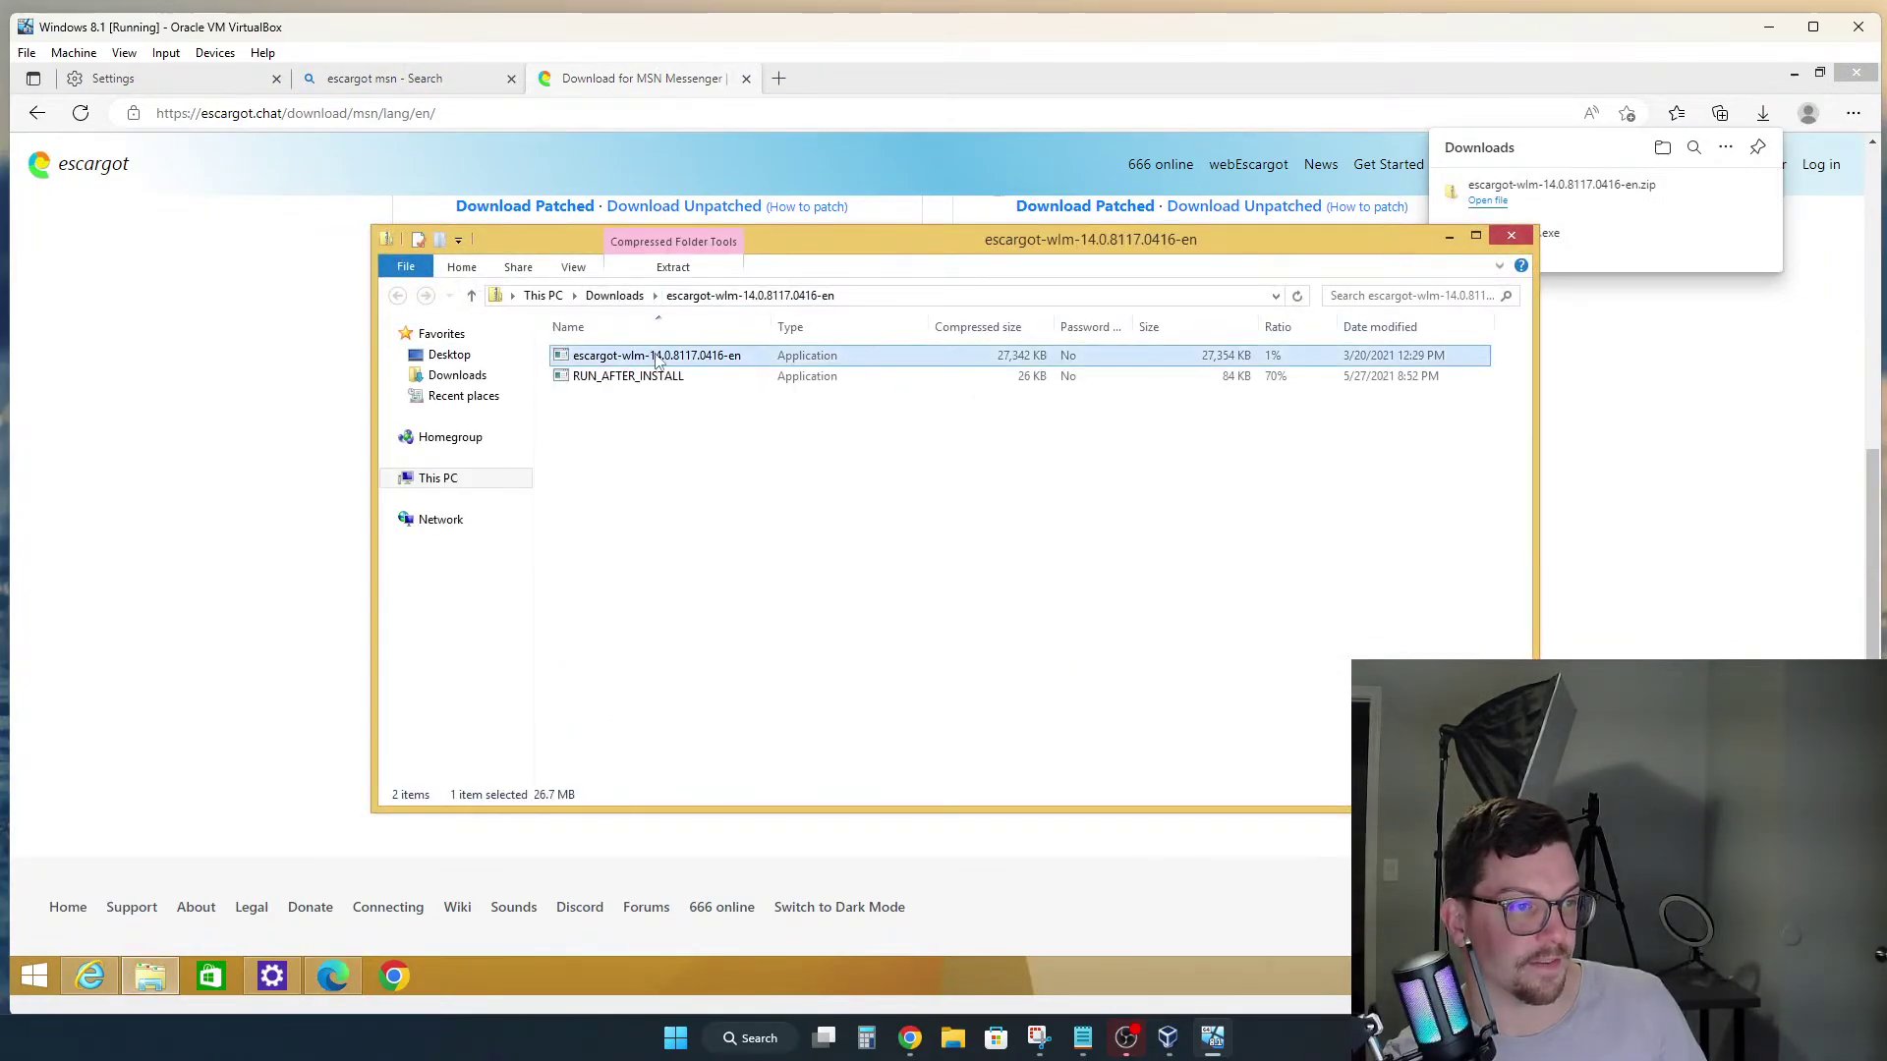
{"action": "left_click", "coordinate": [675, 375]}
{"action": "left_click", "coordinate": [667, 356]}
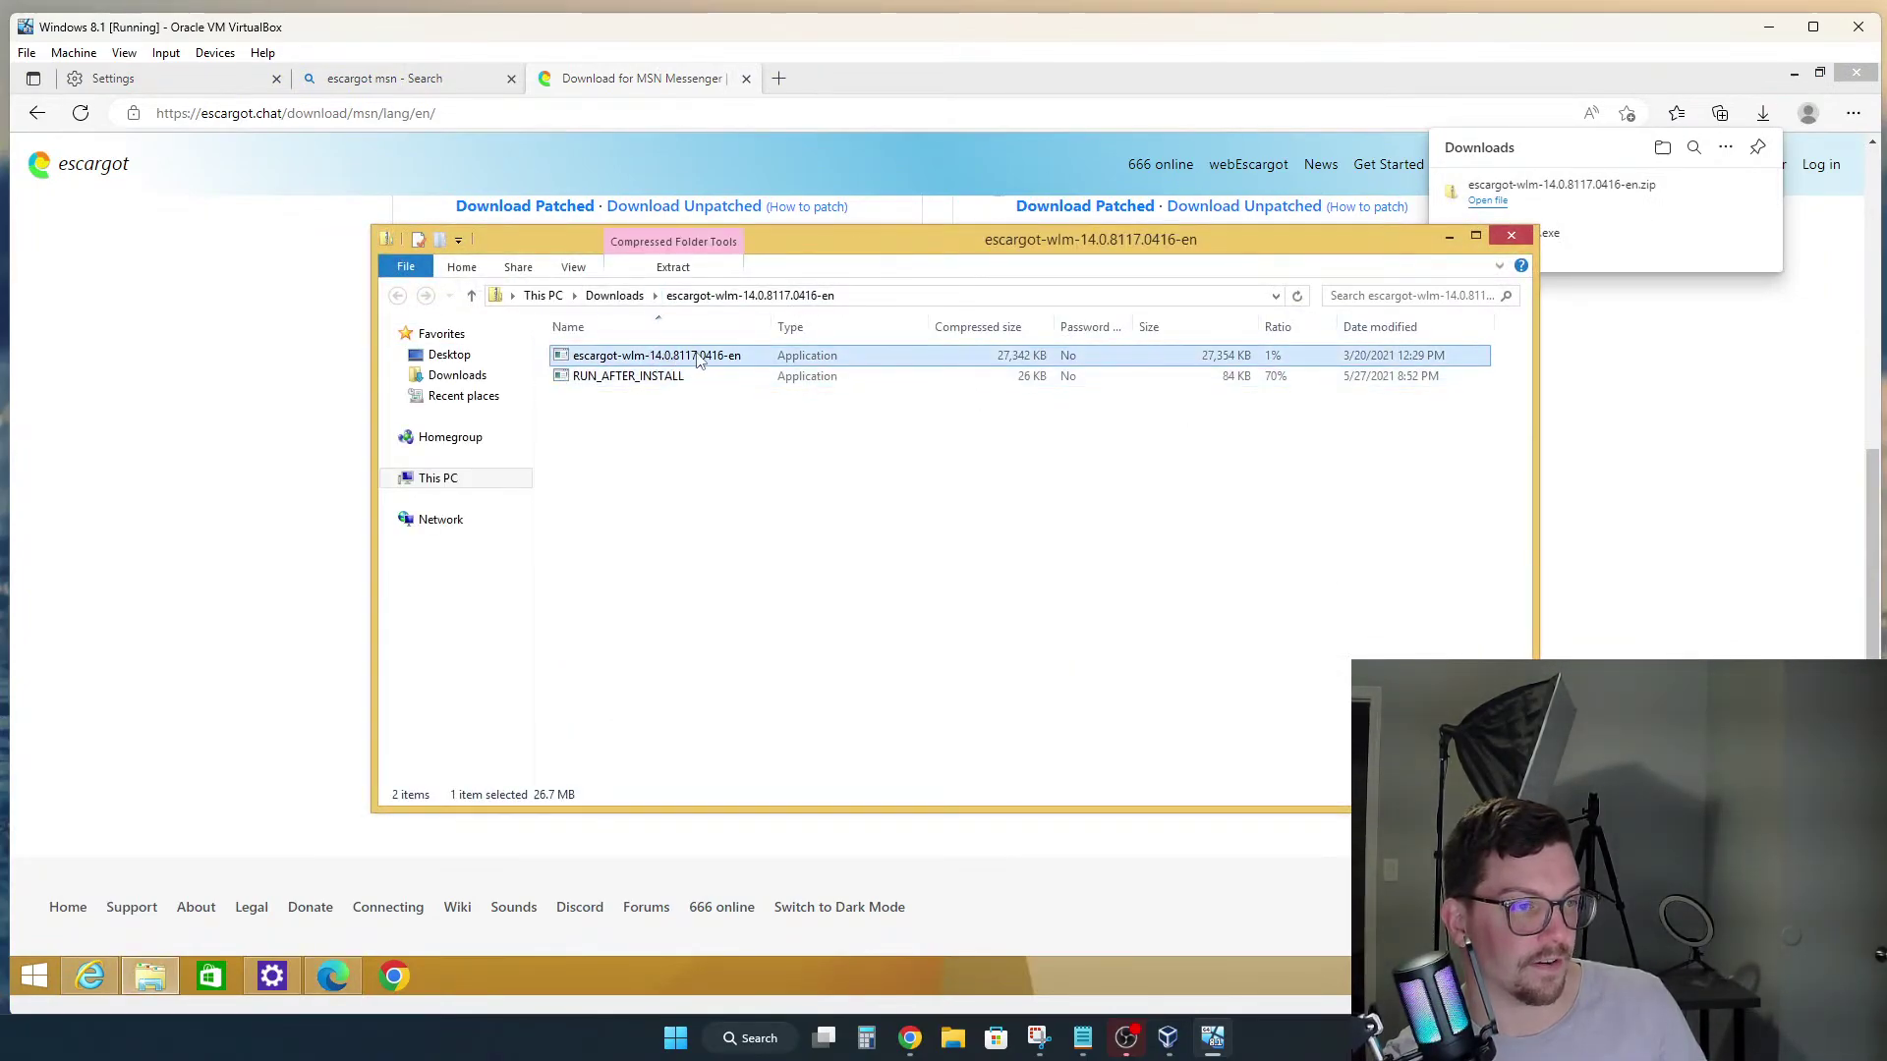
{"action": "double_click", "coordinate": [700, 361]}
Extract all zip files to the suggested folder and launch the extracted WLM installer.
{"action": "left_click", "coordinate": [913, 562]}
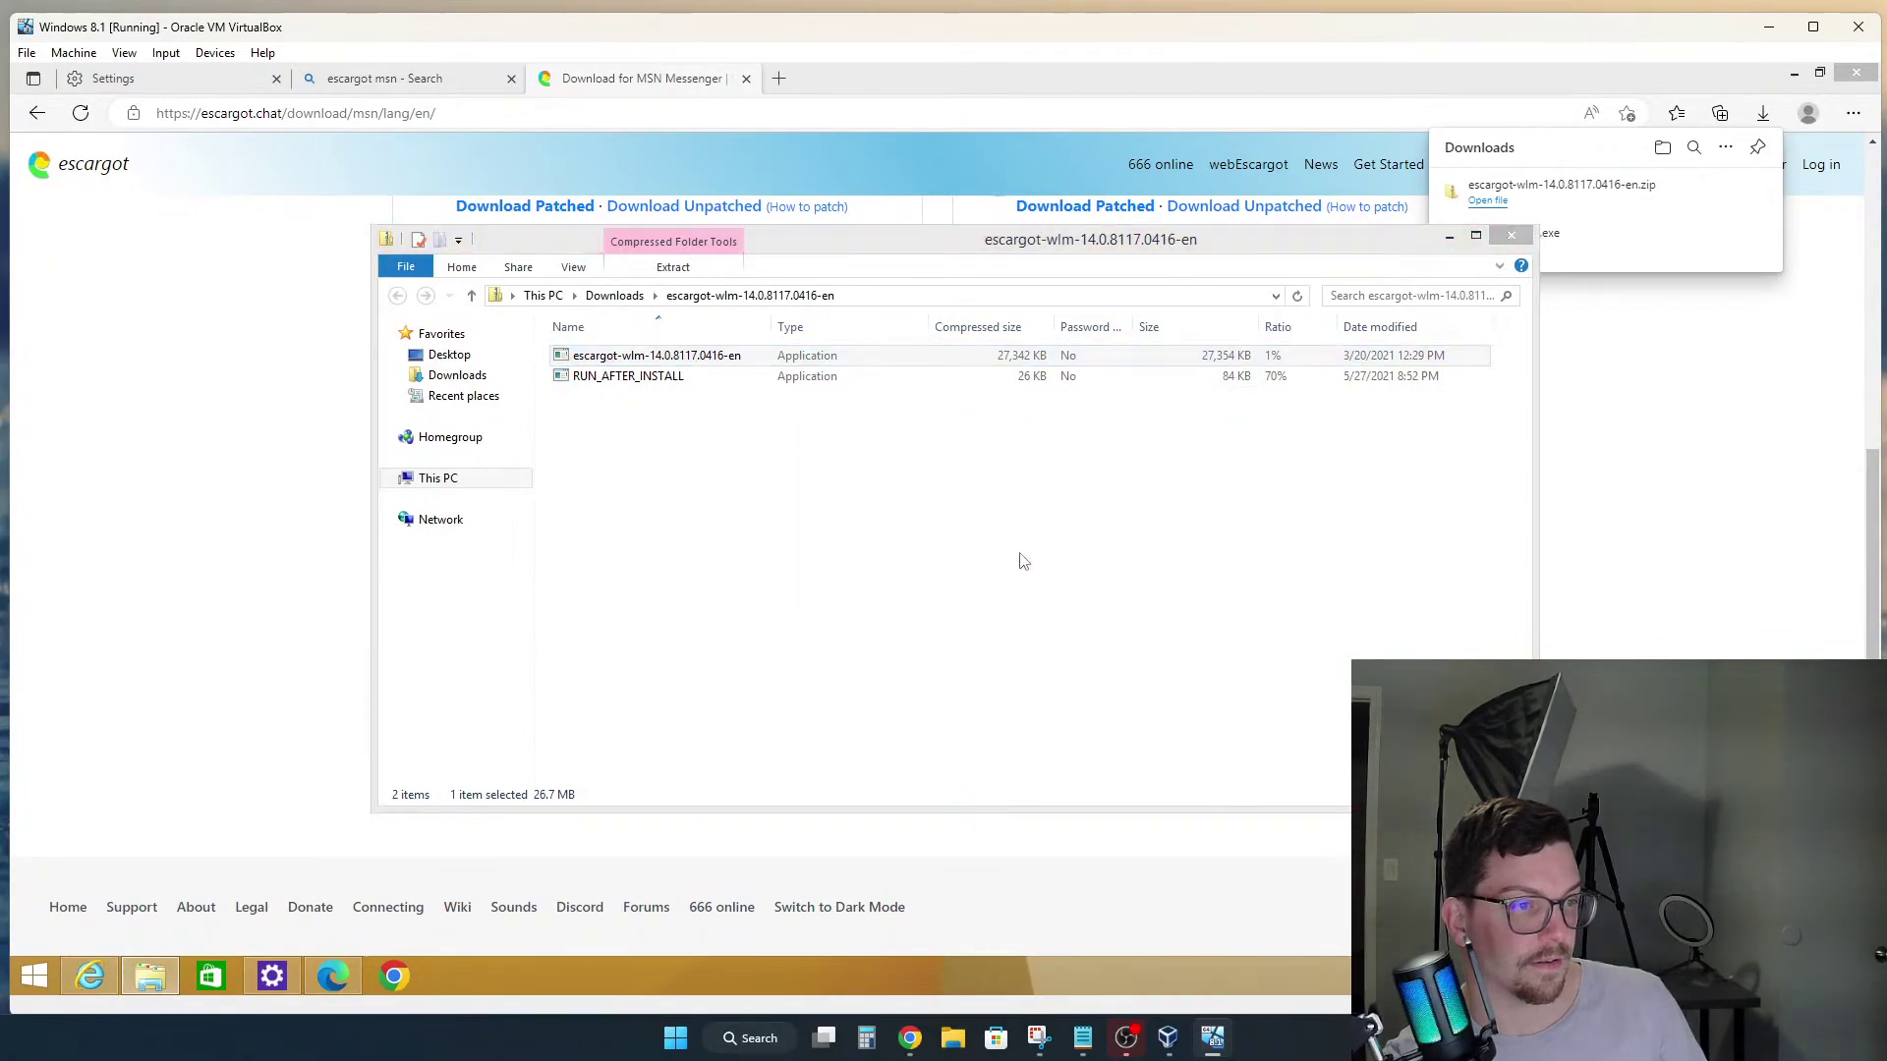
{"action": "left_click", "coordinate": [1219, 710]}
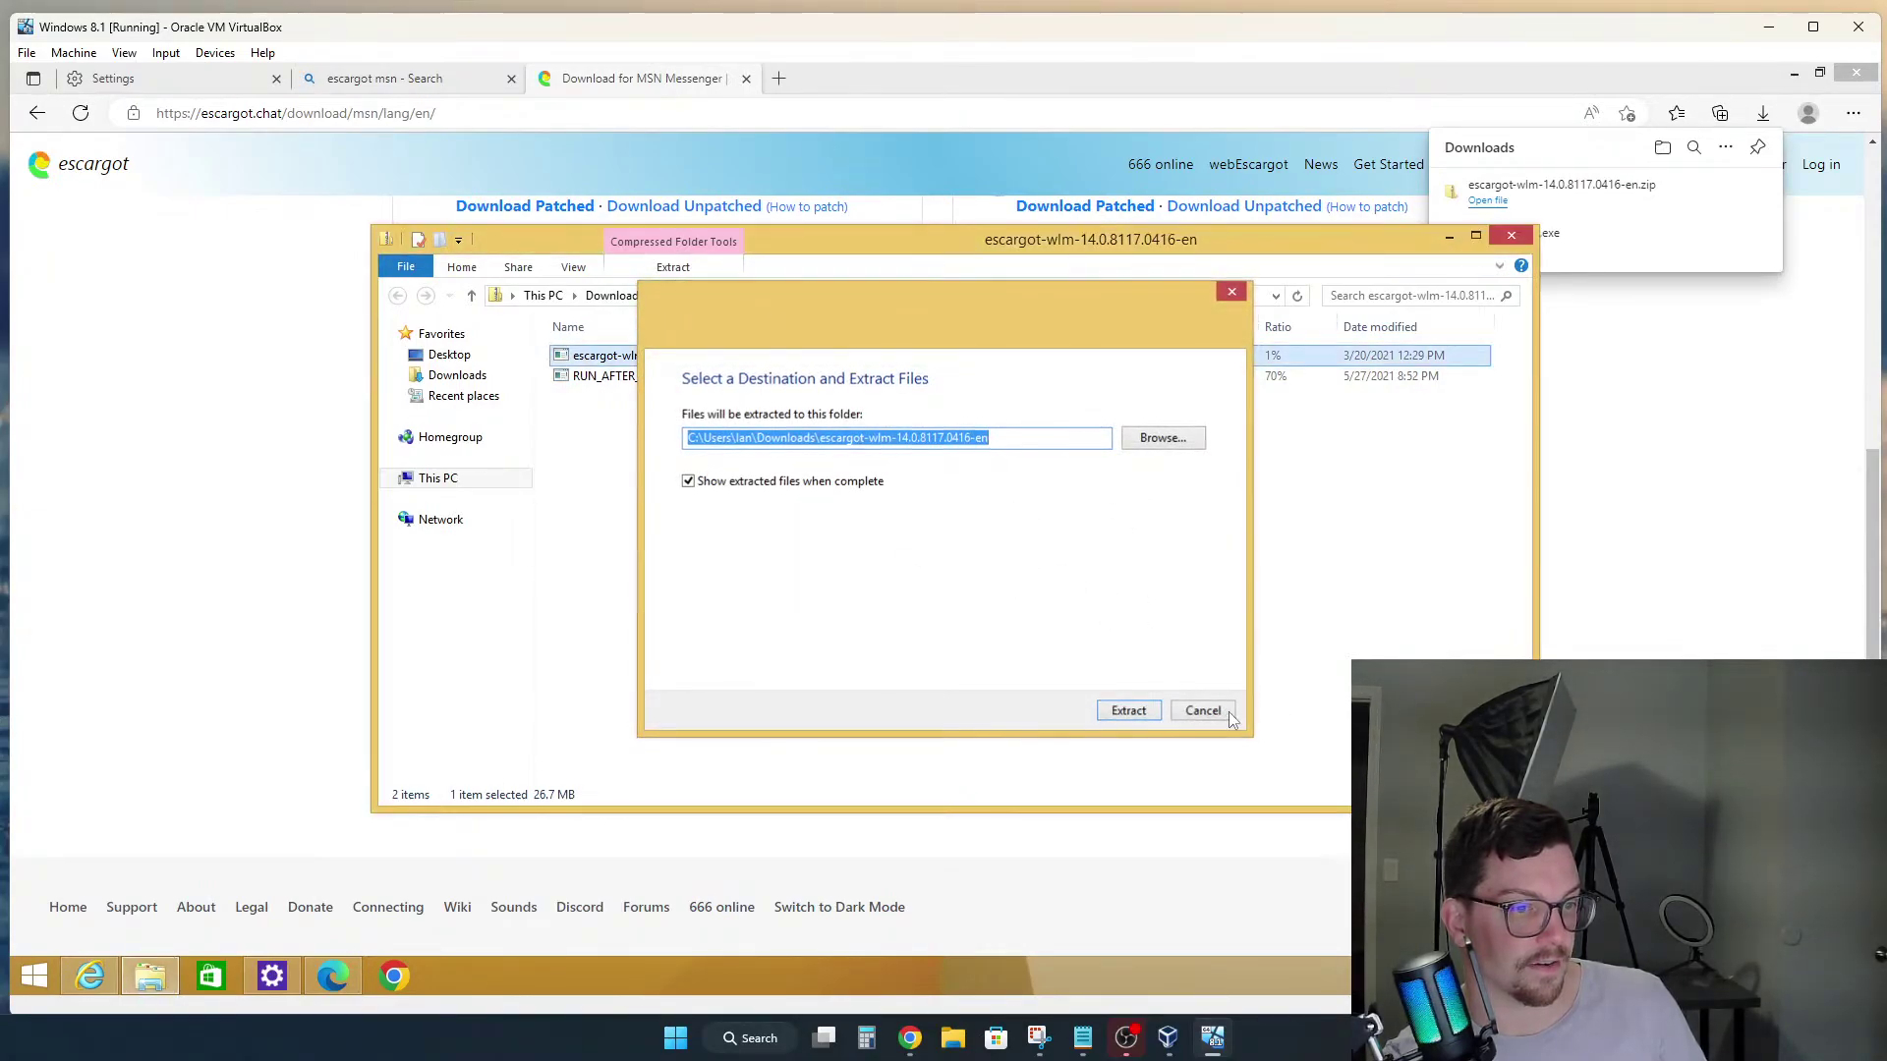
{"action": "left_click", "coordinate": [673, 268]}
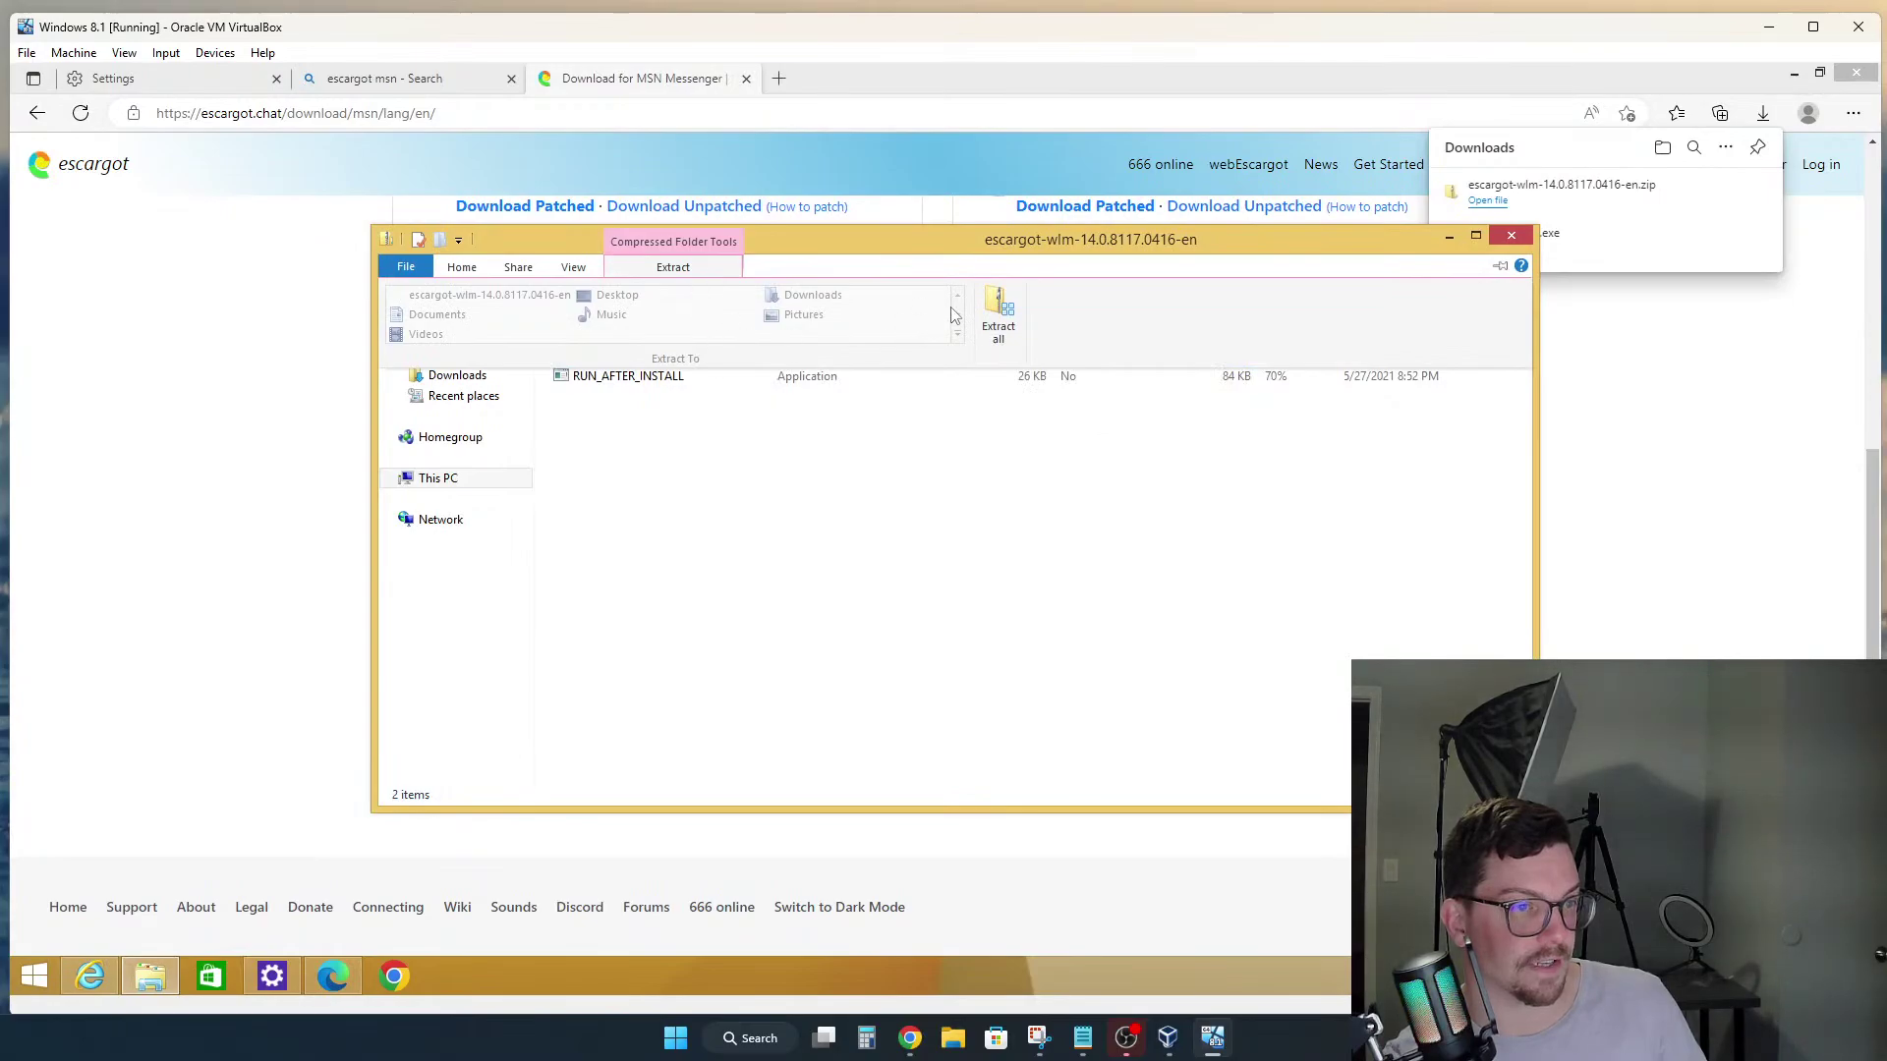
{"action": "left_click", "coordinate": [988, 319]}
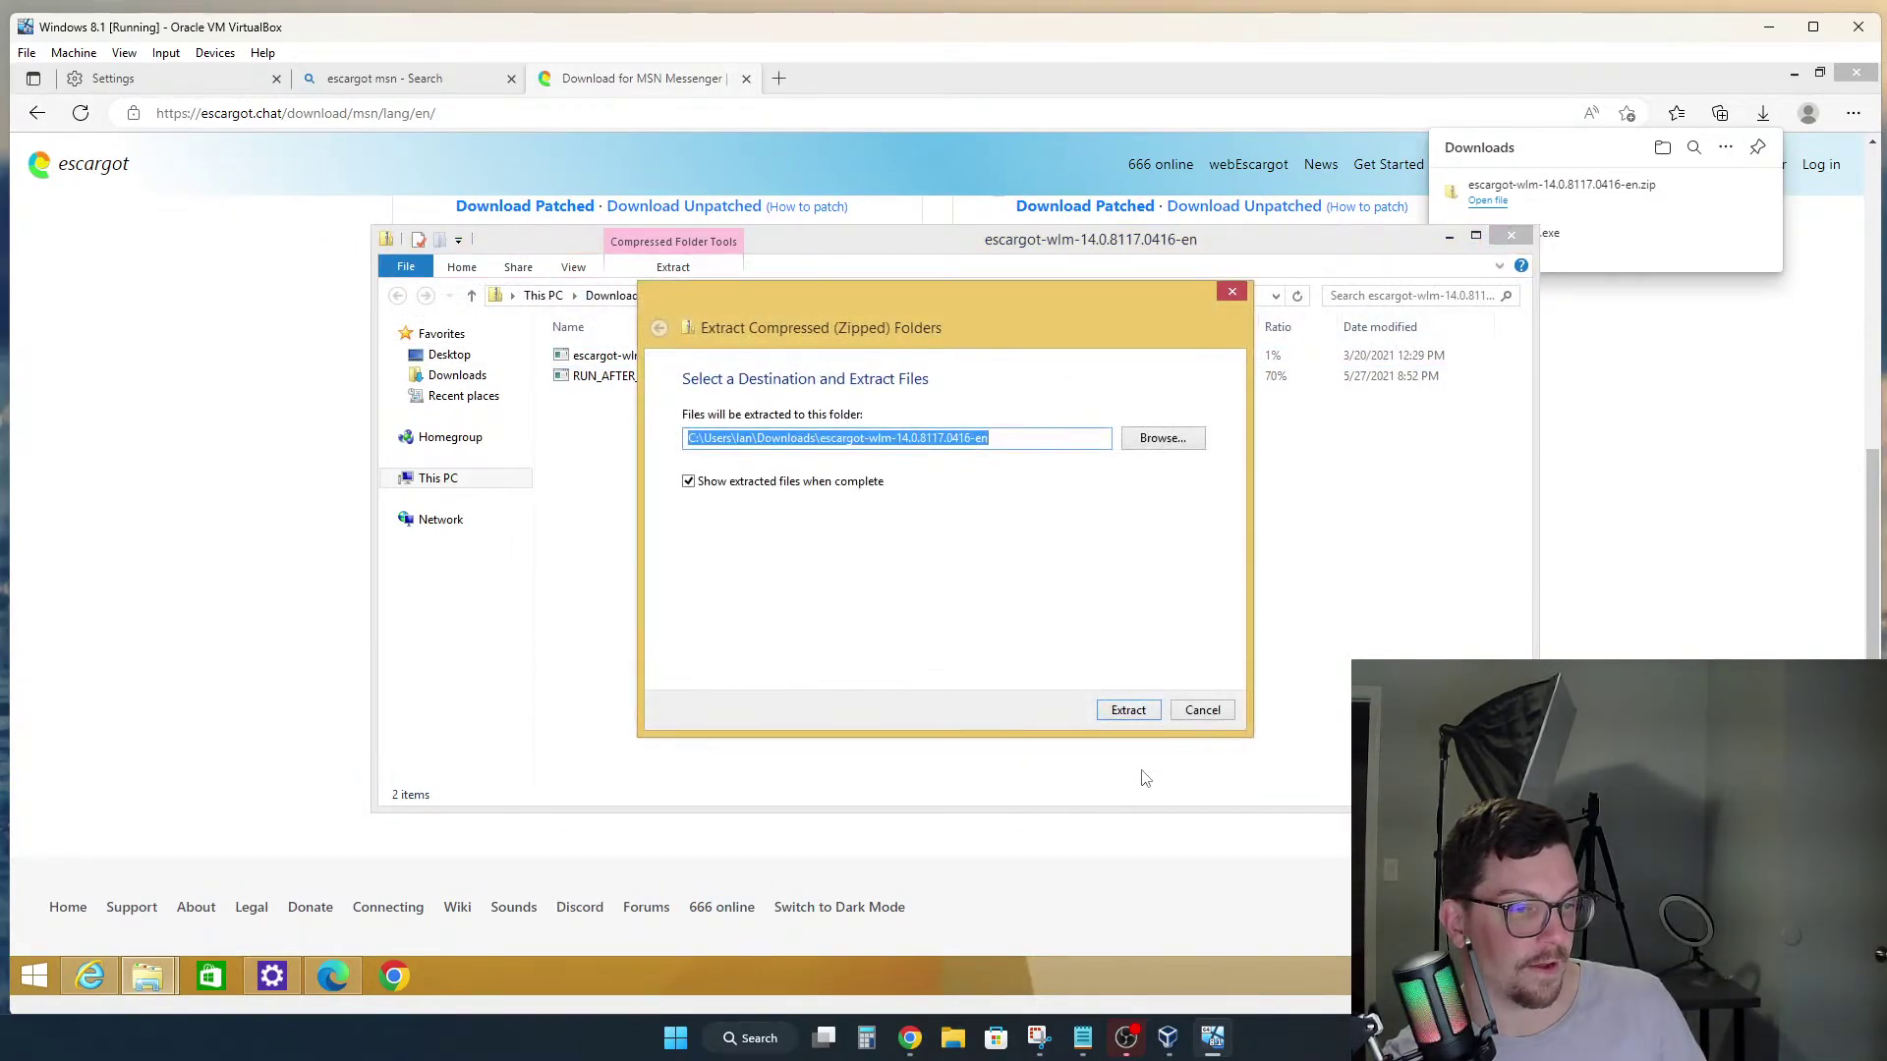
{"action": "left_click", "coordinate": [1142, 714]}
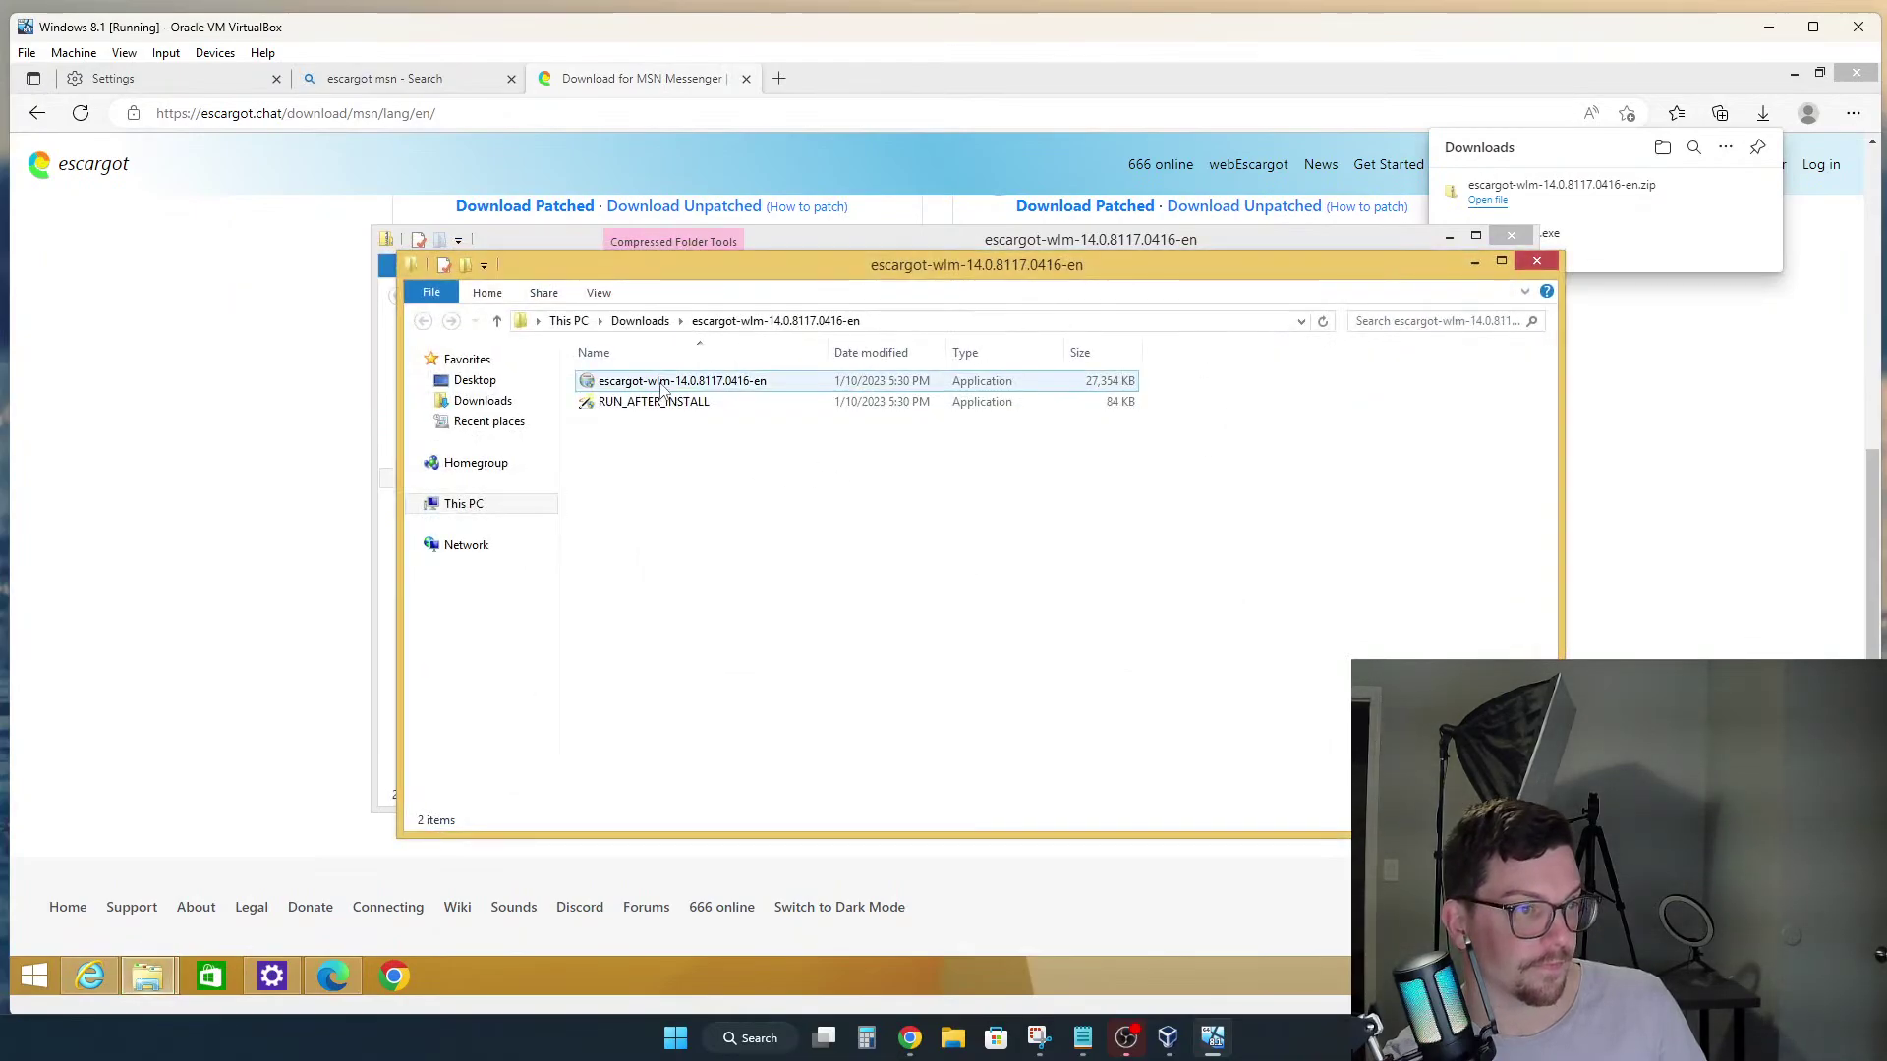
{"action": "double_click", "coordinate": [688, 382]}
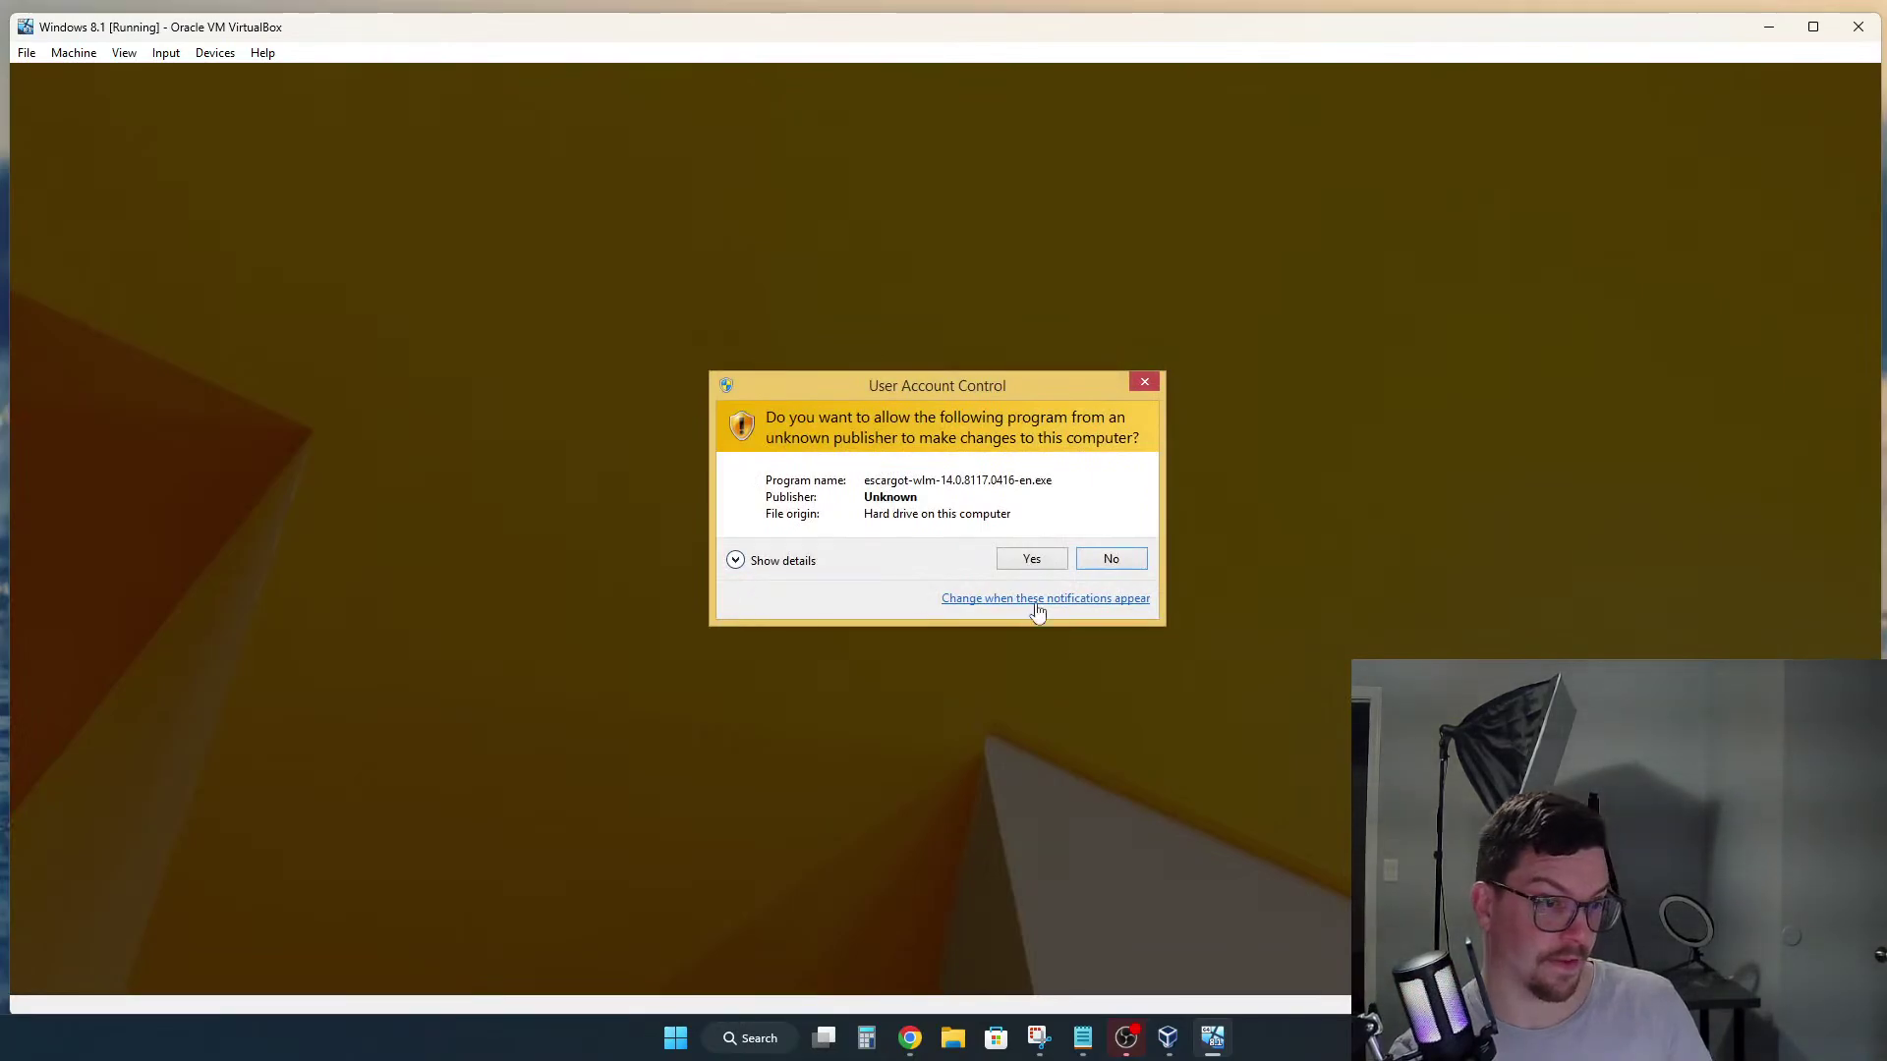
{"action": "left_click", "coordinate": [1027, 560]}
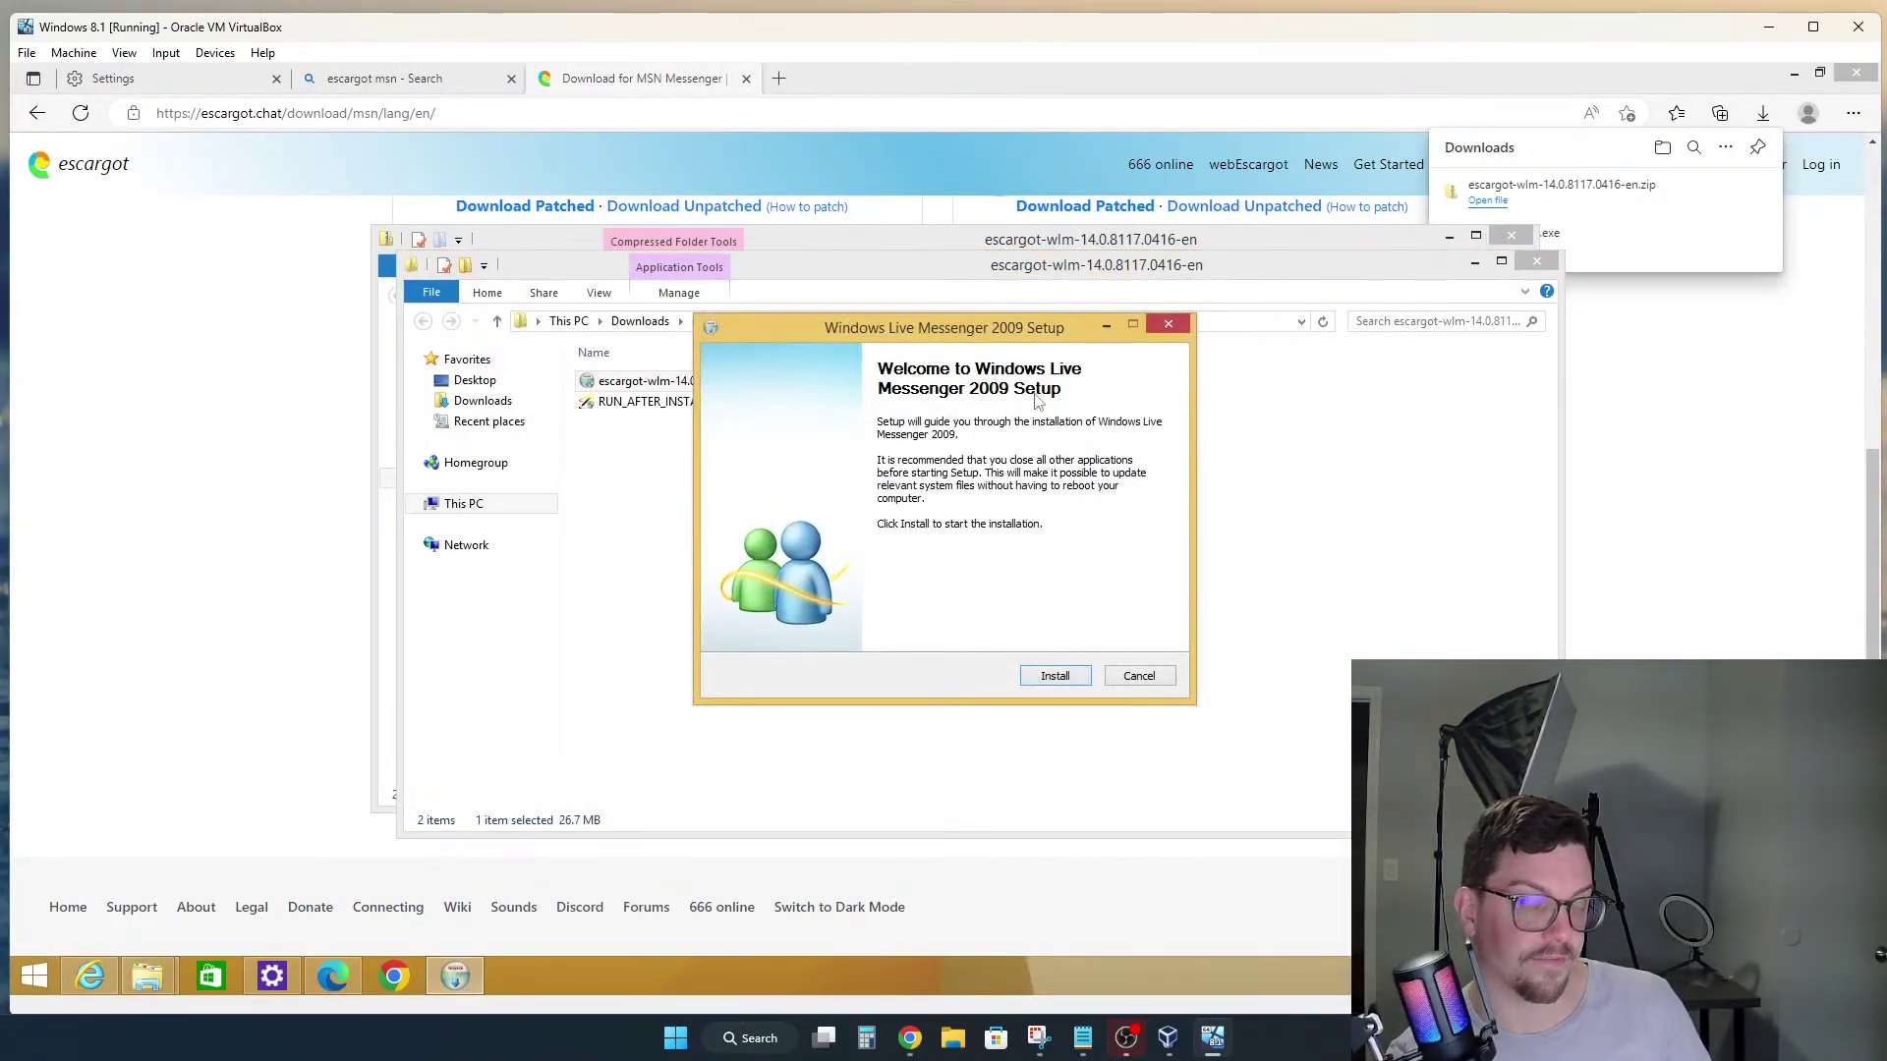
{"action": "left_click", "coordinate": [1138, 677]}
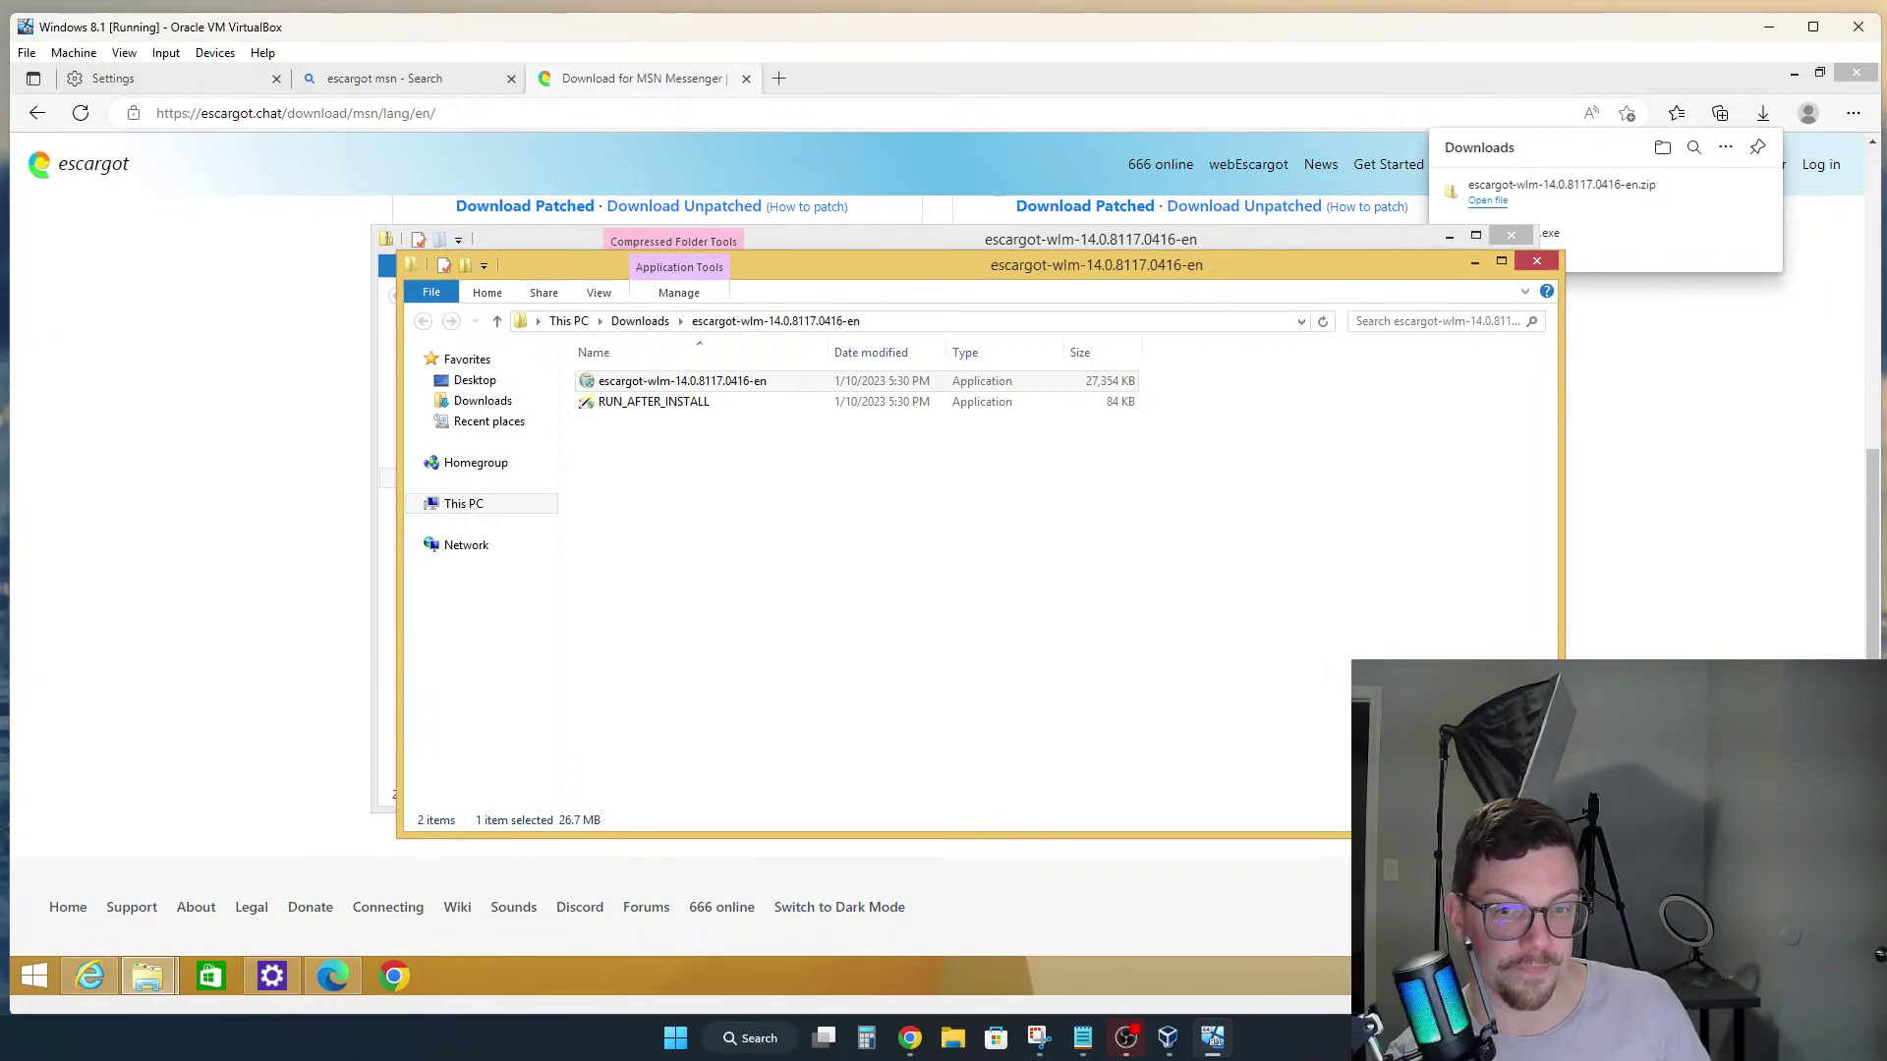
{"action": "left_click", "coordinate": [902, 513]}
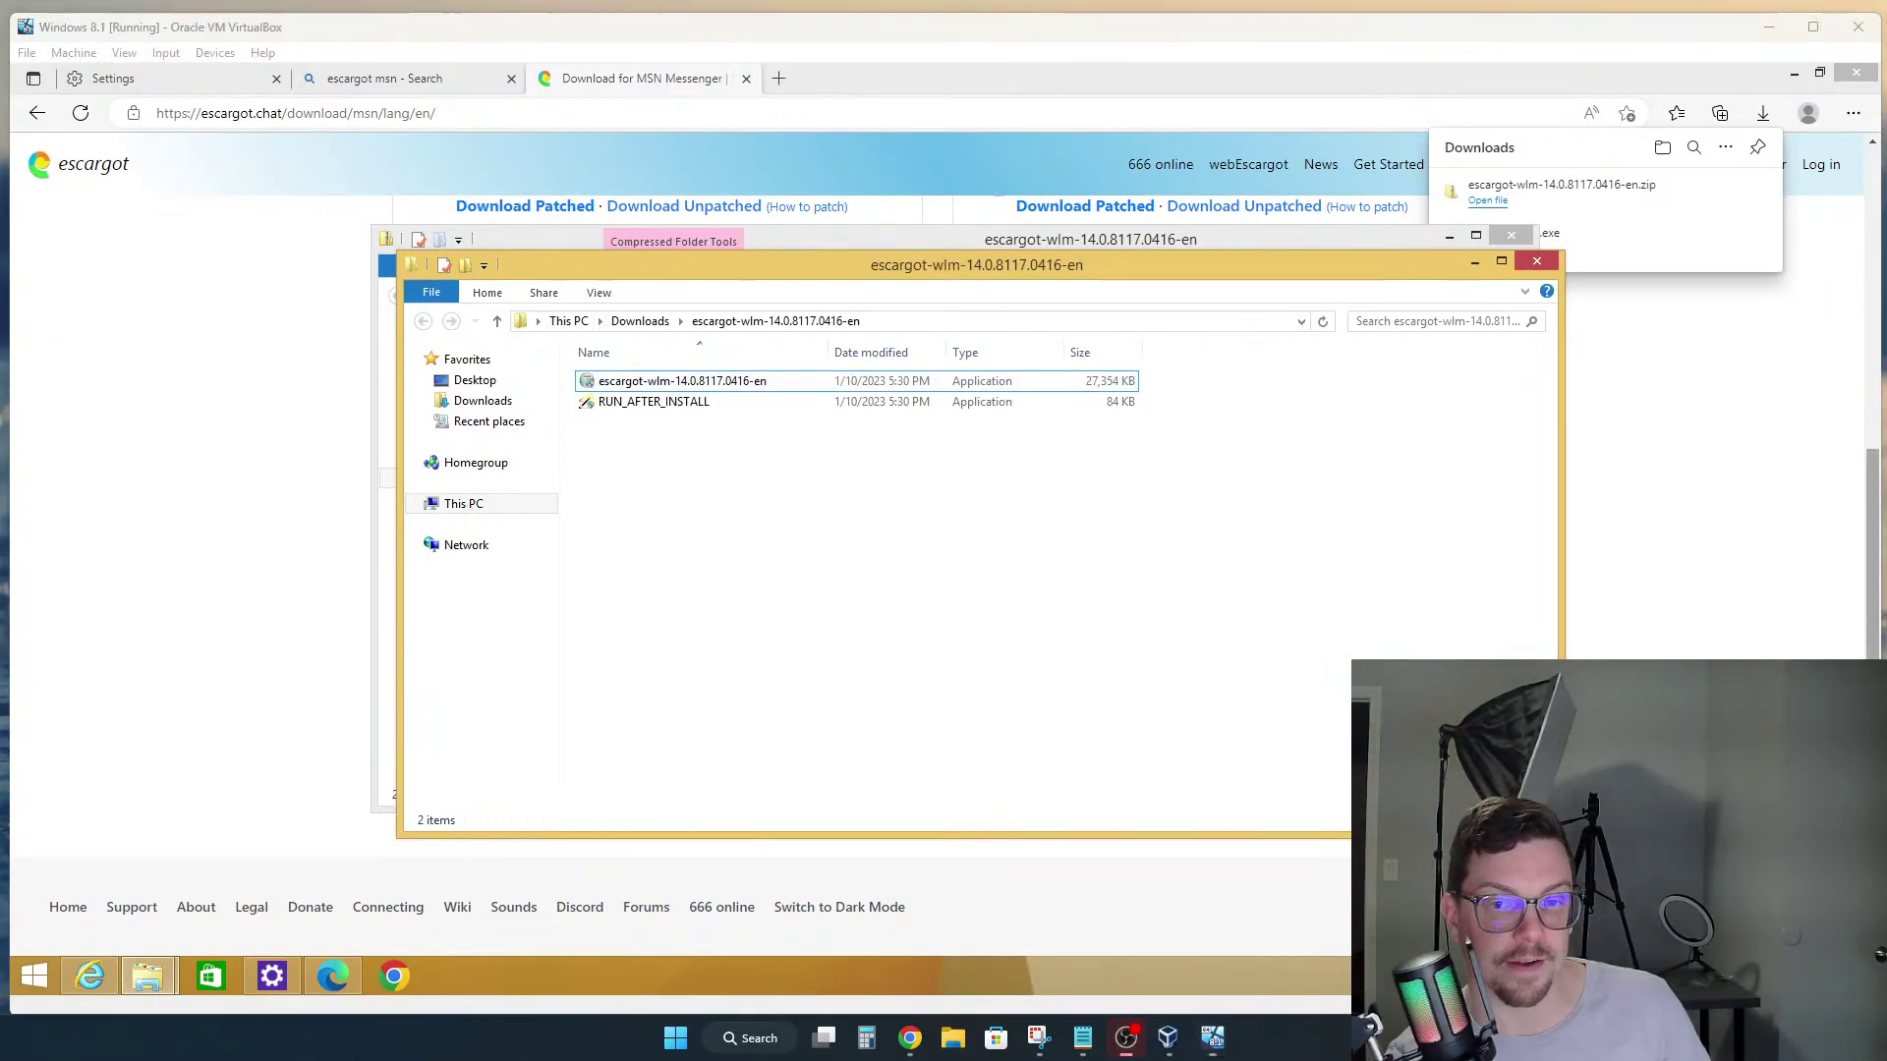
{"action": "left_click", "coordinate": [1194, 570]}
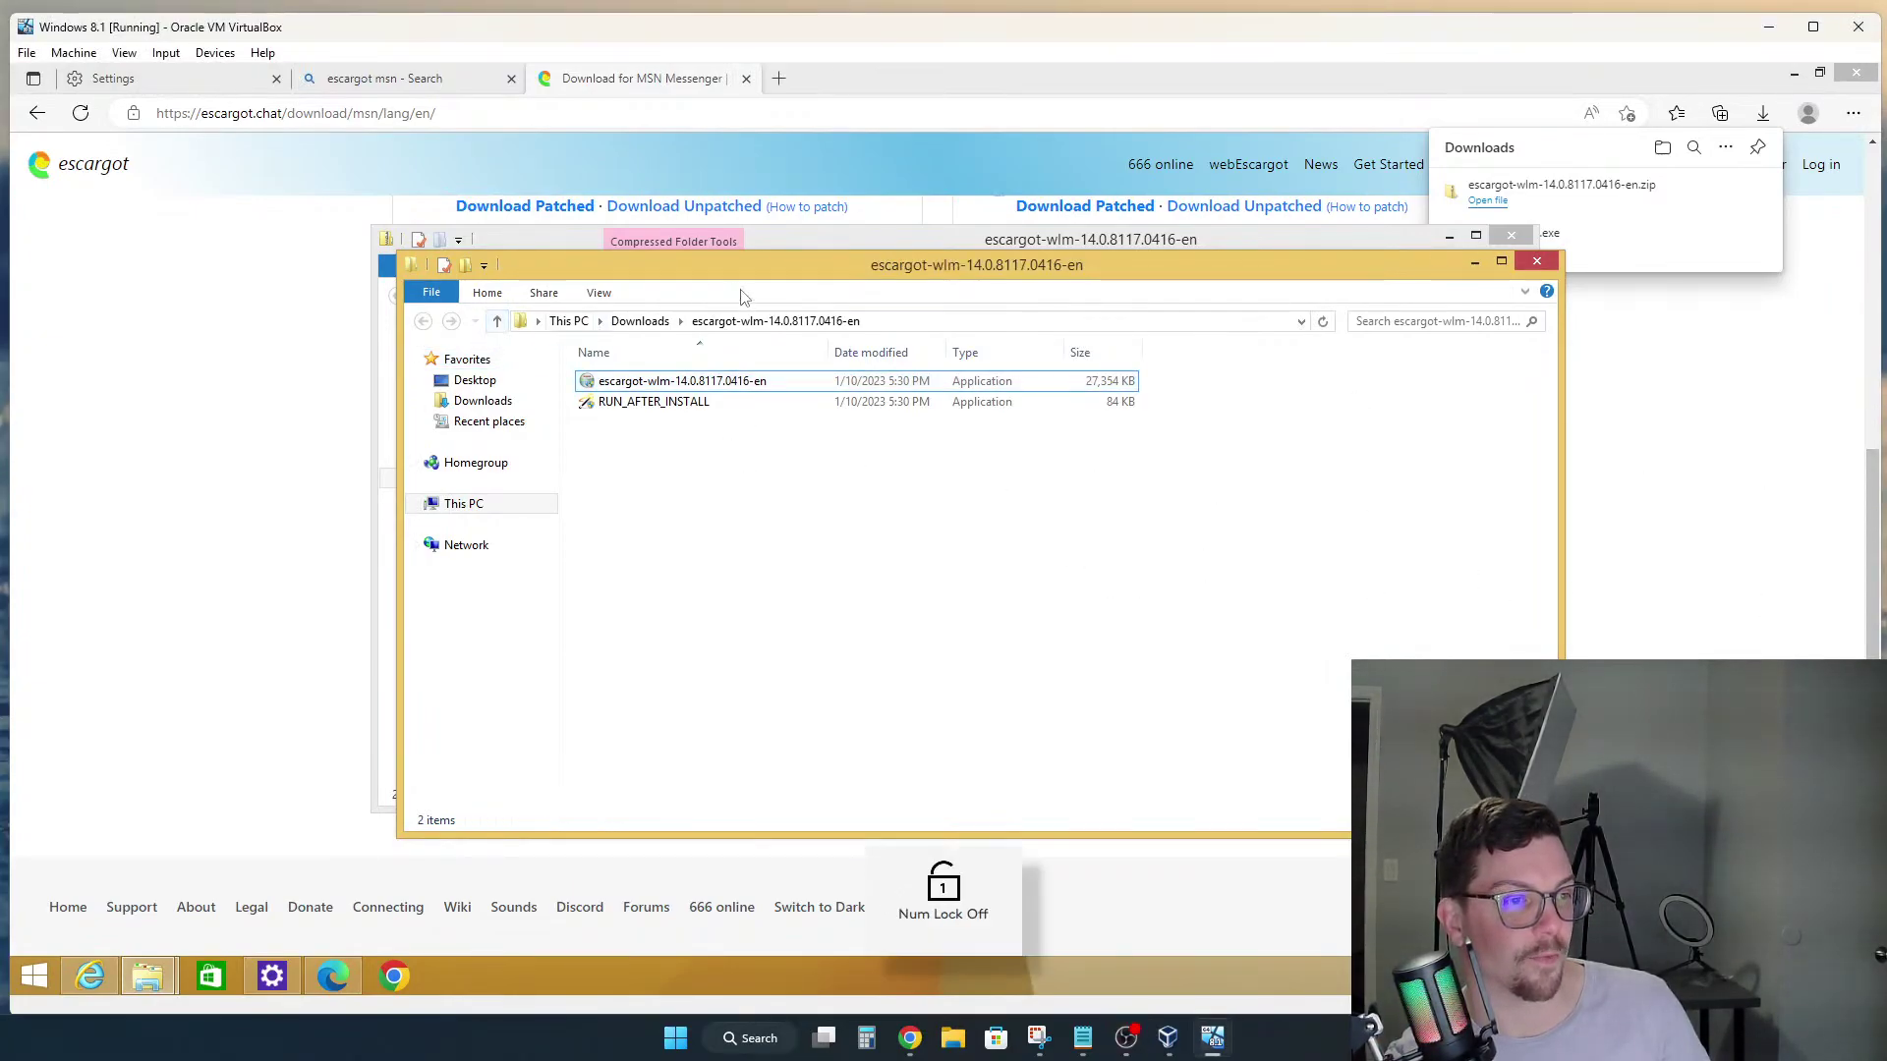
{"action": "left_click_drag", "start_coordinate": [737, 279], "coordinate": [581, 310]}
{"action": "left_click", "coordinate": [1295, 303]}
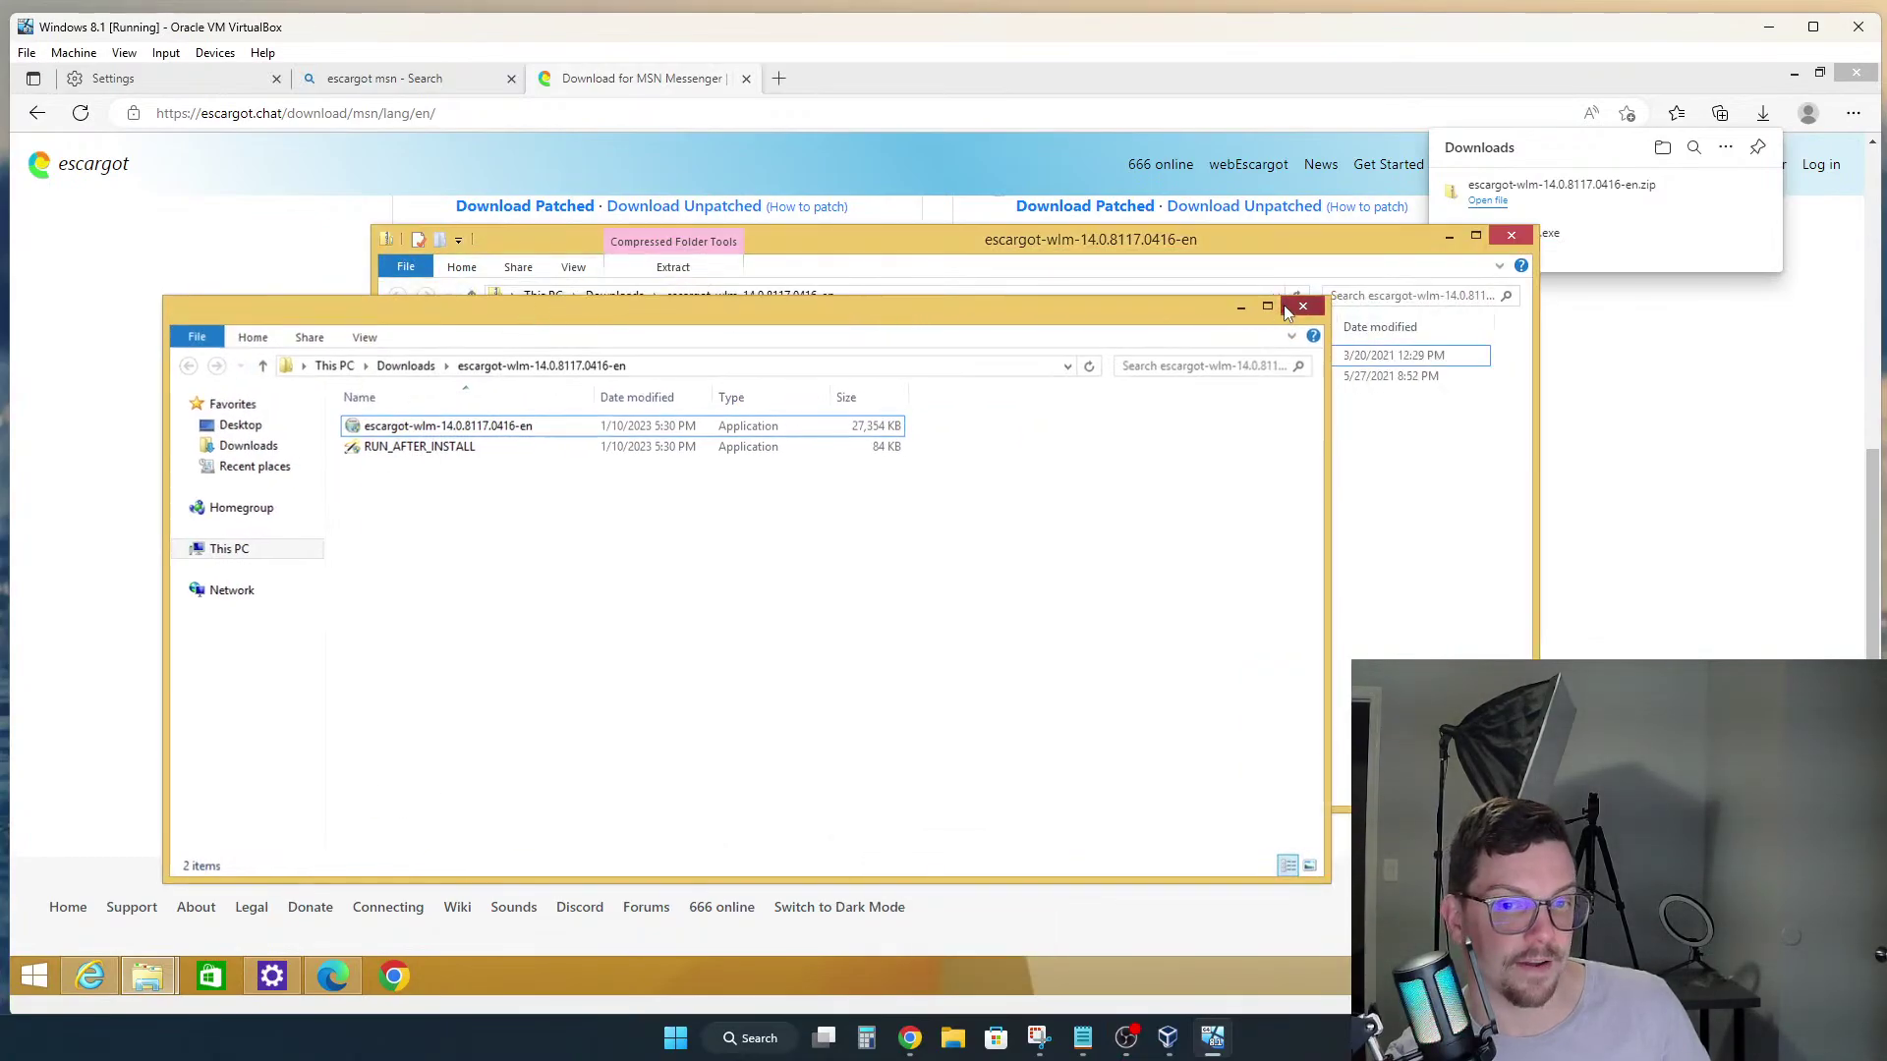
Close the zip folder window, scroll the Escargot page, and dismiss the downloads panel.
{"action": "left_click", "coordinate": [1511, 235]}
{"action": "scroll", "coordinate": [577, 439], "scroll_direction": "up", "scroll_amount": 5}
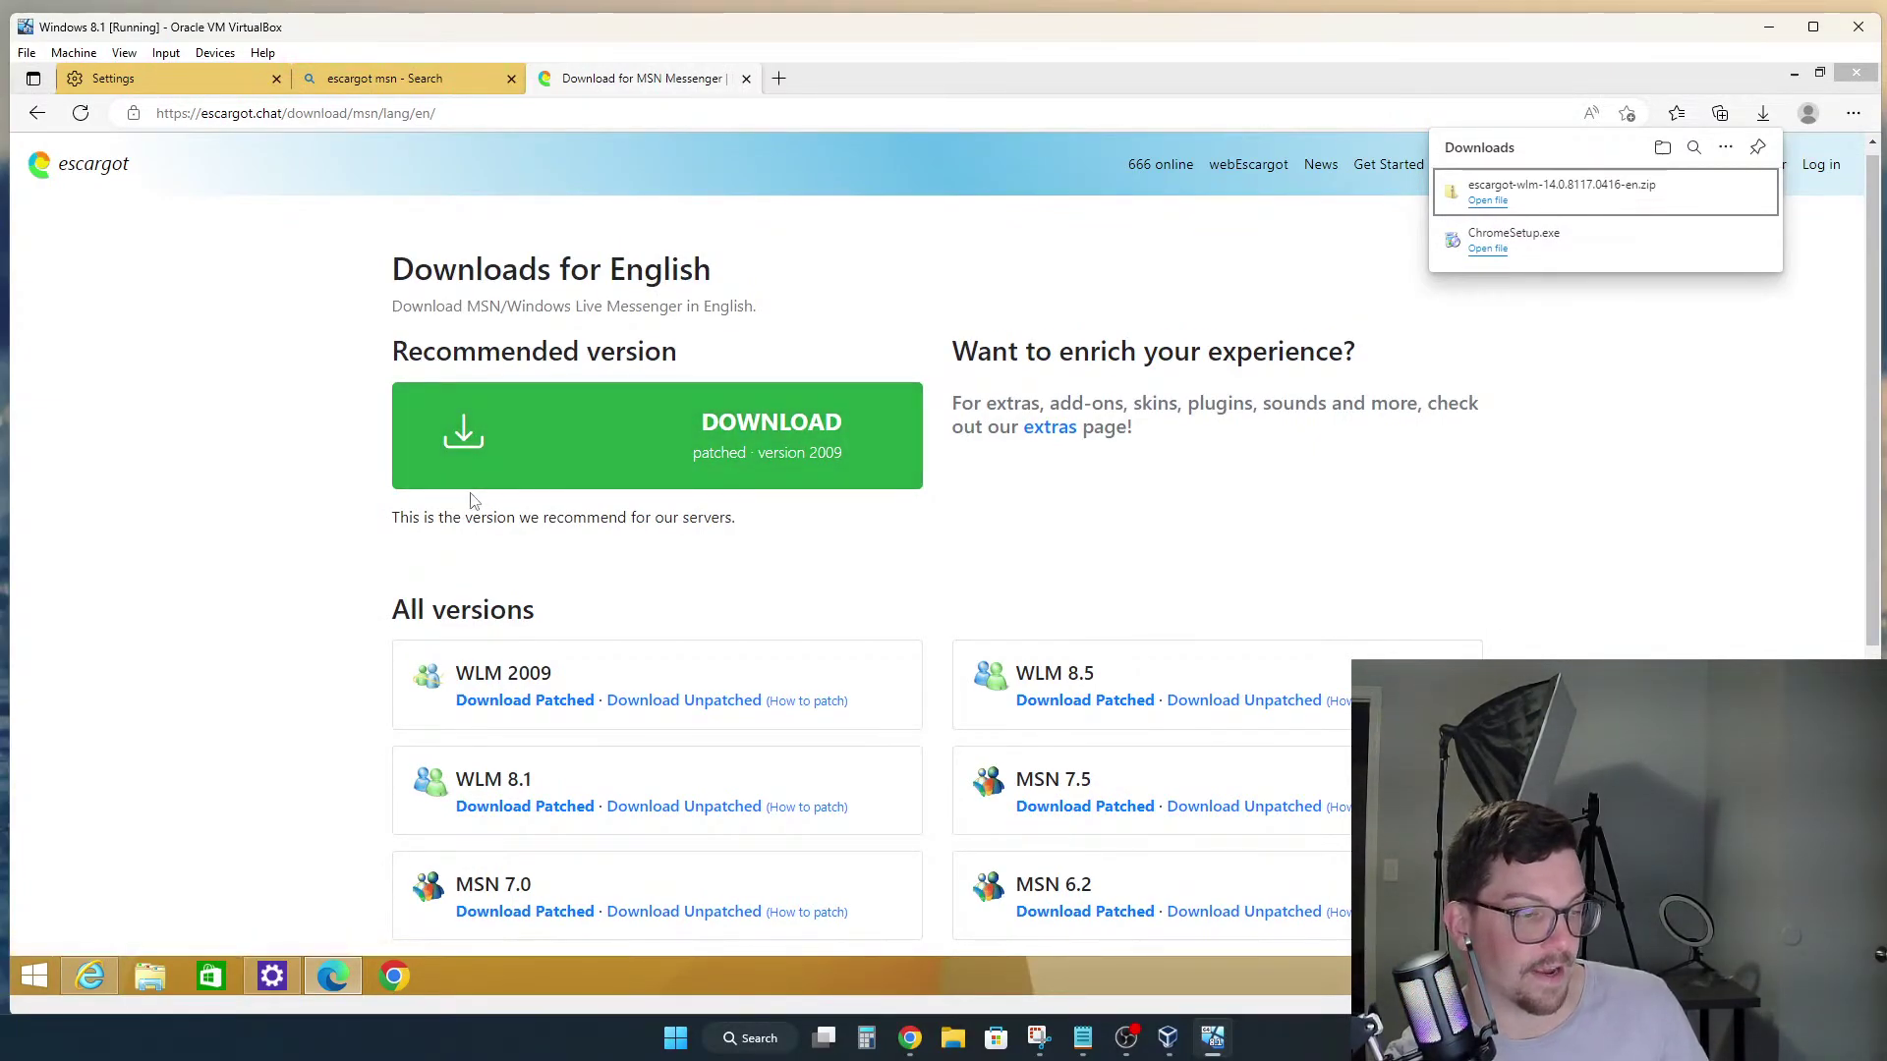
{"action": "scroll", "coordinate": [197, 465], "scroll_direction": "down", "scroll_amount": 3}
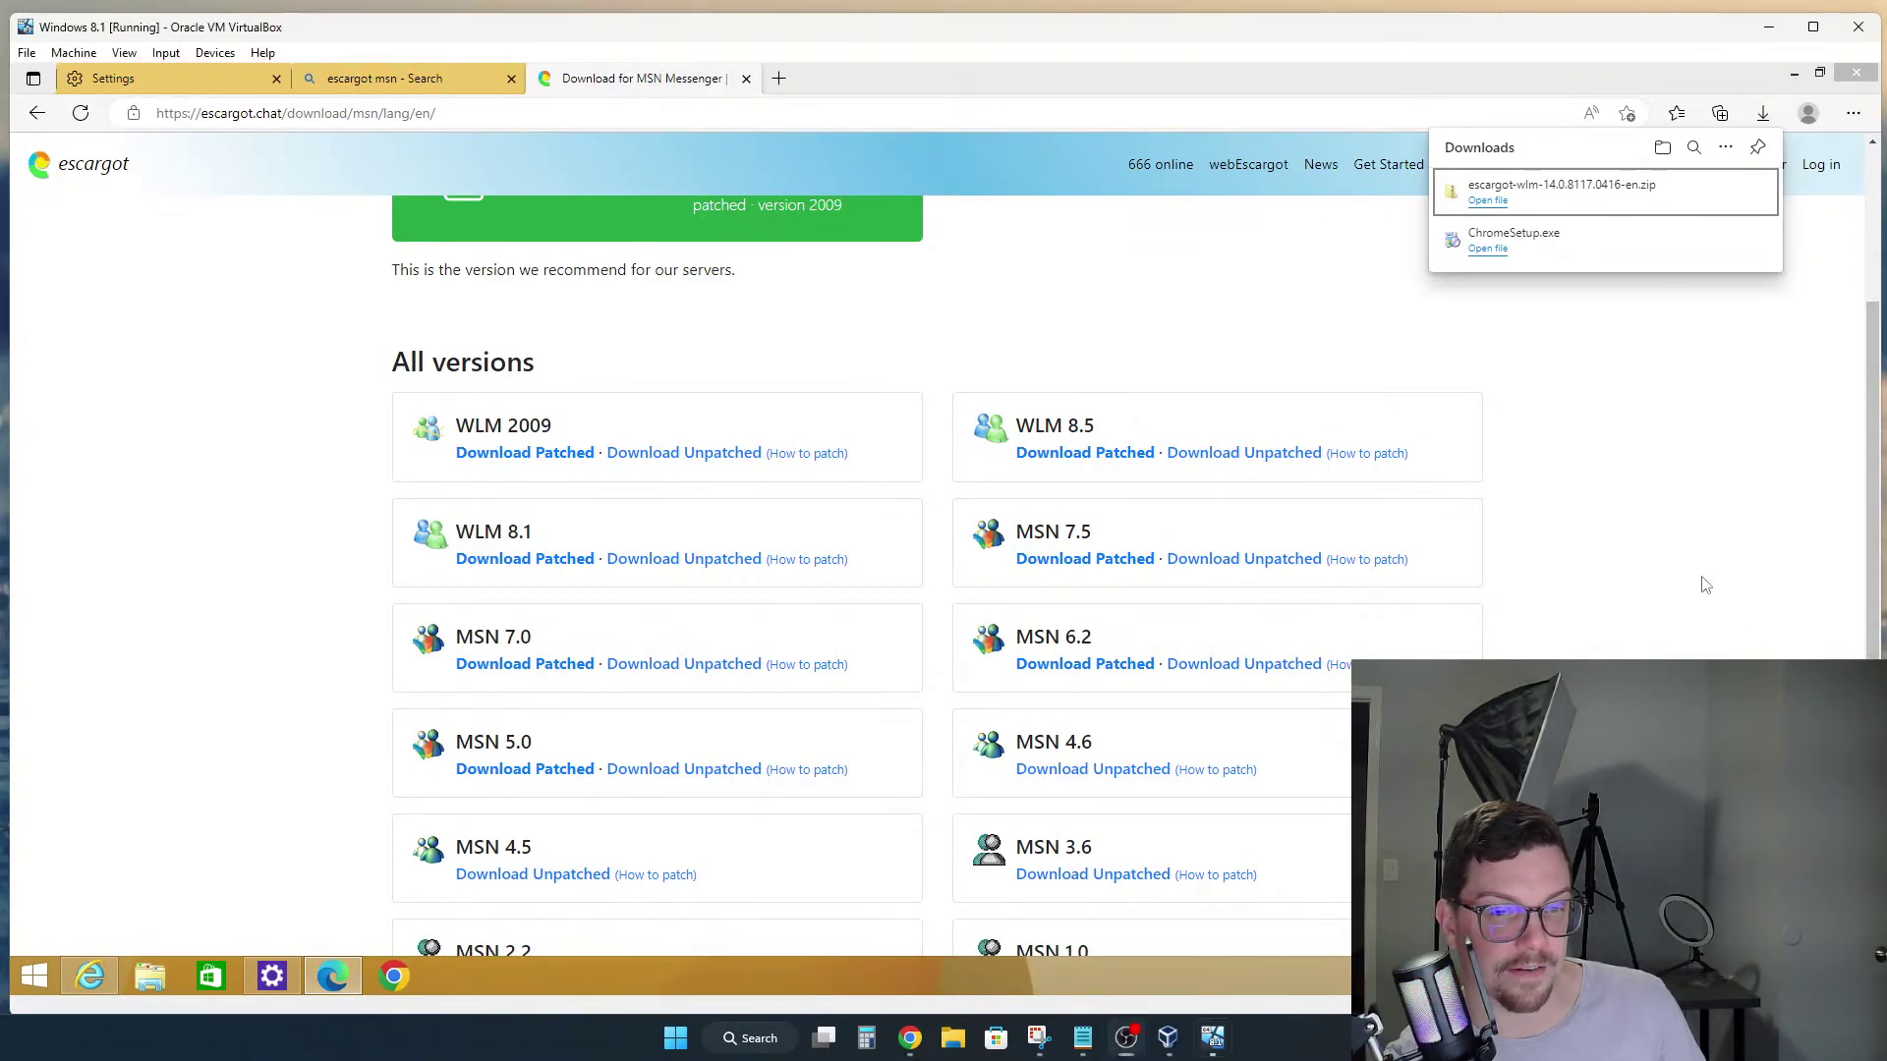
{"action": "left_click", "coordinate": [381, 305]}
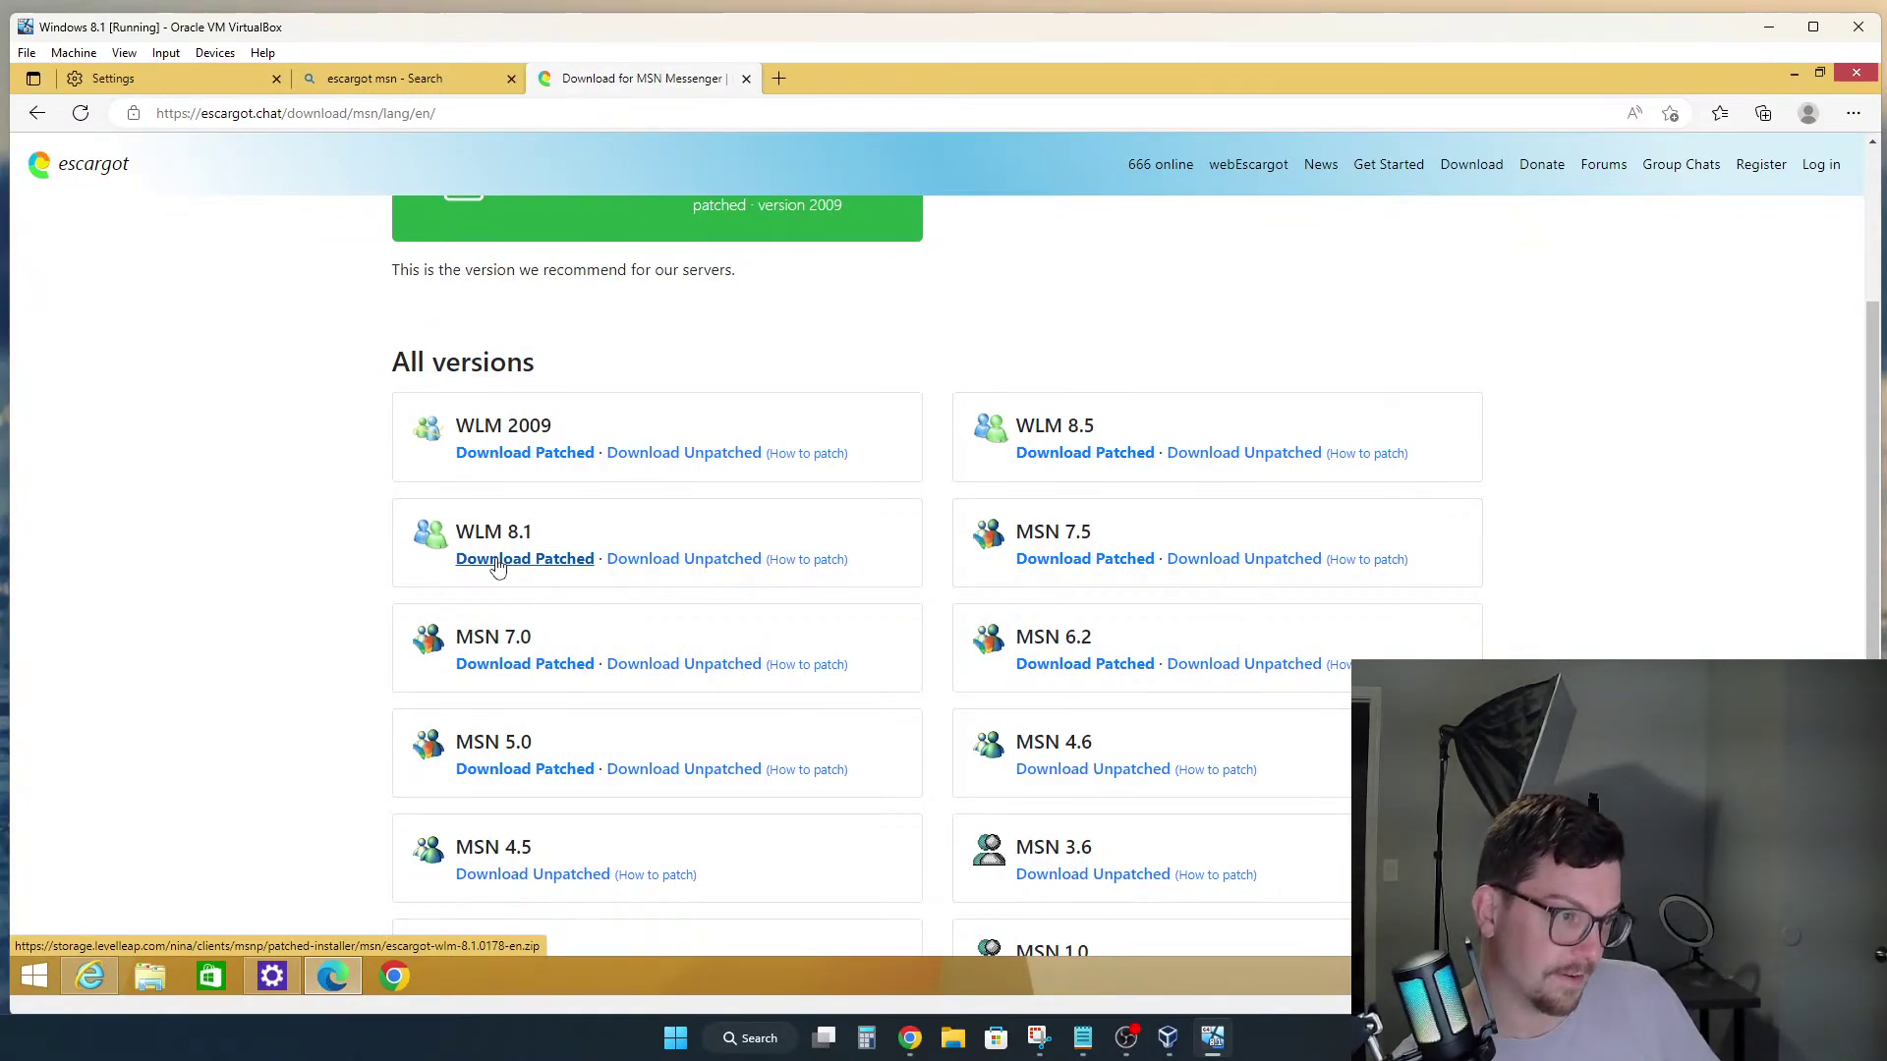
Download the patched WLM 8.1 installer and turn on taskbar auto-hide.
{"action": "left_click", "coordinate": [498, 562]}
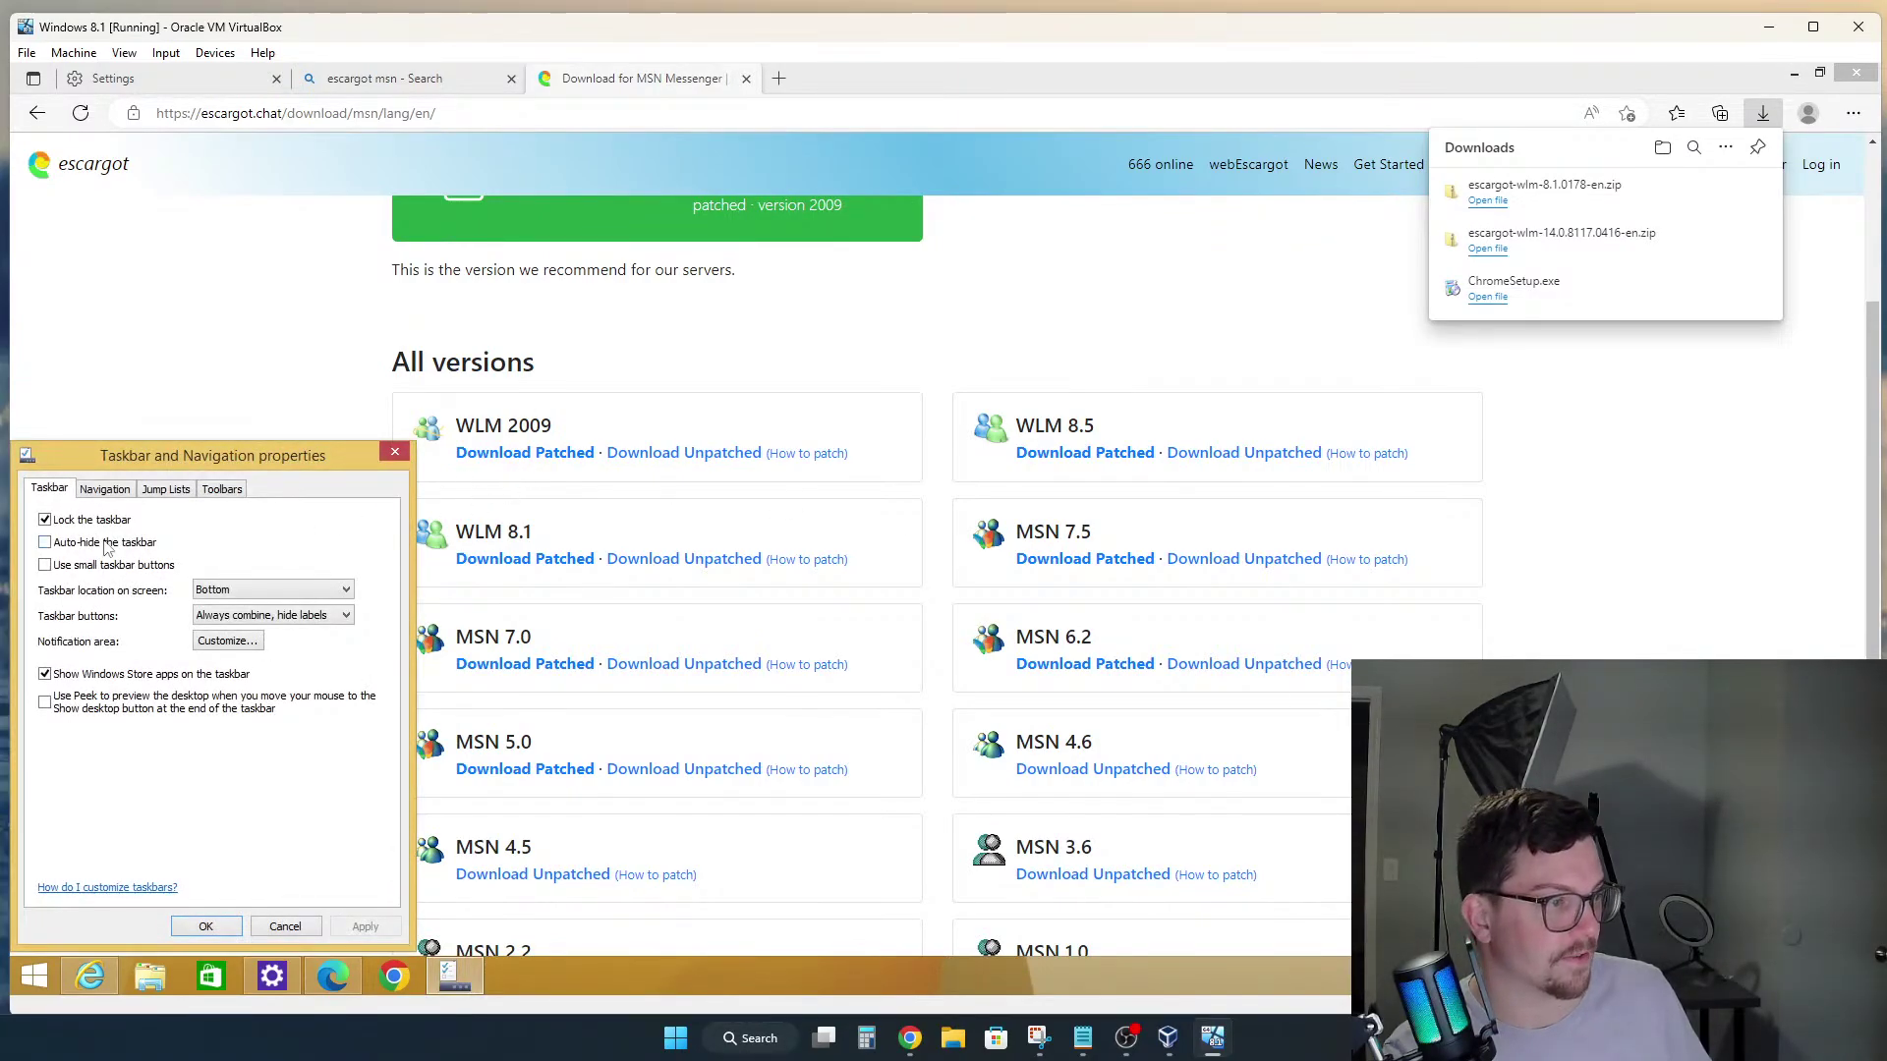
{"action": "left_click", "coordinate": [78, 543]}
{"action": "left_click", "coordinate": [205, 926]}
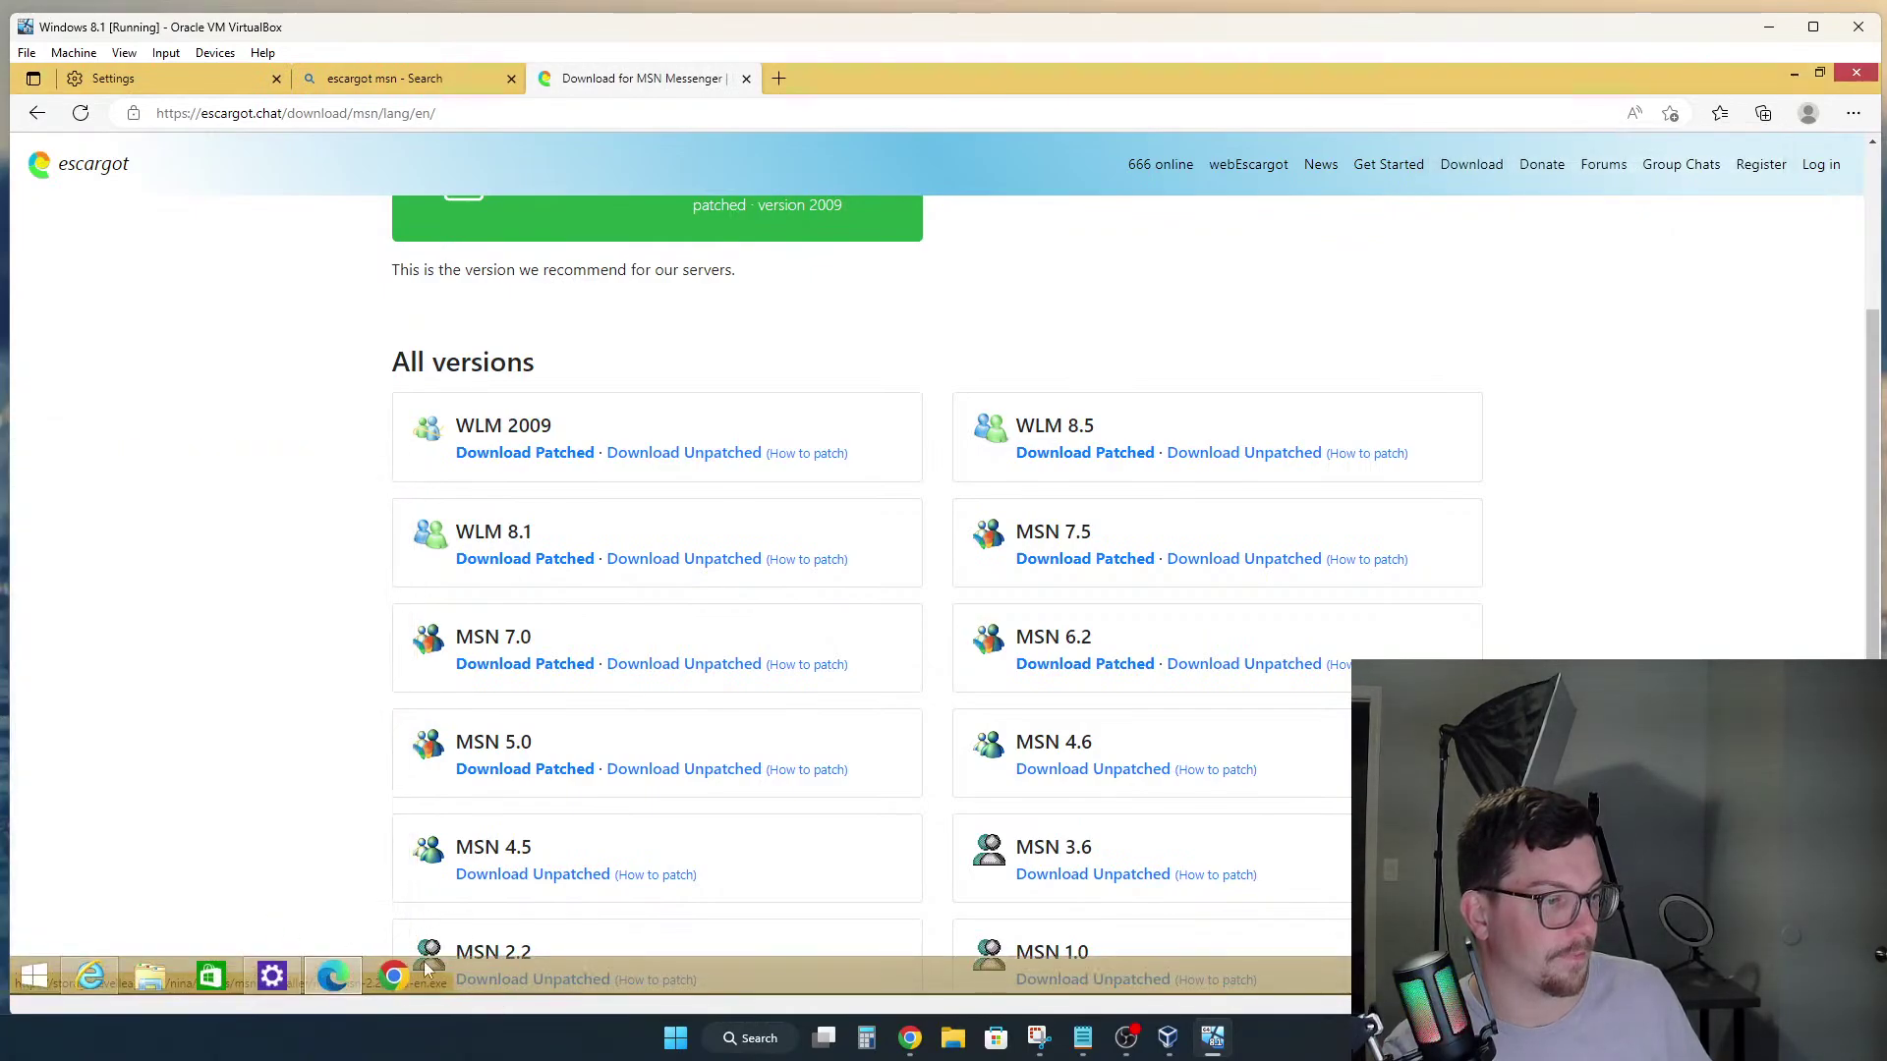
{"action": "mouse_move", "coordinate": [1314, 945]}
{"action": "left_click", "coordinate": [1611, 976]}
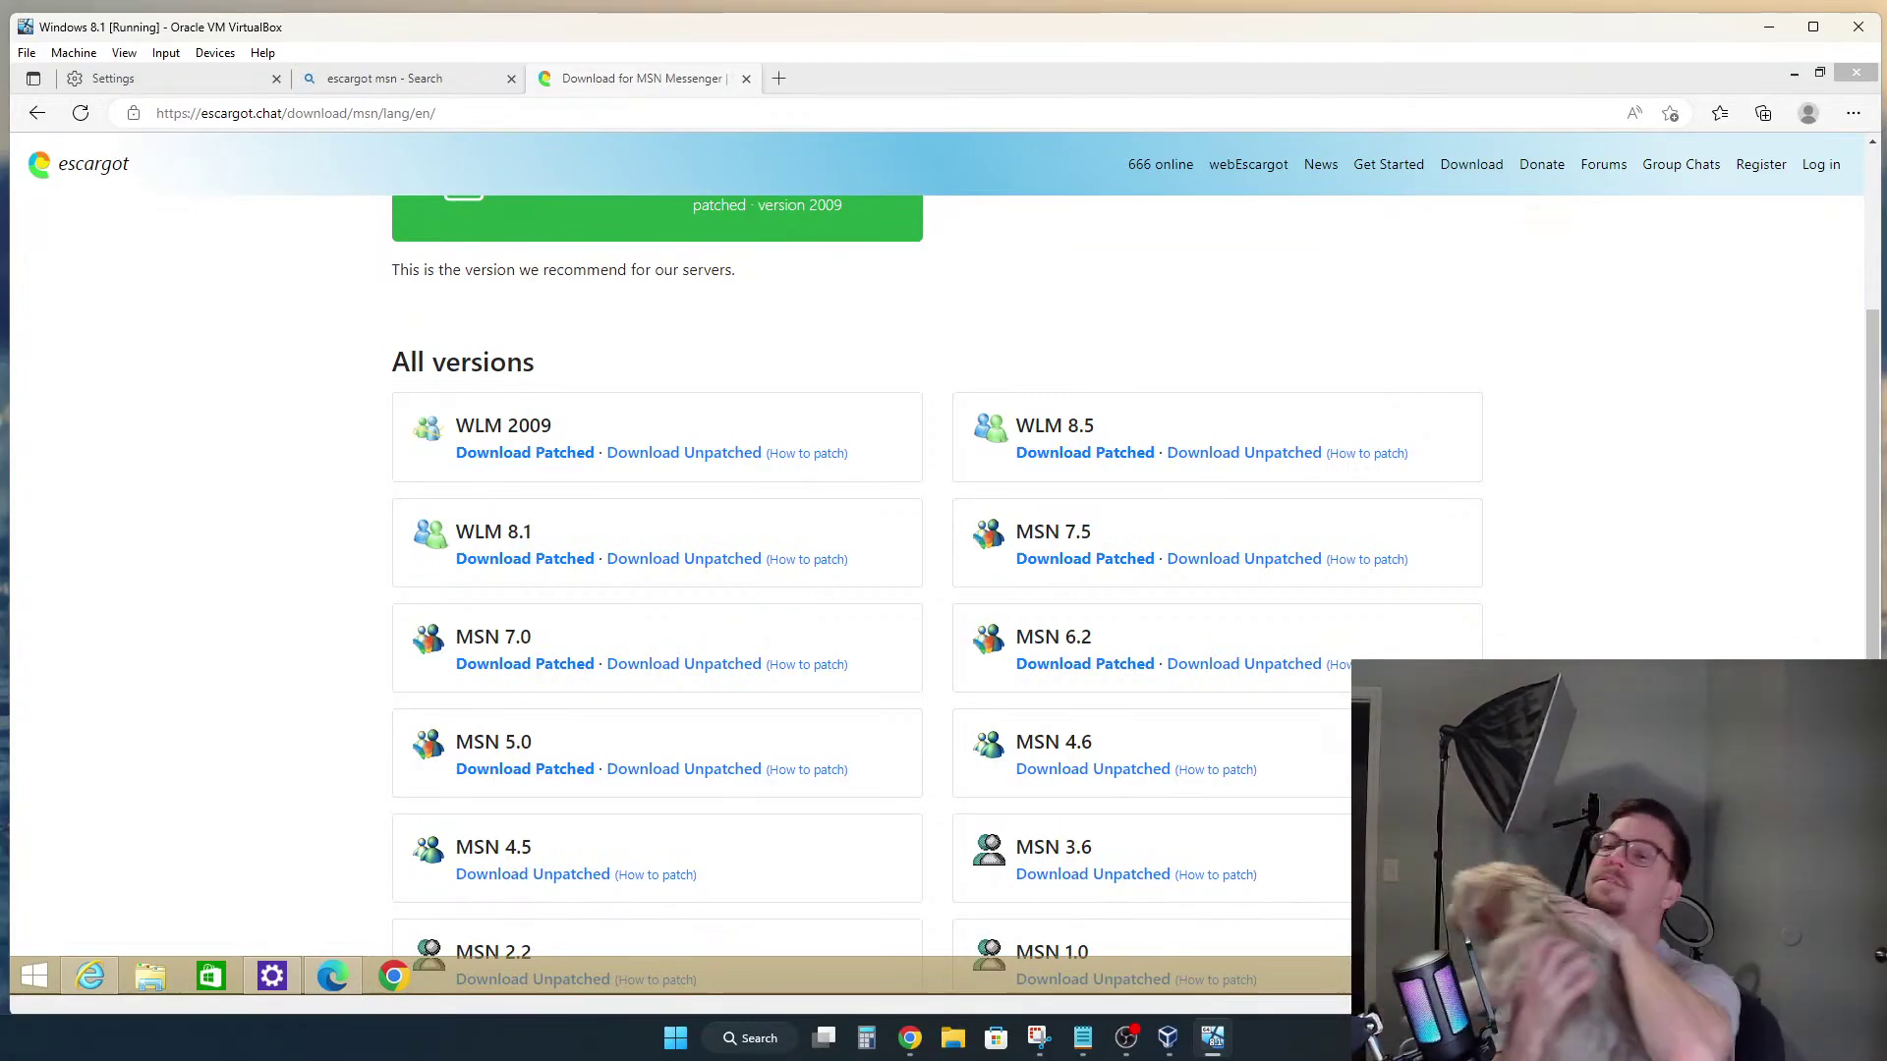
Turn taskbar auto-hide back off in Taskbar properties and confirm with OK.
{"action": "left_click", "coordinate": [1455, 943]}
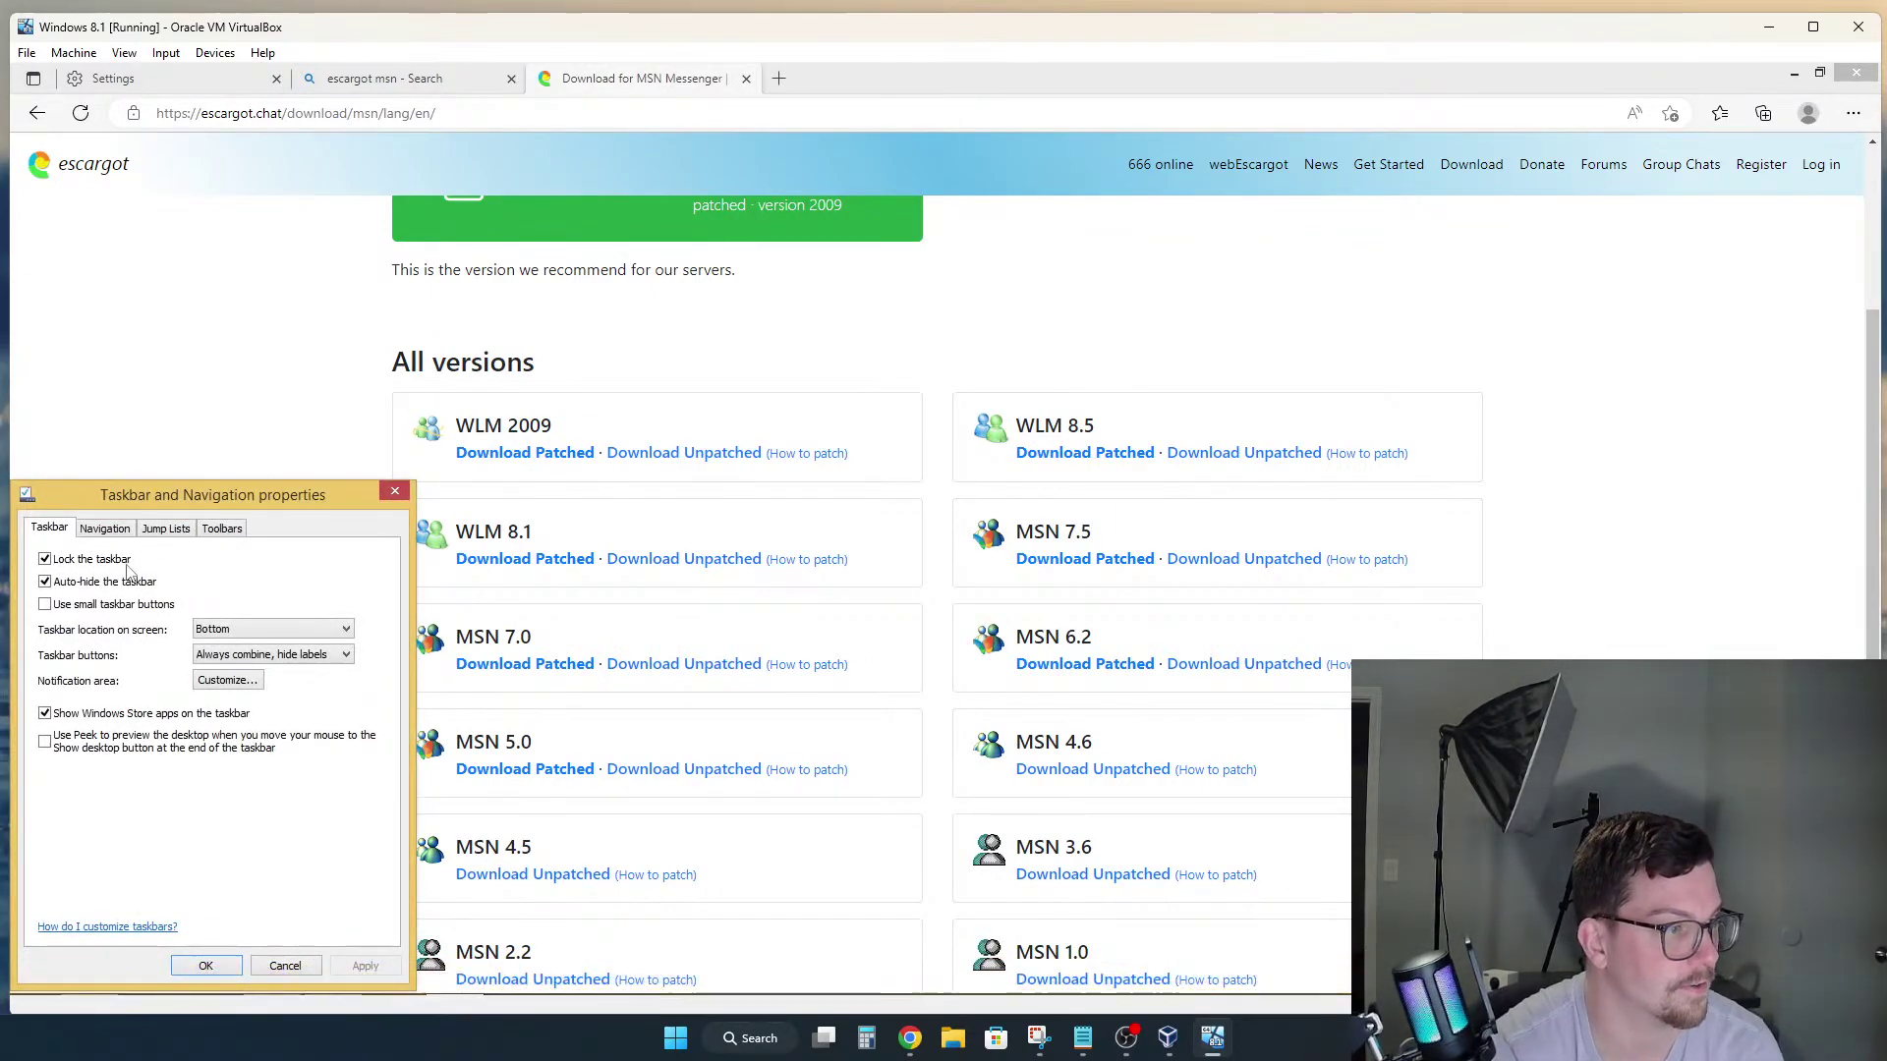
{"action": "left_click", "coordinate": [114, 587]}
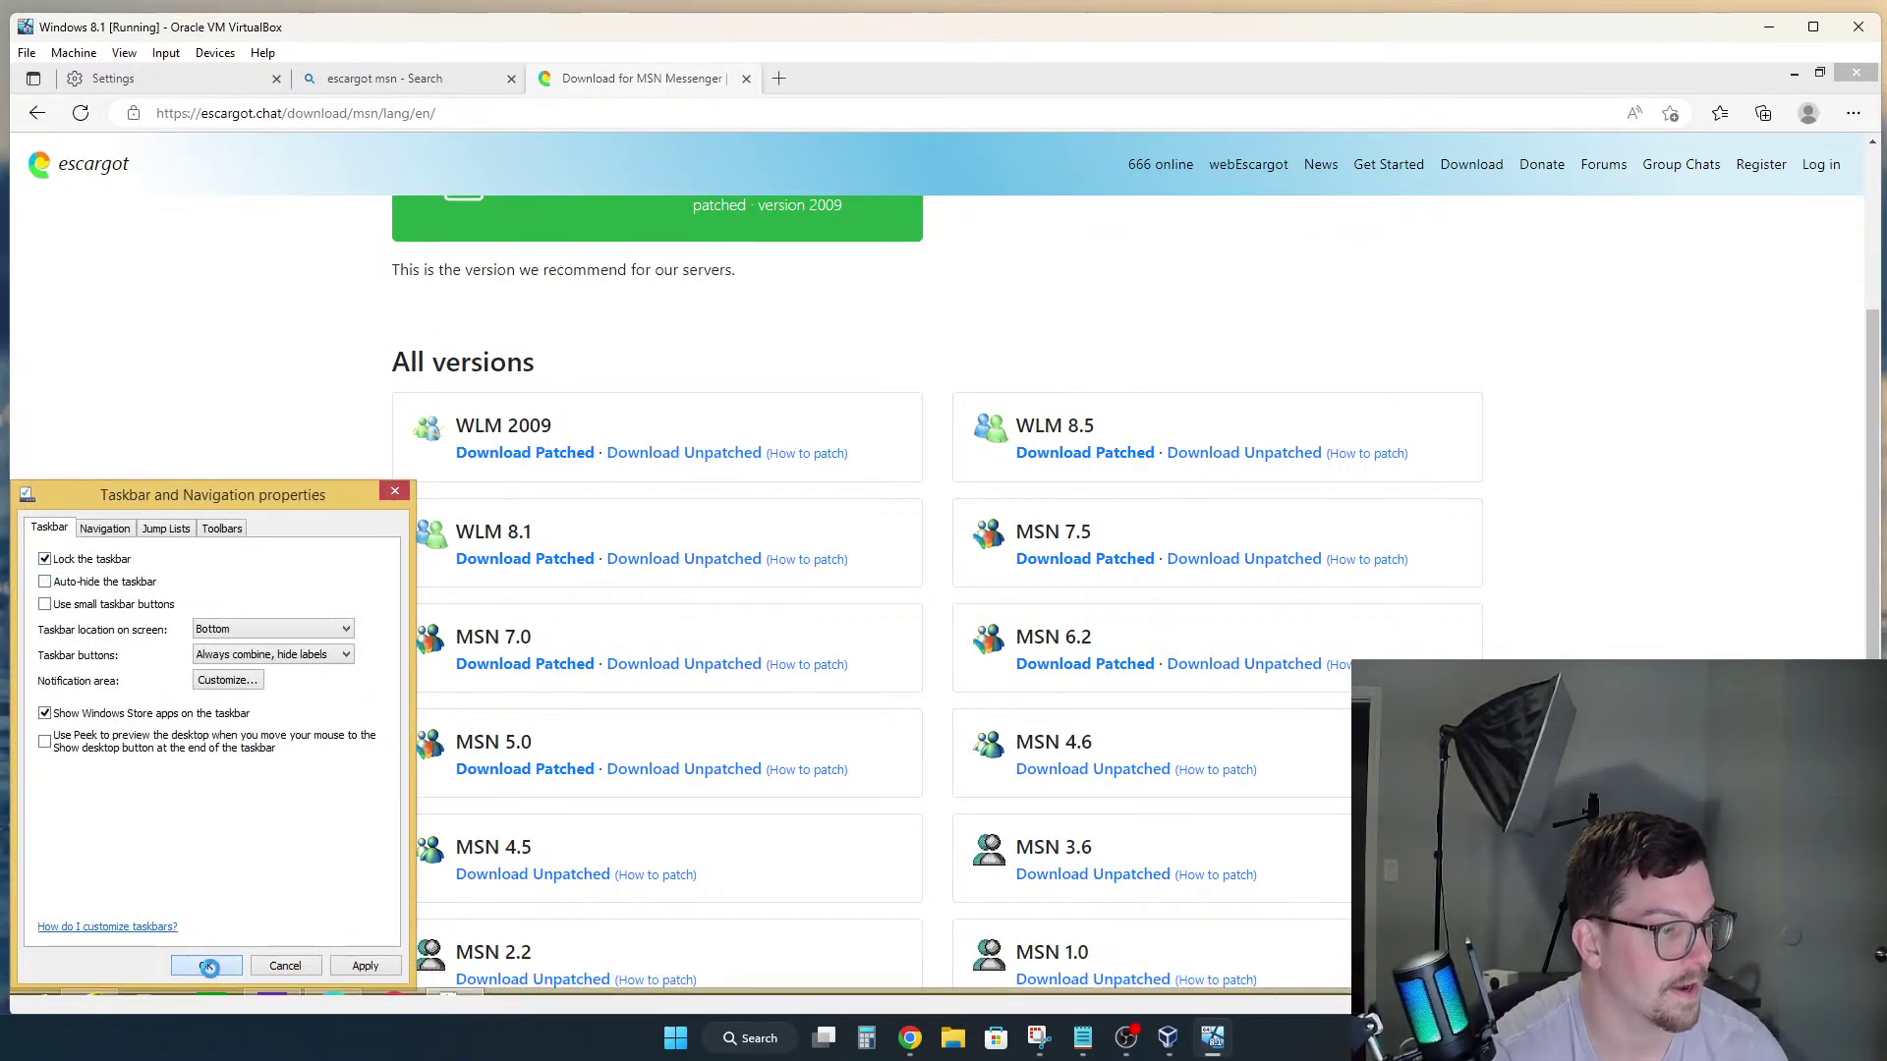
{"action": "left_click", "coordinate": [202, 965]}
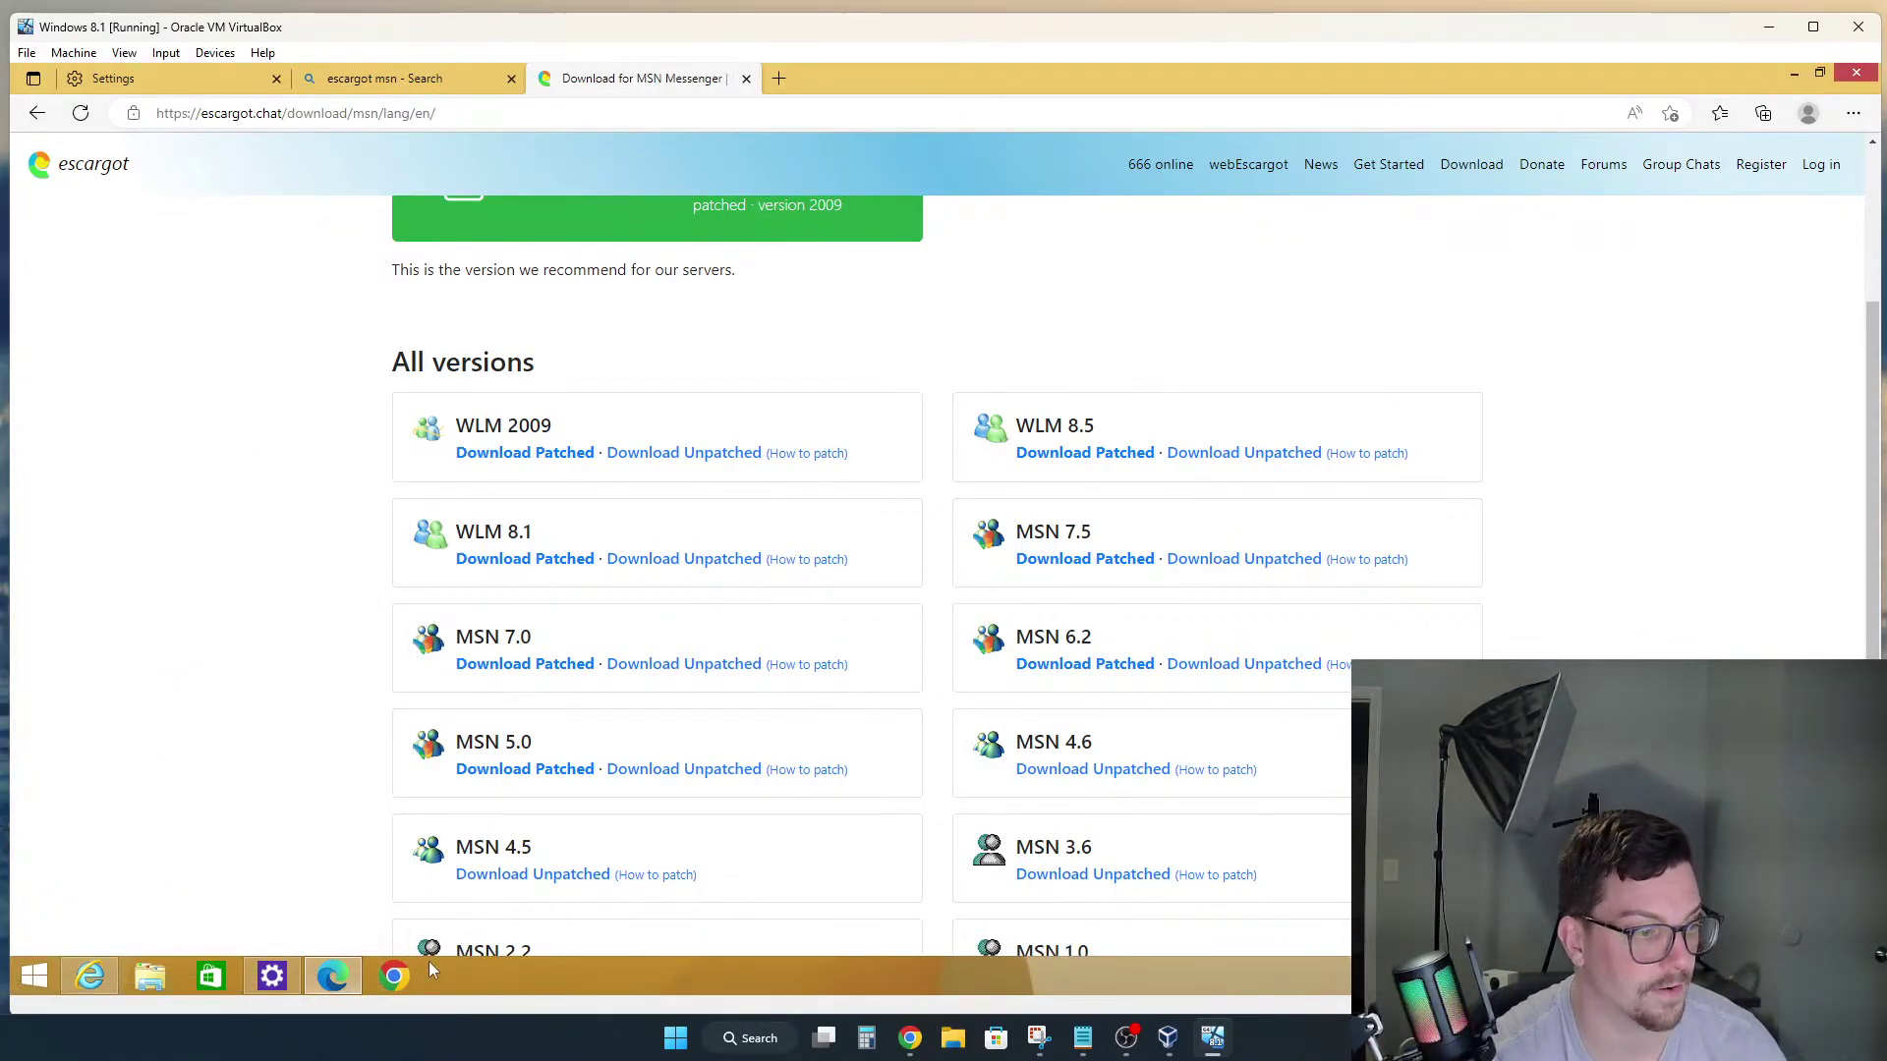
Extract escargot-wlm-8.1.0178-en.zip from Downloads using Extract all in File Explorer.
{"action": "left_click", "coordinate": [149, 976]}
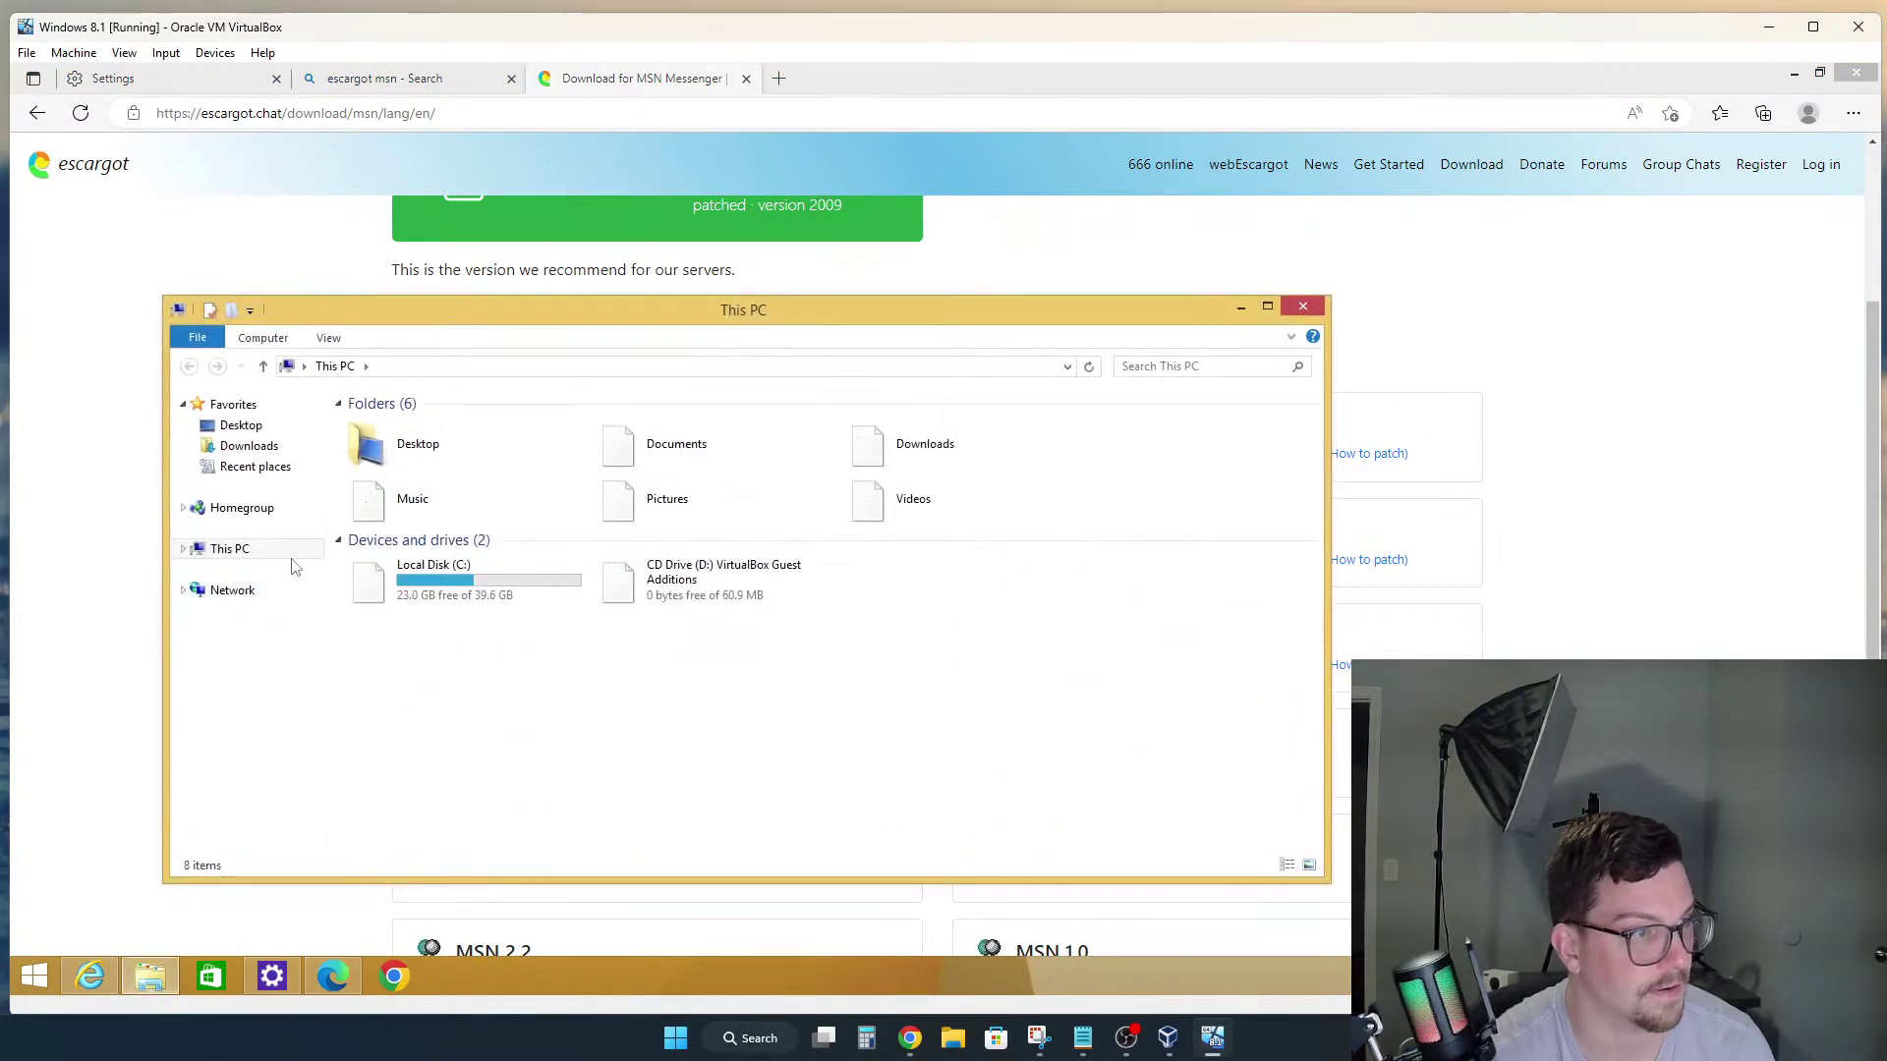
{"action": "left_click", "coordinate": [249, 446]}
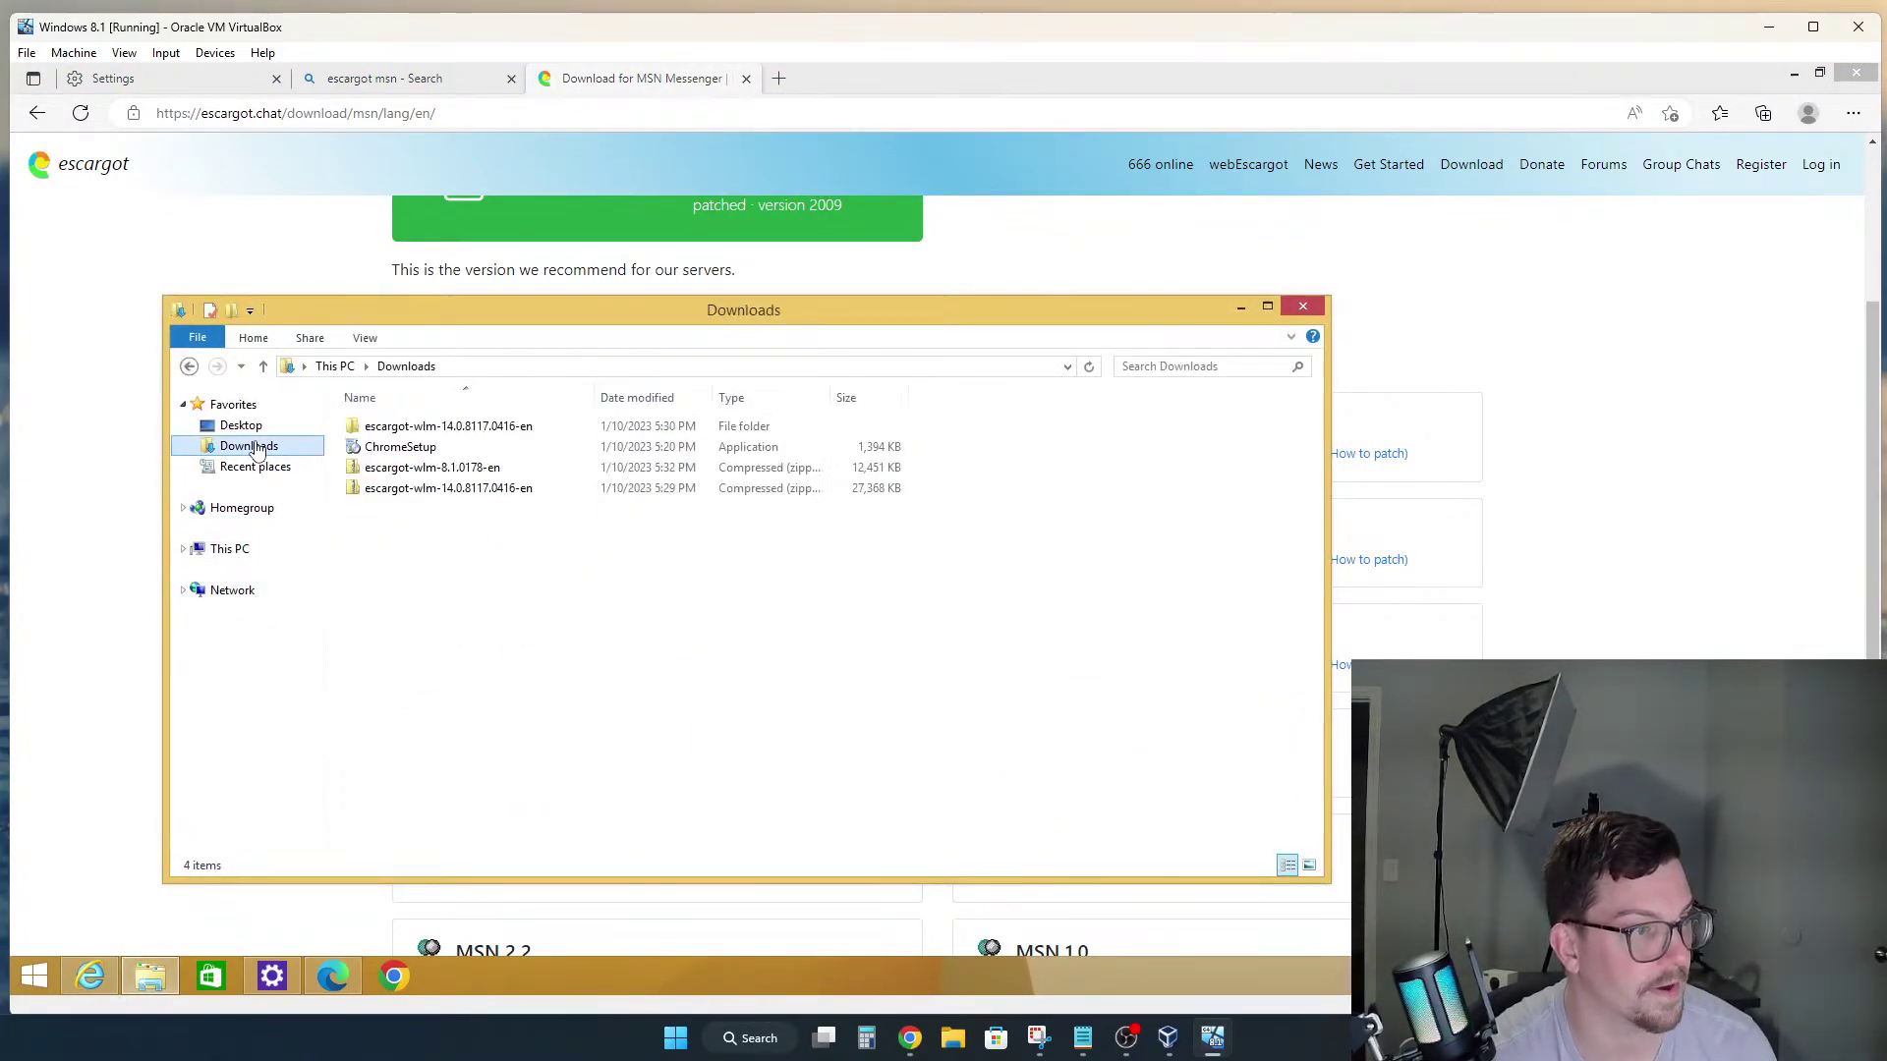
{"action": "left_click", "coordinate": [454, 469]}
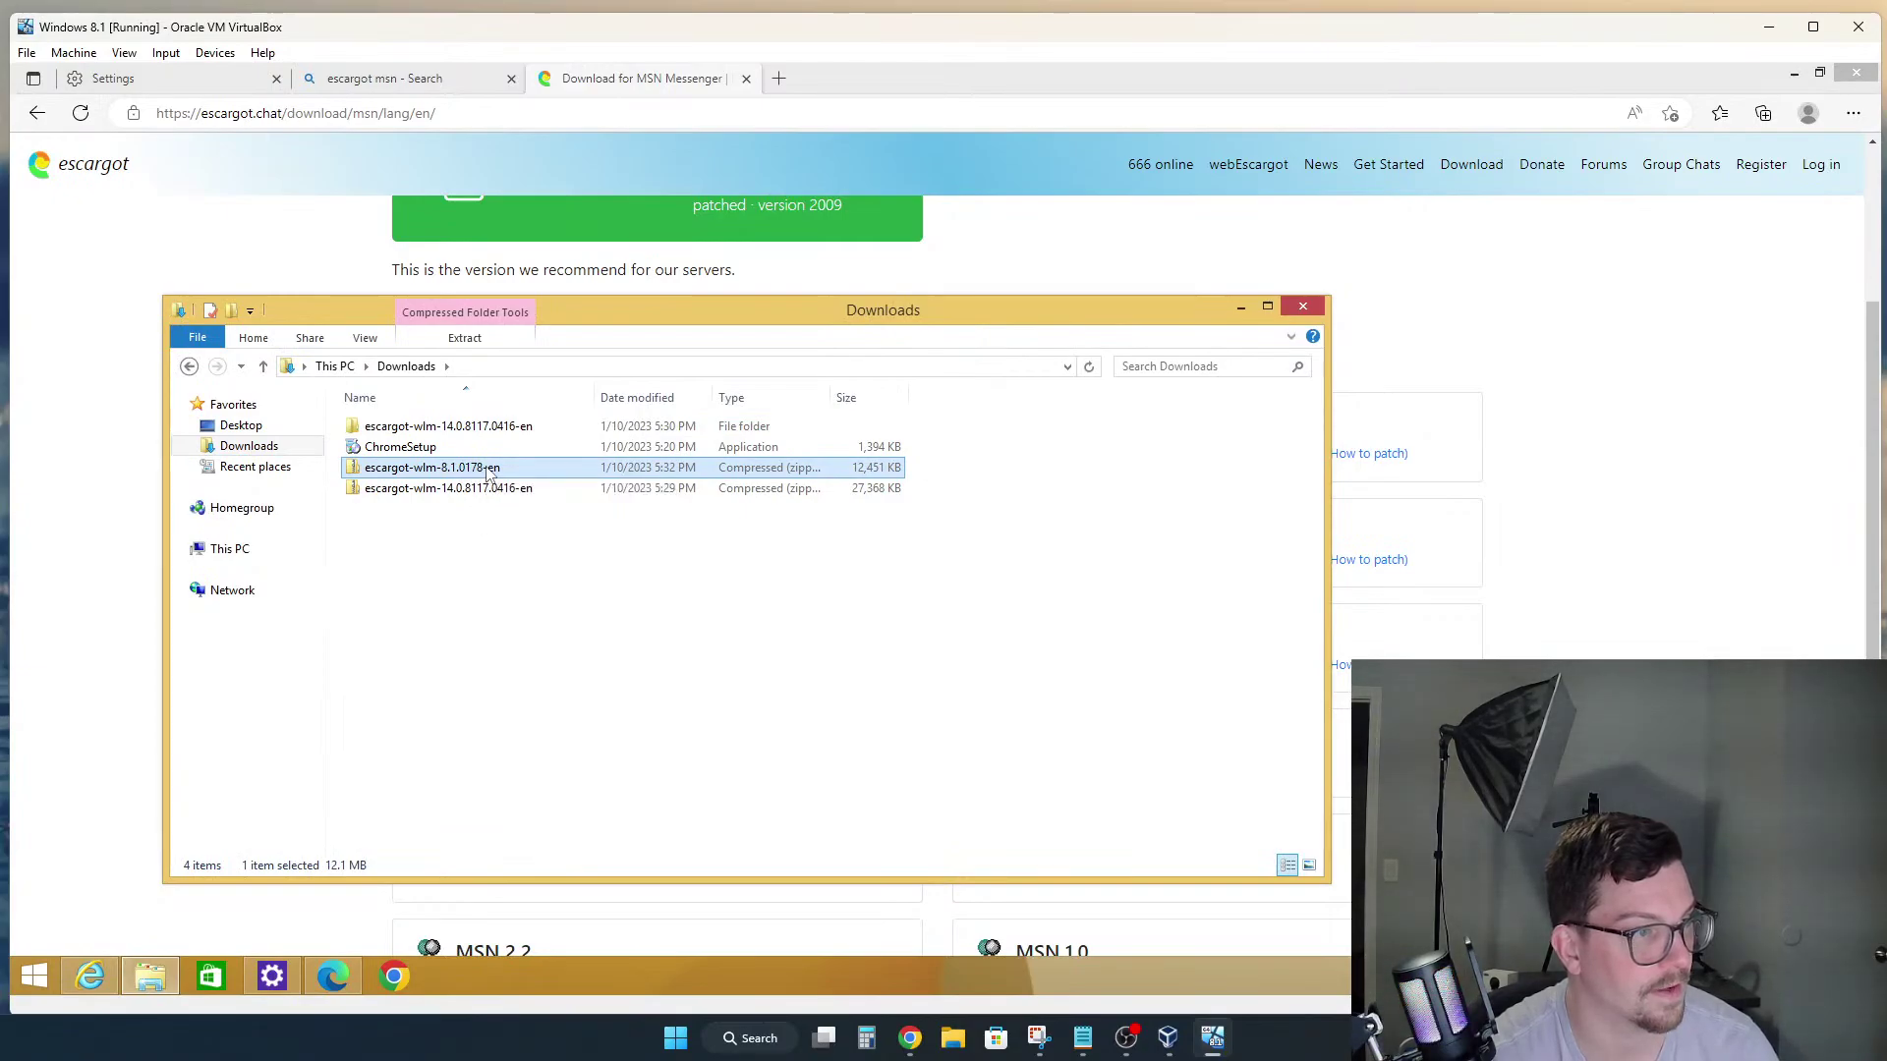
{"action": "double_click", "coordinate": [488, 470]}
{"action": "left_click", "coordinate": [465, 338]}
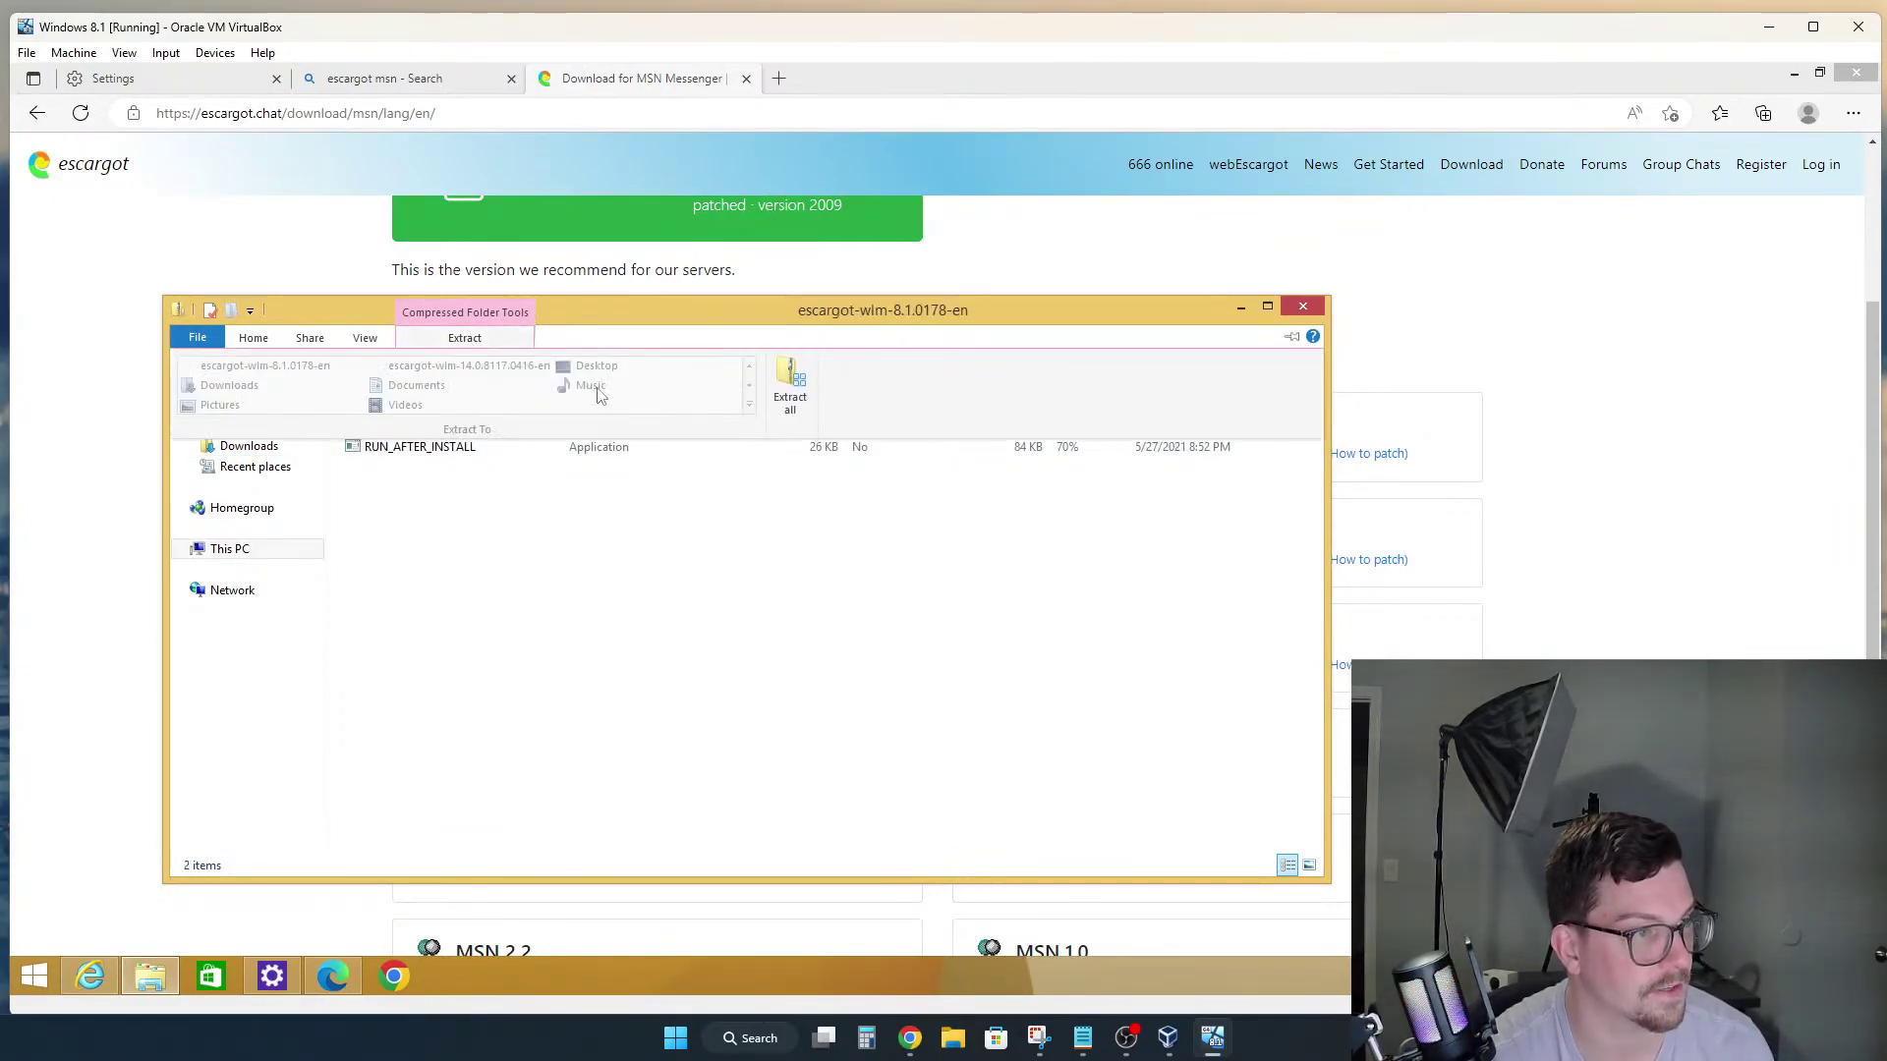
{"action": "left_click", "coordinate": [787, 383]}
{"action": "left_click", "coordinate": [1139, 710]}
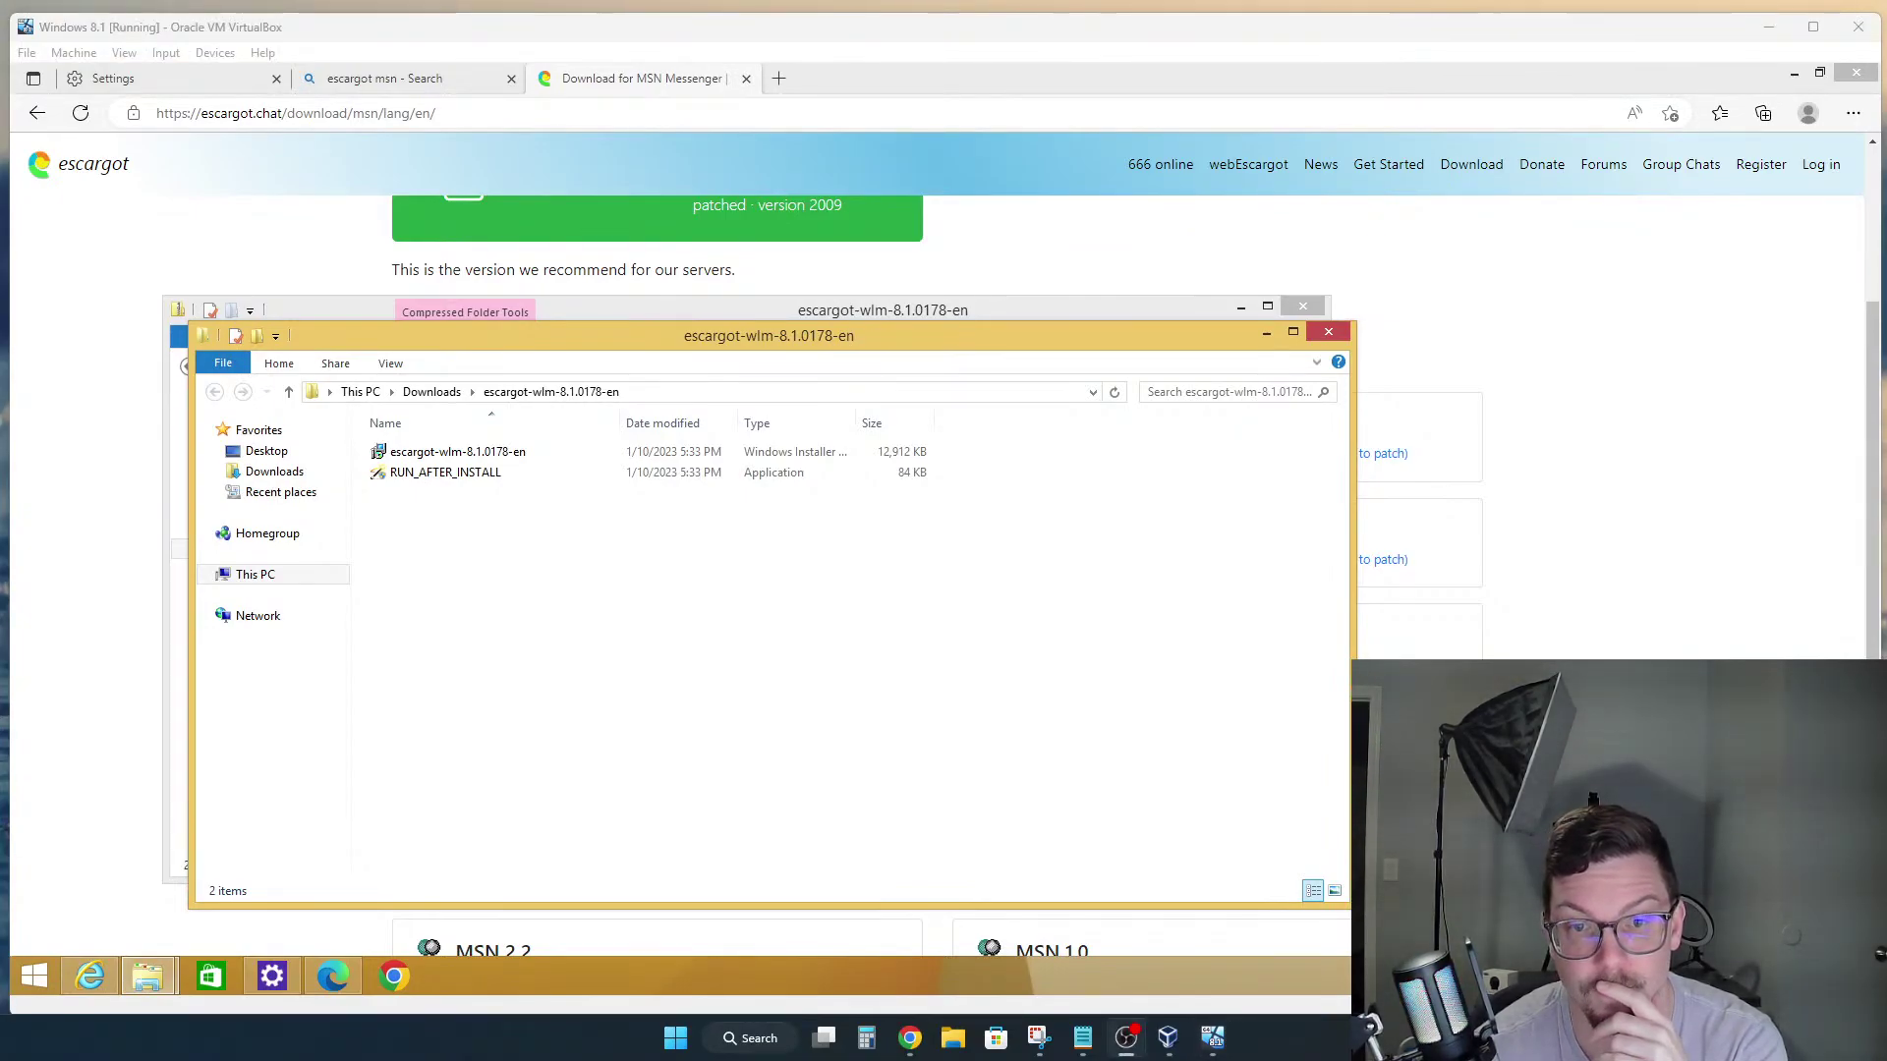
In a new host Chrome window, open the Lenovo ThinkPad L460 page and advance its gallery to the keyboard close-up.
{"action": "right_click", "coordinate": [904, 1044]}
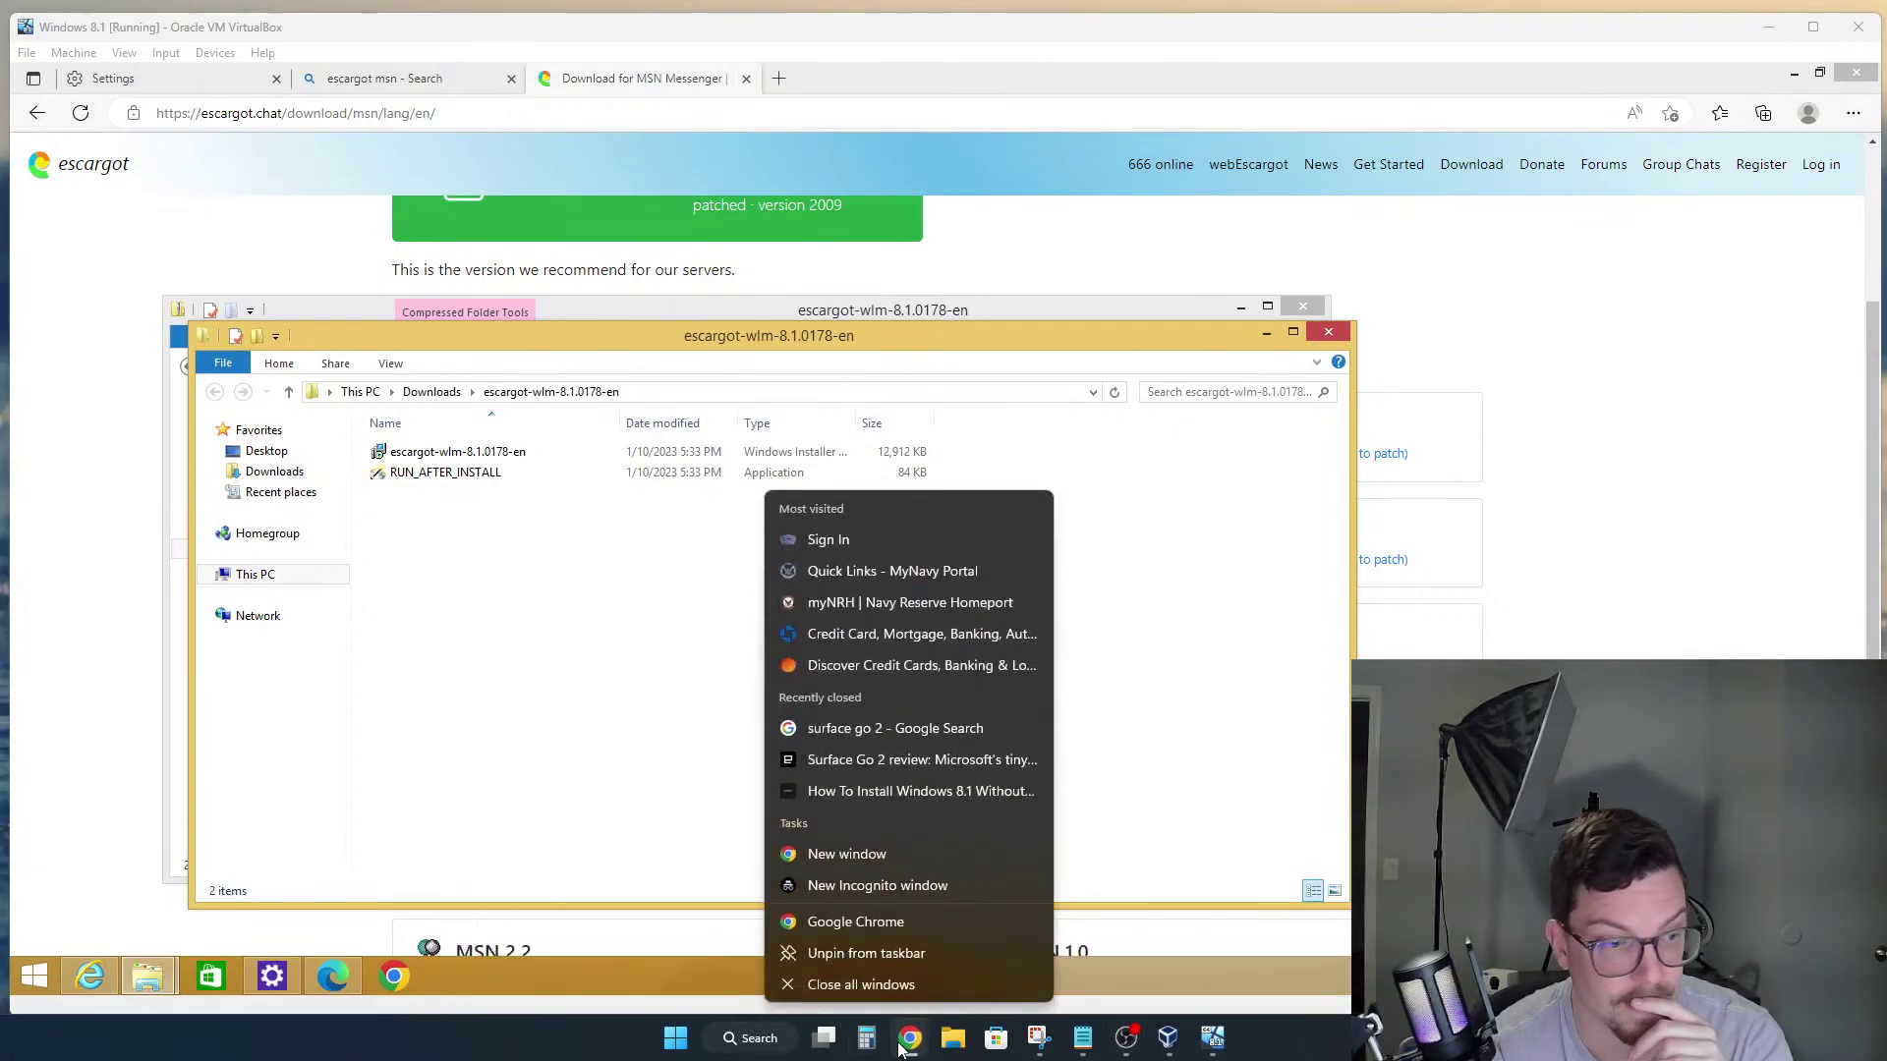
{"action": "left_click", "coordinate": [898, 853]}
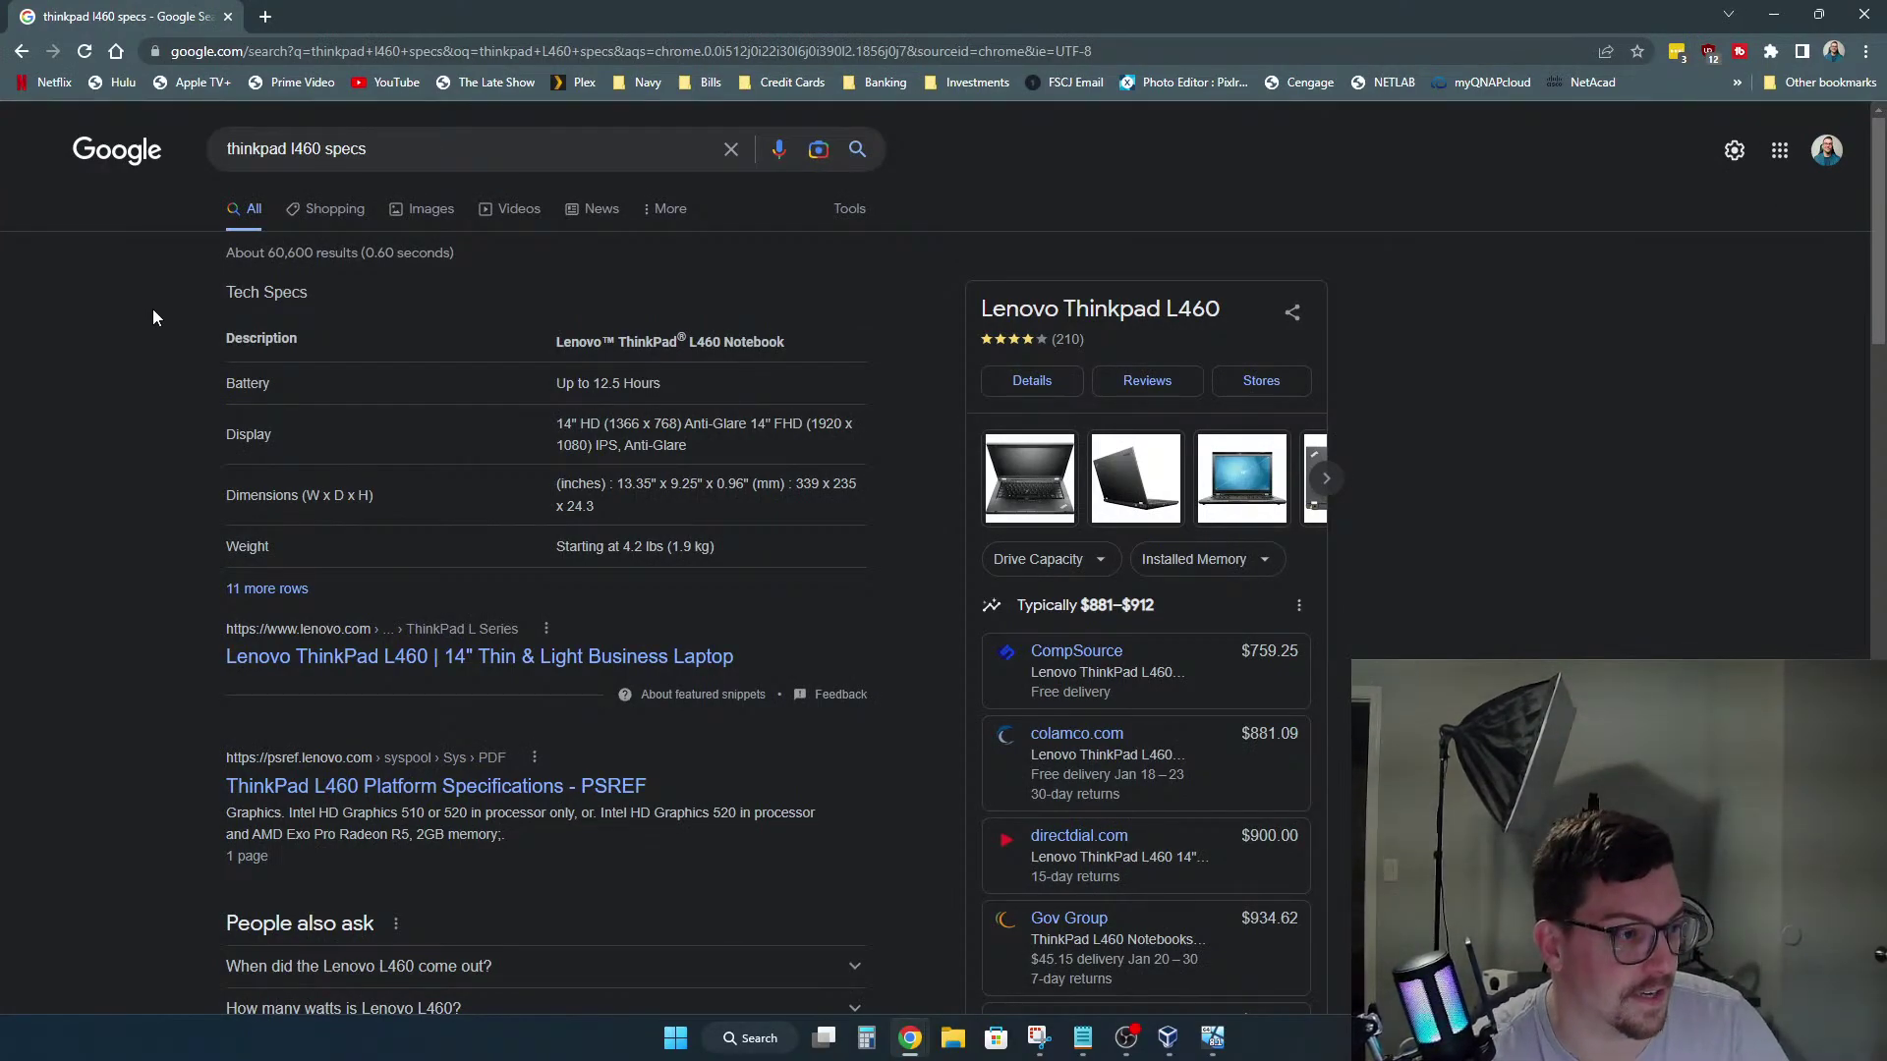
{"action": "left_click", "coordinate": [261, 632]}
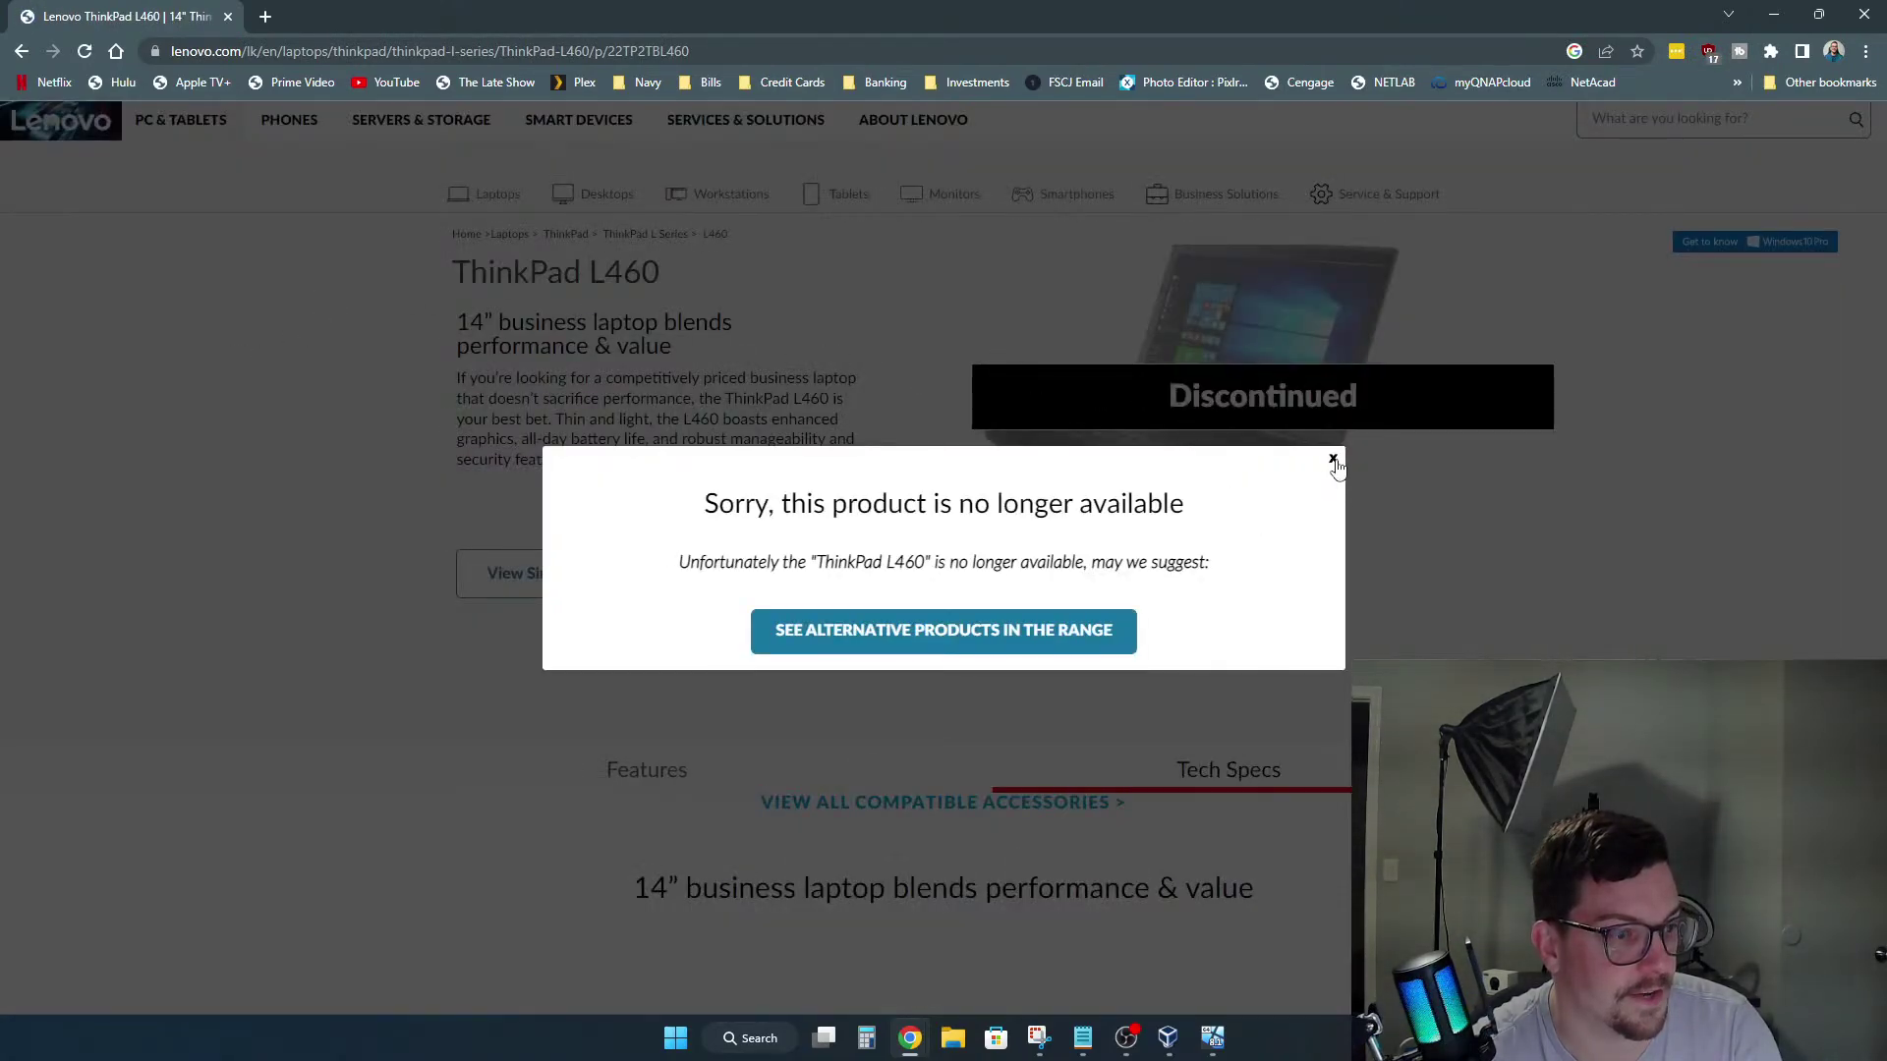
{"action": "left_click", "coordinate": [1331, 458]}
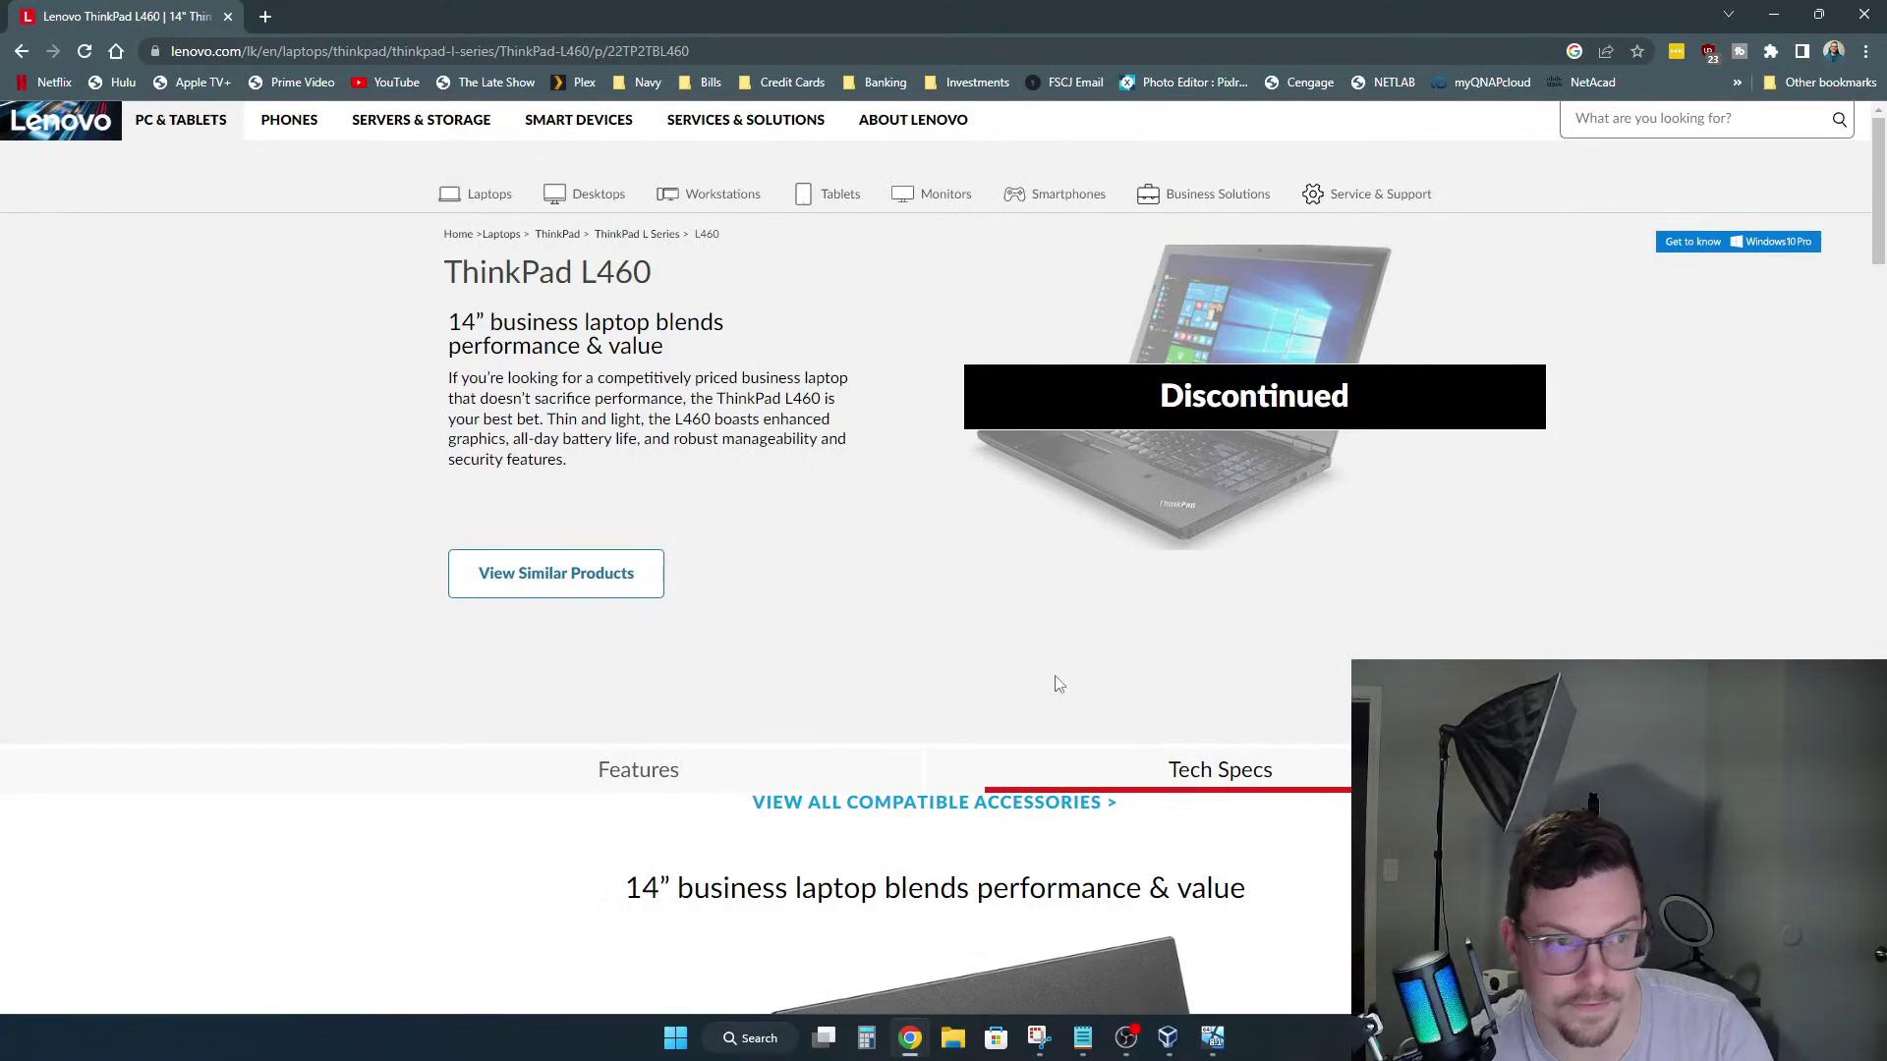
{"action": "scroll", "coordinate": [785, 406], "scroll_direction": "down", "scroll_amount": 3}
{"action": "scroll", "coordinate": [785, 406], "scroll_direction": "down", "scroll_amount": 2}
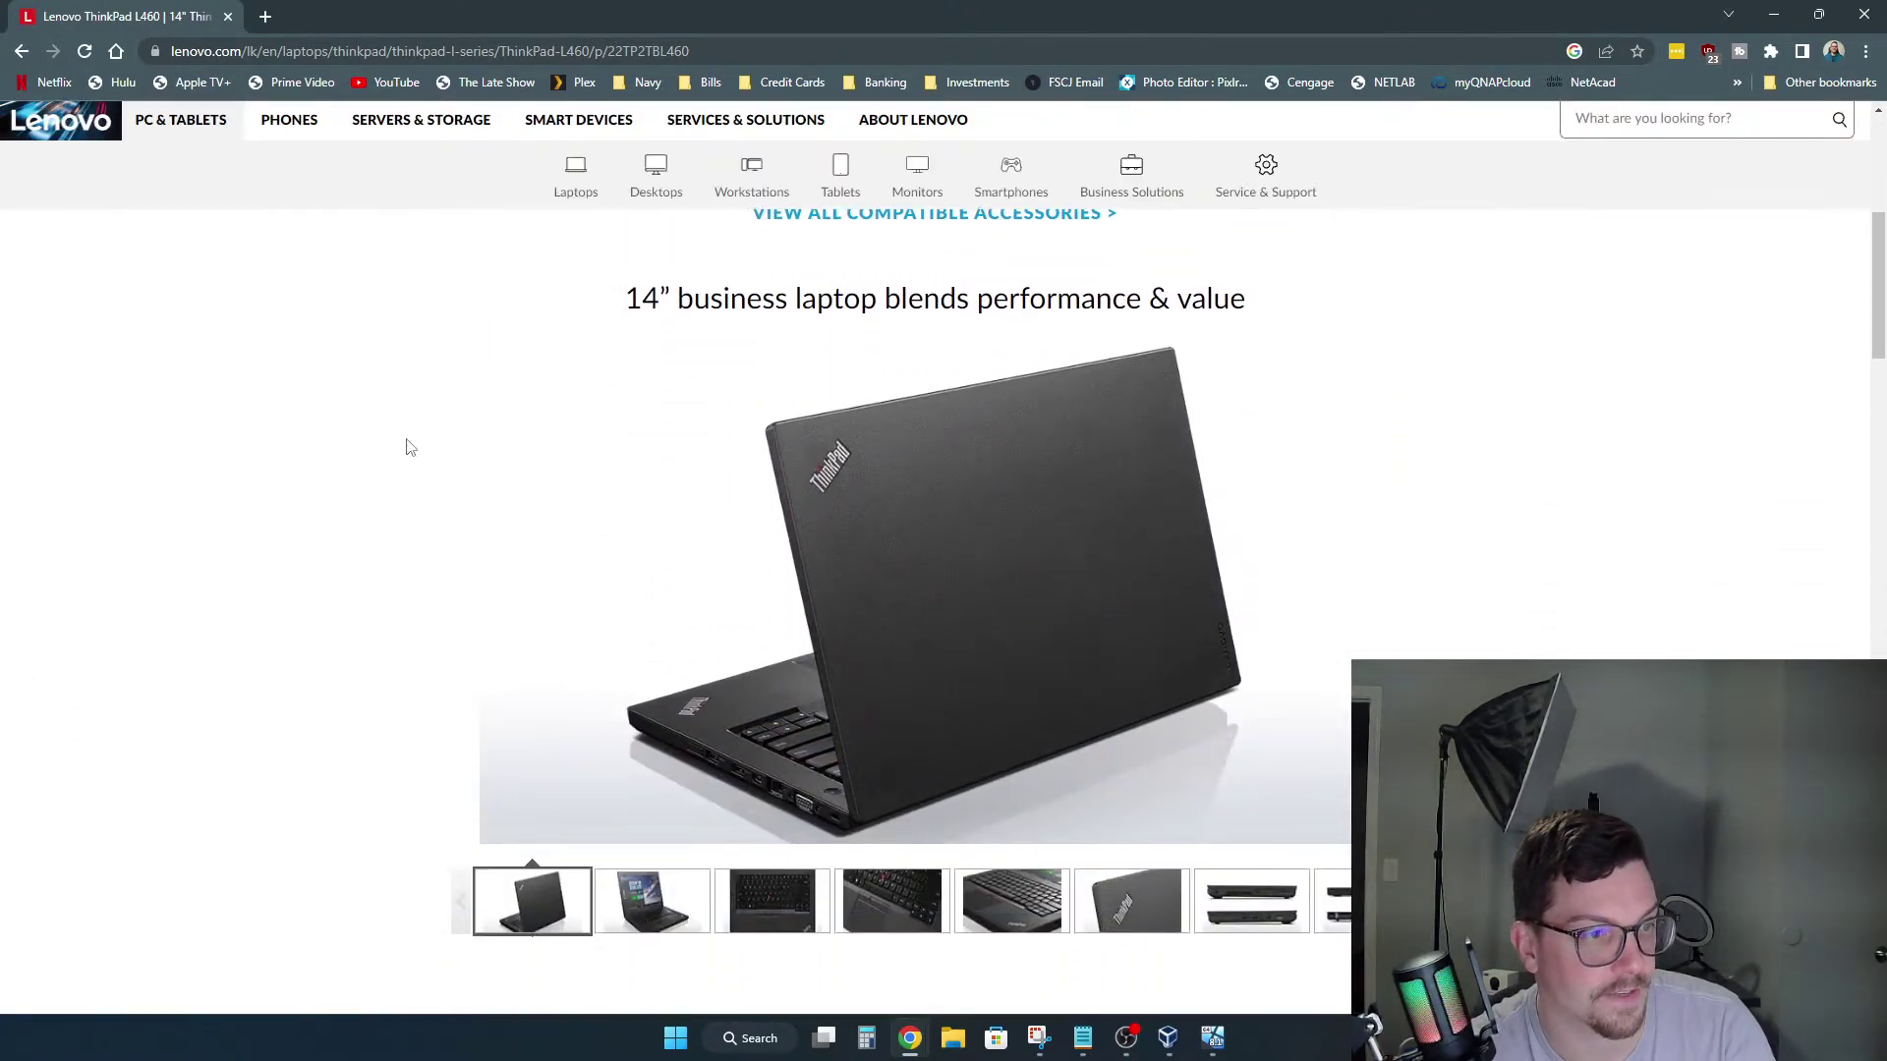
{"action": "left_click", "coordinate": [1377, 611]}
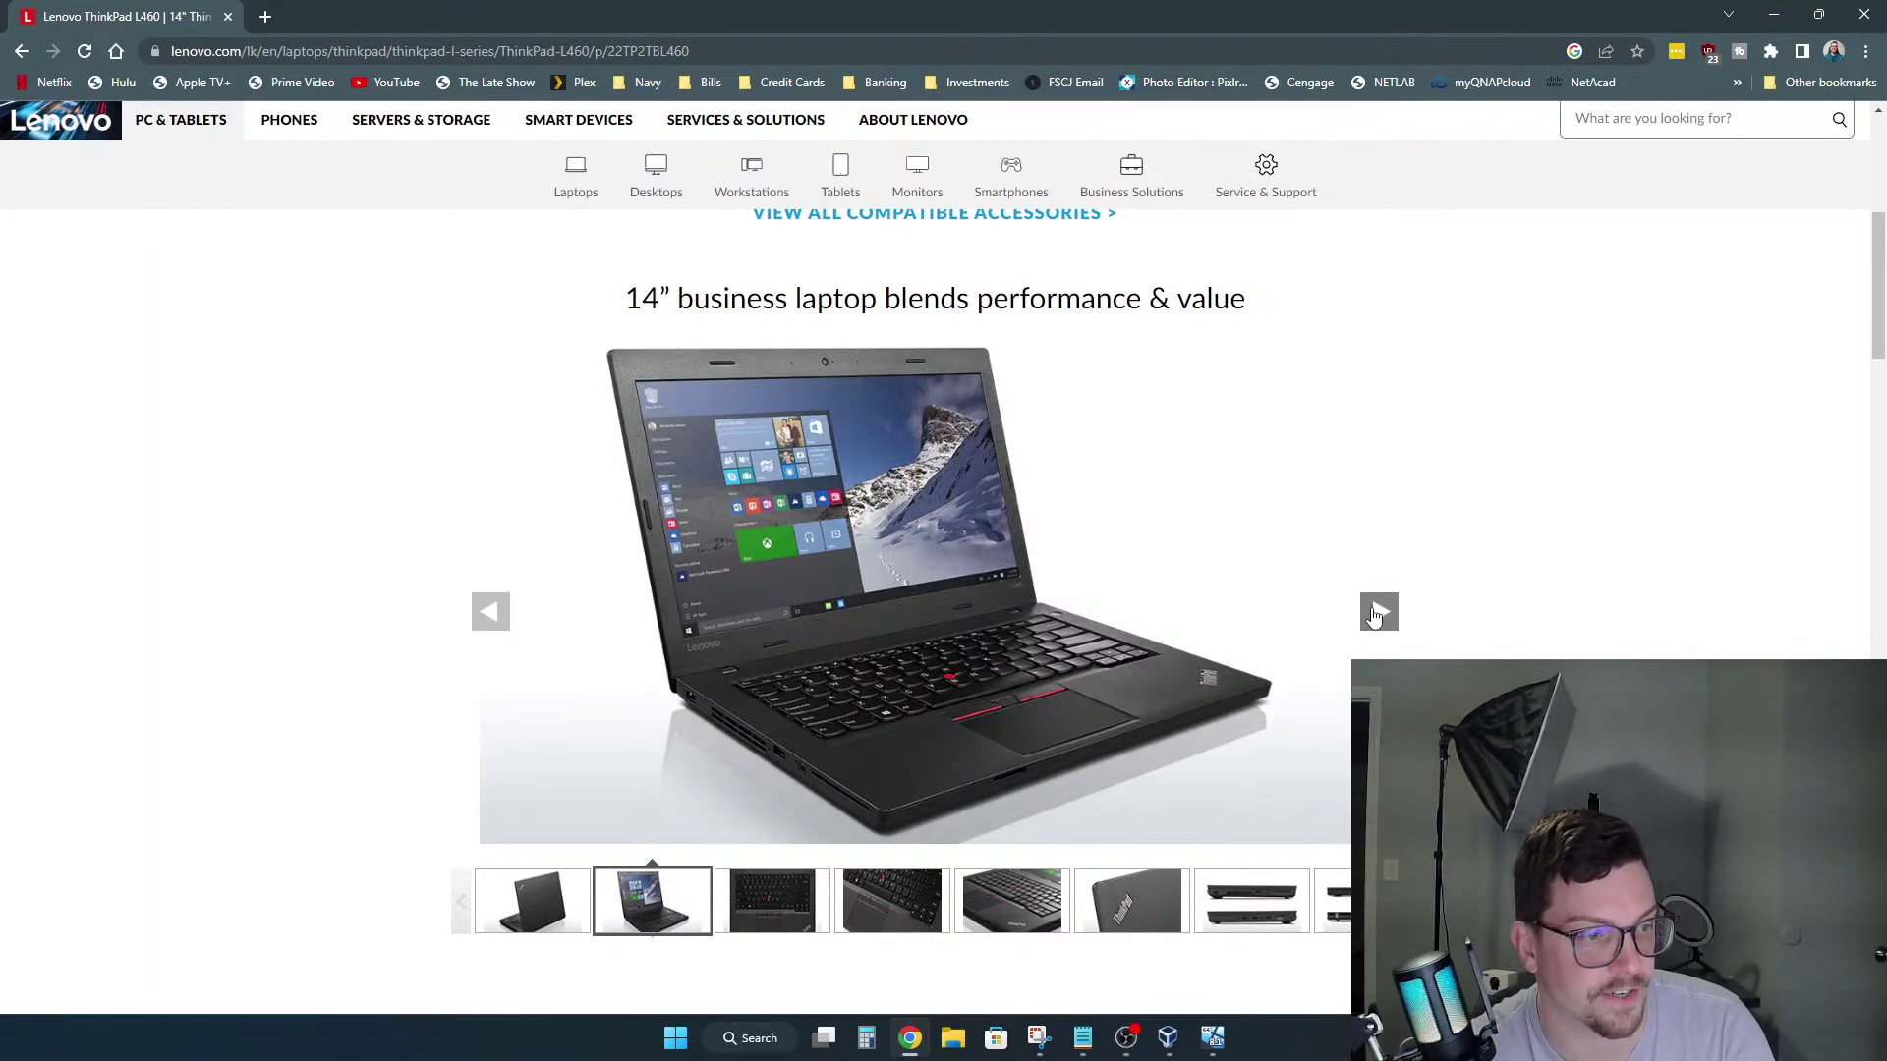
{"action": "left_click", "coordinate": [1376, 613]}
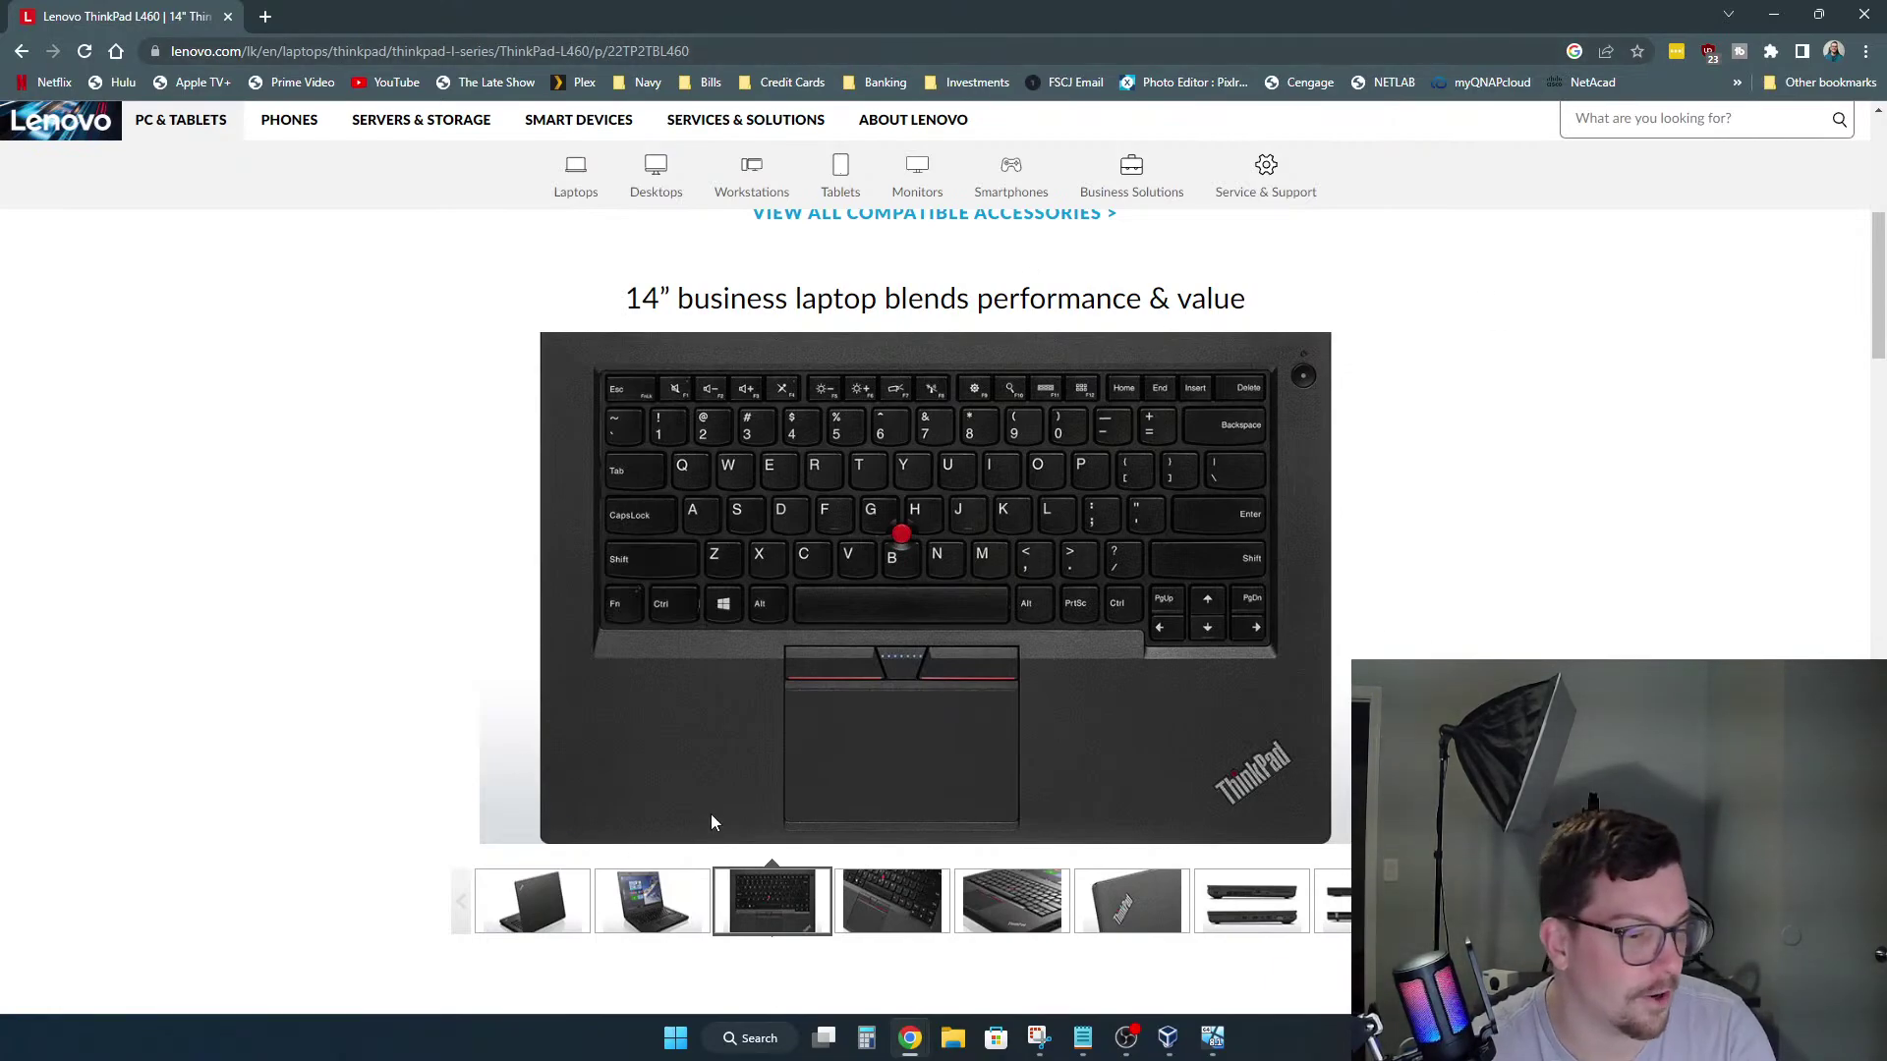
Open a second Chrome window with Google results for 'windows 7 versions' and place it over the Lenovo page.
{"action": "right_click", "coordinate": [908, 1036]}
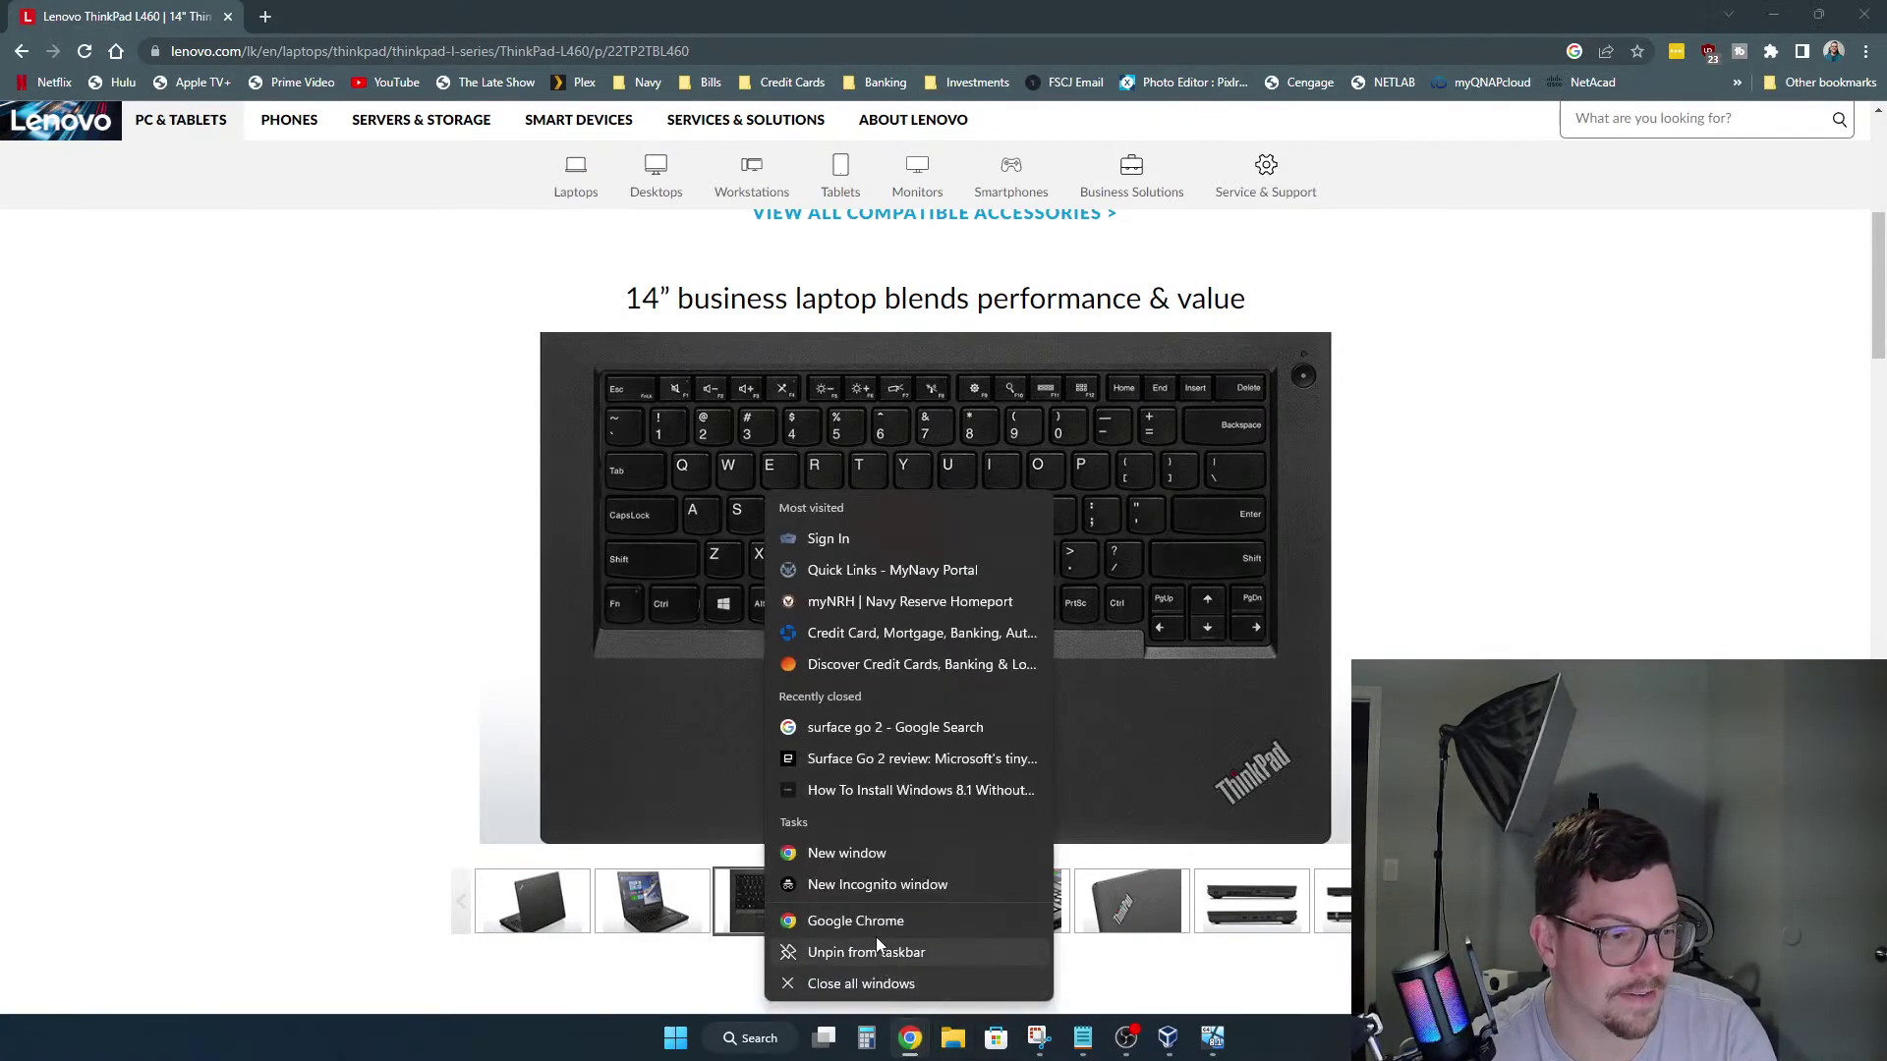
{"action": "left_click", "coordinate": [877, 924]}
{"action": "left_click_drag", "start_coordinate": [1095, 9], "coordinate": [1885, 99]}
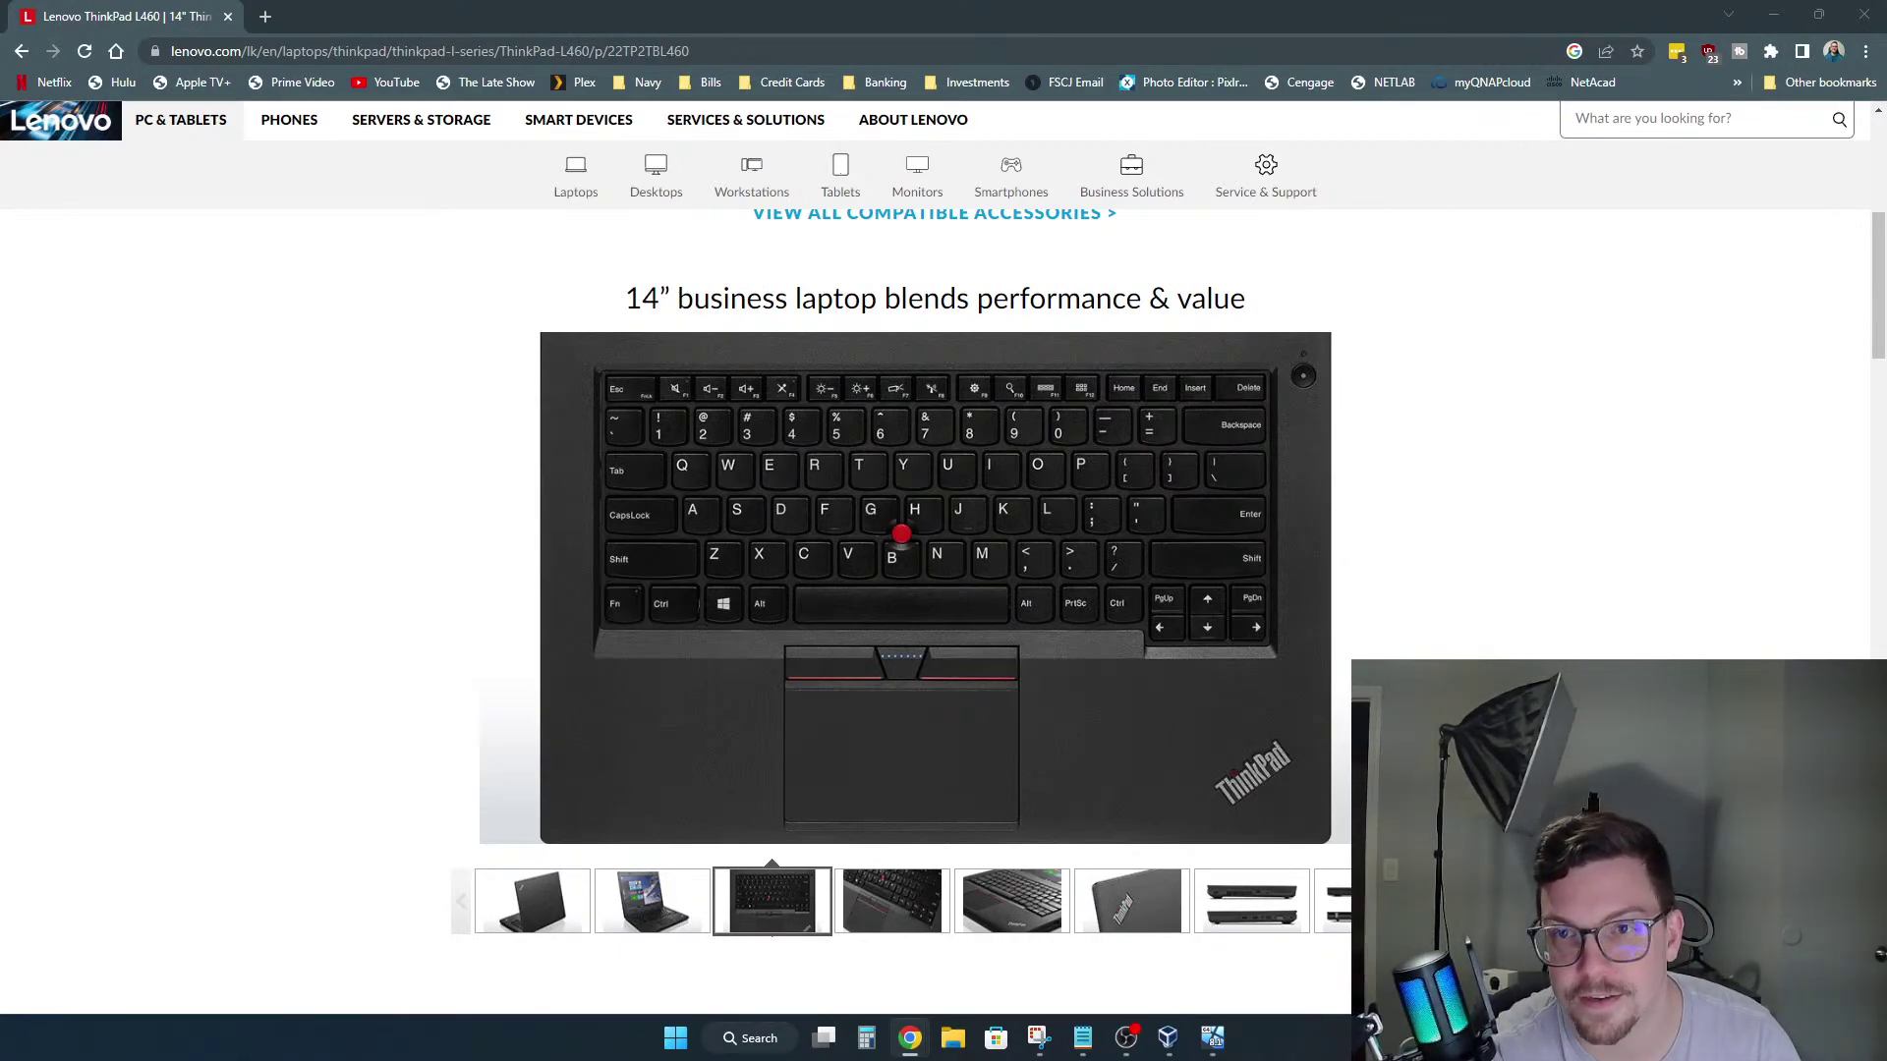
{"action": "left_click_drag", "start_coordinate": [1885, 56], "coordinate": [1041, 56]}
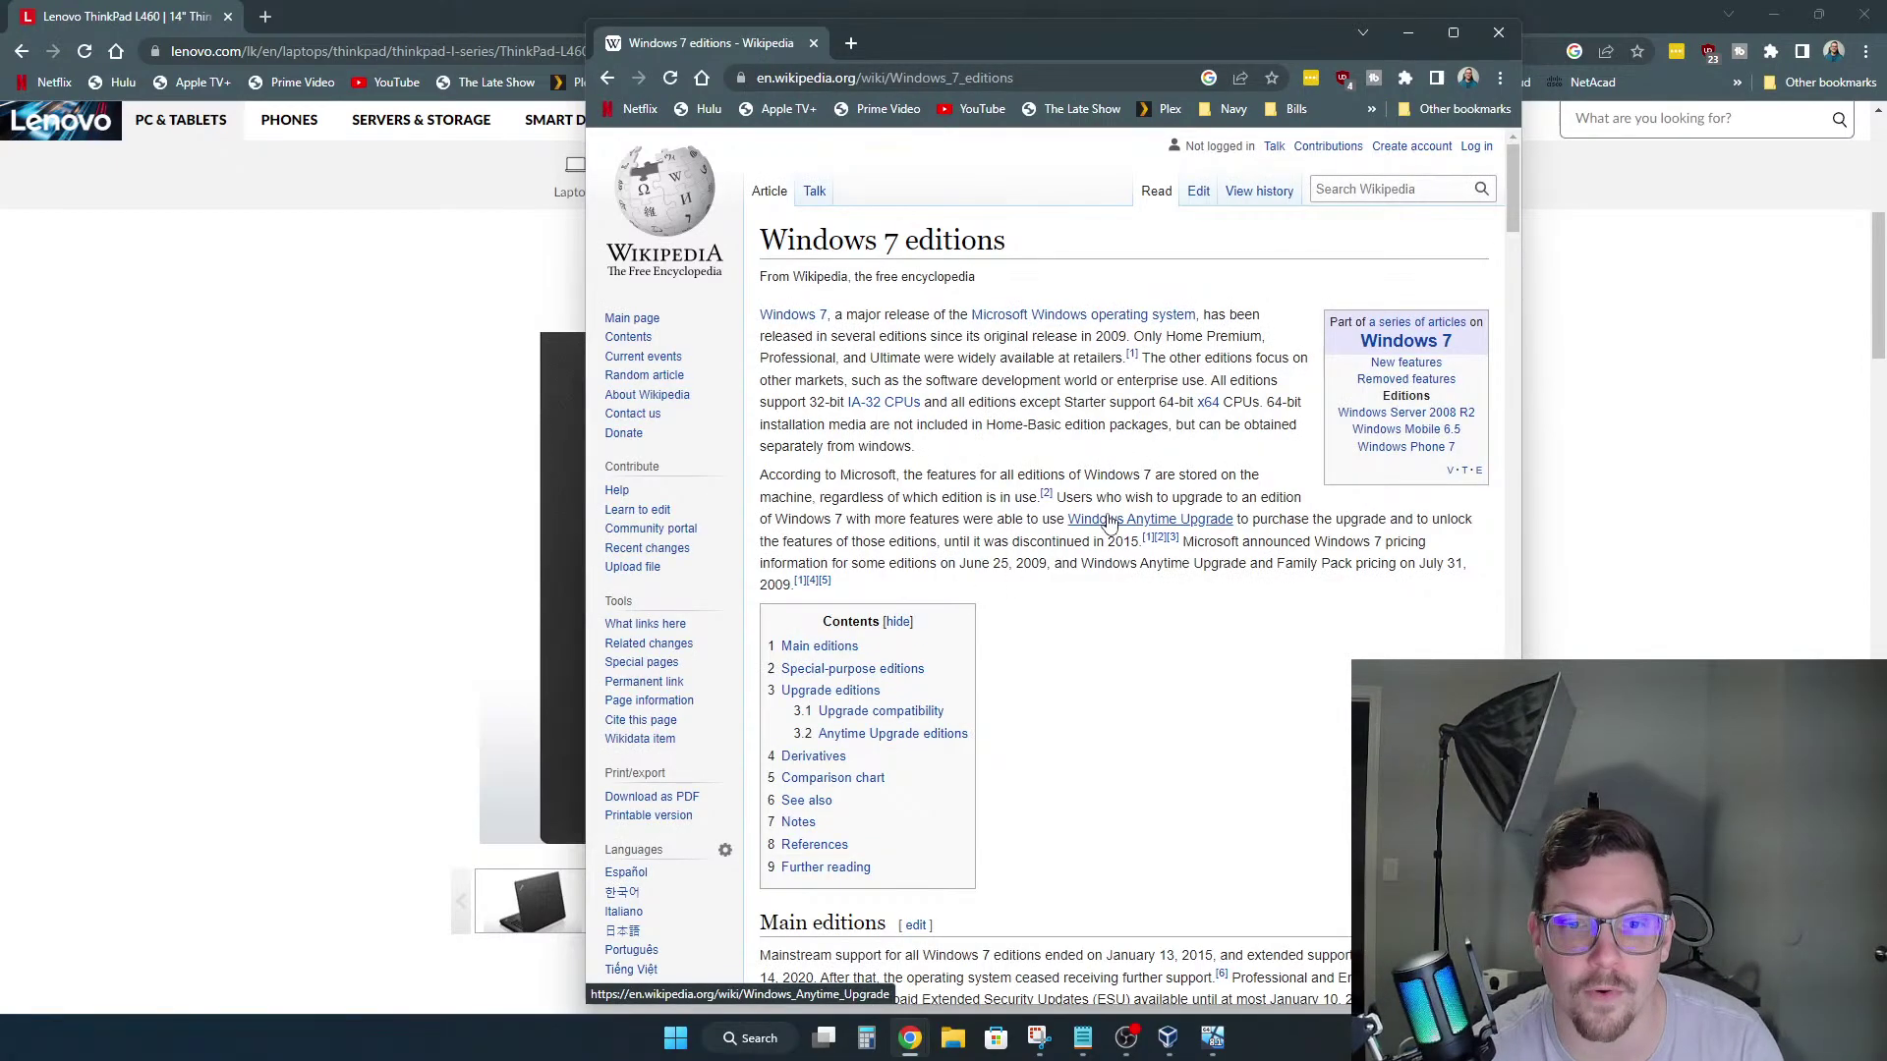
Scroll to Main editions and highlight the Starter and Home Basic headings and 'the Windows Aero theme'.
{"action": "mouse_move", "coordinate": [1108, 523]}
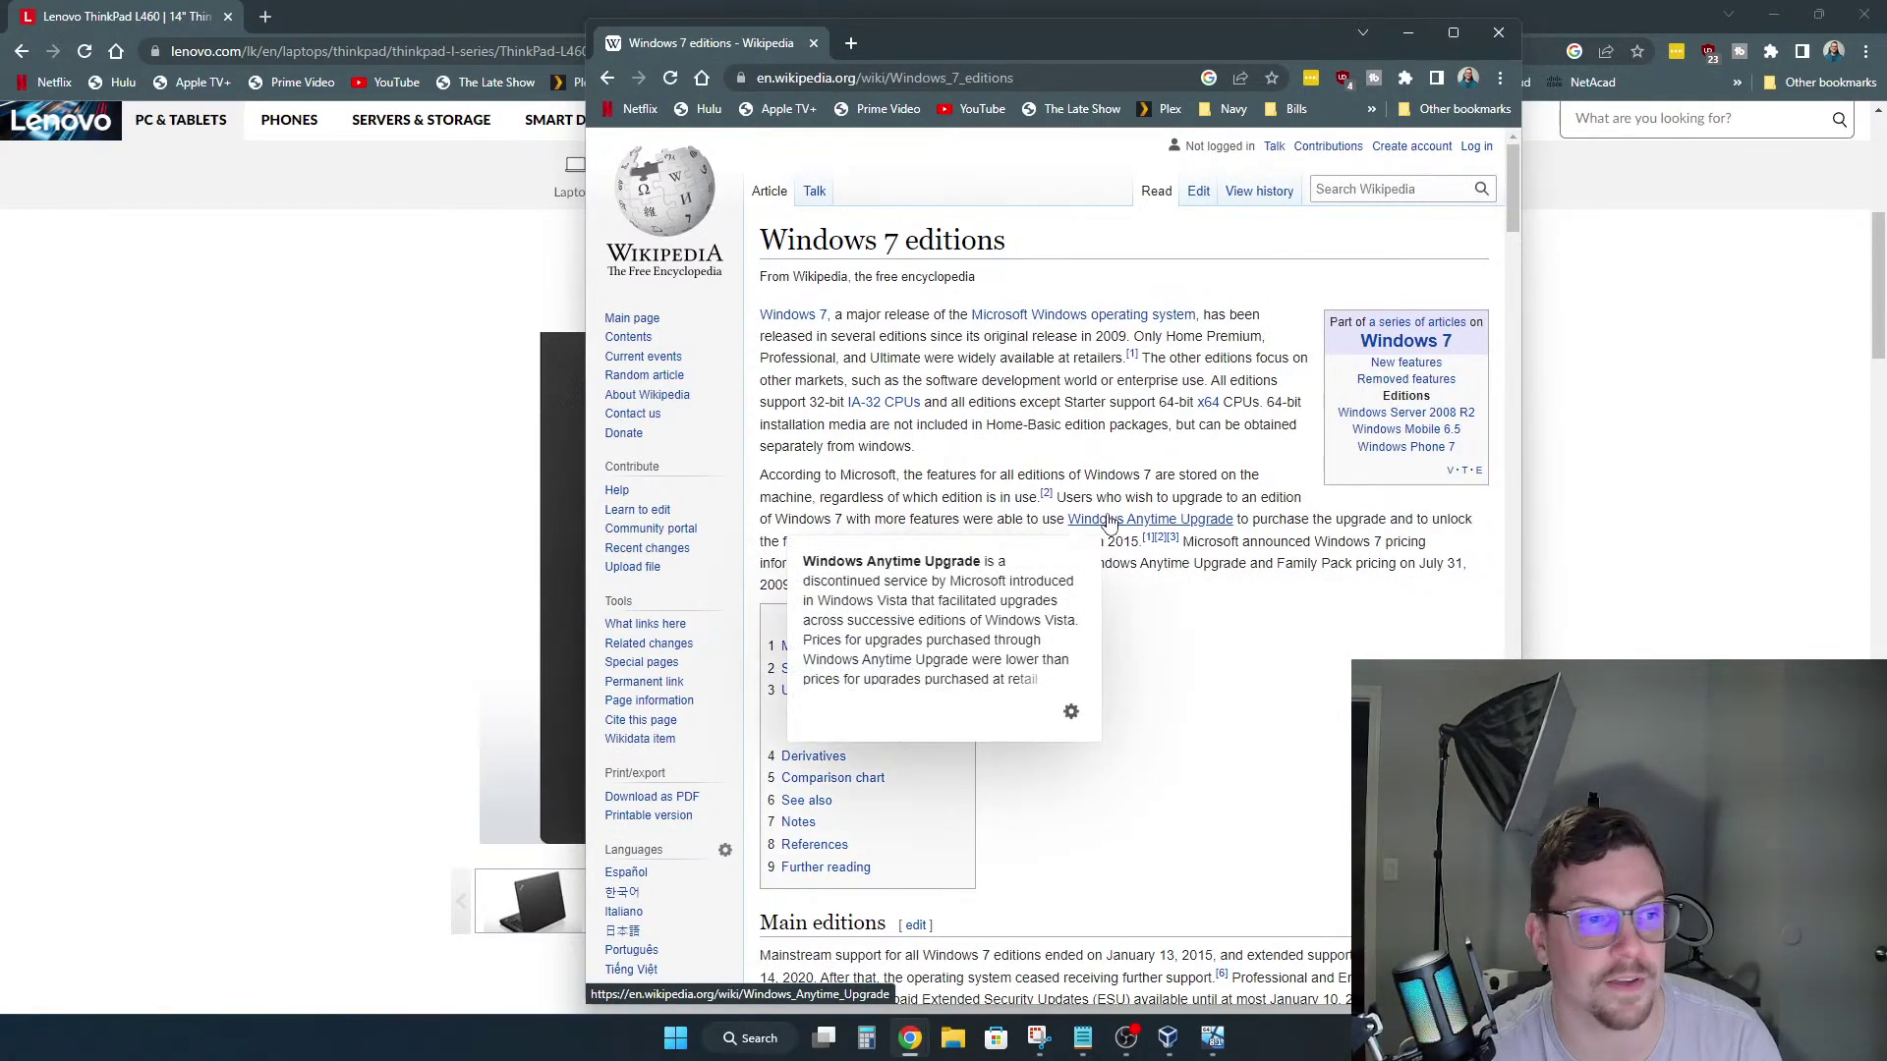
{"action": "scroll", "coordinate": [1265, 609], "scroll_direction": "down", "scroll_amount": 8}
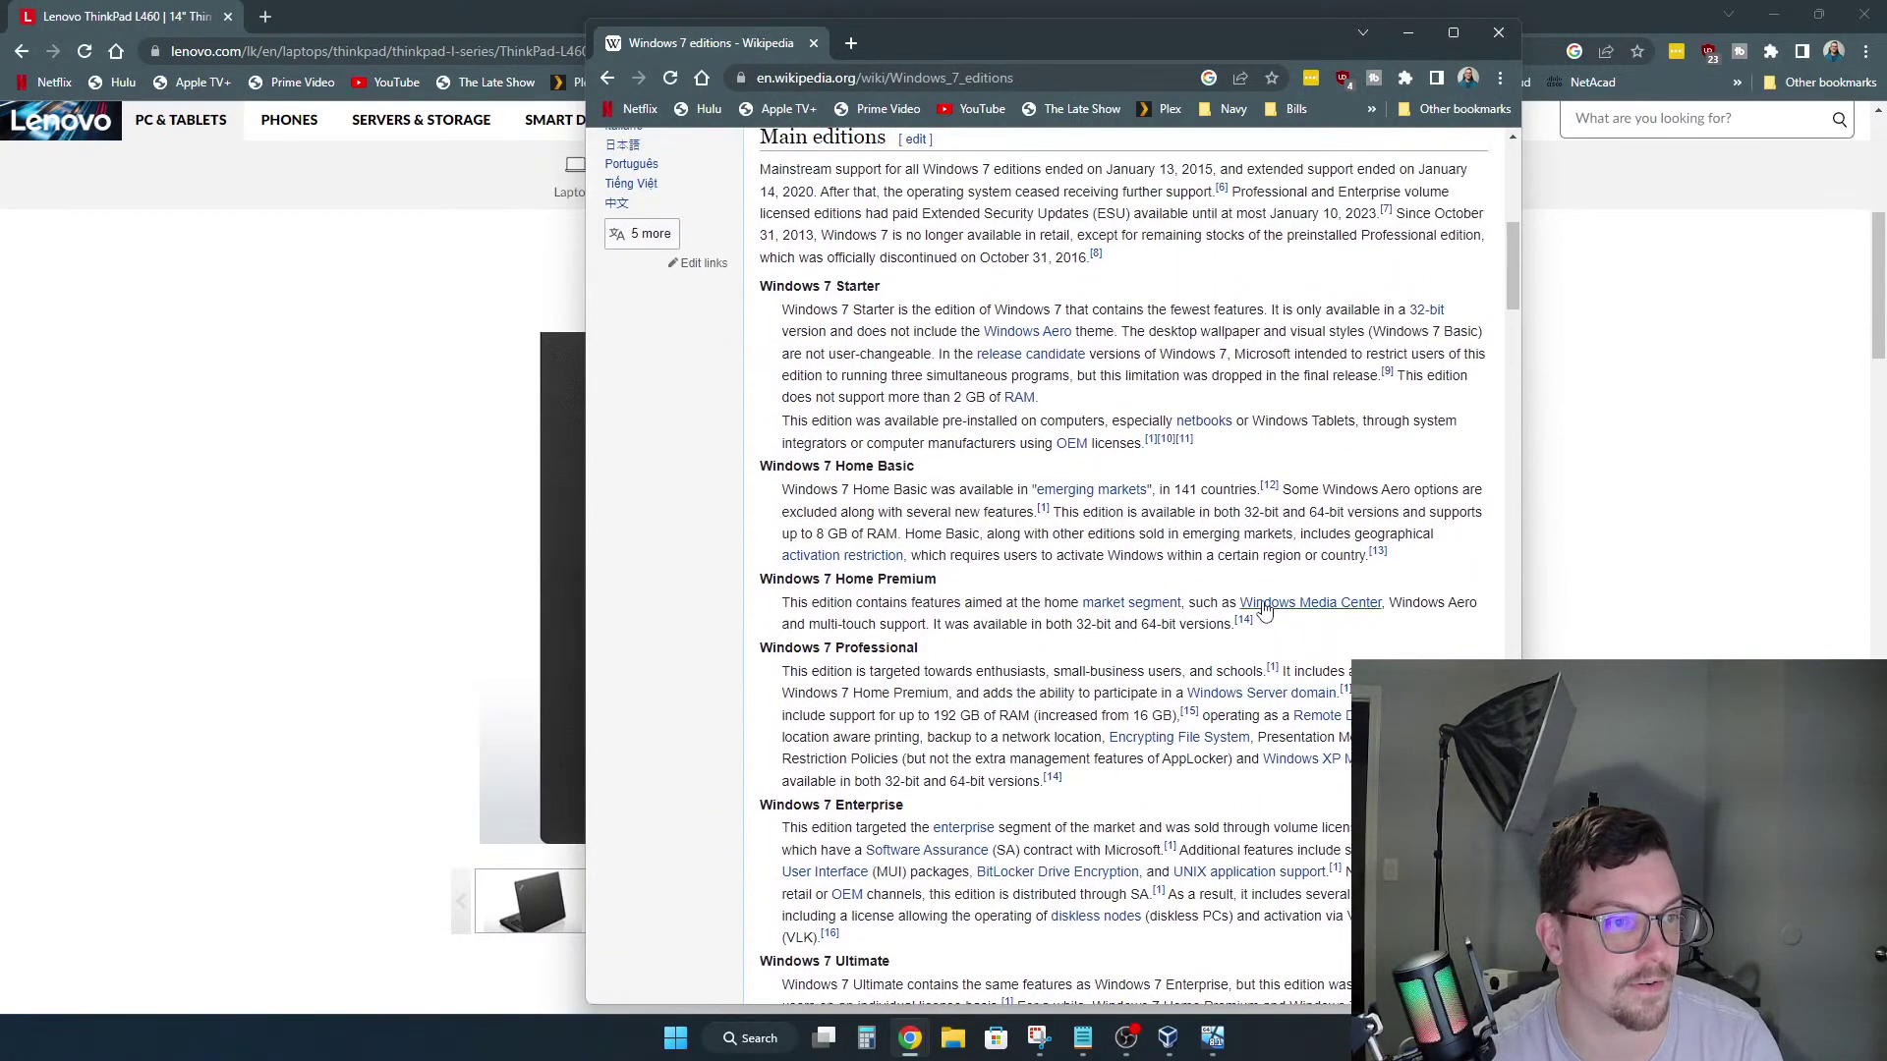
{"action": "left_click_drag", "start_coordinate": [915, 466], "coordinate": [801, 466]}
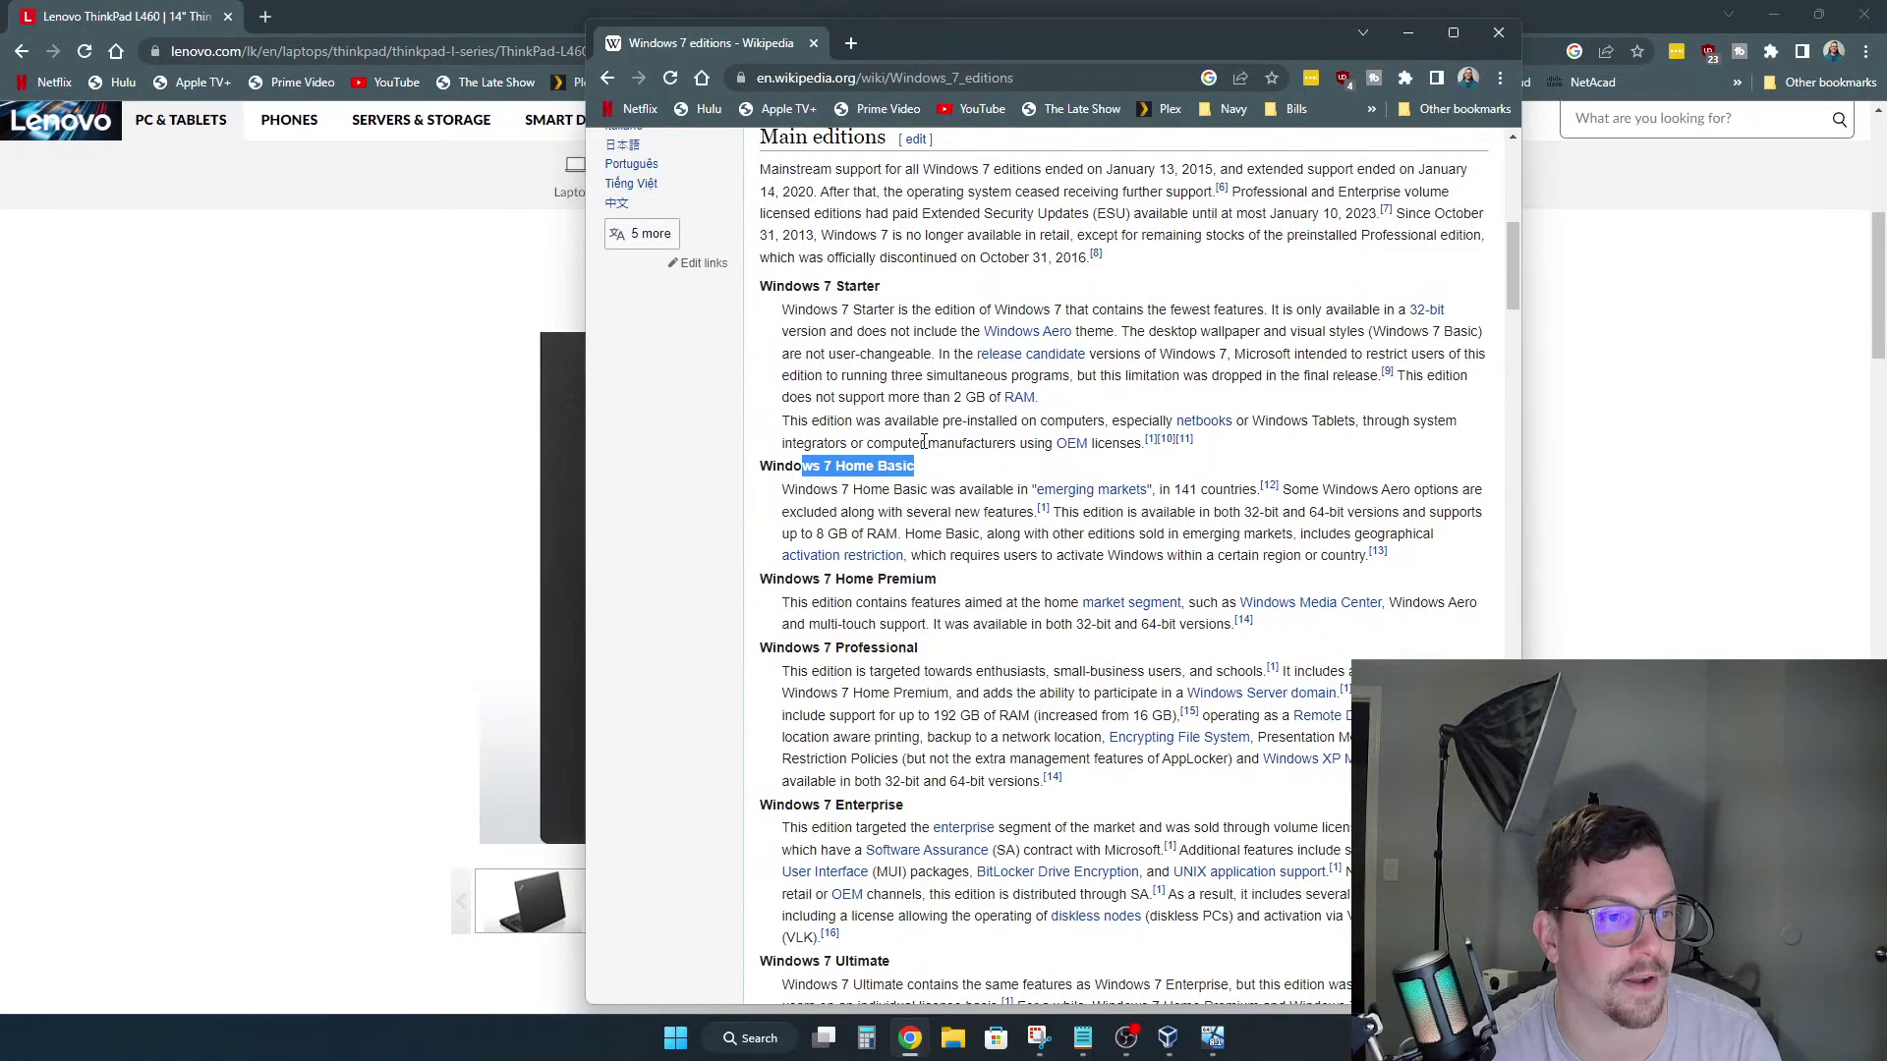
{"action": "left_click_drag", "start_coordinate": [881, 286], "coordinate": [792, 286]}
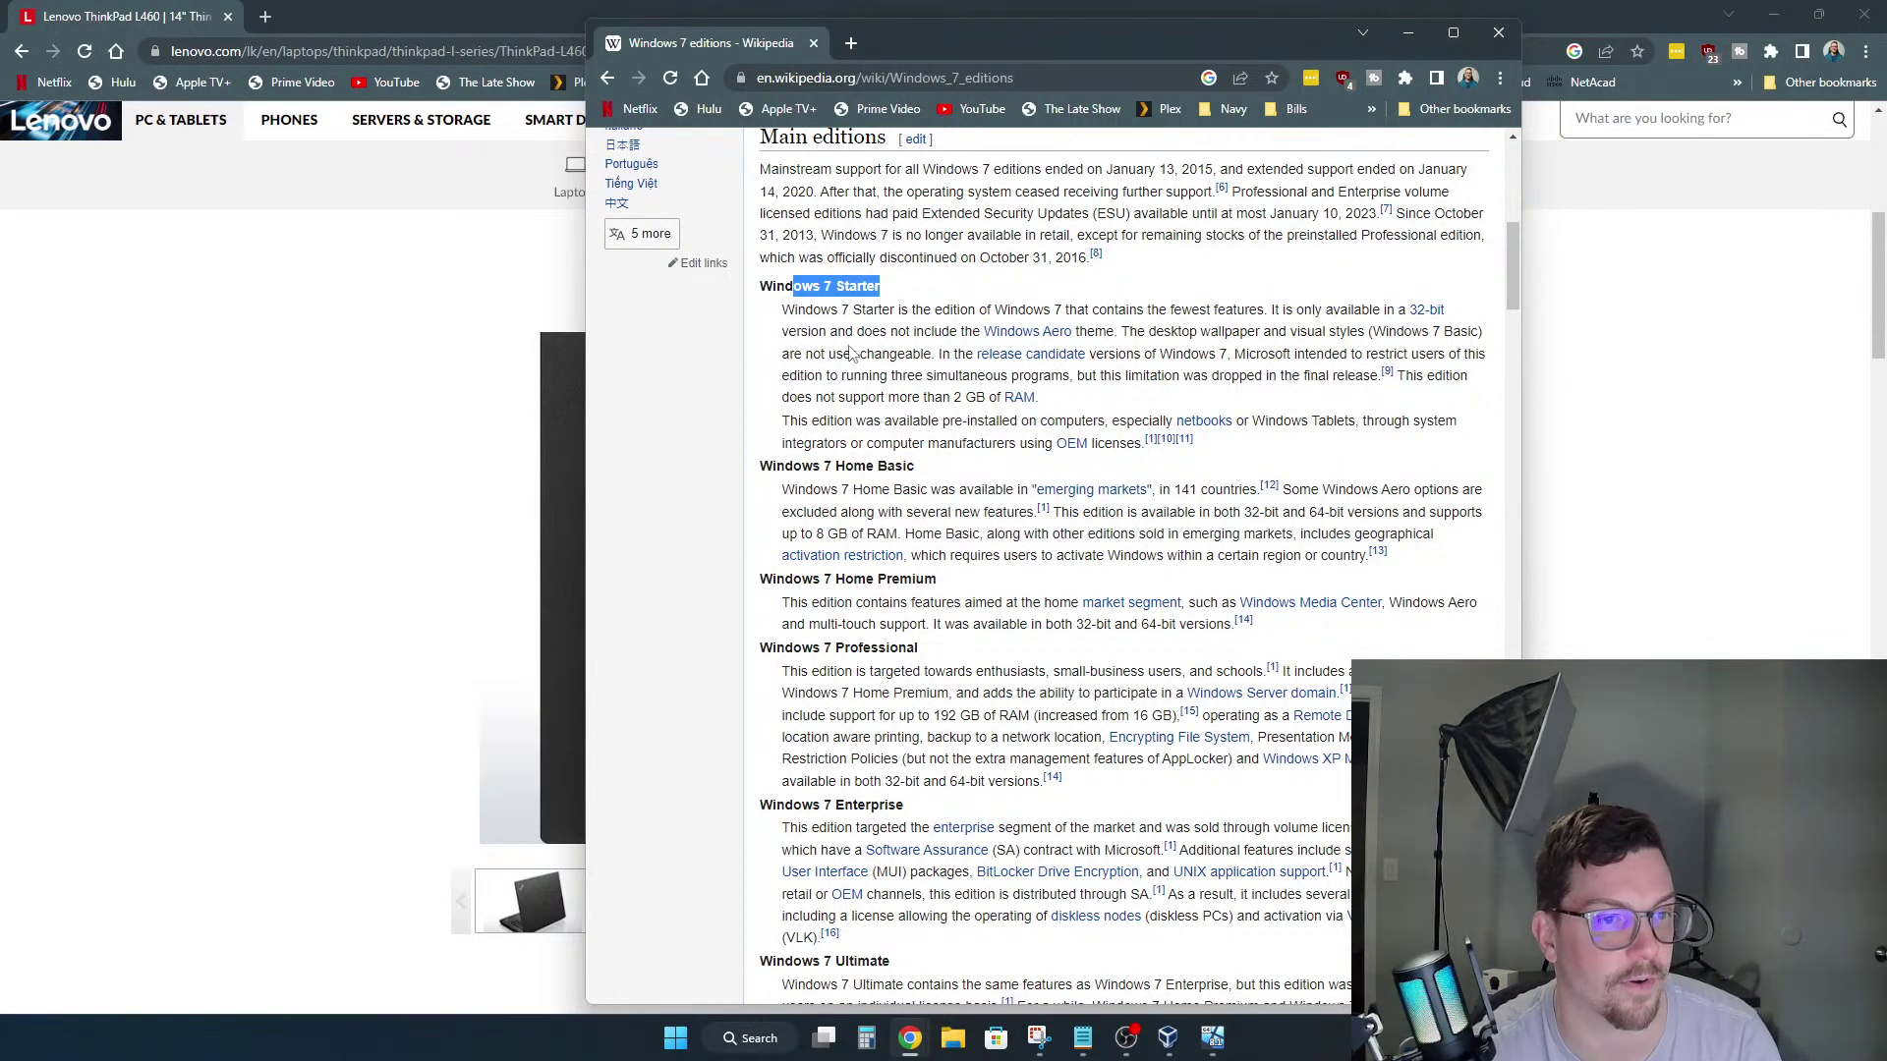
{"action": "left_click", "coordinate": [1344, 282]}
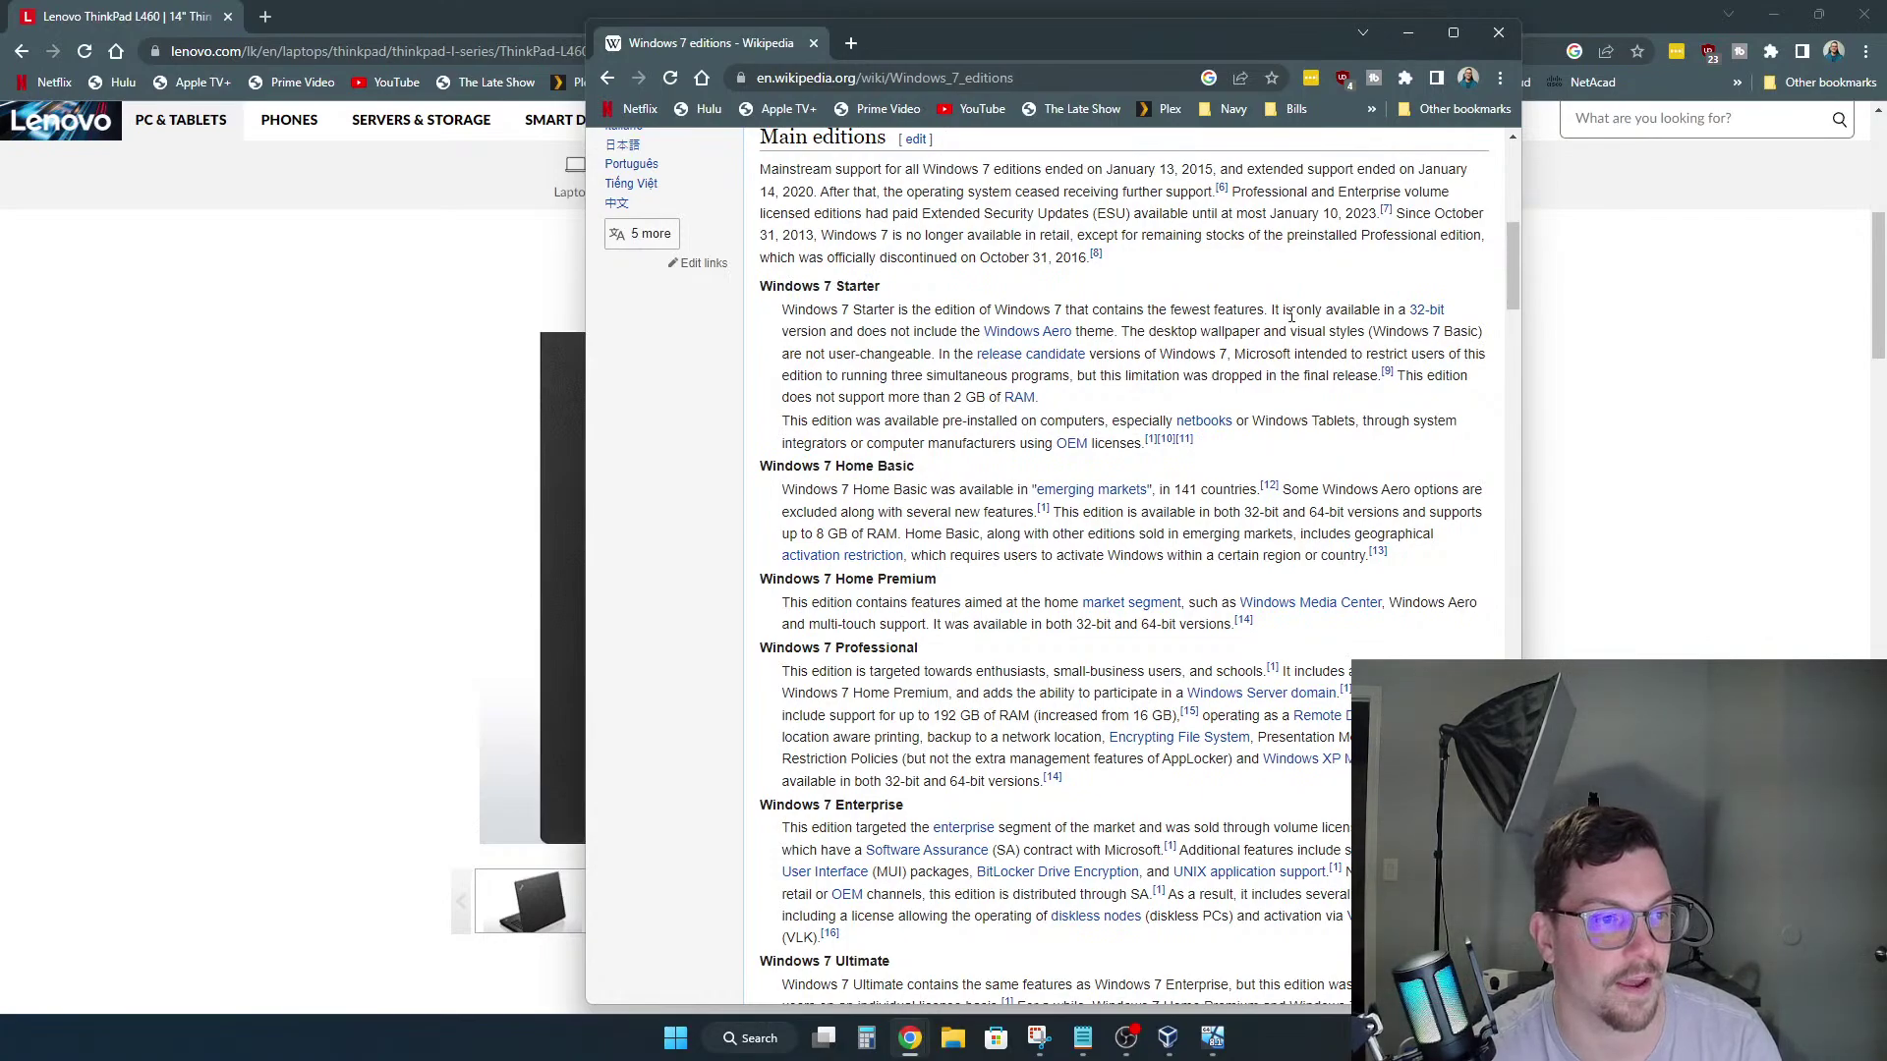
{"action": "left_click_drag", "start_coordinate": [1382, 310], "coordinate": [1458, 356]}
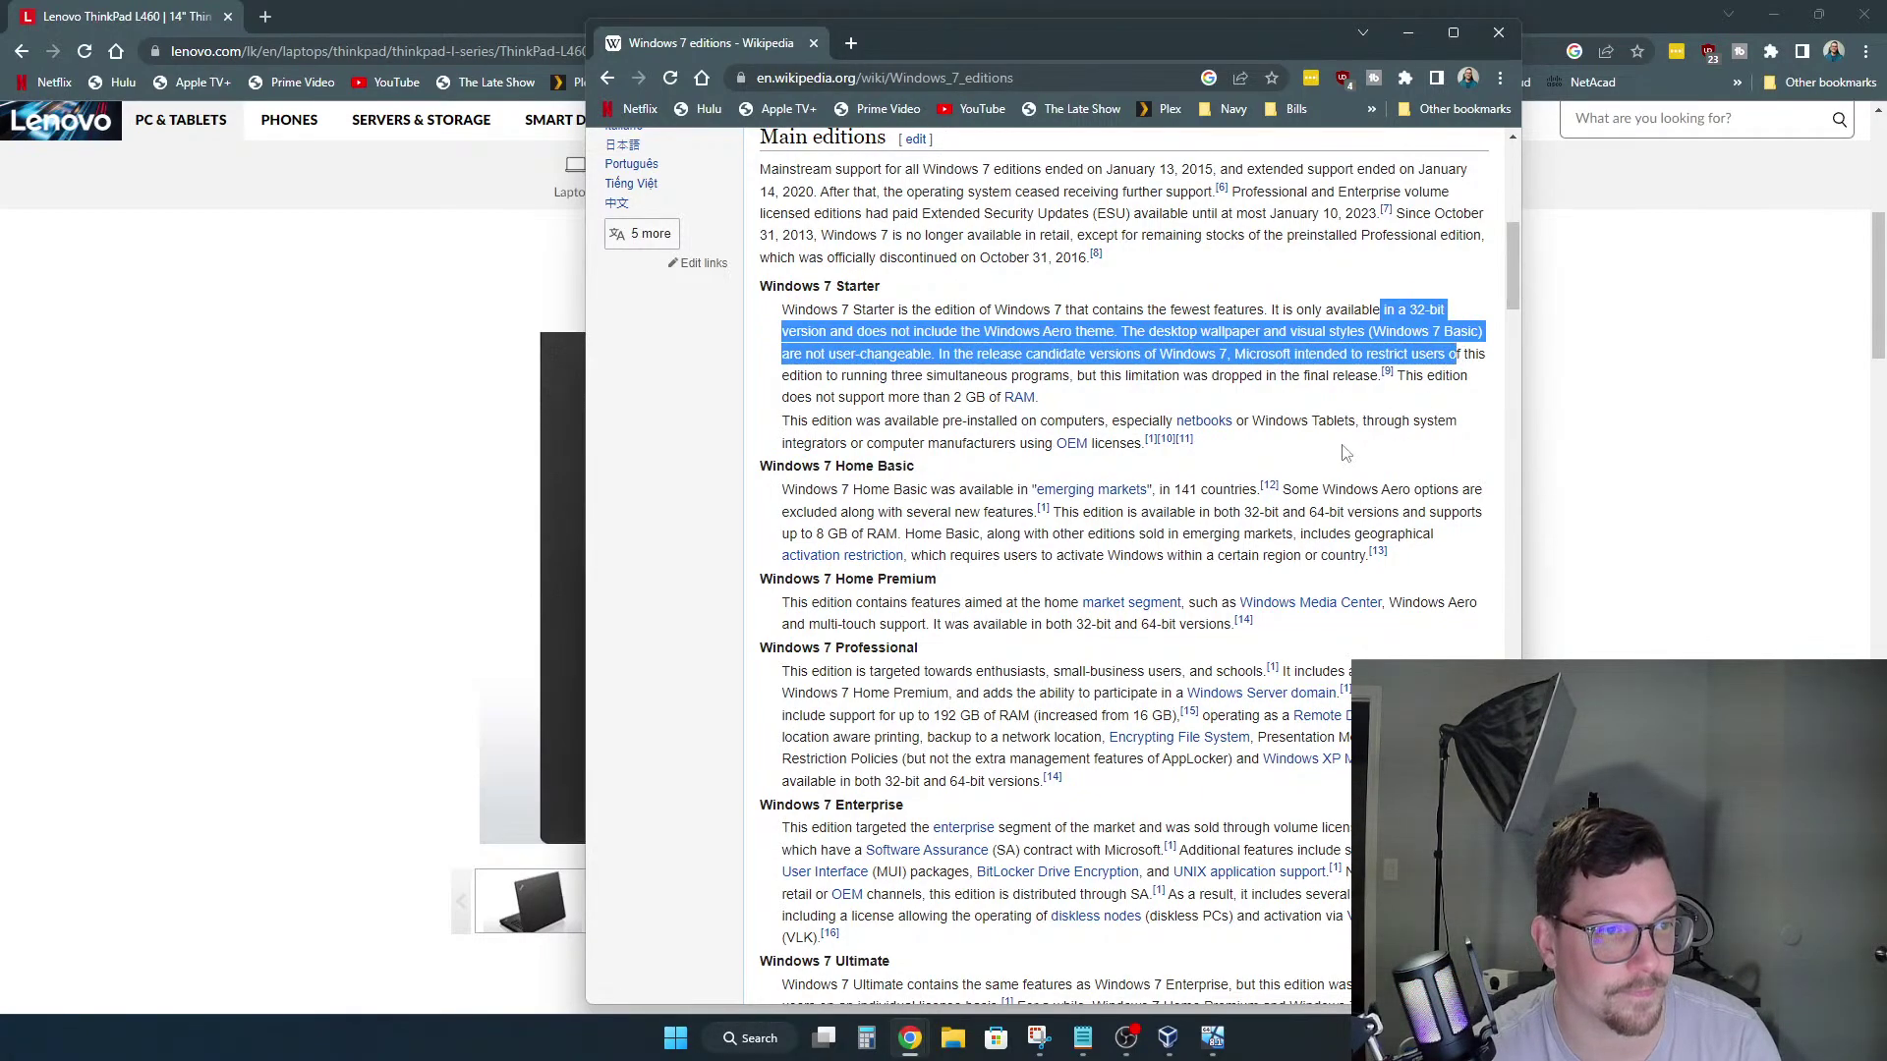
{"action": "left_click", "coordinate": [1186, 296]}
{"action": "left_click_drag", "start_coordinate": [967, 331], "coordinate": [1114, 334]}
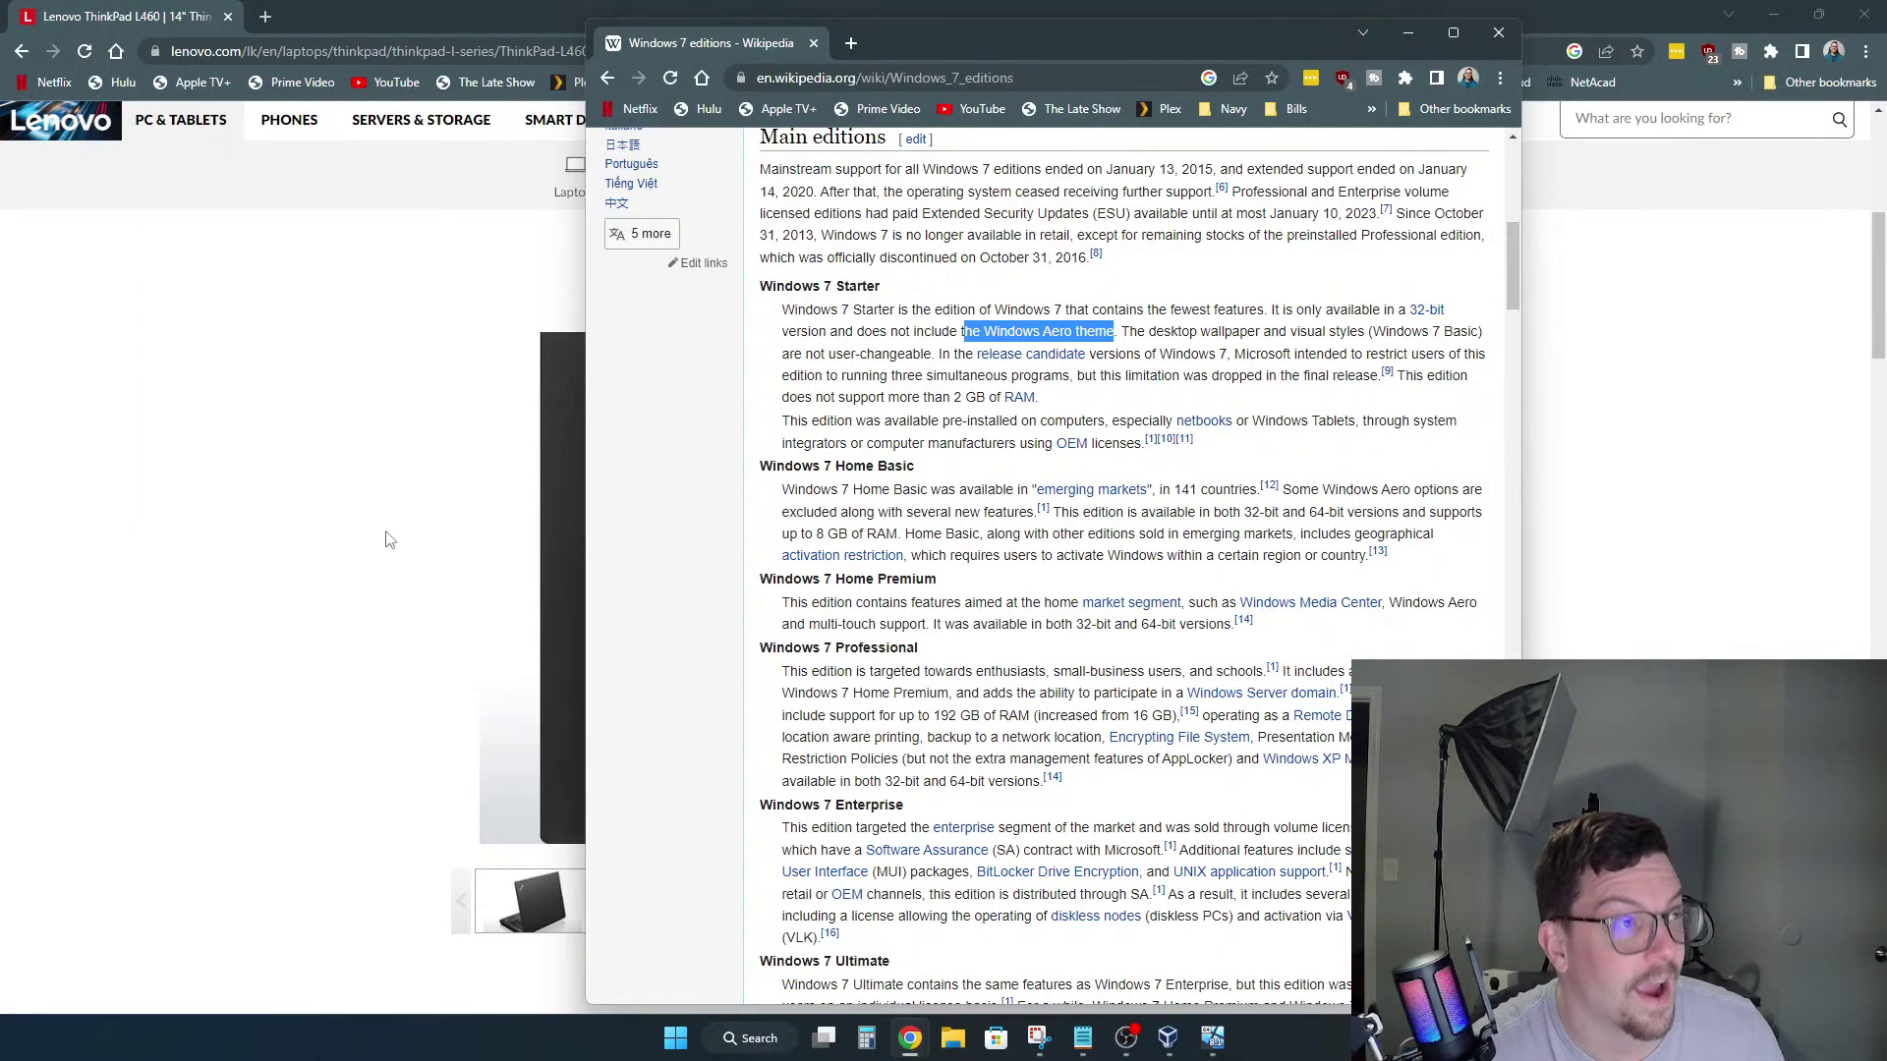
Bring the Windows 8.1 VM forward, glance at Windows Update, then open a new blank Chrome window.
{"action": "left_click", "coordinate": [1213, 1038]}
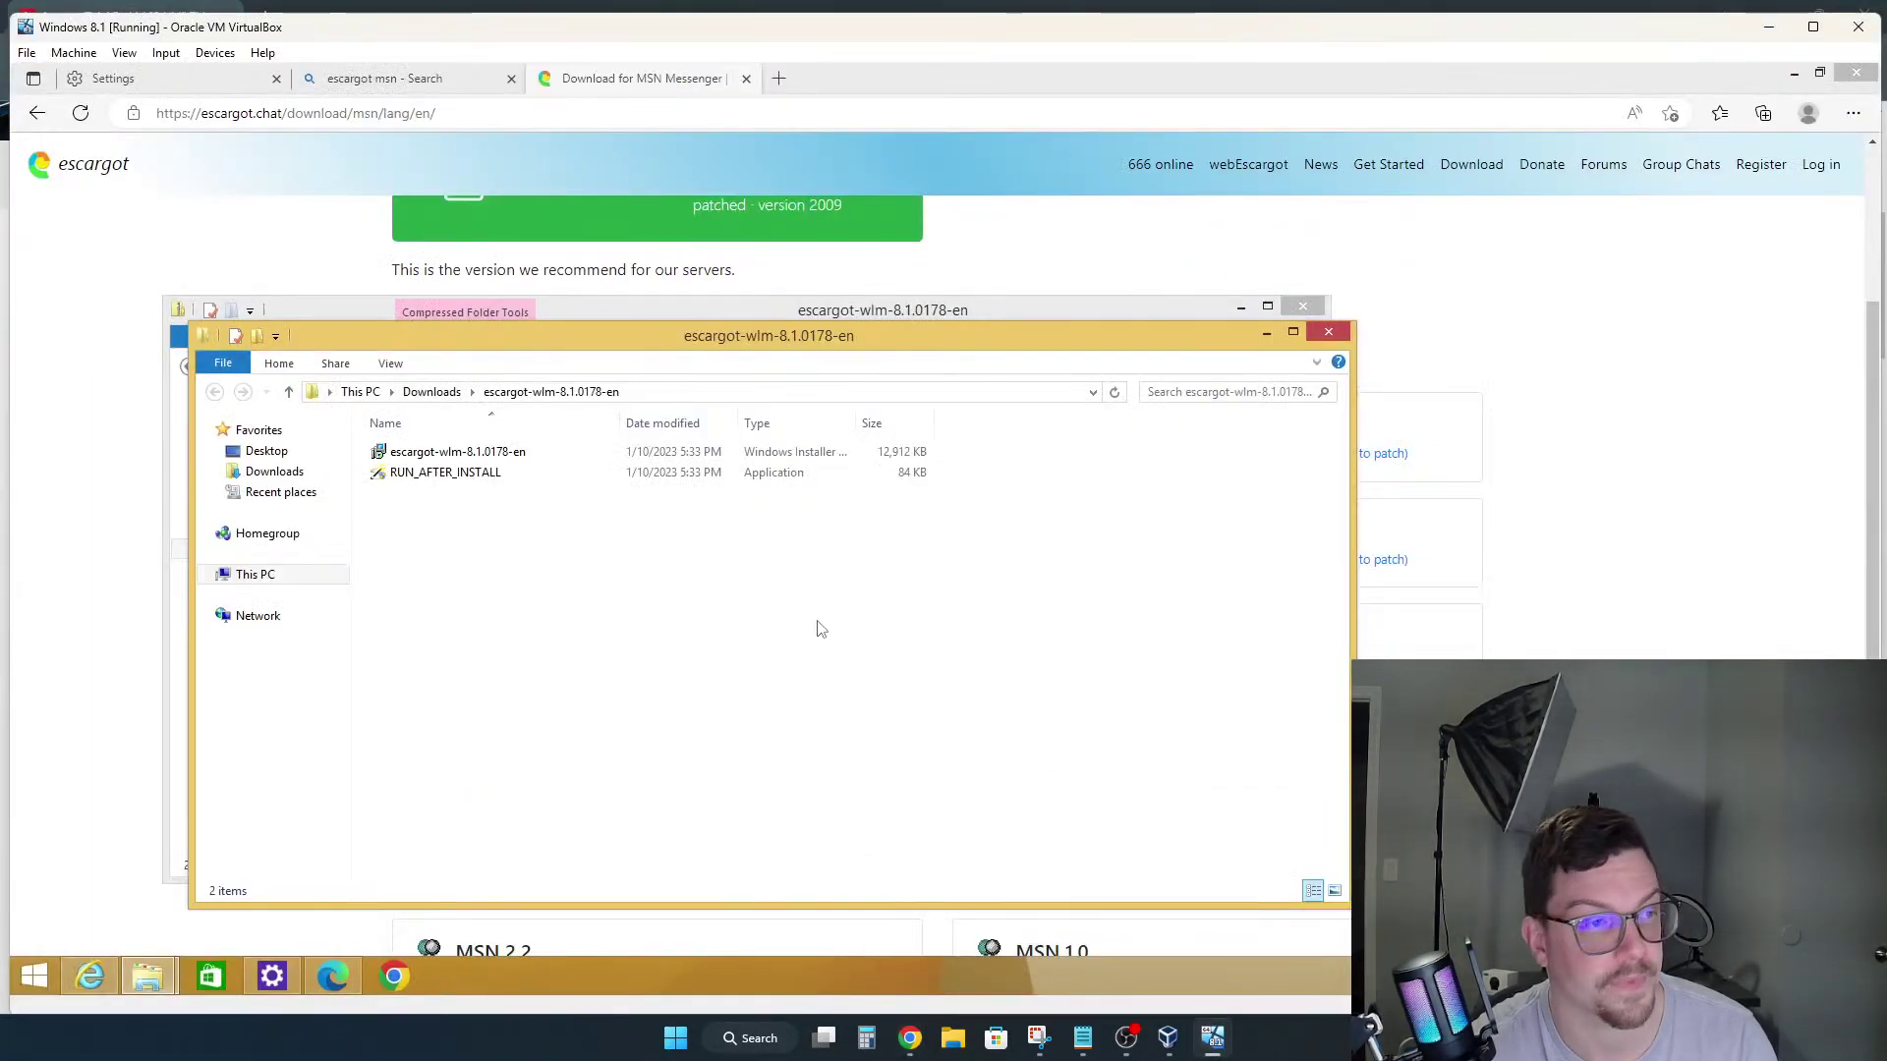
{"action": "left_click", "coordinate": [255, 976]}
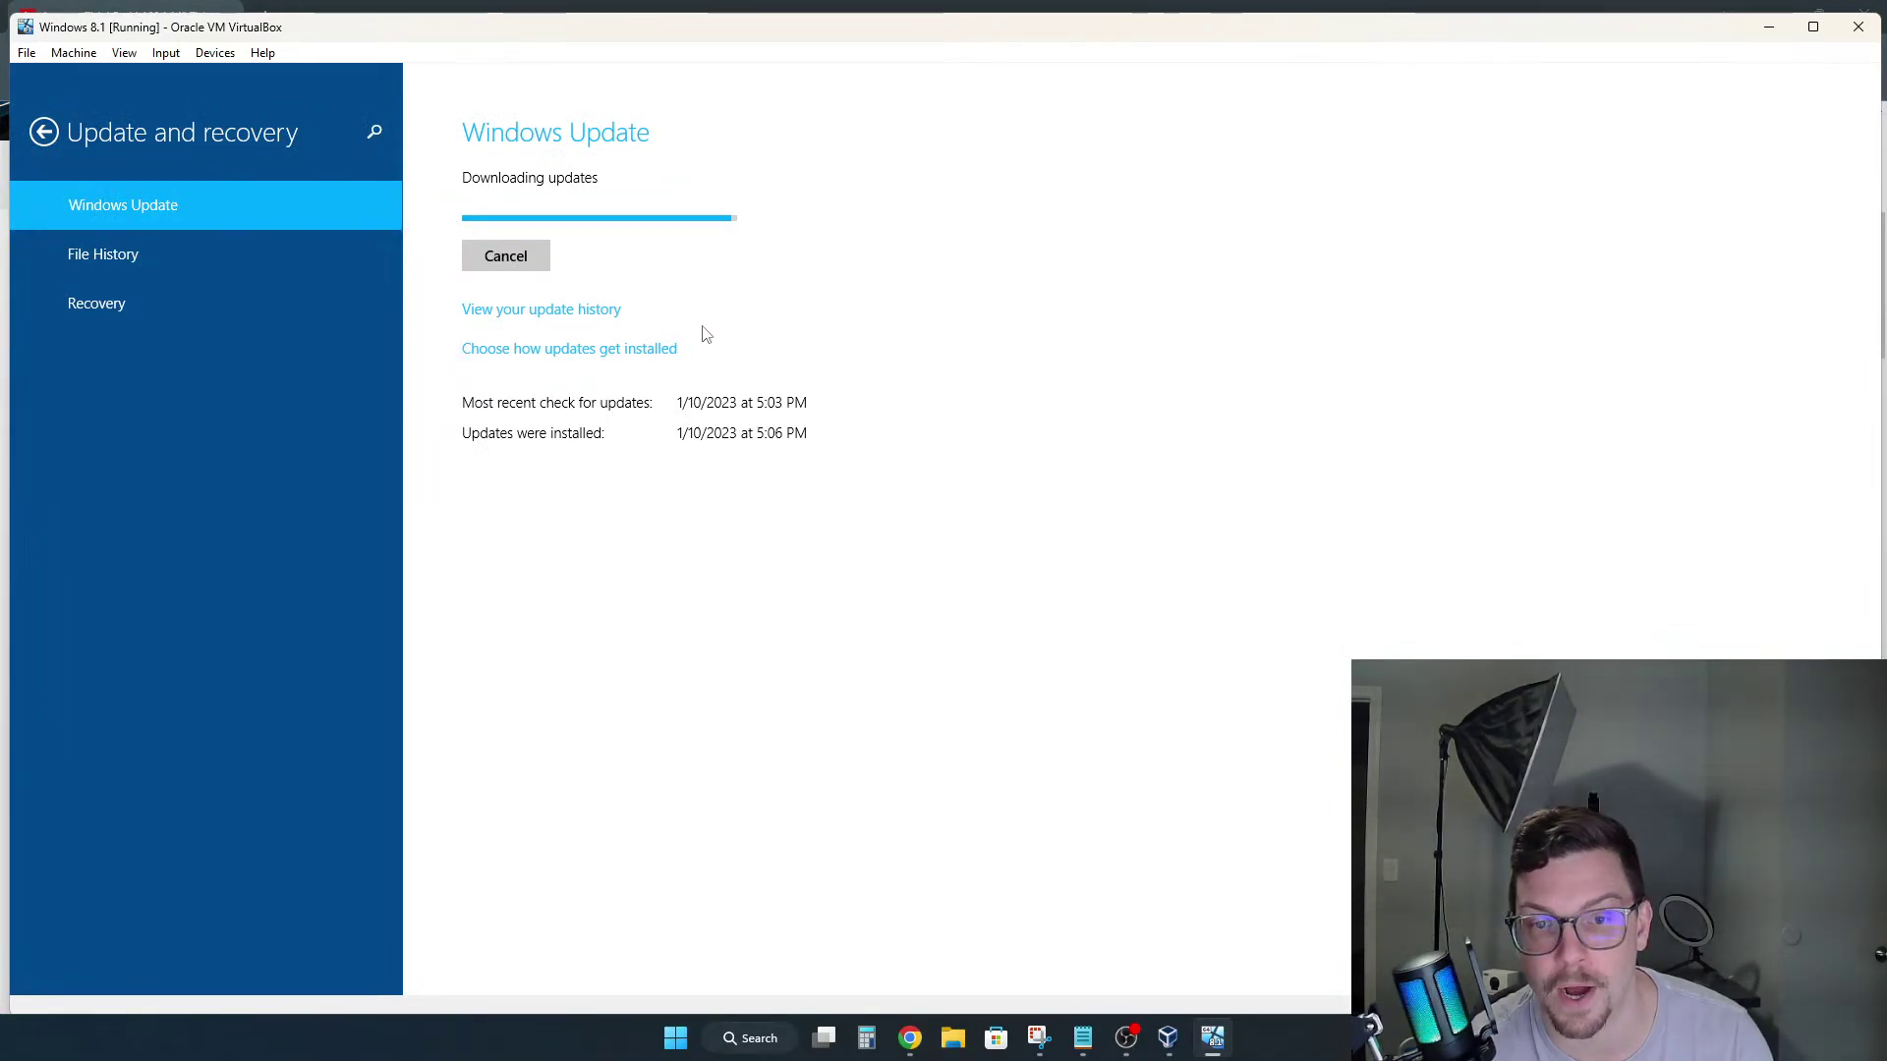
{"action": "left_click", "coordinate": [1822, 69]}
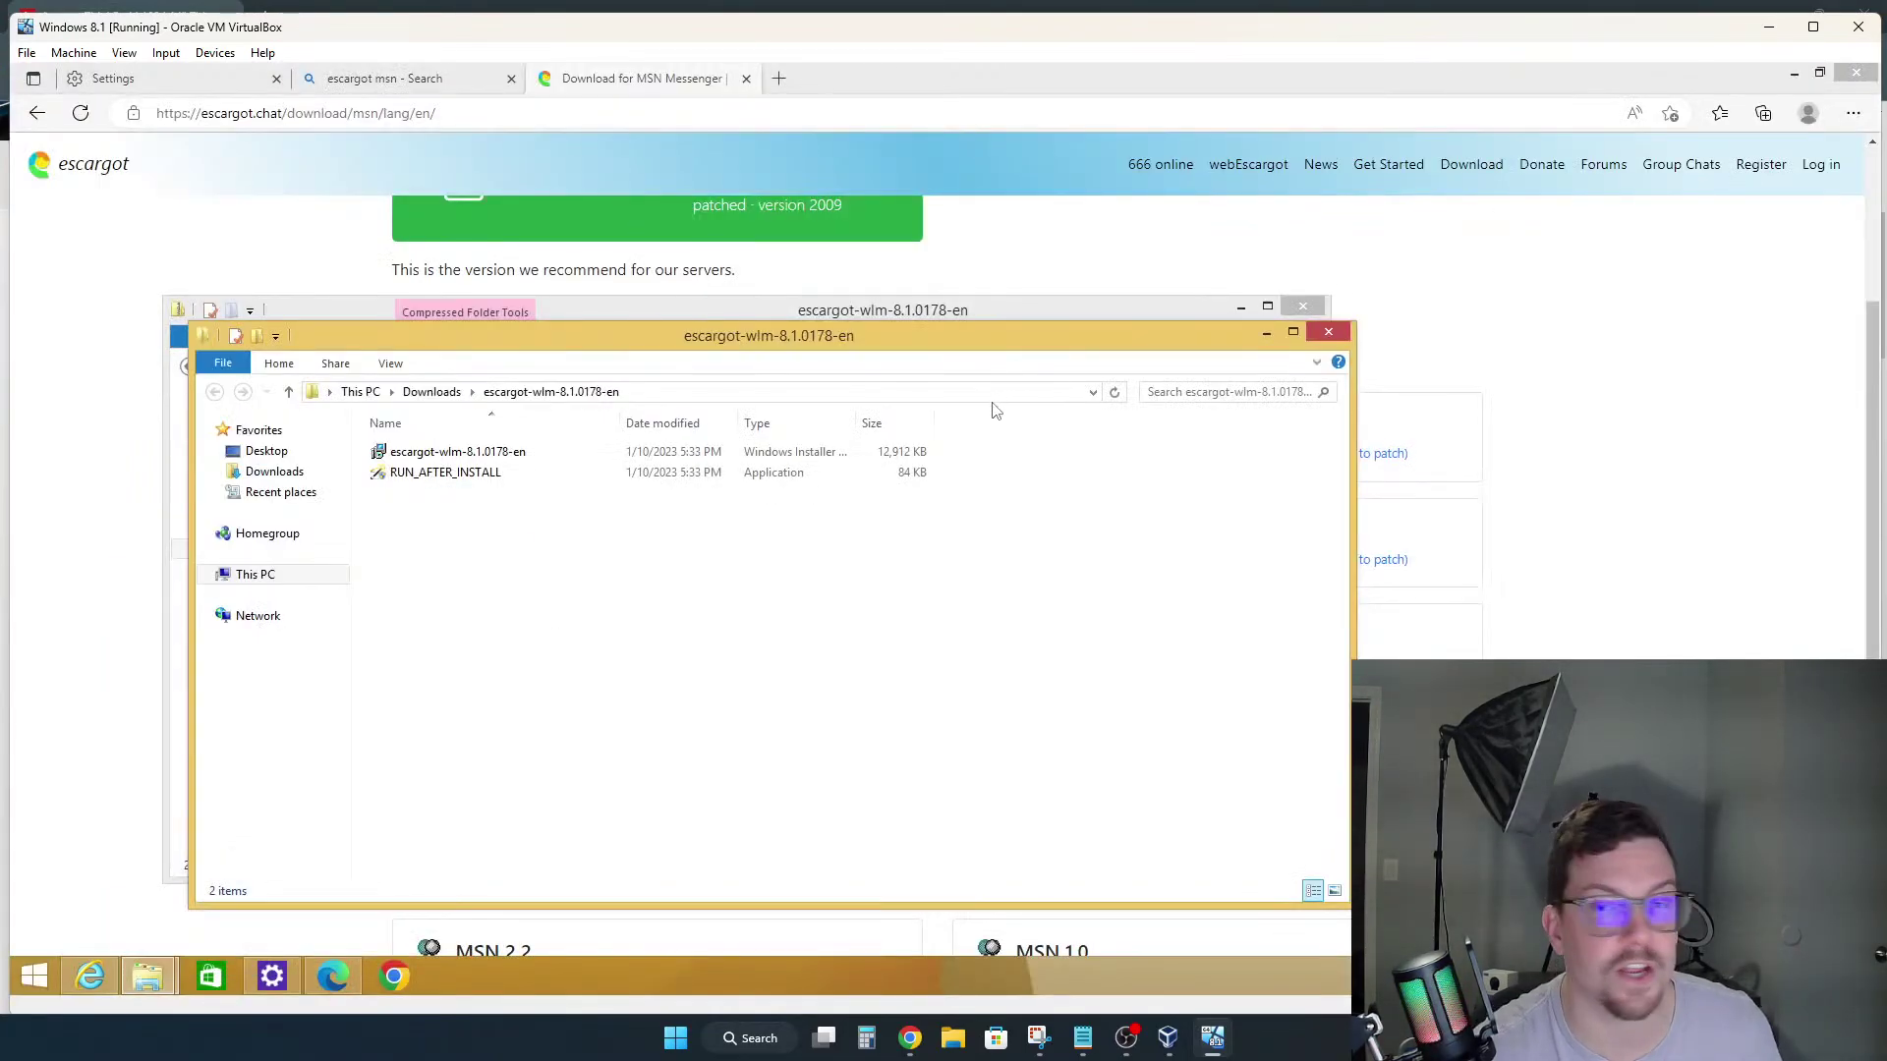
{"action": "right_click", "coordinate": [910, 1038]}
{"action": "left_click", "coordinate": [910, 920]}
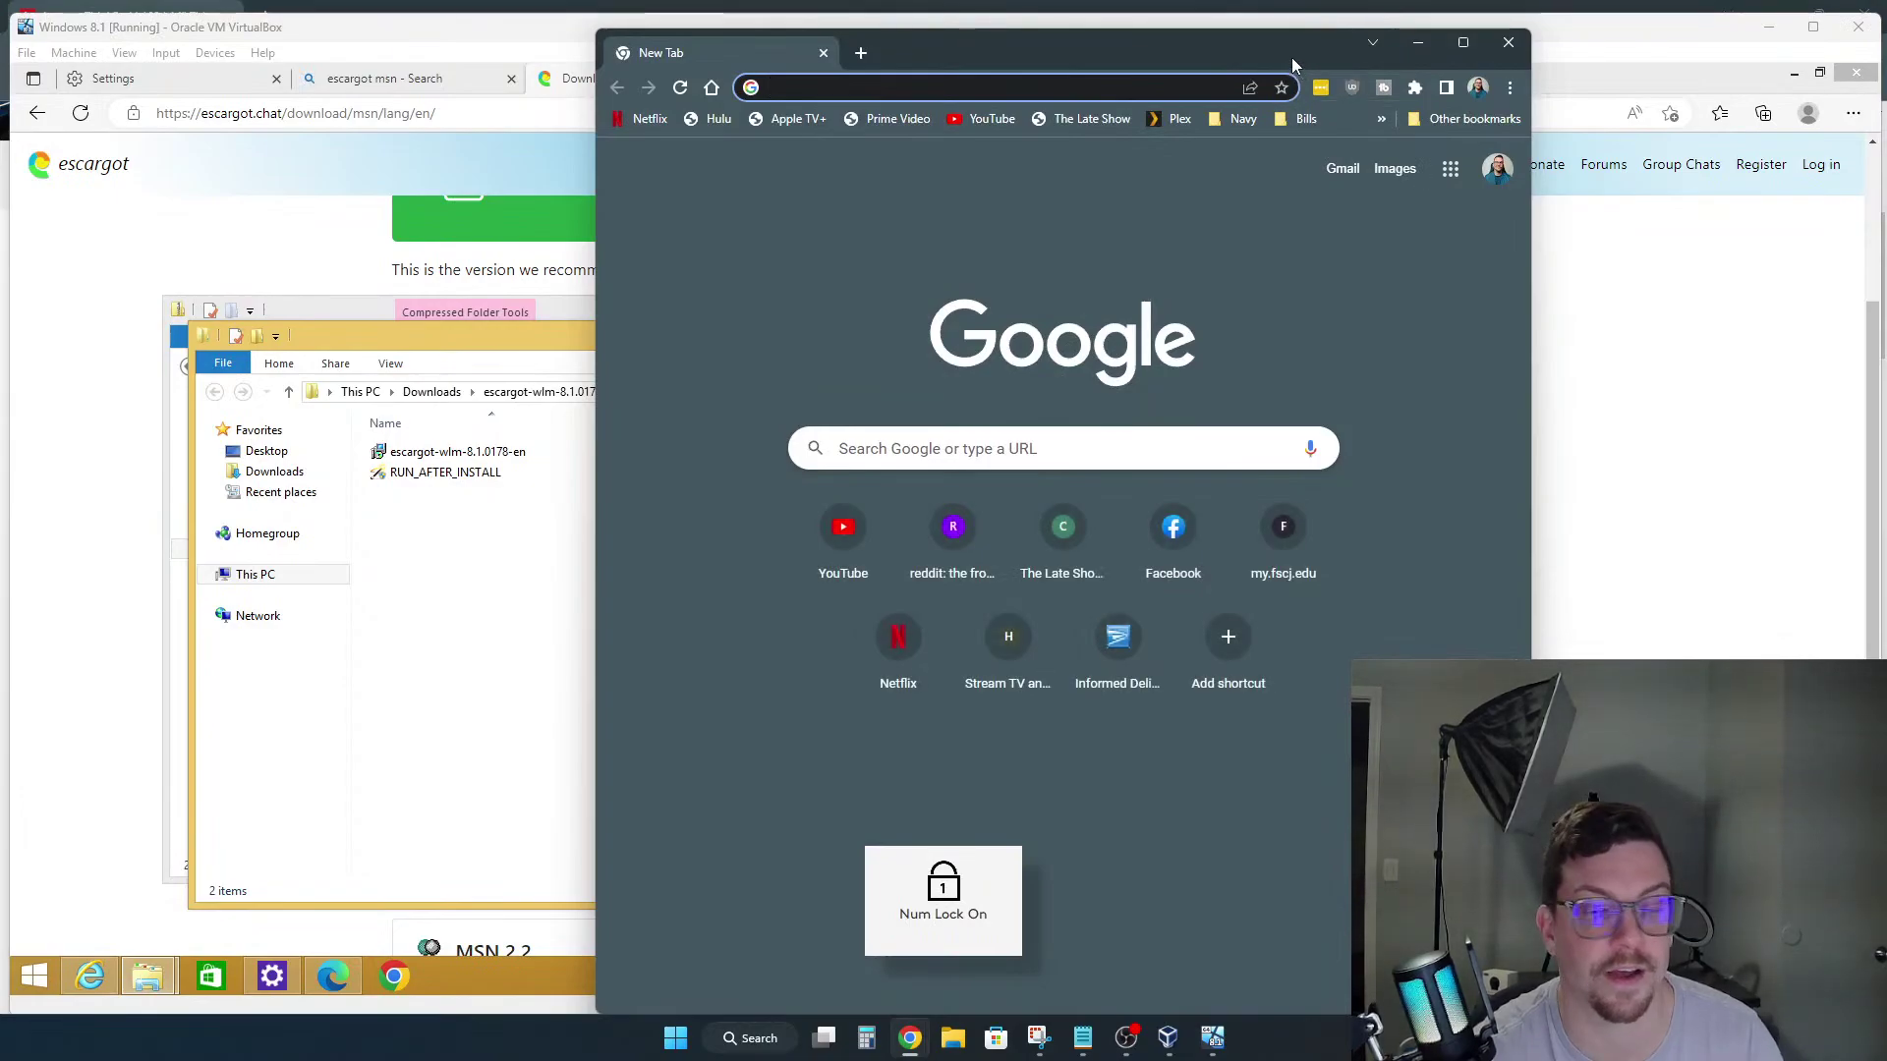
Move the new Chrome window off screen and bring the YouTube Shorts window over the VM.
{"action": "left_click_drag", "start_coordinate": [1291, 57], "coordinate": [1885, 57]}
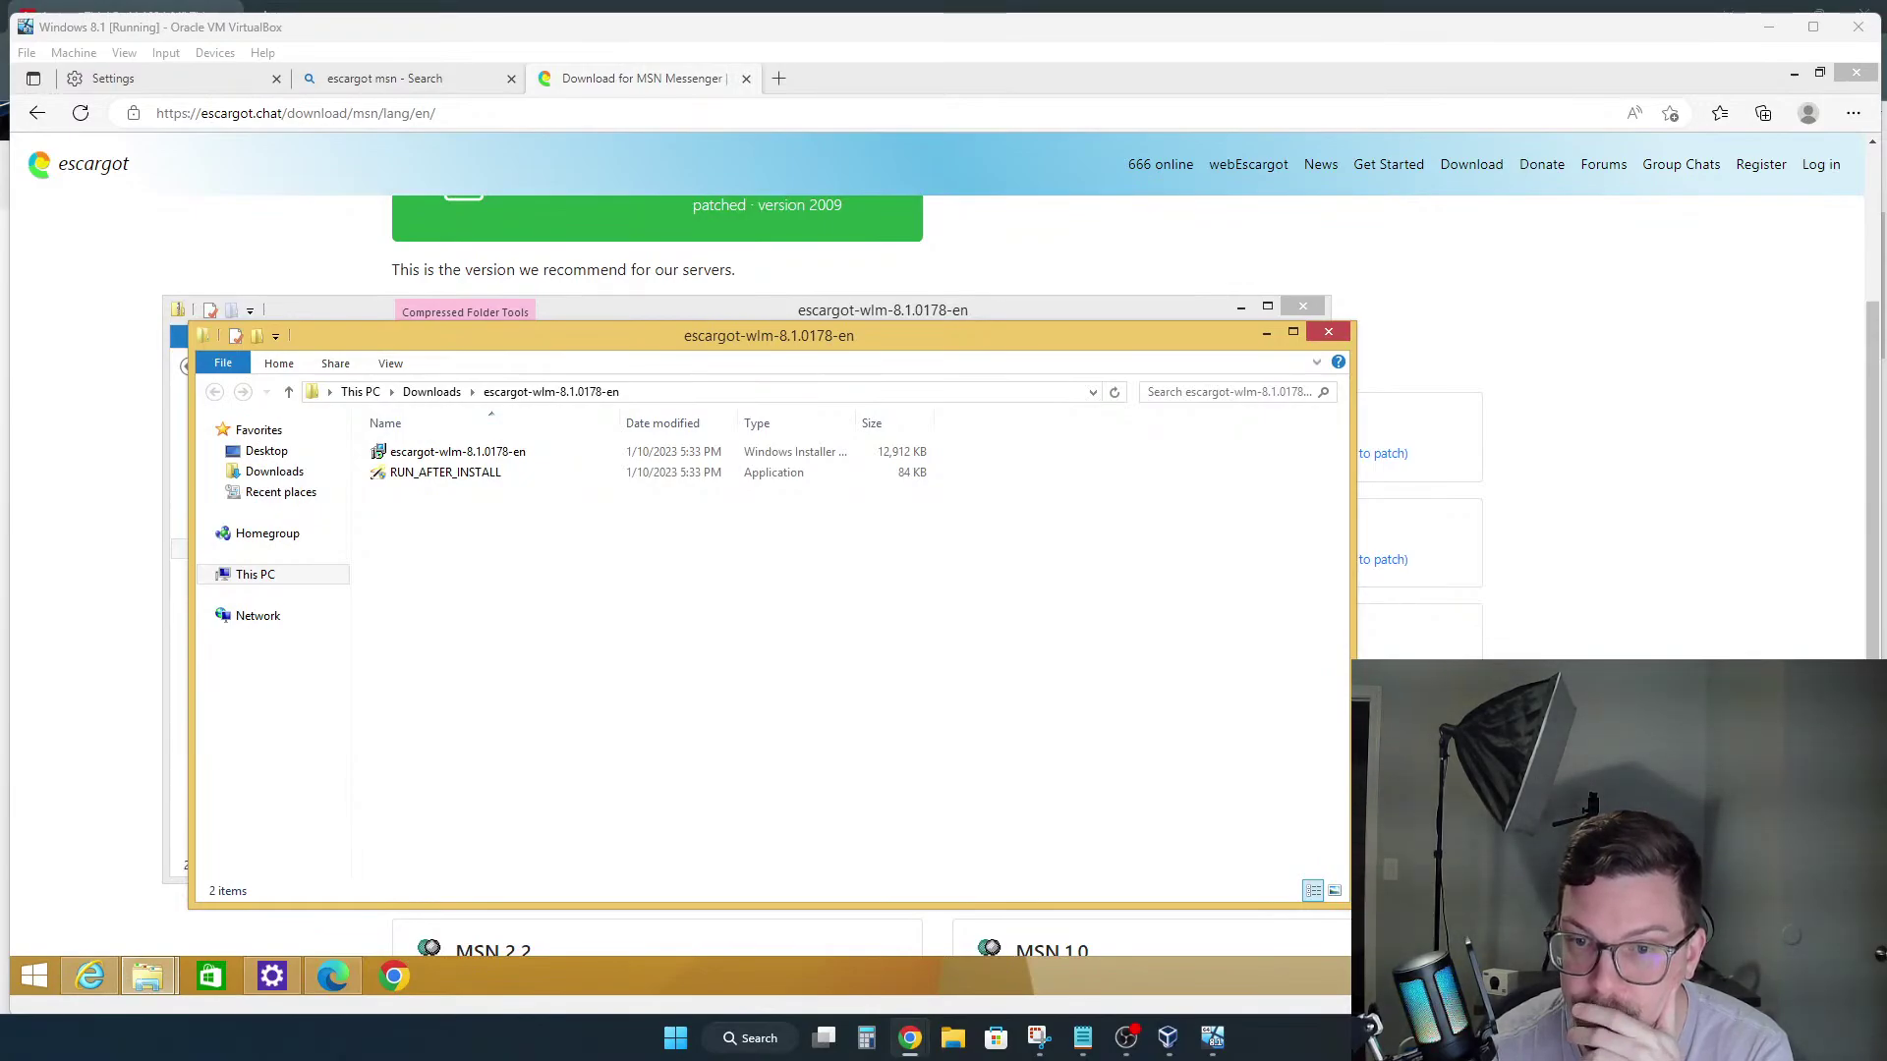
{"action": "left_click_drag", "start_coordinate": [1101, 0], "coordinate": [794, 145]}
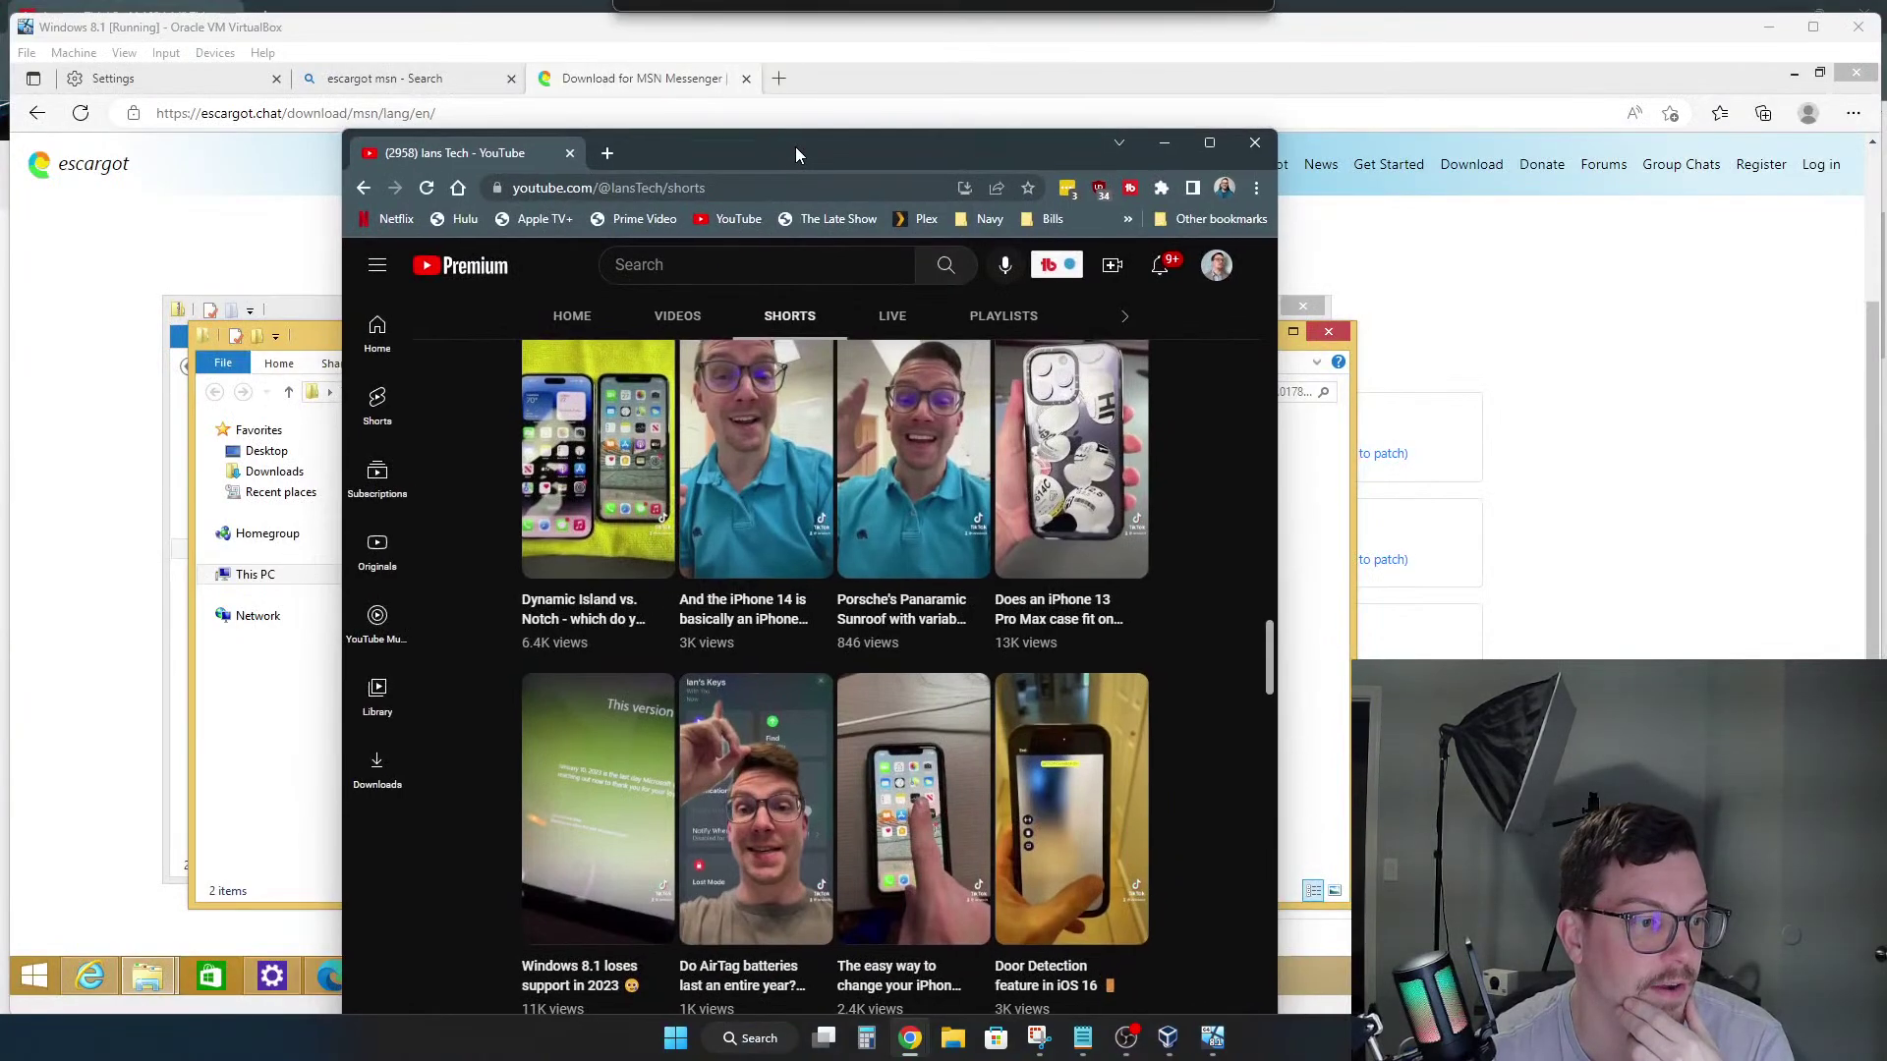
Play the 'Windows 8.1 loses support in 2023' short, pausing, resuming and pausing it again.
{"action": "left_click", "coordinate": [615, 771]}
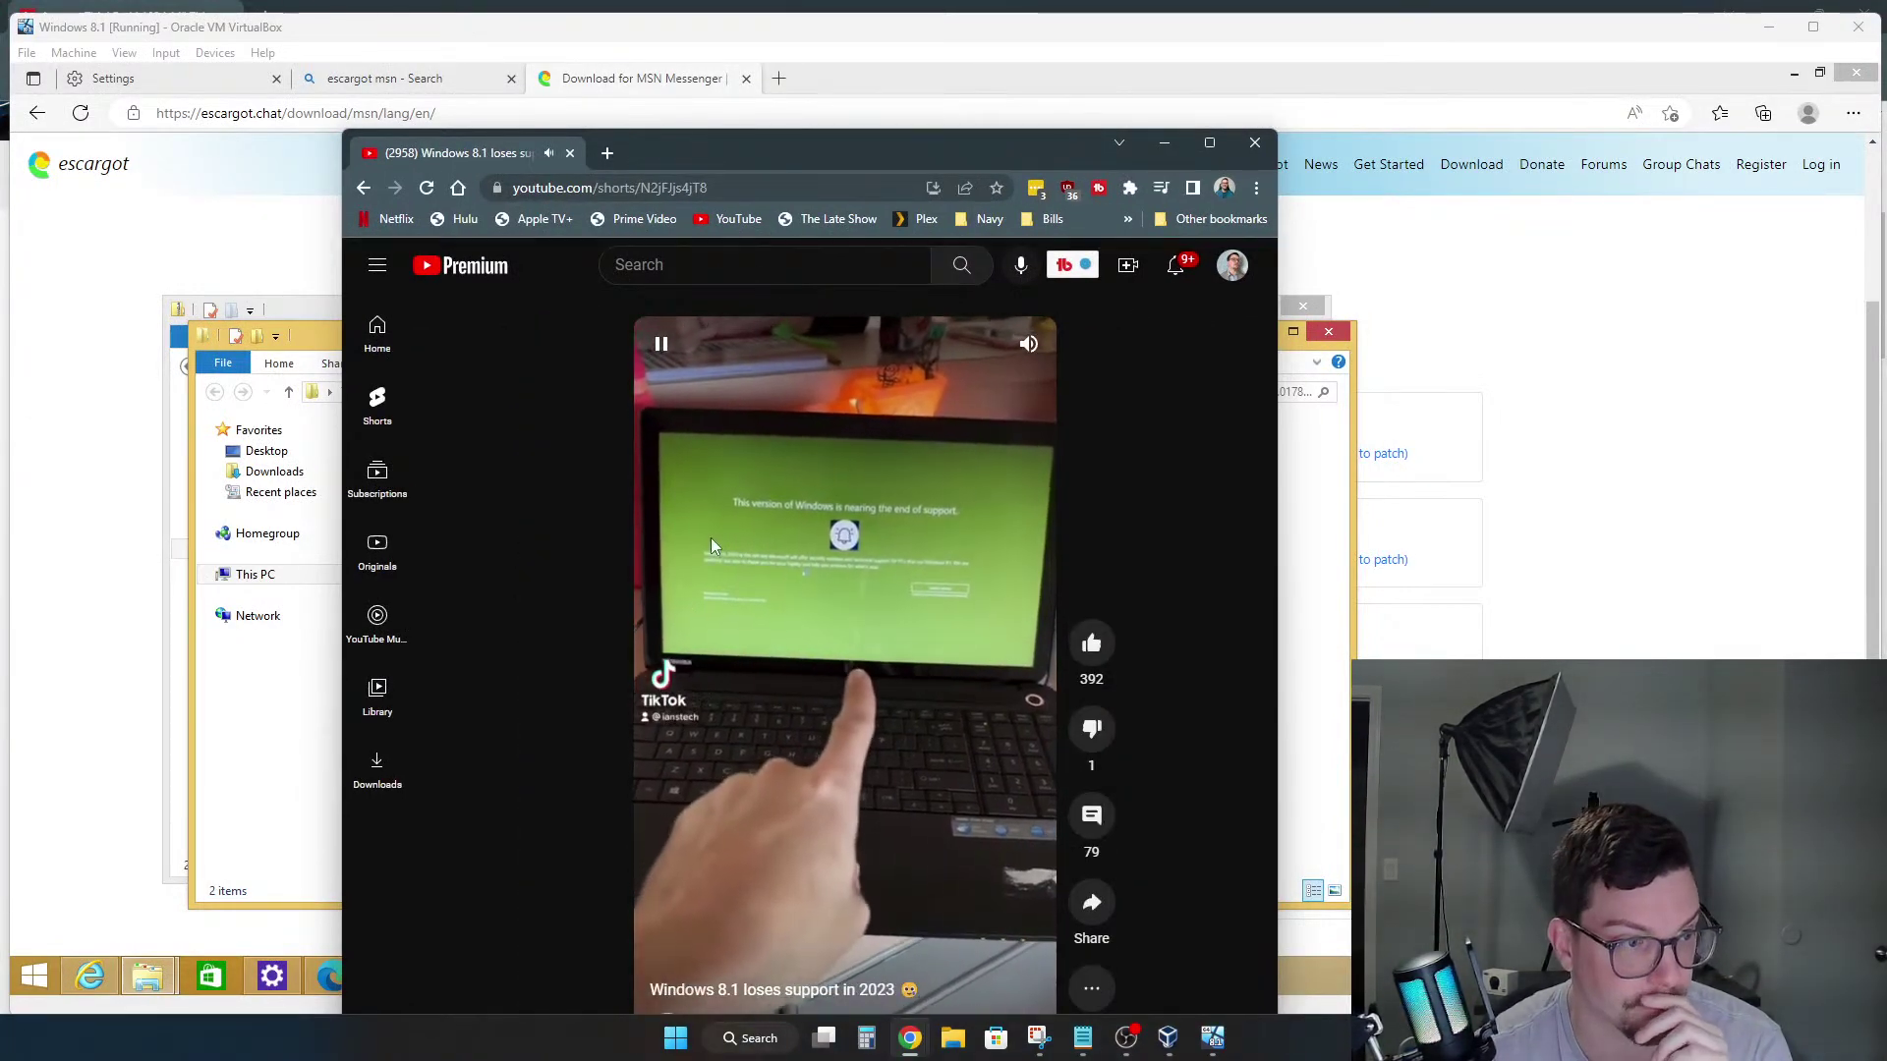
{"action": "left_click", "coordinate": [788, 857]}
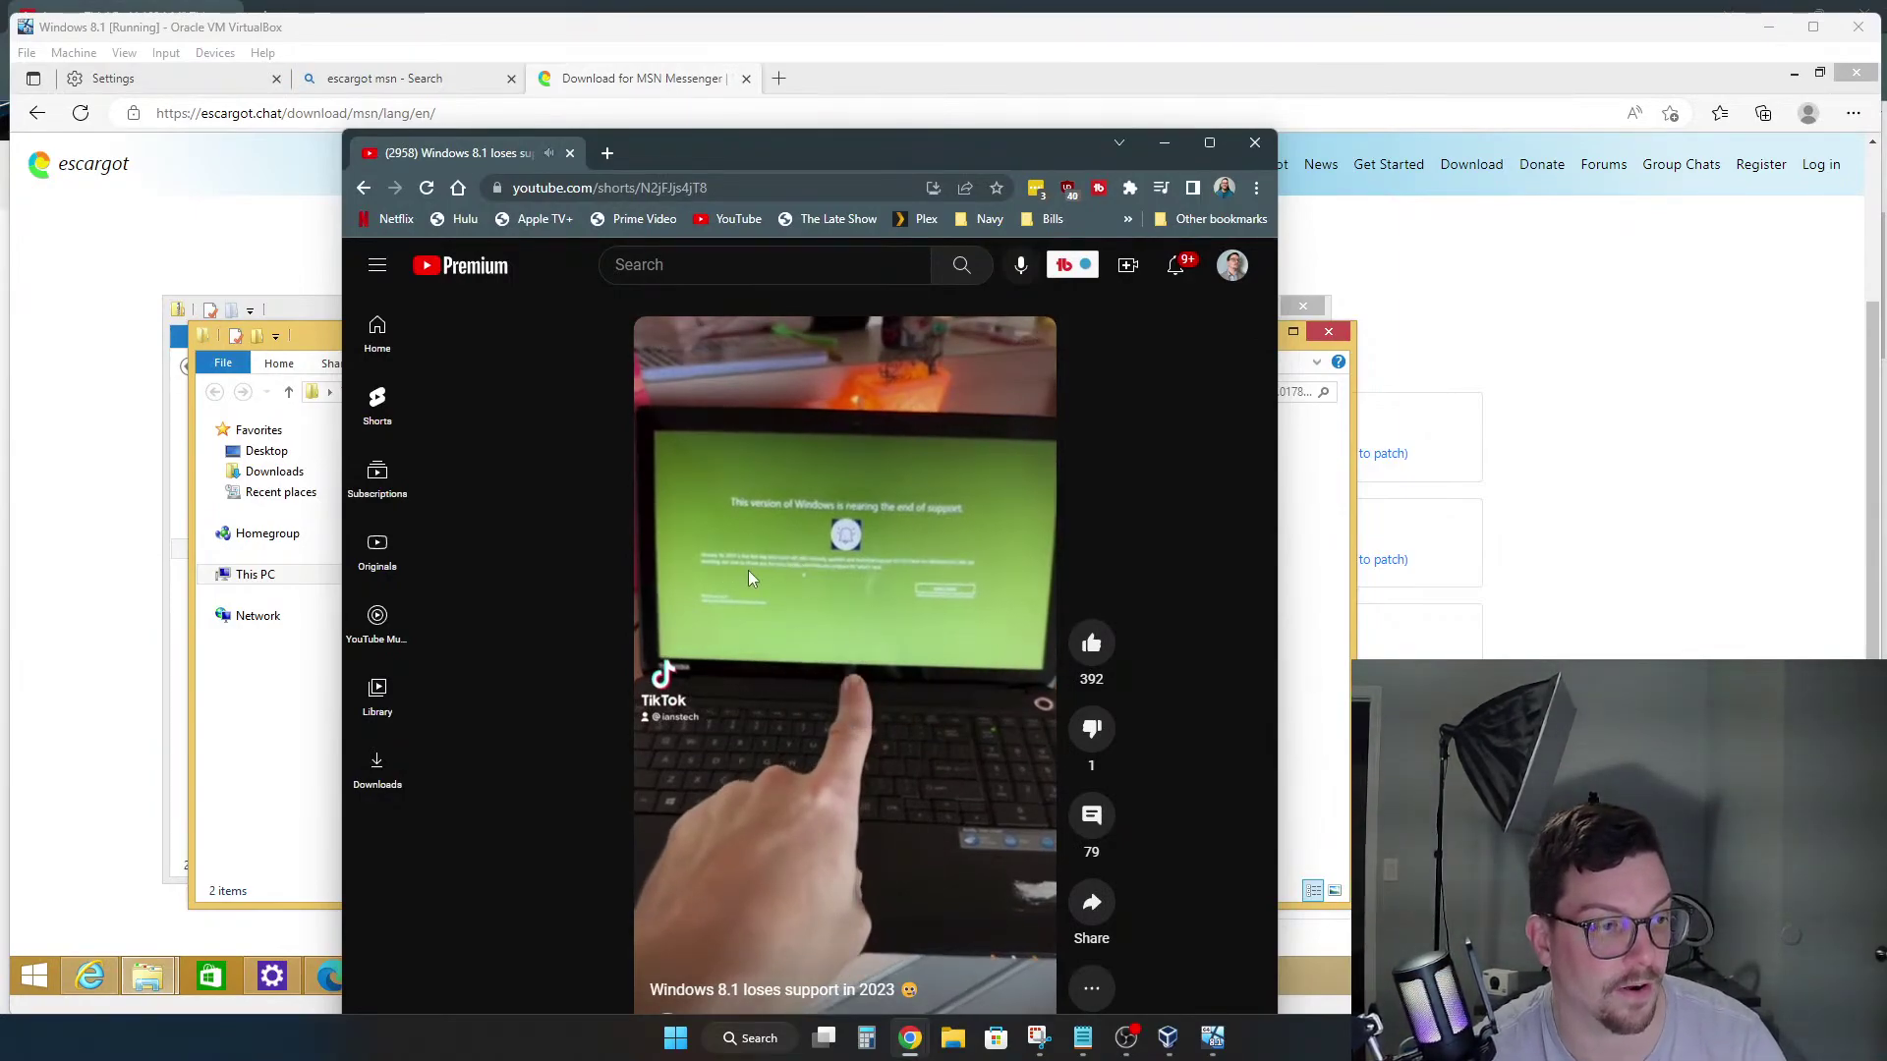
{"action": "left_click", "coordinate": [725, 589]}
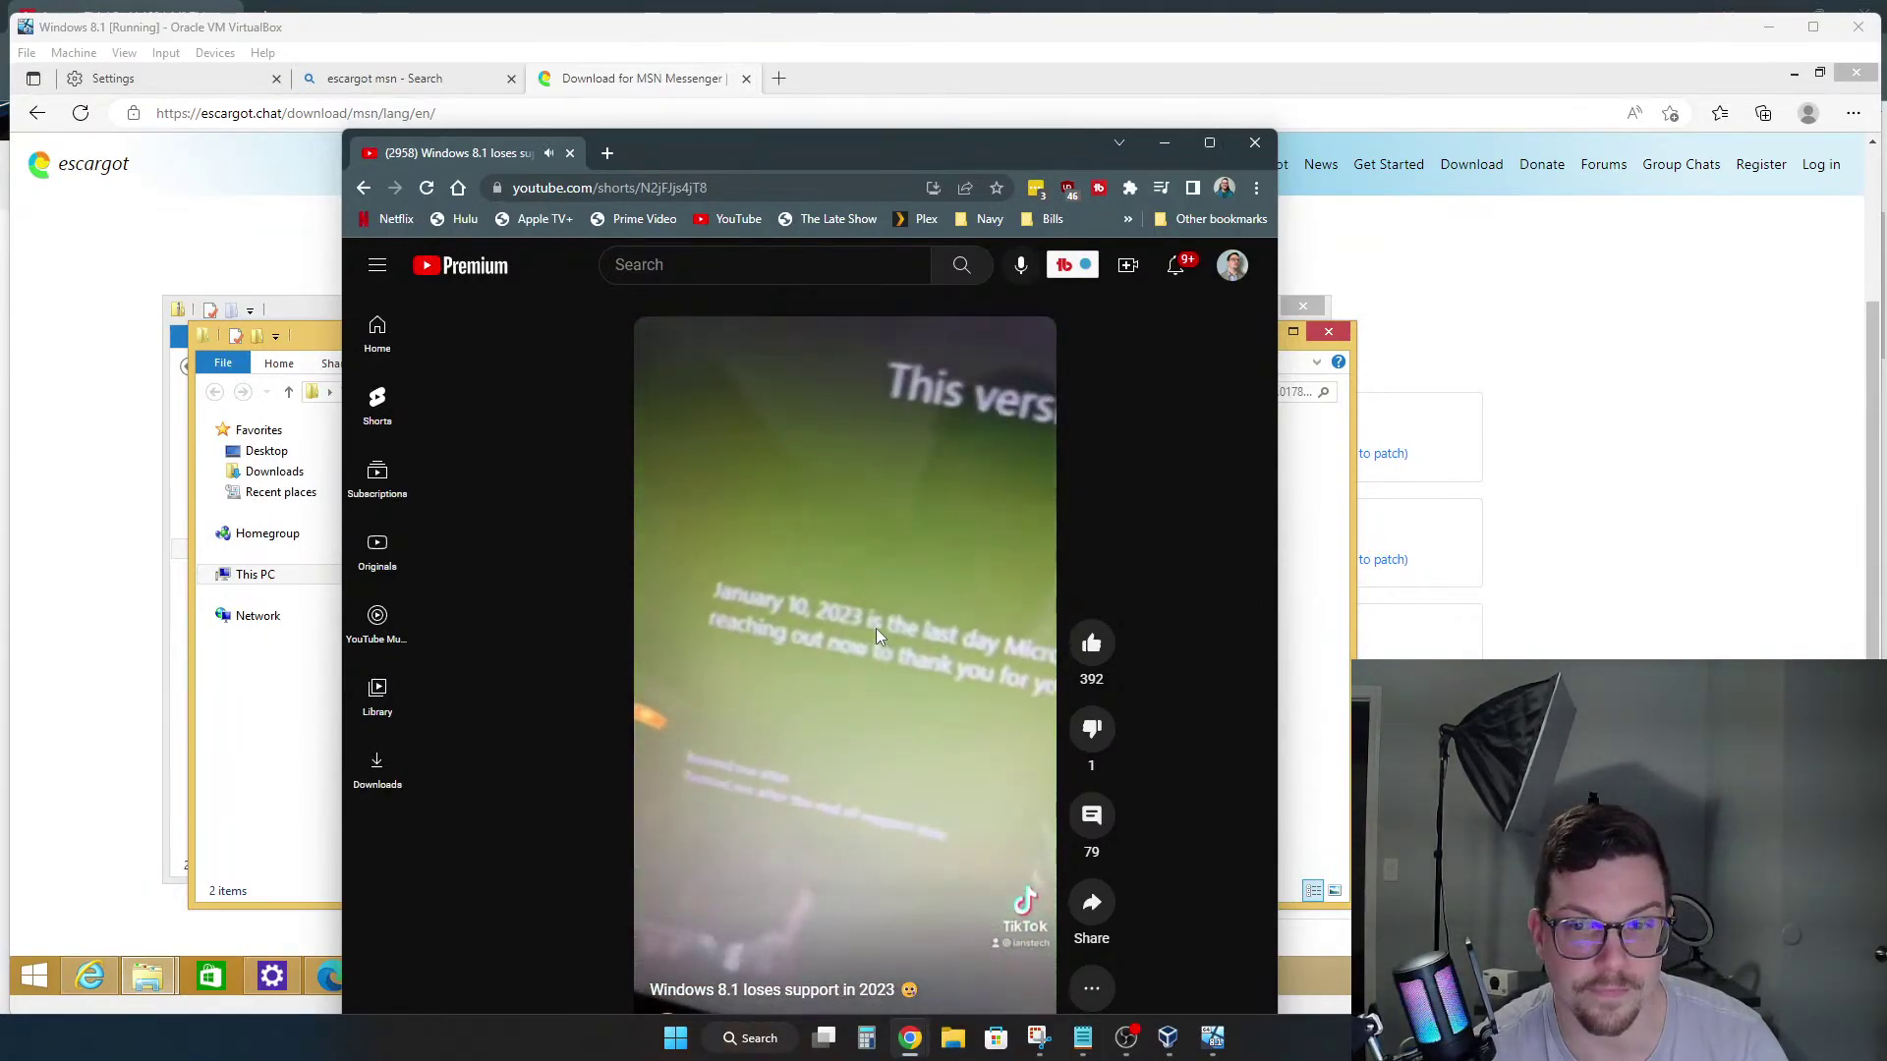
{"action": "left_click", "coordinate": [854, 675]}
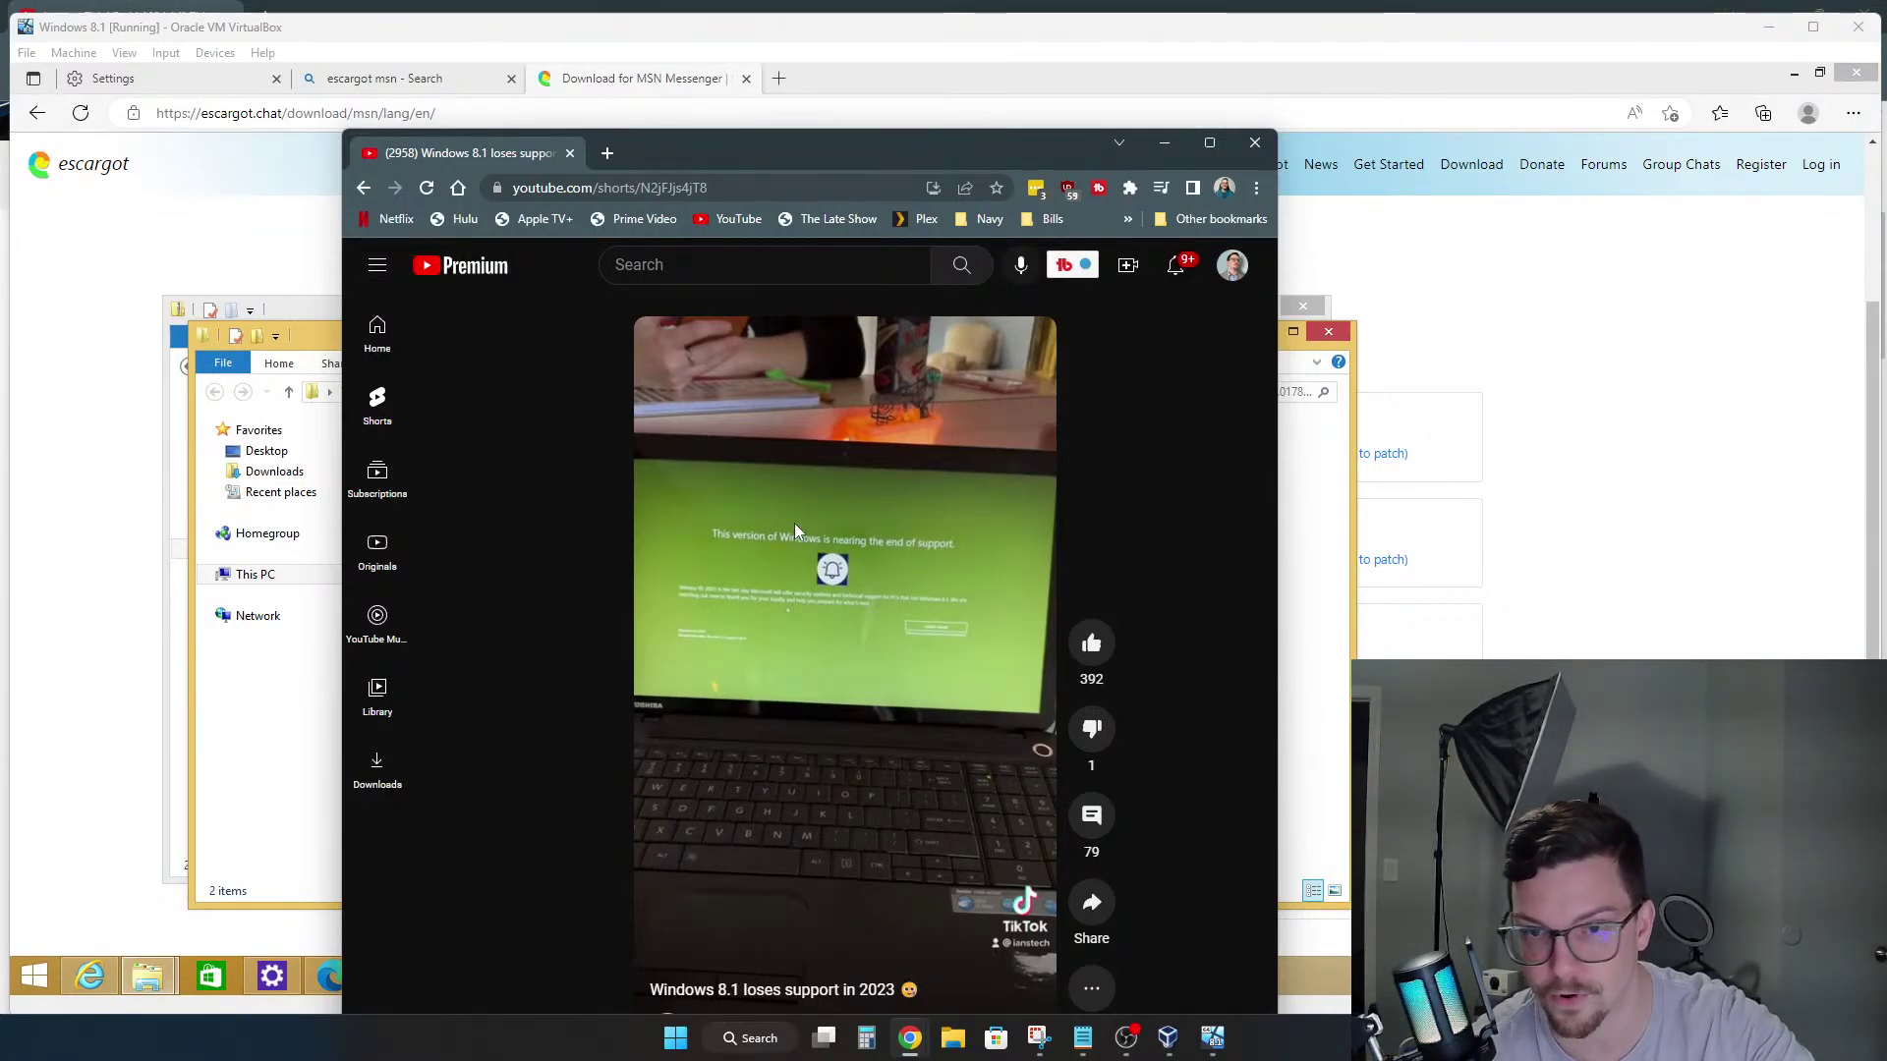
Close the Chrome window showing the YouTube short.
{"action": "left_click", "coordinate": [1255, 143]}
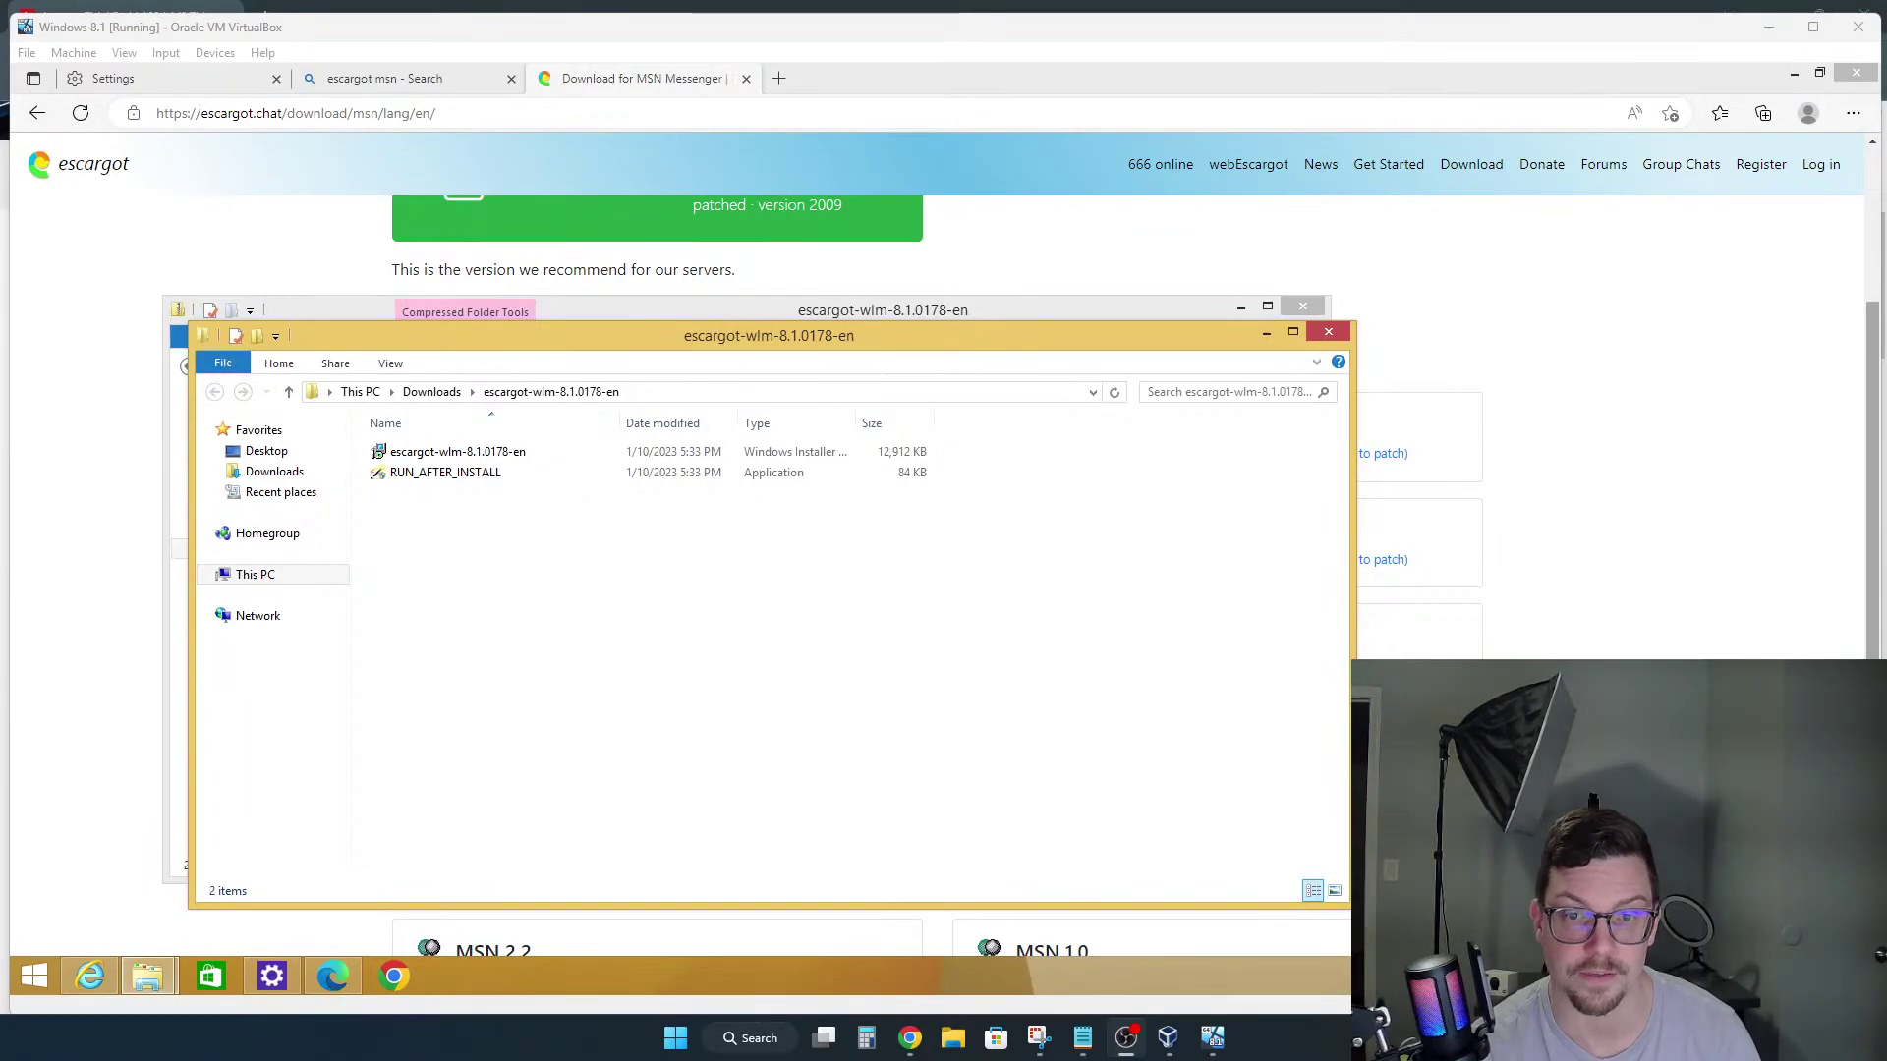
From the guest's Start screen, browse the Apps list, then return to Start and launch PC settings.
{"action": "left_click", "coordinate": [35, 976]}
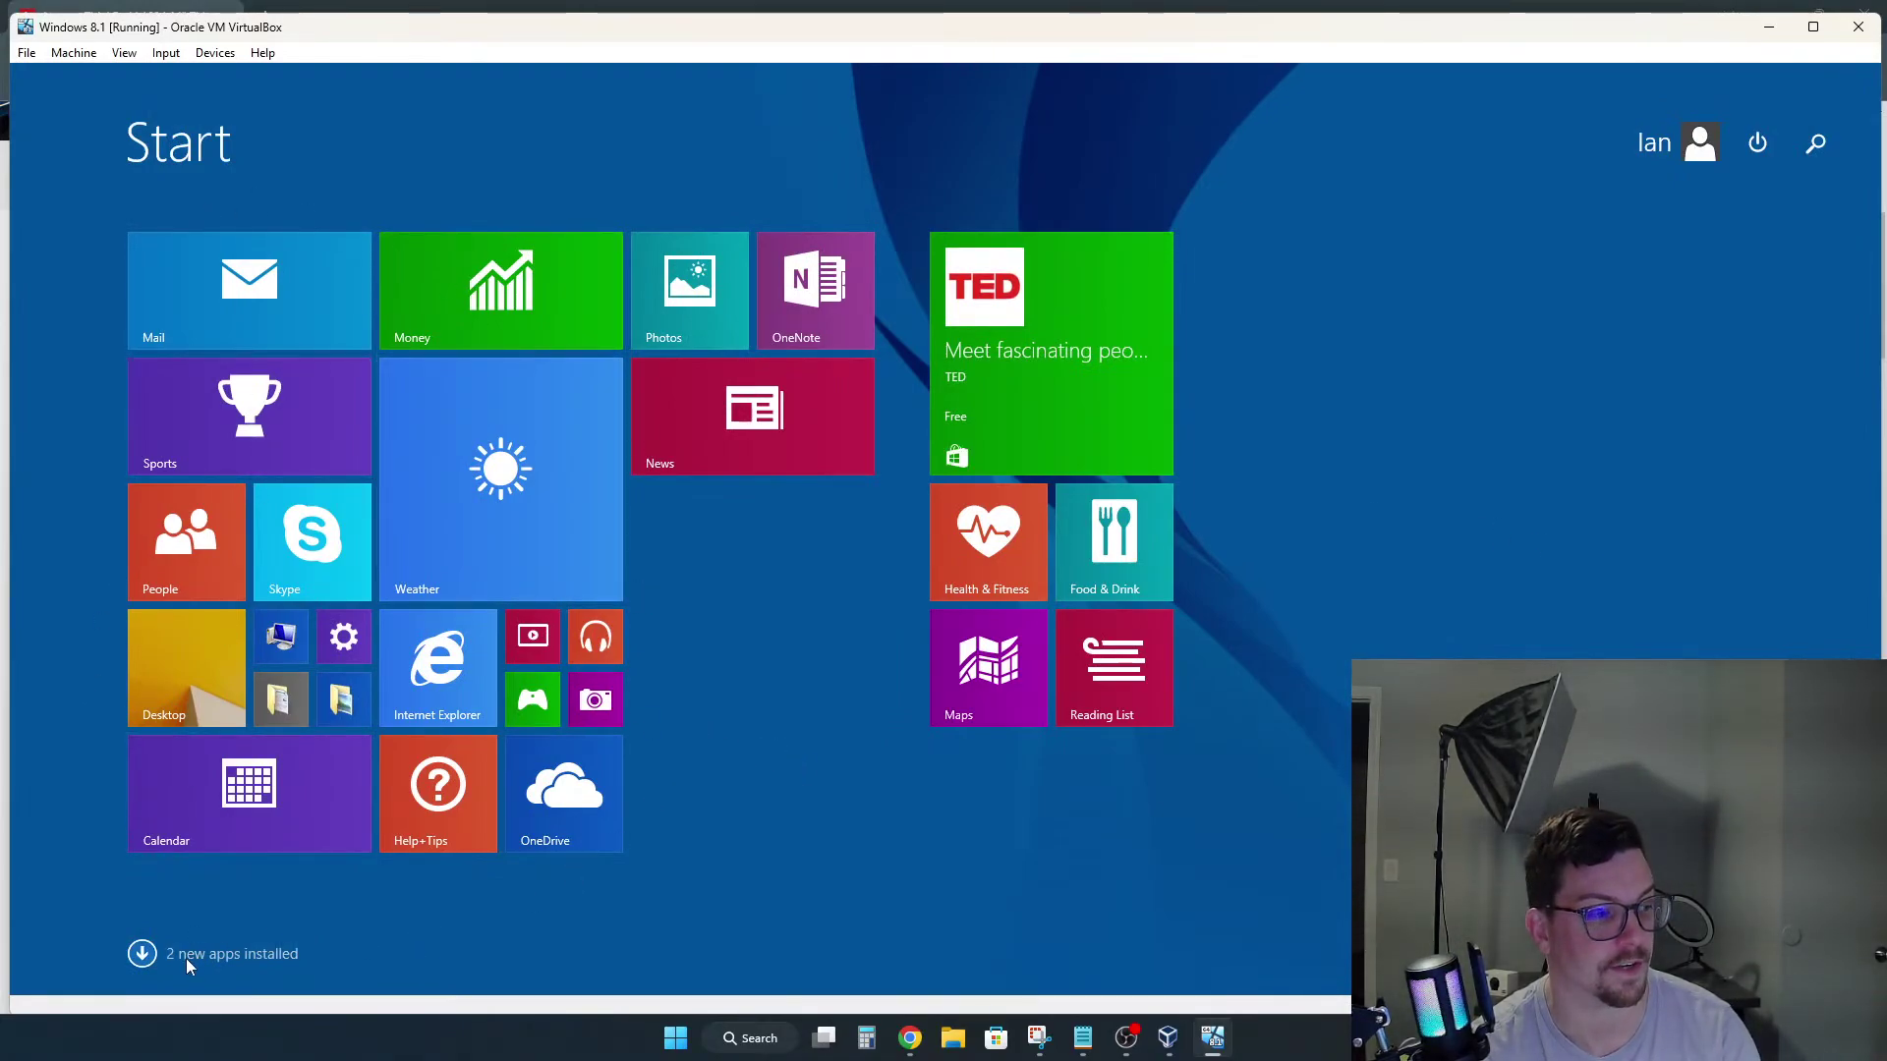
{"action": "left_click", "coordinate": [148, 955]}
{"action": "scroll", "coordinate": [1036, 553], "scroll_direction": "down", "scroll_amount": 3}
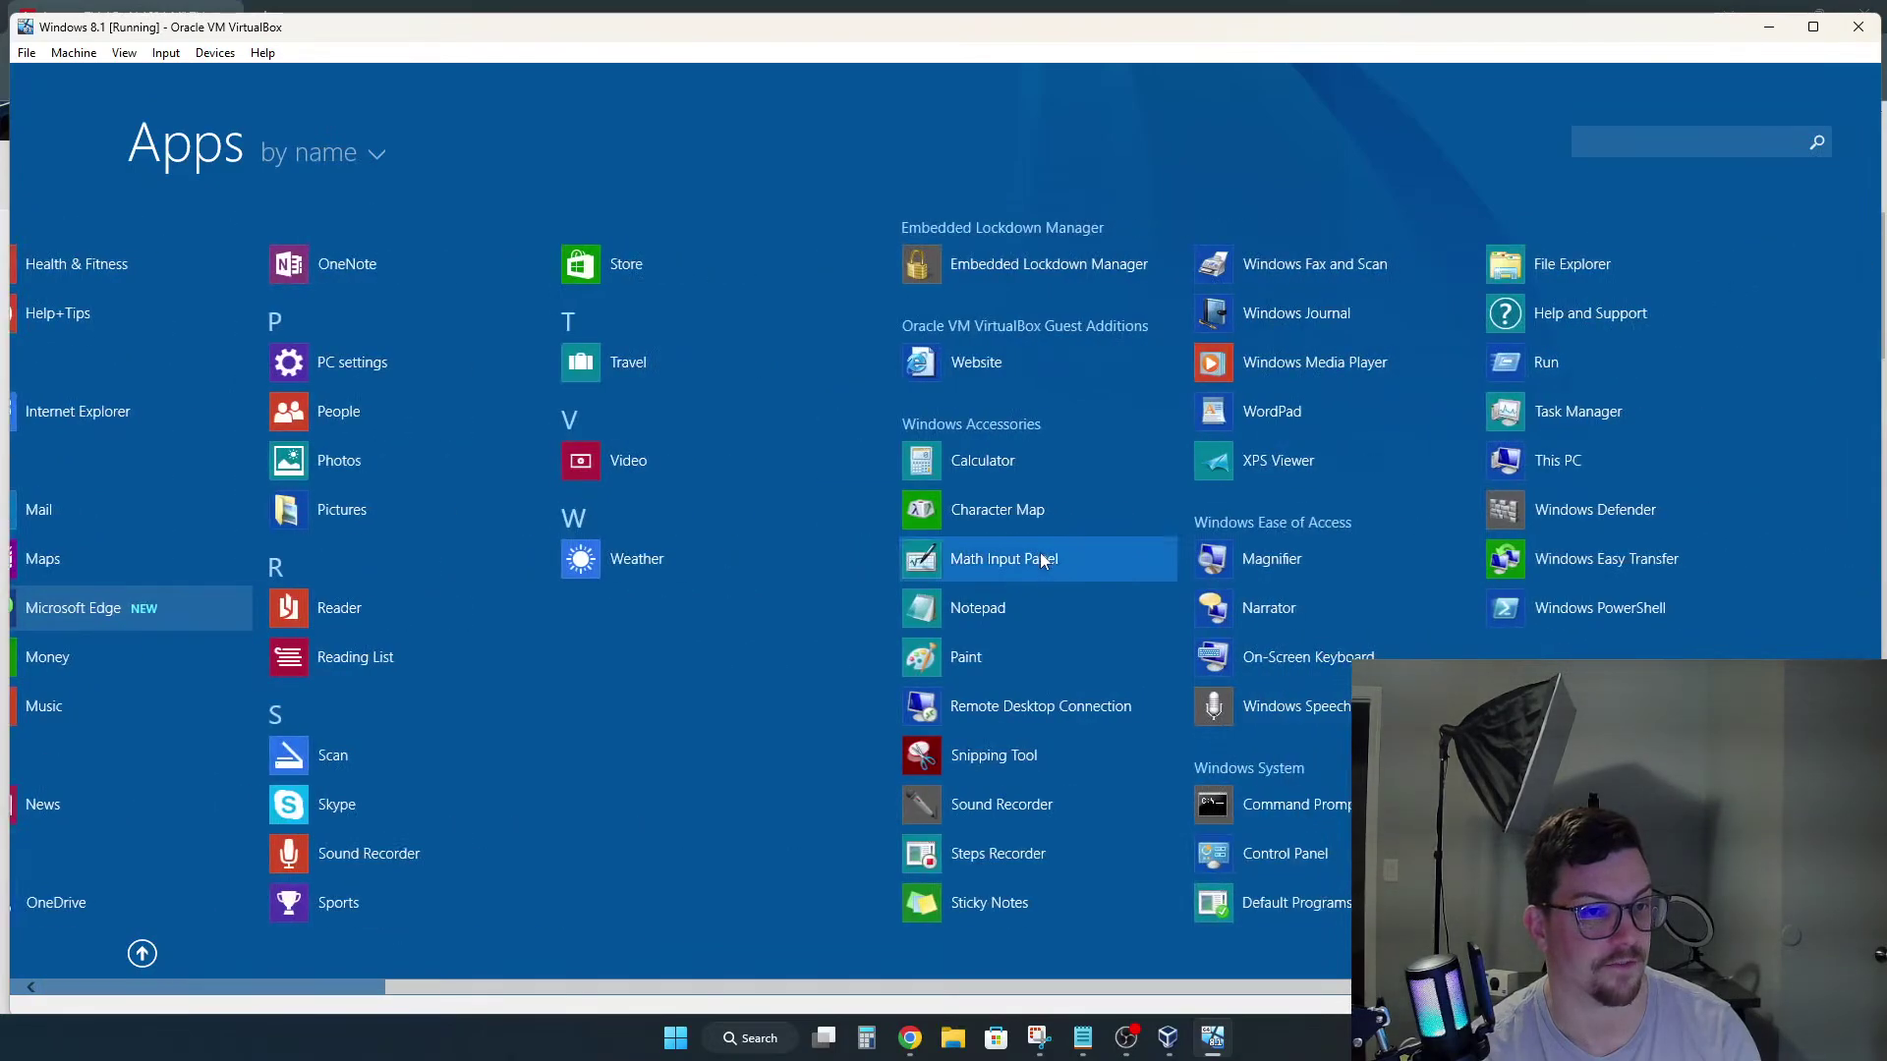
{"action": "scroll", "coordinate": [1030, 560], "scroll_direction": "up", "scroll_amount": 3}
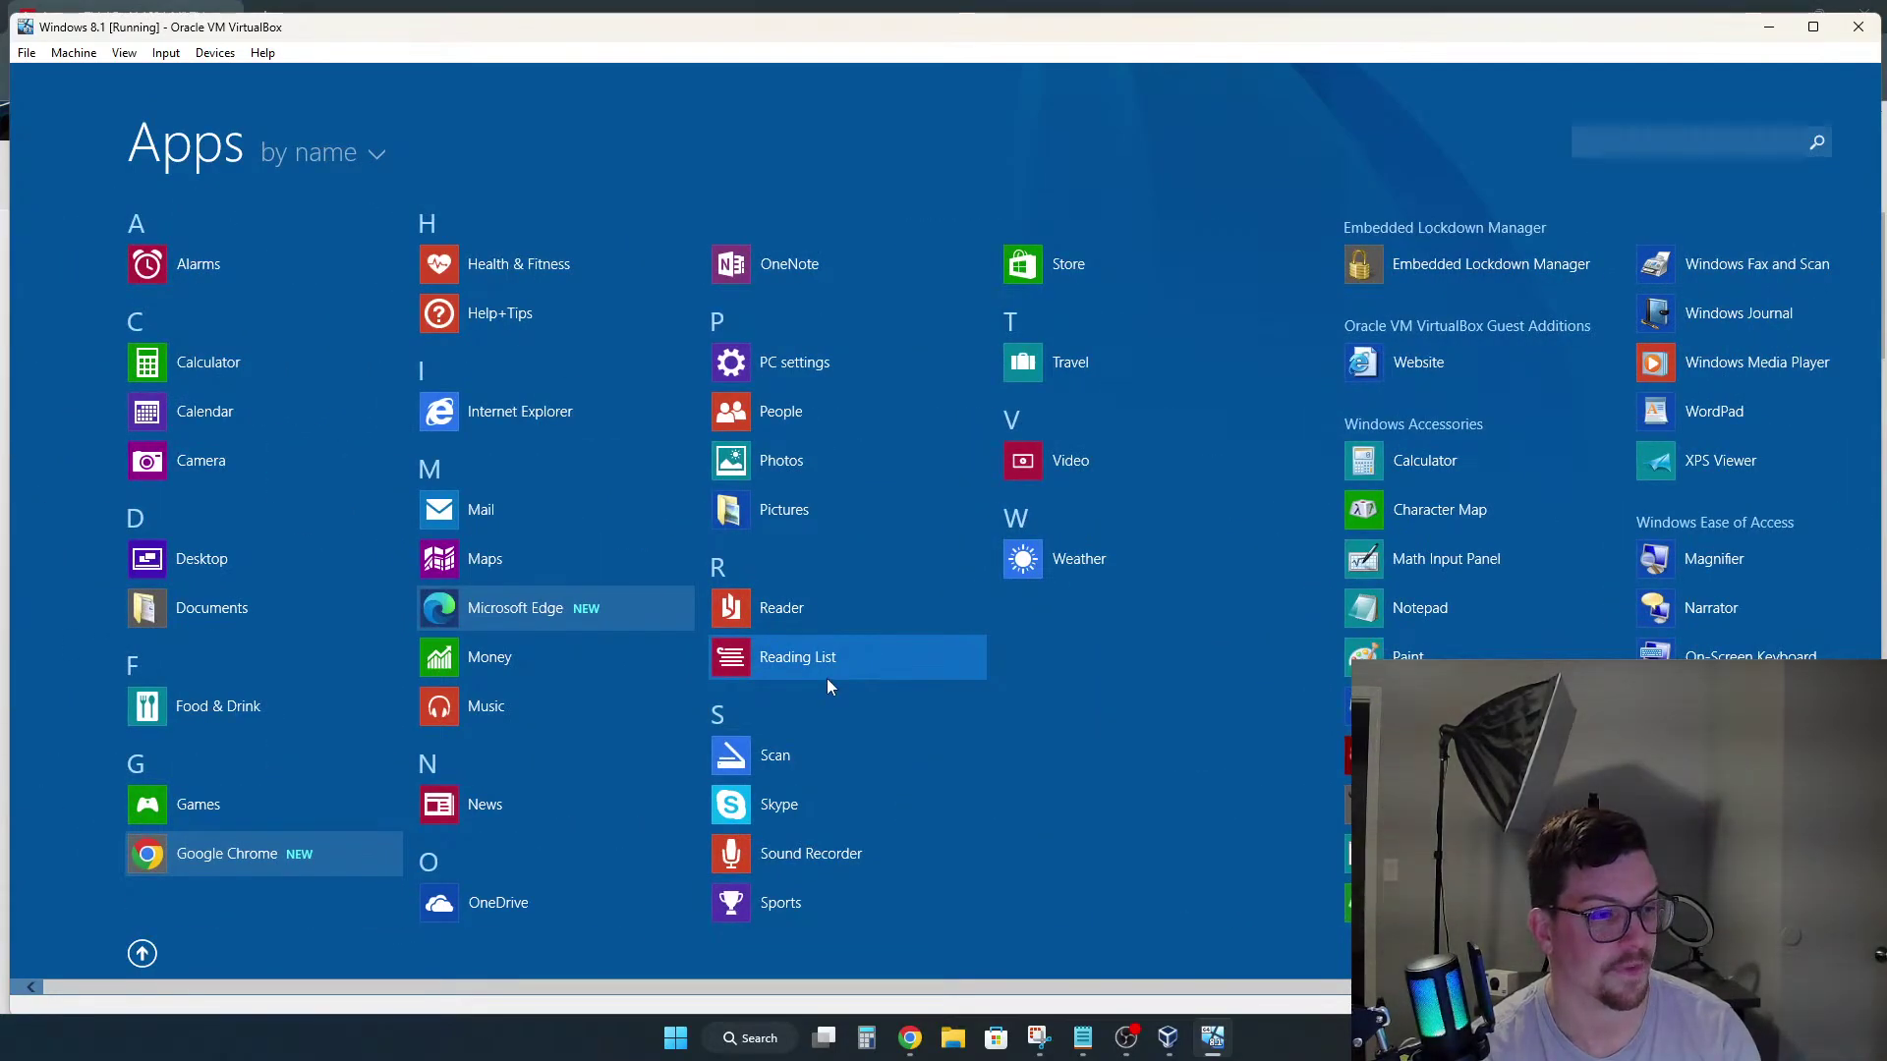
{"action": "scroll", "coordinate": [829, 687], "scroll_direction": "down", "scroll_amount": 3}
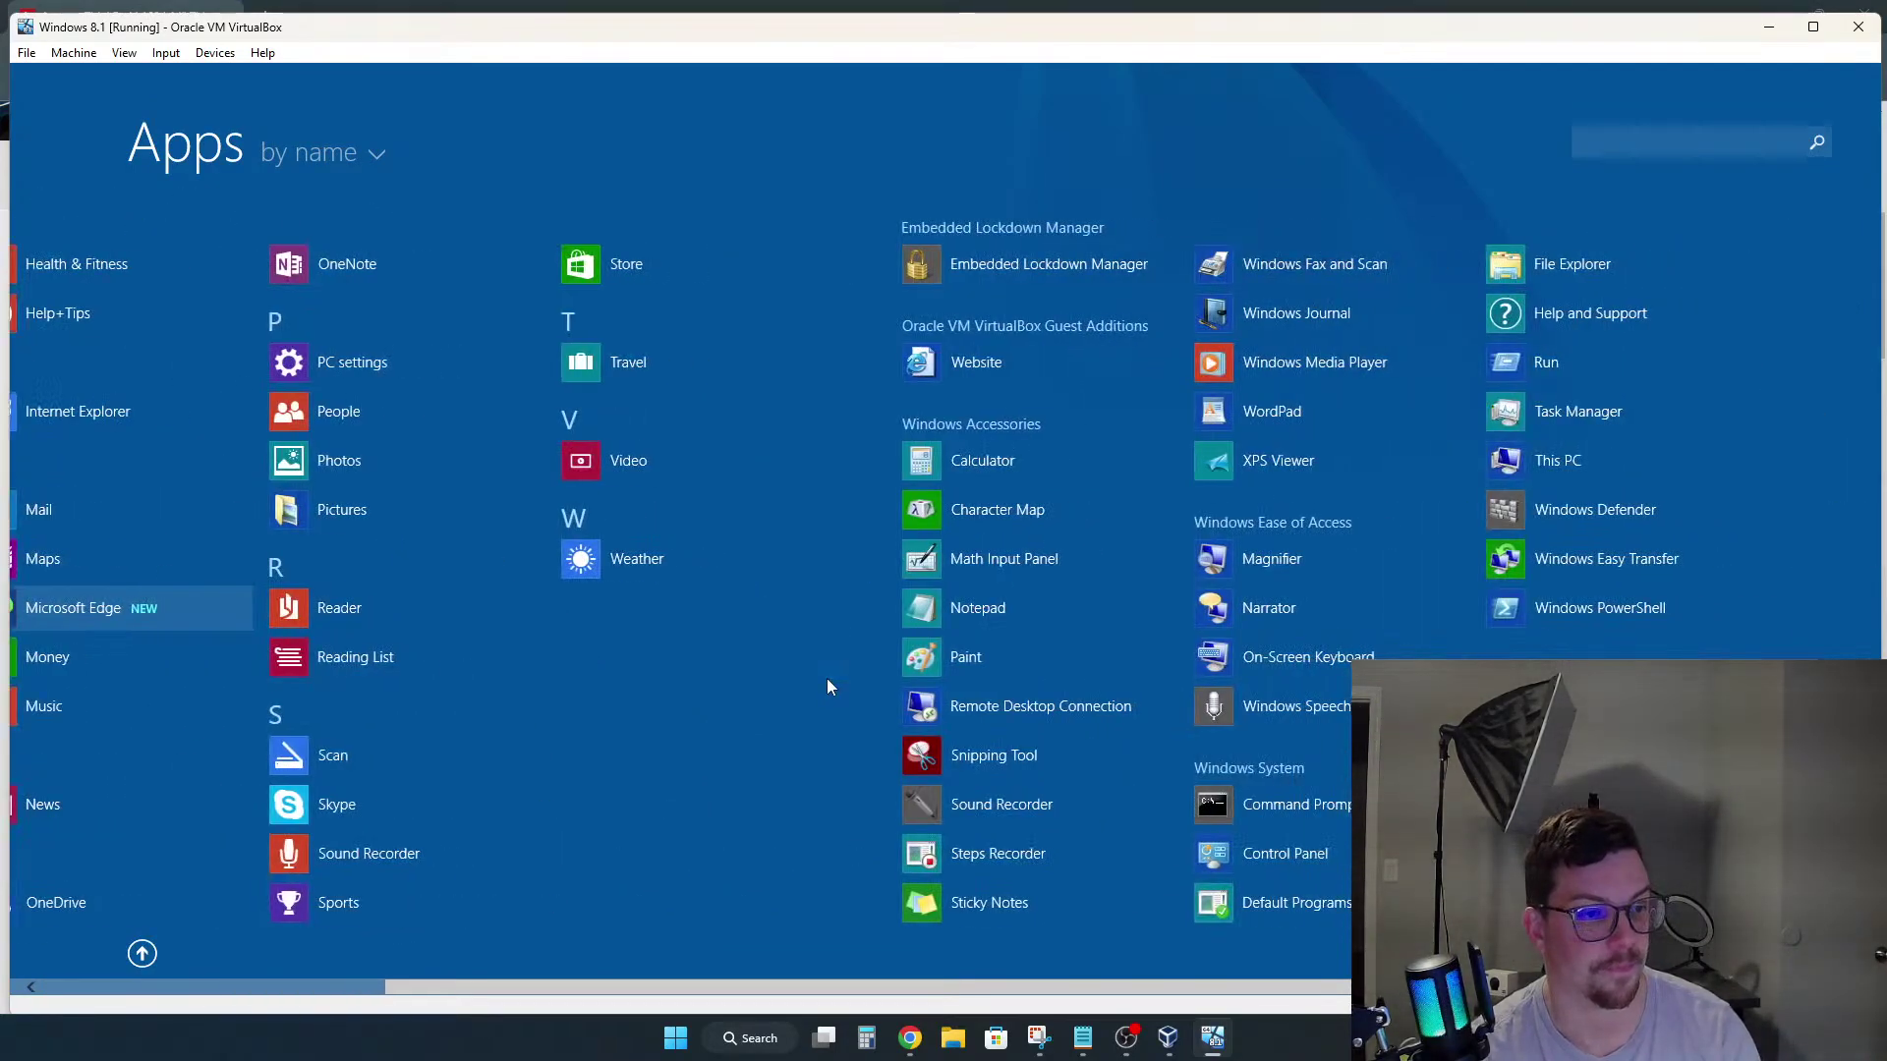
{"action": "scroll", "coordinate": [828, 678], "scroll_direction": "up", "scroll_amount": 2}
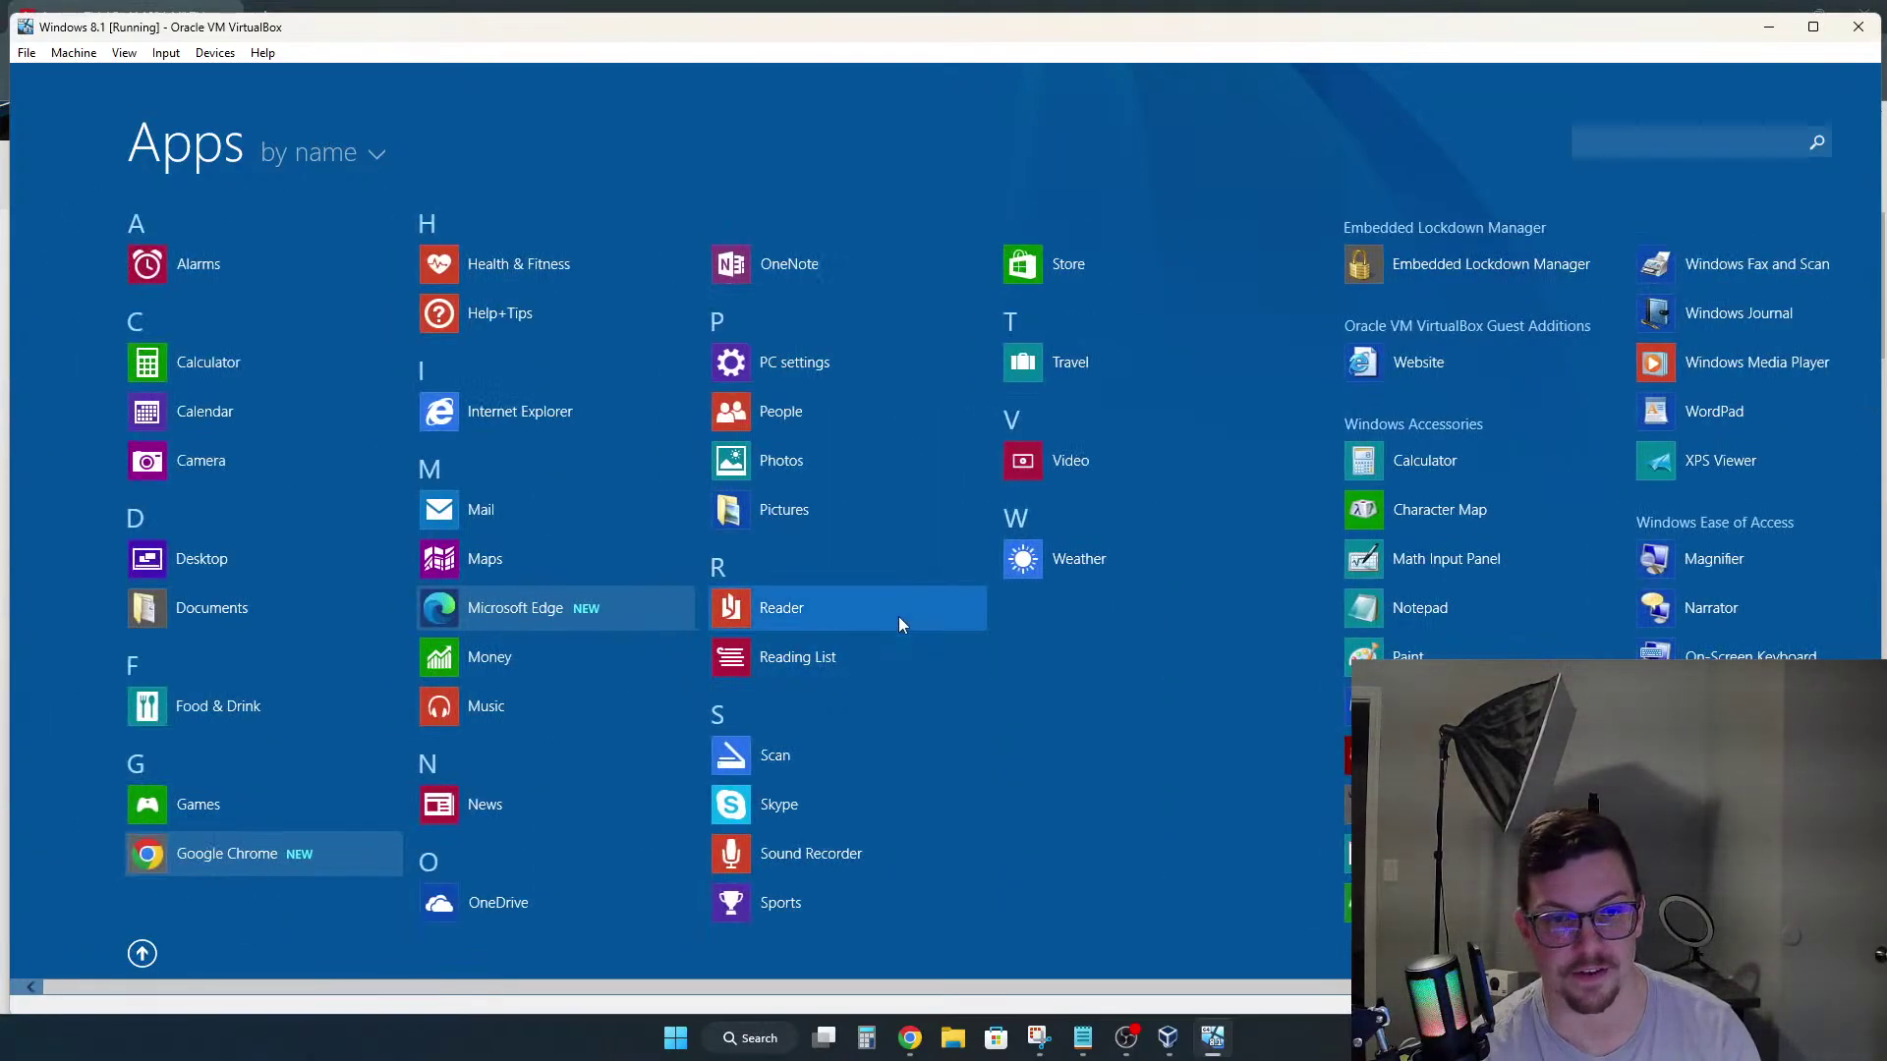
{"action": "scroll", "coordinate": [896, 621], "scroll_direction": "down", "scroll_amount": 3}
{"action": "scroll", "coordinate": [892, 627], "scroll_direction": "up", "scroll_amount": 3}
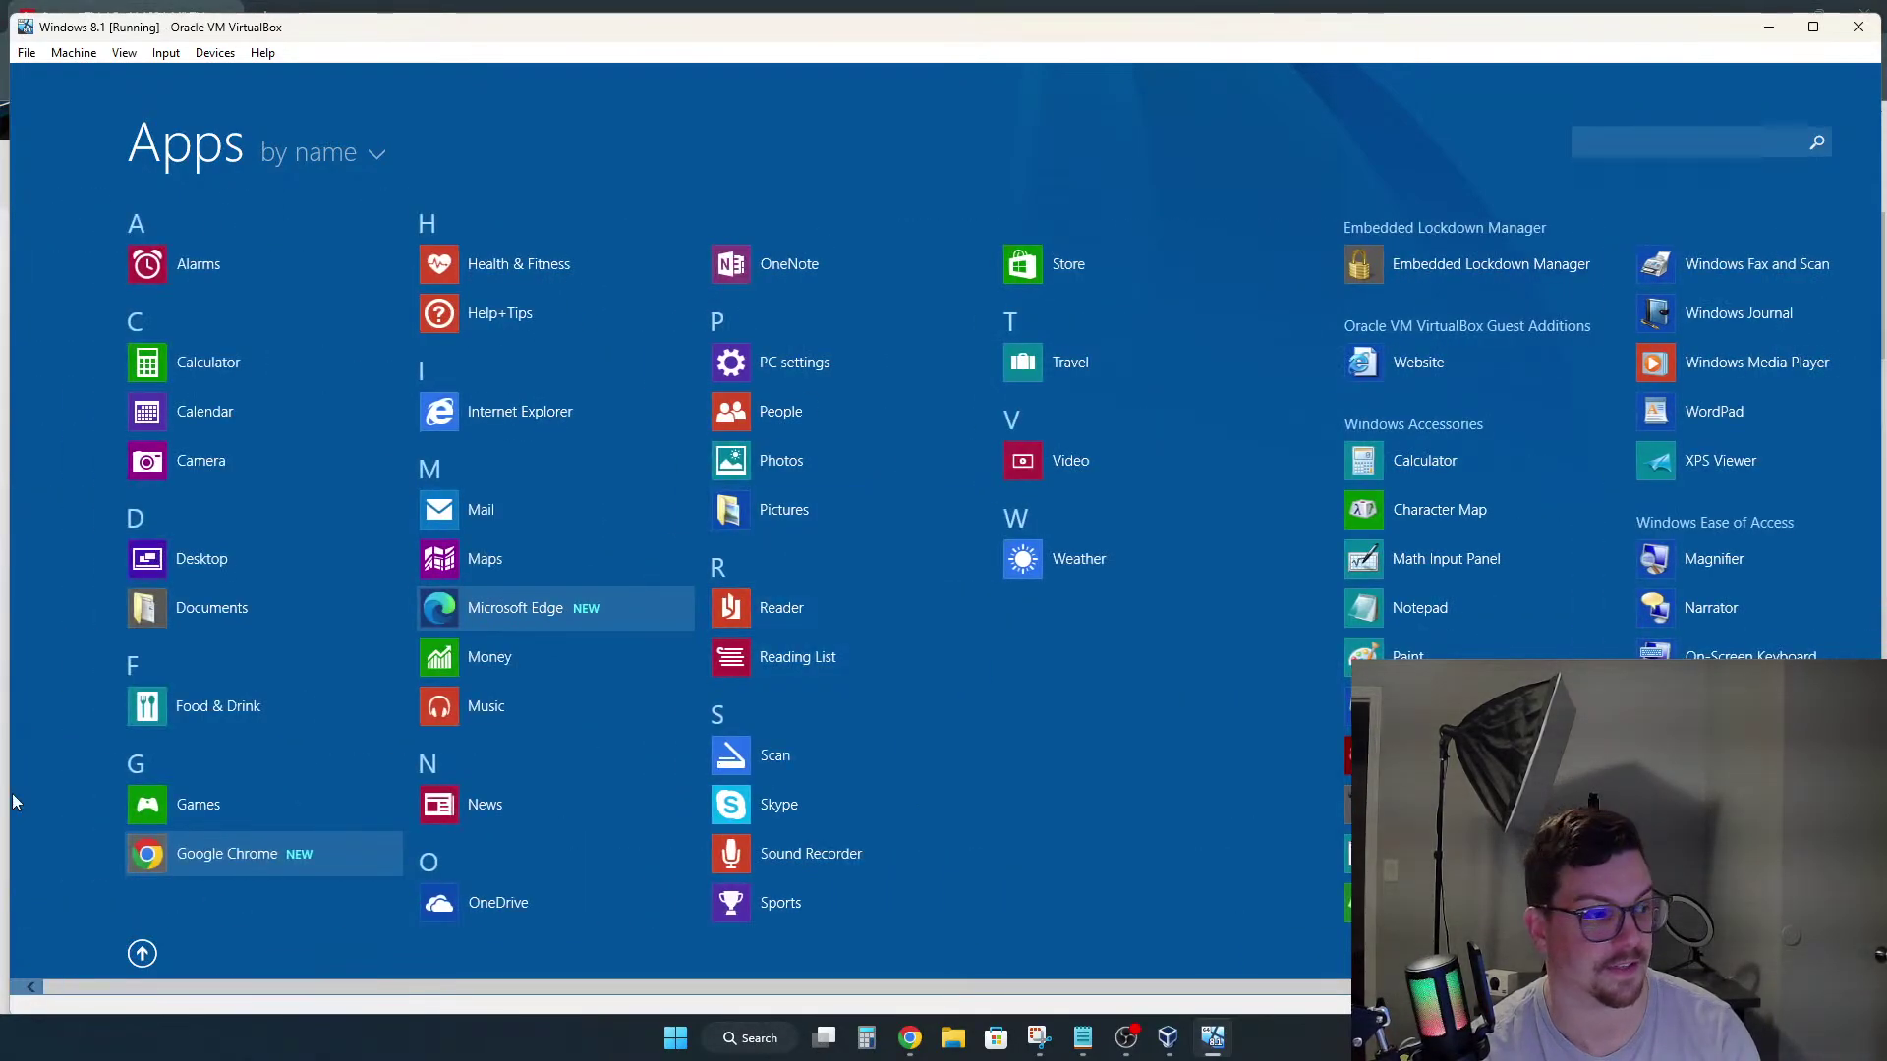
{"action": "left_click", "coordinate": [141, 953]}
{"action": "left_click", "coordinate": [344, 639]}
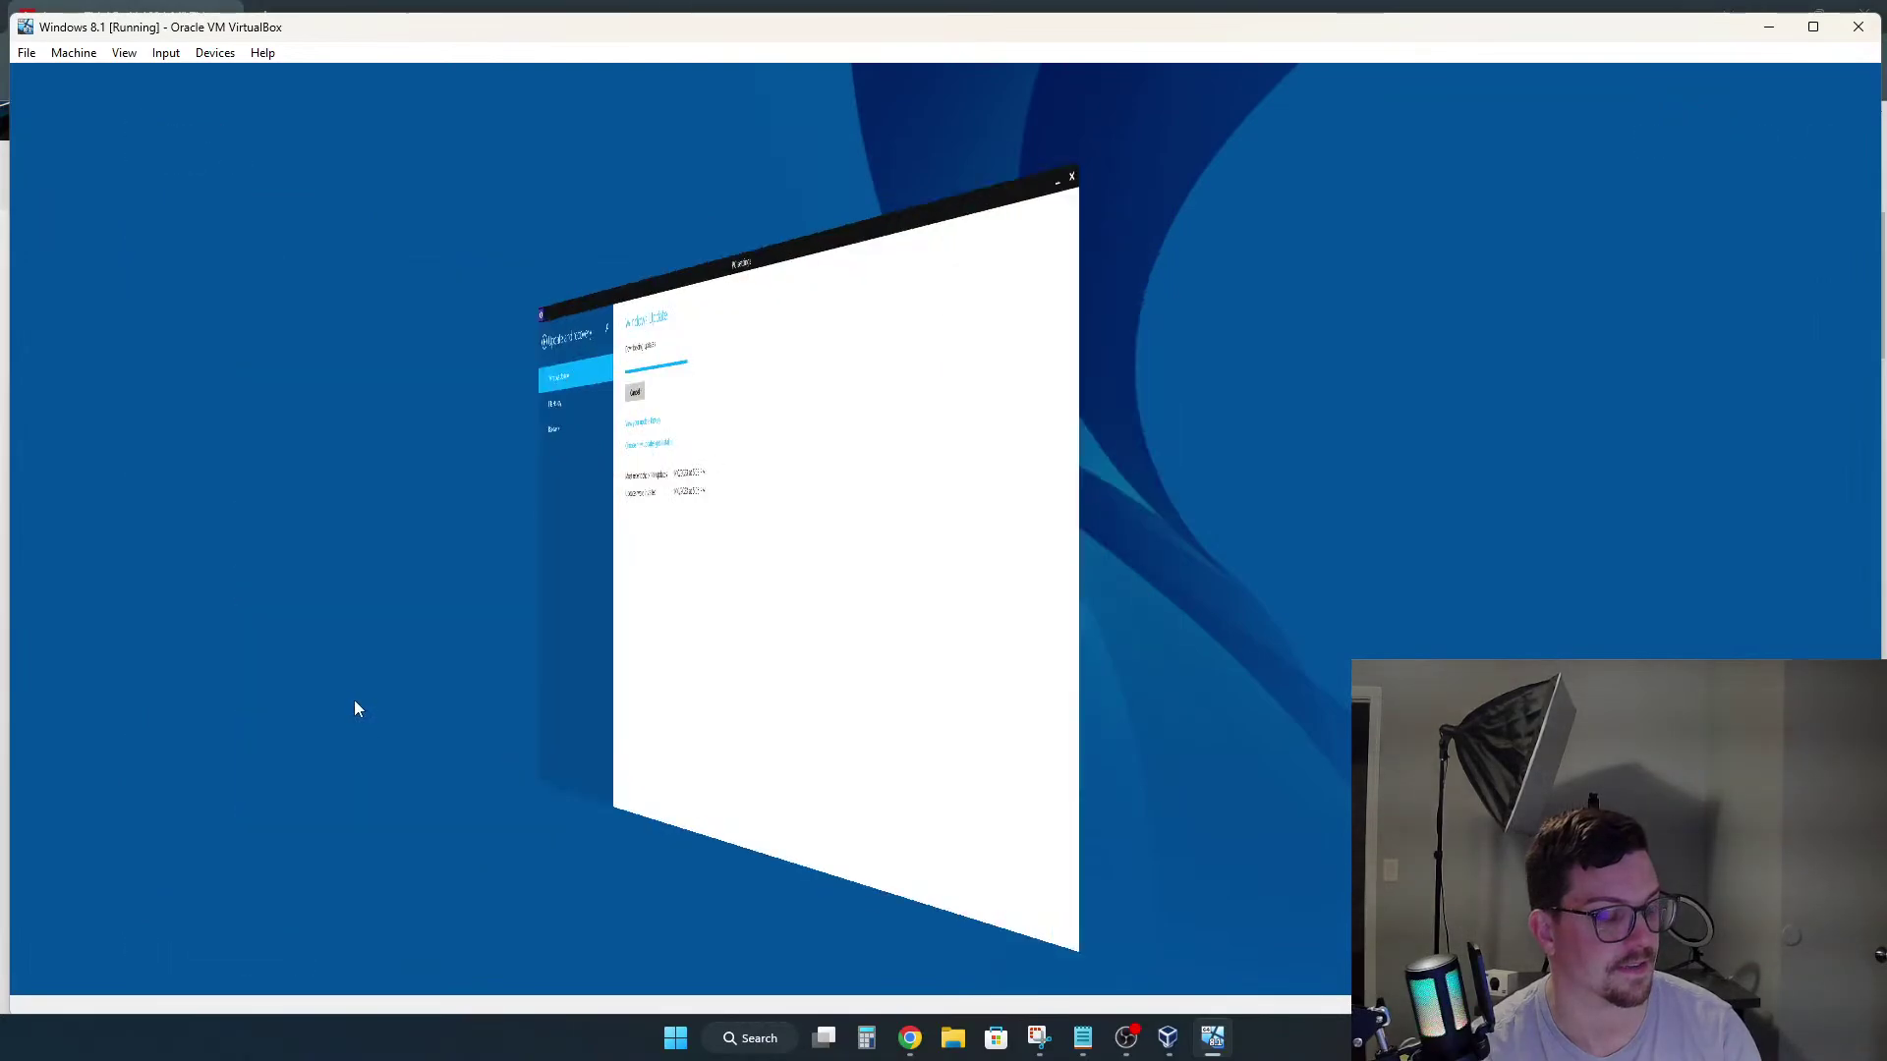
Go to PC settings' PC and devices section and view the Display page.
{"action": "left_click", "coordinate": [44, 132]}
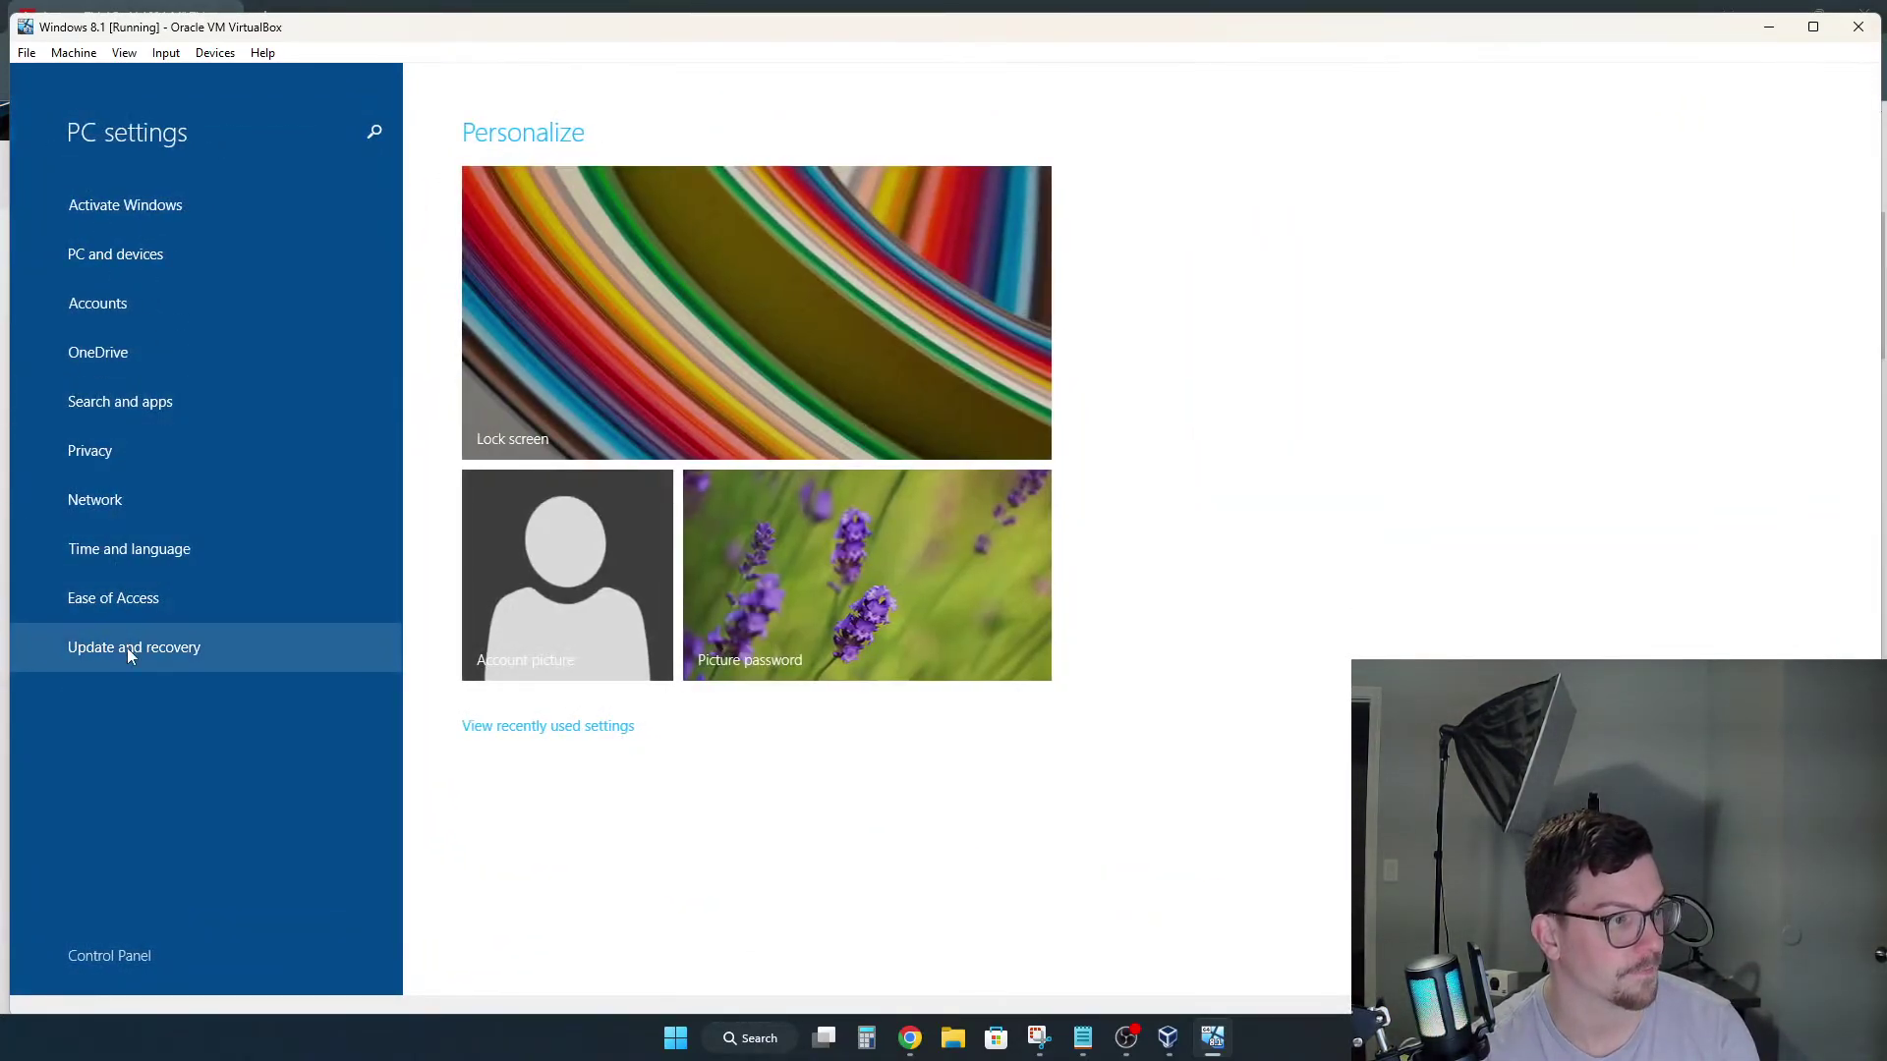
{"action": "left_click", "coordinate": [127, 257]}
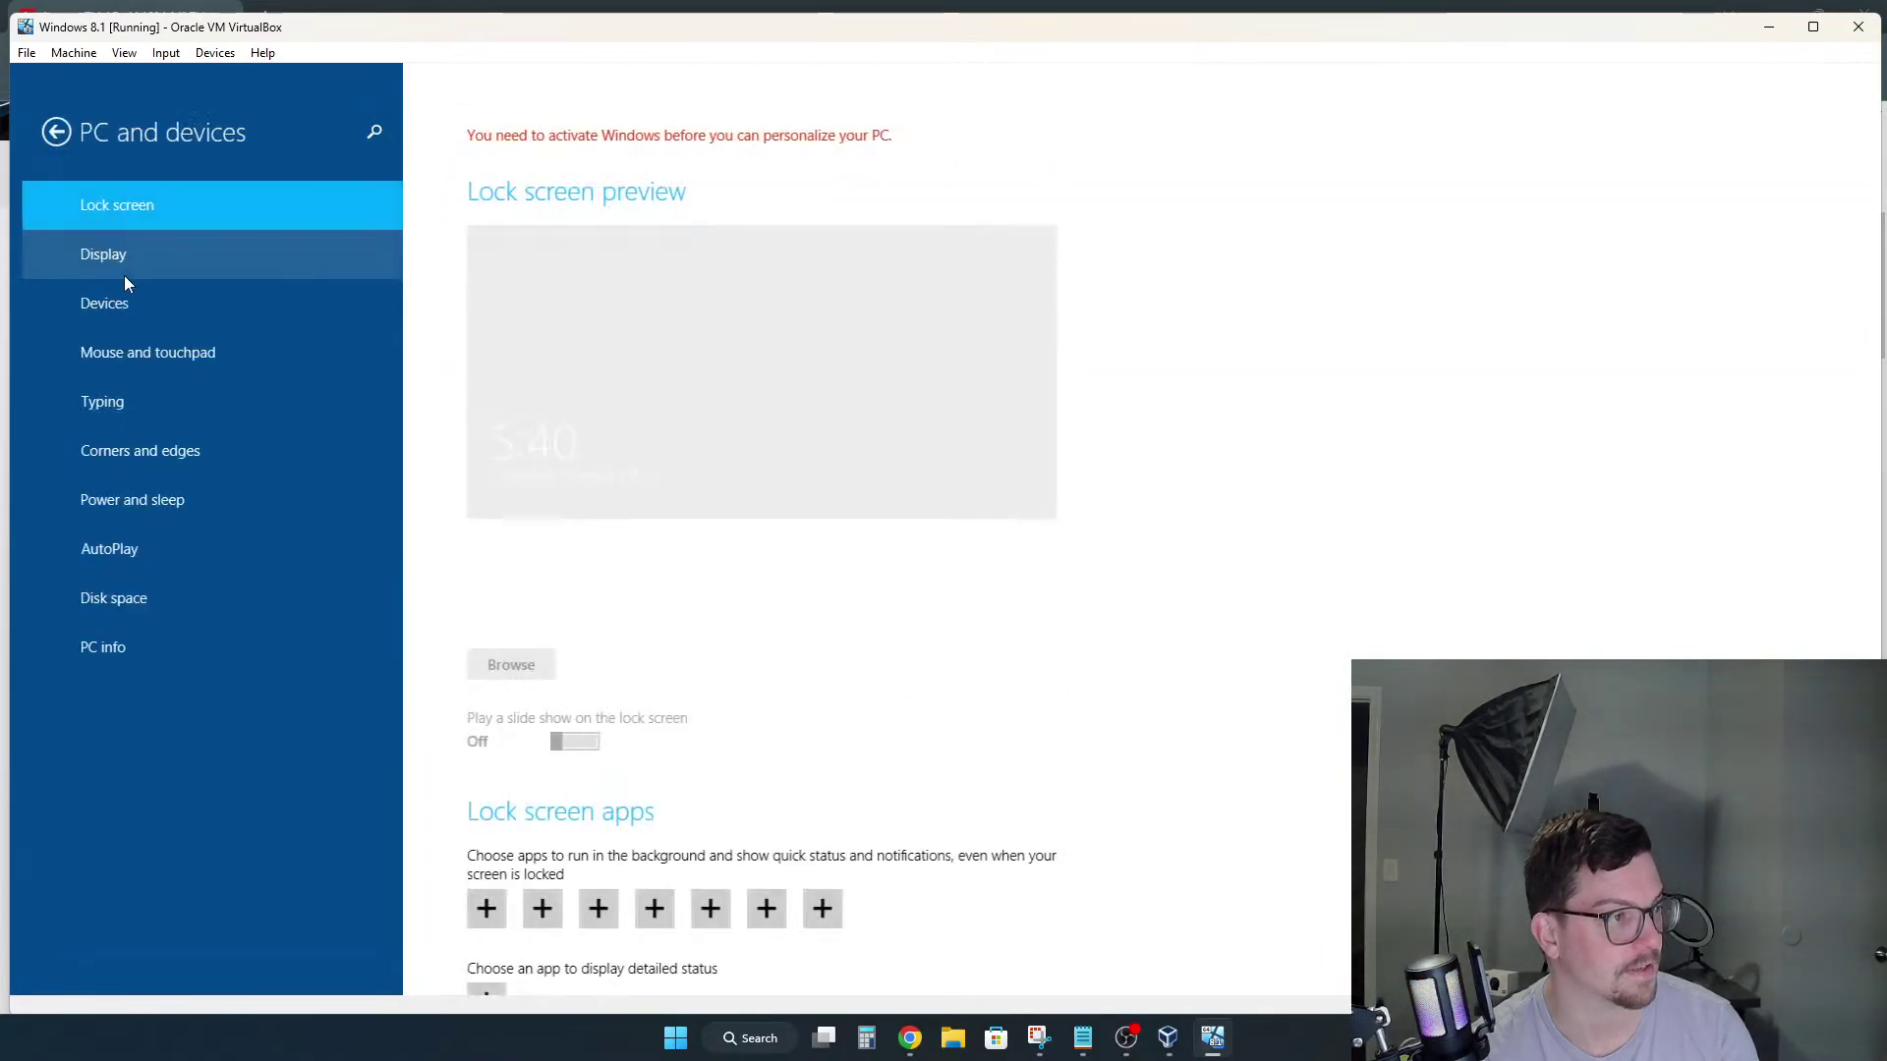
{"action": "scroll", "coordinate": [943, 547], "scroll_direction": "down", "scroll_amount": 3}
{"action": "scroll", "coordinate": [1081, 575], "scroll_direction": "up", "scroll_amount": 3}
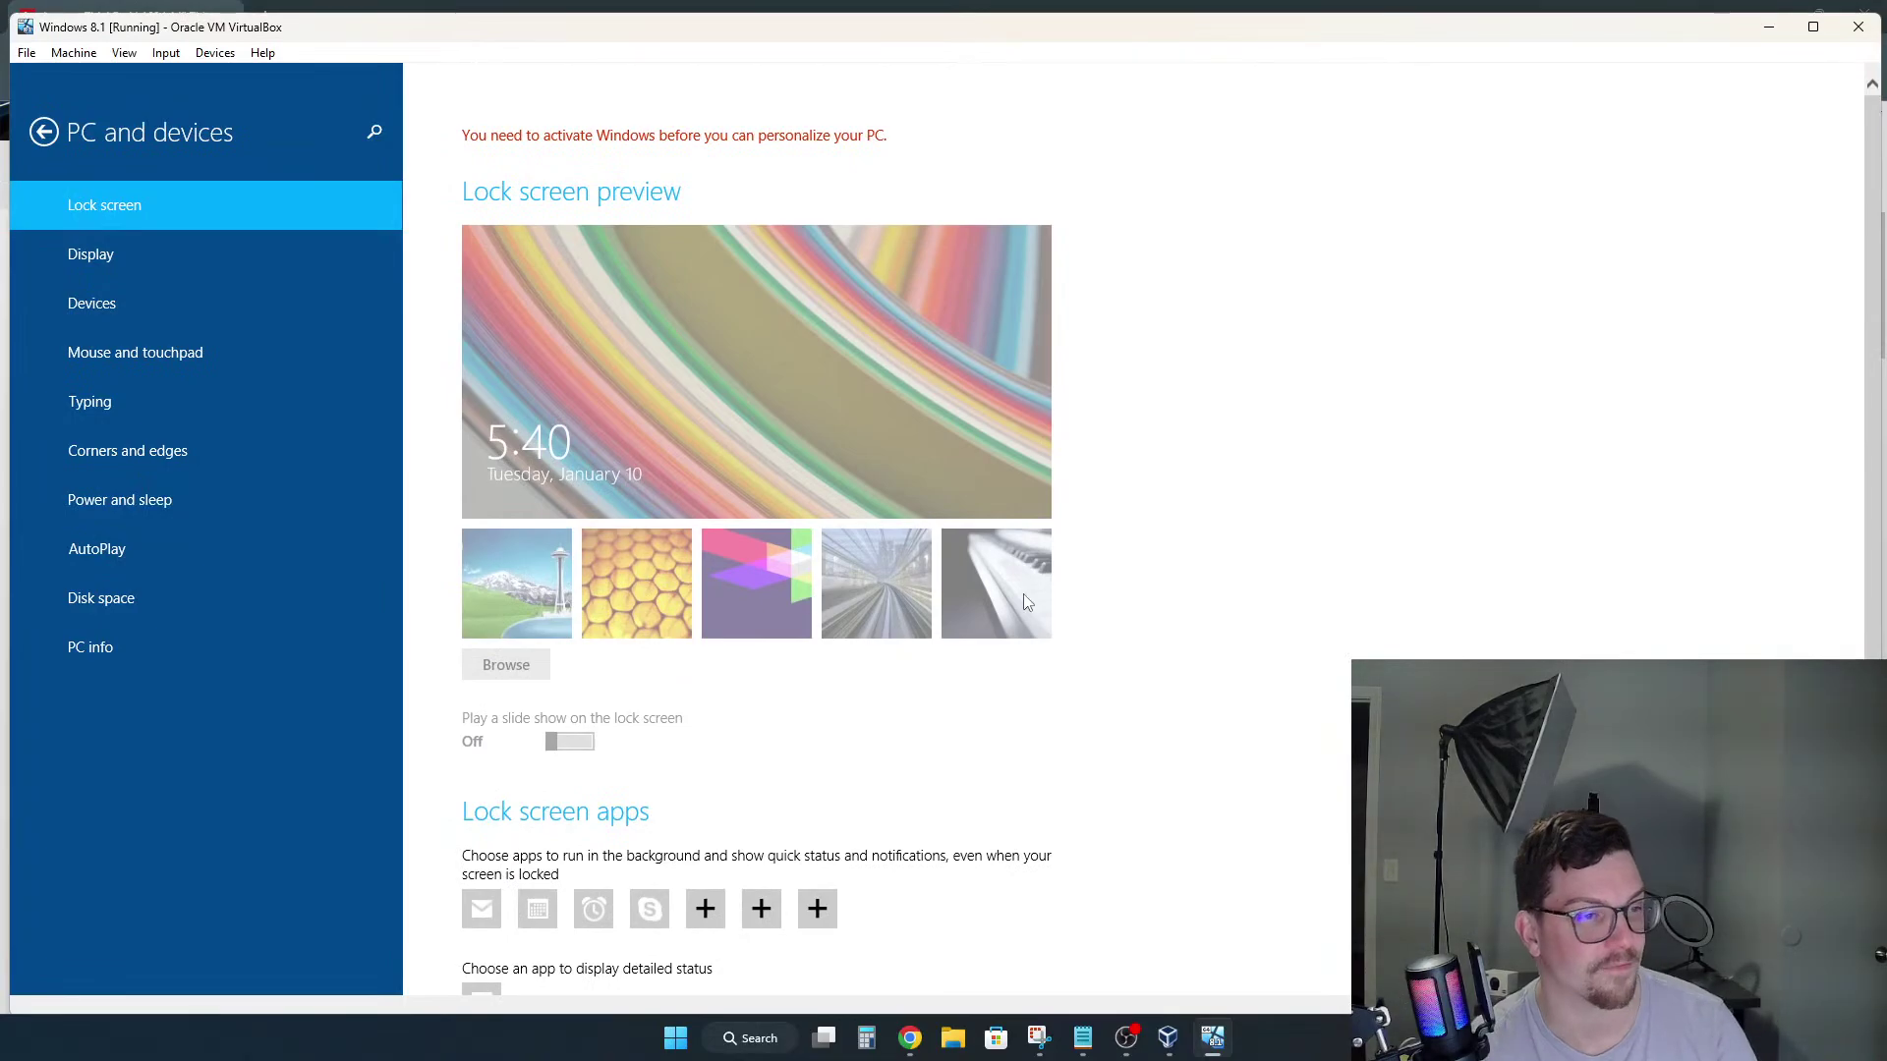
{"action": "scroll", "coordinate": [1016, 585], "scroll_direction": "down", "scroll_amount": 1}
{"action": "scroll", "coordinate": [999, 615], "scroll_direction": "down", "scroll_amount": 1}
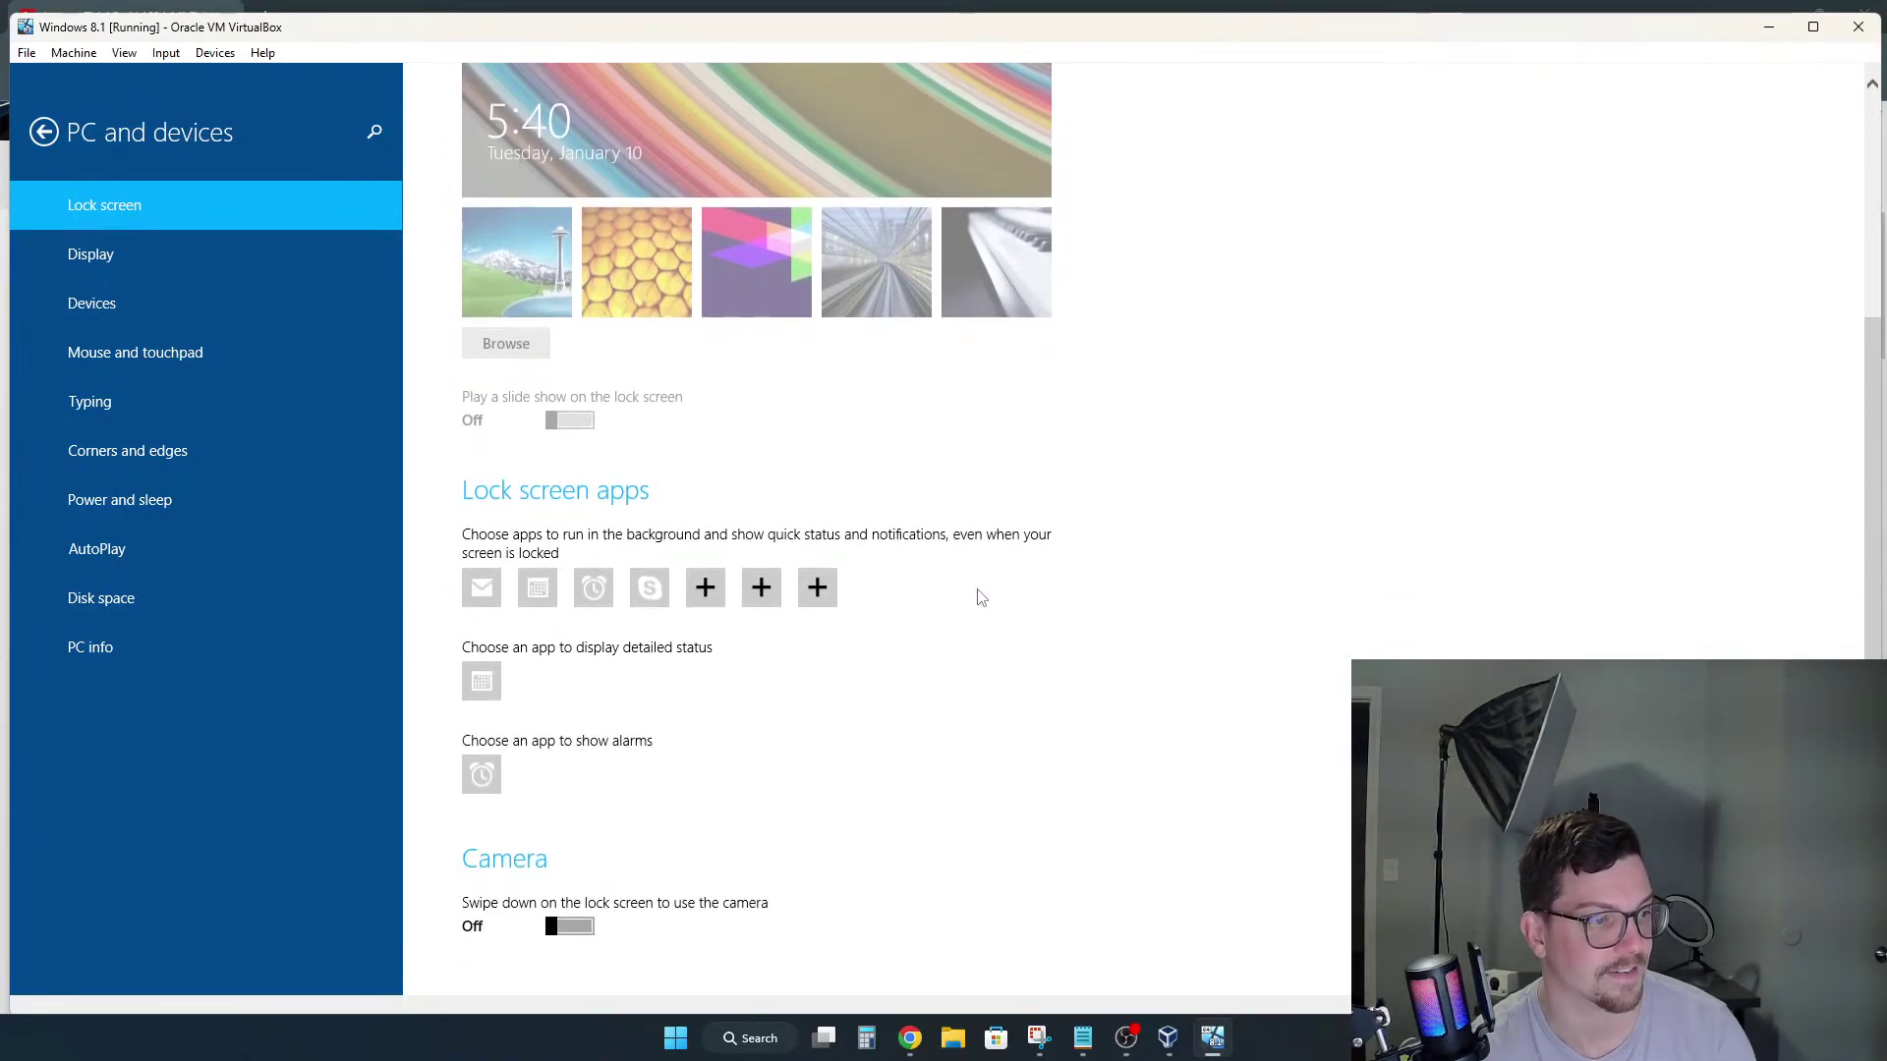
{"action": "scroll", "coordinate": [152, 265], "scroll_direction": "up", "scroll_amount": 3}
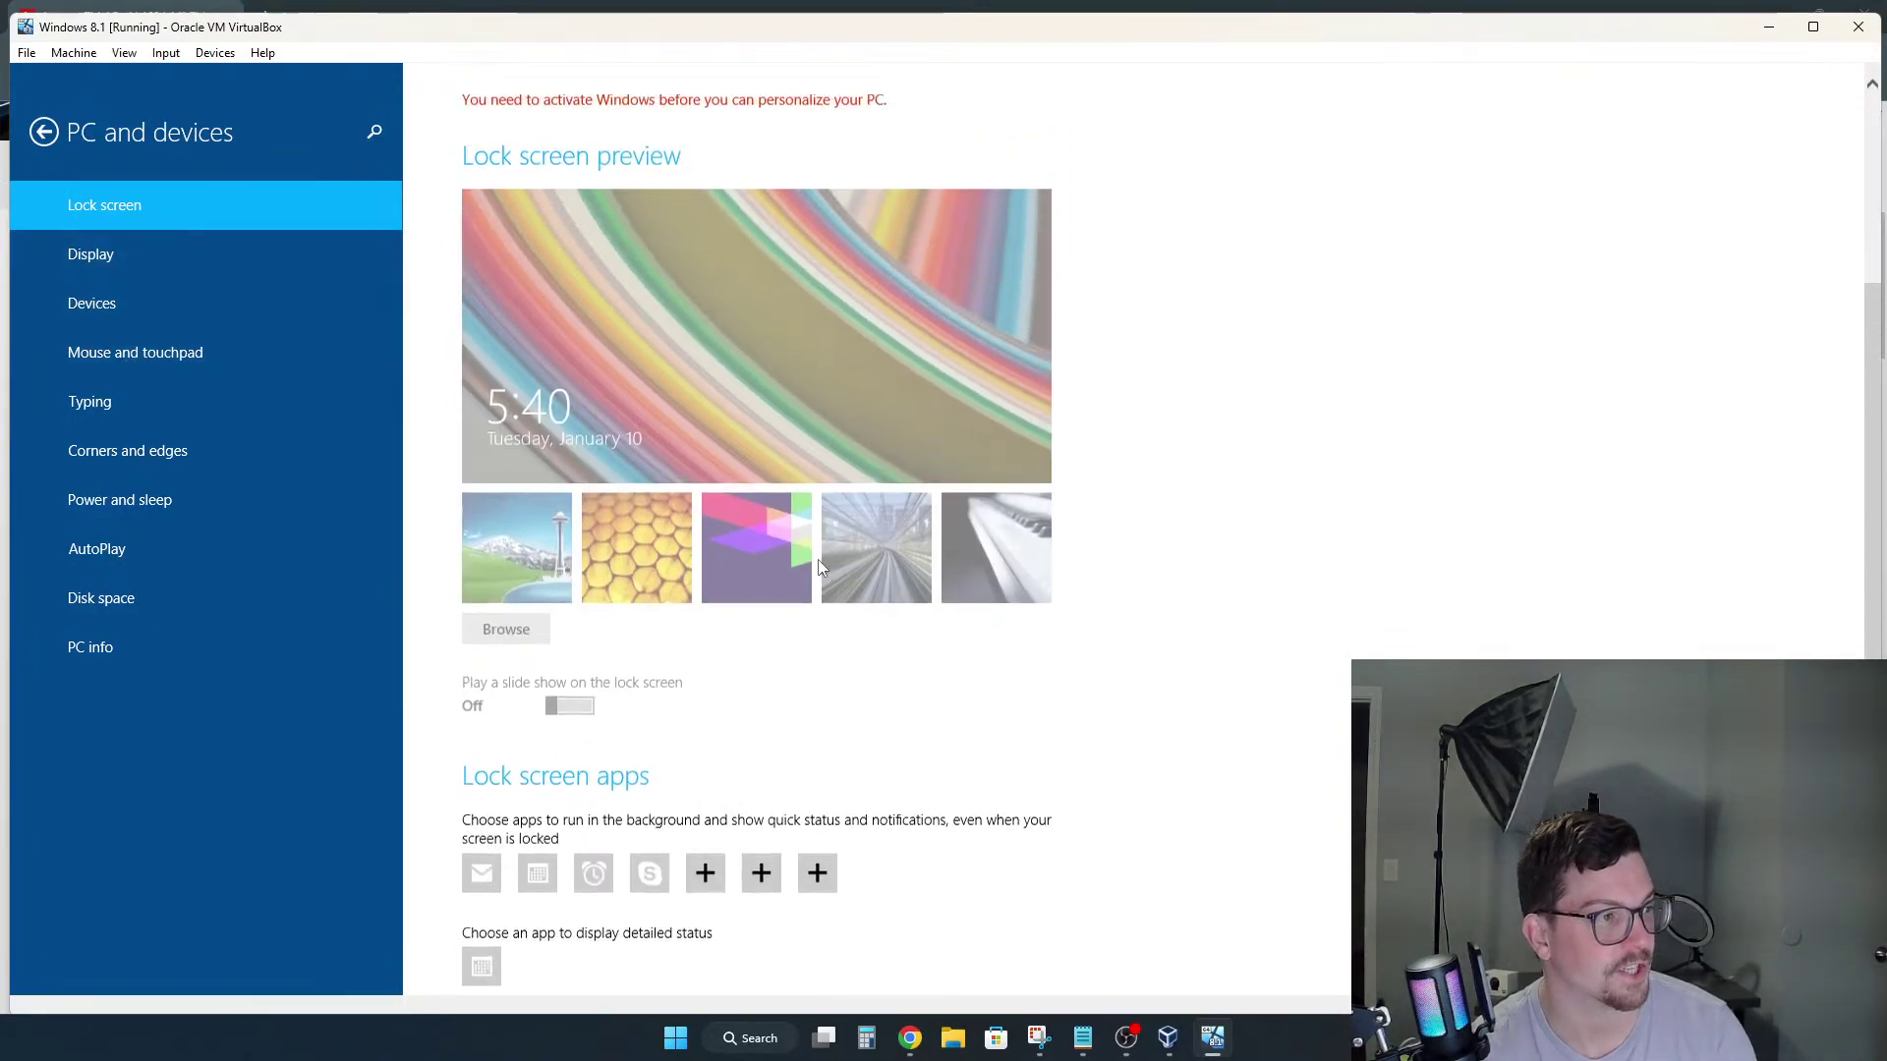
{"action": "left_click", "coordinate": [126, 265]}
{"action": "scroll", "coordinate": [861, 583], "scroll_direction": "down", "scroll_amount": 1}
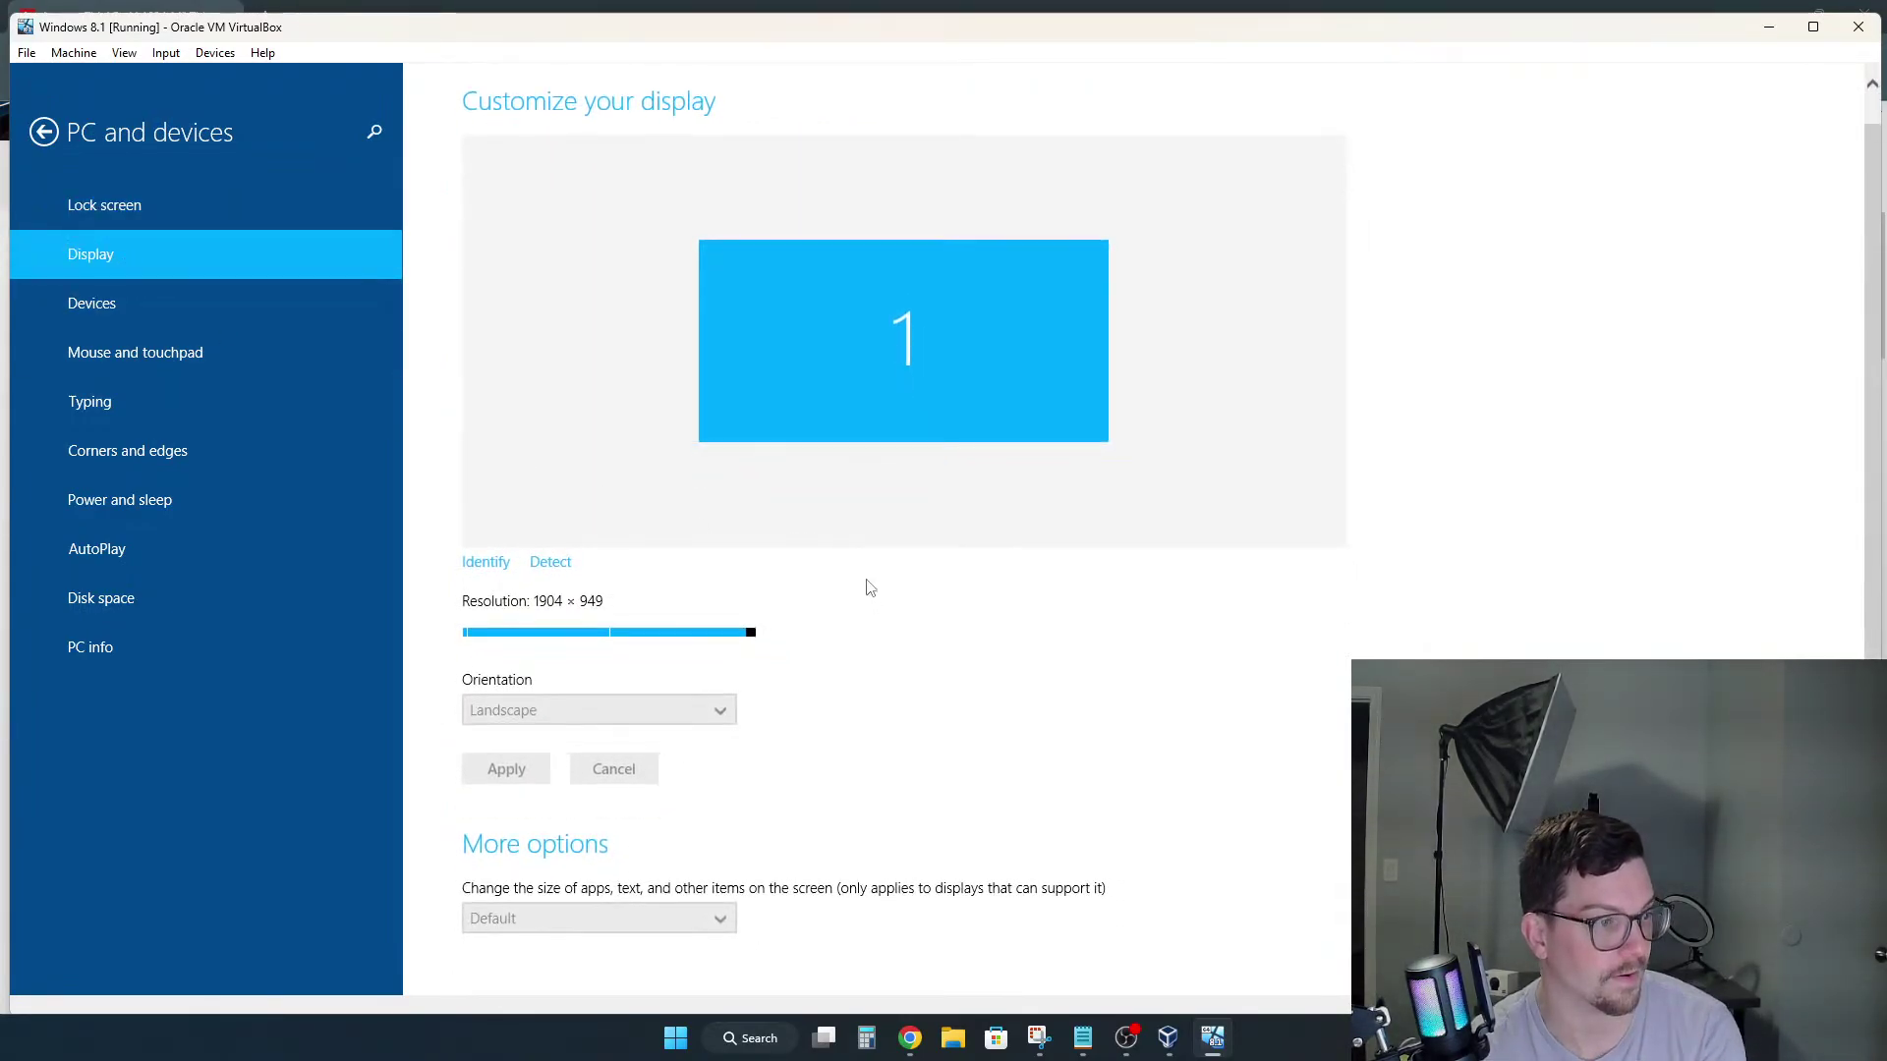
Browse the Devices, Corners and edges, Power and sleep, AutoPlay, Disk space and PC info pages.
{"action": "left_click", "coordinate": [102, 310]}
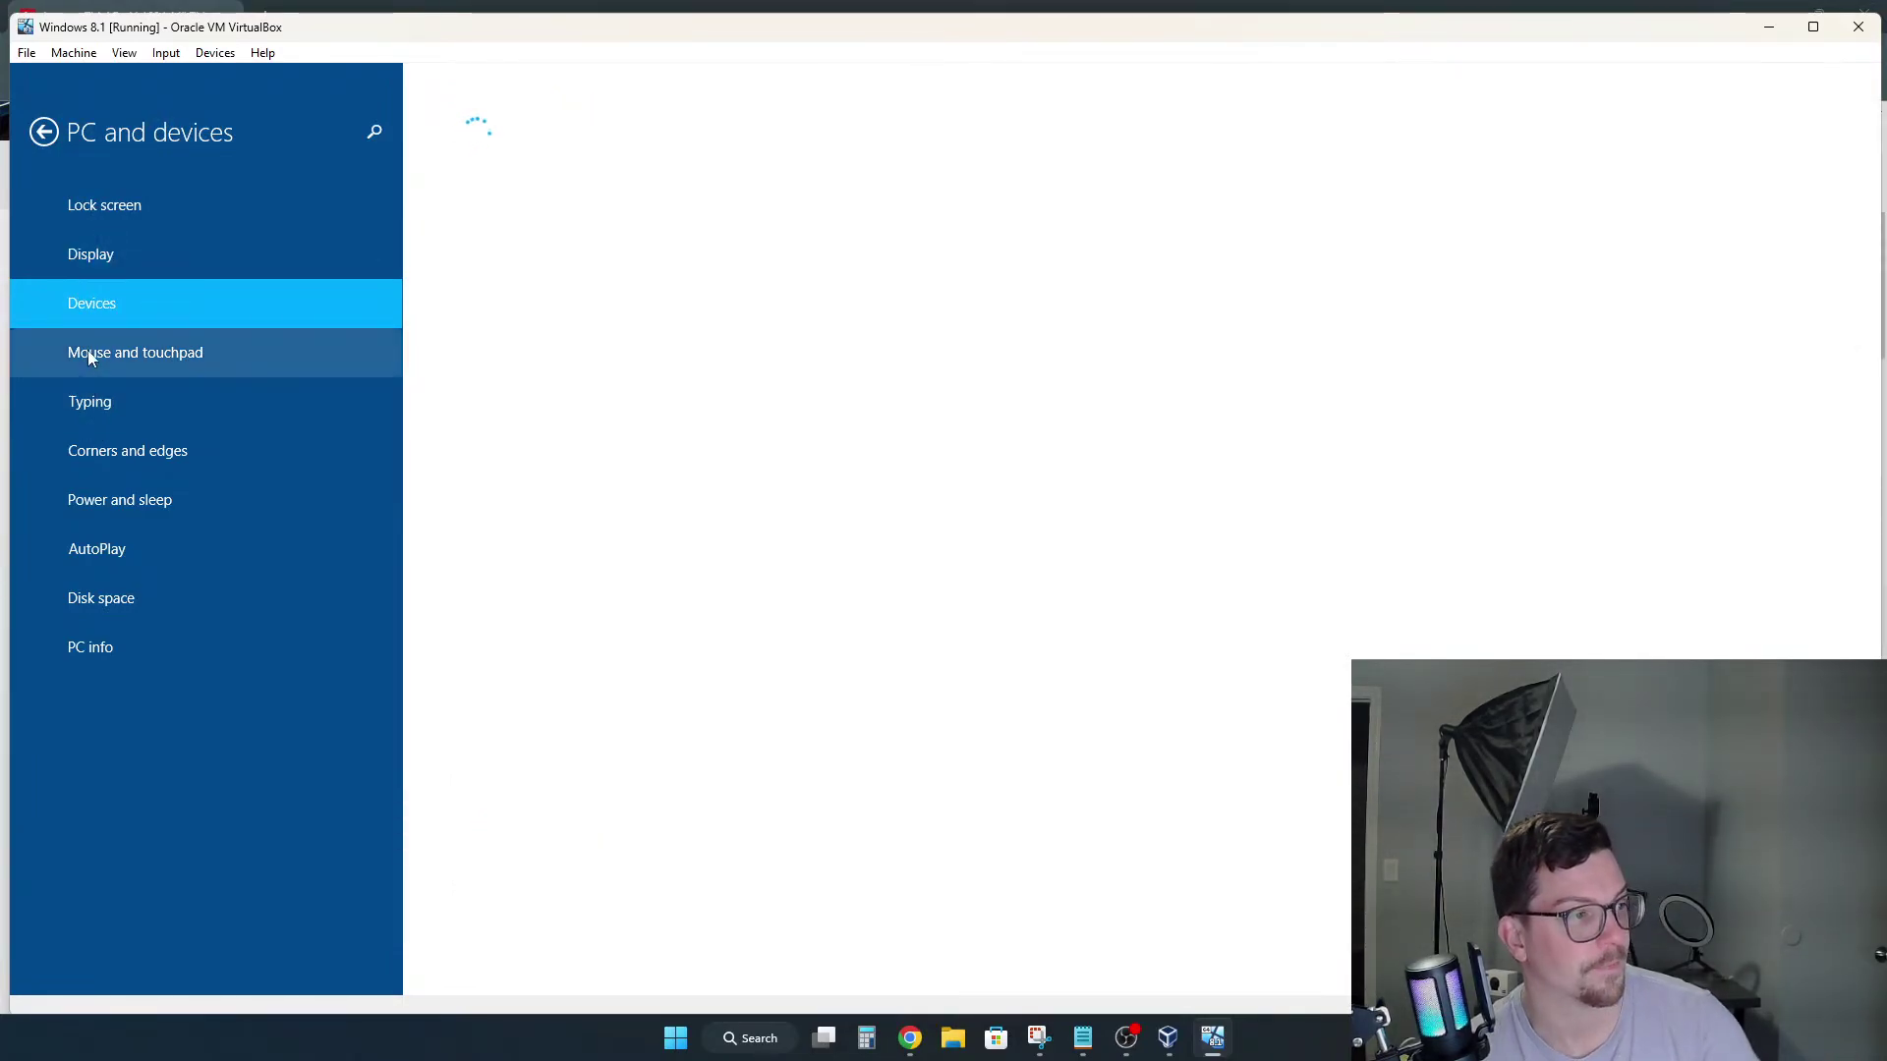
{"action": "left_click", "coordinate": [132, 452]}
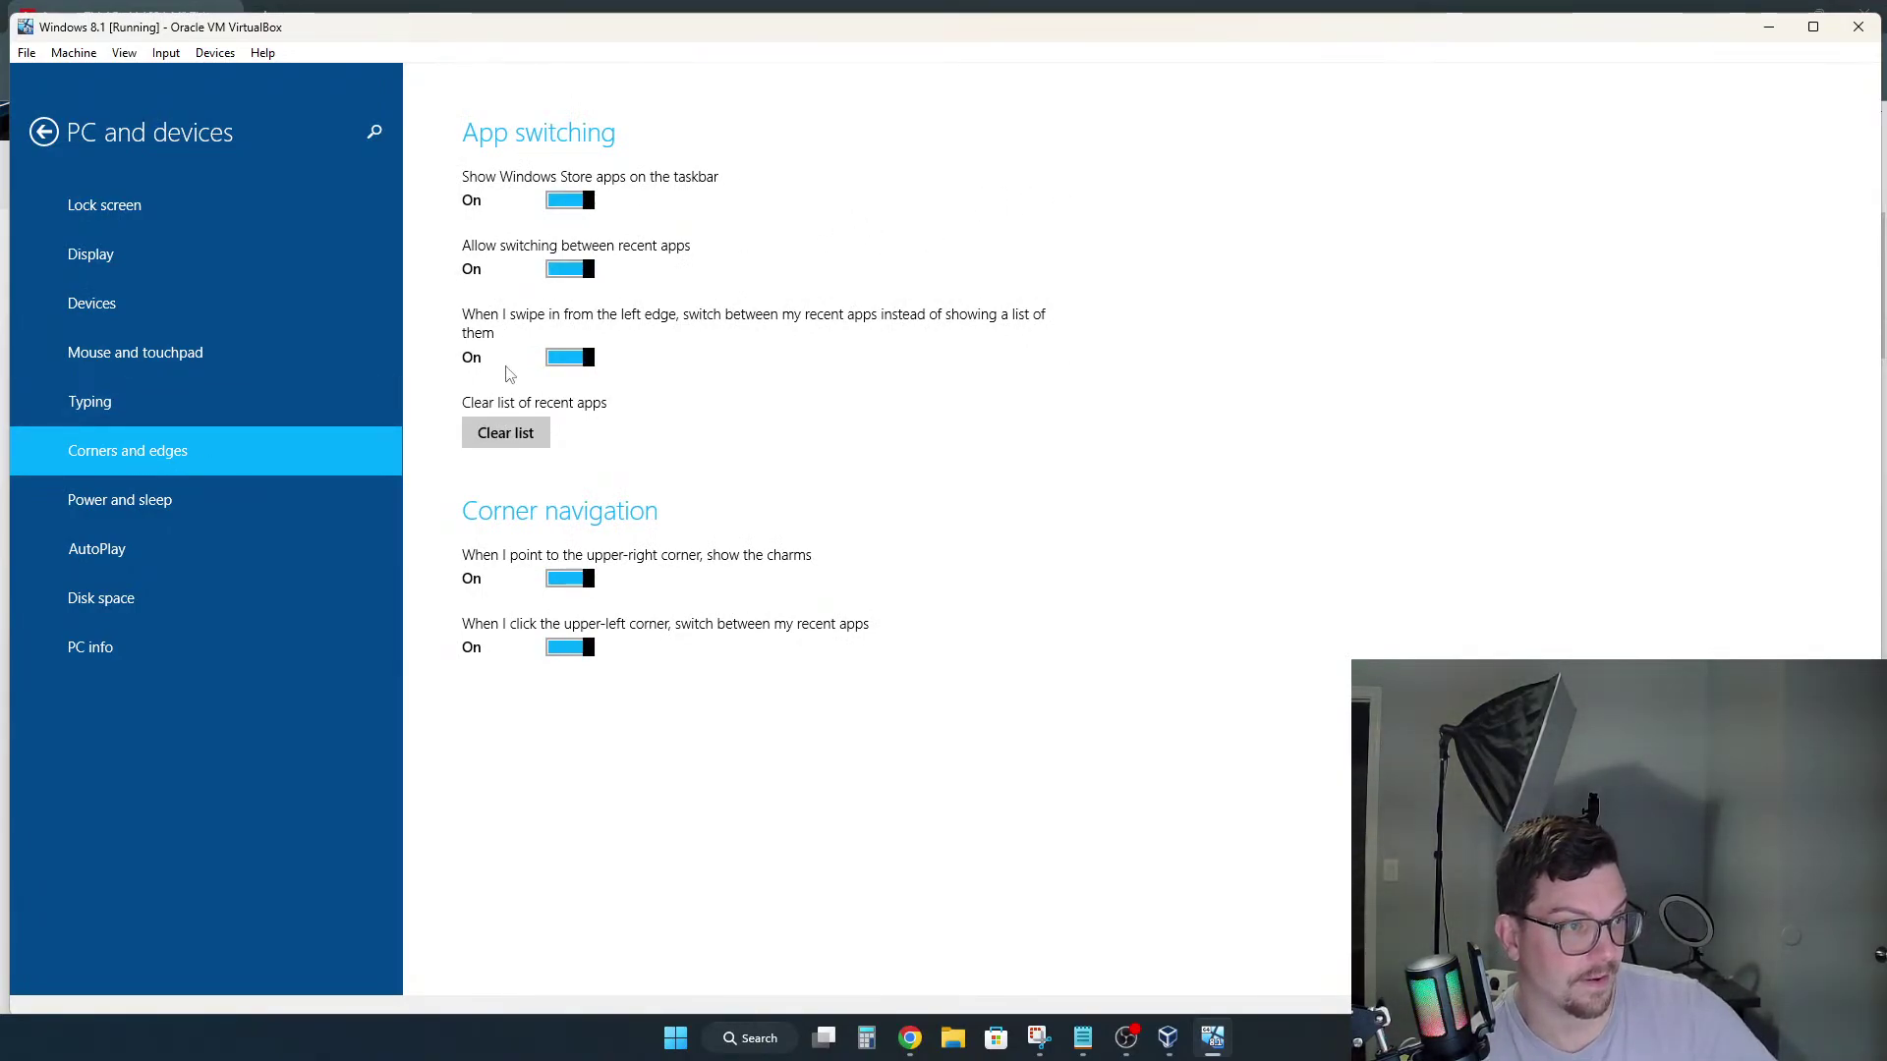
{"action": "left_click", "coordinate": [226, 522]}
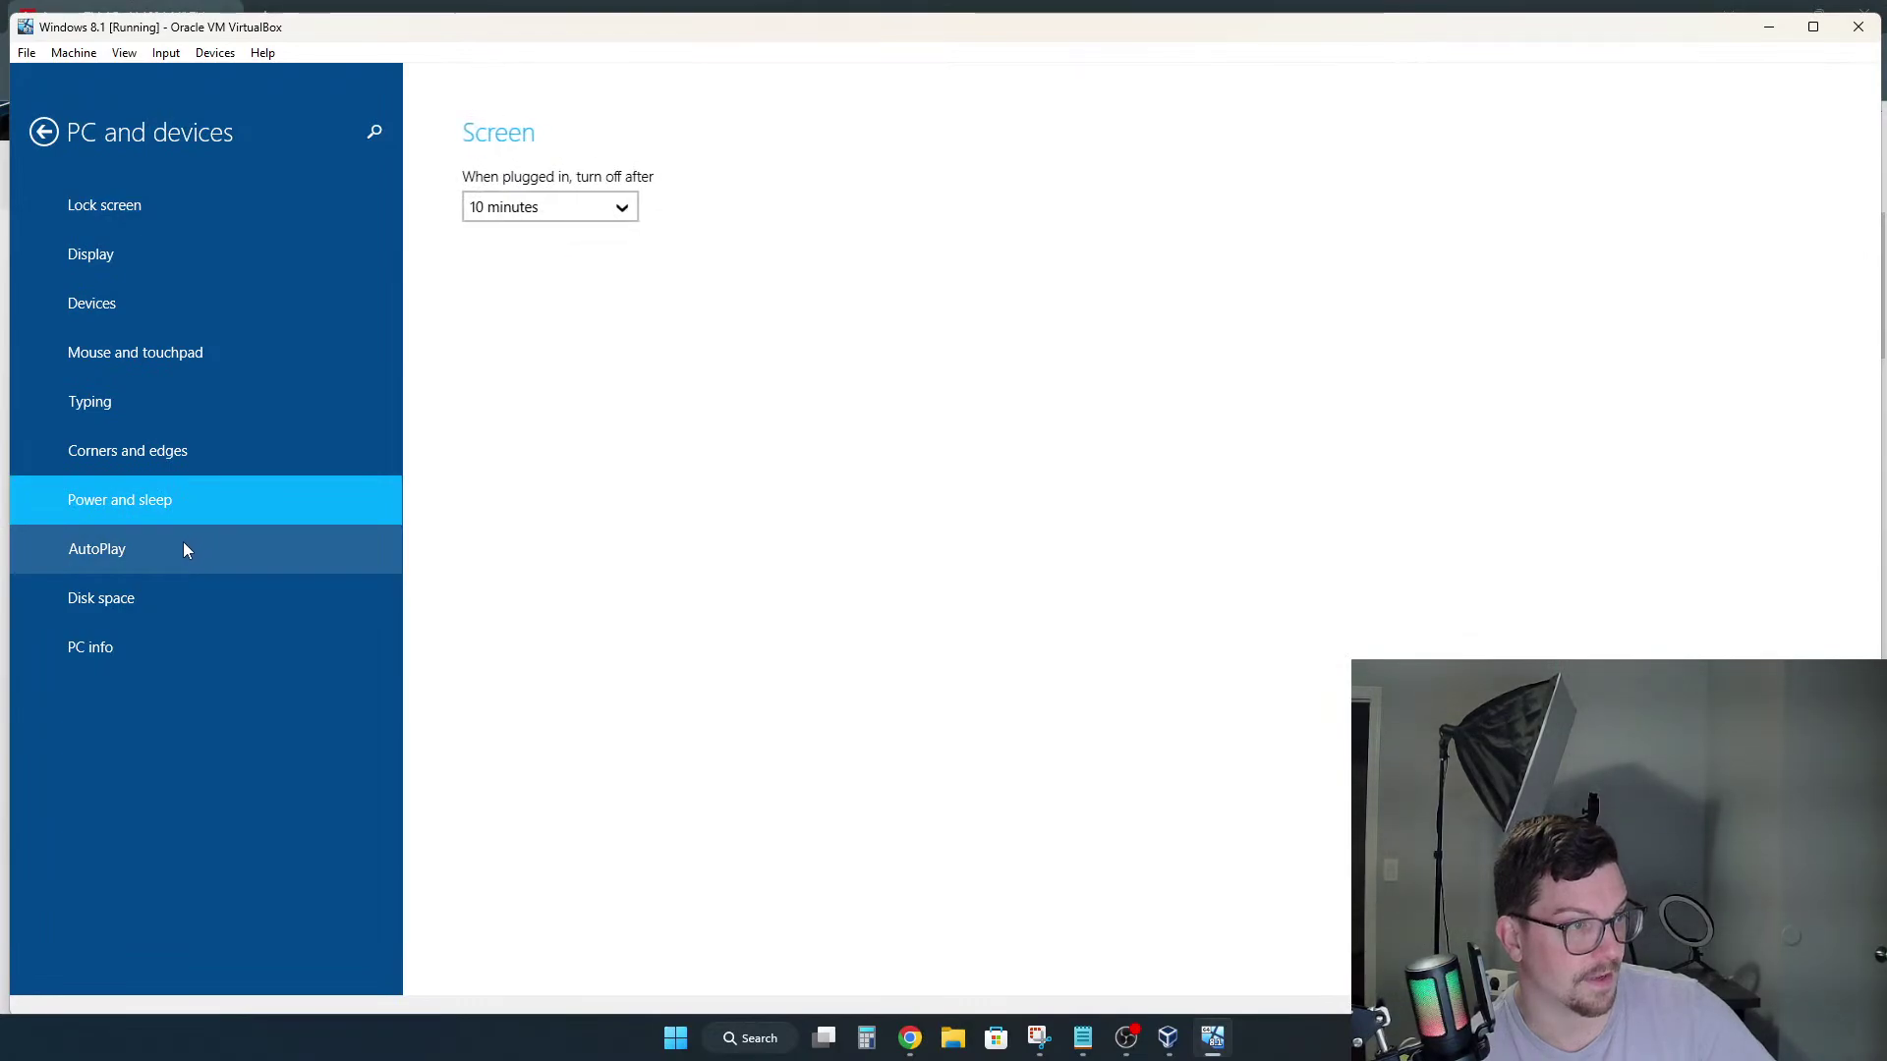
{"action": "left_click", "coordinate": [177, 565]}
{"action": "left_click", "coordinate": [145, 616]}
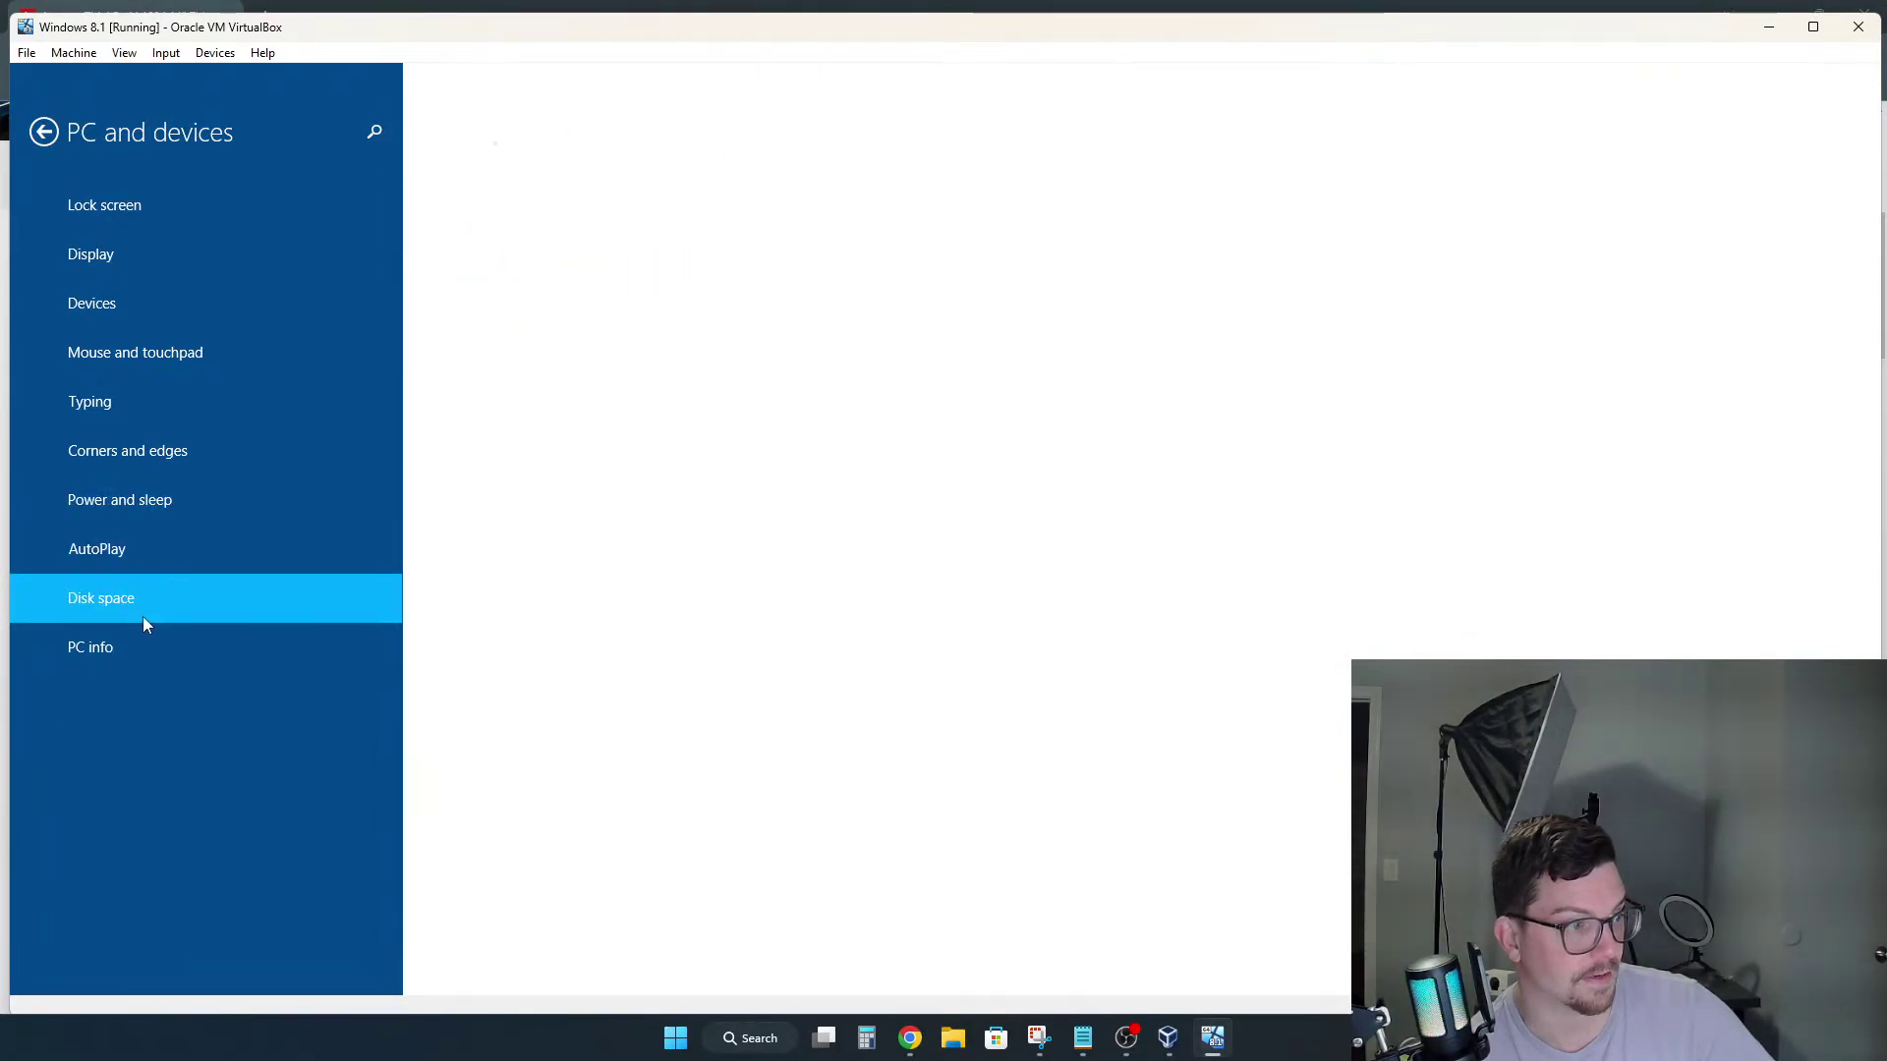
{"action": "left_click", "coordinate": [90, 647]}
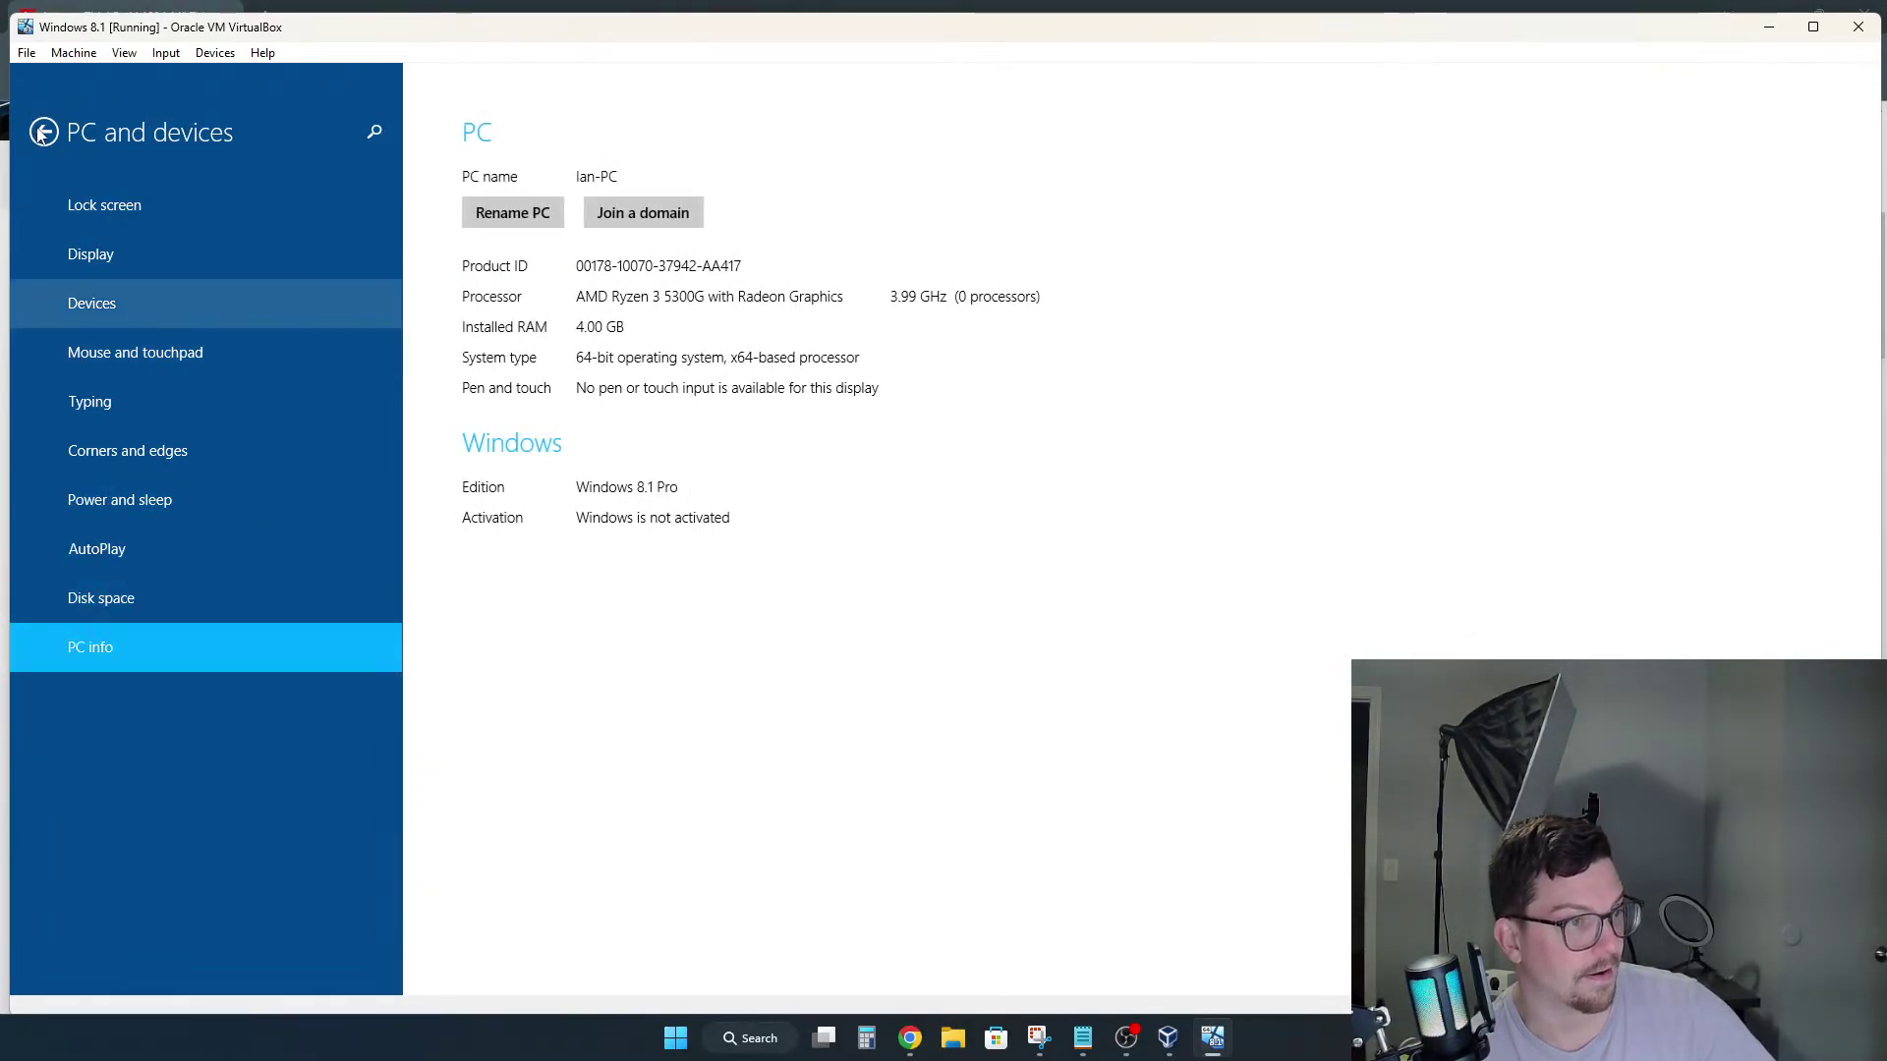
Check the Lock screen settings, then close PC settings and the Control Panel window.
{"action": "left_click", "coordinate": [43, 131]}
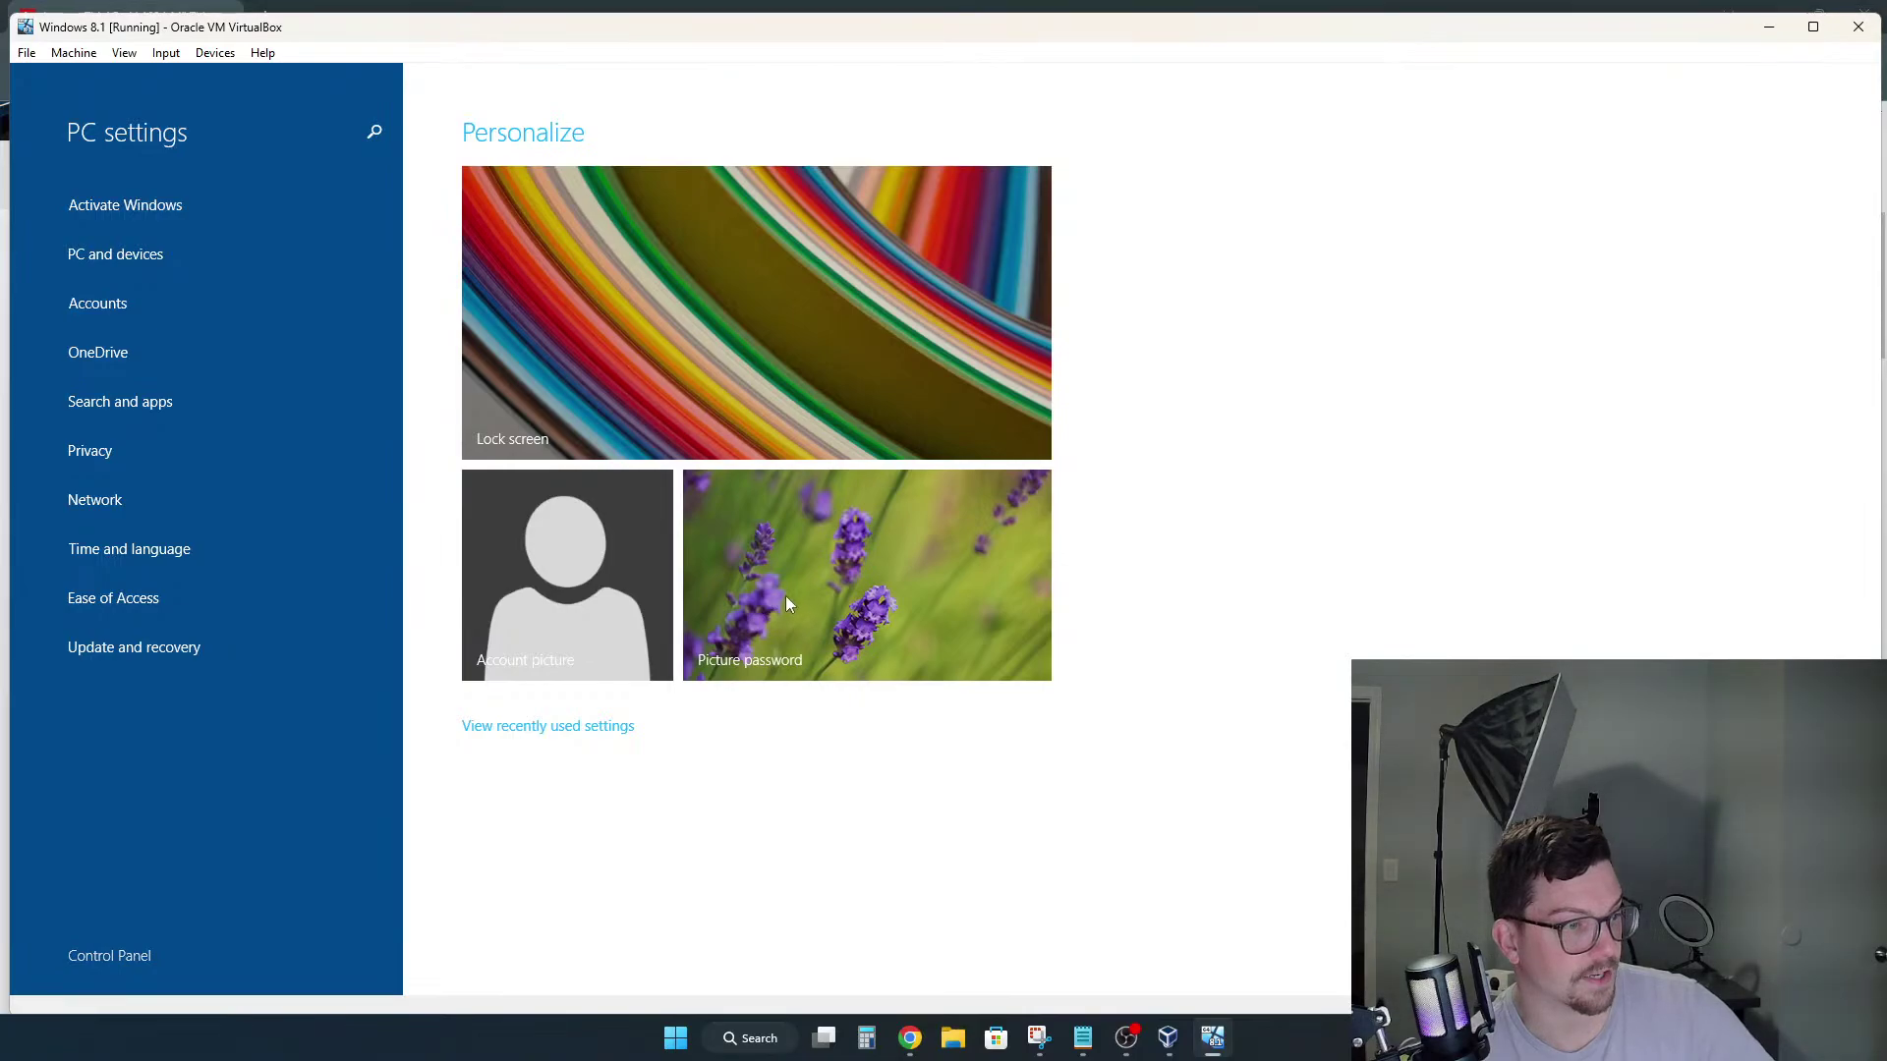
{"action": "left_click", "coordinate": [552, 438]}
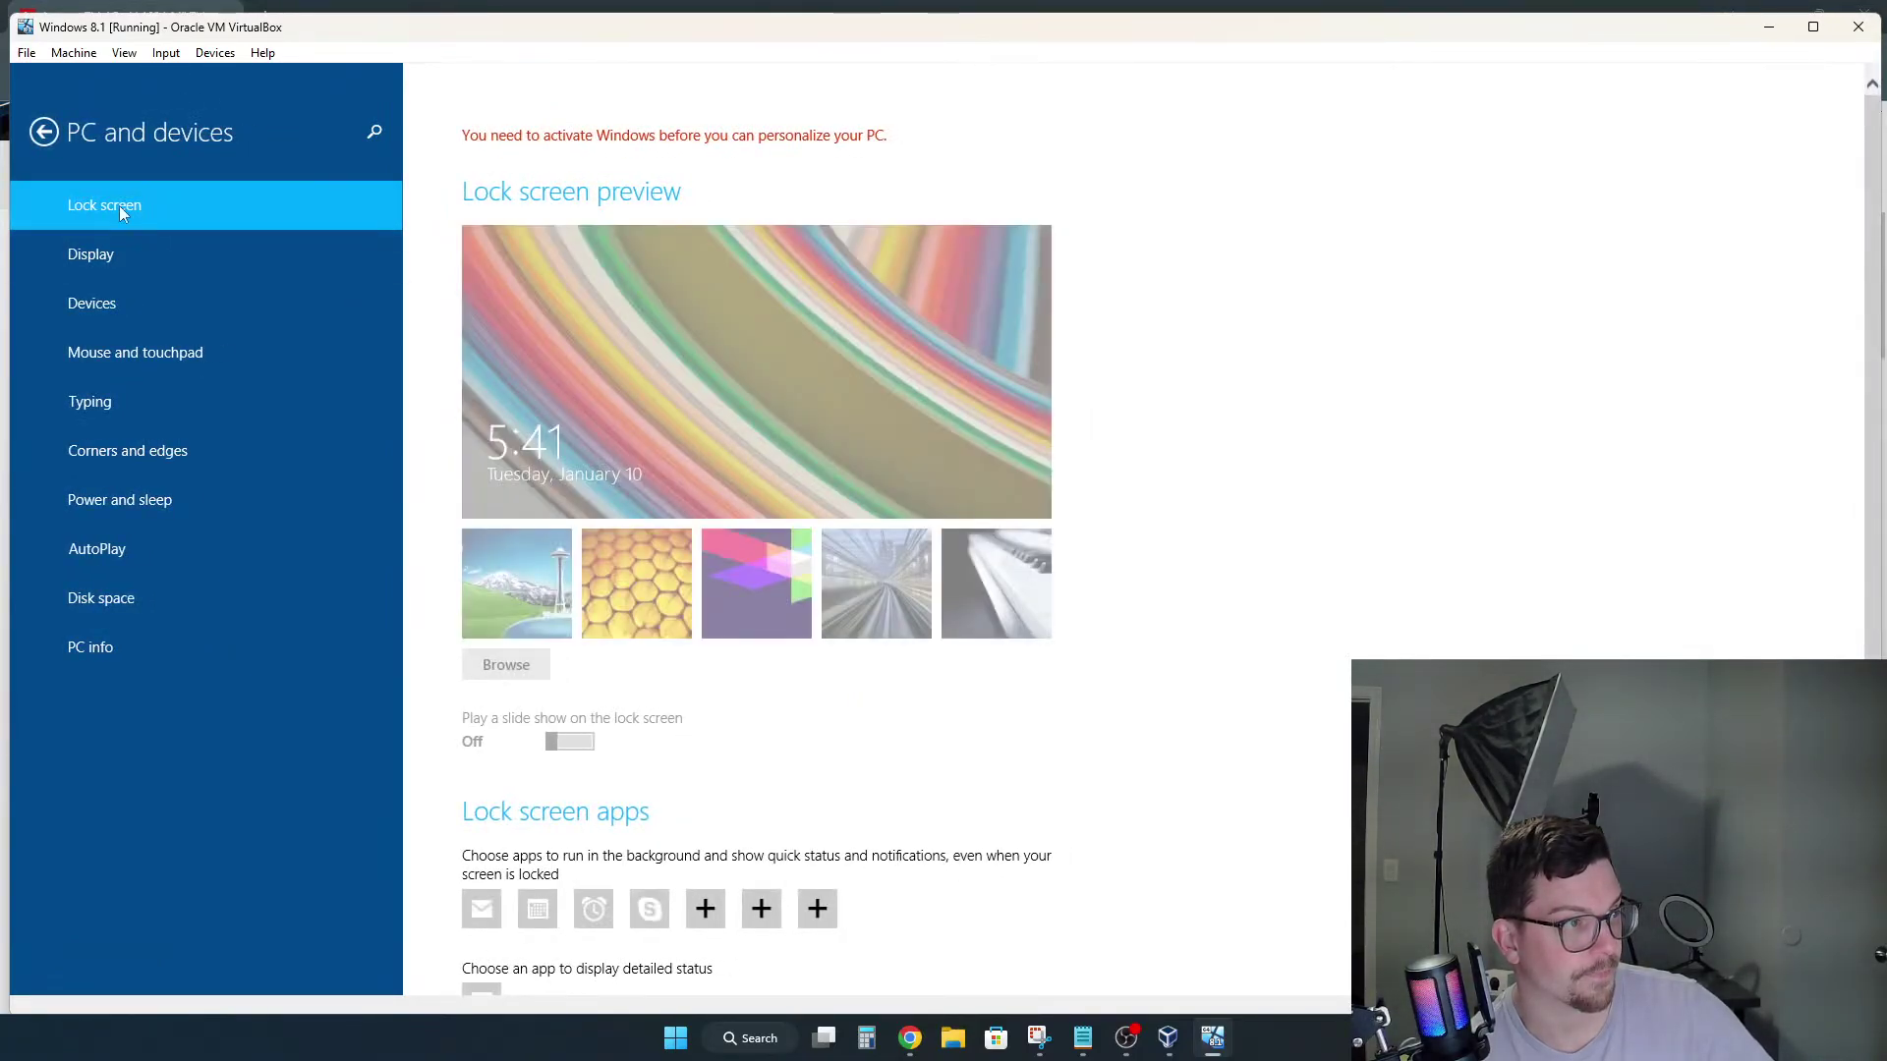
{"action": "left_click", "coordinate": [43, 132]}
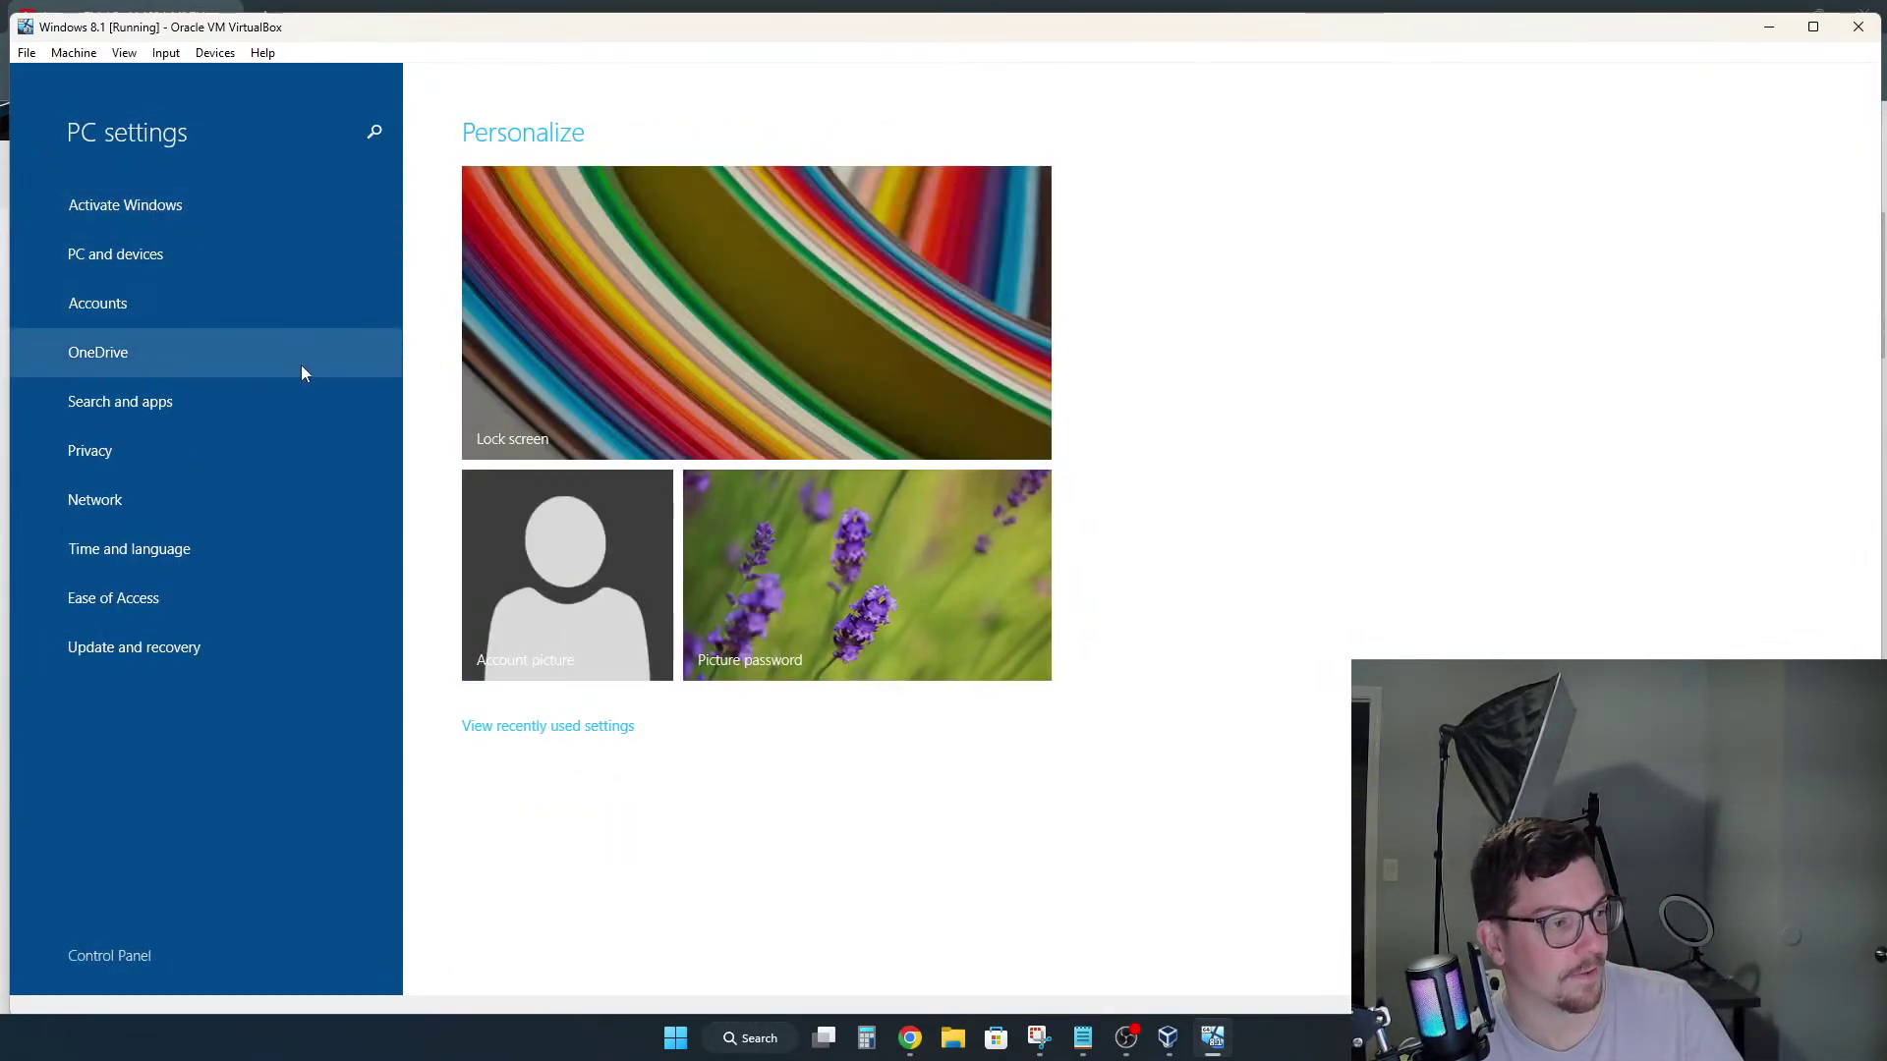
{"action": "left_click", "coordinate": [105, 963]}
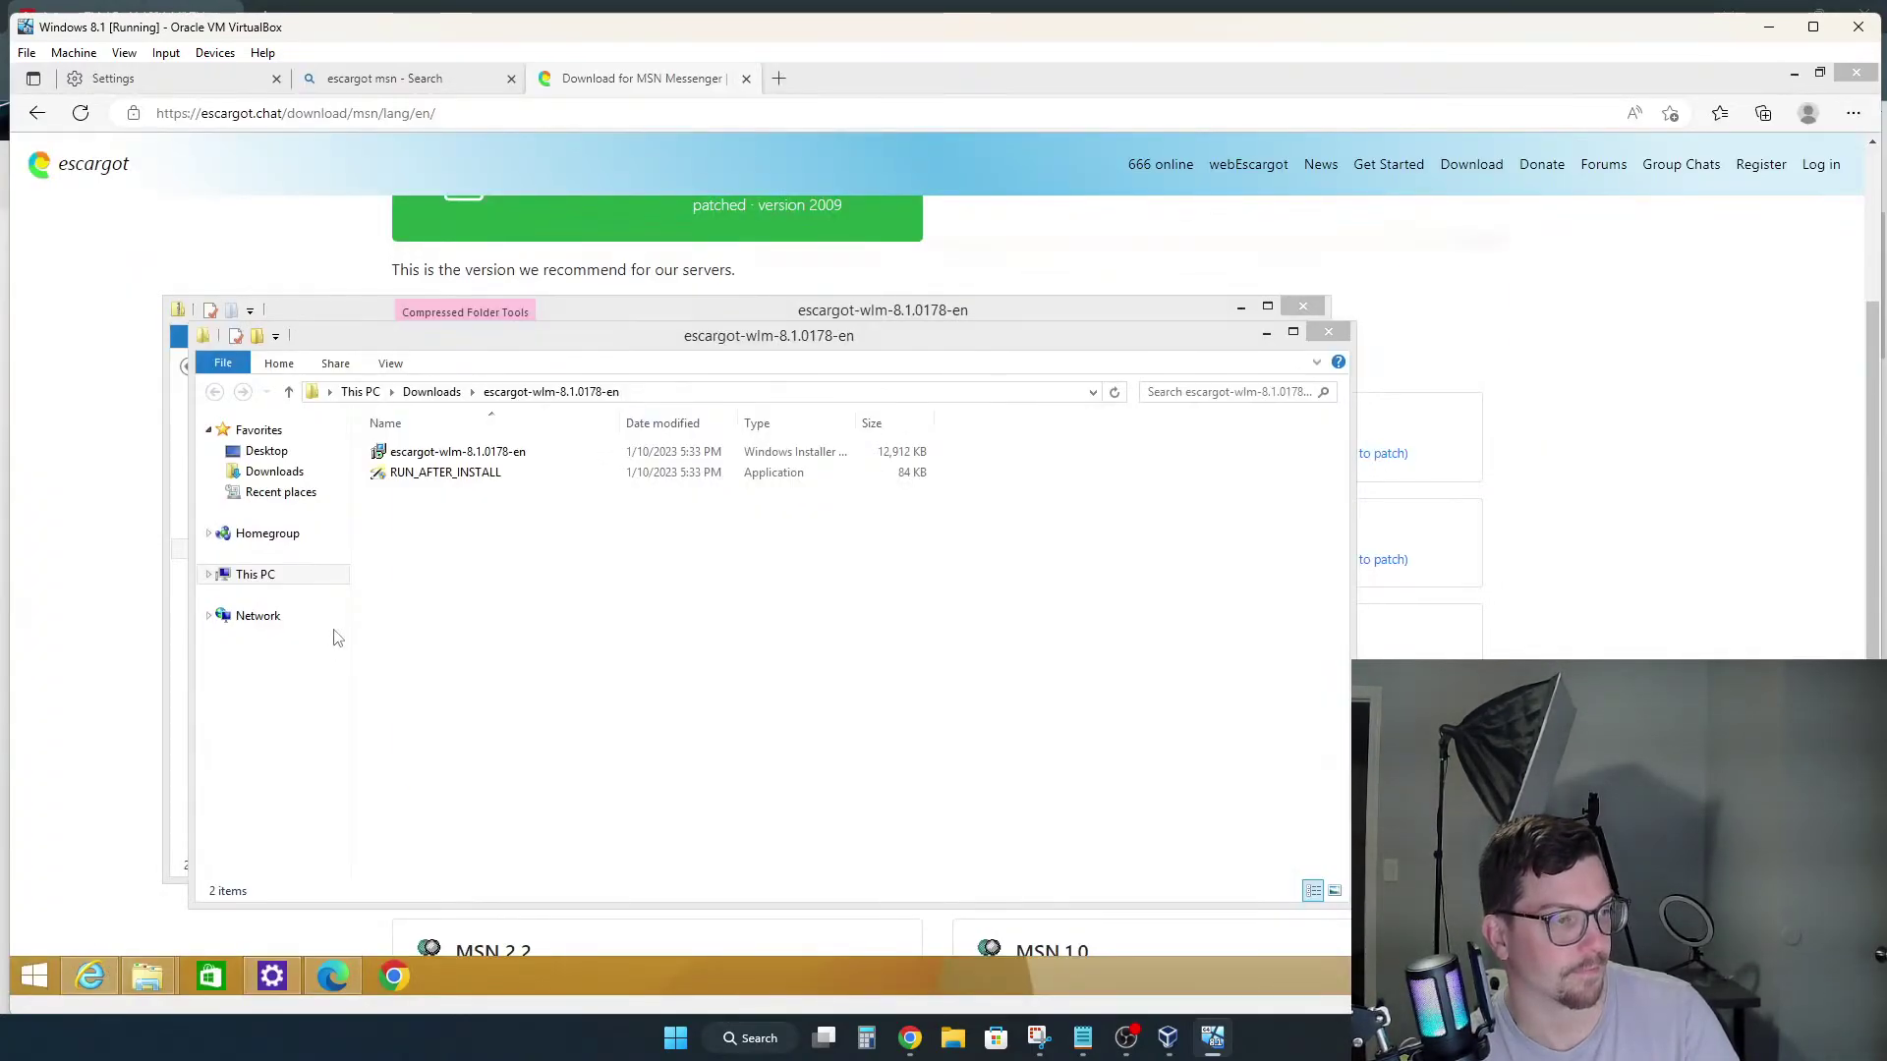
{"action": "left_click", "coordinate": [1505, 234]}
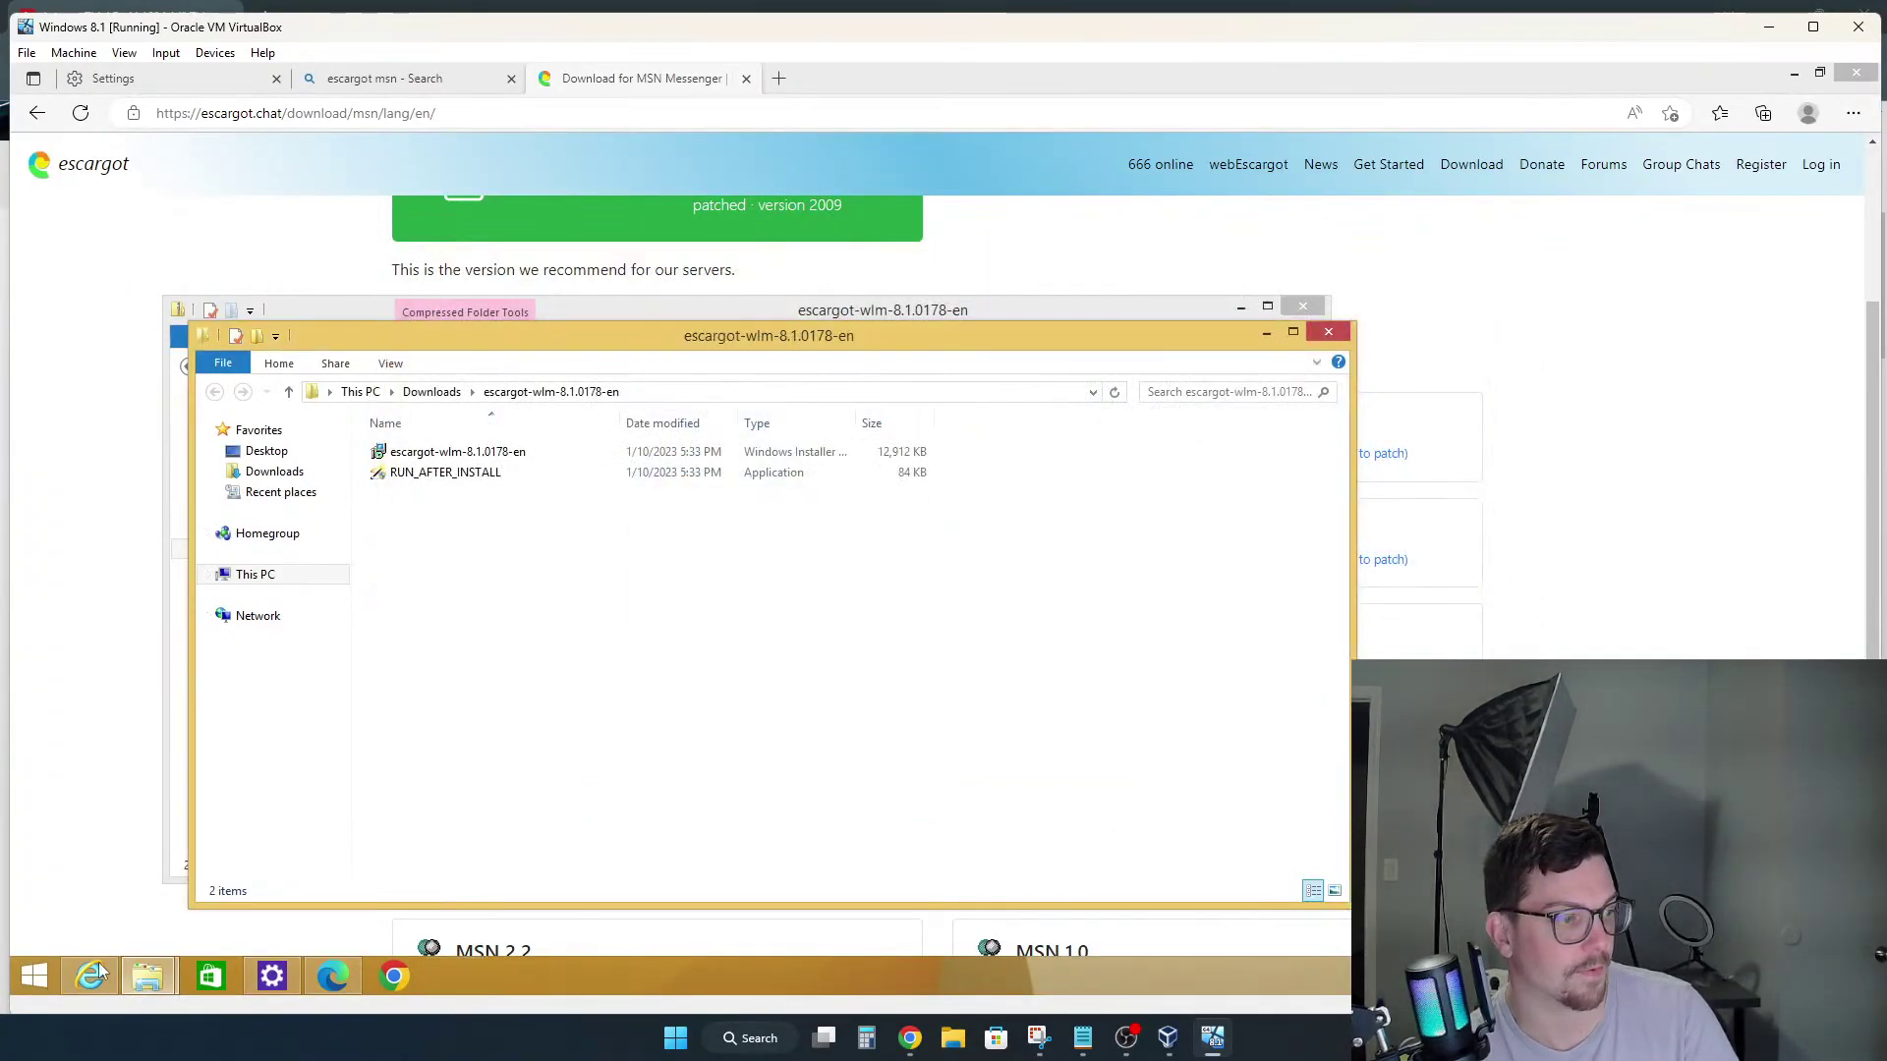
Open the guest's Start screen and bring up the Settings charm's Personalize pane.
{"action": "left_click", "coordinate": [41, 975]}
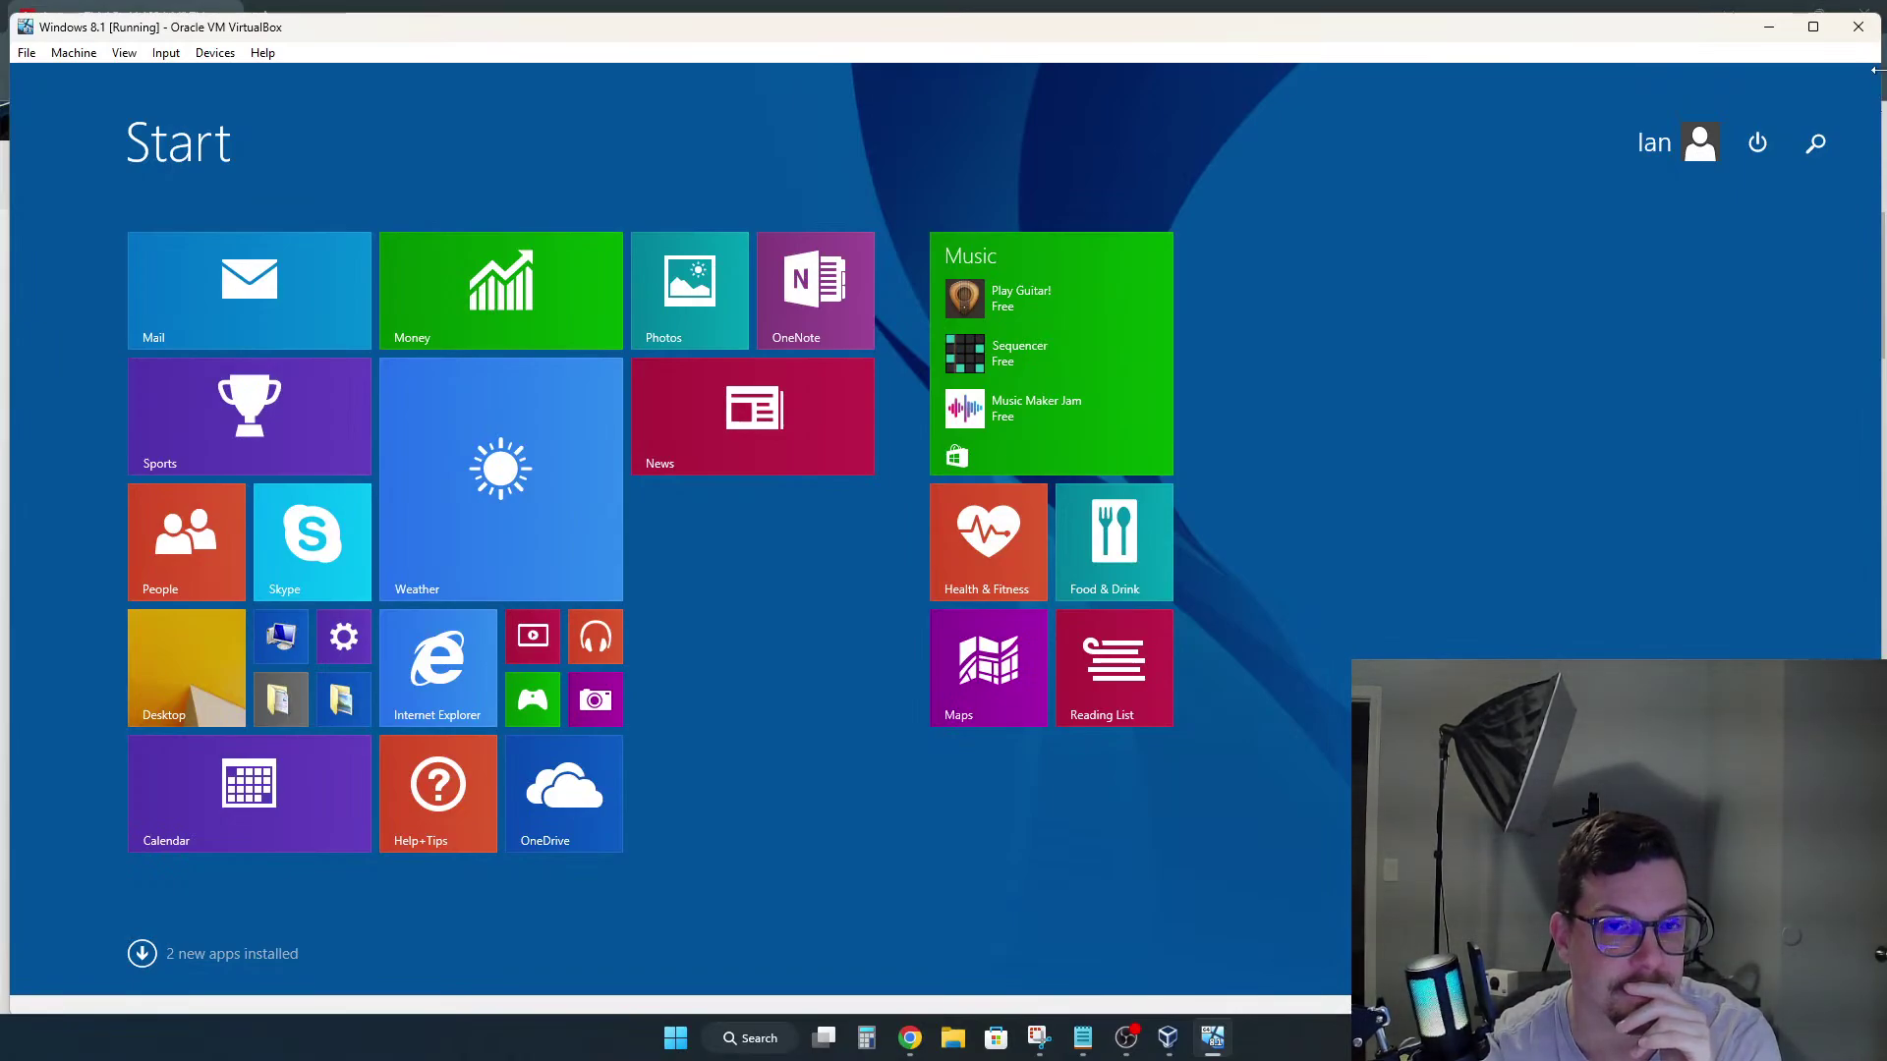
{"action": "mouse_move", "coordinate": [1878, 69]}
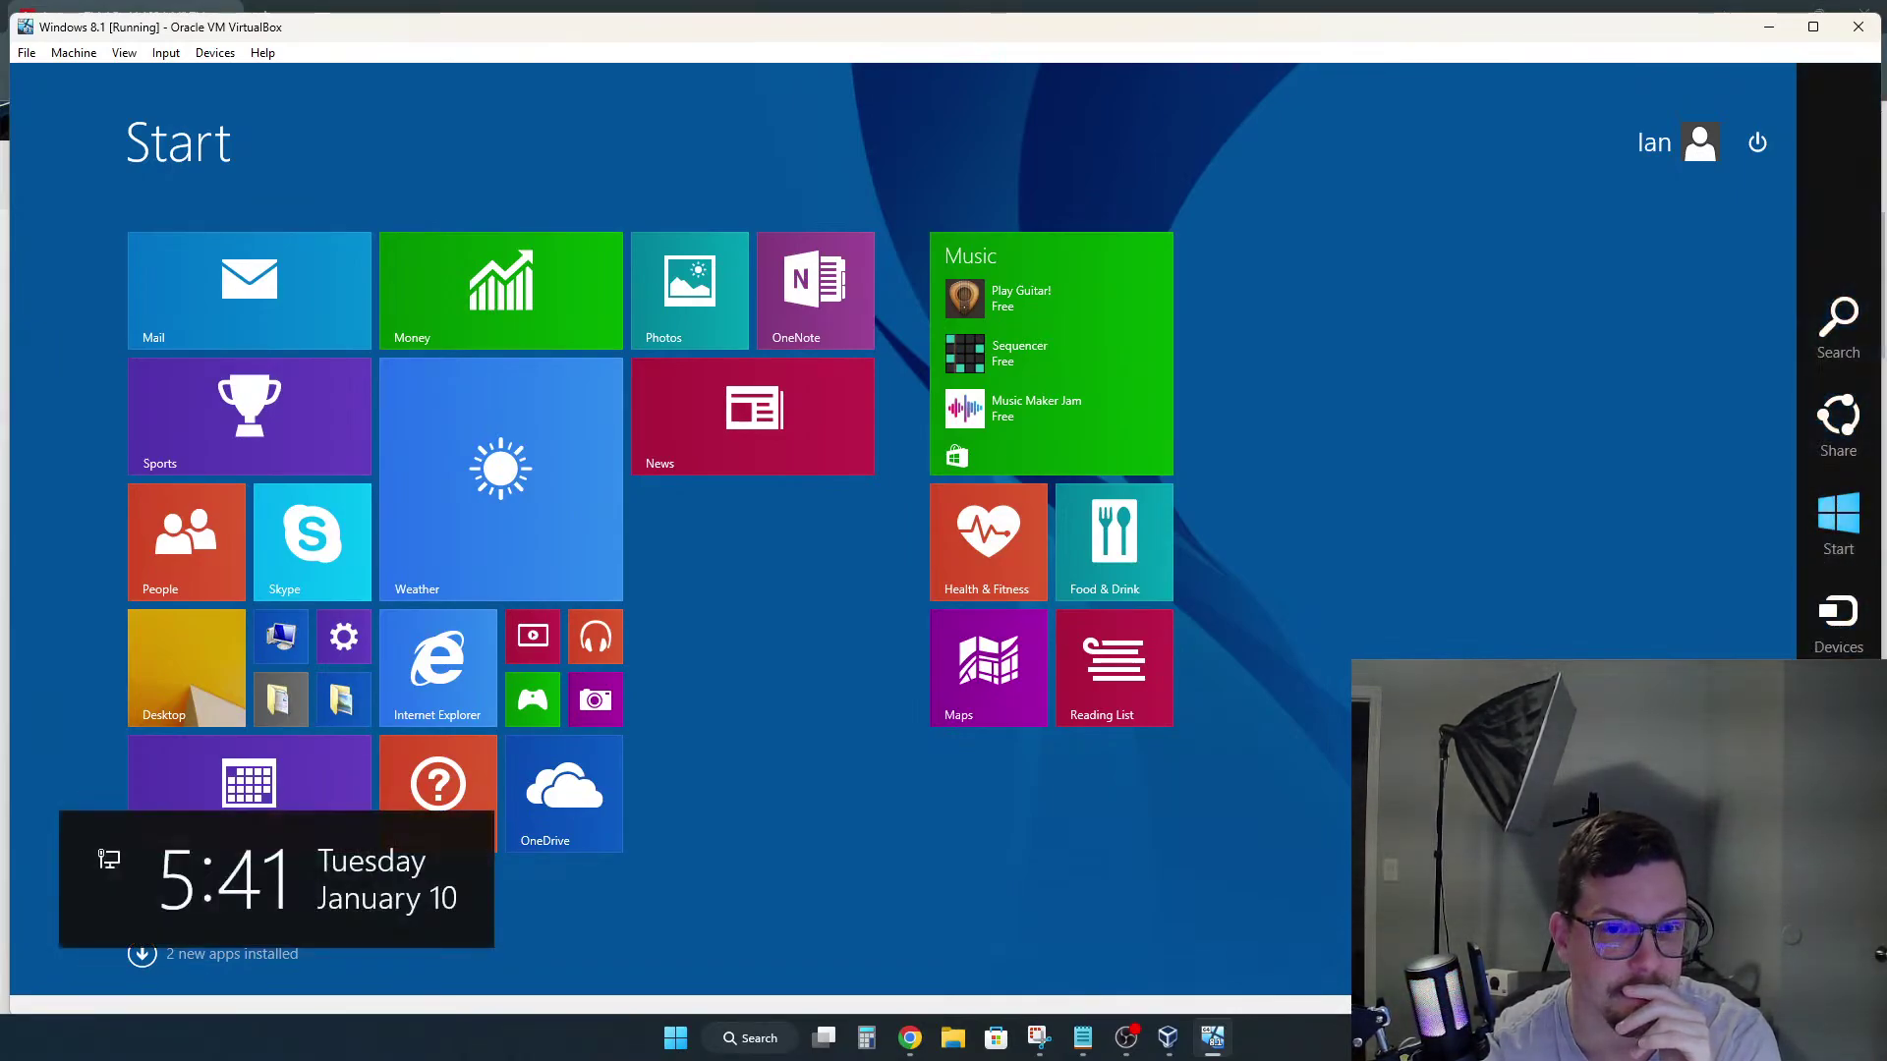
{"action": "left_click", "coordinate": [1837, 712]}
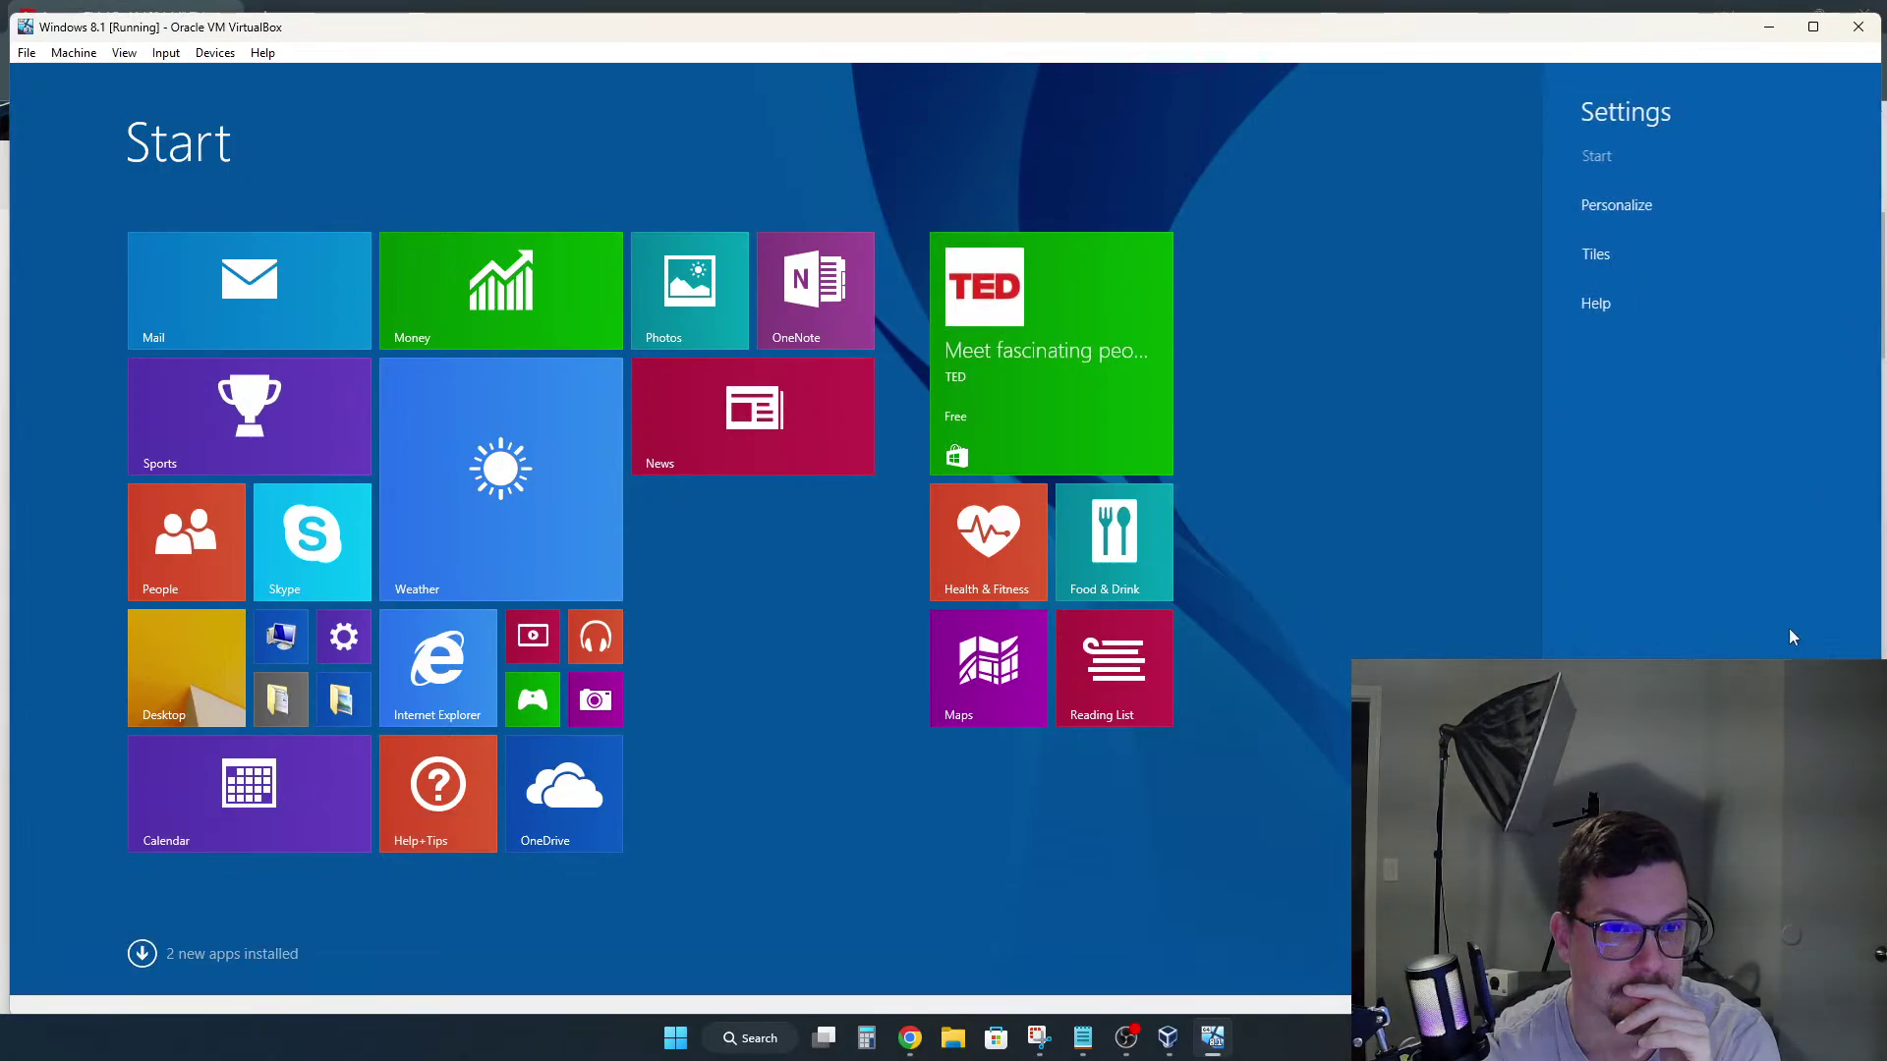
{"action": "left_click", "coordinate": [1615, 208]}
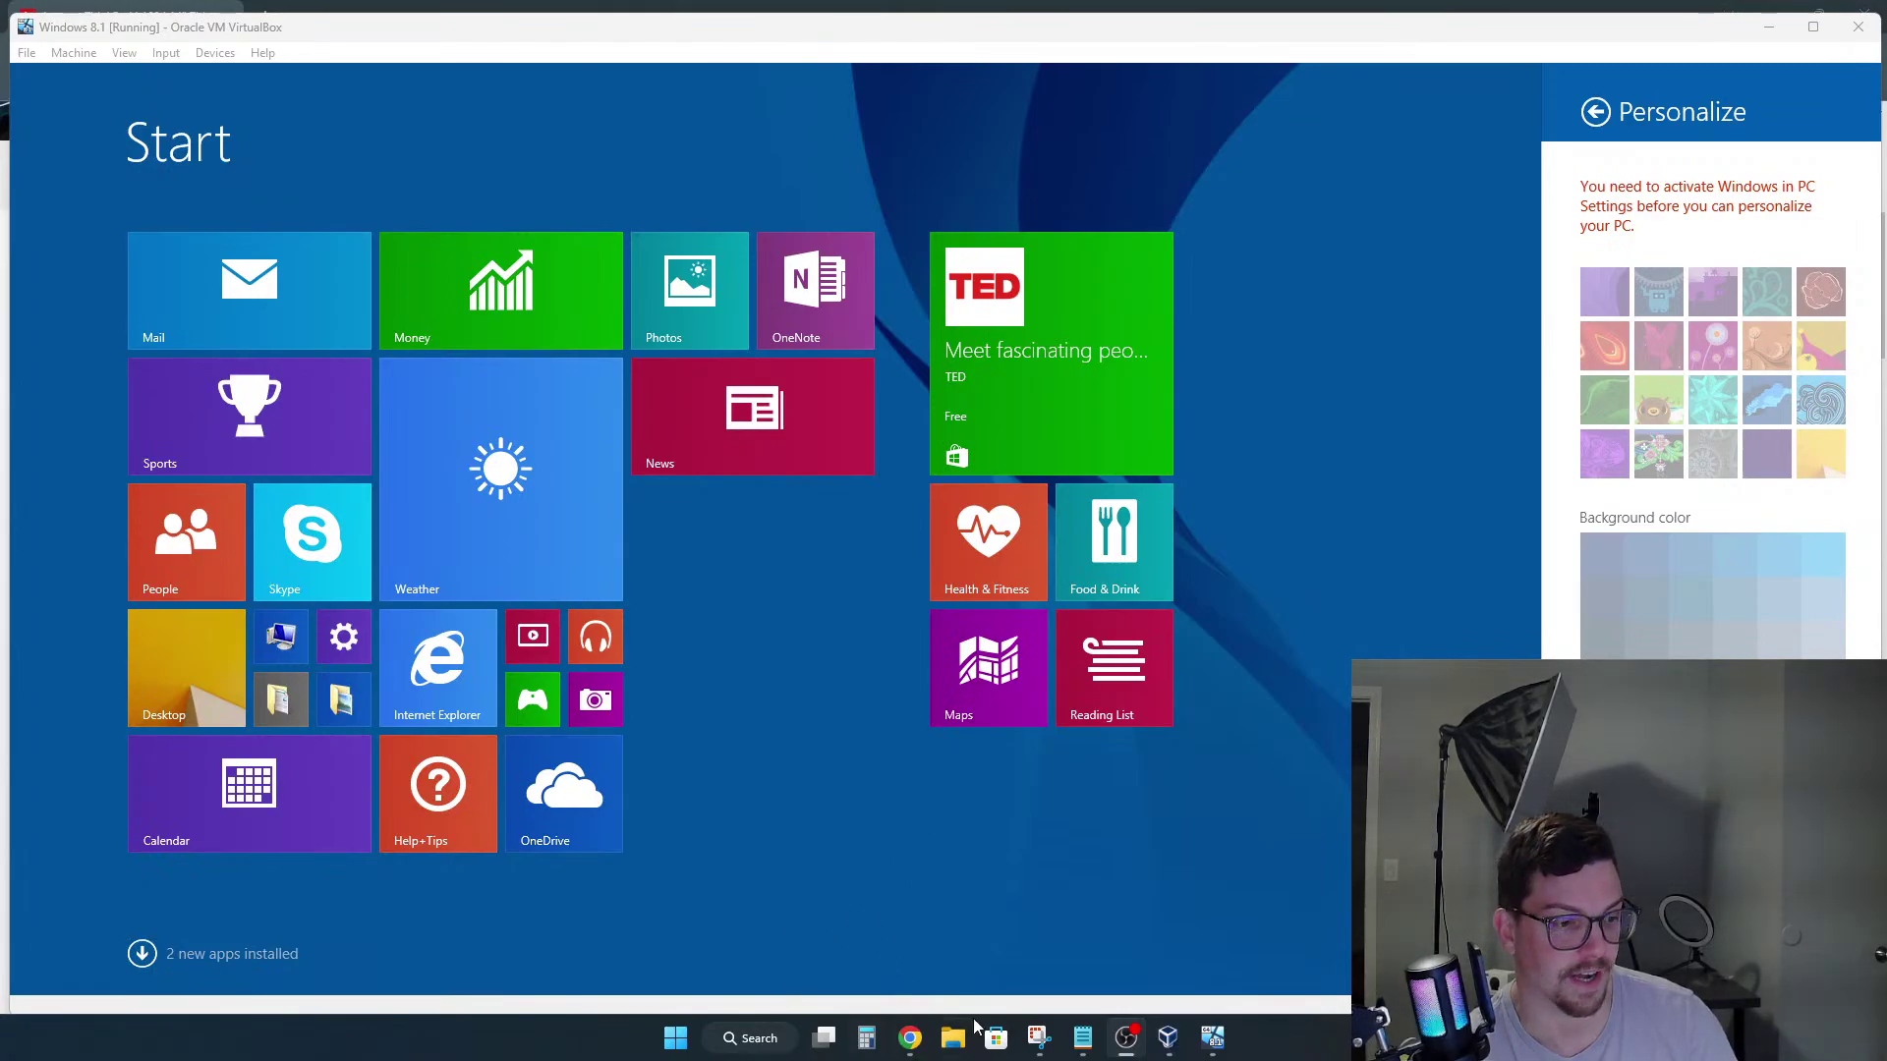
In the Wikipedia Chrome window, search for 'lenovo g580' and maximize the browser.
{"action": "mouse_move", "coordinate": [914, 1041]}
{"action": "left_click", "coordinate": [801, 934]}
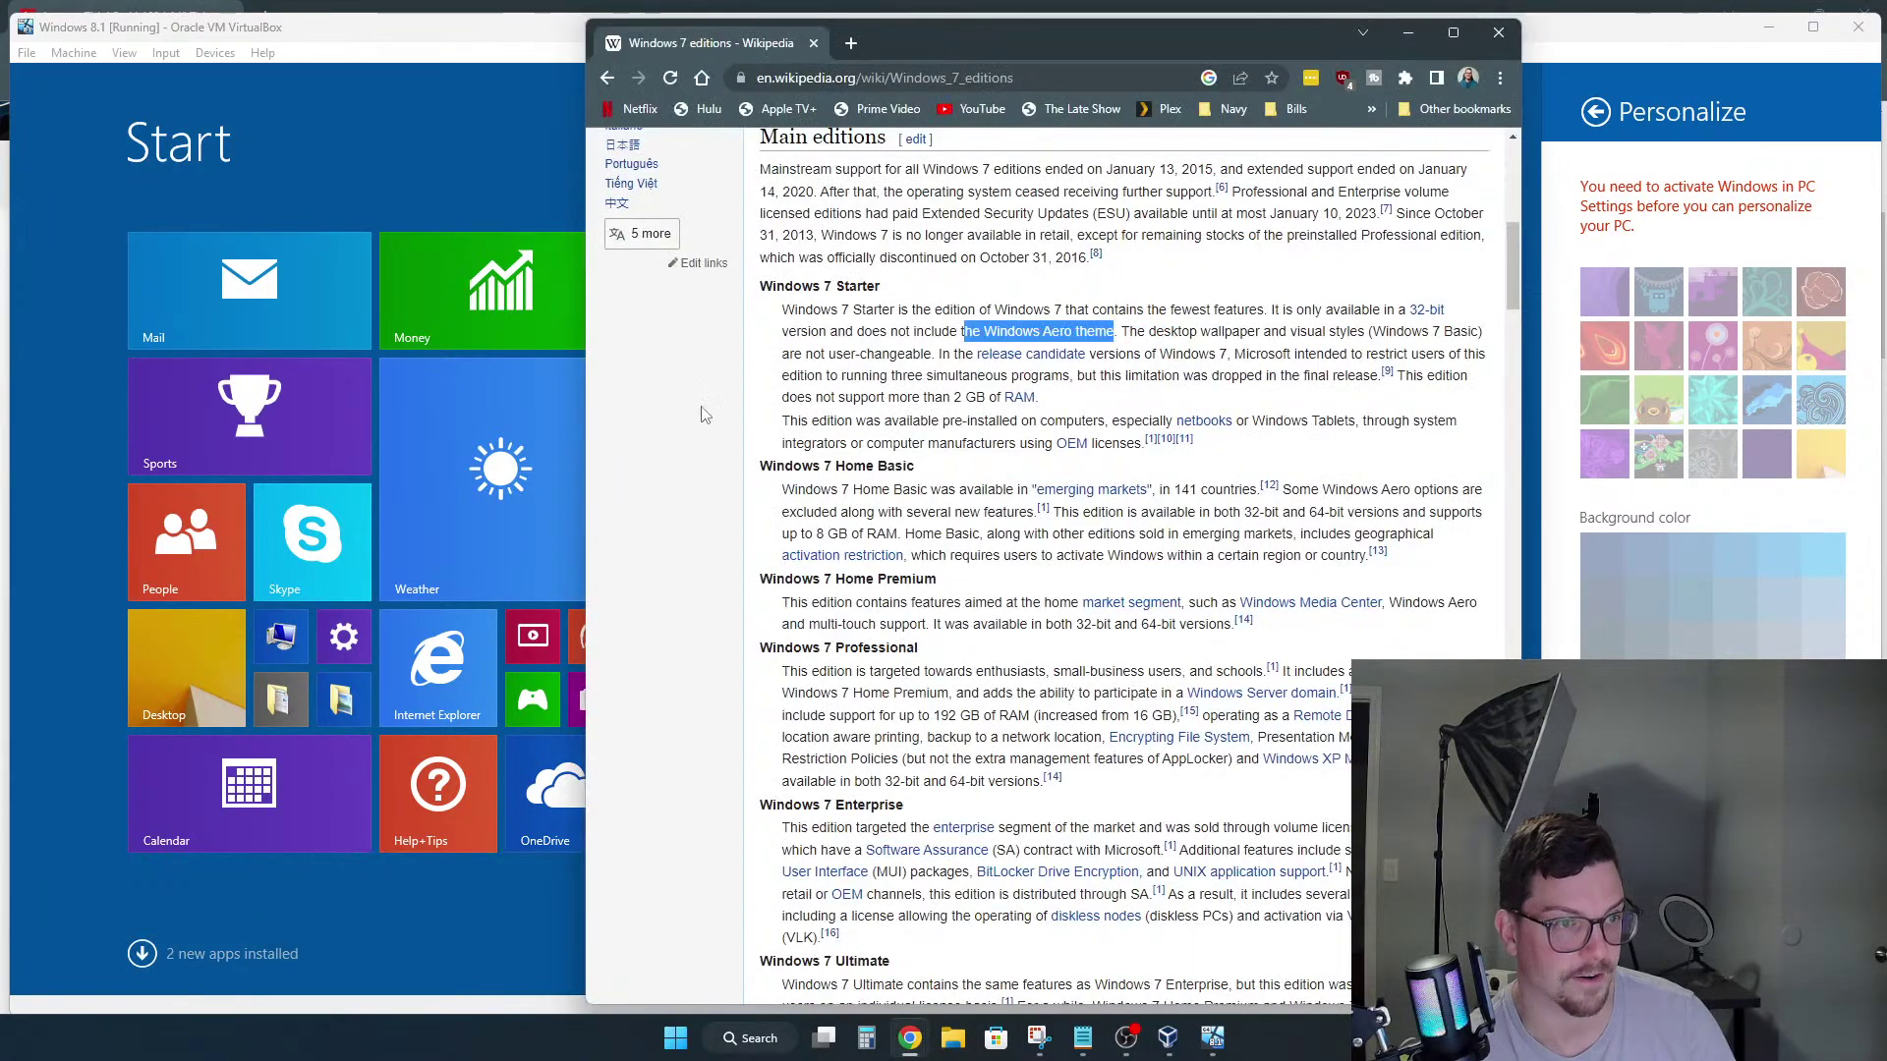
{"action": "left_click", "coordinate": [926, 79]}
{"action": "type", "text": "lenovo g580"}
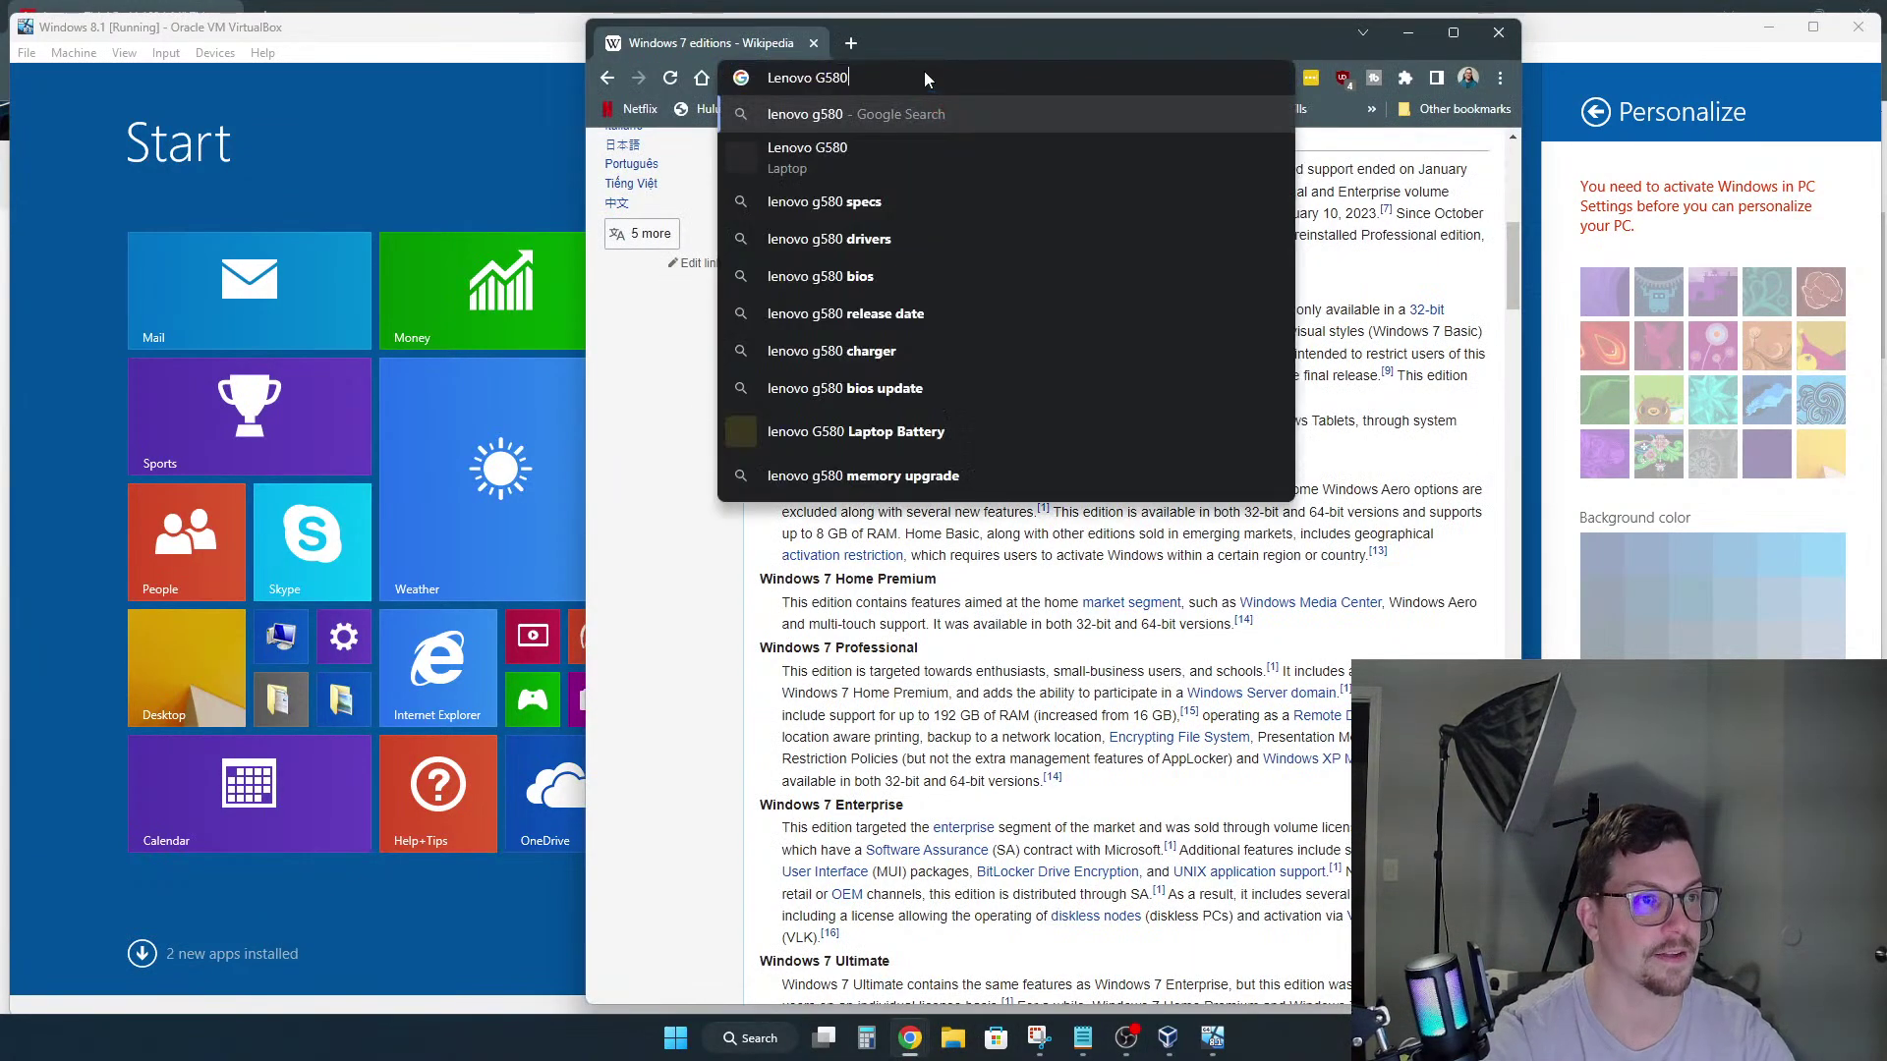
{"action": "key", "text": "Return"}
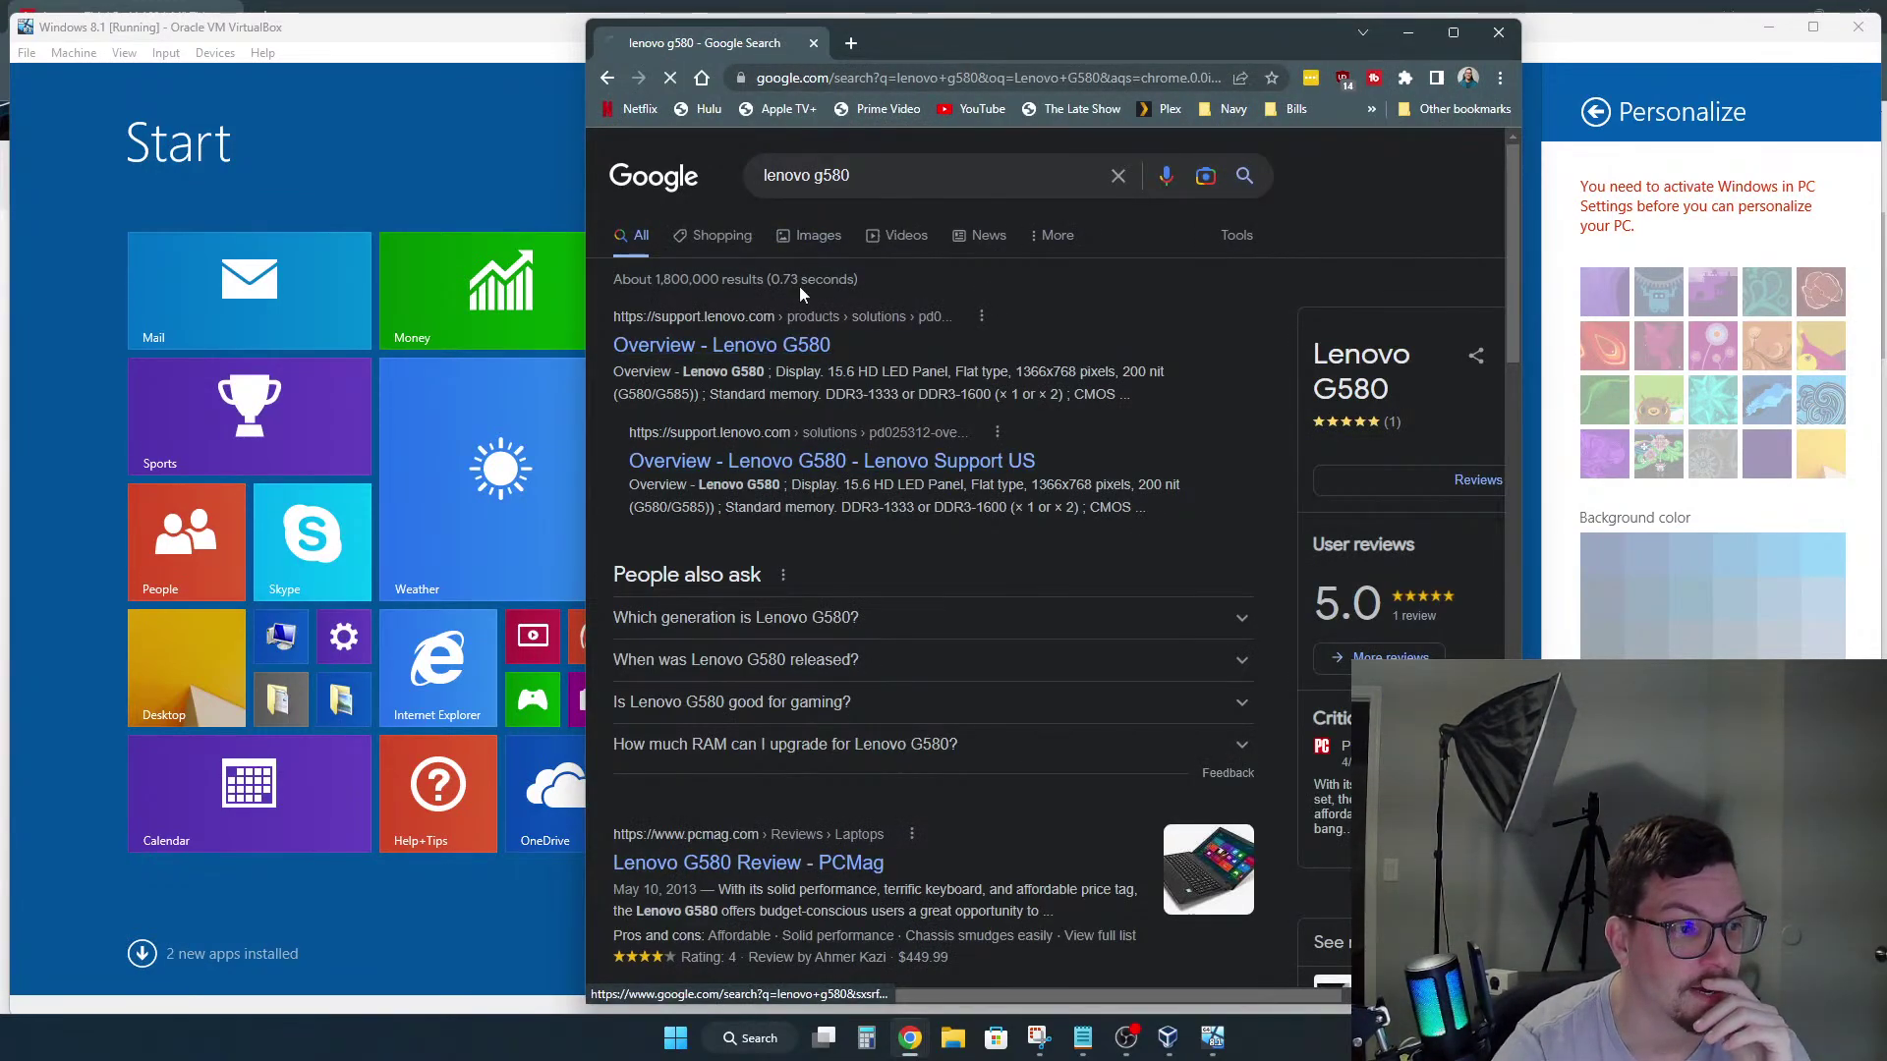
{"action": "left_click", "coordinate": [1454, 34]}
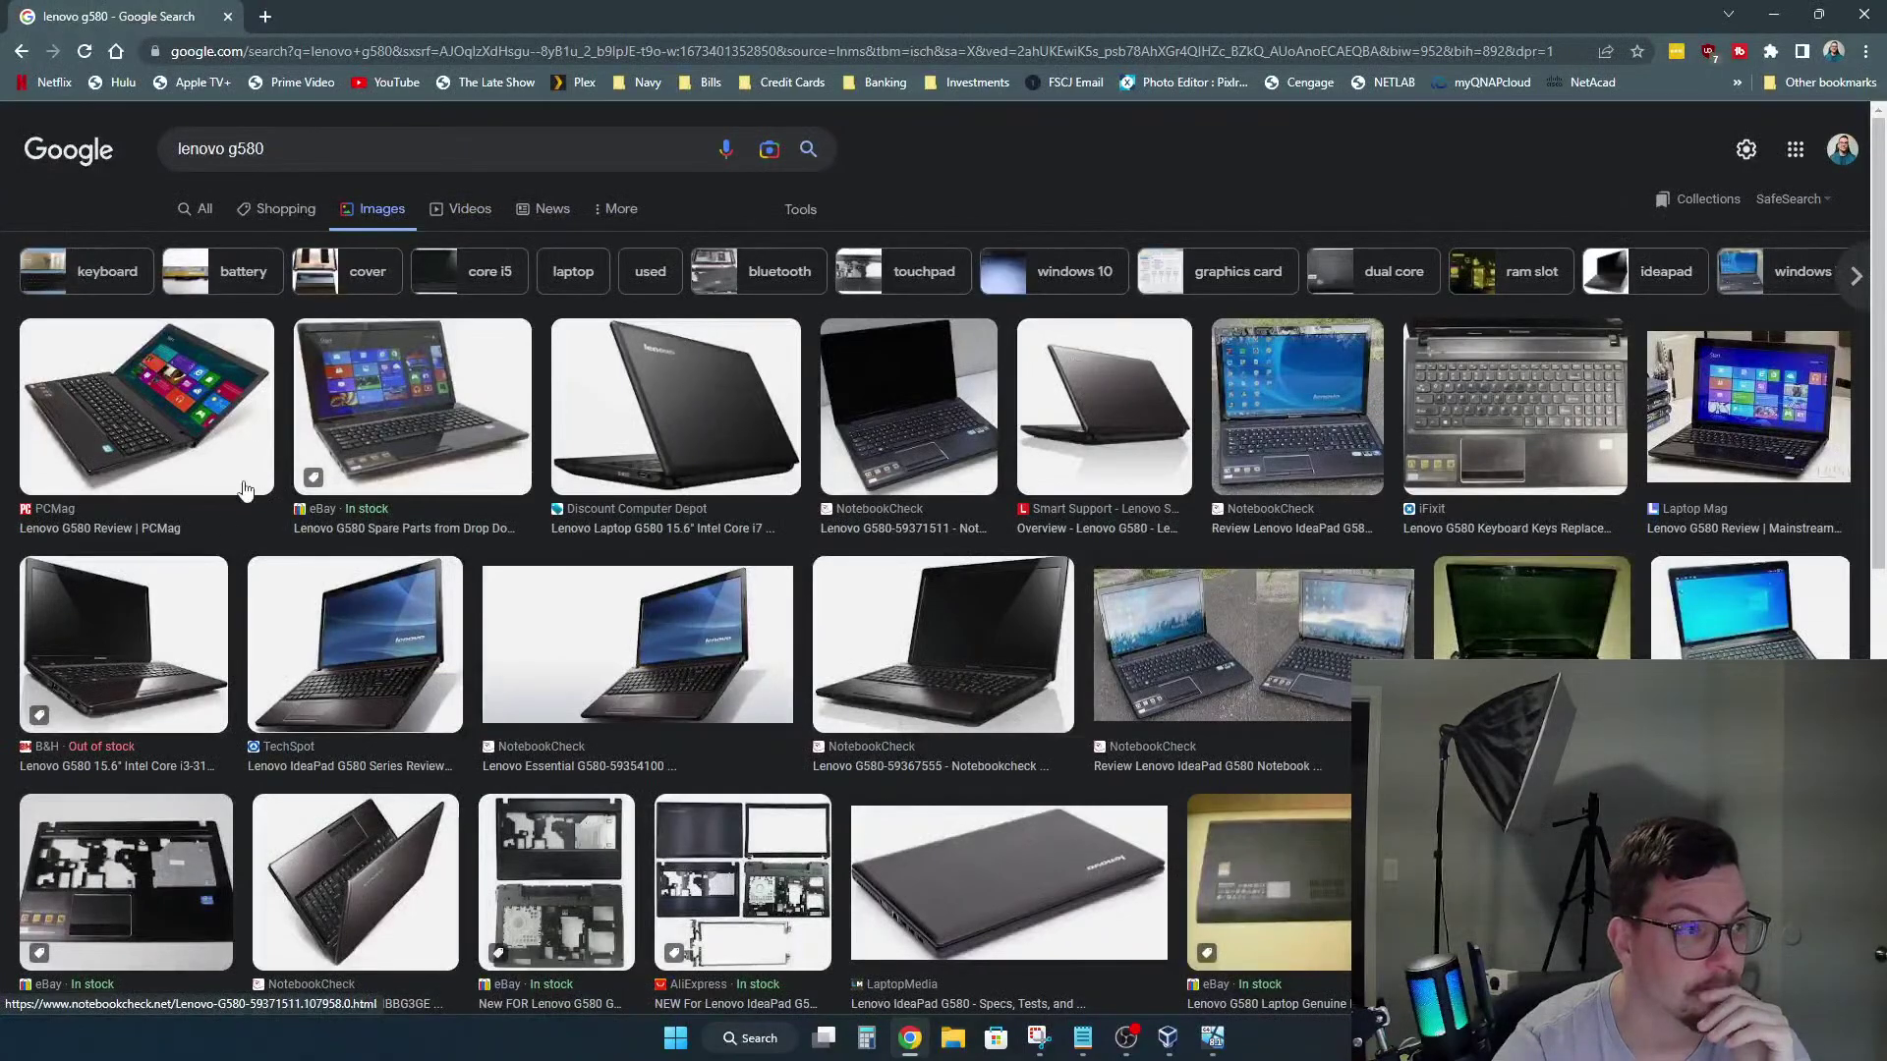
Step through the Lenovo G580 image previews, ending on the NotebookCheck IdeaPad review image.
{"action": "left_click", "coordinate": [140, 424]}
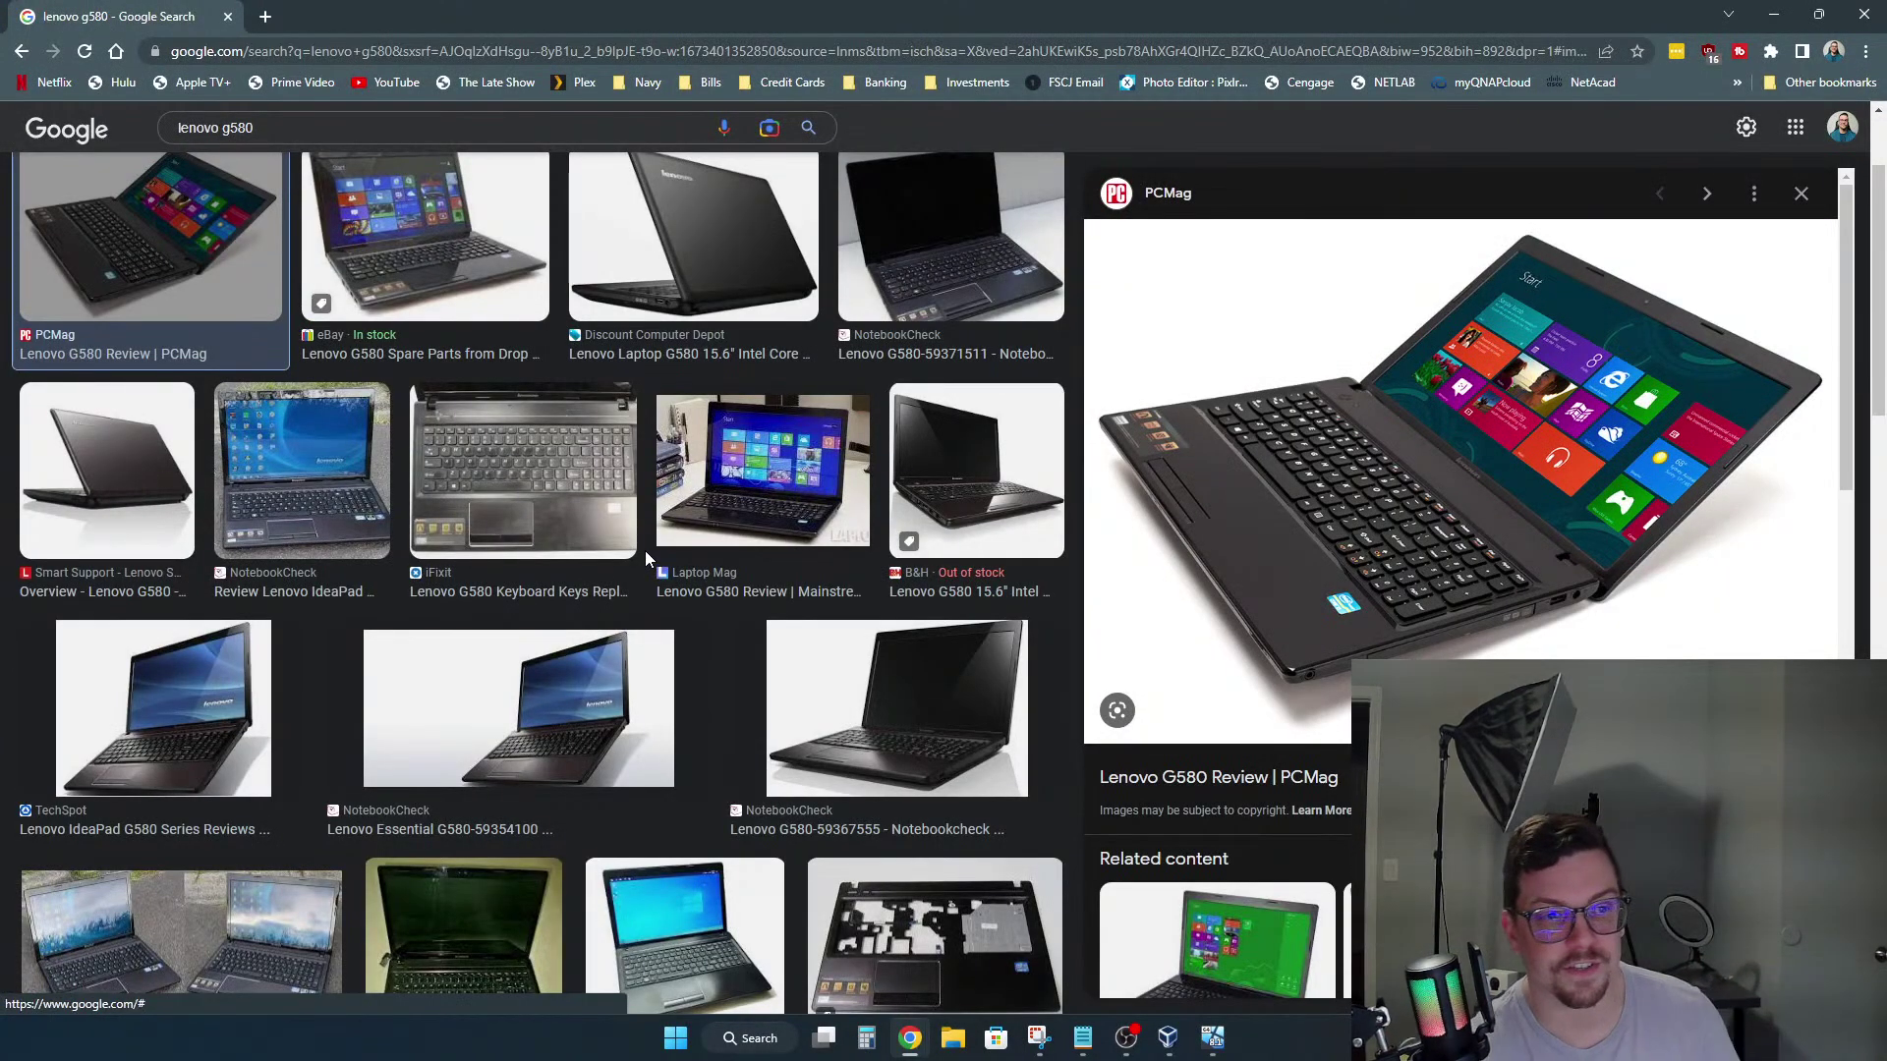
{"action": "key", "text": "Right"}
{"action": "key", "text": "Right"}
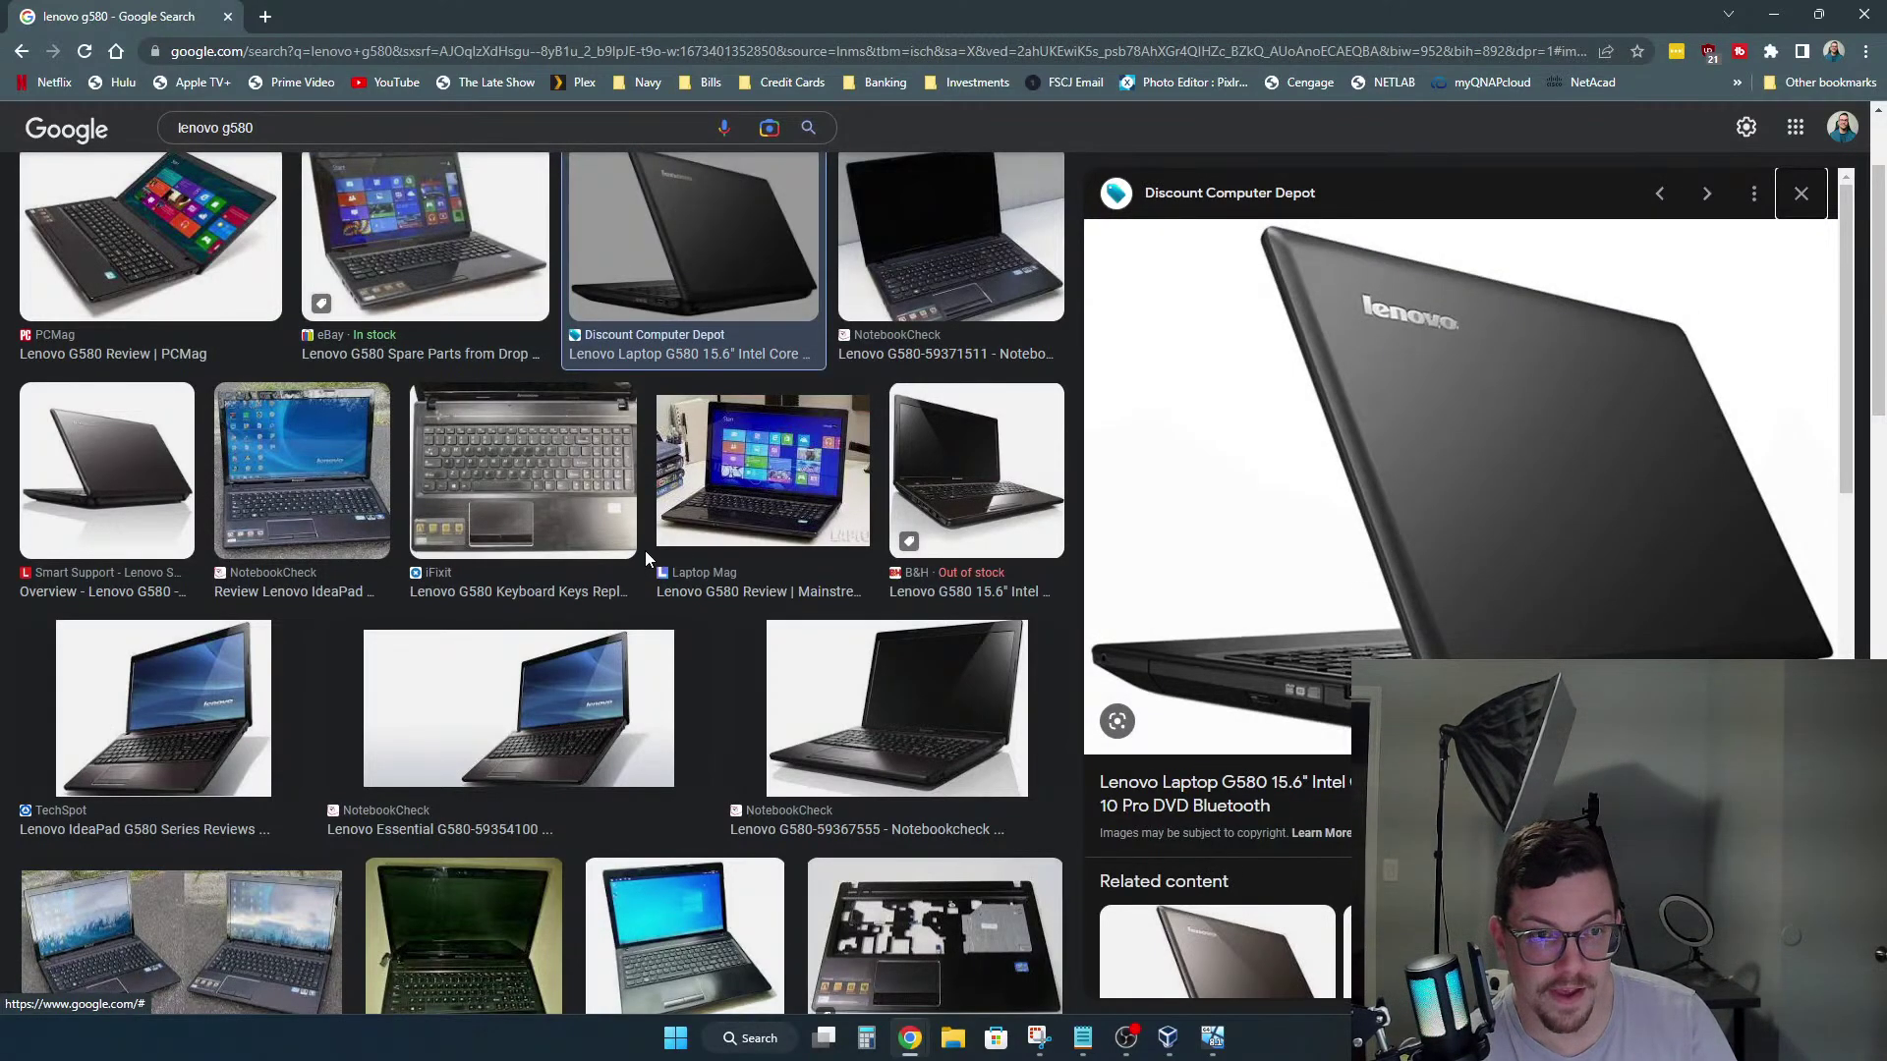
{"action": "key", "text": "Right"}
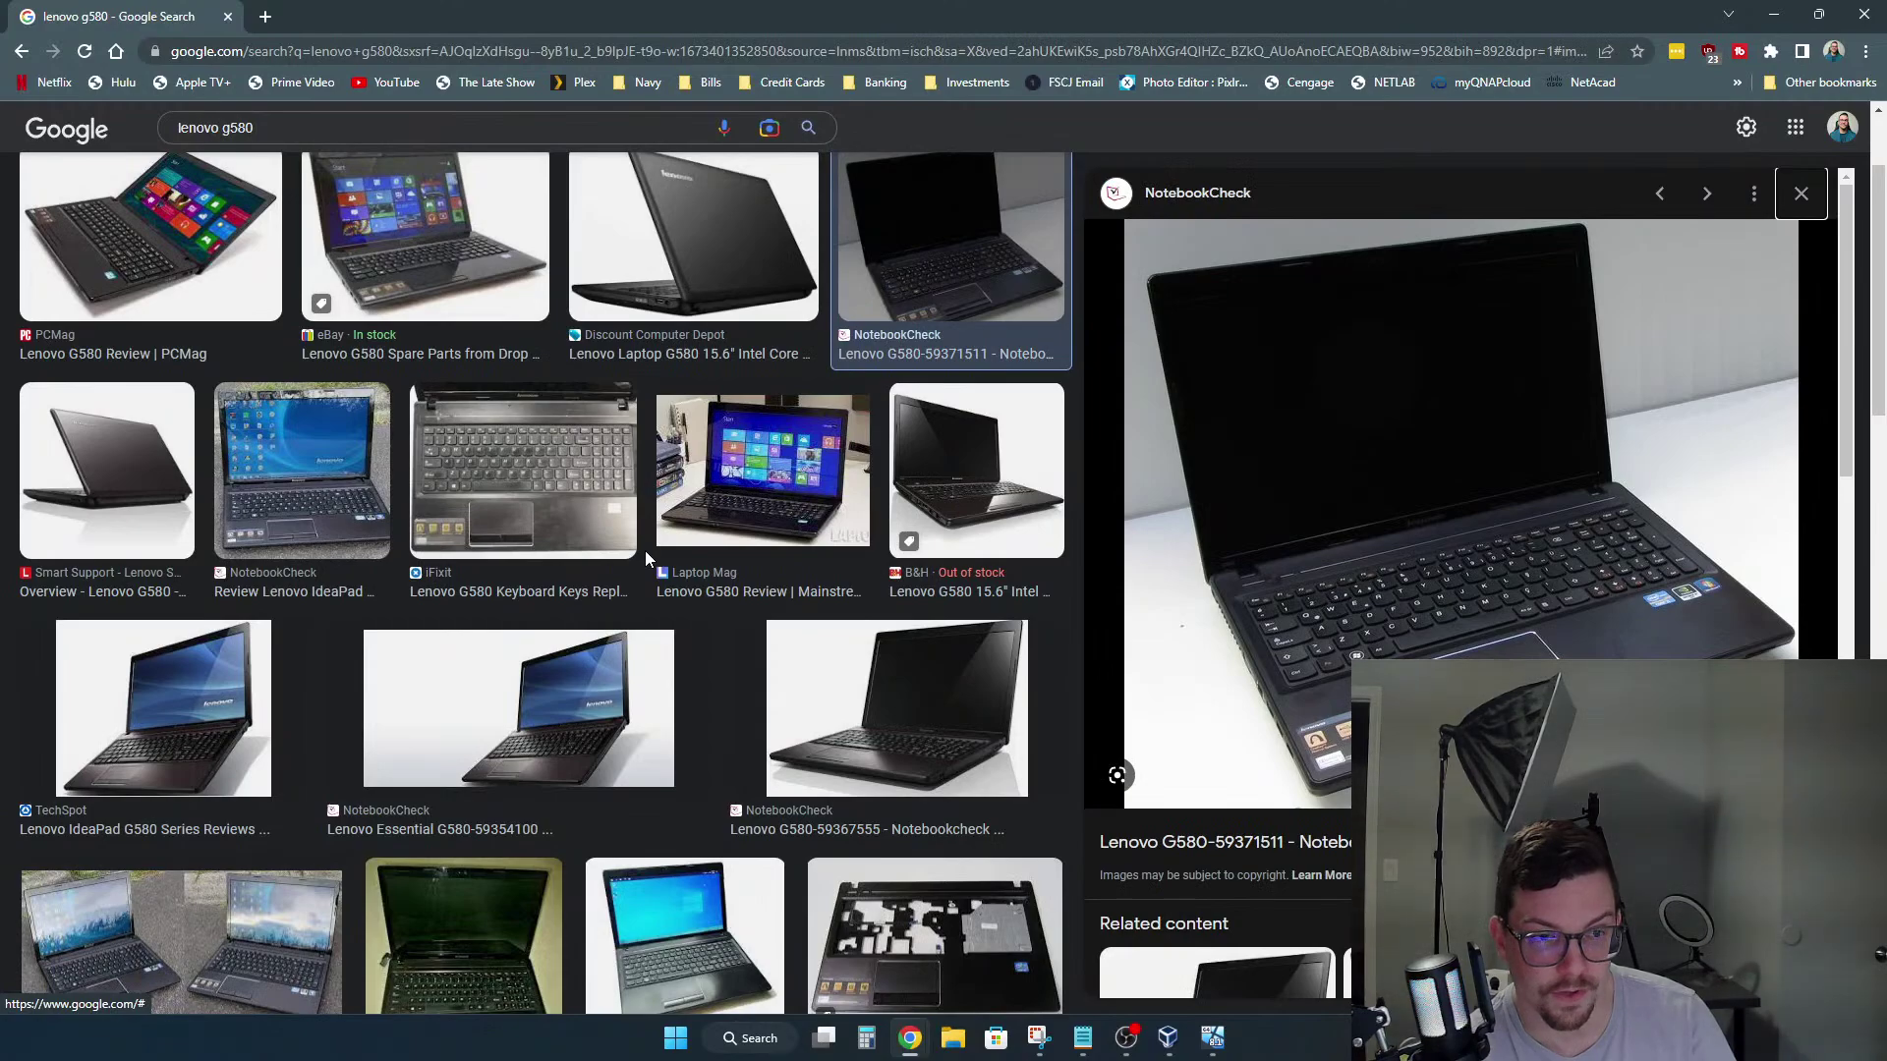
{"action": "key", "text": "Right"}
{"action": "key", "text": "Right"}
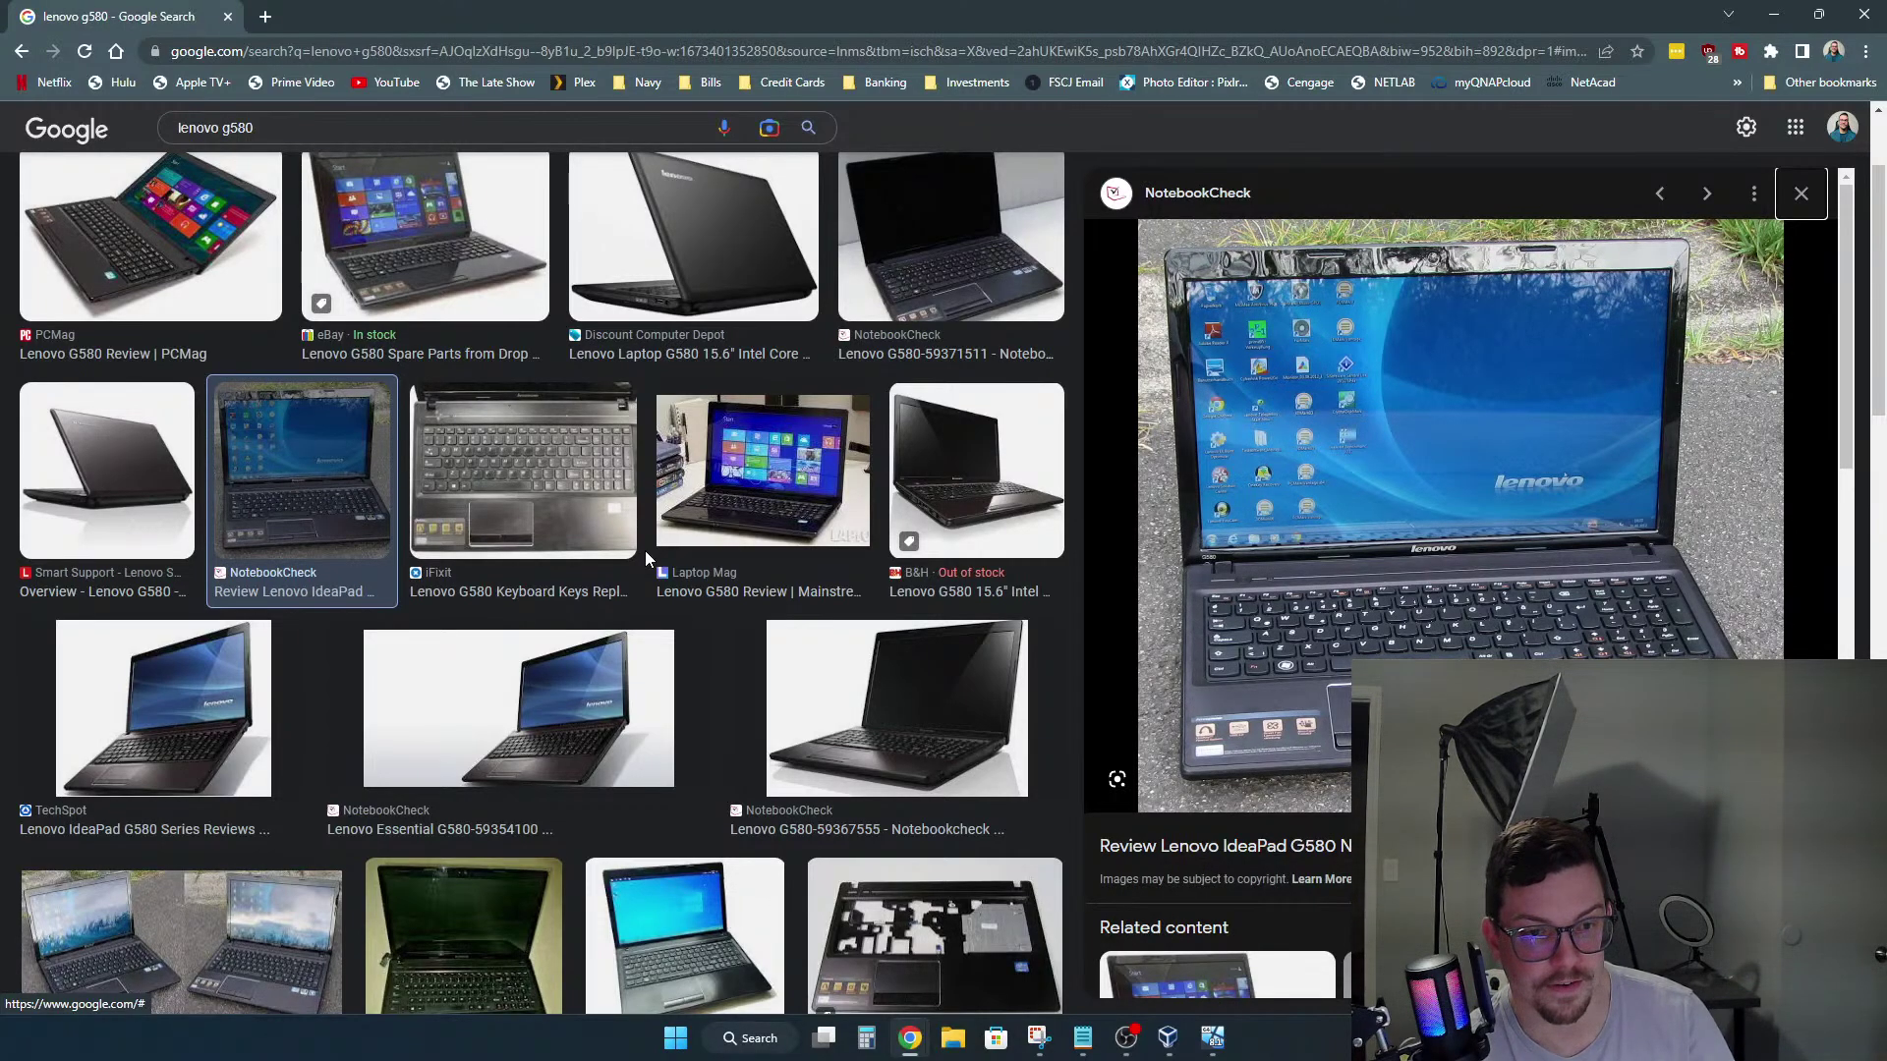
{"action": "key", "text": "Right"}
{"action": "key", "text": "Right"}
{"action": "key", "text": "Right"}
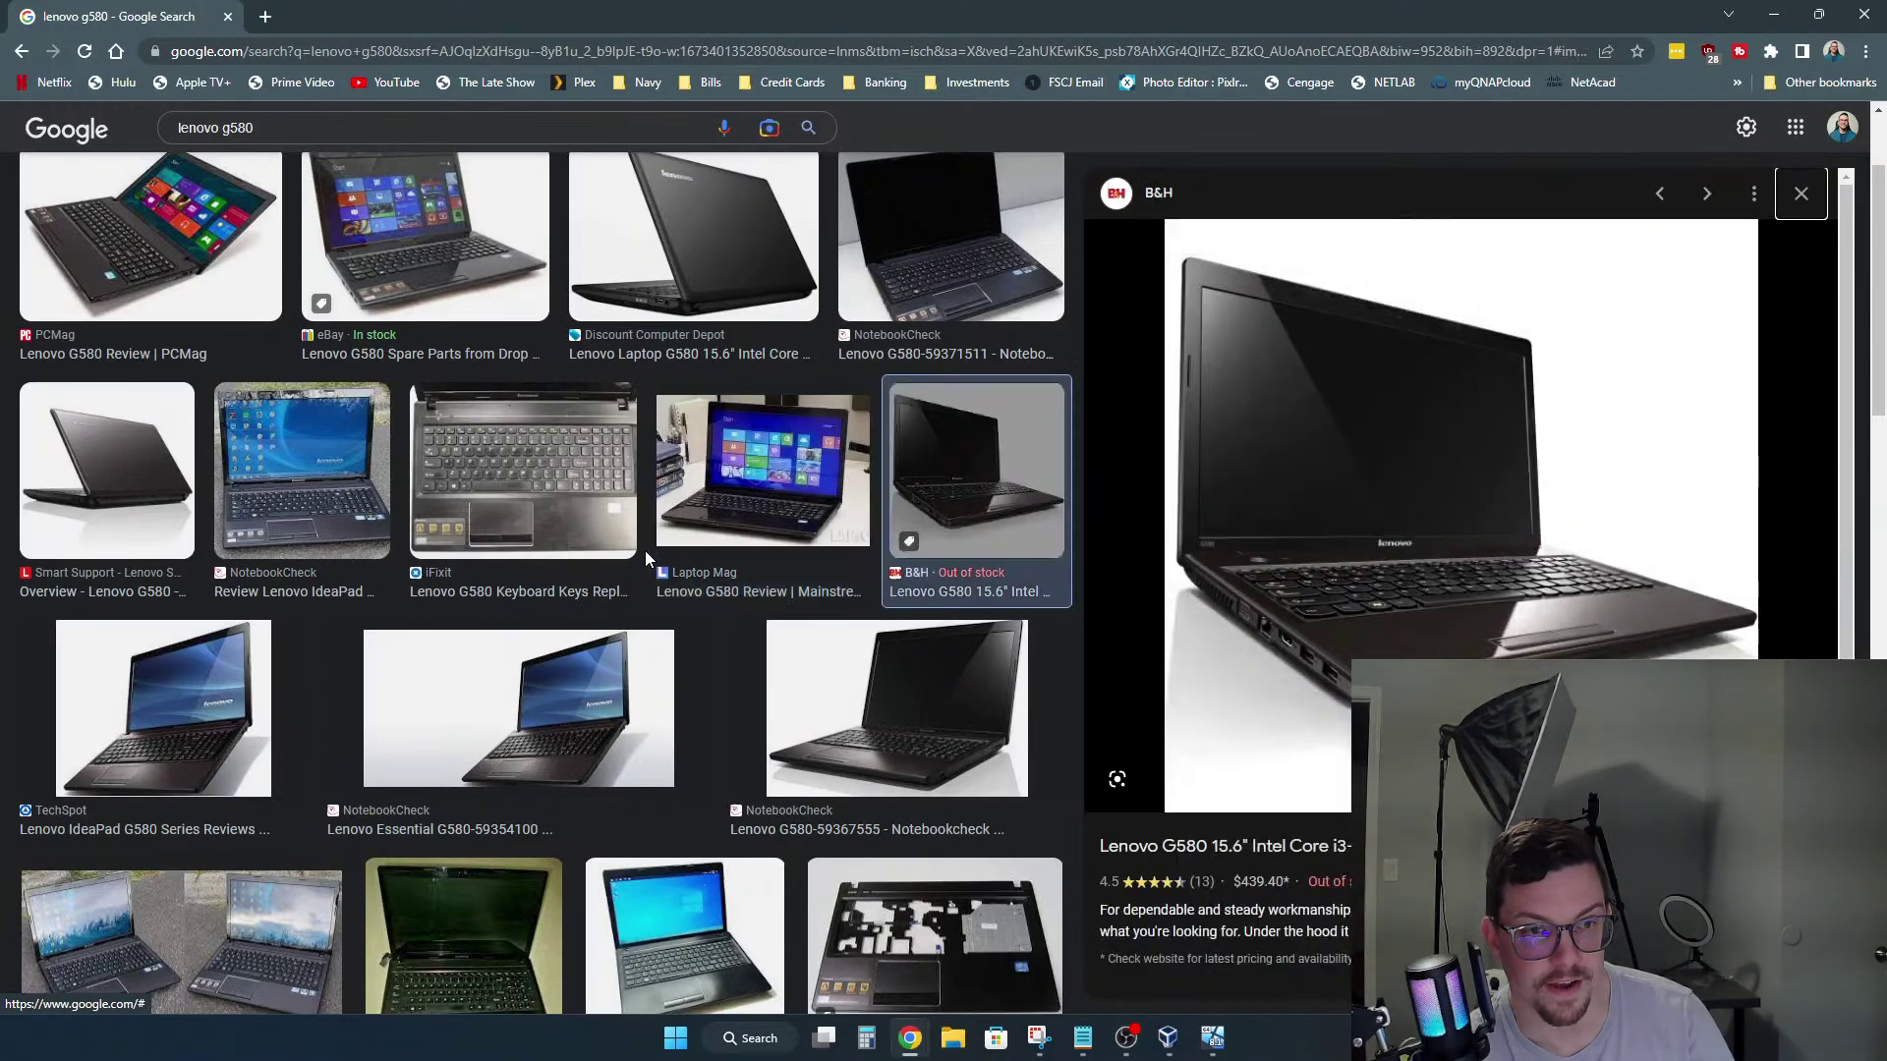
{"action": "key", "text": "Right"}
{"action": "key", "text": "Right"}
{"action": "key", "text": "Right"}
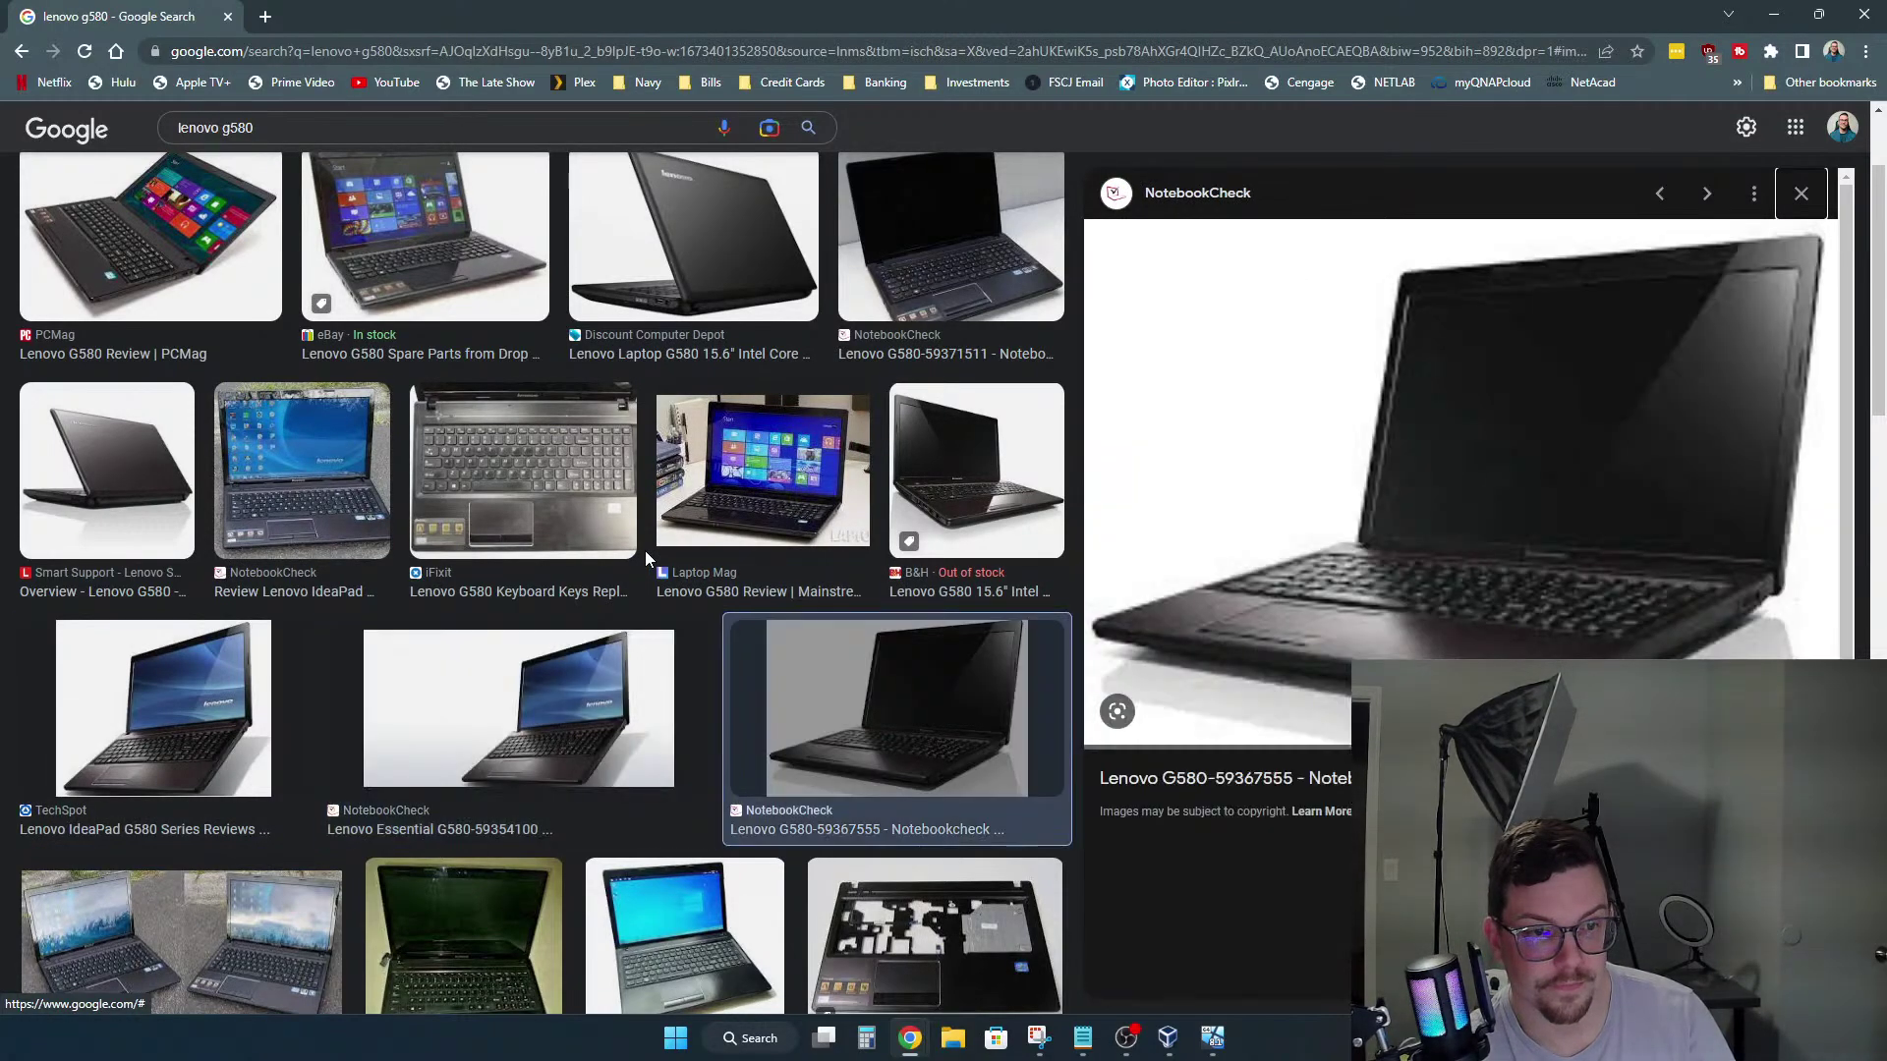
{"action": "key", "text": "Right"}
{"action": "key", "text": "Right"}
{"action": "key", "text": "Left"}
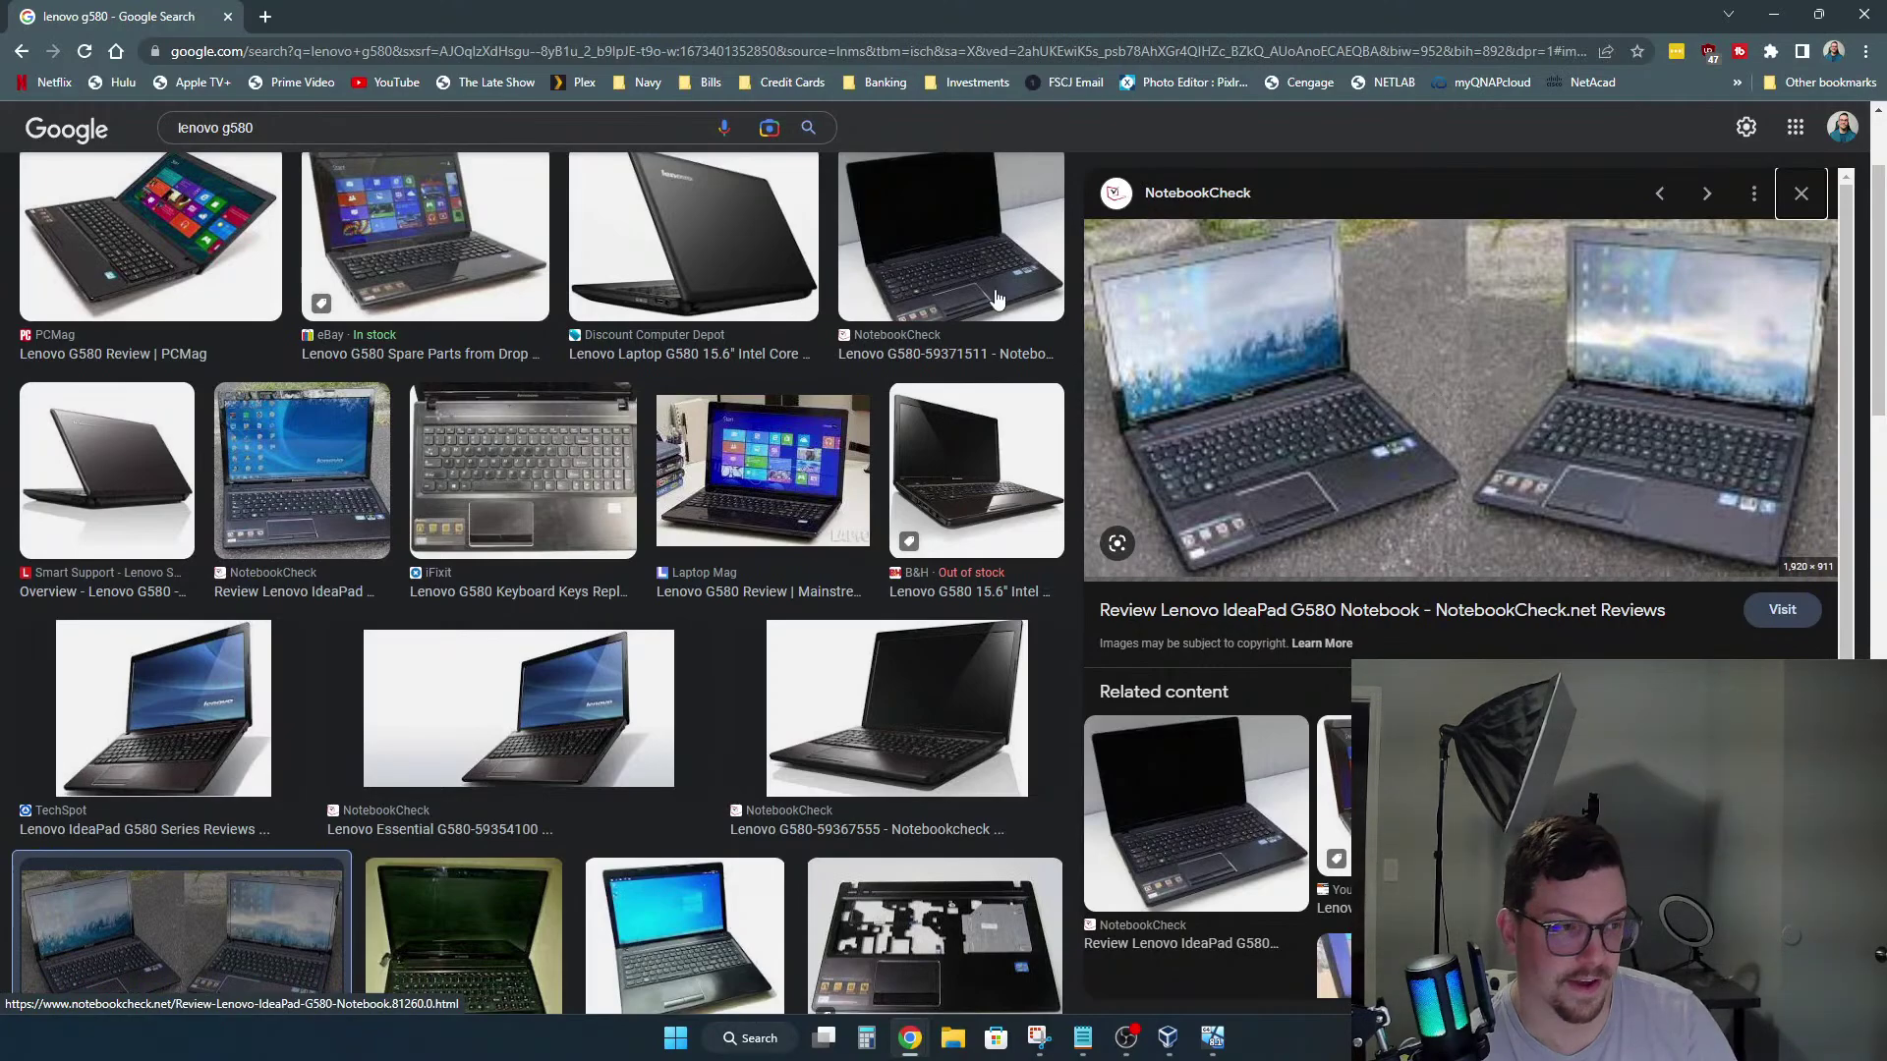
{"action": "left_click", "coordinate": [302, 470]}
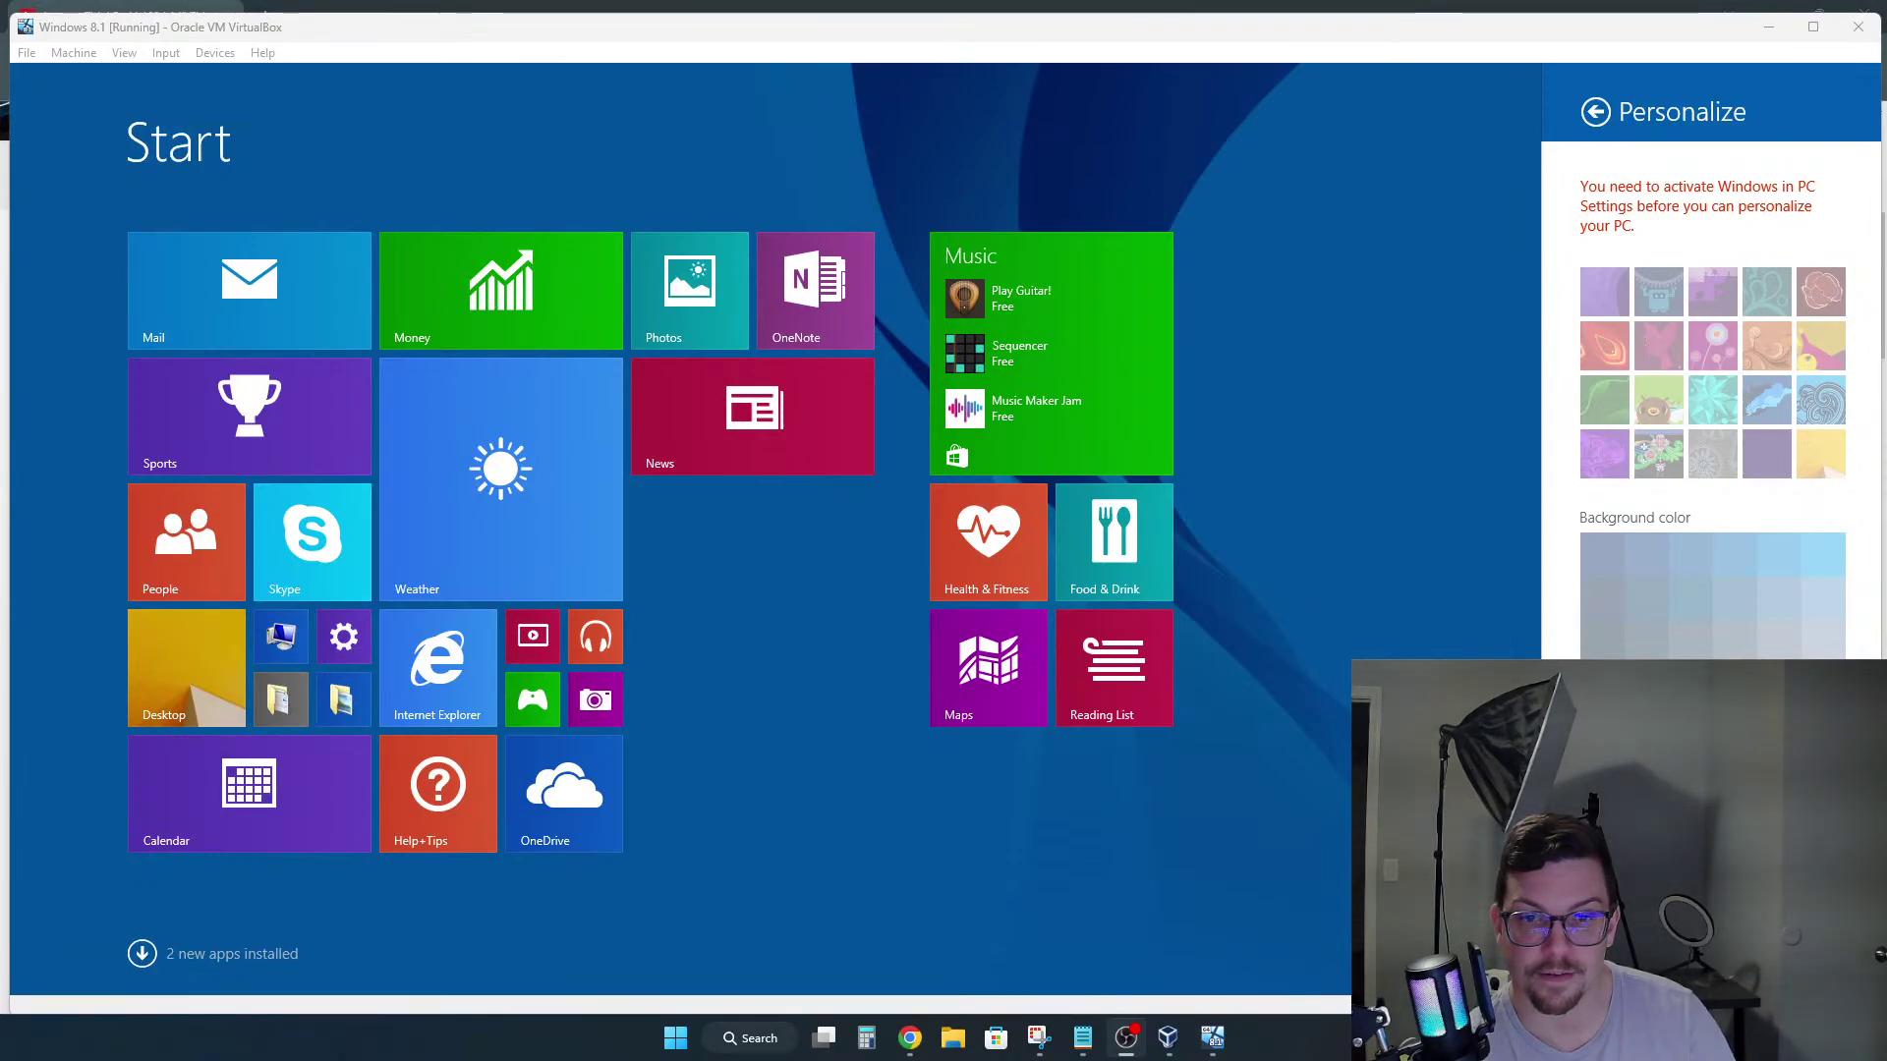
{"action": "mouse_move", "coordinate": [910, 1037]}
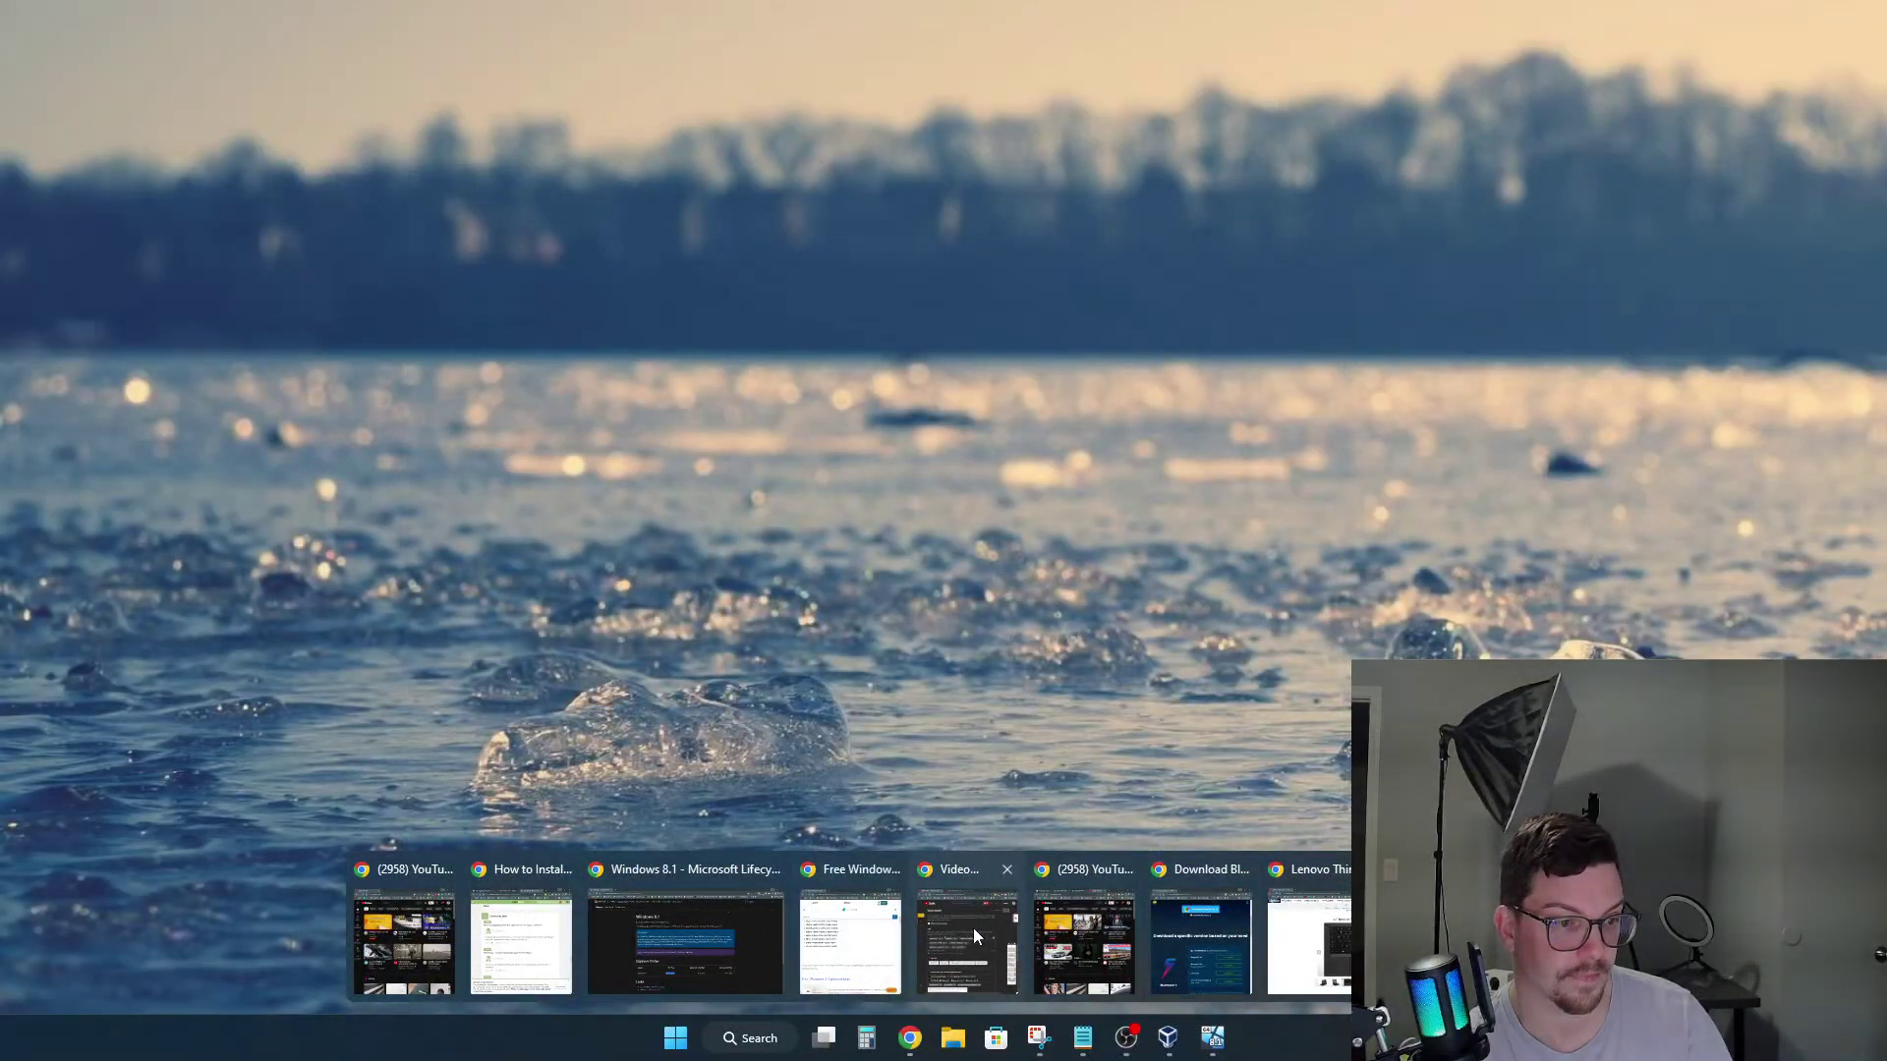
{"action": "left_click", "coordinate": [955, 935]}
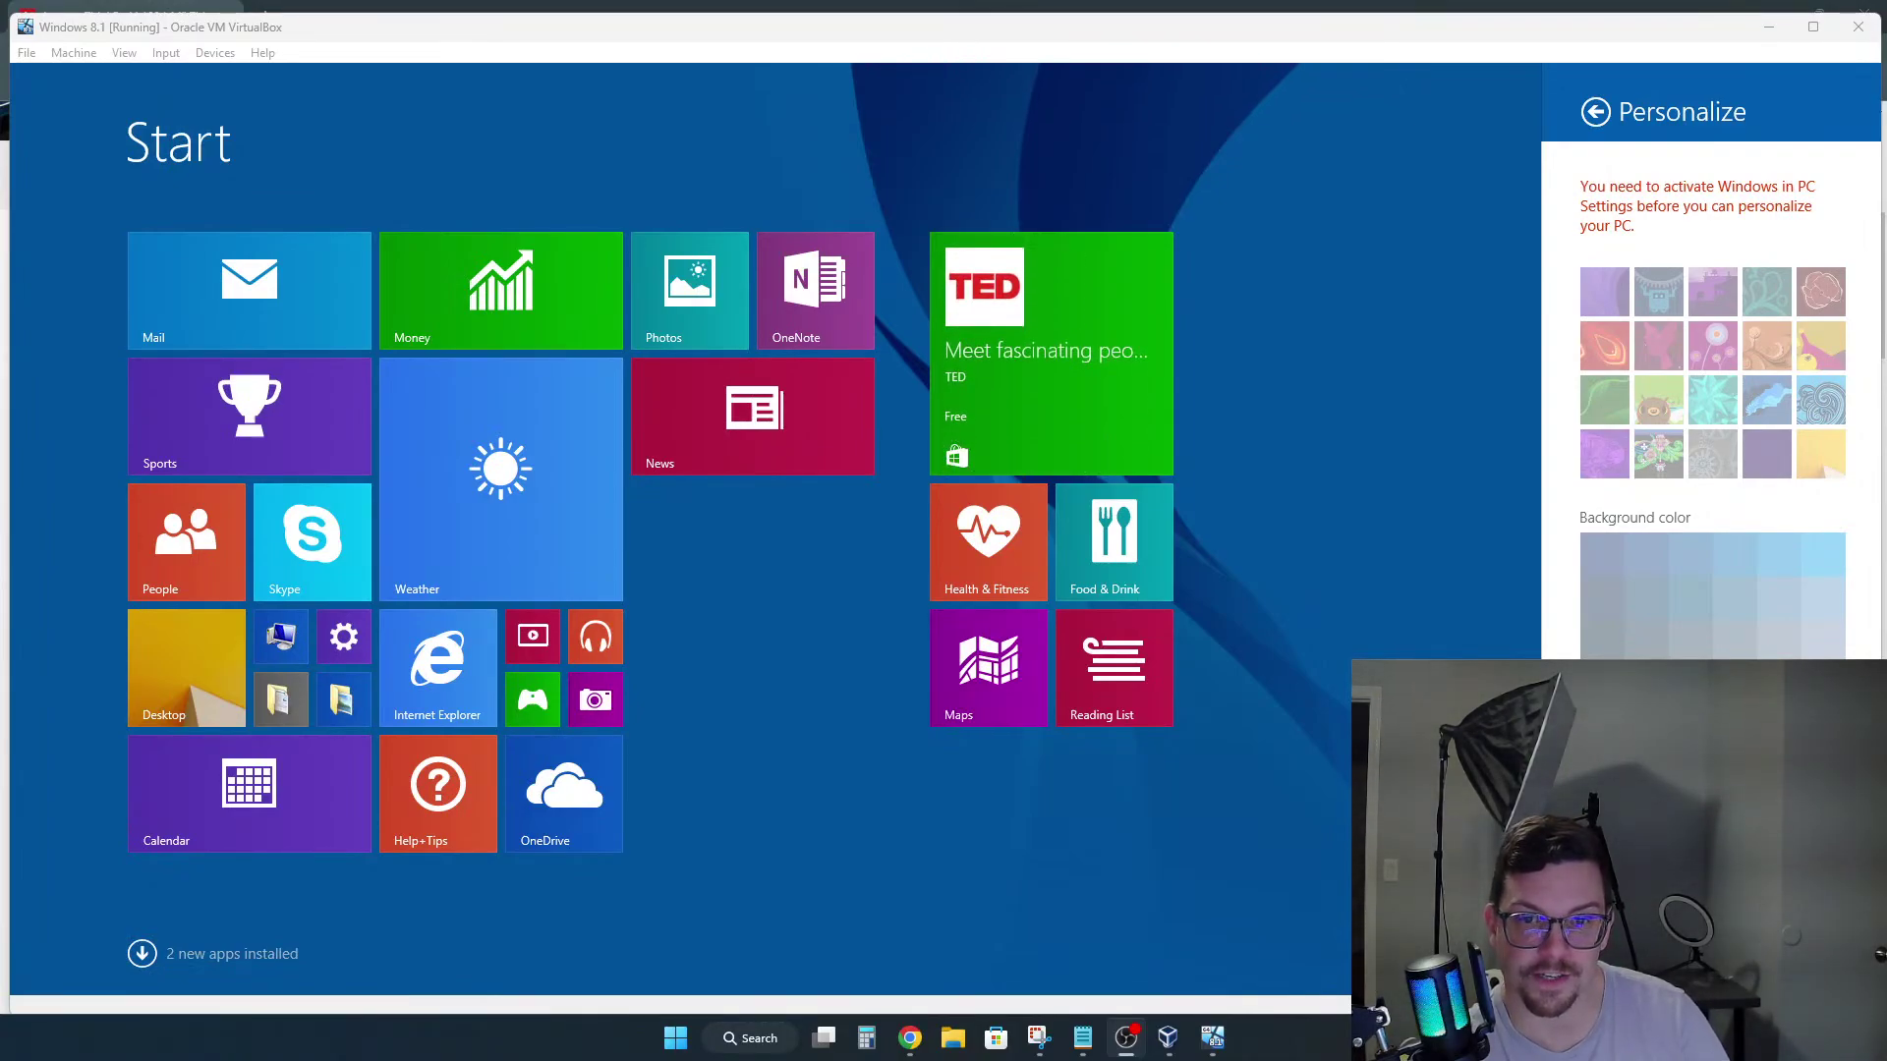
Dismiss the Personalize pane, scroll the Apps list, then return to Start and open the Desktop tile.
{"action": "left_click", "coordinate": [1519, 136]}
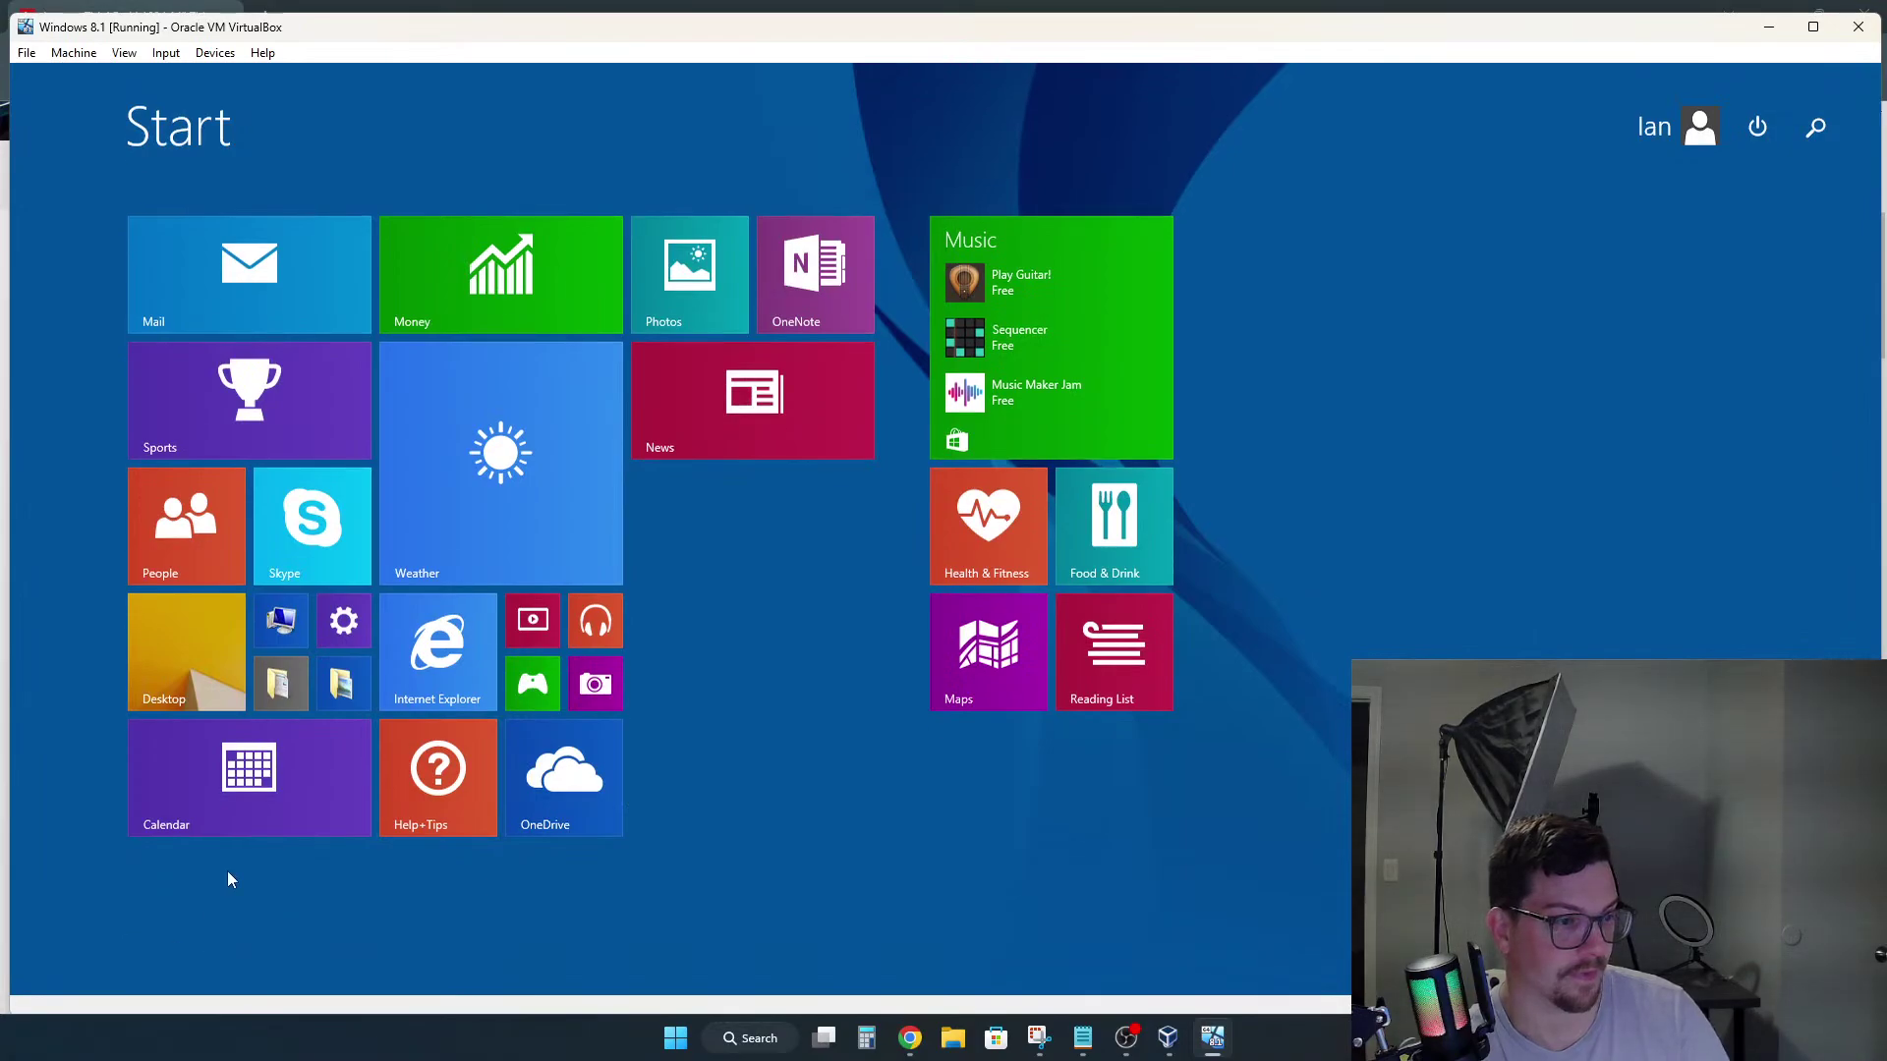
{"action": "scroll", "coordinate": [1110, 594], "scroll_direction": "down", "scroll_amount": 4}
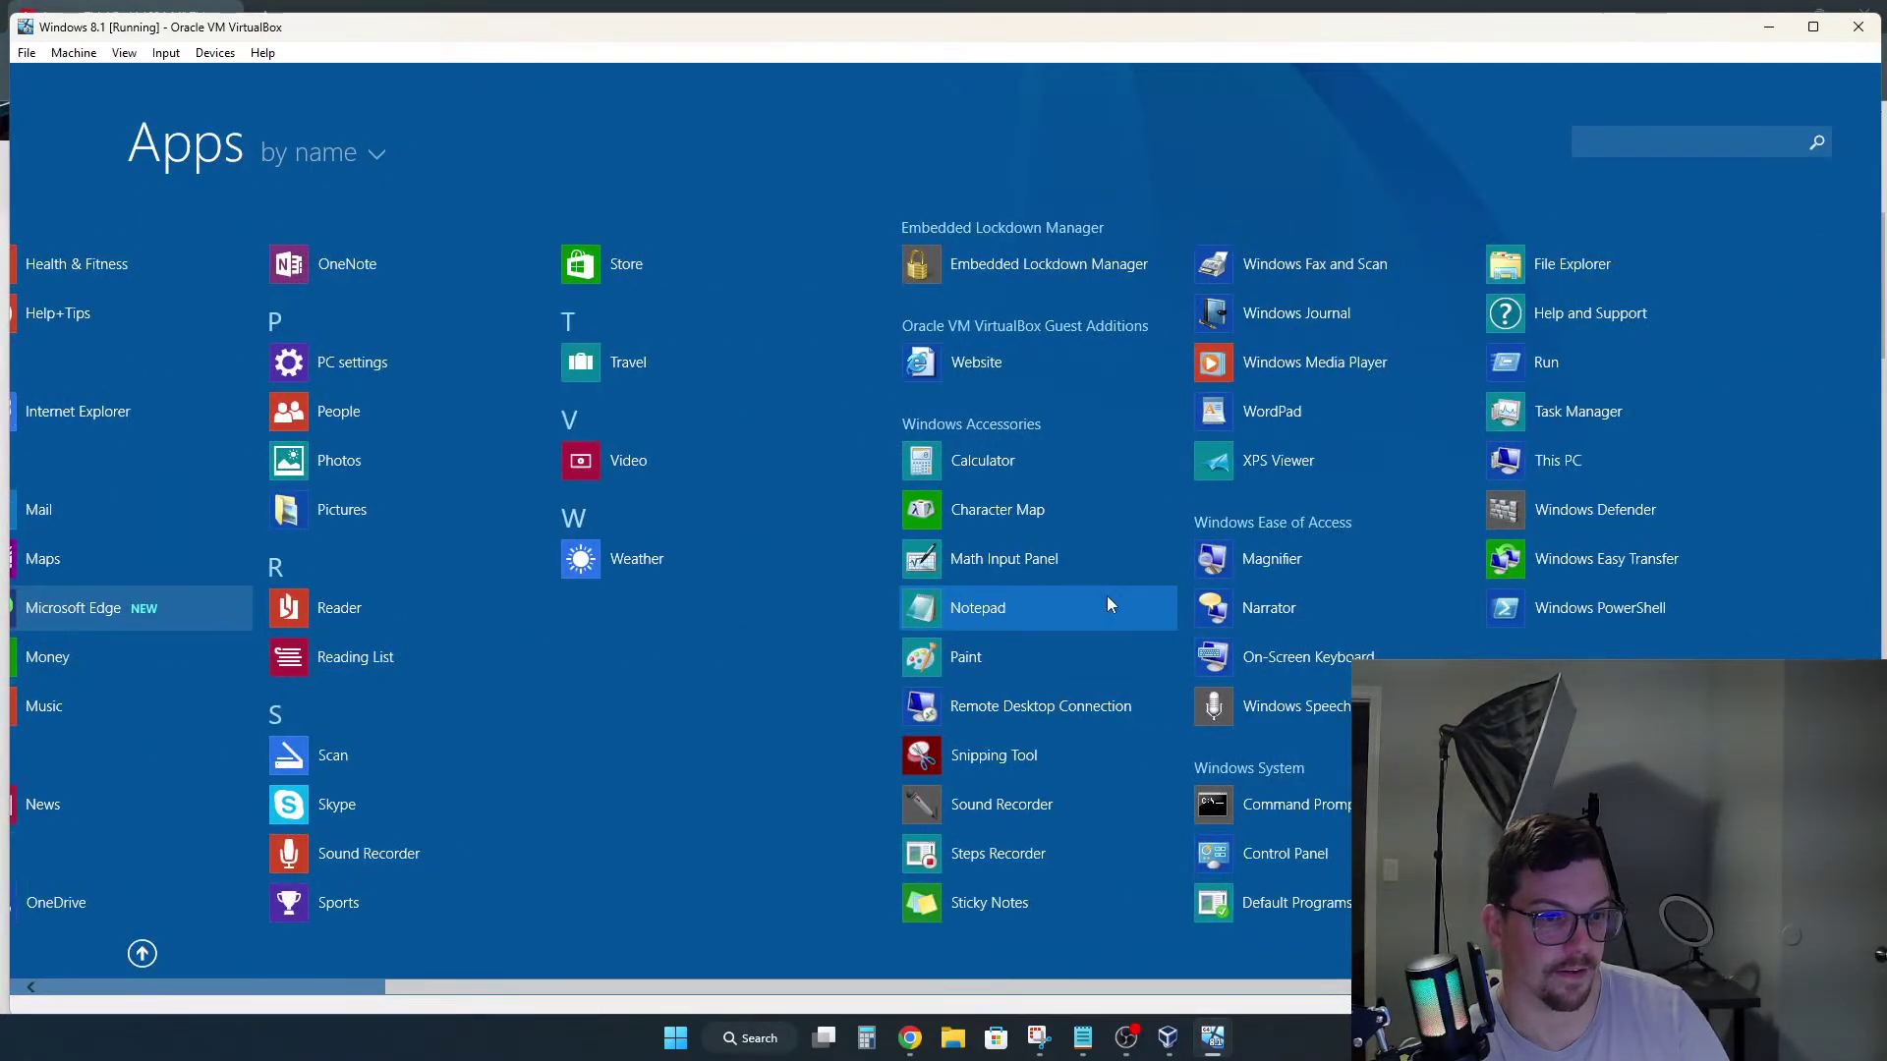
{"action": "scroll", "coordinate": [1107, 595], "scroll_direction": "up", "scroll_amount": 4}
{"action": "scroll", "coordinate": [784, 678], "scroll_direction": "down", "scroll_amount": 3}
{"action": "scroll", "coordinate": [786, 639], "scroll_direction": "up", "scroll_amount": 3}
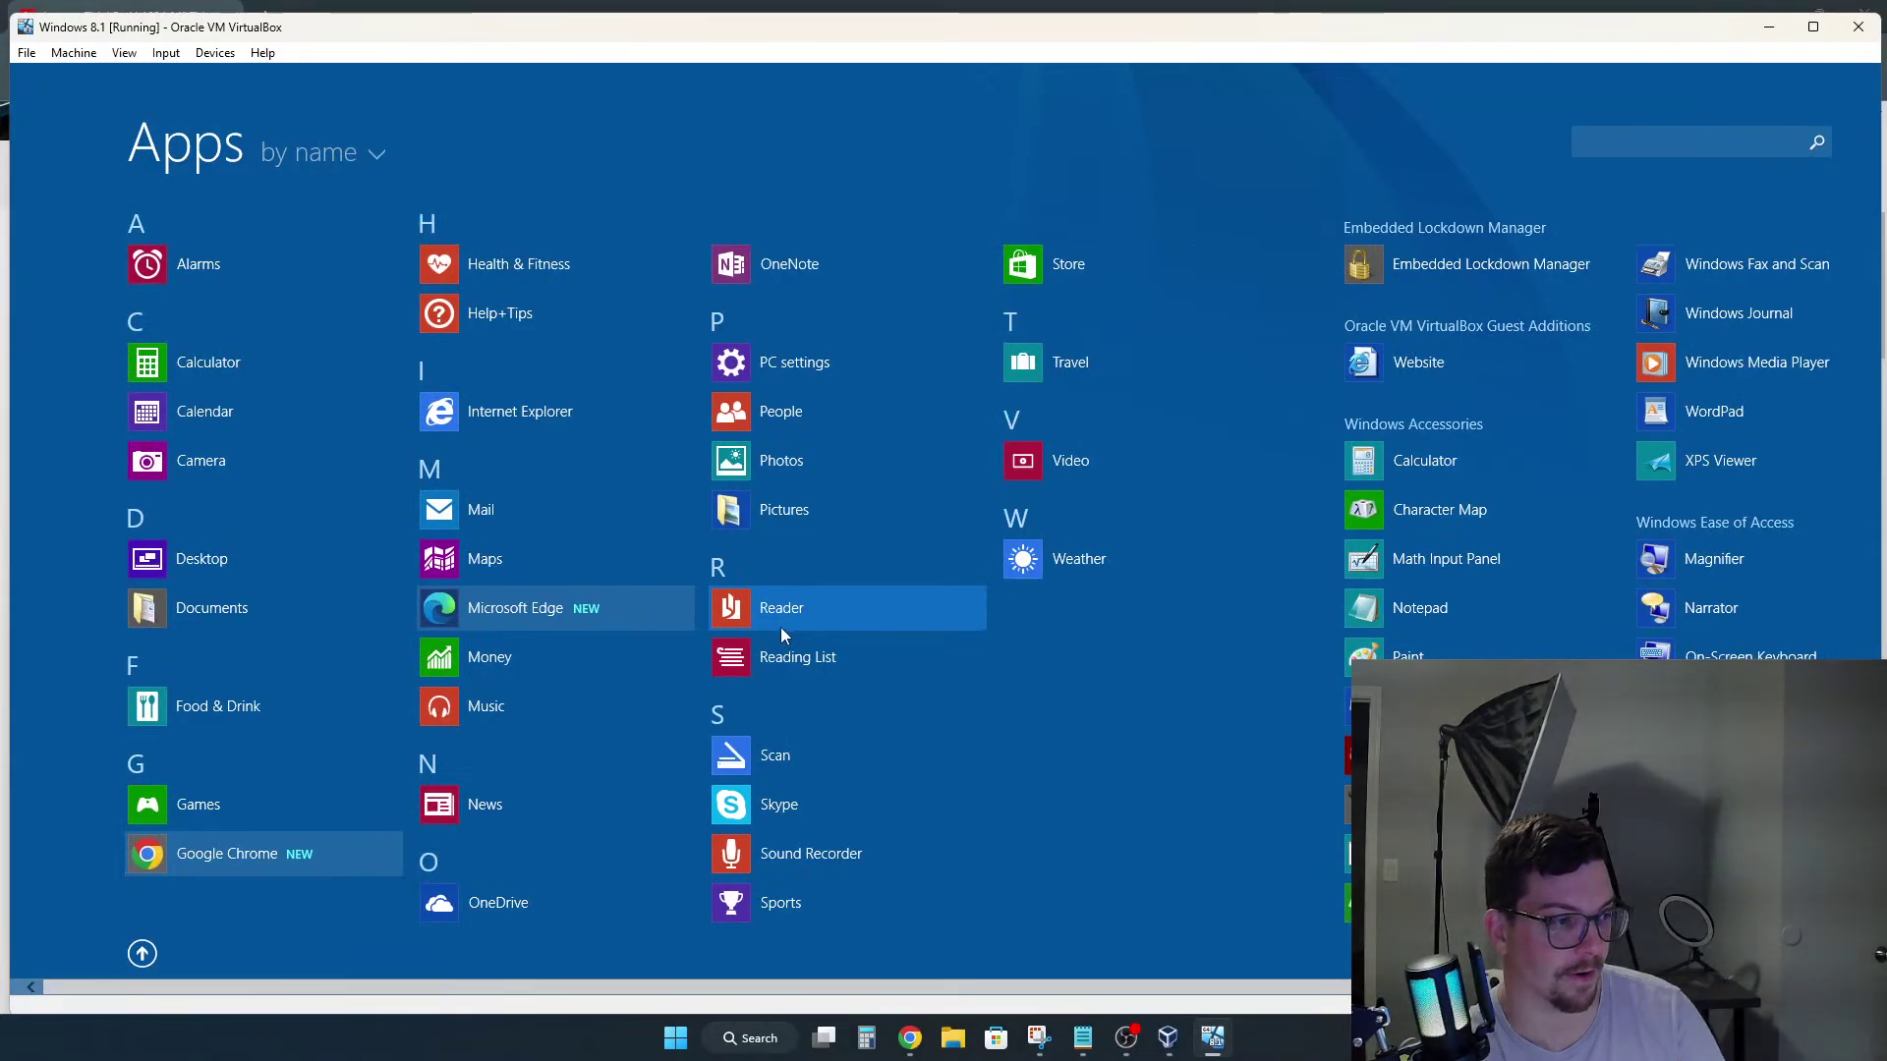
{"action": "scroll", "coordinate": [786, 629], "scroll_direction": "down", "scroll_amount": 1}
{"action": "scroll", "coordinate": [910, 505], "scroll_direction": "up", "scroll_amount": 1}
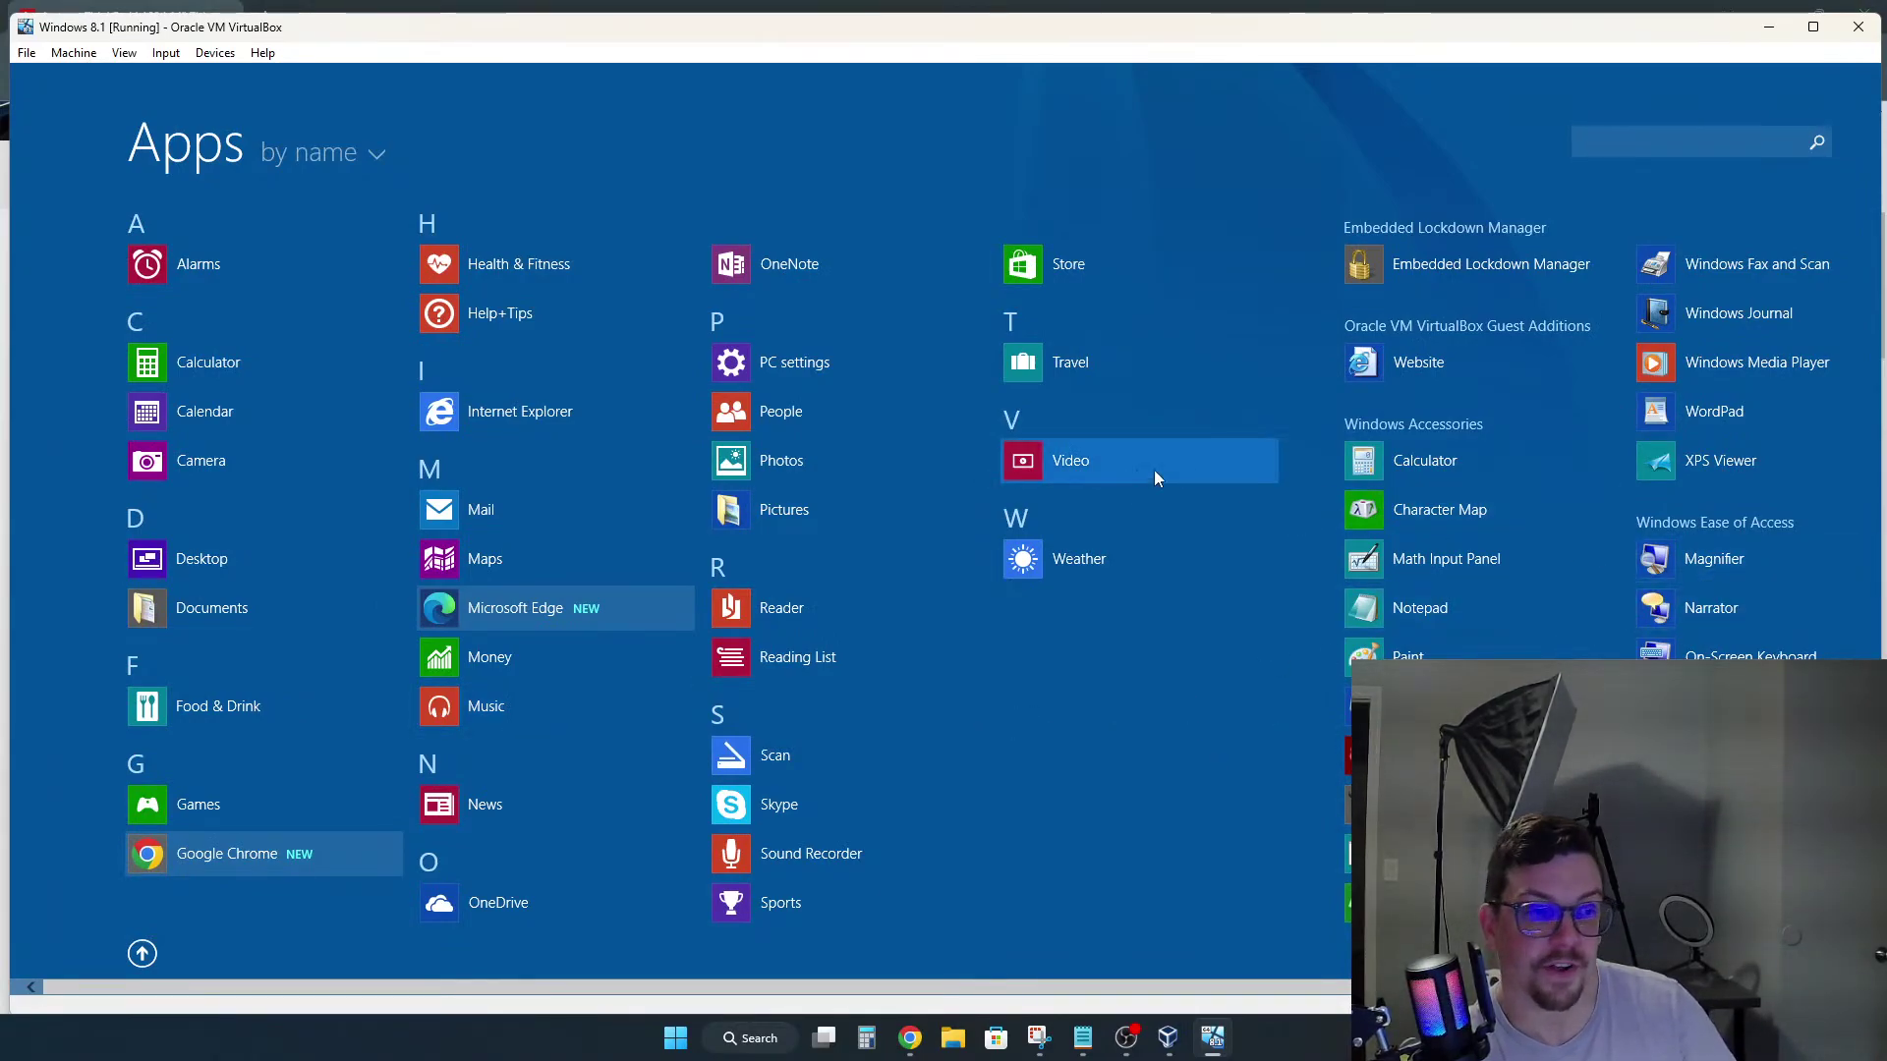
{"action": "left_click", "coordinate": [142, 952]}
{"action": "left_click", "coordinate": [224, 655]}
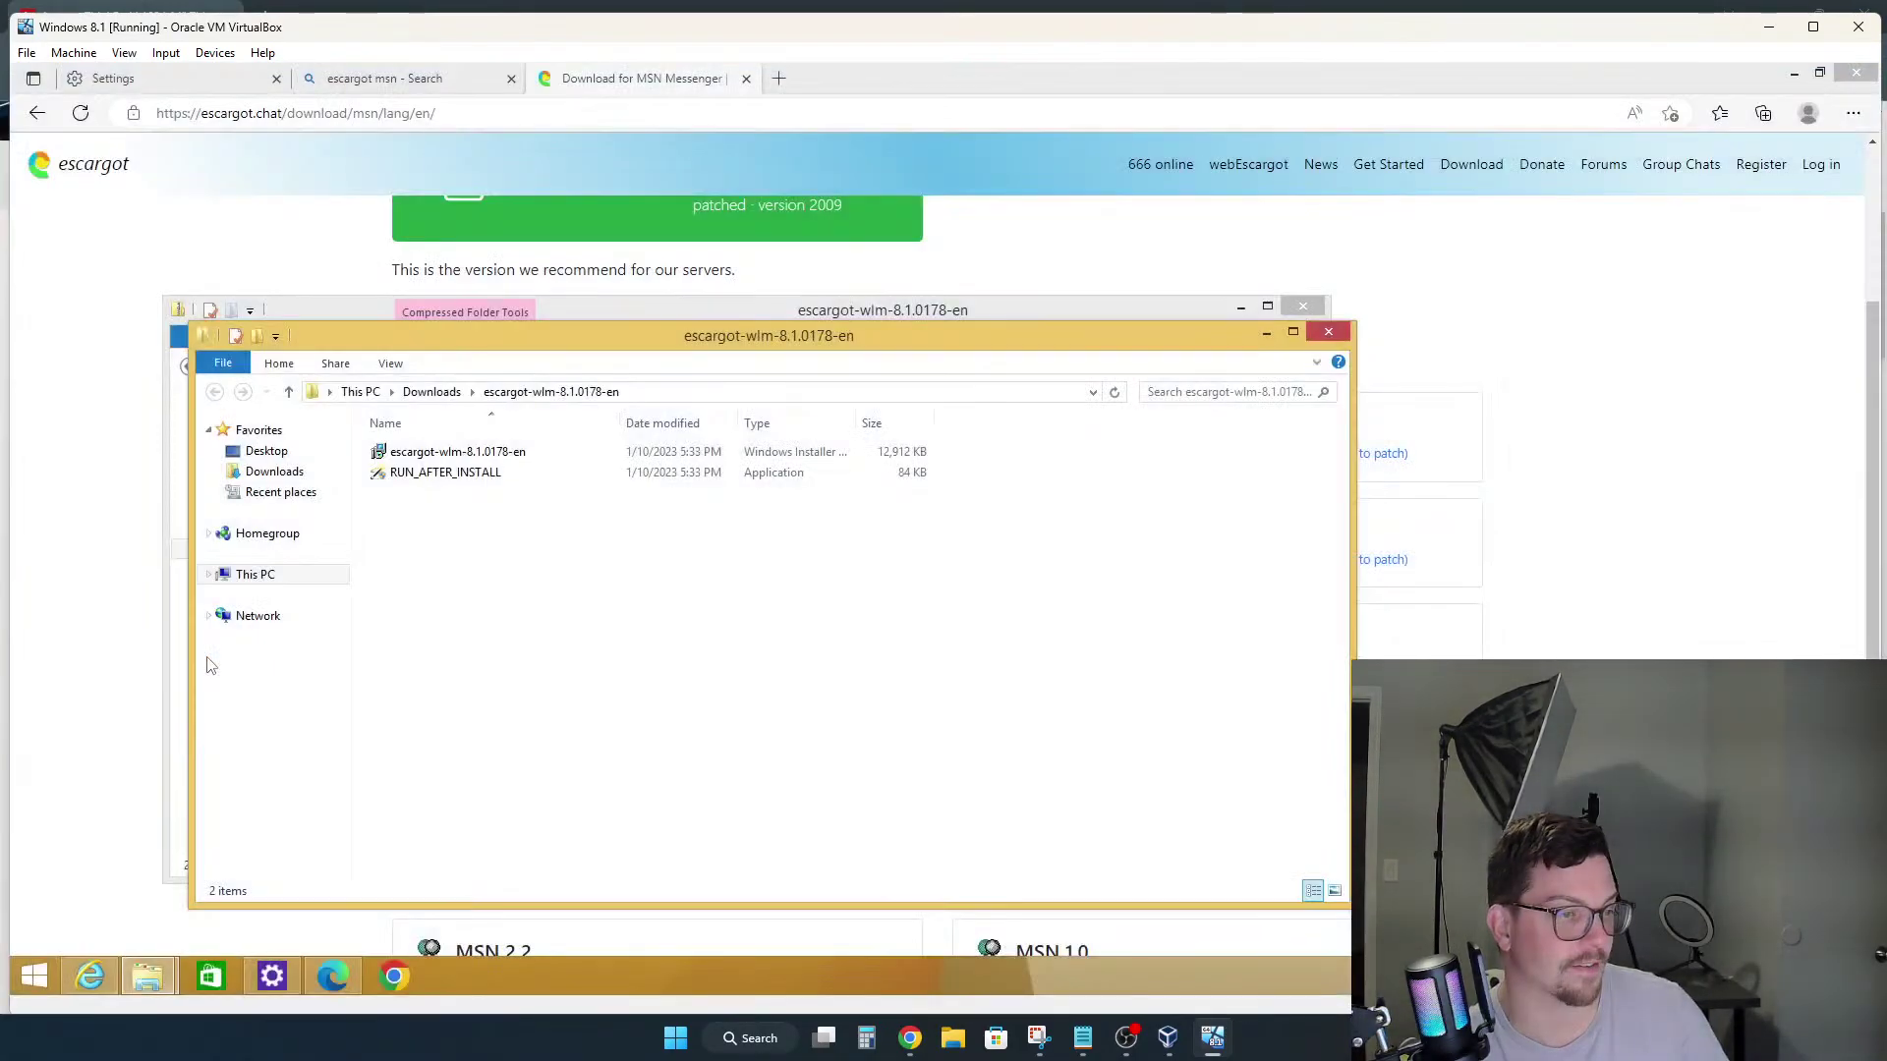
Close both escargot folder windows, scroll the download page, and switch to PC settings.
{"action": "left_click", "coordinate": [1331, 331]}
{"action": "left_click", "coordinate": [1307, 304]}
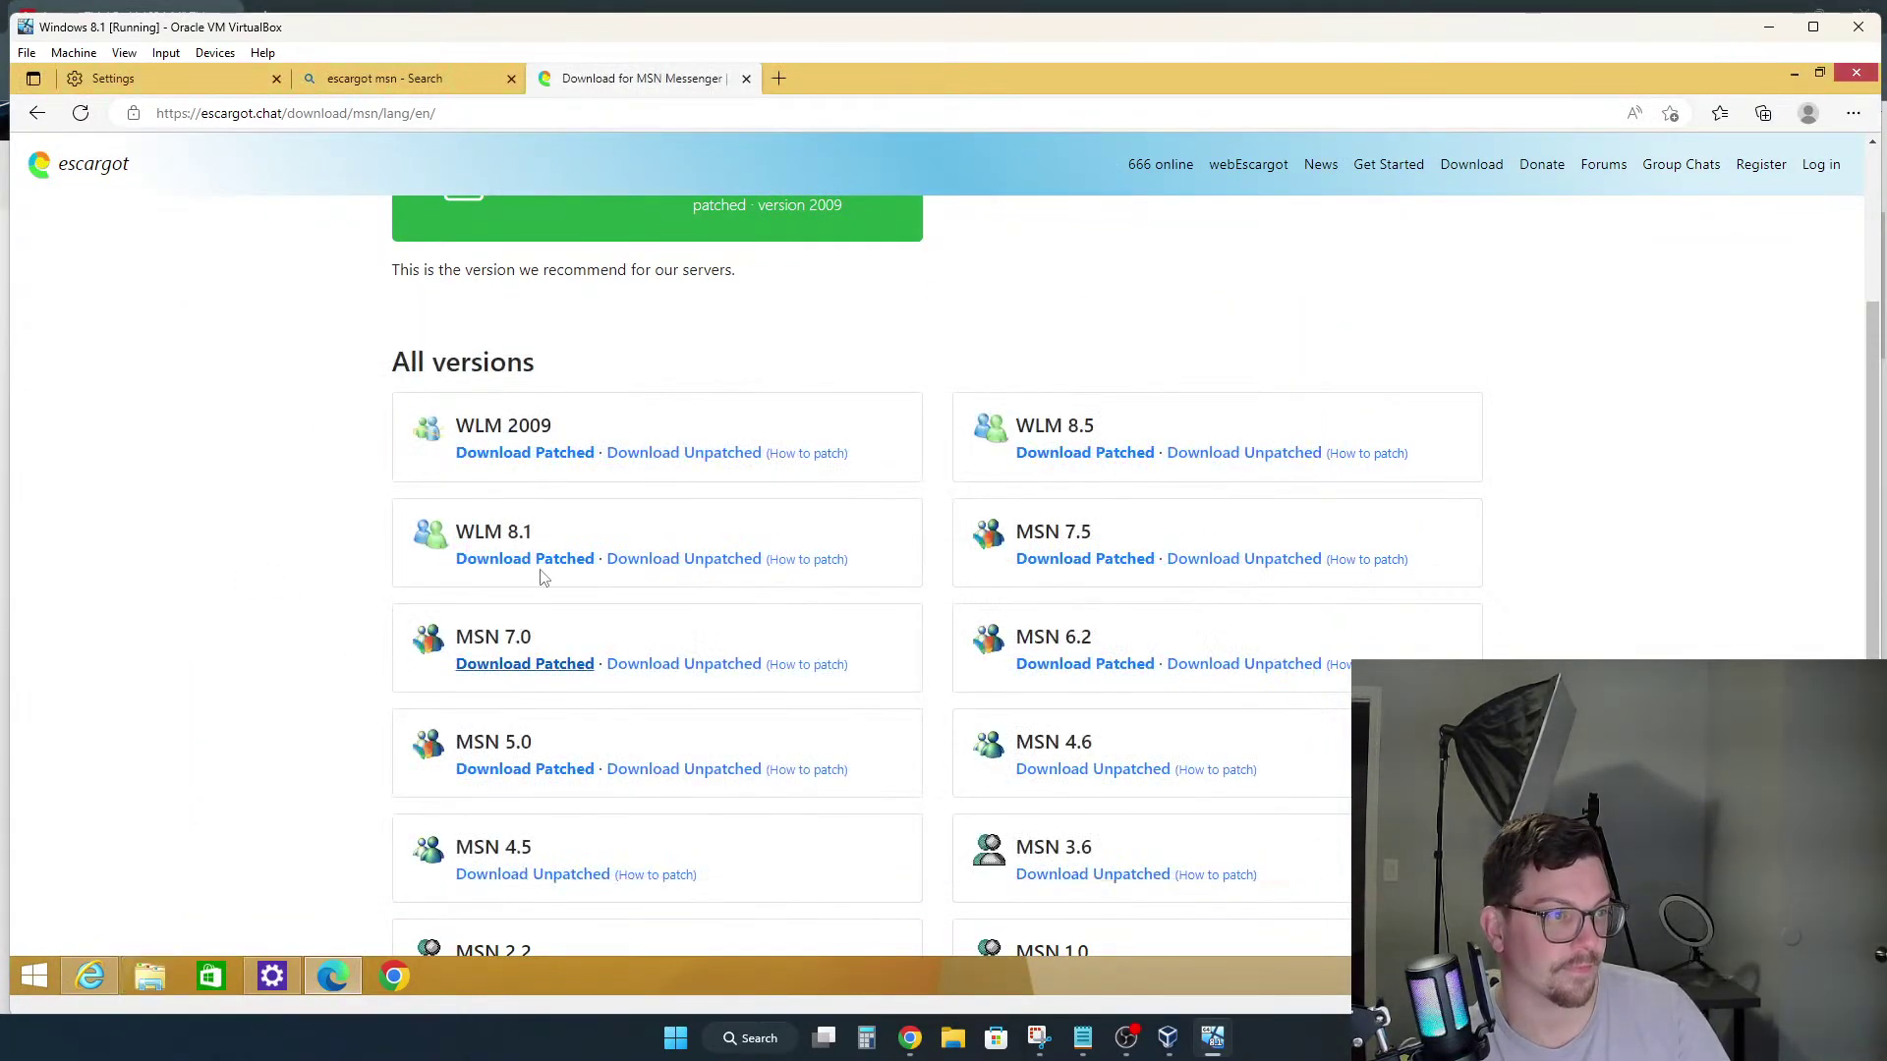
{"action": "scroll", "coordinate": [543, 584], "scroll_direction": "down", "scroll_amount": 3}
{"action": "scroll", "coordinate": [542, 590], "scroll_direction": "up", "scroll_amount": 5}
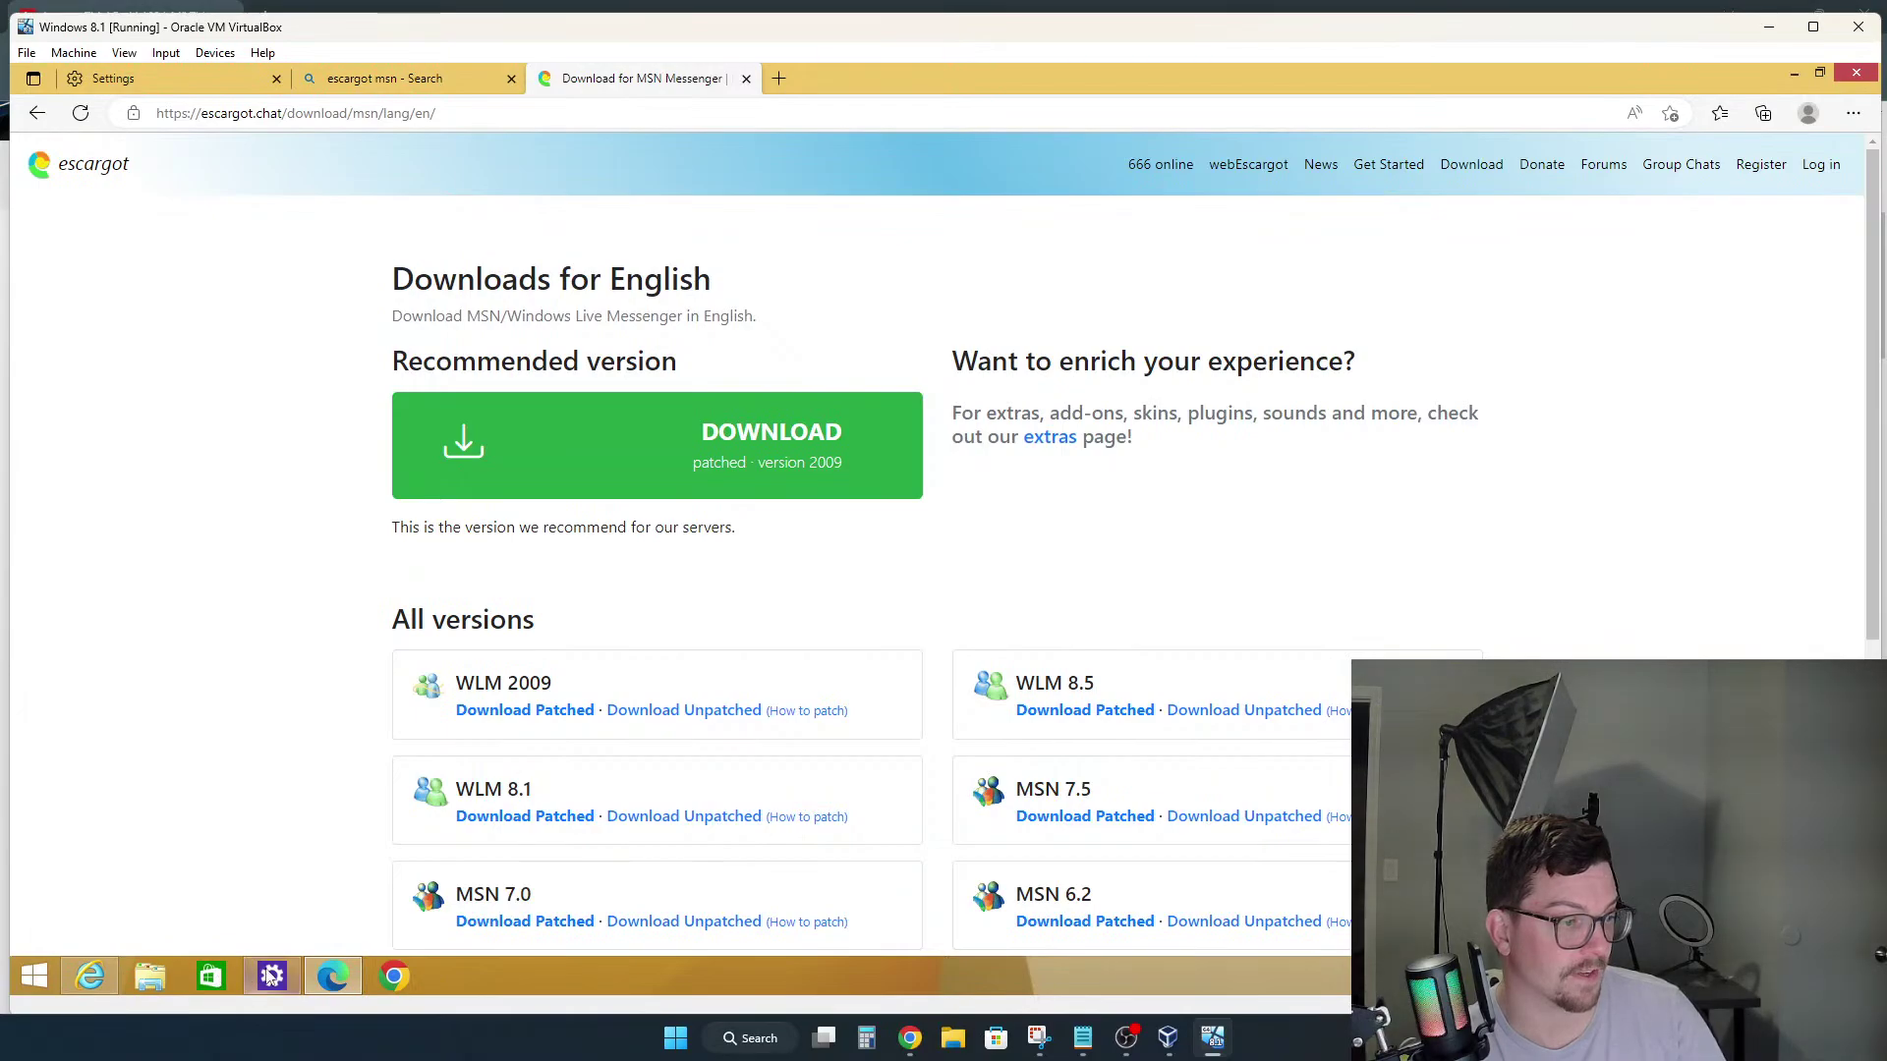
{"action": "left_click", "coordinate": [271, 975]}
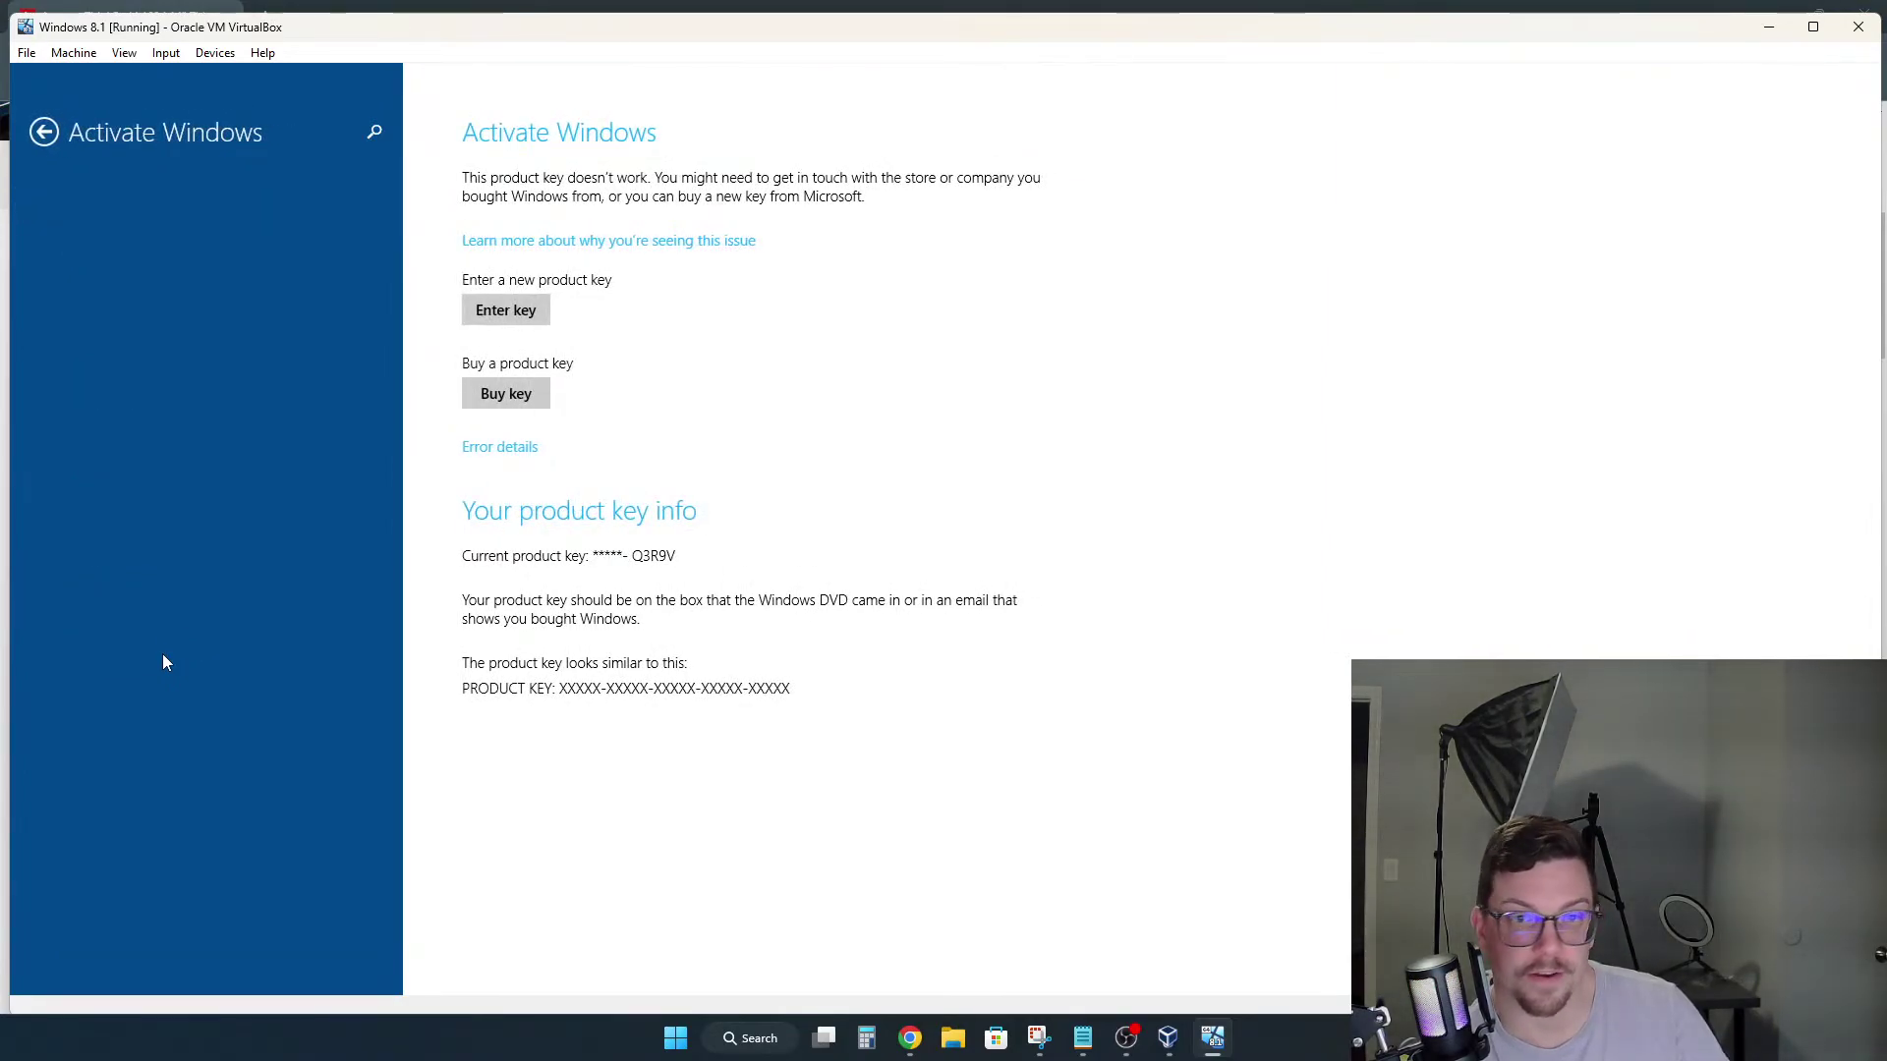
Return the guest to PC settings and maximize the host Chrome window with Windows 8.1 key results.
{"action": "left_click", "coordinate": [47, 130]}
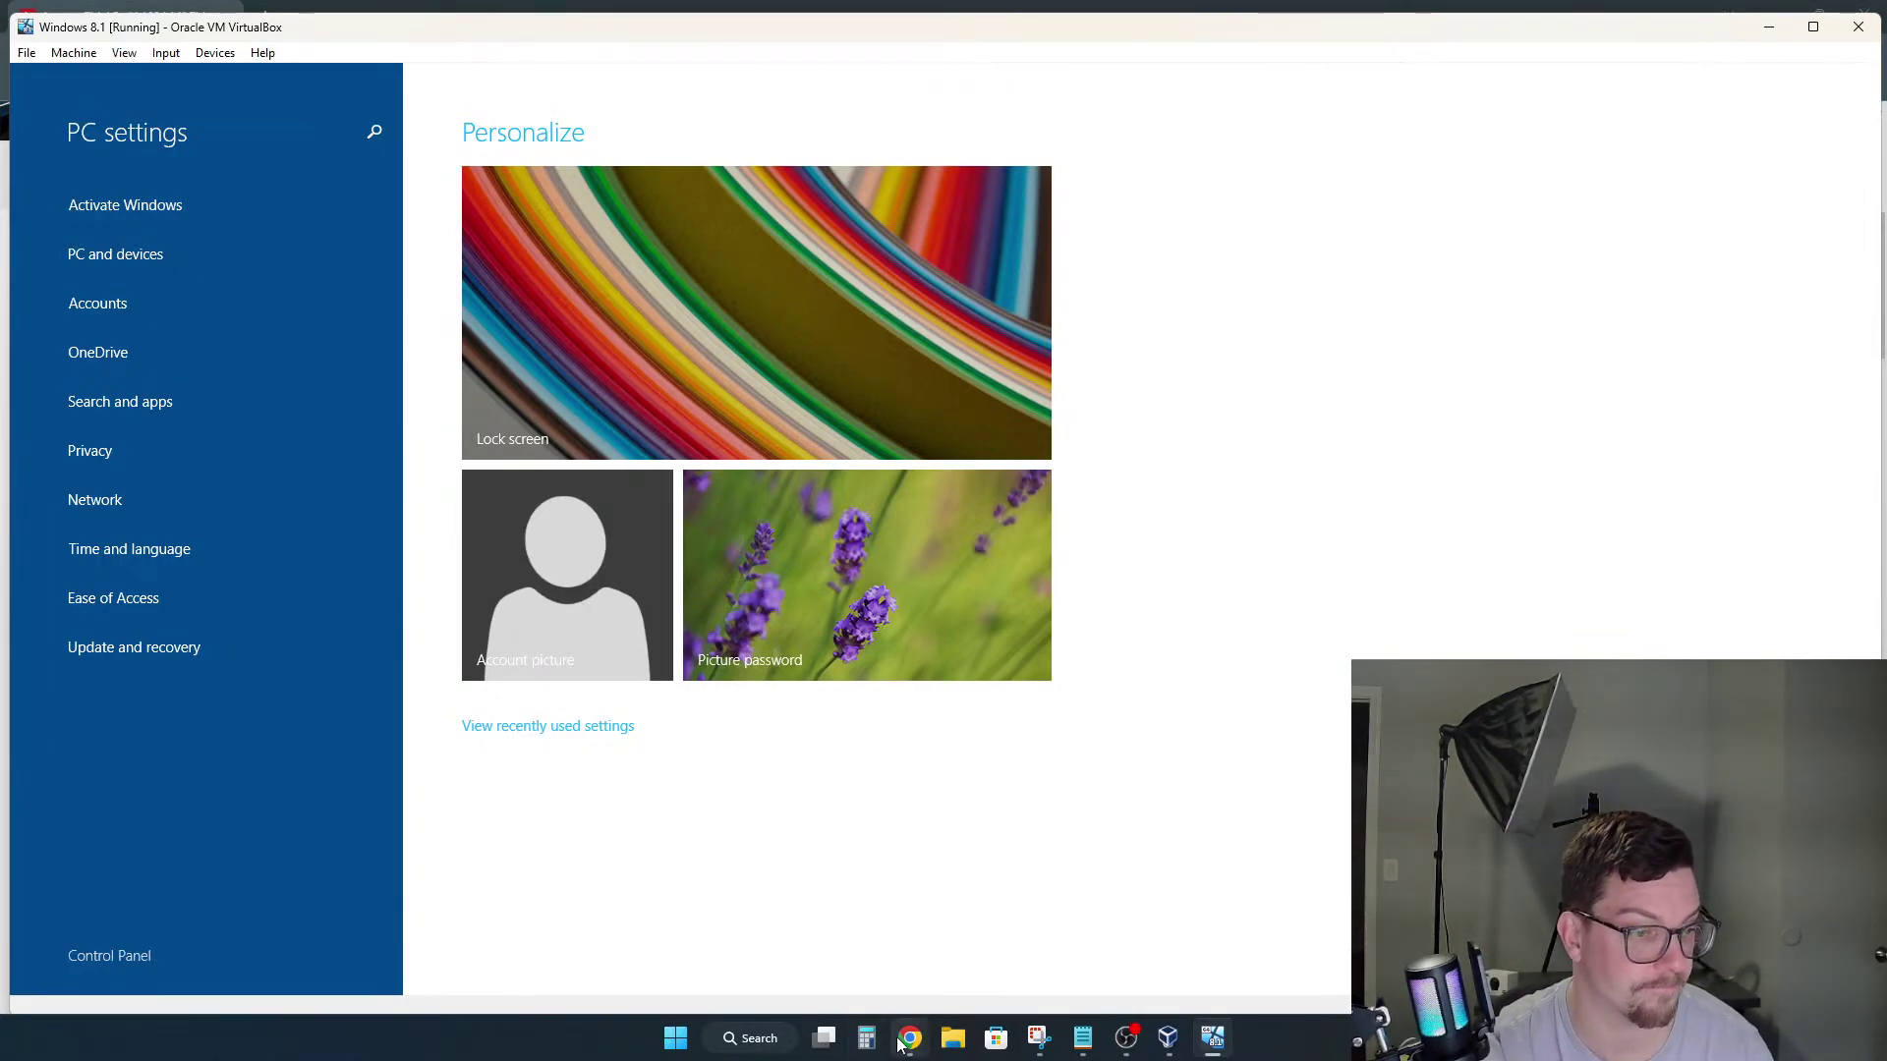
{"action": "mouse_move", "coordinate": [909, 1038]}
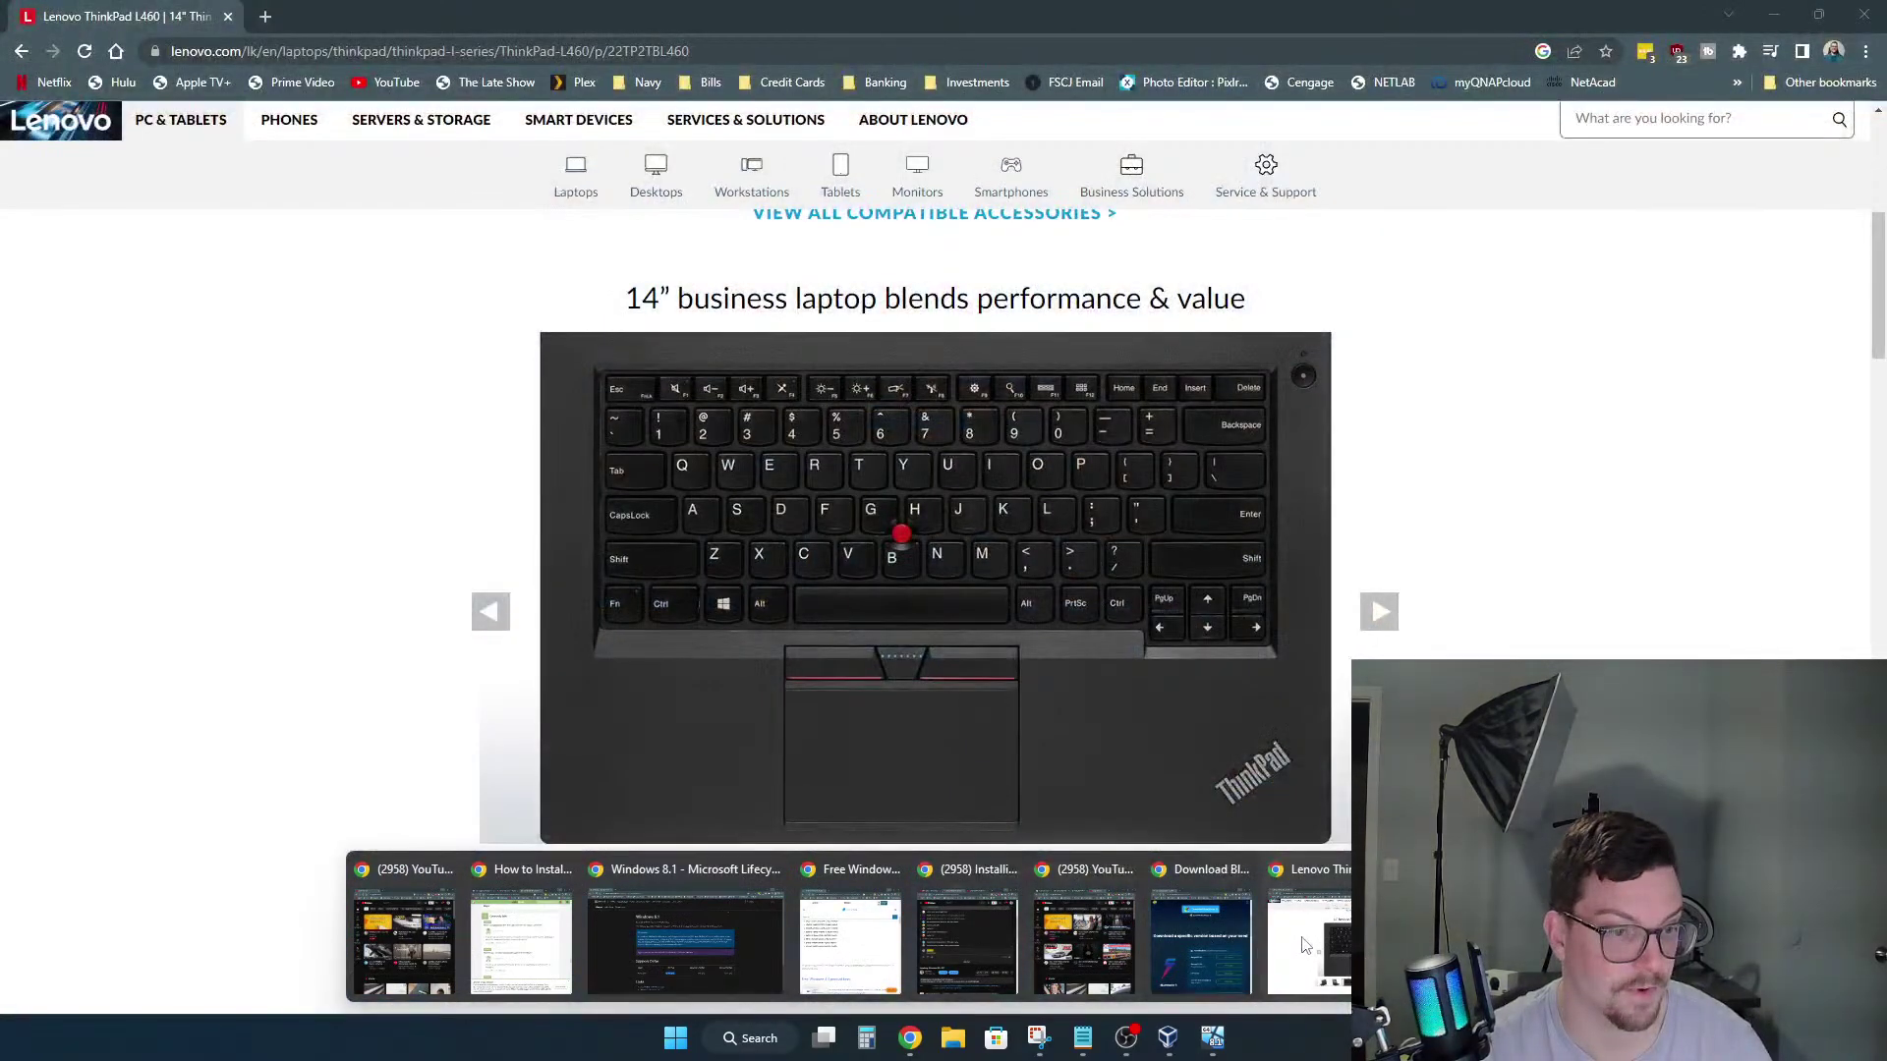
{"action": "left_click", "coordinate": [1307, 934]}
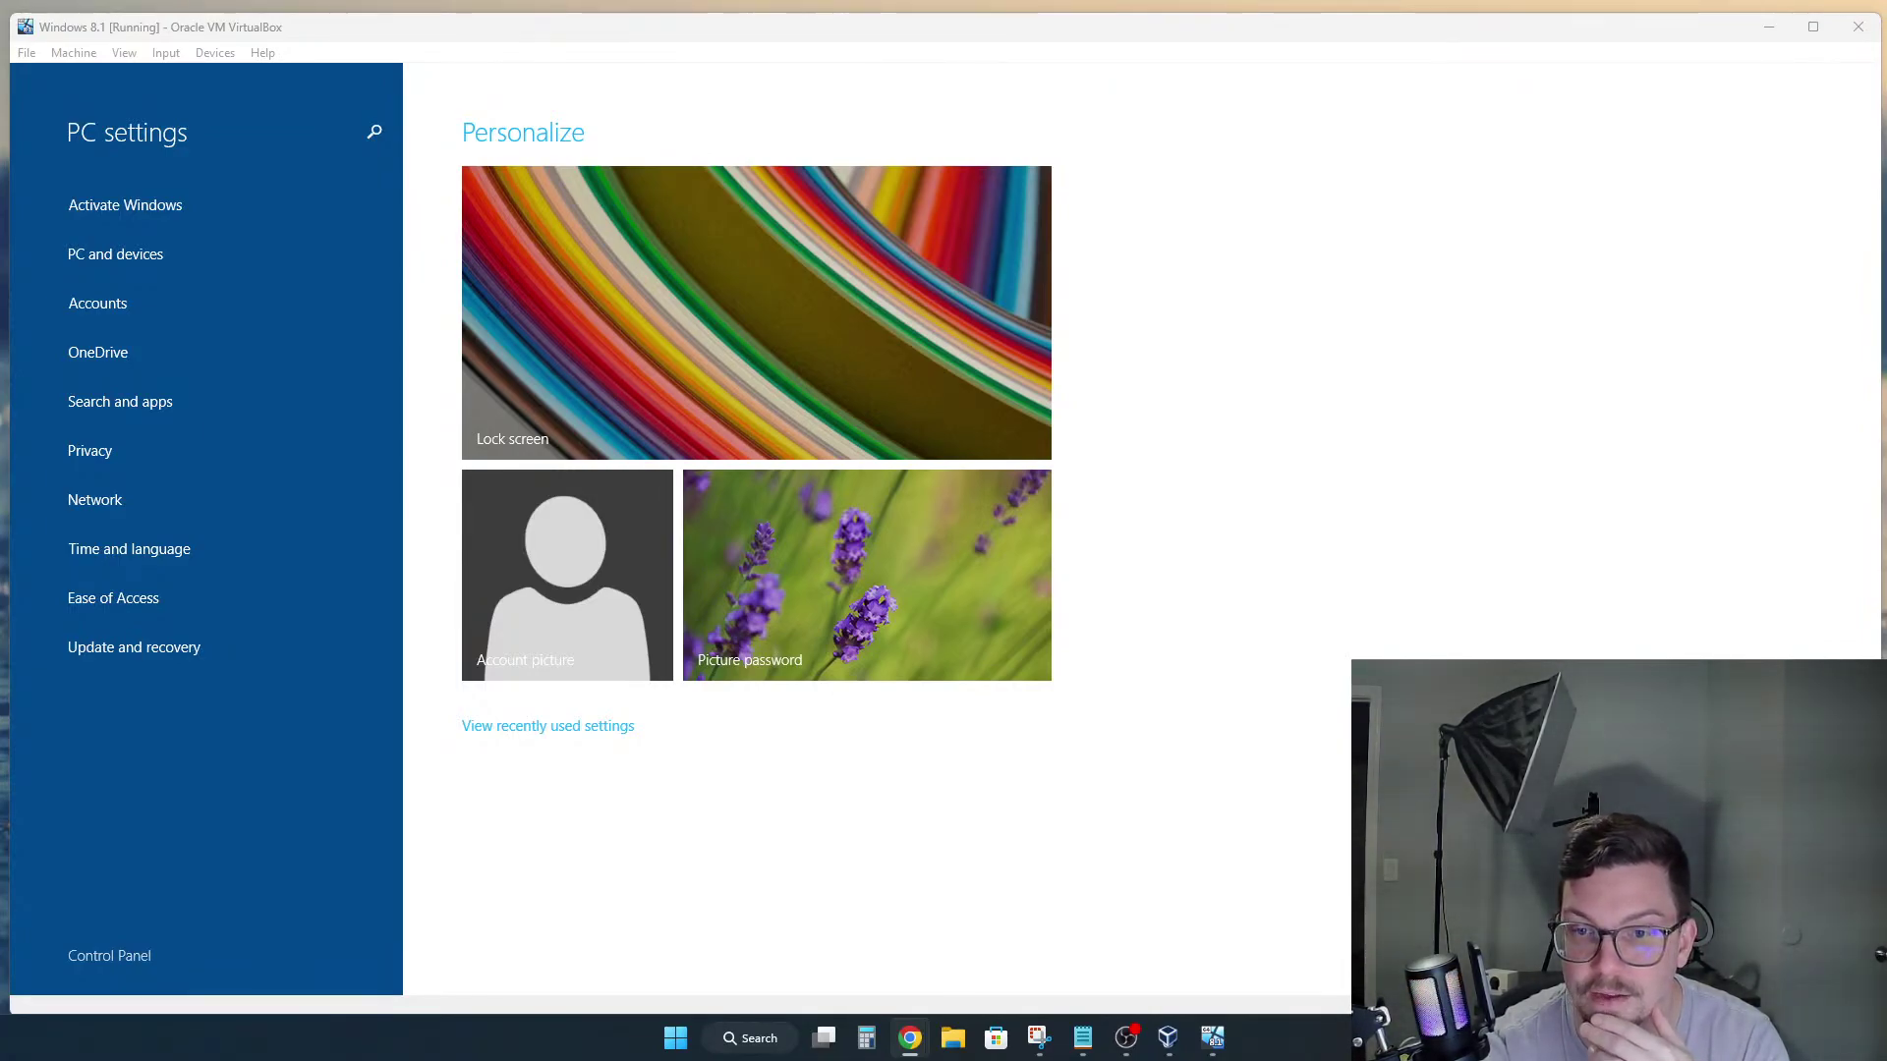
{"action": "left_click_drag", "start_coordinate": [1886, 25], "coordinate": [913, 1]}
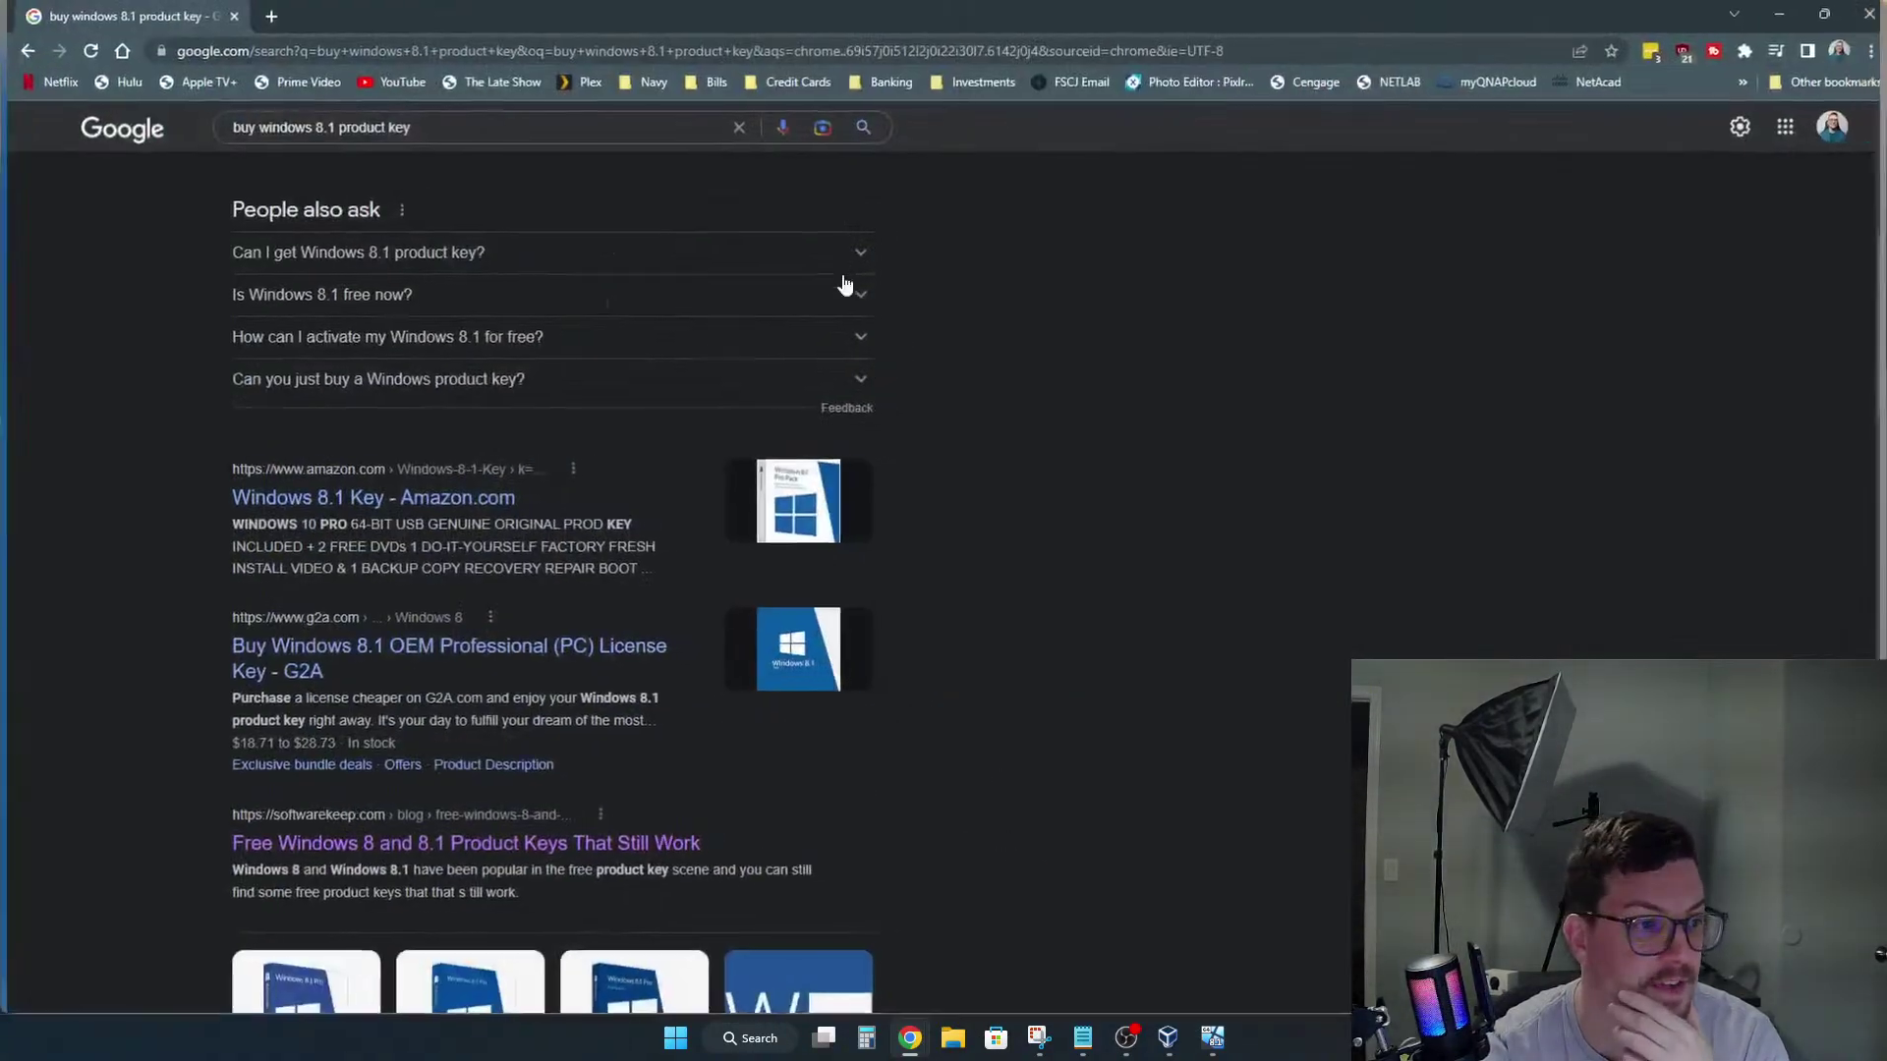
Check Amazon's Windows 8.1 Key listings, then minimize Chrome and go to the guest's Start screen.
{"action": "left_click", "coordinate": [410, 503]}
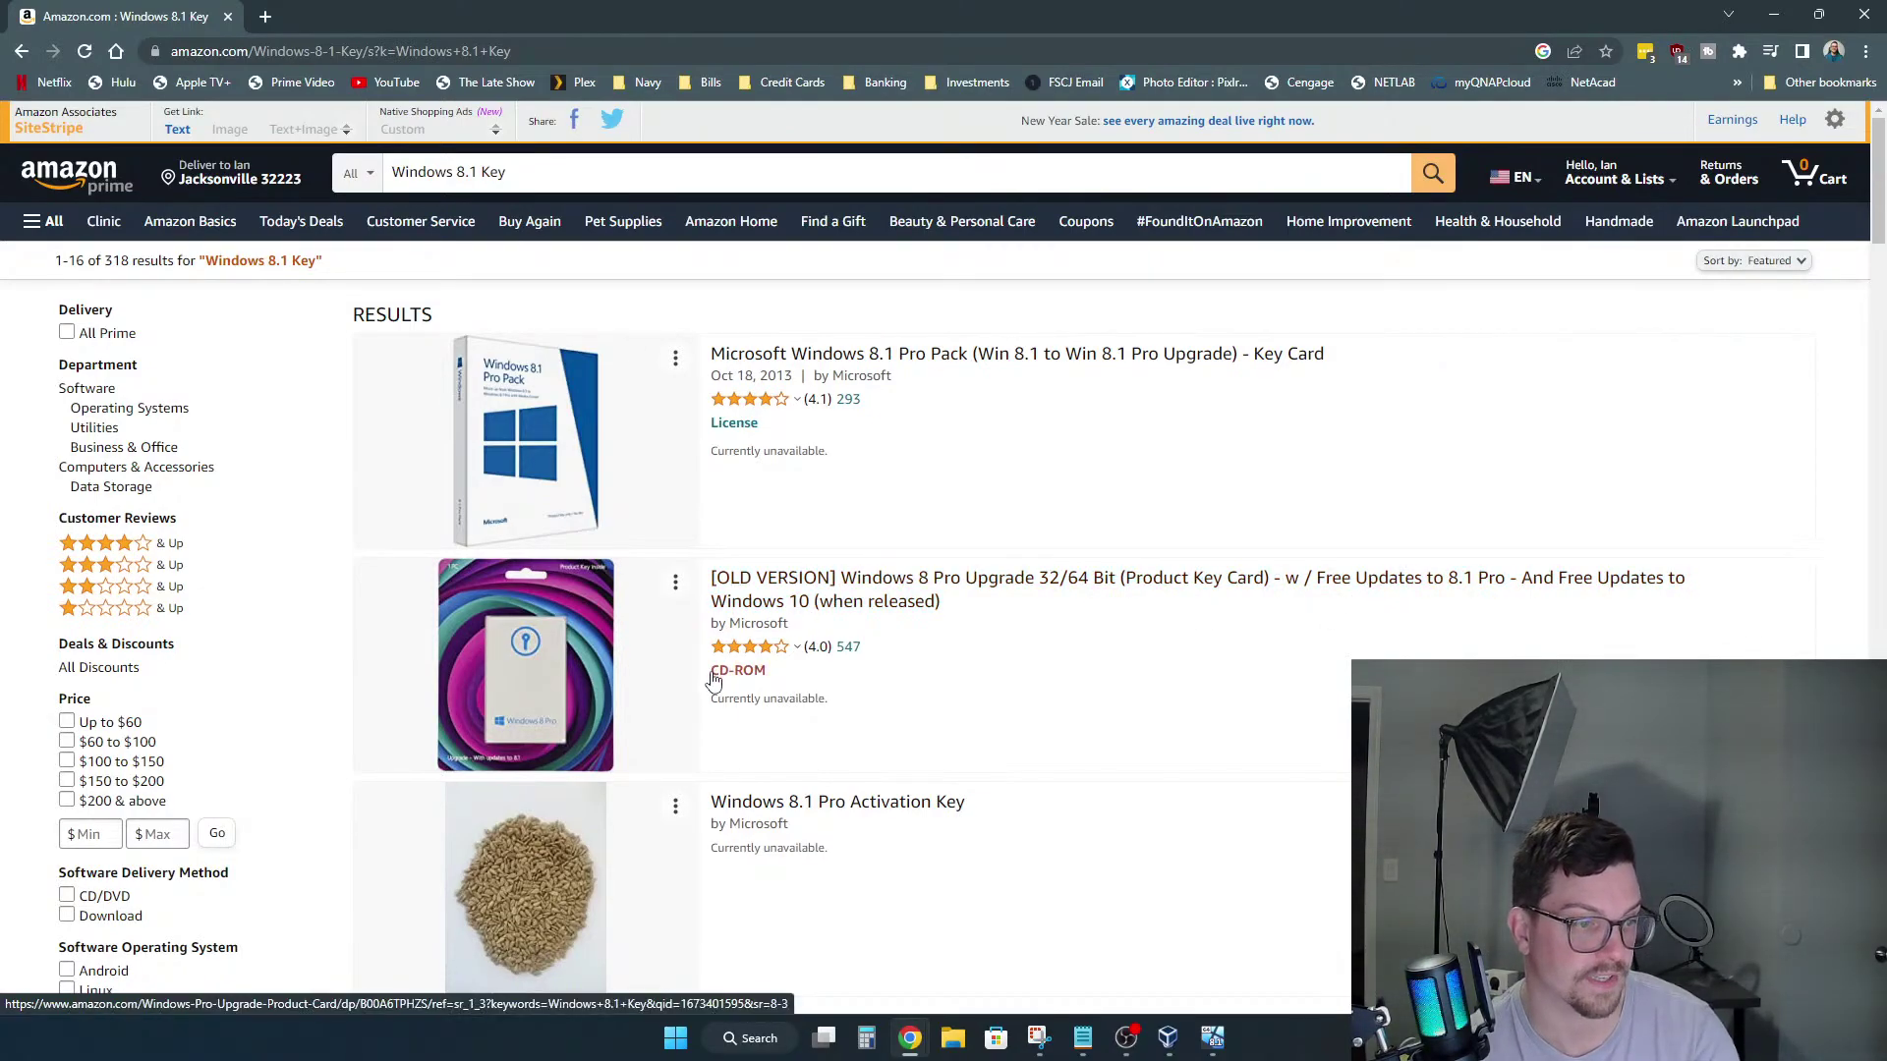
{"action": "scroll", "coordinate": [718, 666], "scroll_direction": "down", "scroll_amount": 3}
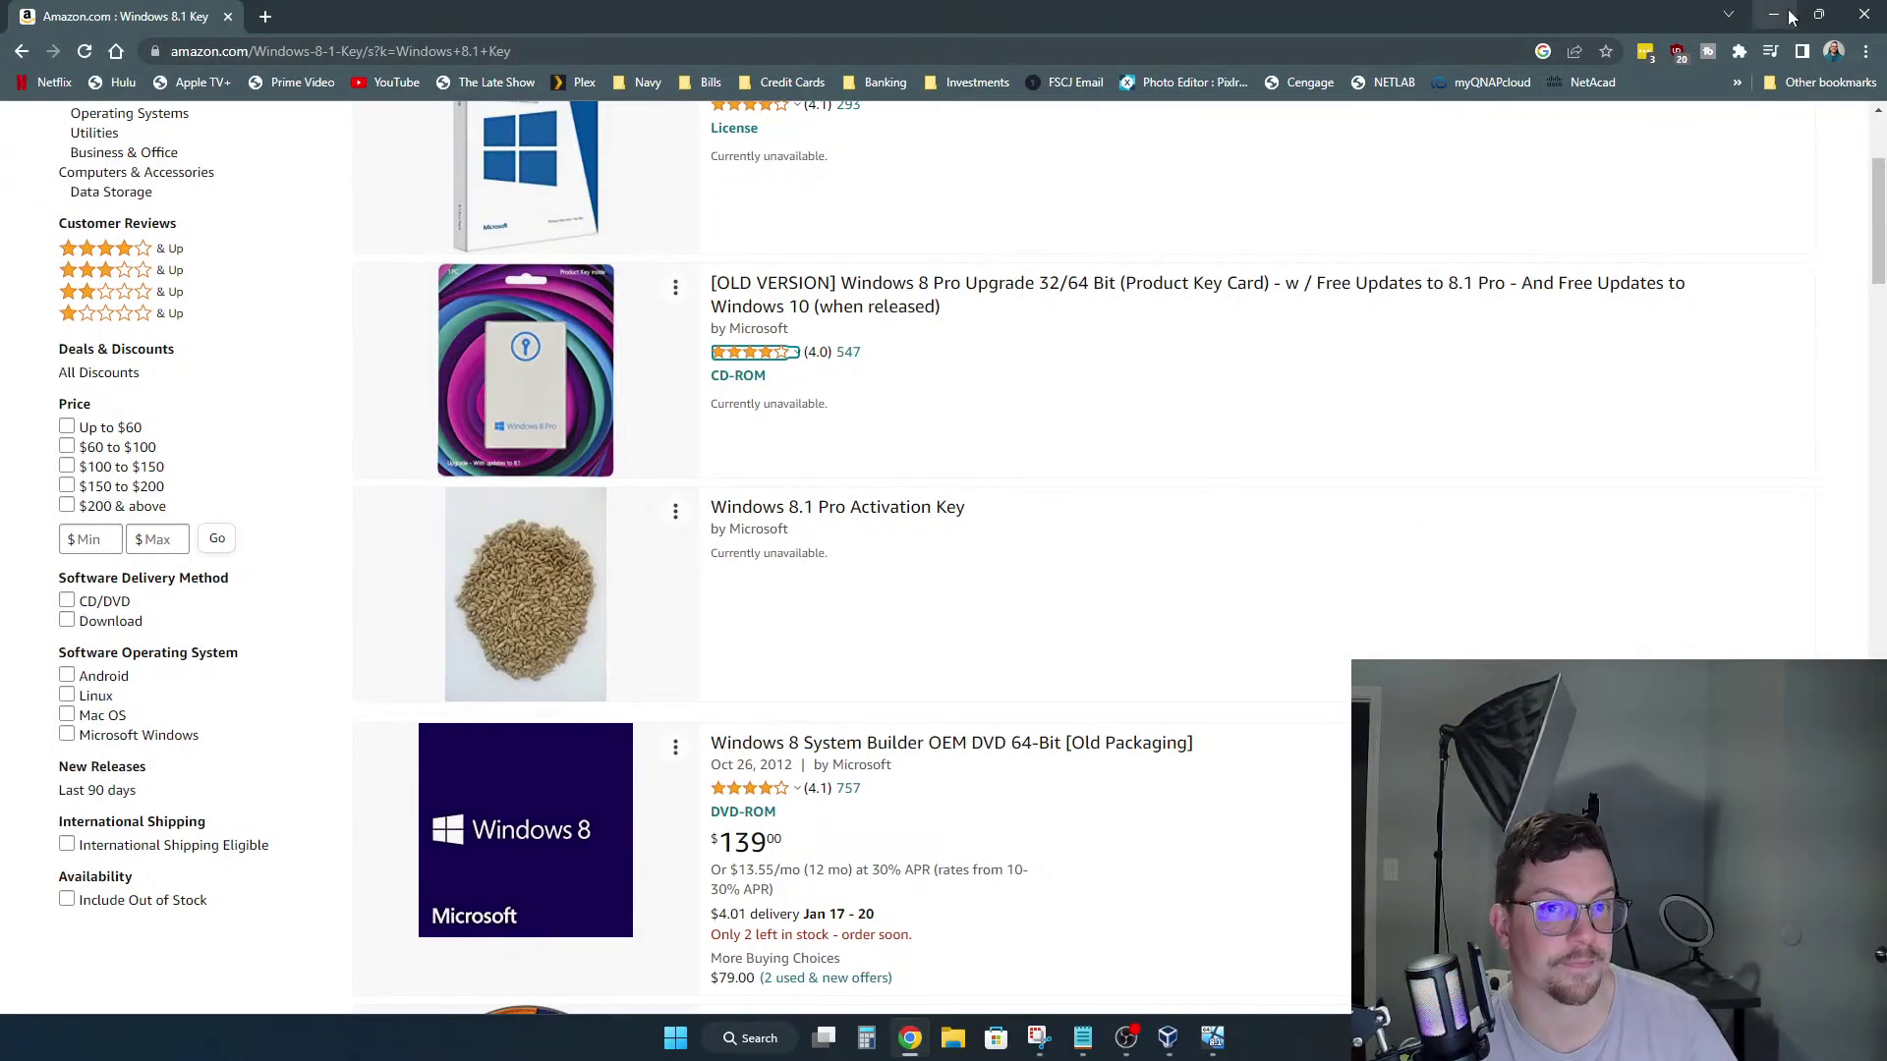
{"action": "left_click", "coordinate": [1774, 14]}
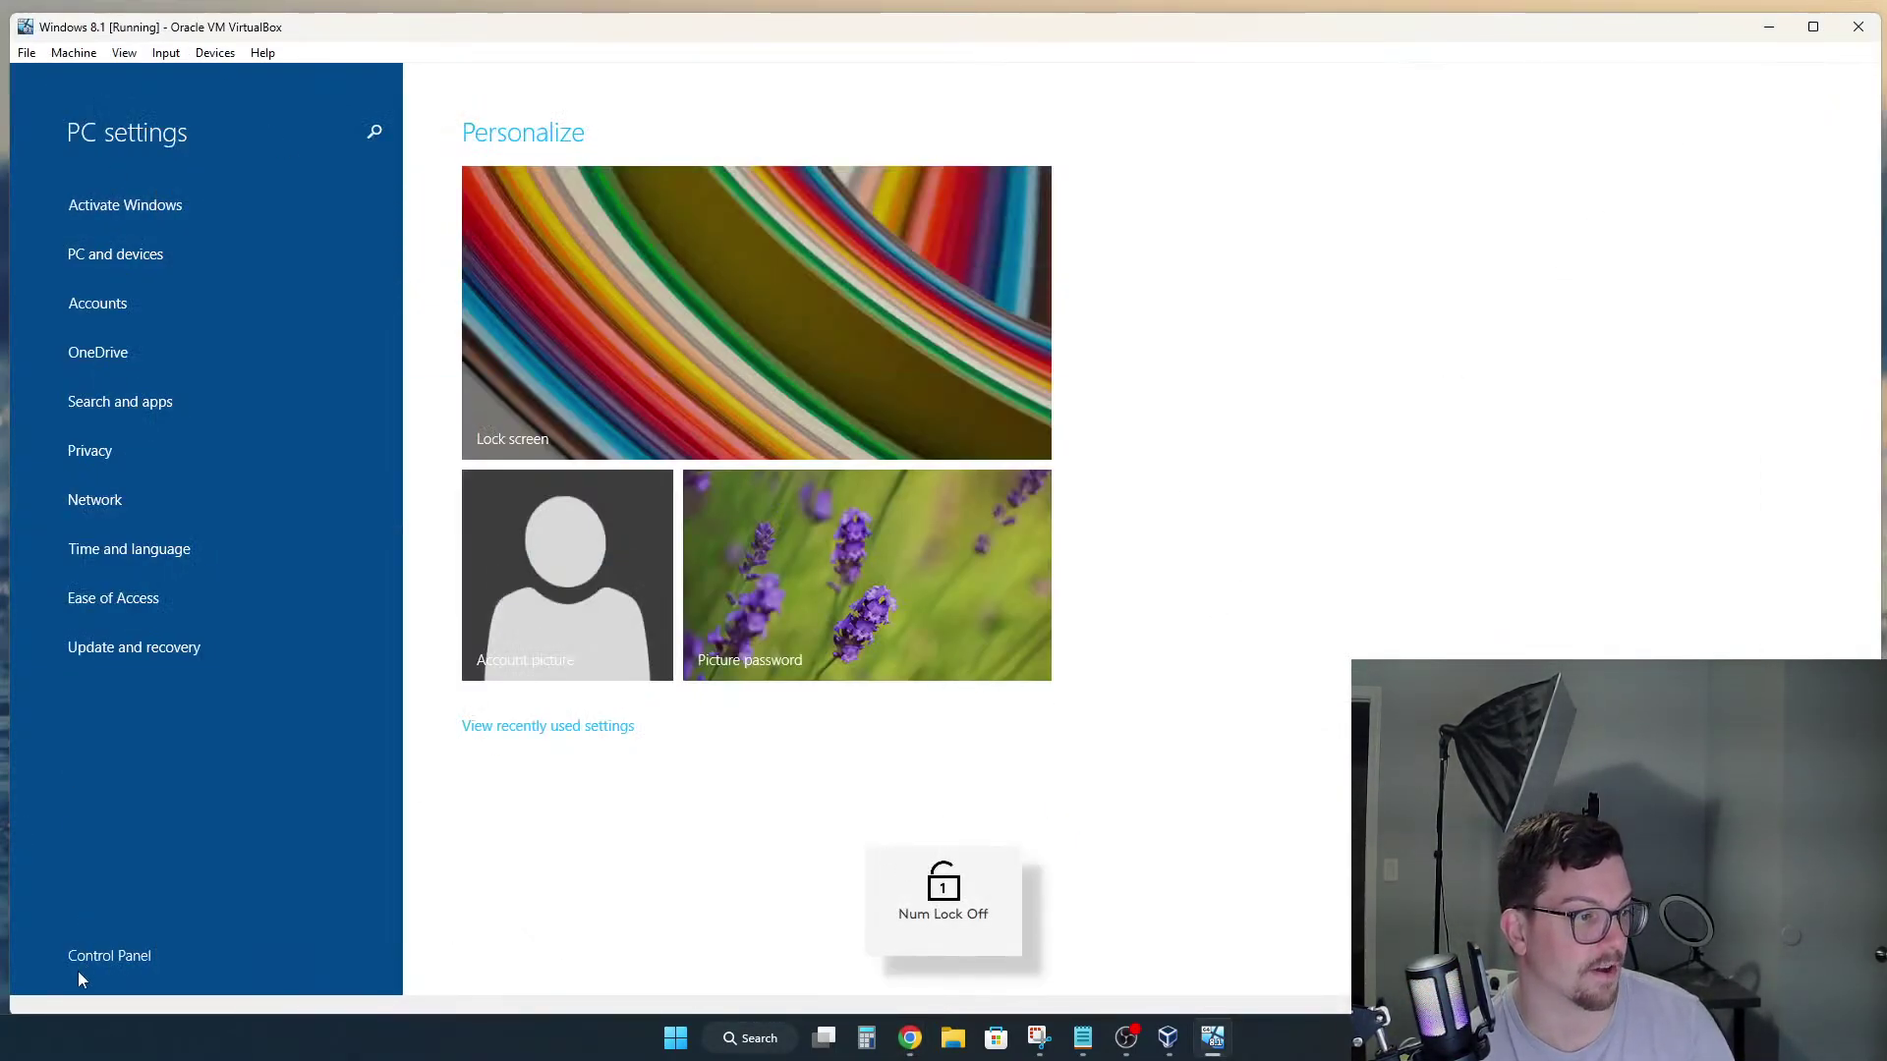
{"action": "left_click", "coordinate": [28, 1000]}
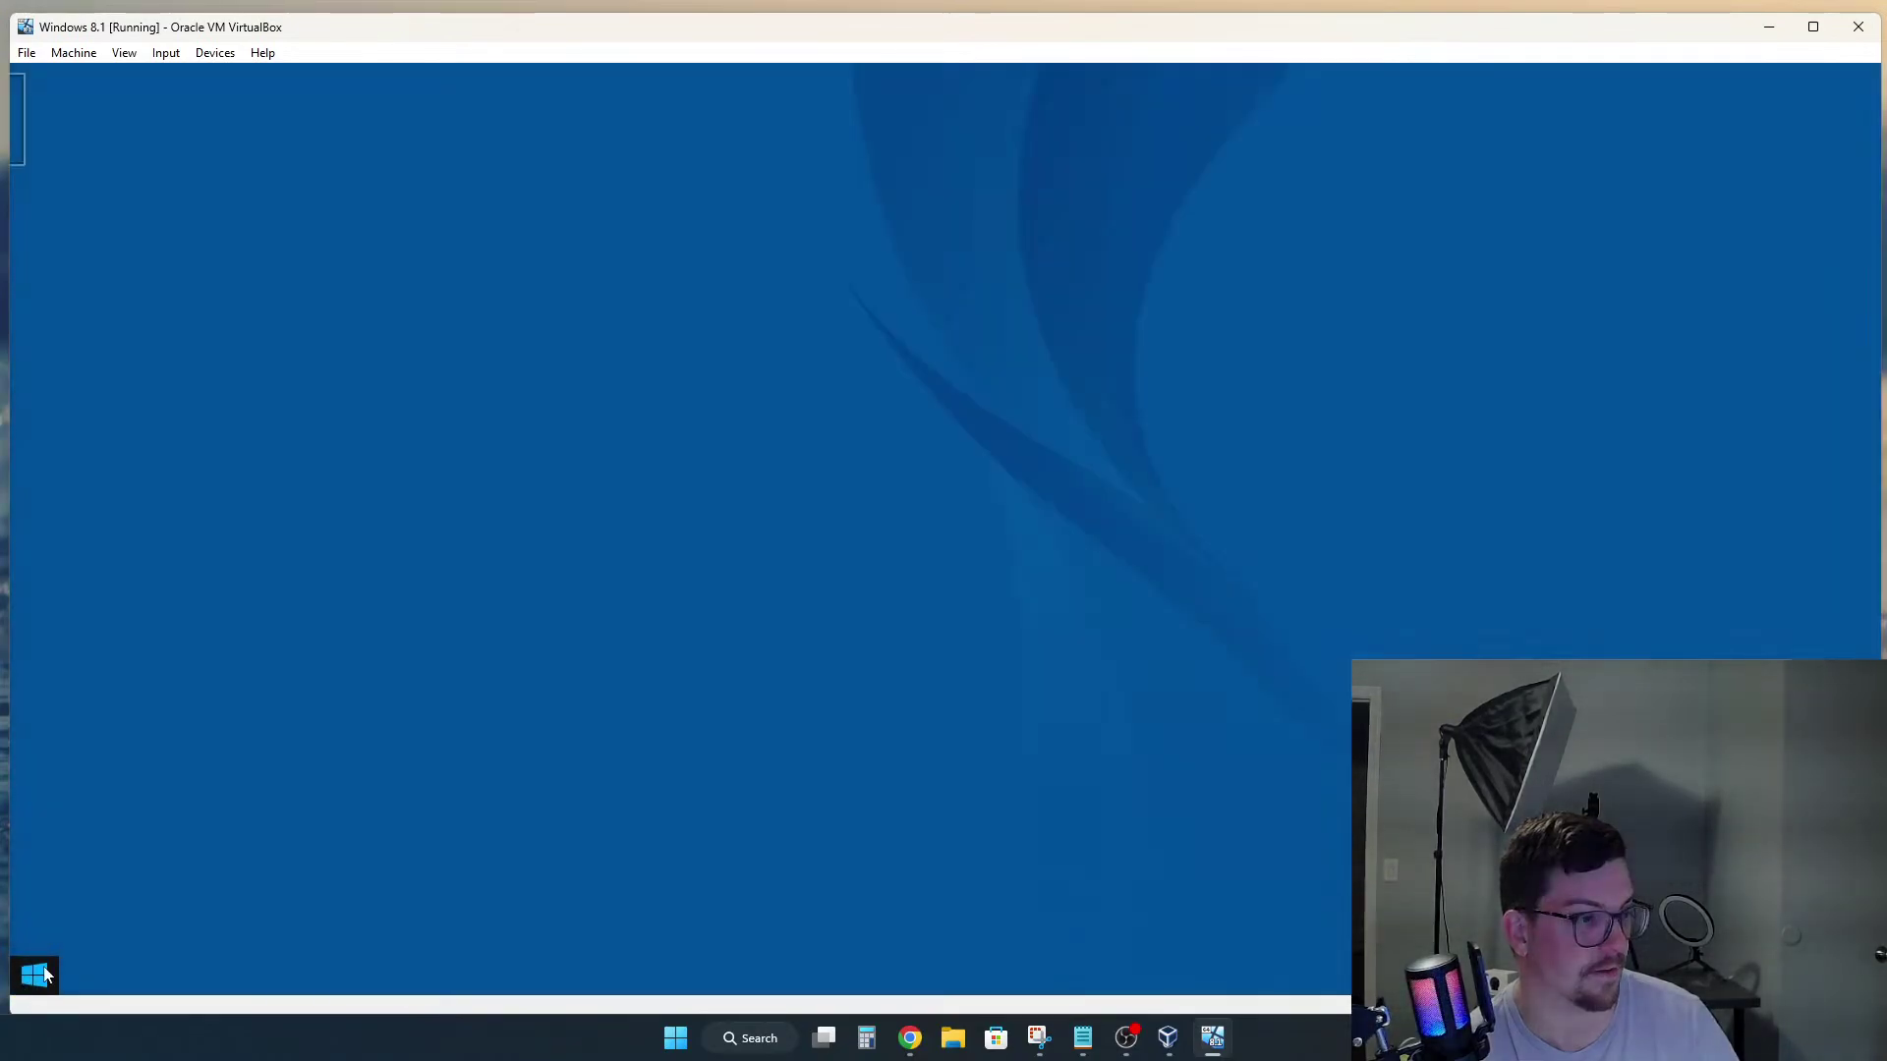
Show Edge's About page and highlight the warnings that version 108.0.1462.76 lacks Windows 8.1 support.
{"action": "left_click", "coordinate": [195, 696]}
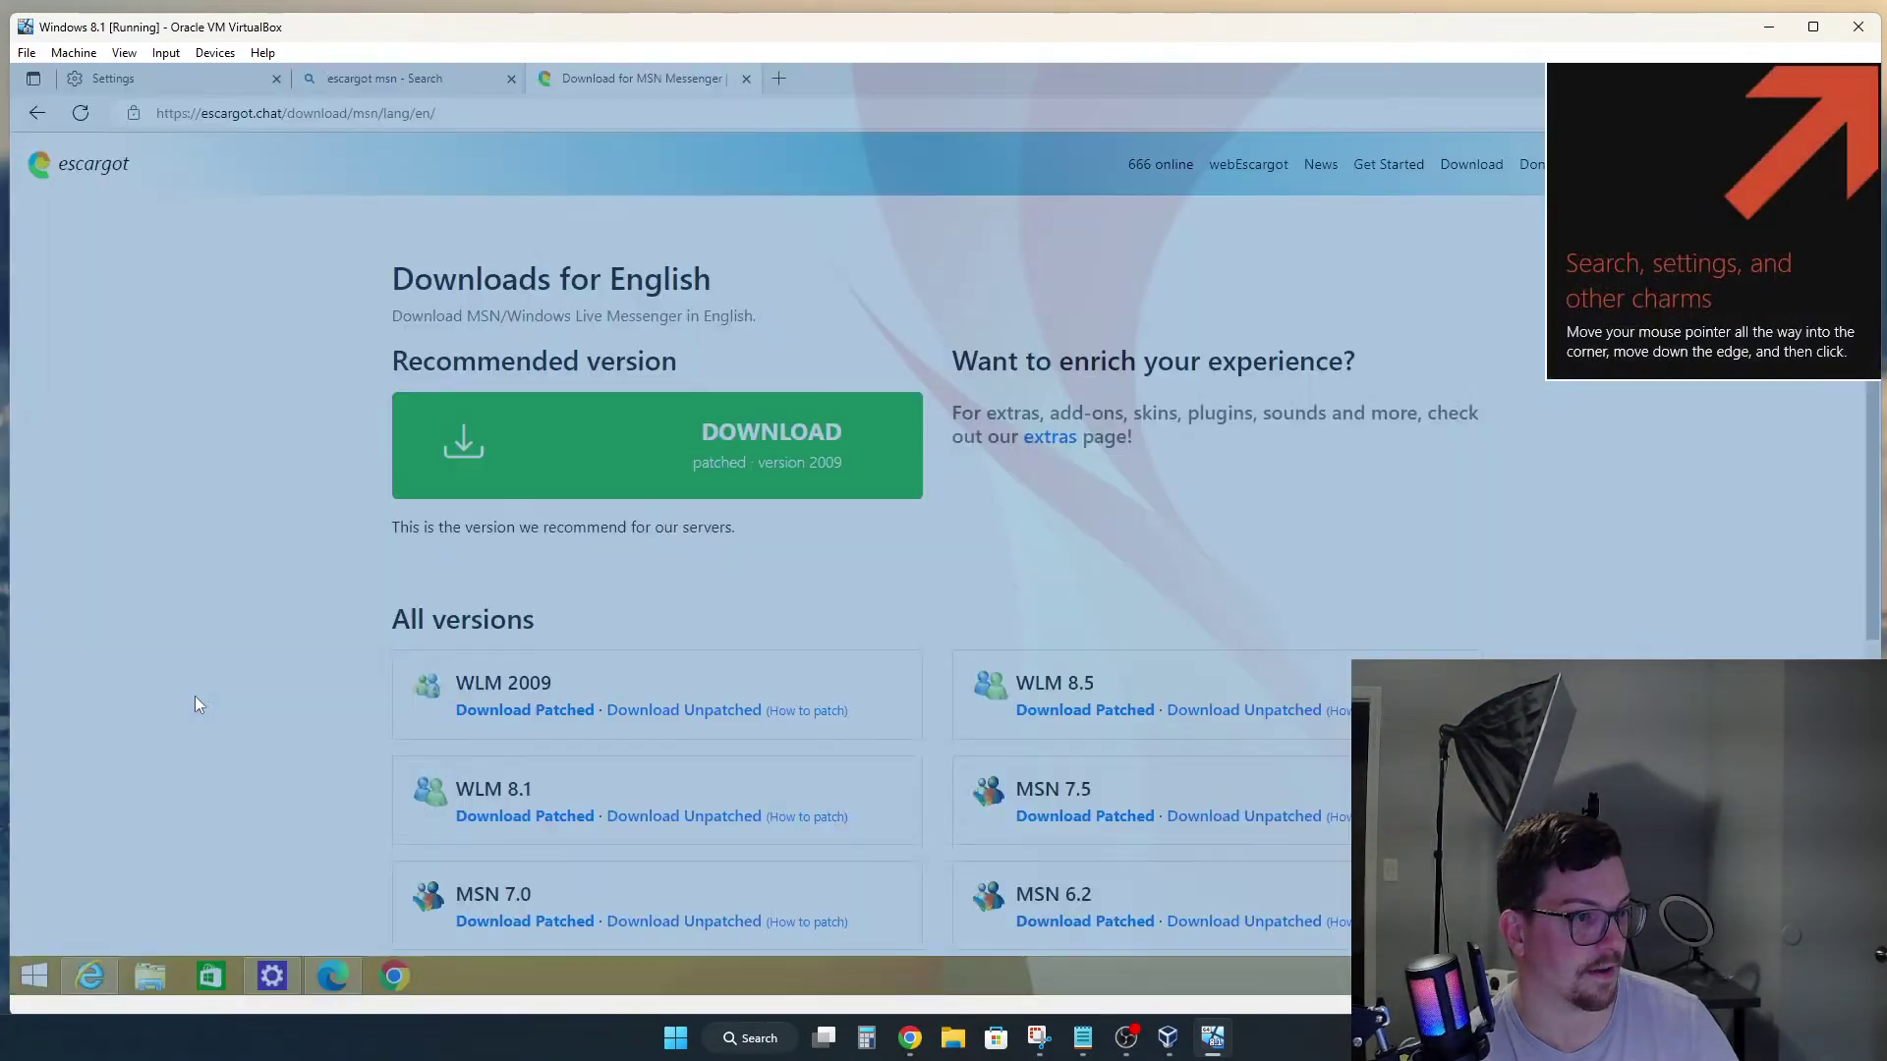
{"action": "left_click", "coordinate": [134, 77]}
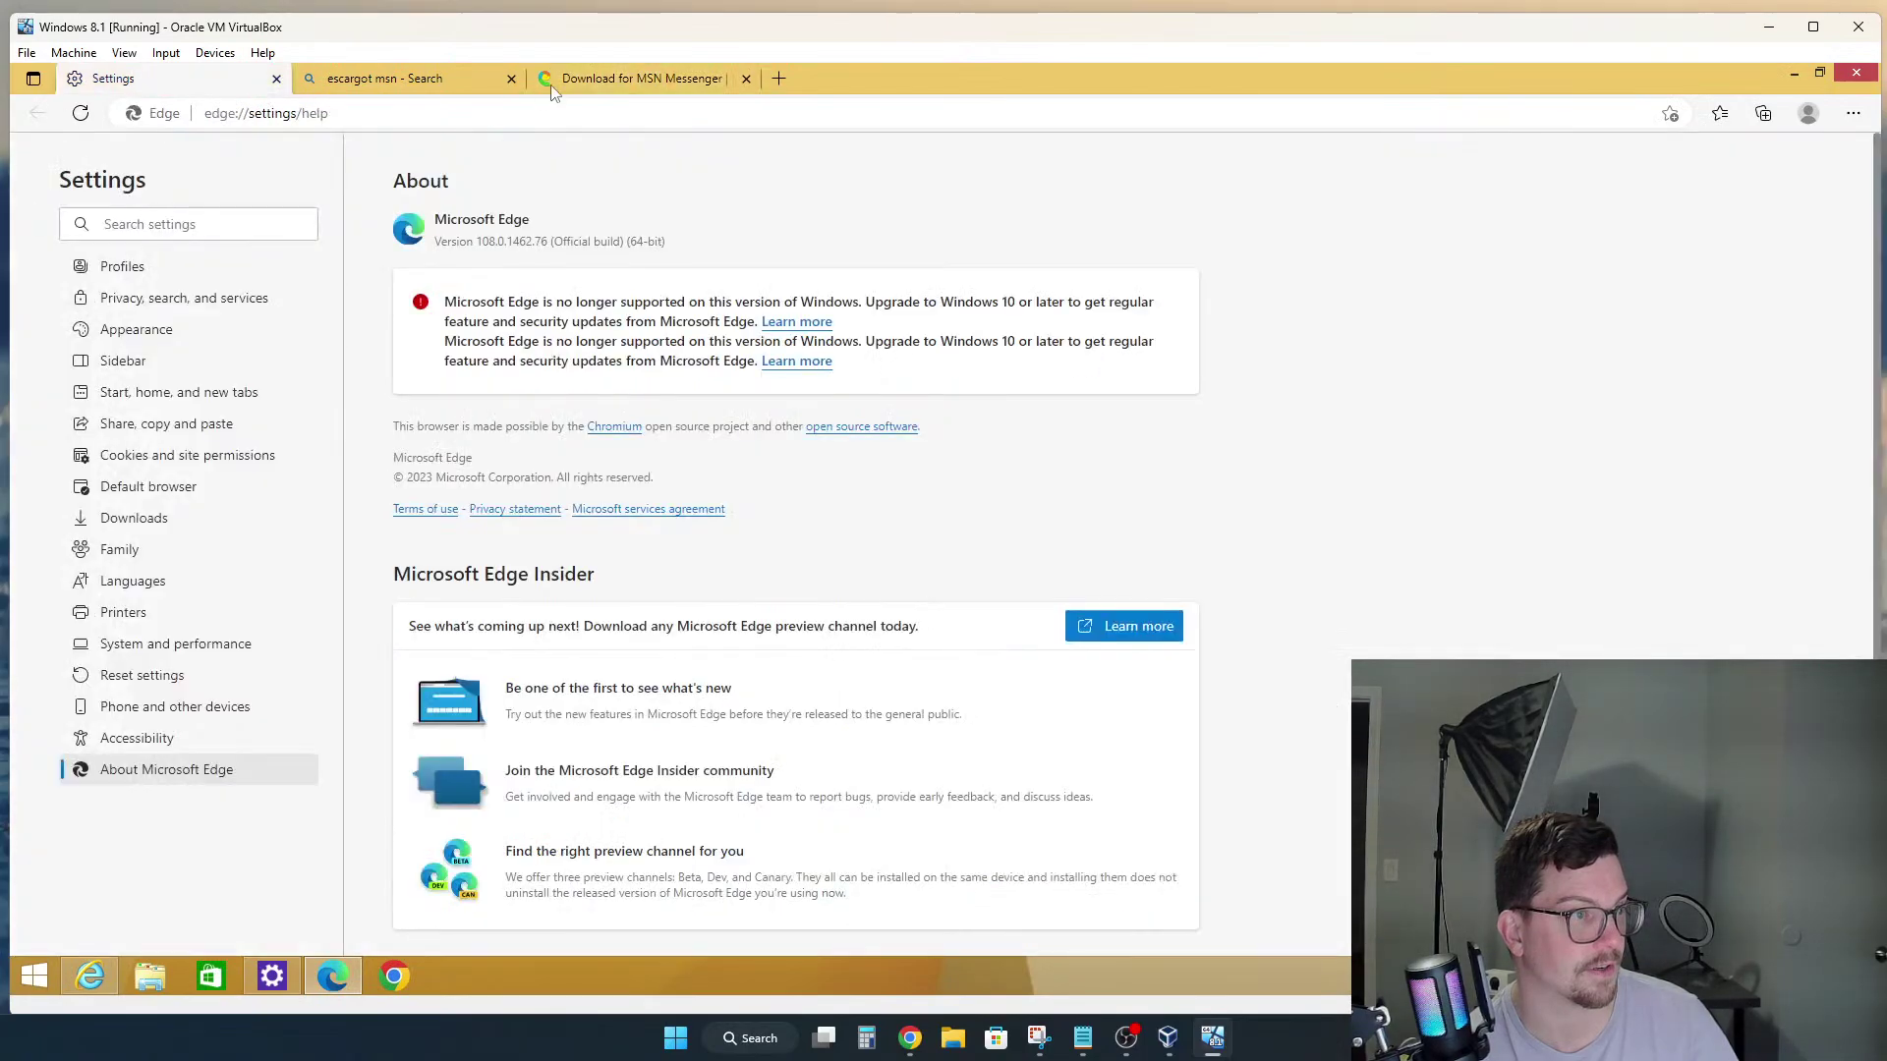
{"action": "left_click_drag", "start_coordinate": [444, 301], "coordinate": [981, 410]}
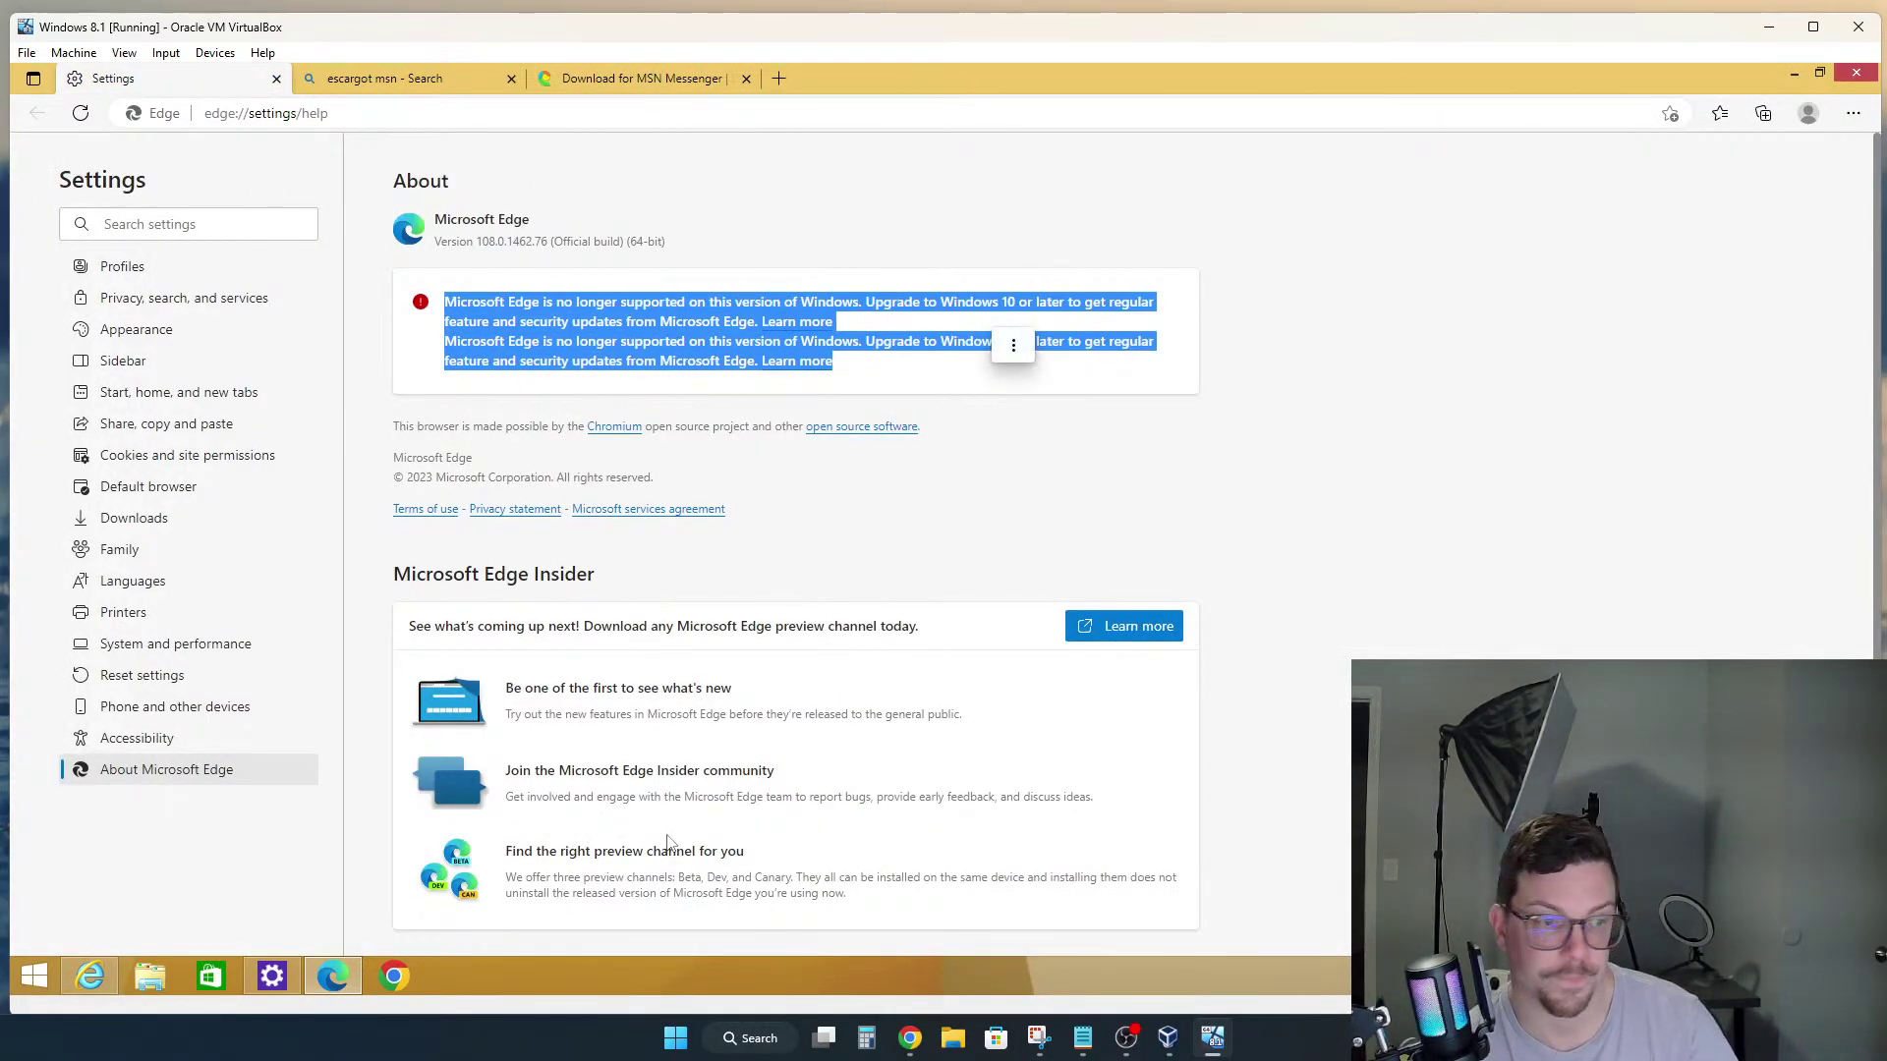
{"action": "mouse_move", "coordinate": [910, 1037]}
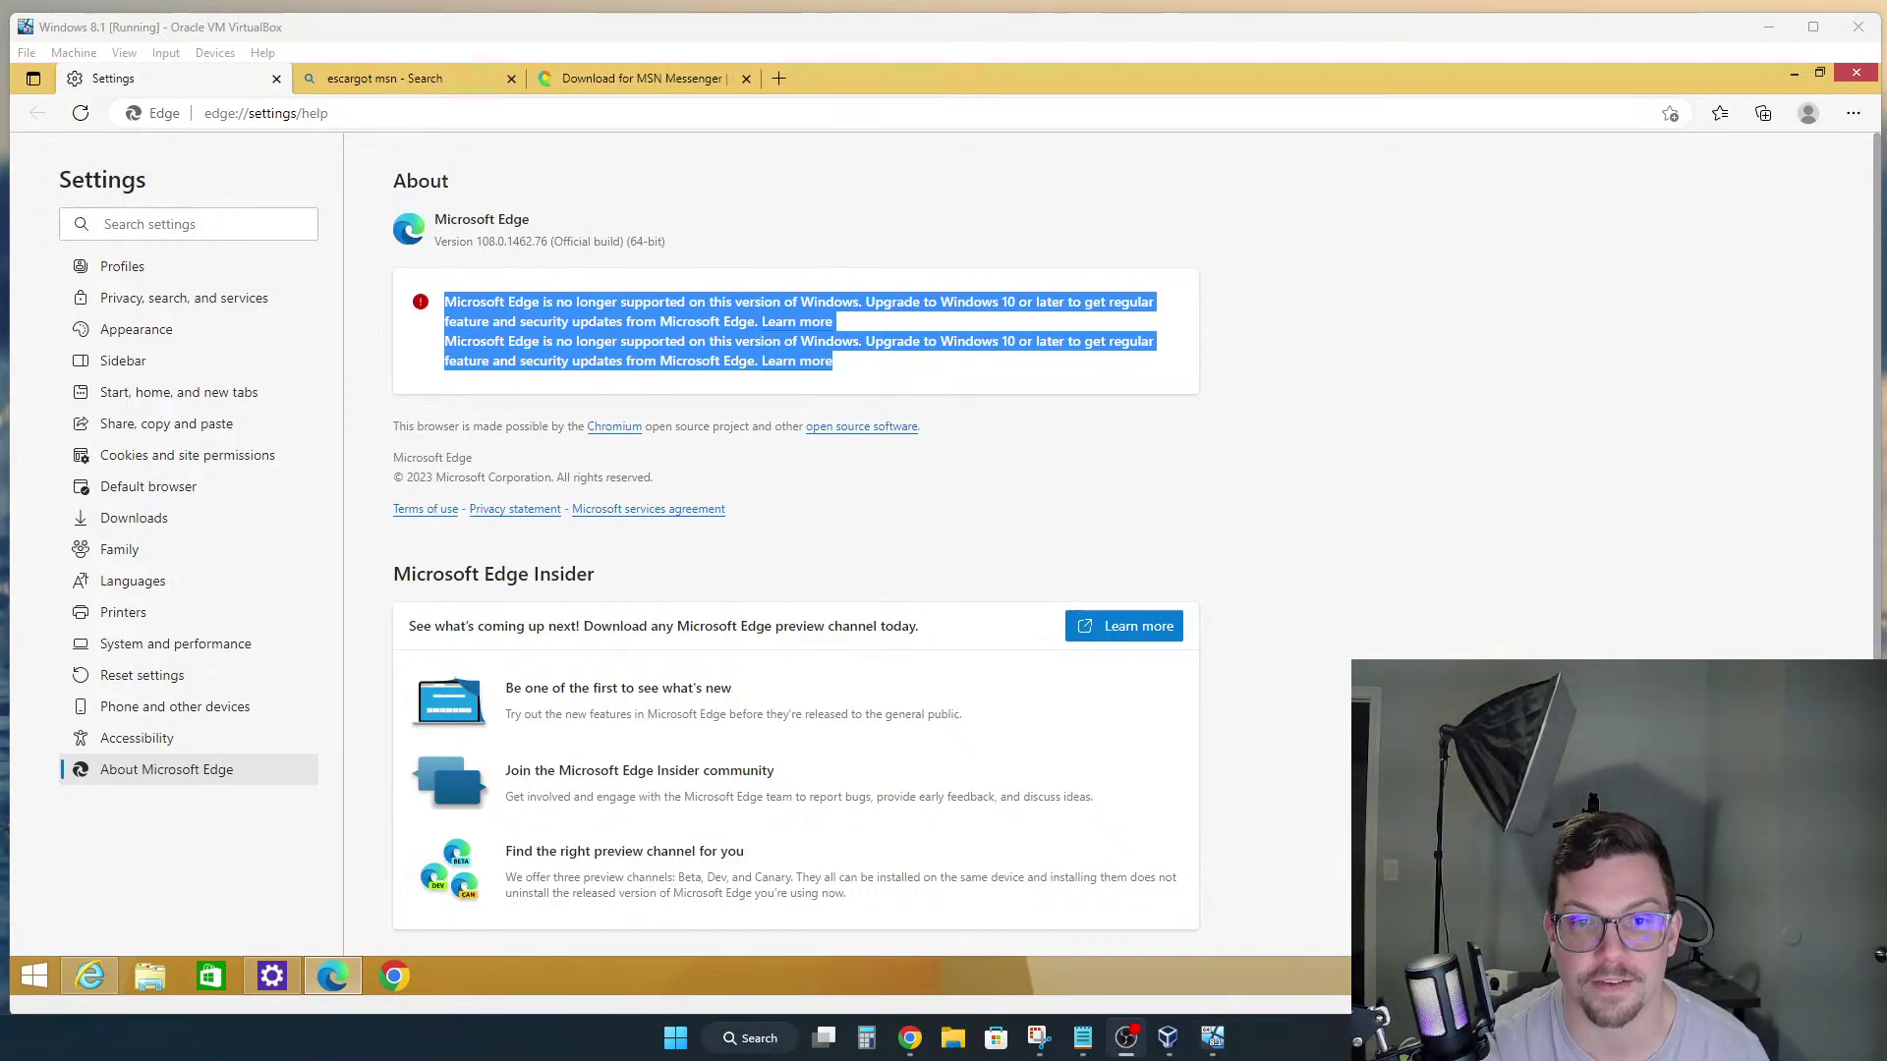
Search Bing for 'bluestacks' in the guest's Edge, then bring a host Chrome window forward.
{"action": "left_click", "coordinate": [439, 106]}
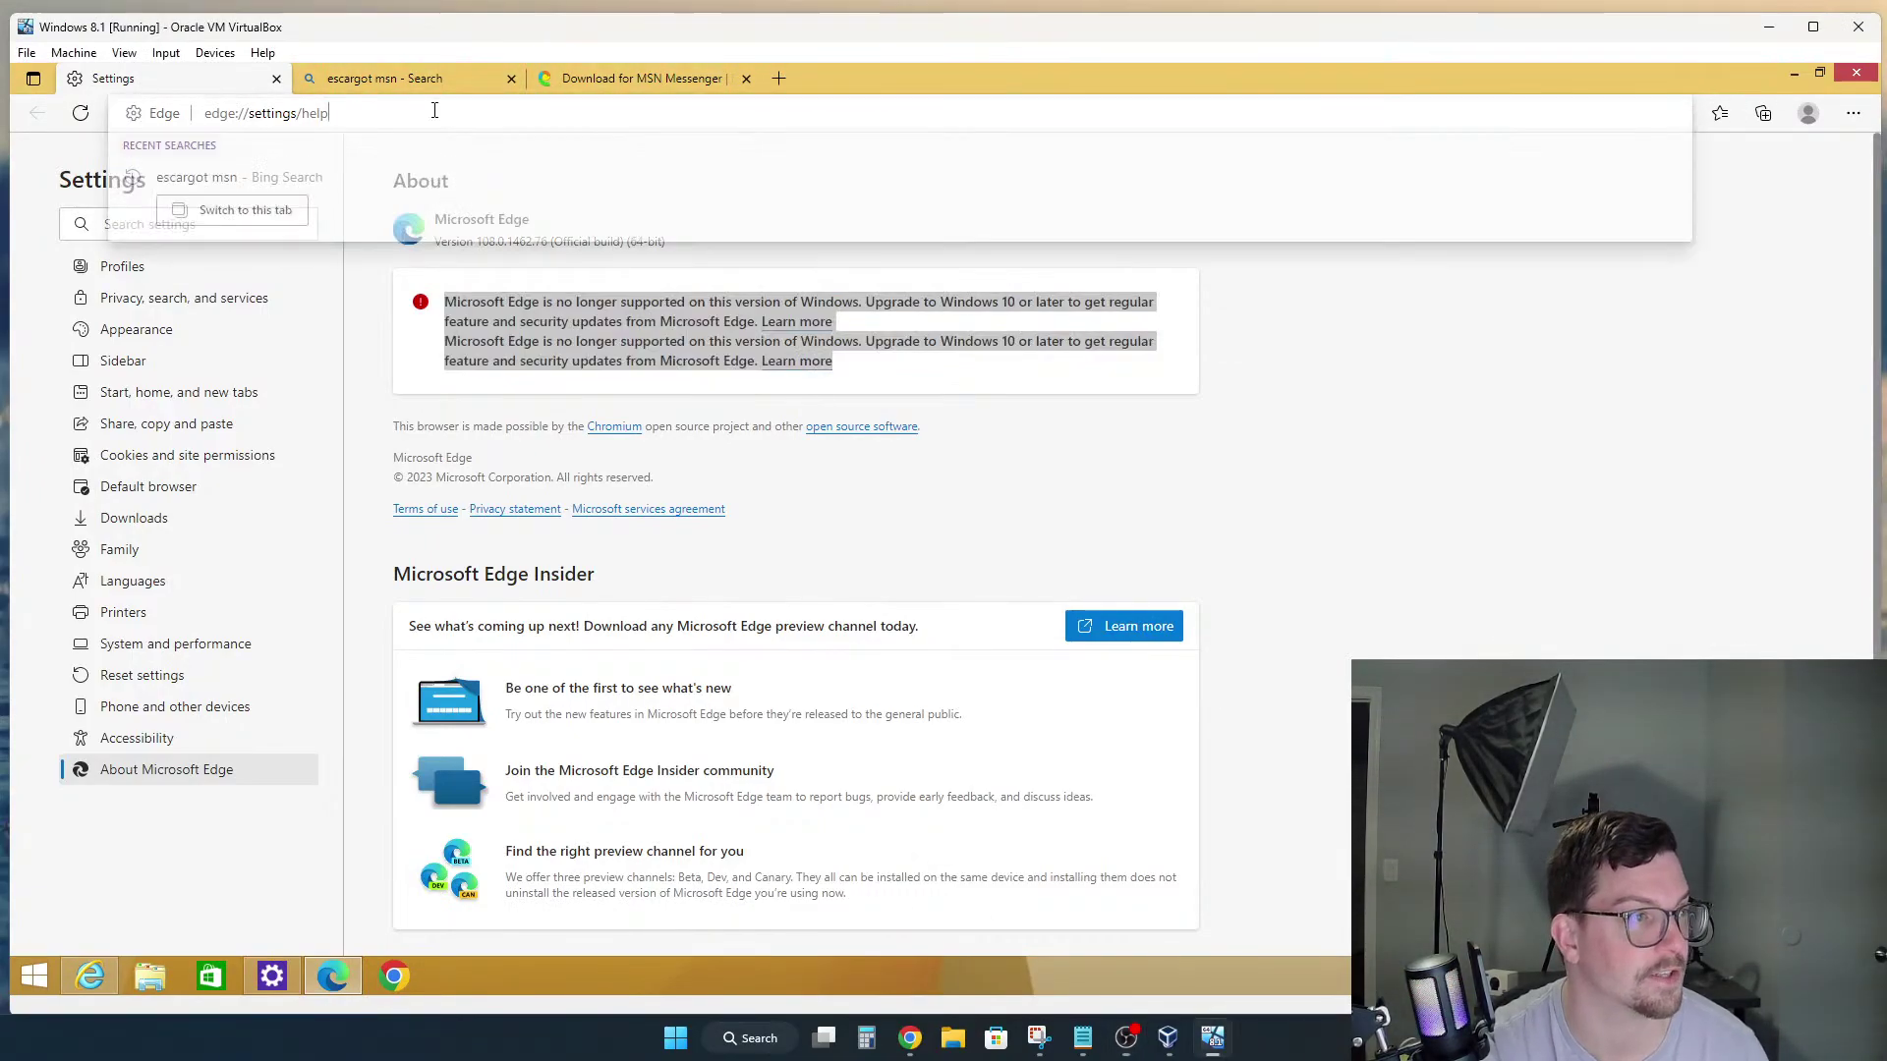
{"action": "key", "text": "BackSpace"}
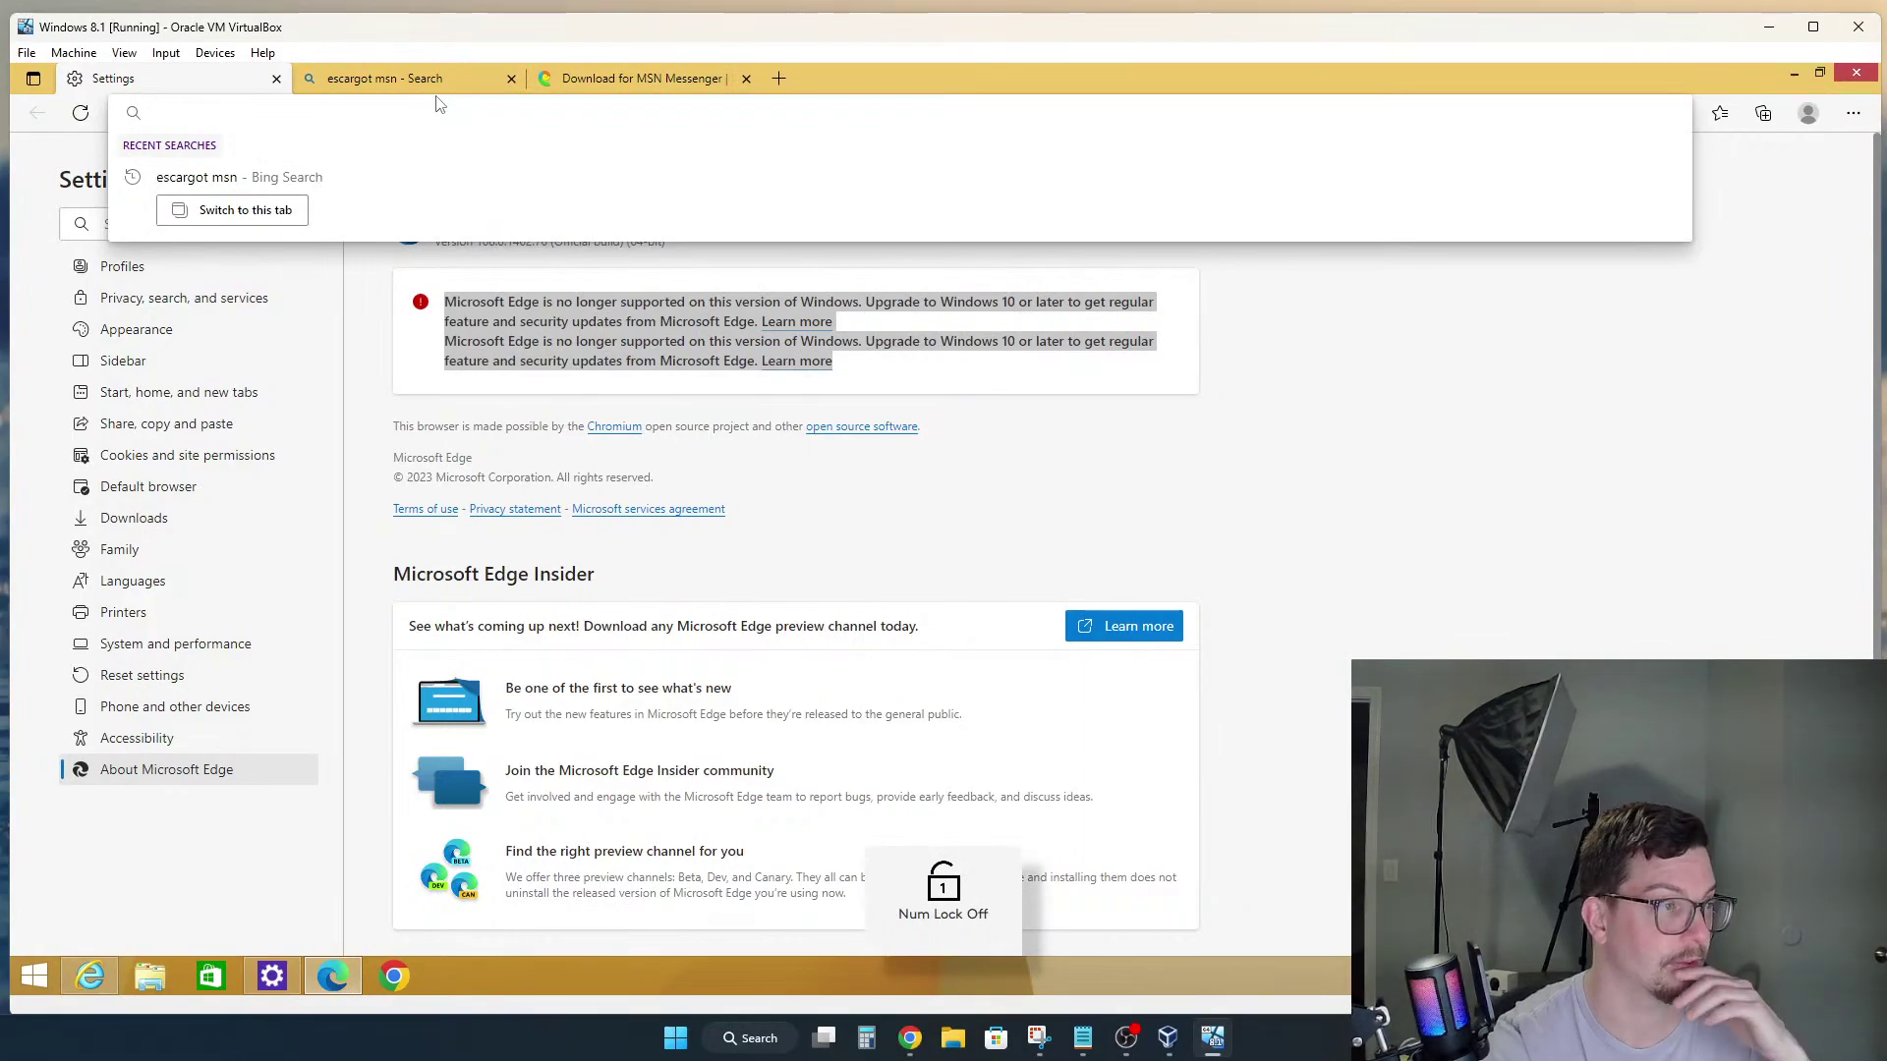
{"action": "type", "text": "bluestacks"}
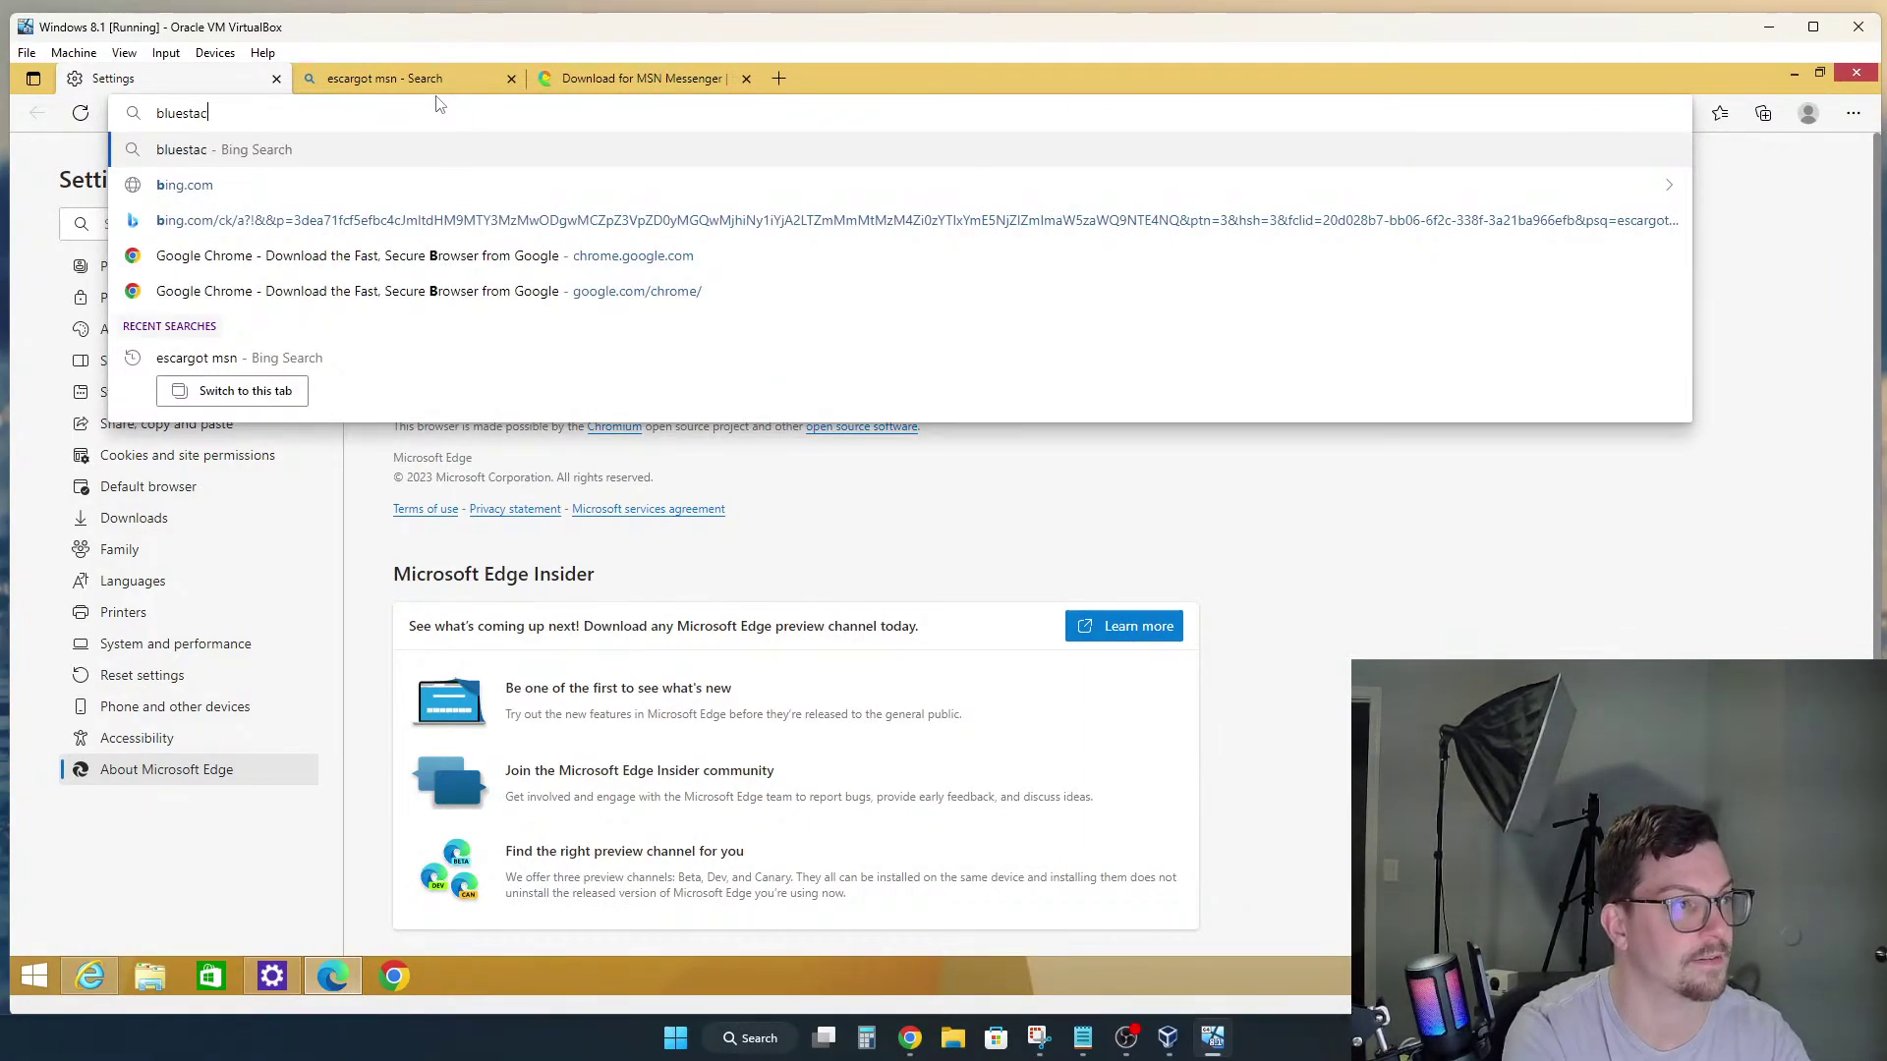
{"action": "key", "text": "Return"}
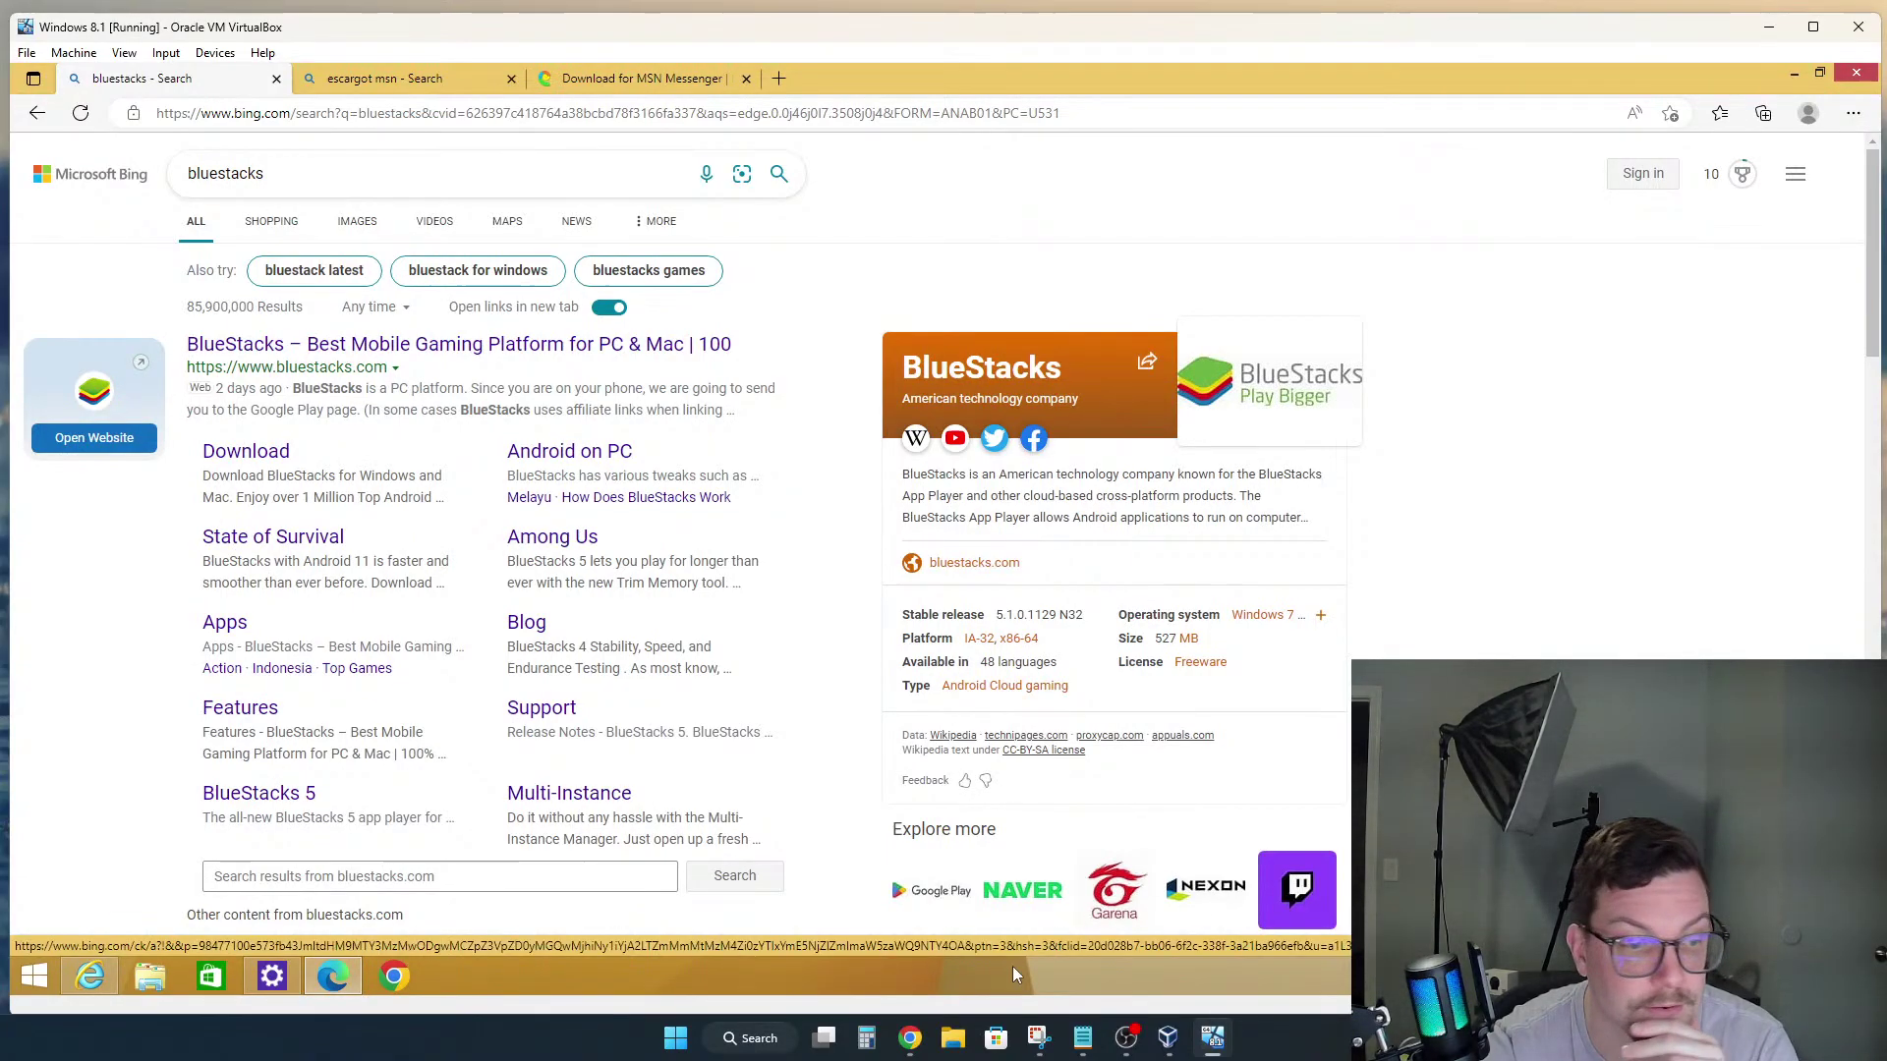
{"action": "left_click", "coordinate": [910, 1038]}
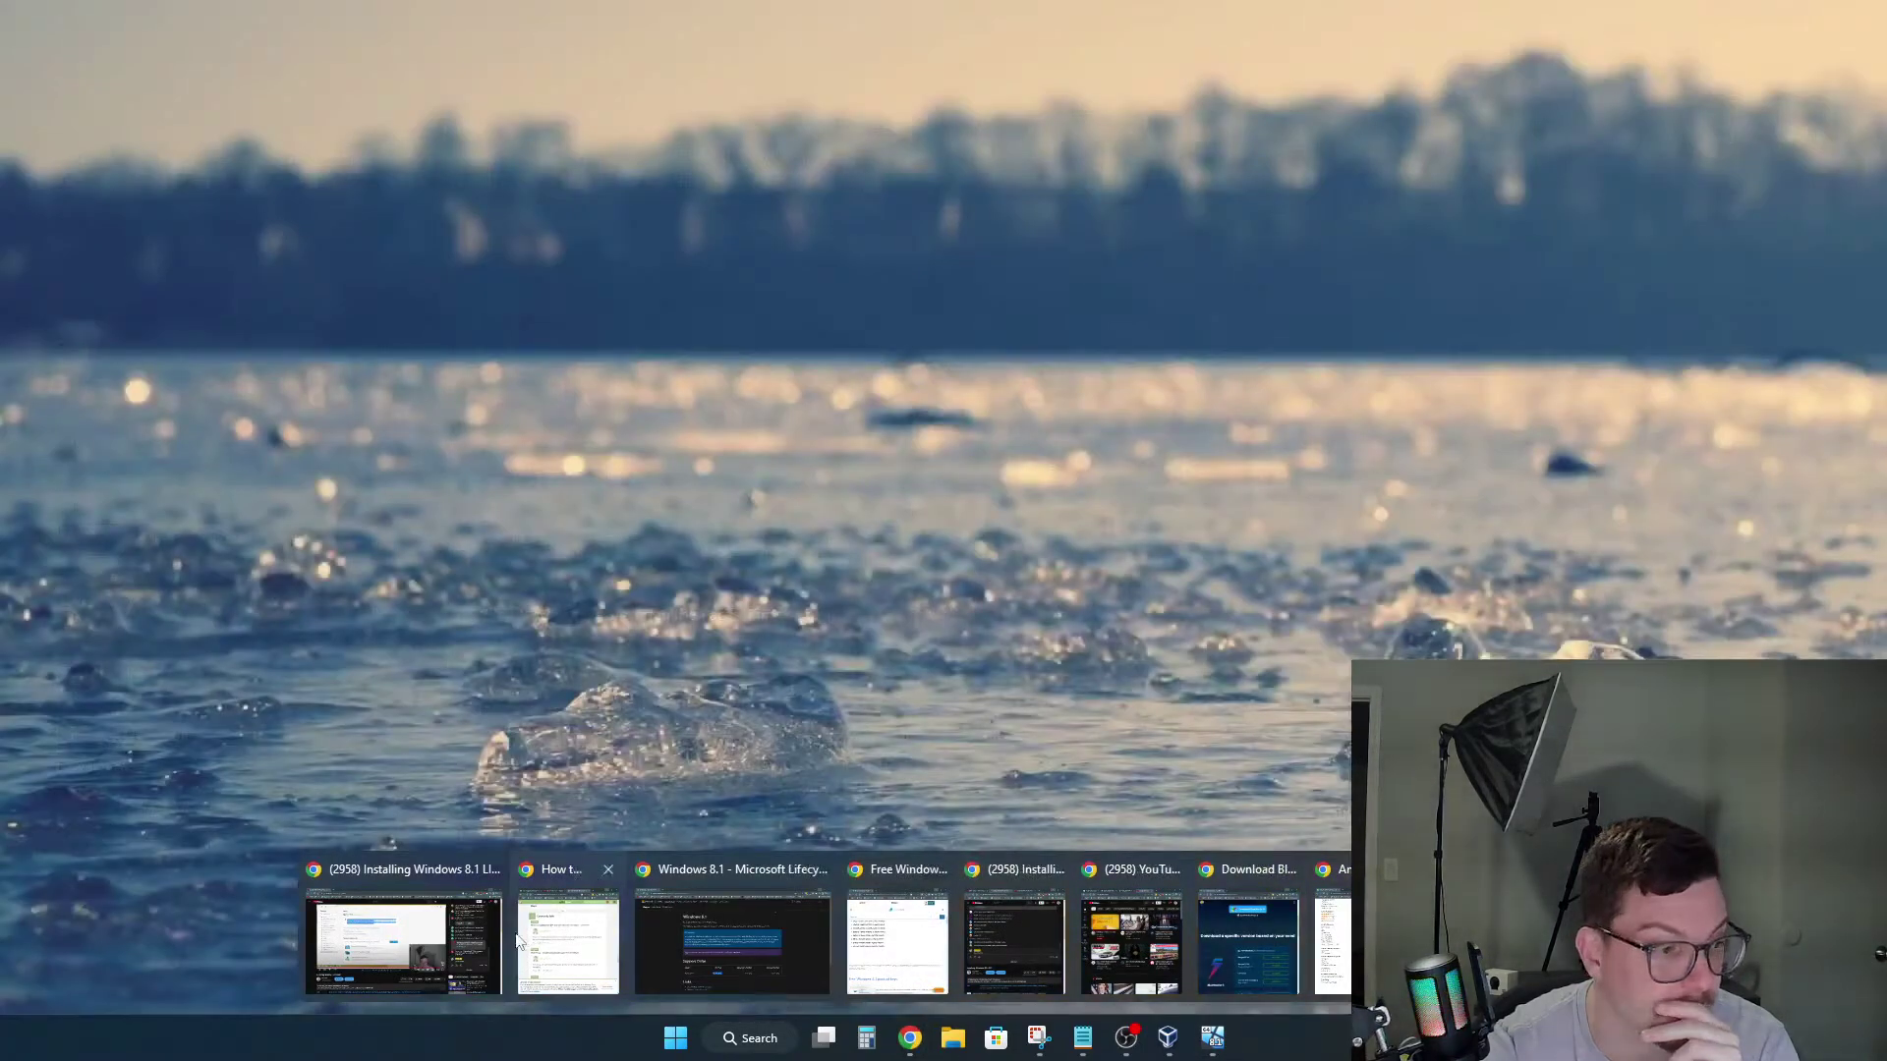
{"action": "left_click", "coordinate": [1104, 887]}
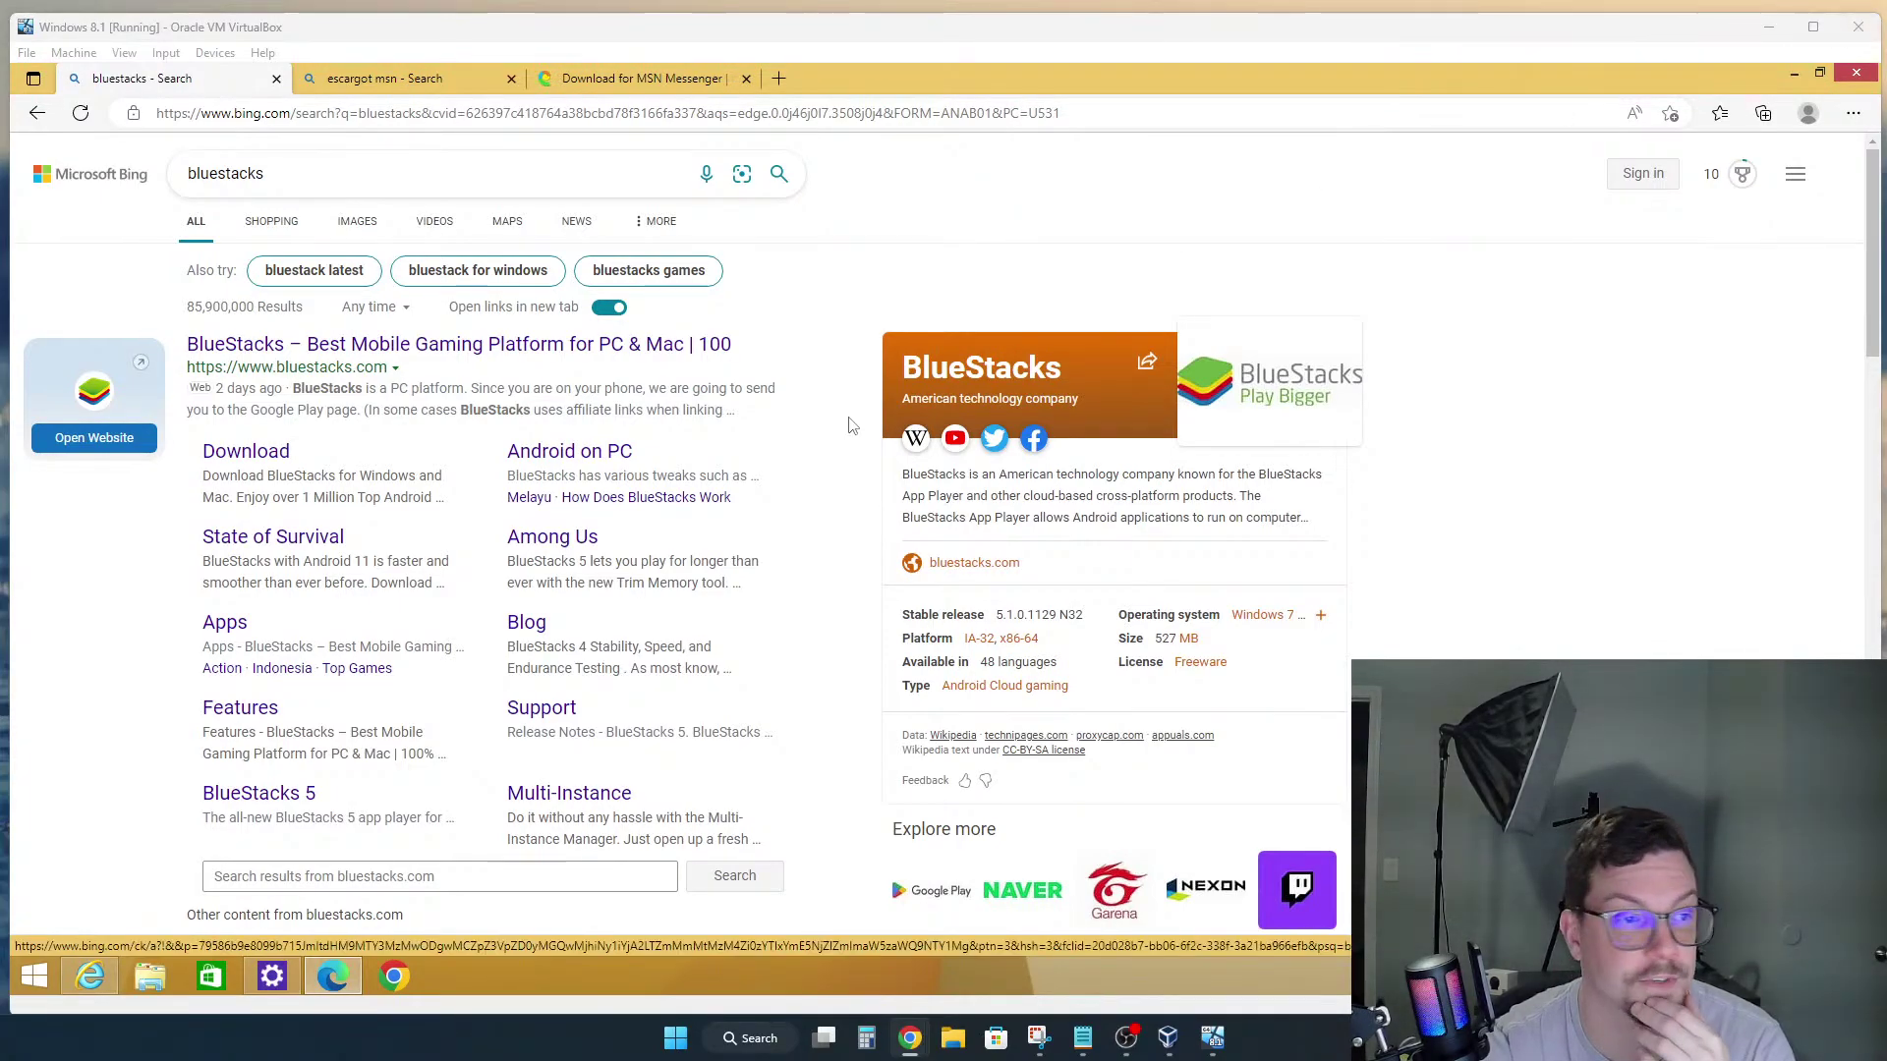
Open the official BlueStacks.com site from the Bing results.
{"action": "left_click", "coordinate": [390, 346]}
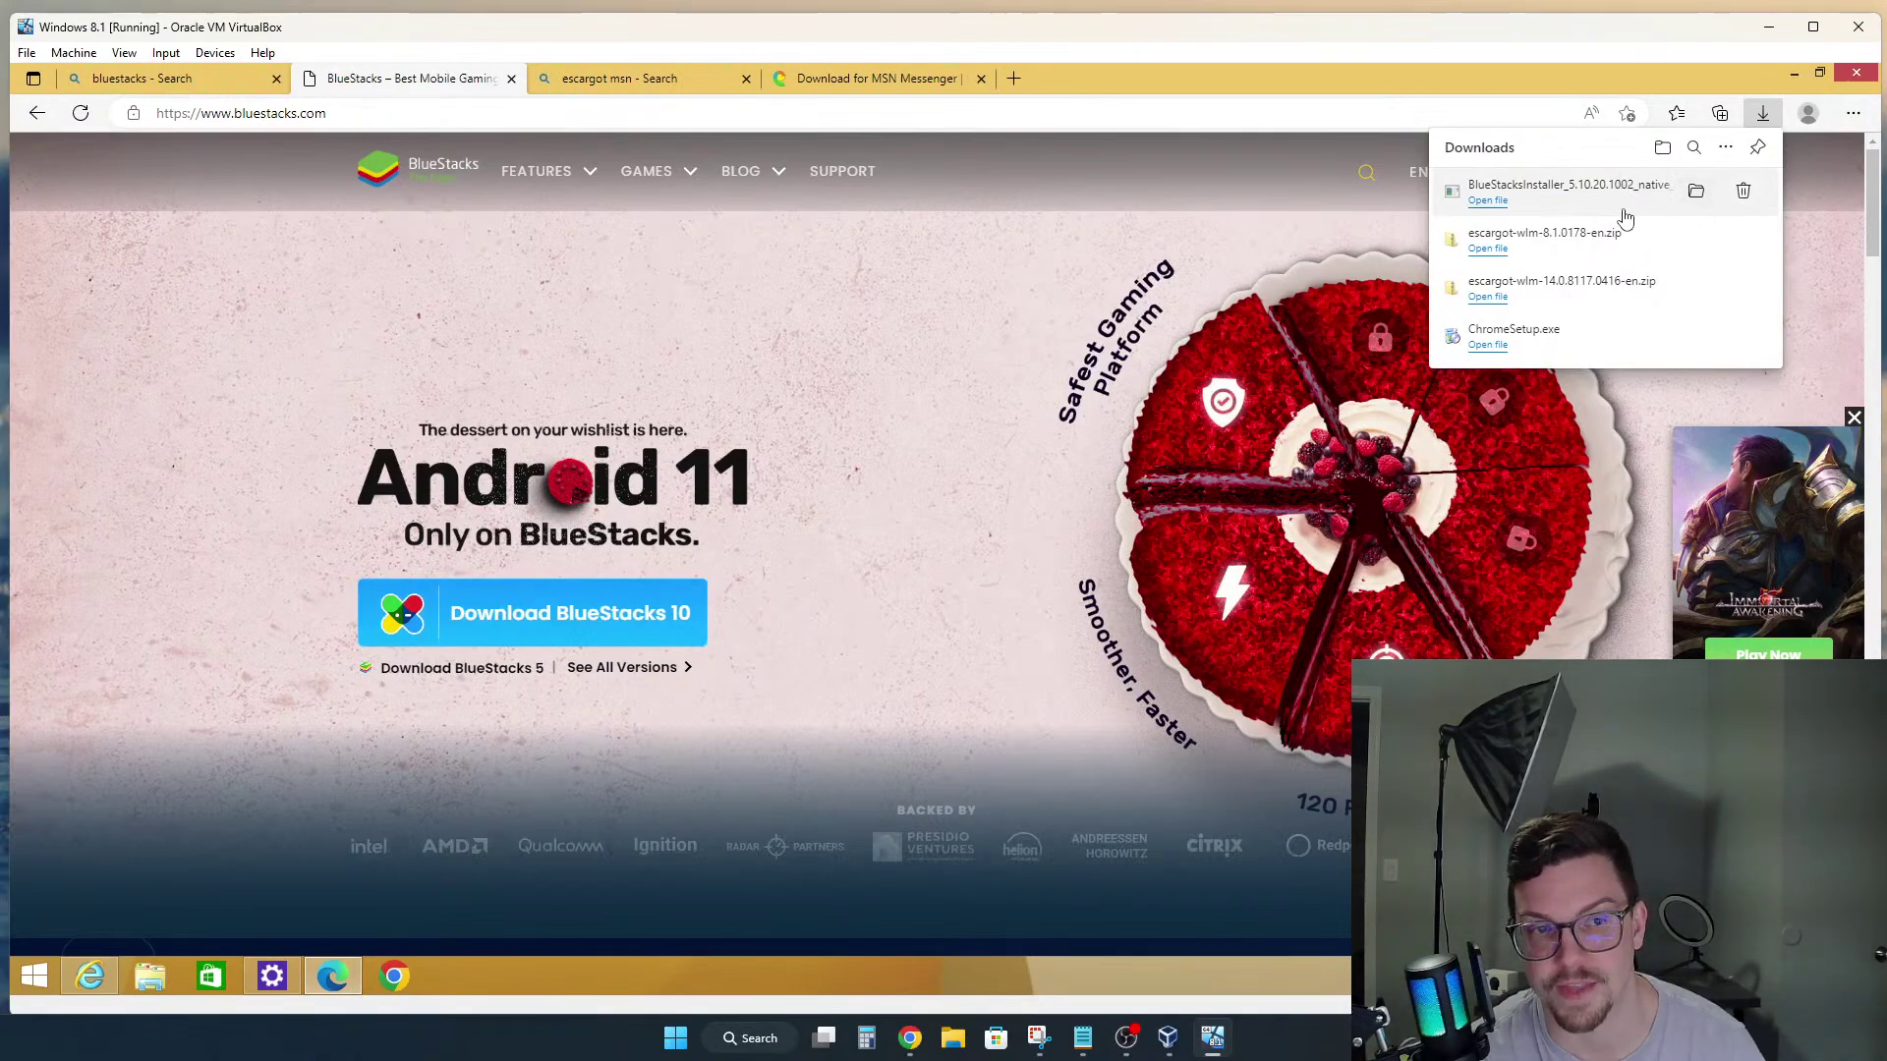
Run the downloaded BlueStacks installer, approve the UAC prompt, and start the installation.
{"action": "left_click", "coordinate": [1488, 200]}
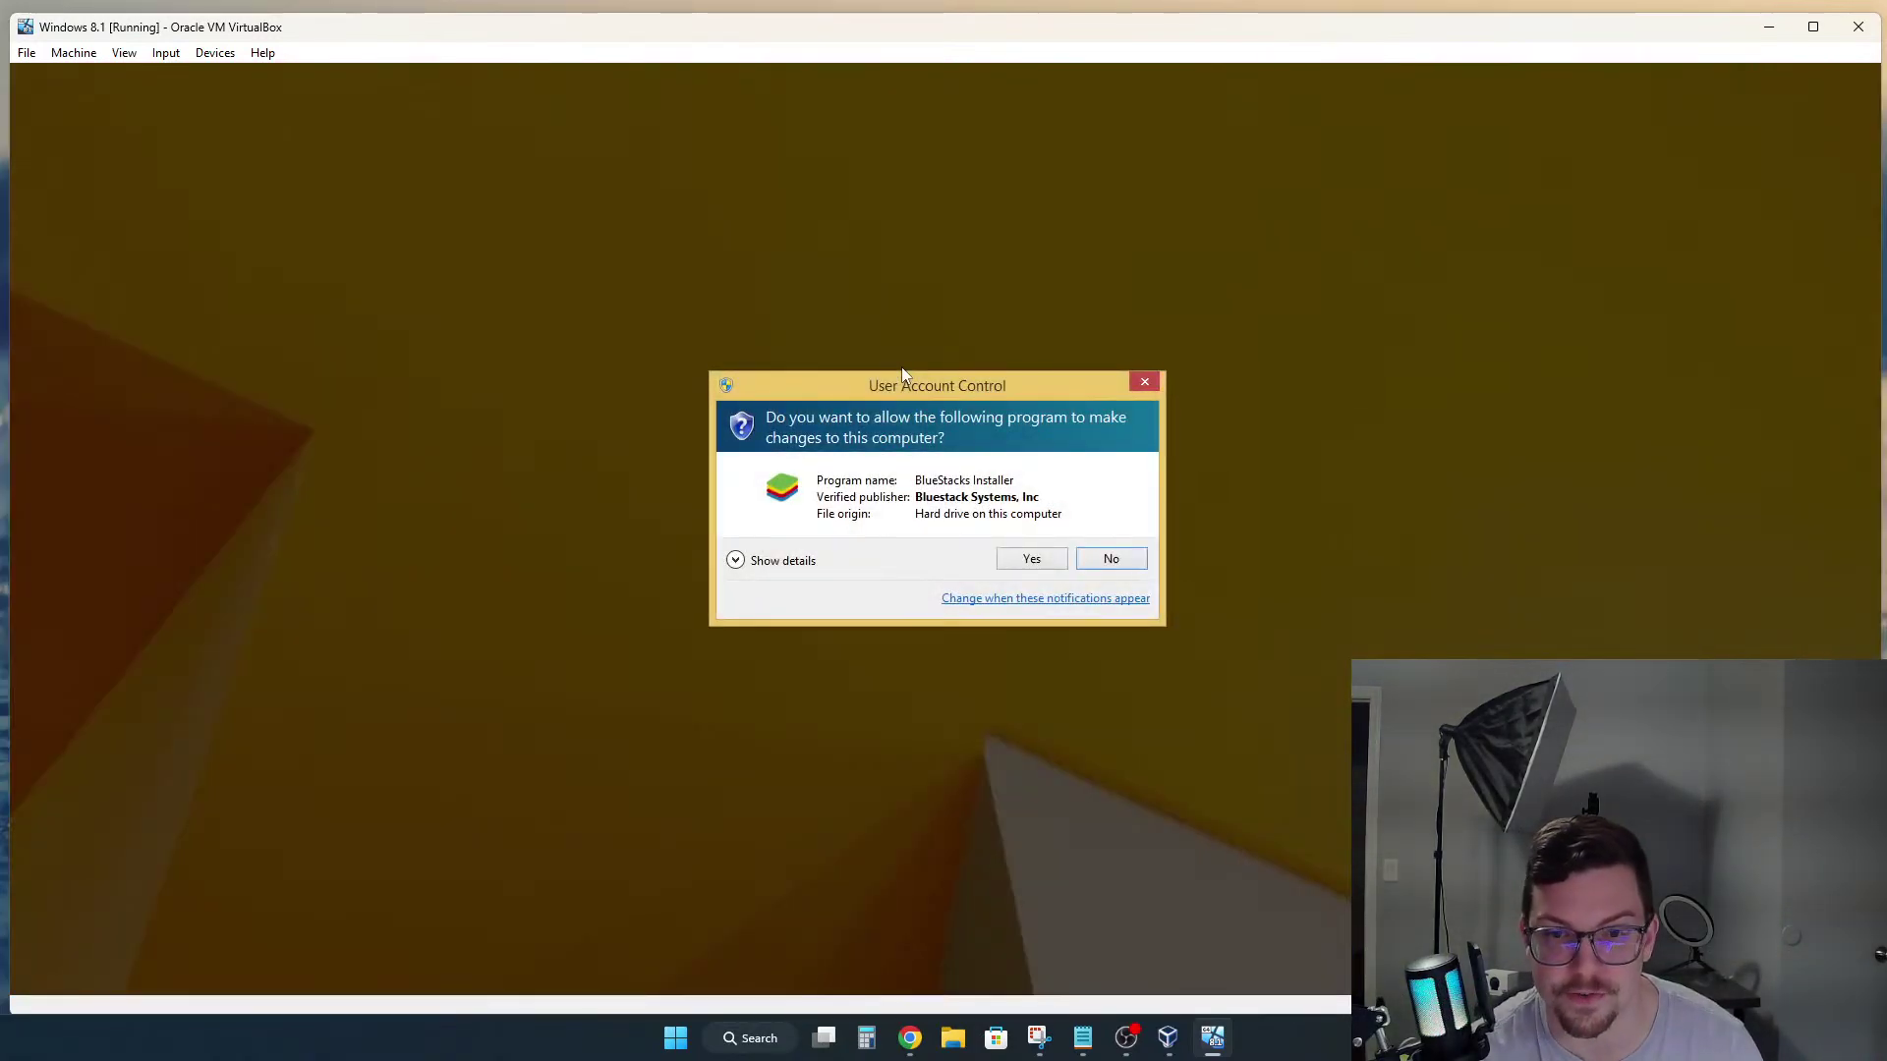
{"action": "left_click", "coordinate": [1028, 559]}
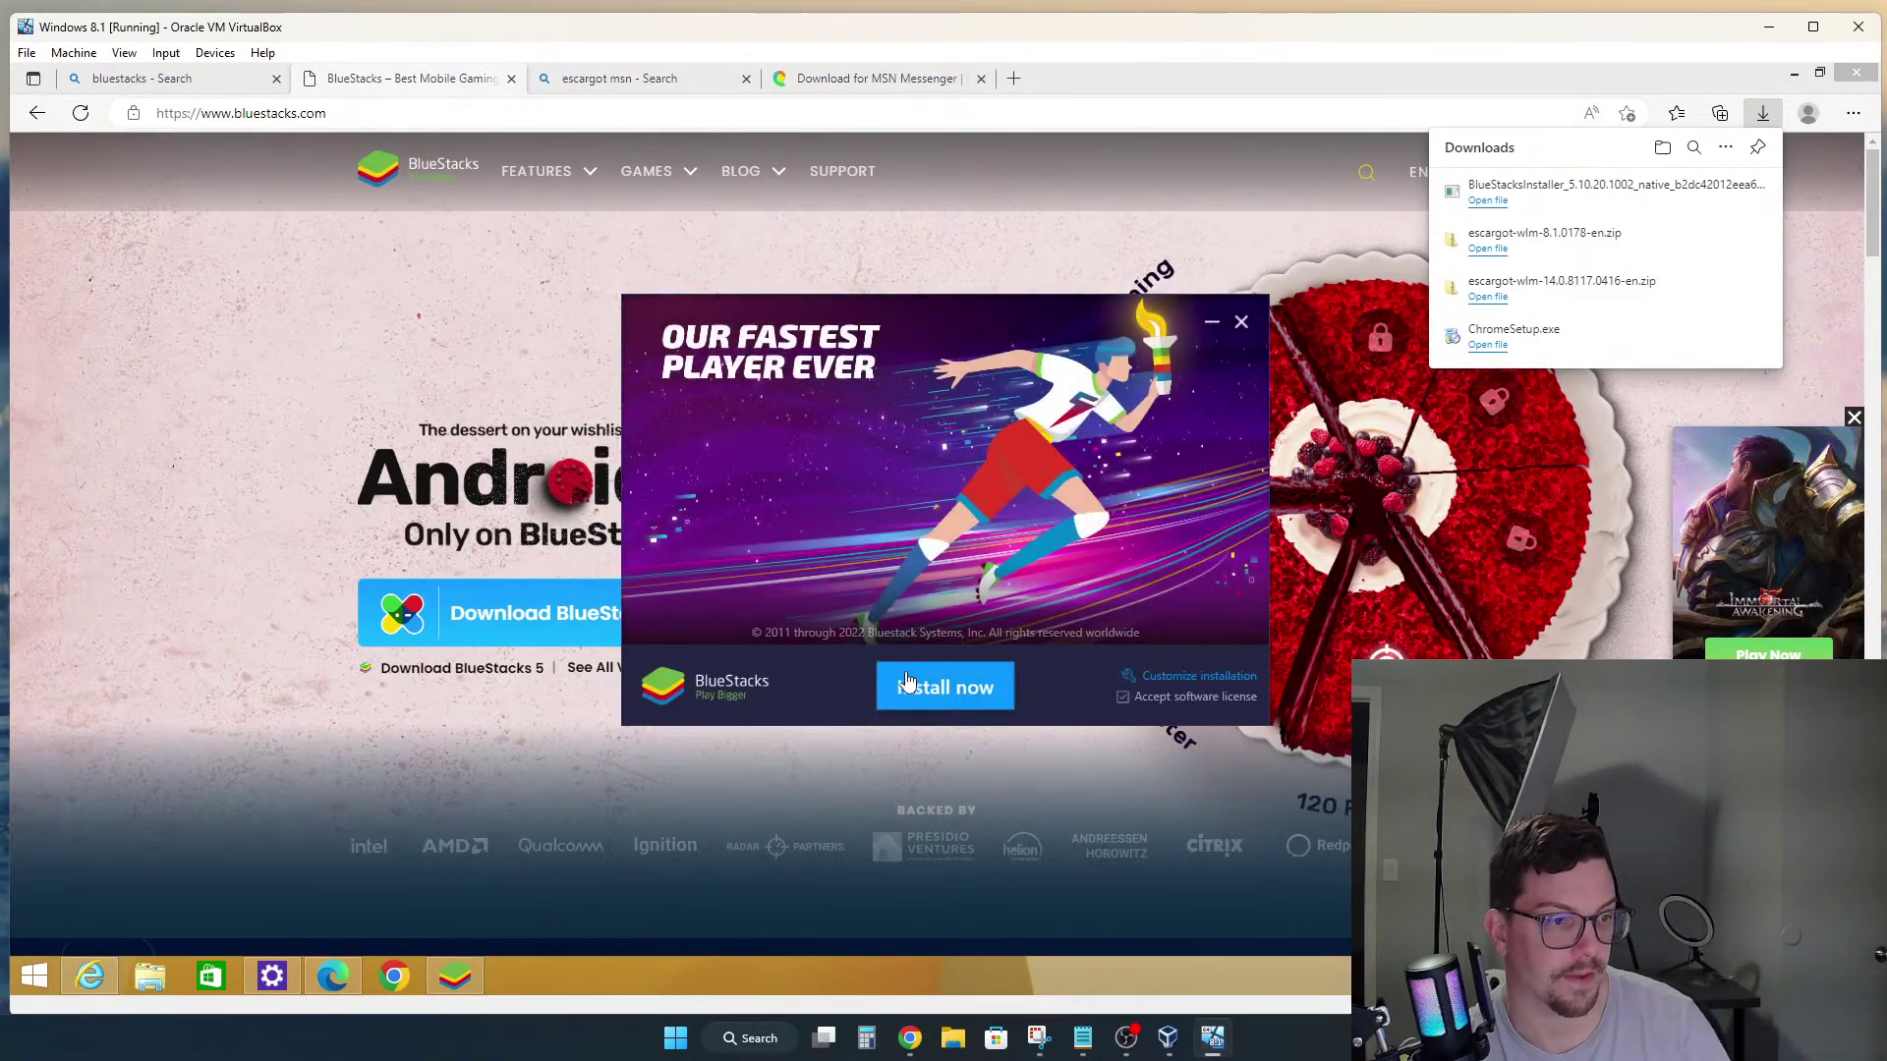
{"action": "left_click", "coordinate": [1192, 676]}
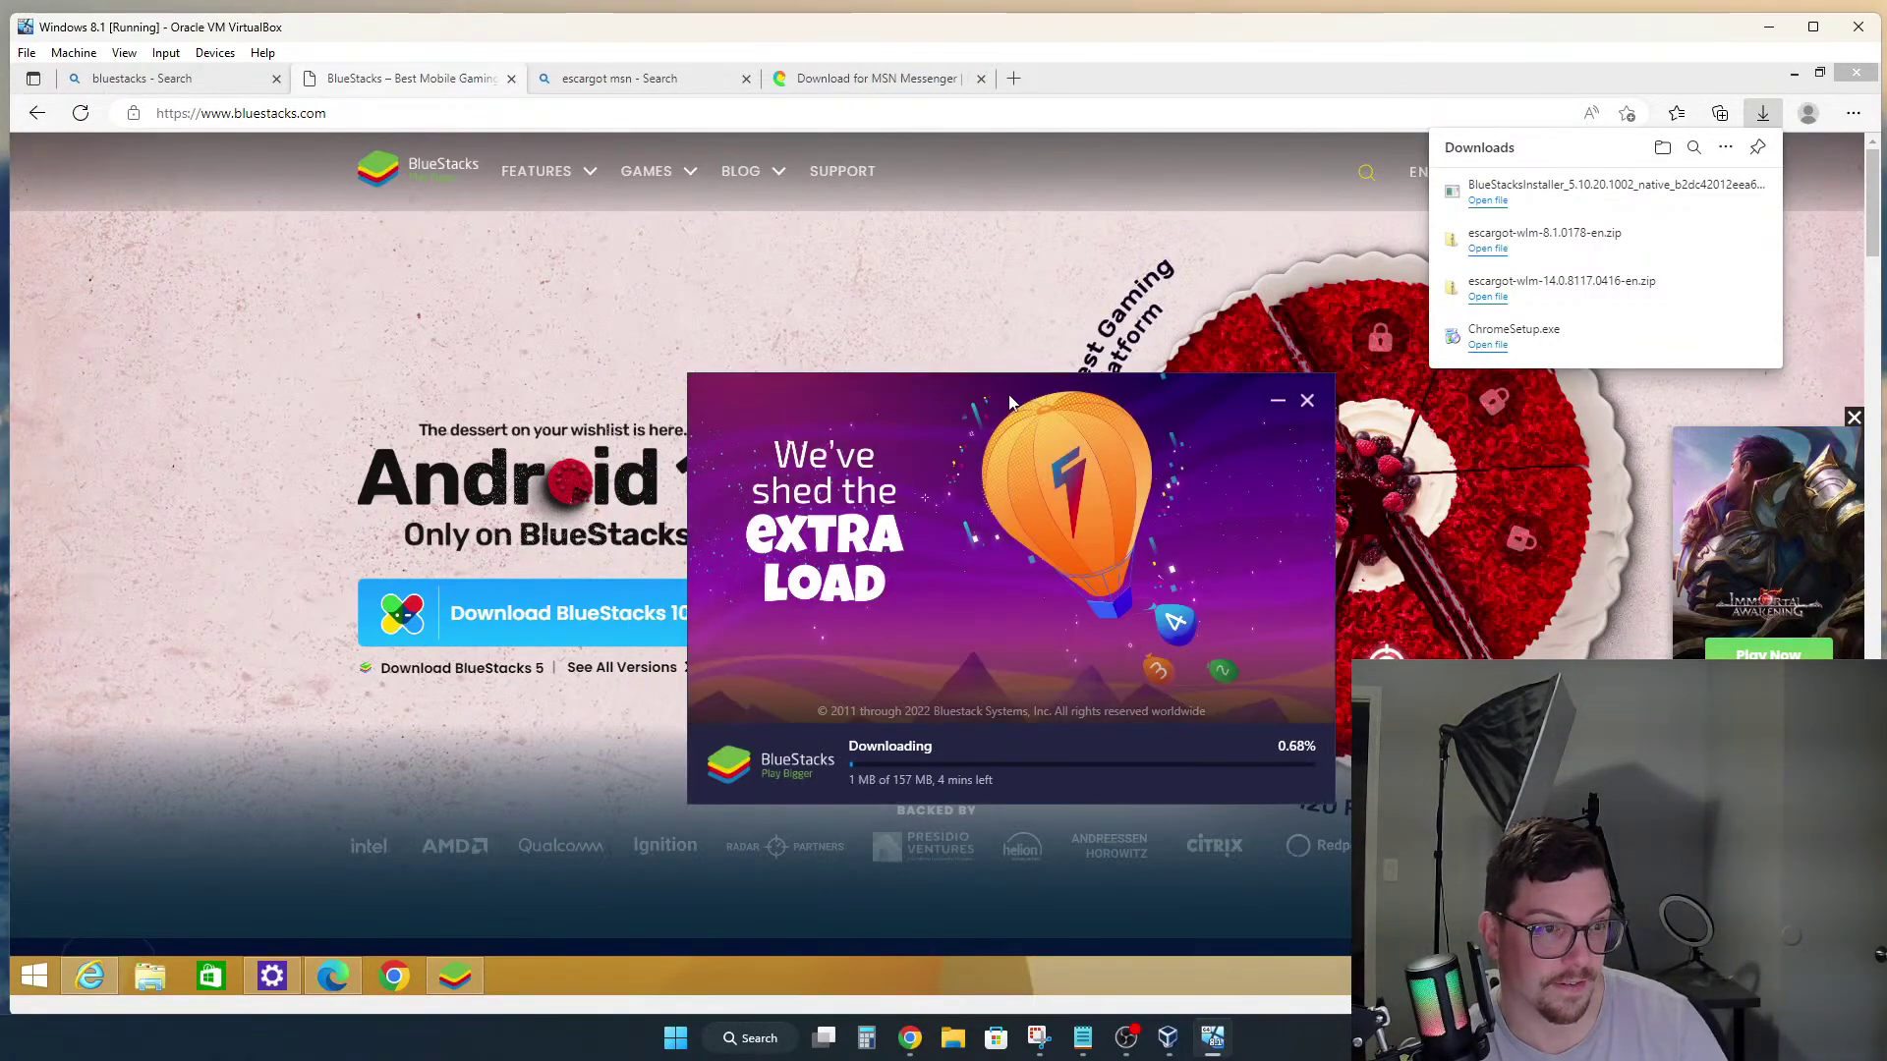
Move the installer window aside and show the BlueStacks page listing all versions in Edge.
{"action": "left_click_drag", "start_coordinate": [1000, 391], "coordinate": [898, 303]}
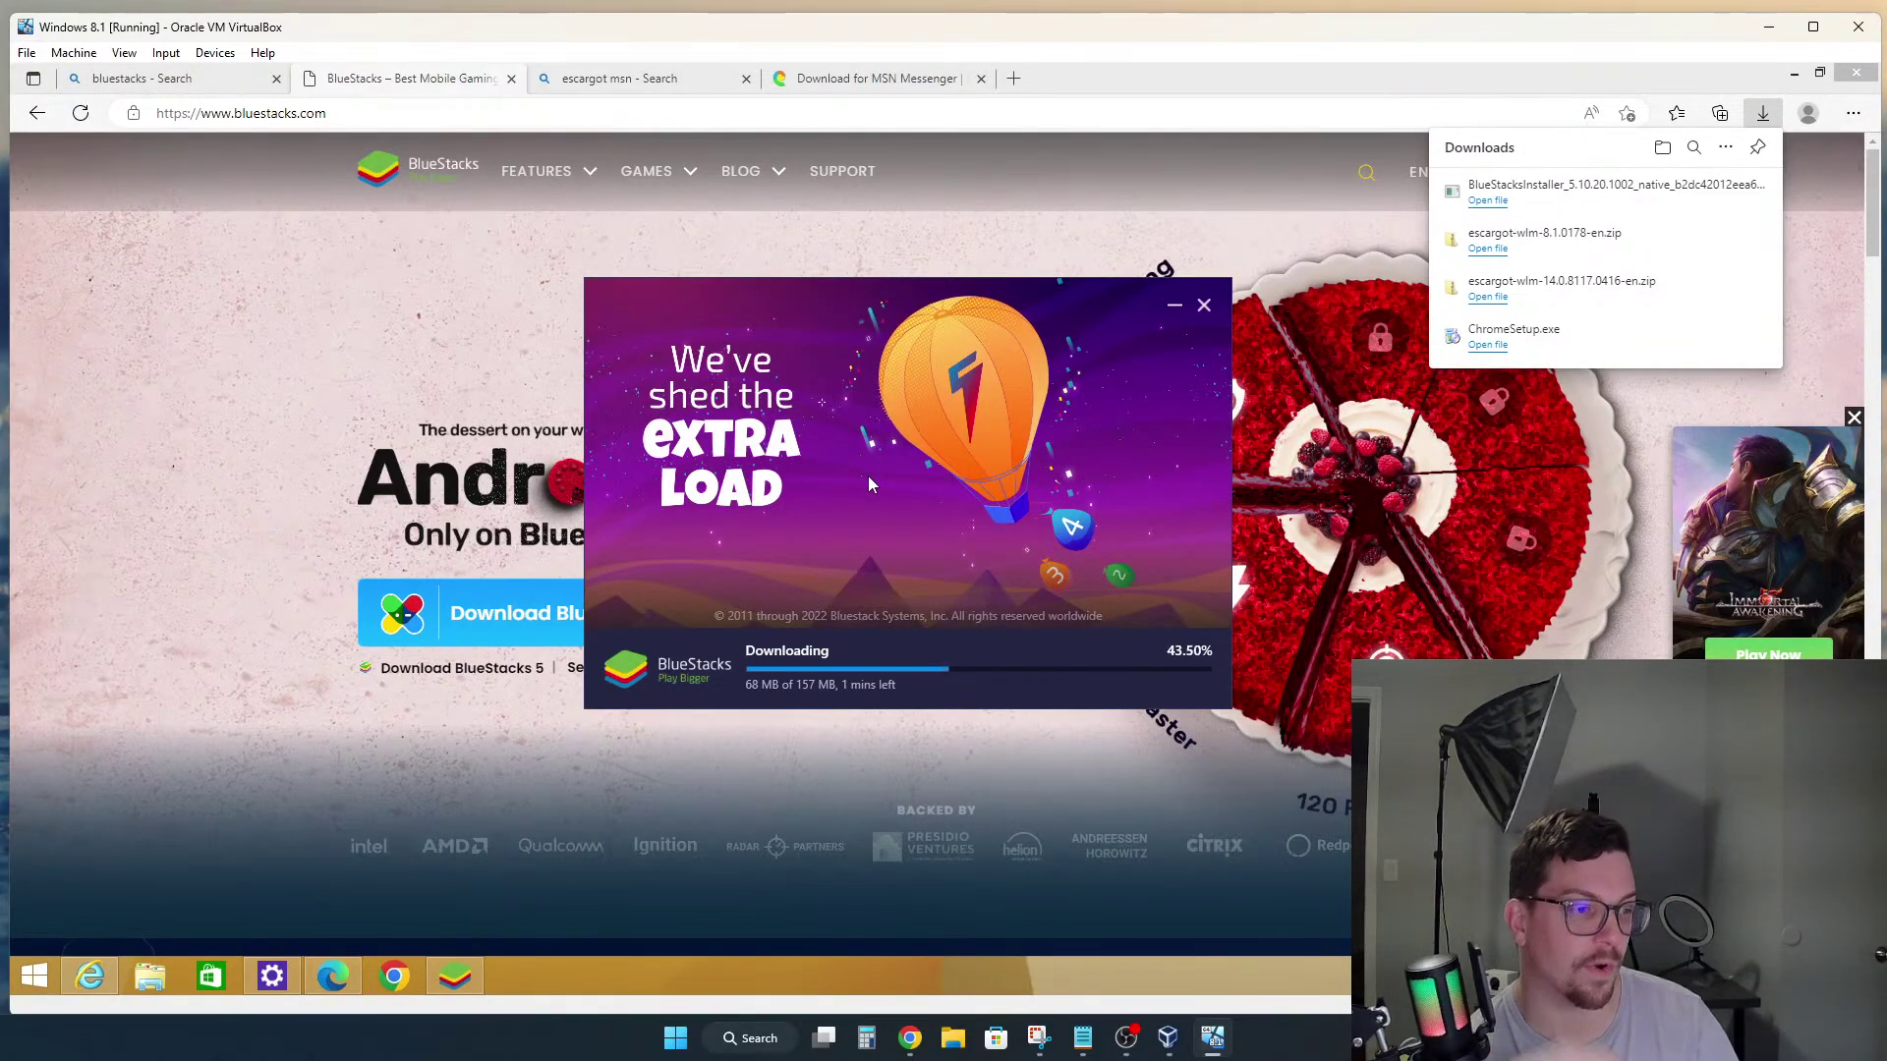
{"action": "left_click", "coordinate": [133, 376]}
{"action": "left_click", "coordinate": [616, 668]}
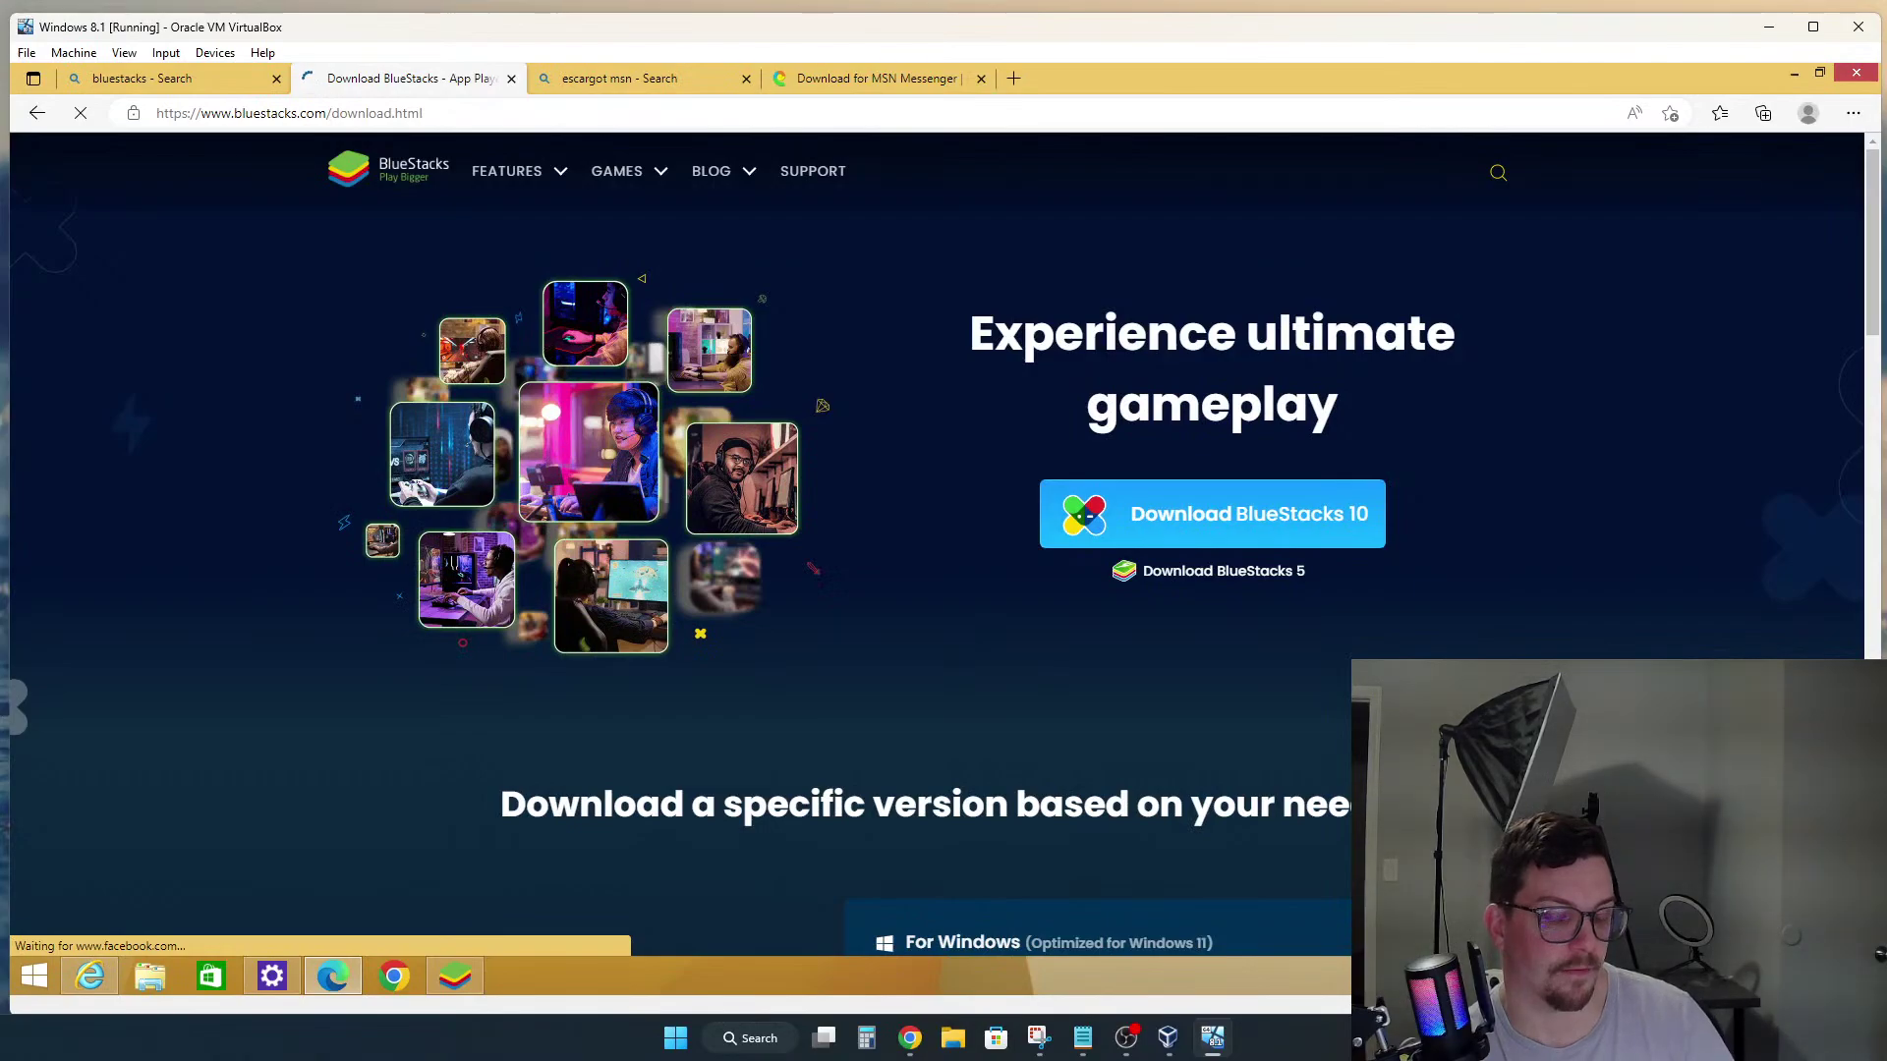
Browse the BlueStacks version list, then bring the installer window back in front.
{"action": "scroll", "coordinate": [933, 541], "scroll_direction": "down", "scroll_amount": 8}
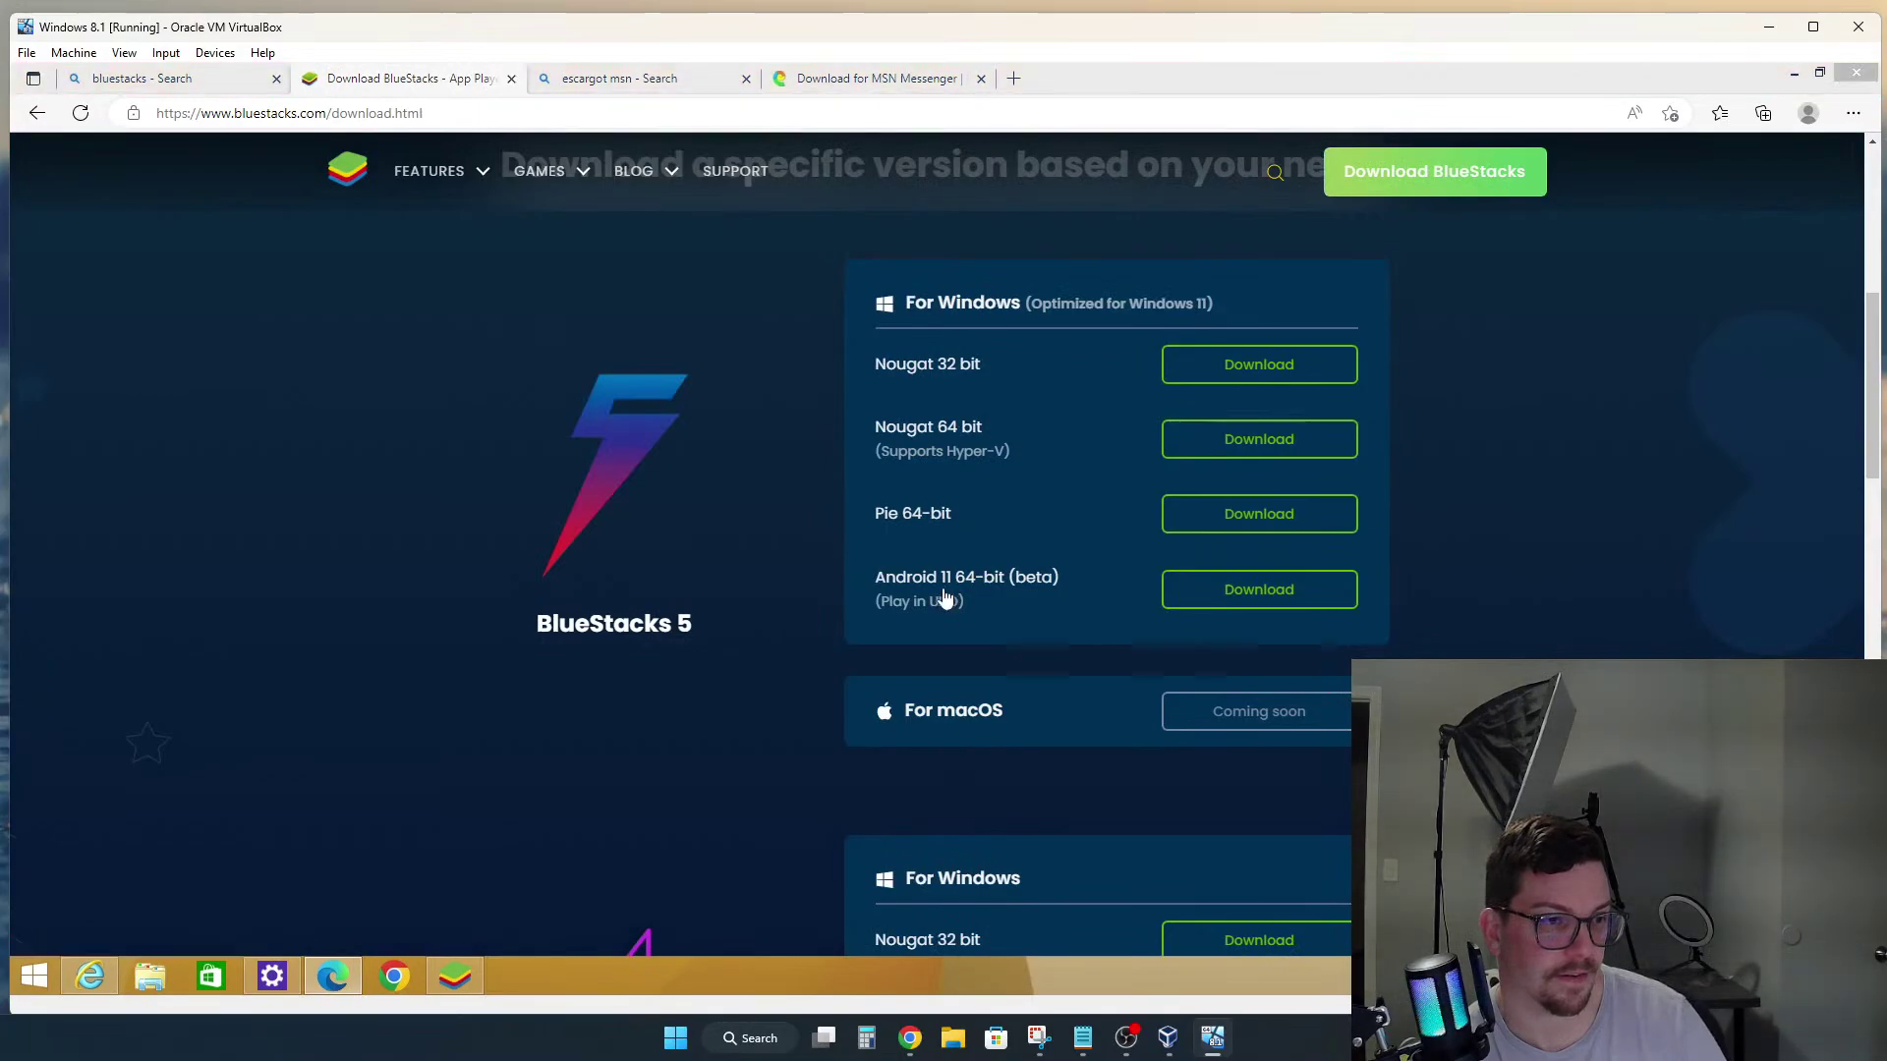
{"action": "left_click_drag", "start_coordinate": [1041, 299], "coordinate": [1193, 298]}
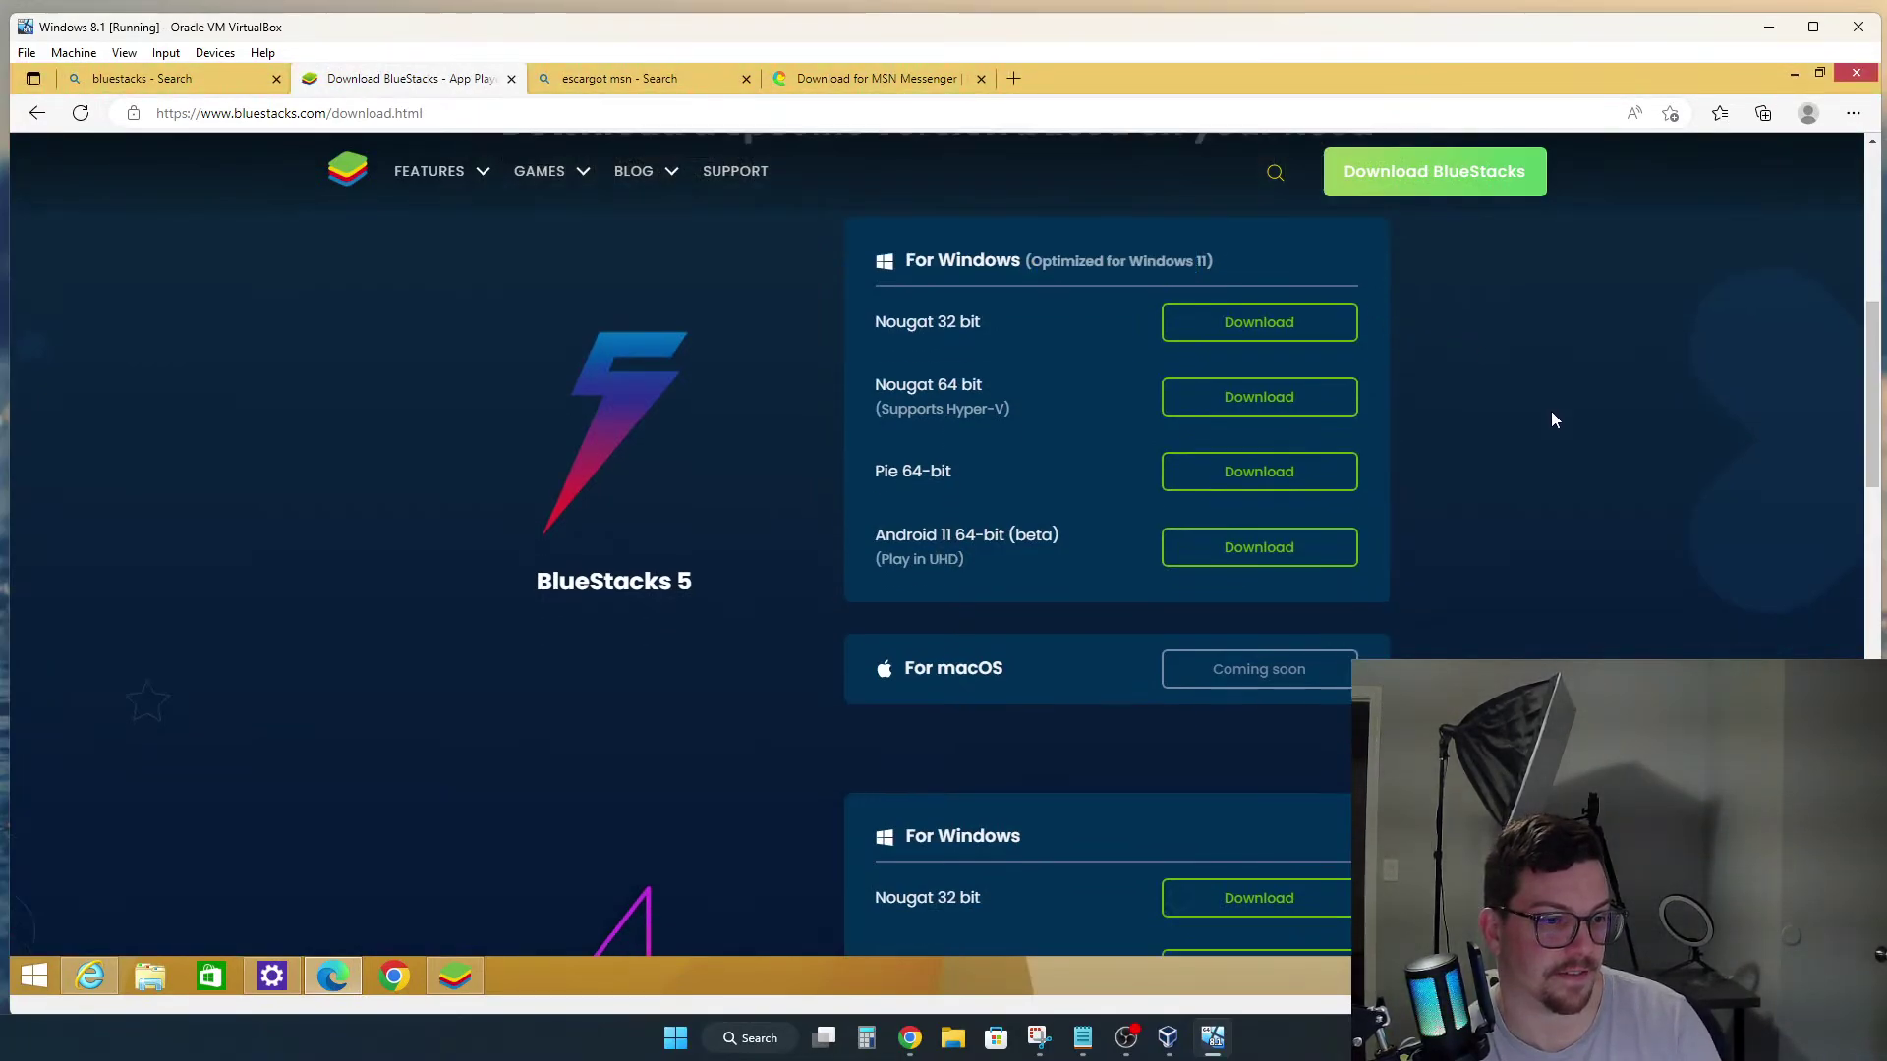
{"action": "scroll", "coordinate": [1553, 413], "scroll_direction": "down", "scroll_amount": 5}
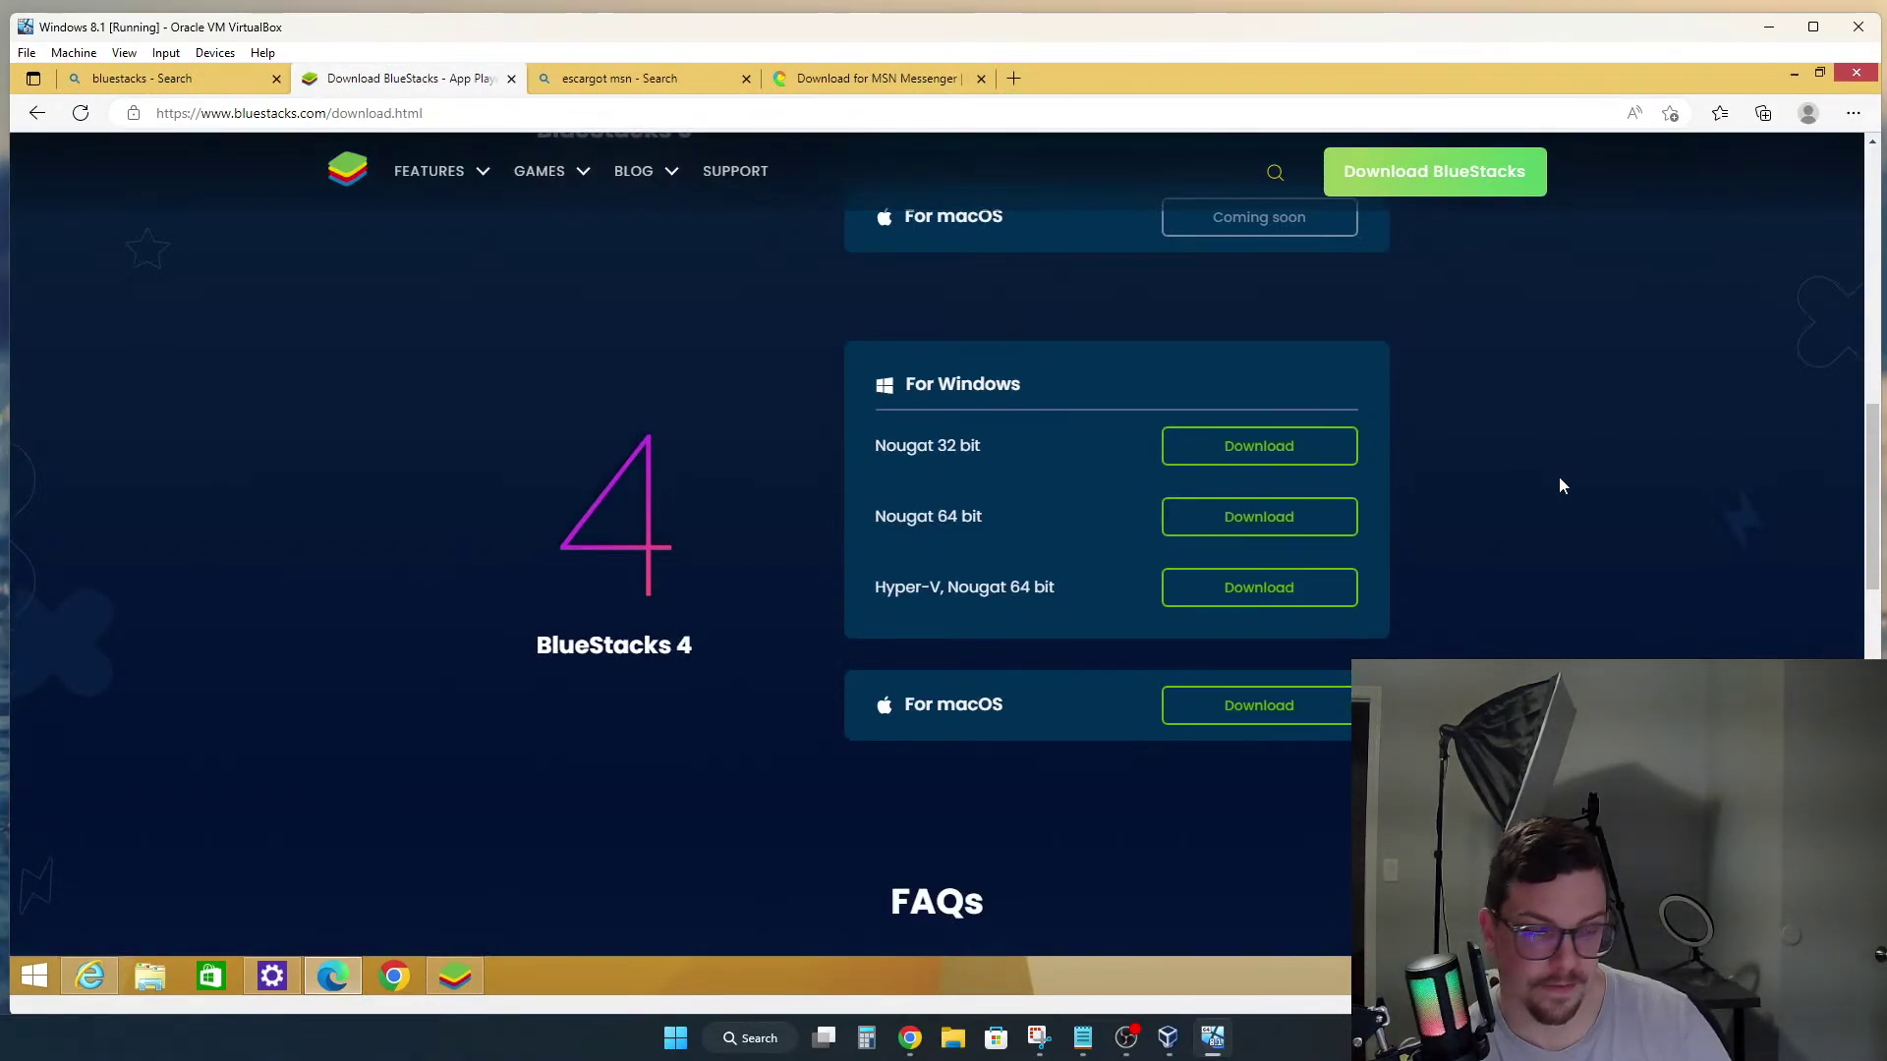
{"action": "scroll", "coordinate": [1457, 540], "scroll_direction": "up", "scroll_amount": 5}
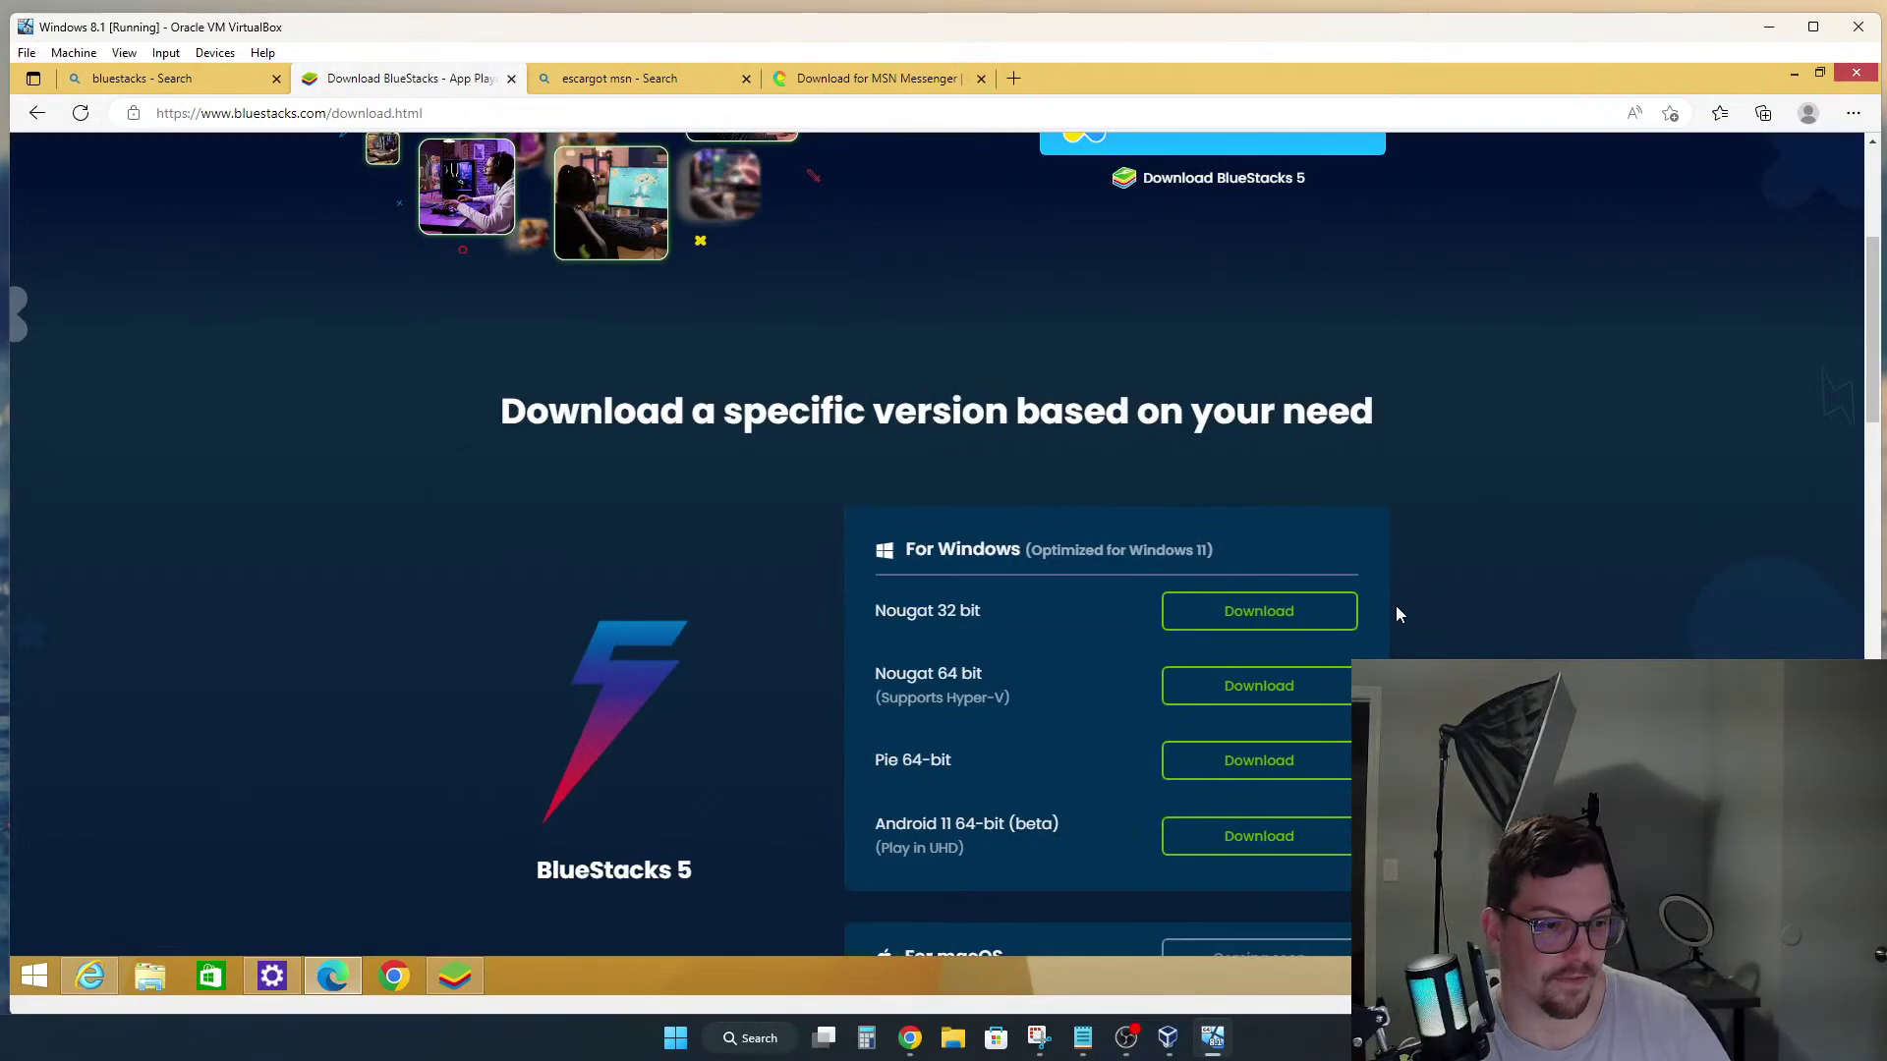
{"action": "scroll", "coordinate": [1297, 688], "scroll_direction": "down", "scroll_amount": 5}
{"action": "left_click", "coordinate": [457, 975]}
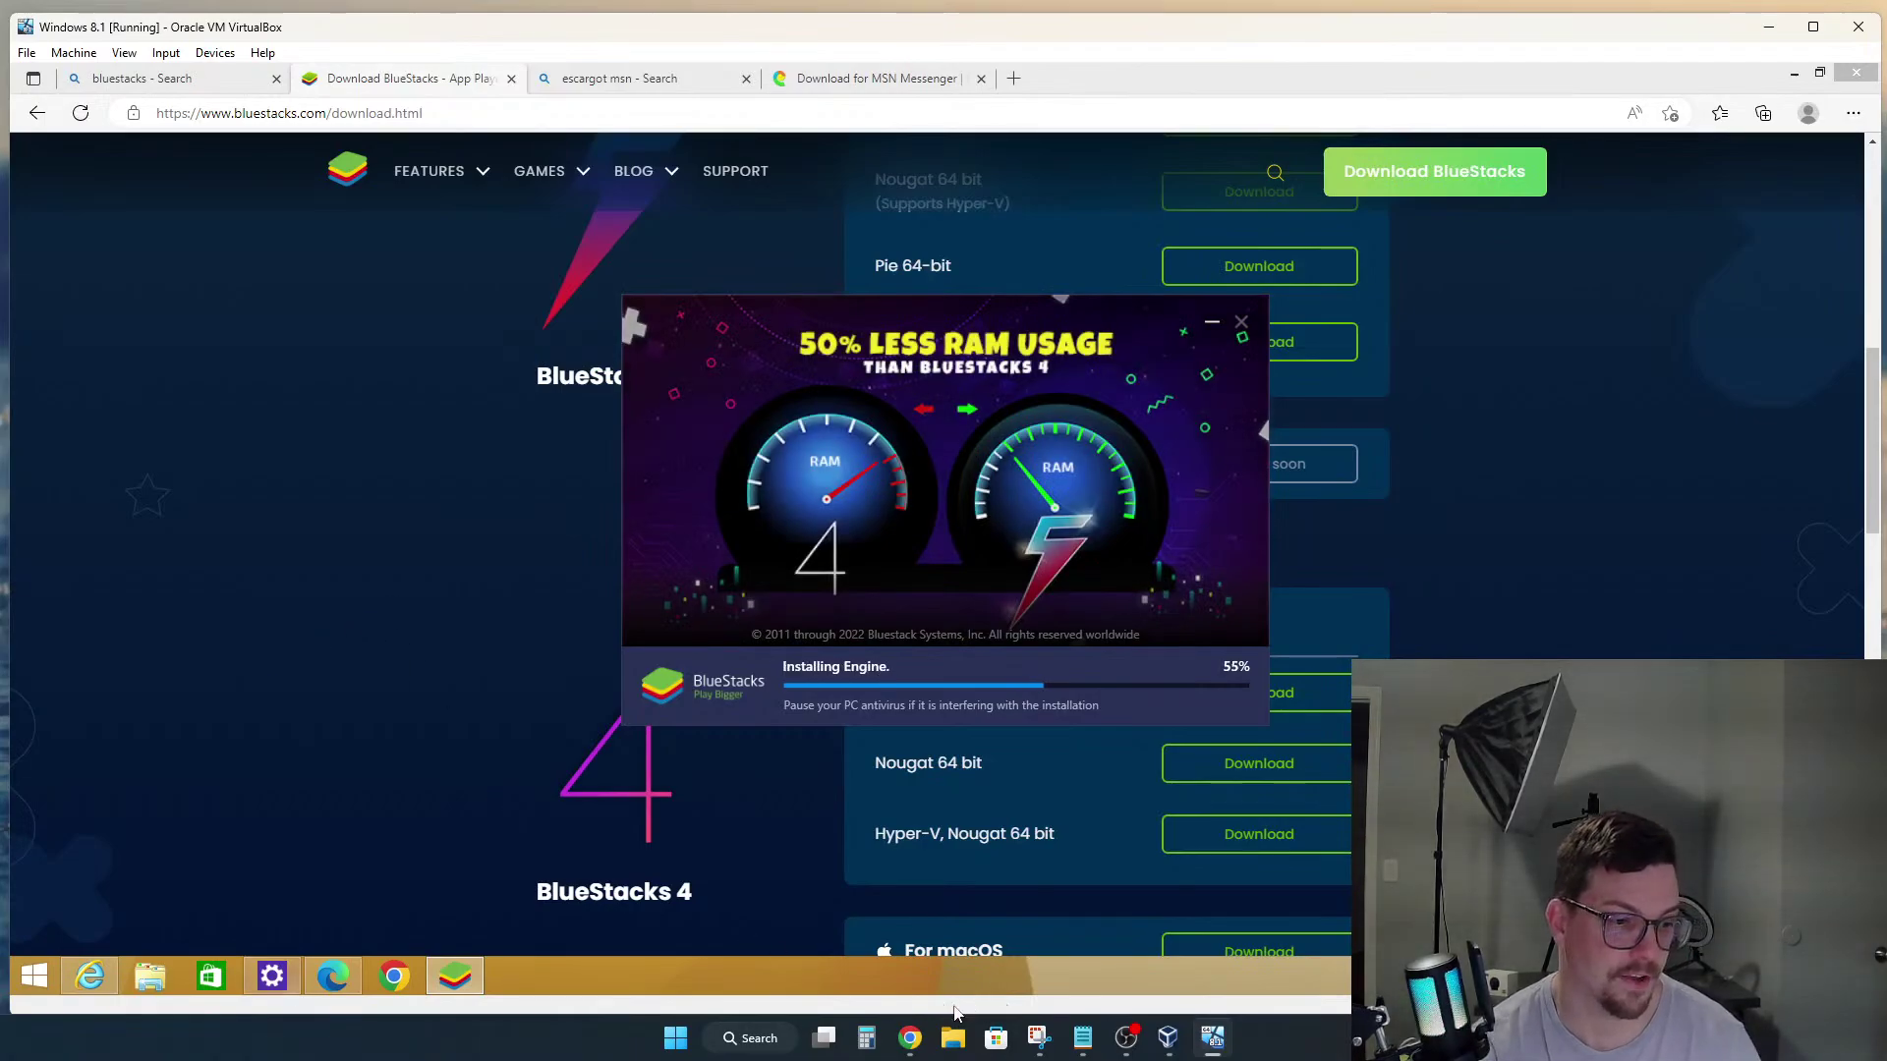
While the engine installs, switch to the host Chrome window showing 'modbook' results.
{"action": "right_click", "coordinate": [910, 1038]}
{"action": "left_click", "coordinate": [900, 930]}
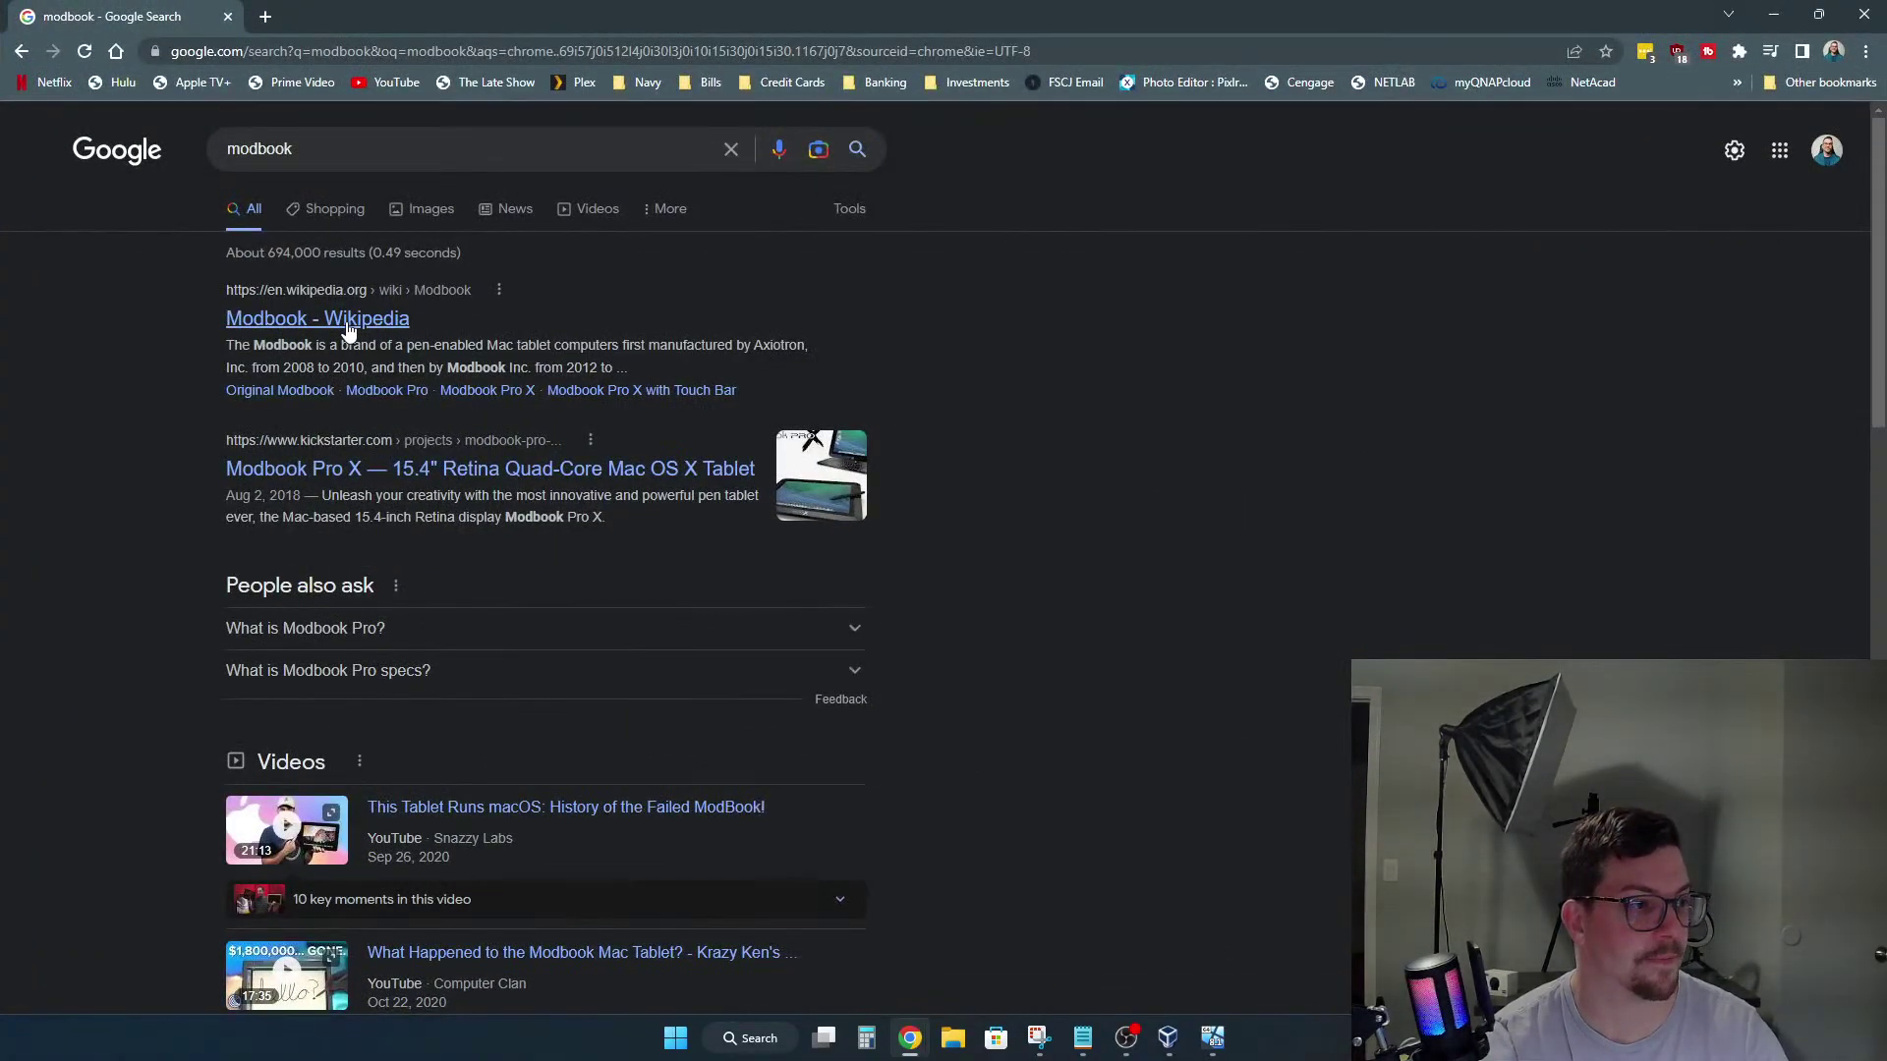
Read the Modbook Wikipedia article, highlighting the phrase about Macworld 2008.
{"action": "left_click", "coordinate": [346, 315]}
{"action": "scroll", "coordinate": [506, 452], "scroll_direction": "down", "scroll_amount": 4}
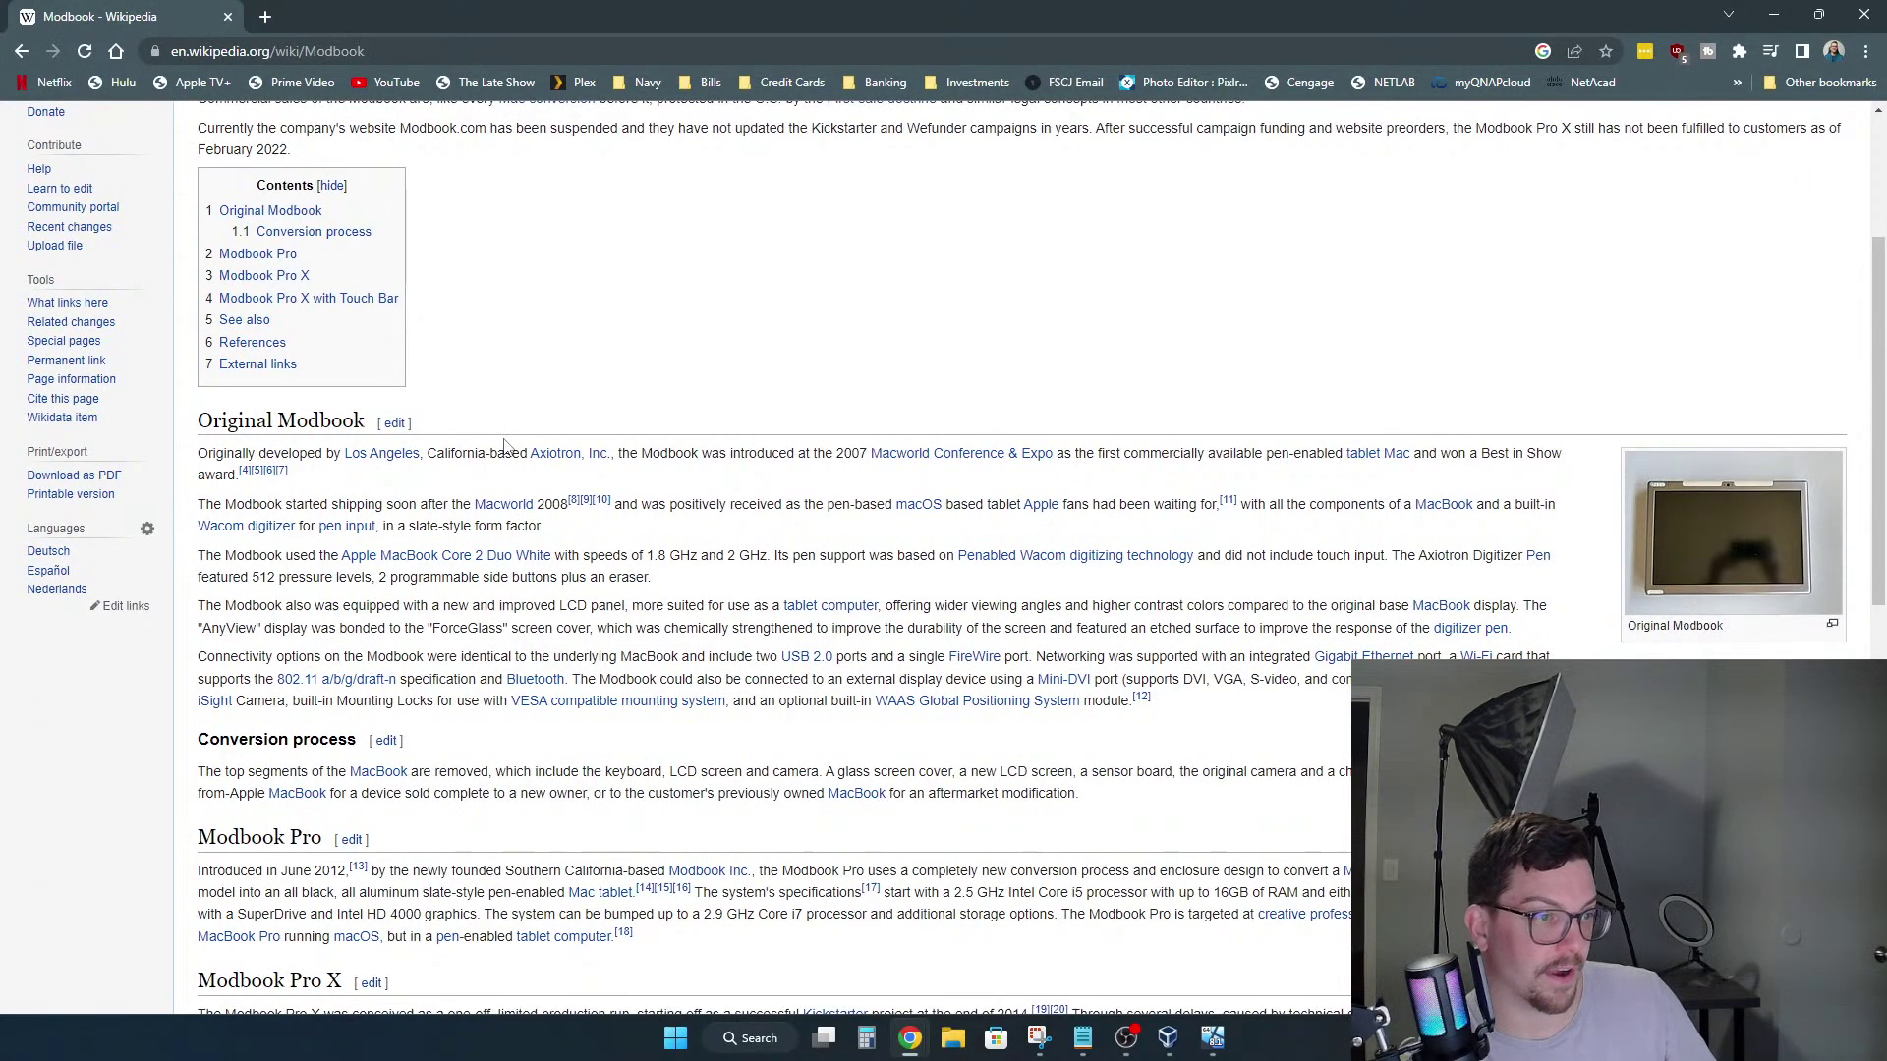
{"action": "left_click_drag", "start_coordinate": [369, 504], "coordinate": [640, 504]}
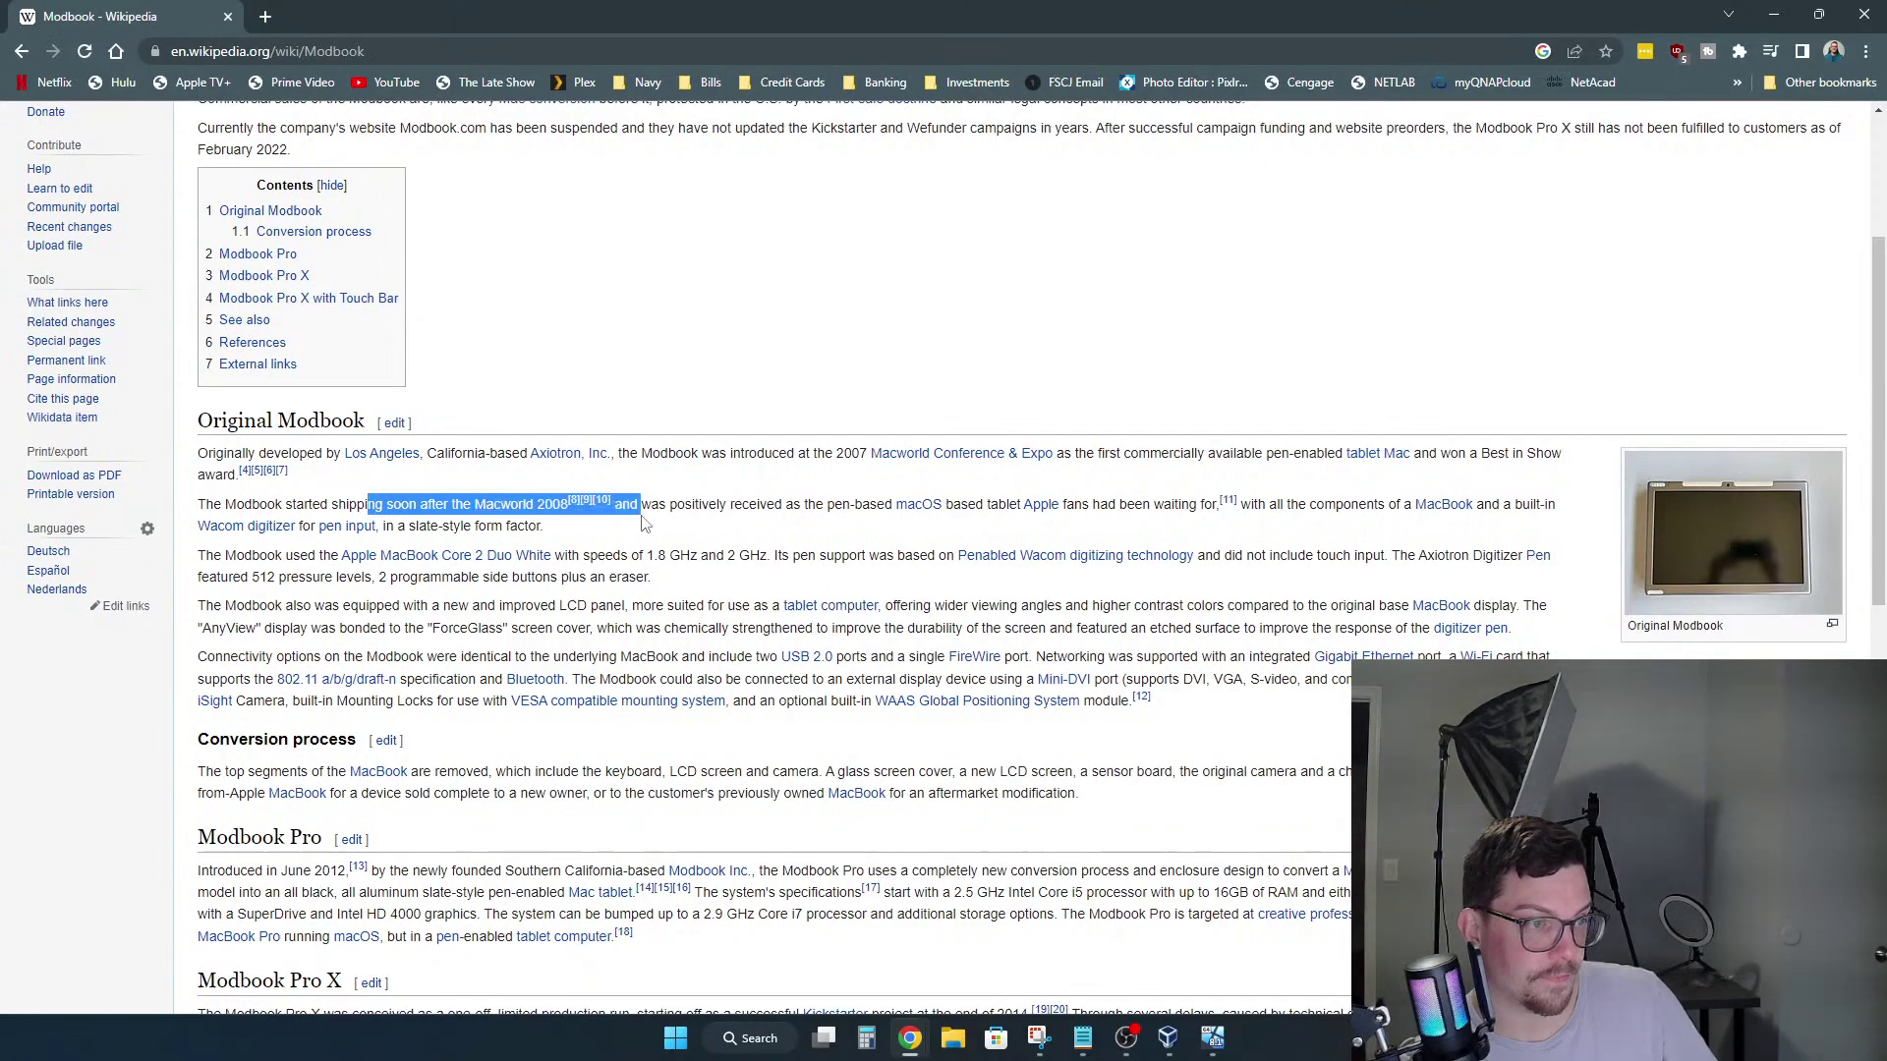
{"action": "scroll", "coordinate": [638, 550], "scroll_direction": "down", "scroll_amount": 2}
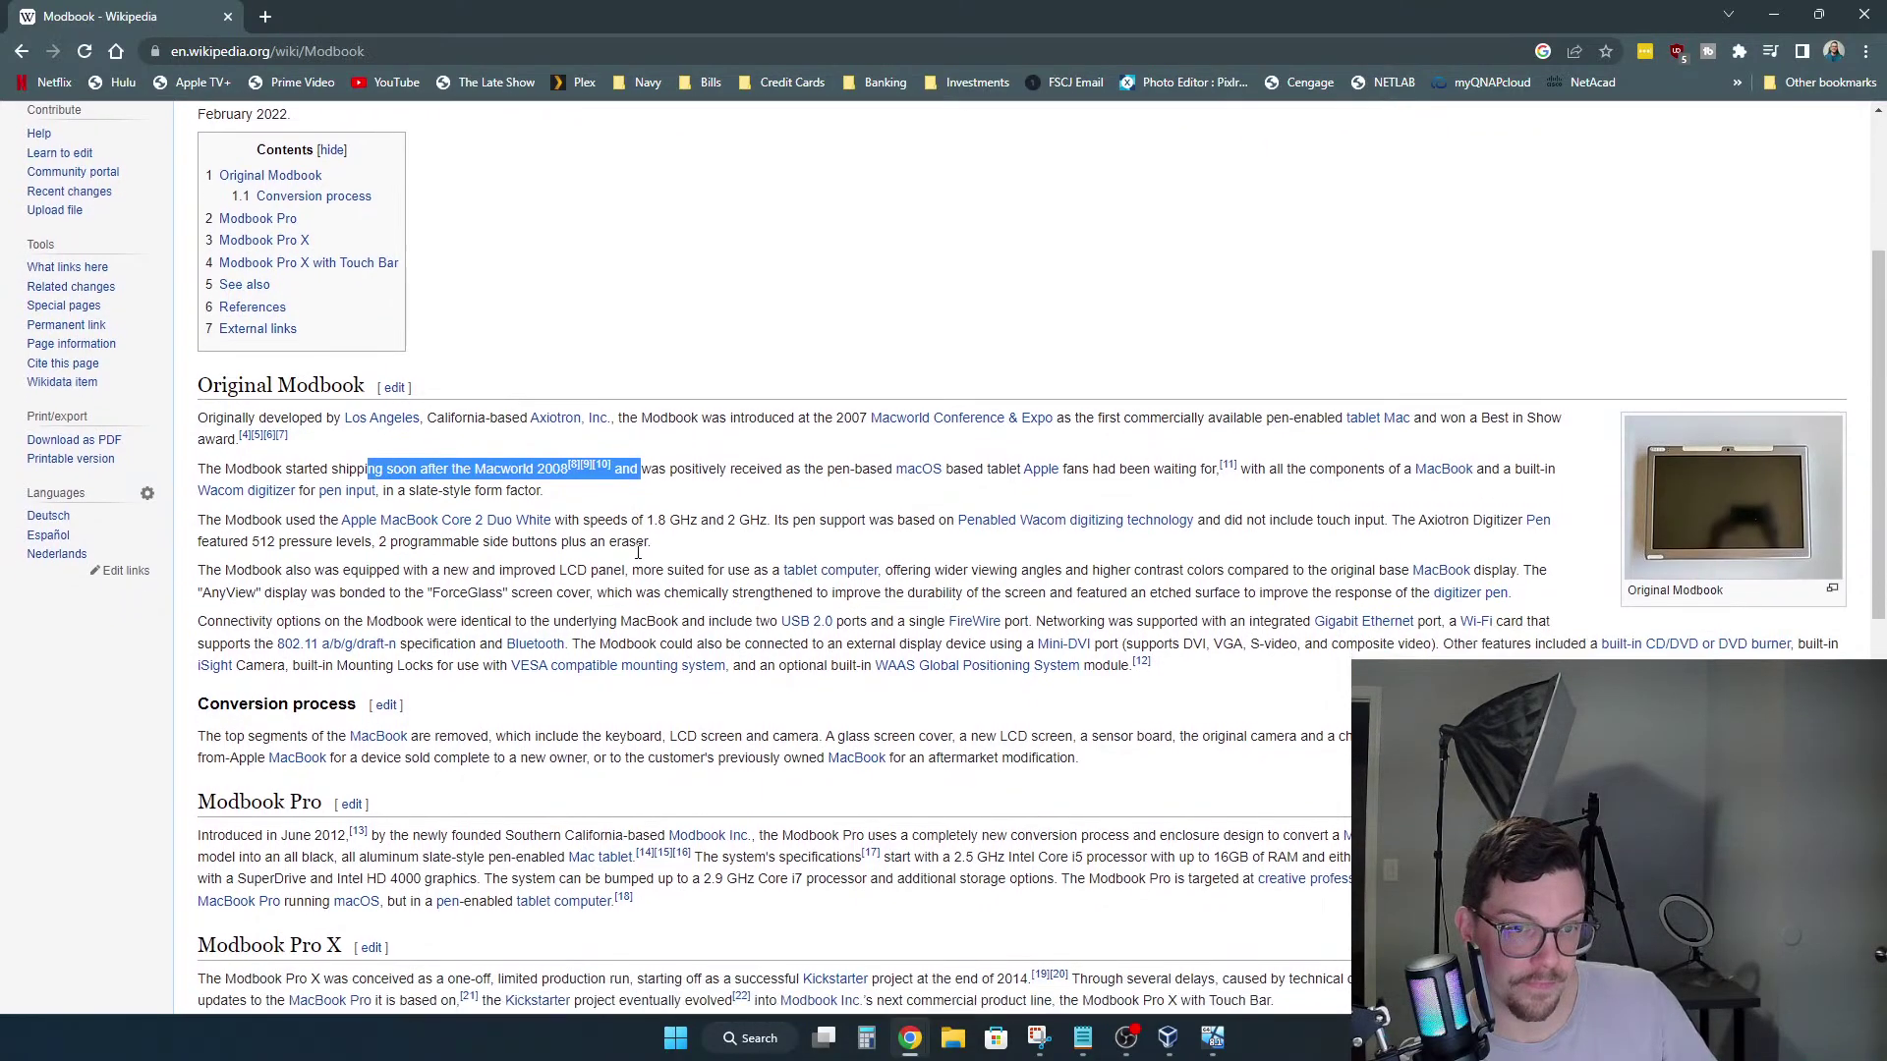
{"action": "scroll", "coordinate": [548, 539], "scroll_direction": "down", "scroll_amount": 1}
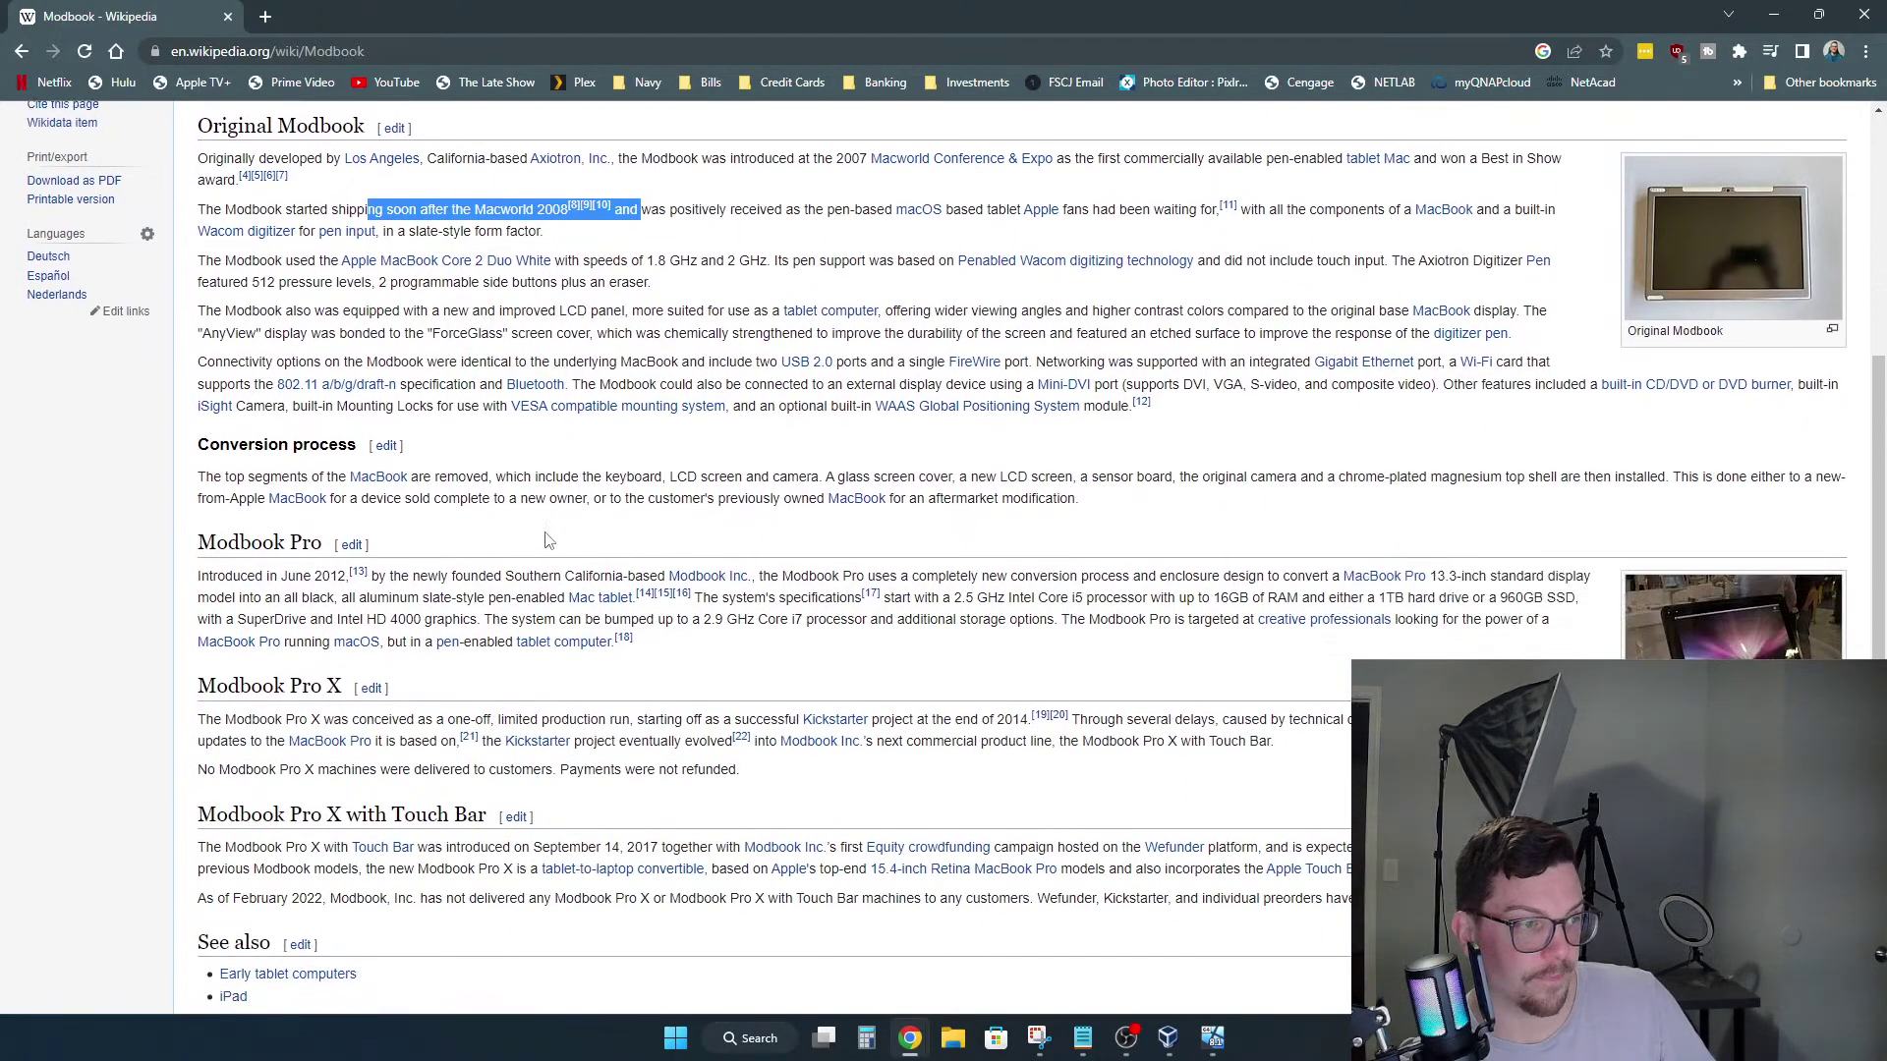
{"action": "scroll", "coordinate": [390, 521], "scroll_direction": "down", "scroll_amount": 1}
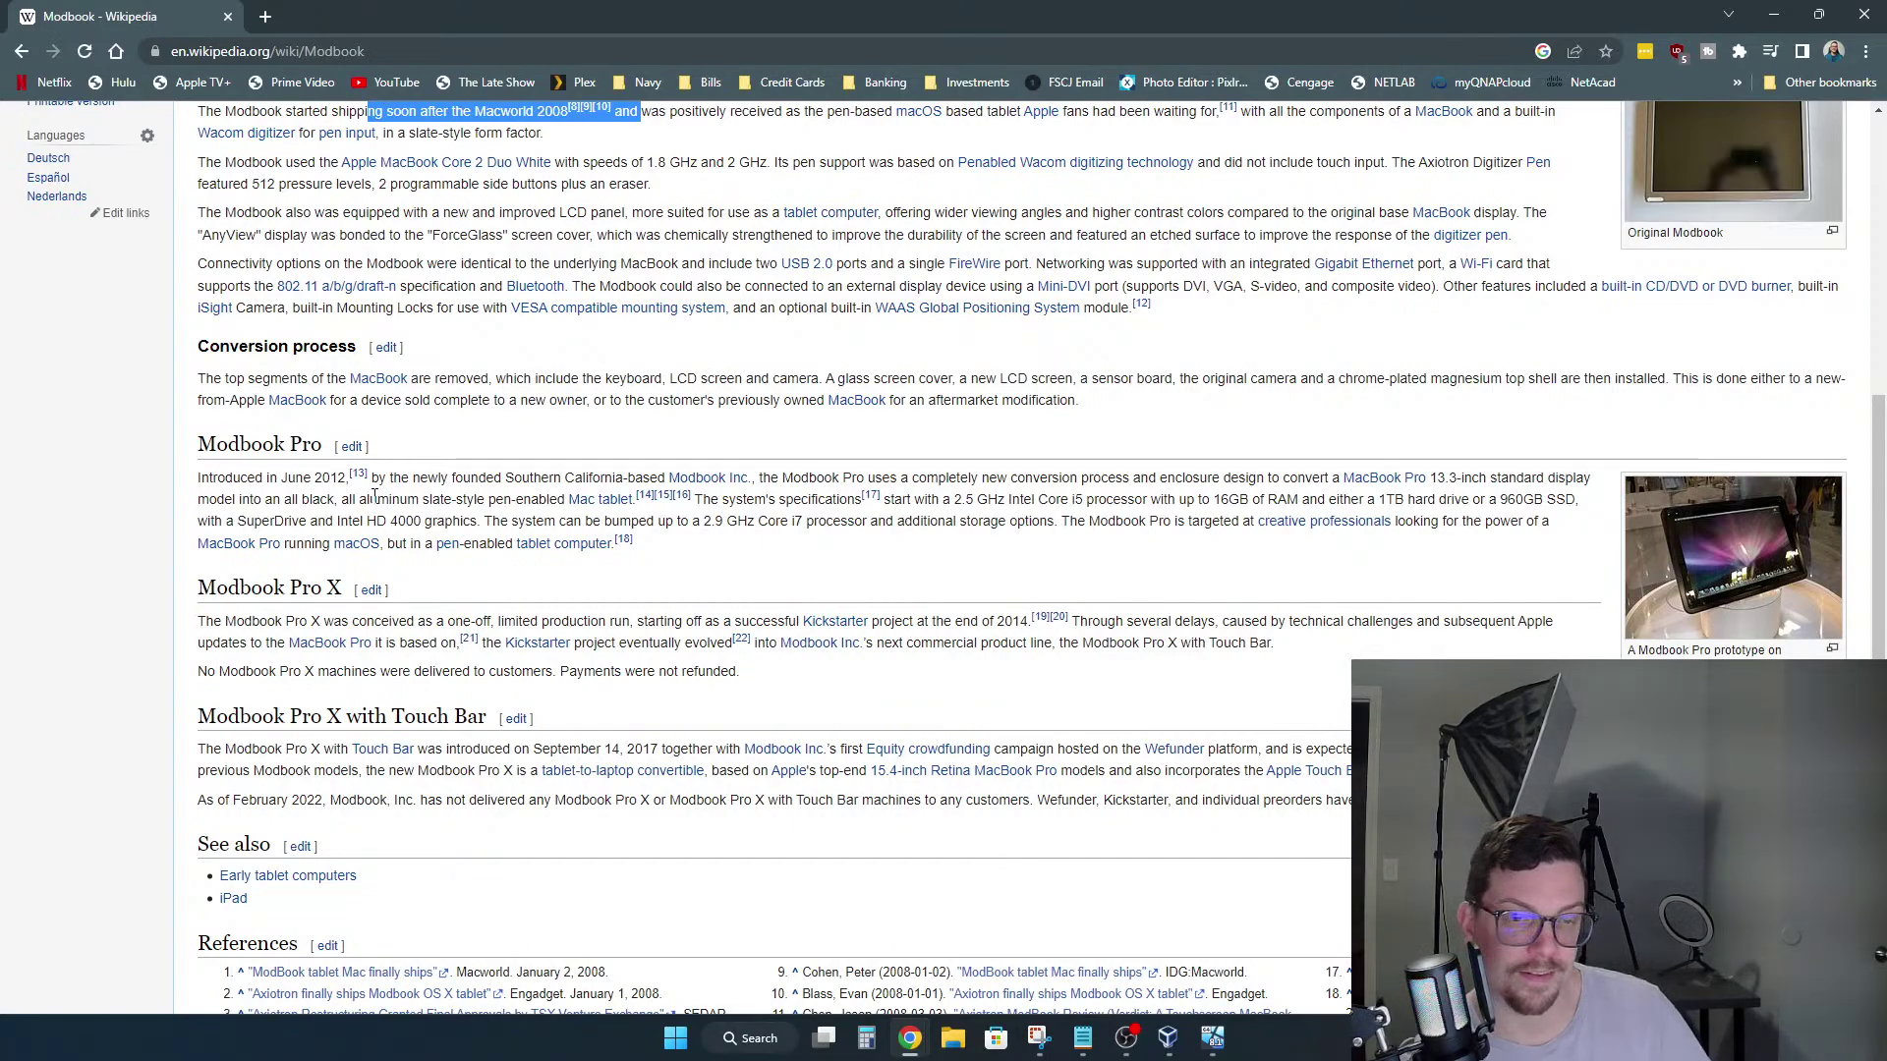
View the Modbook Pro prototype photo, check the Modbook Pro X Kickstarter page, then return to the VM.
{"action": "left_click", "coordinate": [1715, 590]}
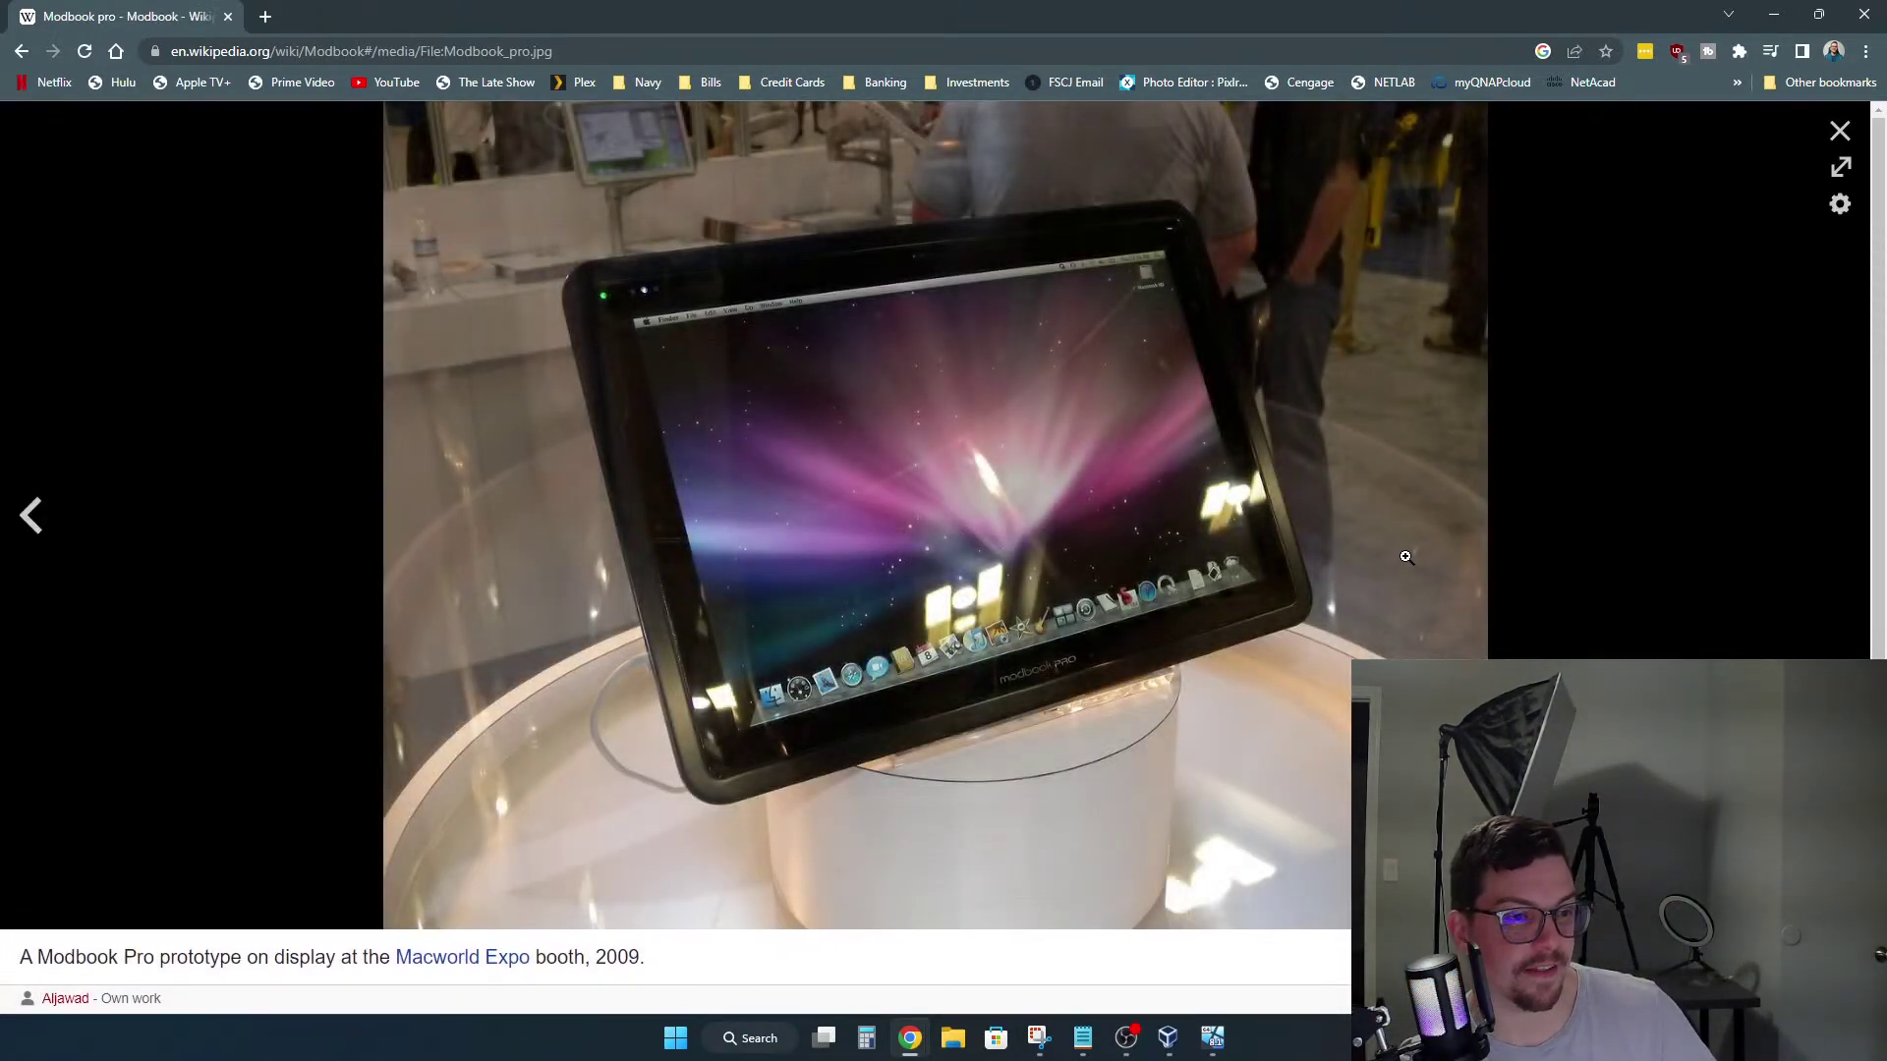
{"action": "left_click", "coordinate": [1839, 131]}
{"action": "scroll", "coordinate": [1101, 625], "scroll_direction": "down", "scroll_amount": 1}
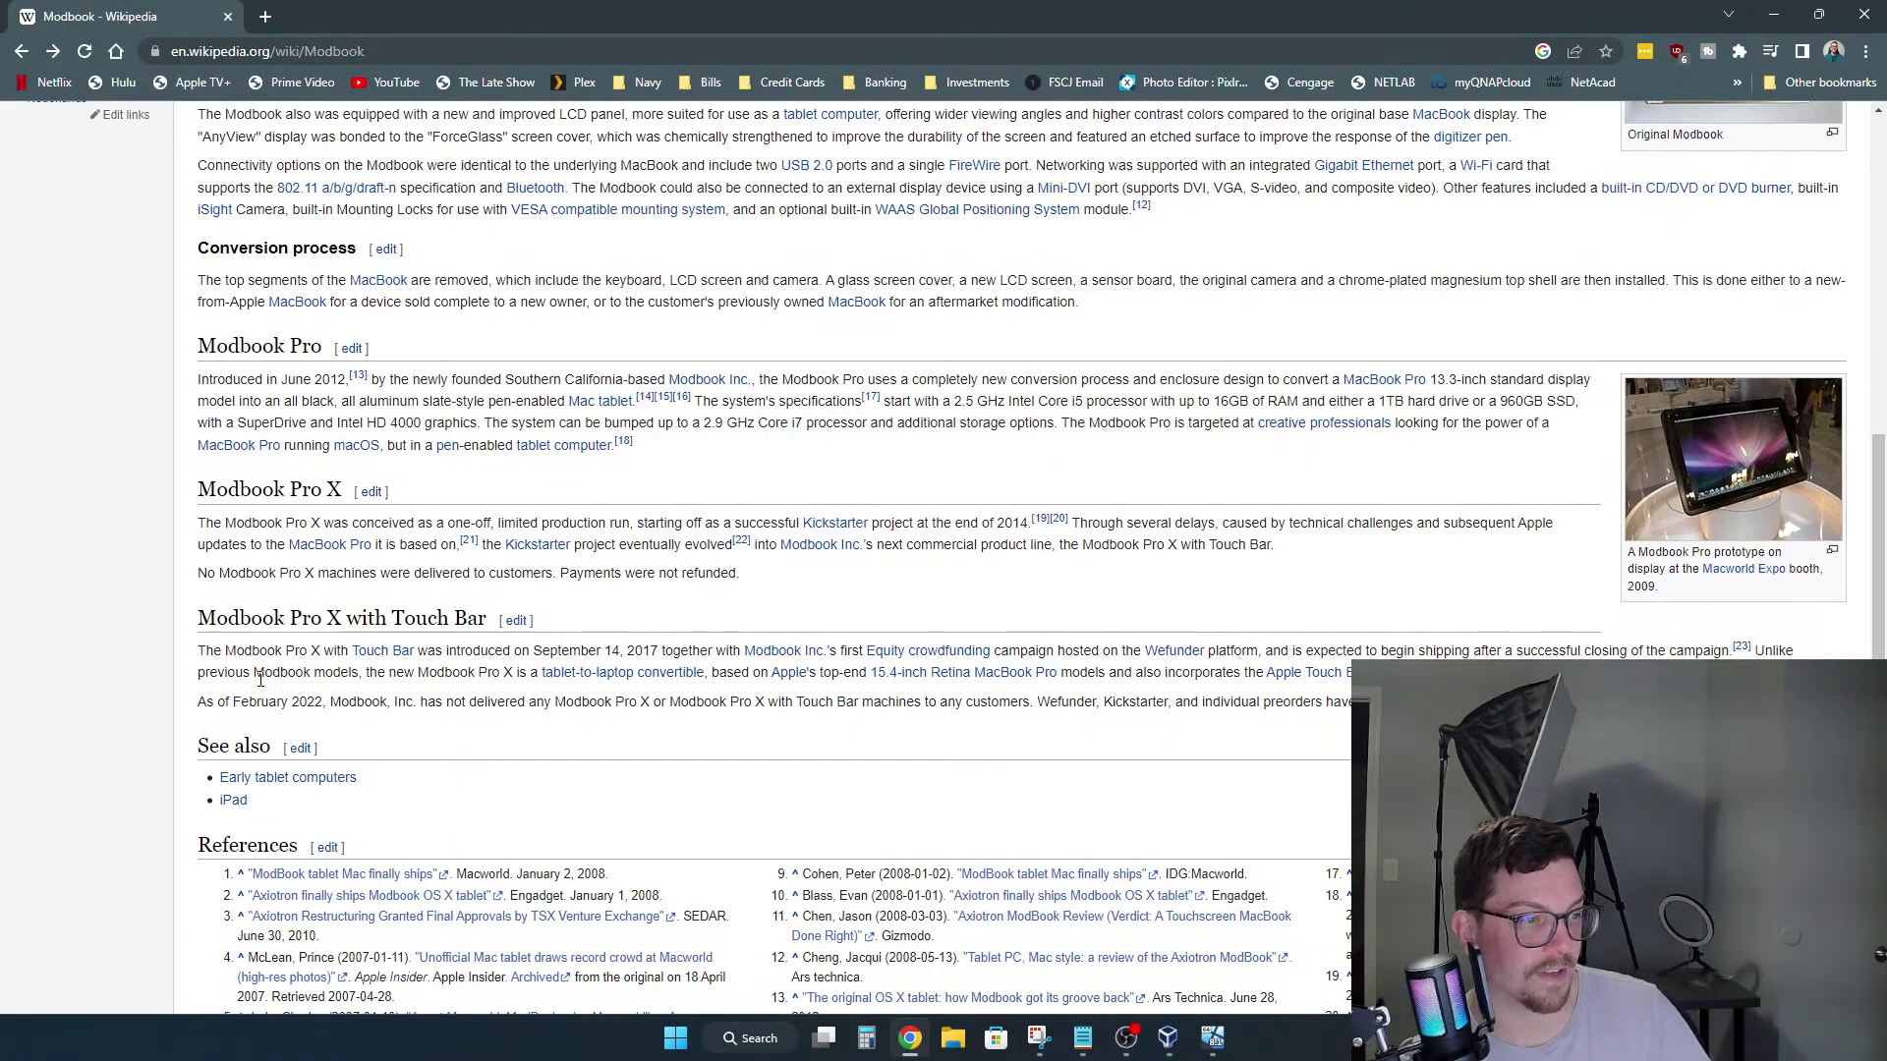
{"action": "left_click", "coordinate": [21, 50]}
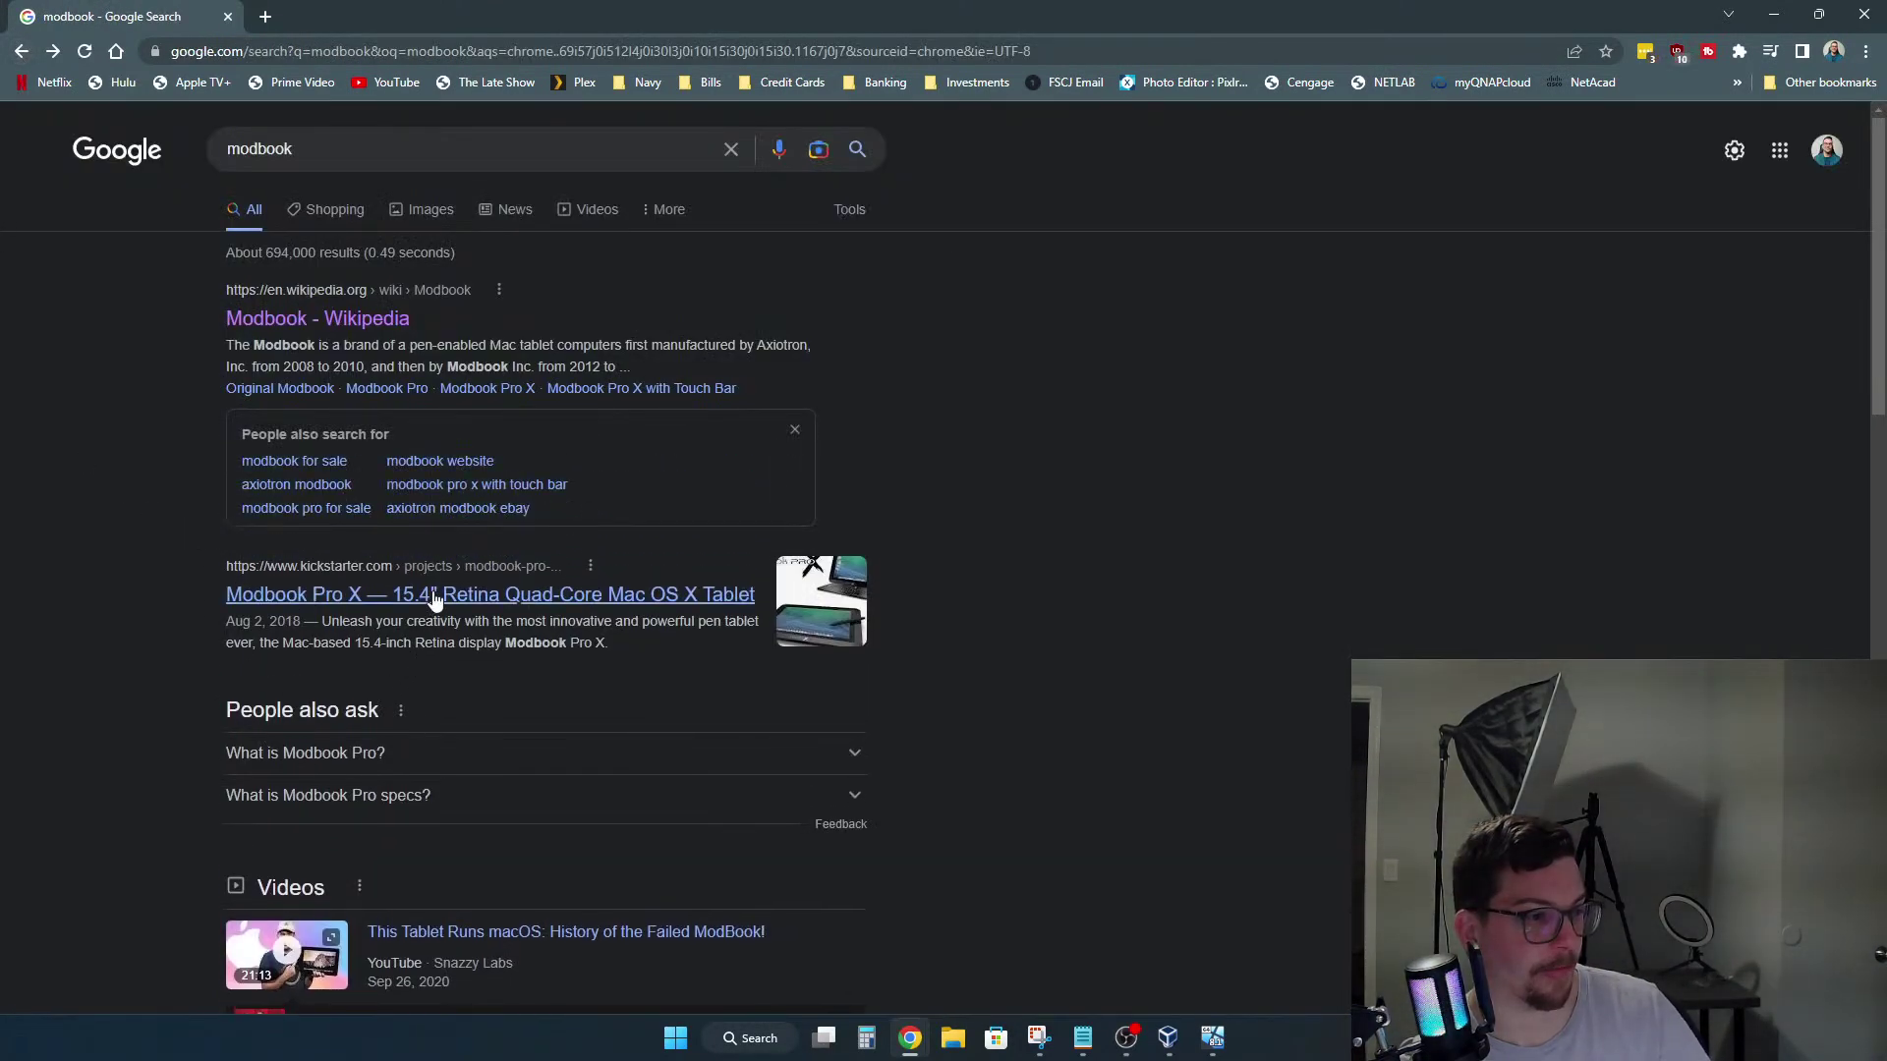
{"action": "left_click", "coordinate": [432, 596]}
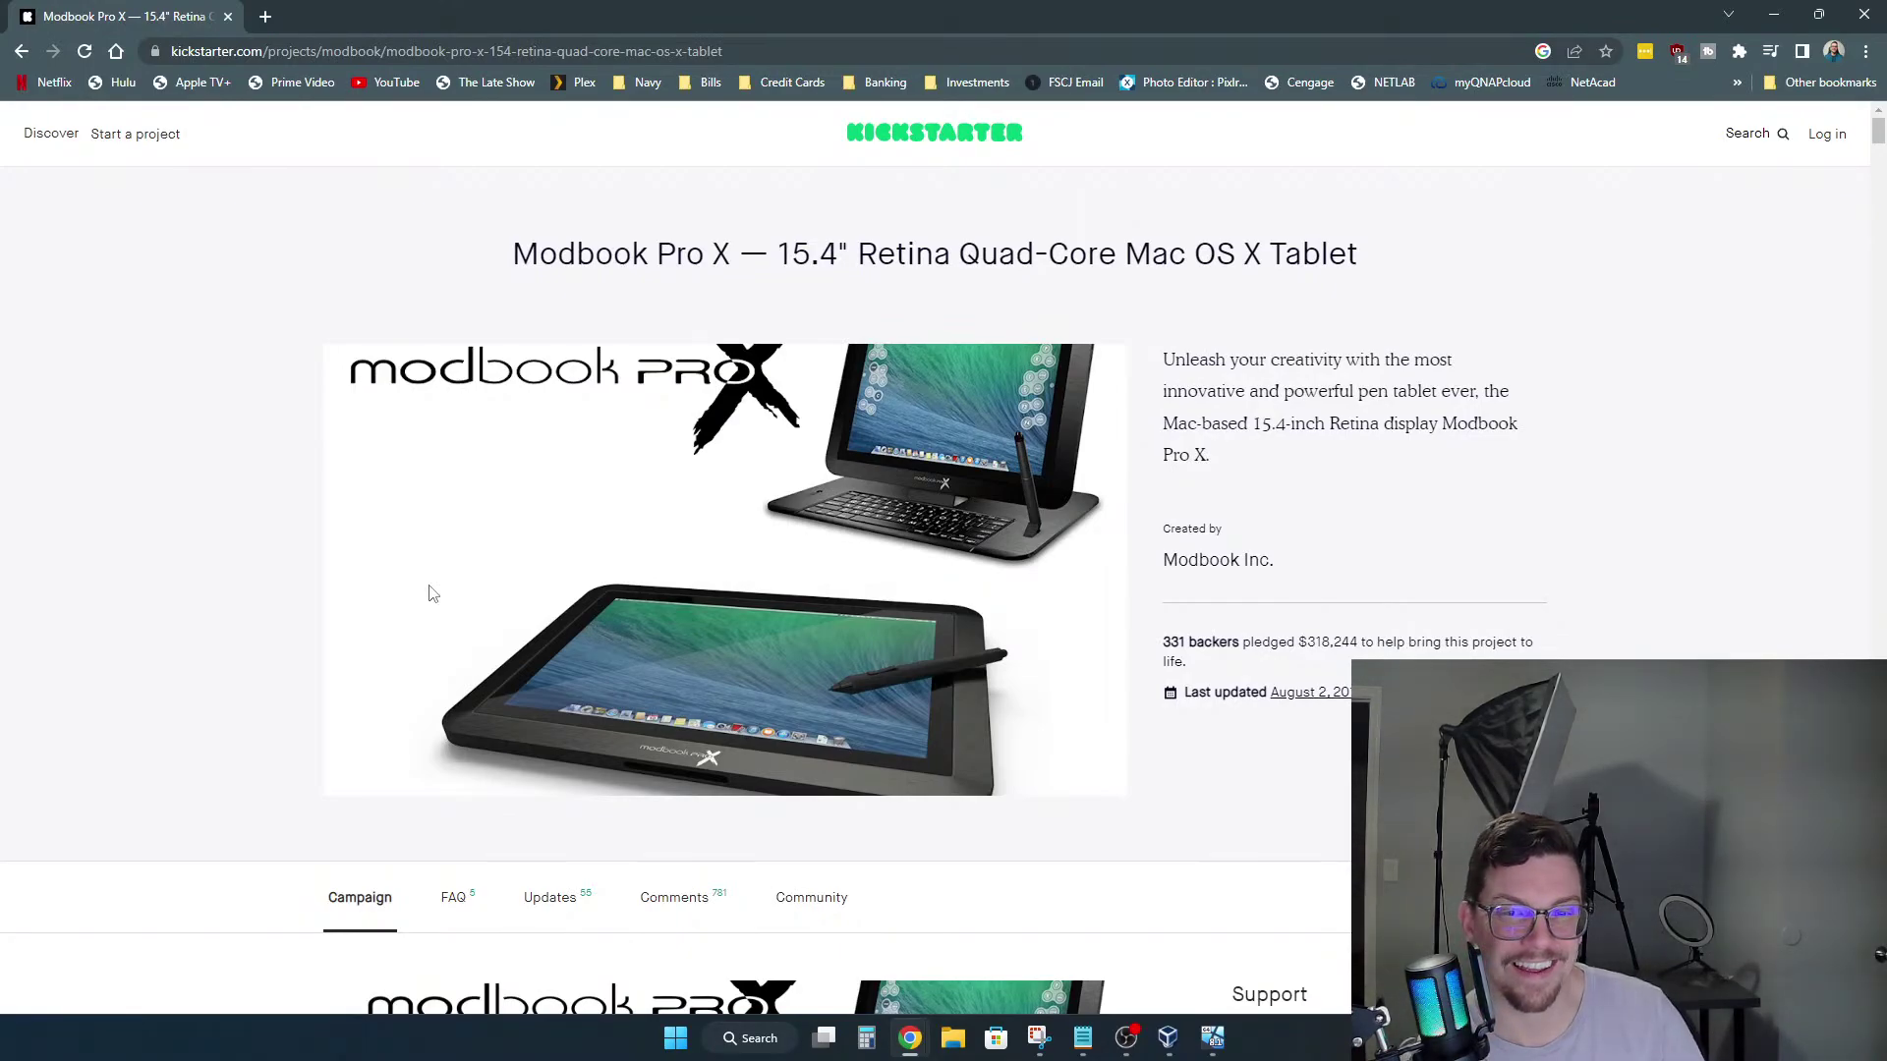
{"action": "left_click", "coordinate": [1230, 1049]}
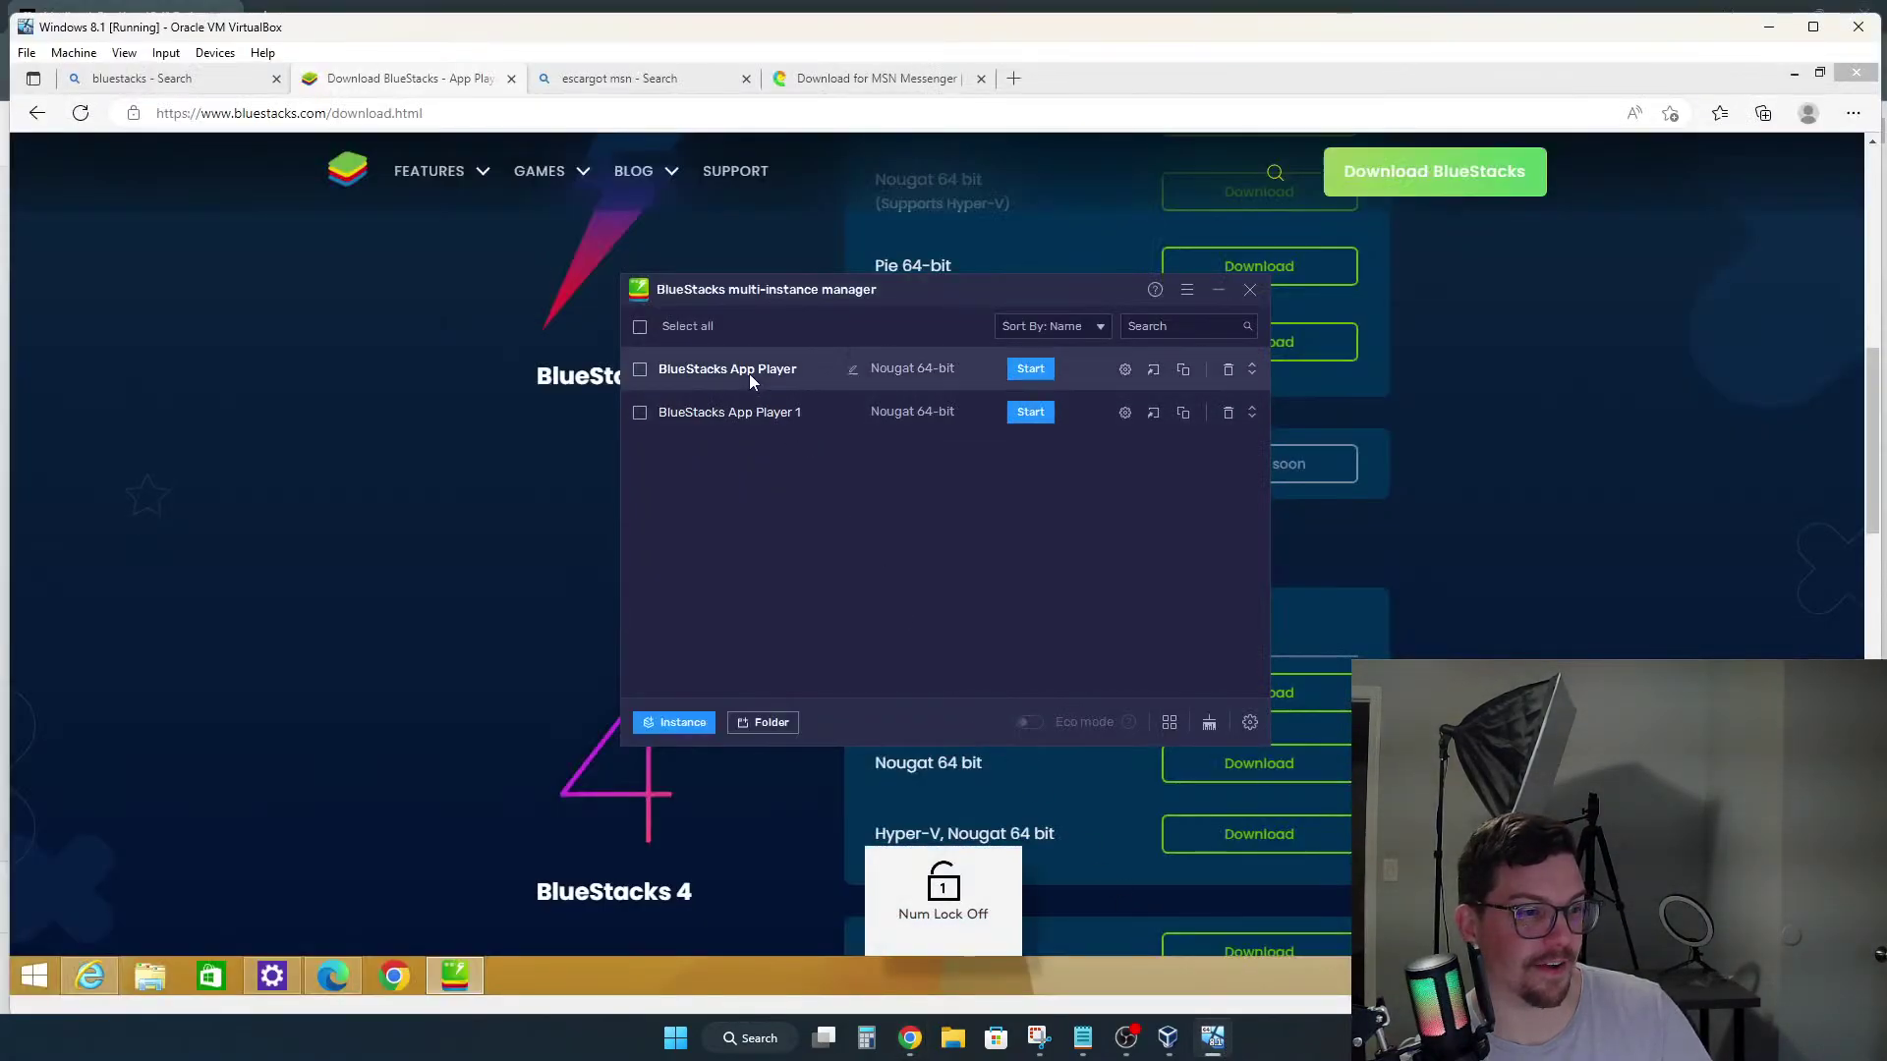
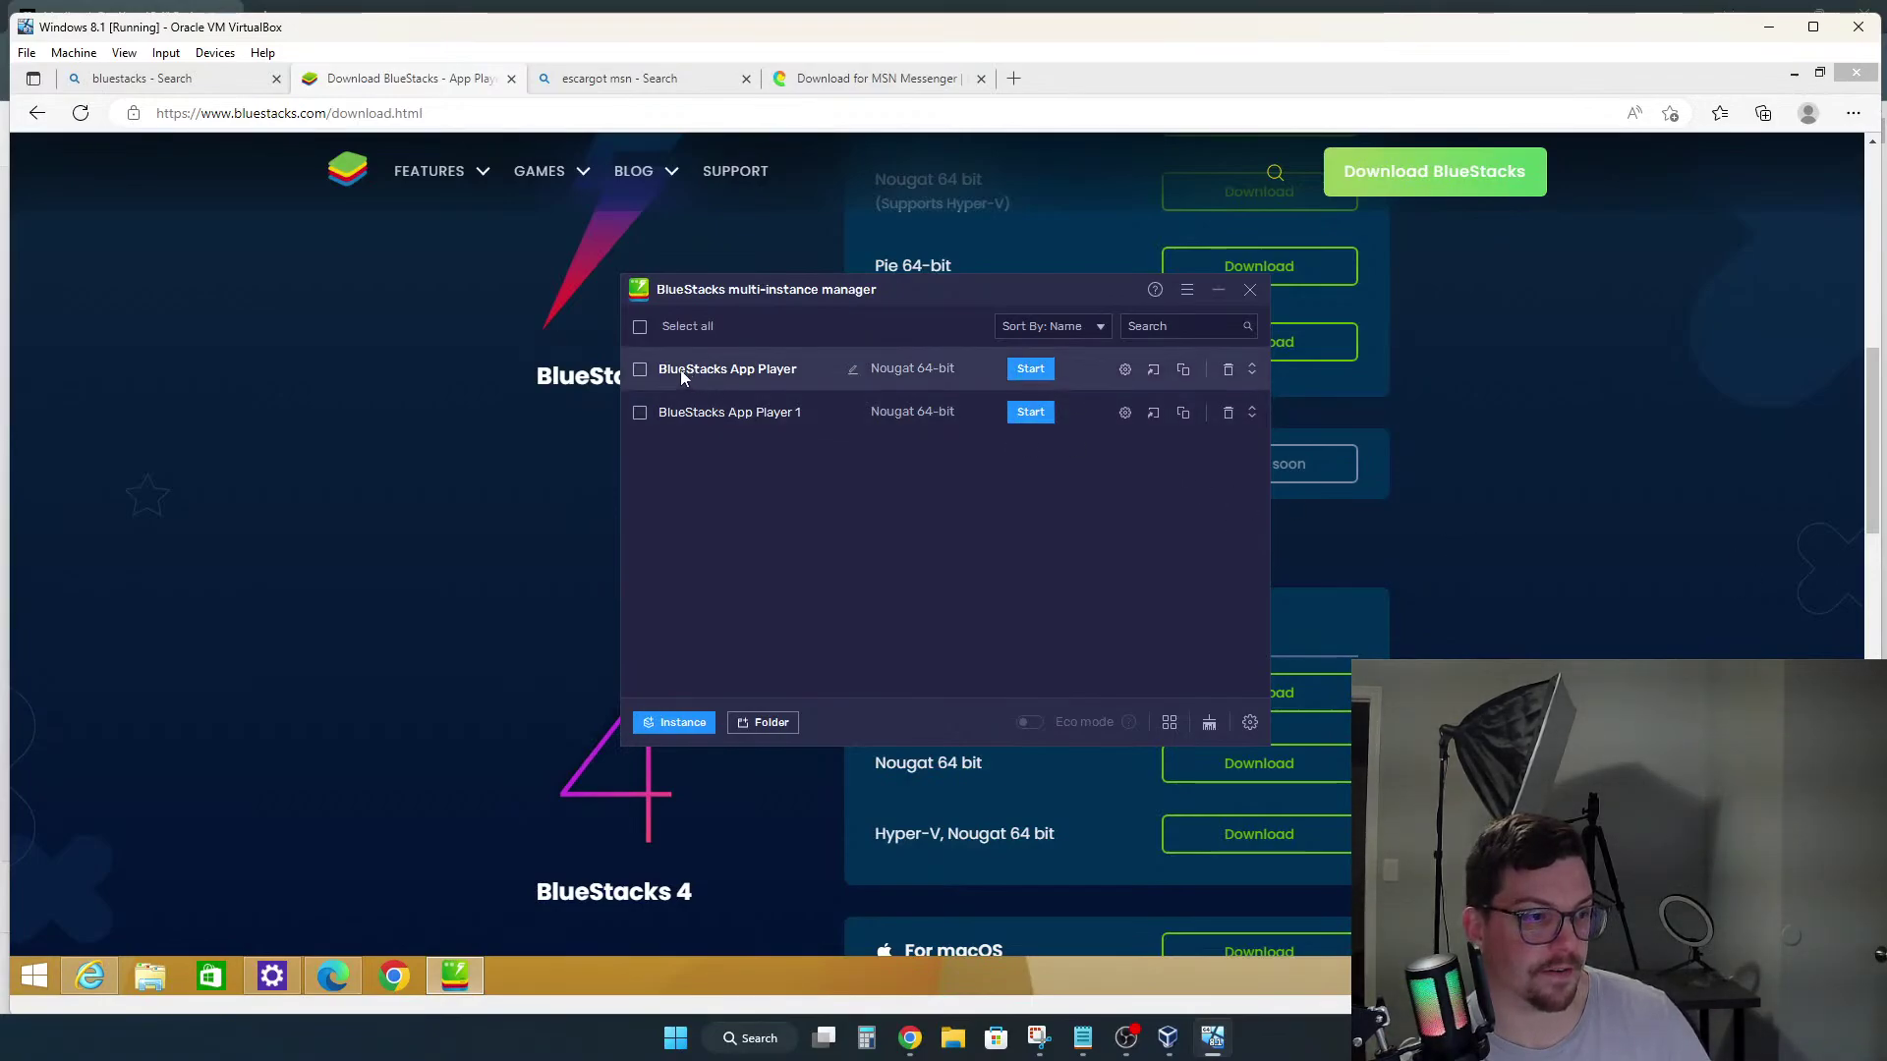
Try starting the BlueStacks App Player instance and dismiss its cannot-start error.
{"action": "left_click", "coordinate": [640, 368]}
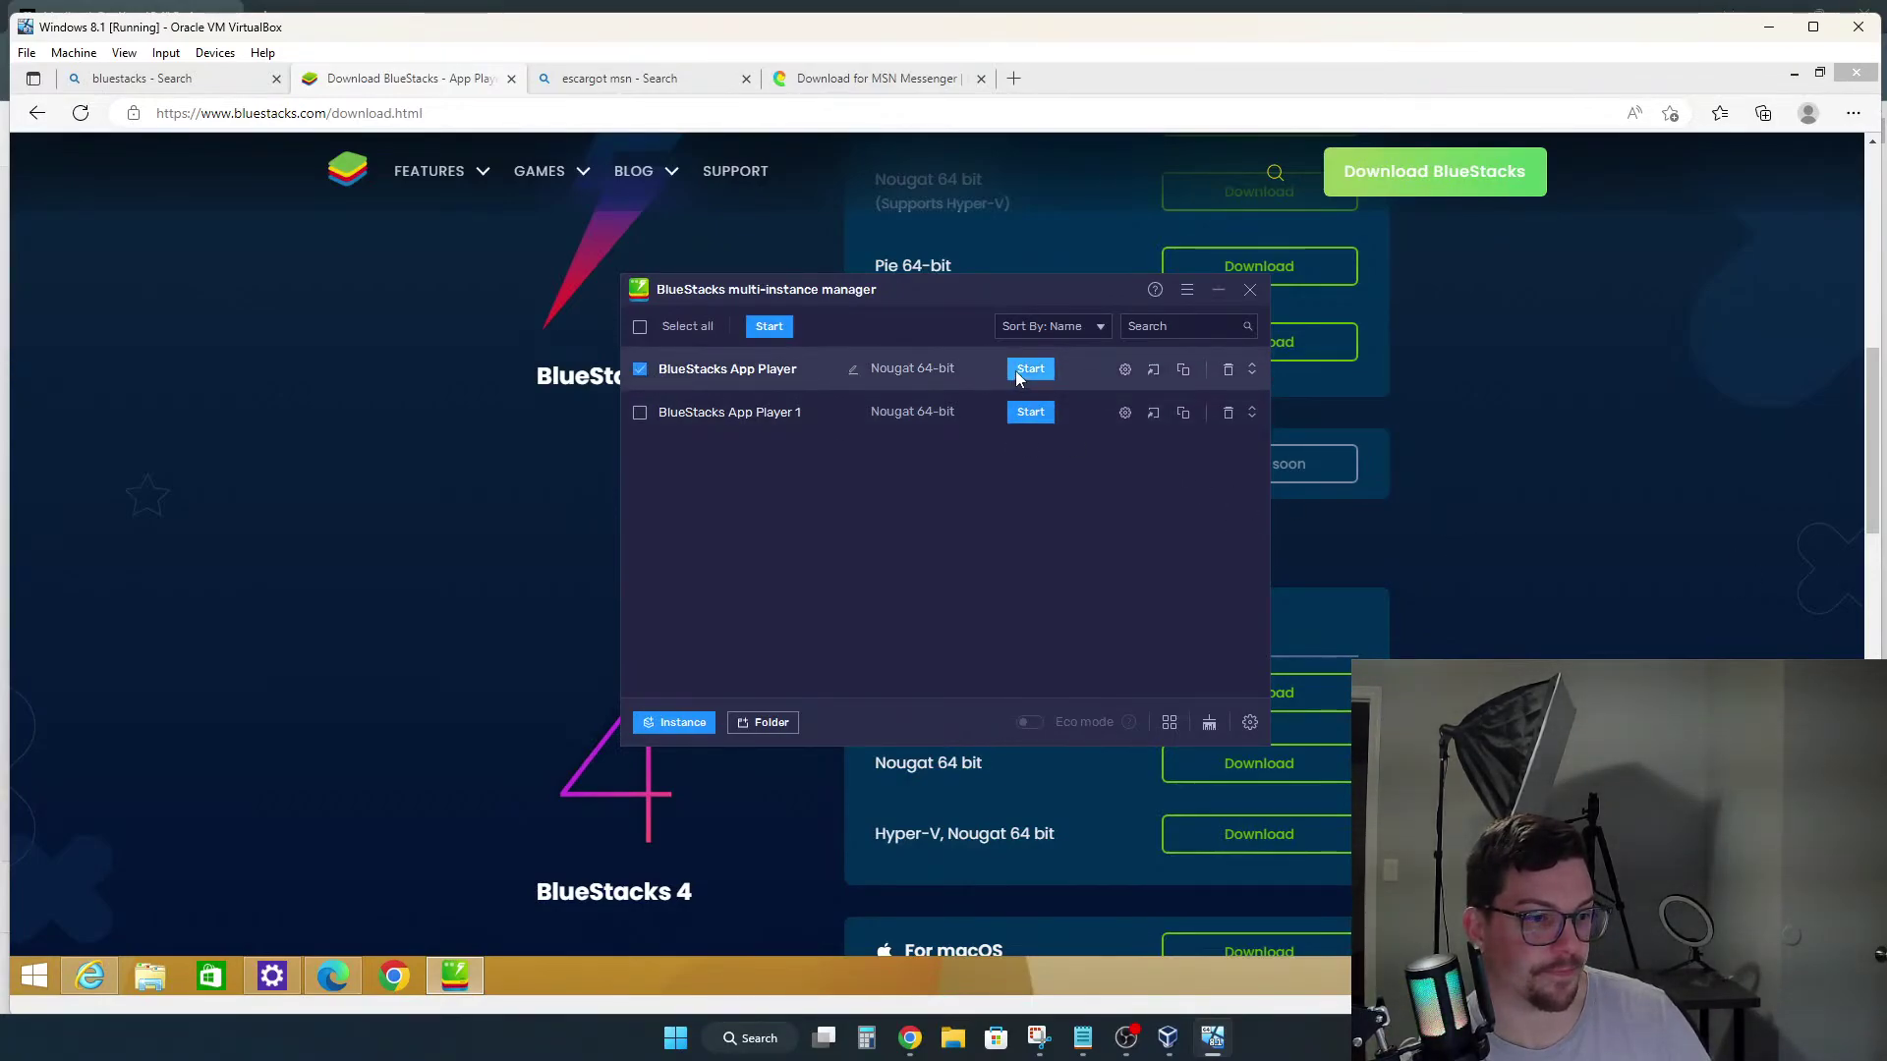
{"action": "left_click", "coordinate": [1018, 376]}
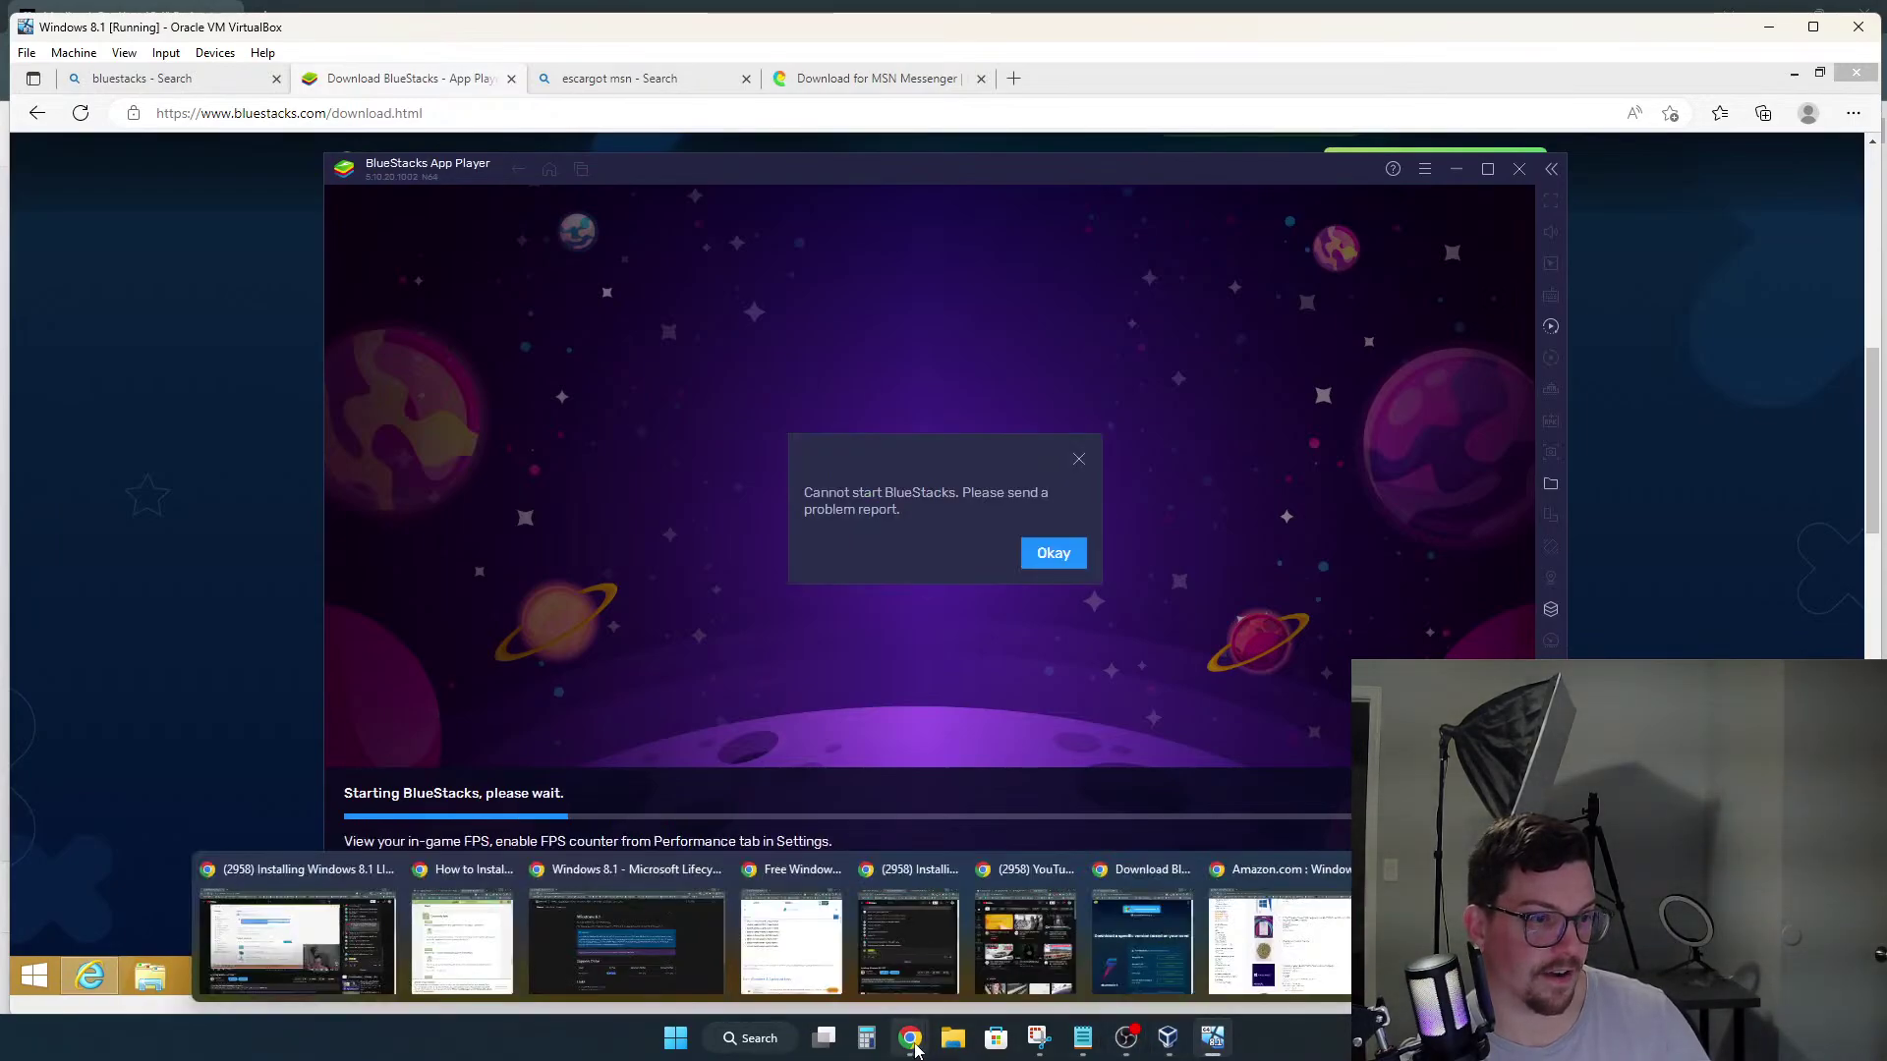
{"action": "left_click", "coordinate": [1054, 556]}
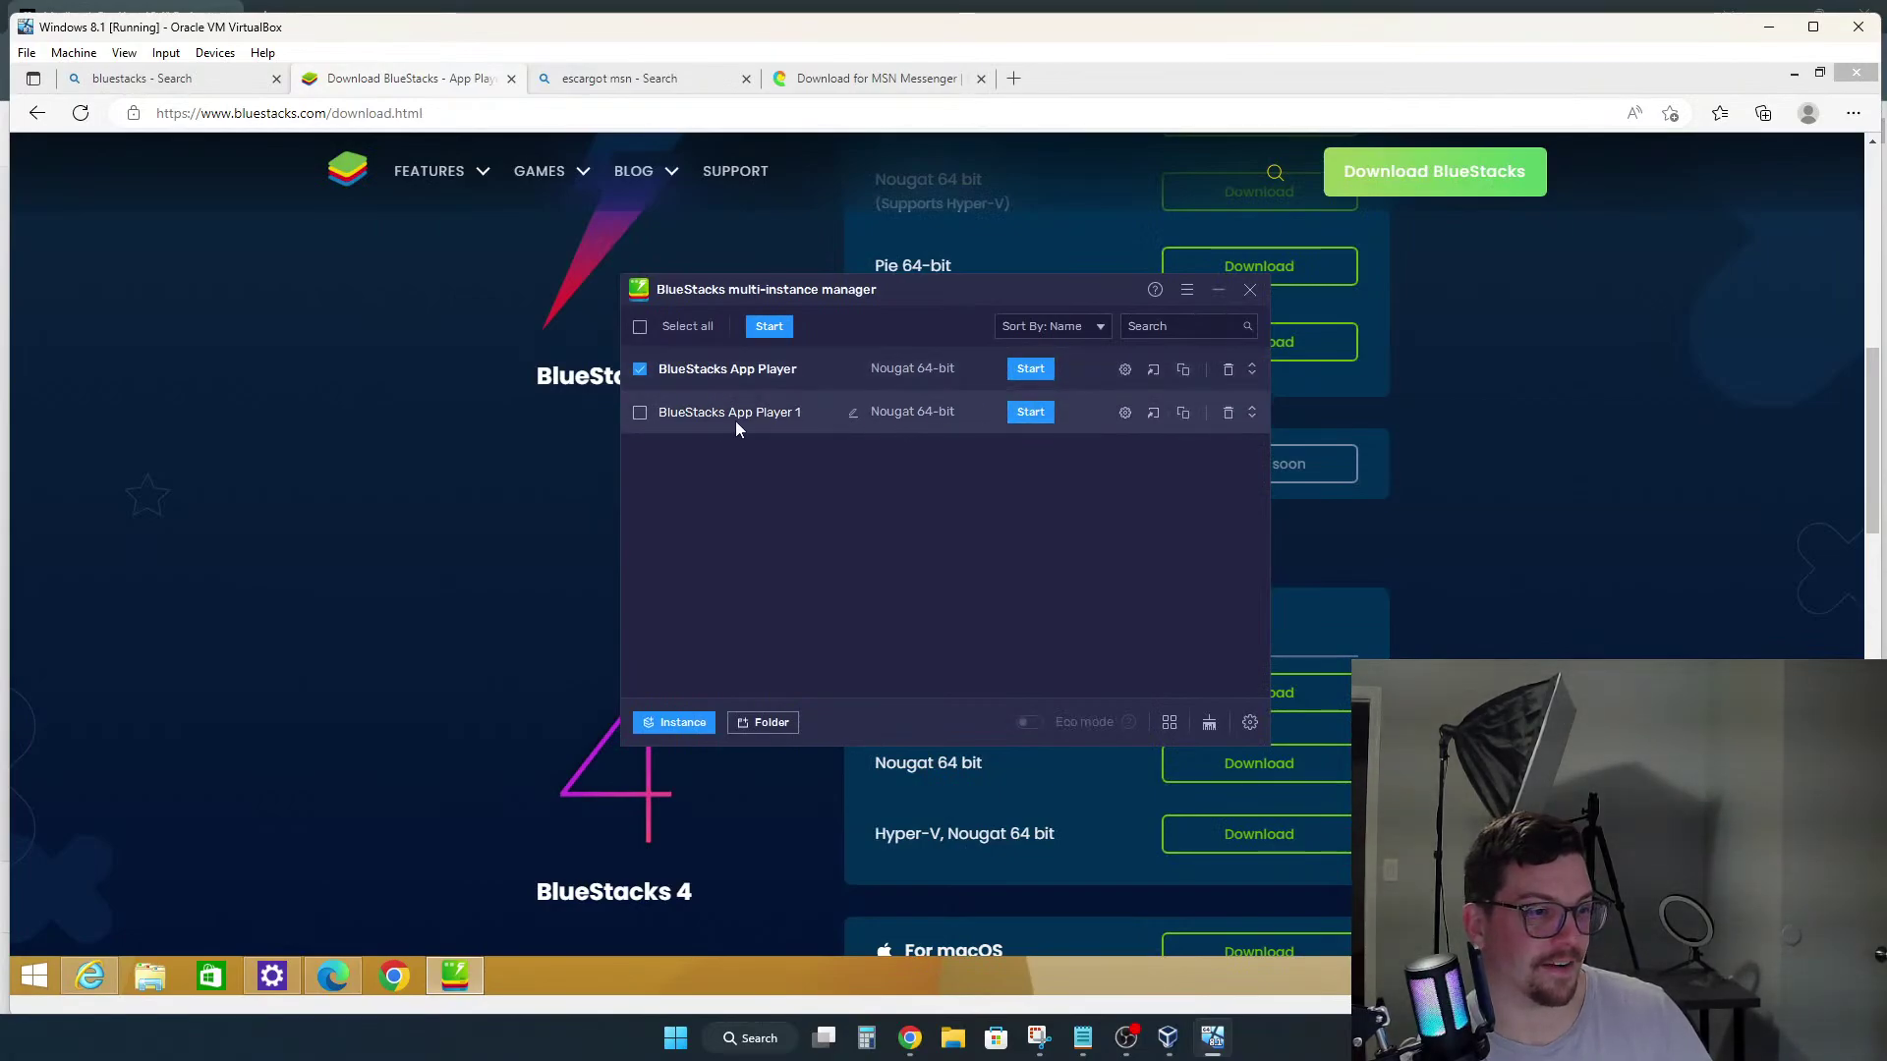
Switch to BlueStacks App Player 1, try starting it, and dismiss the same error.
{"action": "left_click", "coordinate": [640, 412]}
{"action": "left_click", "coordinate": [639, 369]}
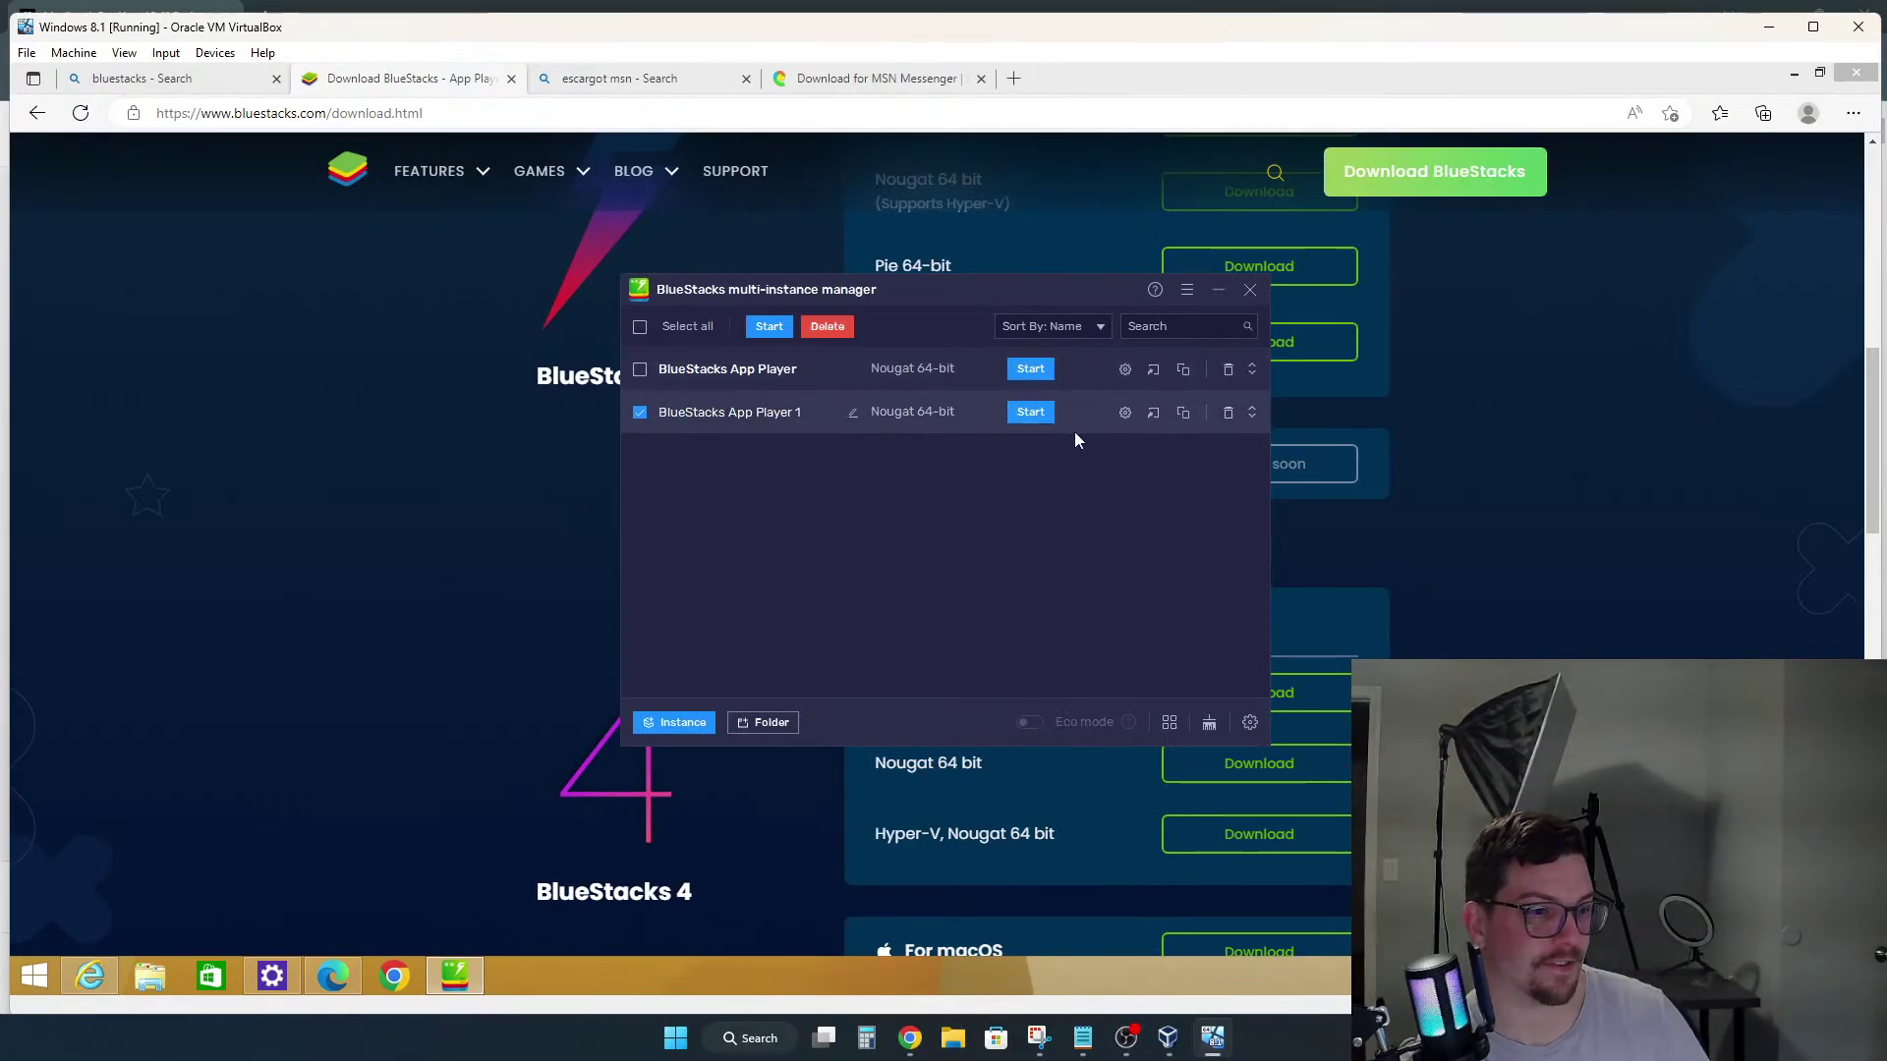
{"action": "left_click", "coordinate": [1028, 412]}
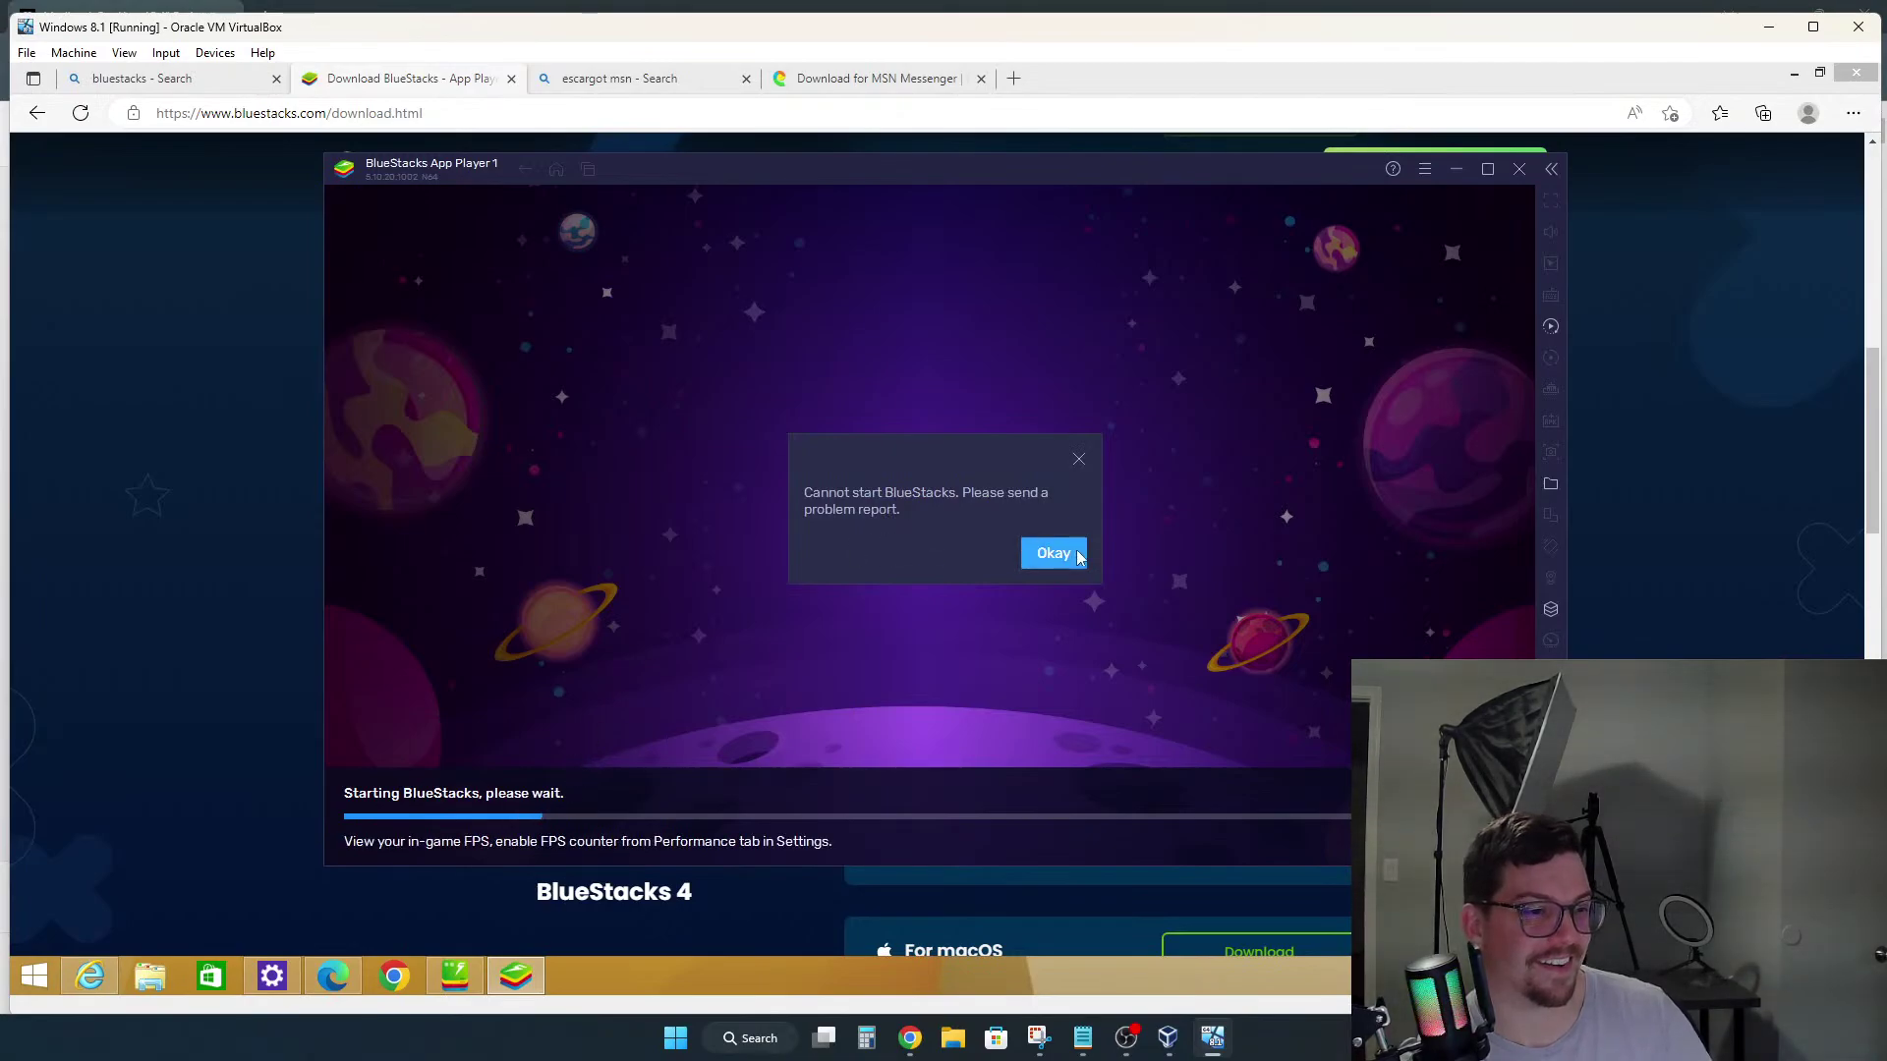
{"action": "left_click", "coordinate": [1053, 553]}
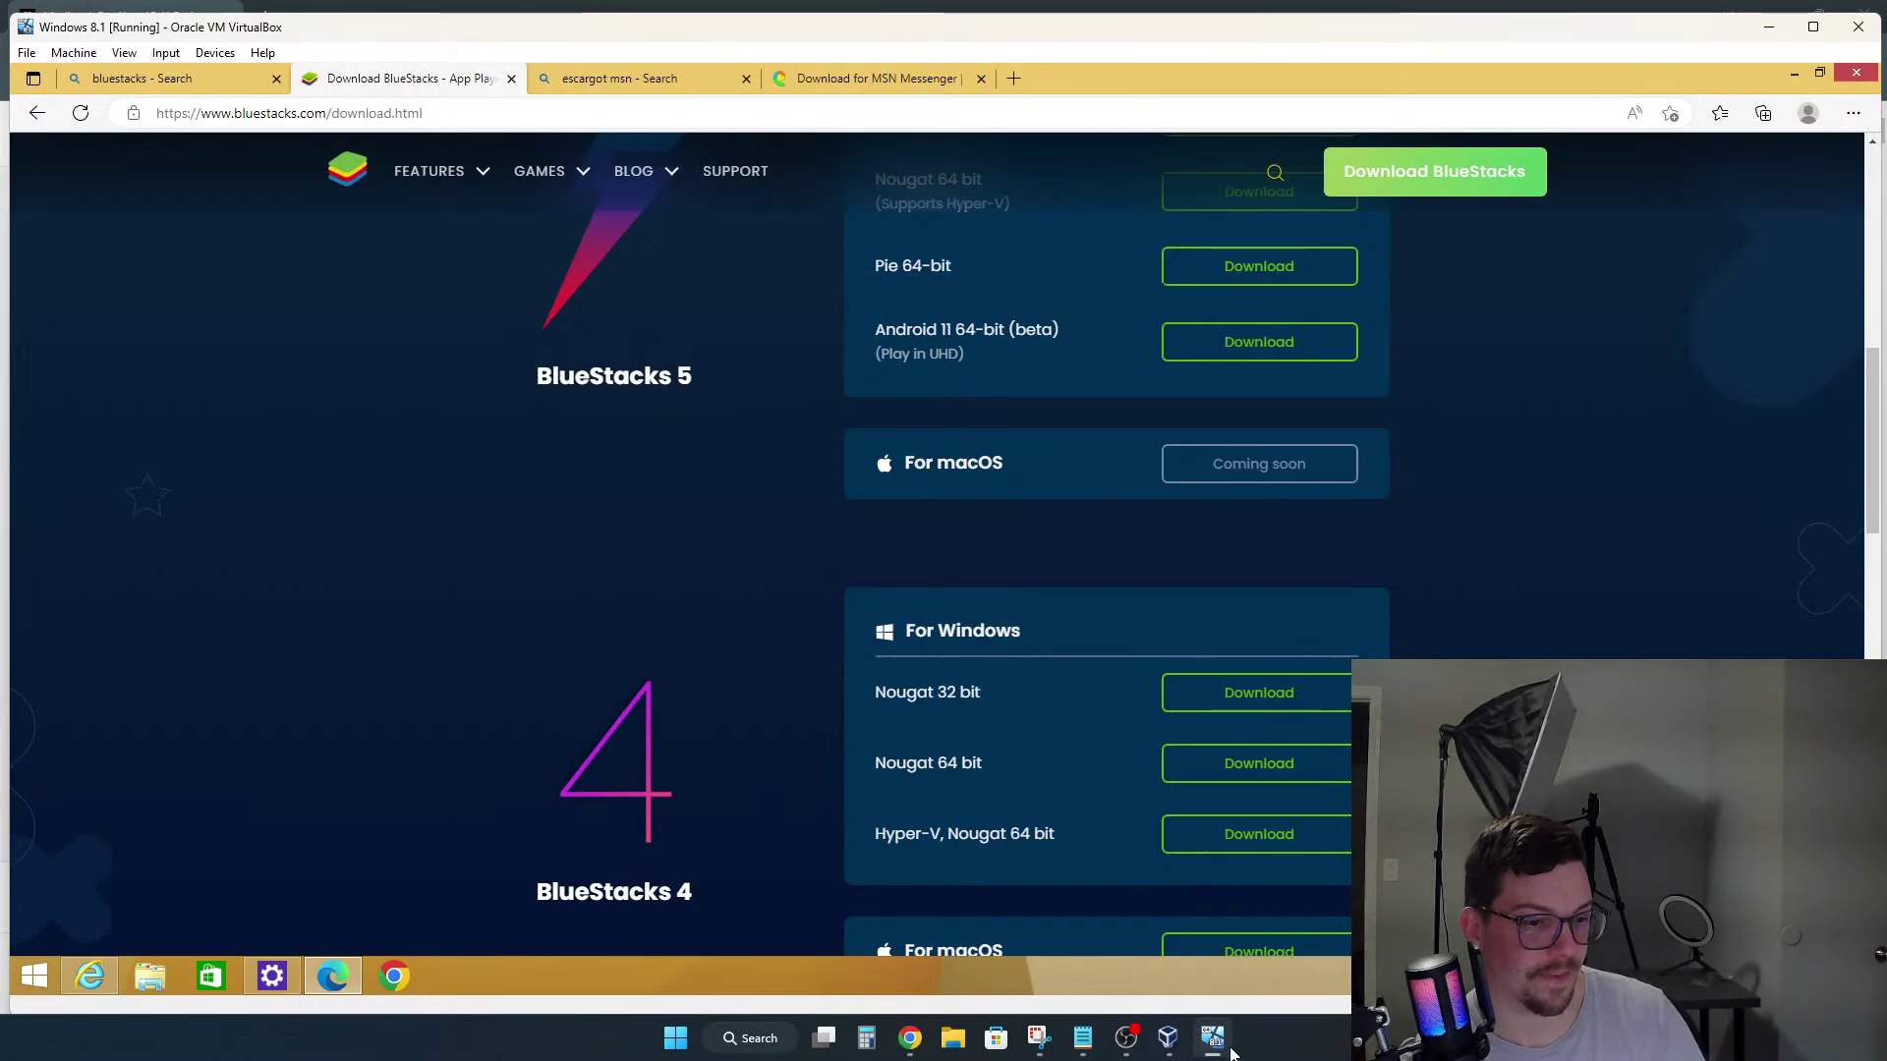
Bring the host Chrome window forward and browse the Modbook Pro X Kickstarter page.
{"action": "left_click", "coordinate": [910, 1039]}
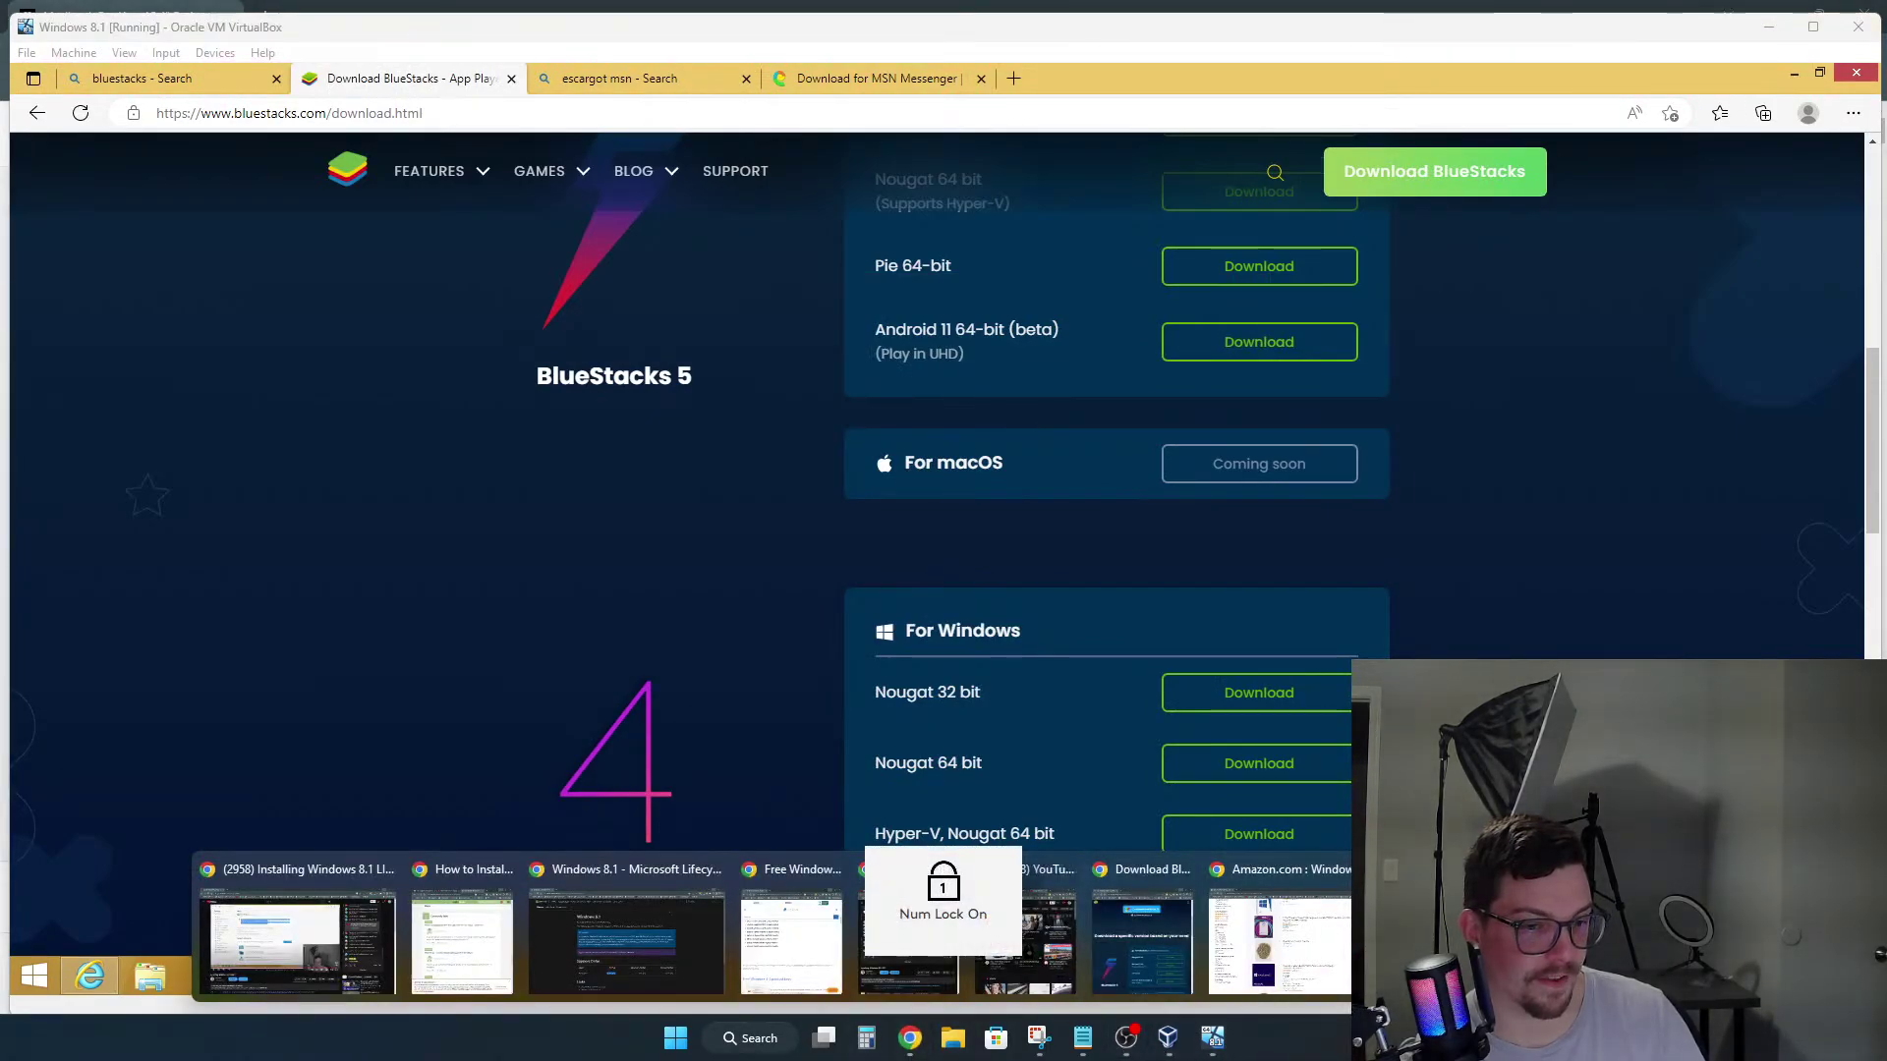
{"action": "left_click", "coordinate": [1520, 940]}
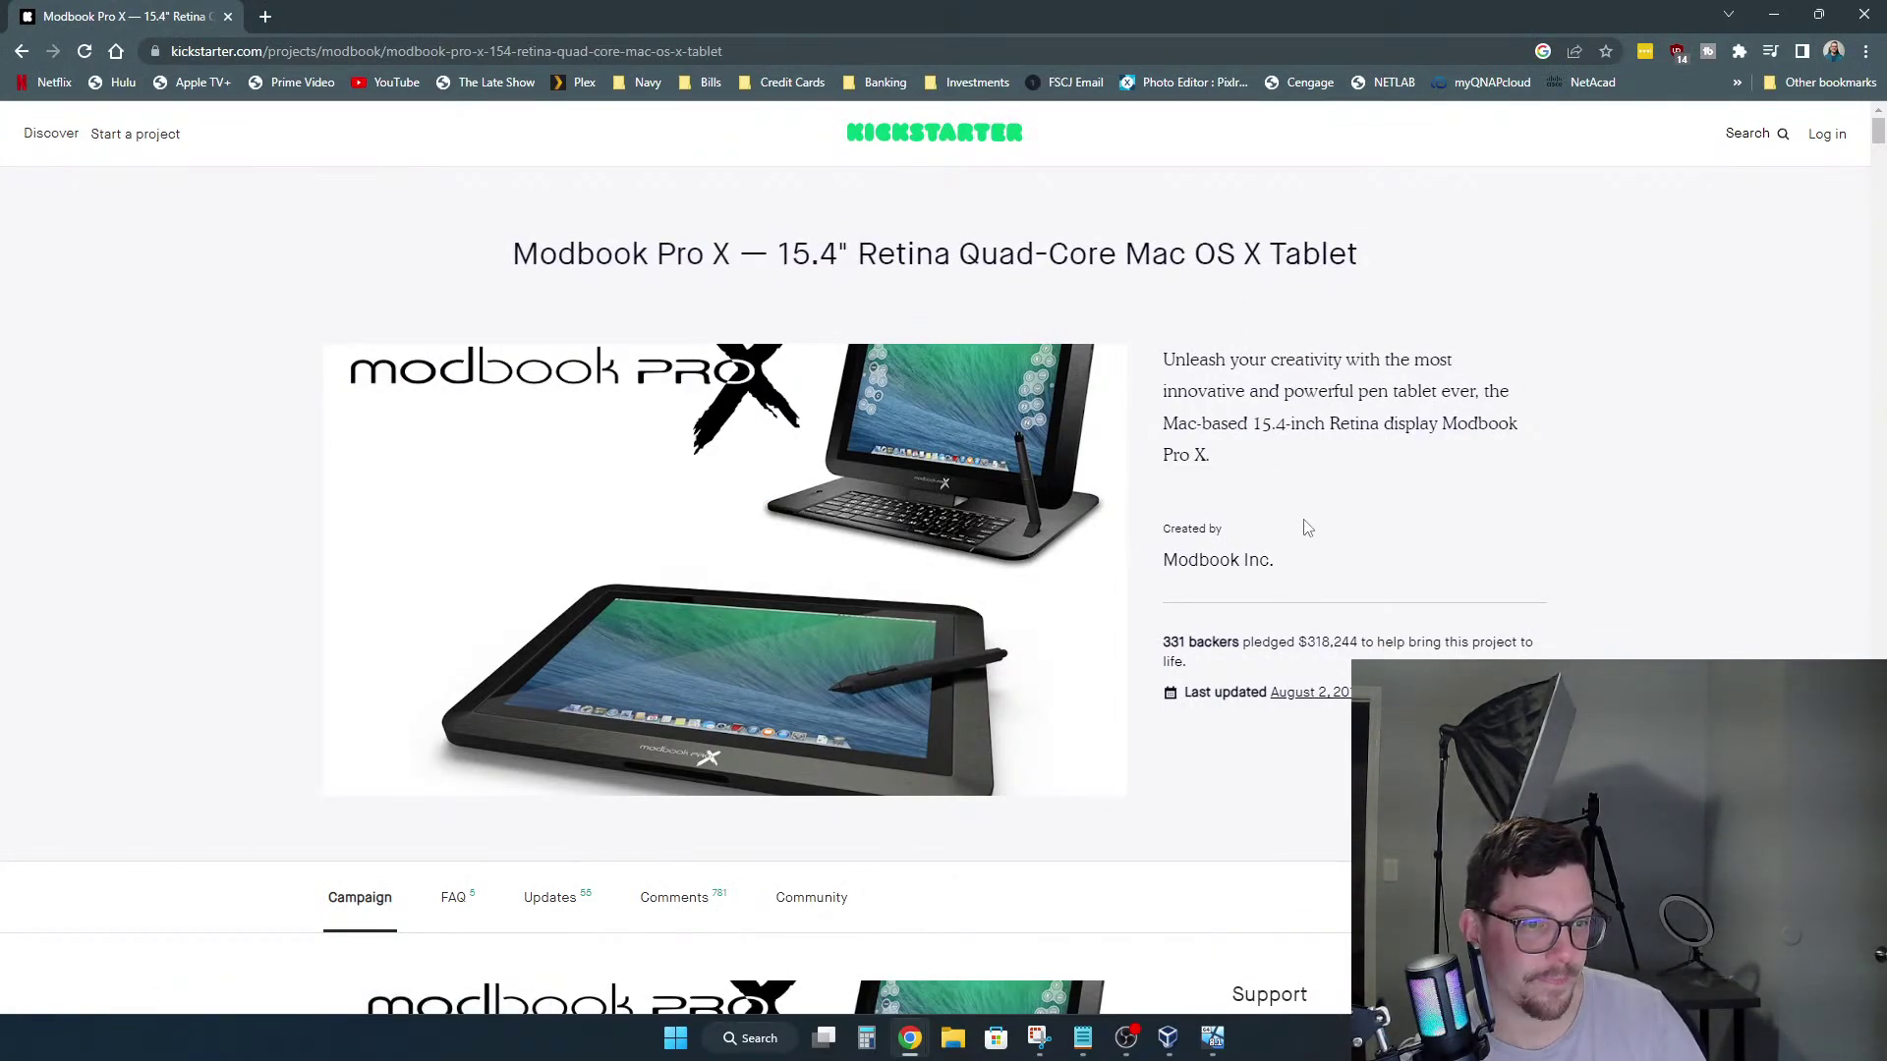
{"action": "scroll", "coordinate": [1307, 528], "scroll_direction": "down", "scroll_amount": 2}
{"action": "left_click_drag", "start_coordinate": [1411, 500], "coordinate": [1224, 496]}
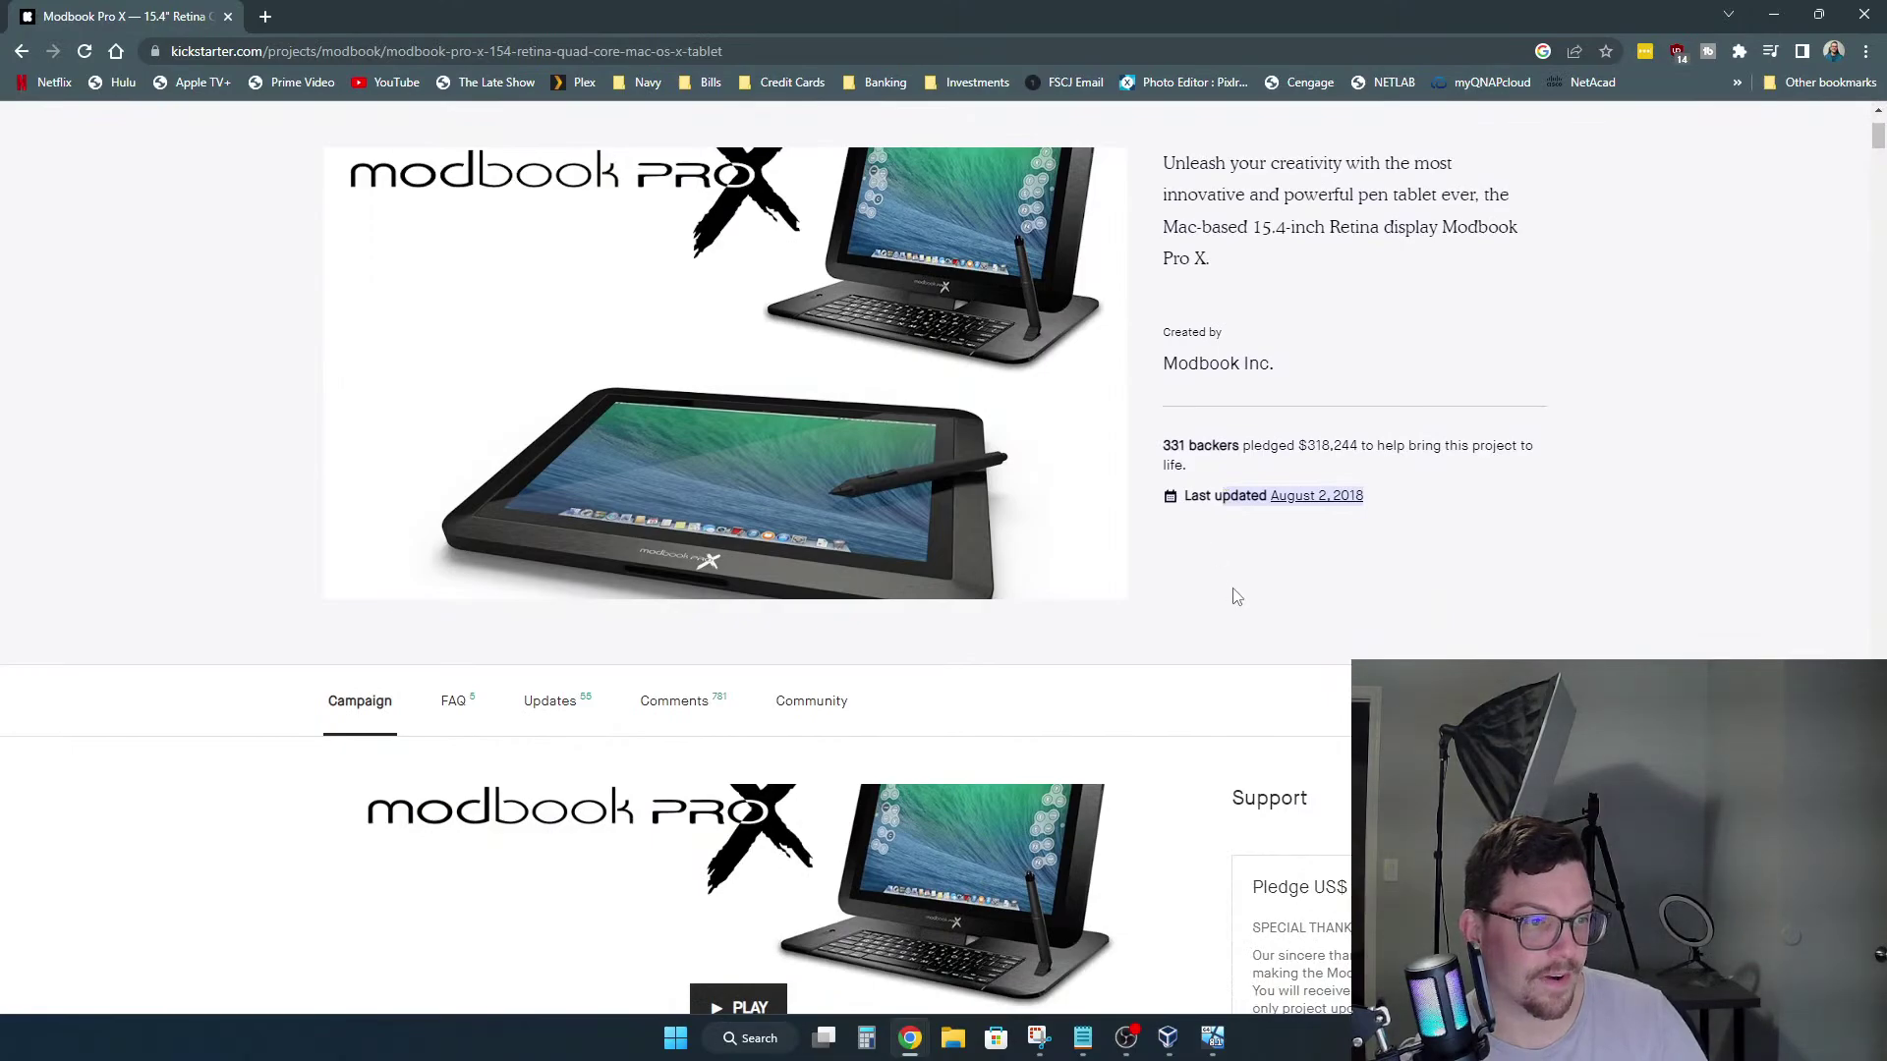
{"action": "scroll", "coordinate": [1236, 596], "scroll_direction": "down", "scroll_amount": 5}
{"action": "scroll", "coordinate": [1219, 589], "scroll_direction": "up", "scroll_amount": 2}
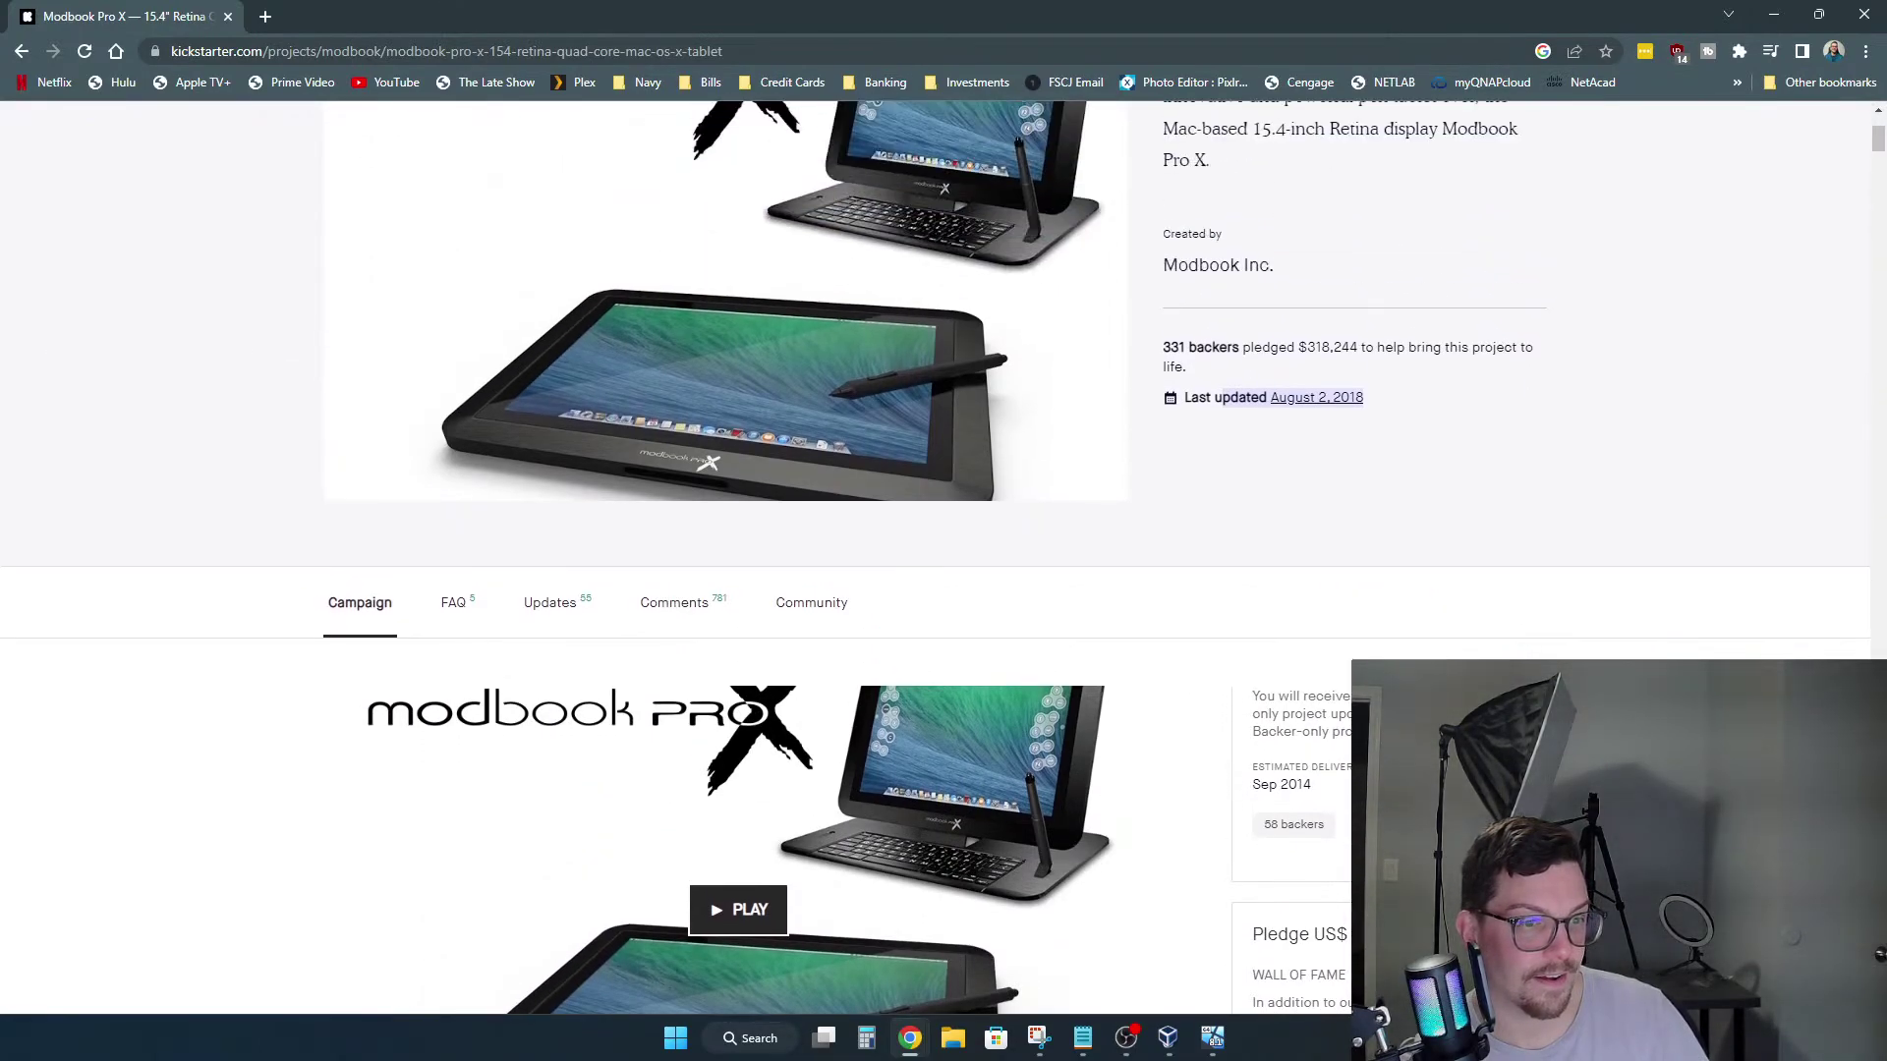
{"action": "scroll", "coordinate": [1319, 606], "scroll_direction": "up", "scroll_amount": 3}
{"action": "scroll", "coordinate": [1318, 606], "scroll_direction": "down", "scroll_amount": 7}
{"action": "scroll", "coordinate": [1318, 607], "scroll_direction": "up", "scroll_amount": 2}
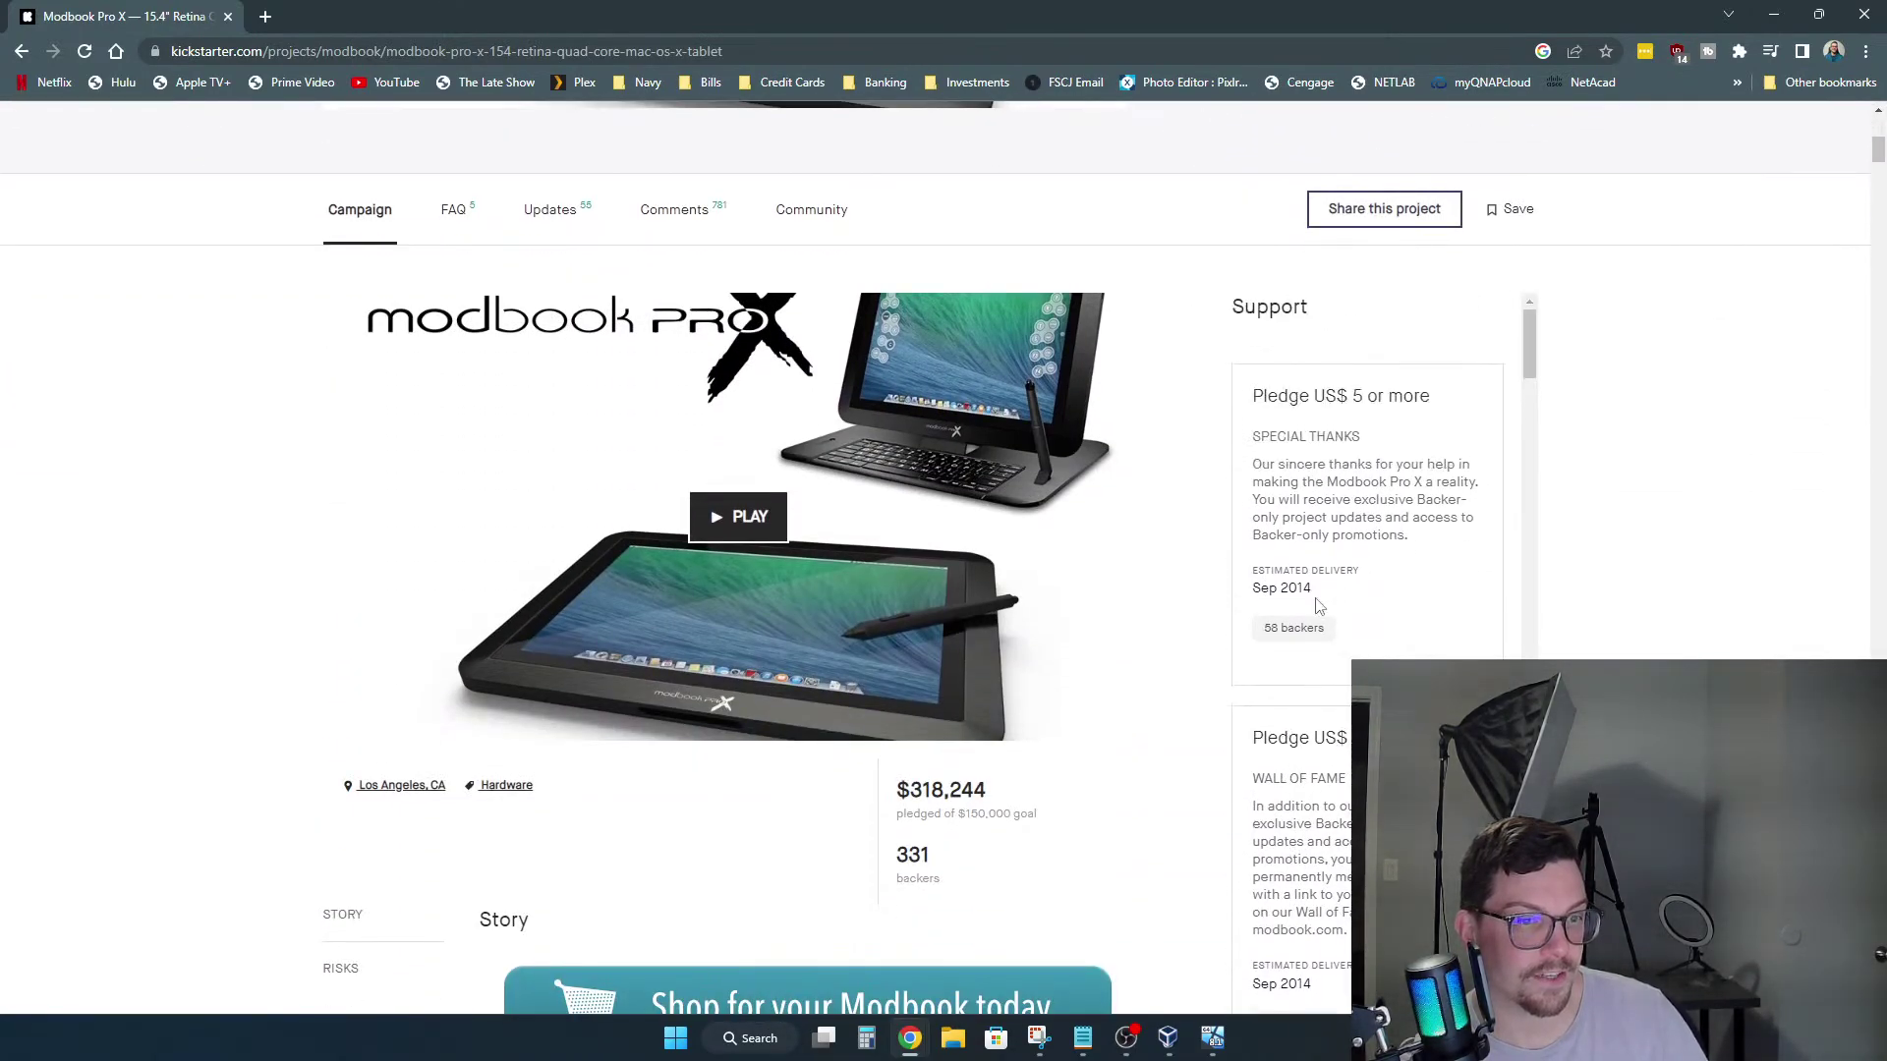
{"action": "scroll", "coordinate": [1474, 650], "scroll_direction": "down", "scroll_amount": 3}
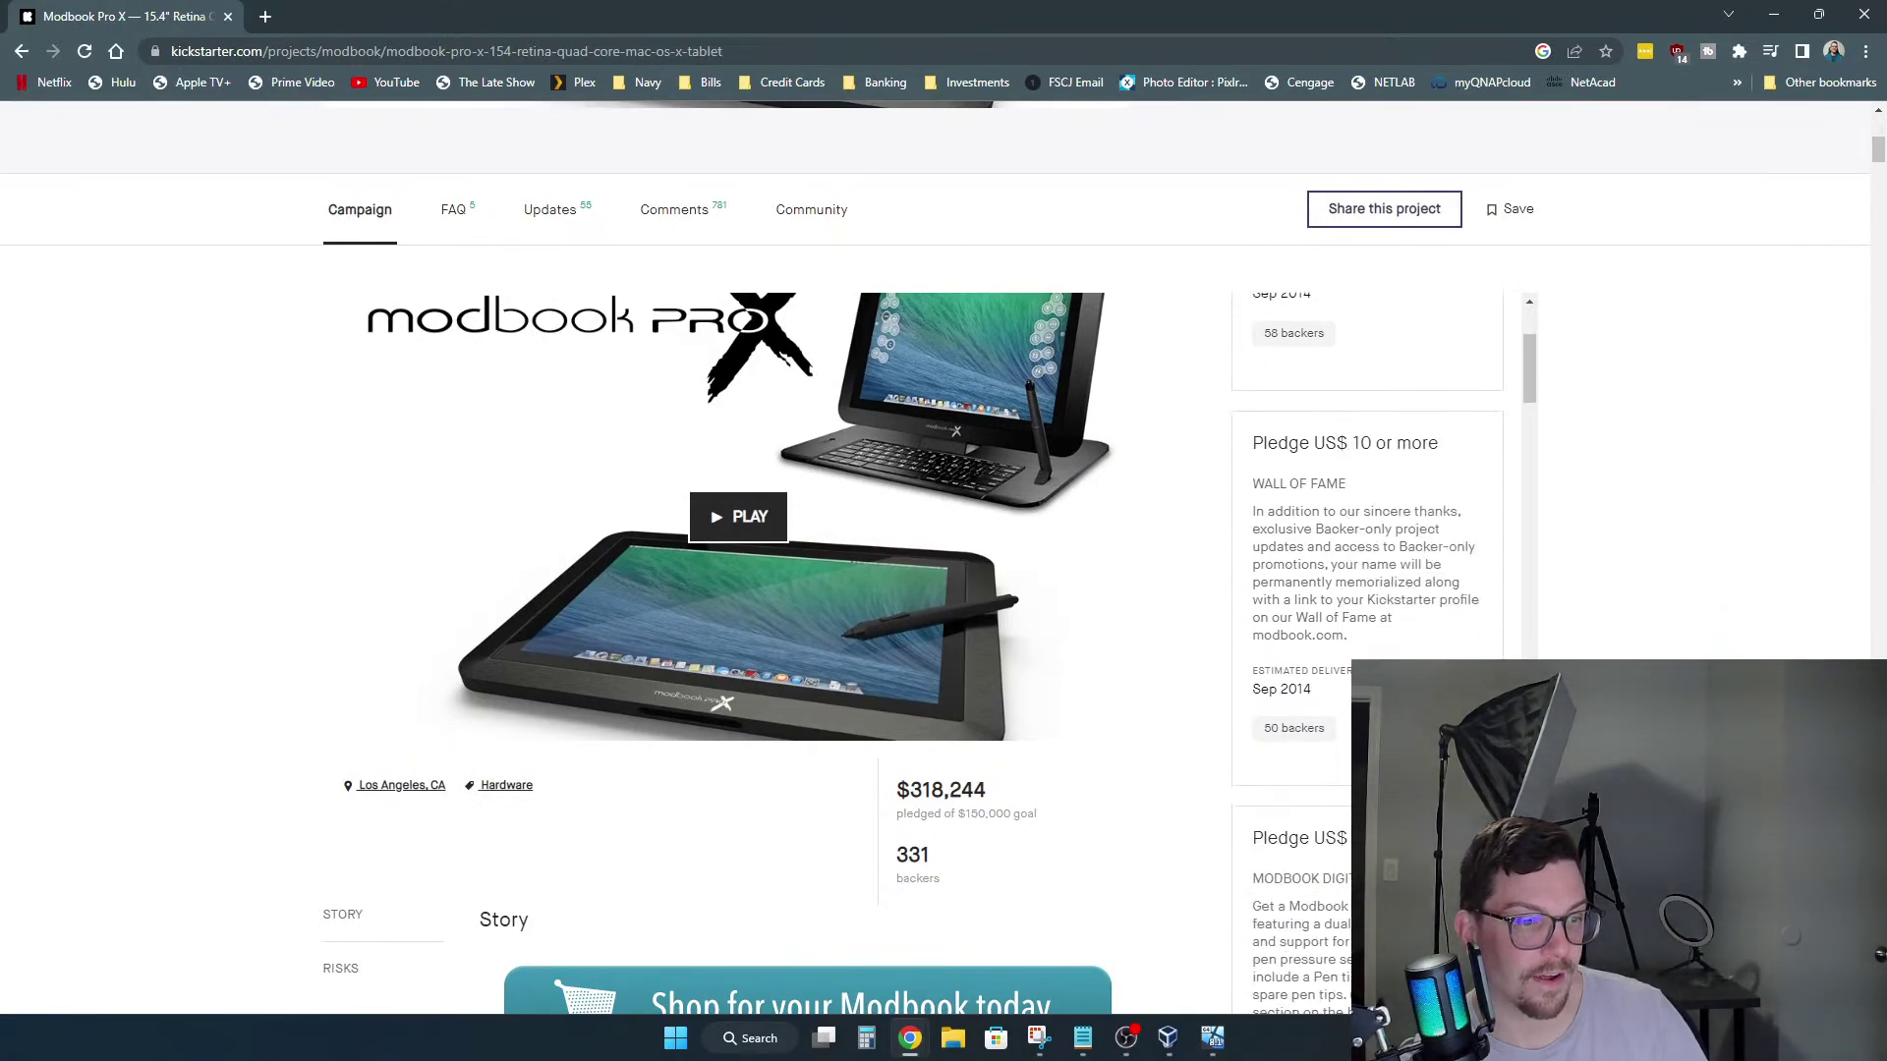
{"action": "scroll", "coordinate": [1366, 657], "scroll_direction": "down", "scroll_amount": 5}
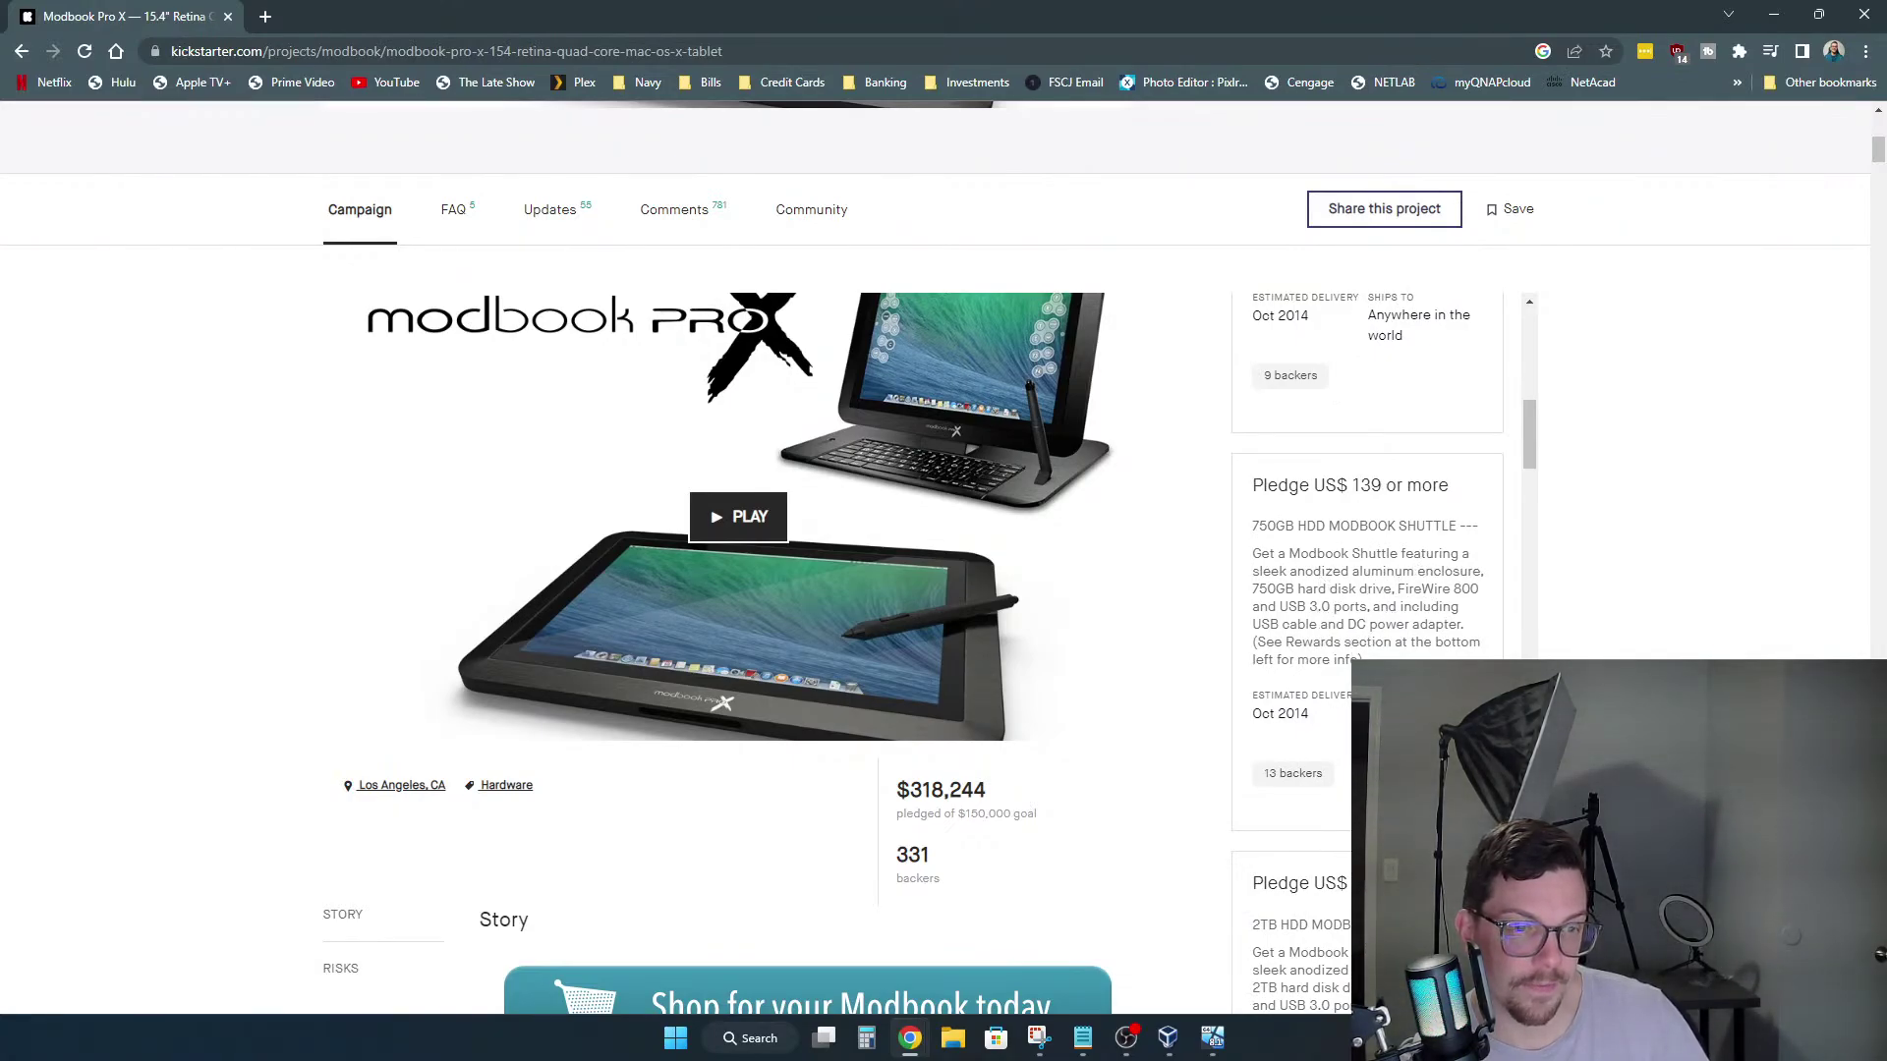
{"action": "scroll", "coordinate": [1367, 657], "scroll_direction": "down", "scroll_amount": 3}
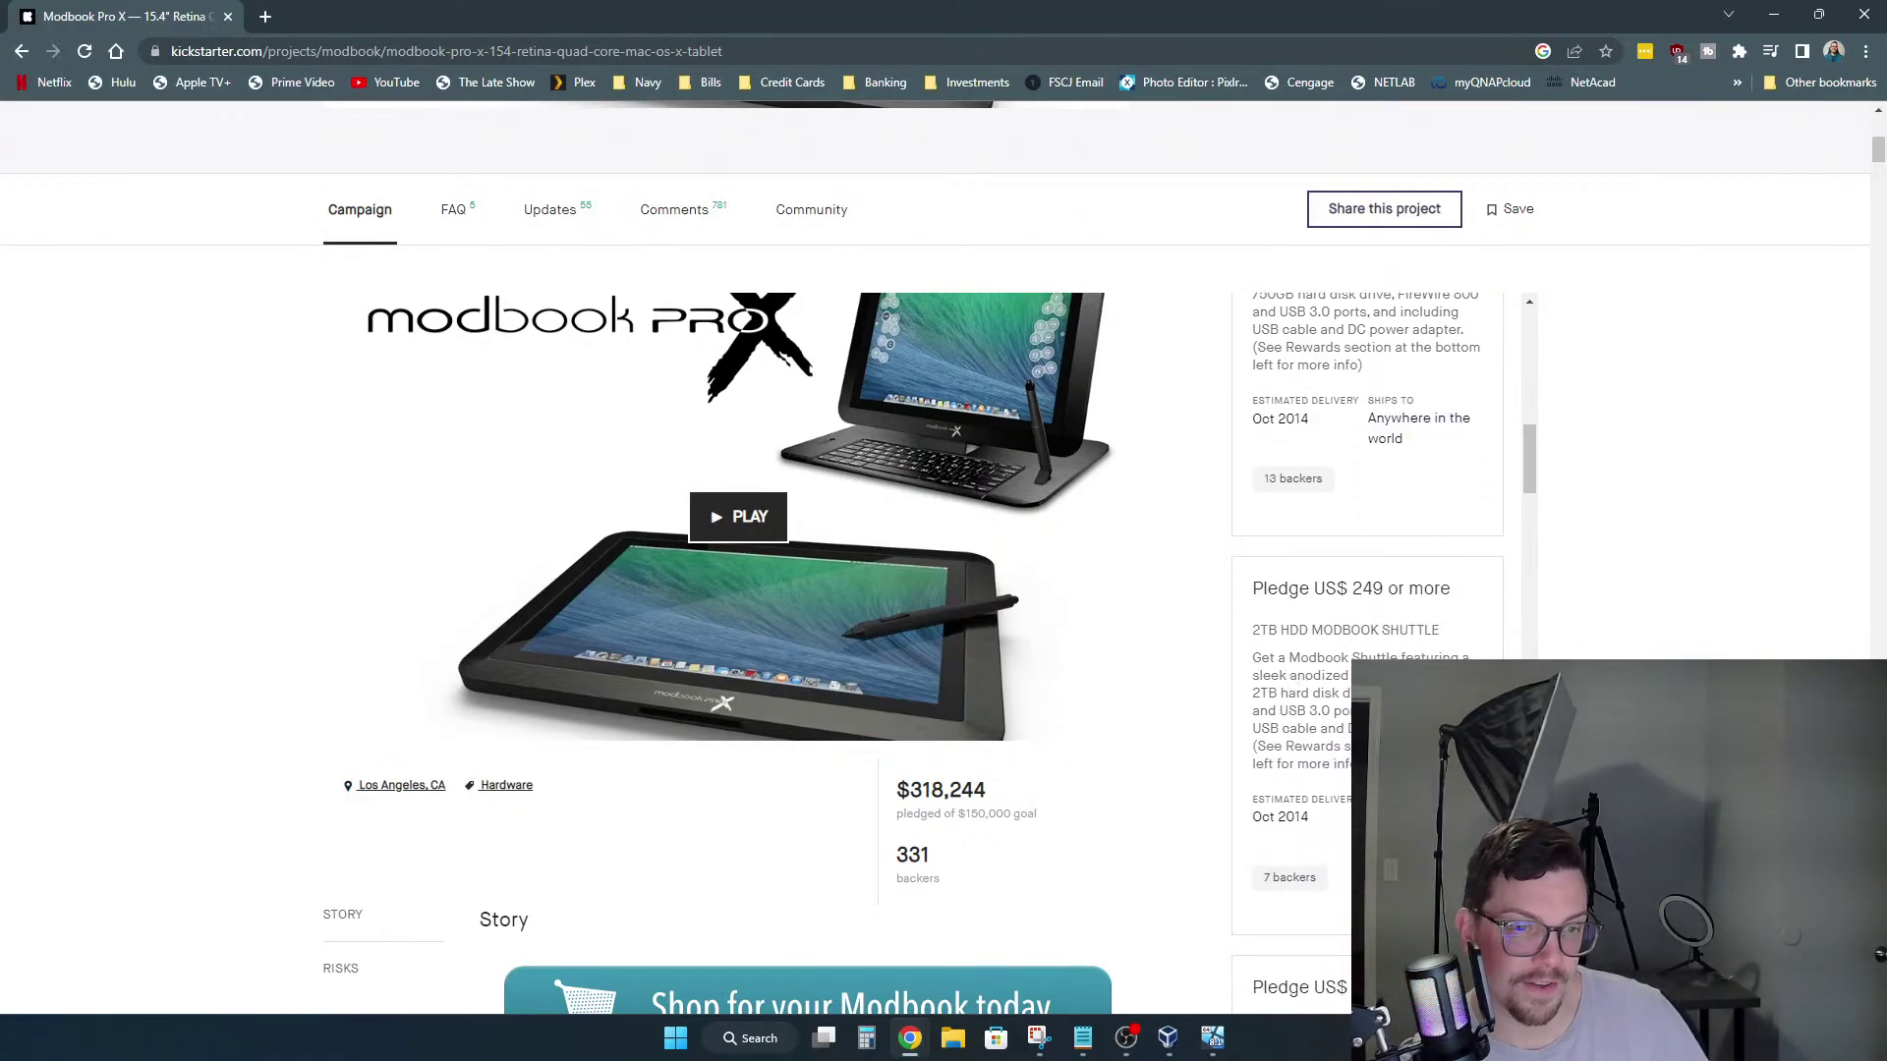
{"action": "scroll", "coordinate": [1310, 597], "scroll_direction": "down", "scroll_amount": 5}
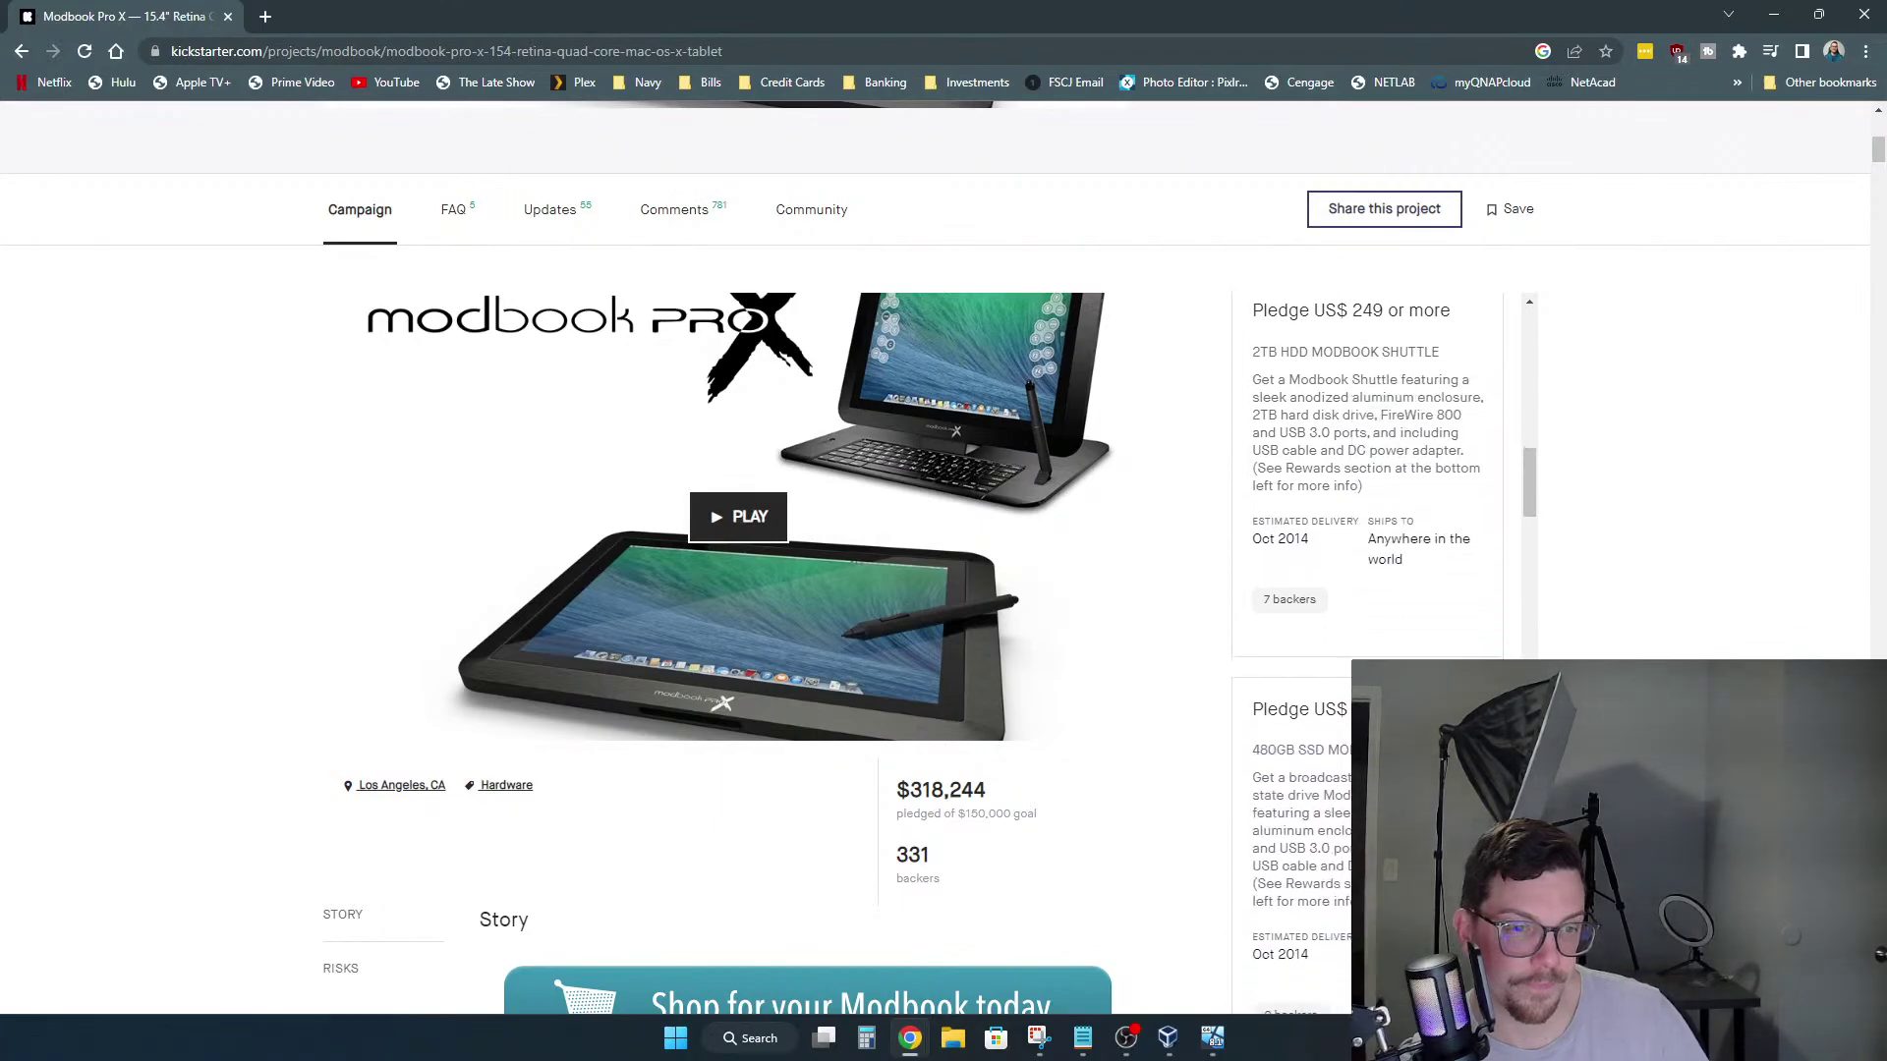
{"action": "scroll", "coordinate": [874, 550], "scroll_direction": "down", "scroll_amount": 6}
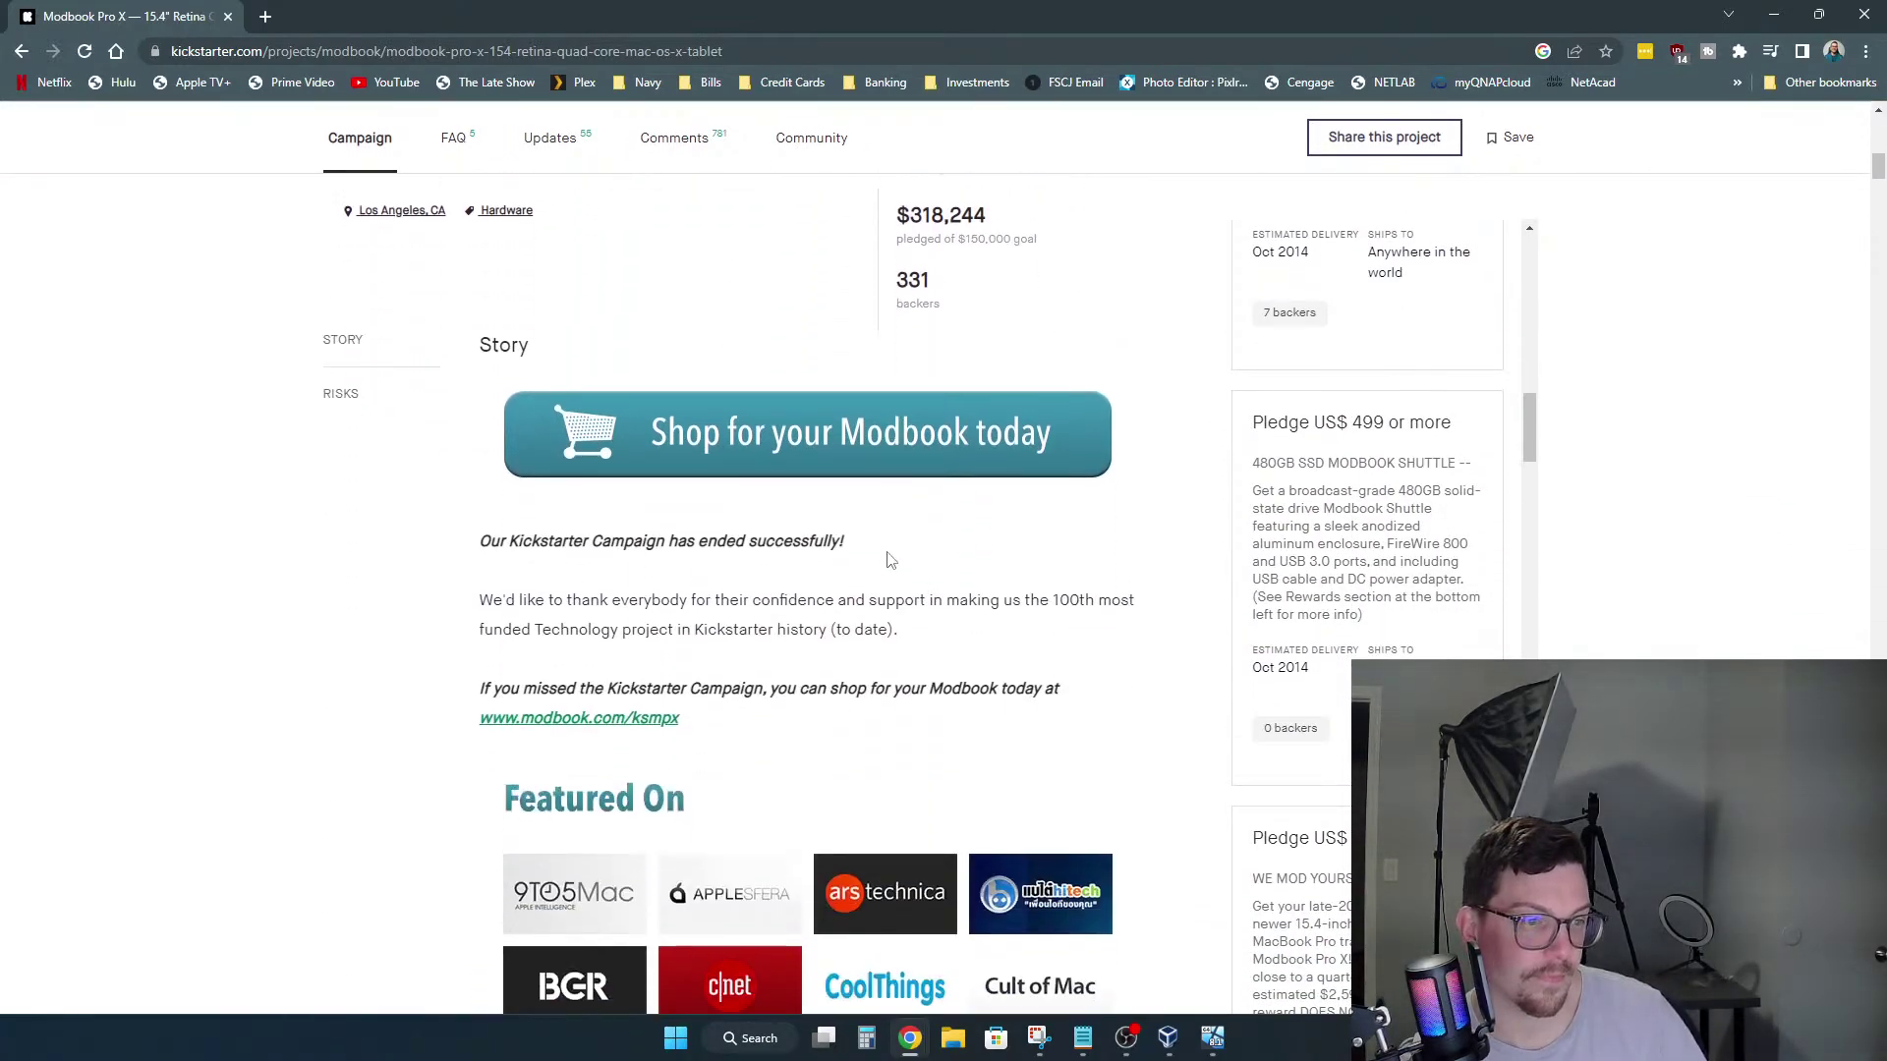
{"action": "scroll", "coordinate": [852, 556], "scroll_direction": "down", "scroll_amount": 3}
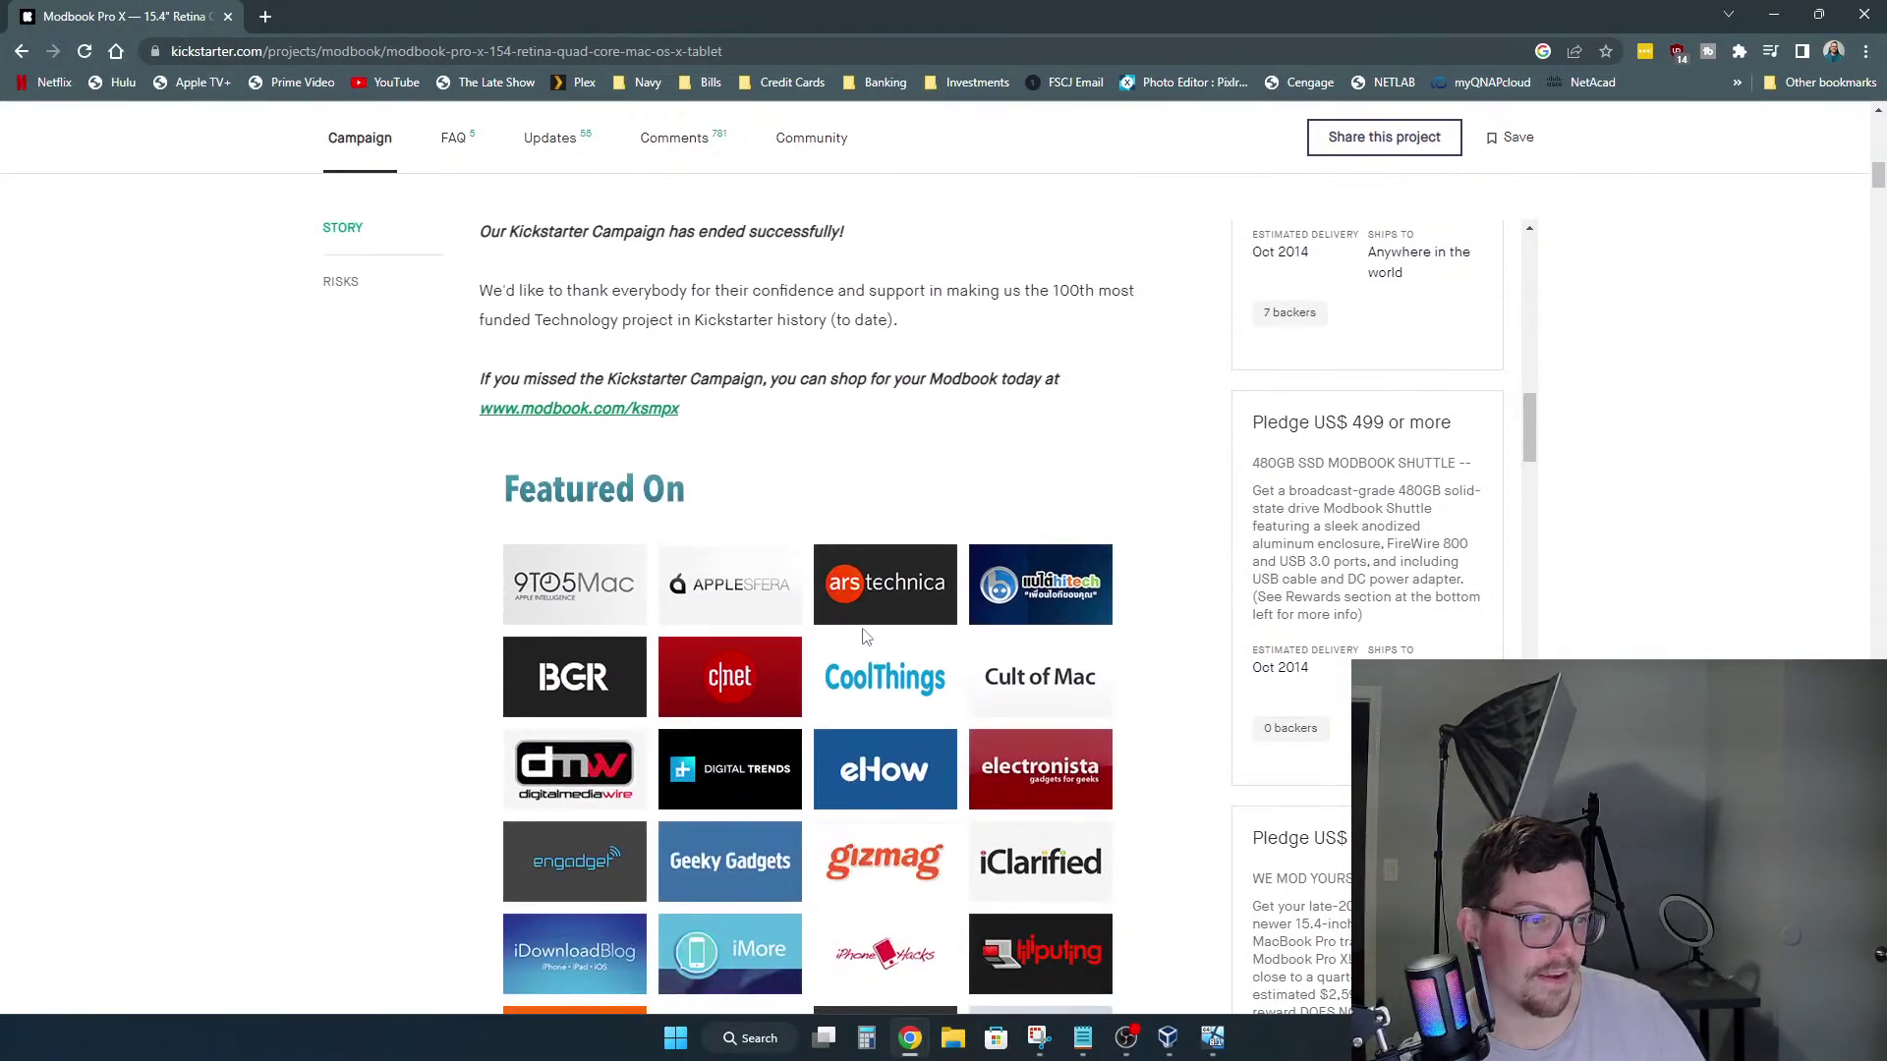
Return to the modbook results, read the 9to5Mac Modbook Pro article, then close Chrome.
{"action": "left_click", "coordinate": [22, 52]}
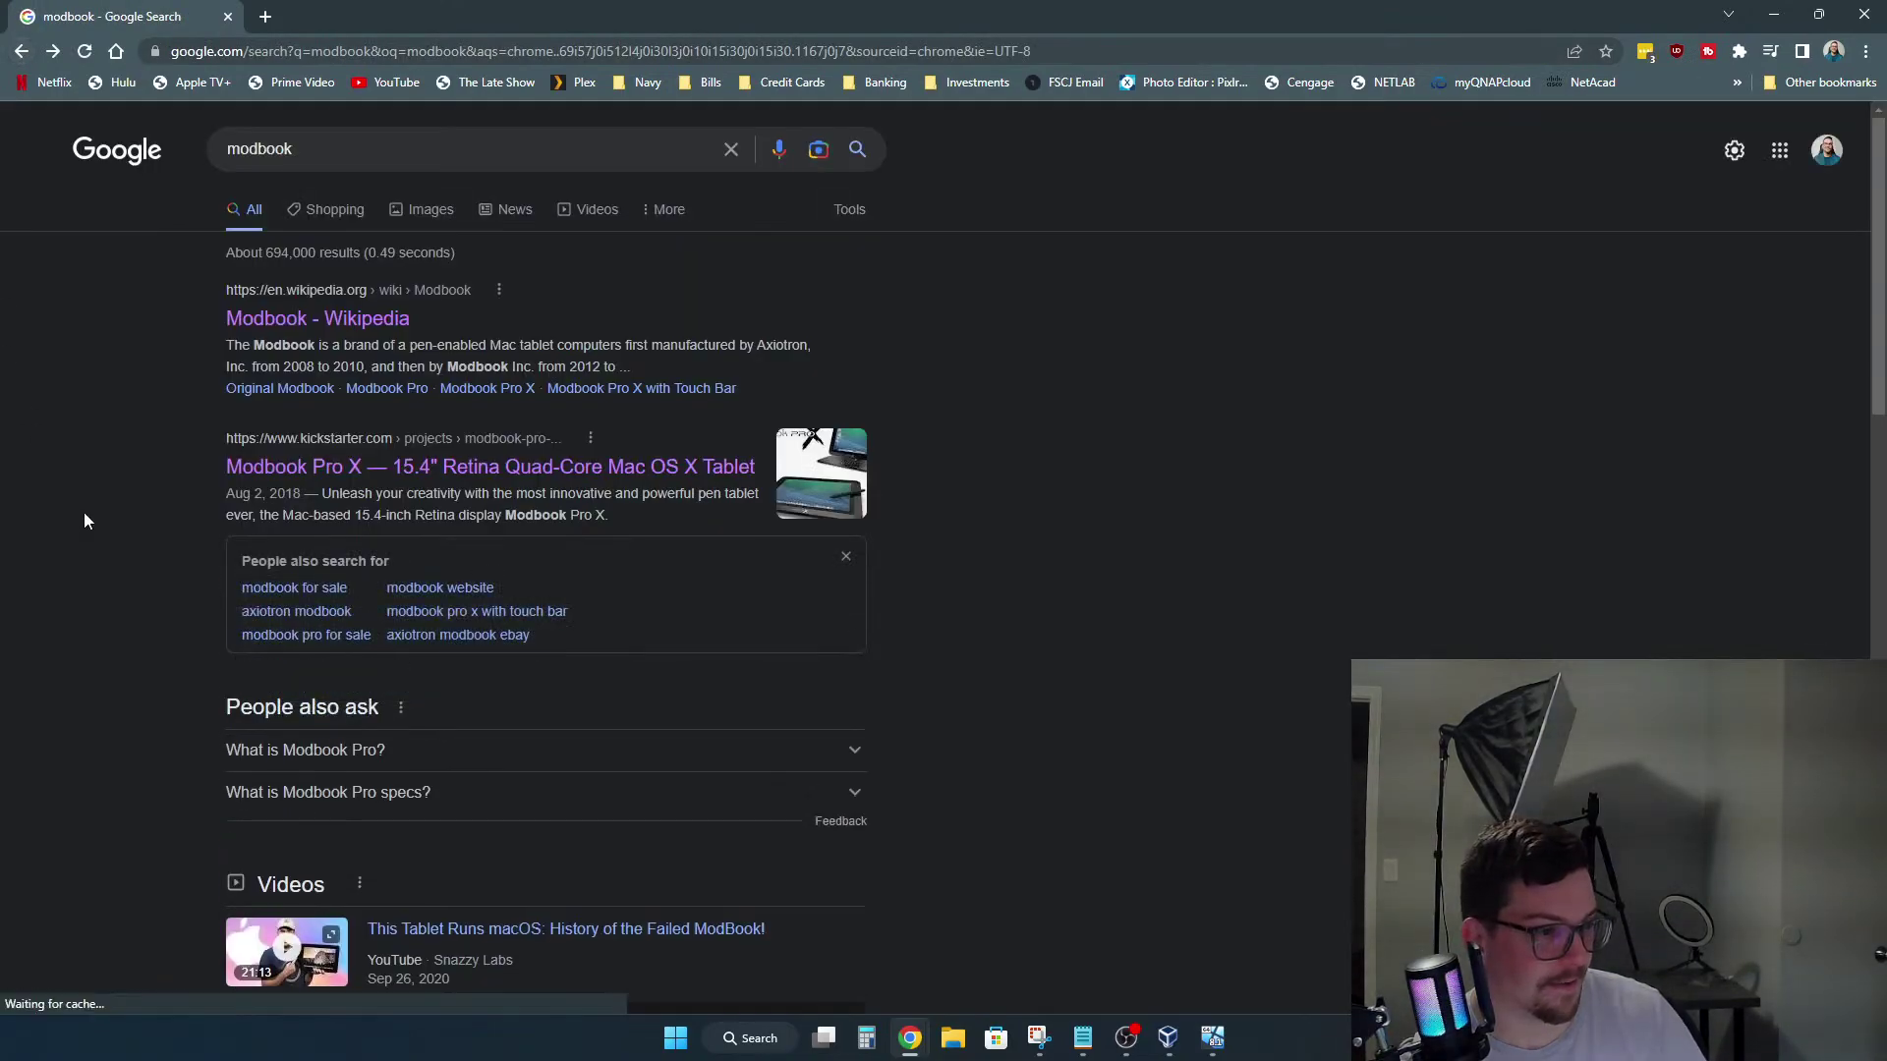
{"action": "scroll", "coordinate": [80, 437], "scroll_direction": "down", "scroll_amount": 2}
{"action": "scroll", "coordinate": [82, 446], "scroll_direction": "down", "scroll_amount": 3}
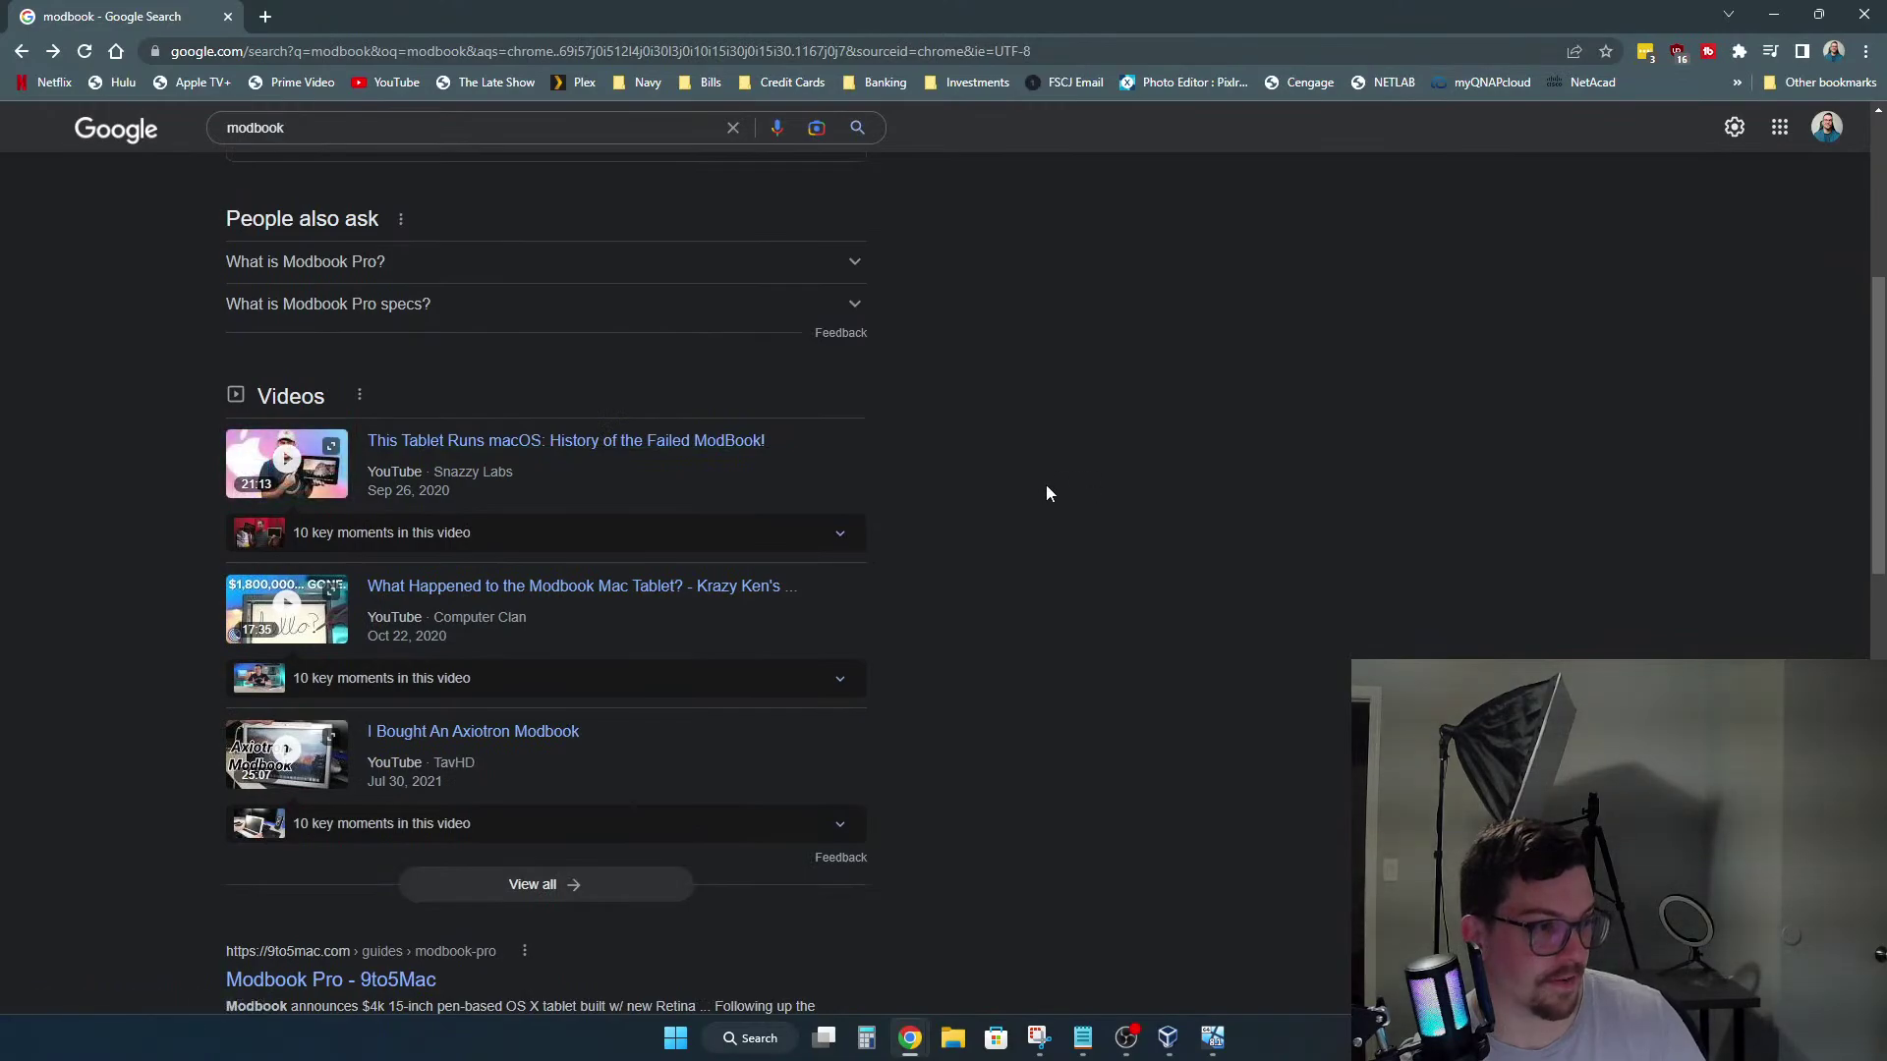
{"action": "scroll", "coordinate": [462, 506], "scroll_direction": "down", "scroll_amount": 3}
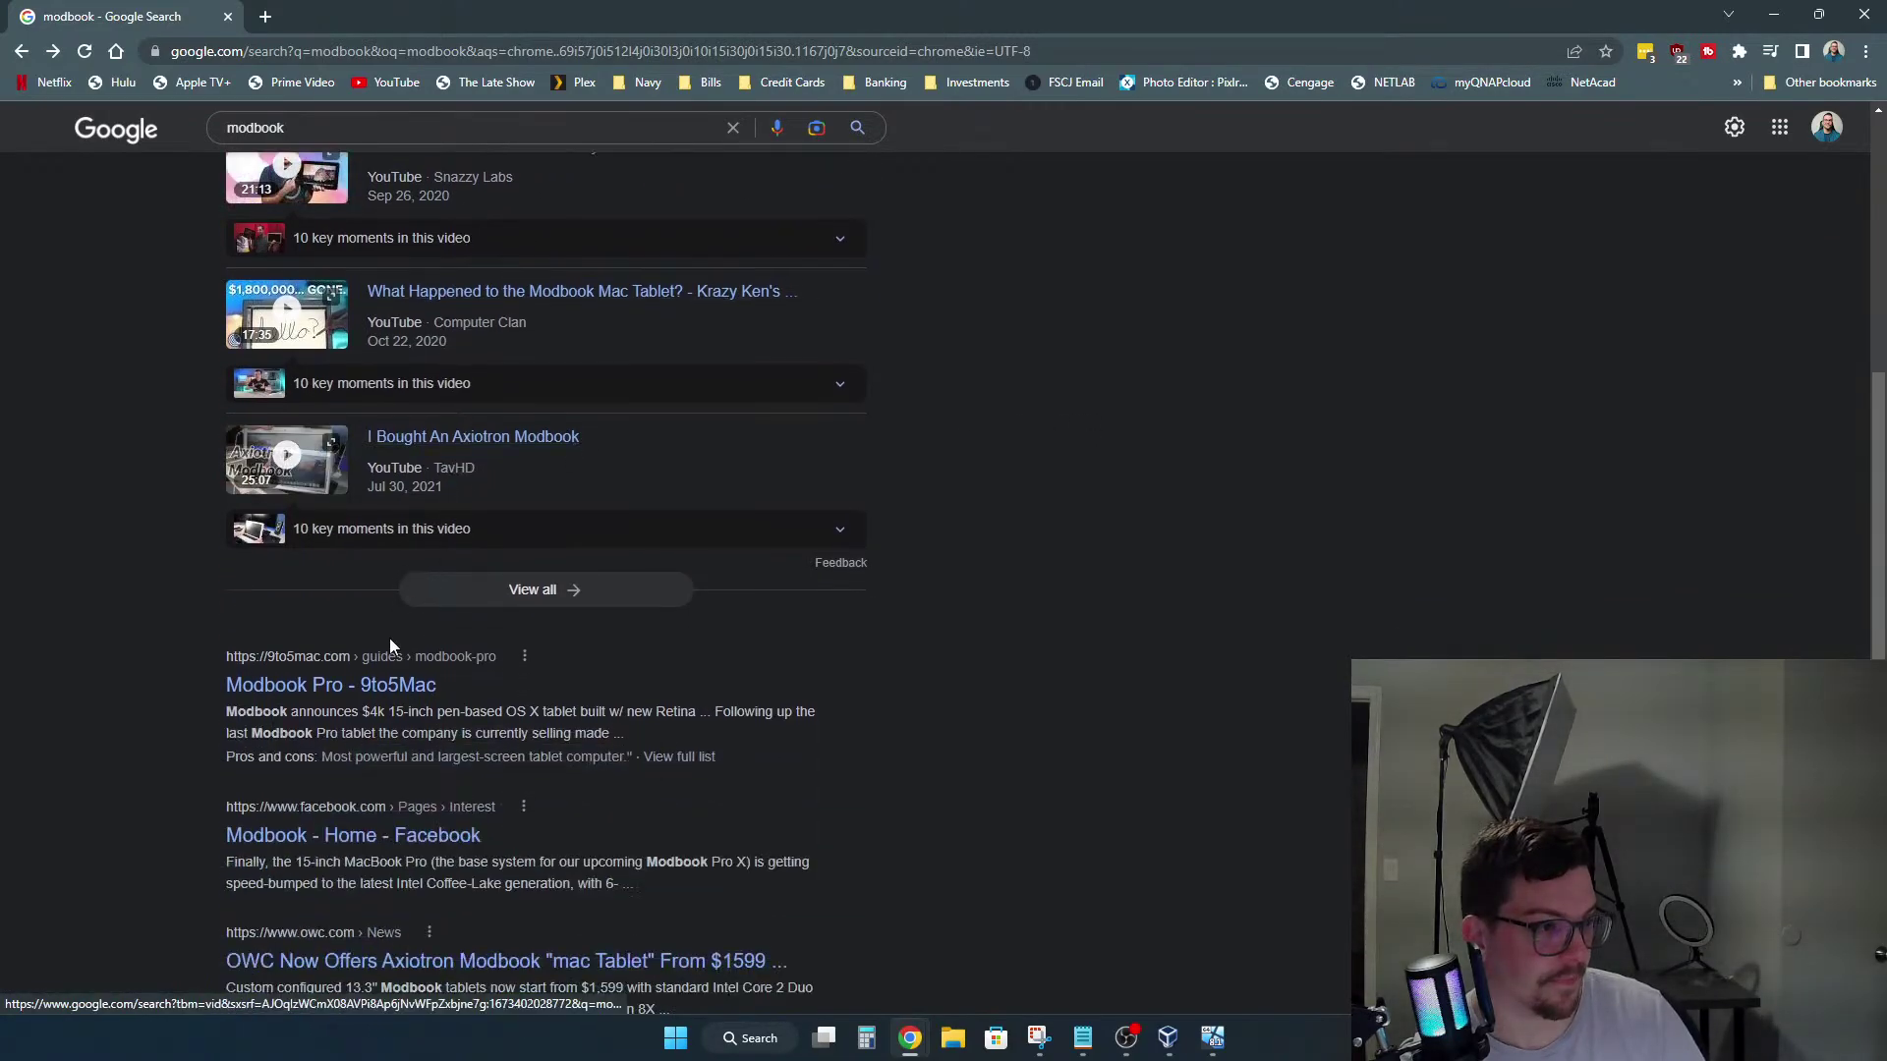
{"action": "left_click", "coordinate": [383, 696]}
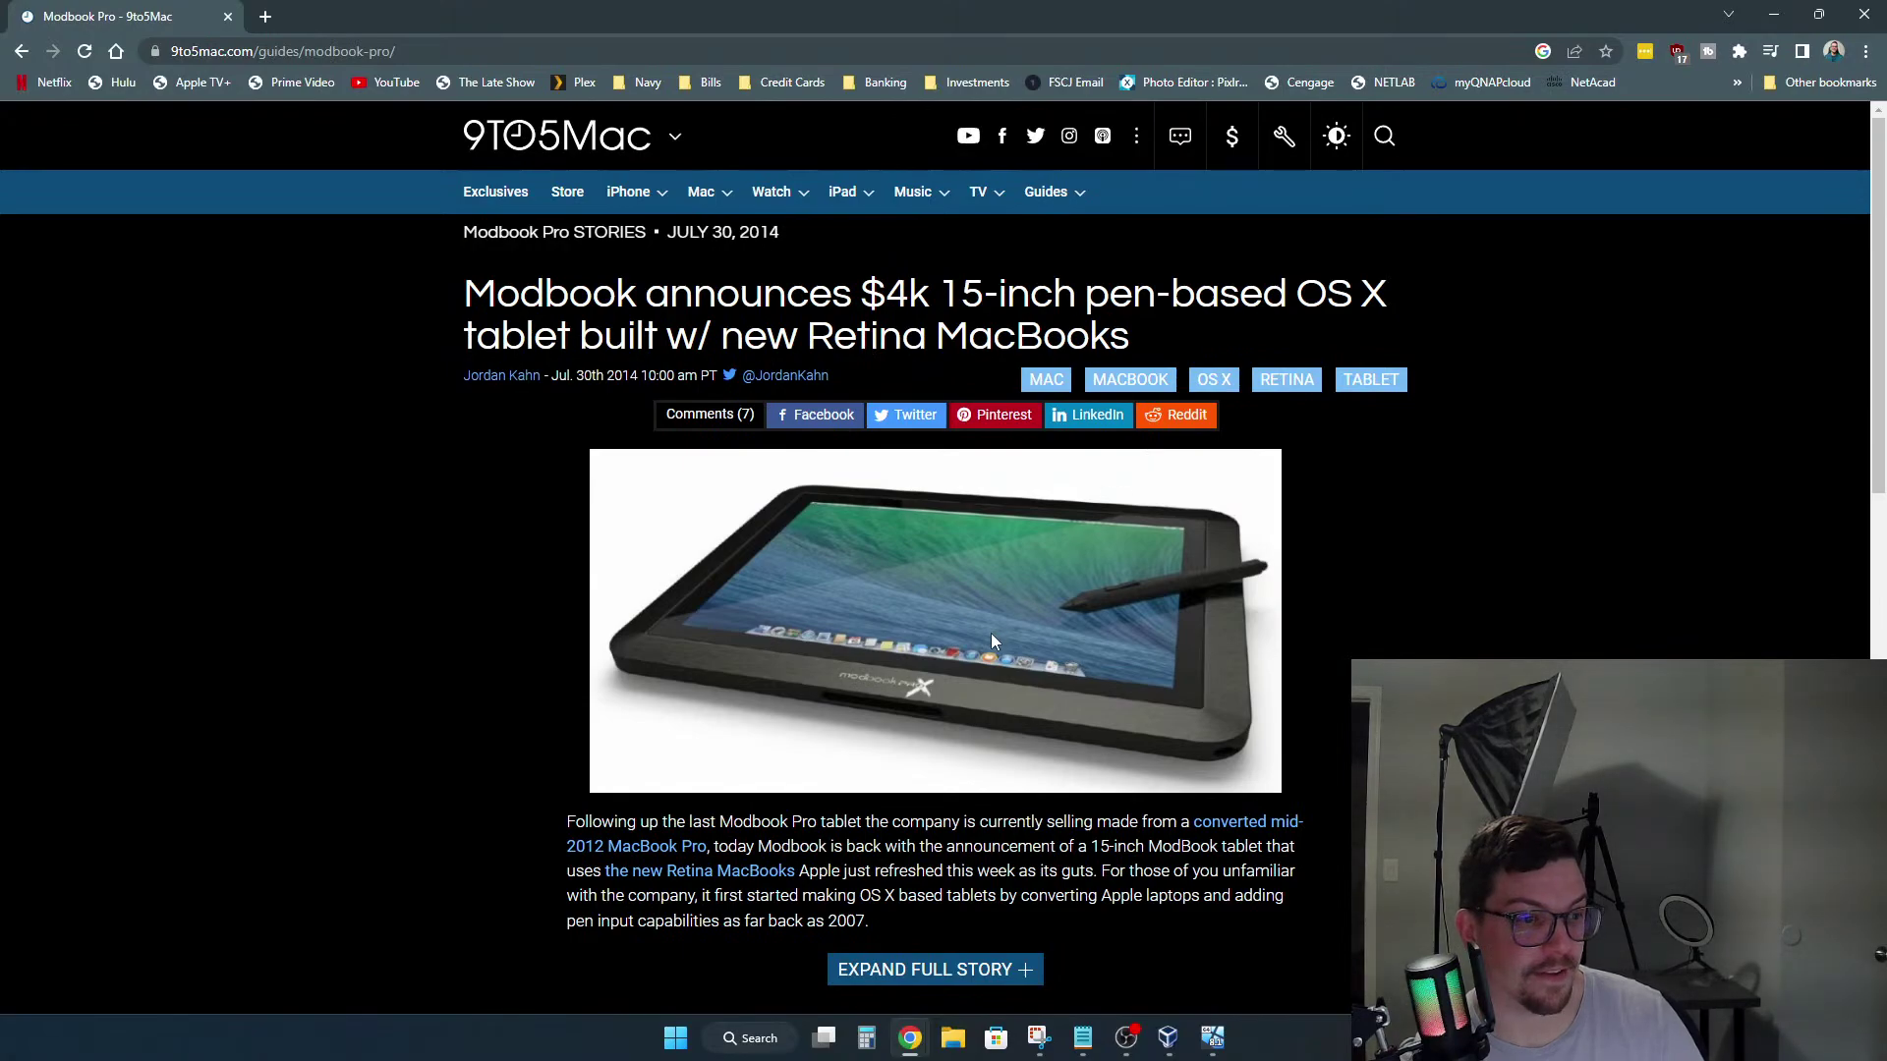
{"action": "scroll", "coordinate": [992, 641], "scroll_direction": "down", "scroll_amount": 9}
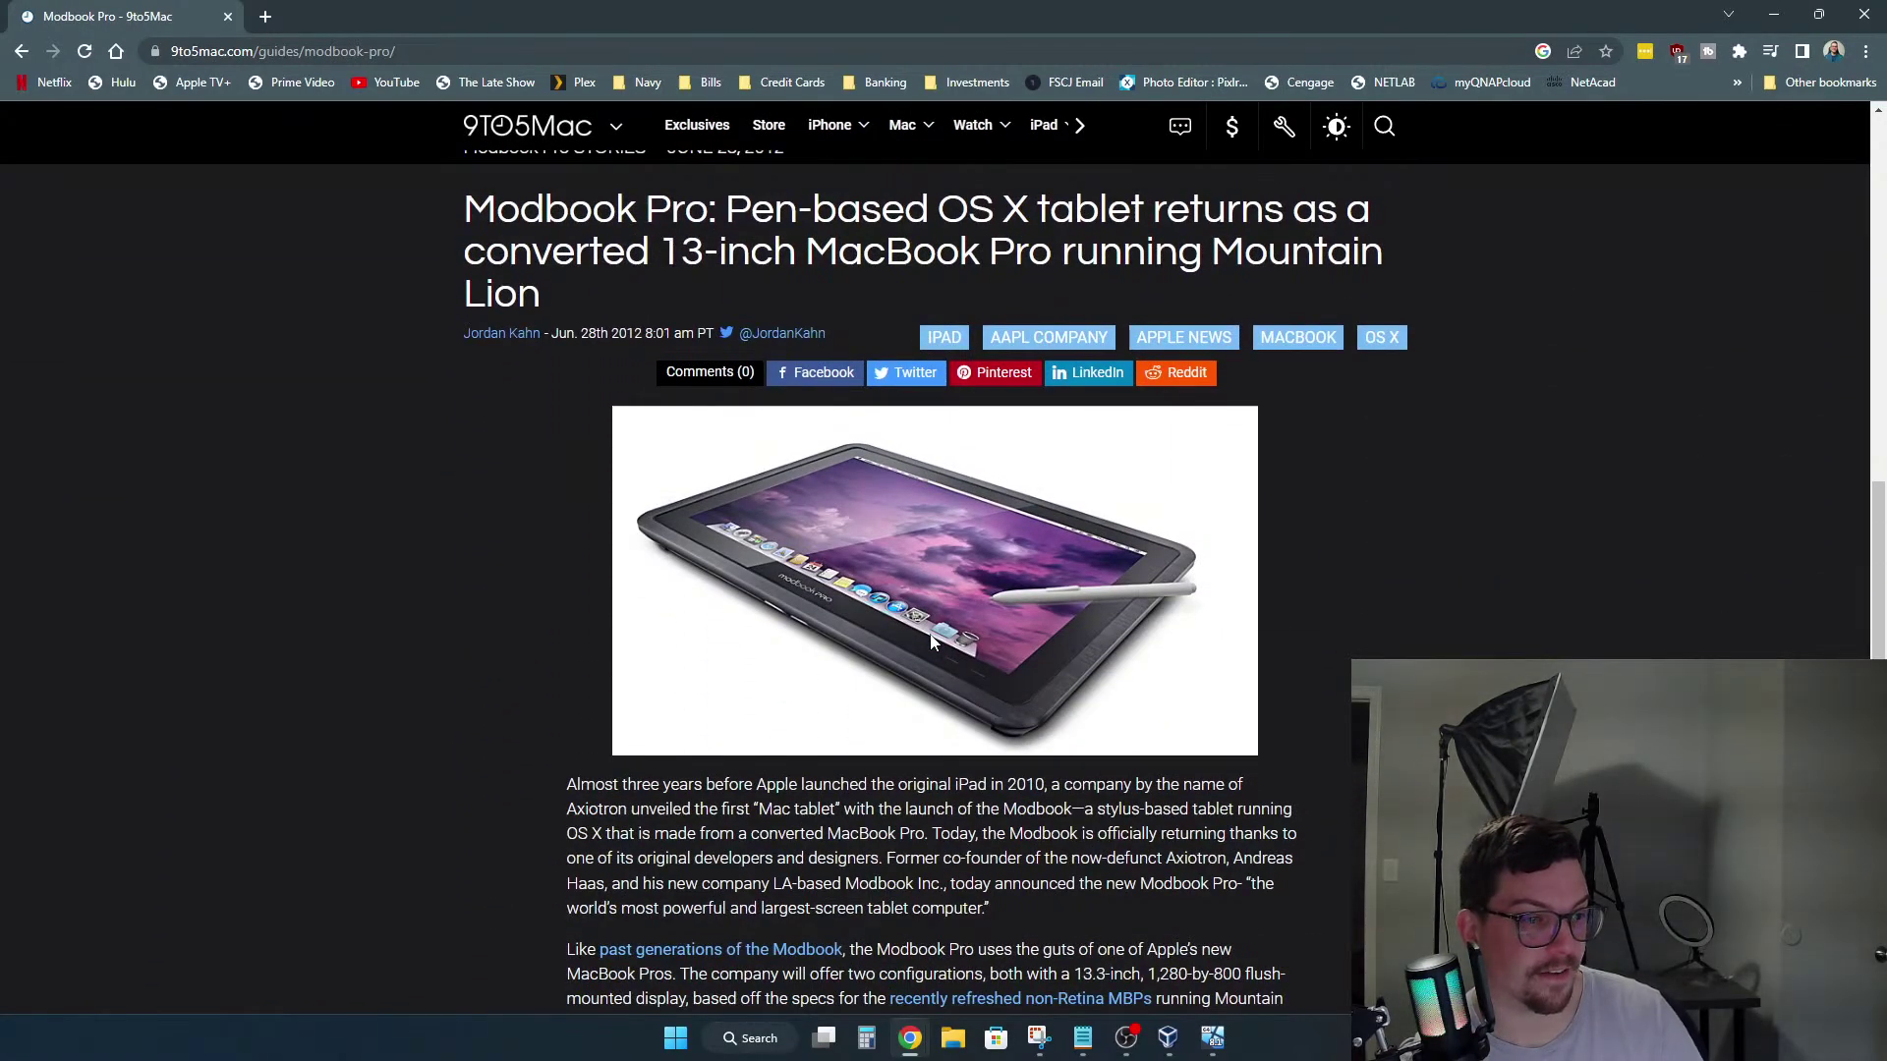
{"action": "scroll", "coordinate": [934, 641], "scroll_direction": "down", "scroll_amount": 3}
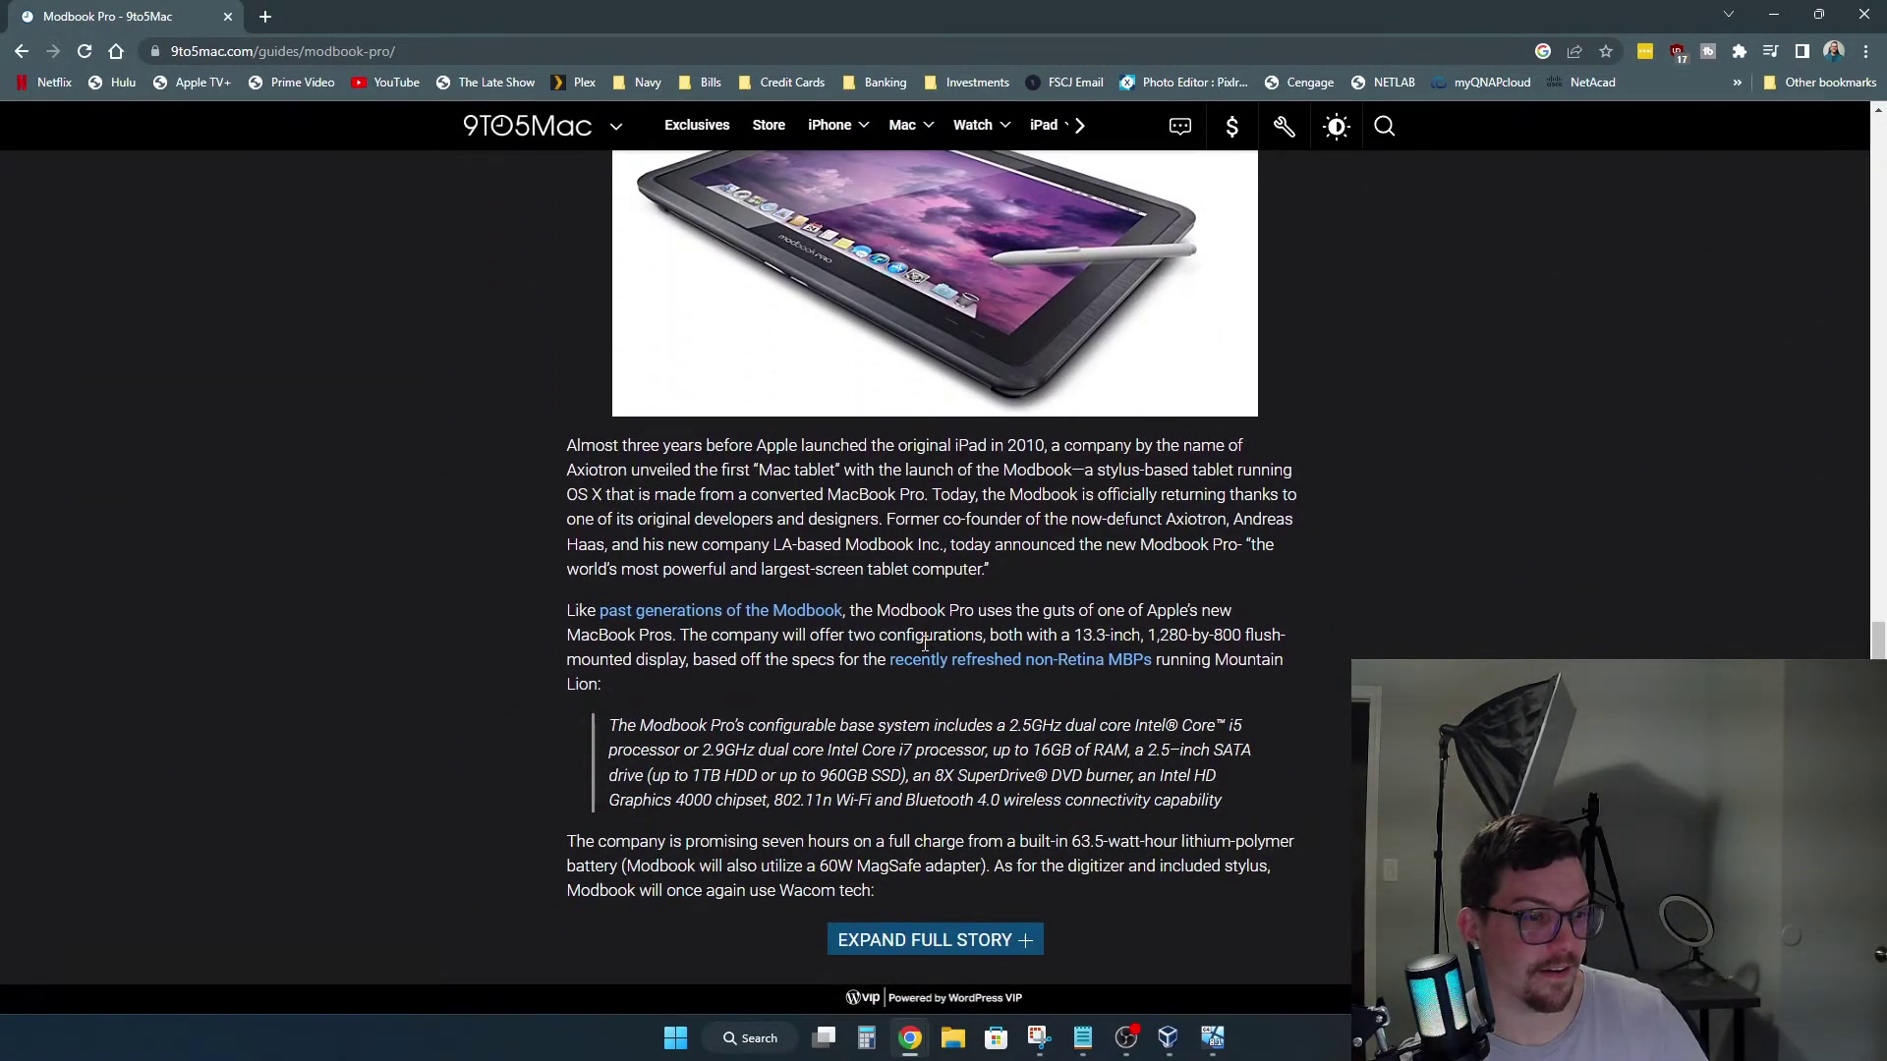
{"action": "scroll", "coordinate": [1187, 560], "scroll_direction": "up", "scroll_amount": 12}
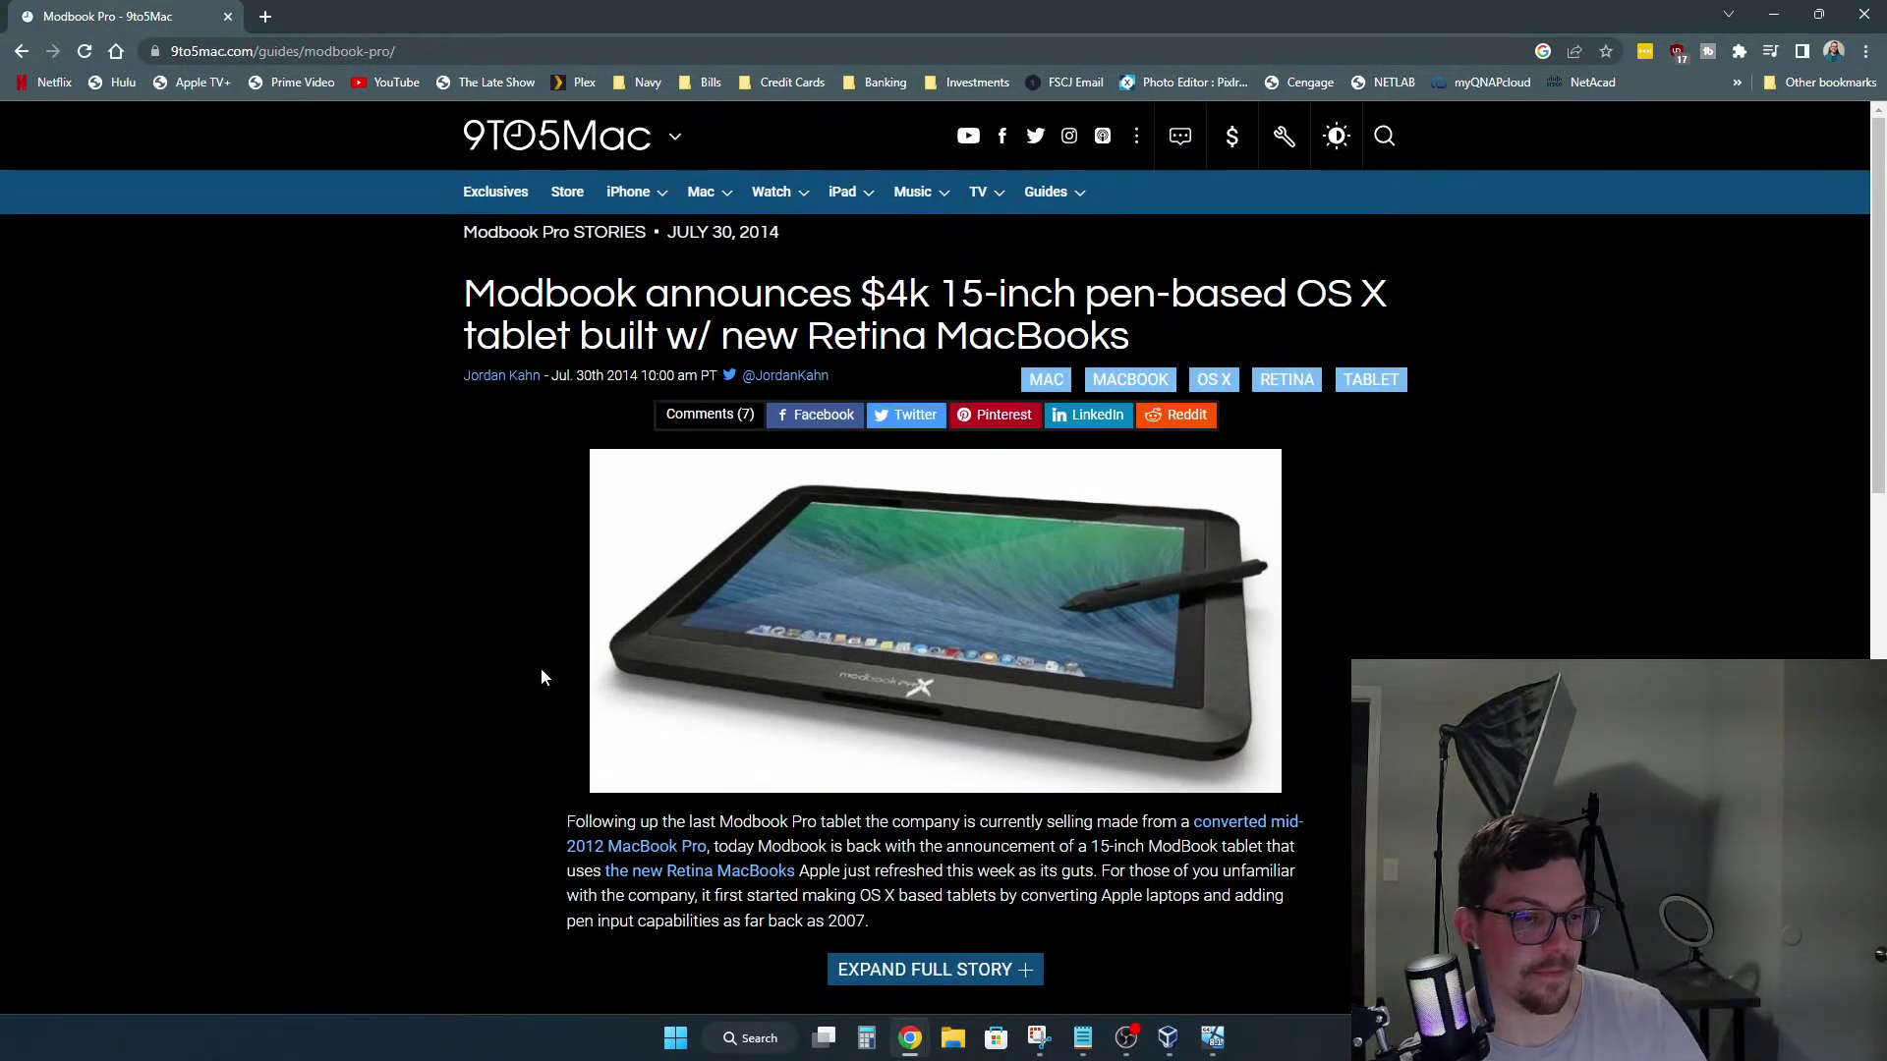
{"action": "left_click", "coordinate": [1872, 14]}
Switch to the 'bluestacks - Search' tab, close the guest's Edge browser, and open PC settings.
{"action": "scroll", "coordinate": [599, 615], "scroll_direction": "down", "scroll_amount": 4}
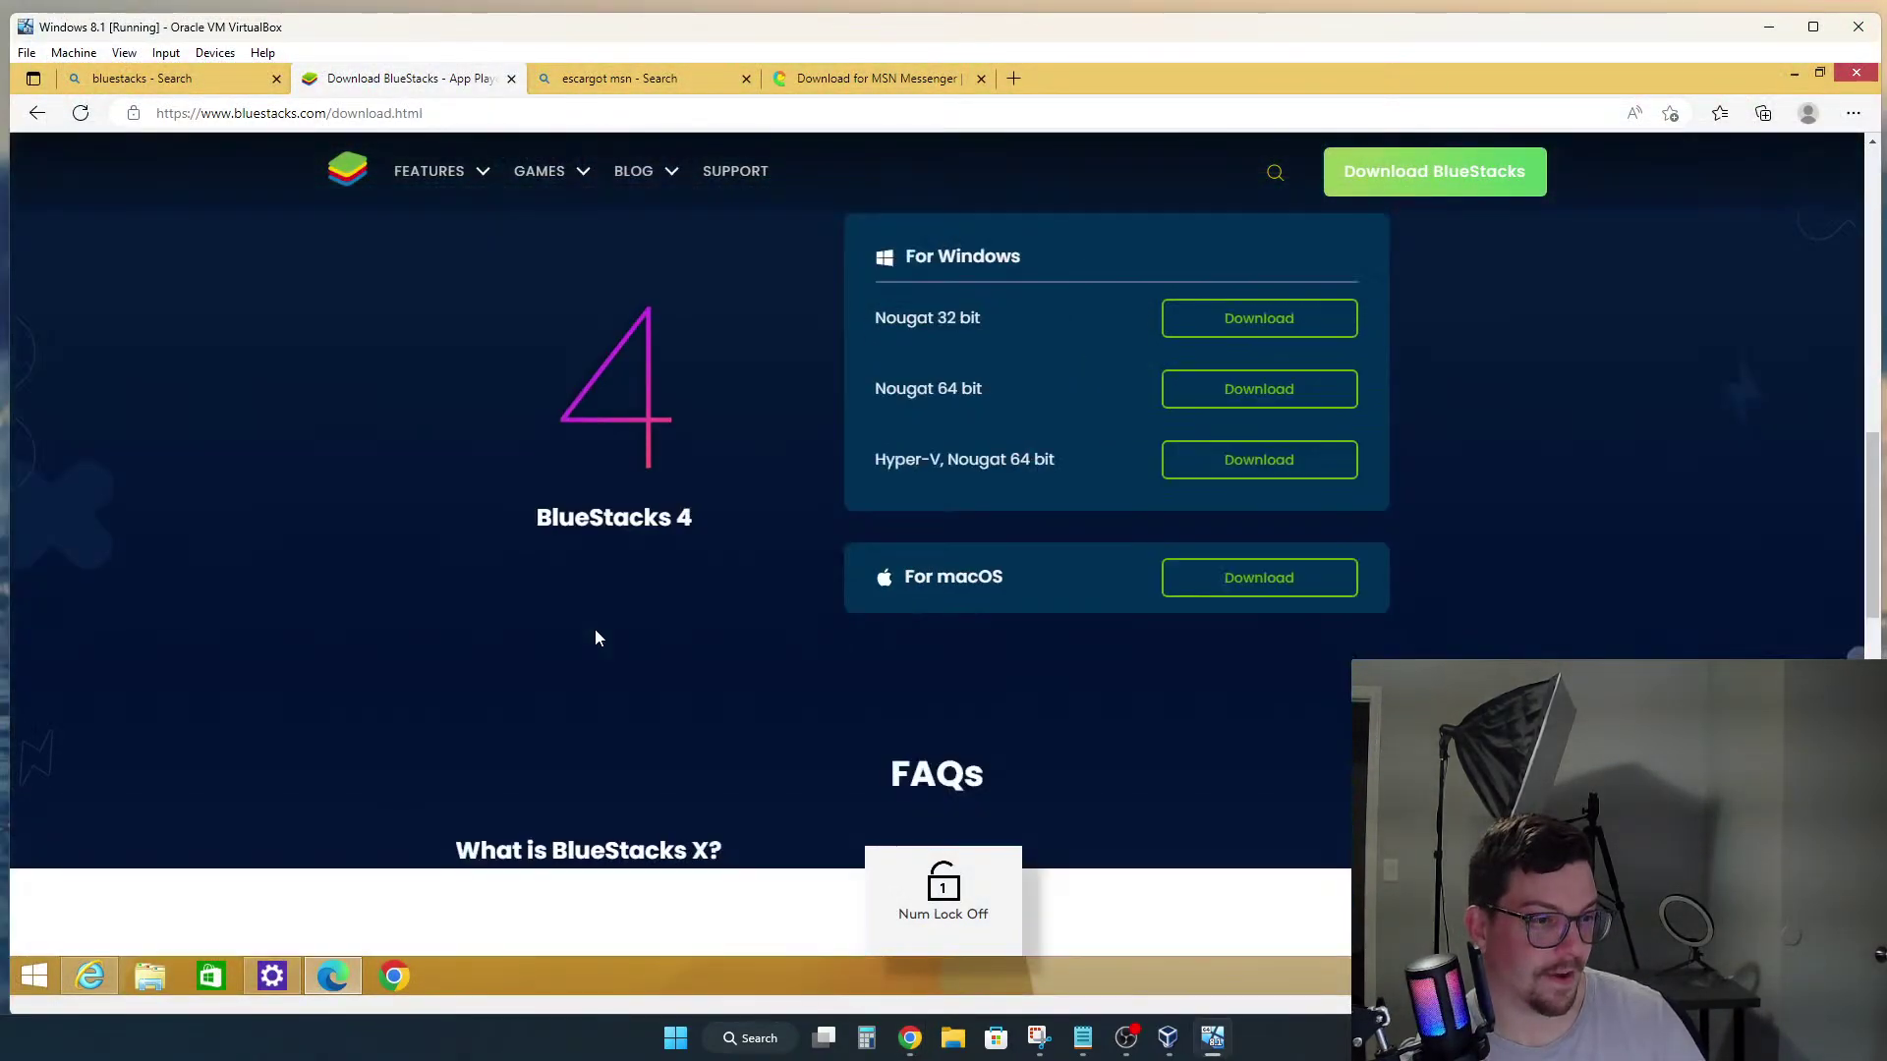
{"action": "scroll", "coordinate": [593, 629], "scroll_direction": "up", "scroll_amount": 15}
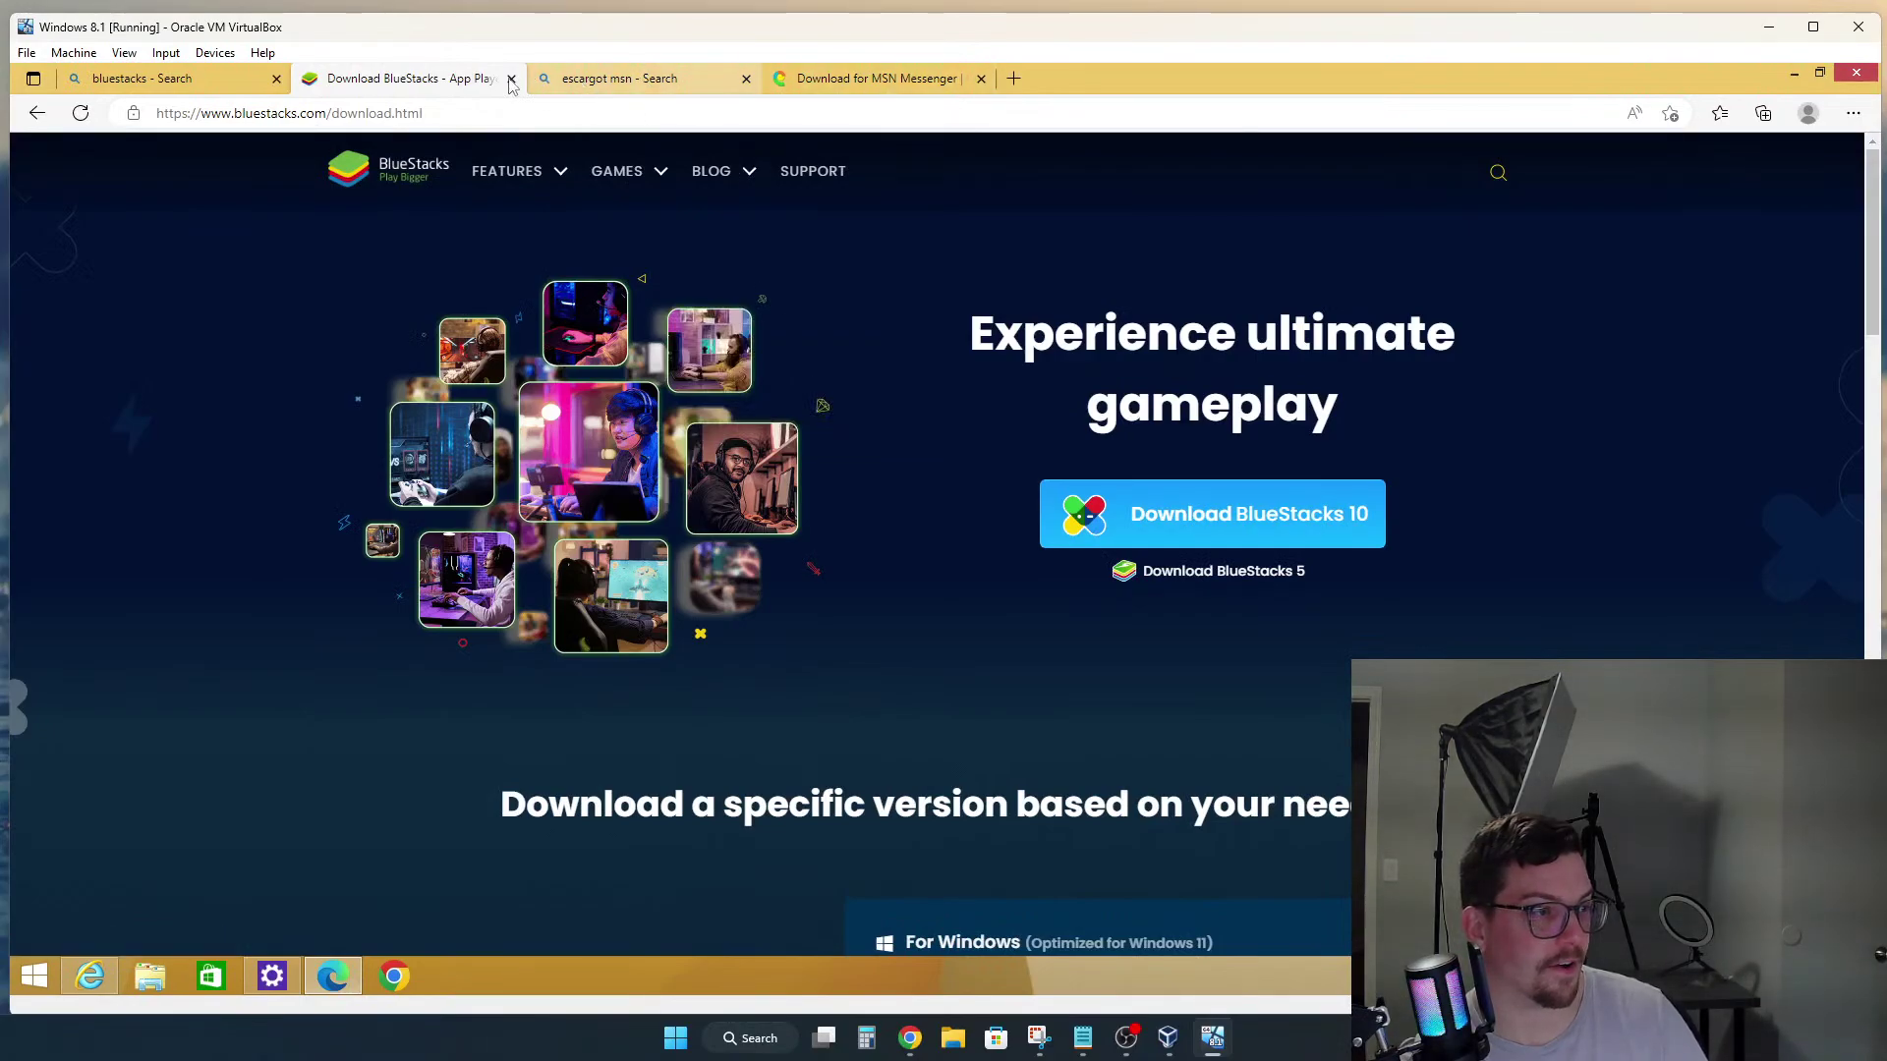
{"action": "left_click", "coordinate": [221, 83]}
{"action": "left_click", "coordinate": [1855, 78]}
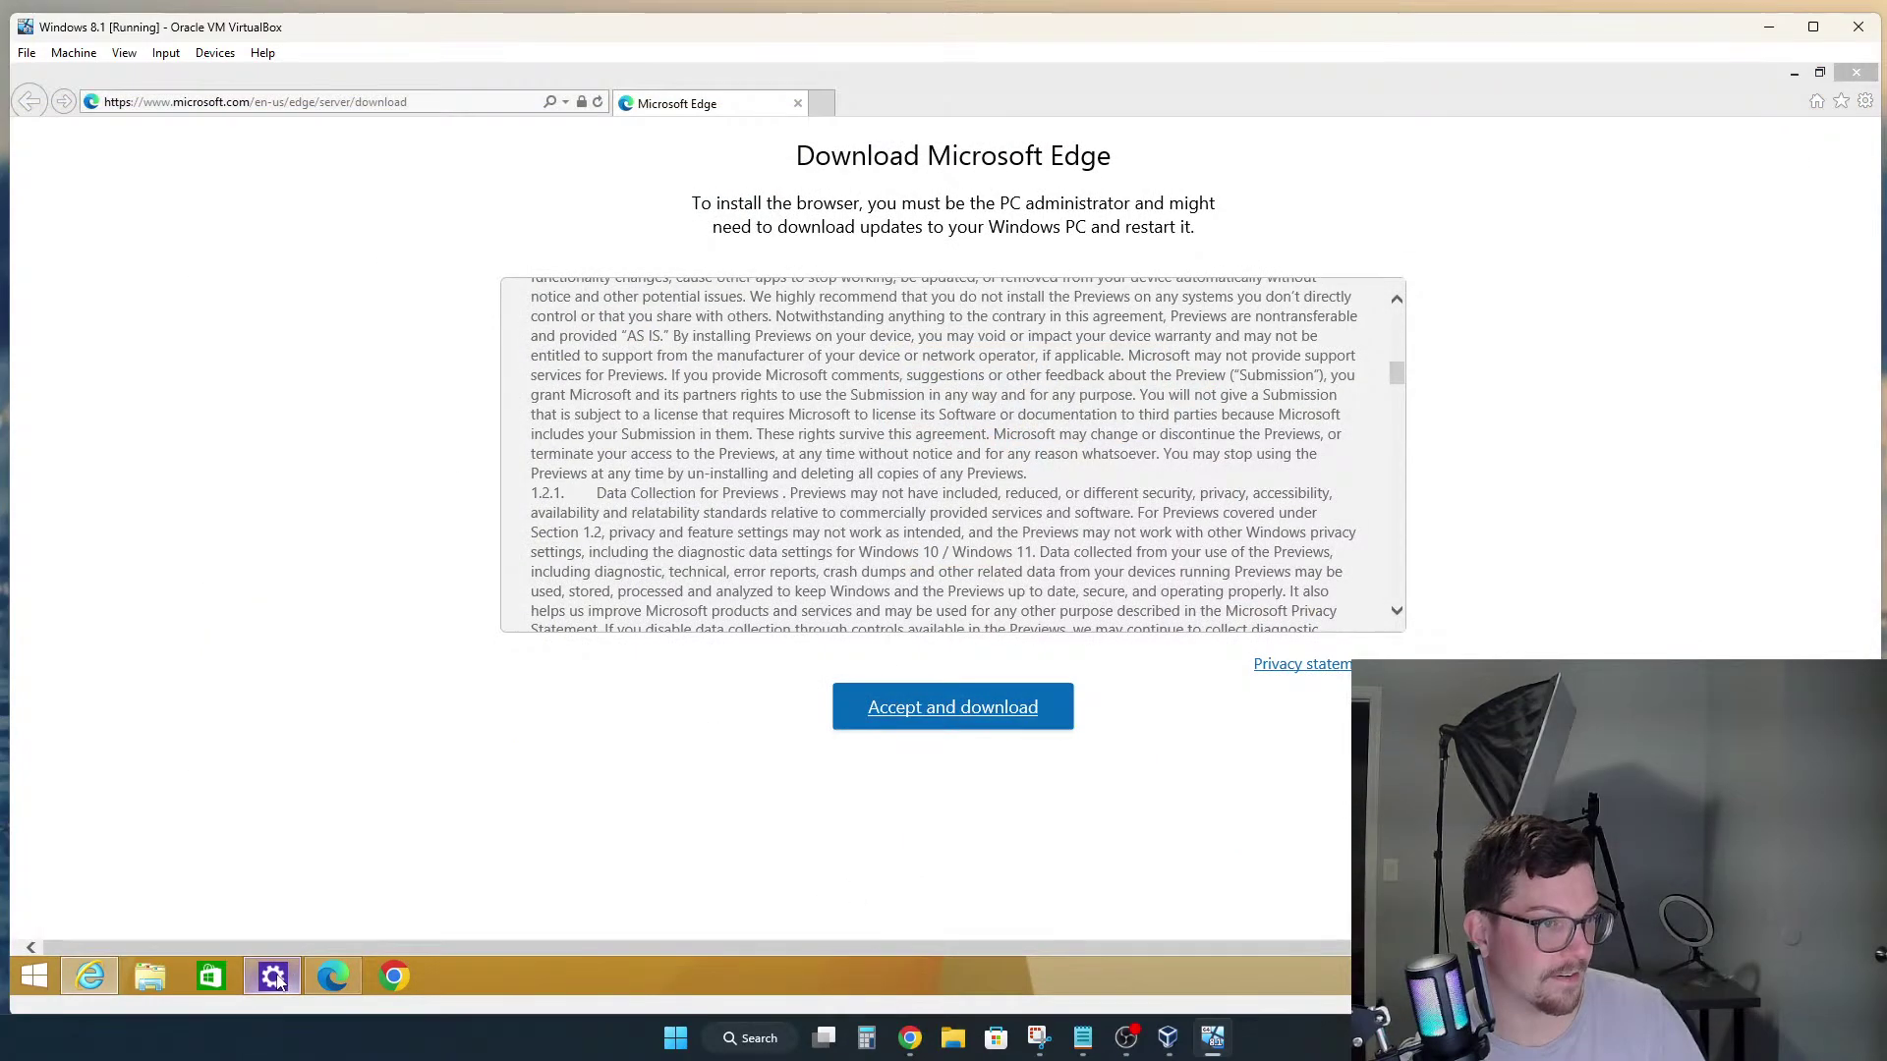
{"action": "left_click", "coordinate": [274, 976]}
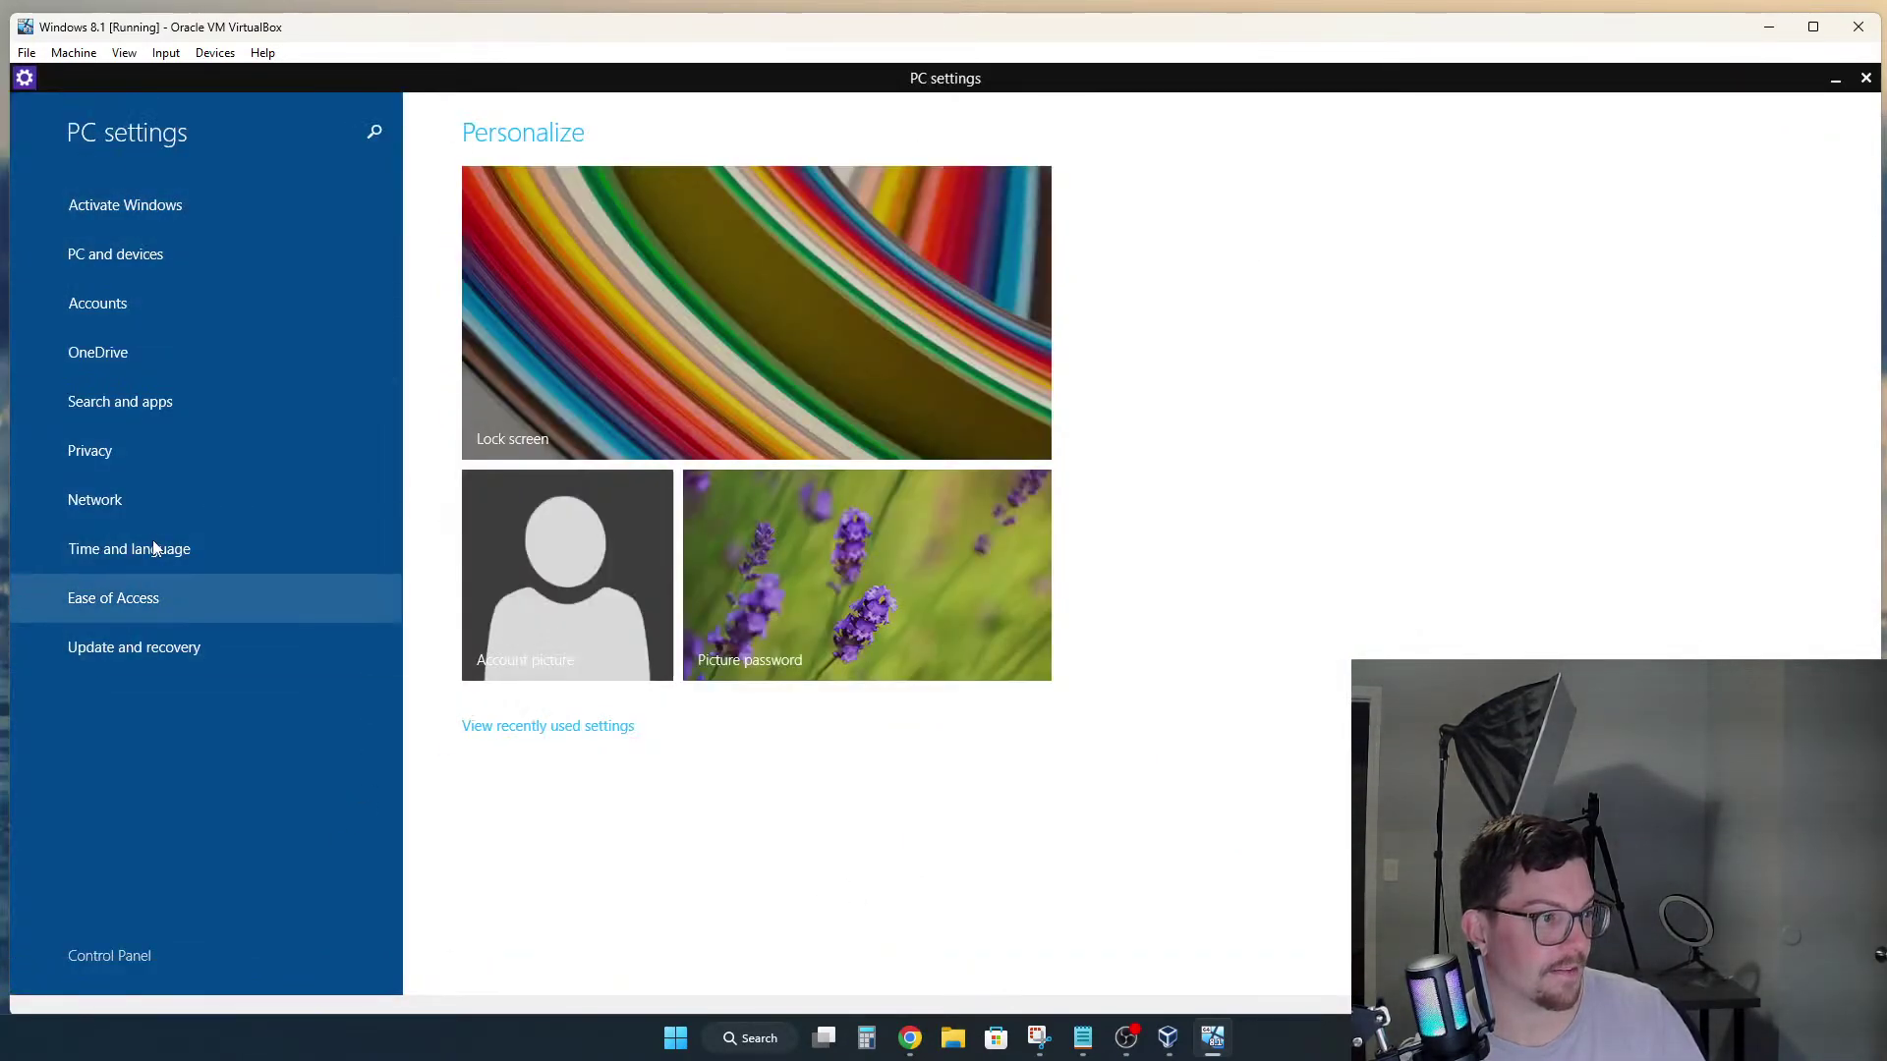
Open Update and recovery in PC settings, then minimize PC settings to the desktop.
{"action": "left_click", "coordinate": [140, 648]}
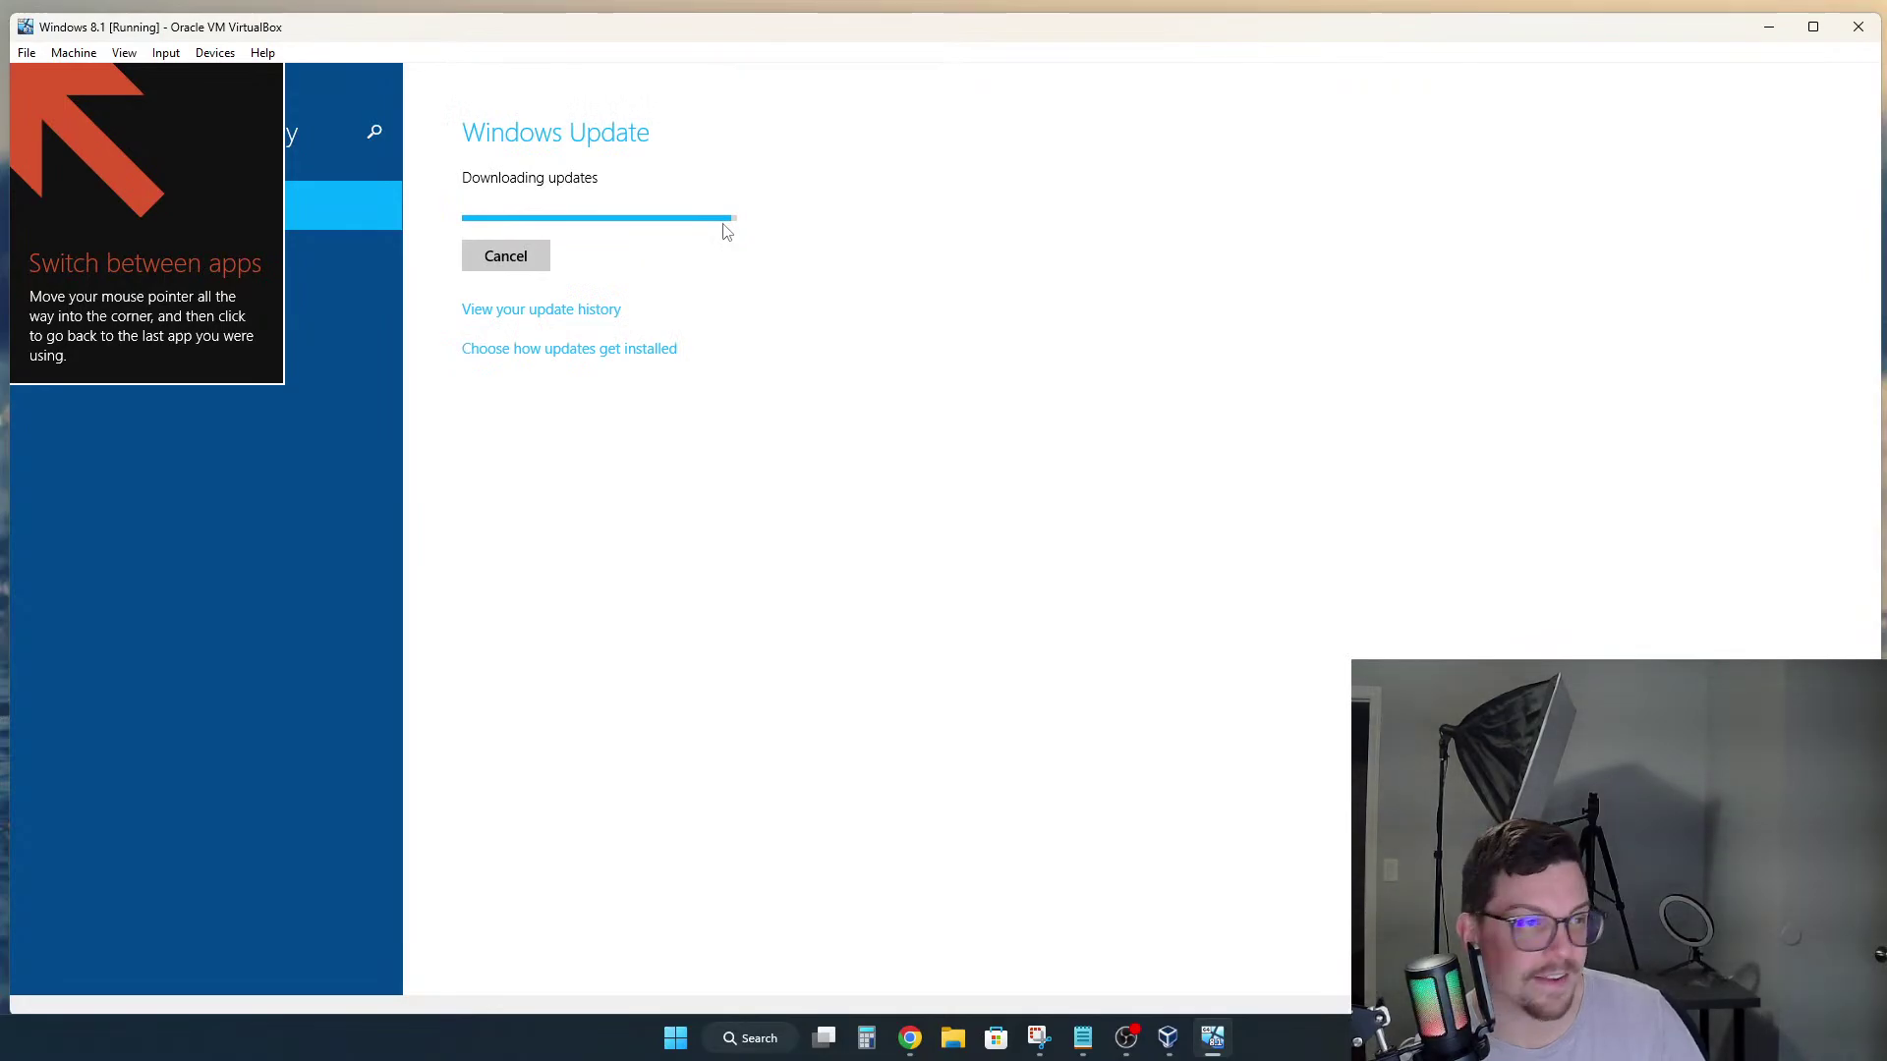
{"action": "mouse_move", "coordinate": [1657, 49]}
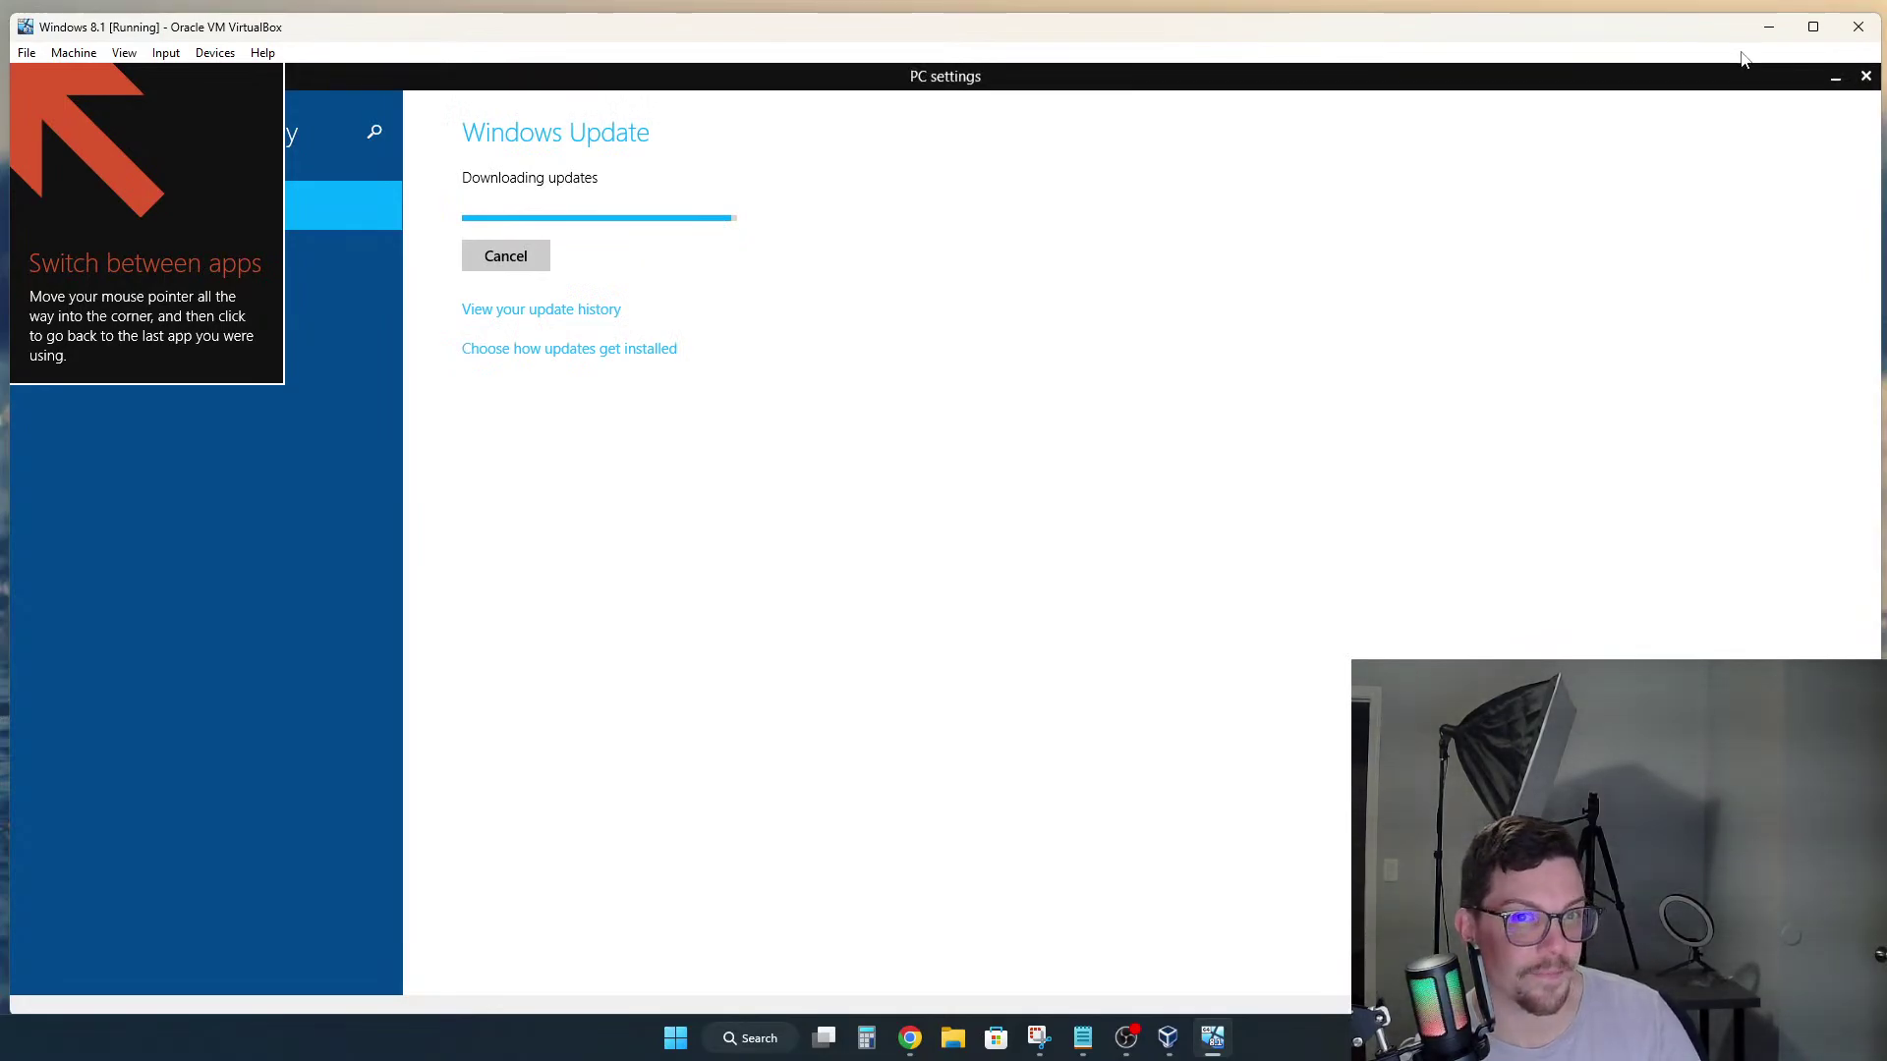
{"action": "left_click", "coordinate": [1830, 82]}
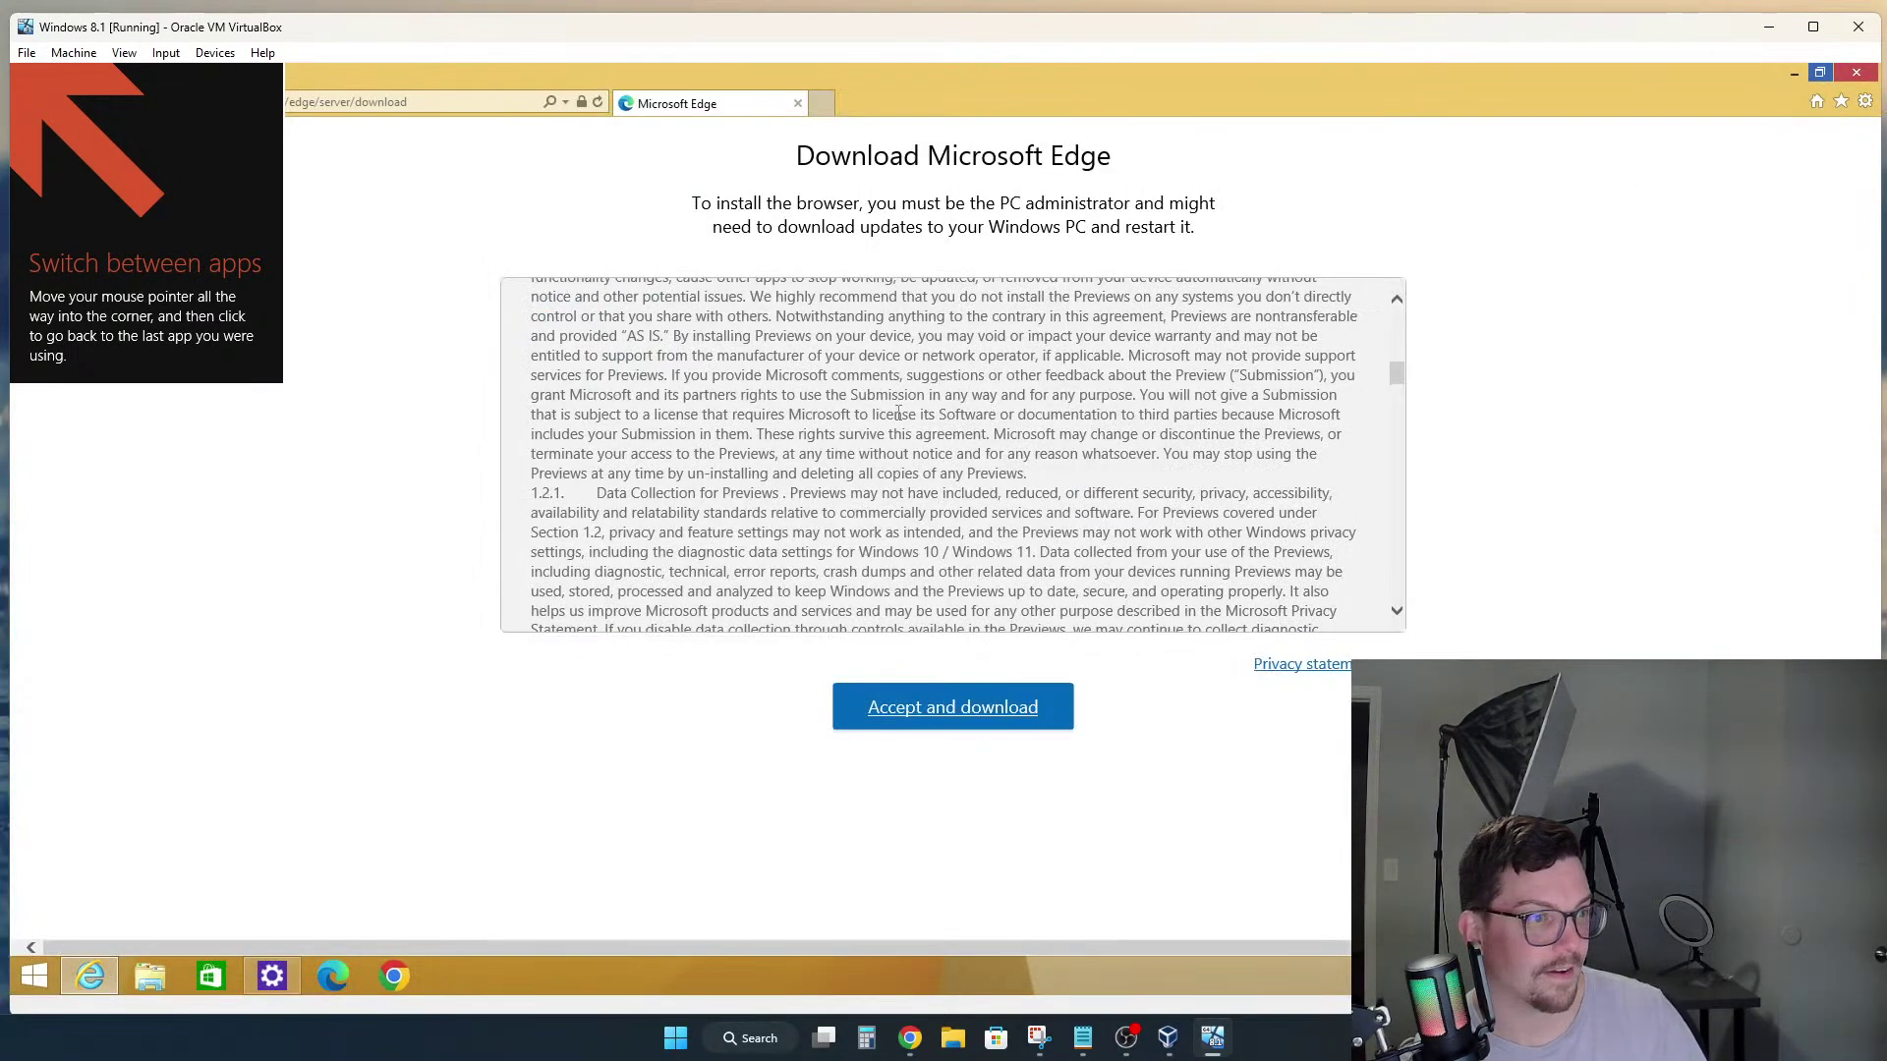
Flip between Windows Update and the Edge download page, then close Internet Explorer.
{"action": "left_click", "coordinate": [35, 980]}
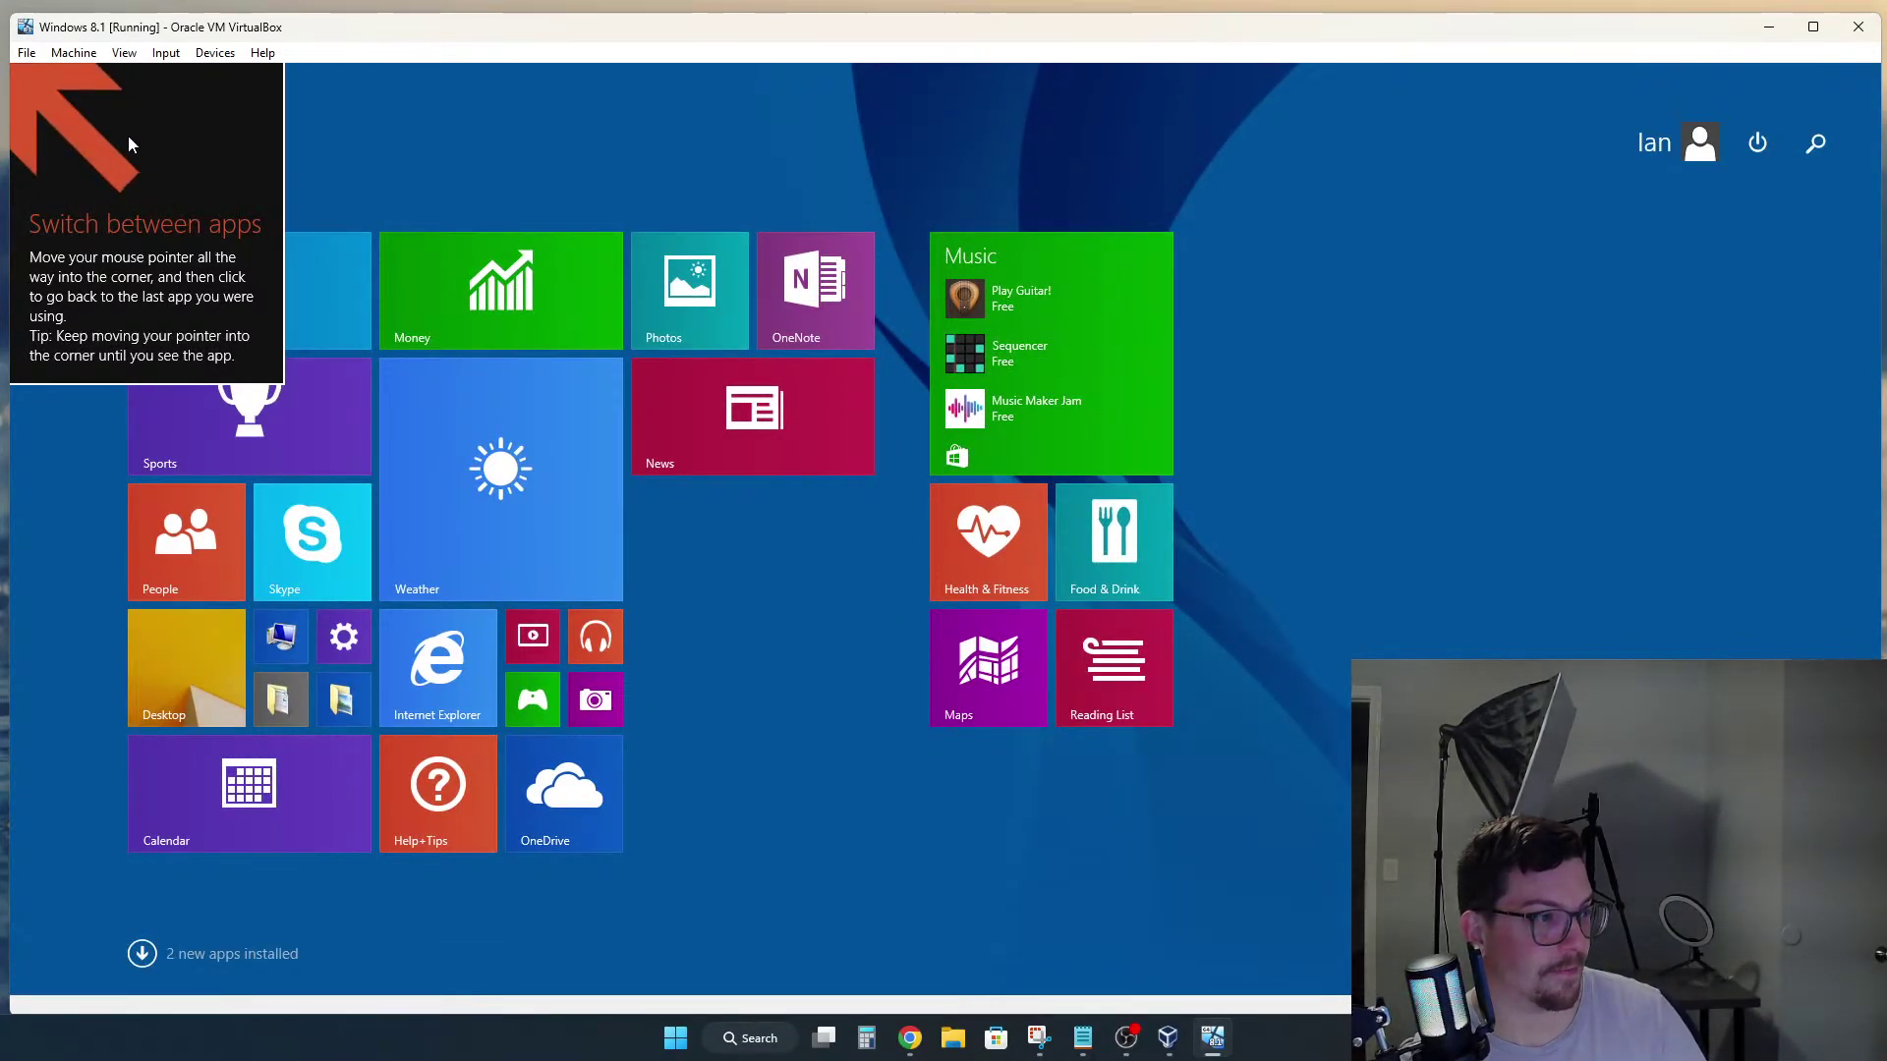
{"action": "left_click", "coordinate": [18, 75]}
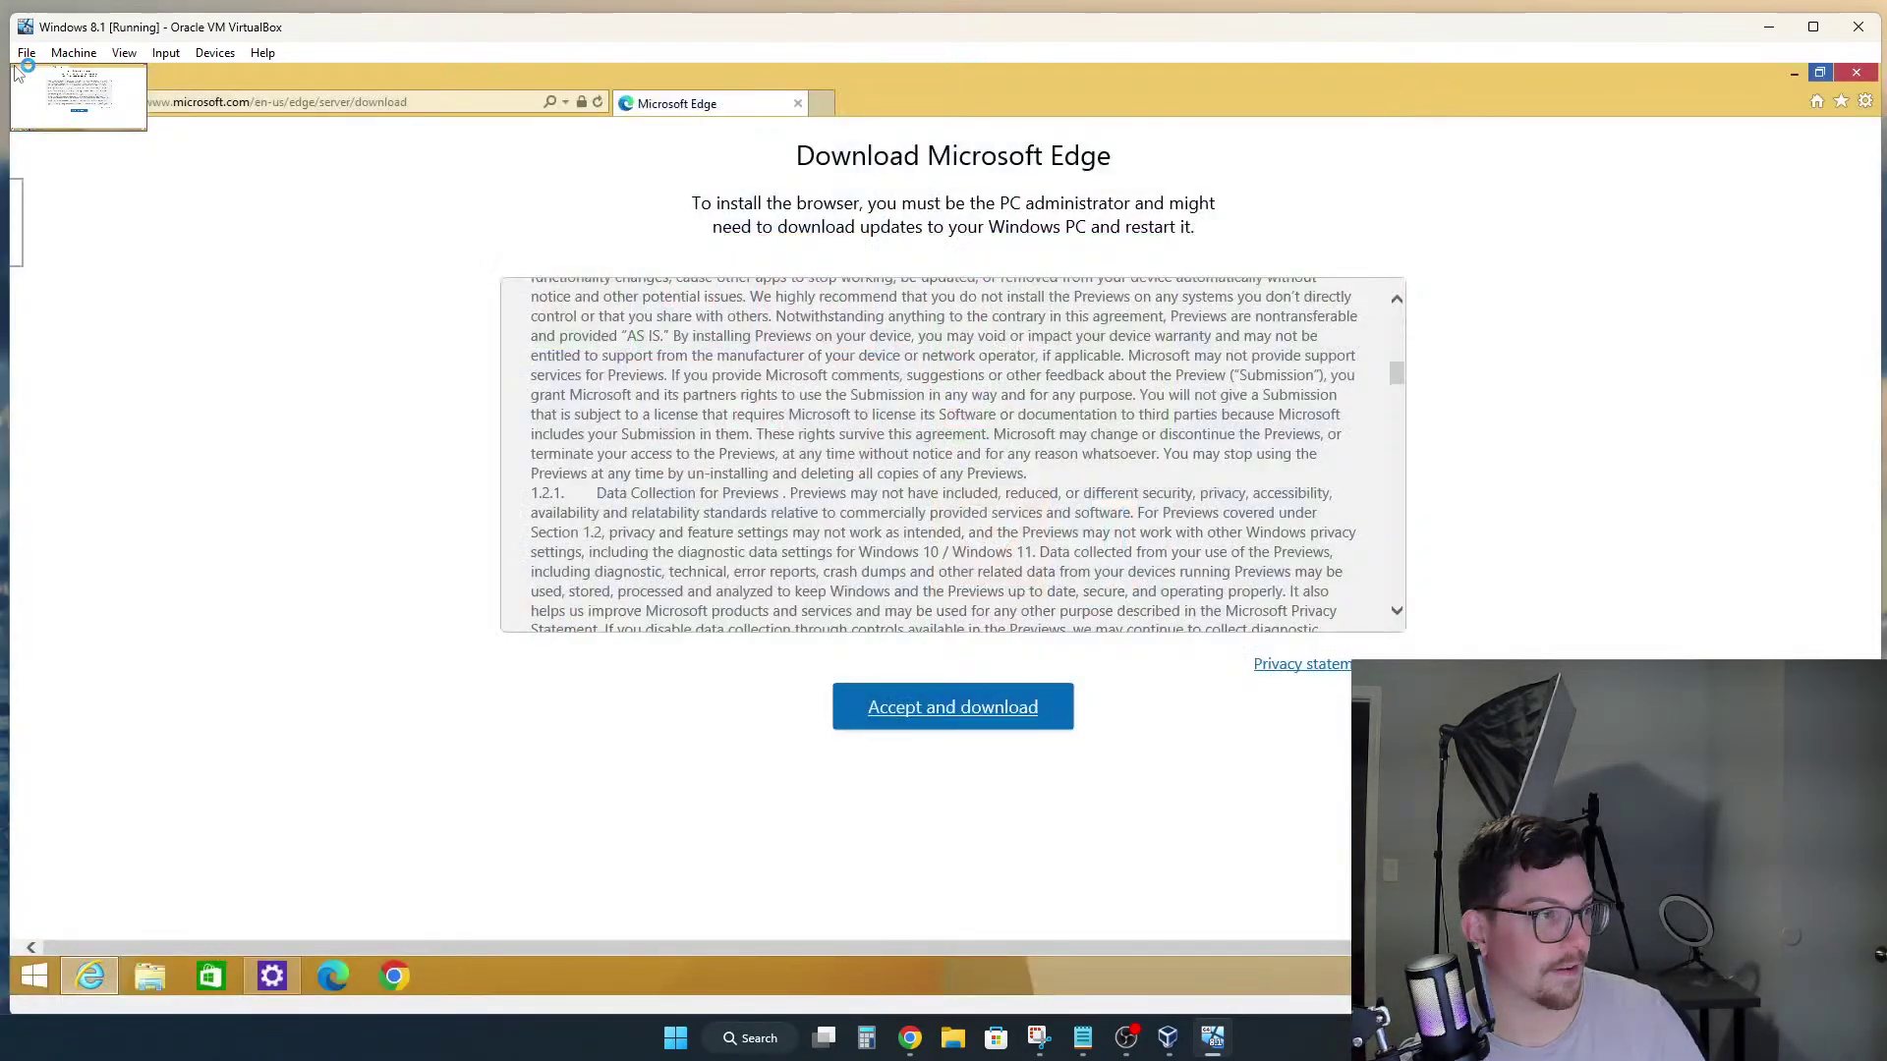
{"action": "left_click", "coordinate": [18, 75]}
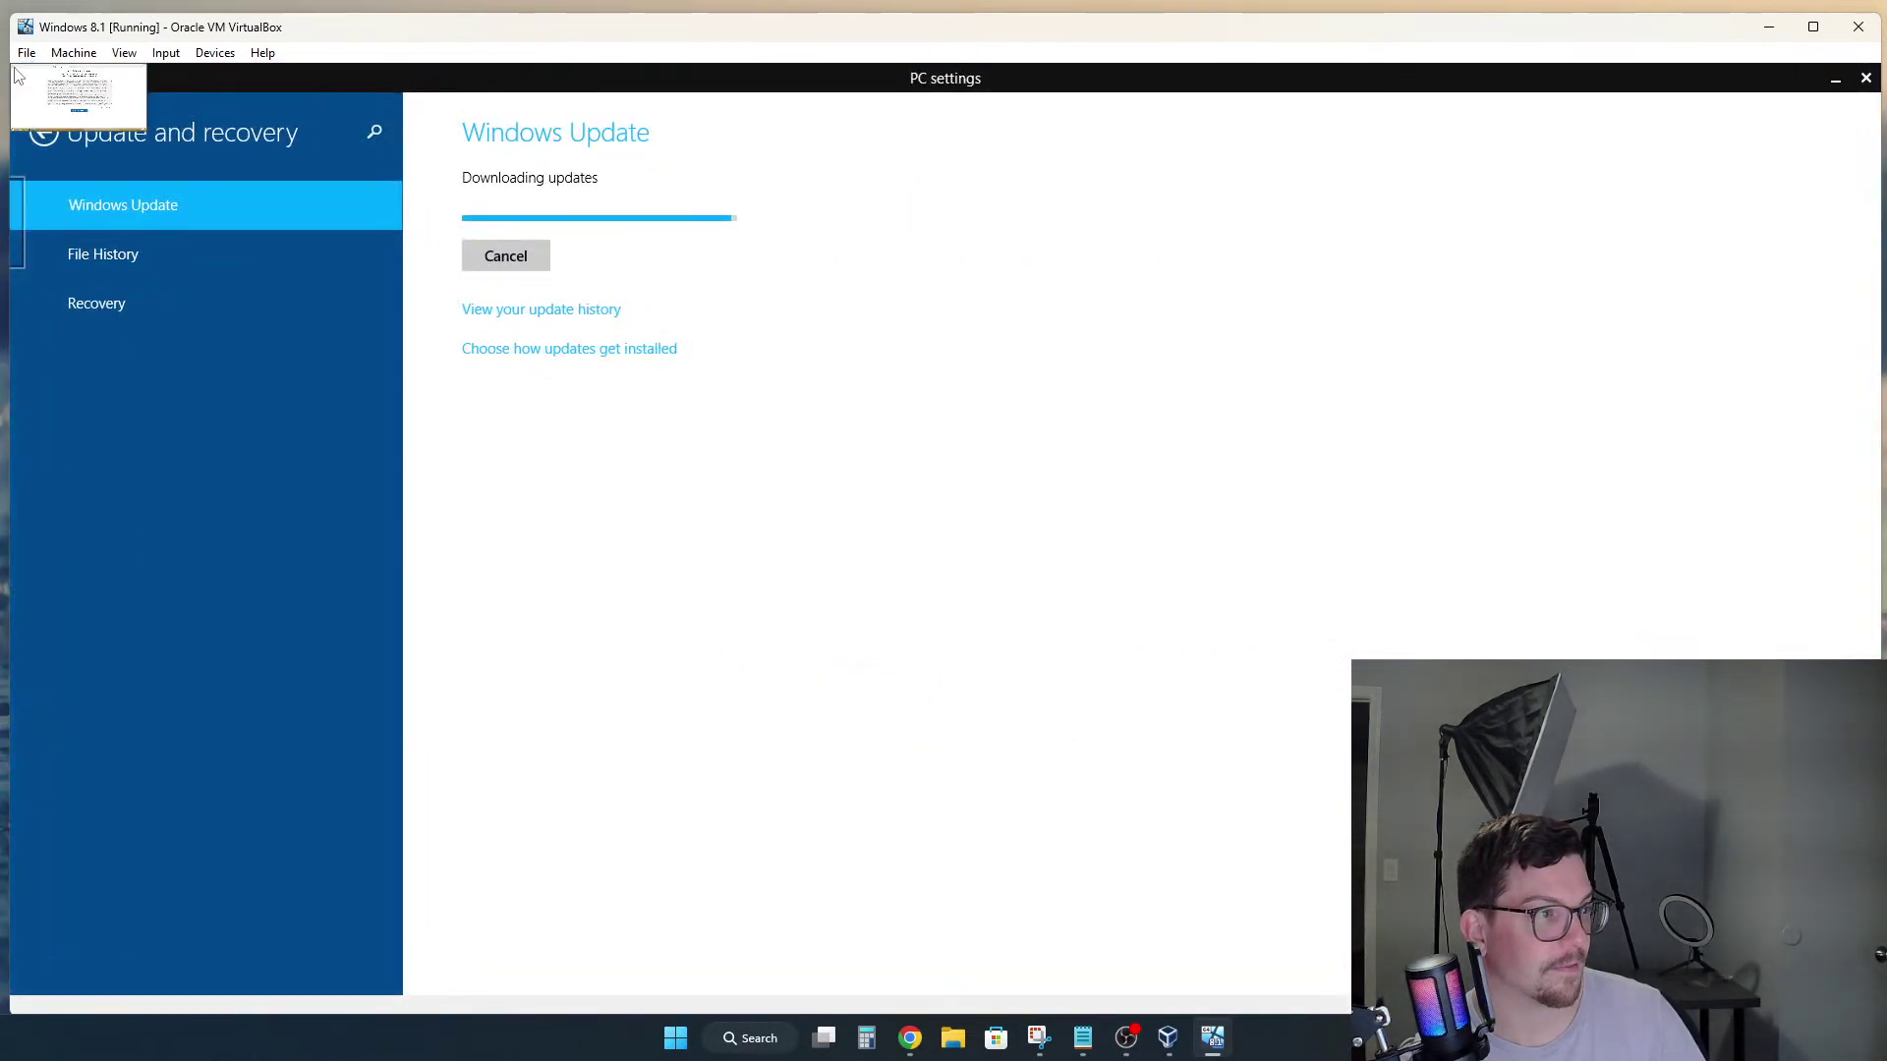
{"action": "left_click", "coordinate": [19, 76]}
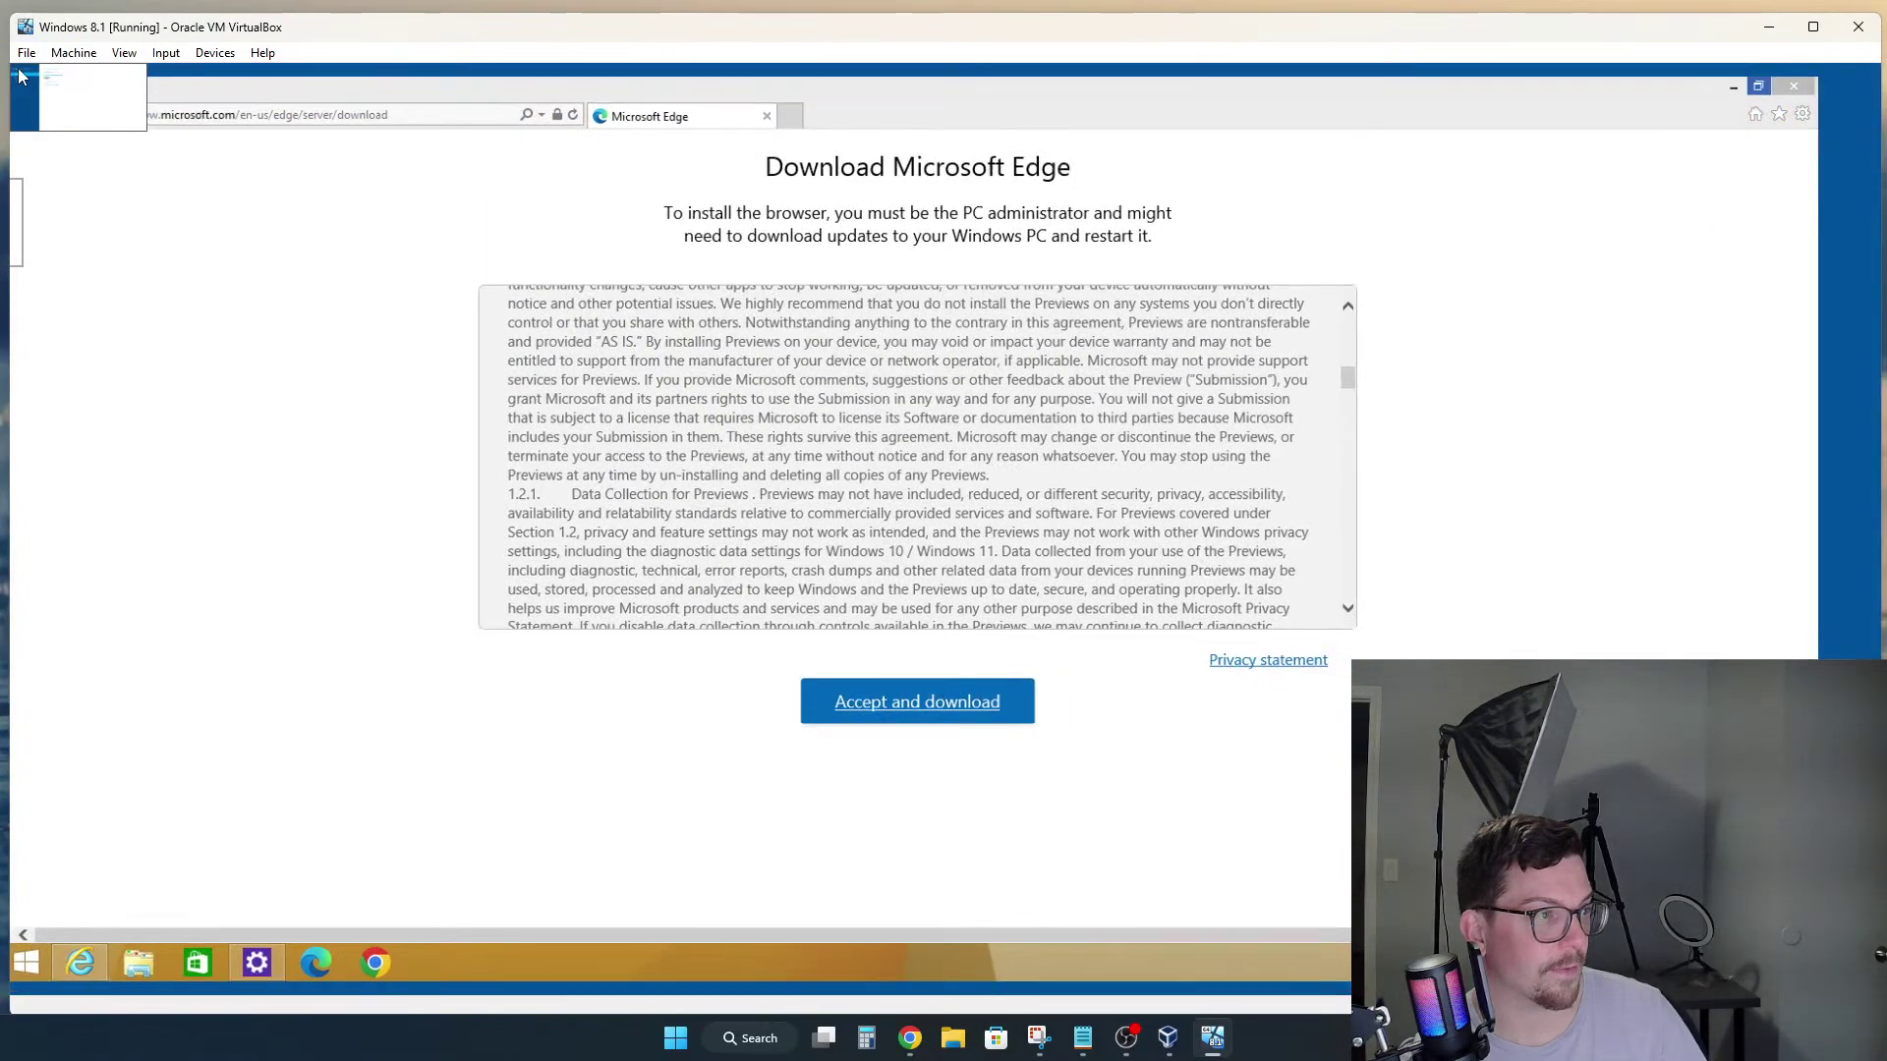
{"action": "left_click", "coordinate": [22, 77]}
{"action": "left_click", "coordinate": [22, 77]}
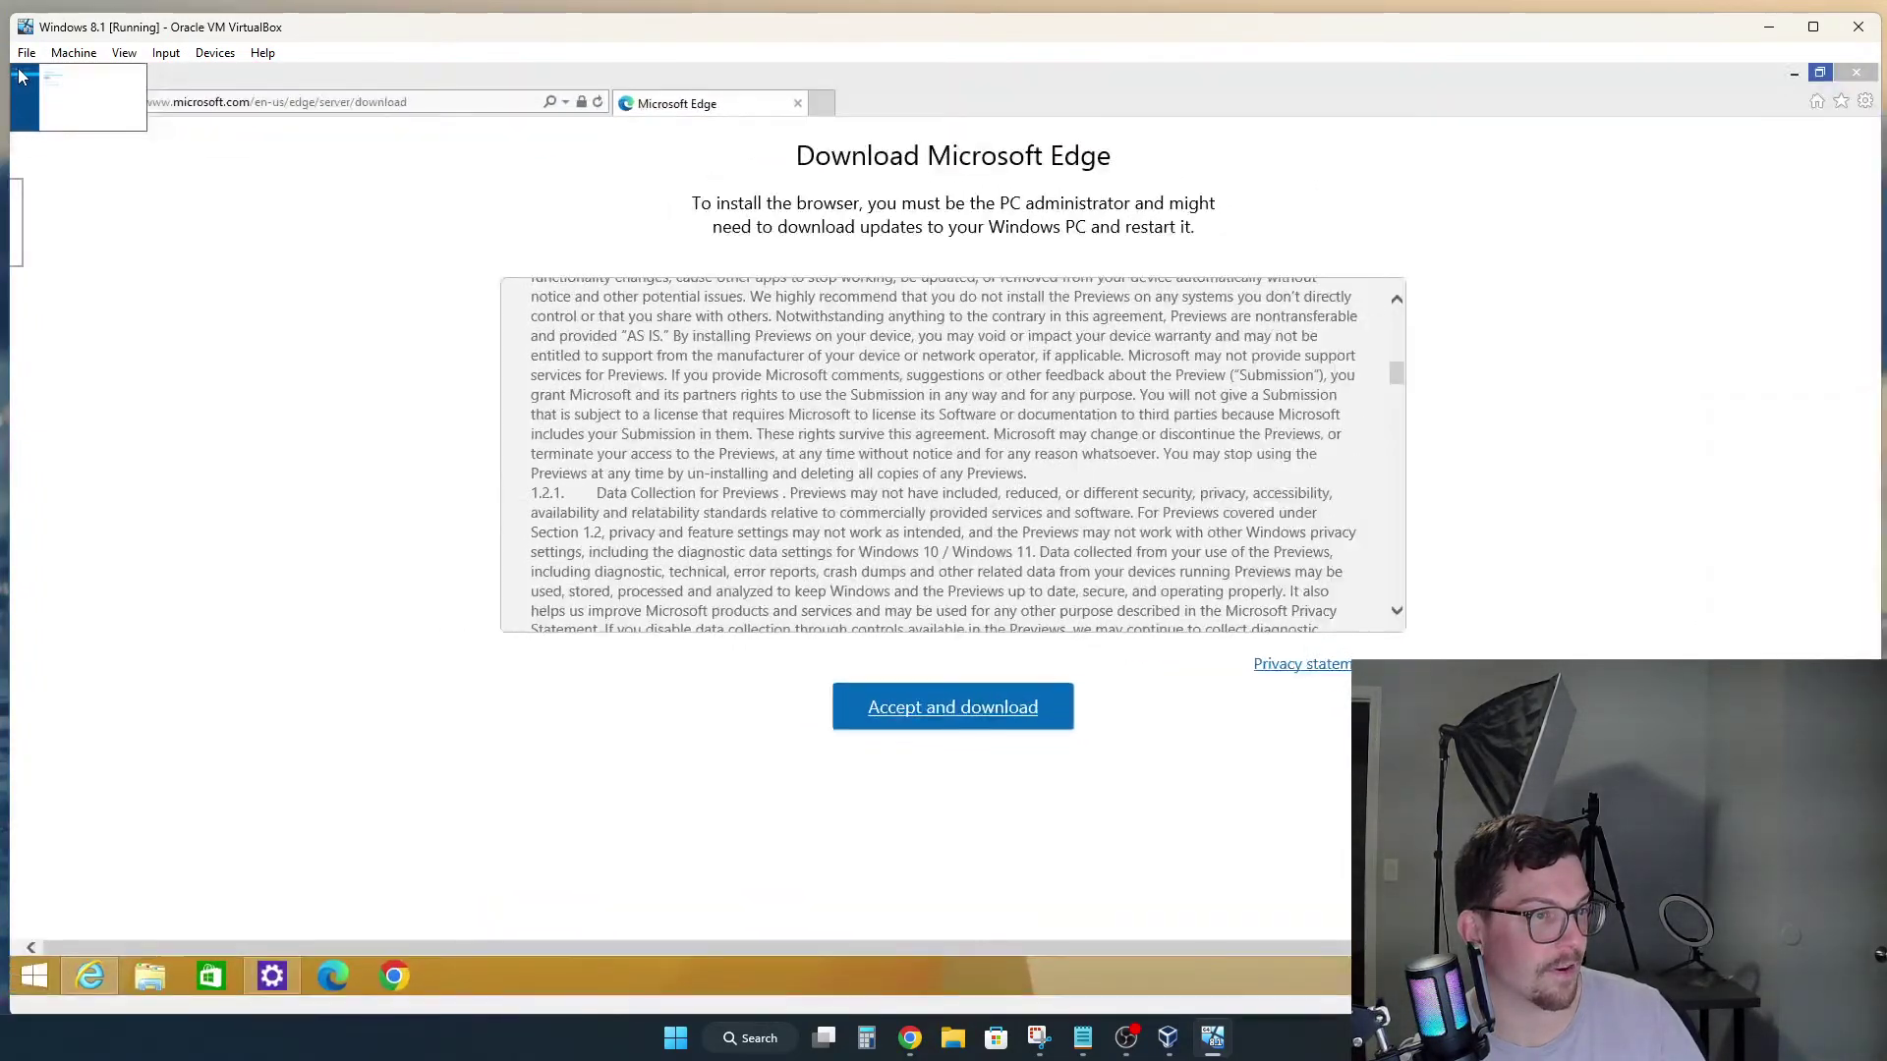
{"action": "left_click", "coordinate": [22, 76]}
{"action": "left_click", "coordinate": [22, 76]}
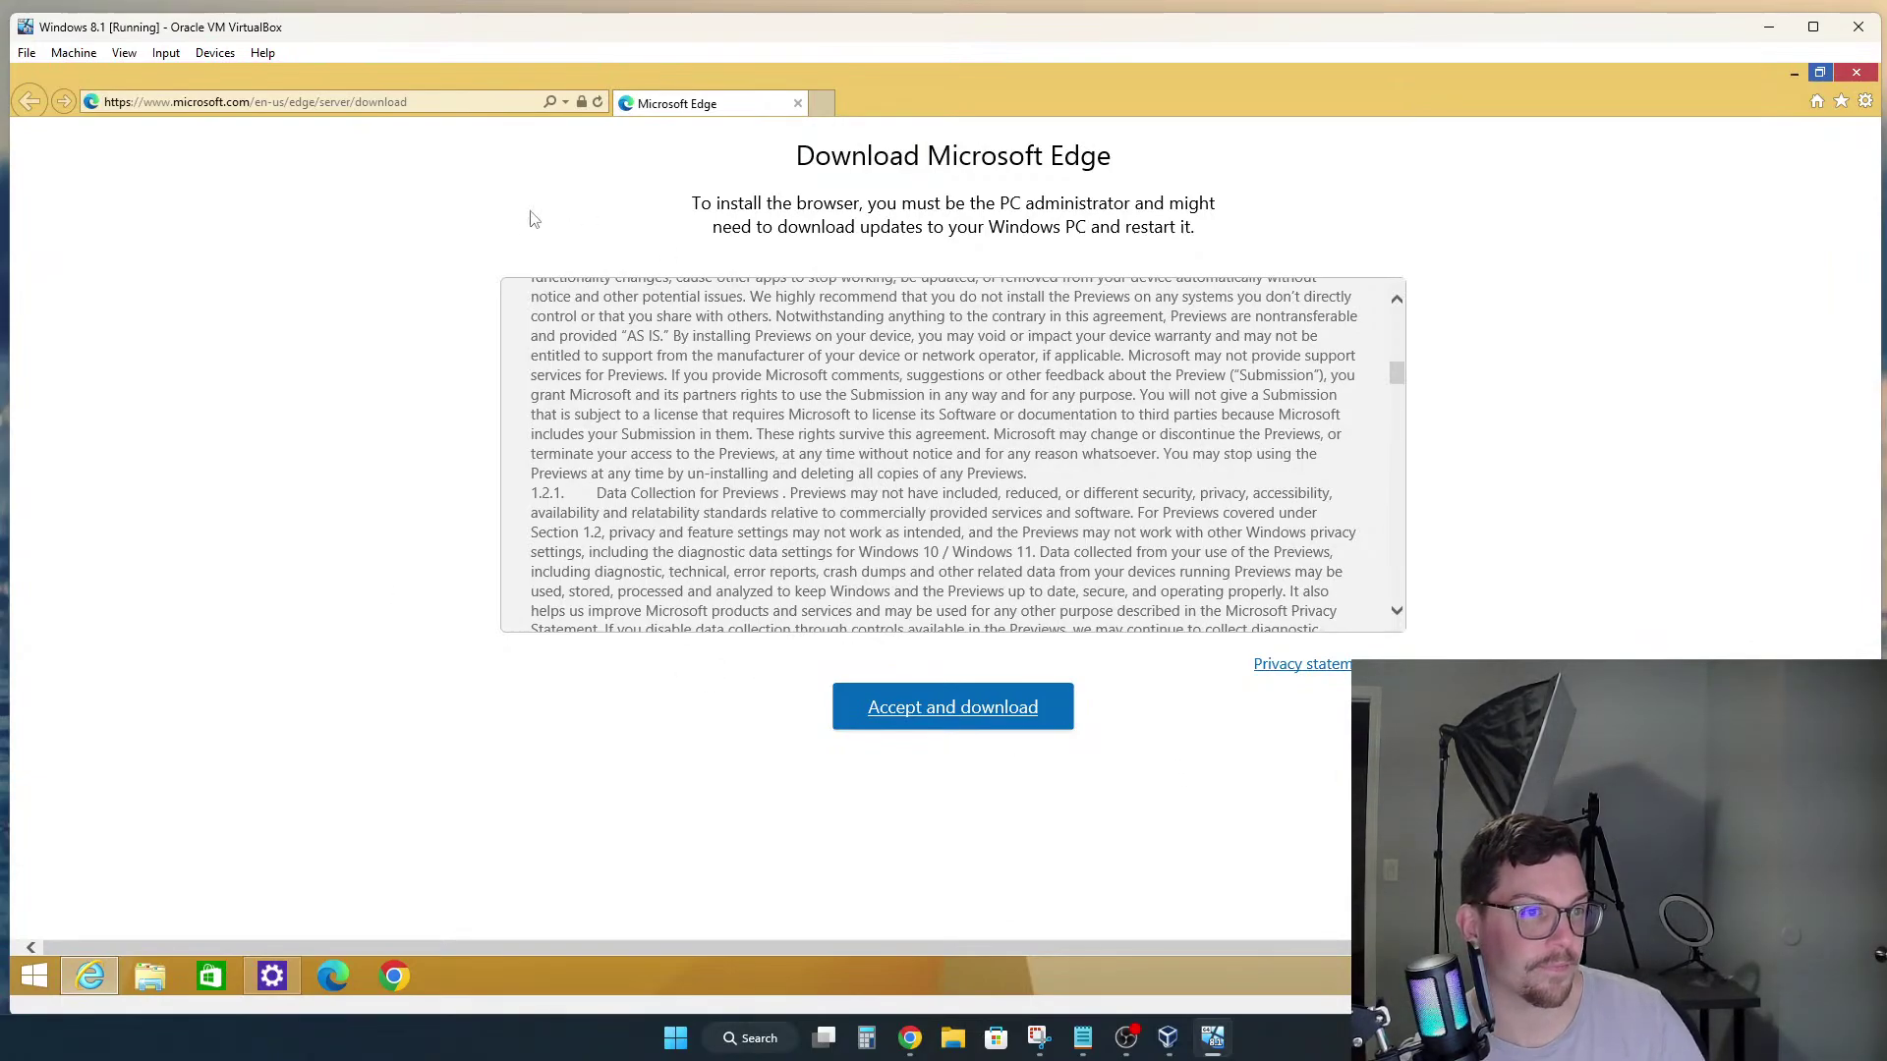
{"action": "left_click", "coordinate": [1855, 72]}
Apply the Lines and colors theme from Personalize and minimize the Personalization window.
{"action": "right_click", "coordinate": [924, 222]}
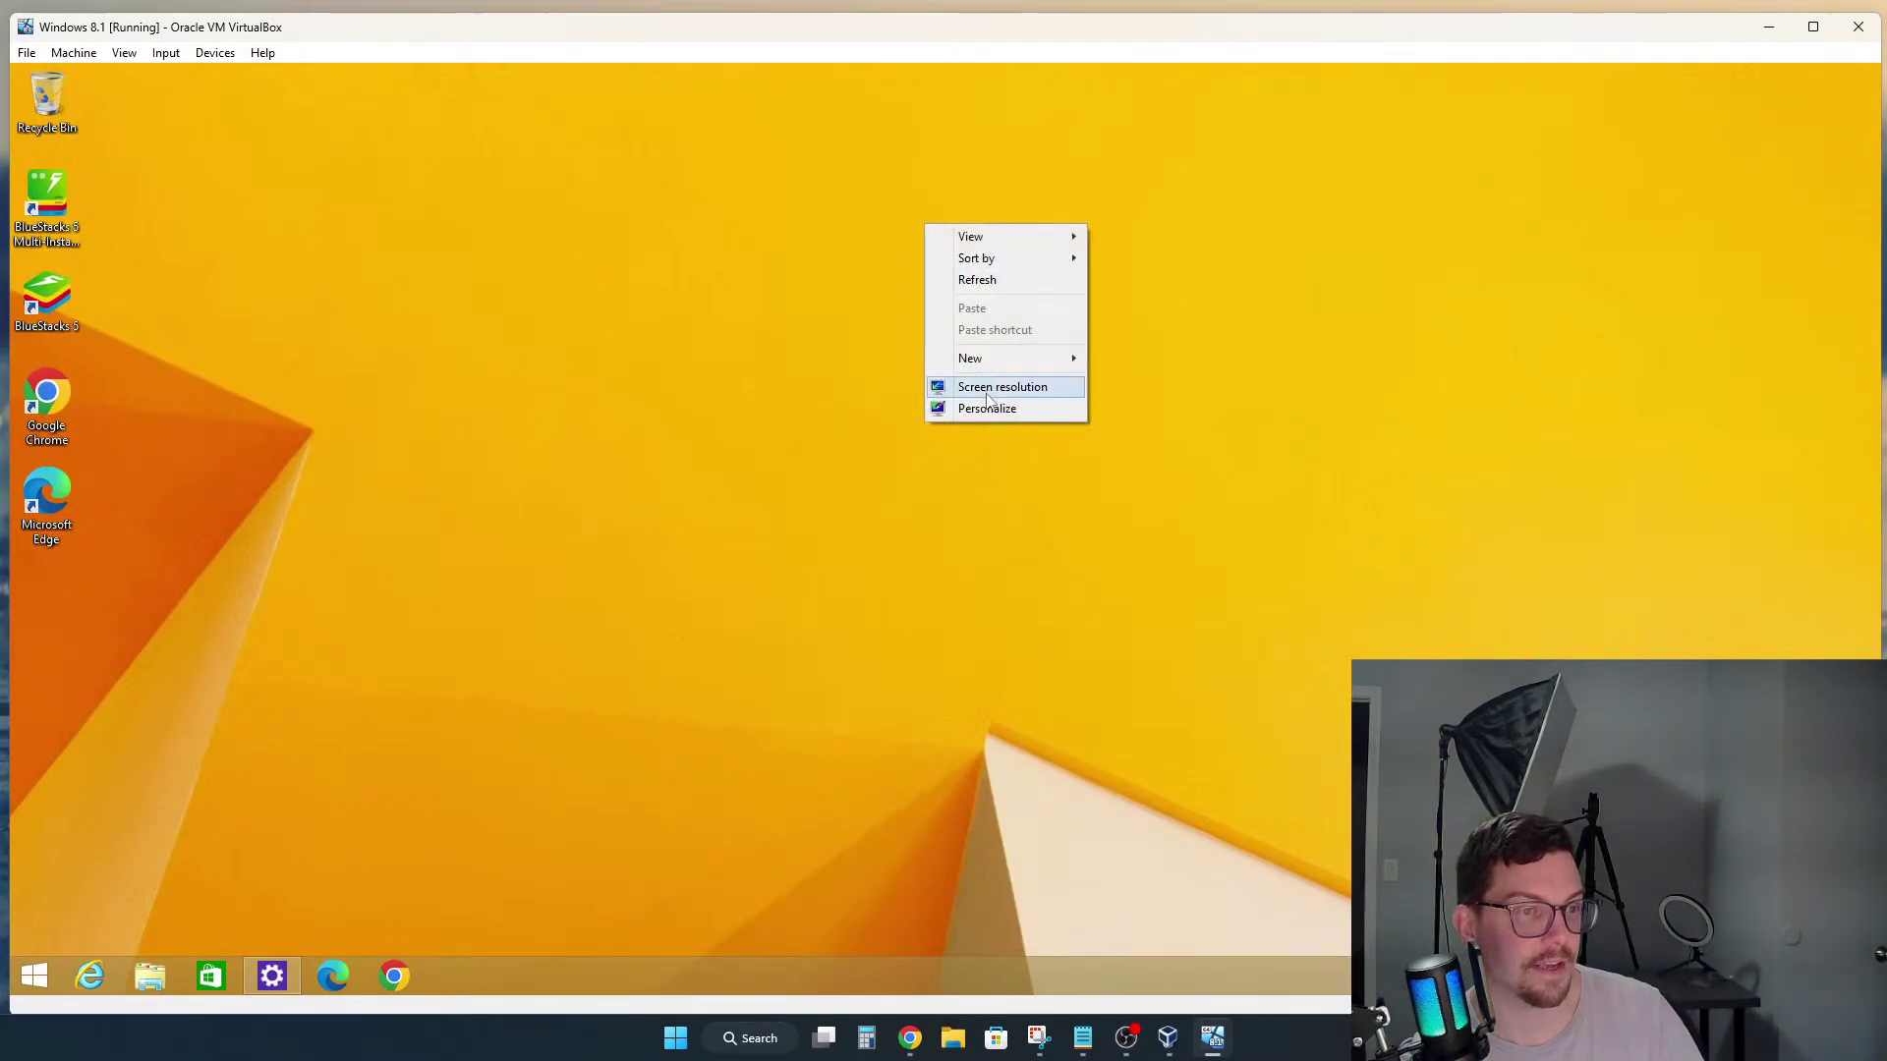
{"action": "left_click", "coordinate": [986, 406]}
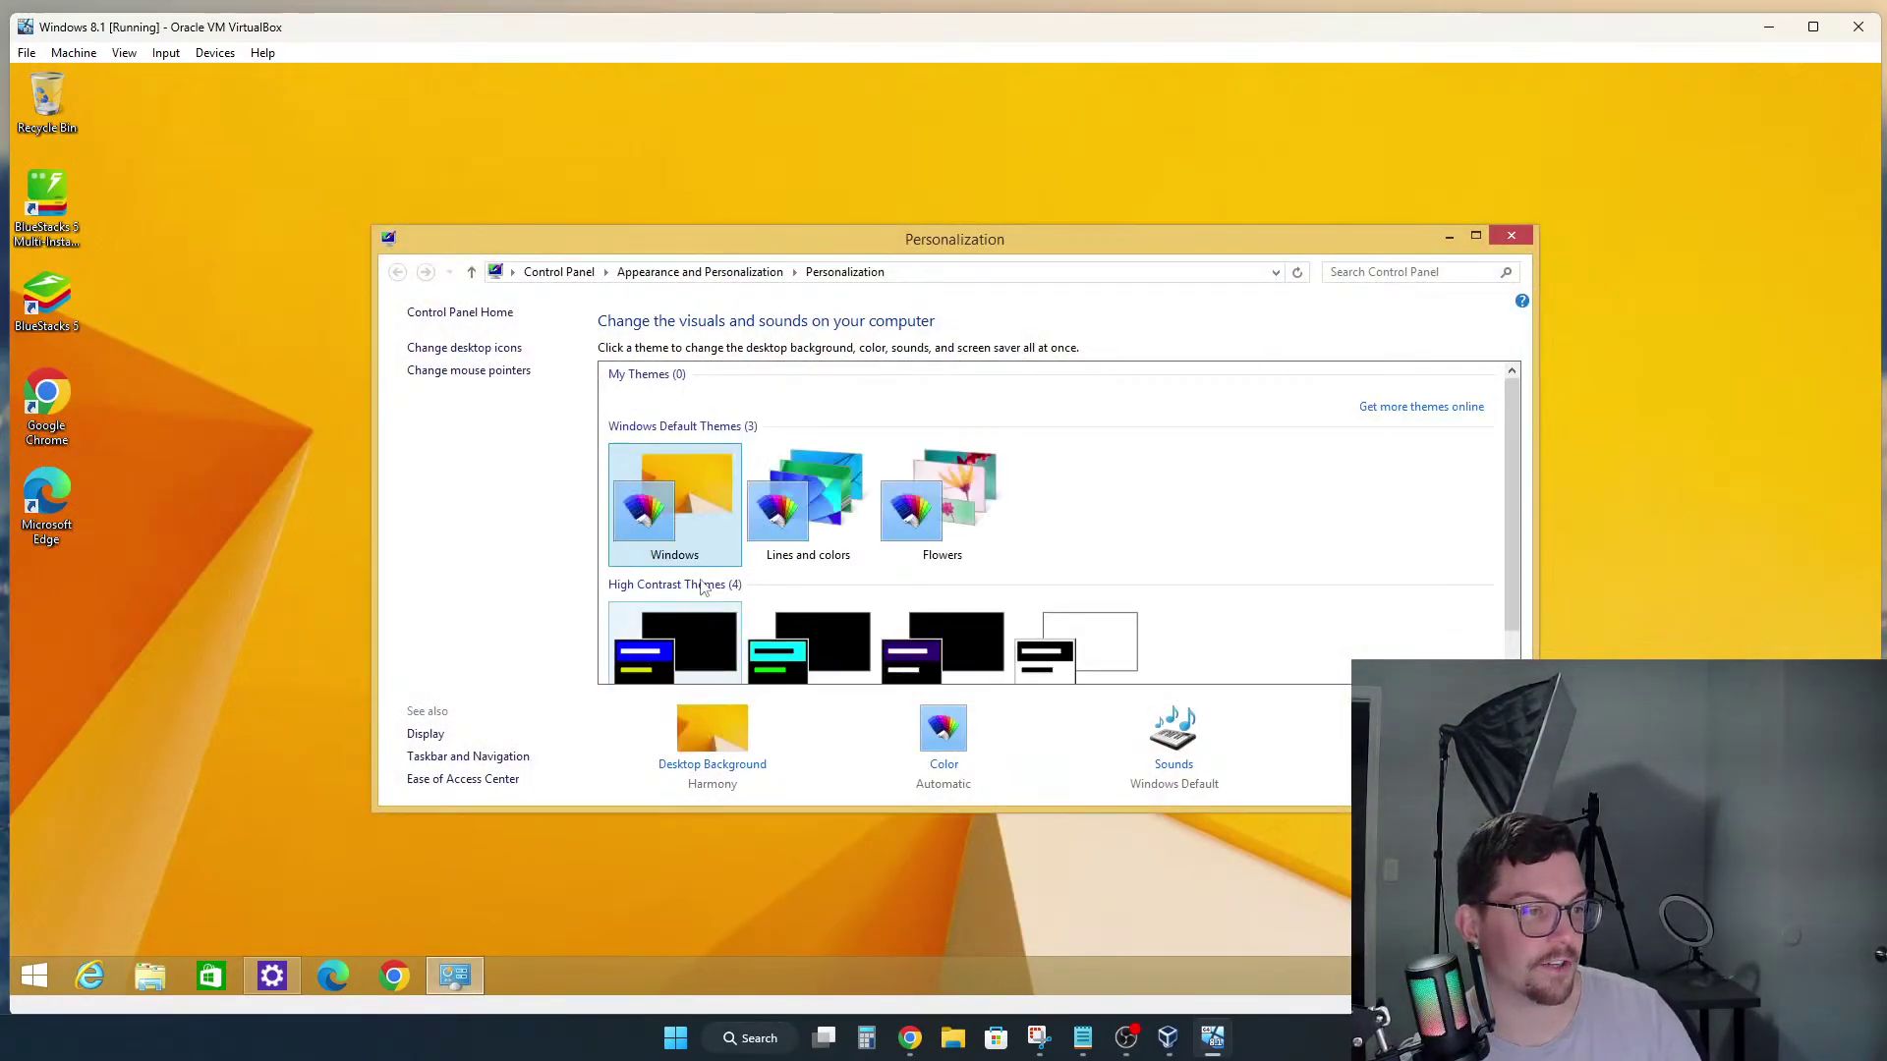
{"action": "left_click", "coordinate": [822, 476]}
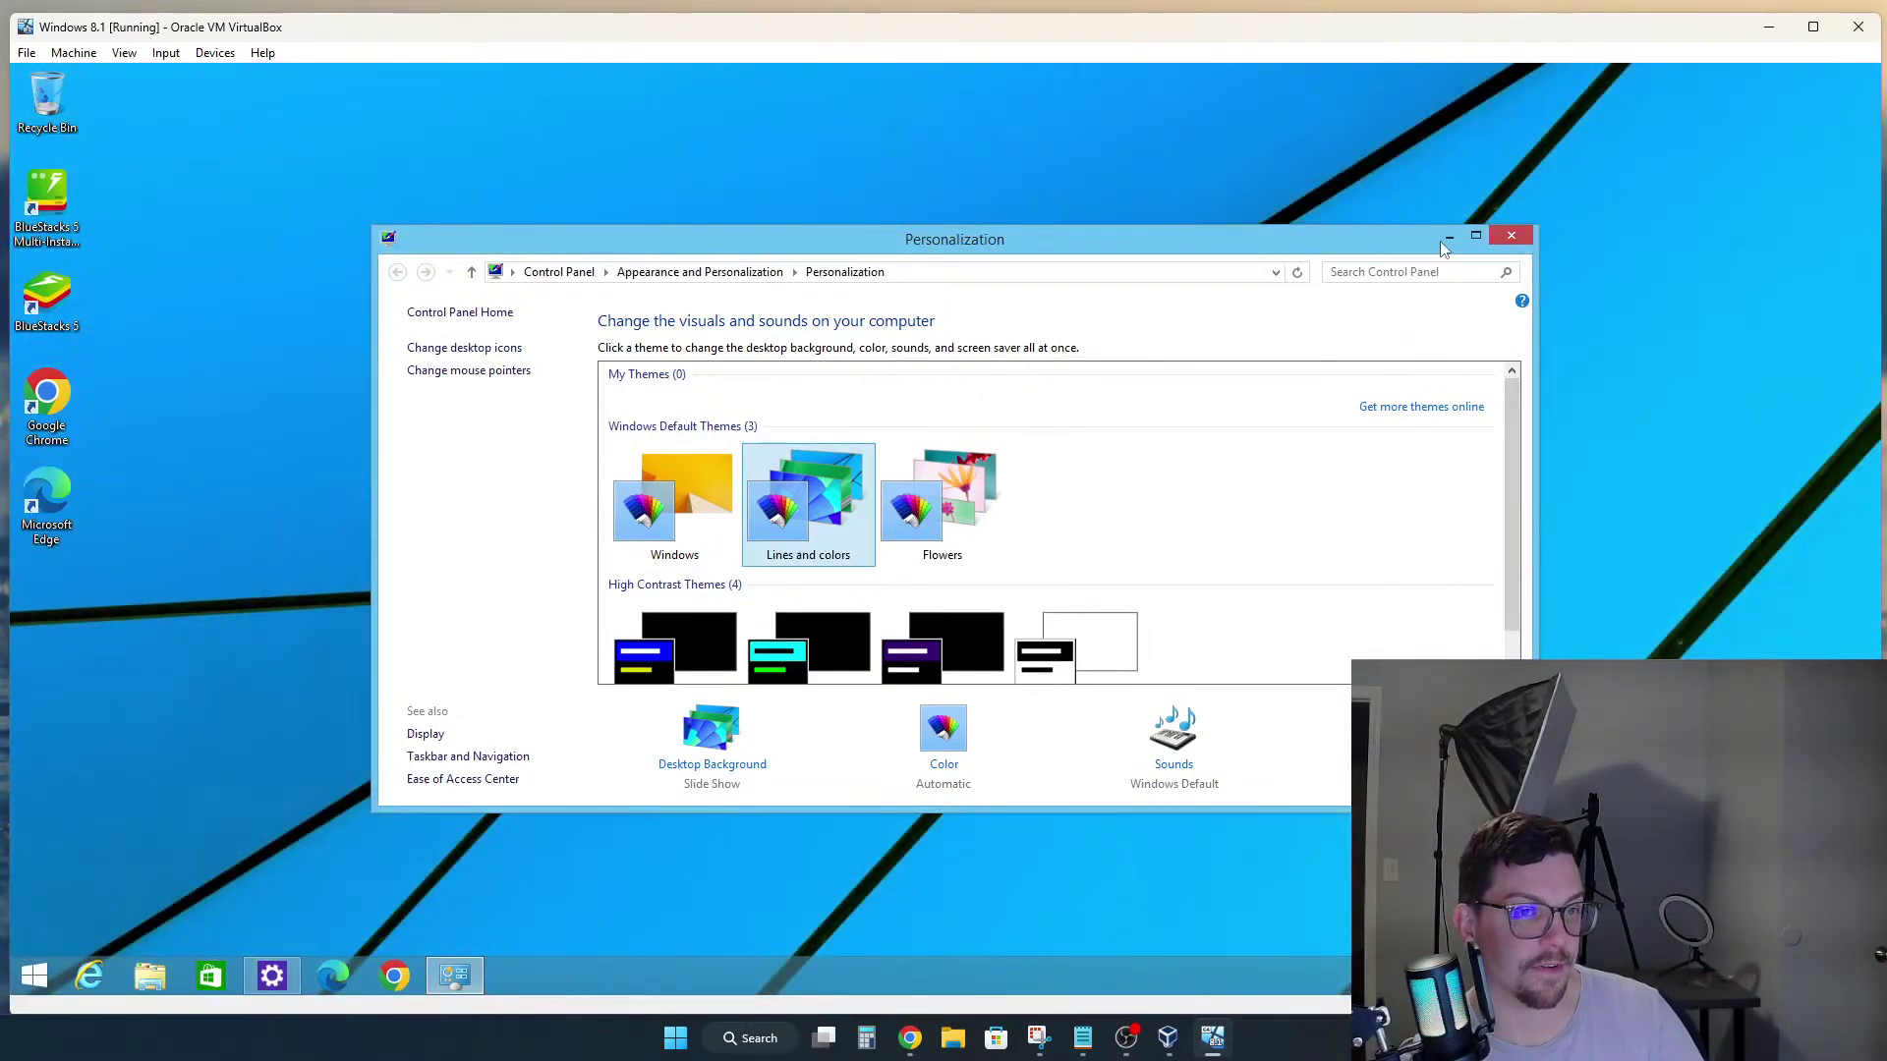
{"action": "left_click", "coordinate": [1442, 240]}
Cycle the desktop slideshow through seven more wallpapers via Next desktop background.
{"action": "right_click", "coordinate": [899, 348]}
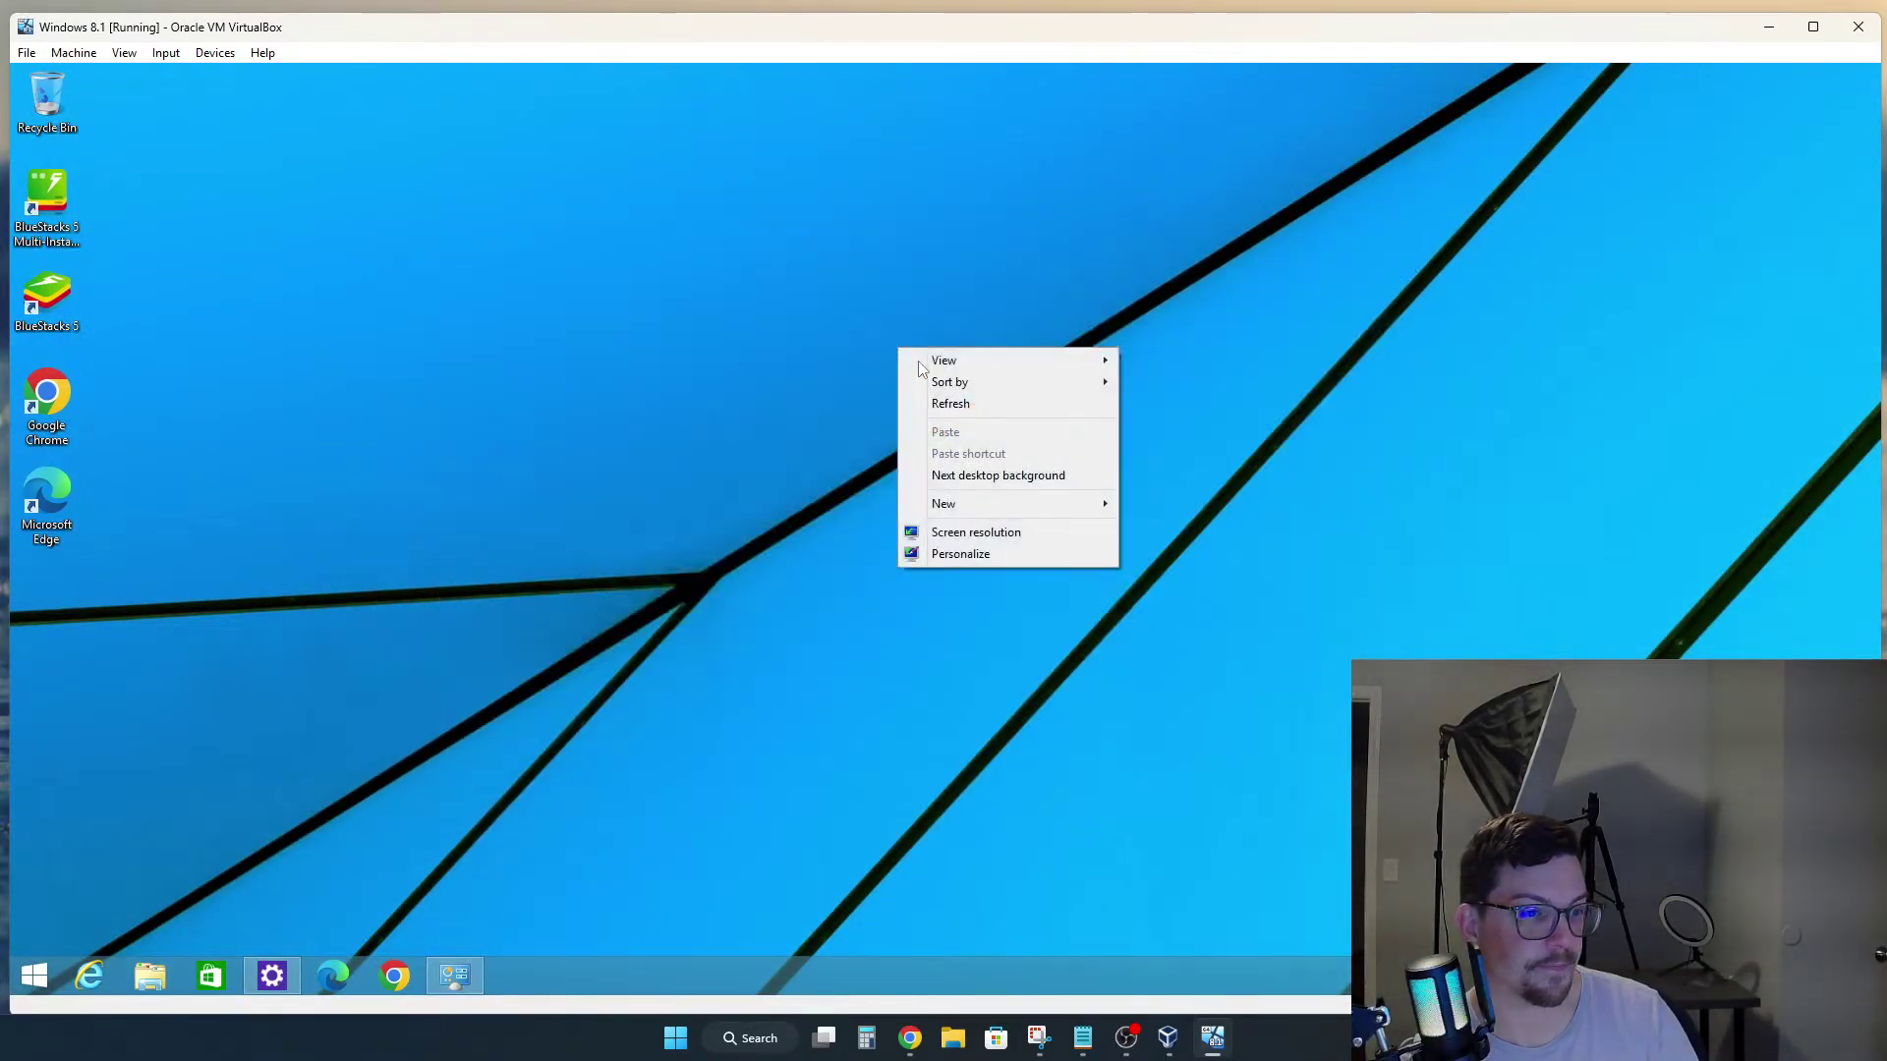
{"action": "left_click", "coordinate": [983, 475]}
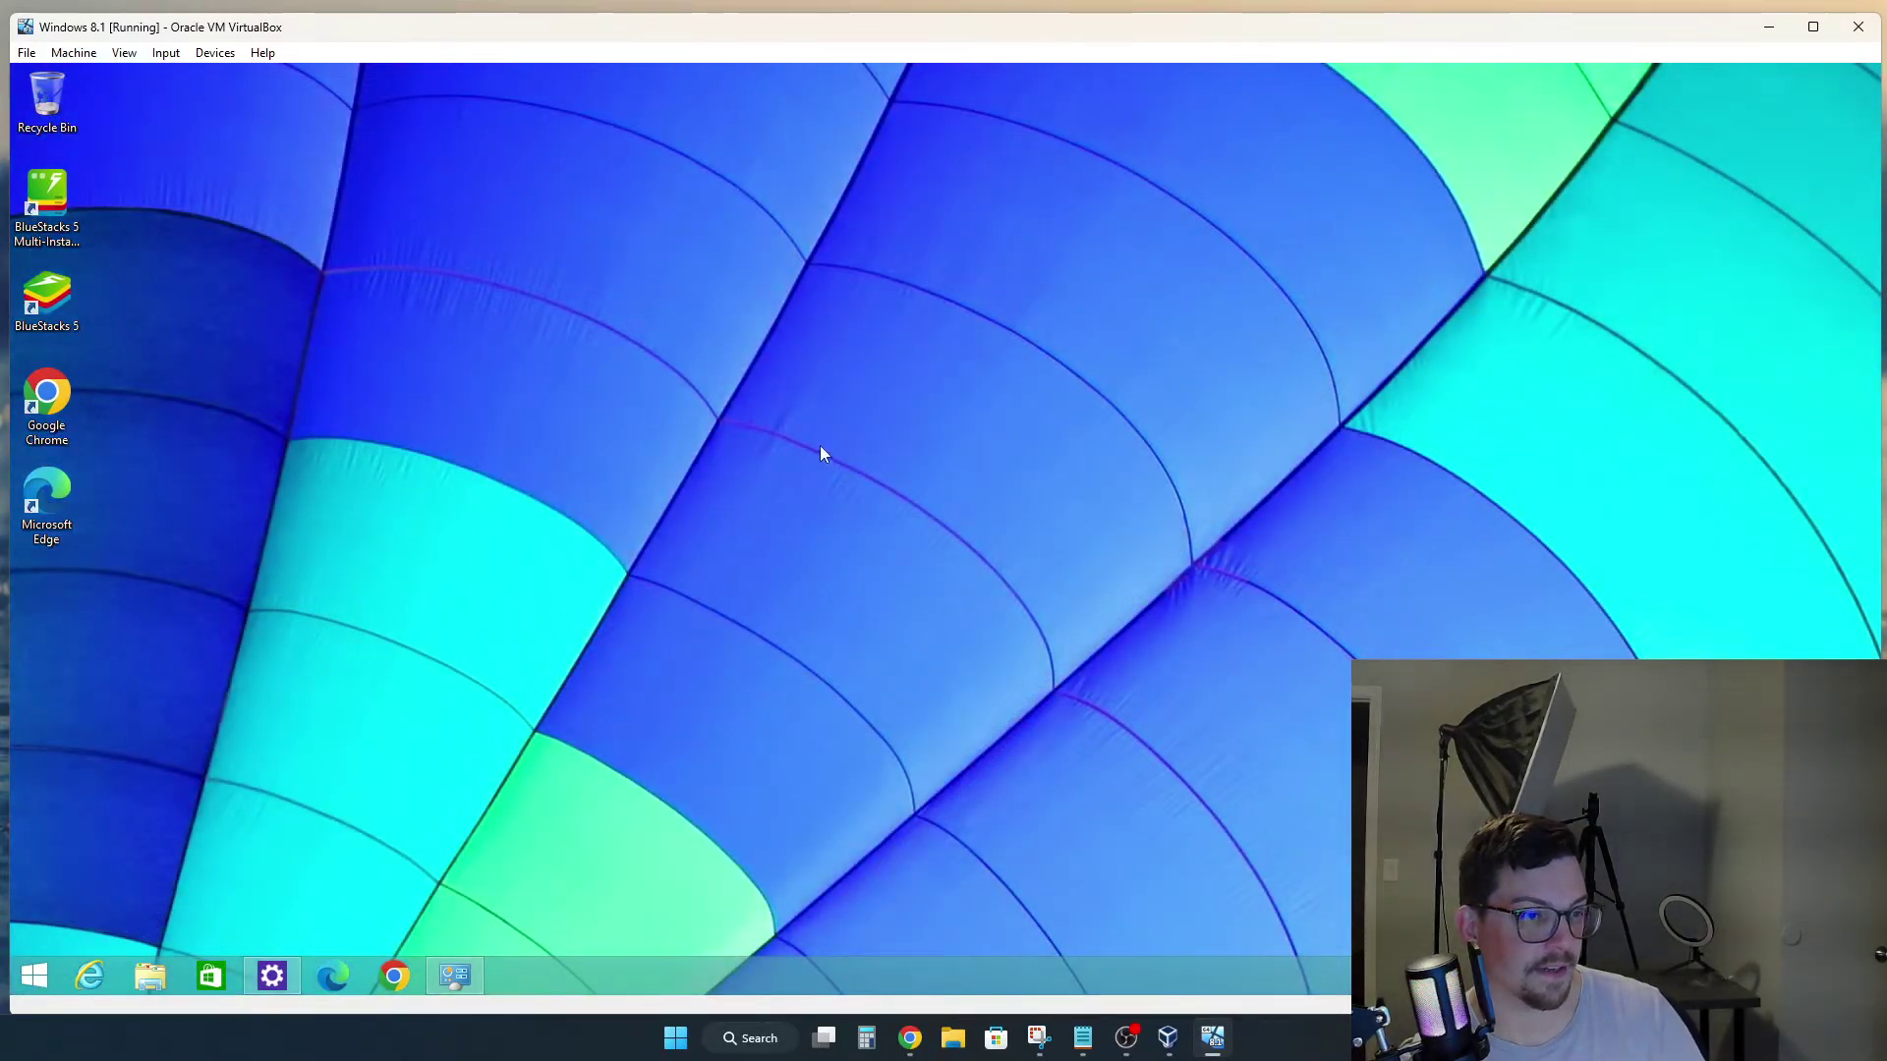
{"action": "right_click", "coordinate": [821, 447]}
{"action": "left_click", "coordinate": [894, 573]}
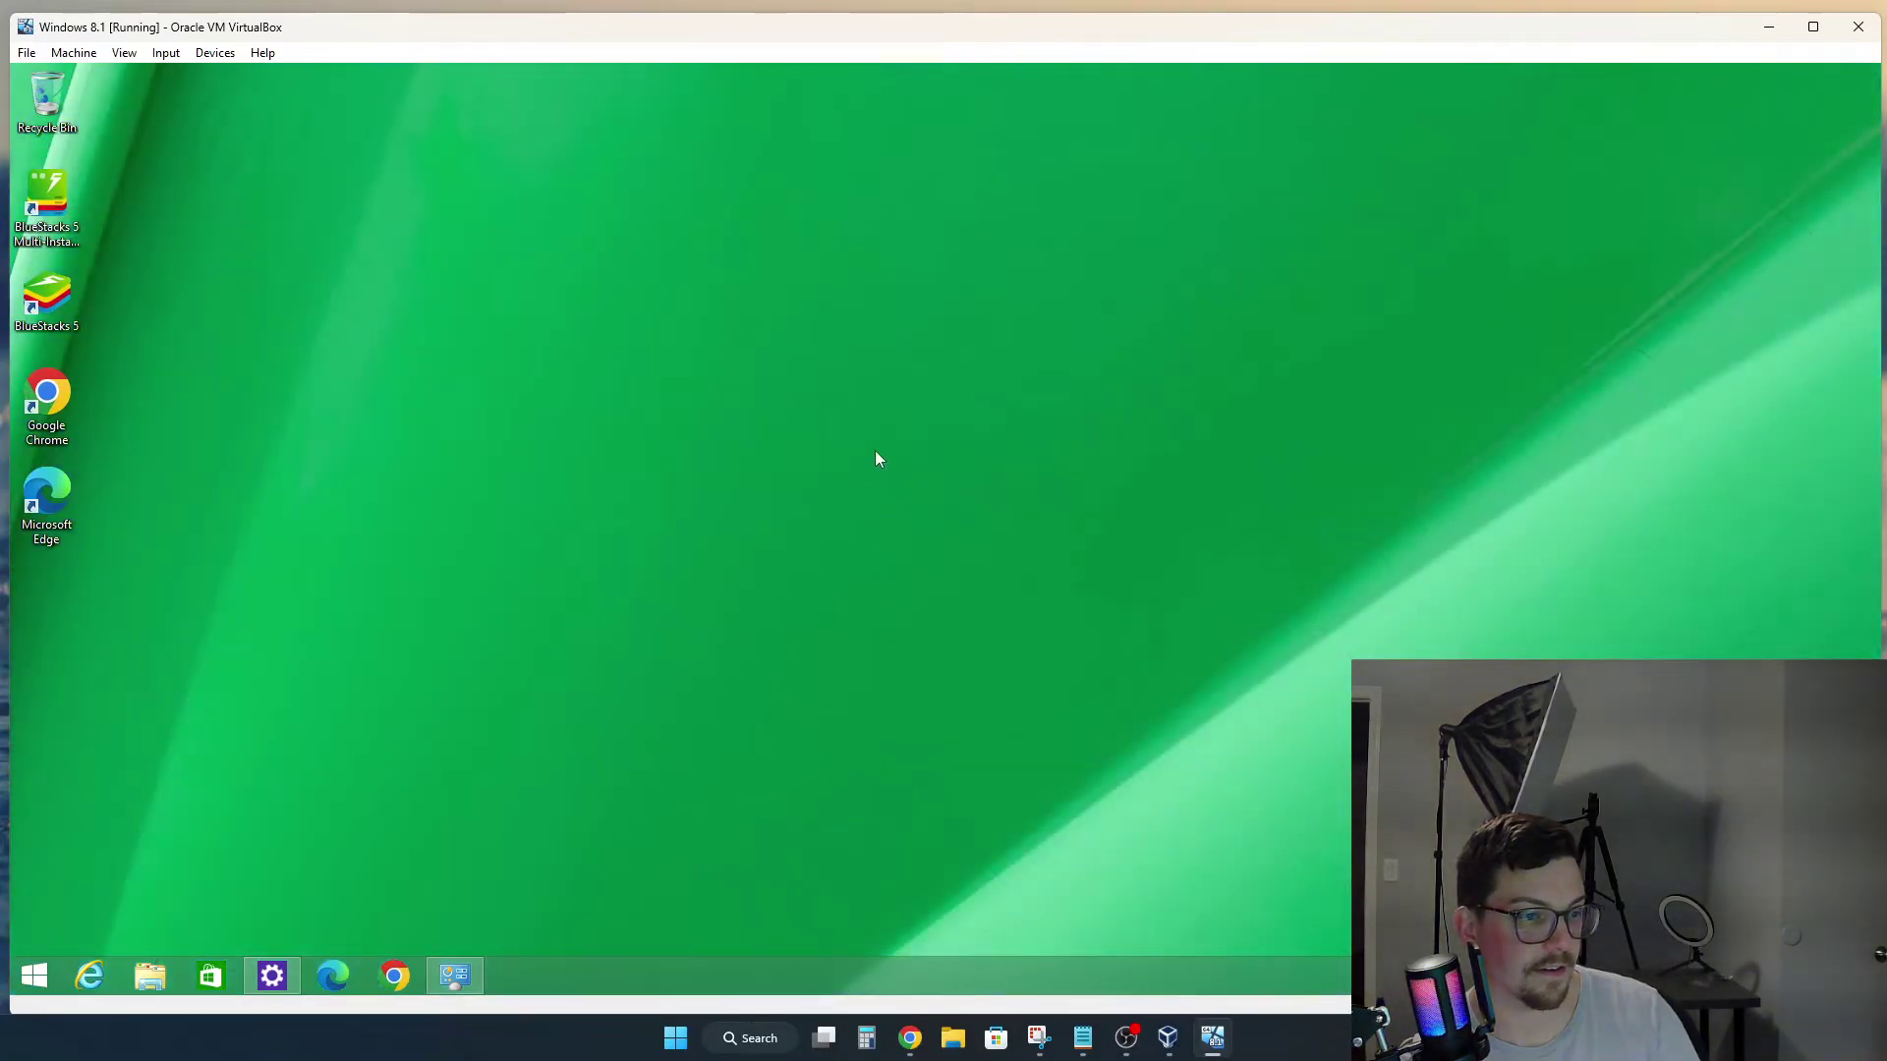
{"action": "right_click", "coordinate": [874, 450]}
{"action": "left_click", "coordinate": [928, 575]}
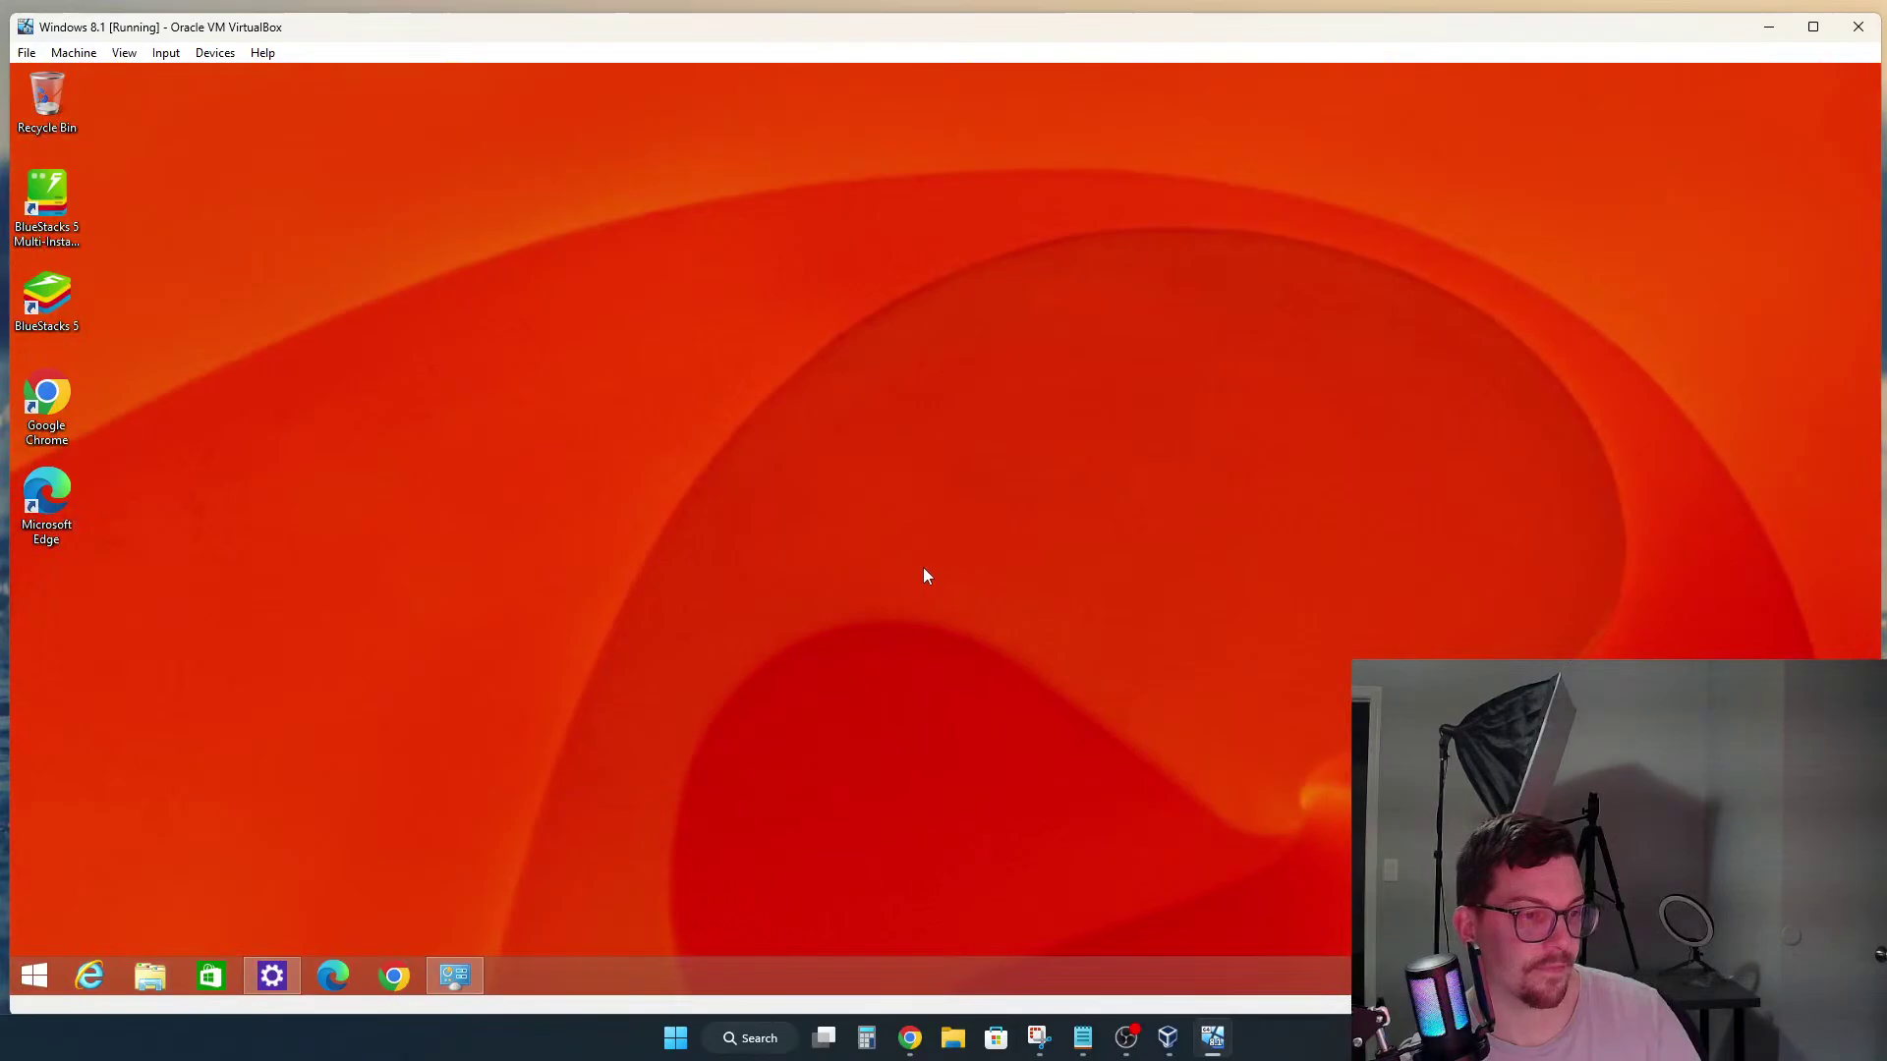
{"action": "right_click", "coordinate": [922, 573]}
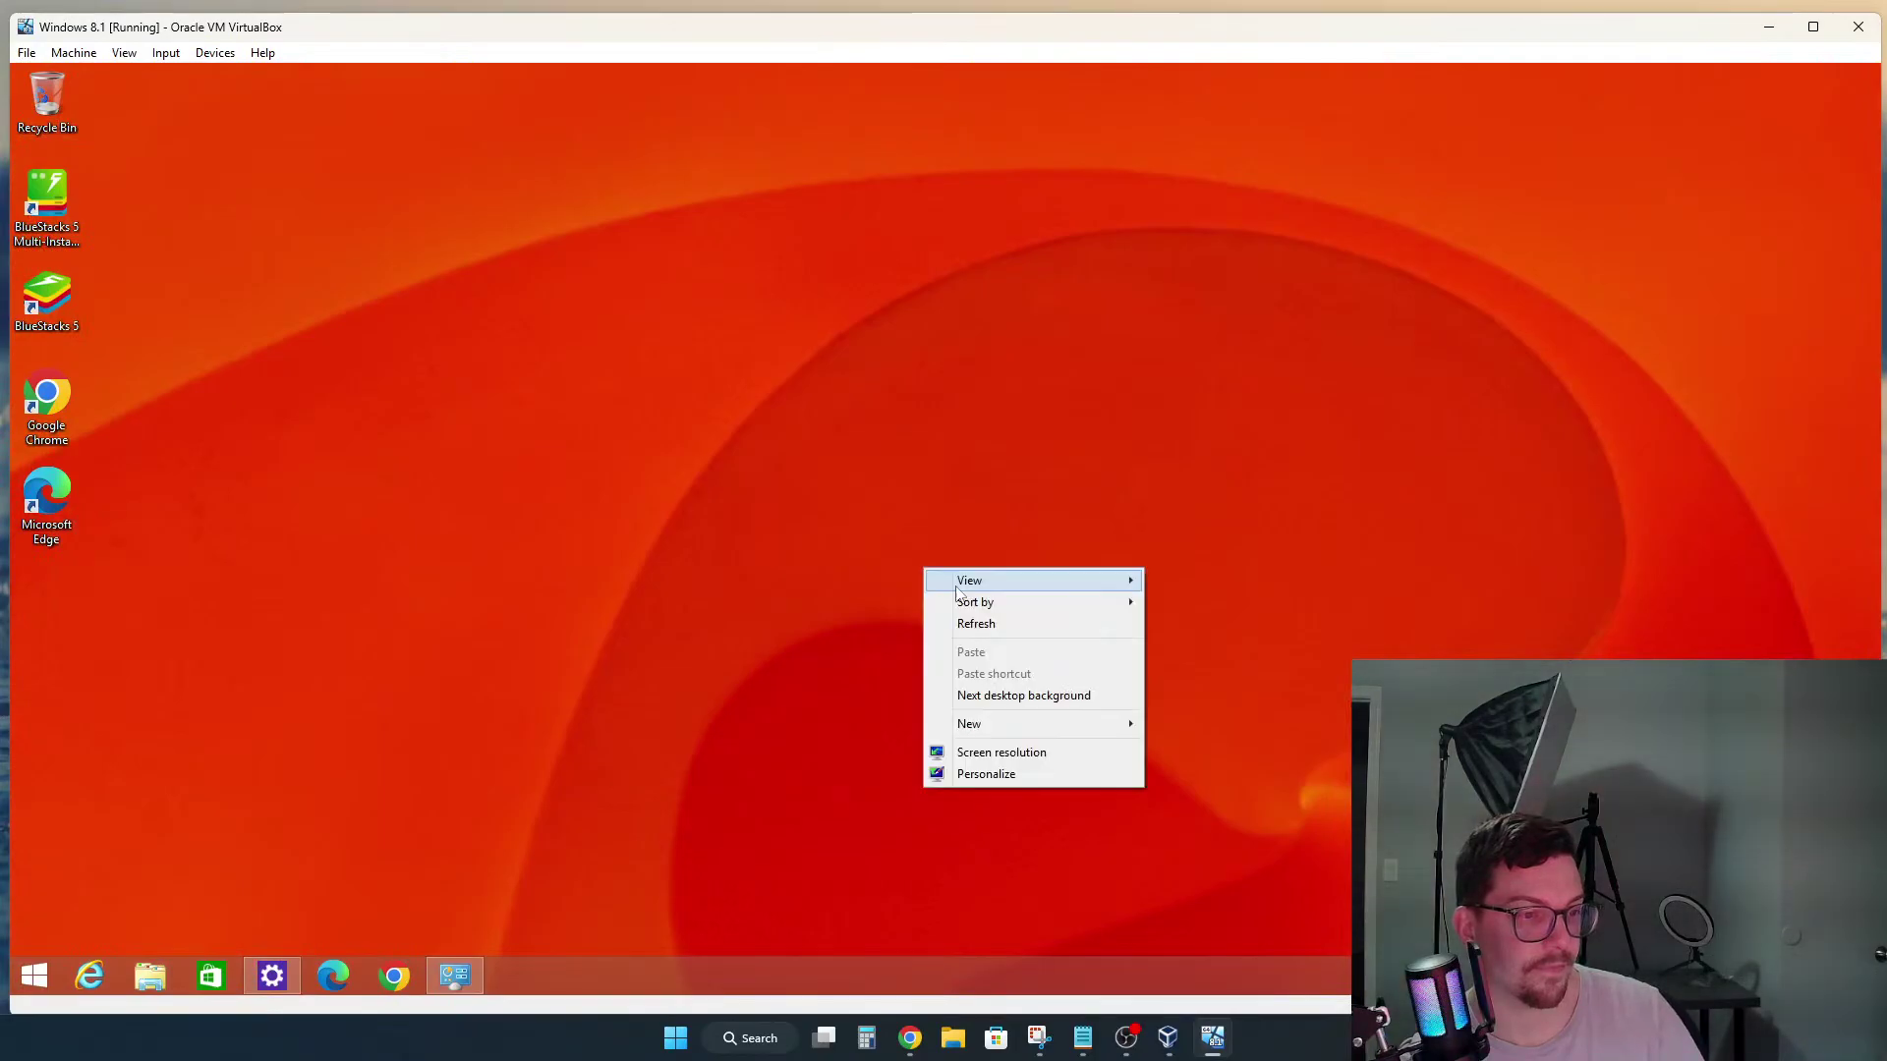
{"action": "left_click", "coordinate": [982, 694]}
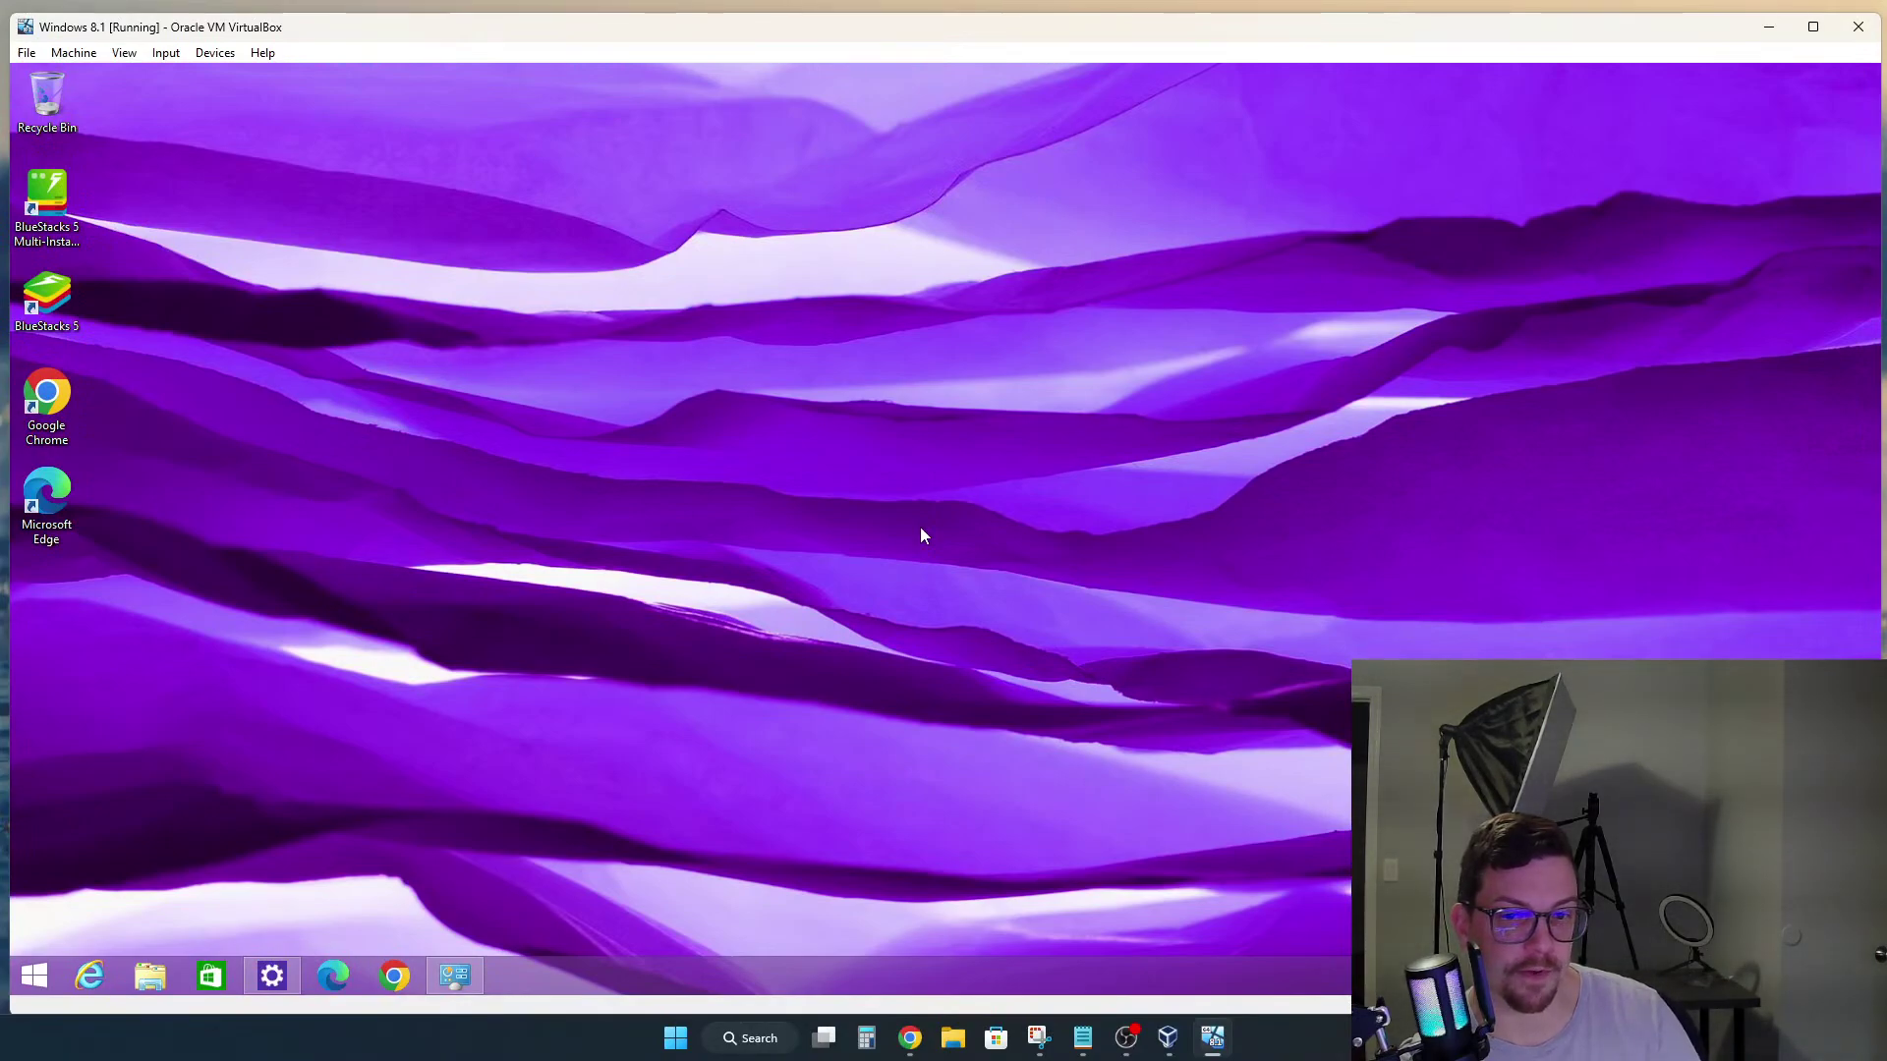
{"action": "right_click", "coordinate": [973, 431]}
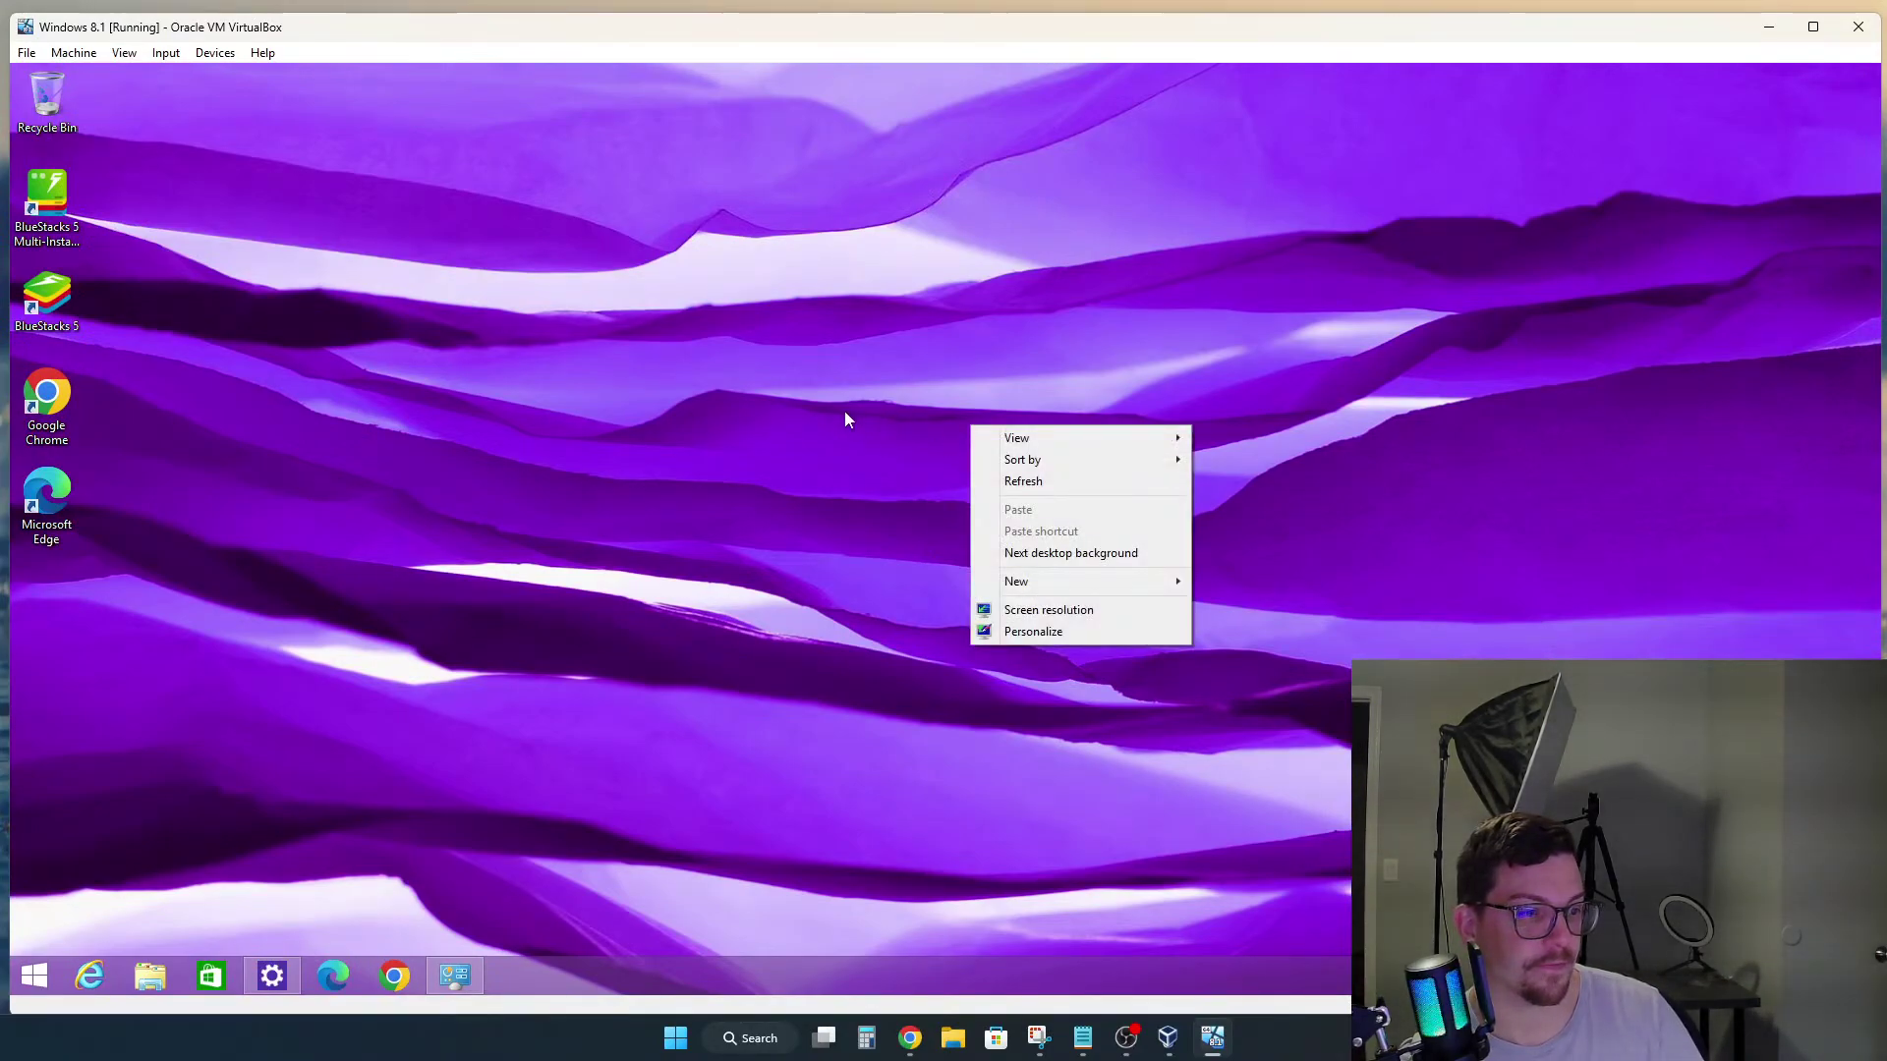
{"action": "left_click", "coordinate": [676, 405]}
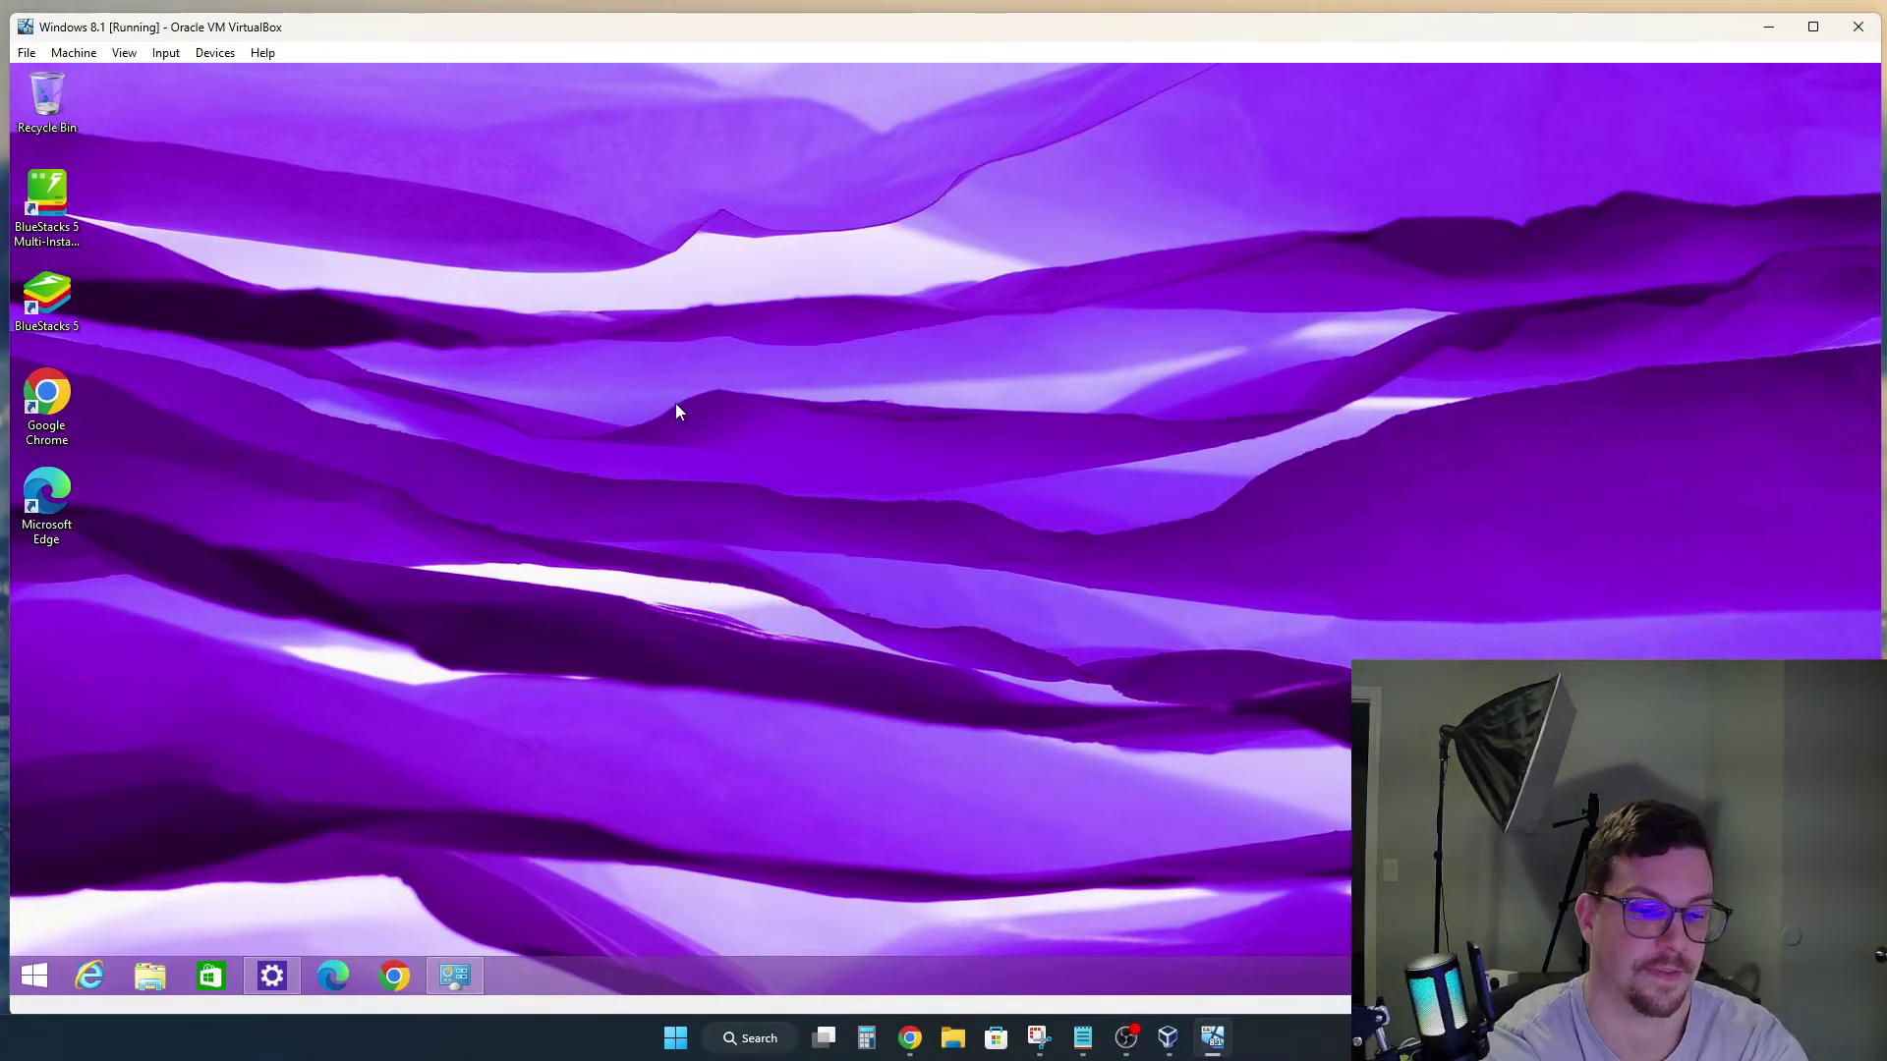
{"action": "right_click", "coordinate": [1142, 536]}
{"action": "left_click", "coordinate": [1212, 656]}
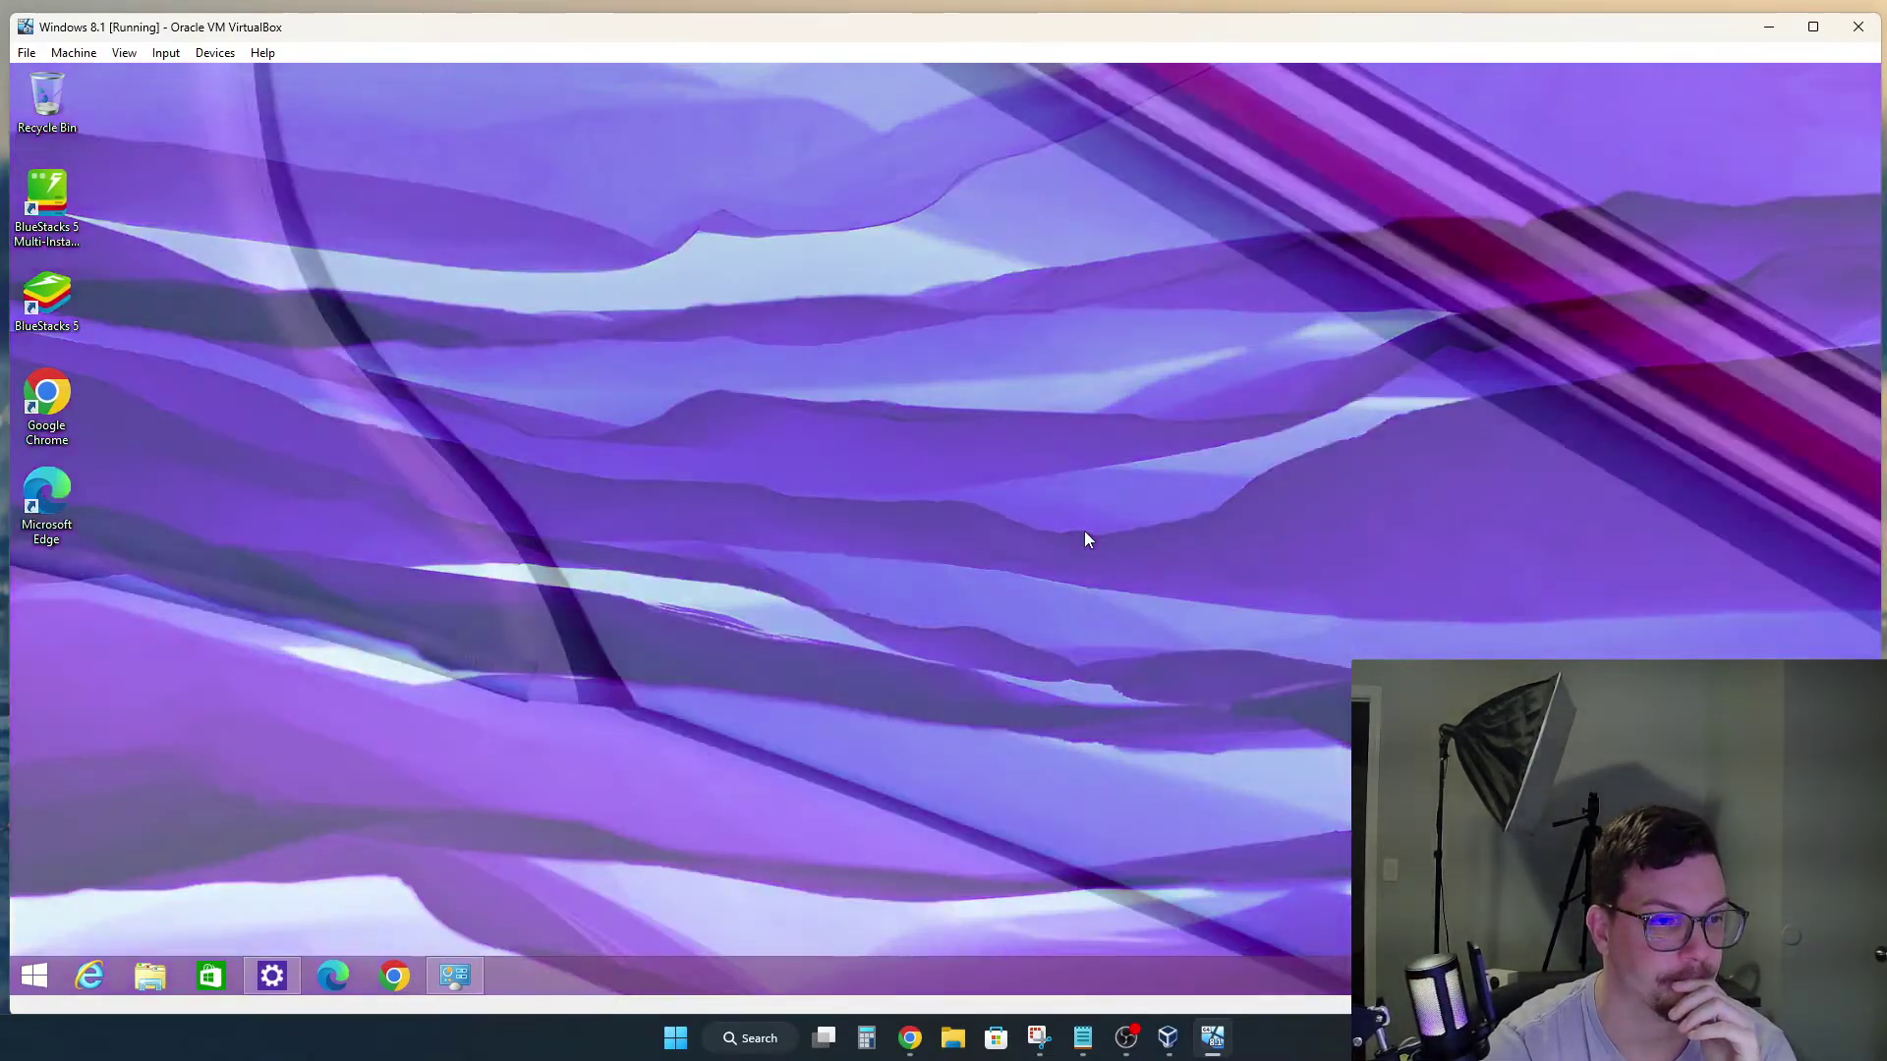
{"action": "right_click", "coordinate": [1085, 532]}
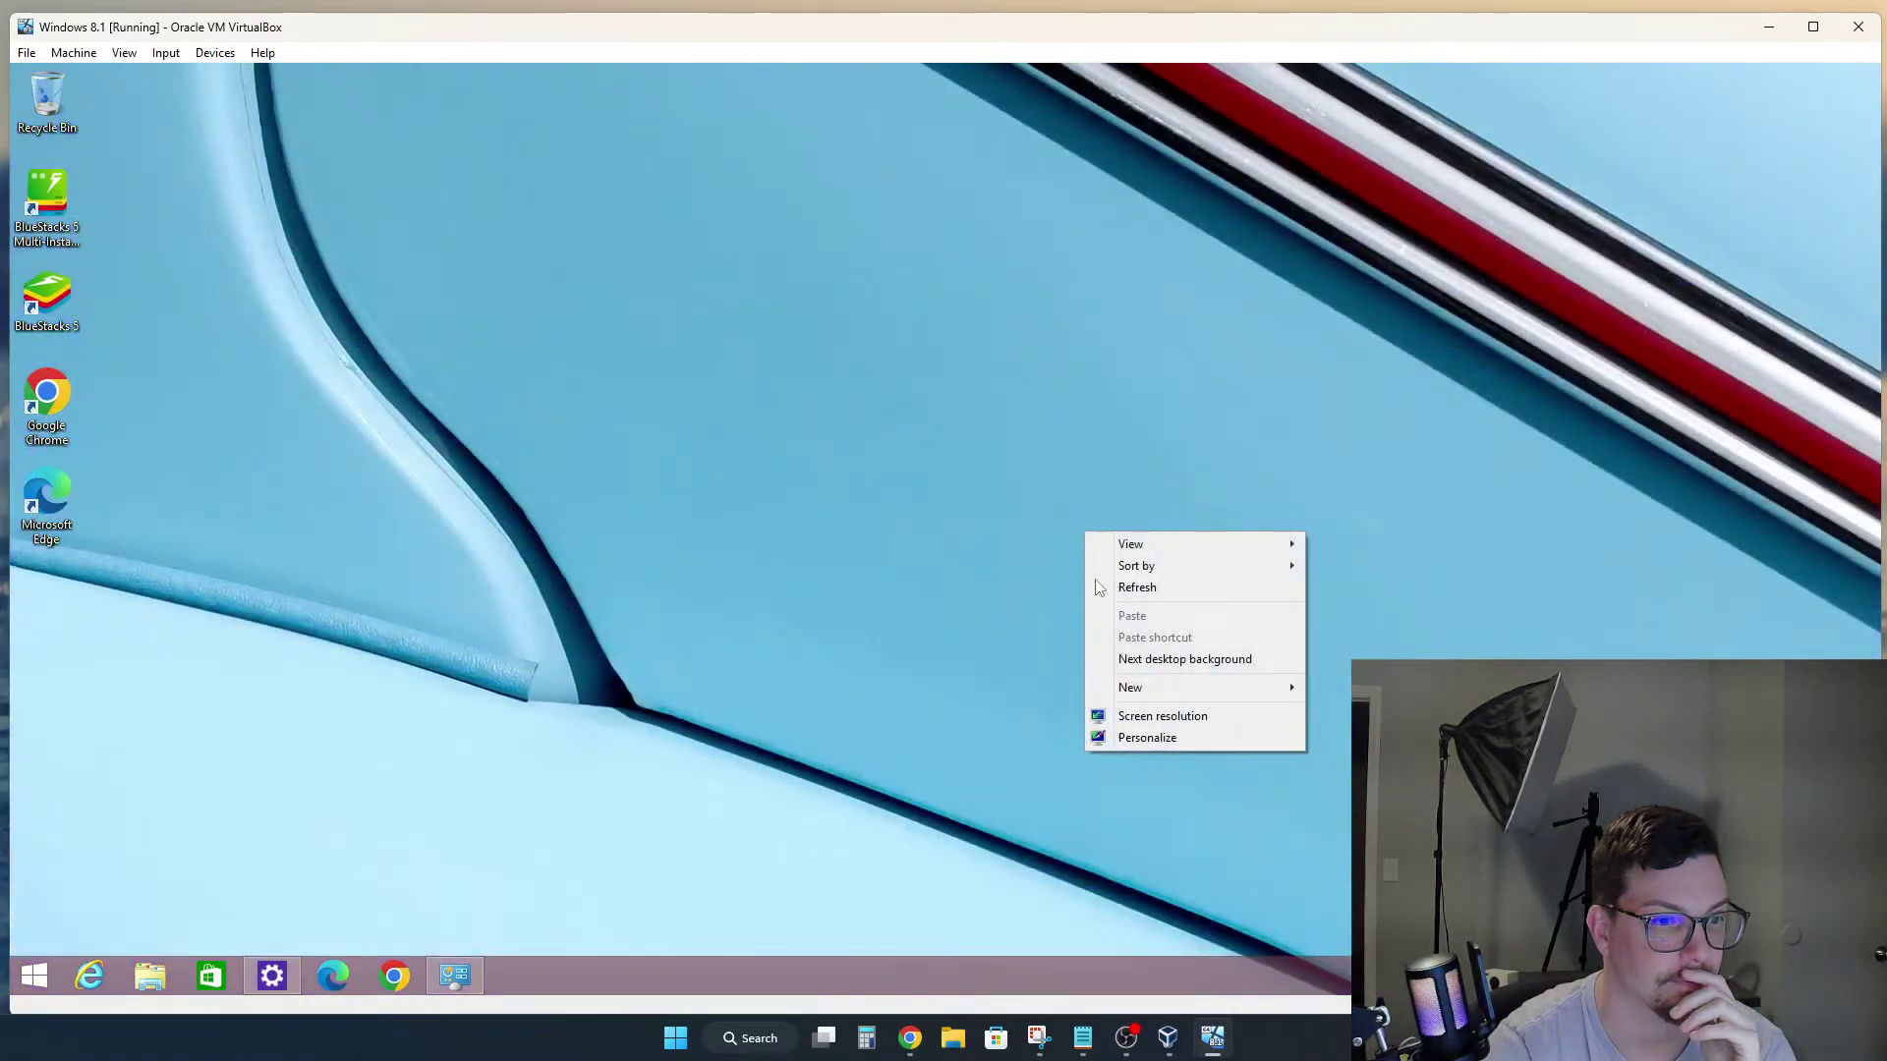
{"action": "left_click", "coordinate": [1137, 661]}
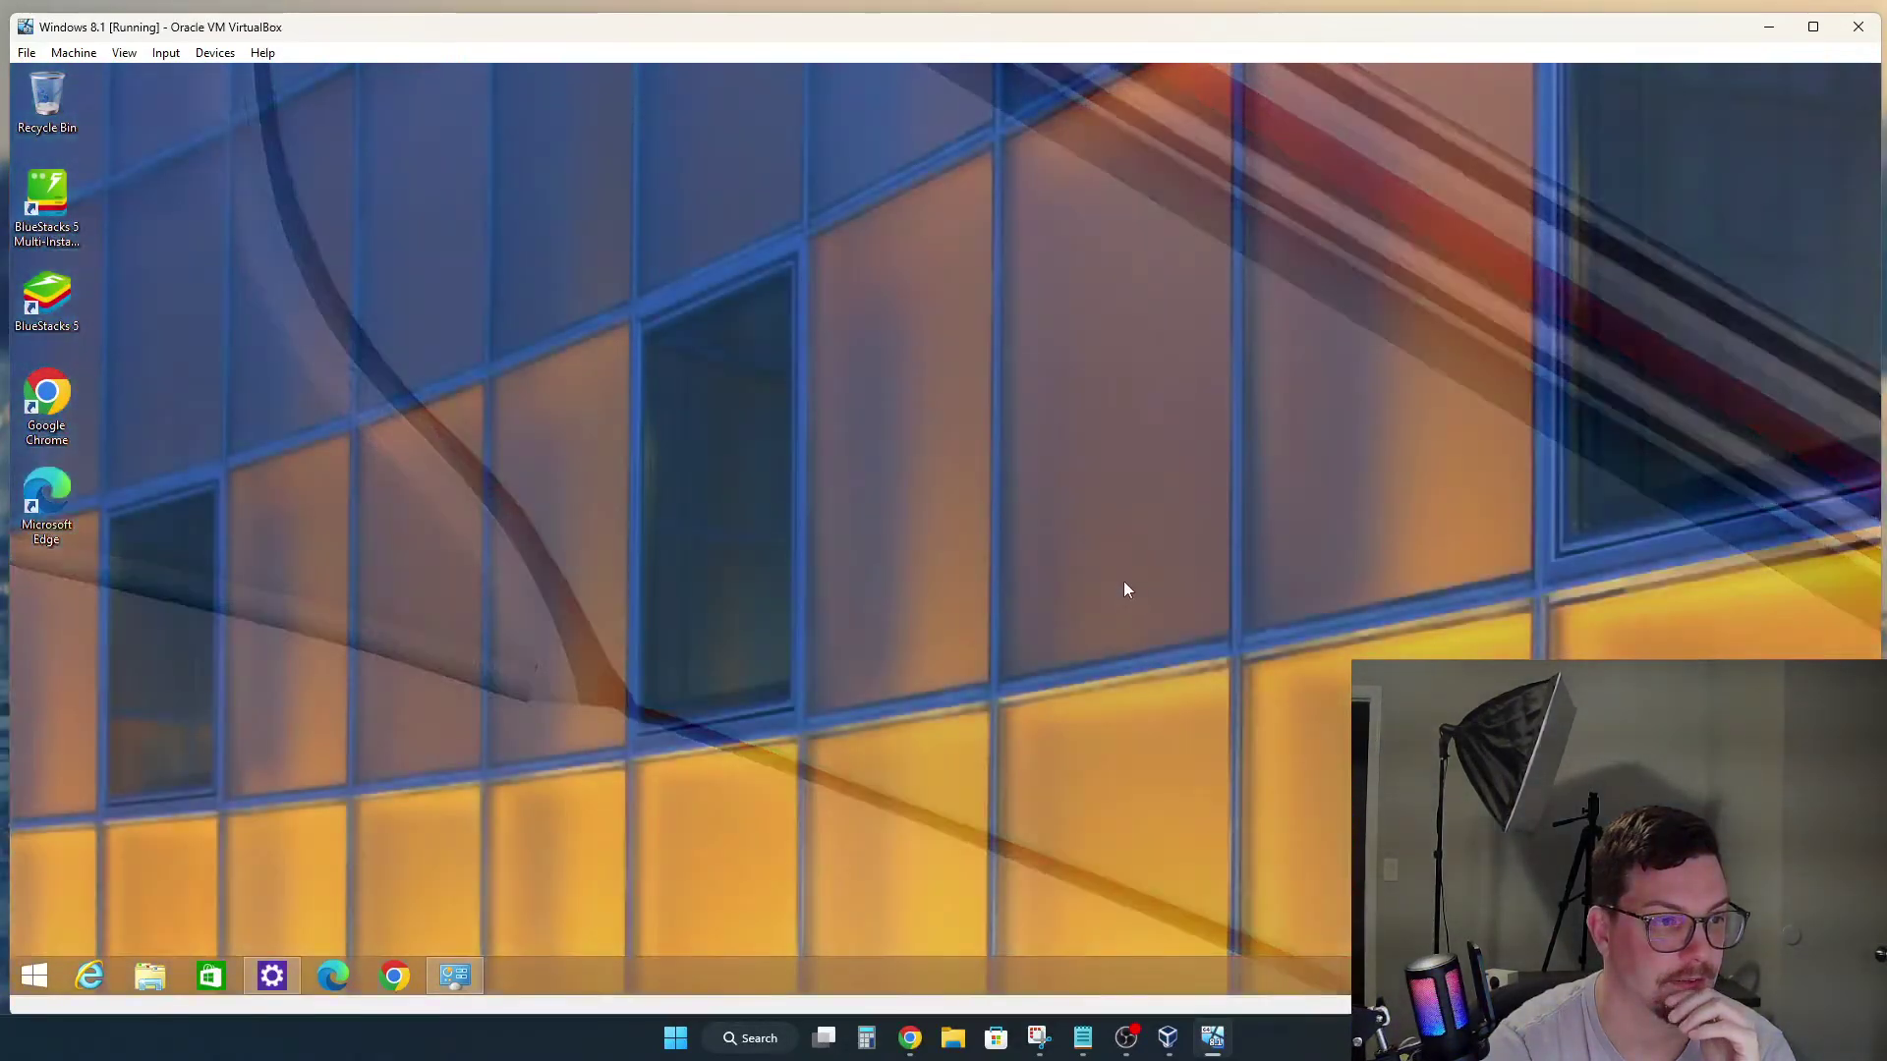
{"action": "right_click", "coordinate": [1122, 558]}
{"action": "left_click", "coordinate": [1181, 686]}
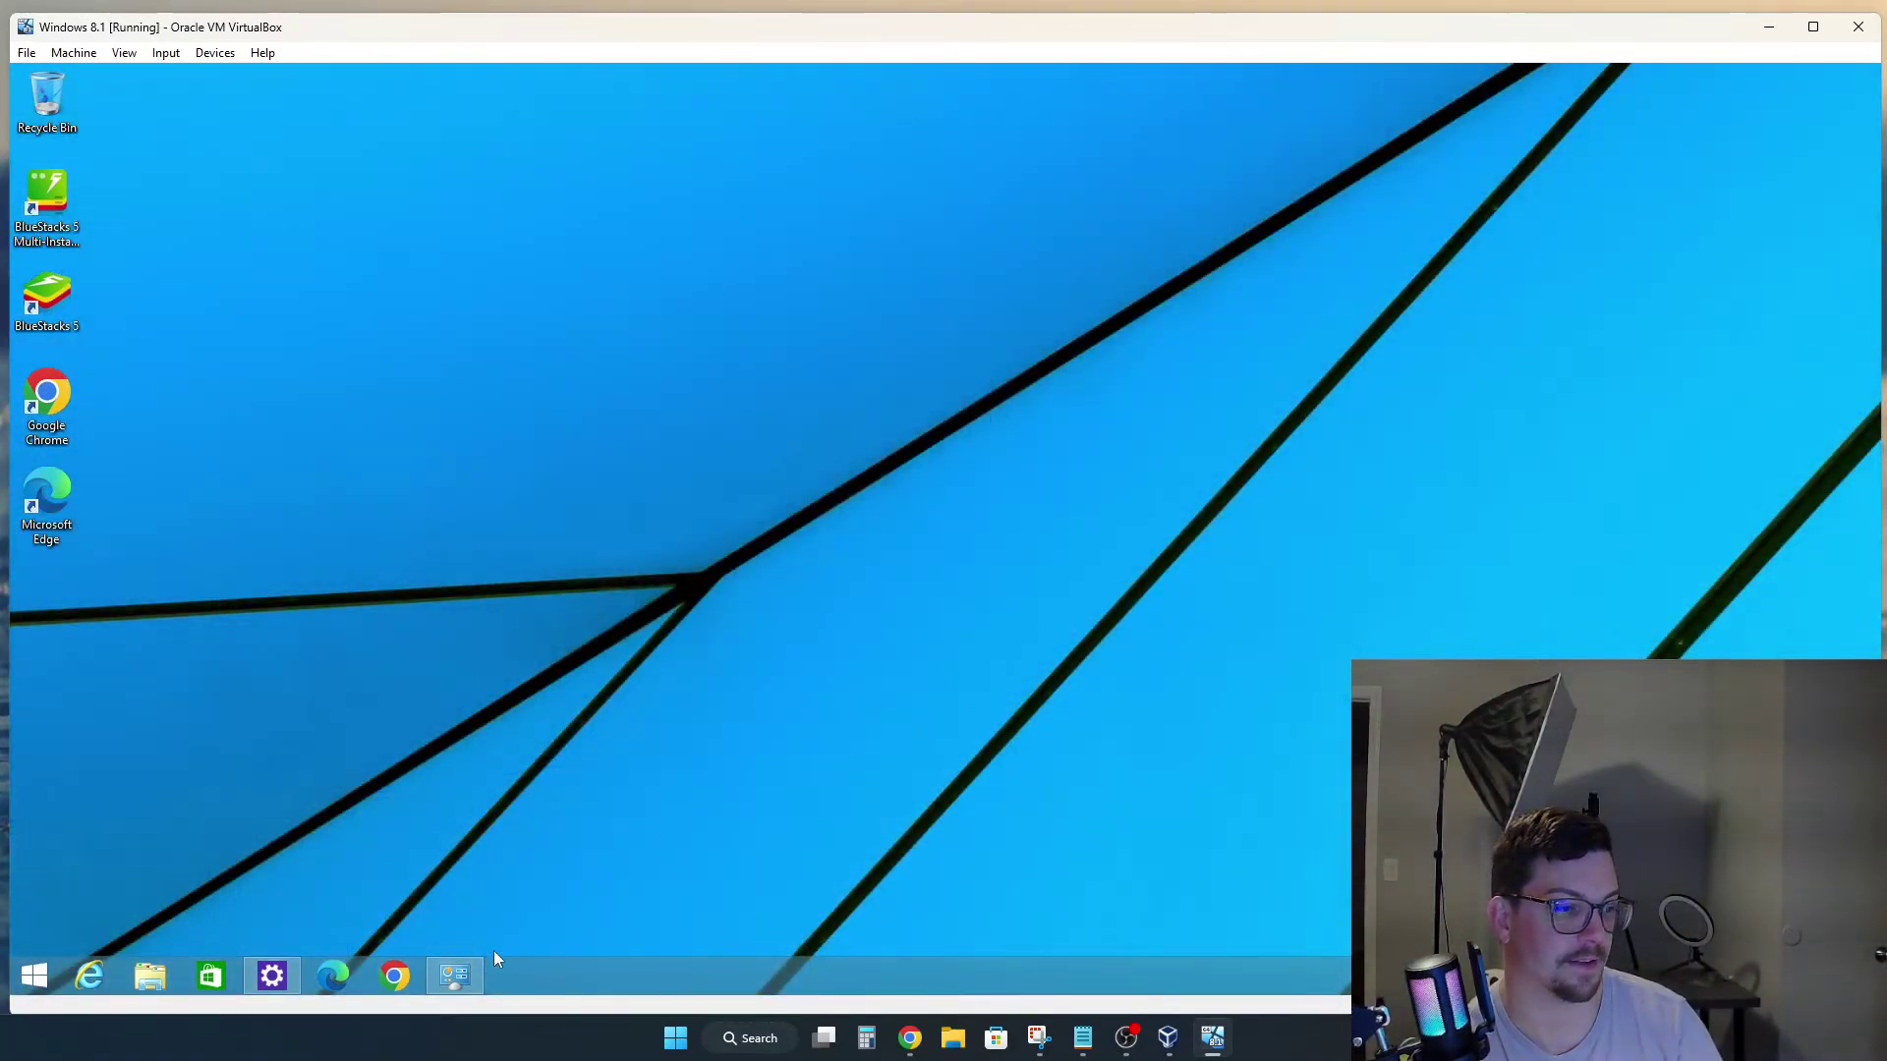
Restore Personalization, apply the Flowers theme, and minimize the window again.
{"action": "mouse_move", "coordinate": [467, 968]}
{"action": "left_click", "coordinate": [491, 909]}
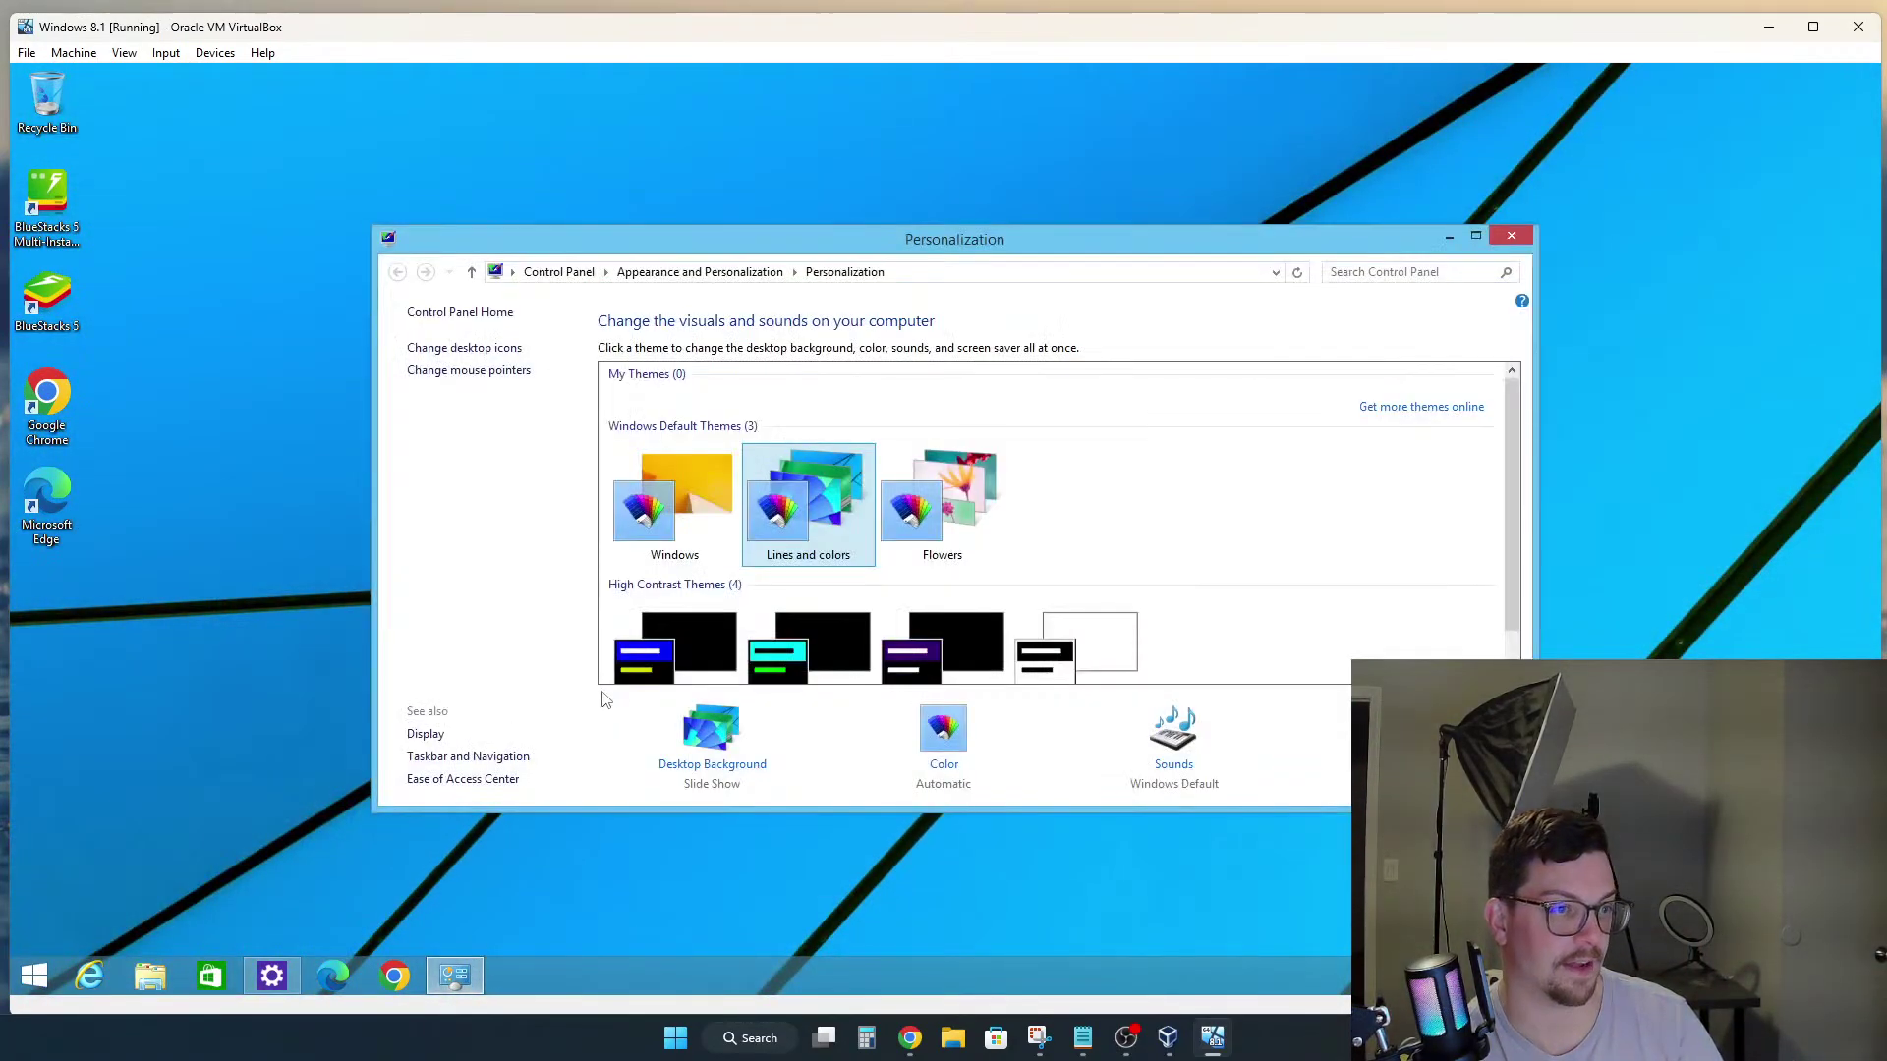
{"action": "scroll", "coordinate": [1081, 501], "scroll_direction": "down", "scroll_amount": 1}
{"action": "left_click", "coordinate": [982, 476]}
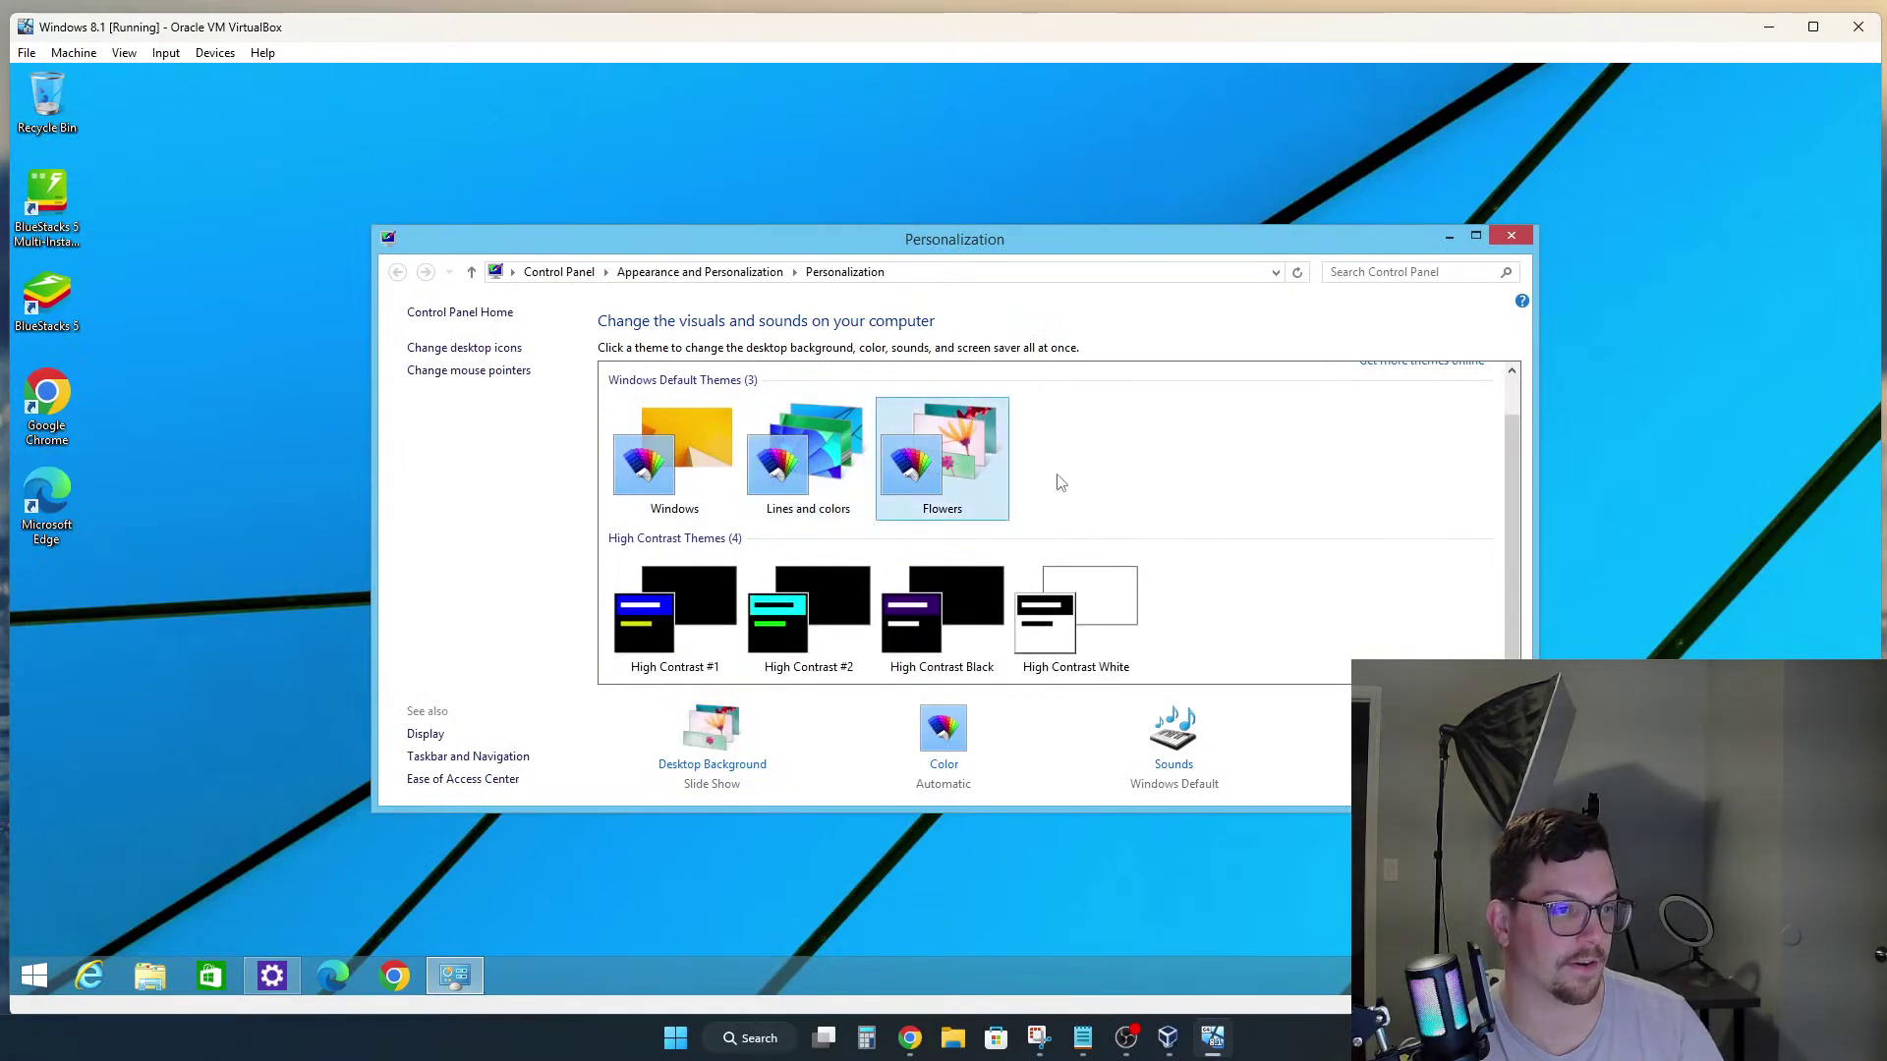
{"action": "left_click", "coordinate": [1450, 237]}
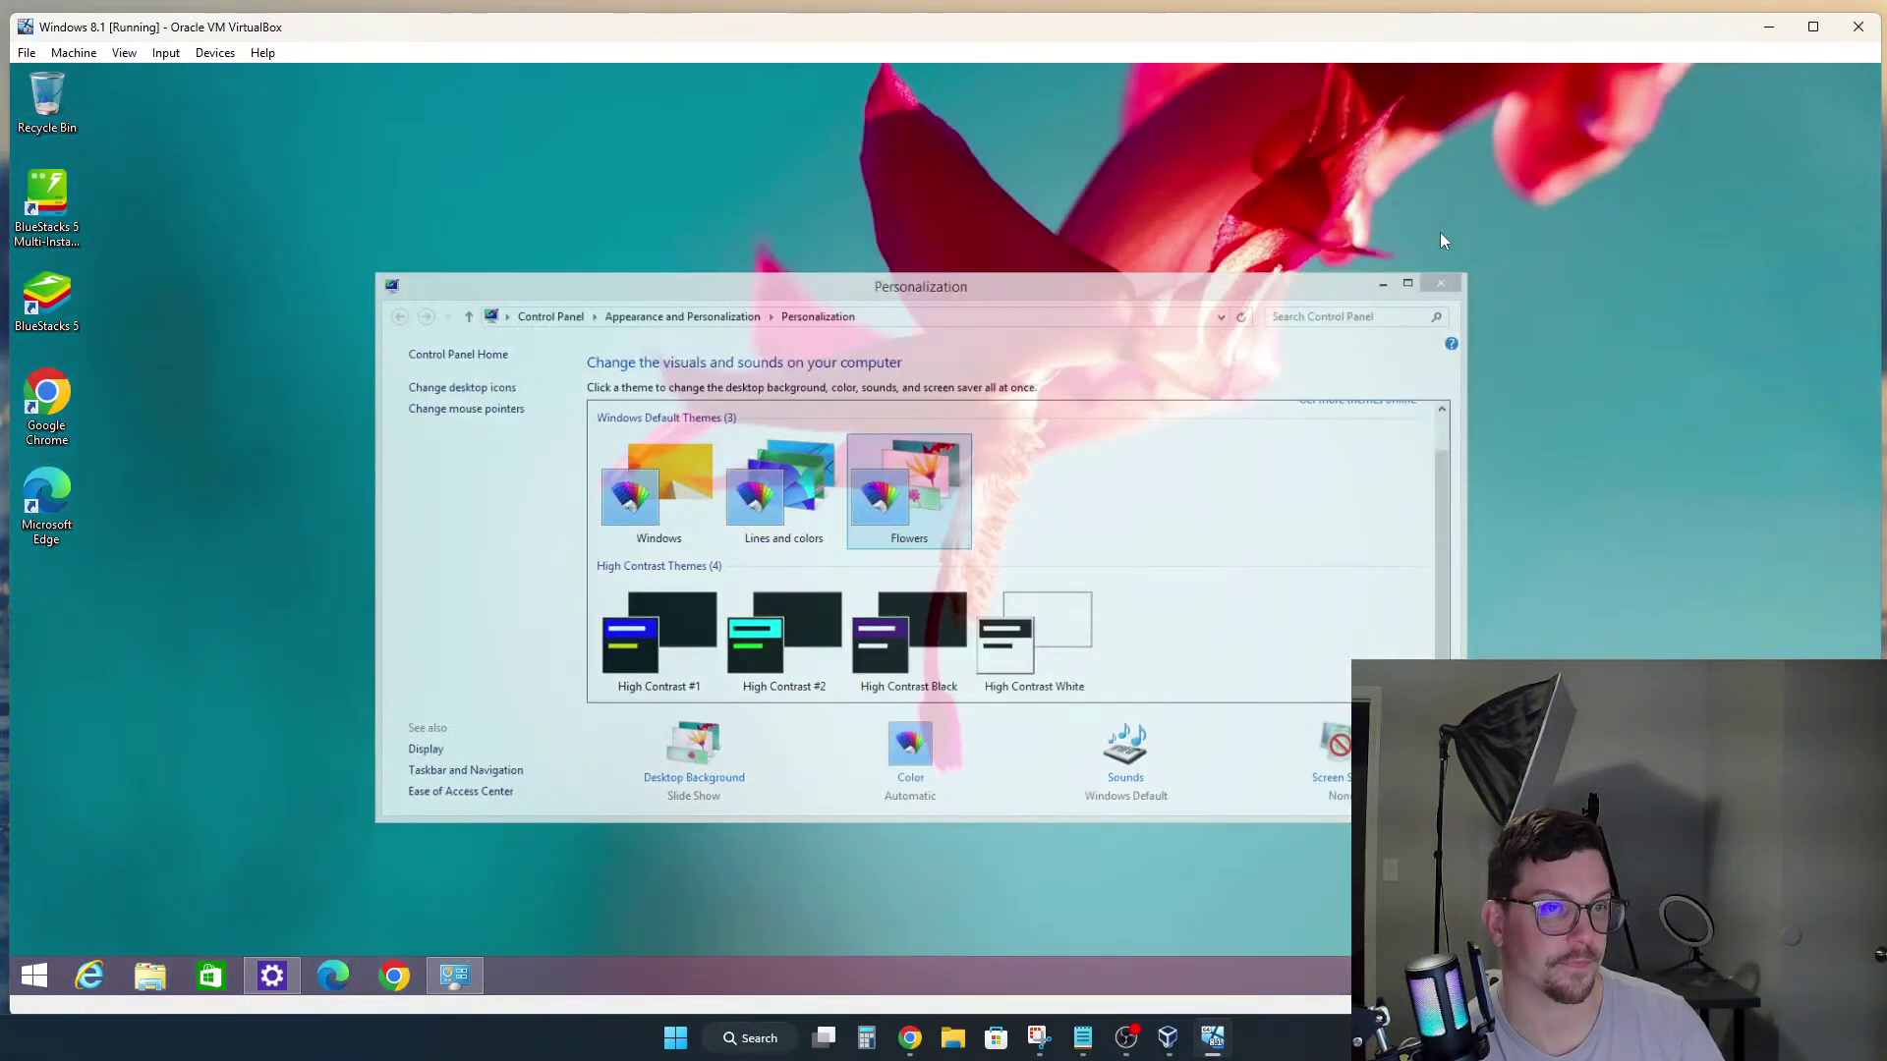
Advance through seven flower wallpapers with Next desktop background.
{"action": "right_click", "coordinate": [665, 554]}
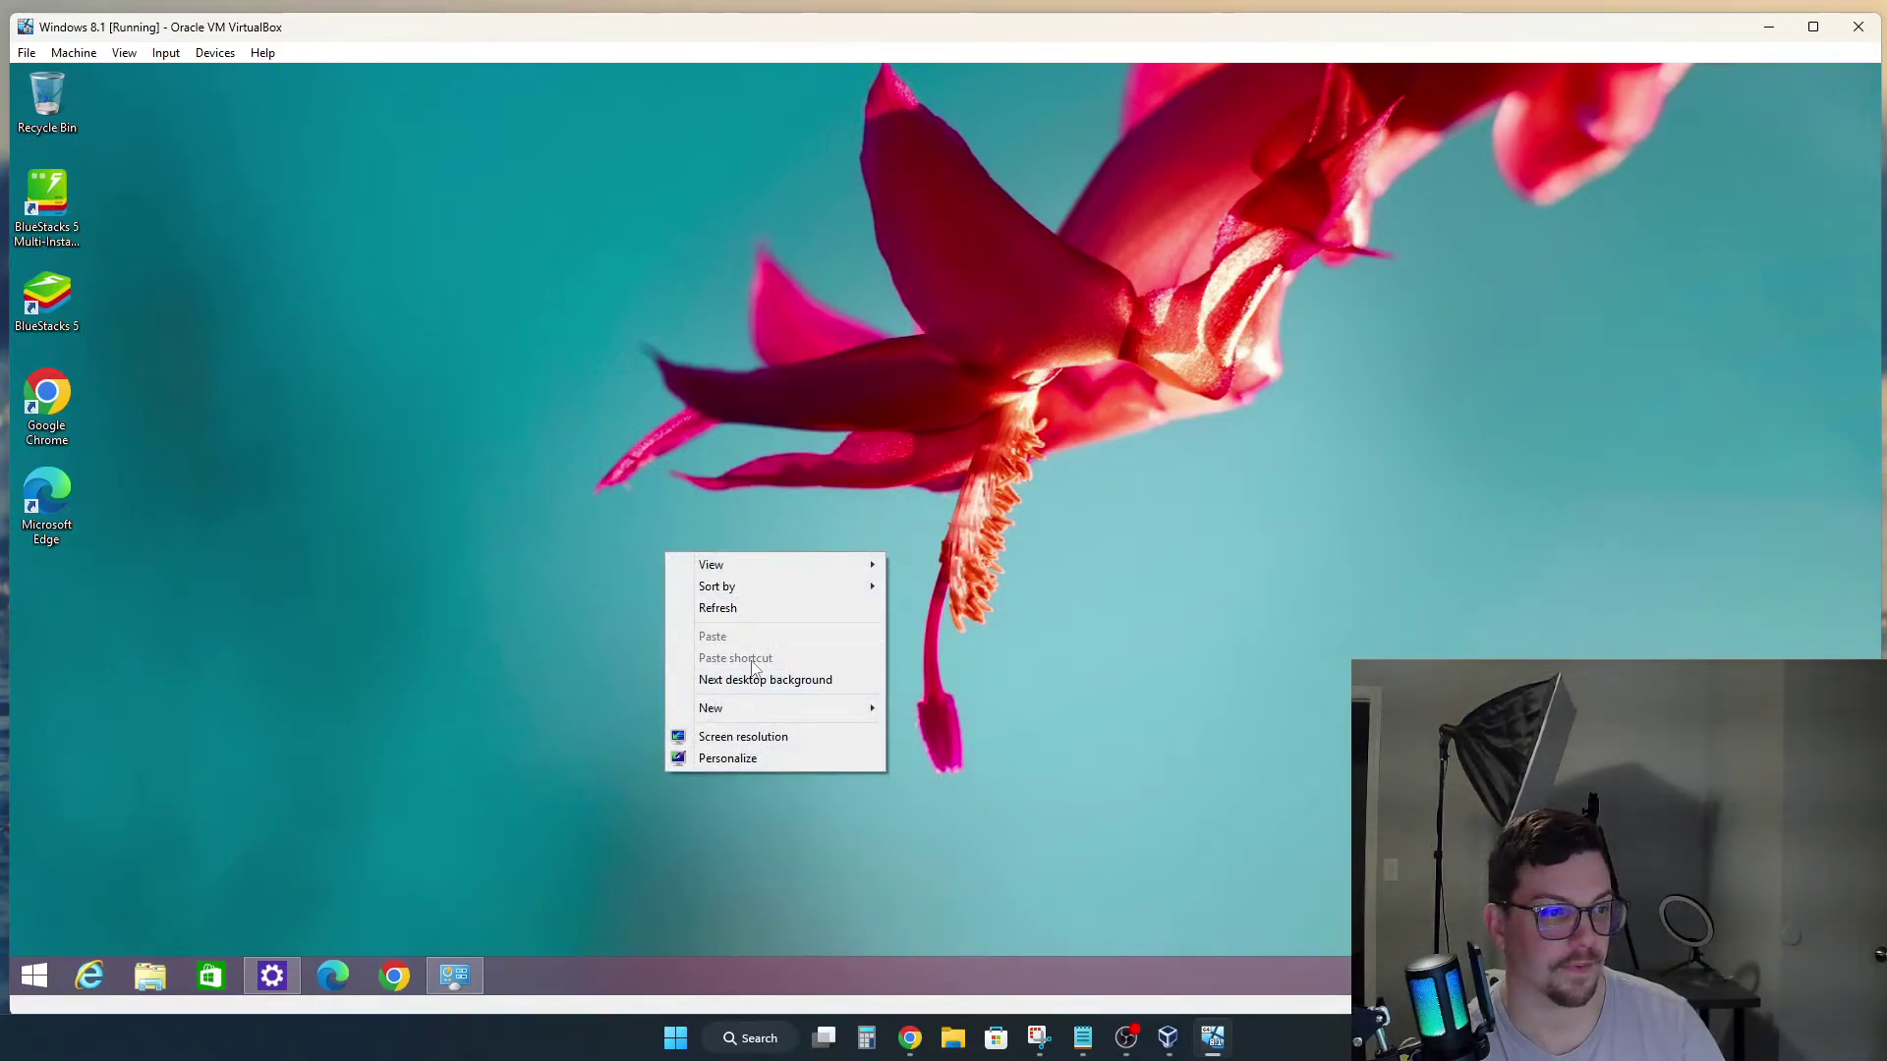
{"action": "left_click", "coordinate": [786, 679]}
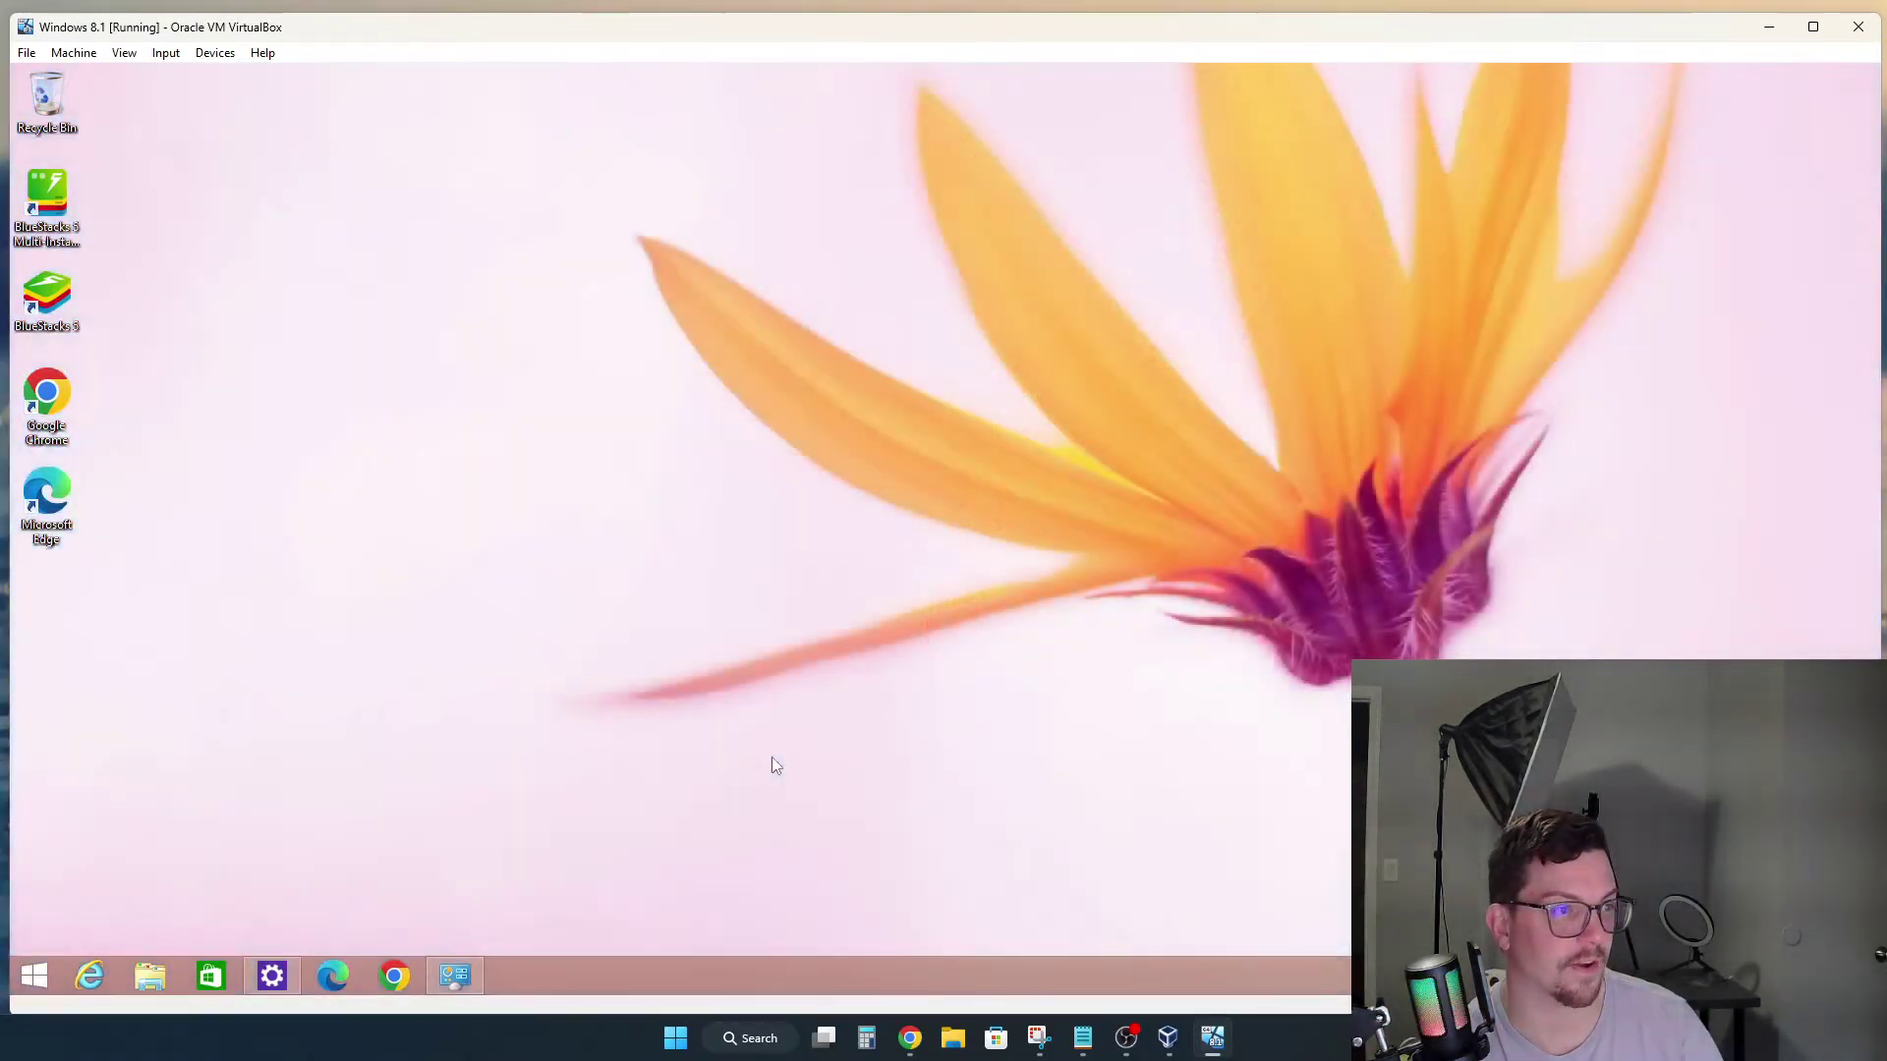
{"action": "right_click", "coordinate": [733, 589]}
{"action": "left_click", "coordinate": [774, 716]}
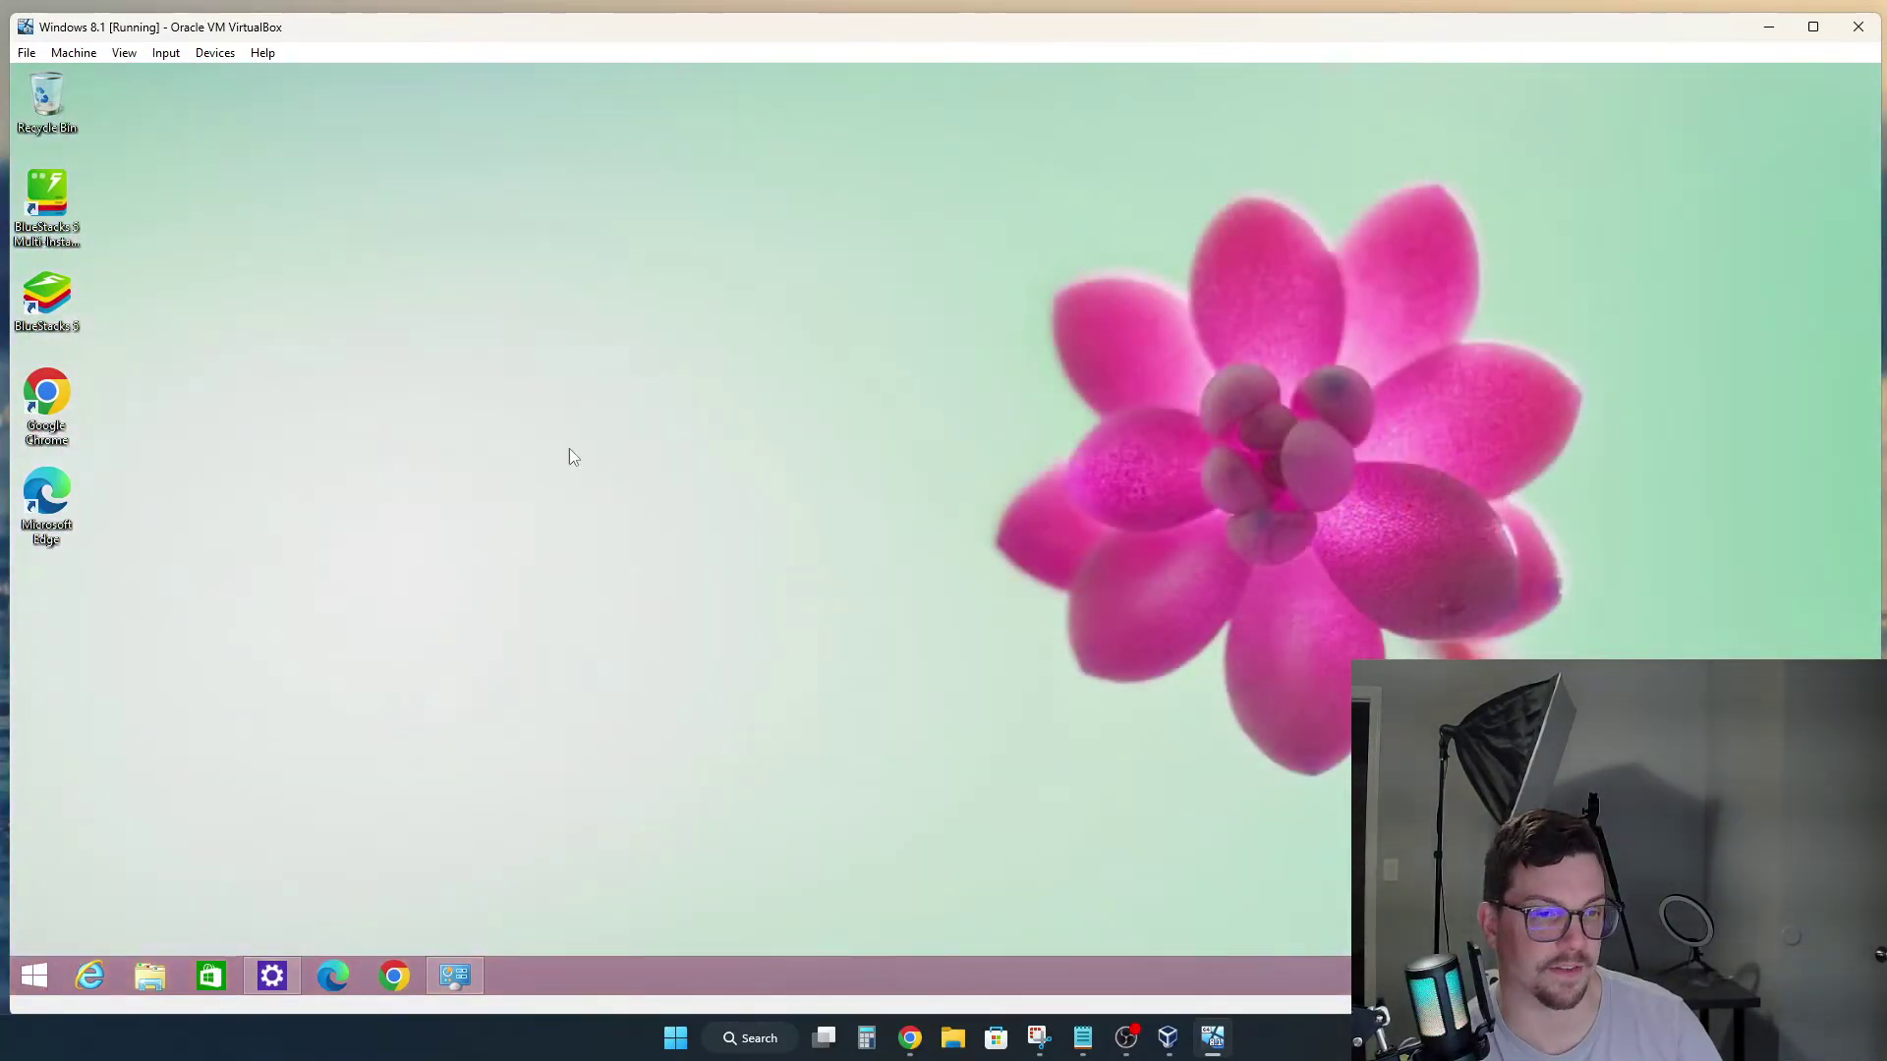
{"action": "right_click", "coordinate": [570, 438]}
{"action": "left_click", "coordinate": [635, 564]}
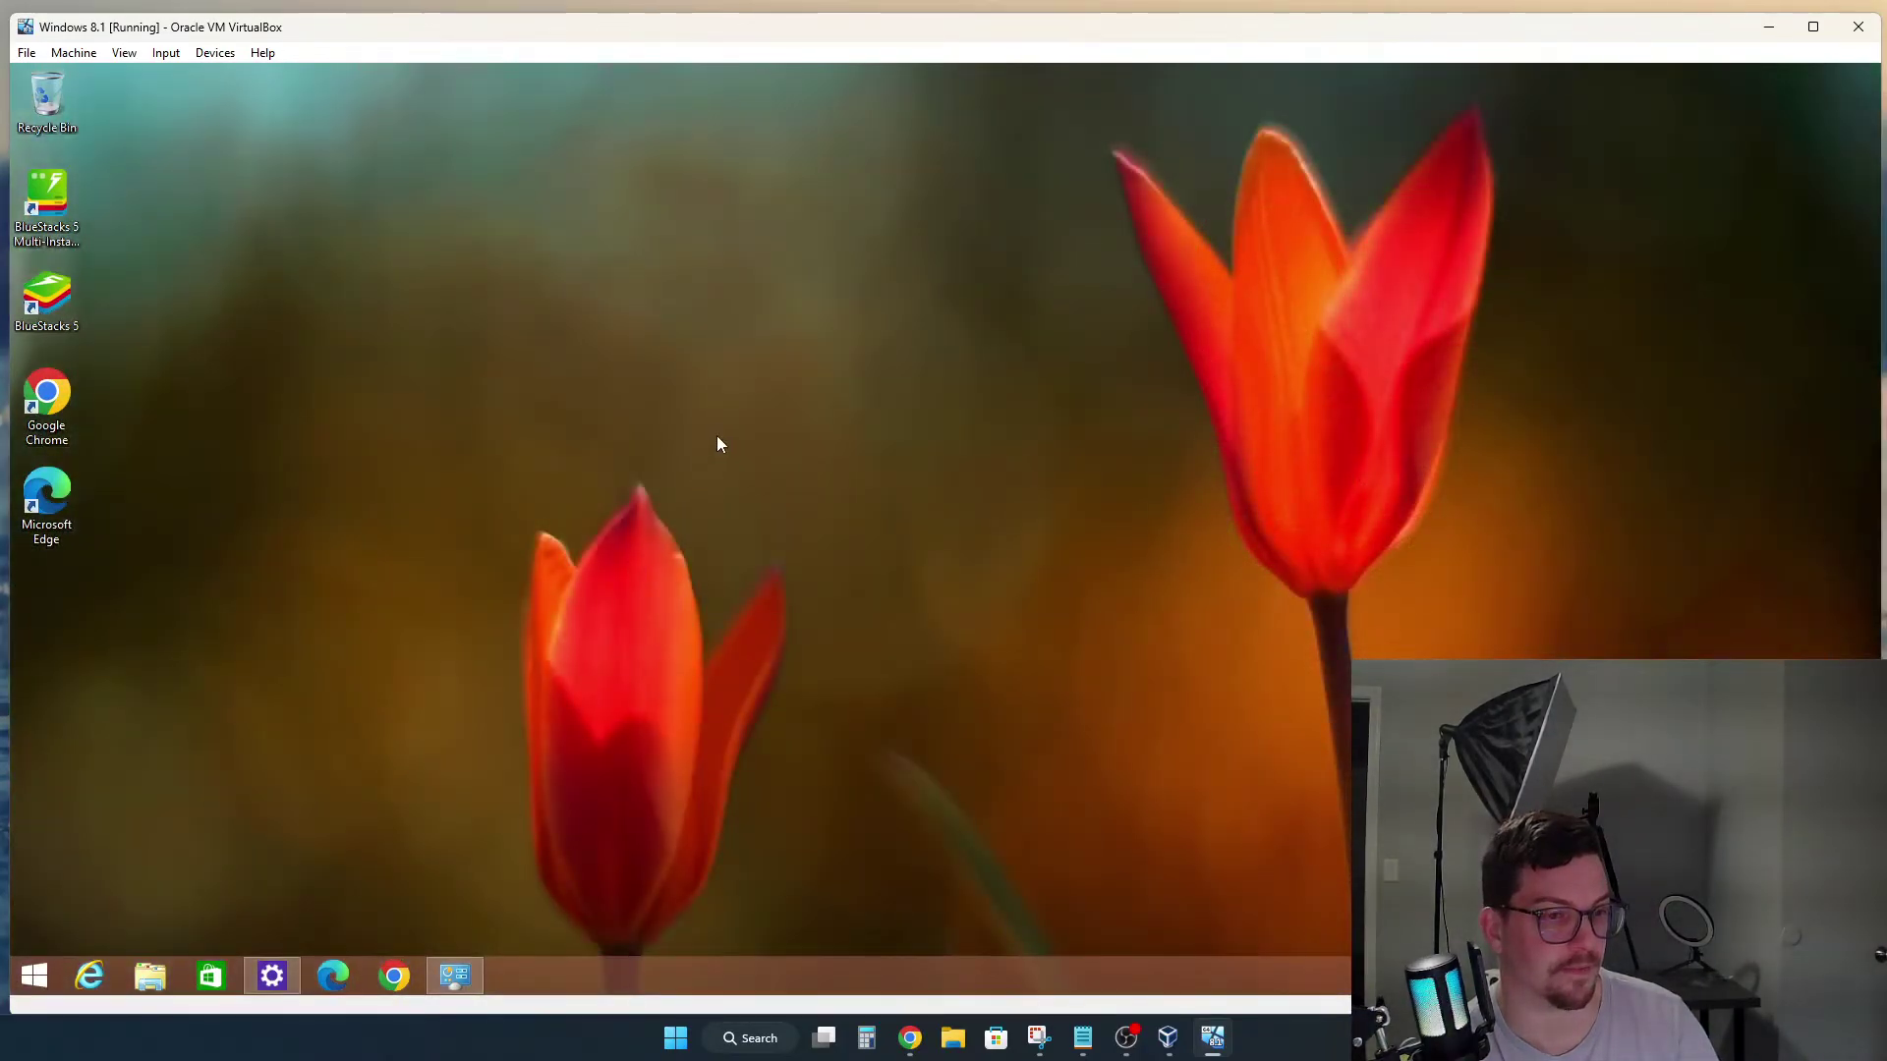
{"action": "right_click", "coordinate": [718, 435]}
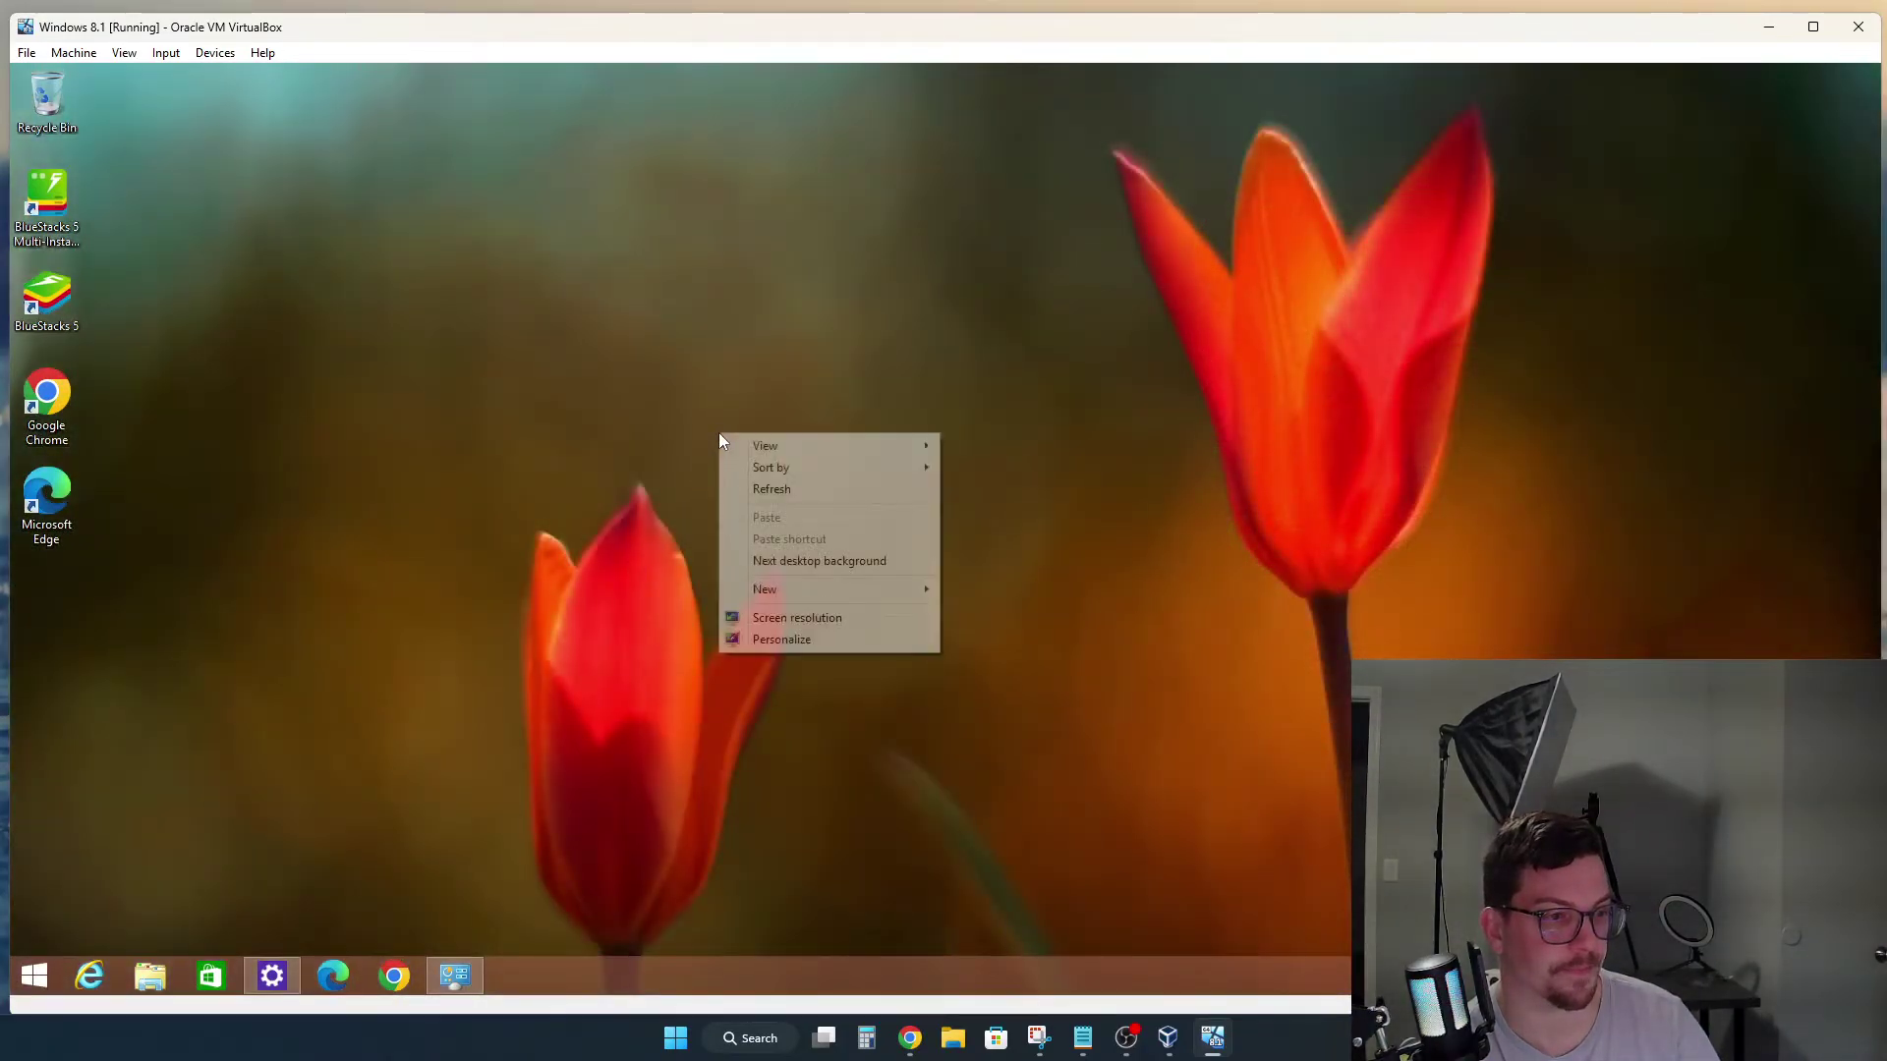
{"action": "left_click", "coordinate": [764, 559]}
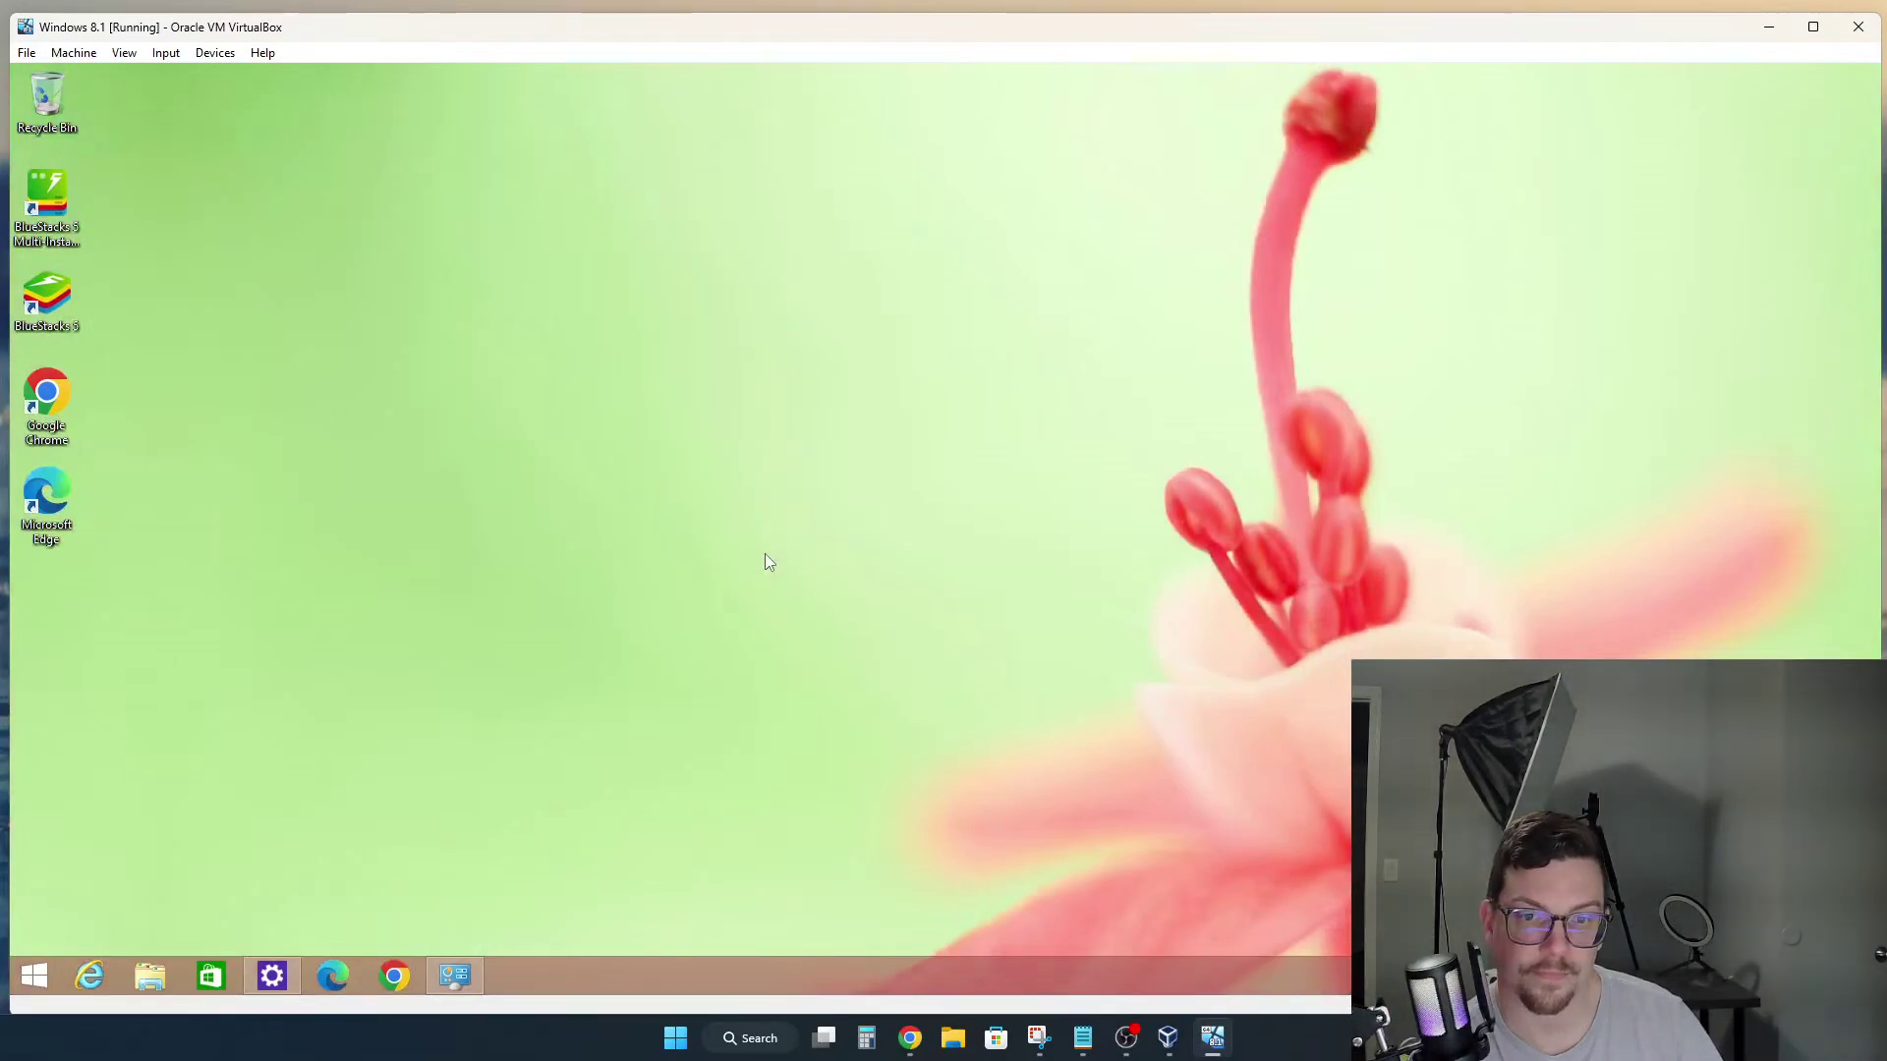
{"action": "right_click", "coordinate": [775, 505]}
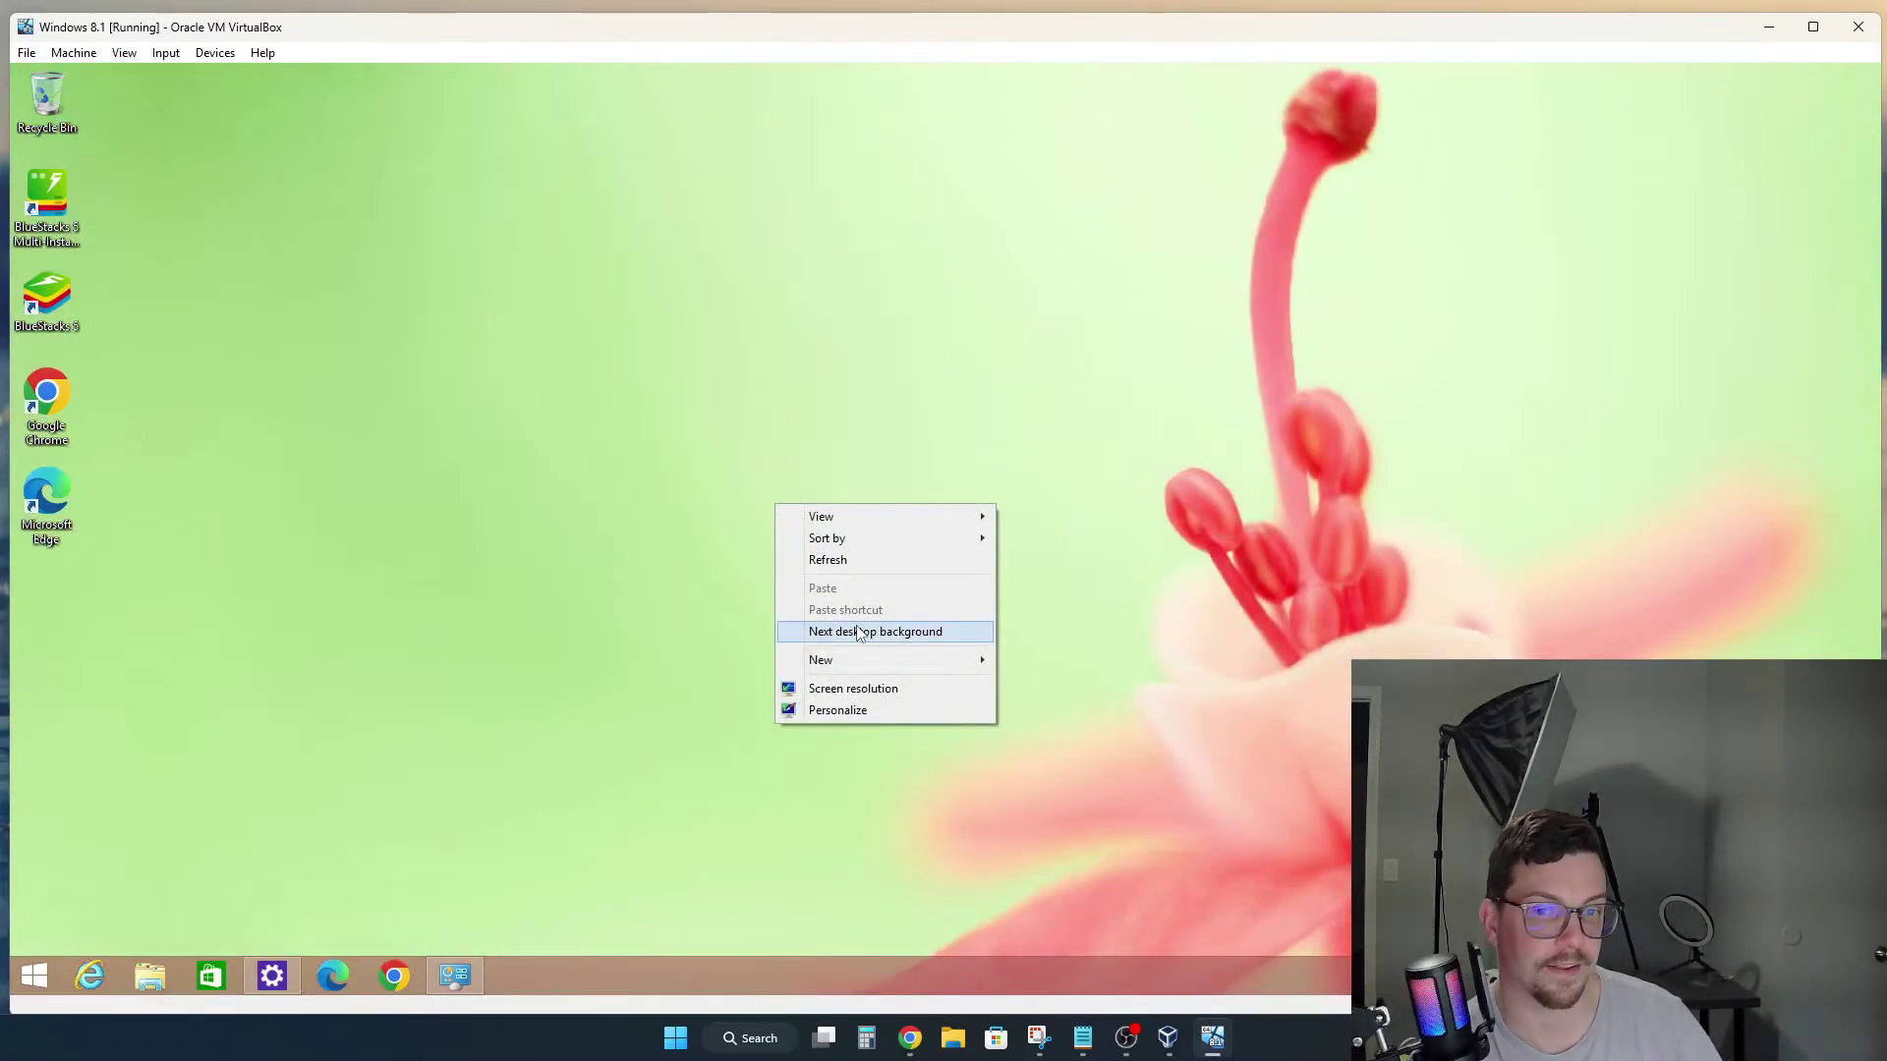
{"action": "left_click", "coordinate": [857, 632]}
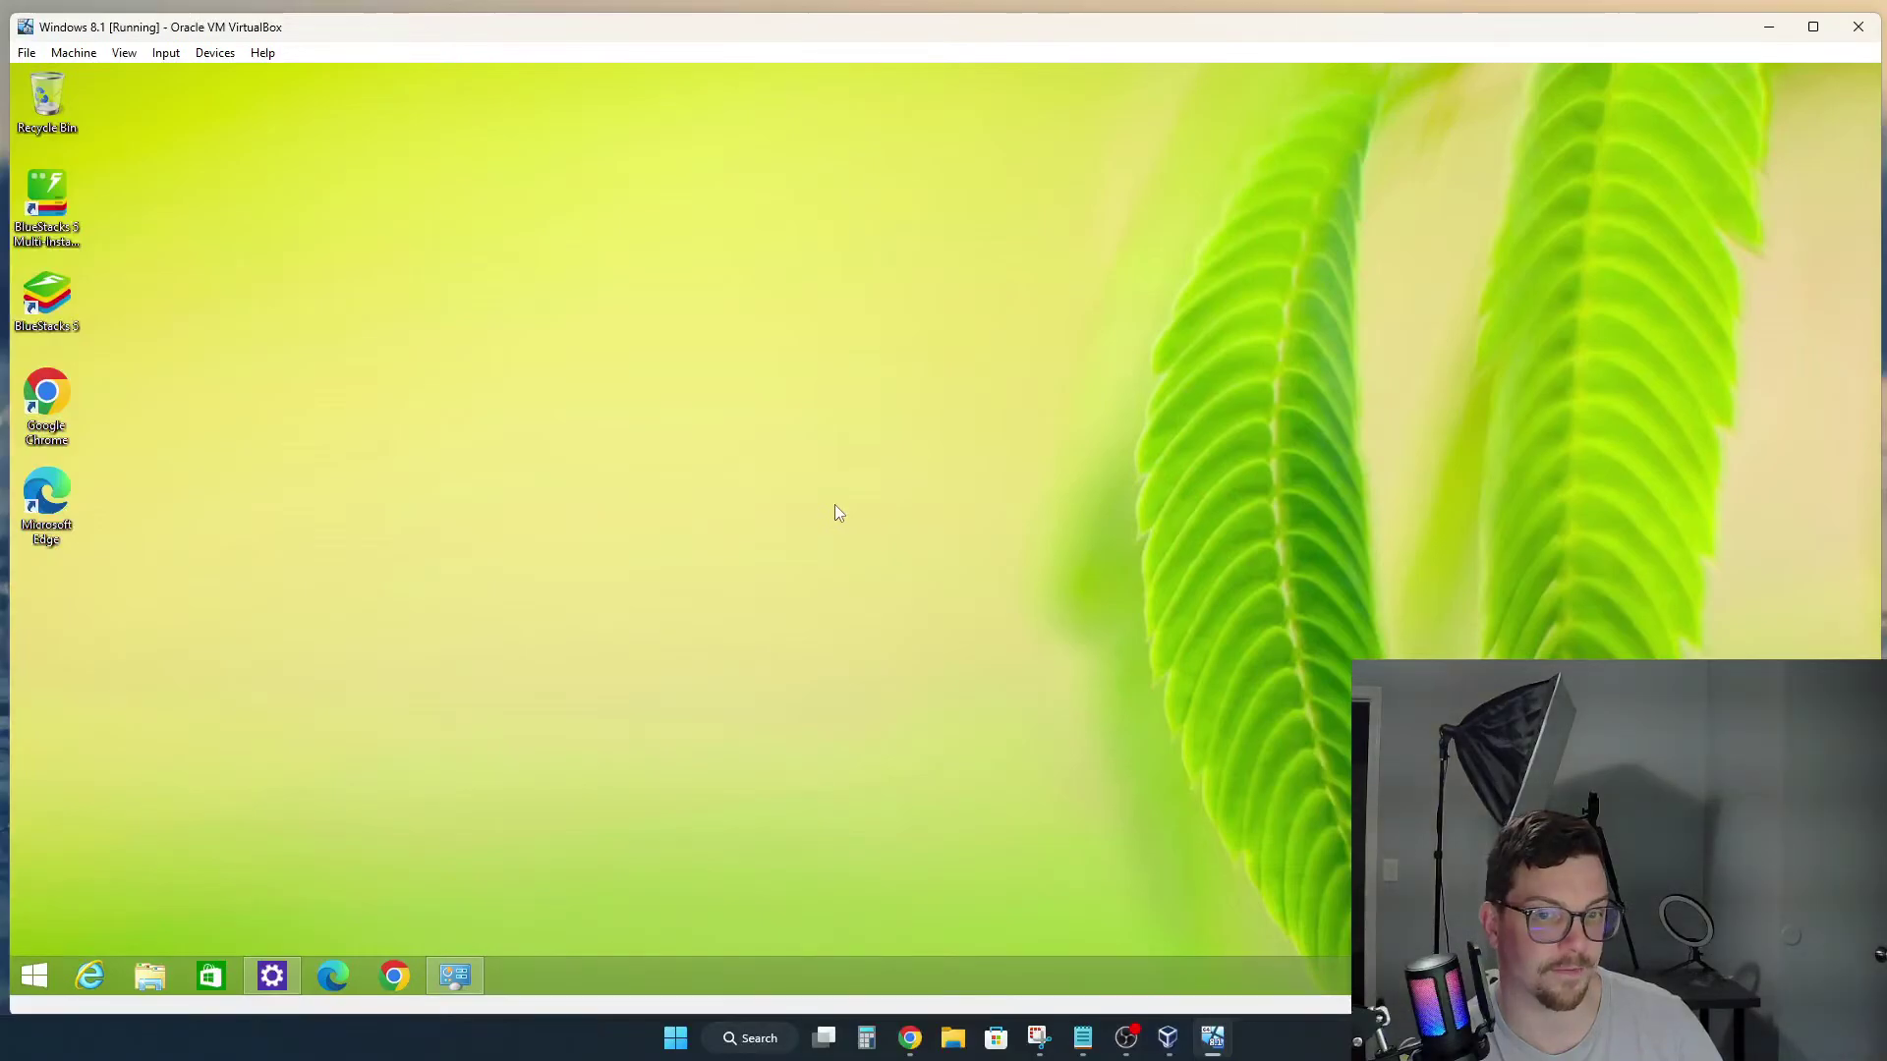
{"action": "right_click", "coordinate": [834, 504]}
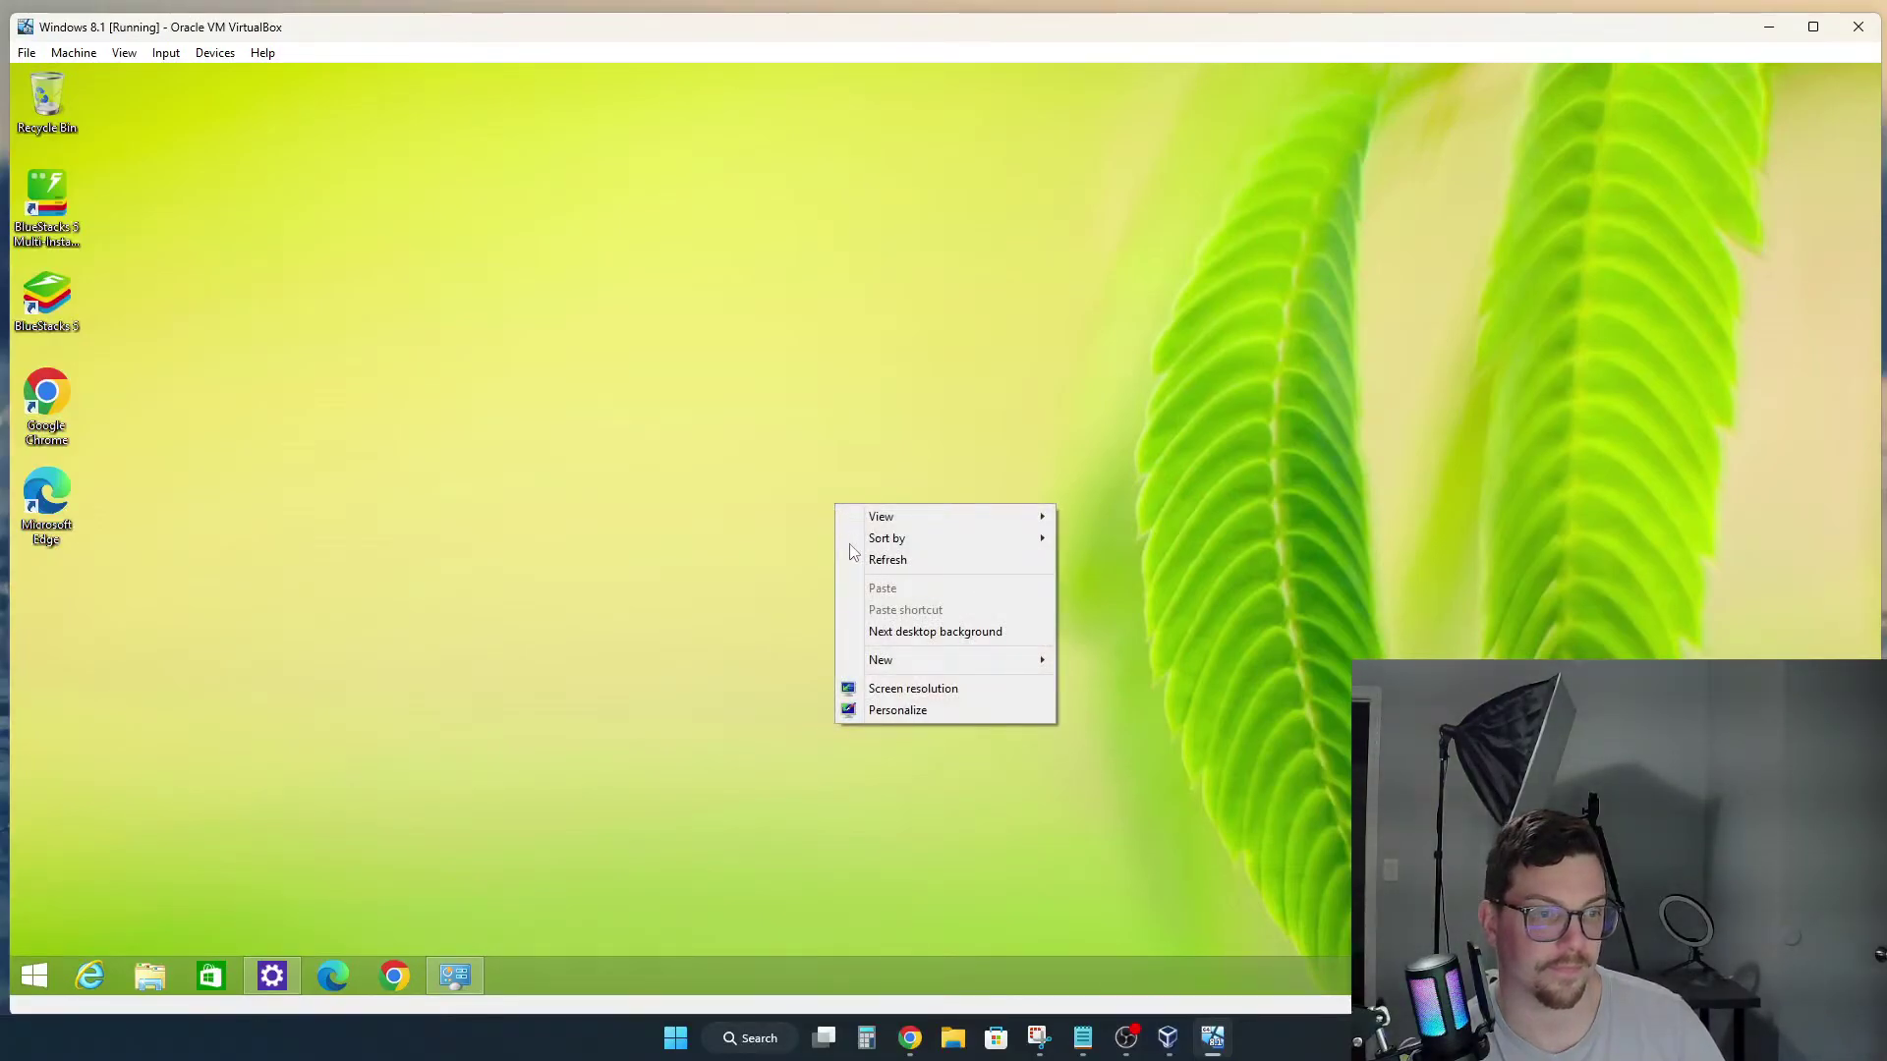
{"action": "left_click", "coordinate": [889, 630]}
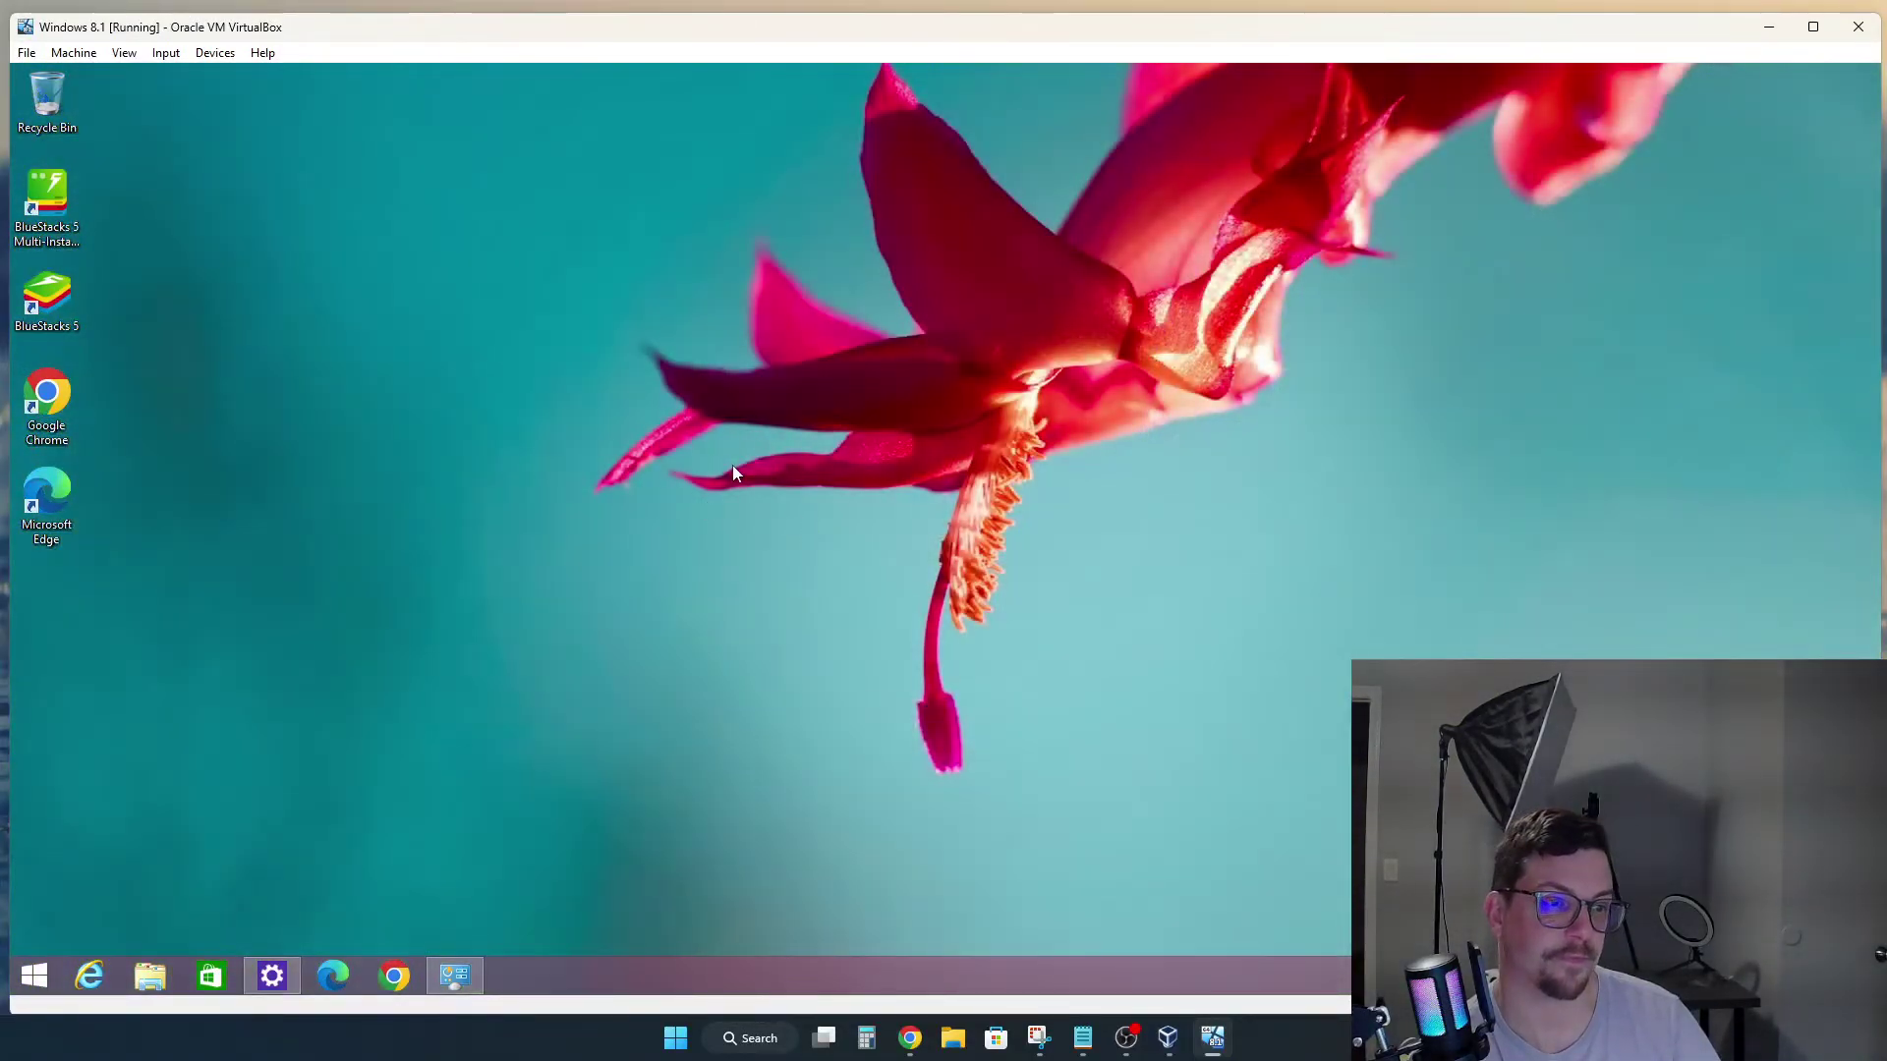
{"action": "right_click", "coordinate": [733, 465]}
{"action": "left_click", "coordinate": [784, 593]}
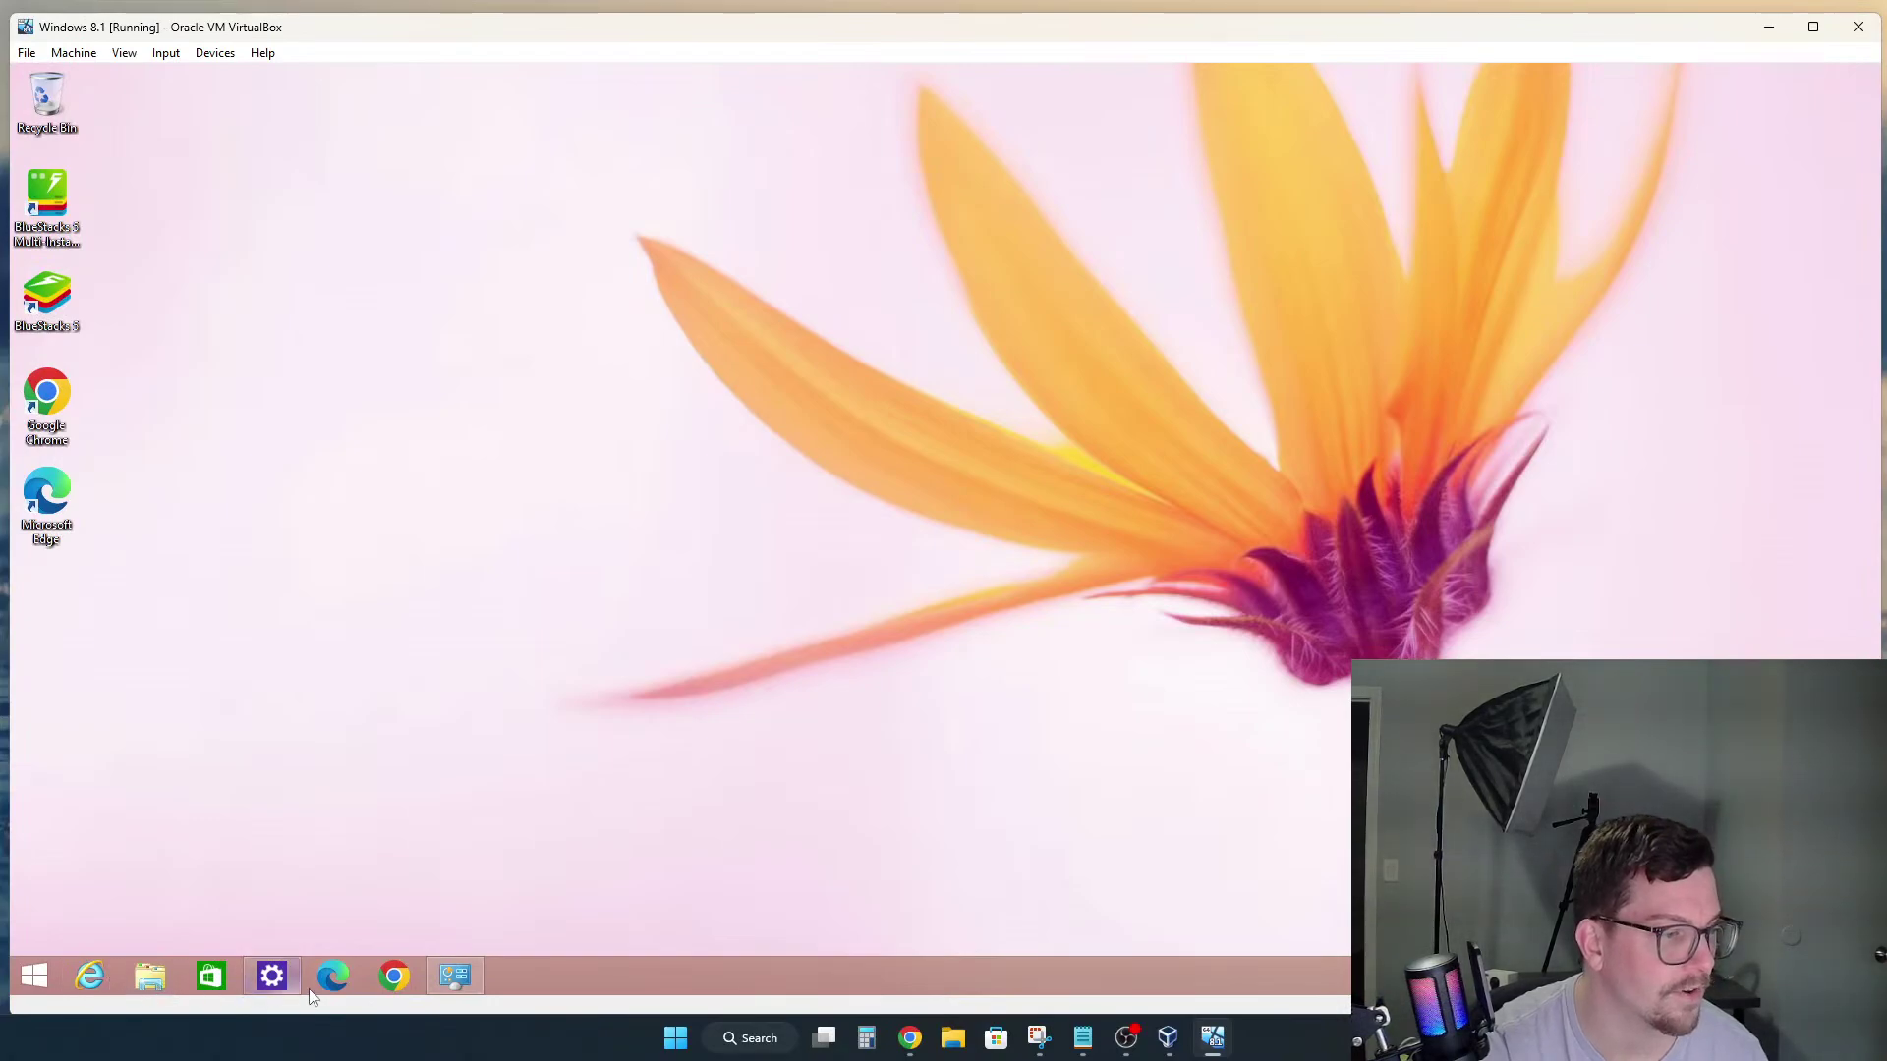
Open and minimize guest Chrome, cycle six more flower wallpapers, then reopen Personalization.
{"action": "left_click", "coordinate": [392, 977]}
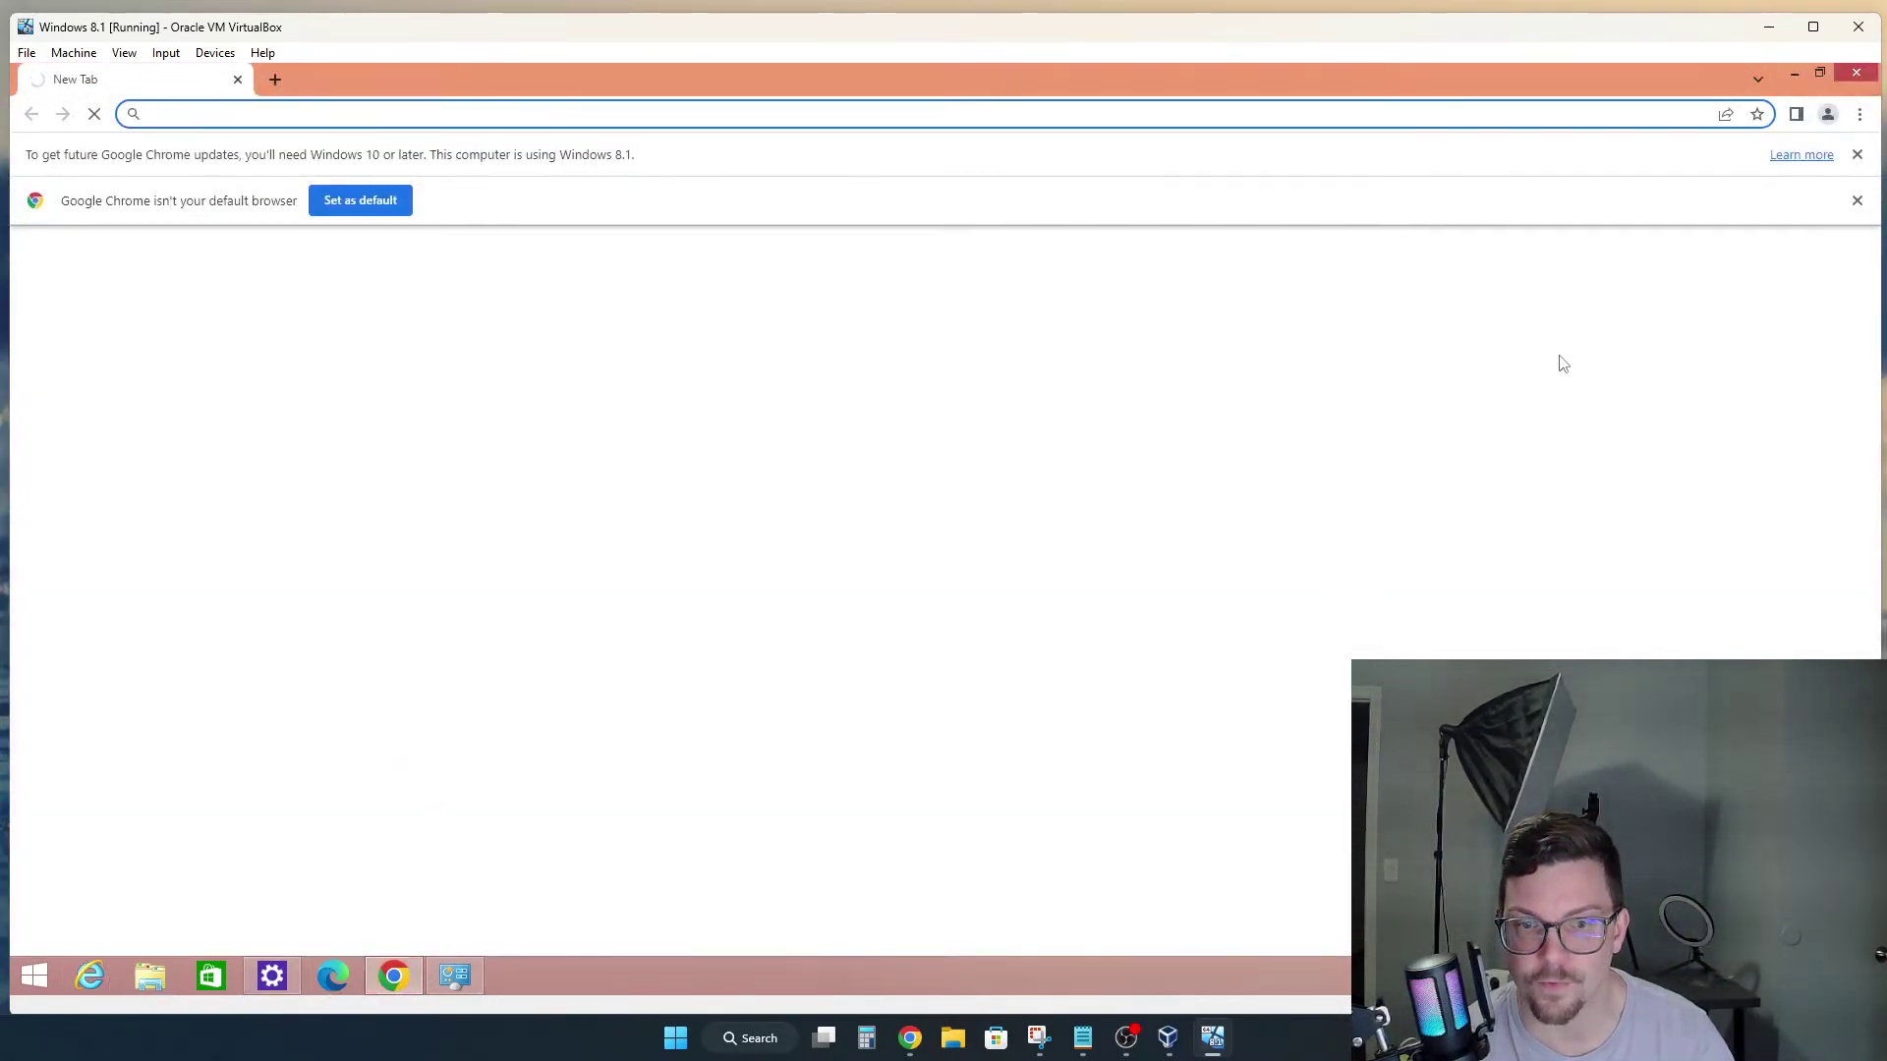
{"action": "left_click", "coordinate": [1790, 73]}
{"action": "right_click", "coordinate": [1075, 397]}
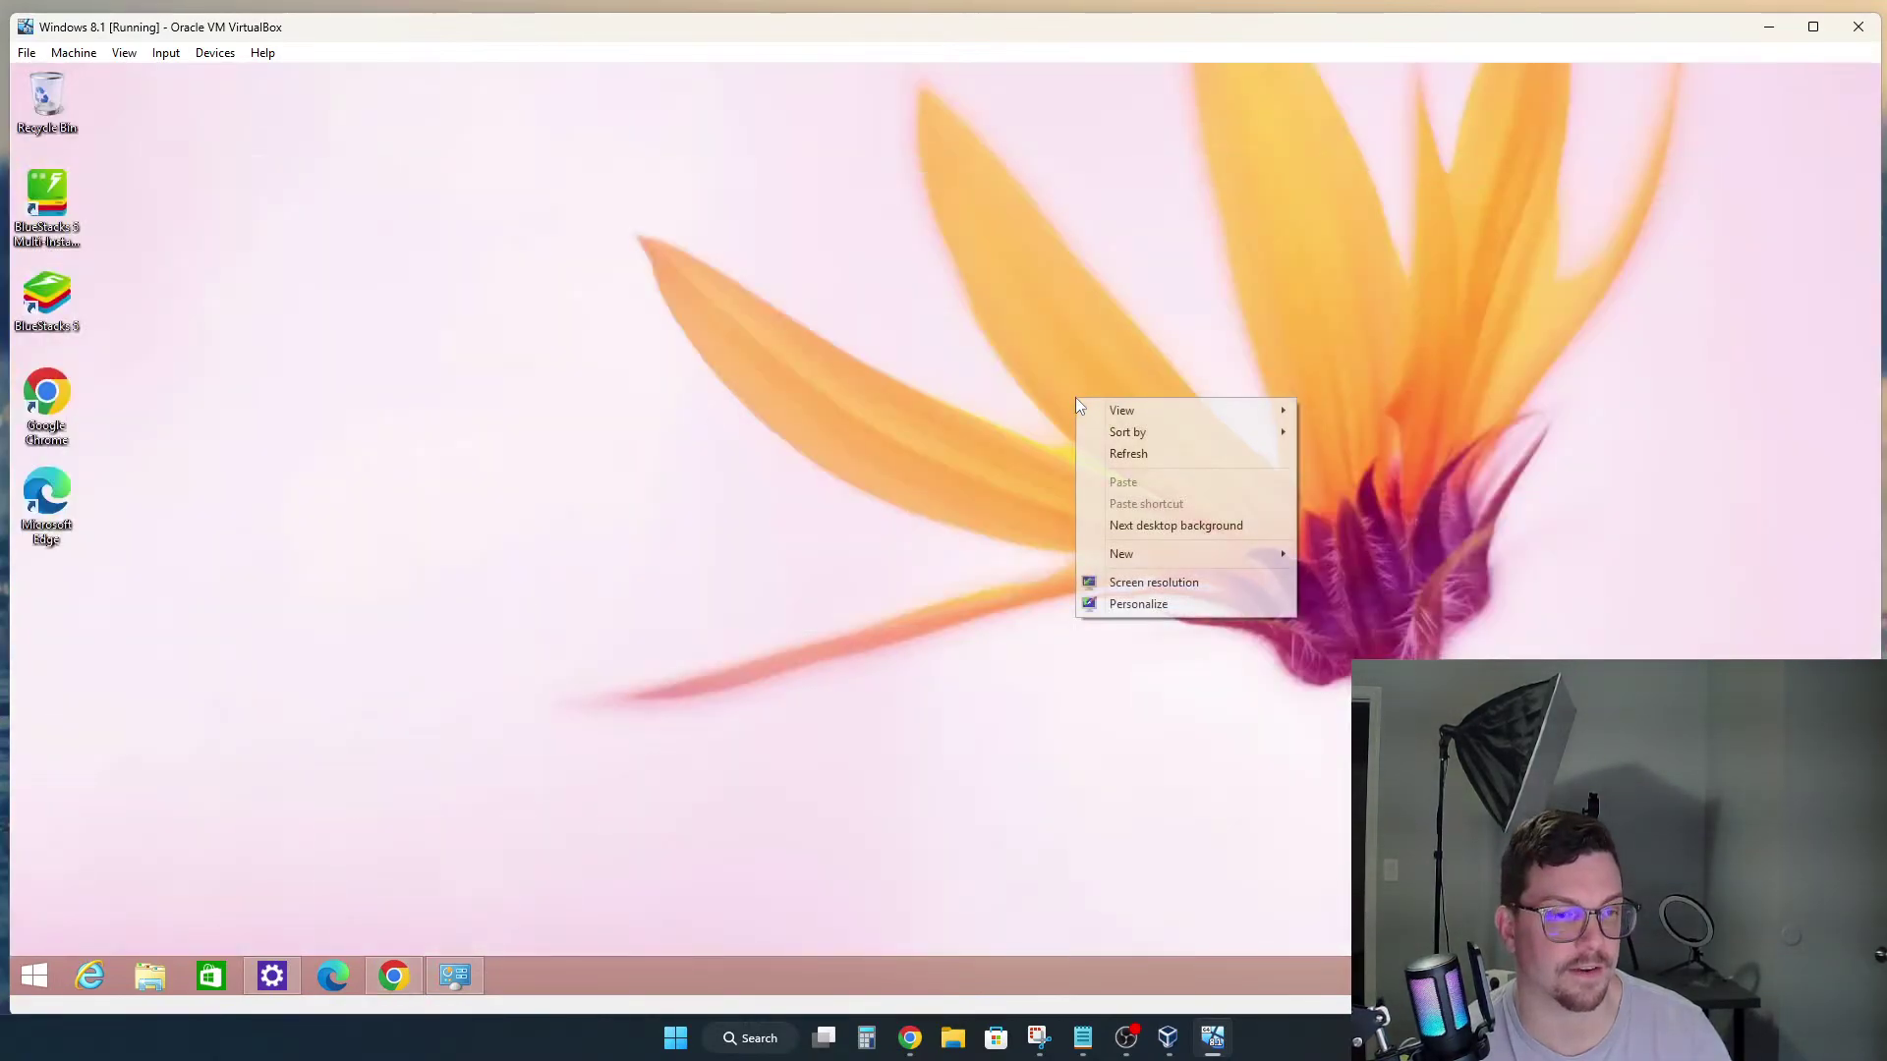
{"action": "left_click", "coordinate": [1131, 527]}
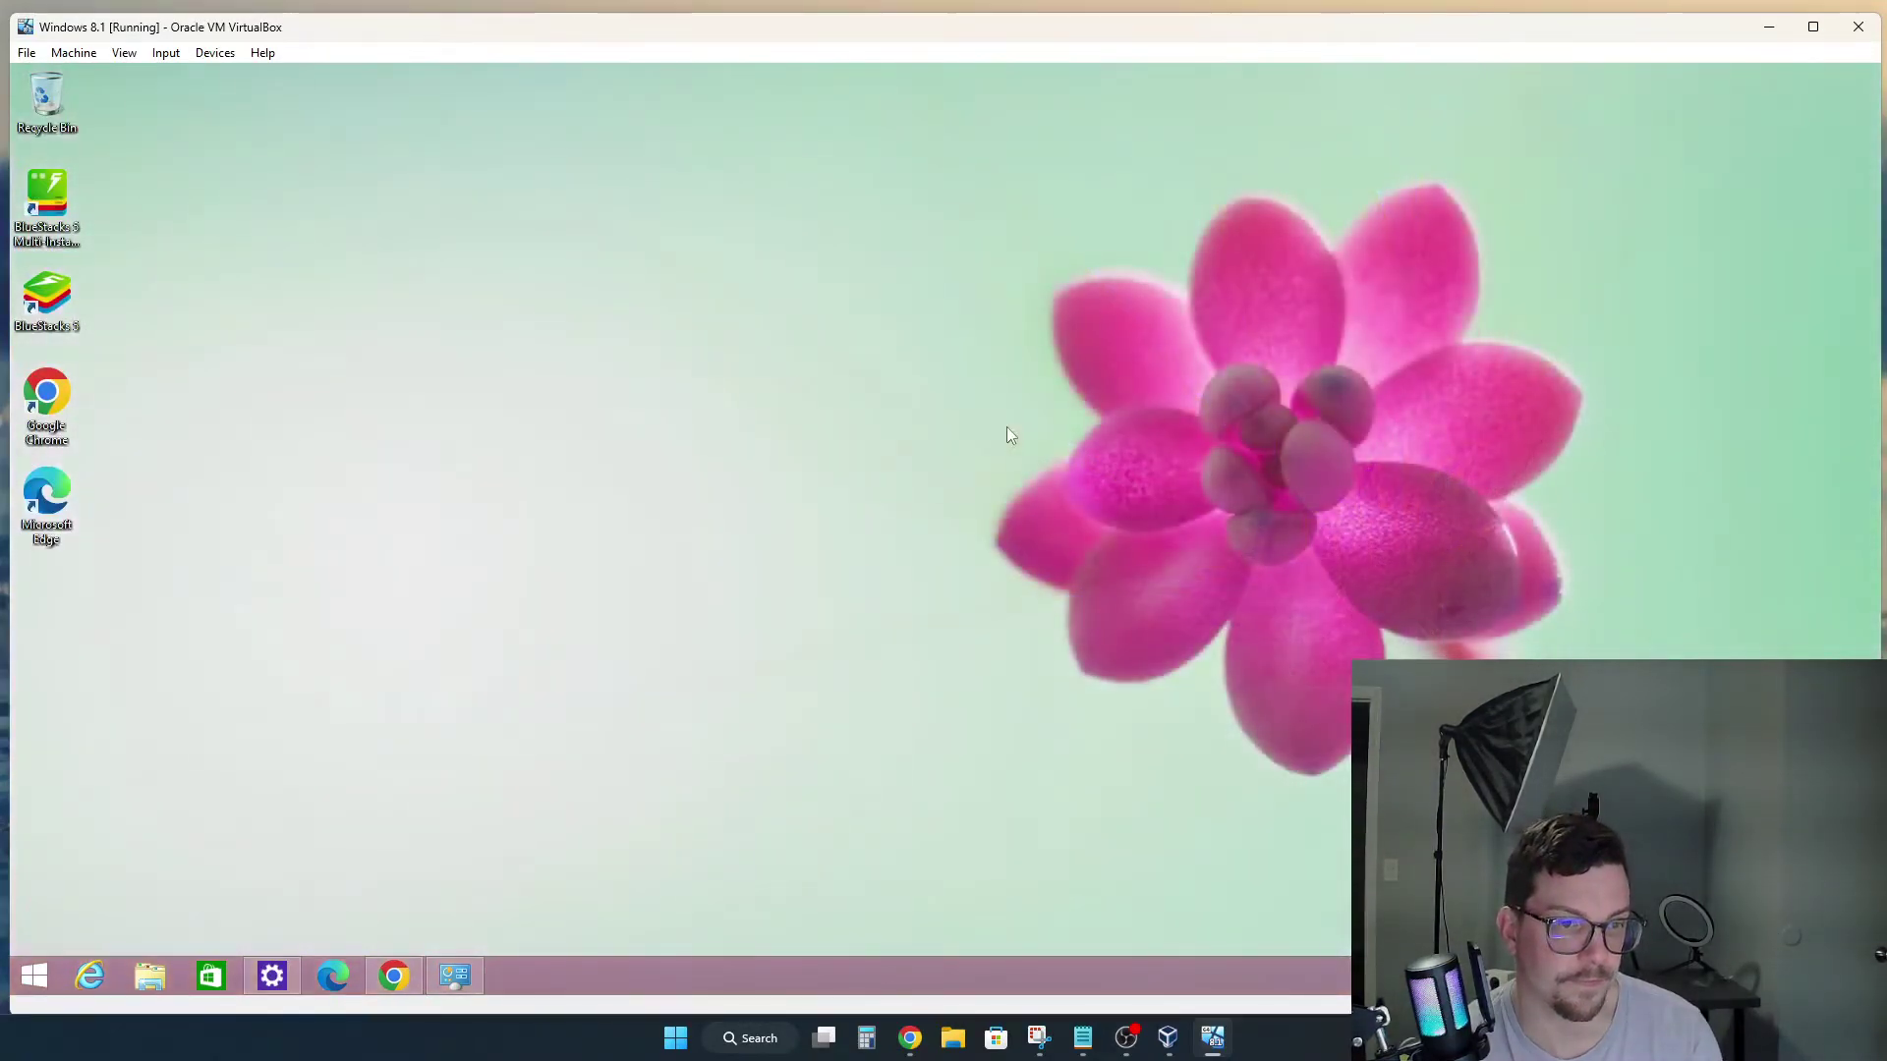
{"action": "right_click", "coordinate": [1008, 425]}
{"action": "left_click", "coordinate": [1085, 556]}
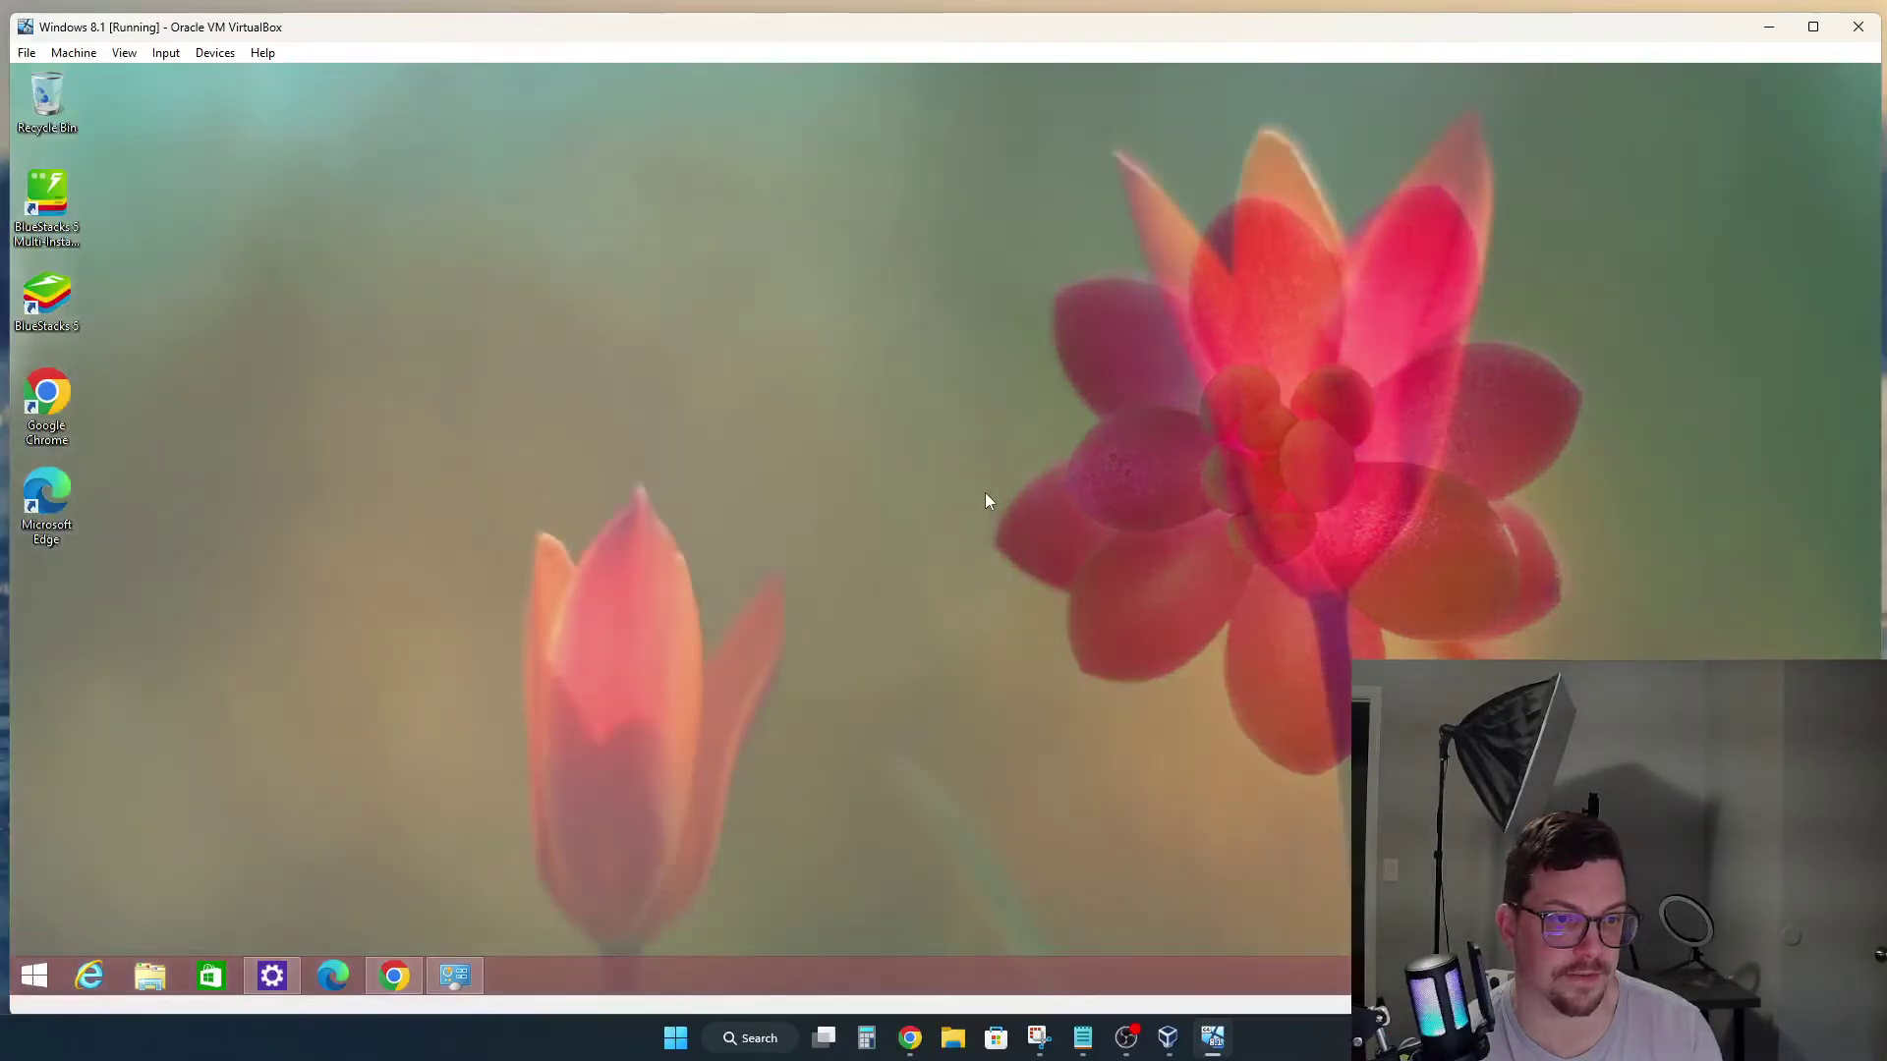
{"action": "right_click", "coordinate": [985, 492]}
{"action": "left_click", "coordinate": [1052, 621]}
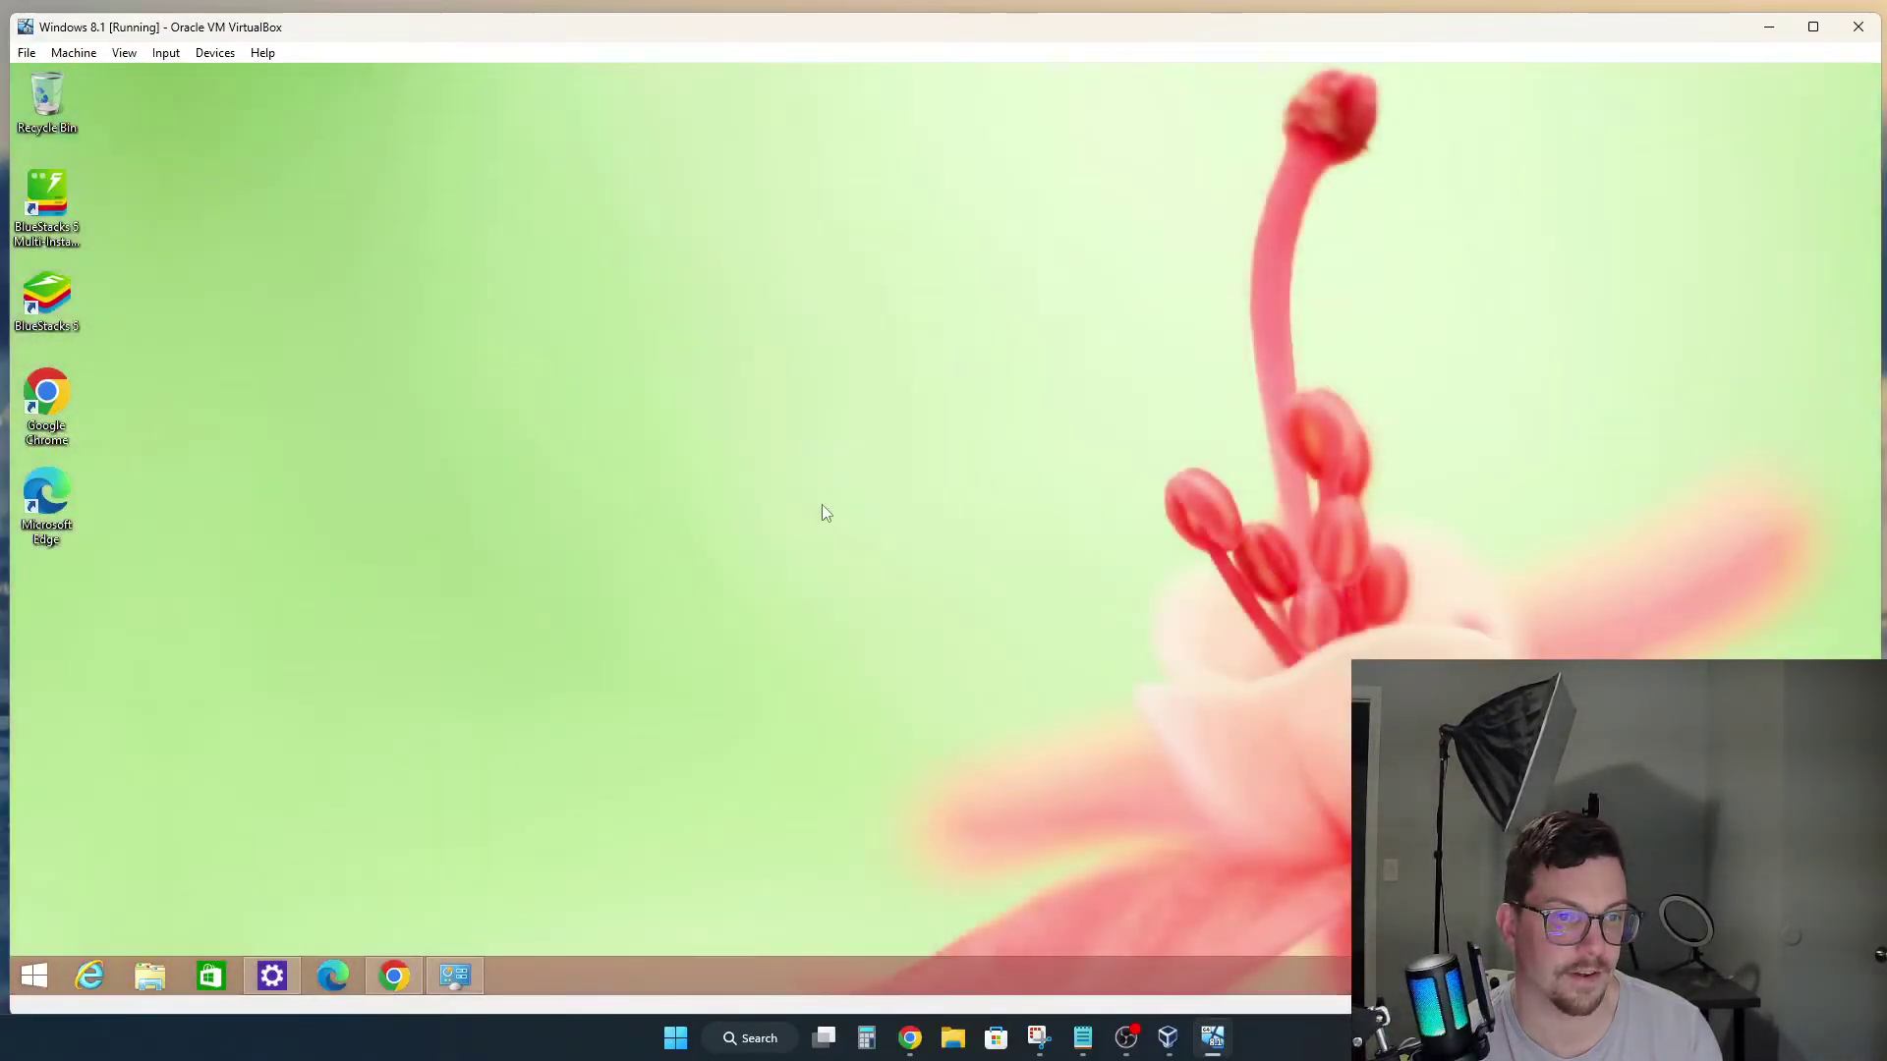
{"action": "right_click", "coordinate": [823, 502]}
{"action": "left_click", "coordinate": [899, 626]}
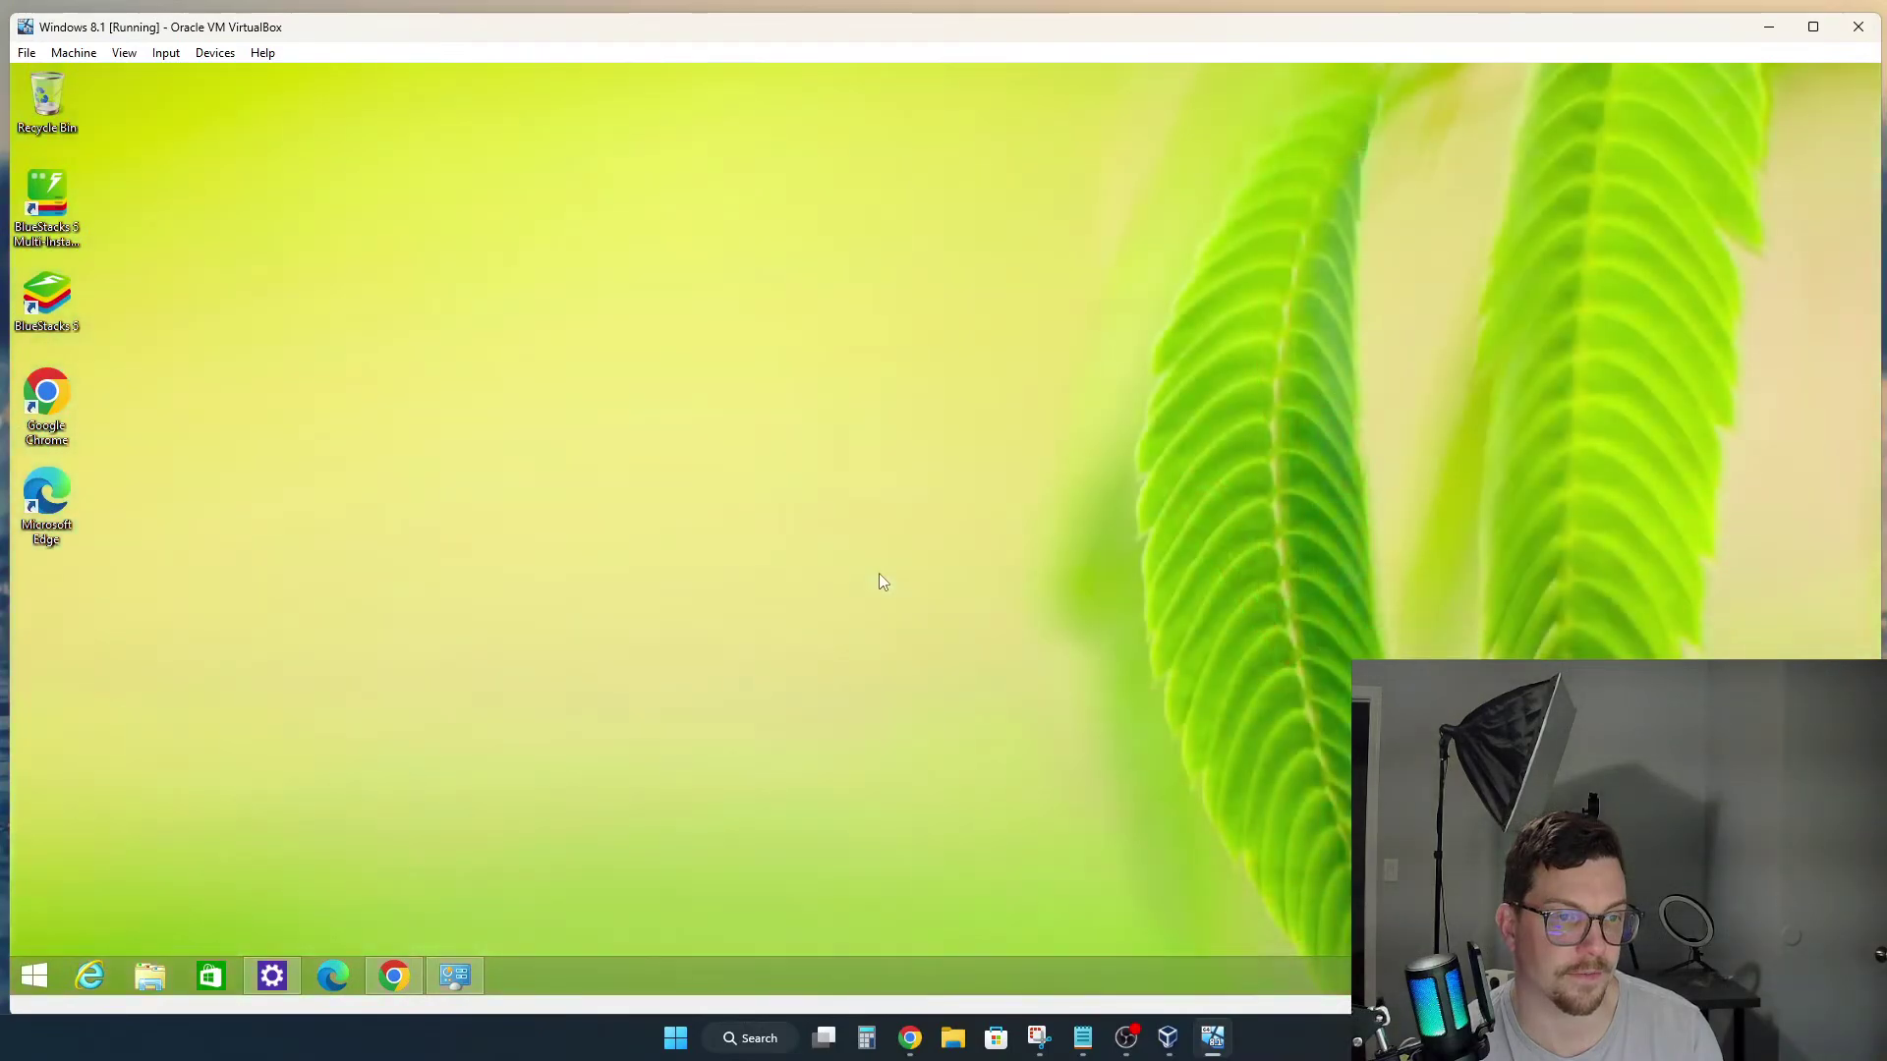
{"action": "right_click", "coordinate": [880, 575]}
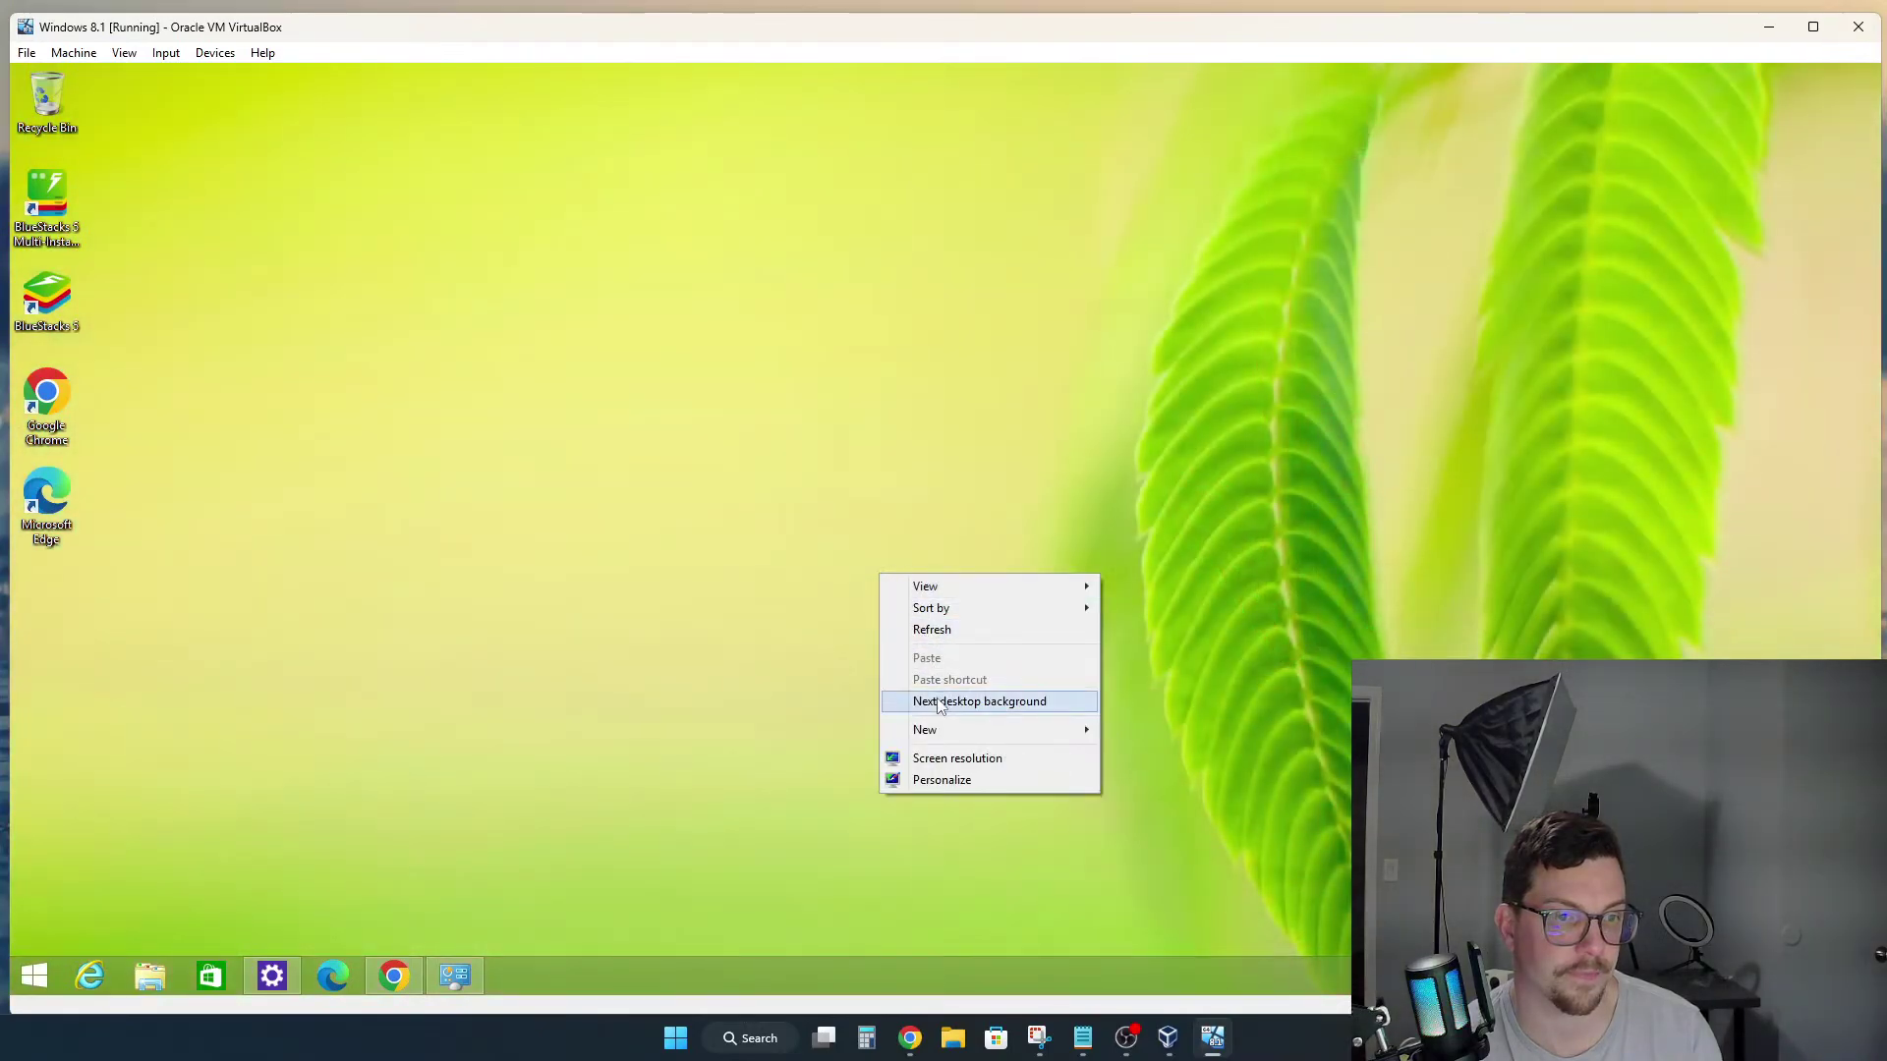
{"action": "left_click", "coordinate": [889, 700]}
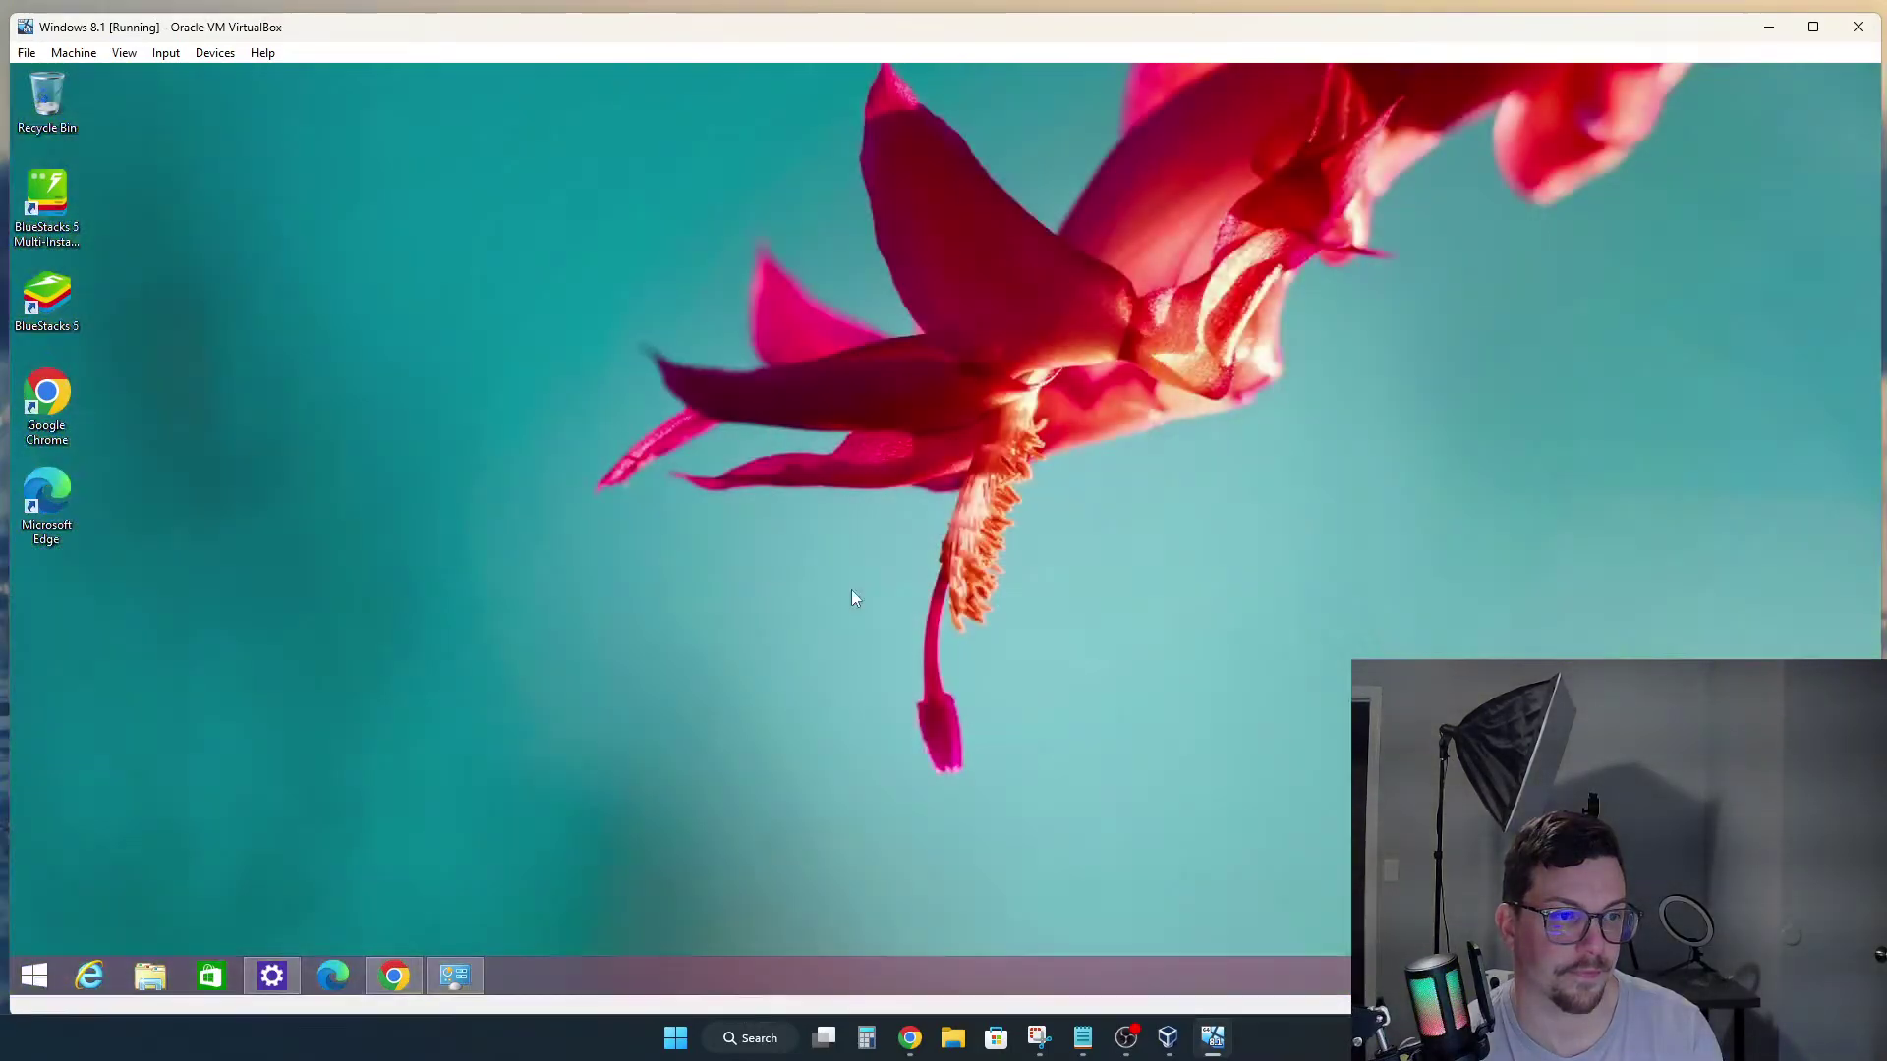
{"action": "right_click", "coordinate": [818, 543]}
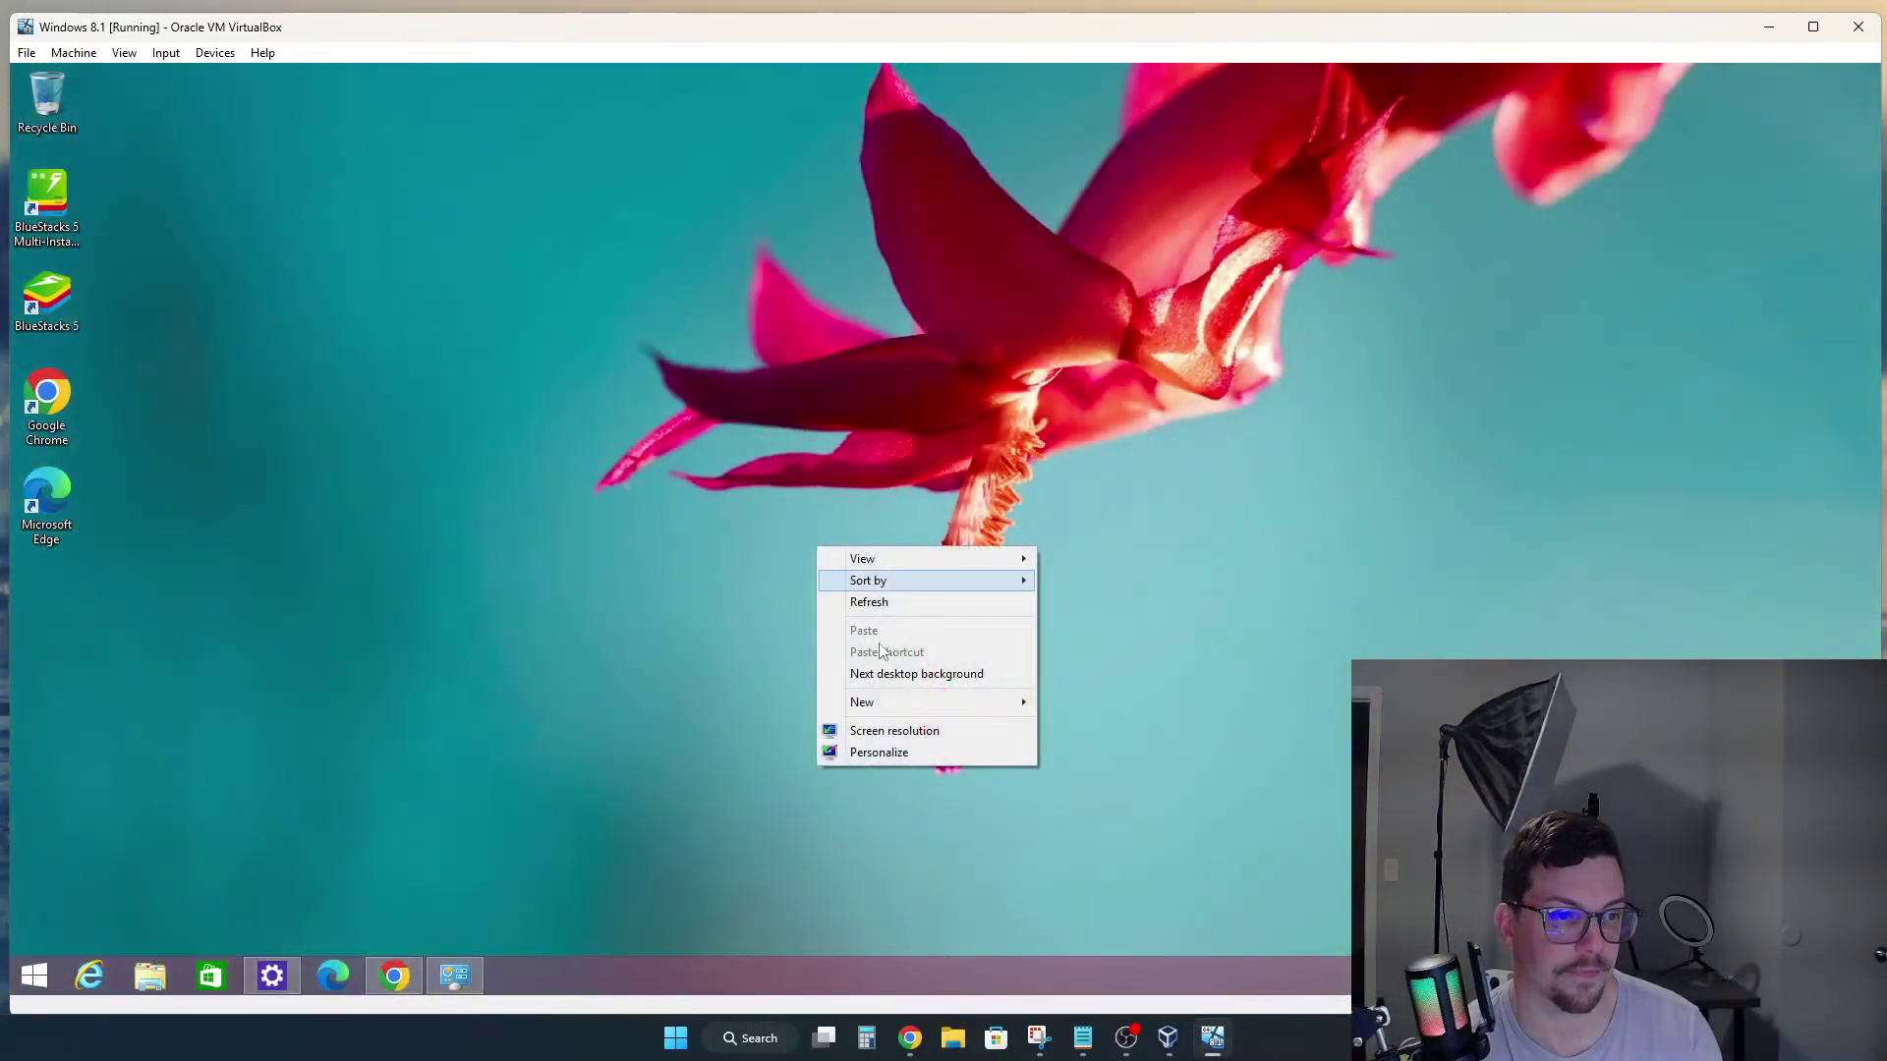
{"action": "left_click", "coordinate": [889, 669]}
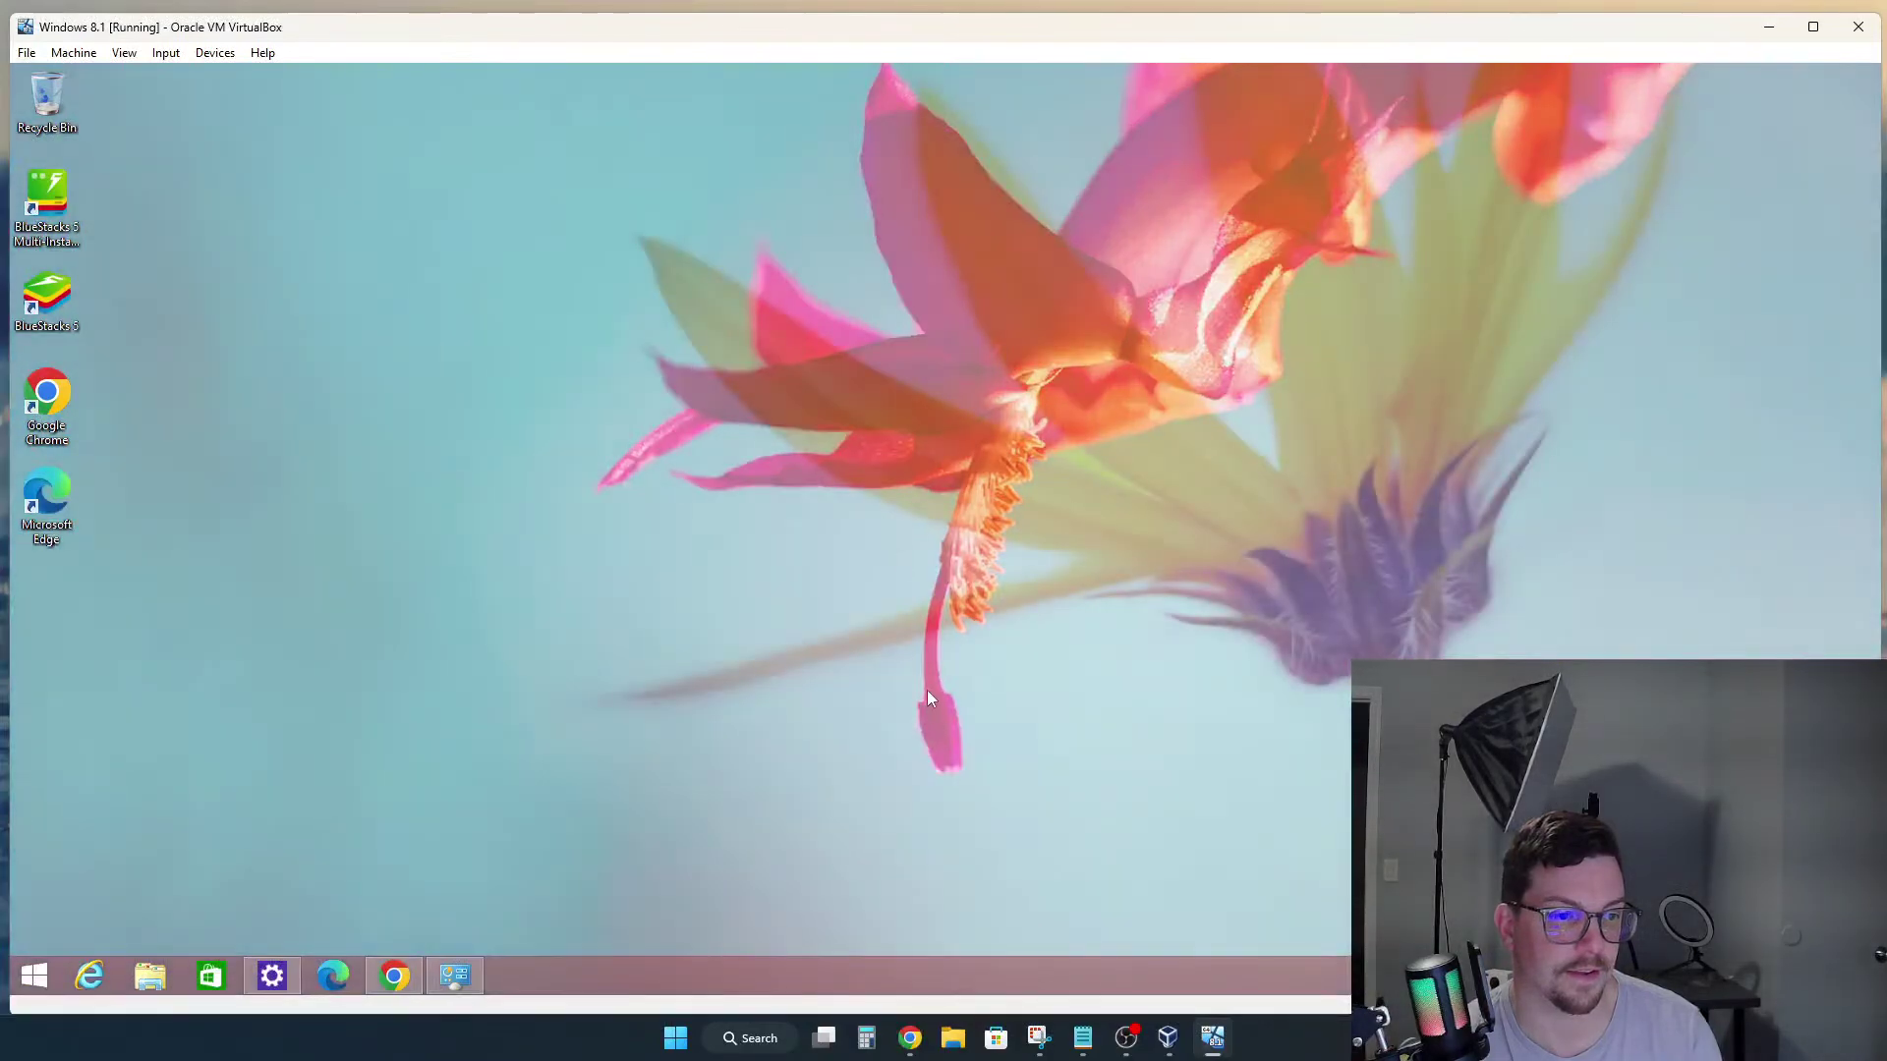
{"action": "right_click", "coordinate": [891, 528]}
{"action": "left_click", "coordinate": [934, 732]}
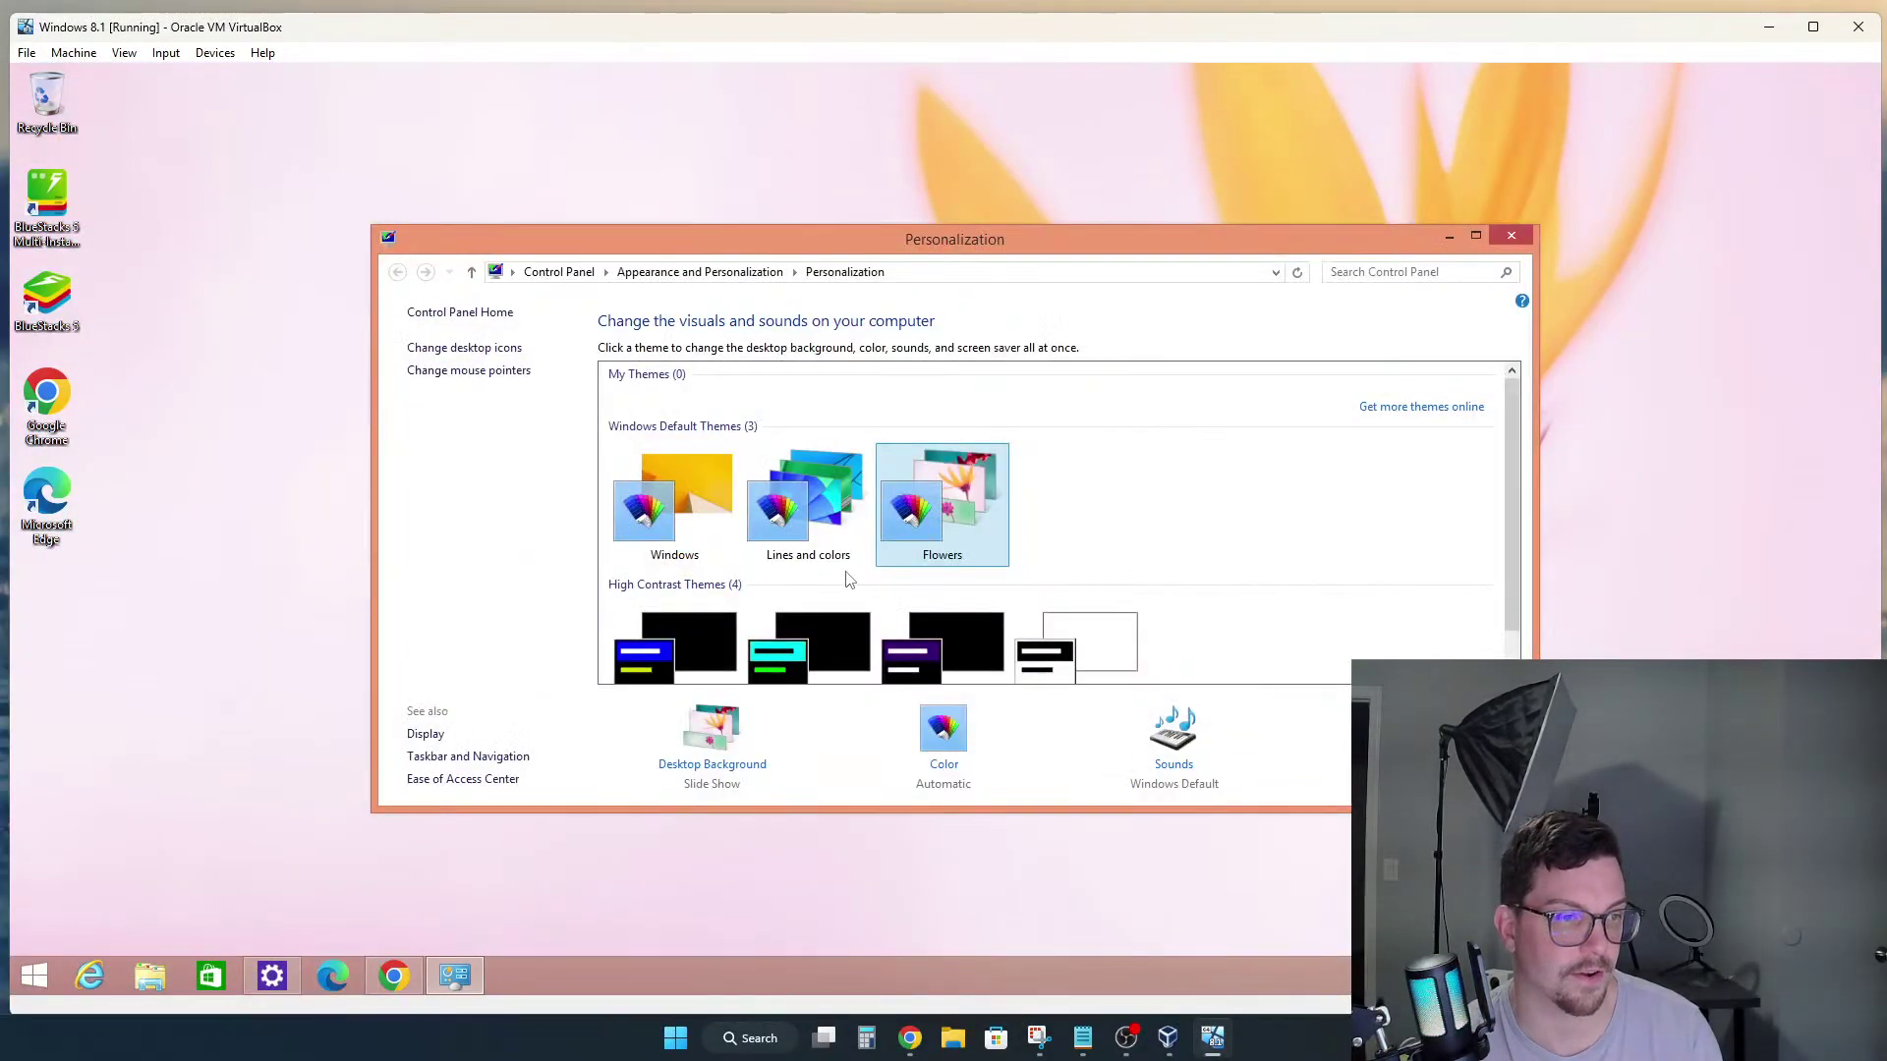
Reapply Lines and colors, copy the online-themes error page's URL, and close Internet Explorer.
{"action": "left_click", "coordinate": [816, 506]}
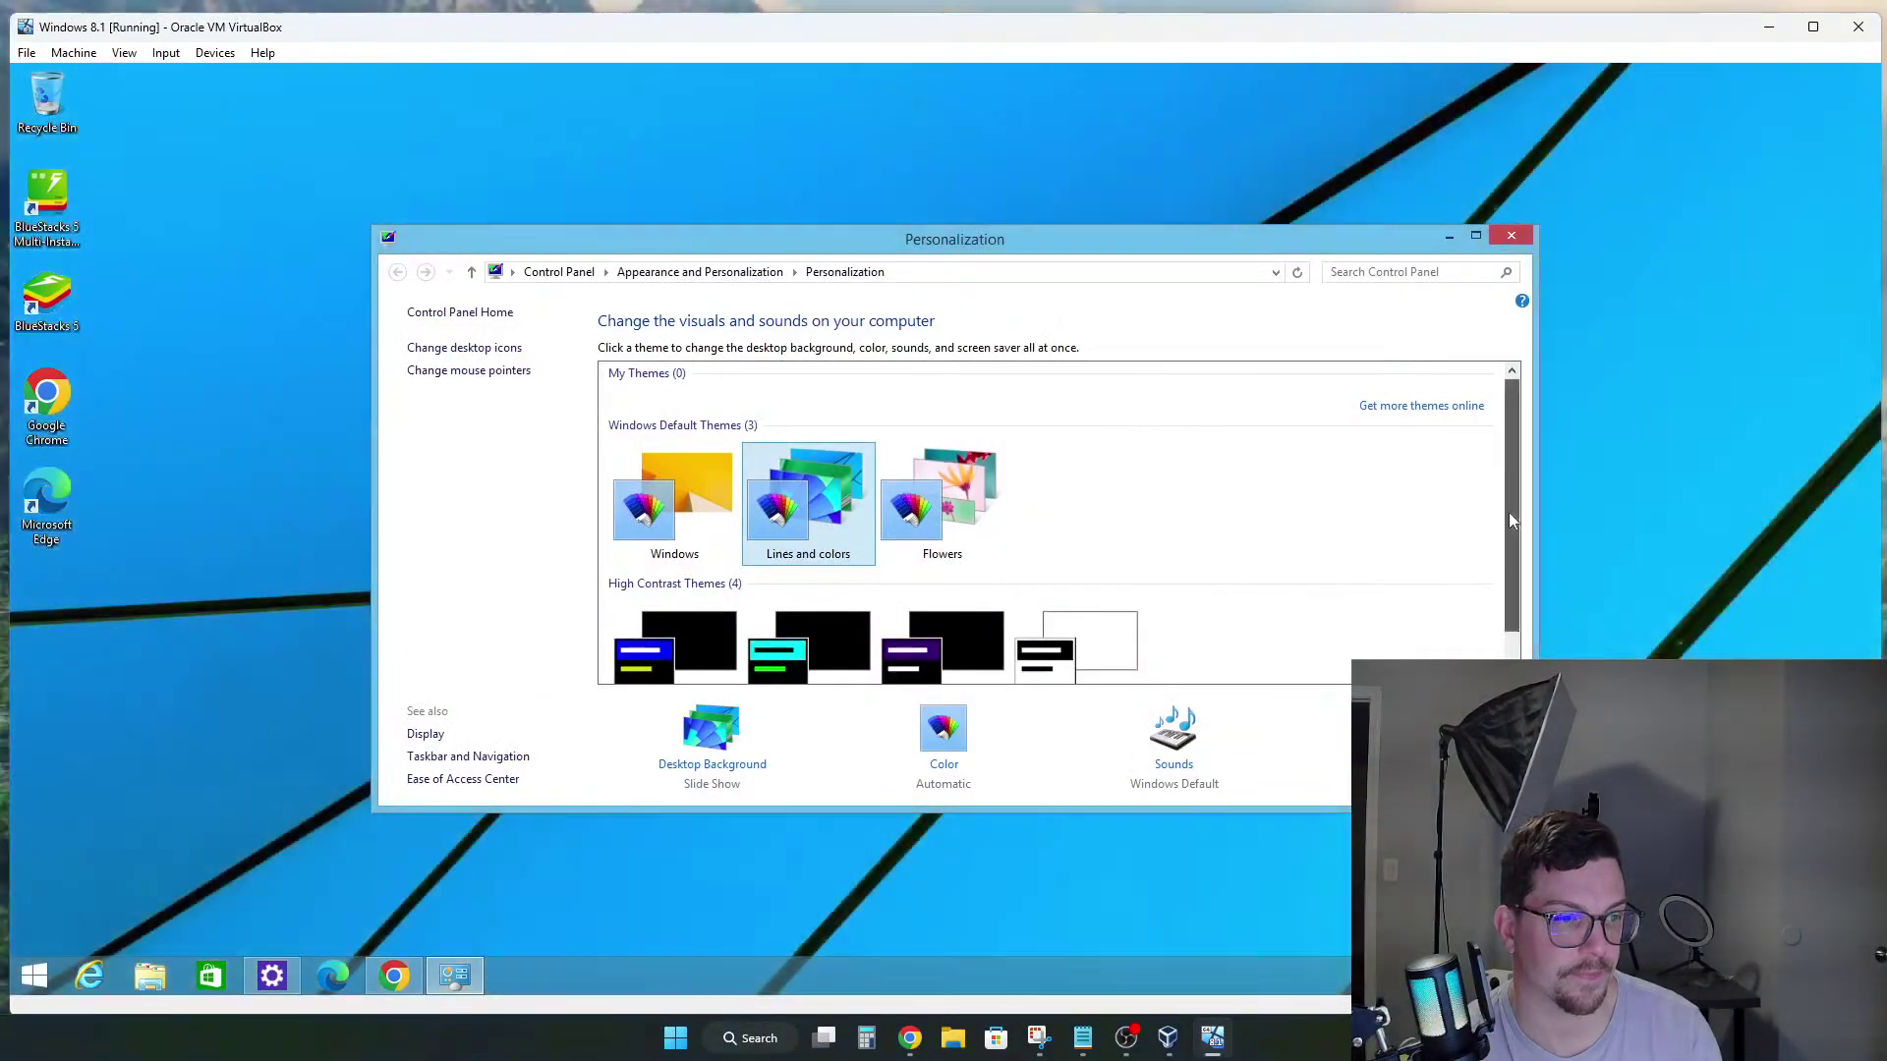
{"action": "left_click_drag", "start_coordinate": [1507, 511], "coordinate": [1504, 446]}
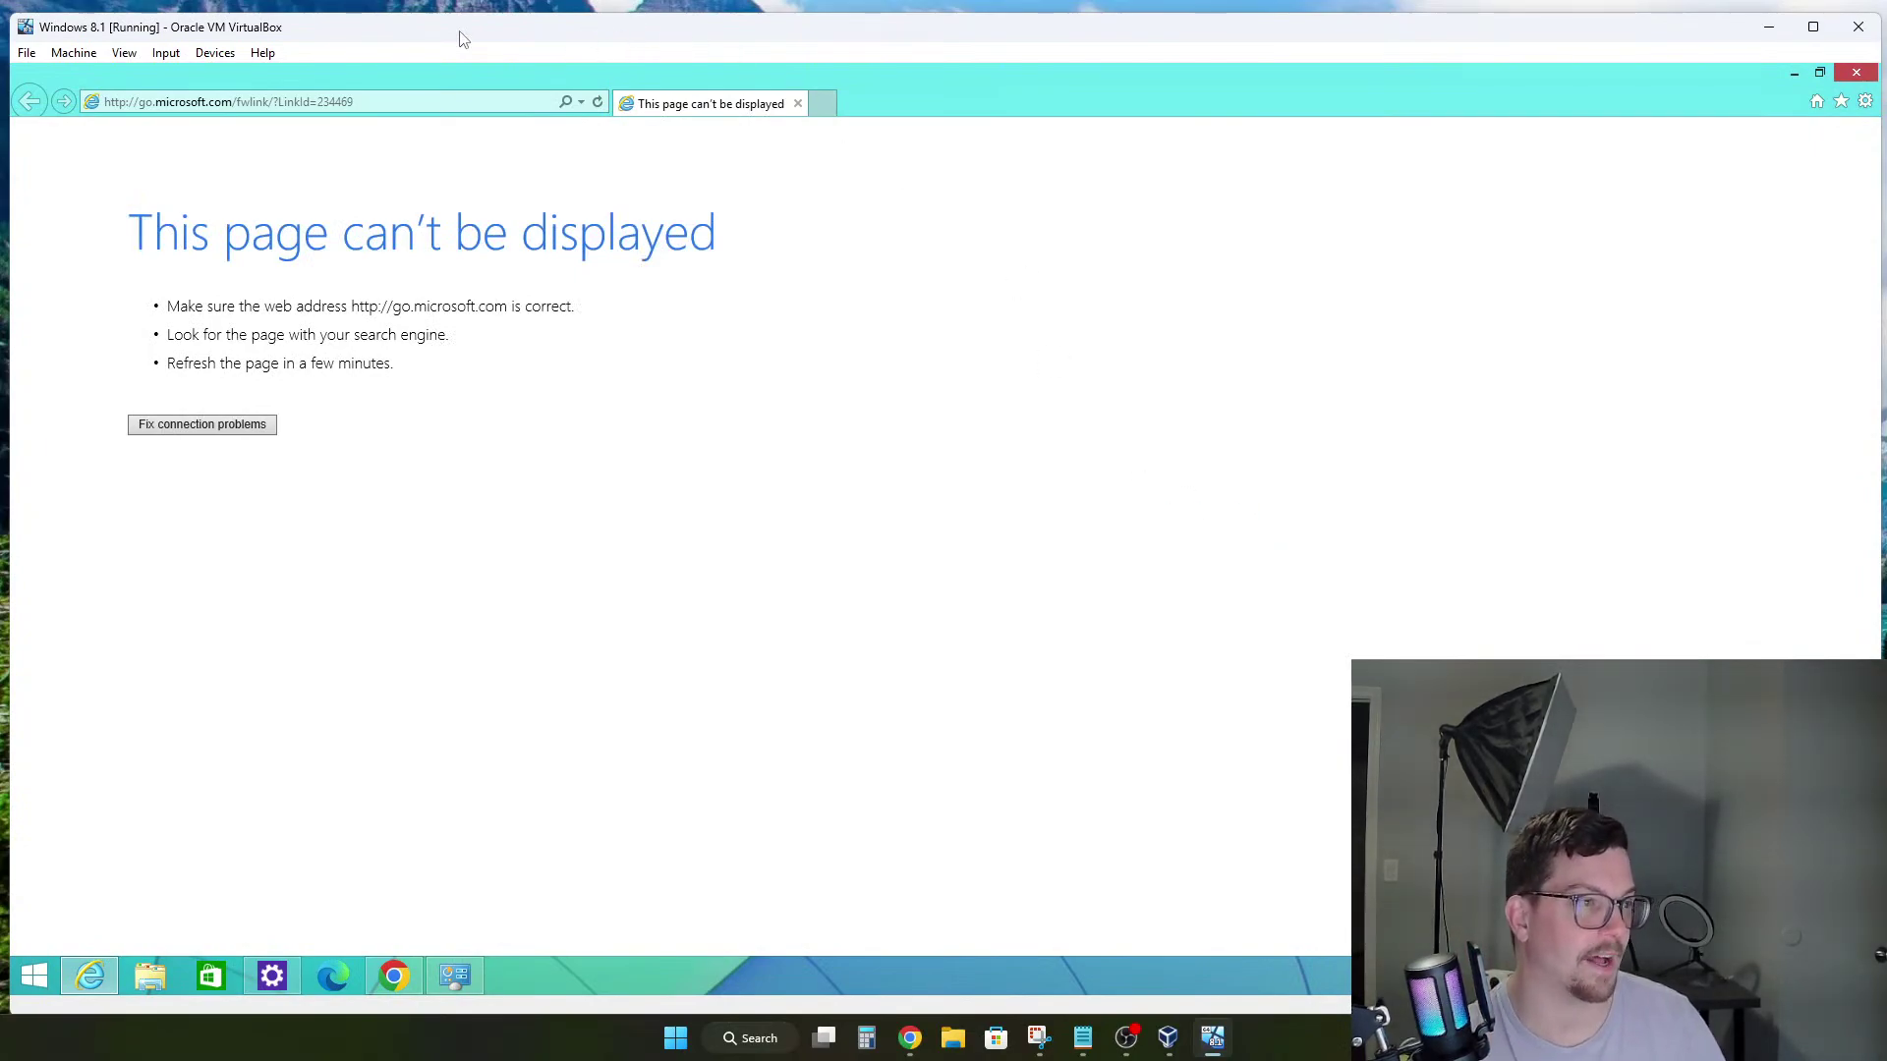
{"action": "left_click", "coordinate": [334, 101]}
{"action": "key", "text": "alt"}
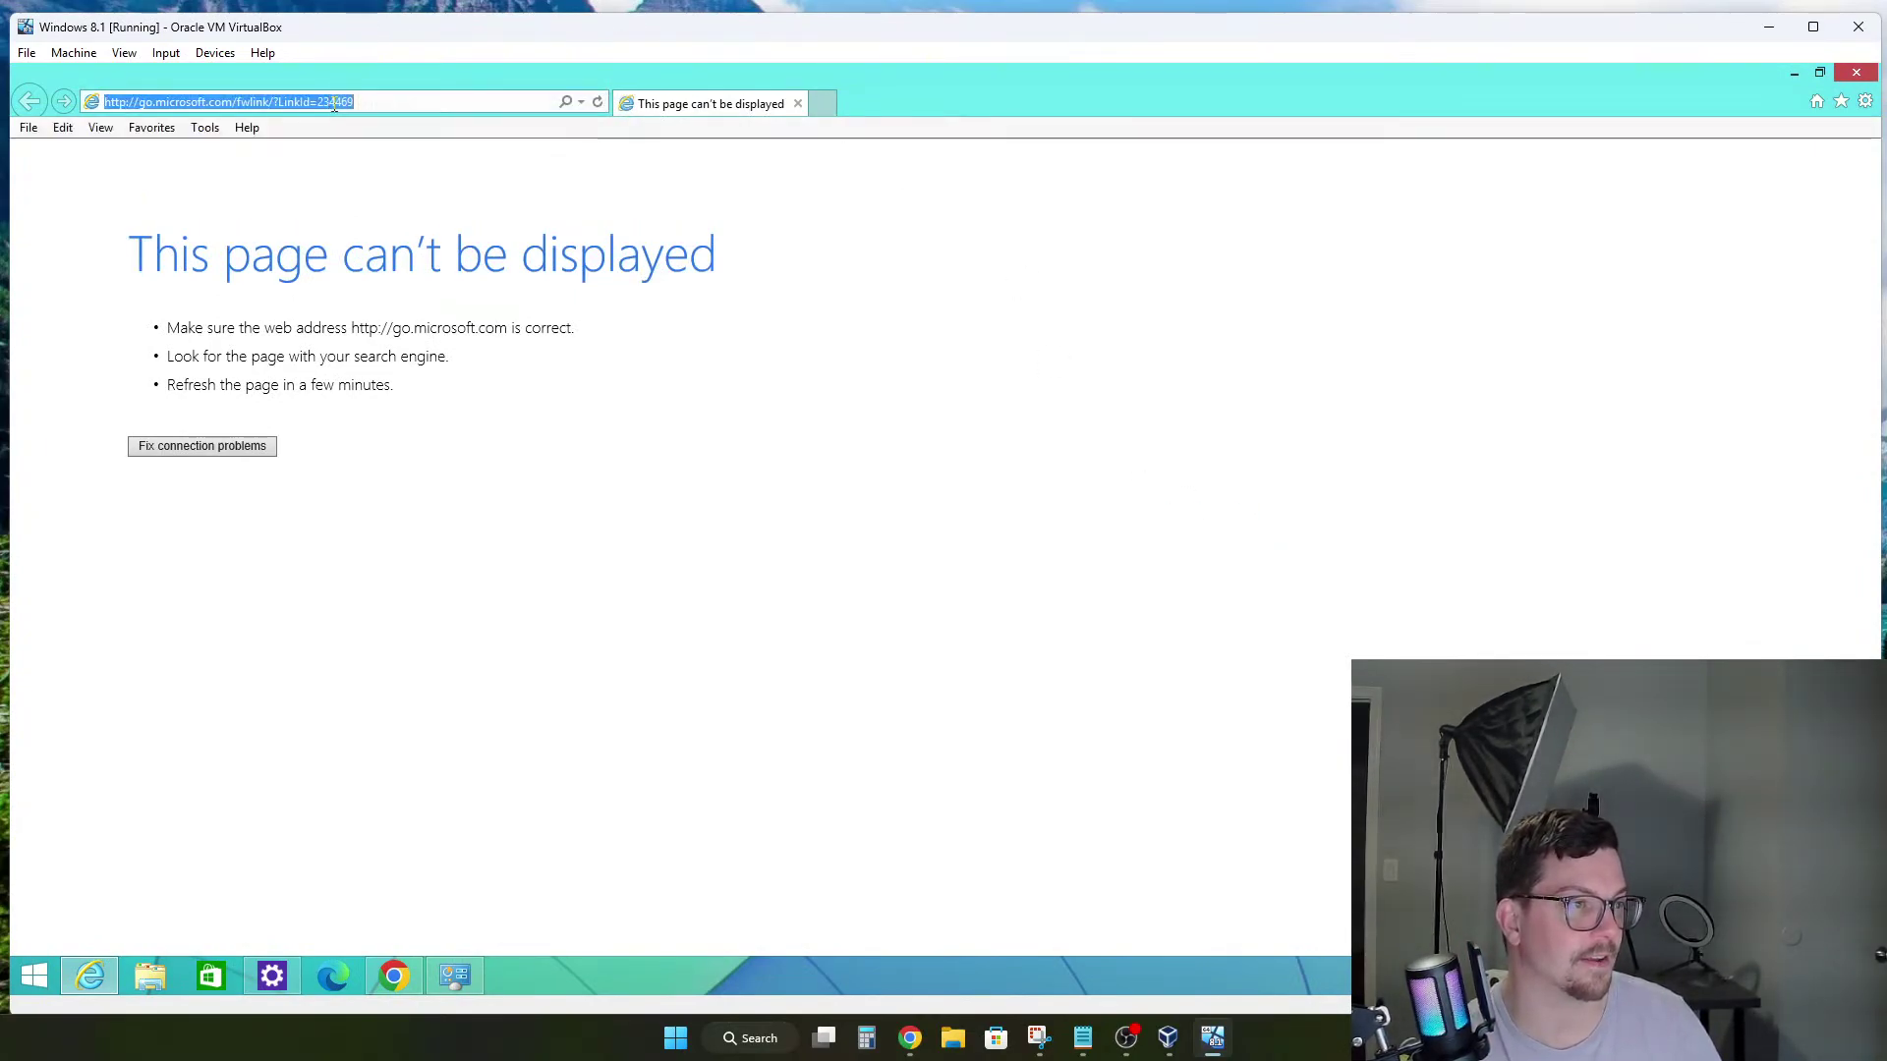
{"action": "triple_click", "coordinate": [323, 102]}
{"action": "right_click", "coordinate": [323, 99]}
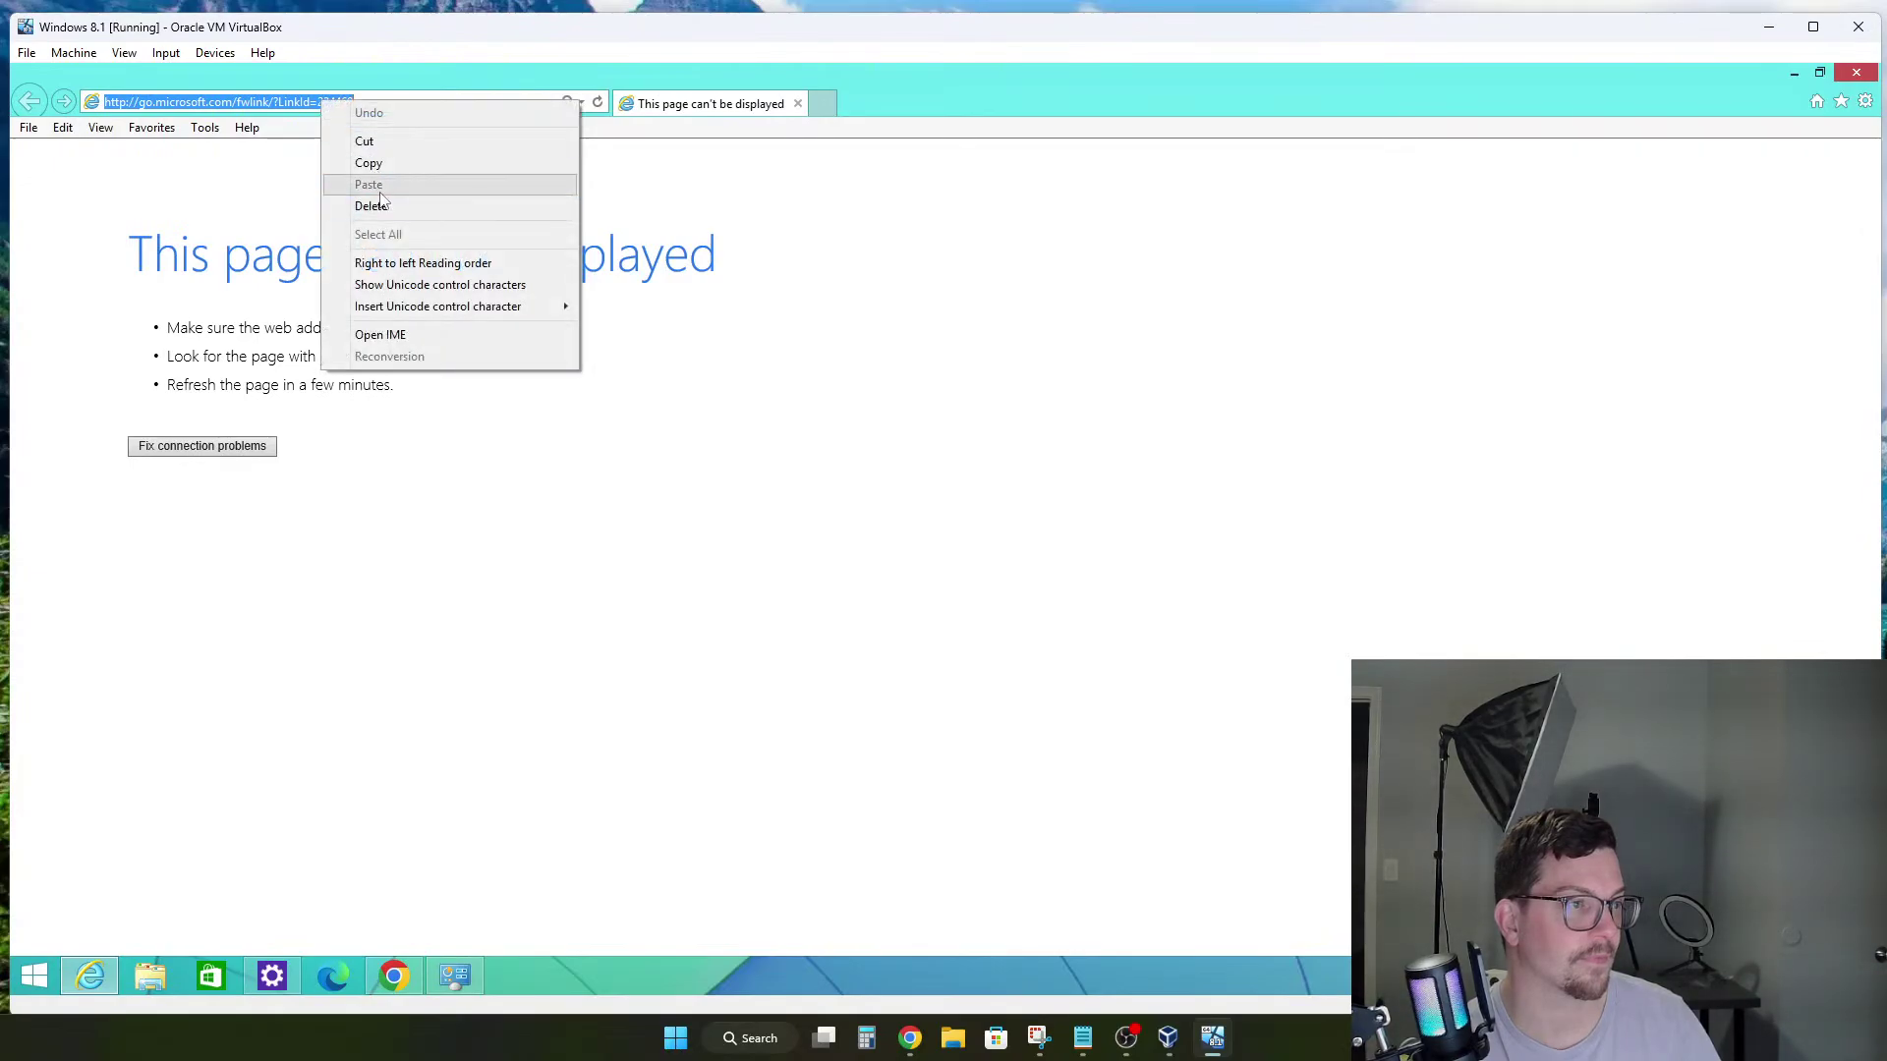
{"action": "left_click", "coordinate": [359, 160]}
{"action": "left_click", "coordinate": [1856, 72]}
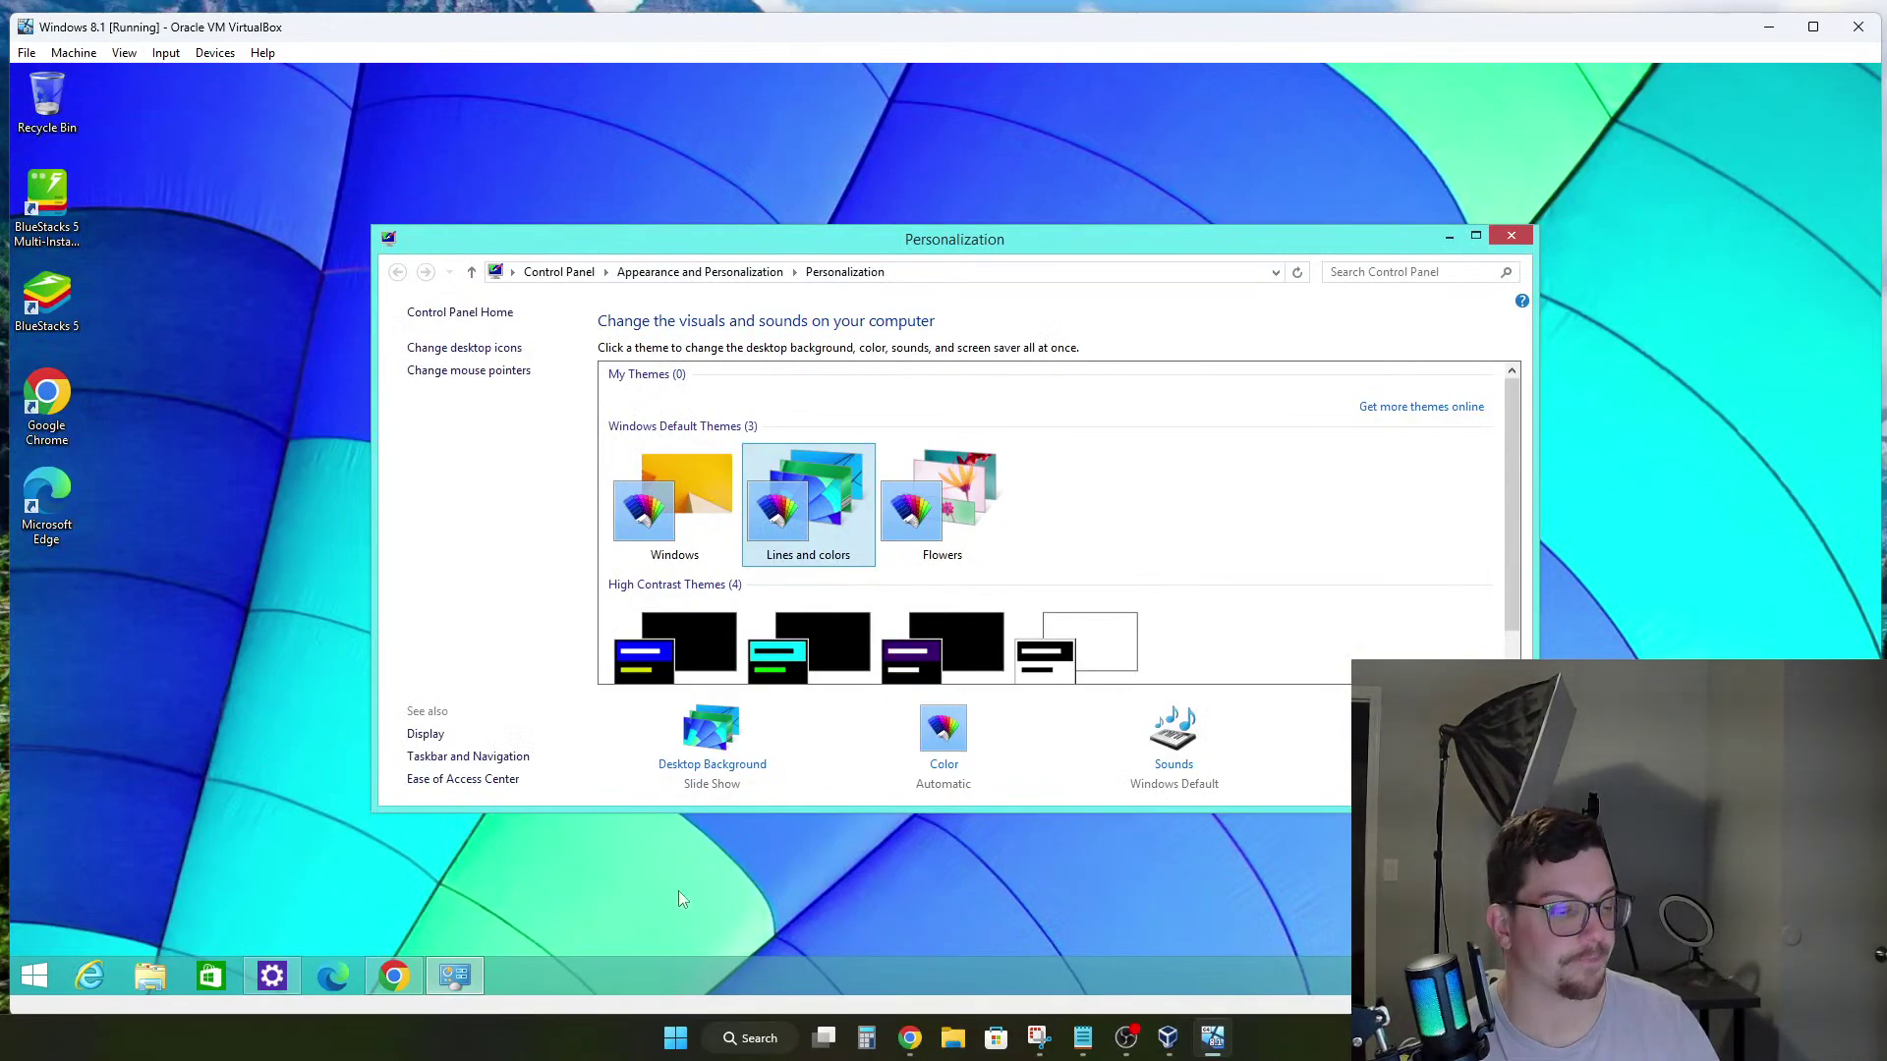
Launch guest Chrome, dismiss its notice, and load the copied Microsoft themes link.
{"action": "left_click", "coordinate": [393, 976]}
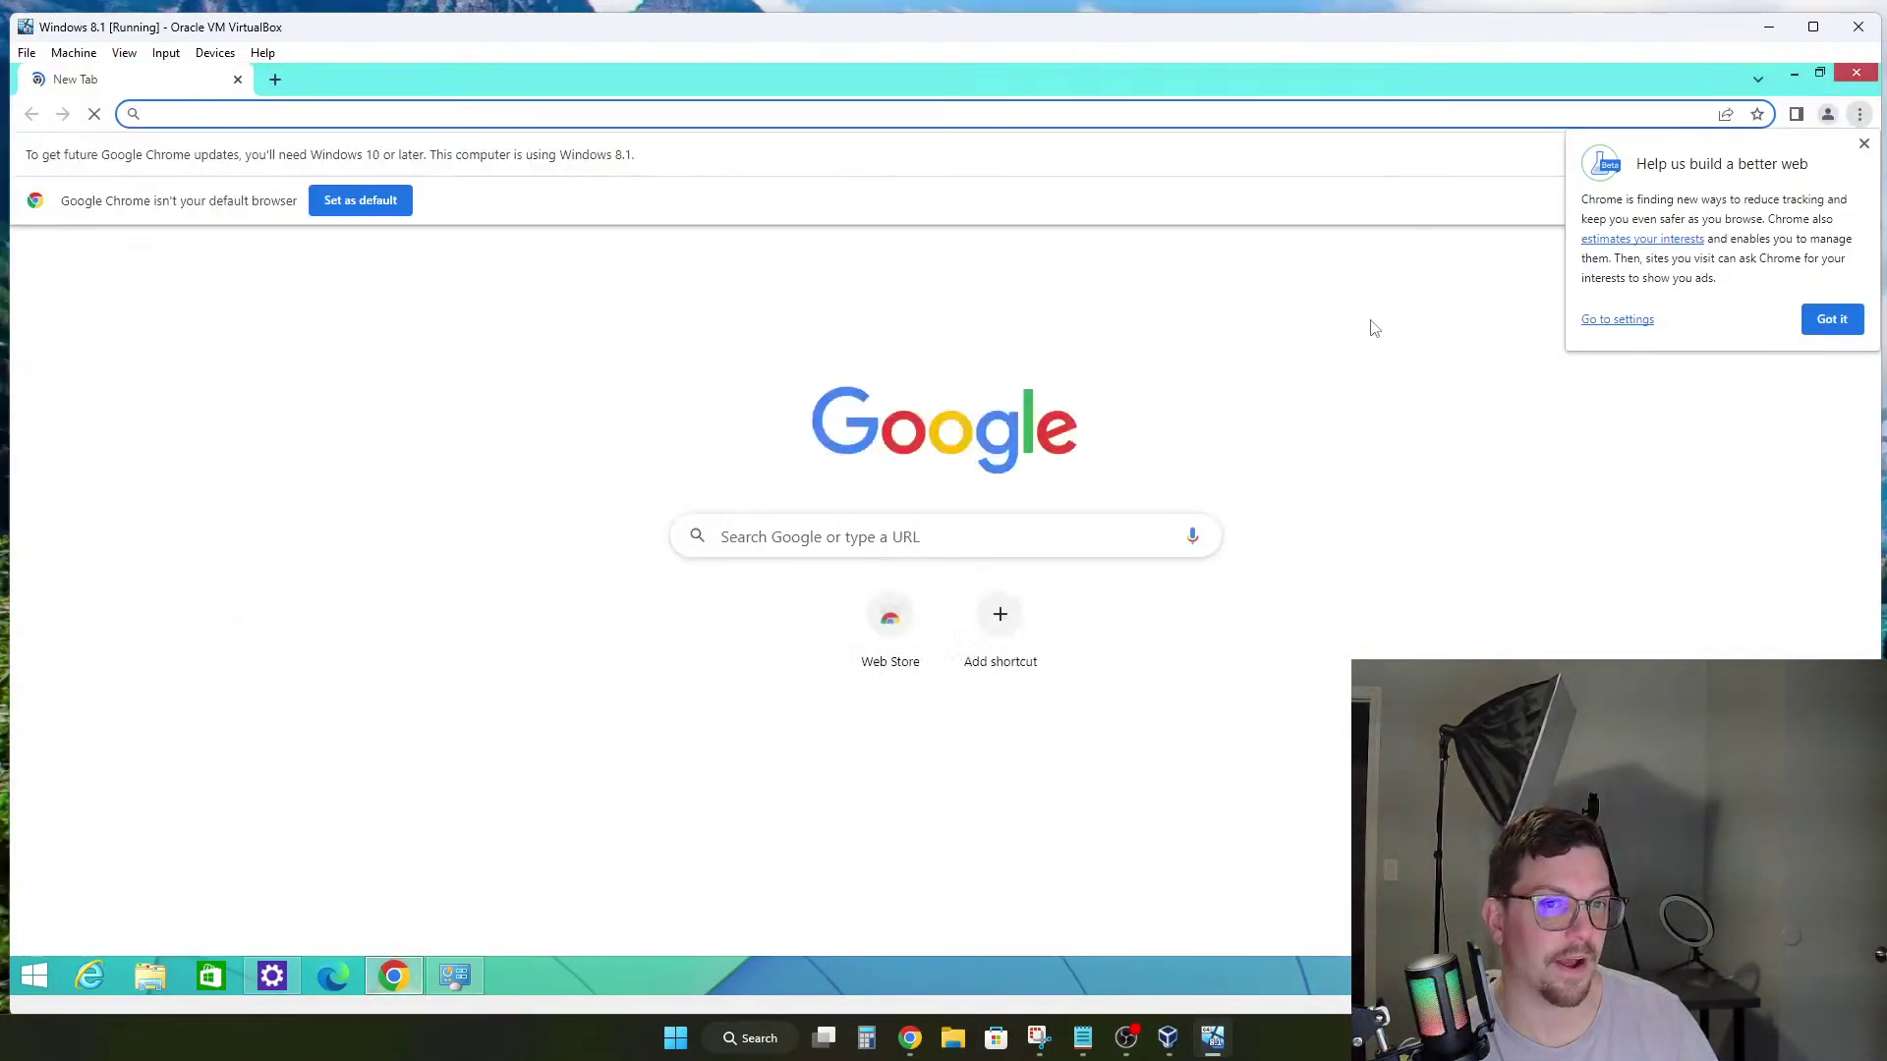
{"action": "left_click", "coordinate": [1864, 145]}
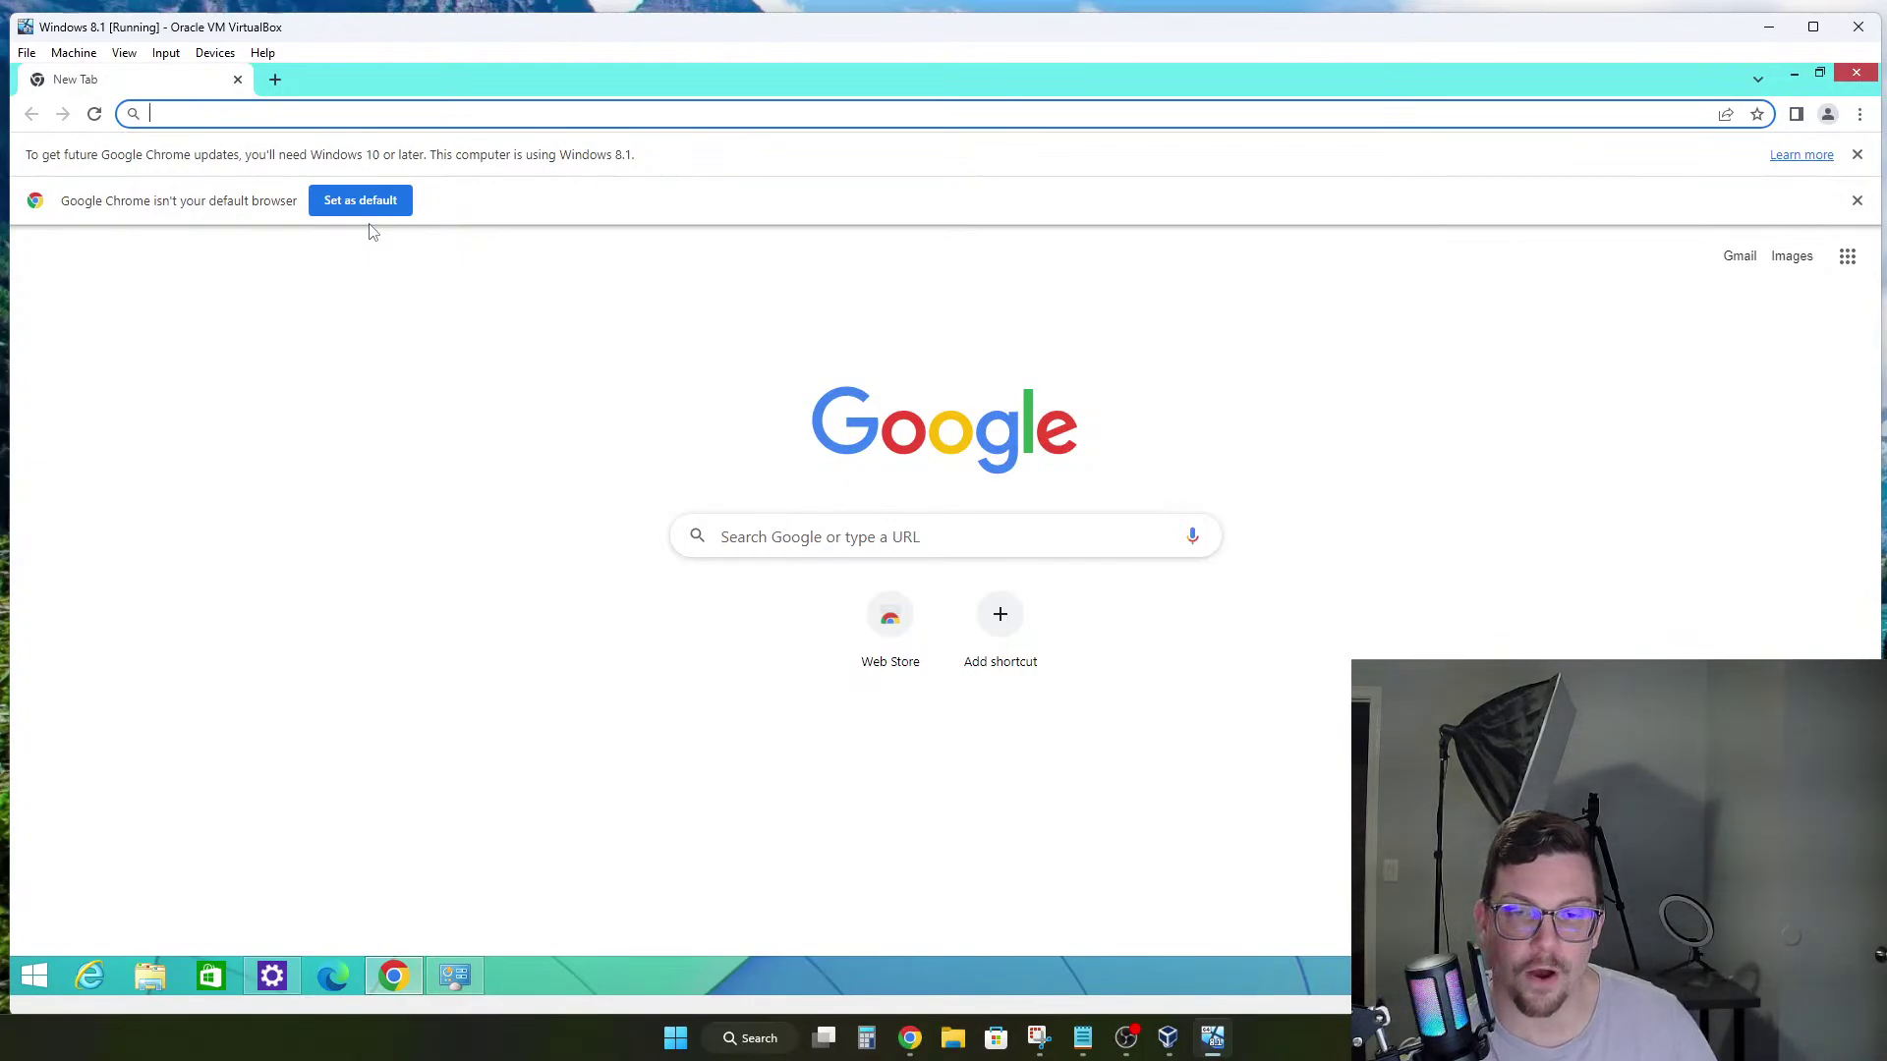
{"action": "left_click", "coordinate": [500, 115]}
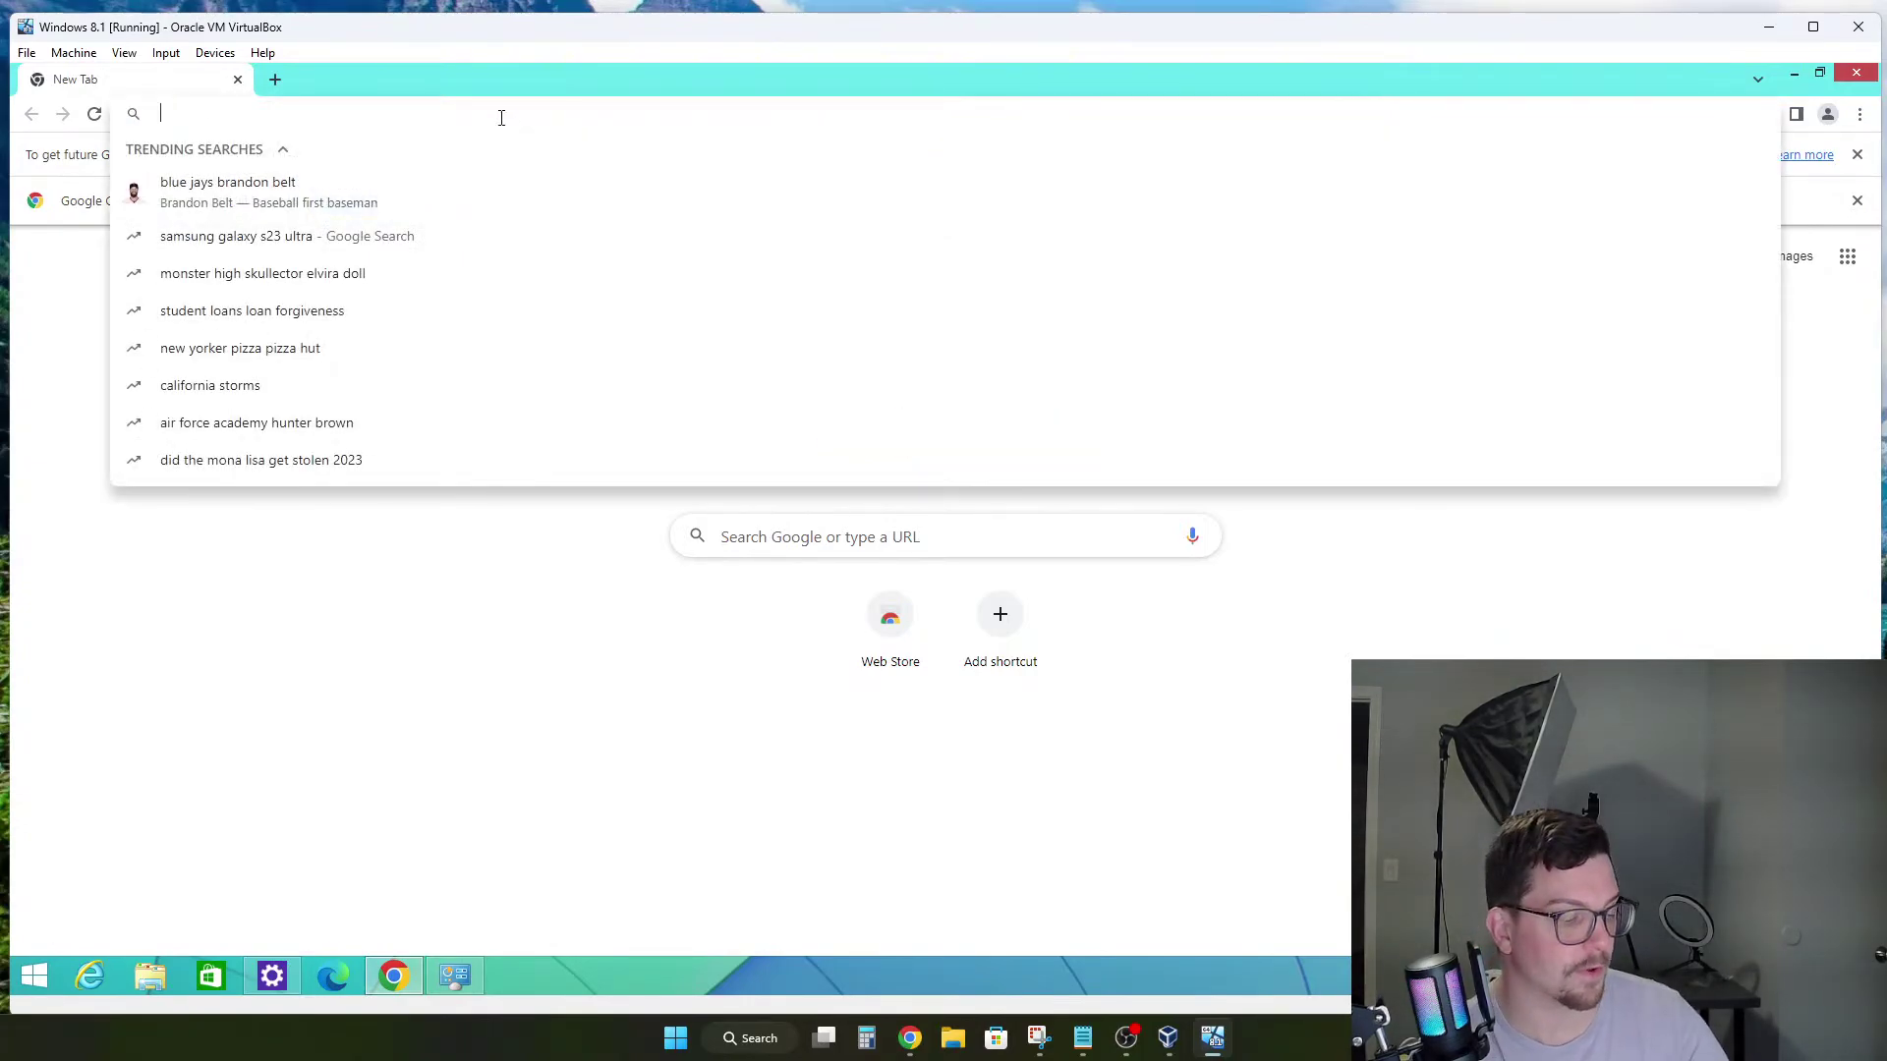
{"action": "key", "text": "ctrl+v"}
{"action": "key", "text": "Return"}
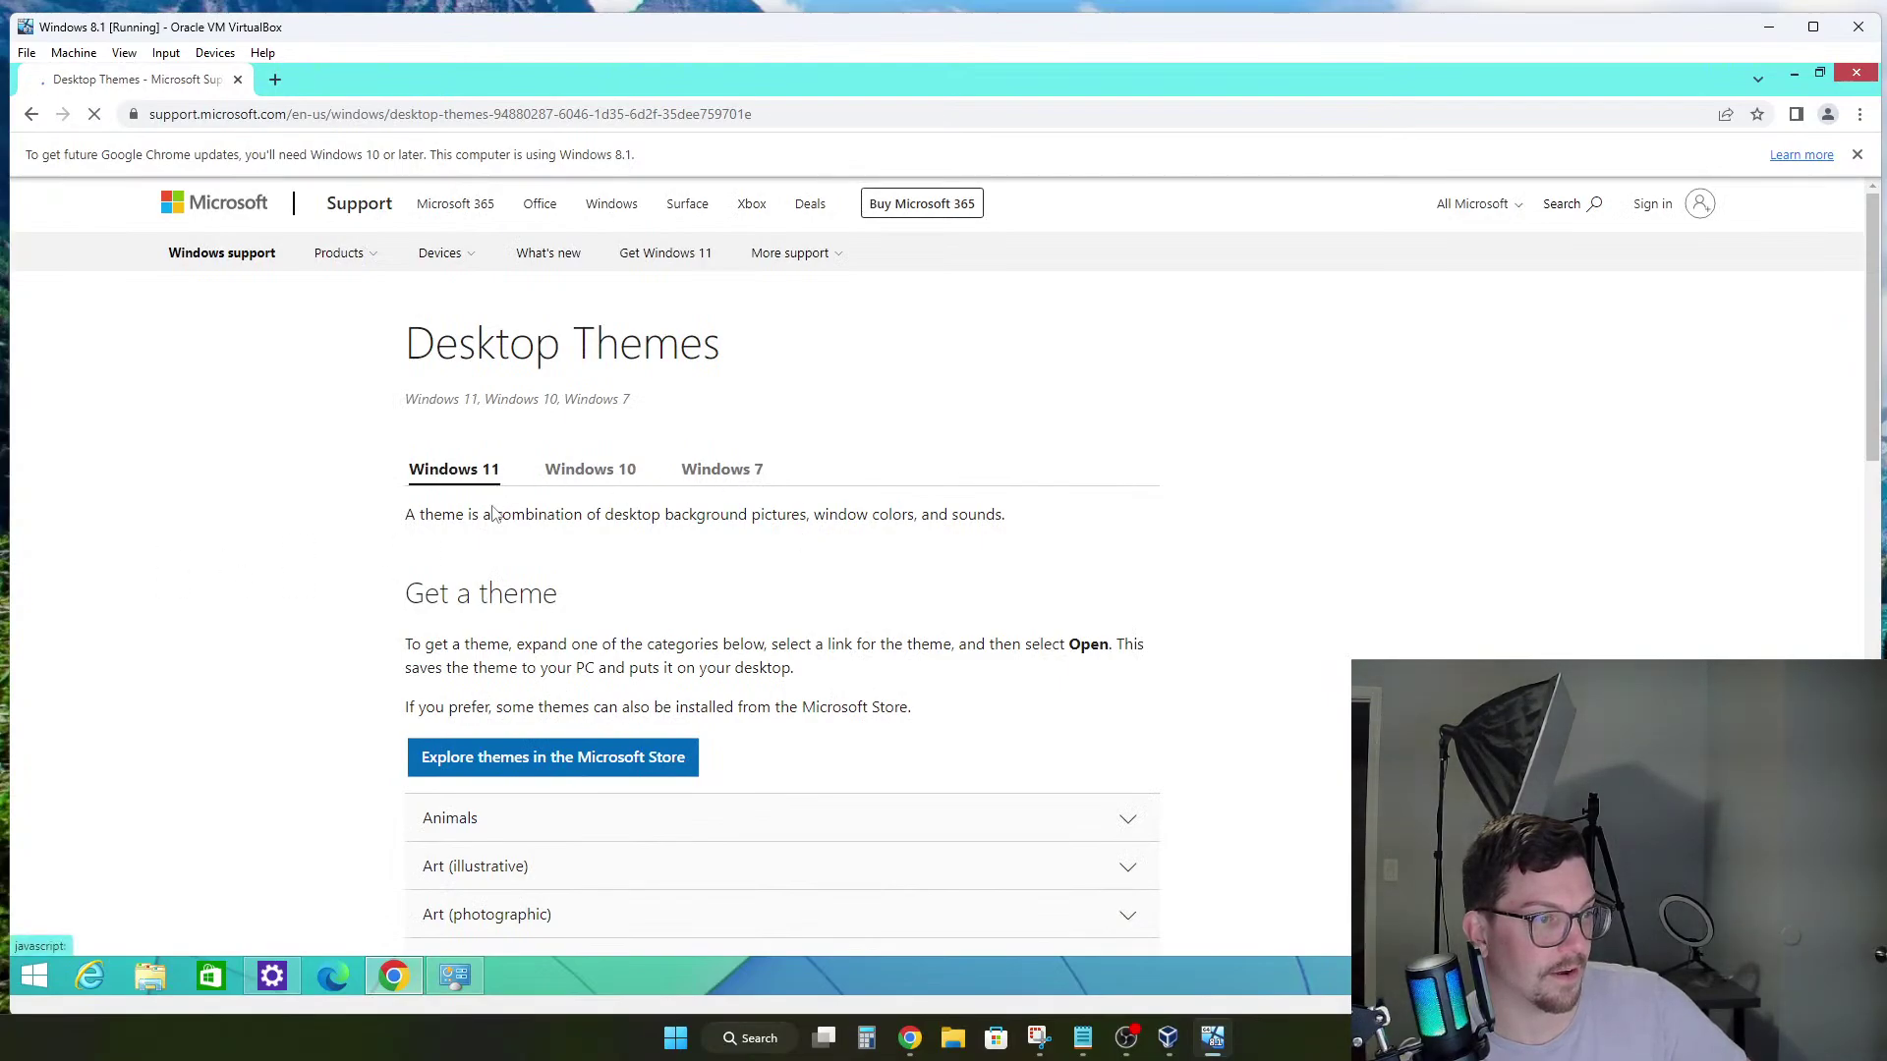
On the Windows 7 tab, expand Animals and download the Snakes theme.
{"action": "scroll", "coordinate": [295, 582], "scroll_direction": "down", "scroll_amount": 5}
{"action": "scroll", "coordinate": [295, 582], "scroll_direction": "up", "scroll_amount": 5}
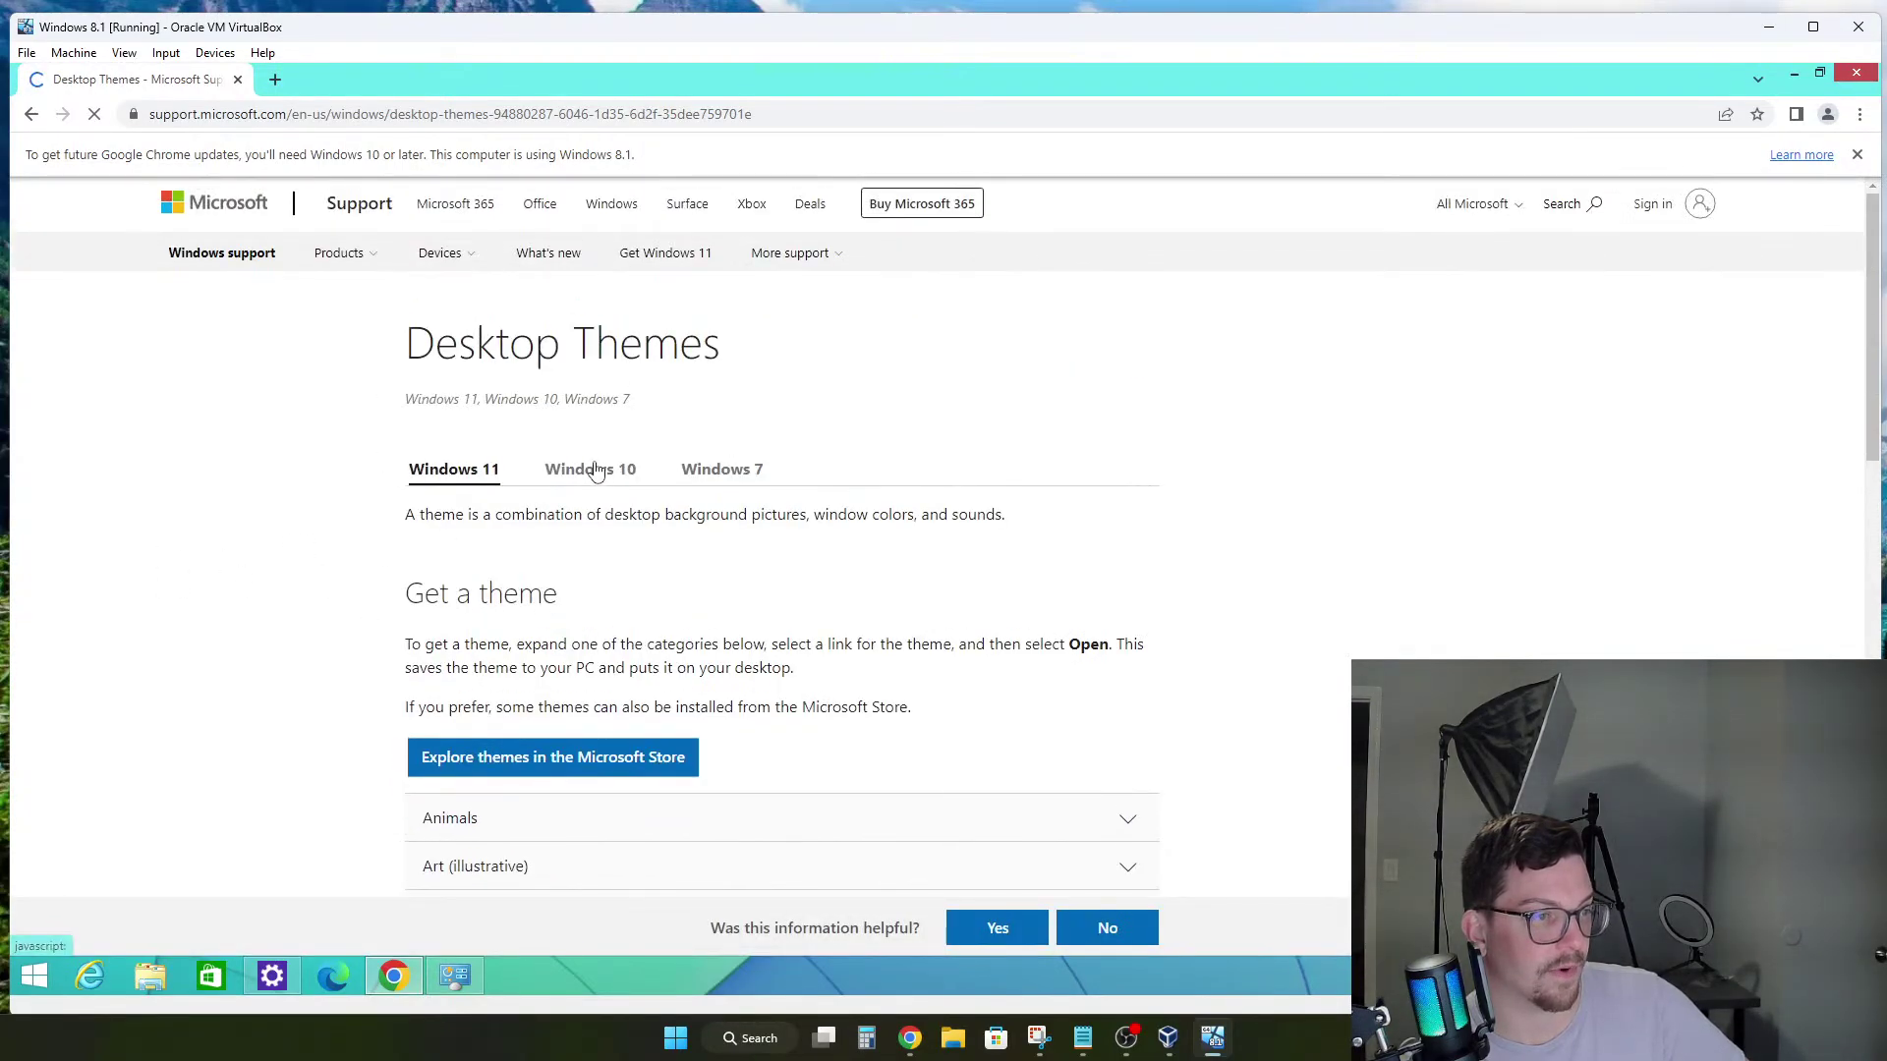
{"action": "left_click", "coordinate": [730, 474]}
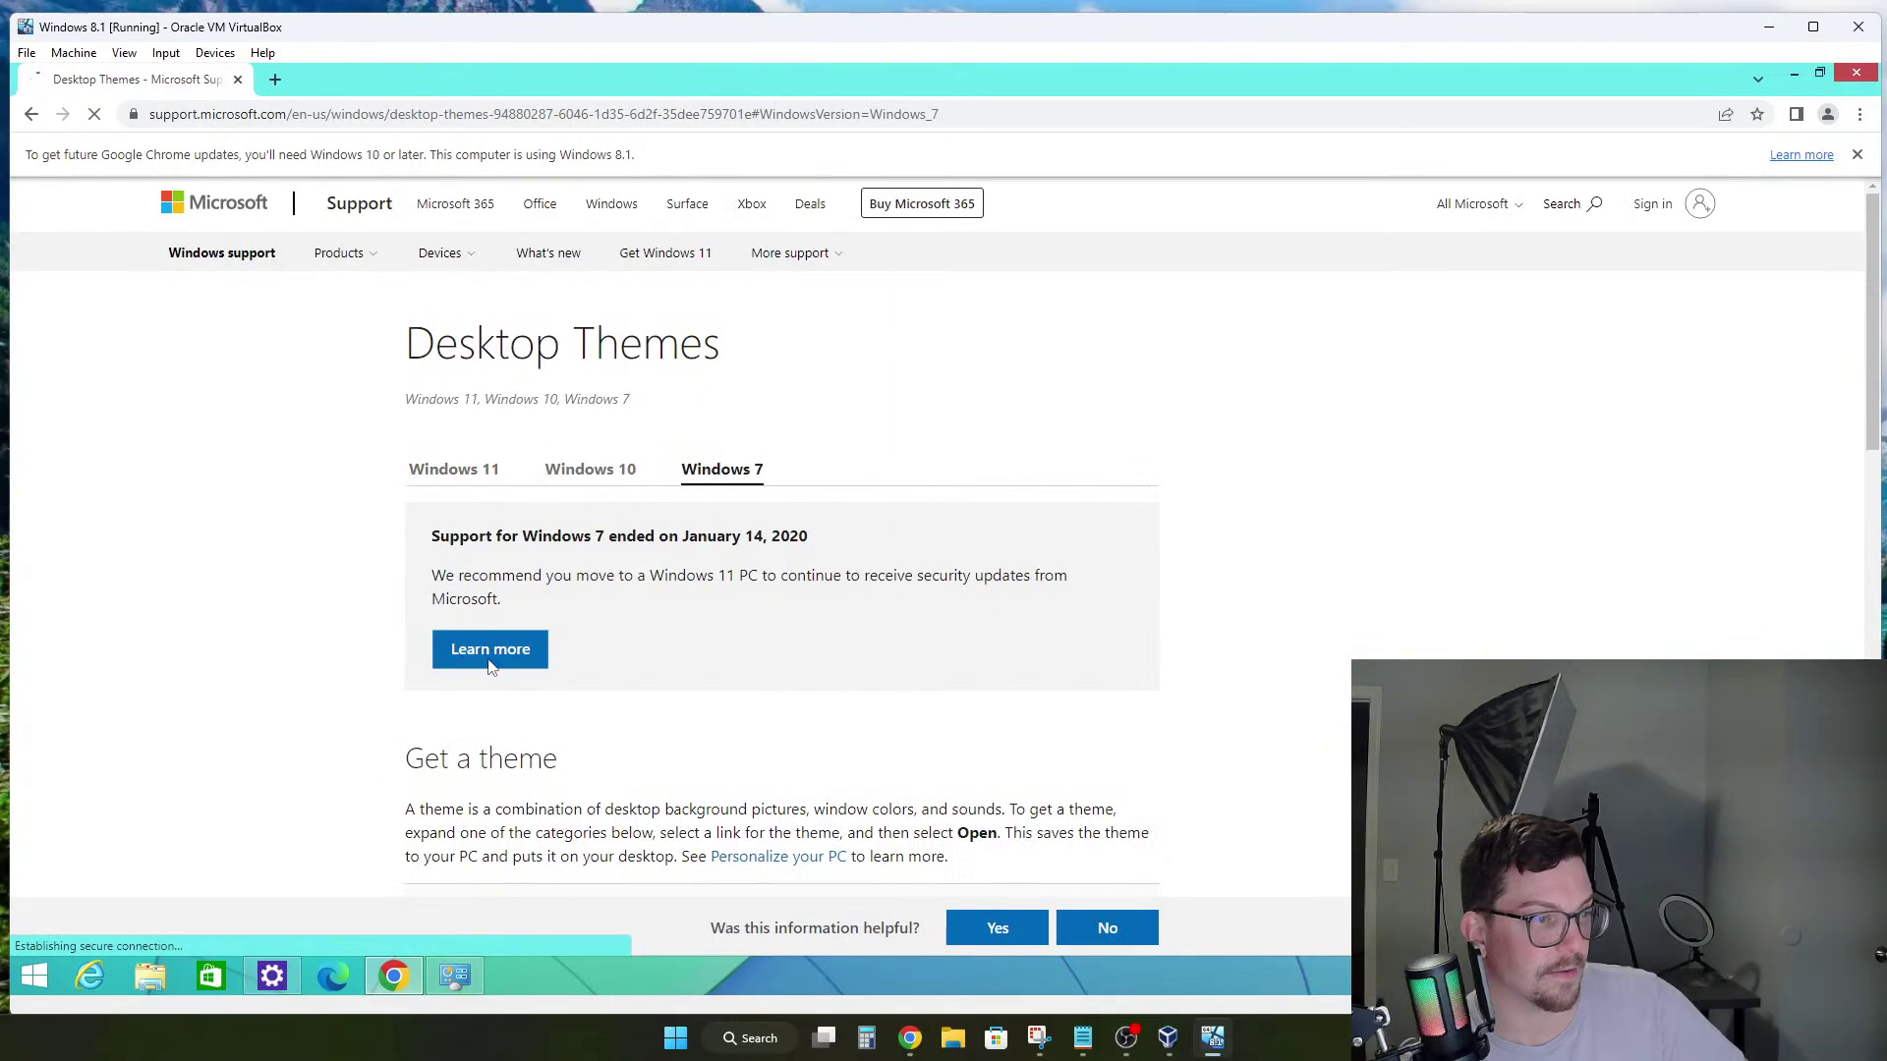
{"action": "scroll", "coordinate": [557, 577], "scroll_direction": "down", "scroll_amount": 8}
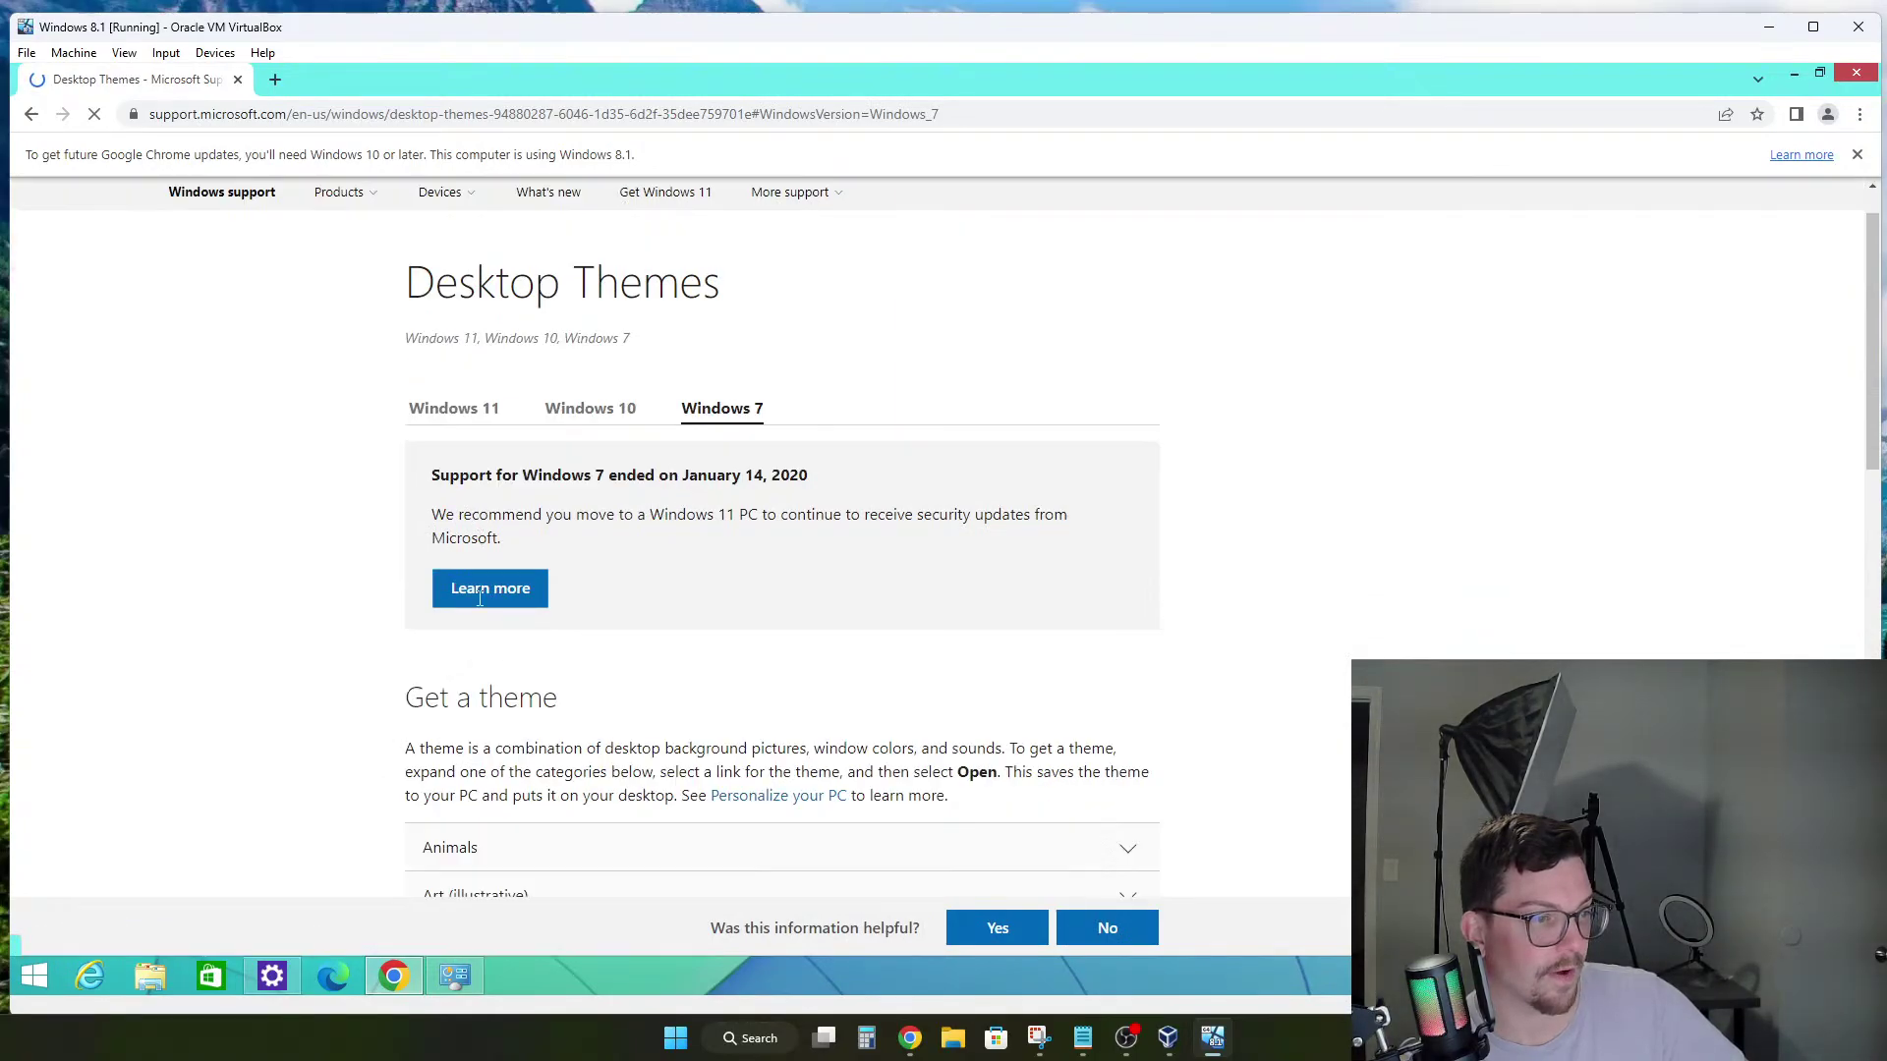
{"action": "scroll", "coordinate": [493, 531], "scroll_direction": "up", "scroll_amount": 4}
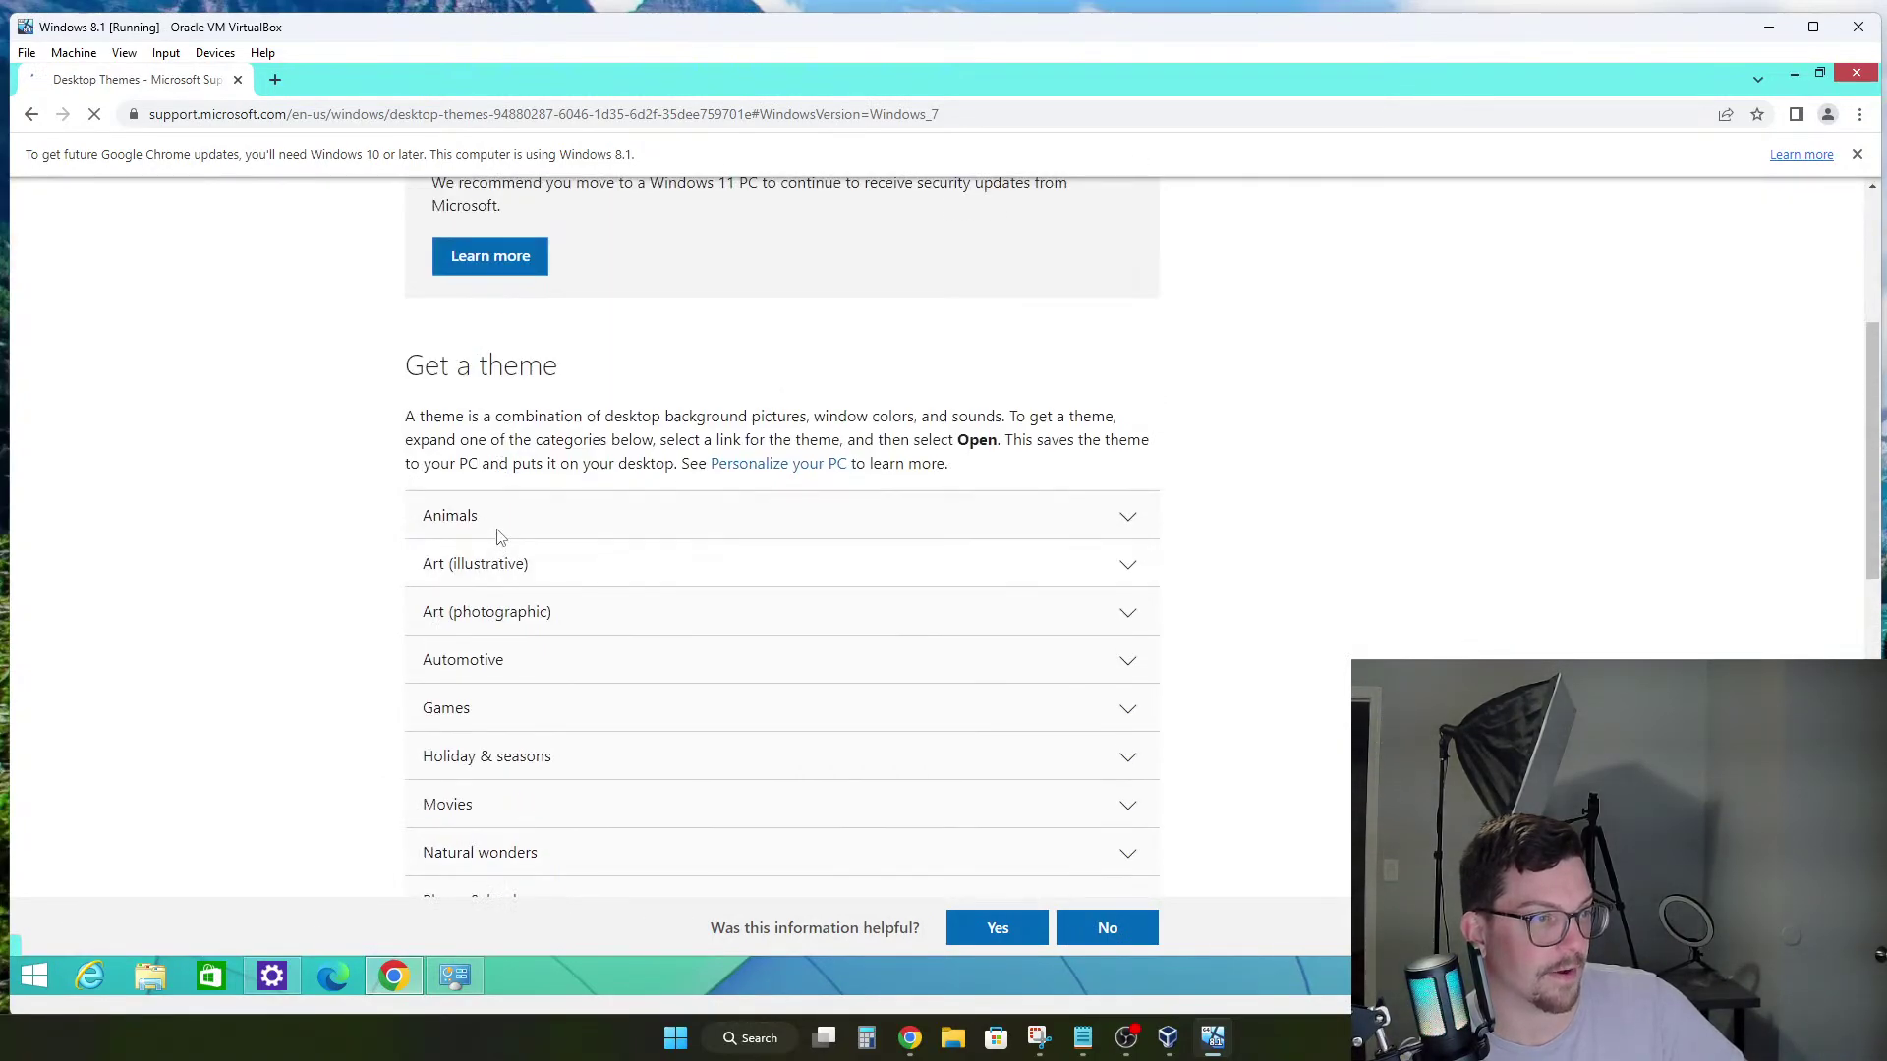
{"action": "left_click", "coordinate": [496, 529]}
{"action": "scroll", "coordinate": [493, 535], "scroll_direction": "down", "scroll_amount": 4}
{"action": "scroll", "coordinate": [503, 538], "scroll_direction": "down", "scroll_amount": 8}
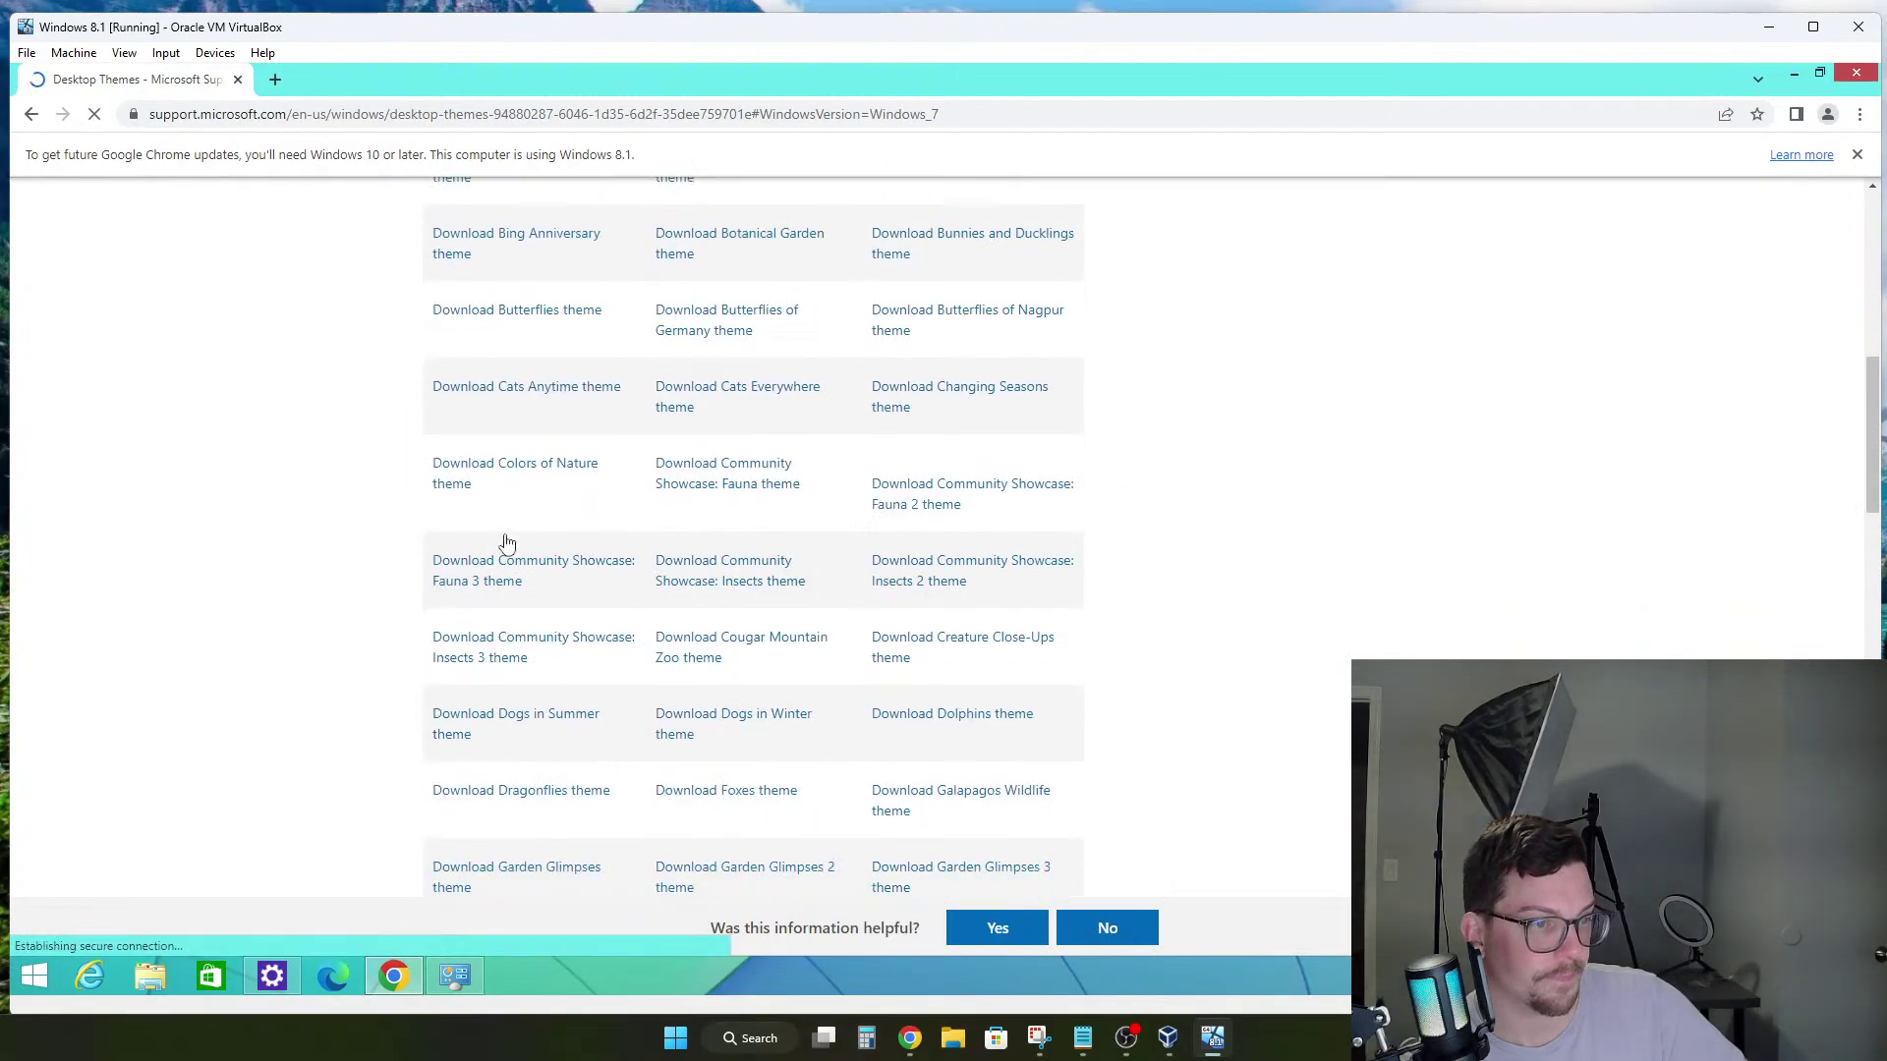
{"action": "scroll", "coordinate": [503, 541], "scroll_direction": "down", "scroll_amount": 2}
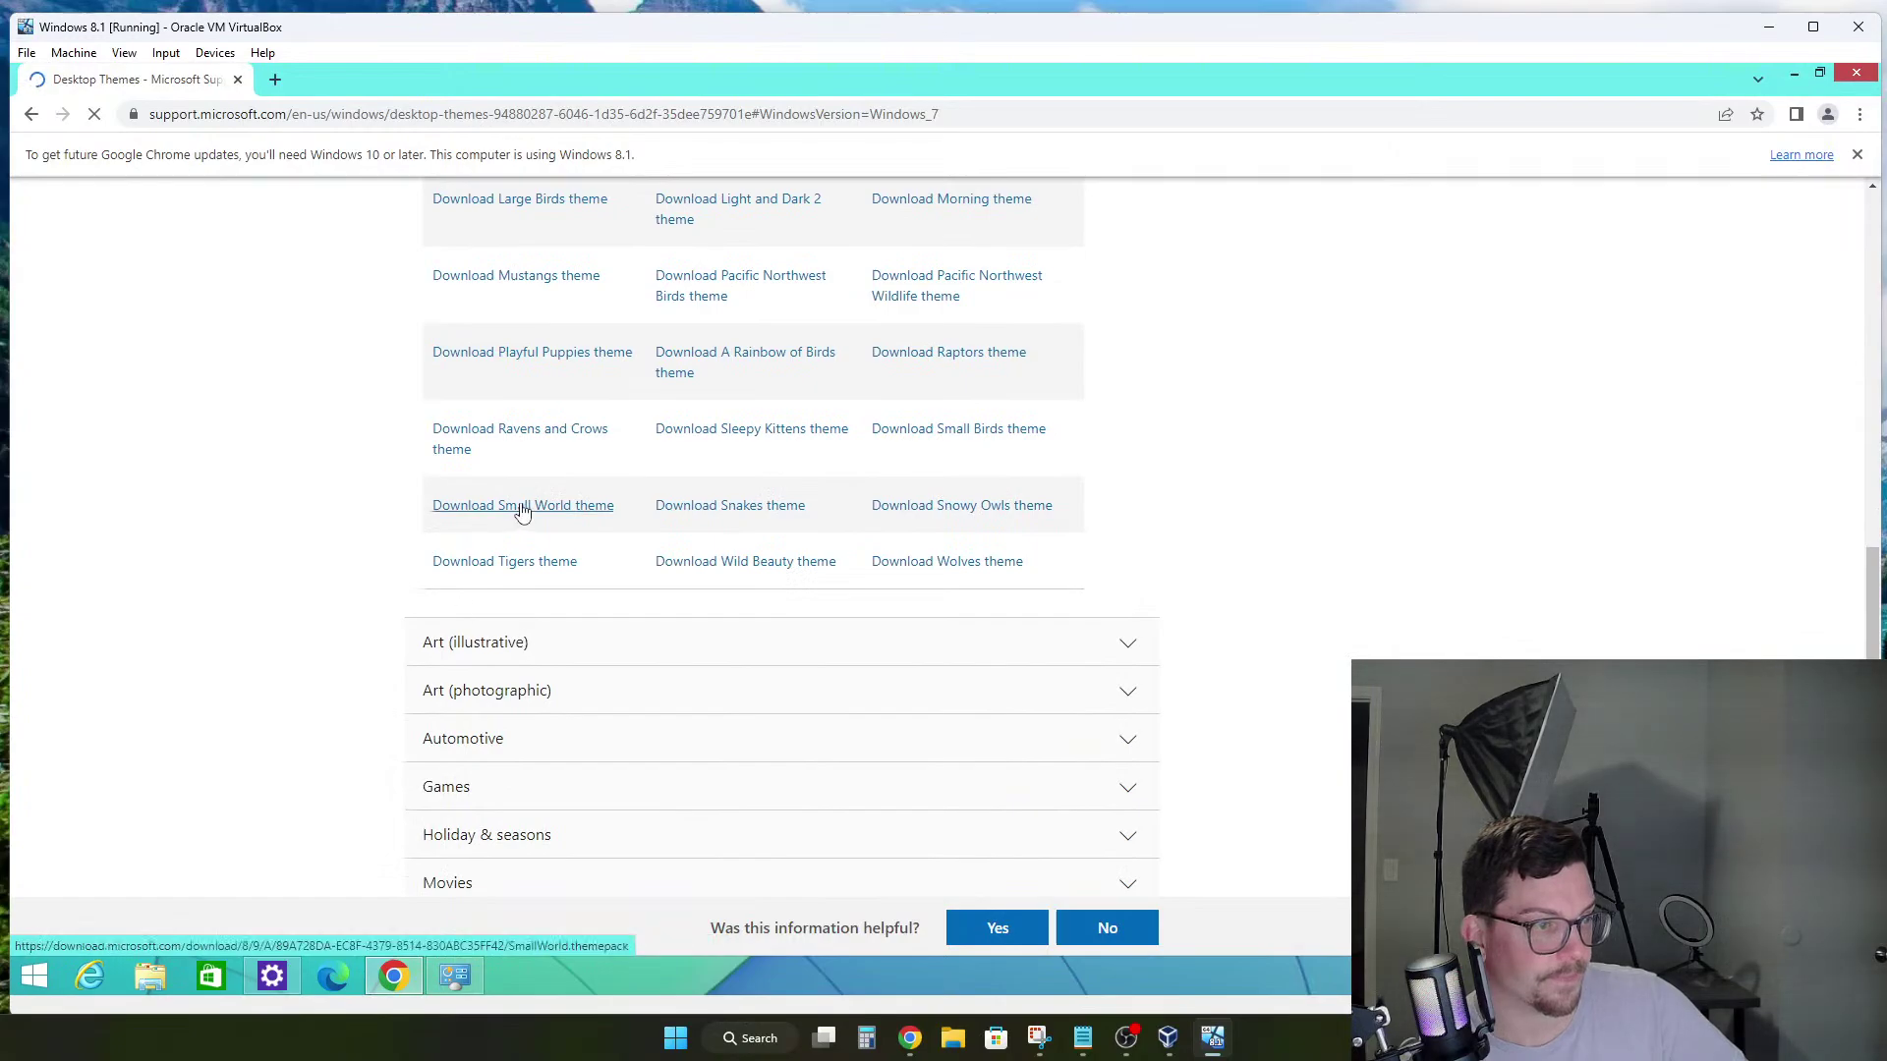
{"action": "left_click", "coordinate": [766, 511]}
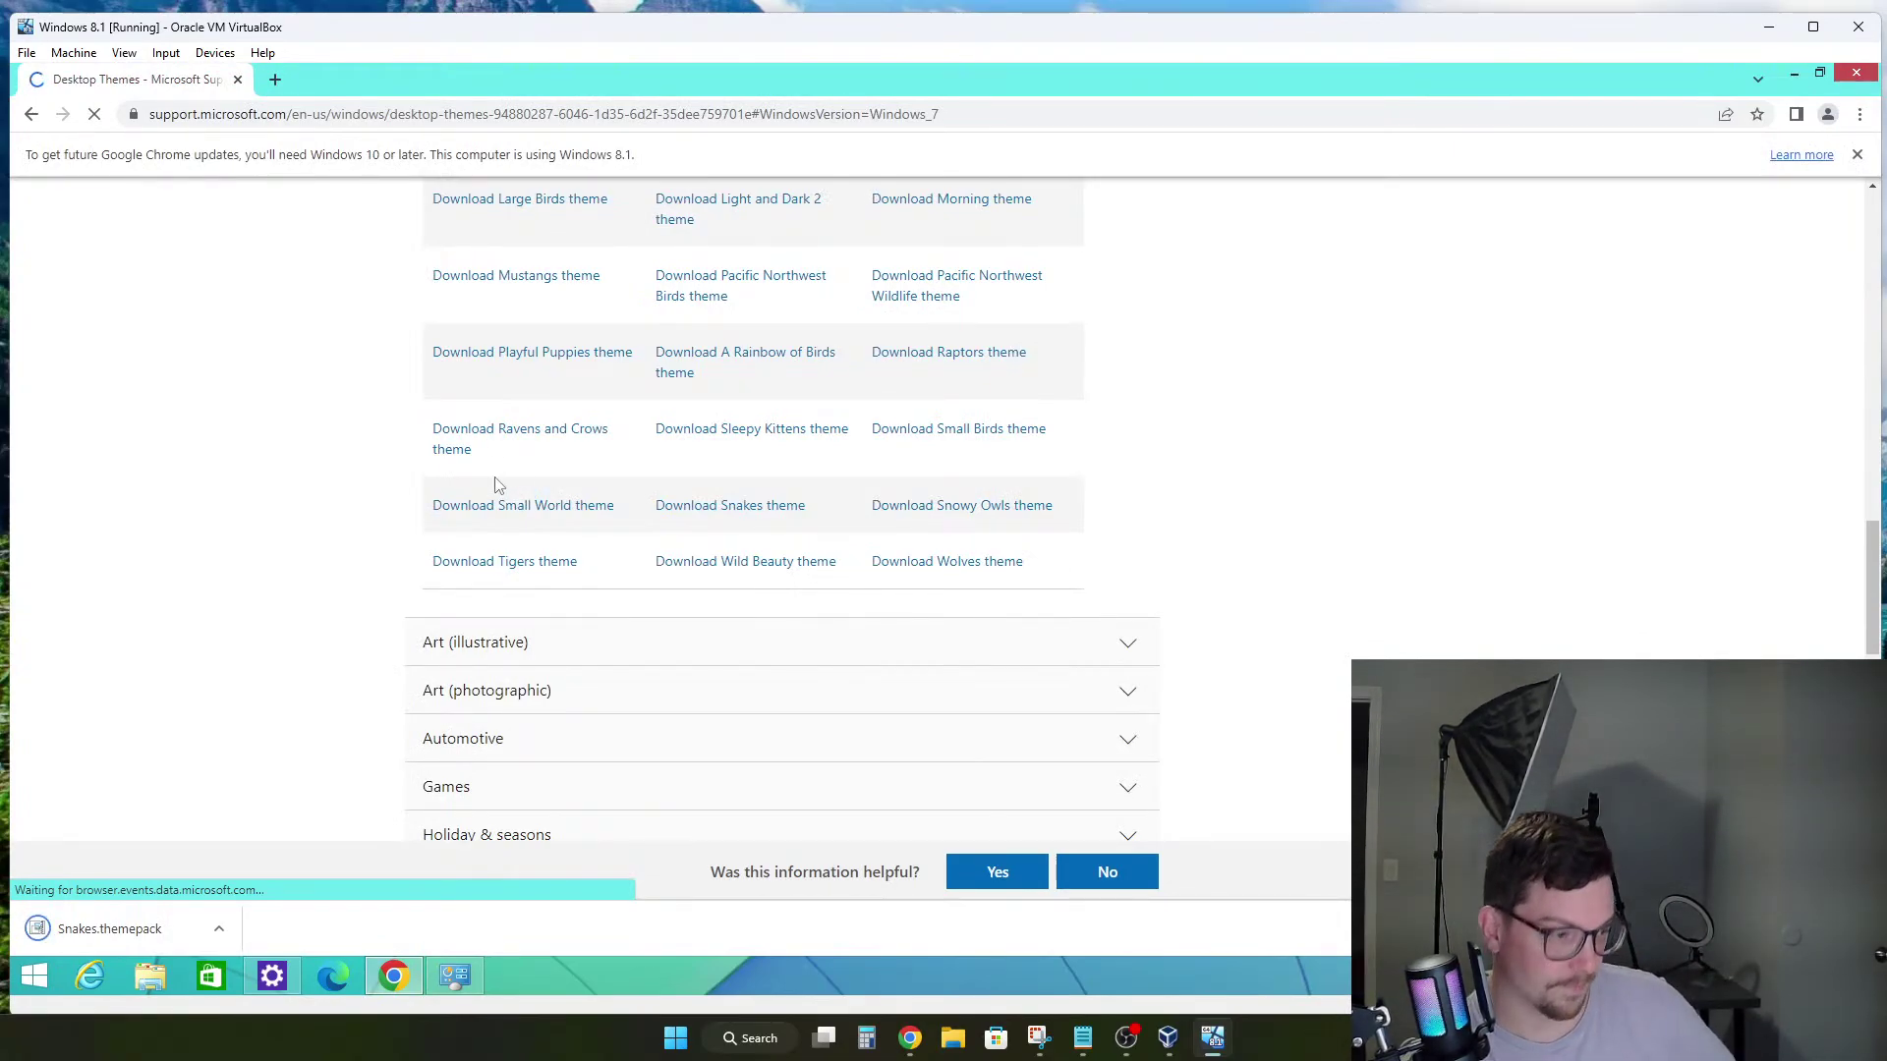
Open the downloaded Snakes.themepack, then minimize Chrome and the Personalization window.
{"action": "left_click", "coordinate": [108, 928]}
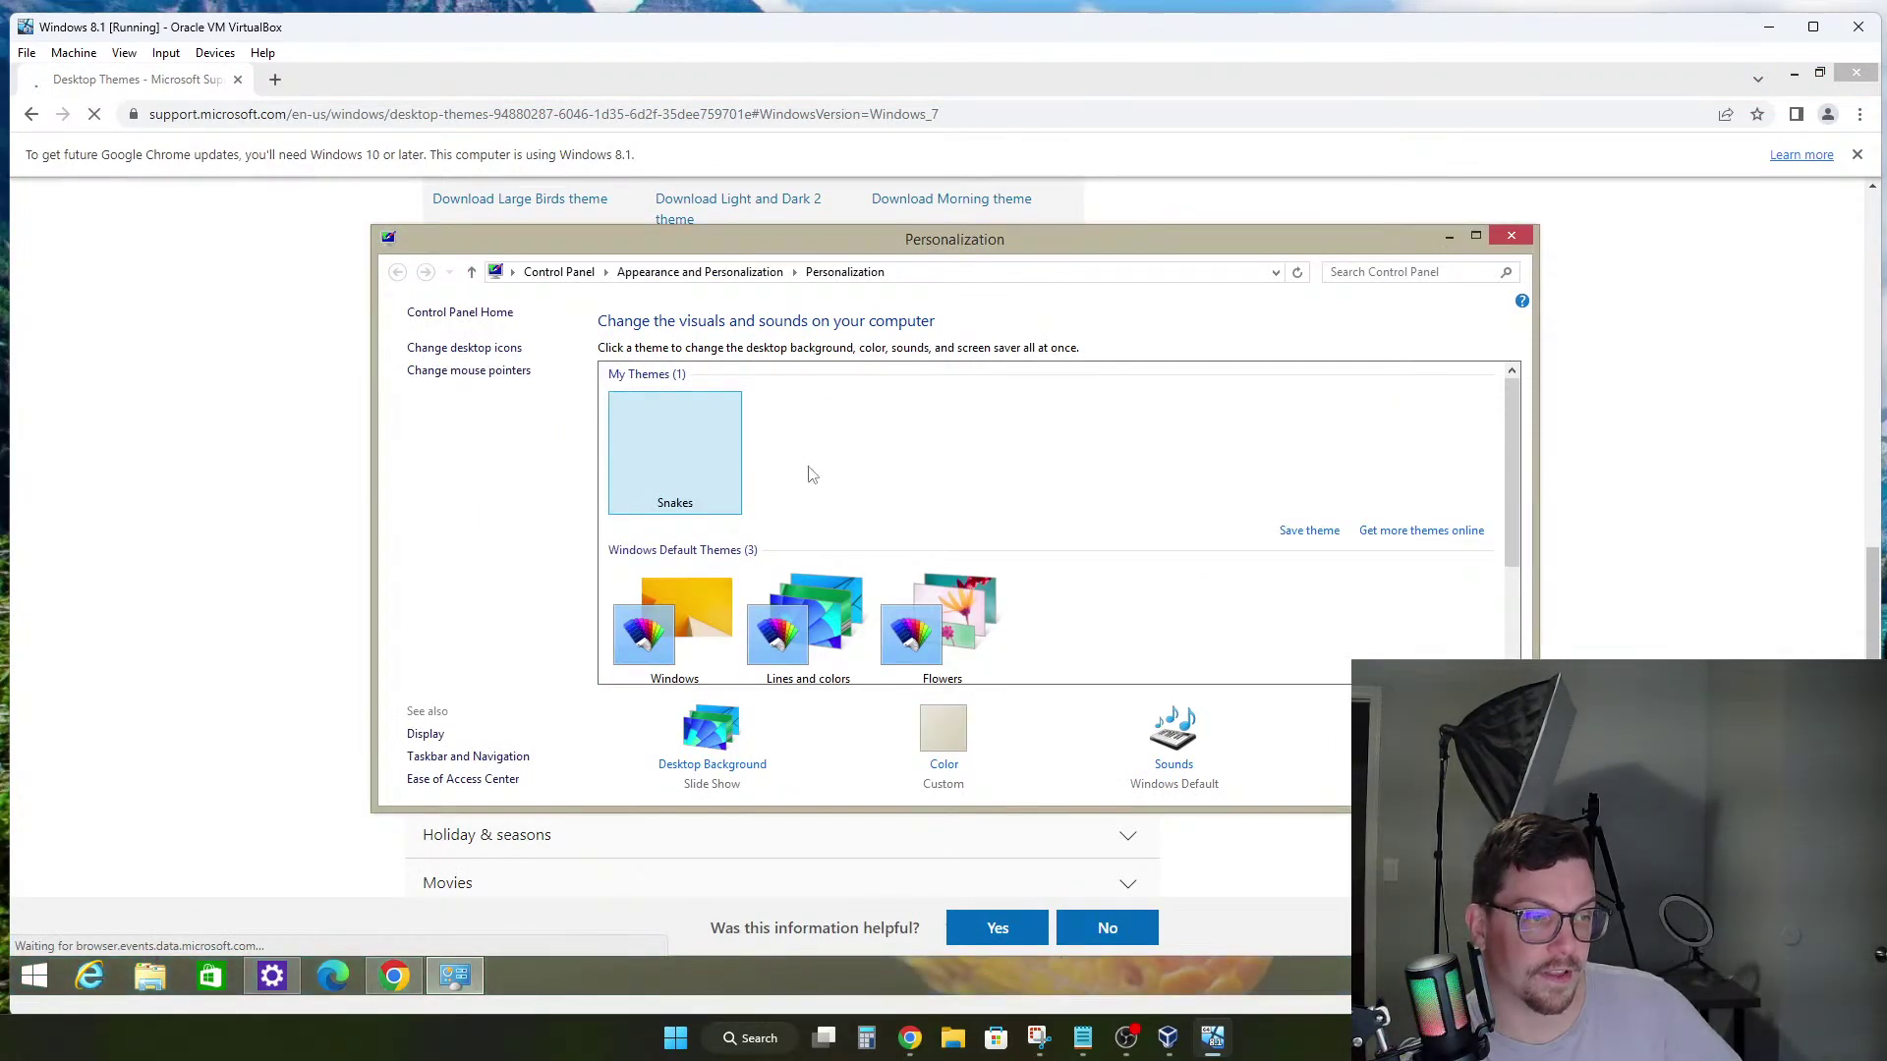
{"action": "left_click", "coordinate": [1791, 71]}
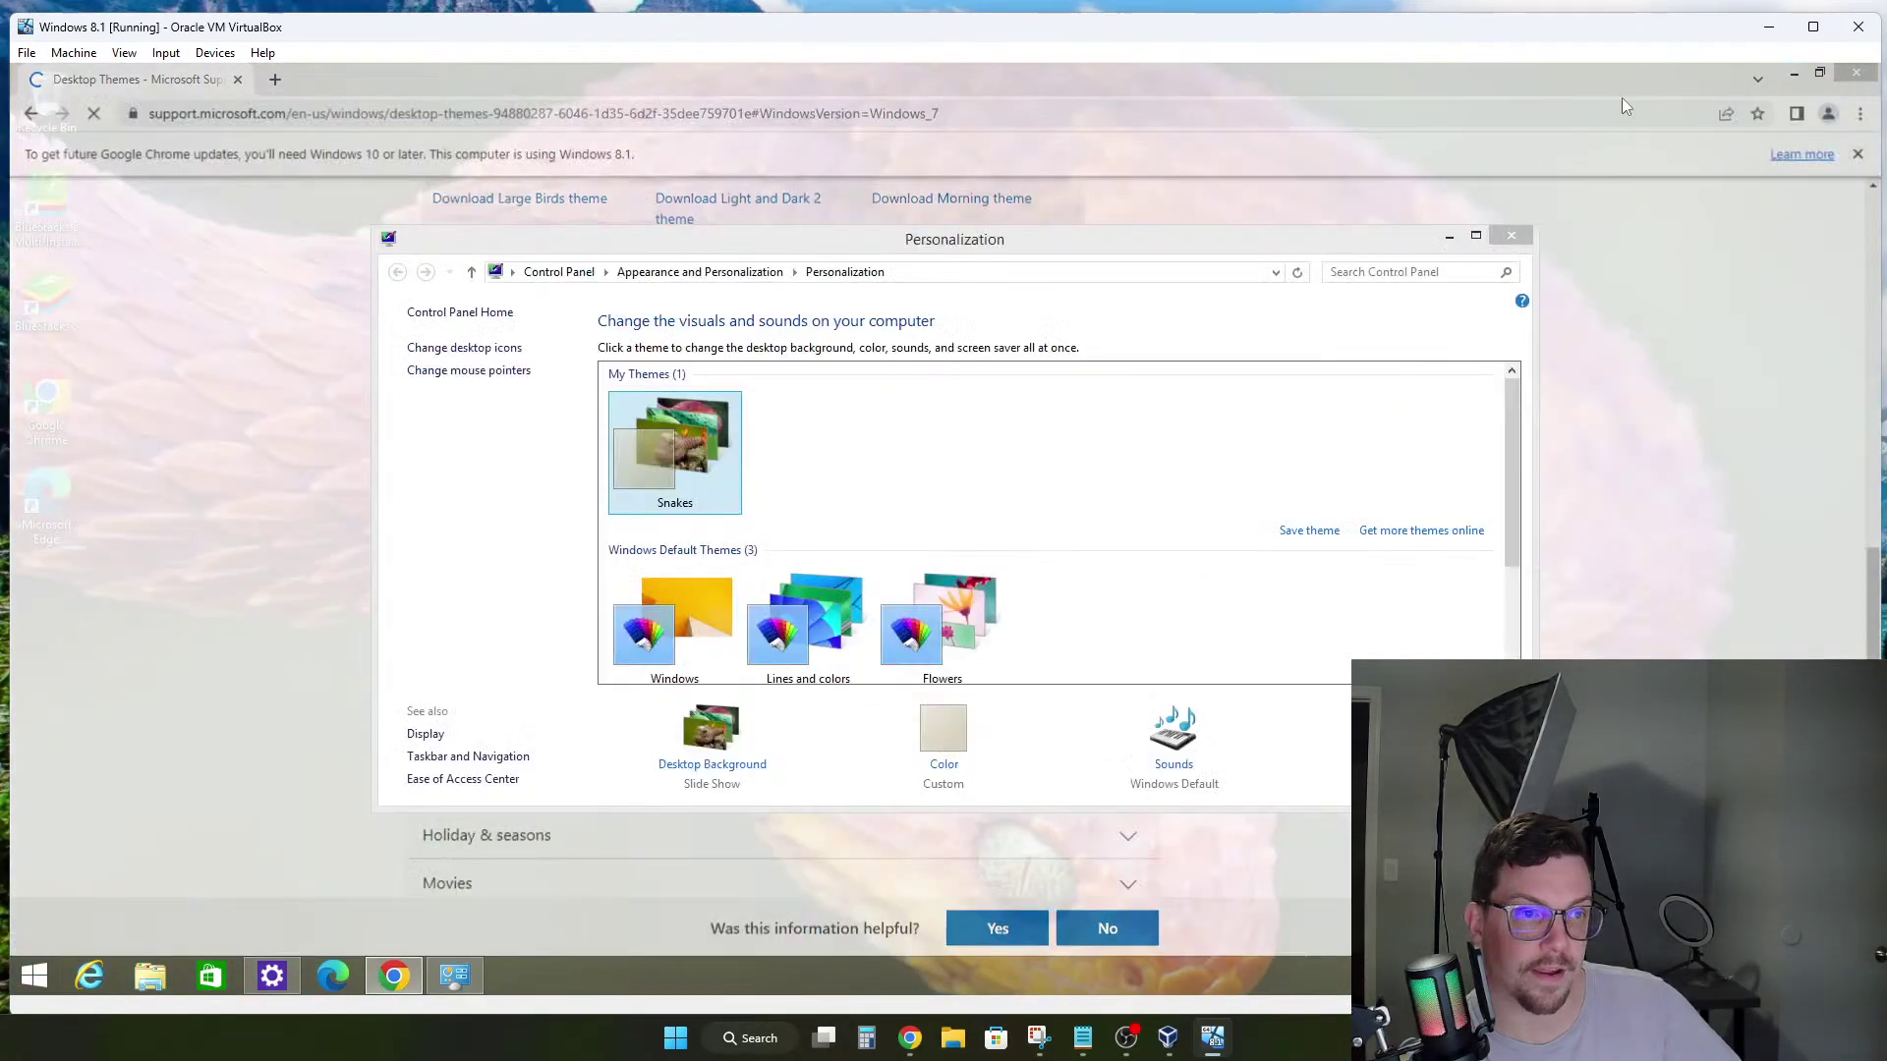
{"action": "left_click", "coordinate": [1450, 235]}
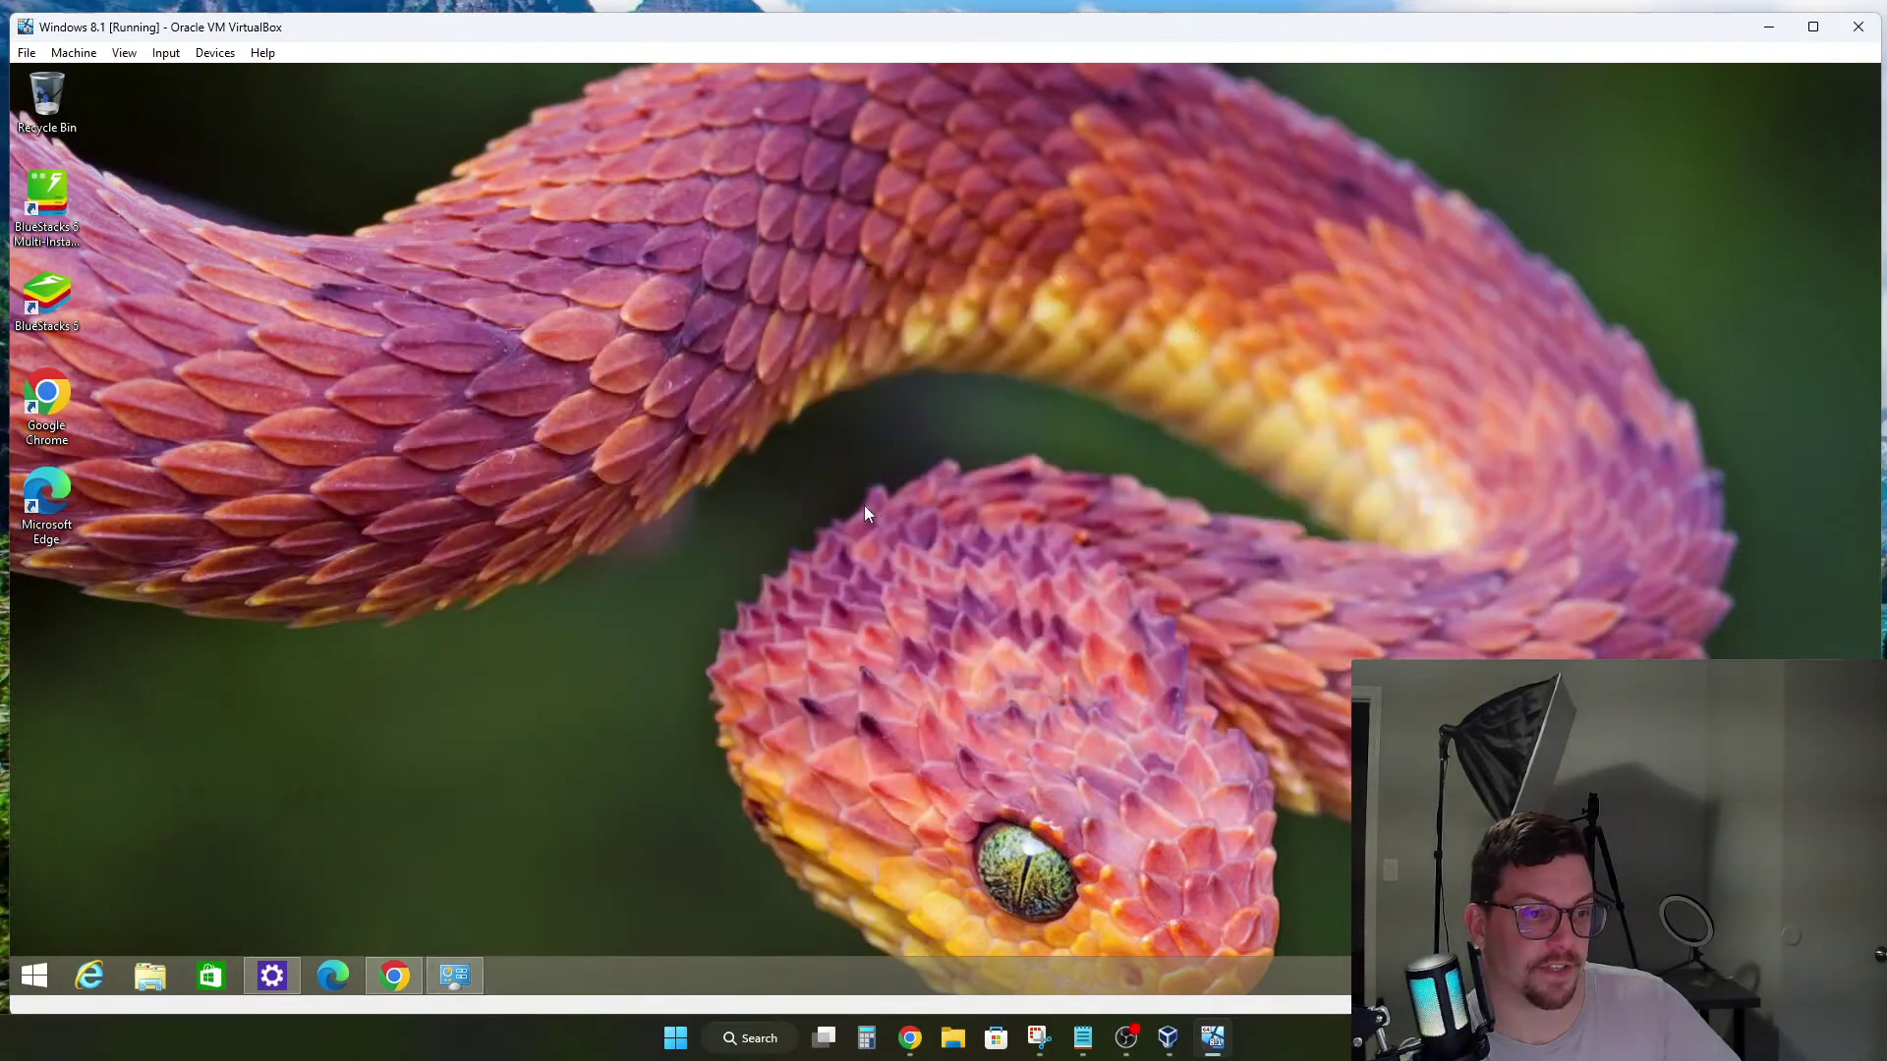
Advance through three snake wallpapers and bring back the Personalization window.
{"action": "right_click", "coordinate": [901, 346]}
{"action": "left_click", "coordinate": [909, 471]}
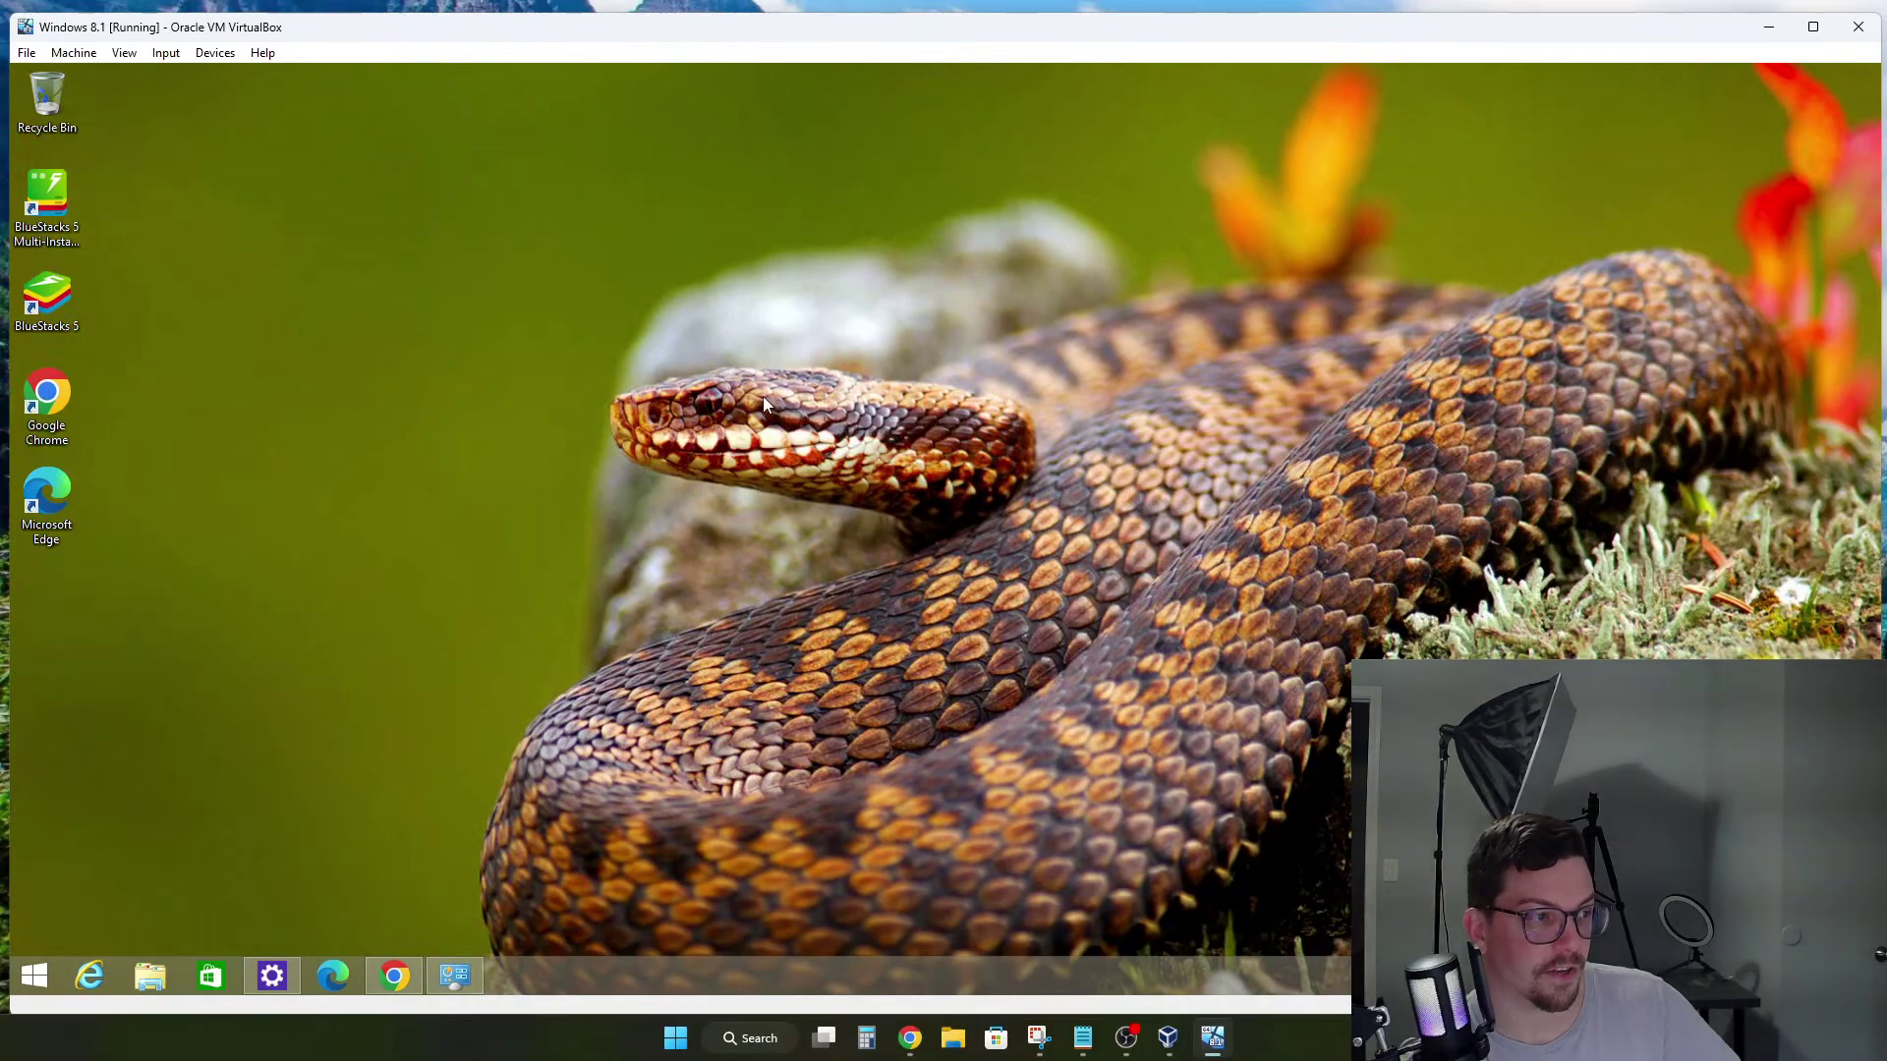
{"action": "right_click", "coordinate": [599, 397]}
{"action": "left_click", "coordinate": [686, 526]}
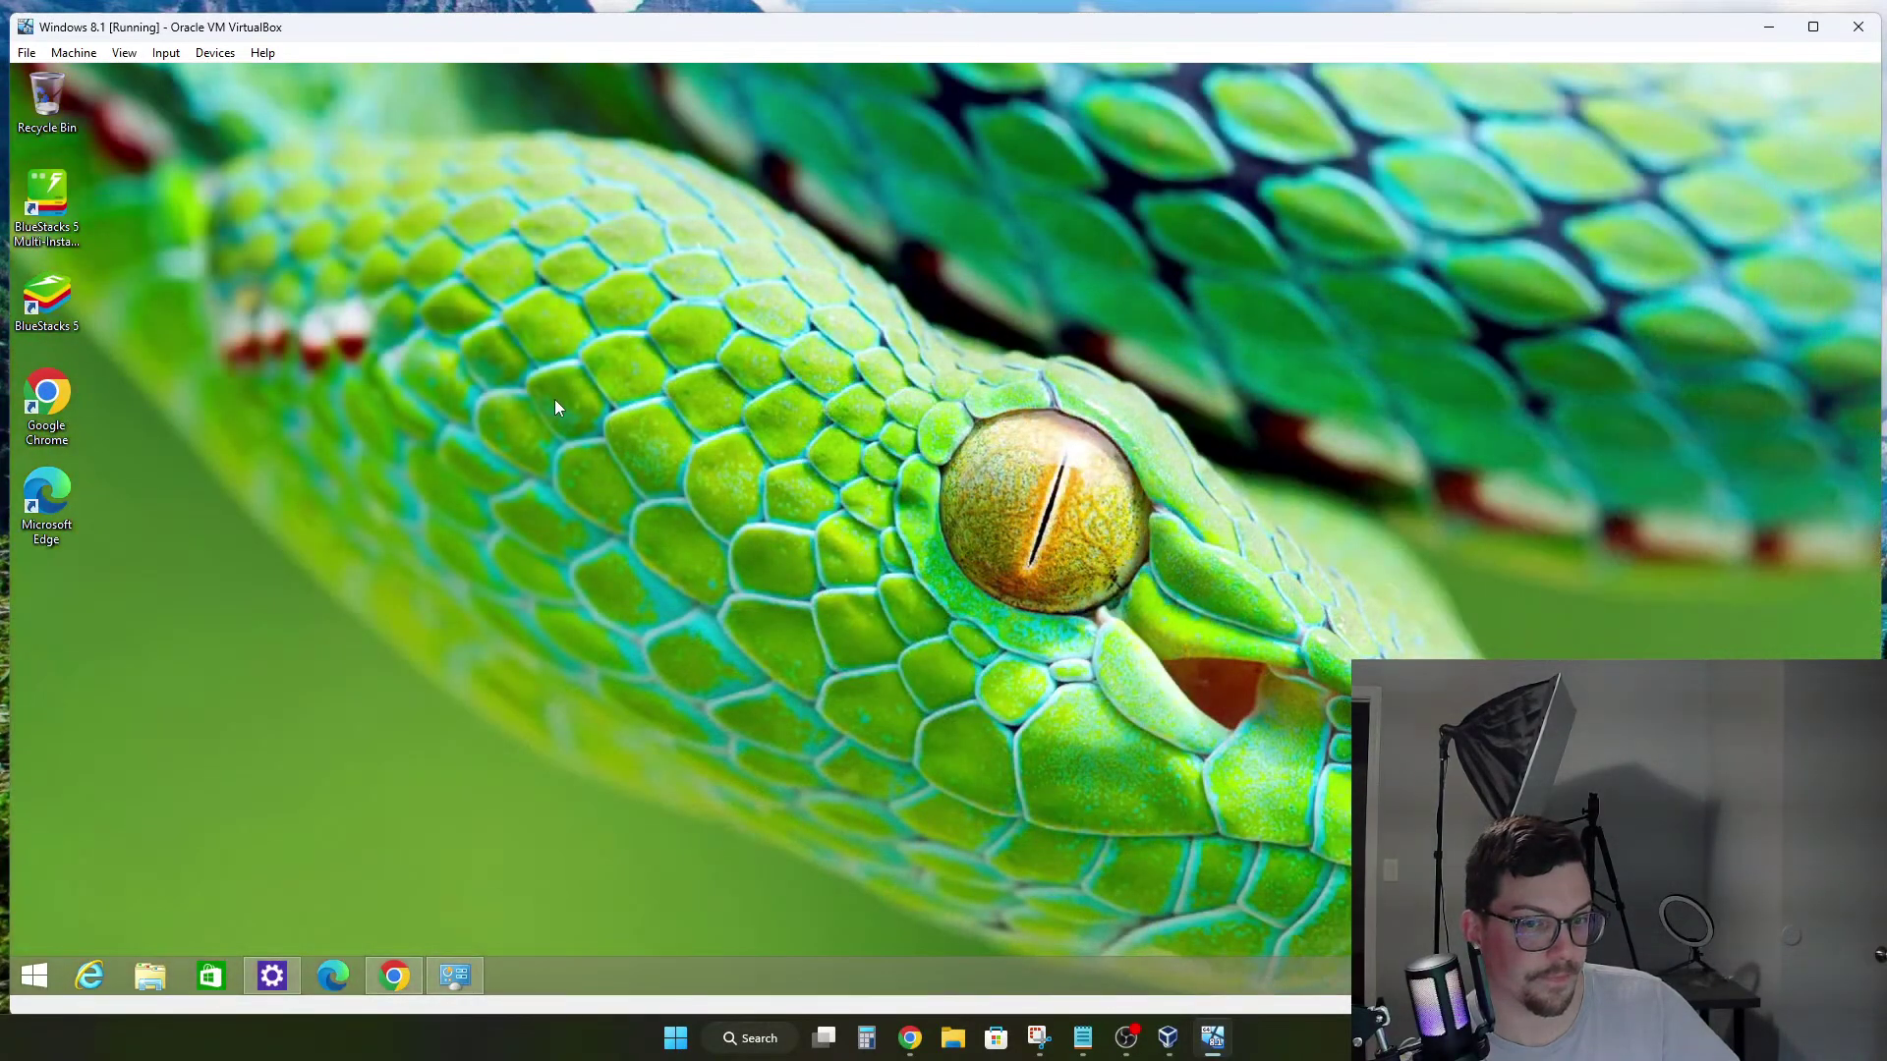
{"action": "right_click", "coordinate": [556, 401]}
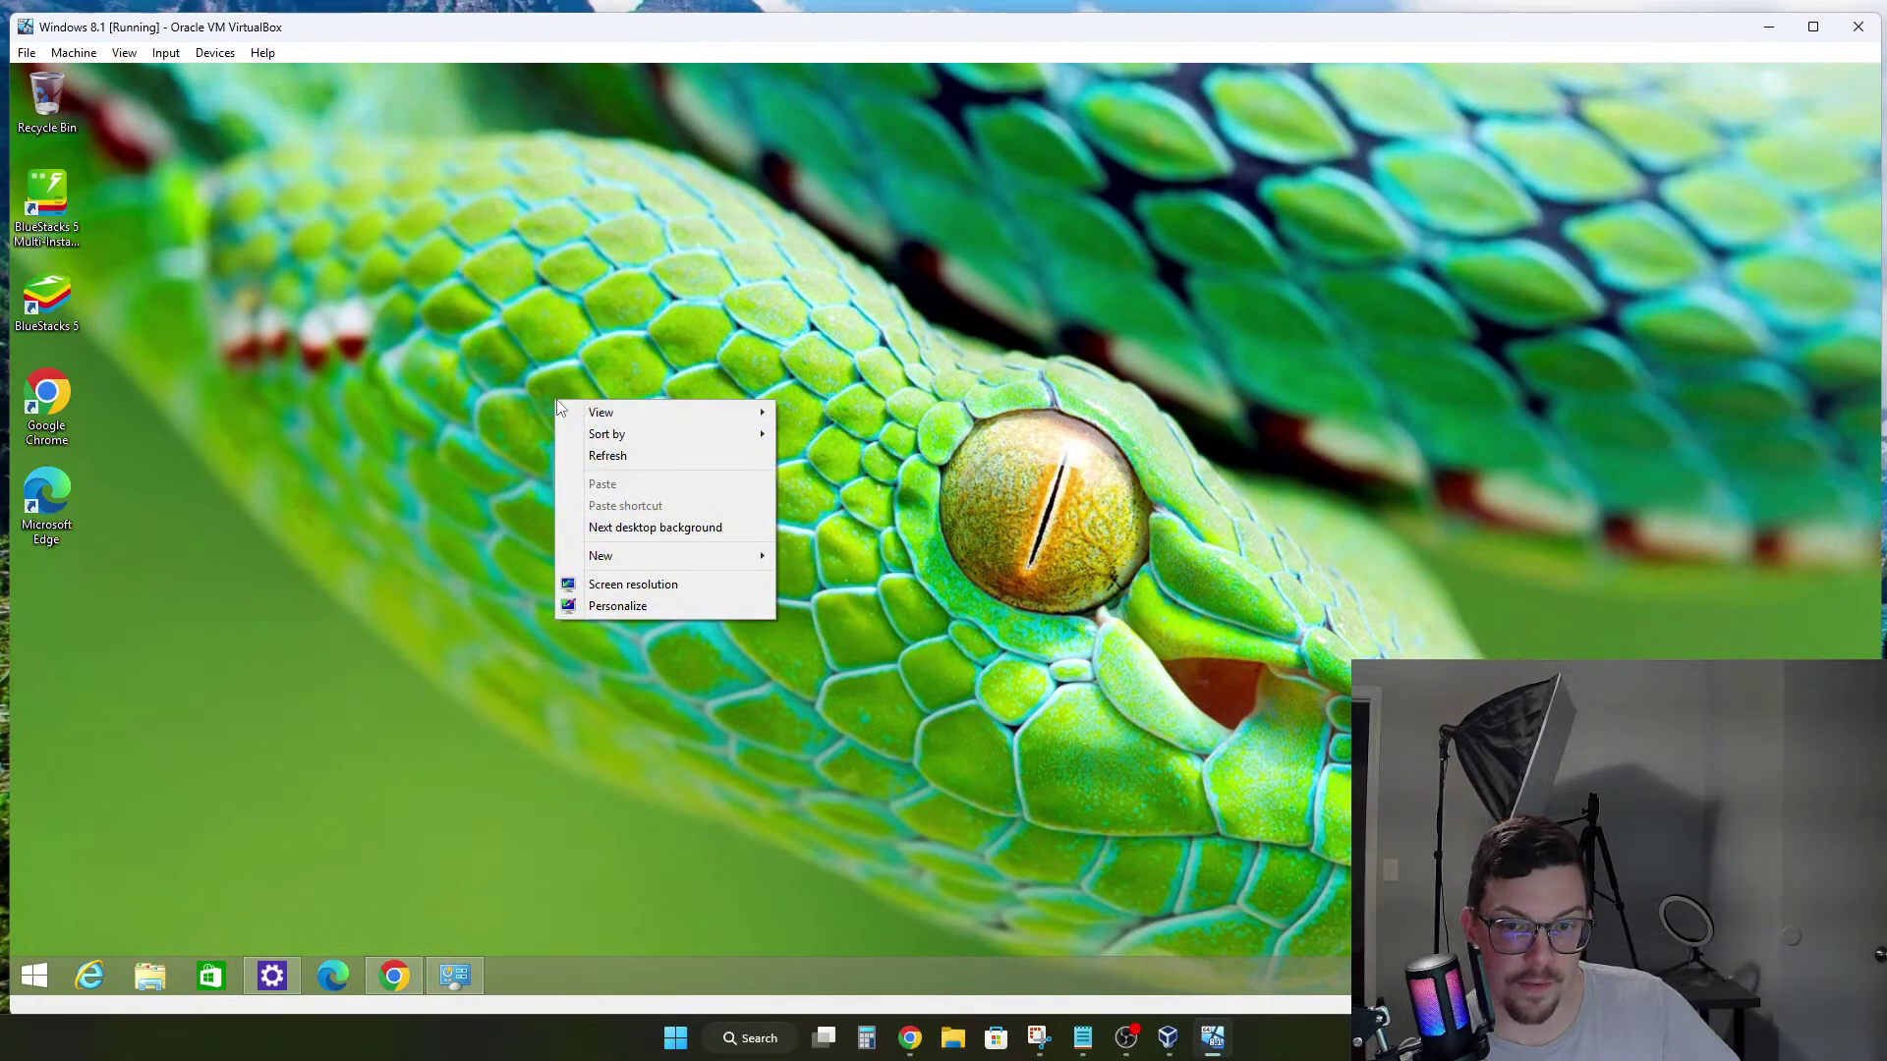
{"action": "left_click", "coordinate": [610, 527]}
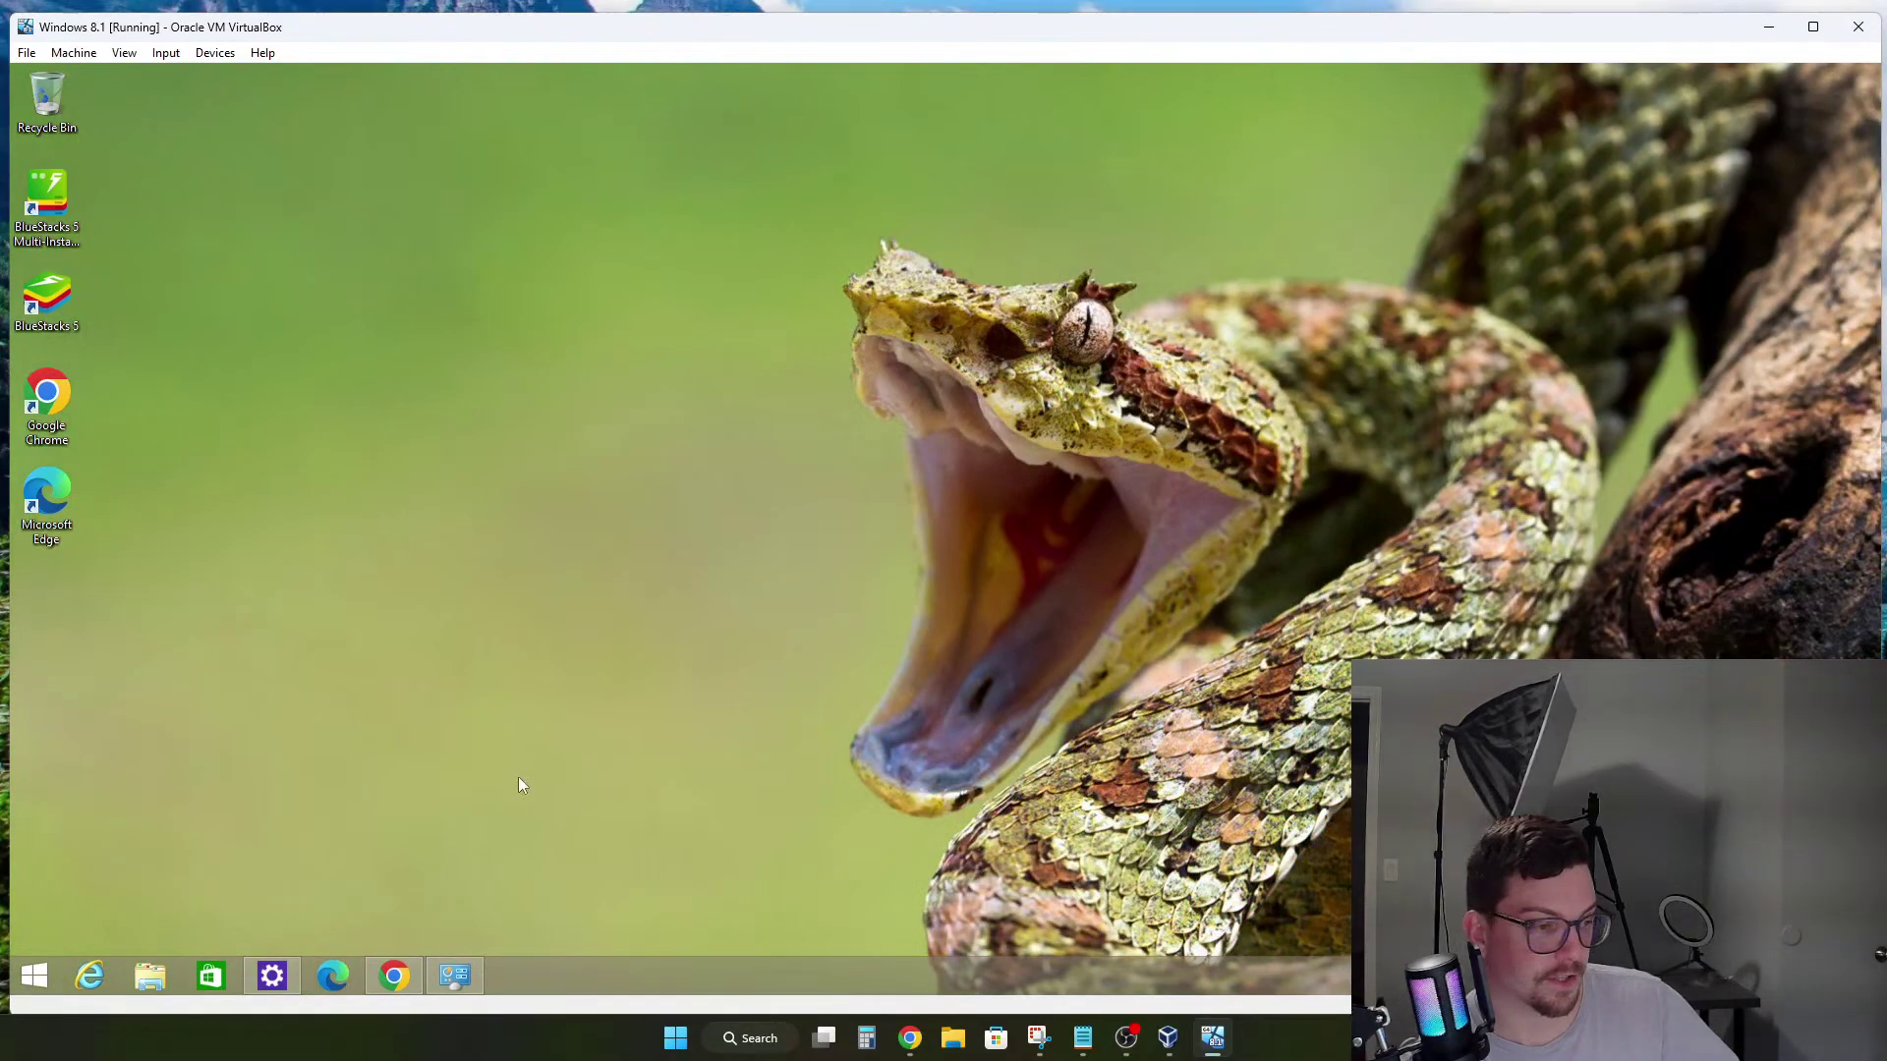
{"action": "left_click", "coordinate": [467, 970]}
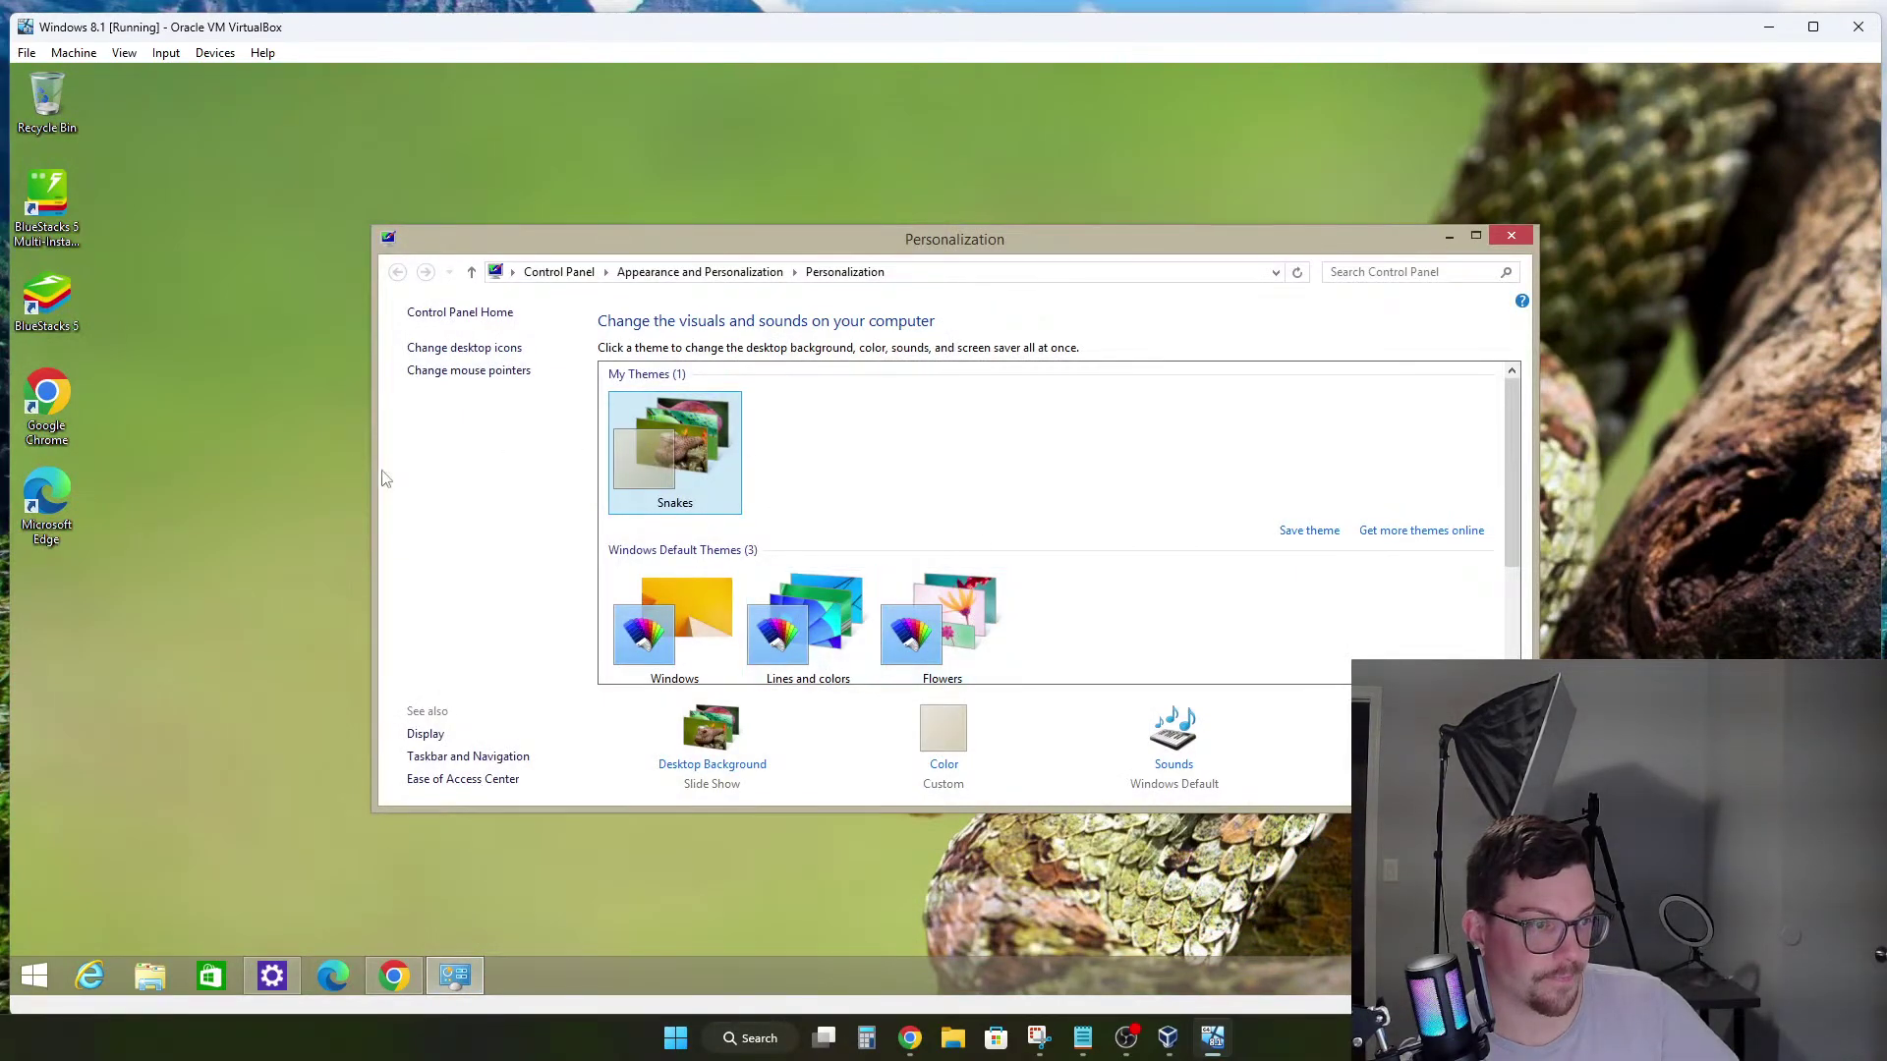
On the Desktop Themes page, browse the Branded and Holiday & seasons categories and the Windows 11 listing.
{"action": "left_click", "coordinate": [393, 975]}
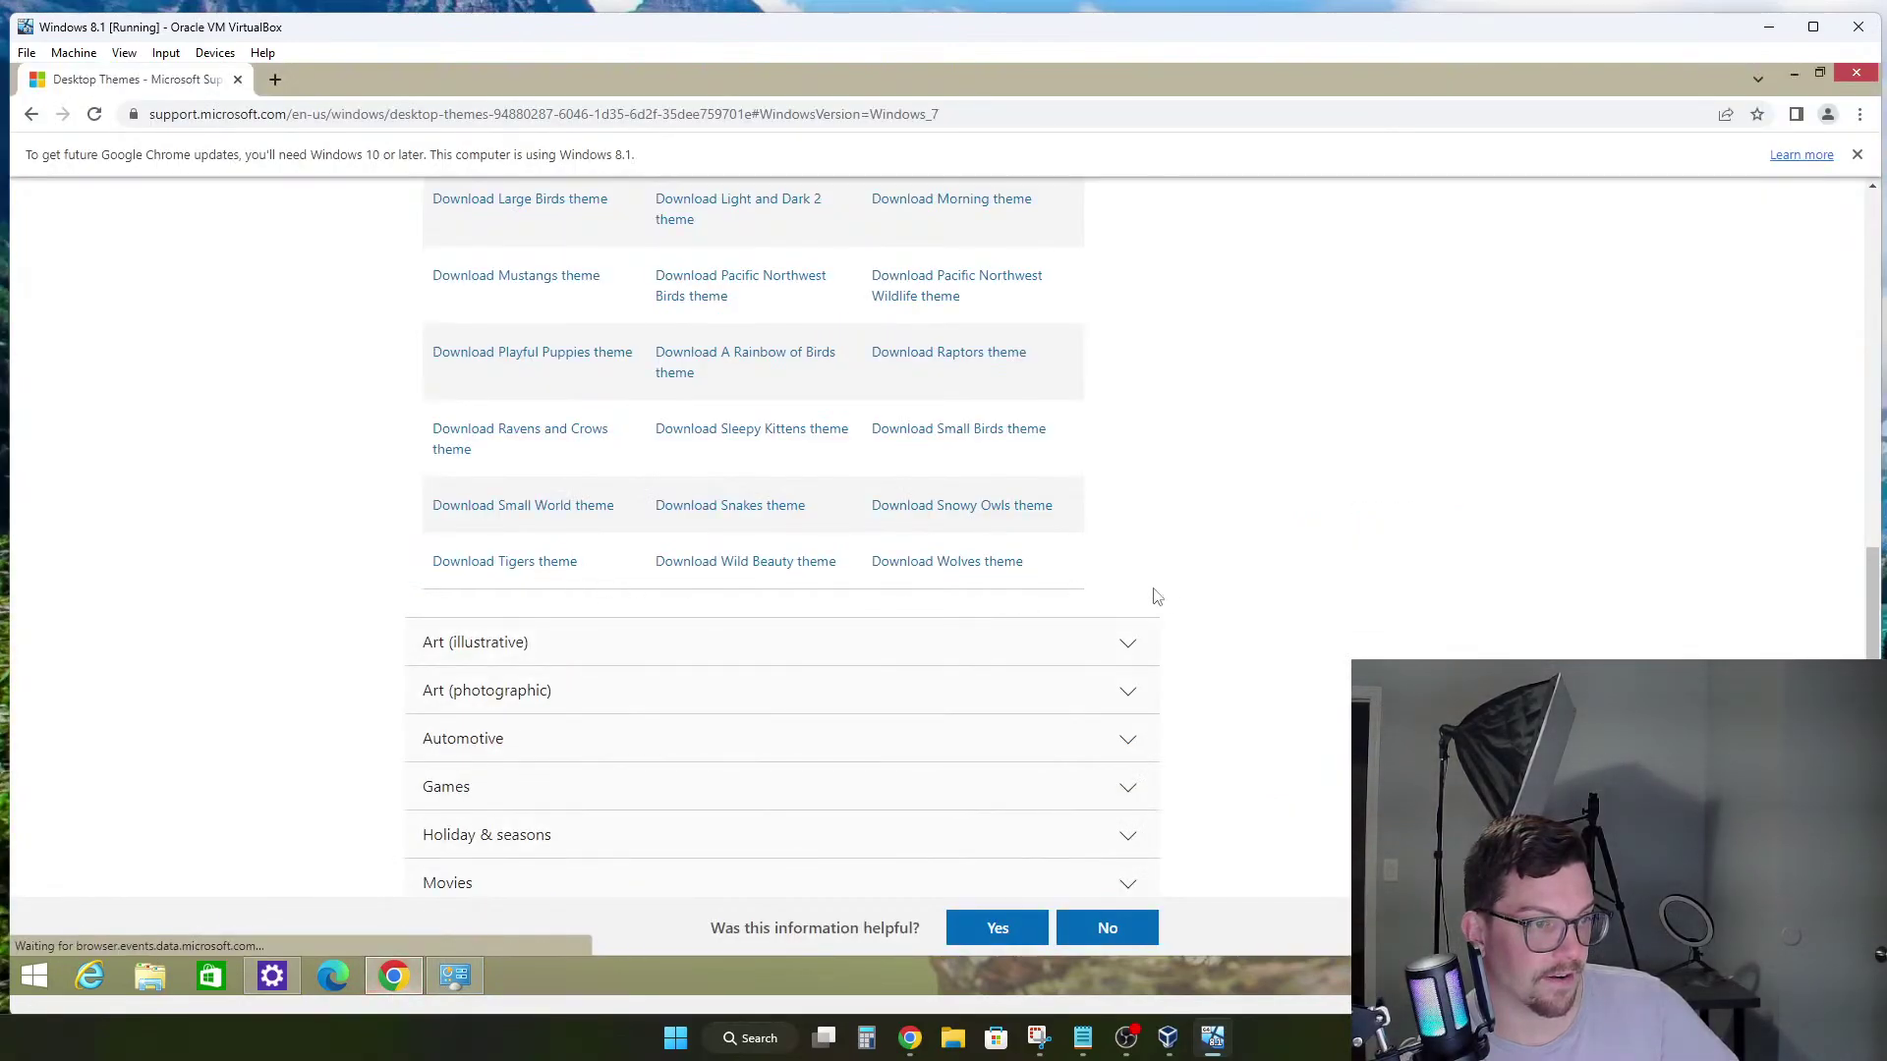
{"action": "scroll", "coordinate": [1173, 606], "scroll_direction": "up", "scroll_amount": 2}
{"action": "scroll", "coordinate": [892, 623], "scroll_direction": "down", "scroll_amount": 6}
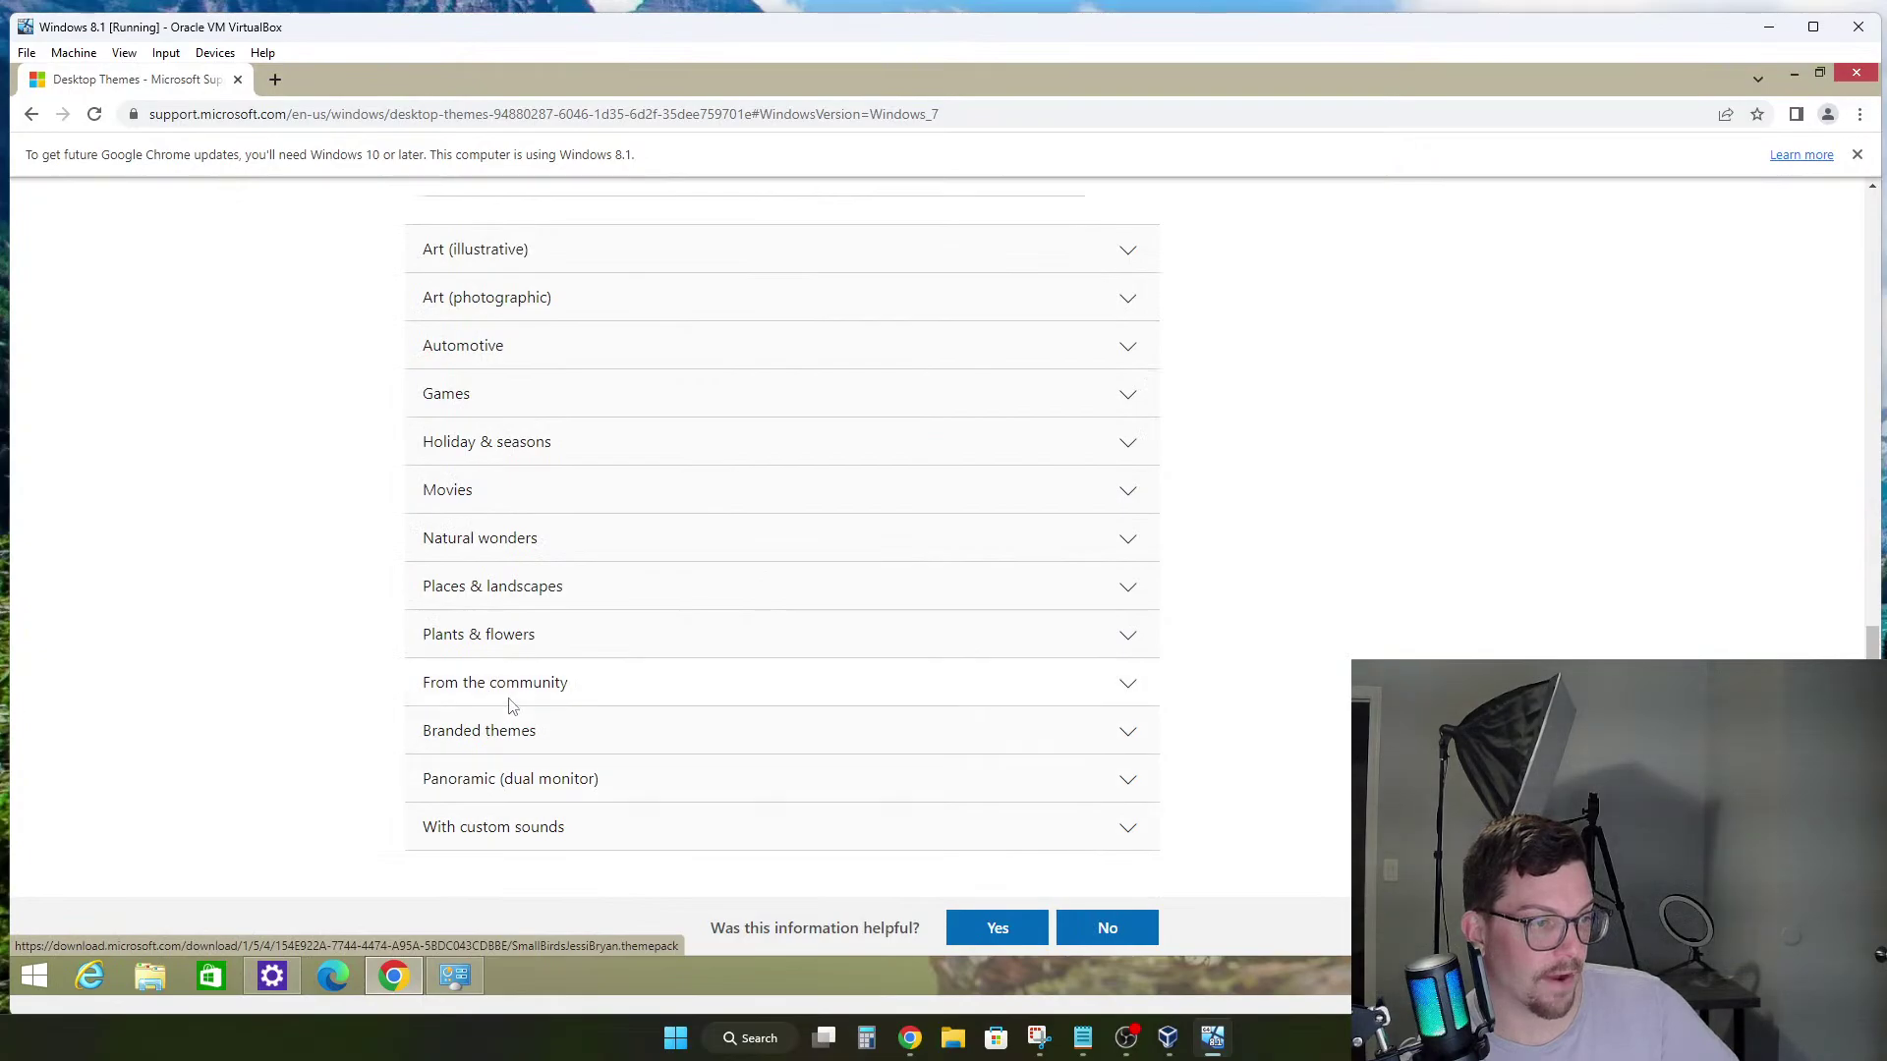
{"action": "left_click", "coordinate": [511, 742]}
{"action": "scroll", "coordinate": [330, 745], "scroll_direction": "down", "scroll_amount": 4}
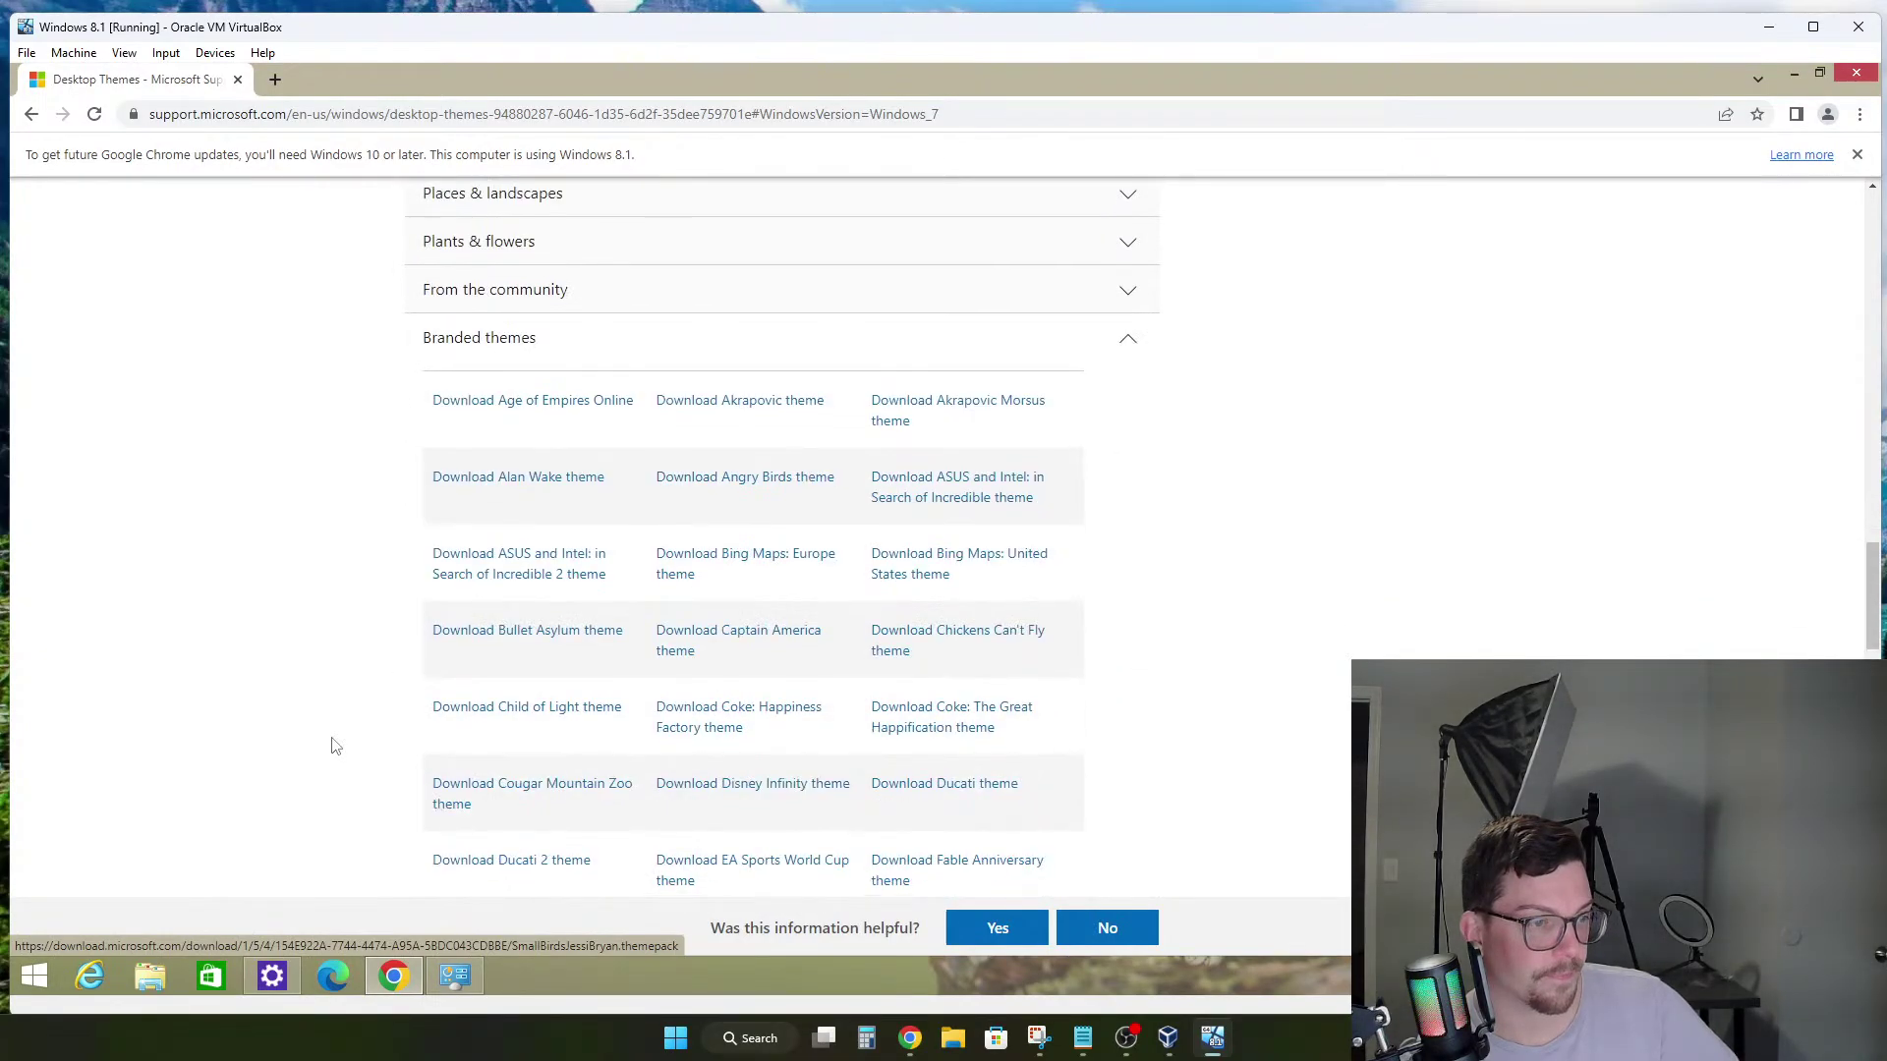
{"action": "scroll", "coordinate": [484, 590], "scroll_direction": "up", "scroll_amount": 4}
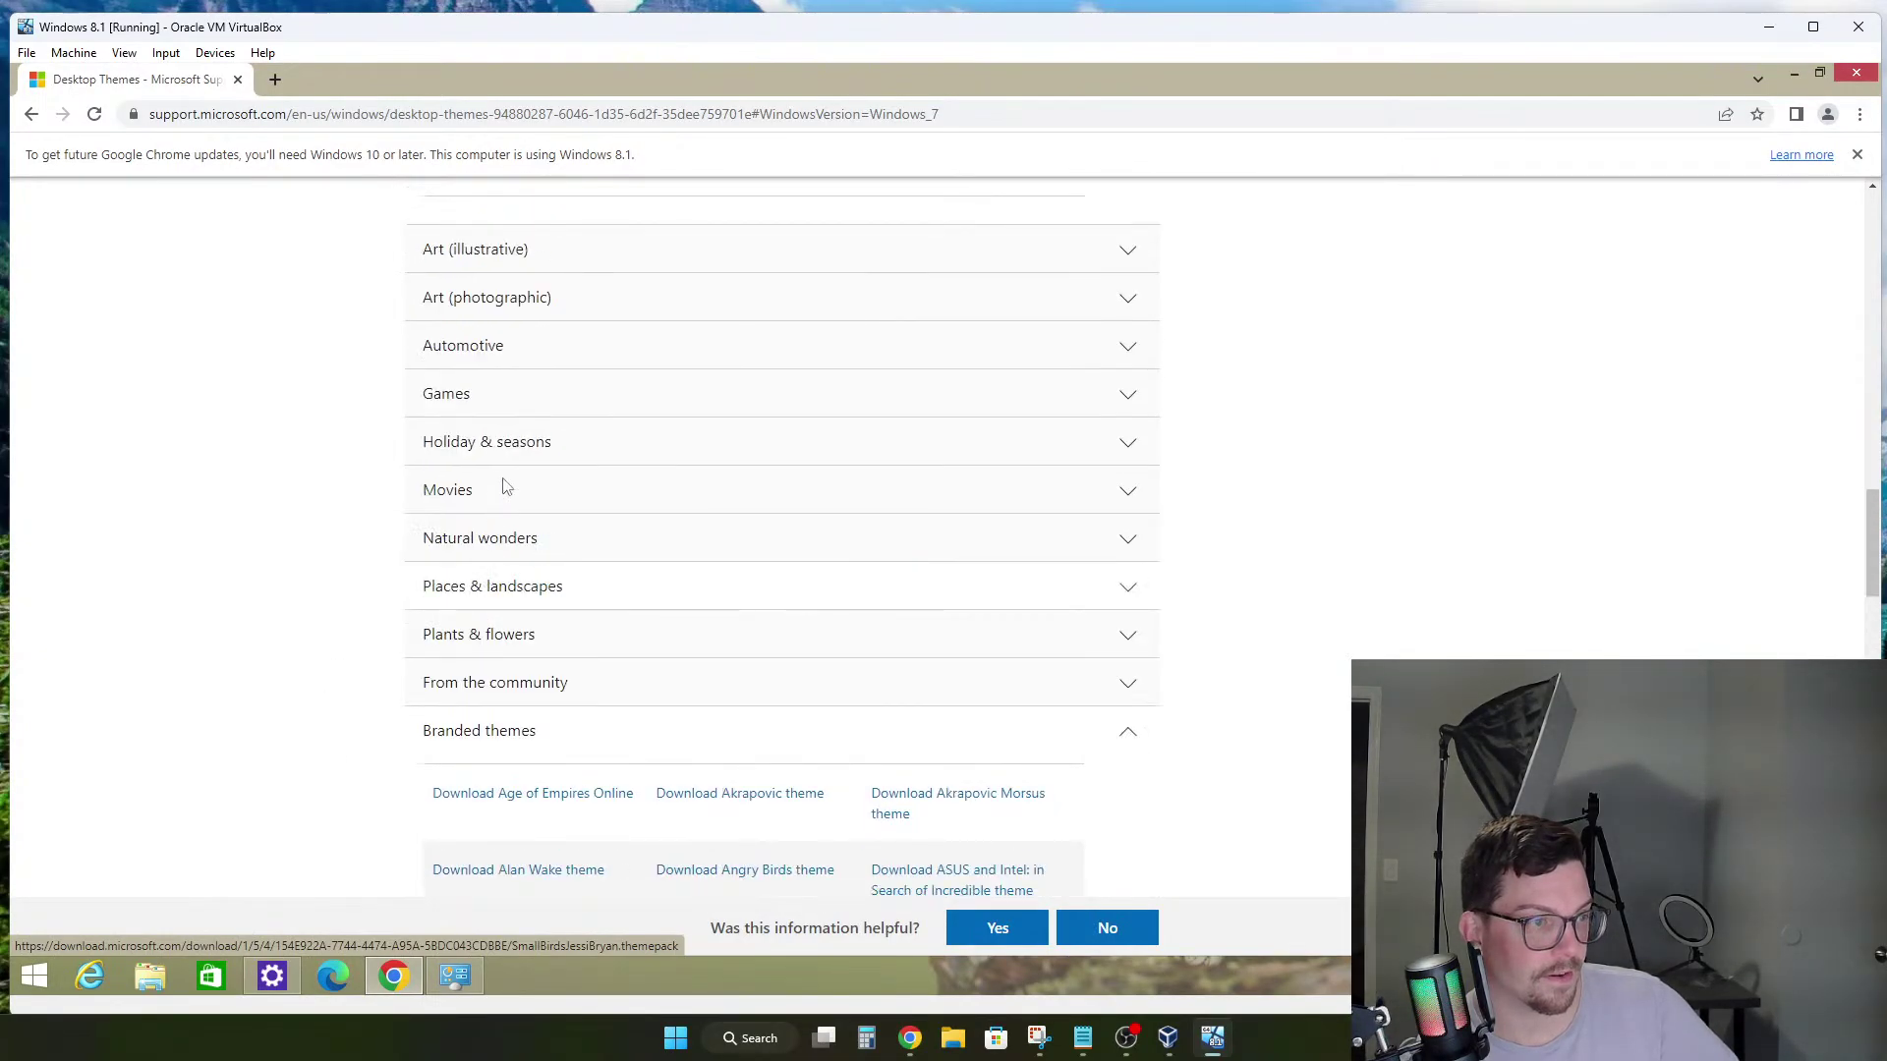
{"action": "left_click", "coordinate": [516, 444]}
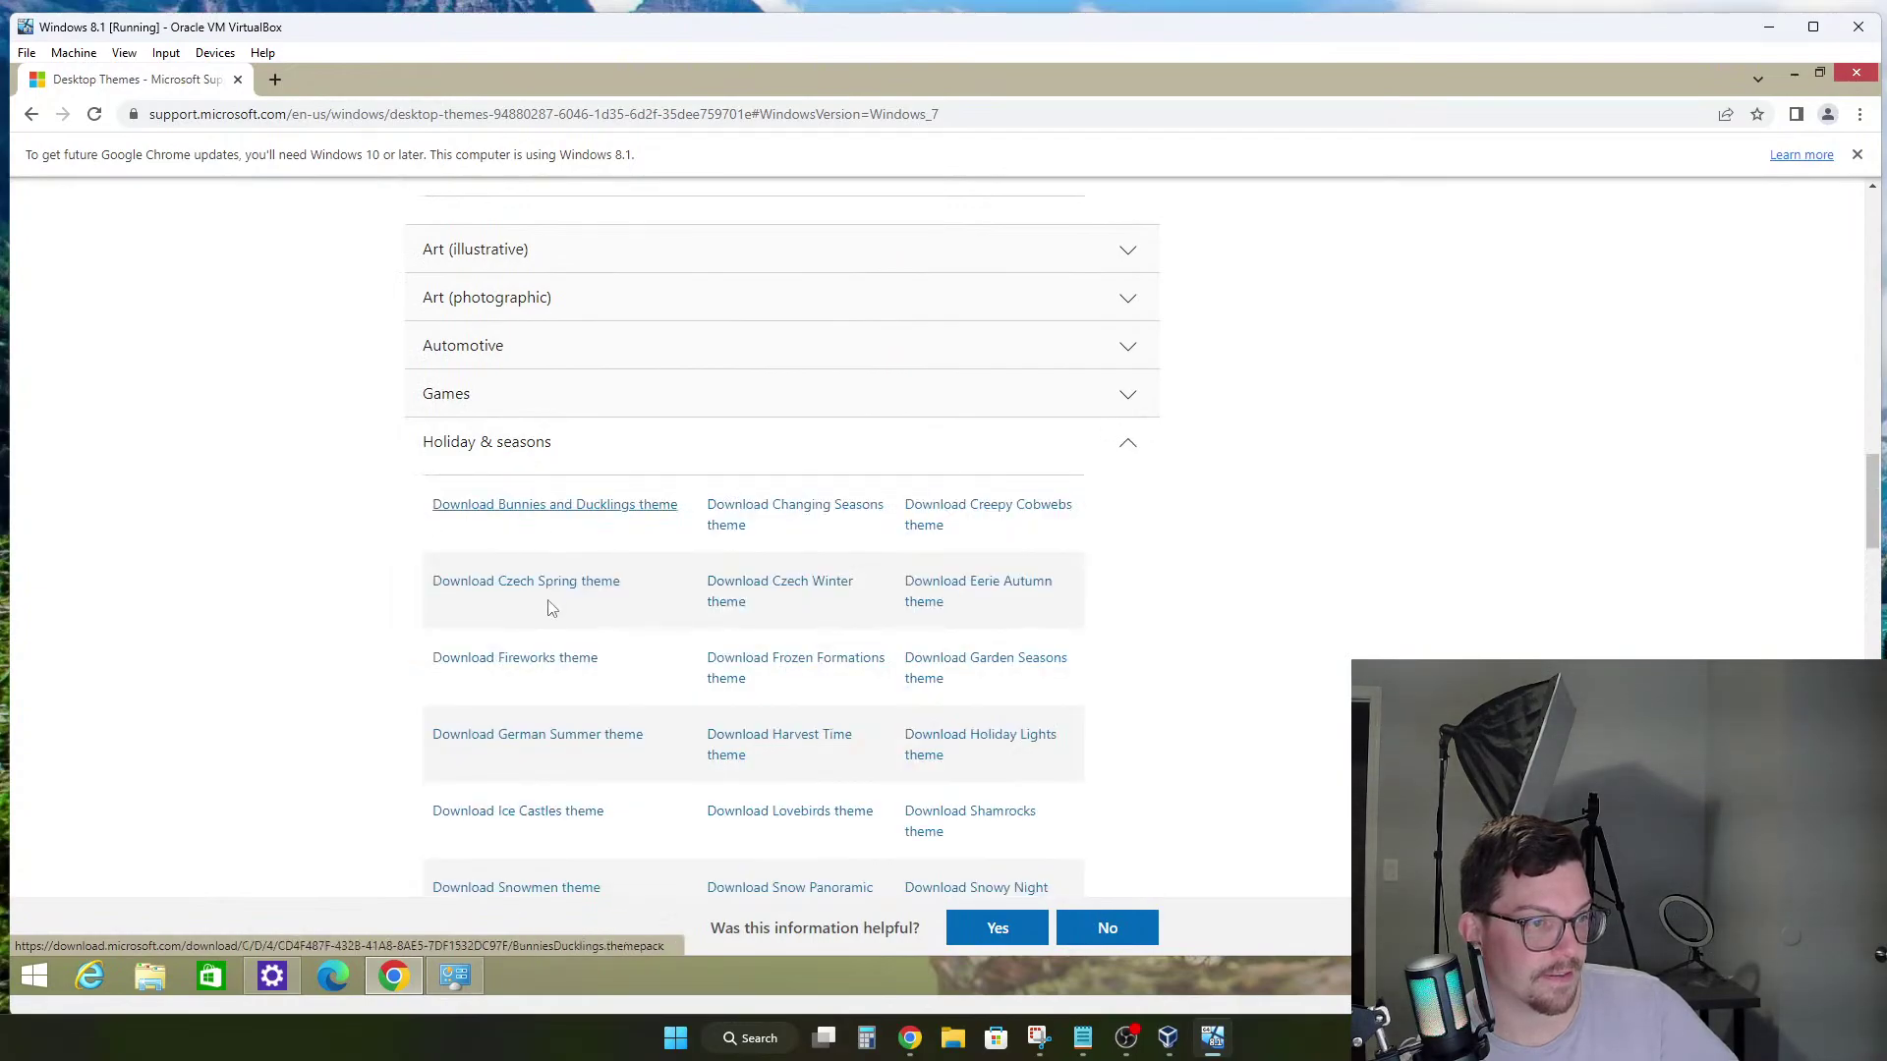
{"action": "scroll", "coordinate": [531, 550], "scroll_direction": "up", "scroll_amount": 4}
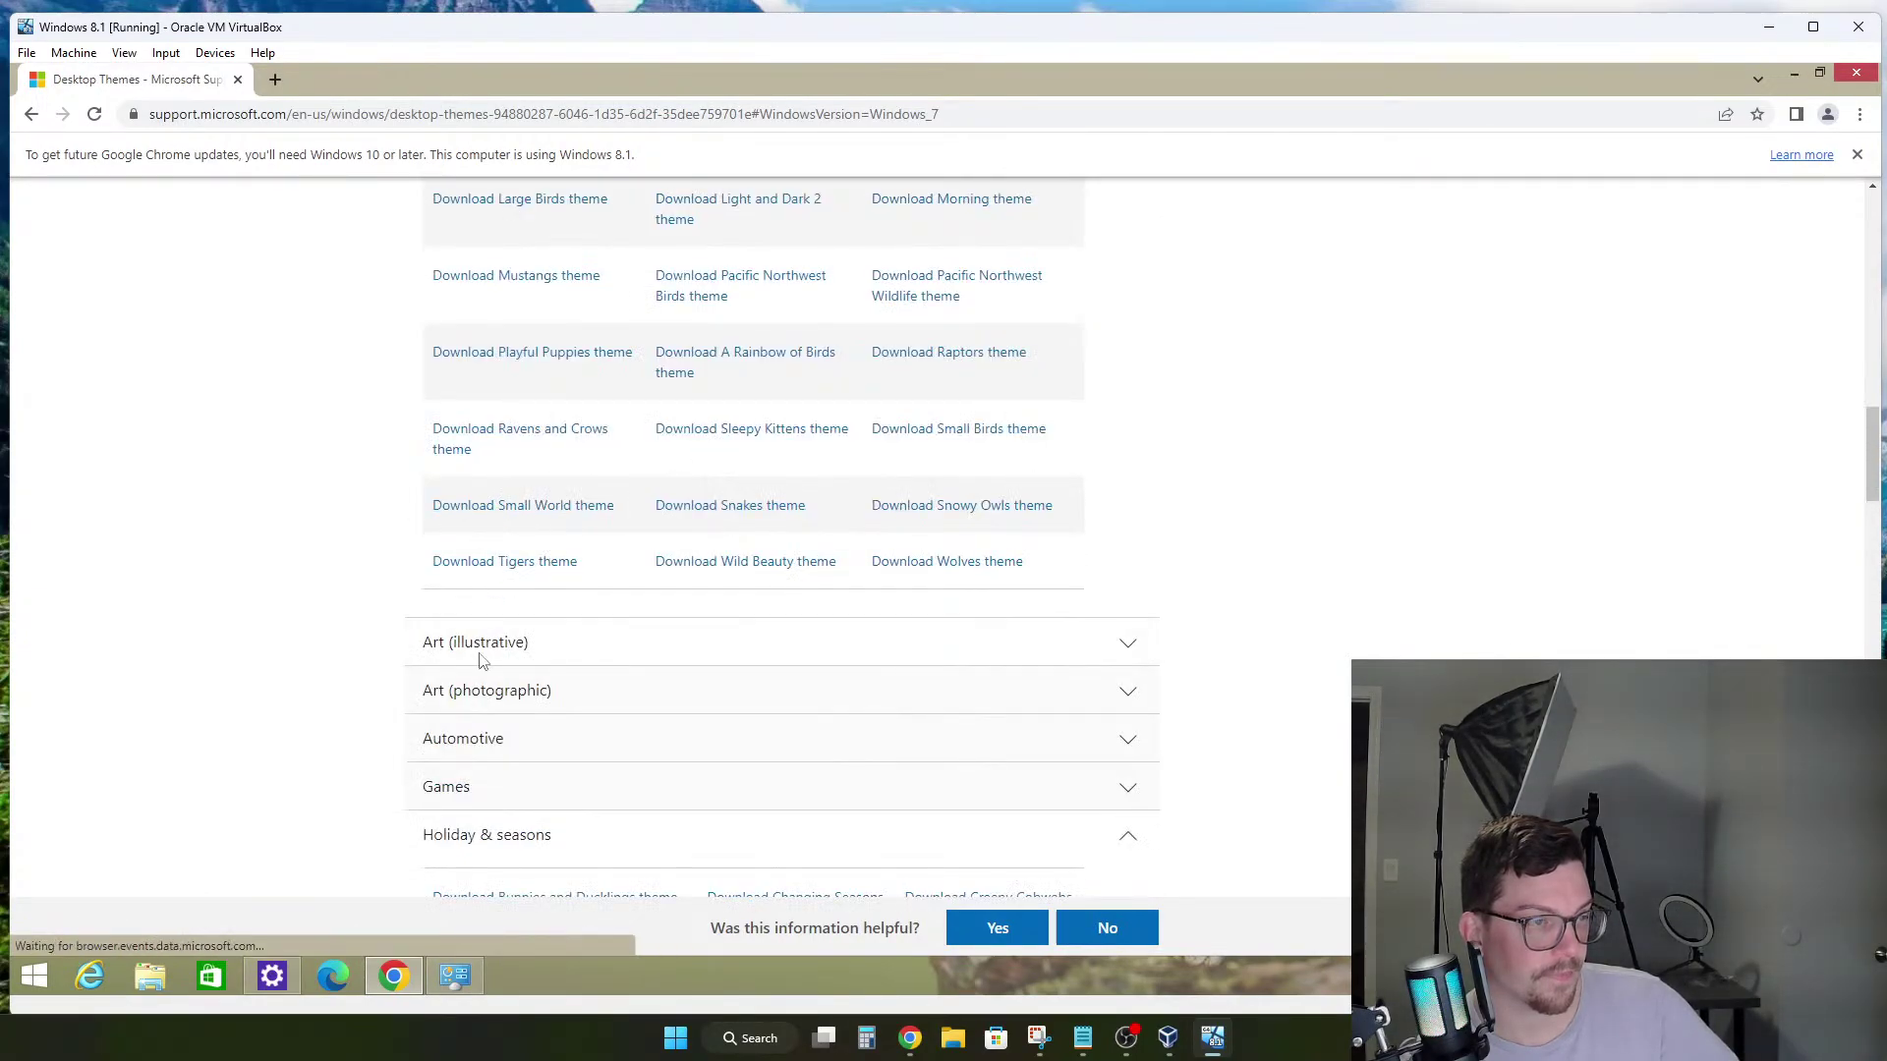
{"action": "scroll", "coordinate": [481, 662], "scroll_direction": "up", "scroll_amount": 15}
{"action": "left_click", "coordinate": [488, 474]}
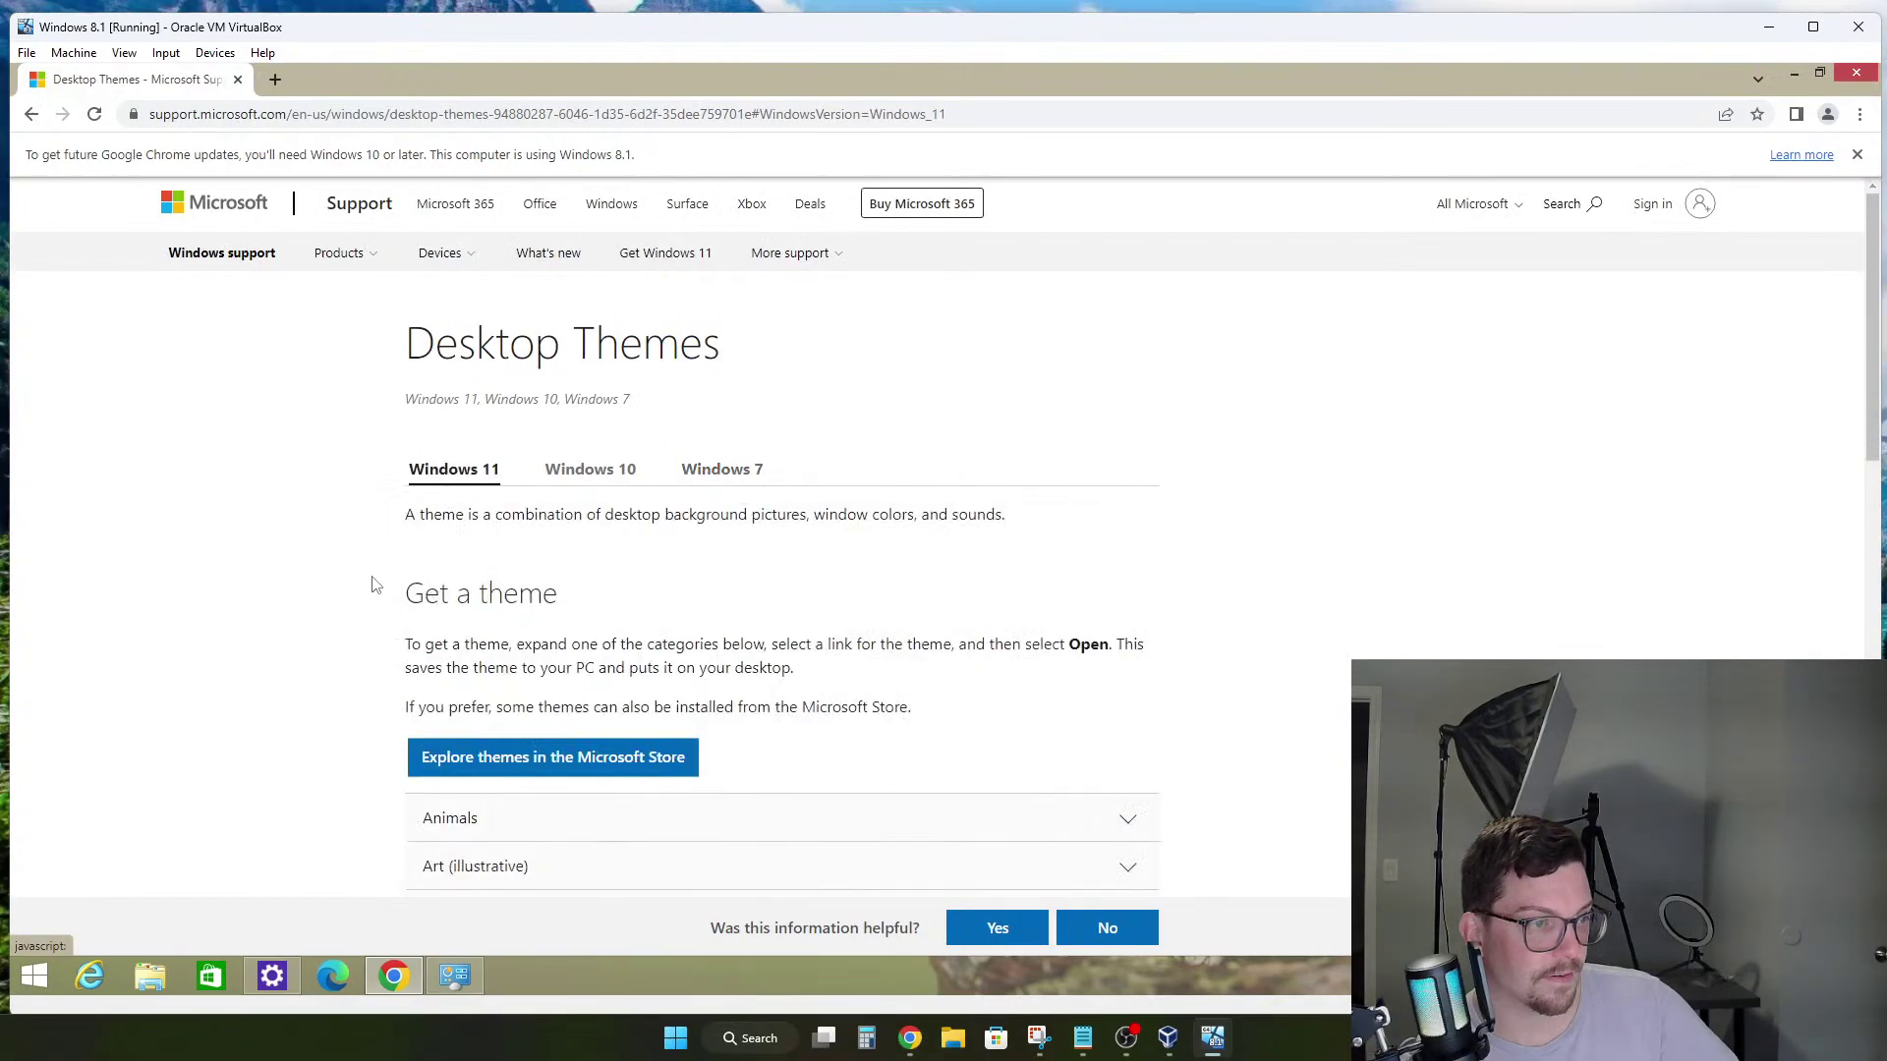
{"action": "scroll", "coordinate": [376, 586], "scroll_direction": "down", "scroll_amount": 8}
{"action": "scroll", "coordinate": [376, 586], "scroll_direction": "up", "scroll_amount": 9}
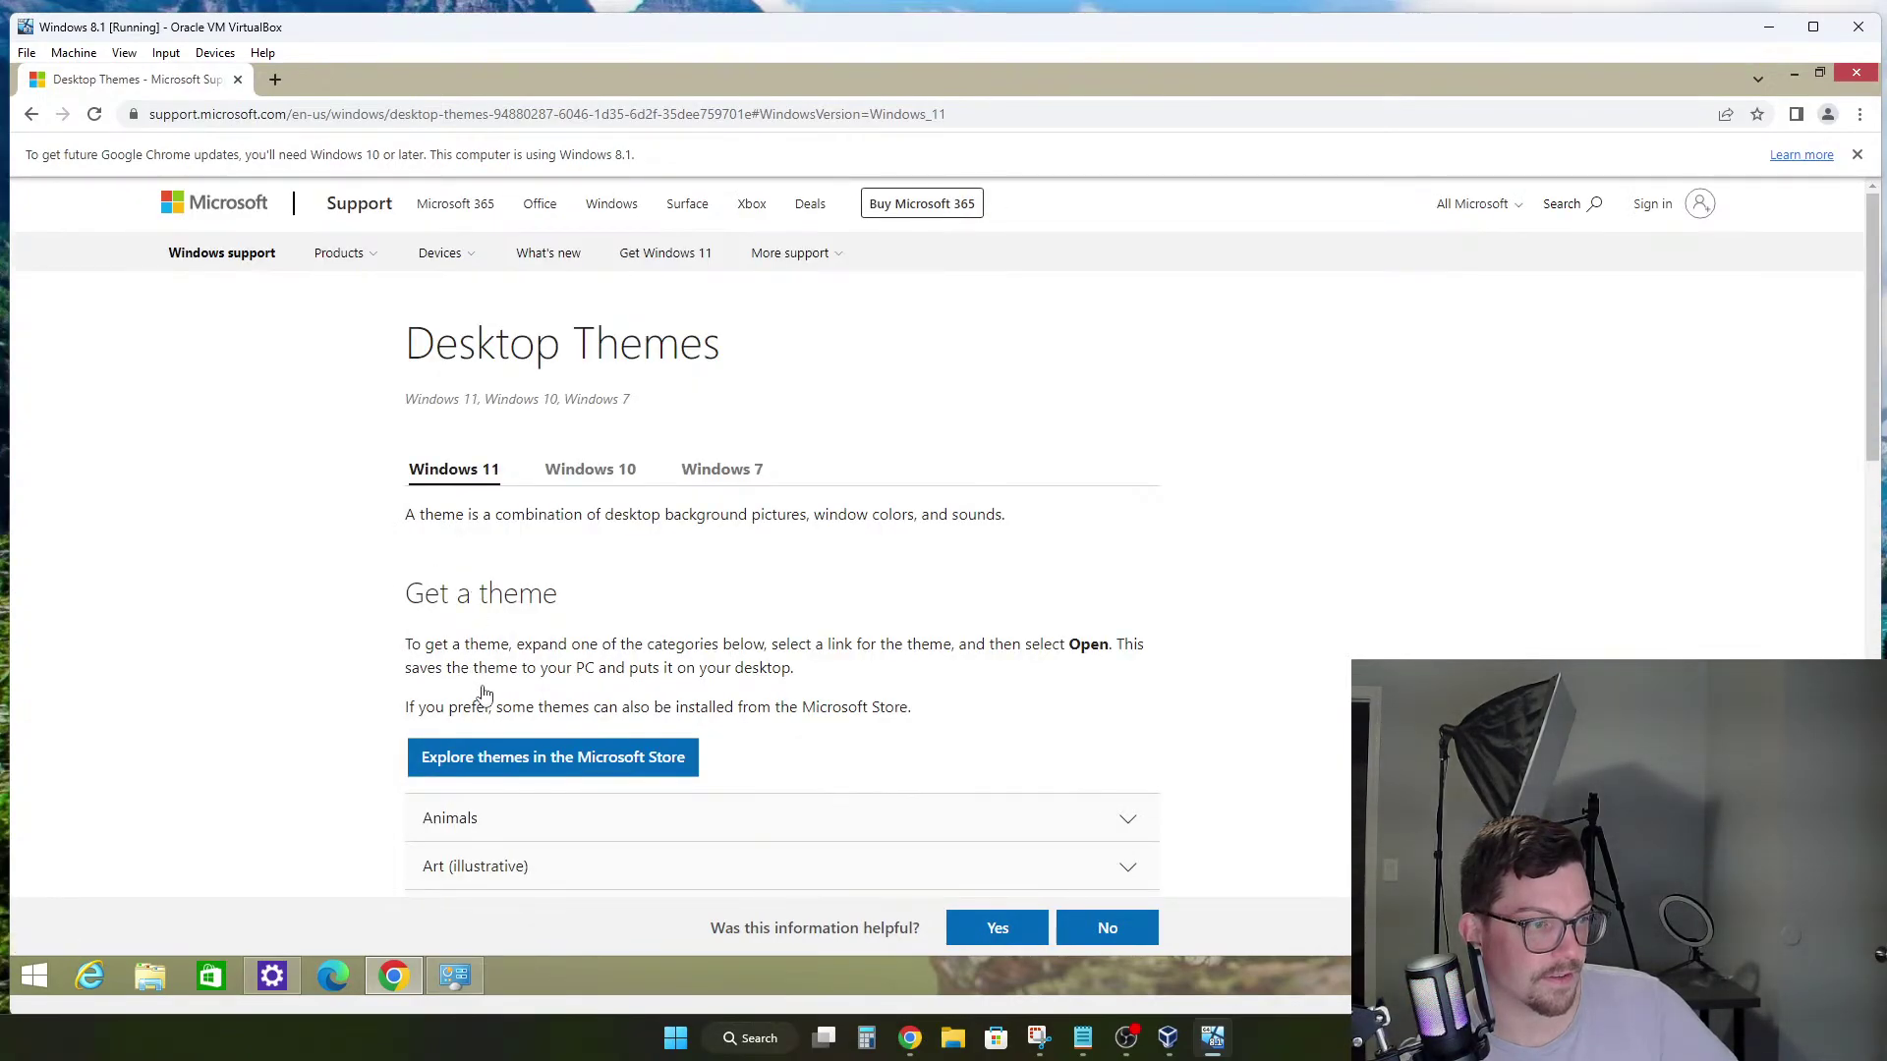
Download the Colors of Nature theme from the Windows 7 Animals category.
{"action": "scroll", "coordinate": [484, 694], "scroll_direction": "down", "scroll_amount": 2}
{"action": "left_click", "coordinate": [529, 639]}
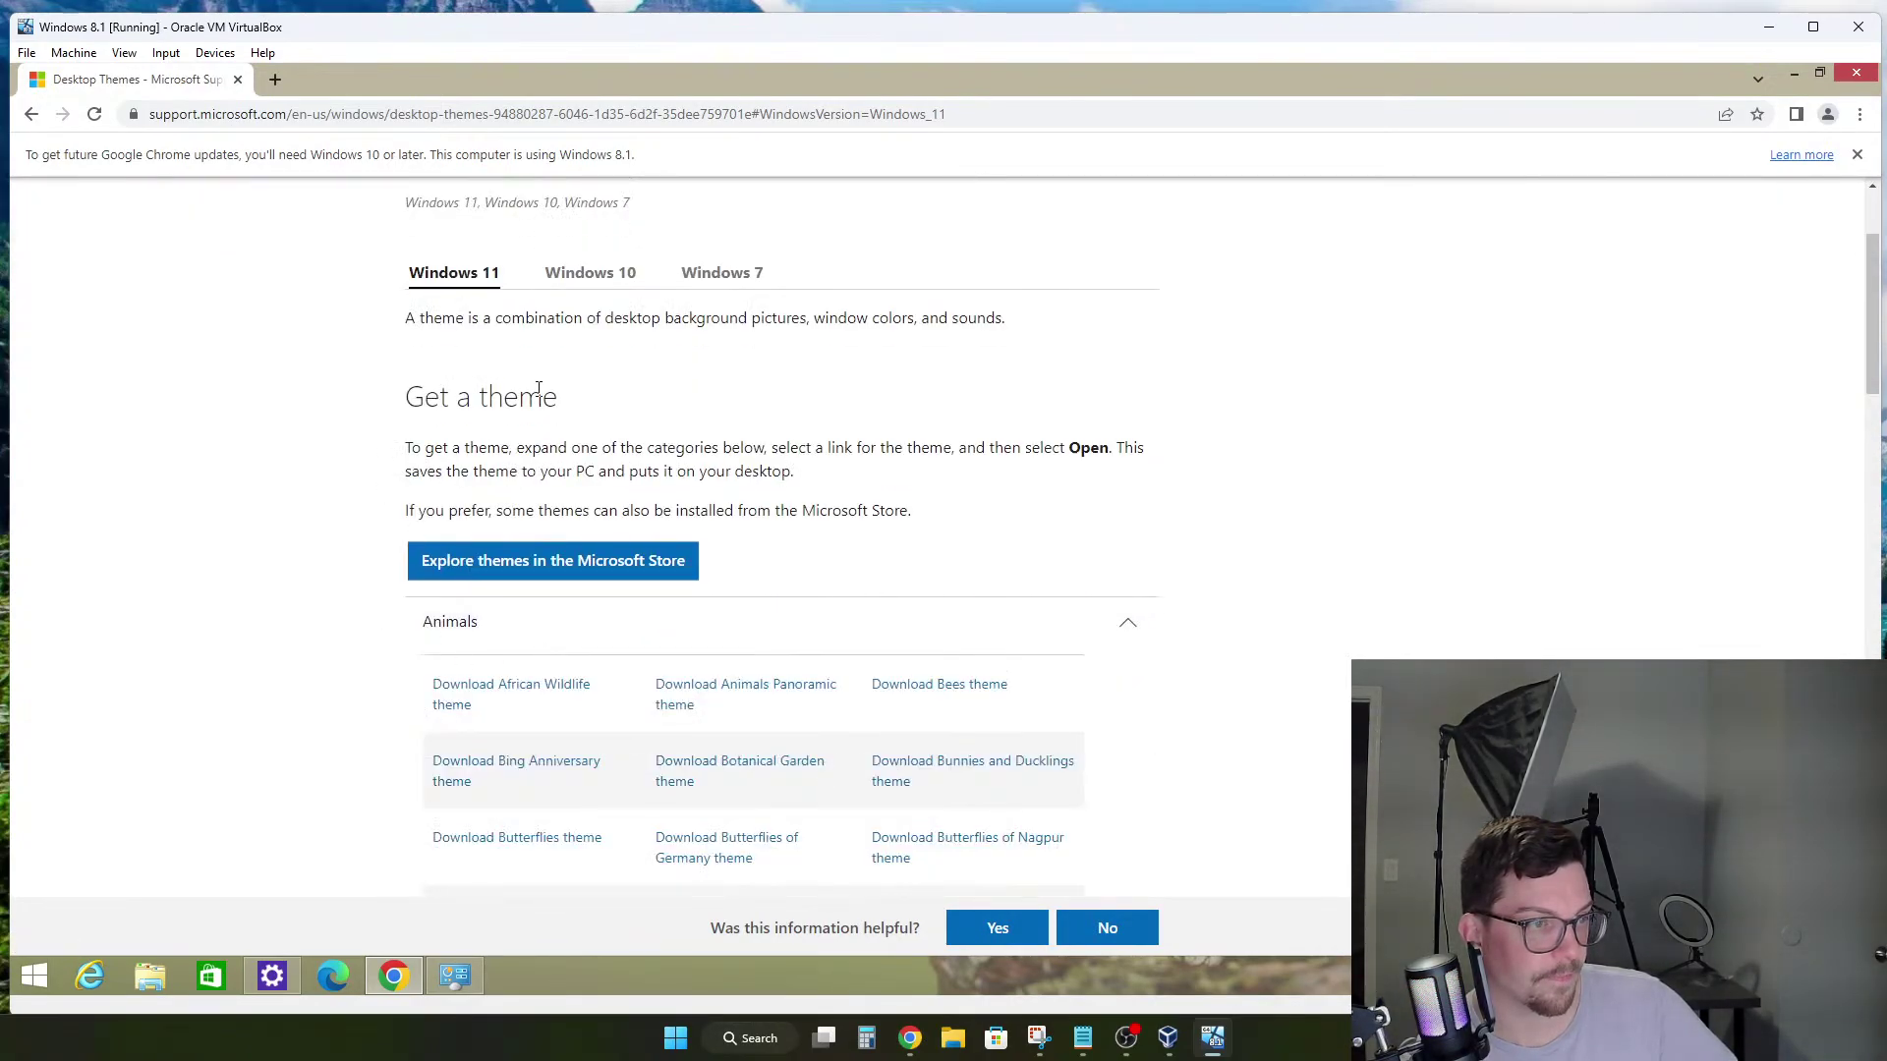
{"action": "left_click", "coordinate": [717, 277]}
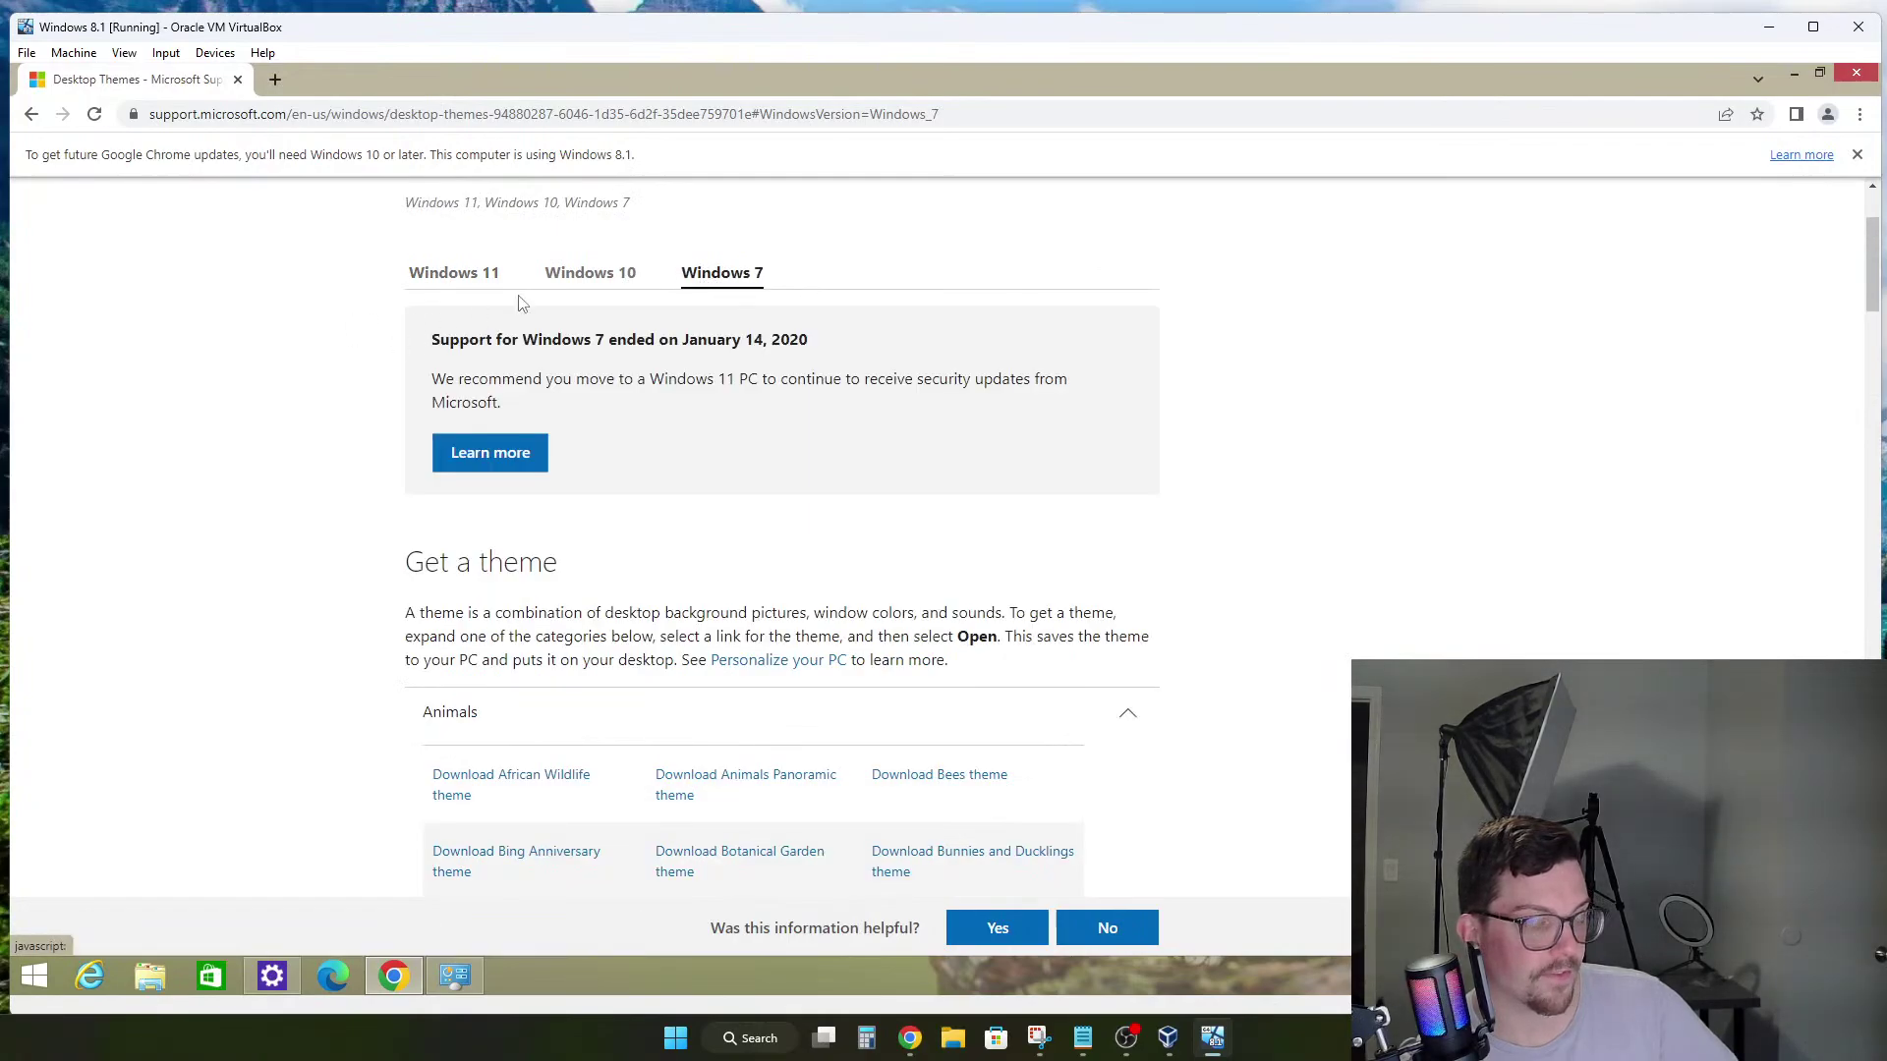
{"action": "scroll", "coordinate": [296, 499], "scroll_direction": "down", "scroll_amount": 6}
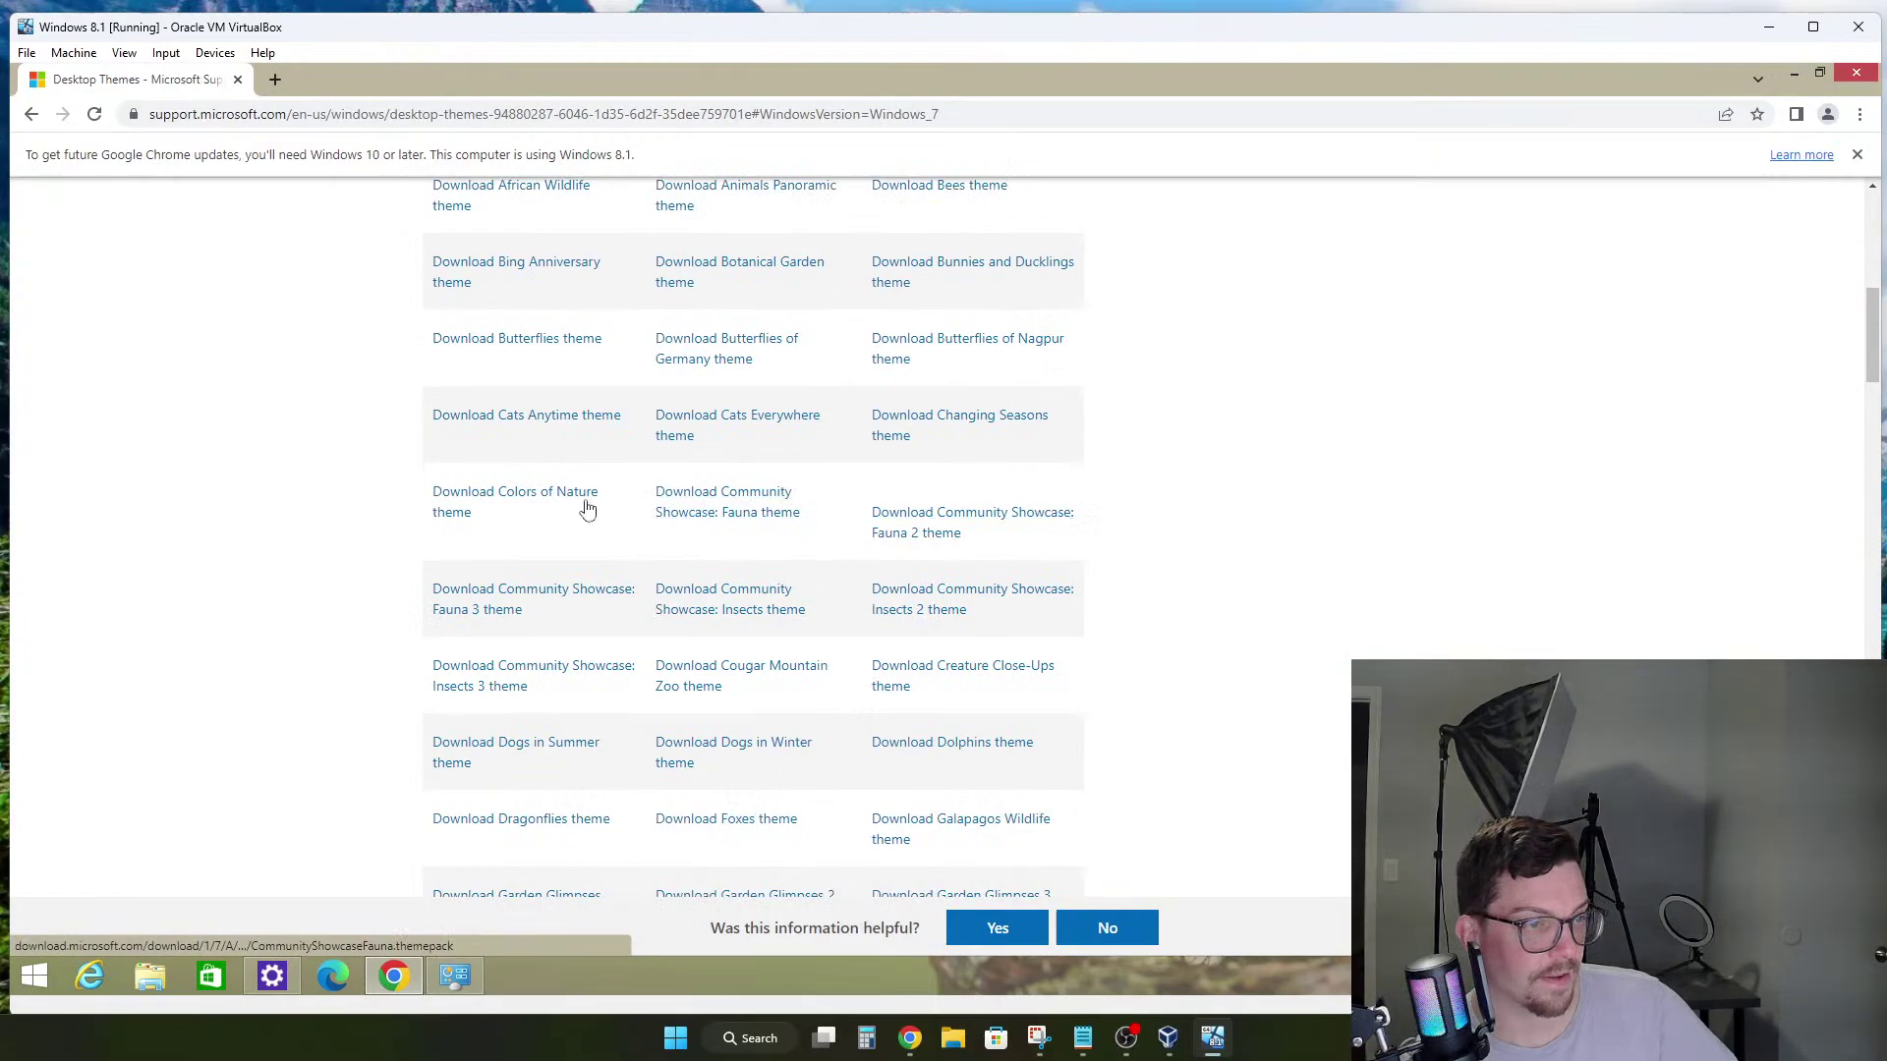
{"action": "left_click", "coordinate": [522, 497]}
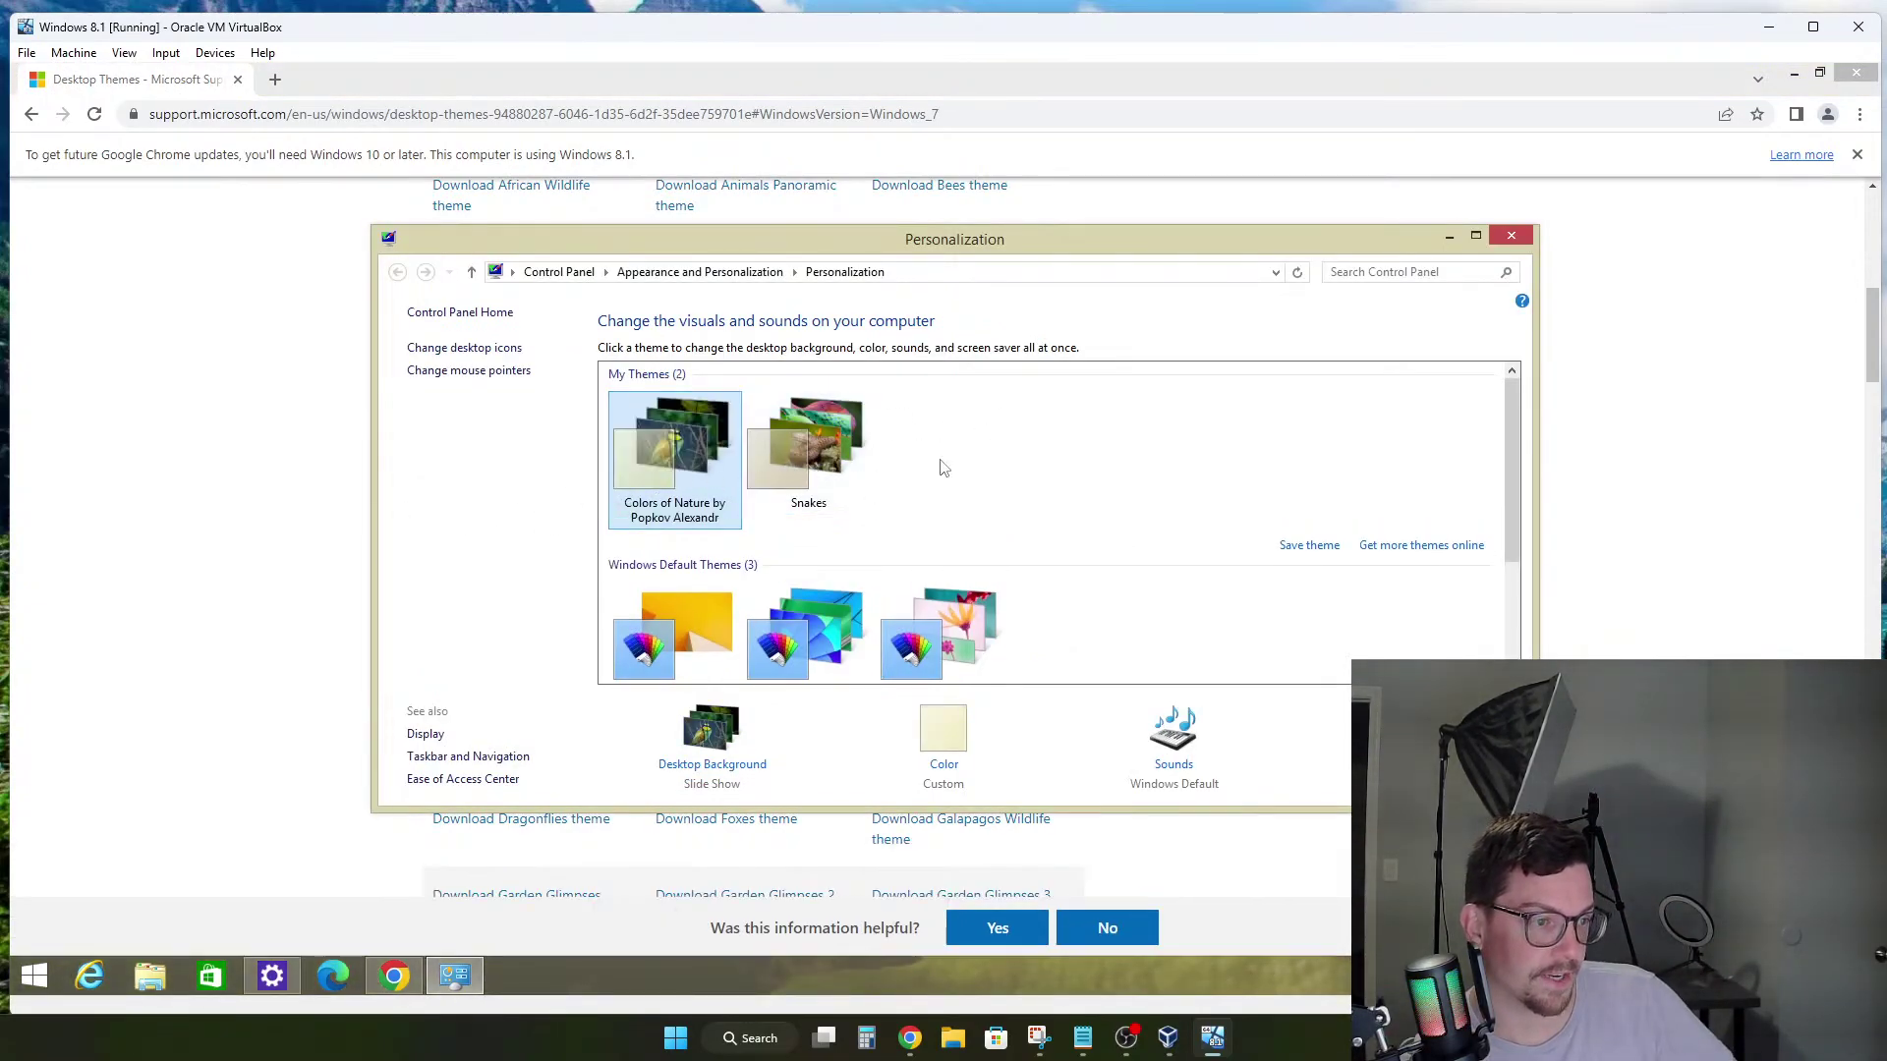
Close Personalization, minimize Chrome, and advance the guest wallpaper past the bird image.
{"action": "left_click", "coordinate": [1449, 237]}
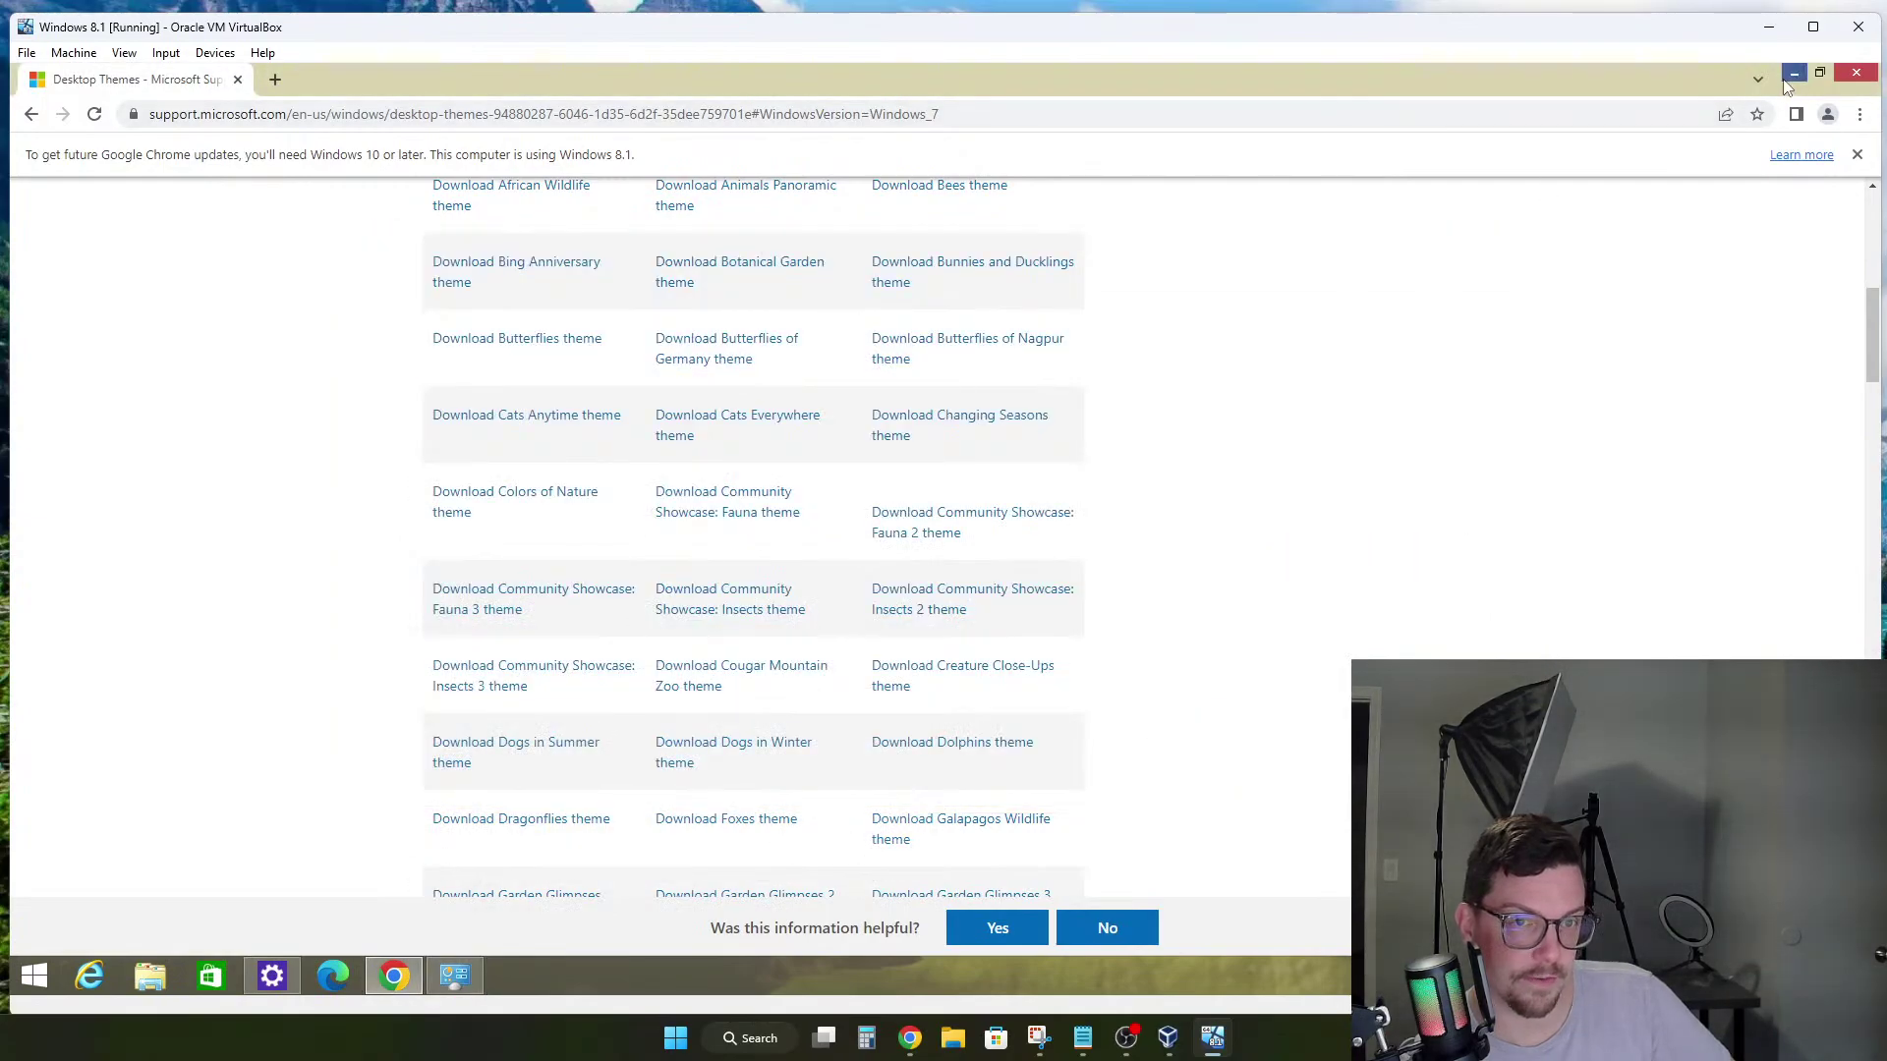
{"action": "left_click", "coordinate": [1790, 77]}
{"action": "right_click", "coordinate": [495, 445]}
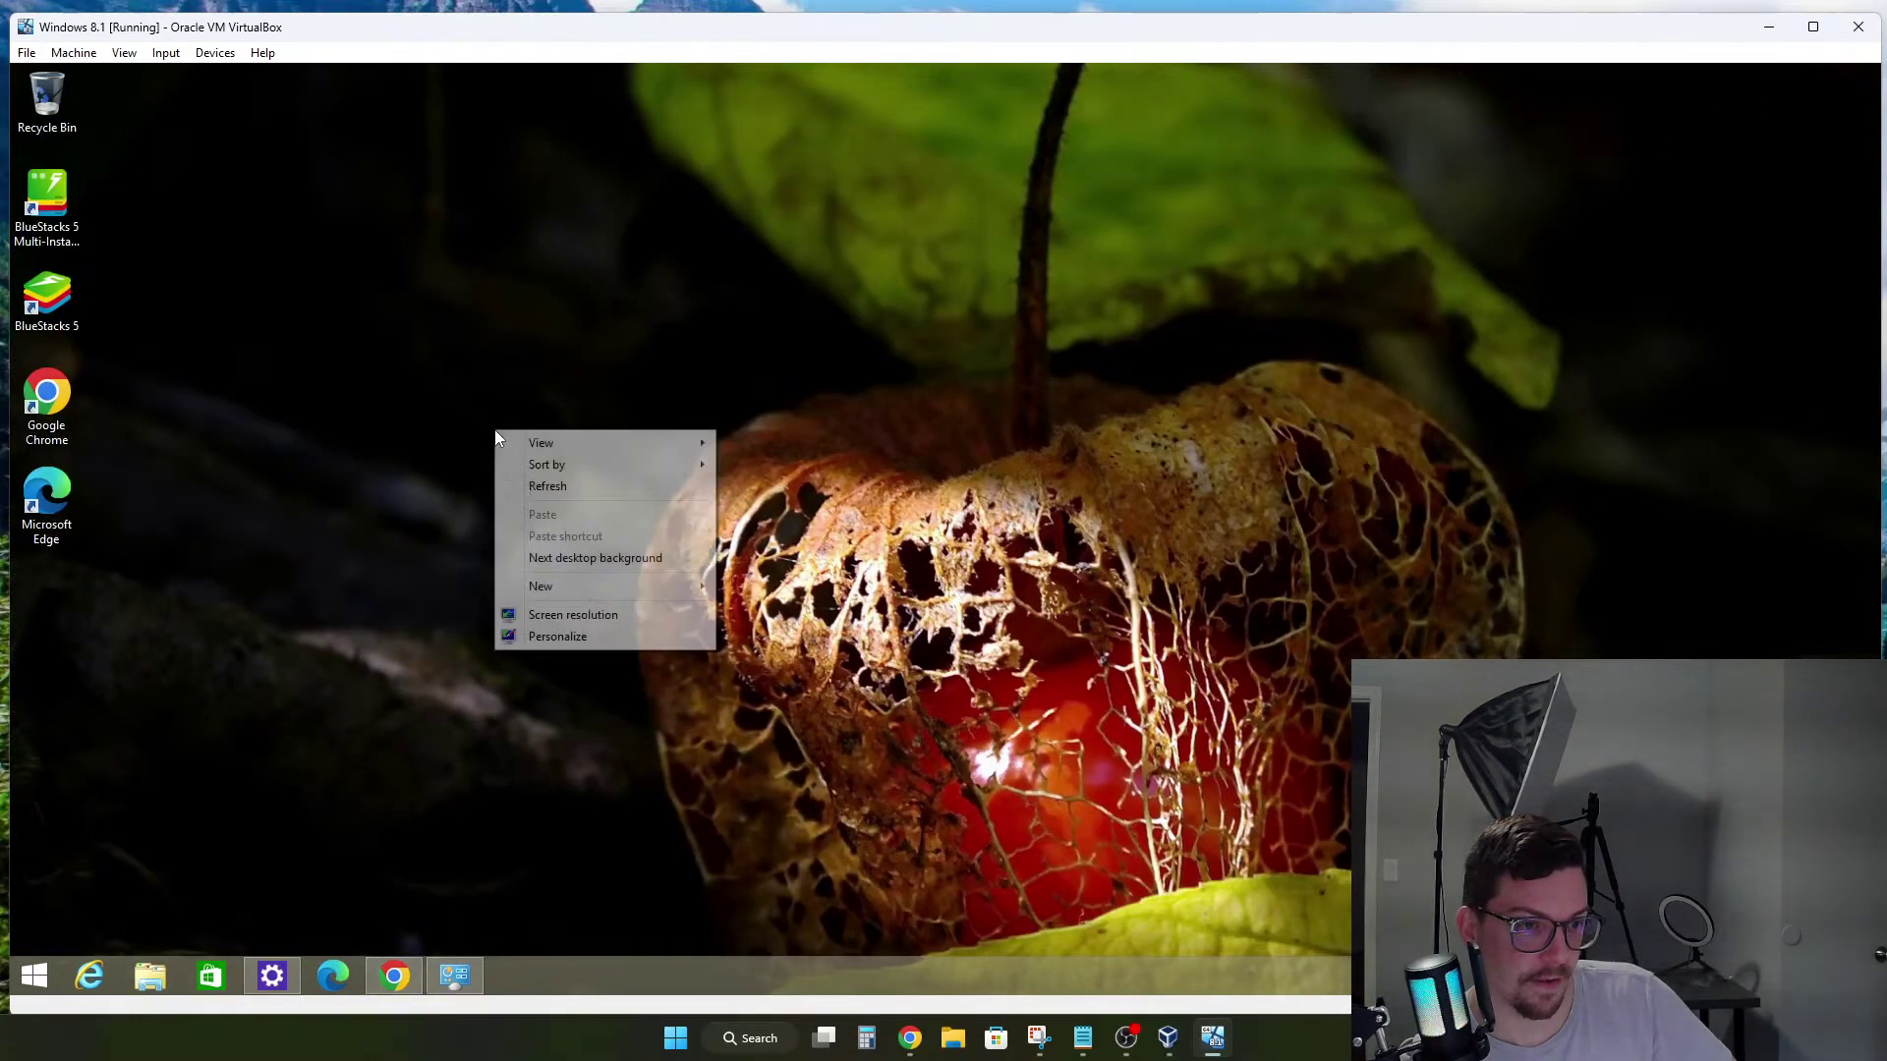
{"action": "left_click", "coordinate": [577, 568]}
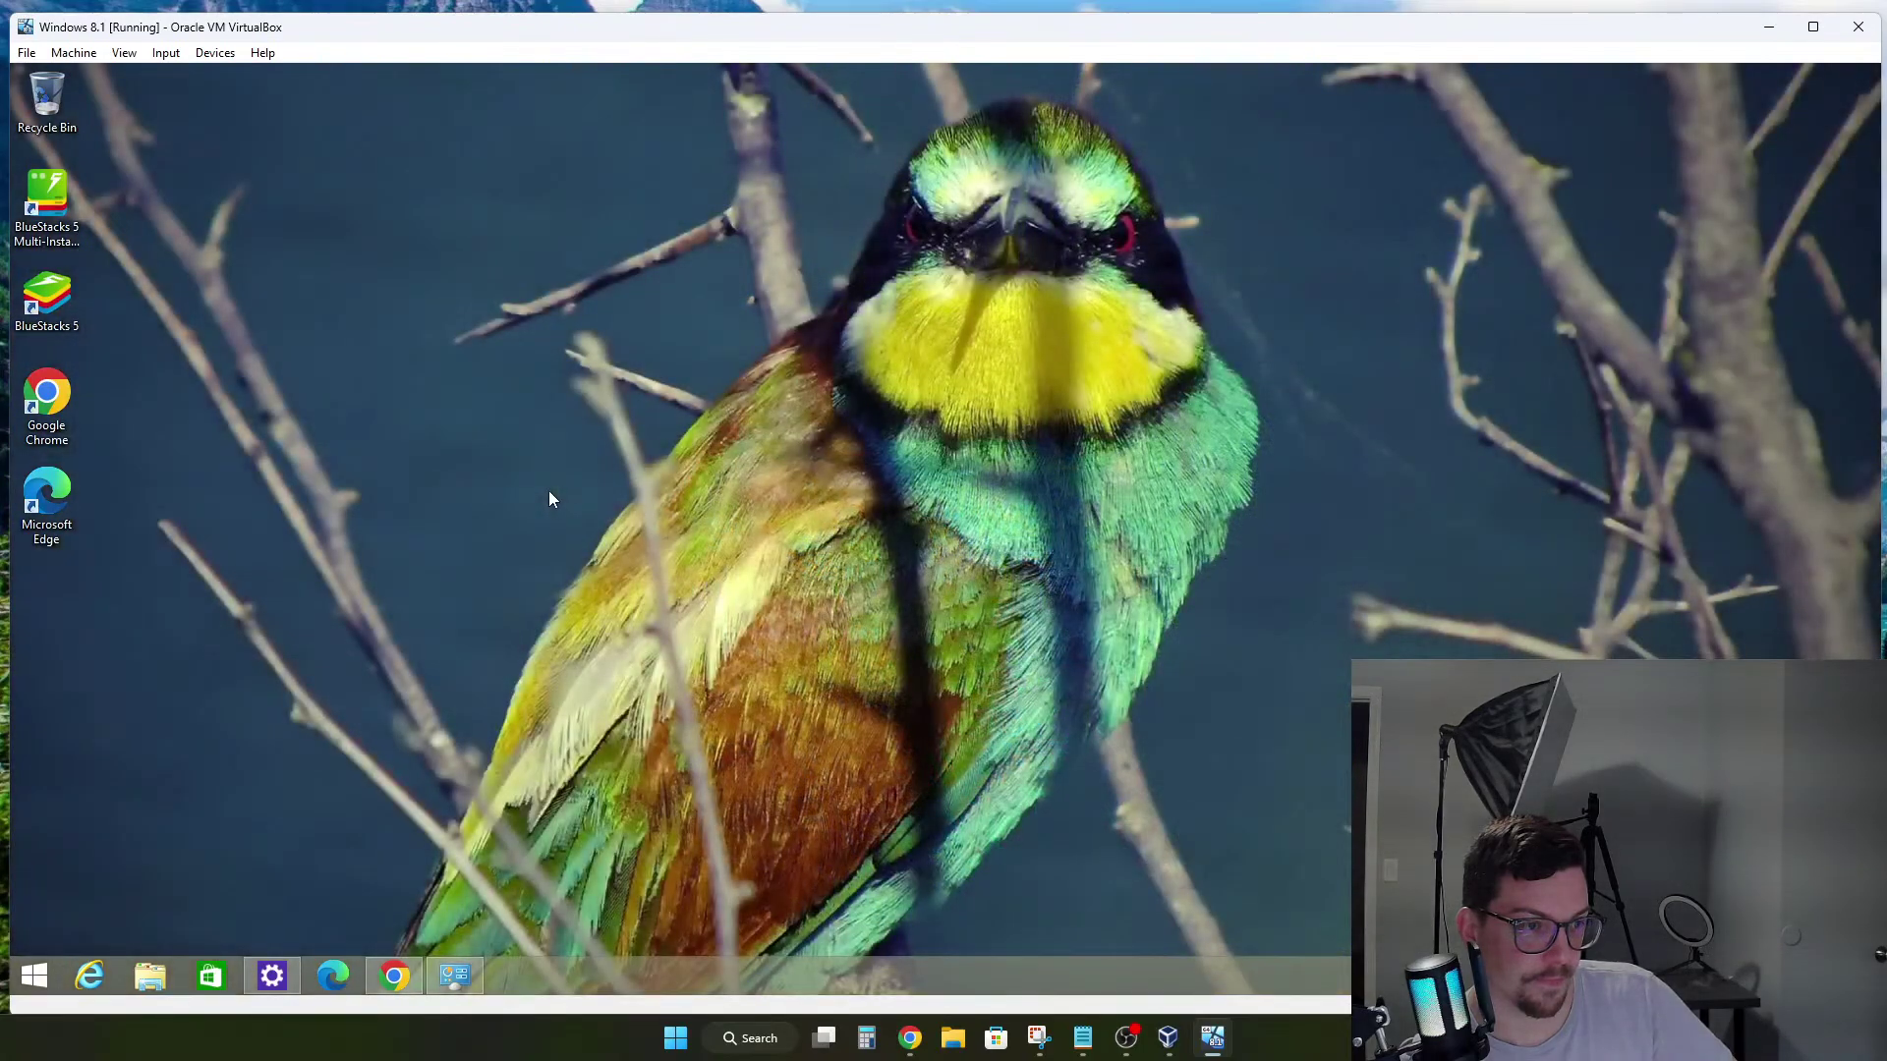
{"action": "right_click", "coordinate": [548, 491]}
{"action": "left_click", "coordinate": [611, 619]}
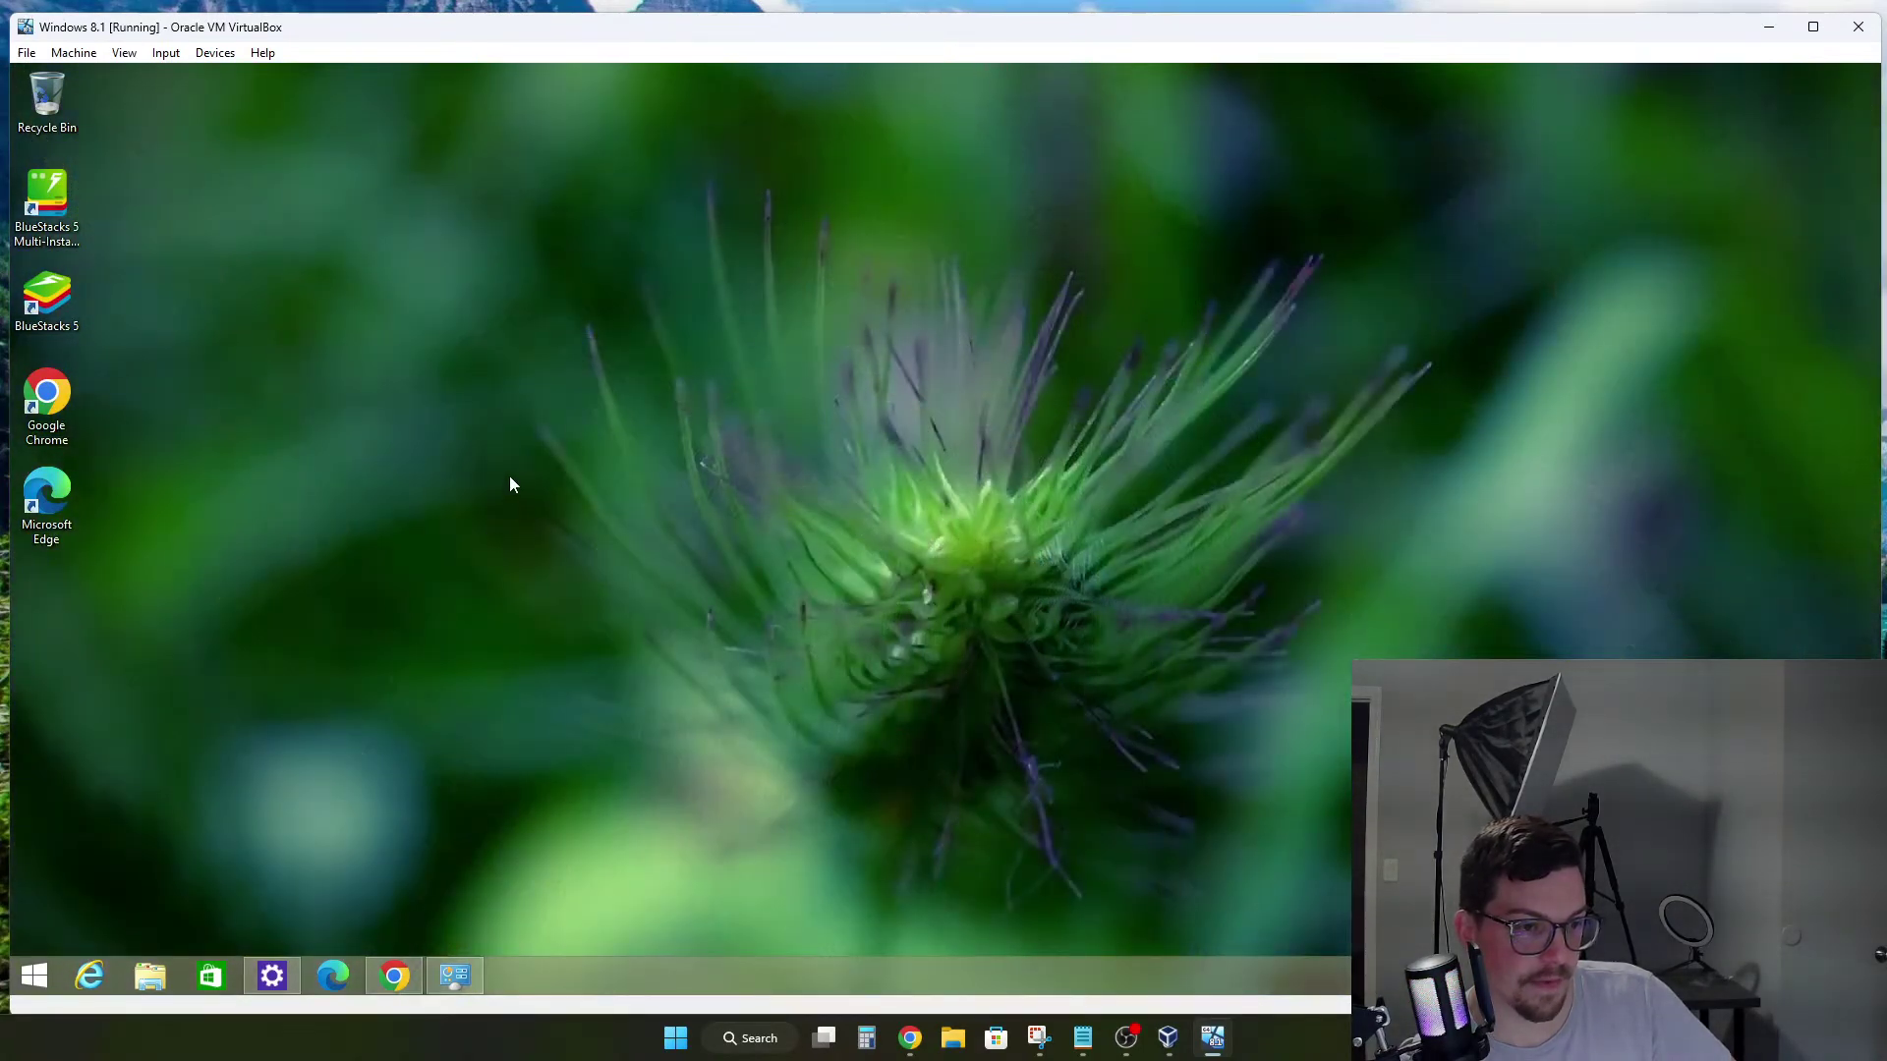
Keep cycling the desktop background onward from the flower image.
{"action": "right_click", "coordinate": [509, 480]}
{"action": "left_click", "coordinate": [565, 605]}
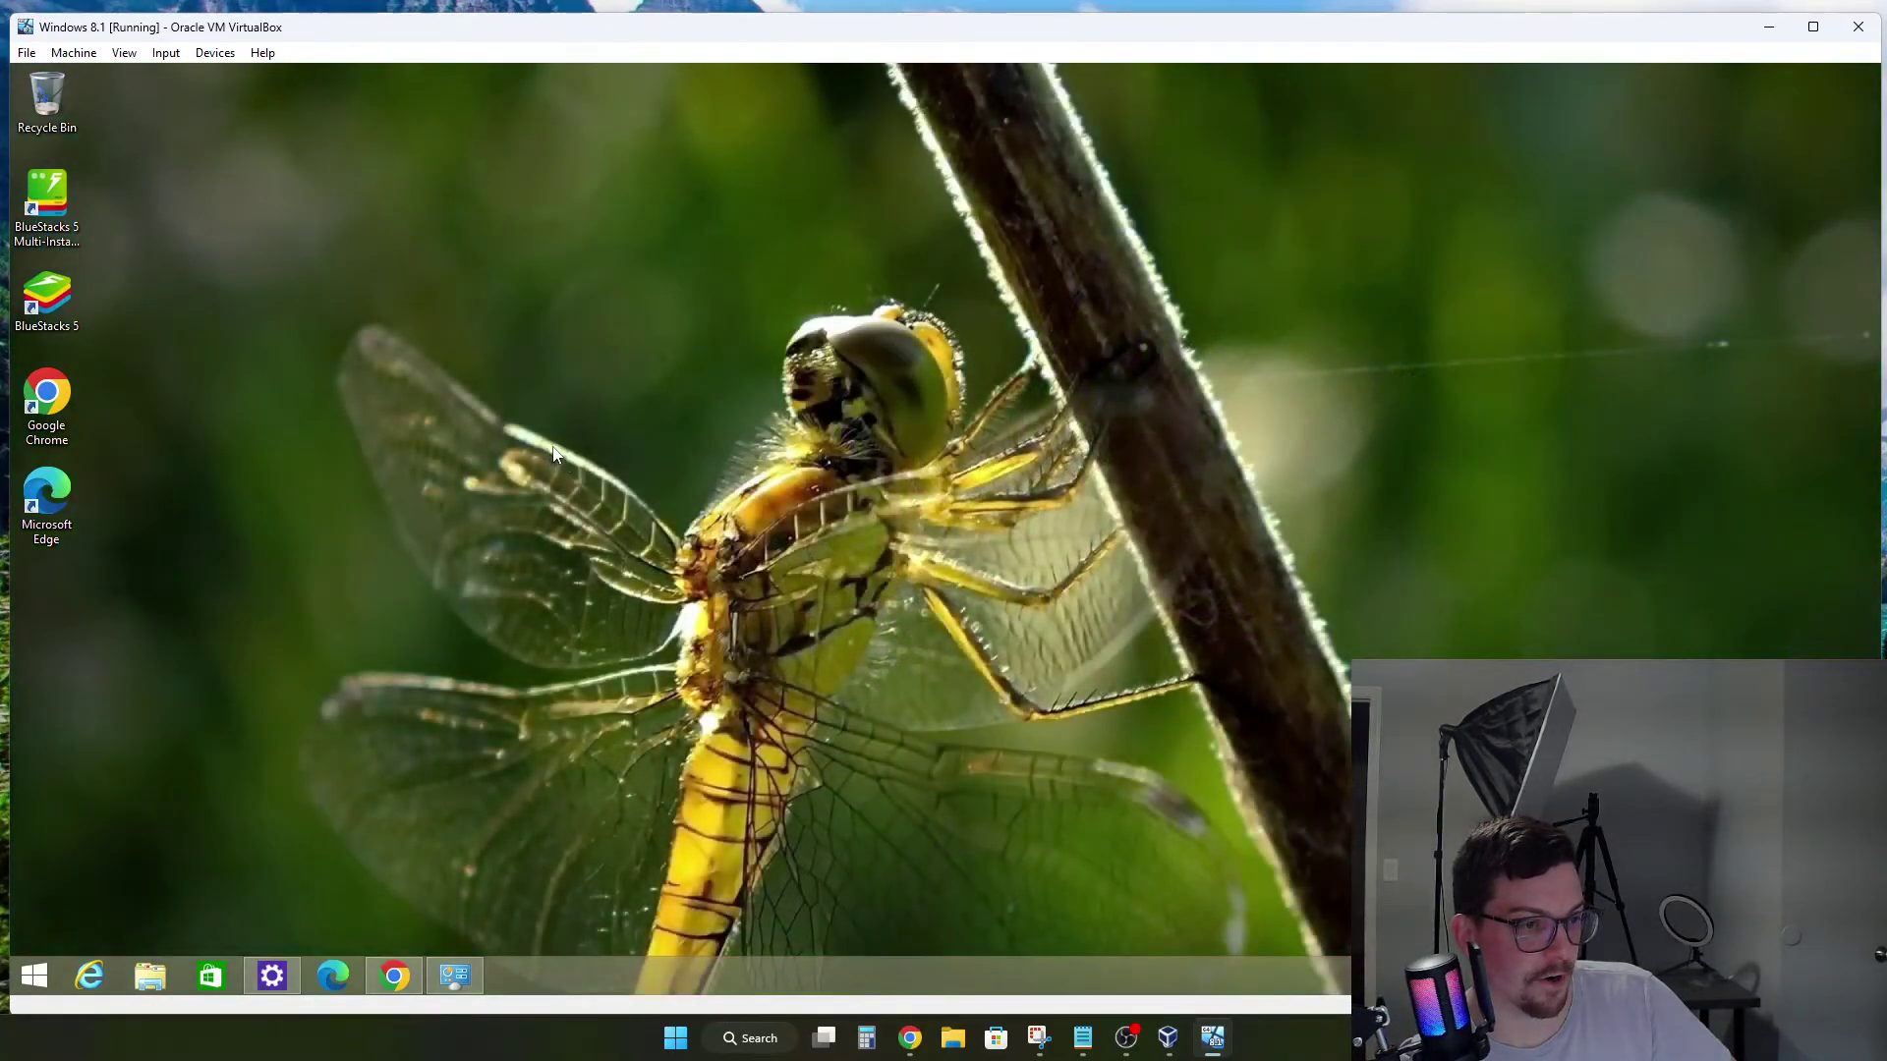
{"action": "right_click", "coordinate": [668, 354]}
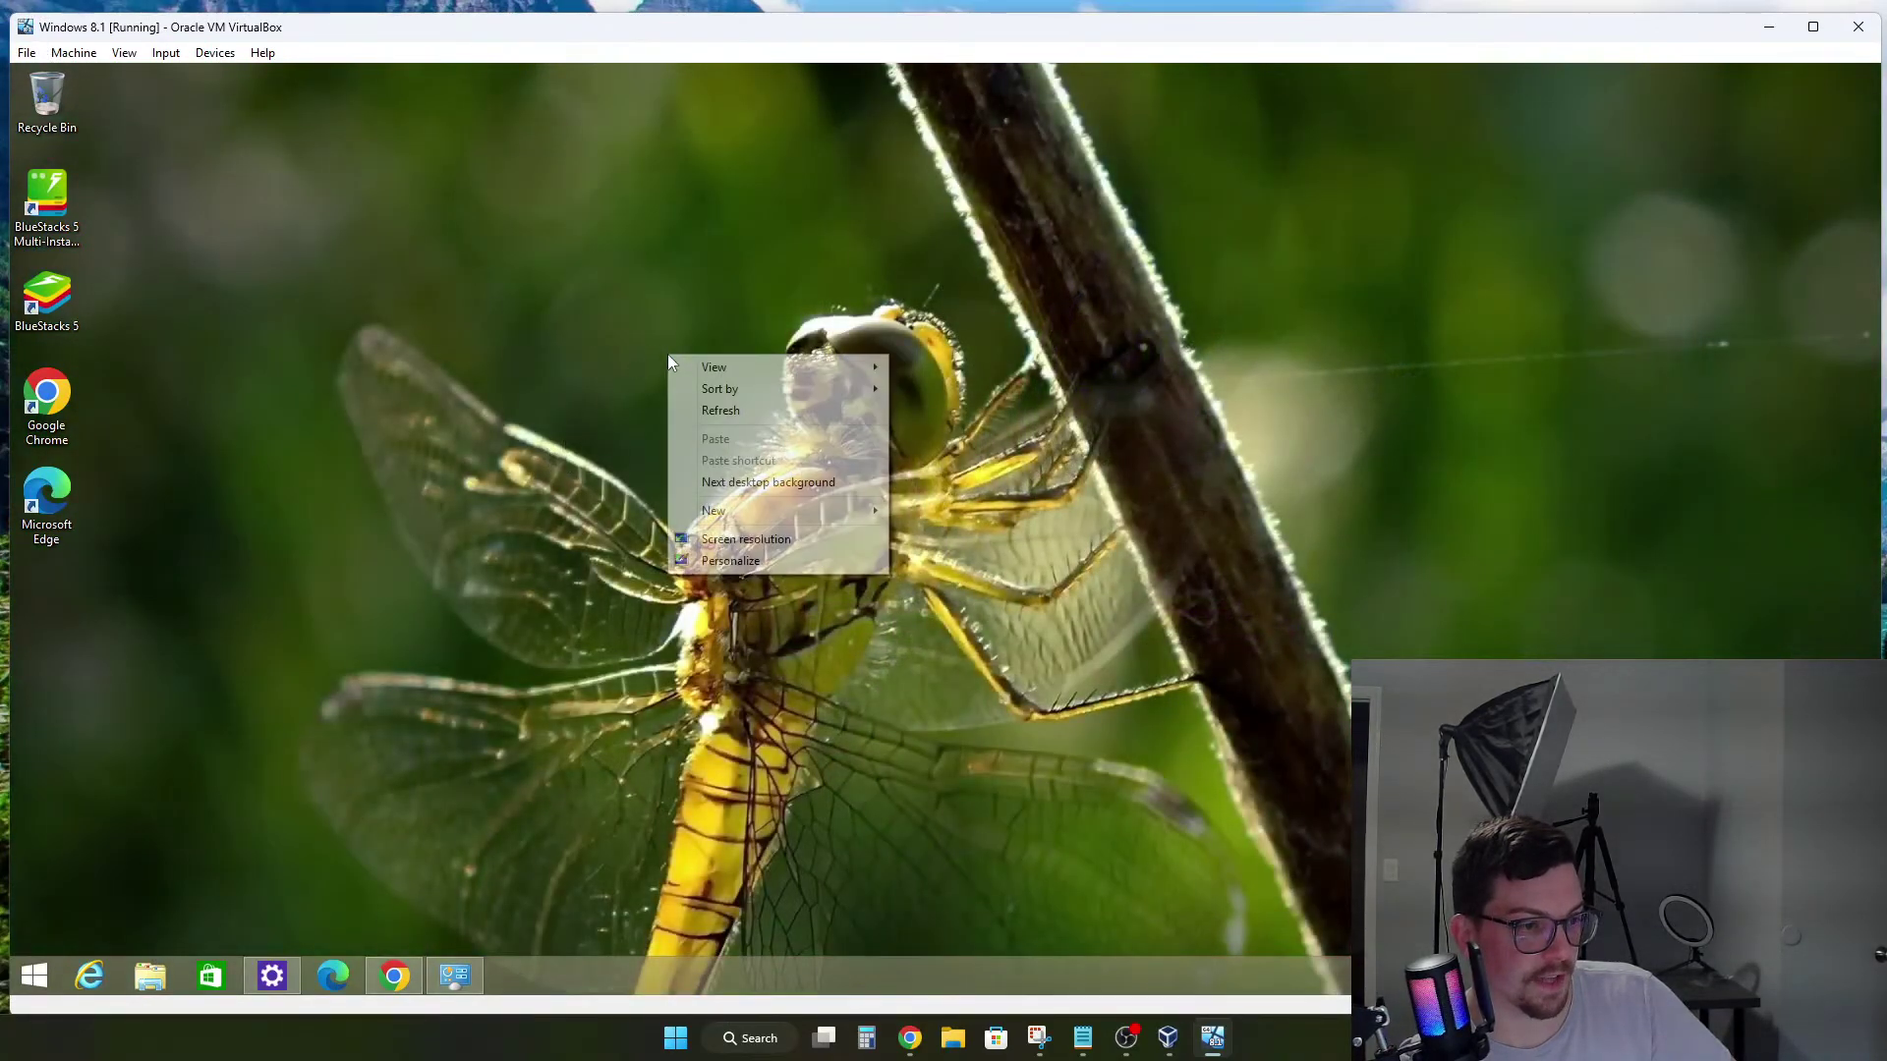
{"action": "left_click", "coordinate": [727, 482]}
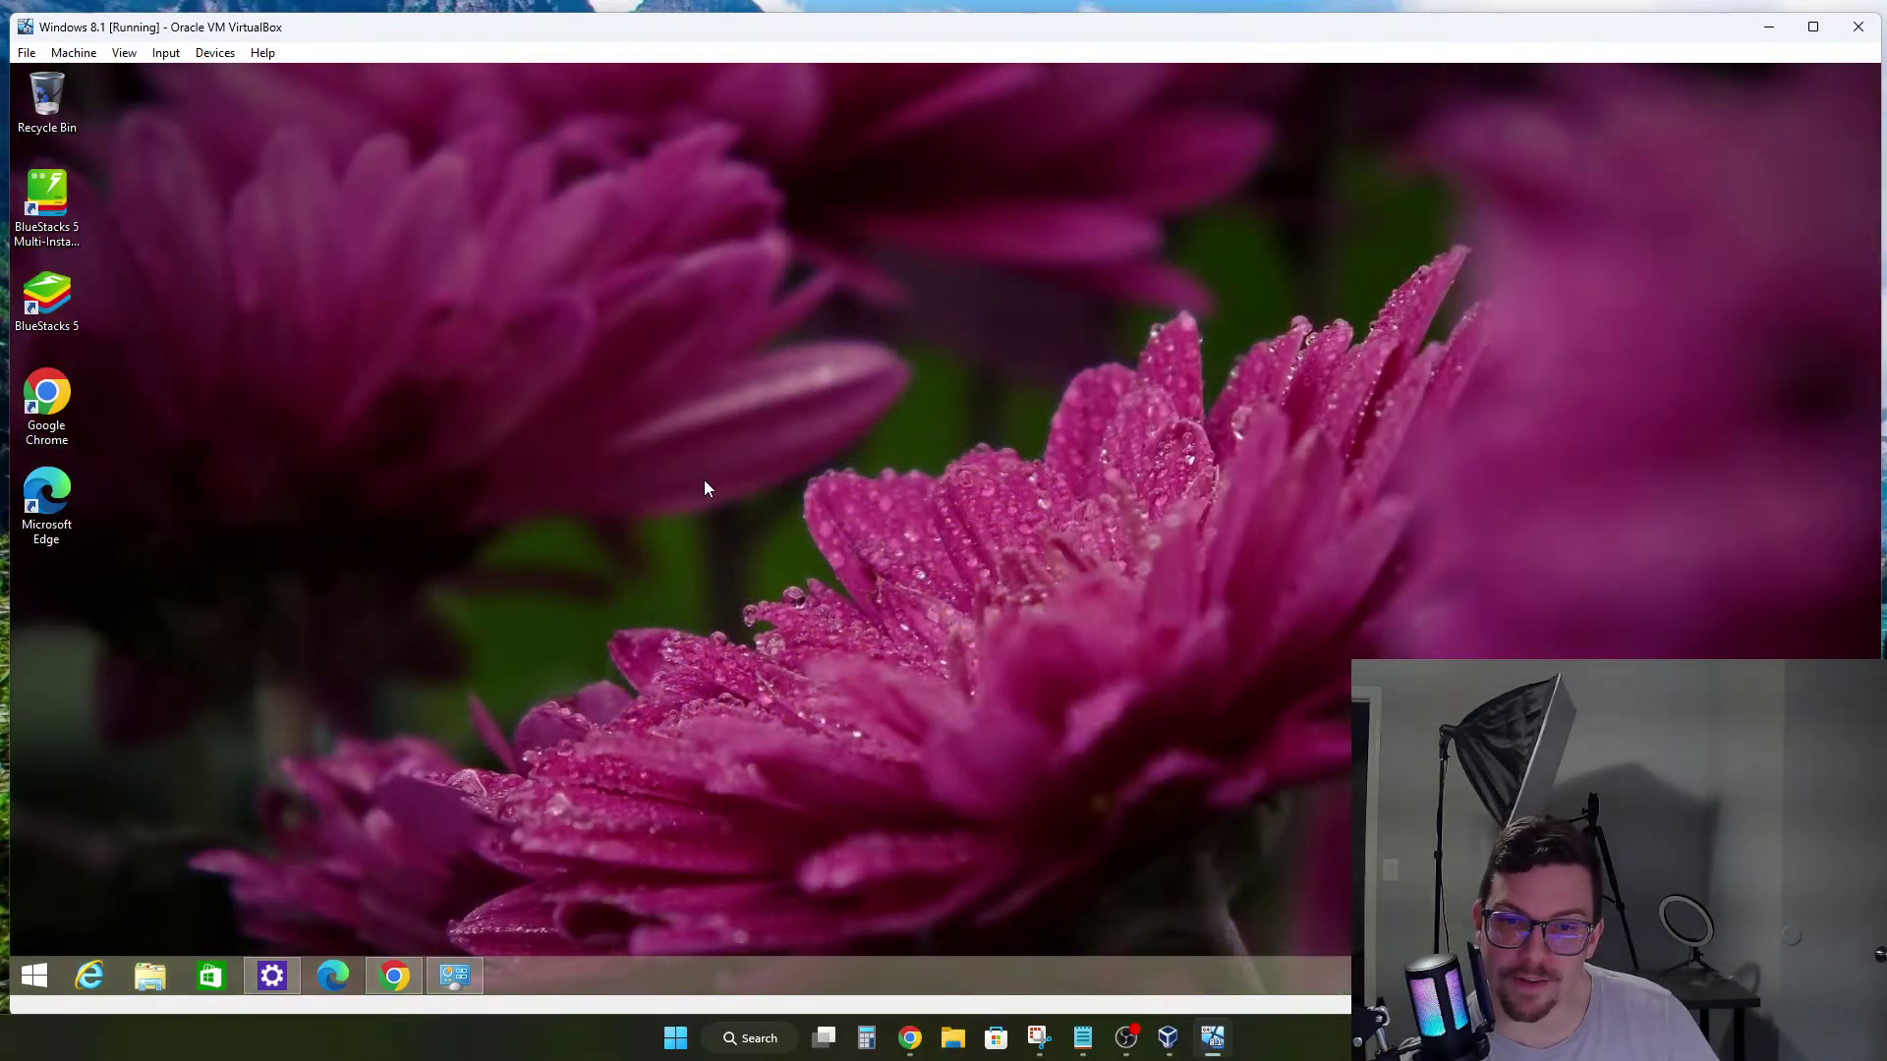
{"action": "right_click", "coordinate": [856, 387]}
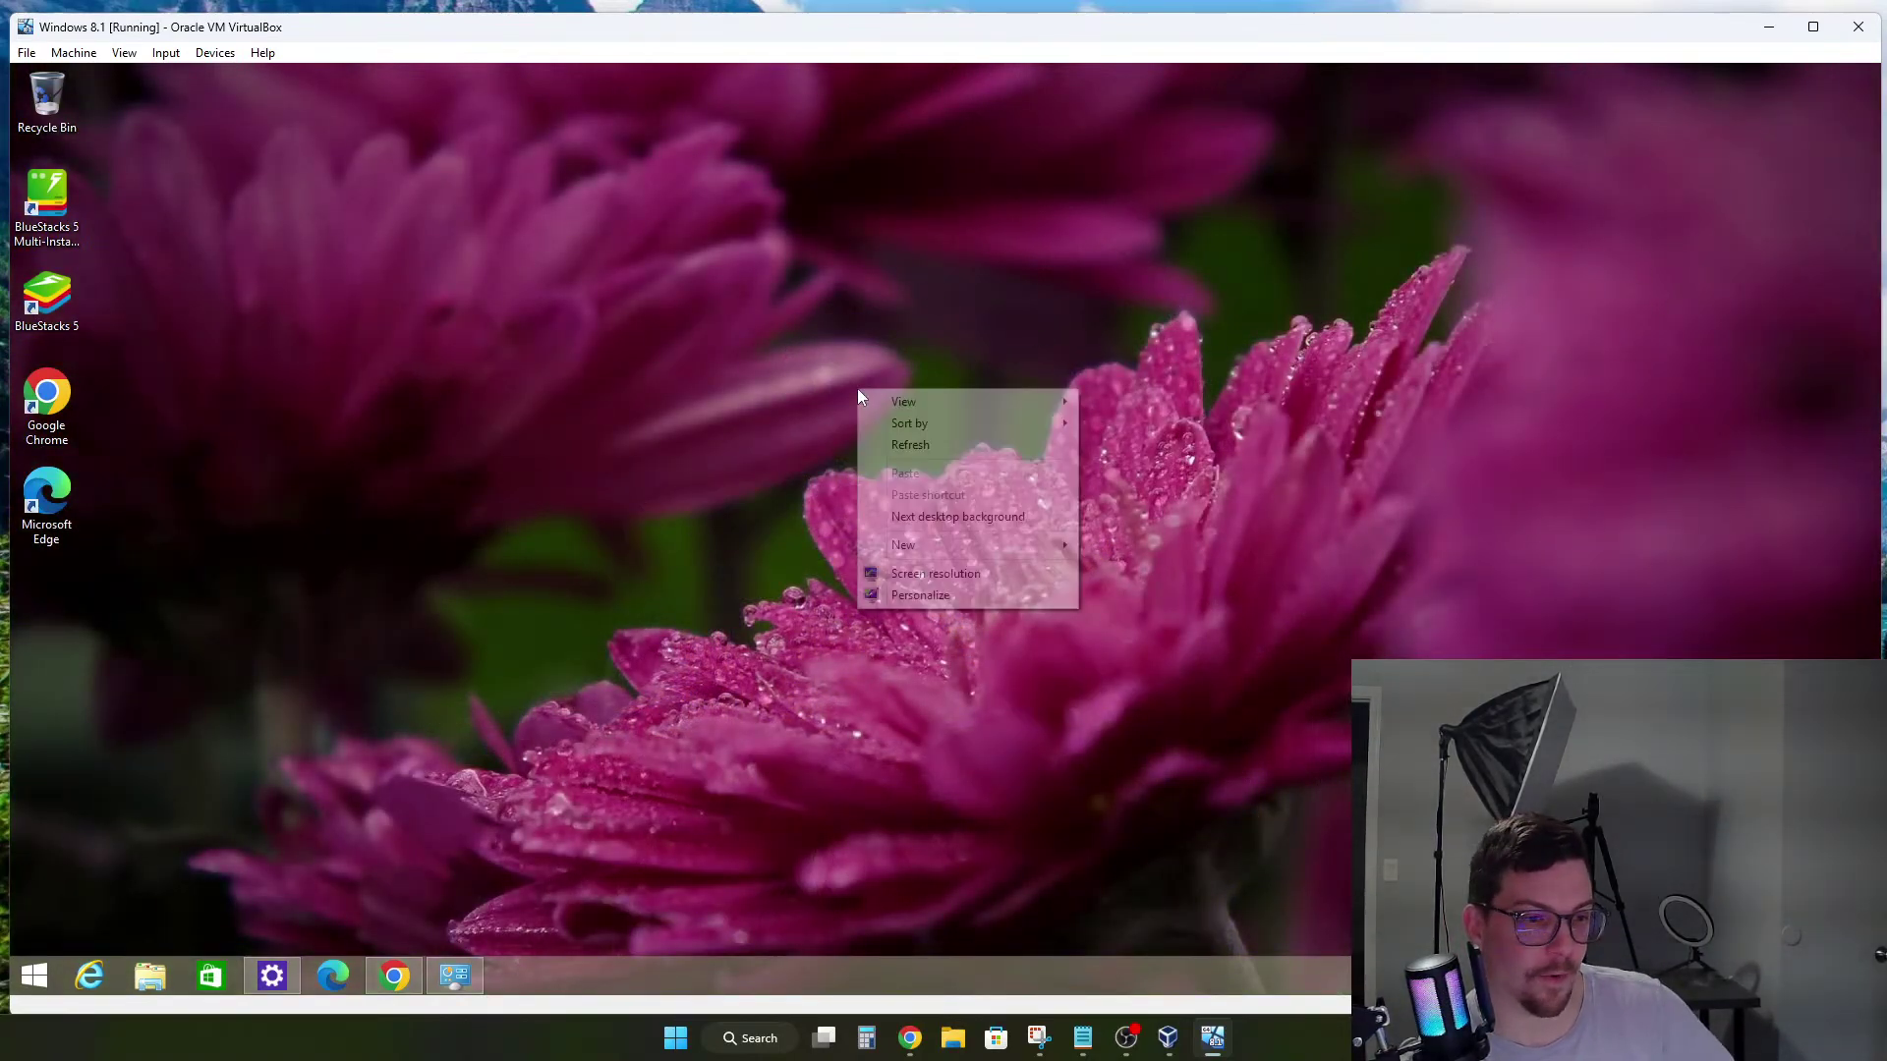
{"action": "left_click", "coordinate": [927, 513]}
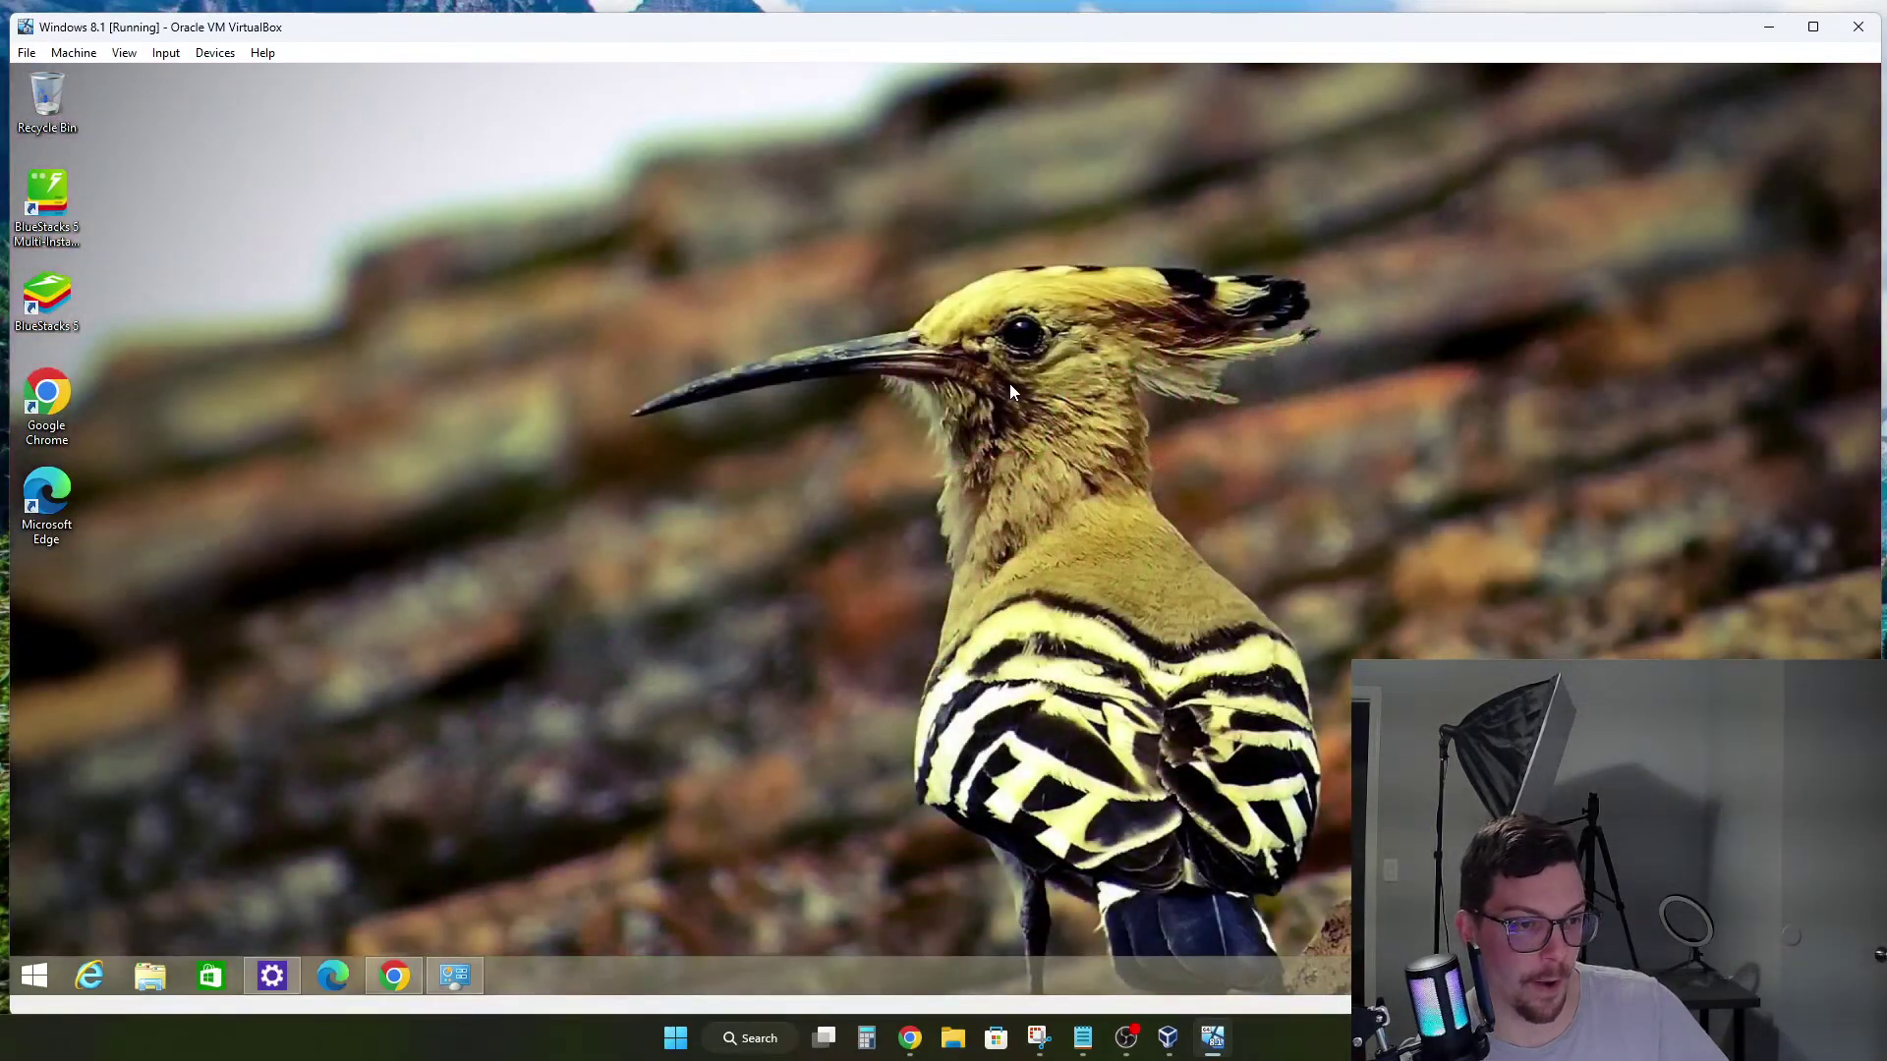
Advance the wallpaper from the waves to the owl, then open a new host Chrome window.
{"action": "right_click", "coordinate": [601, 261]}
{"action": "left_click", "coordinate": [644, 385]}
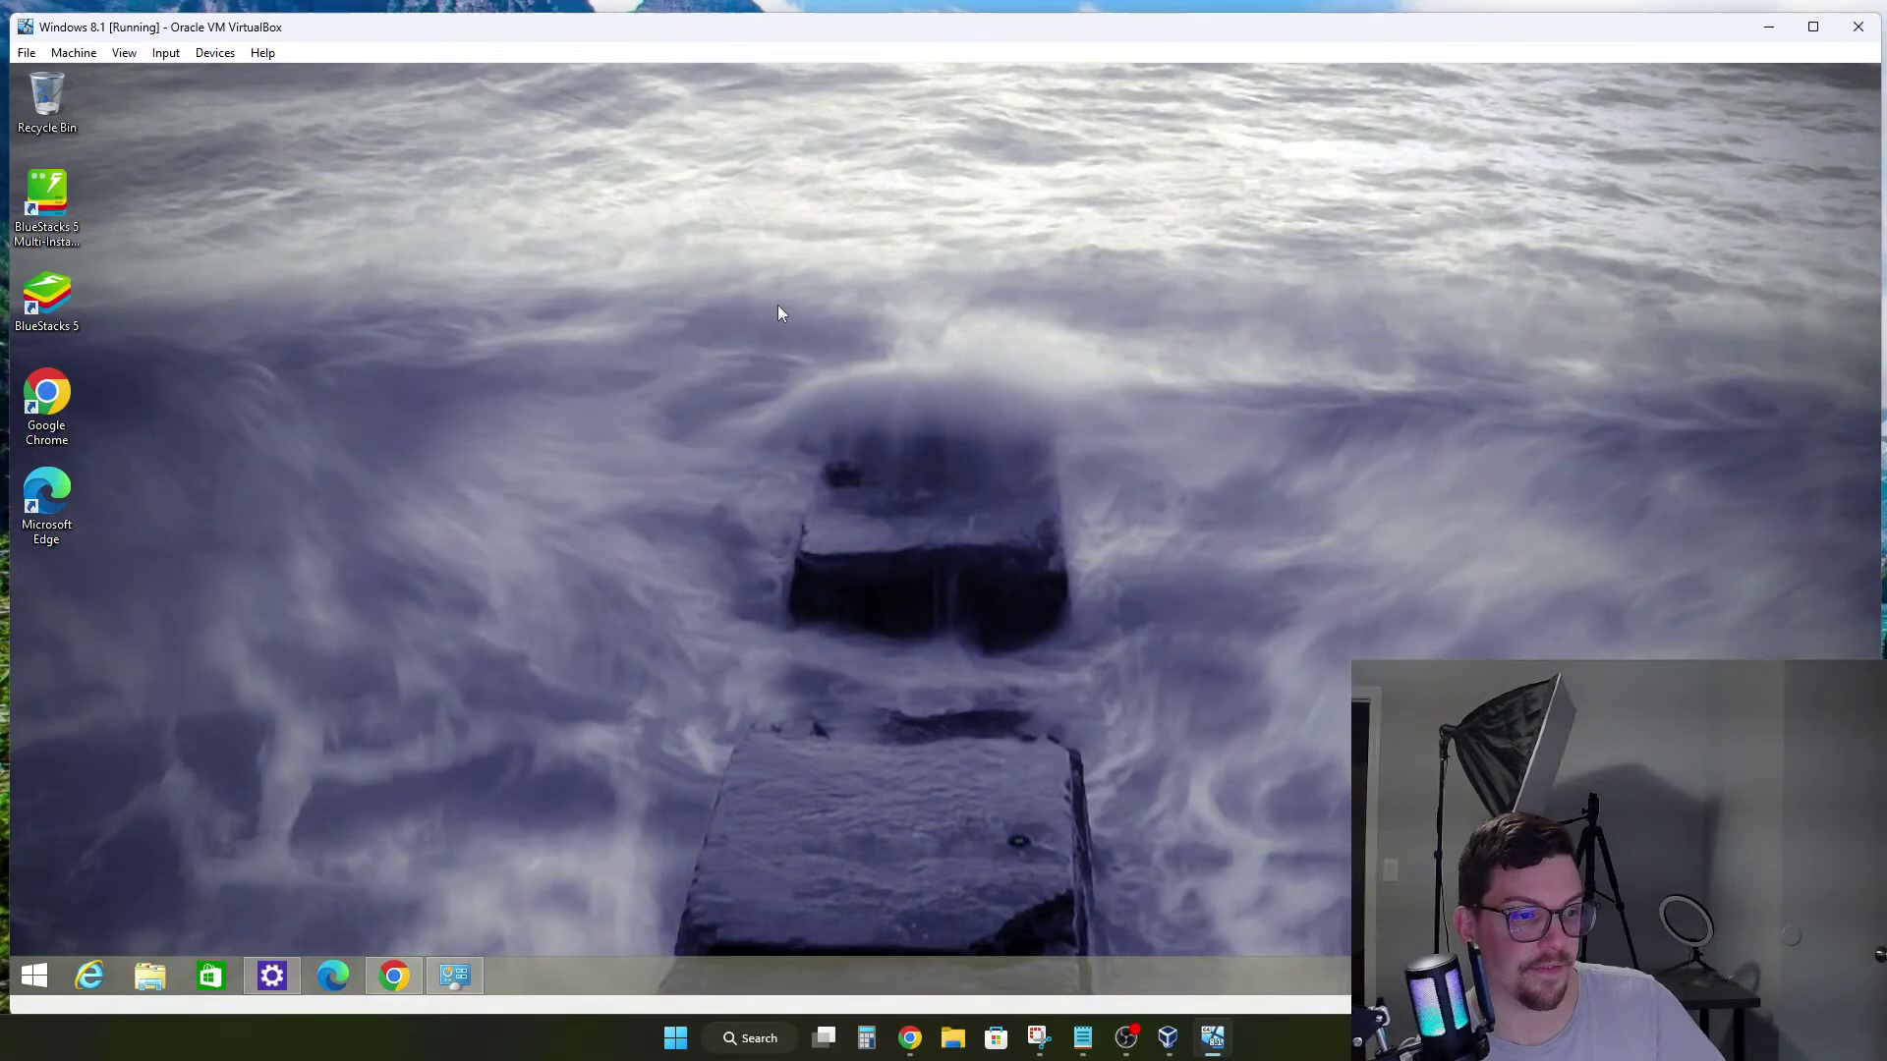
{"action": "right_click", "coordinate": [777, 305]}
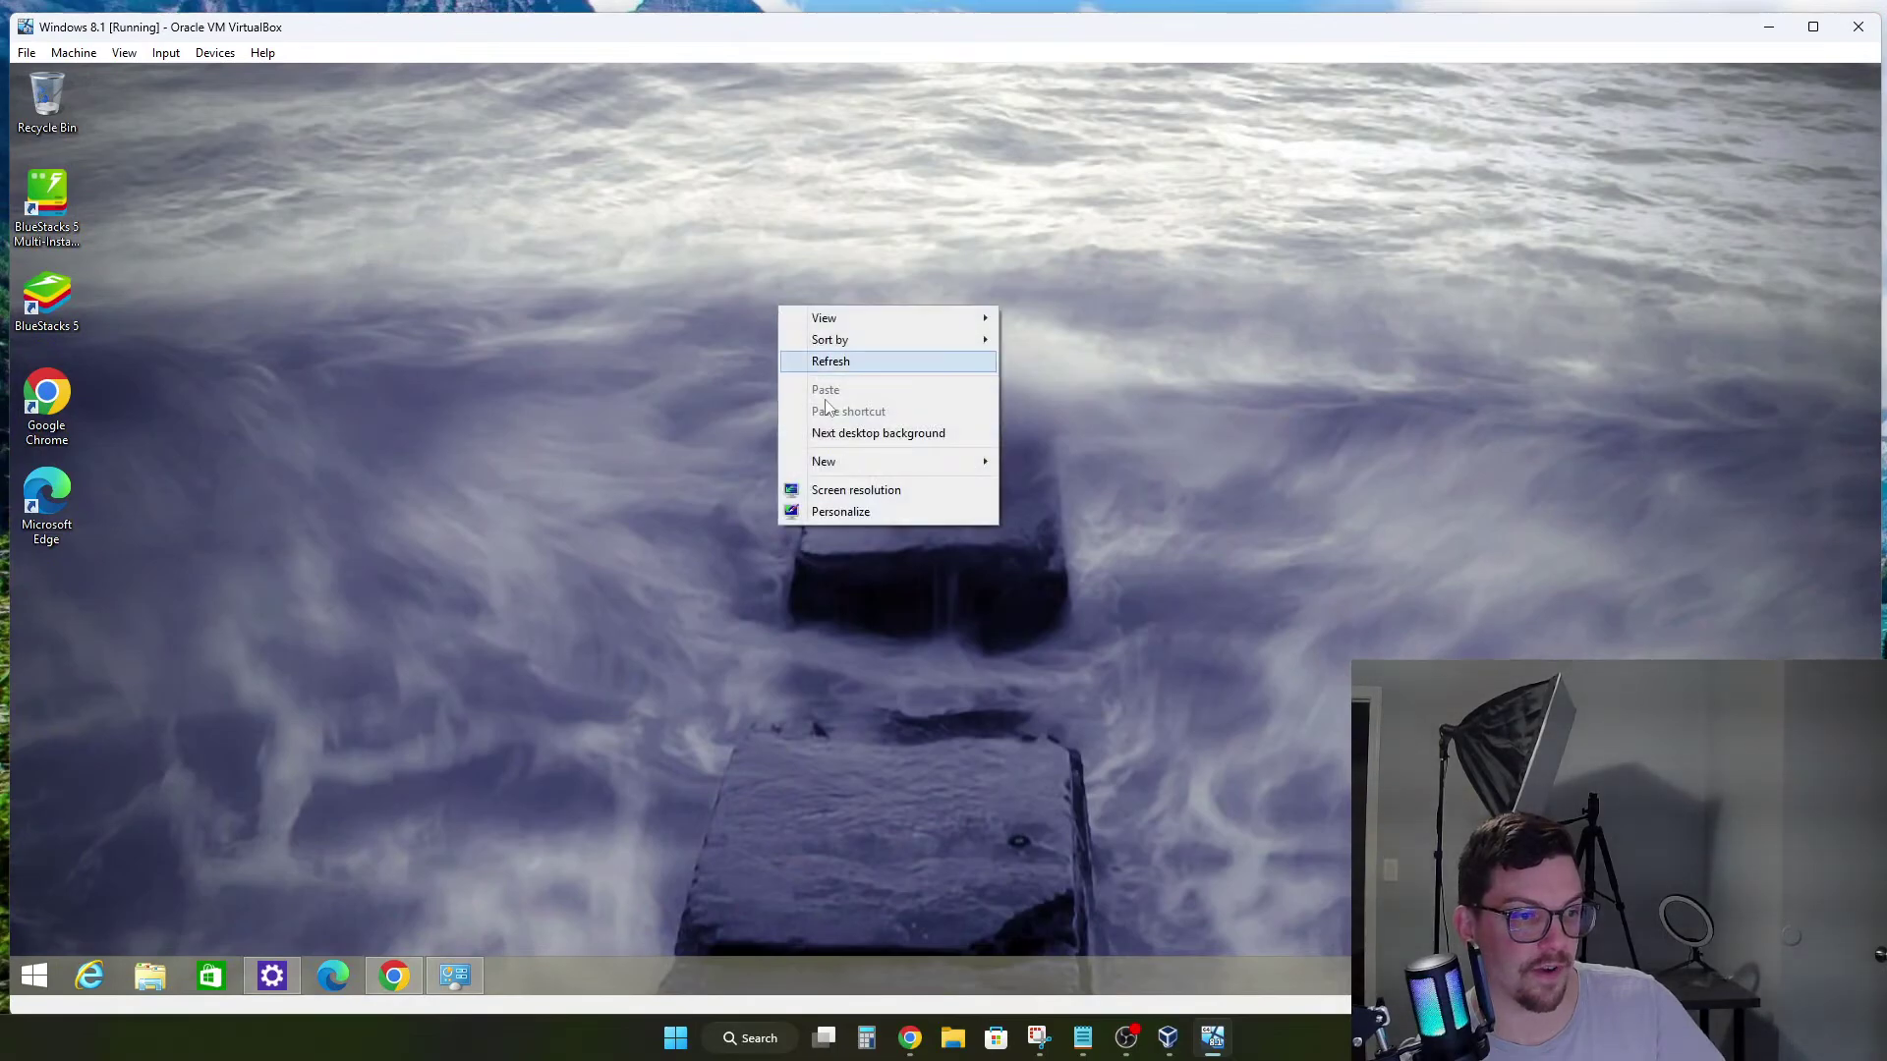
{"action": "left_click", "coordinate": [853, 432]}
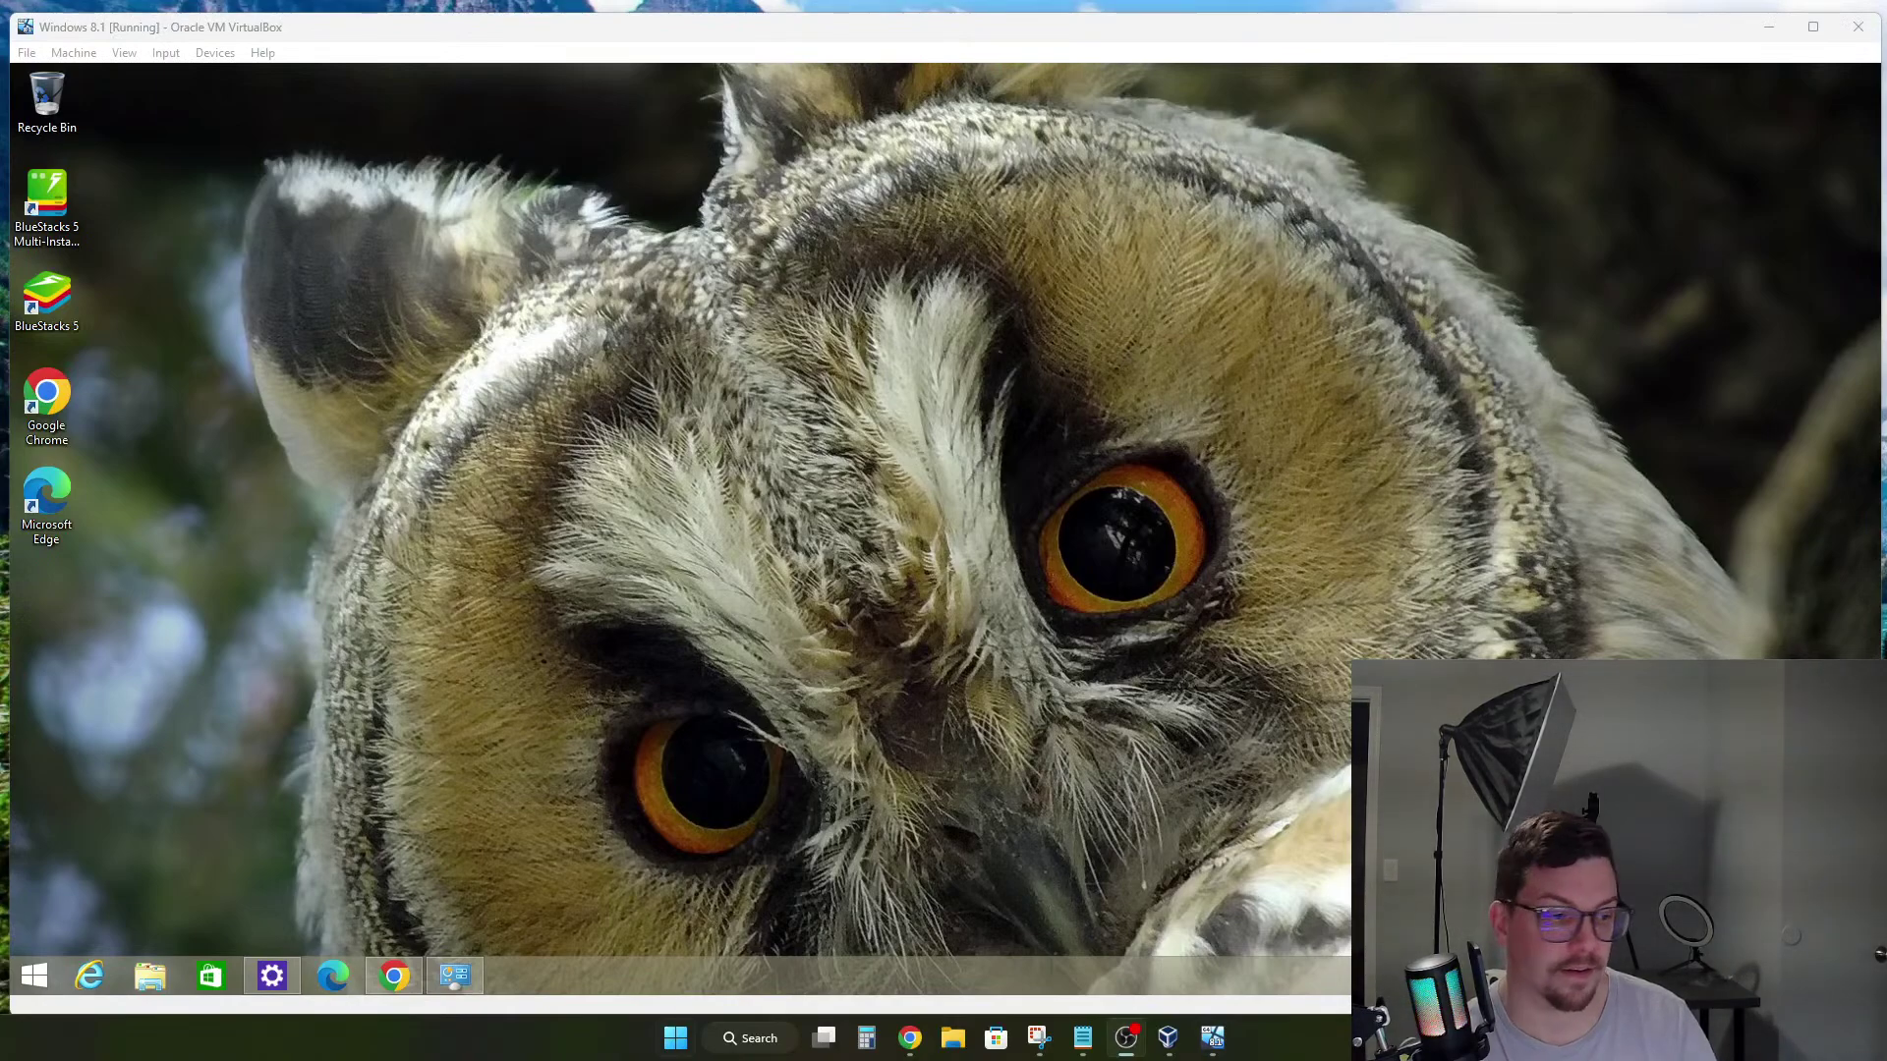
{"action": "right_click", "coordinate": [908, 1037]}
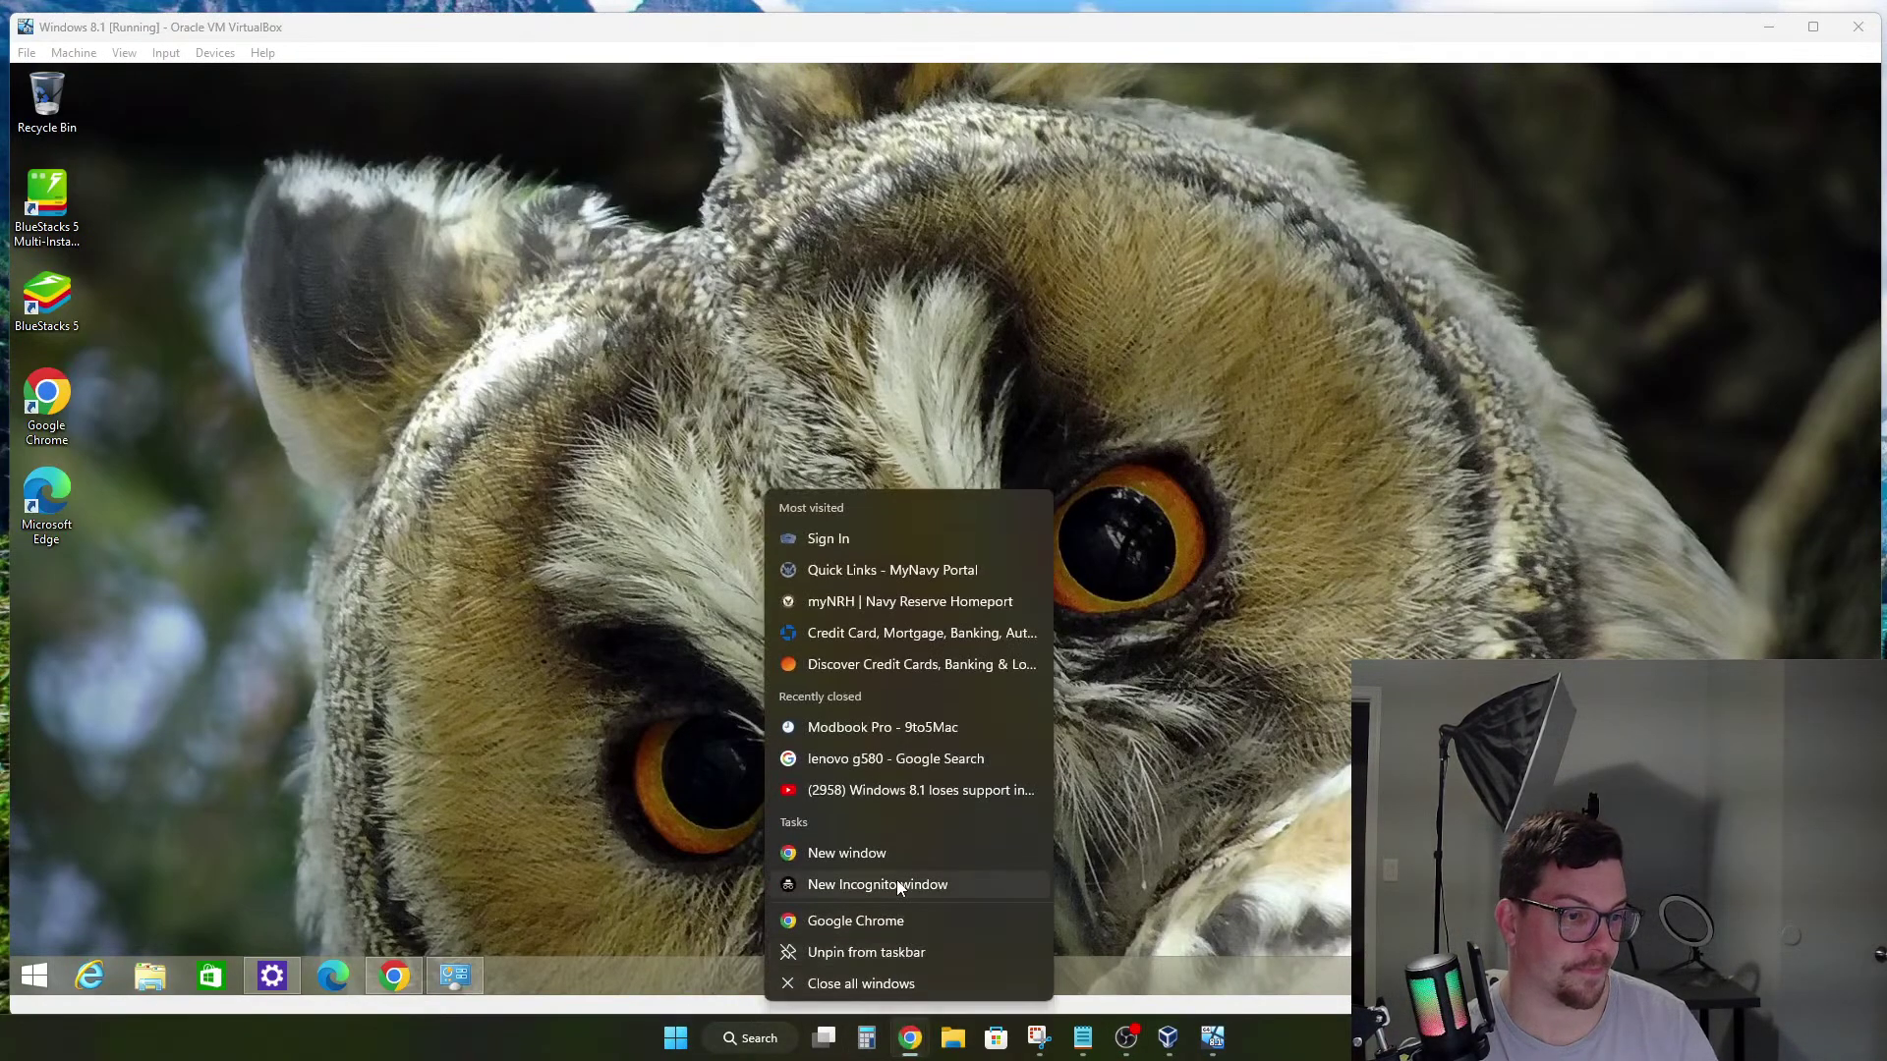
{"action": "left_click", "coordinate": [894, 859]}
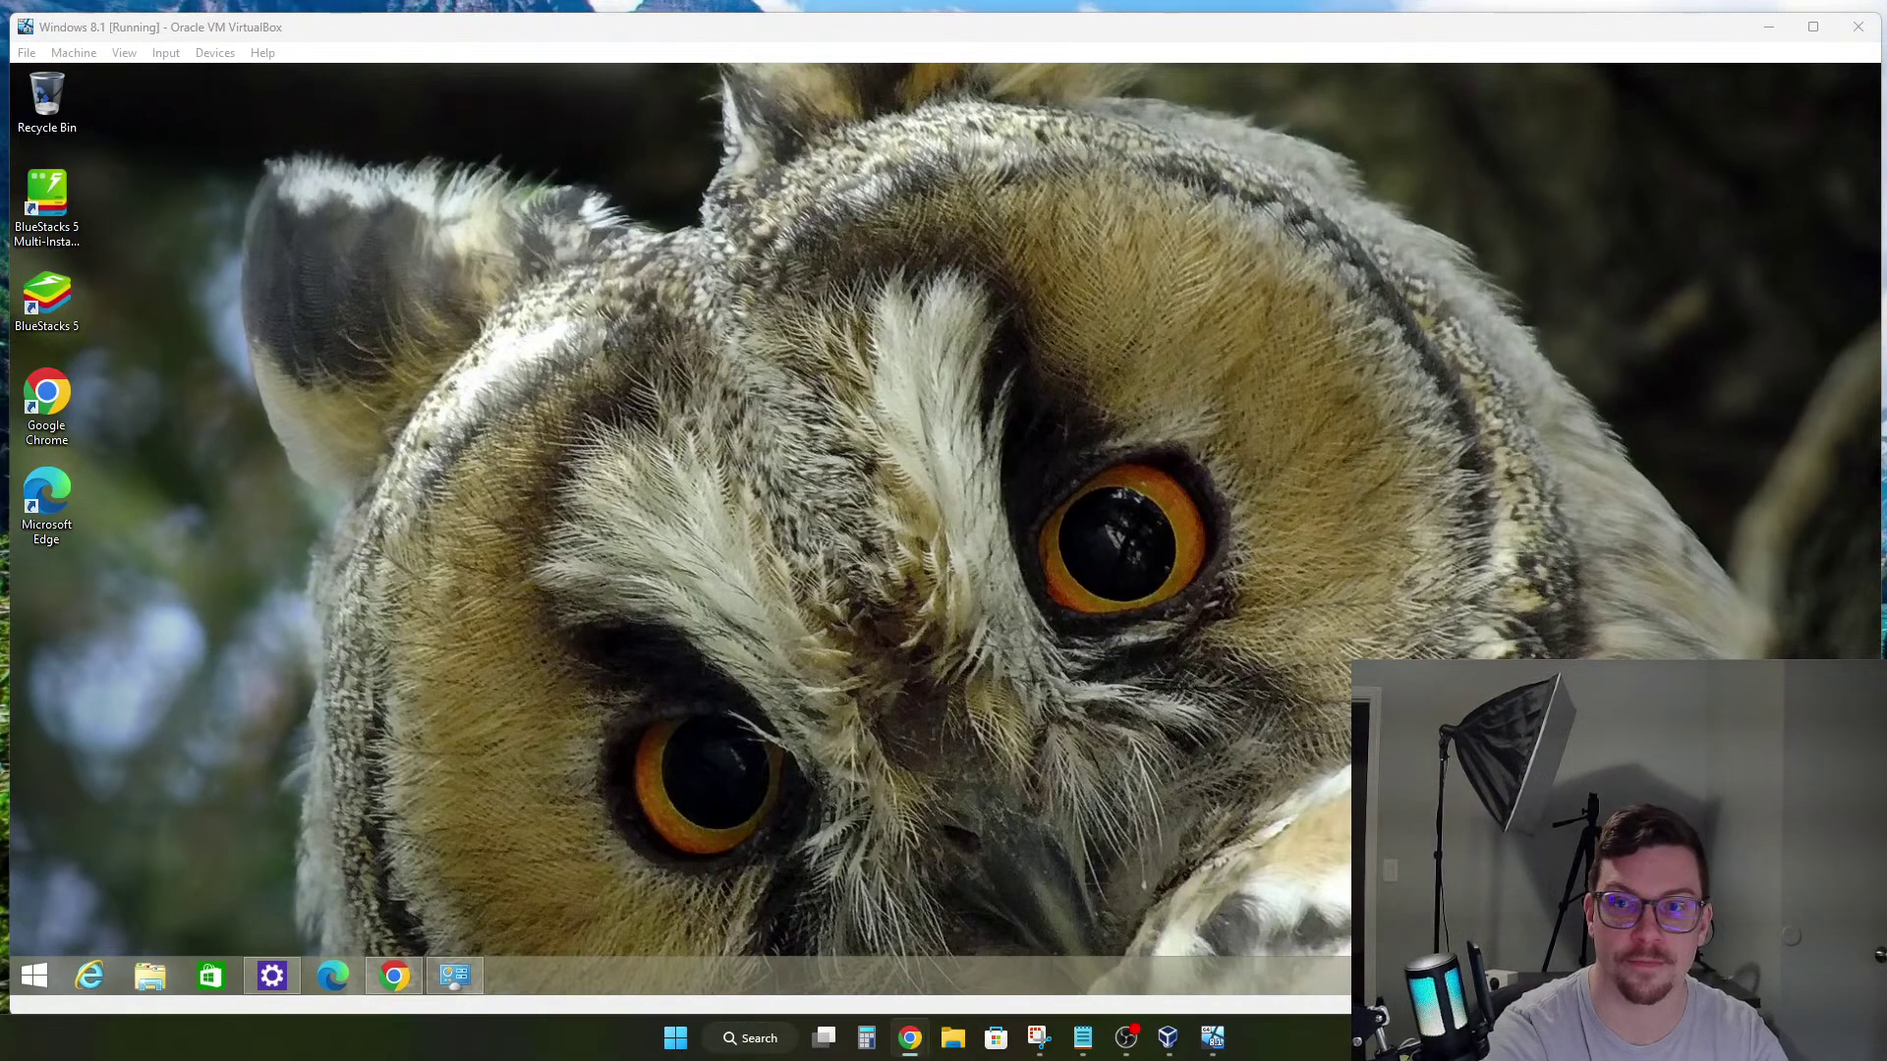
Move the new Chrome window over, expand then collapse 'How old is OptiPlex 7010?', and select the address bar.
{"action": "left_click_drag", "start_coordinate": [1886, 393], "coordinate": [782, 3]}
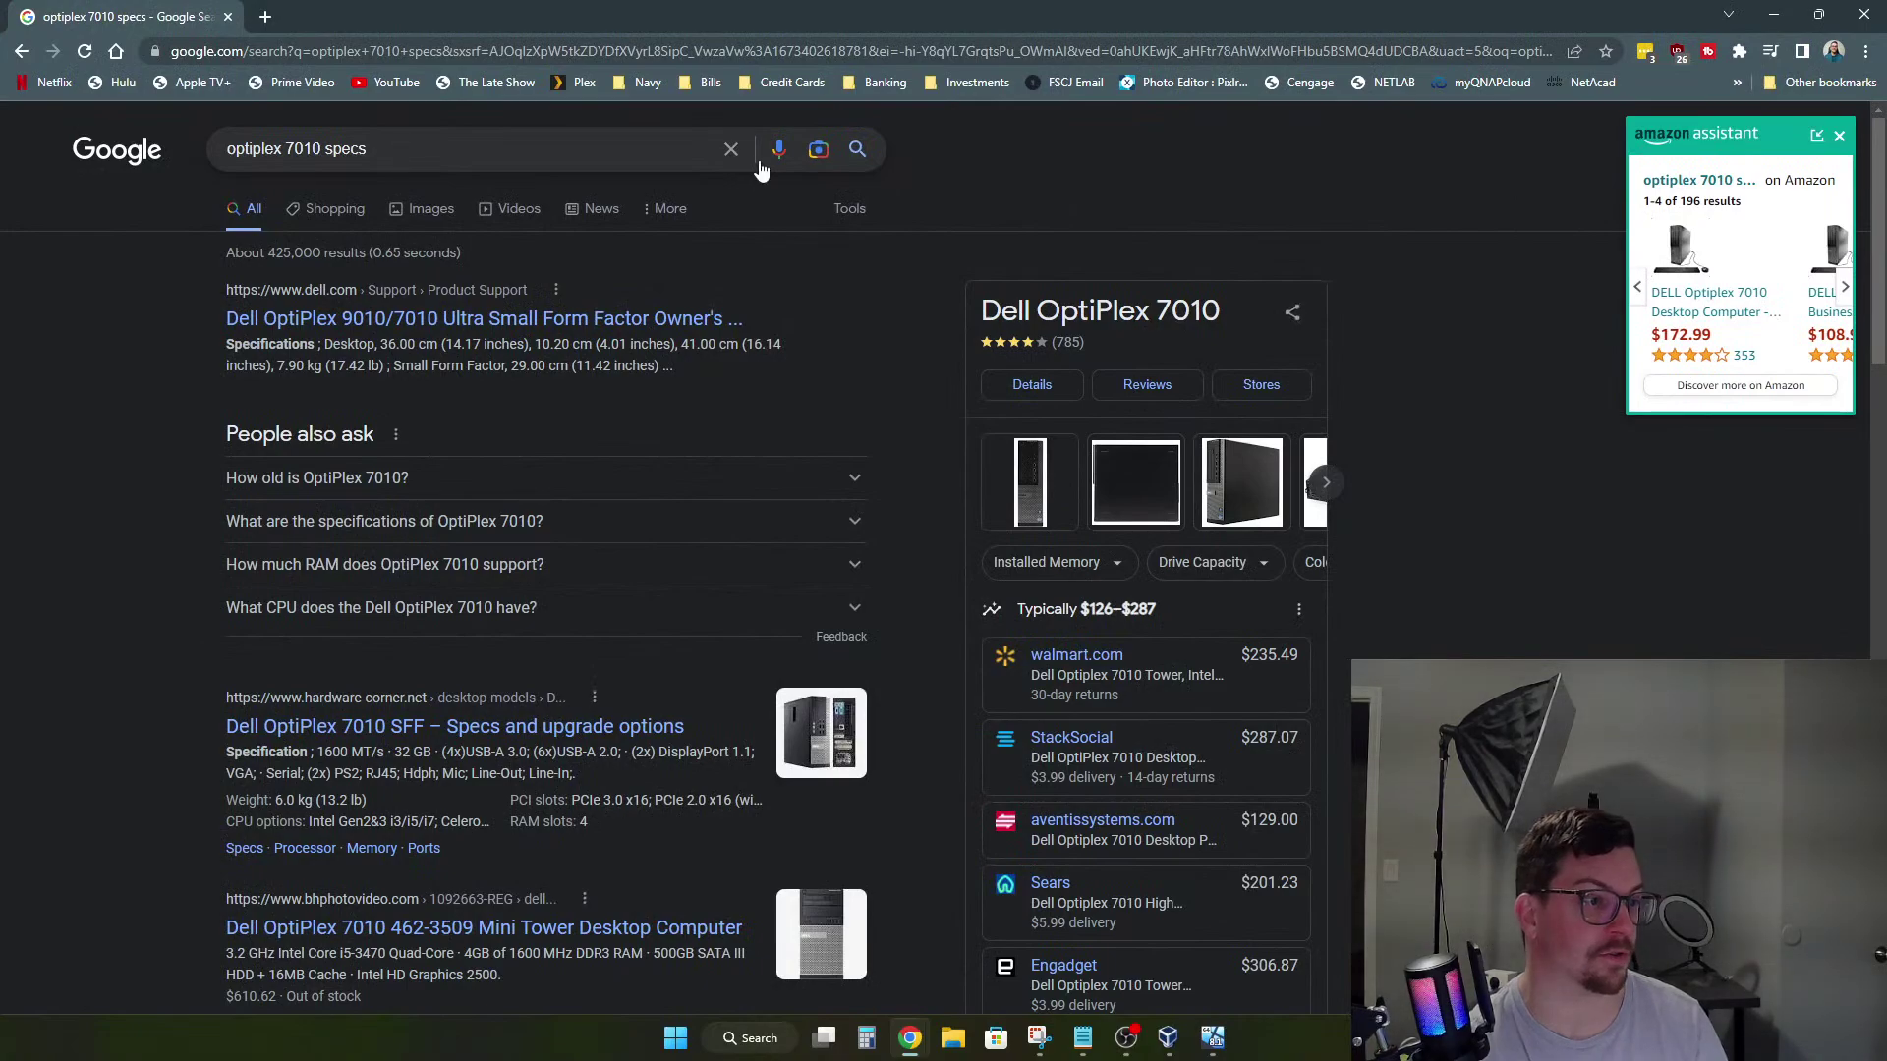
{"action": "left_click", "coordinate": [620, 477]}
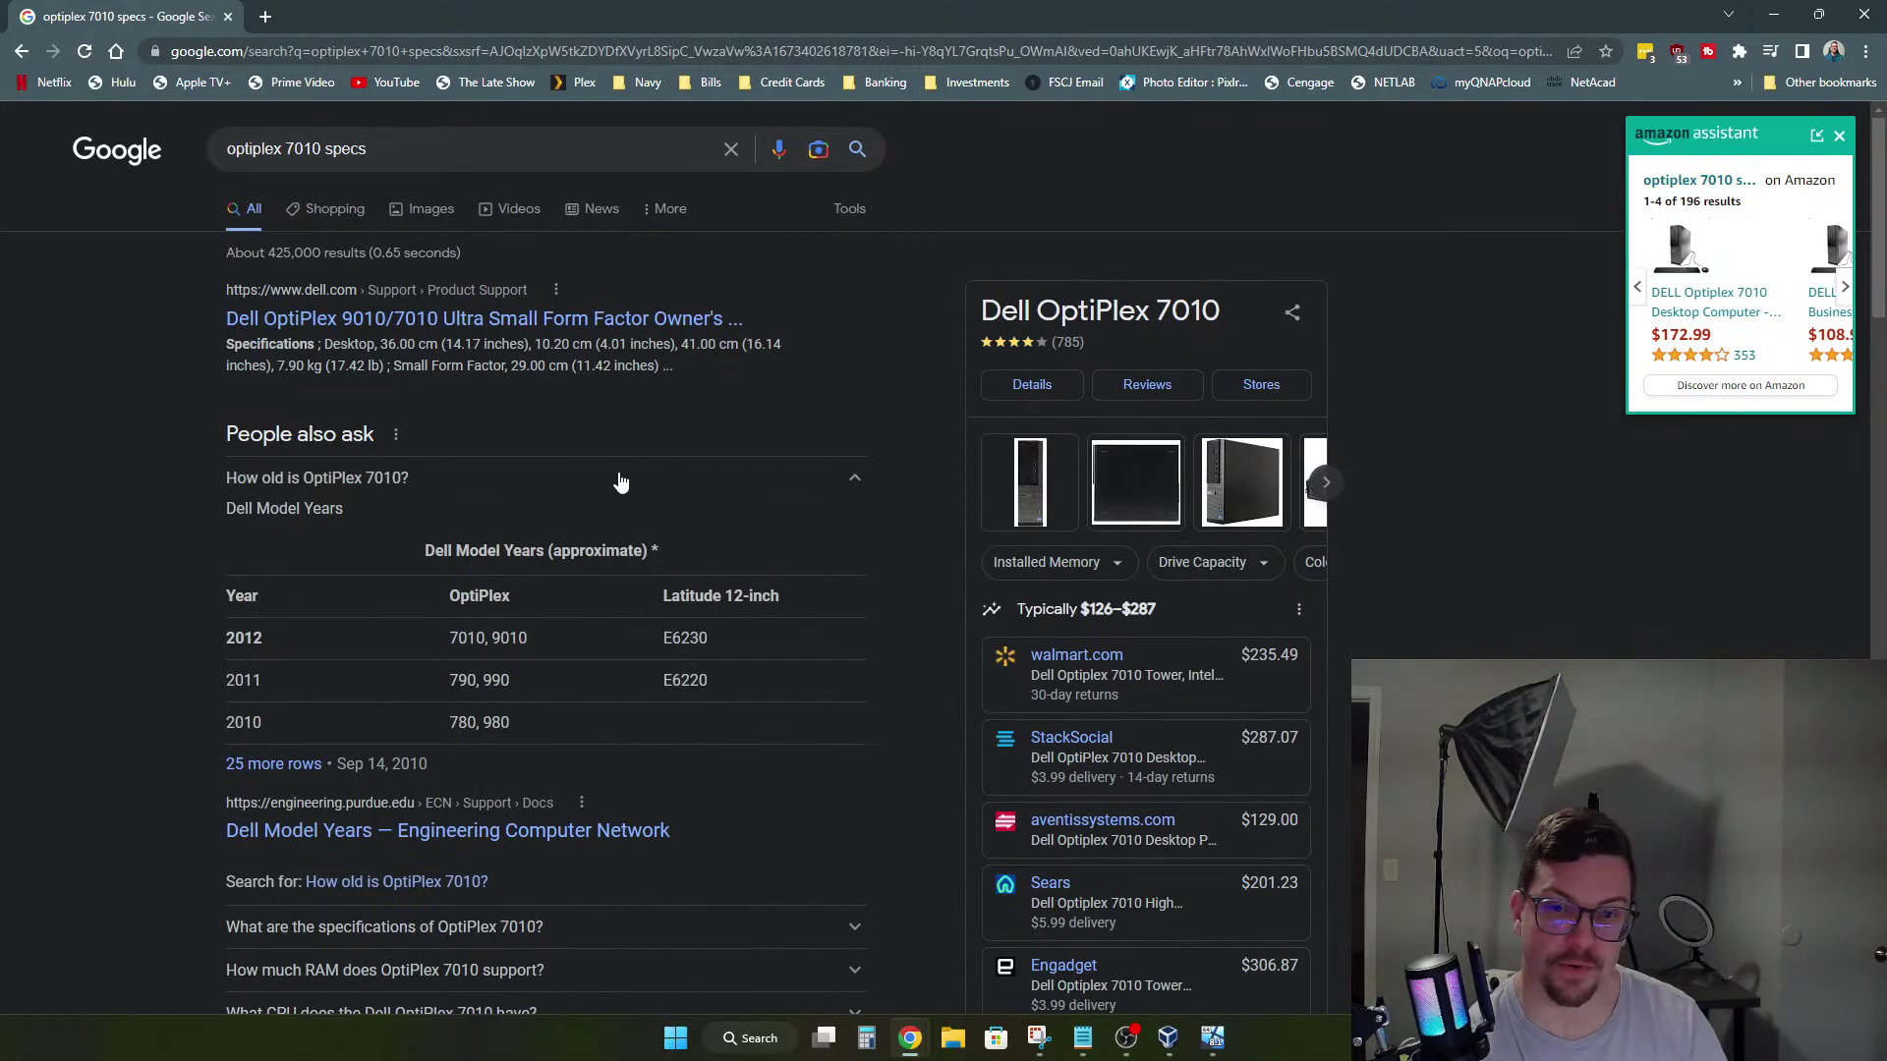
{"action": "left_click", "coordinate": [616, 477]}
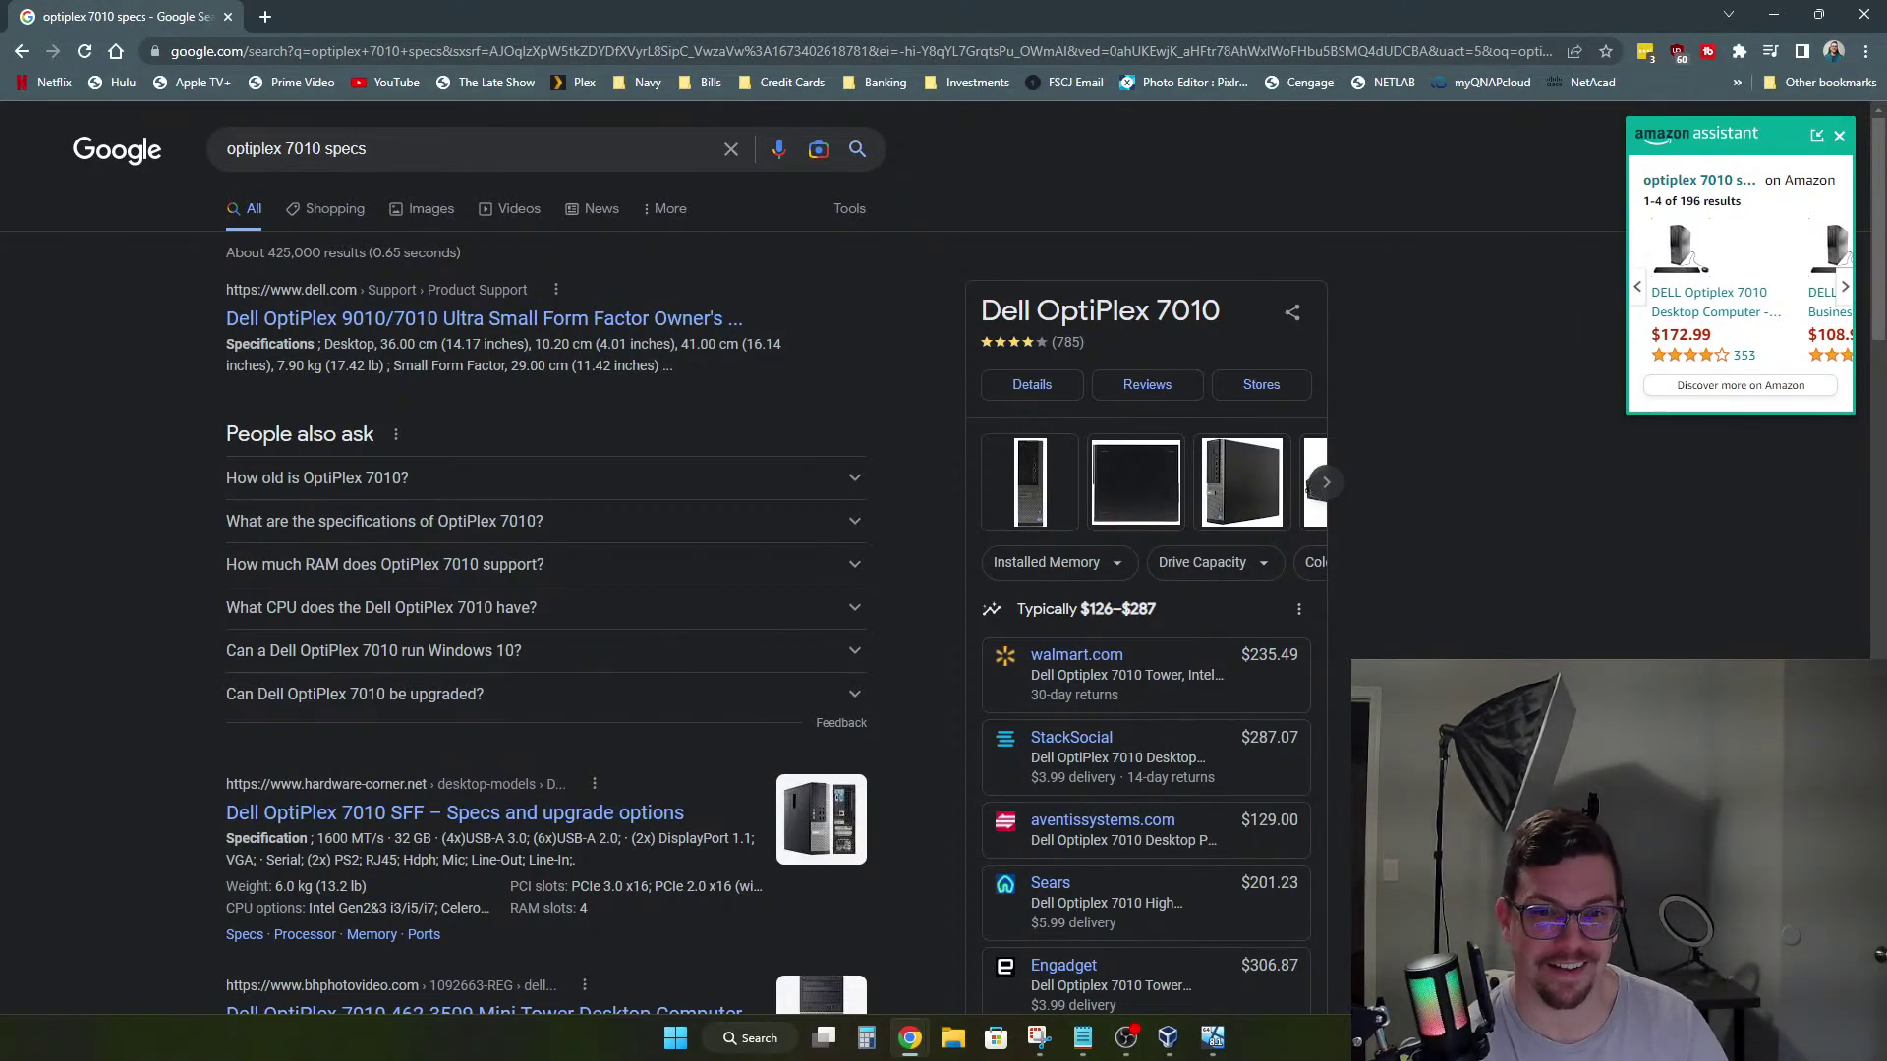
{"action": "scroll", "coordinate": [950, 684], "scroll_direction": "down", "scroll_amount": 1}
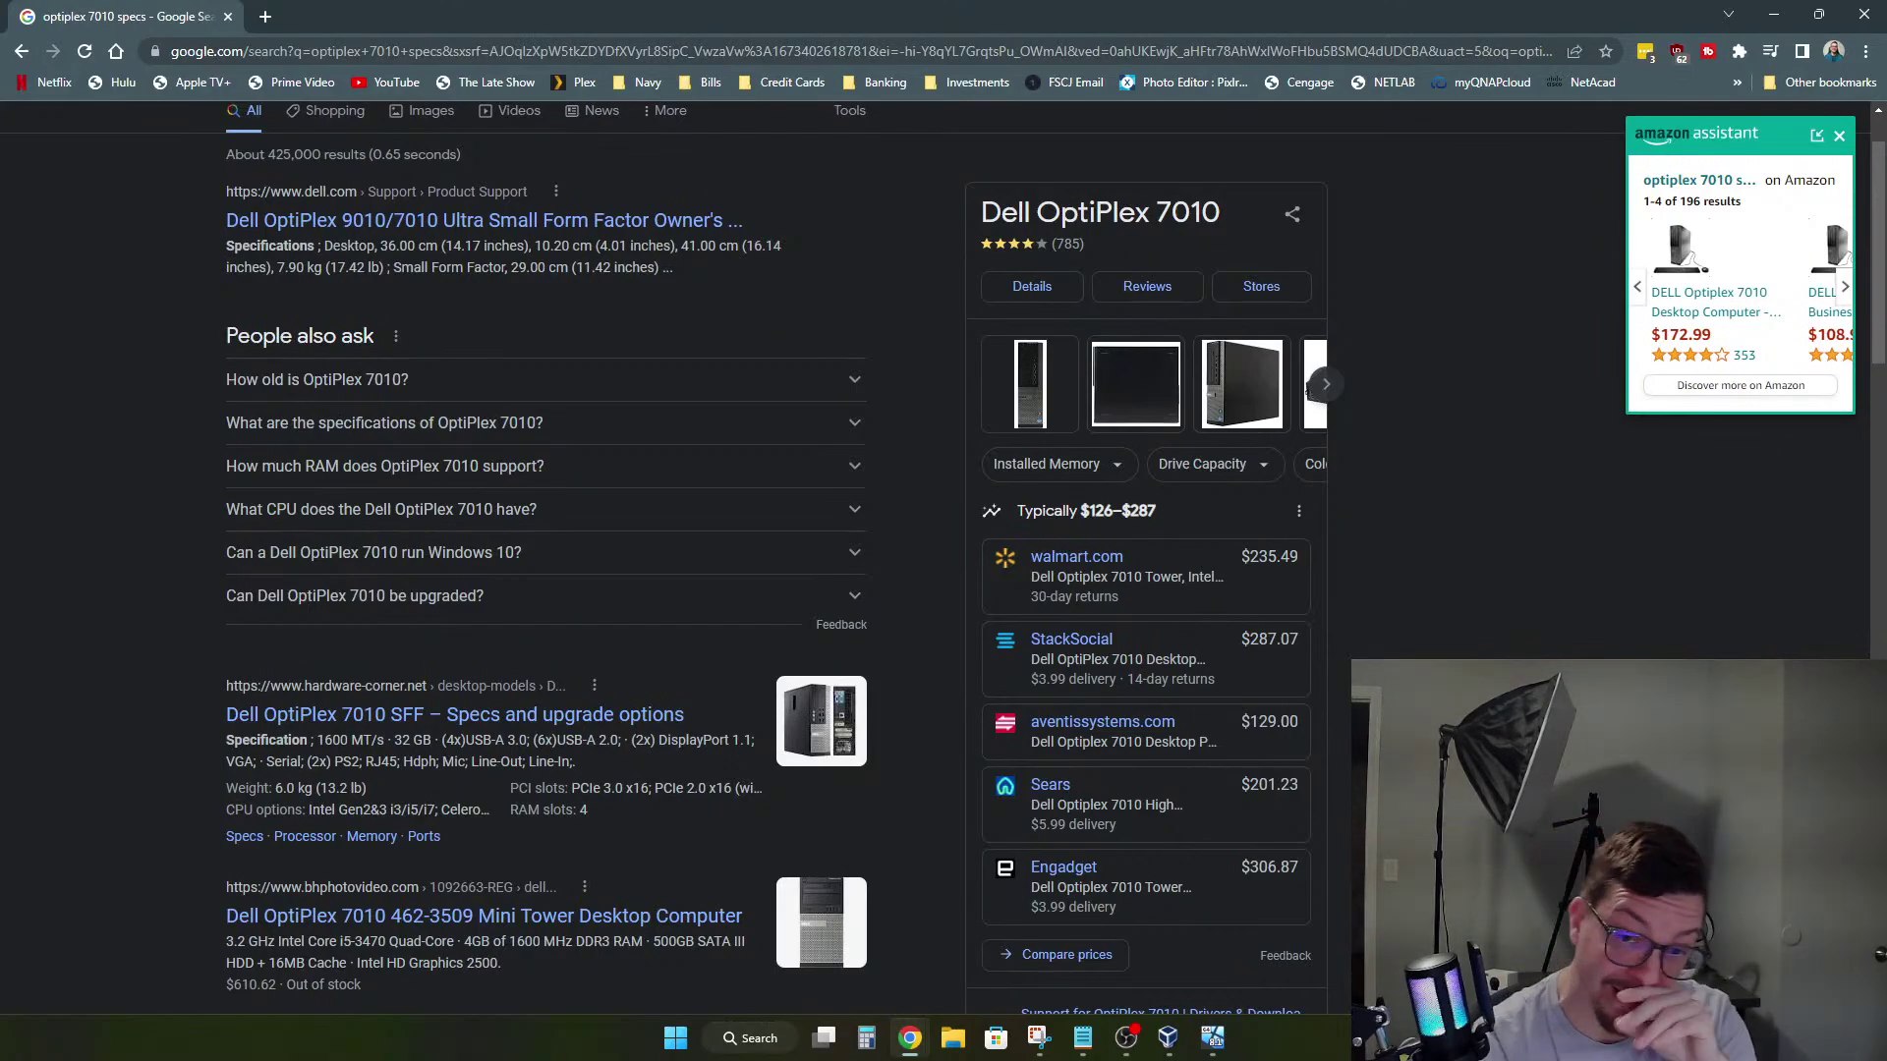
{"action": "left_click", "coordinate": [320, 53]}
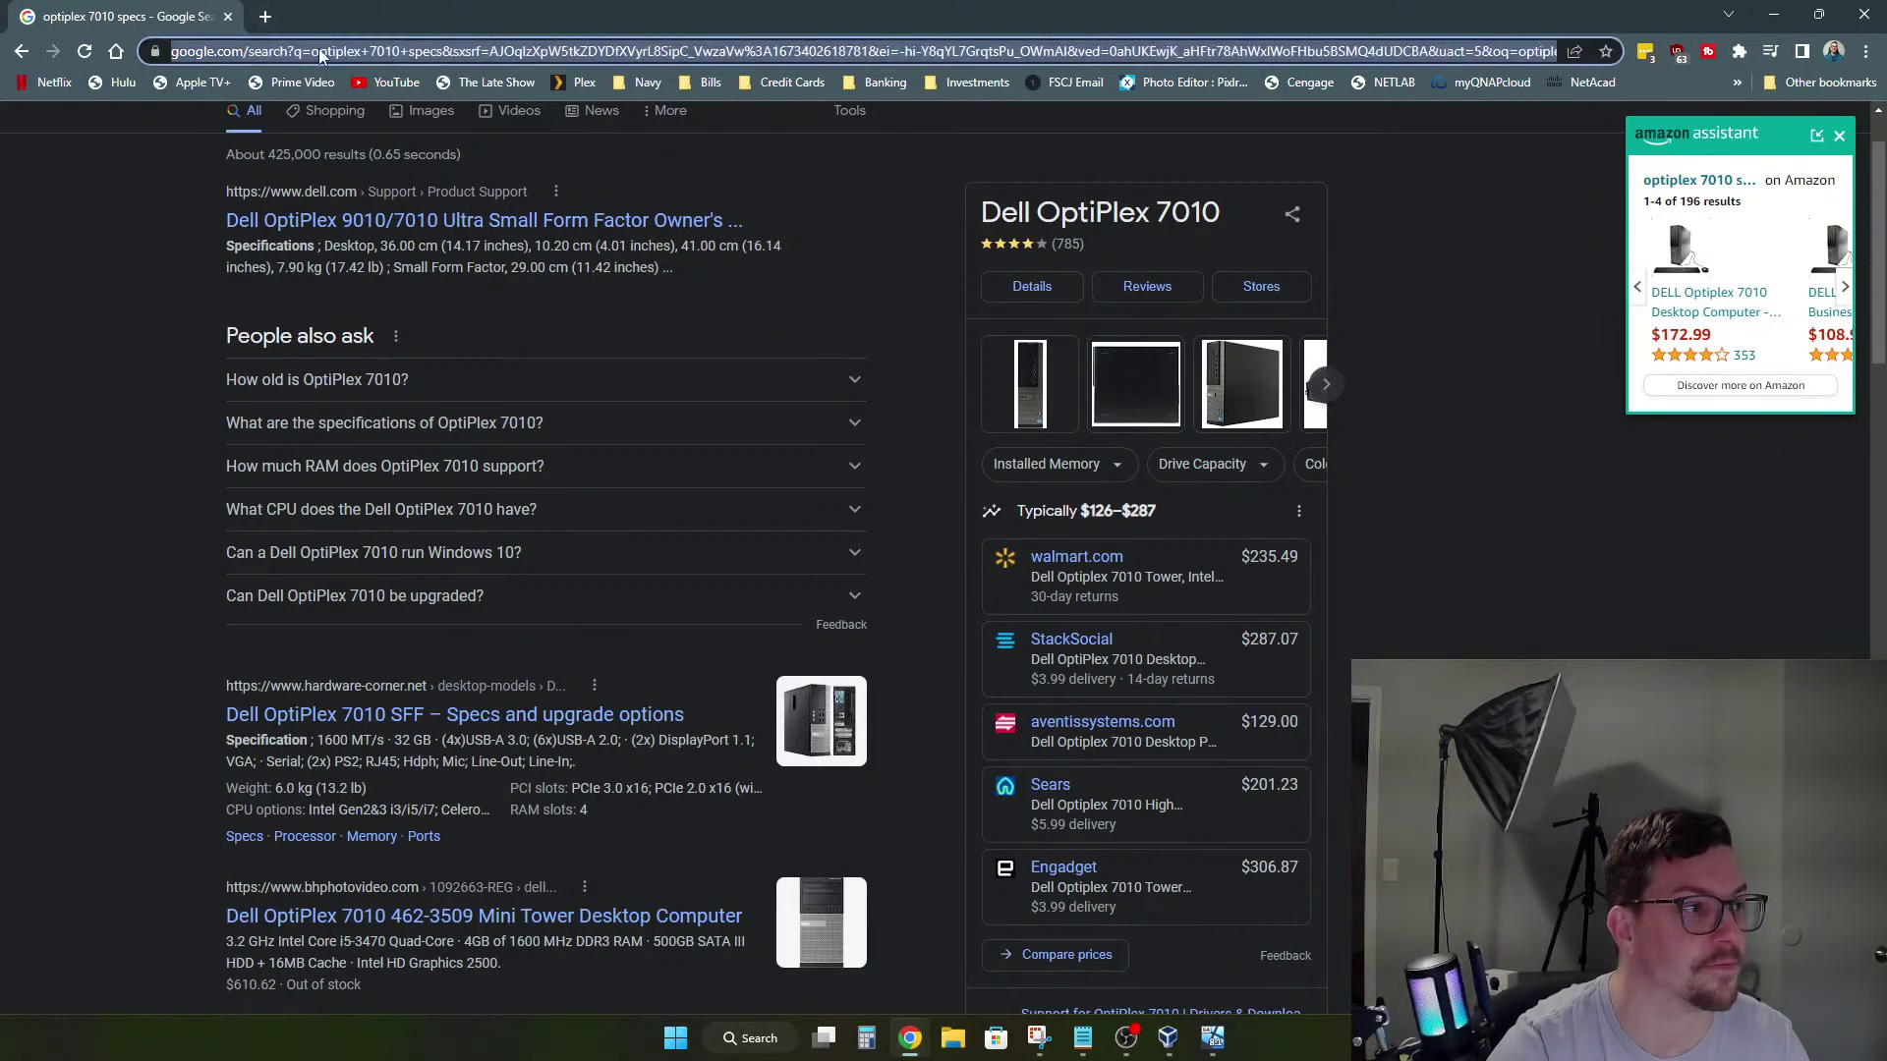
Close the host browser and search 'windows 7 themes download' in a new guest Chrome tab.
{"action": "type", "text": "windw"}
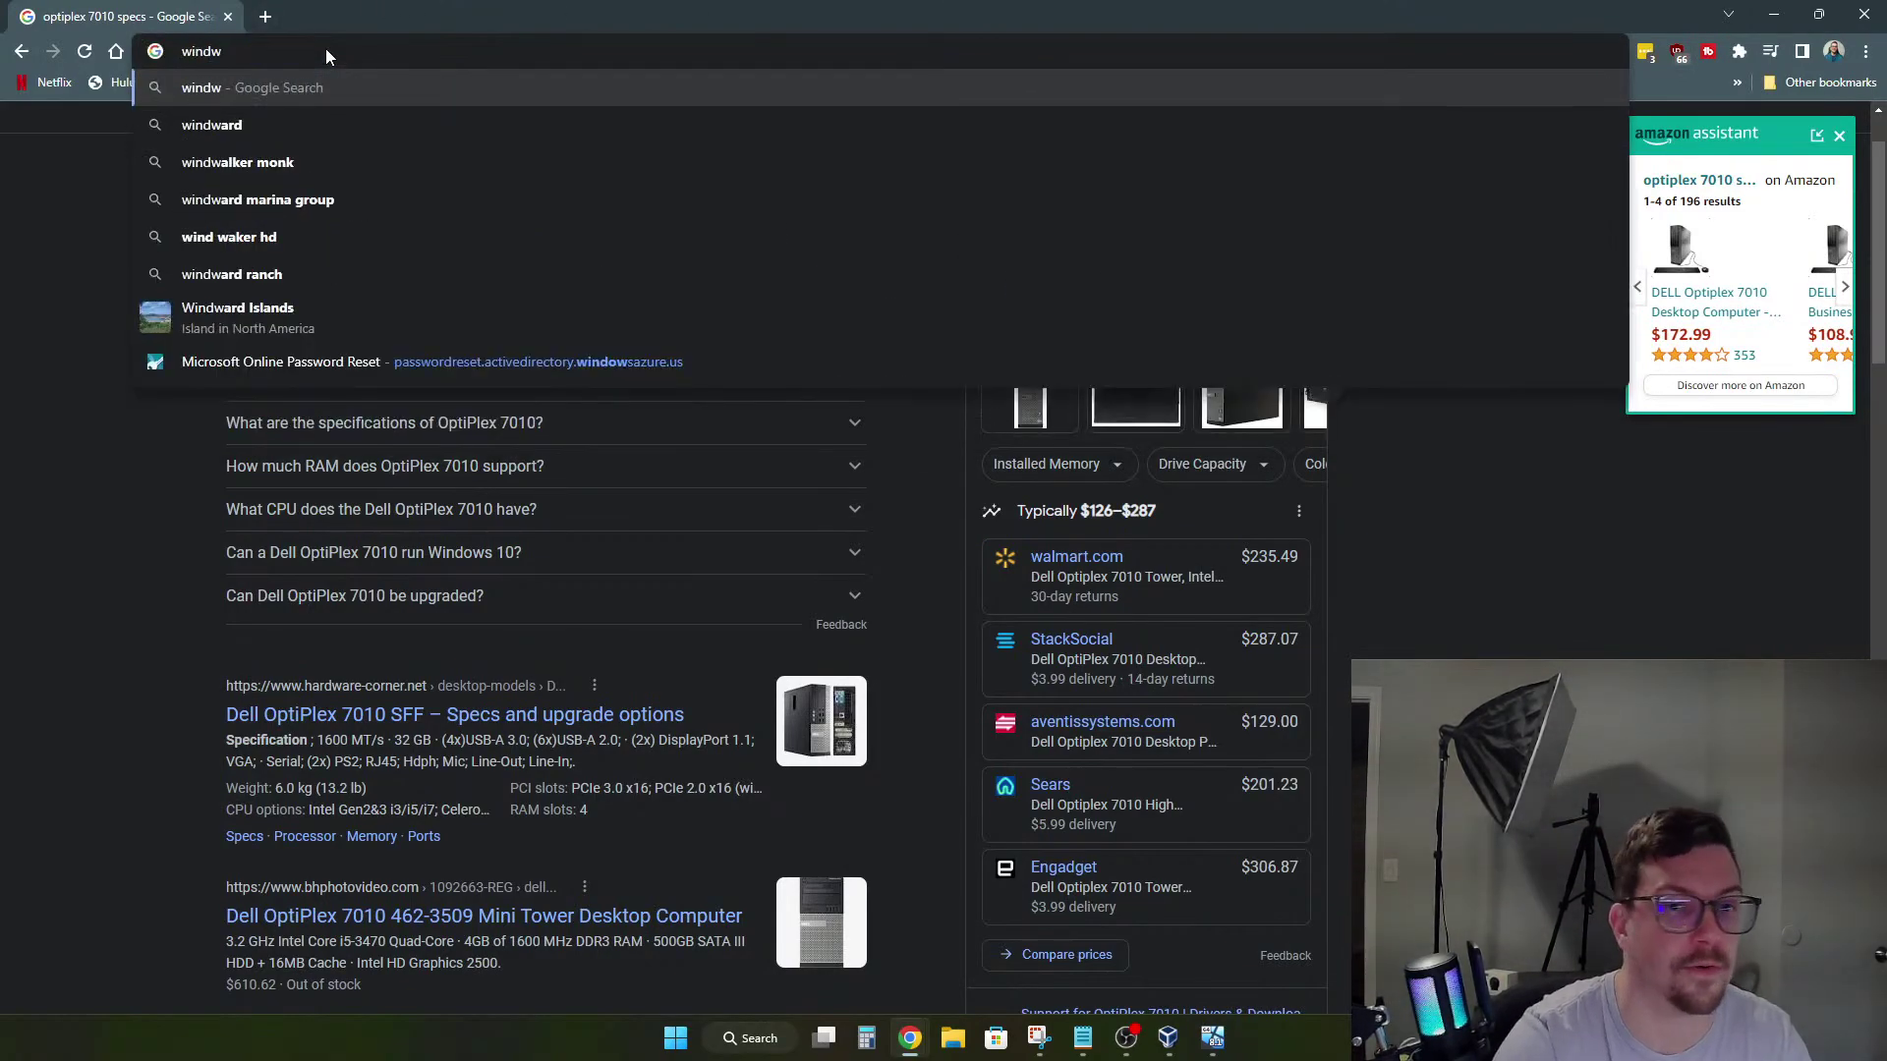
{"action": "left_click", "coordinate": [1878, 14]}
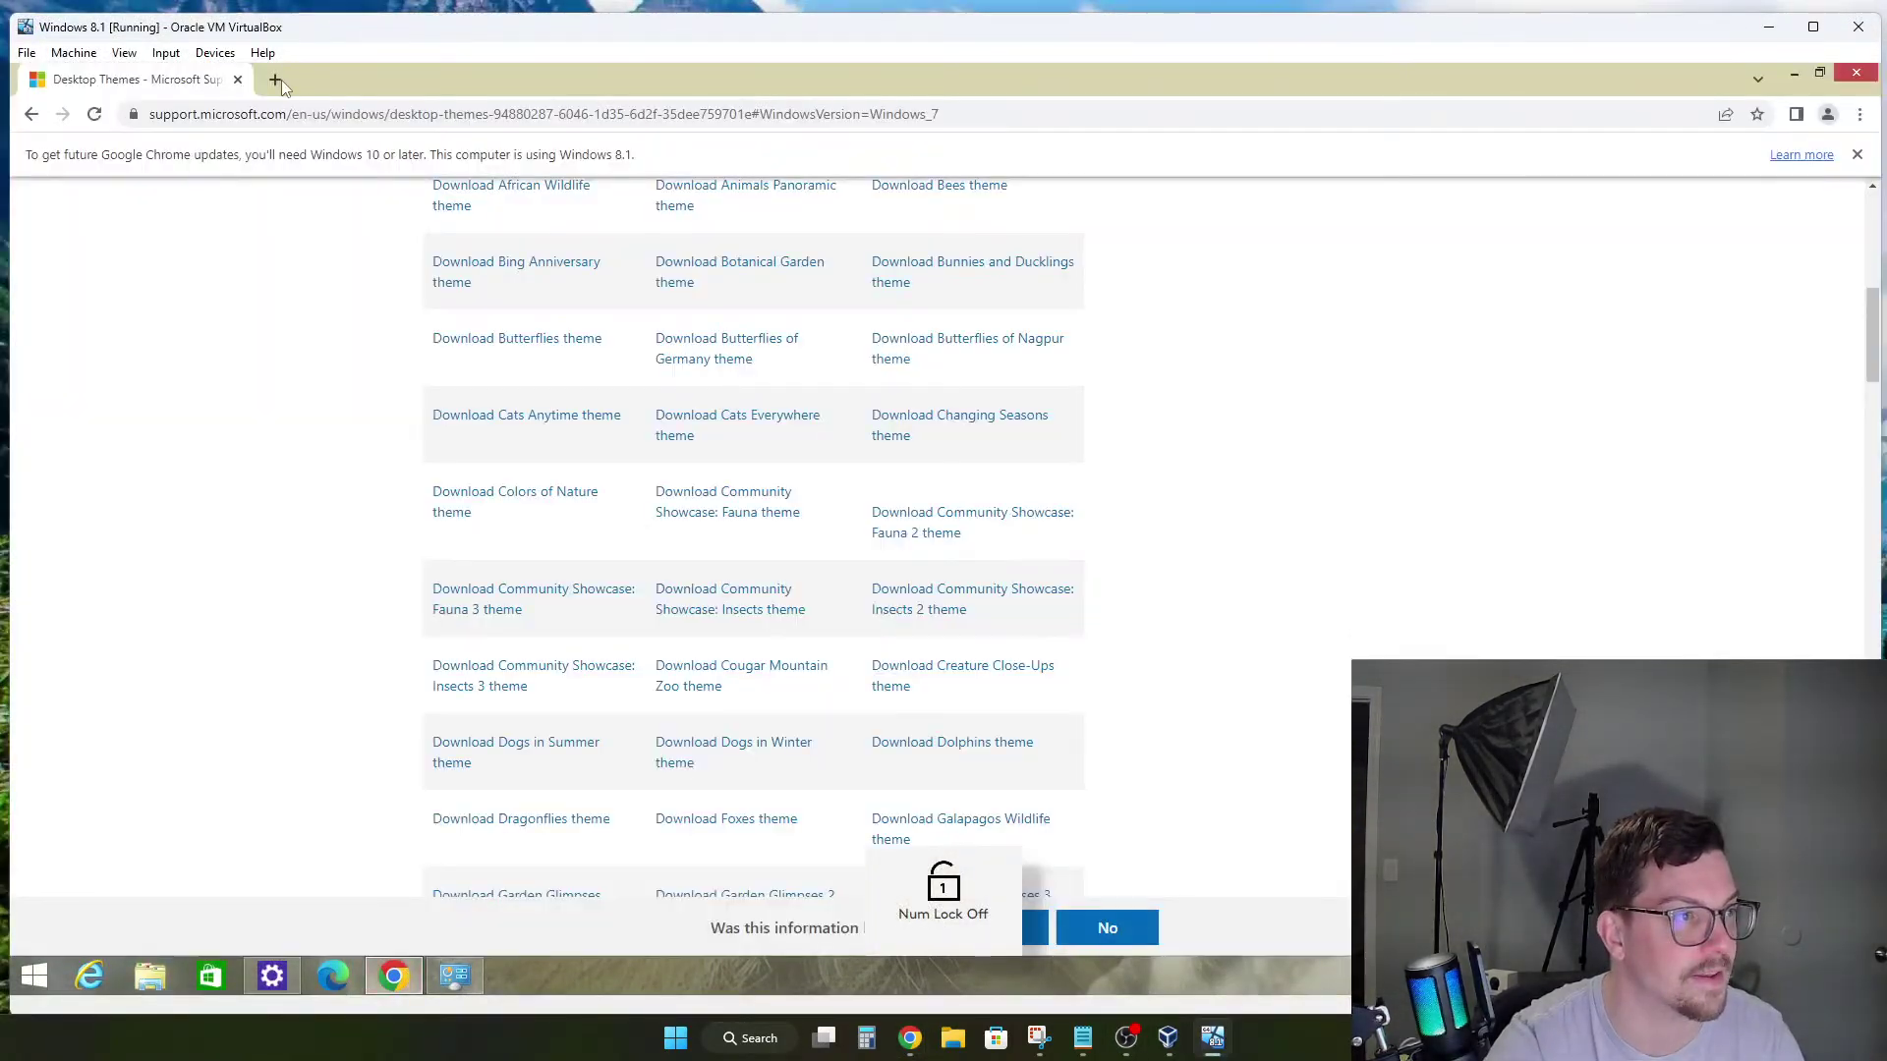
{"action": "left_click", "coordinate": [279, 83]}
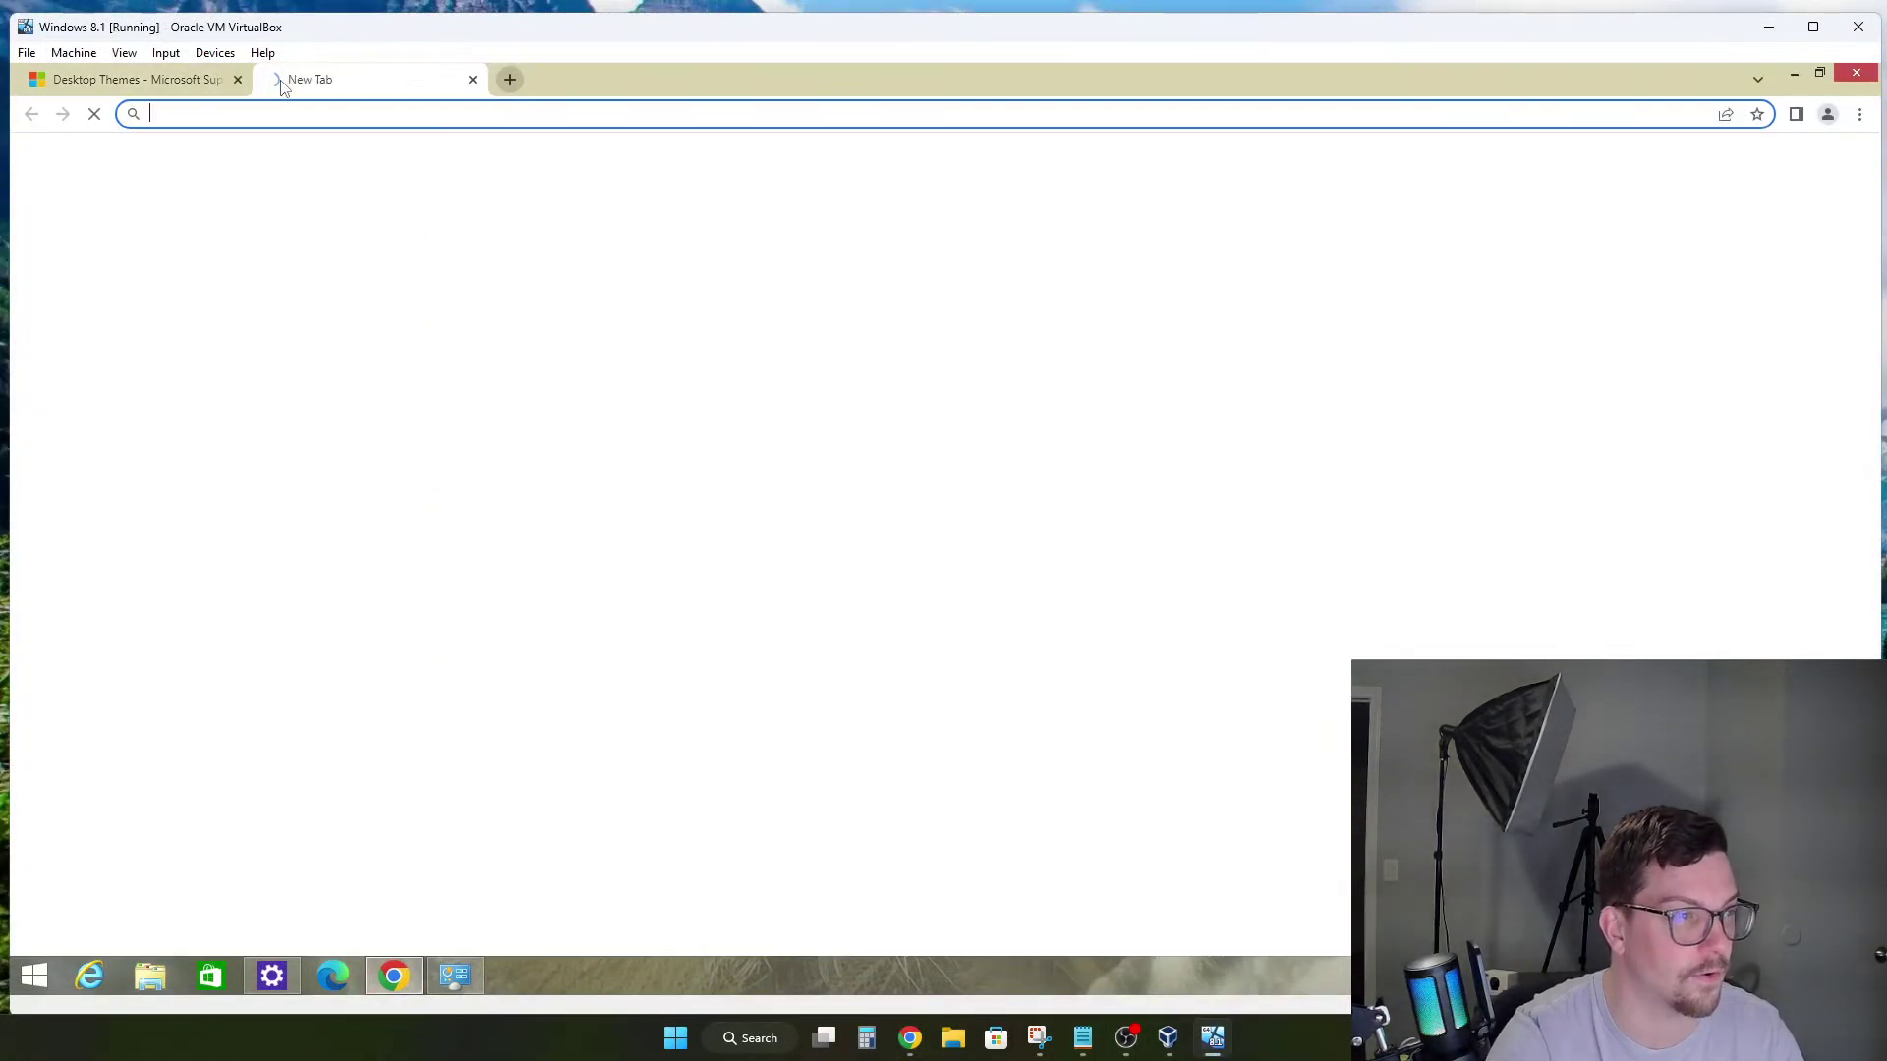
{"action": "type", "text": "windows"}
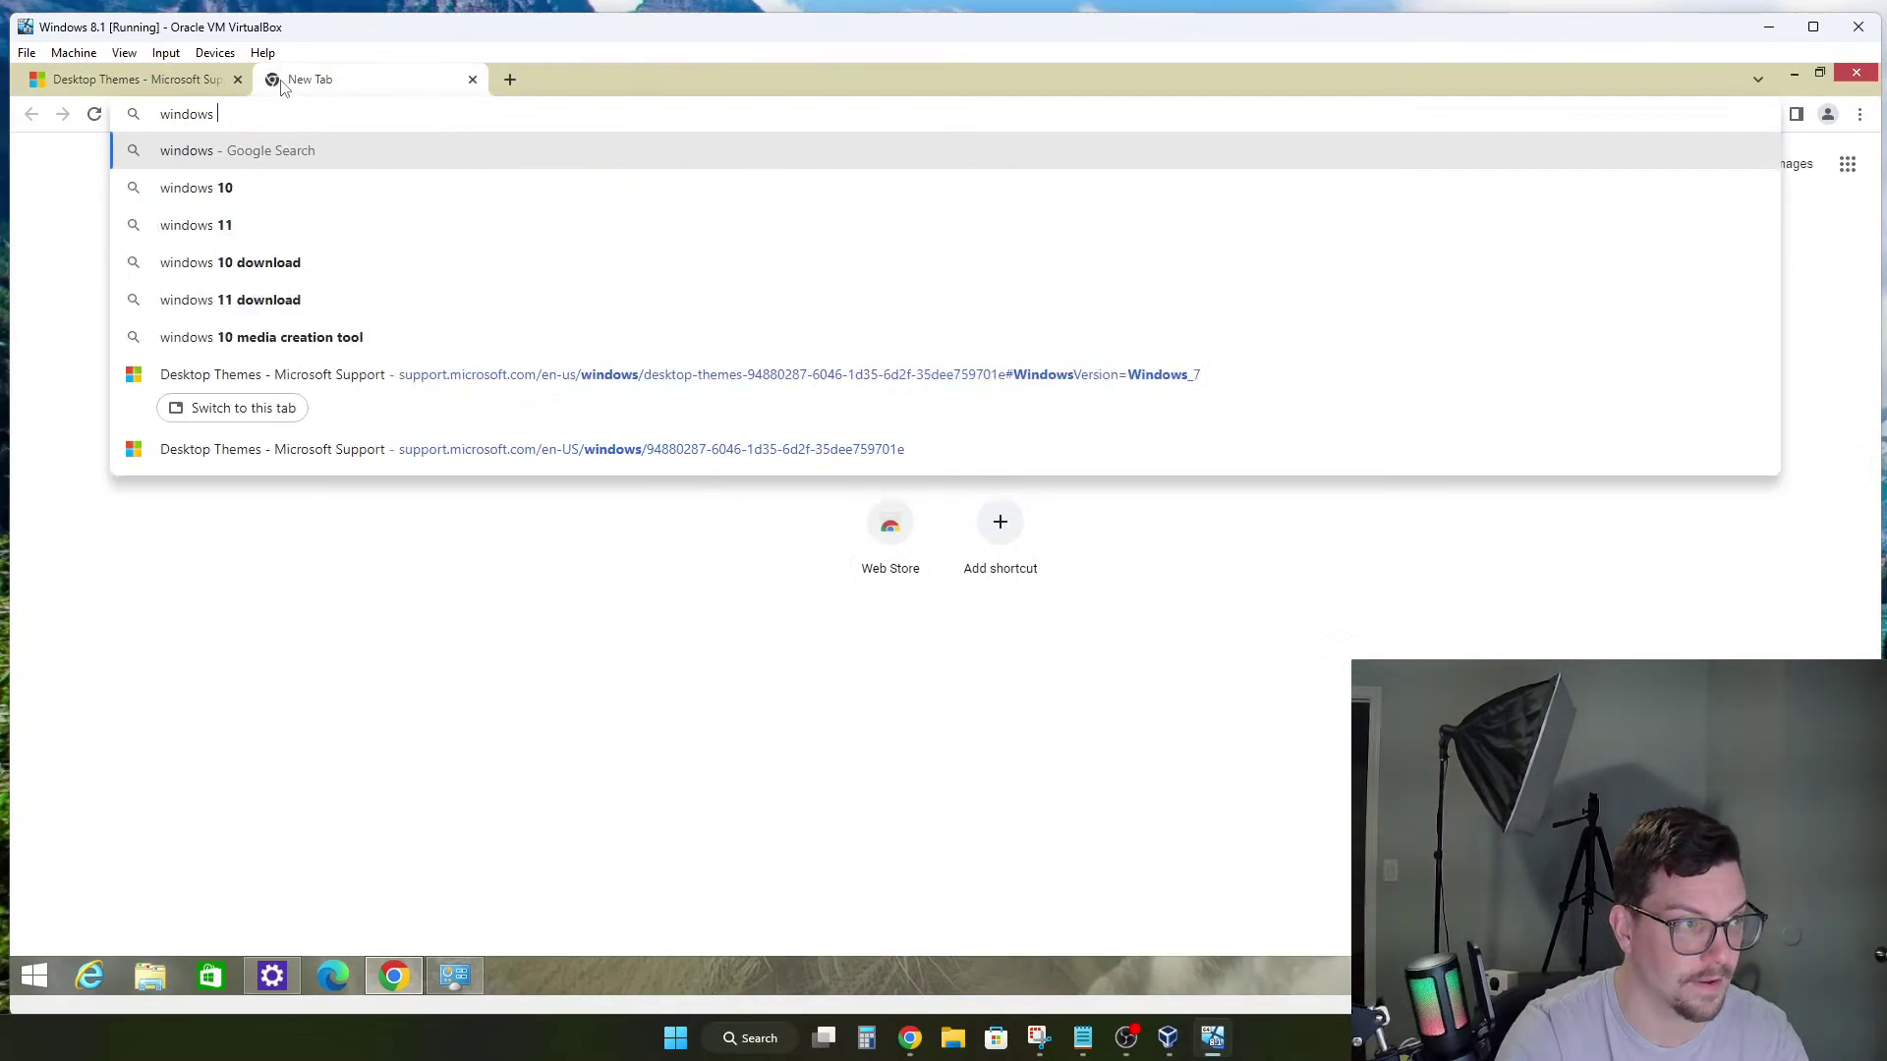
{"action": "key", "text": "Num_Lock"}
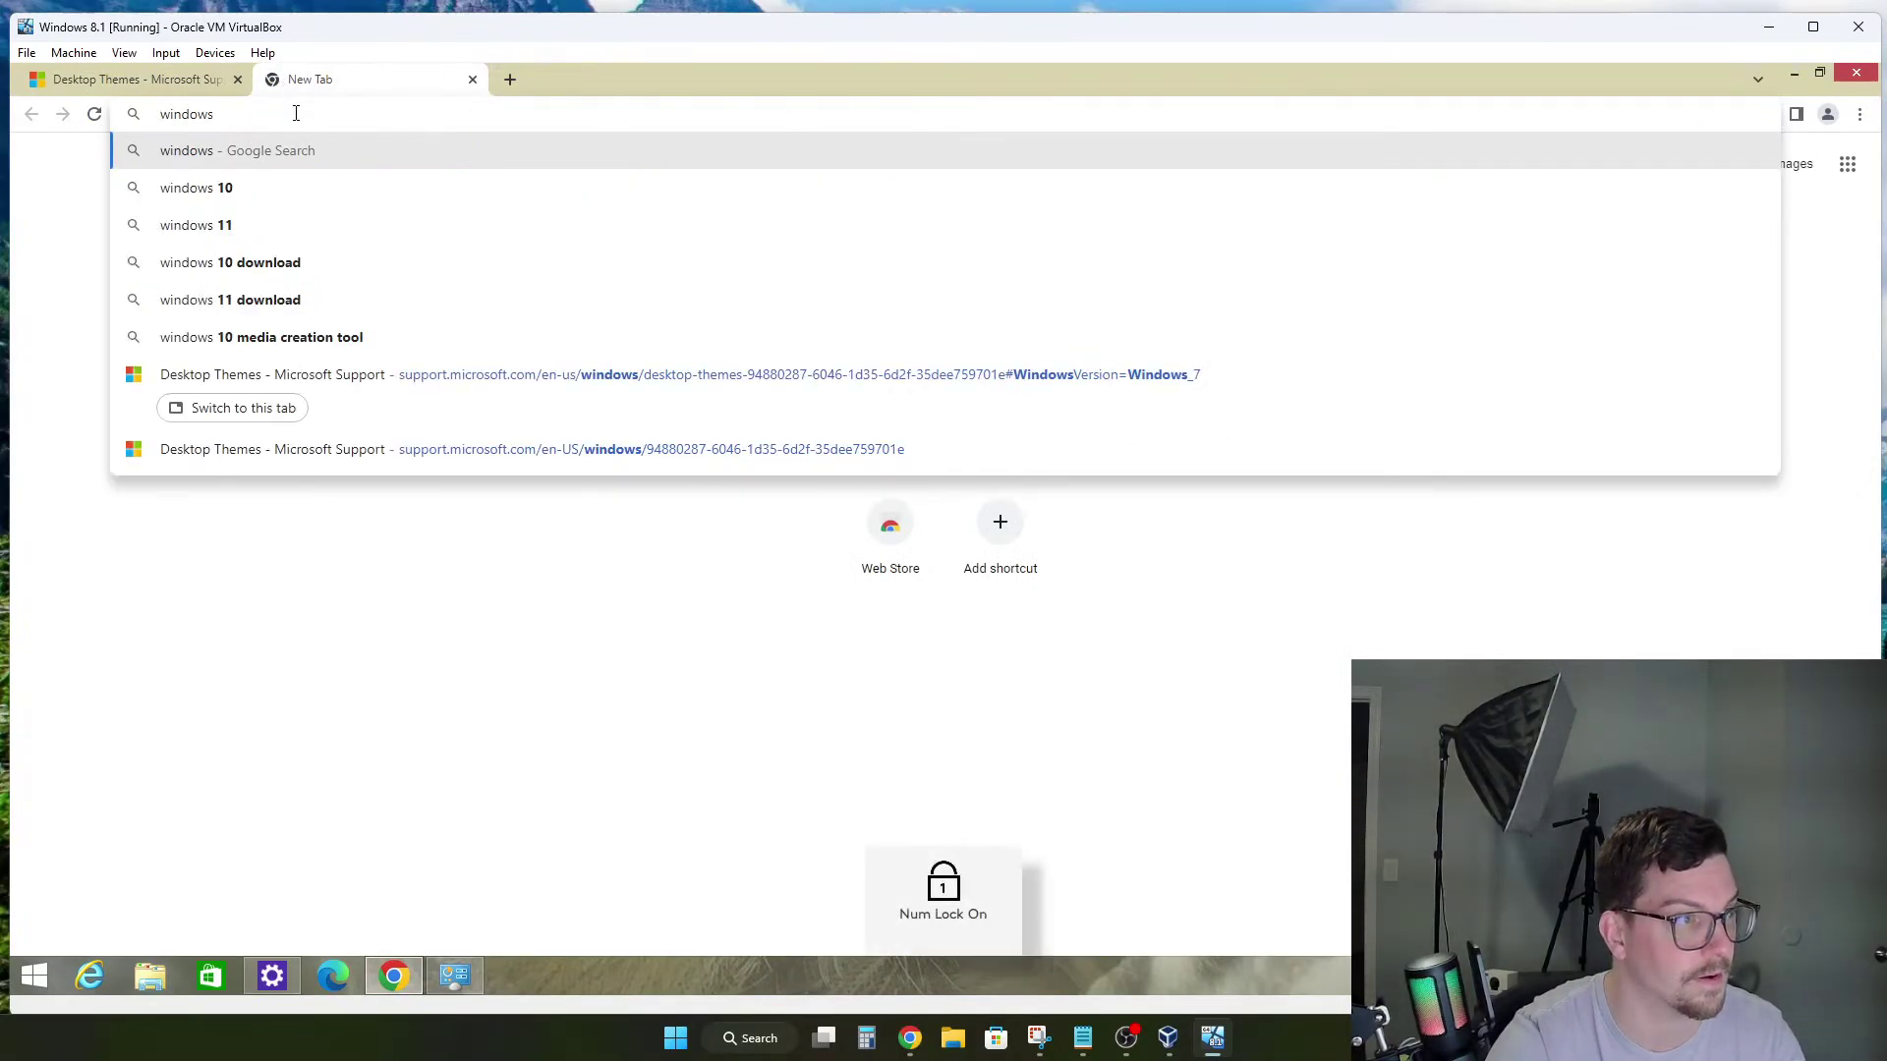
{"action": "type", "text": "7 themes download"}
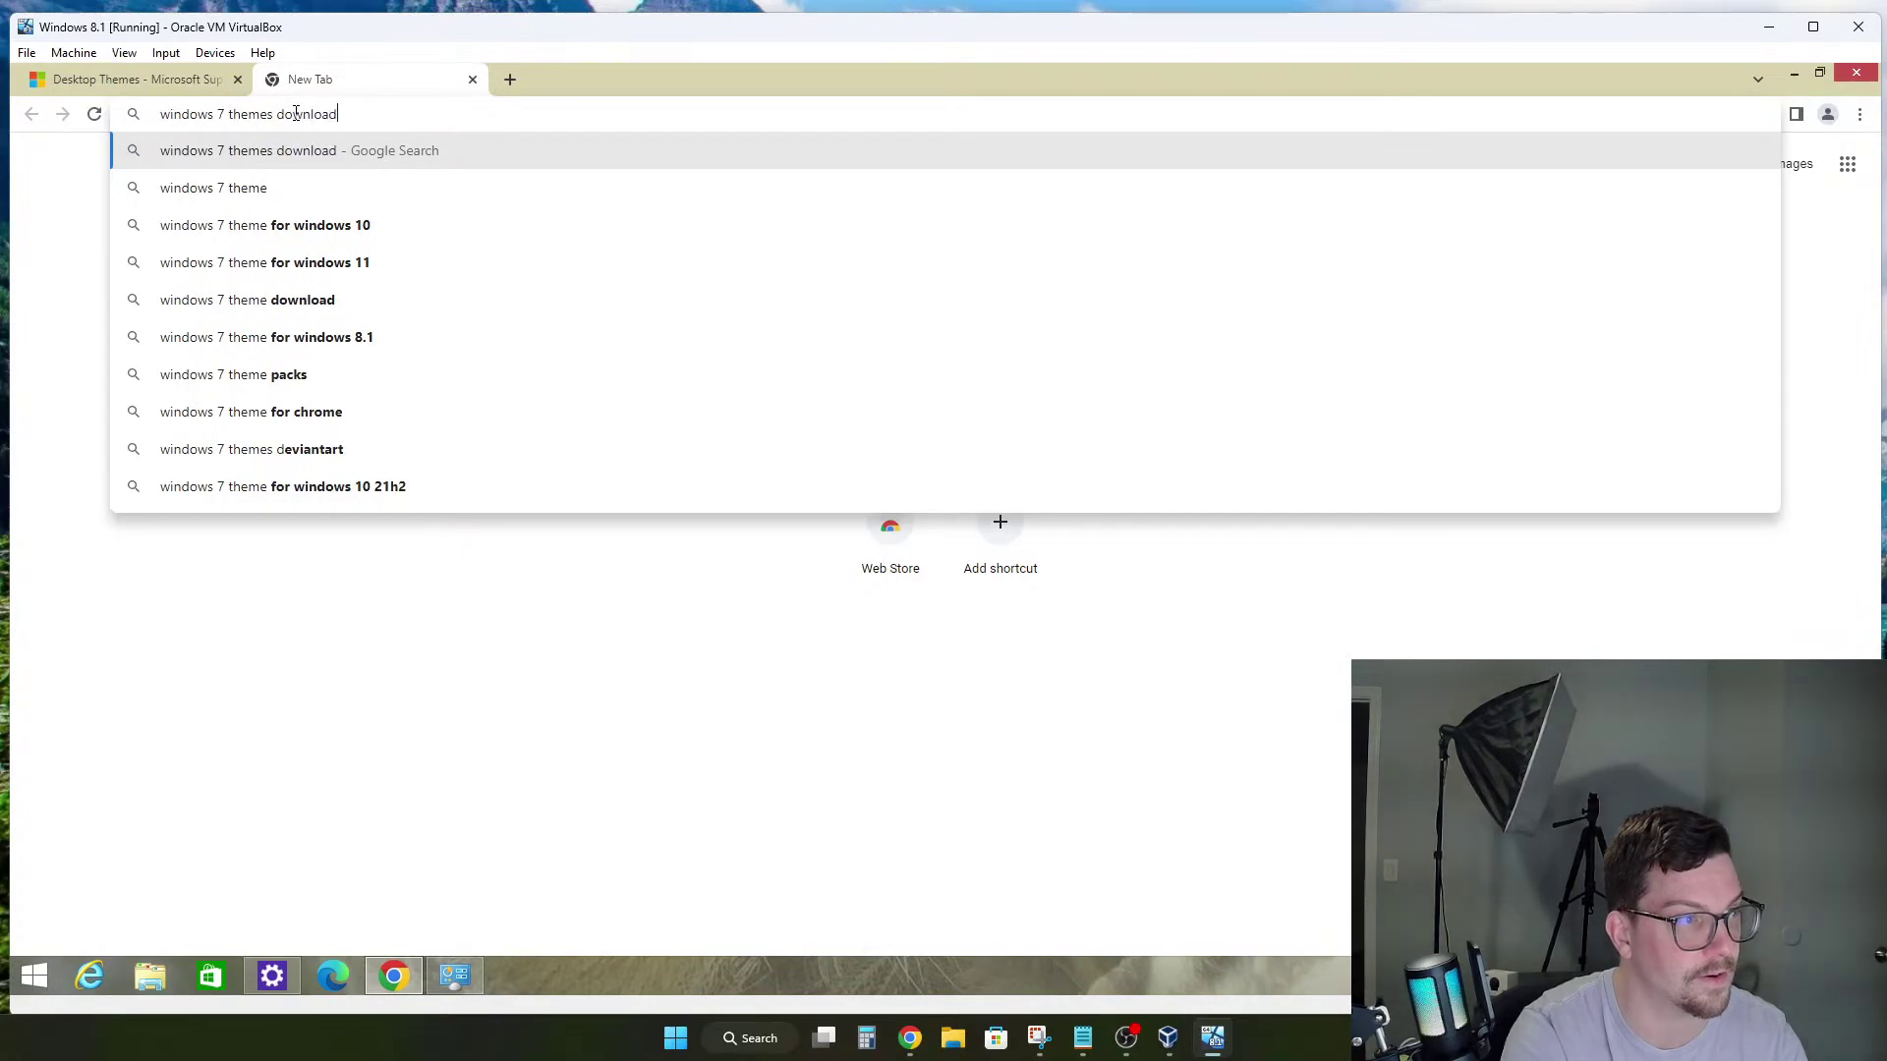
{"action": "key", "text": "Return"}
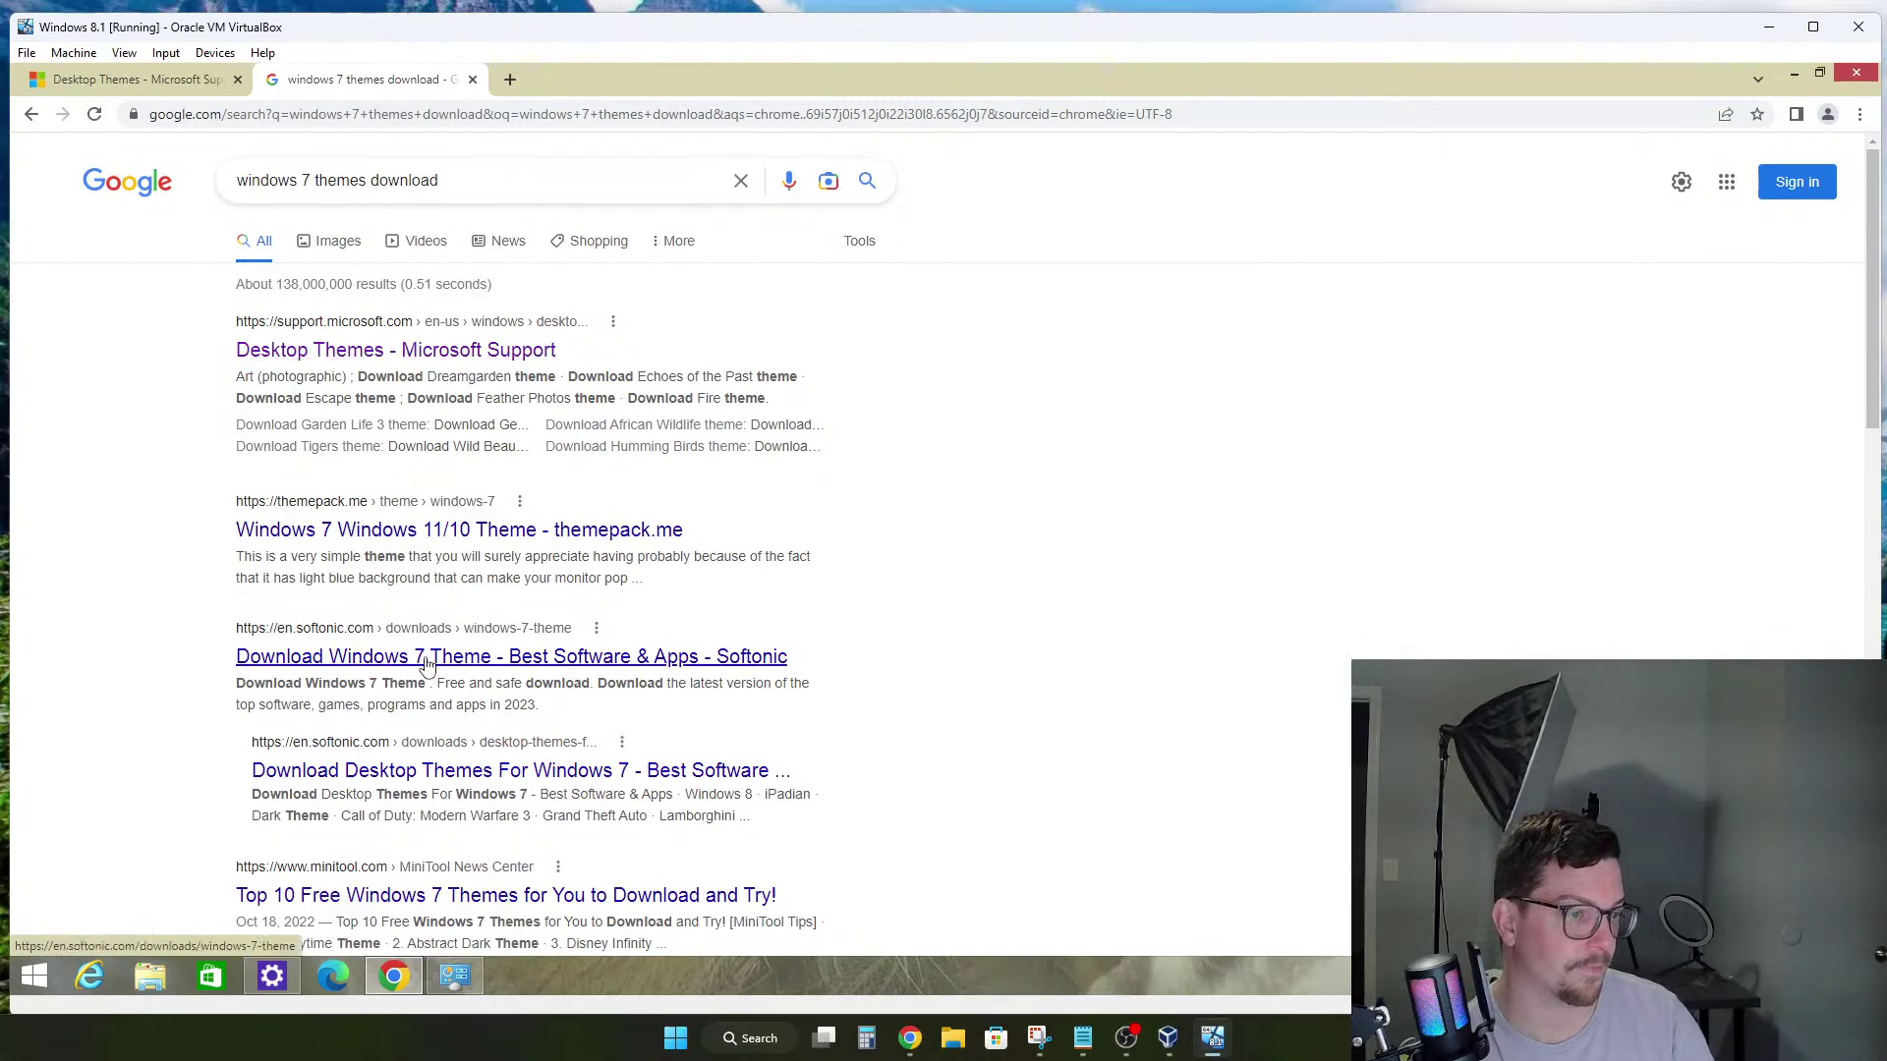
{"action": "left_click", "coordinate": [425, 665]}
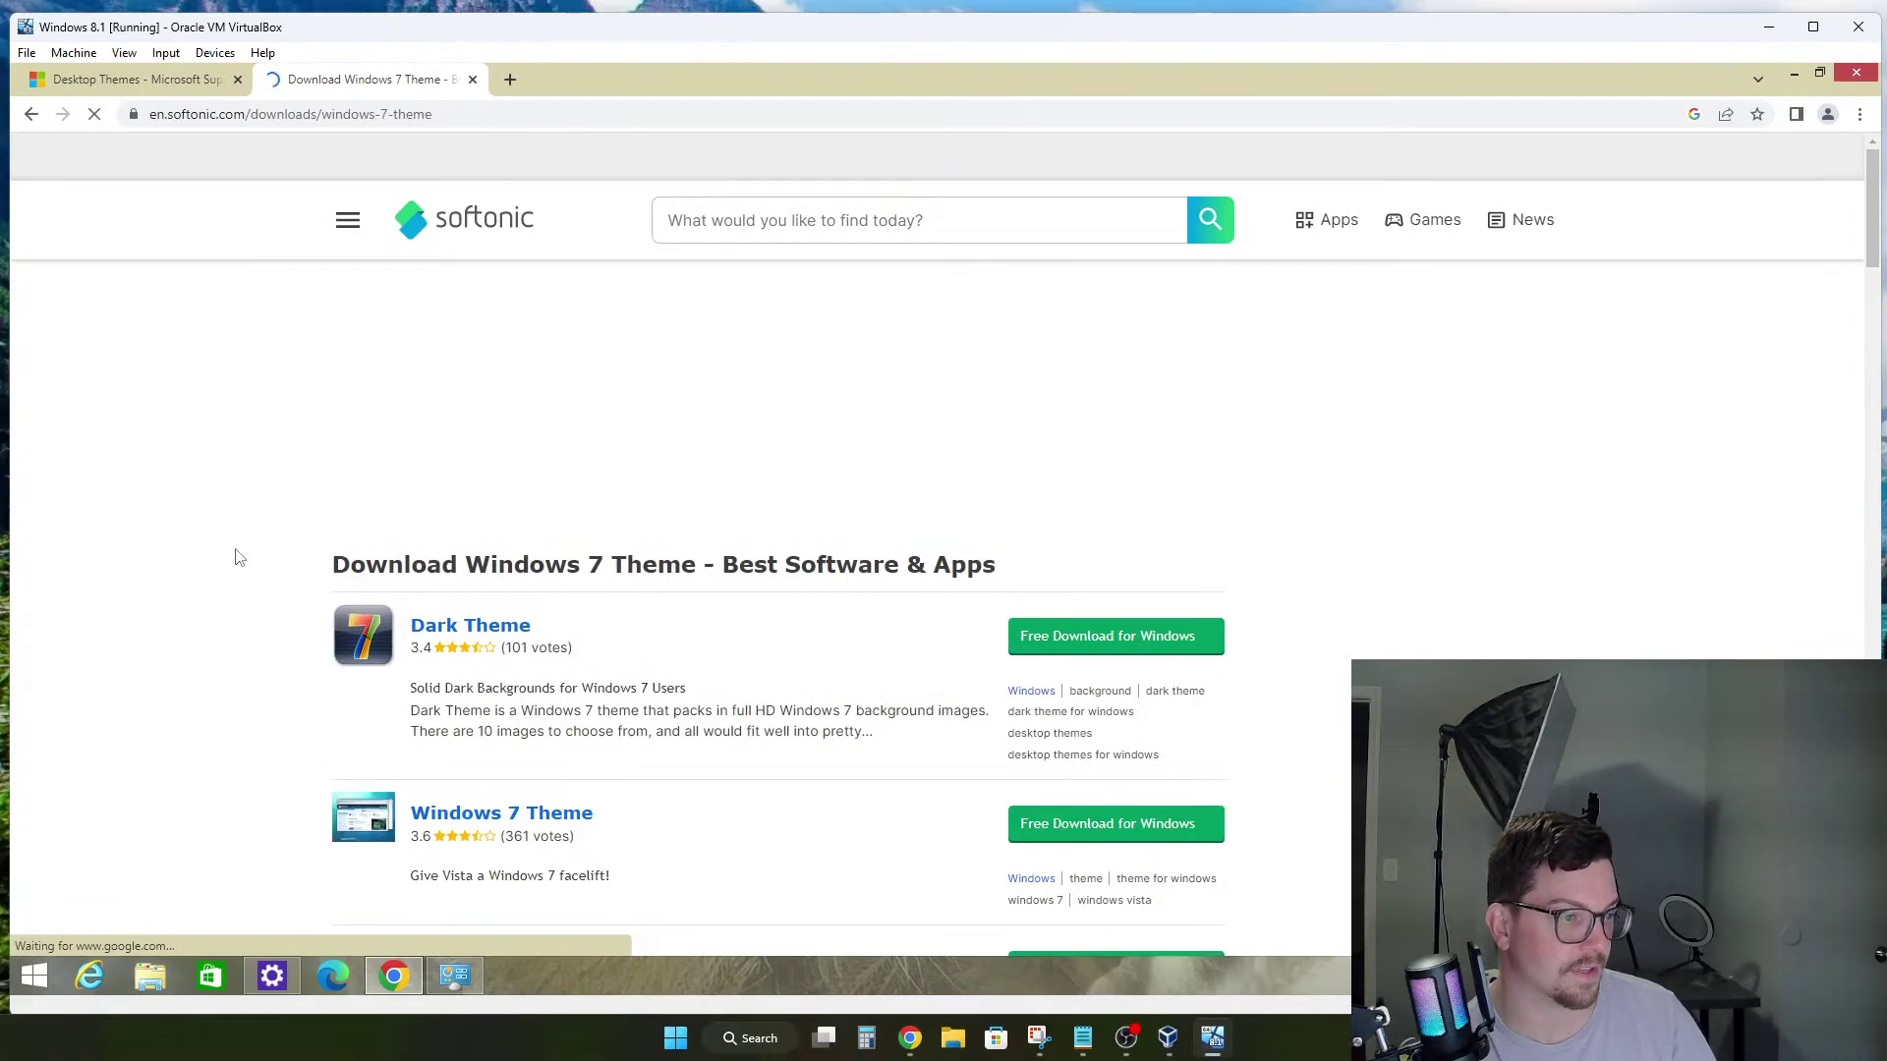
{"action": "scroll", "coordinate": [226, 556], "scroll_direction": "down", "scroll_amount": 4}
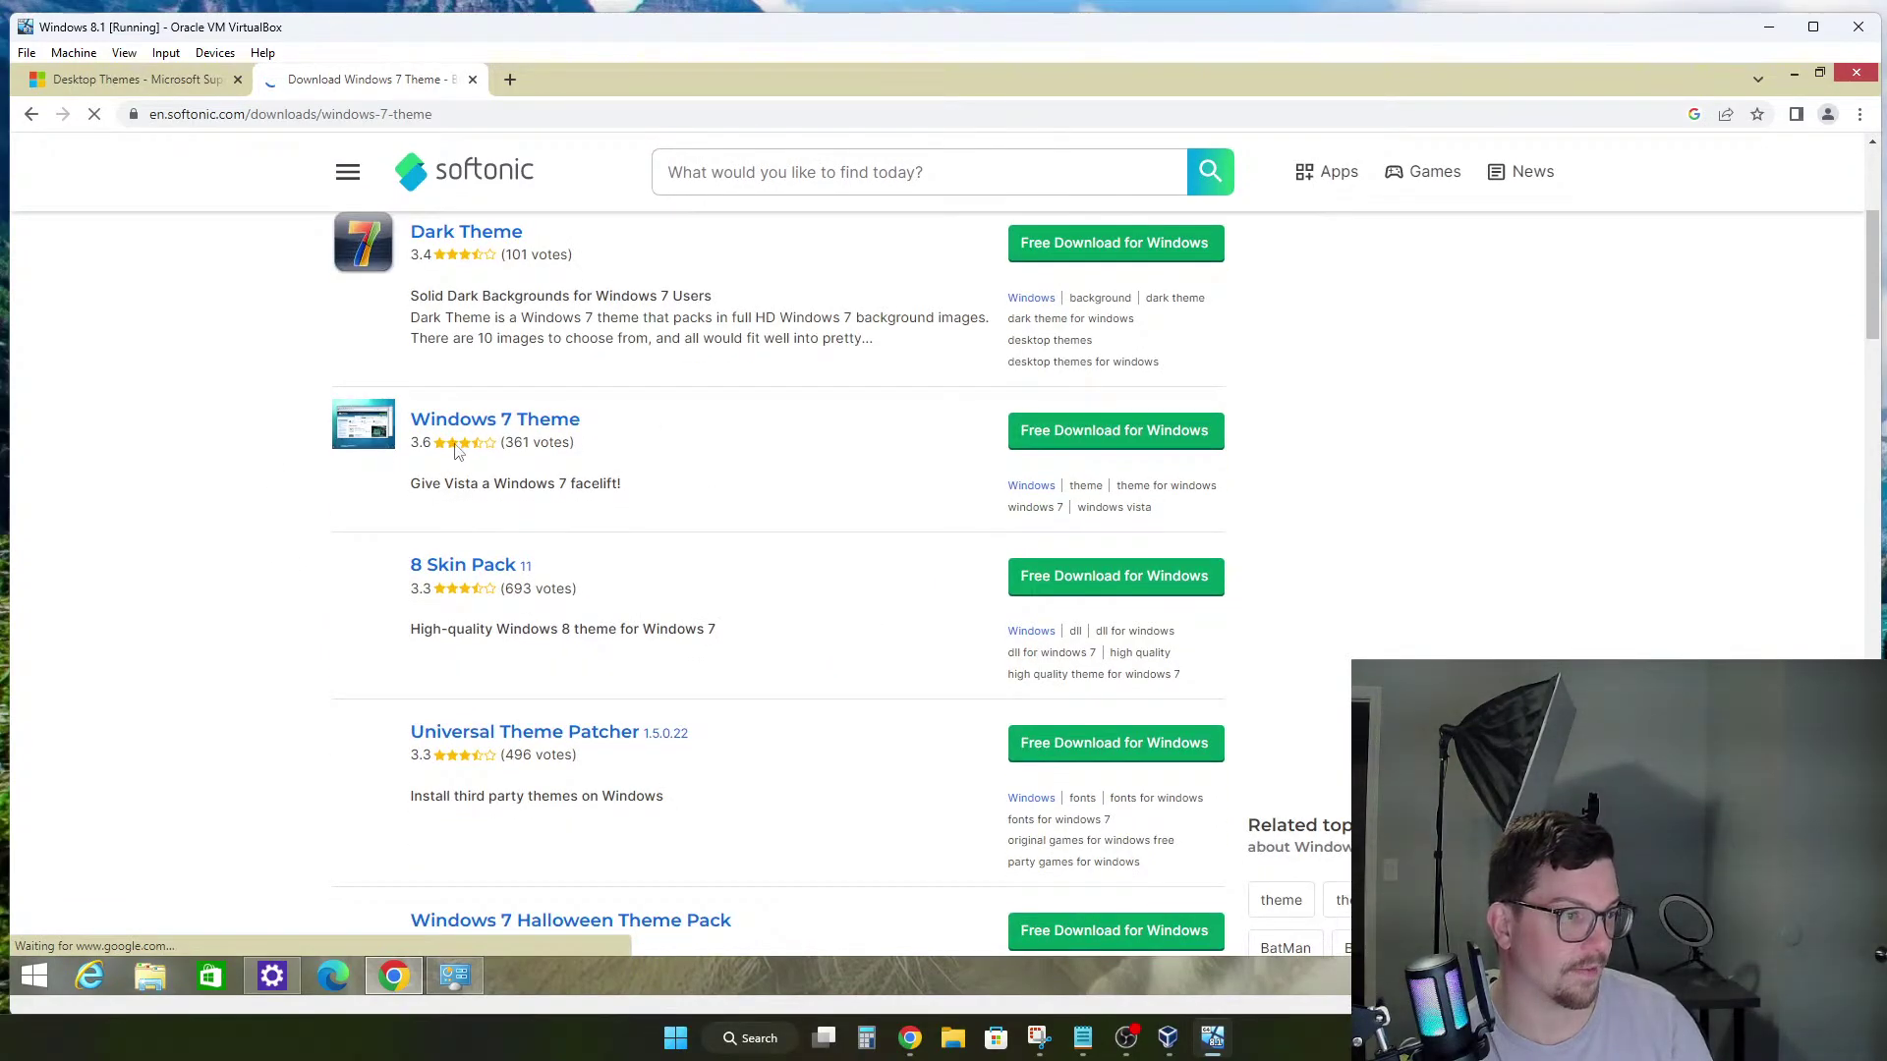
{"action": "scroll", "coordinate": [640, 426], "scroll_direction": "down", "scroll_amount": 6}
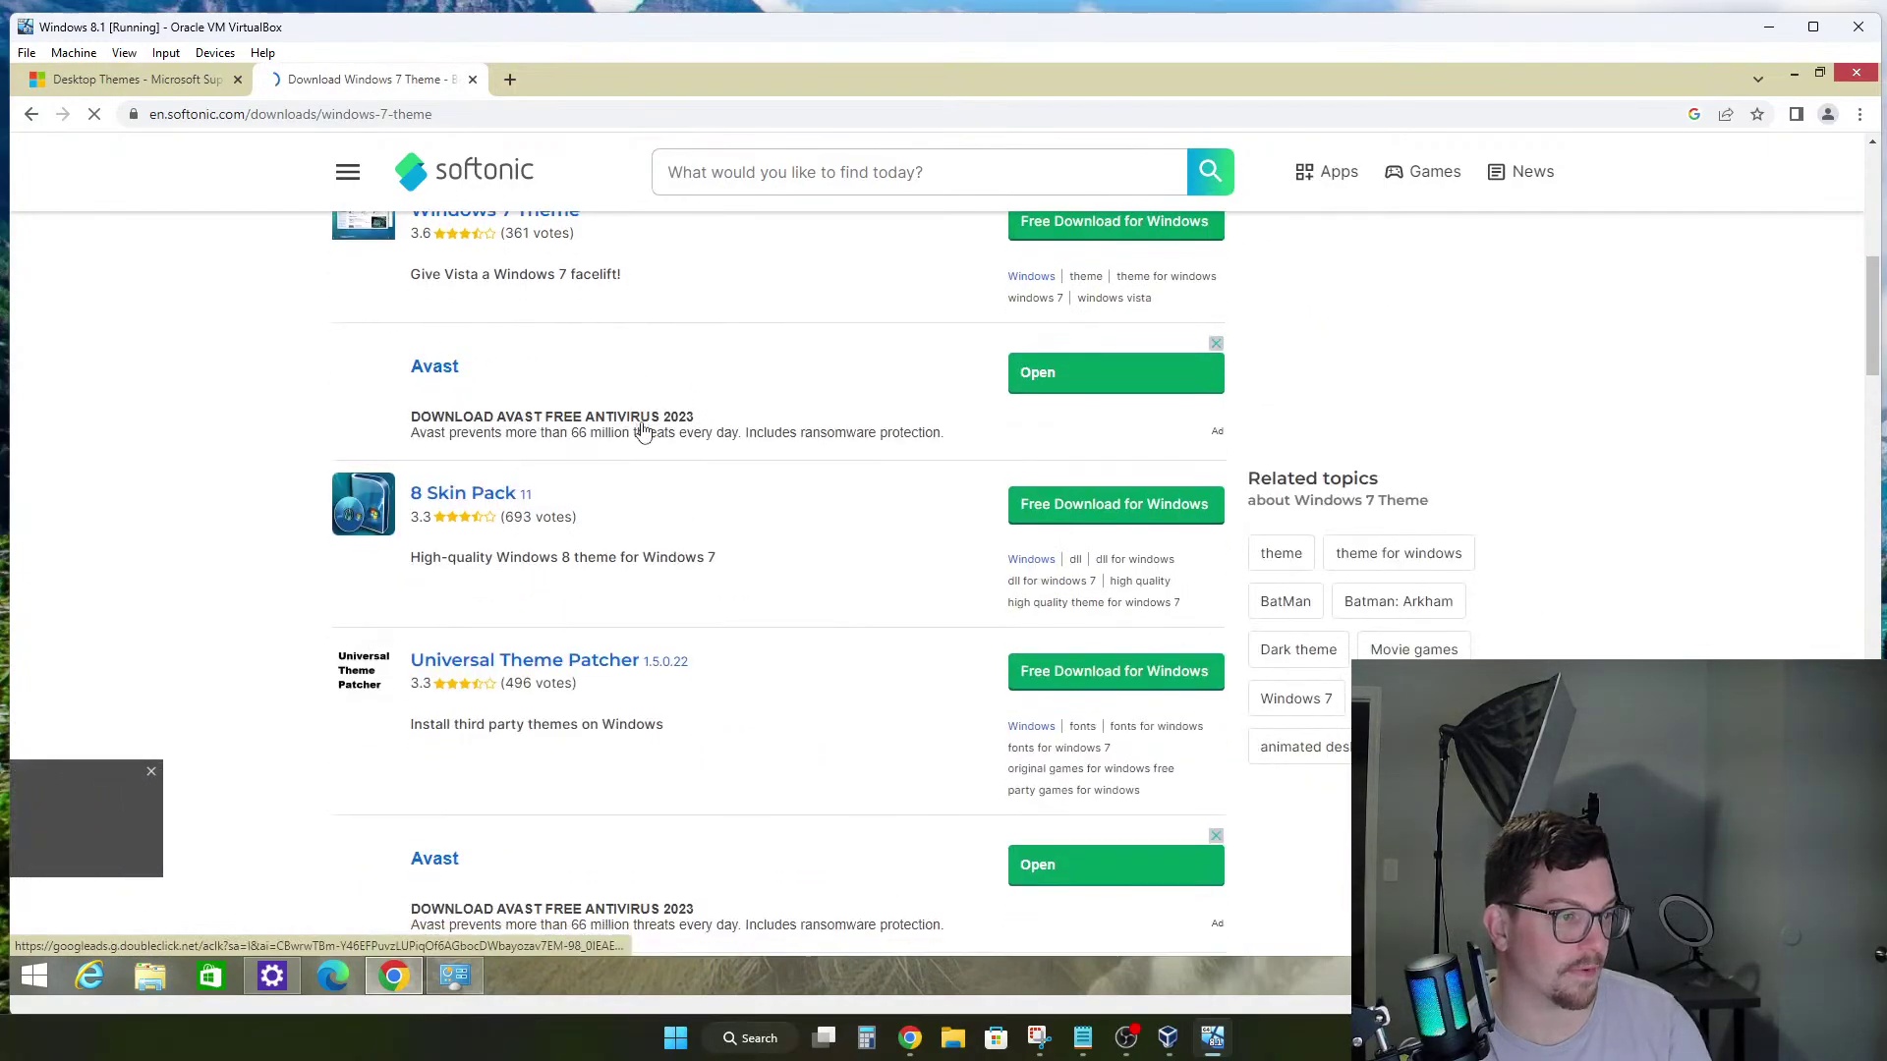
{"action": "scroll", "coordinate": [641, 429], "scroll_direction": "down", "scroll_amount": 4}
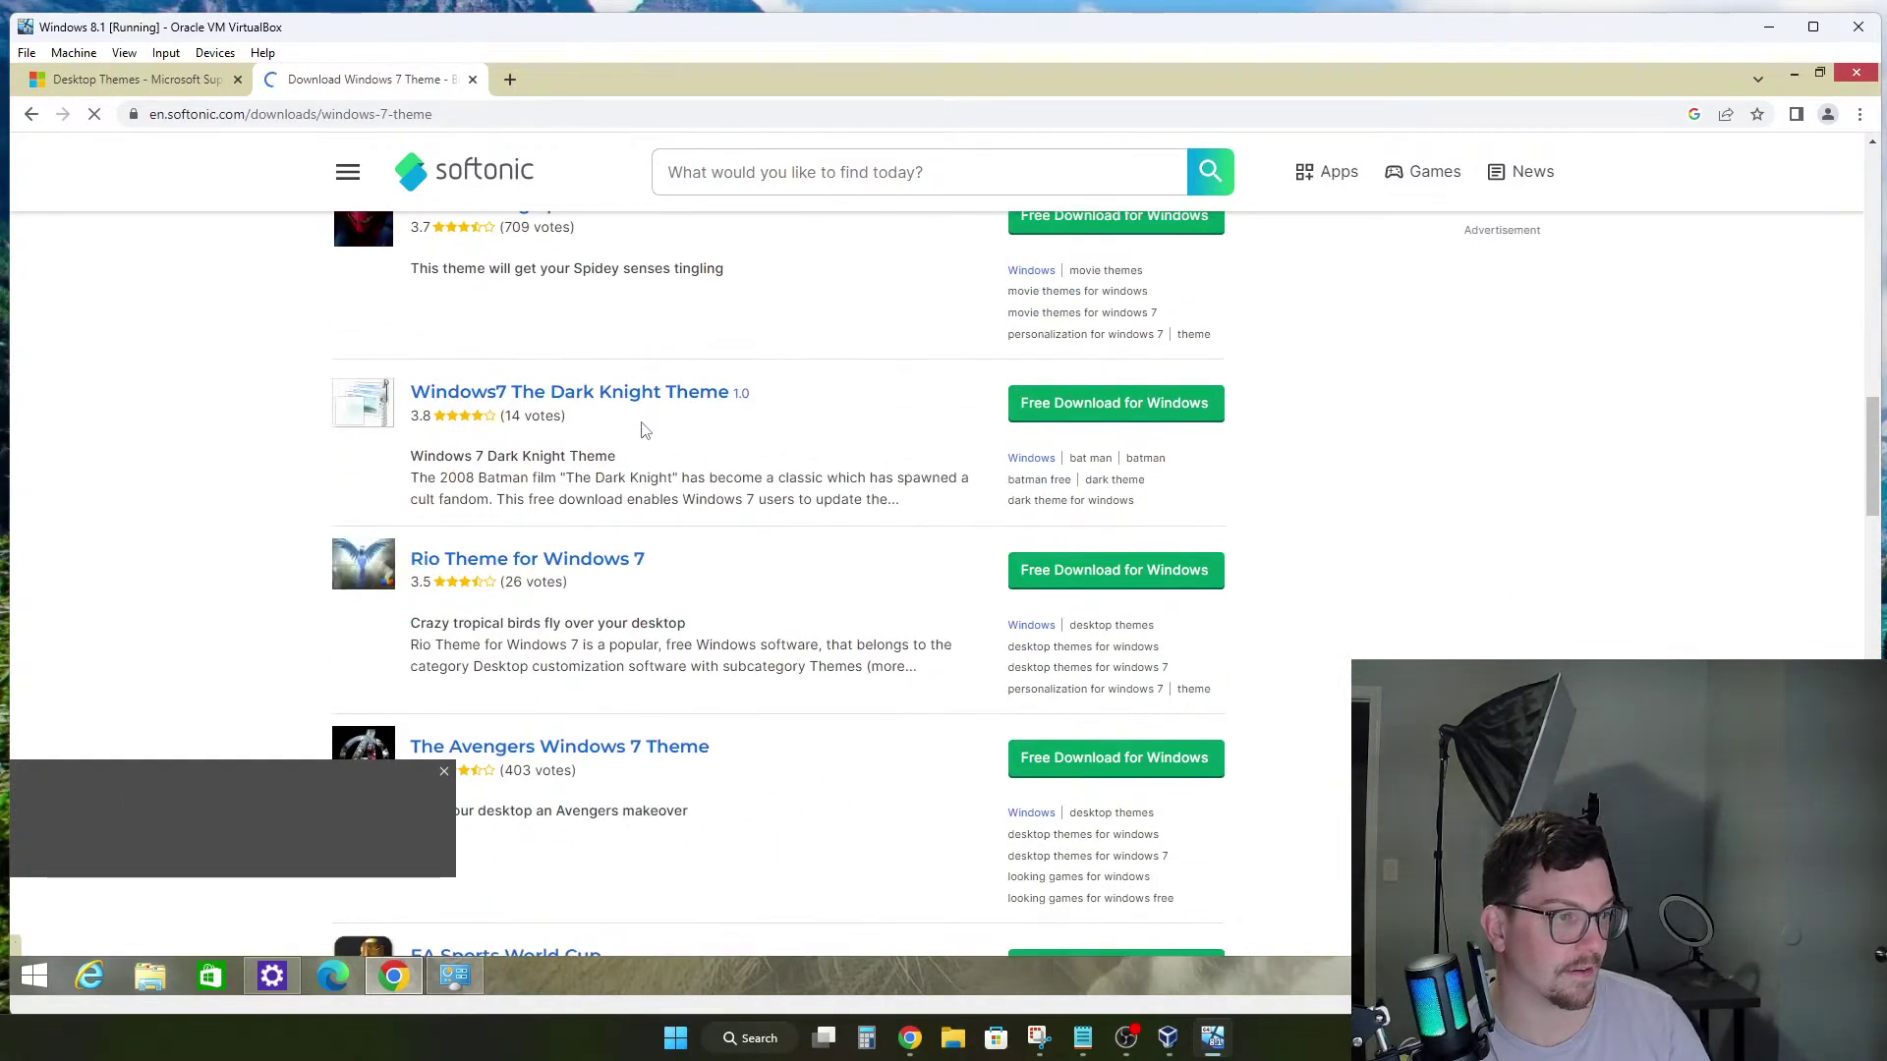
{"action": "scroll", "coordinate": [645, 431], "scroll_direction": "down", "scroll_amount": 4}
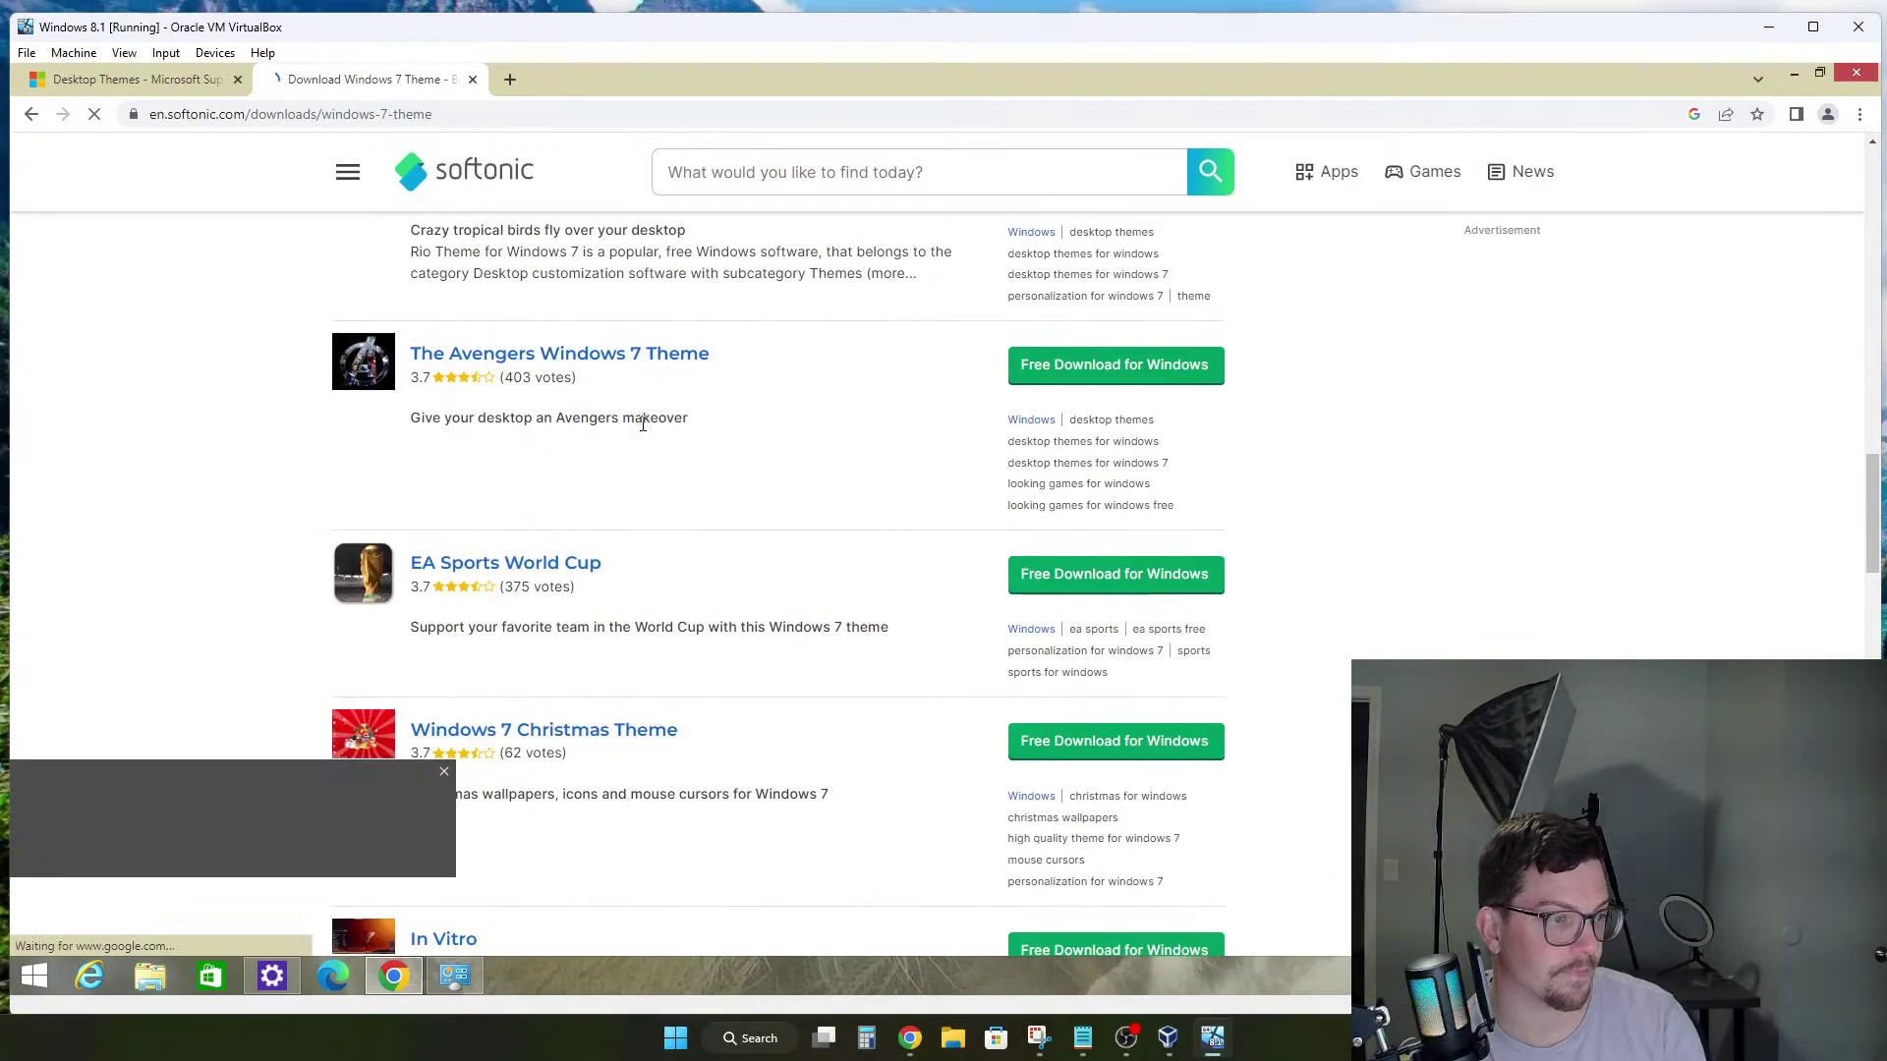
{"action": "scroll", "coordinate": [645, 431], "scroll_direction": "down", "scroll_amount": 4}
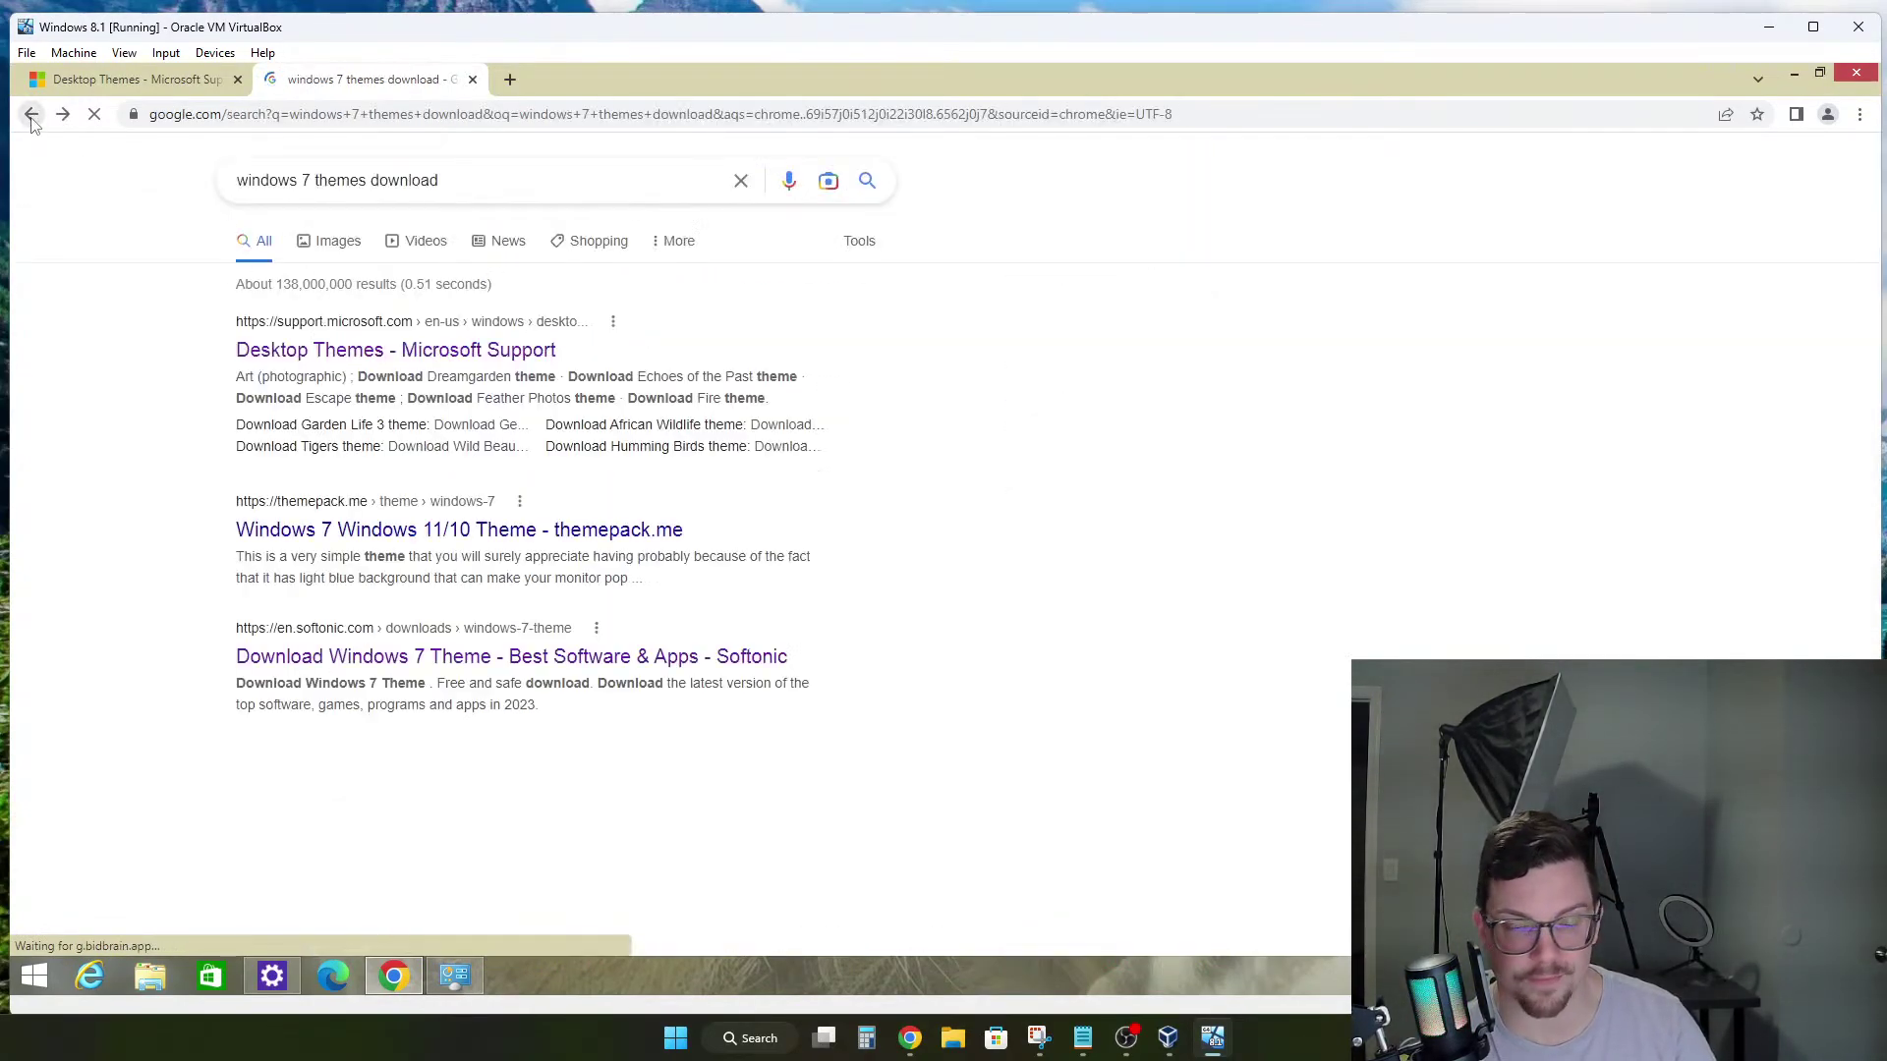
{"action": "scroll", "coordinate": [727, 520], "scroll_direction": "down", "scroll_amount": 4}
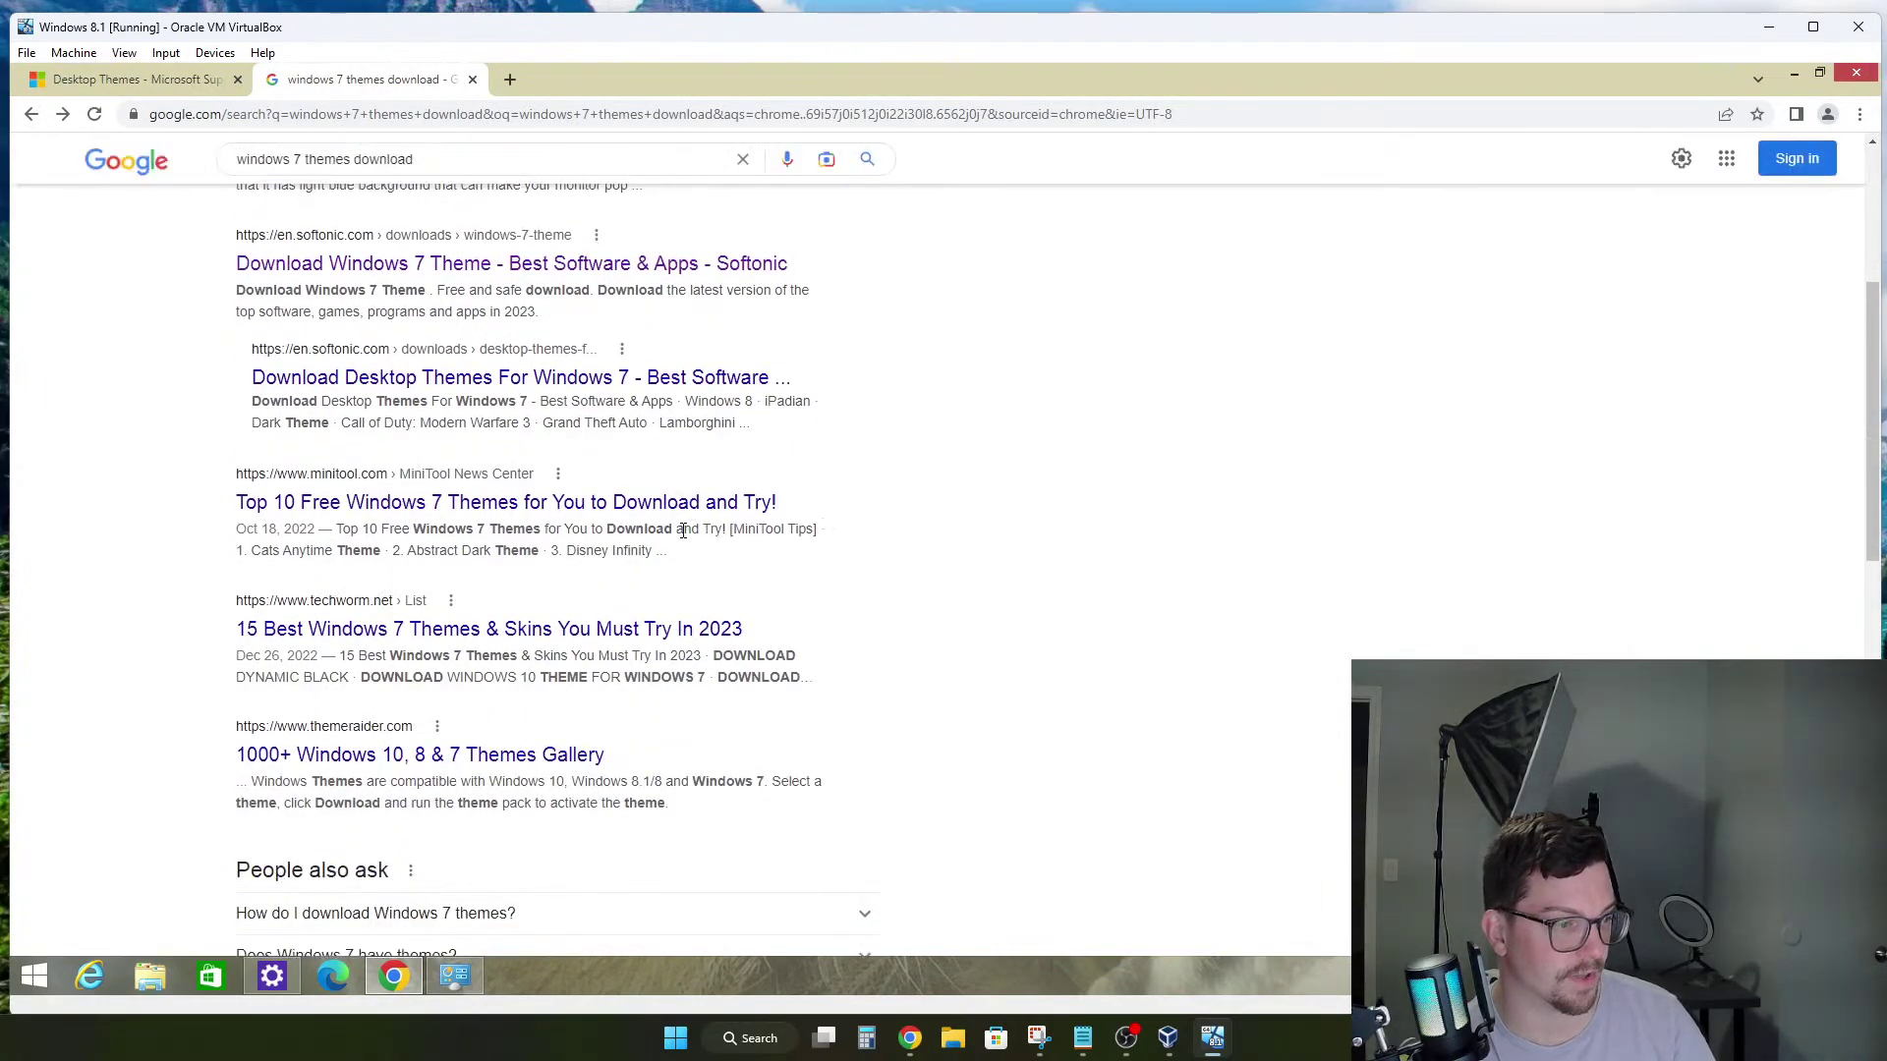
Open MiniTool's 'Top 10 Free Windows 7 Themes' article and scroll through its theme sections.
{"action": "left_click", "coordinate": [324, 504]}
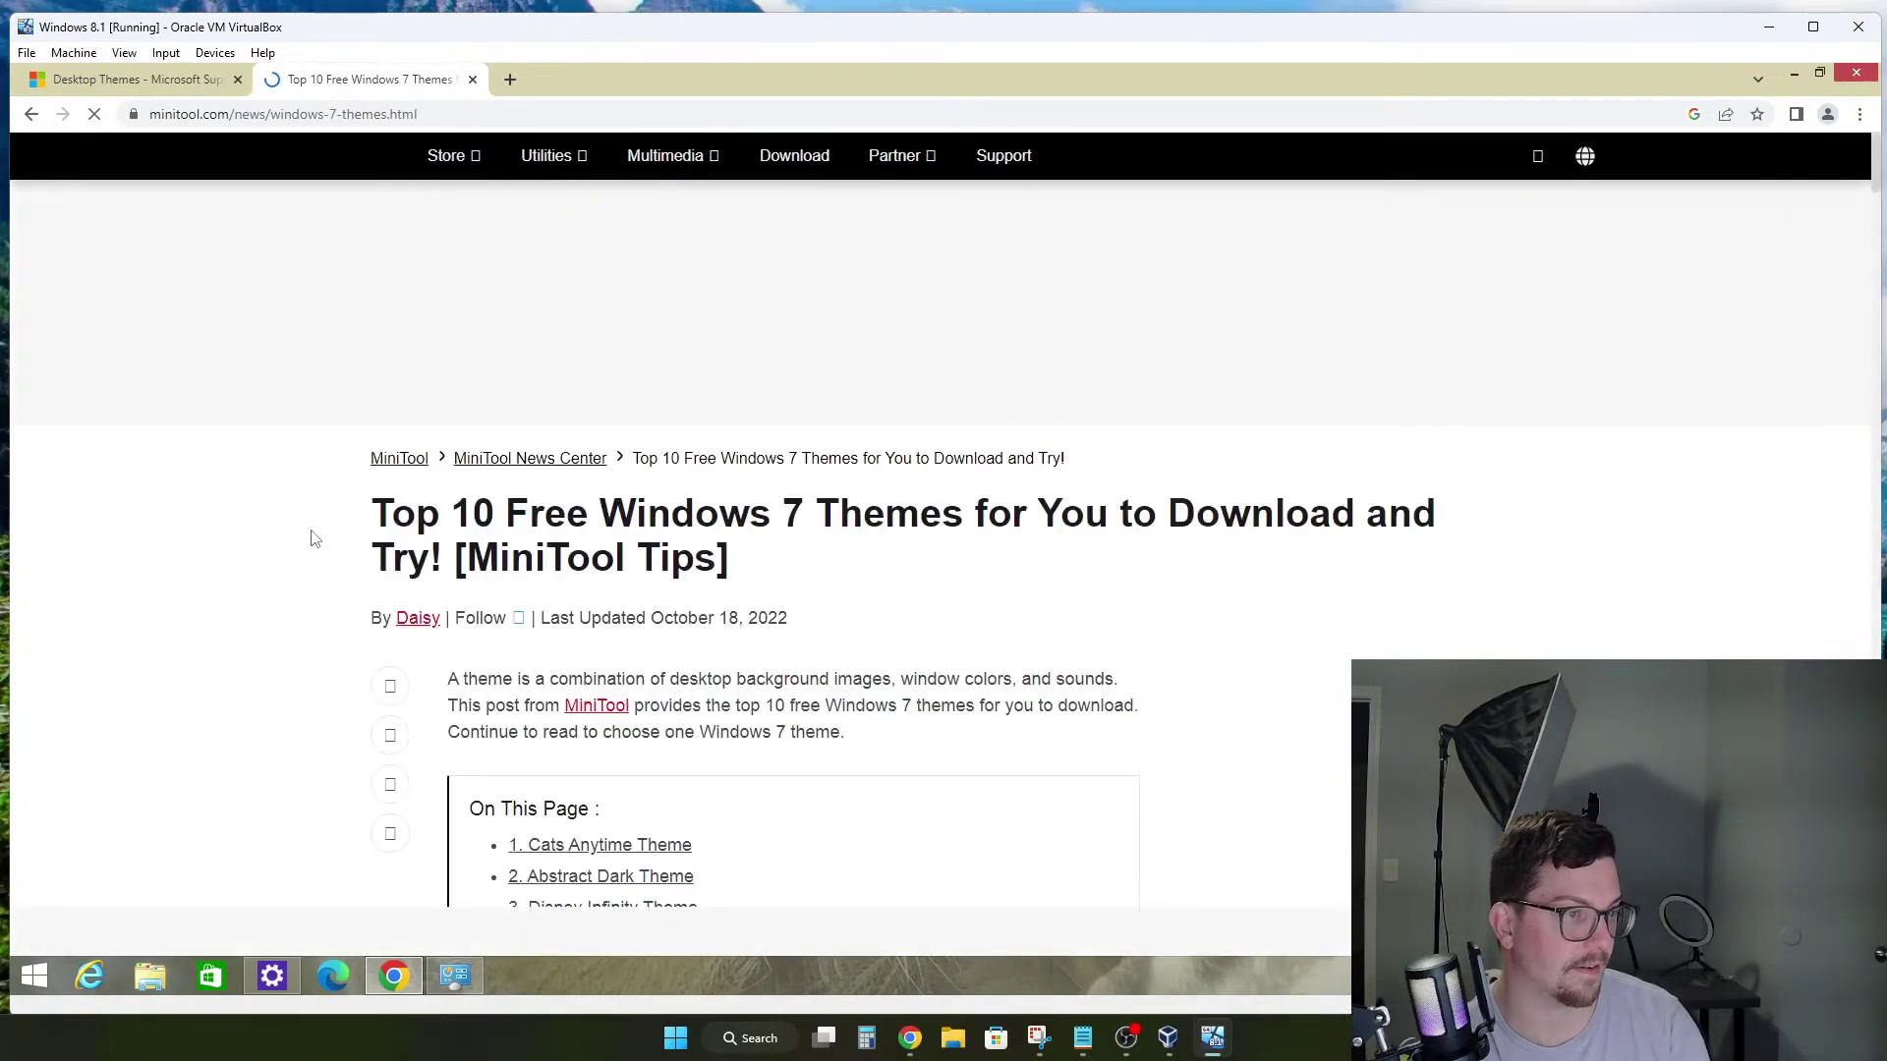
{"action": "scroll", "coordinate": [324, 547], "scroll_direction": "down", "scroll_amount": 7}
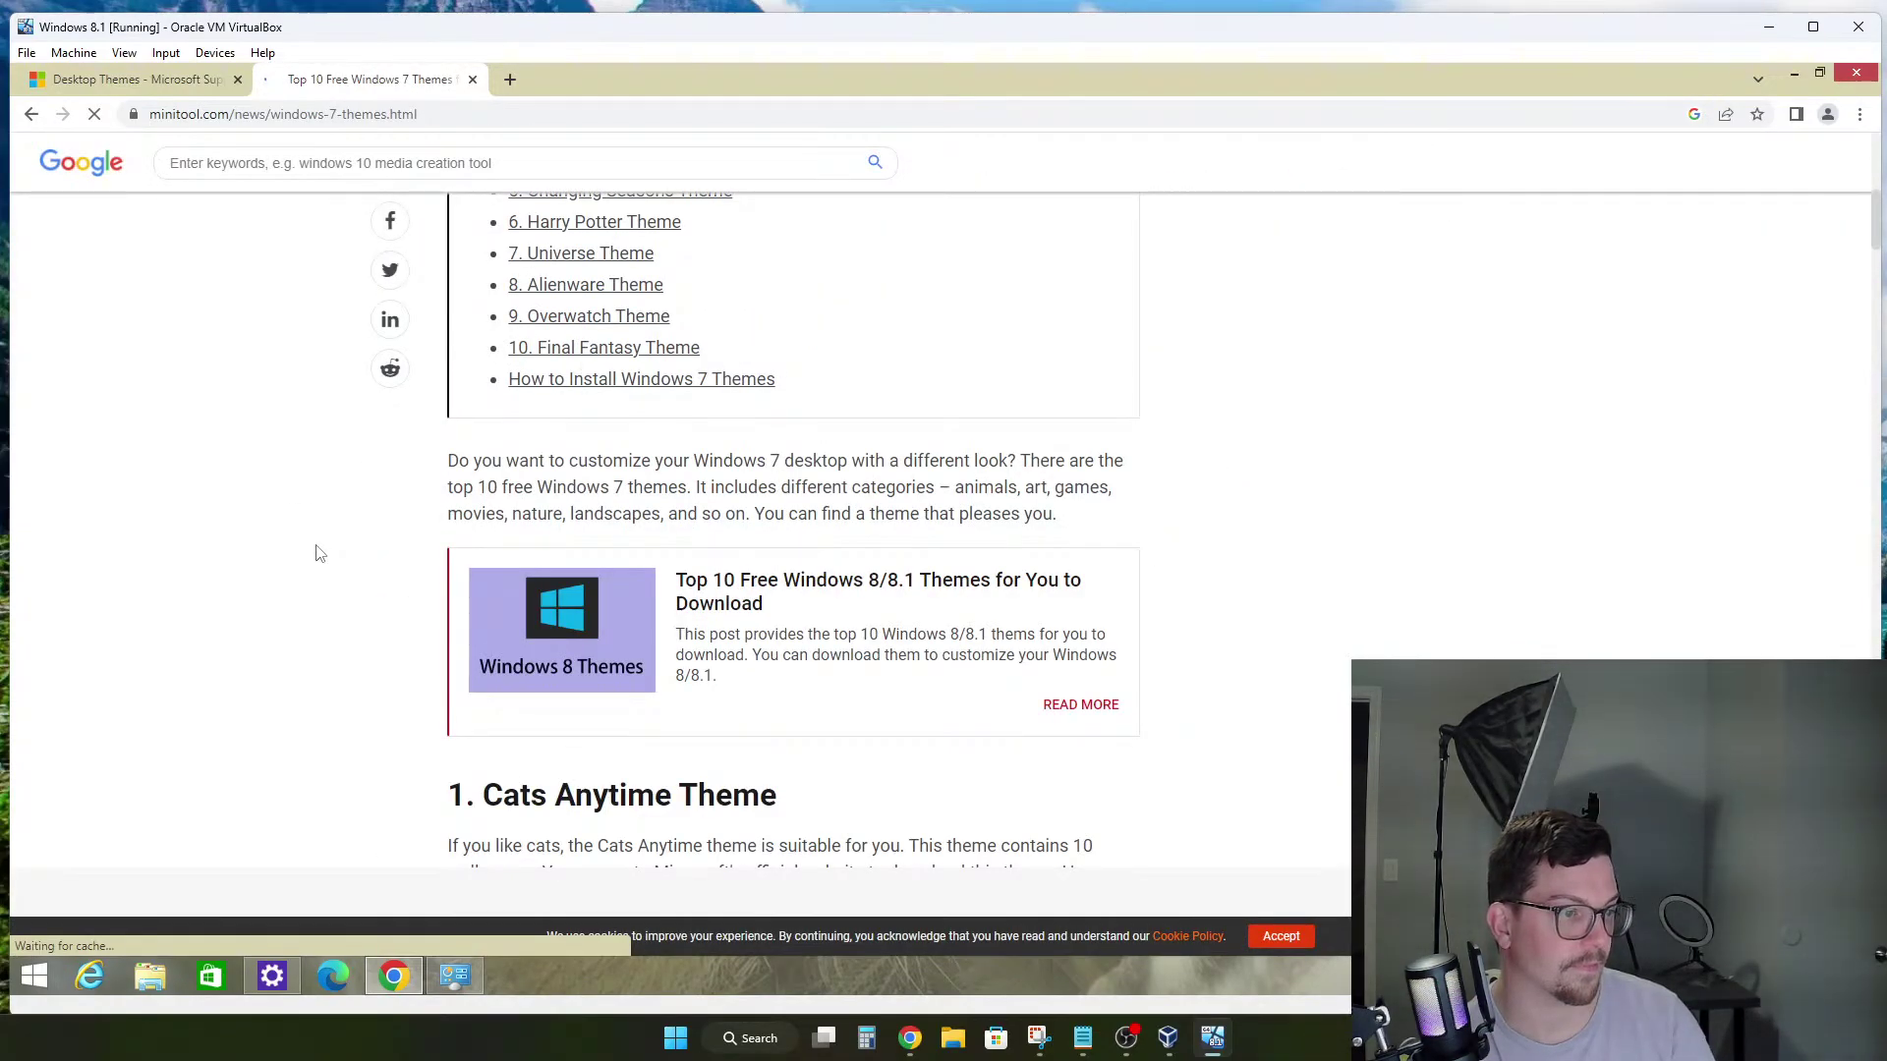
{"action": "scroll", "coordinate": [316, 553], "scroll_direction": "down", "scroll_amount": 5}
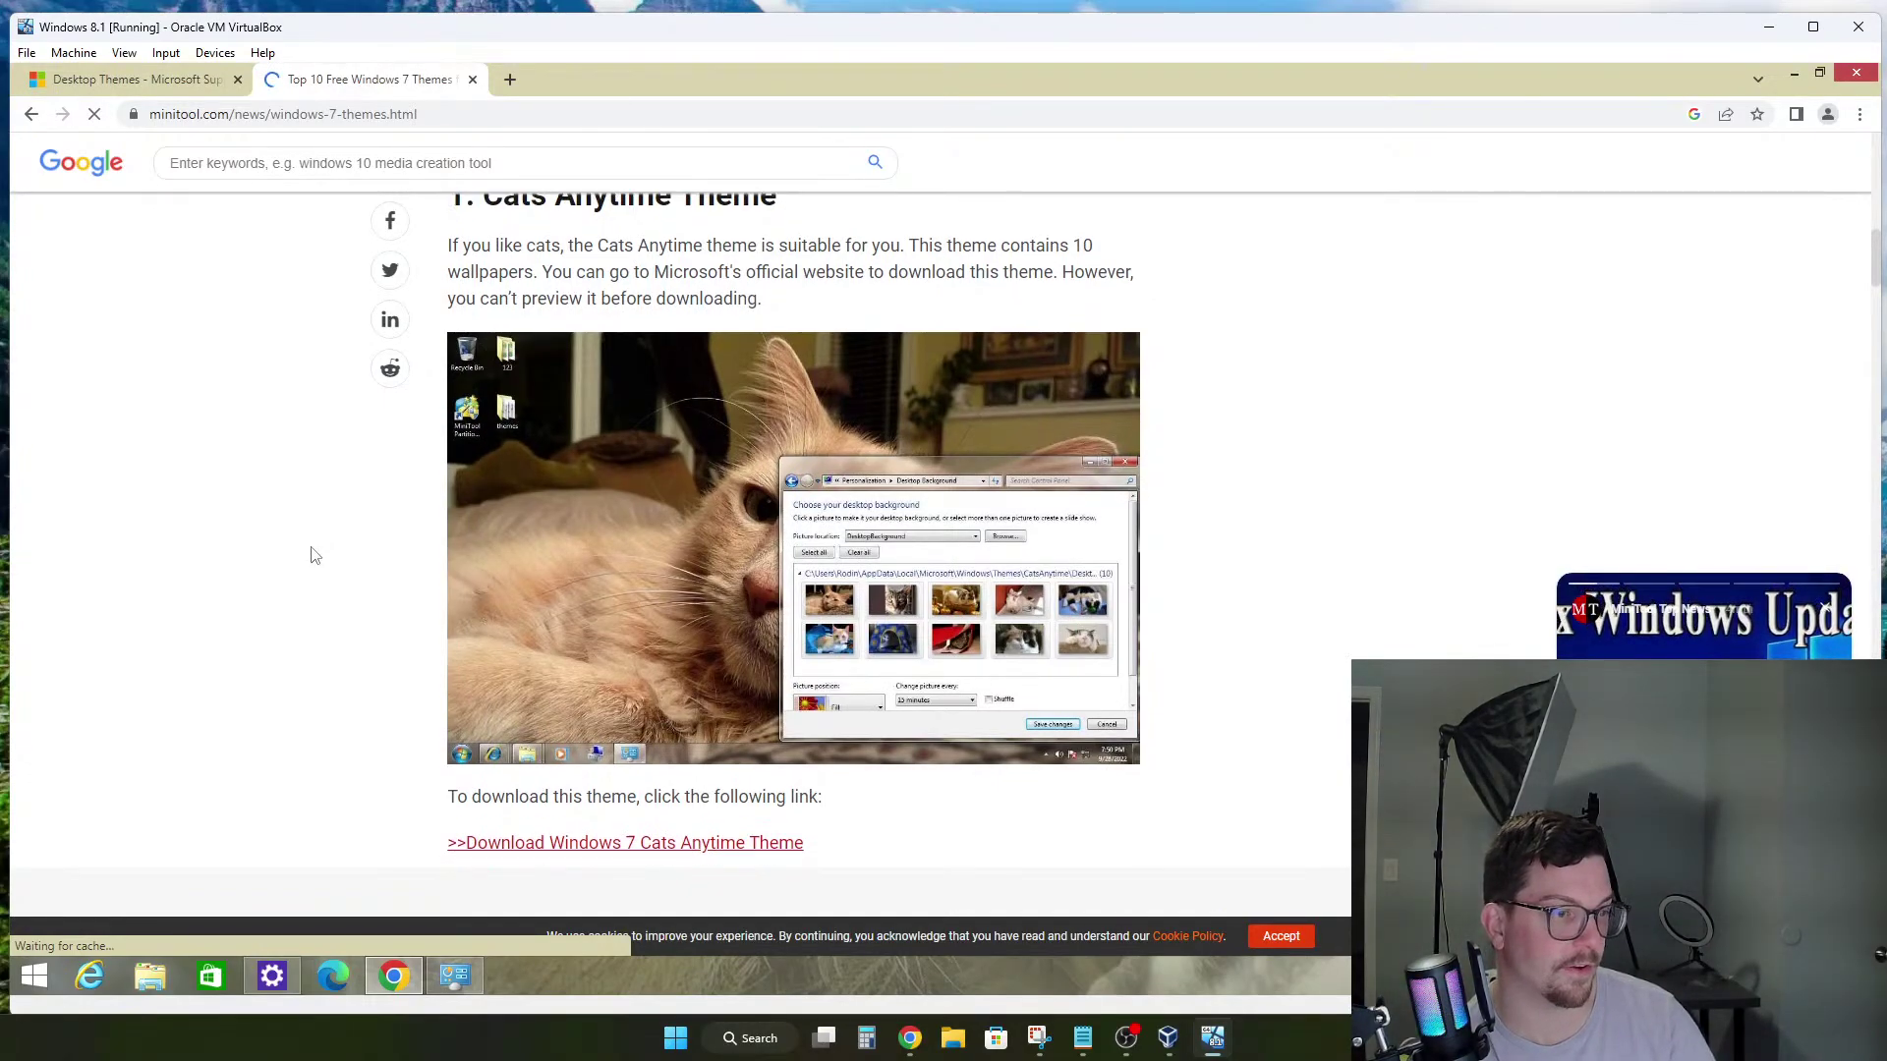
{"action": "scroll", "coordinate": [315, 556], "scroll_direction": "down", "scroll_amount": 5}
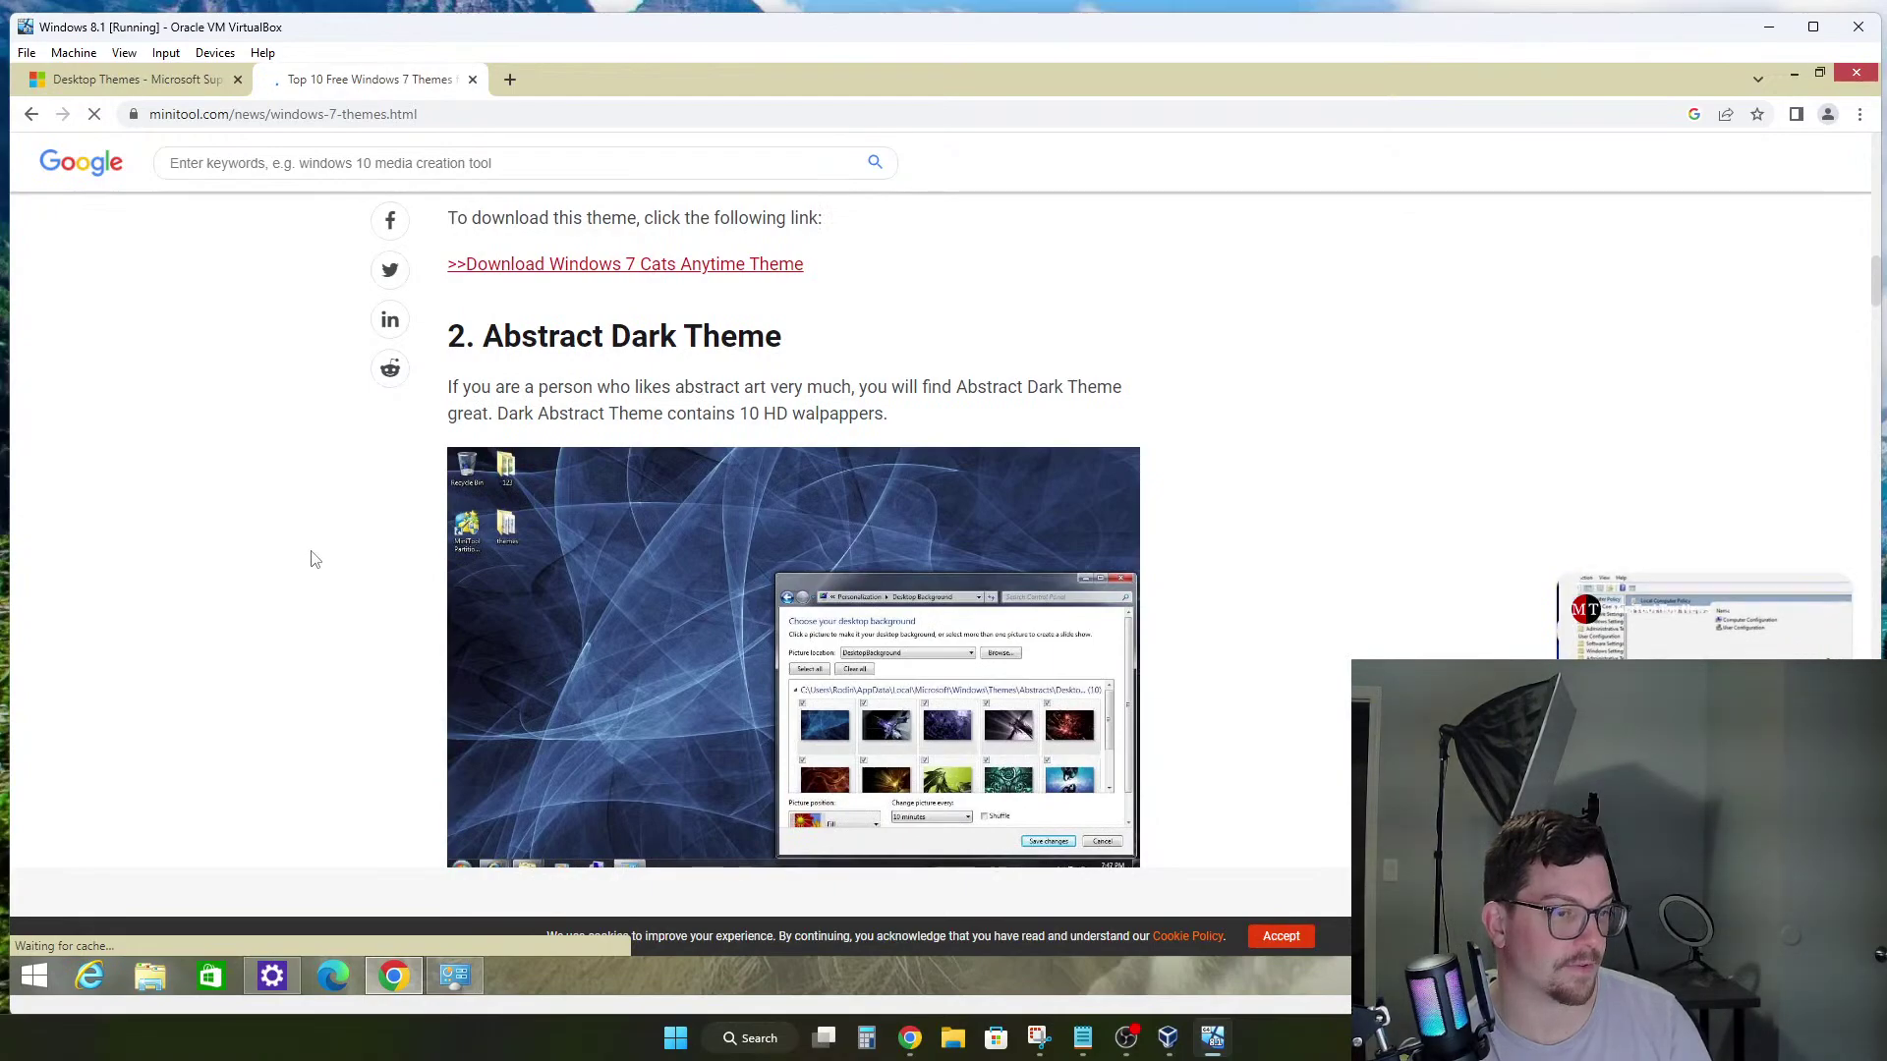
{"action": "scroll", "coordinate": [315, 559], "scroll_direction": "down", "scroll_amount": 5}
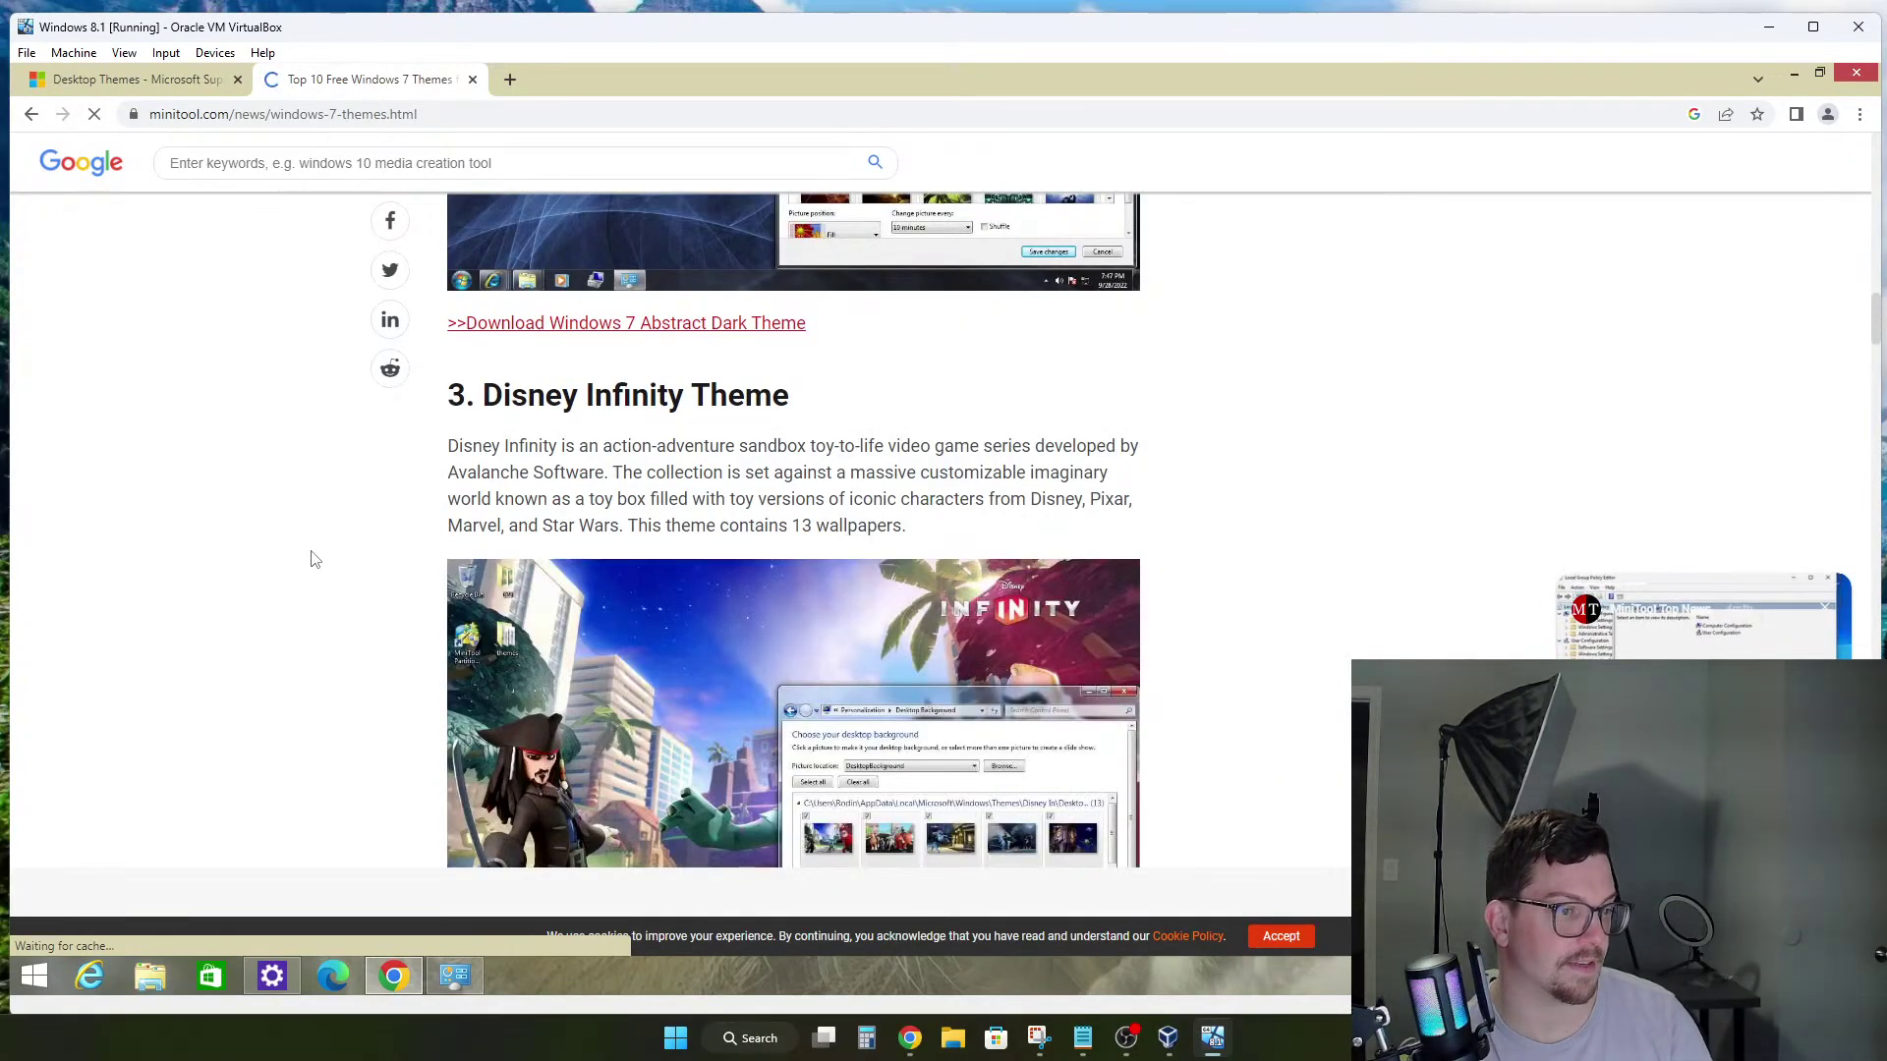
{"action": "scroll", "coordinate": [314, 559], "scroll_direction": "down", "scroll_amount": 6}
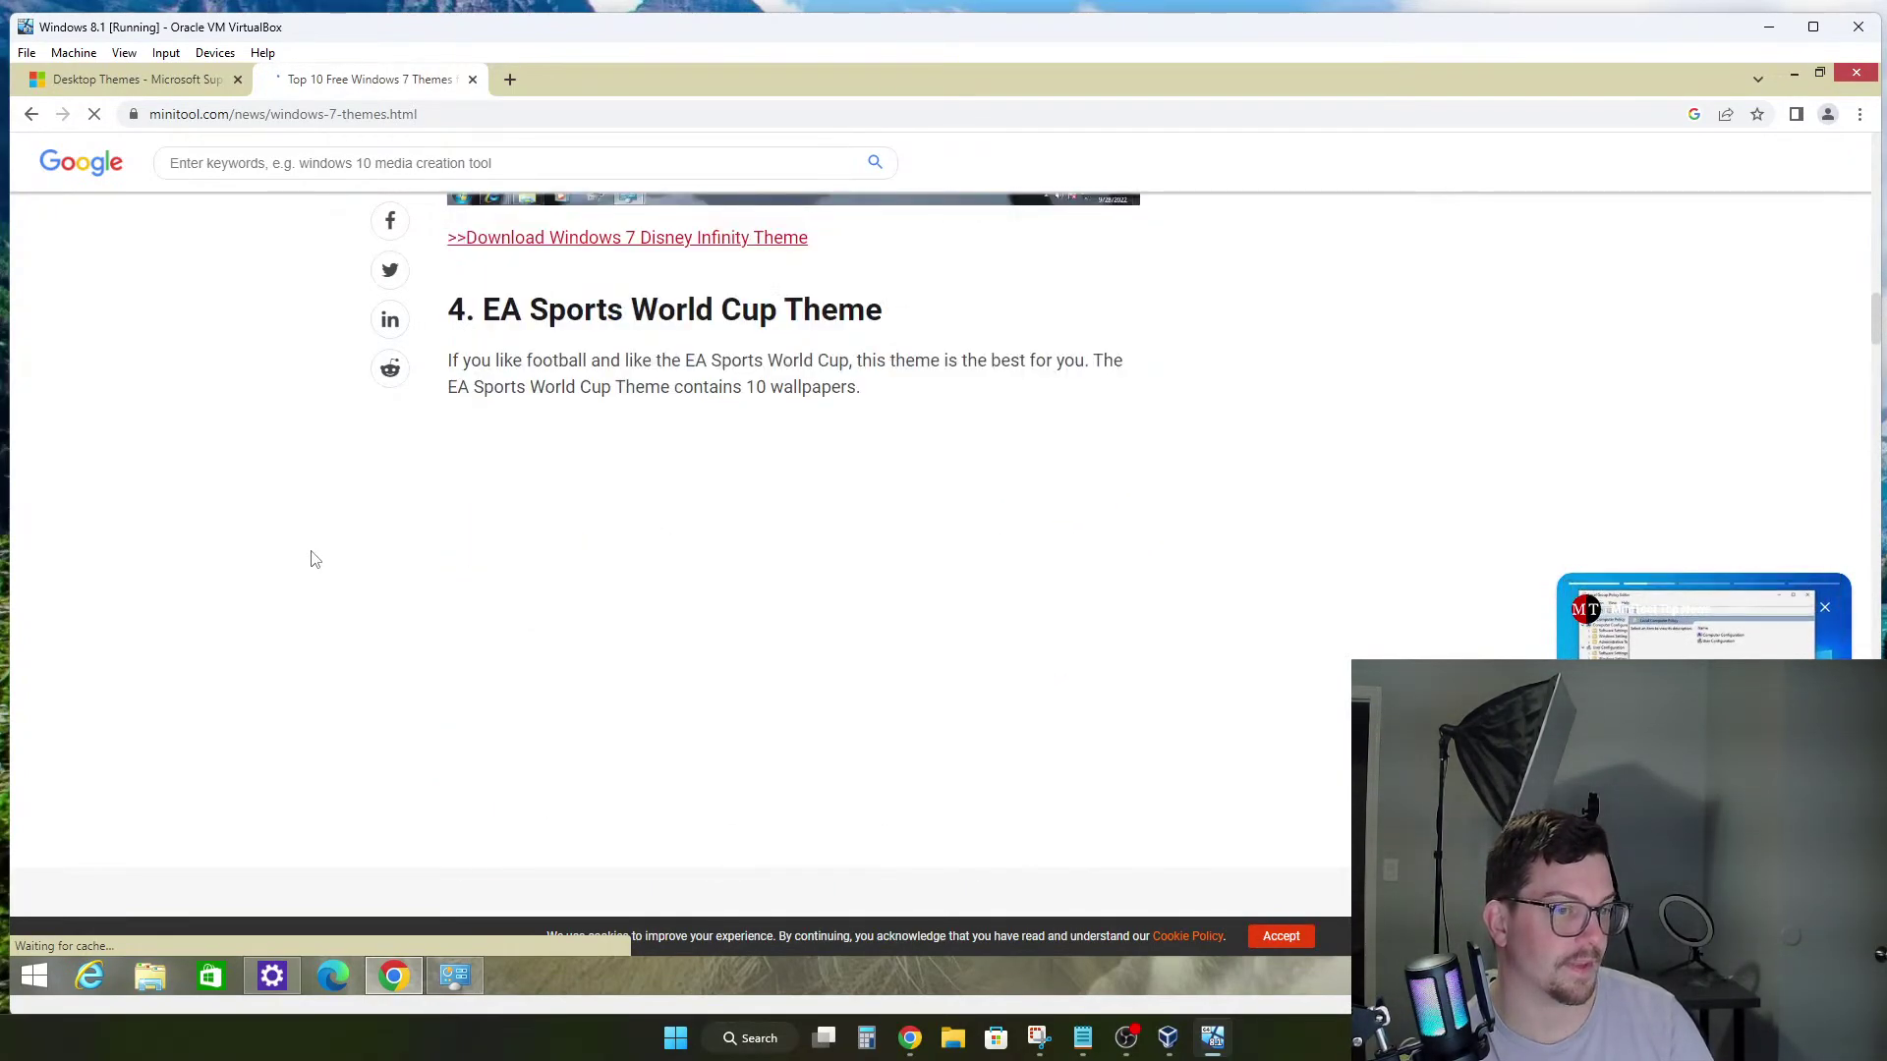
{"action": "scroll", "coordinate": [315, 559], "scroll_direction": "down", "scroll_amount": 5}
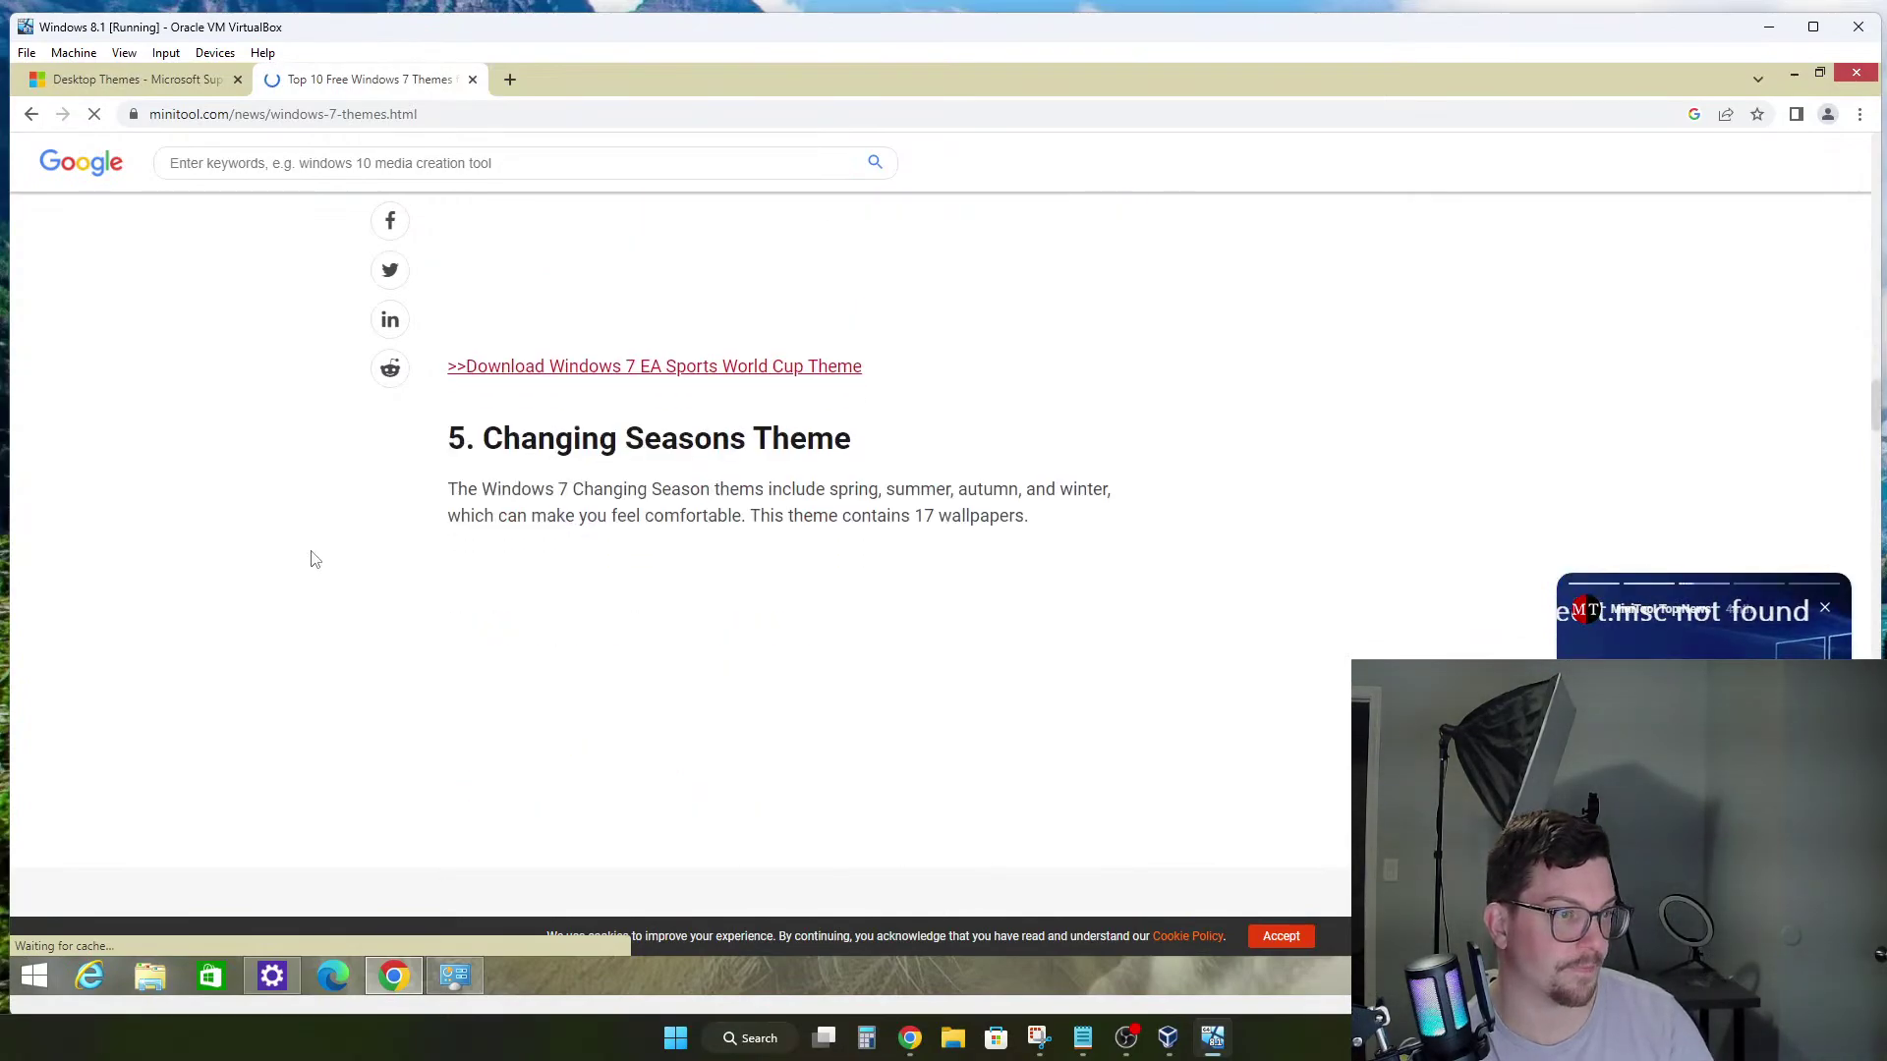
{"action": "scroll", "coordinate": [314, 559], "scroll_direction": "down", "scroll_amount": 5}
{"action": "scroll", "coordinate": [314, 559], "scroll_direction": "down", "scroll_amount": 3}
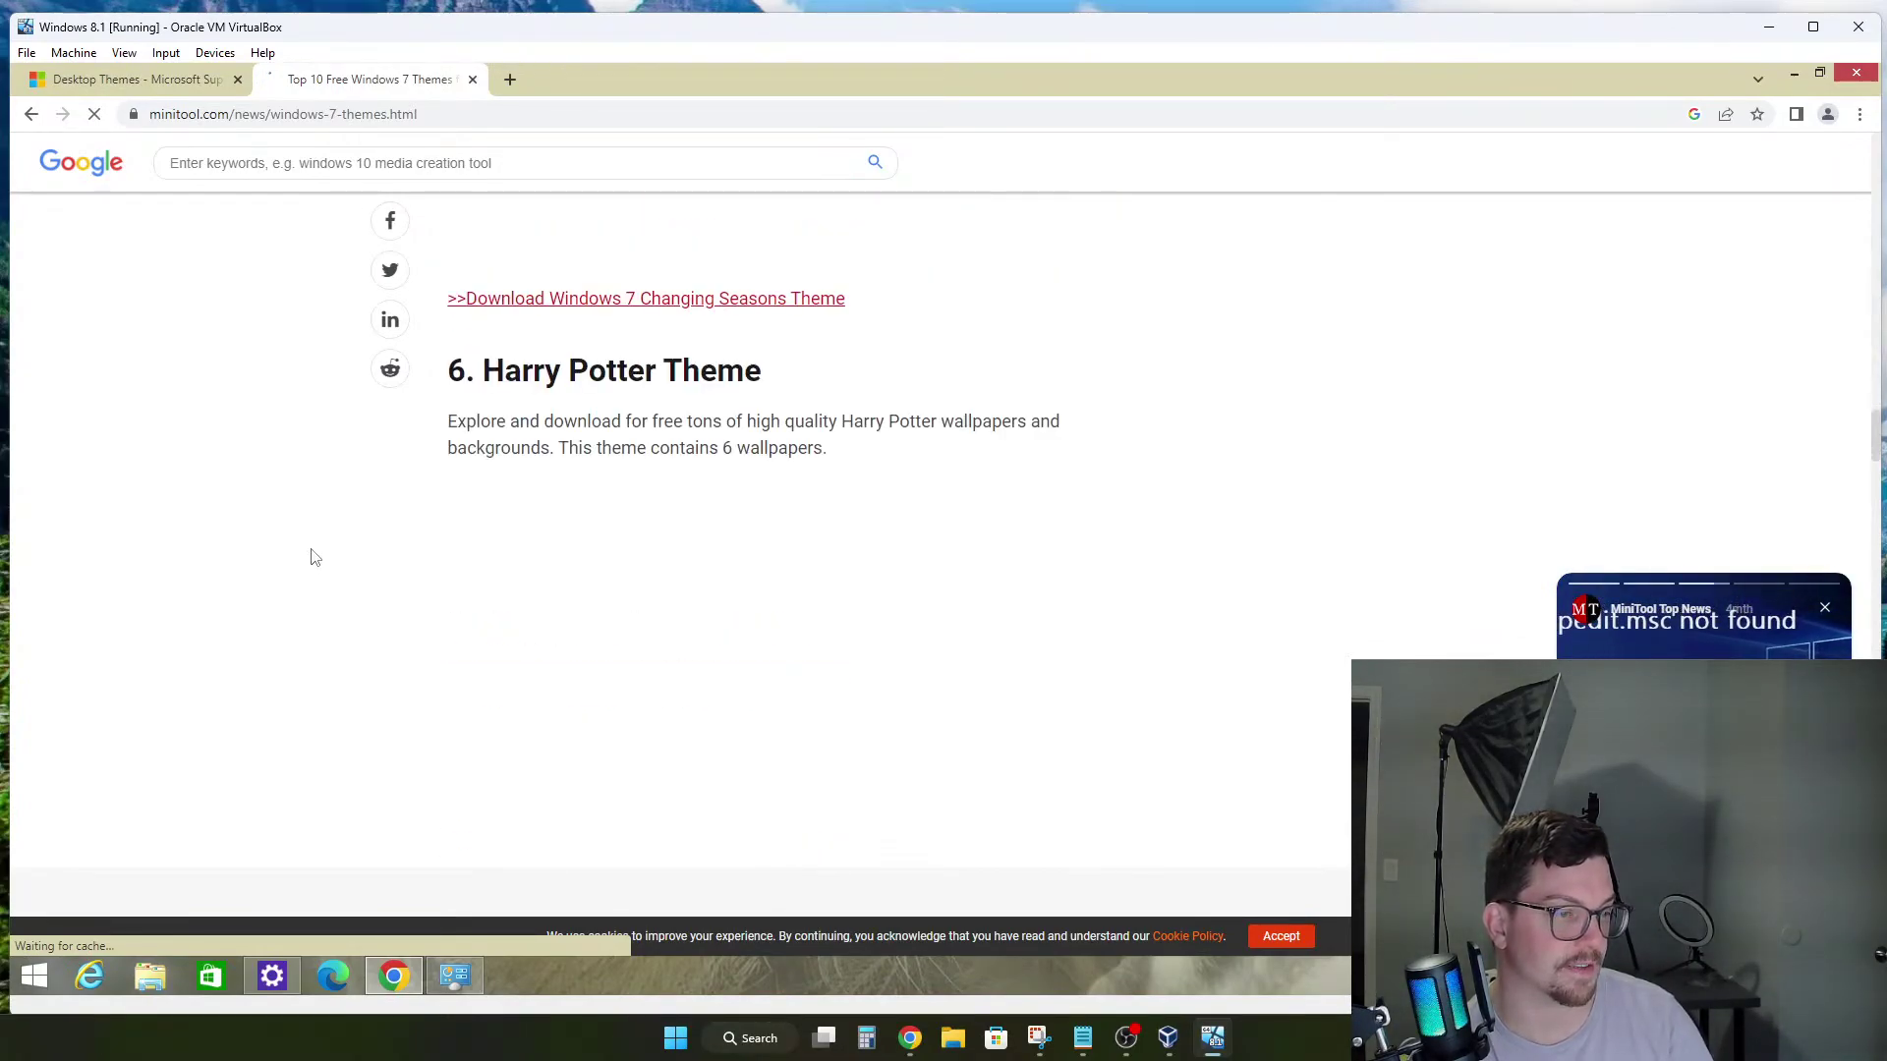
{"action": "scroll", "coordinate": [305, 590], "scroll_direction": "up", "scroll_amount": 10}
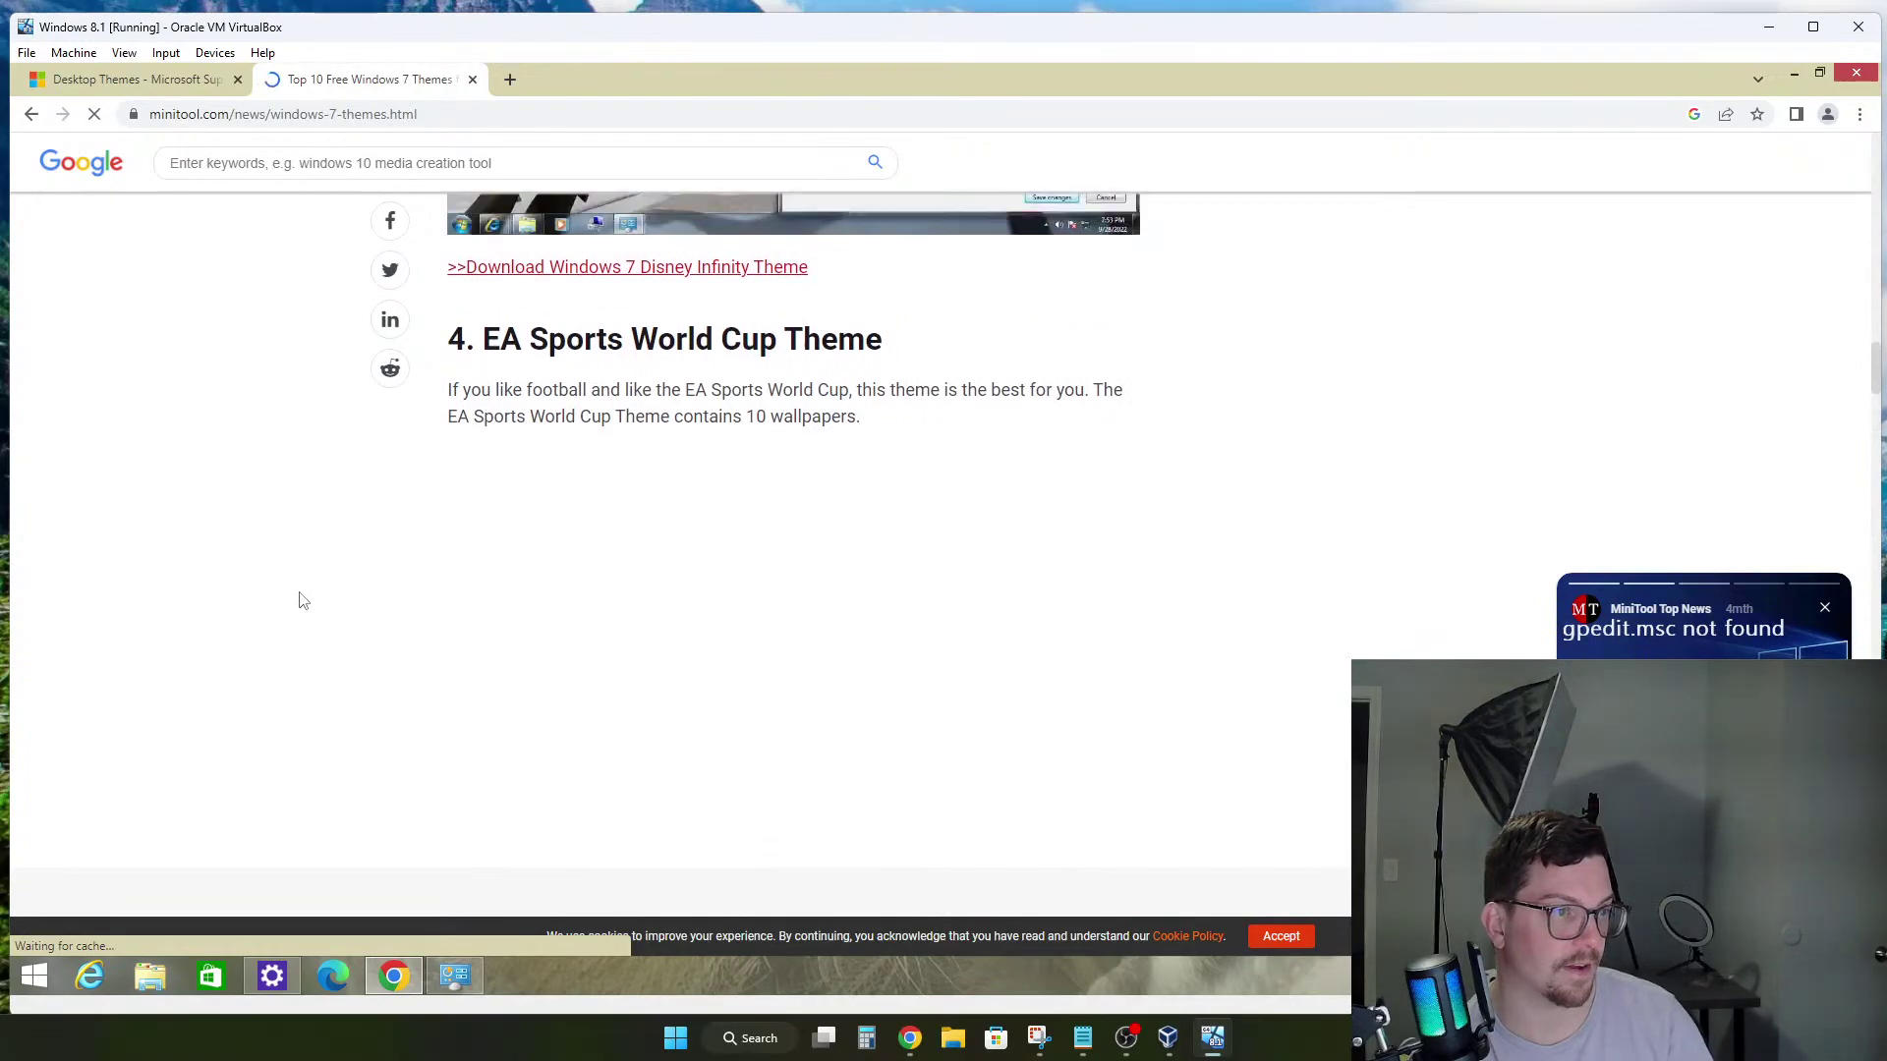
{"action": "scroll", "coordinate": [300, 599], "scroll_direction": "up", "scroll_amount": 3}
{"action": "scroll", "coordinate": [295, 598], "scroll_direction": "down", "scroll_amount": 3}
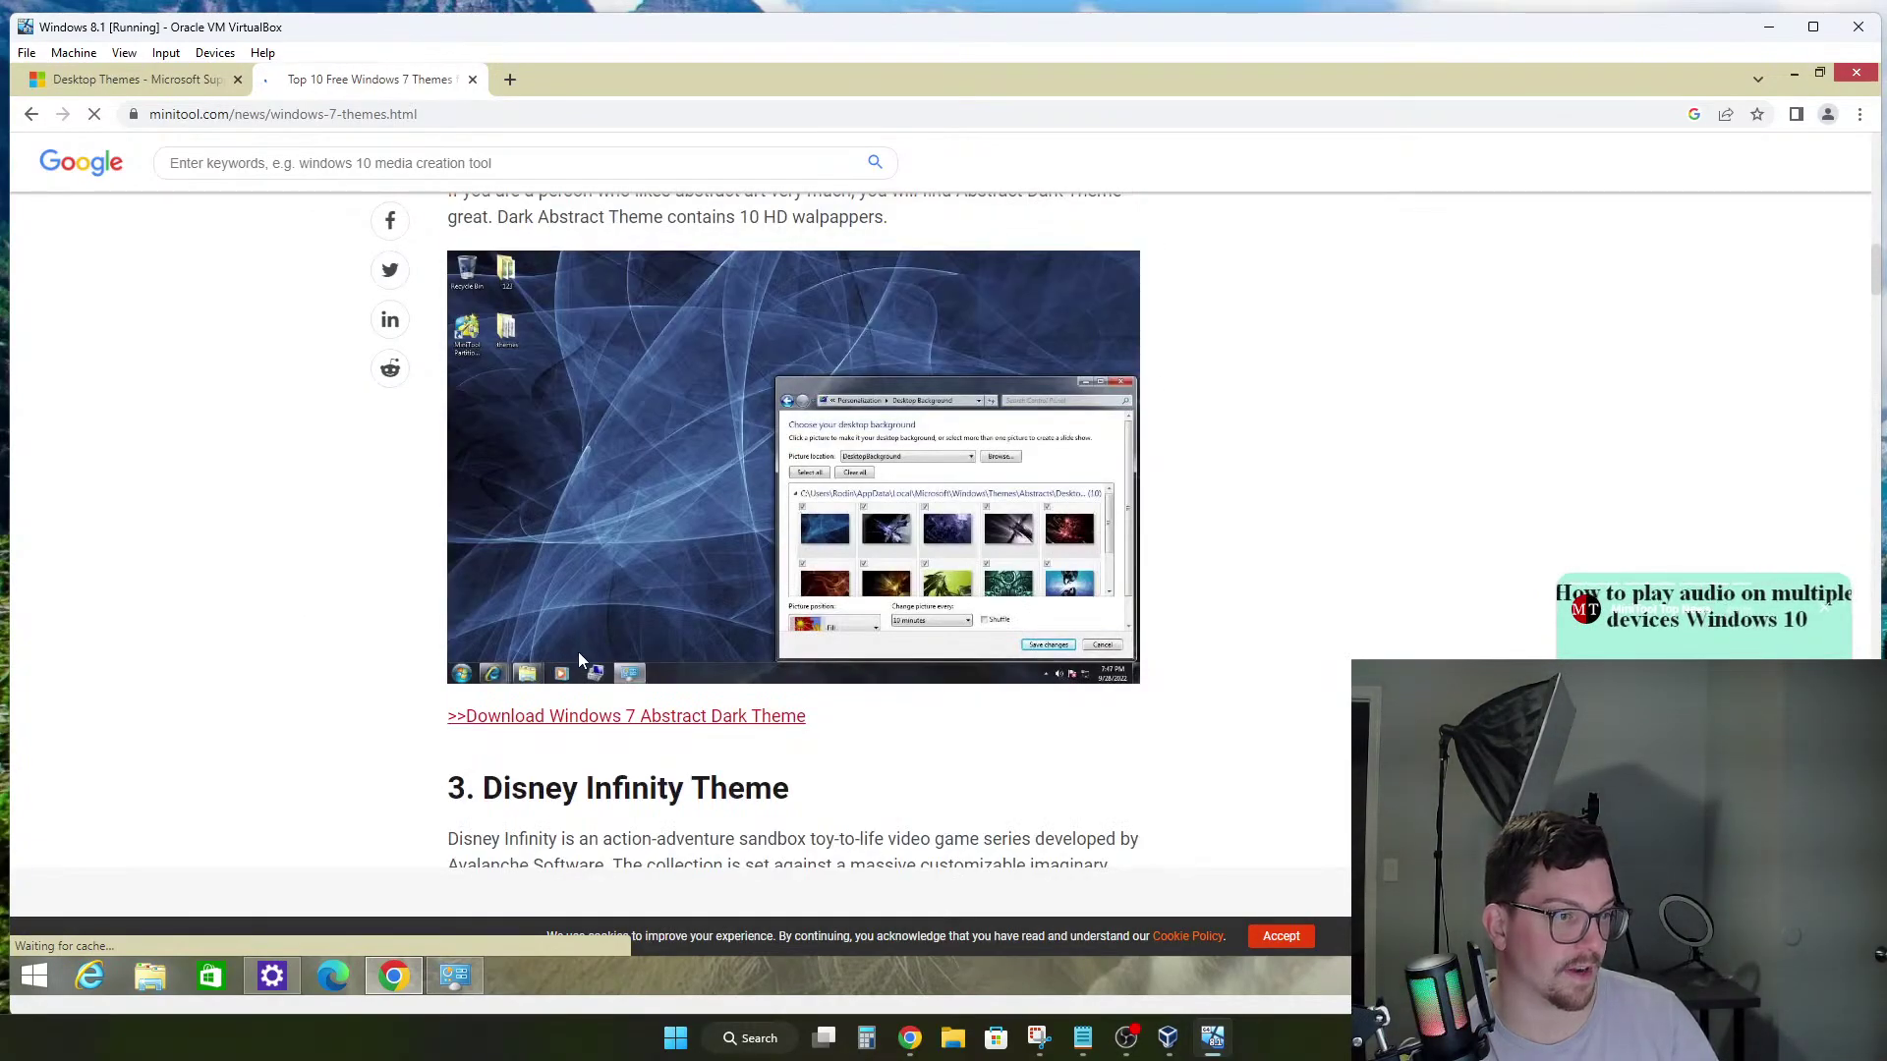
Download the Windows 7 Abstract Dark theme pack from the MiniTool article.
{"action": "left_click", "coordinate": [591, 722]}
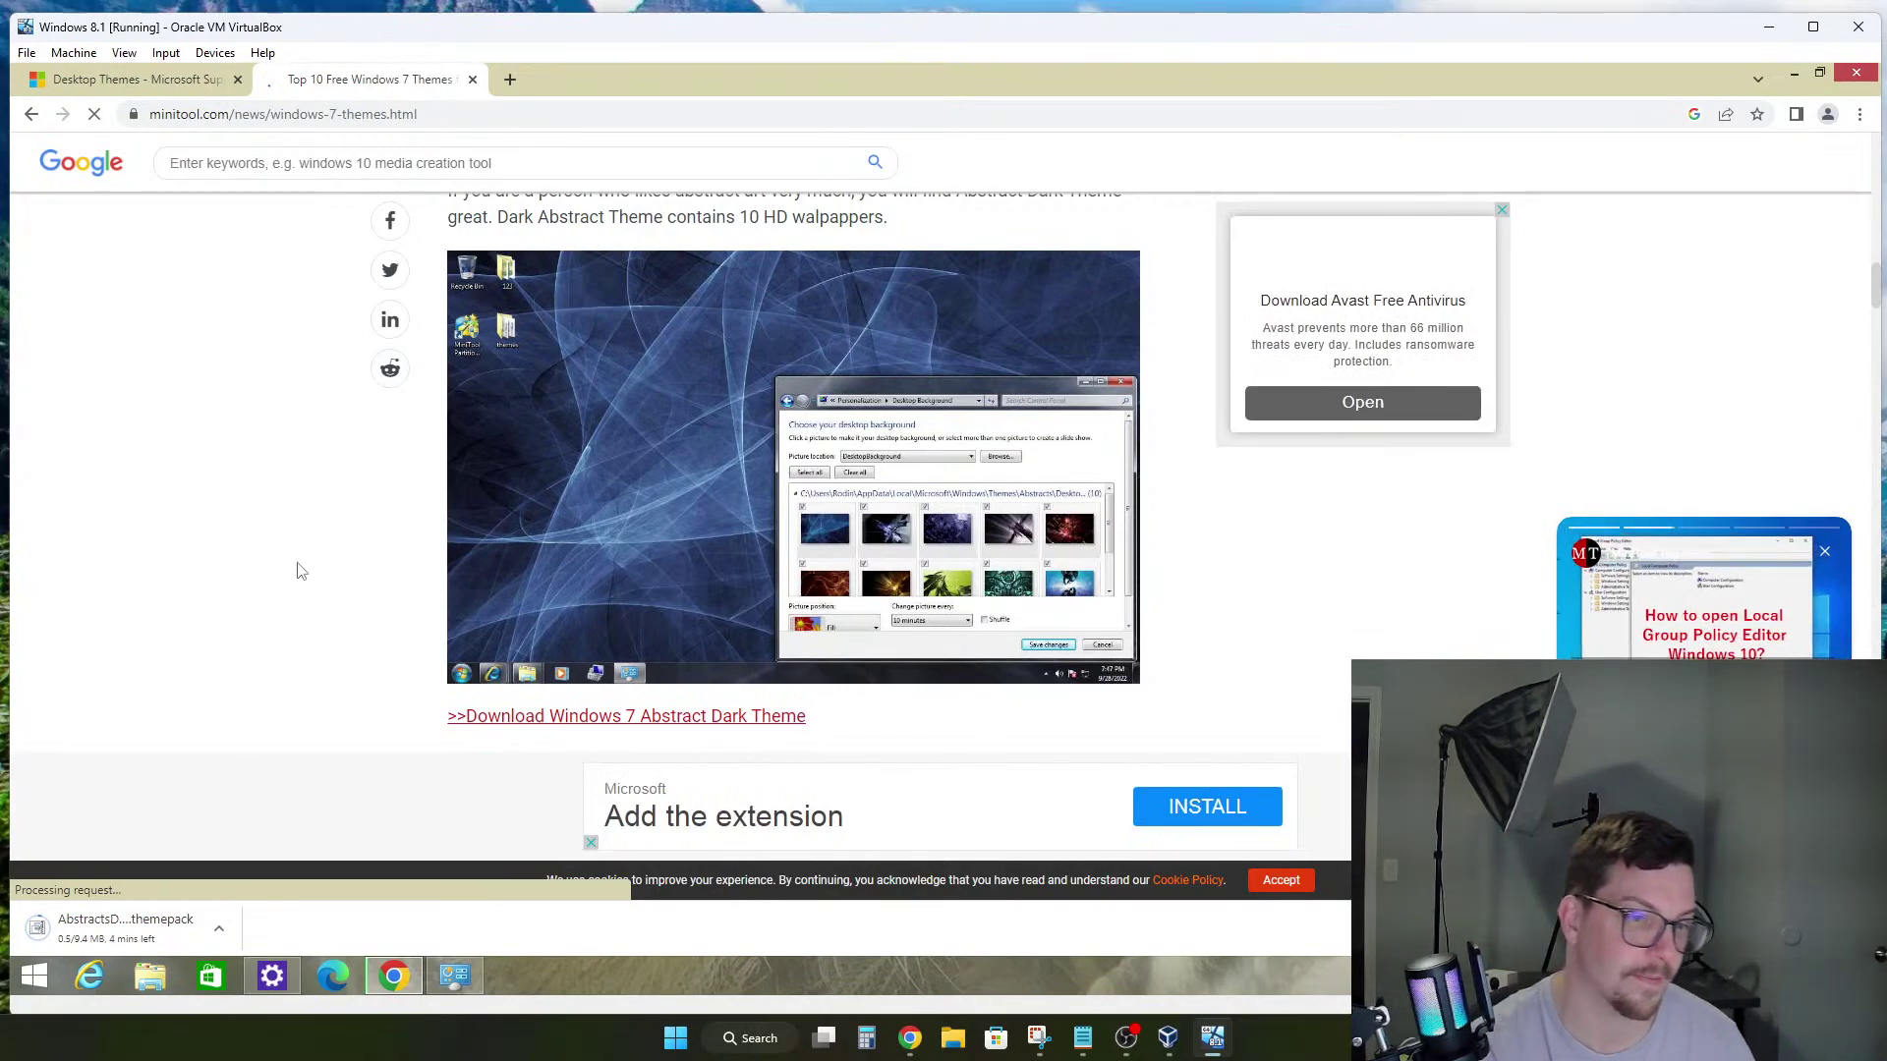
In the host browser, search 'can you install windows 8.1 on modern hardware' and open the BetaArchive thread.
{"action": "mouse_move", "coordinate": [909, 1038]}
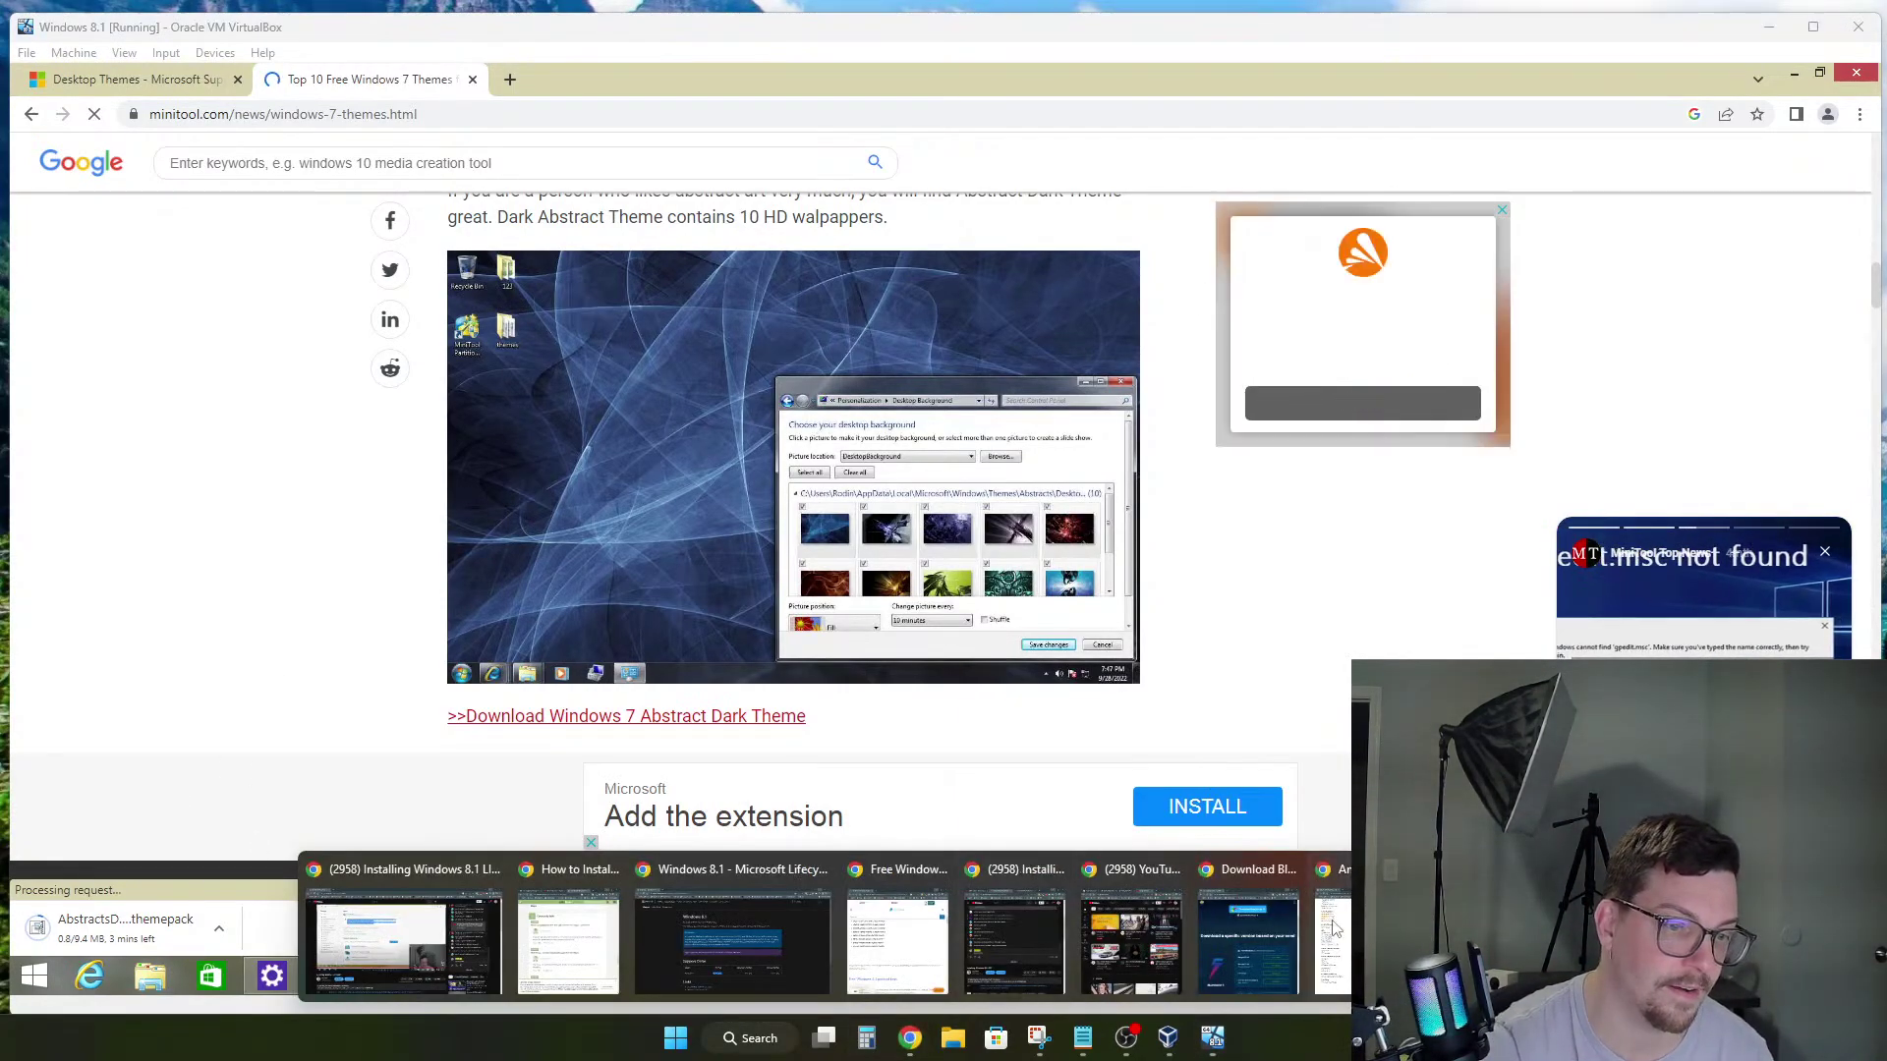
{"action": "left_click", "coordinate": [1334, 927]}
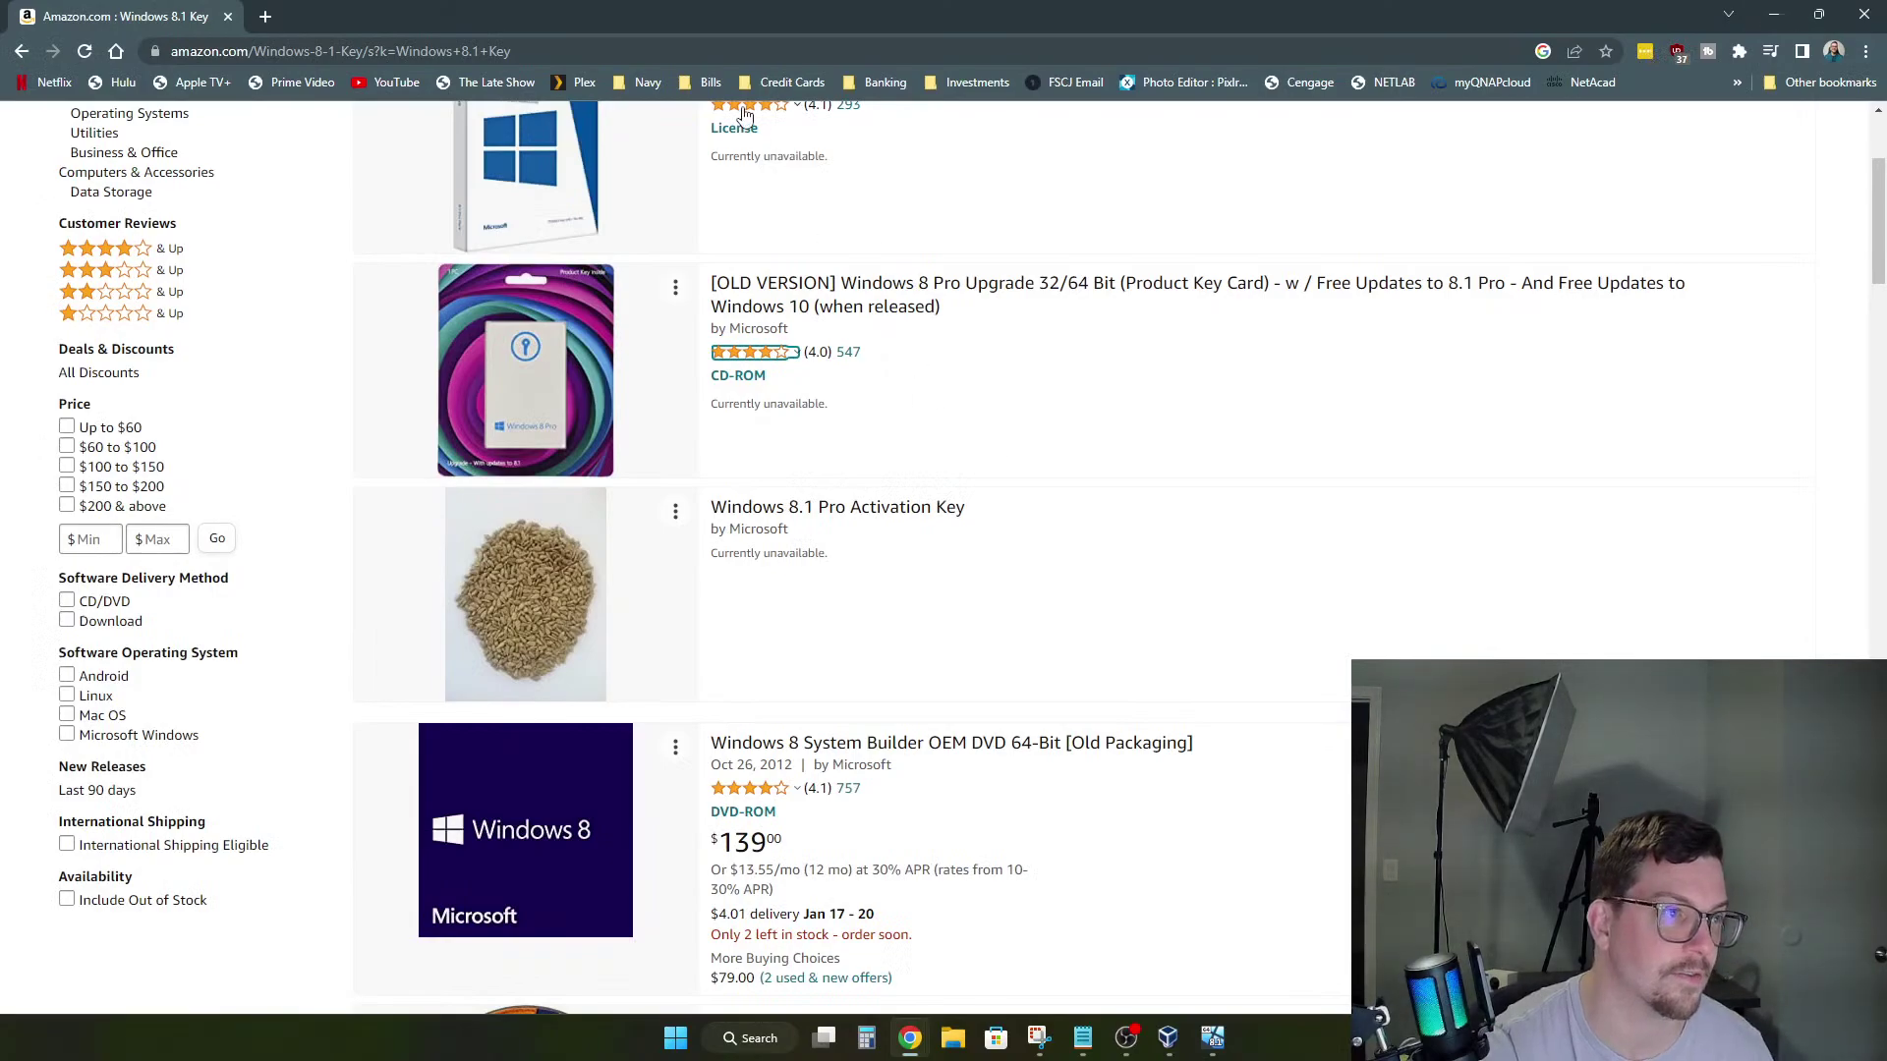
{"action": "left_click", "coordinate": [745, 52]}
{"action": "type", "text": "can y"}
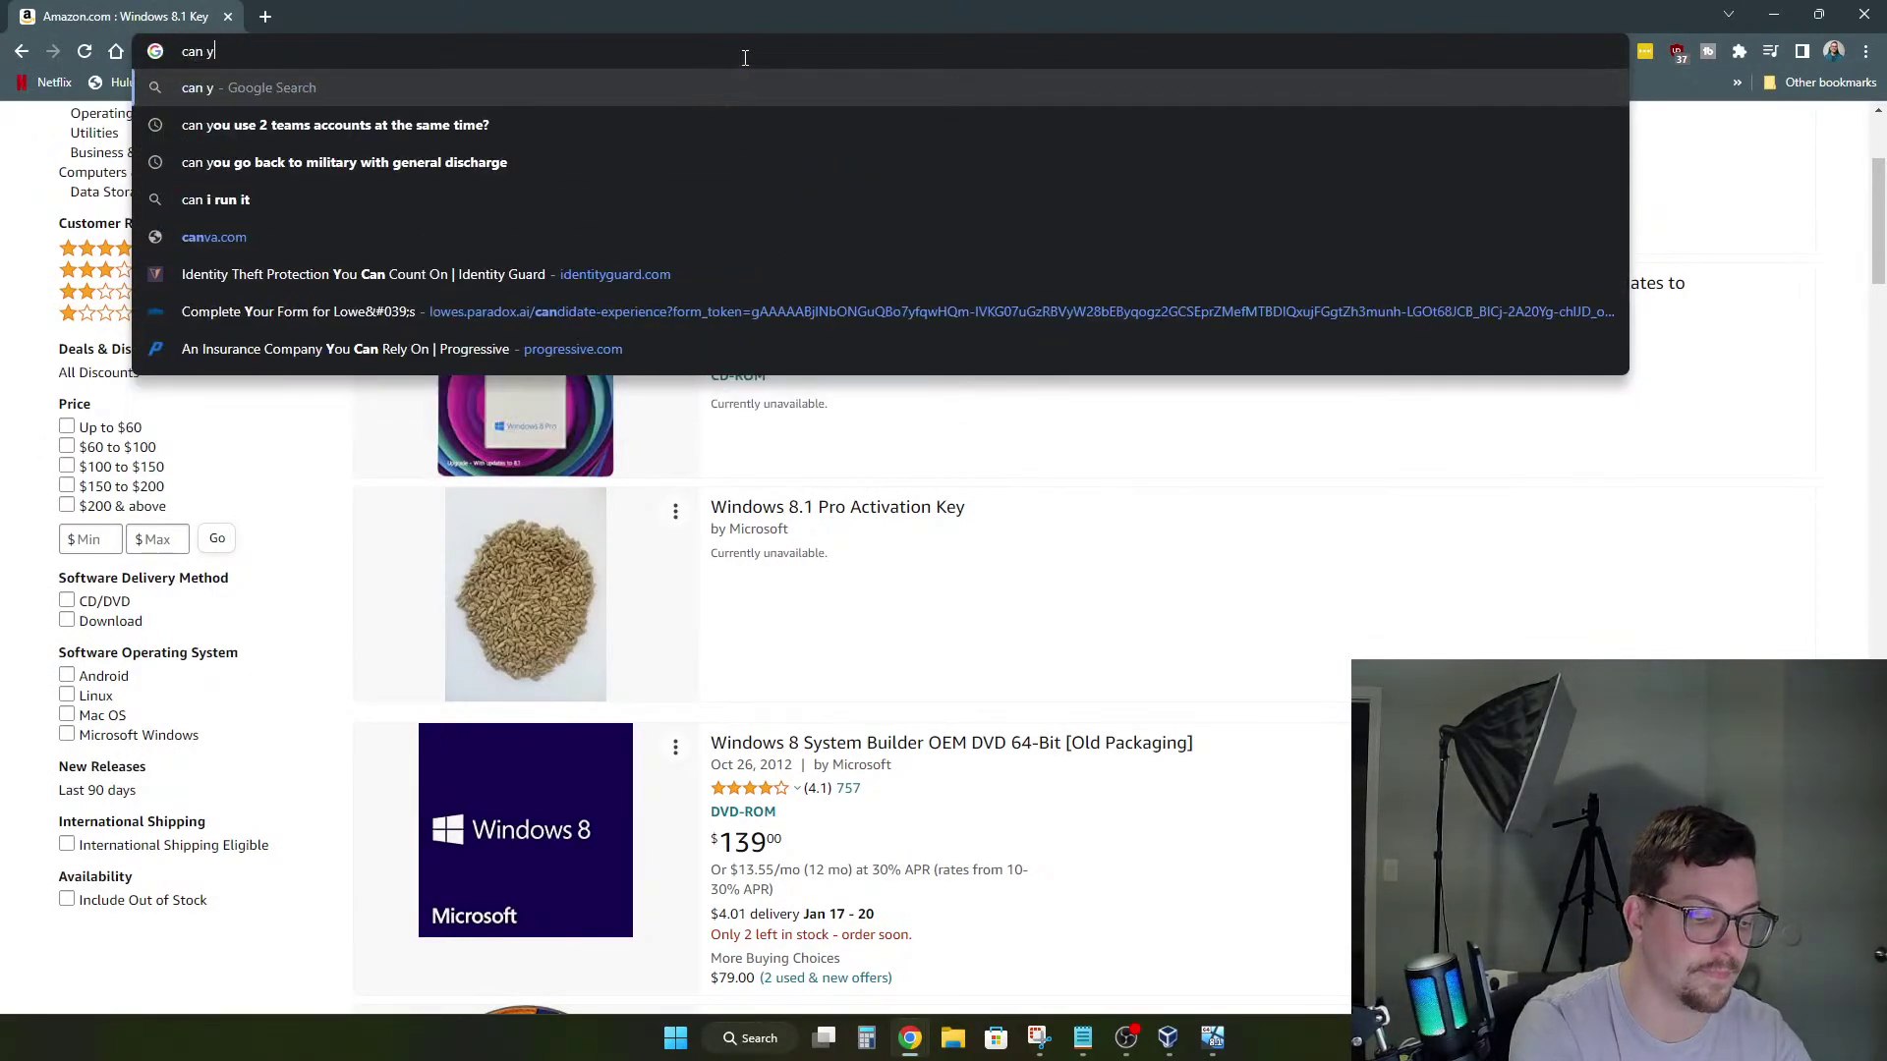
{"action": "type", "text": "ou install windows"}
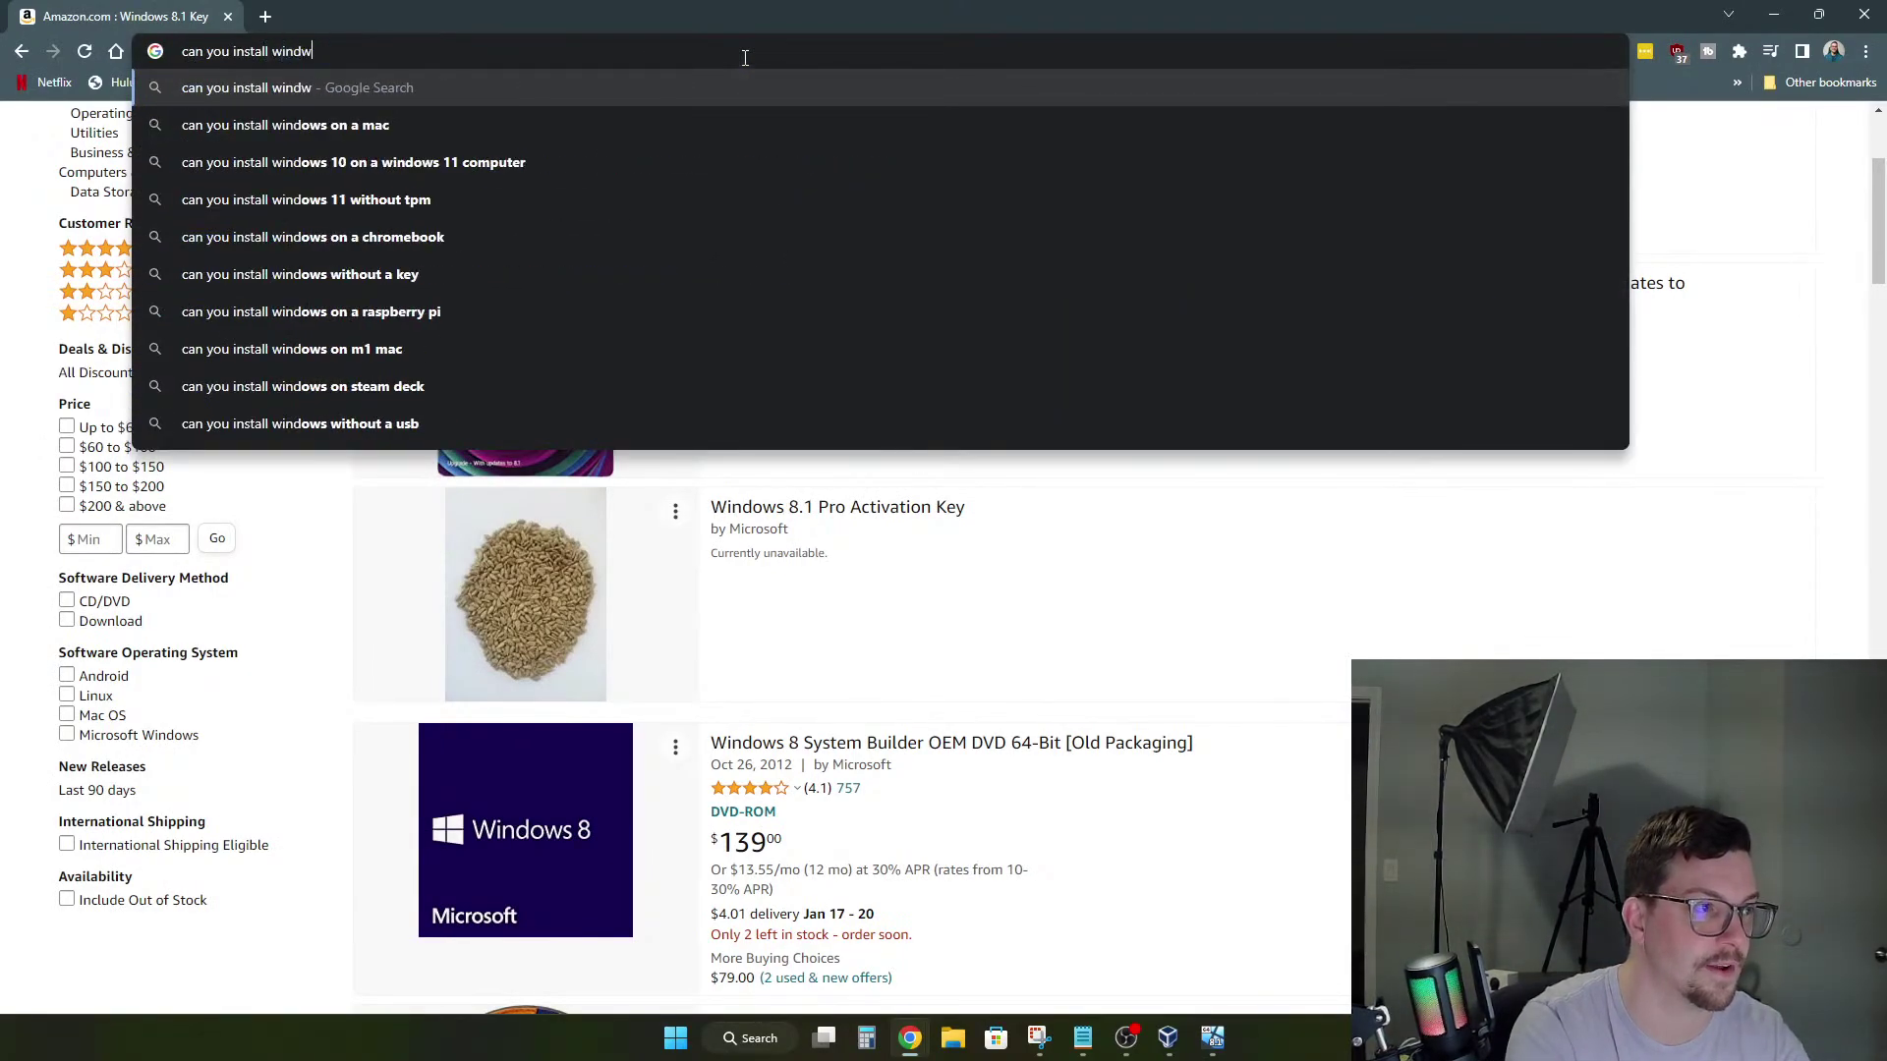
{"action": "type", "text": " 8"}
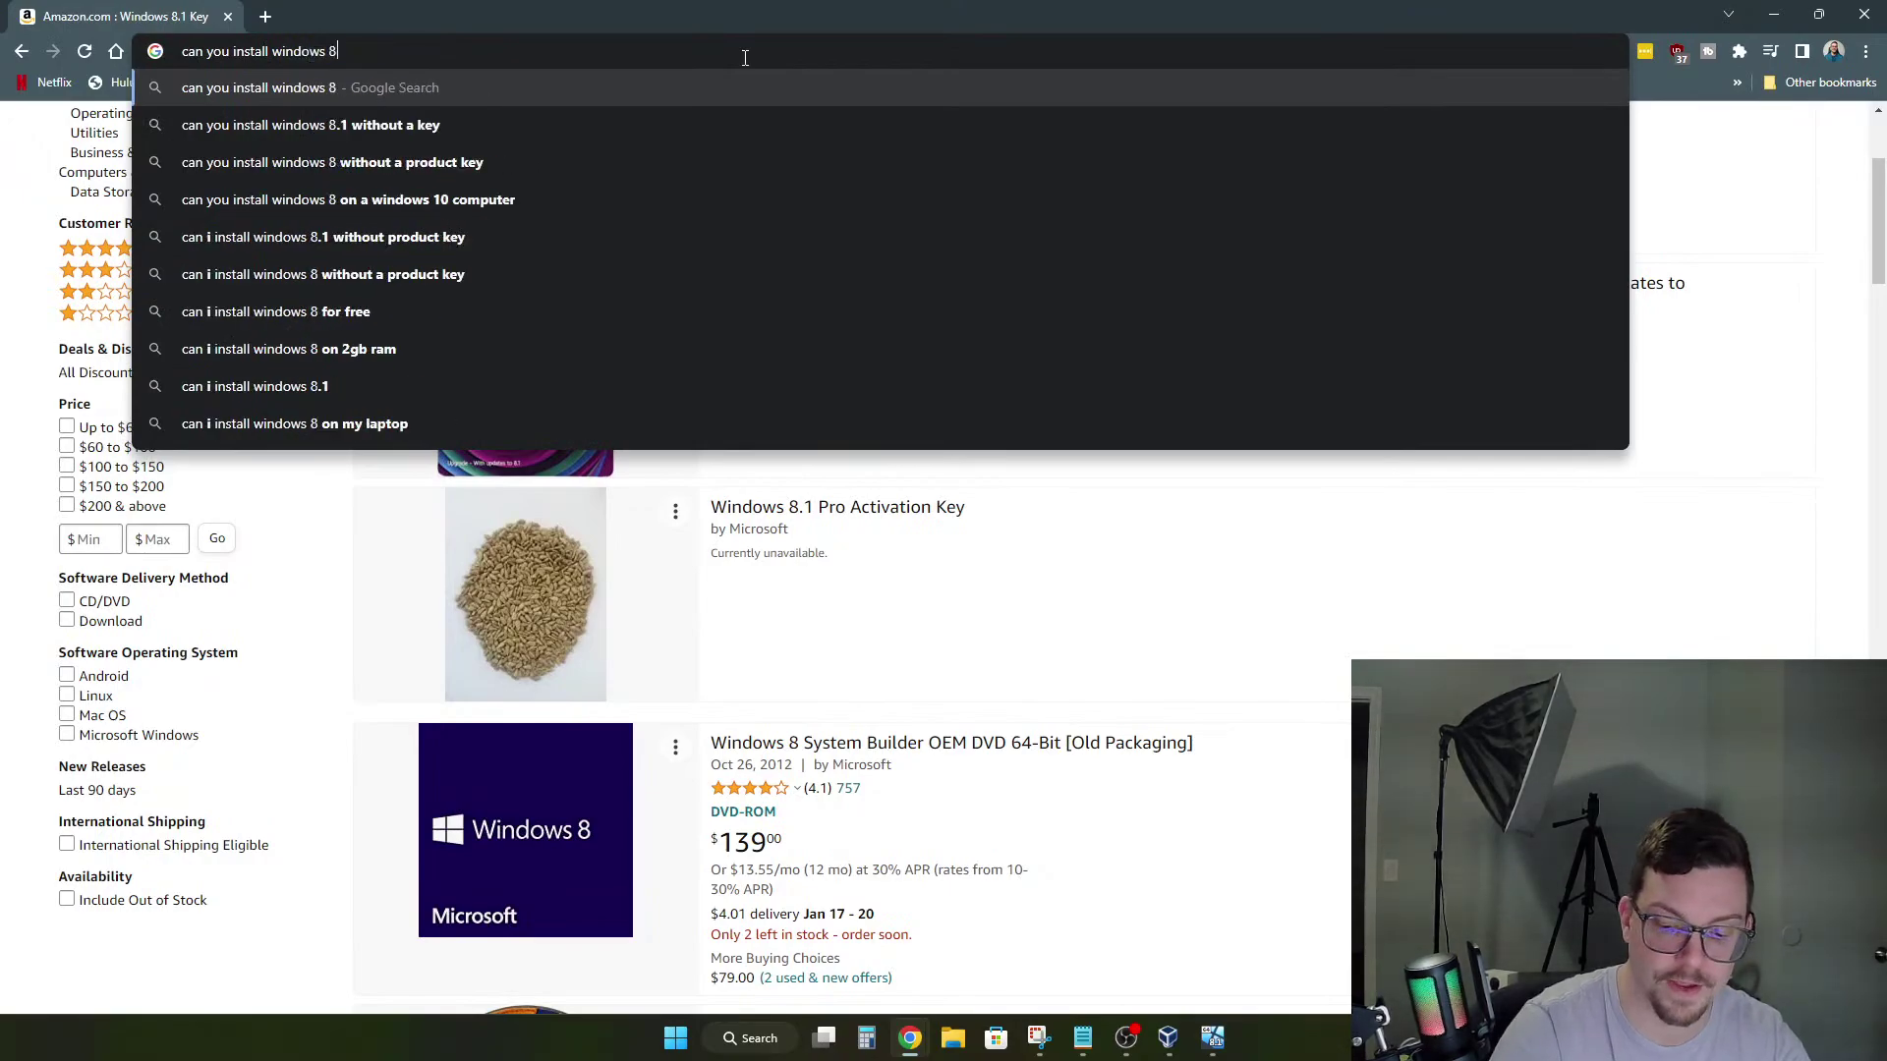
{"action": "type", "text": ".1 on modern"}
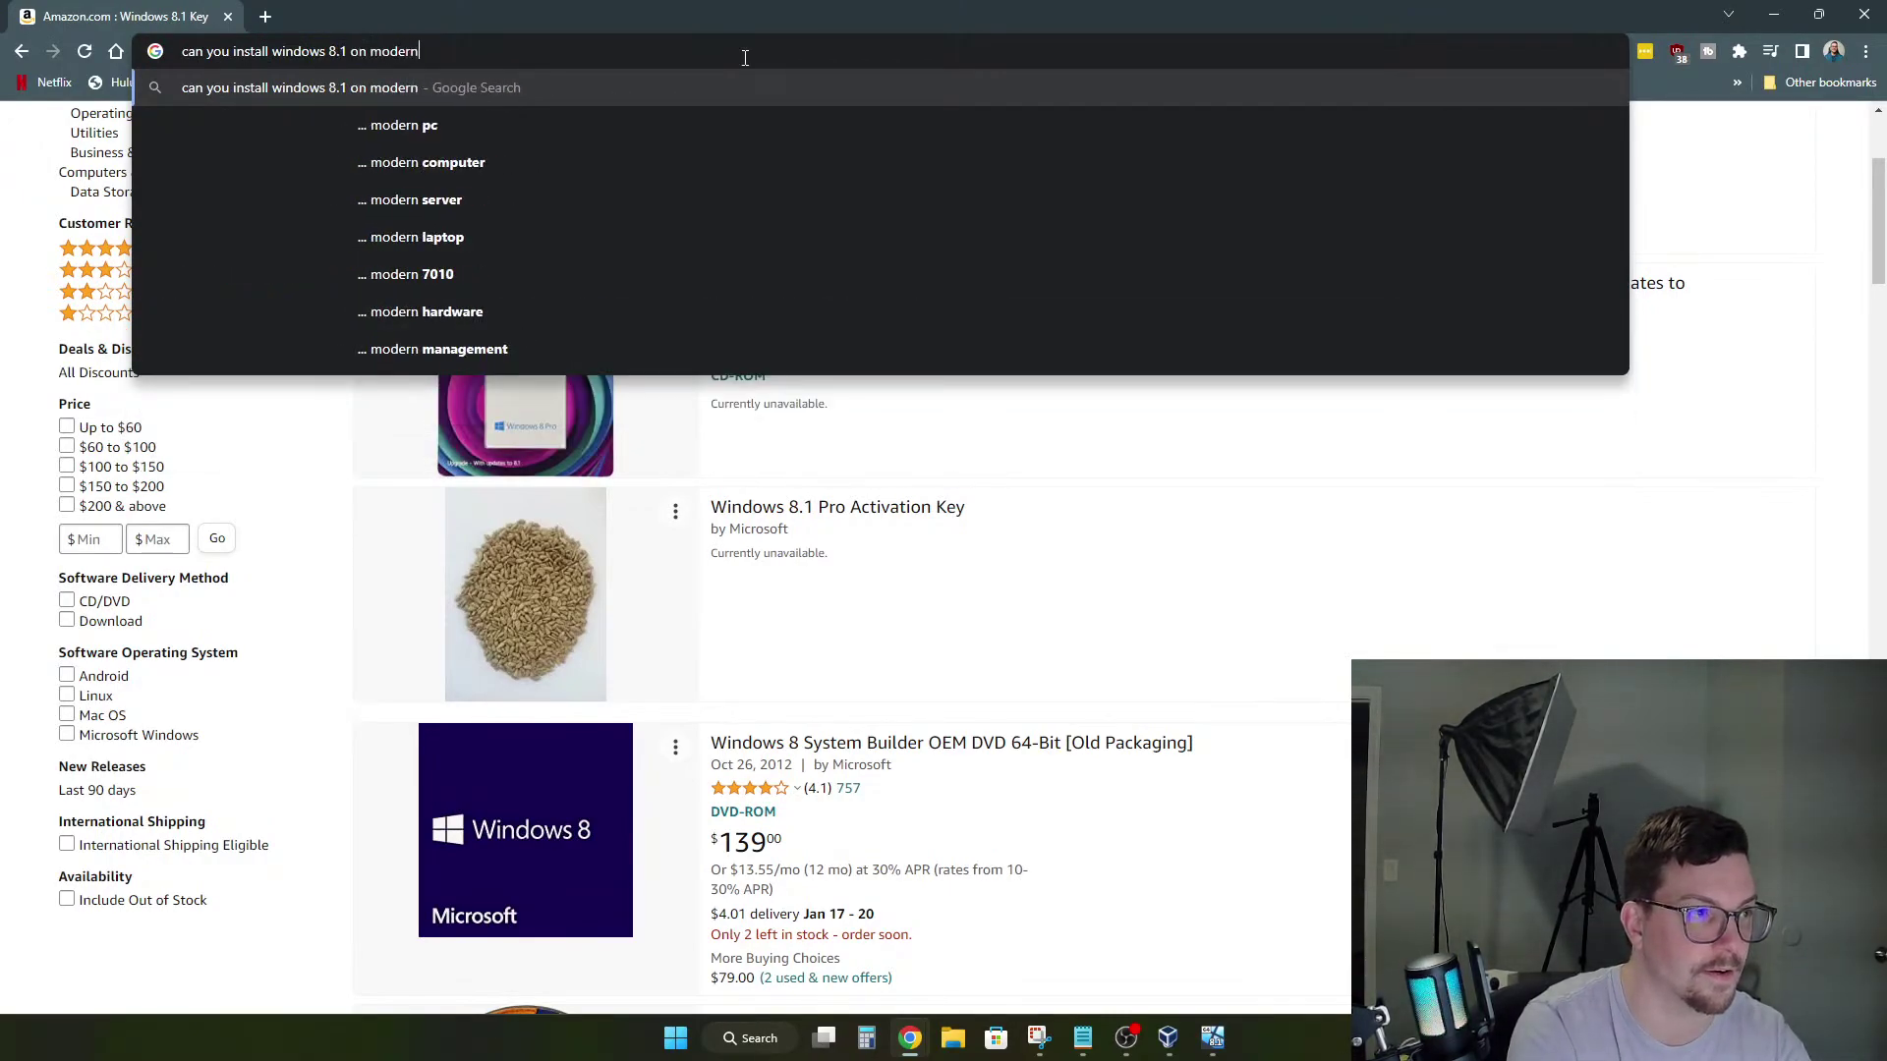
{"action": "type", "text": " hardware"}
{"action": "key", "text": "Return"}
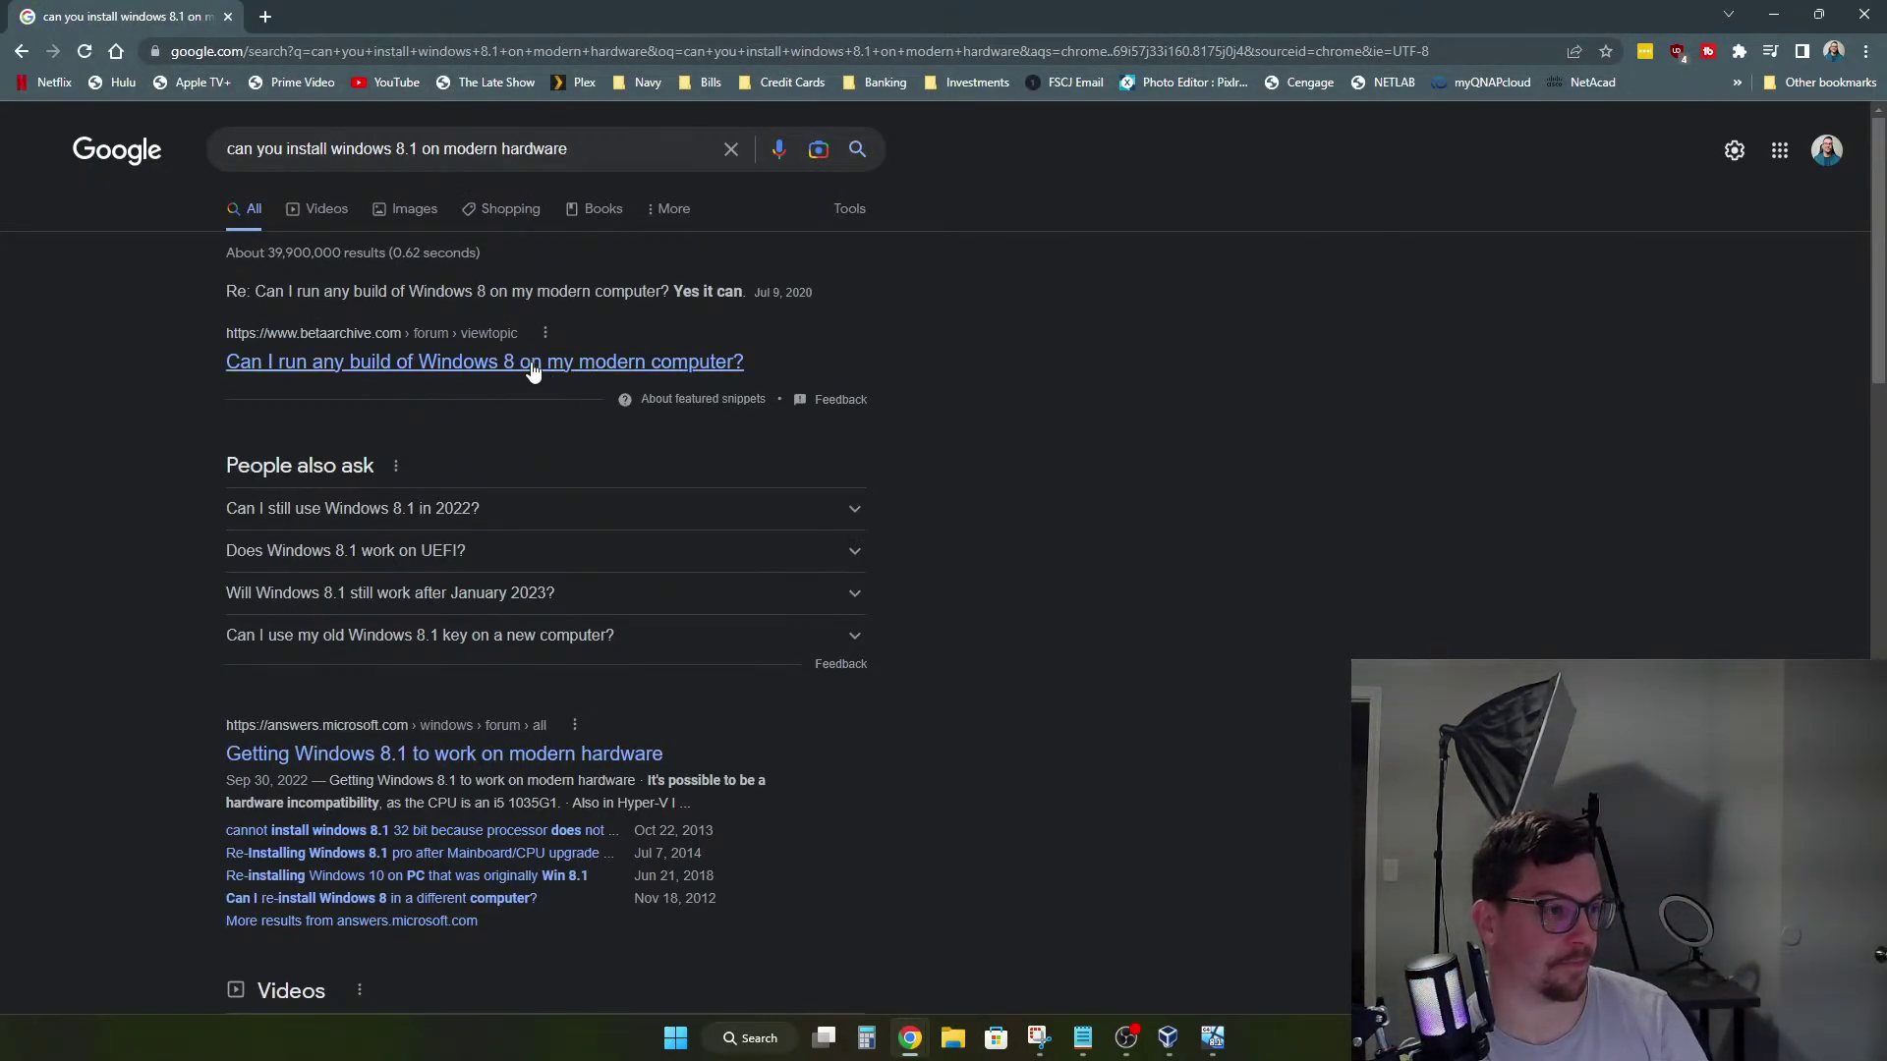
{"action": "left_click", "coordinate": [531, 360]}
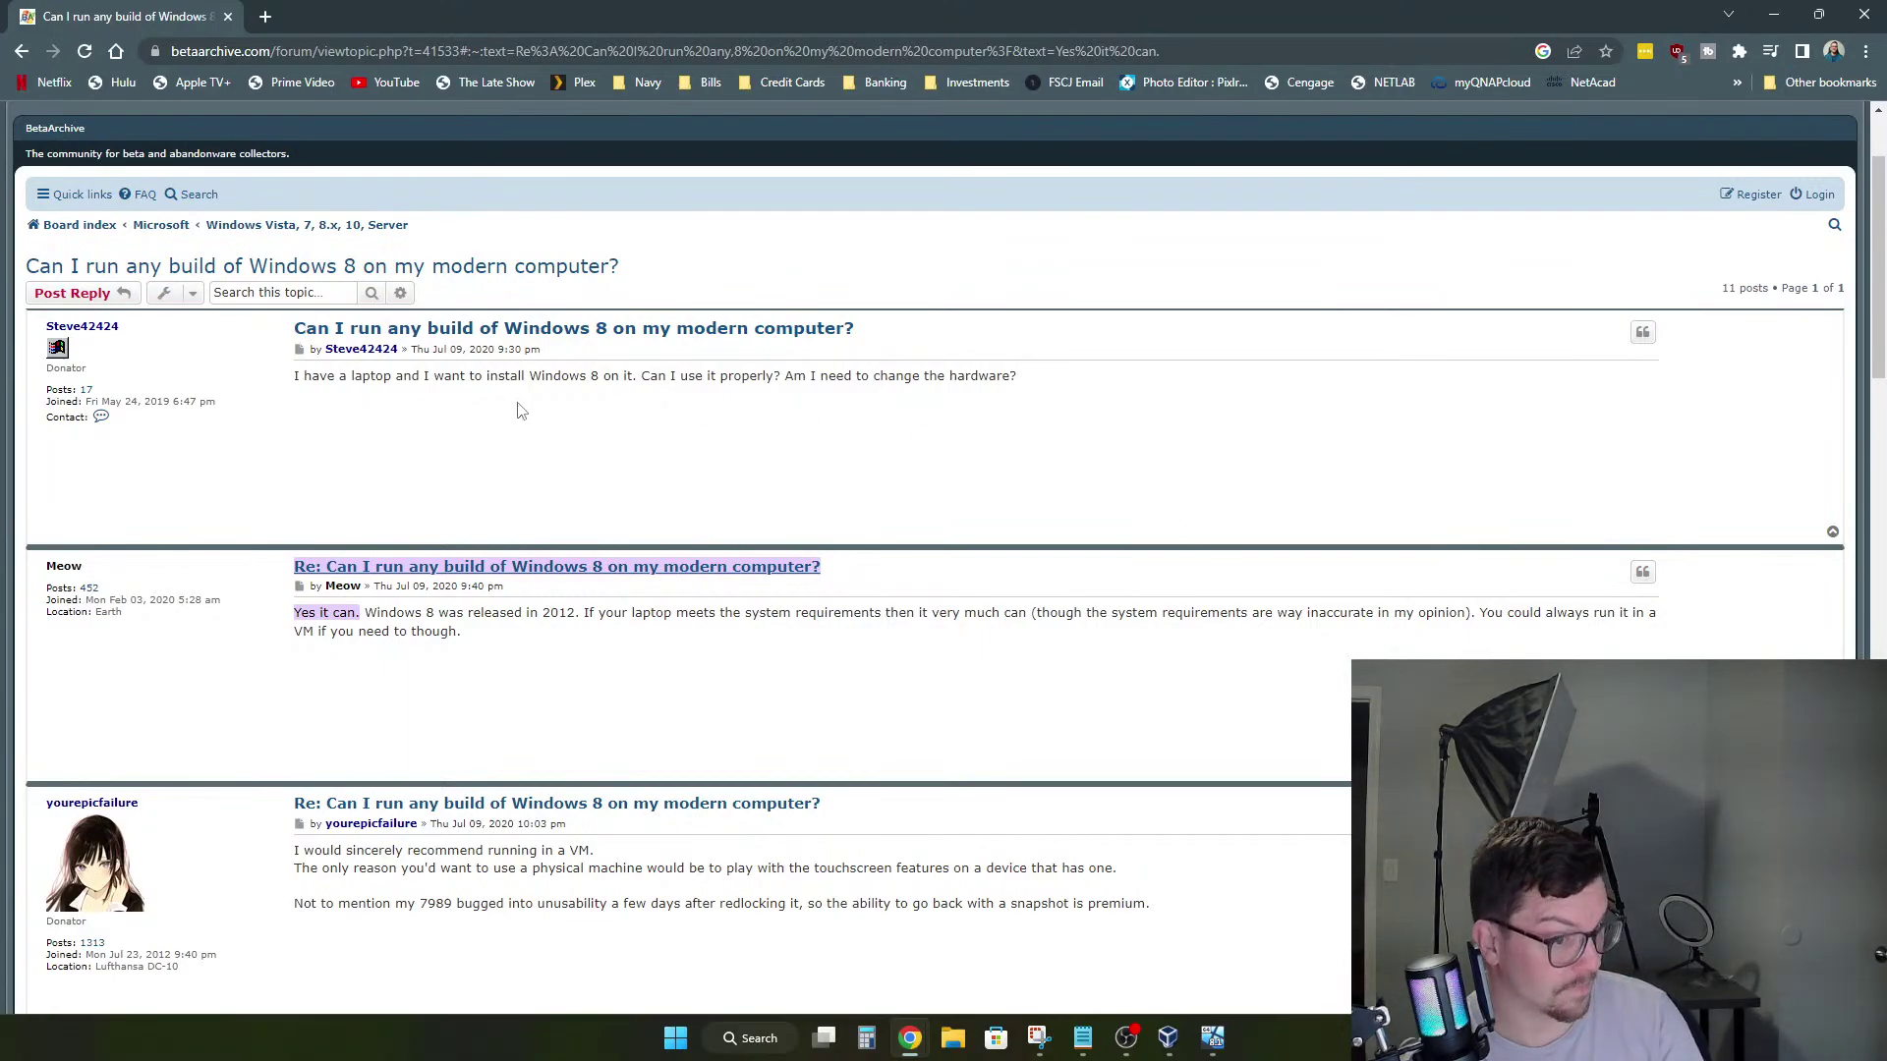
Open the Microsoft Community thread 'Getting Windows 8.1 to work on modern hardware' and highlight its CPU model.
{"action": "left_click", "coordinate": [21, 51]}
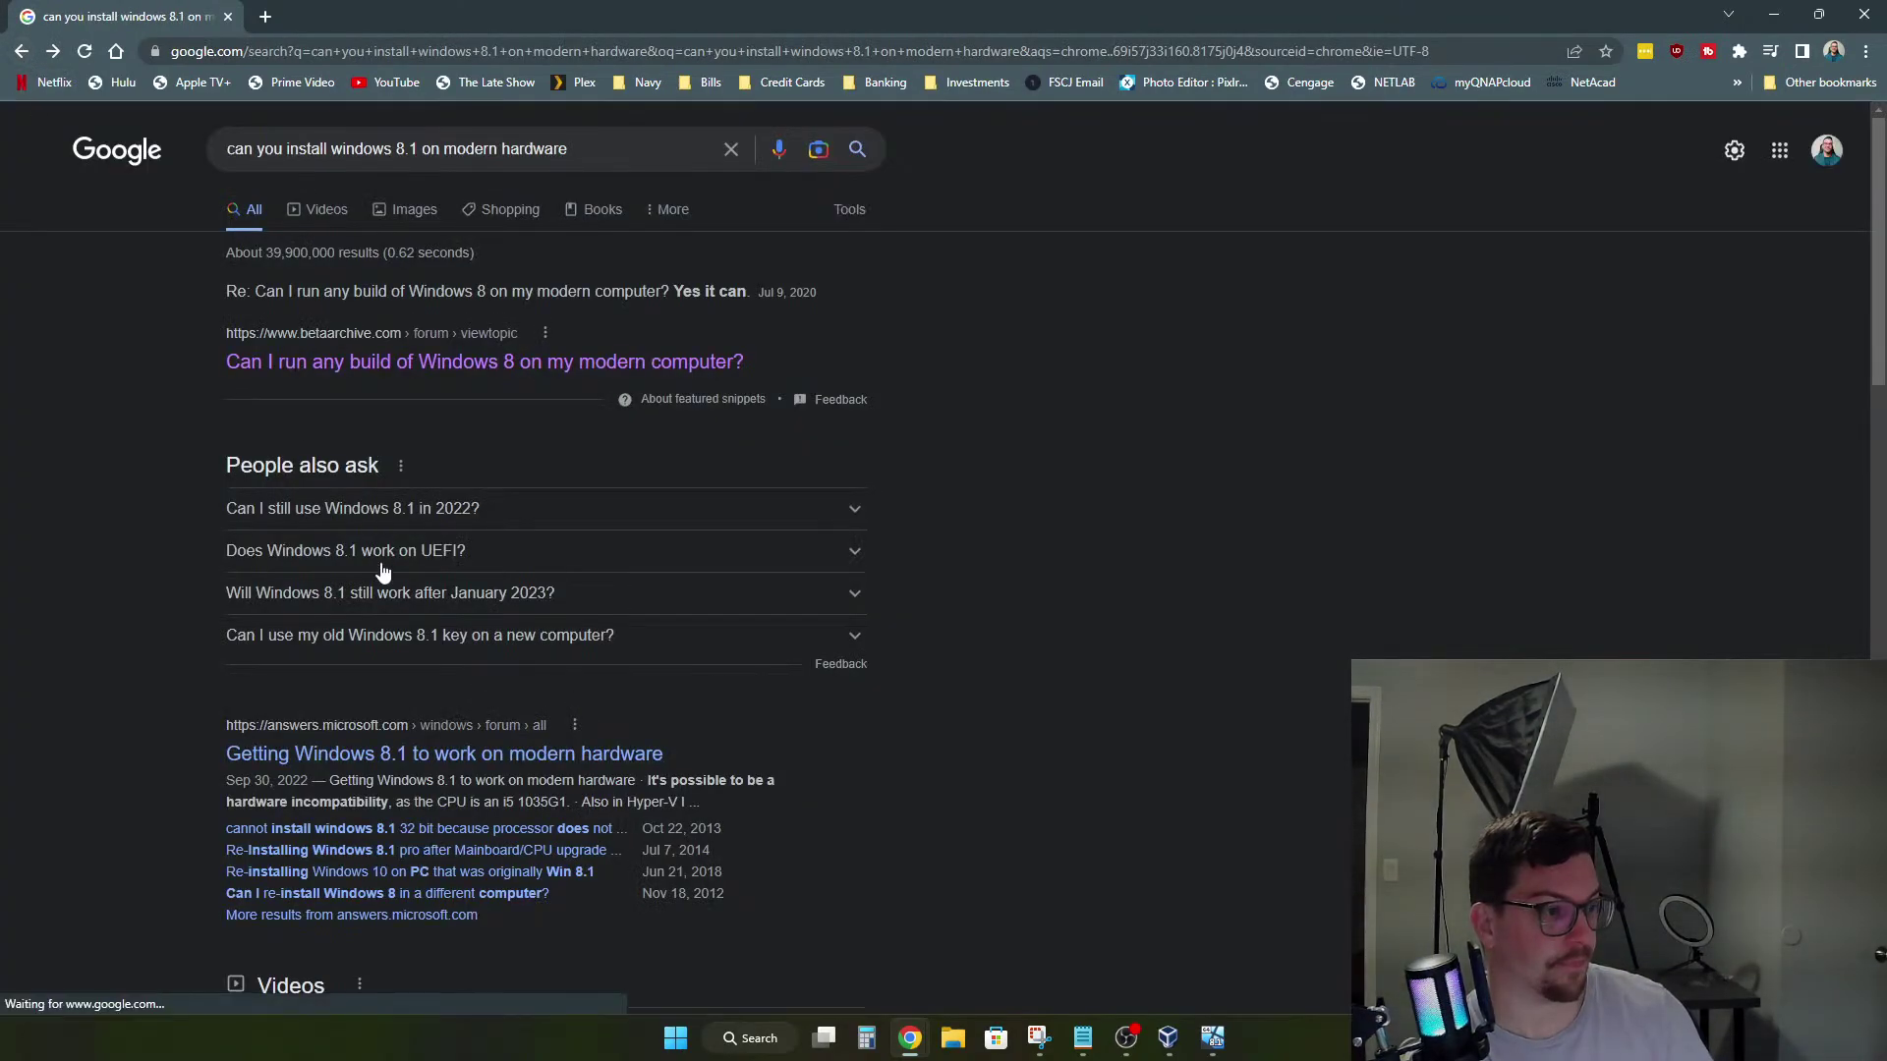
{"action": "left_click", "coordinate": [455, 754]}
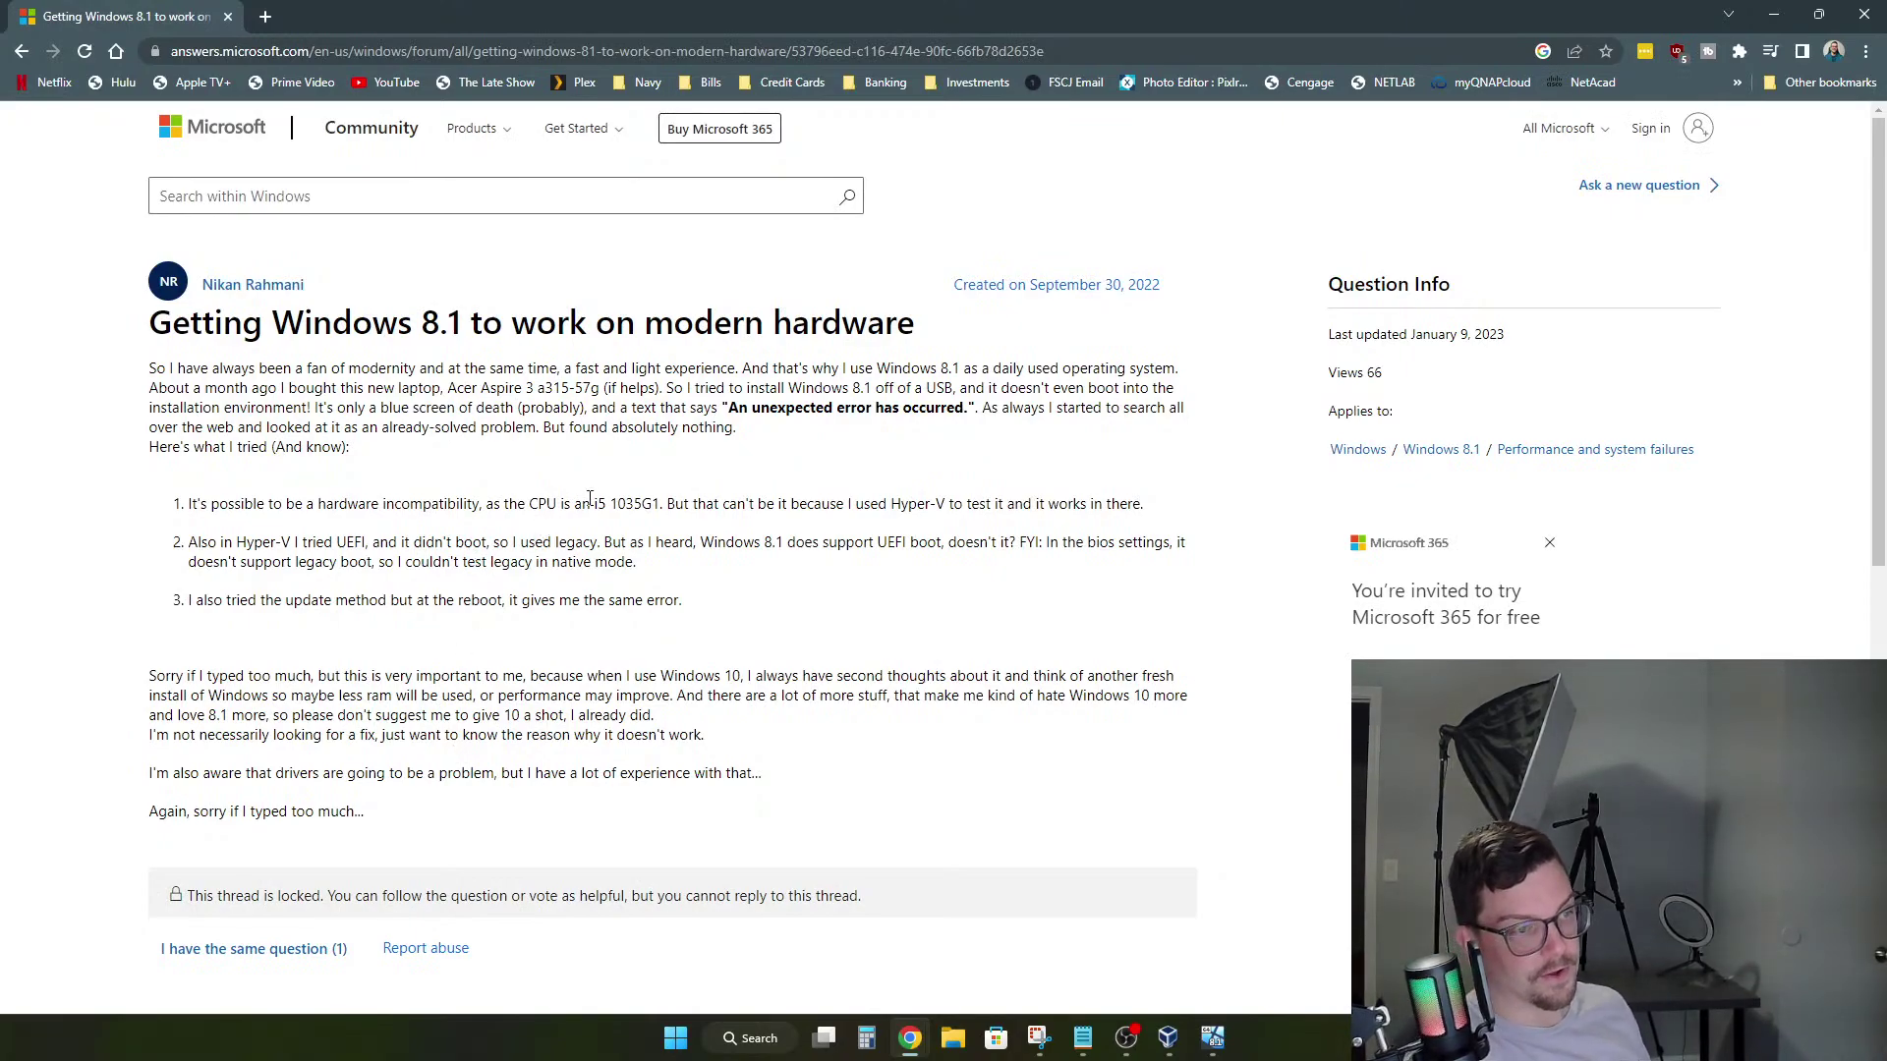
{"action": "left_click_drag", "start_coordinate": [597, 503], "coordinate": [656, 503]}
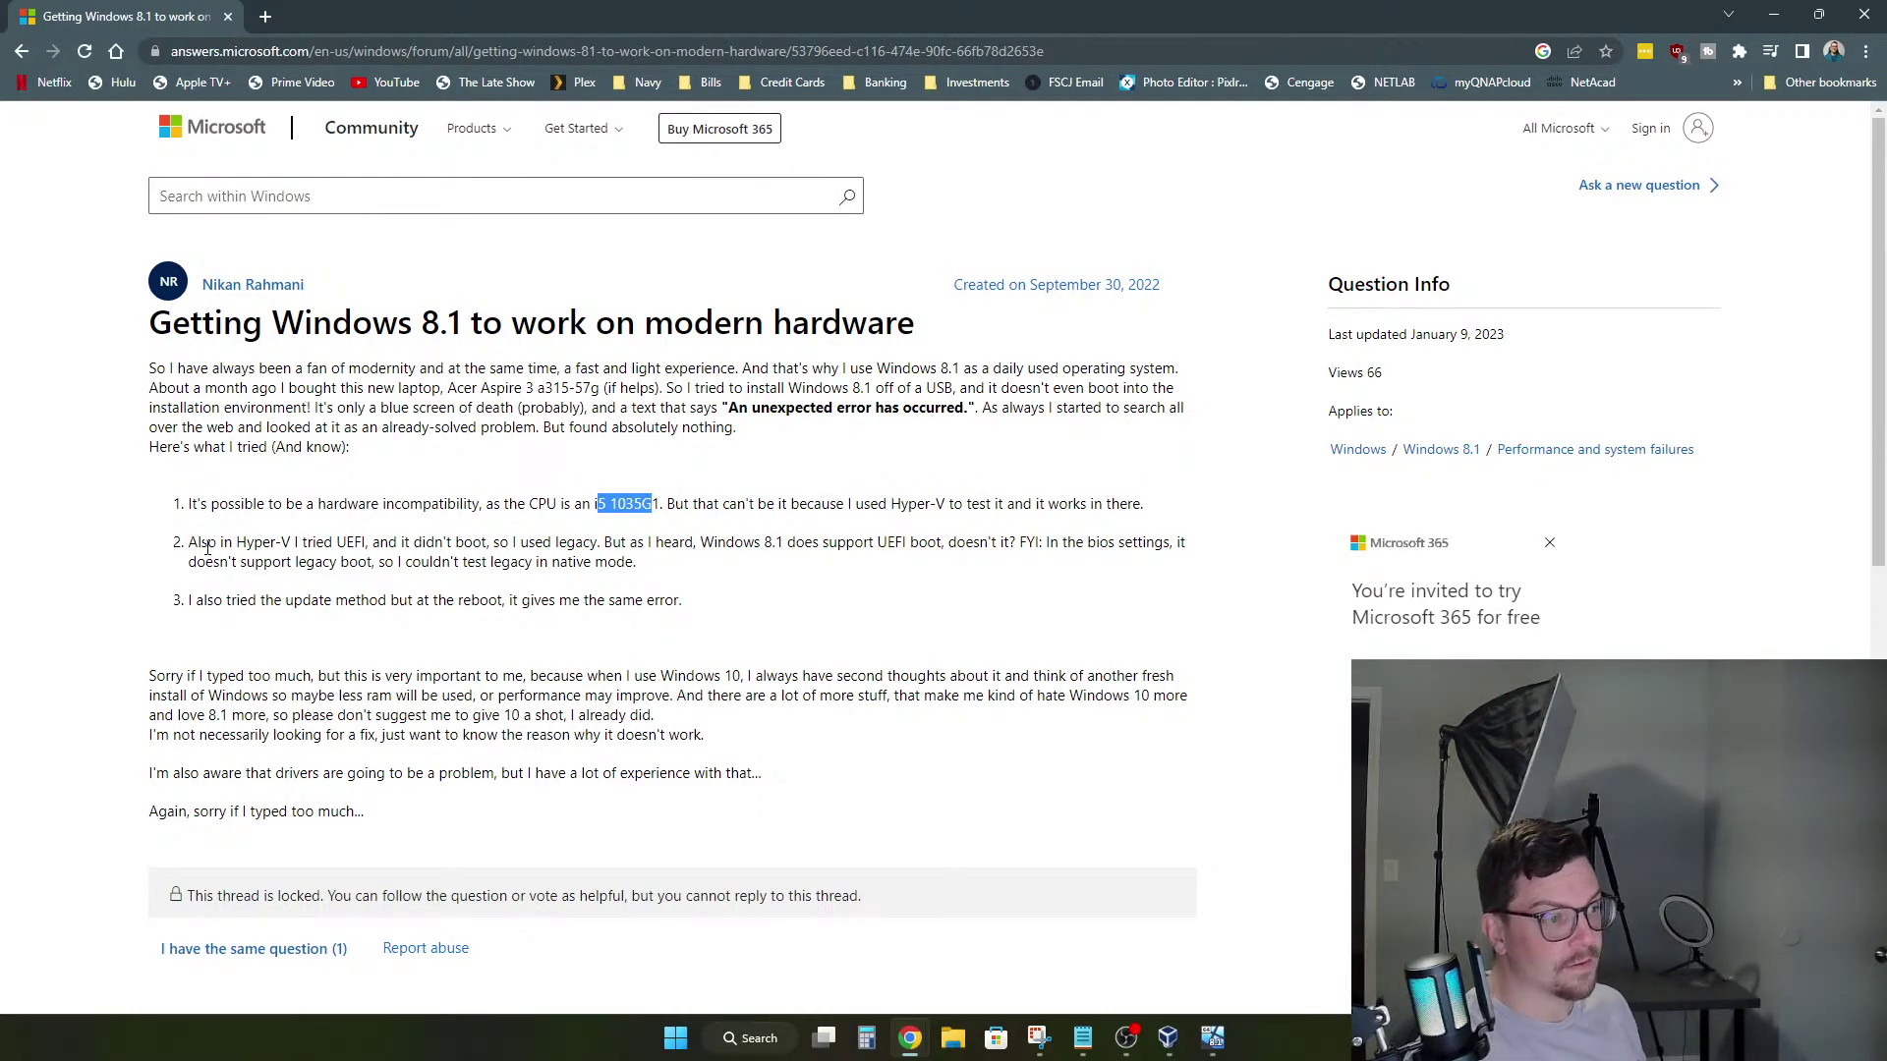
{"action": "scroll", "coordinate": [207, 547], "scroll_direction": "down", "scroll_amount": 8}
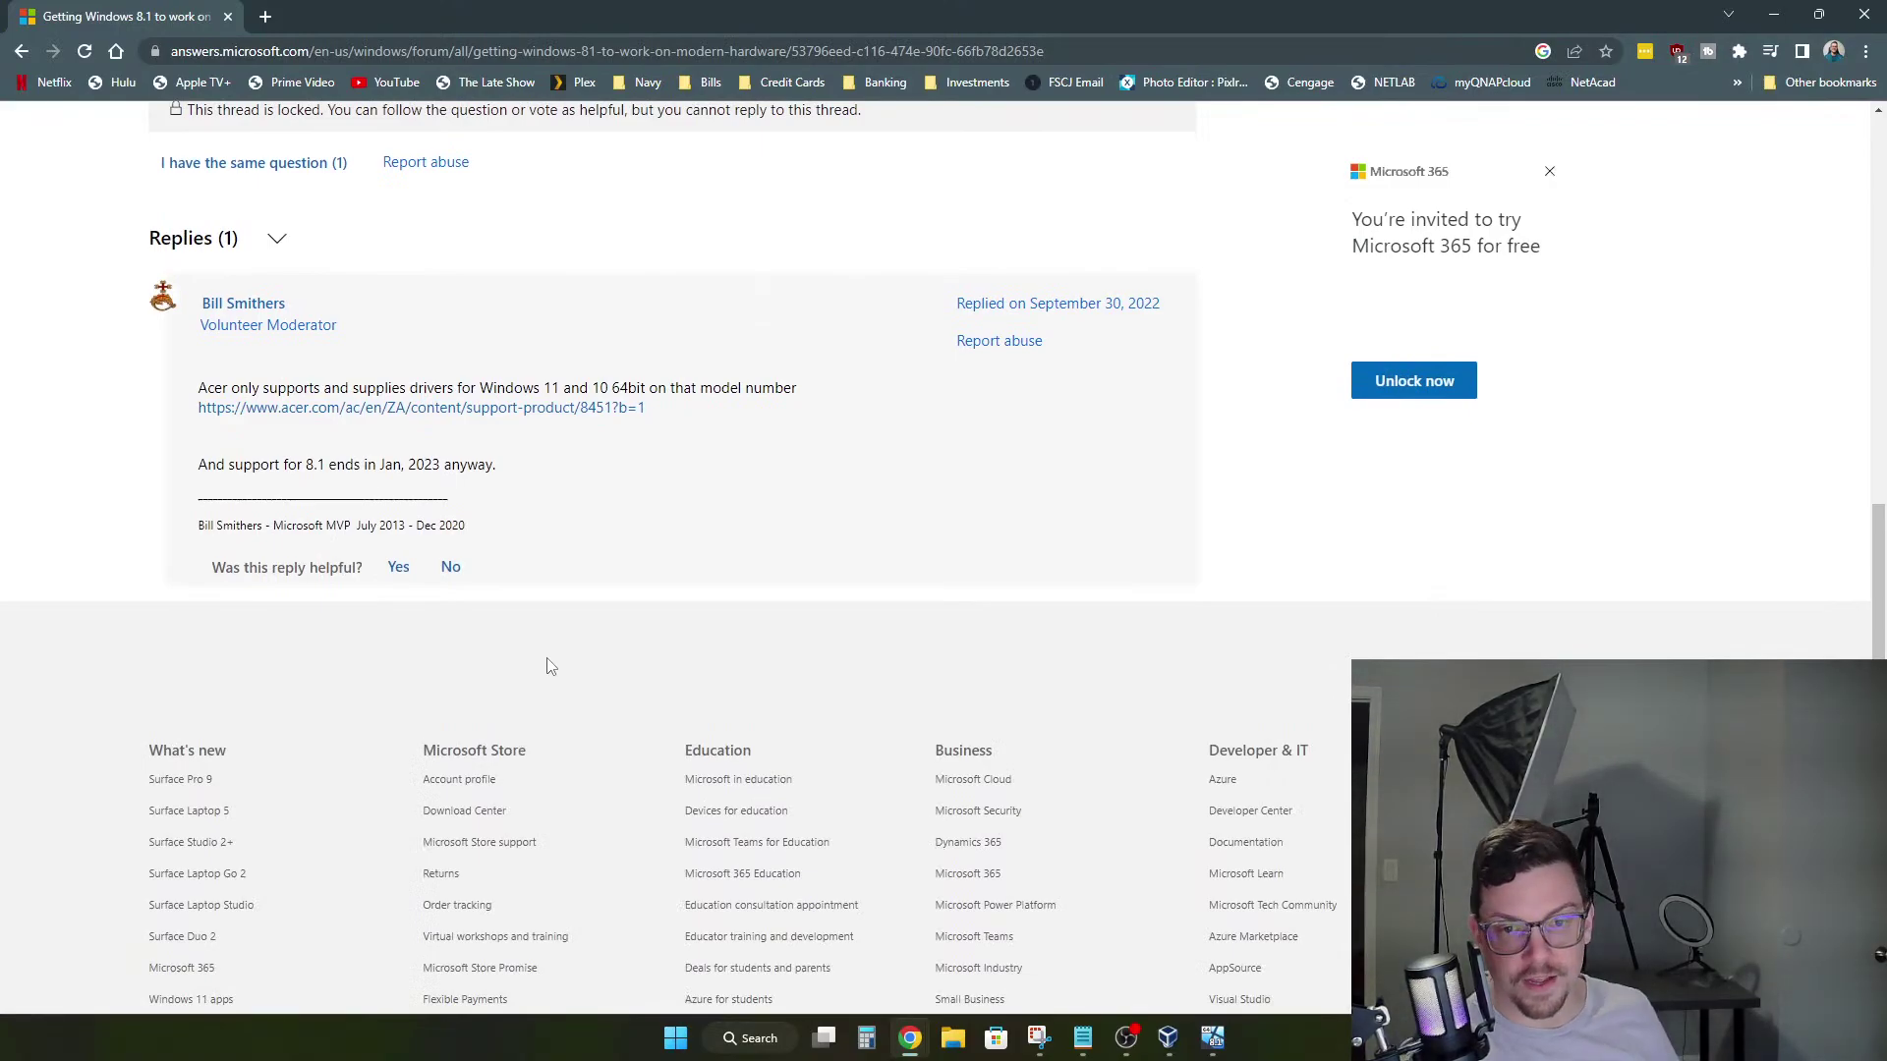
{"action": "scroll", "coordinate": [550, 667], "scroll_direction": "up", "scroll_amount": 8}
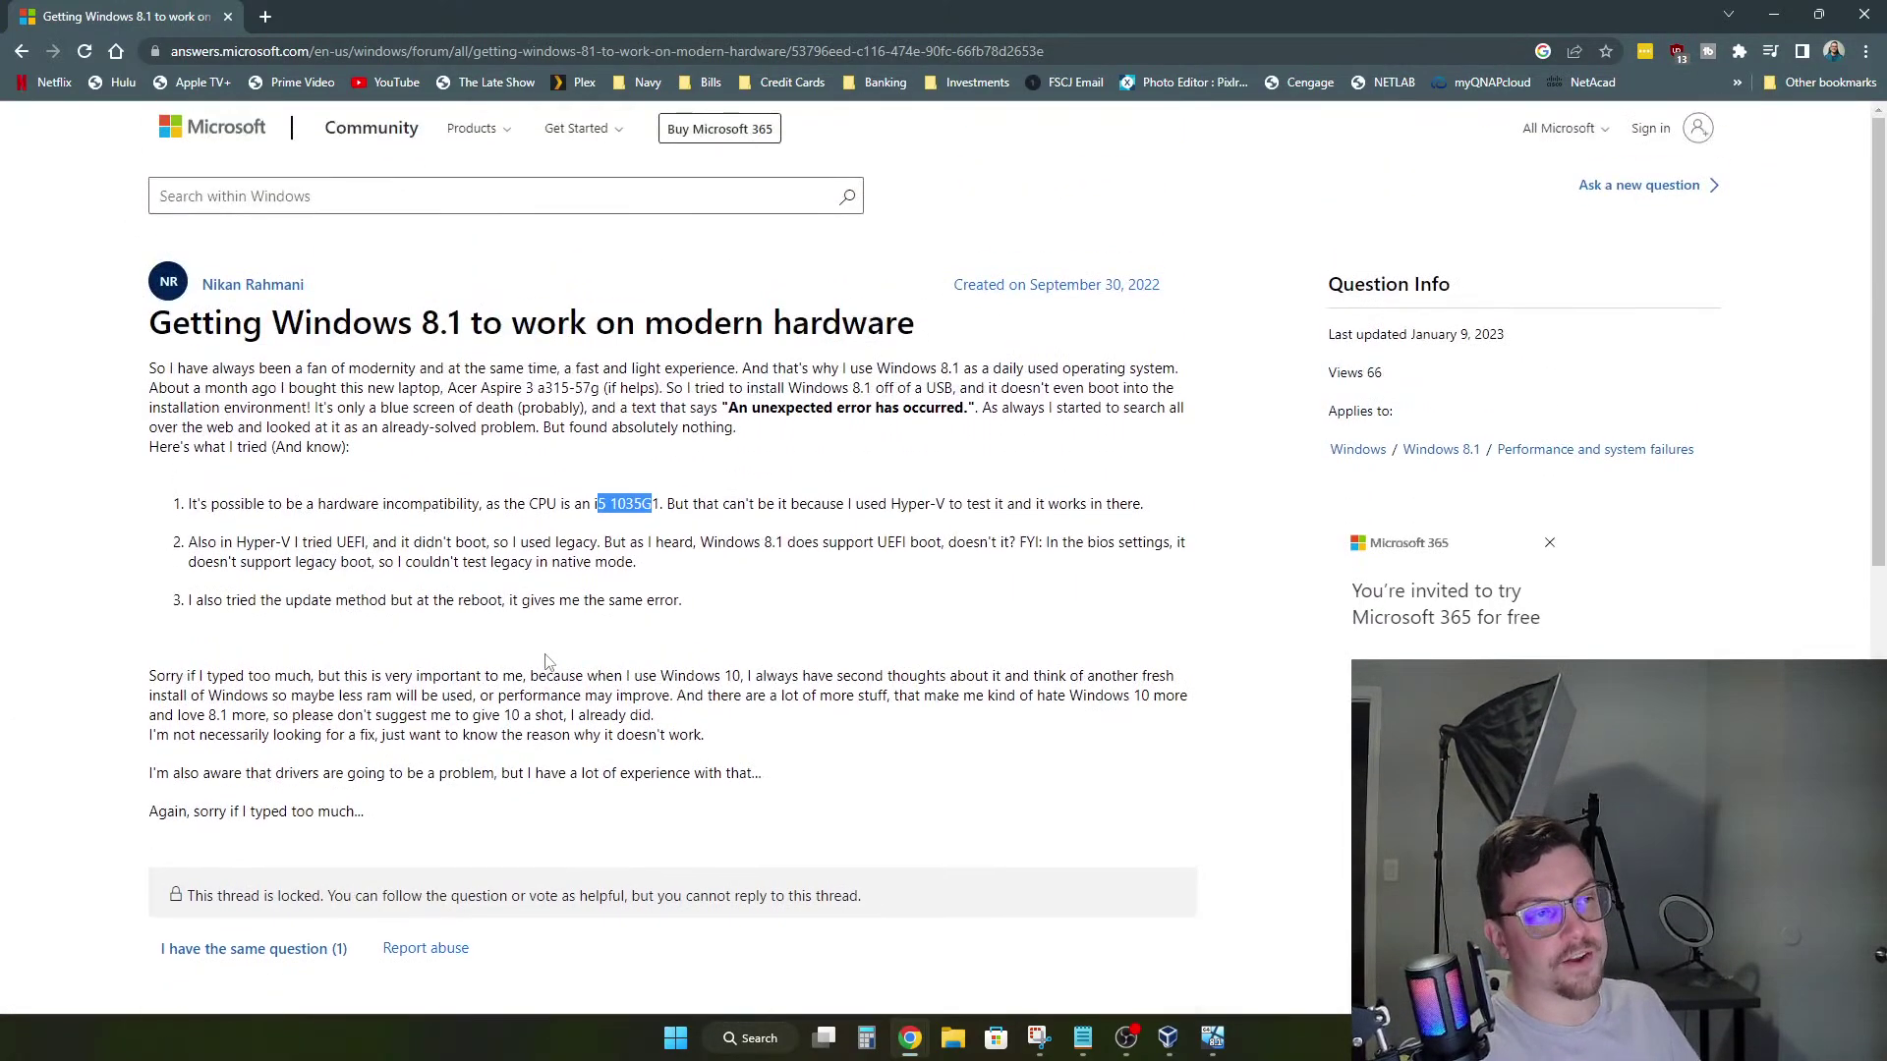
{"action": "left_click_drag", "start_coordinate": [299, 313], "coordinate": [648, 298]}
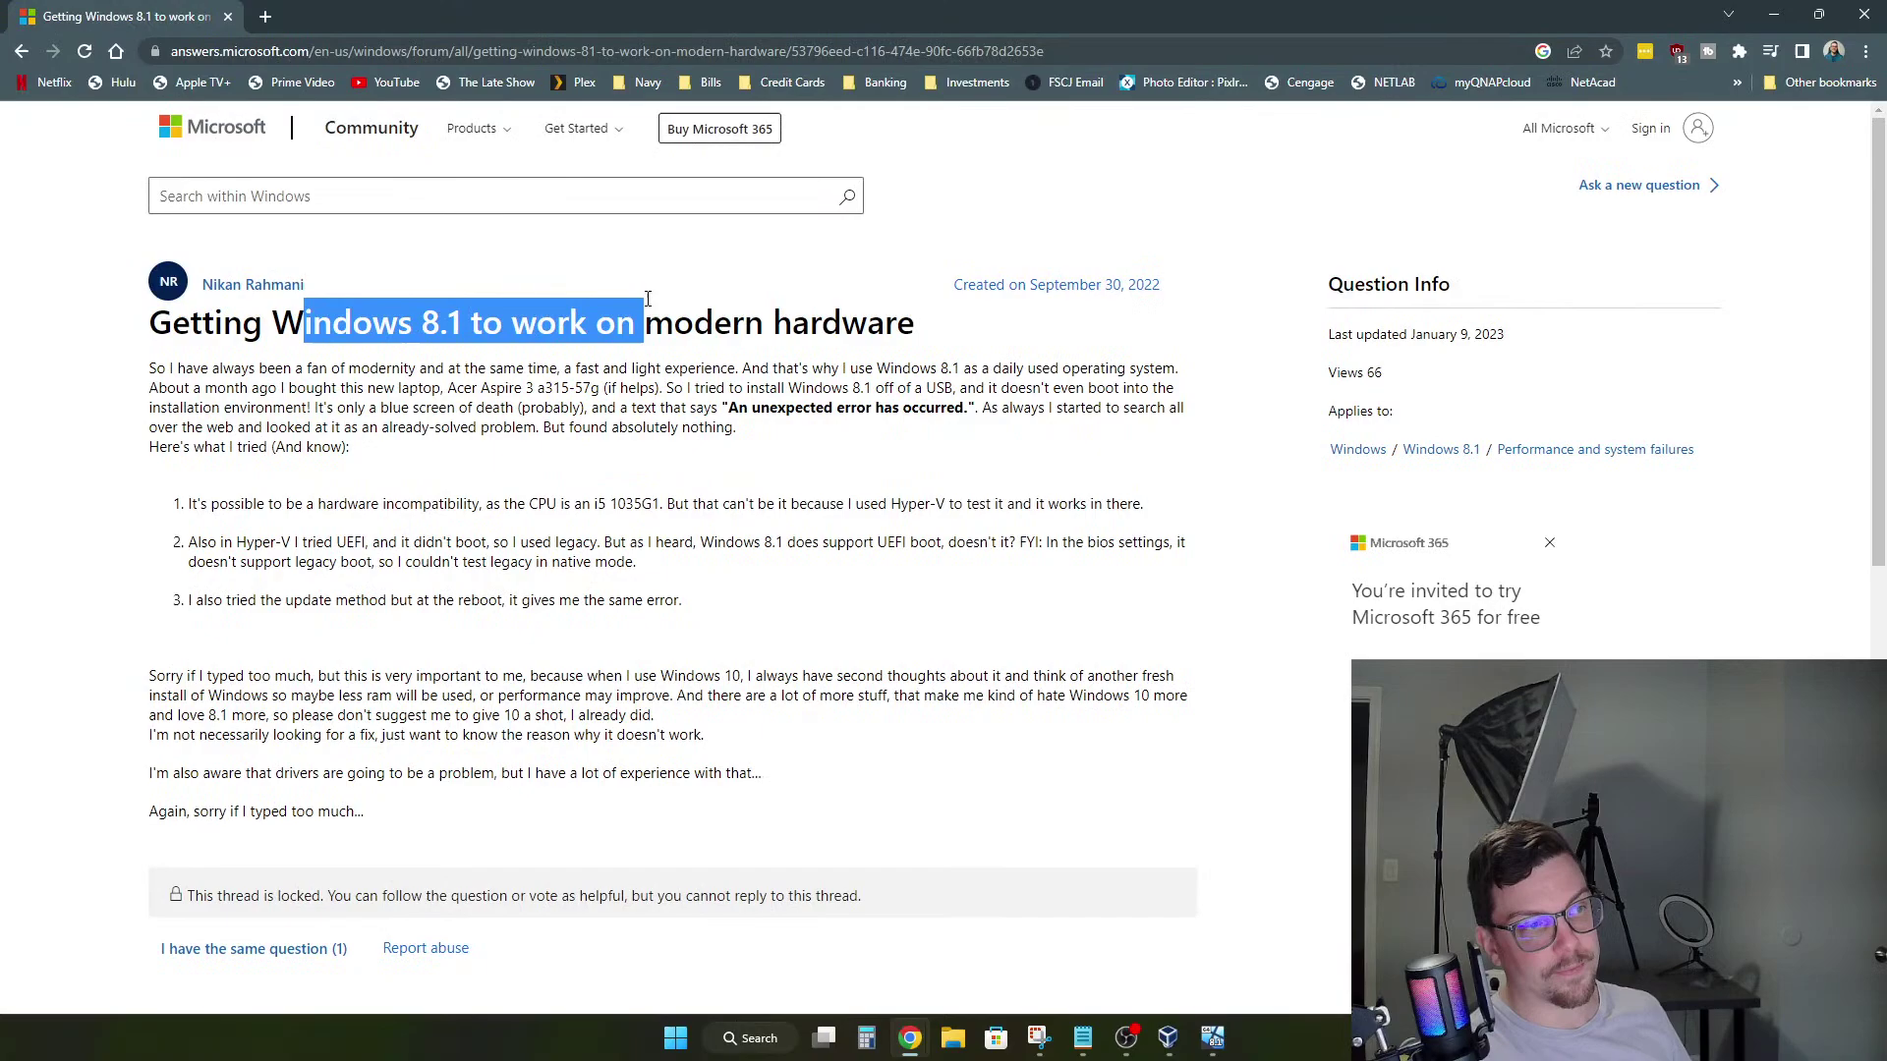
{"action": "left_click", "coordinate": [610, 480]}
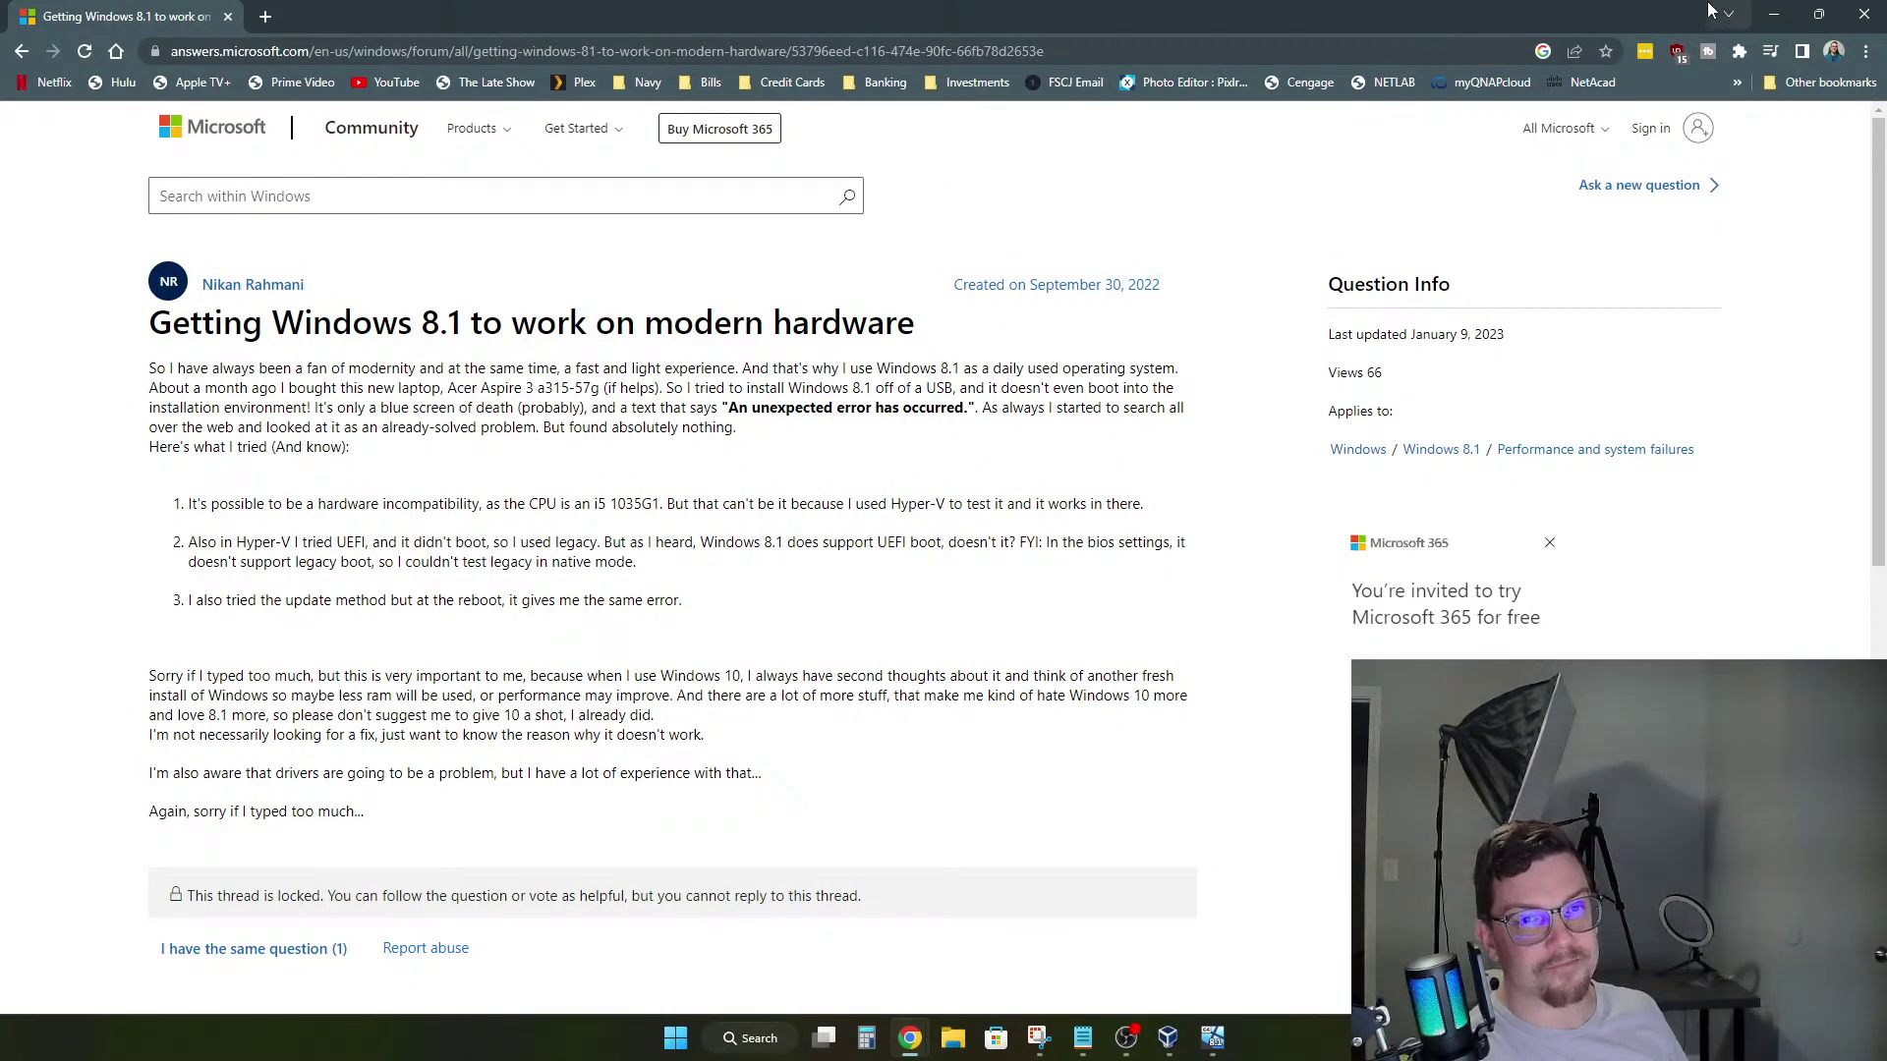
Hide the host browser and open the downloaded Abstracts Dark theme pack in the guest, waiting past the unresponsive page.
{"action": "left_click", "coordinate": [1865, 16]}
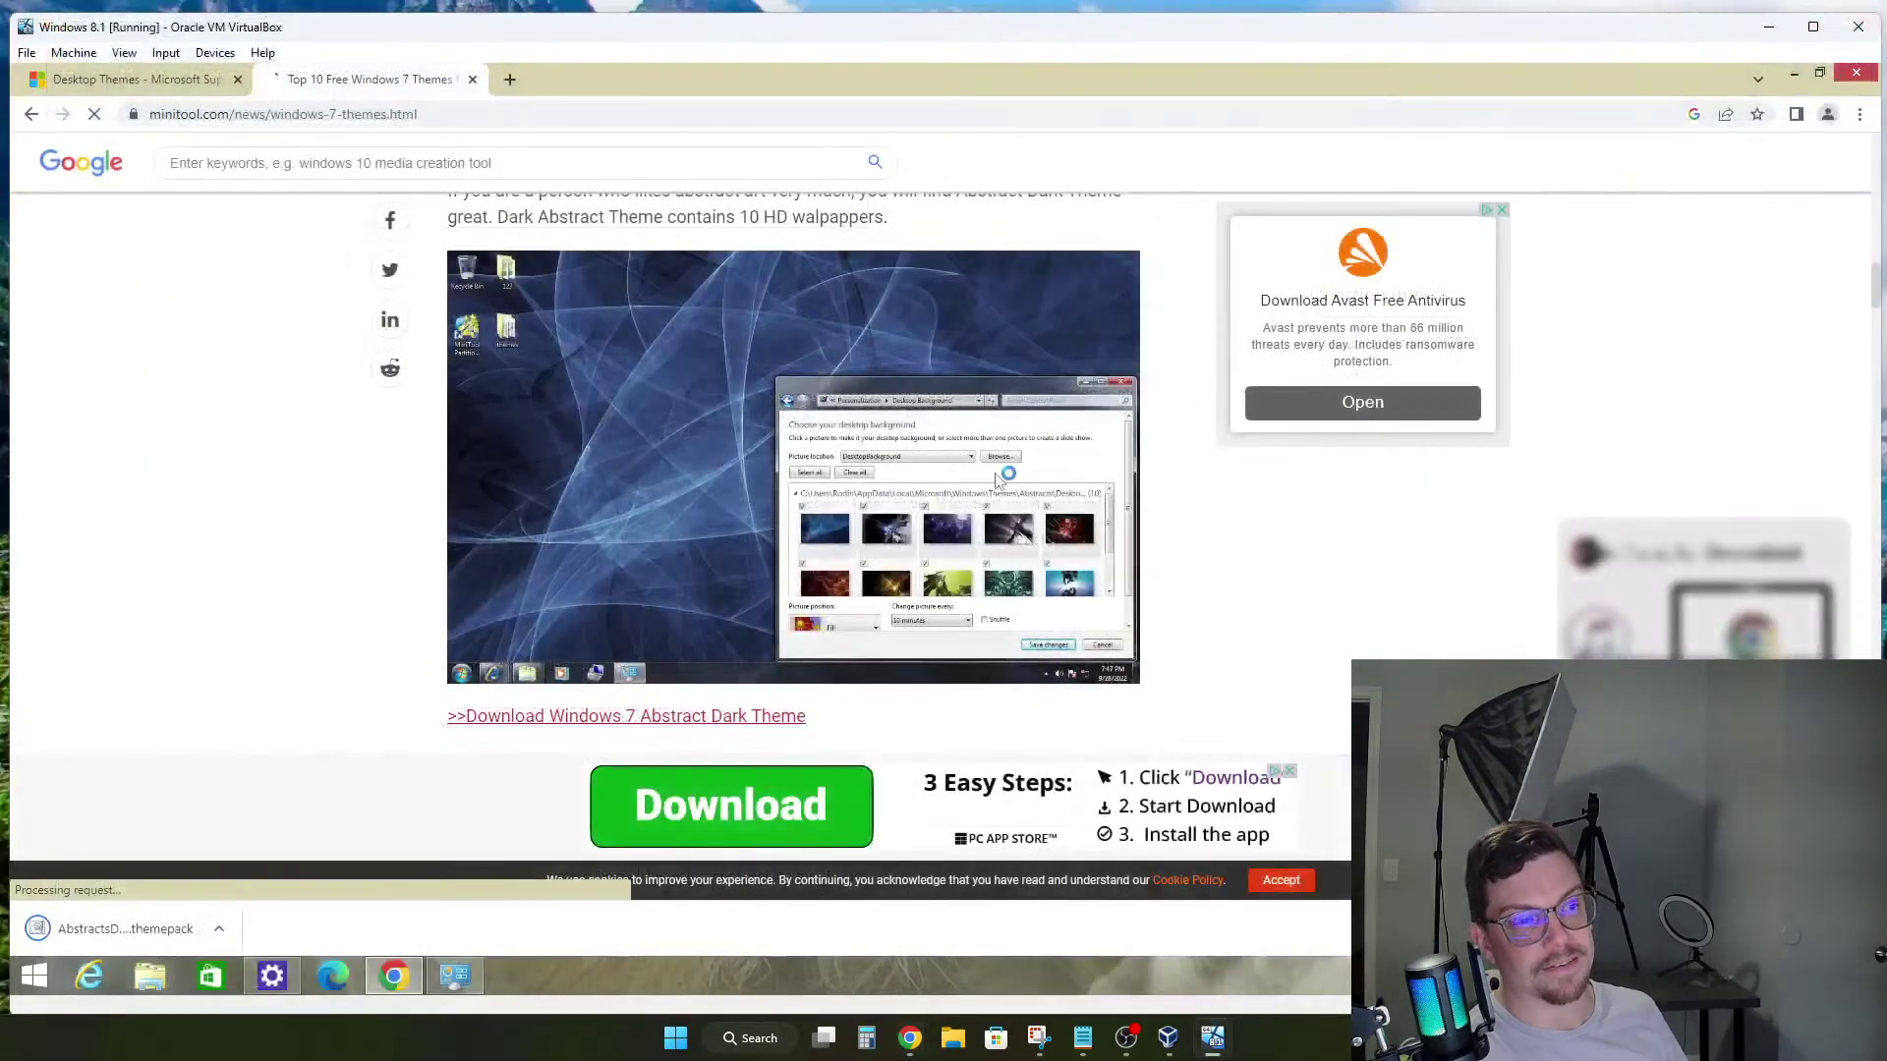
{"action": "left_click", "coordinate": [126, 929]}
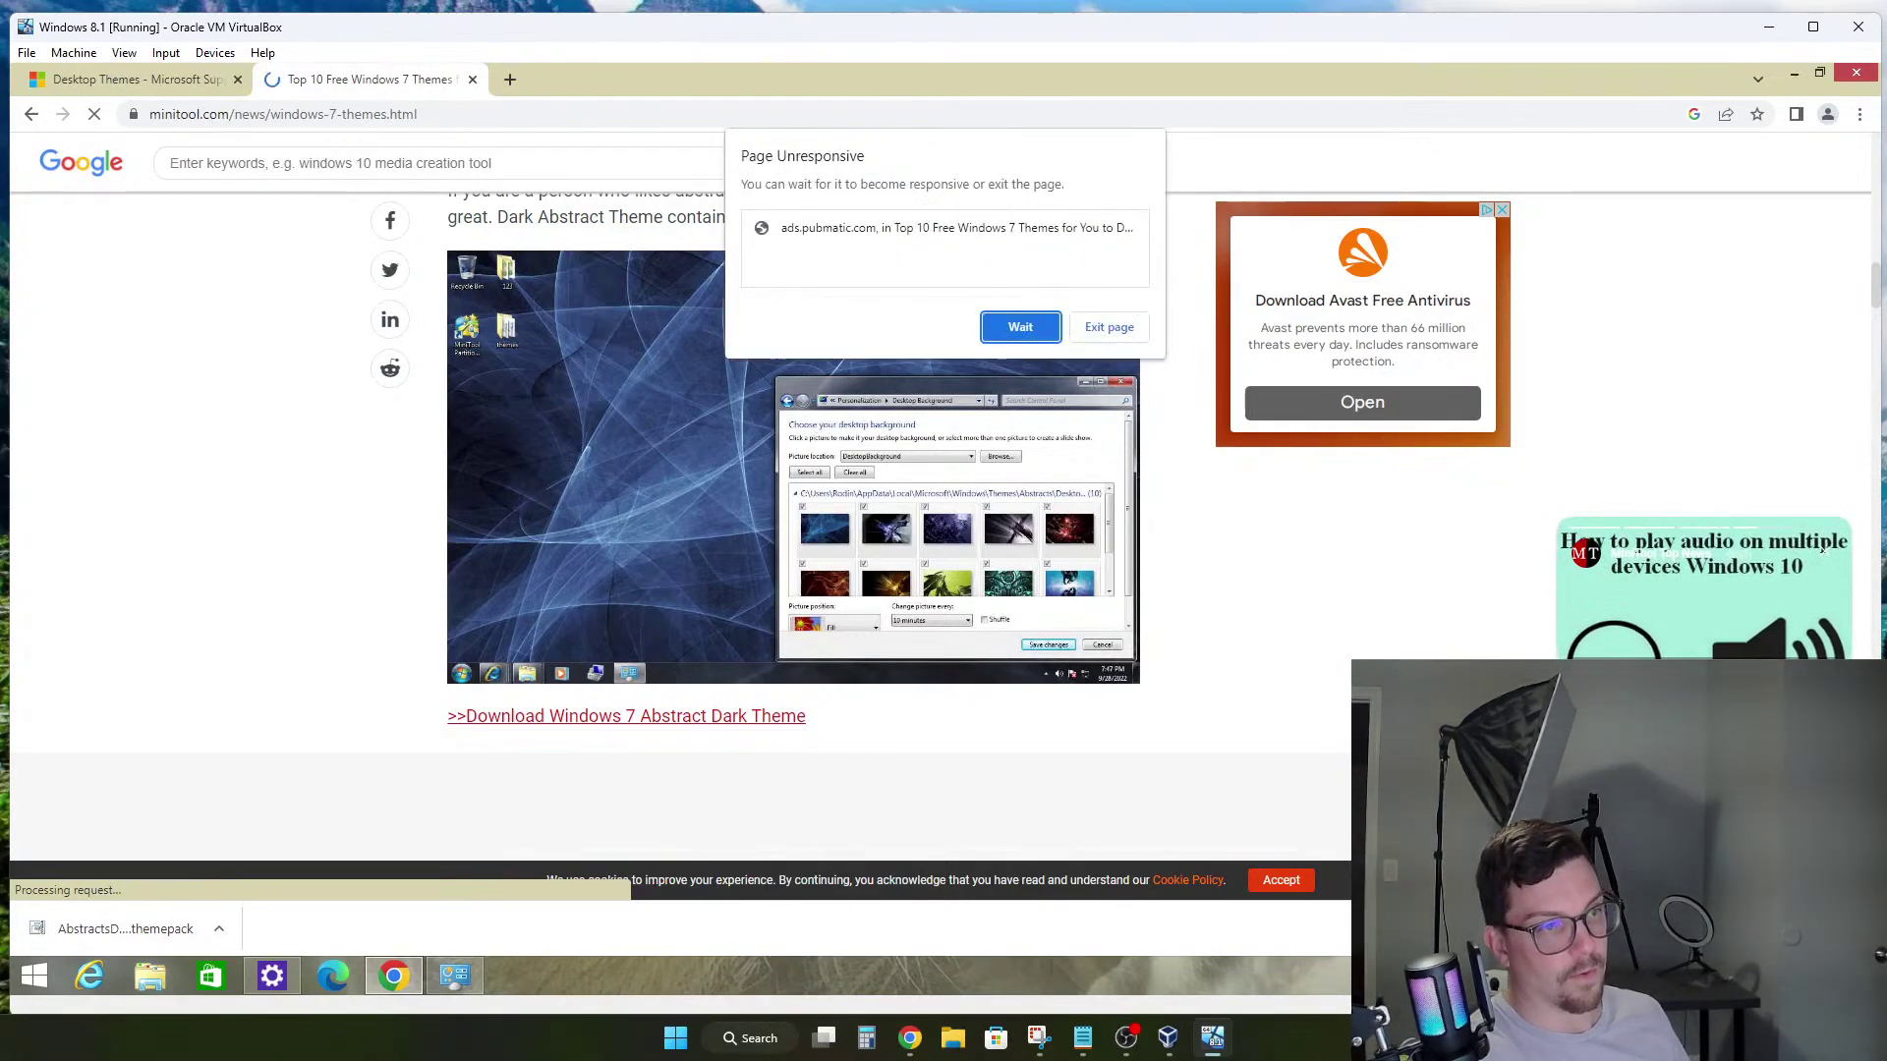
{"action": "left_click", "coordinate": [1020, 329]}
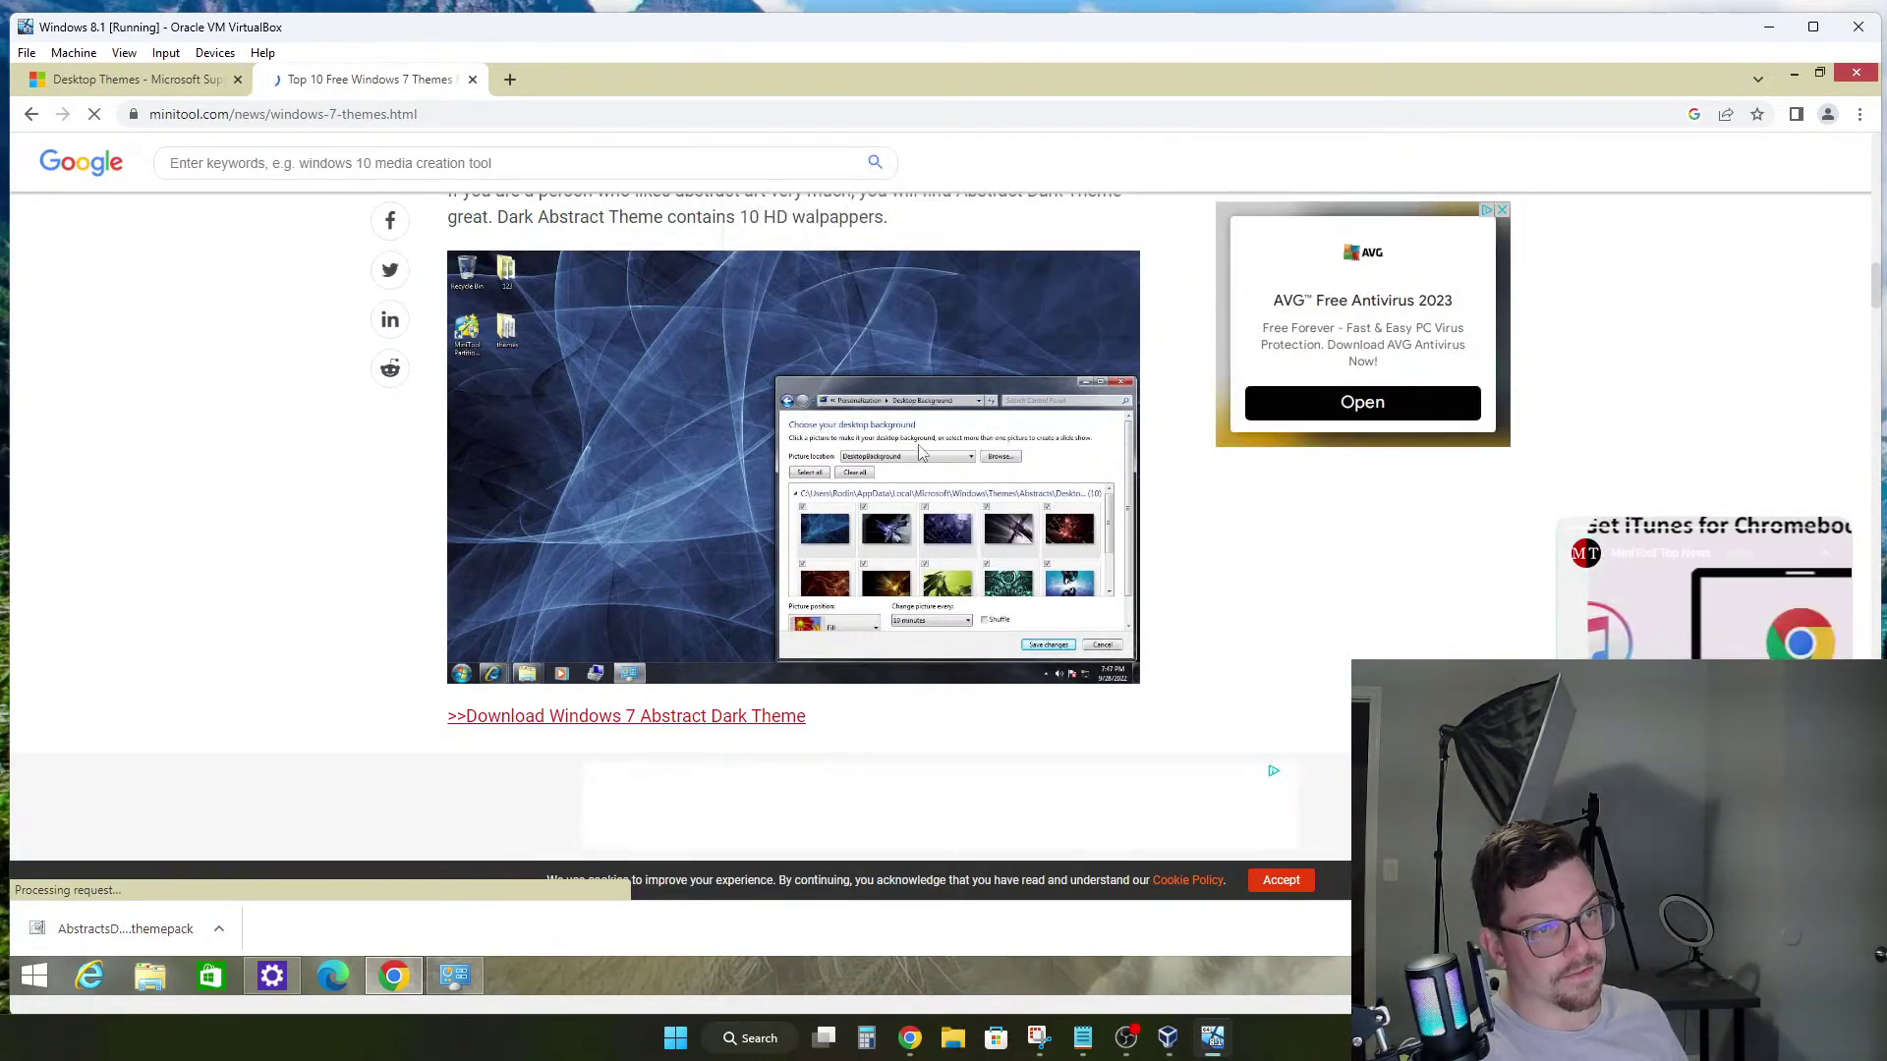
{"action": "left_click", "coordinate": [169, 932]}
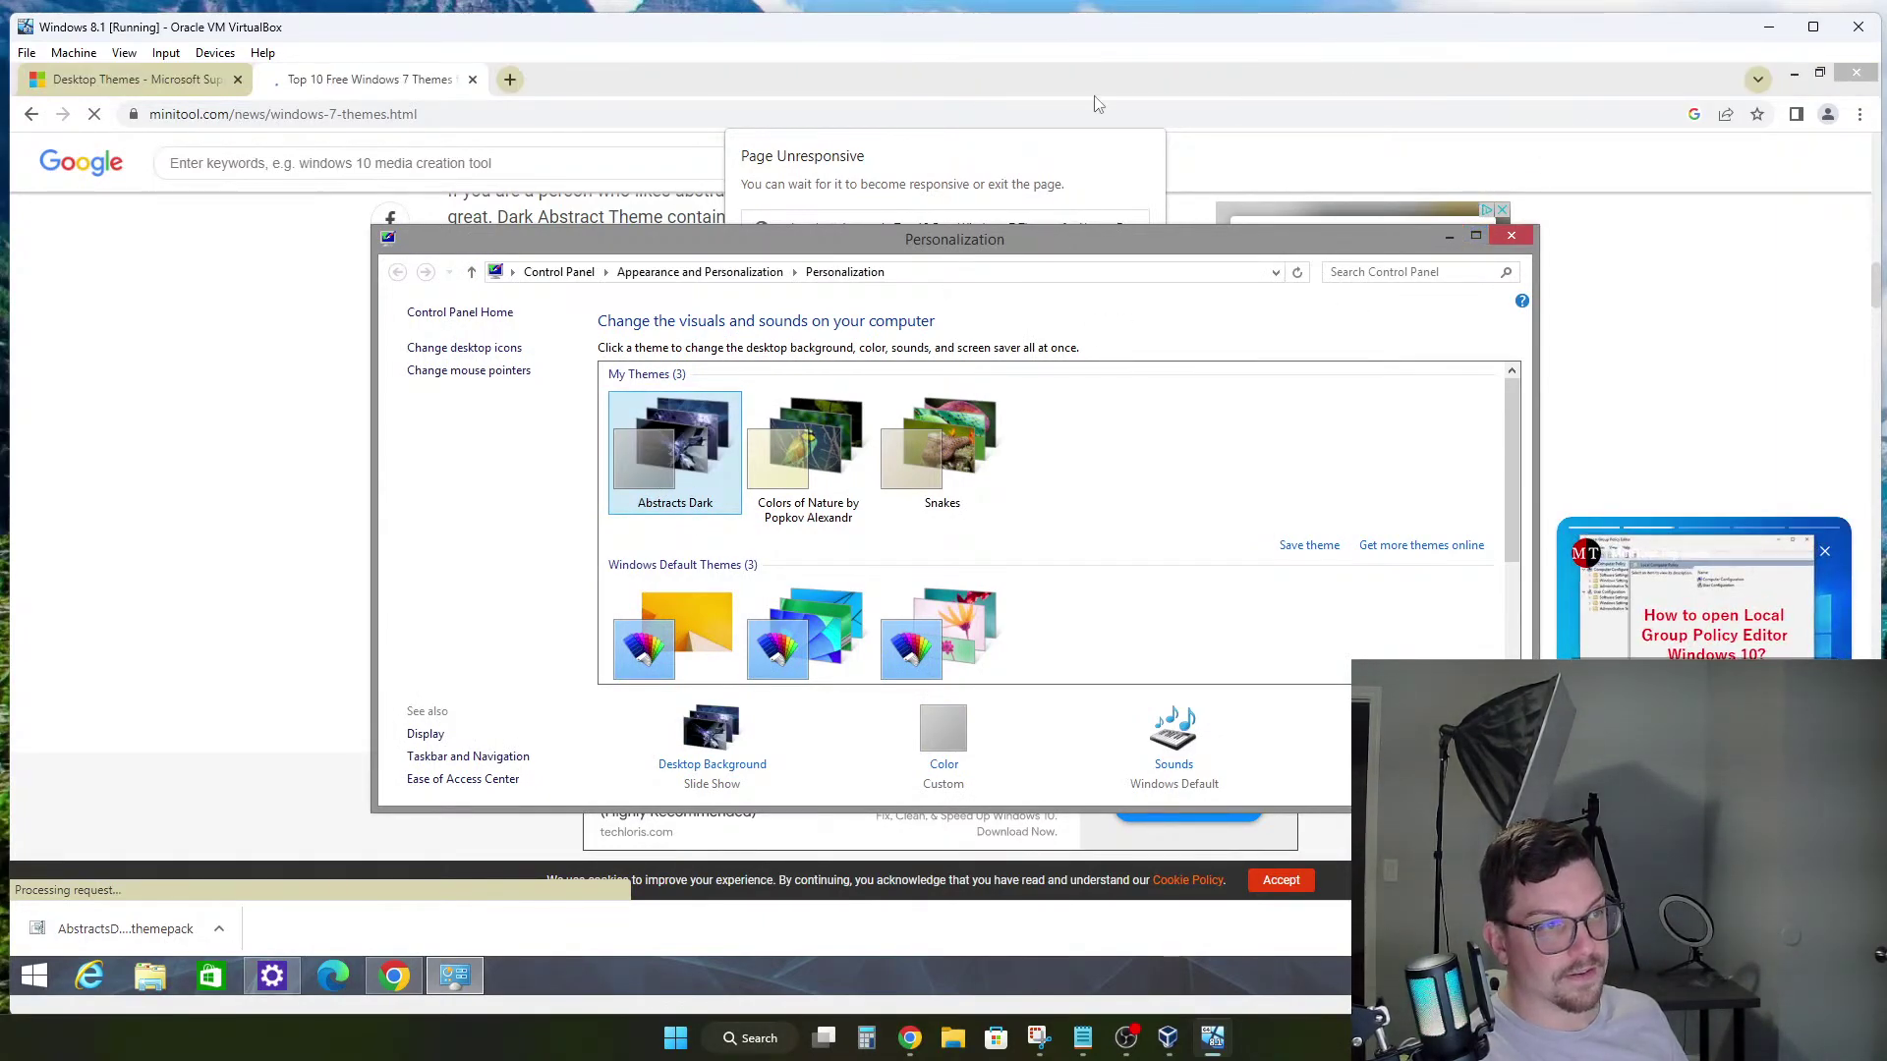
Minimize guest Chrome, shift Personalization aside, and switch to the next Abstracts Dark wallpaper.
{"action": "left_click", "coordinate": [1022, 197]}
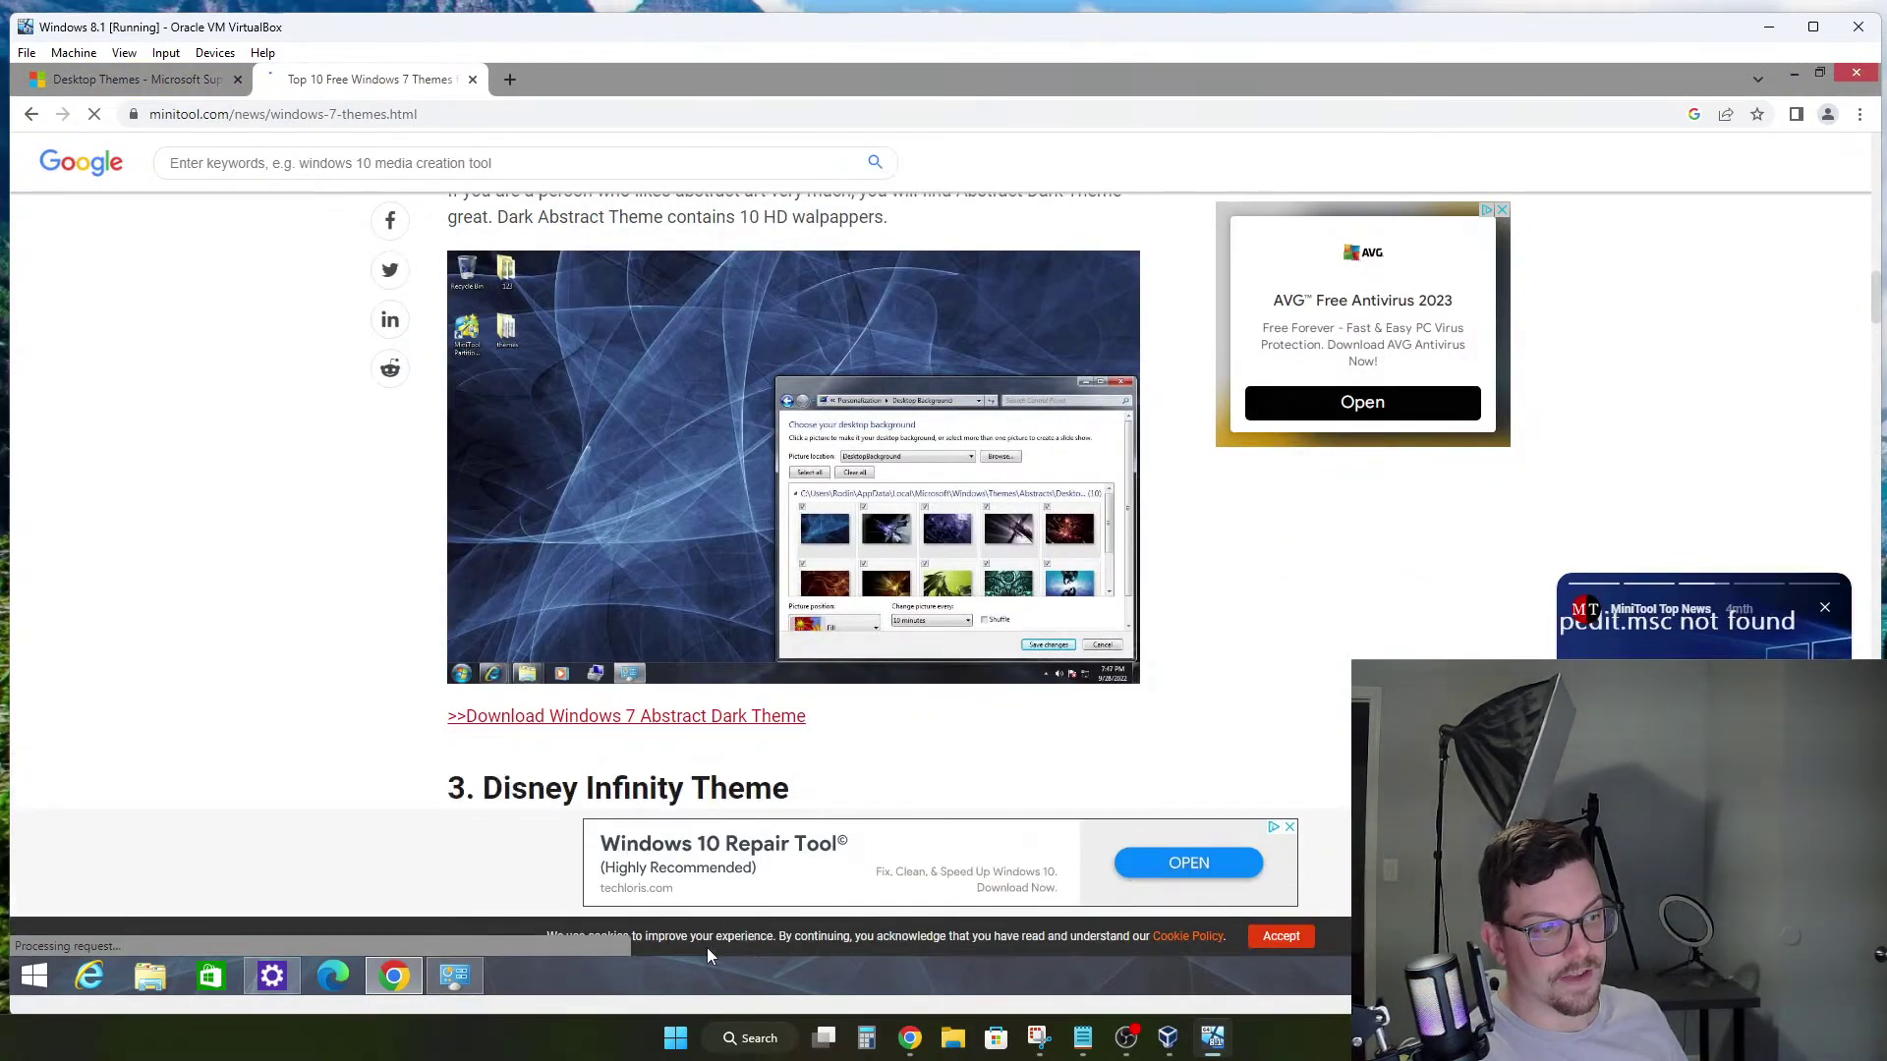
{"action": "left_click", "coordinate": [1793, 75]}
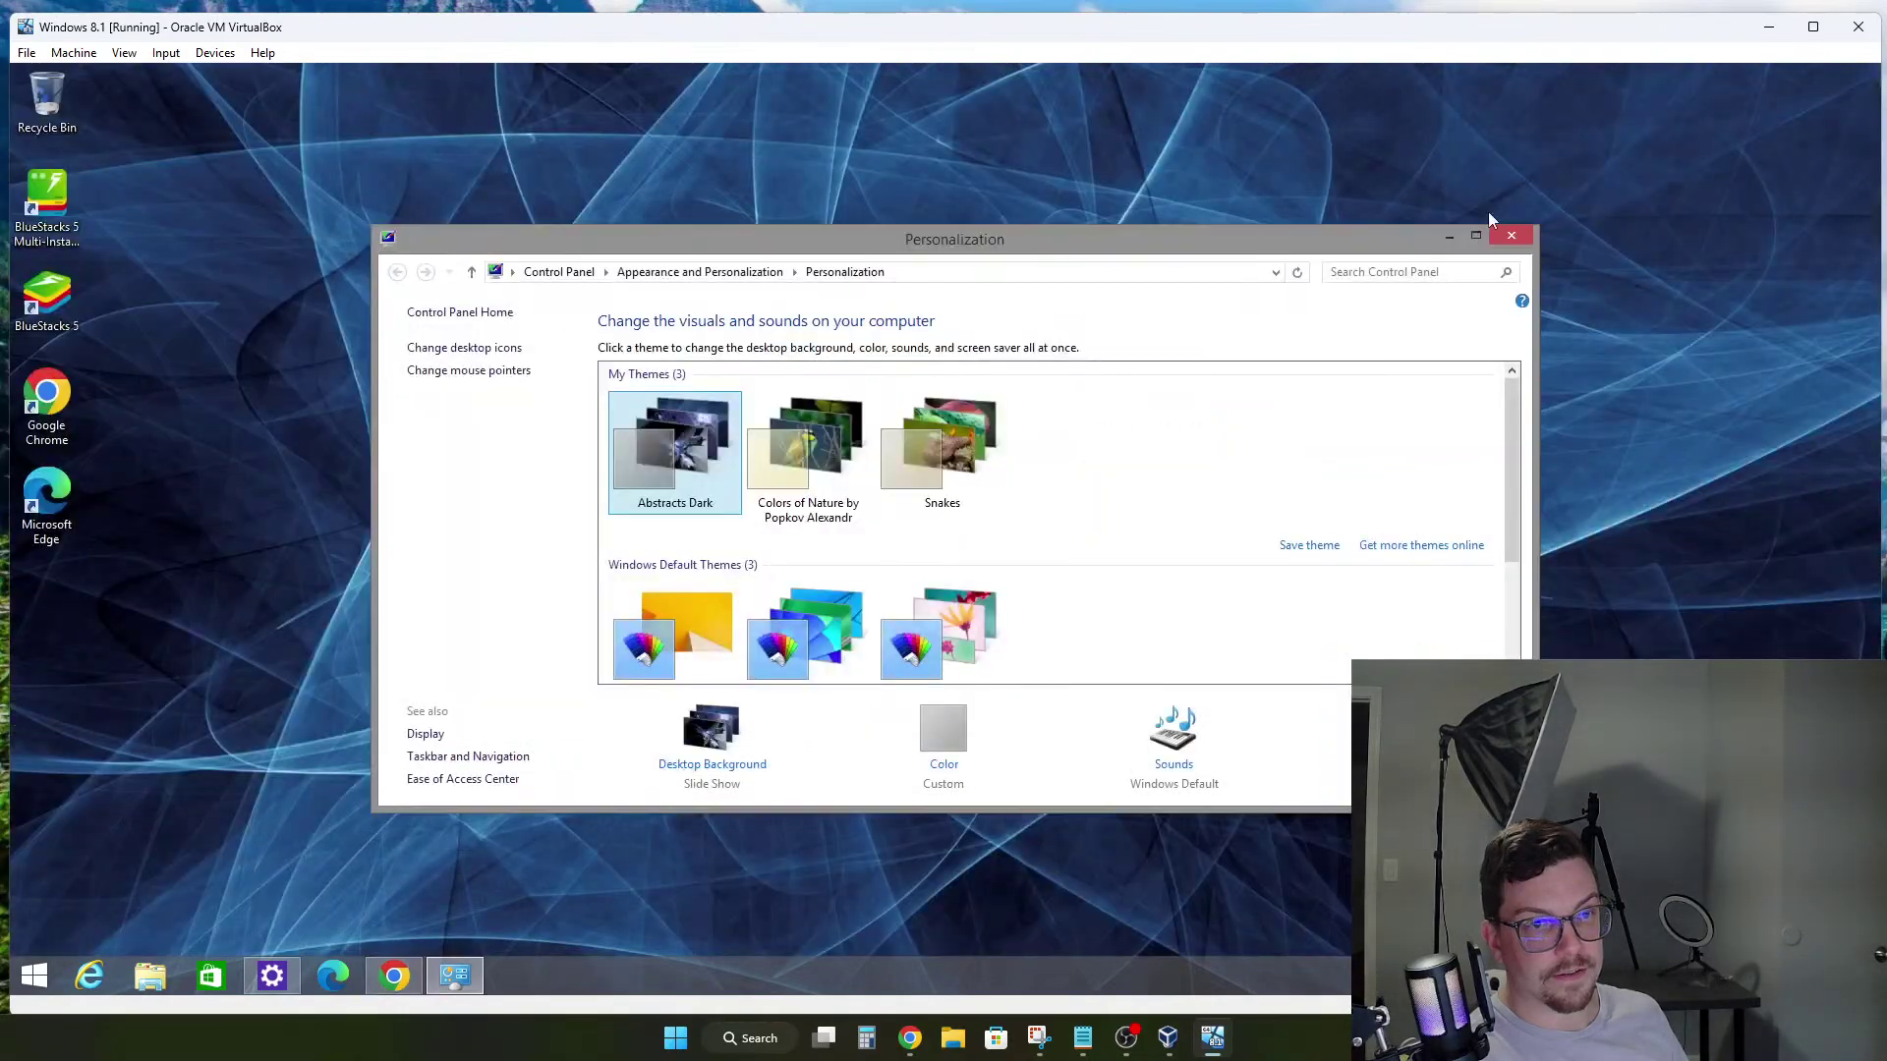
{"action": "left_click_drag", "start_coordinate": [1338, 247], "coordinate": [1300, 282]}
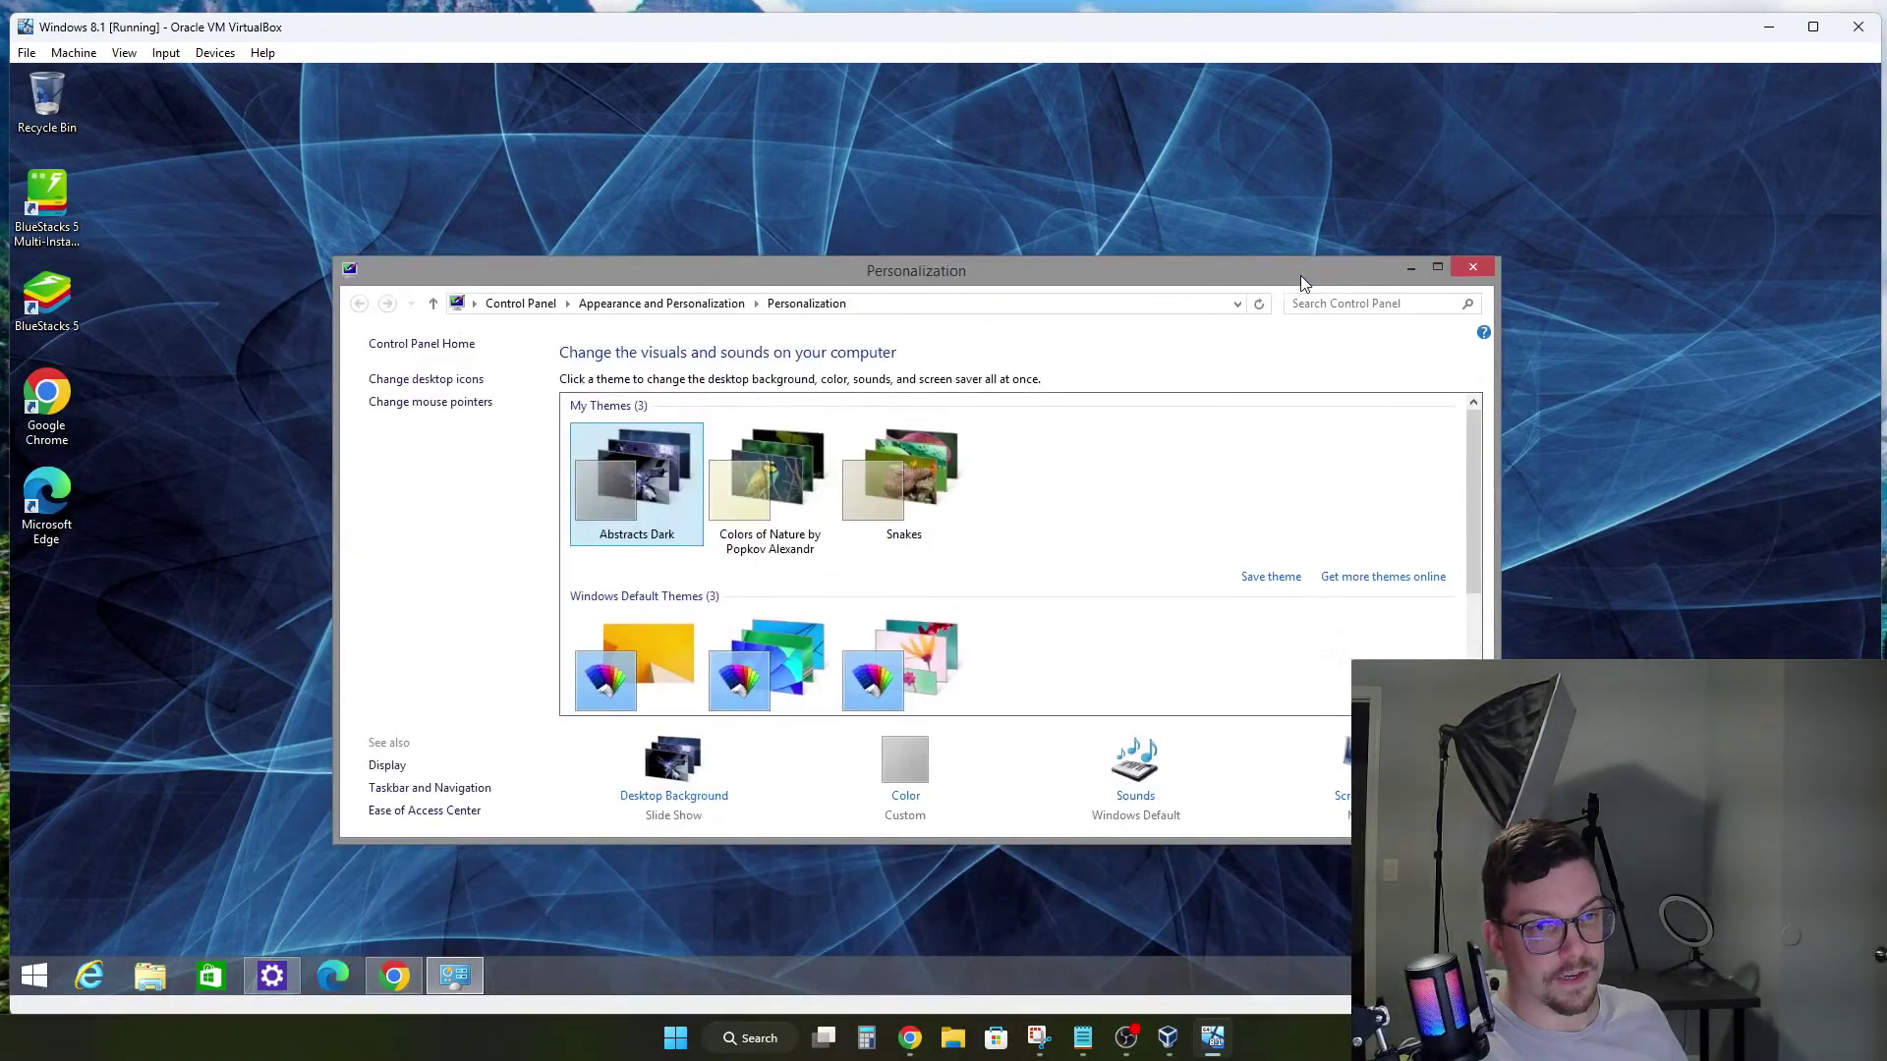
{"action": "right_click", "coordinate": [1188, 188]}
{"action": "key", "text": "Escape"}
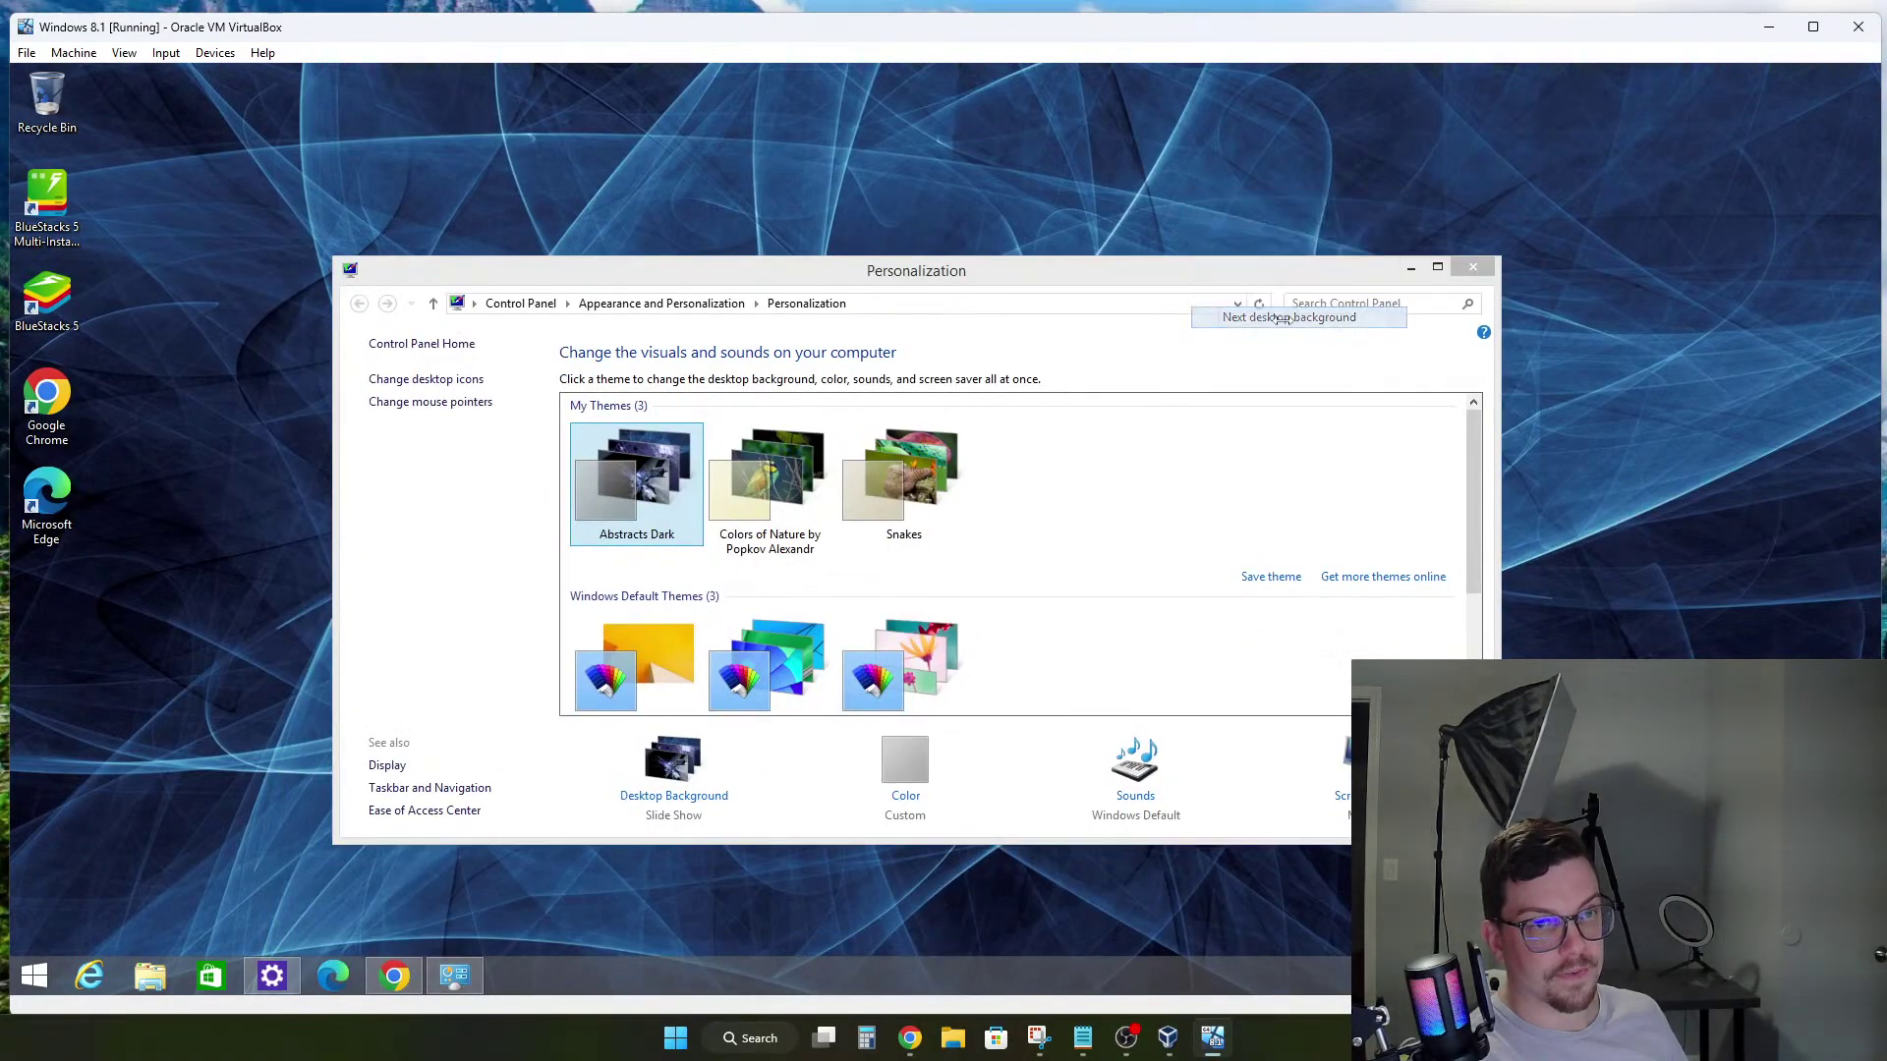
{"action": "left_click", "coordinate": [1410, 266]}
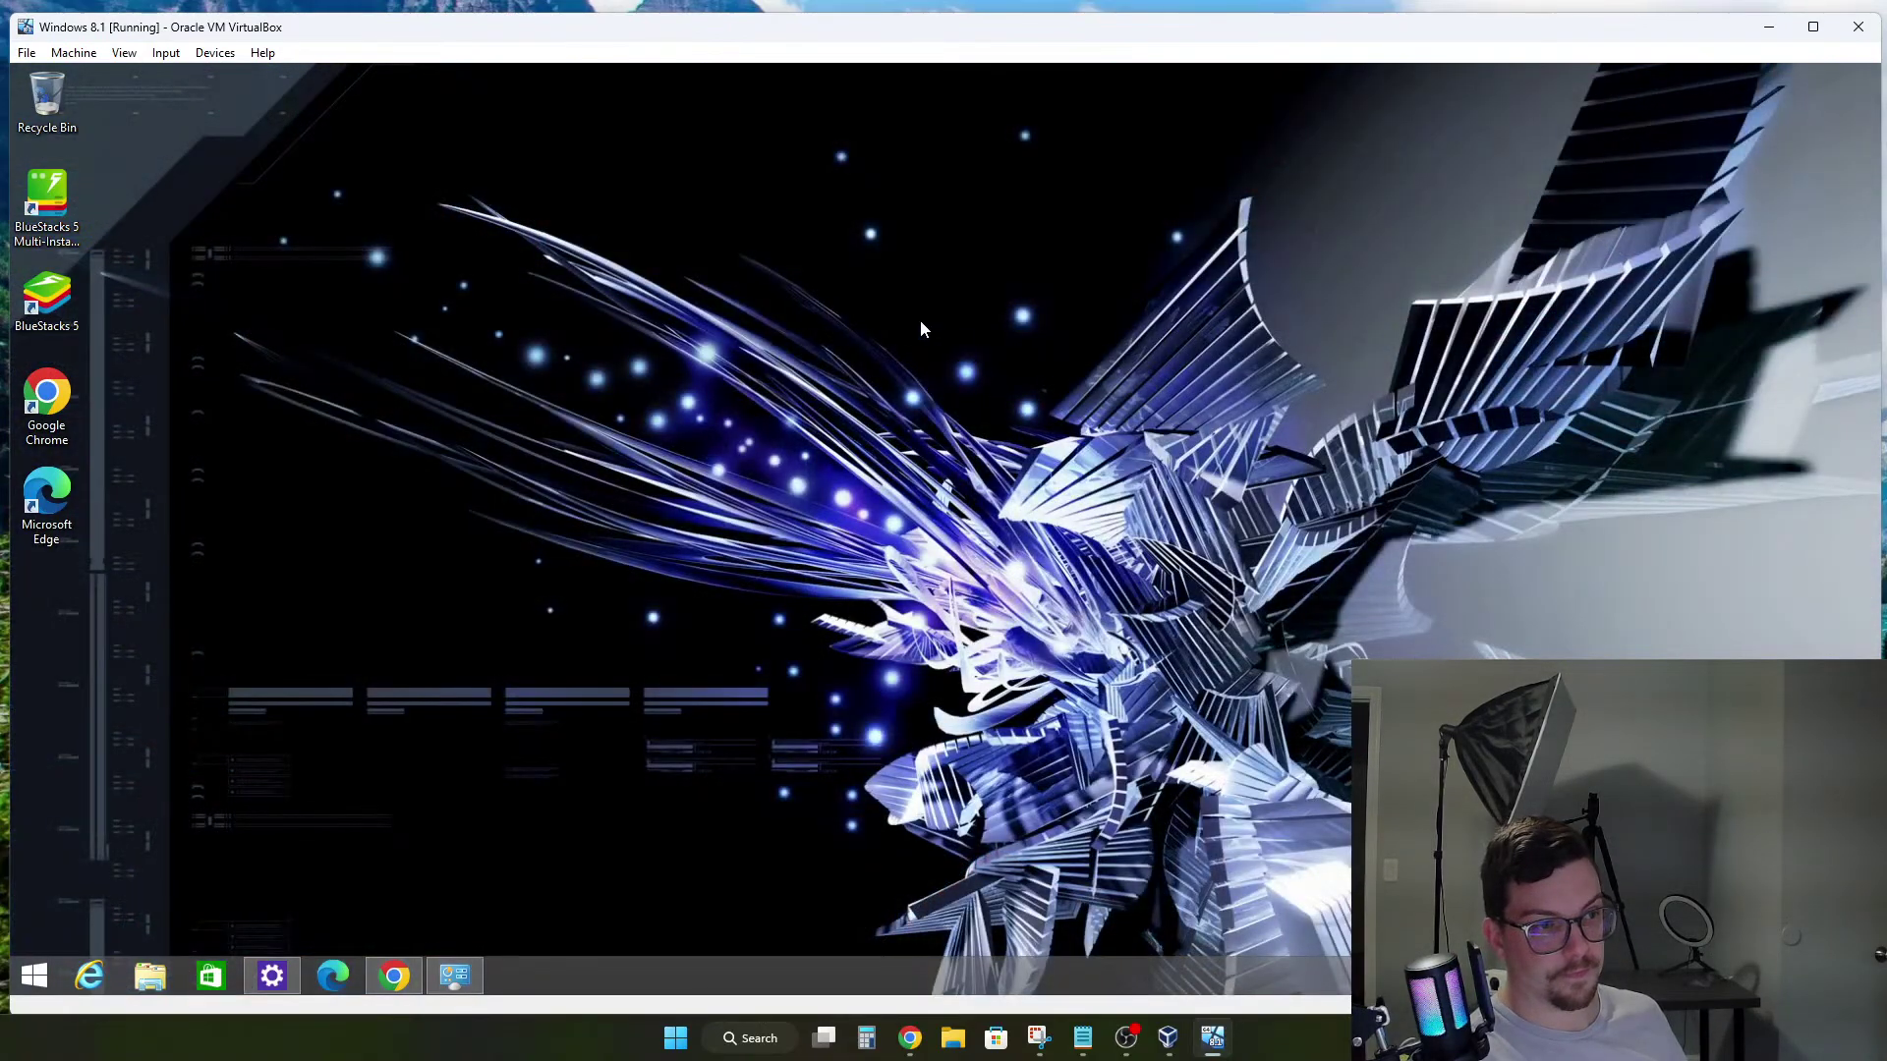
Cycle the desktop through four more Abstracts Dark wallpapers to the orange one.
{"action": "right_click", "coordinate": [901, 327]}
{"action": "key", "text": "Escape"}
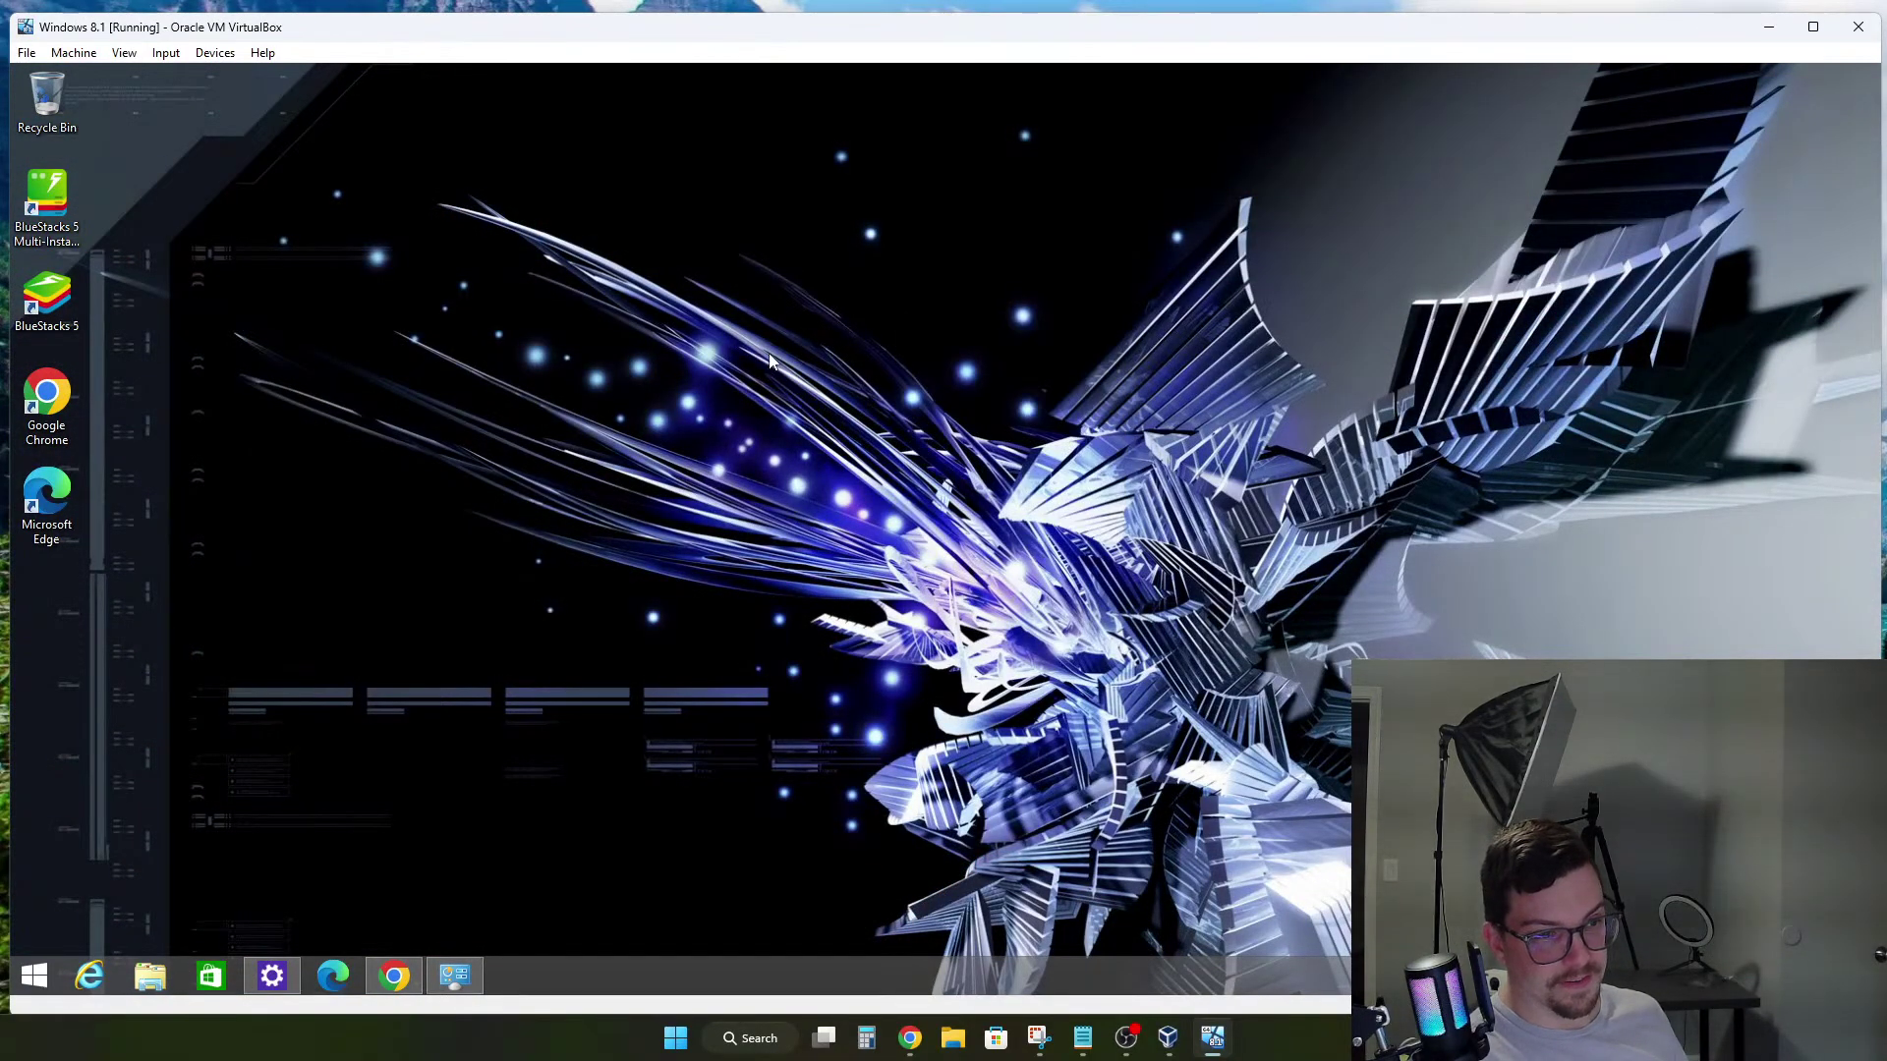
{"action": "right_click", "coordinate": [773, 351]}
{"action": "left_click", "coordinate": [825, 481]}
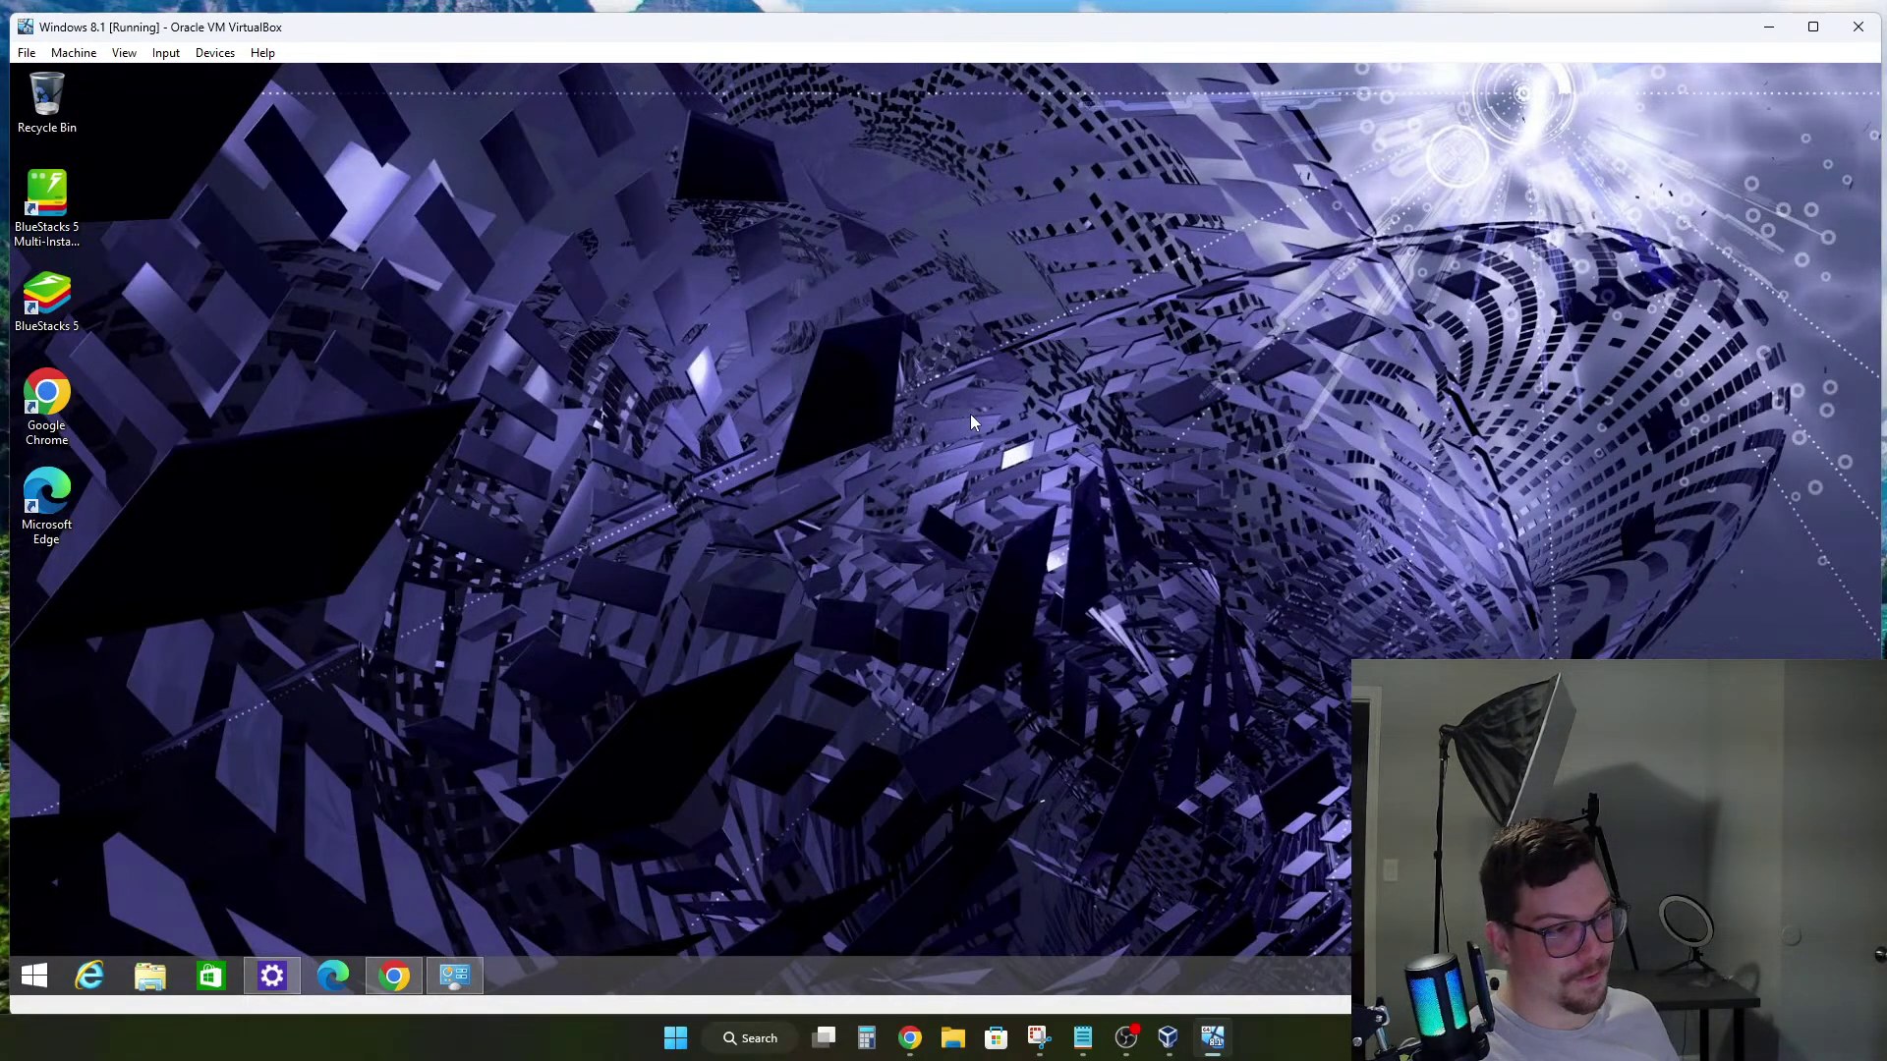
{"action": "right_click", "coordinate": [834, 334]}
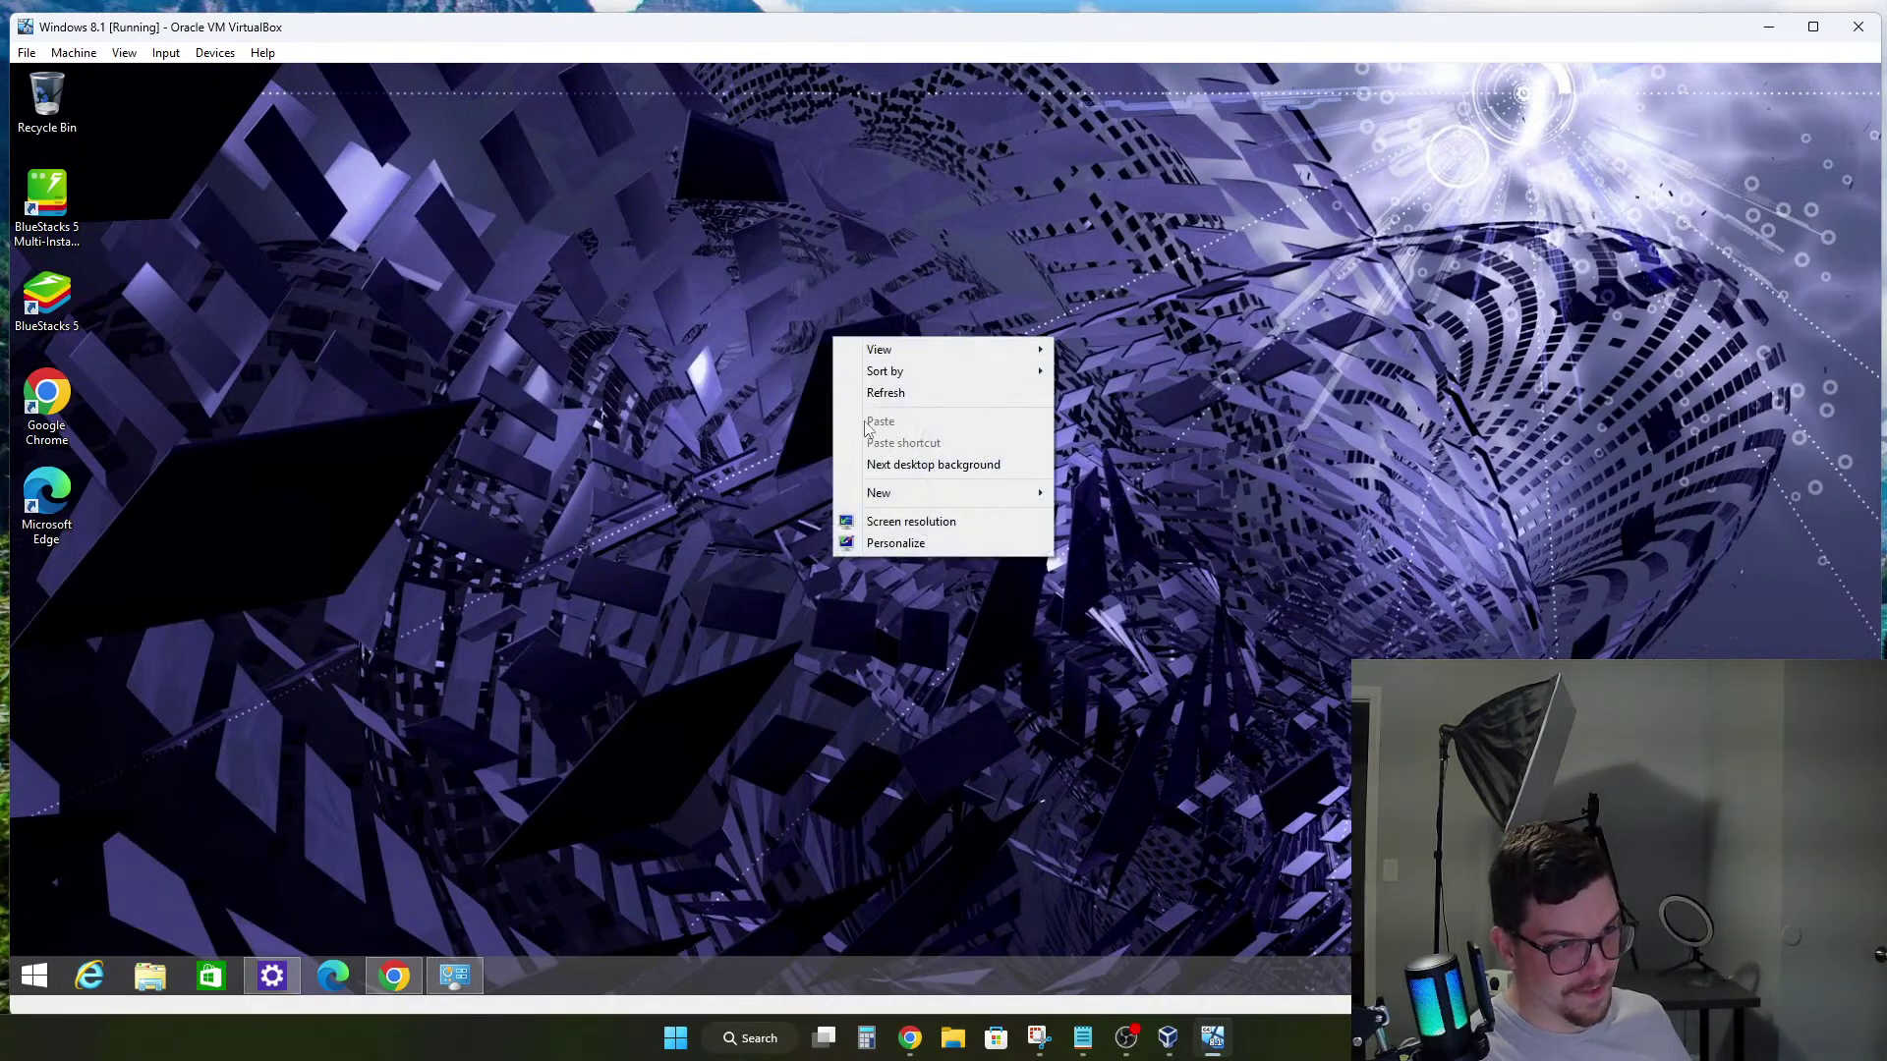
{"action": "left_click", "coordinate": [873, 468]}
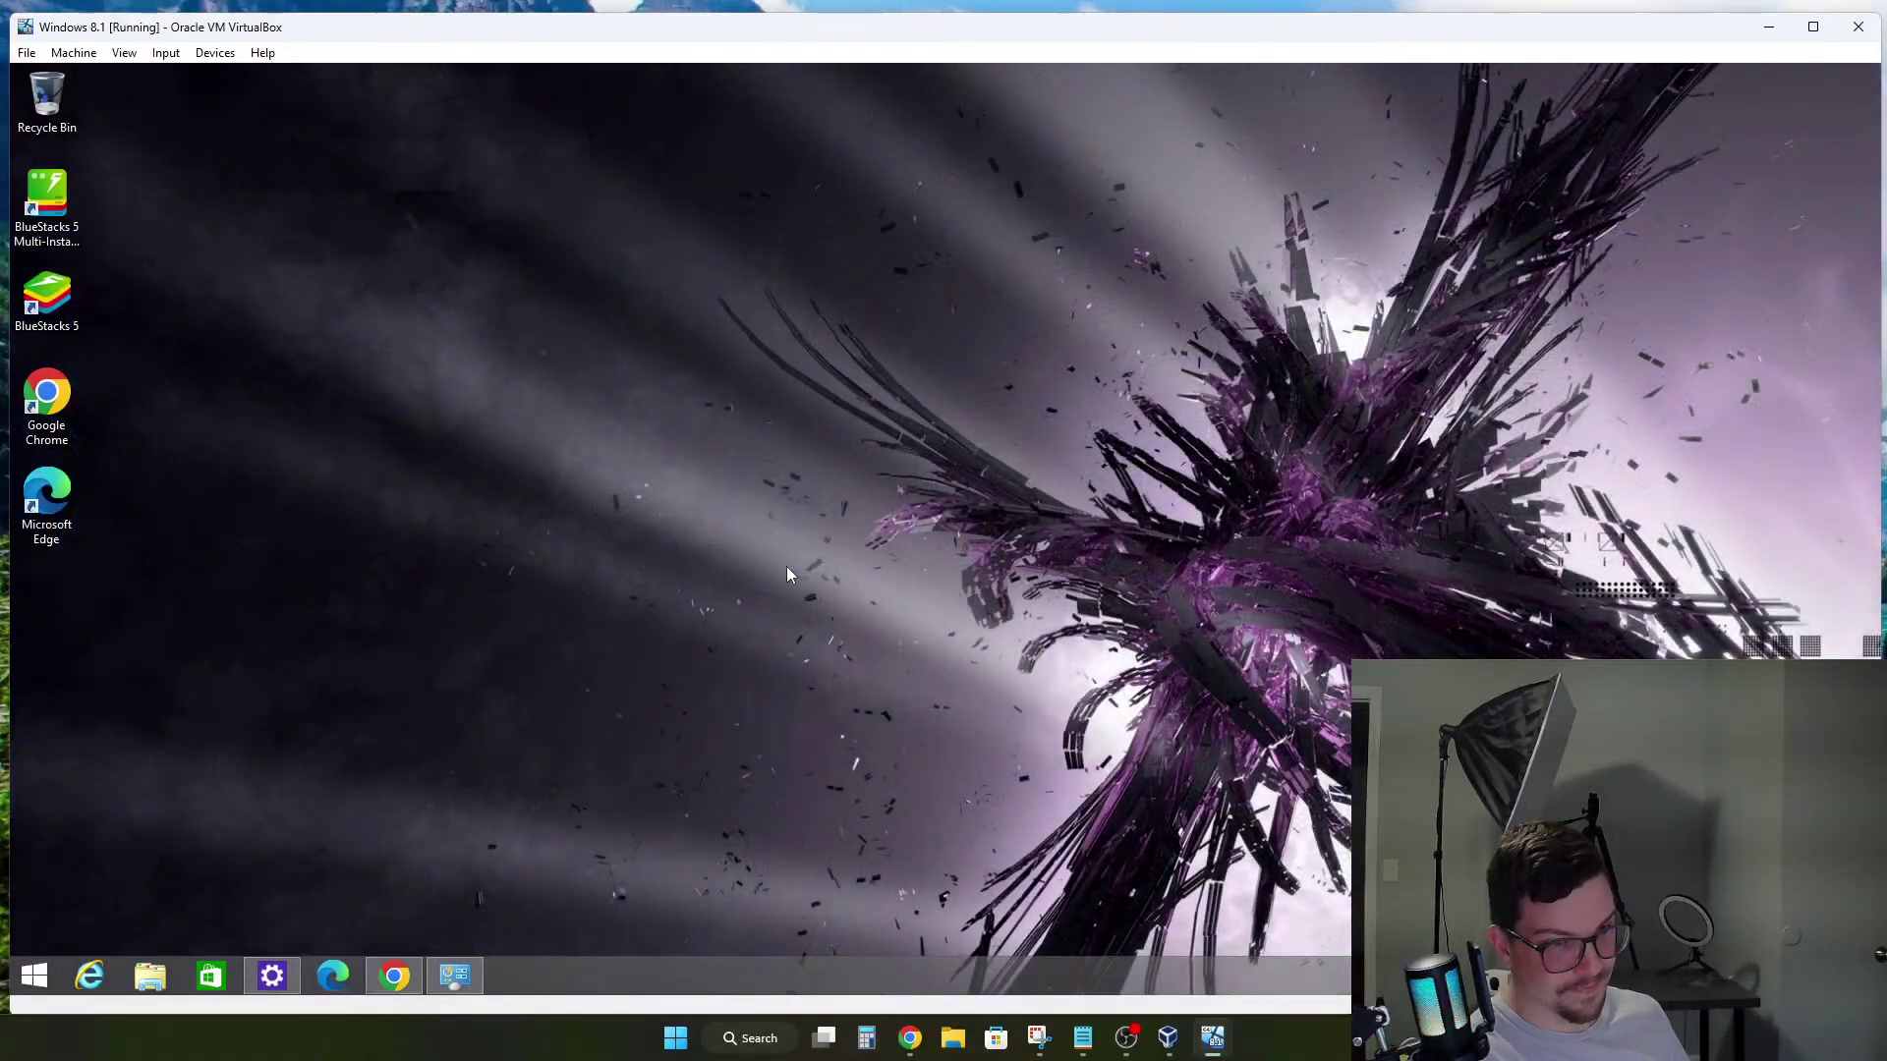
{"action": "right_click", "coordinate": [916, 404]}
{"action": "left_click", "coordinate": [953, 526]}
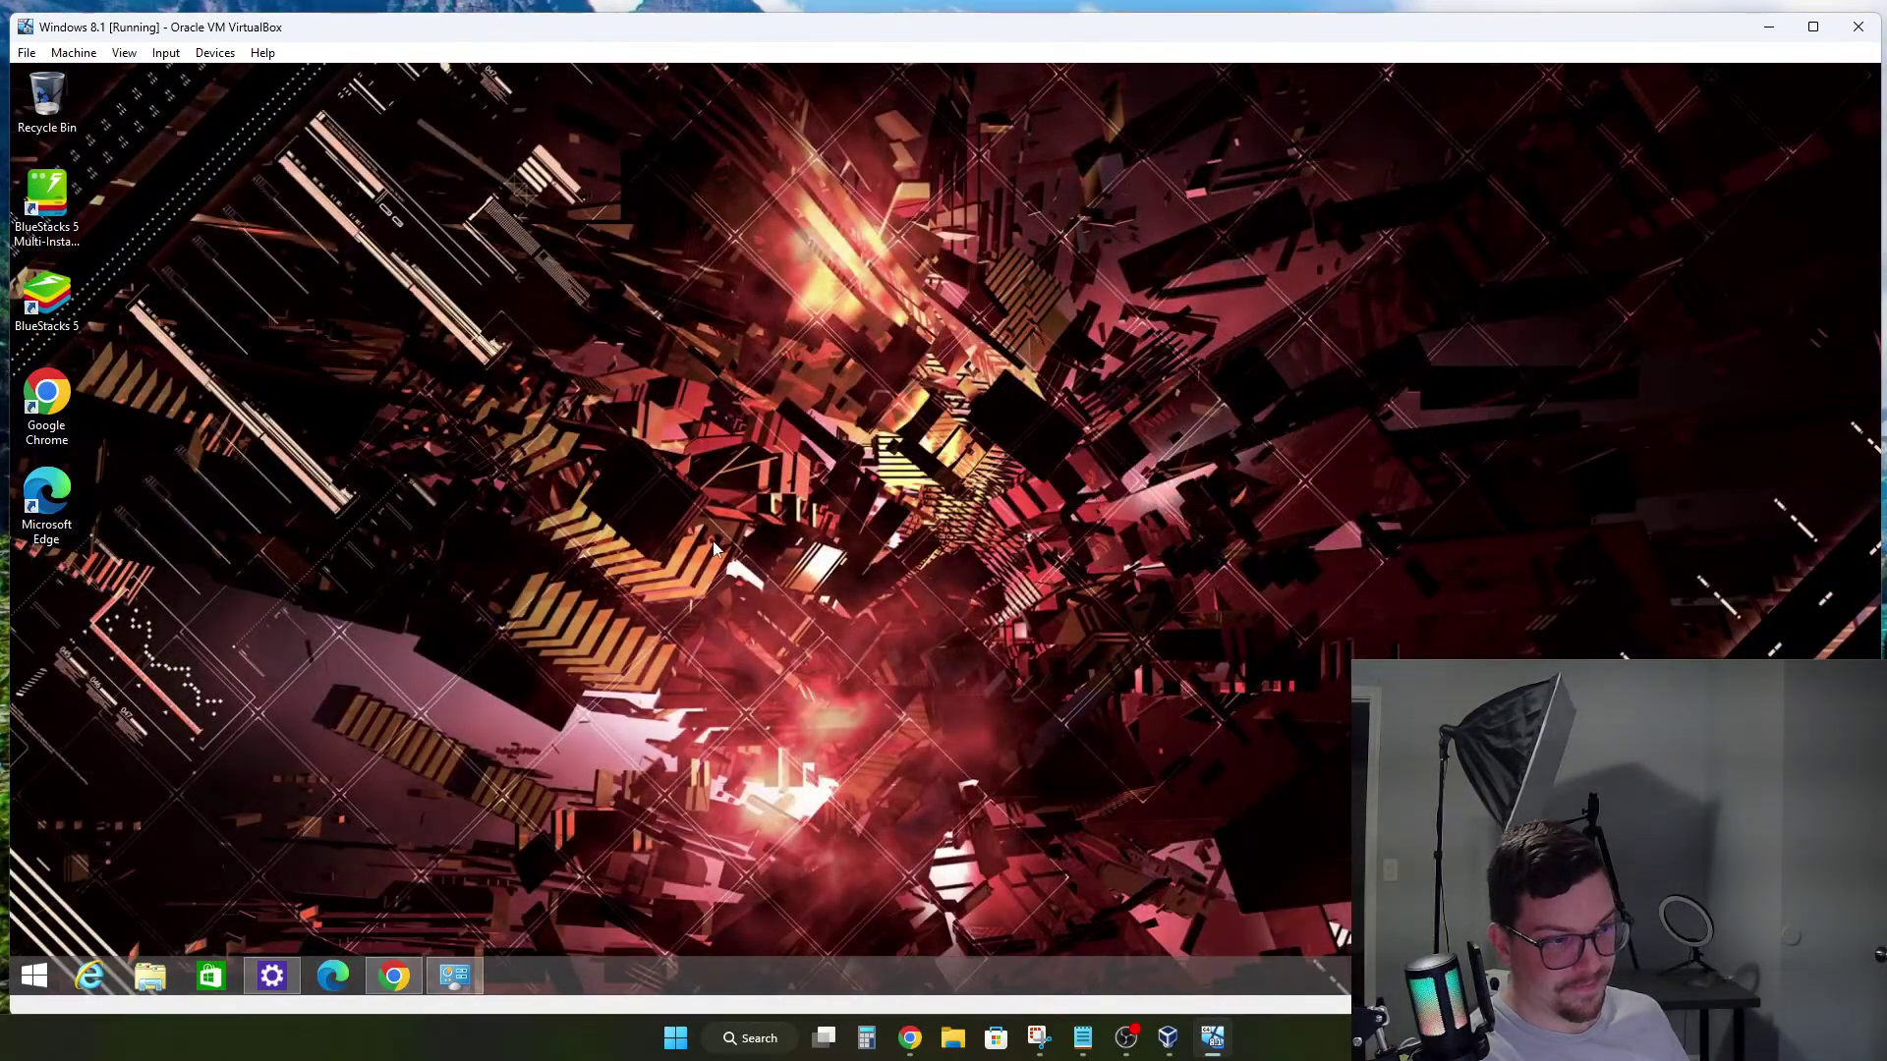
{"action": "right_click", "coordinate": [715, 533]}
{"action": "left_click", "coordinate": [791, 659]}
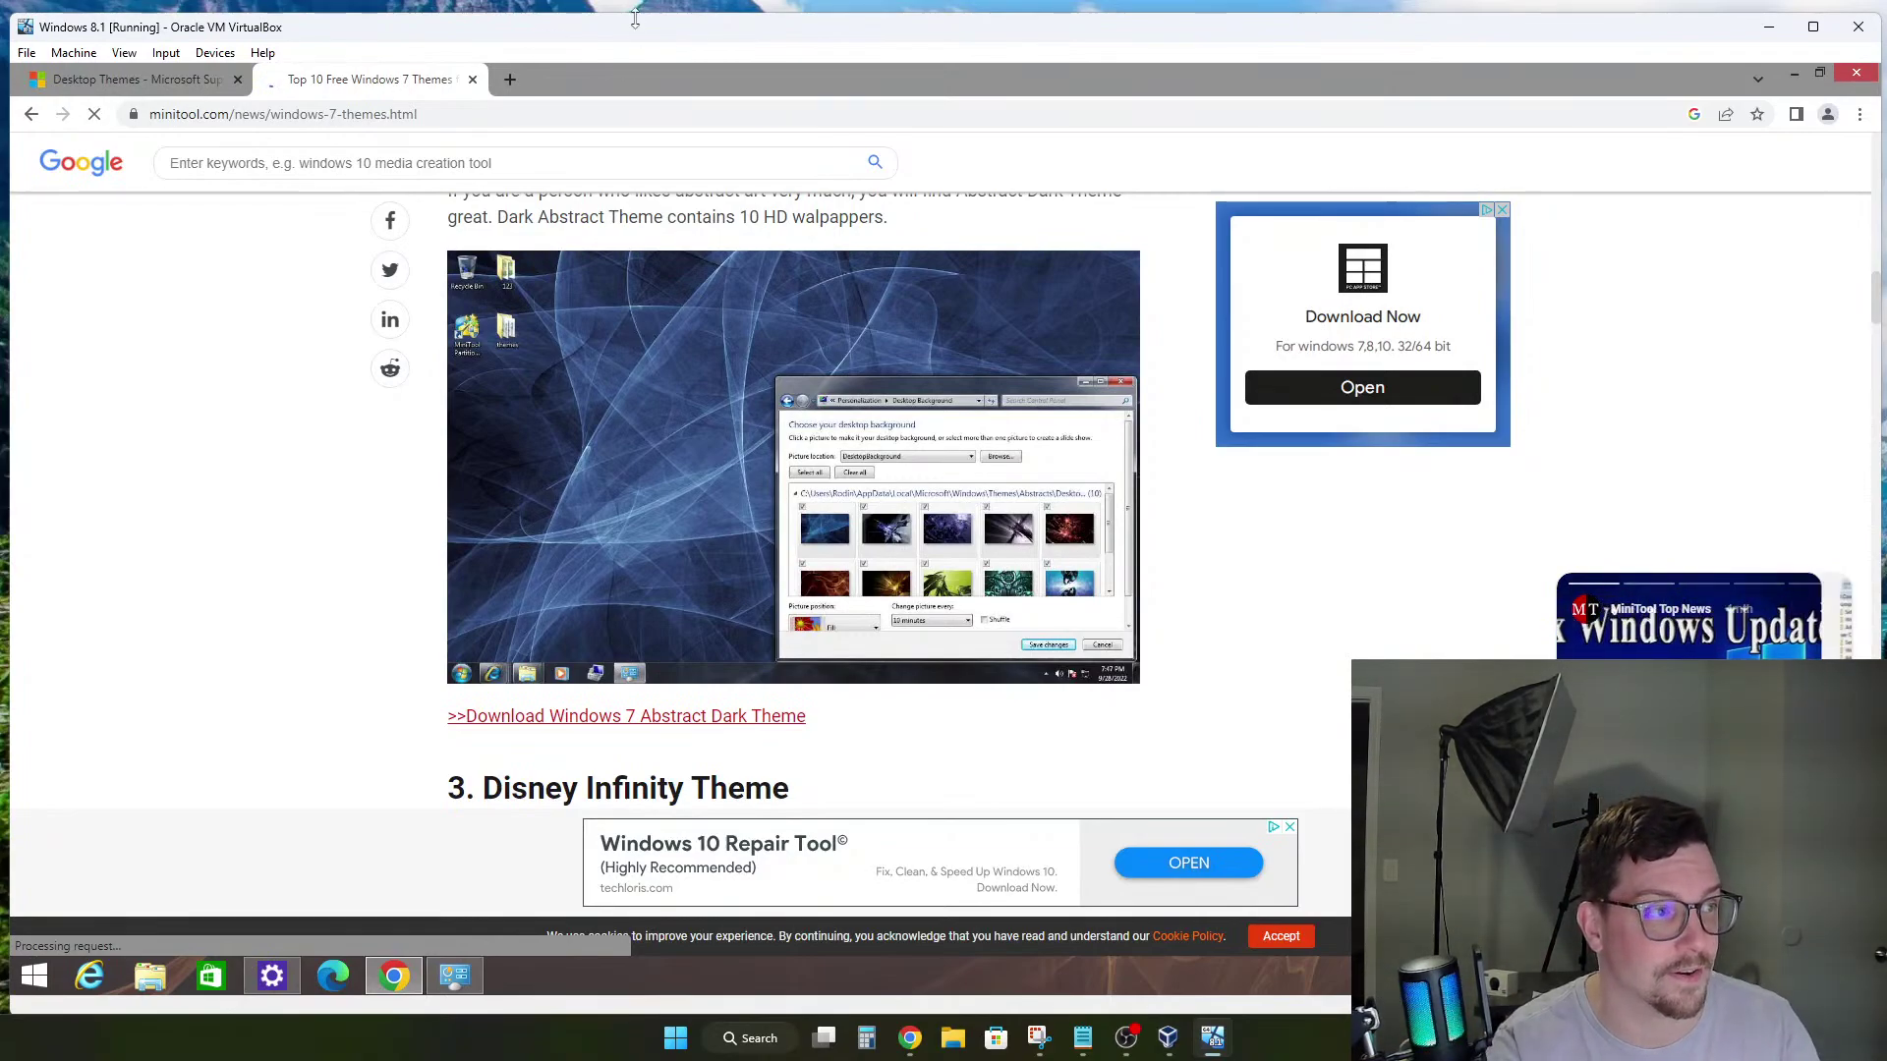
Search Google for 'roblox' and open the official Roblox website.
{"action": "left_click", "coordinate": [545, 116]}
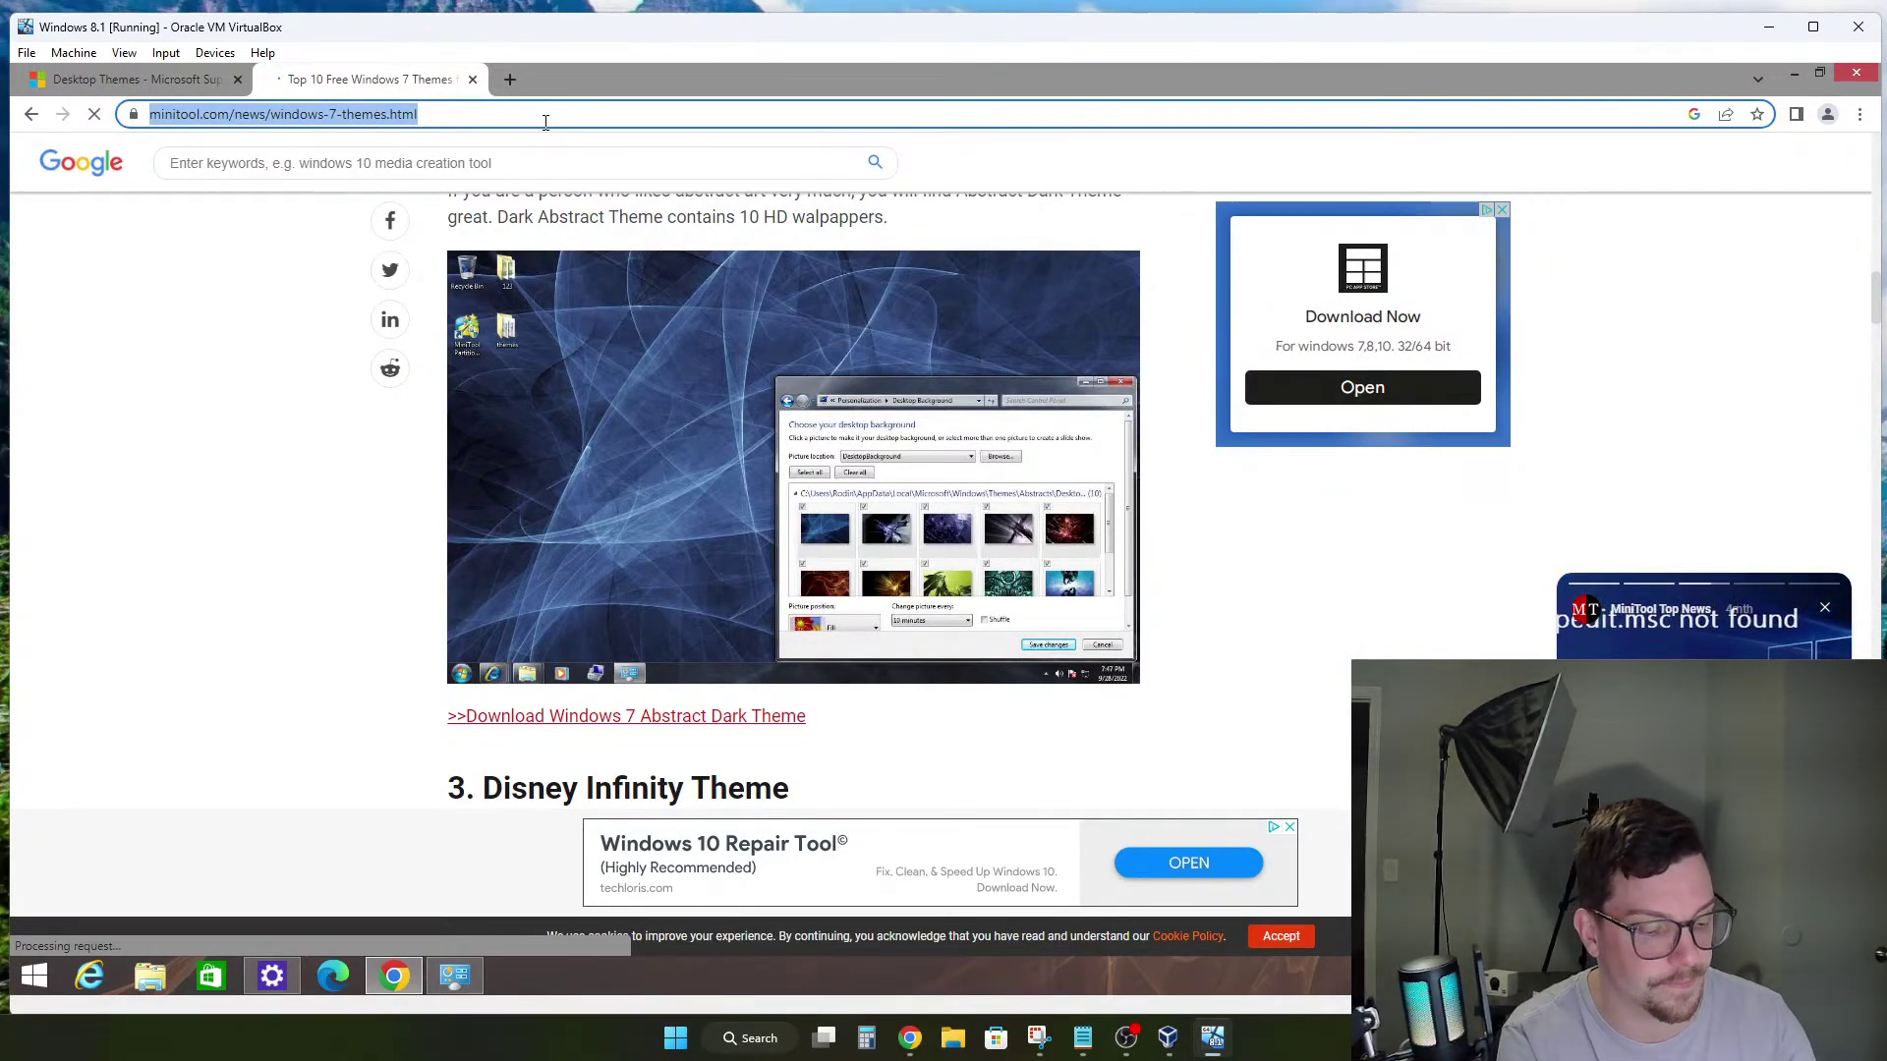
{"action": "type", "text": "roblox"}
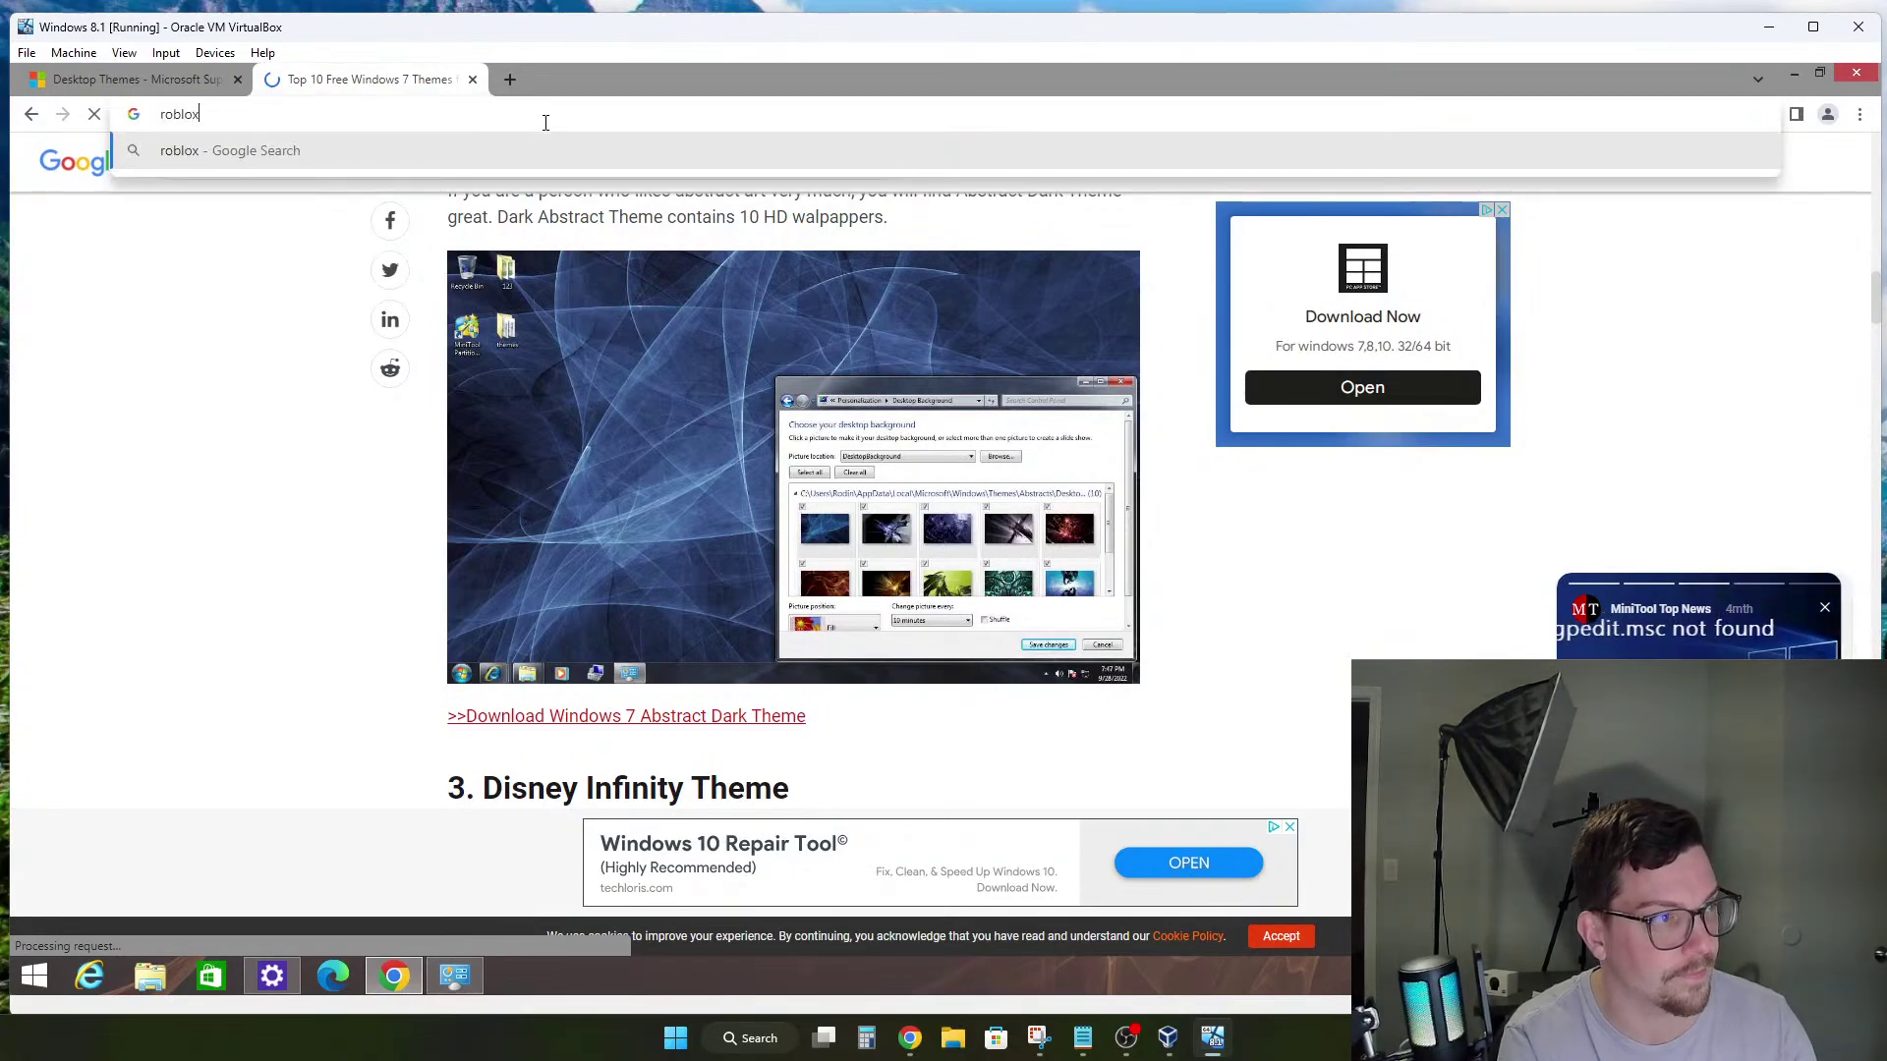
{"action": "key", "text": "Return"}
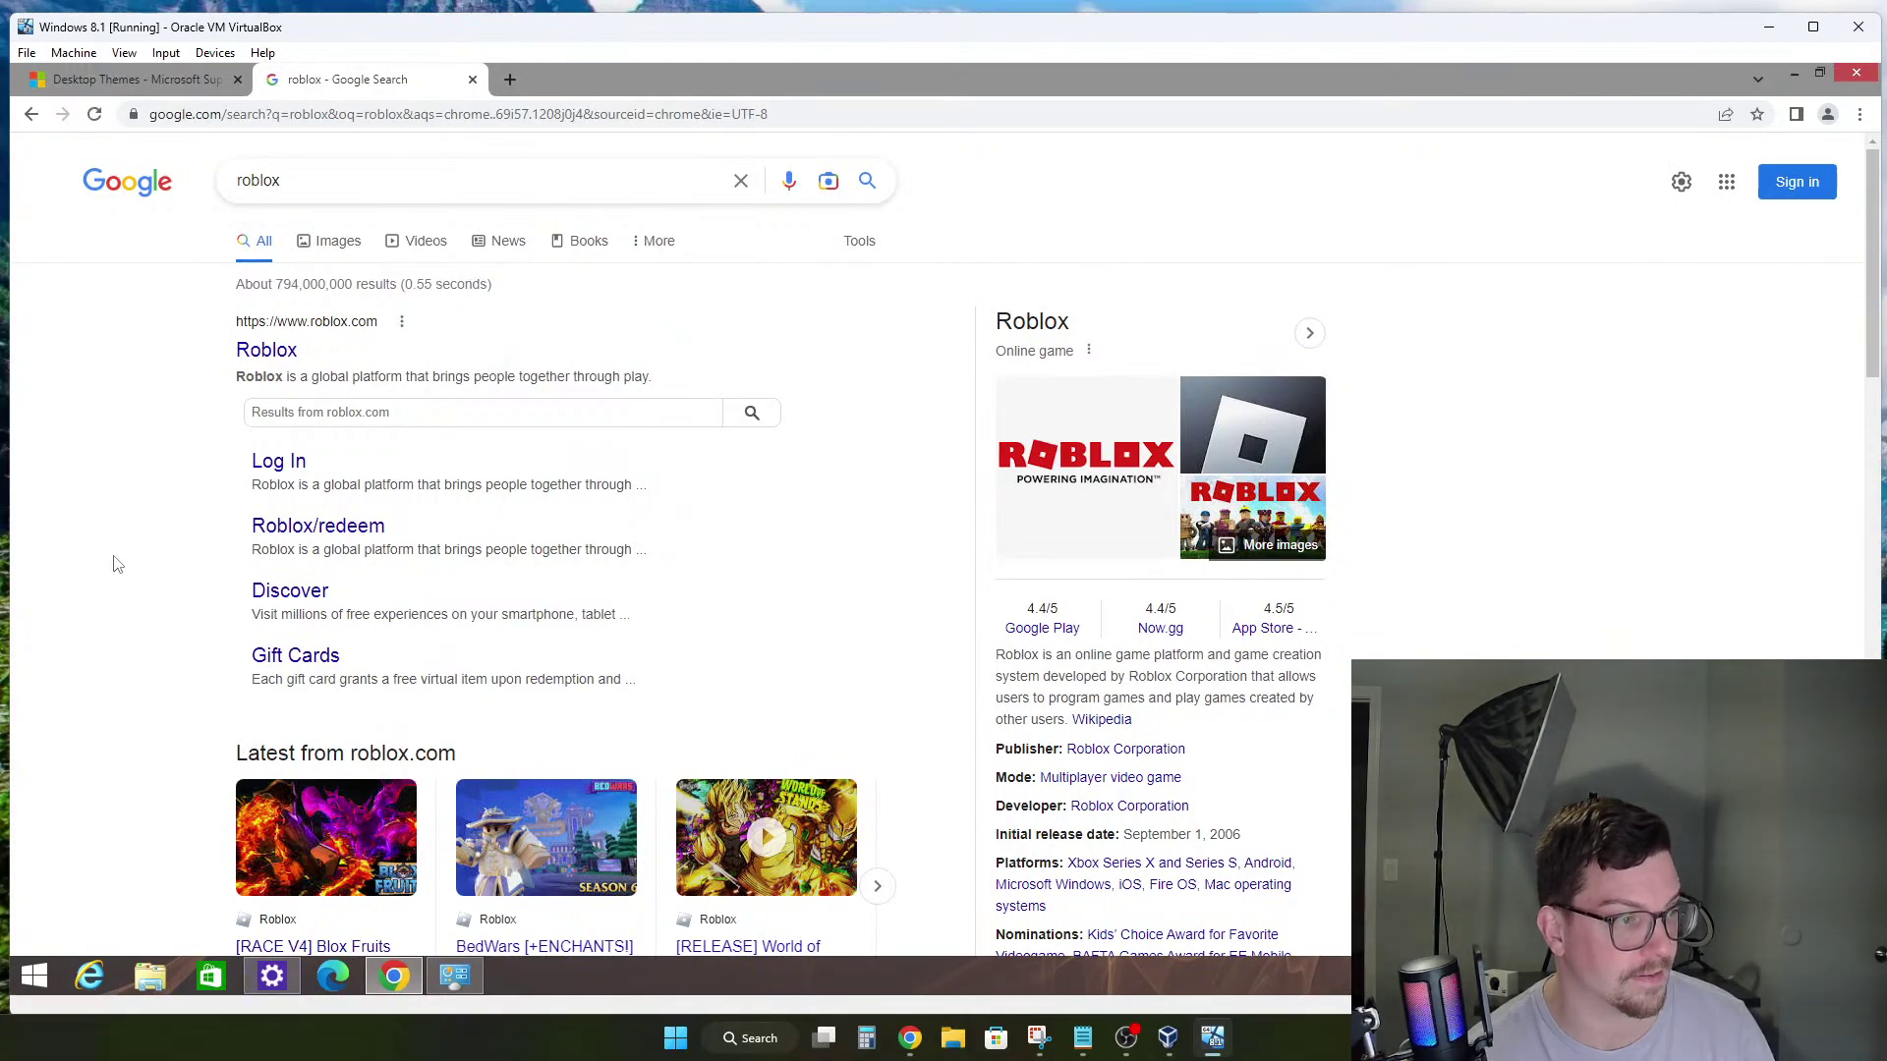
{"action": "left_click", "coordinate": [228, 372]}
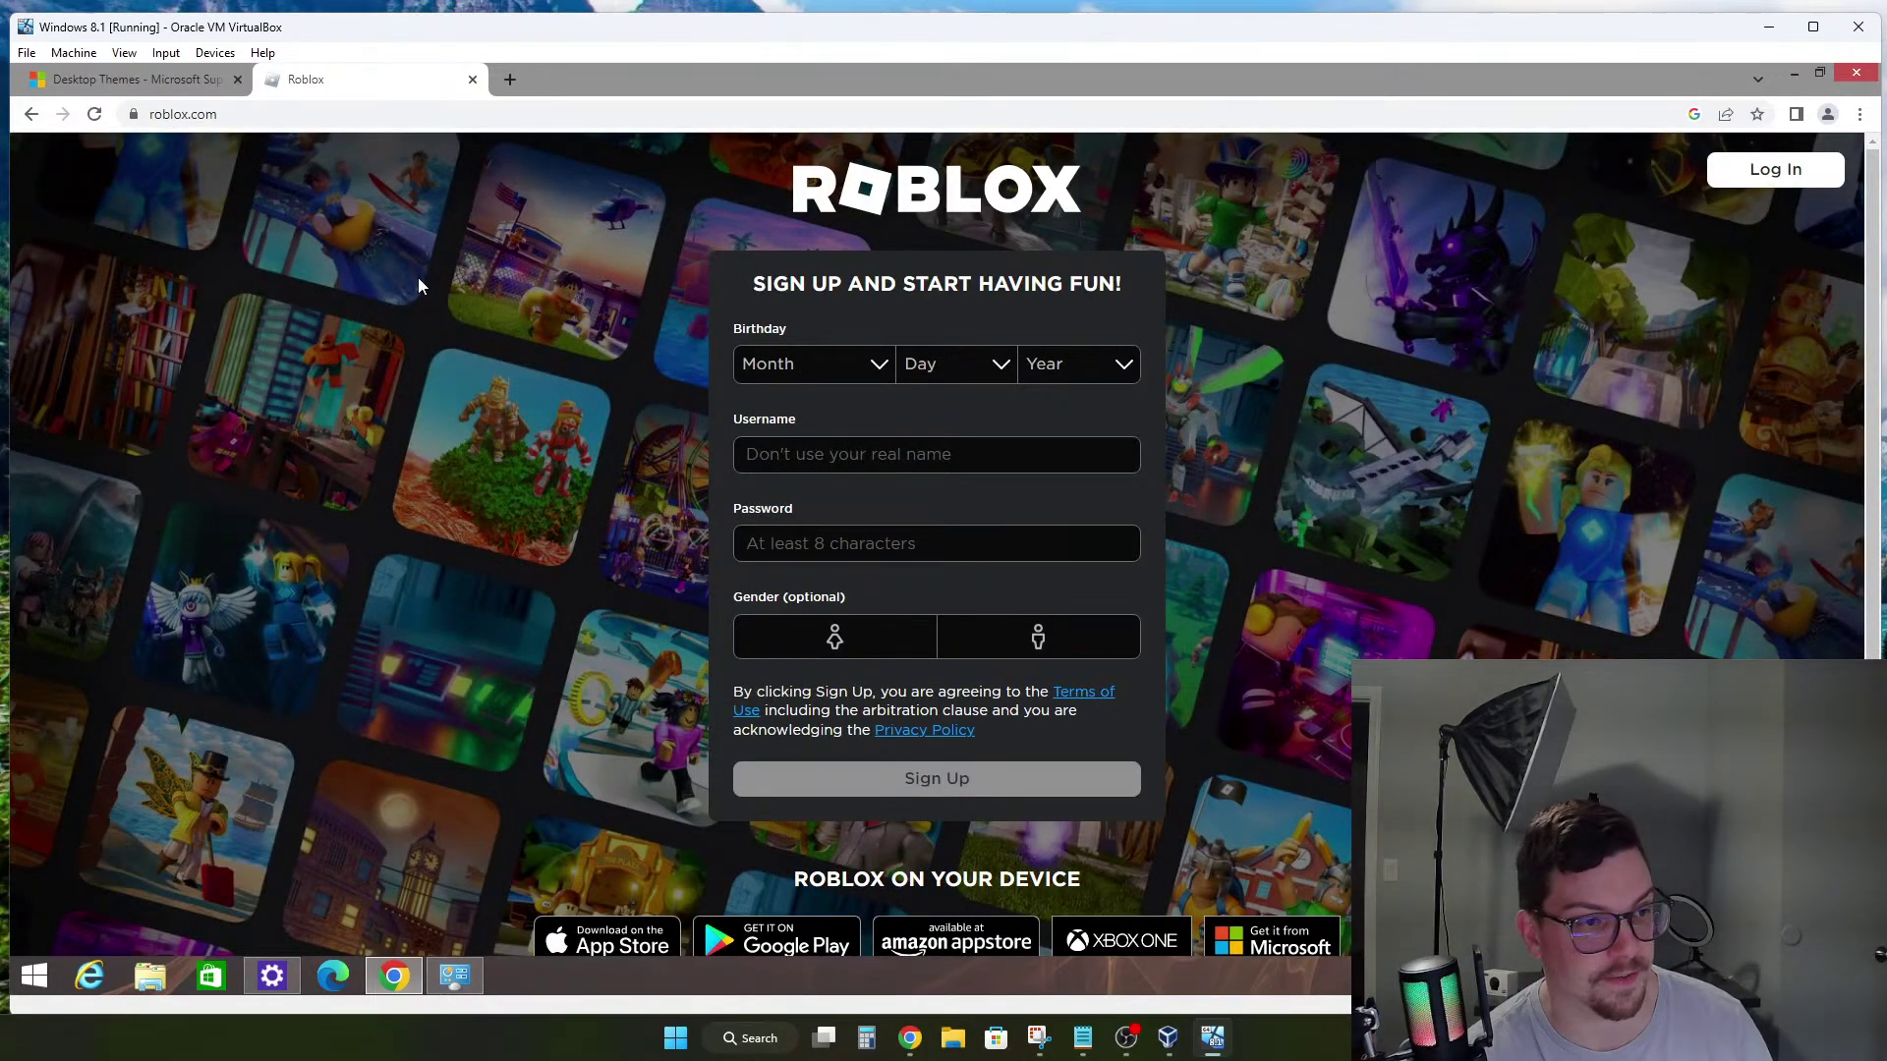
Replace the roblox.com address with the query 'roblox system'.
{"action": "scroll", "coordinate": [986, 633], "scroll_direction": "down", "scroll_amount": 3}
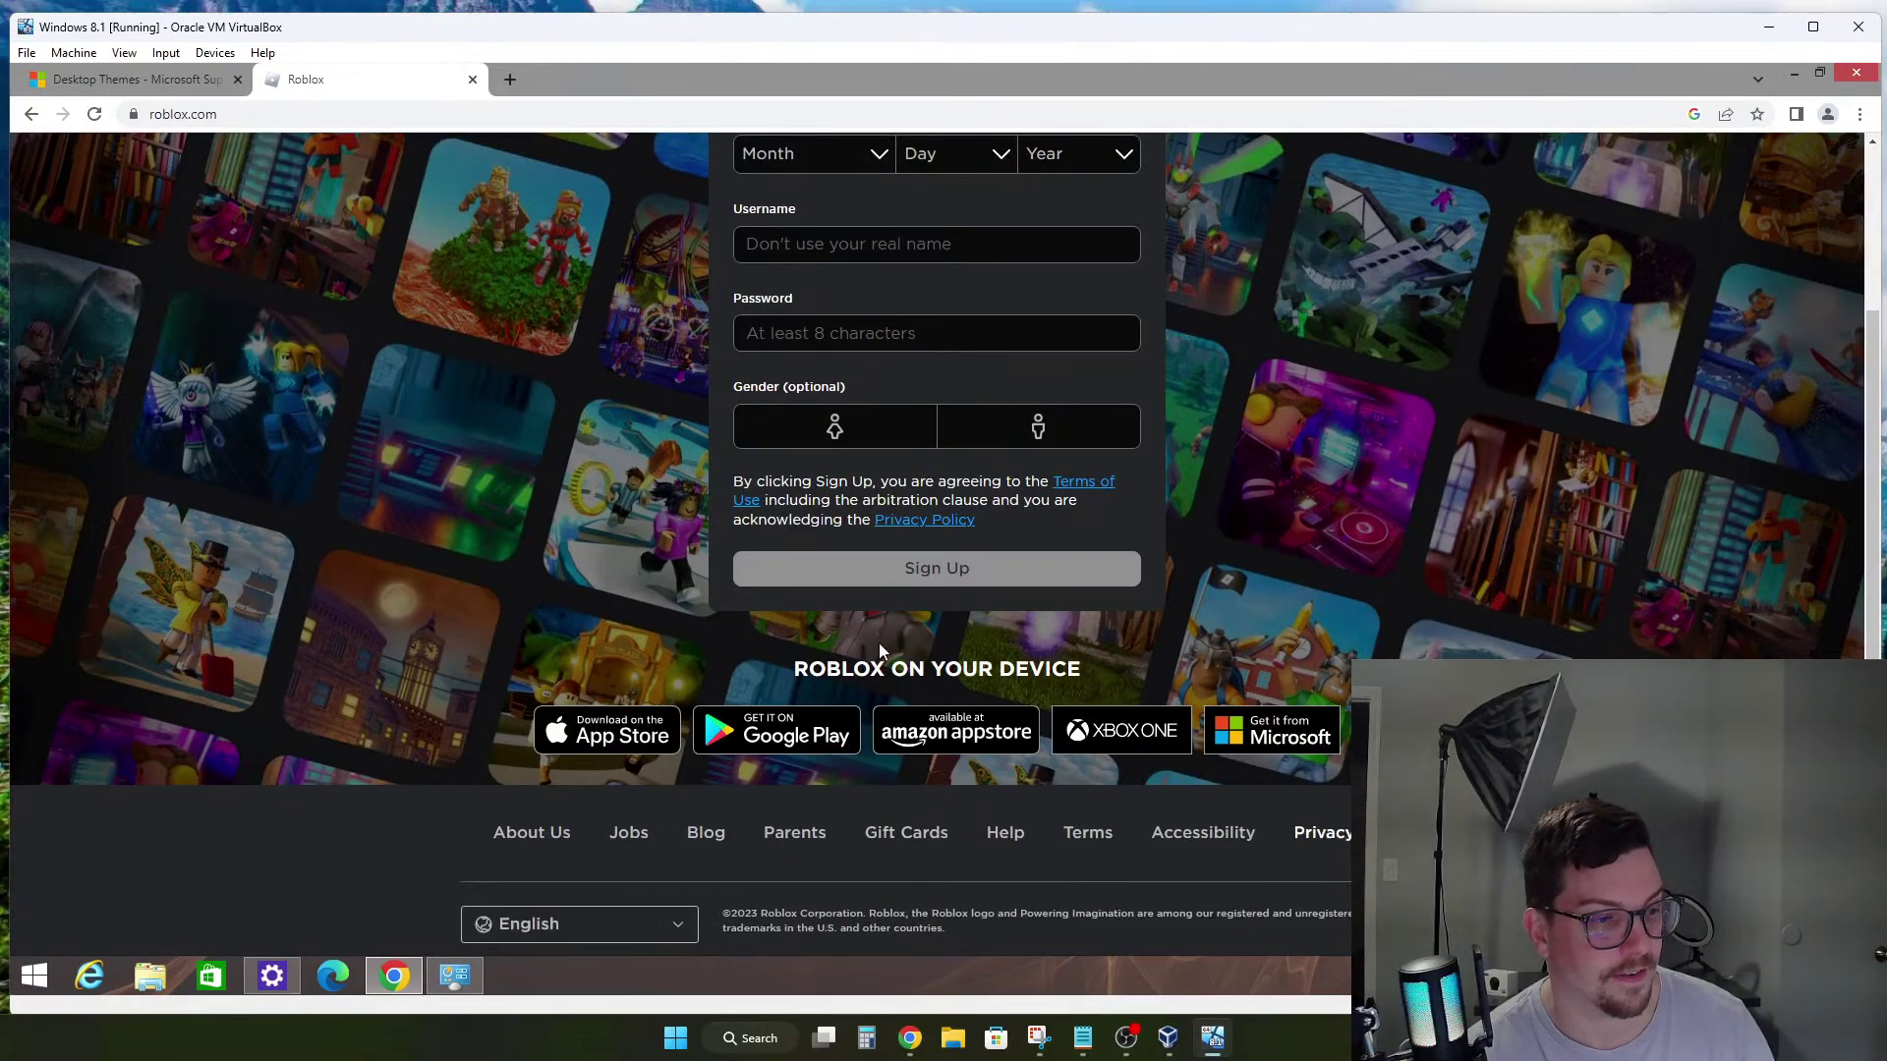
{"action": "scroll", "coordinate": [878, 643], "scroll_direction": "up", "scroll_amount": 3}
{"action": "scroll", "coordinate": [862, 447], "scroll_direction": "down", "scroll_amount": 3}
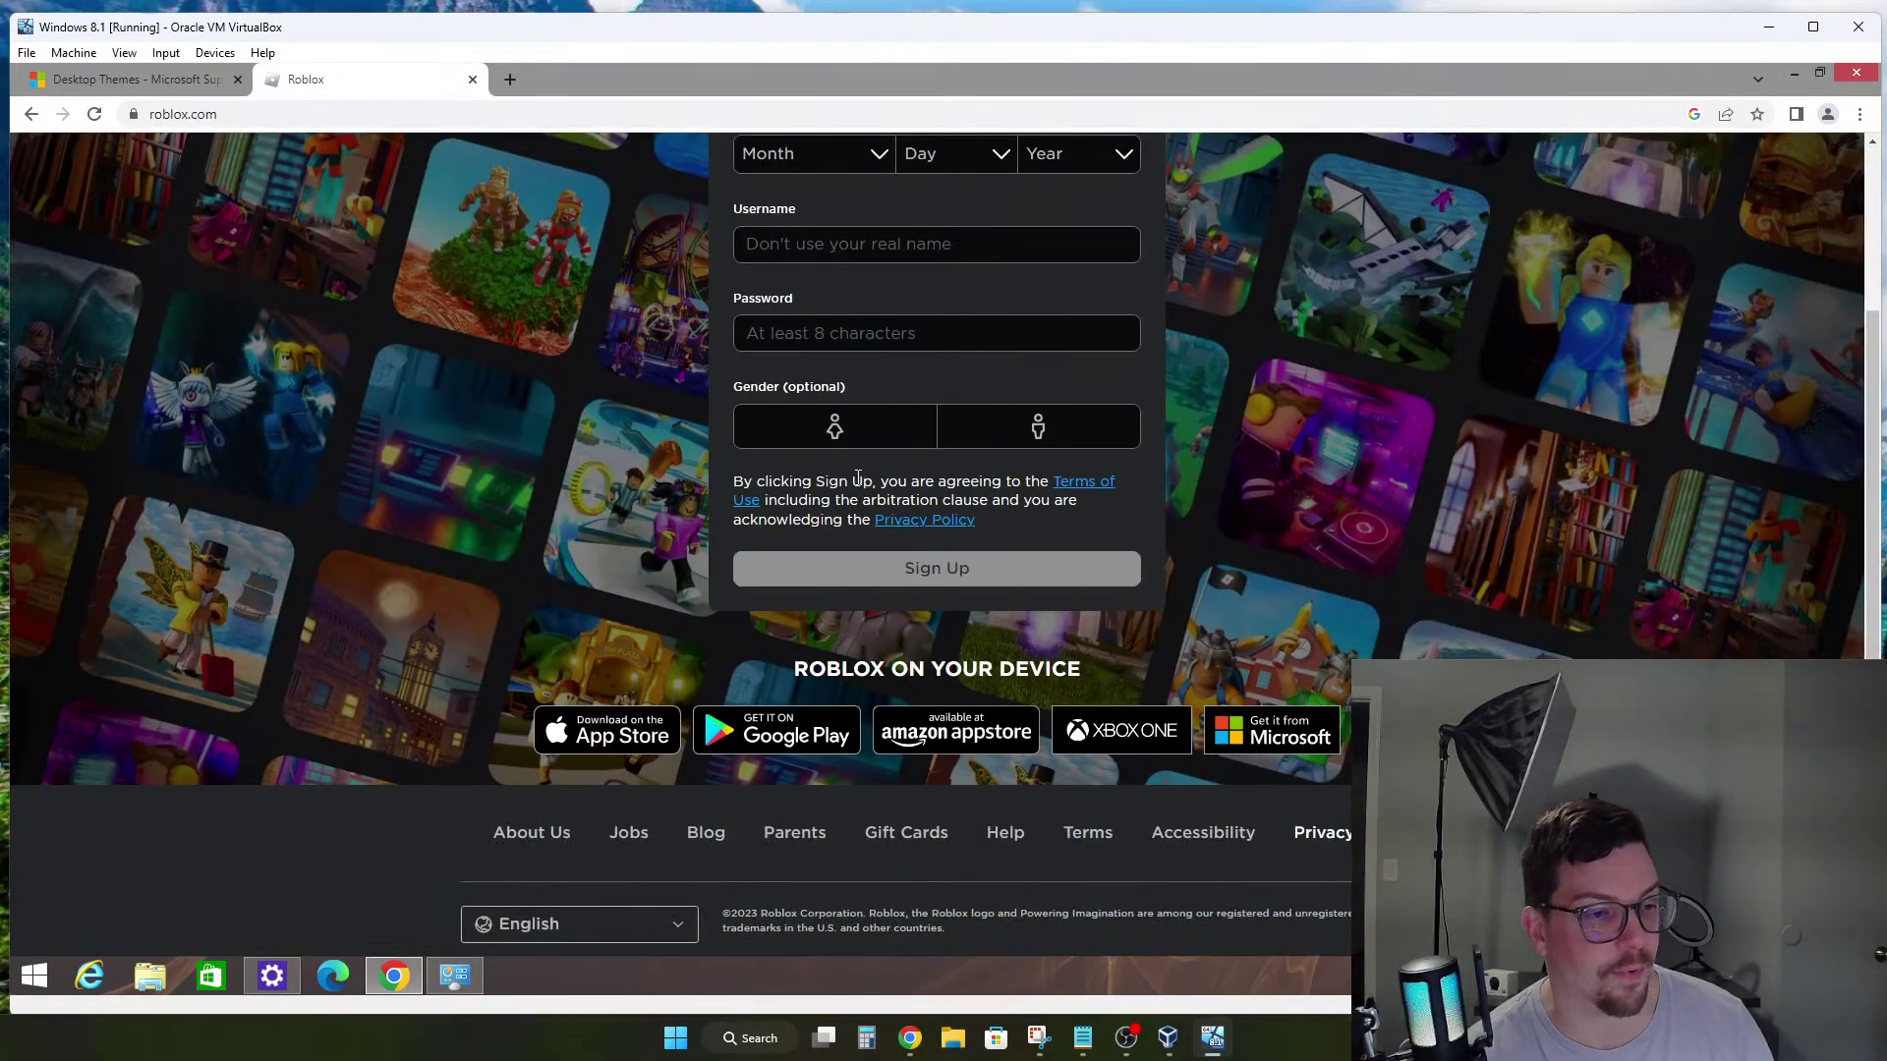
{"action": "scroll", "coordinate": [610, 139], "scroll_direction": "up", "scroll_amount": 3}
{"action": "double_click", "coordinate": [598, 114]}
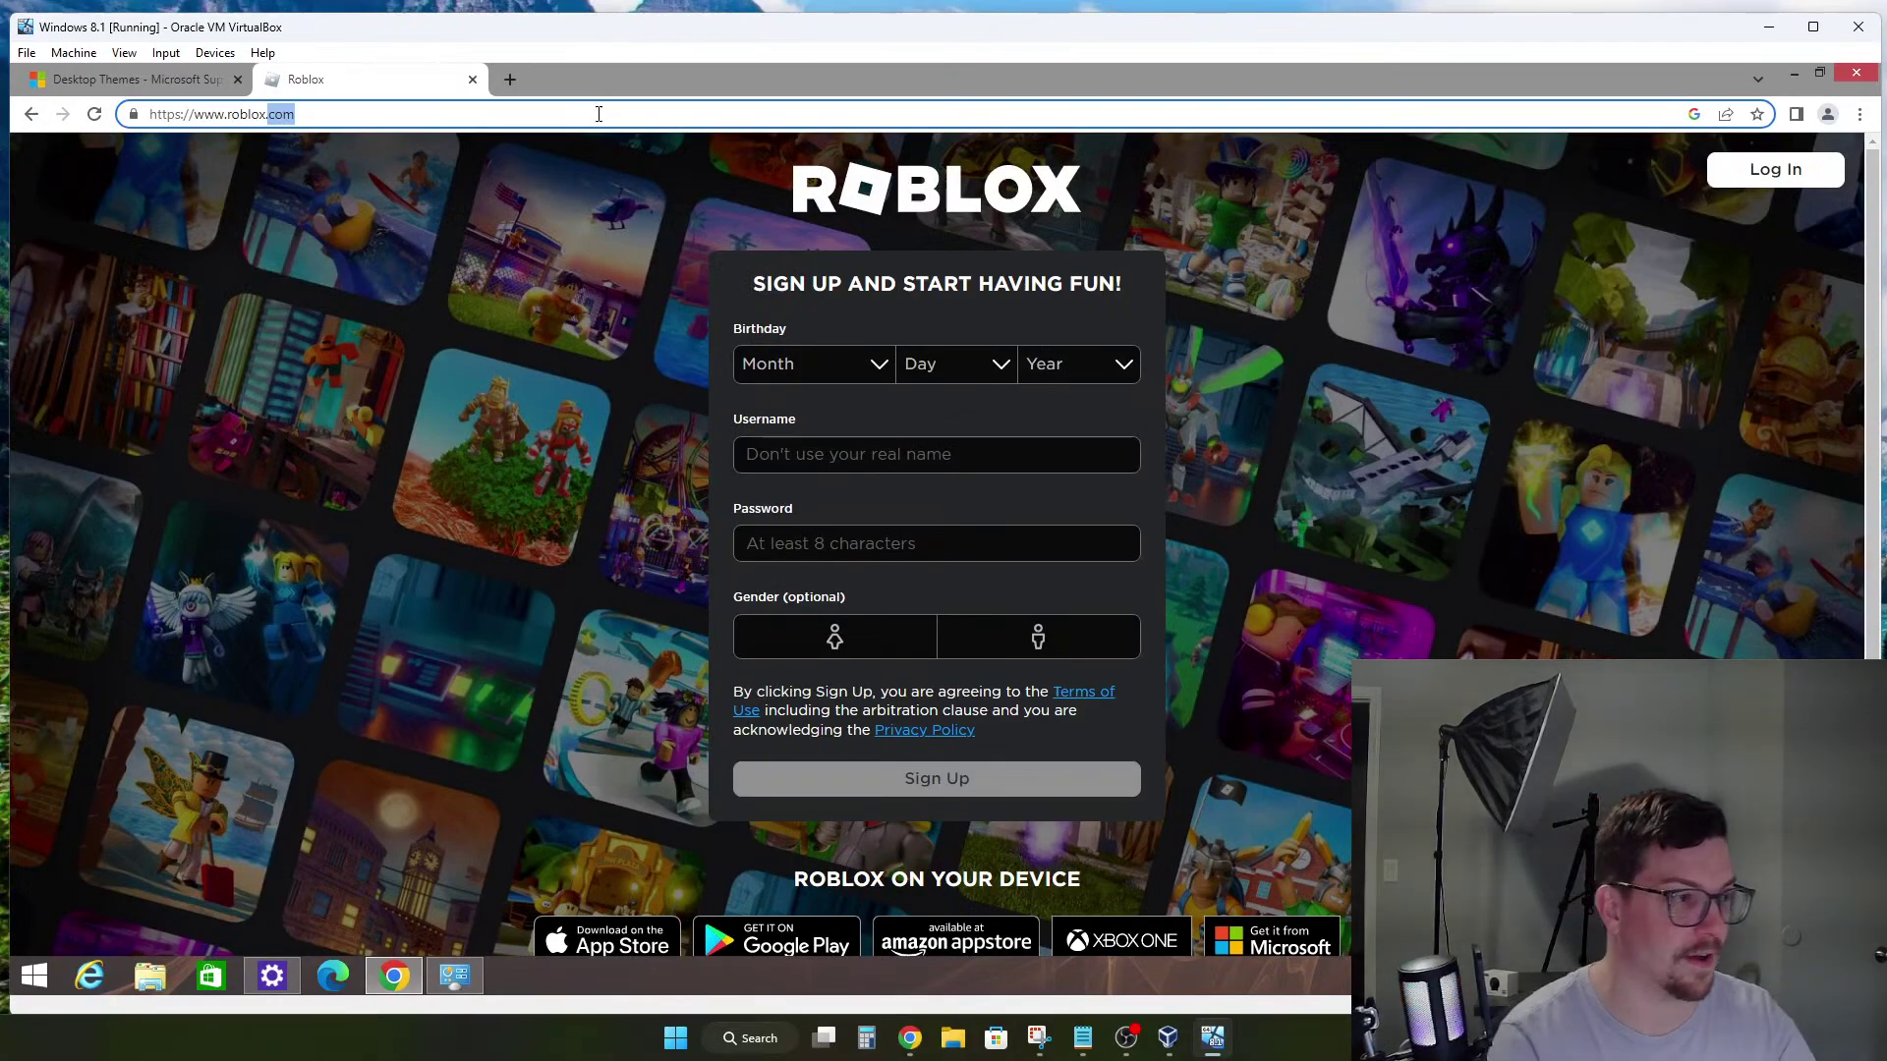
{"action": "left_click", "coordinate": [601, 118]}
{"action": "double_click", "coordinate": [320, 112]}
{"action": "left_click_drag", "start_coordinate": [320, 112], "coordinate": [26, 88]}
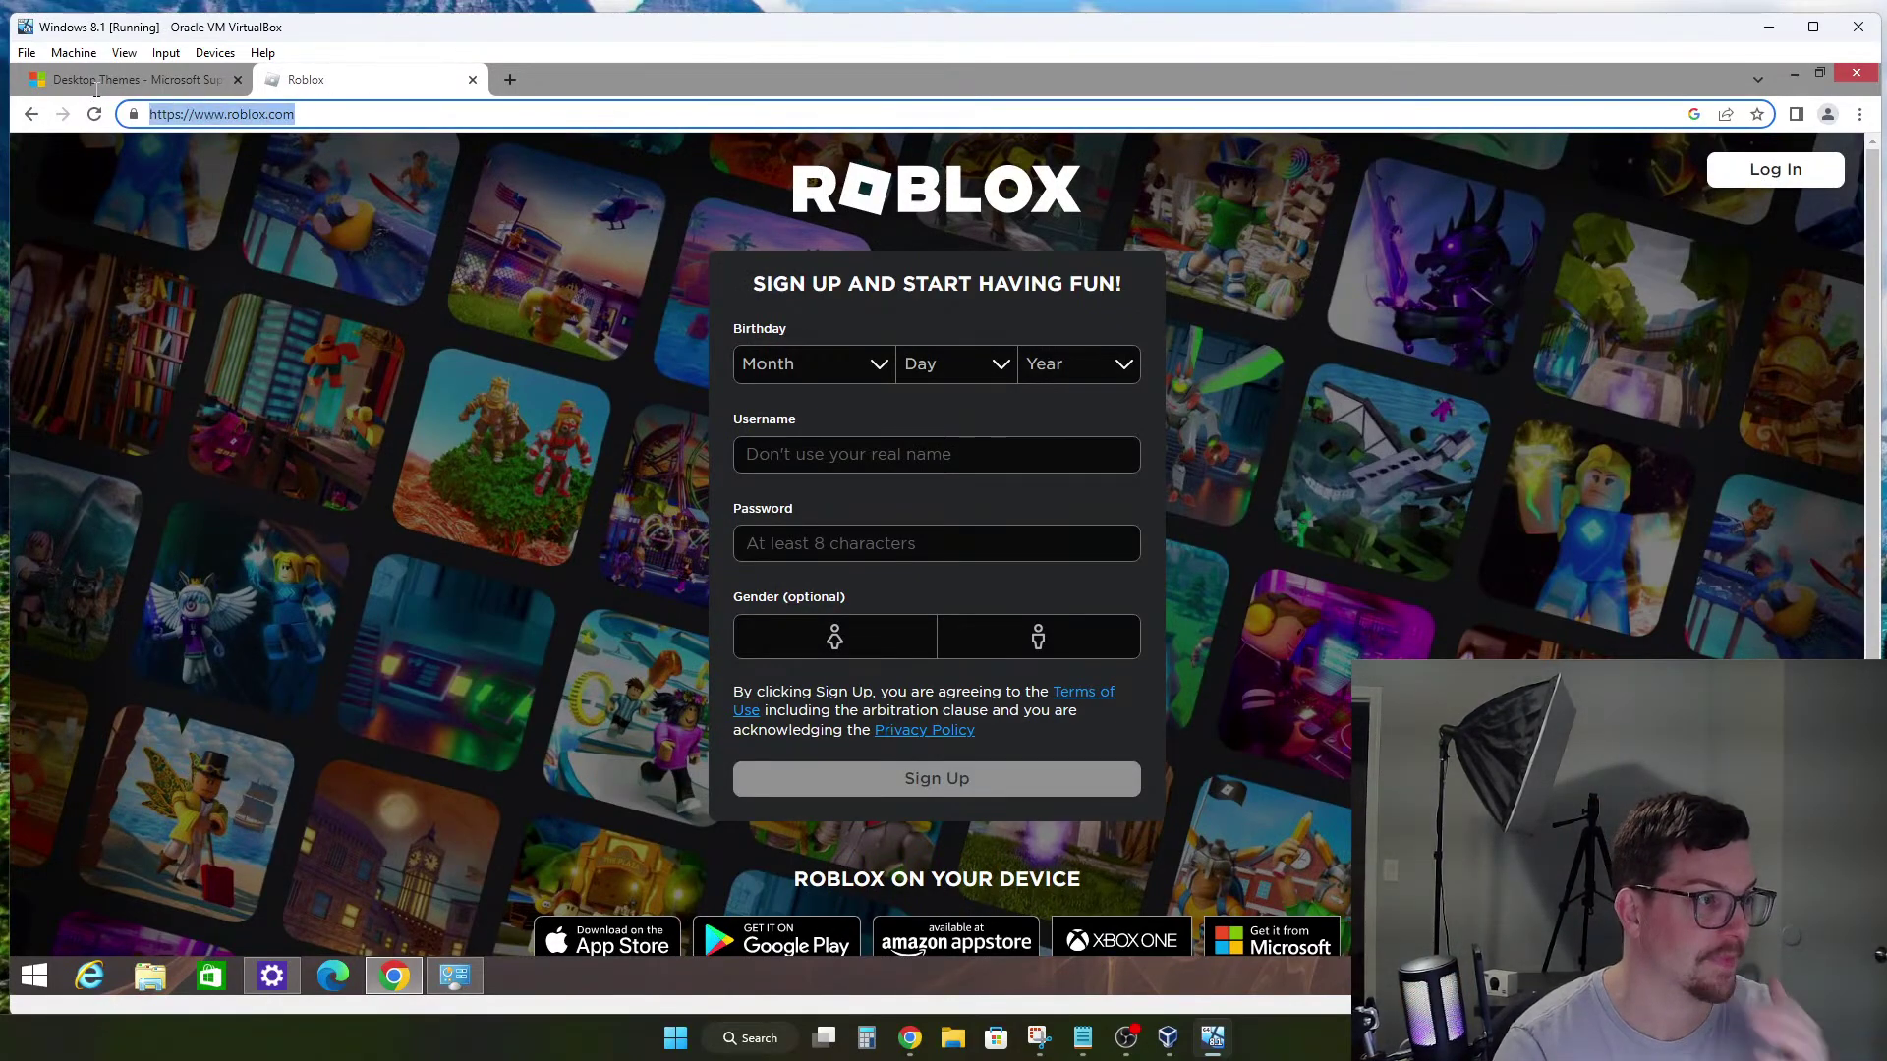
{"action": "type", "text": "roblox "}
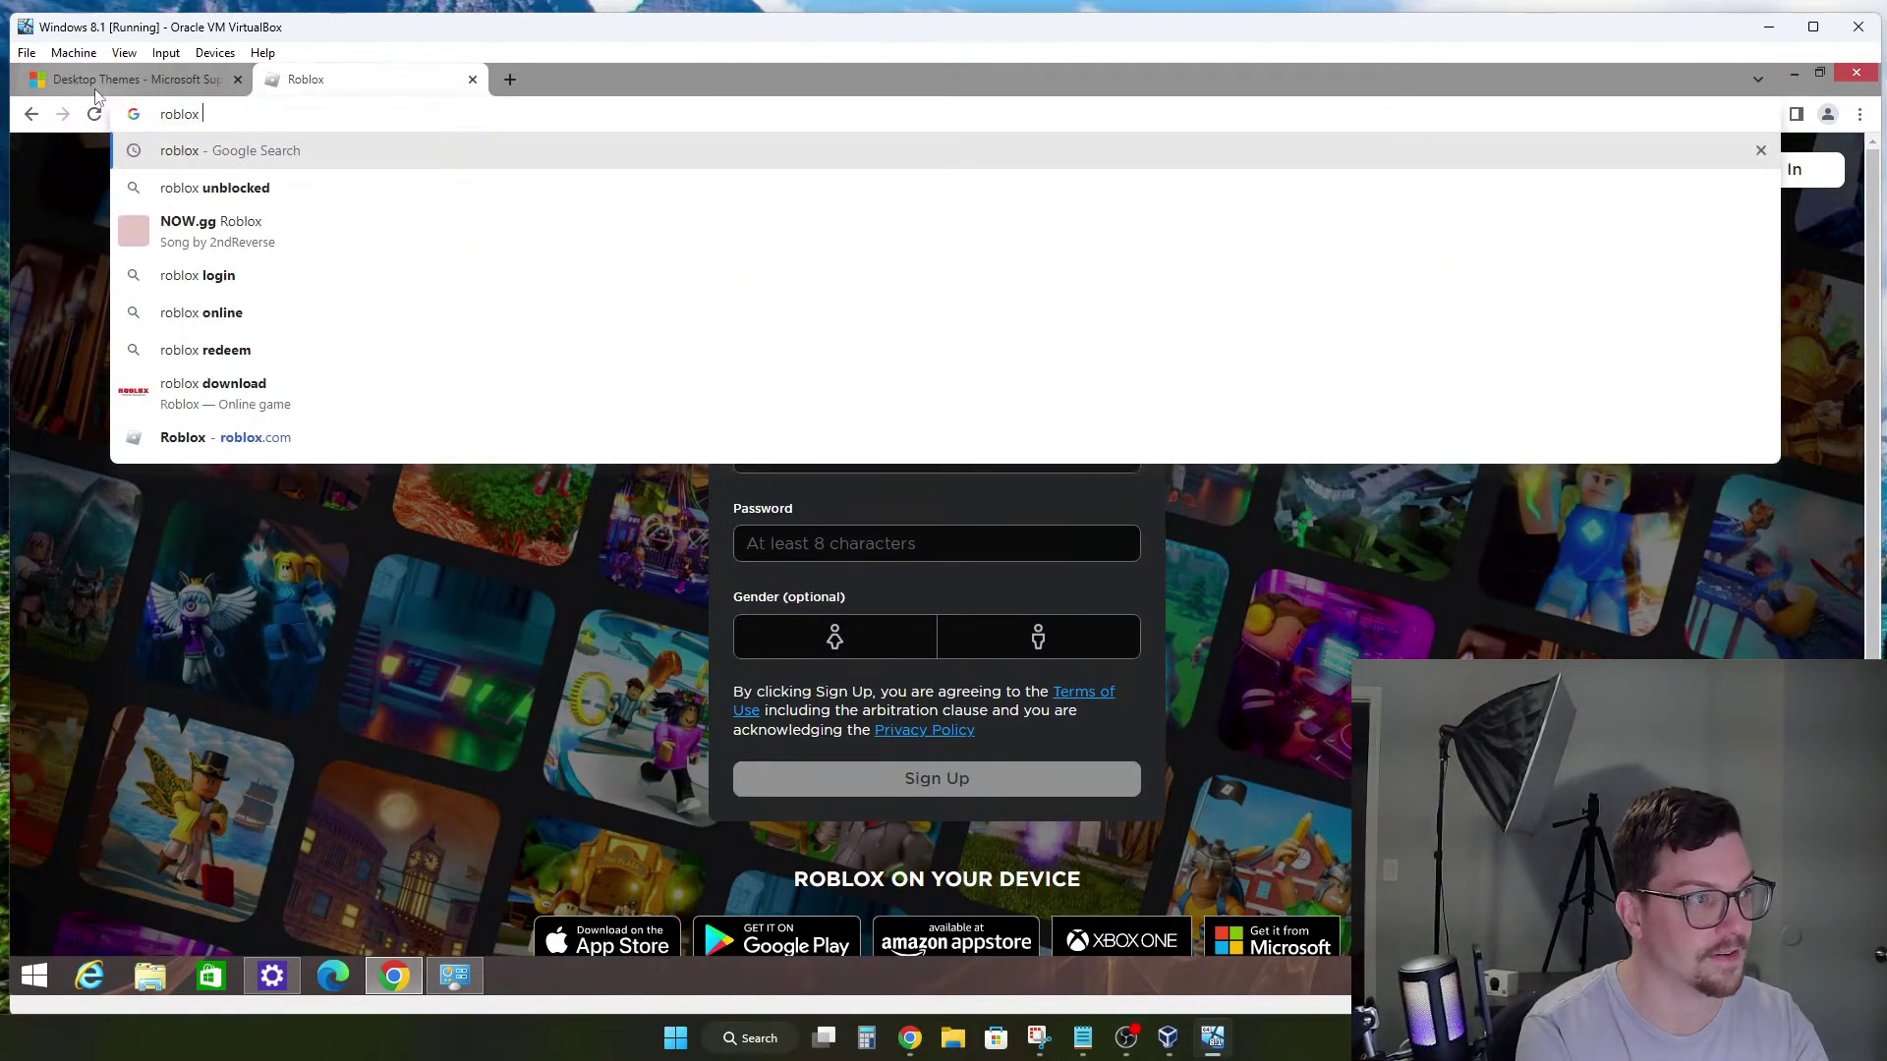
{"action": "type", "text": "system"}
Run the Roblox system requirements search and open the Can You RUN It result.
{"action": "key", "text": "Return"}
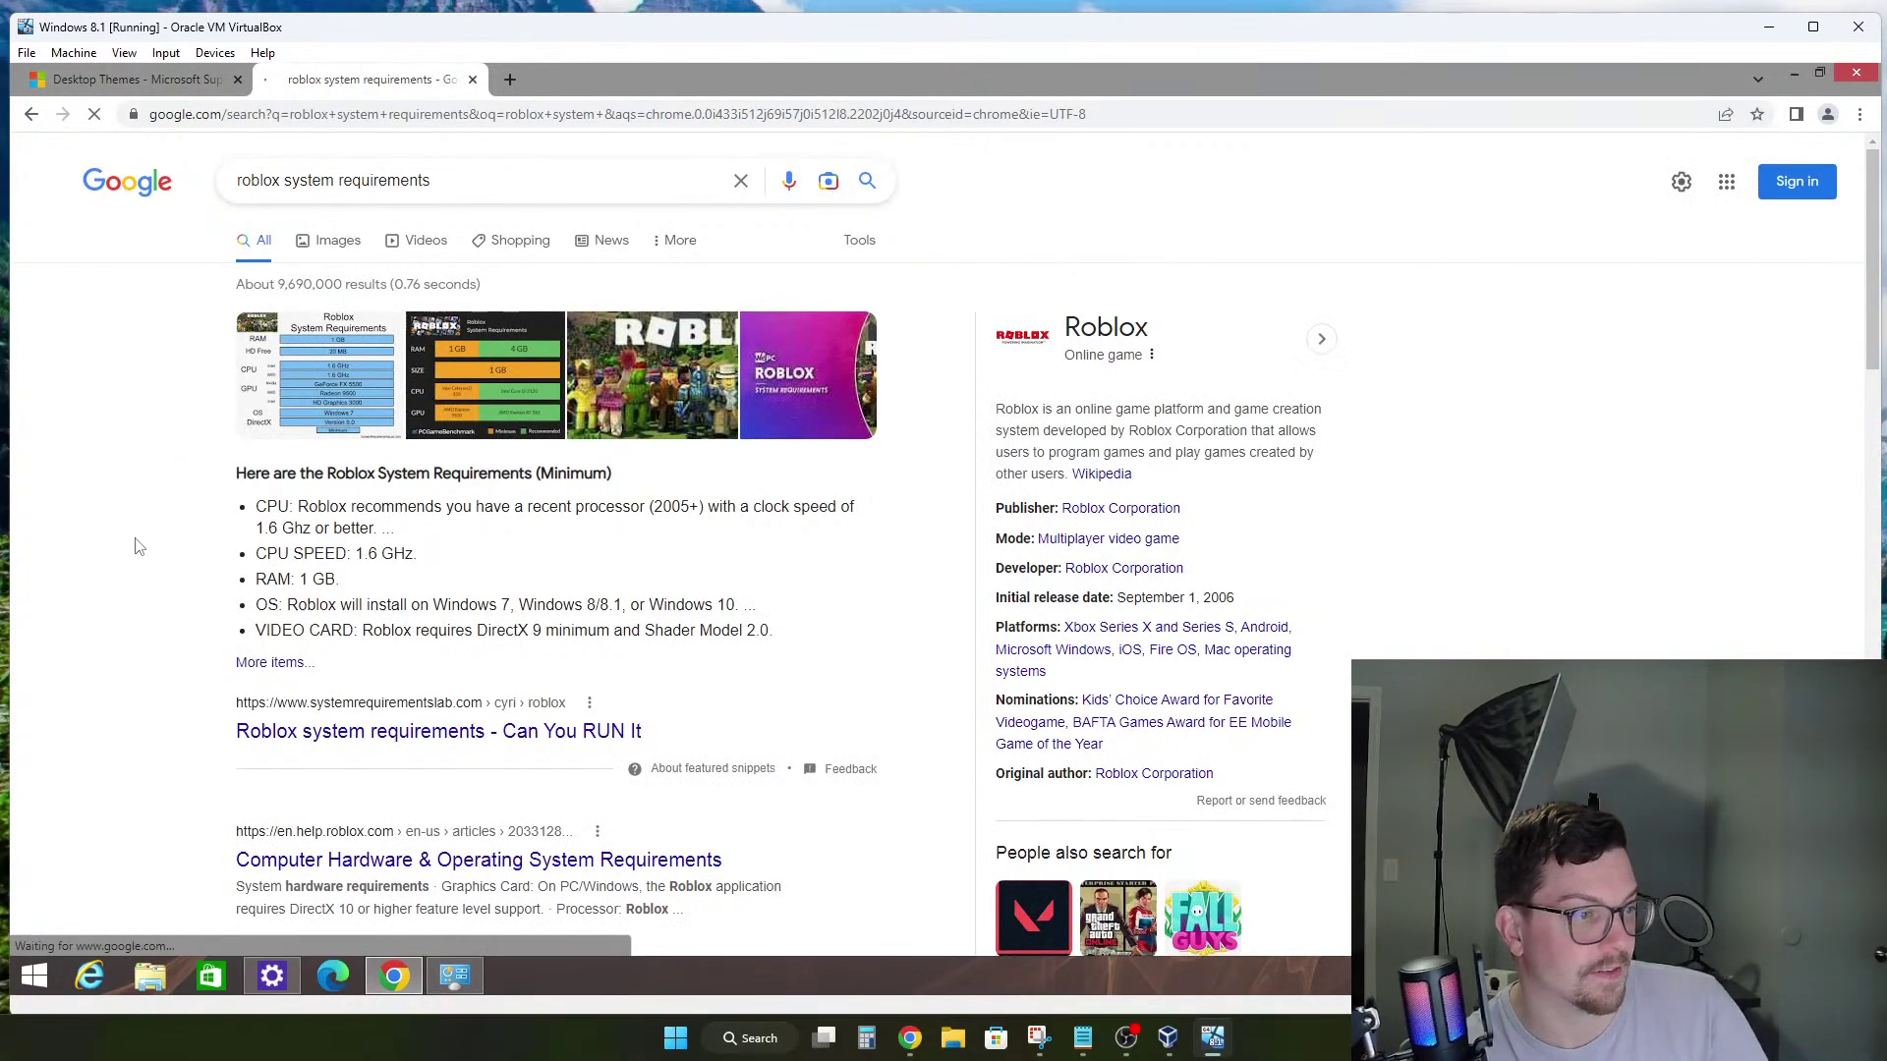
{"action": "left_click_drag", "start_coordinate": [476, 507], "coordinate": [724, 526]}
{"action": "left_click", "coordinate": [724, 525]}
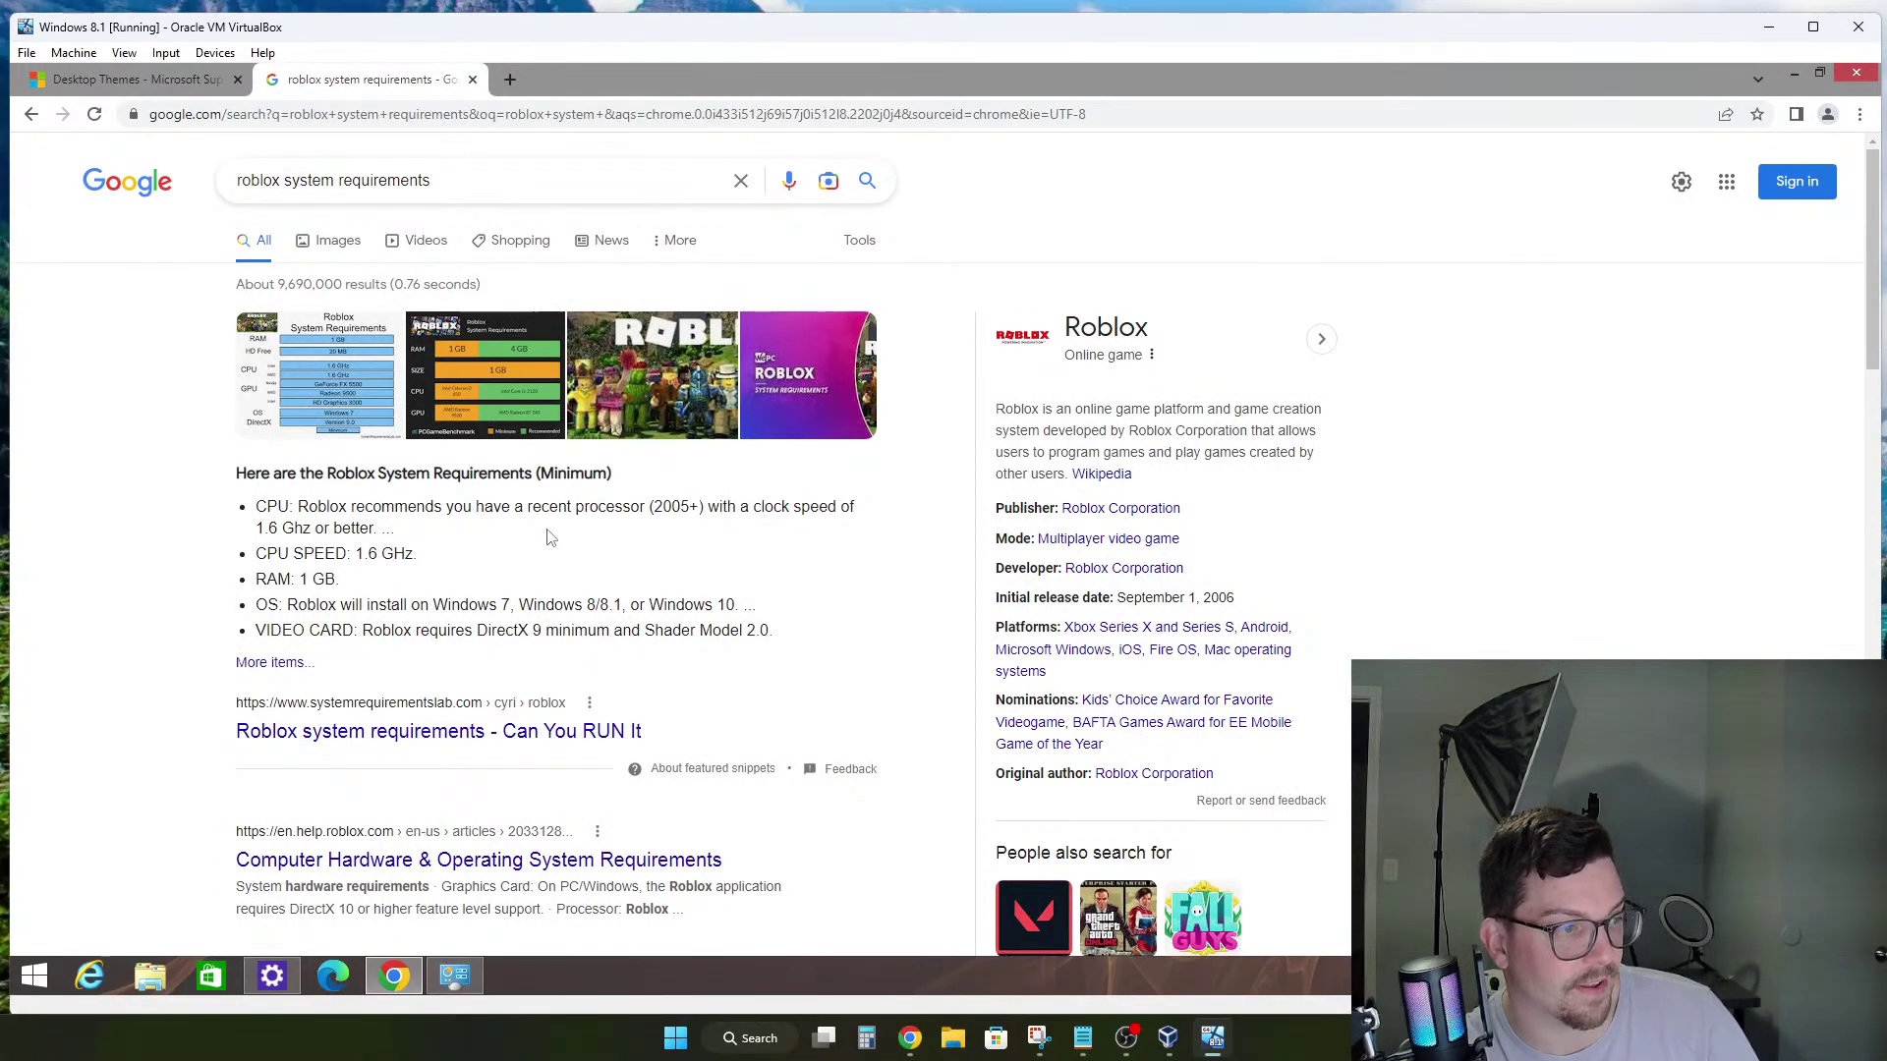
{"action": "left_click", "coordinate": [470, 731]}
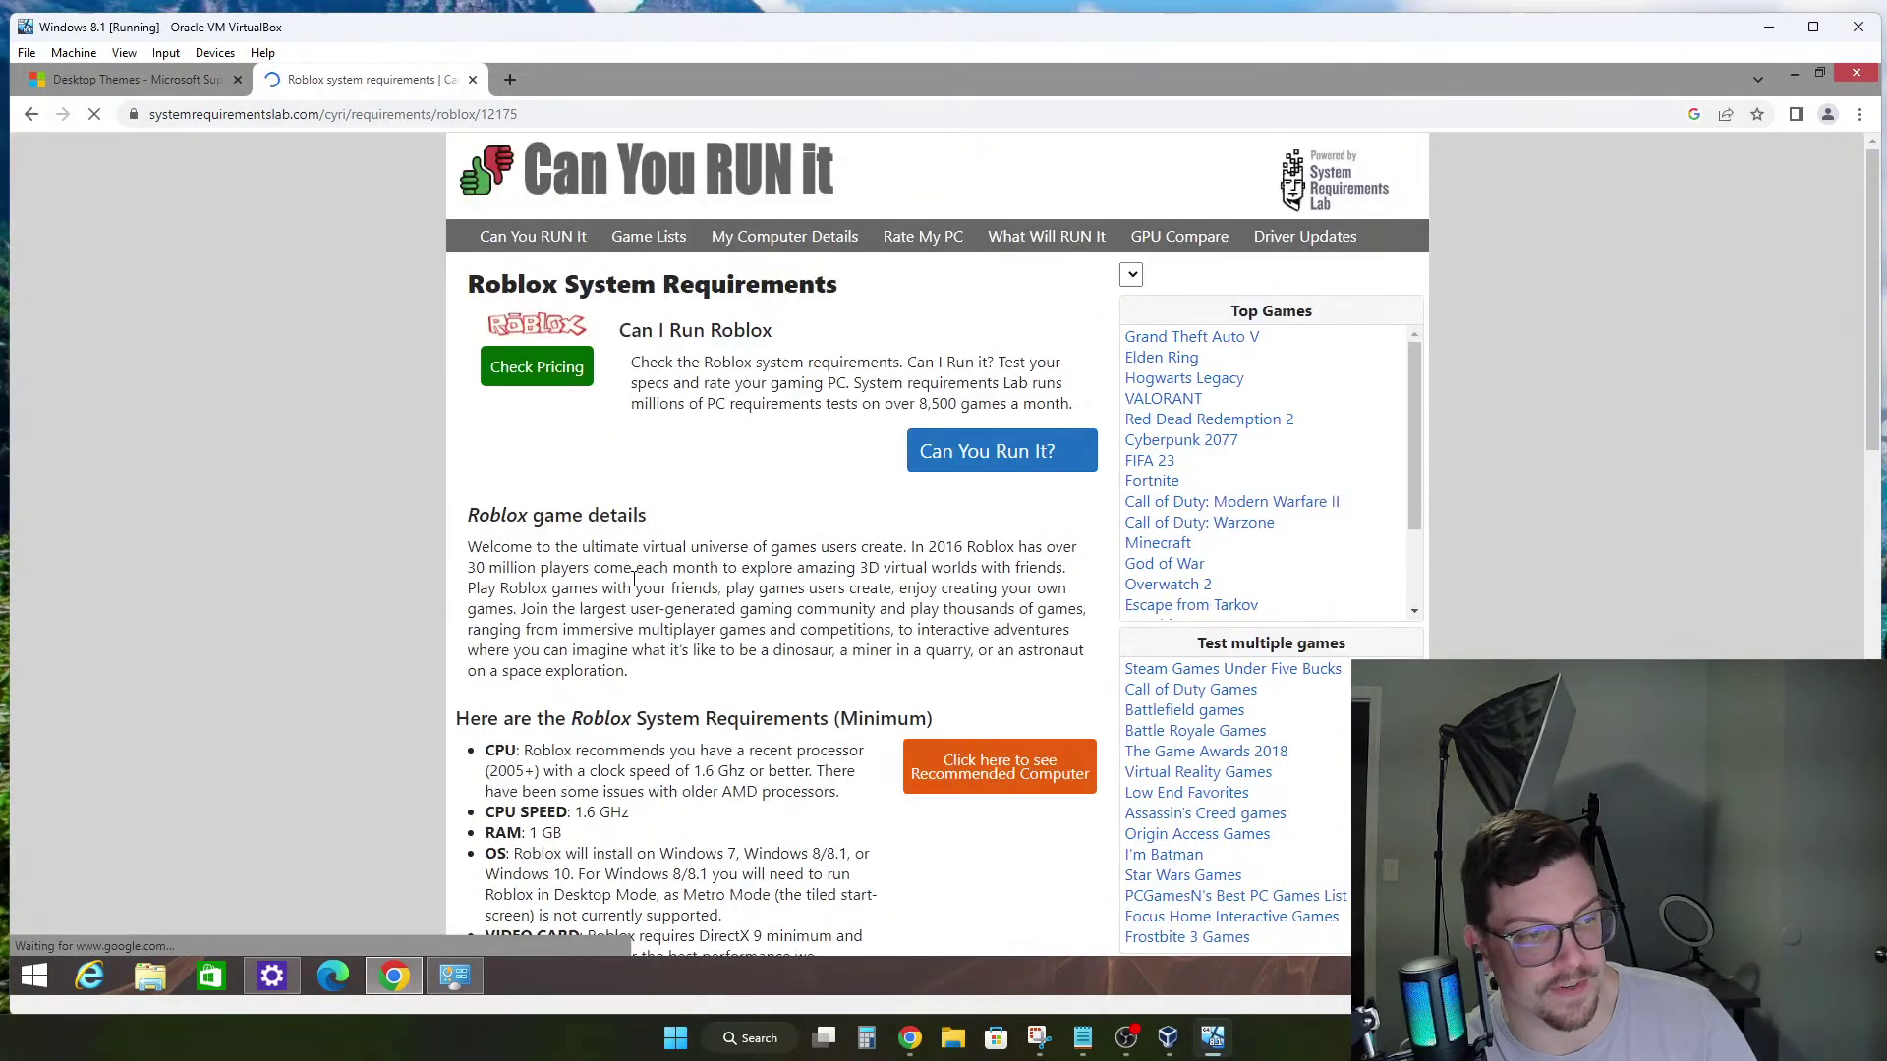
Review Roblox's minimum CPU requirement on the Can You RUN It page.
{"action": "scroll", "coordinate": [366, 680], "scroll_direction": "down", "scroll_amount": 5}
{"action": "scroll", "coordinate": [368, 688], "scroll_direction": "down", "scroll_amount": 1}
{"action": "scroll", "coordinate": [601, 495], "scroll_direction": "up", "scroll_amount": 4}
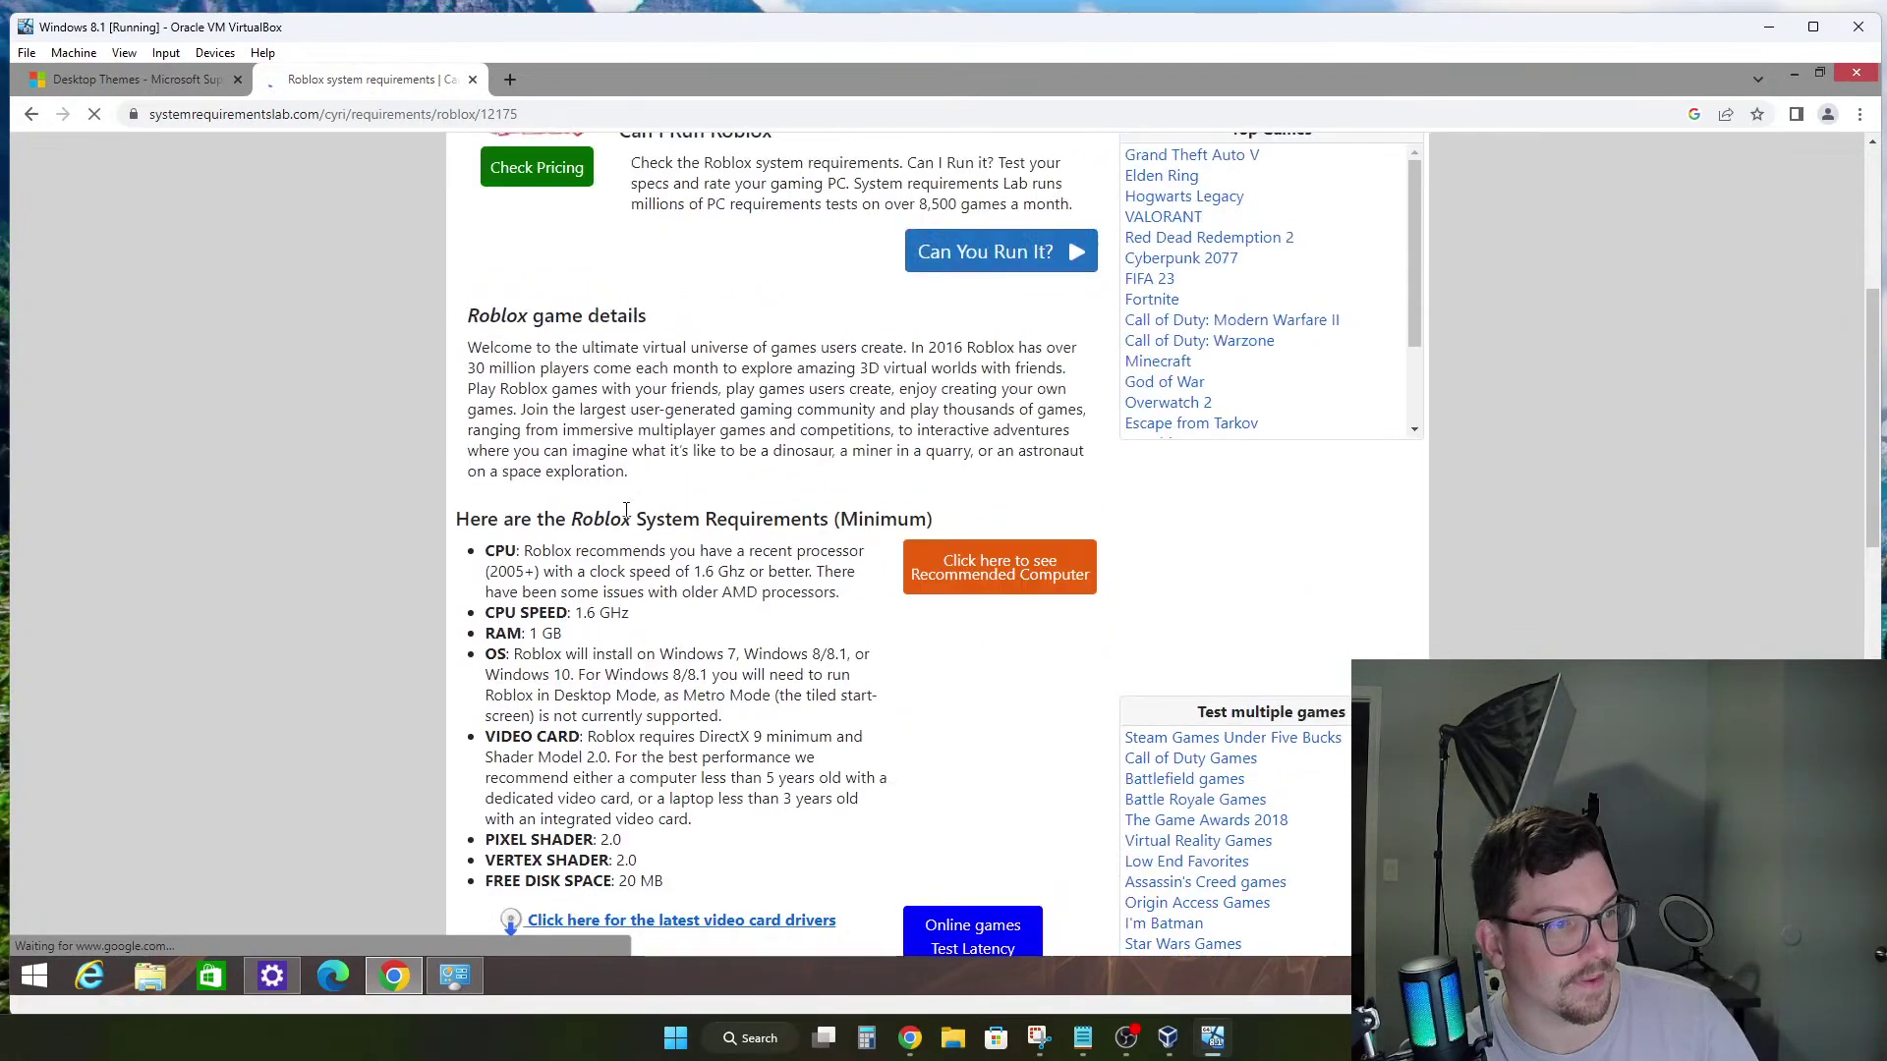
{"action": "left_click_drag", "start_coordinate": [645, 554], "coordinate": [769, 596]}
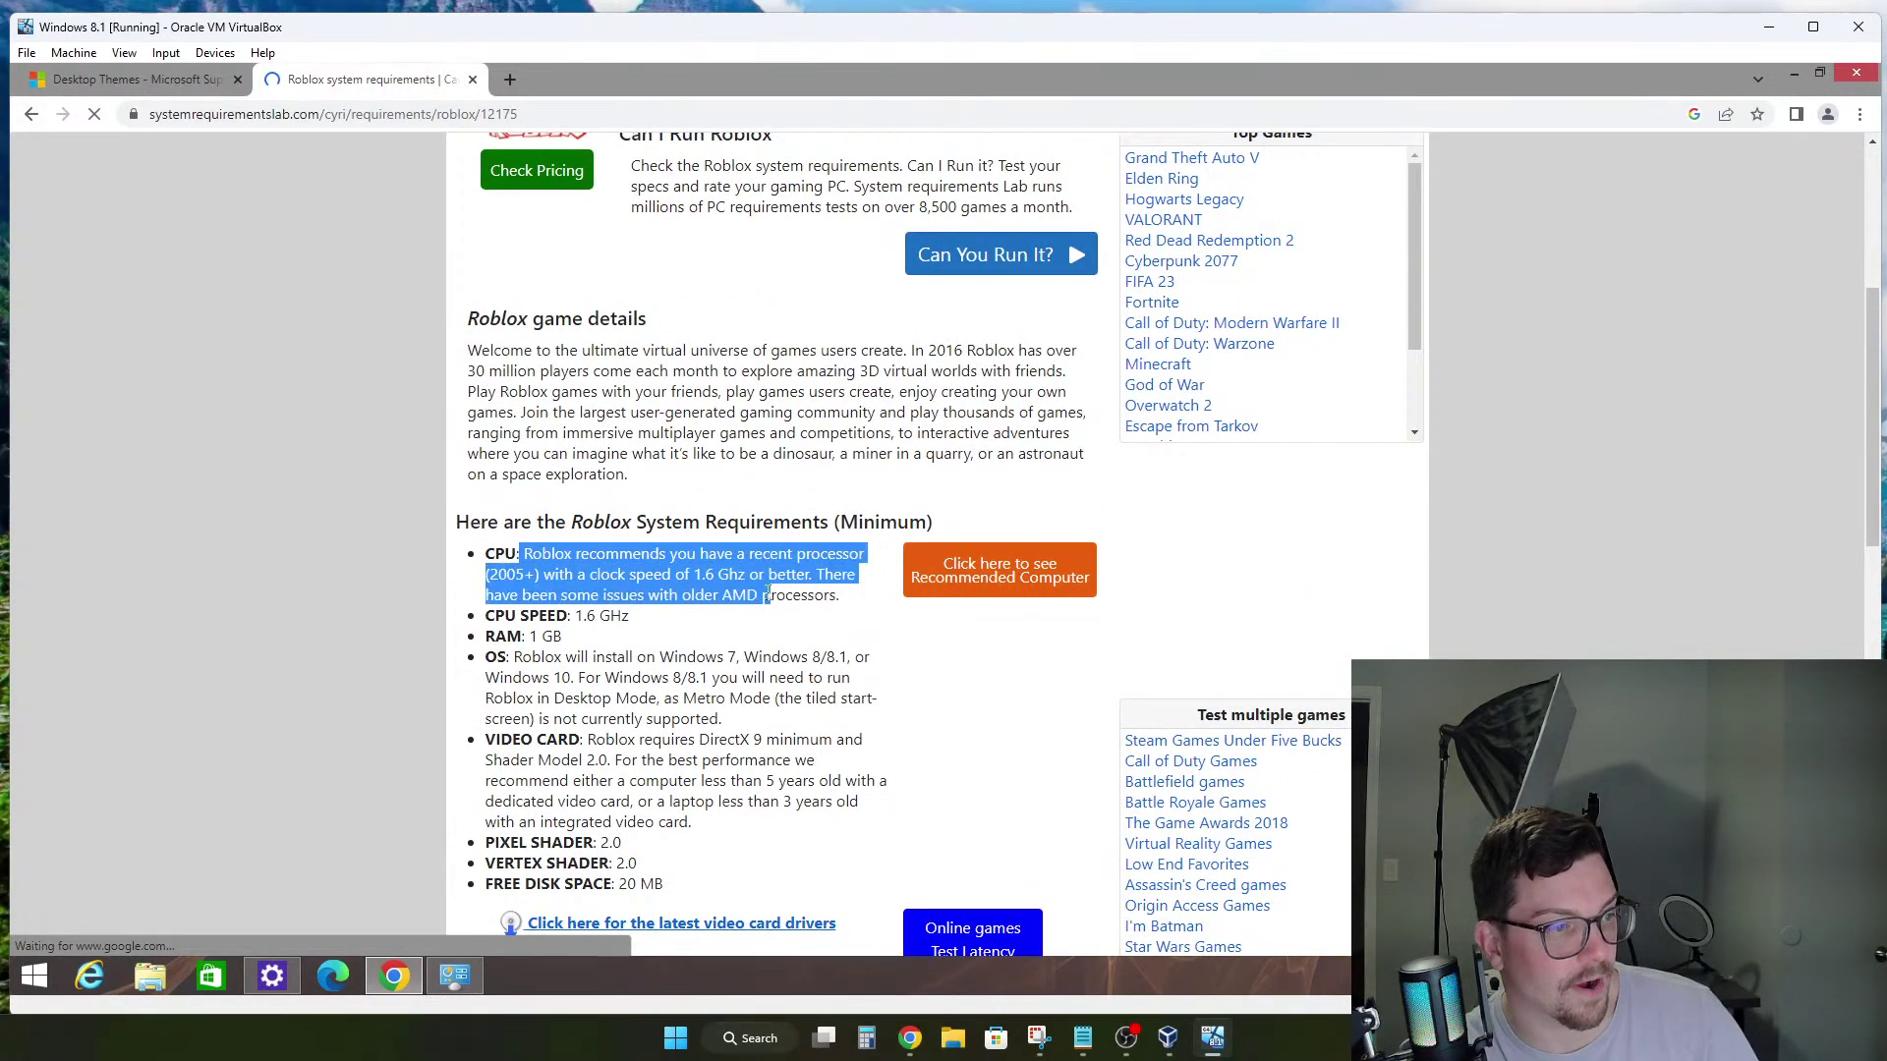
{"action": "left_click", "coordinate": [703, 576]}
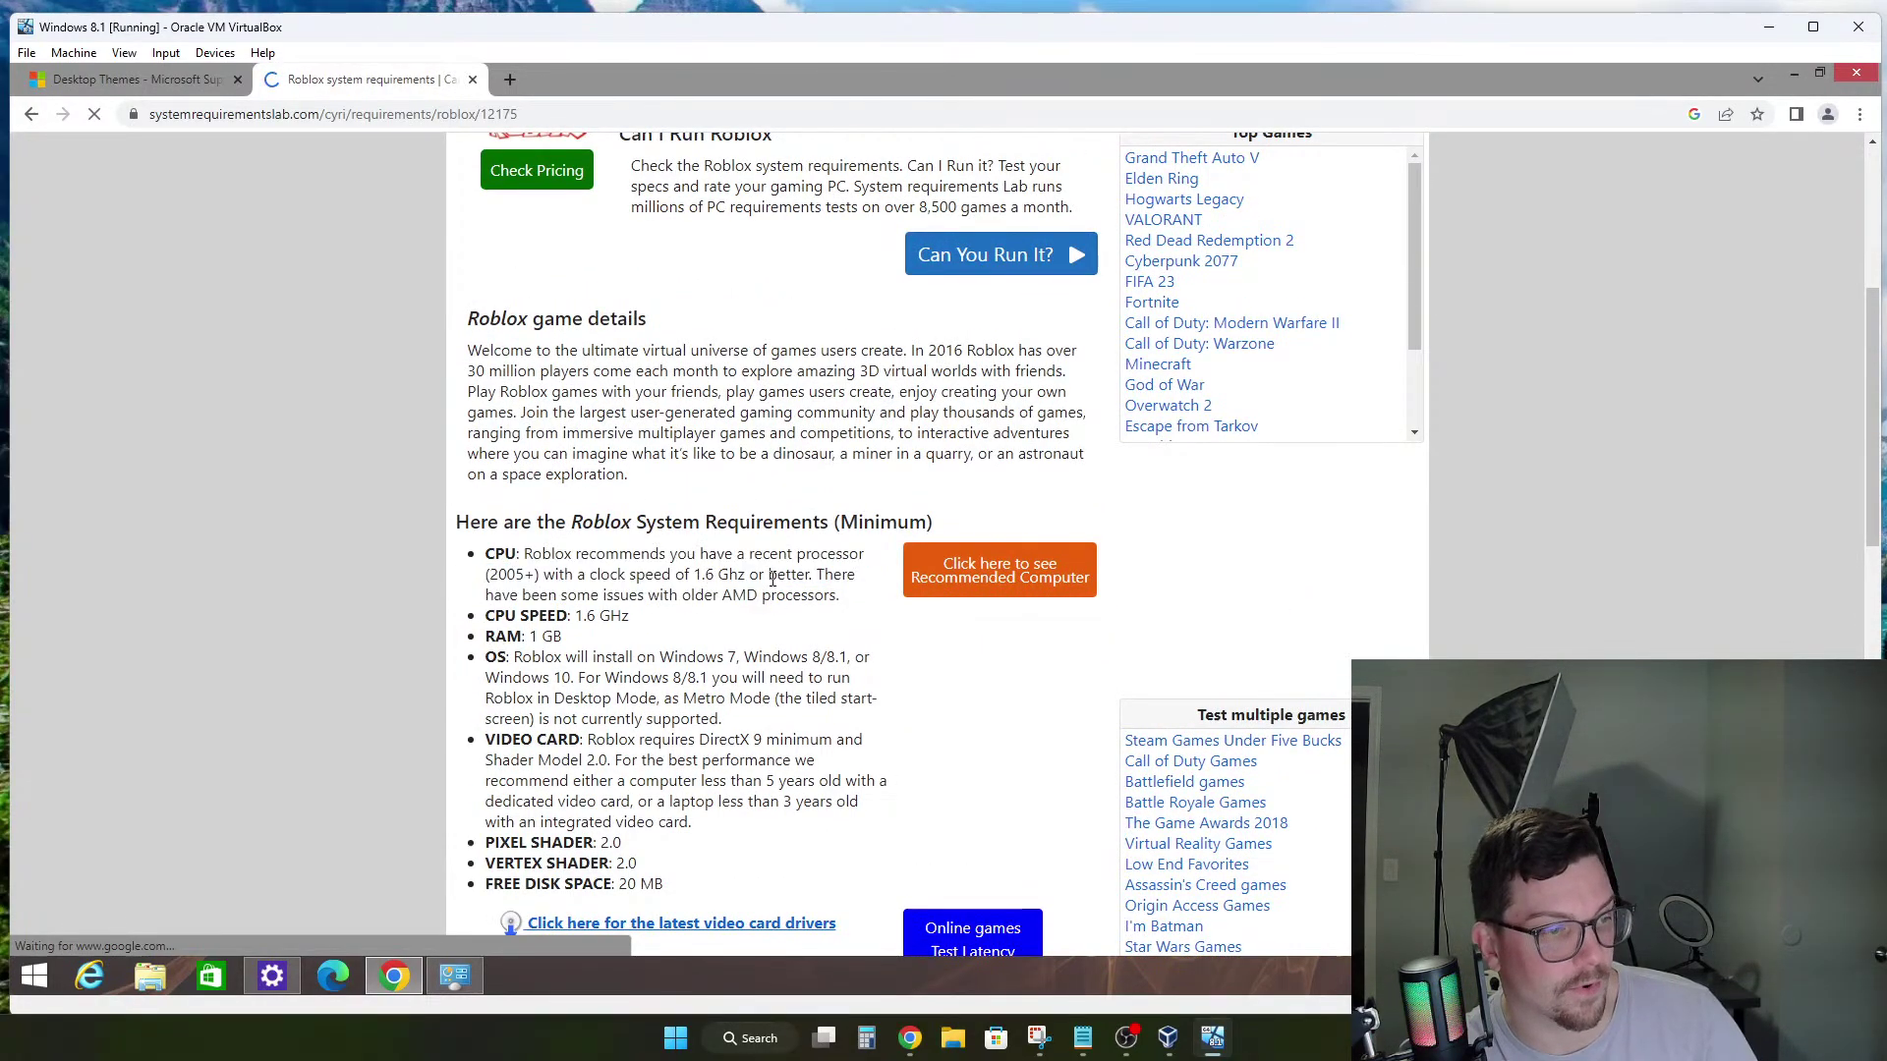
{"action": "left_click_drag", "start_coordinate": [596, 599], "coordinate": [522, 637]}
{"action": "left_click", "coordinate": [527, 594]}
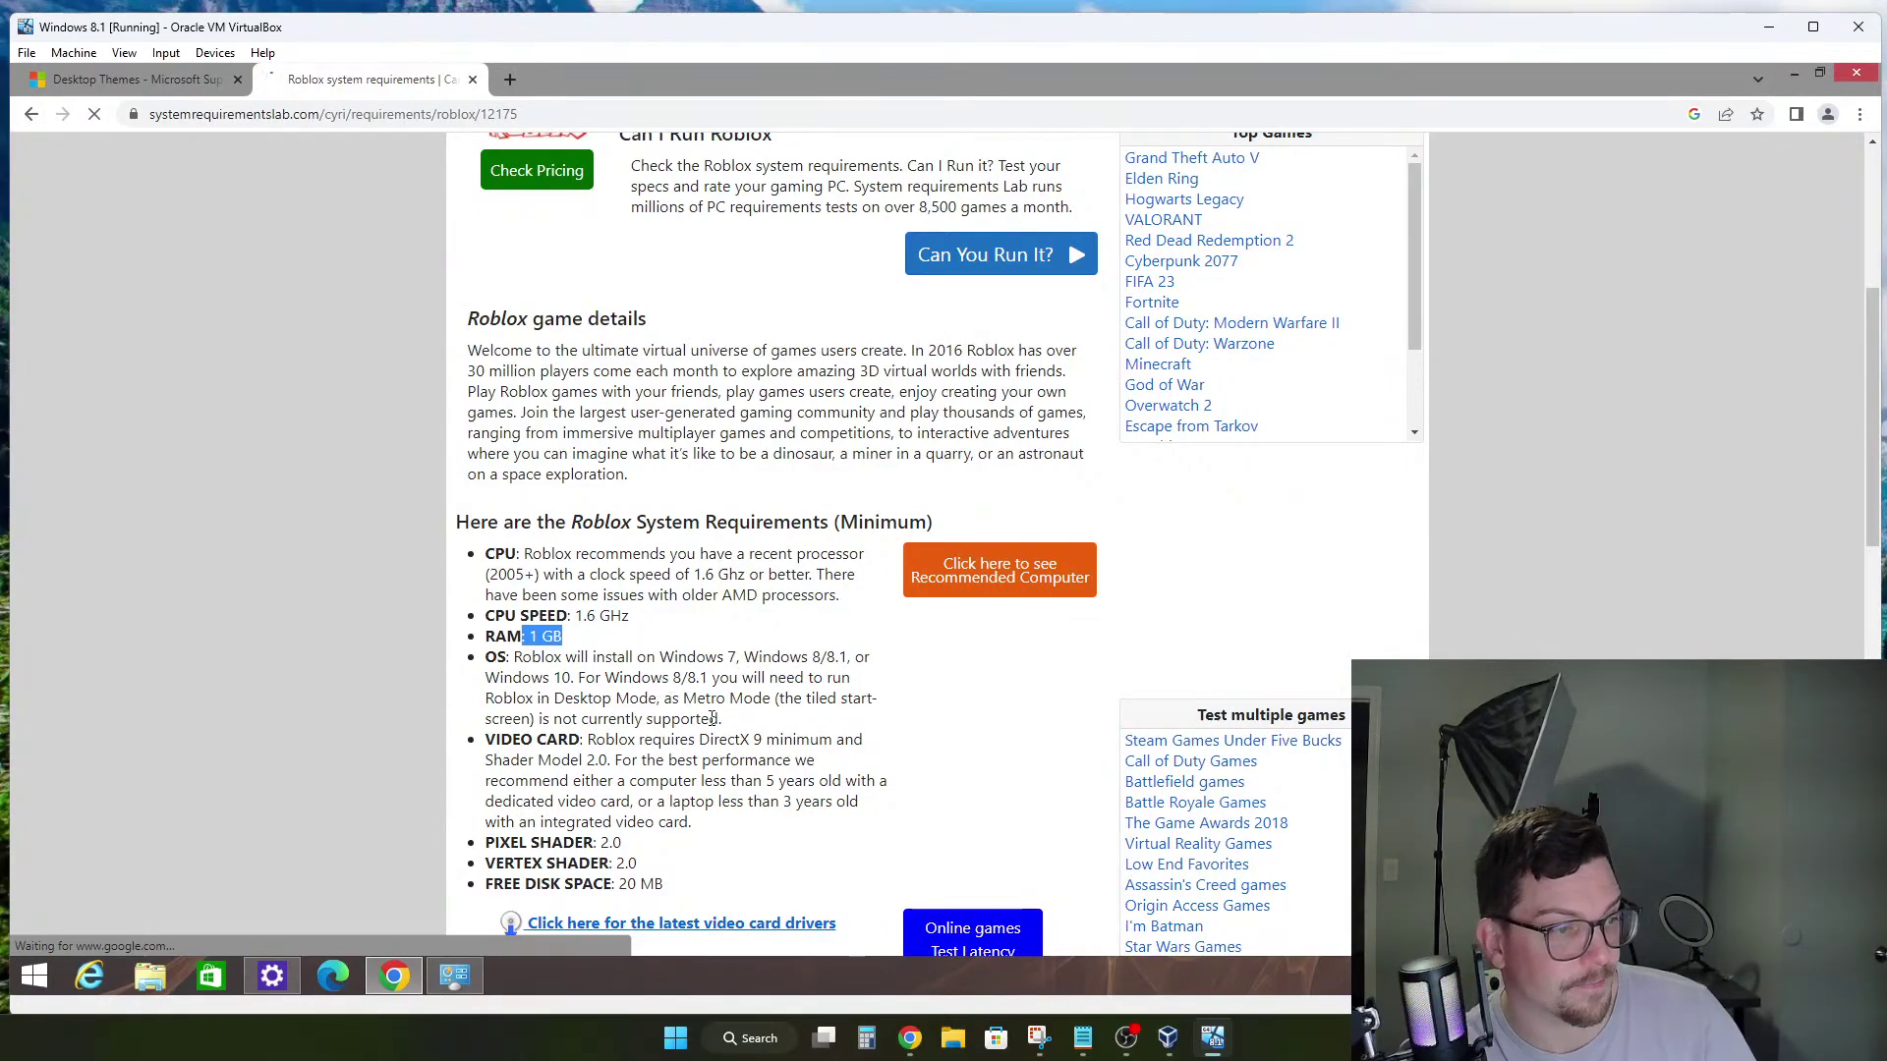
{"action": "scroll", "coordinate": [594, 678], "scroll_direction": "down", "scroll_amount": 2}
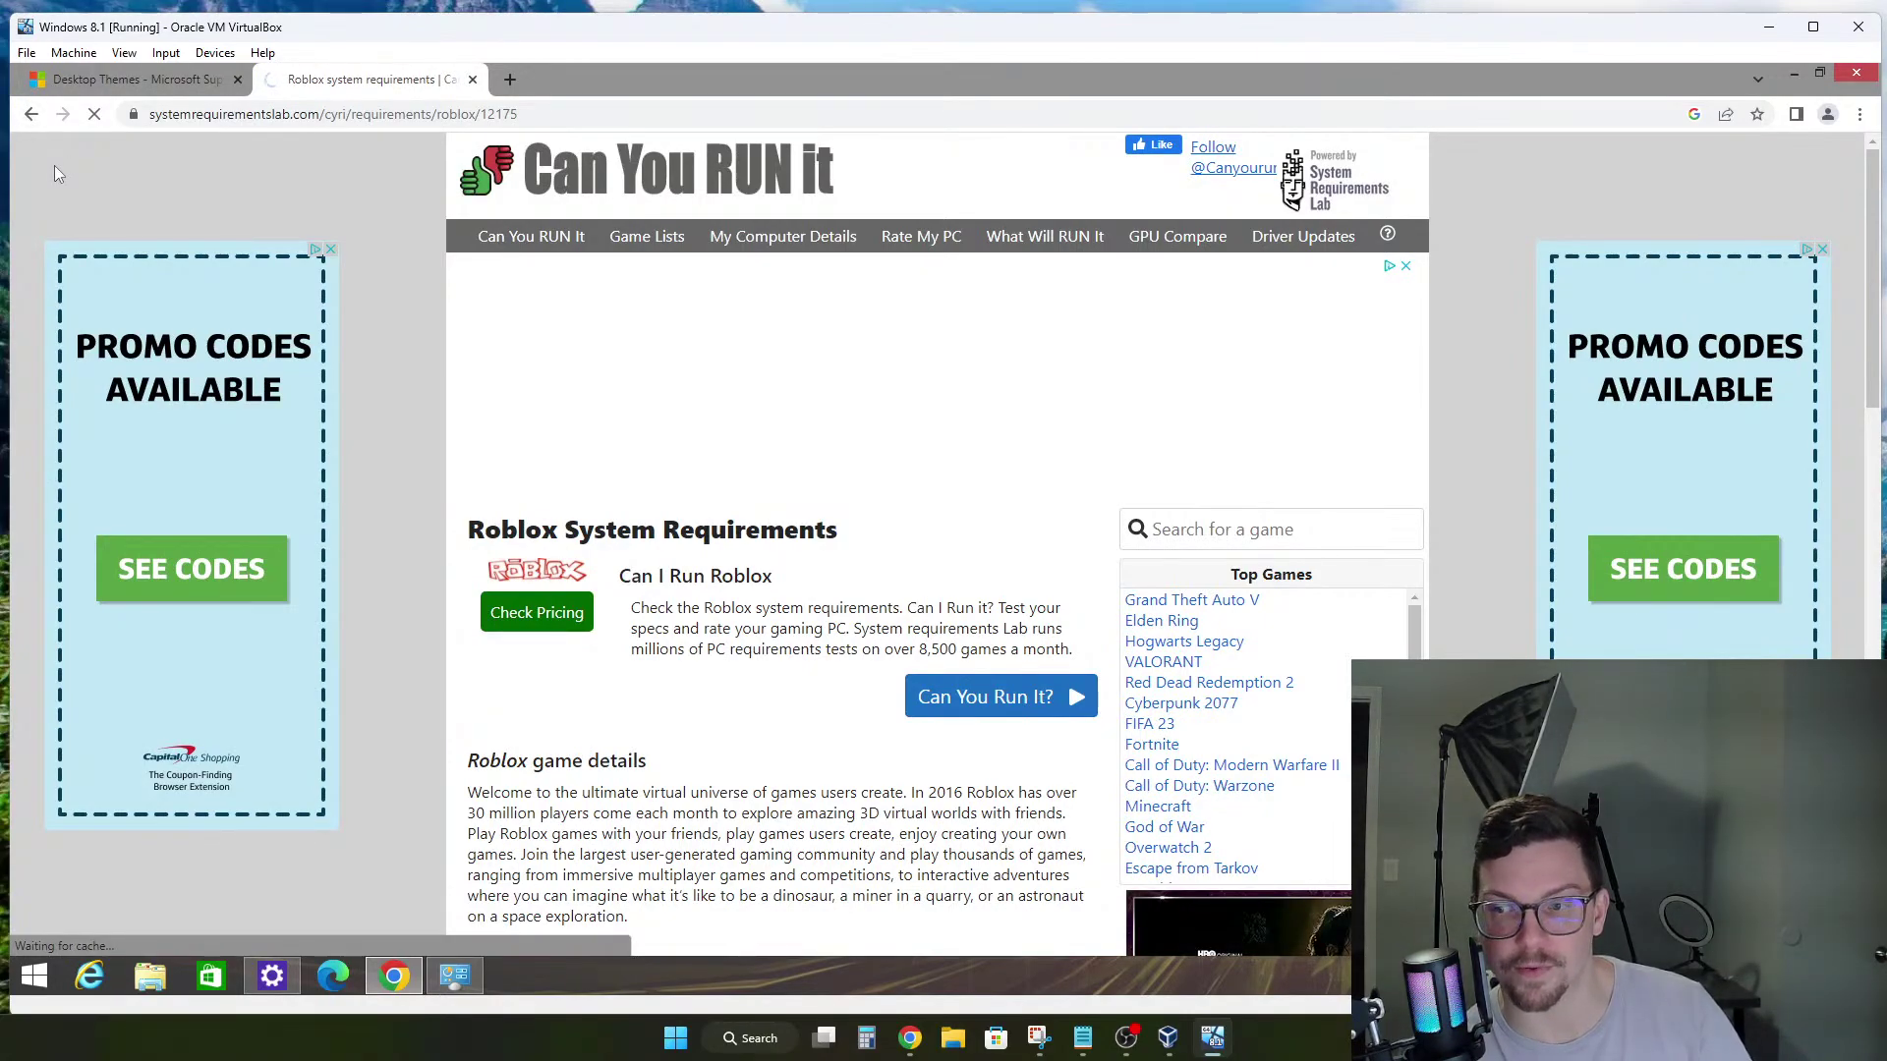
Search 'roblox system requirements' using the address bar suggestion.
{"action": "left_click", "coordinate": [300, 126]}
{"action": "type", "text": "rob.o"}
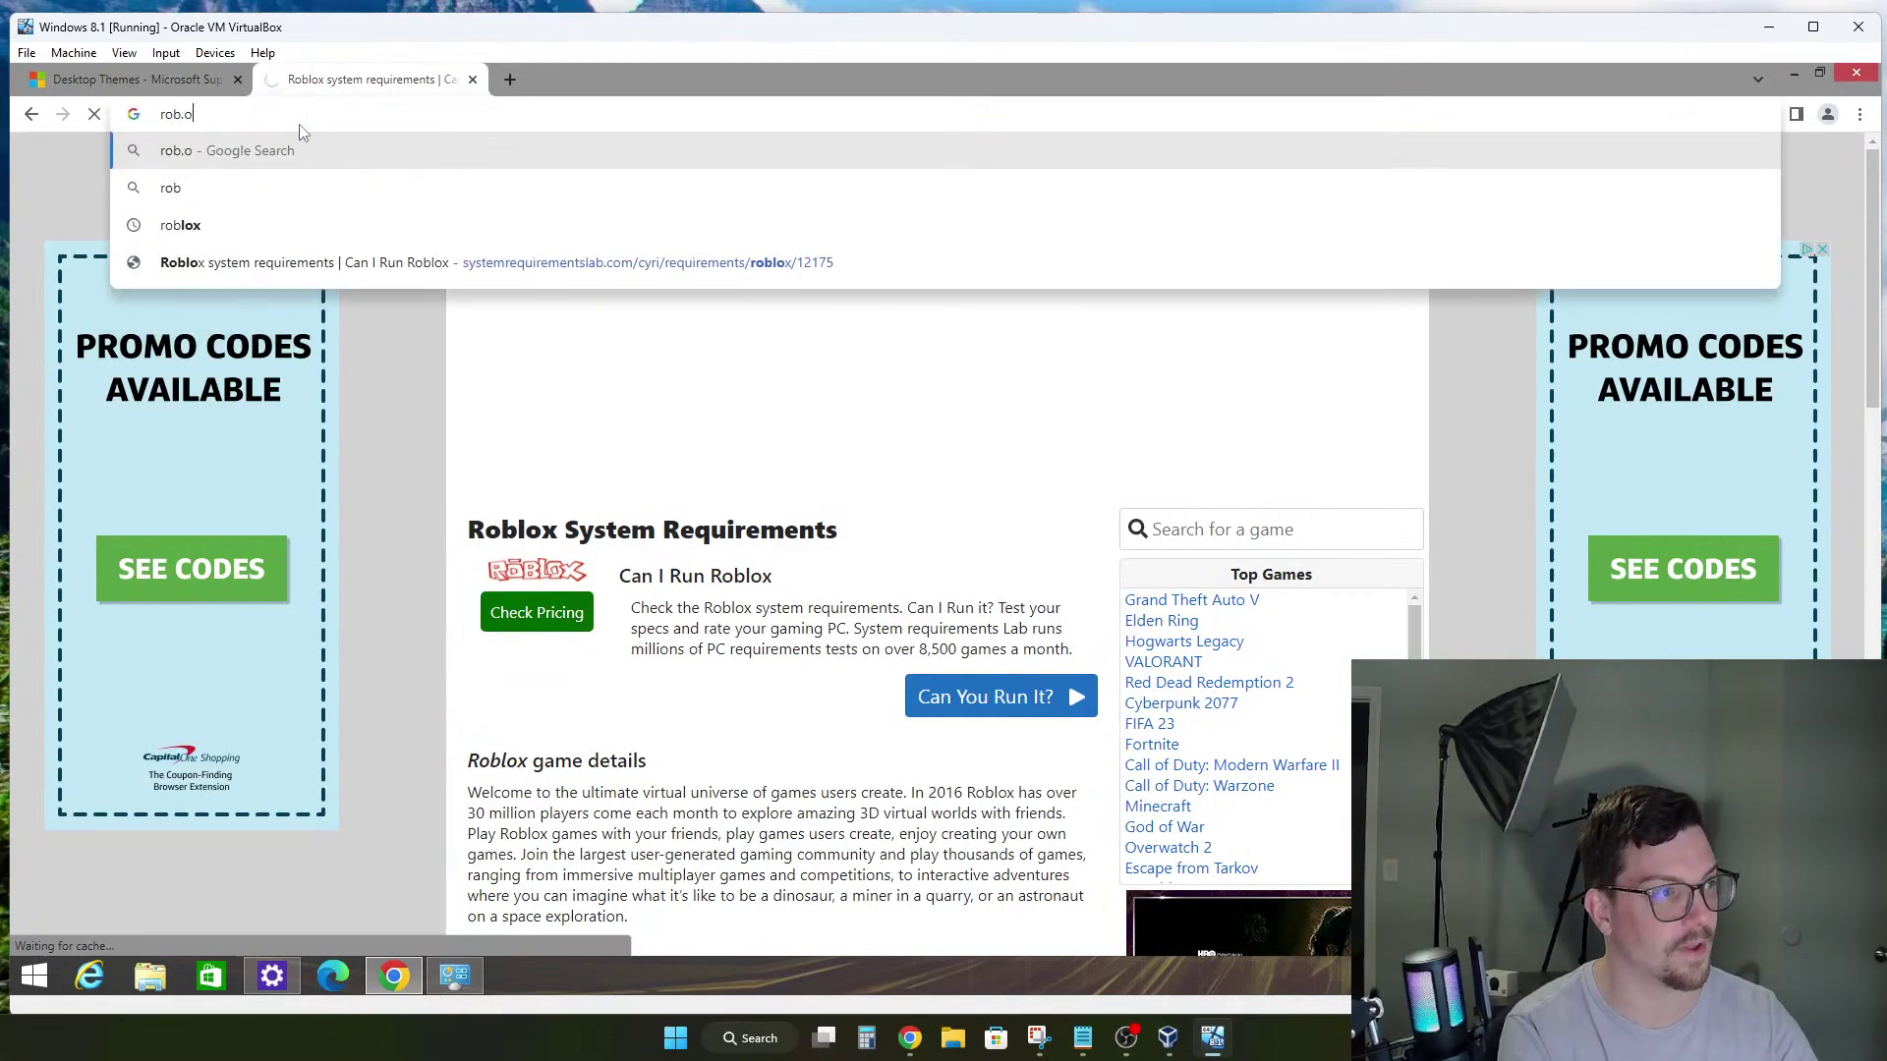
{"action": "key", "text": "Down"}
{"action": "key", "text": "Down"}
{"action": "key", "text": "Down"}
{"action": "key", "text": "Up"}
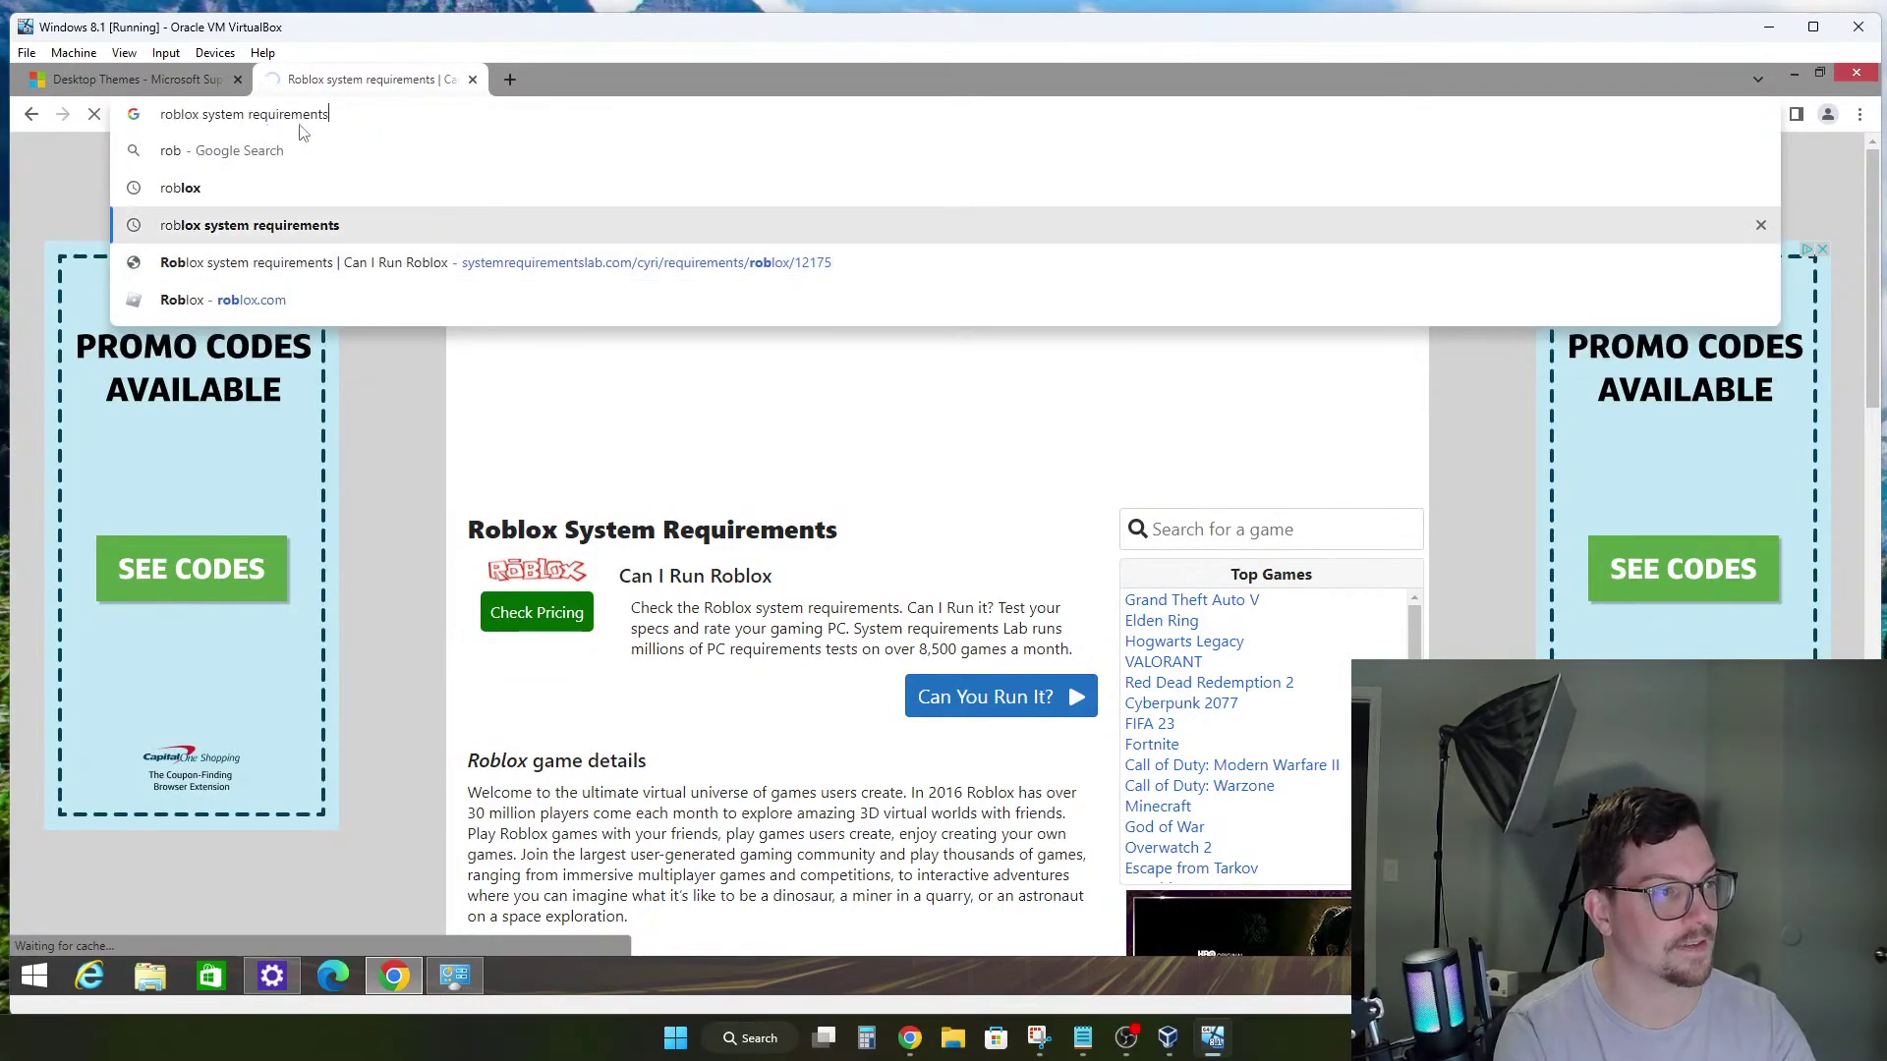
{"action": "key", "text": "Return"}
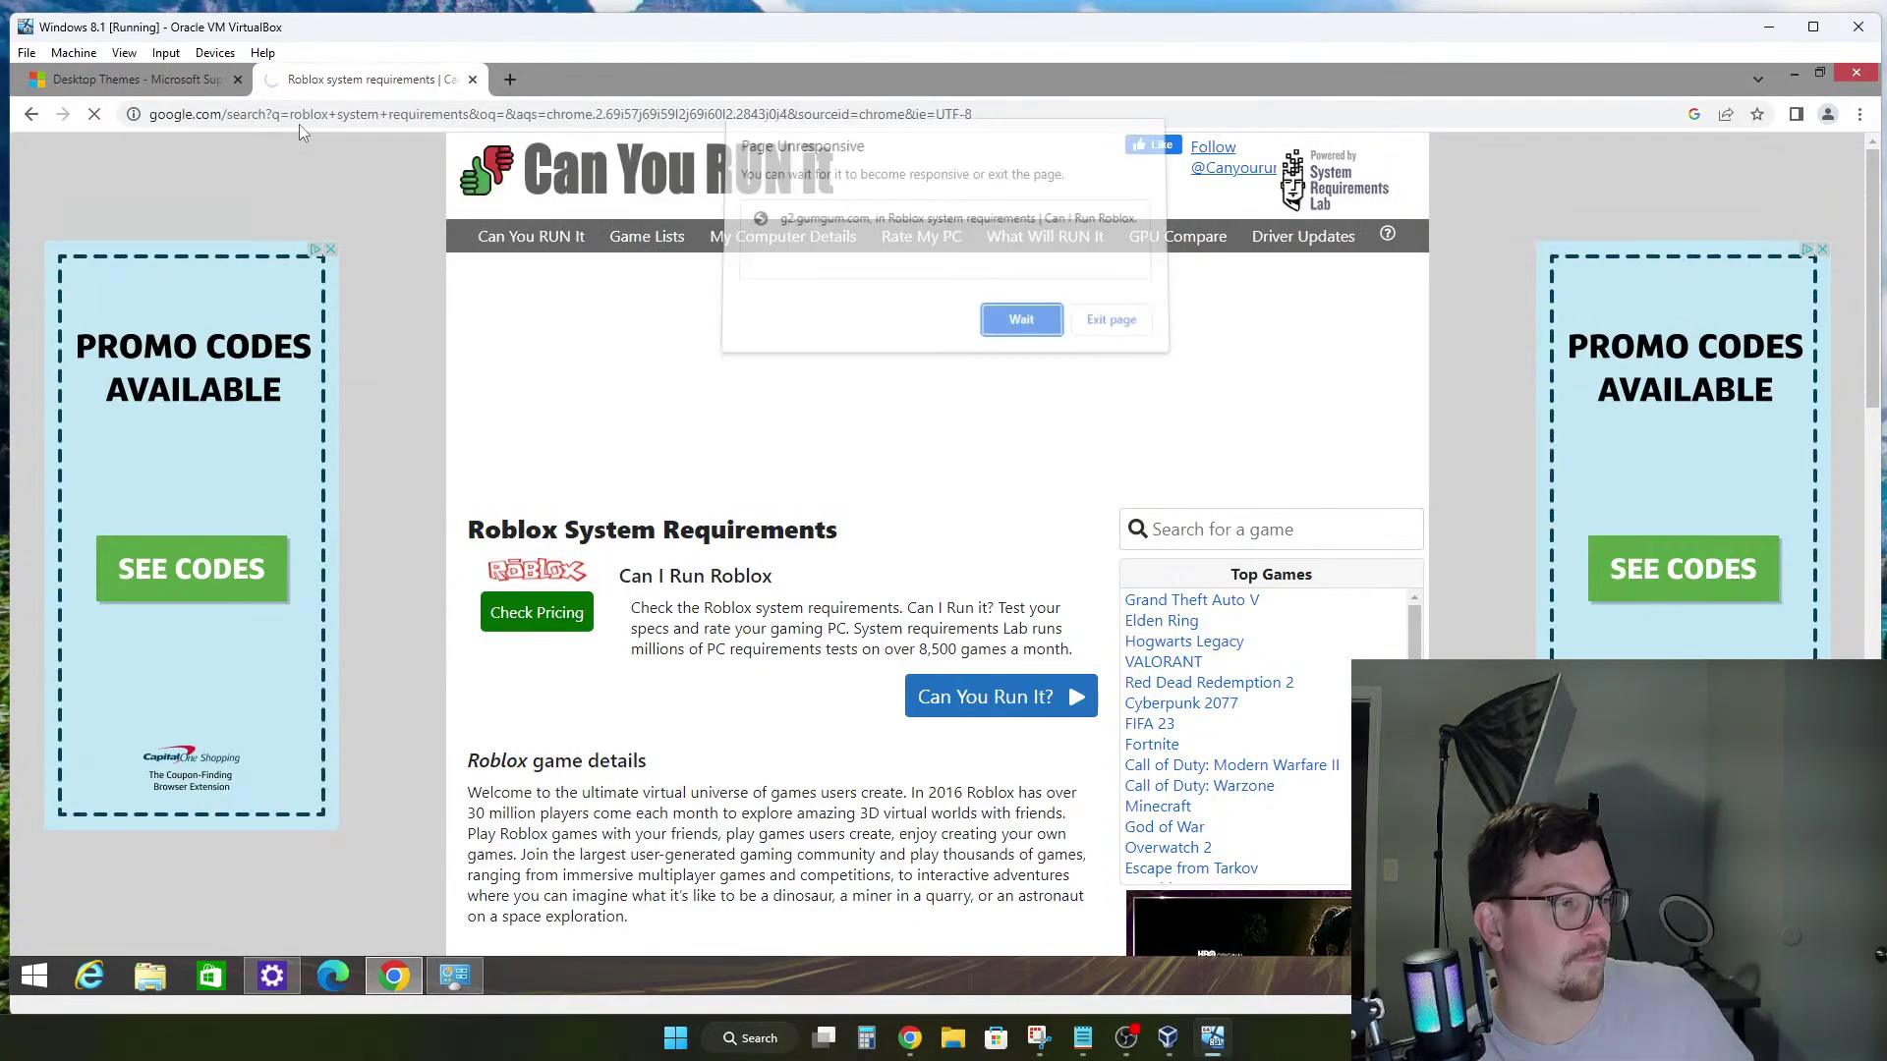
Close the unresponsive tab, rerun the Roblox requirements search, and close Personalization.
{"action": "left_click", "coordinate": [470, 79]}
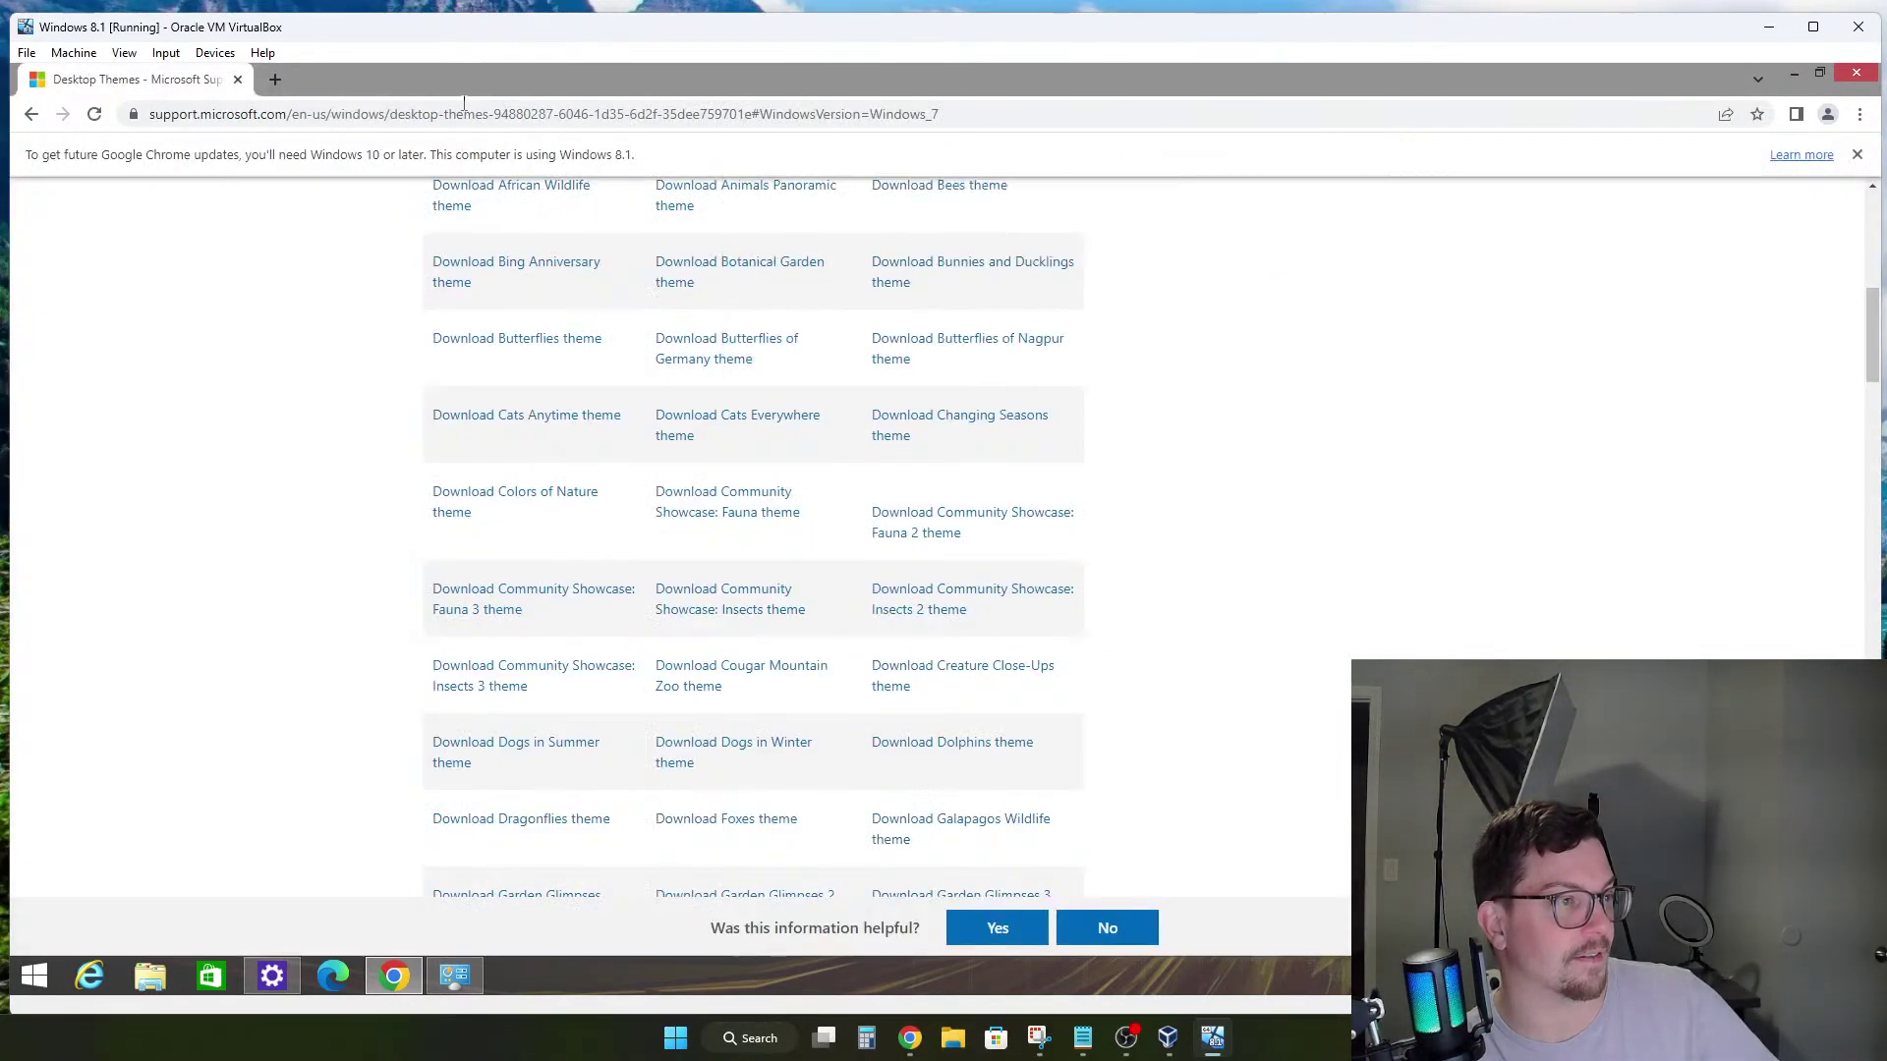
{"action": "left_click", "coordinate": [312, 114]}
{"action": "type", "text": "roblo"}
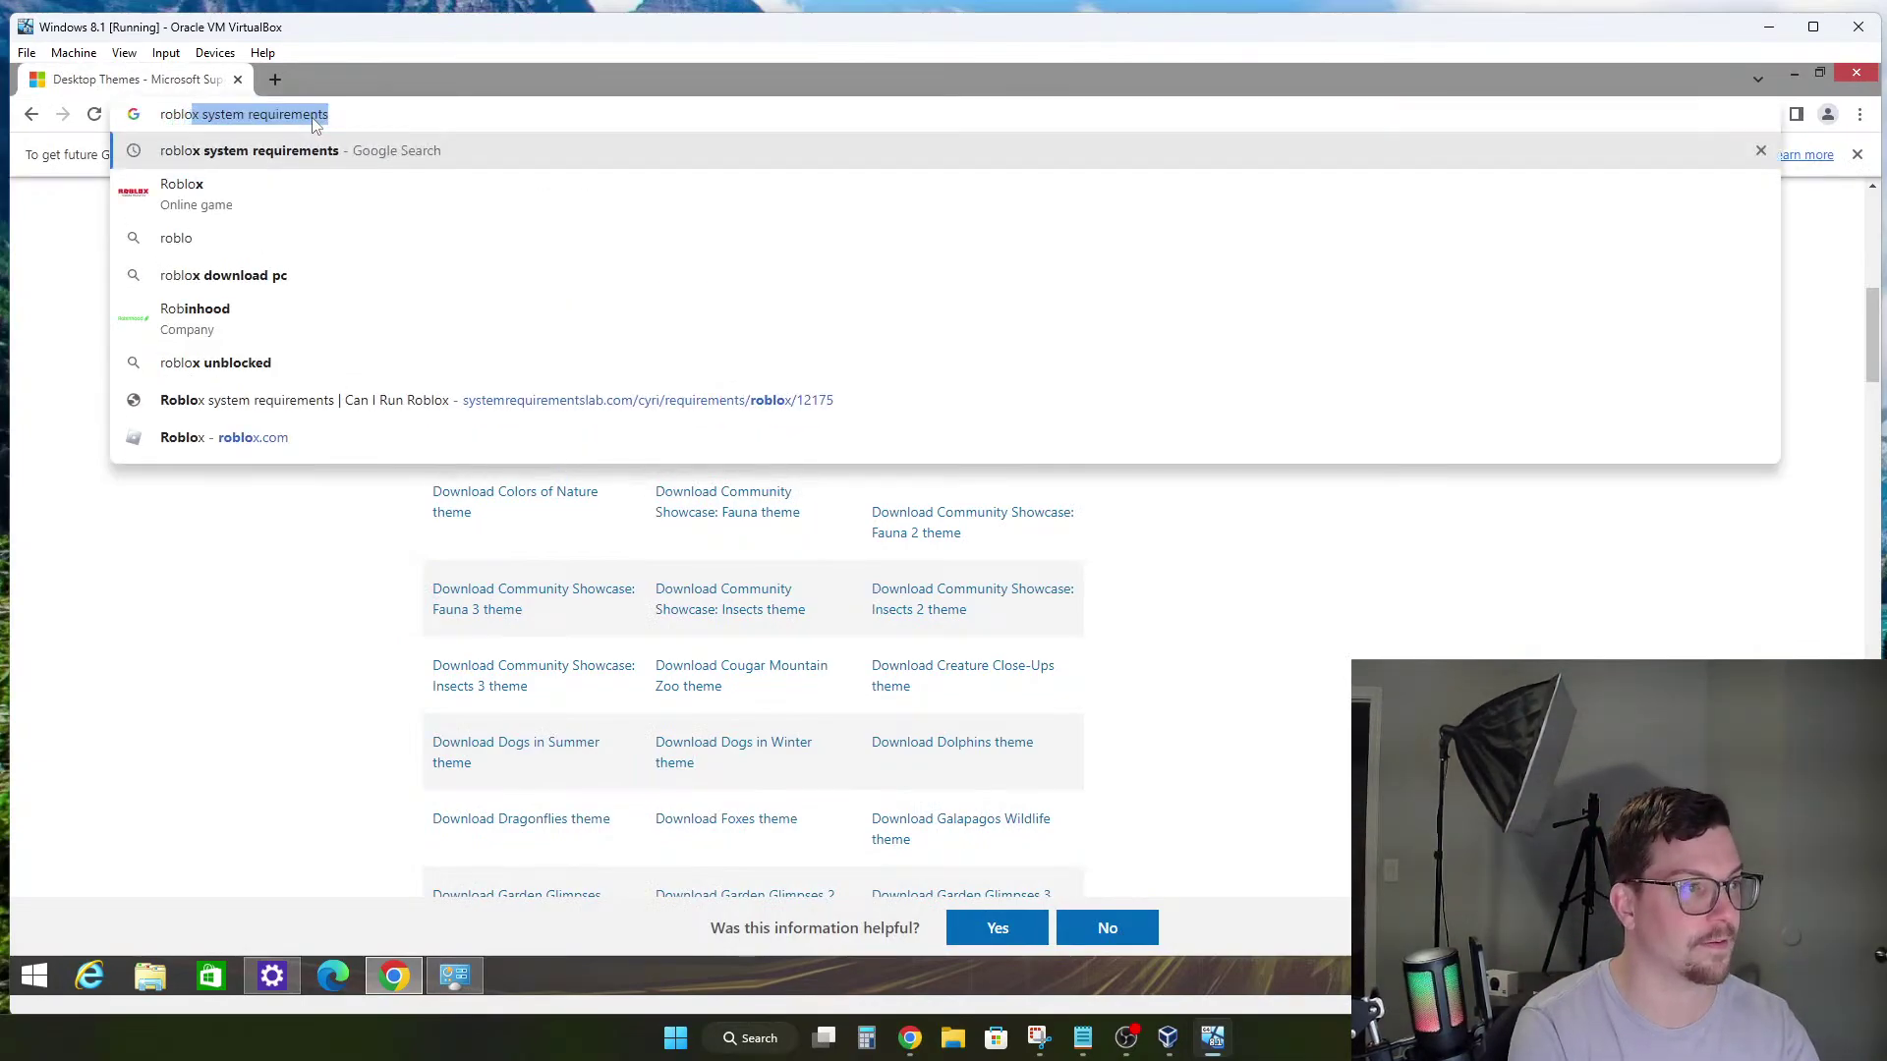
{"action": "key", "text": "Return"}
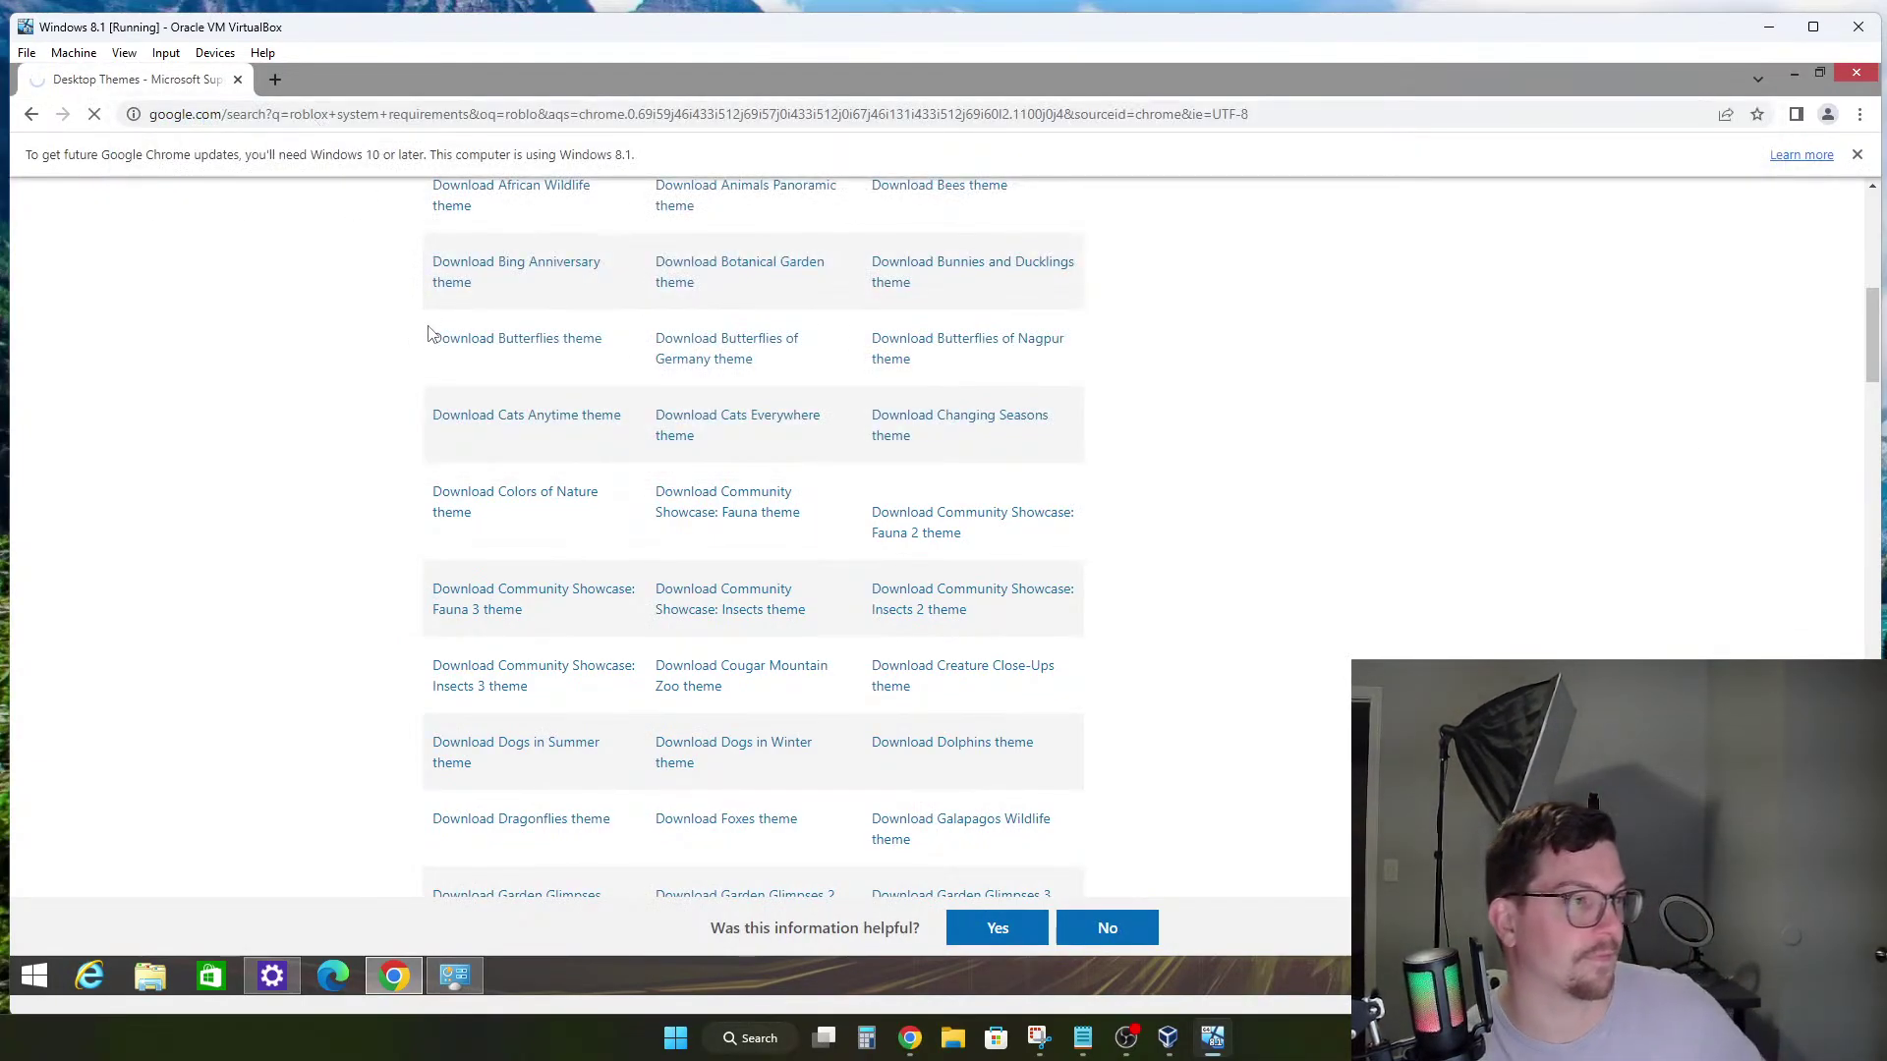
{"action": "left_click", "coordinate": [454, 974]}
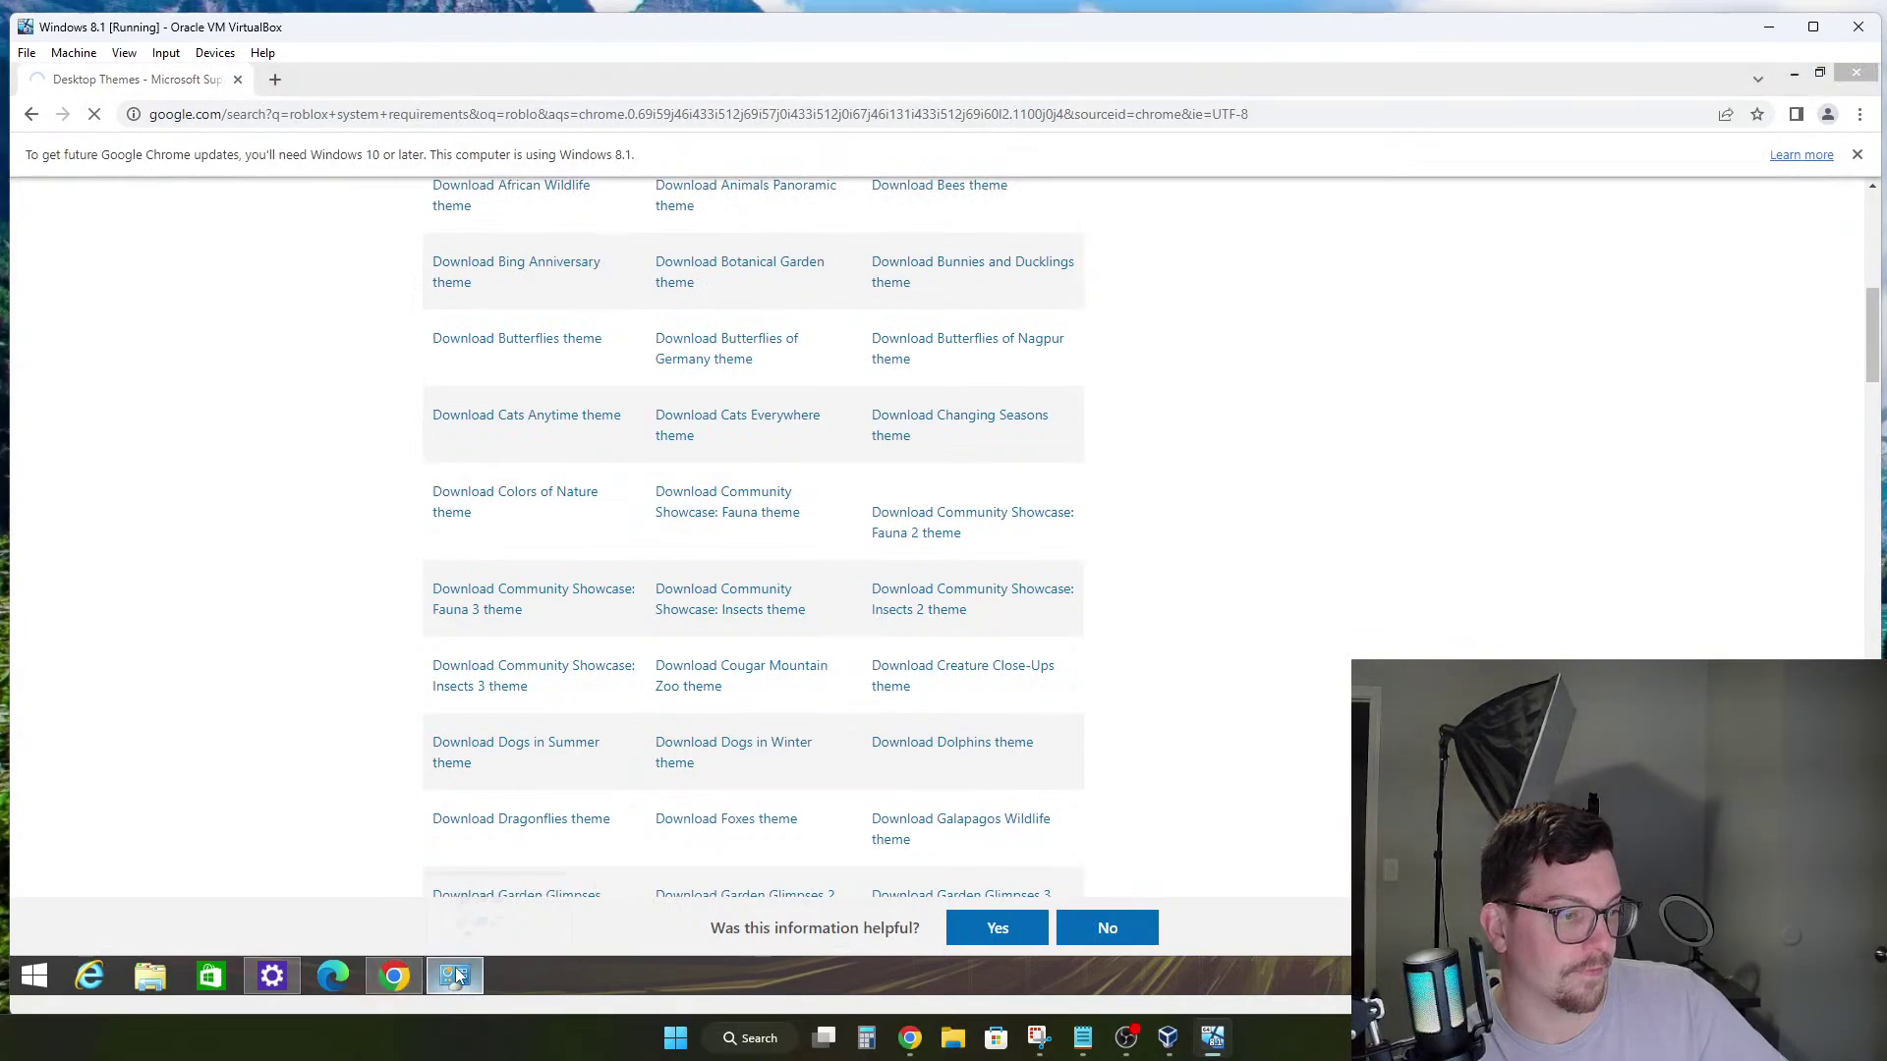
{"action": "left_click", "coordinate": [1473, 267]}
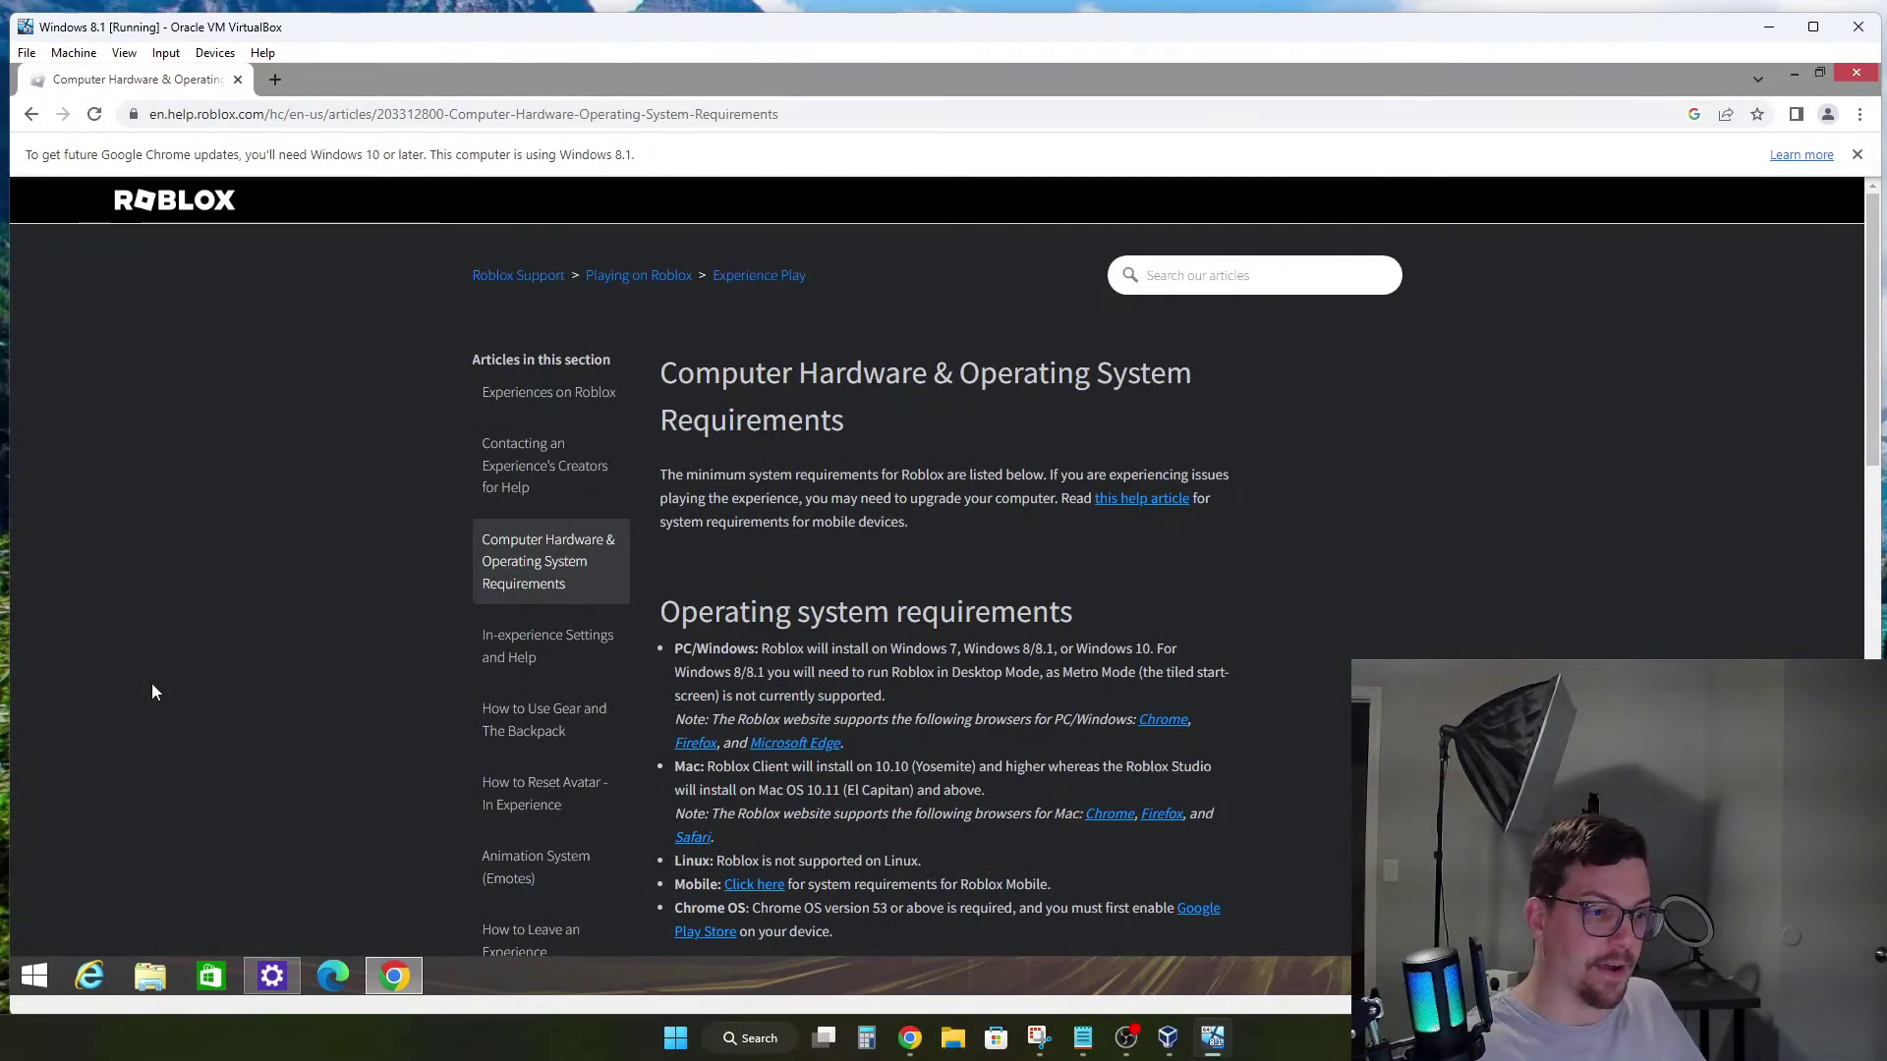
{"action": "scroll", "coordinate": [1285, 611], "scroll_direction": "down", "scroll_amount": 2}
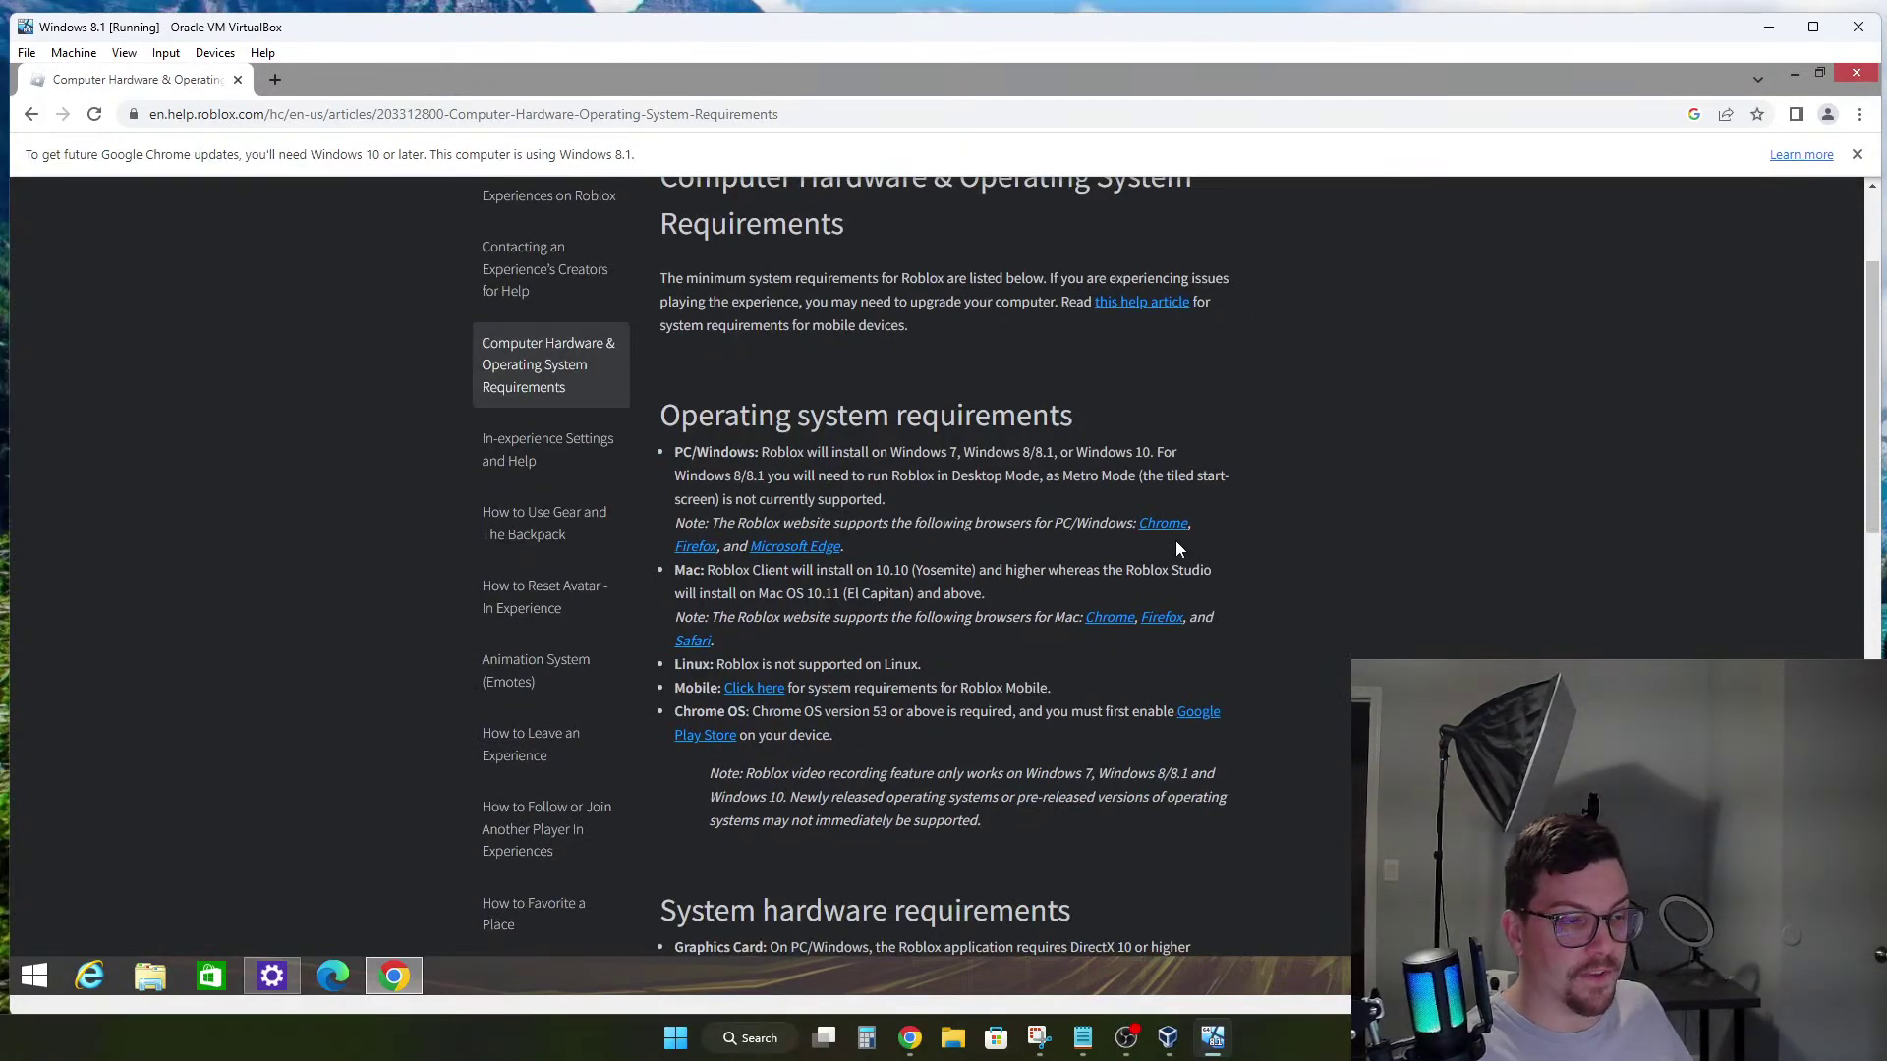
{"action": "scroll", "coordinate": [1178, 548], "scroll_direction": "up", "scroll_amount": 2}
{"action": "scroll", "coordinate": [890, 561], "scroll_direction": "down", "scroll_amount": 2}
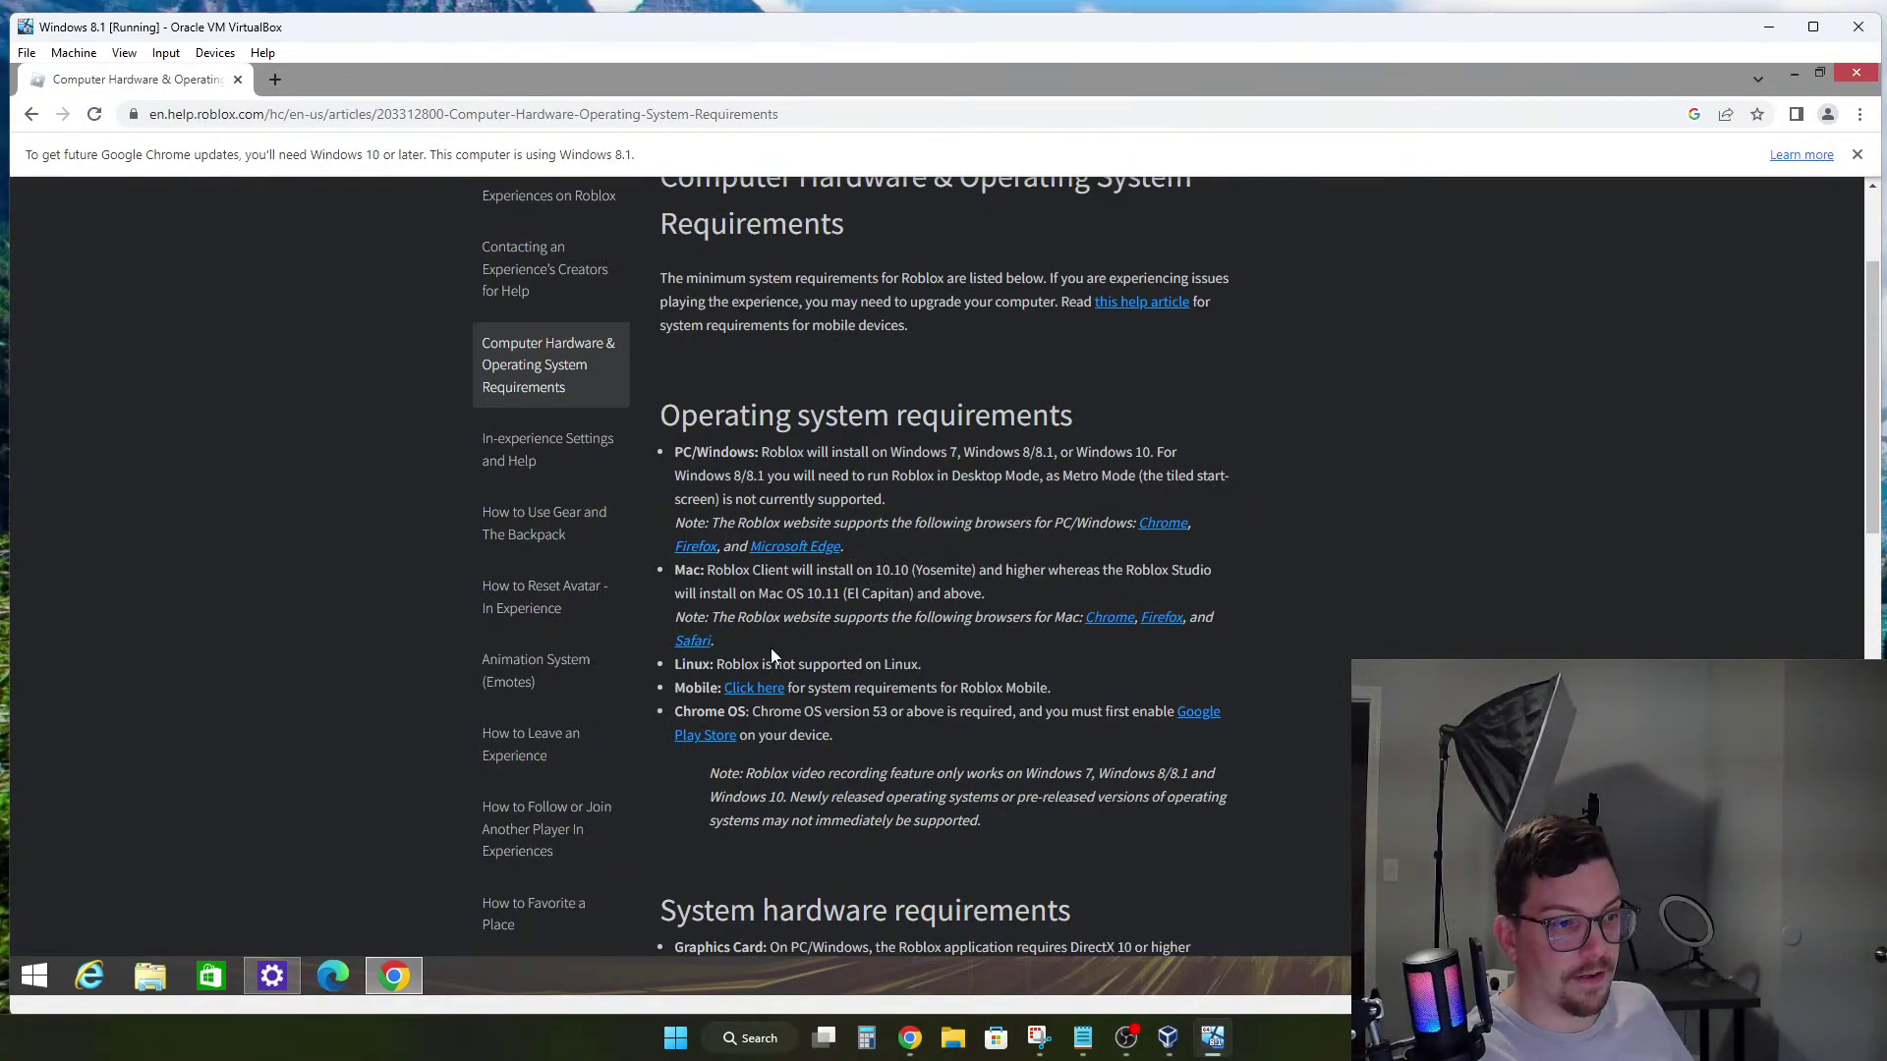
{"action": "scroll", "coordinate": [770, 646], "scroll_direction": "down", "scroll_amount": 2}
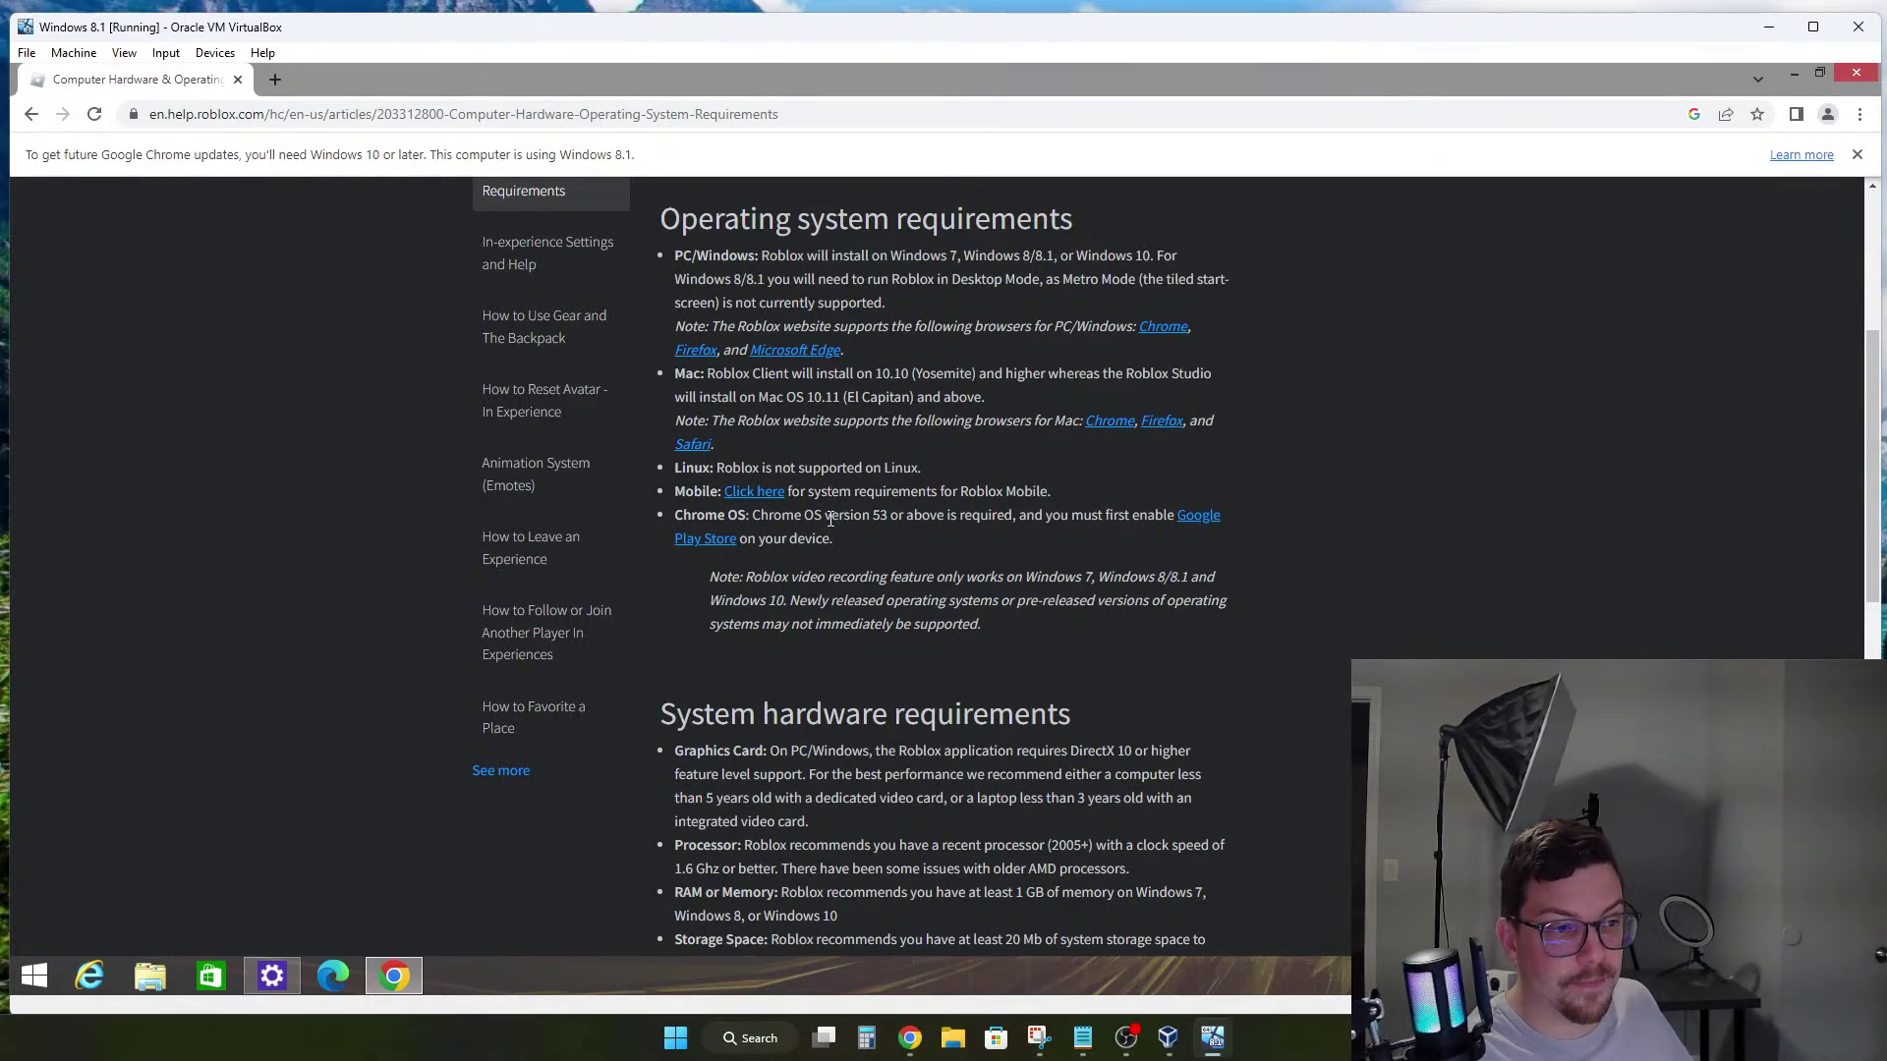
{"action": "left_click_drag", "start_coordinate": [776, 515], "coordinate": [1012, 515]}
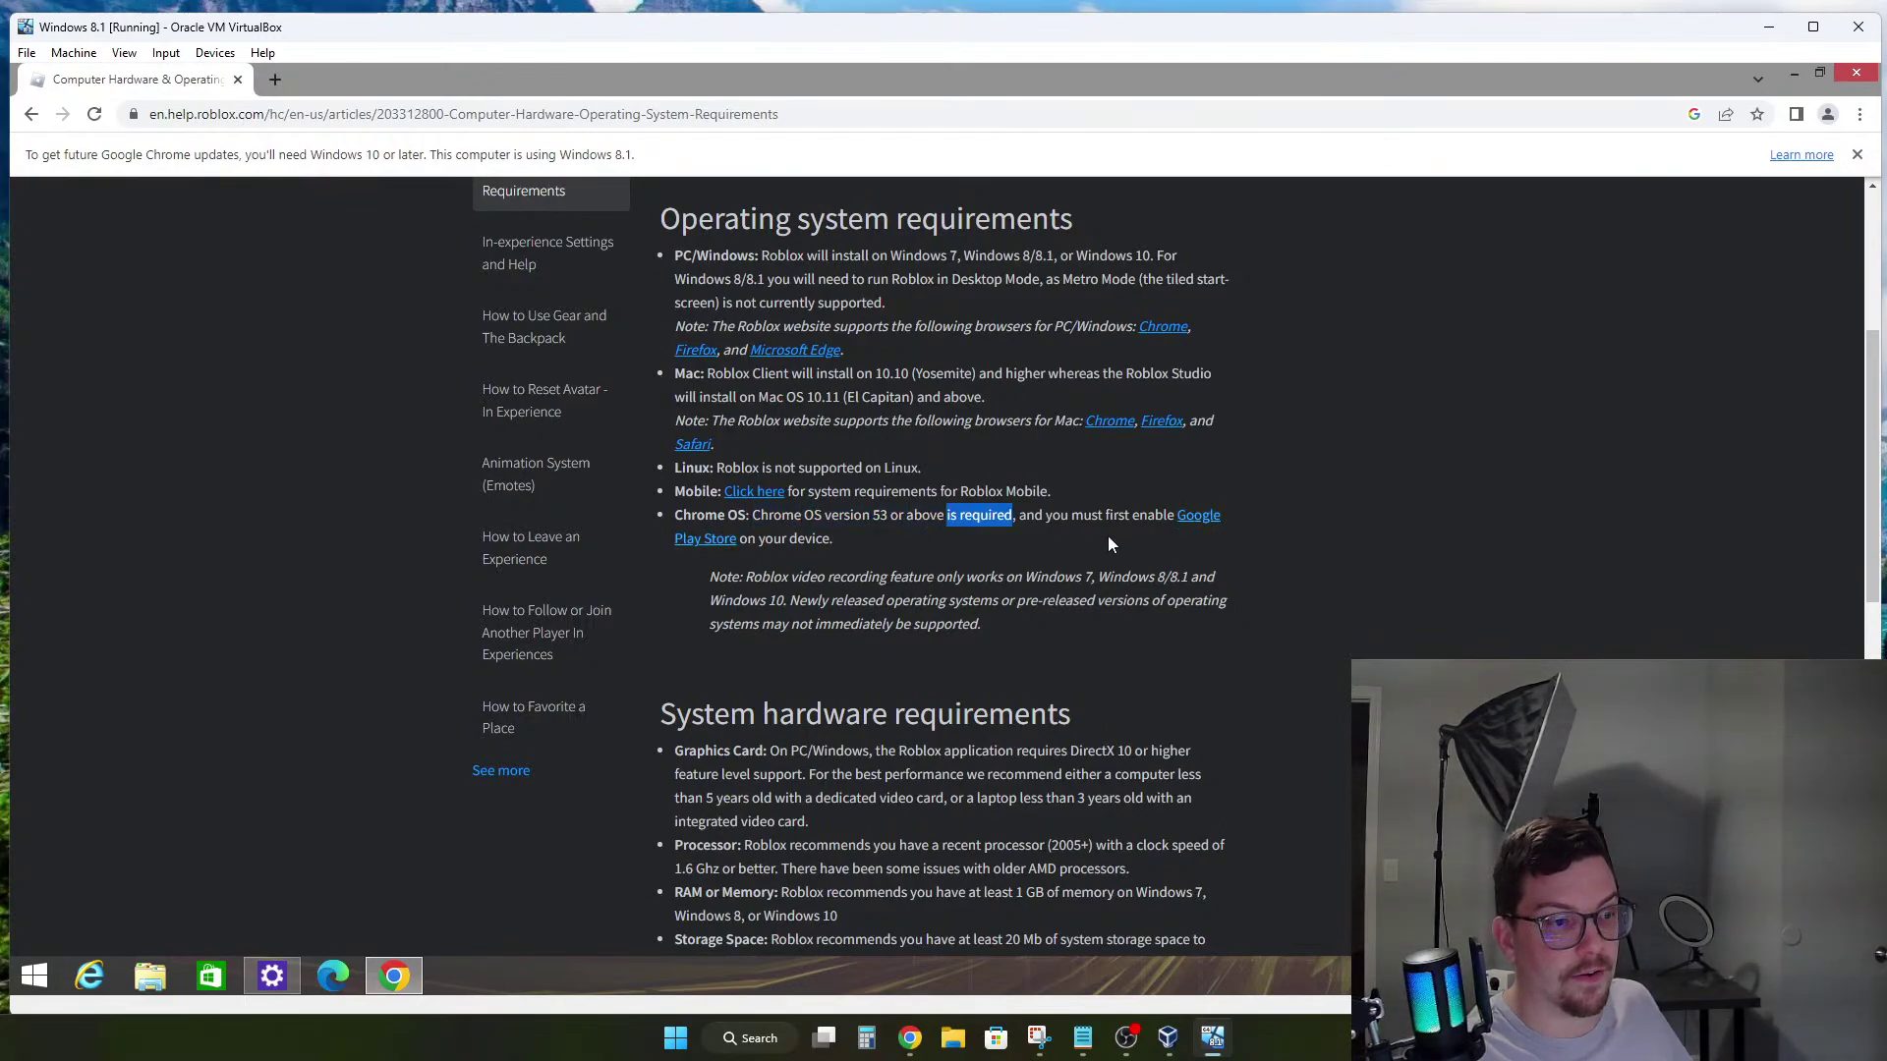
{"action": "left_click", "coordinate": [888, 582]}
{"action": "scroll", "coordinate": [895, 603], "scroll_direction": "down", "scroll_amount": 2}
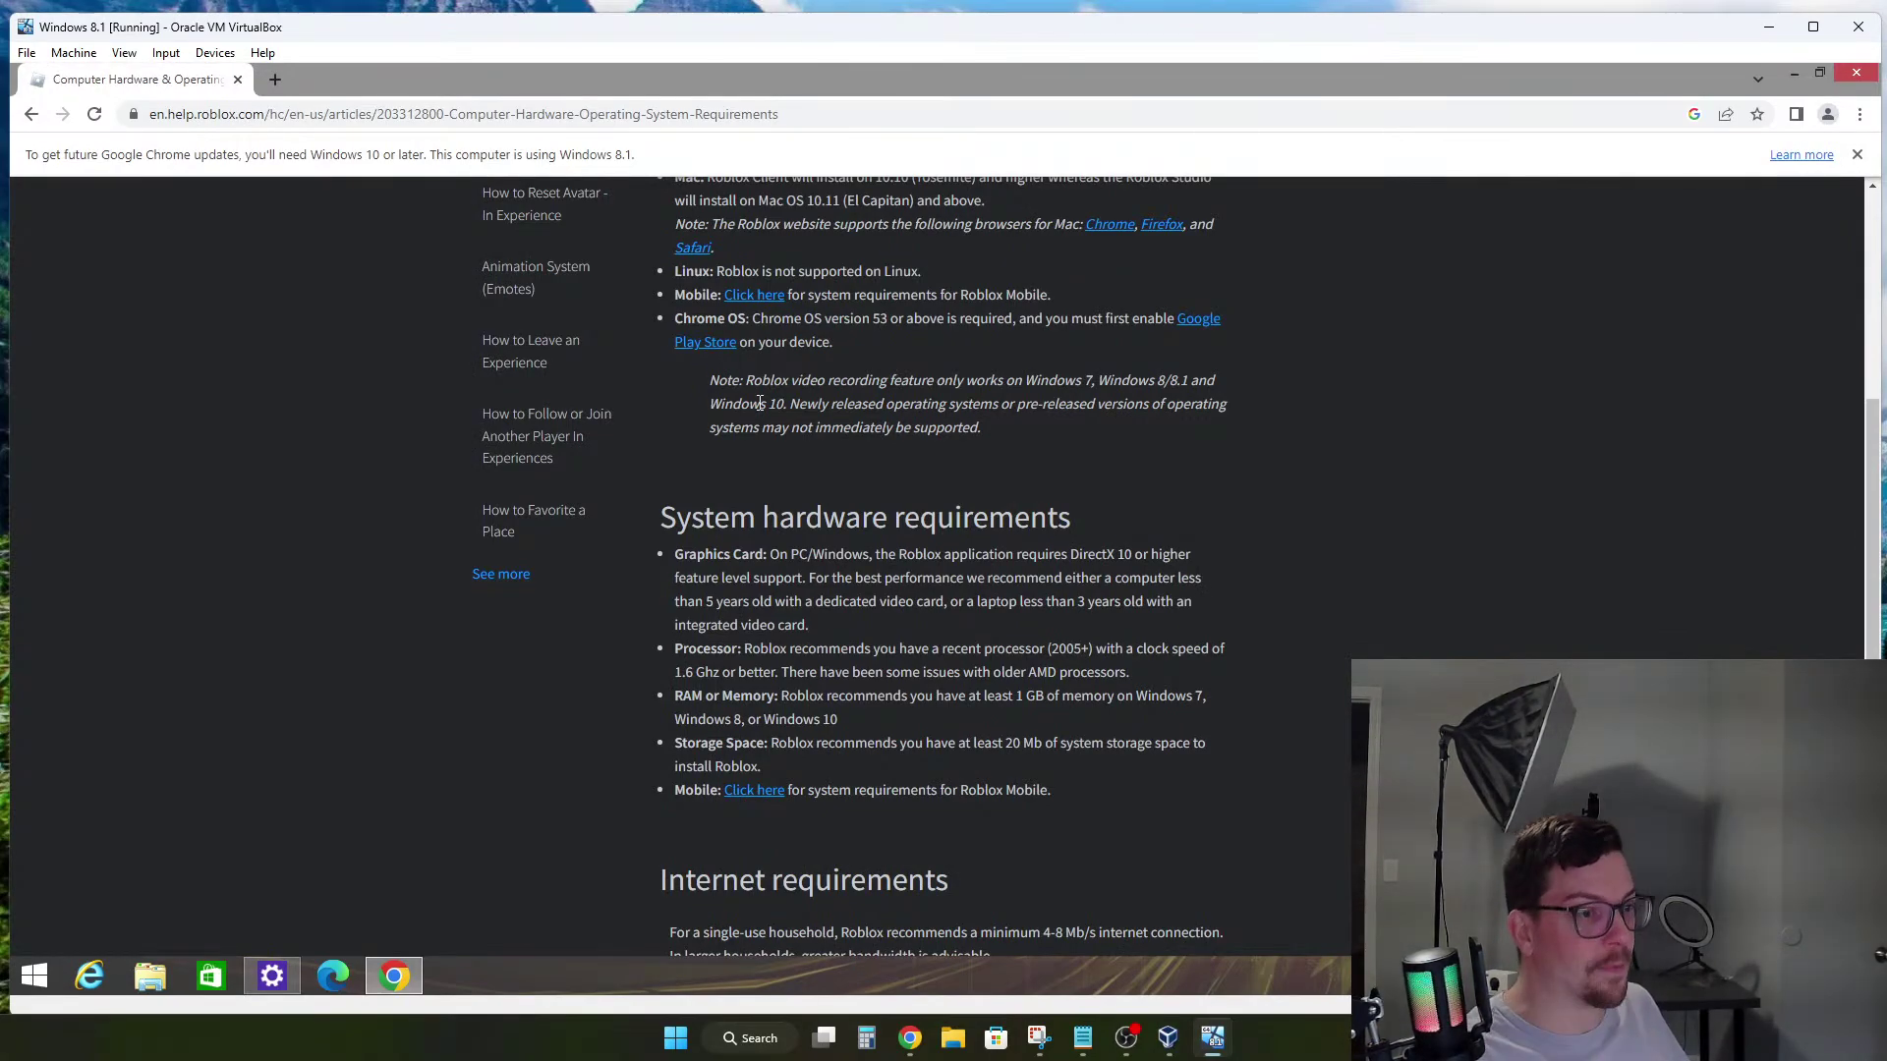
{"action": "scroll", "coordinate": [783, 535], "scroll_direction": "down", "scroll_amount": 6}
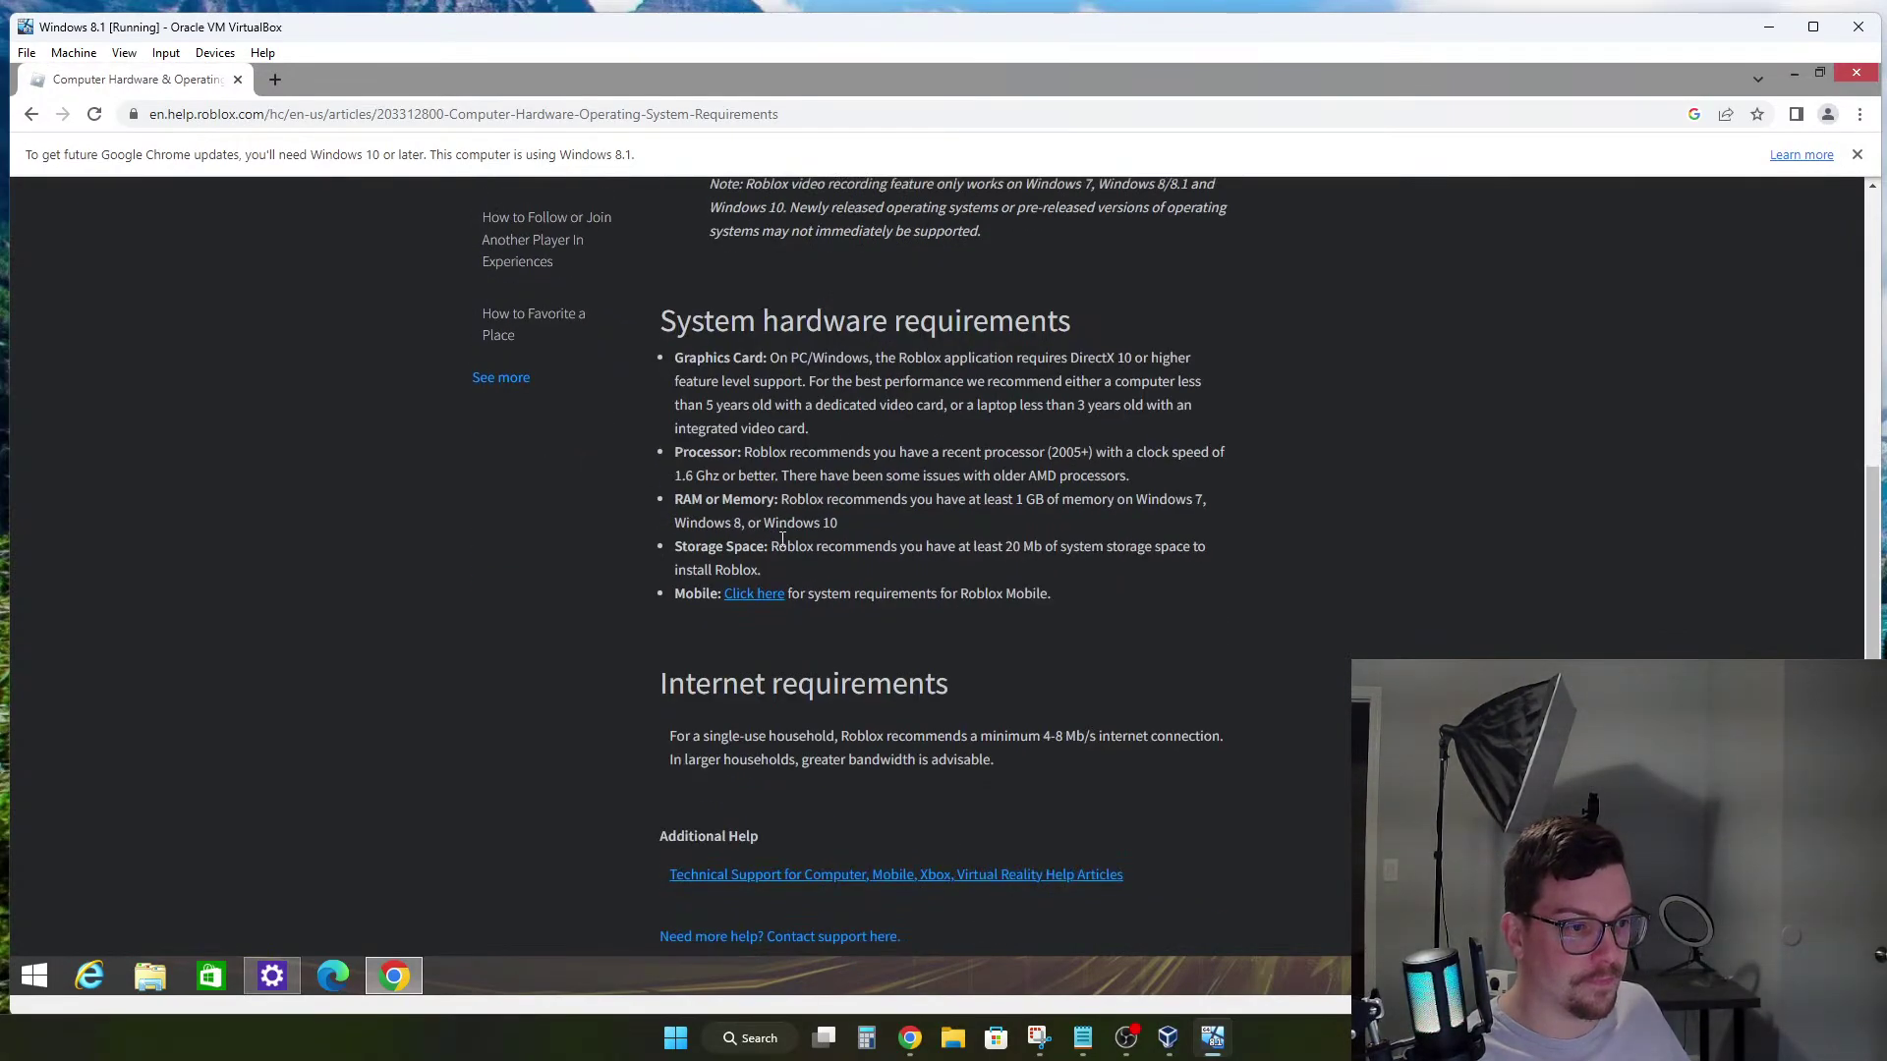
{"action": "scroll", "coordinate": [776, 580], "scroll_direction": "down", "scroll_amount": 2}
{"action": "scroll", "coordinate": [762, 623], "scroll_direction": "up", "scroll_amount": 9}
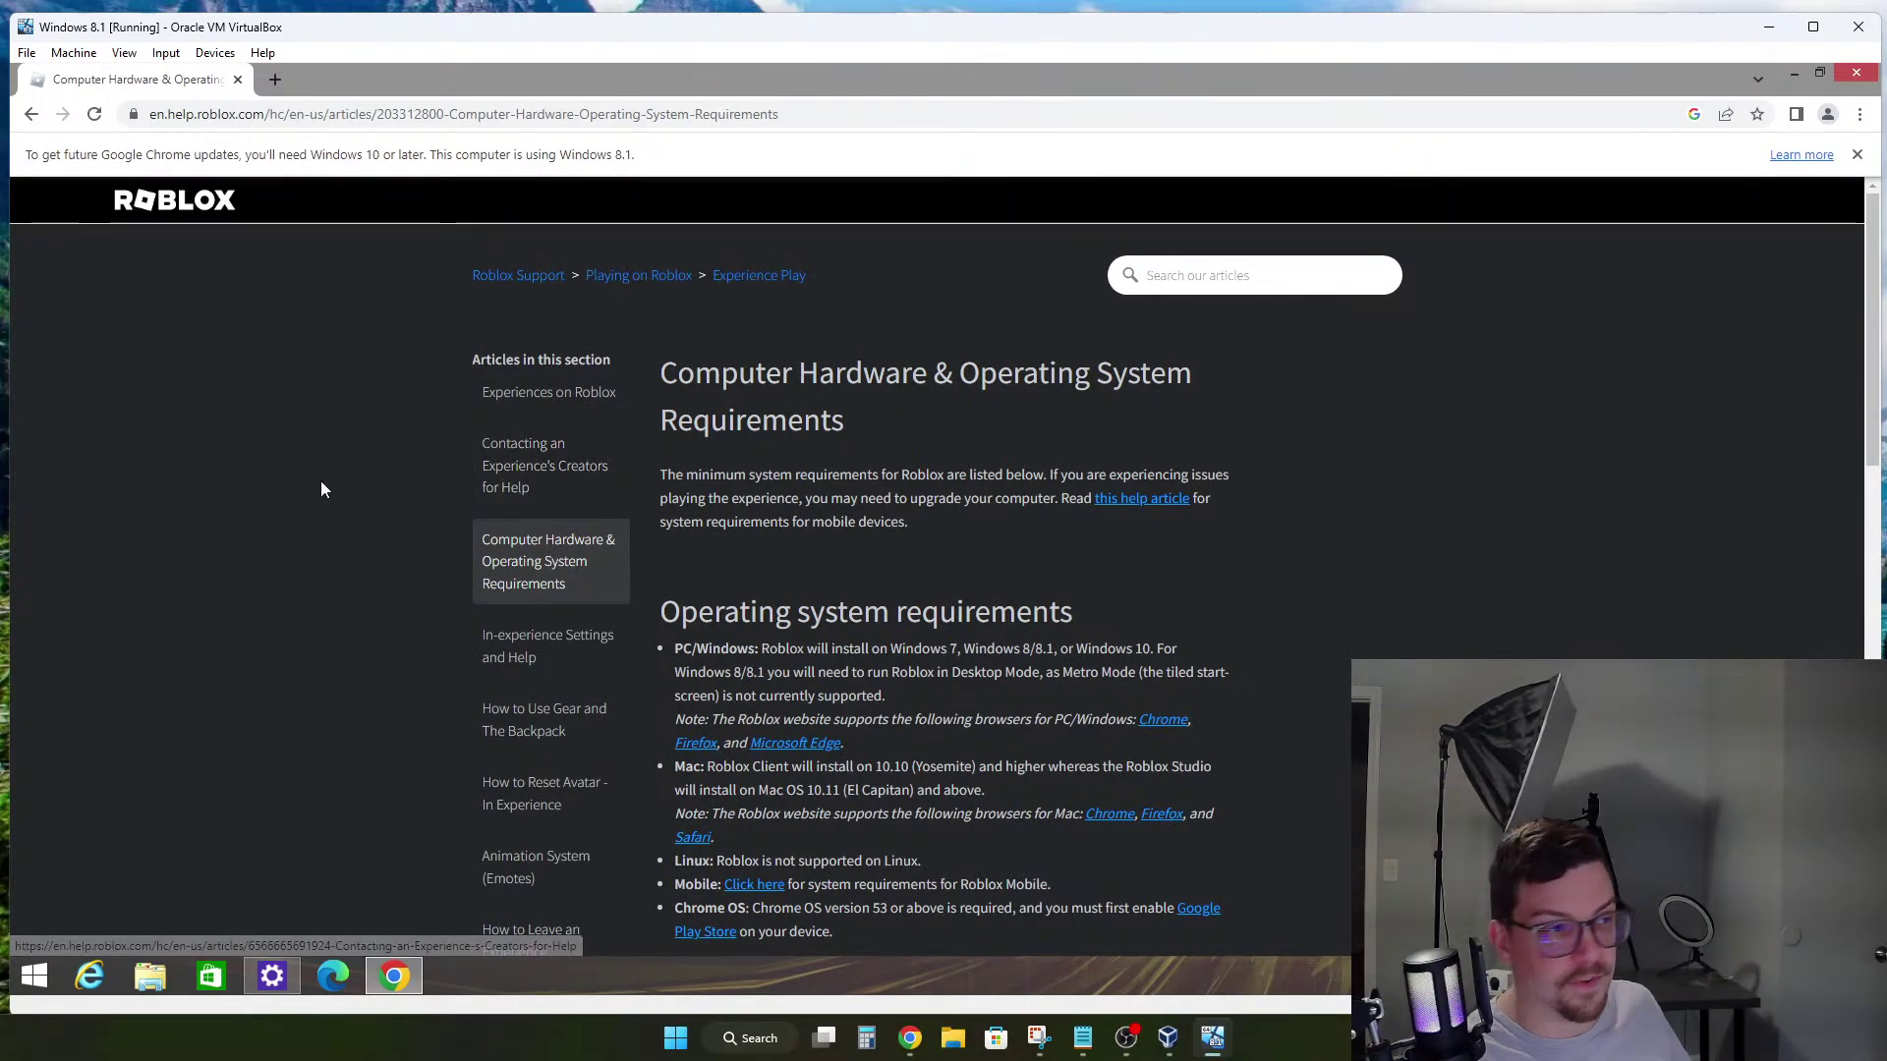
Search Google for 'firefox download' and open Mozilla's Download Firefox page.
{"action": "left_click", "coordinate": [311, 118]}
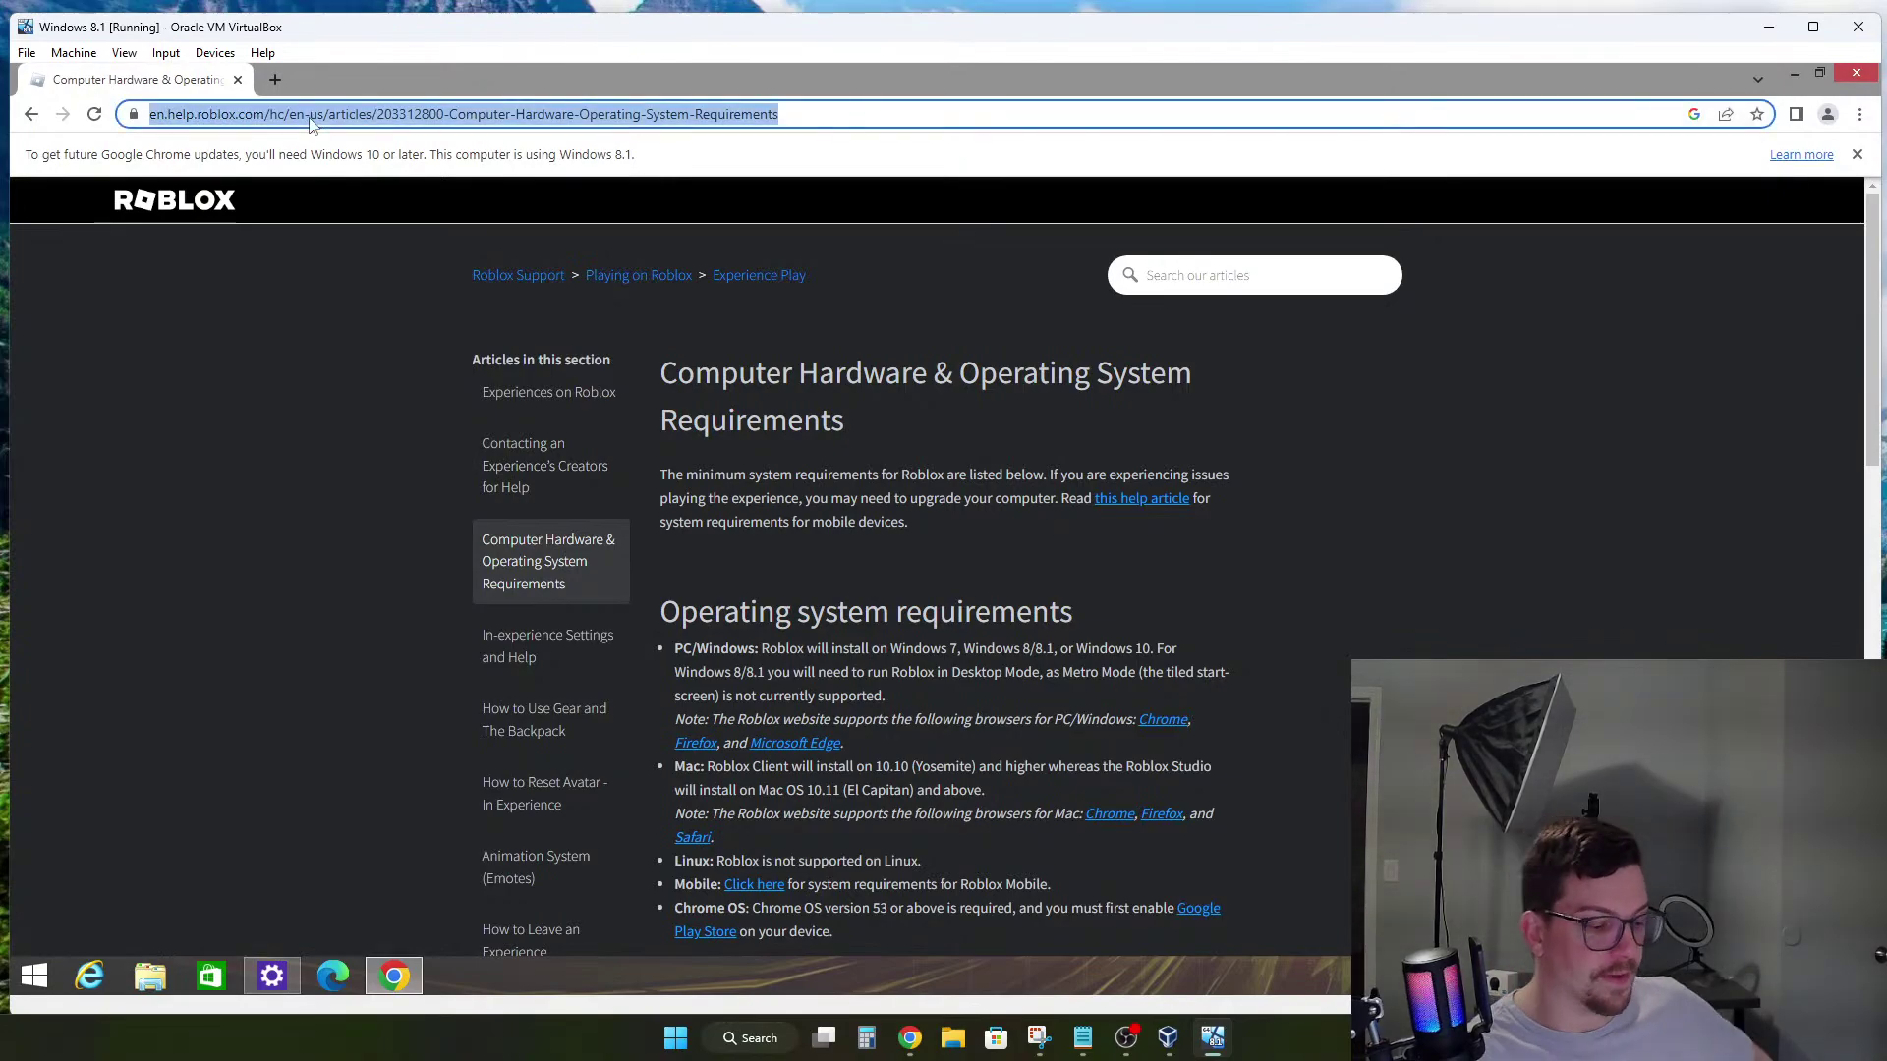
{"action": "type", "text": "fire"}
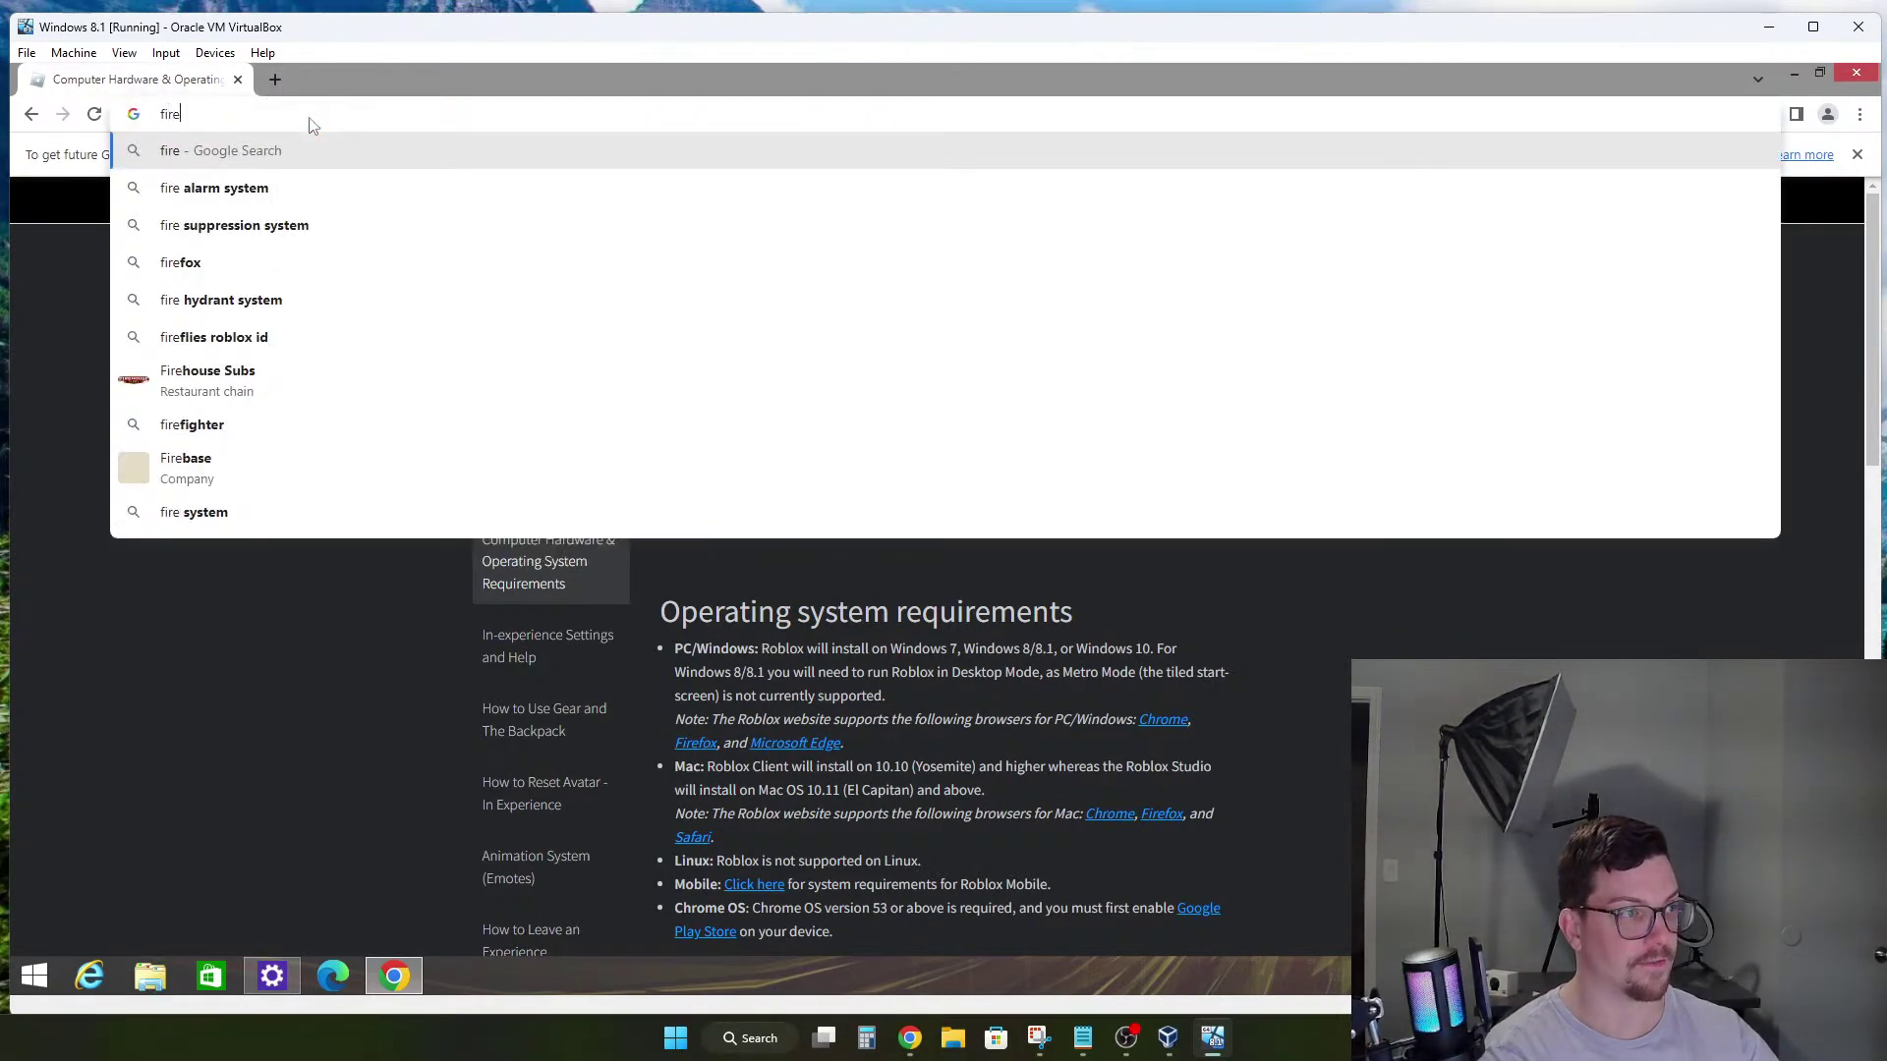
{"action": "type", "text": "fox dpow"}
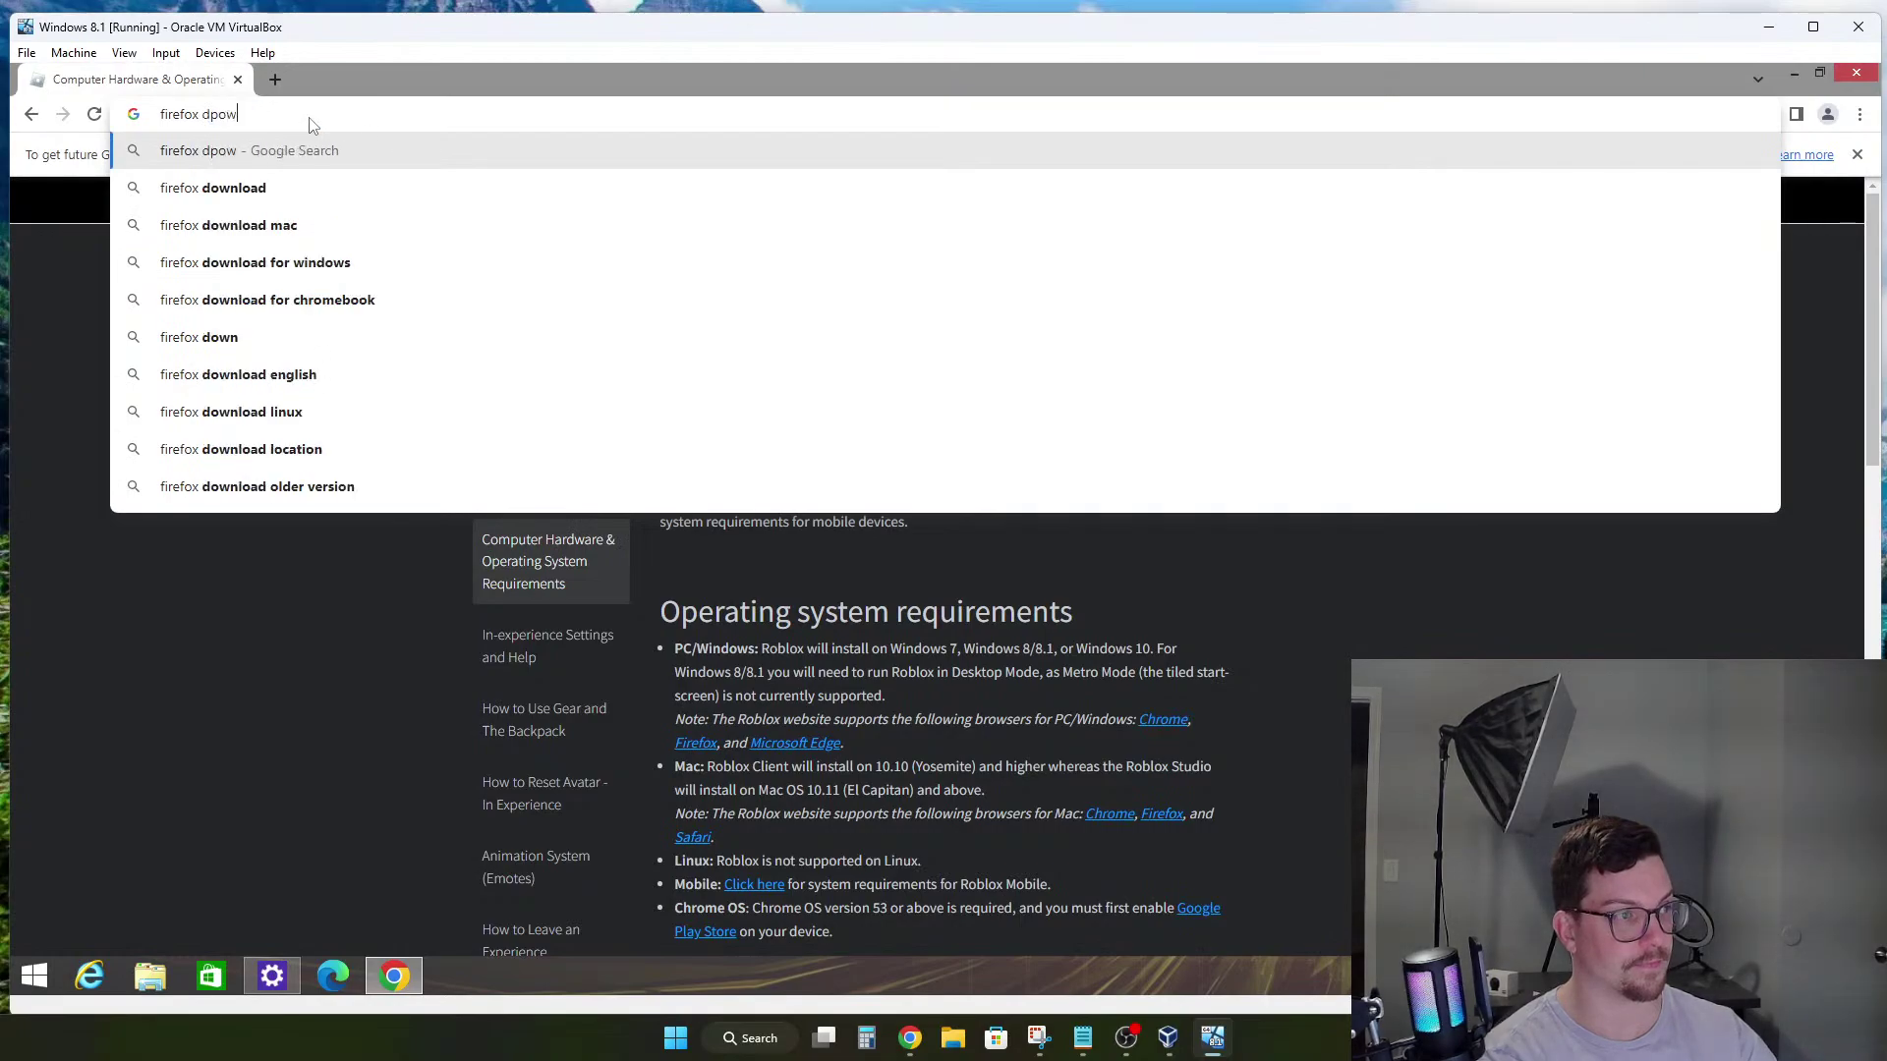
{"action": "key", "text": "BackSpace"}
{"action": "key", "text": "BackSpace"}
{"action": "key", "text": "BackSpace"}
{"action": "key", "text": "Down"}
{"action": "key", "text": "Return"}
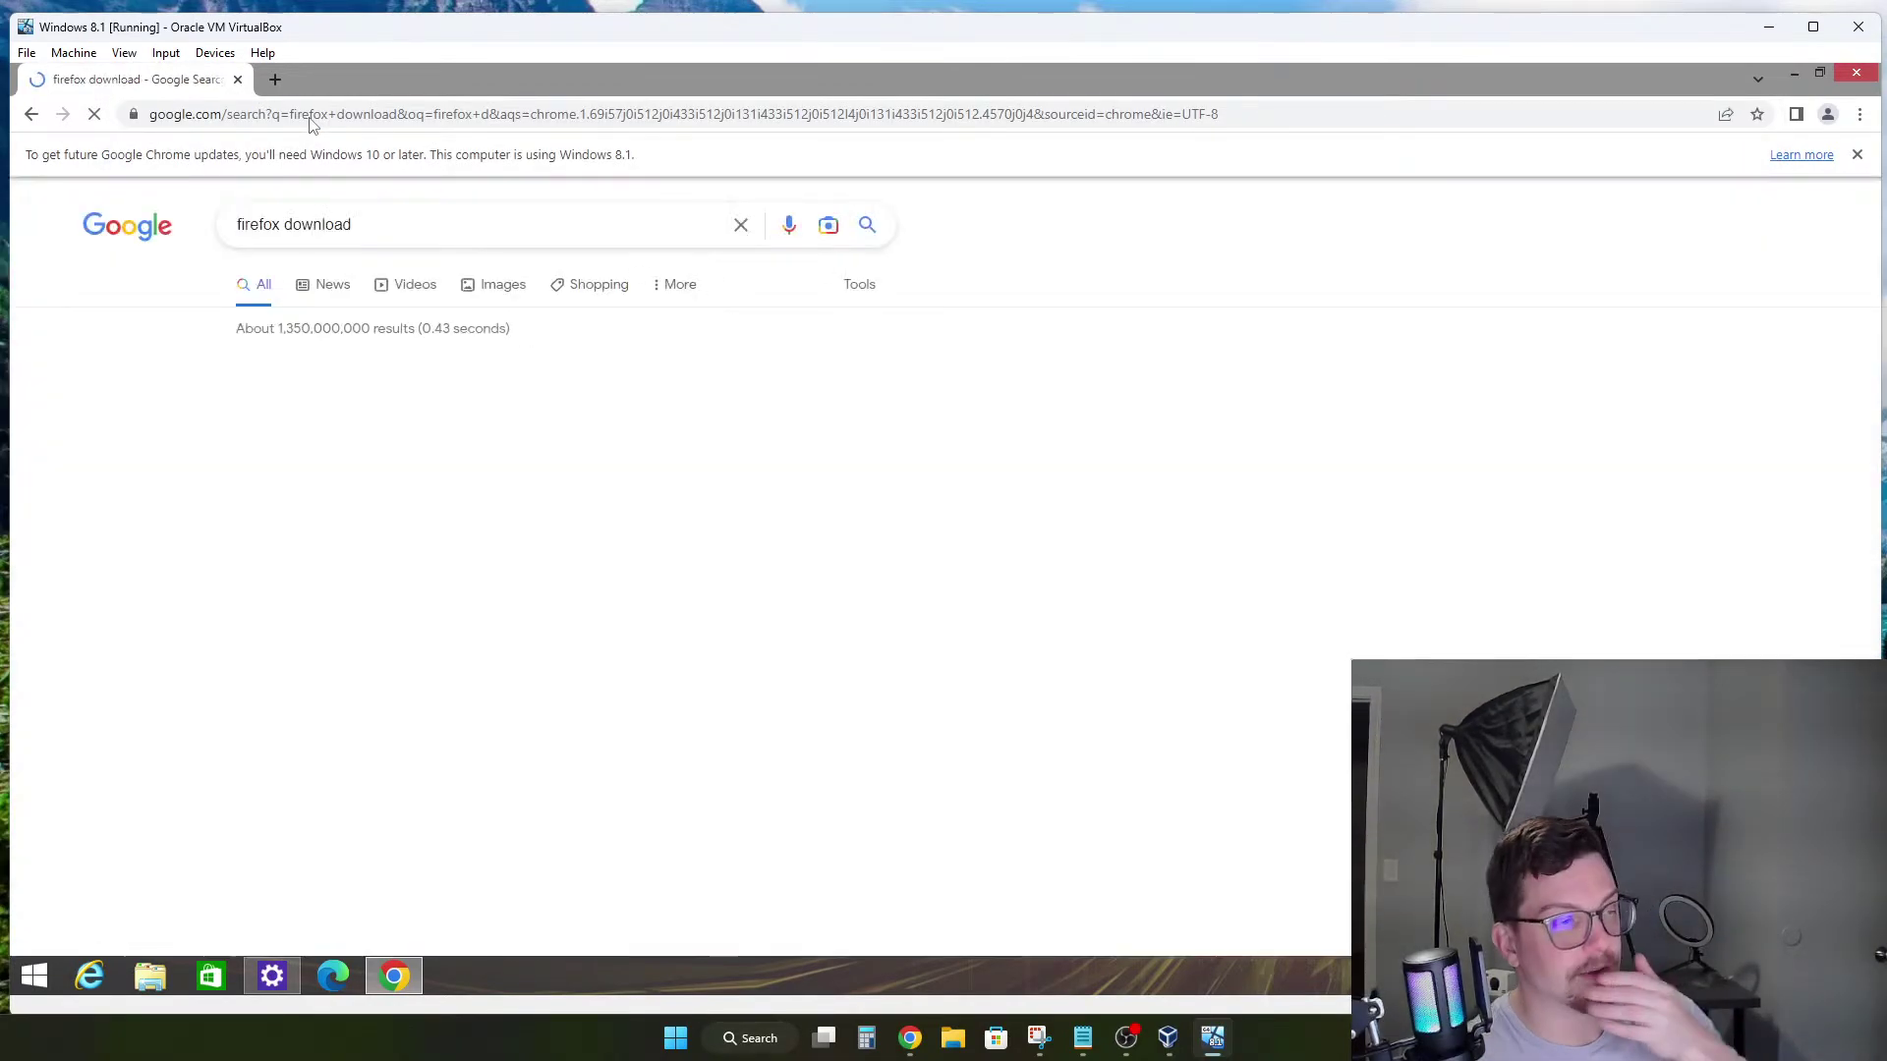
{"action": "left_click", "coordinate": [451, 396]}
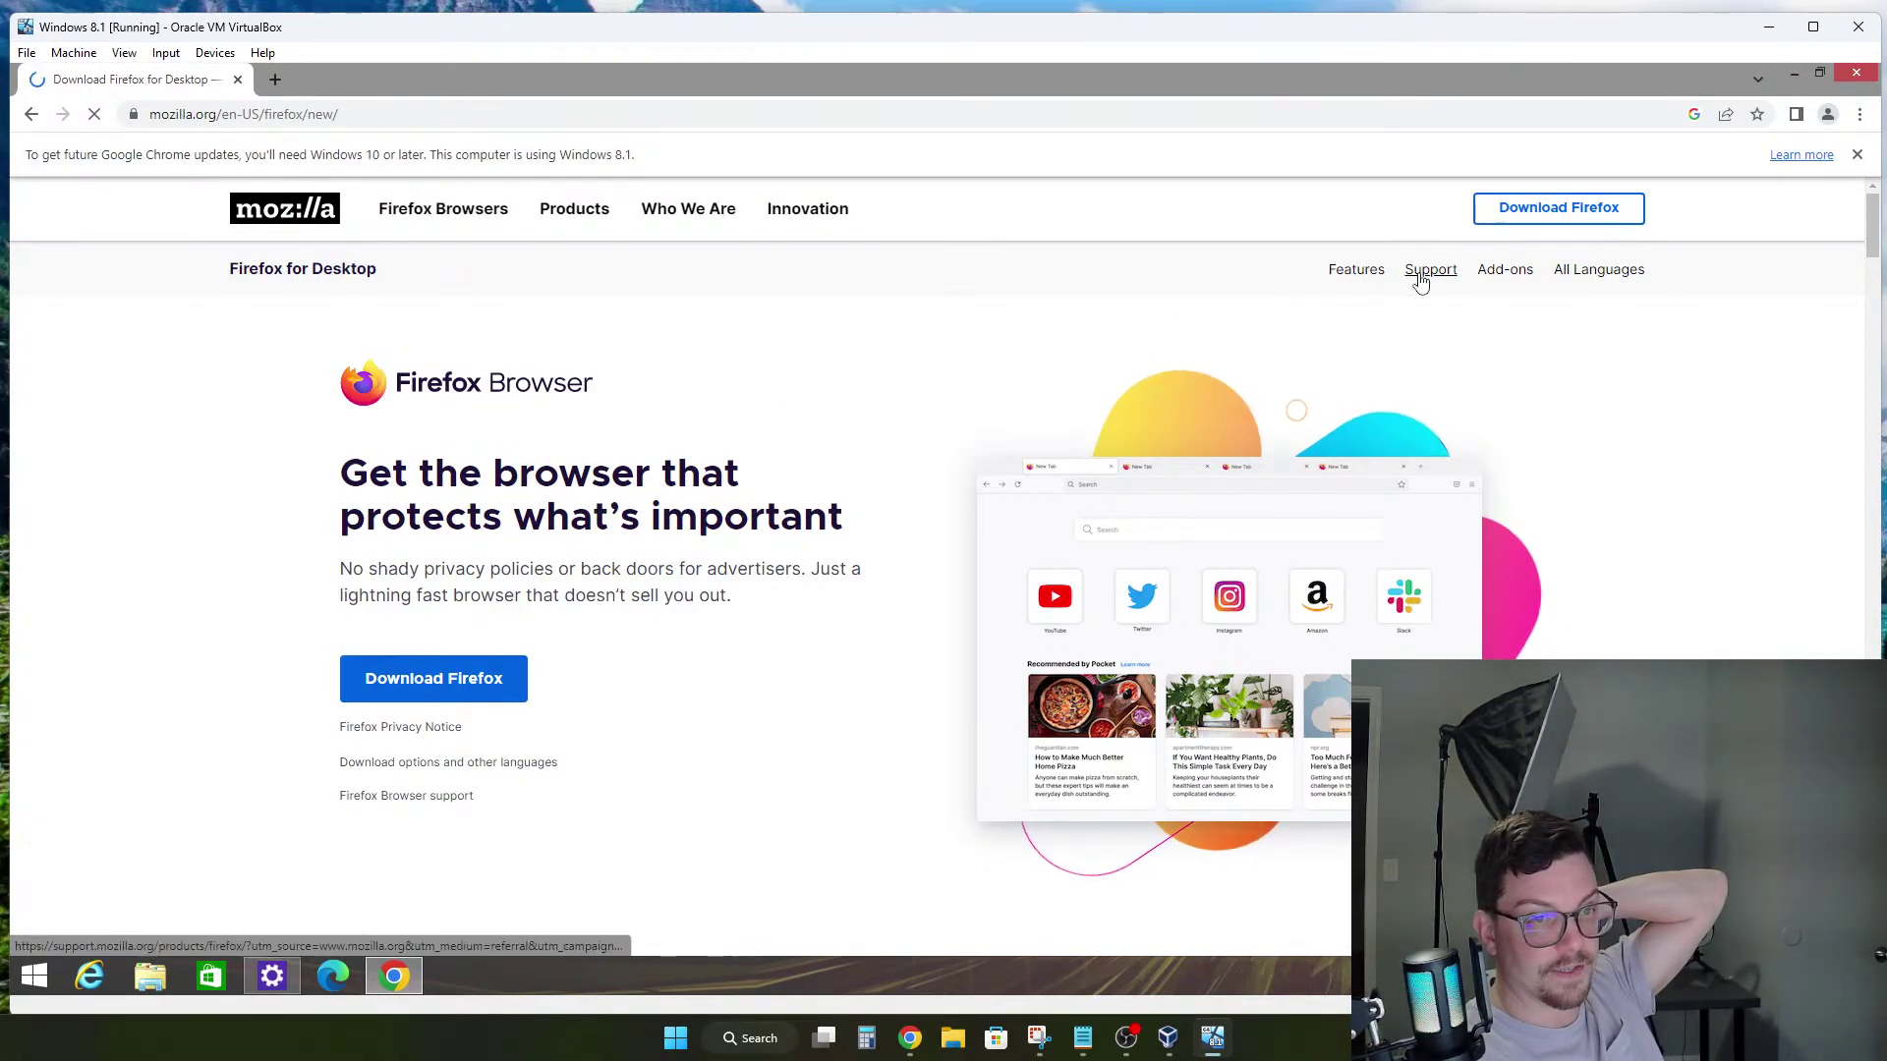
Open the Firefox download options and other languages page.
{"action": "scroll", "coordinate": [777, 615], "scroll_direction": "down", "scroll_amount": 12}
{"action": "scroll", "coordinate": [778, 604], "scroll_direction": "up", "scroll_amount": 10}
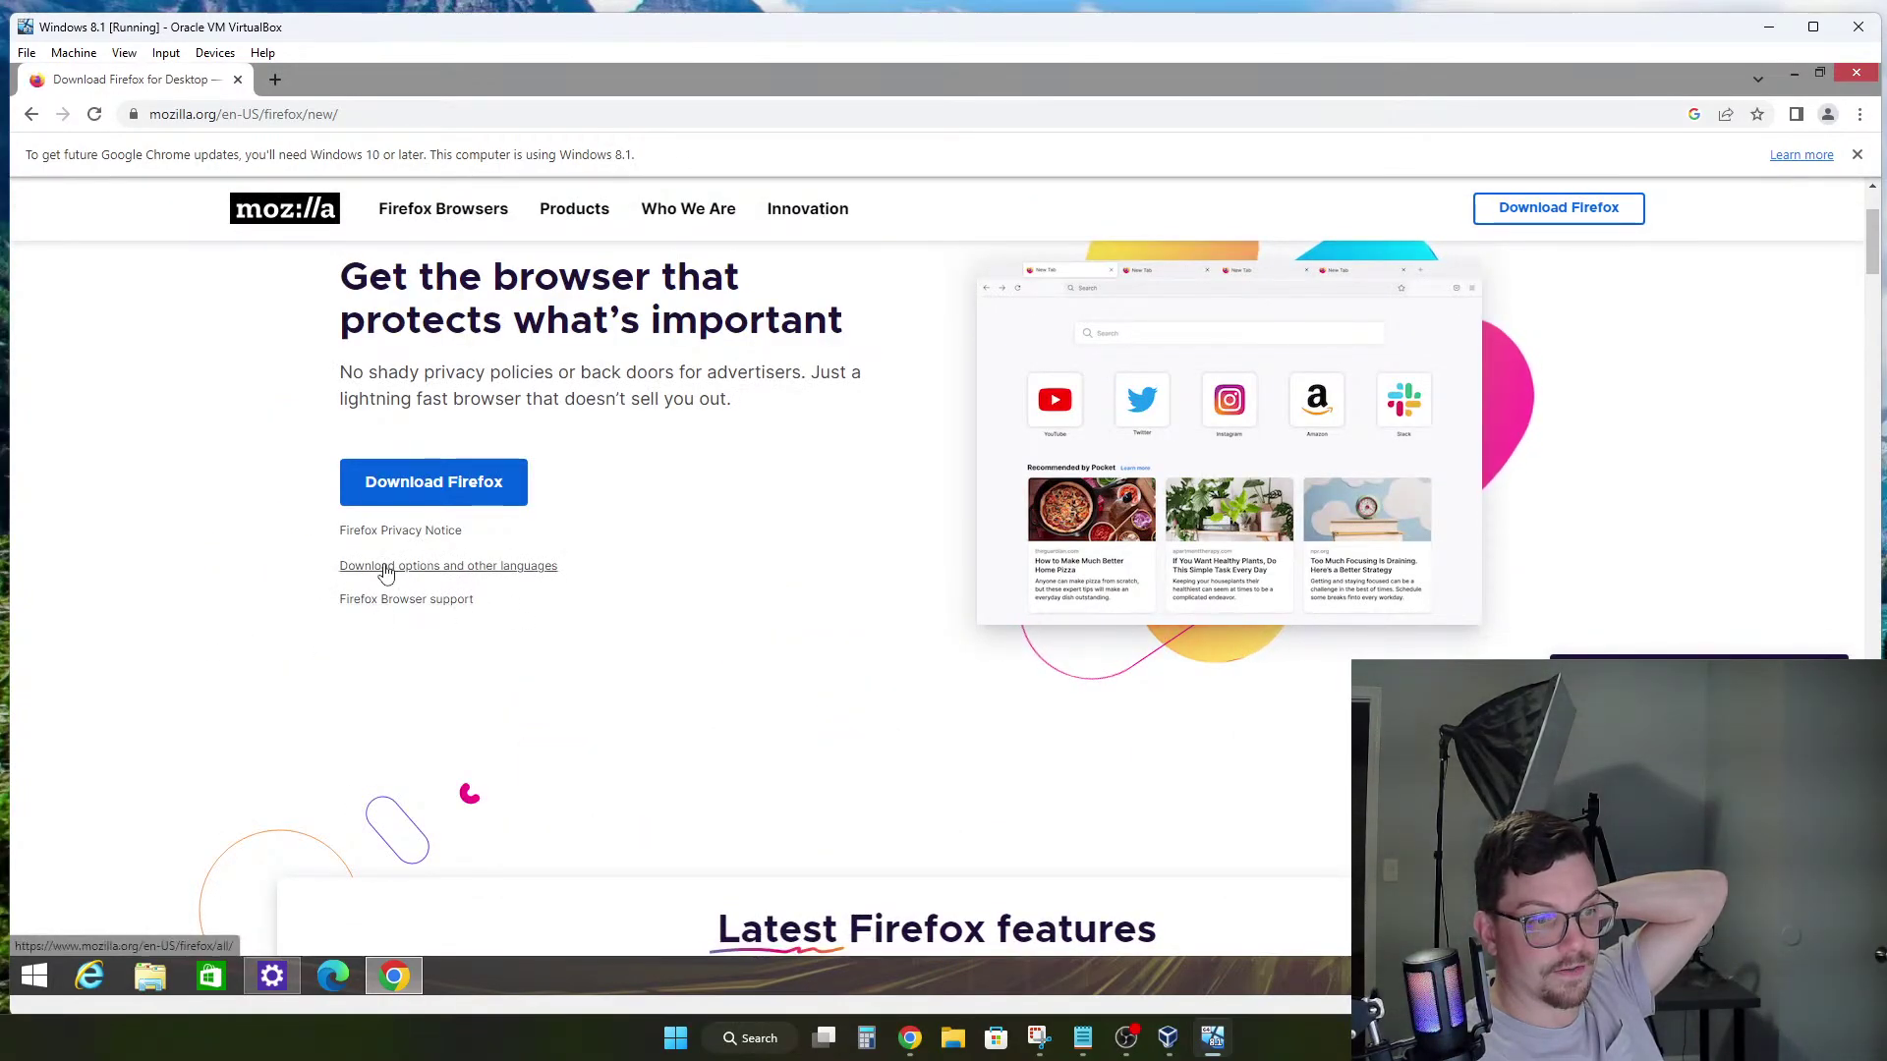
{"action": "left_click", "coordinate": [385, 570]}
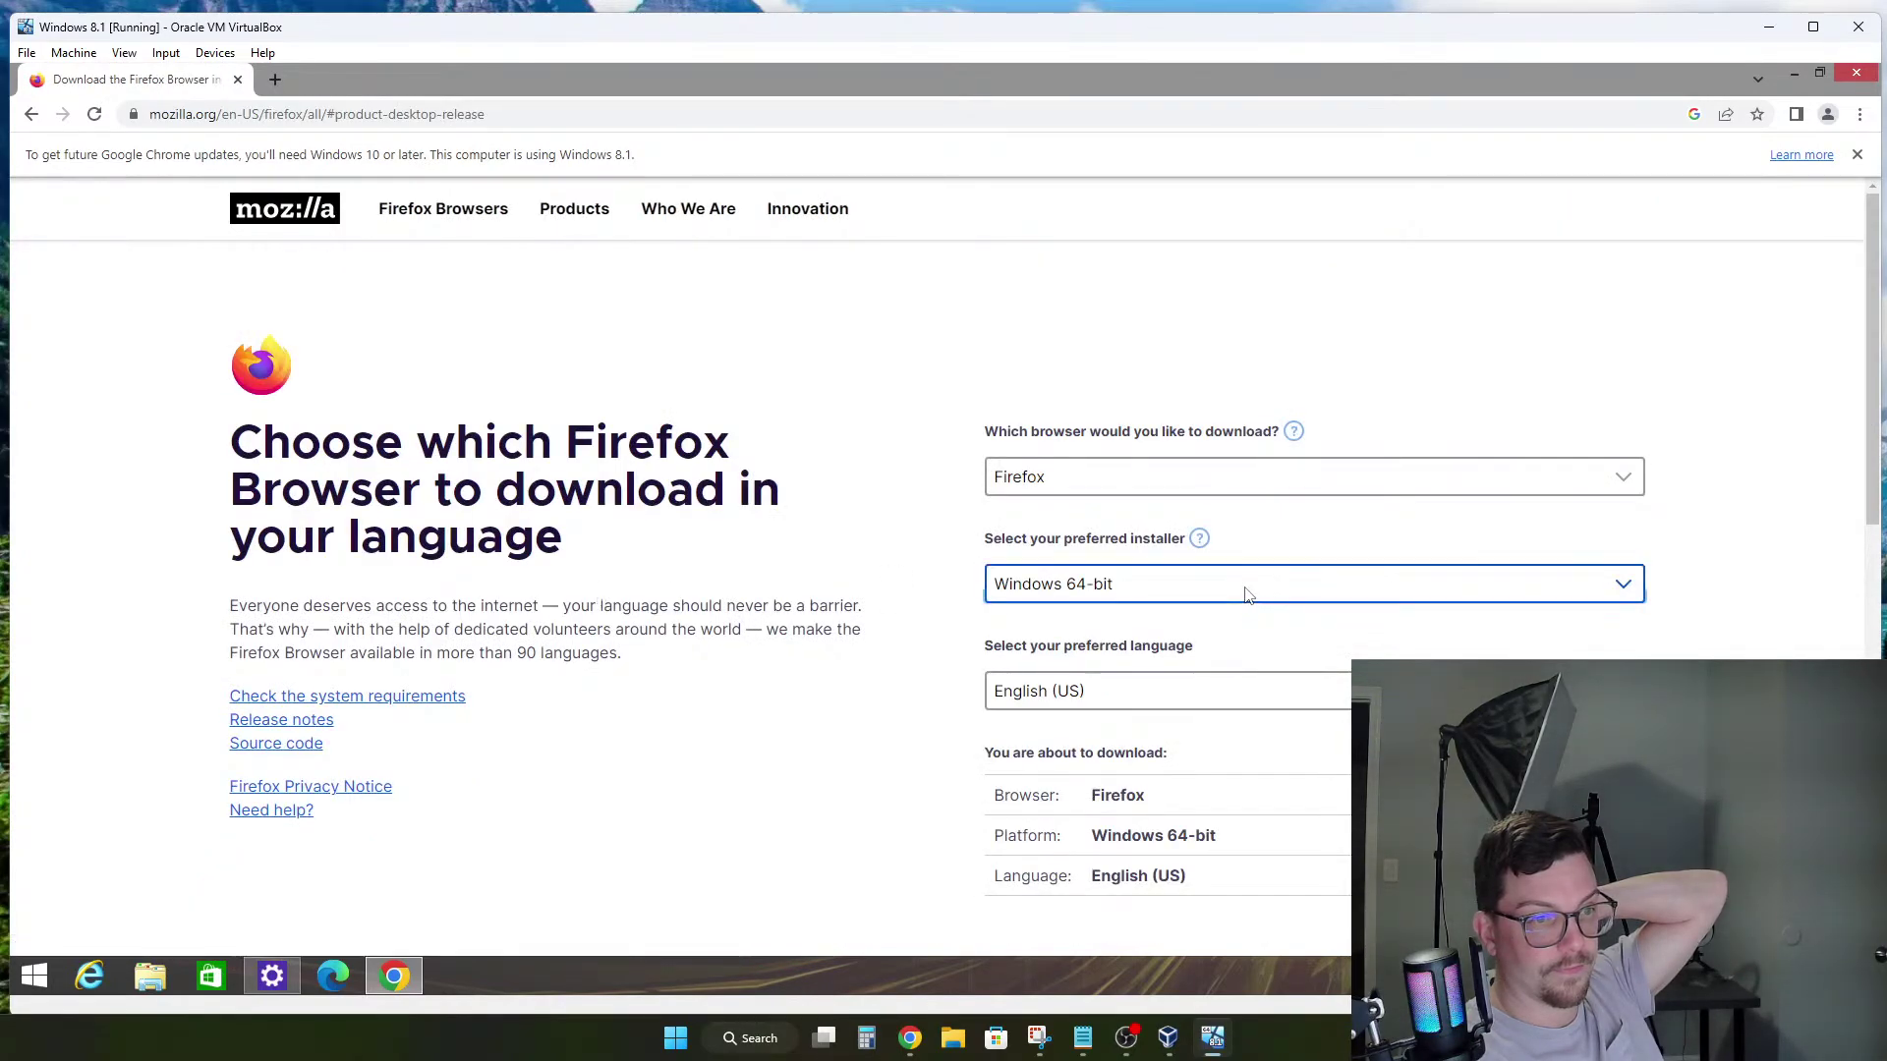
Keep the Windows 64-bit installer and open Firefox's system requirements page.
{"action": "left_click", "coordinate": [1246, 595]}
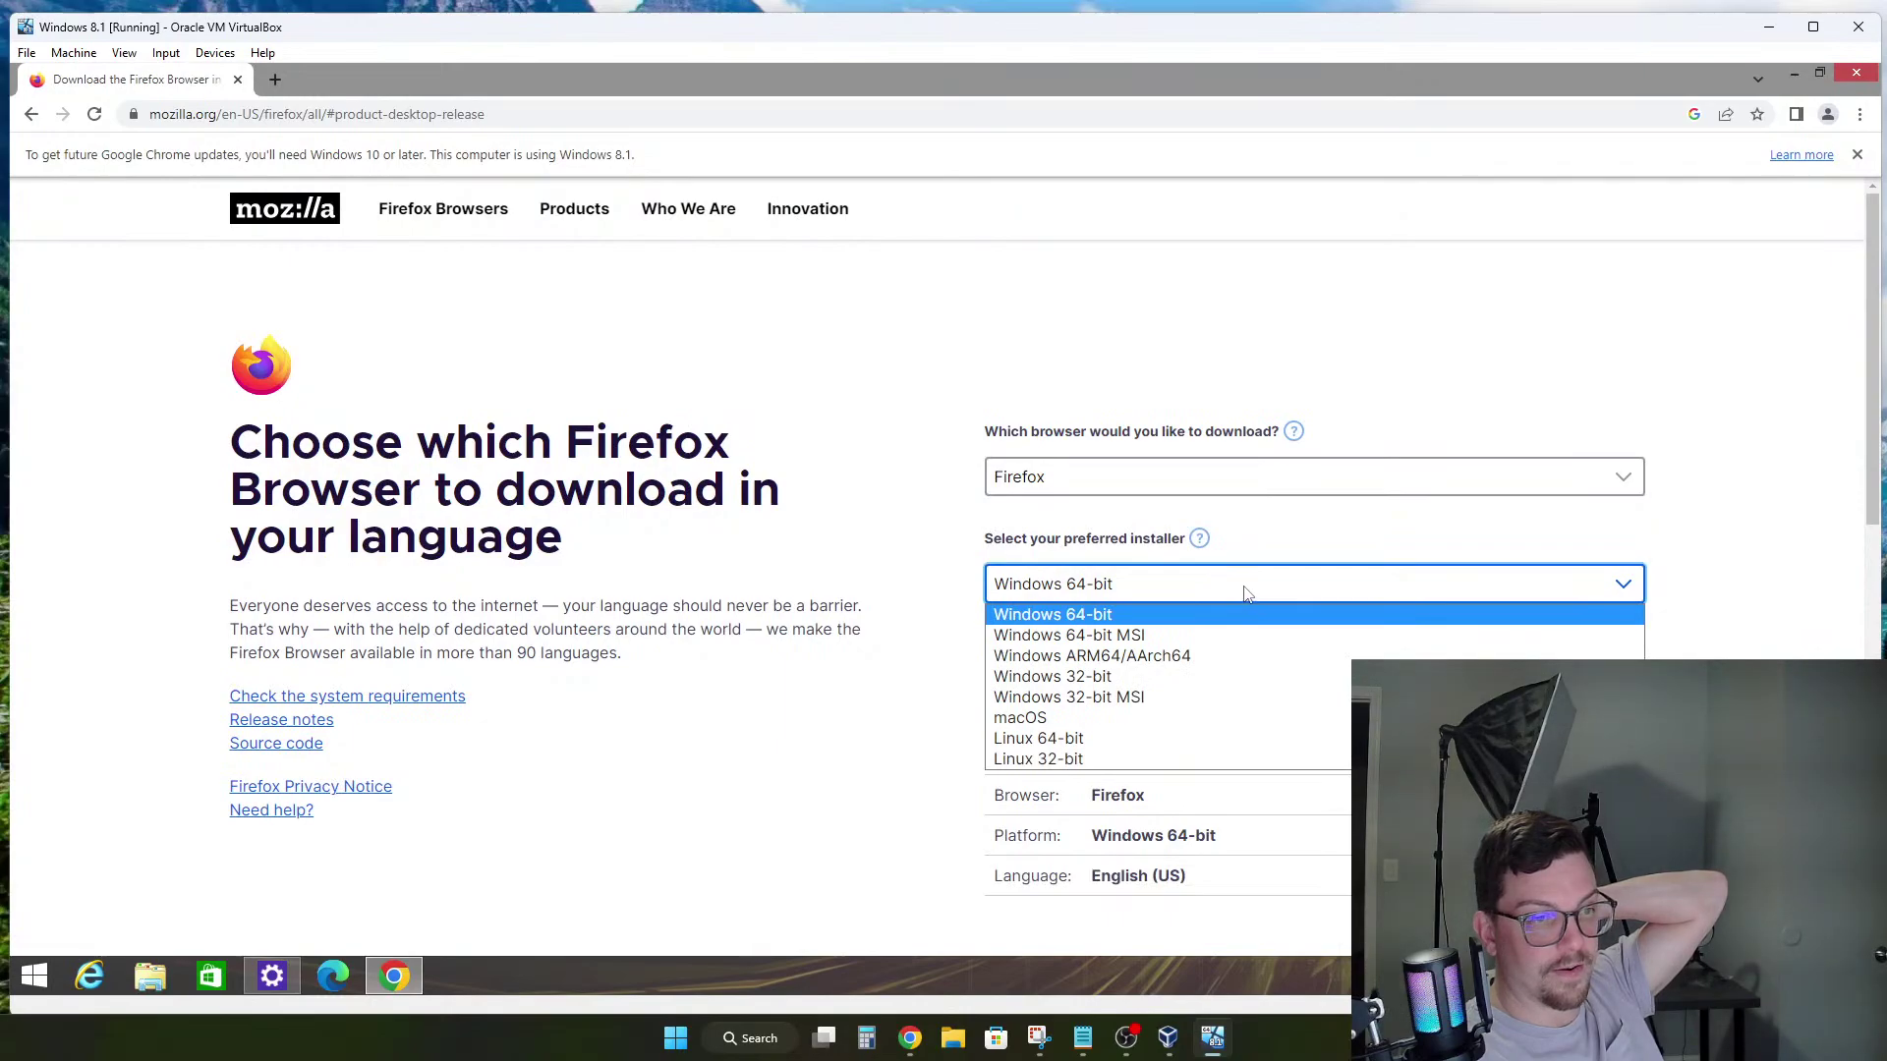
{"action": "left_click", "coordinate": [980, 584]}
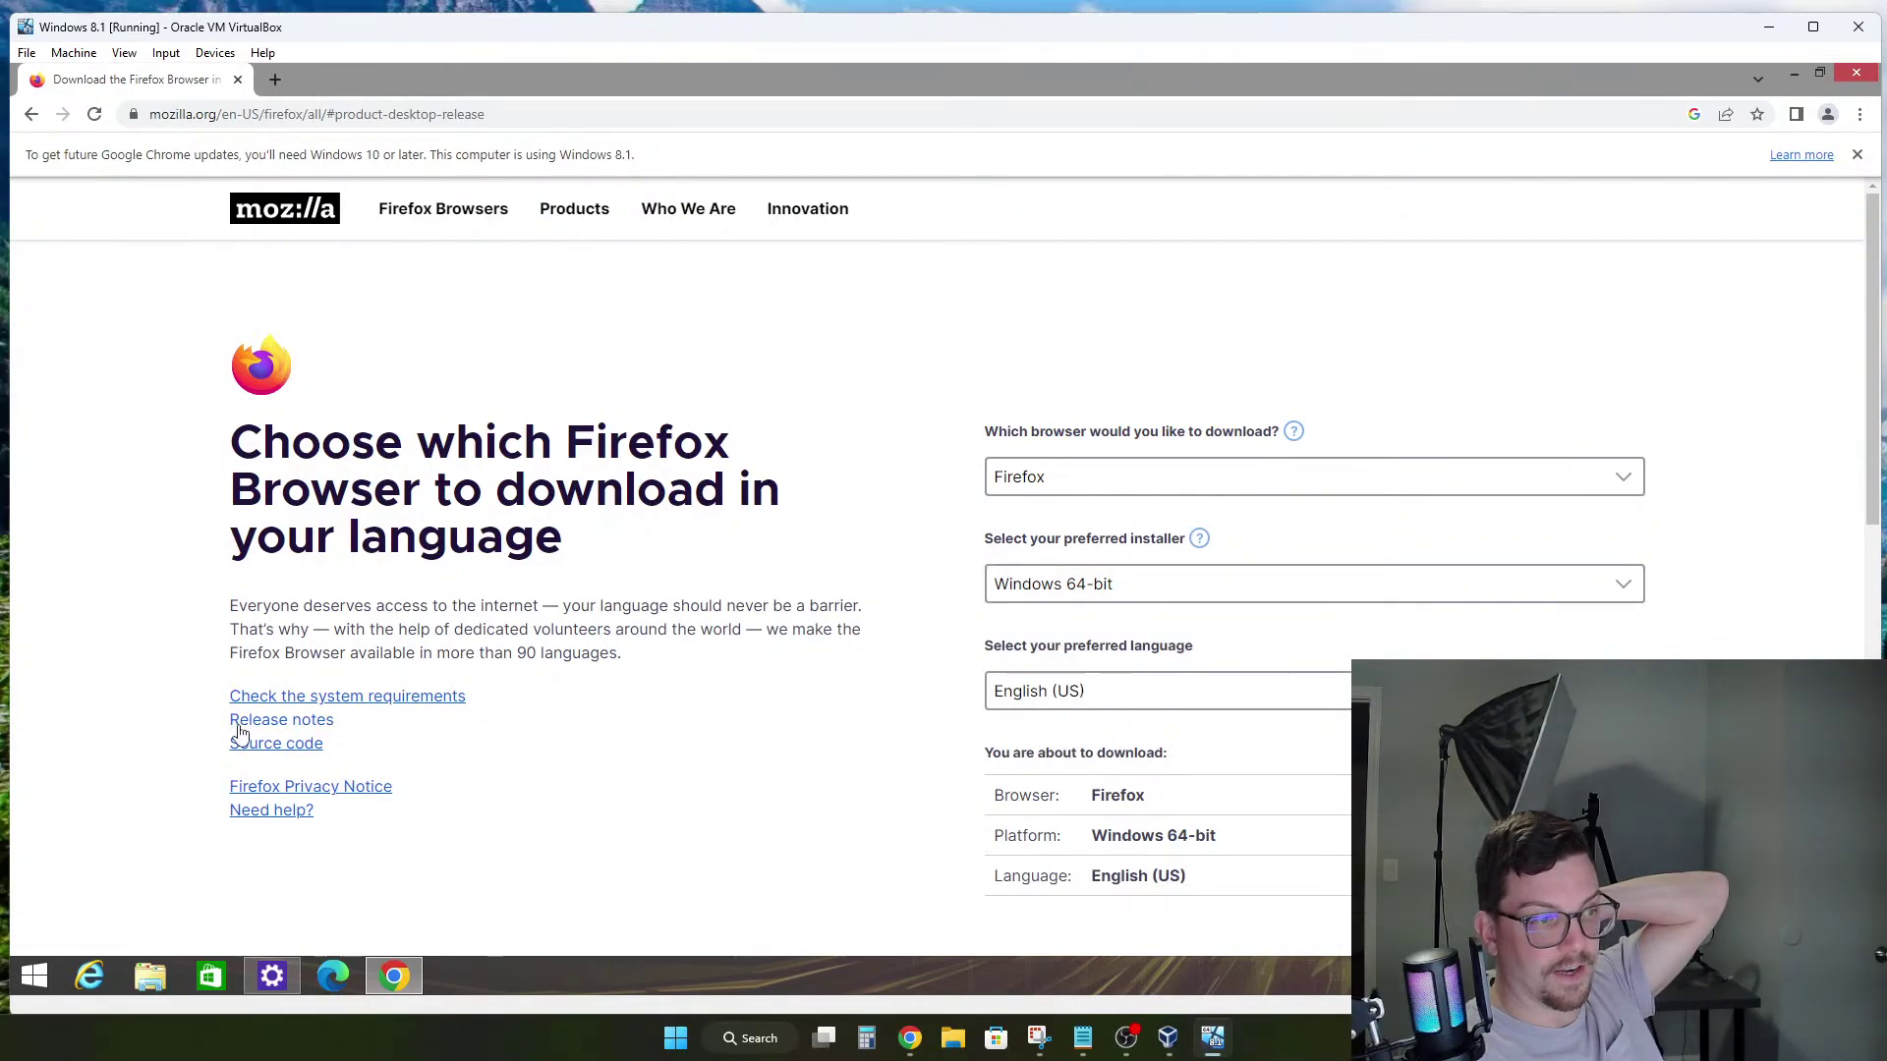
{"action": "left_click", "coordinate": [280, 696]}
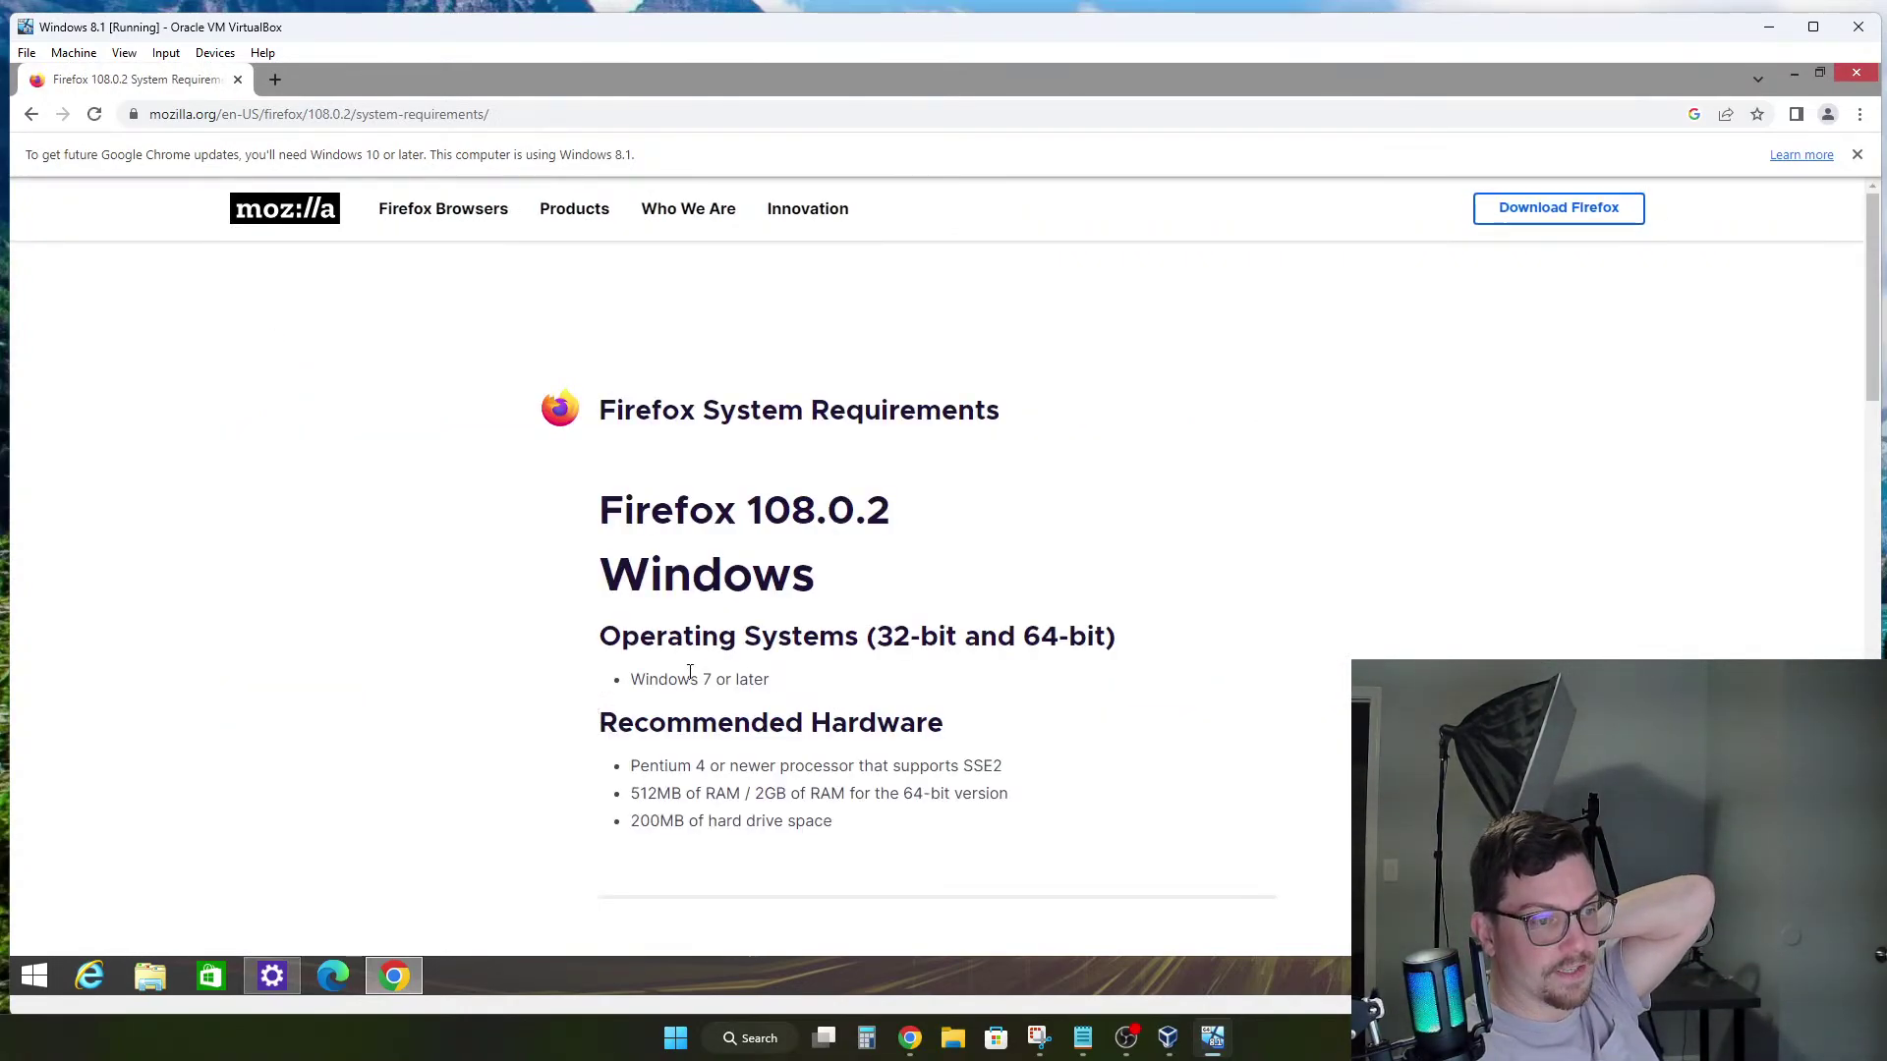
Highlight the Windows 7 or later, Pentium 4 SSE2, 512MB RAM and 200MB disk requirements.
{"action": "triple_click", "coordinate": [687, 678]}
{"action": "left_click", "coordinate": [651, 741]}
{"action": "left_click_drag", "start_coordinate": [631, 765], "coordinate": [975, 767]}
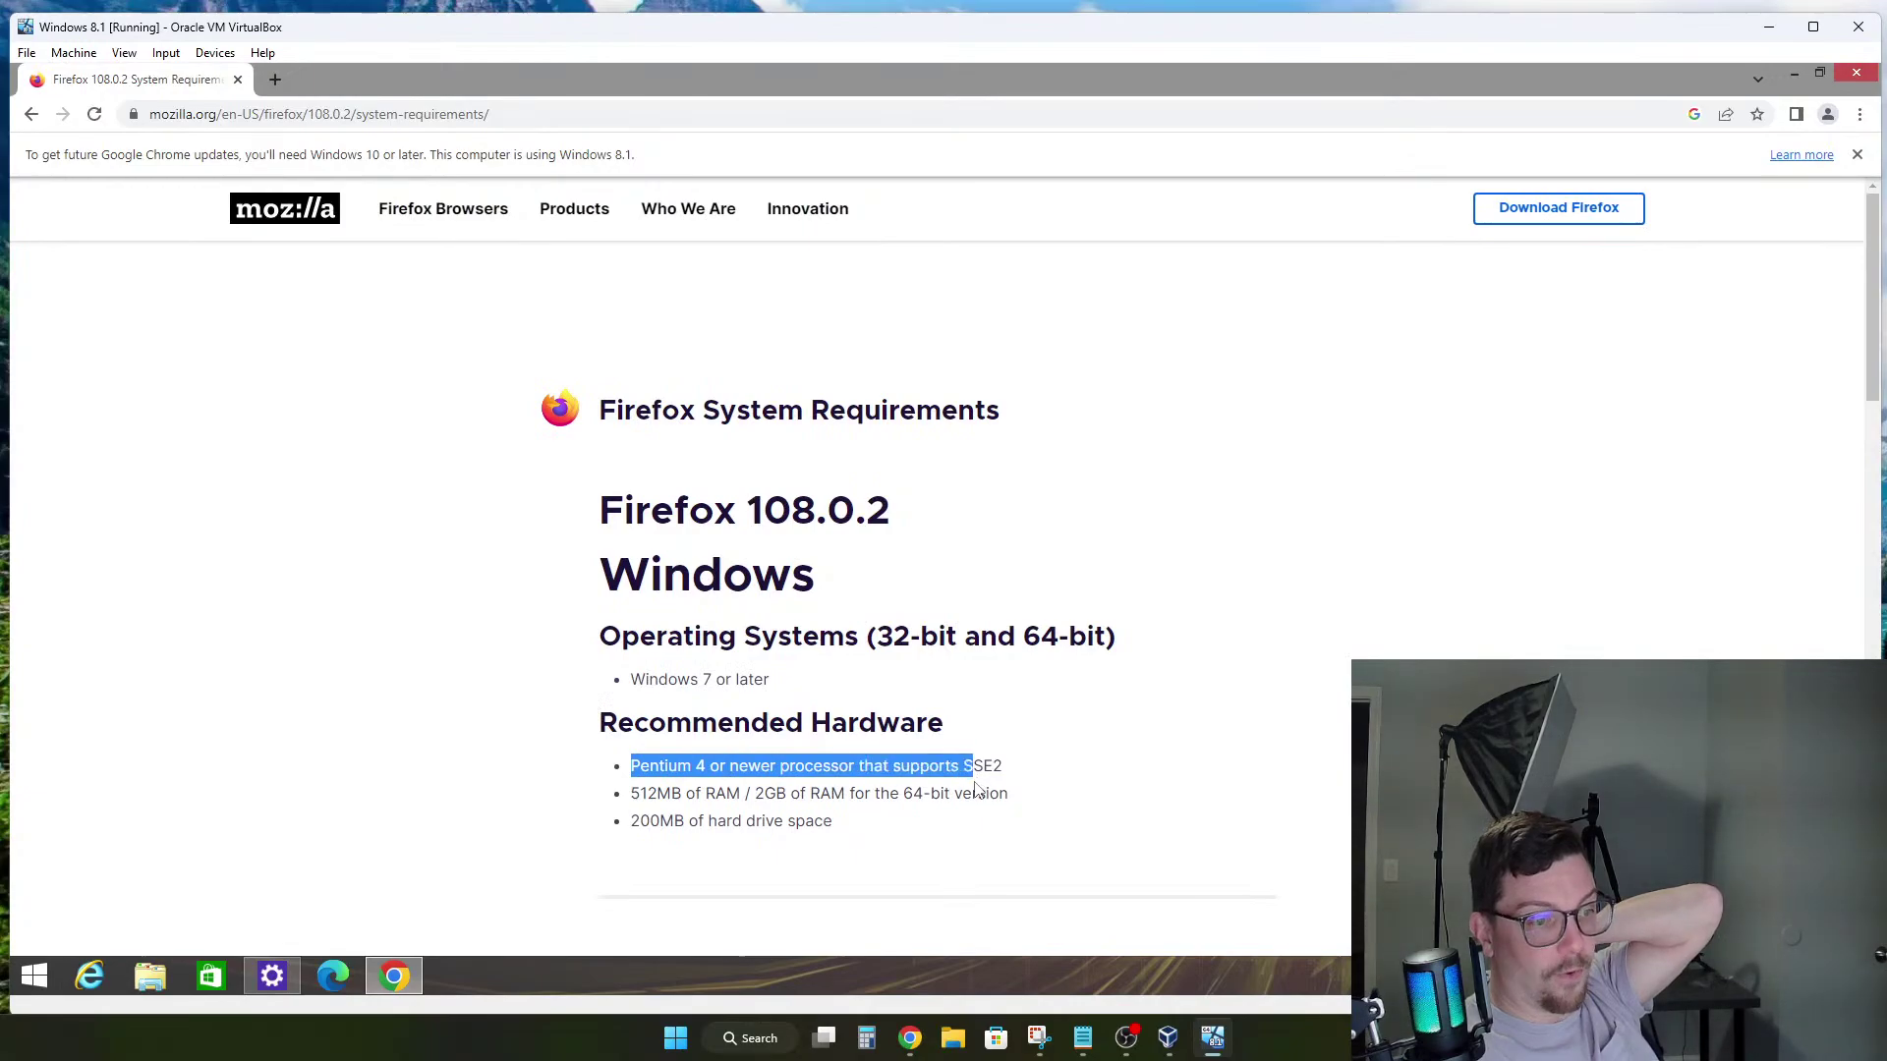
{"action": "double_click", "coordinate": [910, 794]}
{"action": "left_click_drag", "start_coordinate": [637, 794], "coordinate": [1027, 804]}
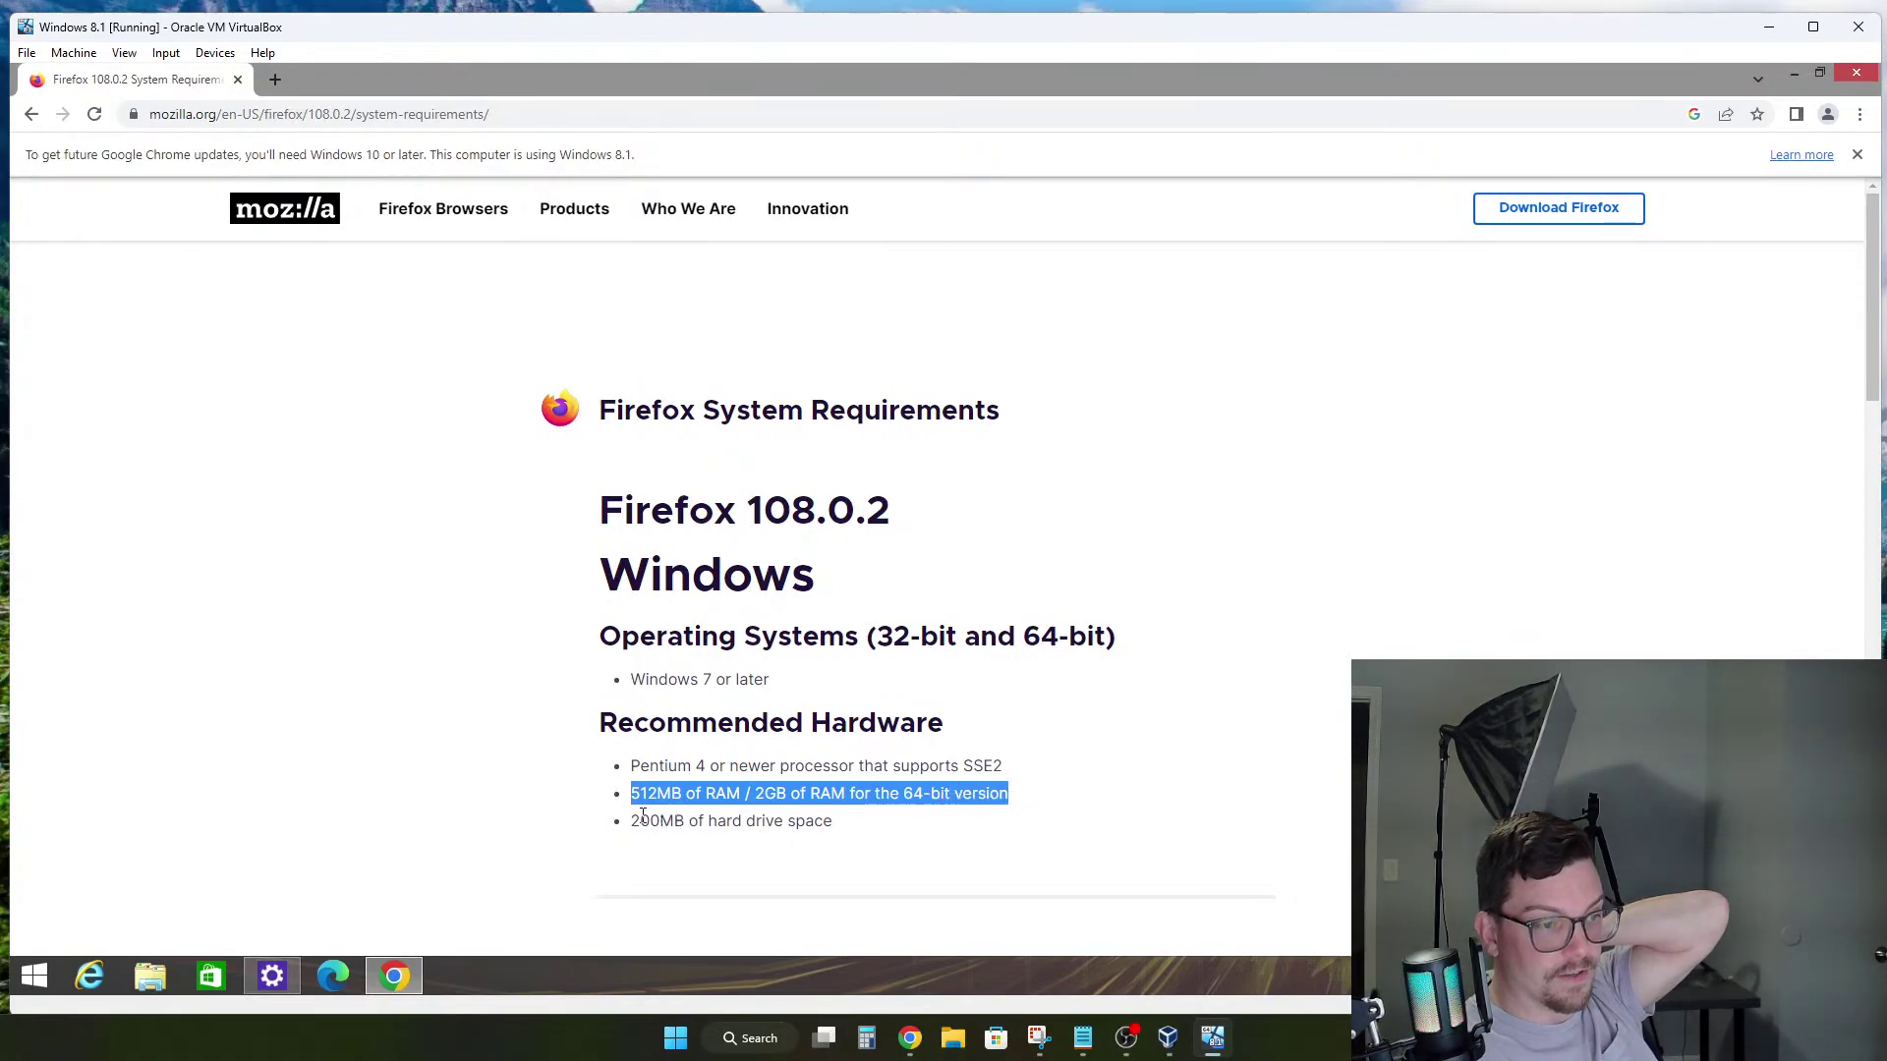
{"action": "left_click_drag", "start_coordinate": [631, 821], "coordinate": [845, 823]}
{"action": "double_click", "coordinate": [656, 794]}
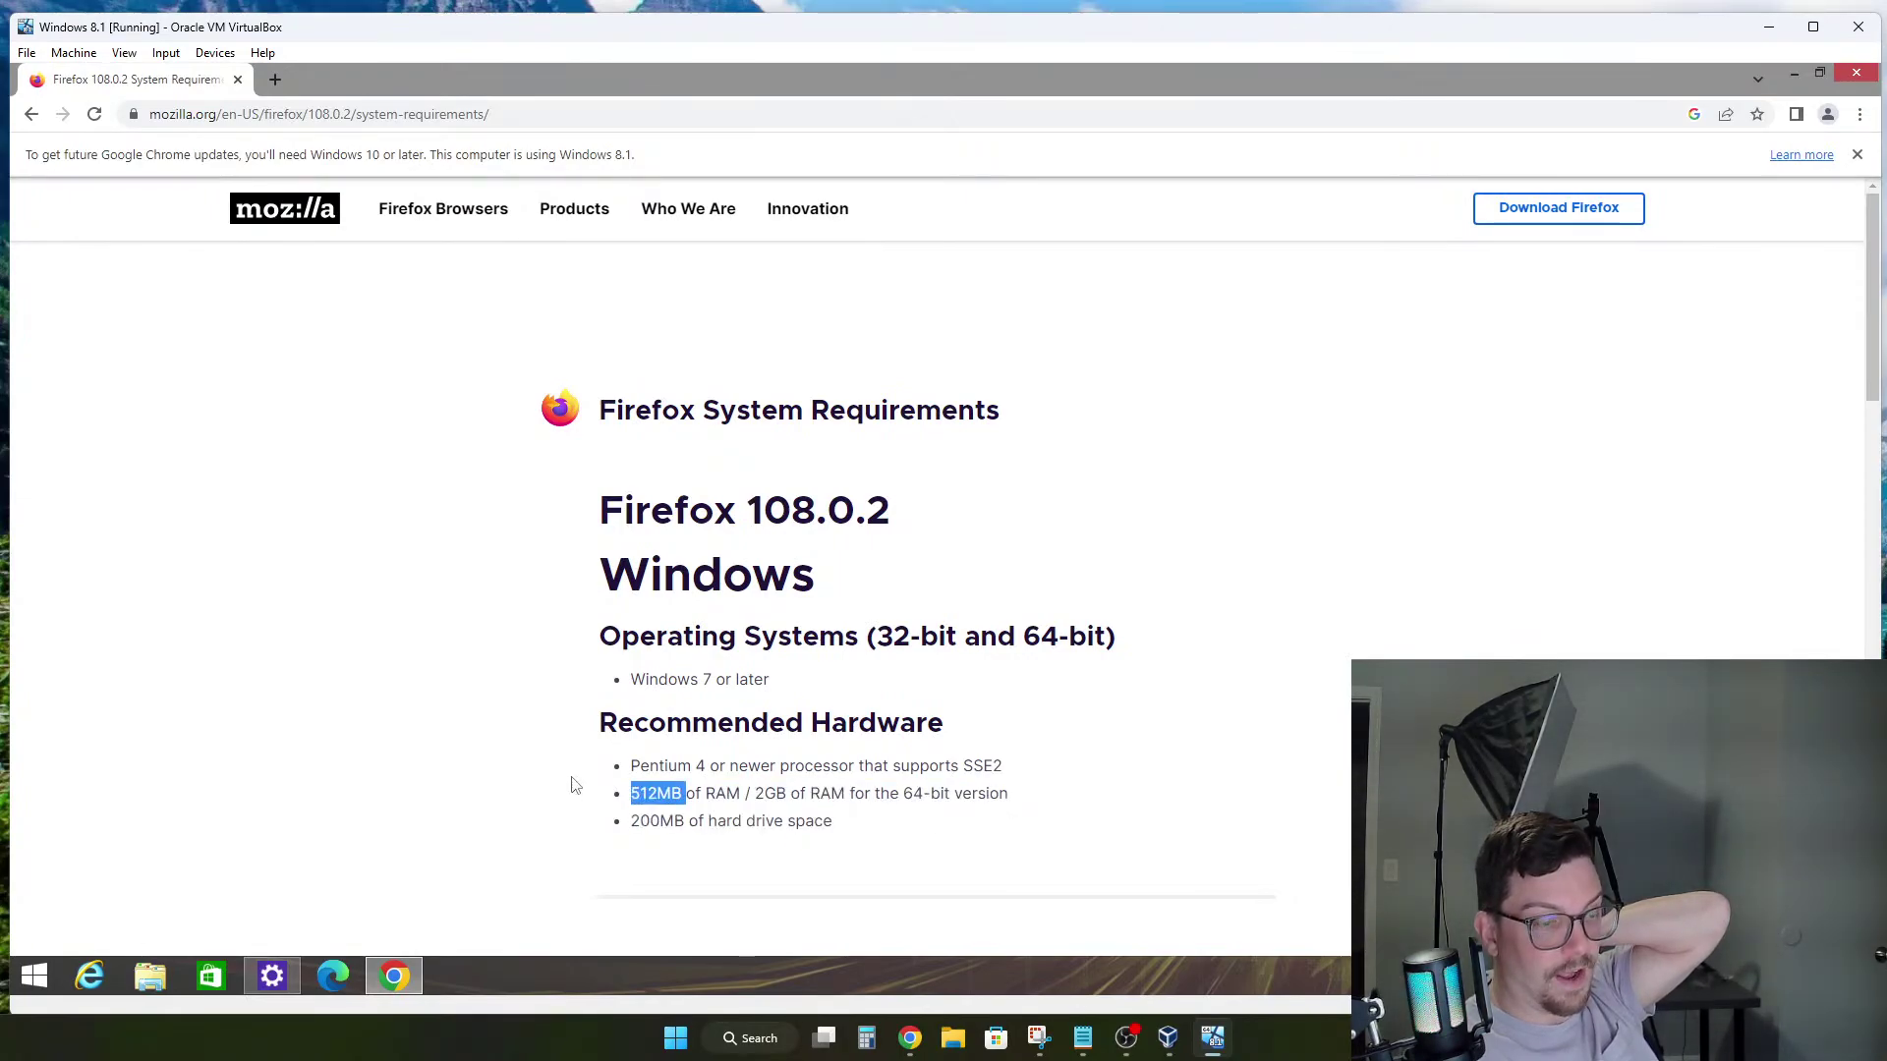
{"action": "left_click", "coordinate": [594, 759]}
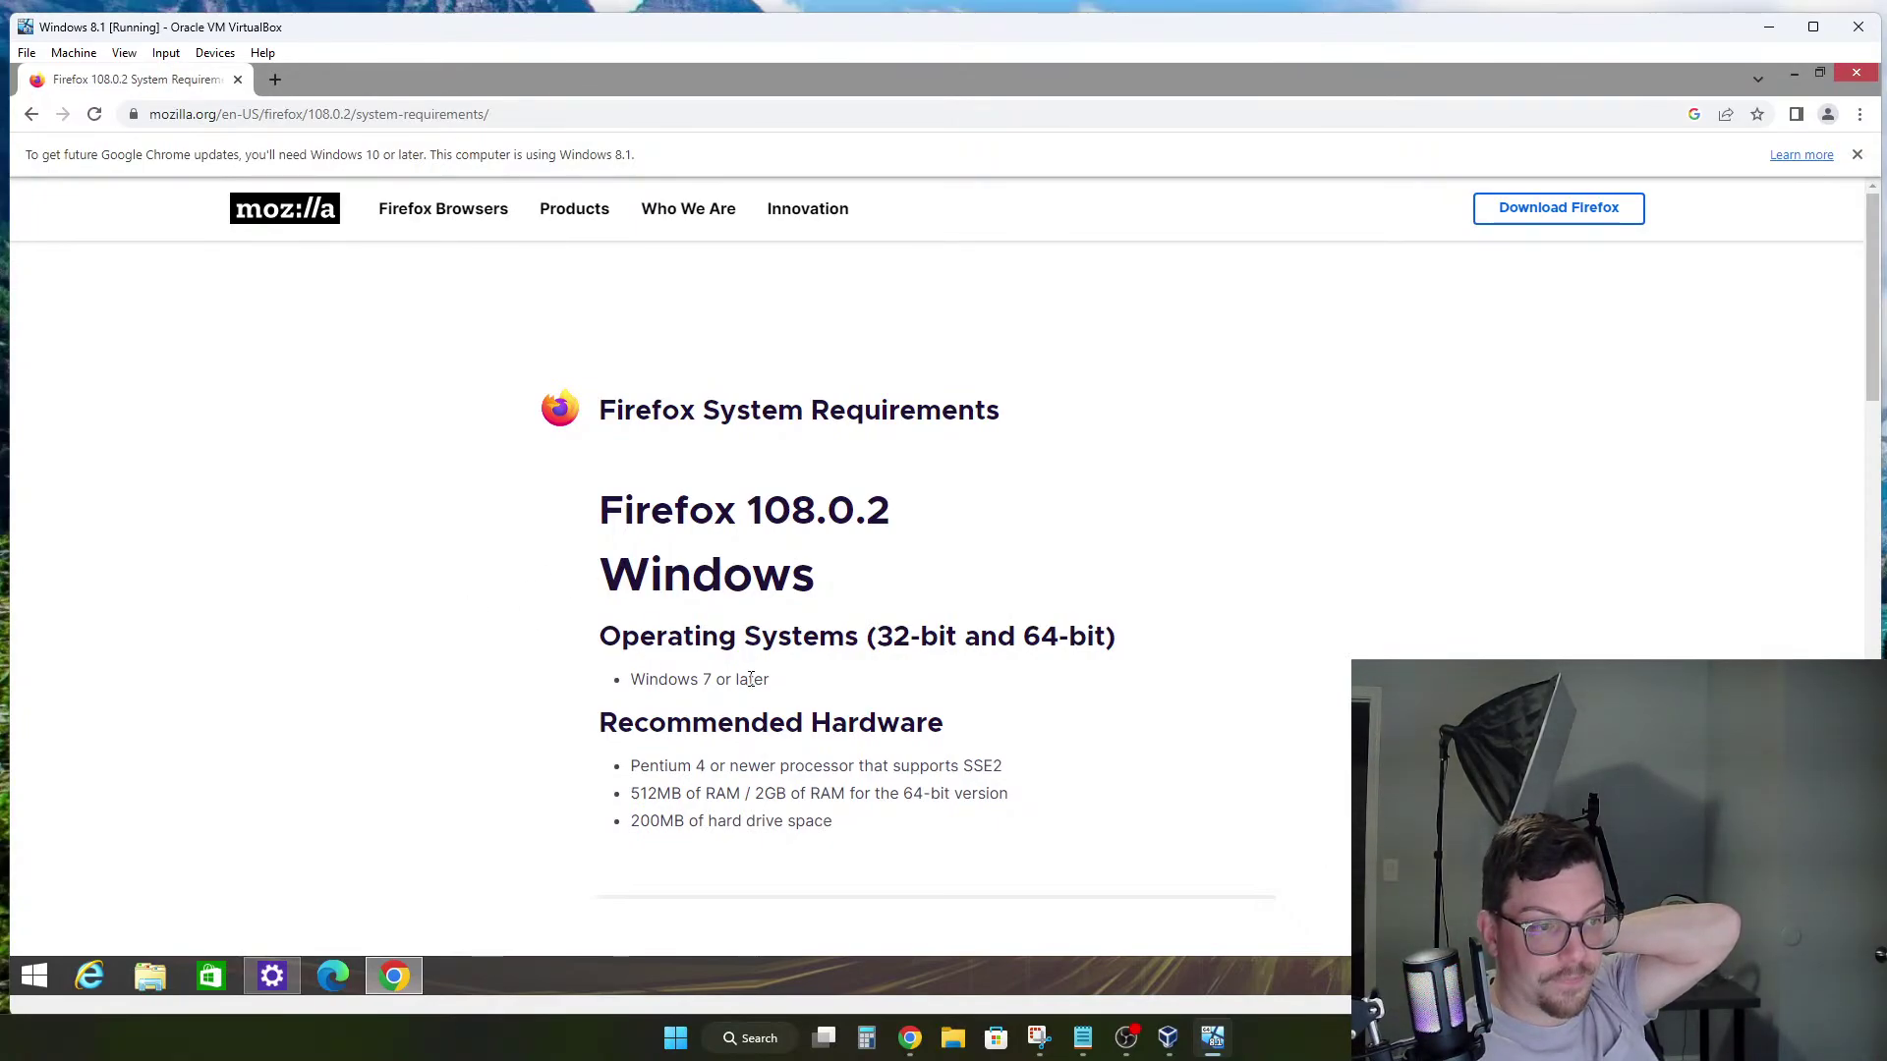
{"action": "left_click_drag", "start_coordinate": [634, 766], "coordinate": [1008, 767]}
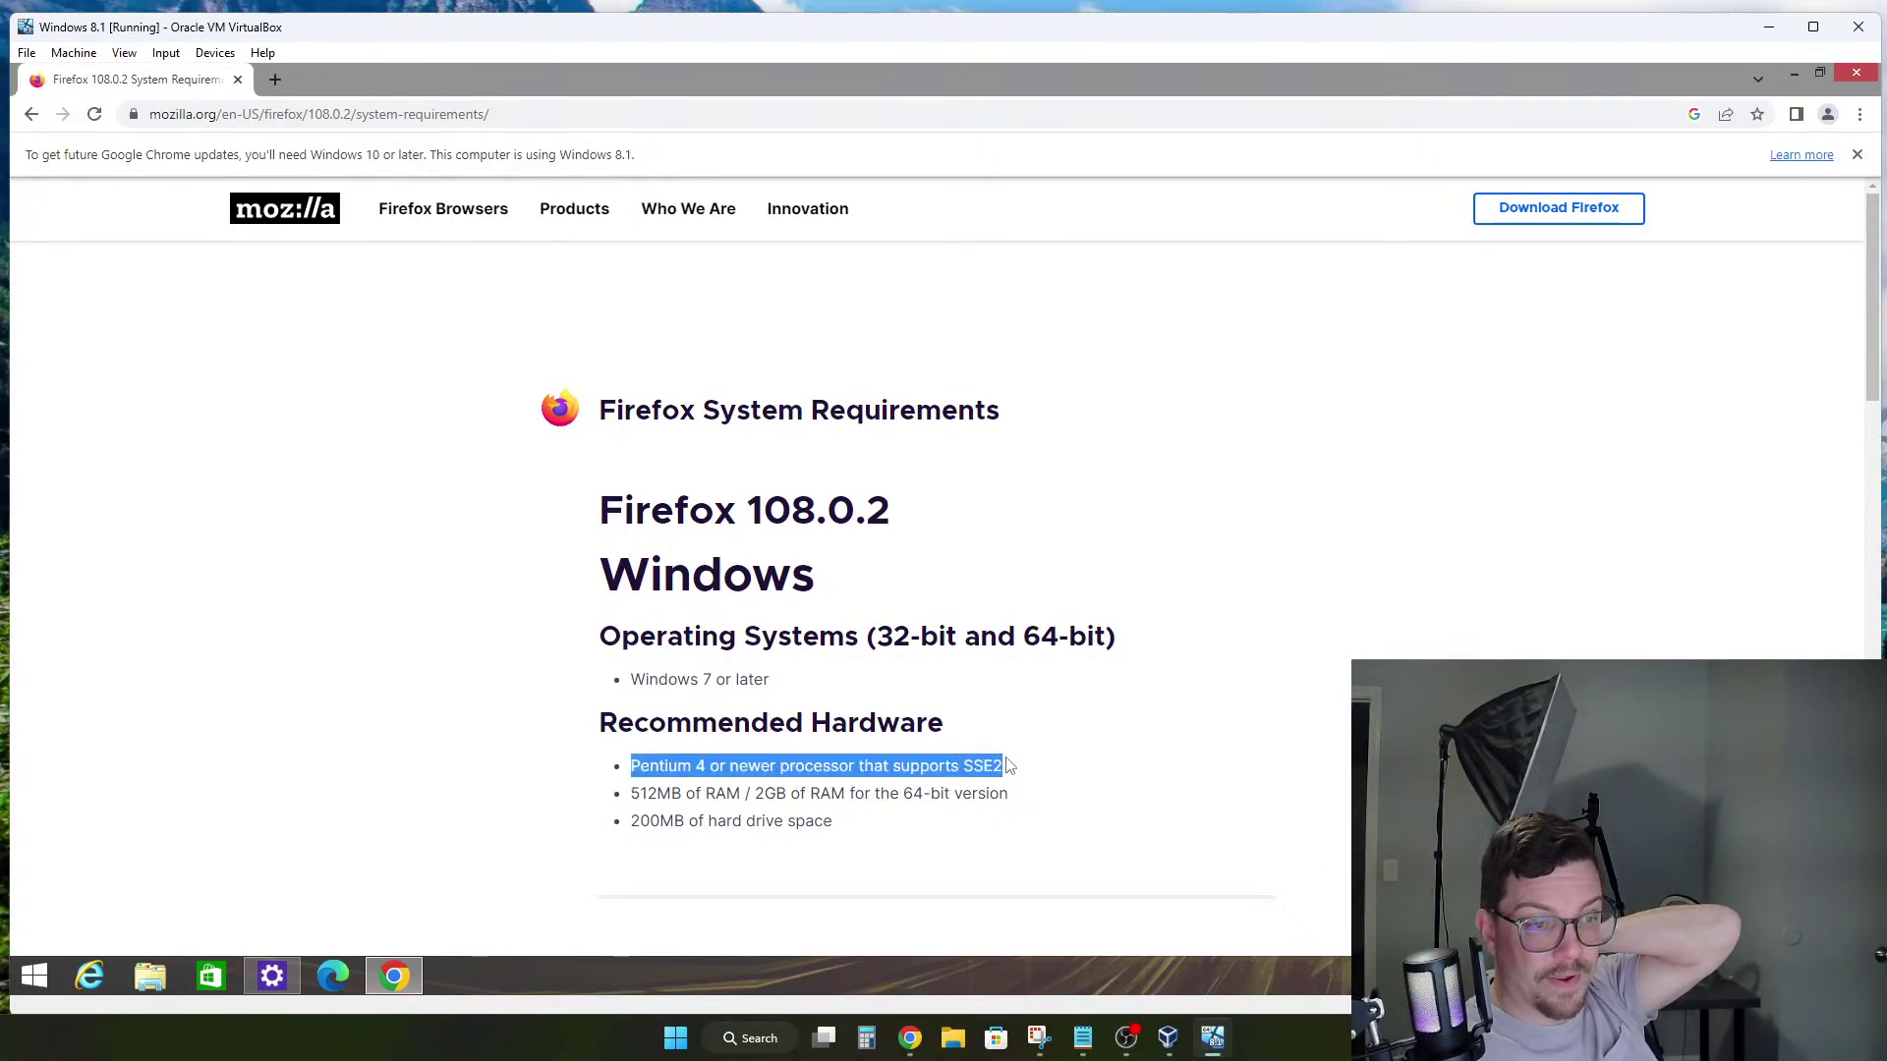
{"action": "scroll", "coordinate": [968, 768], "scroll_direction": "down", "scroll_amount": 5}
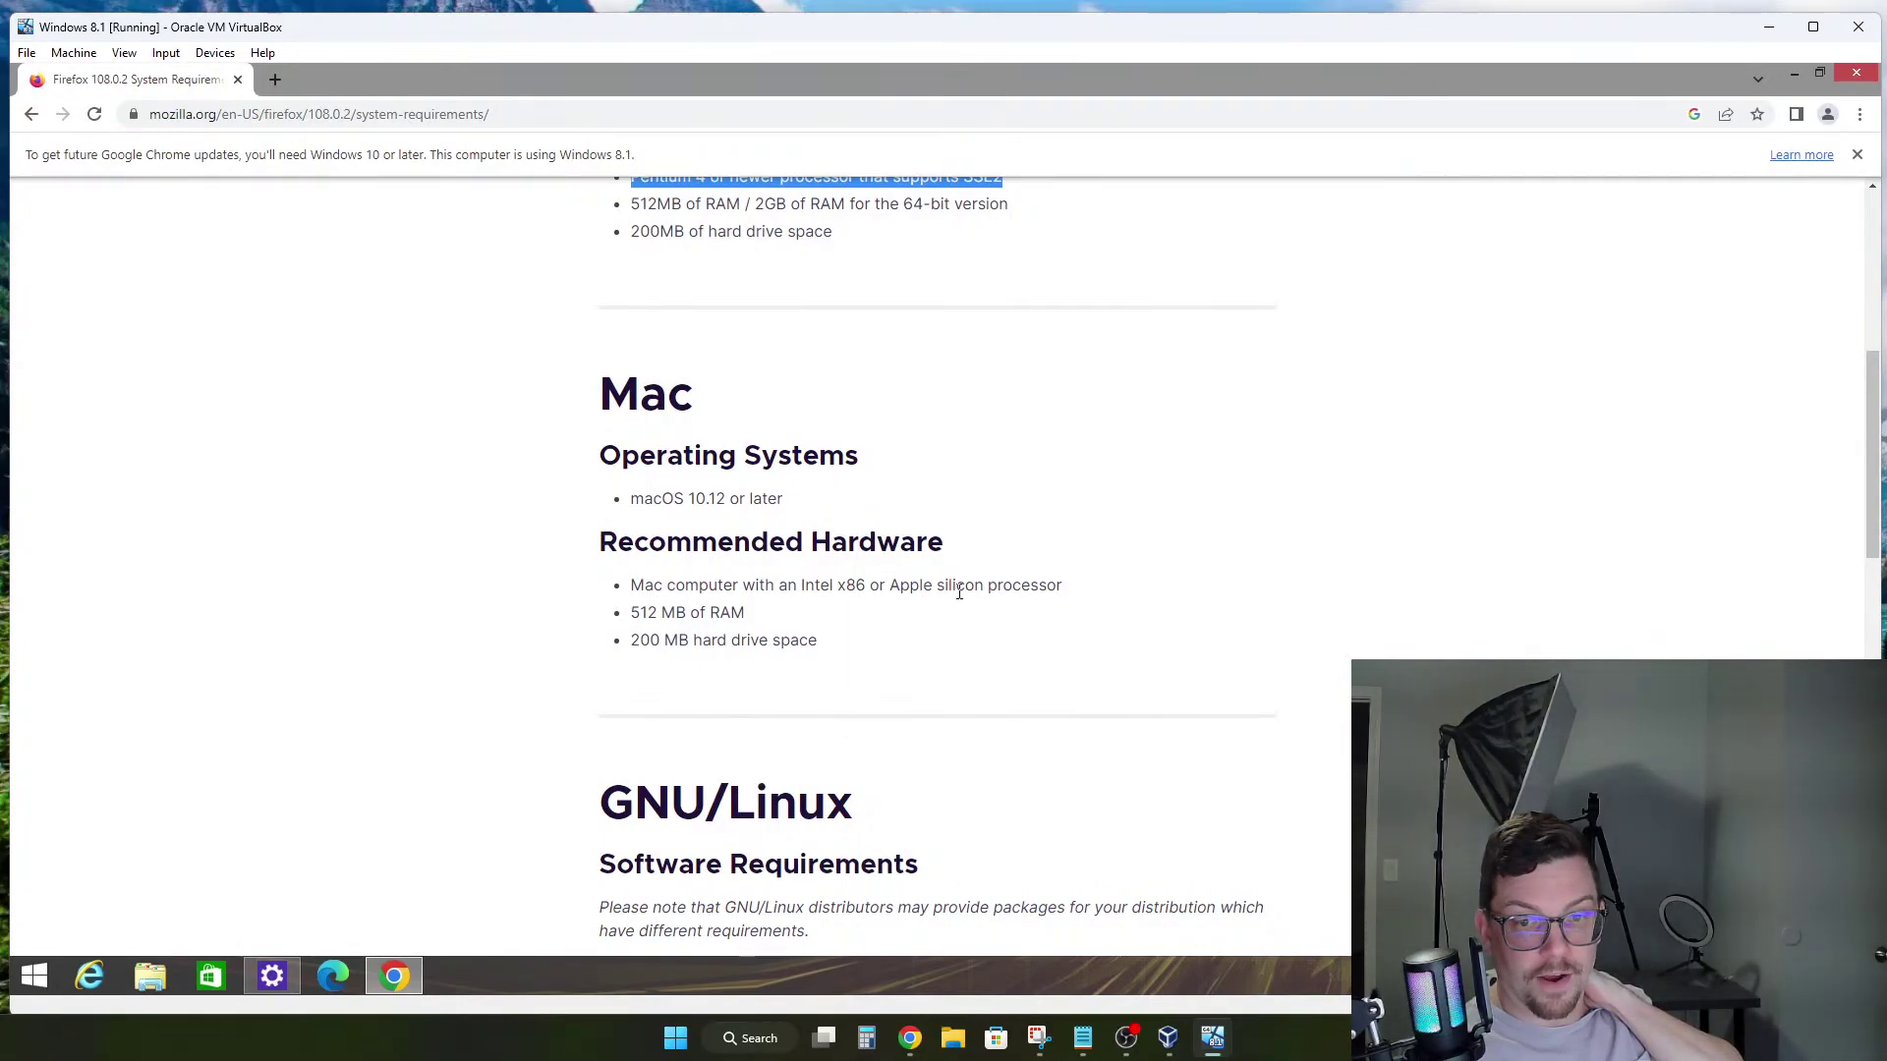
{"action": "double_click", "coordinate": [414, 118]}
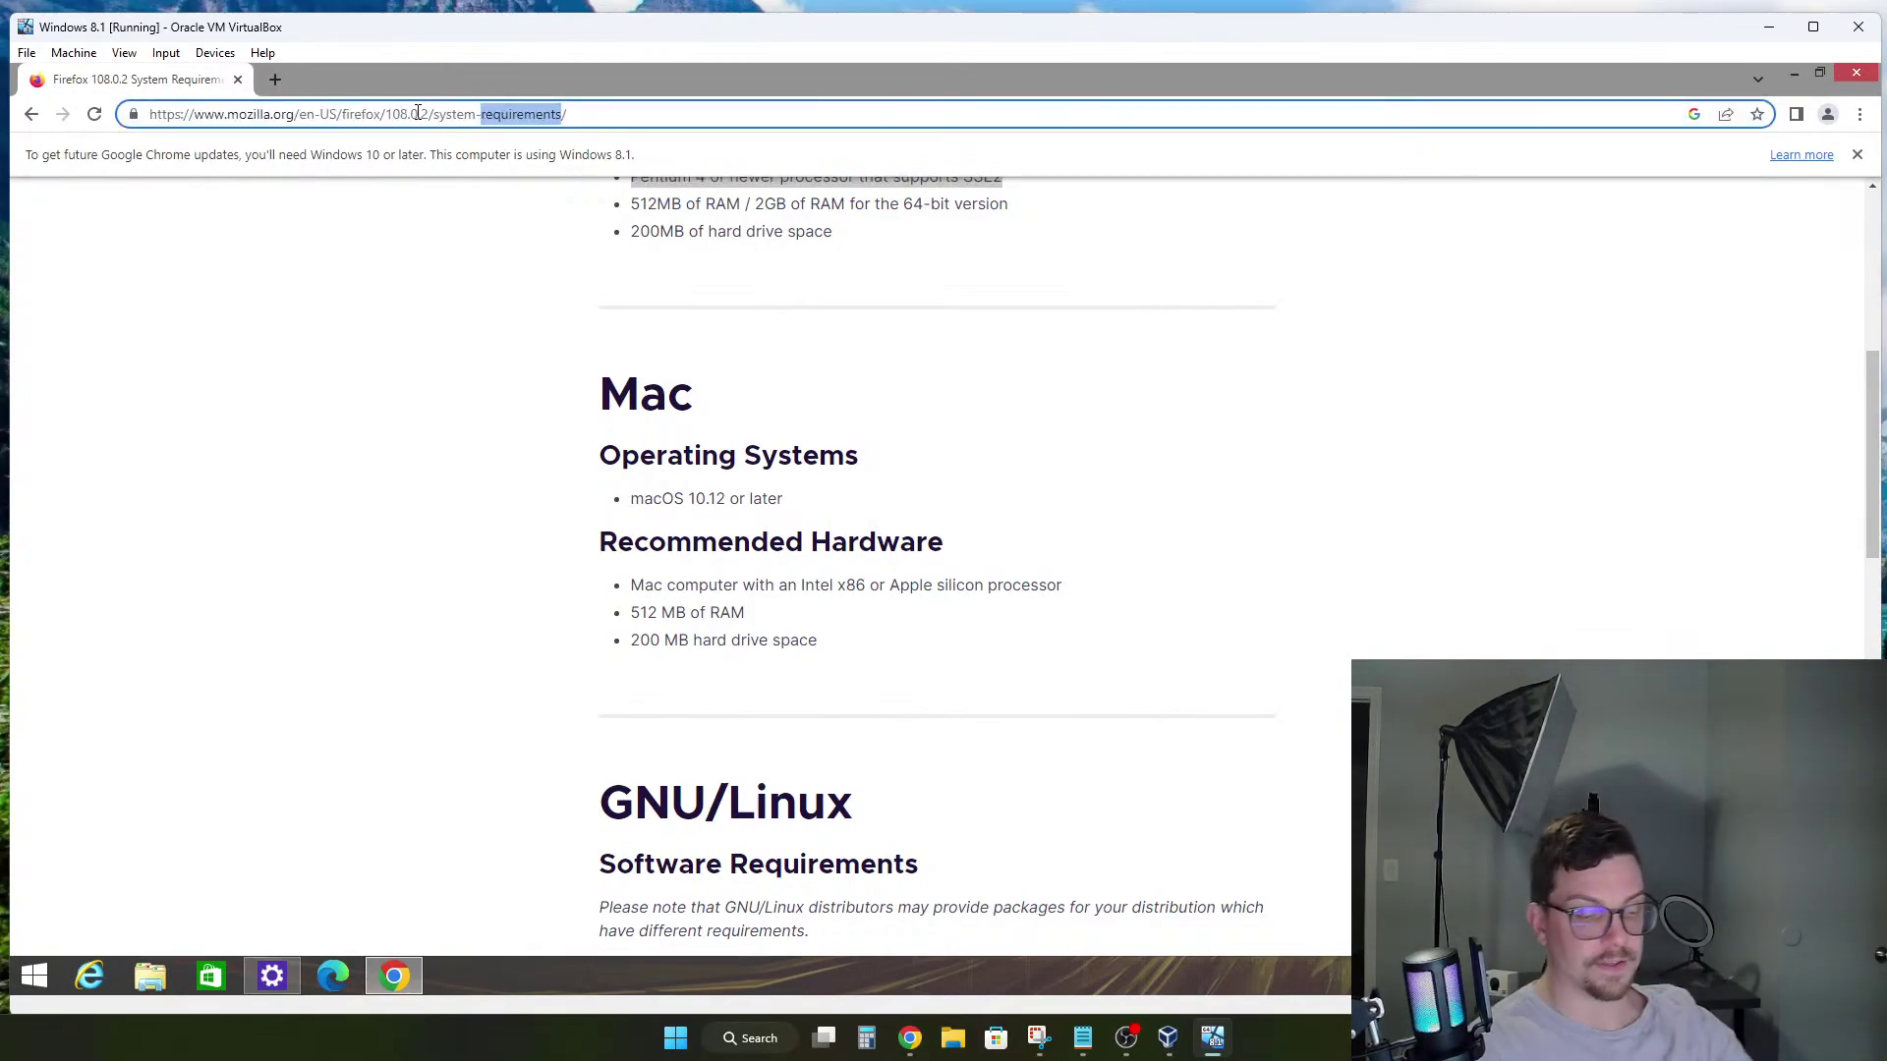
Search Google for 'opera browser req' and note Opera's SSE2 processor requirement.
{"action": "key", "text": "ctrl+a"}
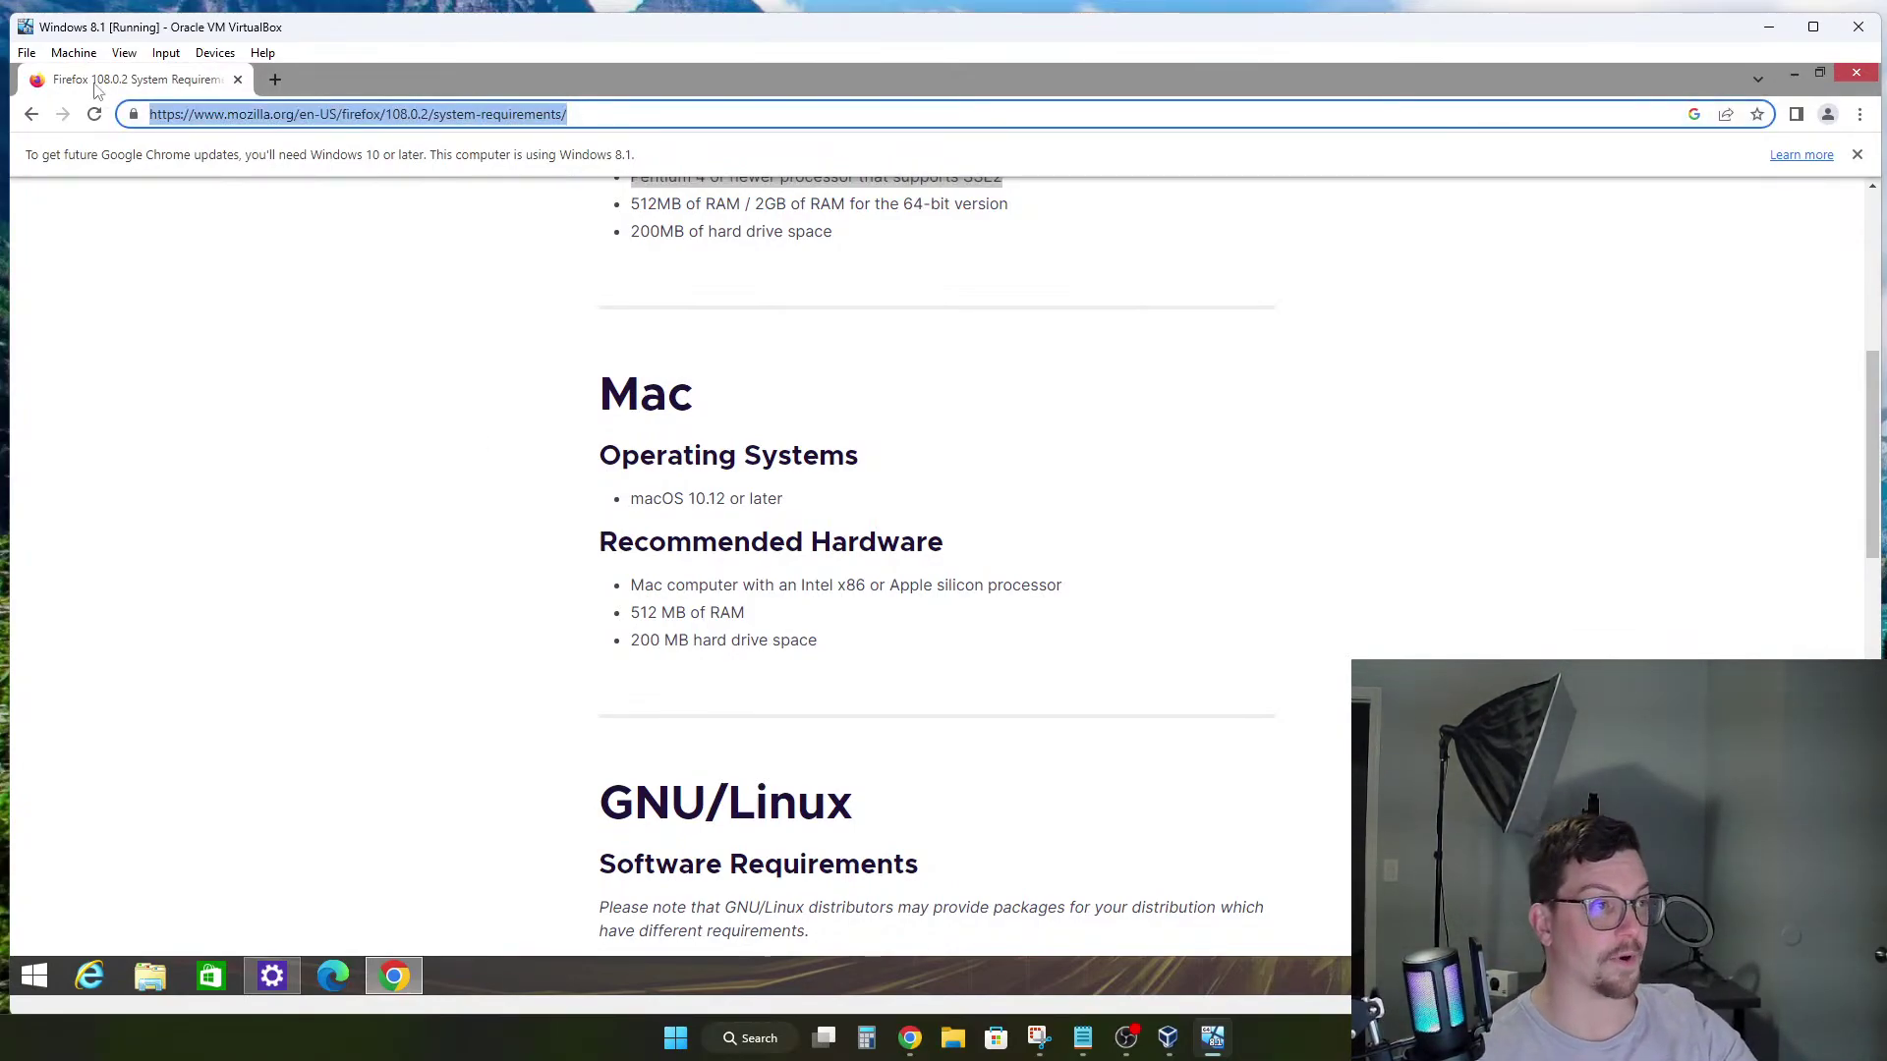
{"action": "type", "text": "opera b"}
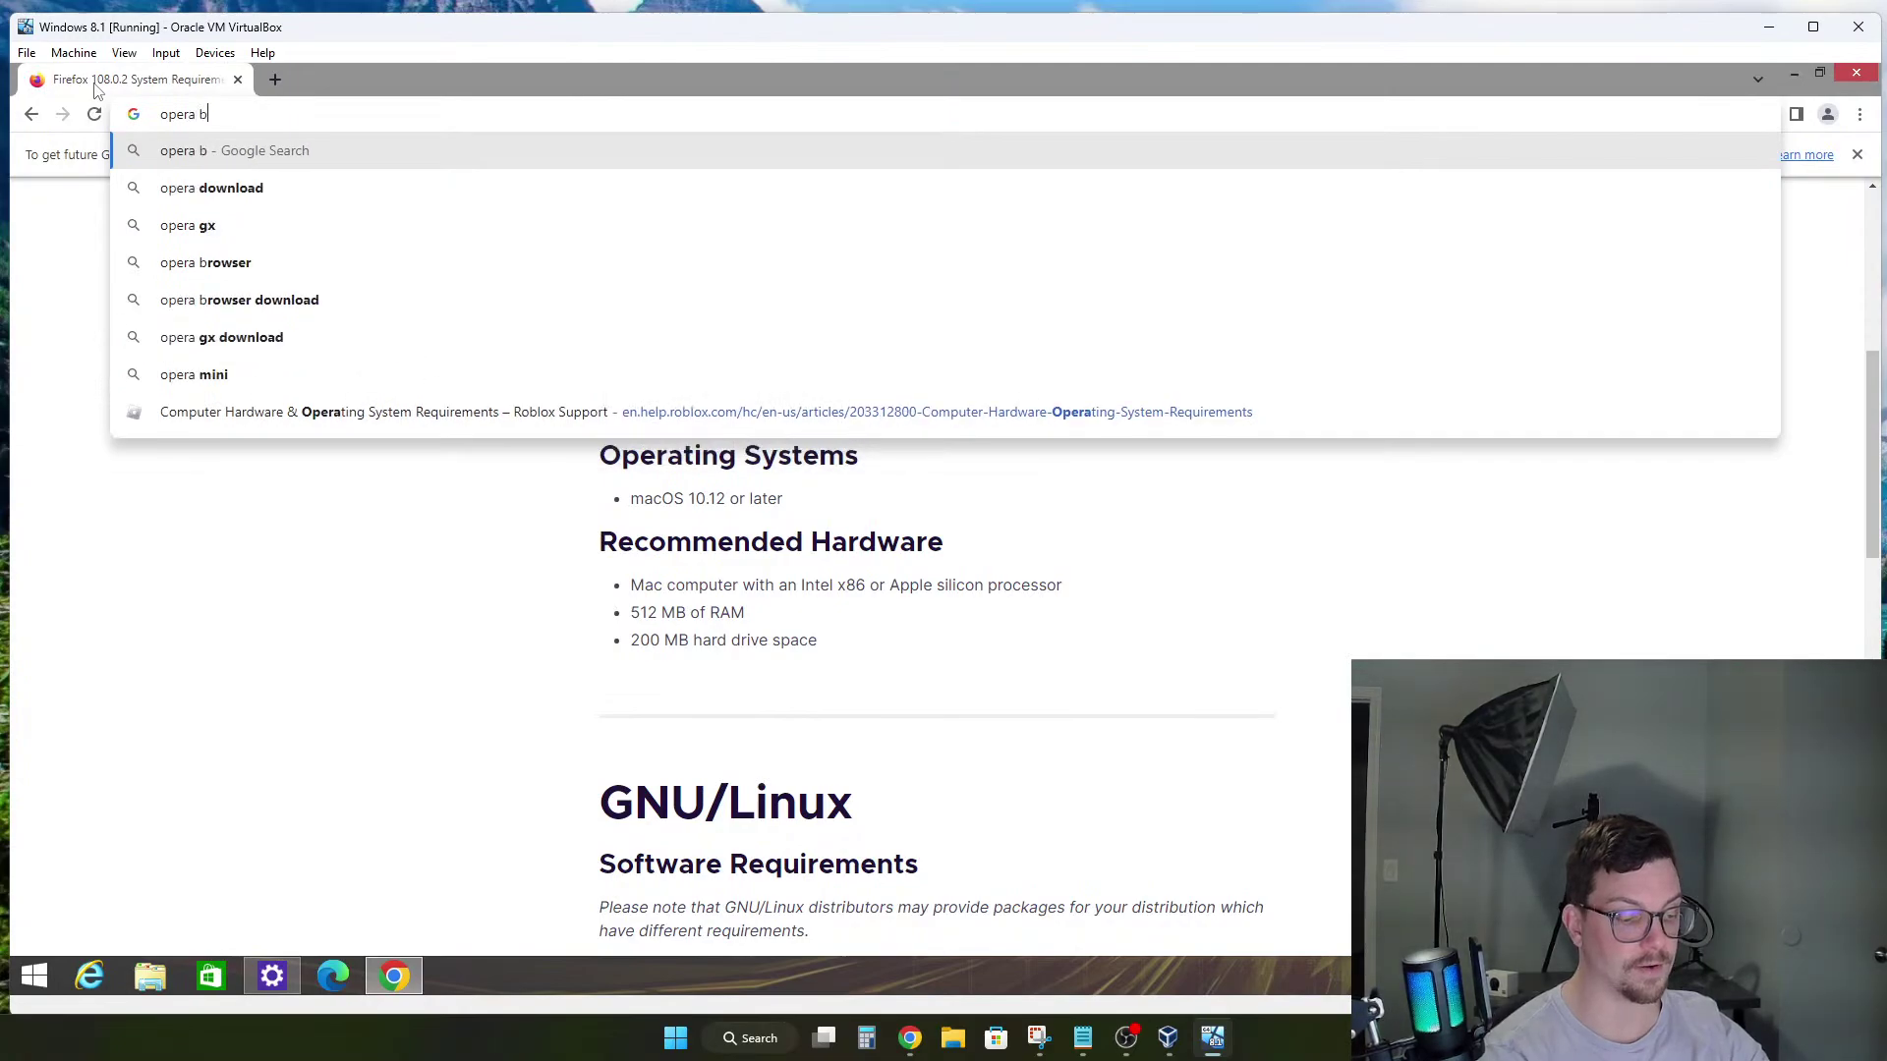
{"action": "type", "text": "rowser re"}
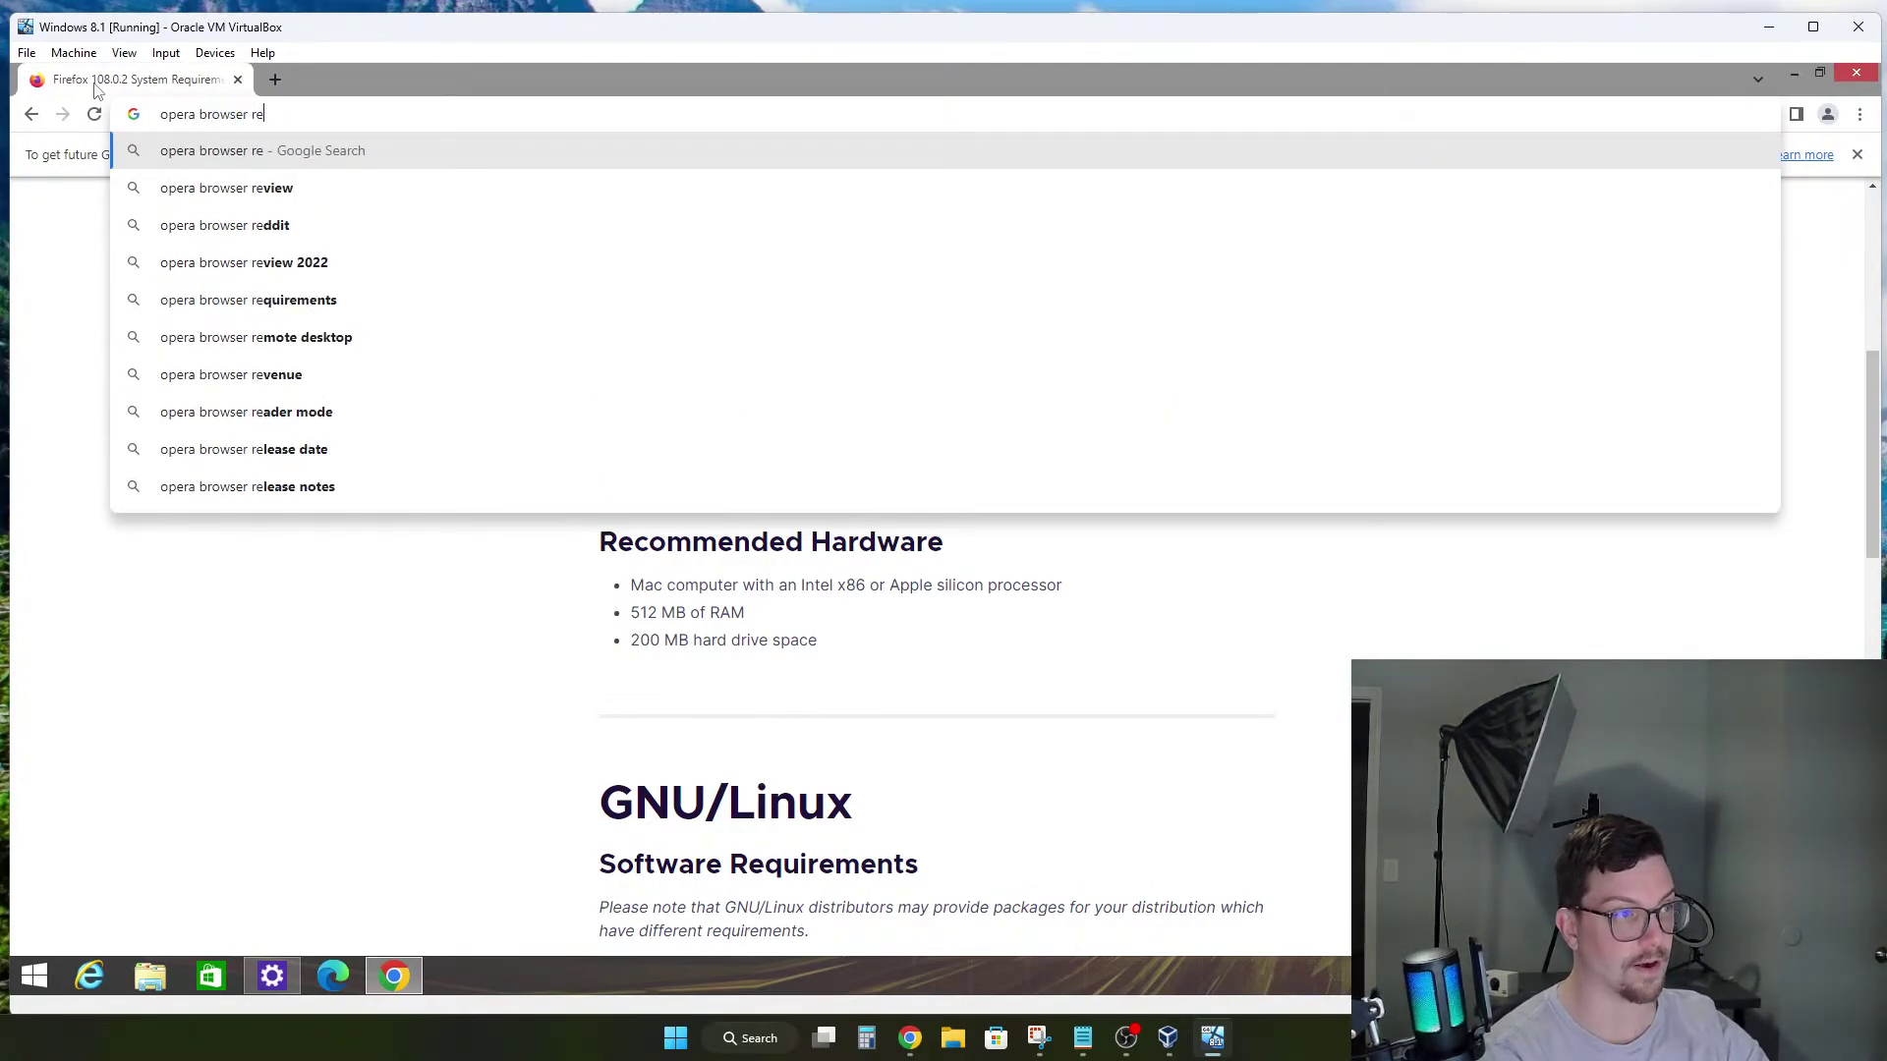
{"action": "type", "text": "q"}
{"action": "key", "text": "Down"}
{"action": "key", "text": "Return"}
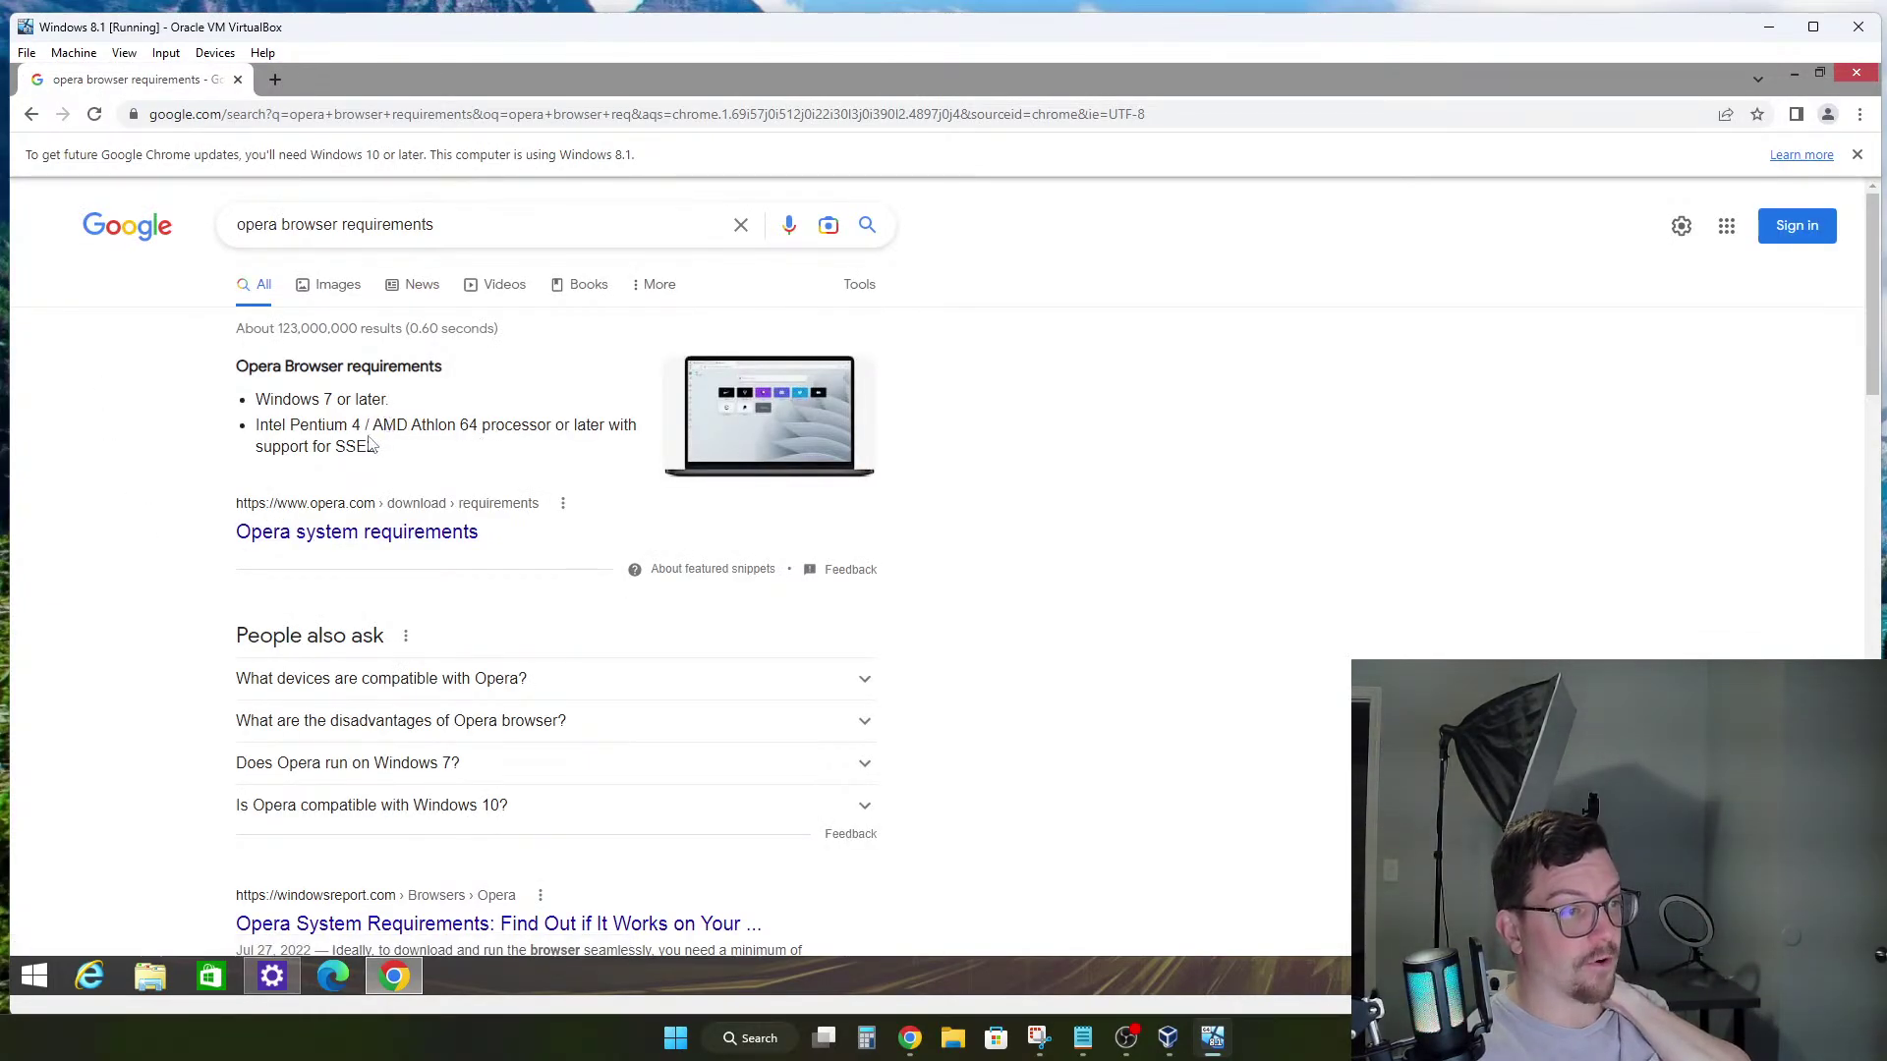
{"action": "left_click_drag", "start_coordinate": [327, 444], "coordinate": [365, 447]}
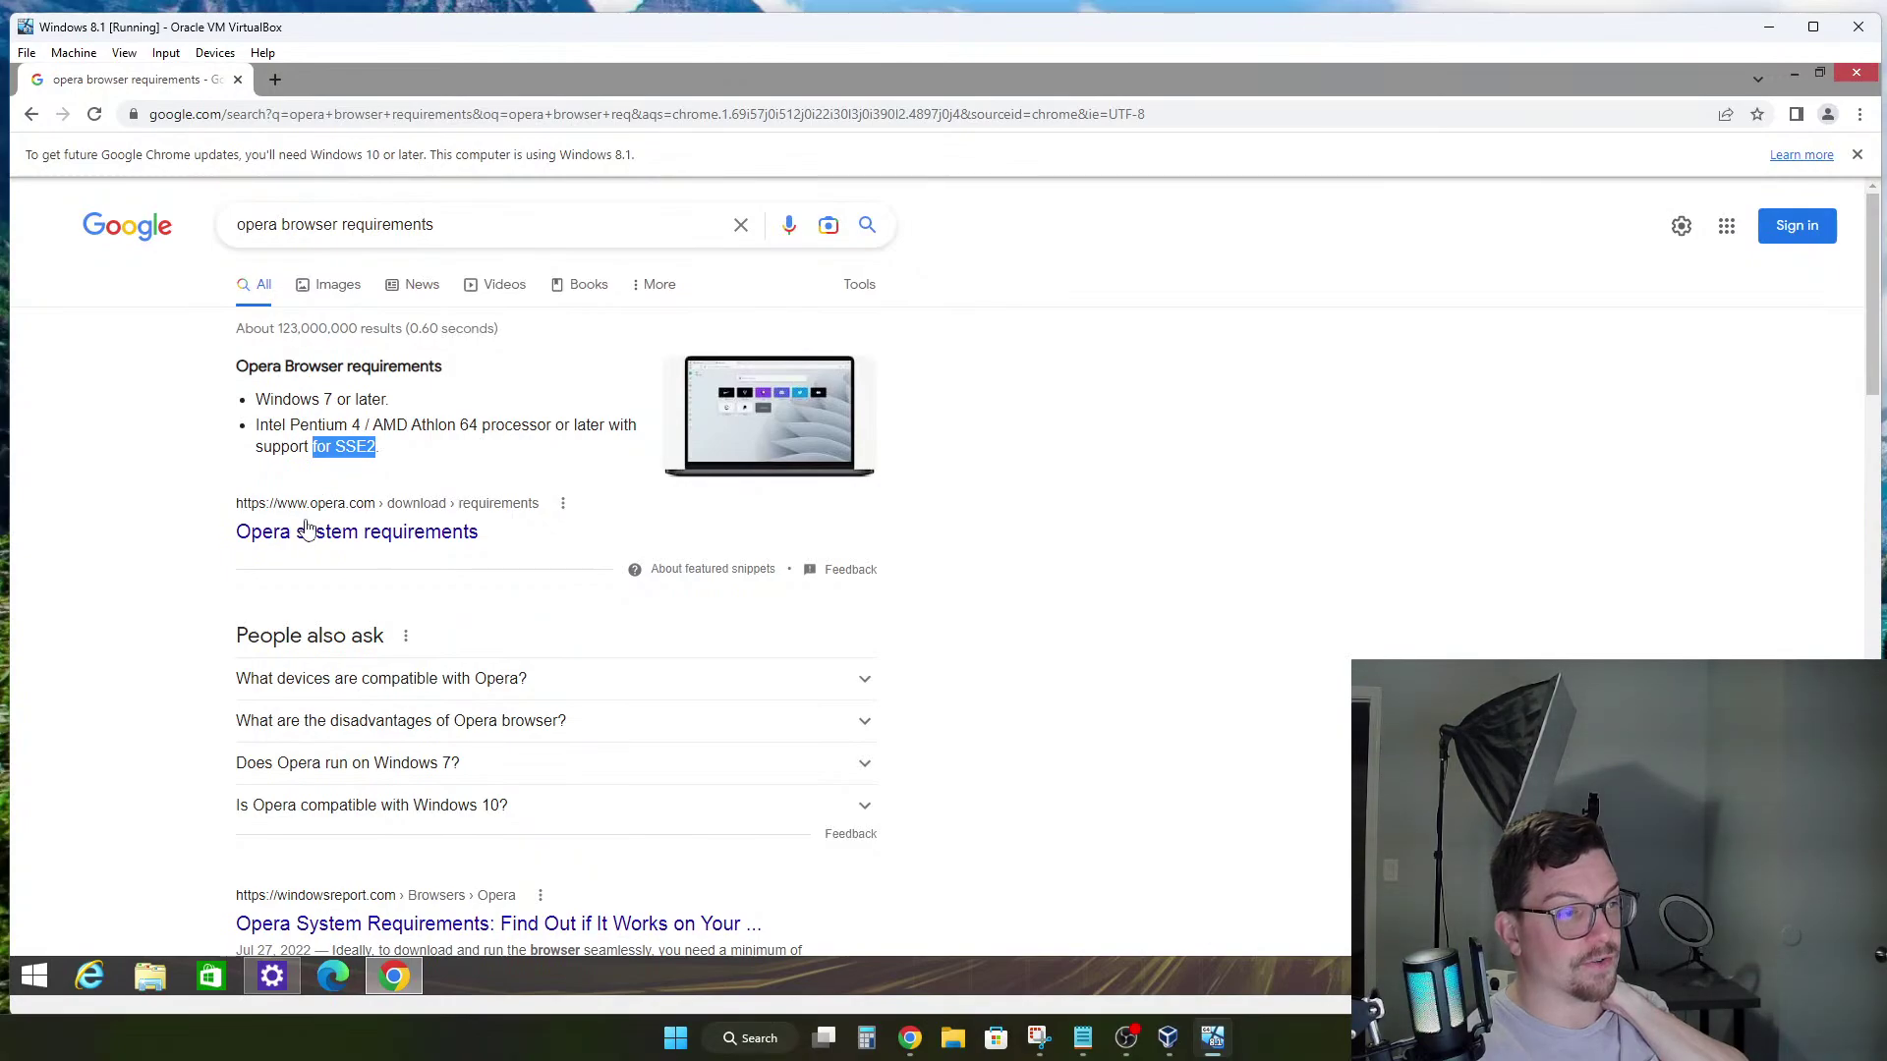
Expand the Opera Windows 7 and Windows 10 answers, then close Chrome.
{"action": "scroll", "coordinate": [200, 668], "scroll_direction": "down", "scroll_amount": 4}
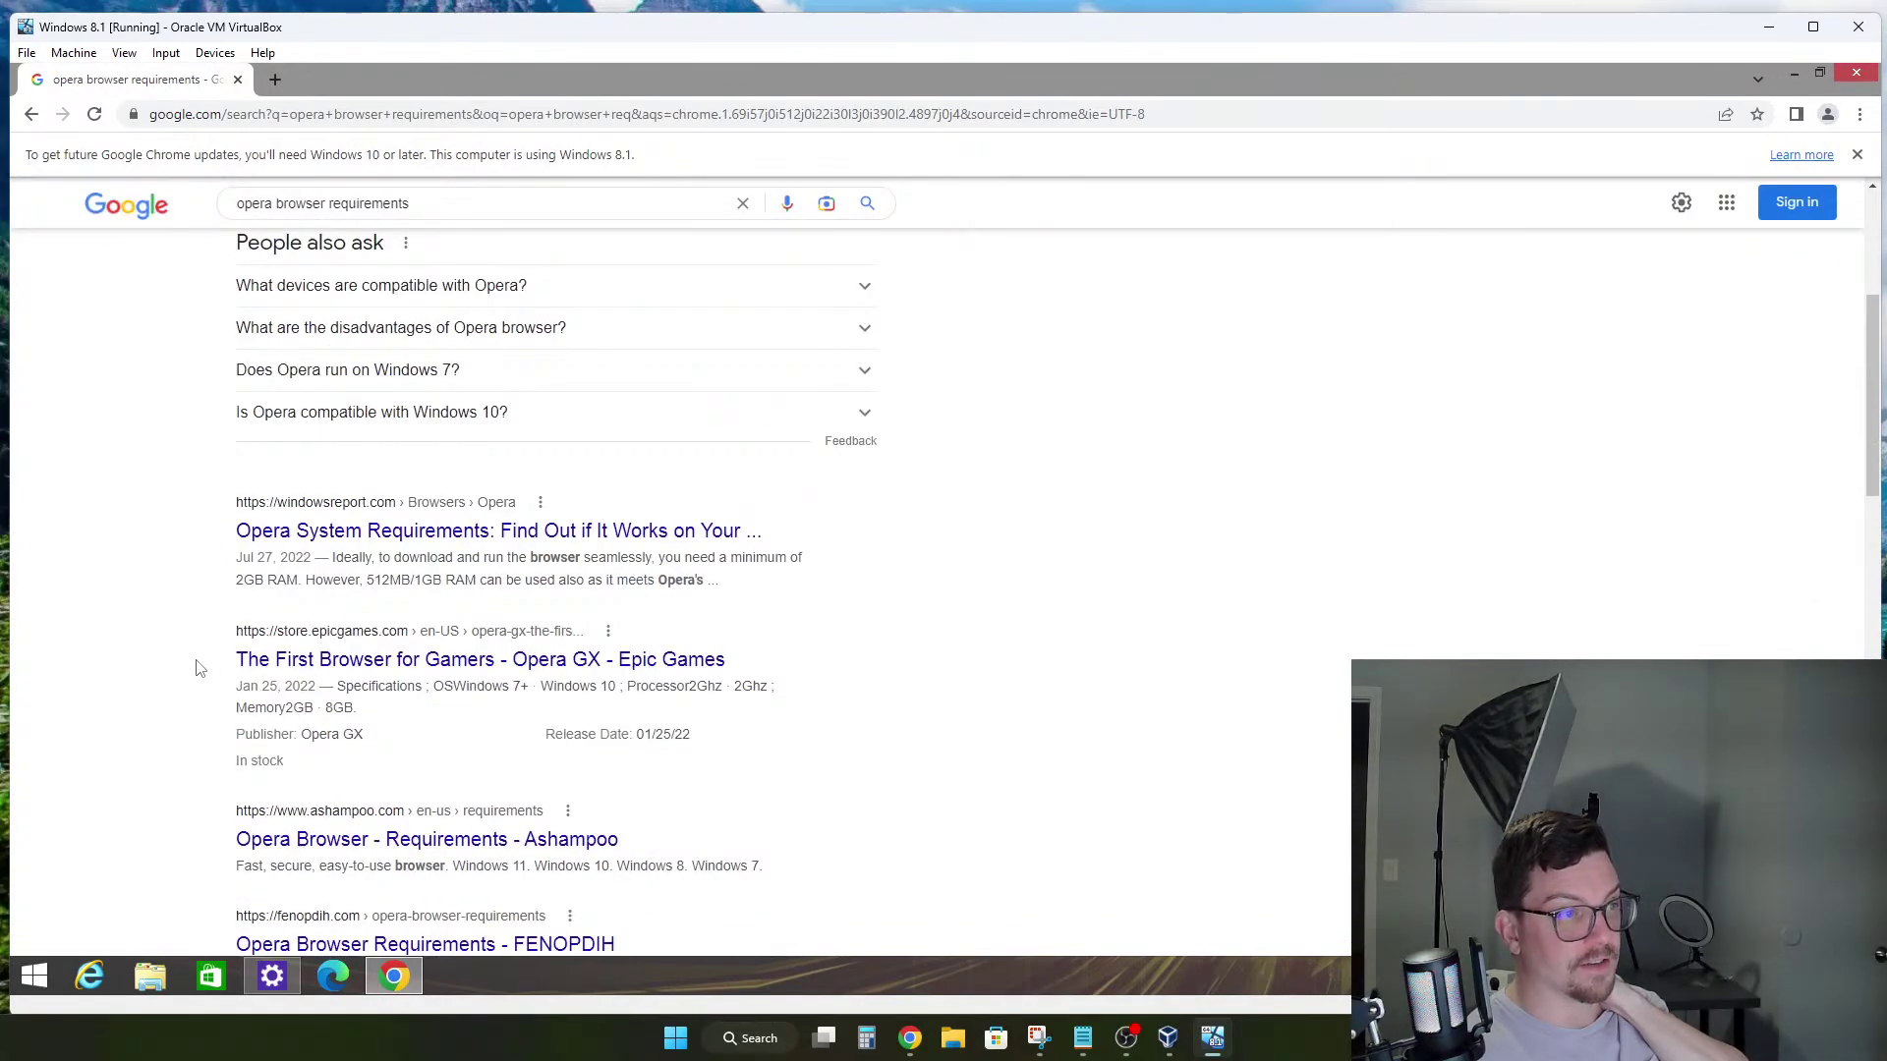
{"action": "left_click", "coordinate": [357, 382]}
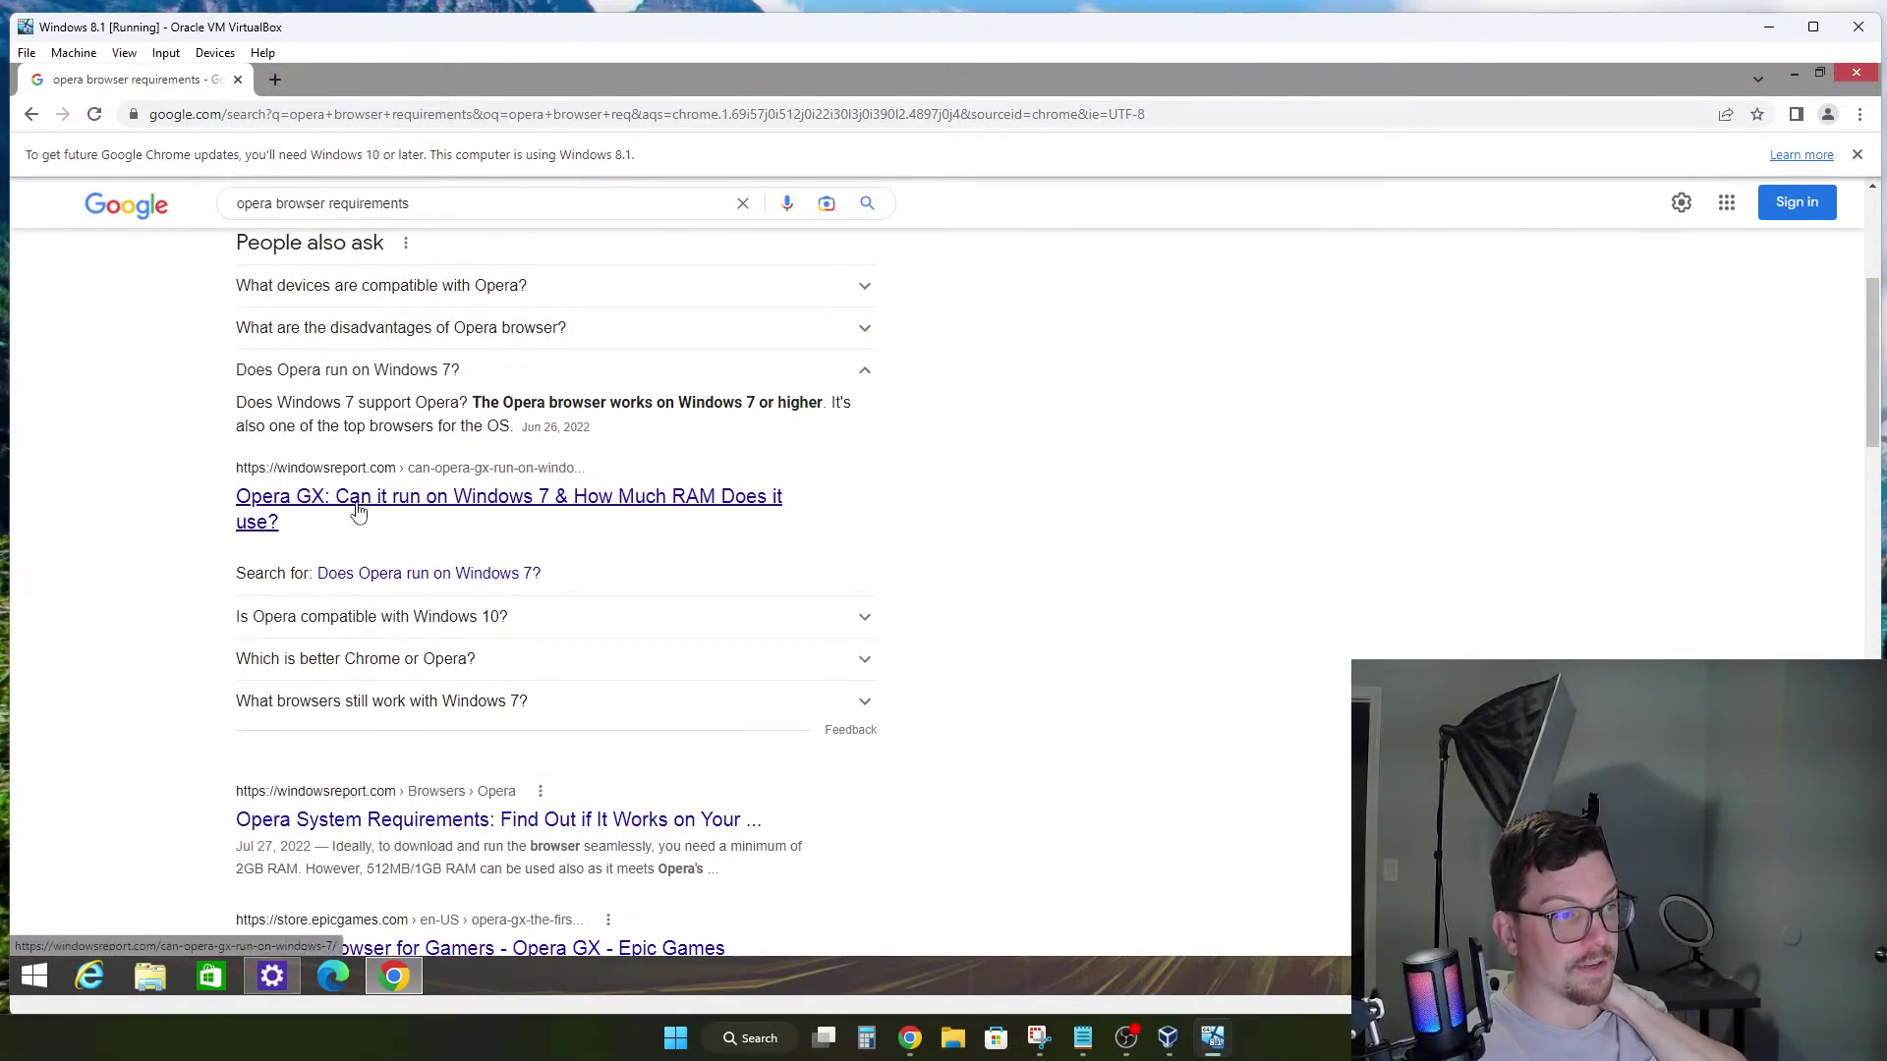
{"action": "left_click", "coordinate": [438, 617]}
{"action": "scroll", "coordinate": [202, 647], "scroll_direction": "down", "scroll_amount": 8}
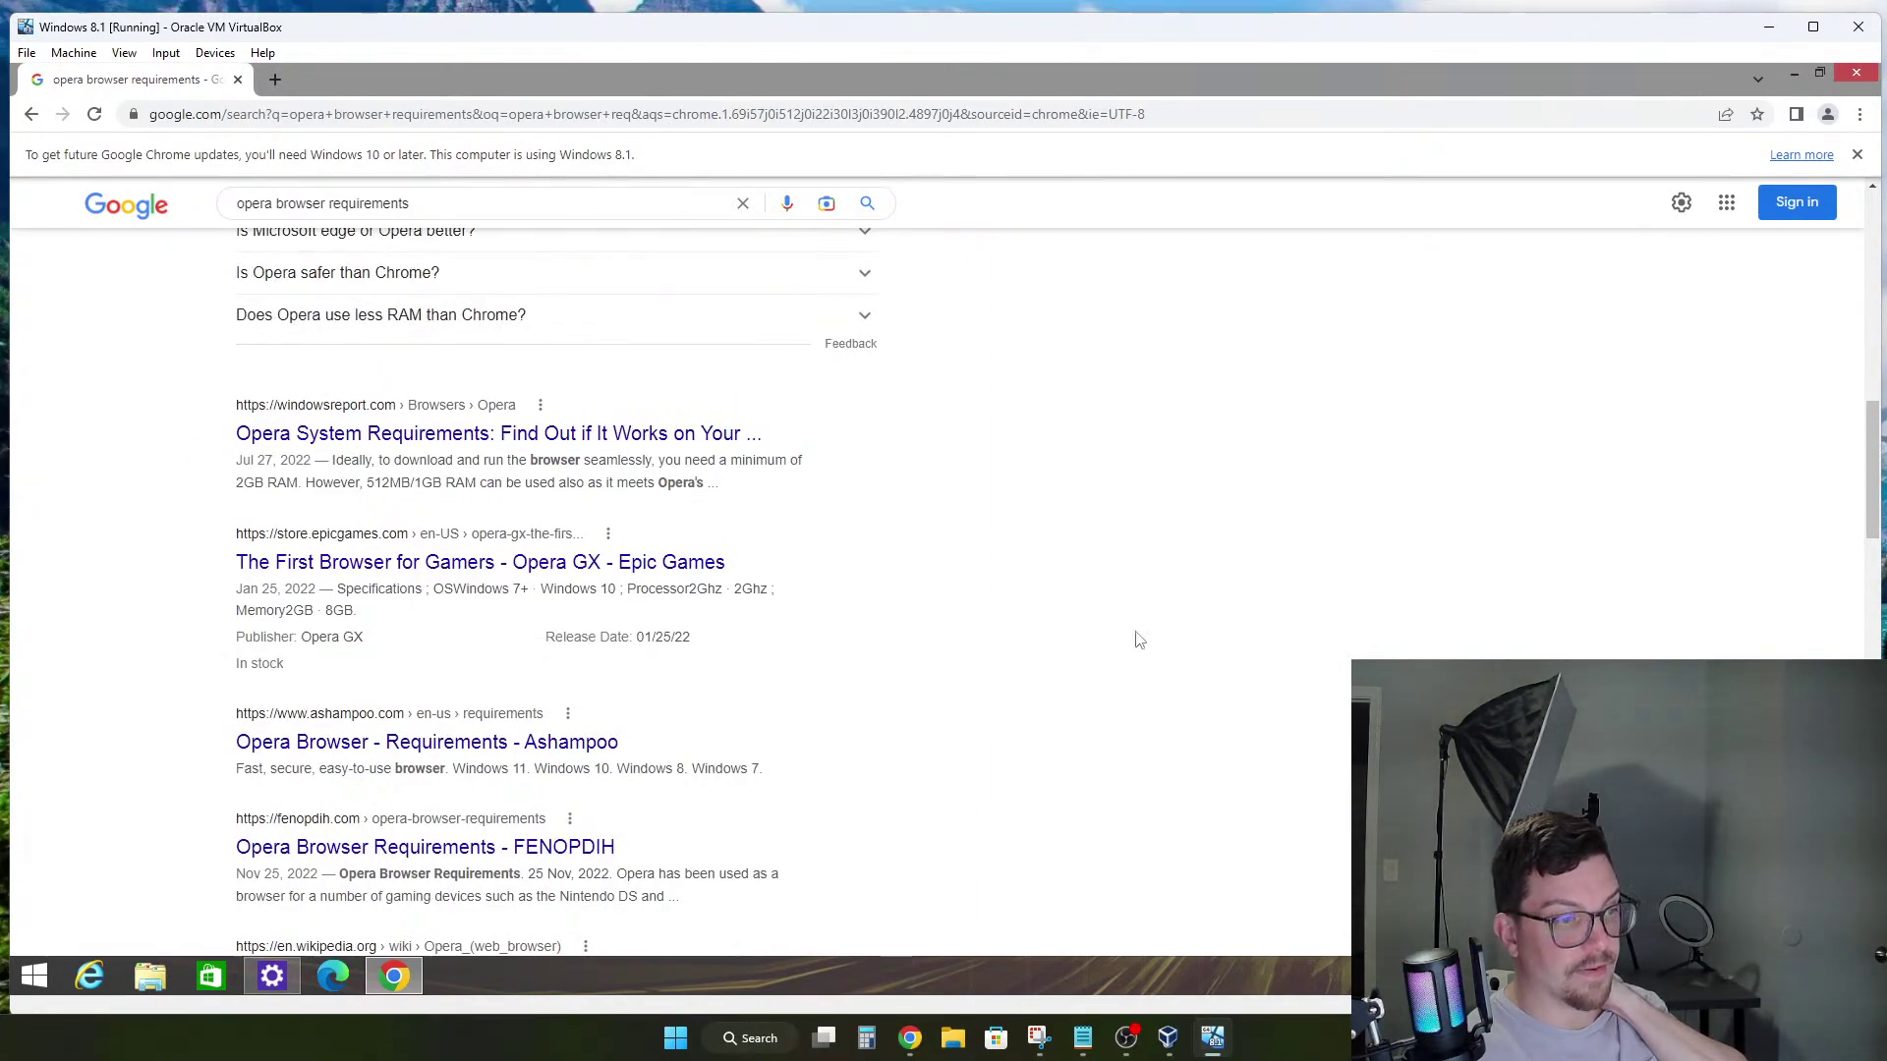
{"action": "scroll", "coordinate": [1110, 640], "scroll_direction": "down", "scroll_amount": 6}
{"action": "scroll", "coordinate": [1080, 634], "scroll_direction": "up", "scroll_amount": 14}
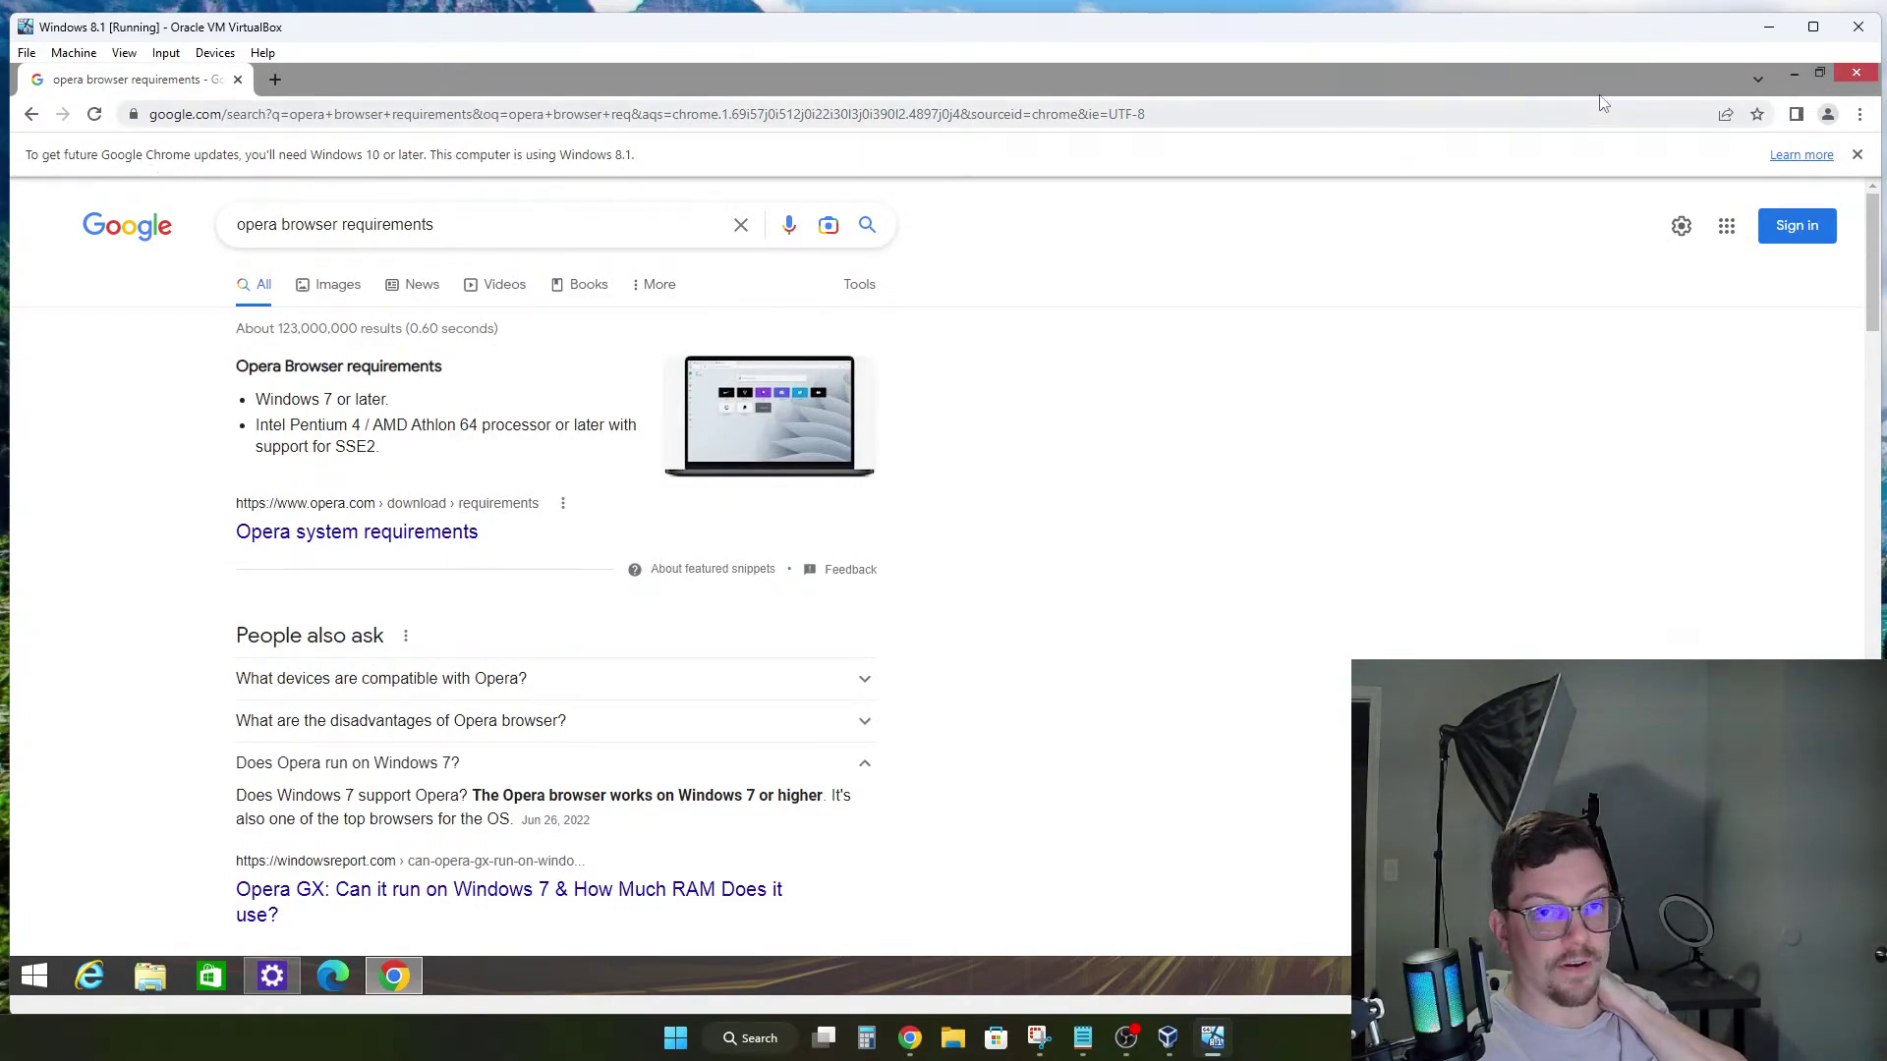
{"action": "left_click", "coordinate": [1856, 73]}
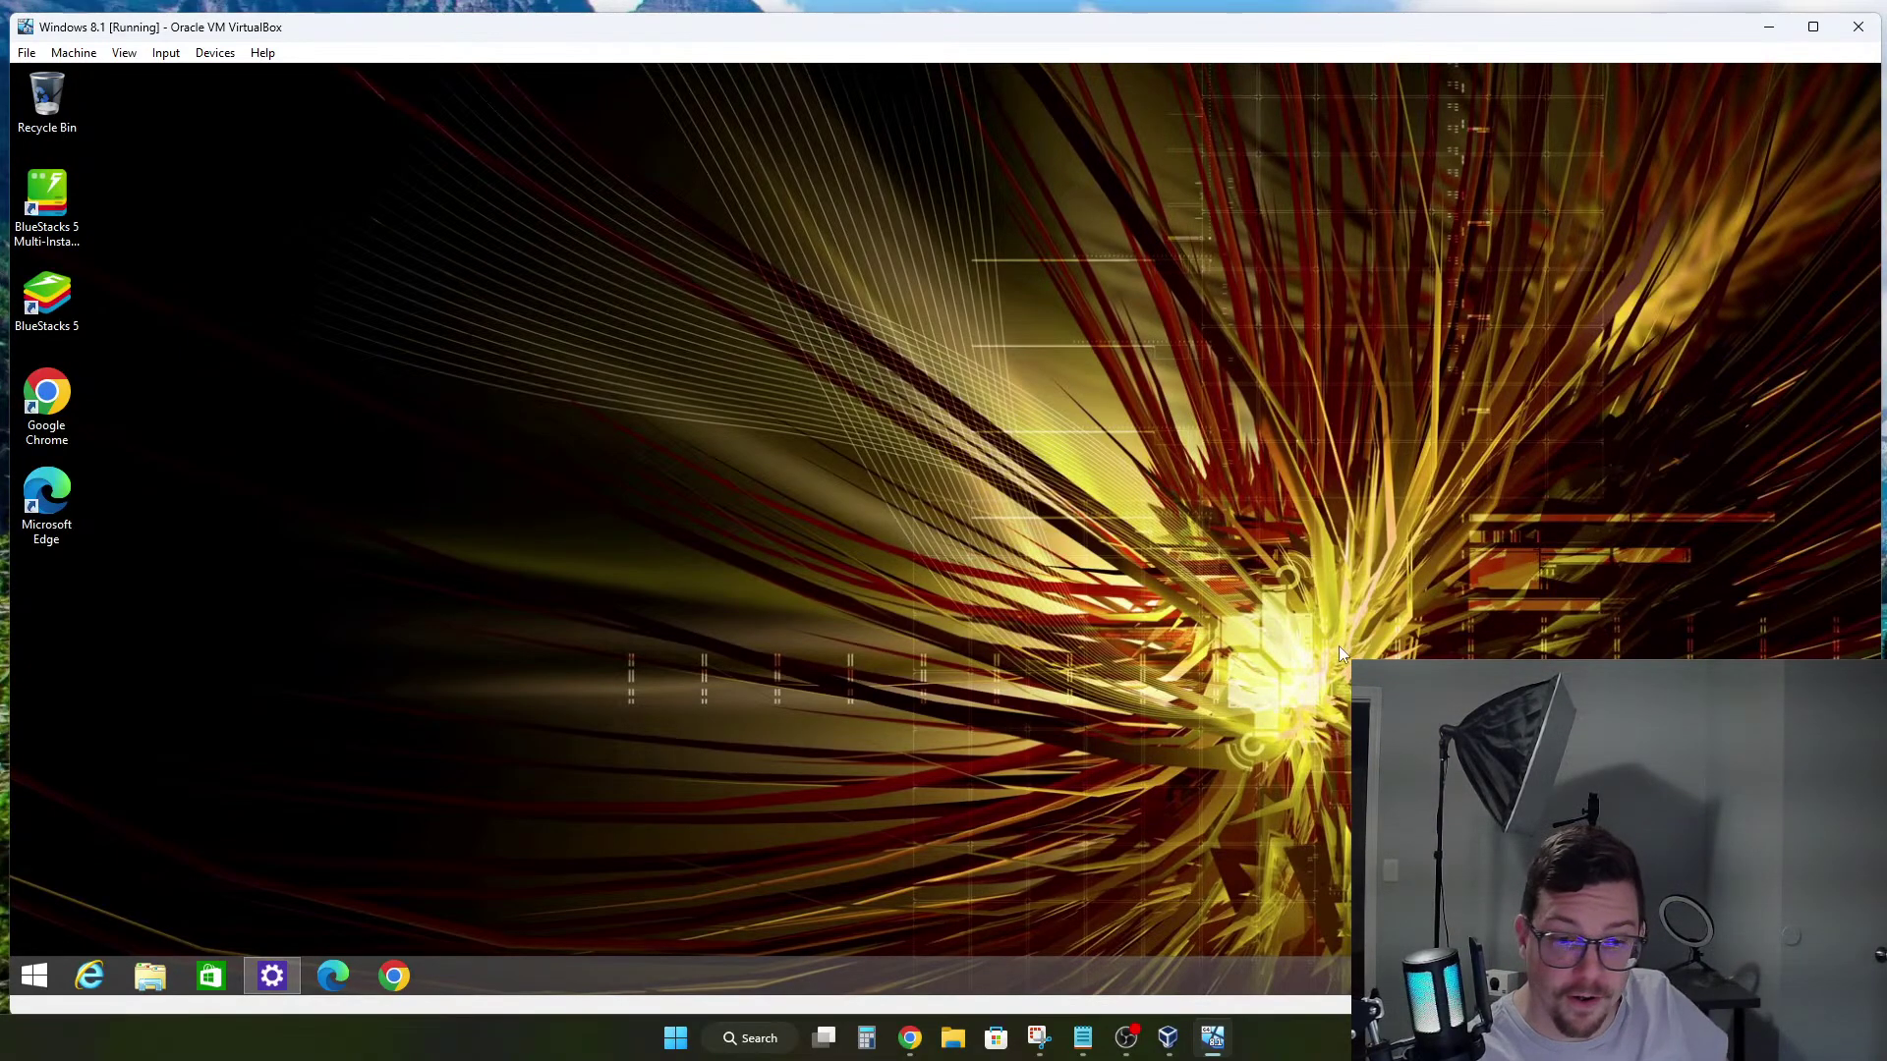
{"action": "mouse_move", "coordinate": [910, 1054]}
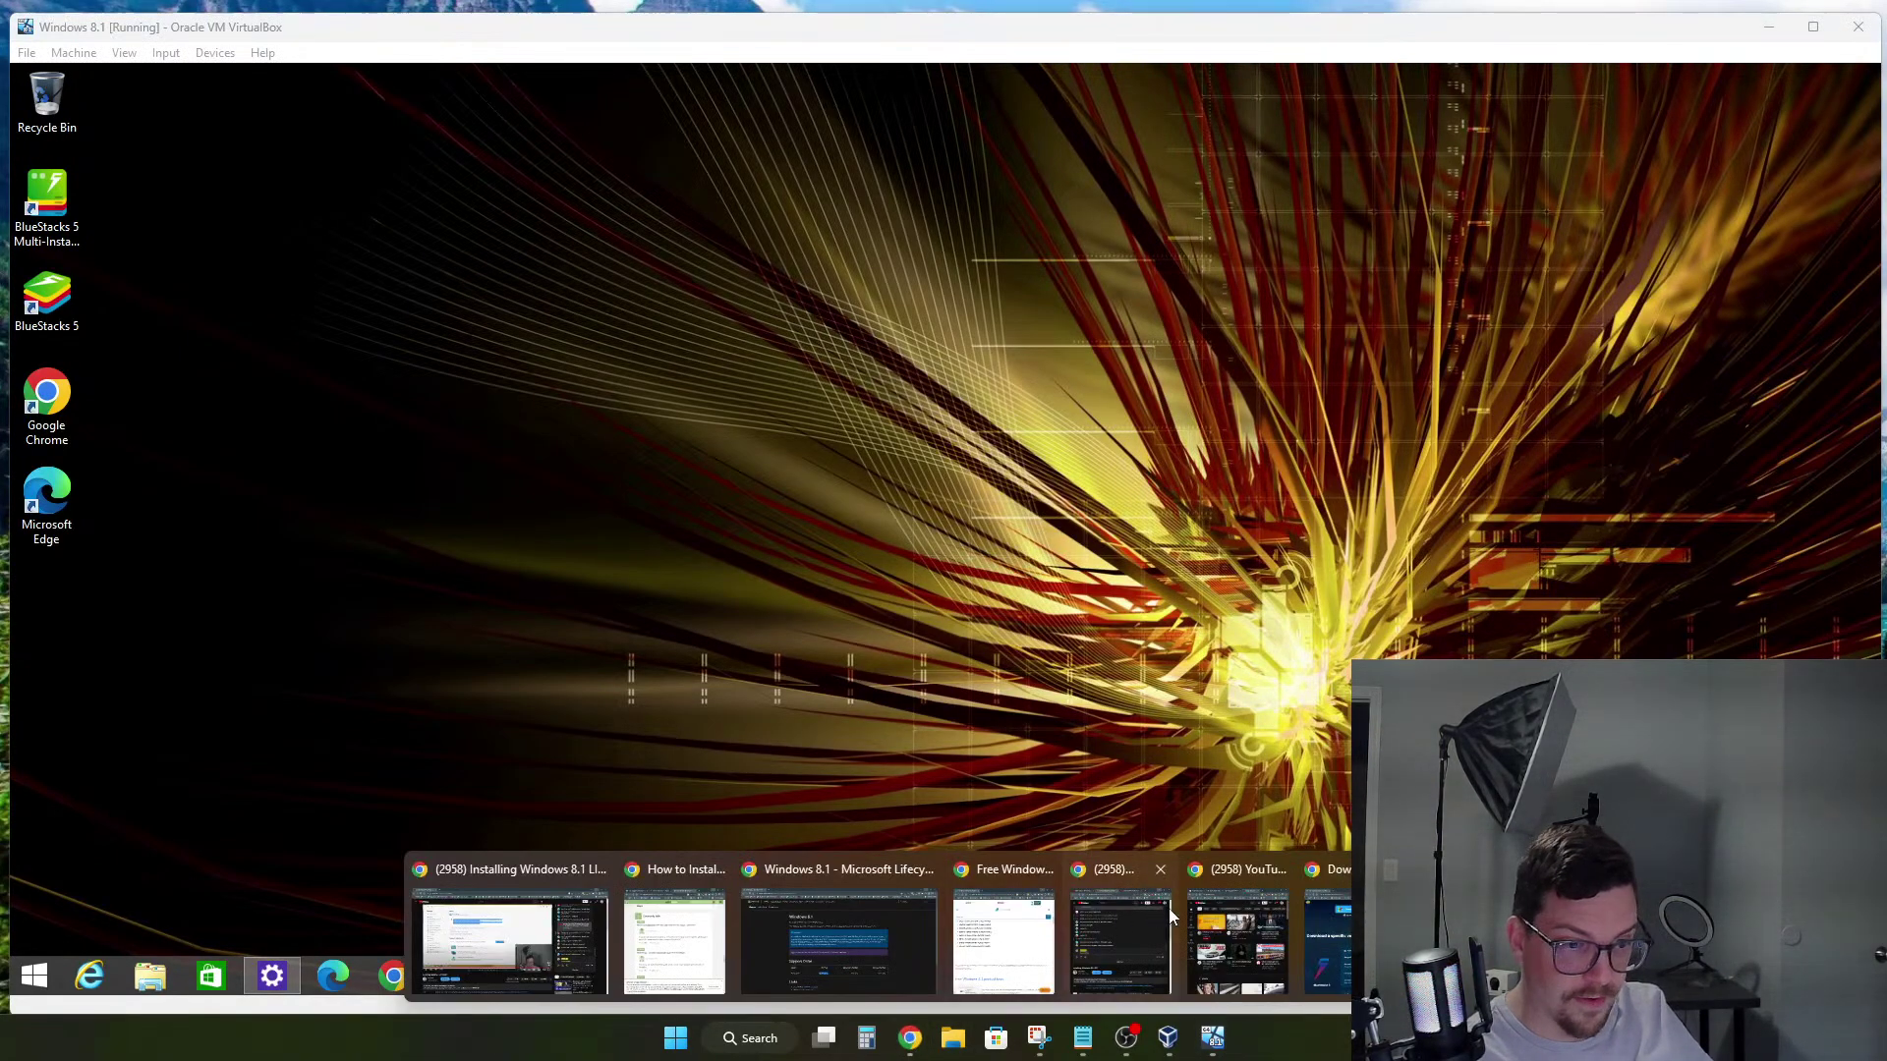
{"action": "left_click", "coordinate": [1238, 926]}
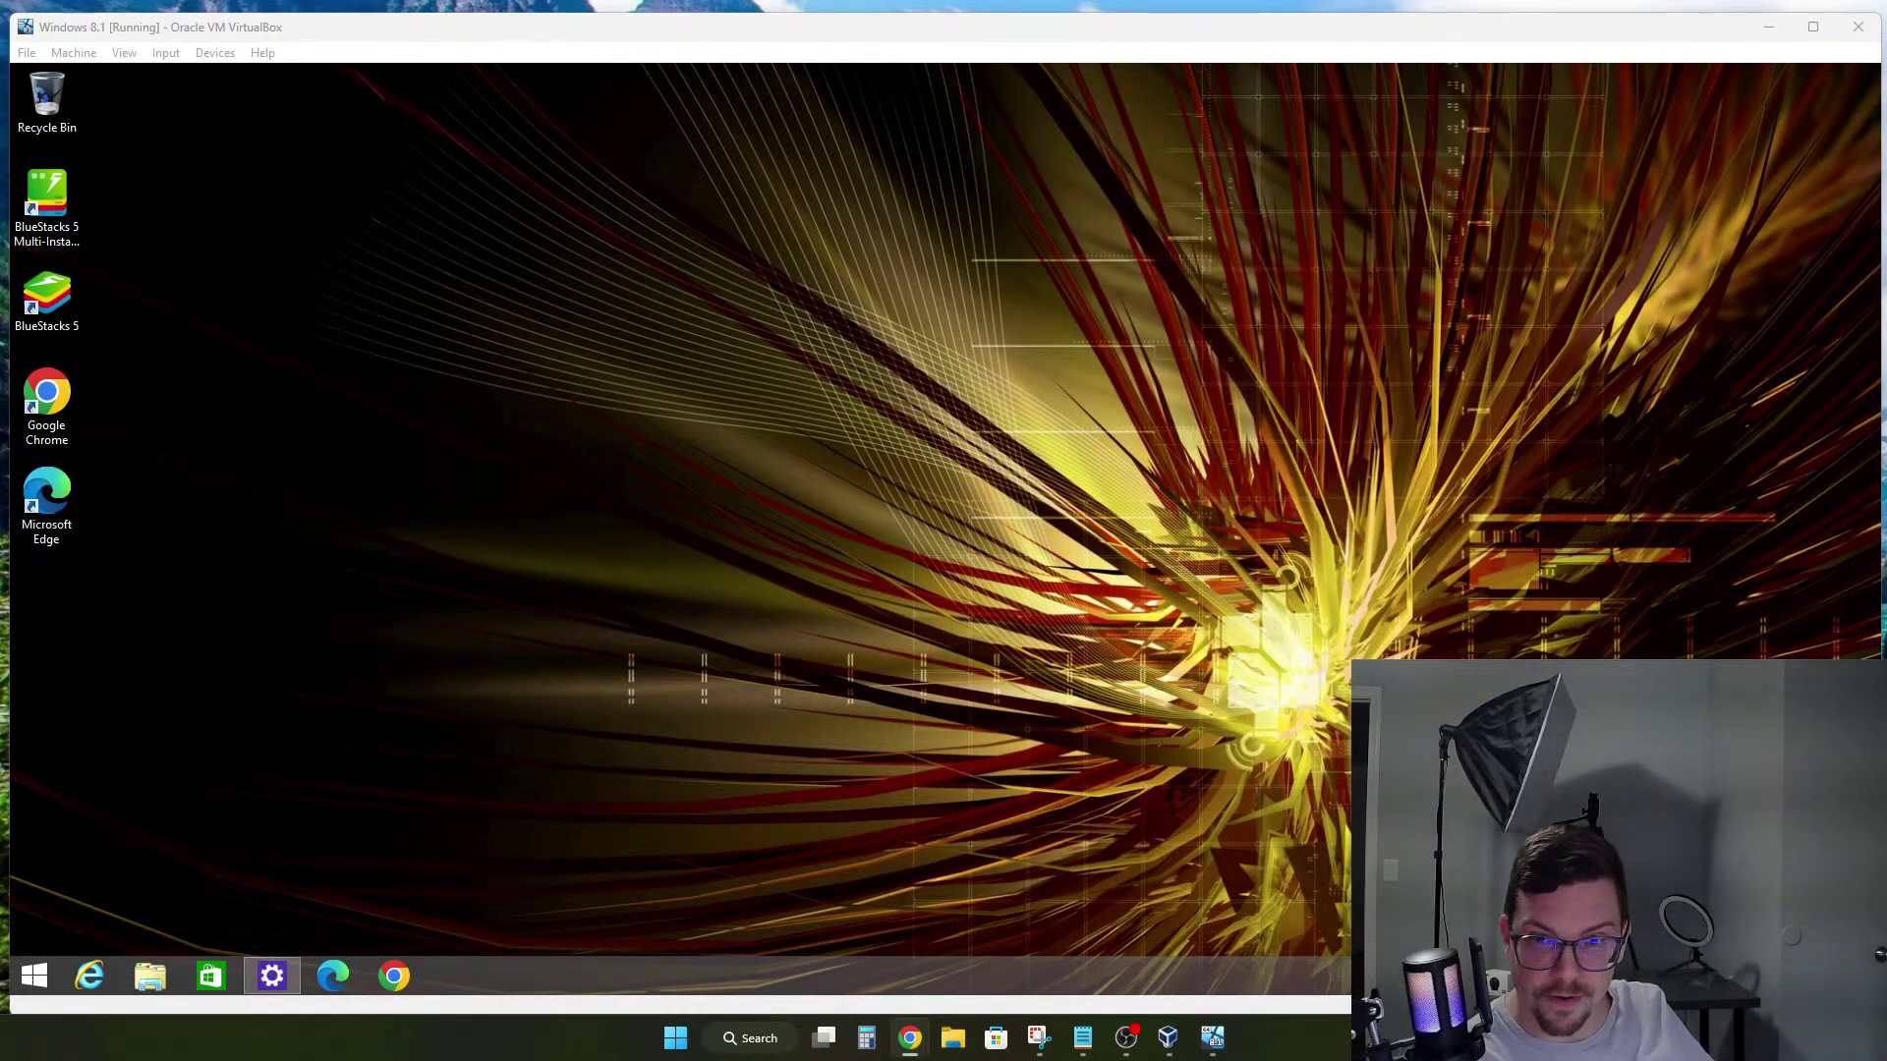
{"action": "left_click", "coordinate": [1389, 453]}
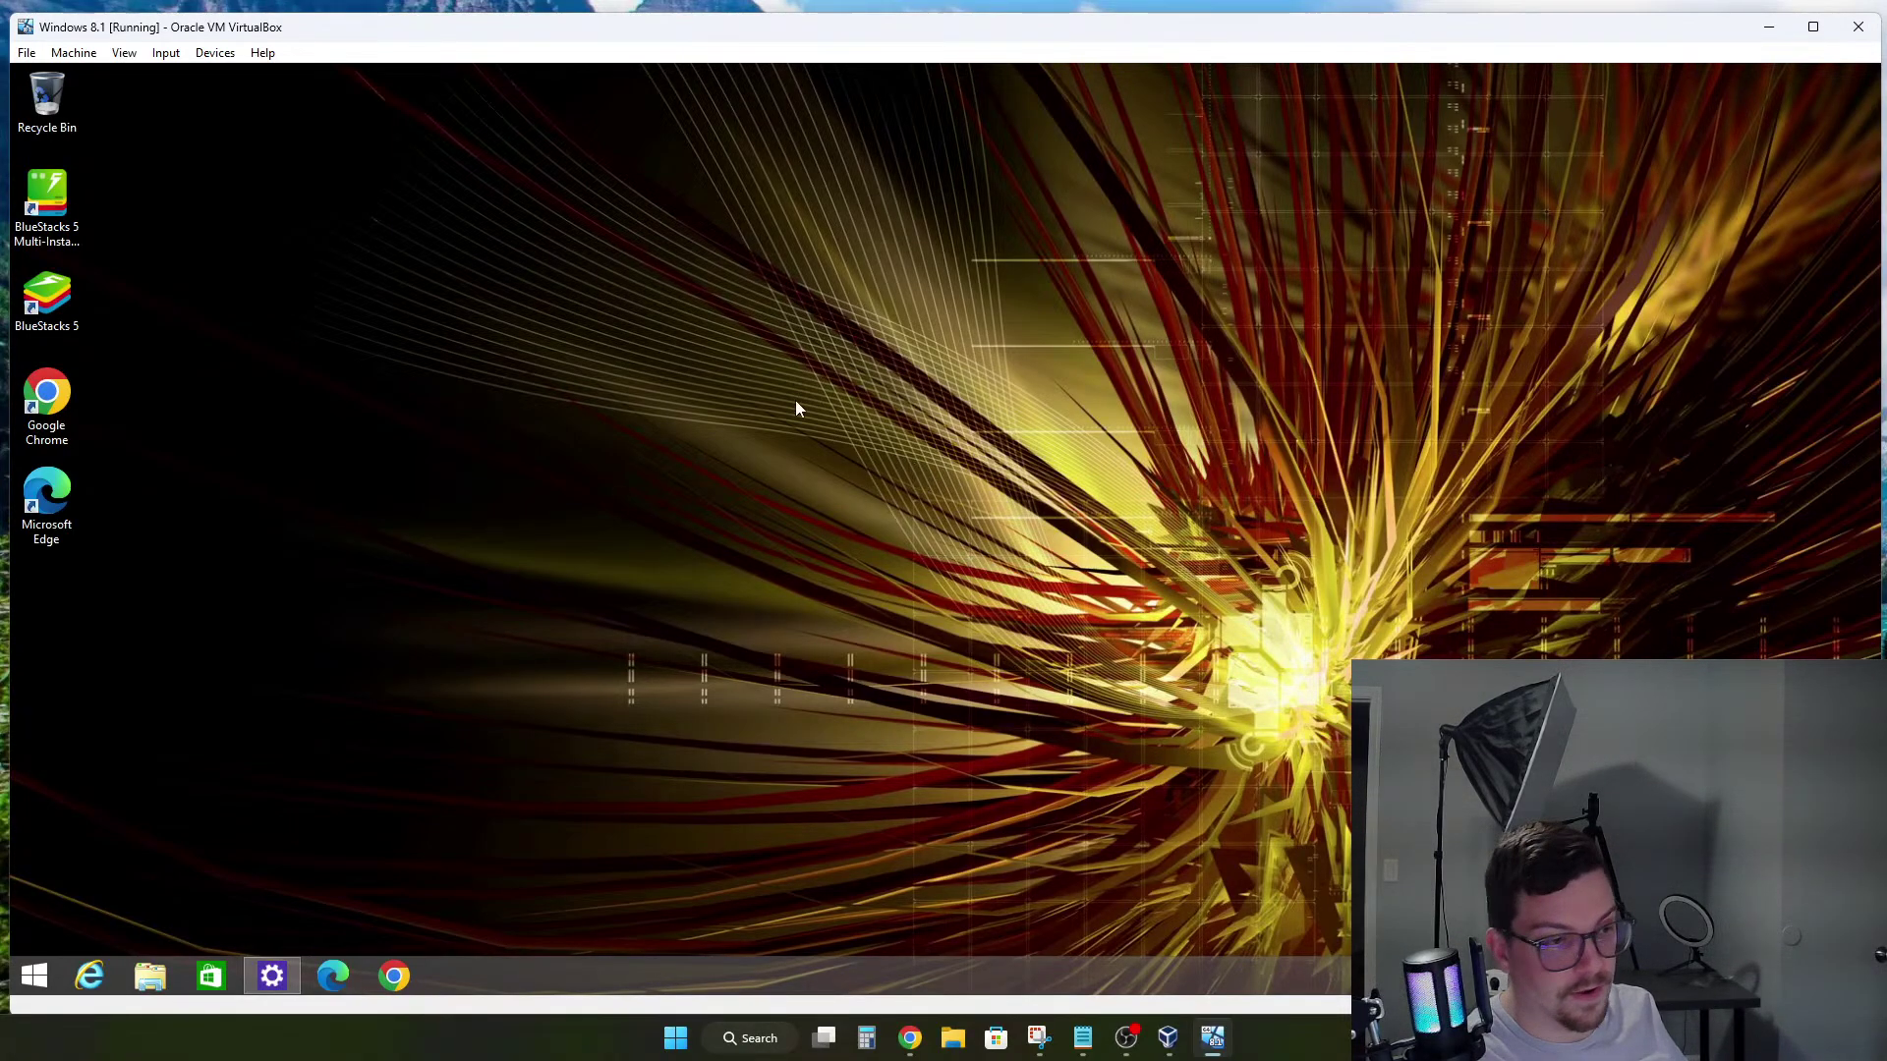
{"action": "left_click", "coordinate": [34, 975]}
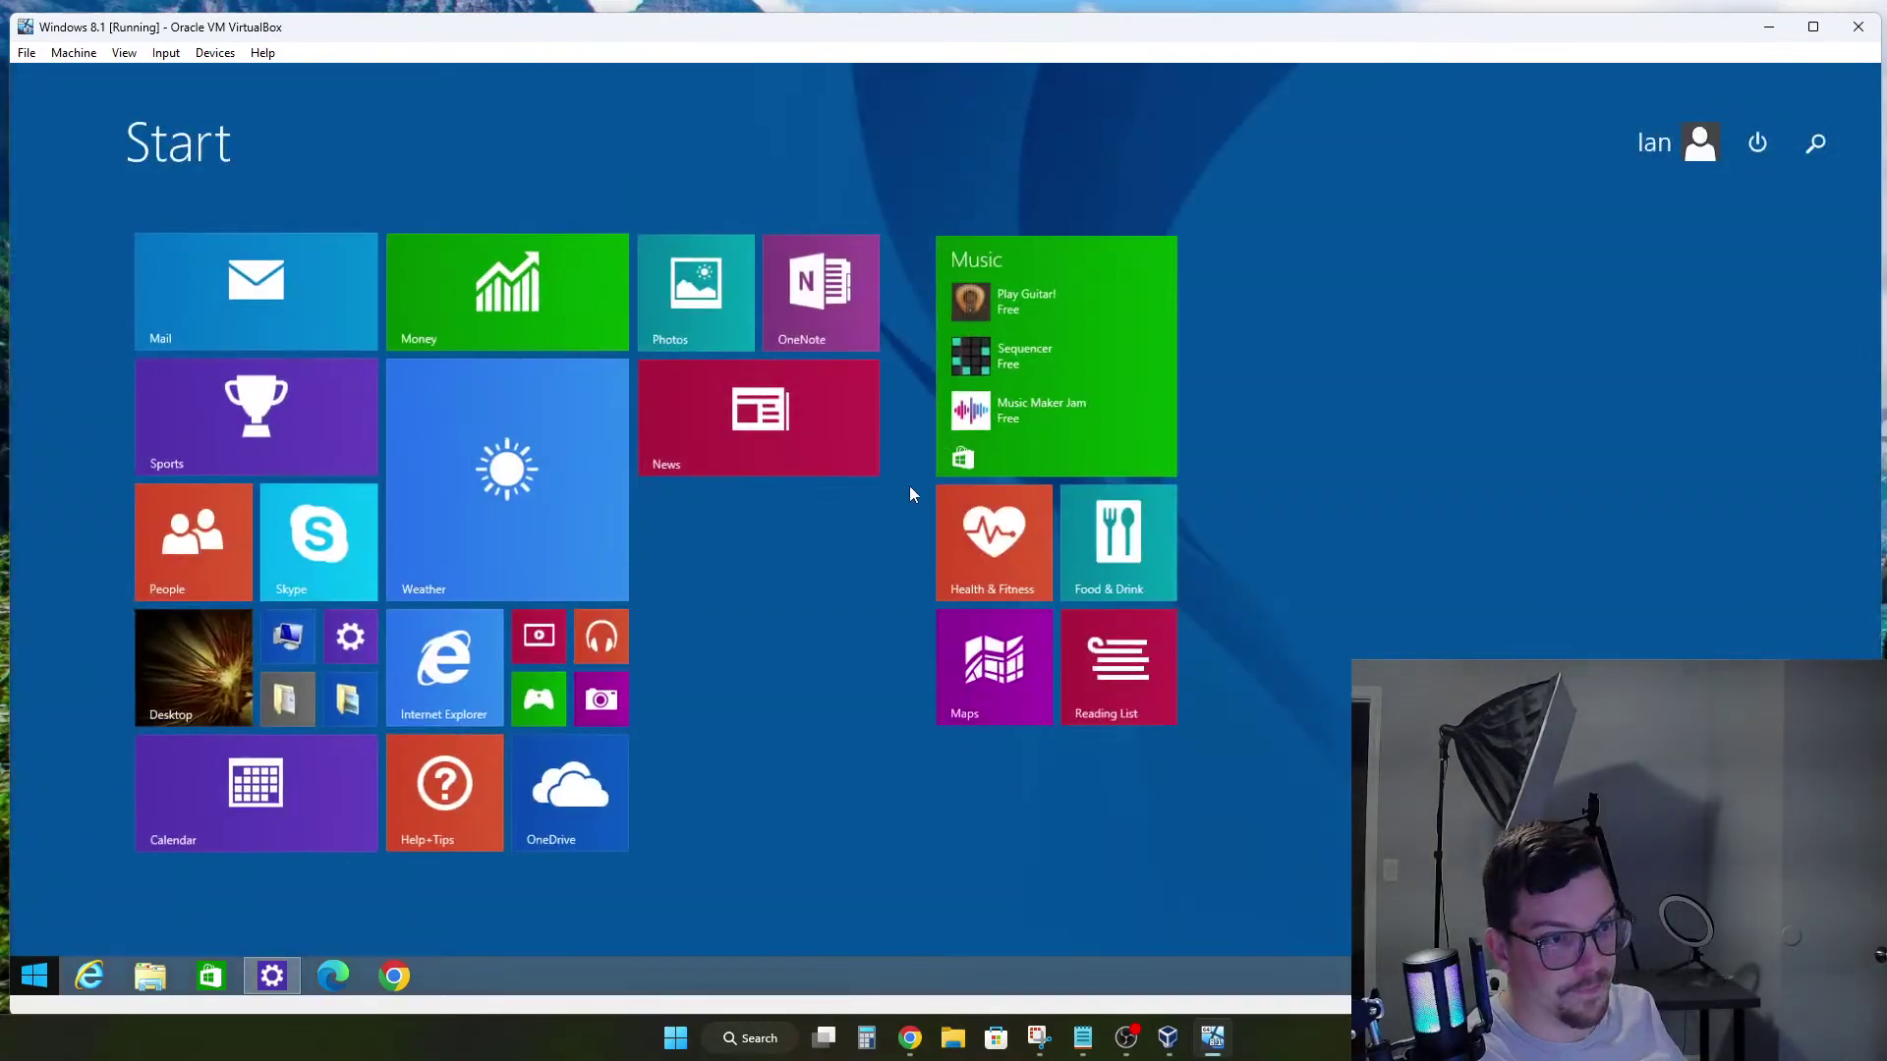
{"action": "left_click", "coordinate": [273, 953]}
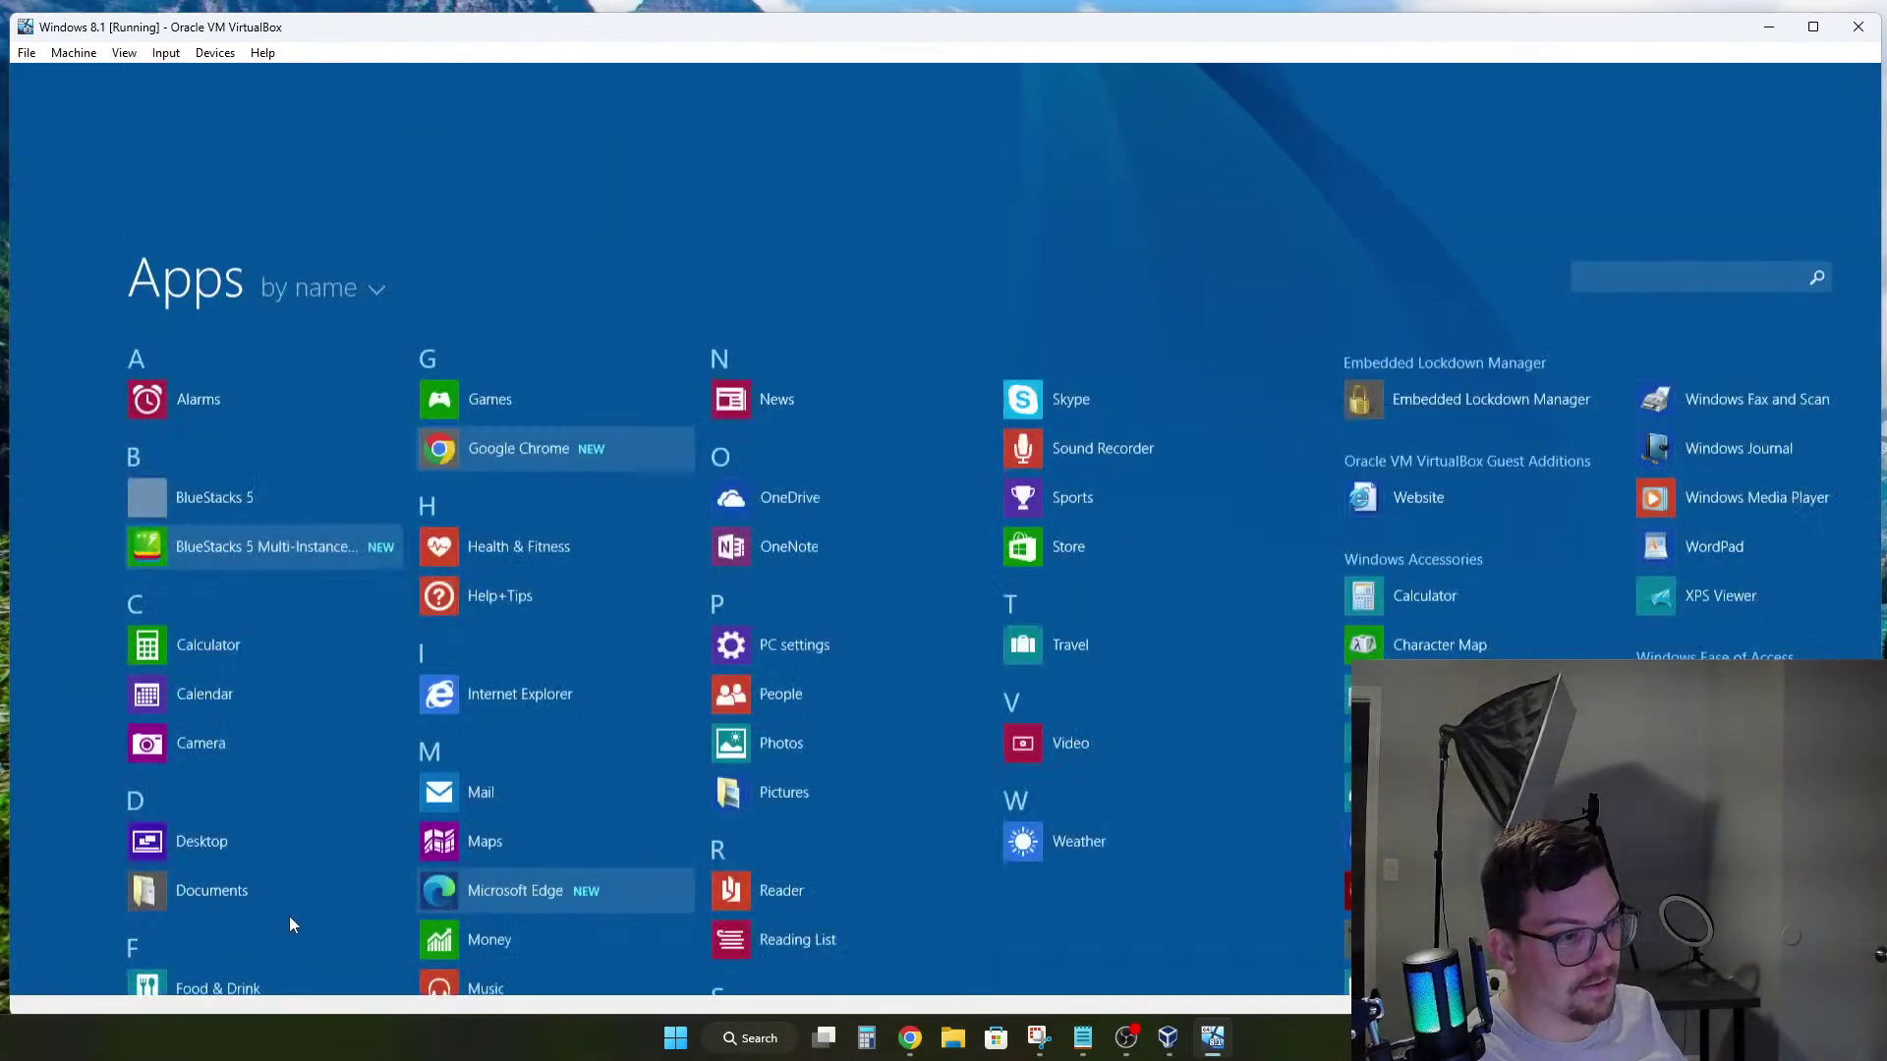
{"action": "scroll", "coordinate": [653, 671], "scroll_direction": "down", "scroll_amount": 3}
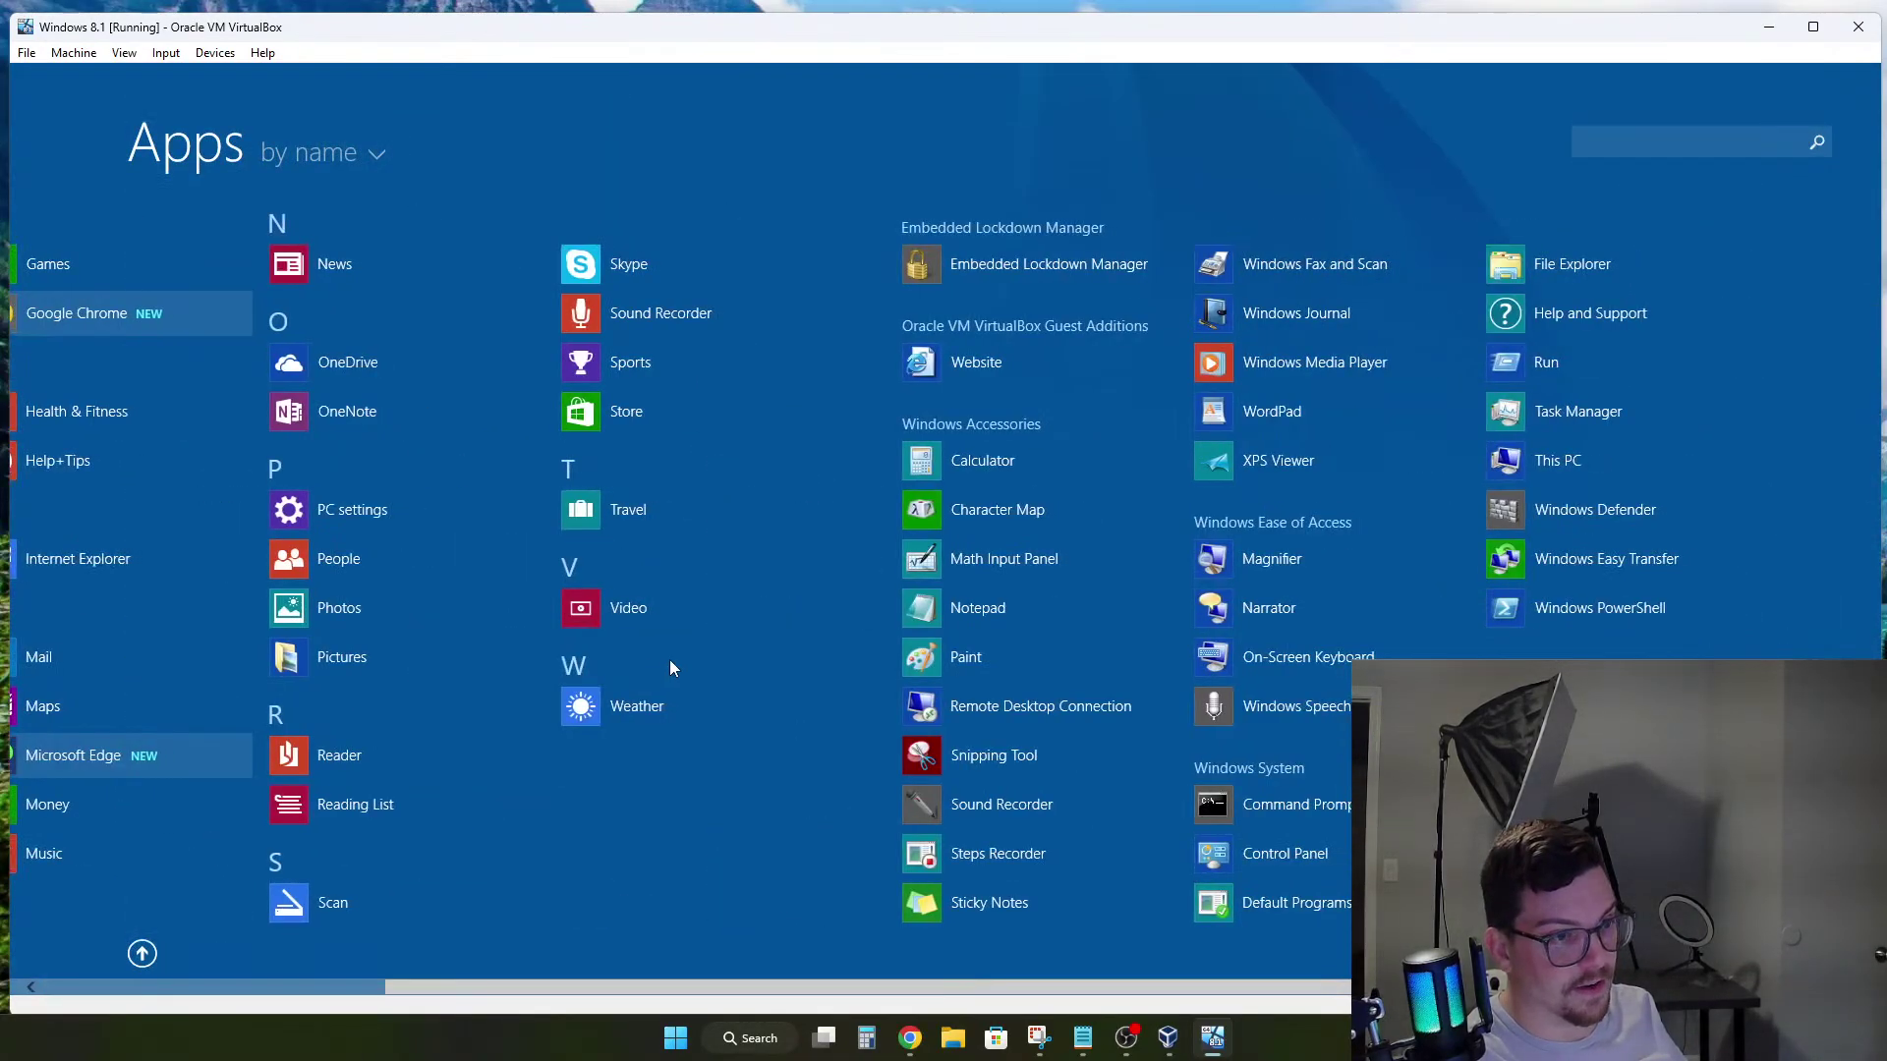
{"action": "scroll", "coordinate": [669, 659], "scroll_direction": "up", "scroll_amount": 3}
{"action": "left_click", "coordinate": [142, 953]}
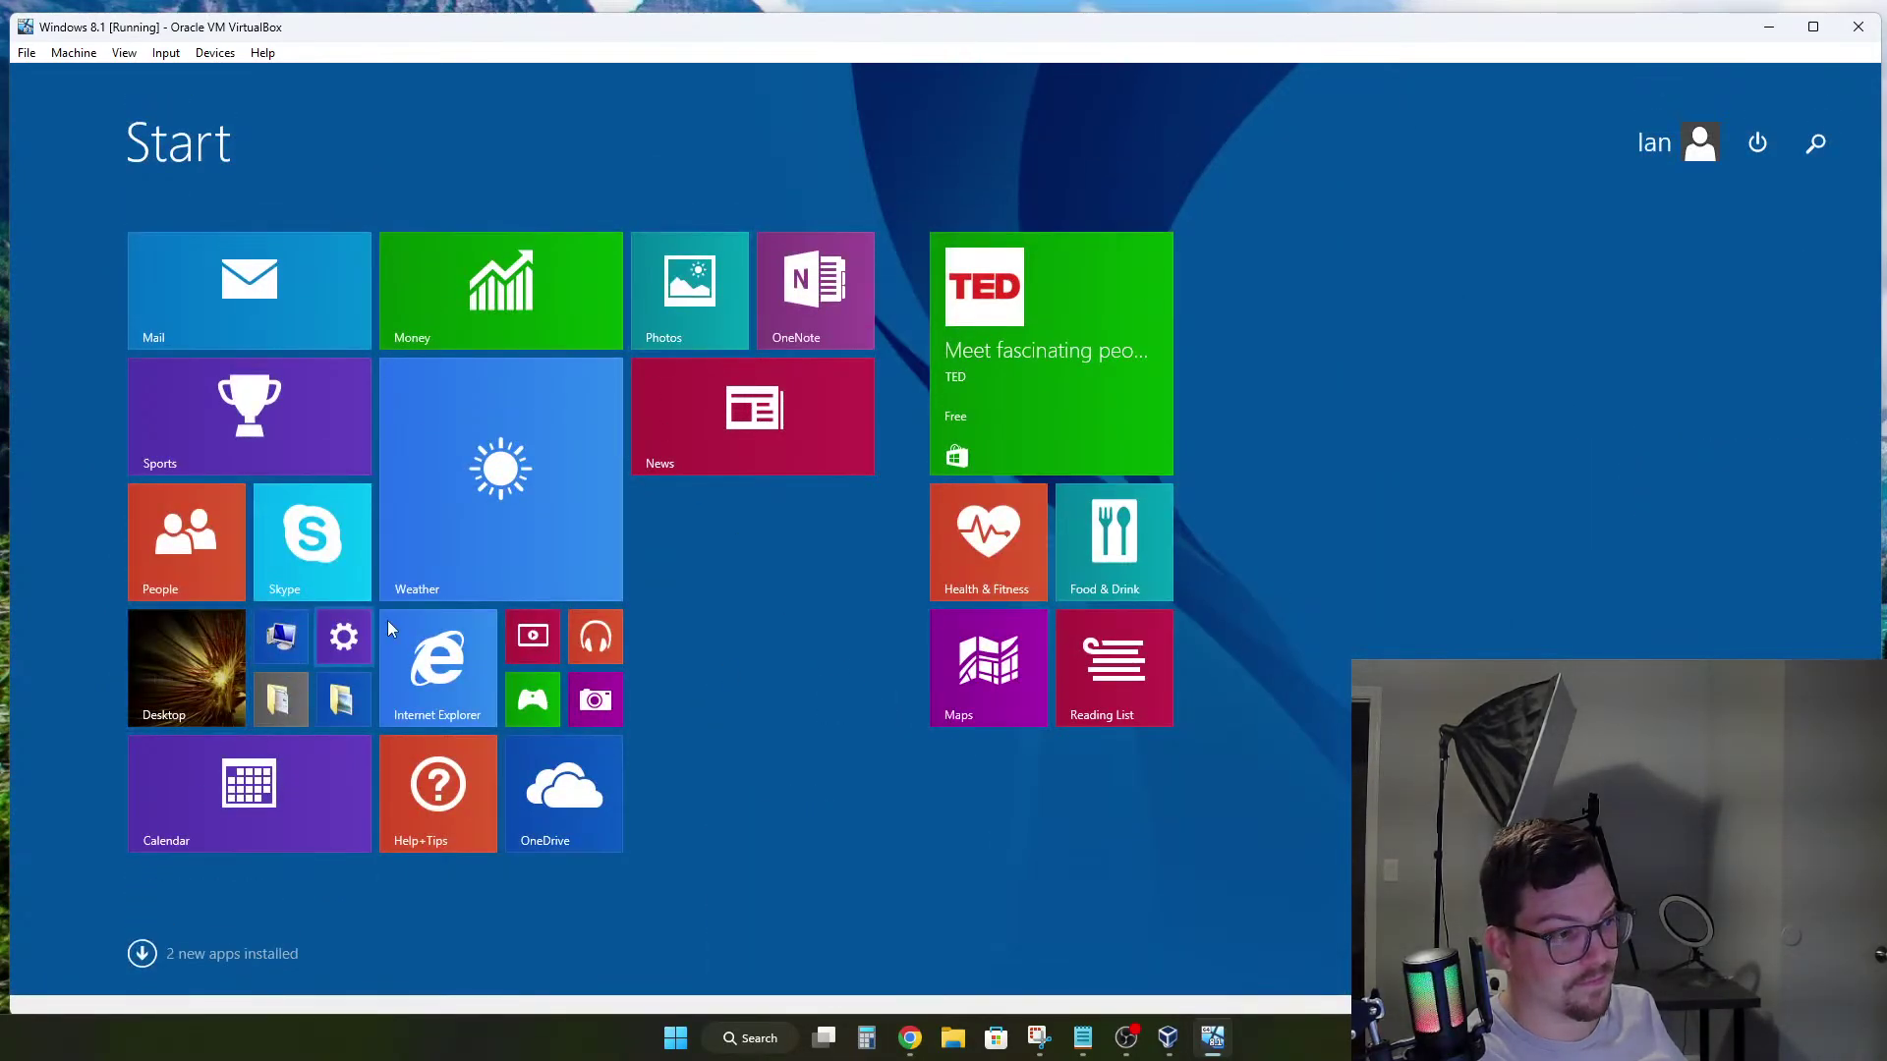
{"action": "left_click", "coordinate": [163, 685]}
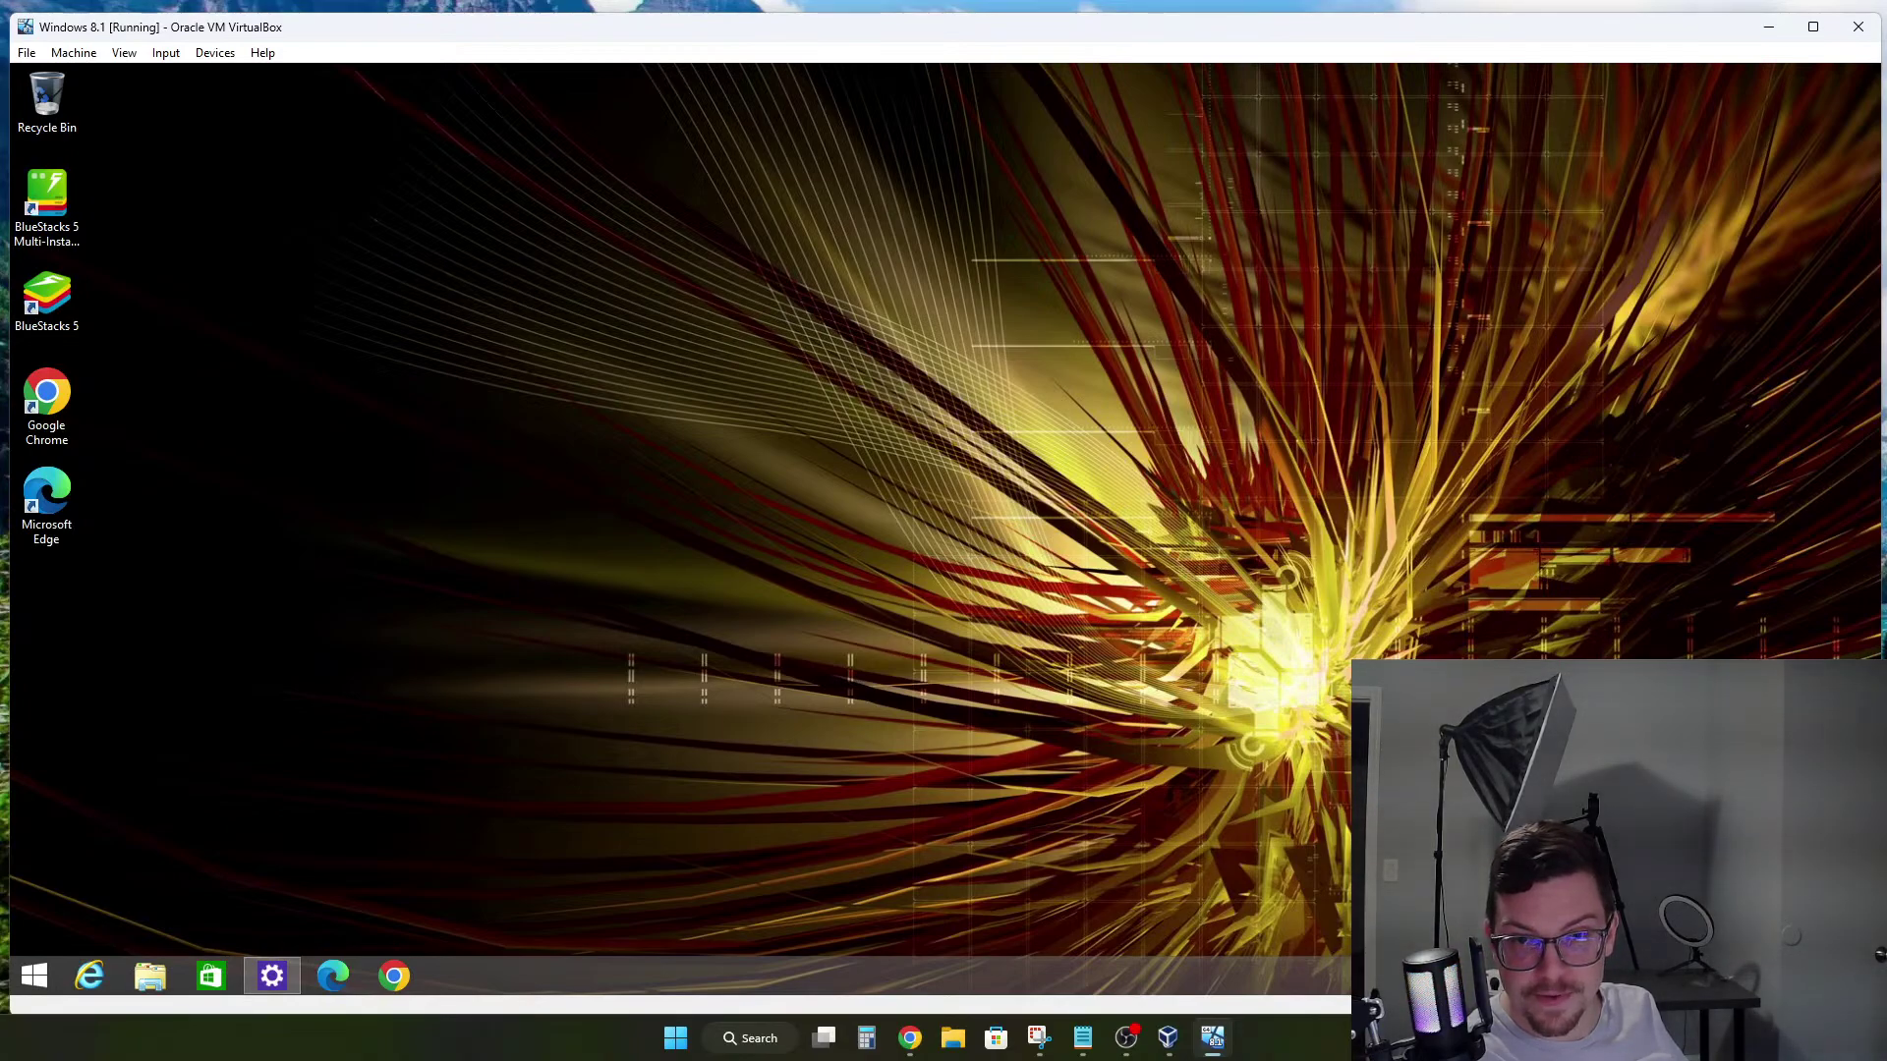
{"action": "key", "text": "alt+Tab"}
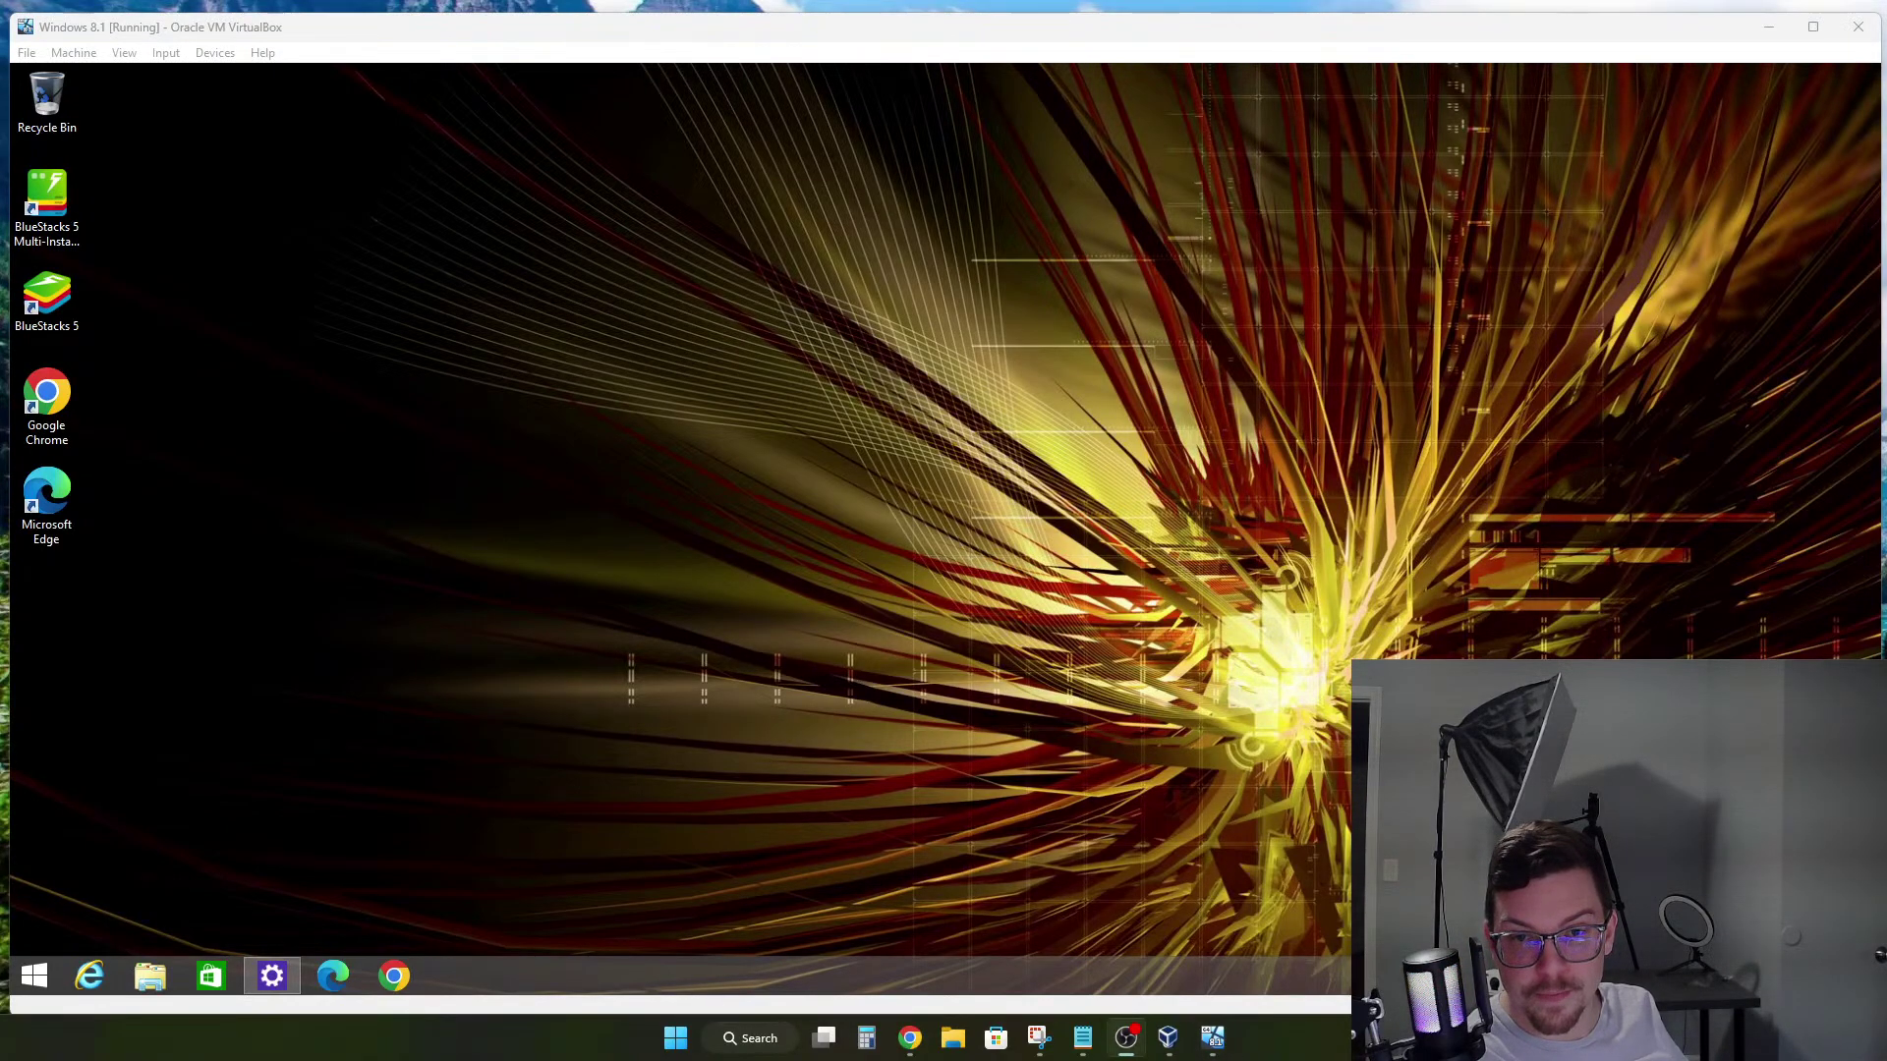